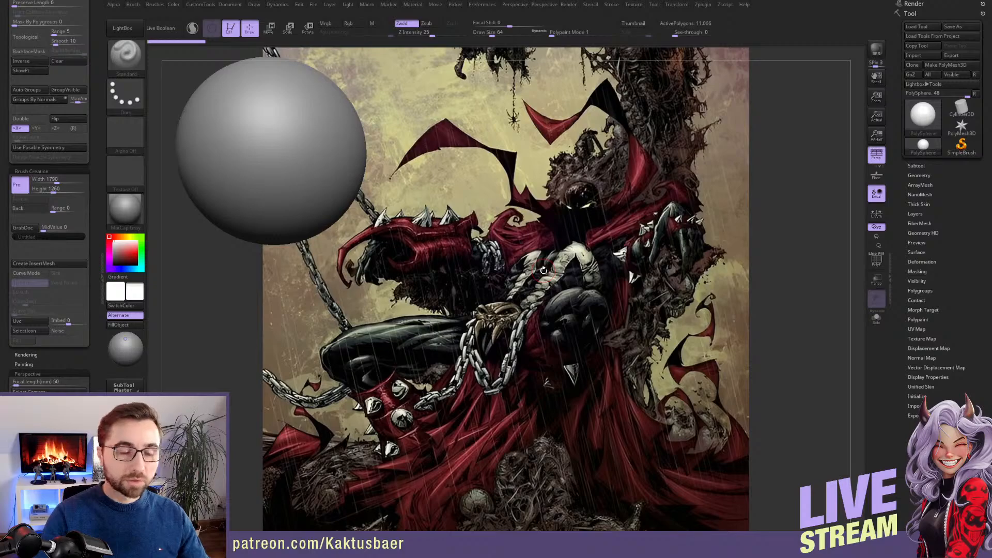
# Set the brush draw size to about 132
pyautogui.press('s')
pyautogui.moveTo(556, 269); pyautogui.dragTo(567, 267)
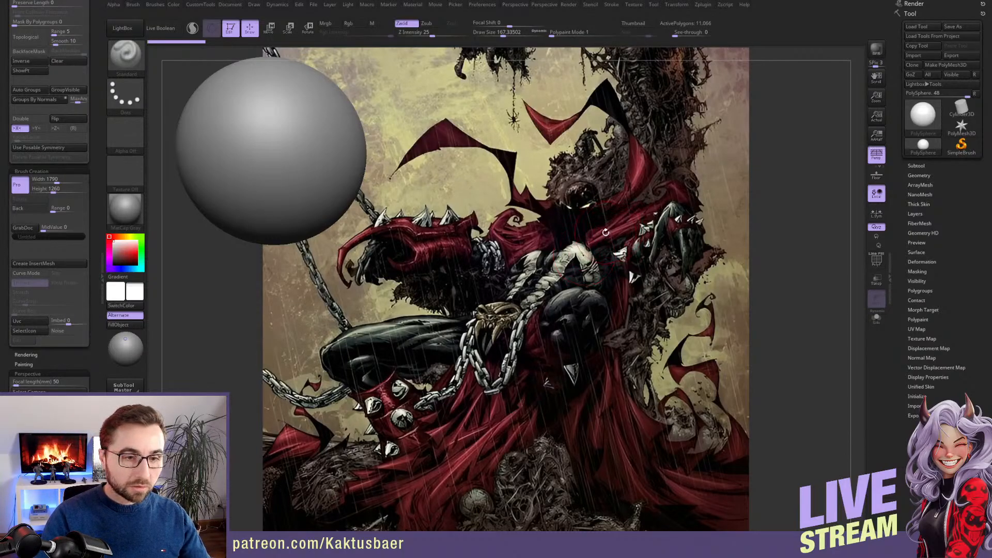
pyautogui.press('s')
pyautogui.moveTo(606, 232); pyautogui.dragTo(602, 233)
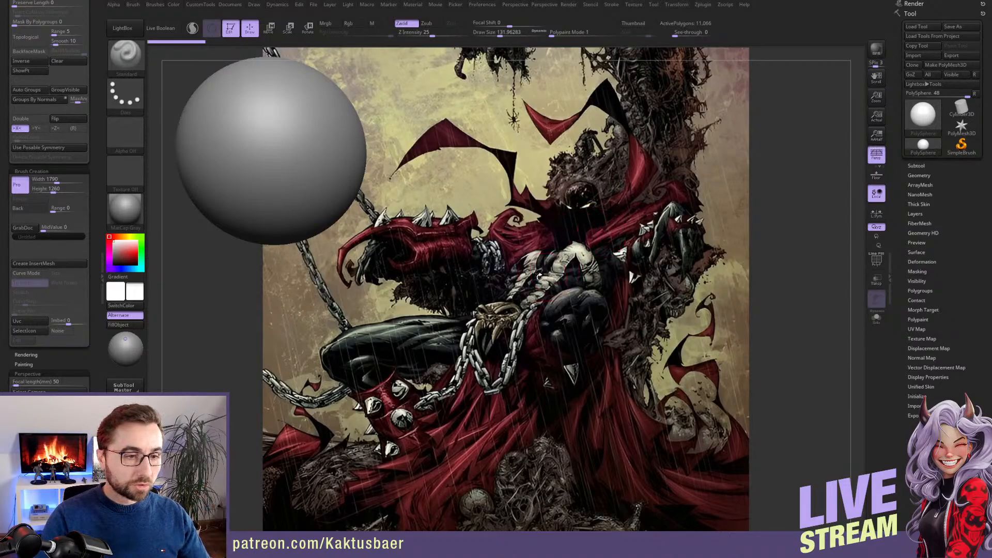
# Activate Scale mode for the sphere and replace the gizmo with the classic transpose line, staying in 3D mode
pyautogui.keyDown('alt'); pyautogui.moveTo(318, 162); pyautogui.dragTo(563, 215, button='right'); pyautogui.keyUp('alt')
pyautogui.press('e')
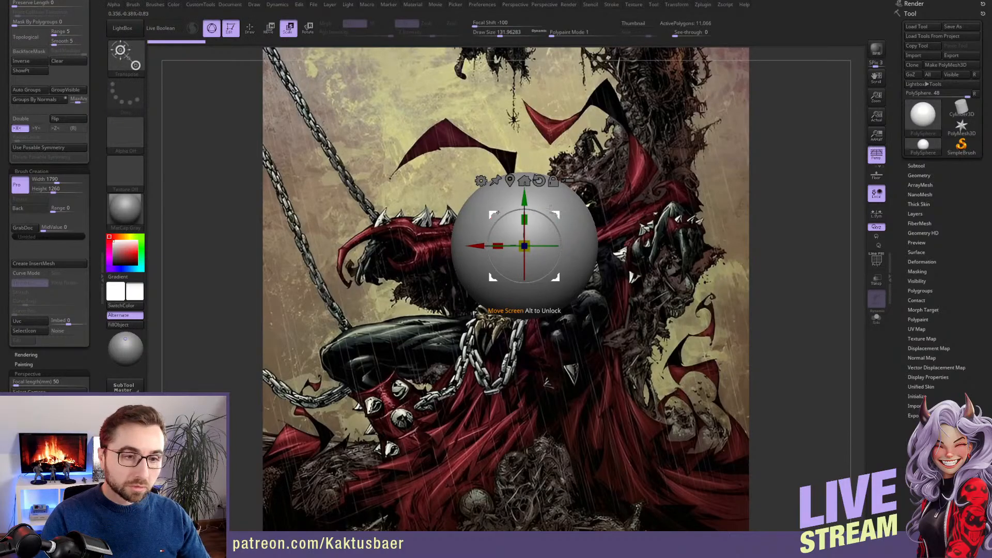
pyautogui.click(223, 32)
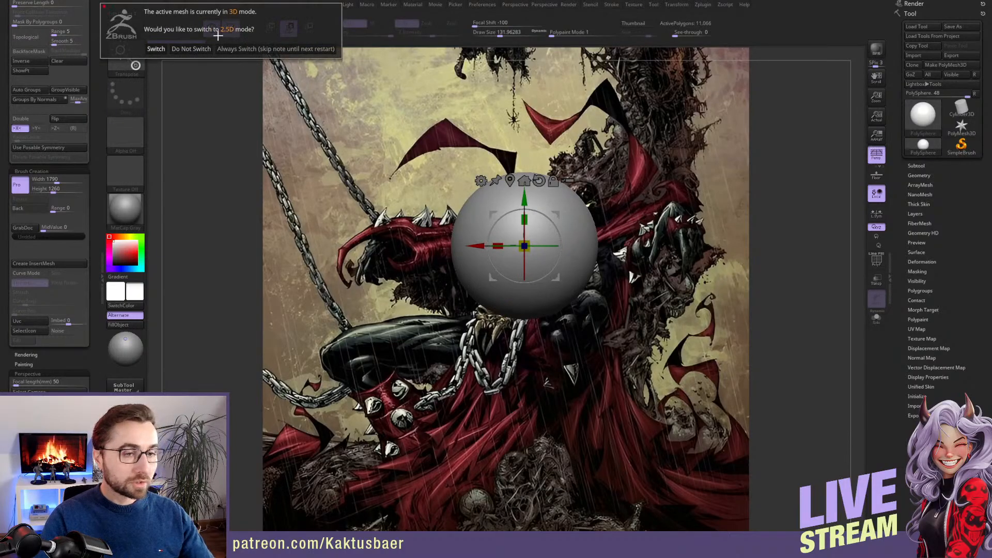
pyautogui.click(198, 49)
pyautogui.click(212, 30)
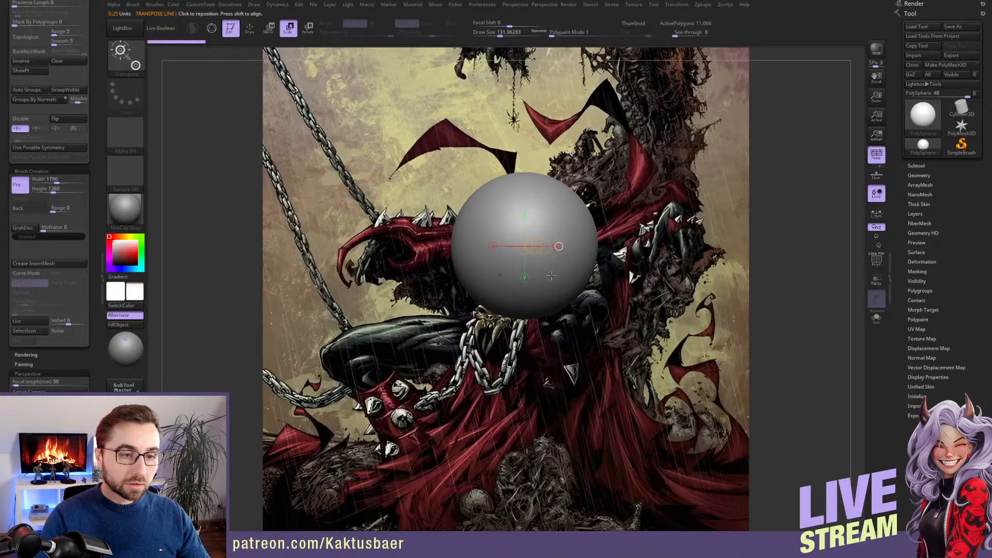
# Draw a transpose line across the sphere and scale the sphere down, repeating the last scaling several times
pyautogui.moveTo(551, 276); pyautogui.dragTo(577, 248)
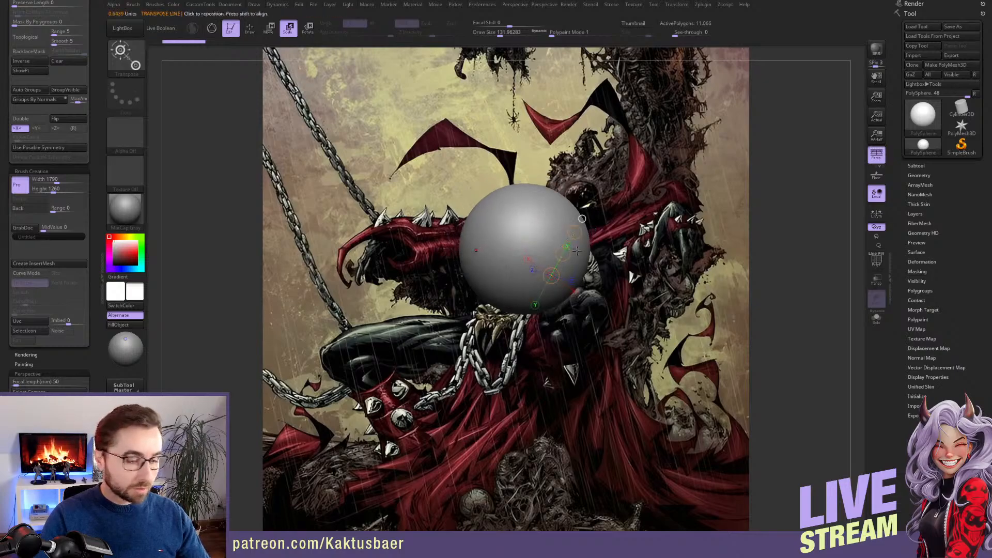
pyautogui.press('1')
pyautogui.press('1')
pyautogui.press('1')
pyautogui.press('1')
pyautogui.press('1')
pyautogui.press('1')
pyautogui.press('1')
pyautogui.press('1')
pyautogui.press('1')
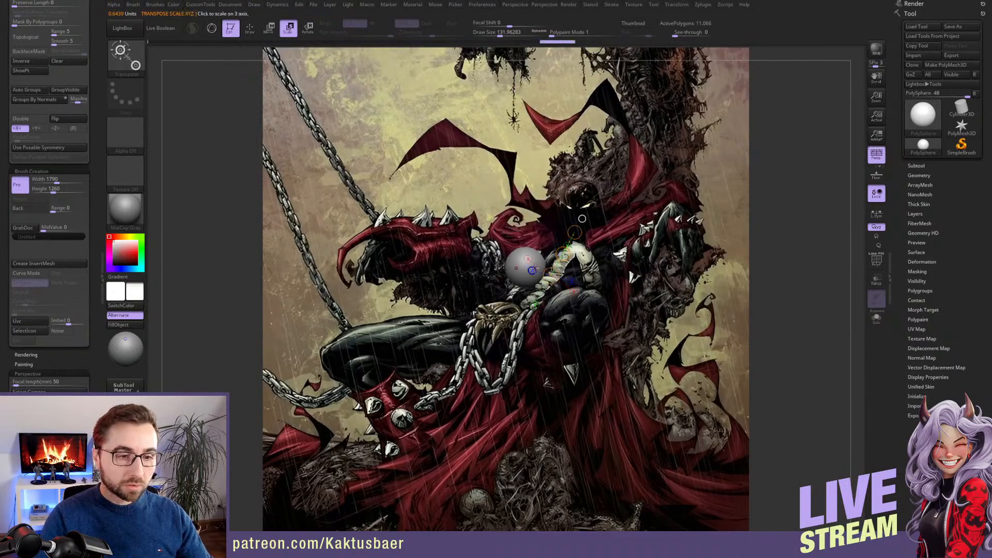
# Return to Draw mode and reduce the brush draw size to about 83
pyautogui.press('q')
pyautogui.moveTo(578, 251)
pyautogui.keyDown('alt'); pyautogui.mouseDown()
pyautogui.moveTo(548, 343)
pyautogui.moveTo(568, 296)
pyautogui.mouseUp(); pyautogui.keyUp('alt')
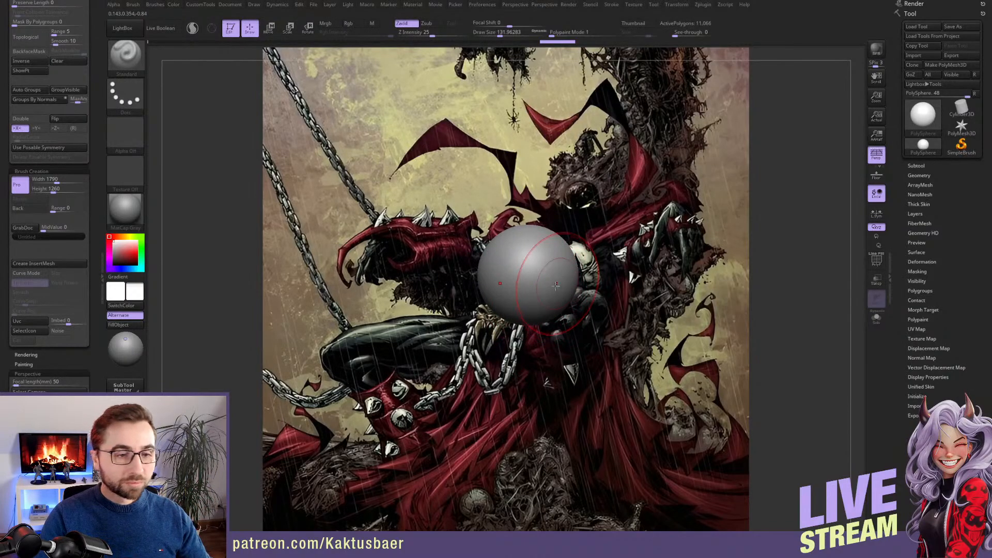
pyautogui.keyDown('alt'); pyautogui.moveTo(576, 322); pyautogui.dragTo(615, 313); pyautogui.keyUp('alt')
pyautogui.press('s')
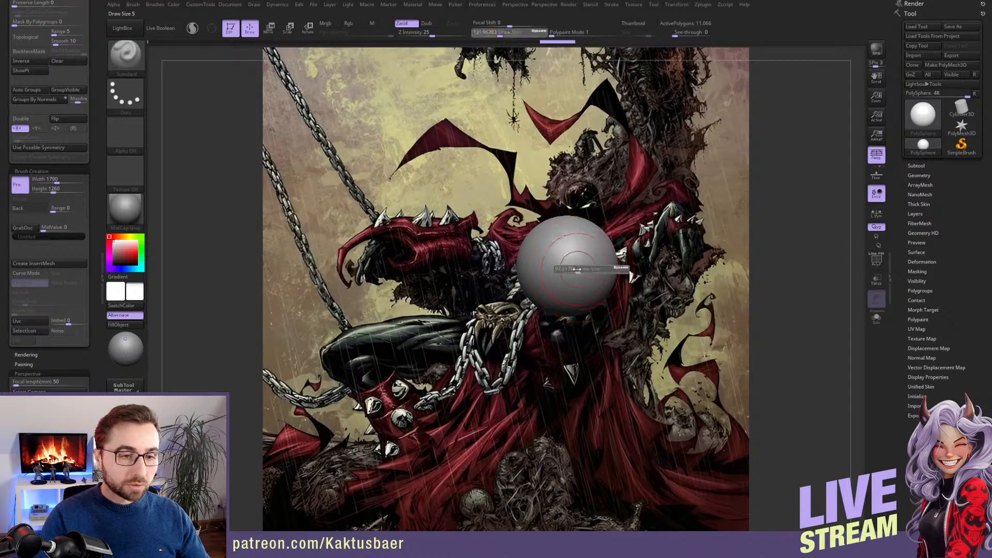
pyautogui.moveTo(581, 270); pyautogui.dragTo(577, 270)
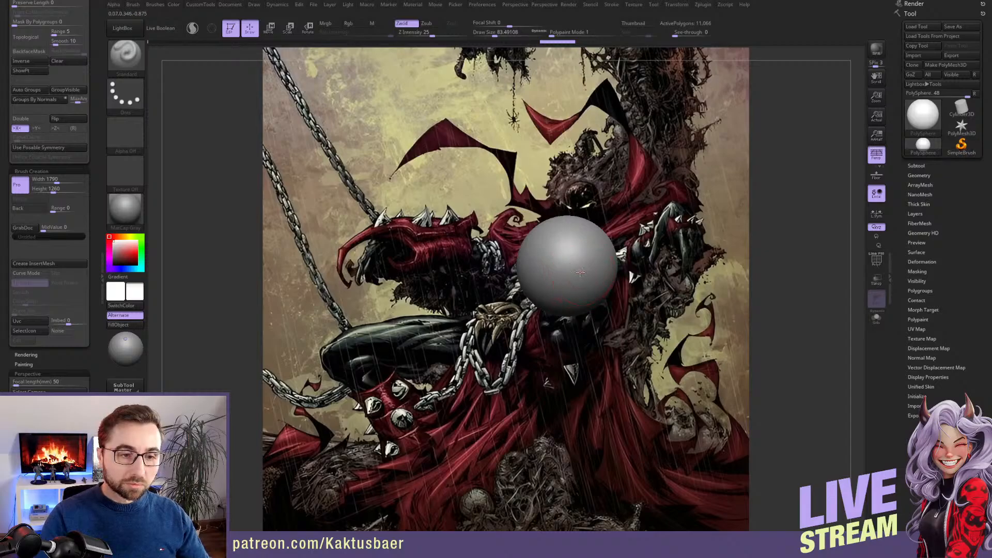
pyautogui.keyDown('alt'); pyautogui.moveTo(584, 268); pyautogui.dragTo(679, 268, button='right'); pyautogui.keyUp('alt')
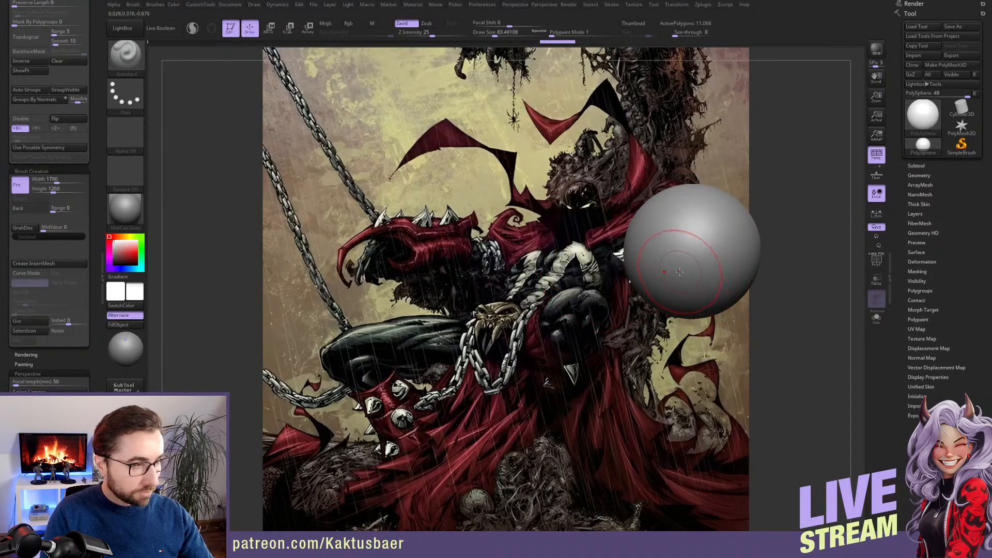
# Pull the sphere's underside down into a chin with the Move brush at a draw size of about 158
pyautogui.press('b')
pyautogui.press('m')
pyautogui.press('v')
pyautogui.press('s')
pyautogui.moveTo(682, 268); pyautogui.dragTo(690, 269)
pyautogui.keyDown('alt'); pyautogui.moveTo(687, 269); pyautogui.dragTo(648, 253, button='right'); pyautogui.keyUp('alt')
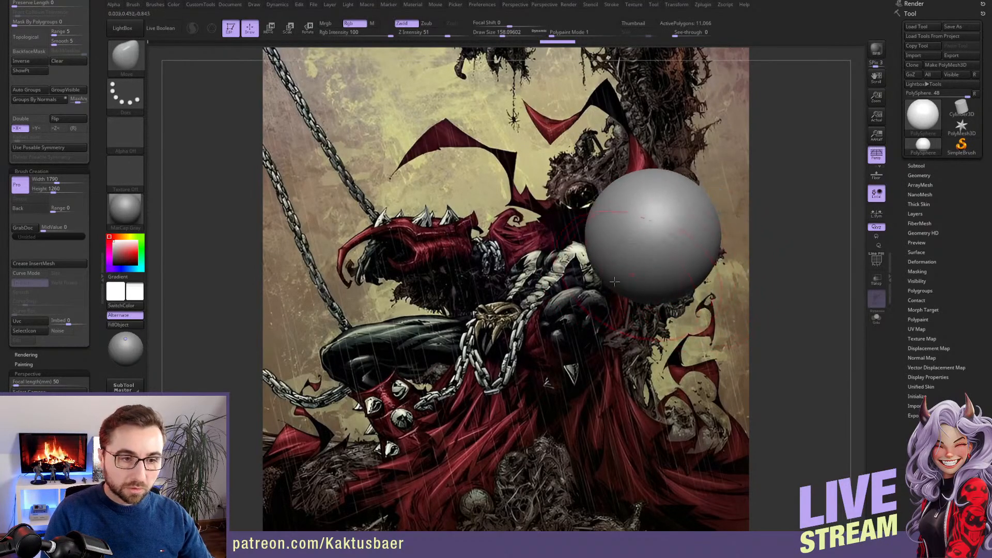
pyautogui.moveTo(639, 292); pyautogui.dragTo(644, 330)
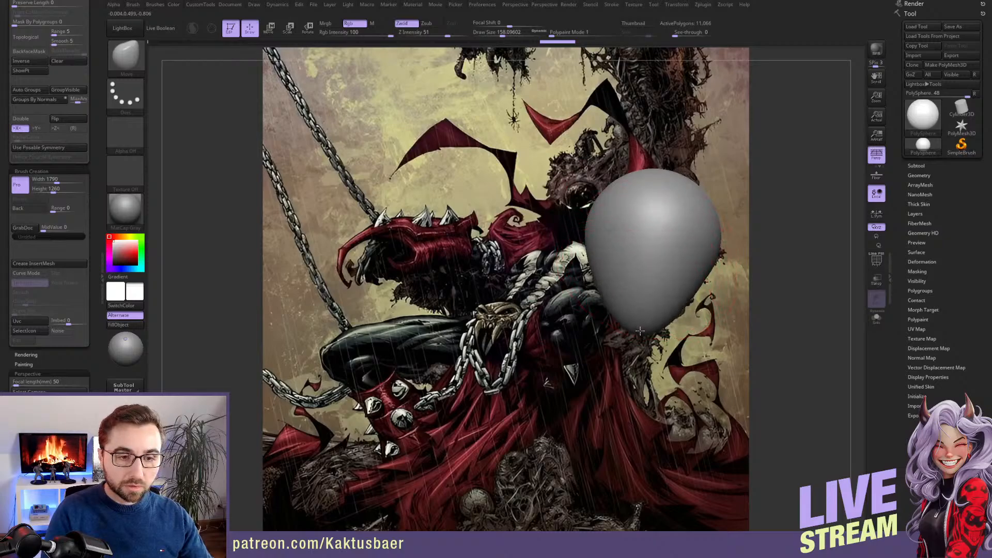
# Refine the egg-shaped head's taper toward the chin with the Move brush at a draw size of about 207
pyautogui.moveTo(669, 274)
pyautogui.mouseDown(button='right')
pyautogui.moveTo(675, 289)
pyautogui.moveTo(673, 265)
pyautogui.moveTo(618, 271)
pyautogui.moveTo(648, 279)
pyautogui.mouseUp(button='right')
pyautogui.press('s')
pyautogui.moveTo(649, 280); pyautogui.dragTo(654, 279)
pyautogui.moveTo(654, 276); pyautogui.dragTo(639, 264, button='right')
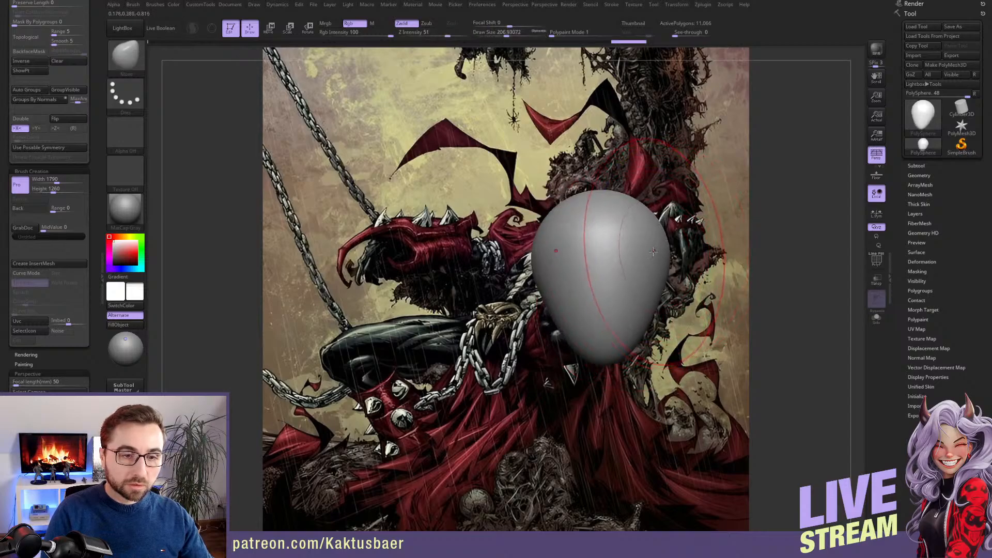
# Choose the ClipCurve brush and slice both sides of the head flat with symmetry on
pyautogui.press('space')
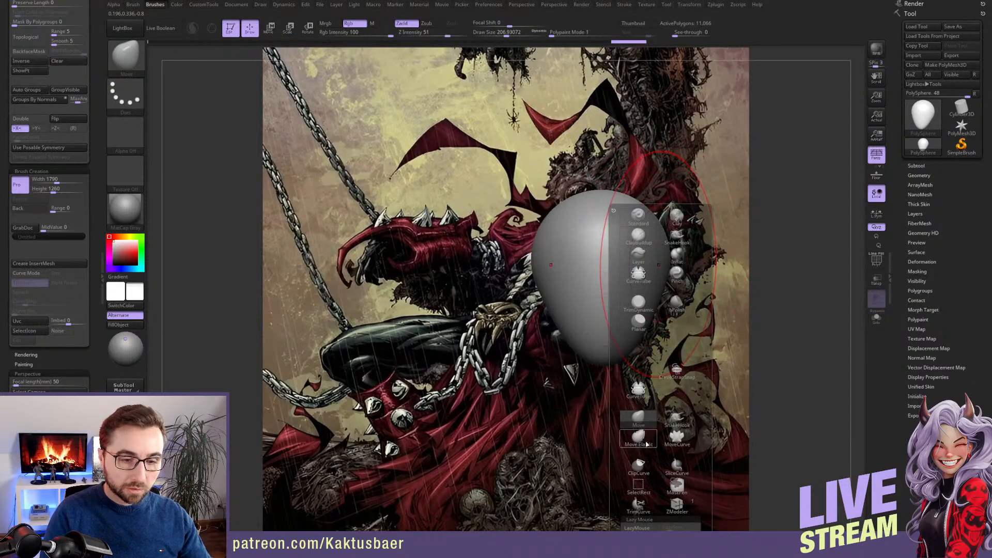
pyautogui.click(641, 467)
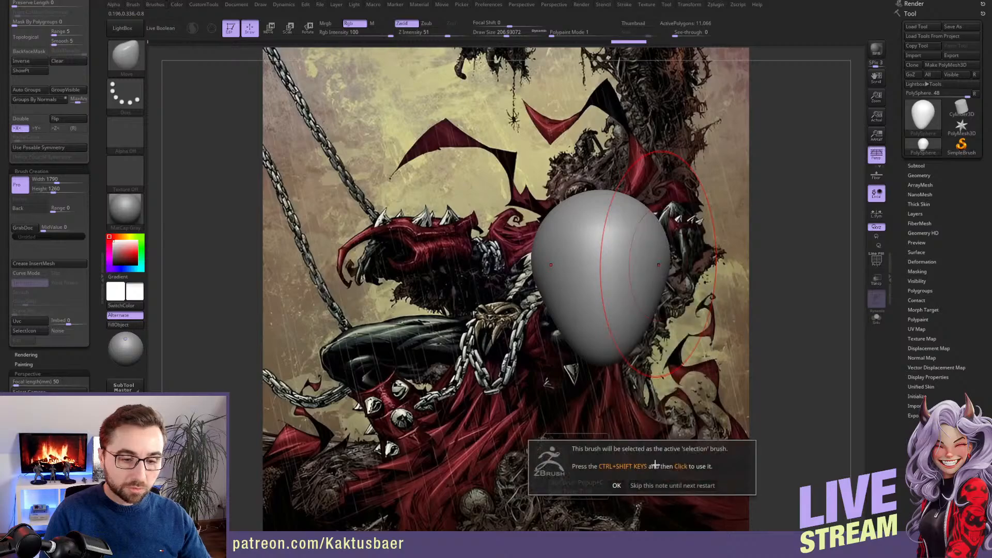
pyautogui.moveTo(667, 180)
pyautogui.keyDown('ctrl'); pyautogui.keyDown('shift'); pyautogui.mouseDown()
pyautogui.moveTo(667, 366)
pyautogui.moveTo(651, 370)
pyautogui.mouseUp(); pyautogui.keyUp('shift'); pyautogui.keyUp('ctrl')
pyautogui.moveTo(676, 323); pyautogui.dragTo(628, 282)
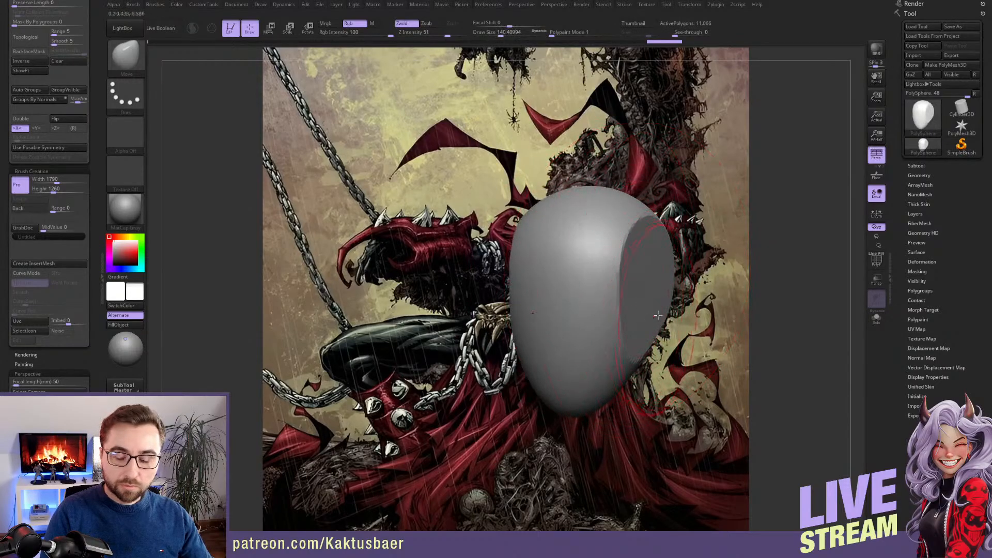
pyautogui.moveTo(645, 301)
pyautogui.mouseDown(button='right')
pyautogui.moveTo(608, 264)
pyautogui.moveTo(605, 282)
pyautogui.mouseUp(button='right')
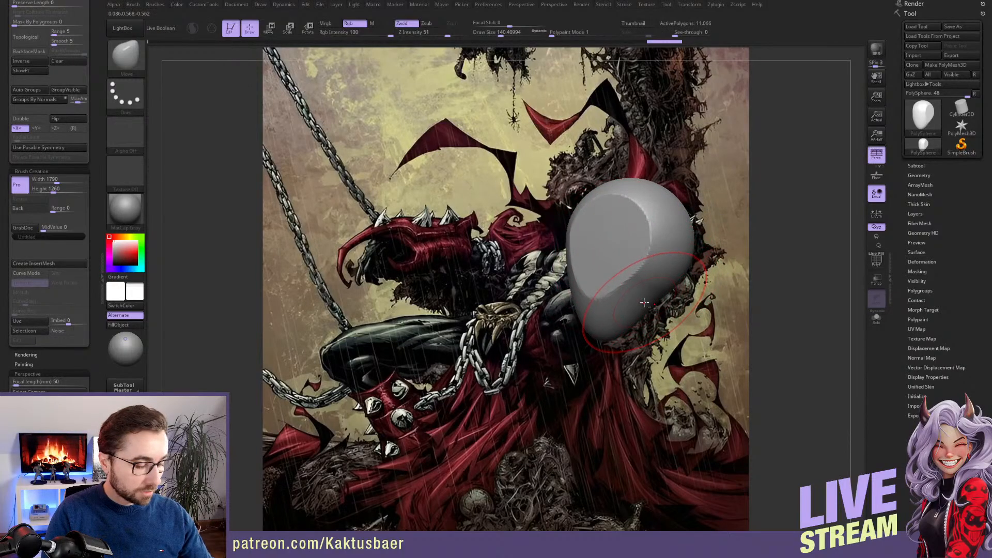
# Select the IMM Primitives brush and insert a cylinder under the head as the neck
pyautogui.press('b')
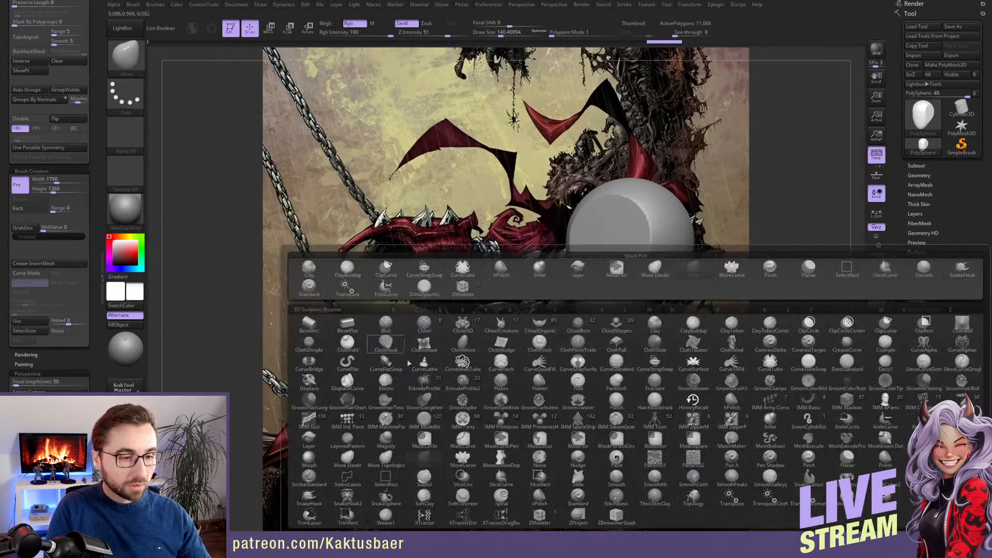
pyautogui.click(501, 420)
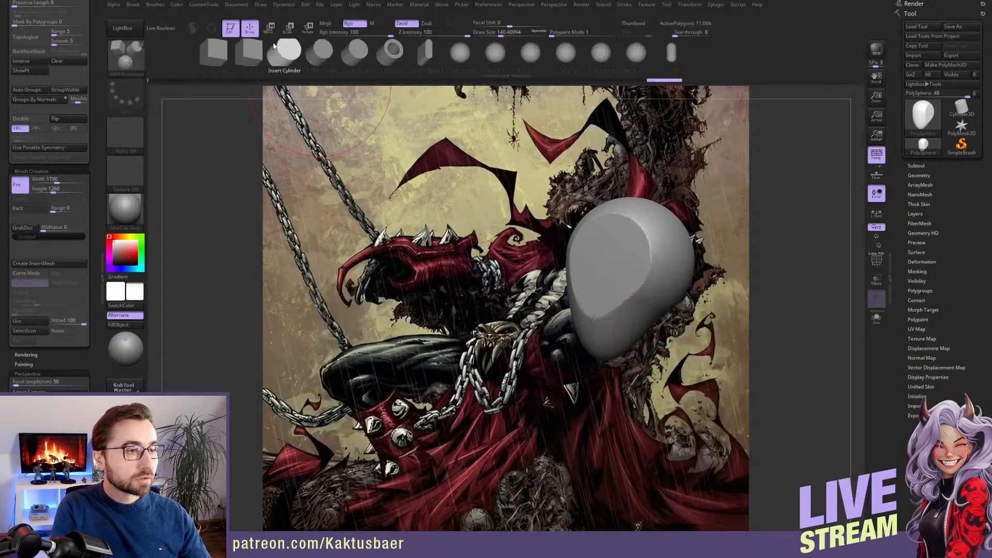
pyautogui.moveTo(631, 322); pyautogui.dragTo(650, 298, button='right')
pyautogui.moveTo(652, 305); pyautogui.dragTo(652, 322)
pyautogui.moveTo(653, 321)
pyautogui.mouseDown(button='right')
pyautogui.moveTo(665, 326)
pyautogui.moveTo(635, 252)
pyautogui.mouseUp(button='right')
# Rotate the neck cylinder upright and move it up into the underside of the head
pyautogui.press('r')
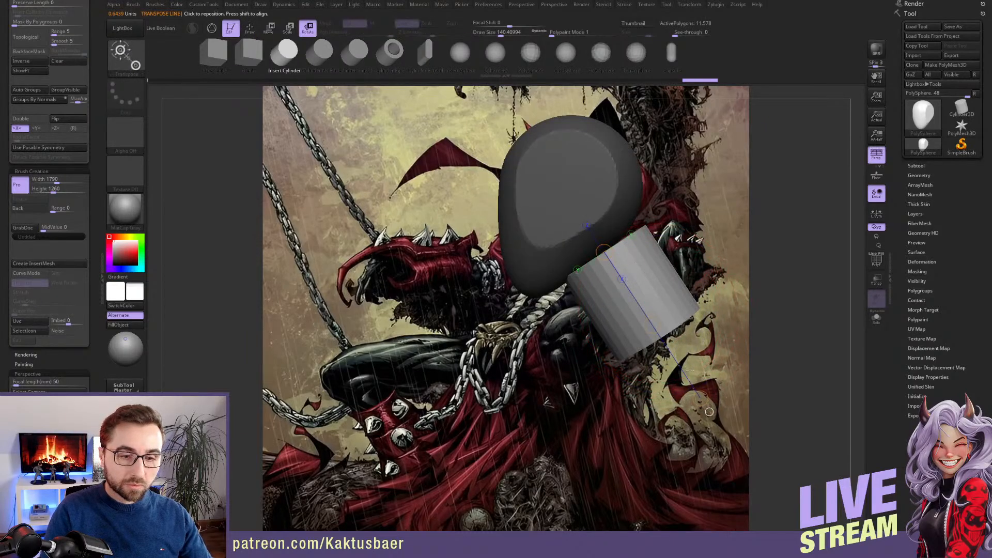
pyautogui.moveTo(700, 398); pyautogui.dragTo(607, 392)
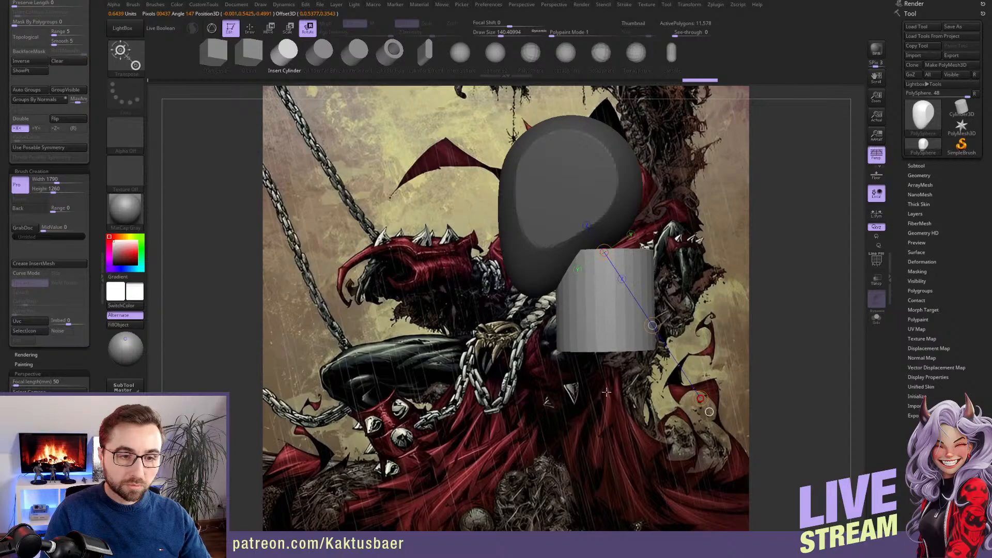
pyautogui.press('w')
pyautogui.moveTo(652, 325); pyautogui.dragTo(636, 294)
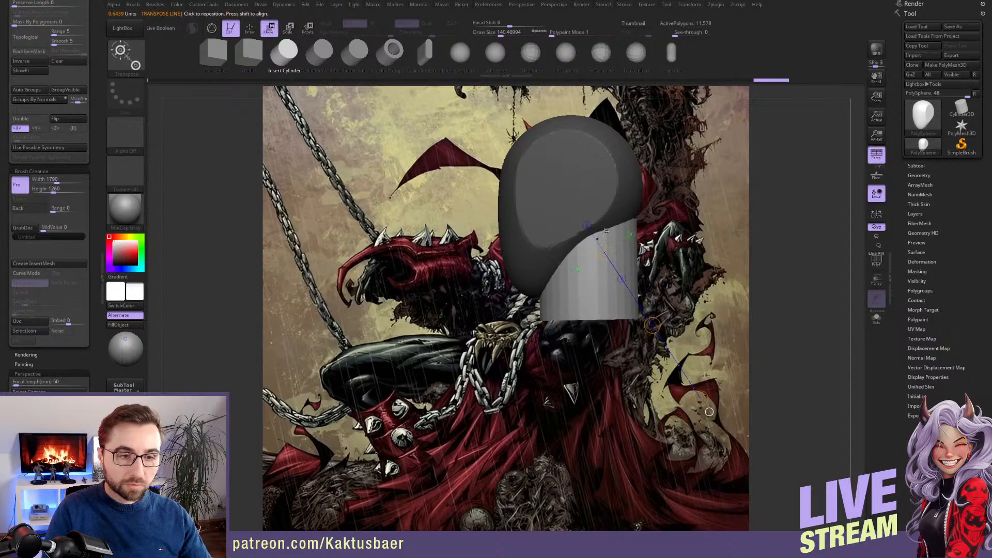
# Scale the neck cylinder into a slimmer, longer shape and return to Draw mode
pyautogui.press('e')
pyautogui.moveTo(599, 230)
pyautogui.keyDown('shift'); pyautogui.mouseDown()
pyautogui.moveTo(599, 180)
pyautogui.moveTo(589, 193)
pyautogui.moveTo(607, 207)
pyautogui.moveTo(598, 137)
pyautogui.mouseUp(); pyautogui.keyUp('shift')
pyautogui.press('w')
pyautogui.press('q')
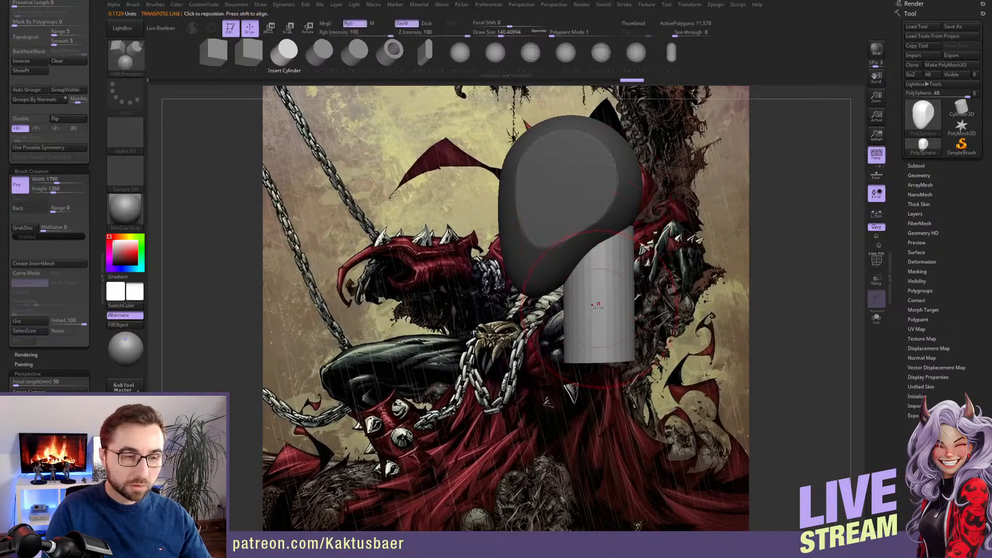
# Adjust the neck cylinder's shape below the head with the Move brush at a draw size of about 172
pyautogui.press('b')
pyautogui.press('m')
pyautogui.press('v')
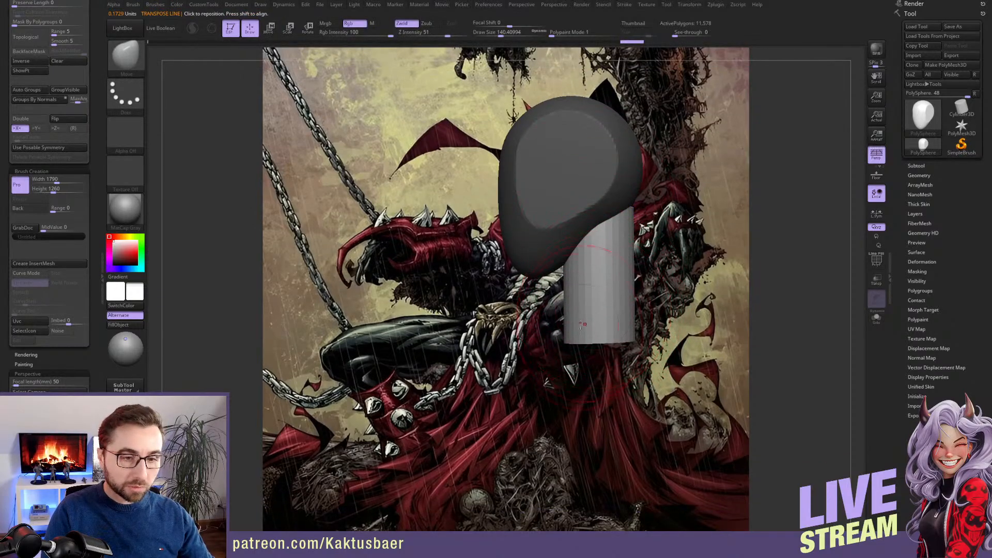
pyautogui.moveTo(583, 305)
pyautogui.mouseDown(button='right')
pyautogui.moveTo(599, 308)
pyautogui.moveTo(600, 292)
pyautogui.moveTo(618, 292)
pyautogui.moveTo(617, 314)
pyautogui.moveTo(627, 313)
pyautogui.mouseUp(button='right')
pyautogui.press('w')
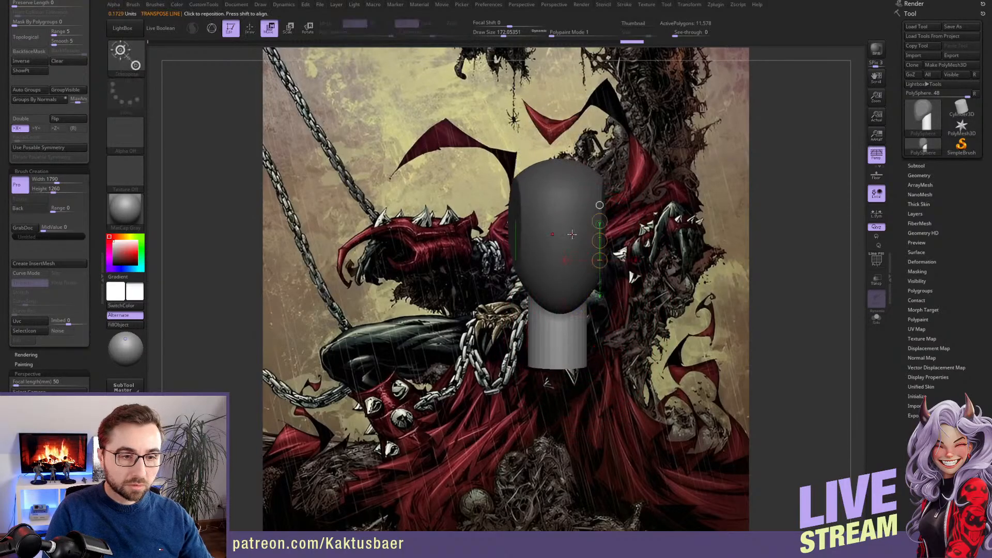
pyautogui.press('q')
pyautogui.moveTo(573, 234); pyautogui.dragTo(598, 295, button='right')
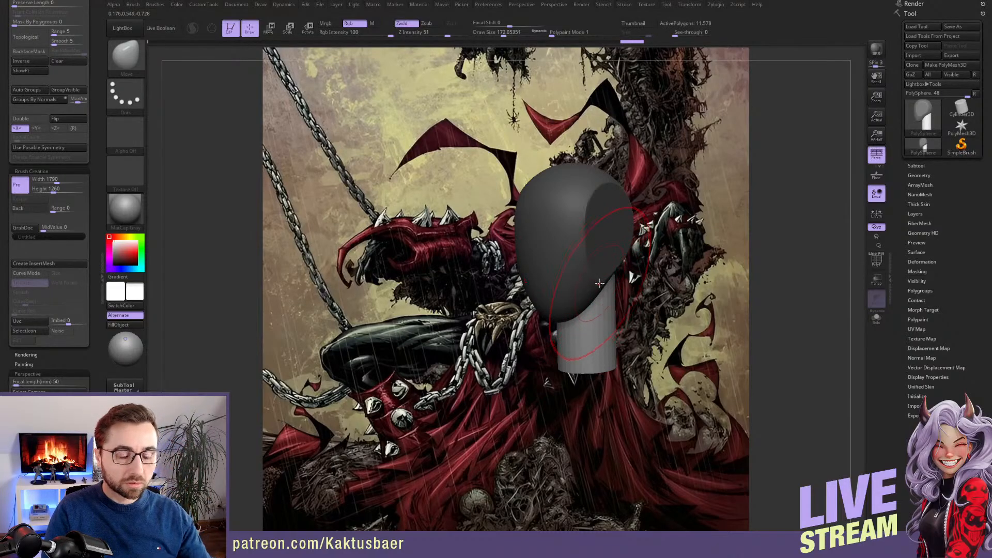
pyautogui.keyDown('alt'); pyautogui.moveTo(594, 288); pyautogui.dragTo(661, 287, button='right'); pyautogui.keyUp('alt')
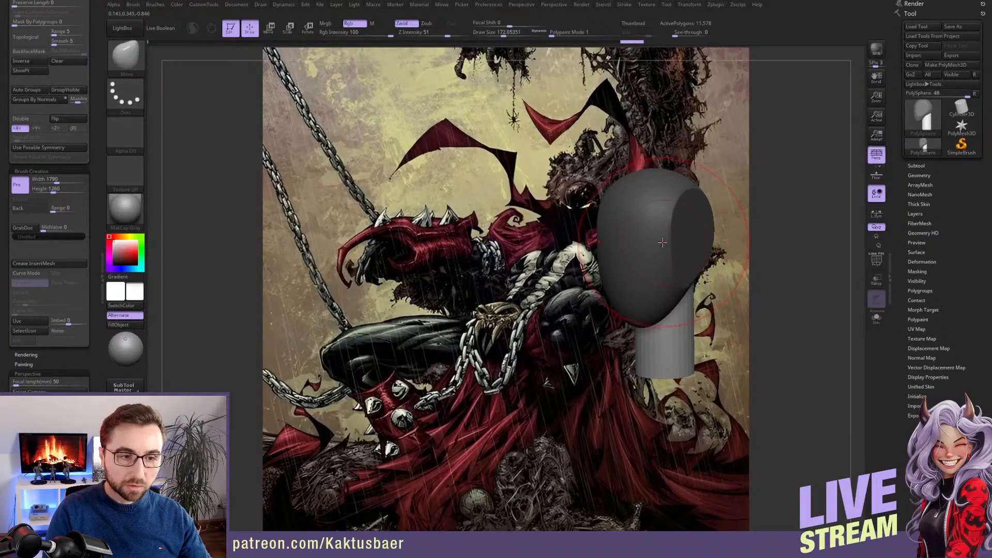
# Invert the mask to free the head and push in both eye sockets with the Move brush at a draw size of about 44
pyautogui.press('s')
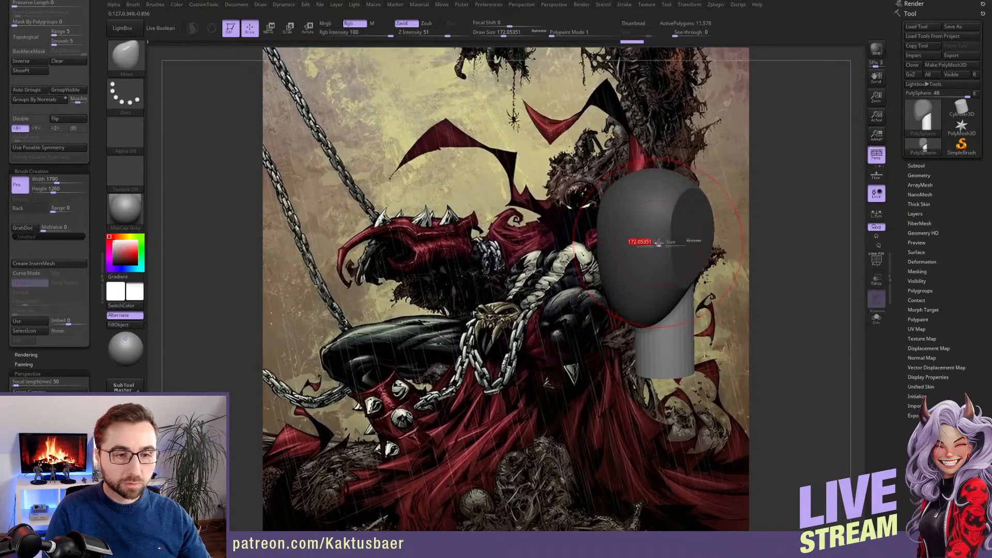
pyautogui.moveTo(661, 250); pyautogui.dragTo(654, 248)
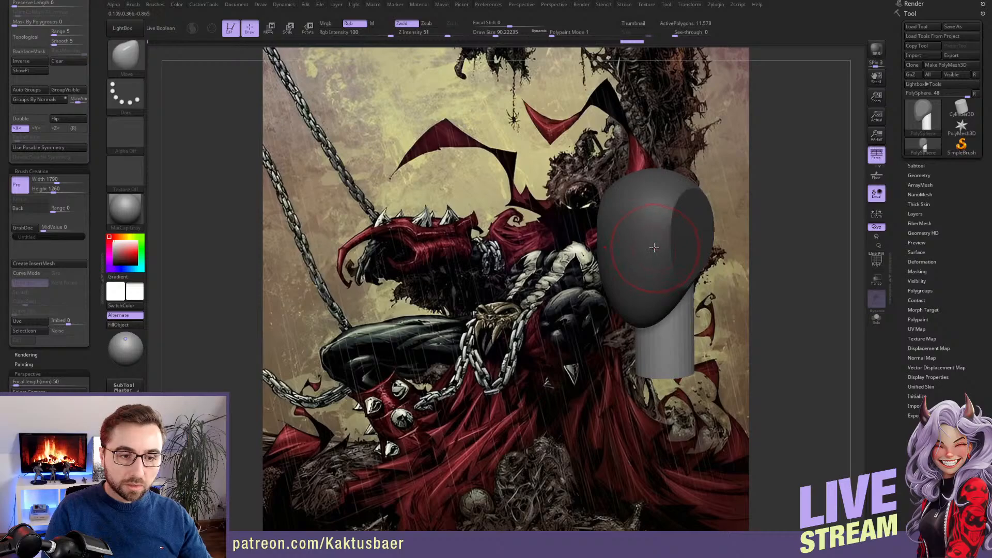
pyautogui.keyDown('alt'); pyautogui.click(662, 233); pyautogui.keyUp('alt')
pyautogui.press('s')
pyautogui.moveTo(661, 232); pyautogui.dragTo(654, 233)
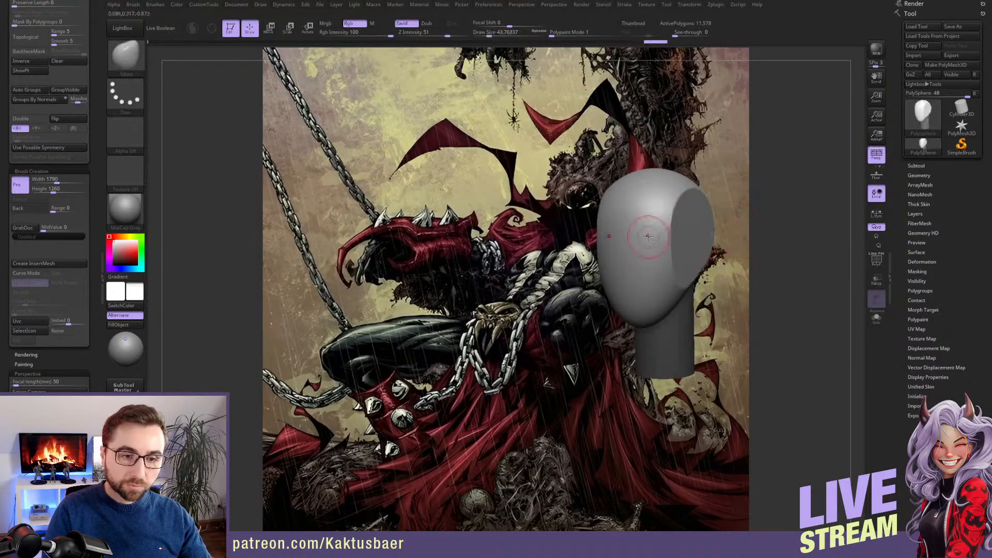
pyautogui.keyDown('alt'); pyautogui.moveTo(649, 233); pyautogui.dragTo(647, 238, button='right'); pyautogui.keyUp('alt')
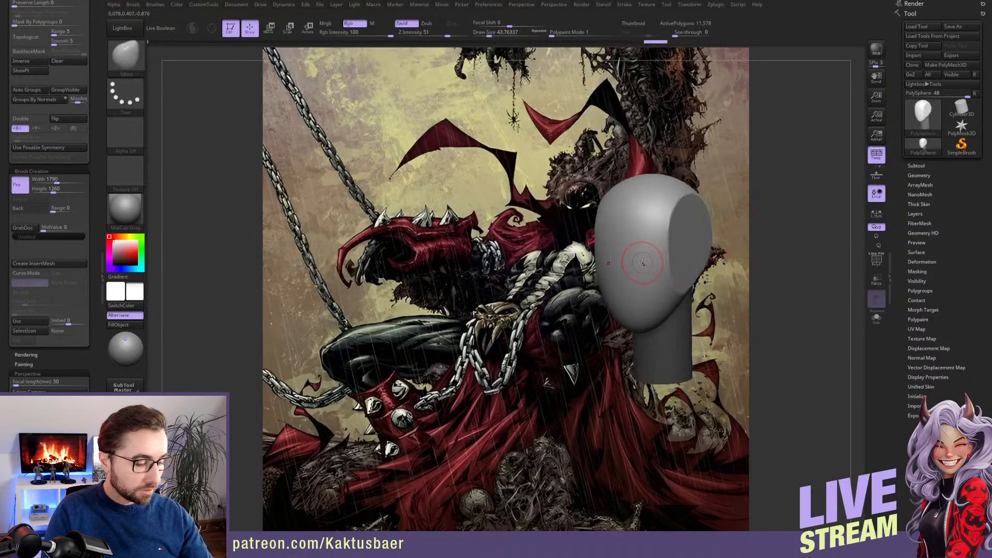
pyautogui.moveTo(648, 253); pyautogui.dragTo(632, 257)
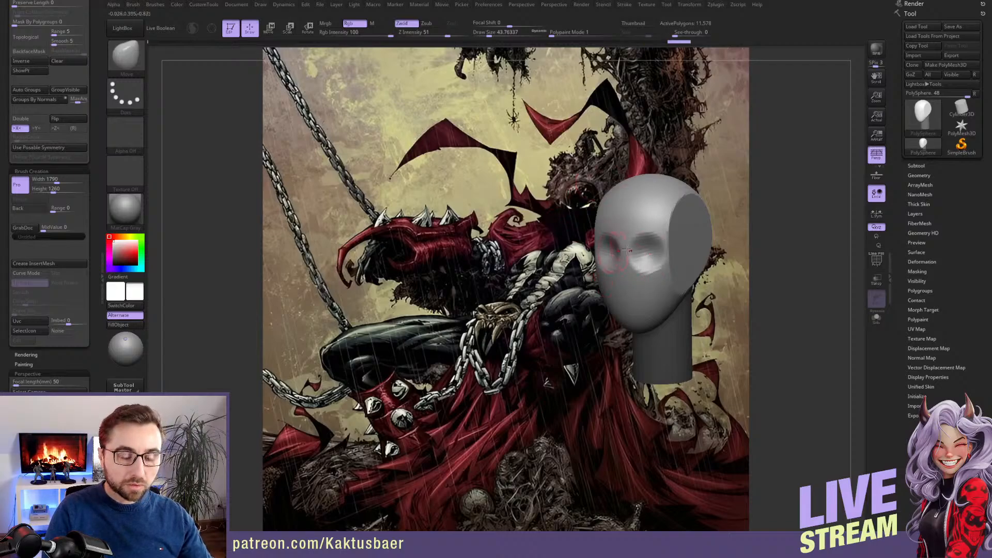
# Insert a PolySphere at the lower end of the neck cylinder with the IMM Primitives brush
pyautogui.keyDown('alt'); pyautogui.moveTo(669, 283); pyautogui.dragTo(645, 265, button='right'); pyautogui.keyUp('alt')
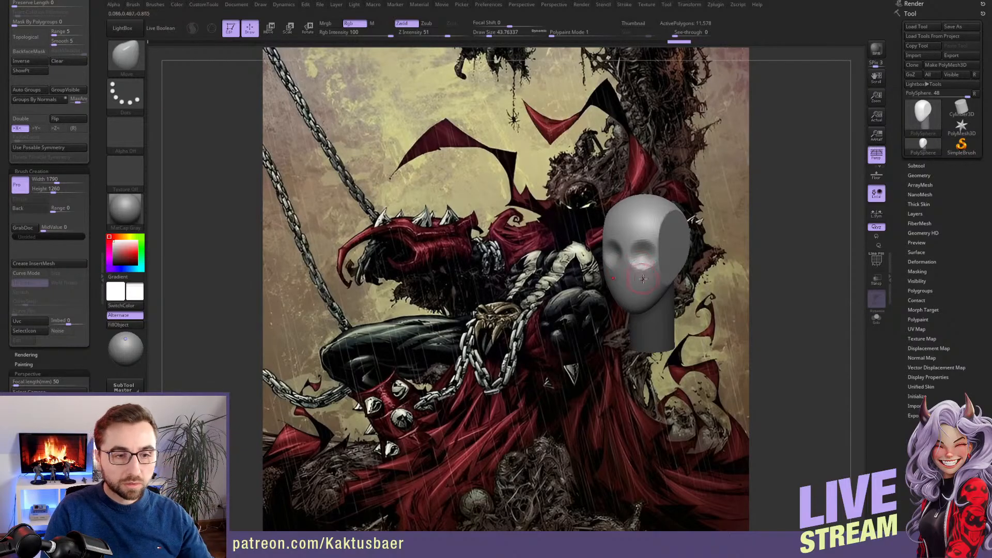
pyautogui.moveTo(650, 293)
pyautogui.keyDown('ctrl'); pyautogui.mouseDown(button='right')
pyautogui.moveTo(652, 308)
pyautogui.moveTo(632, 307)
pyautogui.moveTo(665, 327)
pyautogui.moveTo(669, 310)
pyautogui.mouseUp(button='right'); pyautogui.keyUp('ctrl')
pyautogui.press('b')
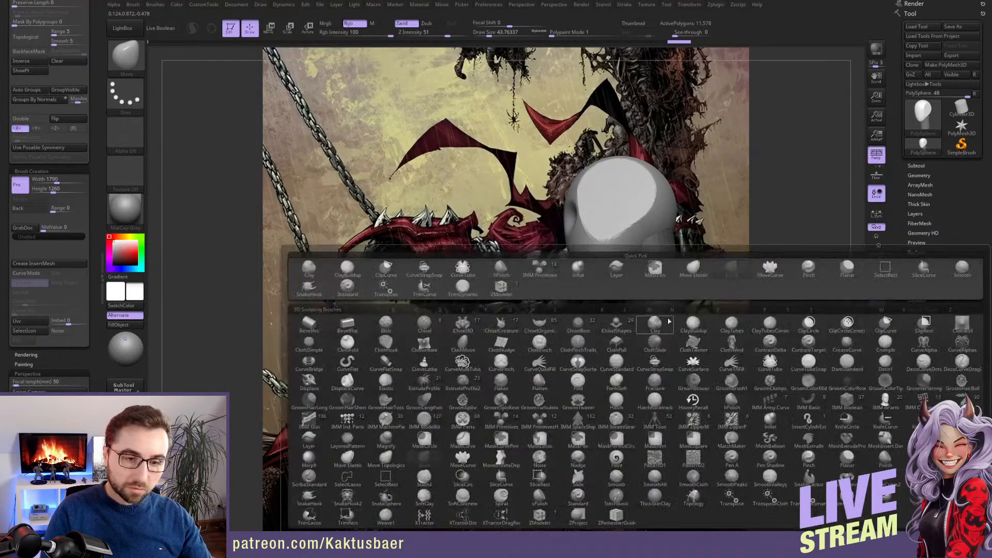
pyautogui.click(535, 270)
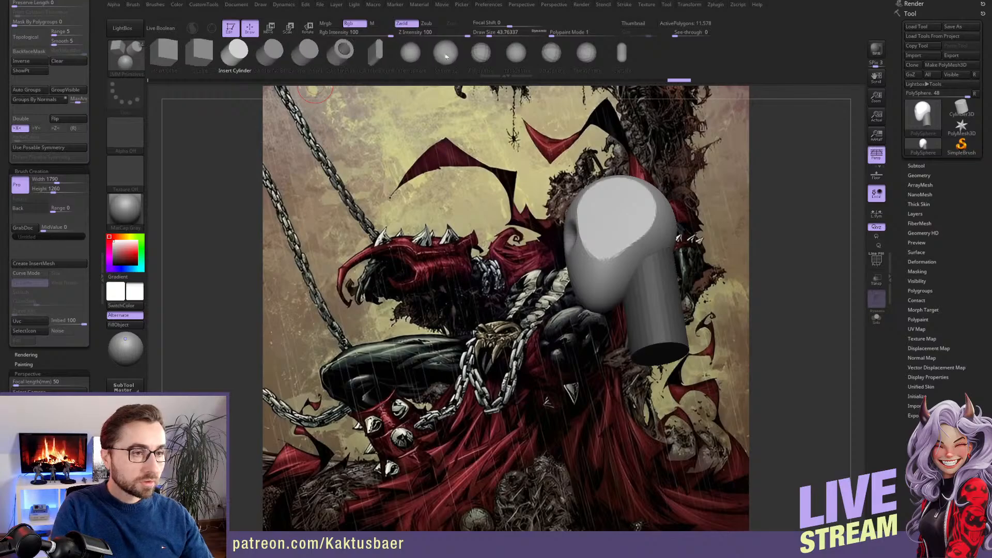
pyautogui.click(481, 54)
pyautogui.moveTo(666, 357); pyautogui.dragTo(651, 308, button='right')
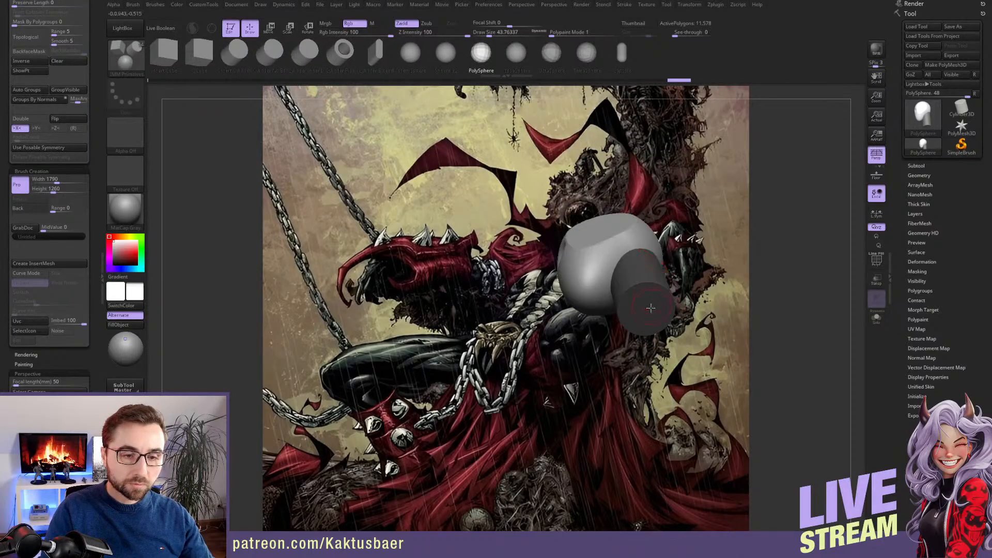
pyautogui.moveTo(646, 311); pyautogui.dragTo(653, 365)
pyautogui.moveTo(653, 364); pyautogui.dragTo(656, 403, button='right')
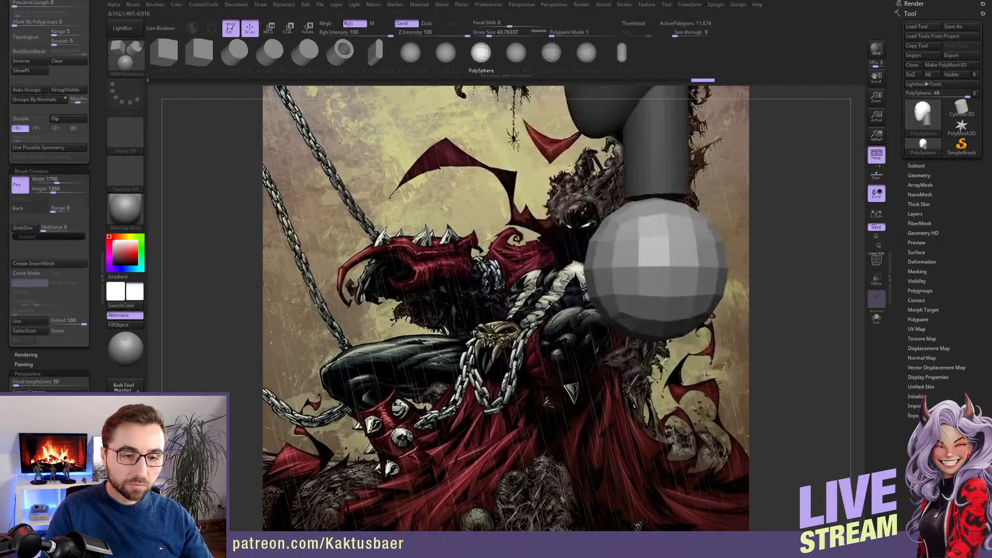
pyautogui.keyDown('ctrl'); pyautogui.moveTo(656, 336); pyautogui.dragTo(643, 318, button='right'); pyautogui.keyUp('ctrl')
# Hide the inserted sphere and separate it from the head and neck as its own subtool with Split Hidden
pyautogui.press('w')
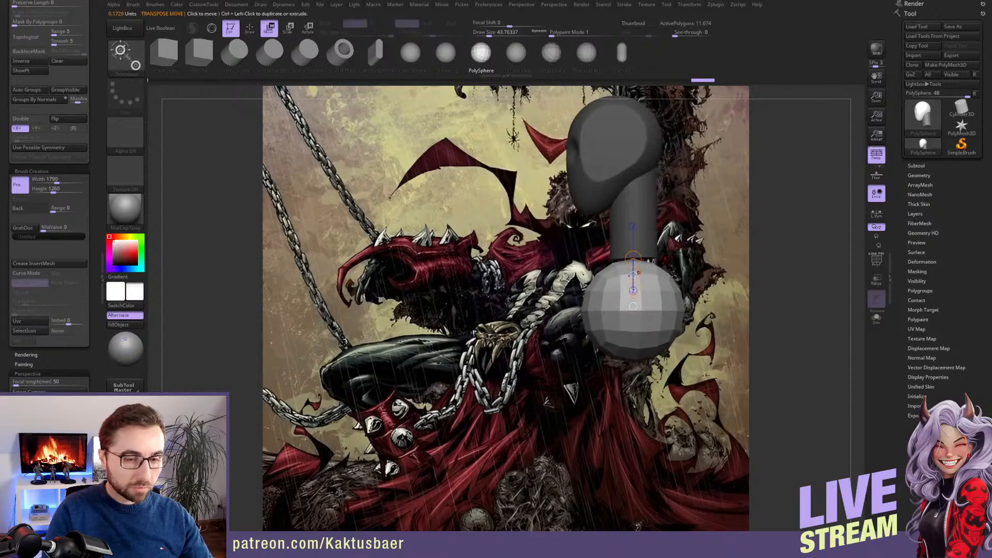
pyautogui.press('q')
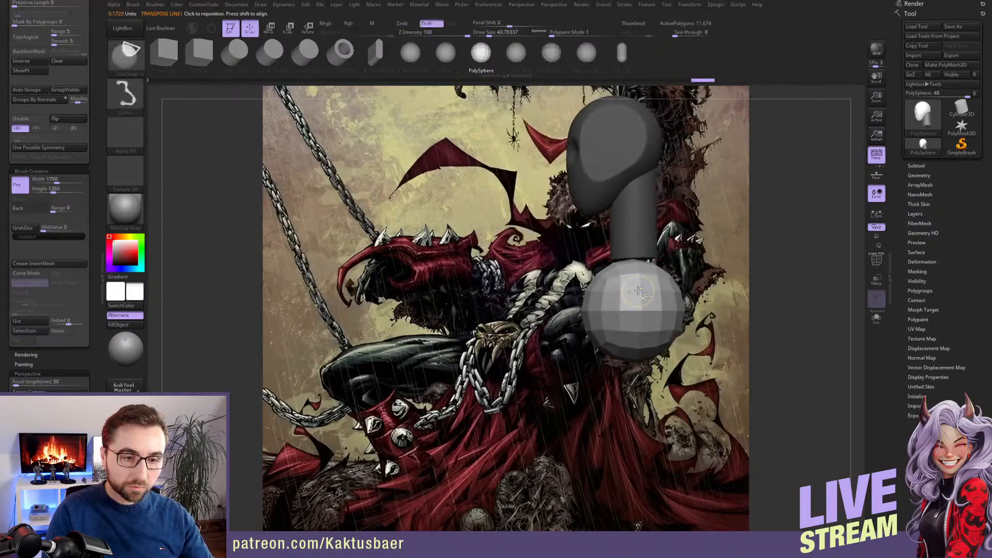
pyautogui.keyDown('ctrl'); pyautogui.keyDown('shift'); pyautogui.click(638, 291); pyautogui.keyUp('shift'); pyautogui.keyUp('ctrl')
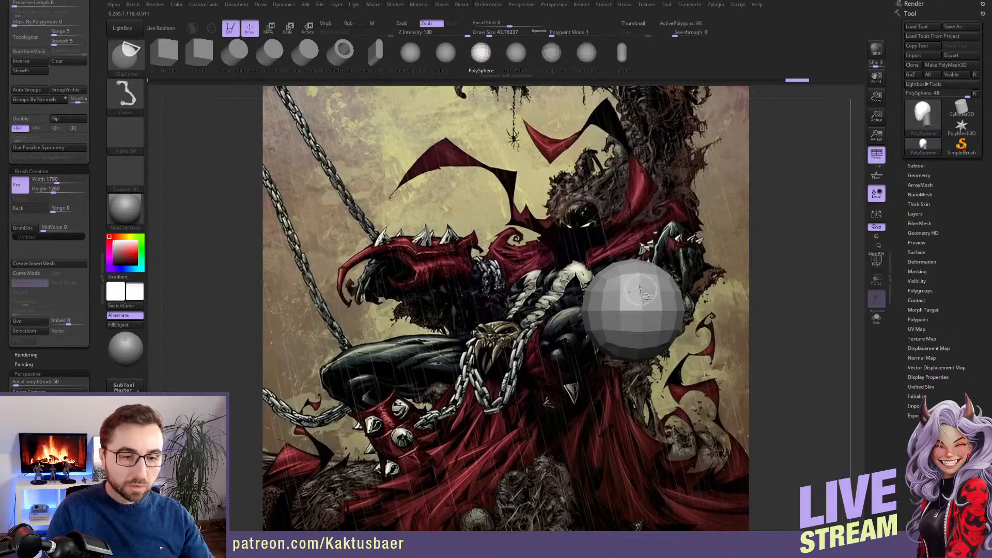
pyautogui.keyDown('ctrl'); pyautogui.keyDown('shift'); pyautogui.click(639, 294); pyautogui.keyUp('shift'); pyautogui.keyUp('ctrl')
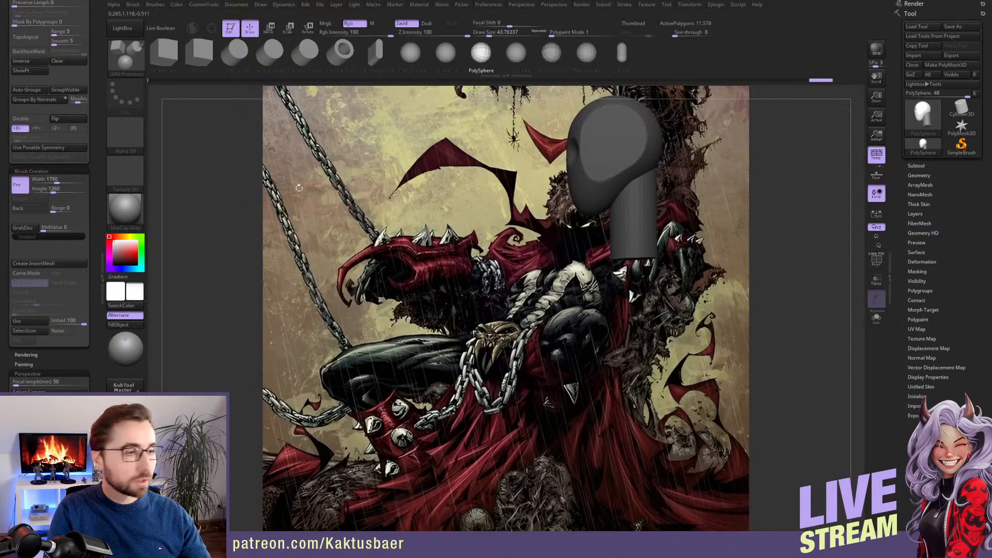
pyautogui.scroll(5, 100, 110)
pyautogui.scroll(5, 99, 110)
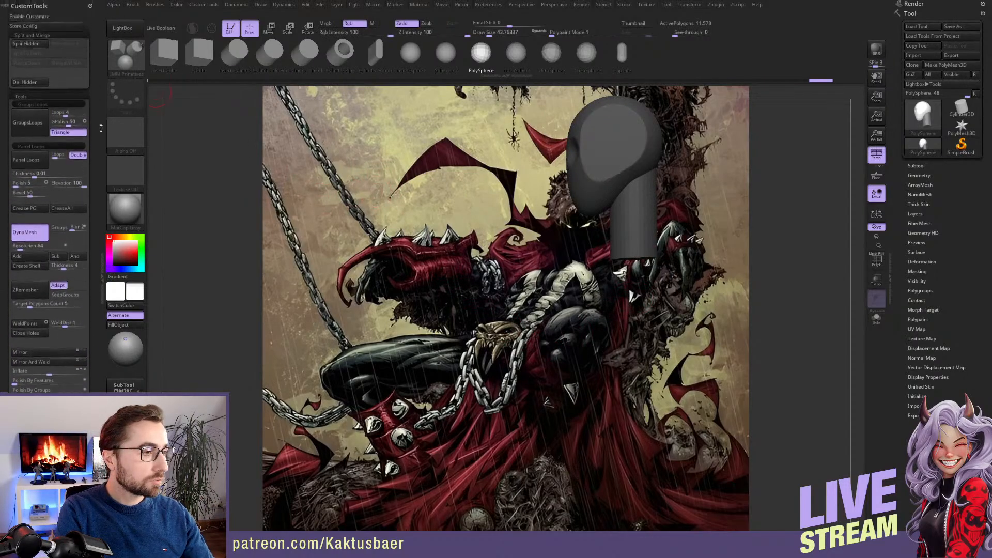
pyautogui.click(31, 51)
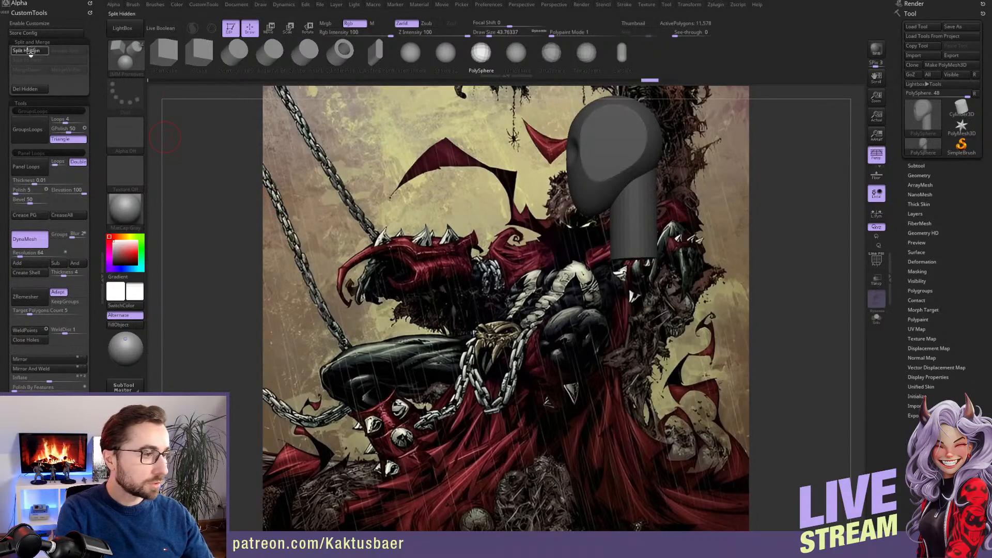
pyautogui.click(28, 51)
# Make the sphere subtool active and stretch it into a tall torso shape with the Move brush at a draw size of about 217
pyautogui.moveTo(592, 289); pyautogui.dragTo(644, 305, button='right')
pyautogui.keyDown('alt'); pyautogui.click(638, 309); pyautogui.keyUp('alt')
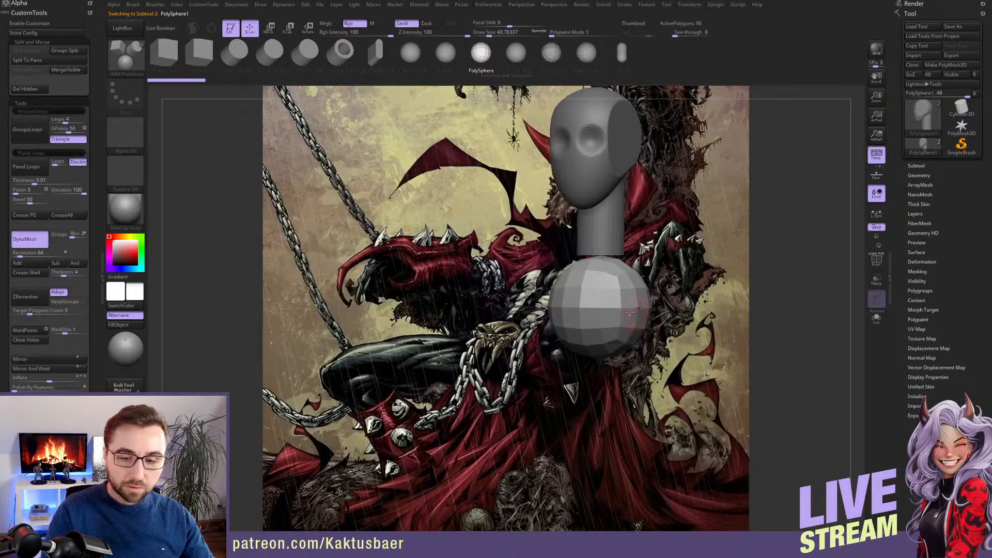
pyautogui.press('b')
pyautogui.press('m')
pyautogui.press('v')
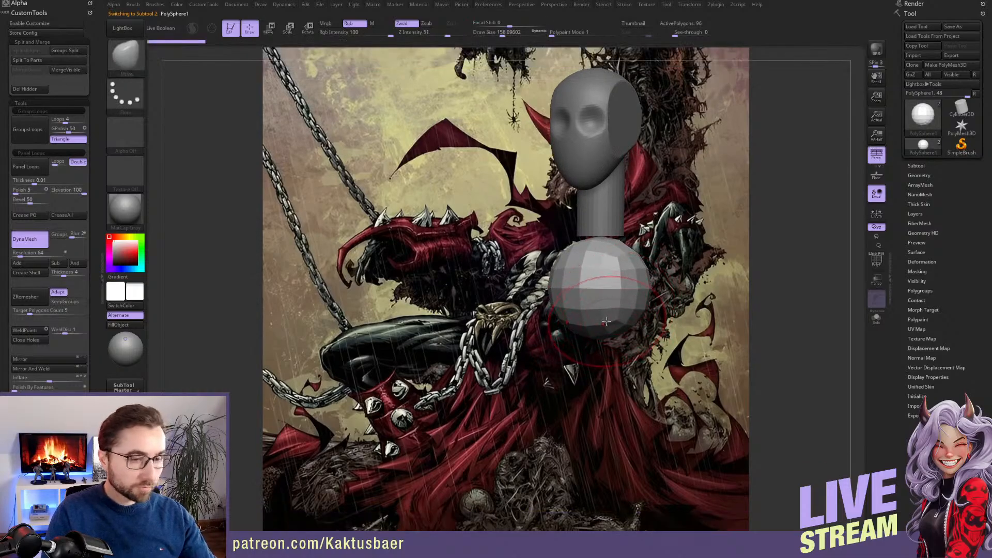
pyautogui.press('s')
pyautogui.moveTo(609, 320); pyautogui.dragTo(616, 320)
pyautogui.moveTo(616, 318); pyautogui.dragTo(572, 318, button='right')
pyautogui.moveTo(572, 317); pyautogui.dragTo(571, 360)
pyautogui.press('s')
pyautogui.moveTo(568, 261); pyautogui.dragTo(573, 238)
pyautogui.moveTo(586, 254); pyautogui.dragTo(635, 258, button='right')
# Subdivide the torso twice and refine its egg-shaped profile with the Move brush at a draw size of about 311
pyautogui.press('ctrl')
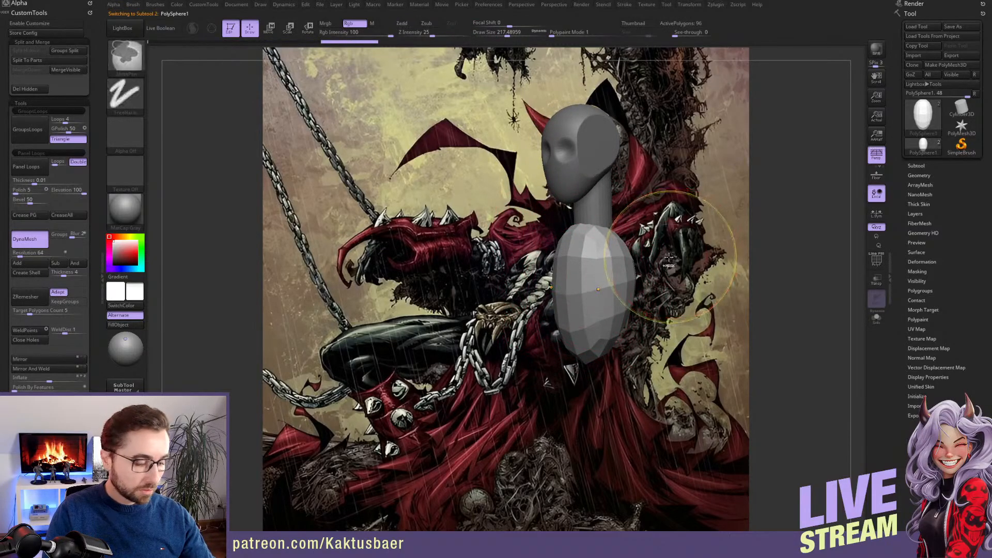
pyautogui.hotkey('ctrl', 'd')
pyautogui.hotkey('ctrl', 'd')
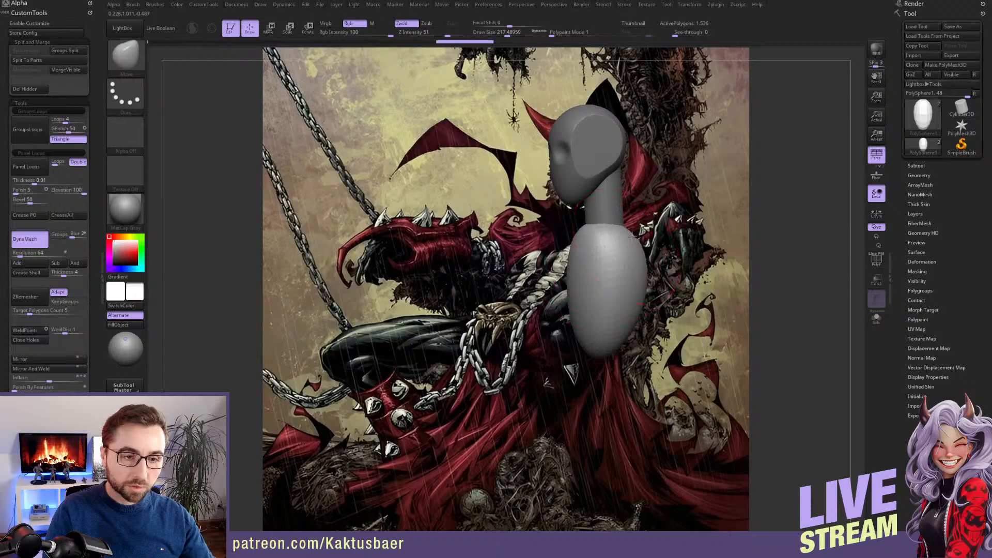
pyautogui.moveTo(632, 236)
pyautogui.mouseDown(button='right')
pyautogui.moveTo(587, 261)
pyautogui.moveTo(598, 277)
pyautogui.mouseUp(button='right')
pyautogui.moveTo(606, 311)
pyautogui.mouseDown()
pyautogui.moveTo(618, 327)
pyautogui.moveTo(562, 307)
pyautogui.mouseUp()
pyautogui.moveTo(562, 307); pyautogui.dragTo(594, 274, button='right')
pyautogui.moveTo(580, 253); pyautogui.dragTo(583, 250)
pyautogui.moveTo(583, 250)
pyautogui.mouseDown(button='right')
pyautogui.moveTo(599, 231)
pyautogui.moveTo(603, 244)
pyautogui.moveTo(554, 241)
pyautogui.mouseUp(button='right')
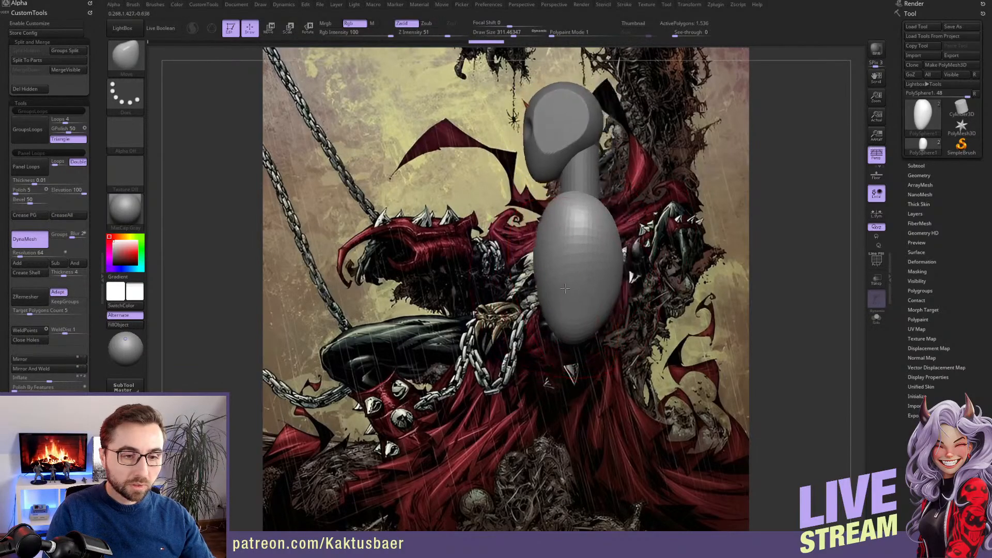
# Choose the TrimCurve brush and try to cut off the lower end of the torso at an angle
pyautogui.press('b')
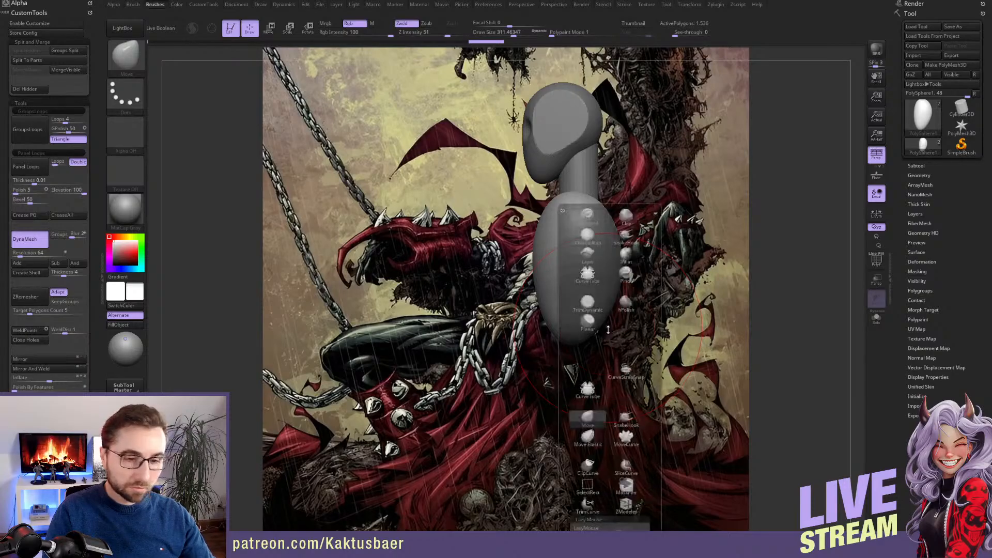
pyautogui.click(588, 505)
pyautogui.moveTo(646, 330); pyautogui.dragTo(497, 275)
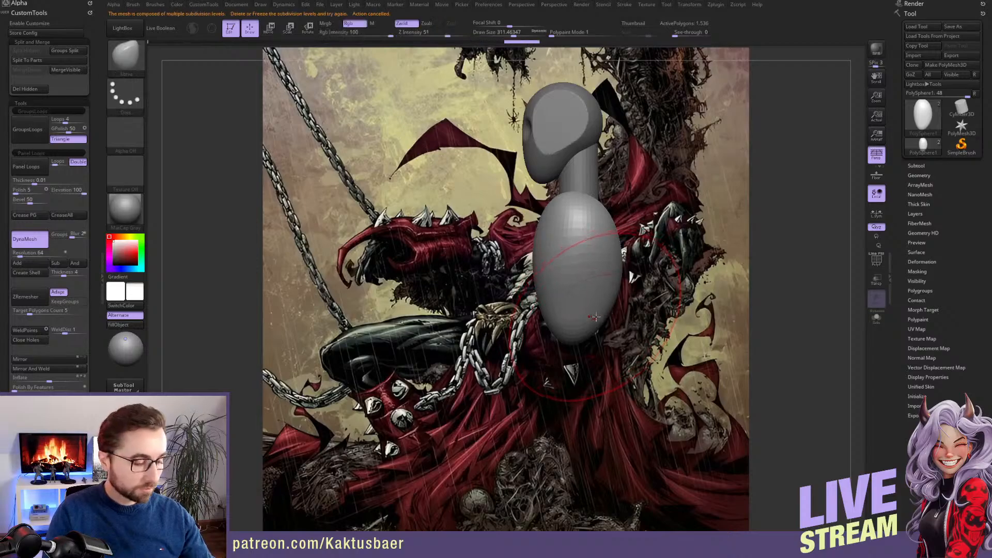
pyautogui.press('shift')
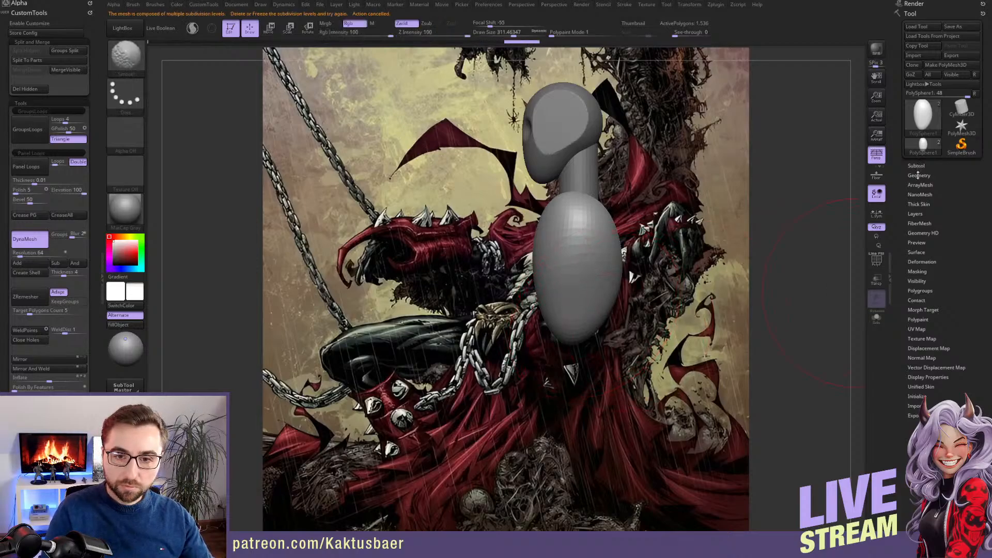
# Delete the torso's lower subdivision levels and slice off its lower end along a slanted line with TrimCurve
pyautogui.click(918, 176)
pyautogui.click(918, 203)
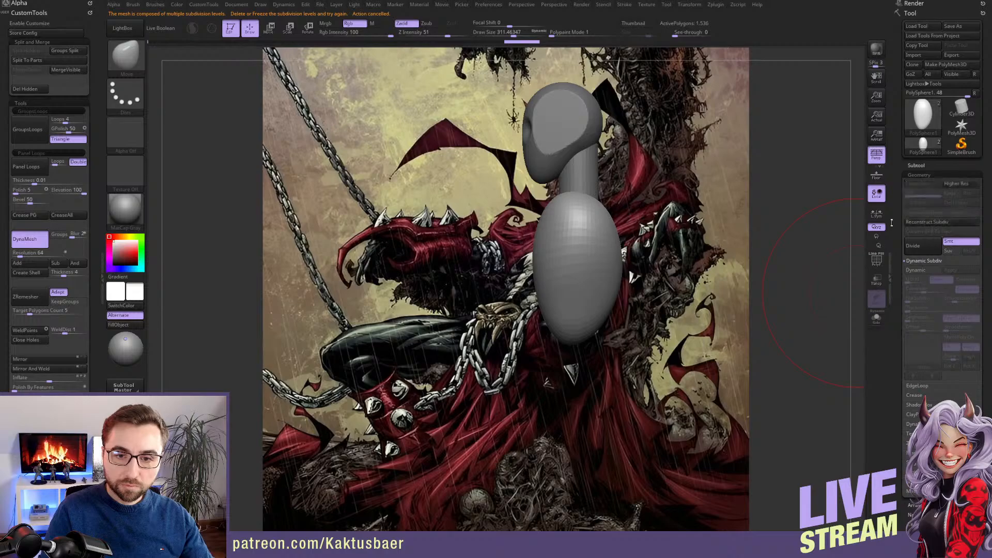
pyautogui.keyDown('ctrl'); pyautogui.keyDown('shift'); pyautogui.moveTo(638, 324); pyautogui.dragTo(506, 277); pyautogui.keyUp('shift'); pyautogui.keyUp('ctrl')
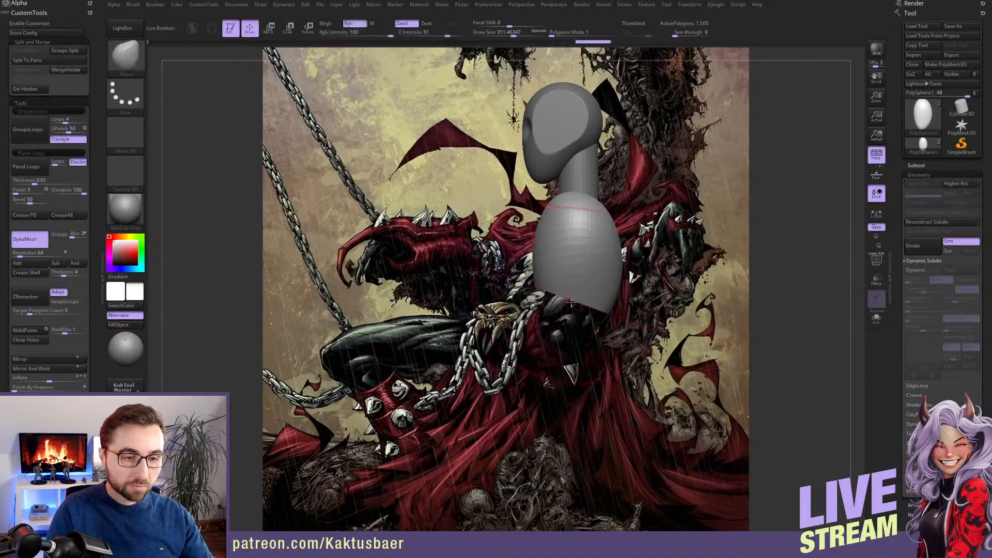
pyautogui.moveTo(581, 281); pyautogui.dragTo(575, 286, button='right')
# Insert a PolySphere under the cut torso with the IMM Primitives brush and duplicate it straight down for the pelvis
pyautogui.press('b')
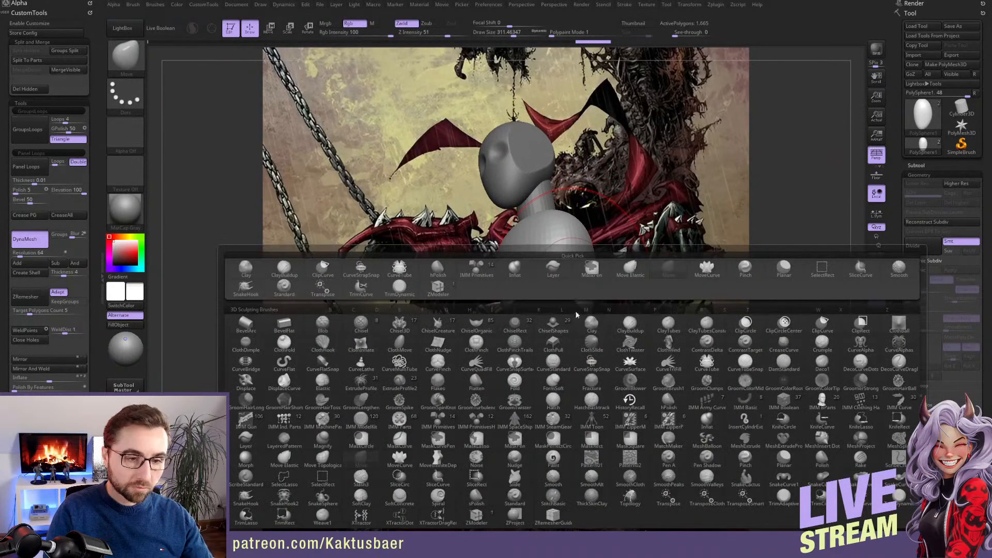
pyautogui.click(489, 275)
pyautogui.moveTo(526, 158); pyautogui.dragTo(520, 126, button='right')
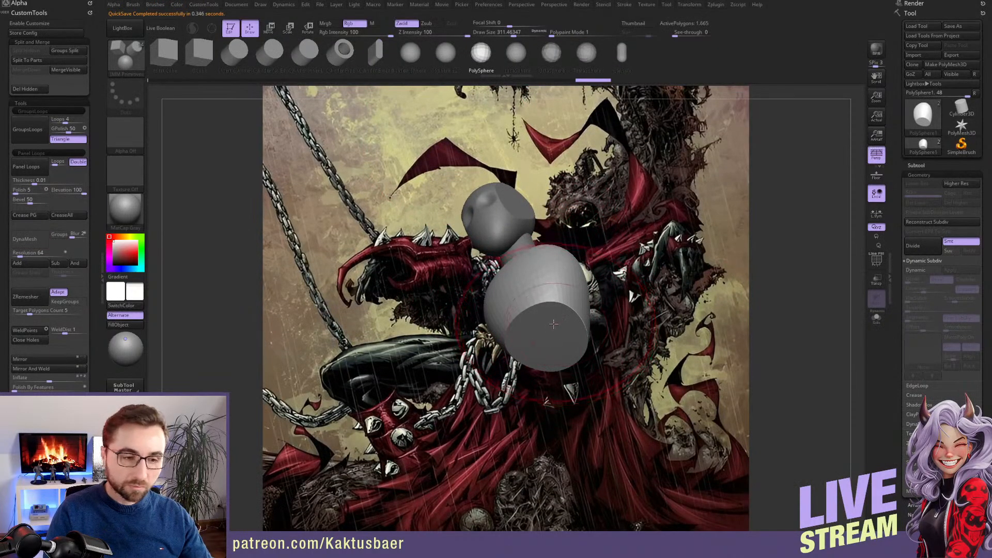
pyautogui.moveTo(552, 358); pyautogui.dragTo(570, 325, button='right')
pyautogui.press('w')
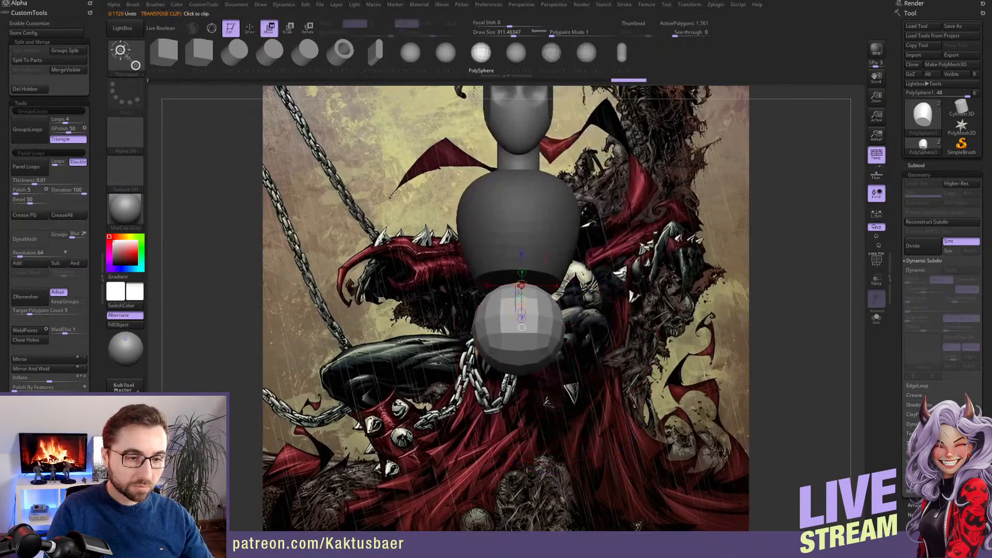
pyautogui.keyDown('ctrl'); pyautogui.moveTo(521, 298); pyautogui.dragTo(523, 373); pyautogui.keyUp('ctrl')
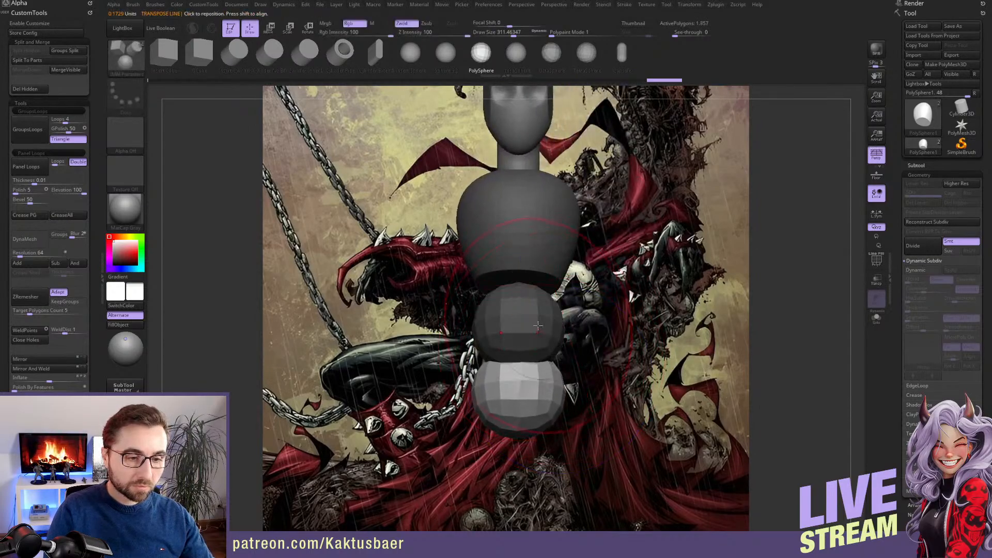
# Clear the mask, return to Draw mode and assign separate polygroups to the torso and both spheres with Auto Groups
pyautogui.keyDown('ctrl'); pyautogui.click(575, 316); pyautogui.keyUp('ctrl')
pyautogui.press('q')
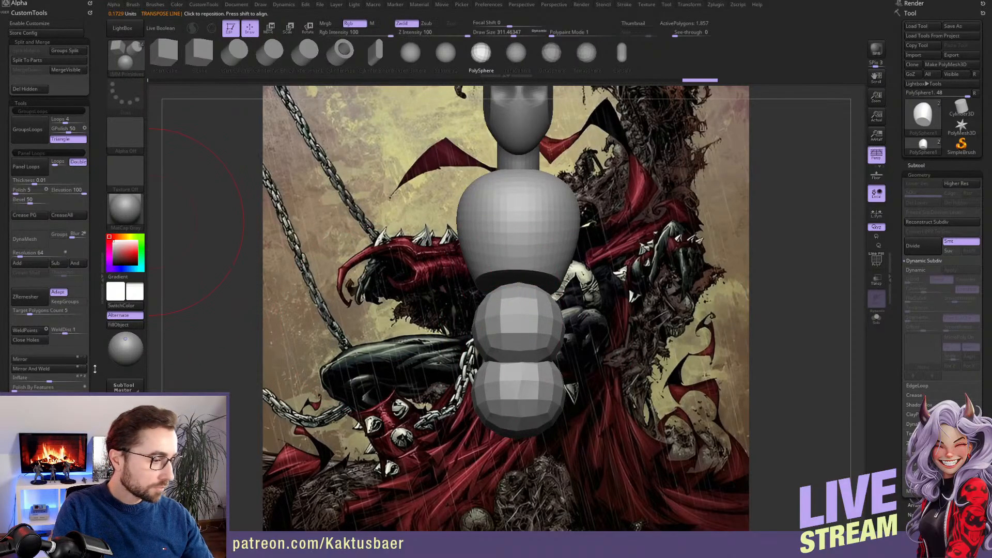
pyautogui.click(125, 339)
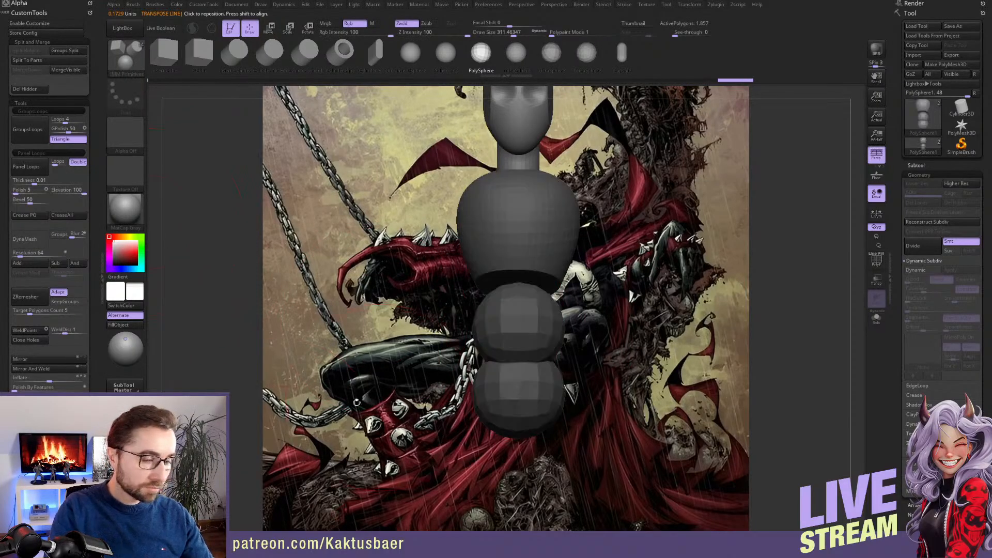
pyautogui.keyDown('ctrl'); pyautogui.click(239, 415); pyautogui.keyUp('ctrl')
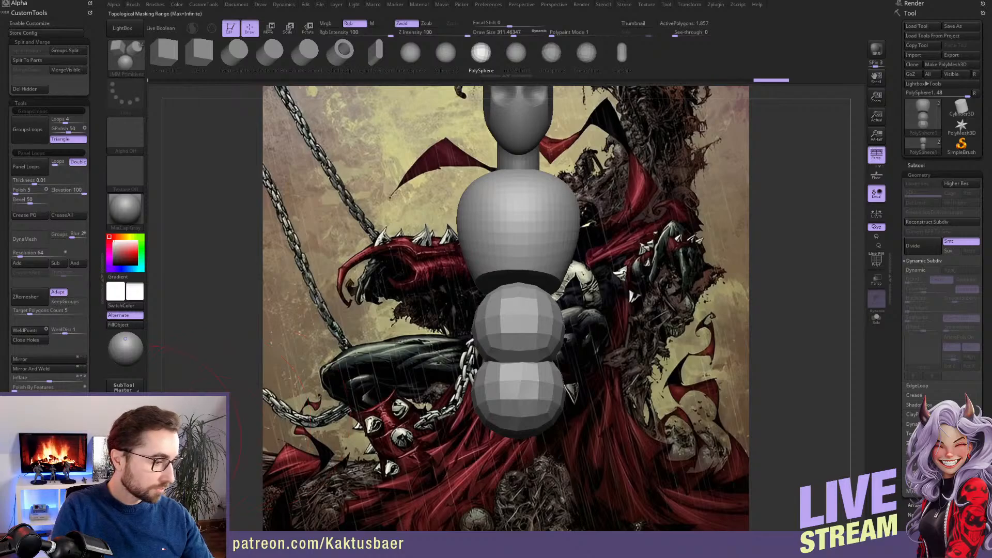
pyautogui.scroll(-5, 74, 388)
pyautogui.click(42, 346)
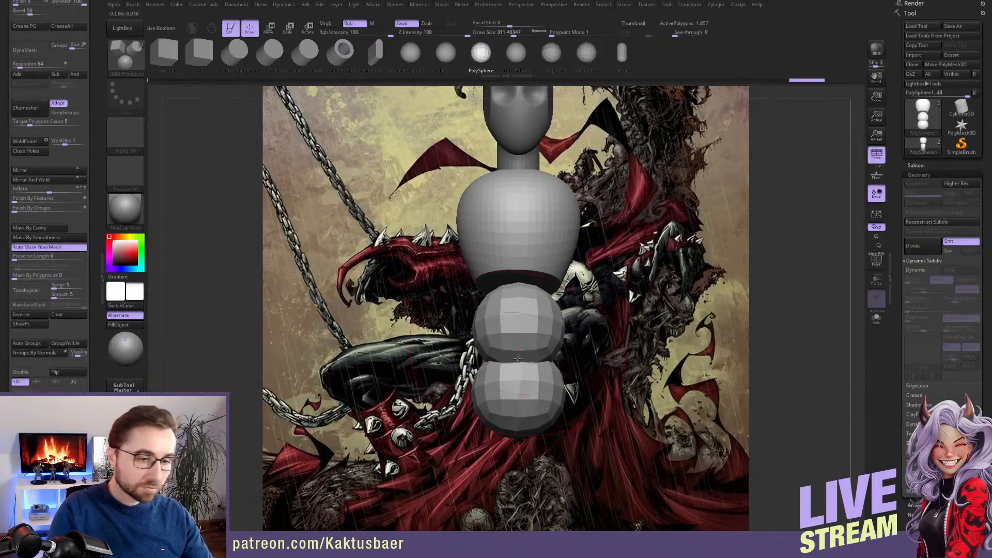
# Mask the torso and the lowest sphere so only the middle sphere stays editable, and return to Draw mode
pyautogui.press('w')
pyautogui.keyDown('ctrl'); pyautogui.click(542, 330); pyautogui.keyUp('ctrl')
pyautogui.press('q')
pyautogui.moveTo(543, 329); pyautogui.dragTo(468, 312, button='right')
# Fit the middle sphere against the torso's slanted underside with the Move brush at a draw size of about 357
pyautogui.press('b')
pyautogui.press('m')
pyautogui.press('v')
pyautogui.press(']')
pyautogui.press(']')
pyautogui.moveTo(590, 274); pyautogui.dragTo(599, 263)
pyautogui.keyDown('alt'); pyautogui.moveTo(599, 265); pyautogui.dragTo(547, 270, button='right'); pyautogui.keyUp('alt')
pyautogui.moveTo(527, 329); pyautogui.dragTo(537, 325)
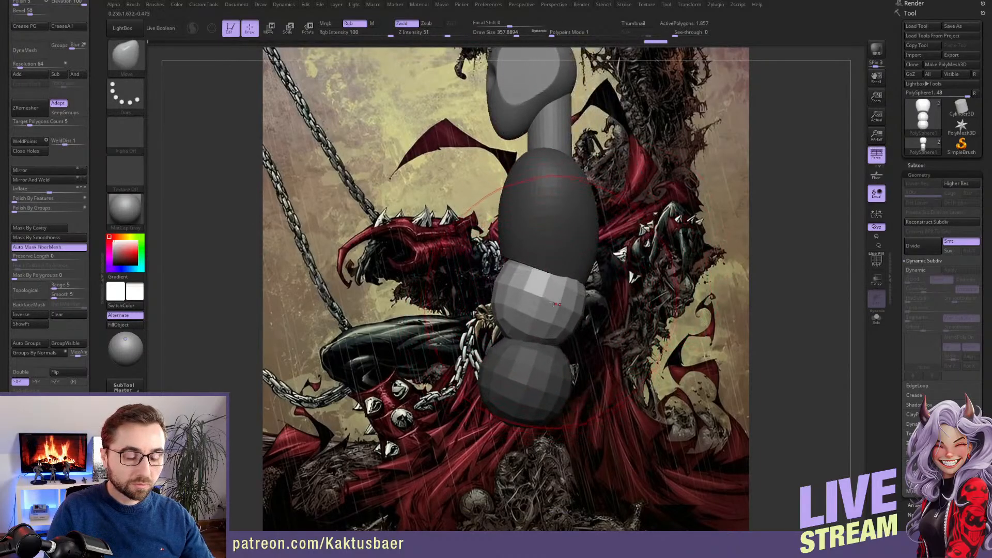
pyautogui.moveTo(560, 293); pyautogui.dragTo(524, 289)
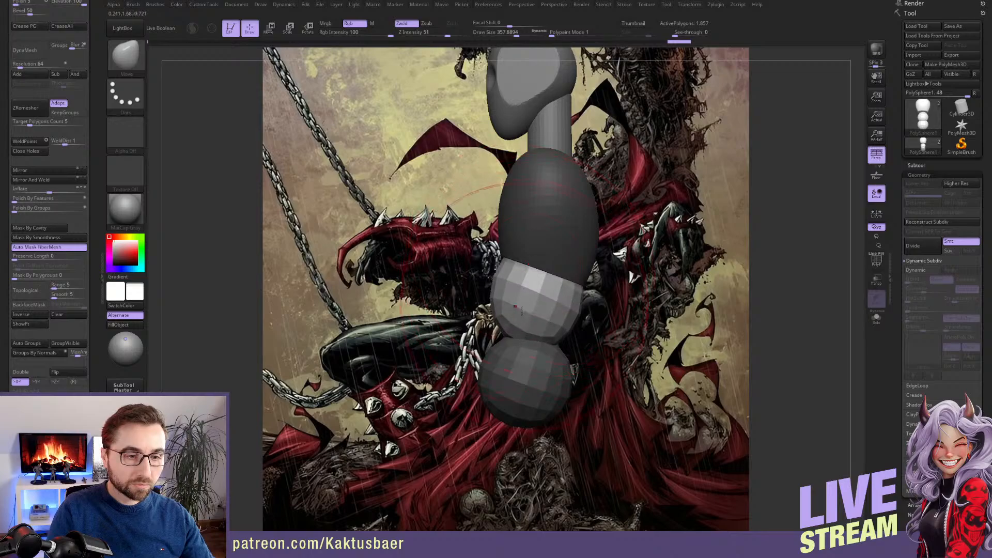
pyautogui.moveTo(521, 327); pyautogui.dragTo(523, 331)
# Mask all parts except the lowest sphere, move it slightly down from the middle sphere, and clear the mask in Draw mode
pyautogui.keyDown('alt'); pyautogui.click(532, 356); pyautogui.keyUp('alt')
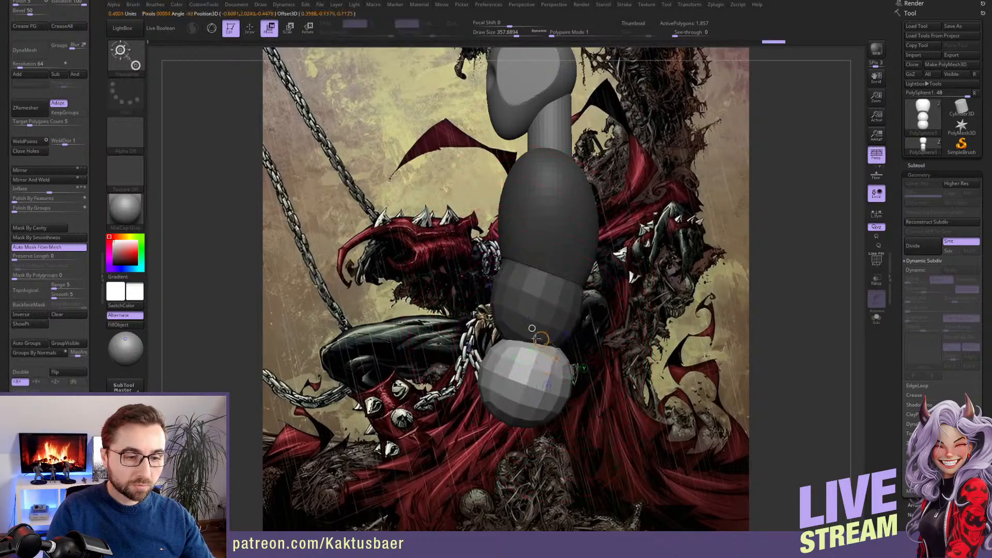
pyautogui.keyDown('alt'); pyautogui.moveTo(532, 357); pyautogui.dragTo(519, 306, button='right'); pyautogui.keyUp('alt')
pyautogui.moveTo(510, 332); pyautogui.dragTo(525, 346)
pyautogui.keyDown('alt'); pyautogui.moveTo(544, 312); pyautogui.dragTo(528, 352, button='right'); pyautogui.keyUp('alt')
pyautogui.moveTo(528, 392); pyautogui.dragTo(531, 400)
pyautogui.keyDown('ctrl'); pyautogui.click(619, 334); pyautogui.keyUp('ctrl')
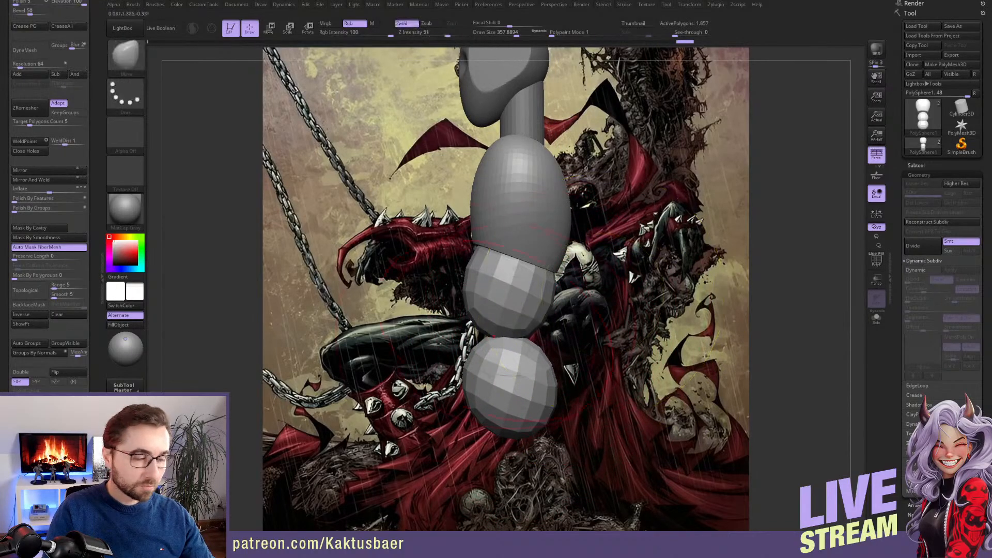
# Try a DynaMesh of the torso and both spheres at resolution 104, and undo it
pyautogui.moveTo(99, 46); pyautogui.dragTo(44, 166)
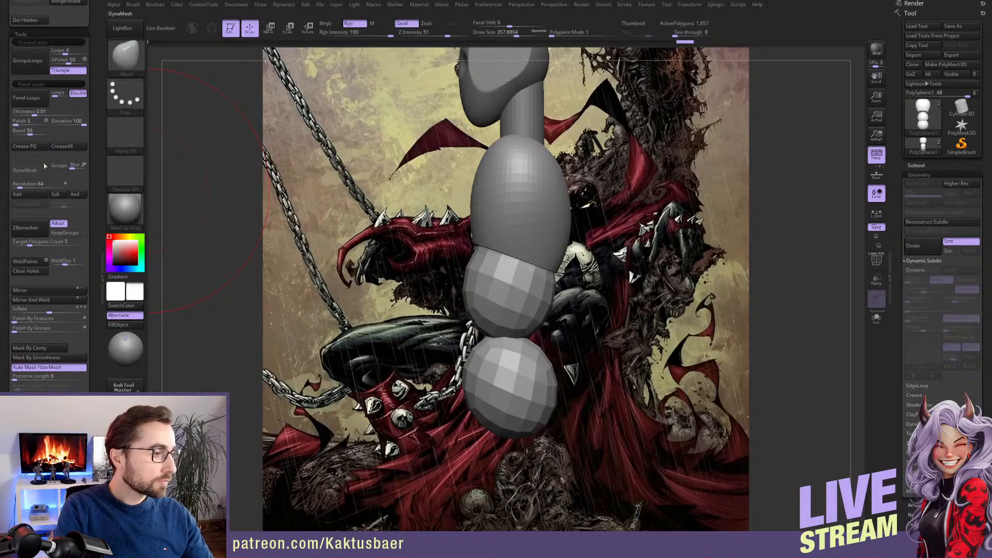
pyautogui.click(31, 184)
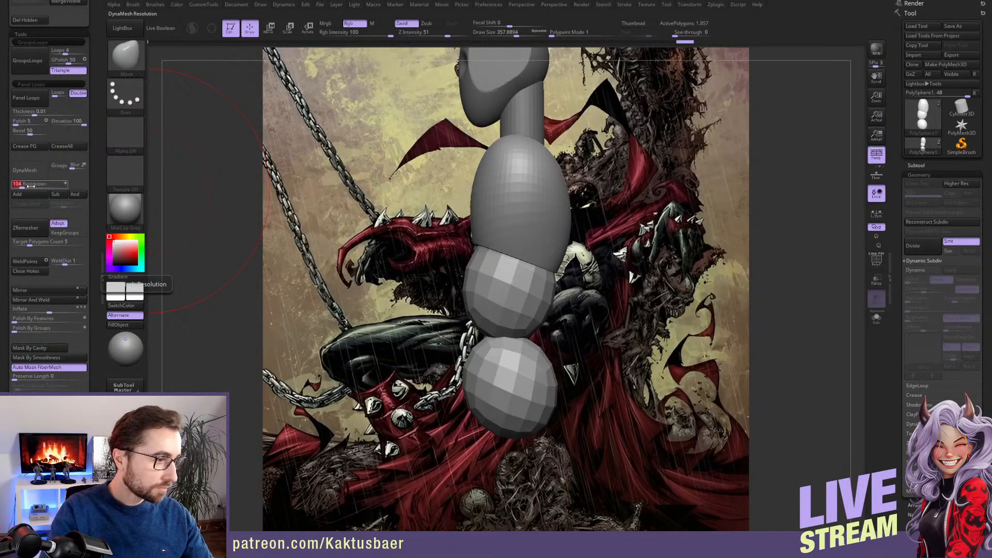
pyautogui.press('Return')
pyautogui.click(29, 170)
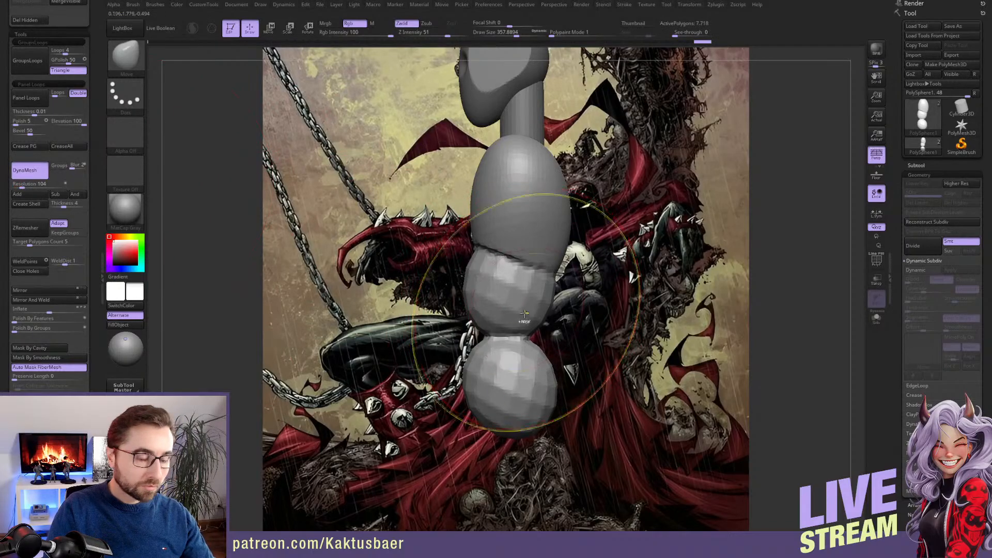
pyautogui.hotkey('ctrl', 'z')
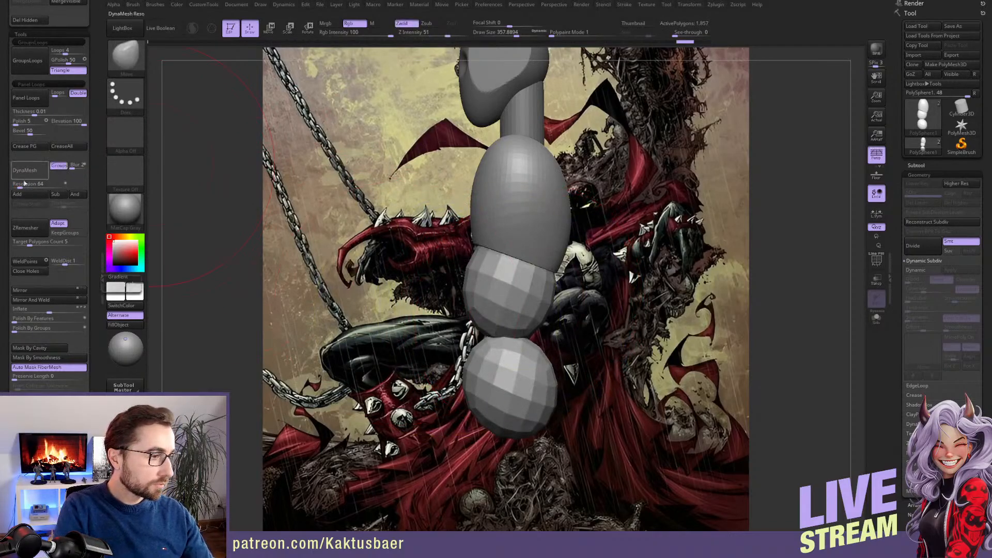
# DynaMesh the torso and spheres with Groups enabled at resolution 184, and smooth the faceted surfaces of the two lower spheres
pyautogui.moveTo(24, 183); pyautogui.dragTo(30, 183)
pyautogui.click(26, 170)
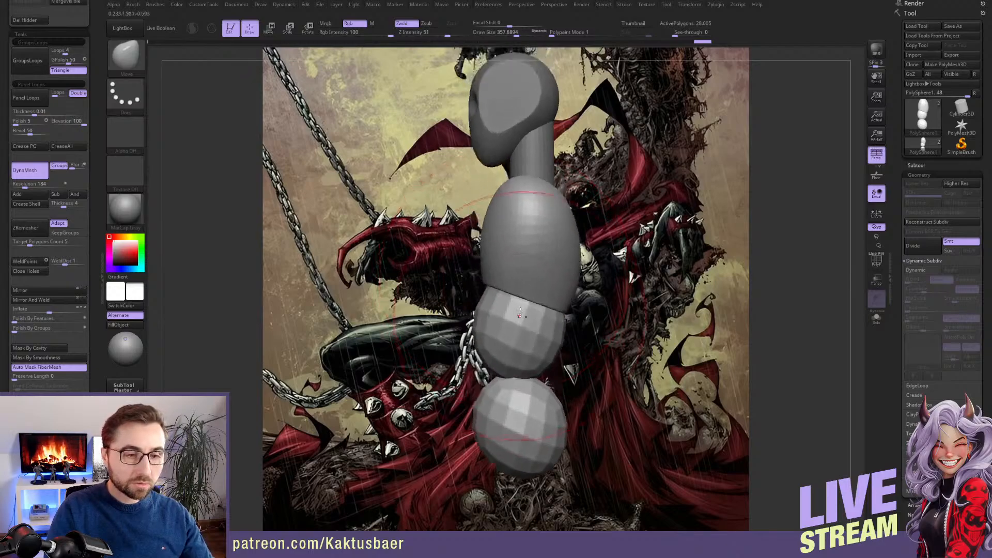
pyautogui.press('shift')
pyautogui.moveTo(519, 387)
pyautogui.keyDown('shift'); pyautogui.mouseDown()
pyautogui.moveTo(512, 305)
pyautogui.moveTo(532, 203)
pyautogui.mouseUp(); pyautogui.keyUp('shift')
pyautogui.moveTo(532, 204)
pyautogui.keyDown('ctrl'); pyautogui.mouseDown(button='right')
pyautogui.moveTo(528, 212)
pyautogui.moveTo(566, 238)
pyautogui.mouseUp(button='right'); pyautogui.keyUp('ctrl')
# Mask everything except the lowest sphere, pull its top towards the middle sphere with the Move brush, and clear the mask
pyautogui.press('w')
pyautogui.keyDown('ctrl'); pyautogui.click(513, 379); pyautogui.keyUp('ctrl')
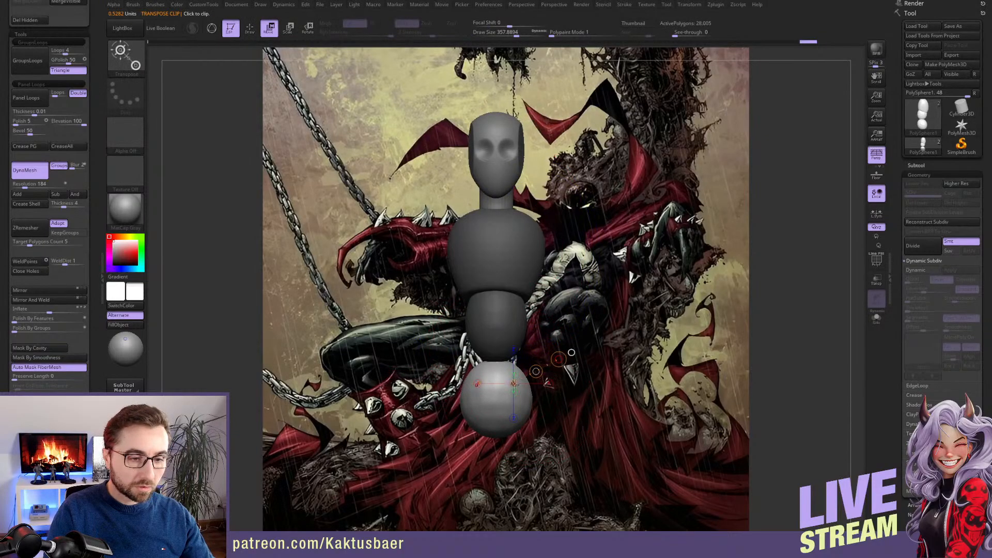
pyautogui.press('q')
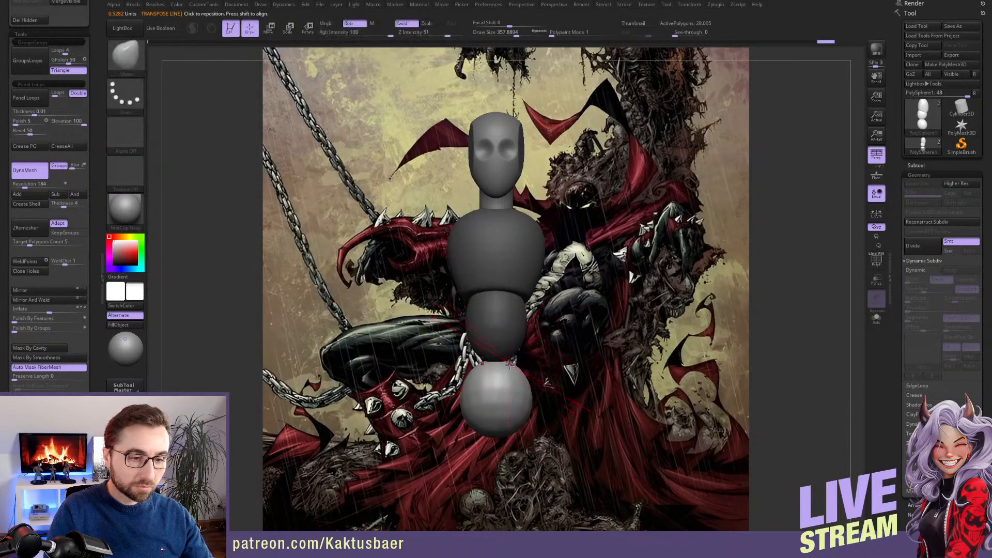
pyautogui.press(']')
pyautogui.moveTo(510, 365); pyautogui.dragTo(513, 353)
pyautogui.keyDown('alt'); pyautogui.moveTo(561, 230); pyautogui.dragTo(561, 262, button='right'); pyautogui.keyUp('alt')
pyautogui.keyDown('ctrl'); pyautogui.moveTo(561, 265); pyautogui.dragTo(566, 286); pyautogui.keyUp('ctrl')
pyautogui.moveTo(567, 286); pyautogui.dragTo(548, 277, button='right')
# Insert a mirrored pair of spheres beside the upper torso as shoulders with the IMM Primitives brush
pyautogui.press('[')
pyautogui.press('[')
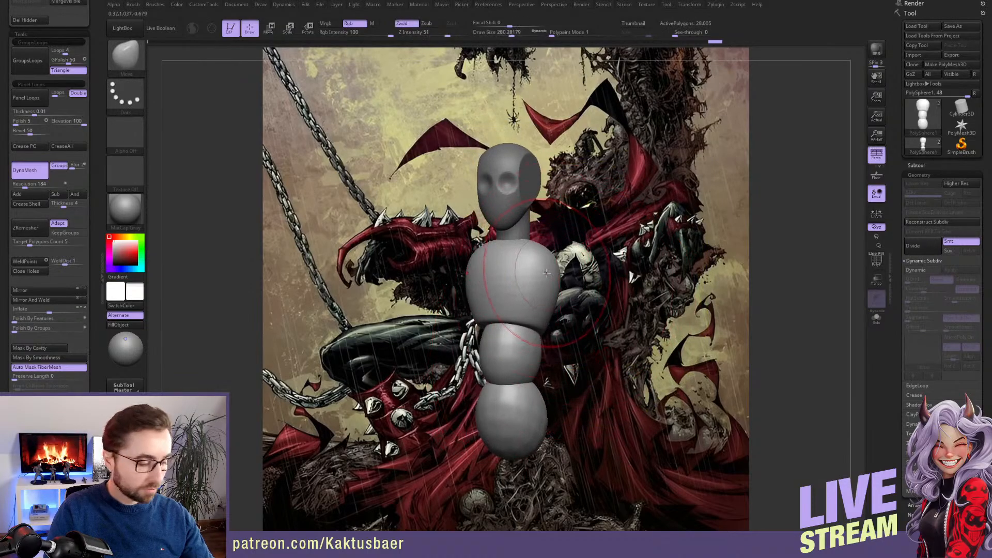
pyautogui.press('b')
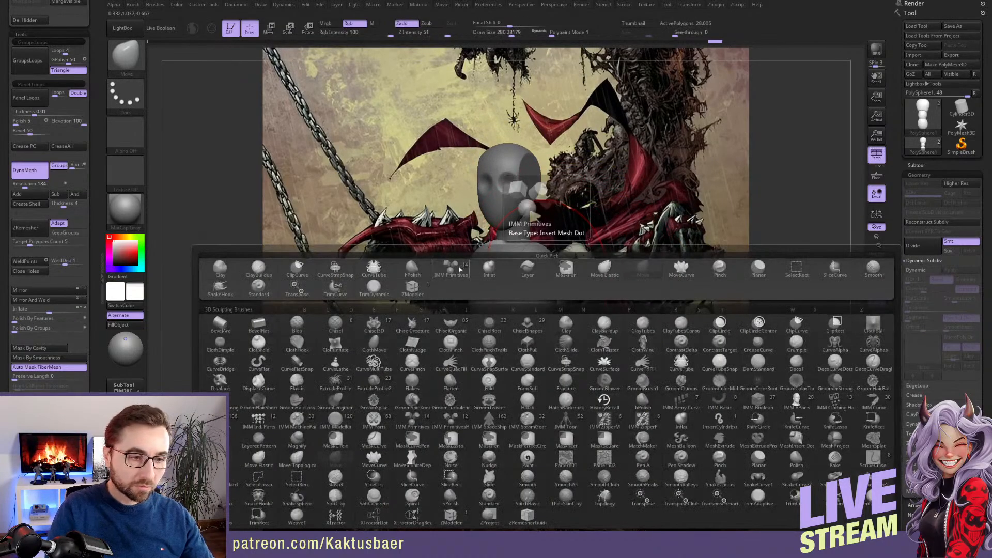
pyautogui.click(450, 269)
pyautogui.moveTo(545, 283); pyautogui.dragTo(509, 280, button='right')
pyautogui.moveTo(529, 266); pyautogui.dragTo(542, 278)
pyautogui.moveTo(542, 278); pyautogui.dragTo(518, 288, button='right')
# Rotate the mirrored shoulder spheres and stretch them into ovals against the upper torso with the Move brush
pyautogui.press('b')
pyautogui.press('m')
pyautogui.press('v')
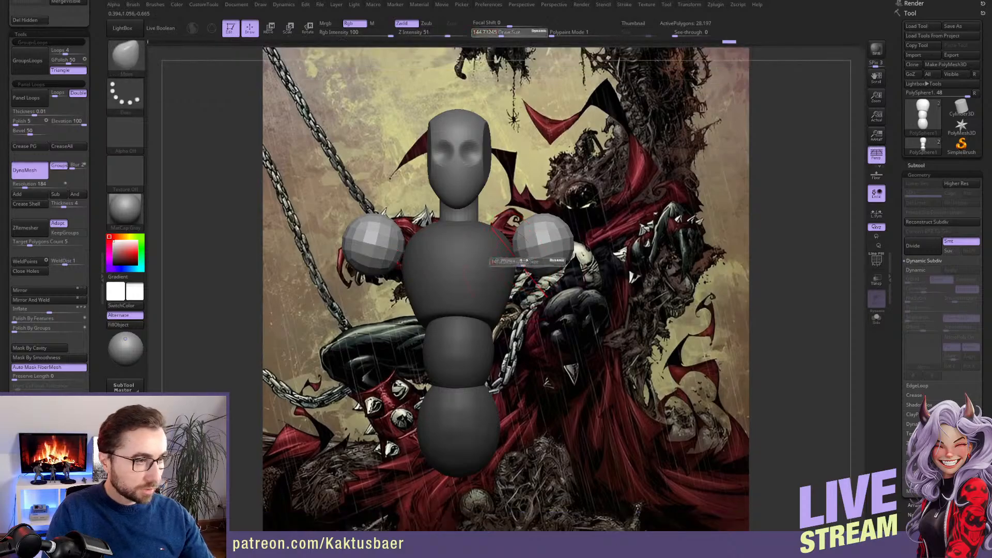
pyautogui.moveTo(519, 270)
pyautogui.mouseDown(button='right')
pyautogui.moveTo(508, 256)
pyautogui.moveTo(593, 250)
pyautogui.moveTo(560, 249)
pyautogui.moveTo(532, 269)
pyautogui.mouseUp(button='right')
pyautogui.press('r')
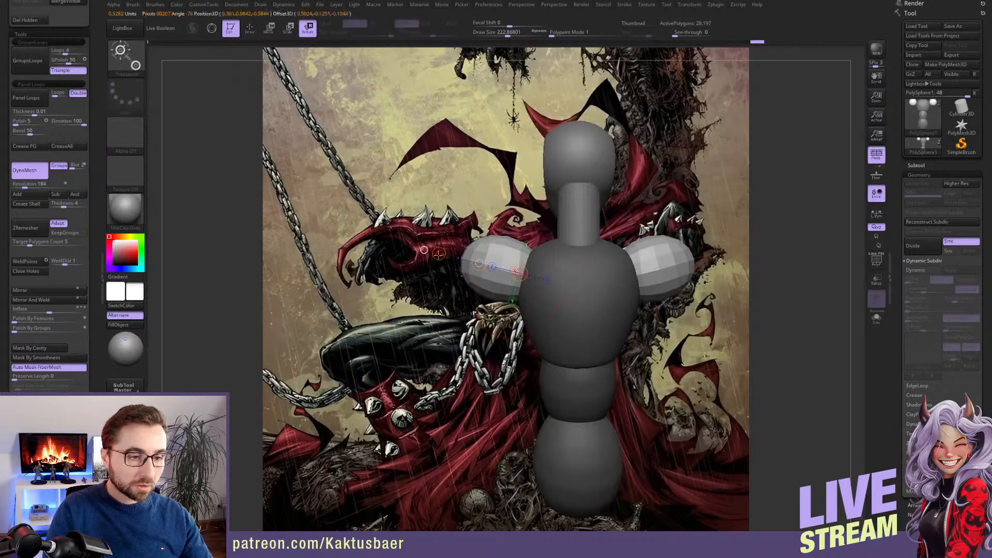
pyautogui.press('q')
pyautogui.keyDown('alt'); pyautogui.moveTo(484, 283); pyautogui.dragTo(496, 274, button='right'); pyautogui.keyUp('alt')
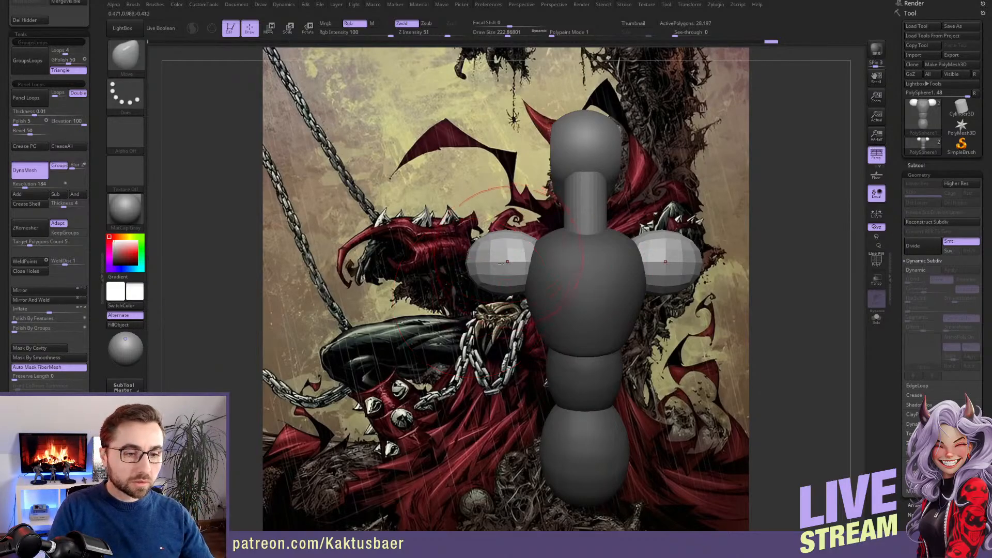
pyautogui.moveTo(509, 260); pyautogui.dragTo(535, 225, button='right')
pyautogui.moveTo(512, 273); pyautogui.dragTo(514, 219, button='right')
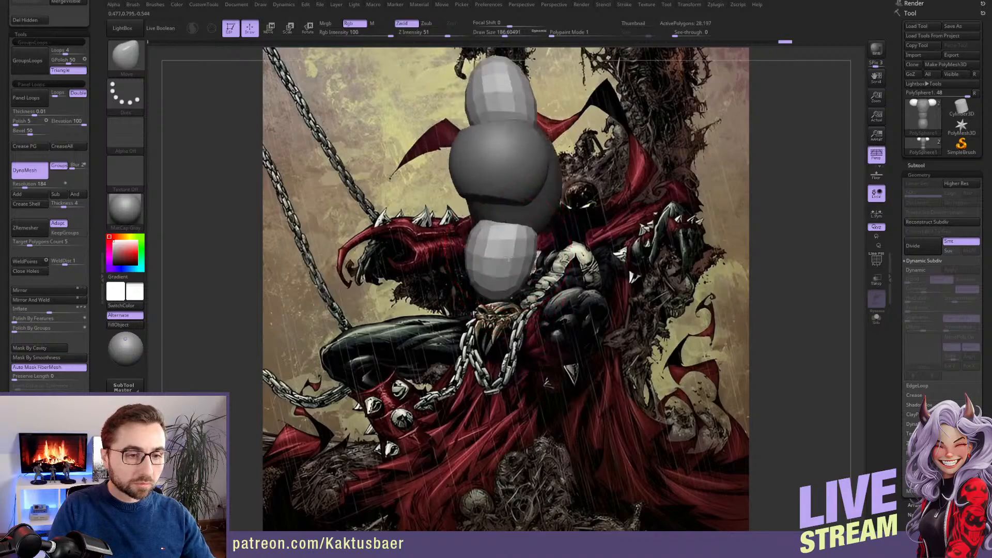
# Rotate and shift the shoulder spheres so they line up with the middle of the torso's depth, and return to Draw mode
pyautogui.press('r')
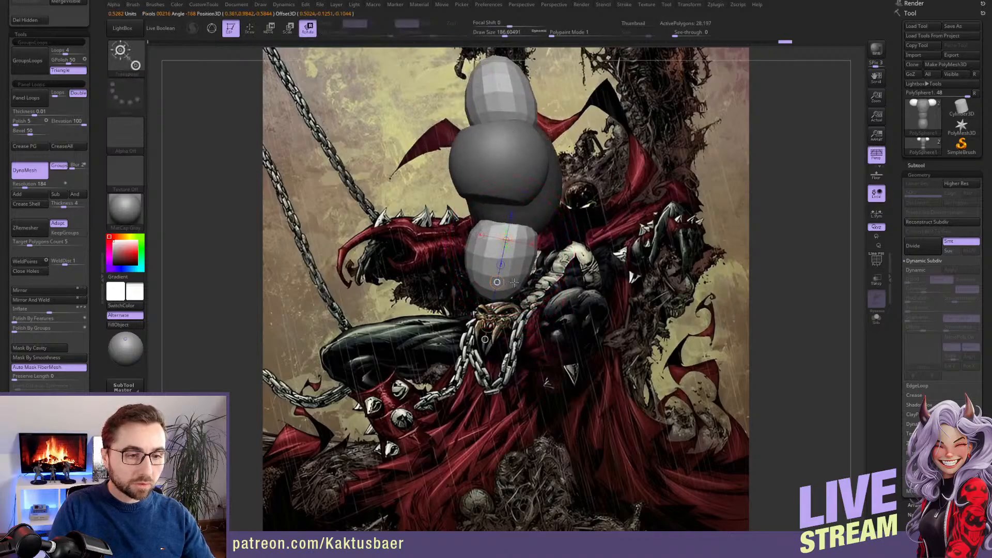
pyautogui.moveTo(497, 283)
pyautogui.mouseDown()
pyautogui.moveTo(520, 276)
pyautogui.moveTo(510, 268)
pyautogui.mouseUp()
pyautogui.moveTo(512, 223)
pyautogui.mouseDown()
pyautogui.moveTo(501, 276)
pyautogui.moveTo(512, 277)
pyautogui.moveTo(521, 250)
pyautogui.mouseUp()
pyautogui.press('w')
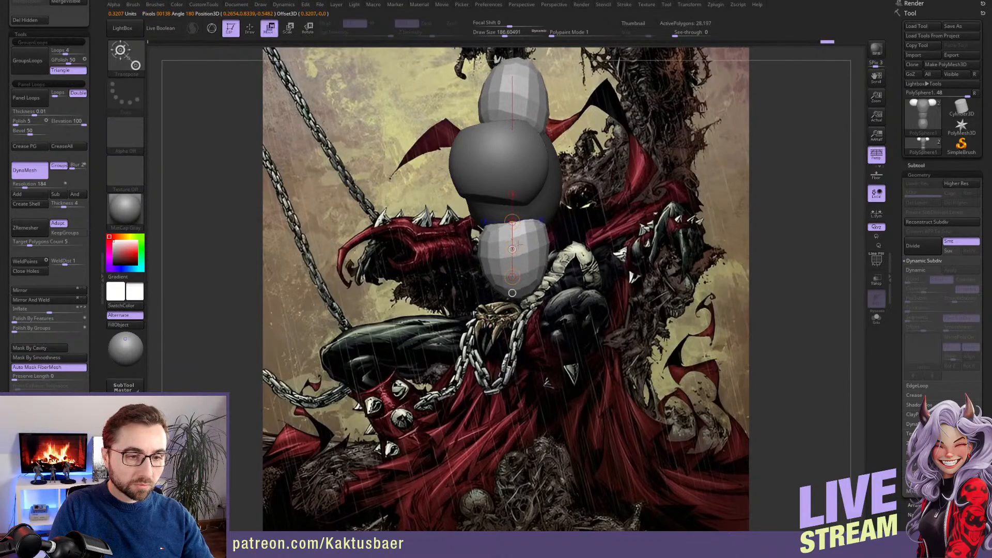
pyautogui.press('q')
pyautogui.moveTo(519, 352); pyautogui.dragTo(518, 218, button='right')
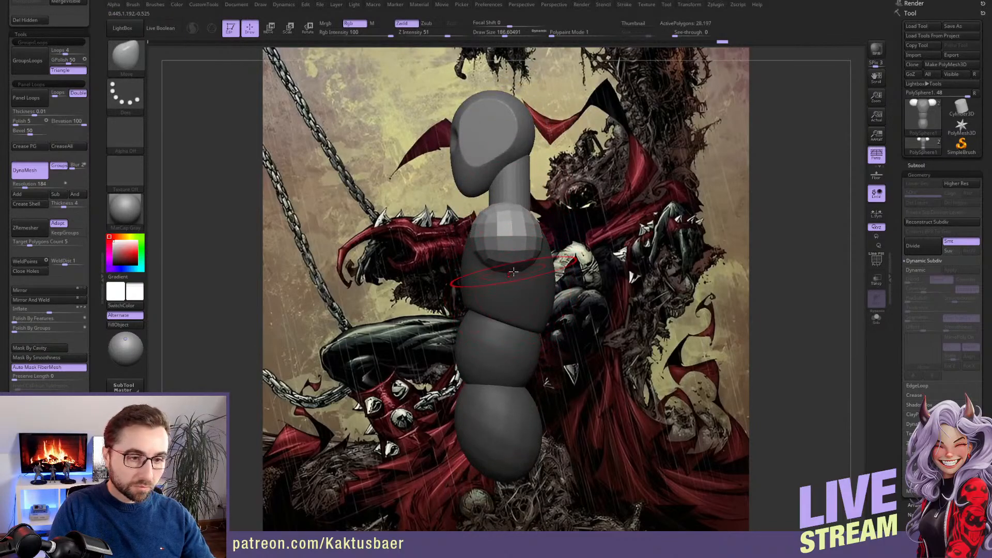
# Draw a mirrored pair of vertical upper-arm tubes below the shoulder spheres with the CurveTube brush at a draw size of 84
pyautogui.press('b')
pyautogui.press('c')
pyautogui.press('t')
pyautogui.press('s')
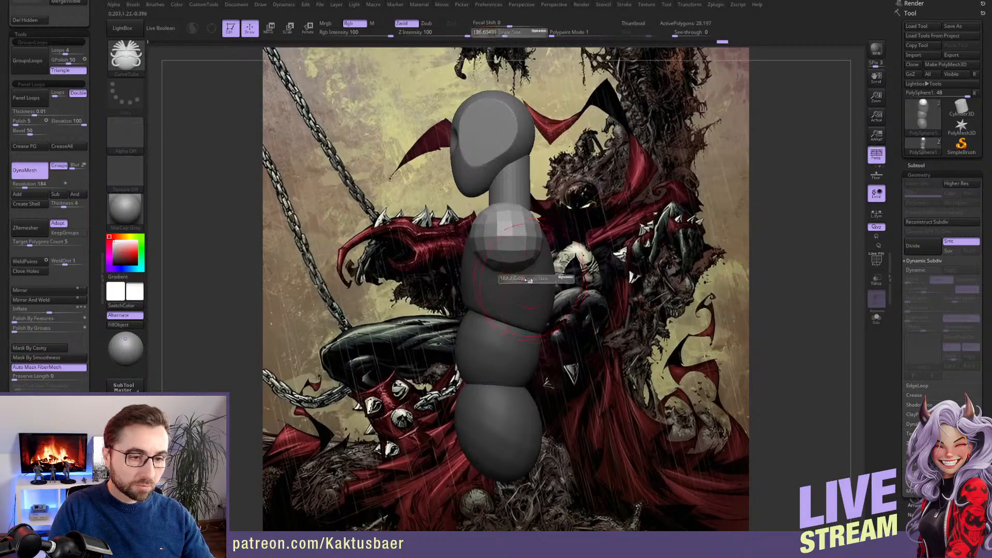
pyautogui.moveTo(528, 279); pyautogui.dragTo(522, 279)
pyautogui.keyDown('ctrl'); pyautogui.moveTo(521, 278); pyautogui.dragTo(511, 252, button='right'); pyautogui.keyUp('ctrl')
pyautogui.moveTo(504, 247); pyautogui.dragTo(502, 247)
pyautogui.keyDown('shift'); pyautogui.moveTo(502, 247); pyautogui.dragTo(520, 243, button='right'); pyautogui.keyUp('shift')
pyautogui.moveTo(535, 375); pyautogui.dragTo(537, 383)
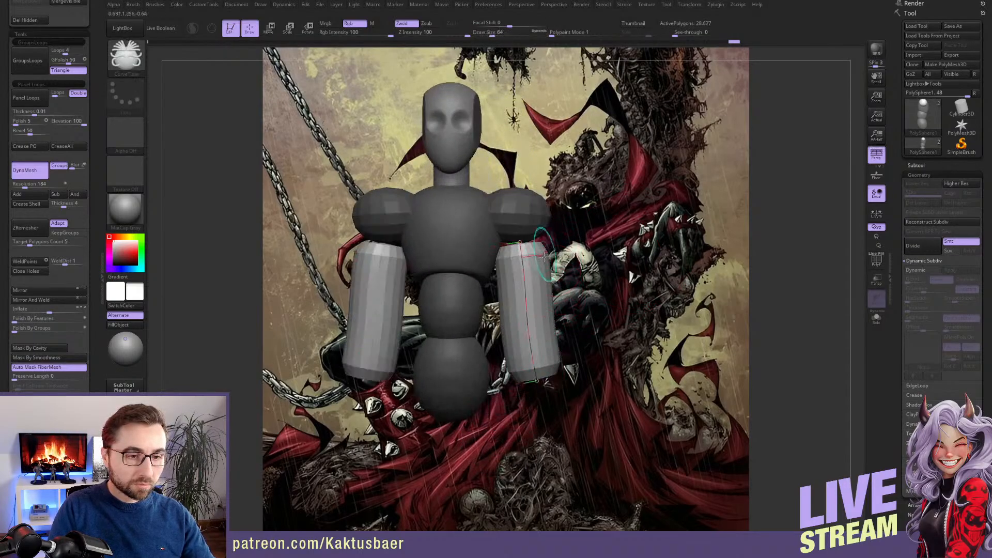
pyautogui.click(541, 219)
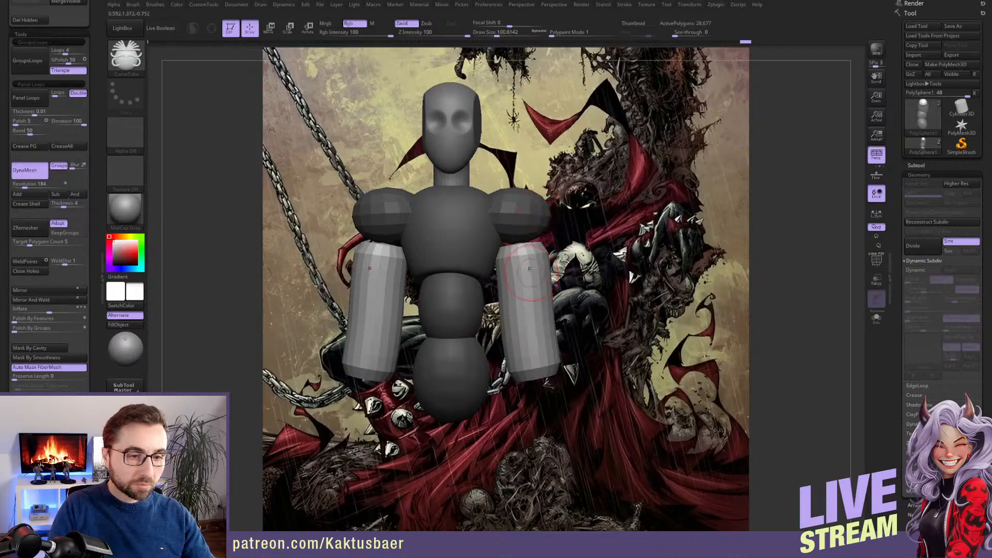
# Hide the two arm tubes and split them off into their own subtool with Split Hidden
pyautogui.keyDown('ctrl'); pyautogui.keyDown('shift'); pyautogui.click(527, 259); pyautogui.keyUp('shift'); pyautogui.keyUp('ctrl')
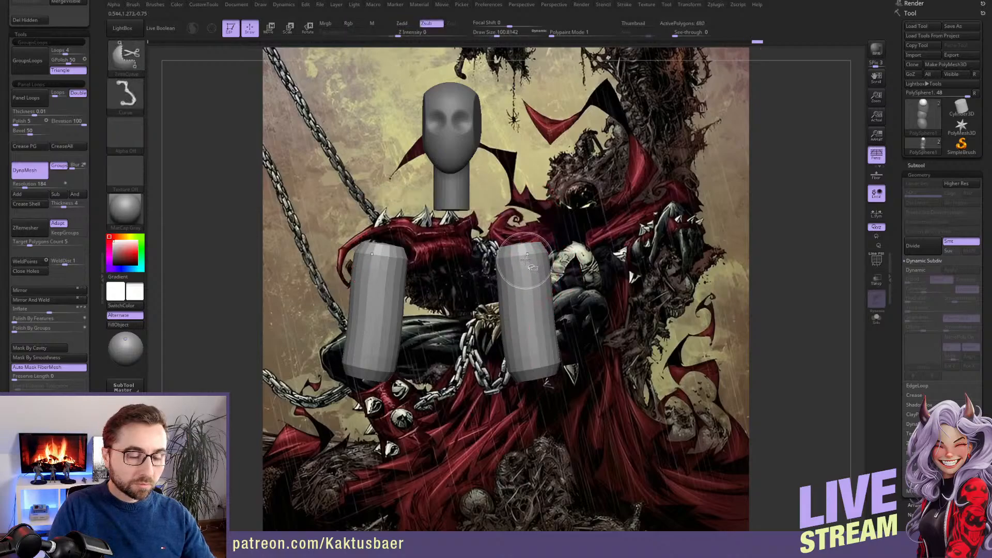
pyautogui.keyDown('ctrl'); pyautogui.keyDown('shift'); pyautogui.click(525, 259); pyautogui.keyUp('shift'); pyautogui.keyUp('ctrl')
pyautogui.scroll(5, 78, 98)
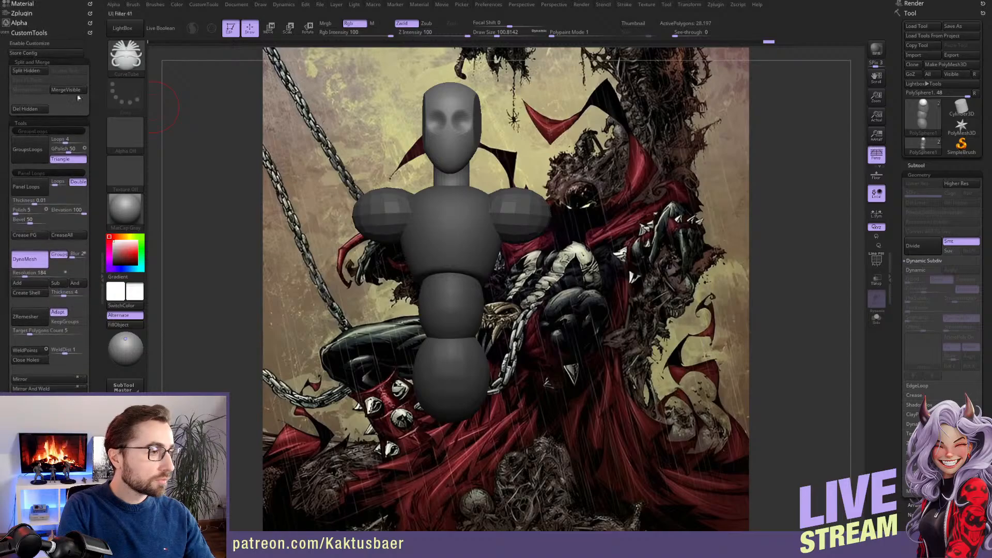
pyautogui.click(41, 71)
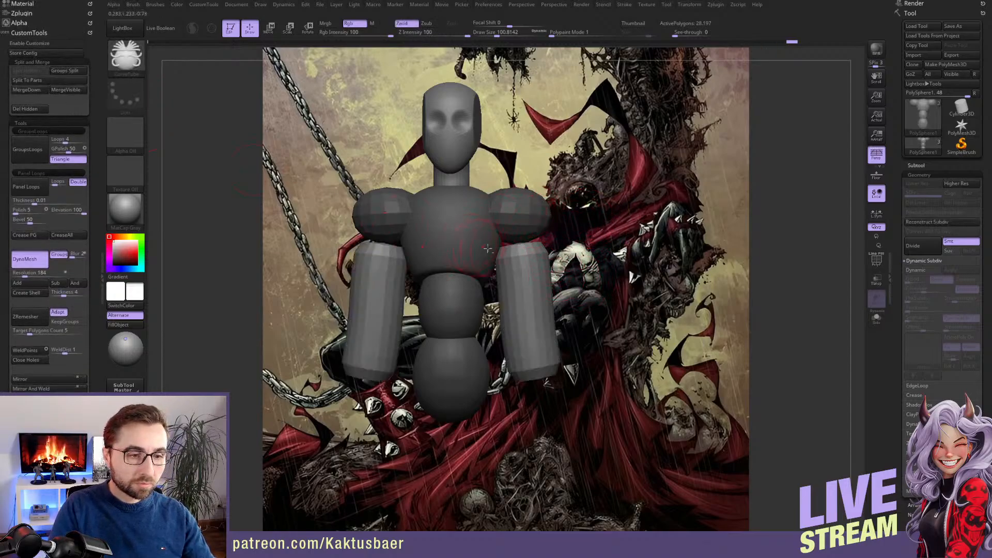
# Clear the body's mask, update its DynaMesh and smooth the faceted shoulder spheres
pyautogui.moveTo(489, 250)
pyautogui.mouseDown(button='right')
pyautogui.moveTo(481, 252)
pyautogui.moveTo(500, 248)
pyautogui.mouseUp(button='right')
pyautogui.keyDown('alt'); pyautogui.click(508, 262); pyautogui.keyUp('alt')
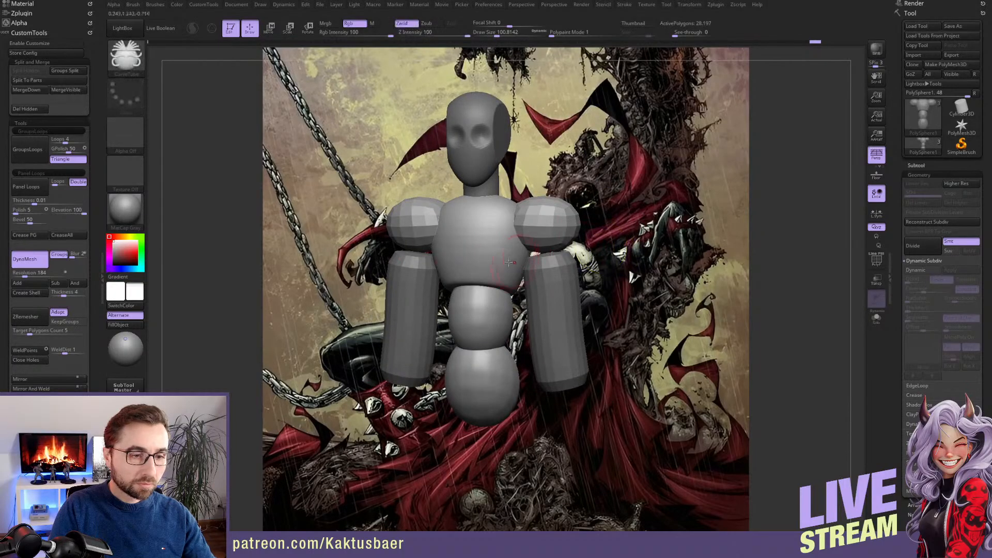
pyautogui.keyDown('ctrl'); pyautogui.moveTo(263, 251); pyautogui.dragTo(279, 271); pyautogui.keyUp('ctrl')
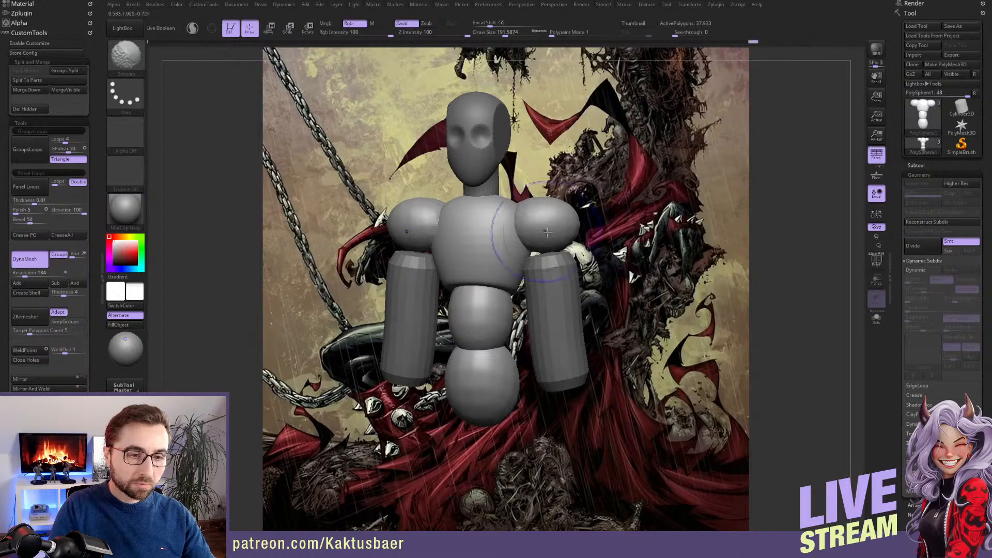
pyautogui.moveTo(547, 233); pyautogui.dragTo(533, 229, button='right')
# Draw mirrored chest tubes running from the torso to the shoulders with the CurveTube brush at a draw size of about 74
pyautogui.moveTo(488, 251); pyautogui.dragTo(506, 238, button='right')
pyautogui.press('s')
pyautogui.moveTo(507, 239); pyautogui.dragTo(497, 240)
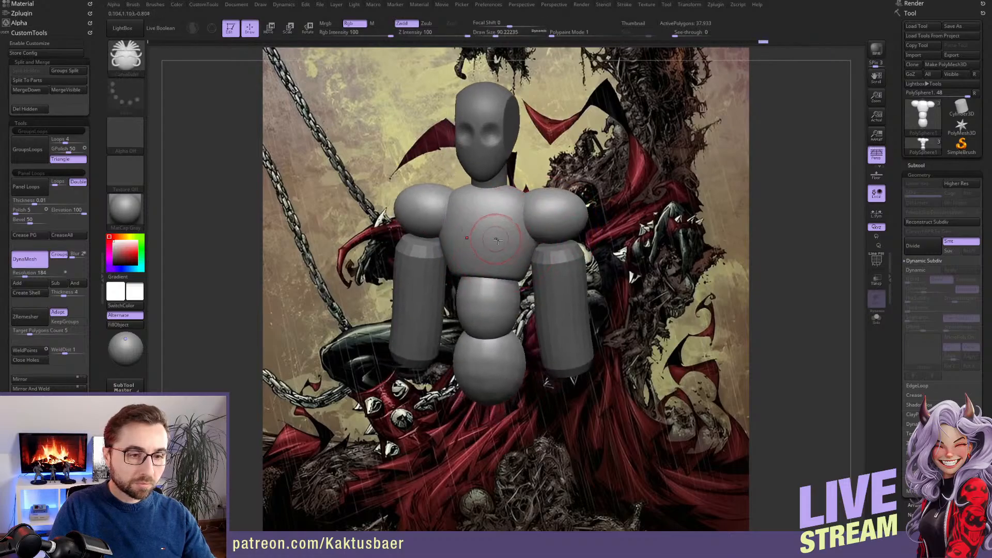
pyautogui.press('space')
pyautogui.click(497, 390)
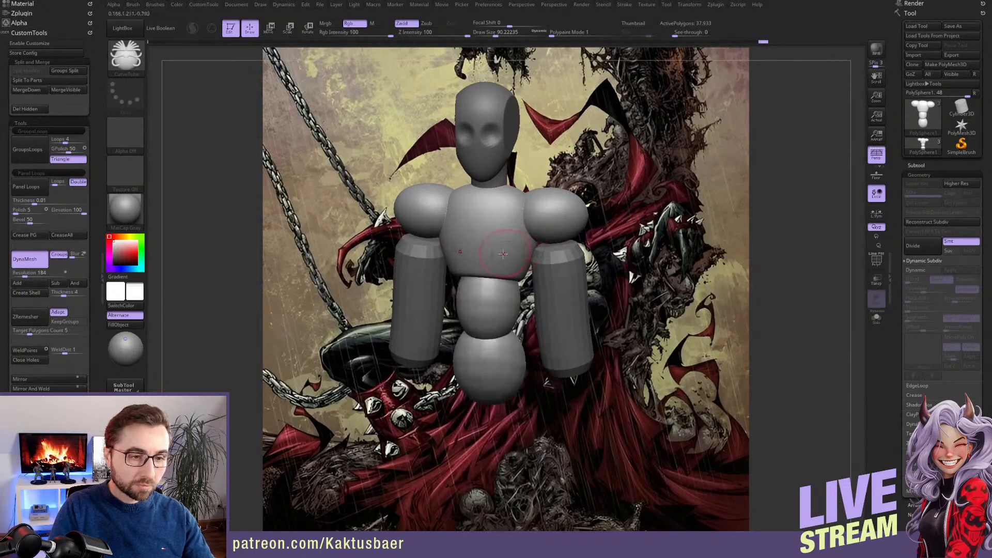
pyautogui.press('s')
pyautogui.moveTo(567, 221); pyautogui.dragTo(569, 229)
# Hide the mirrored chest tubes and split them off from the body as a separate subtool
pyautogui.hotkey('ctrl', 'z')
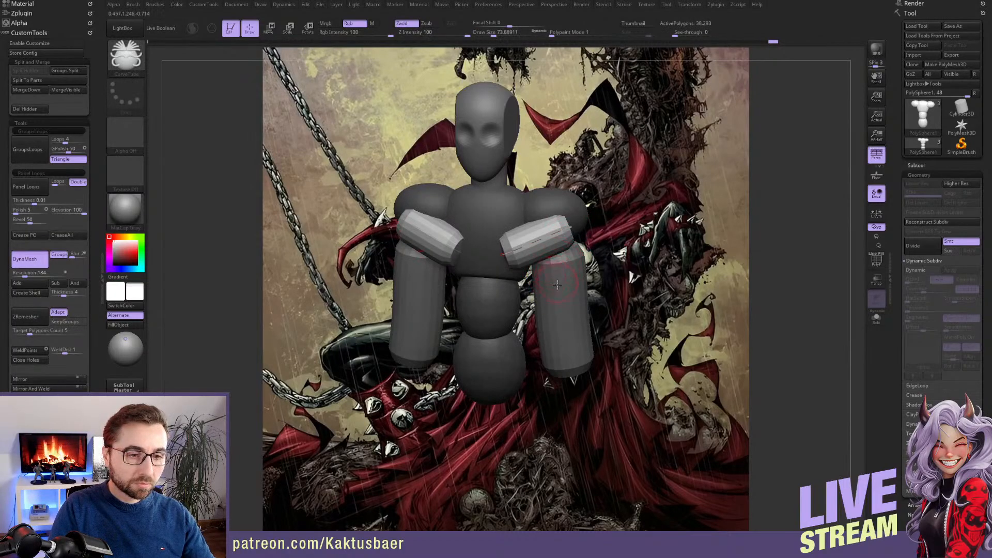
pyautogui.hotkey('ctrl', 'z')
pyautogui.hotkey('ctrl', 'z')
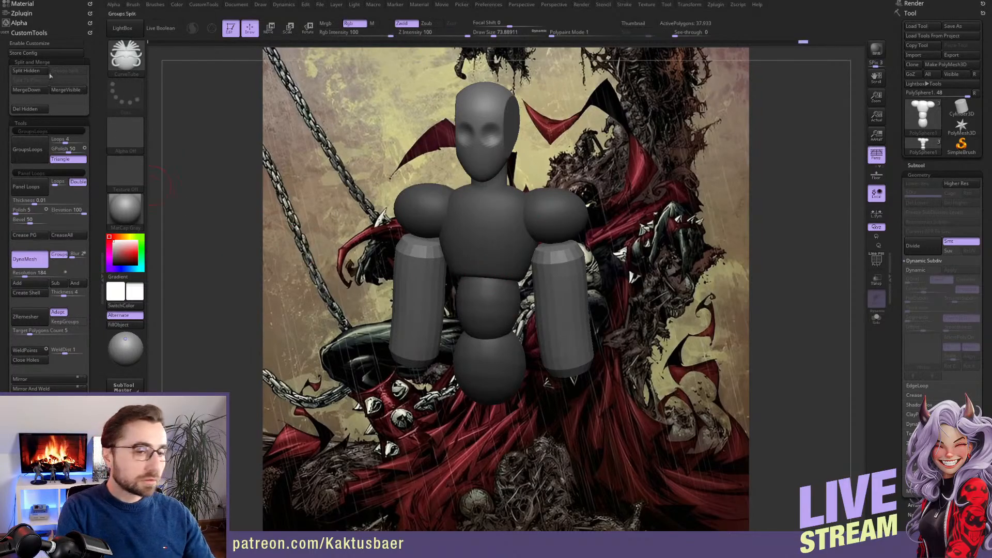
pyautogui.click(43, 73)
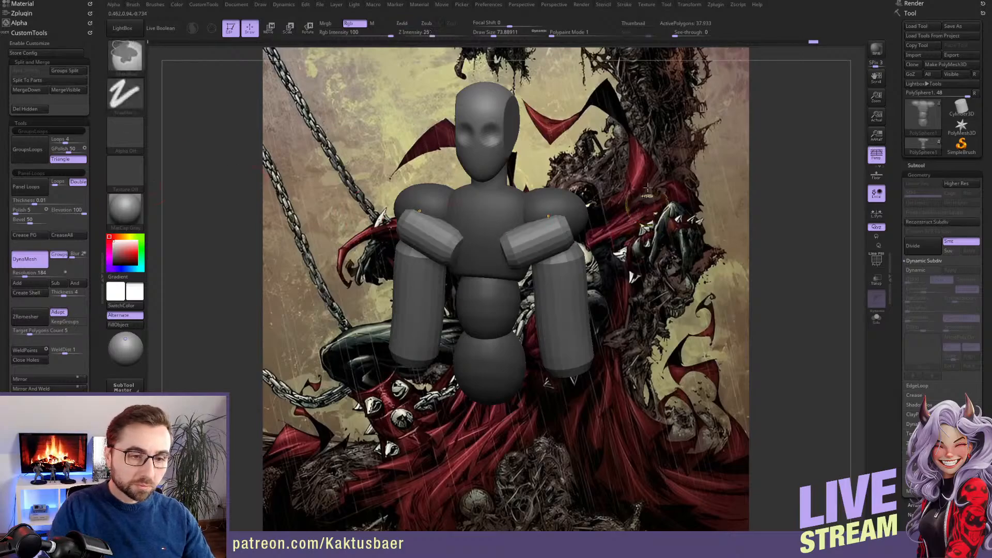
# Duplicate the chest tubes' subtool, move the copy to the back of the shoulders in side view, and switch to Rotate mode
pyautogui.moveTo(640, 284); pyautogui.dragTo(611, 239)
pyautogui.moveTo(641, 269); pyautogui.dragTo(549, 268)
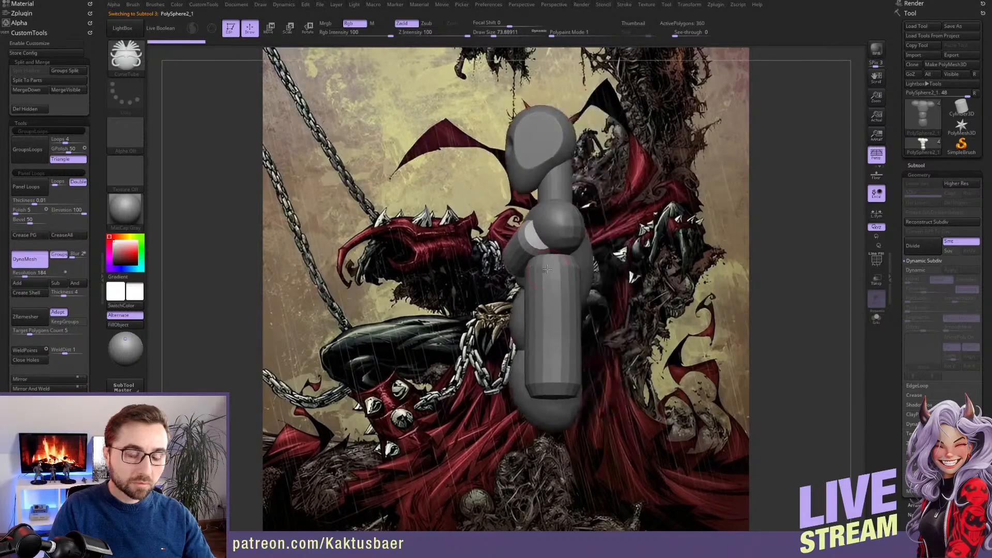
pyautogui.press('w')
pyautogui.click(601, 232)
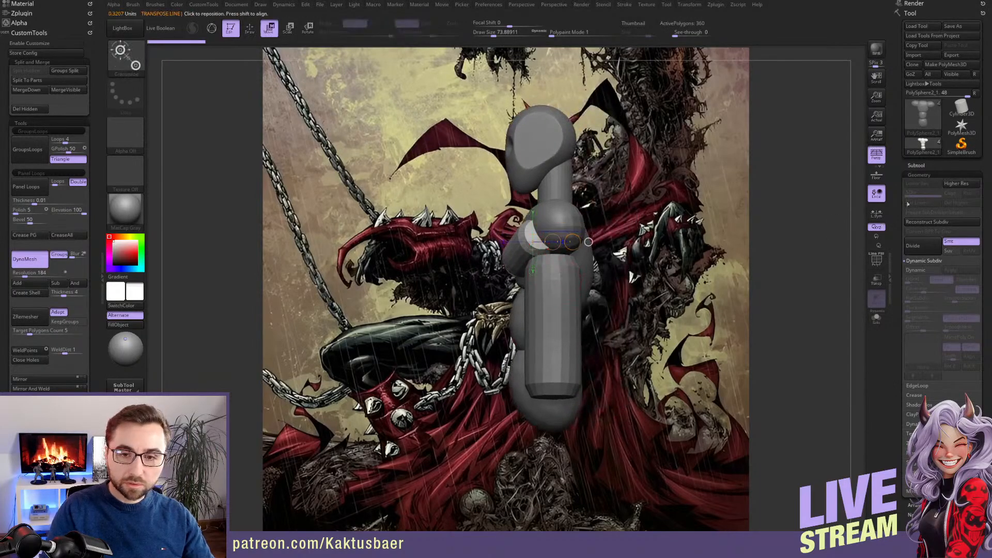
pyautogui.click(914, 166)
pyautogui.scroll(-2, 925, 257)
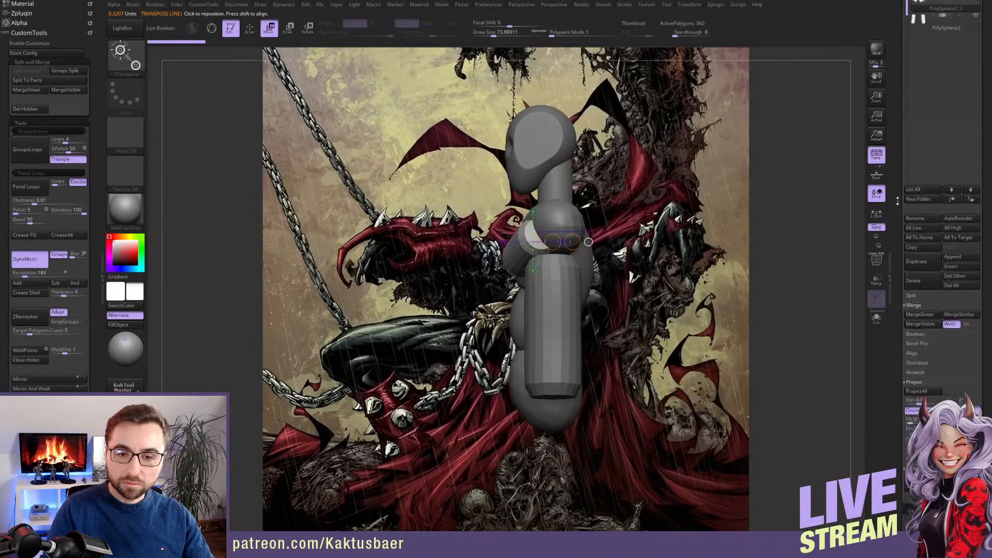
pyautogui.click(920, 256)
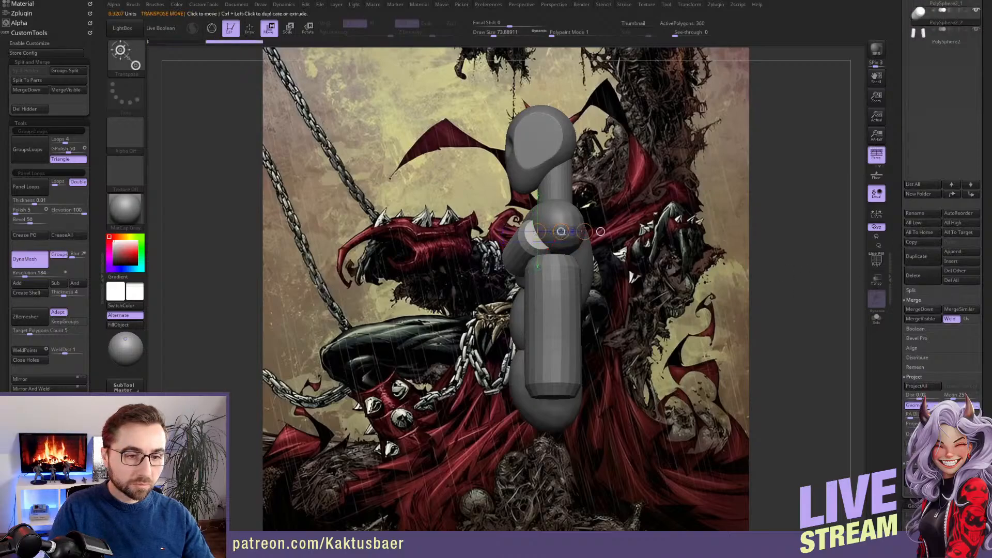
pyautogui.moveTo(561, 232); pyautogui.dragTo(584, 231)
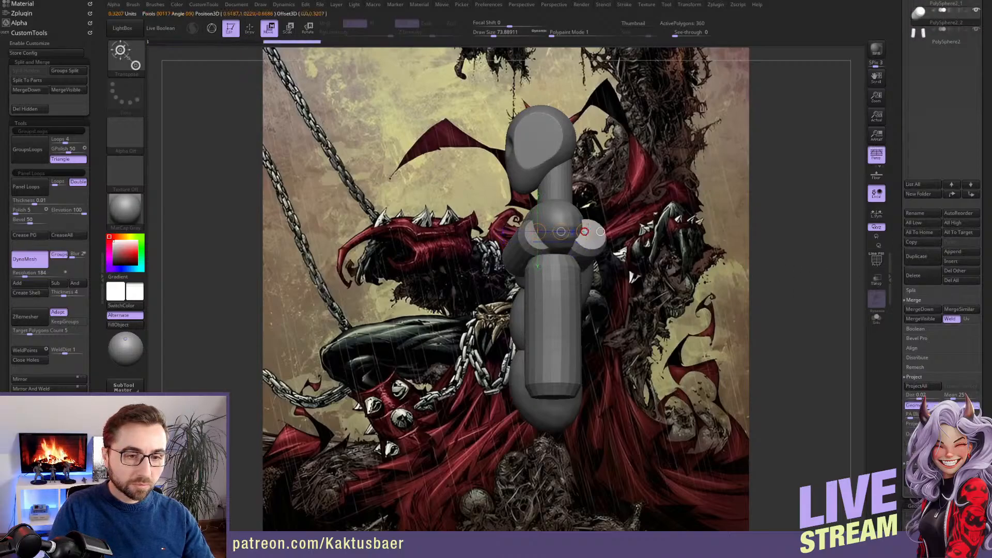
pyautogui.press('r')
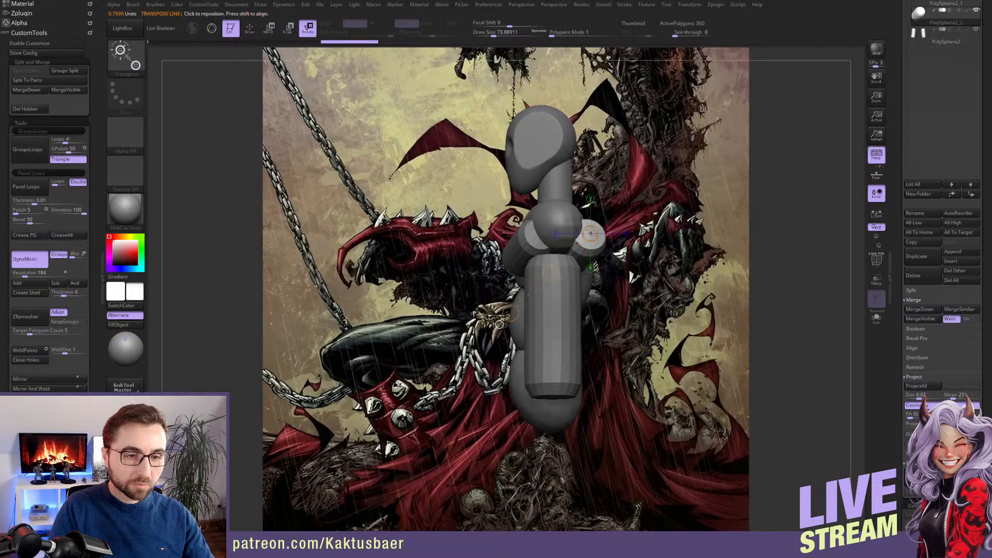
# Rotate the duplicated tubes behind the shoulders in side view and make the body the active subtool
pyautogui.keyDown('shift'); pyautogui.moveTo(585, 219); pyautogui.dragTo(584, 261); pyautogui.keyUp('shift')
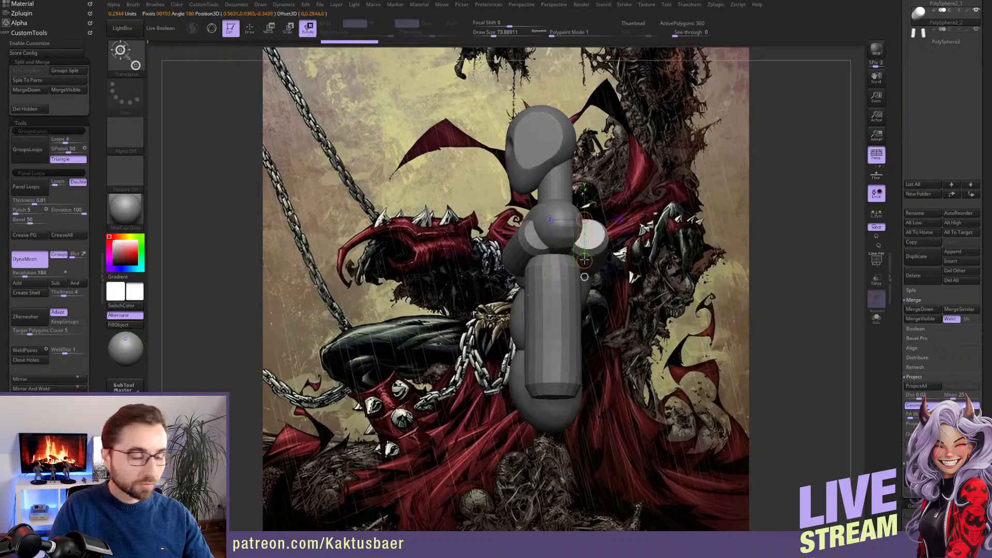
pyautogui.press('q')
pyautogui.moveTo(733, 248); pyautogui.dragTo(602, 221)
pyautogui.keyDown('alt'); pyautogui.click(615, 225); pyautogui.keyUp('alt')
pyautogui.press('shift')
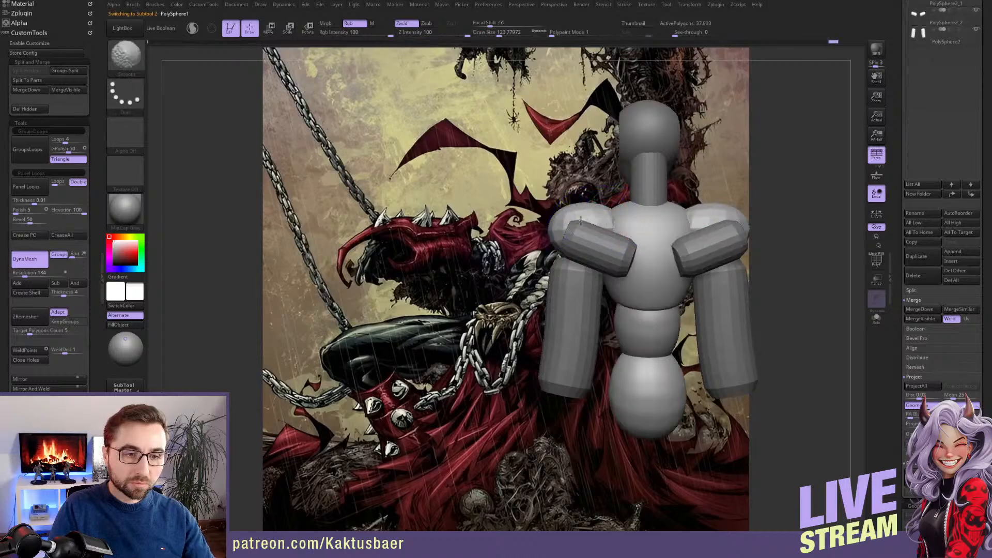
# Hide the subtool that contains the two upper-arm tubes
pyautogui.scroll(-5, 905, 222)
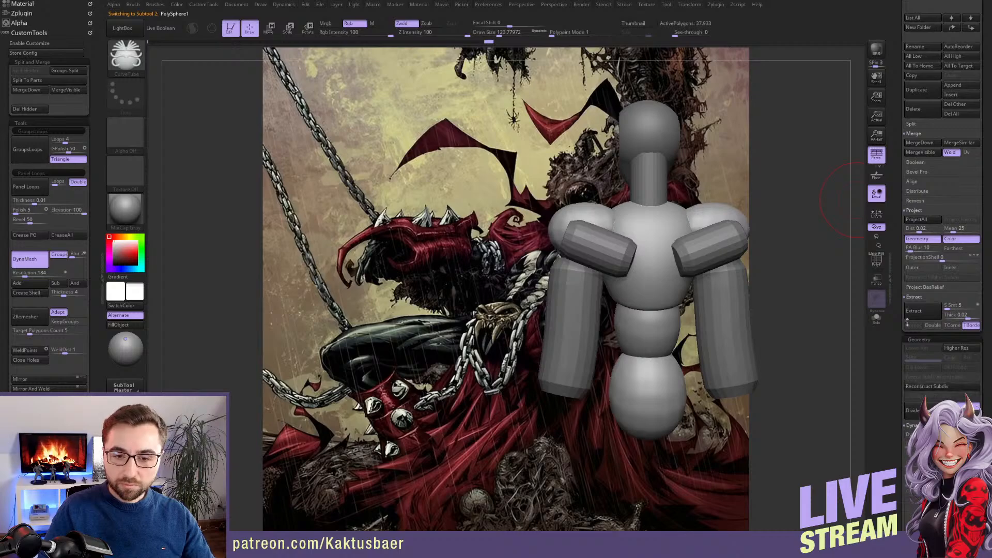
pyautogui.scroll(4, 898, 225)
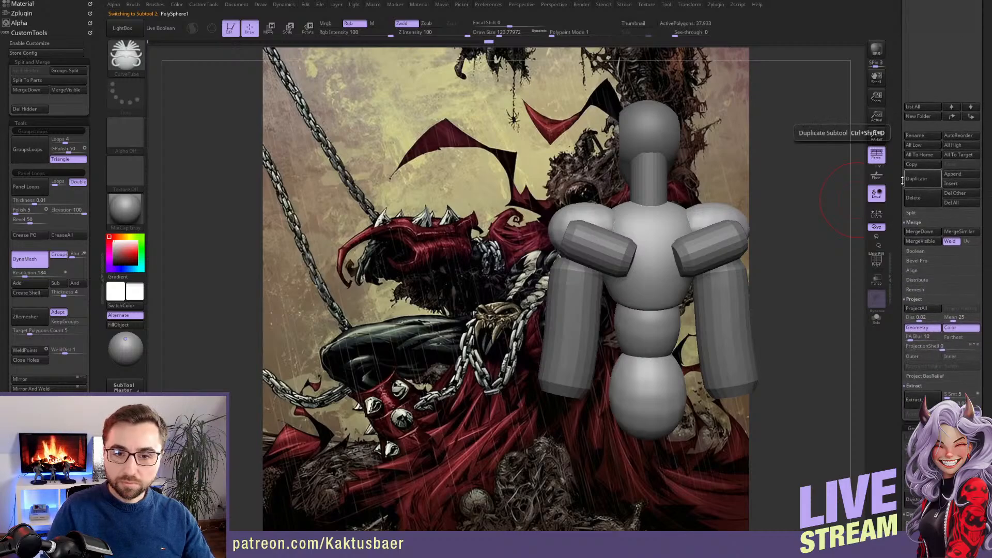
pyautogui.scroll(5, 900, 216)
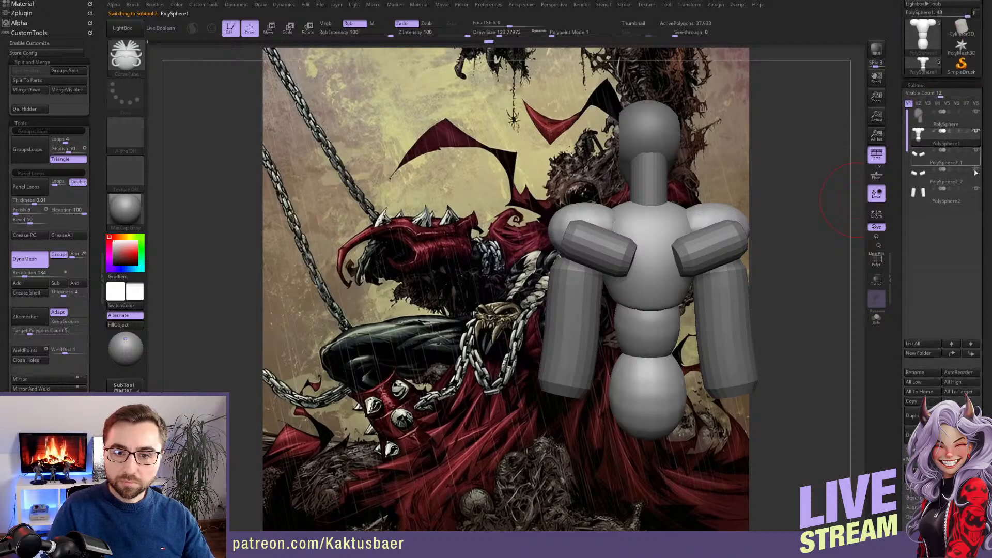
pyautogui.click(977, 190)
# Select the chest tubes and broaden them into pectoral shapes with the Move brush at a draw size of about 145
pyautogui.moveTo(643, 262)
pyautogui.mouseDown(button='right')
pyautogui.moveTo(652, 261)
pyautogui.moveTo(615, 257)
pyautogui.moveTo(609, 245)
pyautogui.moveTo(573, 241)
pyautogui.moveTo(561, 251)
pyautogui.mouseUp(button='right')
pyautogui.keyDown('alt'); pyautogui.click(591, 233); pyautogui.keyUp('alt')
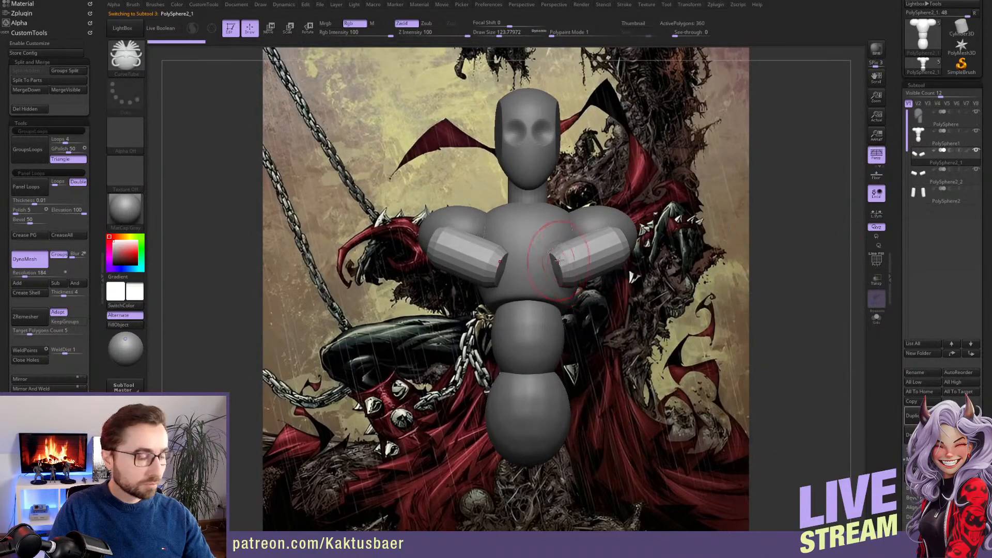
pyautogui.press('b')
pyautogui.press('m')
pyautogui.press('v')
pyautogui.press(']')
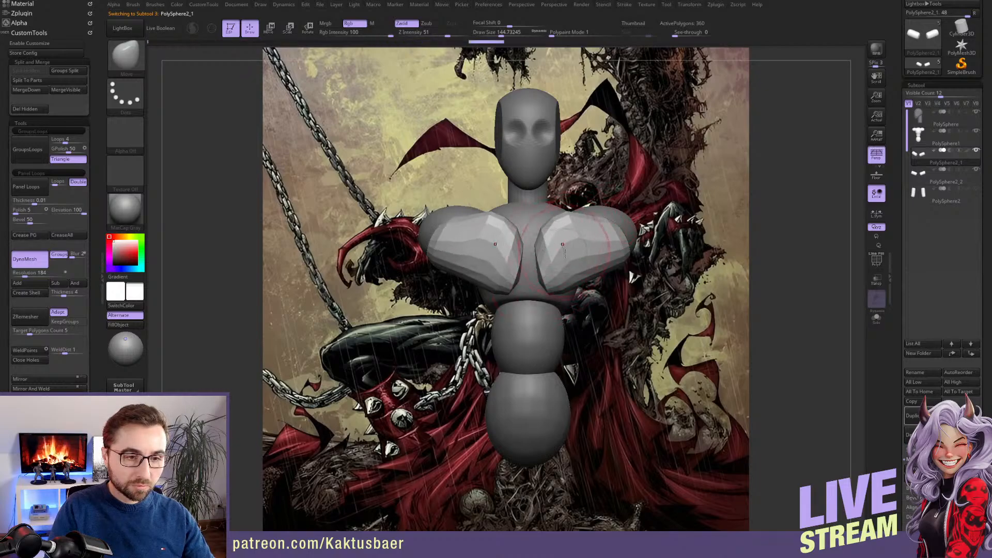
pyautogui.moveTo(590, 269); pyautogui.dragTo(504, 269, button='right')
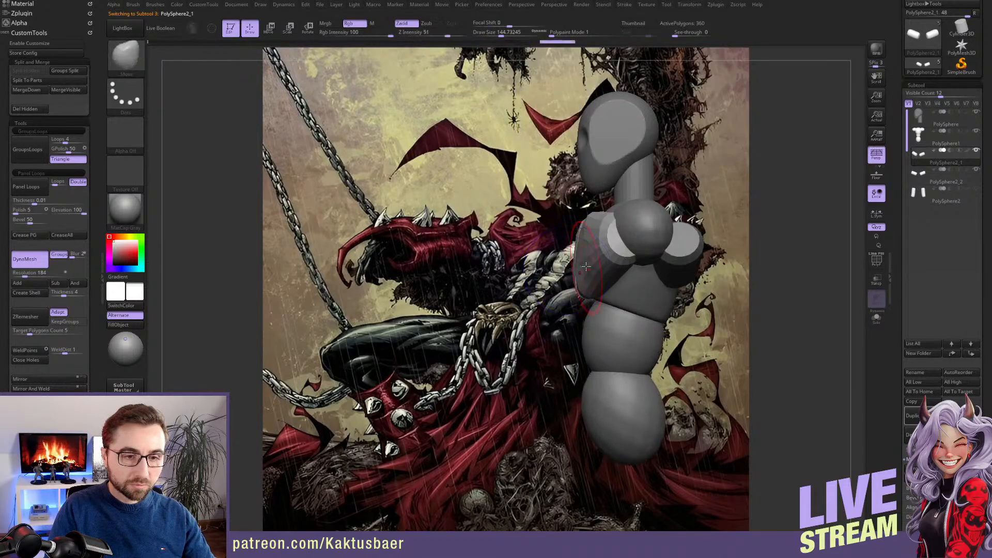
# Refine the pectorals' outline and thickness from side, three-quarter and front views, with draw sizes from about 318 down to 132
pyautogui.moveTo(610, 247); pyautogui.dragTo(623, 279)
pyautogui.moveTo(623, 279); pyautogui.dragTo(677, 279, button='right')
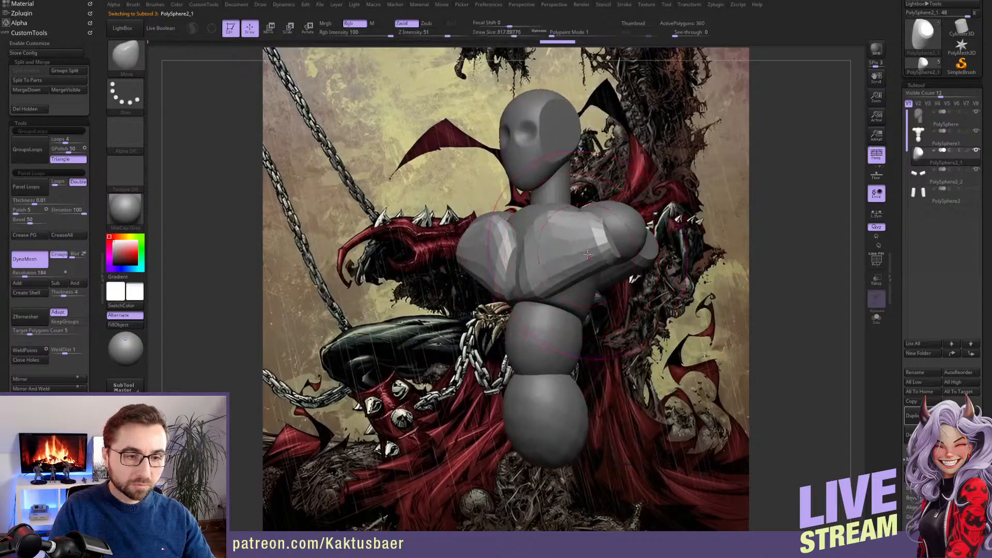
pyautogui.keyDown('shift'); pyautogui.moveTo(573, 262); pyautogui.dragTo(585, 254, button='right'); pyautogui.keyUp('shift')
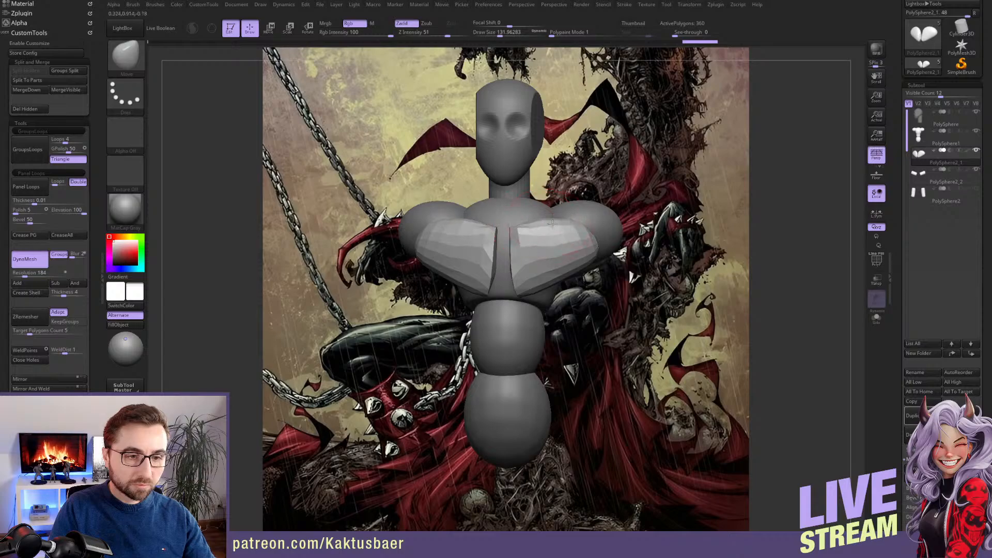
pyautogui.moveTo(552, 222); pyautogui.dragTo(569, 278, button='right')
# Select the back tubes and reshape them from behind with the Move brush at draw sizes from about 239 down to 182
pyautogui.keyDown('alt'); pyautogui.click(565, 277); pyautogui.keyUp('alt')
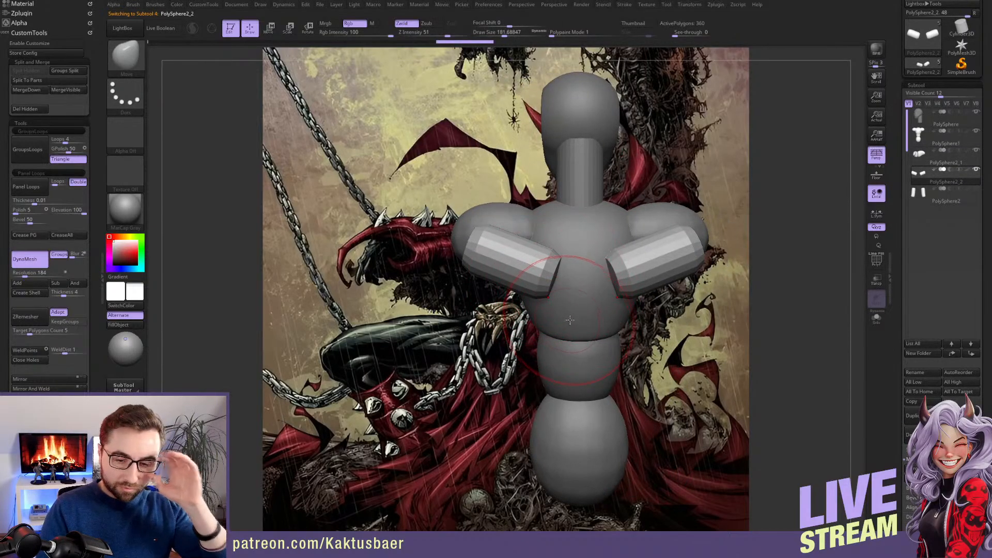
pyautogui.press('s')
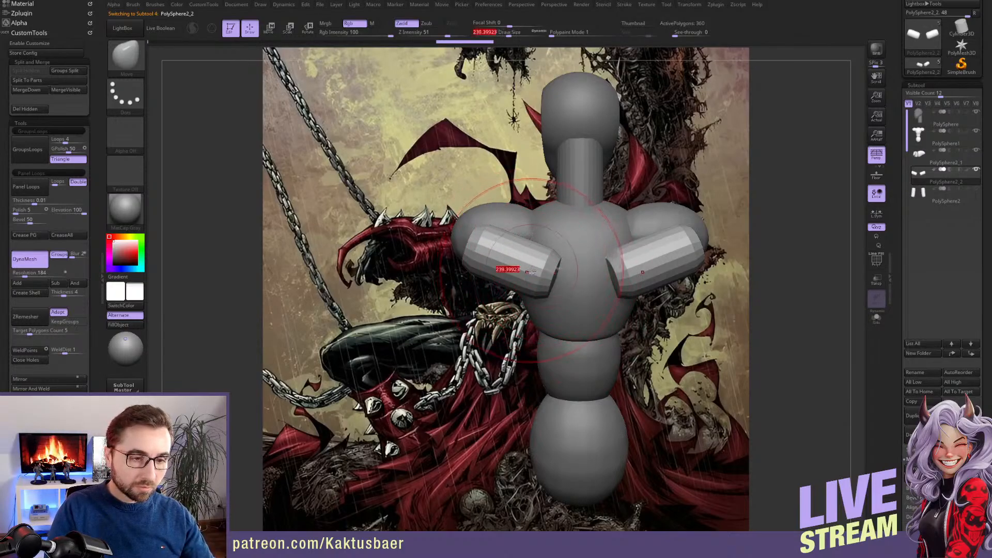
pyautogui.moveTo(509, 268); pyautogui.dragTo(551, 274)
pyautogui.keyDown('shift'); pyautogui.moveTo(496, 247); pyautogui.dragTo(489, 245); pyautogui.keyUp('shift')
pyautogui.press('s')
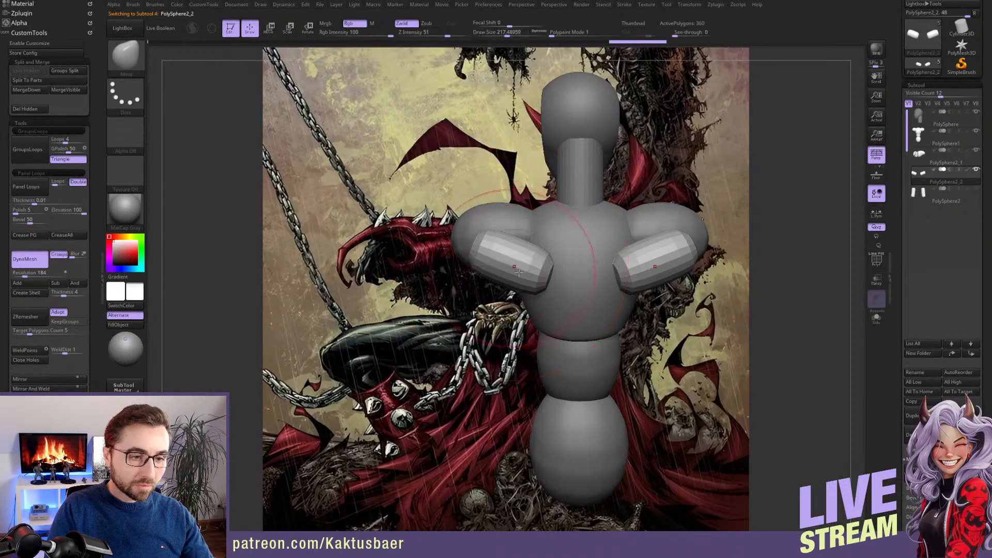
pyautogui.moveTo(554, 298)
pyautogui.mouseDown()
pyautogui.moveTo(567, 321)
pyautogui.moveTo(576, 290)
pyautogui.moveTo(548, 266)
pyautogui.mouseUp()
pyautogui.press('s')
pyautogui.moveTo(543, 289); pyautogui.dragTo(594, 279, button='right')
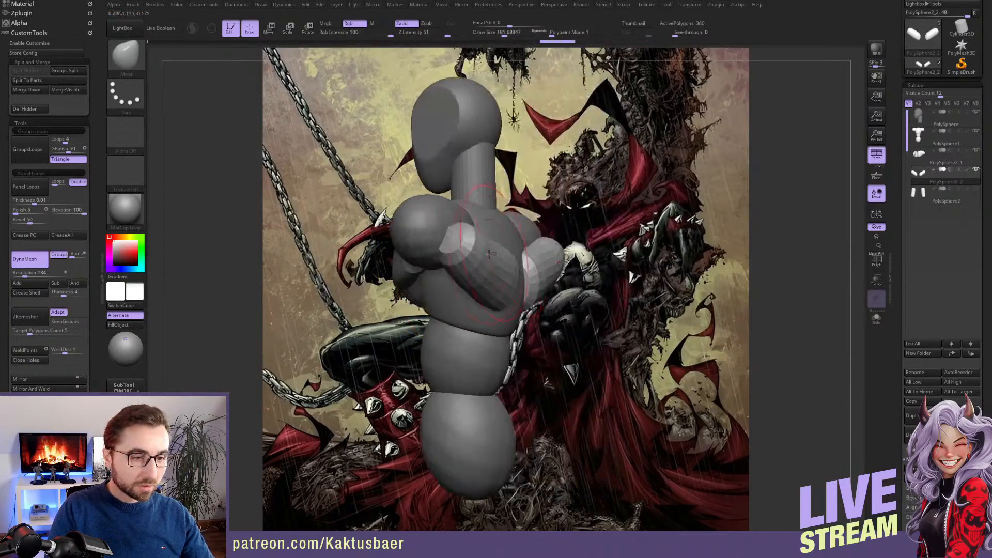
# Bulk out the back shapes at a draw size of about 268 and move them closer to the torso in side view
pyautogui.press('s')
pyautogui.moveTo(475, 264); pyautogui.dragTo(480, 263)
pyautogui.moveTo(418, 267)
pyautogui.mouseDown(button='right')
pyautogui.moveTo(478, 253)
pyautogui.moveTo(460, 237)
pyautogui.mouseUp(button='right')
pyautogui.press('w')
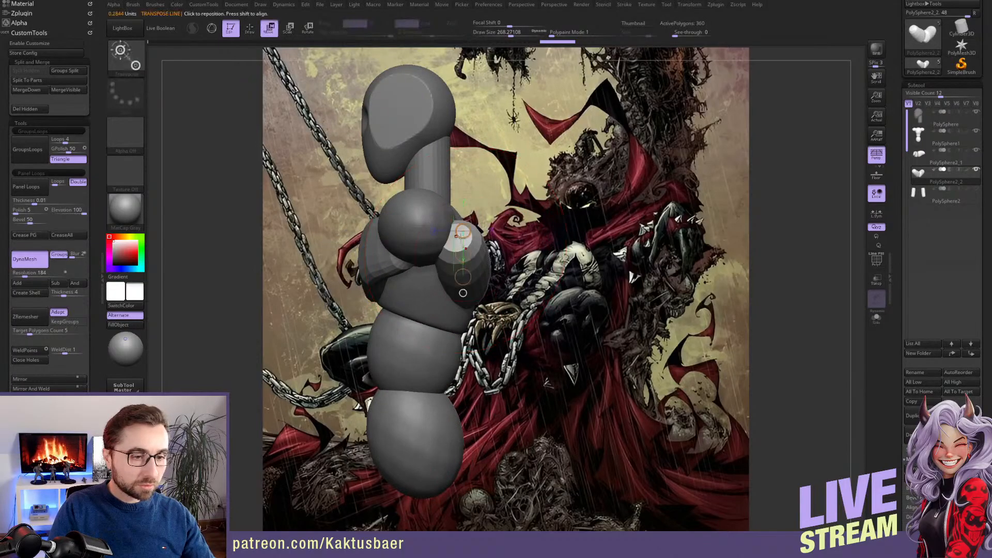
pyautogui.moveTo(455, 237)
pyautogui.keyDown('shift'); pyautogui.mouseDown()
pyautogui.moveTo(484, 237)
pyautogui.moveTo(416, 239)
pyautogui.mouseUp(); pyautogui.keyUp('shift')
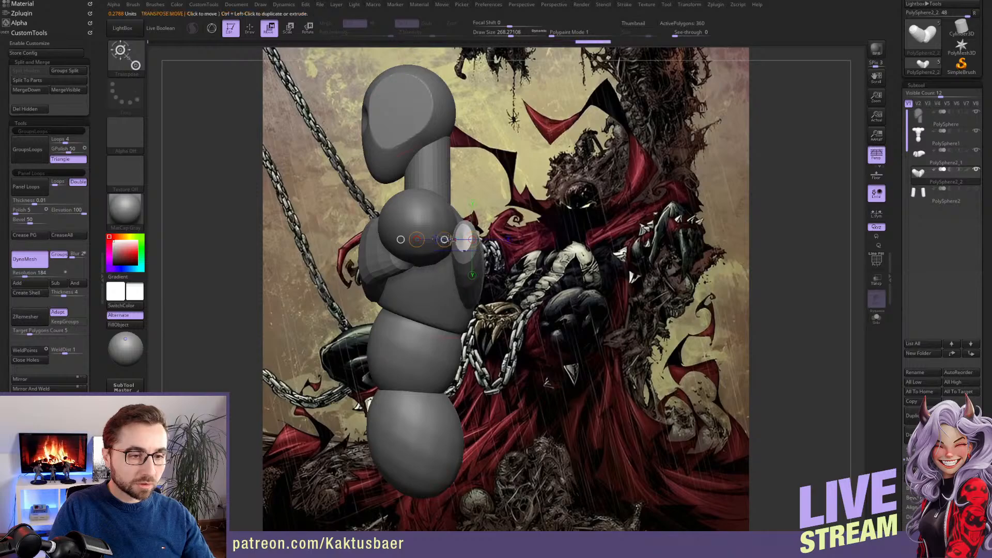
pyautogui.press('q')
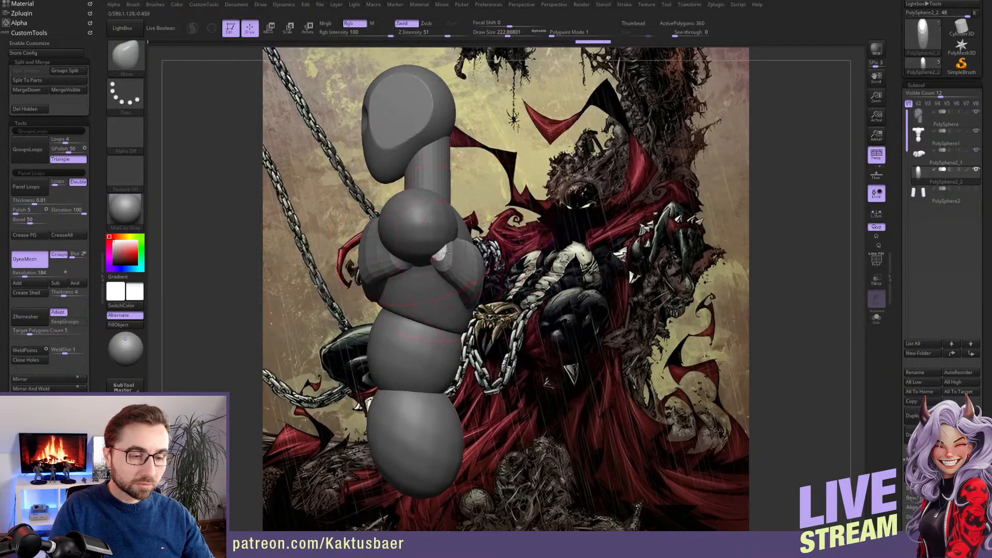
# Pull the back shapes down to the waist as tapered lats and fit their lower ends to the torso in side view
pyautogui.moveTo(446, 253); pyautogui.dragTo(448, 256)
pyautogui.moveTo(449, 256); pyautogui.dragTo(390, 257, button='right')
pyautogui.moveTo(576, 303); pyautogui.dragTo(551, 386)
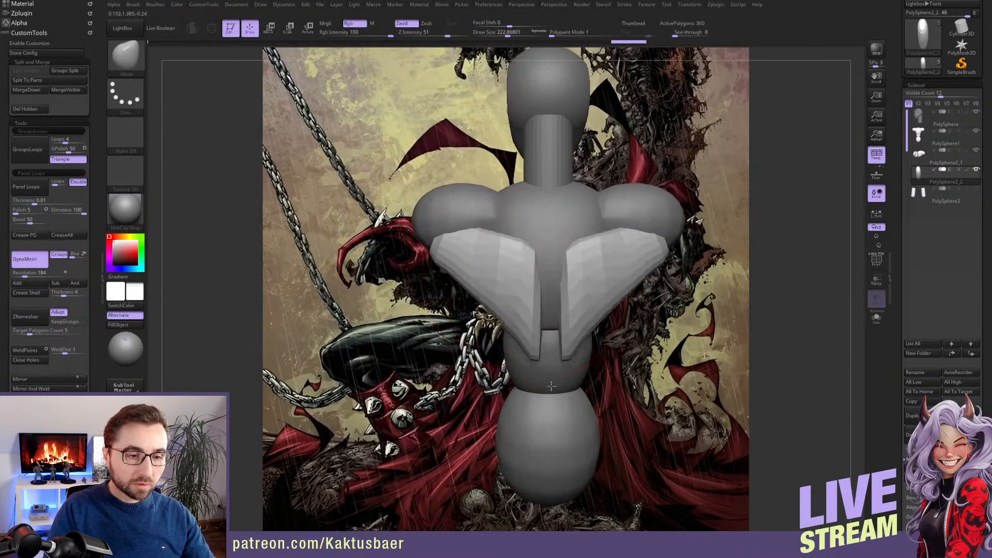
pyautogui.moveTo(408, 305); pyautogui.dragTo(469, 295, button='right')
pyautogui.press('s')
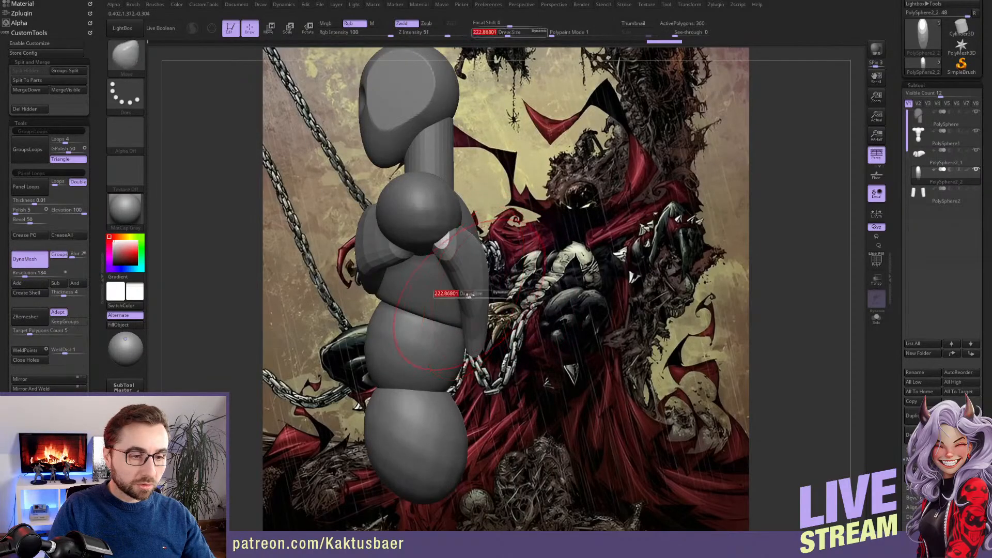
pyautogui.moveTo(469, 295); pyautogui.dragTo(469, 296)
pyautogui.moveTo(478, 338); pyautogui.dragTo(464, 340)
# Widen the lats' inner edges toward the spine and shape their upper edges, using draw sizes of about 212 and 132
pyautogui.moveTo(453, 248)
pyautogui.keyDown('alt'); pyautogui.mouseDown(button='right')
pyautogui.moveTo(476, 263)
pyautogui.moveTo(541, 255)
pyautogui.mouseUp(button='right'); pyautogui.keyUp('alt')
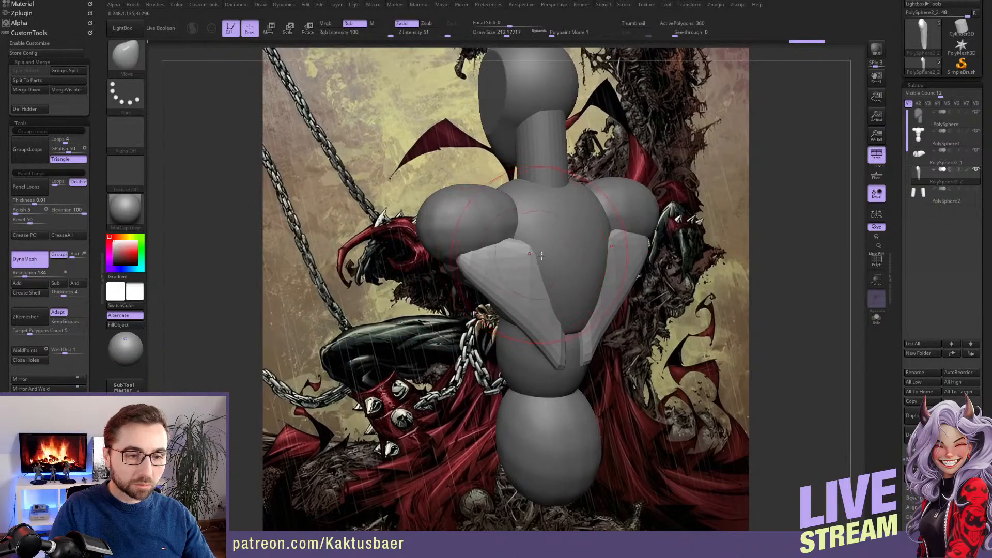
pyautogui.moveTo(560, 252); pyautogui.dragTo(569, 293)
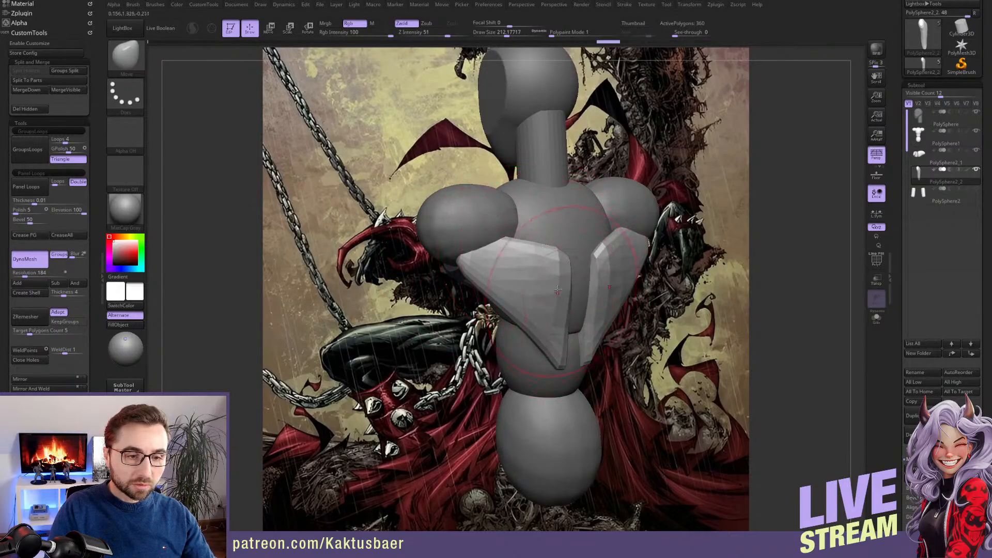
pyautogui.moveTo(558, 289)
pyautogui.mouseDown(button='right')
pyautogui.moveTo(589, 283)
pyautogui.moveTo(580, 279)
pyautogui.mouseUp(button='right')
pyautogui.press('s')
pyautogui.moveTo(567, 260); pyautogui.dragTo(547, 253)
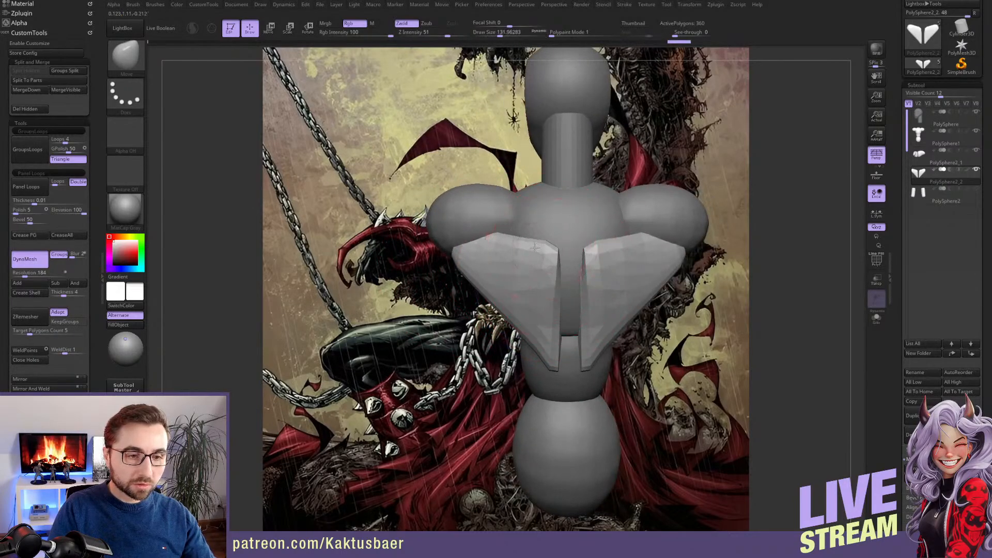
pyautogui.moveTo(540, 286); pyautogui.dragTo(544, 266, button='right')
pyautogui.moveTo(543, 331); pyautogui.dragTo(562, 331, button='right')
# Extend the lats' lower tips toward the hips and smooth their surface at a draw size of about 197
pyautogui.press('s')
pyautogui.moveTo(553, 339); pyautogui.dragTo(557, 395)
pyautogui.moveTo(521, 325); pyautogui.dragTo(506, 313)
pyautogui.keyDown('shift'); pyautogui.moveTo(526, 276); pyautogui.dragTo(532, 284); pyautogui.keyUp('shift')
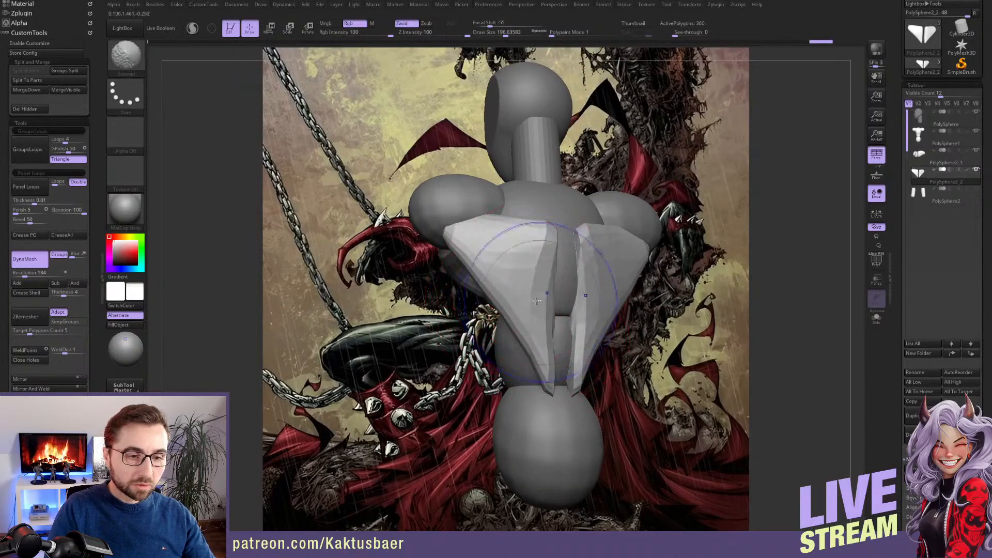
pyautogui.moveTo(532, 286)
pyautogui.keyDown('alt'); pyautogui.mouseDown(button='right')
pyautogui.moveTo(535, 305)
pyautogui.moveTo(522, 290)
pyautogui.mouseUp(button='right'); pyautogui.keyUp('alt')
# Straighten the lats' inner edges along the spine with the Move brush at a draw size of about 154
pyautogui.press('s')
pyautogui.moveTo(571, 297); pyautogui.dragTo(566, 297)
pyautogui.moveTo(557, 291); pyautogui.dragTo(561, 294)
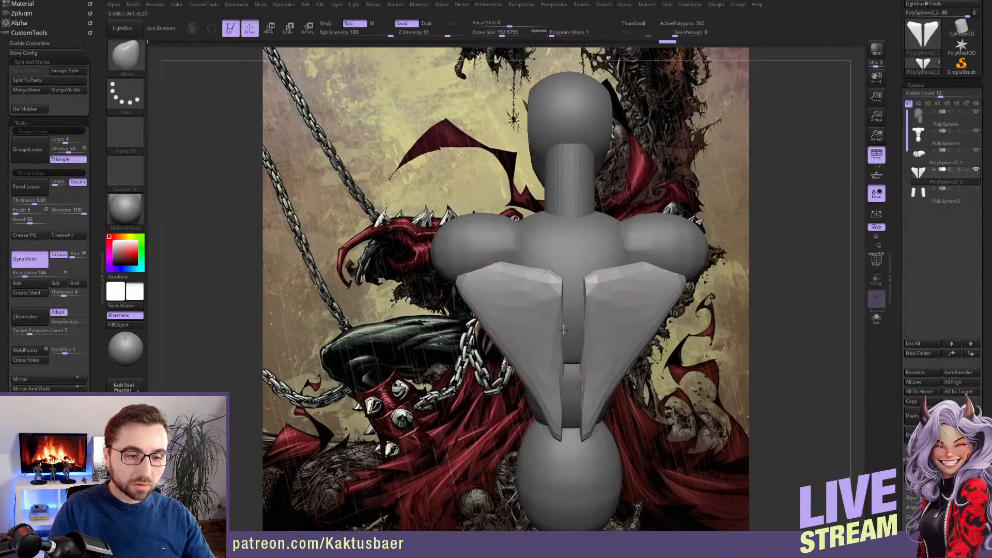
pyautogui.keyDown('alt'); pyautogui.moveTo(558, 337); pyautogui.dragTo(554, 347, button='right'); pyautogui.keyUp('alt')
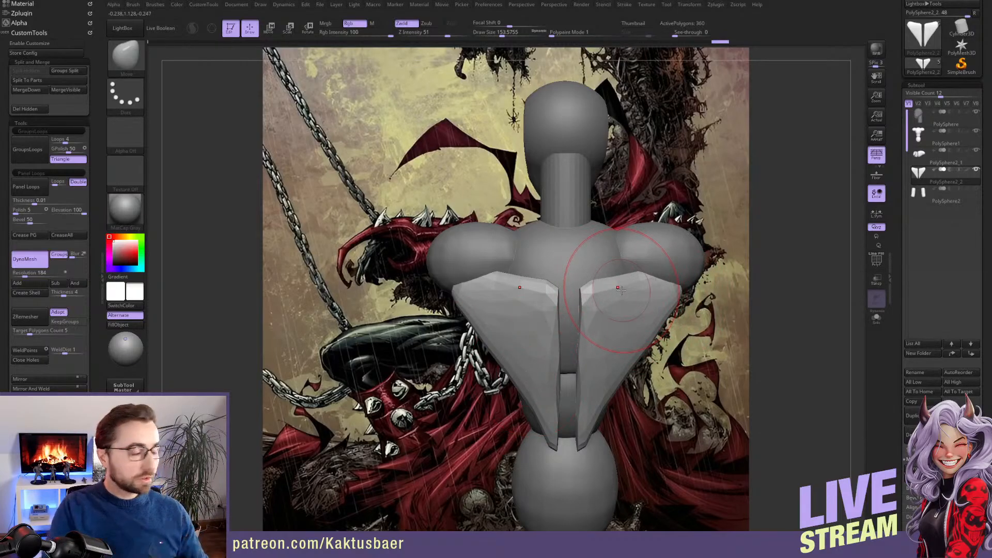
# Select the head subtool, mask the head and reshape the neck in side view with the Move brush at a draw size of about 172
pyautogui.moveTo(577, 274)
pyautogui.mouseDown(button='right')
pyautogui.moveTo(561, 320)
pyautogui.moveTo(551, 283)
pyautogui.moveTo(541, 296)
pyautogui.moveTo(558, 259)
pyautogui.mouseUp(button='right')
pyautogui.keyDown('alt'); pyautogui.click(537, 272); pyautogui.keyUp('alt')
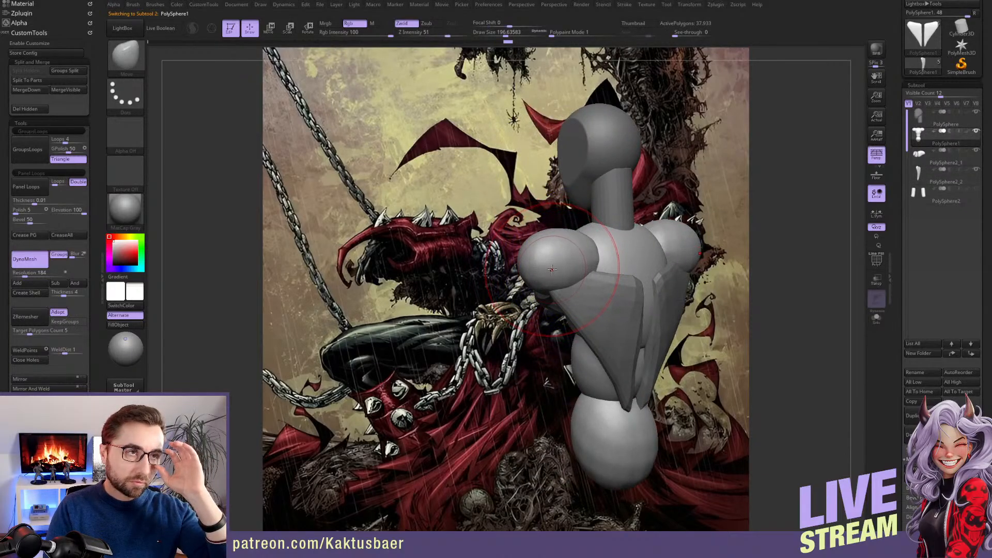
pyautogui.moveTo(605, 250)
pyautogui.mouseDown(button='right')
pyautogui.moveTo(607, 209)
pyautogui.moveTo(604, 234)
pyautogui.moveTo(593, 235)
pyautogui.mouseUp(button='right')
pyautogui.keyDown('alt'); pyautogui.click(604, 199); pyautogui.keyUp('alt')
pyautogui.press('w')
pyautogui.press('q')
pyautogui.press('s')
pyautogui.moveTo(594, 235); pyautogui.dragTo(592, 237)
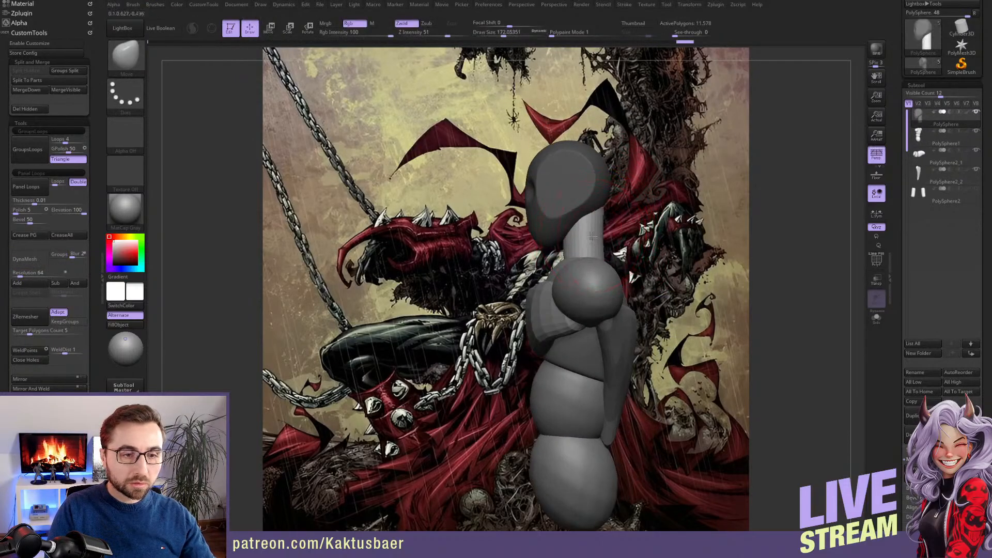
pyautogui.moveTo(559, 249); pyautogui.dragTo(569, 254, button='right')
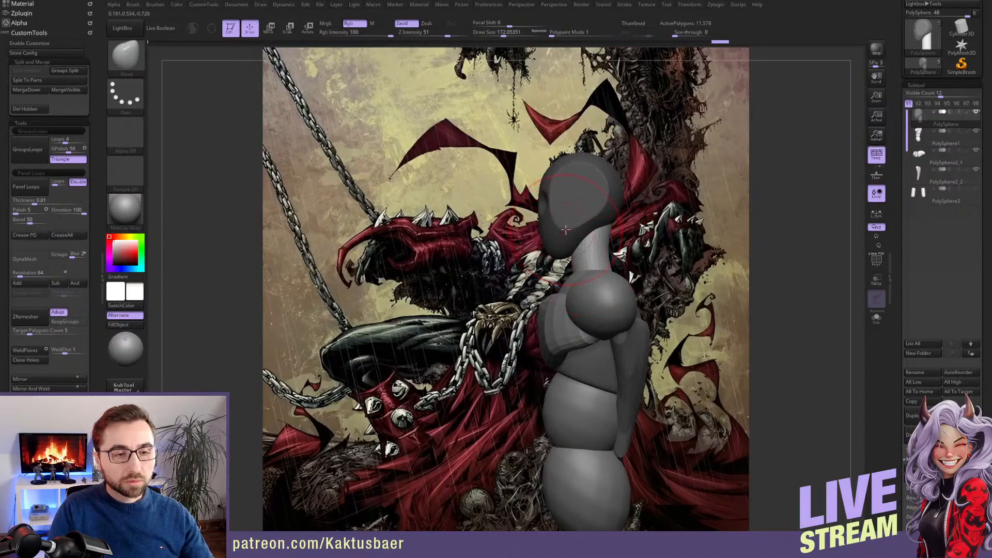
# Invert the mask and reshape the face profile and jaw with the Move brush, reducing the draw size to about 80
pyautogui.hotkey('ctrl', 'i')
pyautogui.keyDown('alt'); pyautogui.moveTo(566, 230); pyautogui.dragTo(566, 249, button='right'); pyautogui.keyUp('alt')
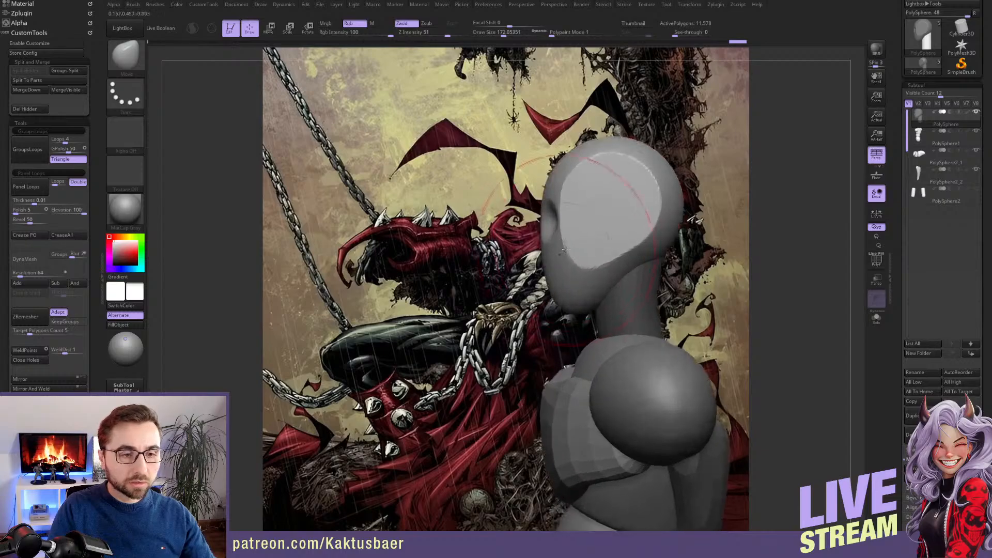
pyautogui.press('s')
pyautogui.moveTo(566, 249); pyautogui.dragTo(560, 248)
pyautogui.moveTo(543, 237); pyautogui.dragTo(554, 236, button='right')
pyautogui.press('s')
pyautogui.moveTo(554, 236); pyautogui.dragTo(551, 235)
pyautogui.moveTo(555, 236)
pyautogui.mouseDown(button='right')
pyautogui.moveTo(586, 245)
pyautogui.moveTo(583, 288)
pyautogui.moveTo(604, 305)
pyautogui.mouseUp(button='right')
pyautogui.moveTo(572, 313)
pyautogui.mouseDown()
pyautogui.moveTo(563, 328)
pyautogui.moveTo(608, 310)
pyautogui.mouseUp()
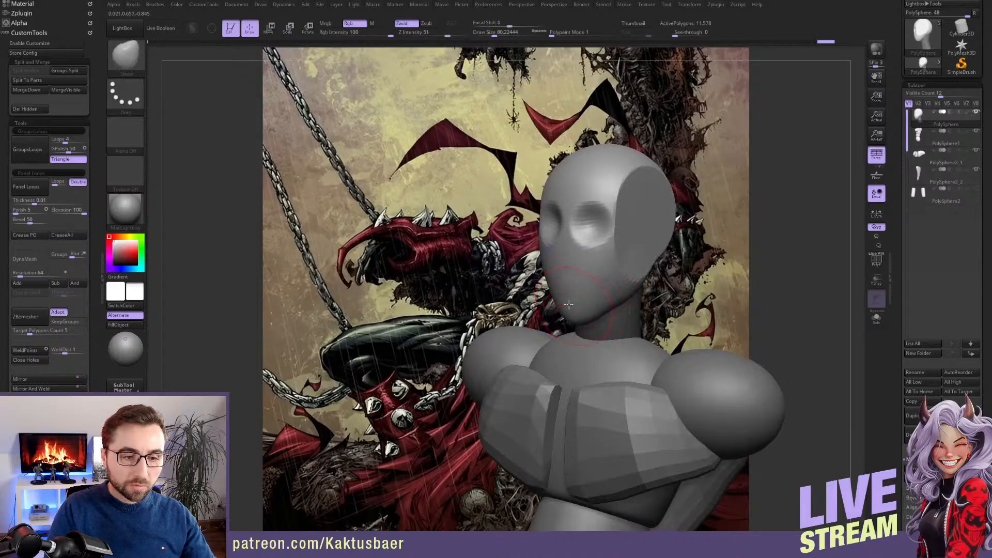
# Refine the chin and jawline at a draw size of about 83 and smooth the hard edges on the side of the head
pyautogui.moveTo(569, 305); pyautogui.dragTo(585, 310, button='right')
pyautogui.press('s')
pyautogui.press('s')
pyautogui.moveTo(580, 318); pyautogui.dragTo(588, 303)
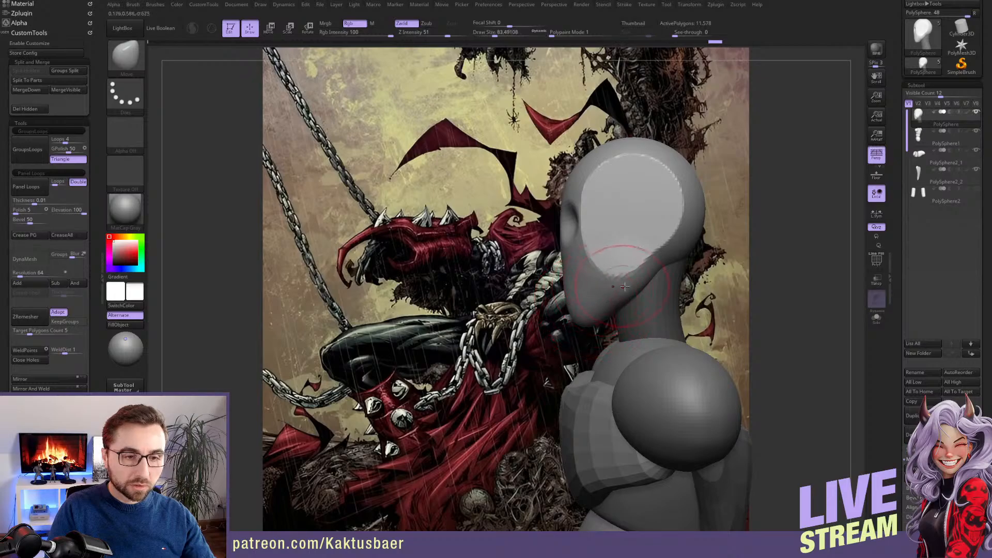
pyautogui.moveTo(647, 275)
pyautogui.mouseDown(button='right')
pyautogui.moveTo(658, 284)
pyautogui.moveTo(651, 253)
pyautogui.moveTo(666, 224)
pyautogui.mouseUp(button='right')
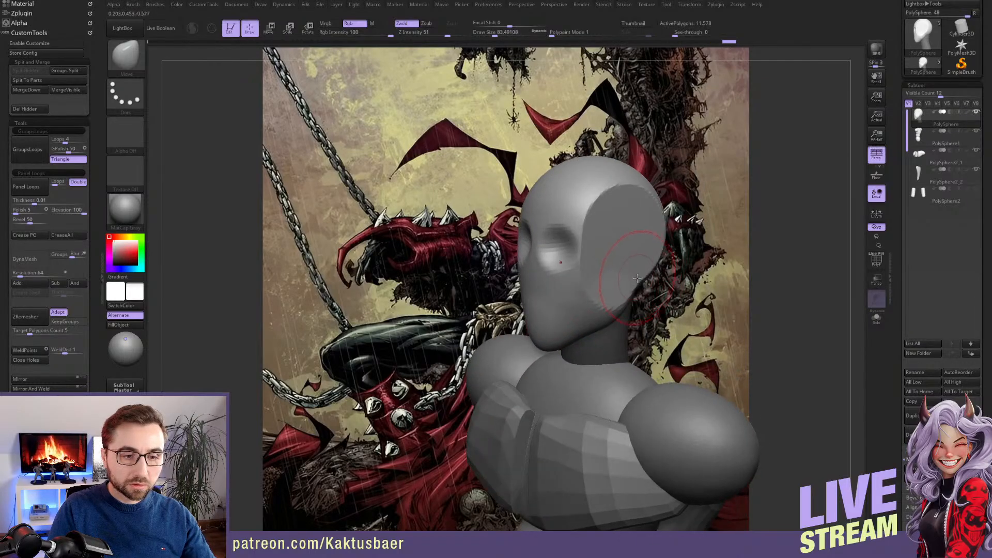
pyautogui.press('shift')
pyautogui.keyDown('shift'); pyautogui.moveTo(656, 225); pyautogui.dragTo(605, 253); pyautogui.keyUp('shift')
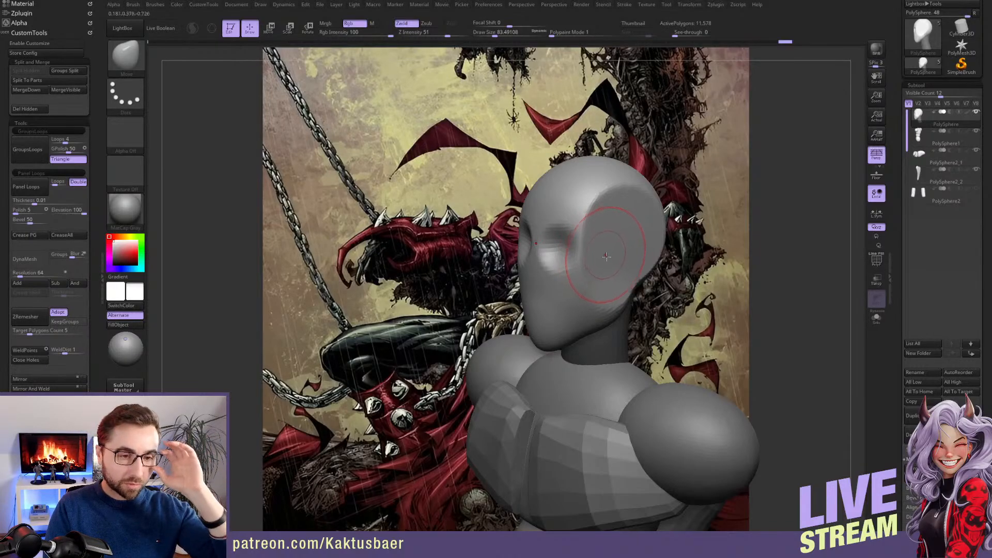
# Hide the neck and split it off from the head as a separate subtool
pyautogui.hotkey('ctrl', 'shift')
pyautogui.keyDown('ctrl'); pyautogui.keyDown('shift'); pyautogui.click(598, 297); pyautogui.keyUp('shift'); pyautogui.keyUp('ctrl')
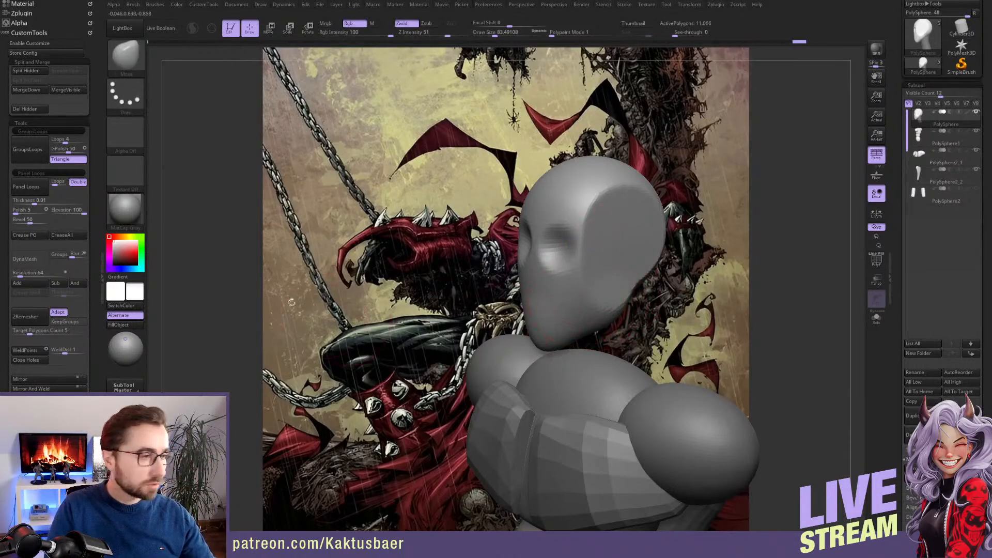
pyautogui.click(29, 73)
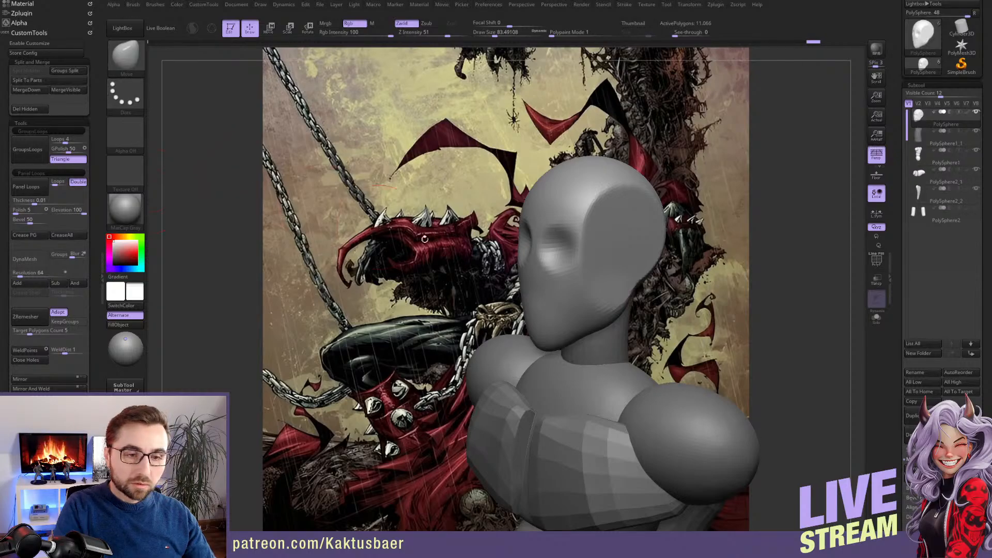
pyautogui.moveTo(644, 270); pyautogui.dragTo(726, 265, button='right')
pyautogui.moveTo(589, 244); pyautogui.dragTo(594, 245, button='right')
pyautogui.press('s')
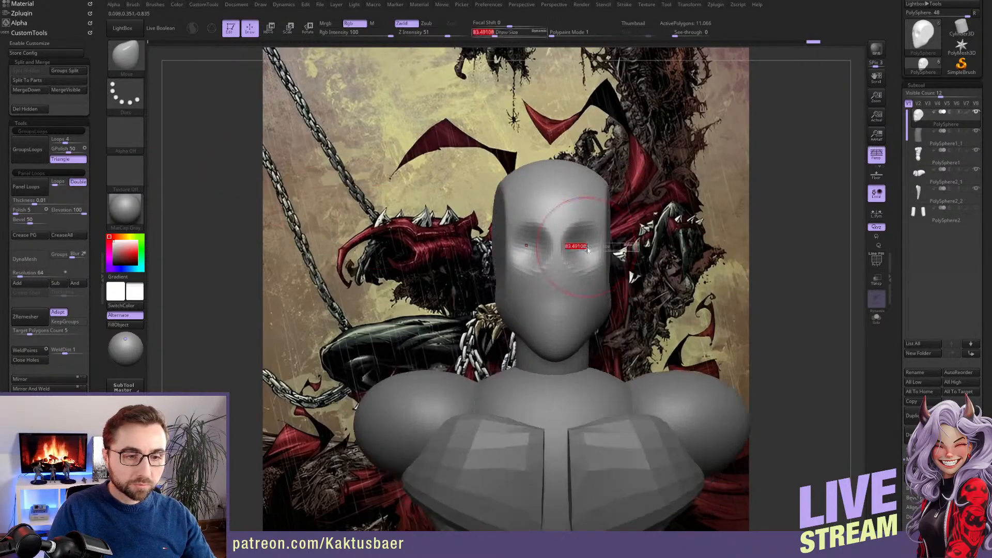
pyautogui.moveTo(578, 245); pyautogui.dragTo(572, 245)
pyautogui.moveTo(574, 245); pyautogui.dragTo(581, 243, button='right')
pyautogui.press('b')
pyautogui.press('c')
pyautogui.press('b')
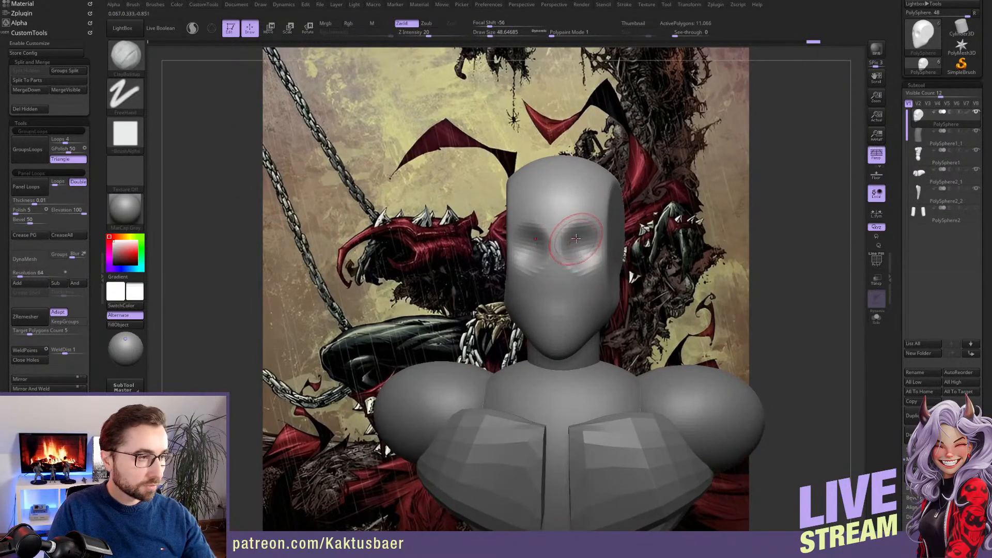
pyautogui.press('s')
pyautogui.moveTo(577, 236); pyautogui.dragTo(574, 253)
pyautogui.moveTo(576, 253)
pyautogui.keyDown('ctrl'); pyautogui.mouseDown(button='right')
pyautogui.moveTo(578, 212)
pyautogui.moveTo(562, 173)
pyautogui.mouseUp(button='right'); pyautogui.keyUp('ctrl')
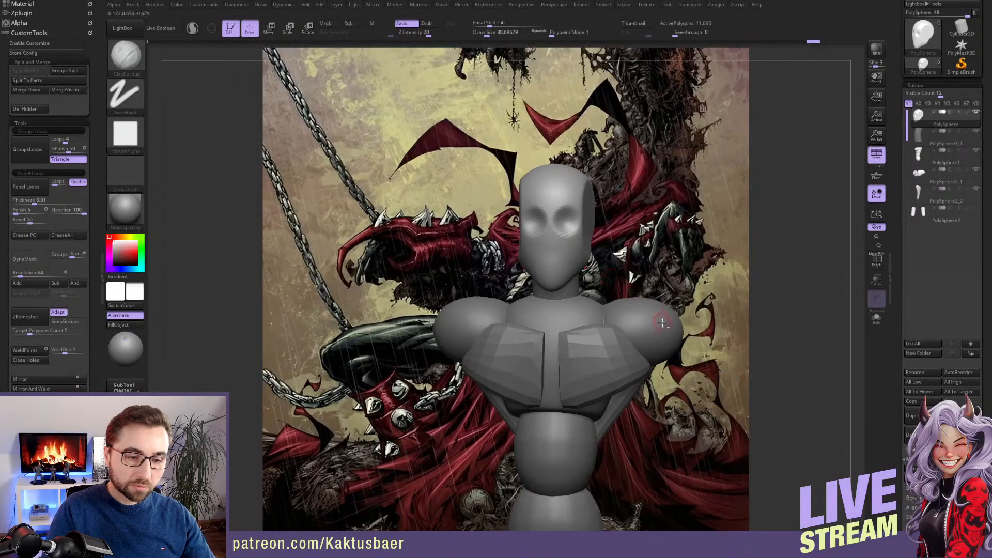
# Select the torso subtool and mask everything except the two shoulder spheres
pyautogui.keyDown('alt'); pyautogui.click(646, 317); pyautogui.keyUp('alt')
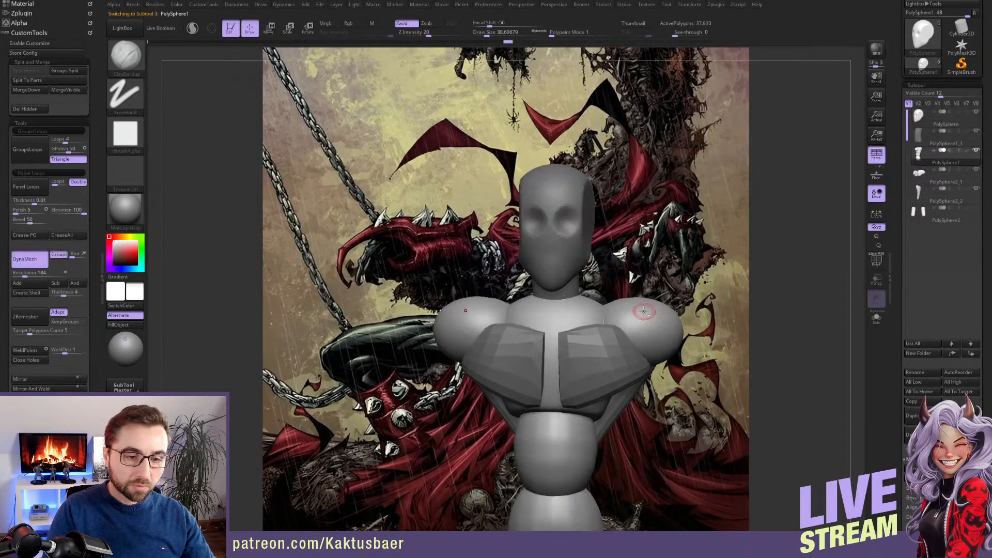
pyautogui.moveTo(645, 312)
pyautogui.keyDown('ctrl'); pyautogui.mouseDown(button='right')
pyautogui.moveTo(649, 326)
pyautogui.moveTo(619, 299)
pyautogui.mouseUp(button='right'); pyautogui.keyUp('ctrl')
pyautogui.press('w')
pyautogui.keyDown('ctrl'); pyautogui.click(653, 324); pyautogui.keyUp('ctrl')
pyautogui.press('q')
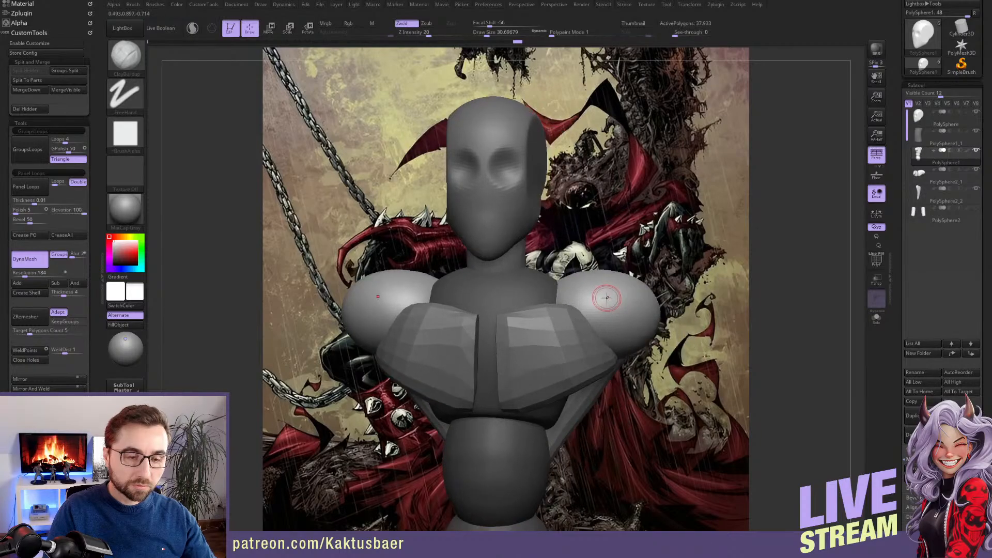
# Pull the shoulder spheres down into upper-arm shapes with the Move brush, starting at a draw size of about 124
pyautogui.press('s')
pyautogui.moveTo(607, 298); pyautogui.dragTo(619, 299)
pyautogui.moveTo(620, 305); pyautogui.dragTo(594, 309, button='right')
pyautogui.press('b')
pyautogui.press('m')
pyautogui.press('v')
pyautogui.moveTo(650, 330); pyautogui.dragTo(598, 283, button='right')
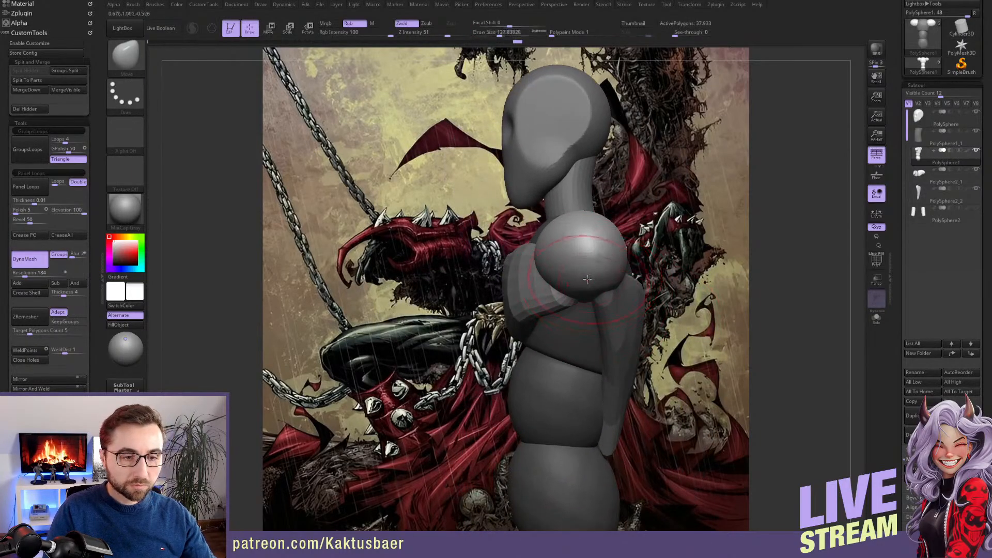
pyautogui.moveTo(590, 401)
pyautogui.mouseDown(button='right')
pyautogui.moveTo(554, 253)
pyautogui.moveTo(561, 299)
pyautogui.moveTo(626, 280)
pyautogui.moveTo(686, 288)
pyautogui.moveTo(602, 281)
pyautogui.moveTo(510, 297)
pyautogui.mouseUp(button='right')
pyautogui.press('s')
pyautogui.moveTo(561, 283); pyautogui.dragTo(553, 284)
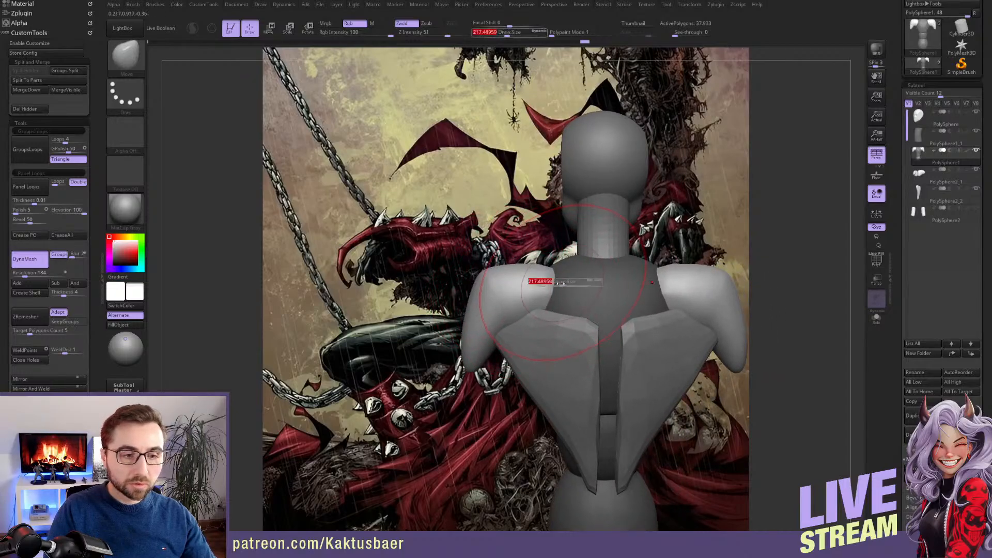
# Isolate the rib cage sphere with a mask and pull its top up behind the neck with the Move brush at a draw size of about 149
pyautogui.keyDown('alt'); pyautogui.click(591, 326); pyautogui.keyUp('alt')
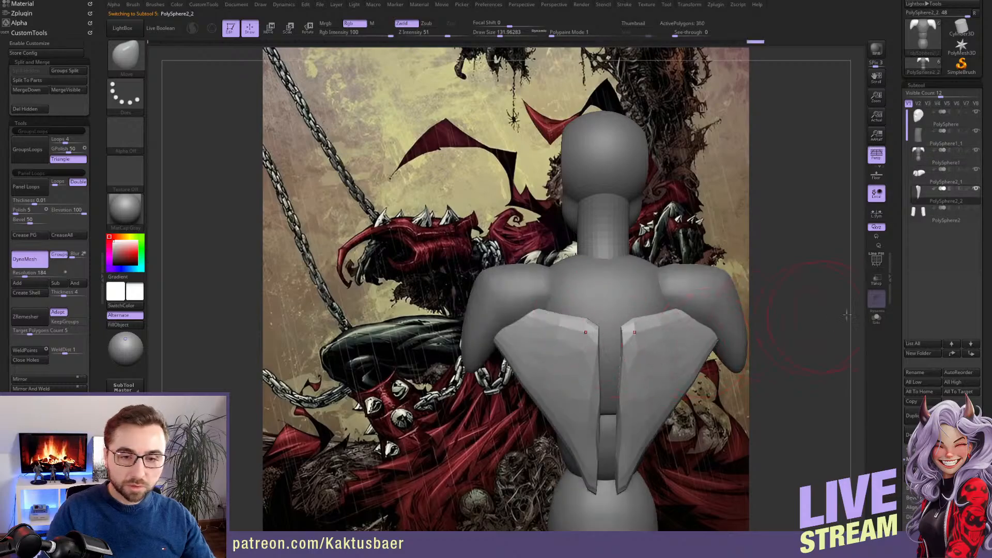
pyautogui.scroll(-5, 902, 336)
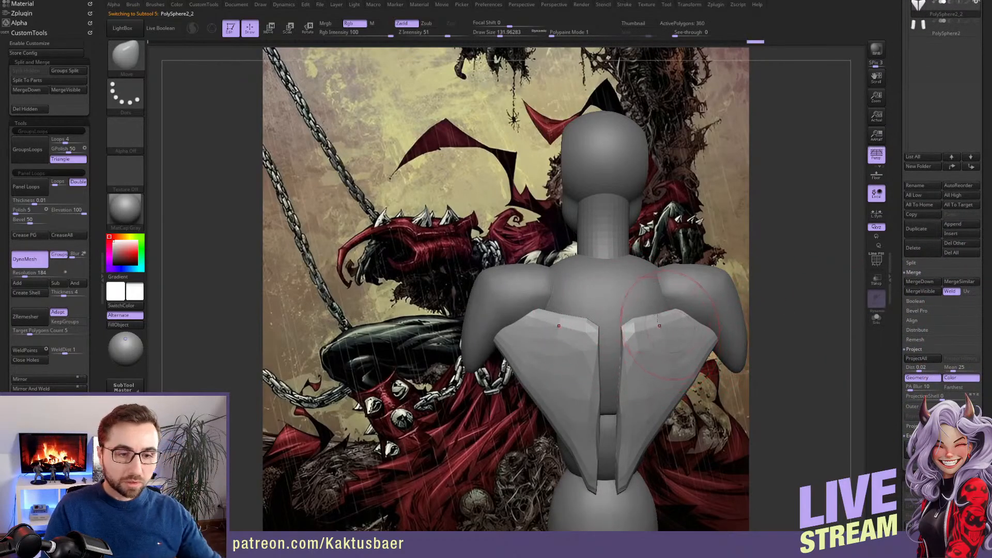
pyautogui.keyDown('alt'); pyautogui.click(625, 282); pyautogui.keyUp('alt')
pyautogui.press('w')
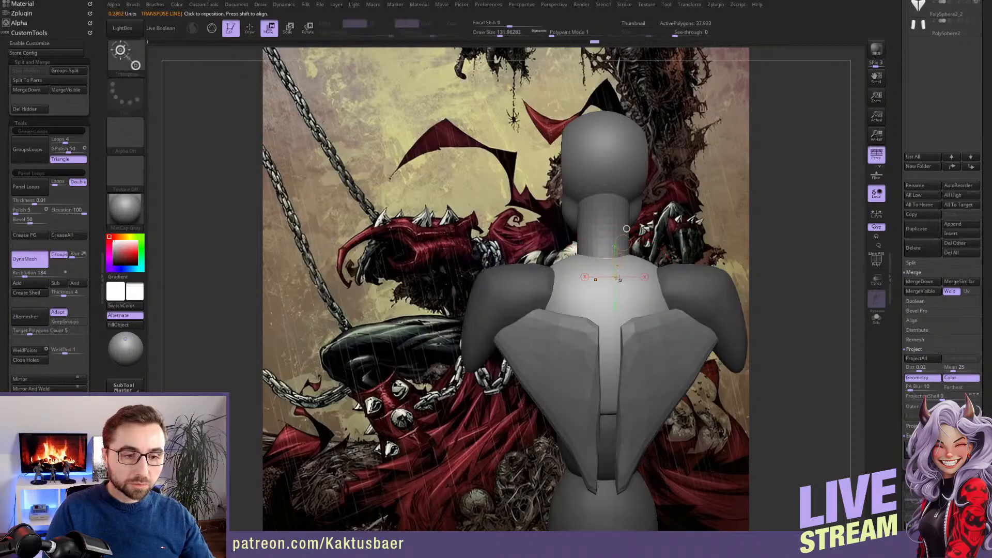
pyautogui.press('q')
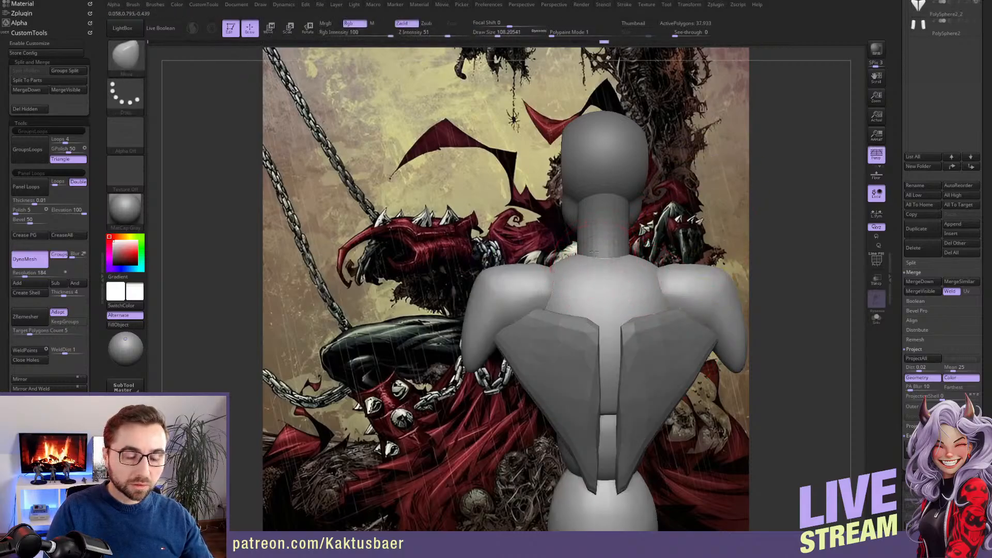
pyautogui.moveTo(592, 207); pyautogui.dragTo(713, 212, button='right')
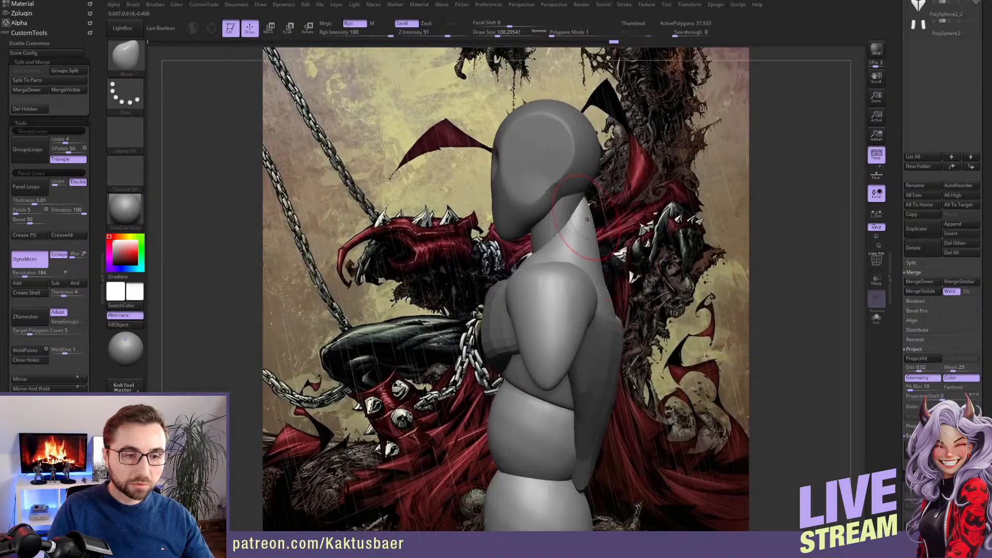
pyautogui.press('w')
pyautogui.keyDown('ctrl'); pyautogui.click(583, 235); pyautogui.keyUp('ctrl')
pyautogui.press('q')
pyautogui.press('s')
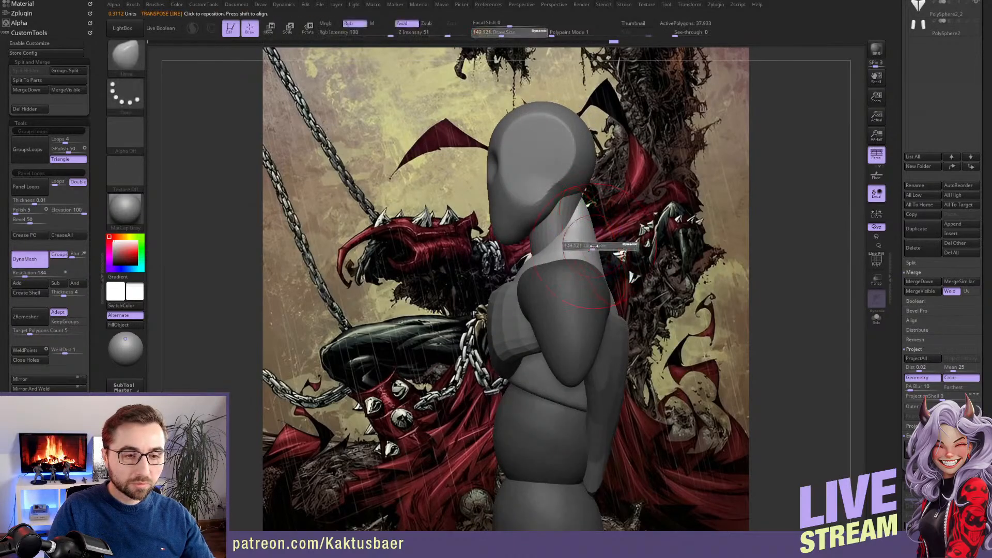
pyautogui.moveTo(600, 238); pyautogui.dragTo(587, 238)
pyautogui.keyDown('alt'); pyautogui.moveTo(583, 245); pyautogui.dragTo(578, 227, button='right'); pyautogui.keyUp('alt')
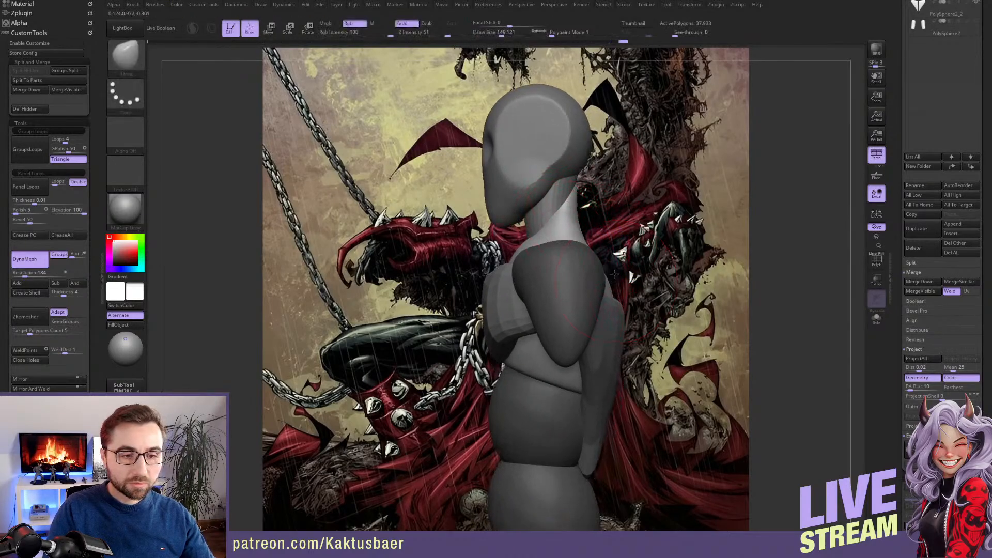
# Widen the trapezius area over the shoulders in back view with the Move brush at a draw size of about 128
pyautogui.moveTo(614, 273); pyautogui.dragTo(542, 261, button='right')
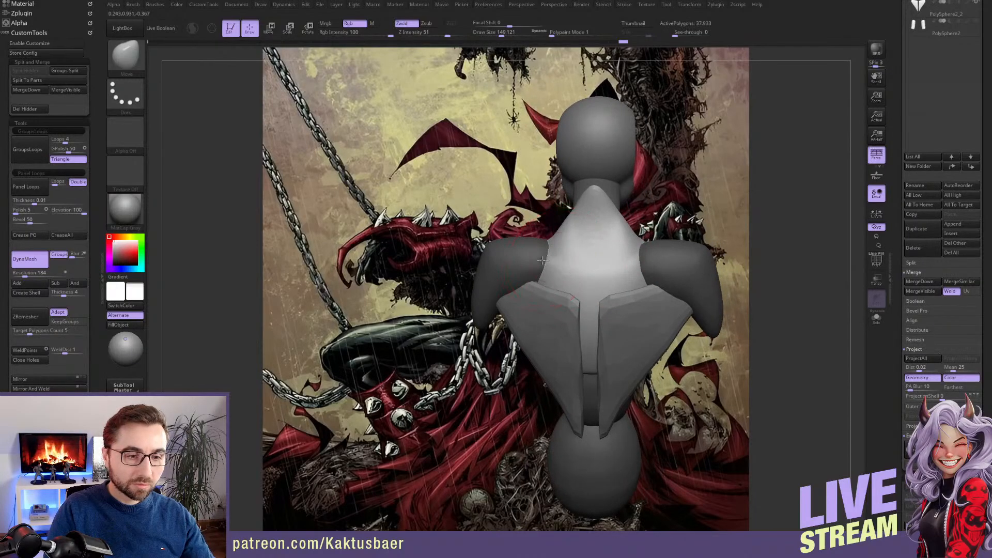
pyautogui.moveTo(508, 257); pyautogui.dragTo(526, 258)
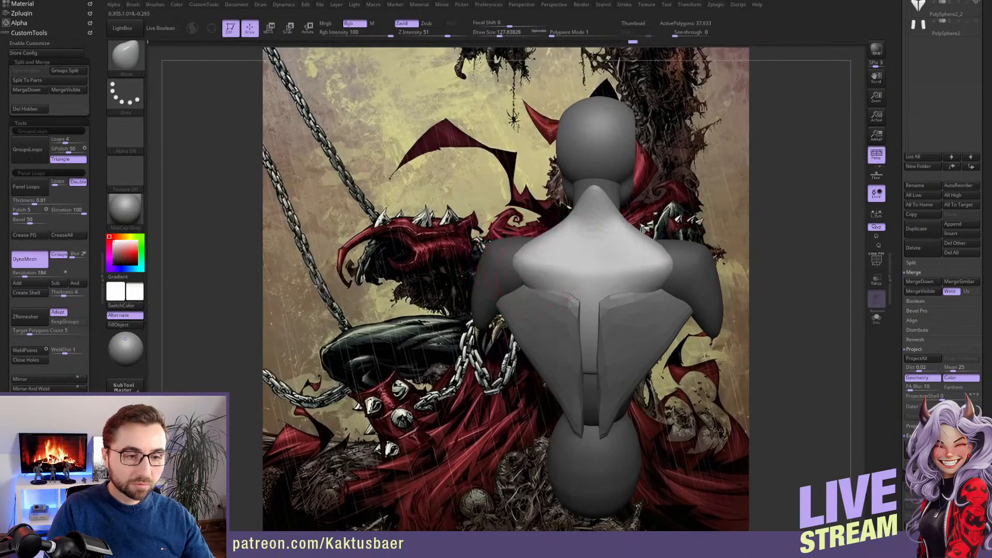
pyautogui.moveTo(543, 277); pyautogui.dragTo(560, 219, button='right')
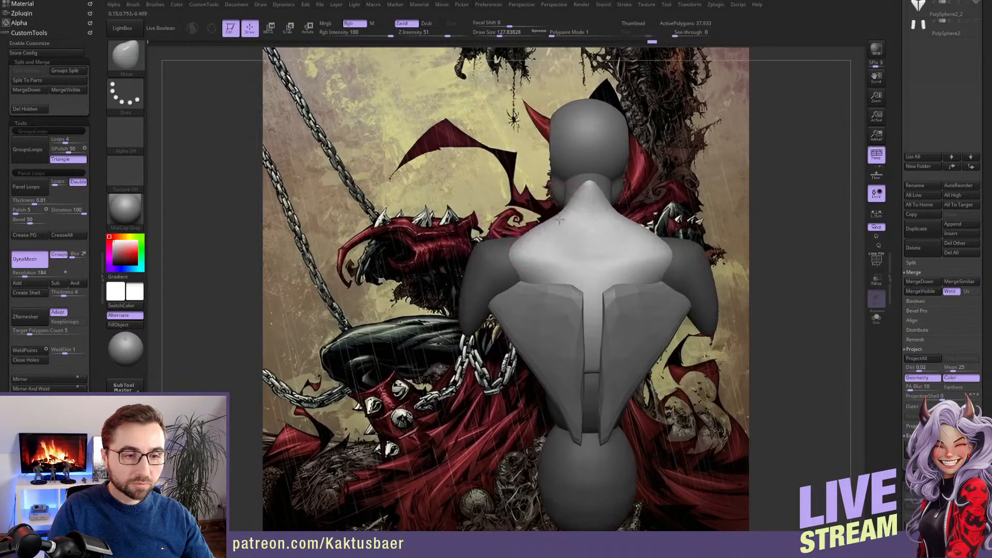
pyautogui.moveTo(519, 251); pyautogui.dragTo(562, 336, button='right')
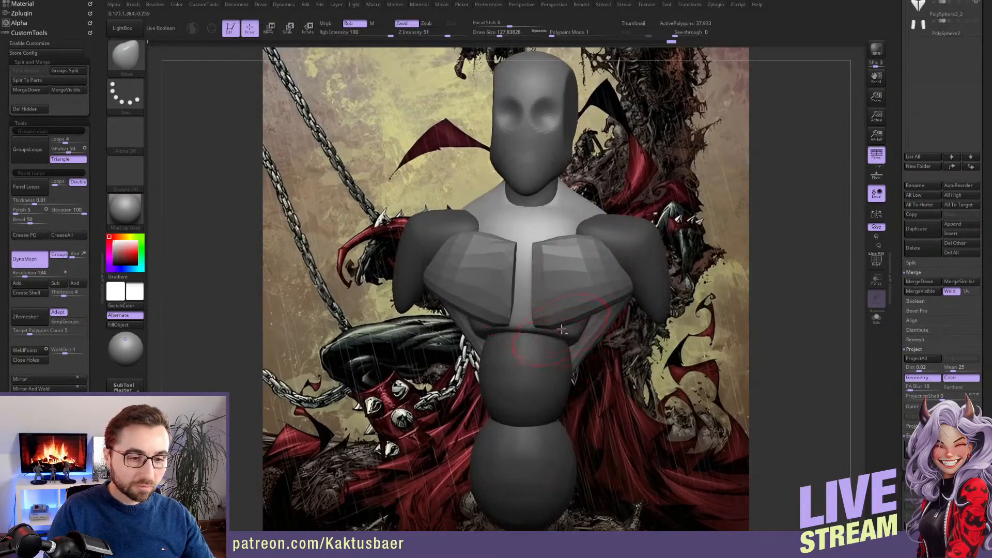
# Isolate the abdomen sphere with a mask and reshape its sides with the Move brush at a draw size of about 245
pyautogui.keyDown('alt'); pyautogui.click(554, 355); pyautogui.keyUp('alt')
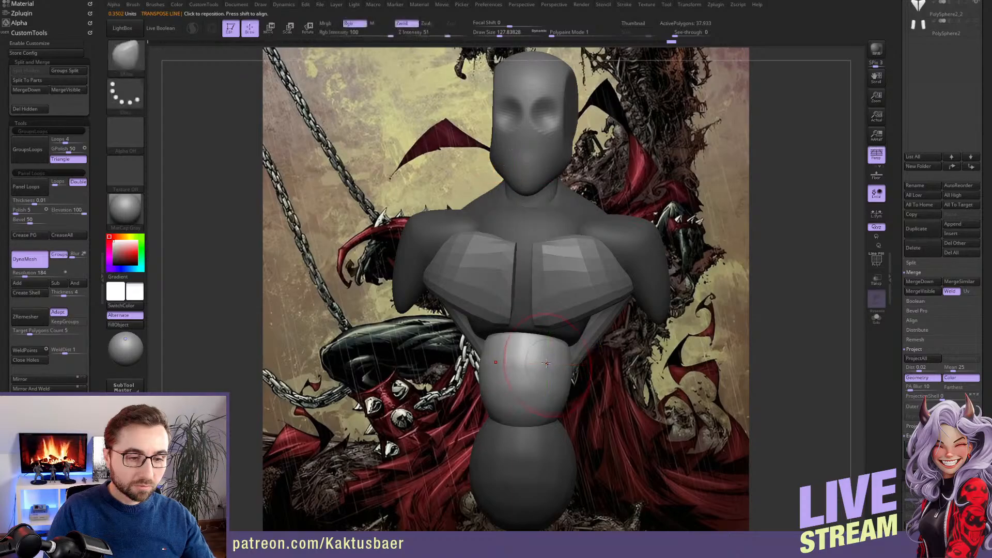
pyautogui.moveTo(555, 357); pyautogui.dragTo(544, 354, button='right')
pyautogui.press('s')
pyautogui.moveTo(546, 356); pyautogui.dragTo(556, 358)
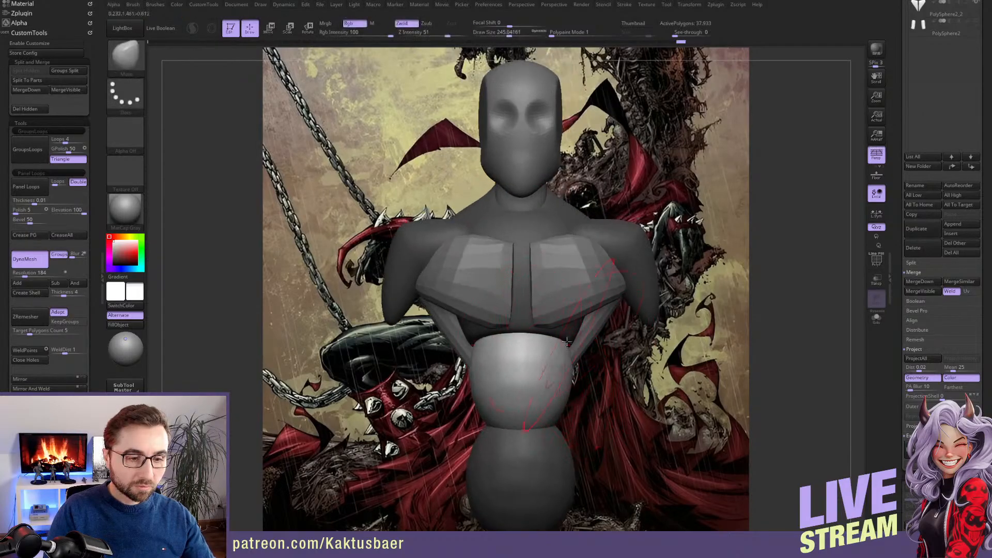
pyautogui.moveTo(567, 374); pyautogui.dragTo(552, 371, button='right')
# Isolate the pelvis sphere with a mask and cut its lower sides into a V shape with the ClipCurve brush
pyautogui.press('s')
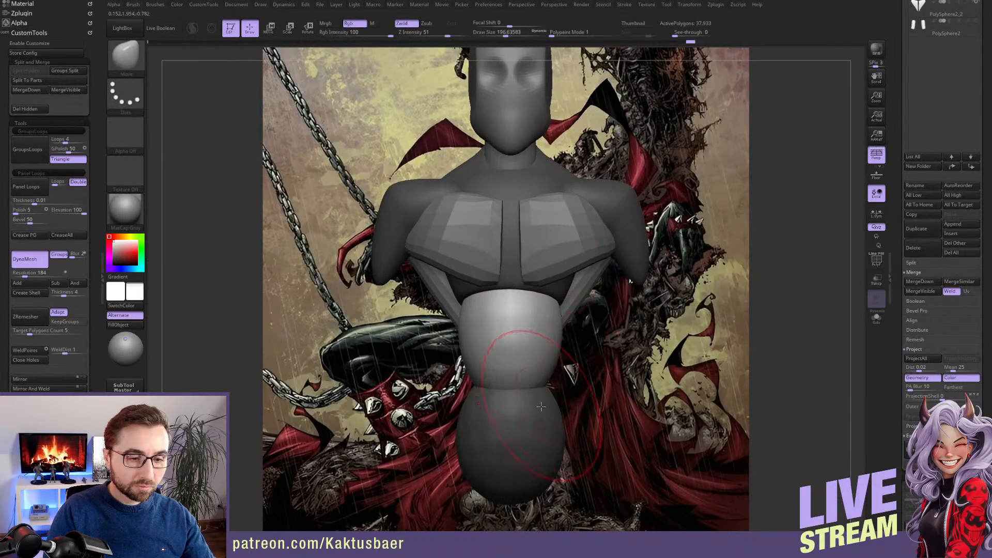
pyautogui.keyDown('alt'); pyautogui.click(539, 407); pyautogui.keyUp('alt')
pyautogui.keyDown('alt'); pyautogui.moveTo(539, 406); pyautogui.dragTo(535, 267, button='right'); pyautogui.keyUp('alt')
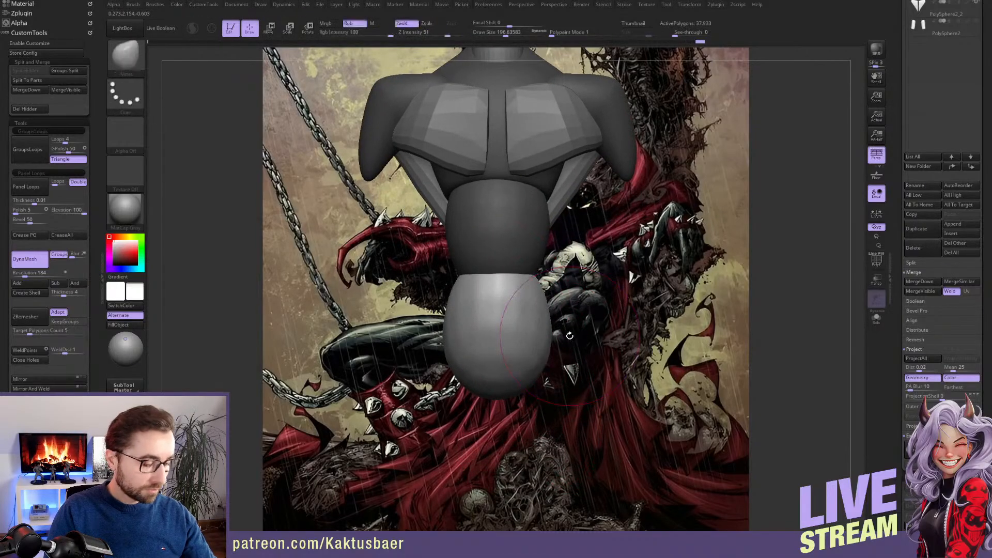
pyautogui.press('b')
pyautogui.click(549, 465)
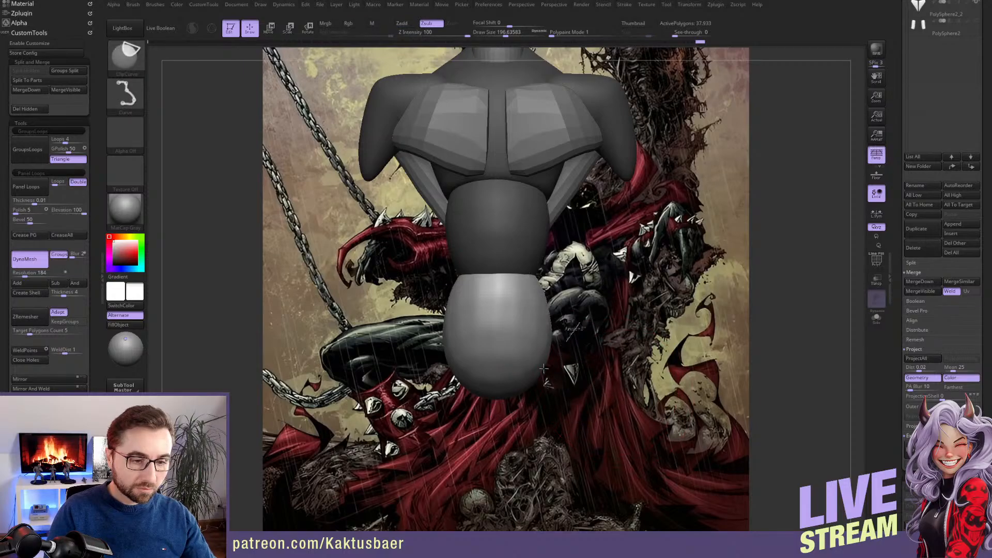
pyautogui.keyDown('ctrl'); pyautogui.keyDown('shift'); pyautogui.moveTo(499, 410); pyautogui.dragTo(492, 411); pyautogui.keyUp('shift'); pyautogui.keyUp('ctrl')
pyautogui.moveTo(600, 385)
pyautogui.mouseDown(button='right')
pyautogui.moveTo(517, 385)
pyautogui.moveTo(569, 396)
pyautogui.mouseUp(button='right')
pyautogui.moveTo(570, 395); pyautogui.dragTo(539, 406)
pyautogui.keyDown('alt'); pyautogui.moveTo(550, 366); pyautogui.dragTo(533, 396, button='right'); pyautogui.keyUp('alt')
# Reshape the upper pelvis and hips with the Move brush at a draw size of about 245
pyautogui.press('s')
pyautogui.moveTo(531, 398); pyautogui.dragTo(538, 398)
pyautogui.moveTo(526, 365); pyautogui.dragTo(520, 364)
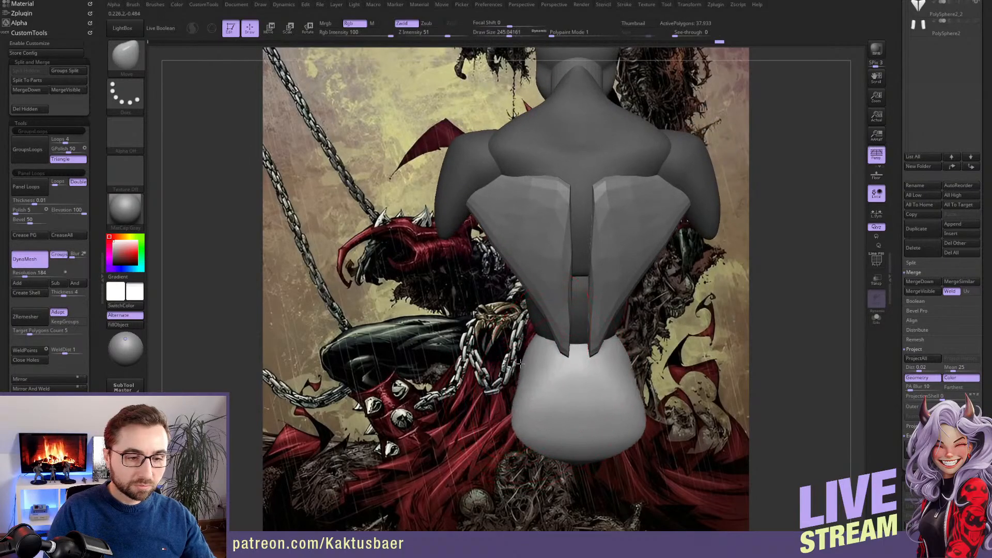
pyautogui.keyDown('ctrl'); pyautogui.moveTo(530, 349); pyautogui.dragTo(522, 325, button='right'); pyautogui.keyUp('ctrl')
pyautogui.moveTo(522, 326)
pyautogui.mouseDown(button='right')
pyautogui.moveTo(578, 315)
pyautogui.moveTo(535, 335)
pyautogui.mouseUp(button='right')
# Broaden the abdomen sphere and waist with the Move brush at a draw size of about 245, clearing the torso mask between strokes
pyautogui.press('w')
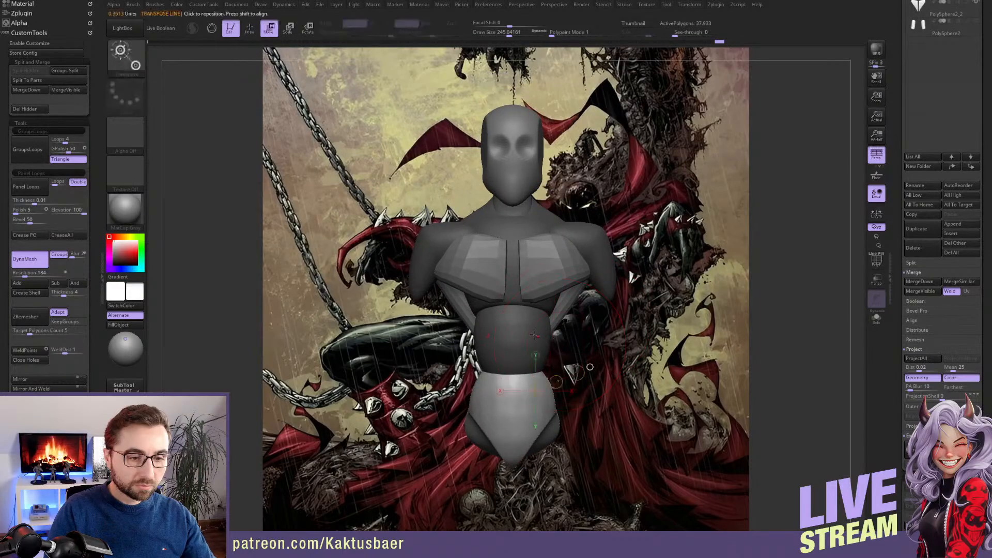
pyautogui.keyDown('ctrl'); pyautogui.click(533, 322); pyautogui.keyUp('ctrl')
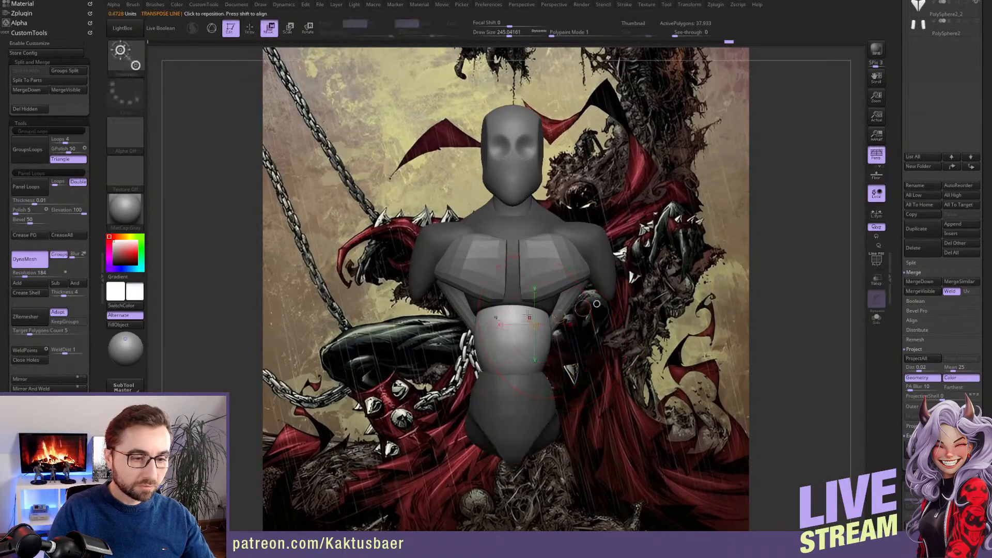
pyautogui.moveTo(516, 305); pyautogui.dragTo(549, 307)
pyautogui.press('q')
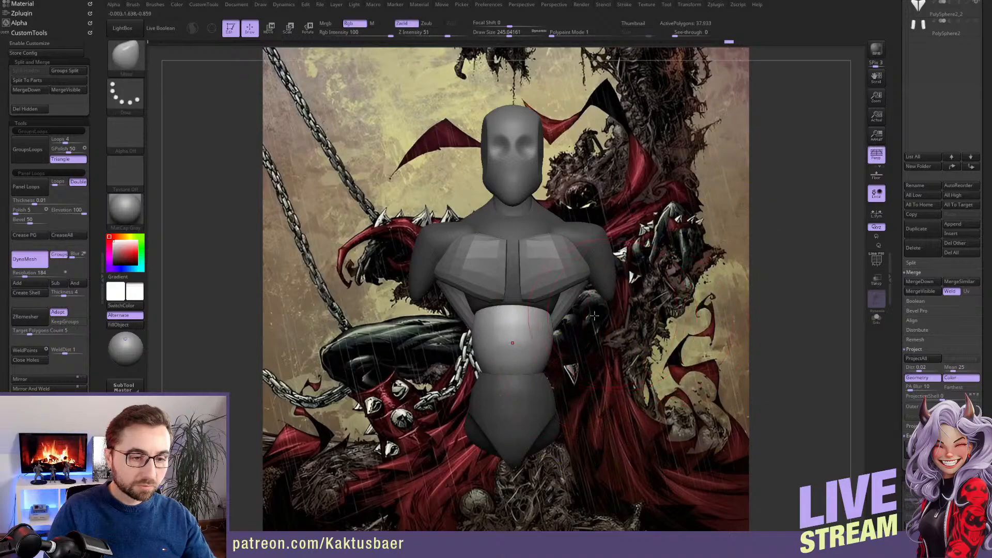
pyautogui.scroll(-5, 94, 305)
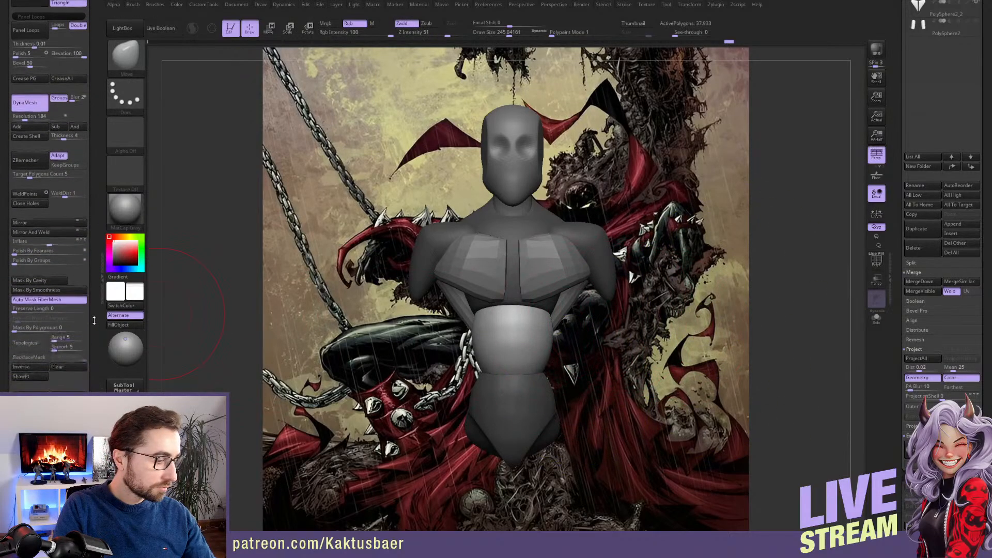
pyautogui.scroll(-1, 94, 305)
pyautogui.click(59, 268)
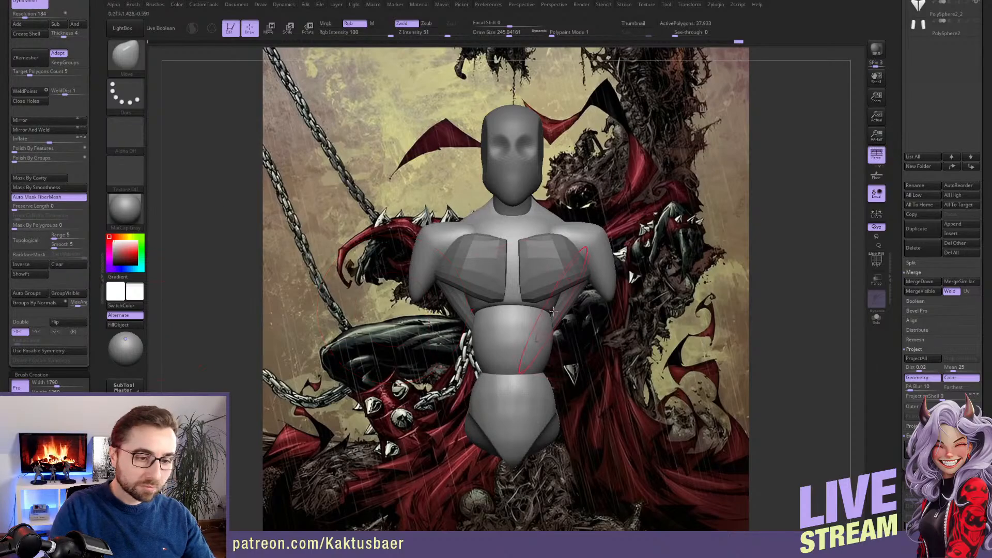
pyautogui.moveTo(554, 376); pyautogui.dragTo(558, 378)
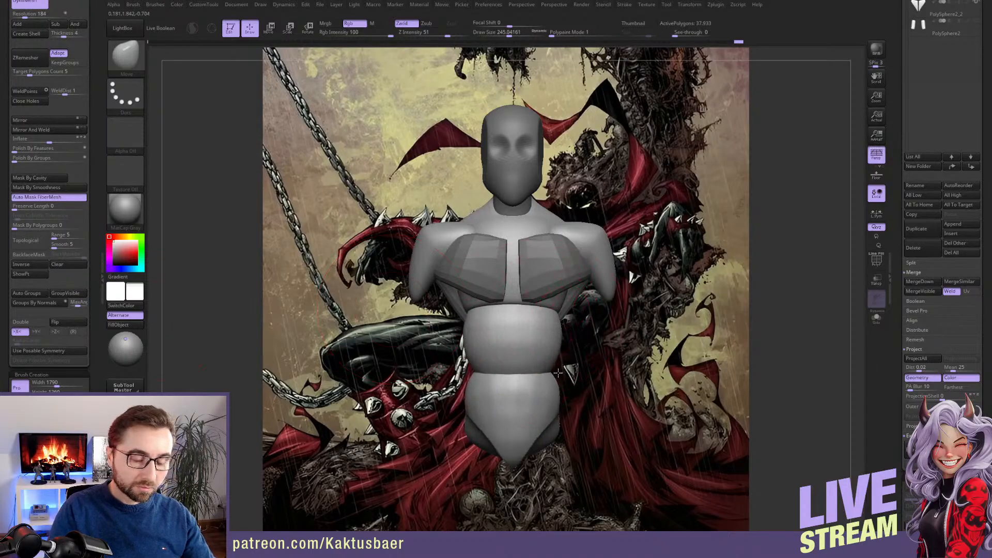
# Adjust the chest and abdomen profile in side view with the Move brush at a draw size of about 223
pyautogui.keyDown('shift'); pyautogui.moveTo(545, 346); pyautogui.dragTo(491, 354, button='right'); pyautogui.keyUp('shift')
pyautogui.press('s')
pyautogui.moveTo(534, 329); pyautogui.dragTo(531, 303)
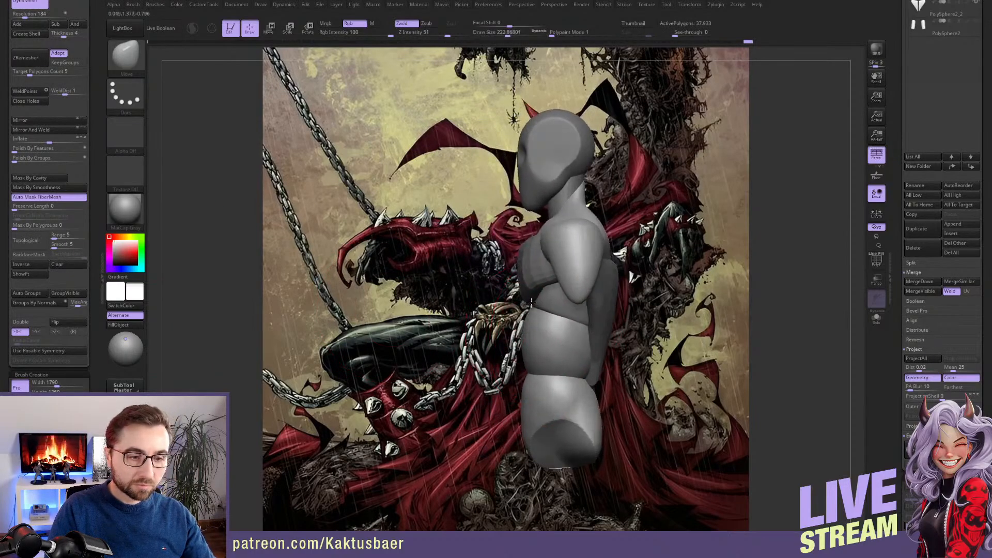
pyautogui.keyDown('alt'); pyautogui.click(530, 269); pyautogui.keyUp('alt')
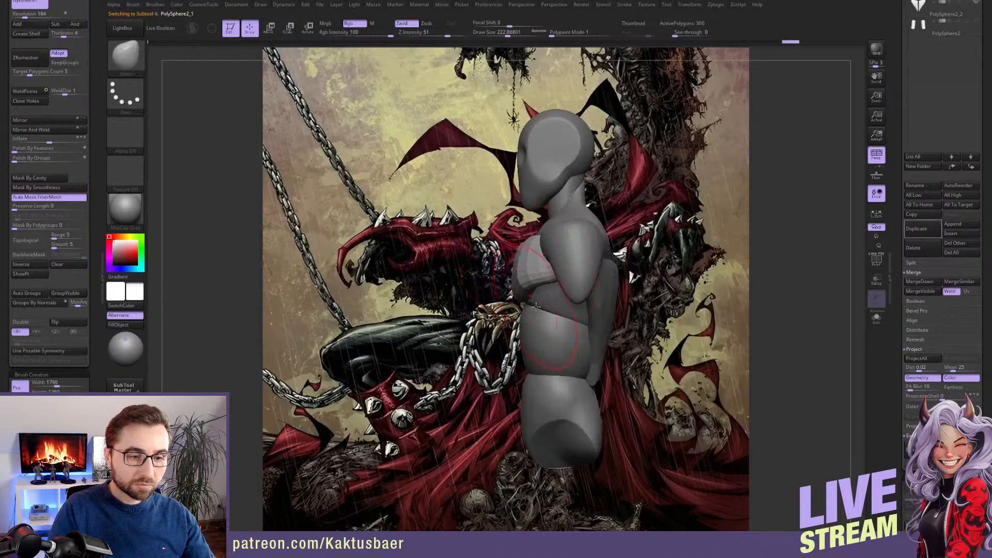
pyautogui.keyDown('alt'); pyautogui.click(537, 338); pyautogui.keyUp('alt')
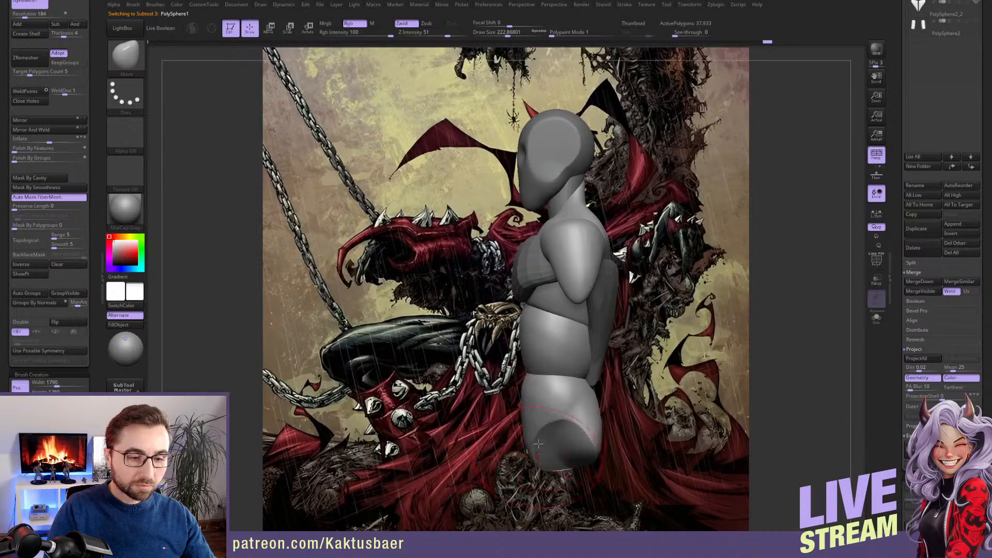
pyautogui.moveTo(538, 443); pyautogui.dragTo(569, 357)
# Select the head subtool, adjust the face with a smaller Move brush and subdivide the mesh once
pyautogui.moveTo(898, 98); pyautogui.dragTo(899, 241)
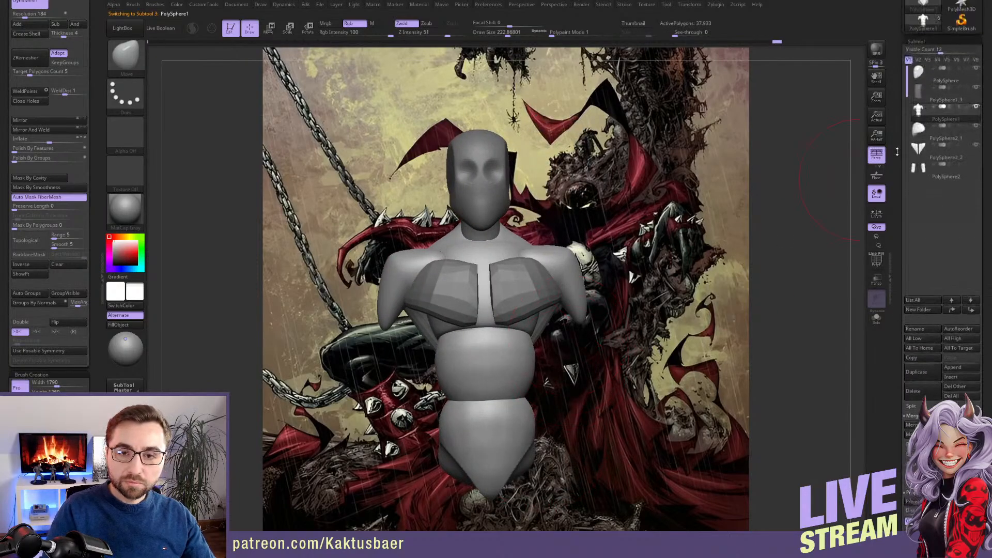
pyautogui.keyDown('alt'); pyautogui.click(500, 202); pyautogui.keyUp('alt')
pyautogui.keyDown('alt'); pyautogui.moveTo(499, 188); pyautogui.dragTo(501, 233, button='right'); pyautogui.keyUp('alt')
pyautogui.press('s')
pyautogui.moveTo(498, 233); pyautogui.dragTo(496, 233)
pyautogui.moveTo(499, 227)
pyautogui.keyDown('ctrl'); pyautogui.mouseDown(button='right')
pyautogui.moveTo(503, 243)
pyautogui.moveTo(506, 220)
pyautogui.mouseUp(button='right'); pyautogui.keyUp('ctrl')
pyautogui.hotkey('ctrl', 'd')
# Sculpt angled brow ridges above the eye sockets with the ClayBuildup brush, ending at a draw size of about 44
pyautogui.press('s')
pyautogui.moveTo(502, 216)
pyautogui.mouseDown()
pyautogui.moveTo(487, 215)
pyautogui.moveTo(496, 207)
pyautogui.mouseUp()
pyautogui.press('b')
pyautogui.press('c')
pyautogui.press('b')
pyautogui.press('s')
pyautogui.moveTo(495, 207); pyautogui.dragTo(502, 213, button='right')
pyautogui.press('s')
pyautogui.moveTo(499, 215)
pyautogui.mouseDown()
pyautogui.moveTo(534, 187)
pyautogui.moveTo(540, 199)
pyautogui.moveTo(536, 187)
pyautogui.moveTo(535, 196)
pyautogui.mouseUp()
pyautogui.press('s')
pyautogui.keyDown('alt'); pyautogui.moveTo(513, 180); pyautogui.dragTo(513, 208, button='right'); pyautogui.keyUp('alt')
pyautogui.moveTo(496, 230); pyautogui.dragTo(540, 217)
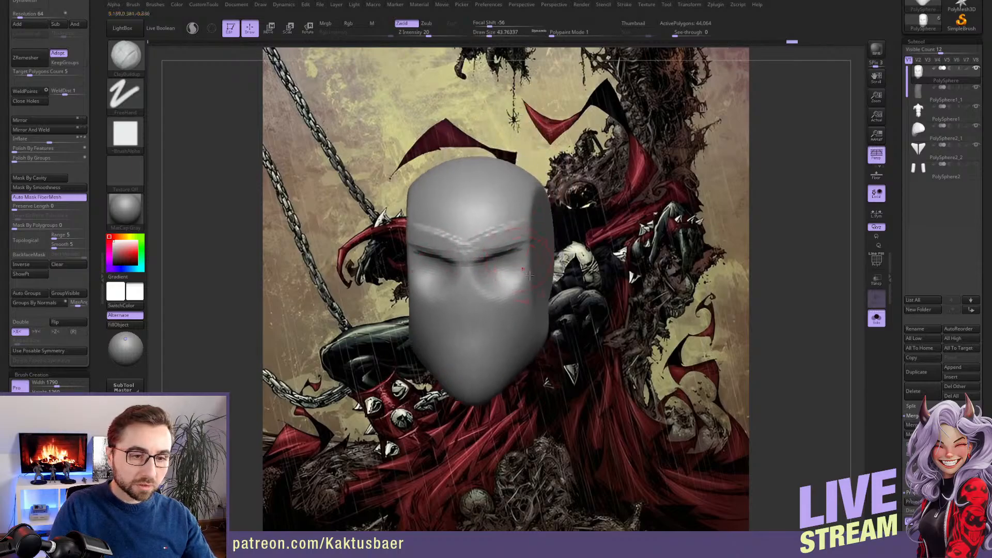
# Build up the nose with the ClayBuildup brush at draw sizes of about 16 and 29, and add vertical creases to the forehead
pyautogui.moveTo(511, 229); pyautogui.dragTo(505, 279, button='right')
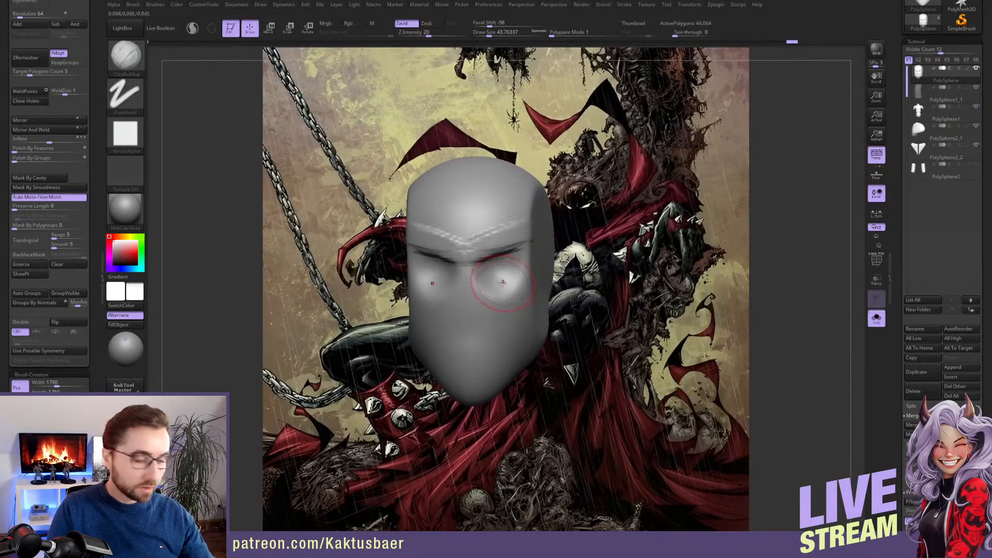
pyautogui.press('s')
pyautogui.moveTo(506, 273); pyautogui.dragTo(500, 273)
pyautogui.keyDown('alt'); pyautogui.moveTo(467, 284); pyautogui.dragTo(476, 264, button='right'); pyautogui.keyUp('alt')
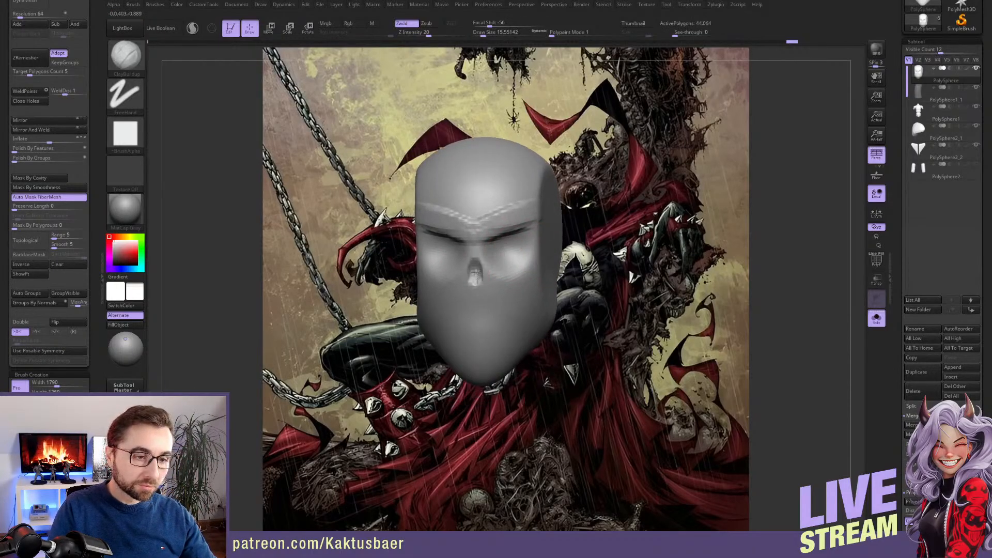
pyautogui.press(']')
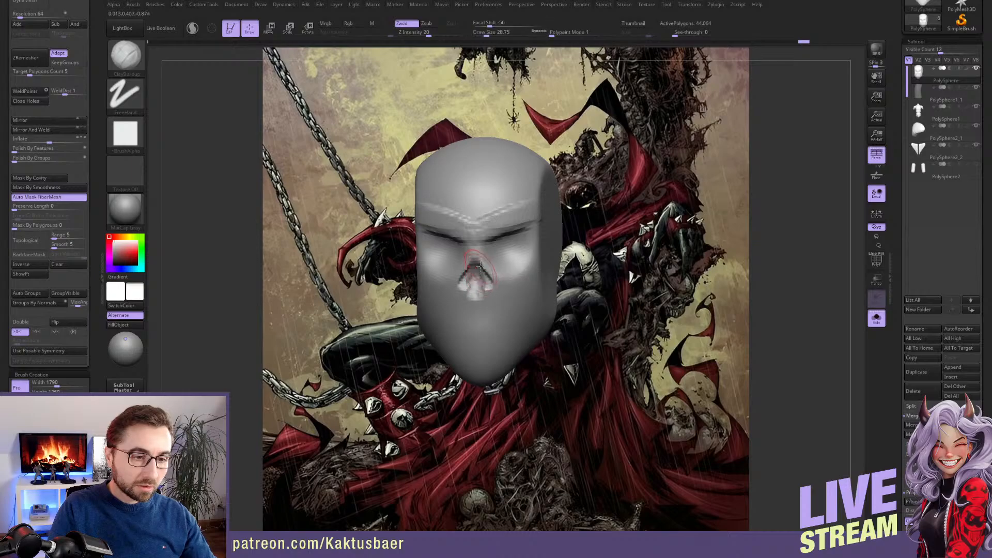
pyautogui.moveTo(474, 251)
pyautogui.mouseDown(button='right')
pyautogui.moveTo(514, 235)
pyautogui.moveTo(479, 212)
pyautogui.mouseUp(button='right')
pyautogui.moveTo(482, 195)
pyautogui.mouseDown()
pyautogui.moveTo(482, 230)
pyautogui.moveTo(515, 203)
pyautogui.moveTo(507, 225)
pyautogui.mouseUp()
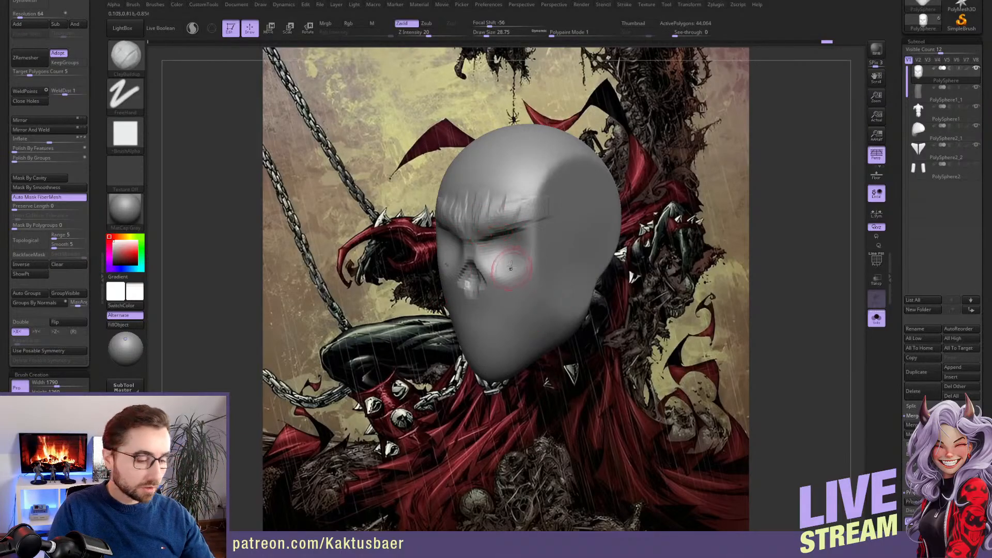
# Adjust the brows and the sides of the face with the Move brush, using a draw size of about 140 for the sides
pyautogui.press('b')
pyautogui.press('m')
pyautogui.press('v')
pyautogui.moveTo(486, 251); pyautogui.dragTo(518, 248, button='right')
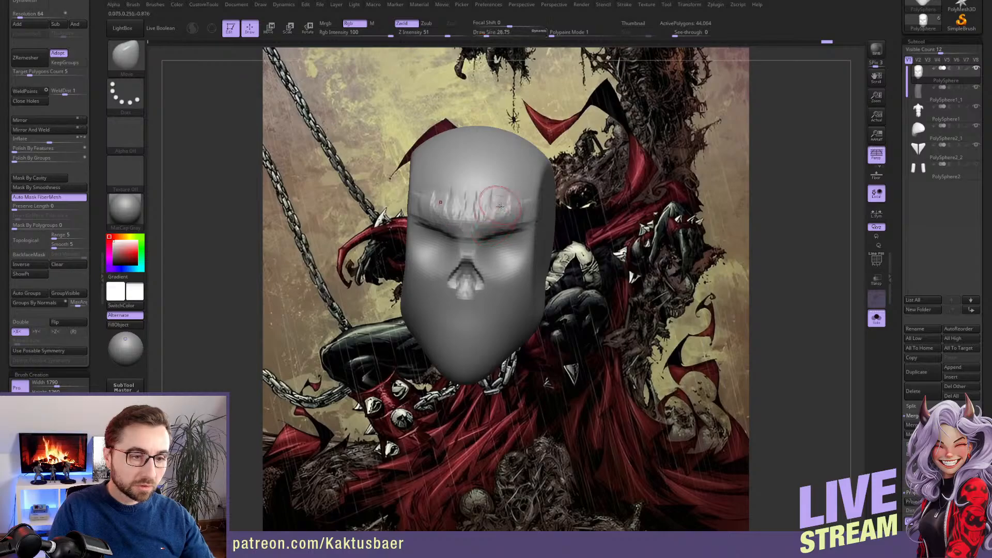
pyautogui.moveTo(541, 209); pyautogui.dragTo(550, 208)
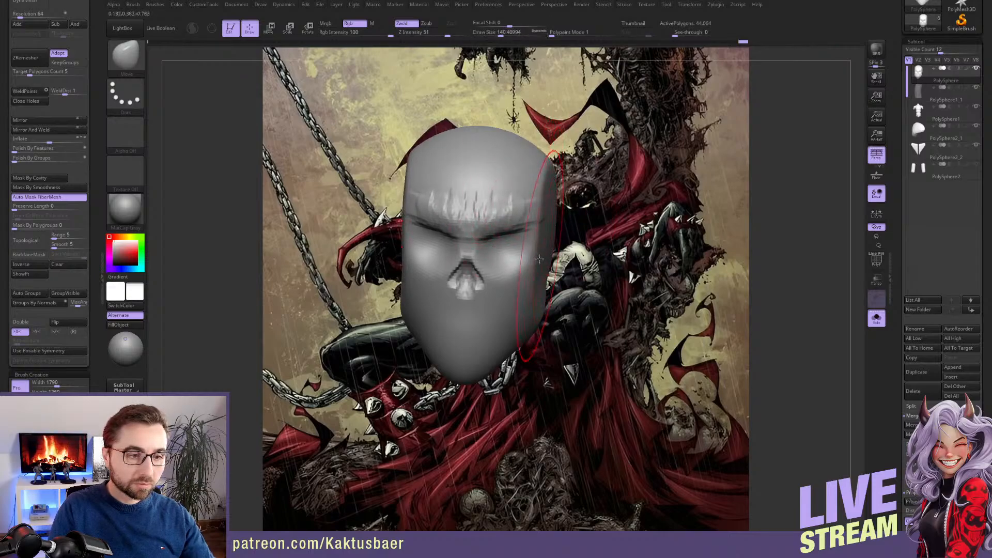
pyautogui.moveTo(538, 295); pyautogui.dragTo(543, 296)
pyautogui.press('s')
pyautogui.keyDown('alt'); pyautogui.moveTo(512, 252); pyautogui.dragTo(517, 287, button='right'); pyautogui.keyUp('alt')
pyautogui.press('s')
pyautogui.moveTo(516, 287); pyautogui.dragTo(501, 287)
# Sculpt the eyelids and the area around the eye sockets with the ClayBuildup brush at draw sizes of about 20 to 23
pyautogui.press('b')
pyautogui.press('c')
pyautogui.press('b')
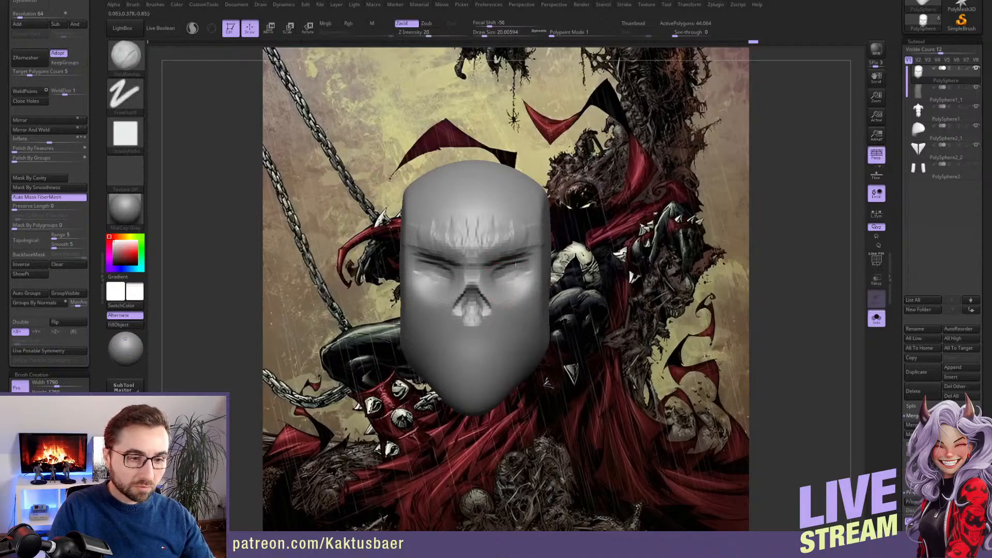
pyautogui.moveTo(515, 279)
pyautogui.mouseDown()
pyautogui.moveTo(530, 269)
pyautogui.moveTo(527, 276)
pyautogui.mouseUp()
pyautogui.moveTo(532, 277); pyautogui.dragTo(519, 272, button='right')
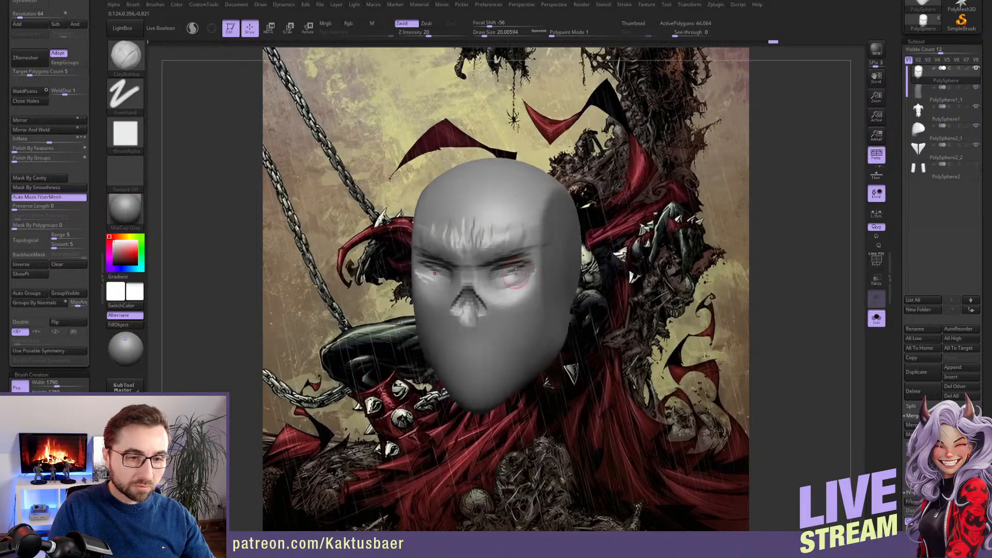
pyautogui.press('s')
pyautogui.moveTo(519, 271)
pyautogui.mouseDown()
pyautogui.moveTo(504, 281)
pyautogui.moveTo(508, 305)
pyautogui.mouseUp()
pyautogui.press('s')
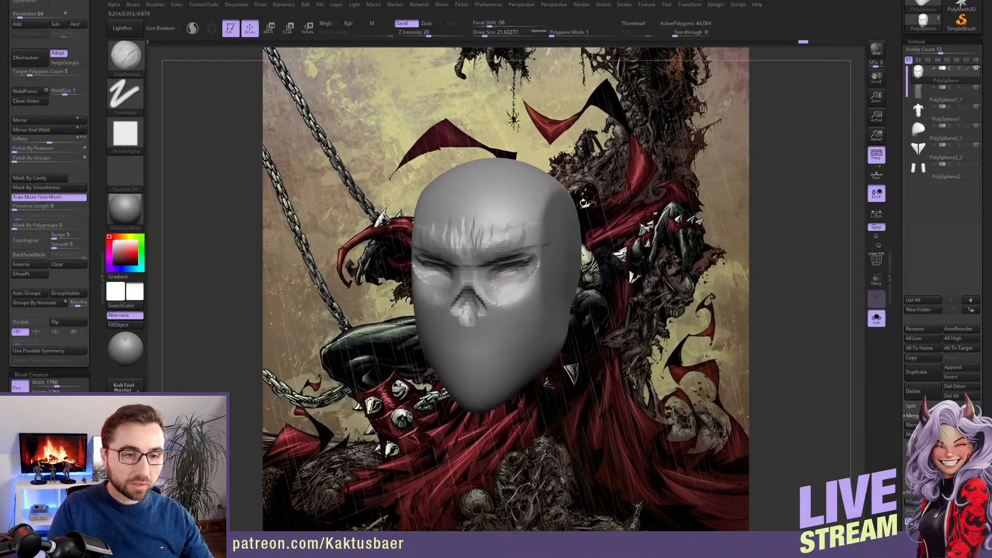
pyautogui.moveTo(583, 202); pyautogui.dragTo(575, 215)
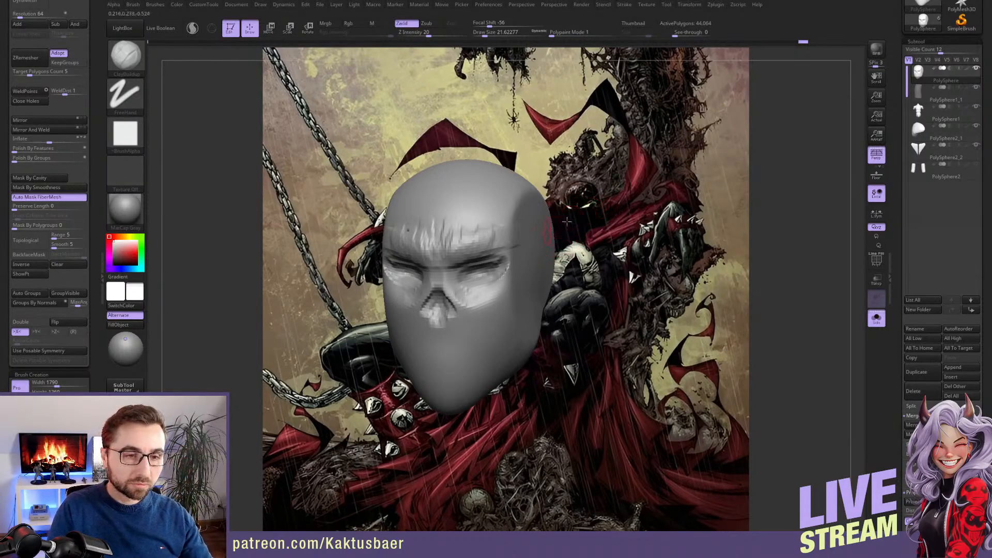
pyautogui.moveTo(555, 227)
pyautogui.mouseDown()
pyautogui.moveTo(569, 243)
pyautogui.moveTo(523, 273)
pyautogui.moveTo(555, 265)
pyautogui.mouseUp()
pyautogui.press('s')
pyautogui.moveTo(558, 264); pyautogui.dragTo(555, 264)
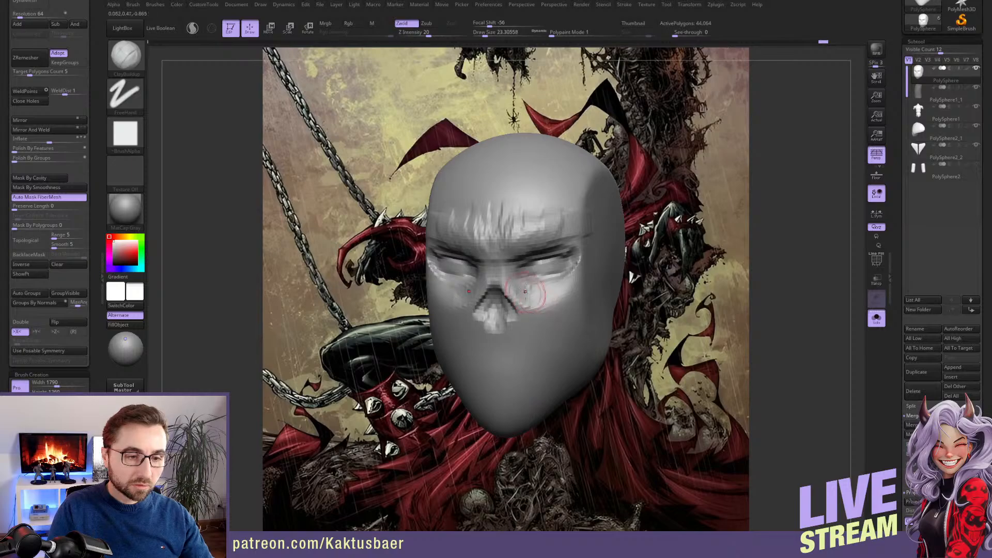
# Carve folds from the nose down the cheeks and build up diagonal cheek strokes with the ClayBuildup brush
pyautogui.moveTo(514, 297); pyautogui.dragTo(557, 338)
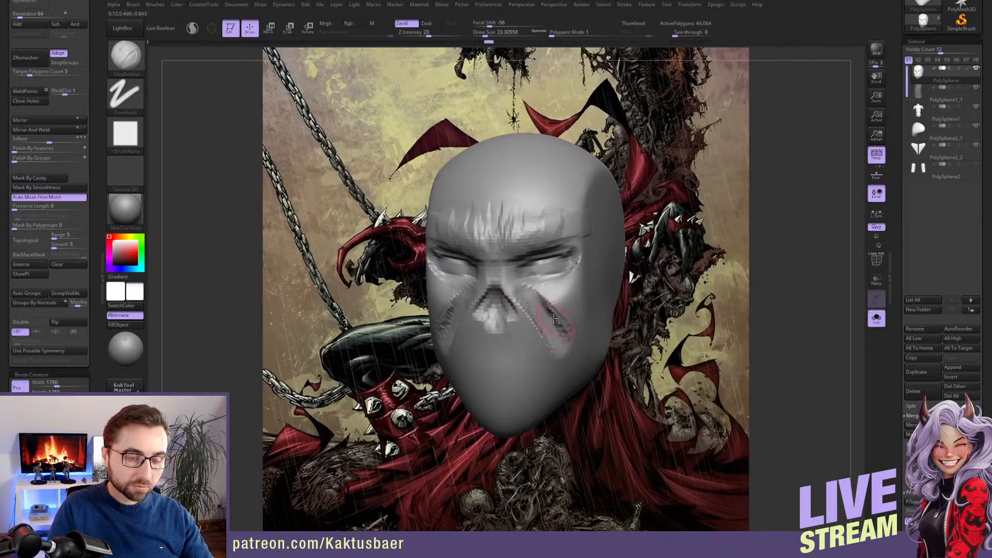
pyautogui.keyDown('alt'); pyautogui.moveTo(574, 398); pyautogui.dragTo(573, 360); pyautogui.keyUp('alt')
pyautogui.moveTo(634, 307); pyautogui.dragTo(582, 295)
pyautogui.press(']')
pyautogui.moveTo(609, 263)
pyautogui.mouseDown()
pyautogui.moveTo(562, 327)
pyautogui.moveTo(594, 281)
pyautogui.mouseUp()
pyautogui.moveTo(584, 305); pyautogui.dragTo(633, 308, button='right')
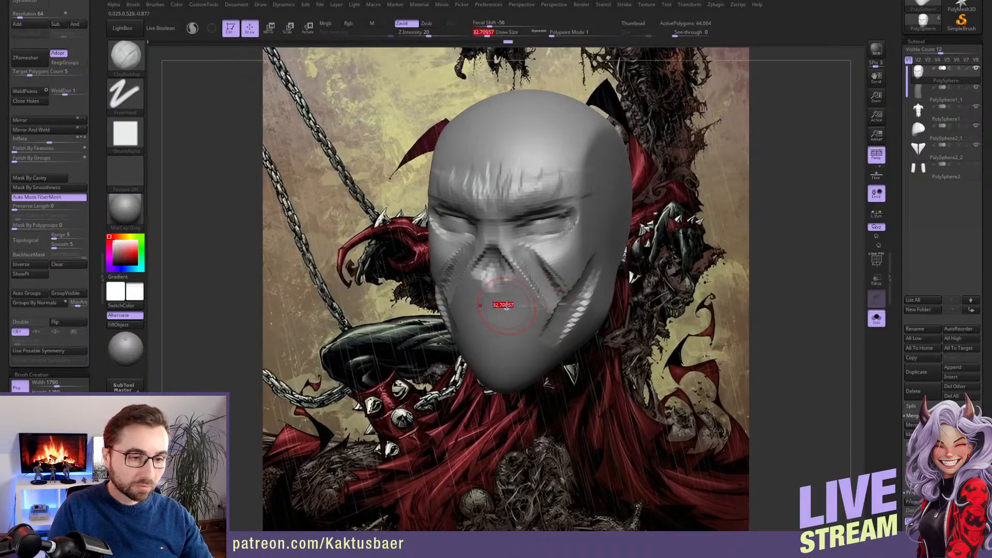
pyautogui.moveTo(506, 306); pyautogui.dragTo(499, 306)
pyautogui.moveTo(543, 310)
pyautogui.mouseDown(button='right')
pyautogui.moveTo(571, 312)
pyautogui.moveTo(500, 318)
pyautogui.mouseUp(button='right')
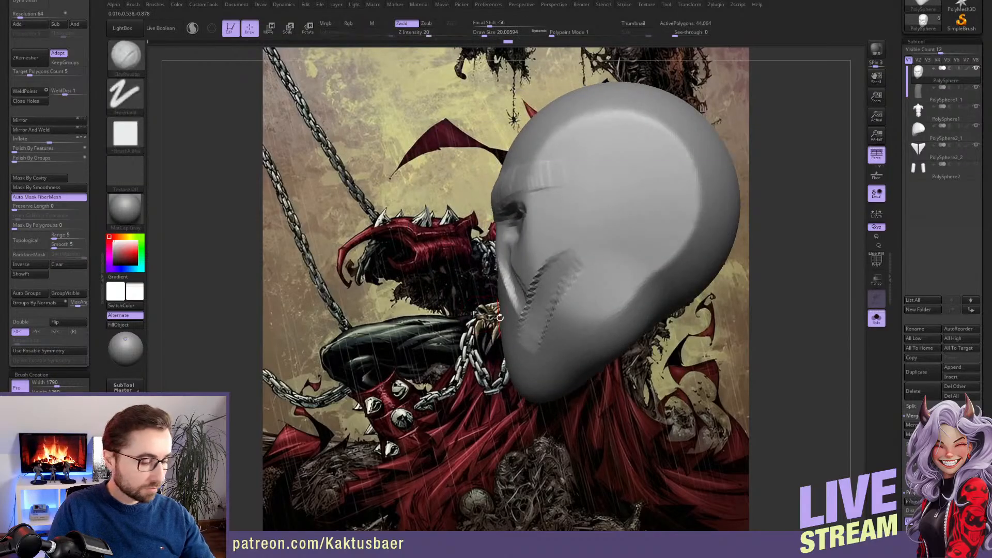
# Reshape the mouth and chin profile in side view with the Move brush at a draw size of about 87
pyautogui.press('b')
pyautogui.press('m')
pyautogui.press('v')
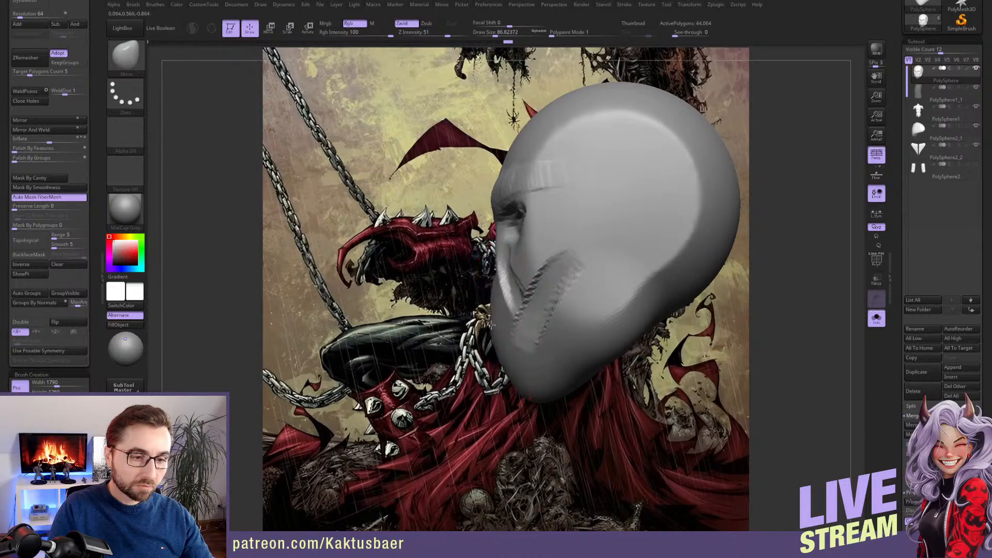
pyautogui.moveTo(494, 324)
pyautogui.mouseDown(button='right')
pyautogui.moveTo(506, 357)
pyautogui.moveTo(526, 364)
pyautogui.moveTo(519, 377)
pyautogui.moveTo(510, 366)
pyautogui.moveTo(509, 399)
pyautogui.moveTo(503, 390)
pyautogui.mouseUp(button='right')
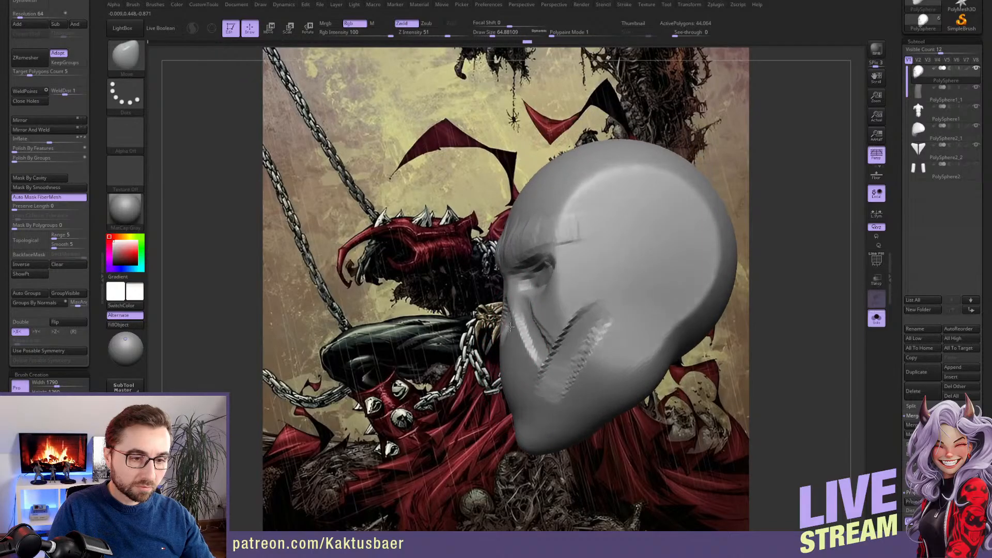
# Shape the nose and brow profile with the Move brush at draw sizes of about 35 to 49
pyautogui.press('[')
pyautogui.press('[')
pyautogui.press('[')
pyautogui.moveTo(478, 297)
pyautogui.mouseDown(button='right')
pyautogui.moveTo(534, 285)
pyautogui.moveTo(494, 282)
pyautogui.mouseUp(button='right')
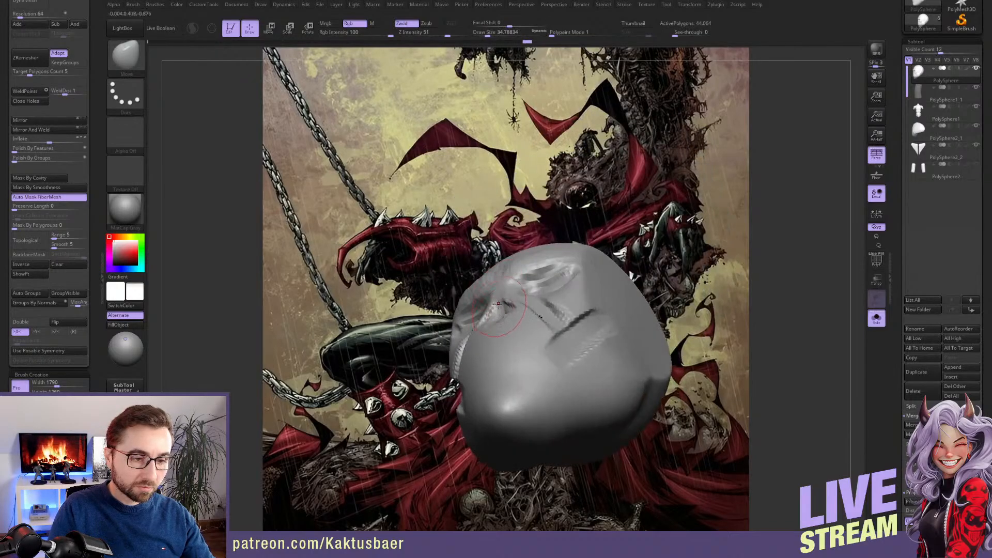
pyautogui.moveTo(508, 319); pyautogui.dragTo(515, 288, button='right')
pyautogui.press('[')
pyautogui.press(']')
pyautogui.press(']')
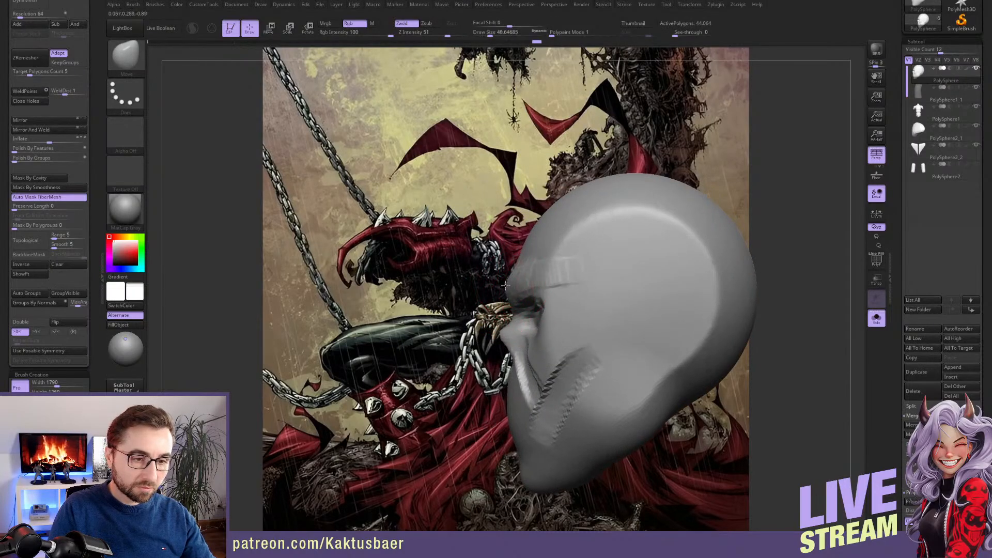
pyautogui.moveTo(505, 286); pyautogui.dragTo(503, 286)
pyautogui.moveTo(504, 286)
pyautogui.mouseDown(button='right')
pyautogui.moveTo(532, 289)
pyautogui.moveTo(495, 274)
pyautogui.moveTo(509, 270)
pyautogui.moveTo(539, 291)
pyautogui.mouseUp(button='right')
pyautogui.press('[')
pyautogui.press('[')
# Measure the distance from the eye line down to the chin with a transpose line in front view
pyautogui.press('w')
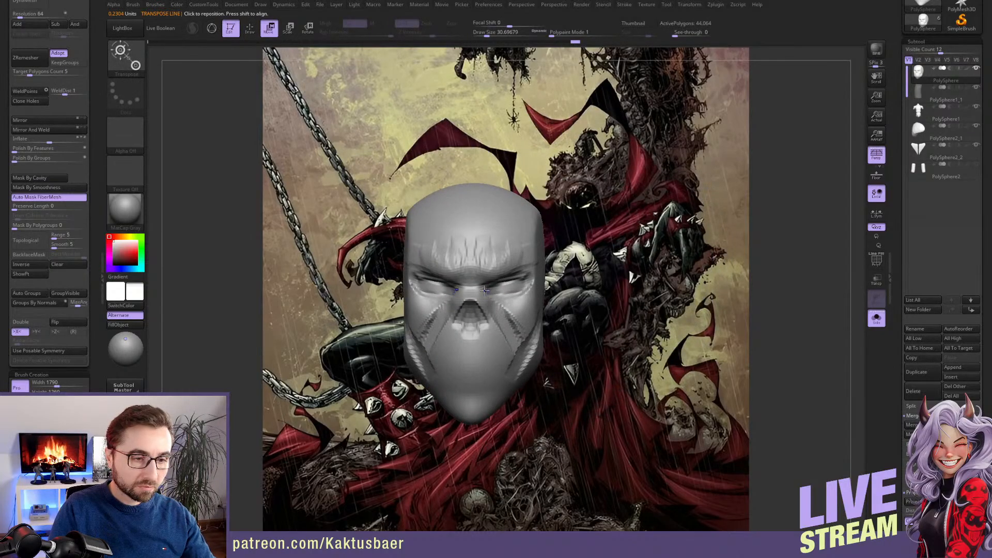
pyautogui.moveTo(483, 290); pyautogui.dragTo(489, 423)
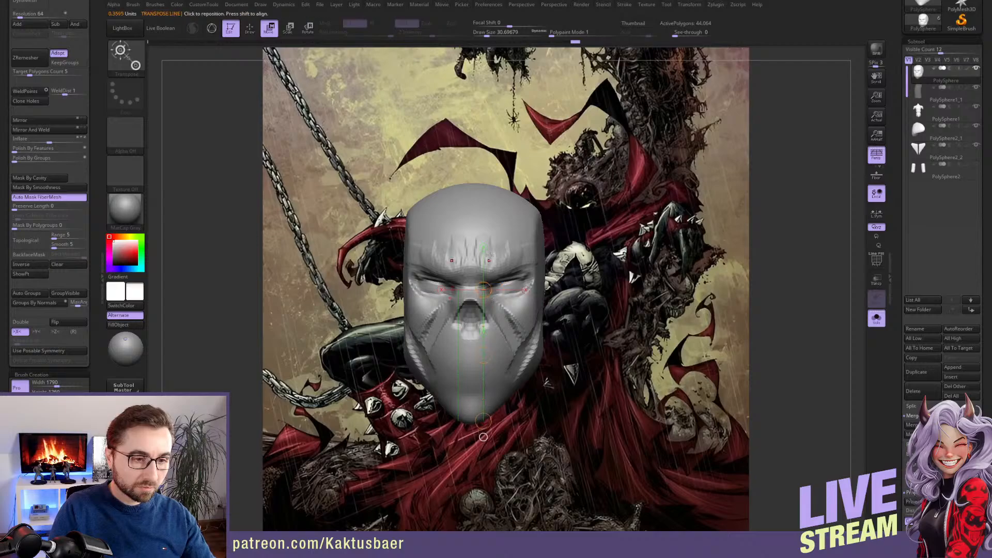
pyautogui.press('q')
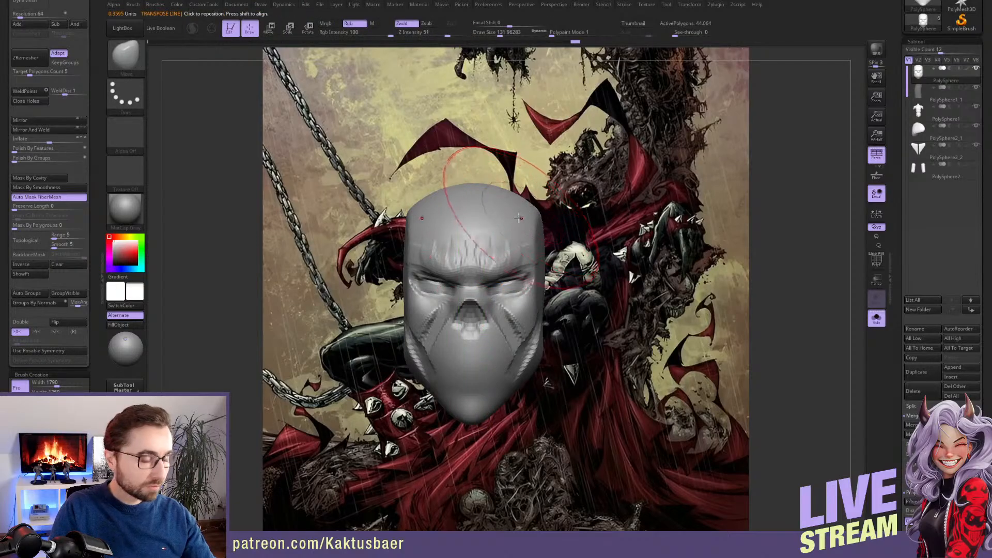
# Reshape the top of the skull with the Move brush at draw sizes of about 280 and 163
pyautogui.press('s')
pyautogui.moveTo(518, 217); pyautogui.dragTo(527, 217)
pyautogui.moveTo(533, 209); pyautogui.dragTo(496, 209, button='right')
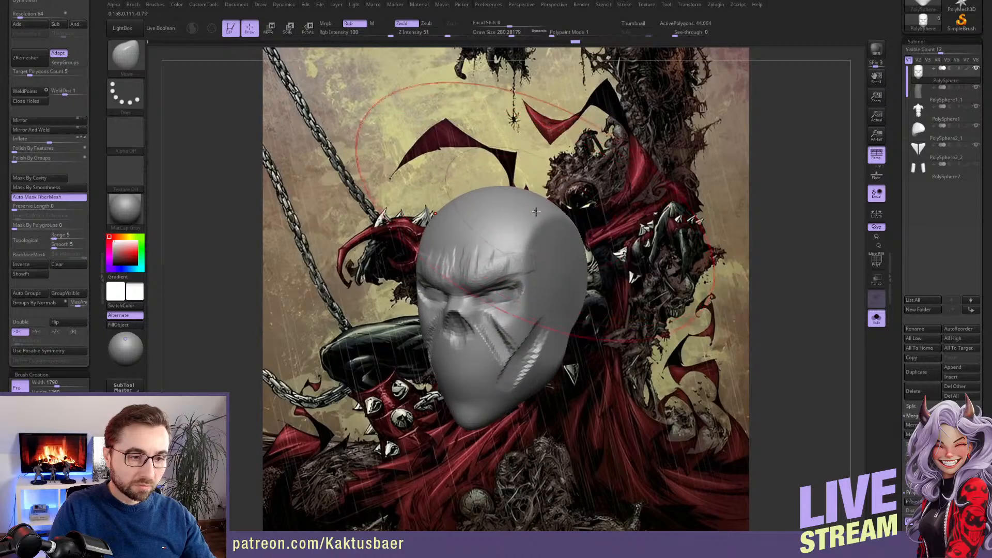
pyautogui.press('s')
pyautogui.moveTo(536, 212); pyautogui.dragTo(526, 212)
pyautogui.moveTo(543, 206); pyautogui.dragTo(509, 211, button='right')
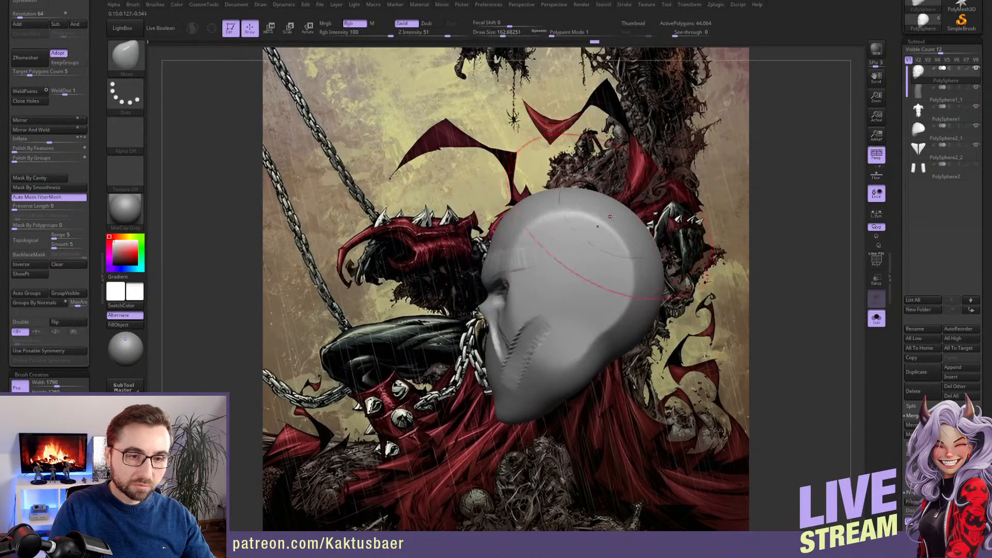
pyautogui.keyDown('alt'); pyautogui.moveTo(623, 225); pyautogui.dragTo(605, 222, button='right'); pyautogui.keyUp('alt')
# Adjust the back of the skull and the jaw corner in side view with the Move brush, ending at a draw size of about 77
pyautogui.press('s')
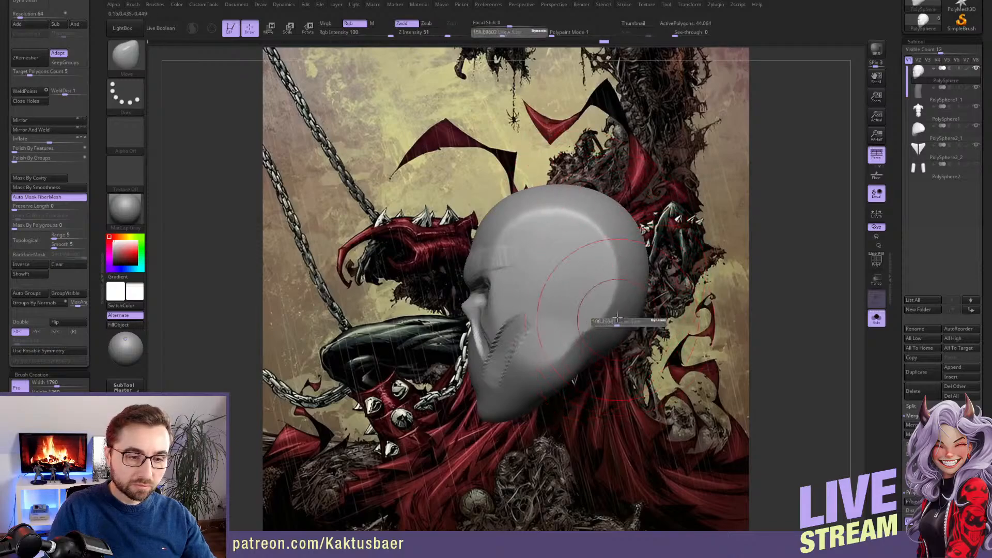
pyautogui.moveTo(628, 324); pyautogui.dragTo(622, 324)
pyautogui.moveTo(638, 269); pyautogui.dragTo(641, 269)
pyautogui.moveTo(591, 349); pyautogui.dragTo(574, 338)
pyautogui.moveTo(575, 338); pyautogui.dragTo(557, 320, button='right')
pyautogui.moveTo(533, 320); pyautogui.dragTo(525, 313)
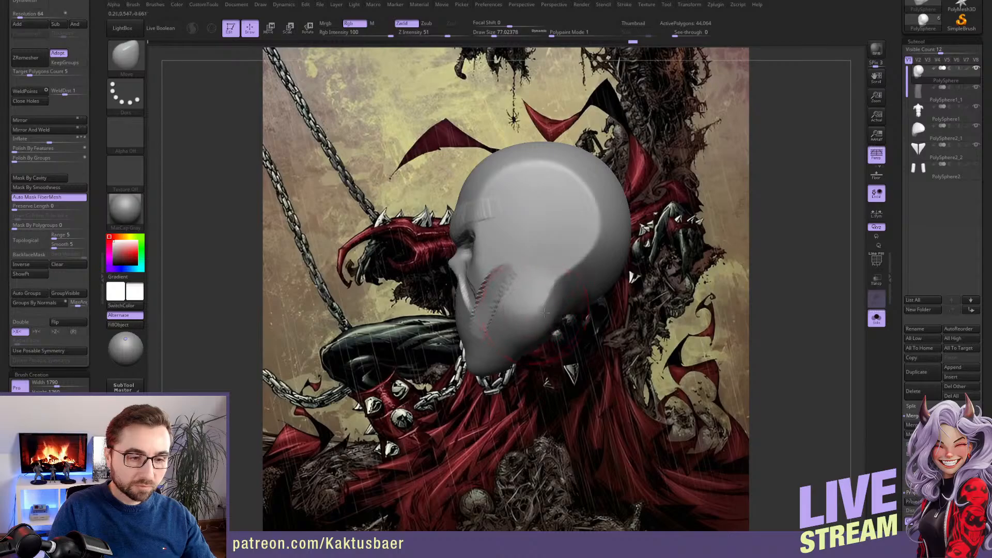
pyautogui.moveTo(503, 316); pyautogui.dragTo(525, 321, button='right')
# Build up the jawline and lower cheek with the ClayBuildup brush at a draw size of about 37
pyautogui.press('b')
pyautogui.press('d')
pyautogui.press('s')
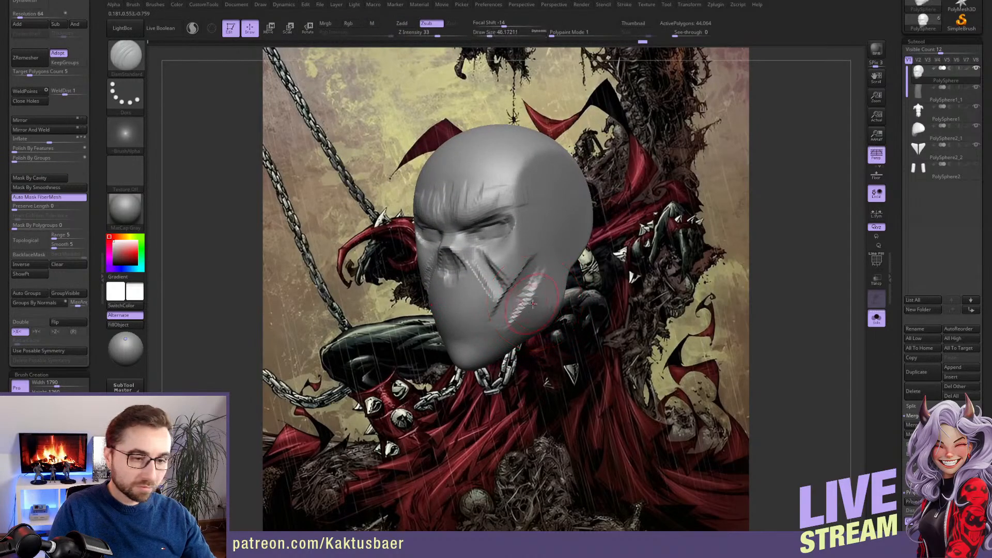
pyautogui.press('b')
pyautogui.press('c')
pyautogui.press('b')
pyautogui.press('[')
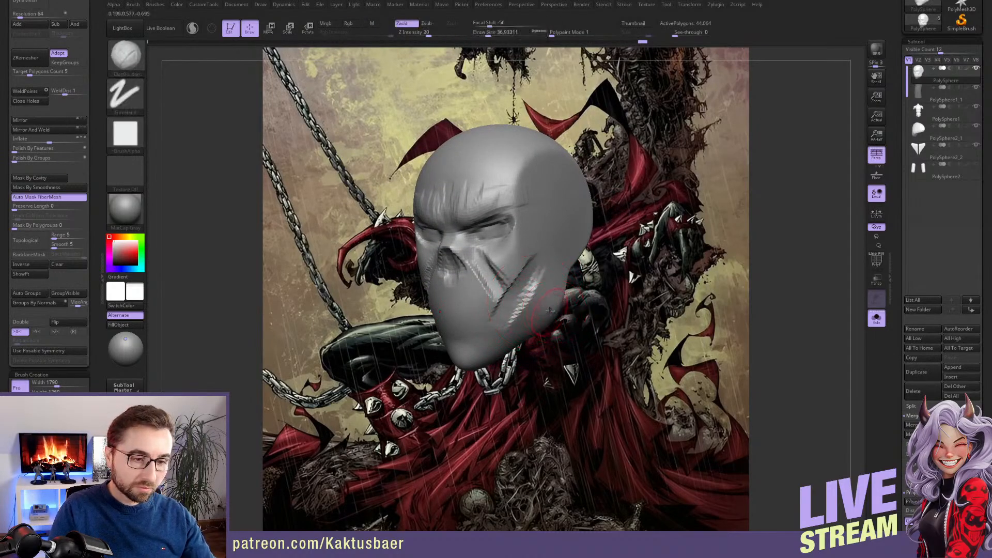
pyautogui.moveTo(559, 305); pyautogui.dragTo(486, 350)
pyautogui.keyDown('alt'); pyautogui.moveTo(535, 302); pyautogui.dragTo(572, 290, button='right'); pyautogui.keyUp('alt')
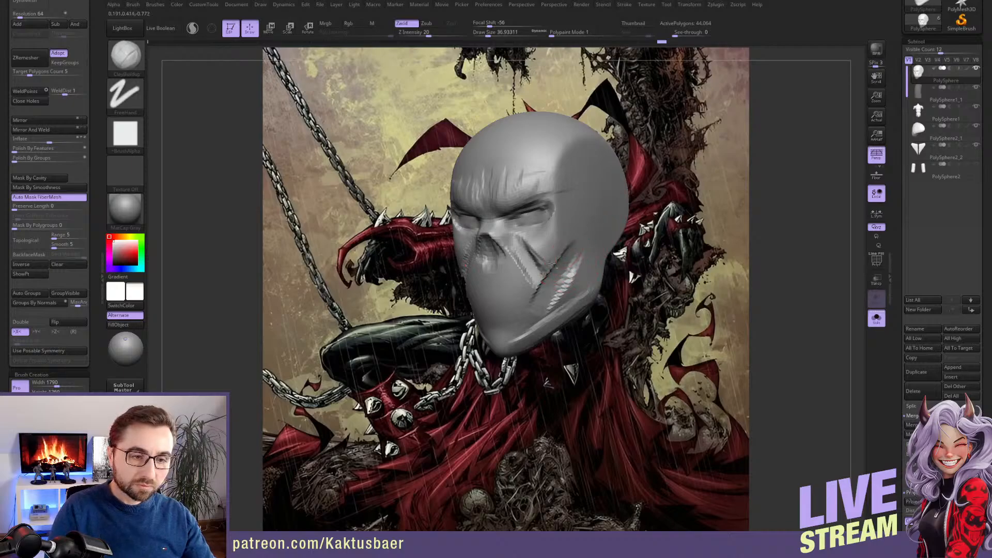
# Add a cheekbone ridge running back from below the eye with the ClayBuildup brush
pyautogui.keyDown('alt'); pyautogui.moveTo(585, 280); pyautogui.dragTo(600, 320, button='right'); pyautogui.keyUp('alt')
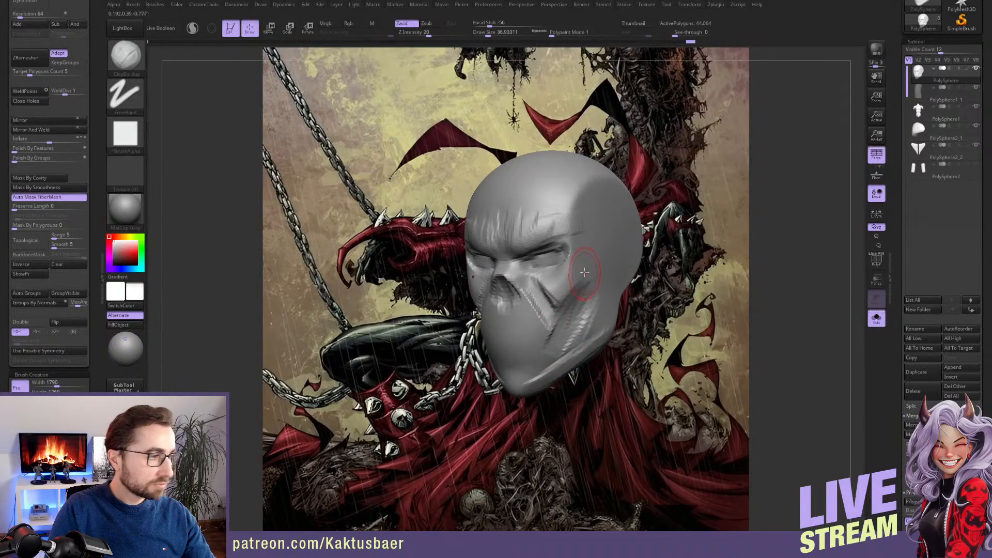
pyautogui.moveTo(556, 286); pyautogui.dragTo(583, 281)
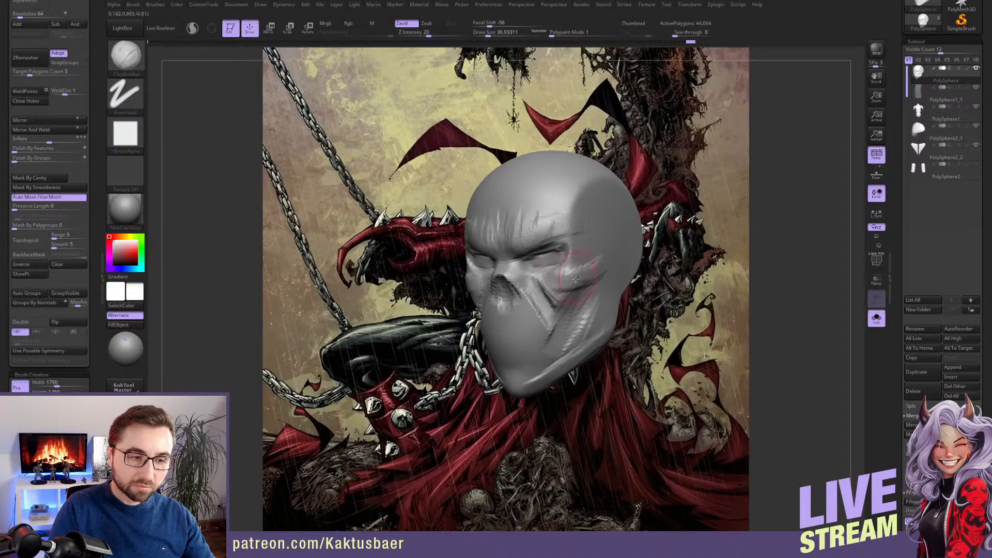
pyautogui.moveTo(576, 280); pyautogui.dragTo(542, 259, button='right')
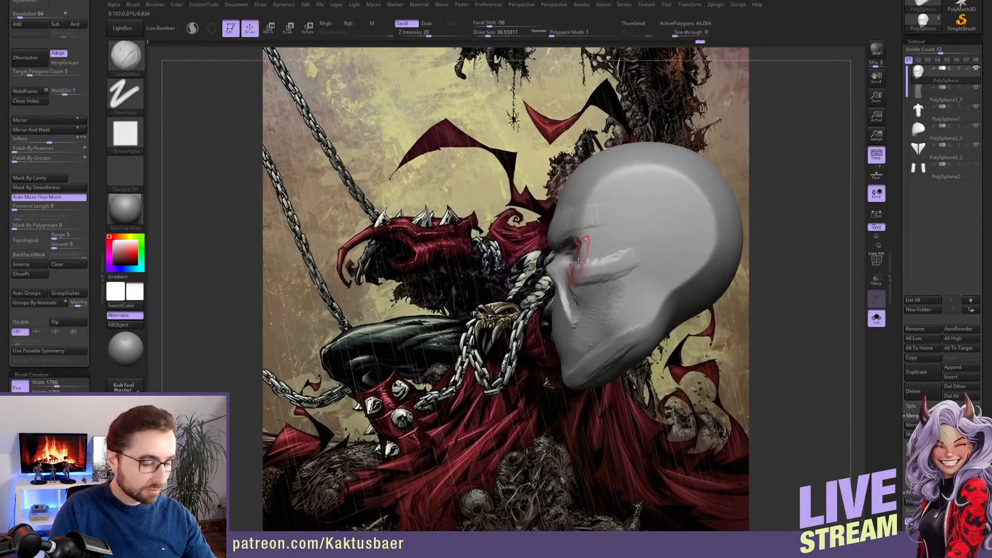
# Adjust the outer eye corner and upper cheek in side view with the Move brush at a draw size of about 49
pyautogui.press('b')
pyautogui.press('m')
pyautogui.press('v')
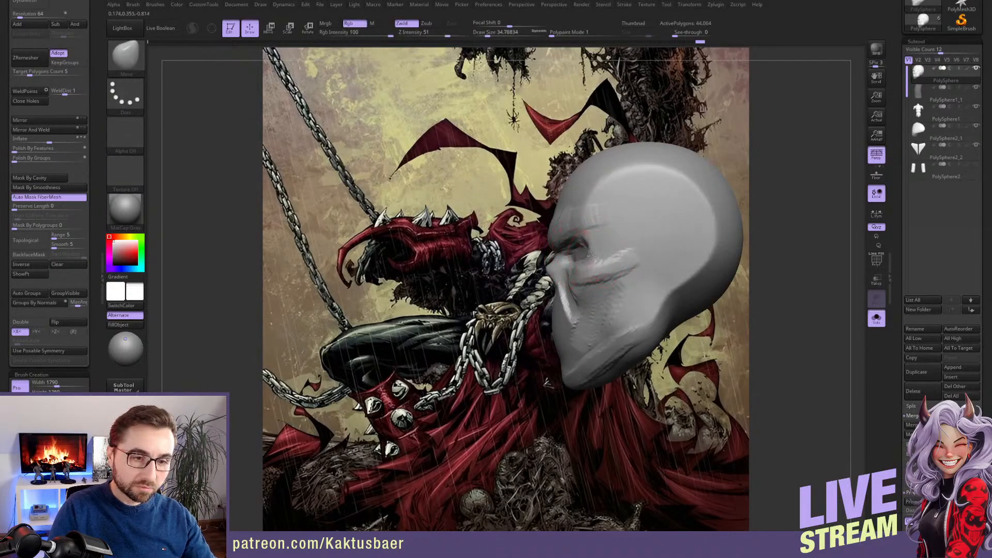
pyautogui.press('s')
pyautogui.moveTo(588, 253); pyautogui.dragTo(603, 245)
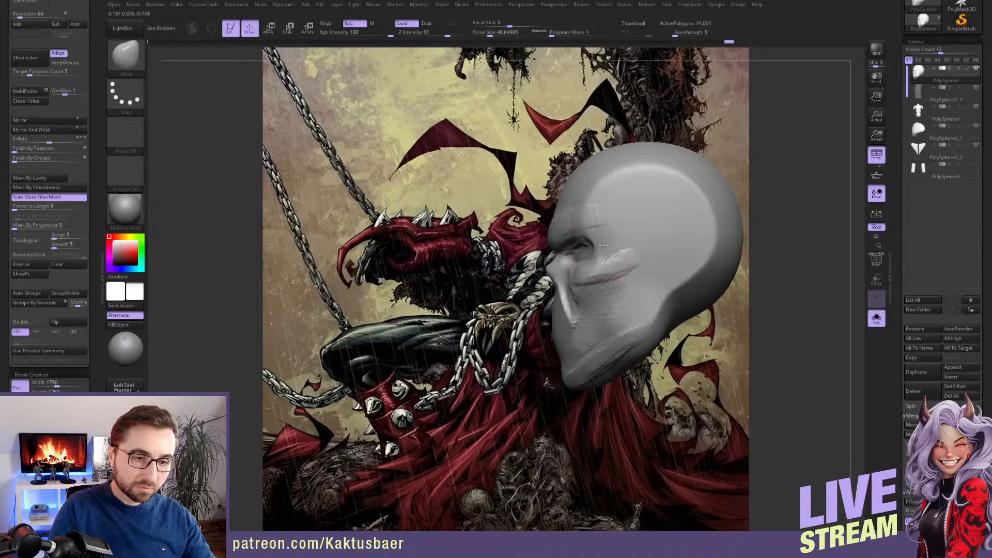
# Sculpt the temple beside the brow with the ClayBuildup brush, ending at a draw size of about 44
pyautogui.press('b')
pyautogui.press('c')
pyautogui.press('b')
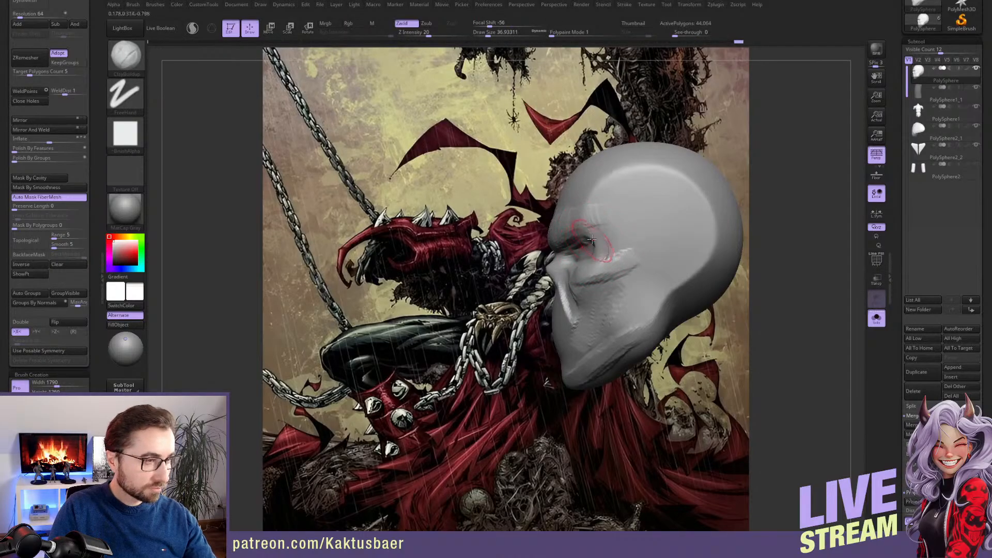
pyautogui.moveTo(595, 247); pyautogui.dragTo(604, 234, button='right')
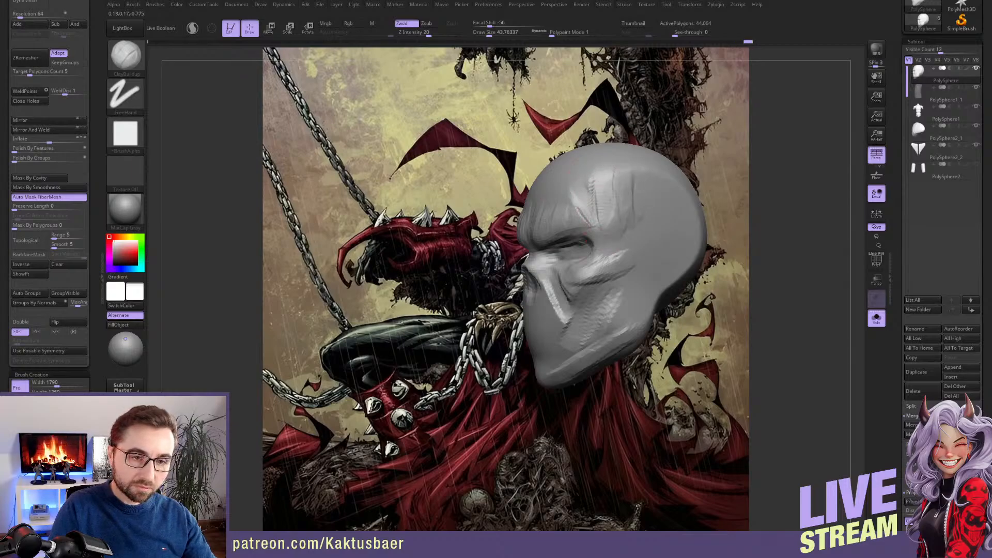
# Adjust the side of the skull above the temple with the Move brush at a draw size of about 154
pyautogui.moveTo(630, 220); pyautogui.dragTo(641, 224, button='right')
pyautogui.press('t')
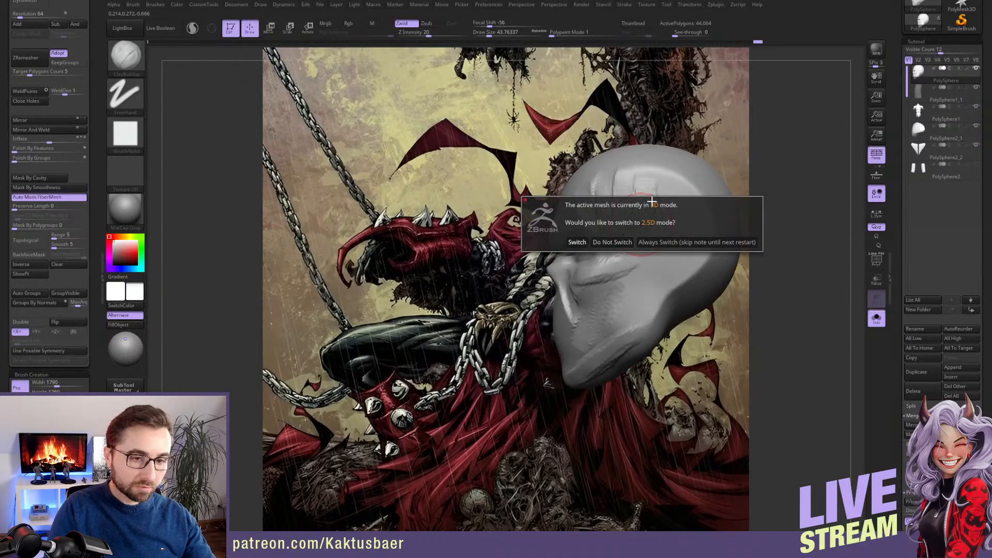
pyautogui.press('Escape')
pyautogui.press('b')
pyautogui.press('m')
pyautogui.press('v')
pyautogui.press('s')
pyautogui.moveTo(649, 203); pyautogui.dragTo(692, 197)
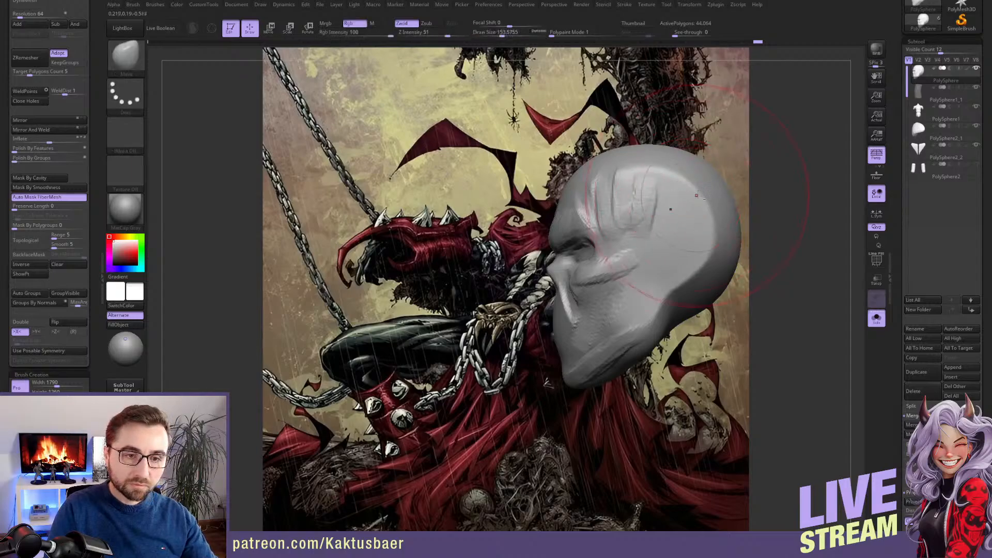
pyautogui.moveTo(697, 195); pyautogui.dragTo(672, 190, button='right')
# Reshape the cranium's overall contour with the Move brush, enlarging the draw size to about 234
pyautogui.press('s')
pyautogui.moveTo(673, 189); pyautogui.dragTo(683, 187)
pyautogui.moveTo(683, 187); pyautogui.dragTo(654, 185, button='right')
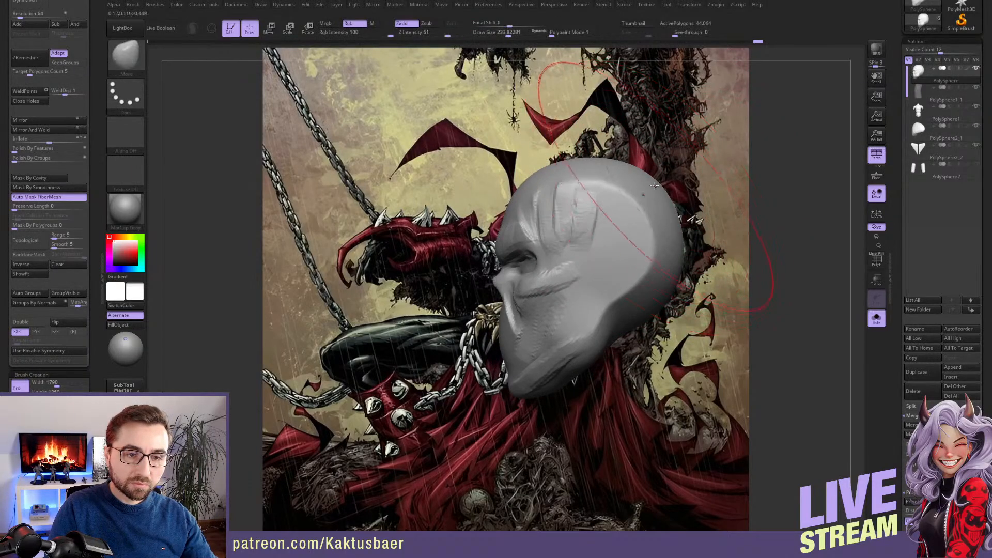
pyautogui.moveTo(654, 185); pyautogui.dragTo(664, 189)
pyautogui.moveTo(670, 238); pyautogui.dragTo(682, 242)
pyautogui.moveTo(641, 207); pyautogui.dragTo(628, 205)
pyautogui.press('s')
pyautogui.moveTo(618, 216); pyautogui.dragTo(645, 228, button='right')
pyautogui.press('s')
pyautogui.moveTo(617, 229); pyautogui.dragTo(581, 226)
# Touch up the brow area with the ClayBuildup brush at a smaller draw size
pyautogui.press('b')
pyautogui.press('c')
# Shape the side edges of the nose cavity with the Move brush at draw sizes of about 18 to 27
pyautogui.press('b')
pyautogui.press('s')
pyautogui.moveTo(581, 226); pyautogui.dragTo(577, 211, button='right')
pyautogui.press('s')
pyautogui.moveTo(570, 222); pyautogui.dragTo(565, 222)
pyautogui.moveTo(556, 219); pyautogui.dragTo(548, 266, button='right')
pyautogui.press('b')
pyautogui.press('m')
pyautogui.press('v')
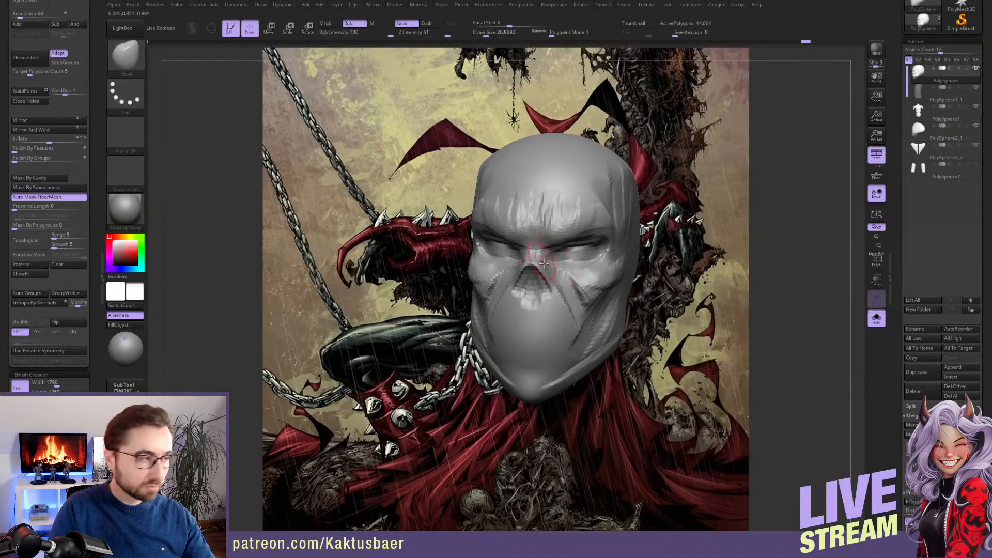
pyautogui.keyDown('alt'); pyautogui.moveTo(552, 278); pyautogui.dragTo(552, 264, button='right'); pyautogui.keyUp('alt')
pyautogui.press('s')
pyautogui.moveTo(548, 262); pyautogui.dragTo(544, 262)
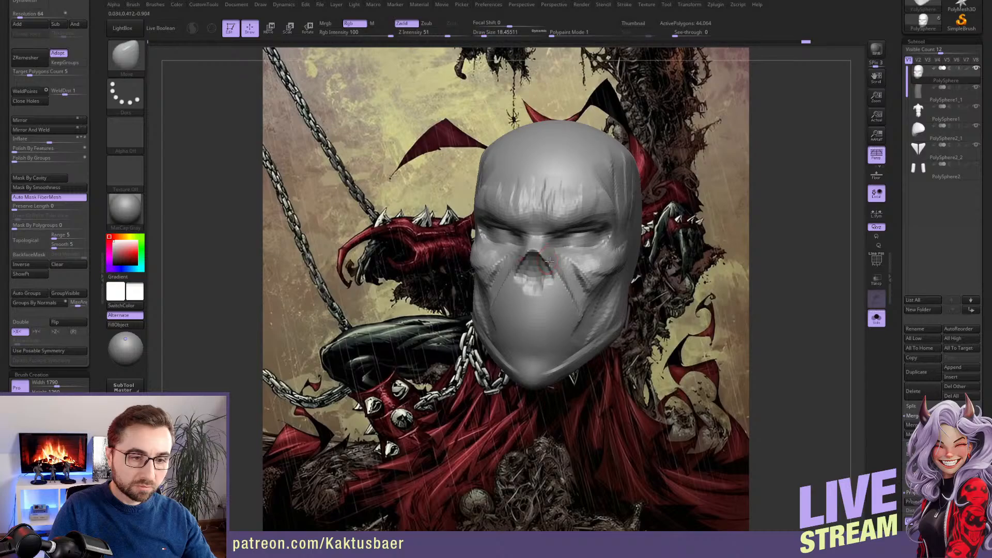
pyautogui.moveTo(559, 262); pyautogui.dragTo(546, 264, button='right')
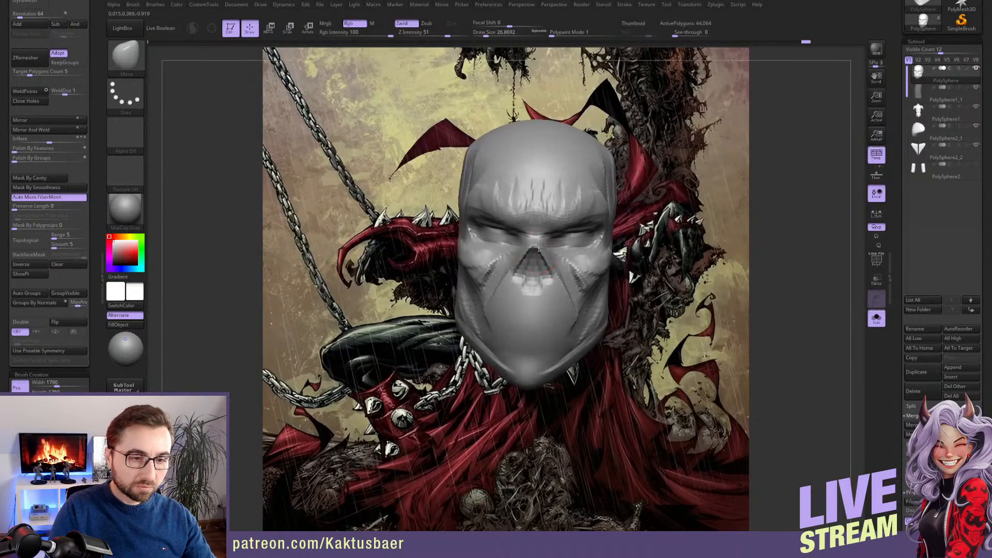
# Sculpt the nose cavity's interior and the ridge beneath it with the ClayBuildup brush at a draw size of about 18
pyautogui.press('b')
pyautogui.press('c')
pyautogui.press('b')
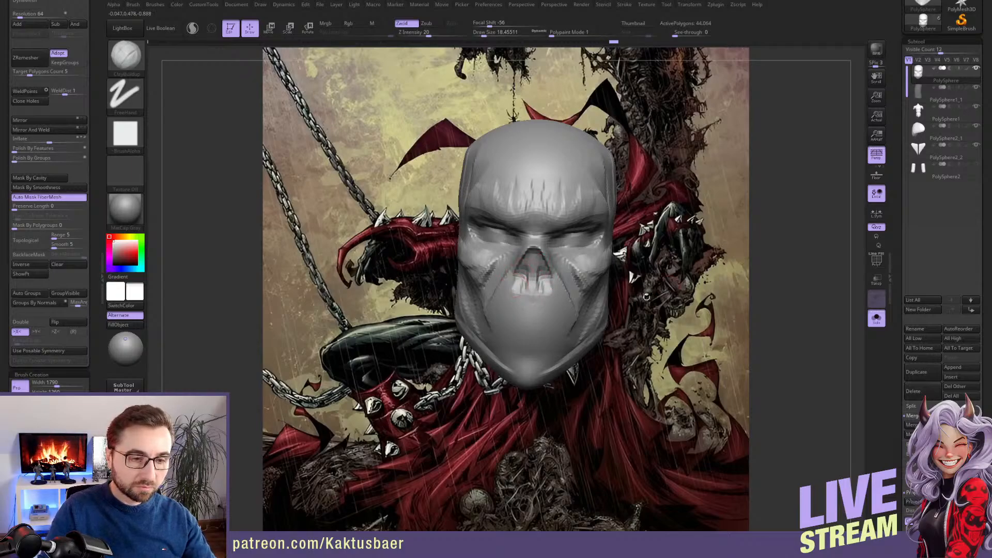
pyautogui.moveTo(646, 297)
pyautogui.keyDown('alt'); pyautogui.mouseDown(button='right')
pyautogui.moveTo(648, 274)
pyautogui.moveTo(584, 276)
pyautogui.mouseUp(button='right'); pyautogui.keyUp('alt')
# Build up the cheek and the area around the eye with the ClayBuildup brush at draw sizes of about 25 to 31
pyautogui.press('s')
pyautogui.moveTo(545, 292); pyautogui.dragTo(549, 292)
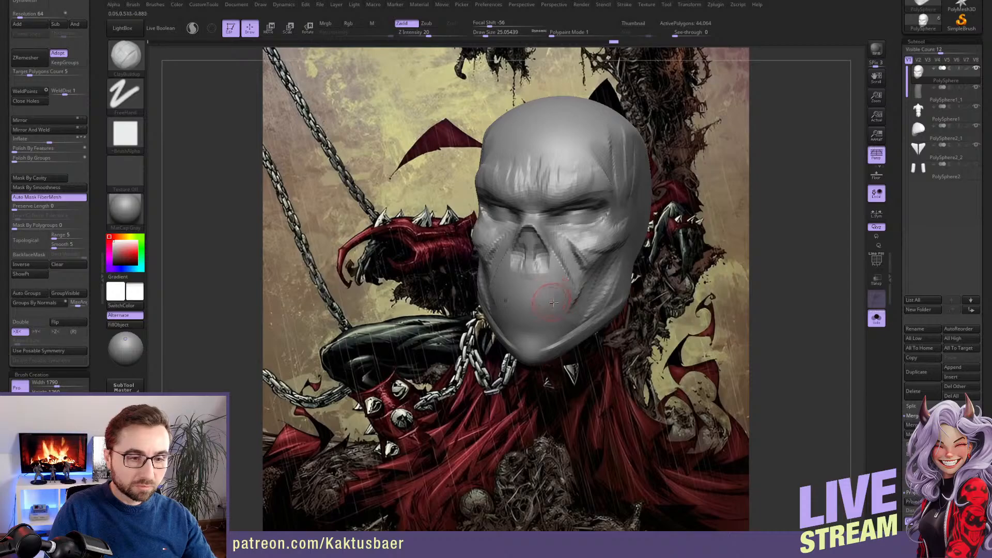
pyautogui.moveTo(553, 286); pyautogui.dragTo(568, 277, button='right')
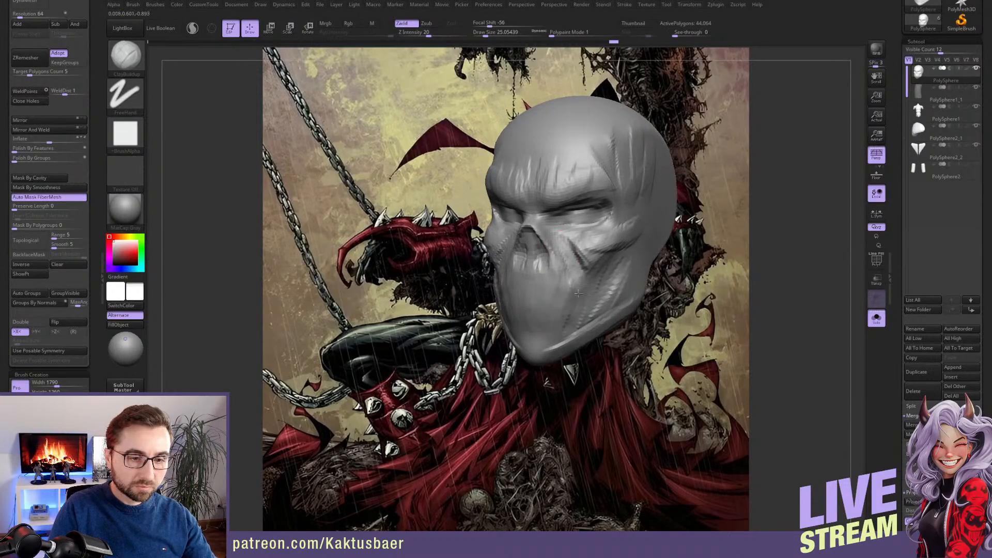
pyautogui.moveTo(596, 265)
pyautogui.mouseDown()
pyautogui.moveTo(580, 300)
pyautogui.moveTo(597, 270)
pyautogui.mouseUp()
pyautogui.press('s')
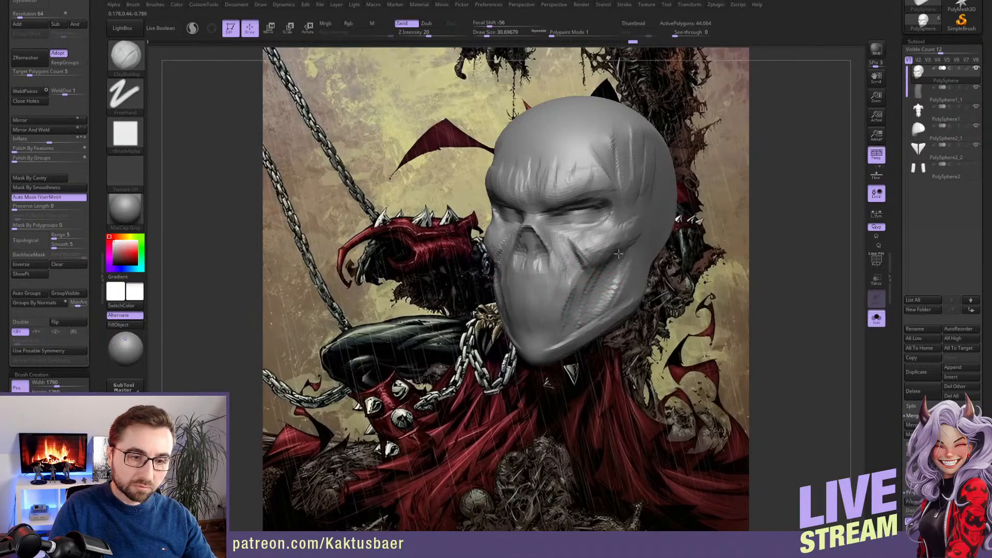
pyautogui.moveTo(599, 251); pyautogui.dragTo(599, 246, button='right')
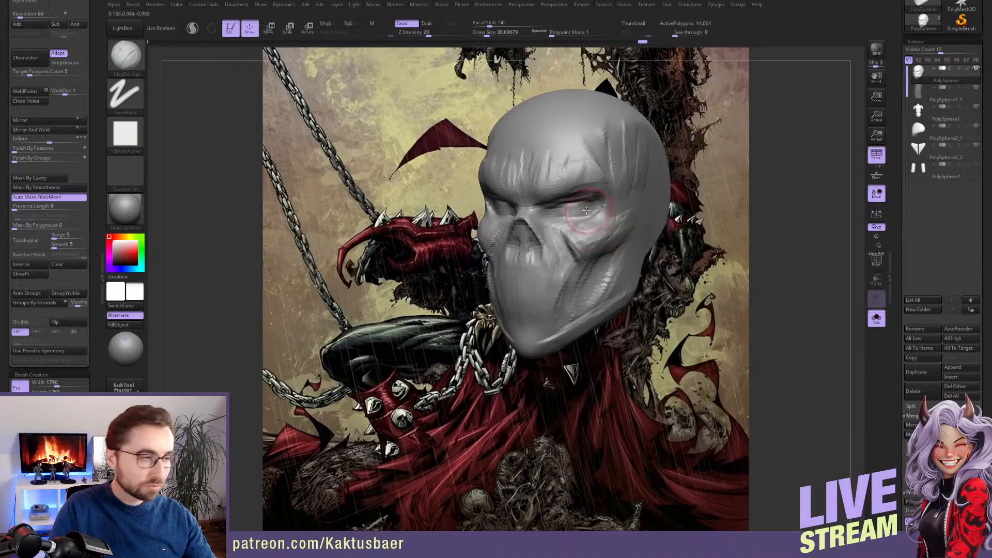
pyautogui.press('s')
pyautogui.moveTo(591, 208); pyautogui.dragTo(588, 209)
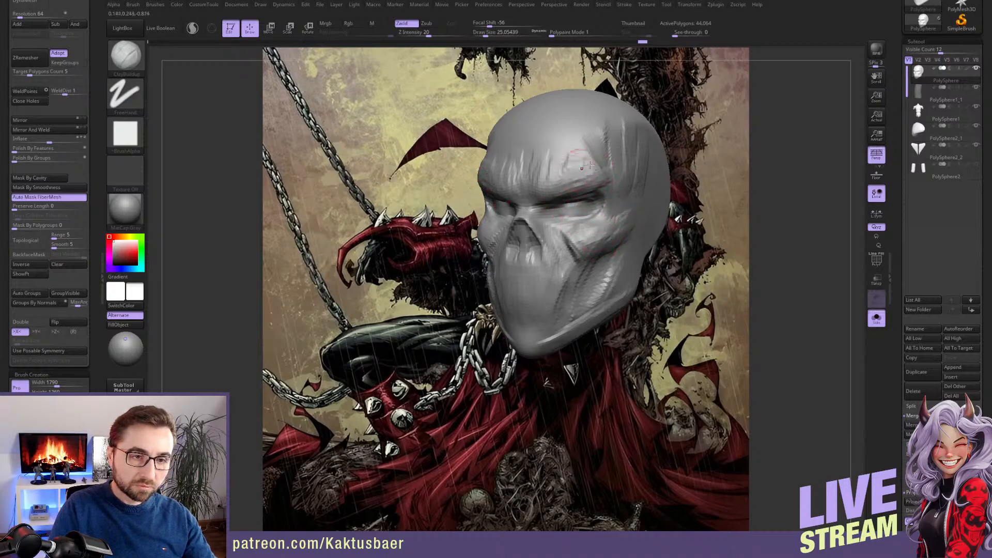
# Flatten the brow and temple planes with the TrimDynamic brush at draw sizes of about 56 and 33
pyautogui.press('b')
pyautogui.press('t')
pyautogui.press('d')
pyautogui.press('s')
pyautogui.moveTo(580, 171); pyautogui.dragTo(628, 120)
pyautogui.keyDown('alt'); pyautogui.moveTo(617, 166); pyautogui.dragTo(609, 187, button='right'); pyautogui.keyUp('alt')
pyautogui.press('s')
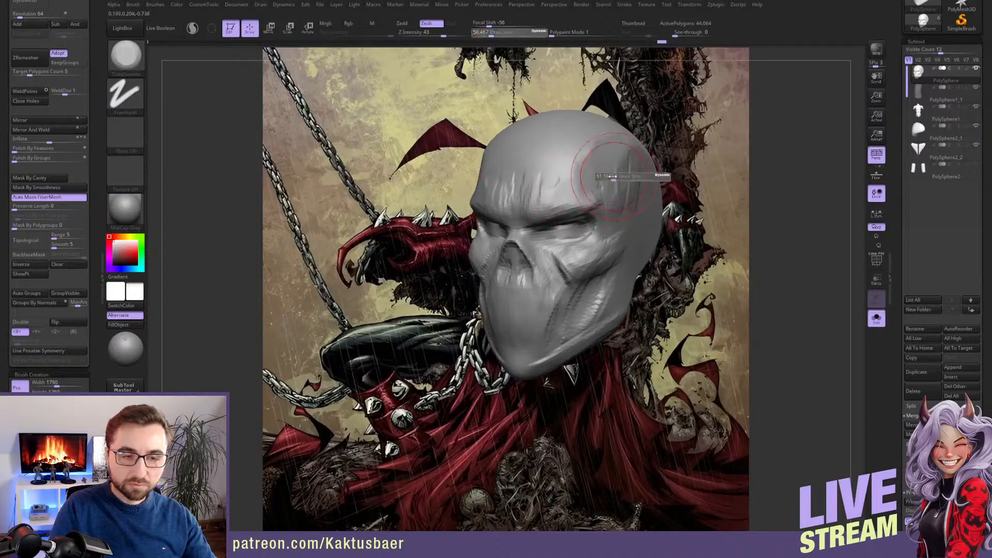
pyautogui.moveTo(613, 180); pyautogui.dragTo(612, 181)
pyautogui.moveTo(601, 194); pyautogui.dragTo(595, 192, button='right')
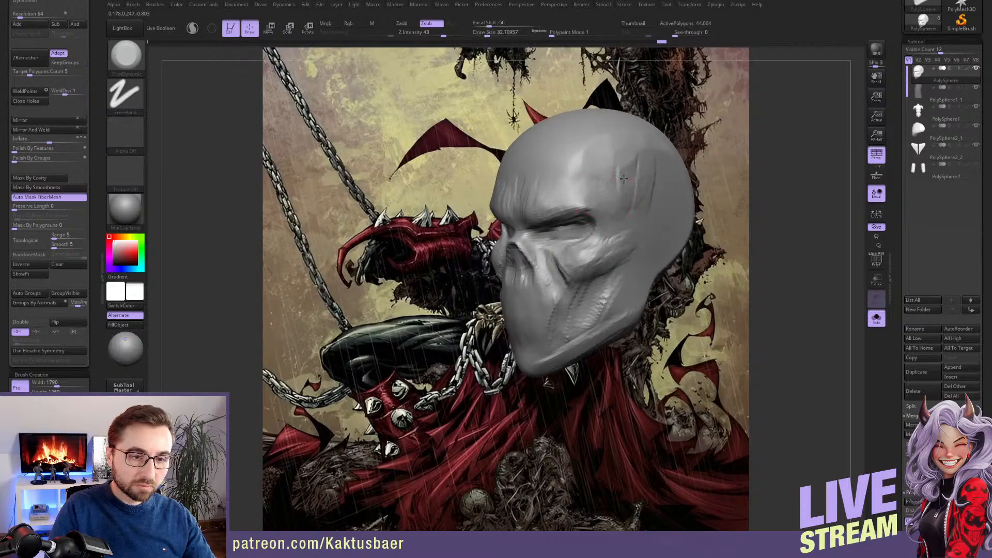
pyautogui.moveTo(581, 215)
pyautogui.mouseDown(button='right')
pyautogui.moveTo(608, 228)
pyautogui.moveTo(591, 243)
pyautogui.mouseUp(button='right')
# Build up the lower cheek and chin with the ClayBuildup brush at a draw size of about 23
pyautogui.press('b')
pyautogui.press('c')
pyautogui.press('b')
pyautogui.keyDown('alt'); pyautogui.moveTo(563, 287); pyautogui.dragTo(558, 273, button='right'); pyautogui.keyUp('alt')
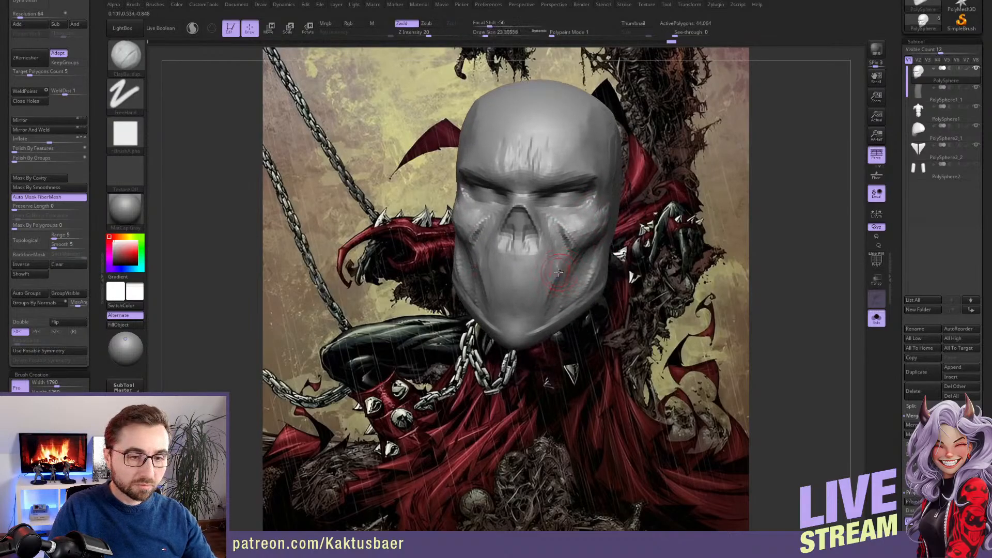
pyautogui.keyDown('shift'); pyautogui.moveTo(533, 315); pyautogui.dragTo(534, 315, button='right'); pyautogui.keyUp('shift')
# Adjust the chin and lower jaw outline in front view with the Move brush, ending at a draw size of about 31
pyautogui.press('b')
pyautogui.press('m')
pyautogui.press('v')
pyautogui.press('s')
pyautogui.moveTo(532, 299); pyautogui.dragTo(536, 300)
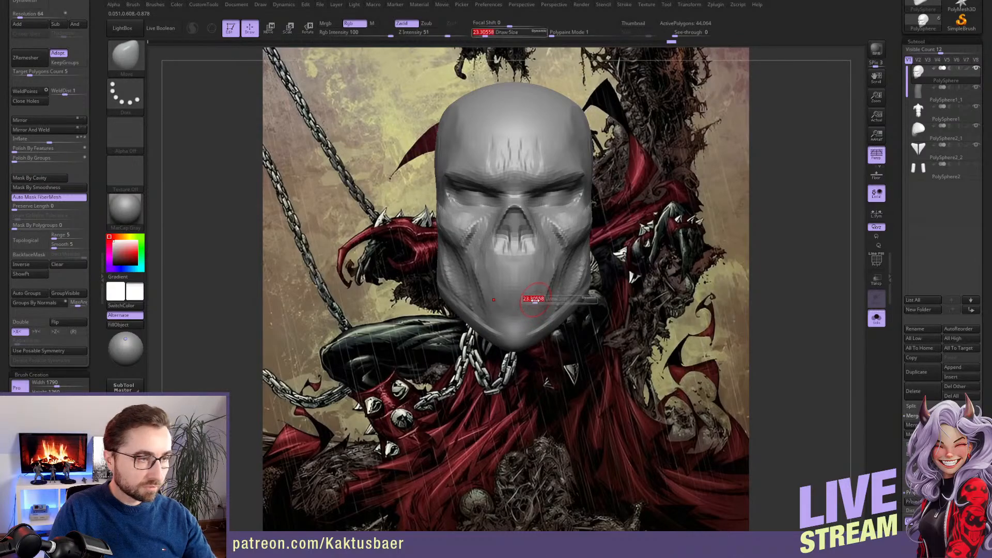
pyautogui.moveTo(532, 340); pyautogui.dragTo(534, 330)
pyautogui.press('s')
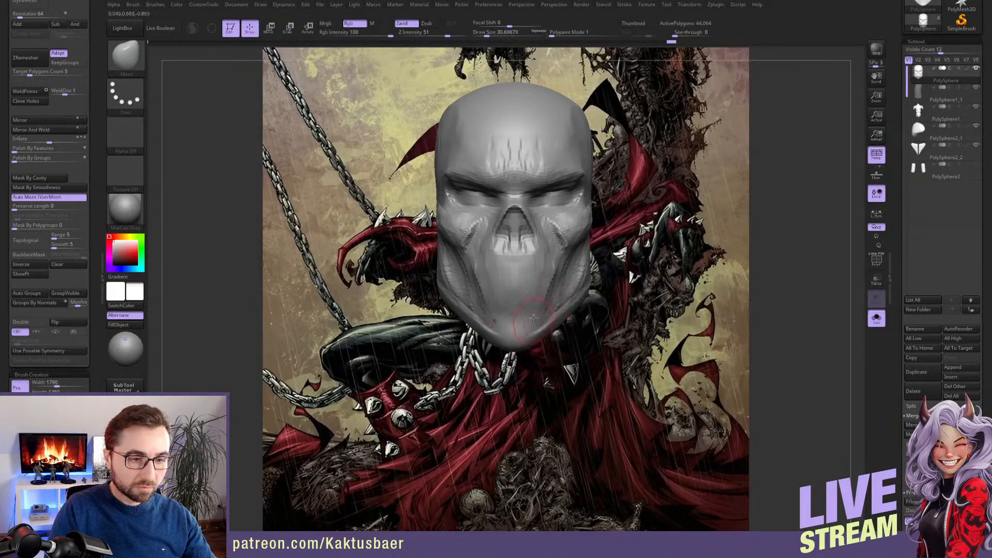
# Sculpt the mouth area between the nose and chin with the ClayBuildup brush
pyautogui.press('b')
pyautogui.press('c')
# Carve the mouth line below the nose with the DamStandard brush at a draw size of about 17, and undo the last two strokes
pyautogui.press('b')
pyautogui.moveTo(550, 285); pyautogui.dragTo(529, 284, button='right')
pyautogui.press('s')
pyautogui.press('s')
pyautogui.moveTo(534, 285); pyautogui.dragTo(535, 264)
pyautogui.press('b')
pyautogui.press('d')
pyautogui.press('s')
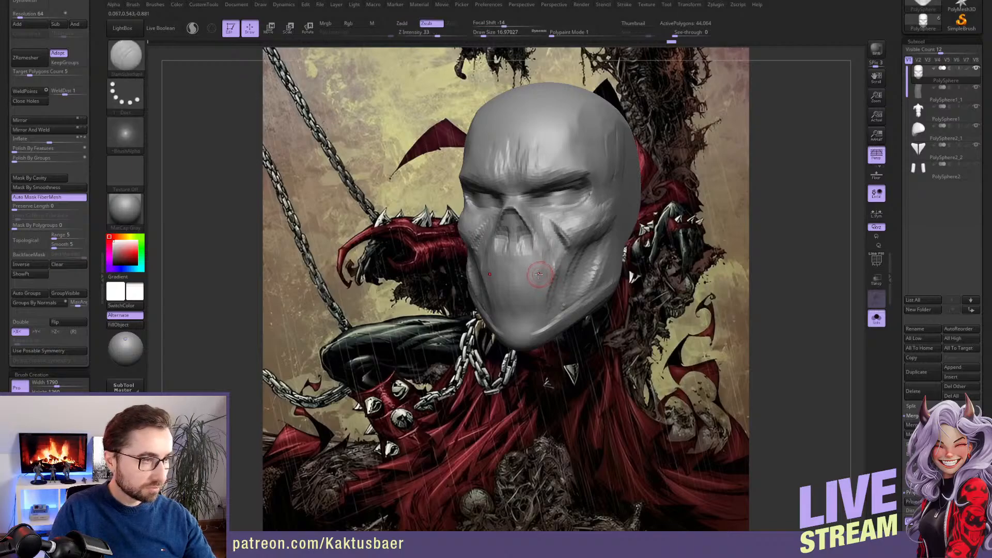
pyautogui.moveTo(511, 264)
pyautogui.mouseDown()
pyautogui.moveTo(592, 251)
pyautogui.moveTo(564, 306)
pyautogui.moveTo(517, 319)
pyautogui.mouseUp()
pyautogui.moveTo(540, 305); pyautogui.dragTo(488, 303, button='right')
pyautogui.hotkey('ctrl', 'z')
pyautogui.hotkey('ctrl', 'z')
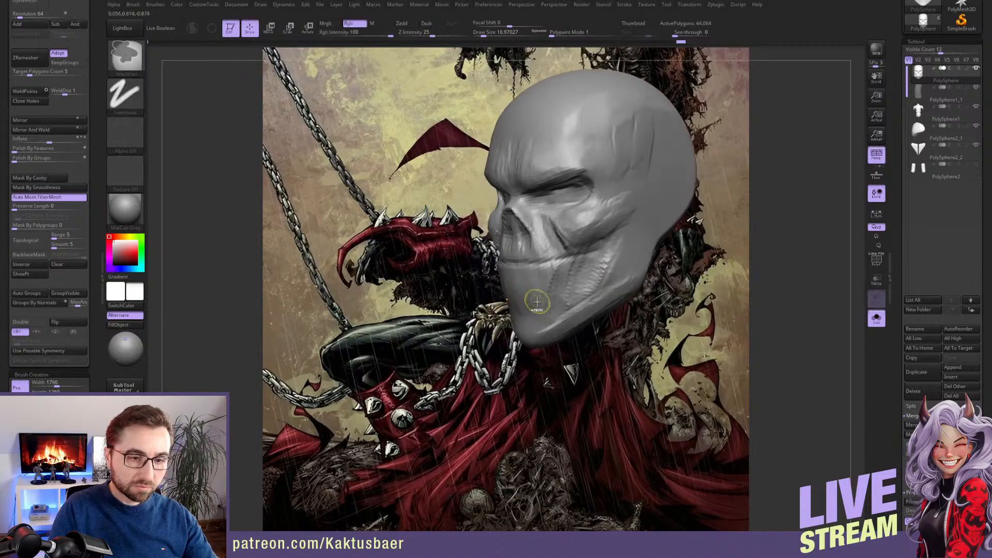
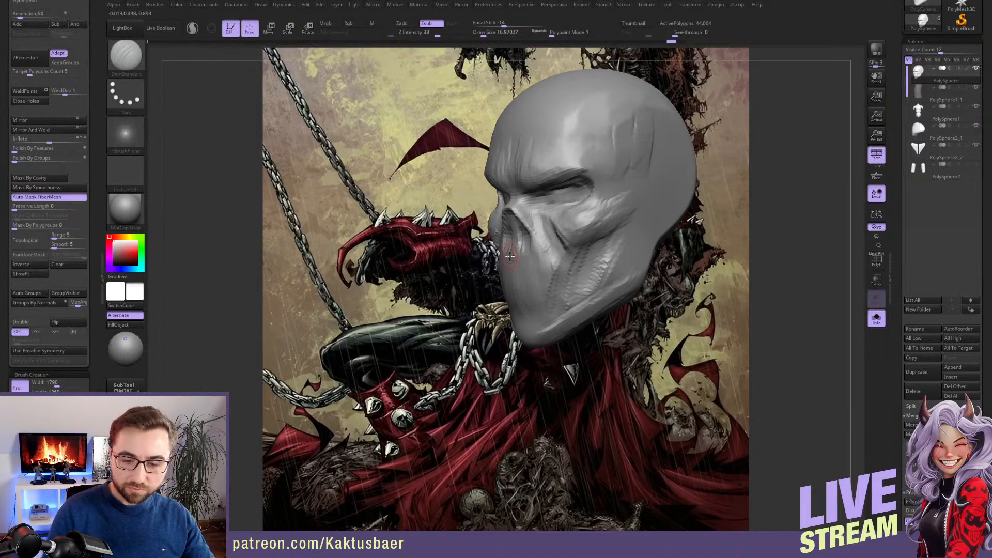
# Build up the cheekbone and the side of the face with the ClayBuildup brush, reducing the draw size to about 23
pyautogui.moveTo(539, 251); pyautogui.dragTo(561, 253, button='right')
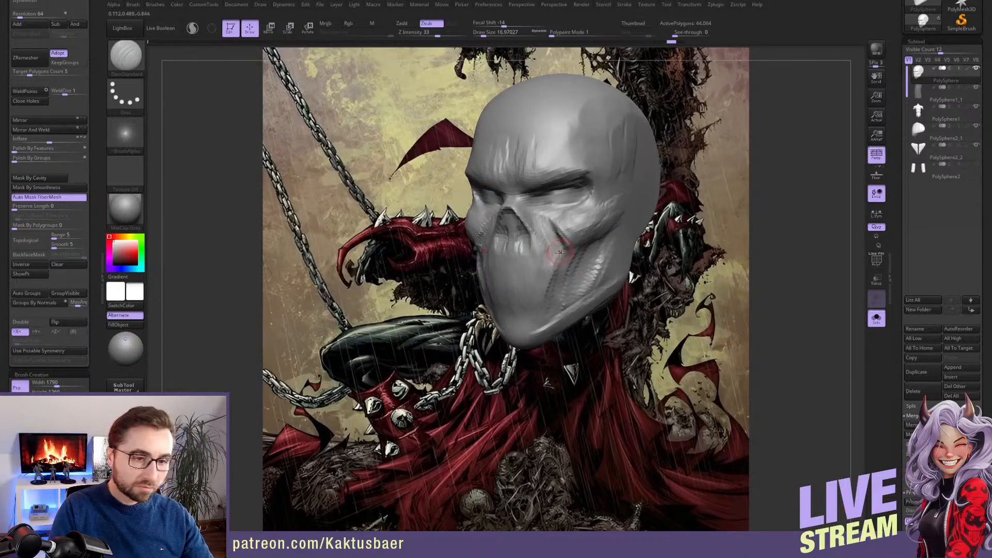
pyautogui.press(']')
pyautogui.press('b')
pyautogui.press('c')
pyautogui.press('b')
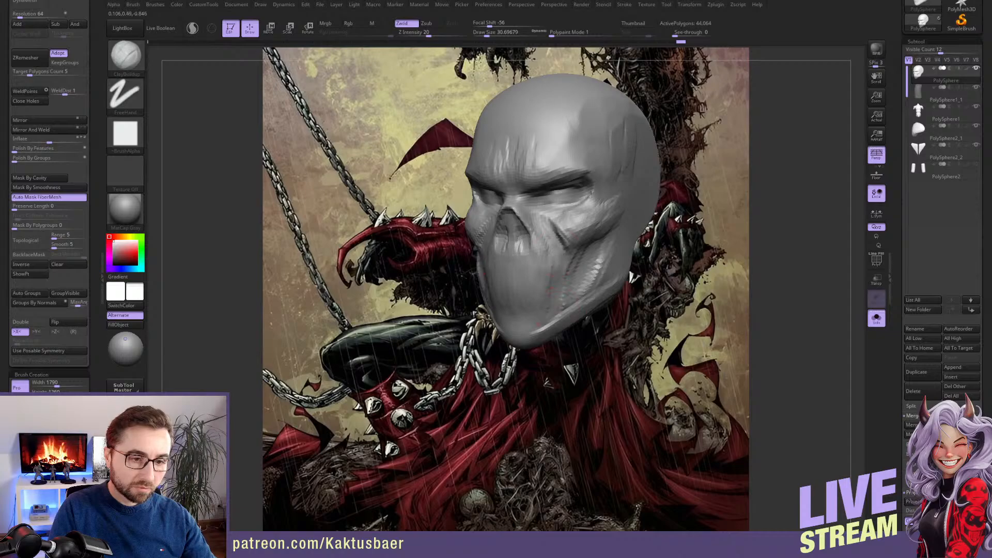
pyautogui.moveTo(572, 283)
pyautogui.mouseDown()
pyautogui.moveTo(601, 264)
pyautogui.moveTo(614, 285)
pyautogui.moveTo(602, 264)
pyautogui.moveTo(612, 253)
pyautogui.moveTo(603, 285)
pyautogui.moveTo(604, 248)
pyautogui.moveTo(596, 282)
pyautogui.mouseUp()
pyautogui.keyDown('alt'); pyautogui.moveTo(596, 239); pyautogui.dragTo(591, 247, button='right'); pyautogui.keyUp('alt')
pyautogui.press('s')
pyautogui.moveTo(591, 247); pyautogui.dragTo(588, 247)
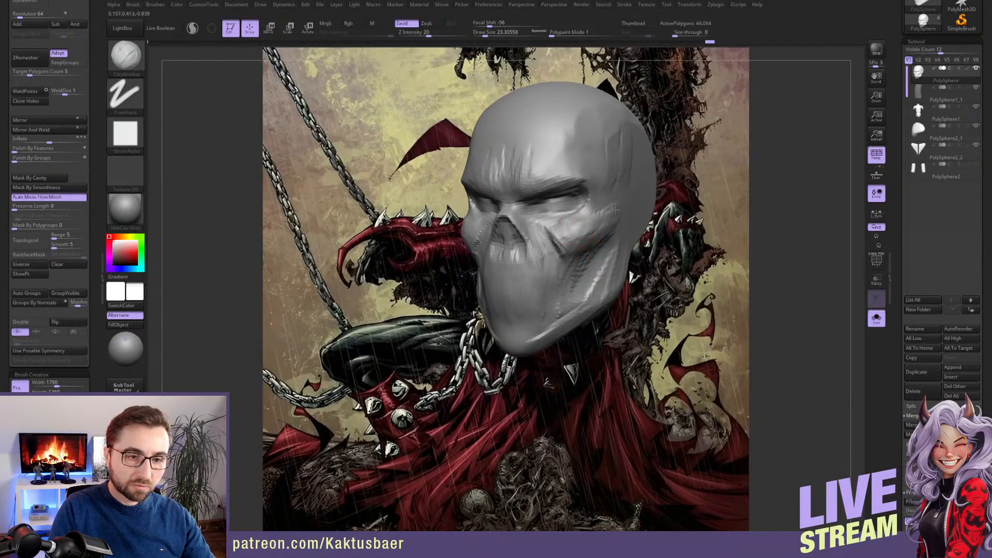
pyautogui.moveTo(603, 224)
pyautogui.mouseDown(button='right')
pyautogui.moveTo(586, 237)
pyautogui.moveTo(605, 236)
pyautogui.mouseUp(button='right')
pyautogui.moveTo(573, 238)
pyautogui.mouseDown()
pyautogui.moveTo(591, 191)
pyautogui.moveTo(570, 211)
pyautogui.moveTo(588, 221)
pyautogui.mouseUp()
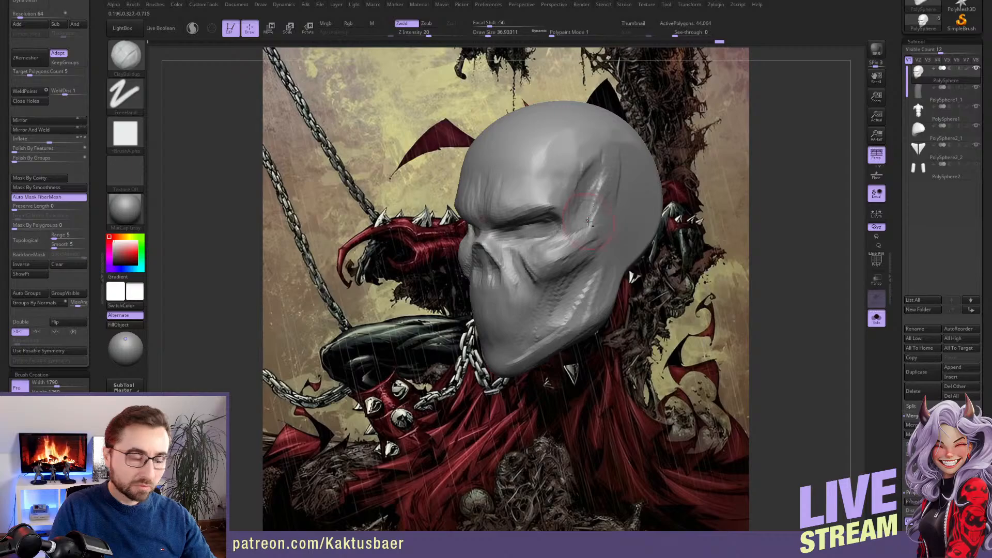
# Build up vertical ridges across the temple and side of the forehead with the ClayBuildup brush at a draw size of about 31
pyautogui.moveTo(596, 162)
pyautogui.mouseDown()
pyautogui.moveTo(584, 206)
pyautogui.moveTo(593, 210)
pyautogui.mouseUp()
pyautogui.moveTo(628, 167); pyautogui.dragTo(623, 217)
pyautogui.moveTo(615, 212); pyautogui.dragTo(594, 202, button='right')
pyautogui.moveTo(575, 168); pyautogui.dragTo(570, 202)
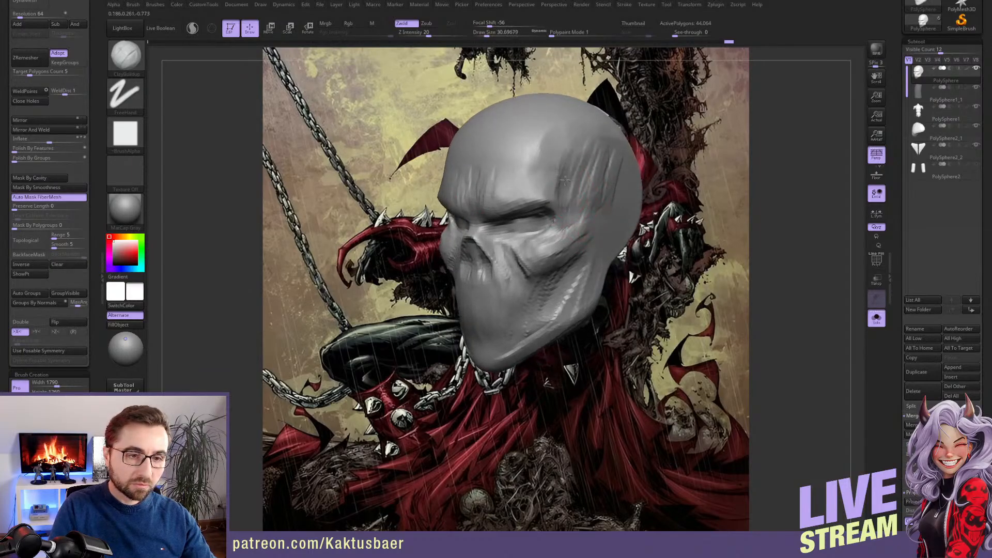
pyautogui.moveTo(561, 151)
pyautogui.mouseDown()
pyautogui.moveTo(557, 195)
pyautogui.moveTo(561, 178)
pyautogui.moveTo(535, 186)
pyautogui.mouseUp()
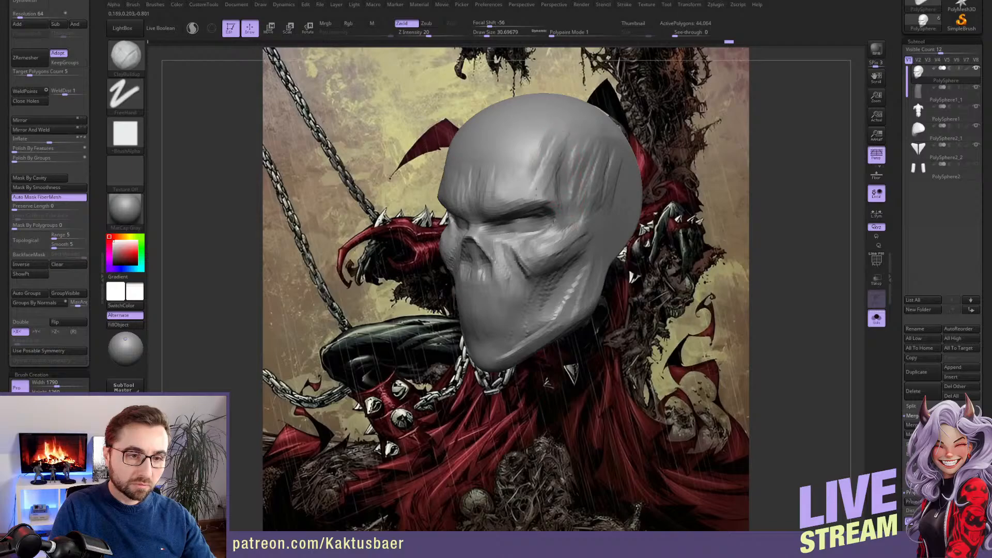
pyautogui.moveTo(535, 190); pyautogui.dragTo(559, 199, button='right')
pyautogui.press('s')
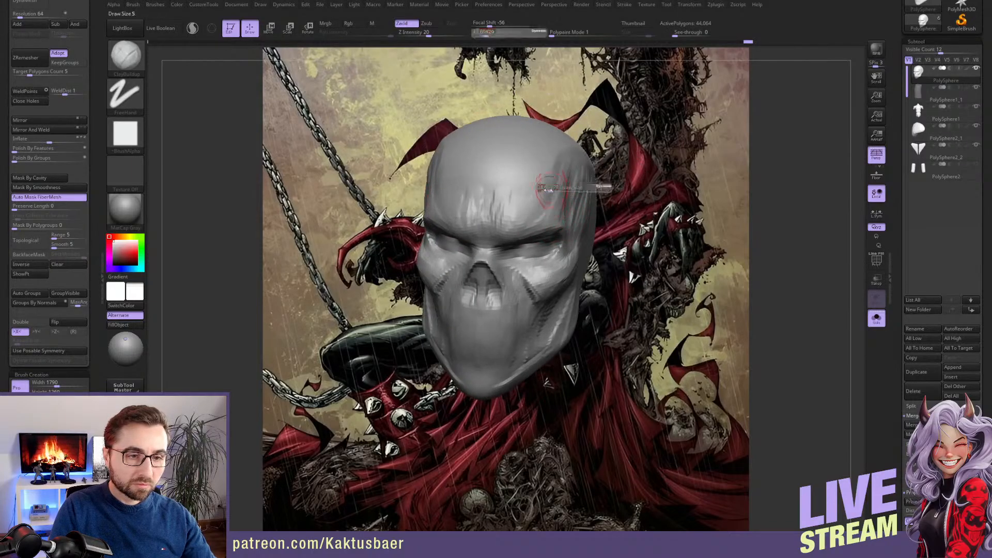
# Sculpt the forehead, brow and inner cheek with the ClayBuildup brush, ending at a draw size of about 23
pyautogui.moveTo(551, 189)
pyautogui.mouseDown()
pyautogui.moveTo(534, 204)
pyautogui.moveTo(549, 180)
pyautogui.moveTo(547, 189)
pyautogui.moveTo(552, 151)
pyautogui.moveTo(541, 199)
pyautogui.moveTo(535, 148)
pyautogui.moveTo(522, 205)
pyautogui.mouseUp()
pyautogui.press(']')
pyautogui.keyDown('alt'); pyautogui.moveTo(523, 207); pyautogui.dragTo(531, 188, button='right'); pyautogui.keyUp('alt')
pyautogui.moveTo(531, 188)
pyautogui.mouseDown(button='right')
pyautogui.moveTo(546, 194)
pyautogui.moveTo(473, 237)
pyautogui.mouseUp(button='right')
pyautogui.press('[')
pyautogui.moveTo(456, 239)
pyautogui.mouseDown()
pyautogui.moveTo(500, 222)
pyautogui.moveTo(484, 223)
pyautogui.mouseUp()
pyautogui.keyDown('alt'); pyautogui.moveTo(507, 230); pyautogui.dragTo(524, 224, button='right'); pyautogui.keyUp('alt')
pyautogui.moveTo(517, 267)
pyautogui.mouseDown()
pyautogui.moveTo(498, 260)
pyautogui.moveTo(509, 278)
pyautogui.mouseUp()
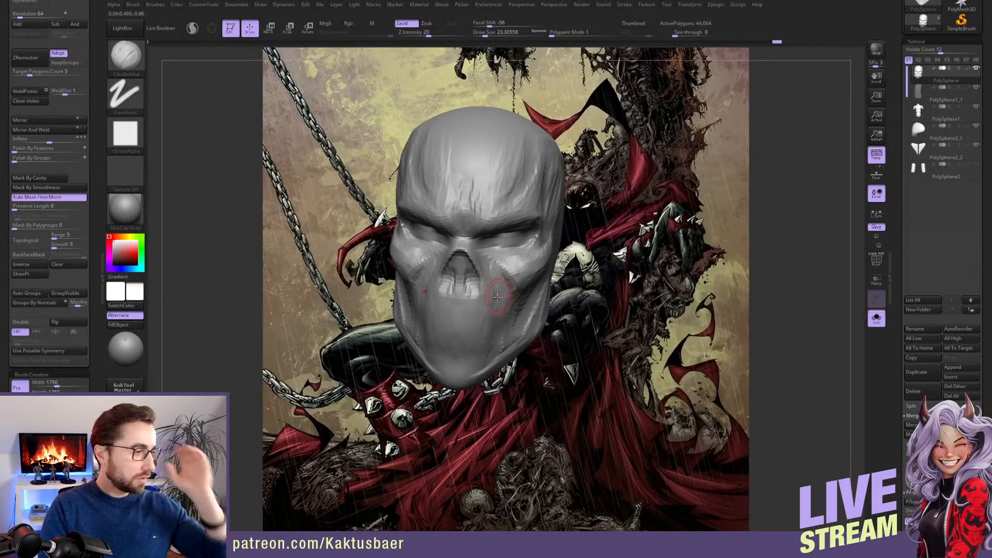
# Shape the cheekbone, the hollow below it and the outer eye area with the ClayBuildup brush at draw sizes between about 23 and 29
pyautogui.moveTo(504, 292); pyautogui.dragTo(455, 288, button='right')
pyautogui.keyDown('alt'); pyautogui.moveTo(506, 281); pyautogui.dragTo(533, 273); pyautogui.keyUp('alt')
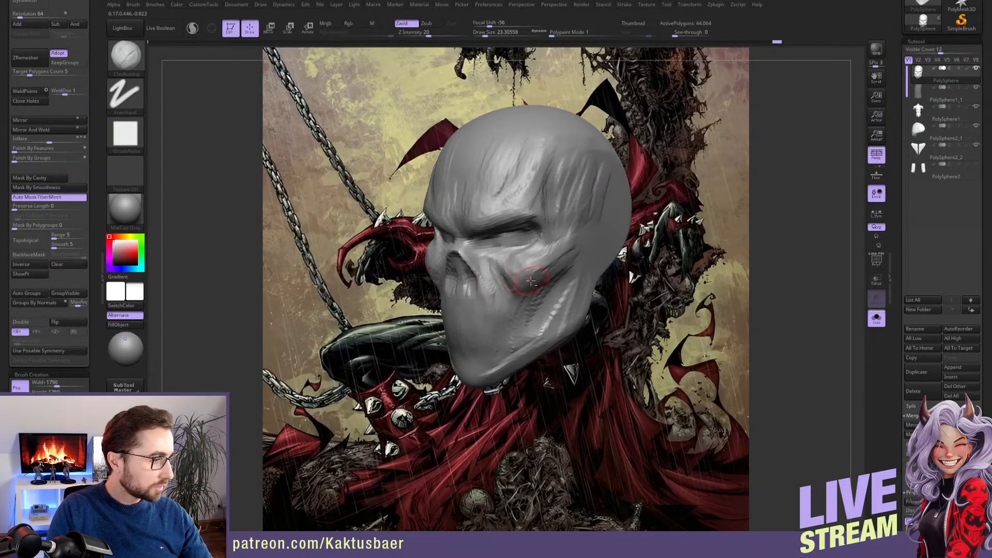
pyautogui.moveTo(528, 279)
pyautogui.keyDown('alt'); pyautogui.mouseDown(button='right')
pyautogui.moveTo(457, 282)
pyautogui.moveTo(481, 272)
pyautogui.mouseUp(button='right'); pyautogui.keyUp('alt')
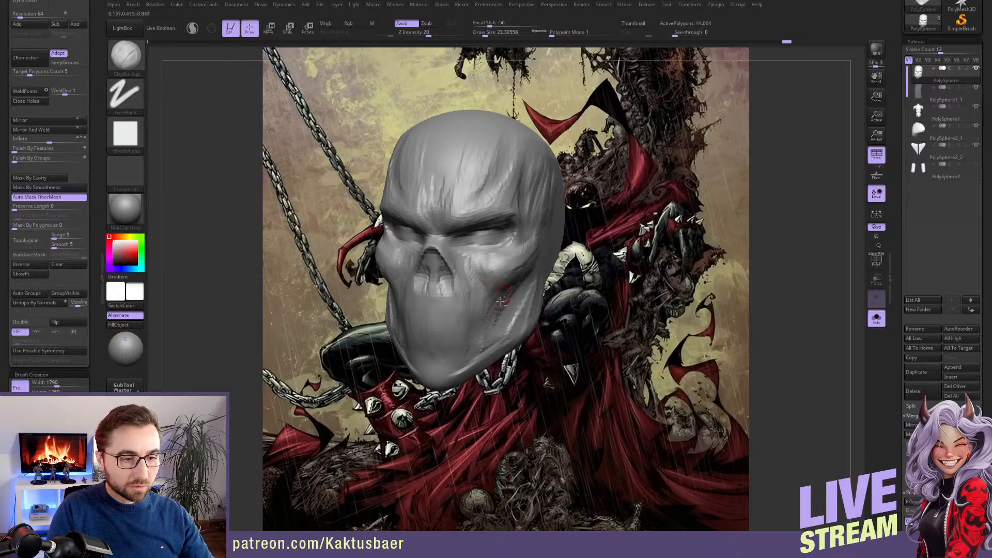
pyautogui.press('s')
pyautogui.moveTo(504, 279); pyautogui.dragTo(504, 283)
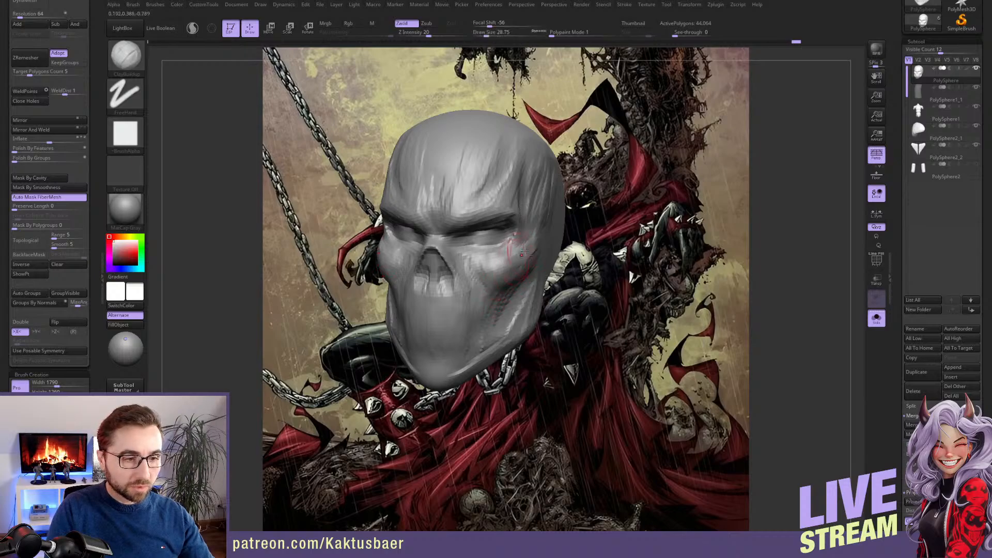
pyautogui.moveTo(523, 252)
pyautogui.mouseDown(button='right')
pyautogui.moveTo(547, 250)
pyautogui.moveTo(519, 267)
pyautogui.mouseUp(button='right')
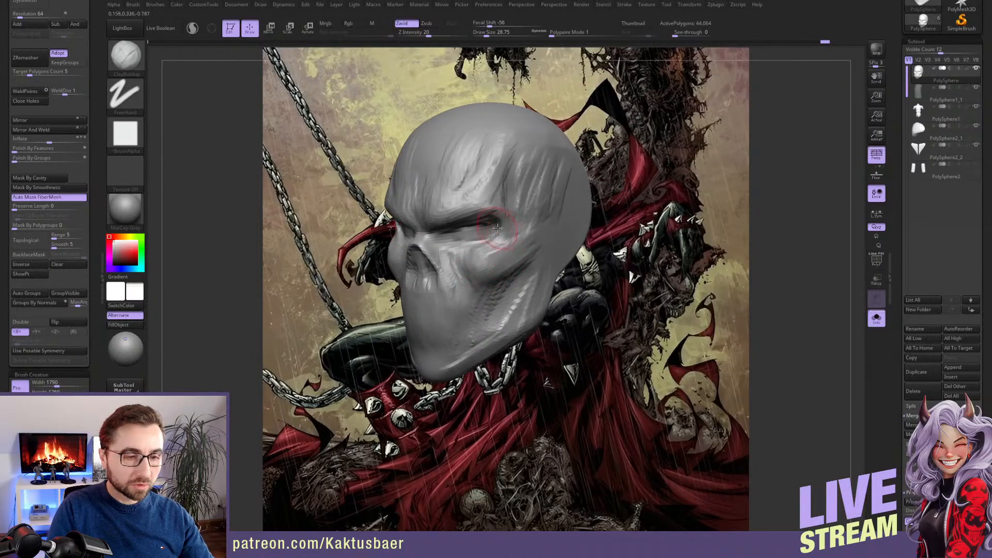
pyautogui.press('s')
pyautogui.moveTo(499, 227); pyautogui.dragTo(497, 227)
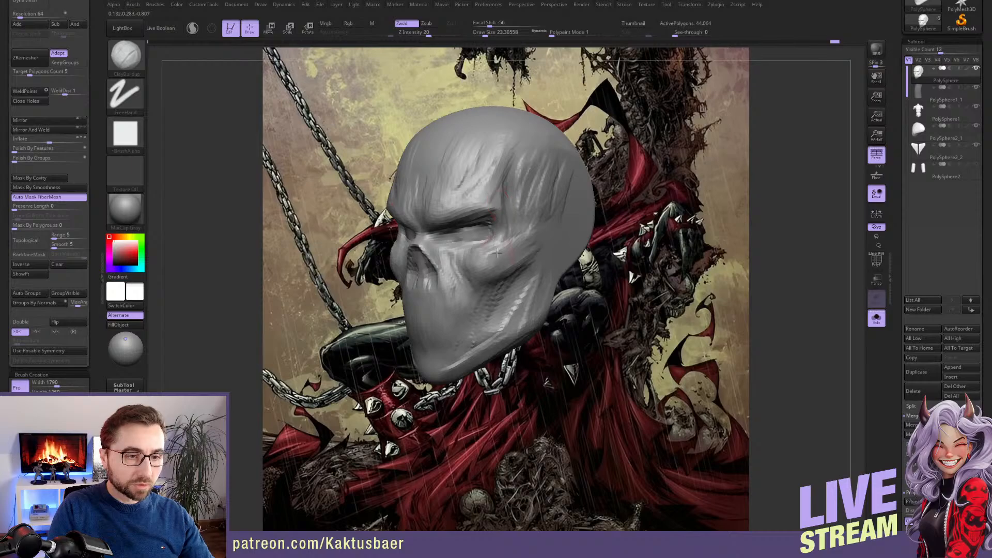
pyautogui.moveTo(497, 253)
pyautogui.mouseDown(button='right')
pyautogui.moveTo(487, 251)
pyautogui.moveTo(491, 233)
pyautogui.mouseUp(button='right')
# Adjust the brow, cheekbone and temple shapes with the Move brush, reducing the draw size from about 56 to about 39
pyautogui.press('b')
pyautogui.press('m')
pyautogui.press('v')
pyautogui.press('s')
pyautogui.moveTo(467, 232); pyautogui.dragTo(475, 232)
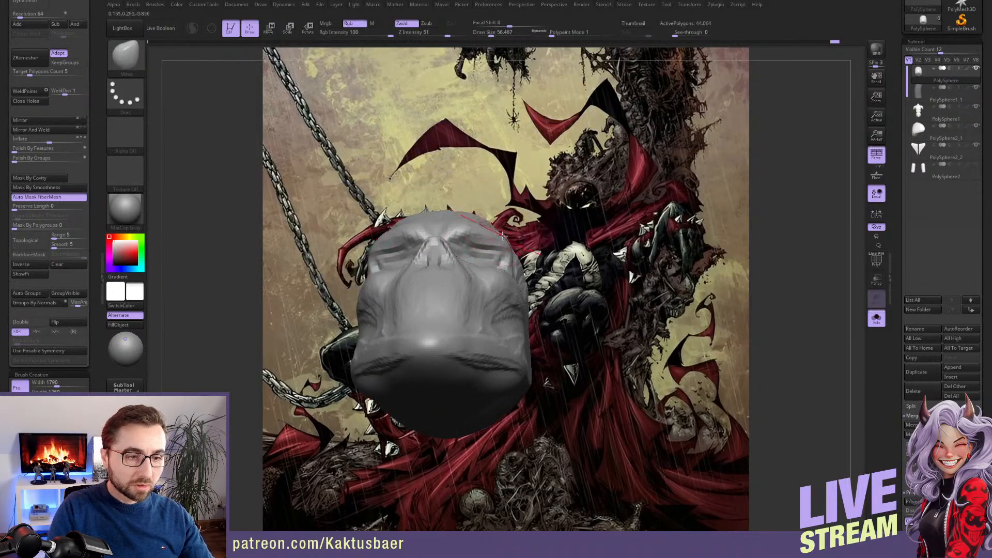
pyautogui.moveTo(502, 238); pyautogui.dragTo(502, 305, button='right')
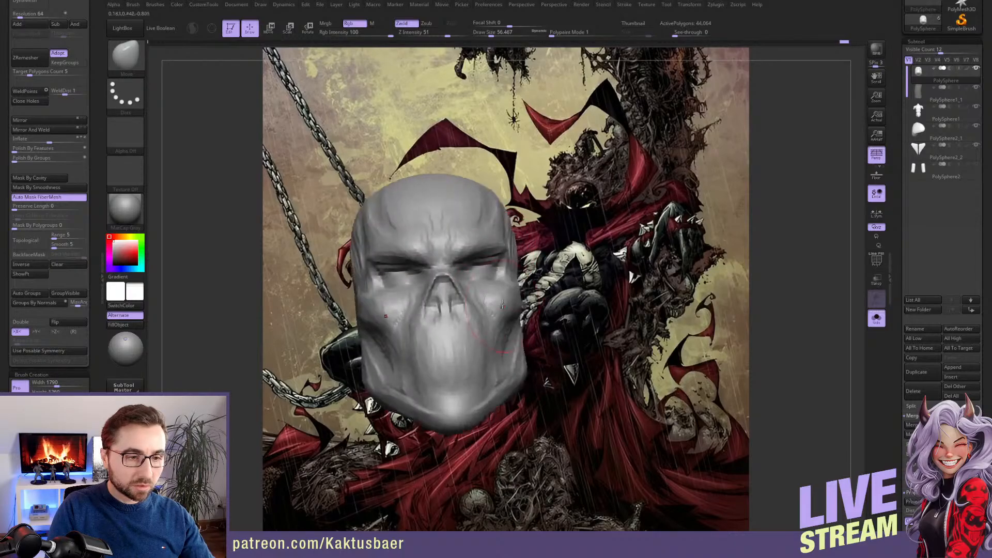
pyautogui.press('s')
pyautogui.moveTo(496, 280); pyautogui.dragTo(492, 279)
pyautogui.moveTo(517, 258)
pyautogui.mouseDown(button='right')
pyautogui.moveTo(499, 266)
pyautogui.moveTo(516, 257)
pyautogui.mouseUp(button='right')
pyautogui.press('s')
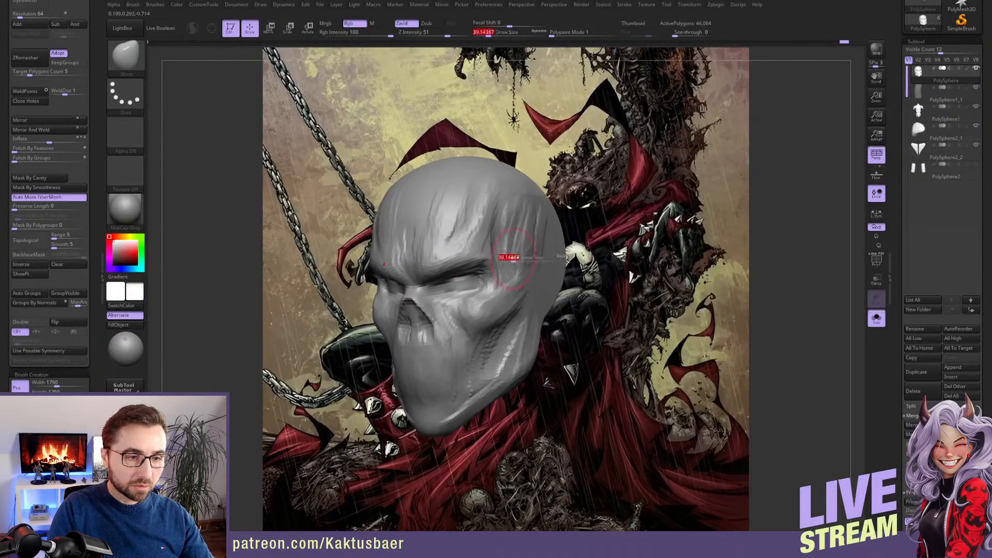
# Build up the rear cheekbone and jaw side with the ClayBuildup brush at a draw size of about 31
pyautogui.press('b')
pyautogui.press('c')
pyautogui.press('b')
pyautogui.press('s')
pyautogui.moveTo(514, 258); pyautogui.dragTo(511, 258)
pyautogui.moveTo(512, 298)
pyautogui.keyDown('alt'); pyautogui.mouseDown(button='right')
pyautogui.moveTo(509, 264)
pyautogui.moveTo(525, 261)
pyautogui.moveTo(514, 267)
pyautogui.mouseUp(button='right'); pyautogui.keyUp('alt')
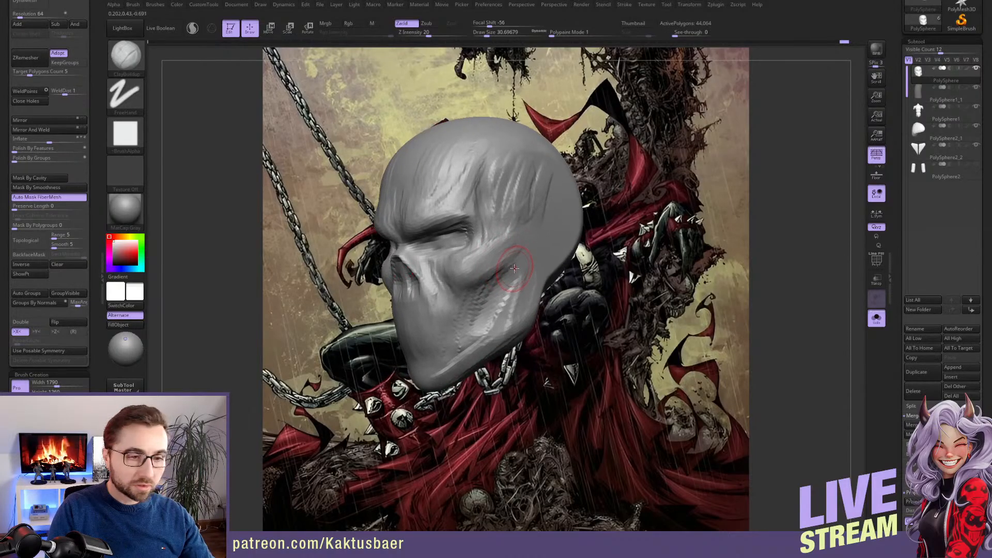
pyautogui.moveTo(503, 302)
pyautogui.keyDown('alt'); pyautogui.mouseDown(button='right')
pyautogui.moveTo(498, 284)
pyautogui.moveTo(509, 291)
pyautogui.mouseUp(button='right'); pyautogui.keyUp('alt')
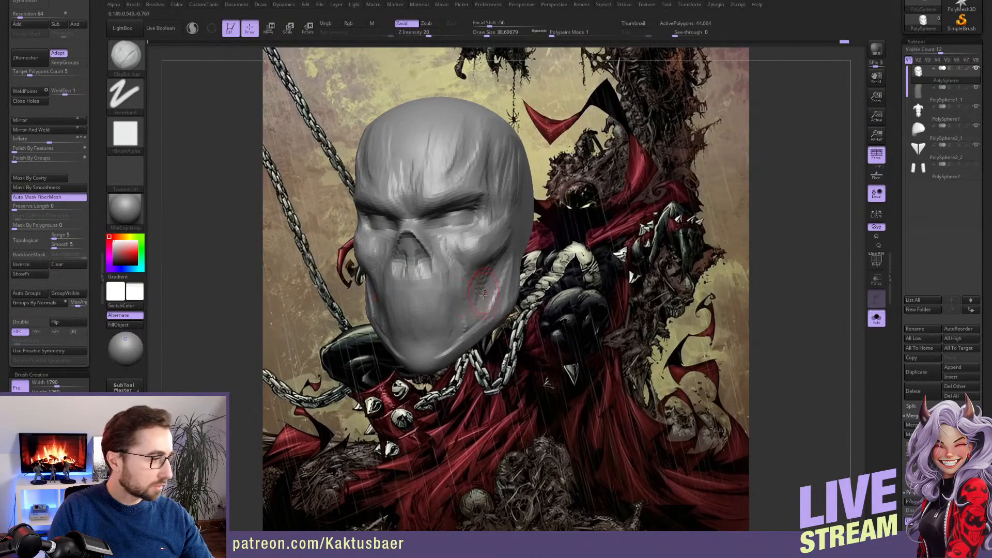
# Refine the area around the nose and upper mouth with the ClayBuildup brush at draw sizes of about 20 and 17
pyautogui.press('[')
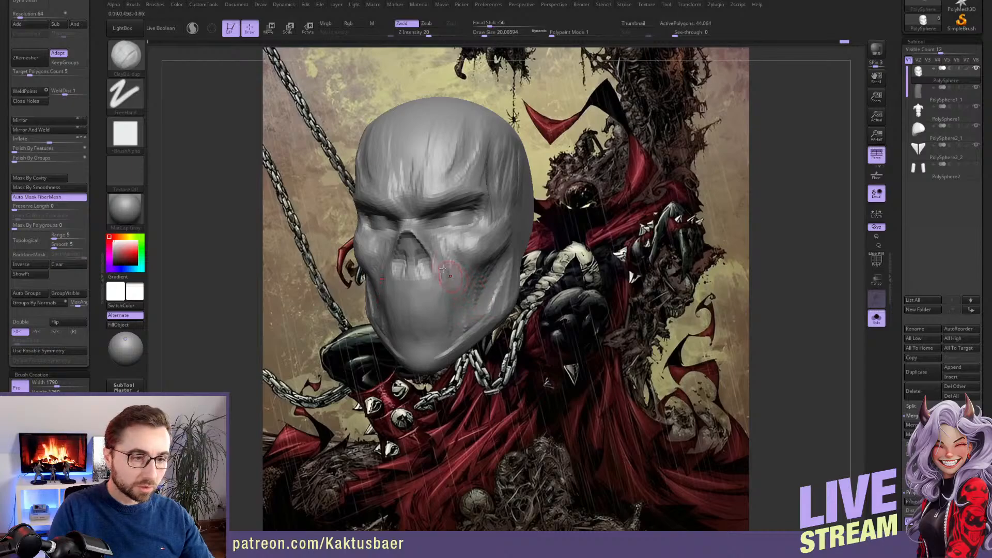
pyautogui.keyDown('alt'); pyautogui.moveTo(425, 250); pyautogui.dragTo(457, 274, button='right'); pyautogui.keyUp('alt')
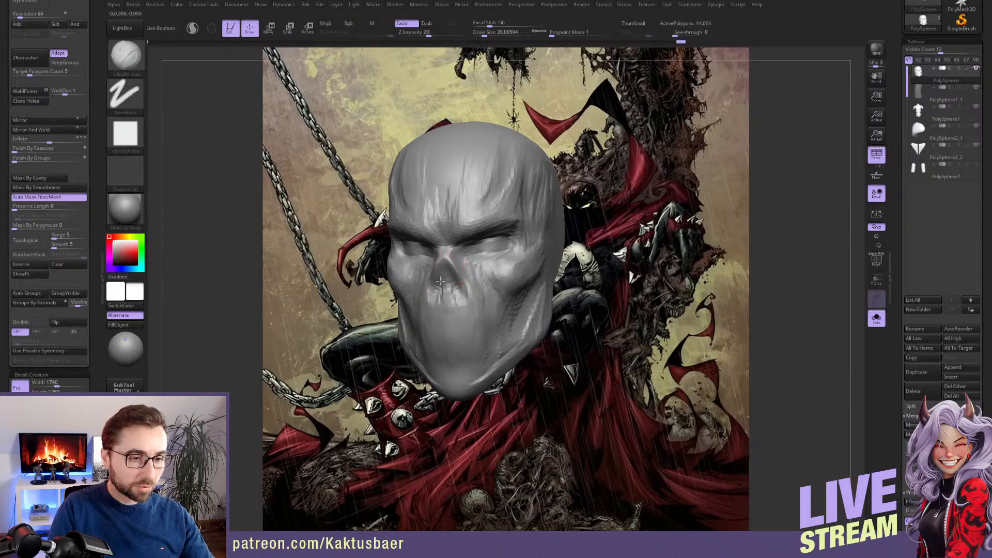
pyautogui.press('s')
pyautogui.keyDown('alt'); pyautogui.moveTo(441, 281); pyautogui.dragTo(446, 276); pyautogui.keyUp('alt')
pyautogui.moveTo(444, 276); pyautogui.dragTo(471, 277, button='right')
pyautogui.keyDown('ctrl'); pyautogui.moveTo(471, 277); pyautogui.dragTo(463, 284, button='right'); pyautogui.keyUp('ctrl')
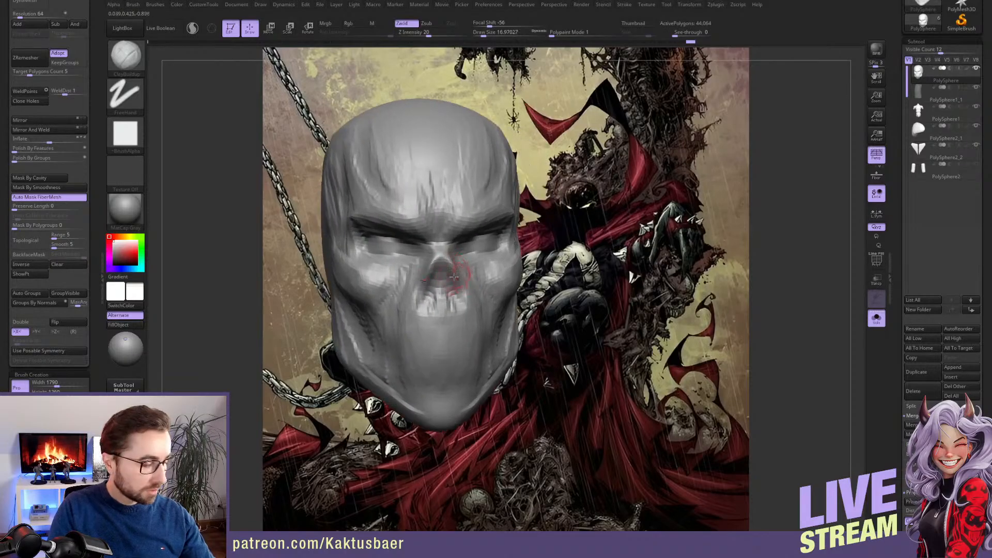
# Carve the upper outline of the nose cavity with the DamStandard brush at a draw size of about 17, and subdivide the head mesh once
pyautogui.press('b')
pyautogui.press('d')
pyautogui.press('s')
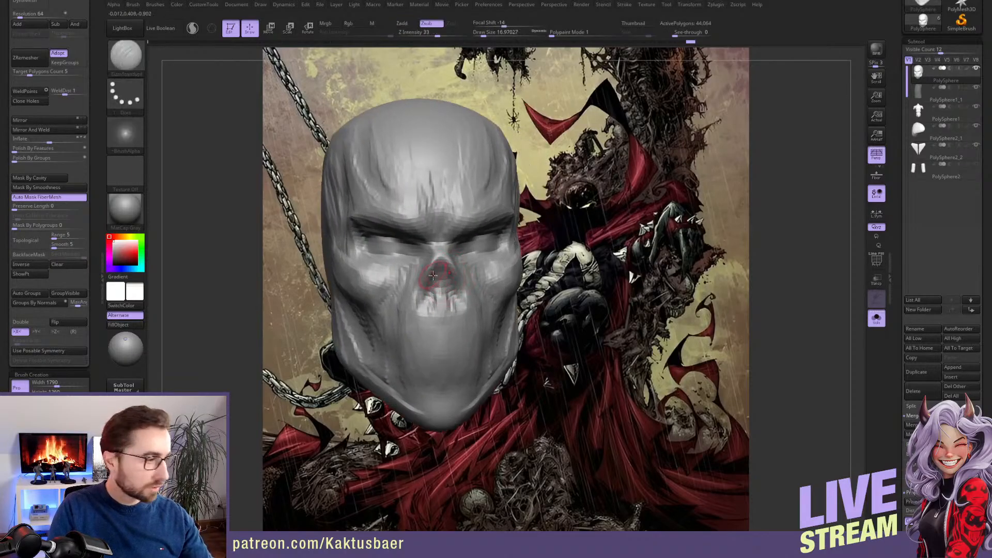
pyautogui.moveTo(440, 263); pyautogui.dragTo(421, 290)
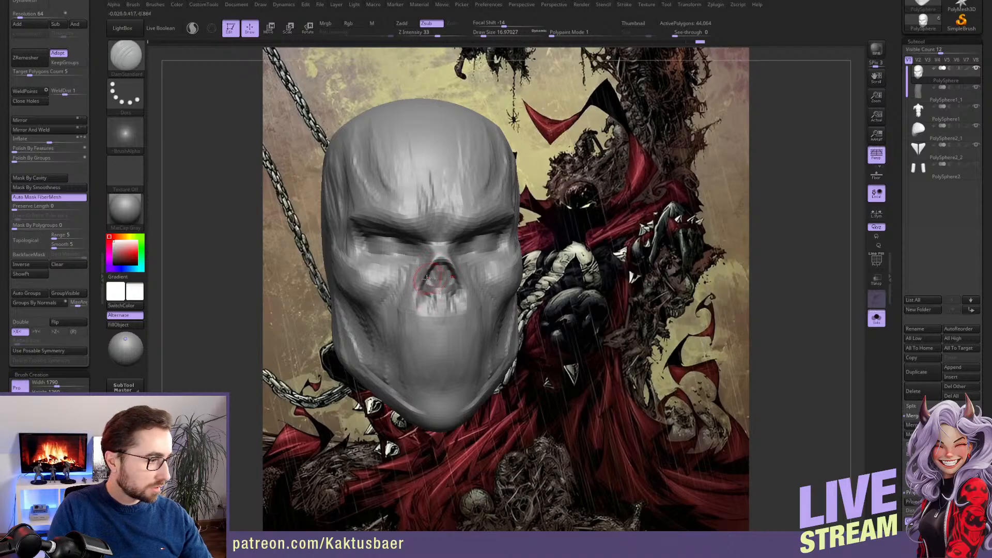
pyautogui.hotkey('ctrl', 'd')
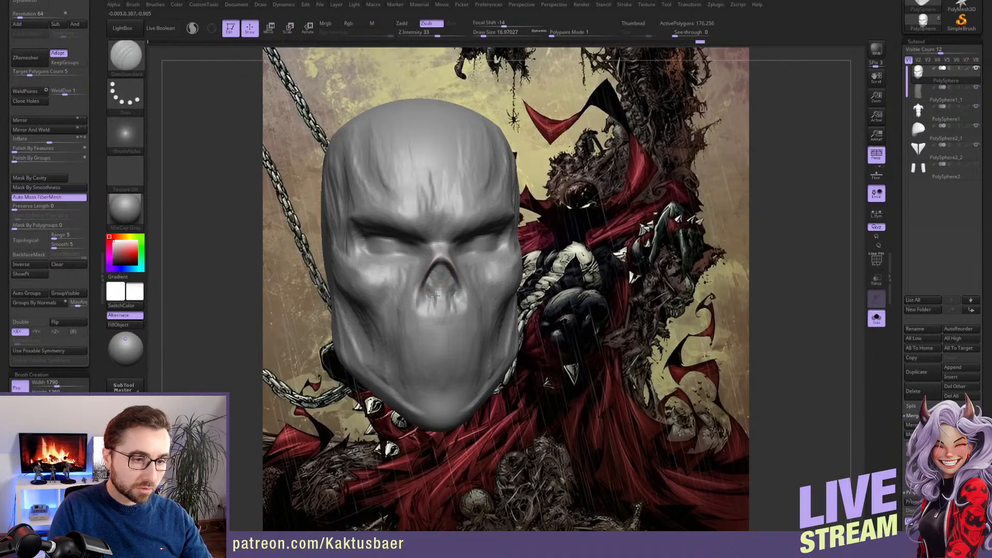
# Sculpt the nostril rims and the central ridge inside the nose cavity with the ClayBuildup brush at draw sizes of about 17 and 9
pyautogui.press('b')
pyautogui.press('c')
pyautogui.press('b')
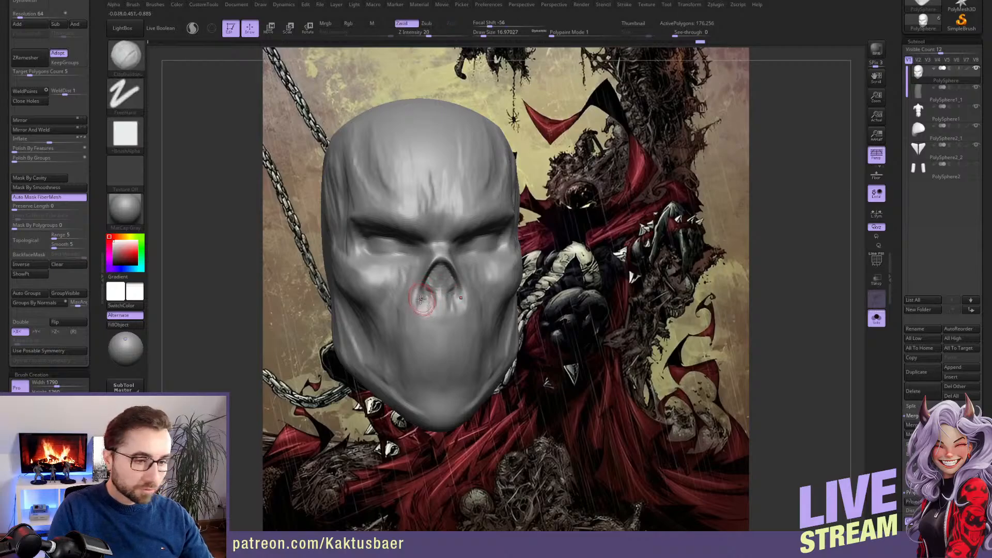
pyautogui.moveTo(421, 297)
pyautogui.mouseDown()
pyautogui.moveTo(425, 311)
pyautogui.moveTo(413, 320)
pyautogui.mouseUp()
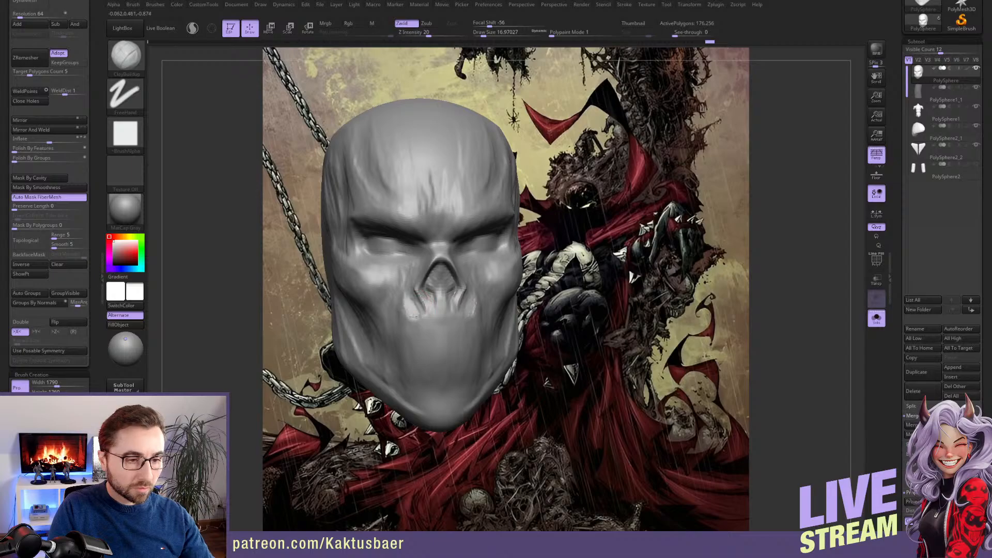
pyautogui.moveTo(393, 309)
pyautogui.mouseDown(button='right')
pyautogui.moveTo(407, 310)
pyautogui.moveTo(391, 310)
pyautogui.mouseUp(button='right')
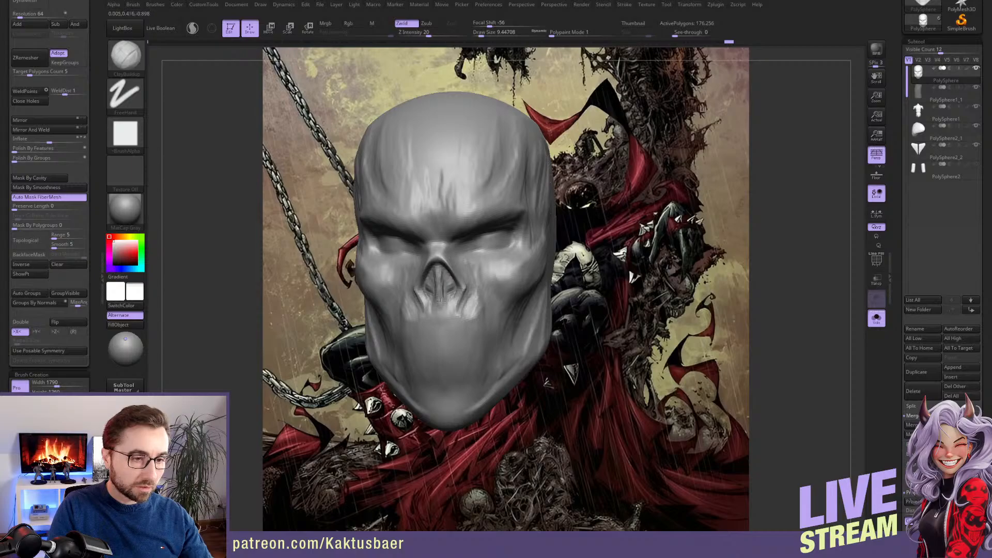
pyautogui.moveTo(447, 279)
pyautogui.mouseDown(button='right')
pyautogui.moveTo(468, 306)
pyautogui.moveTo(472, 290)
pyautogui.mouseUp(button='right')
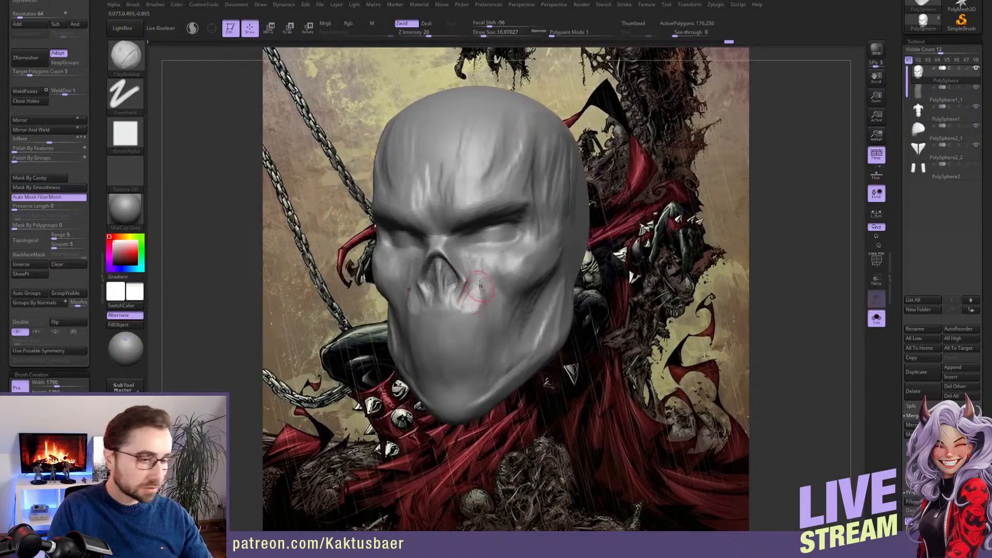
# Build up vertical tooth-like ridges across the upper mouth below the nose with the ClayBuildup brush at a draw size of about 17
pyautogui.moveTo(475, 282)
pyautogui.mouseDown()
pyautogui.moveTo(471, 305)
pyautogui.moveTo(487, 318)
pyautogui.moveTo(458, 312)
pyautogui.moveTo(471, 329)
pyautogui.mouseUp()
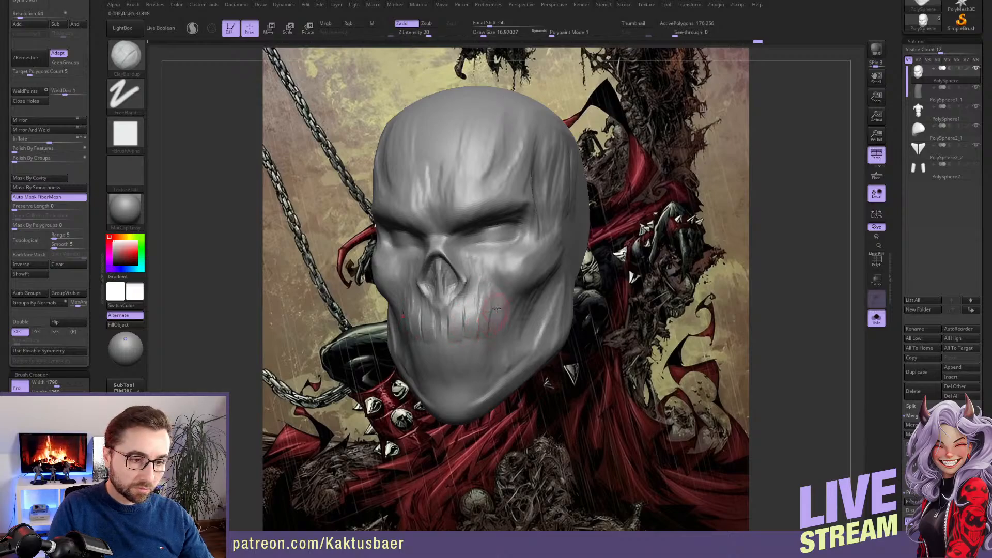
pyautogui.moveTo(502, 310); pyautogui.dragTo(494, 331)
pyautogui.moveTo(484, 363)
pyautogui.keyDown('alt'); pyautogui.mouseDown(button='right')
pyautogui.moveTo(474, 336)
pyautogui.moveTo(435, 325)
pyautogui.mouseUp(button='right'); pyautogui.keyUp('alt')
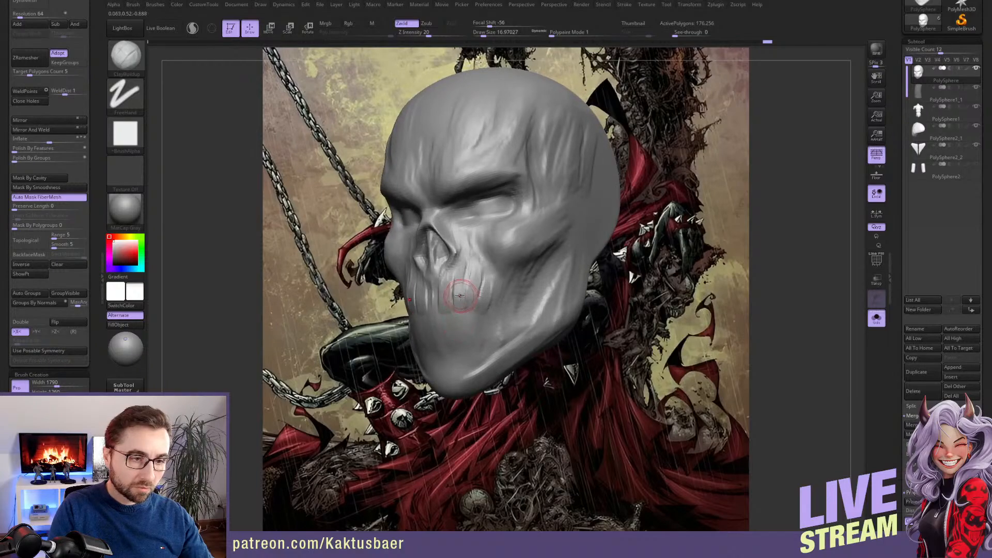
pyautogui.moveTo(447, 290)
pyautogui.mouseDown()
pyautogui.moveTo(446, 279)
pyautogui.moveTo(490, 293)
pyautogui.mouseUp()
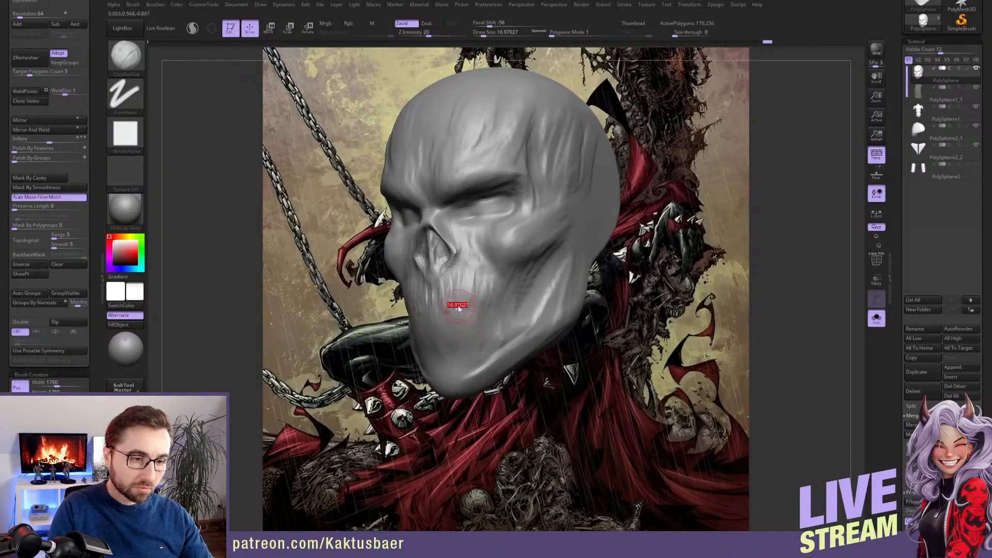
# Carve the upper mouth line, its angled corners and the lower mouth edge with the DamStandard brush at a draw size of about 9
pyautogui.moveTo(432, 310); pyautogui.dragTo(452, 312, button='right')
pyautogui.press('2')
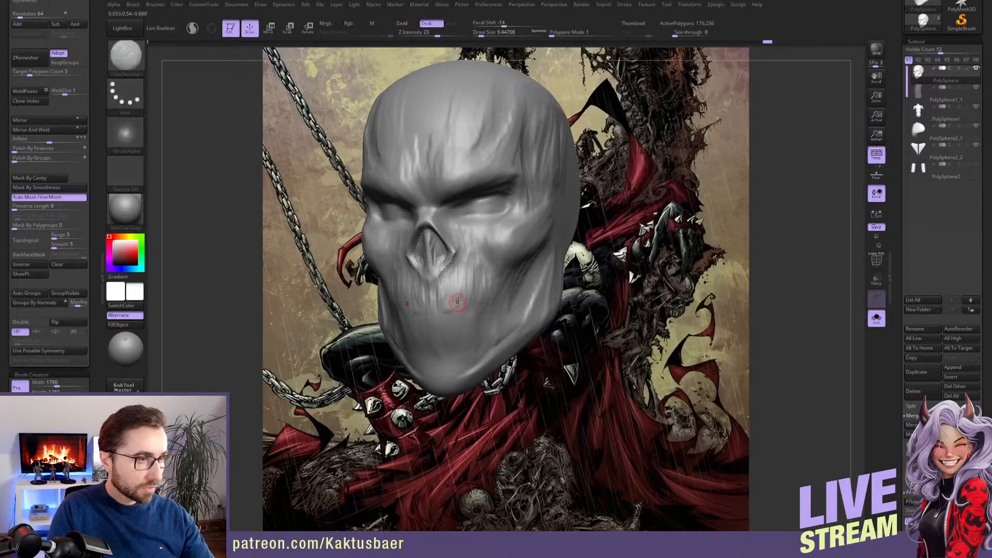
pyautogui.moveTo(435, 296)
pyautogui.mouseDown()
pyautogui.moveTo(507, 291)
pyautogui.moveTo(478, 337)
pyautogui.moveTo(458, 333)
pyautogui.mouseUp()
# Build up vertical tooth-like ridges below the carved upper mouth line with the ClayBuildup brush at a draw size of about 14
pyautogui.press('1')
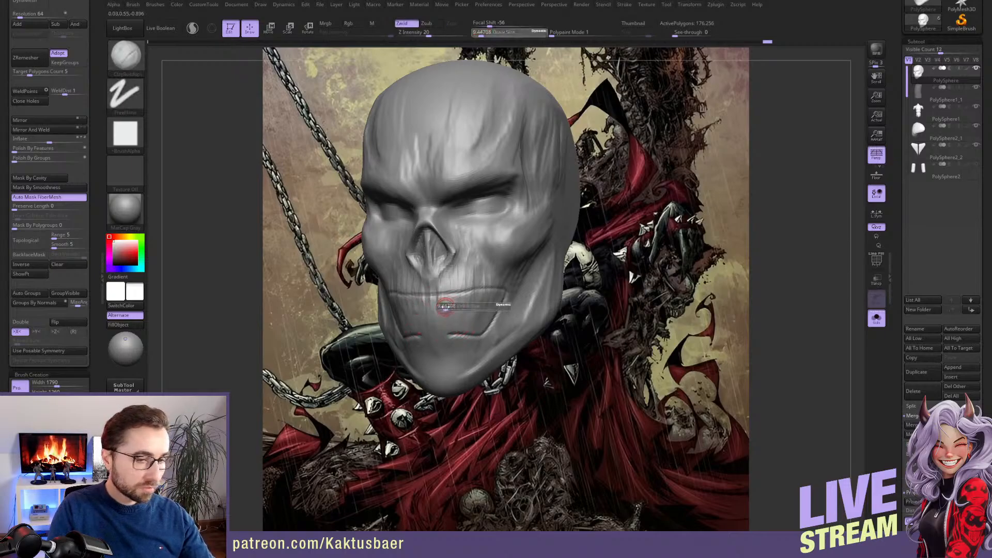
pyautogui.press(']')
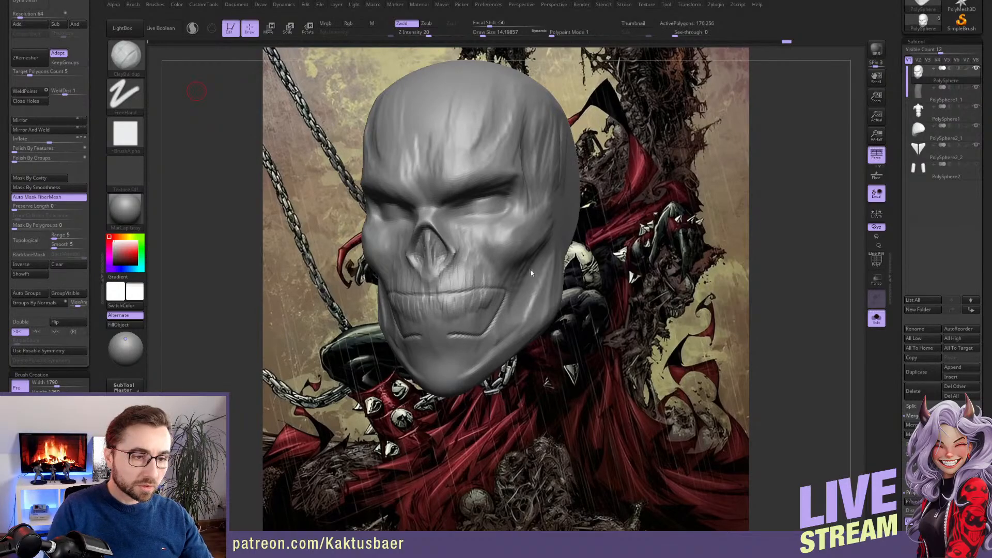
pyautogui.keyDown('alt'); pyautogui.moveTo(484, 255); pyautogui.dragTo(515, 278, button='right'); pyautogui.keyUp('alt')
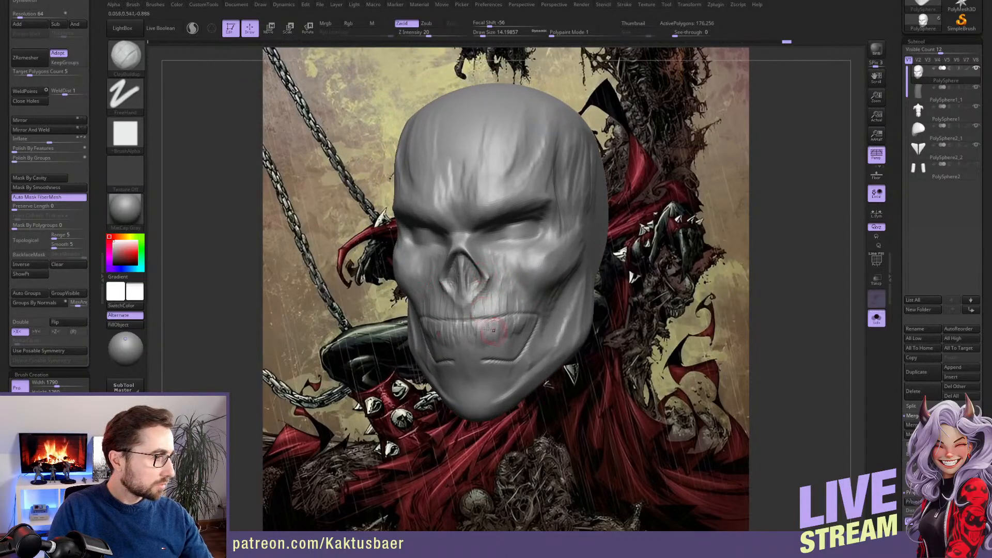
# Smooth away the carved mouth lines and tooth ridges and soften the nose cavity at a draw size of about 25
pyautogui.press(']')
pyautogui.moveTo(496, 320)
pyautogui.keyDown('shift'); pyautogui.mouseDown()
pyautogui.moveTo(544, 327)
pyautogui.moveTo(502, 334)
pyautogui.mouseUp(); pyautogui.keyUp('shift')
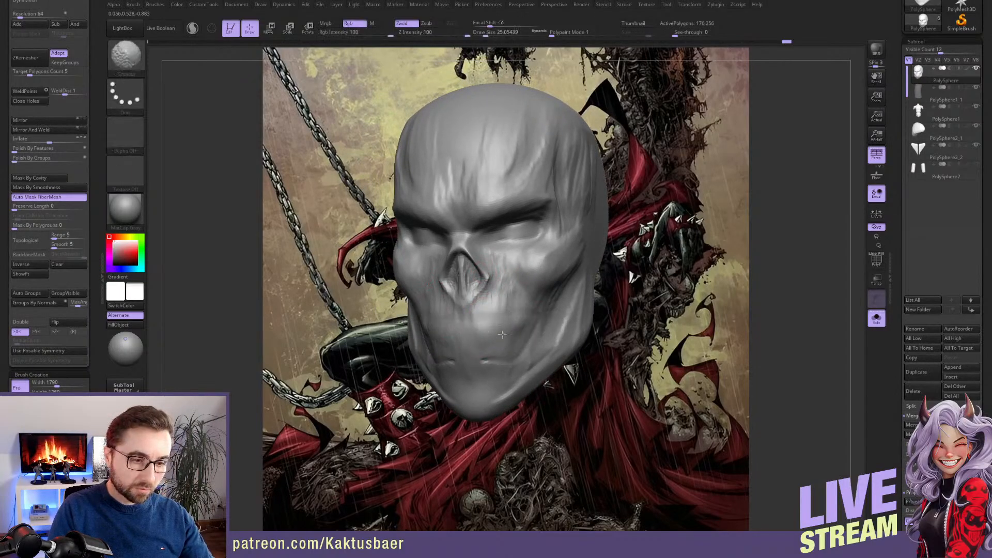
pyautogui.moveTo(485, 296)
pyautogui.keyDown('shift'); pyautogui.mouseDown()
pyautogui.moveTo(463, 276)
pyautogui.moveTo(461, 258)
pyautogui.mouseUp(); pyautogui.keyUp('shift')
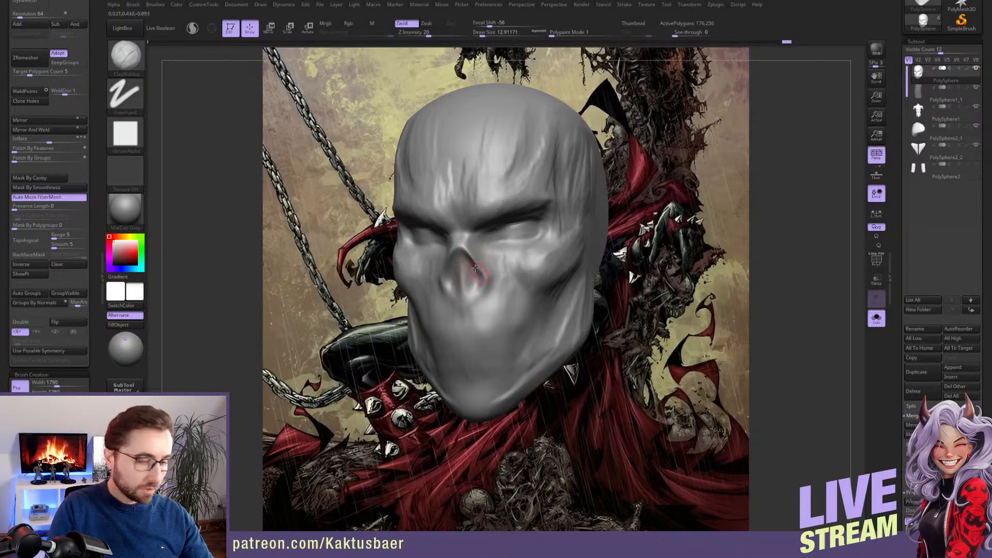
# Fill the nose cavity with vertical ClayBuildup strokes between the eyes and upper mouth at draw sizes of about 17 to 22
pyautogui.press(']')
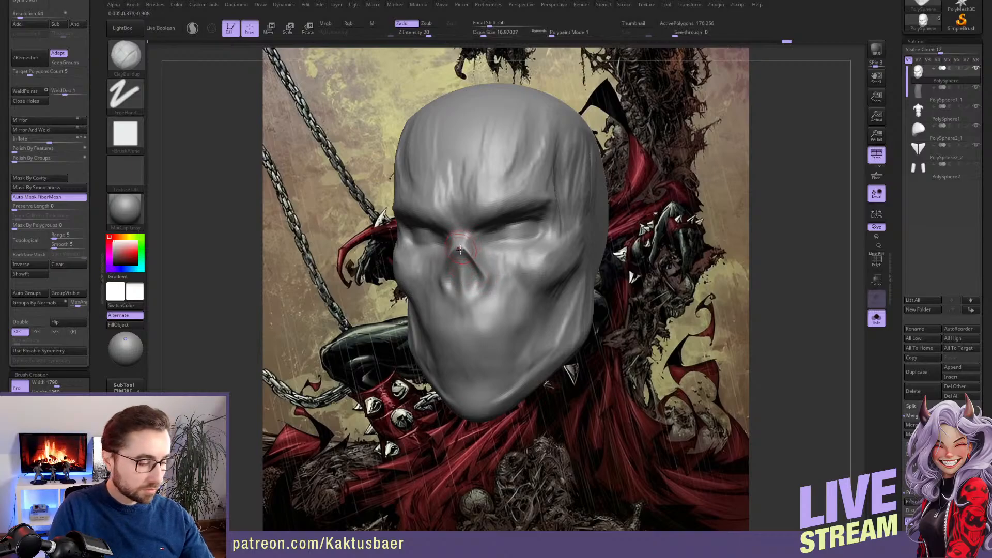
pyautogui.press(']')
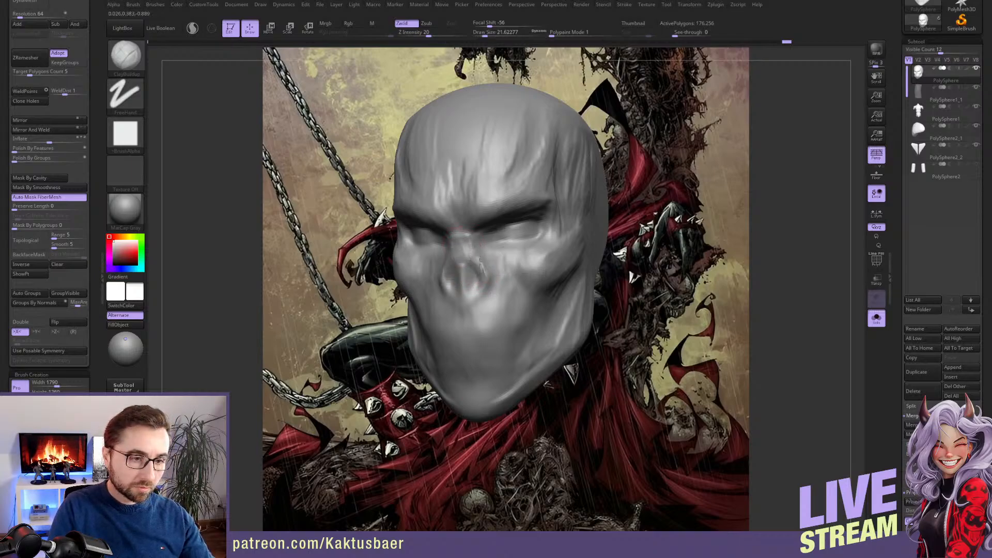
pyautogui.moveTo(465, 258)
pyautogui.mouseDown()
pyautogui.moveTo(467, 290)
pyautogui.moveTo(470, 279)
pyautogui.moveTo(482, 285)
pyautogui.moveTo(469, 276)
pyautogui.moveTo(492, 298)
pyautogui.mouseUp()
pyautogui.press(']')
pyautogui.moveTo(475, 260); pyautogui.dragTo(484, 299)
pyautogui.moveTo(486, 294)
pyautogui.mouseDown(button='right')
pyautogui.moveTo(519, 274)
pyautogui.moveTo(467, 274)
pyautogui.moveTo(483, 272)
pyautogui.moveTo(483, 262)
pyautogui.mouseUp(button='right')
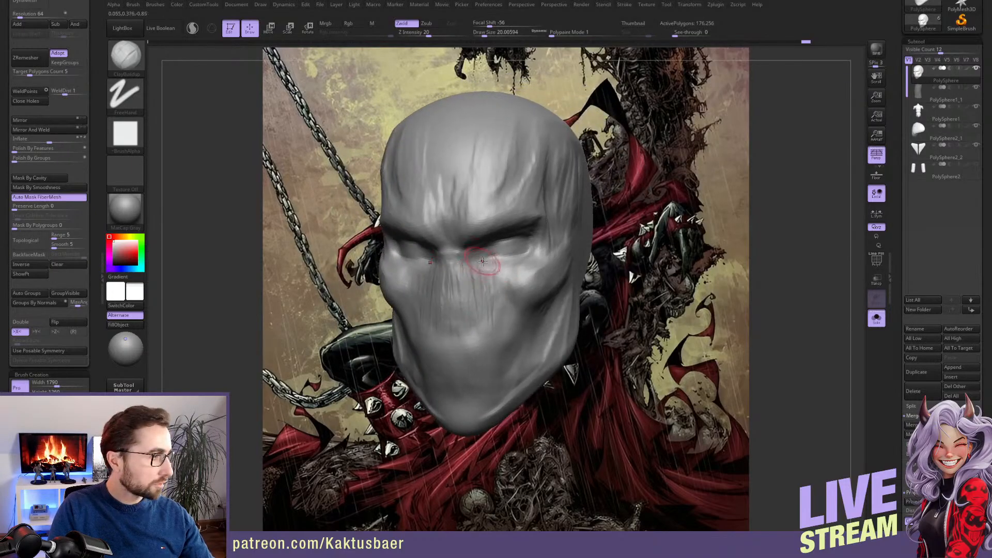
# Carve the eye outlines with the DamStandard brush and build up the area inside them with ClayBuildup at a draw size of about 16
pyautogui.press('[')
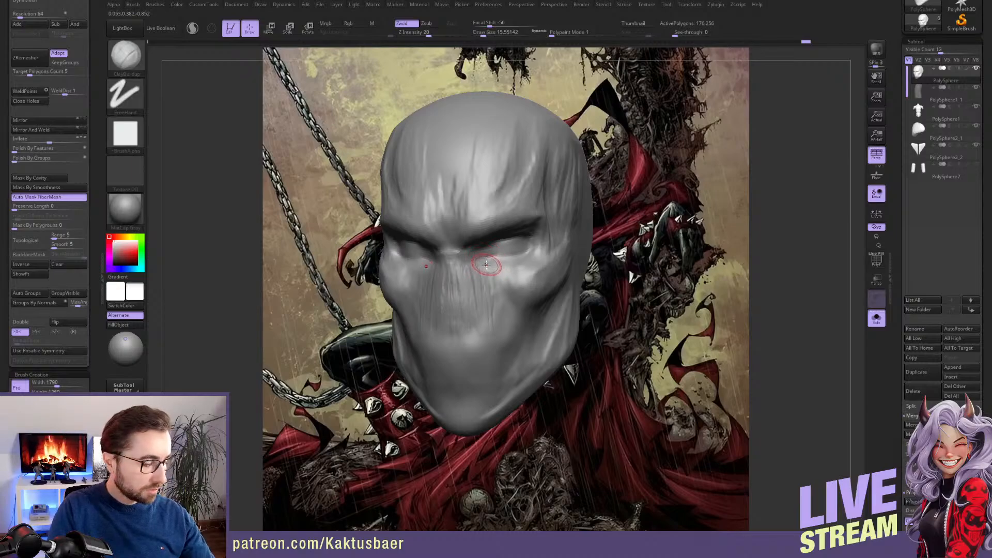
pyautogui.press('2')
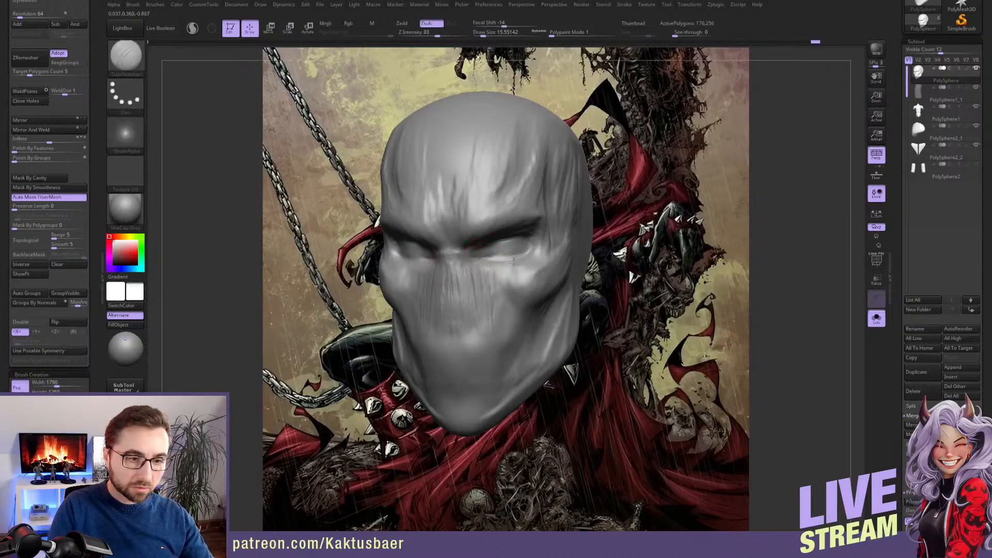
pyautogui.moveTo(535, 239)
pyautogui.mouseDown()
pyautogui.moveTo(513, 263)
pyautogui.moveTo(543, 230)
pyautogui.mouseUp()
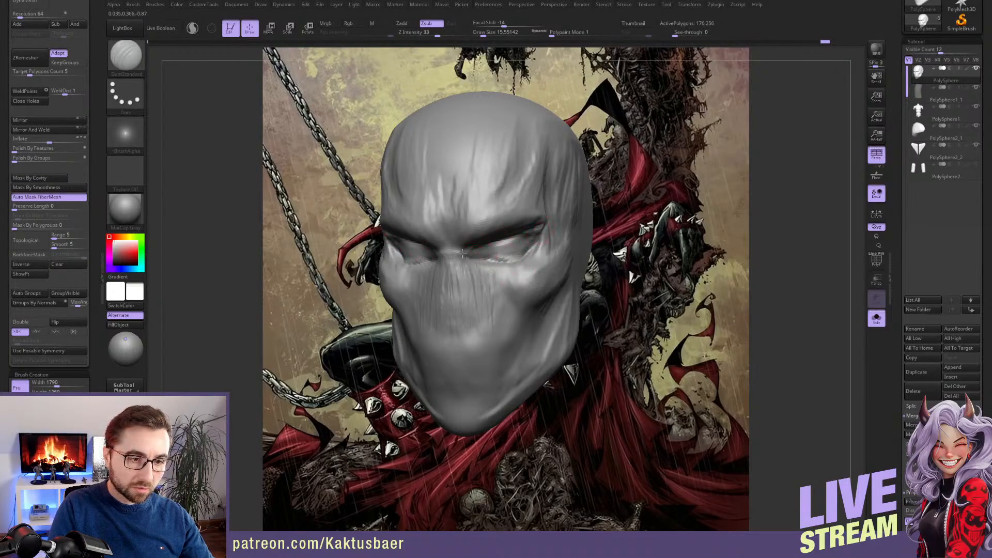
pyautogui.press('b')
pyautogui.press('c')
pyautogui.press('b')
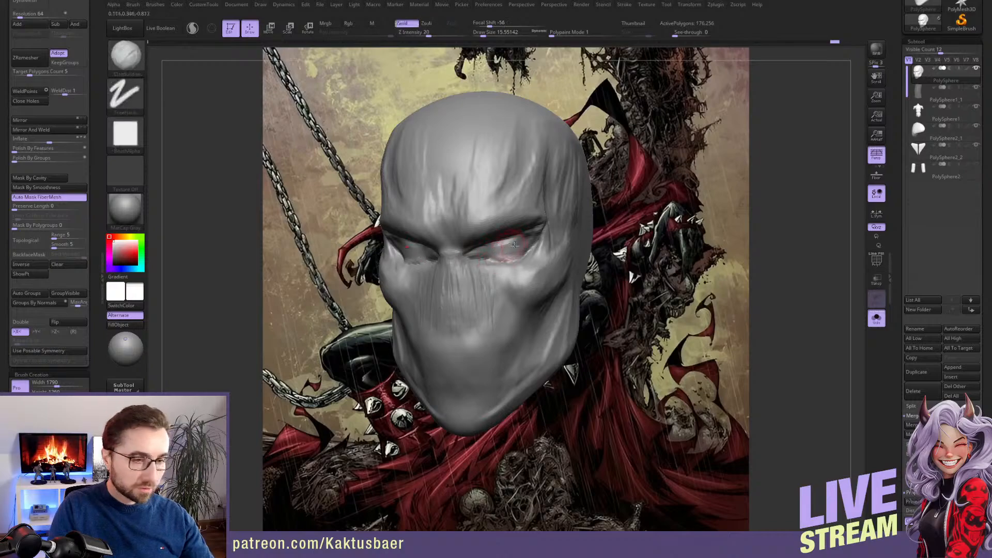
pyautogui.moveTo(522, 253)
pyautogui.mouseDown()
pyautogui.moveTo(541, 229)
pyautogui.moveTo(496, 257)
pyautogui.mouseUp()
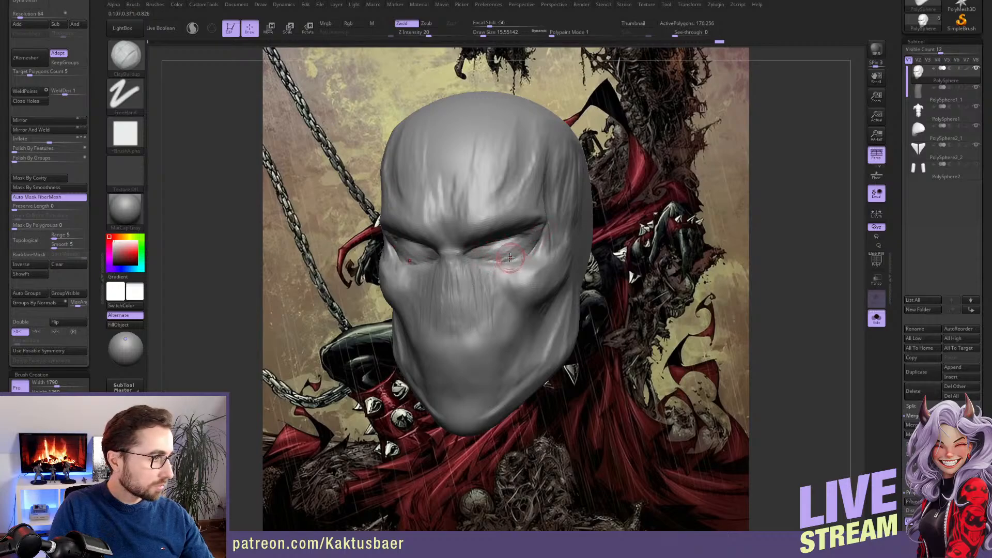
# Sculpt muscle-like strands across the cheekbone and beside the outer eye with the ClayBuildup brush at draw sizes of about 22 and 31
pyautogui.moveTo(550, 271); pyautogui.dragTo(561, 284, button='right')
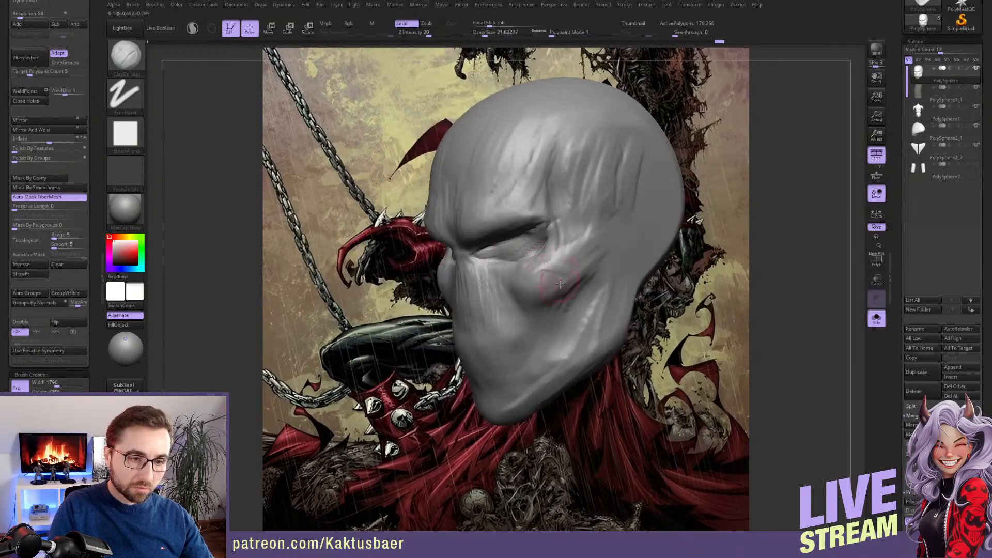
pyautogui.moveTo(524, 280)
pyautogui.mouseDown()
pyautogui.moveTo(546, 293)
pyautogui.moveTo(520, 309)
pyautogui.moveTo(541, 282)
pyautogui.moveTo(514, 276)
pyautogui.mouseUp()
pyautogui.press('s')
pyautogui.press('s')
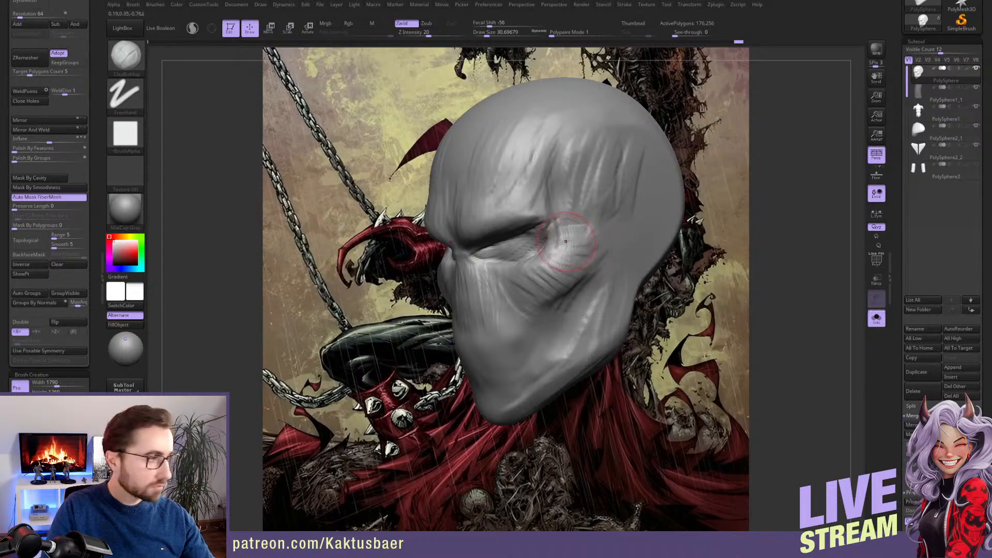
pyautogui.moveTo(563, 233); pyautogui.dragTo(483, 242, button='right')
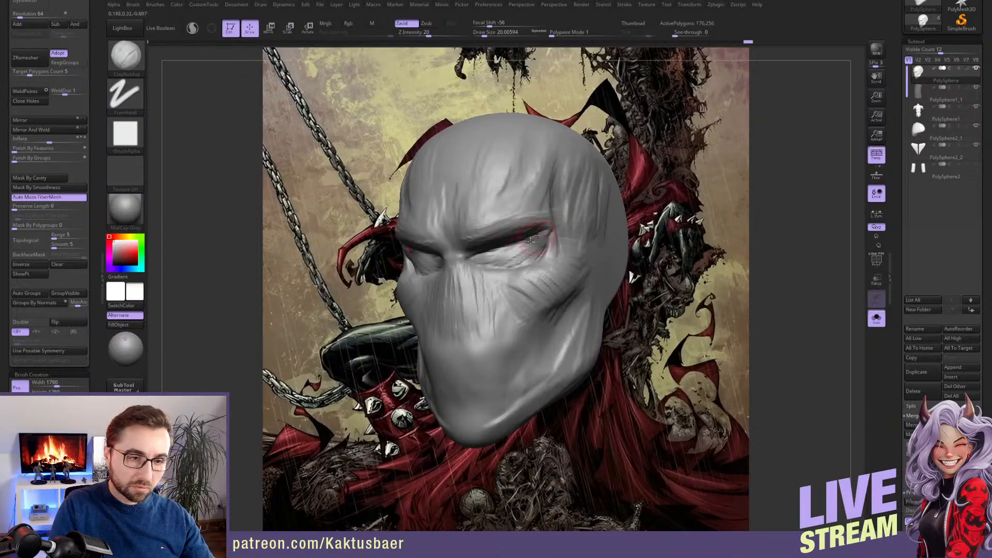
# Define the outer eye corners and lower eye rims with the ClayBuildup brush at draw sizes of about 12 and 17
pyautogui.moveTo(531, 239); pyautogui.dragTo(536, 243, button='right')
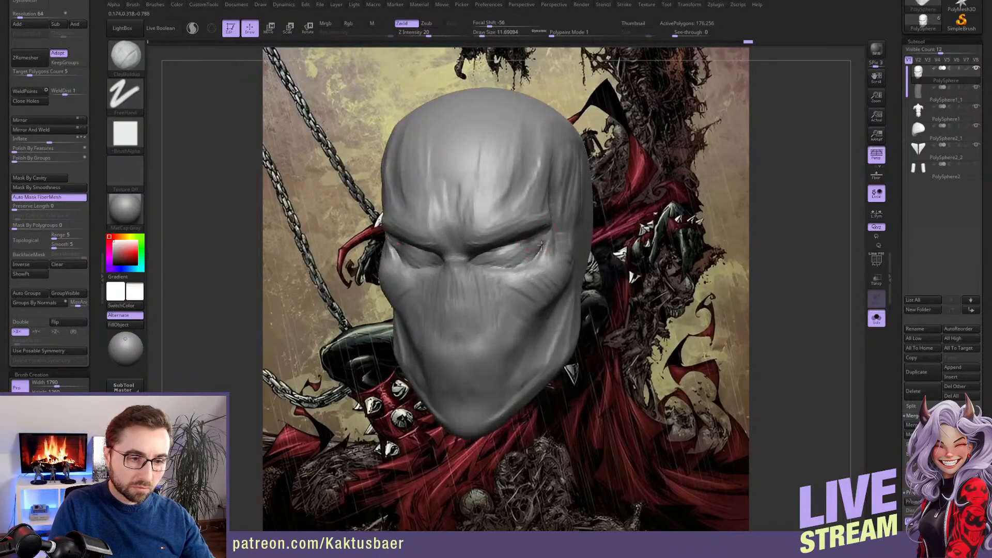
pyautogui.press(']')
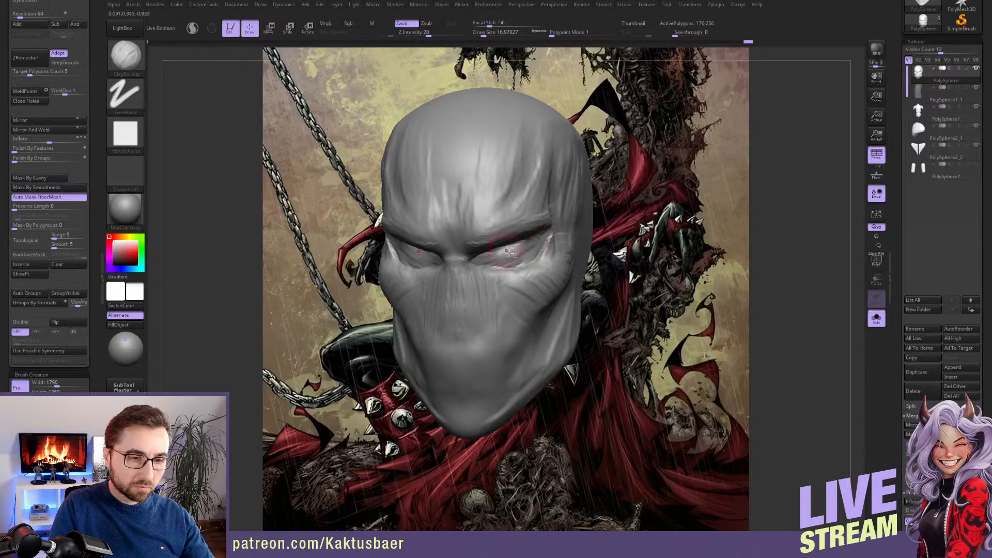
pyautogui.moveTo(507, 252)
pyautogui.mouseDown(button='right')
pyautogui.moveTo(512, 207)
pyautogui.moveTo(504, 261)
pyautogui.mouseUp(button='right')
# Reshape the eye sockets and the lower eye area from below with the Move brush at a draw size of about 33
pyautogui.press('b')
pyautogui.press('m')
pyautogui.press('v')
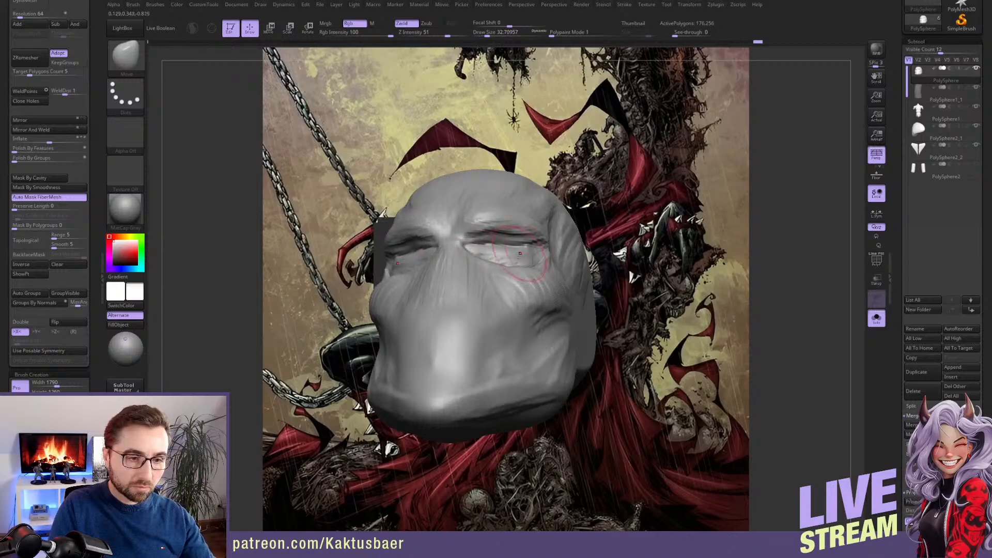
pyautogui.moveTo(509, 251)
pyautogui.mouseDown(button='right')
pyautogui.moveTo(535, 255)
pyautogui.moveTo(516, 260)
pyautogui.mouseUp(button='right')
pyautogui.press('s')
pyautogui.moveTo(516, 261); pyautogui.dragTo(513, 261)
# Flatten the eye surfaces into clean mask-like shapes with the TrimDynamic brush at draw sizes of about 20 and 17
pyautogui.press('b')
pyautogui.press('t')
pyautogui.press('d')
pyautogui.moveTo(509, 261); pyautogui.dragTo(520, 261, button='right')
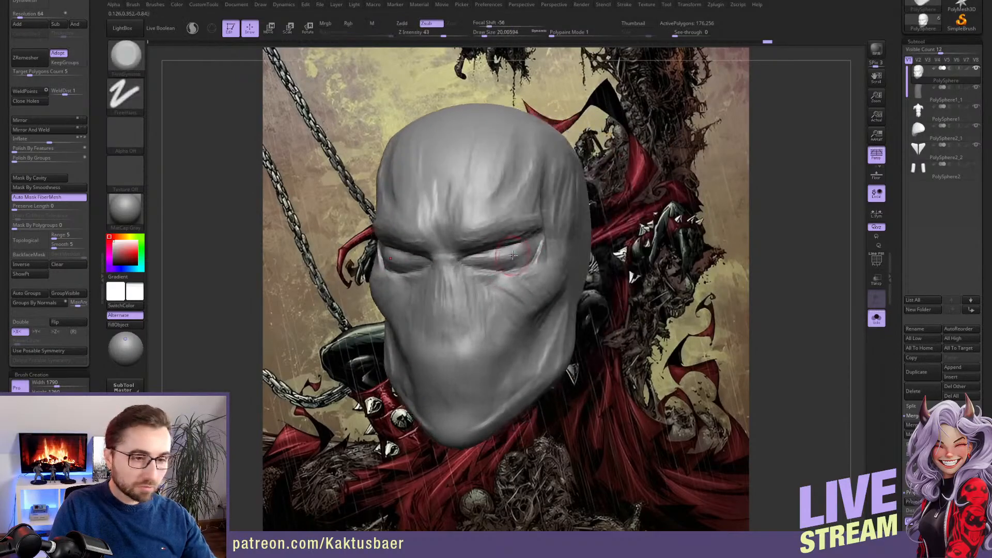
pyautogui.press('s')
pyautogui.moveTo(521, 258); pyautogui.dragTo(500, 257)
pyautogui.press('s')
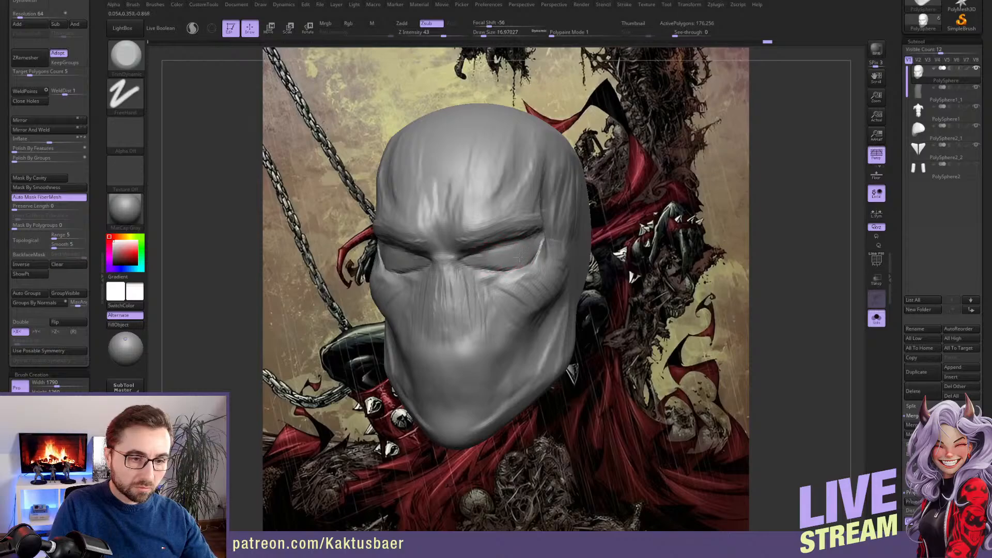
pyautogui.moveTo(503, 249); pyautogui.dragTo(499, 255, button='right')
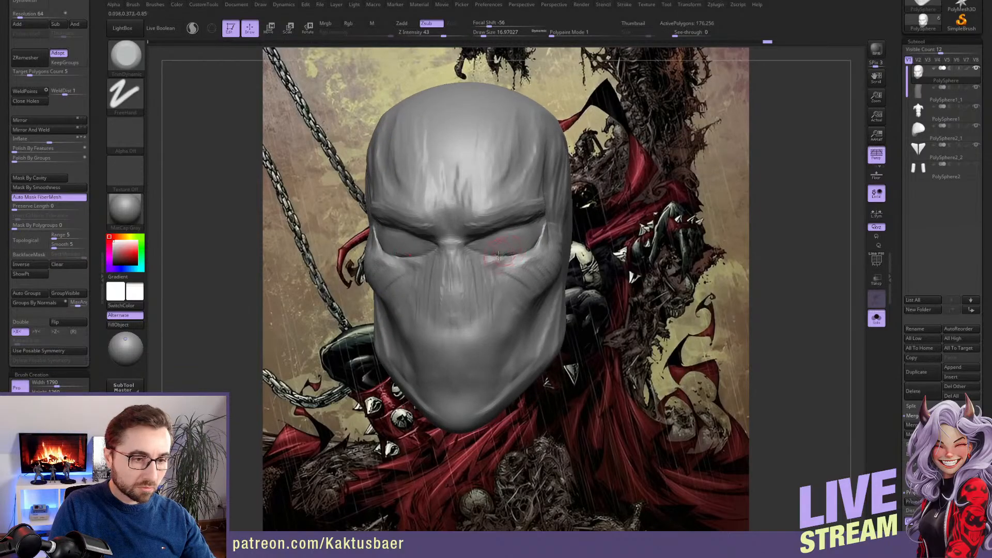
# Build up the nose bridge and the strands running from it towards the cheeks with the ClayBuildup brush at a draw size of about 17
pyautogui.press('b')
pyautogui.press('t')
pyautogui.press('s')
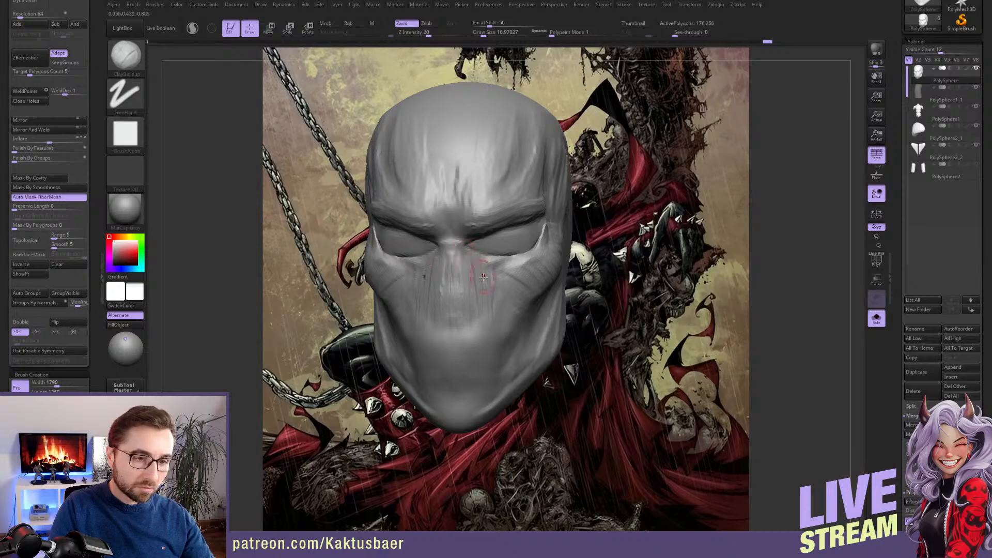
pyautogui.moveTo(469, 286); pyautogui.dragTo(474, 296)
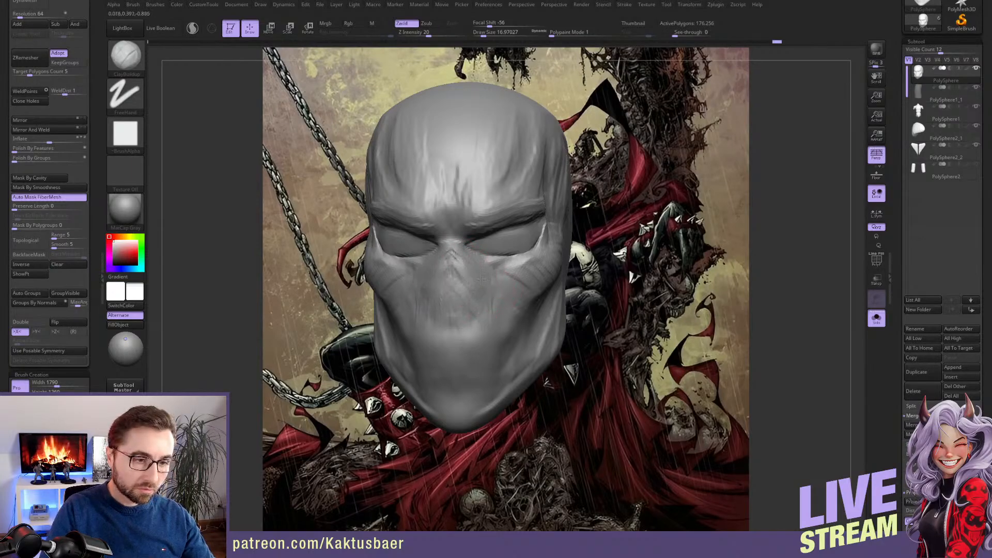
pyautogui.moveTo(469, 267); pyautogui.dragTo(516, 307)
pyautogui.moveTo(516, 307)
pyautogui.mouseDown(button='right')
pyautogui.moveTo(483, 291)
pyautogui.moveTo(469, 308)
pyautogui.mouseUp(button='right')
# Carve the mouth line and the outline of the open mouth with the DamStandard brush at a draw size of about 17
pyautogui.press('x')
pyautogui.press('b')
pyautogui.press('d')
pyautogui.press('s')
pyautogui.press('x')
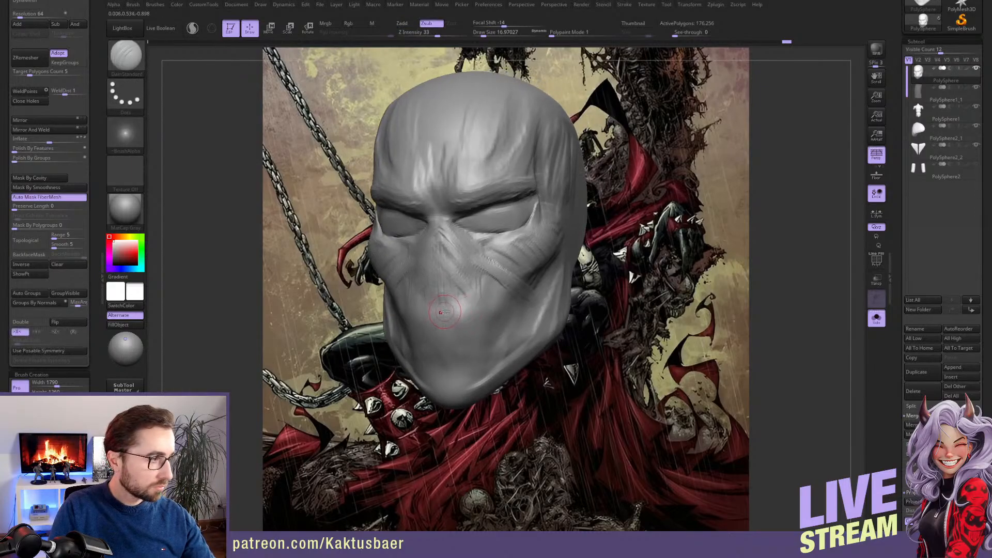
pyautogui.moveTo(448, 314); pyautogui.dragTo(520, 308)
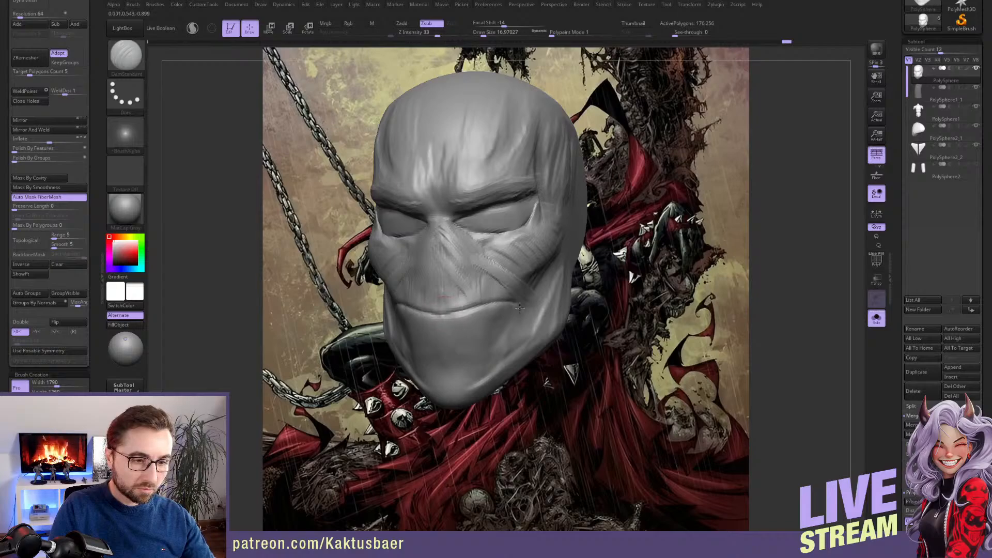
pyautogui.moveTo(506, 347)
pyautogui.mouseDown()
pyautogui.moveTo(445, 341)
pyautogui.moveTo(455, 321)
pyautogui.moveTo(500, 314)
pyautogui.moveTo(461, 330)
pyautogui.moveTo(486, 331)
pyautogui.moveTo(465, 326)
pyautogui.moveTo(509, 321)
pyautogui.moveTo(455, 323)
pyautogui.moveTo(511, 313)
pyautogui.moveTo(491, 342)
pyautogui.mouseUp()
# Sculpt the mouth opening, its corners and the upper lip with the ClayBuildup brush at a draw size of about 17
pyautogui.press('b')
pyautogui.press('c')
pyautogui.press('b')
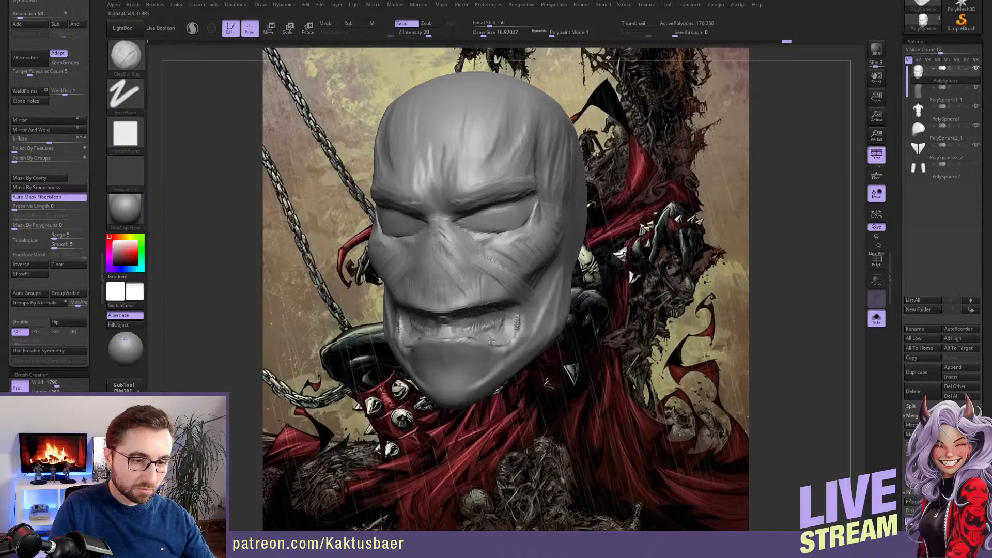
pyautogui.moveTo(463, 320); pyautogui.dragTo(421, 318, button='right')
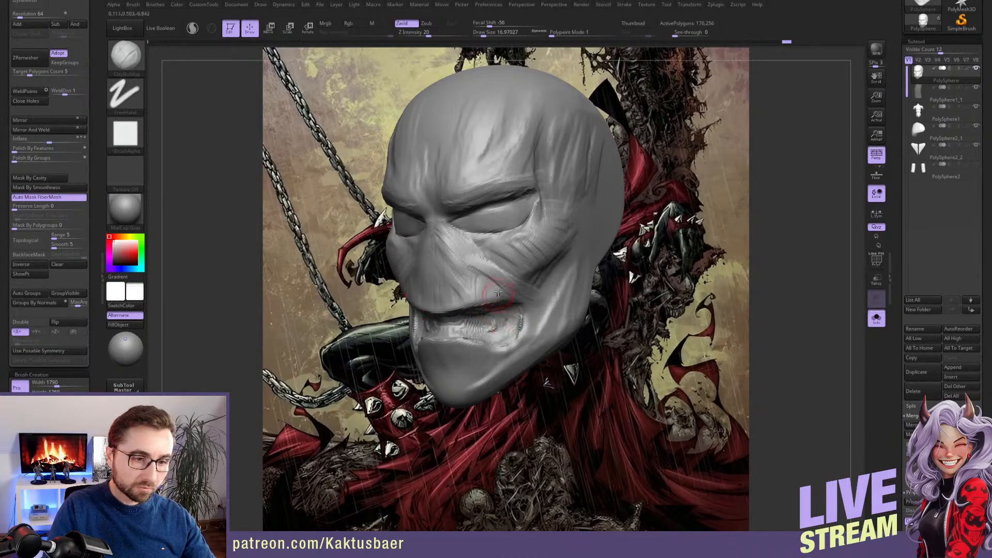
pyautogui.moveTo(491, 287); pyautogui.dragTo(508, 277)
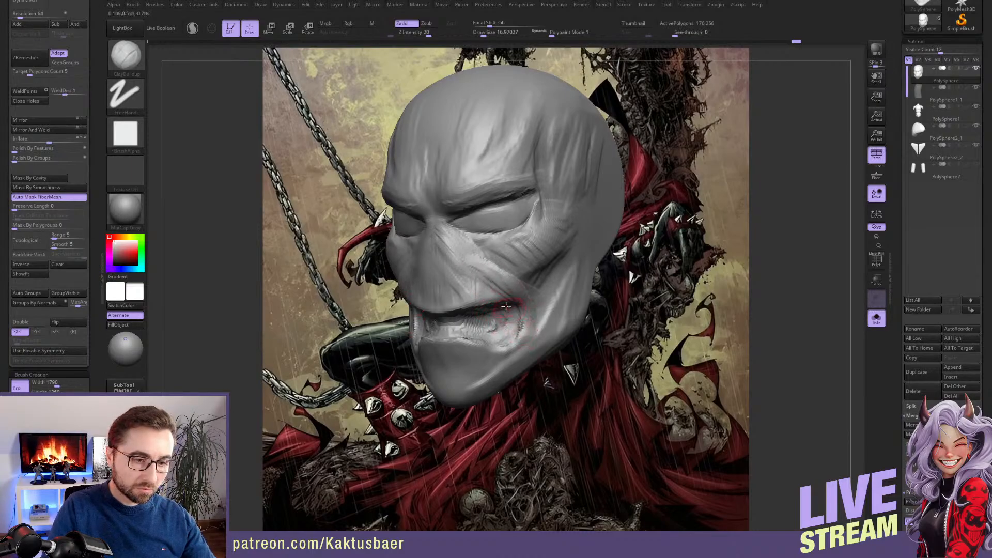
# Append a Ring3D mesh as a new subtool and make it the active subtool
pyautogui.scroll(-1, 925, 357)
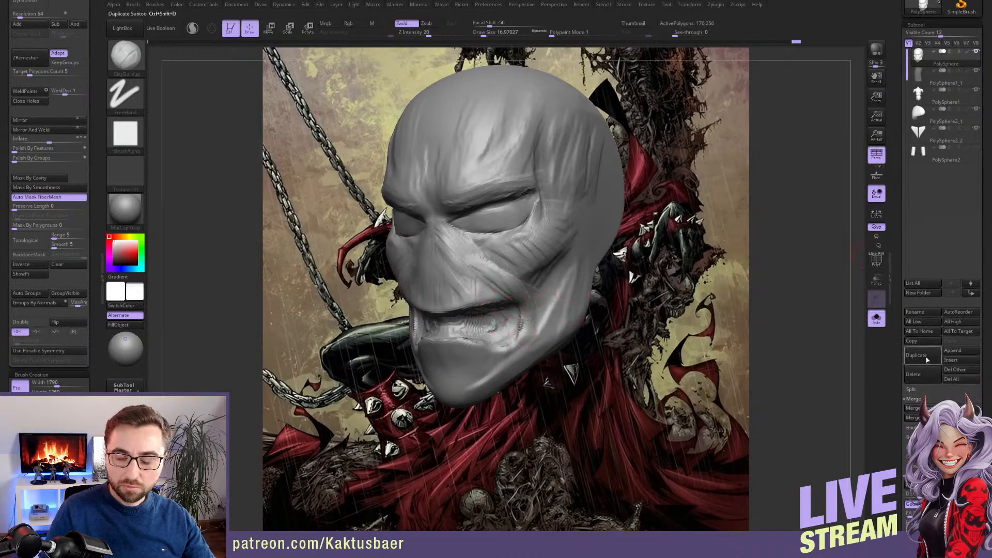
pyautogui.click(960, 352)
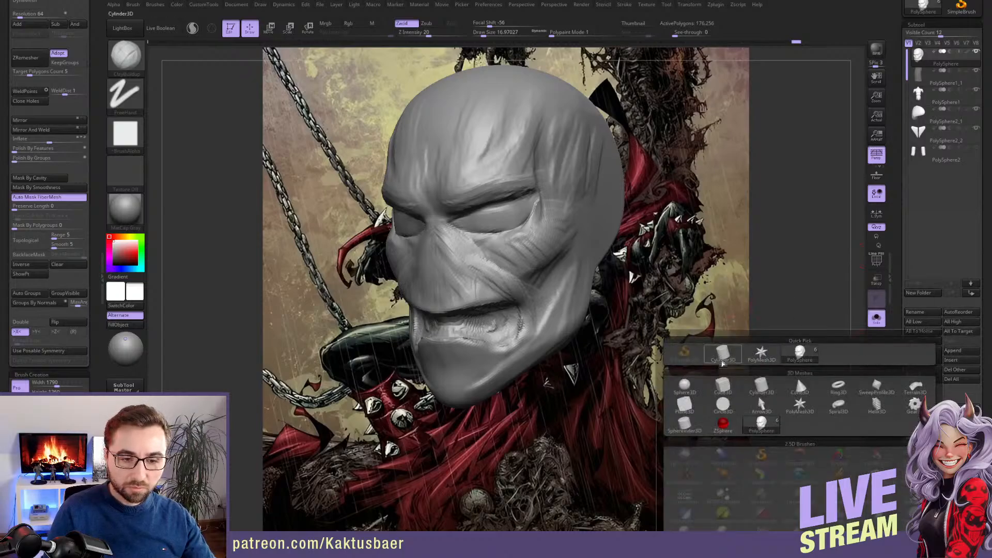
pyautogui.click(828, 391)
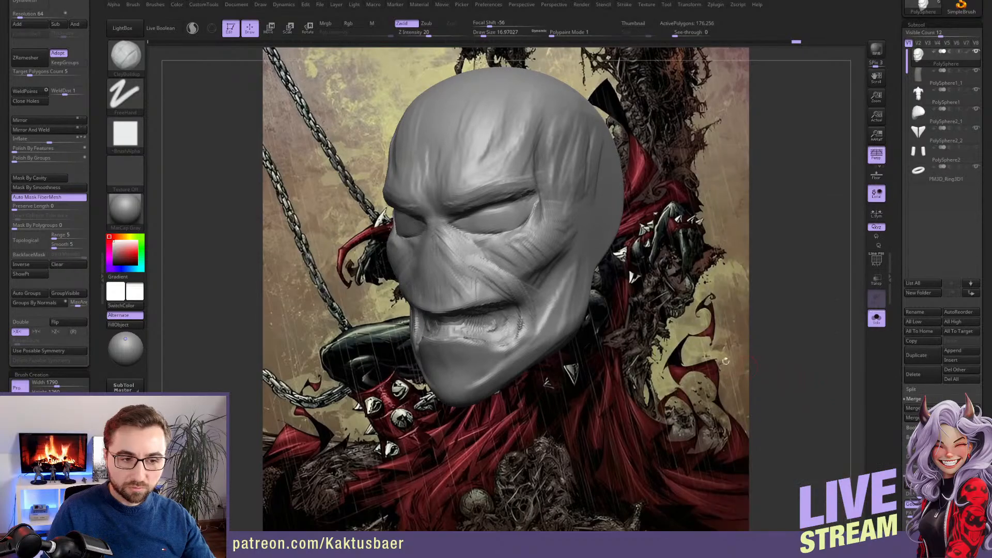
pyautogui.click(941, 179)
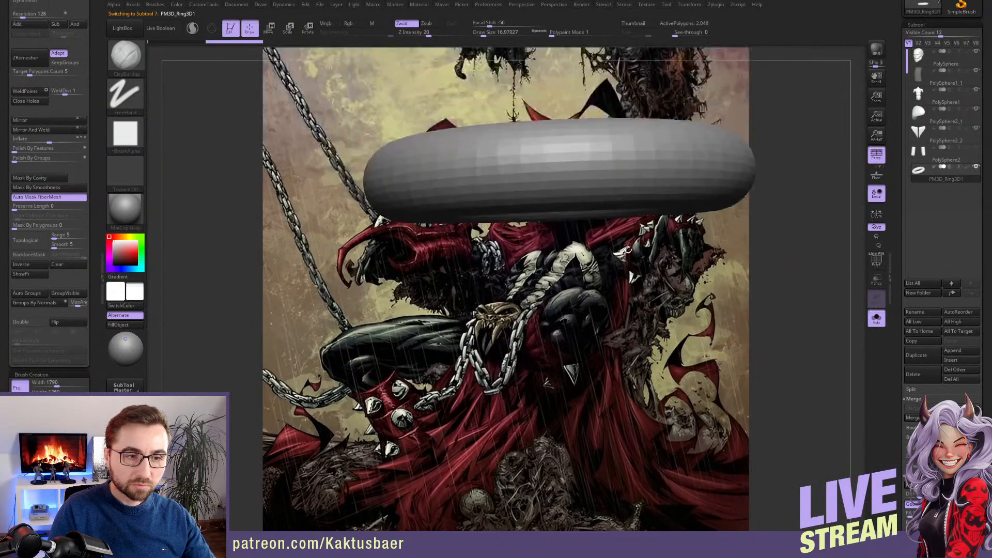
# Cut off the upper half of the ring with a horizontal TrimCurve cut through its centre, leaving a U-shaped arch
pyautogui.keyDown('alt'); pyautogui.moveTo(605, 348); pyautogui.dragTo(628, 425, button='right'); pyautogui.keyUp('alt')
pyautogui.keyDown('ctrl'); pyautogui.moveTo(628, 425); pyautogui.dragTo(562, 319, button='right'); pyautogui.keyUp('ctrl')
pyautogui.press('x')
pyautogui.press('b')
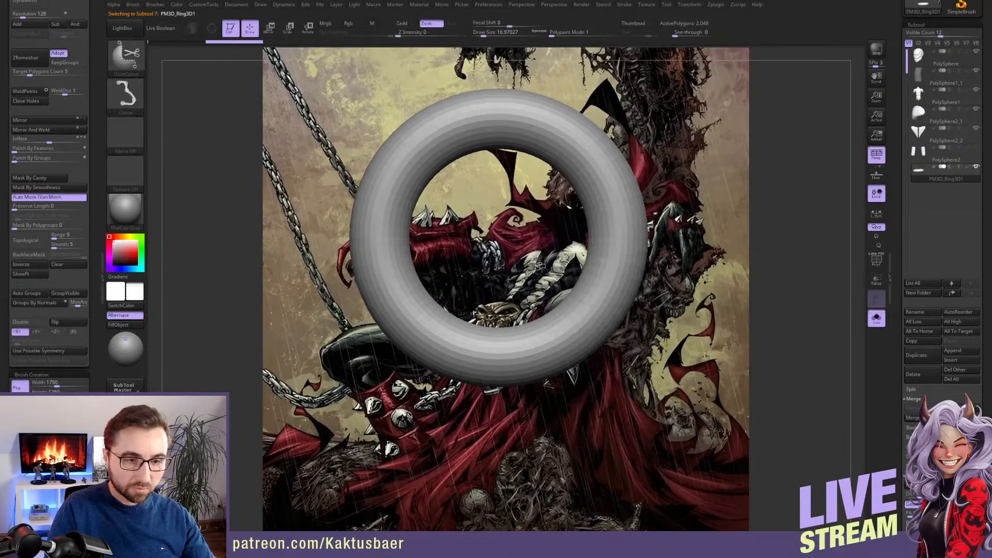
pyautogui.keyDown('ctrl'); pyautogui.keyDown('shift'); pyautogui.moveTo(540, 254); pyautogui.dragTo(679, 252); pyautogui.keyUp('shift'); pyautogui.keyUp('ctrl')
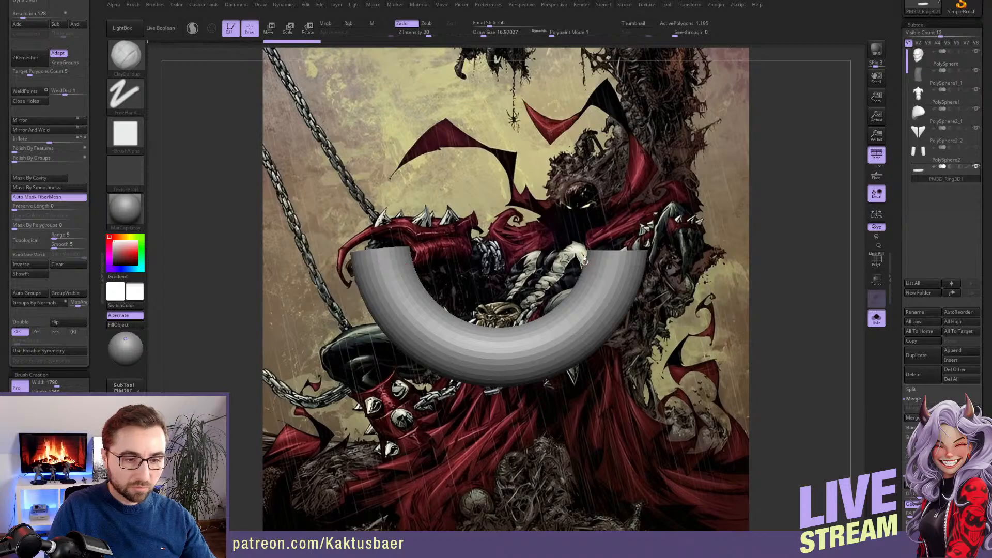
# Show the polyframe and slice one half of the arch into tooth-wide polygroups with the SliceCurve brush, ending near its centre
pyautogui.press('b')
pyautogui.click(611, 465)
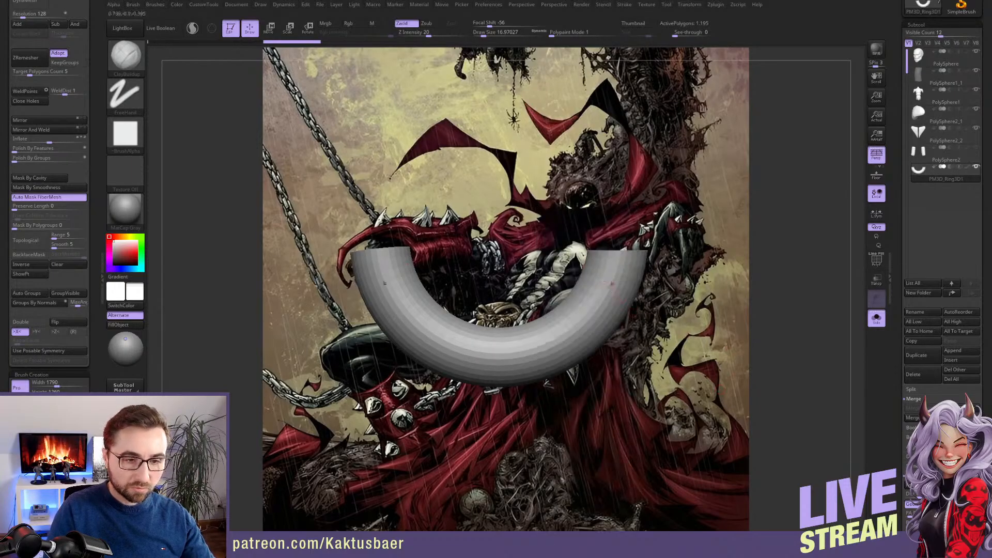
pyautogui.hotkey('shift', 'f')
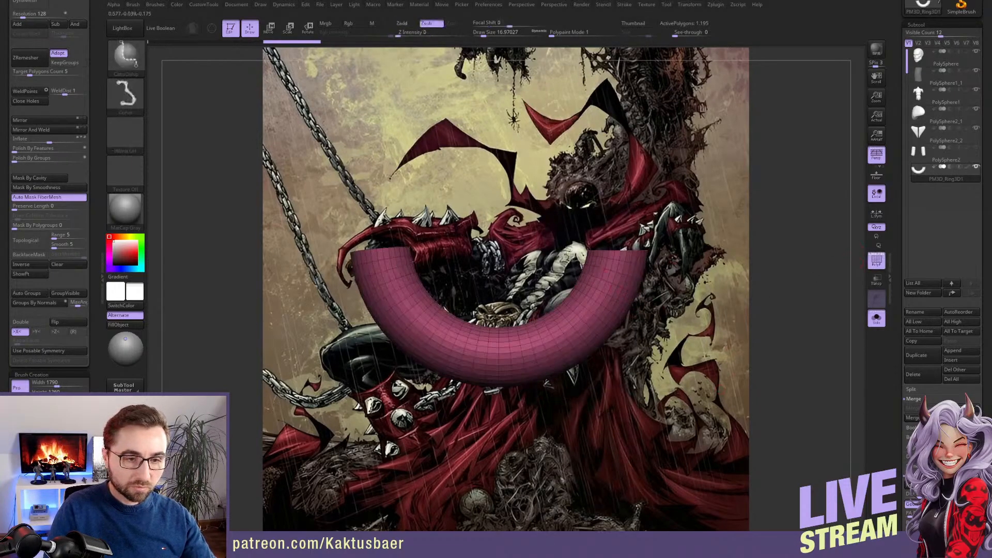
pyautogui.moveTo(575, 253)
pyautogui.keyDown('ctrl'); pyautogui.keyDown('shift'); pyautogui.mouseDown()
pyautogui.moveTo(667, 296)
pyautogui.moveTo(677, 289)
pyautogui.moveTo(670, 302)
pyautogui.mouseUp(); pyautogui.keyUp('shift'); pyautogui.keyUp('ctrl')
pyautogui.moveTo(548, 273)
pyautogui.keyDown('ctrl'); pyautogui.keyDown('shift'); pyautogui.mouseDown()
pyautogui.moveTo(639, 341)
pyautogui.moveTo(576, 324)
pyautogui.moveTo(548, 362)
pyautogui.mouseUp(); pyautogui.keyUp('shift'); pyautogui.keyUp('ctrl')
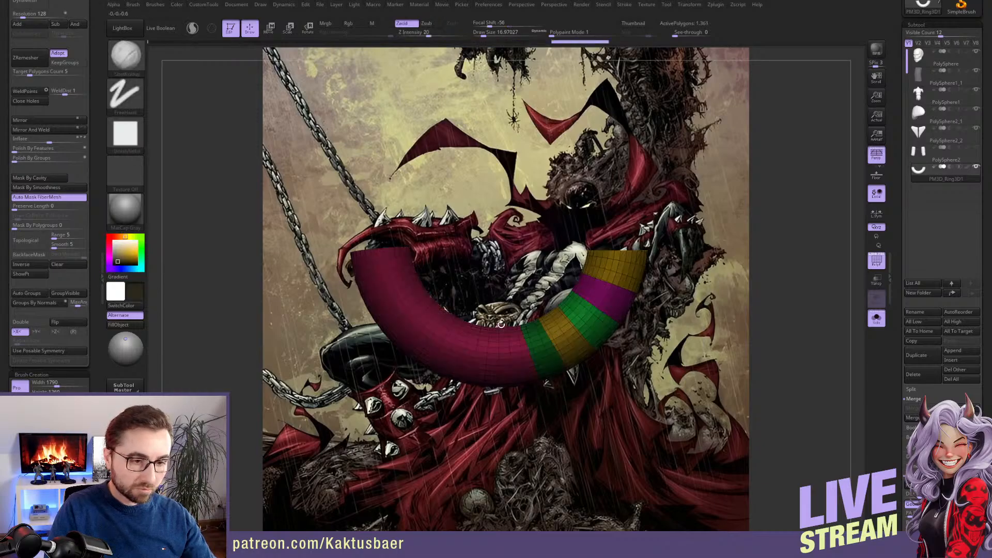
pyautogui.hotkey('ctrl', 'z')
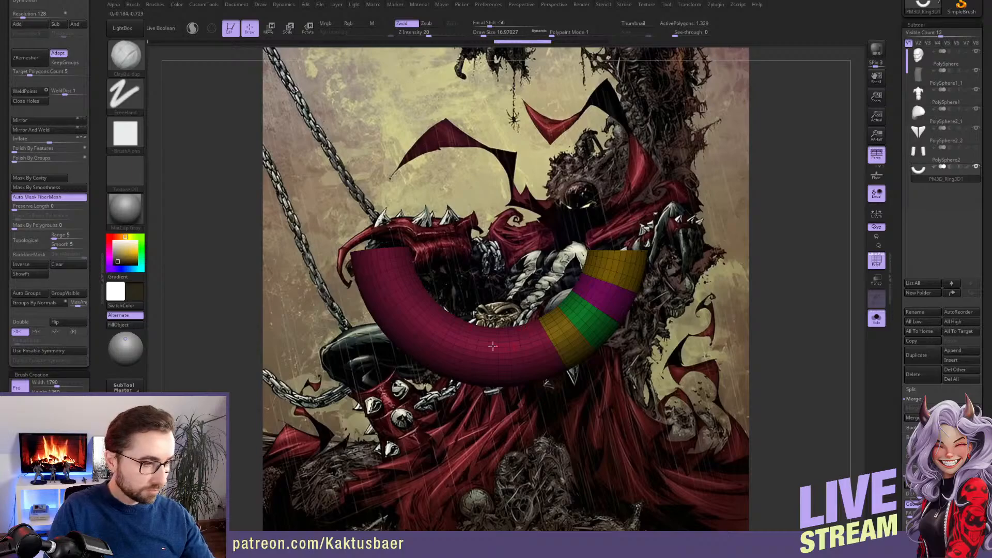
pyautogui.click(121, 305)
pyautogui.keyDown('ctrl'); pyautogui.keyDown('shift'); pyautogui.moveTo(509, 305); pyautogui.dragTo(560, 433); pyautogui.keyUp('shift'); pyautogui.keyUp('ctrl')
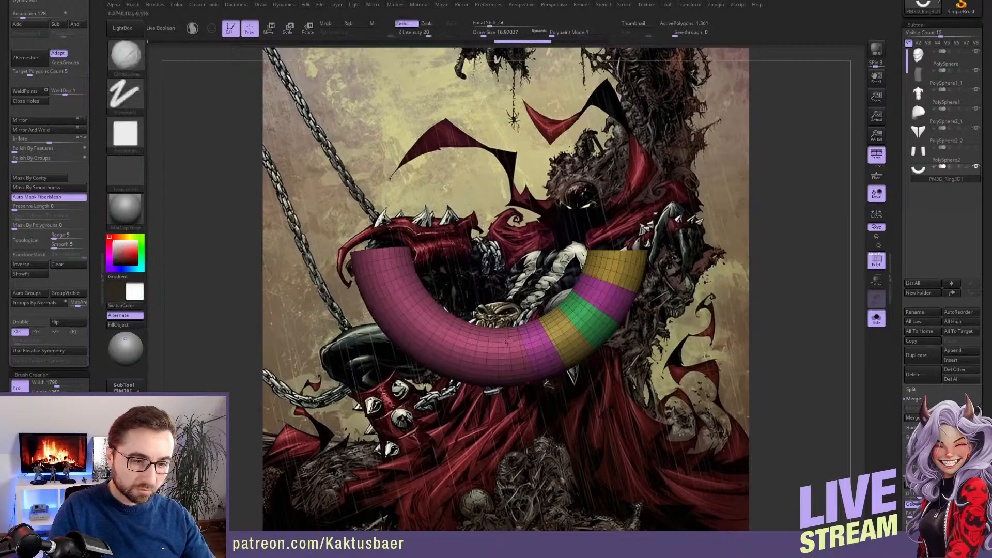
pyautogui.keyDown('ctrl'); pyautogui.keyDown('shift'); pyautogui.moveTo(505, 302); pyautogui.dragTo(508, 432); pyautogui.keyUp('shift'); pyautogui.keyUp('ctrl')
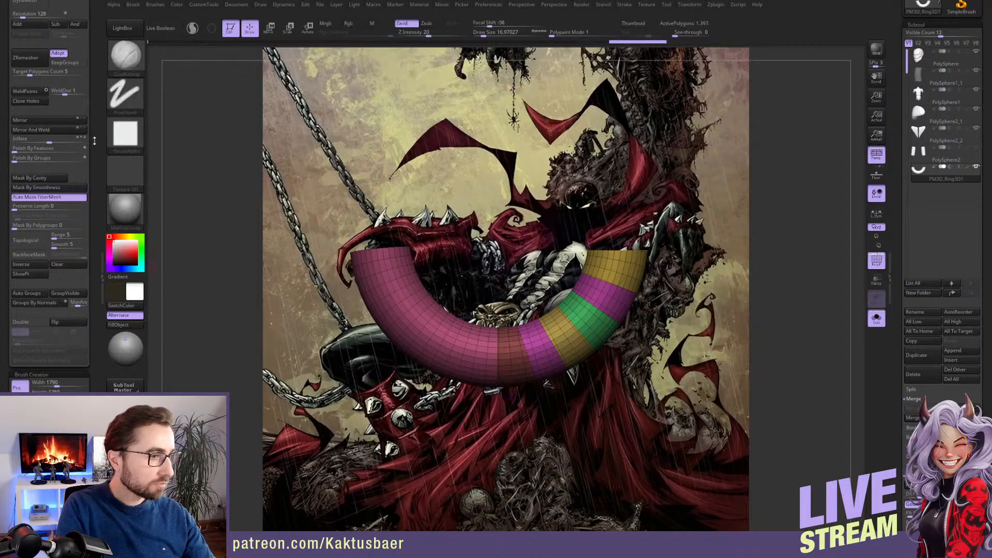
# Mirror and weld the sliced half onto the other side of the arch and slice the middle segment at the centre line
pyautogui.click(58, 132)
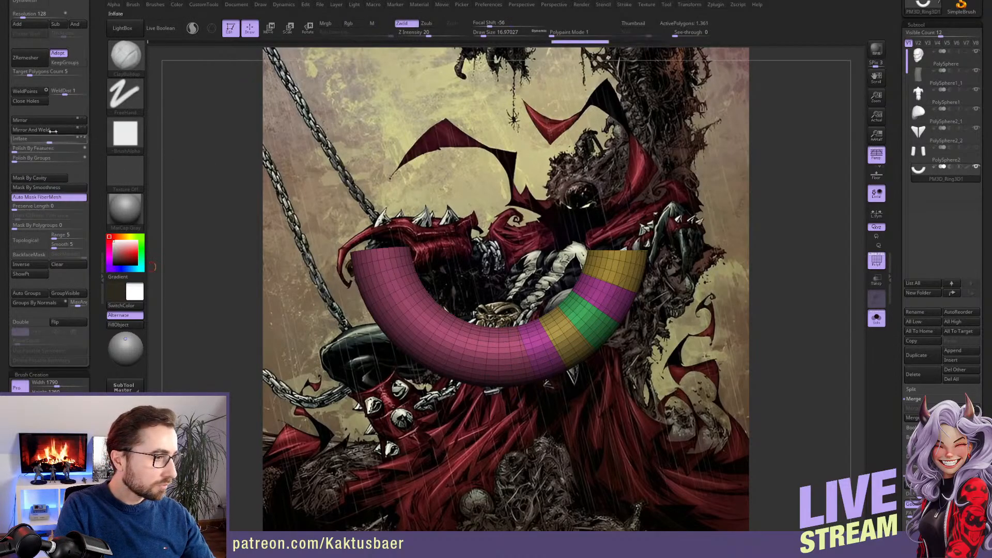
pyautogui.hotkey('ctrl', 'z')
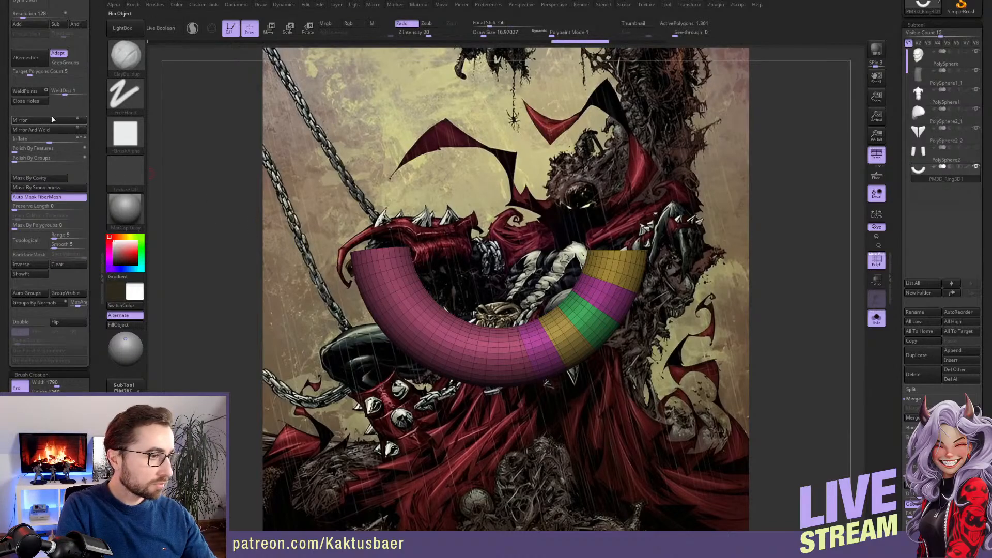
pyautogui.click(57, 120)
pyautogui.click(57, 130)
pyautogui.keyDown('ctrl'); pyautogui.keyDown('shift'); pyautogui.moveTo(498, 302); pyautogui.dragTo(503, 433); pyautogui.keyUp('shift'); pyautogui.keyUp('ctrl')
pyautogui.moveTo(534, 349)
pyautogui.mouseDown(button='right')
pyautogui.moveTo(533, 269)
pyautogui.moveTo(530, 281)
pyautogui.mouseUp(button='right')
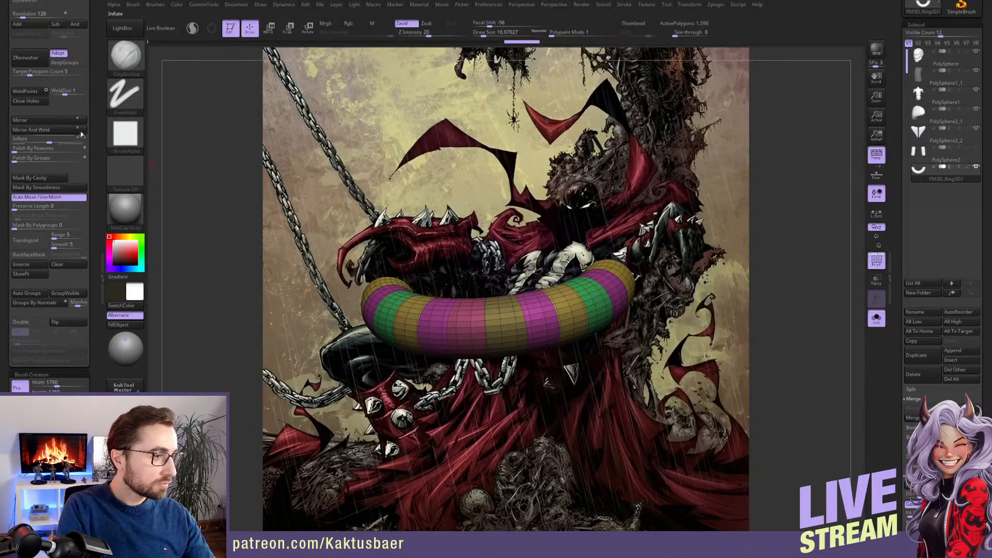
# DynaMesh the arch at resolution 104 with Groups enabled so each tooth segment becomes a separate piece
pyautogui.scroll(5, 89, 132)
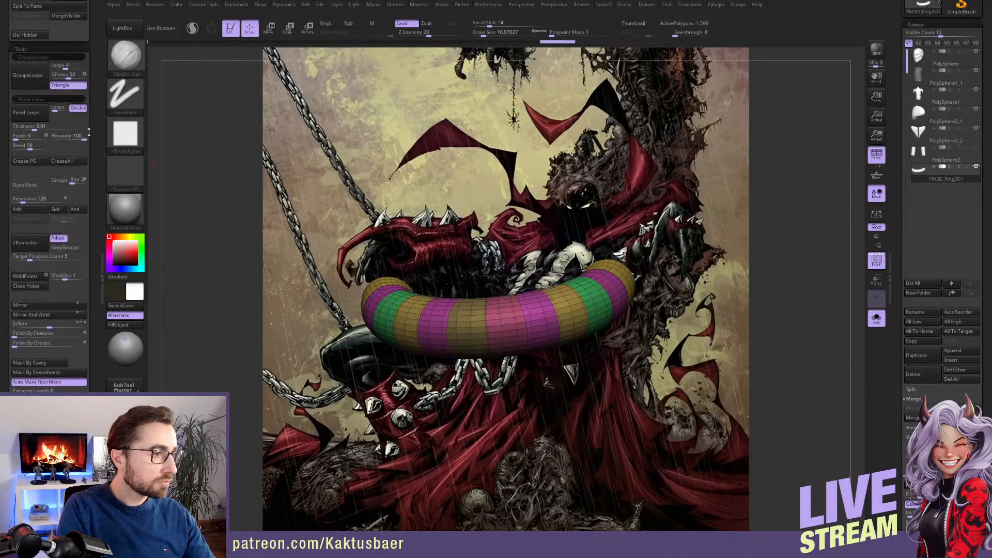
pyautogui.click(56, 182)
pyautogui.moveTo(23, 202); pyautogui.dragTo(21, 202)
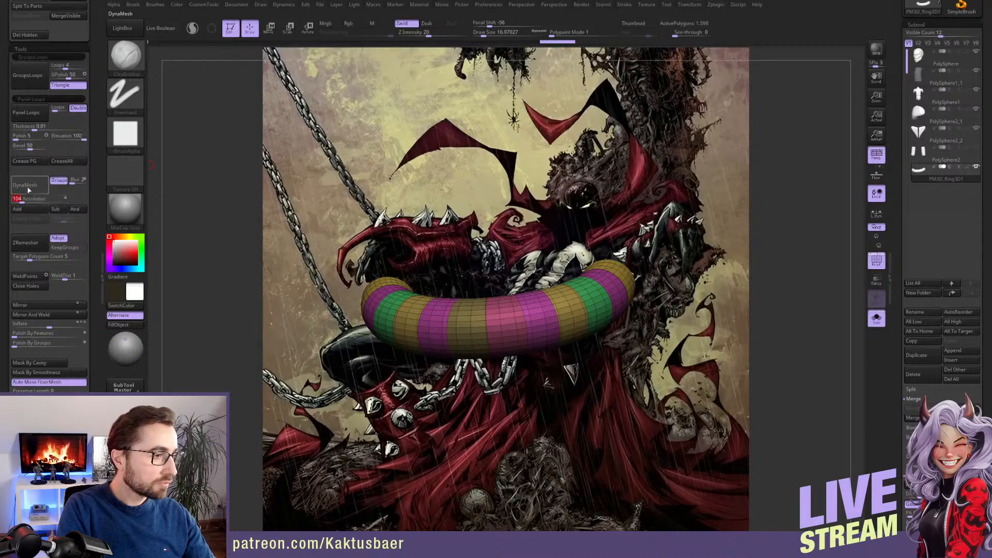
pyautogui.click(32, 189)
# Turn off isolation to show the body and scale the segmented arch down towards the size of the mouth
pyautogui.hotkey('alt', 's')
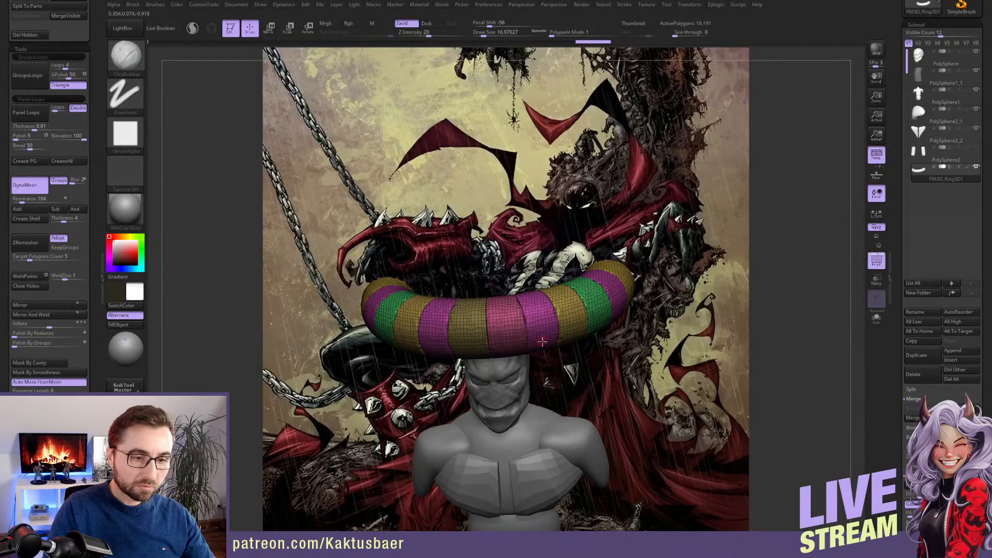
pyautogui.keyDown('ctrl'); pyautogui.moveTo(542, 341); pyautogui.dragTo(538, 308, button='right'); pyautogui.keyUp('ctrl')
pyautogui.press('e')
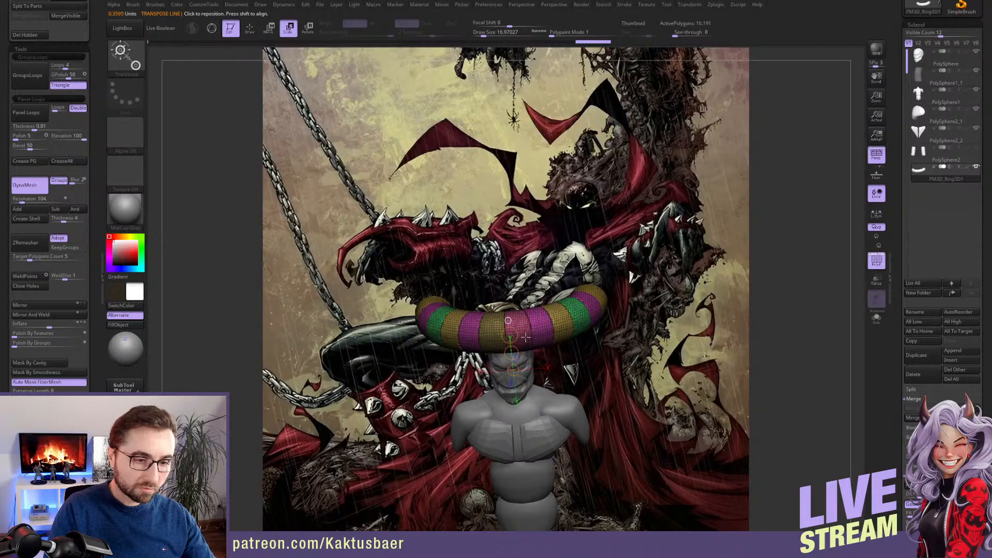
pyautogui.moveTo(526, 337); pyautogui.dragTo(522, 367)
pyautogui.hotkey('ctrl', 'z')
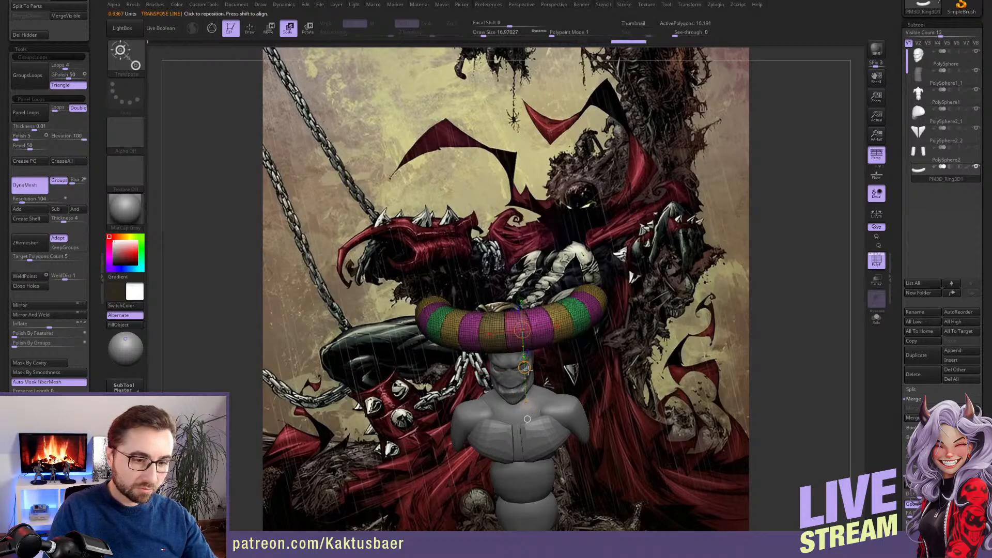
pyautogui.moveTo(523, 368); pyautogui.dragTo(507, 352)
# Move the scaled arch down in side view into the open mouth of the head
pyautogui.press('q')
pyautogui.moveTo(511, 345)
pyautogui.keyDown('ctrl'); pyautogui.mouseDown(button='right')
pyautogui.moveTo(501, 352)
pyautogui.moveTo(452, 315)
pyautogui.mouseUp(button='right'); pyautogui.keyUp('ctrl')
pyautogui.press('w')
pyautogui.moveTo(461, 295); pyautogui.dragTo(497, 390)
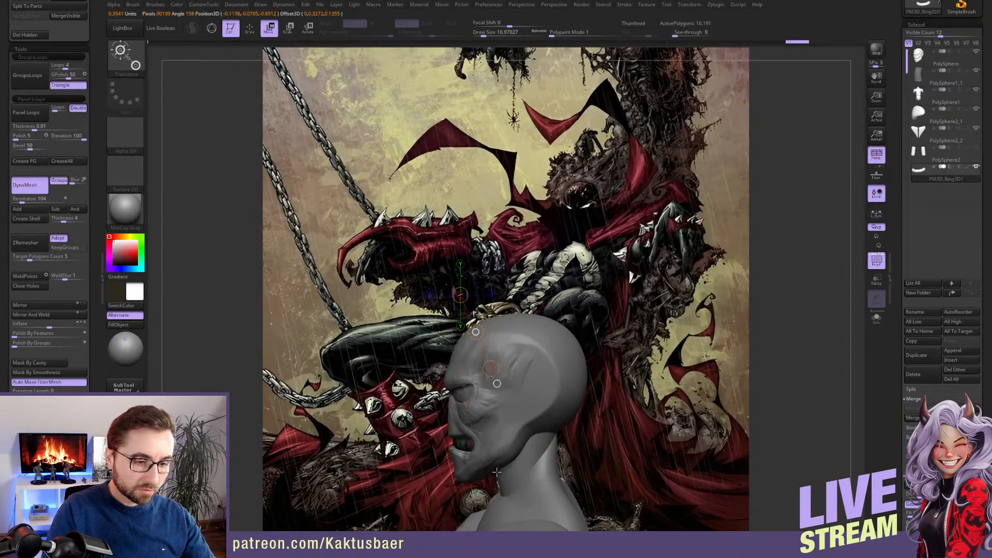
pyautogui.moveTo(496, 473); pyautogui.dragTo(494, 473)
pyautogui.press('q')
pyautogui.moveTo(494, 465)
pyautogui.keyDown('alt'); pyautogui.mouseDown(button='right')
pyautogui.moveTo(527, 393)
pyautogui.moveTo(551, 453)
pyautogui.mouseUp(button='right'); pyautogui.keyUp('alt')
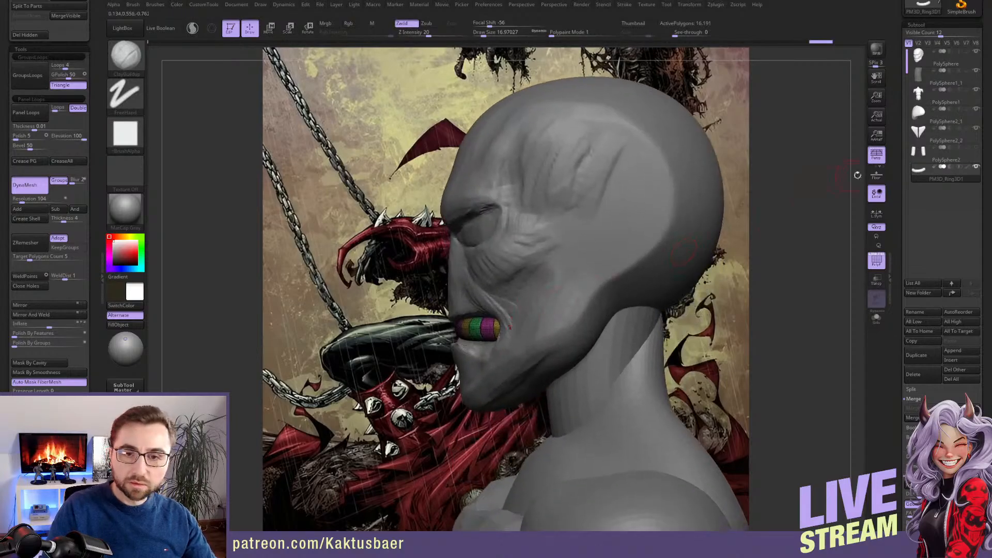
# Hide all subtools except the head and the teeth arch, and move the arch directly below the head in the subtool order
pyautogui.keyDown('shift'); pyautogui.click(977, 53); pyautogui.keyUp('shift')
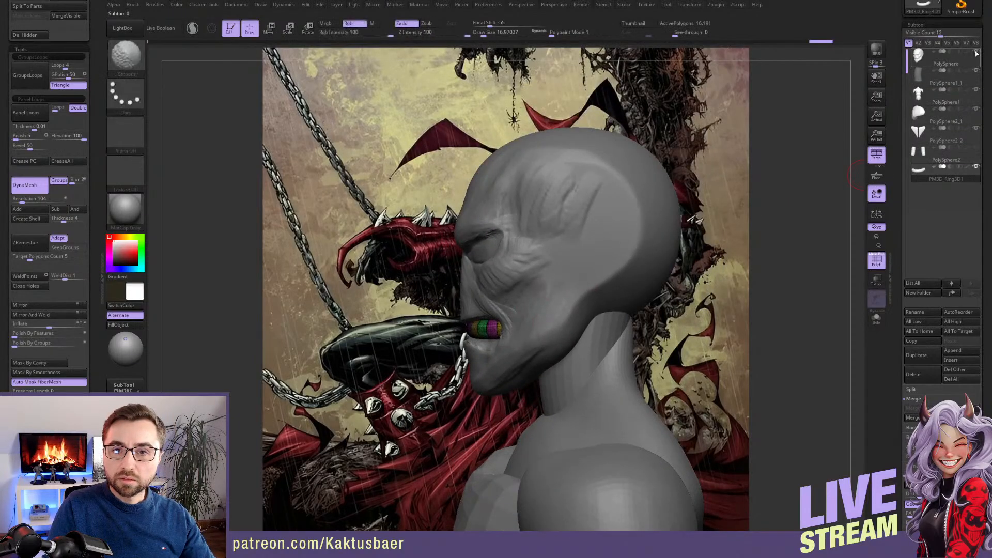
pyautogui.keyDown('shift'); pyautogui.click(976, 53); pyautogui.keyUp('shift')
pyautogui.click(976, 53)
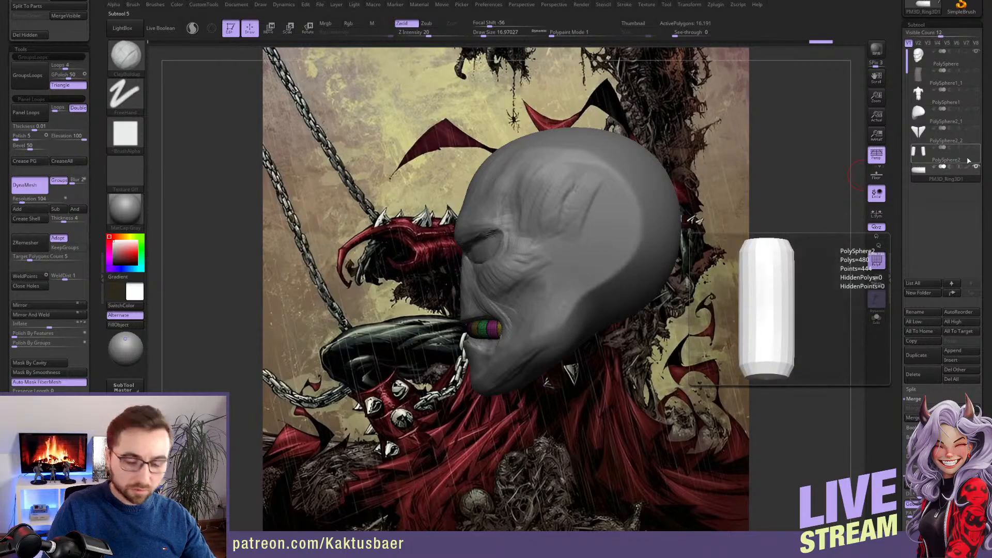
pyautogui.hotkey('ctrl', 'Up')
pyautogui.hotkey('ctrl', 'Up')
pyautogui.hotkey('ctrl', 'Up')
pyautogui.hotkey('ctrl', 'Up')
pyautogui.hotkey('ctrl', 'Up')
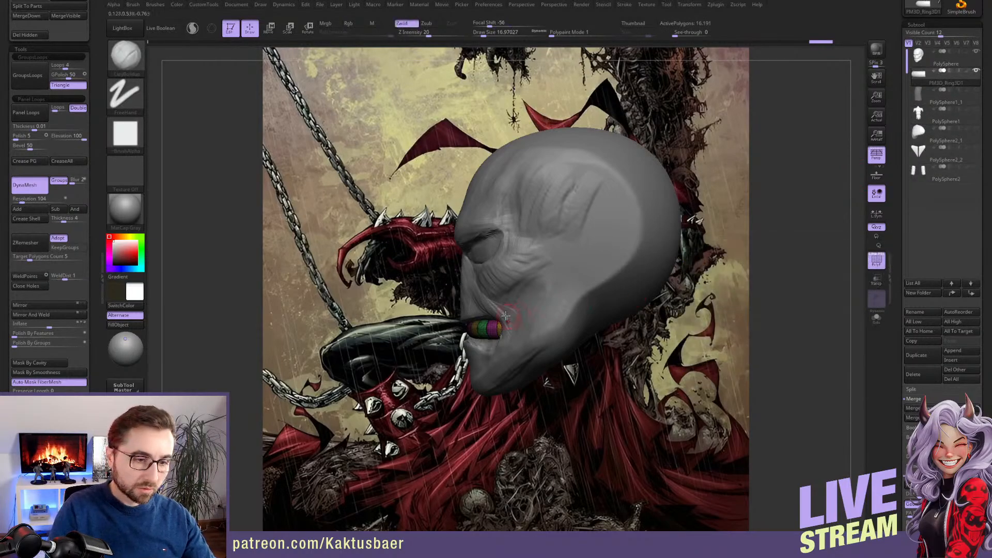
# Rotate the teeth arch in side view to match the slant of the mouth opening
pyautogui.moveTo(506, 315); pyautogui.dragTo(525, 267, button='right')
pyautogui.press('r')
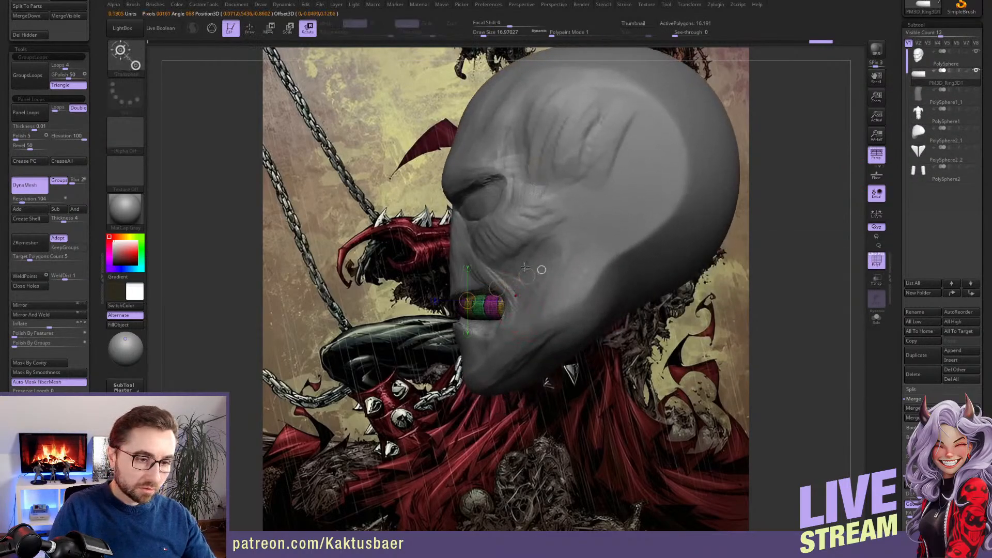
pyautogui.moveTo(525, 266); pyautogui.dragTo(523, 261)
pyautogui.press('q')
pyautogui.moveTo(517, 252); pyautogui.dragTo(478, 316, button='right')
# Isolate the teeth arch and round off its separate tooth segments with Polish By Features
pyautogui.hotkey('alt', 's')
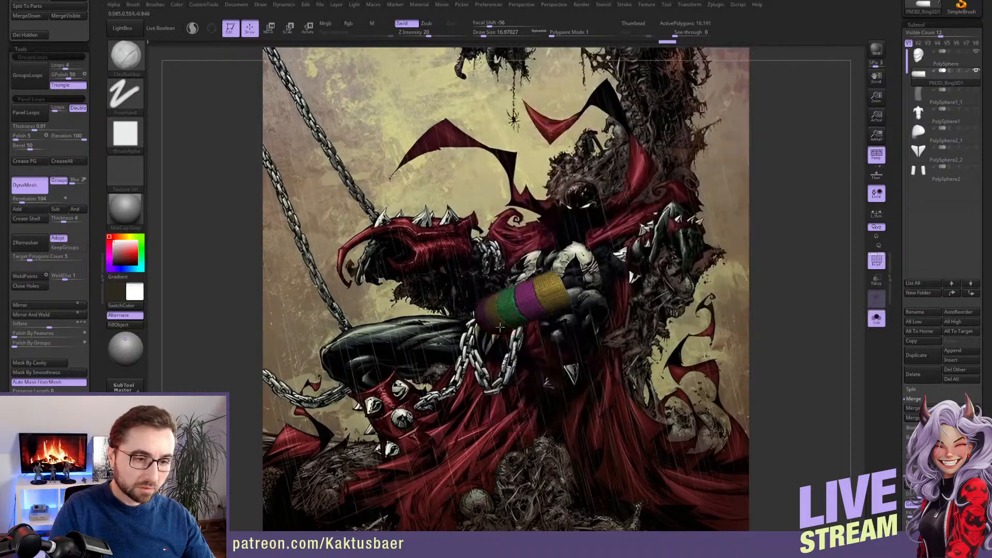
pyautogui.moveTo(465, 357); pyautogui.dragTo(564, 357)
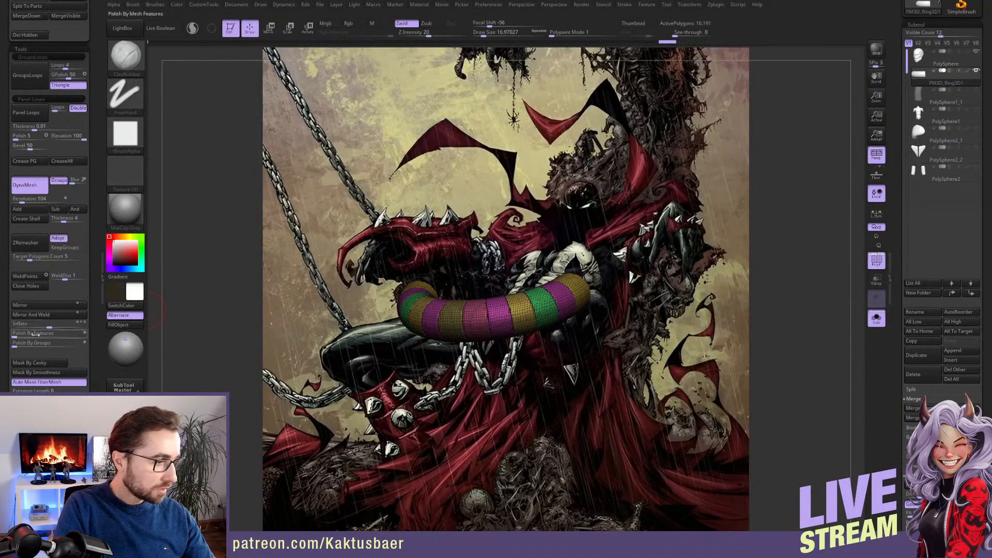
pyautogui.moveTo(46, 327); pyautogui.dragTo(47, 327)
pyautogui.keyDown('ctrl'); pyautogui.moveTo(584, 455); pyautogui.dragTo(615, 488); pyautogui.keyUp('ctrl')
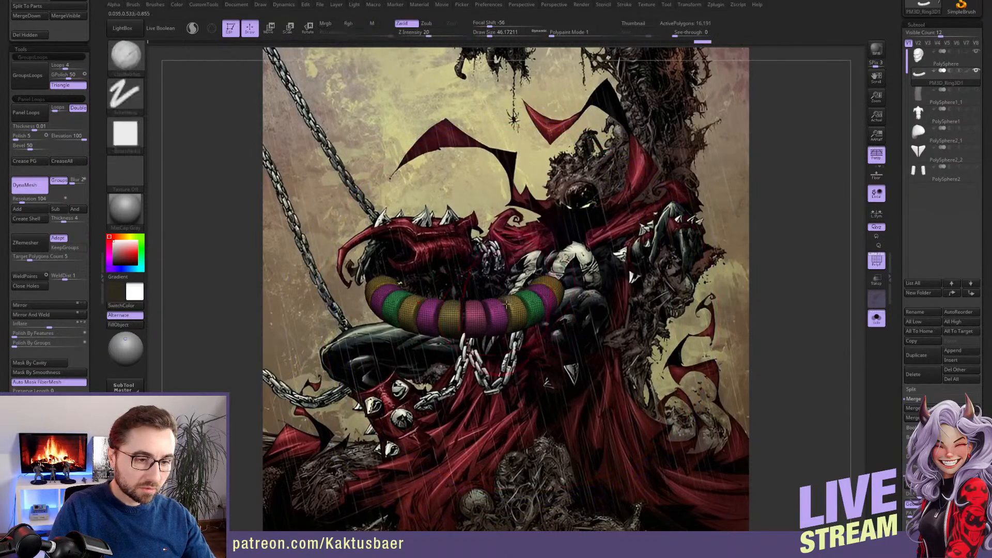
# Show the head again and make the teeth arch taller so it fills the mouth opening
pyautogui.hotkey('alt', 's')
pyautogui.moveTo(469, 314); pyautogui.dragTo(522, 310, button='right')
pyautogui.press('w')
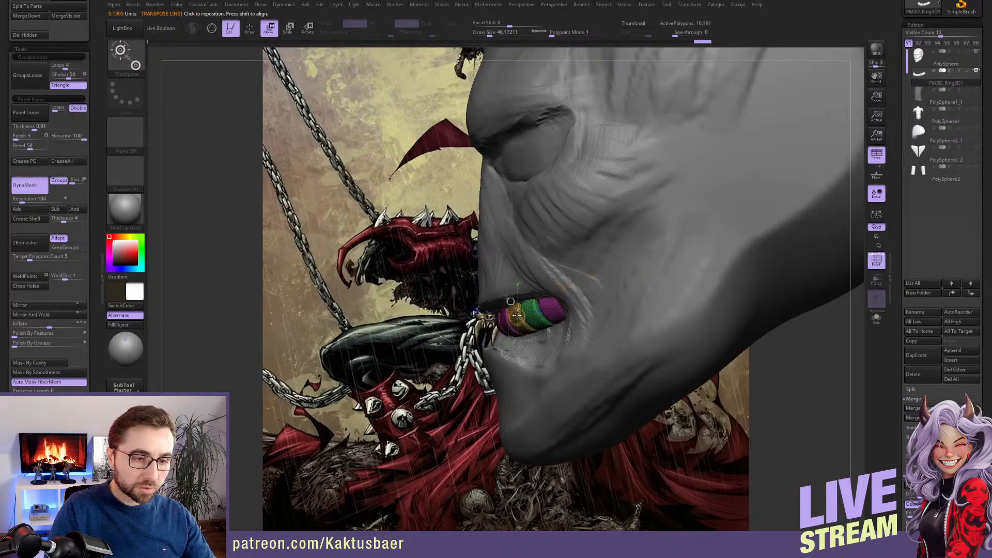
pyautogui.press('q')
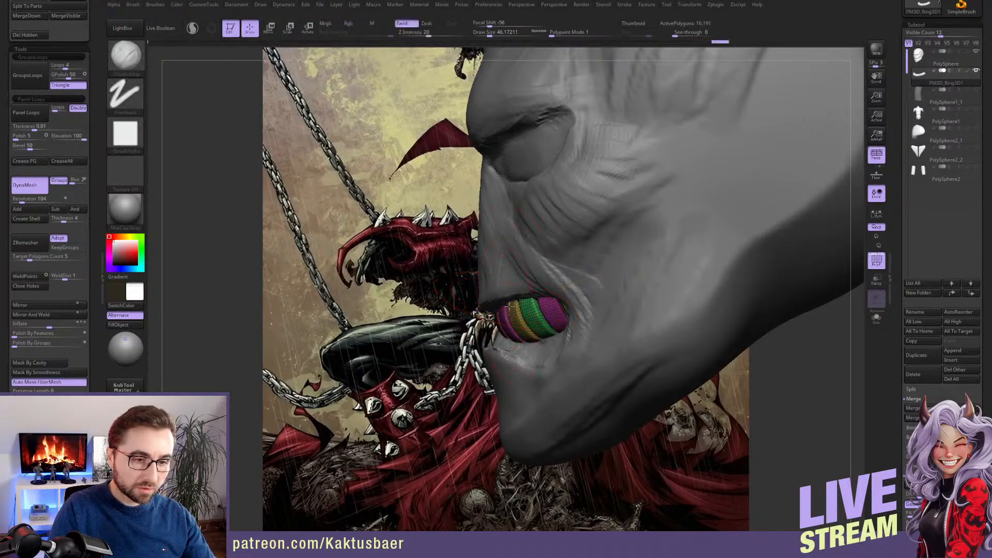
pyautogui.moveTo(509, 307)
pyautogui.mouseDown(button='right')
pyautogui.moveTo(540, 308)
pyautogui.moveTo(509, 310)
pyautogui.mouseUp(button='right')
pyautogui.press(']')
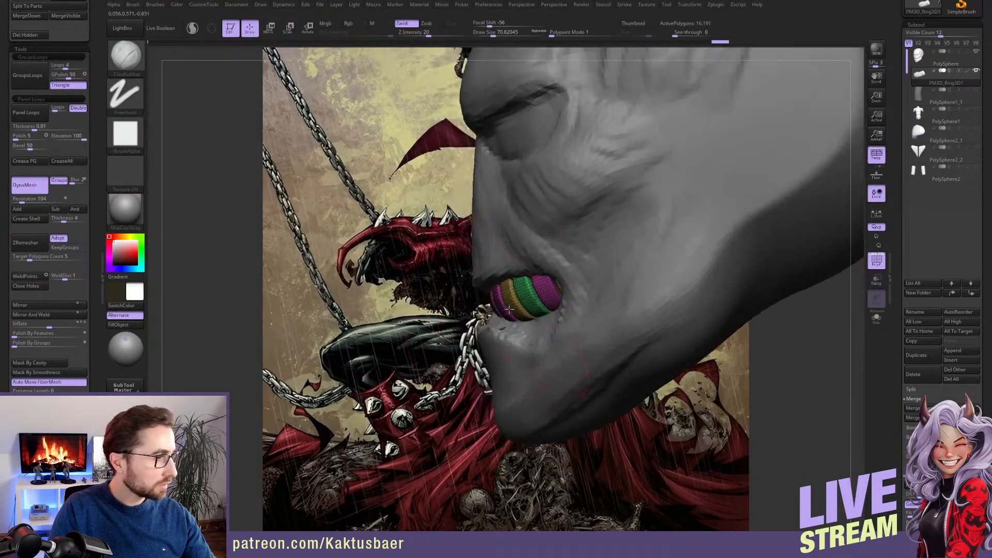
# Shift and tilt the teeth arch up and forward in side view so it sits under the upper lip
pyautogui.press('w')
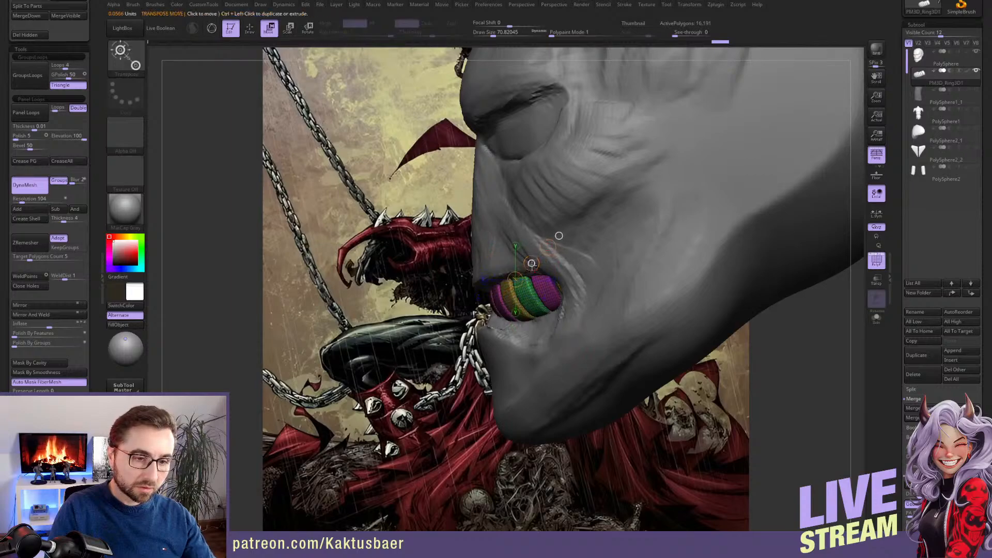
pyautogui.moveTo(532, 263)
pyautogui.mouseDown()
pyautogui.moveTo(554, 254)
pyautogui.moveTo(532, 254)
pyautogui.mouseUp()
pyautogui.press('r')
pyautogui.press('w')
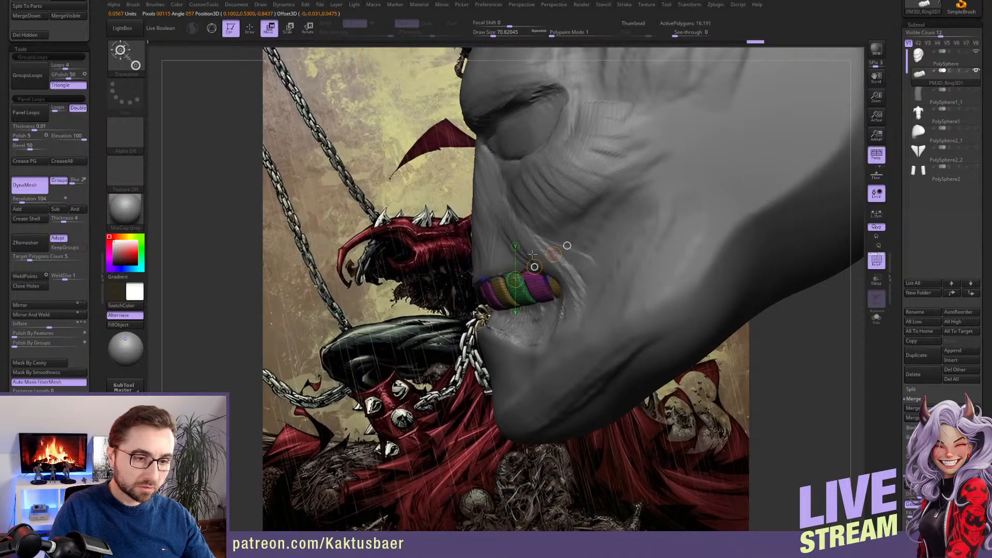
pyautogui.moveTo(478, 248); pyautogui.dragTo(532, 243, button='right')
pyautogui.press('q')
pyautogui.moveTo(480, 209); pyautogui.dragTo(530, 292, button='right')
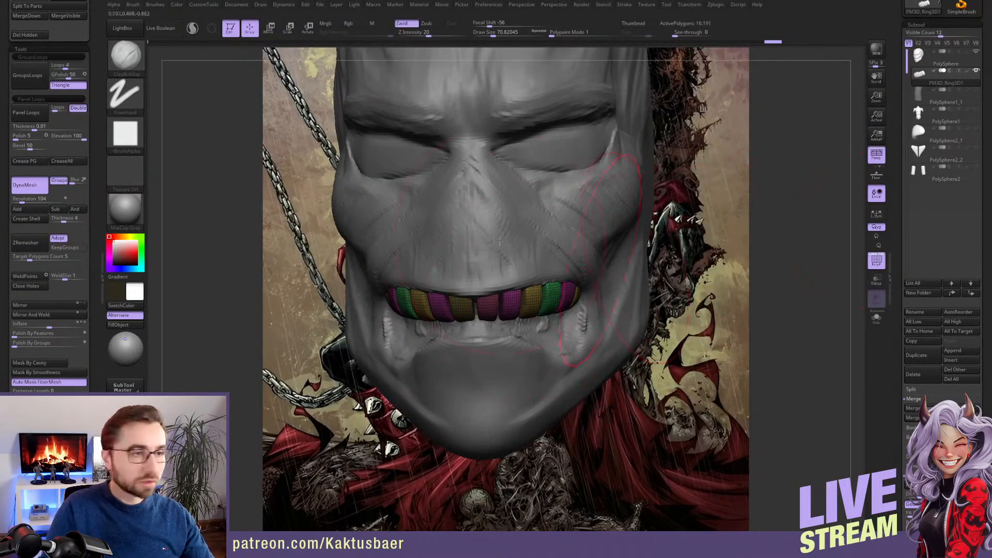
# Load the Nickz_humanMaleAverage tool from the LightBox tool library
pyautogui.click(122, 28)
pyautogui.click(252, 53)
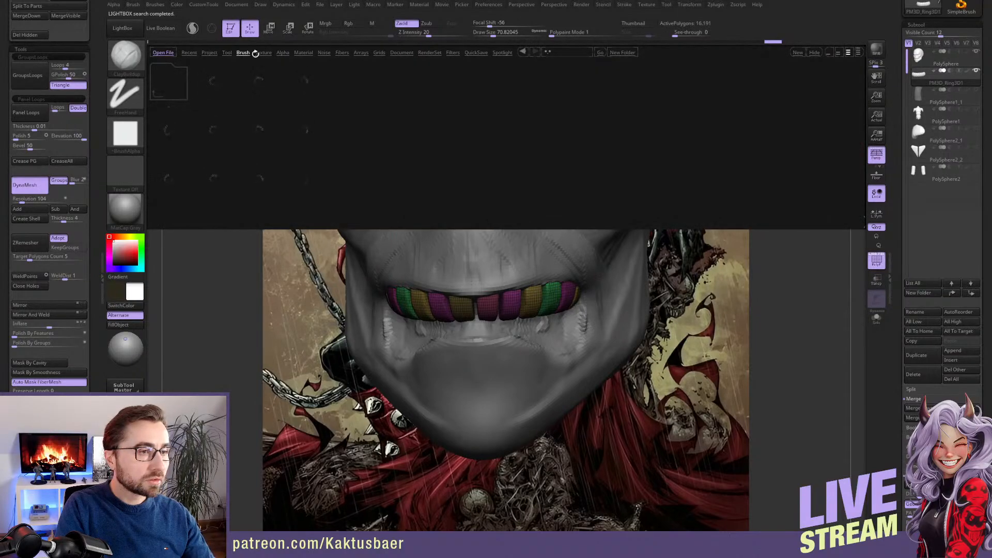
pyautogui.click(227, 53)
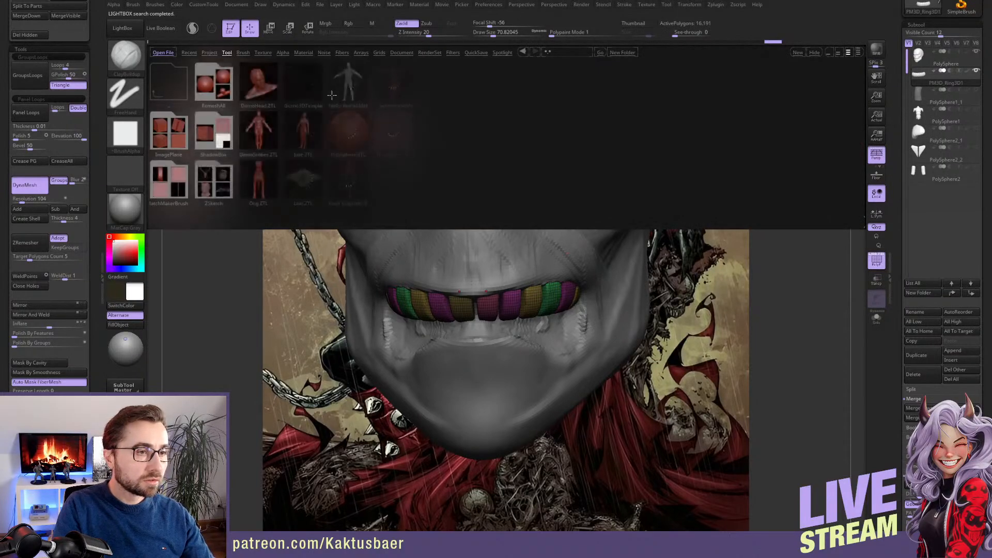
pyautogui.doubleClick(358, 99)
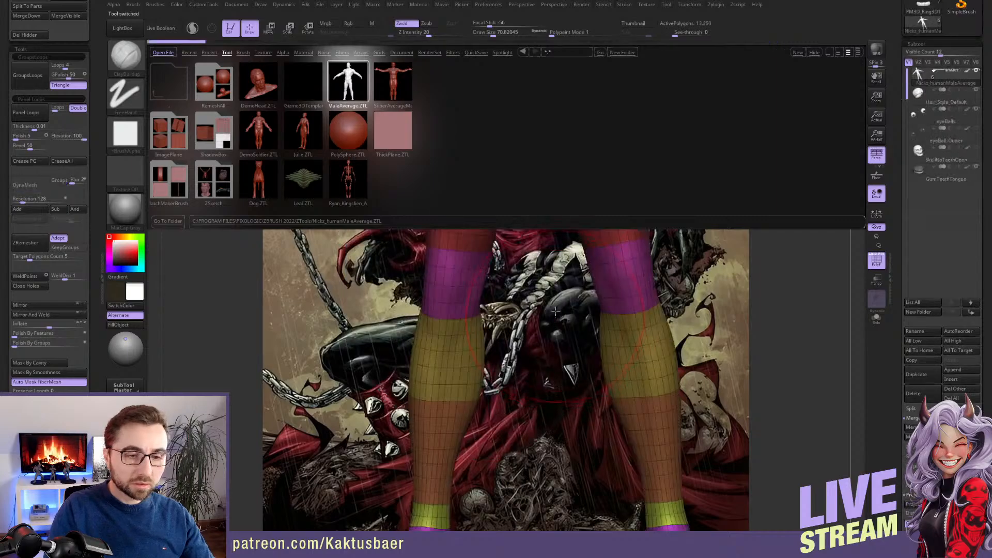
# Isolate the SkullNoTeethOpen subtool, view it from an angle, and switch to the GumTeethTongue subtool
pyautogui.click(942, 162)
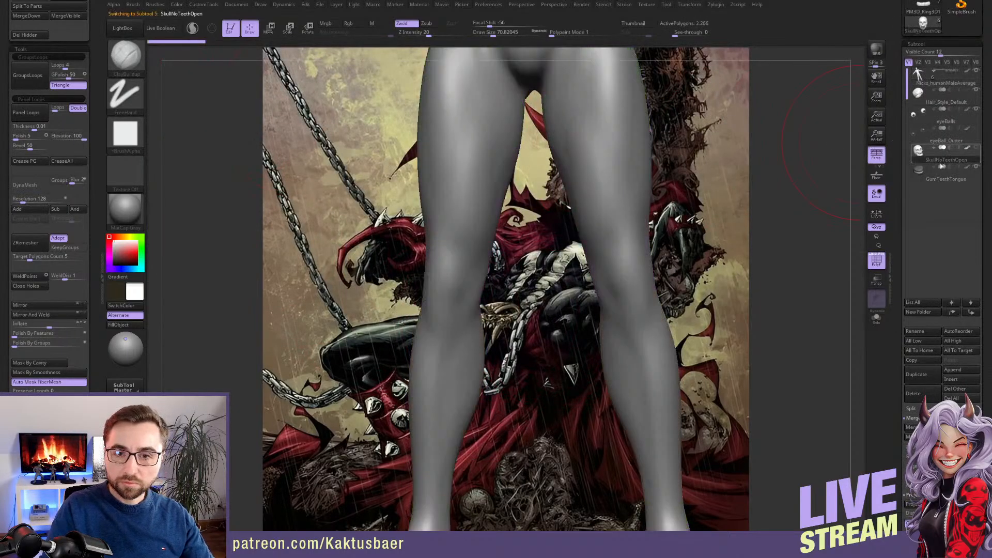
pyautogui.click(876, 318)
pyautogui.moveTo(515, 93)
pyautogui.keyDown('ctrl'); pyautogui.mouseDown(button='right')
pyautogui.moveTo(538, 211)
pyautogui.moveTo(585, 293)
pyautogui.moveTo(537, 279)
pyautogui.mouseUp(button='right'); pyautogui.keyUp('ctrl')
pyautogui.press('s')
pyautogui.moveTo(550, 222); pyautogui.dragTo(535, 222)
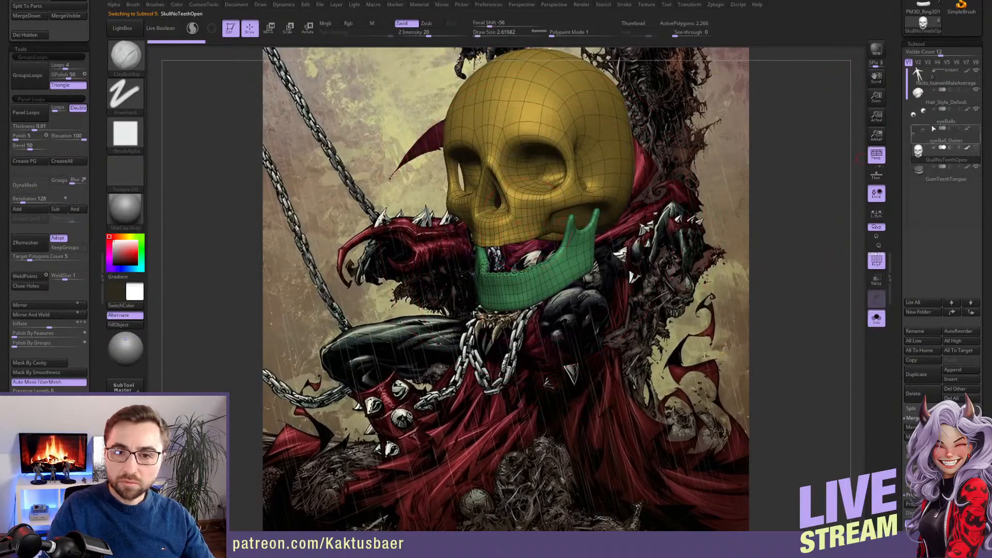
pyautogui.click(941, 179)
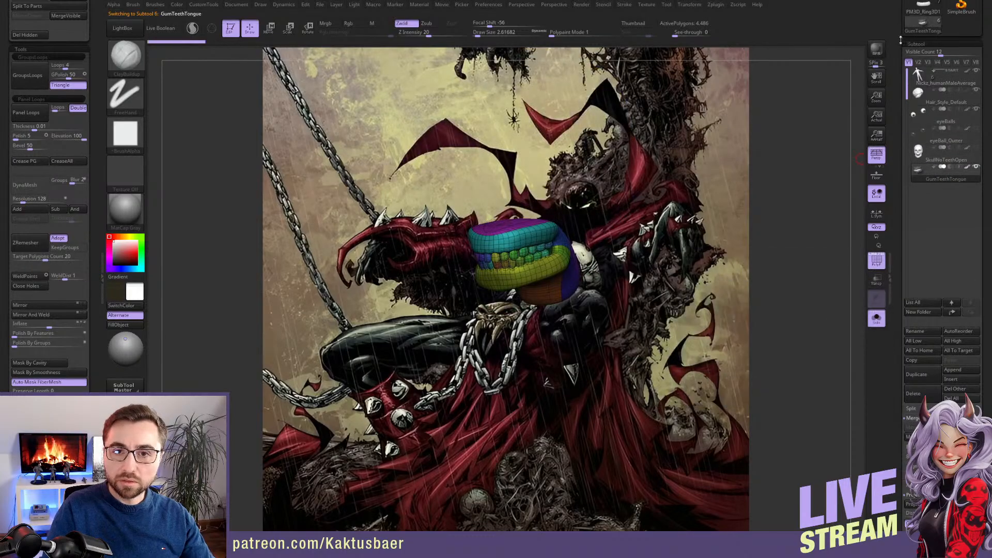
# Return to the character's tool and append the GumTeethTongue mesh to it as a new subtool
pyautogui.scroll(3, 901, 40)
pyautogui.click(928, 83)
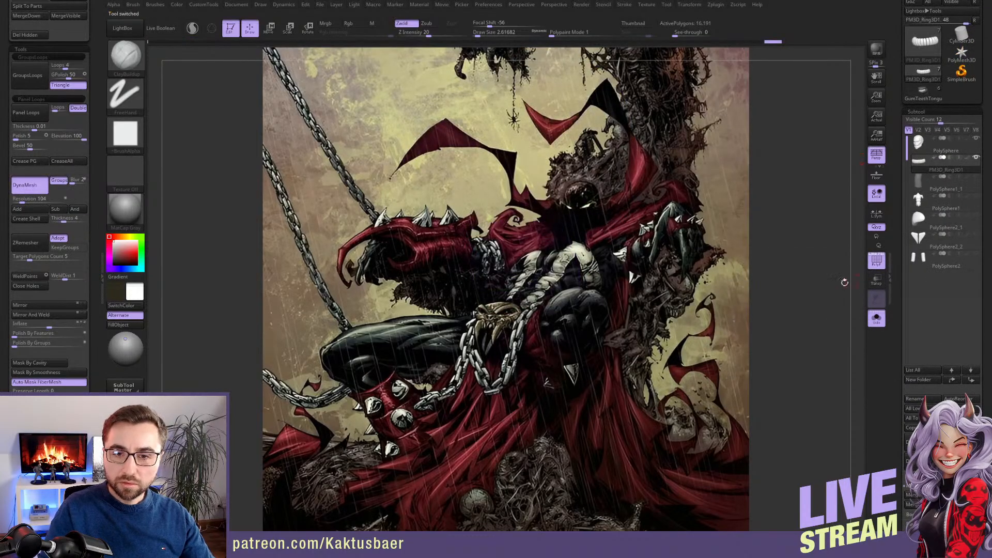
pyautogui.scroll(-5, 952, 230)
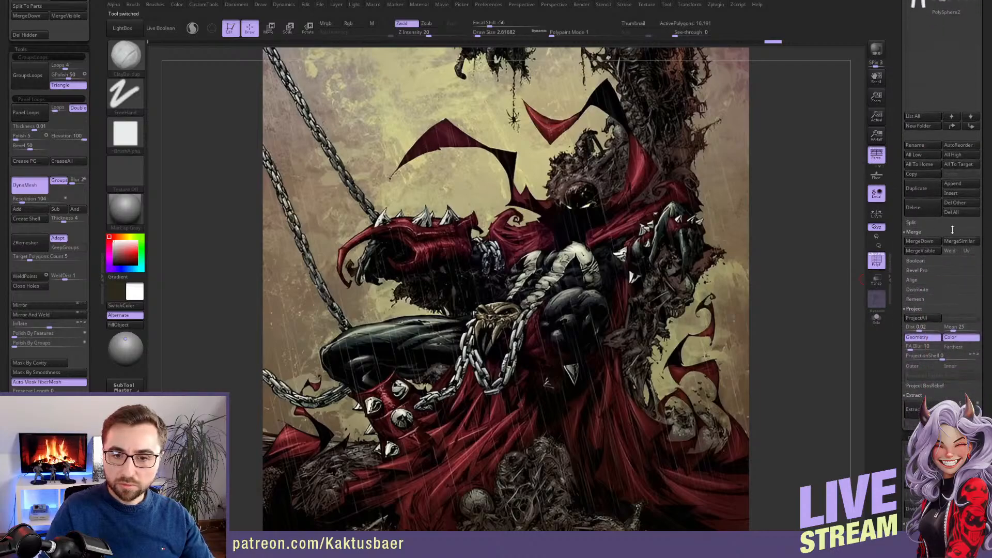
pyautogui.click(957, 184)
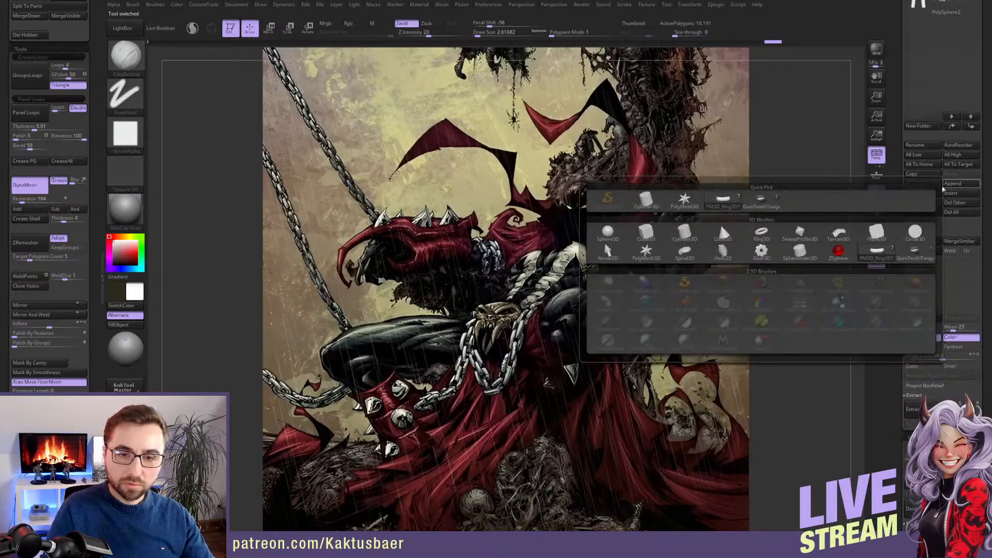
pyautogui.click(761, 200)
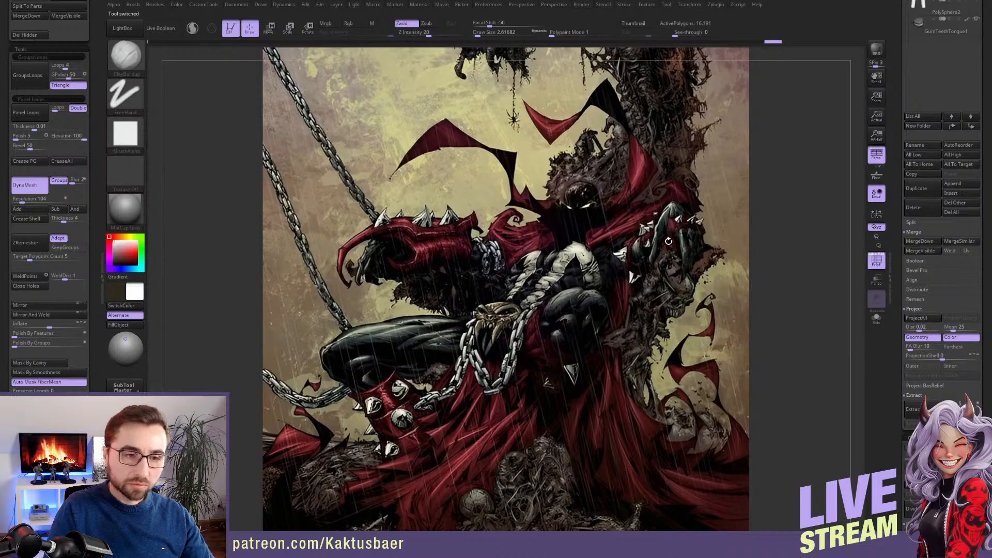
pyautogui.press('f')
pyautogui.keyDown('ctrl'); pyautogui.moveTo(643, 287); pyautogui.dragTo(674, 226, button='right'); pyautogui.keyUp('ctrl')
# Select the appended GumTeethTongue subtool and shrink it with the Size deformation
pyautogui.moveTo(923, 42); pyautogui.dragTo(925, 114)
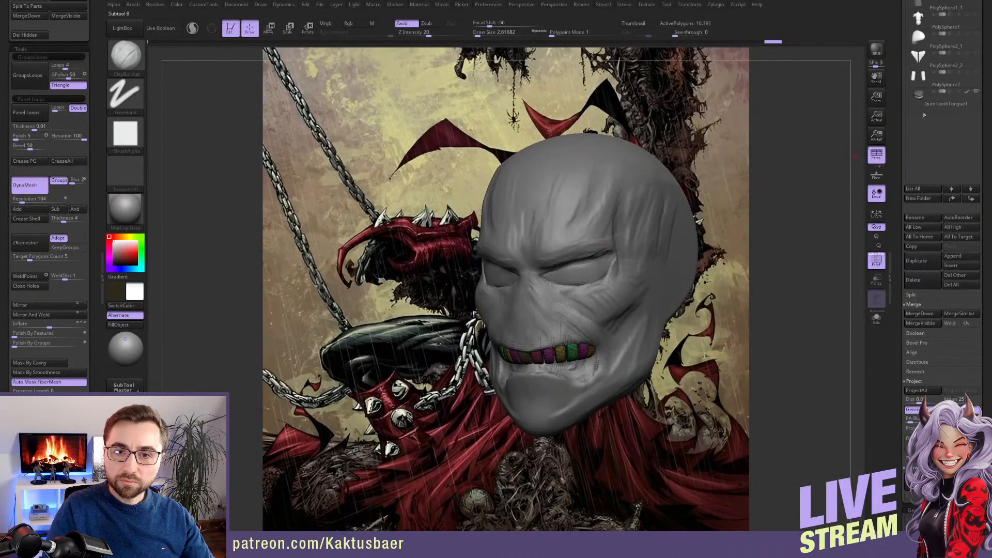
pyautogui.click(930, 107)
pyautogui.keyDown('ctrl'); pyautogui.moveTo(635, 299); pyautogui.dragTo(636, 243, button='right'); pyautogui.keyUp('ctrl')
pyautogui.moveTo(637, 243)
pyautogui.mouseDown(button='right')
pyautogui.moveTo(672, 287)
pyautogui.moveTo(609, 297)
pyautogui.mouseUp(button='right')
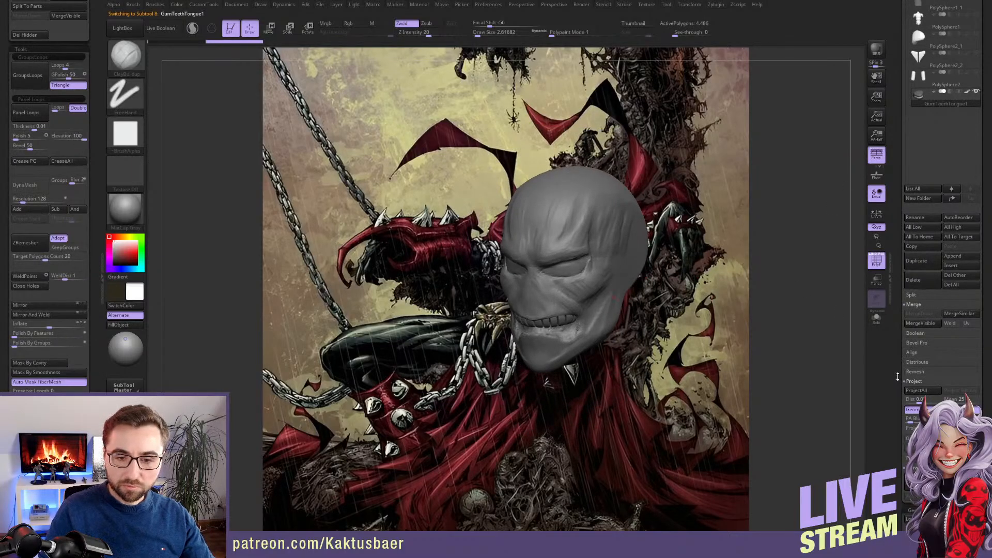
pyautogui.scroll(-10, 912, 335)
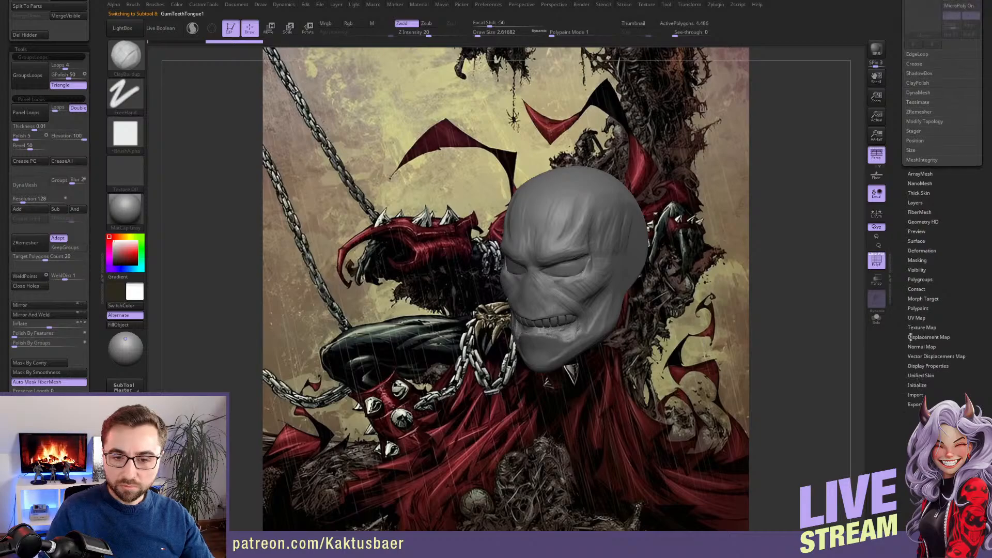
pyautogui.scroll(10, 910, 337)
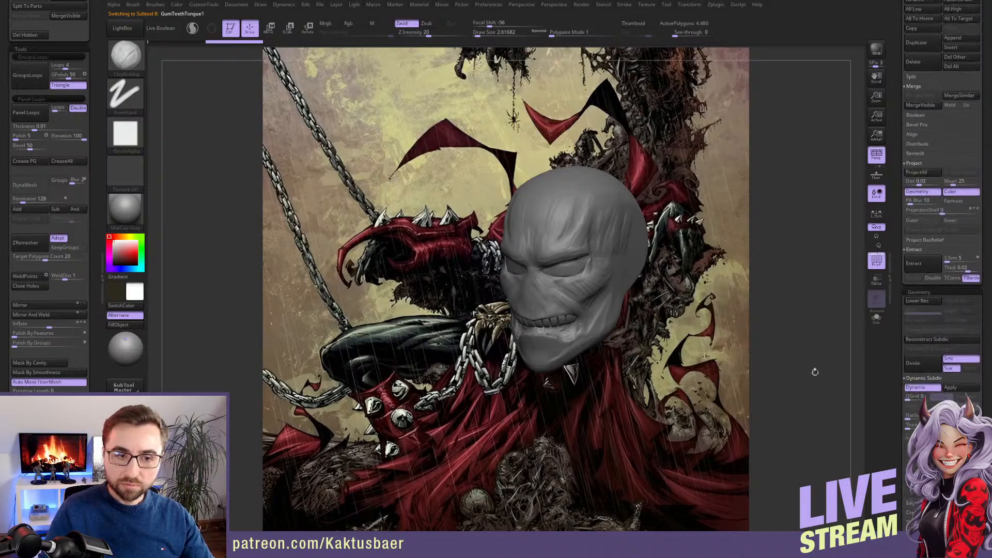
pyautogui.press('f')
pyautogui.press('f')
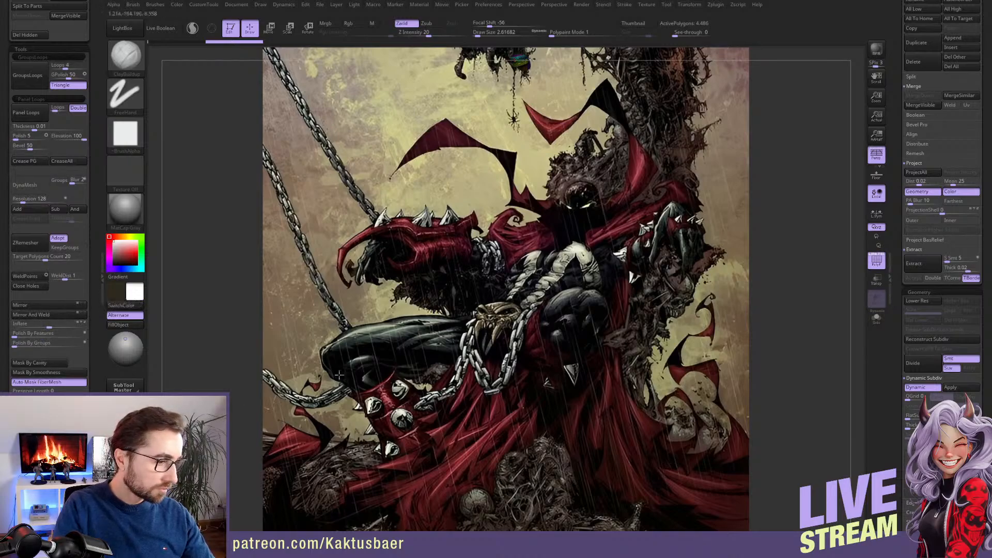
pyautogui.scroll(-5, 902, 269)
pyautogui.scroll(-5, 903, 269)
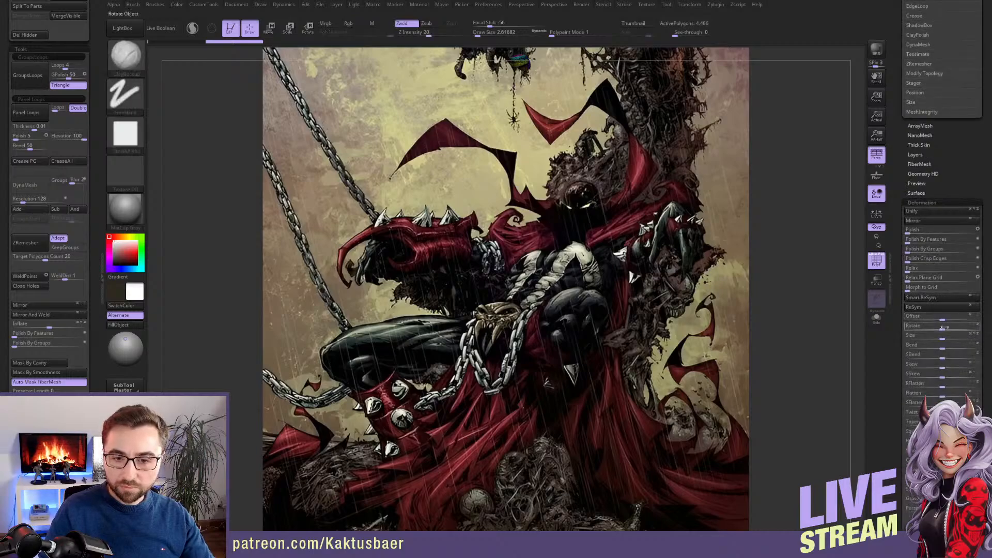
pyautogui.moveTo(941, 339); pyautogui.dragTo(902, 338)
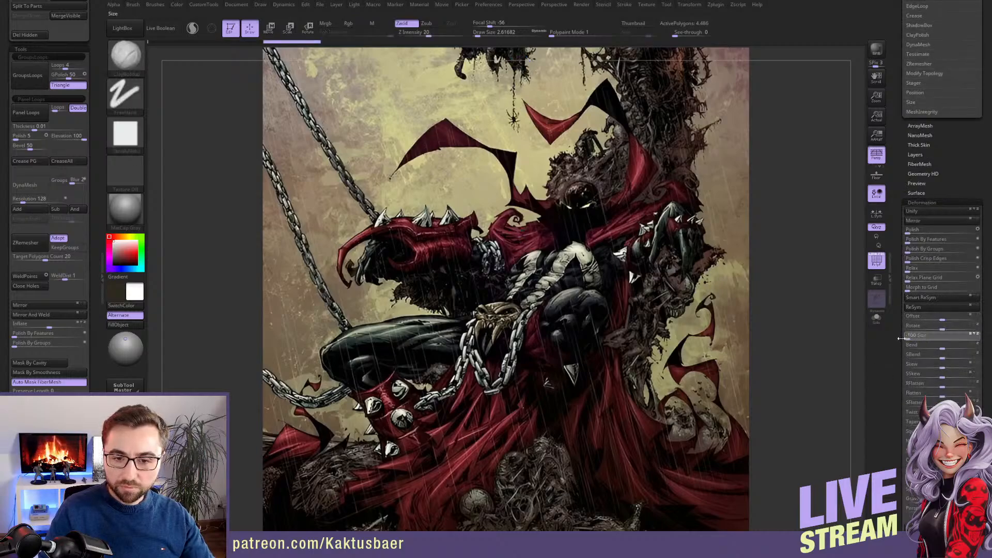
# Decline Dynamic Subdiv for the stock teeth and shrink them further with the Size deformation
pyautogui.press('f')
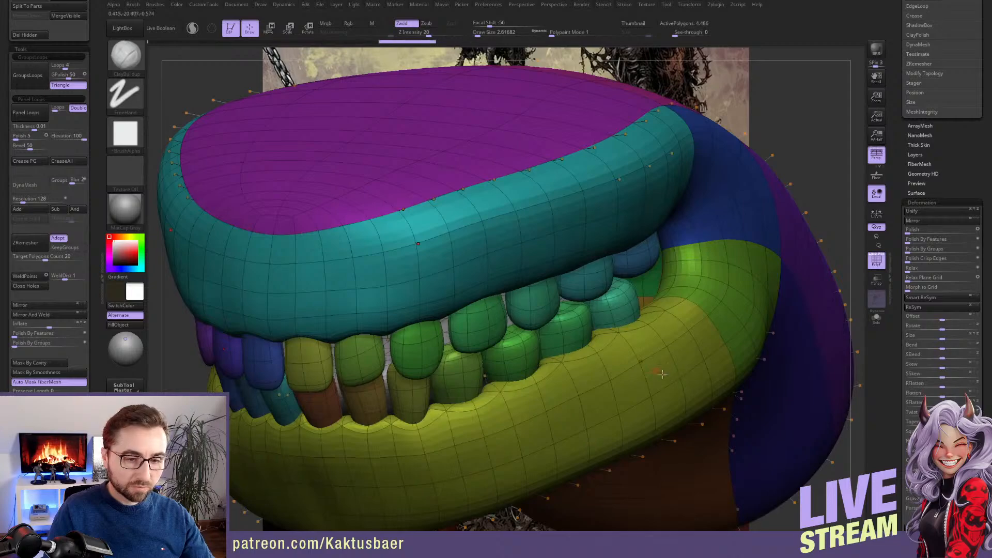
pyautogui.press('f')
pyautogui.moveTo(798, 295); pyautogui.dragTo(673, 342)
pyautogui.press('d')
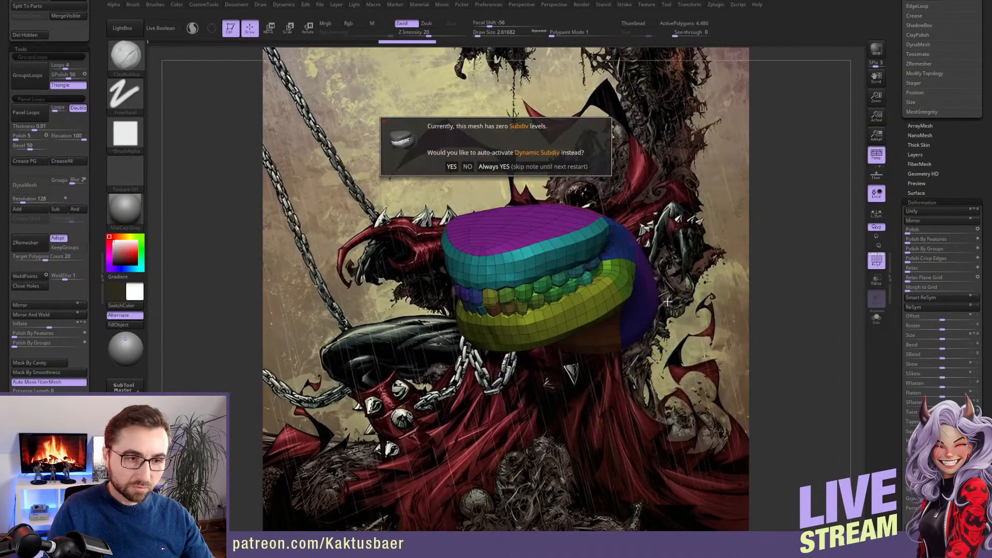
pyautogui.click(468, 167)
pyautogui.press('f')
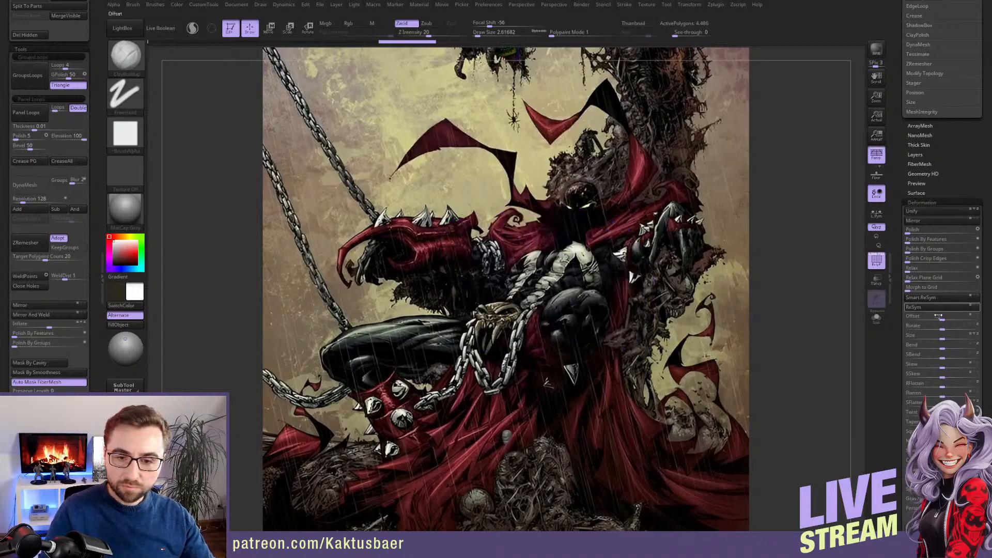
pyautogui.moveTo(943, 338); pyautogui.dragTo(890, 341)
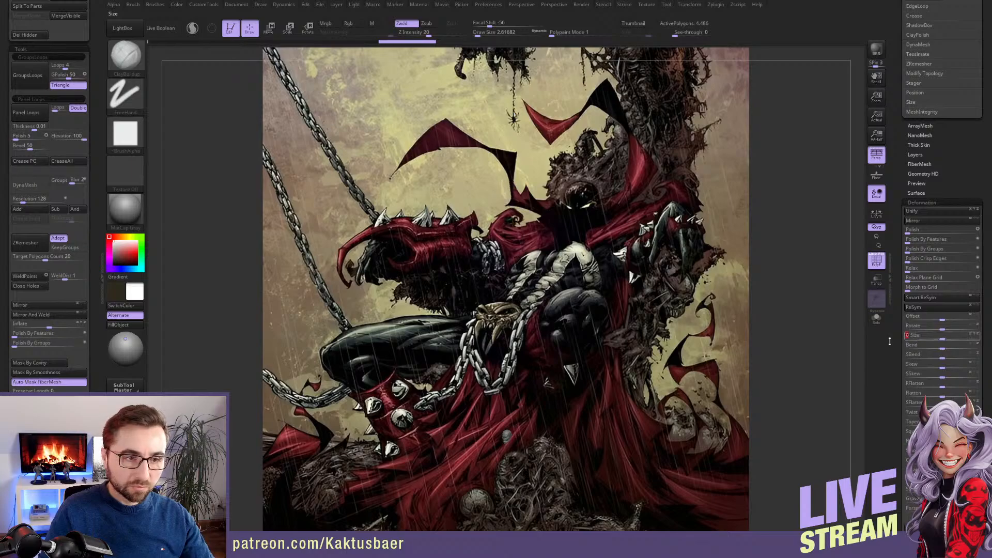
# Move the stock teeth down to the character's head with a transpose line
pyautogui.press('w')
pyautogui.moveTo(518, 222); pyautogui.dragTo(512, 317)
pyautogui.moveTo(510, 468); pyautogui.dragTo(509, 472)
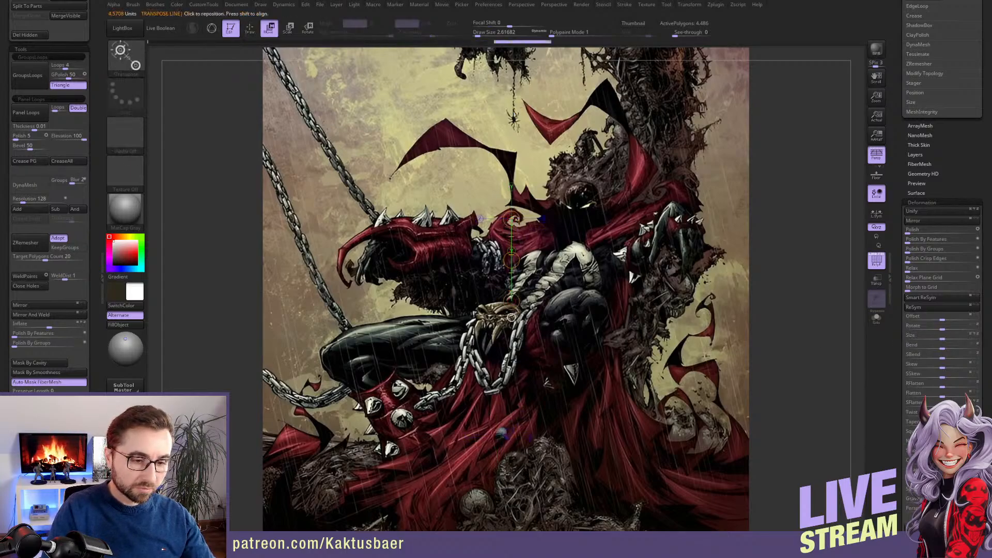
pyautogui.press('f')
pyautogui.press('f')
pyautogui.moveTo(493, 300); pyautogui.dragTo(563, 331, button='right')
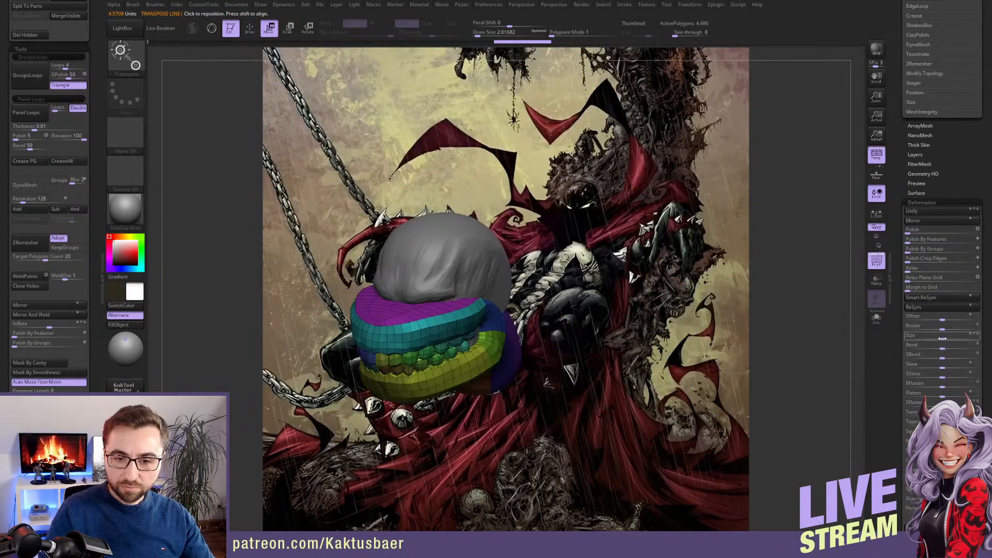
# Reduce the stock teeth again with the Size deformation and place them behind the mouth opening
pyautogui.moveTo(942, 339); pyautogui.dragTo(889, 339)
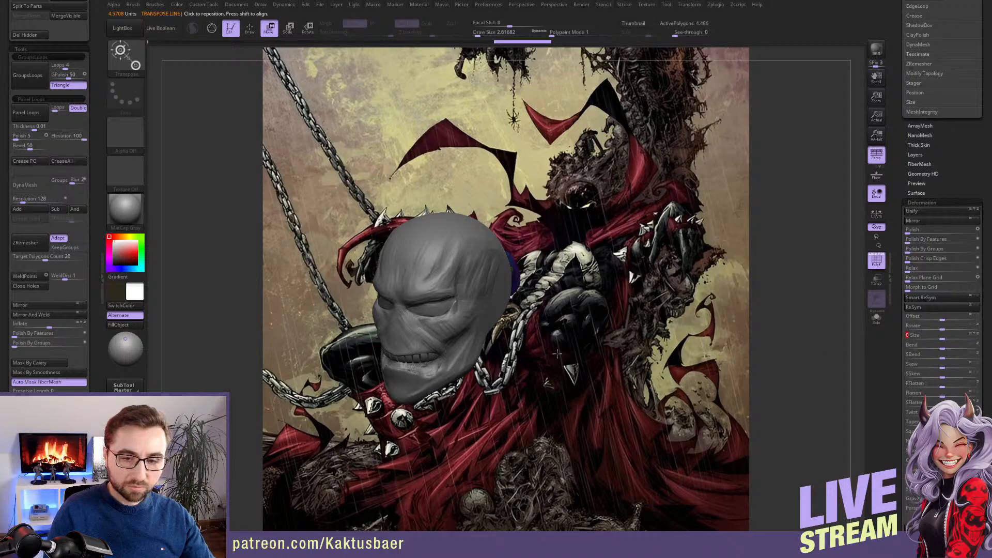
pyautogui.moveTo(557, 354); pyautogui.dragTo(527, 336, button='right')
pyautogui.moveTo(449, 253)
pyautogui.mouseDown()
pyautogui.moveTo(431, 296)
pyautogui.moveTo(356, 344)
pyautogui.mouseUp()
pyautogui.moveTo(356, 345)
pyautogui.keyDown('alt'); pyautogui.mouseDown(button='right')
pyautogui.moveTo(451, 327)
pyautogui.moveTo(440, 356)
pyautogui.moveTo(480, 331)
pyautogui.moveTo(538, 332)
pyautogui.mouseUp(button='right'); pyautogui.keyUp('alt')
pyautogui.press('q')
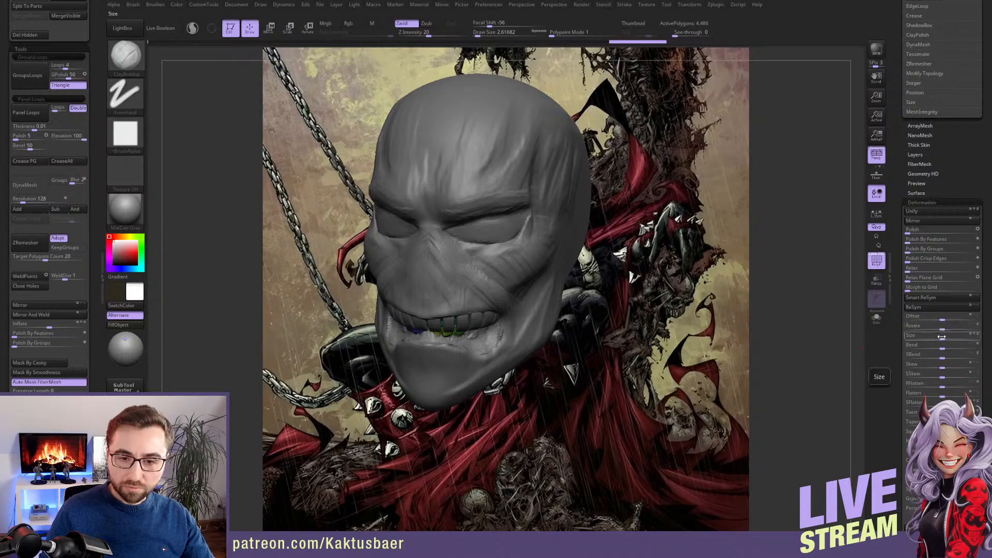
# Scale the stock teeth down slightly more and hide the segmented ring teeth subtool
pyautogui.moveTo(942, 337); pyautogui.dragTo(934, 338)
pyautogui.moveTo(895, 203); pyautogui.dragTo(896, 338)
pyautogui.moveTo(897, 171); pyautogui.dragTo(899, 323)
pyautogui.moveTo(900, 207); pyautogui.dragTo(901, 338)
pyautogui.moveTo(898, 181); pyautogui.dragTo(897, 332)
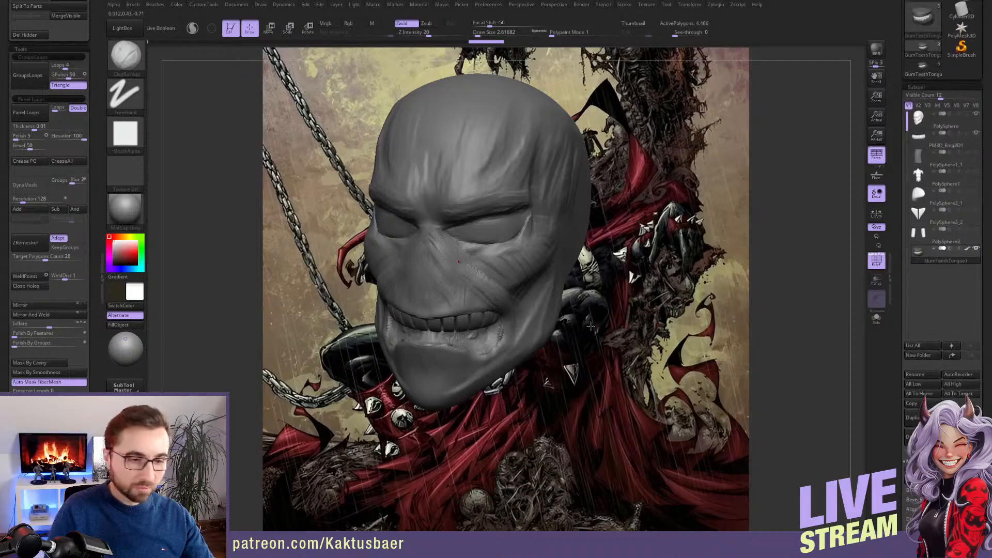
pyautogui.moveTo(591, 326)
pyautogui.mouseDown()
pyautogui.moveTo(620, 310)
pyautogui.moveTo(540, 308)
pyautogui.mouseUp()
pyautogui.click(975, 134)
# Shift and tilt the stock teeth in side view so they sit inside the mouth under the upper lip
pyautogui.press('w')
pyautogui.moveTo(534, 262)
pyautogui.mouseDown()
pyautogui.moveTo(553, 216)
pyautogui.moveTo(468, 289)
pyautogui.mouseUp()
pyautogui.press('q')
pyautogui.moveTo(395, 314)
pyautogui.keyDown('alt'); pyautogui.mouseDown(button='right')
pyautogui.moveTo(612, 313)
pyautogui.moveTo(558, 308)
pyautogui.mouseUp(button='right'); pyautogui.keyUp('alt')
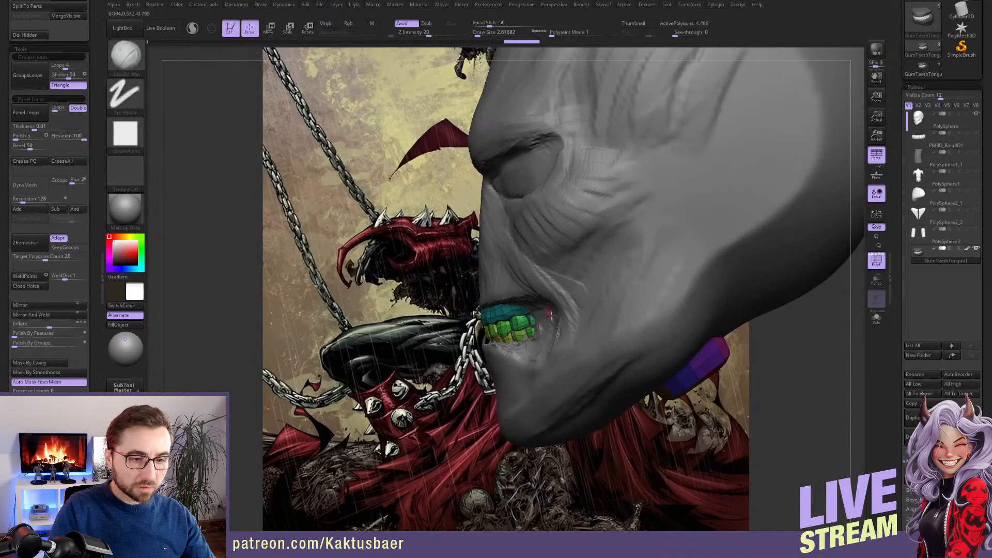
pyautogui.press('r')
pyautogui.moveTo(551, 303)
pyautogui.mouseDown()
pyautogui.moveTo(605, 281)
pyautogui.moveTo(589, 286)
pyautogui.mouseUp()
pyautogui.press('w')
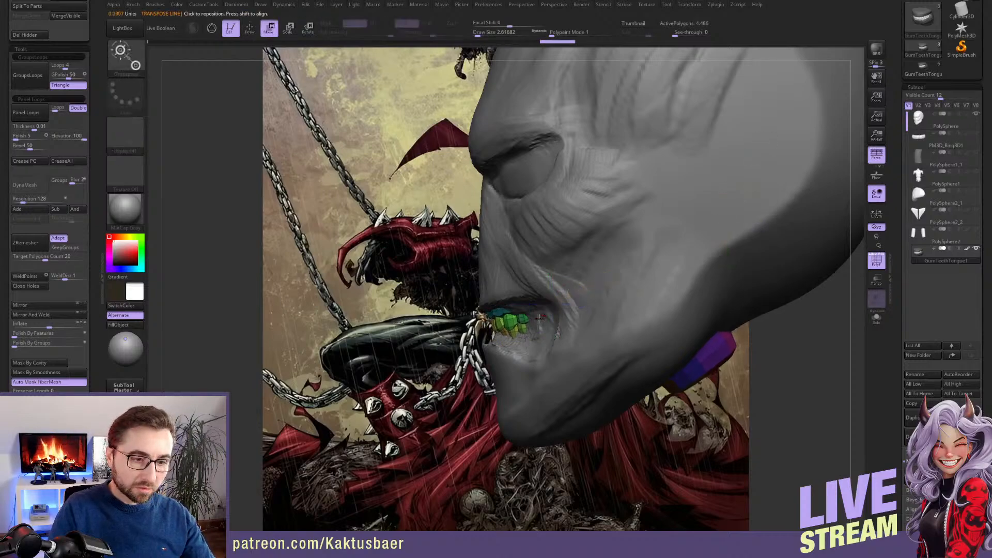
pyautogui.press('q')
# Switch to the head subtool and turn off the polygroup wireframe display
pyautogui.keyDown('alt'); pyautogui.click(512, 289); pyautogui.keyUp('alt')
pyautogui.moveTo(494, 297)
pyautogui.mouseDown(button='right')
pyautogui.moveTo(549, 310)
pyautogui.moveTo(537, 310)
pyautogui.mouseUp(button='right')
pyautogui.click(879, 260)
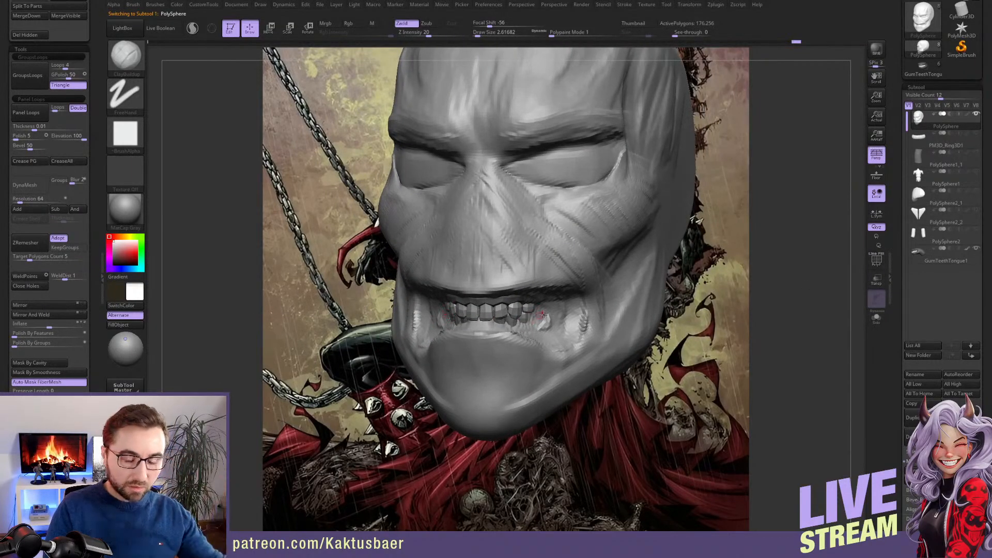
pyautogui.moveTo(532, 317); pyautogui.dragTo(556, 324, button='right')
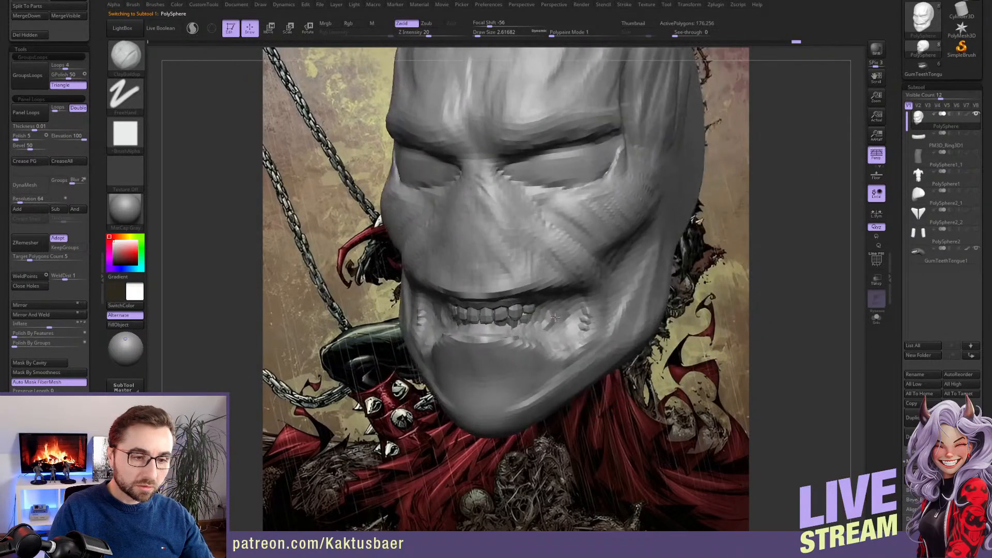
# Reshape the lips and cheek around the mouth corners with a larger Move brush
pyautogui.press('s')
pyautogui.moveTo(556, 325)
pyautogui.mouseDown()
pyautogui.moveTo(622, 331)
pyautogui.moveTo(605, 326)
pyautogui.mouseUp()
pyautogui.press('b')
pyautogui.press('m')
pyautogui.press('v')
pyautogui.press('s')
pyautogui.press('s')
# Check the whole head and adjust the mouth opening around the lower teeth with the Move brush
pyautogui.press('s')
pyautogui.moveTo(604, 326)
pyautogui.mouseDown(button='right')
pyautogui.moveTo(600, 341)
pyautogui.moveTo(582, 345)
pyautogui.moveTo(591, 300)
pyautogui.mouseUp(button='right')
pyautogui.press('s')
pyautogui.moveTo(593, 297); pyautogui.dragTo(586, 296)
pyautogui.moveTo(586, 294); pyautogui.dragTo(604, 284, button='right')
pyautogui.moveTo(606, 279); pyautogui.dragTo(610, 274)
pyautogui.moveTo(610, 275); pyautogui.dragTo(616, 293, button='right')
pyautogui.moveTo(657, 164)
pyautogui.mouseDown(button='right')
pyautogui.moveTo(641, 167)
pyautogui.moveTo(638, 180)
pyautogui.mouseUp(button='right')
pyautogui.press('s')
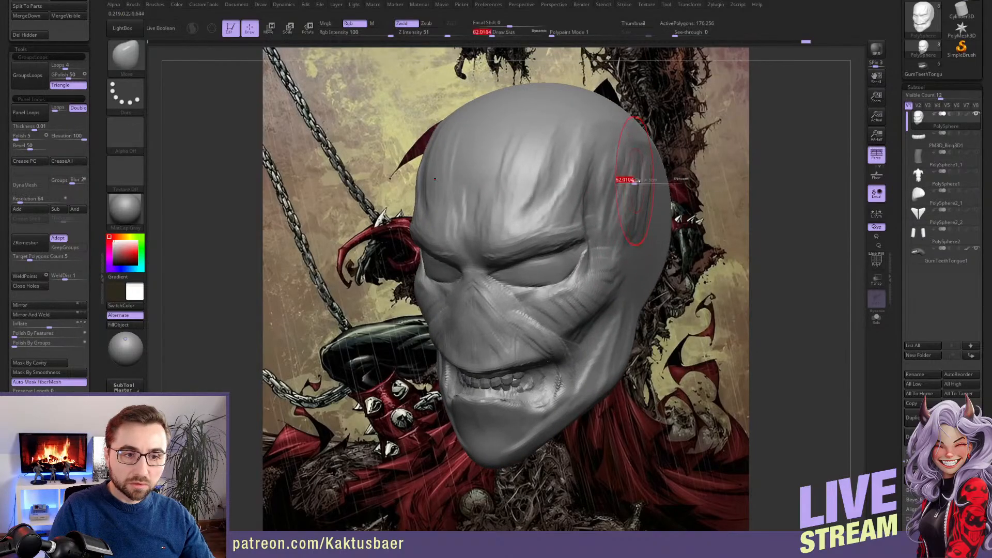
pyautogui.moveTo(637, 181); pyautogui.dragTo(638, 163)
pyautogui.keyDown('alt'); pyautogui.moveTo(638, 162); pyautogui.dragTo(663, 75, button='right'); pyautogui.keyUp('alt')
pyautogui.press('s')
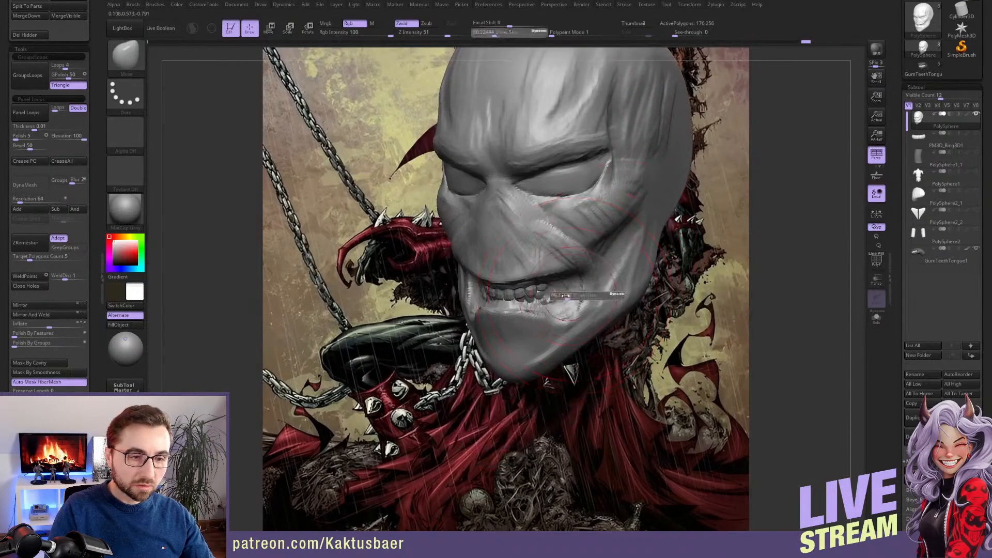
pyautogui.moveTo(566, 296); pyautogui.dragTo(562, 296)
pyautogui.moveTo(563, 296)
pyautogui.mouseDown(button='right')
pyautogui.moveTo(578, 292)
pyautogui.moveTo(548, 327)
pyautogui.moveTo(530, 309)
pyautogui.mouseUp(button='right')
pyautogui.press('s')
# Refine the profile of the lower lip and chin with the Move brush in side view
pyautogui.press('b')
pyautogui.press('c')
pyautogui.press('b')
pyautogui.press('b')
pyautogui.press('m')
pyautogui.press('v')
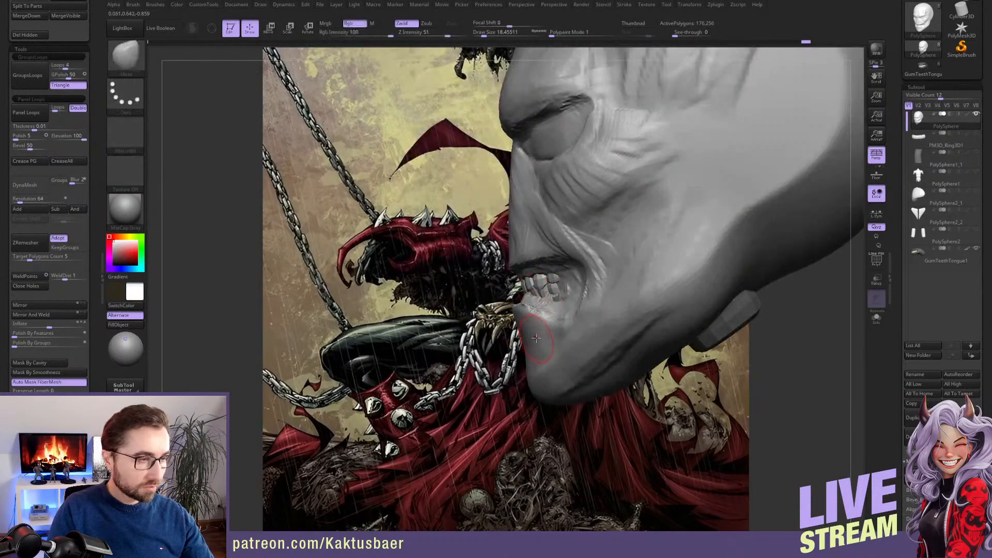
pyautogui.moveTo(567, 373)
pyautogui.mouseDown()
pyautogui.moveTo(588, 368)
pyautogui.moveTo(567, 344)
pyautogui.mouseUp()
pyautogui.press('s')
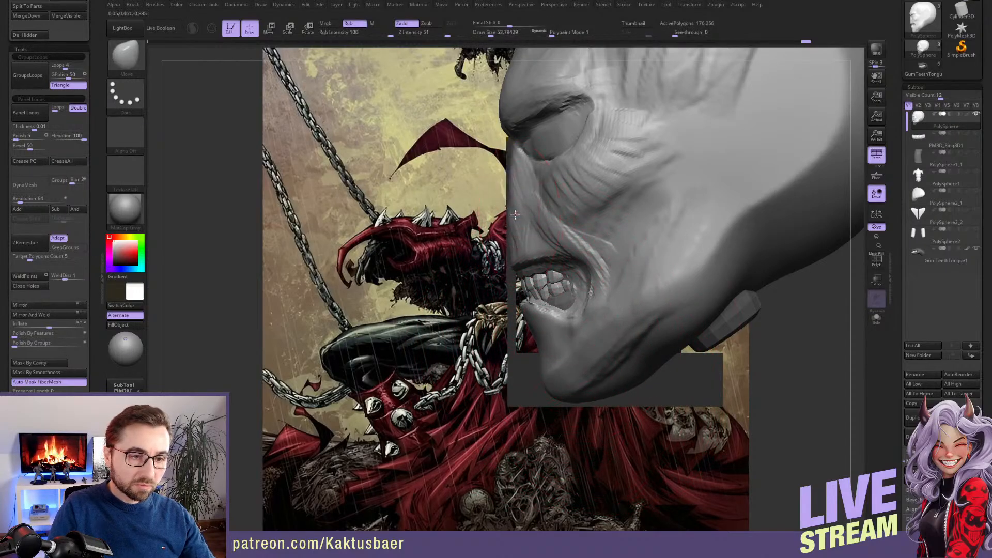
pyautogui.keyDown('alt'); pyautogui.moveTo(517, 219); pyautogui.dragTo(528, 314, button='right'); pyautogui.keyUp('alt')
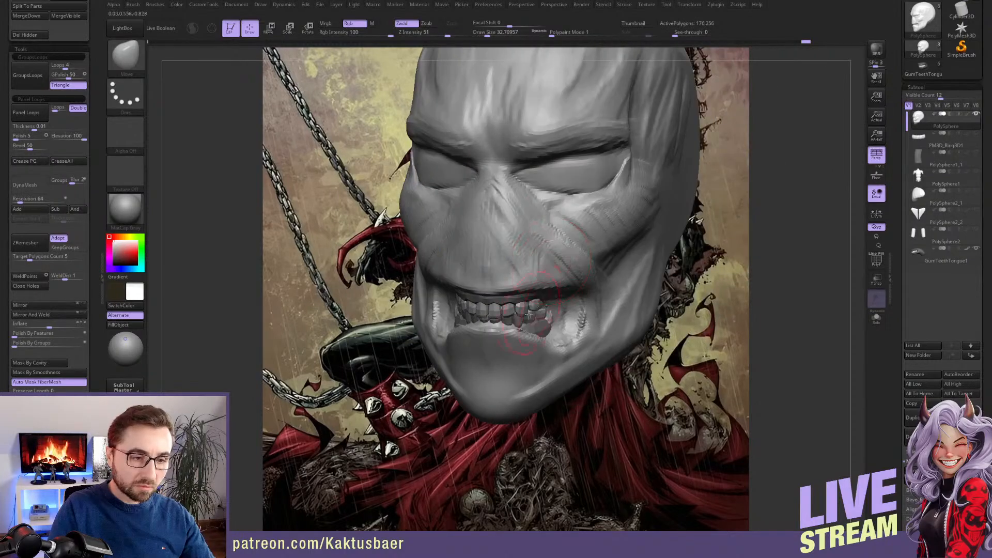
# Work over the edge of the lower lip with the ClayBuildup brush
pyautogui.press('b')
pyautogui.press('c')
pyautogui.press('b')
pyautogui.press('s')
pyautogui.moveTo(536, 312); pyautogui.dragTo(530, 312)
pyautogui.keyDown('alt'); pyautogui.moveTo(526, 327); pyautogui.dragTo(549, 323, button='right'); pyautogui.keyUp('alt')
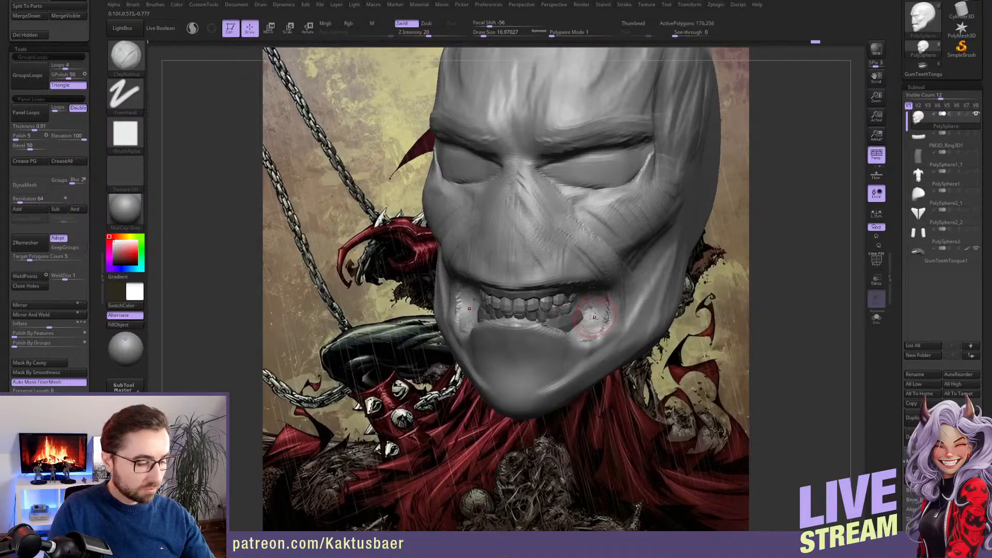
# Pull the mouth corners outward with the Move brush to widen the opening around the teeth
pyautogui.press('b')
pyautogui.press('m')
pyautogui.press('v')
pyautogui.press('s')
pyautogui.moveTo(602, 316); pyautogui.dragTo(608, 315)
pyautogui.moveTo(604, 315); pyautogui.dragTo(624, 316, button='right')
pyautogui.press('s')
pyautogui.moveTo(615, 318); pyautogui.dragTo(611, 318)
pyautogui.moveTo(606, 320)
pyautogui.mouseDown()
pyautogui.moveTo(615, 323)
pyautogui.moveTo(610, 293)
pyautogui.moveTo(632, 307)
pyautogui.moveTo(604, 304)
pyautogui.moveTo(628, 294)
pyautogui.mouseUp()
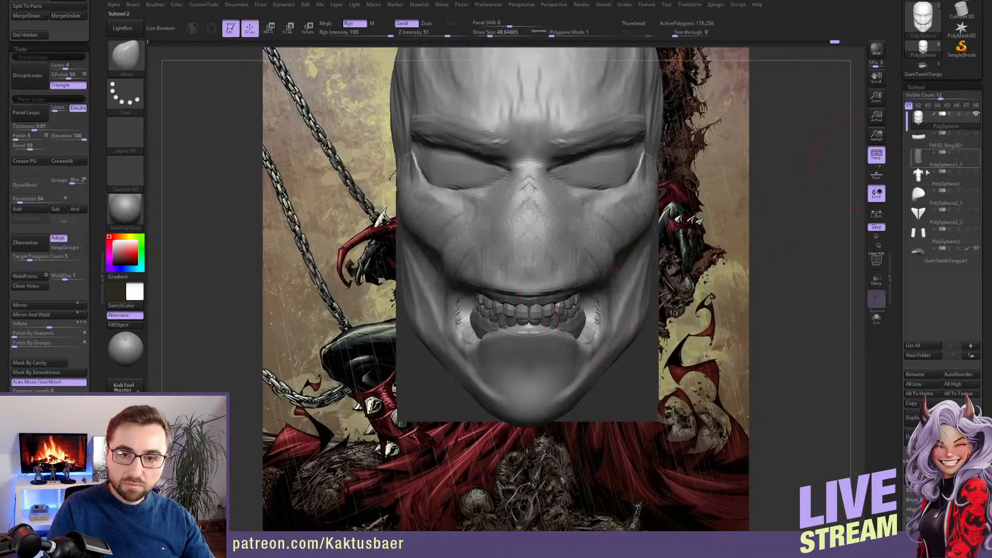
# Scale up the GumTeethTongue subtool to fill the widened mouth and check its fit in side view
pyautogui.click(945, 261)
pyautogui.press('e')
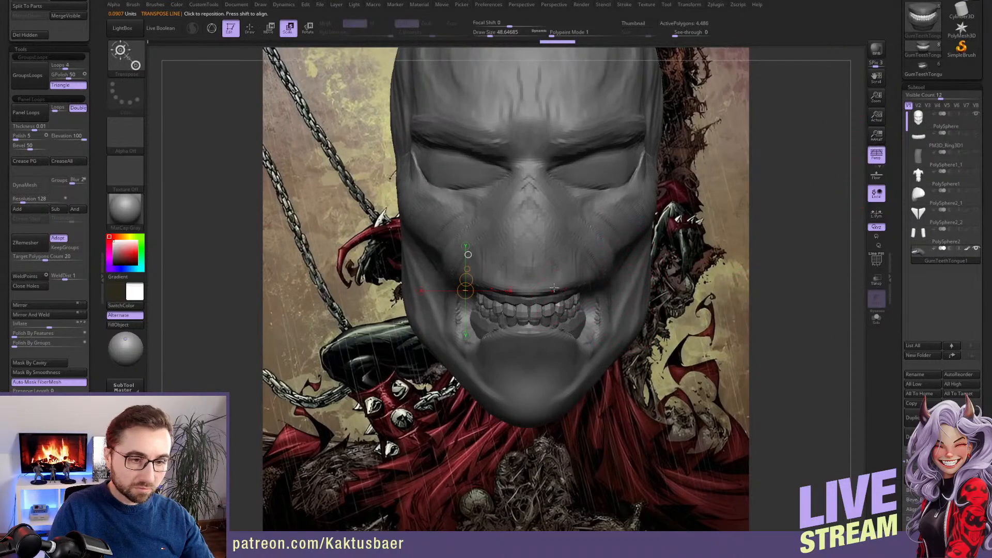
pyautogui.moveTo(538, 292); pyautogui.dragTo(571, 248)
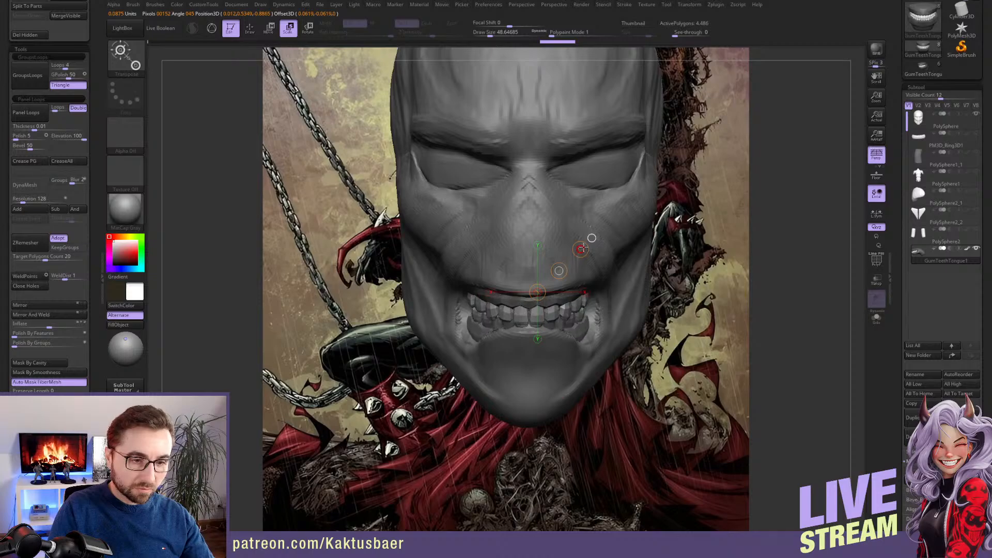
pyautogui.press('q')
pyautogui.moveTo(587, 238)
pyautogui.mouseDown()
pyautogui.moveTo(531, 307)
pyautogui.moveTo(609, 277)
pyautogui.moveTo(622, 228)
pyautogui.mouseUp()
pyautogui.press('w')
pyautogui.press('q')
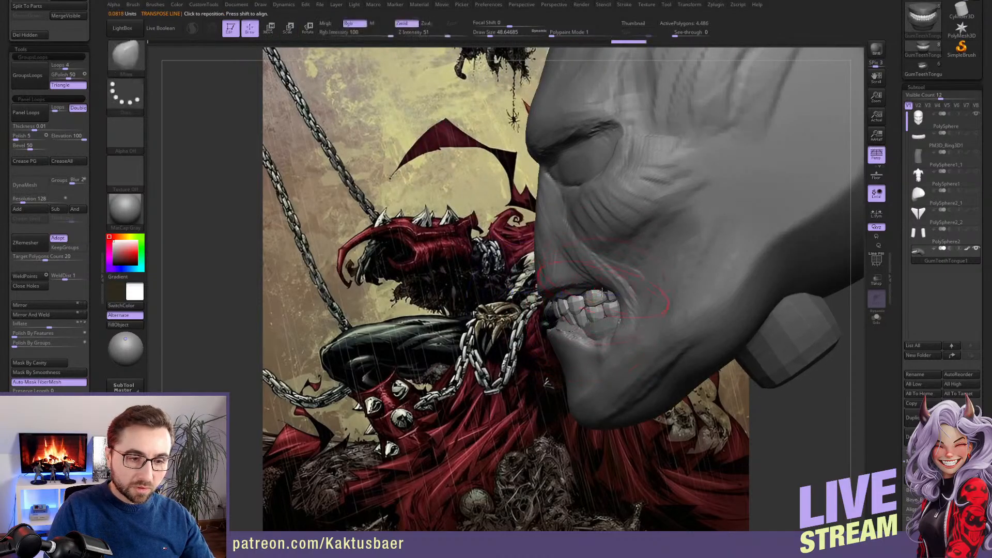
pyautogui.moveTo(612, 262)
pyautogui.mouseDown()
pyautogui.moveTo(582, 279)
pyautogui.moveTo(574, 264)
pyautogui.mouseUp()
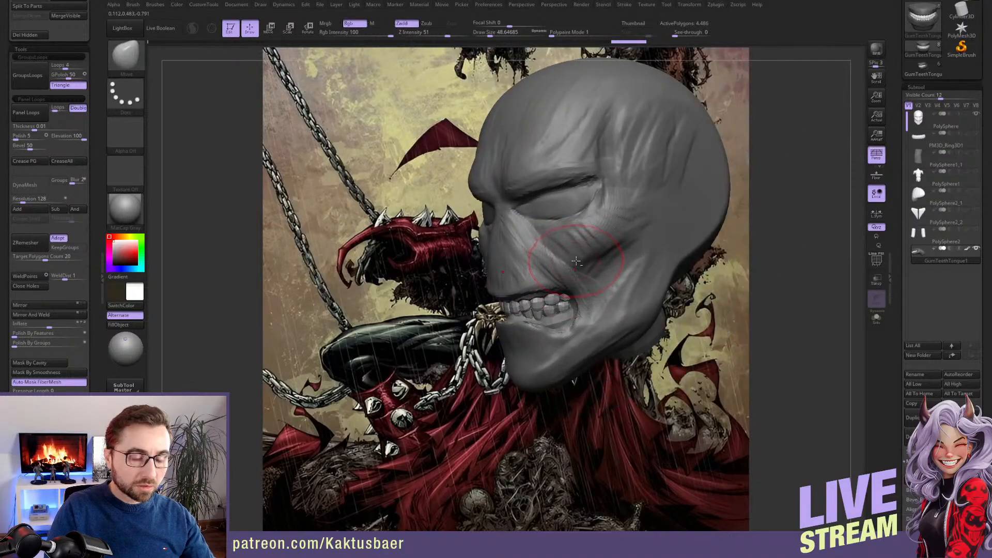
# Select the head subtool and build up the folds on the upper cheek below the eye with the ClayBuildup brush
pyautogui.keyDown('alt'); pyautogui.click(576, 263); pyautogui.keyUp('alt')
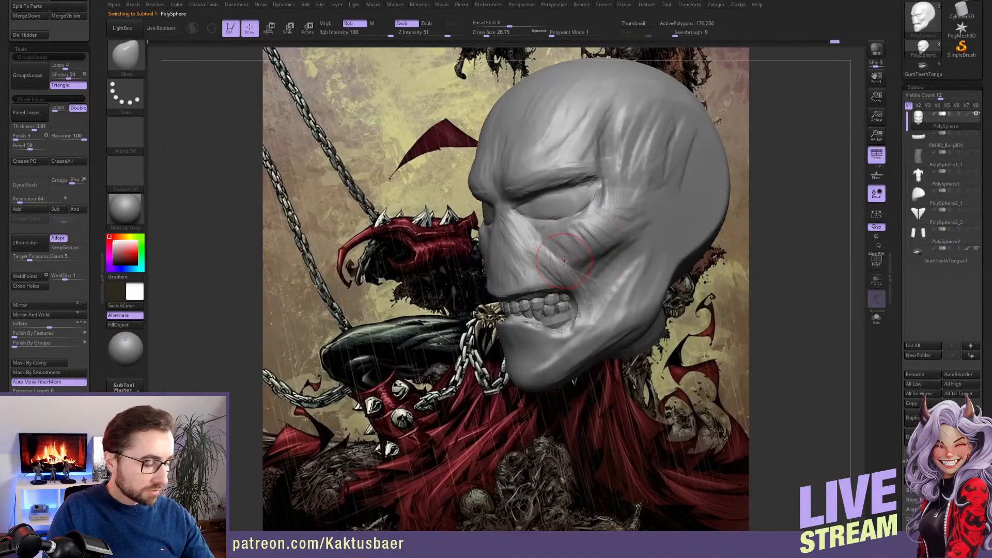
pyautogui.press('b')
pyautogui.press('c')
pyautogui.press('b')
pyautogui.press('s')
pyautogui.moveTo(567, 252); pyautogui.dragTo(563, 252)
pyautogui.moveTo(562, 258); pyautogui.dragTo(548, 244)
pyautogui.moveTo(553, 237)
pyautogui.keyDown('alt'); pyautogui.mouseDown(button='right')
pyautogui.moveTo(554, 272)
pyautogui.moveTo(535, 245)
pyautogui.moveTo(571, 247)
pyautogui.moveTo(527, 238)
pyautogui.mouseUp(button='right'); pyautogui.keyUp('alt')
pyautogui.press('[')
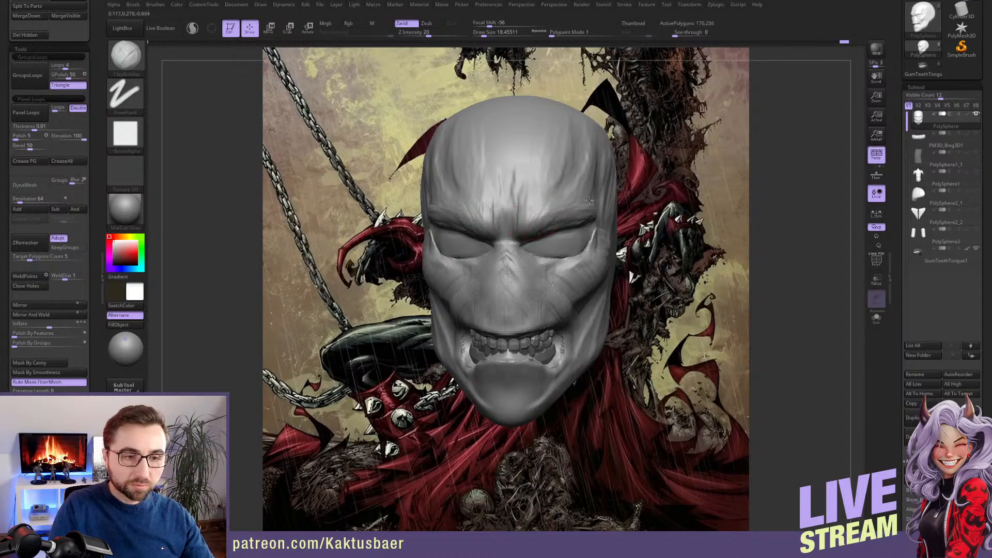
pyautogui.moveTo(558, 222); pyautogui.dragTo(509, 221, button='right')
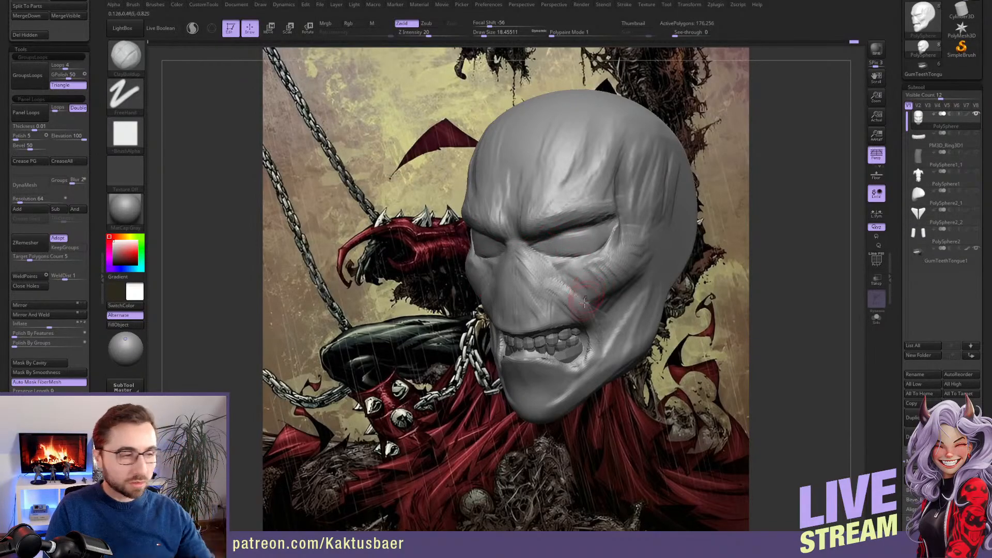
pyautogui.keyDown('alt'); pyautogui.moveTo(569, 264); pyautogui.dragTo(563, 250, button='right'); pyautogui.keyUp('alt')
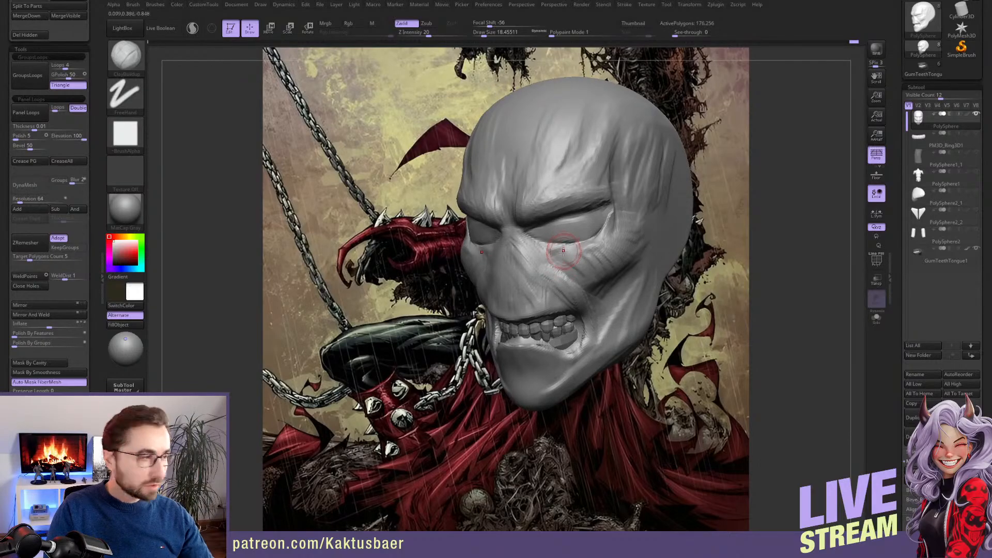
# Adjust the shape of the lower eyelid and the area just below it with the Move brush
pyautogui.press('b')
pyautogui.press('m')
pyautogui.press('v')
pyautogui.moveTo(561, 250); pyautogui.dragTo(566, 246)
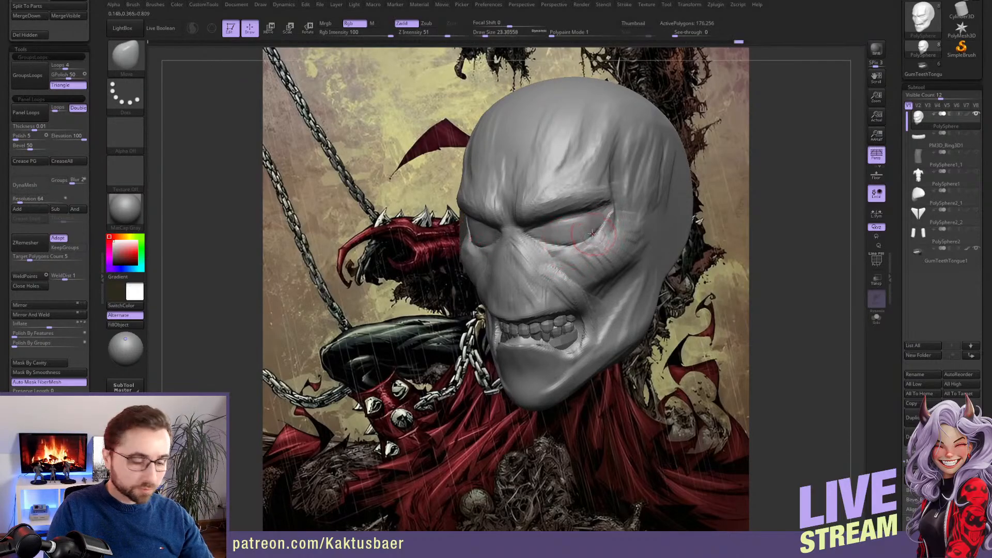
# Build up the skin folds around the outer corner of the eye with a small ClayBuildup brush
pyautogui.press('b')
pyautogui.press('c')
pyautogui.press('b')
pyautogui.press('[')
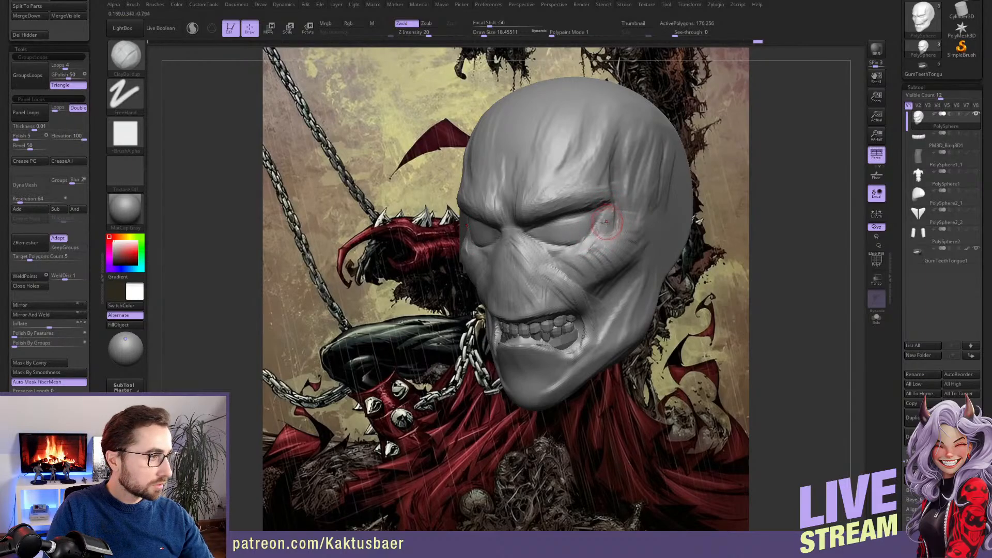
pyautogui.moveTo(606, 222)
pyautogui.mouseDown(button='right')
pyautogui.moveTo(594, 234)
pyautogui.moveTo(566, 232)
pyautogui.mouseUp(button='right')
pyautogui.moveTo(602, 251); pyautogui.dragTo(605, 231)
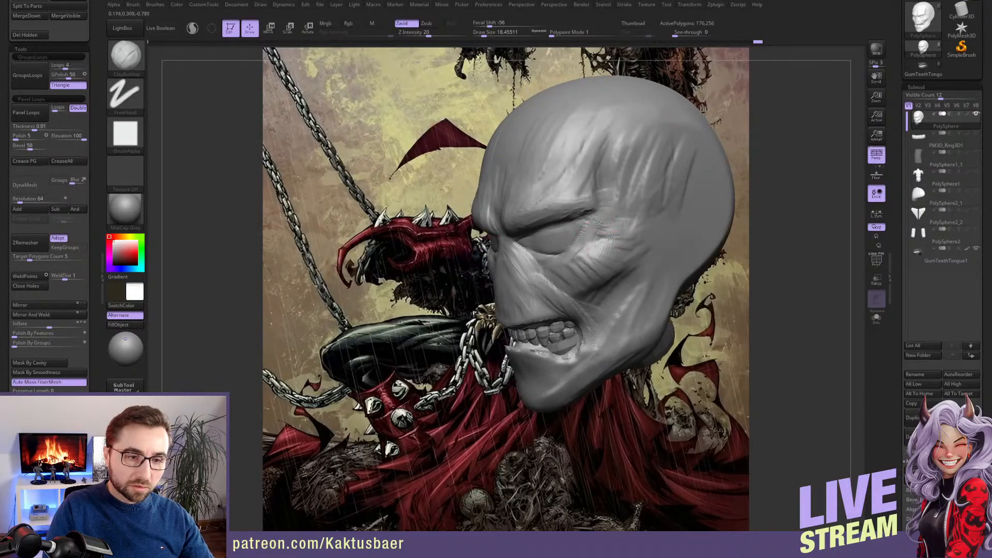
pyautogui.moveTo(583, 225); pyautogui.dragTo(602, 231, button='right')
pyautogui.moveTo(594, 227); pyautogui.dragTo(580, 239)
# Carve a crease along the outer corner and lower edge of the eye with the DamStandard brush
pyautogui.press('b')
pyautogui.press('d')
pyautogui.press('s')
pyautogui.moveTo(563, 253); pyautogui.dragTo(580, 220, button='right')
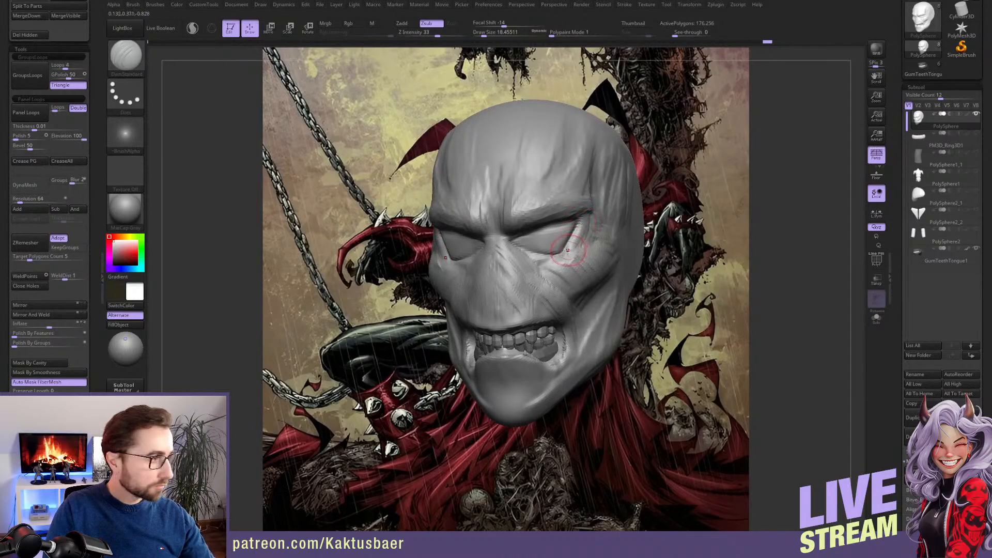
pyautogui.moveTo(566, 237); pyautogui.dragTo(587, 221, button='right')
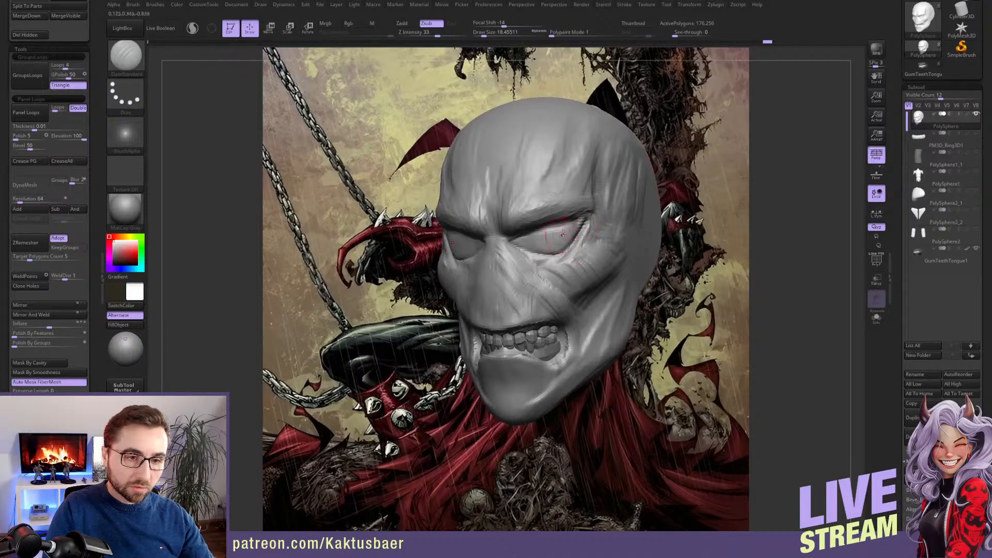
pyautogui.moveTo(590, 233); pyautogui.dragTo(569, 235, button='right')
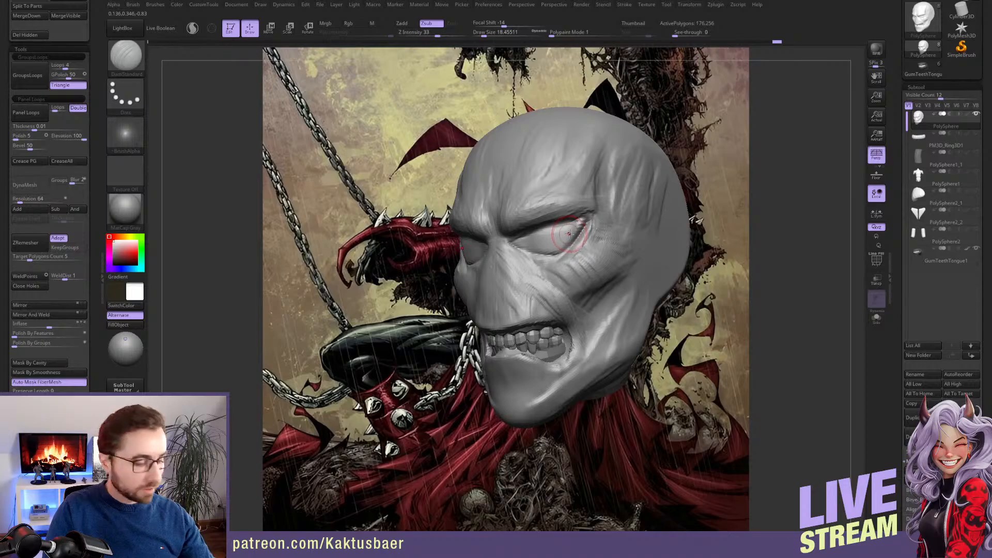
# Add volume to the lower eyelid near its outer corner with the ClayBuildup brush
pyautogui.press('b')
pyautogui.press('c')
pyautogui.press('b')
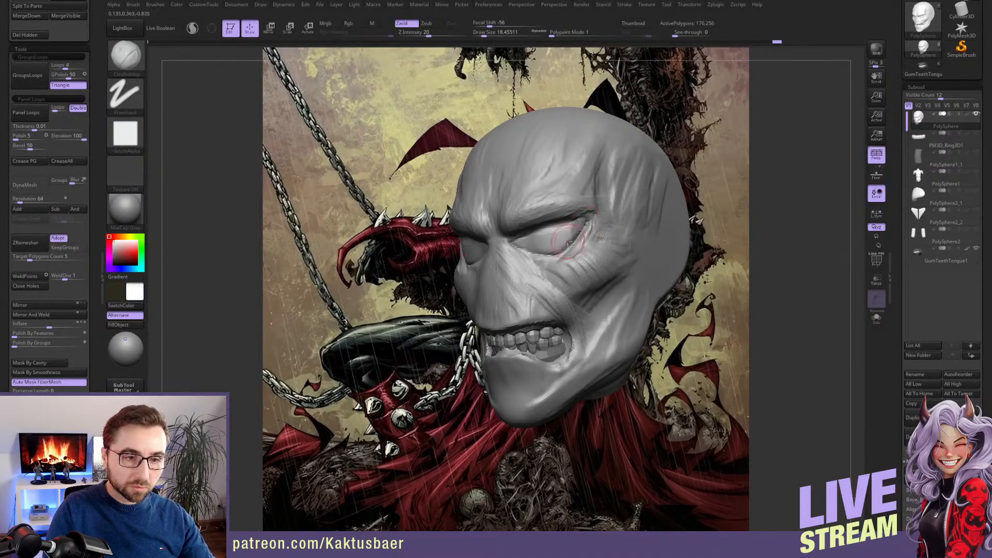
pyautogui.moveTo(569, 243)
pyautogui.mouseDown(button='right')
pyautogui.moveTo(581, 248)
pyautogui.moveTo(567, 250)
pyautogui.mouseUp(button='right')
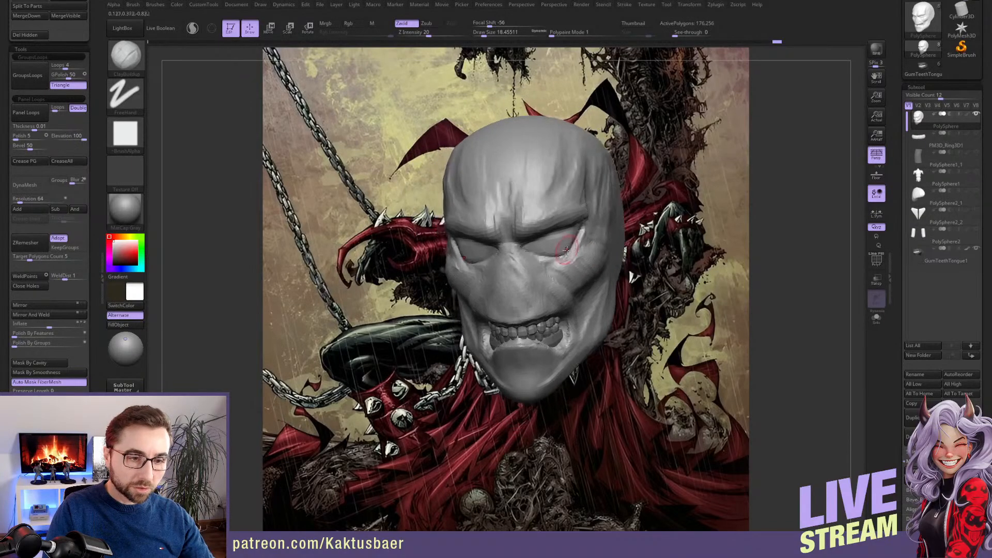
# Reshape the cheekbone and the contour of the eye area with the Move brush
pyautogui.press('b')
pyautogui.press('m')
pyautogui.press('v')
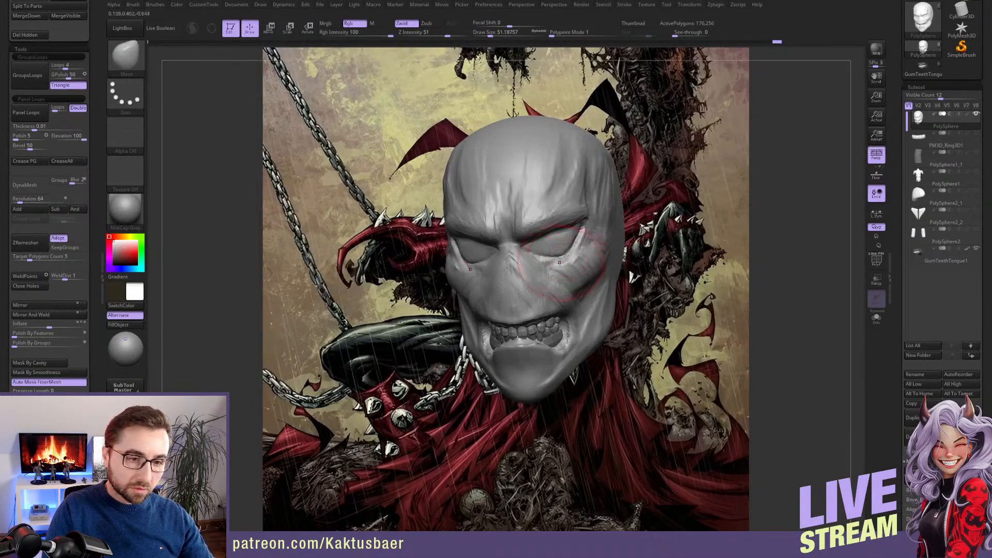
pyautogui.moveTo(560, 262); pyautogui.dragTo(529, 233)
pyautogui.press('[')
pyautogui.moveTo(553, 225)
pyautogui.mouseDown(button='right')
pyautogui.moveTo(548, 315)
pyautogui.moveTo(539, 294)
pyautogui.mouseUp(button='right')
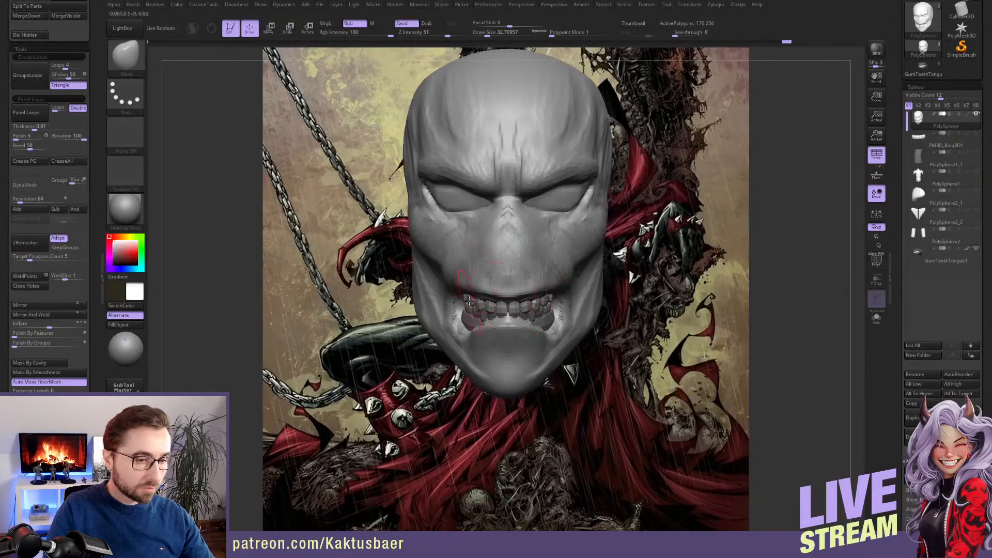
# Pull the mouth corner and the upper and lower lip edges closer around the teeth with the Move brush
pyautogui.moveTo(474, 306)
pyautogui.mouseDown(button='right')
pyautogui.moveTo(468, 321)
pyautogui.moveTo(458, 309)
pyautogui.mouseUp(button='right')
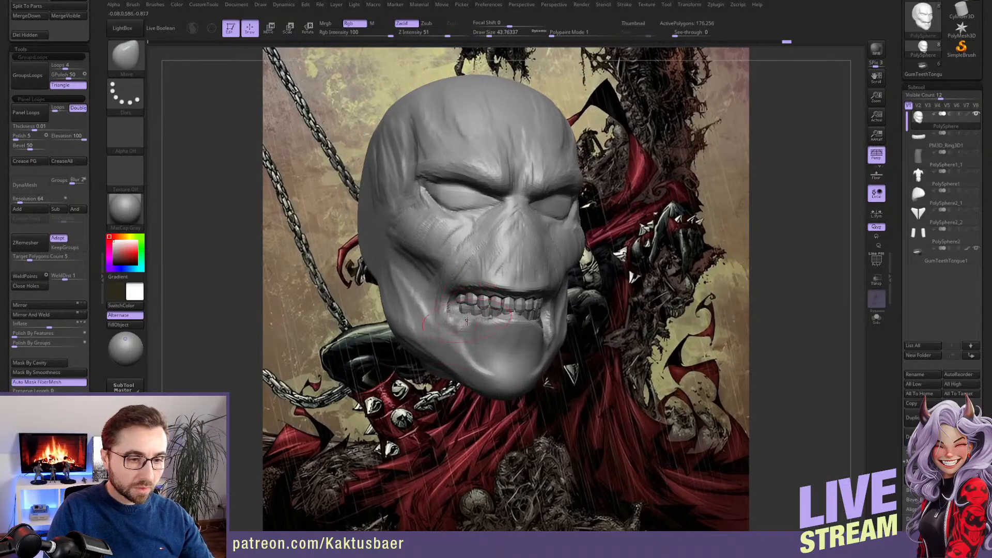
pyautogui.moveTo(472, 282); pyautogui.dragTo(505, 292)
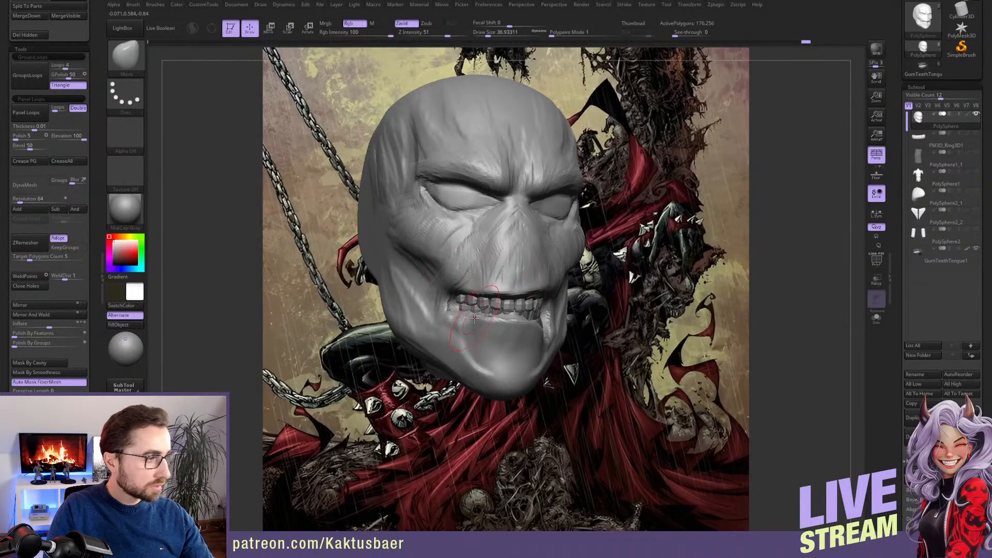
pyautogui.moveTo(474, 318)
pyautogui.mouseDown(button='right')
pyautogui.moveTo(451, 321)
pyautogui.moveTo(468, 311)
pyautogui.moveTo(466, 290)
pyautogui.moveTo(504, 314)
pyautogui.mouseUp(button='right')
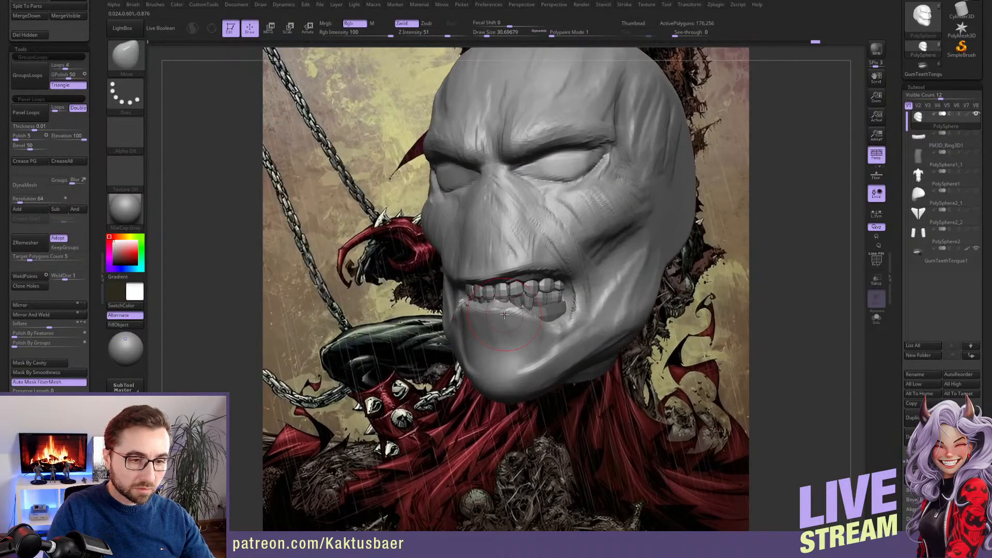
# Enable posable symmetry on the head and form the lower lip and the crease above the chin with ClayBuildup
pyautogui.click(689, 4)
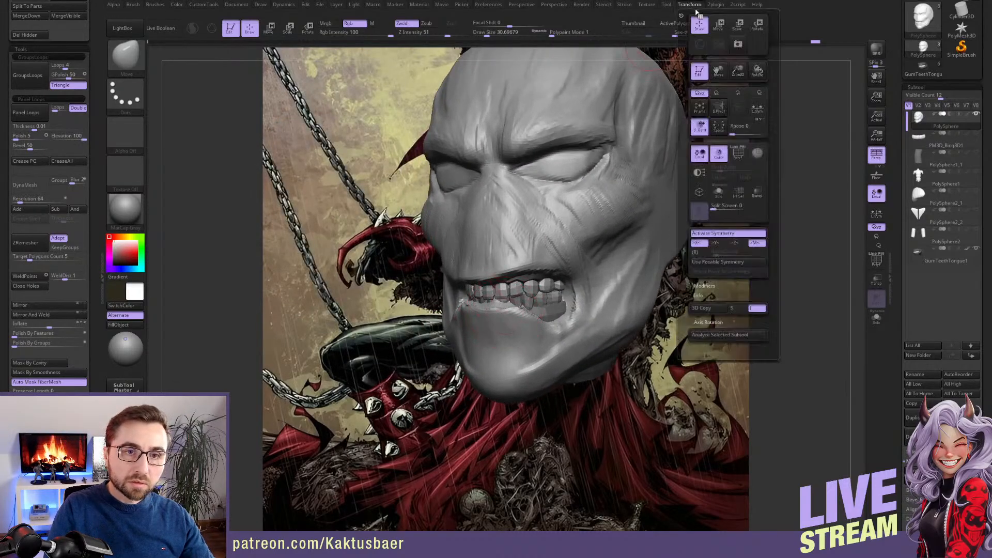
pyautogui.click(721, 262)
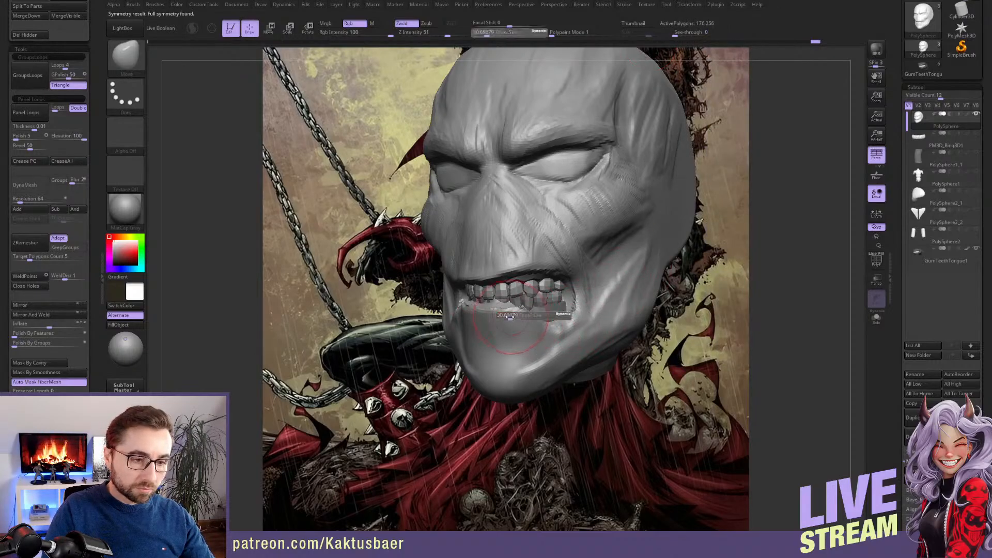
pyautogui.press('b')
pyautogui.press('c')
pyautogui.press('b')
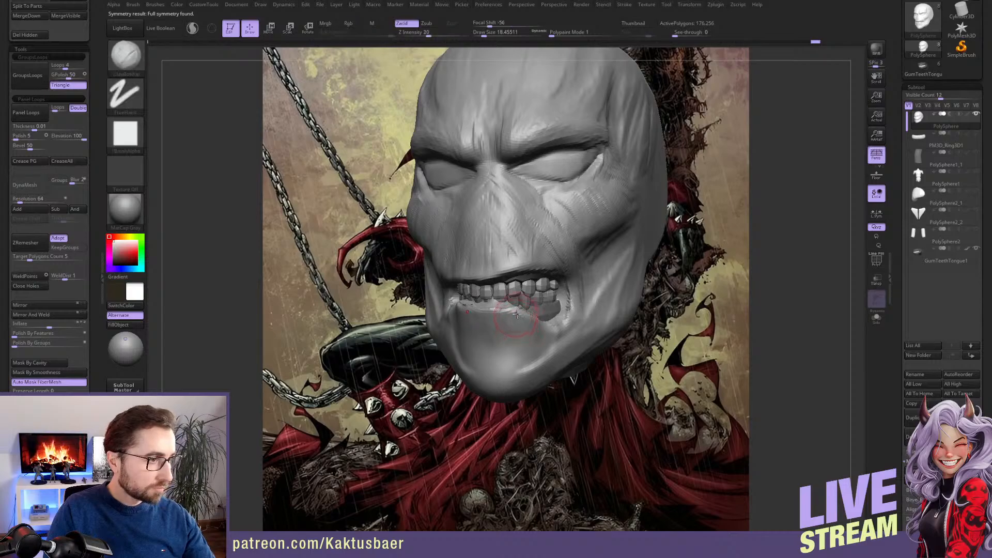
pyautogui.moveTo(495, 326)
pyautogui.keyDown('alt'); pyautogui.mouseDown()
pyautogui.moveTo(536, 342)
pyautogui.moveTo(509, 332)
pyautogui.moveTo(532, 315)
pyautogui.mouseUp(); pyautogui.keyUp('alt')
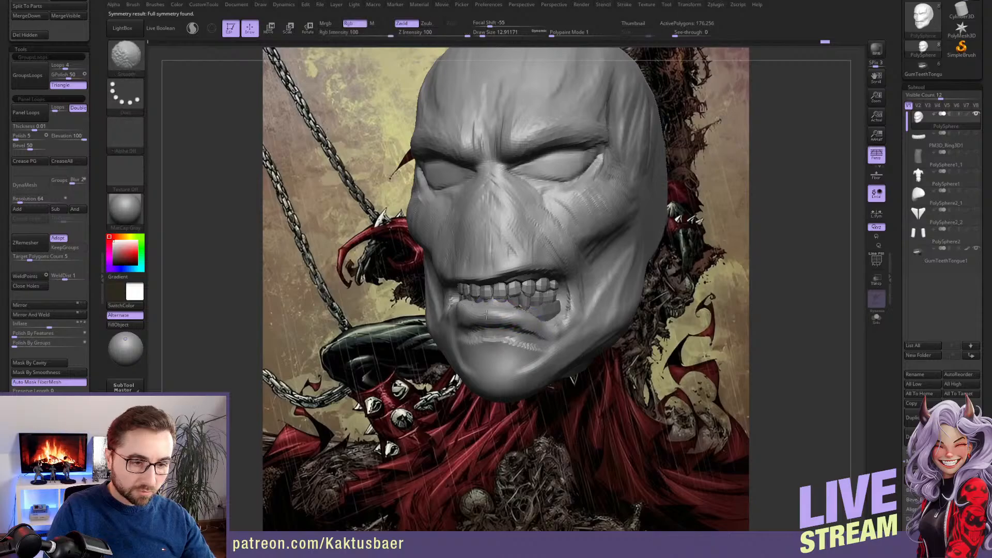
# Build up the upper lip and the fold running from the nose to the mouth corner with ClayBuildup
pyautogui.keyDown('alt'); pyautogui.moveTo(509, 260); pyautogui.dragTo(516, 285, button='right'); pyautogui.keyUp('alt')
pyautogui.moveTo(551, 274); pyautogui.dragTo(546, 284)
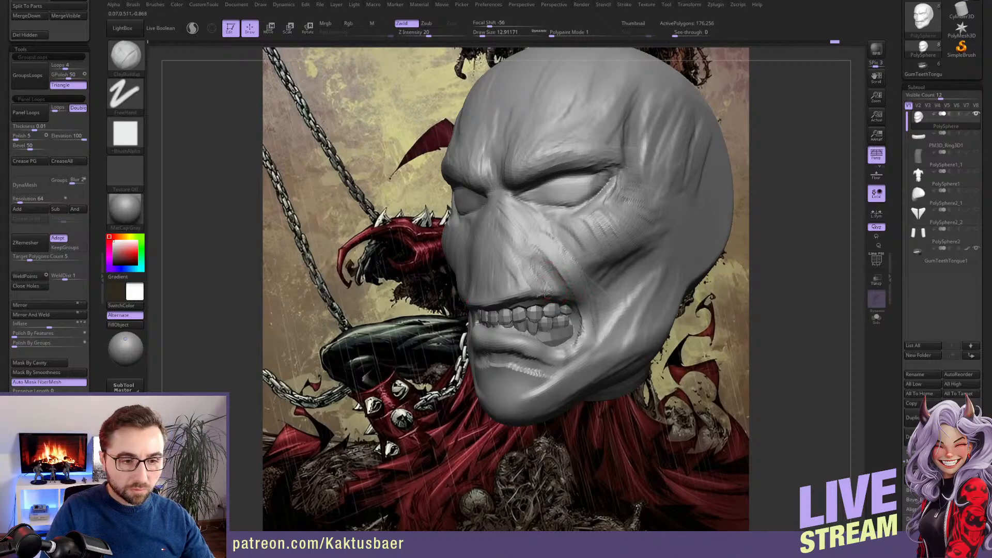
pyautogui.moveTo(551, 287); pyautogui.dragTo(518, 292, button='right')
# Adjust the curve of the lips from a low viewpoint with the Move brush
pyautogui.press('b')
pyautogui.press('m')
pyautogui.press('v')
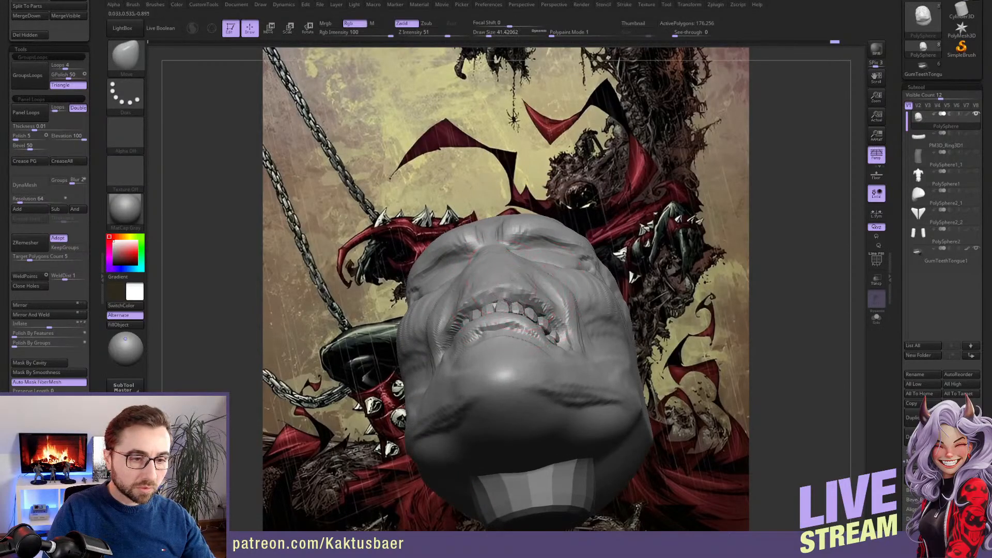
pyautogui.moveTo(519, 292); pyautogui.dragTo(532, 336, button='right')
# Thicken the lower lip and the rim at the mouth corner with a small ClayBuildup brush
pyautogui.press('b')
pyautogui.press('c')
pyautogui.press('b')
pyautogui.press('s')
pyautogui.moveTo(540, 331); pyautogui.dragTo(537, 331)
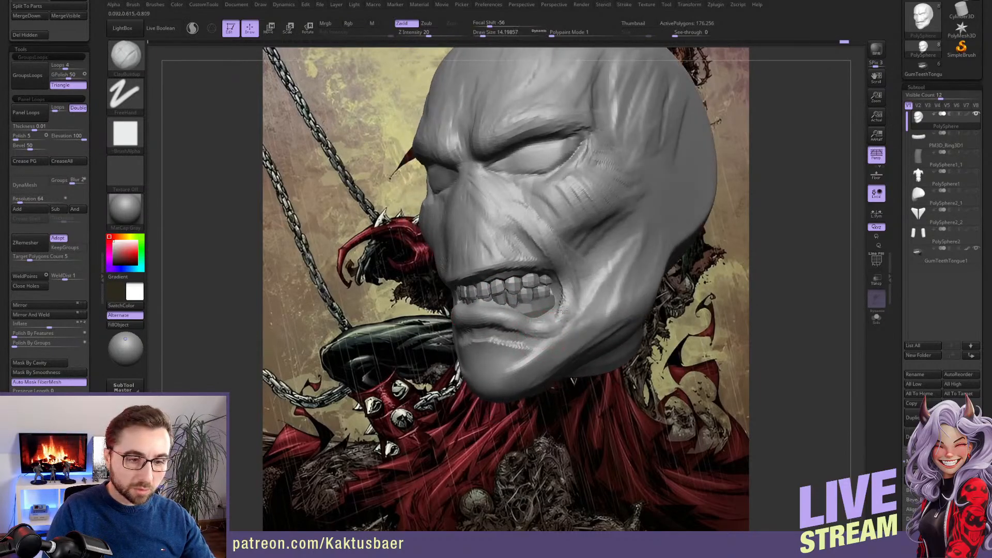
pyautogui.moveTo(547, 319)
pyautogui.mouseDown(button='right')
pyautogui.moveTo(563, 304)
pyautogui.moveTo(552, 285)
pyautogui.mouseUp(button='right')
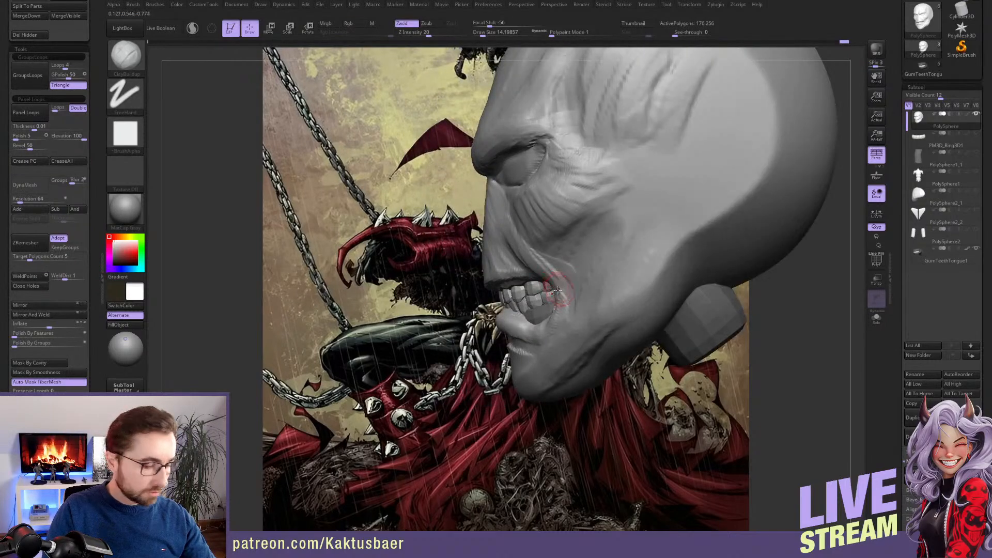
# Reshape the mouth corner around the back teeth in side view with a smaller Move brush
pyautogui.press('b')
pyautogui.press('m')
pyautogui.press('v')
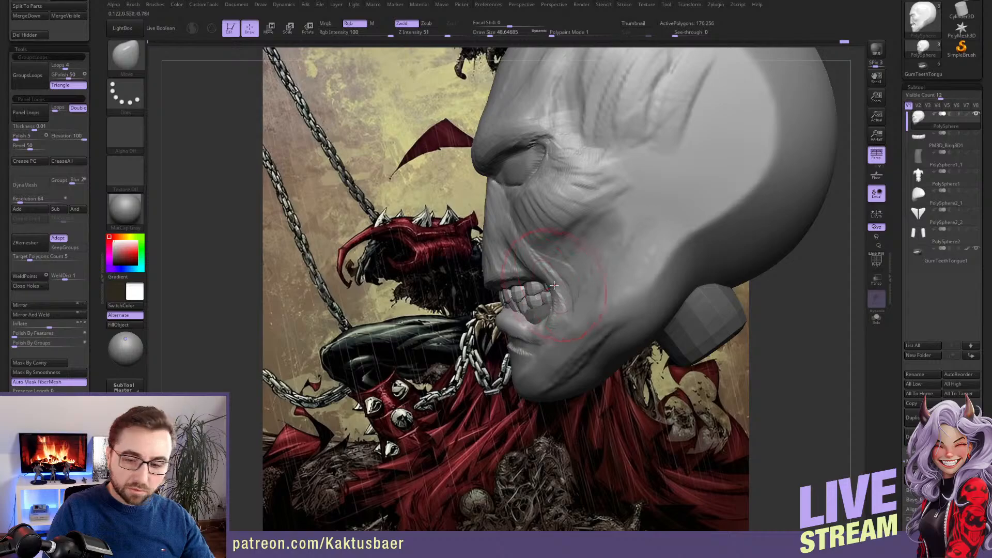
pyautogui.press('[')
pyautogui.press('[')
pyautogui.keyDown('alt'); pyautogui.moveTo(553, 287); pyautogui.dragTo(547, 296, button='right'); pyautogui.keyUp('alt')
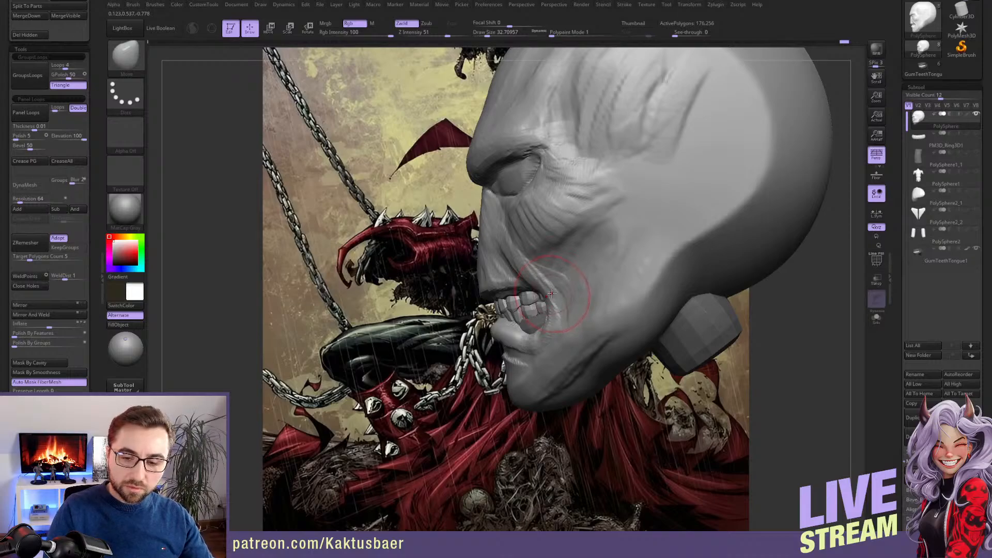
pyautogui.moveTo(551, 292)
pyautogui.mouseDown(button='right')
pyautogui.moveTo(674, 288)
pyautogui.moveTo(542, 281)
pyautogui.moveTo(552, 286)
pyautogui.mouseUp(button='right')
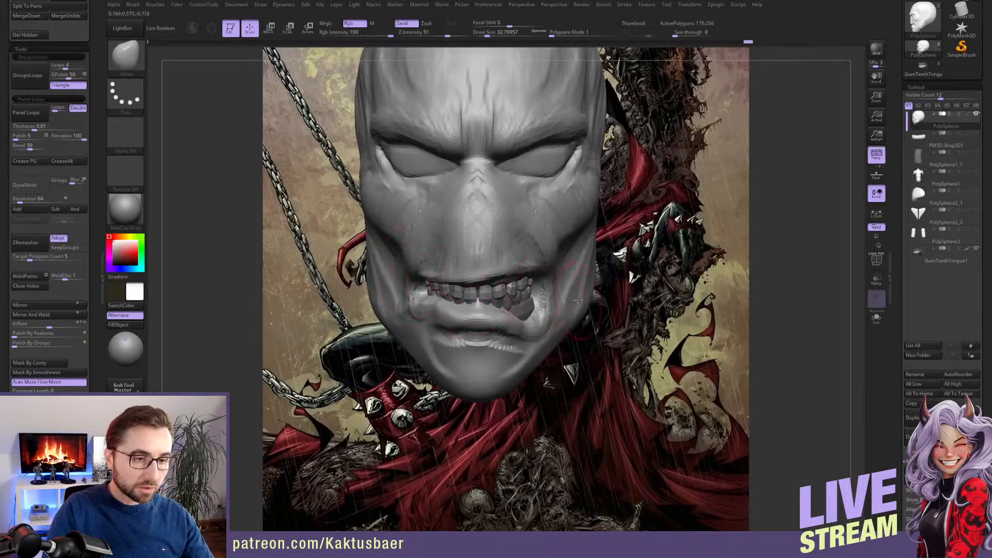
# Flatten the vertical folds on the temple and the side of the forehead with the TrimDynamic brush
pyautogui.moveTo(545, 198)
pyautogui.keyDown('alt'); pyautogui.mouseDown(button='right')
pyautogui.moveTo(559, 260)
pyautogui.moveTo(597, 230)
pyautogui.mouseUp(button='right'); pyautogui.keyUp('alt')
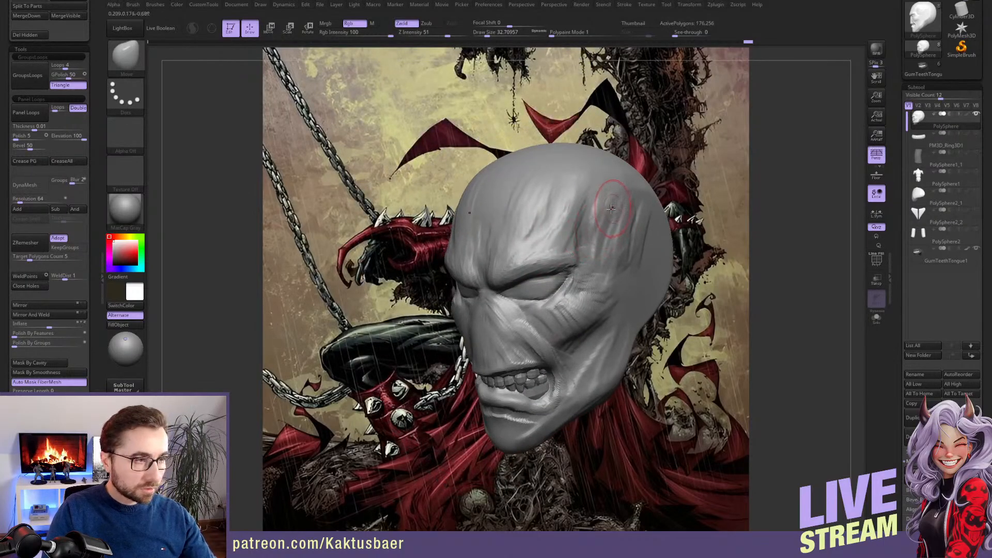
pyautogui.press('b')
pyautogui.press('t')
pyautogui.press('d')
pyautogui.press('s')
pyautogui.moveTo(604, 212); pyautogui.dragTo(608, 212)
pyautogui.keyDown('alt'); pyautogui.moveTo(605, 213); pyautogui.dragTo(590, 226, button='right'); pyautogui.keyUp('alt')
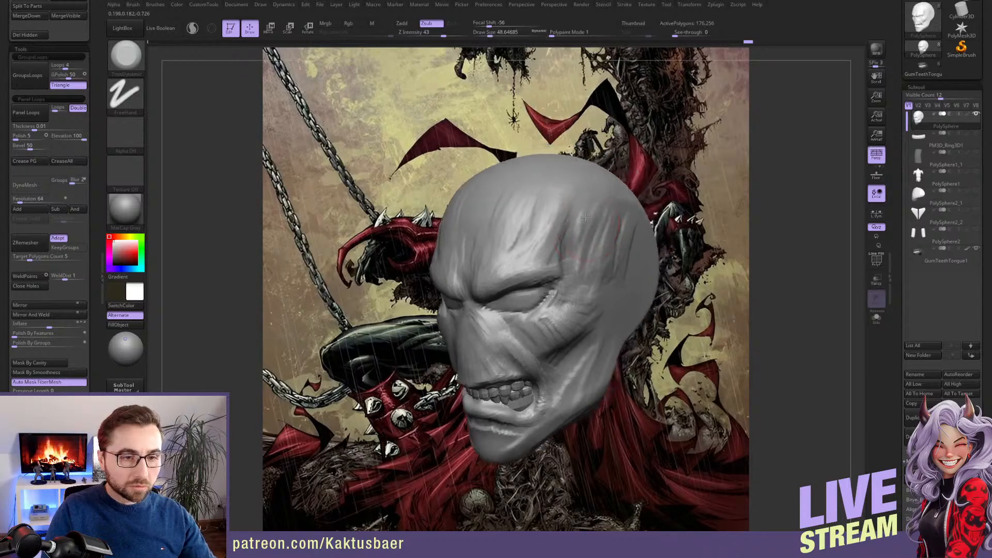
pyautogui.moveTo(587, 222)
pyautogui.mouseDown()
pyautogui.moveTo(559, 217)
pyautogui.moveTo(560, 205)
pyautogui.mouseUp()
pyautogui.press('s')
pyautogui.moveTo(562, 215); pyautogui.dragTo(557, 207)
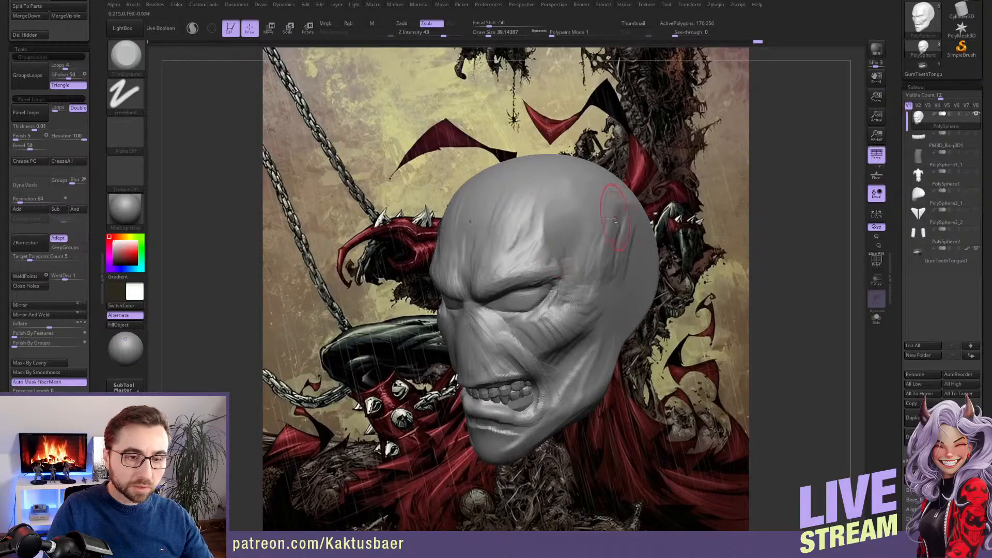
pyautogui.moveTo(612, 220); pyautogui.dragTo(585, 254, button='right')
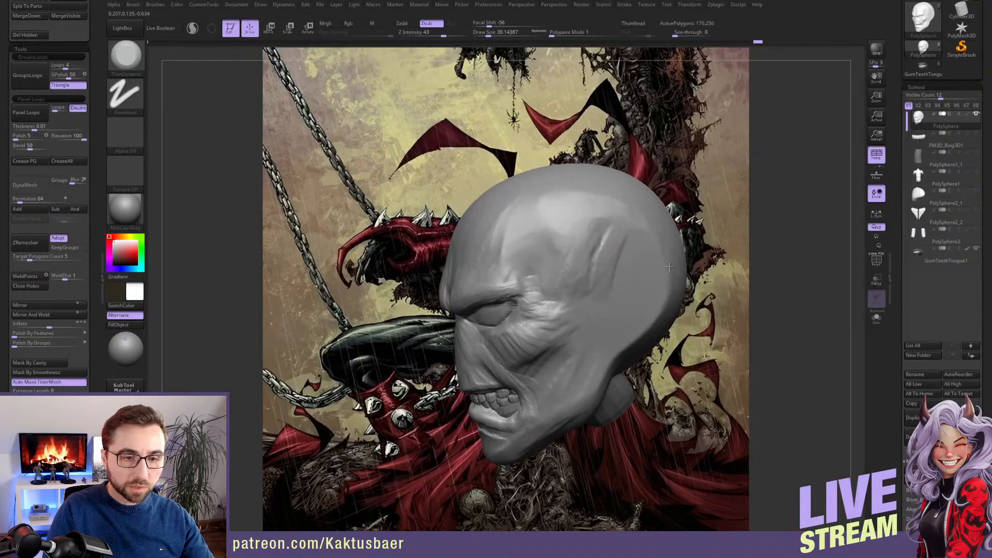
pyautogui.moveTo(670, 266)
pyautogui.mouseDown(button='right')
pyautogui.moveTo(600, 202)
pyautogui.moveTo(621, 217)
pyautogui.moveTo(585, 217)
pyautogui.moveTo(600, 202)
pyautogui.moveTo(576, 229)
pyautogui.moveTo(560, 215)
pyautogui.moveTo(543, 234)
pyautogui.mouseUp(button='right')
# Soften the wrinkles on the forehead above the brow with a smaller TrimDynamic brush
pyautogui.press('1')
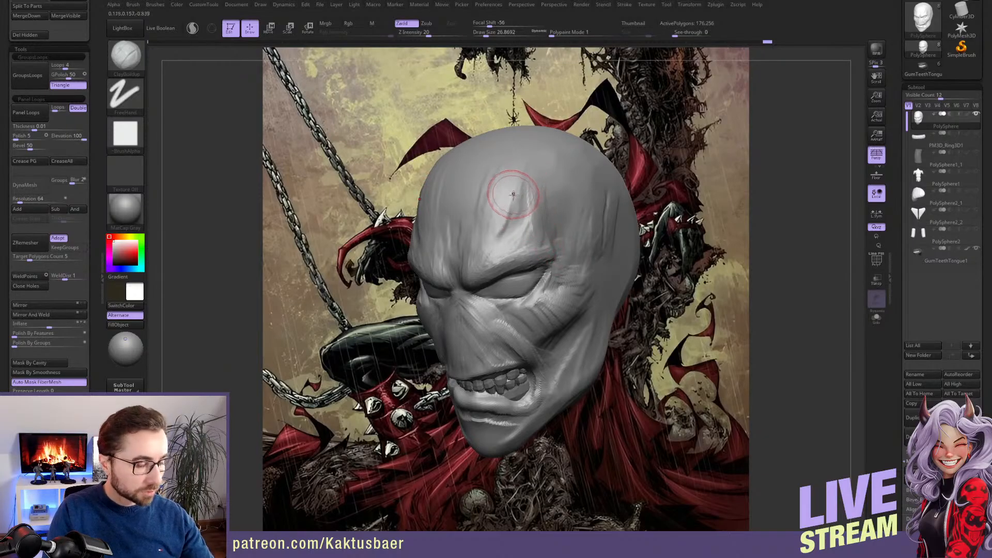
pyautogui.press('shift')
pyautogui.press('2')
pyautogui.moveTo(513, 210); pyautogui.dragTo(507, 229)
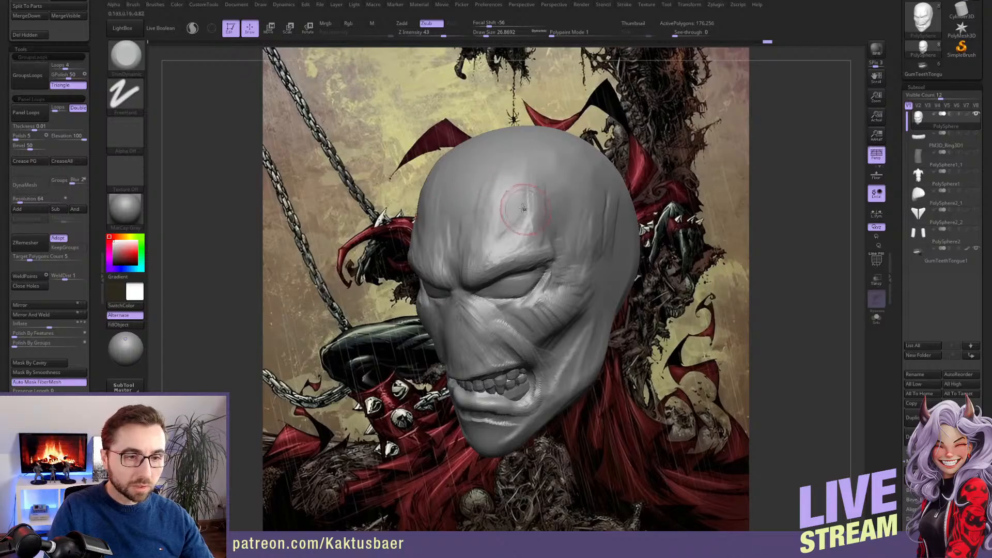
pyautogui.moveTo(523, 207)
pyautogui.mouseDown(button='right')
pyautogui.moveTo(589, 214)
pyautogui.moveTo(586, 191)
pyautogui.moveTo(553, 207)
pyautogui.mouseUp(button='right')
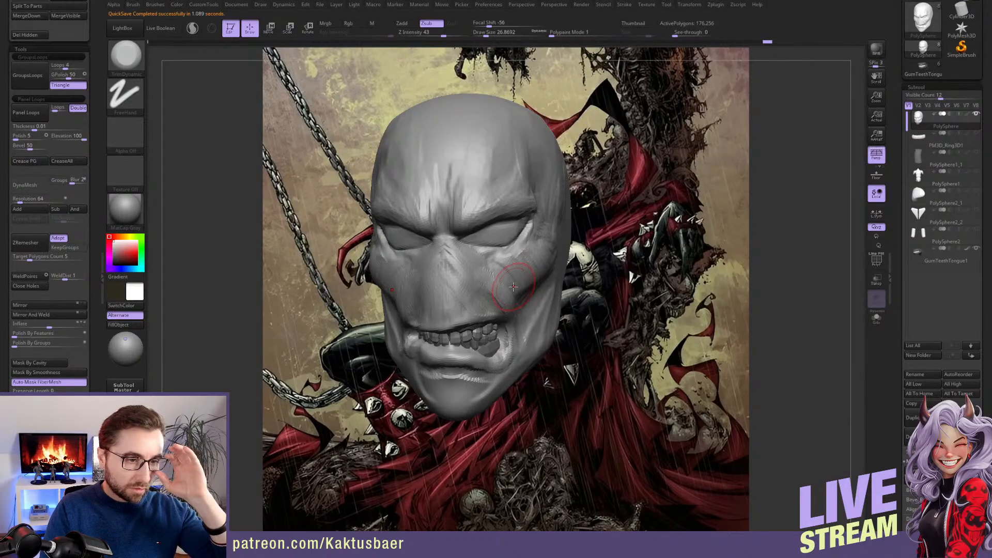
# Measure the face's height from the chin to the top of the head with a Transpose line
pyautogui.keyDown('shift'); pyautogui.moveTo(503, 265); pyautogui.dragTo(491, 266, button='right'); pyautogui.keyUp('shift')
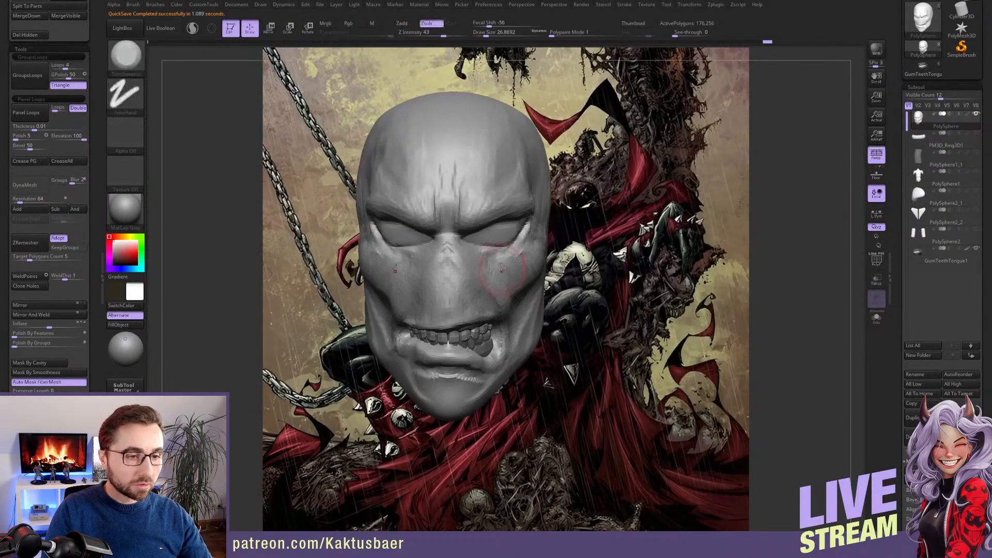
pyautogui.press('w')
pyautogui.press('f')
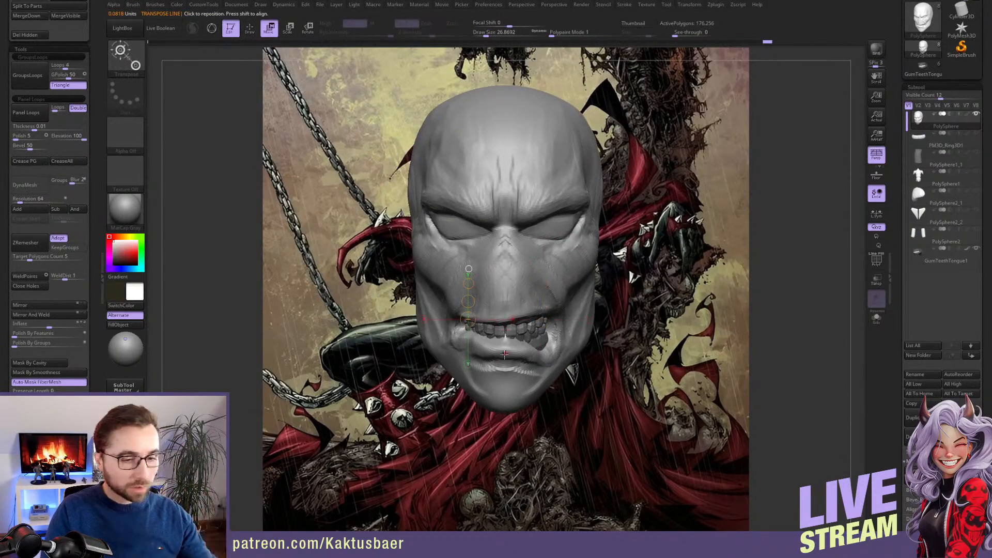
pyautogui.keyDown('shift'); pyautogui.moveTo(509, 410); pyautogui.dragTo(518, 97); pyautogui.keyUp('shift')
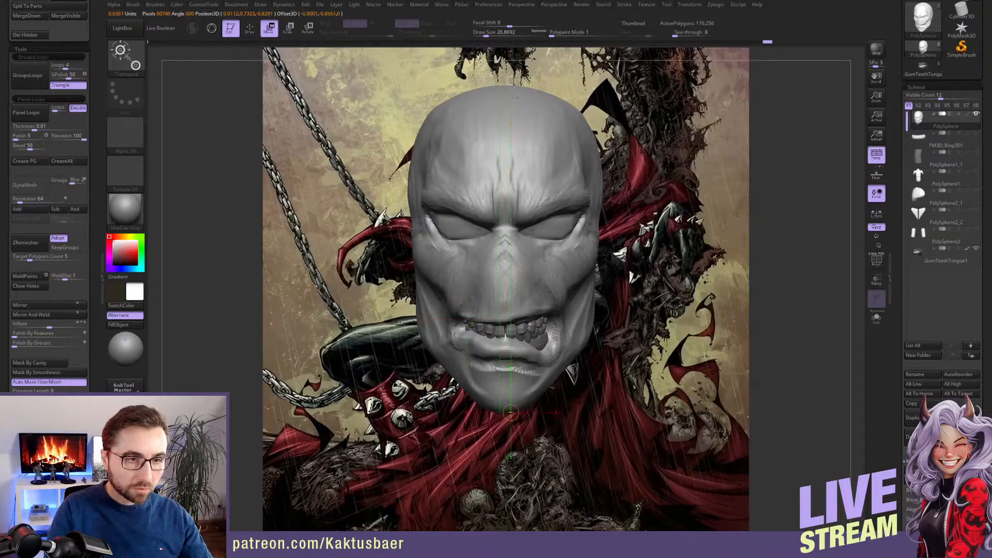
pyautogui.press('q')
# Reshape the brow and cheek area around the eye in side view with a smaller Move brush
pyautogui.moveTo(505, 129); pyautogui.dragTo(352, 136, button='right')
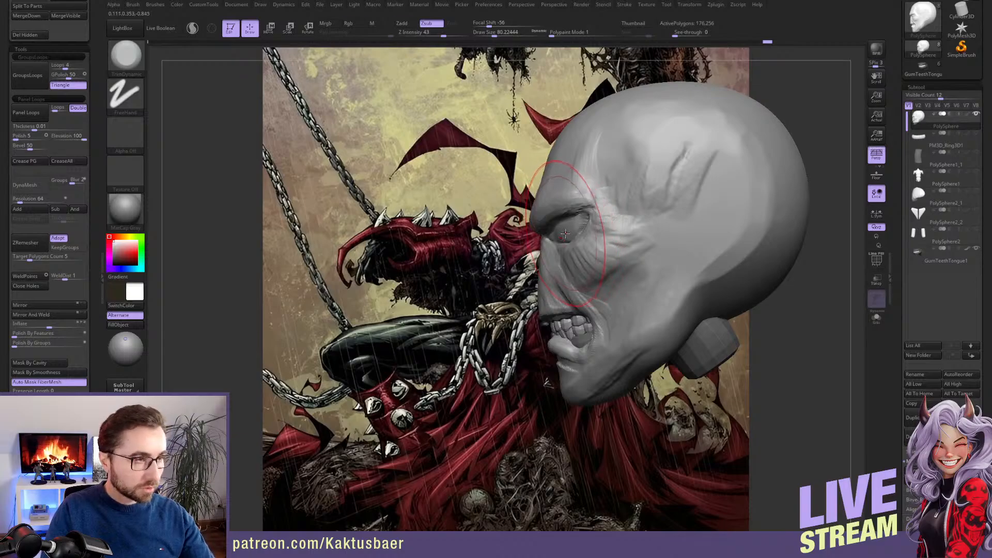
pyautogui.press('b')
pyautogui.press('m')
pyautogui.press('v')
pyautogui.moveTo(566, 209); pyautogui.dragTo(568, 213)
pyautogui.press('[')
pyautogui.moveTo(548, 217)
pyautogui.mouseDown(button='right')
pyautogui.moveTo(588, 226)
pyautogui.moveTo(571, 234)
pyautogui.moveTo(564, 260)
pyautogui.mouseUp(button='right')
pyautogui.press('w')
pyautogui.press('q')
pyautogui.moveTo(583, 227); pyautogui.dragTo(580, 232)
pyautogui.keyDown('alt'); pyautogui.moveTo(562, 245); pyautogui.dragTo(556, 228, button='right'); pyautogui.keyUp('alt')
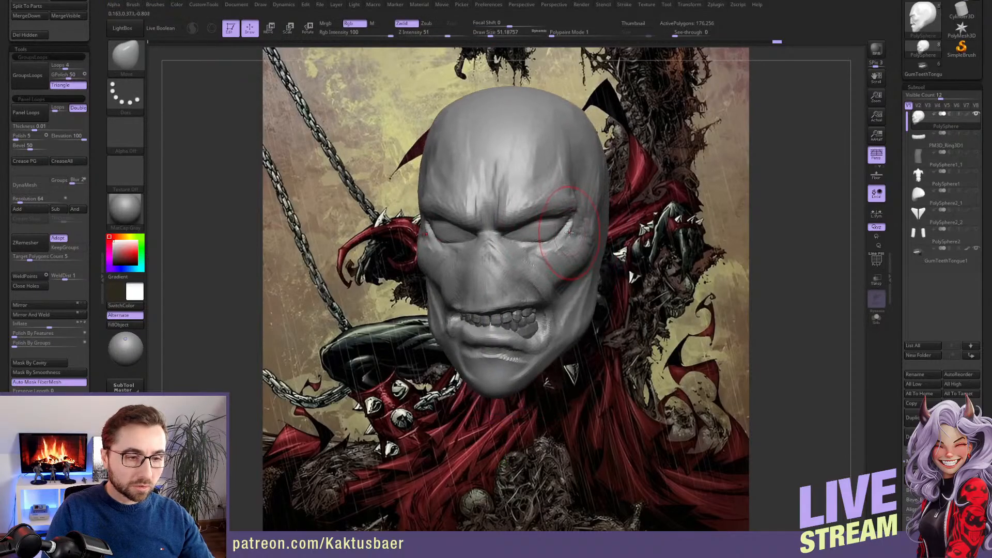
pyautogui.press('[')
pyautogui.moveTo(540, 270)
pyautogui.keyDown('alt'); pyautogui.mouseDown(button='right')
pyautogui.moveTo(550, 243)
pyautogui.moveTo(501, 251)
pyautogui.mouseUp(button='right'); pyautogui.keyUp('alt')
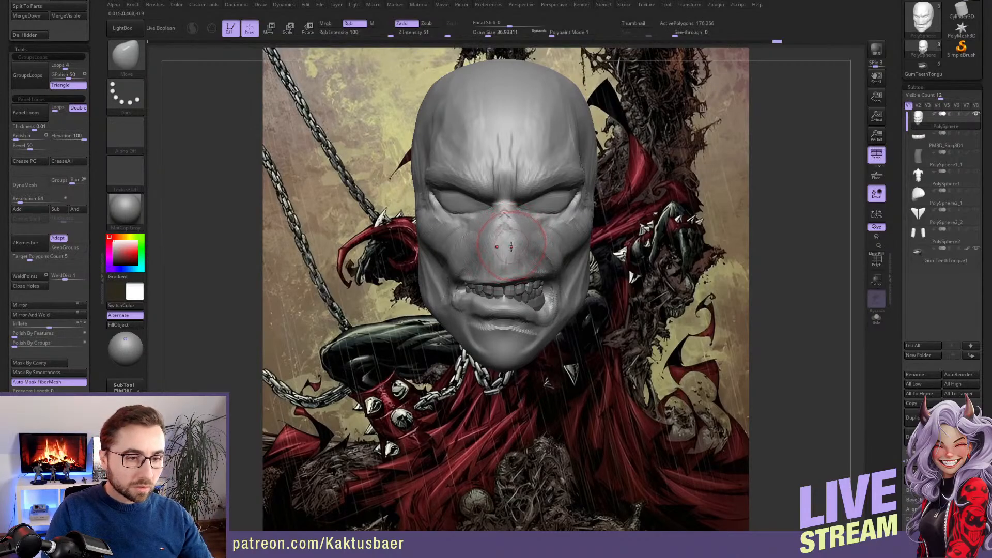
pyautogui.press('[')
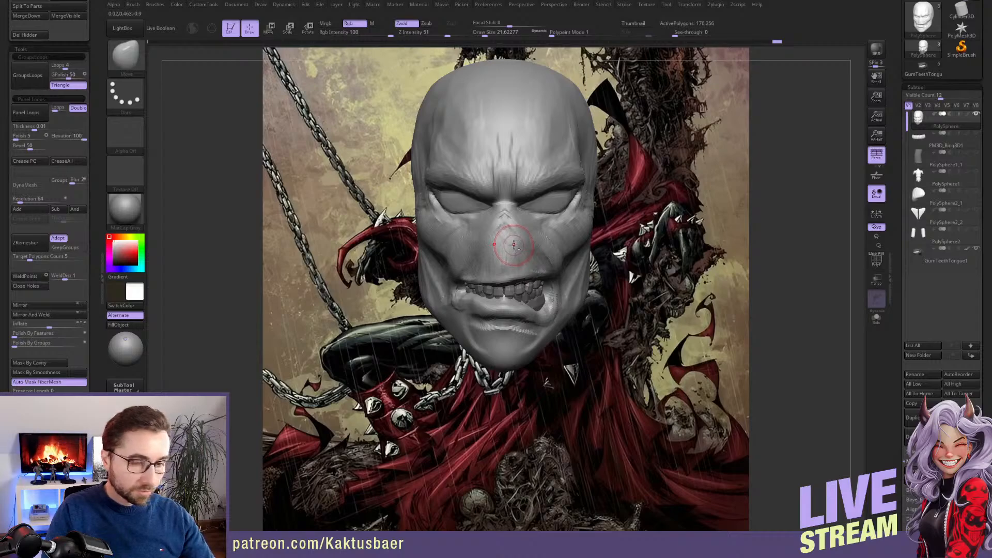
# Insert a Cylinder Pipe from the IMM Primitives brush on the nose bridge between the eyes
pyautogui.press('b')
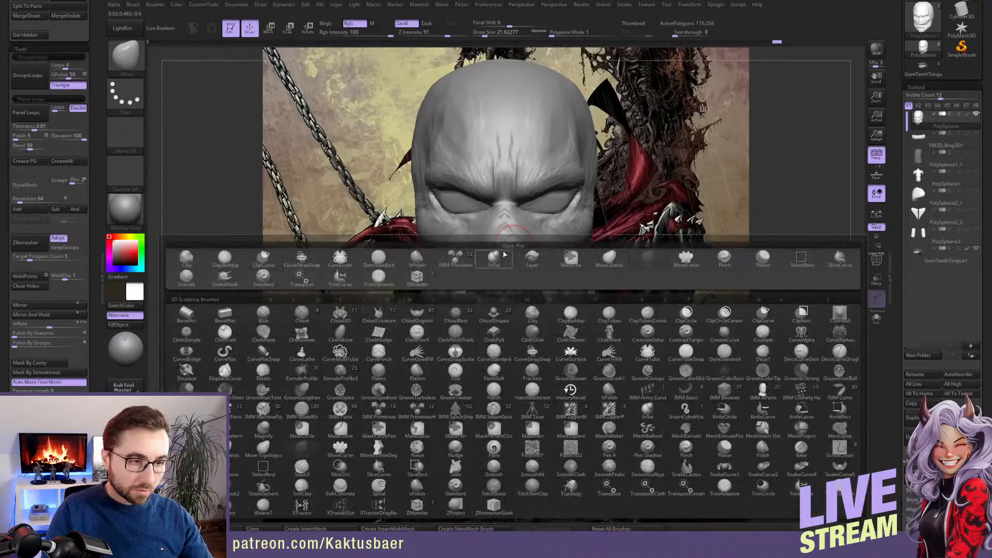
pyautogui.click(455, 257)
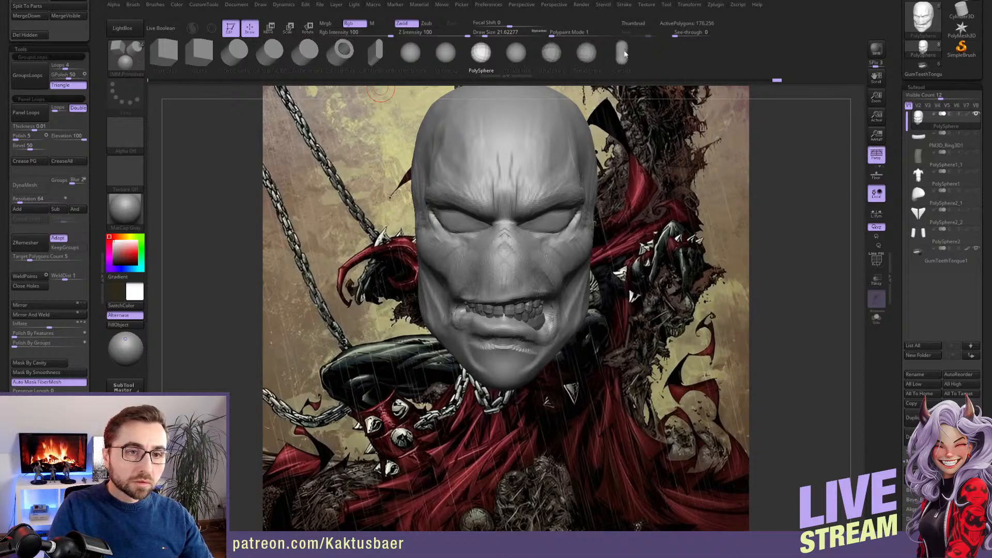
pyautogui.click(344, 52)
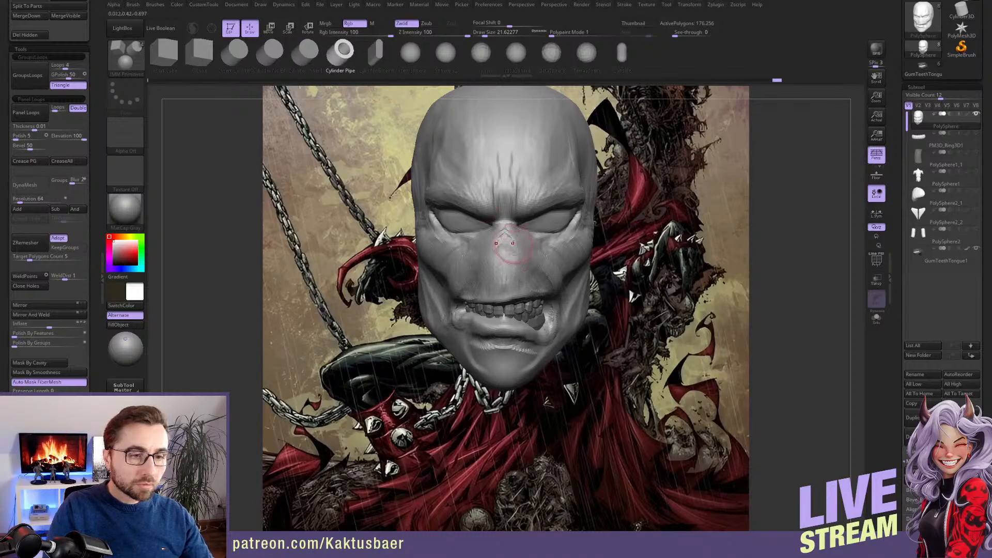
pyautogui.scroll(-5, 897, 296)
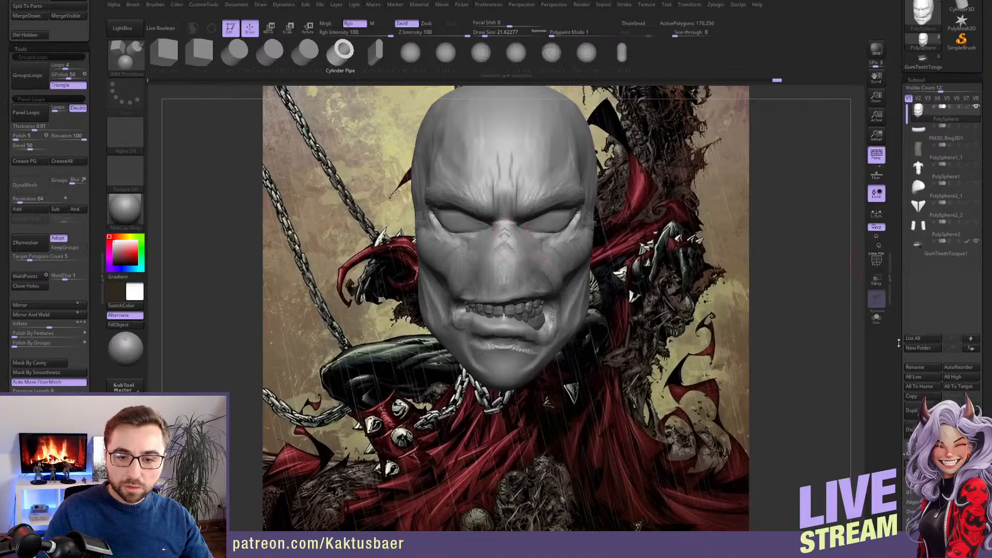
pyautogui.scroll(-5, 909, 343)
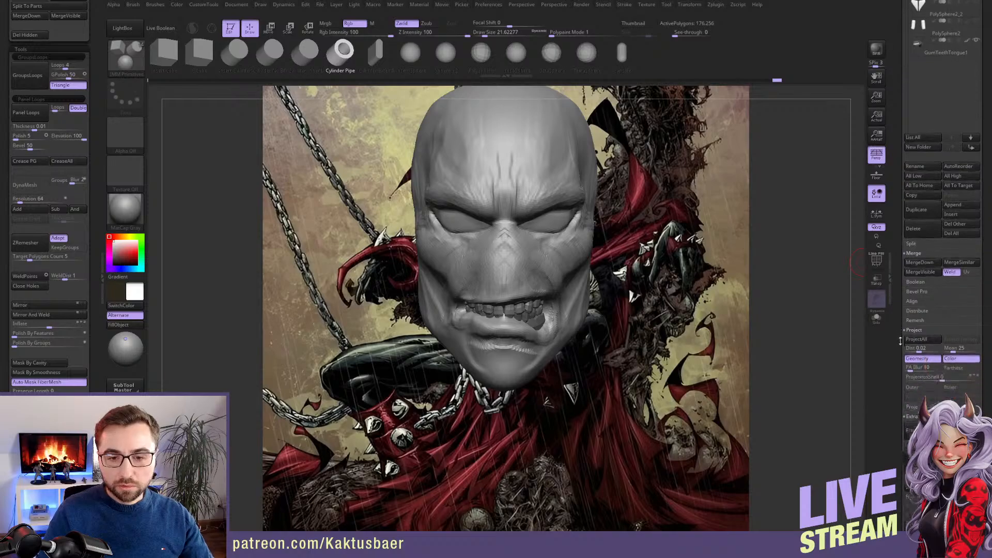
pyautogui.click(920, 358)
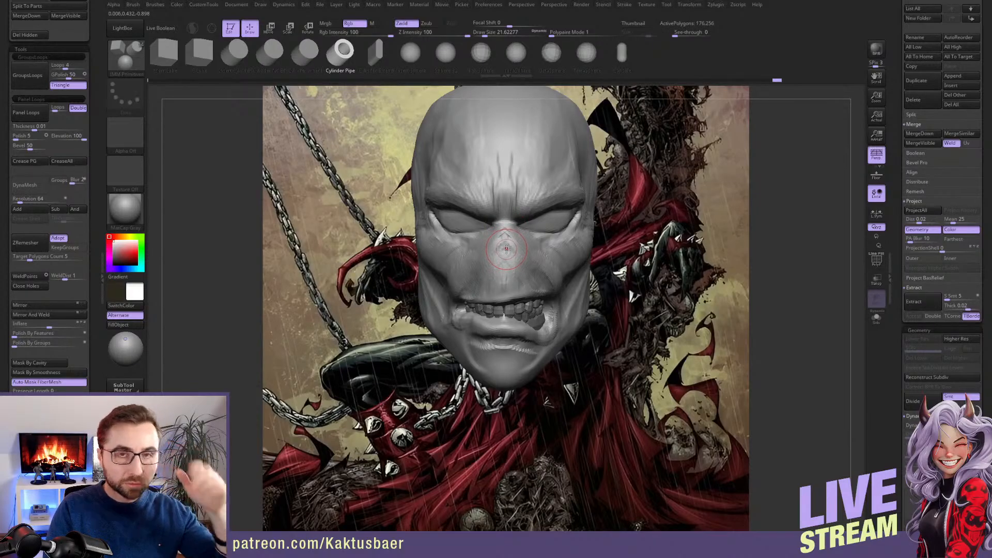
pyautogui.moveTo(506, 245); pyautogui.dragTo(509, 269)
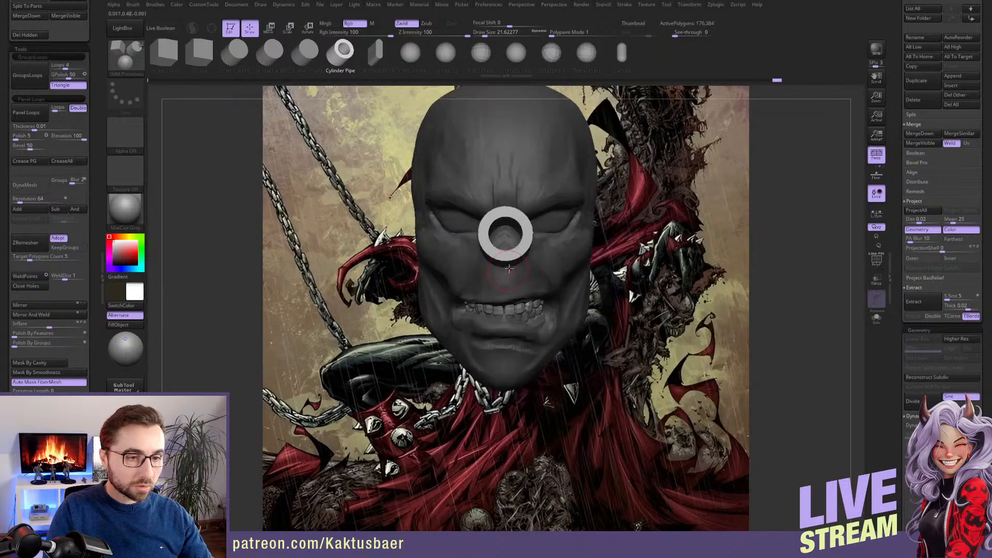
# Rotate the inserted pipe so its opening faces sideways and position it in front of the nose bridge
pyautogui.press('r')
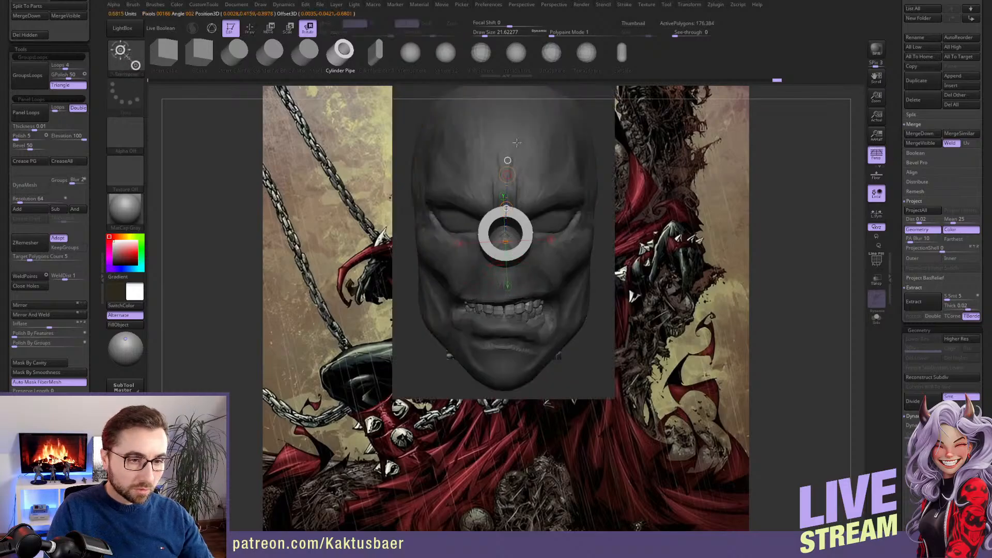
pyautogui.moveTo(643, 187); pyautogui.dragTo(510, 195)
pyautogui.keyDown('shift'); pyautogui.moveTo(547, 229); pyautogui.dragTo(540, 71); pyautogui.keyUp('shift')
pyautogui.moveTo(480, 178); pyautogui.dragTo(603, 176)
pyautogui.press('w')
pyautogui.moveTo(510, 189); pyautogui.dragTo(454, 190)
pyautogui.moveTo(385, 227); pyautogui.dragTo(508, 238)
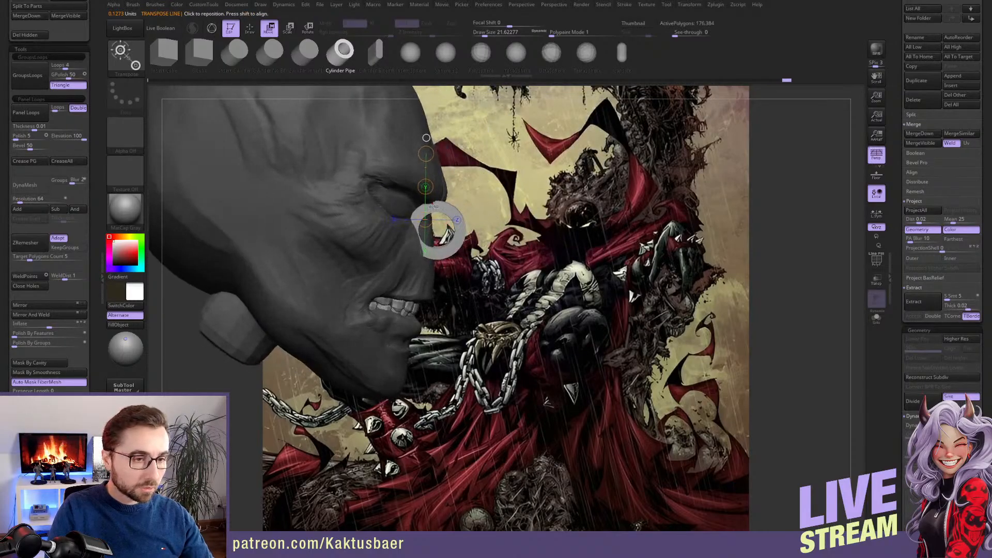
pyautogui.moveTo(437, 211); pyautogui.dragTo(423, 164)
# Scale the inserted pipe down so it is narrower than the gap between the eyes
pyautogui.press('e')
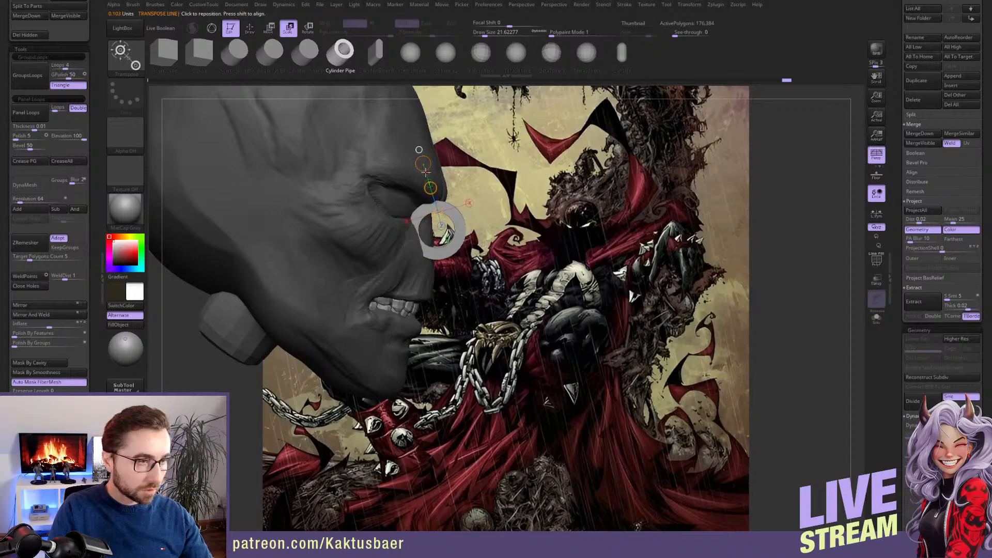
pyautogui.press('q')
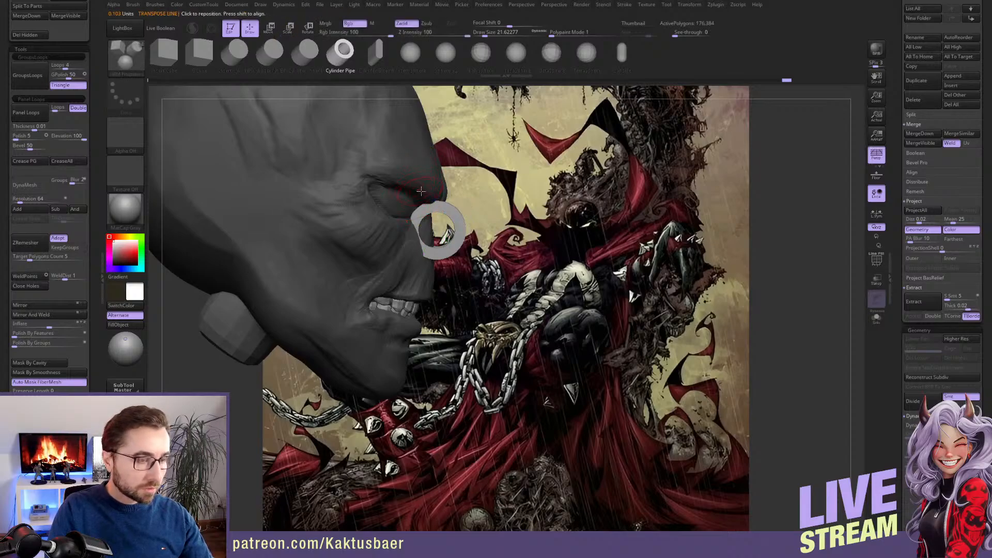
pyautogui.press('b')
pyautogui.press('m')
pyautogui.press('v')
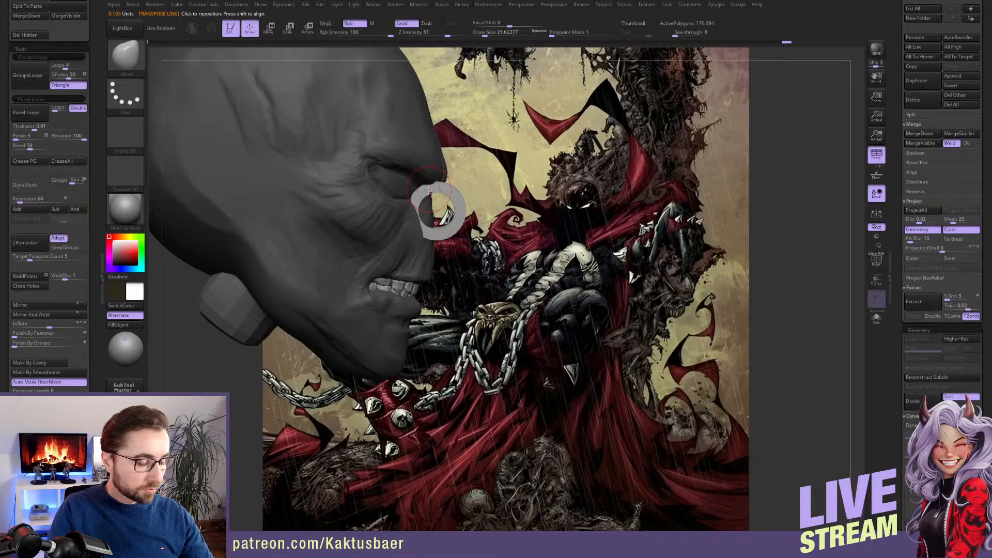
pyautogui.press('r')
pyautogui.press('e')
pyautogui.keyDown('alt'); pyautogui.moveTo(563, 178); pyautogui.dragTo(485, 214, button='right'); pyautogui.keyUp('alt')
pyautogui.keyDown('shift'); pyautogui.moveTo(484, 221); pyautogui.dragTo(481, 165); pyautogui.keyUp('shift')
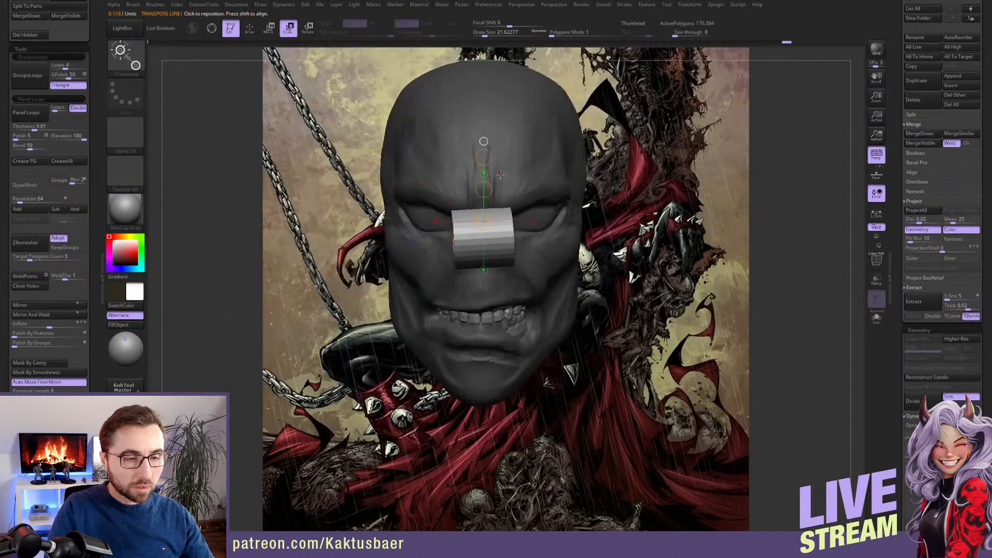
pyautogui.moveTo(479, 167)
pyautogui.mouseDown(button='right')
pyautogui.moveTo(497, 163)
pyautogui.moveTo(521, 229)
pyautogui.moveTo(559, 196)
pyautogui.moveTo(546, 229)
pyautogui.mouseUp(button='right')
# Flatten the pipe vertically and move it back against the nose bridge
pyautogui.press('w')
pyautogui.press('q')
pyautogui.press('w')
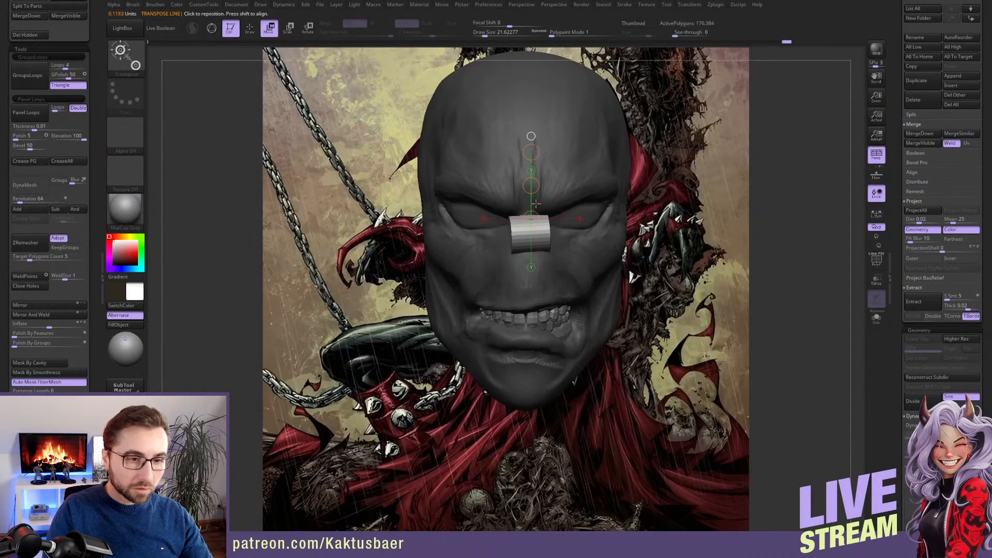
pyautogui.moveTo(531, 154); pyautogui.dragTo(532, 187)
pyautogui.moveTo(535, 192); pyautogui.dragTo(568, 204, button='right')
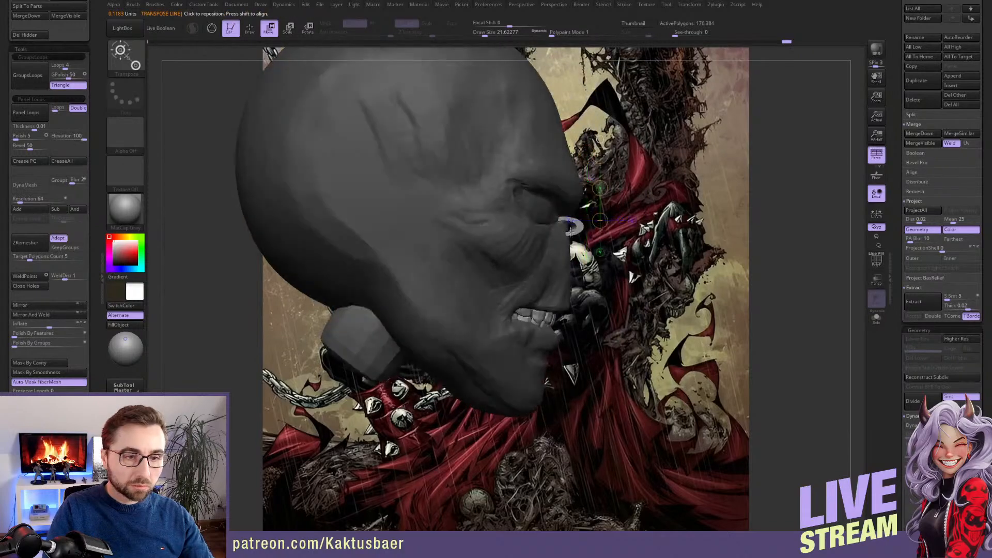
pyautogui.moveTo(562, 223)
pyautogui.keyDown('shift'); pyautogui.mouseDown()
pyautogui.moveTo(512, 222)
pyautogui.moveTo(538, 221)
pyautogui.mouseUp(); pyautogui.keyUp('shift')
pyautogui.press('q')
pyautogui.moveTo(568, 225)
pyautogui.mouseDown(button='right')
pyautogui.moveTo(521, 238)
pyautogui.moveTo(533, 236)
pyautogui.mouseUp(button='right')
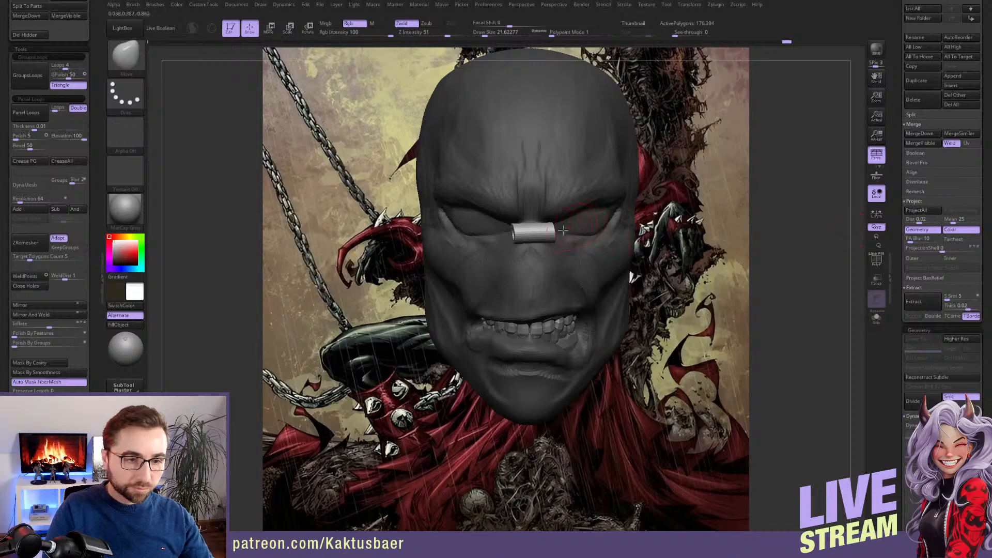
# Undo the pipe's edits and its insertion on the head
pyautogui.hotkey('ctrl', 'z')
pyautogui.hotkey('ctrl', 'z')
pyautogui.hotkey('ctrl', 'z')
pyautogui.hotkey('ctrl', 'z')
pyautogui.hotkey('ctrl', 'z')
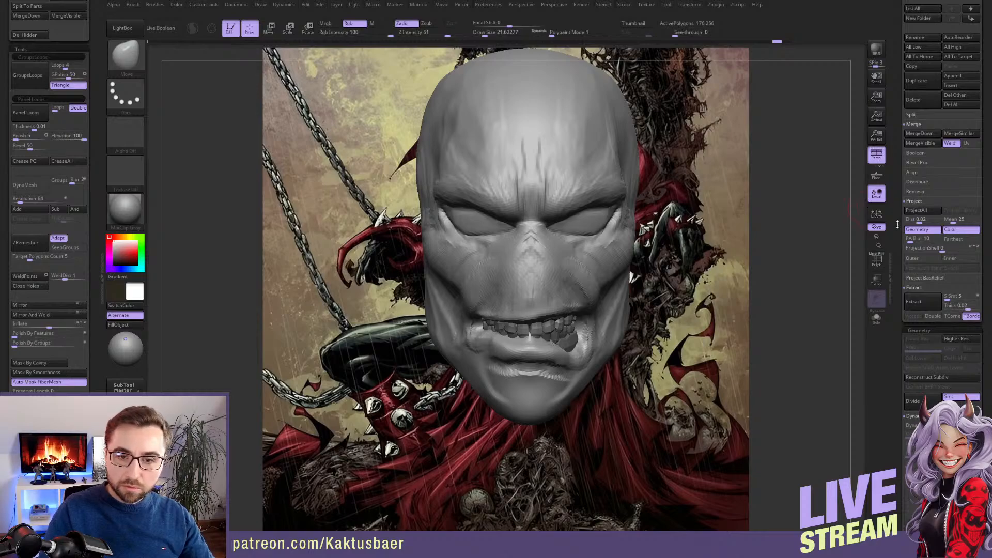
# Append a Ring3D mesh as a new subtool and make it the active one
pyautogui.scroll(3, 963, 164)
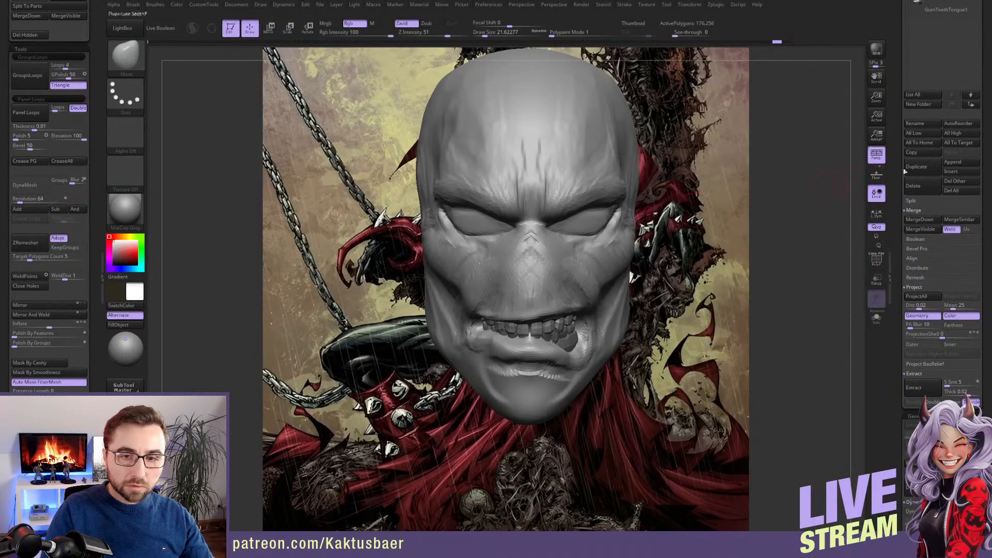
pyautogui.click(959, 165)
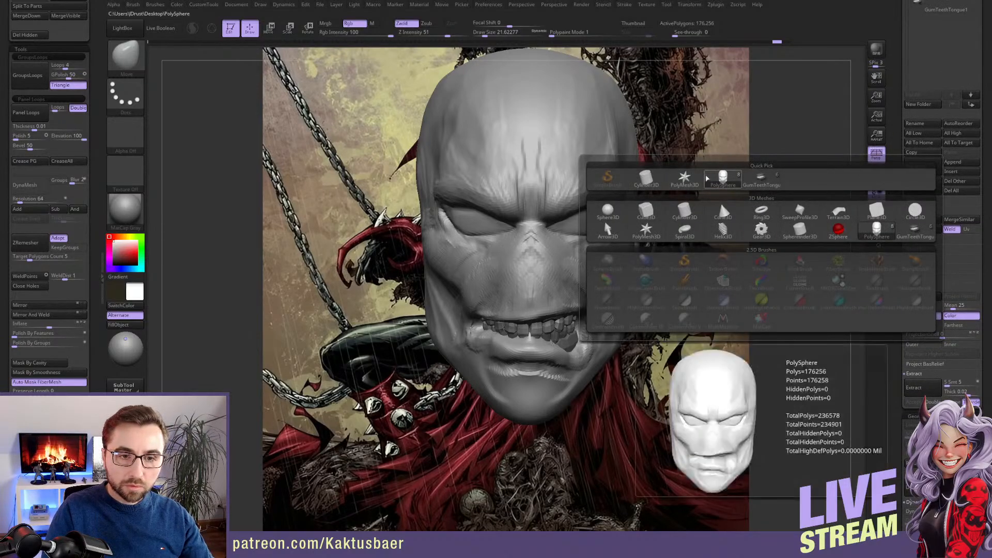
pyautogui.moveTo(764, 213)
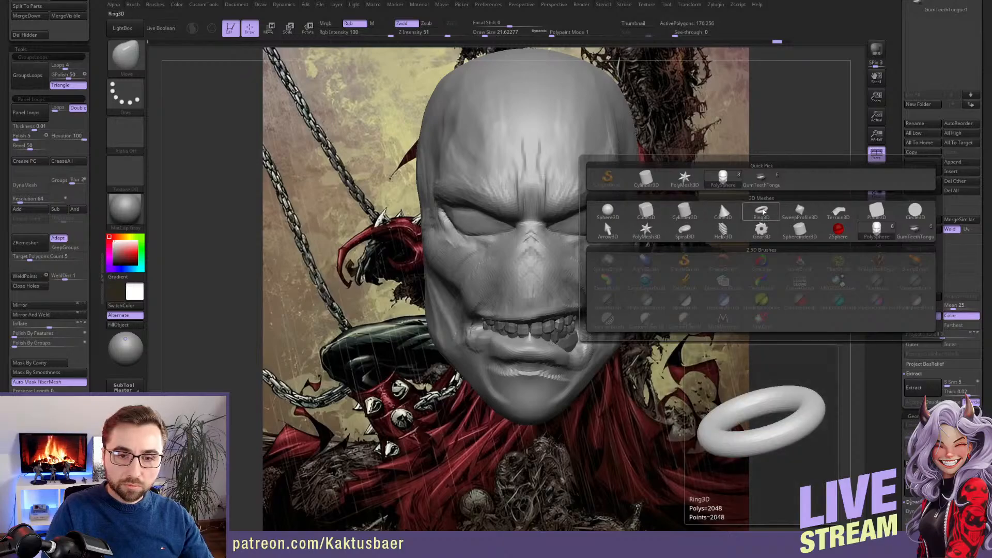
pyautogui.click(764, 212)
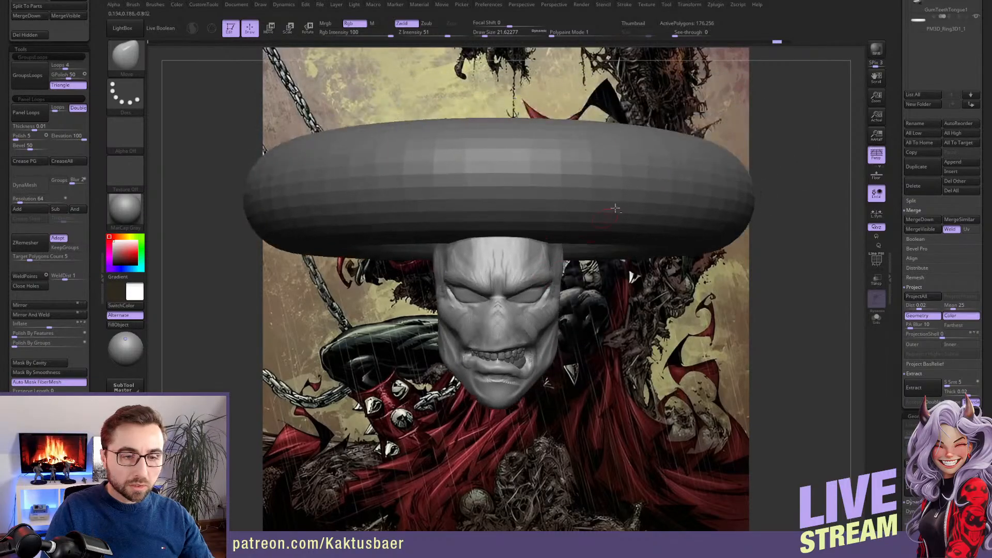
pyautogui.keyDown('alt'); pyautogui.click(623, 218); pyautogui.keyUp('alt')
# Scale the ring down to a small piece and move it to the front of the face at the nose bridge
pyautogui.press('e')
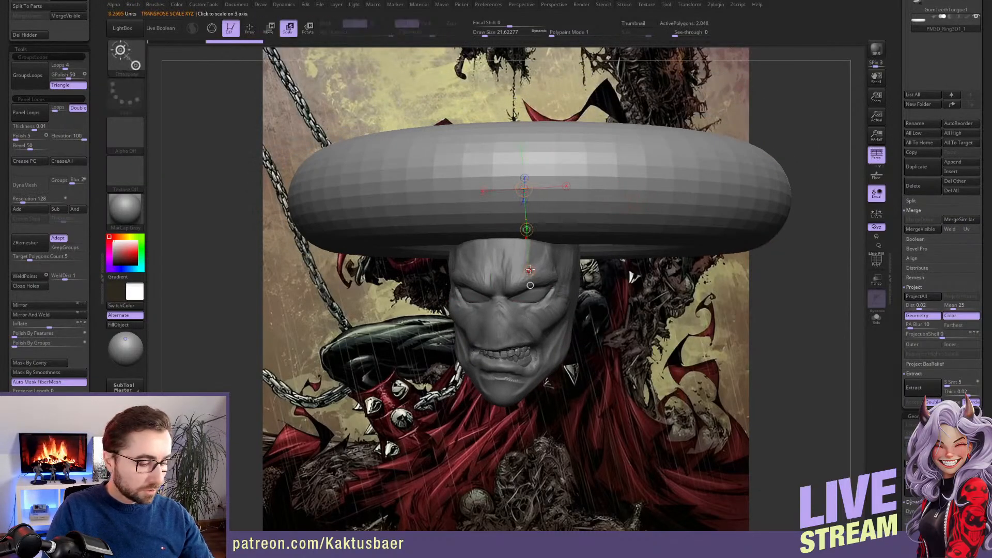
pyautogui.moveTo(529, 269); pyautogui.dragTo(525, 214)
pyautogui.moveTo(640, 226); pyautogui.dragTo(551, 227)
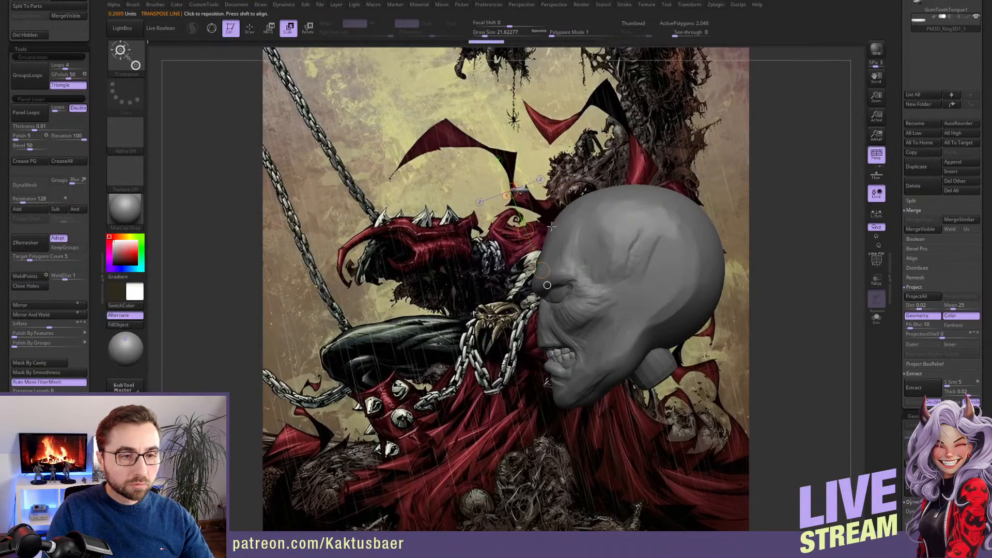
pyautogui.press('w')
pyautogui.moveTo(549, 328); pyautogui.dragTo(552, 337)
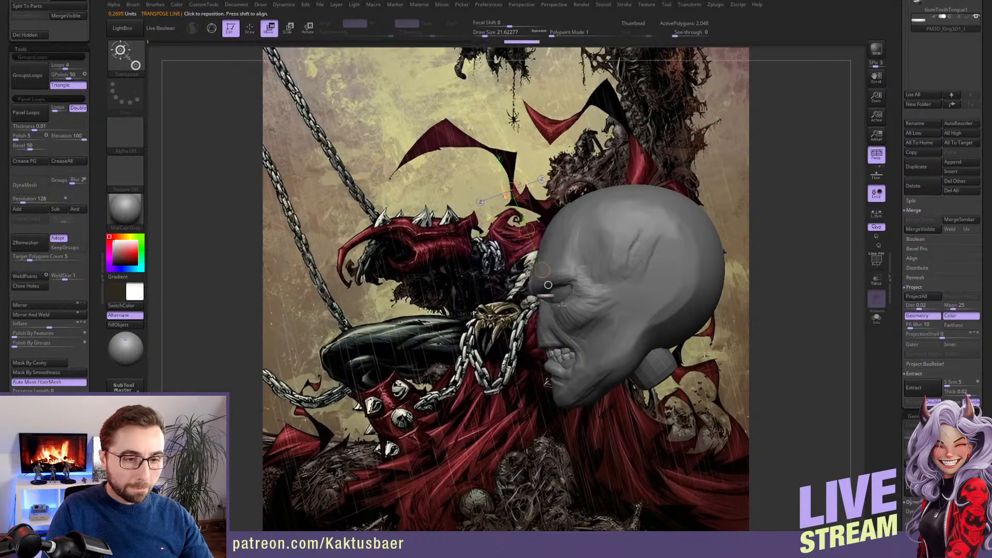
pyautogui.keyDown('shift'); pyautogui.moveTo(562, 304); pyautogui.dragTo(555, 254); pyautogui.keyUp('shift')
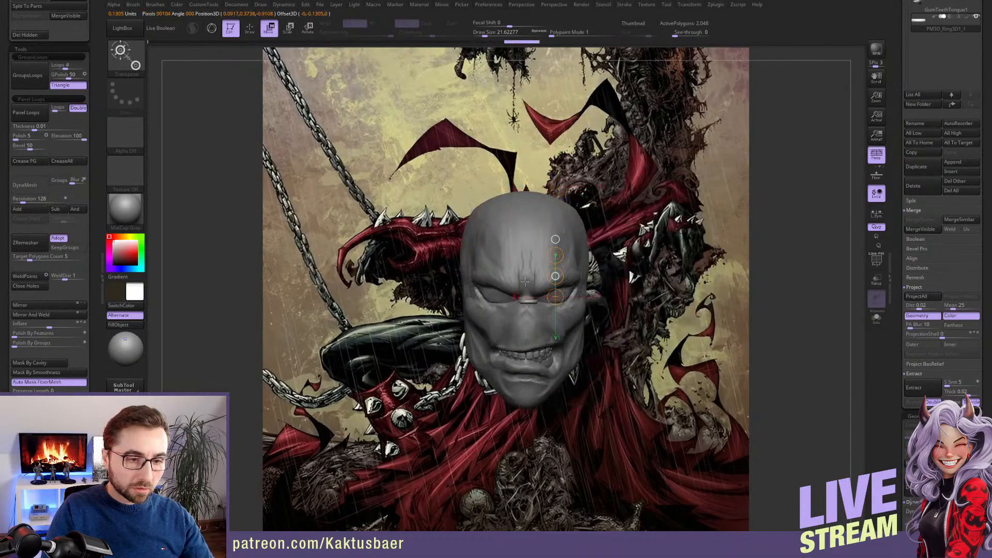
# Nudge the ring into place on the nose bridge, tilt it slightly and pull its end outward with the Move brush
pyautogui.press('q')
pyautogui.moveTo(524, 278)
pyautogui.keyDown('alt'); pyautogui.mouseDown(button='right')
pyautogui.moveTo(546, 264)
pyautogui.moveTo(562, 282)
pyautogui.mouseUp(button='right'); pyautogui.keyUp('alt')
pyautogui.press('w')
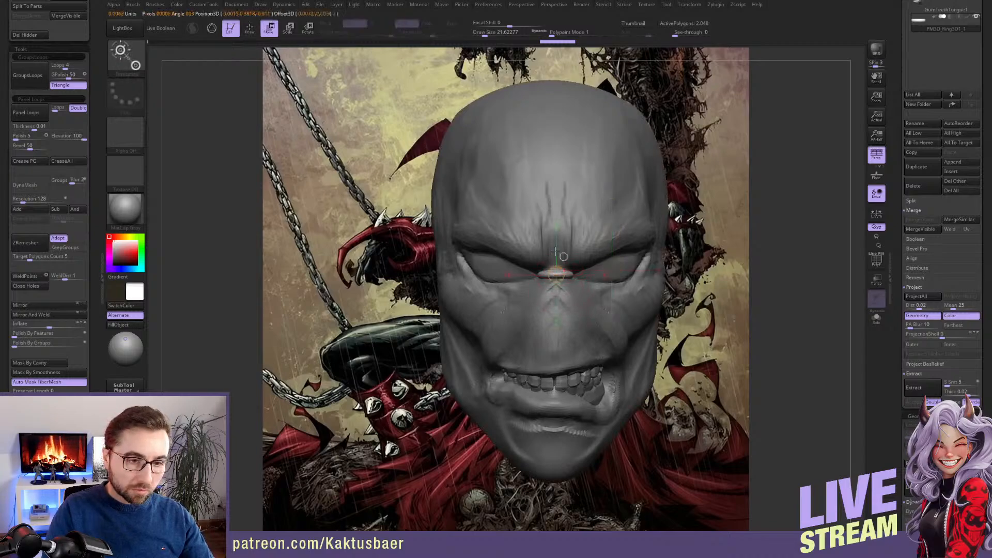
pyautogui.moveTo(556, 276); pyautogui.dragTo(557, 228)
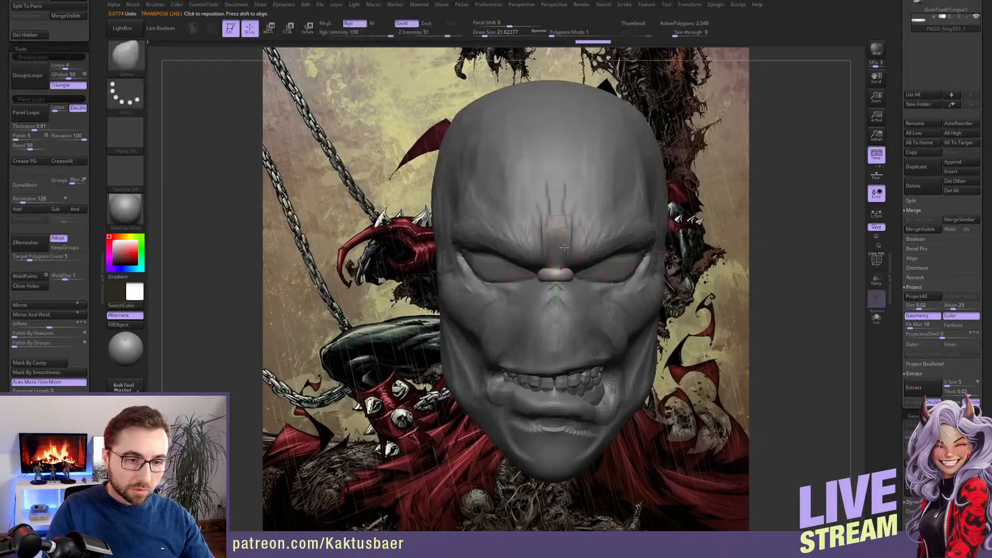
pyautogui.press('r')
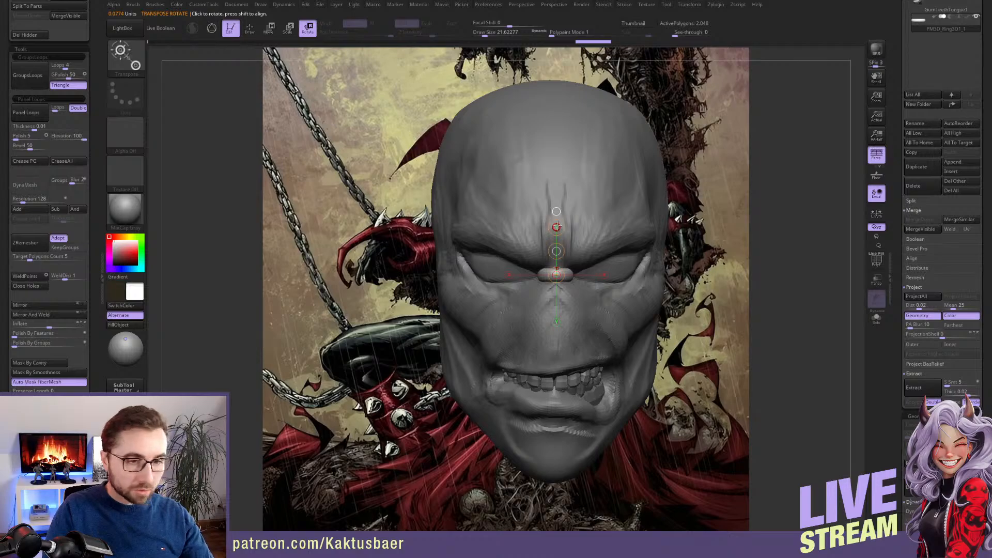
pyautogui.press('q')
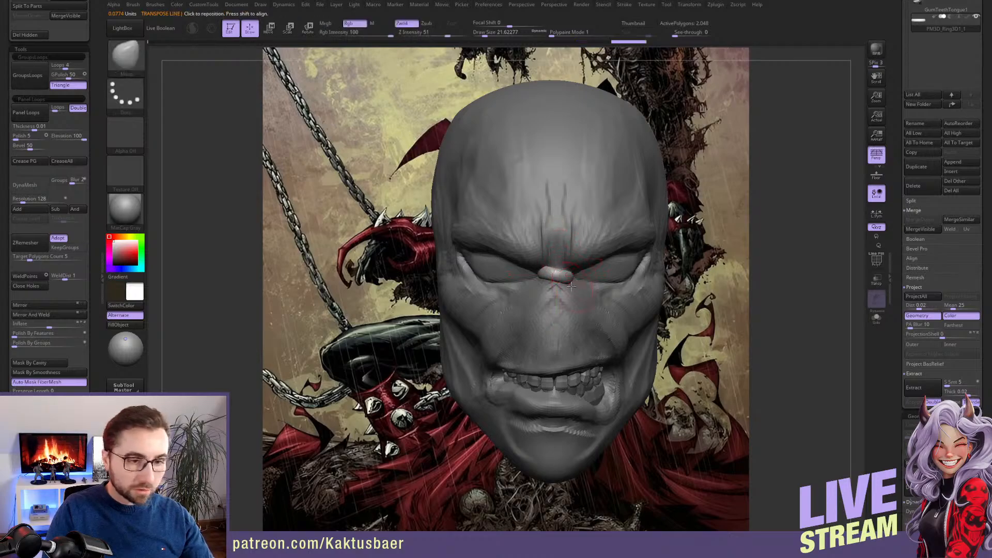
pyautogui.keyDown('ctrl'); pyautogui.moveTo(576, 281); pyautogui.dragTo(544, 266, button='right'); pyautogui.keyUp('ctrl')
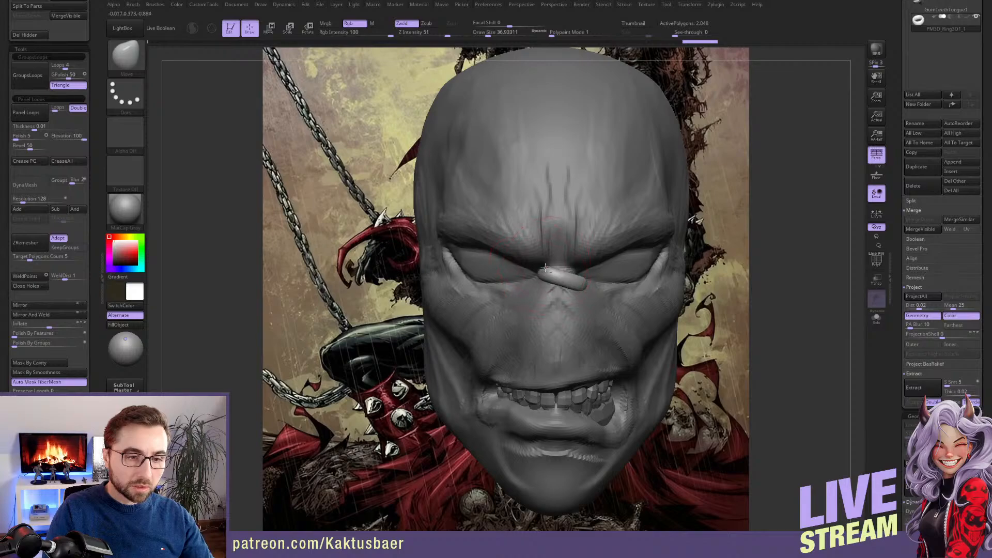
# Rotate the ring piece to a steeper diagonal across the nose bridge
pyautogui.press('r')
pyautogui.moveTo(580, 284)
pyautogui.keyDown('shift'); pyautogui.mouseDown()
pyautogui.moveTo(621, 284)
pyautogui.moveTo(618, 295)
pyautogui.mouseUp(); pyautogui.keyUp('shift')
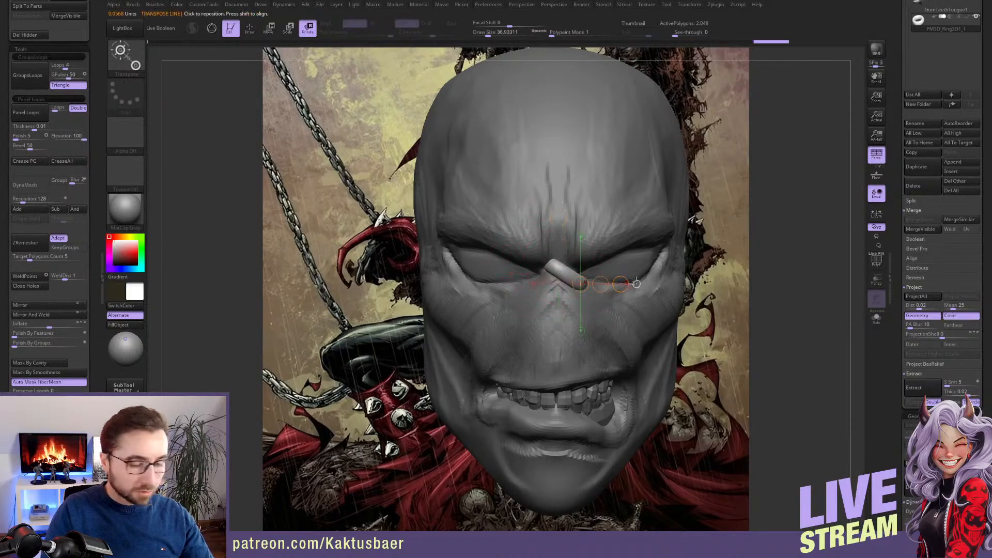
pyautogui.moveTo(567, 271); pyautogui.dragTo(603, 305)
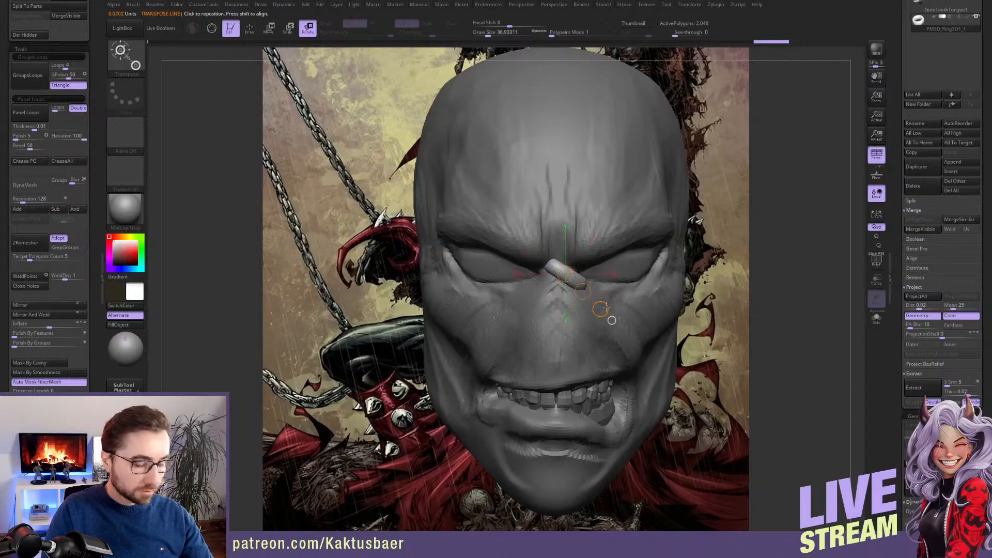
pyautogui.press('w')
pyautogui.press('q')
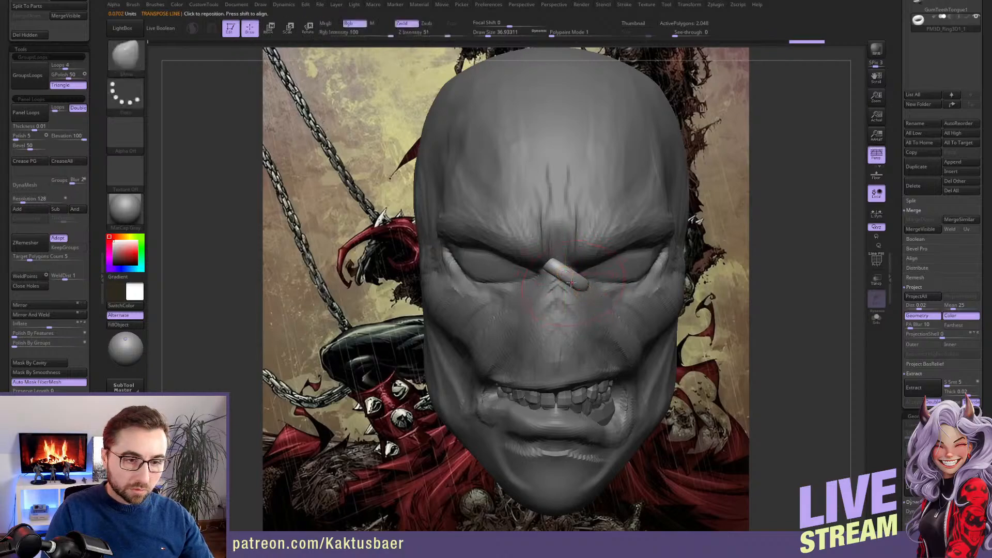
# Resize the Move brush and reshape the ends of the diagonal piece to fit the nose bridge
pyautogui.press('s')
pyautogui.moveTo(556, 257); pyautogui.dragTo(554, 258)
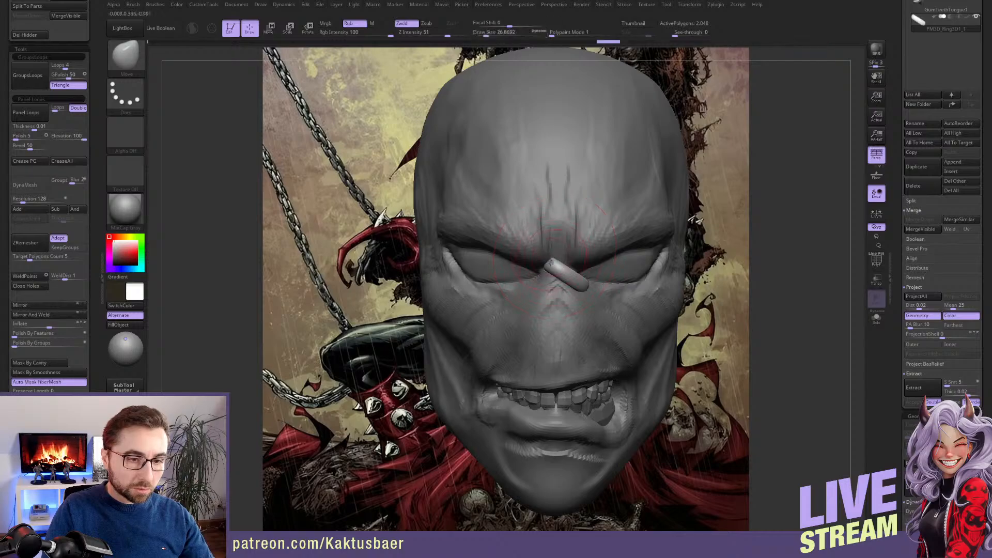
pyautogui.moveTo(558, 260); pyautogui.dragTo(465, 271, button='right')
pyautogui.press('s')
pyautogui.moveTo(563, 268); pyautogui.dragTo(562, 268)
pyautogui.moveTo(562, 276); pyautogui.dragTo(599, 266, button='right')
# Shift the diagonal piece against the nose bridge, then refine its ends and angle
pyautogui.press('w')
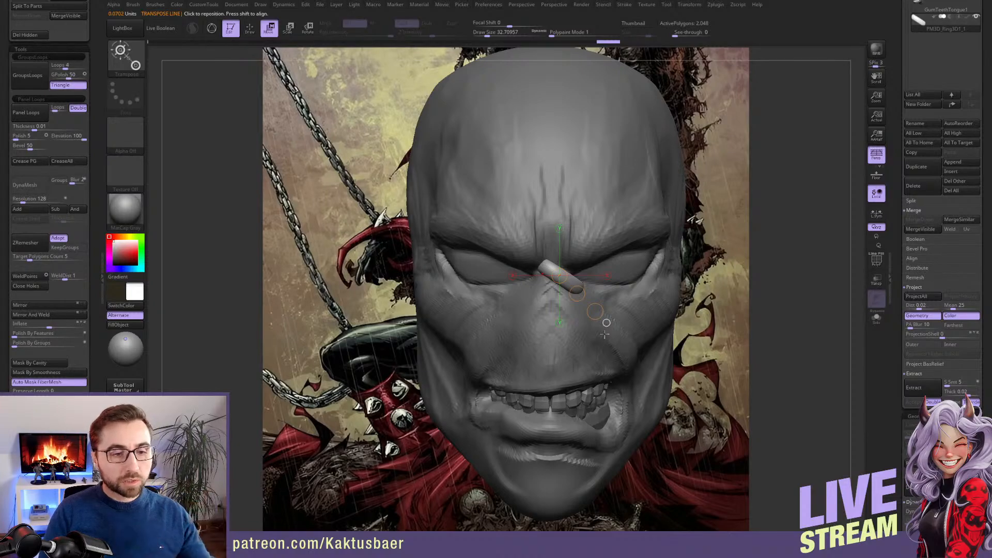
pyautogui.moveTo(616, 276); pyautogui.dragTo(581, 277, button='right')
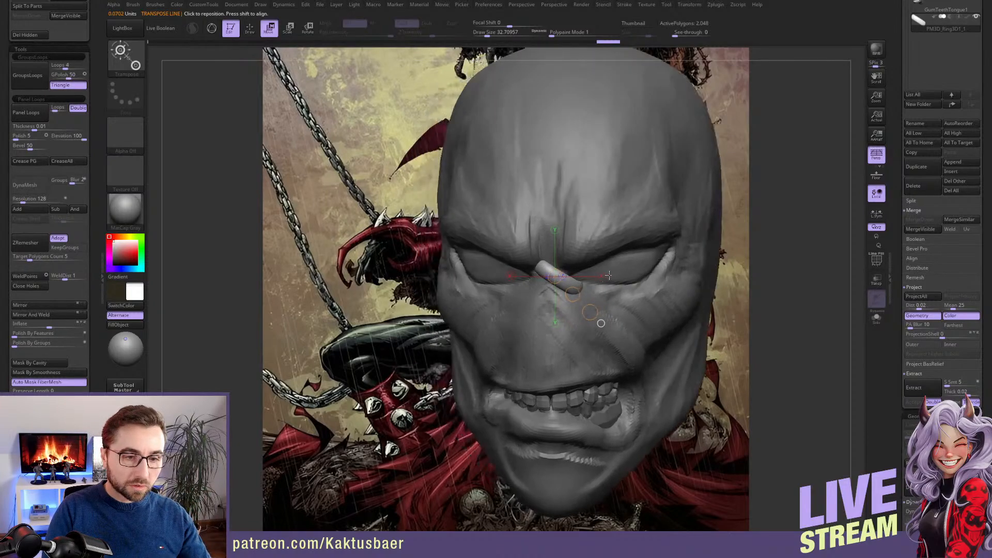
pyautogui.moveTo(572, 295); pyautogui.dragTo(567, 290)
pyautogui.press('q')
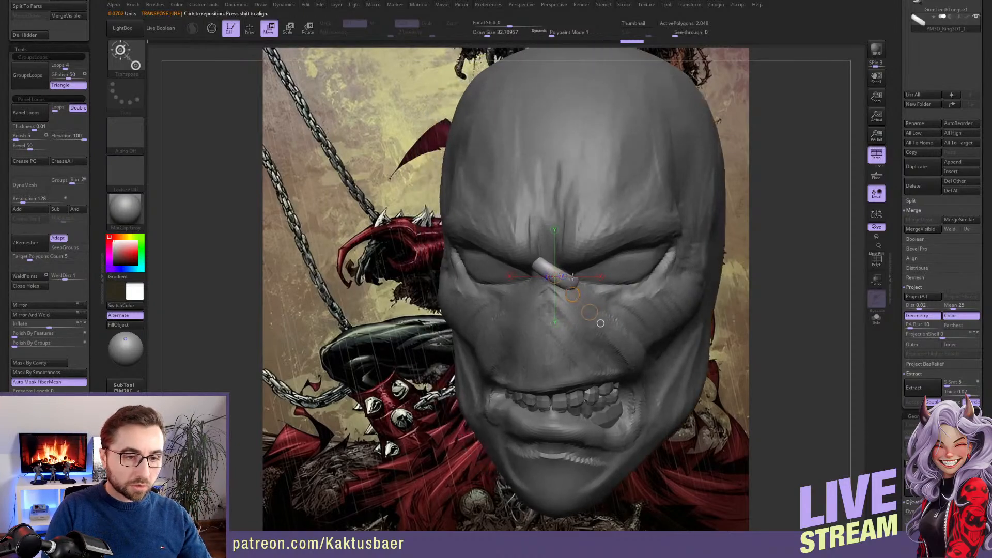
pyautogui.moveTo(551, 262); pyautogui.dragTo(584, 271, button='right')
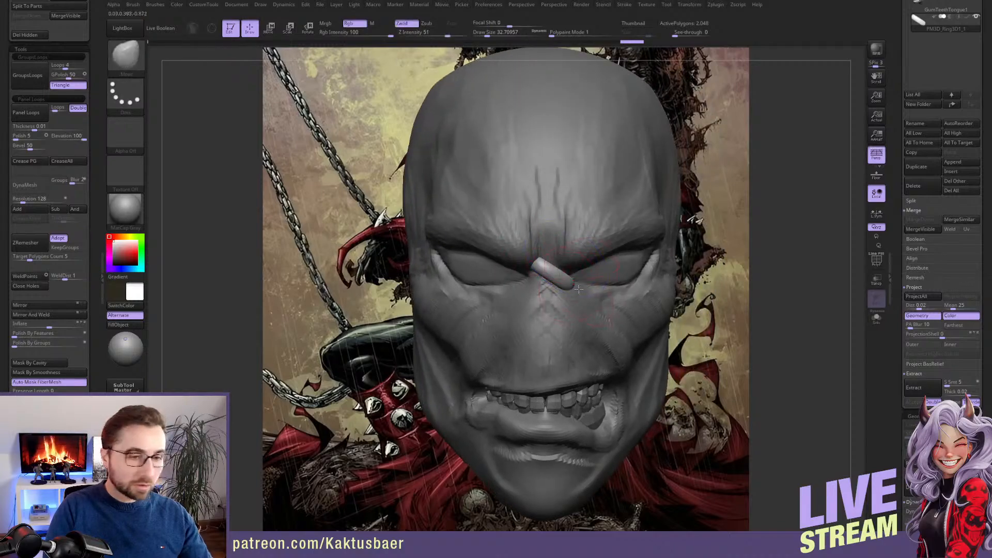
pyautogui.press('r')
pyautogui.press('q')
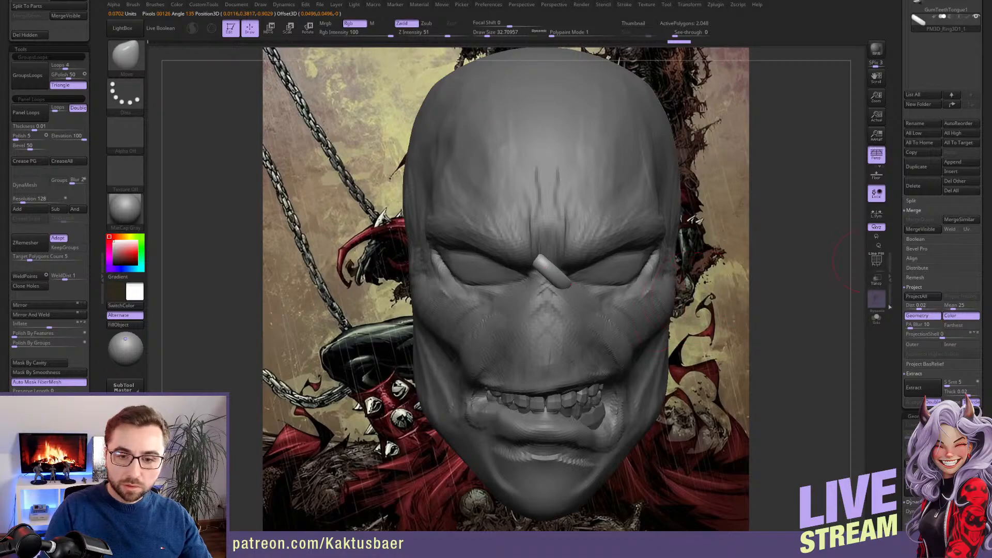
# Save the project and duplicate the diagonal piece upward onto the lower forehead between the brows
pyautogui.scroll(5, 902, 290)
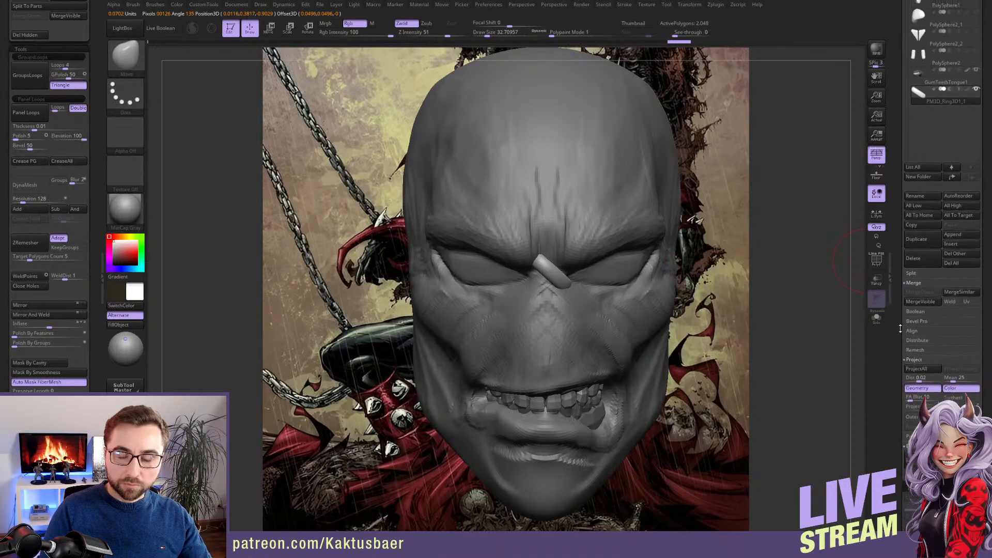
pyautogui.press('w')
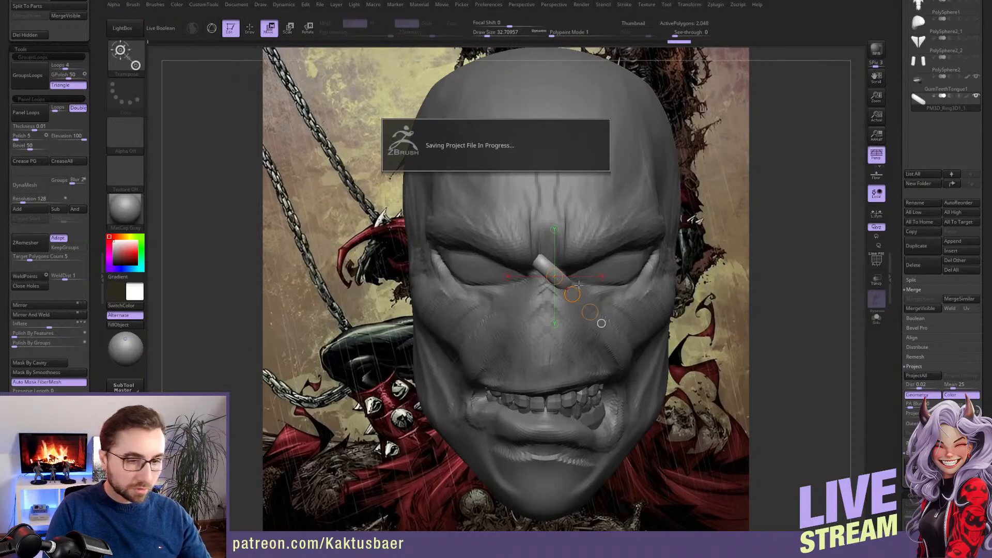
pyautogui.keyDown('ctrl'); pyautogui.moveTo(572, 294); pyautogui.dragTo(566, 241); pyautogui.keyUp('ctrl')
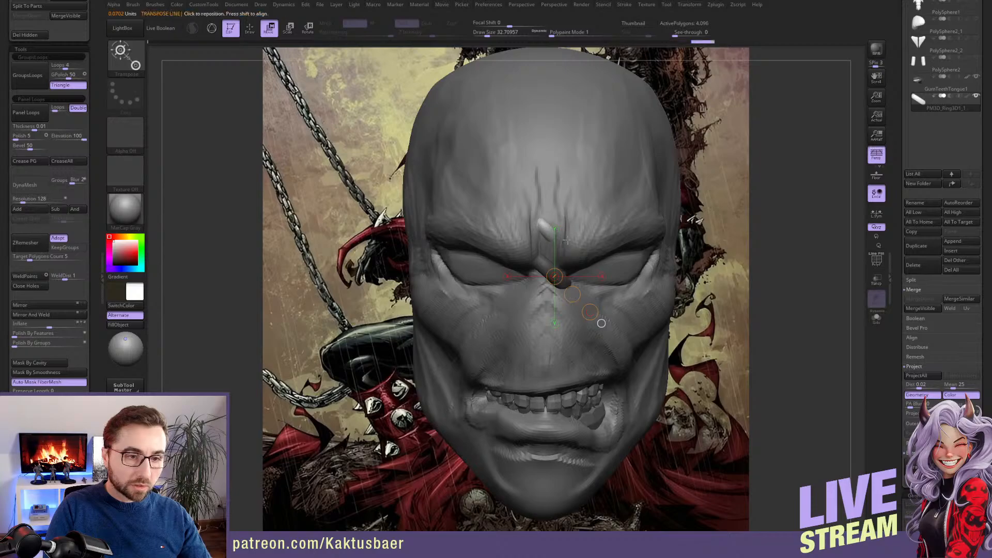
pyautogui.moveTo(548, 226); pyautogui.dragTo(460, 229, button='right')
pyautogui.moveTo(543, 225)
pyautogui.mouseDown()
pyautogui.moveTo(565, 216)
pyautogui.moveTo(548, 223)
pyautogui.mouseUp()
# Stretch the forehead copy diagonally with the Move brush and fit it to the brow surface
pyautogui.press('q')
pyautogui.moveTo(467, 230); pyautogui.dragTo(553, 246, button='right')
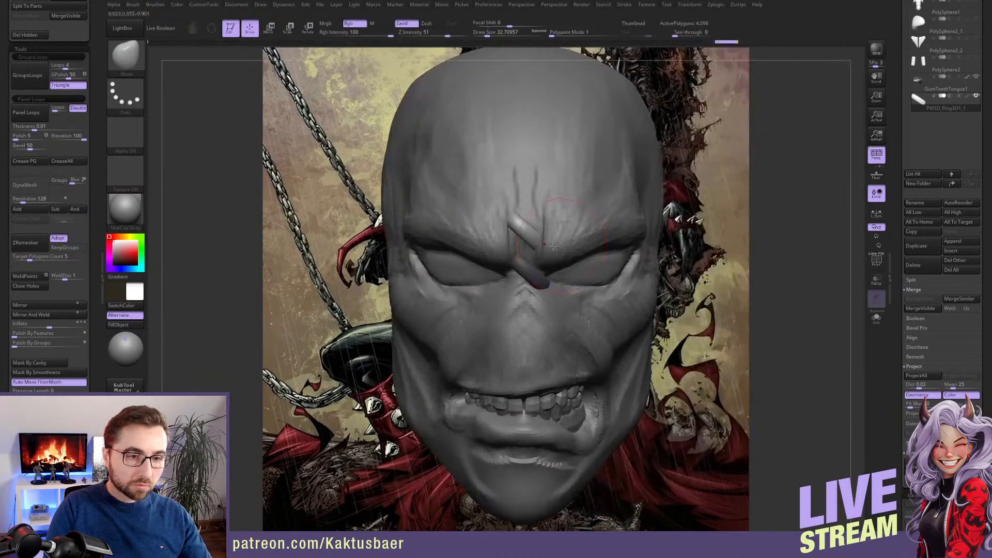
pyautogui.press('s')
pyautogui.moveTo(511, 216); pyautogui.dragTo(538, 234)
pyautogui.press('s')
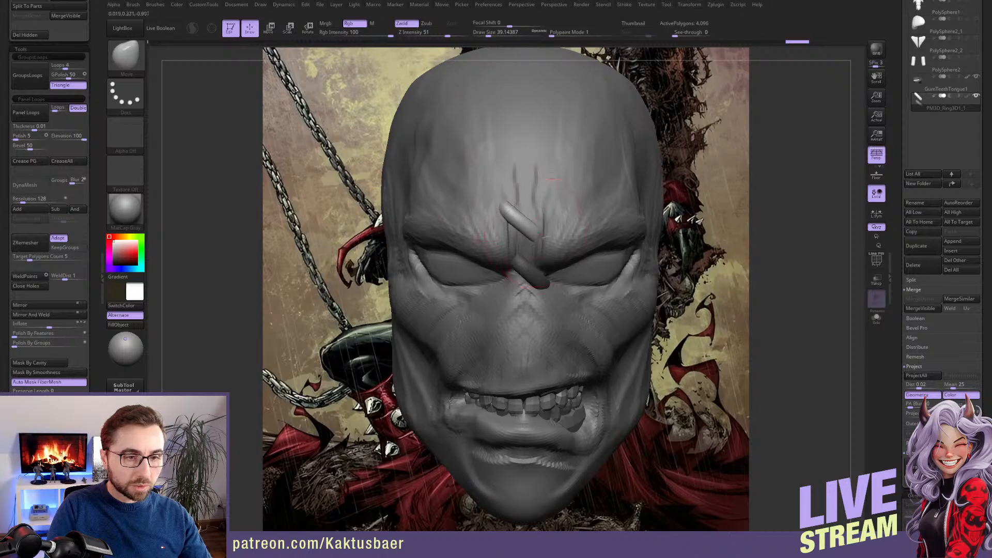
pyautogui.moveTo(544, 249); pyautogui.dragTo(595, 248, button='right')
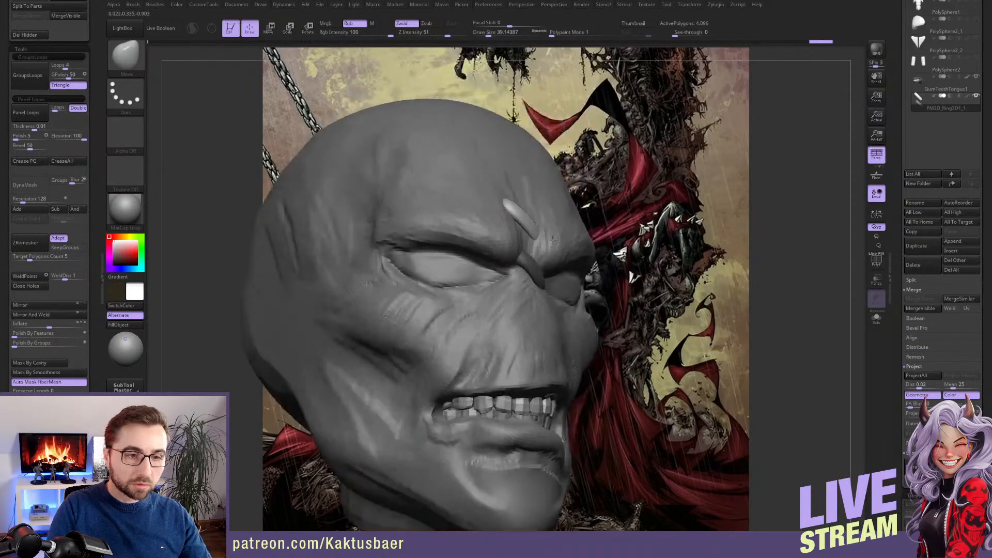
pyautogui.moveTo(522, 219); pyautogui.dragTo(518, 216)
pyautogui.moveTo(511, 263); pyautogui.dragTo(551, 249, button='right')
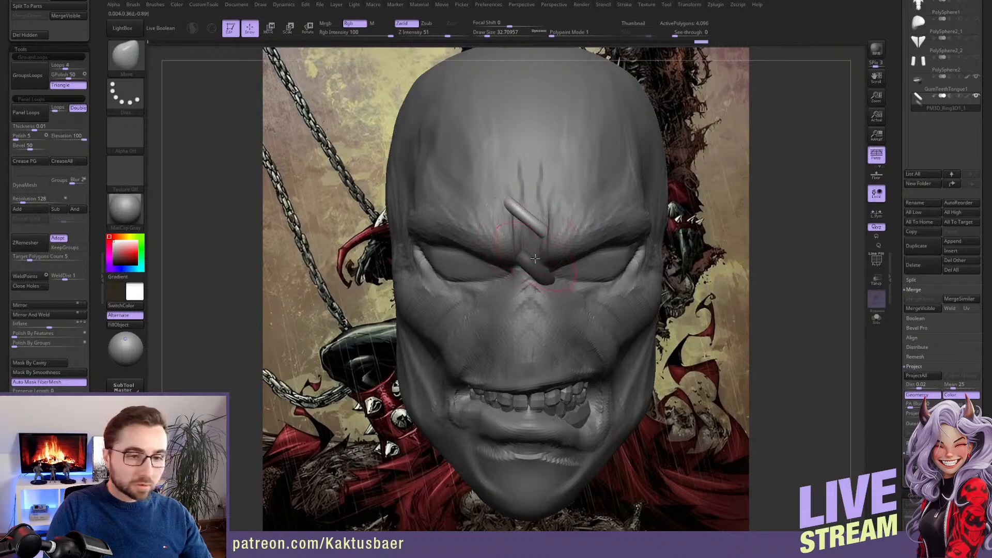
# Mask the forehead piece to isolate the nose-bridge piece, try a small adjustment and undo the latest edits
pyautogui.press('w')
pyautogui.press('q')
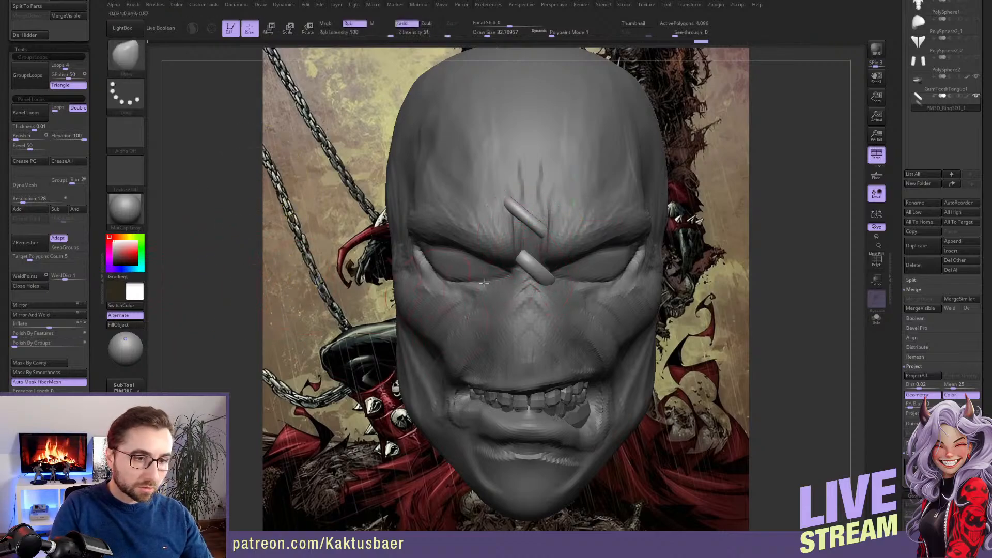
pyautogui.press('w')
pyautogui.press('q')
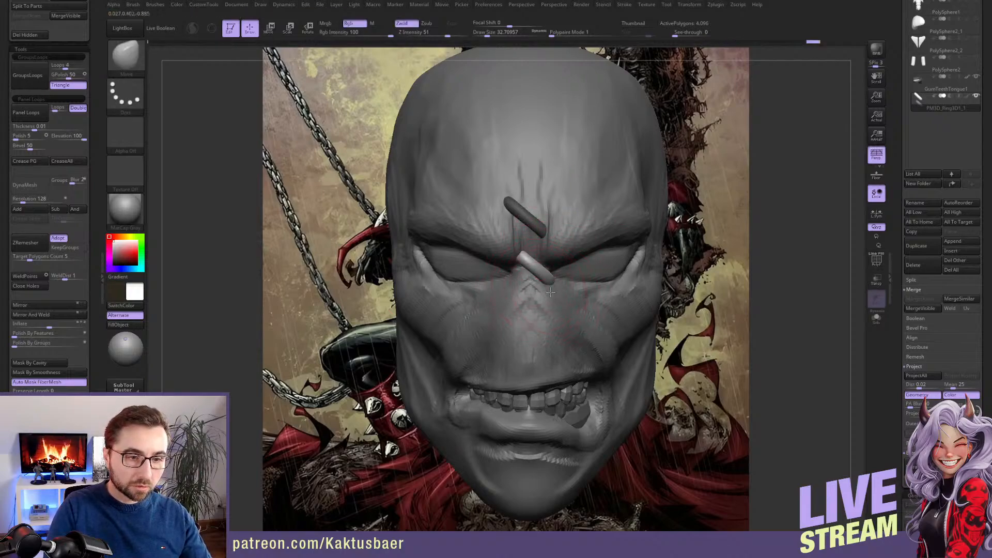
pyautogui.moveTo(559, 295)
pyautogui.mouseDown(button='right')
pyautogui.moveTo(548, 263)
pyautogui.moveTo(572, 295)
pyautogui.mouseUp(button='right')
pyautogui.hotkey('ctrl', 'z')
pyautogui.hotkey('ctrl', 'z')
pyautogui.hotkey('ctrl', 'z')
pyautogui.hotkey('ctrl', 'z')
pyautogui.hotkey('ctrl', 'z')
pyautogui.hotkey('ctrl', 'z')
pyautogui.hotkey('ctrl', 'z')
# Duplicate the nose-bridge piece downward onto the nose and rotate the copy to horizontal
pyautogui.press('w')
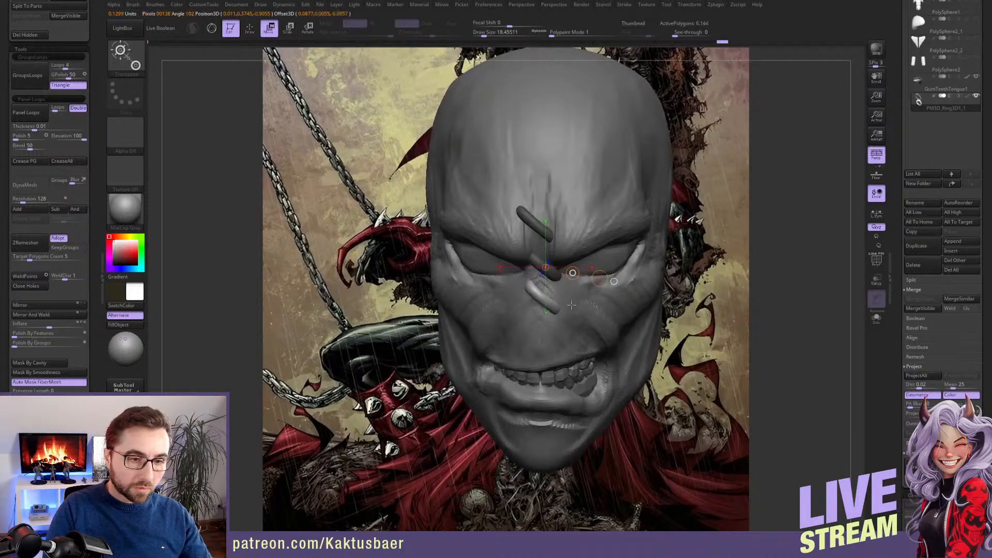
pyautogui.press('r')
pyautogui.moveTo(542, 300)
pyautogui.keyDown('shift'); pyautogui.mouseDown()
pyautogui.moveTo(542, 262)
pyautogui.moveTo(520, 277)
pyautogui.mouseUp(); pyautogui.keyUp('shift')
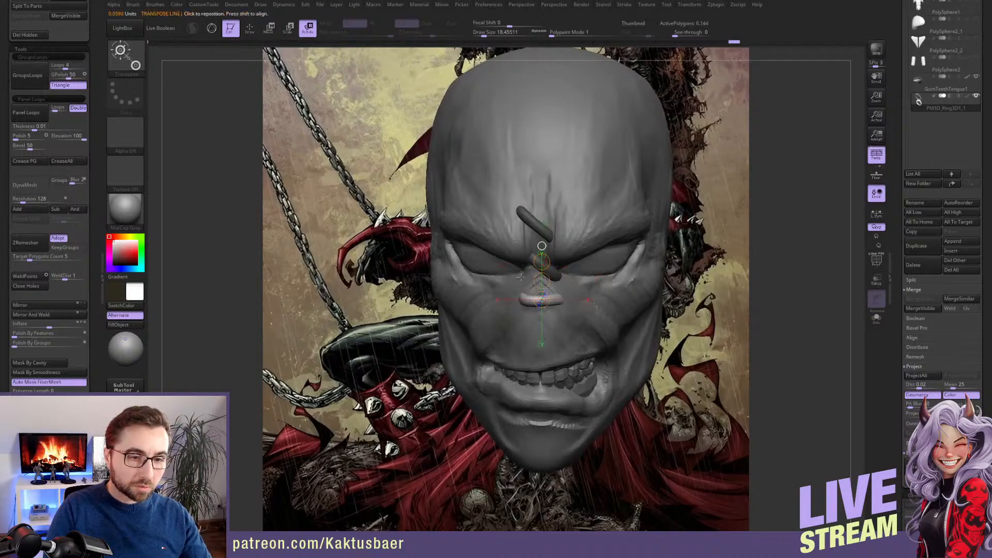
# Widen the nose copy with the Move brush, tilt it slightly and bend it around the nose
pyautogui.press('q')
pyautogui.moveTo(520, 277)
pyautogui.mouseDown(button='right')
pyautogui.moveTo(531, 301)
pyautogui.moveTo(504, 290)
pyautogui.mouseUp(button='right')
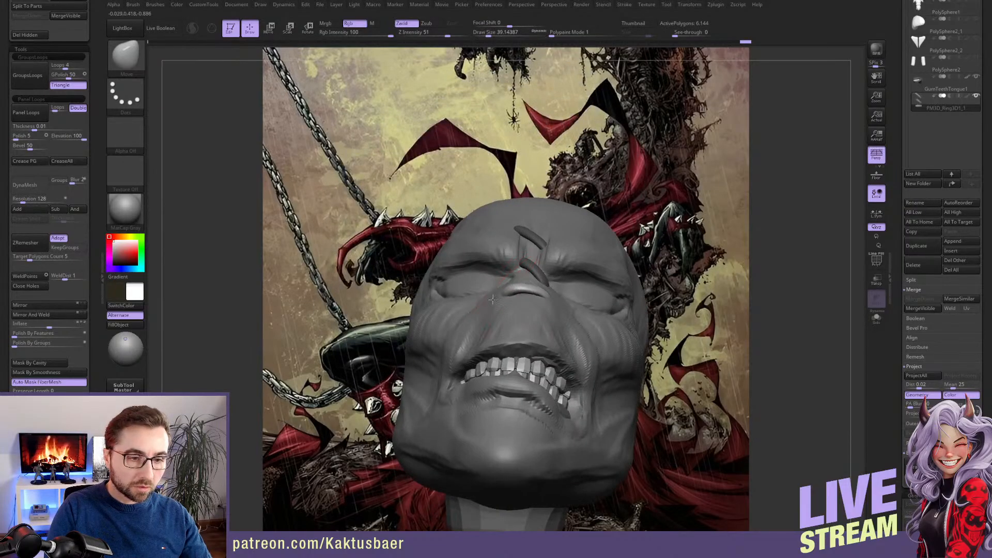
pyautogui.moveTo(561, 315); pyautogui.dragTo(545, 308, button='right')
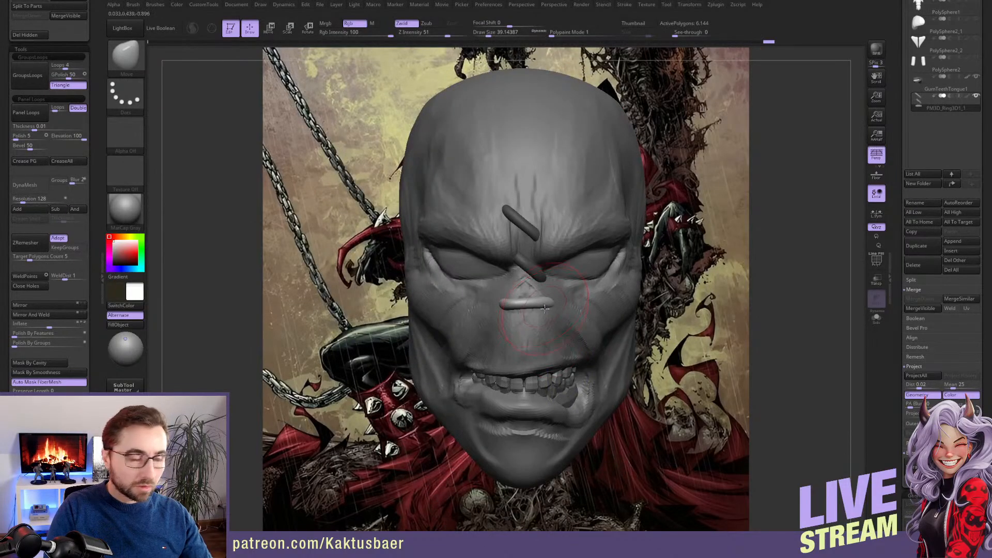
pyautogui.press('r')
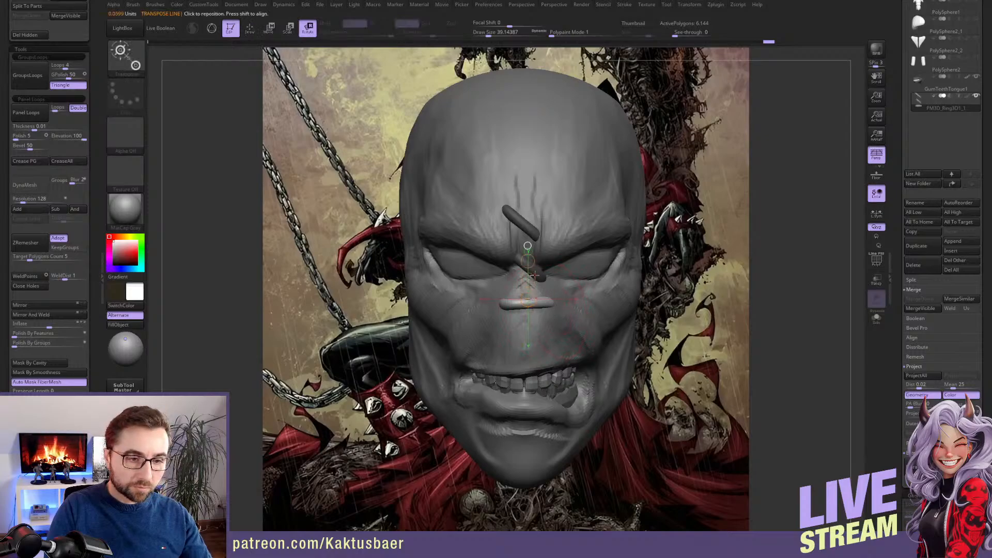
pyautogui.press('q')
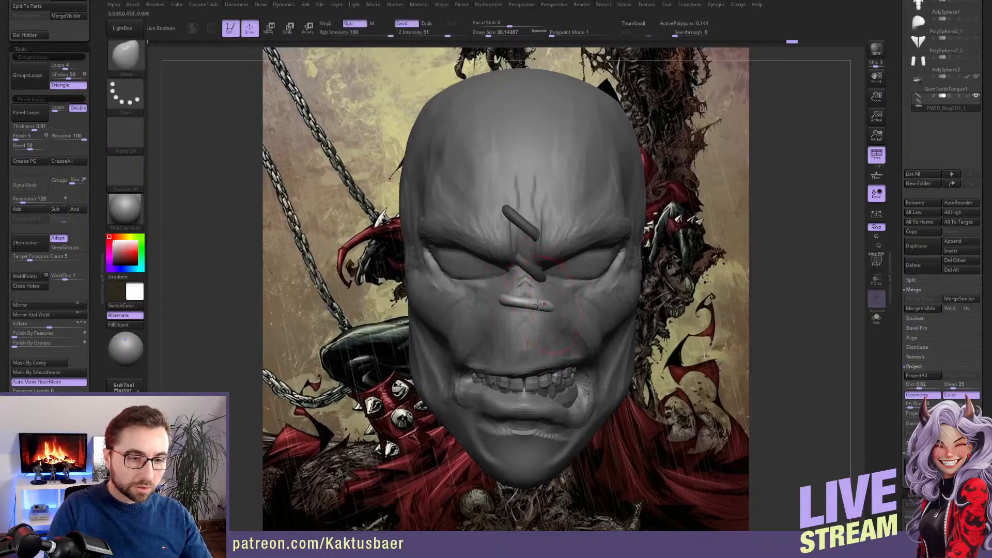
pyautogui.moveTo(525, 309); pyautogui.dragTo(530, 264, button='right')
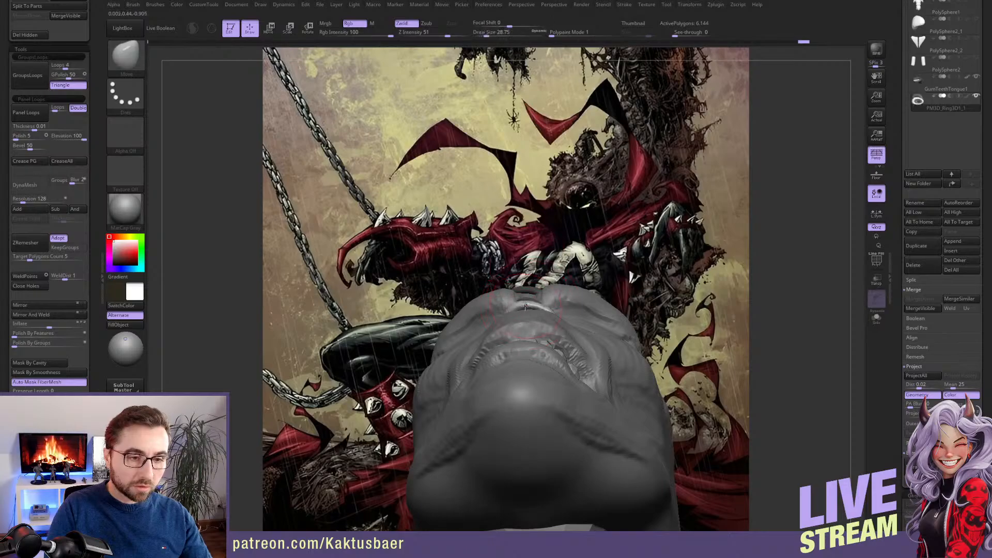
pyautogui.moveTo(525, 306)
pyautogui.mouseDown(button='right')
pyautogui.moveTo(515, 306)
pyautogui.moveTo(525, 312)
pyautogui.mouseUp(button='right')
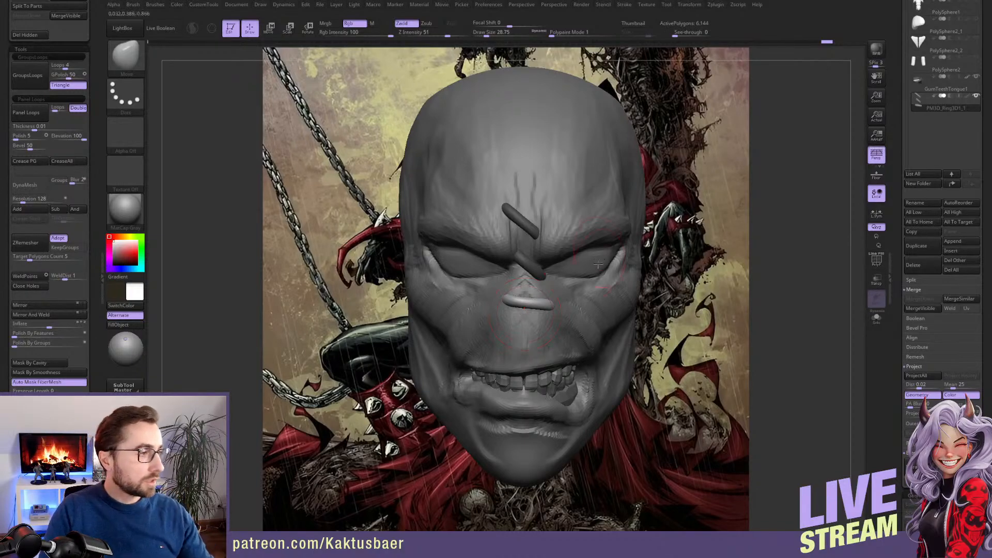
# Duplicate the nose piece down toward the upper lip, scale the copy smaller and tilt it the opposite way
pyautogui.press('w')
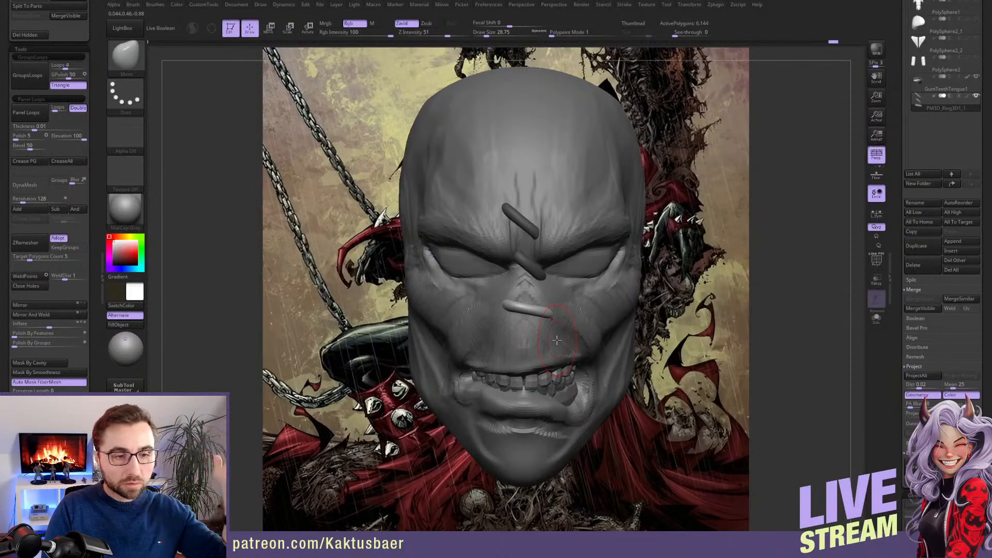
pyautogui.press('w')
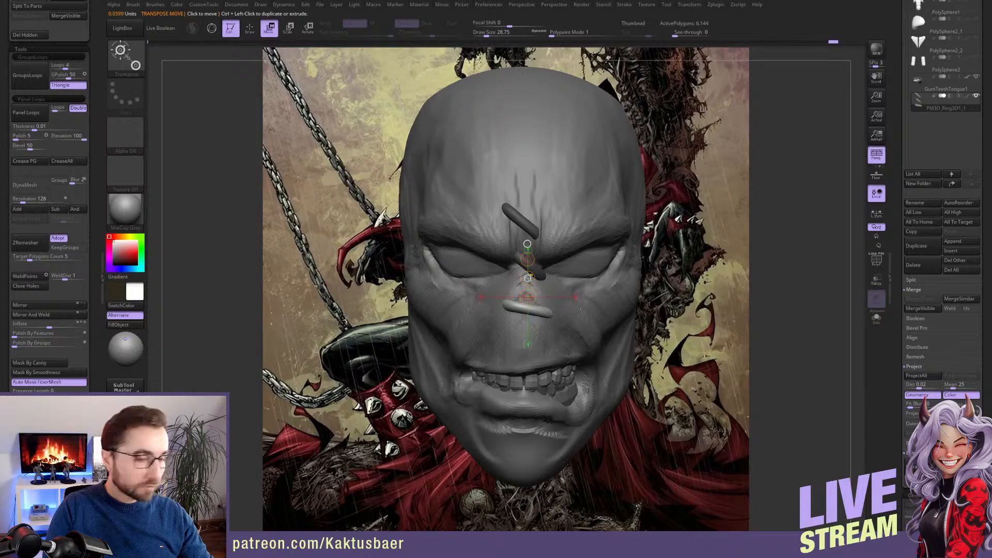
pyautogui.moveTo(528, 278)
pyautogui.keyDown('ctrl'); pyautogui.mouseDown()
pyautogui.moveTo(533, 314)
pyautogui.moveTo(529, 299)
pyautogui.mouseUp(); pyautogui.keyUp('ctrl')
pyautogui.press('e')
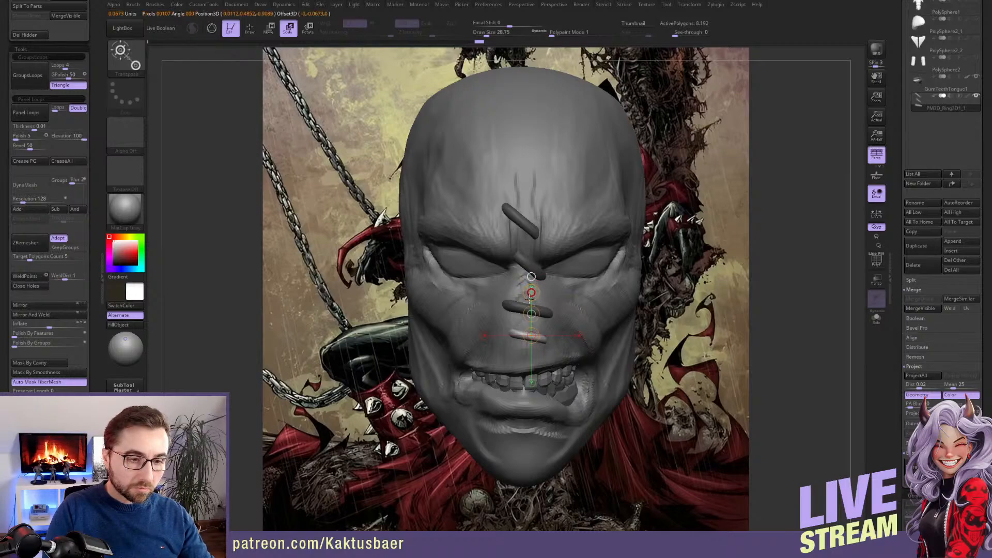
pyautogui.press('r')
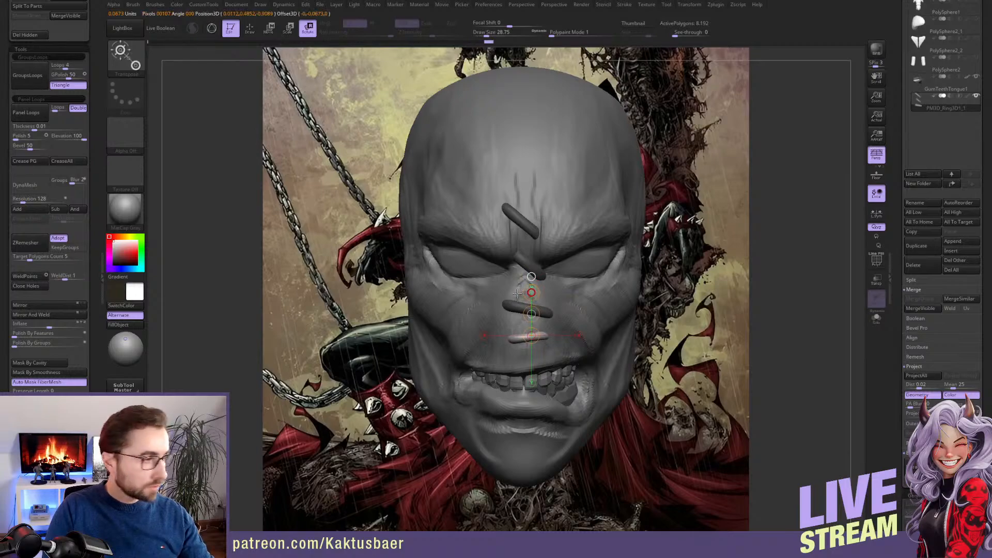
# Move the upper-lip stitch piece down closer to the teeth and nudge it into place with the Move brush
pyautogui.press('w')
pyautogui.moveTo(532, 314); pyautogui.dragTo(532, 325)
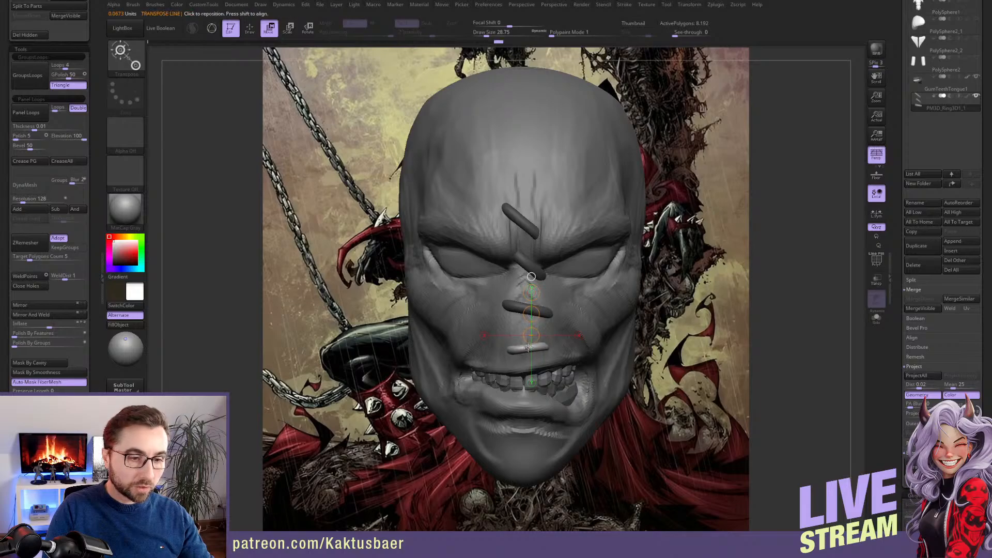
pyautogui.press('q')
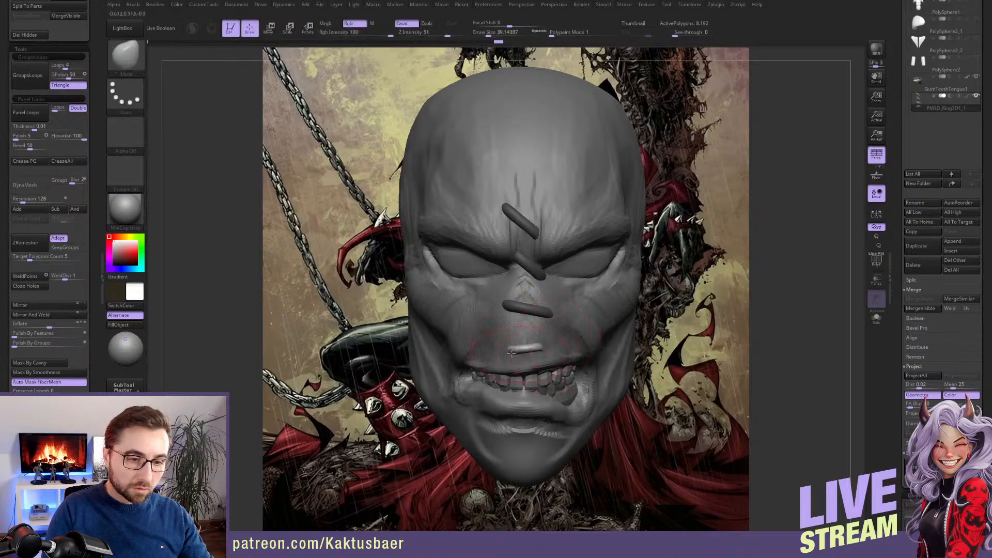
pyautogui.press('w')
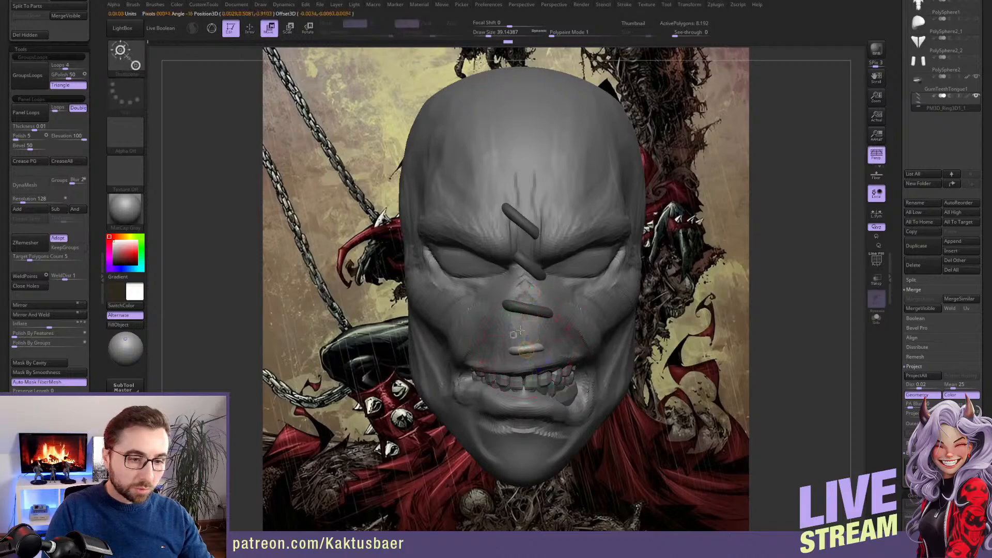
pyautogui.press('q')
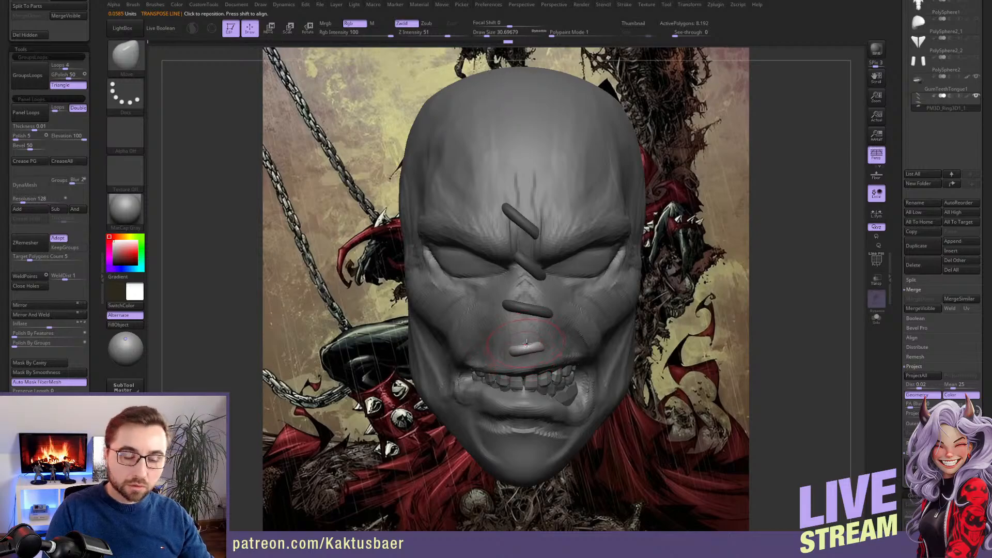
# Reduce the Move brush to a draw size of about 18 and bend the upper-lip piece's ends around the lip
pyautogui.press('s')
pyautogui.moveTo(537, 413); pyautogui.dragTo(518, 353, button='right')
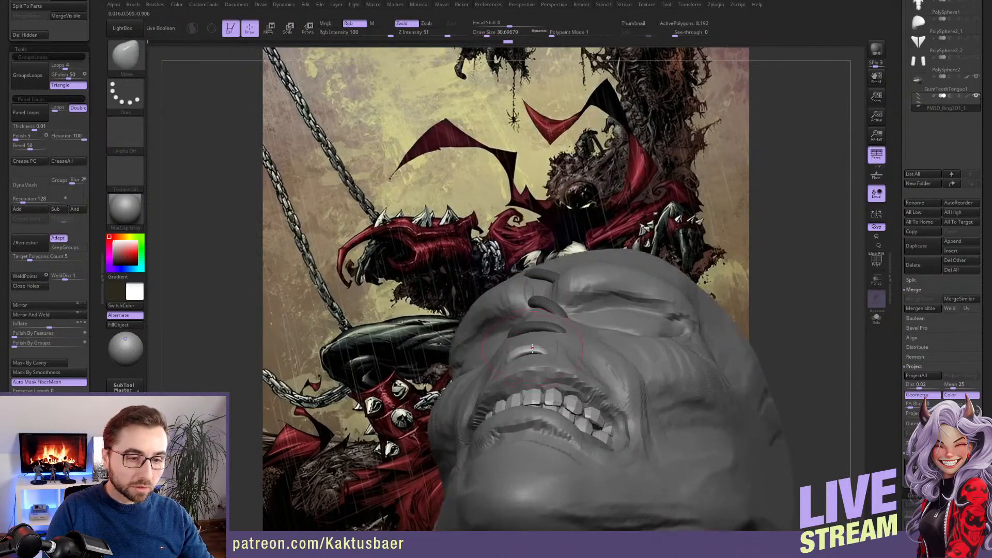
pyautogui.press('[')
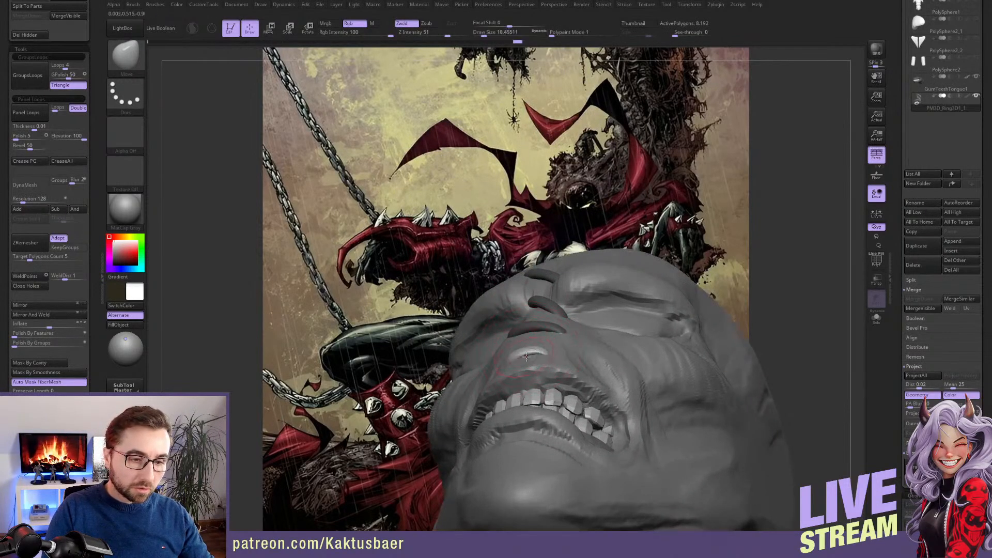
pyautogui.moveTo(518, 359); pyautogui.dragTo(536, 350, button='right')
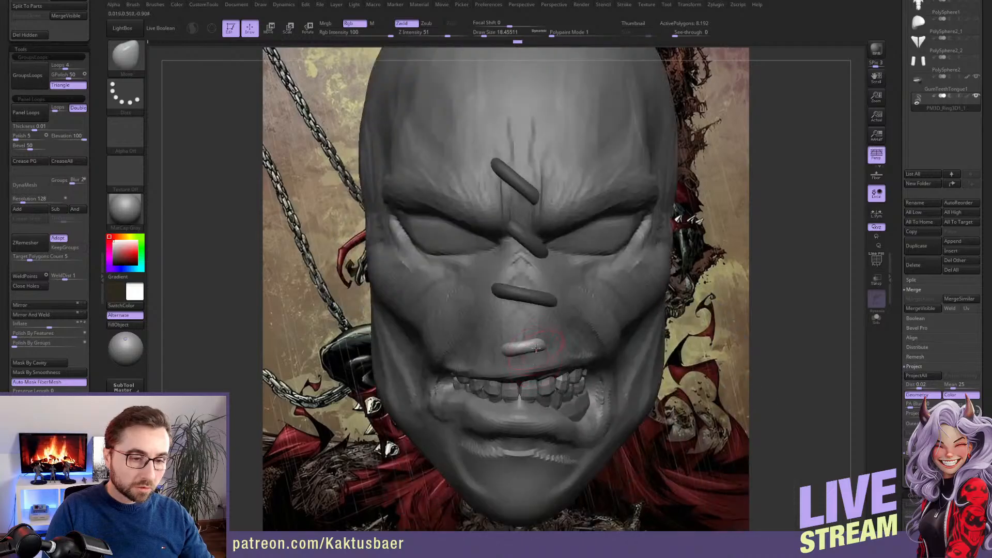
pyautogui.moveTo(546, 335); pyautogui.dragTo(544, 333)
pyautogui.keyDown('ctrl'); pyautogui.moveTo(545, 334); pyautogui.dragTo(540, 305, button='right'); pyautogui.keyUp('ctrl')
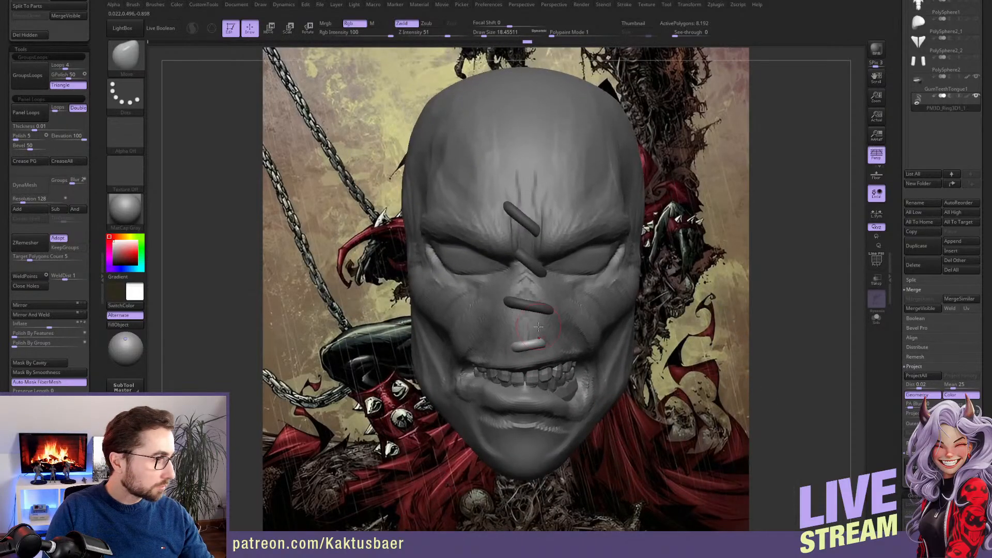
# Duplicate the upper-lip piece slightly upward and reshape the copy's ends with the Move brush
pyautogui.press('w')
pyautogui.moveTo(528, 319); pyautogui.dragTo(527, 326)
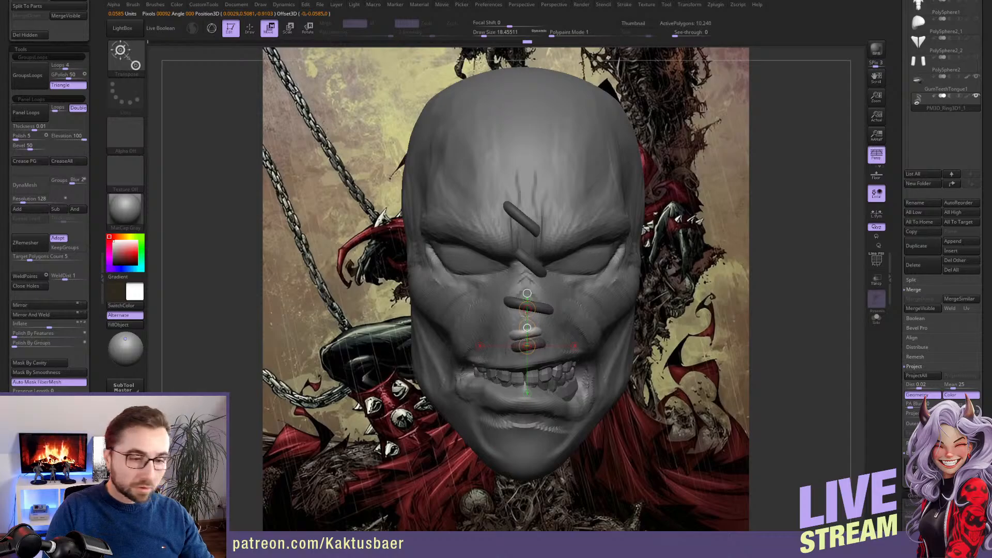
pyautogui.press('q')
pyautogui.moveTo(510, 325); pyautogui.dragTo(533, 339)
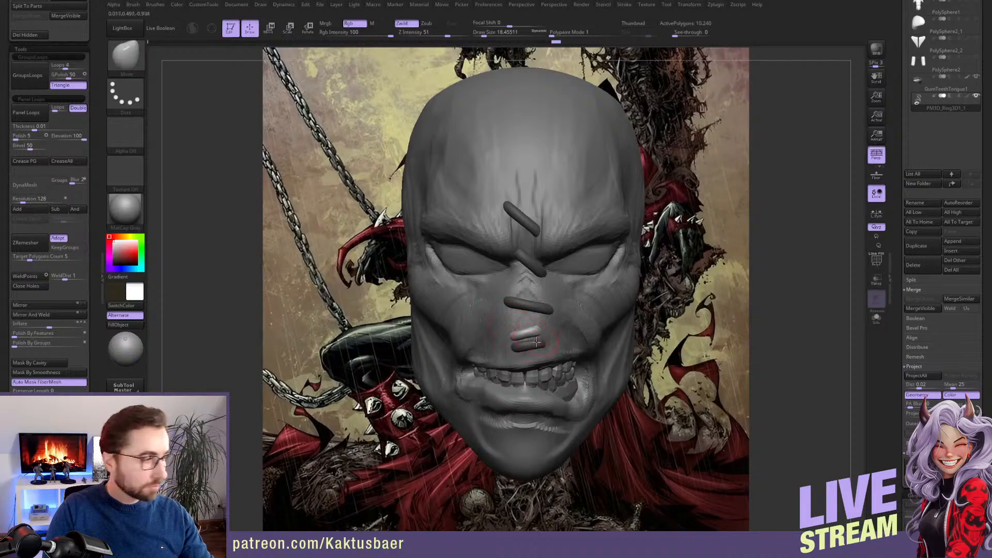
# Duplicate the stitch again just below the nose piece, rotate it nearly horizontal, reposition it and shape its ends with the Move brush
pyautogui.press('w')
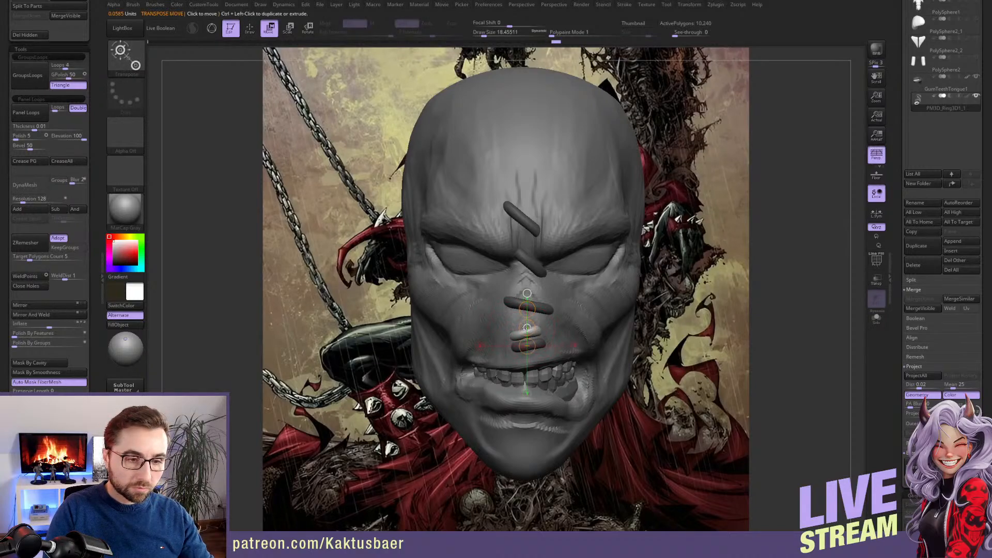
pyautogui.keyDown('ctrl'); pyautogui.moveTo(528, 339); pyautogui.dragTo(540, 304); pyautogui.keyUp('ctrl')
pyautogui.press('r')
pyautogui.press('w')
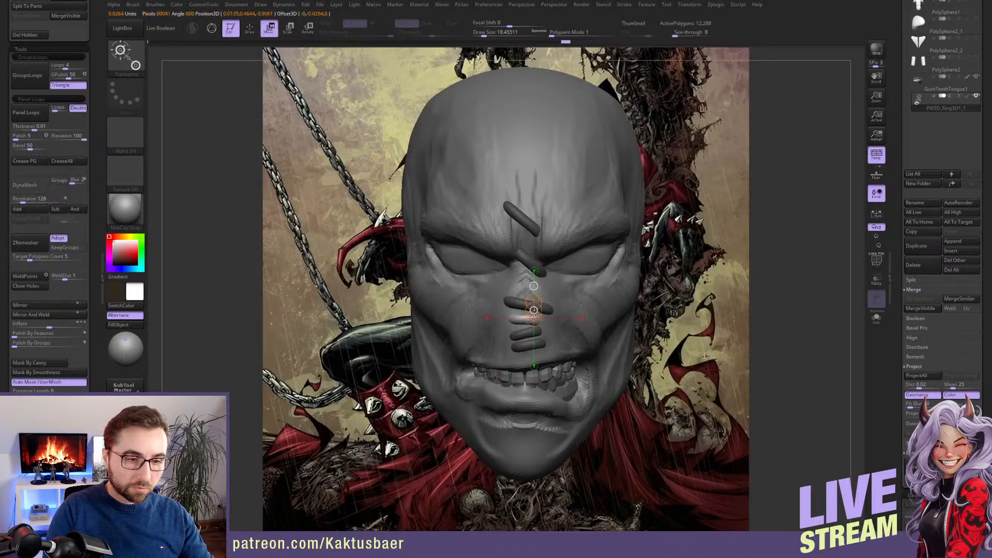
pyautogui.press('q')
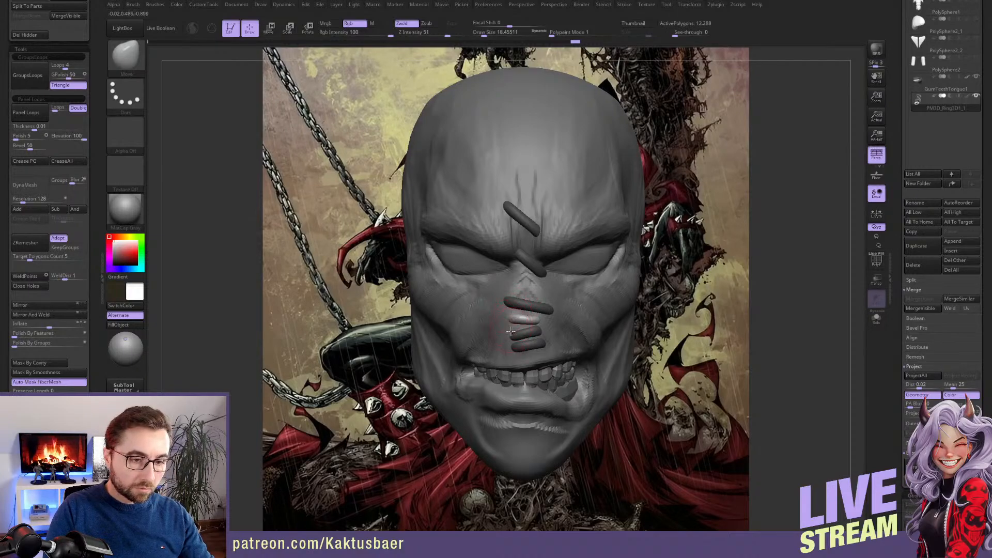
pyautogui.moveTo(510, 332); pyautogui.dragTo(555, 313)
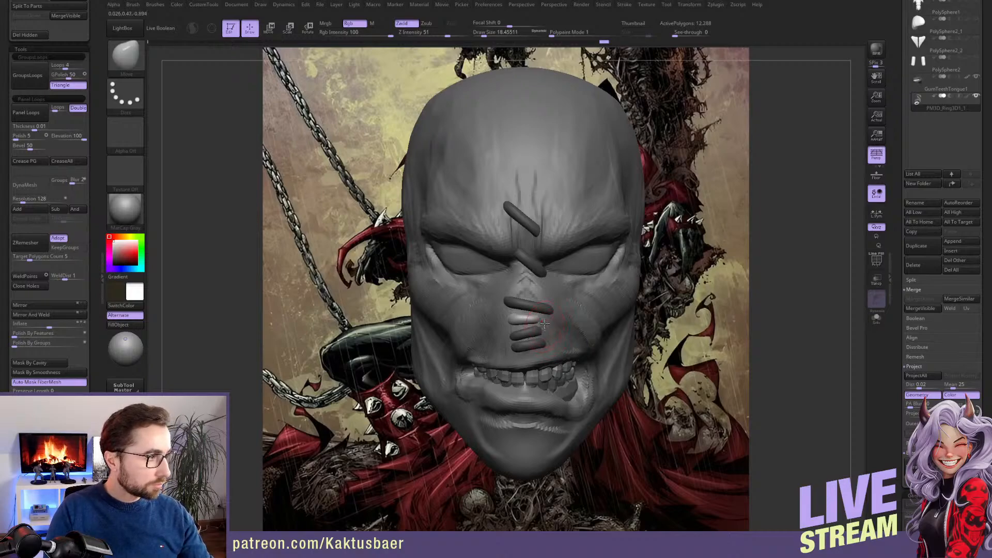
# Adjust the newest stitch below the nose piece with the Move brush and save the project
pyautogui.keyDown('alt'); pyautogui.moveTo(542, 330); pyautogui.dragTo(539, 319, button='right'); pyautogui.keyUp('alt')
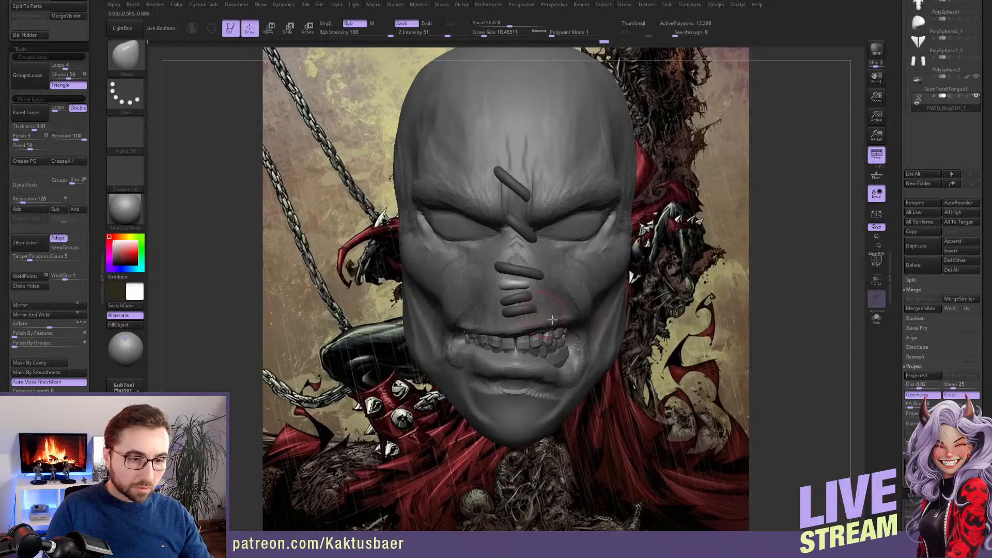
pyautogui.moveTo(95, 288); pyautogui.dragTo(92, 217)
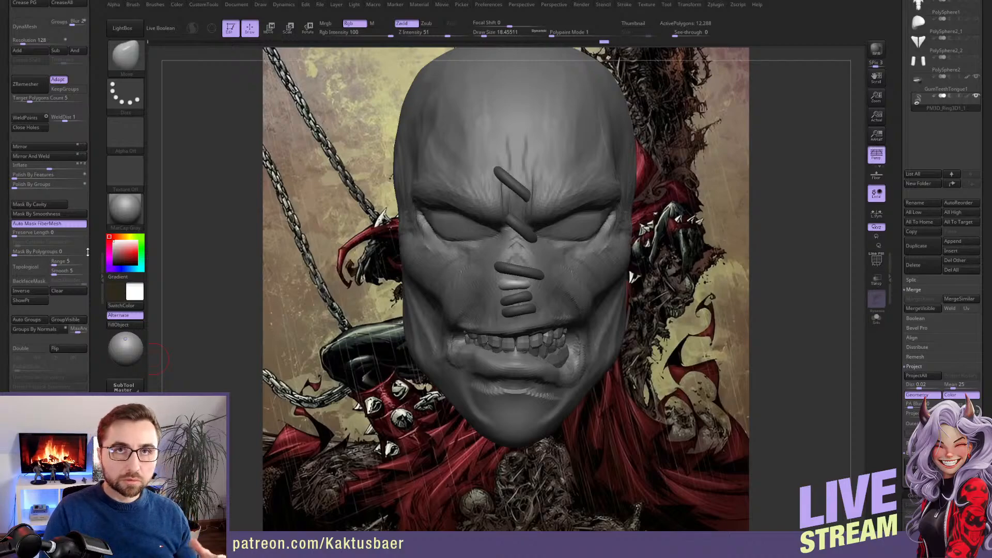
pyautogui.hotkey('ctrl', 's')
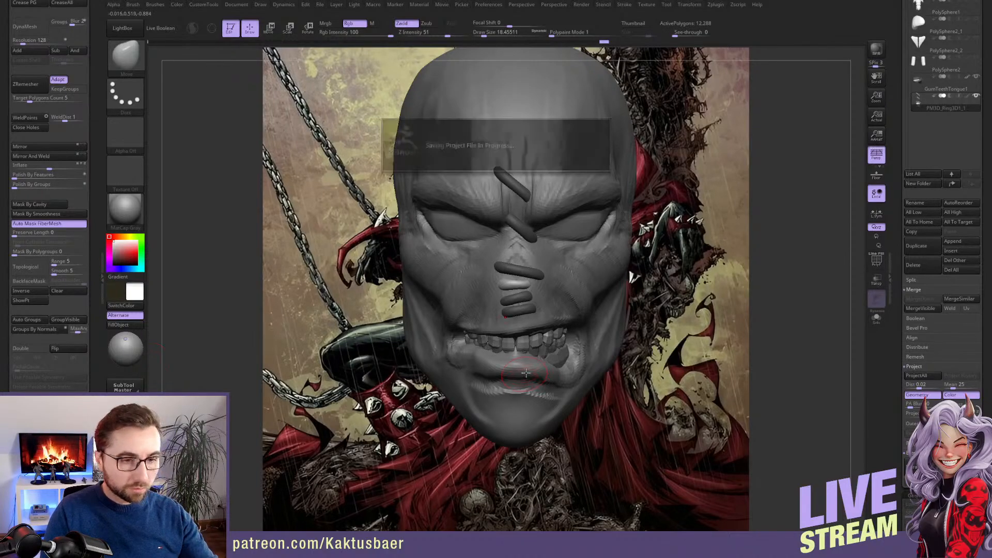
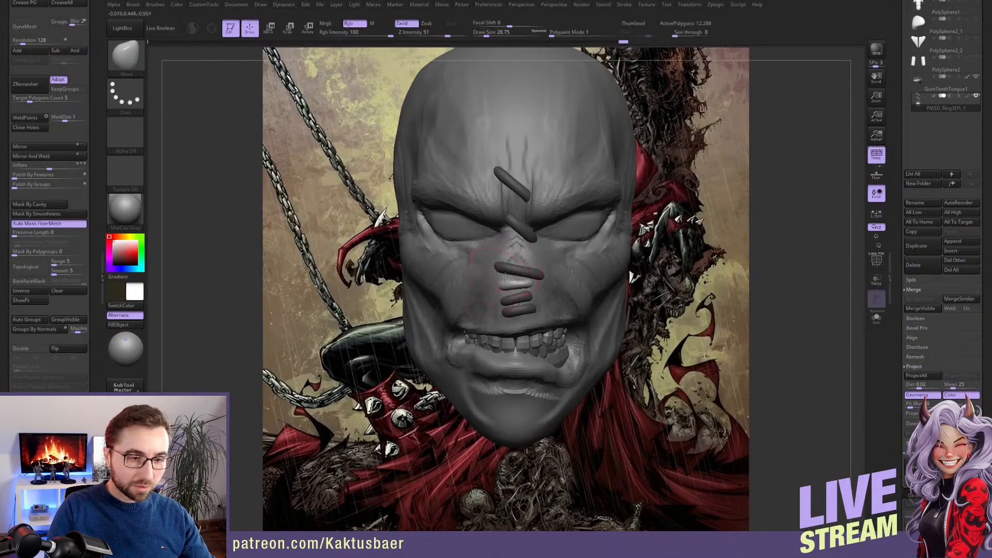
# Nudge the newest stitch into shape with the Move brush, checking its fit on the face from the side and front
pyautogui.moveTo(520, 325); pyautogui.dragTo(521, 318)
pyautogui.keyDown('ctrl'); pyautogui.moveTo(521, 318); pyautogui.dragTo(568, 295, button='right'); pyautogui.keyUp('ctrl')
pyautogui.moveTo(682, 310); pyautogui.dragTo(586, 312, button='right')
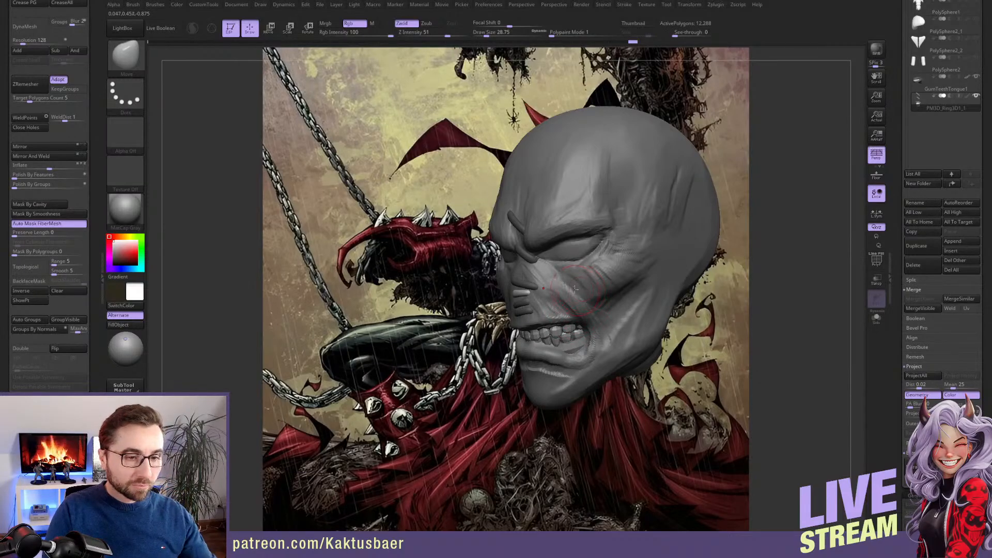
pyautogui.moveTo(565, 304)
pyautogui.mouseDown(button='right')
pyautogui.moveTo(595, 279)
pyautogui.moveTo(554, 295)
pyautogui.moveTo(559, 304)
pyautogui.mouseUp(button='right')
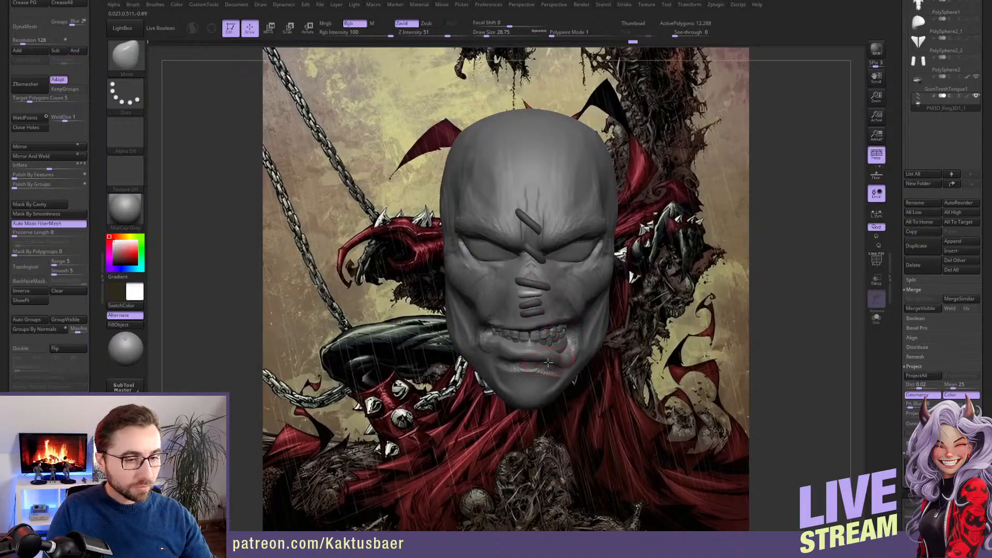
pyautogui.keyDown('alt'); pyautogui.moveTo(614, 297); pyautogui.dragTo(494, 324); pyautogui.keyUp('alt')
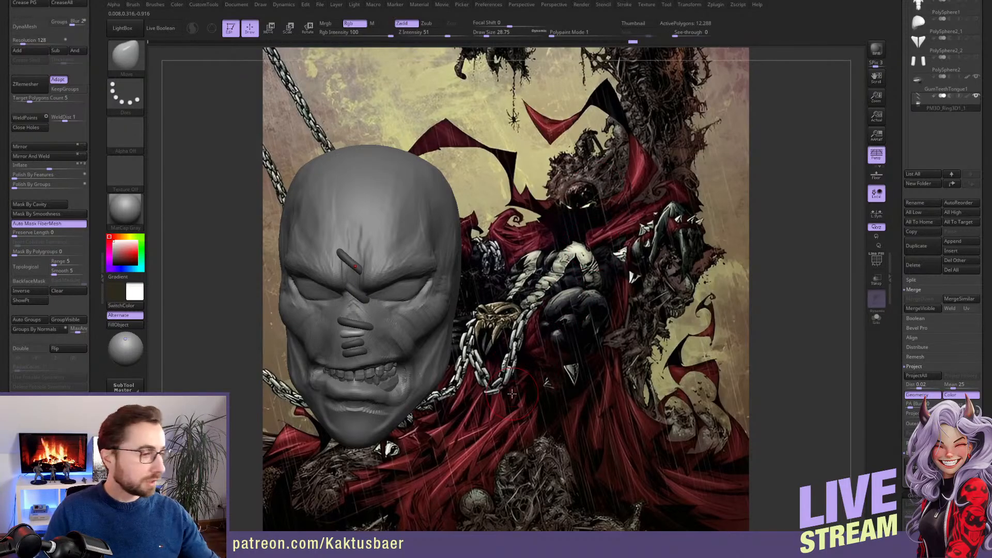
pyautogui.moveTo(558, 297)
pyautogui.mouseDown()
pyautogui.moveTo(601, 286)
pyautogui.moveTo(579, 299)
pyautogui.moveTo(589, 263)
pyautogui.mouseUp()
pyautogui.moveTo(589, 262); pyautogui.dragTo(594, 260, button='right')
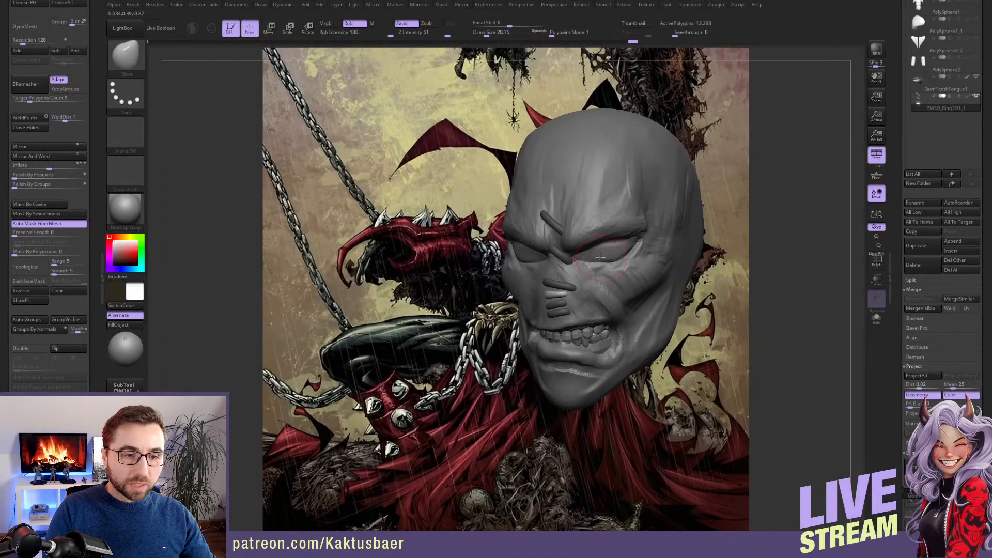
pyautogui.moveTo(629, 223); pyautogui.dragTo(627, 221, button='right')
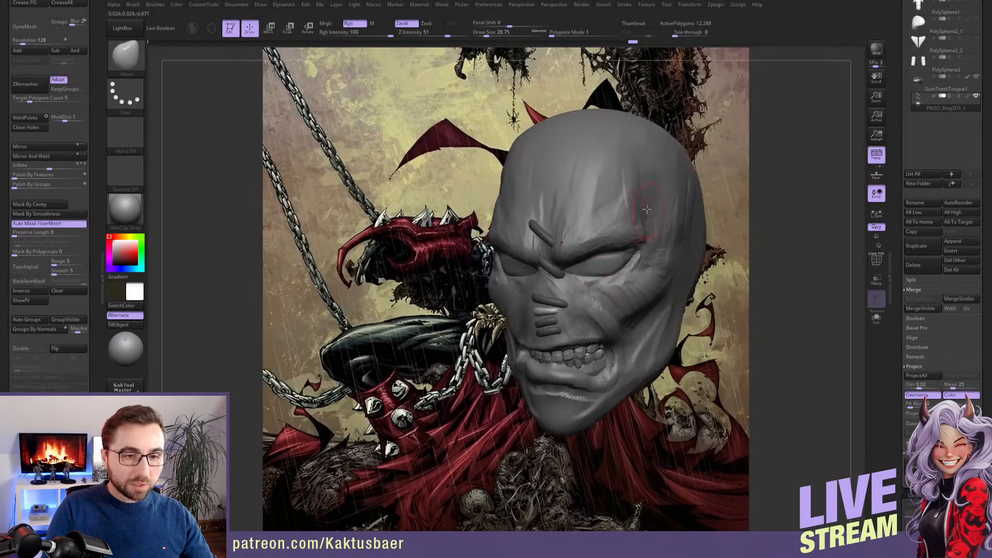
# Choose the ClayBuildup brush, make the head the active subtool, and smooth the forehead above both brows
pyautogui.press('b')
pyautogui.press('c')
pyautogui.press('b')
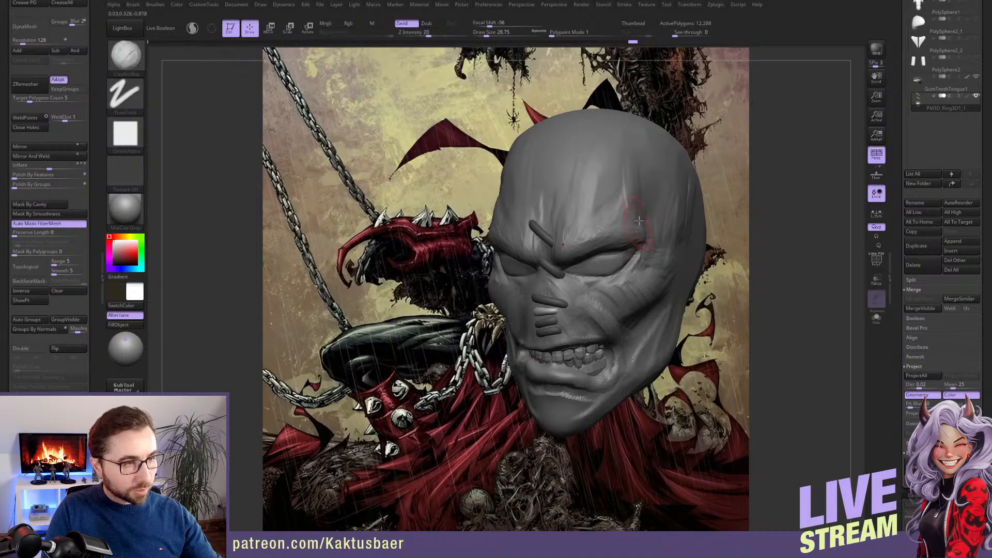
pyautogui.keyDown('alt'); pyautogui.click(632, 204); pyautogui.keyUp('alt')
pyautogui.moveTo(629, 204)
pyautogui.mouseDown()
pyautogui.moveTo(629, 166)
pyautogui.moveTo(619, 199)
pyautogui.moveTo(624, 175)
pyautogui.moveTo(621, 195)
pyautogui.moveTo(612, 164)
pyautogui.moveTo(596, 203)
pyautogui.moveTo(631, 165)
pyautogui.moveTo(617, 195)
pyautogui.mouseUp()
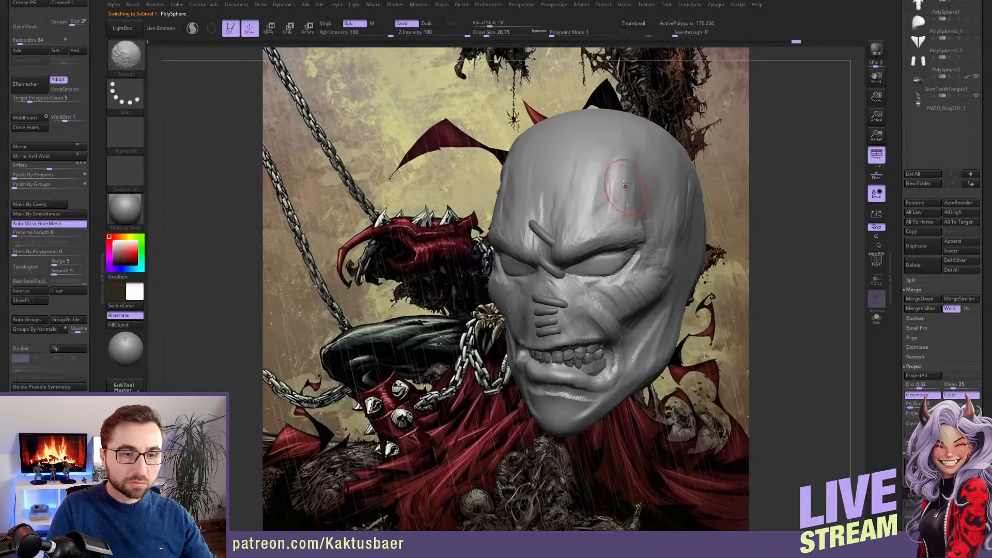
pyautogui.moveTo(627, 180)
pyautogui.mouseDown(button='right')
pyautogui.moveTo(642, 181)
pyautogui.moveTo(617, 178)
pyautogui.mouseUp(button='right')
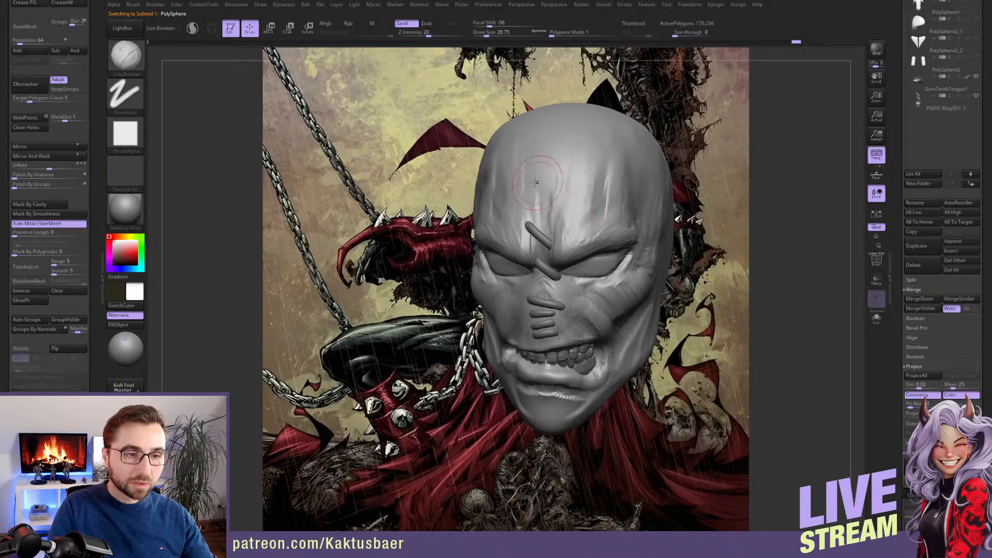
pyautogui.moveTo(546, 180); pyautogui.dragTo(610, 180, button='right')
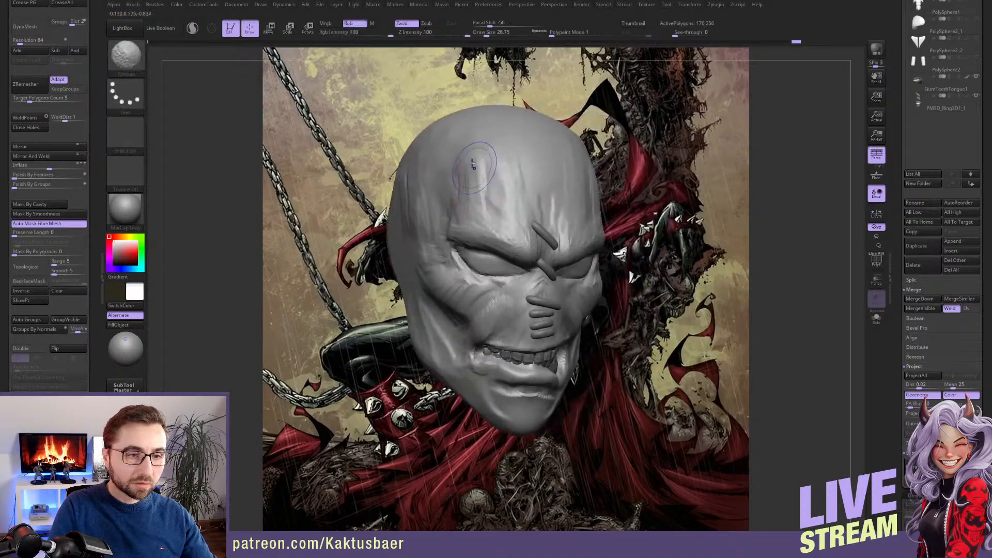
pyautogui.keyDown('shift'); pyautogui.moveTo(479, 168); pyautogui.dragTo(470, 201); pyautogui.keyUp('shift')
pyautogui.moveTo(470, 201); pyautogui.dragTo(632, 207, button='right')
pyautogui.moveTo(584, 292)
pyautogui.mouseDown(button='right')
pyautogui.moveTo(573, 275)
pyautogui.moveTo(602, 268)
pyautogui.mouseUp(button='right')
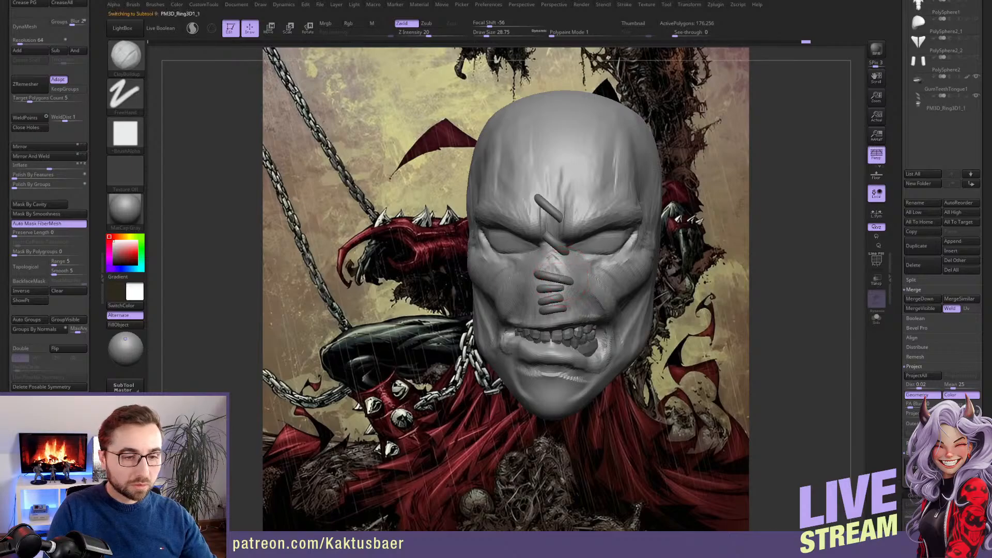
# Duplicate a stitch from the ring subtool up onto the nose bridge, rotate it diagonally and reposition it
pyautogui.keyDown('alt'); pyautogui.click(568, 285); pyautogui.keyUp('alt')
pyautogui.moveTo(569, 285)
pyautogui.mouseDown(button='right')
pyautogui.moveTo(569, 272)
pyautogui.moveTo(560, 292)
pyautogui.mouseUp(button='right')
pyautogui.press('w')
pyautogui.keyDown('ctrl'); pyautogui.moveTo(560, 279); pyautogui.dragTo(562, 237); pyautogui.keyUp('ctrl')
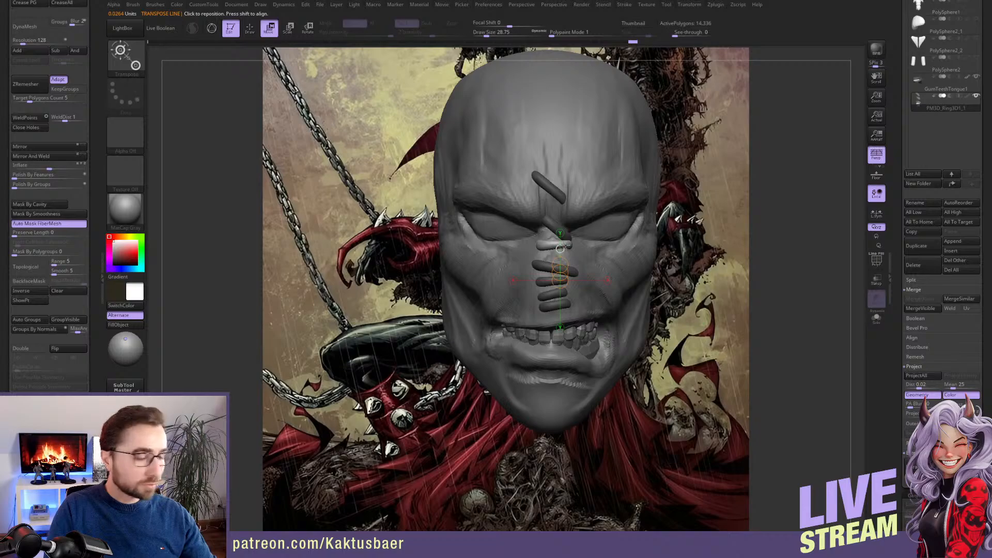
pyautogui.press('r')
pyautogui.keyDown('shift'); pyautogui.moveTo(554, 246); pyautogui.dragTo(547, 216); pyautogui.keyUp('shift')
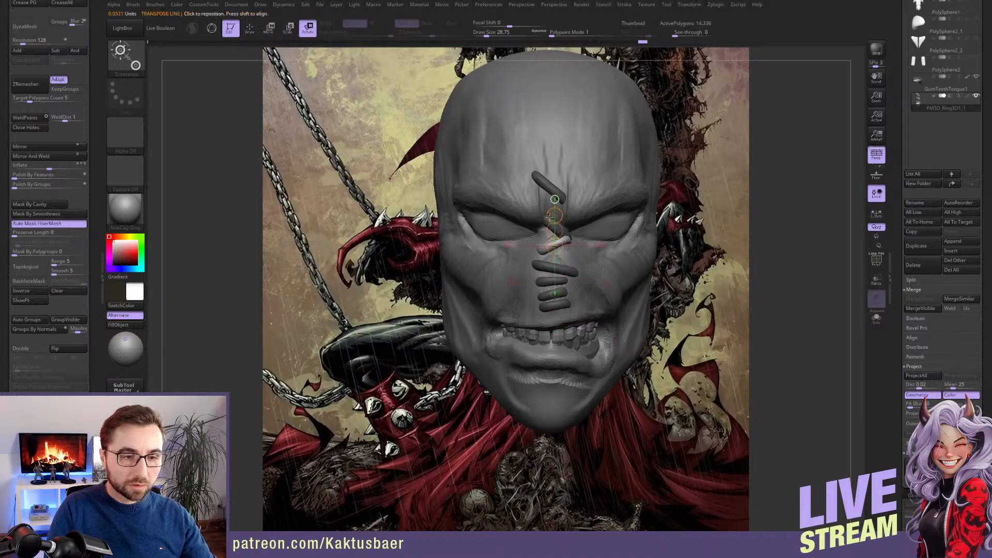
pyautogui.press('w')
pyautogui.moveTo(549, 216)
pyautogui.mouseDown(button='right')
pyautogui.moveTo(594, 240)
pyautogui.moveTo(556, 239)
pyautogui.mouseUp(button='right')
pyautogui.press('q')
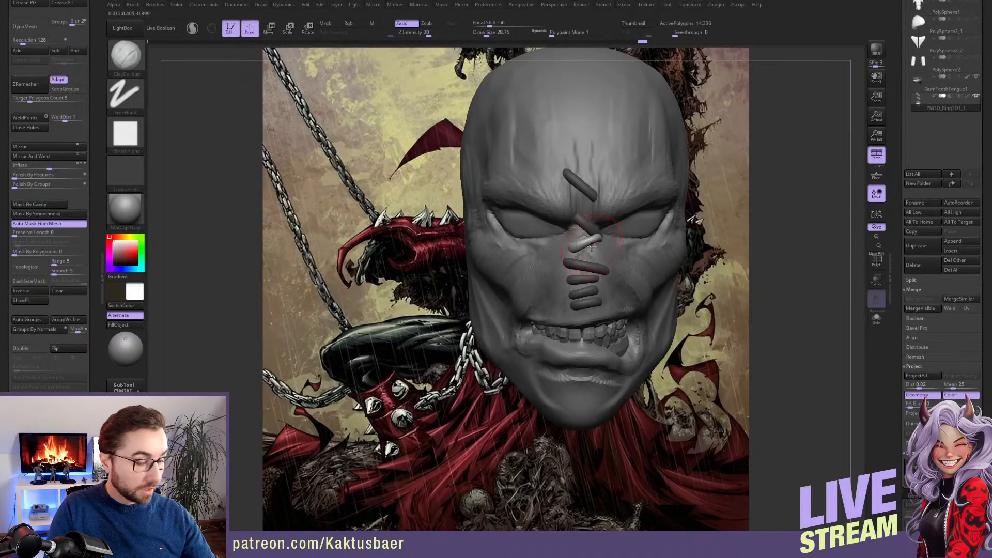
# Shape the ends of the nose-bridge stitch with the Move brush, reducing the draw size to about 25
pyautogui.press('b')
pyautogui.press('m')
pyautogui.press('v')
pyautogui.press('[')
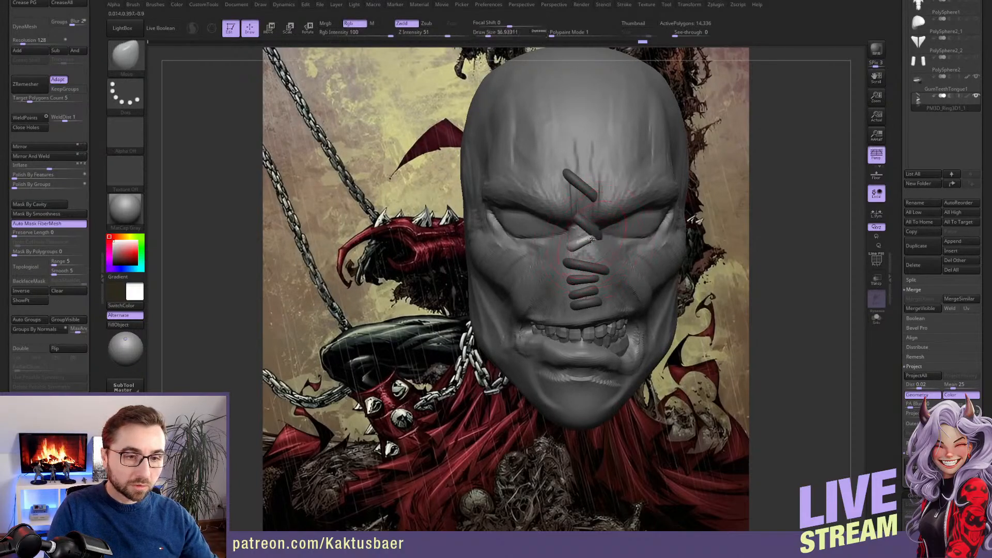
pyautogui.moveTo(596, 237); pyautogui.dragTo(574, 254)
pyautogui.moveTo(573, 254)
pyautogui.mouseDown(button='right')
pyautogui.moveTo(637, 249)
pyautogui.moveTo(578, 234)
pyautogui.mouseUp(button='right')
pyautogui.press('[')
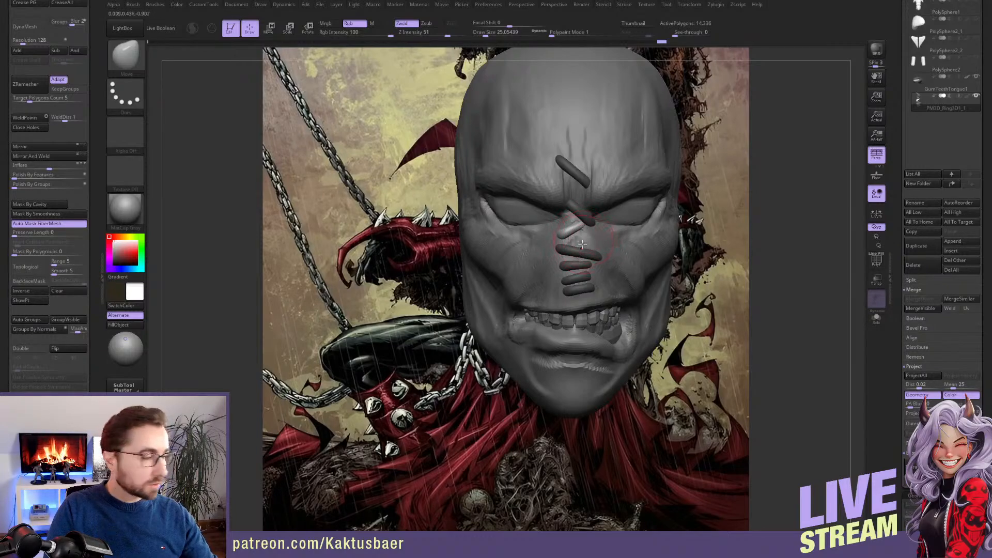
# Duplicate the nose-bridge stitch slightly downward, rotate the copy flatter, and adjust its ends with the Move brush
pyautogui.press('w')
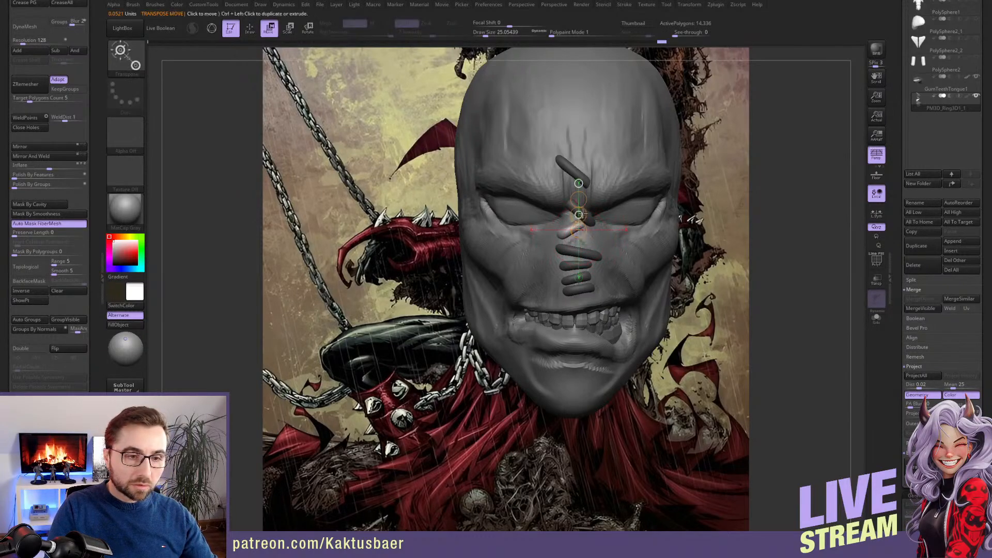
pyautogui.press('q')
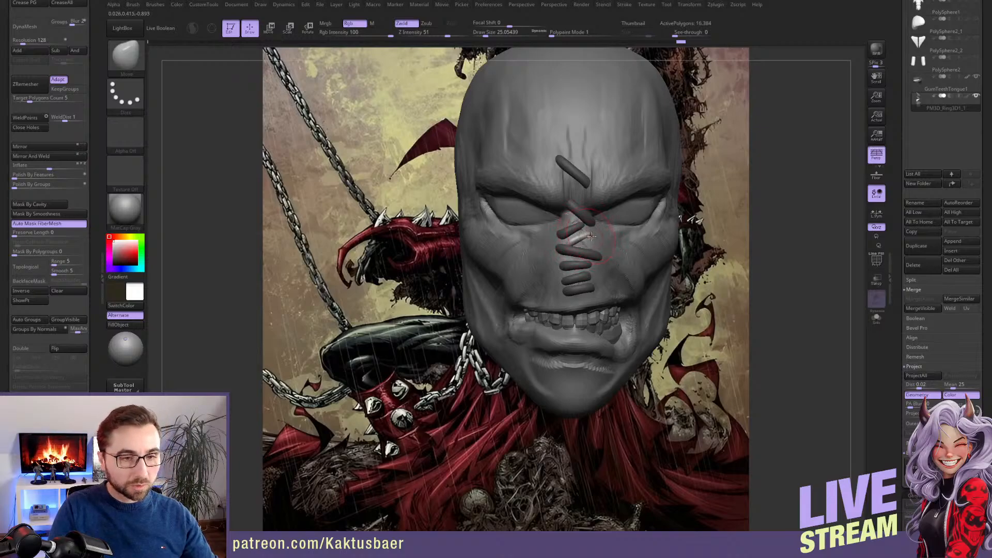
pyautogui.press('r')
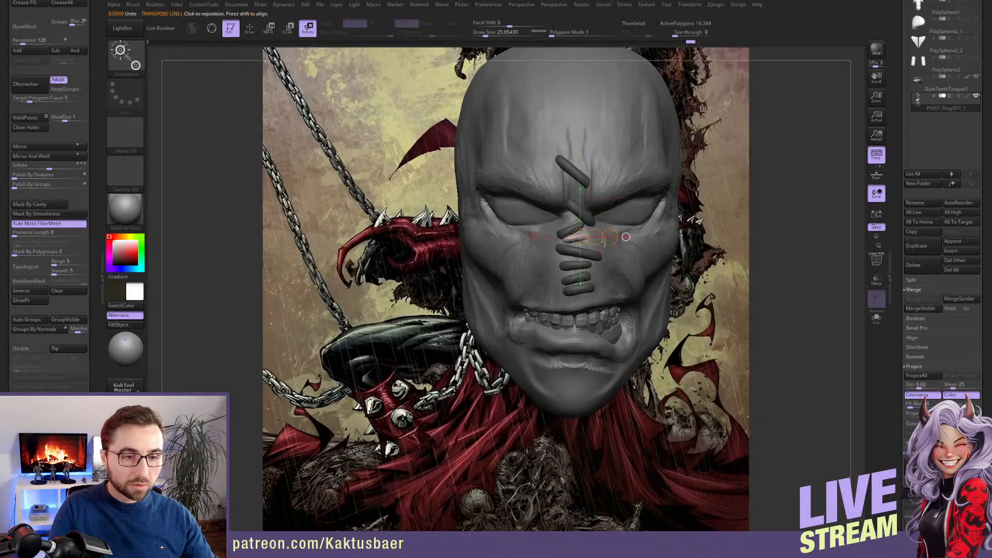
pyautogui.press('w')
pyautogui.press('q')
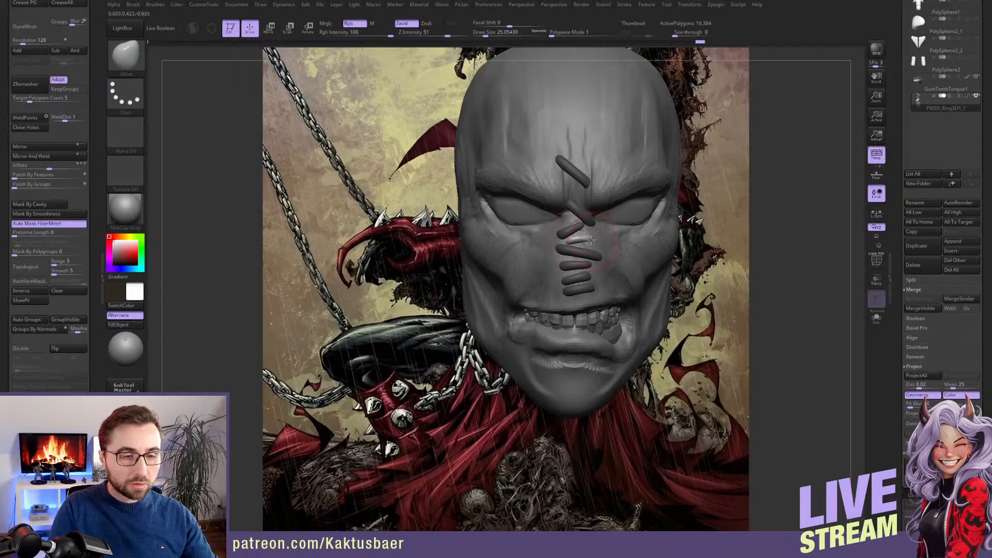
pyautogui.moveTo(586, 242)
pyautogui.mouseDown(button='right')
pyautogui.moveTo(593, 234)
pyautogui.moveTo(579, 247)
pyautogui.mouseUp(button='right')
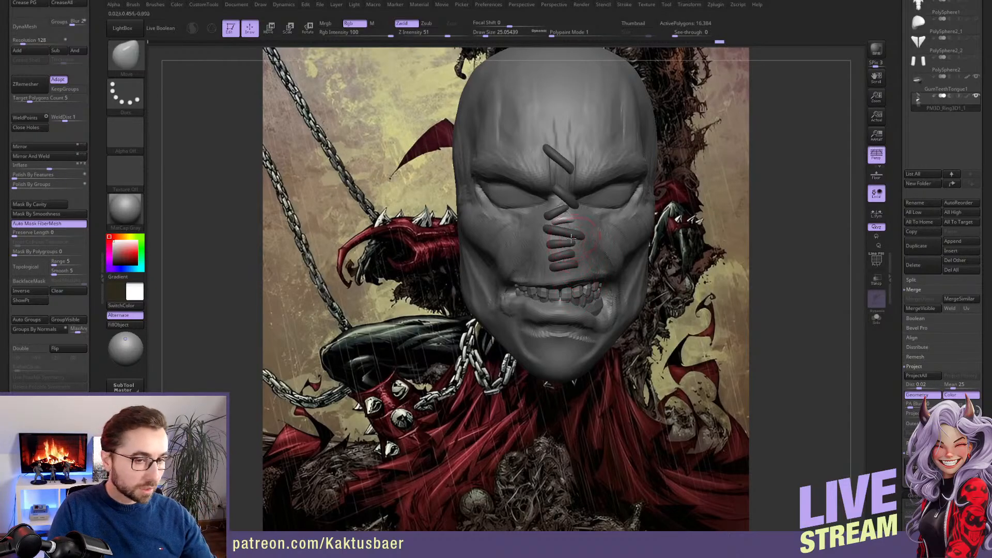
# Duplicate the stitch down onto the mouth, rotate it nearly upright and position it across the teeth
pyautogui.press('w')
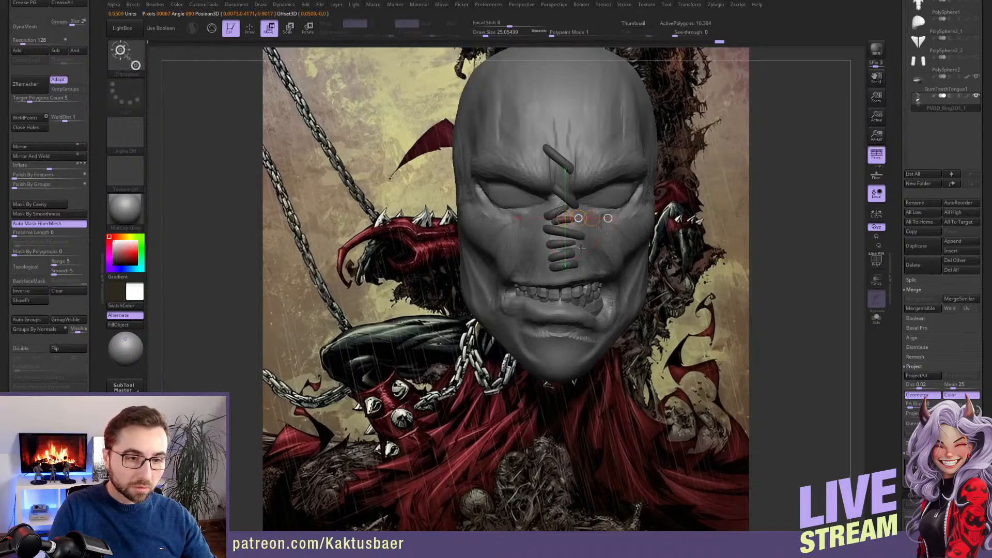
pyautogui.moveTo(581, 249)
pyautogui.keyDown('ctrl'); pyautogui.mouseDown()
pyautogui.moveTo(579, 275)
pyautogui.moveTo(567, 238)
pyautogui.mouseUp(); pyautogui.keyUp('ctrl')
pyautogui.press('r')
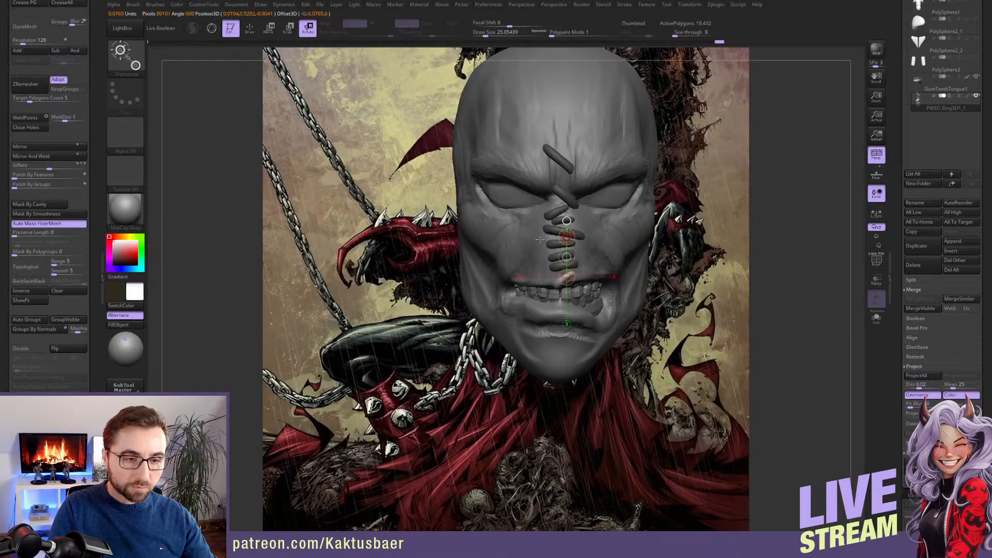
pyautogui.press('q')
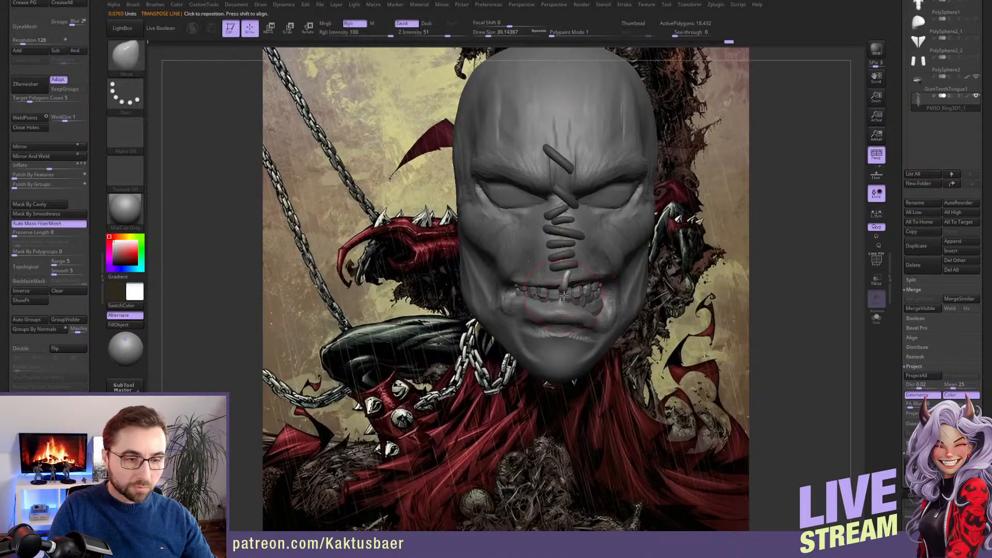
pyautogui.press('w')
pyautogui.moveTo(572, 266); pyautogui.dragTo(585, 235)
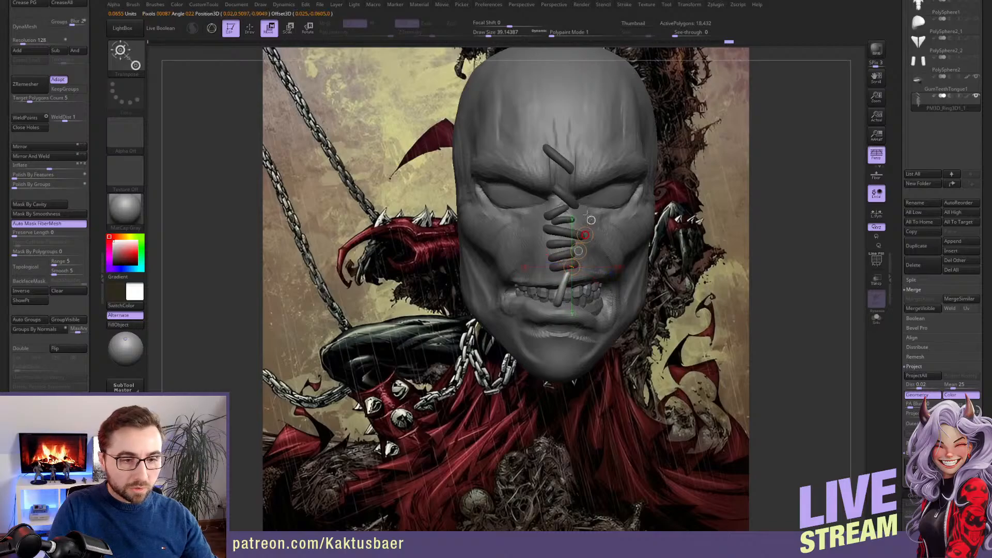
# Stretch the mouth stitch from the upper lip to the lower lip using the Move brush at a draw size of about 41
pyautogui.press('q')
pyautogui.moveTo(557, 284); pyautogui.dragTo(548, 320, button='right')
pyautogui.moveTo(549, 320); pyautogui.dragTo(546, 314)
pyautogui.press('s')
pyautogui.moveTo(563, 282); pyautogui.dragTo(568, 276)
pyautogui.moveTo(568, 277); pyautogui.dragTo(555, 309, button='right')
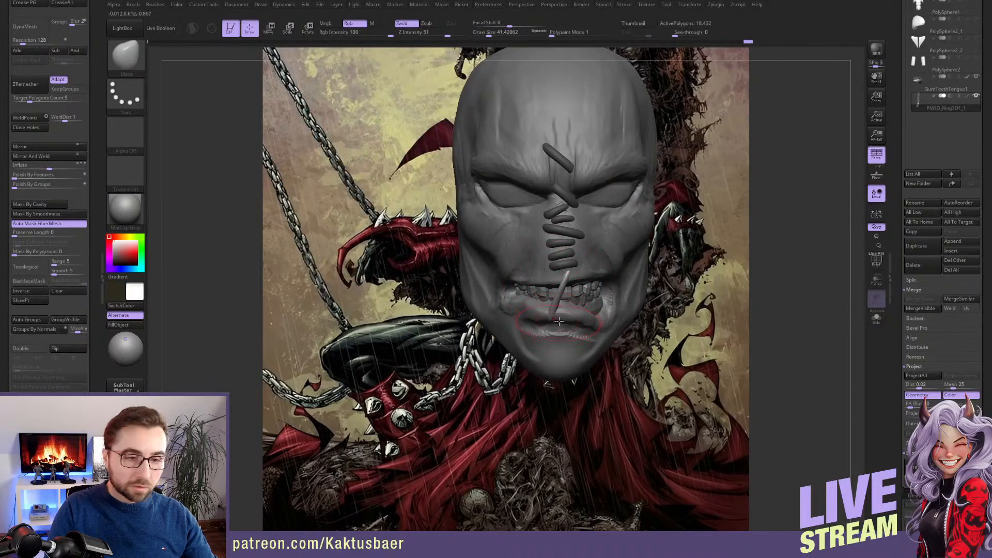
pyautogui.moveTo(559, 322); pyautogui.dragTo(543, 323)
# Use smaller Move brush sizes to bend the mouth stitch and fit its ends against both lips in front and side views
pyautogui.moveTo(565, 281)
pyautogui.mouseDown()
pyautogui.moveTo(554, 310)
pyautogui.moveTo(569, 278)
pyautogui.mouseUp()
pyautogui.press('s')
pyautogui.moveTo(569, 278)
pyautogui.keyDown('alt'); pyautogui.mouseDown(button='right')
pyautogui.moveTo(561, 263)
pyautogui.moveTo(573, 260)
pyautogui.moveTo(545, 270)
pyautogui.mouseUp(button='right'); pyautogui.keyUp('alt')
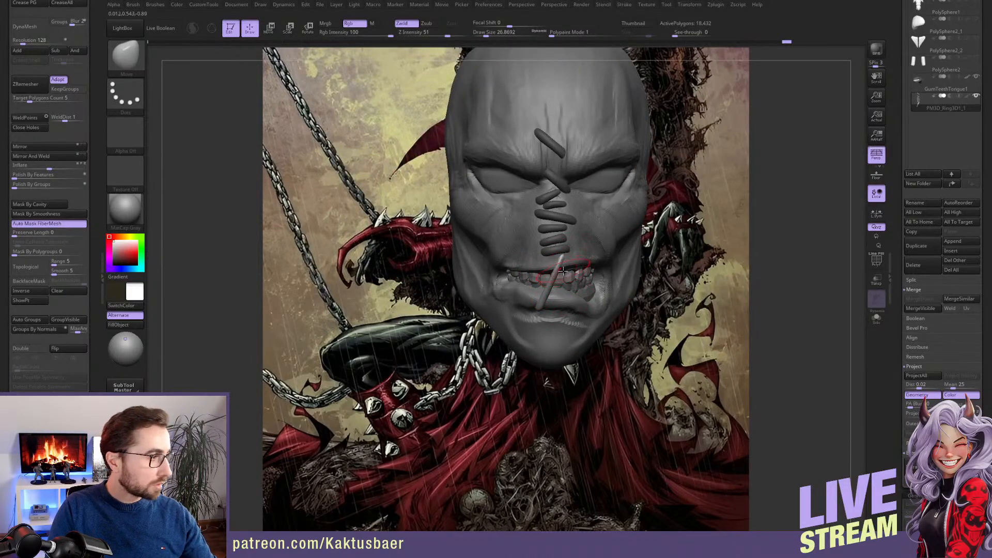
pyautogui.press('s')
pyautogui.moveTo(562, 267); pyautogui.dragTo(570, 252)
pyautogui.press('s')
pyautogui.moveTo(569, 252); pyautogui.dragTo(568, 246, button='right')
pyautogui.press('s')
pyautogui.moveTo(568, 281); pyautogui.dragTo(569, 279)
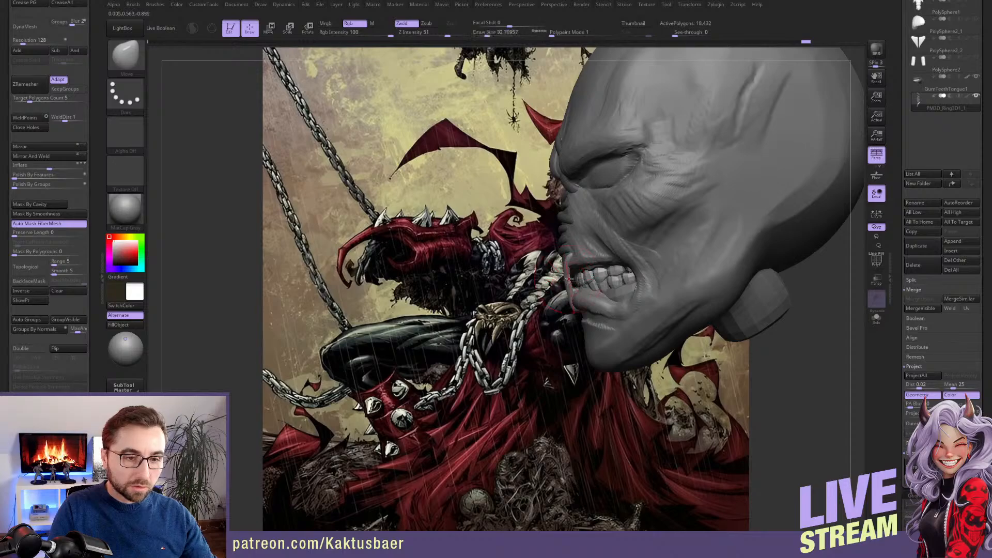
pyautogui.moveTo(569, 284); pyautogui.dragTo(586, 278, button='right')
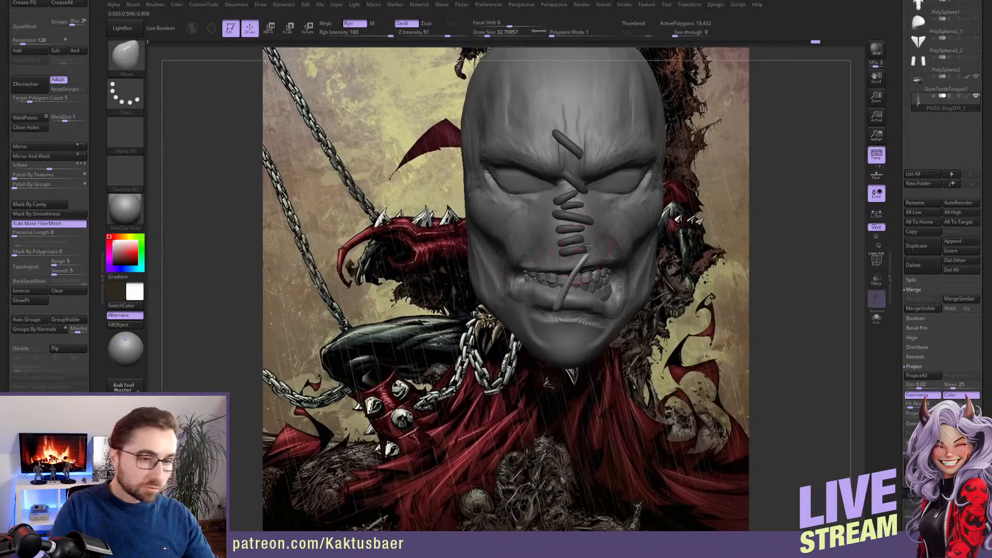
# Duplicate a stitch between the two uppermost ones, tilt it in the opposite direction, shape it with the Move brush, and isolate the stitches
pyautogui.press('w')
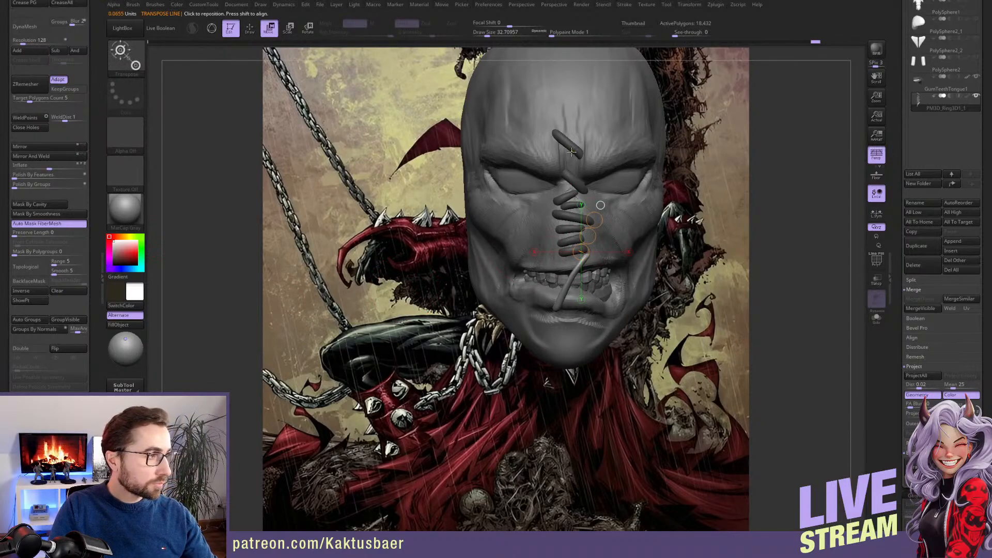
pyautogui.moveTo(573, 148)
pyautogui.keyDown('ctrl'); pyautogui.mouseDown()
pyautogui.moveTo(593, 152)
pyautogui.moveTo(583, 161)
pyautogui.mouseUp(); pyautogui.keyUp('ctrl')
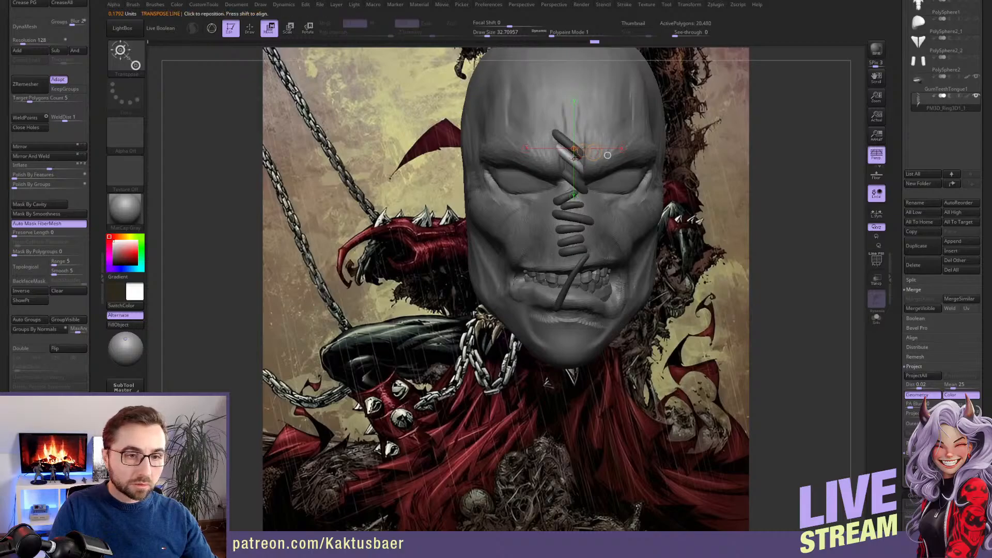
pyautogui.press('q')
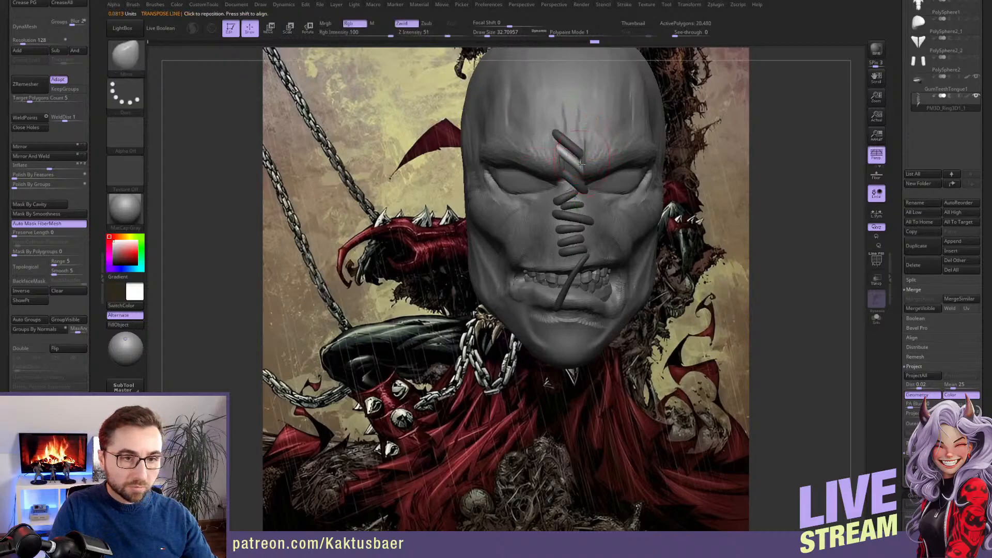
pyautogui.press('r')
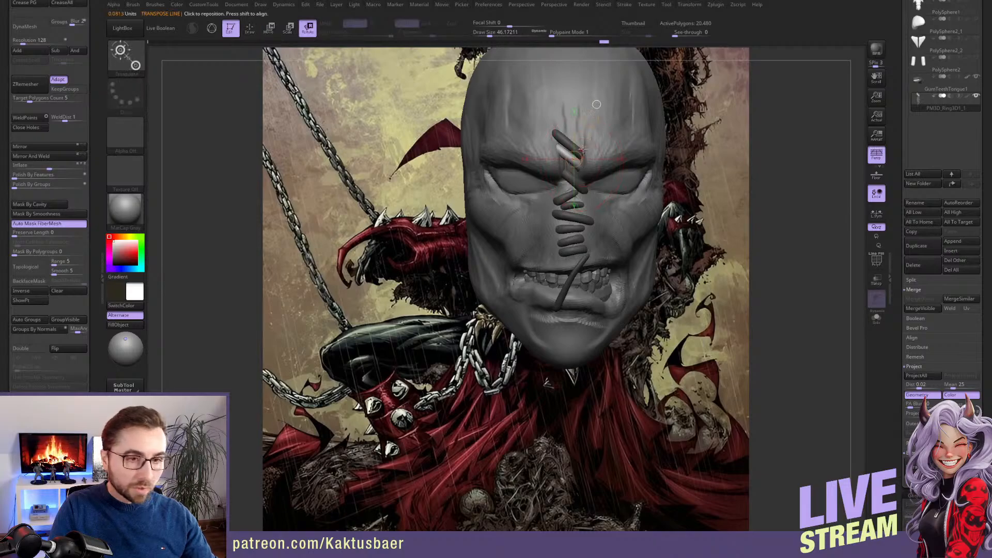
pyautogui.moveTo(570, 156)
pyautogui.keyDown('shift'); pyautogui.mouseDown()
pyautogui.moveTo(595, 131)
pyautogui.moveTo(578, 129)
pyautogui.mouseUp(); pyautogui.keyUp('shift')
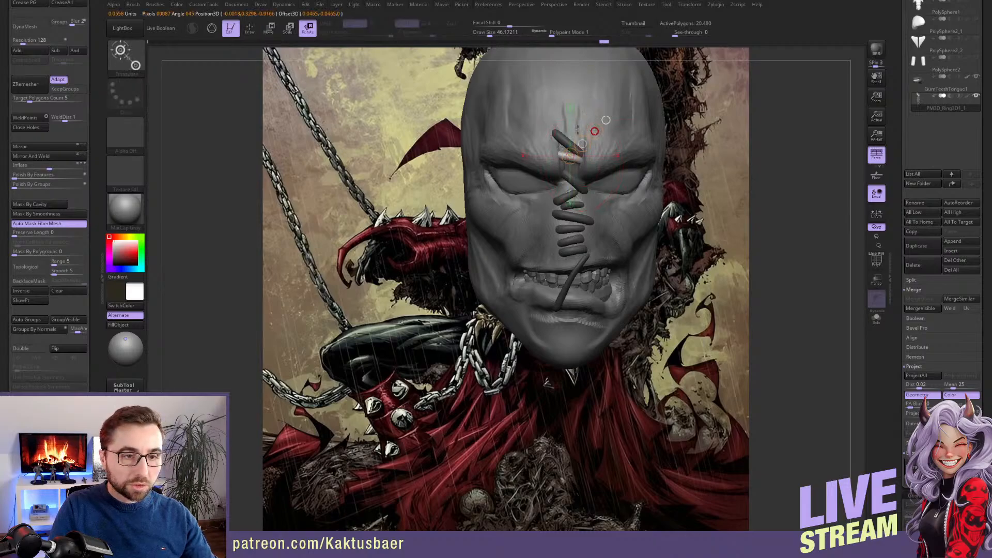
pyautogui.press('q')
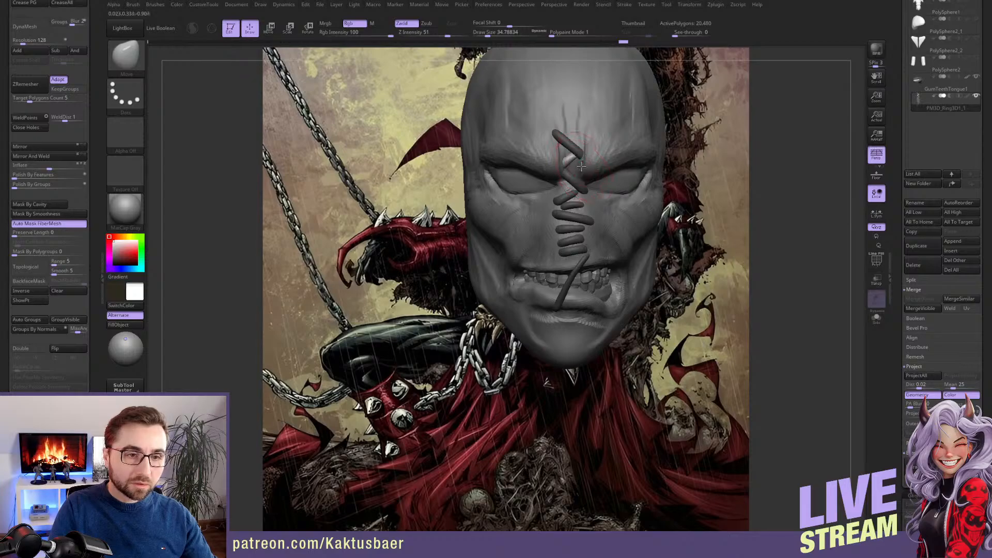
pyautogui.hotkey('alt', 's')
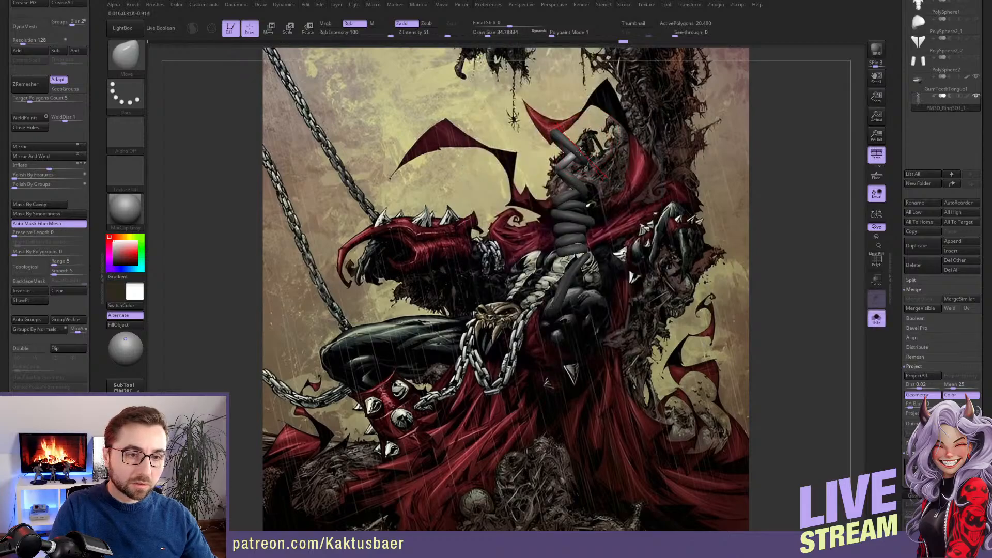
# Bring back the full head and adjust the newest stitch between the brows with the Move brush at a draw size of about 25
pyautogui.hotkey('alt', 's')
pyautogui.moveTo(579, 151); pyautogui.dragTo(559, 181, button='right')
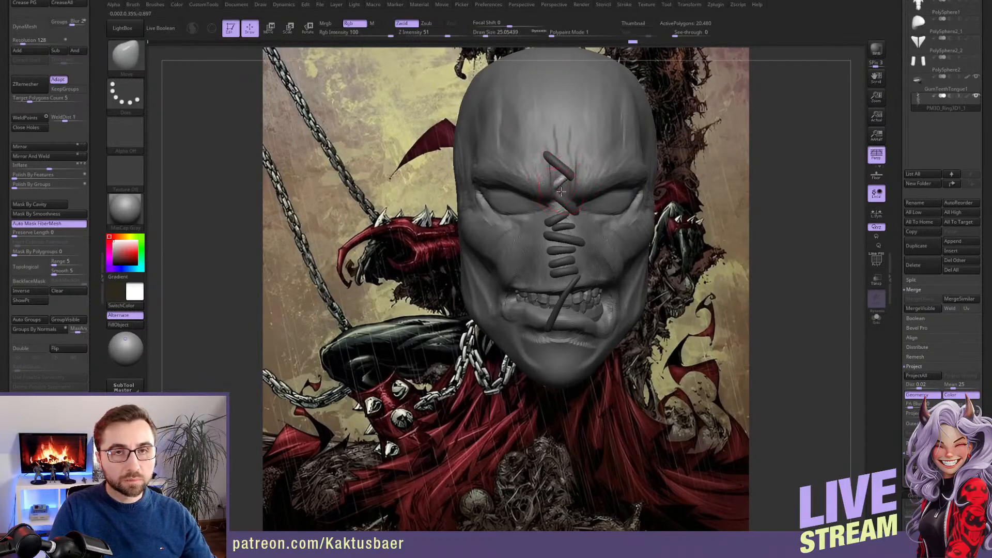
pyautogui.moveTo(564, 187); pyautogui.dragTo(581, 246, button='right')
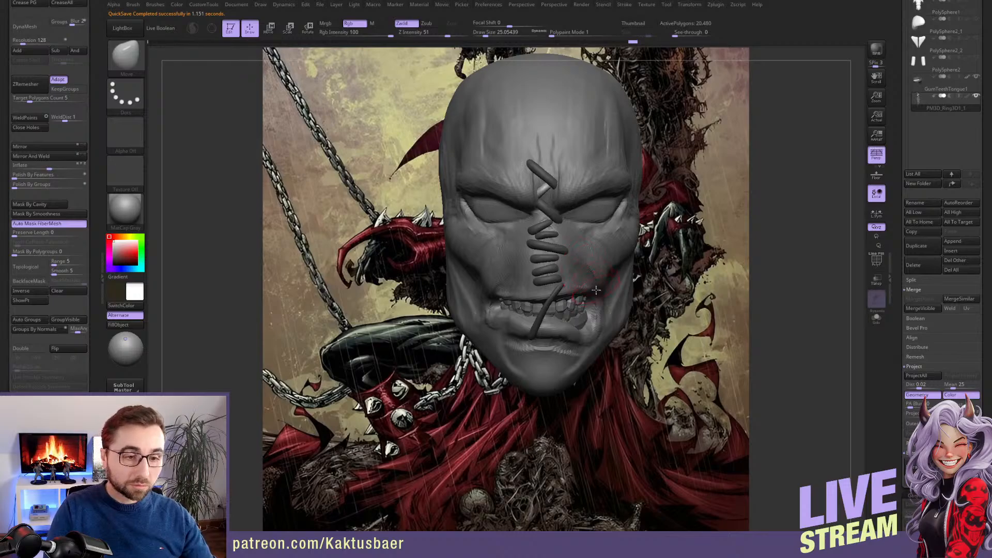
# Duplicate the mouth stitch and rotate the copy in the opposite direction so both cross over the teeth as an X
pyautogui.keyDown('alt'); pyautogui.moveTo(596, 291); pyautogui.dragTo(598, 251, button='right'); pyautogui.keyUp('alt')
pyautogui.press('w')
pyautogui.keyDown('ctrl'); pyautogui.click(553, 266); pyautogui.keyUp('ctrl')
pyautogui.press('q')
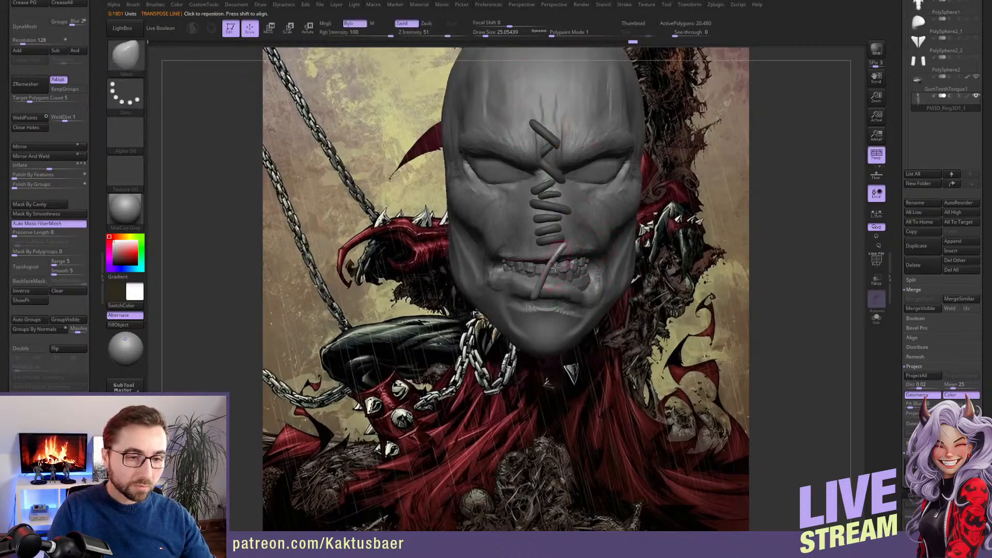
pyautogui.press('r')
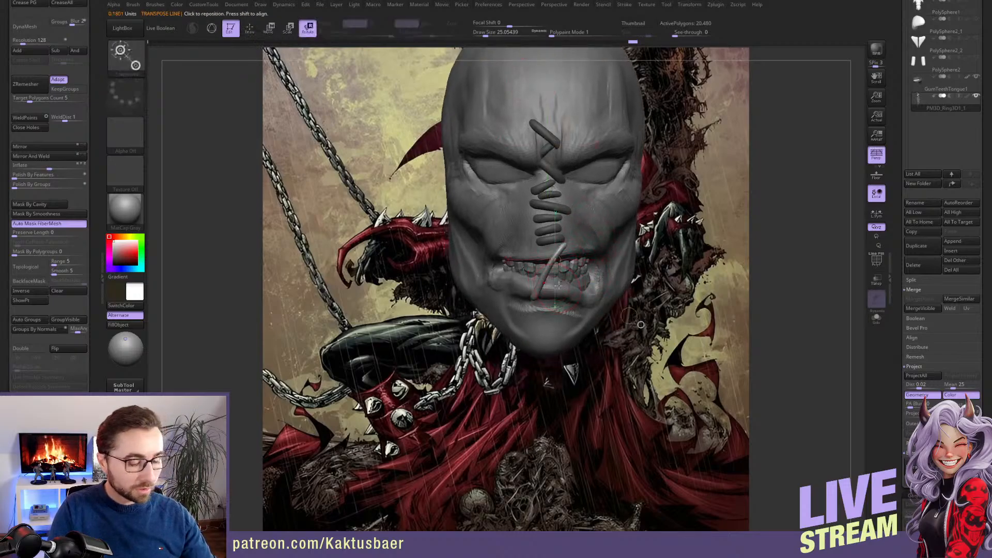
pyautogui.press('e')
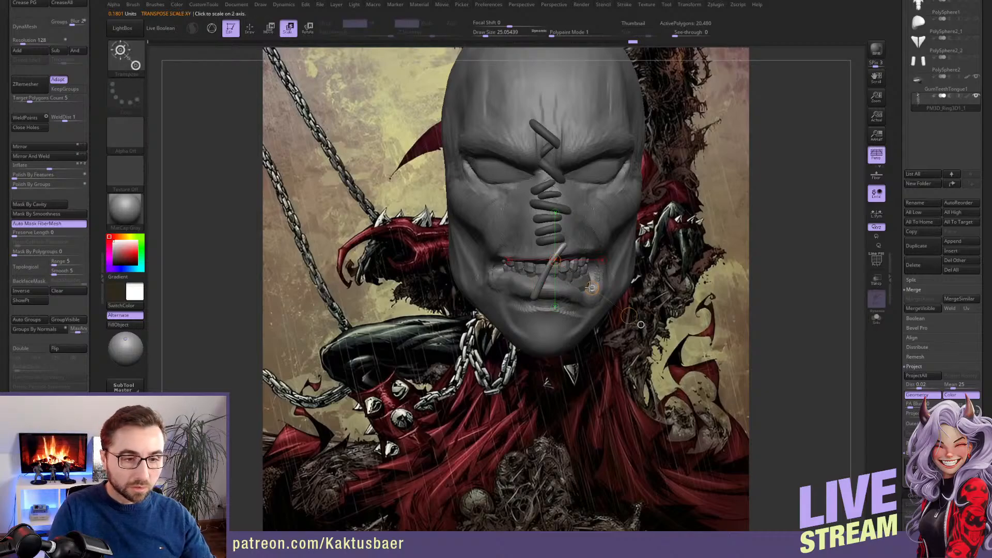
pyautogui.press('w')
pyautogui.moveTo(592, 288)
pyautogui.keyDown('ctrl'); pyautogui.mouseDown()
pyautogui.moveTo(582, 291)
pyautogui.moveTo(542, 208)
pyautogui.moveTo(520, 231)
pyautogui.mouseUp(); pyautogui.keyUp('ctrl')
pyautogui.press('r')
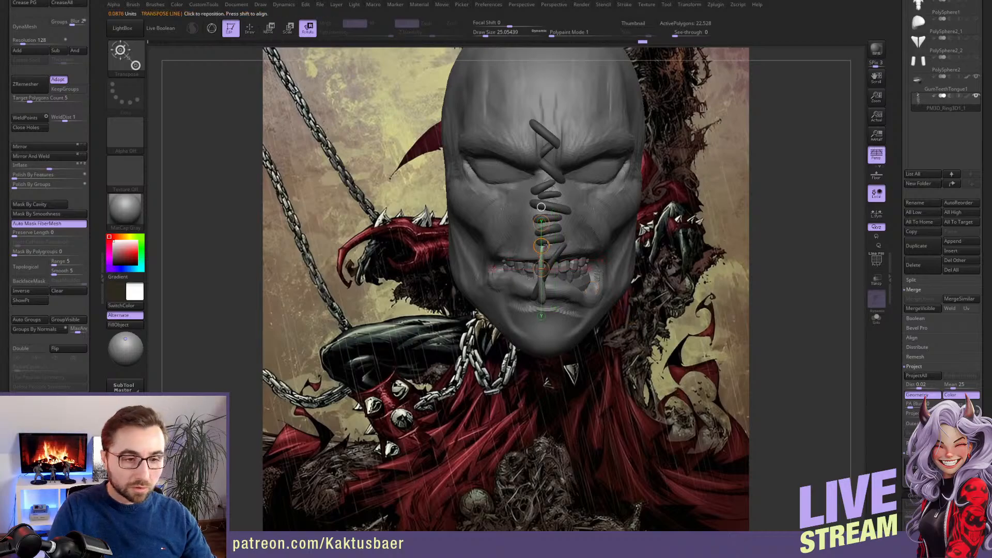
pyautogui.press('w')
pyautogui.press('q')
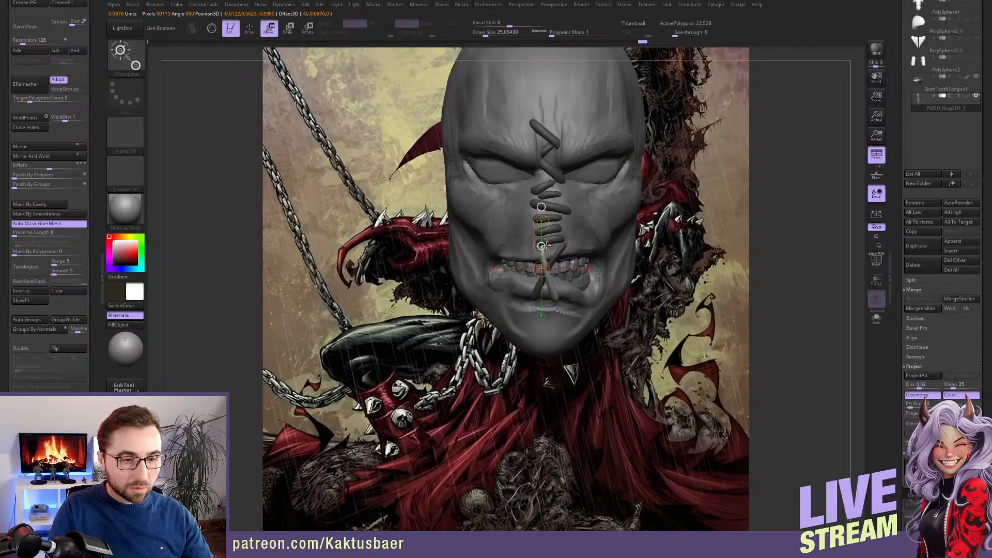
# Pull the lower part of the new mouth stitch into place over the lower lip using the Move brush
pyautogui.press('s')
pyautogui.click(550, 294)
pyautogui.moveTo(556, 301); pyautogui.dragTo(552, 301)
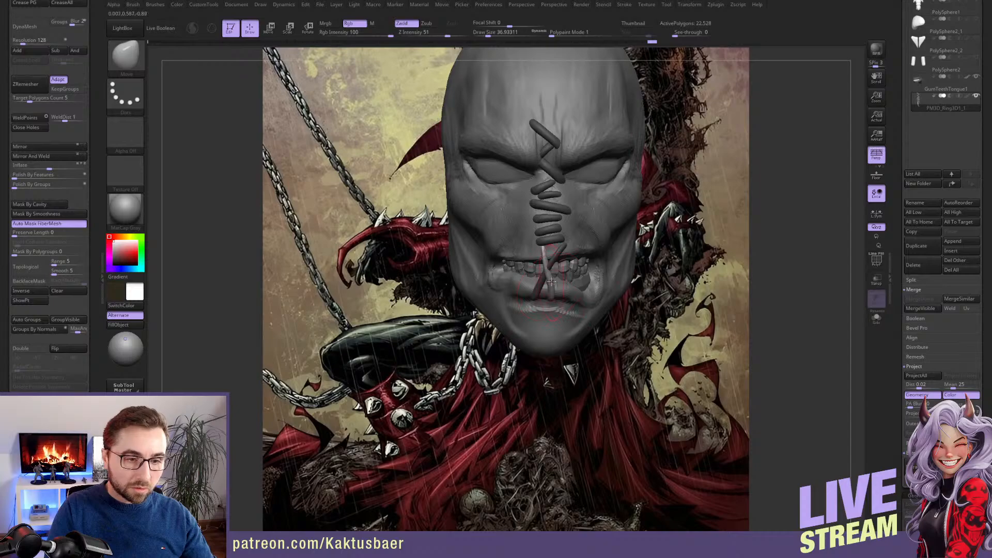
pyautogui.press('s')
pyautogui.click(554, 282)
# Fit the new mouth stitch against both lips in side and front views with the Move brush at about 31, and save the project
pyautogui.moveTo(547, 279); pyautogui.dragTo(607, 283, button='right')
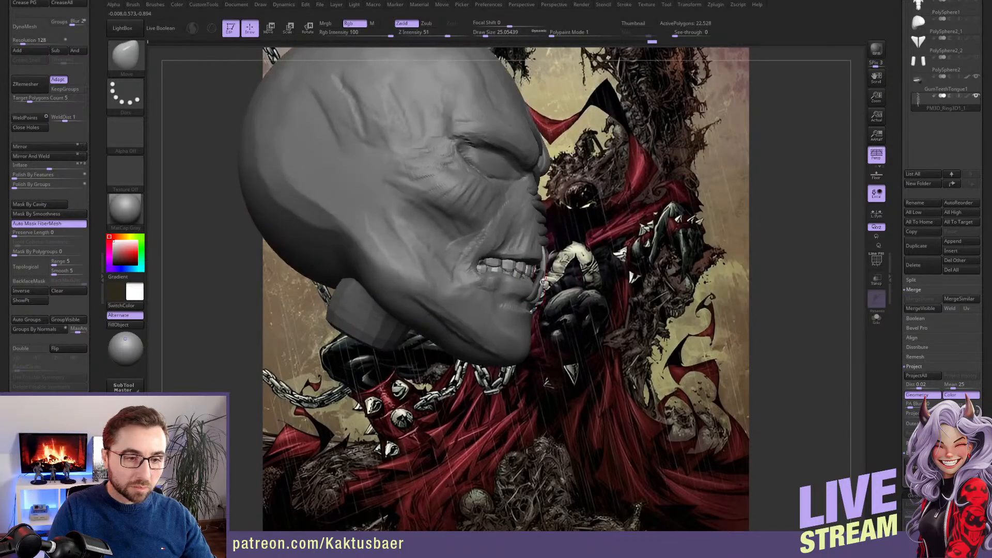
pyautogui.moveTo(535, 299); pyautogui.dragTo(534, 297)
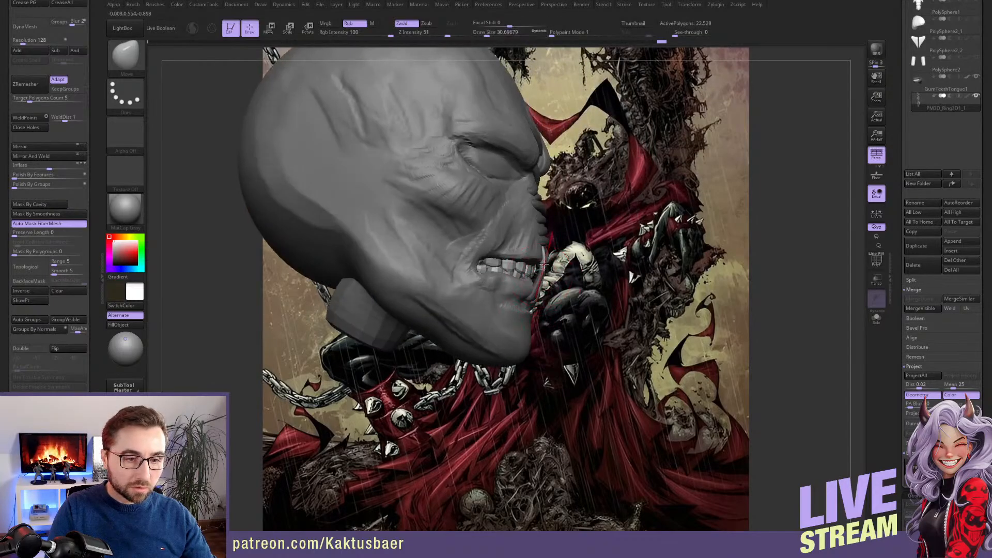
pyautogui.moveTo(544, 261)
pyautogui.mouseDown(button='right')
pyautogui.moveTo(486, 252)
pyautogui.moveTo(548, 253)
pyautogui.mouseUp(button='right')
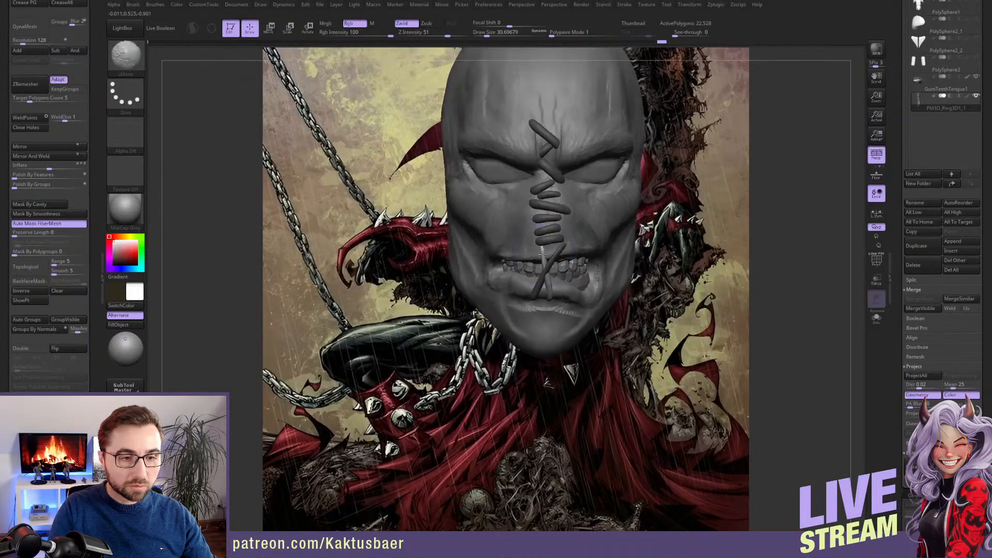
pyautogui.moveTo(541, 251); pyautogui.dragTo(543, 263)
pyautogui.press('s')
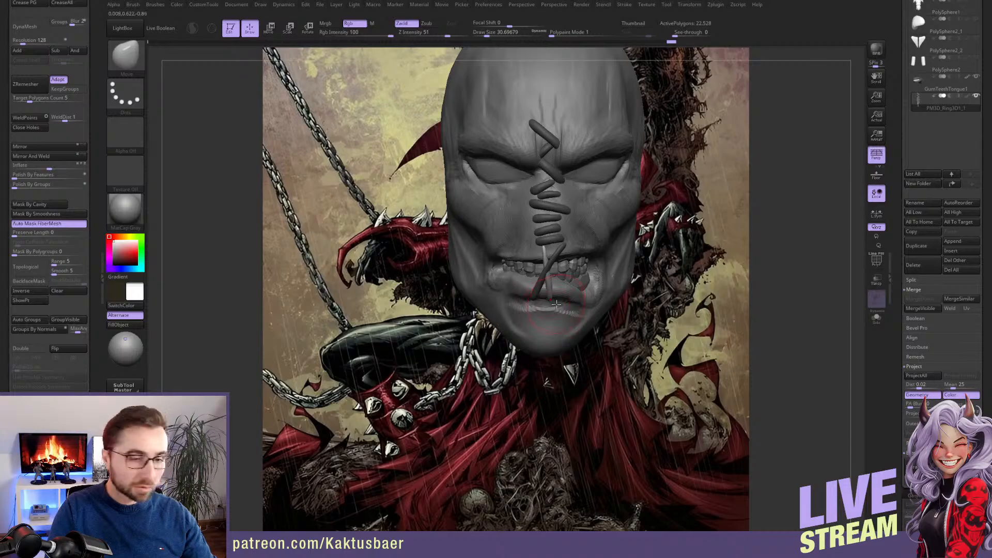
pyautogui.moveTo(551, 292); pyautogui.dragTo(587, 254, button='right')
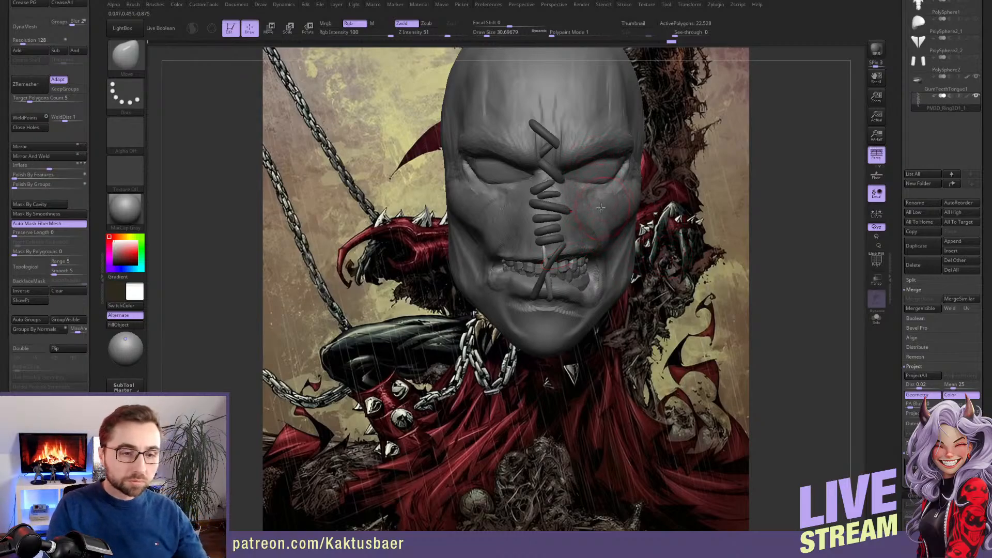
pyautogui.moveTo(585, 213); pyautogui.dragTo(587, 250, button='right')
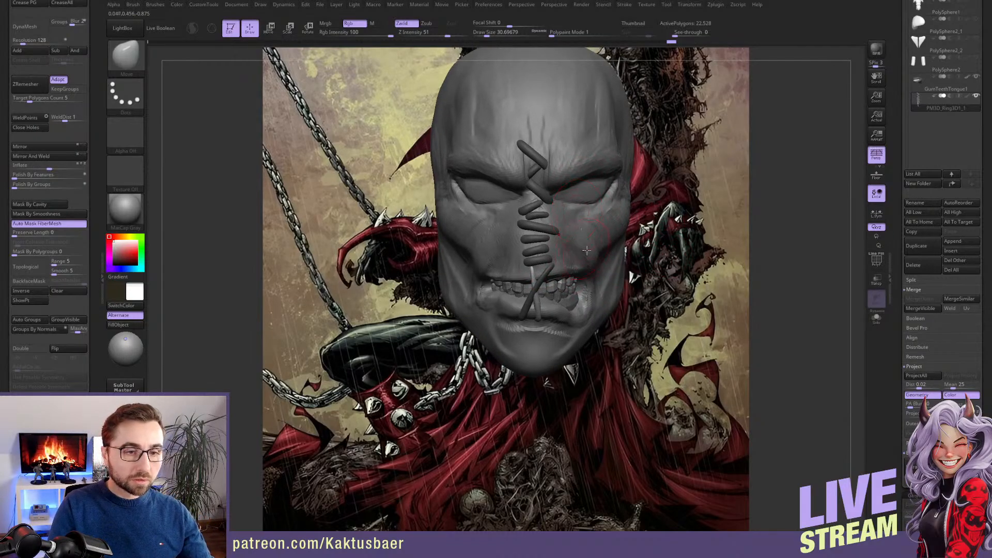
pyautogui.hotkey('ctrl', 's')
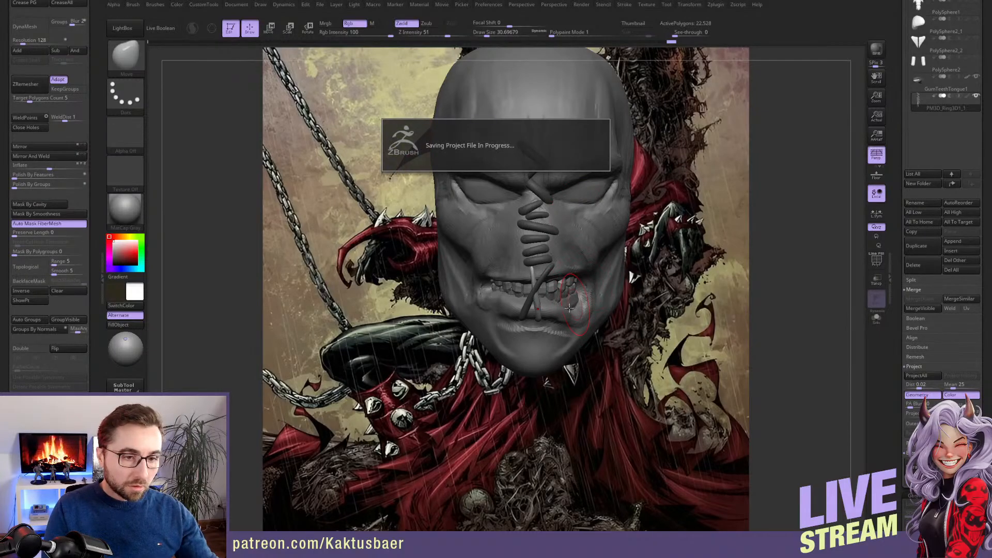
# Select the head and carve a crease behind the stitches from forehead to nose using DamStandard at a draw size of about 14
pyautogui.keyDown('alt'); pyautogui.click(599, 247); pyautogui.keyUp('alt')
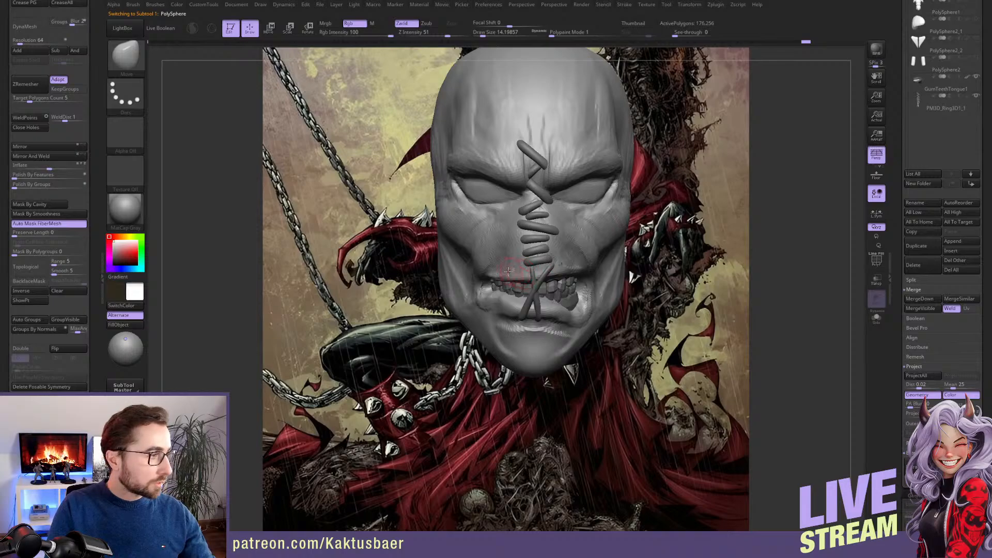
pyautogui.keyDown('alt'); pyautogui.moveTo(541, 217); pyautogui.dragTo(529, 235, button='right'); pyautogui.keyUp('alt')
pyautogui.press('b')
pyautogui.press('d')
pyautogui.press('s')
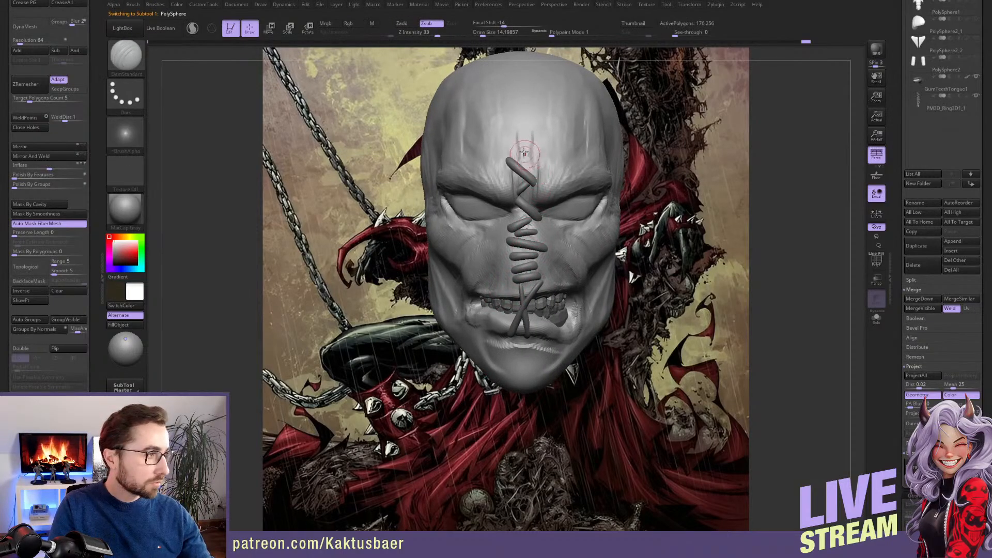
pyautogui.moveTo(522, 130); pyautogui.dragTo(527, 251)
# Isolate the head, deepen the central crease down to the upper lip, and show the stitches and teeth again
pyautogui.hotkey('alt', 'shift', 's')
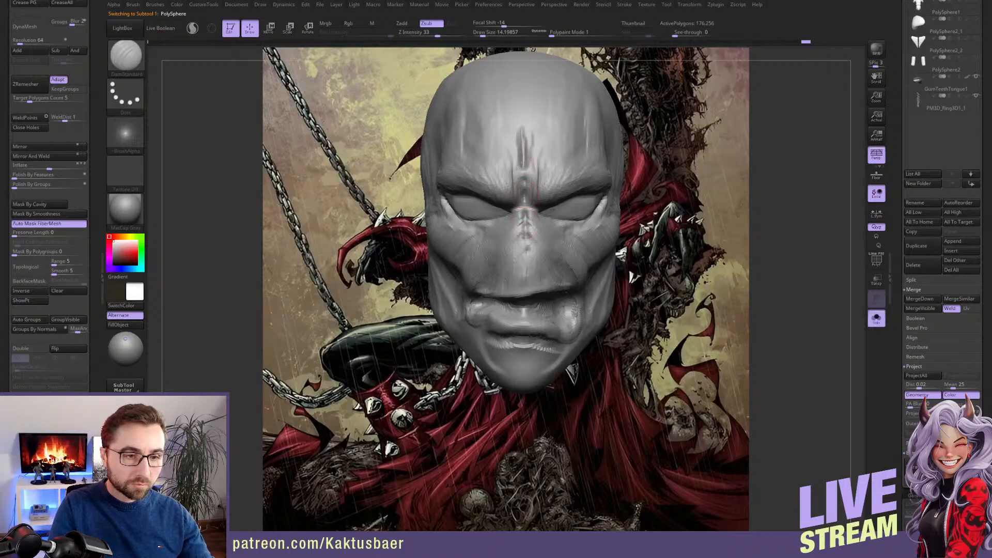
pyautogui.moveTo(523, 150); pyautogui.dragTo(527, 253)
pyautogui.moveTo(528, 181); pyautogui.dragTo(526, 298)
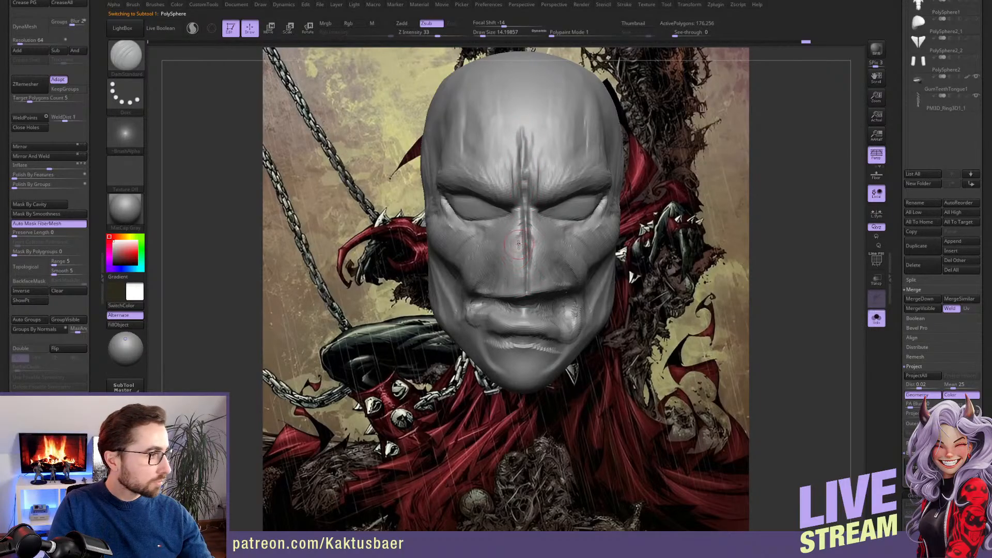
pyautogui.moveTo(516, 244); pyautogui.dragTo(522, 354)
pyautogui.hotkey('ctrl', 'z')
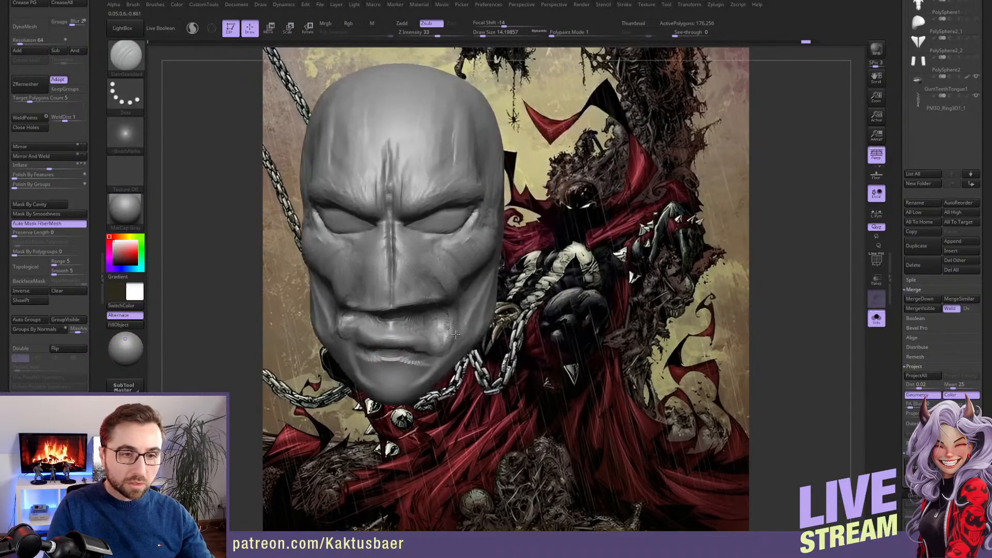
pyautogui.hotkey('ctrl', 'shift', 's')
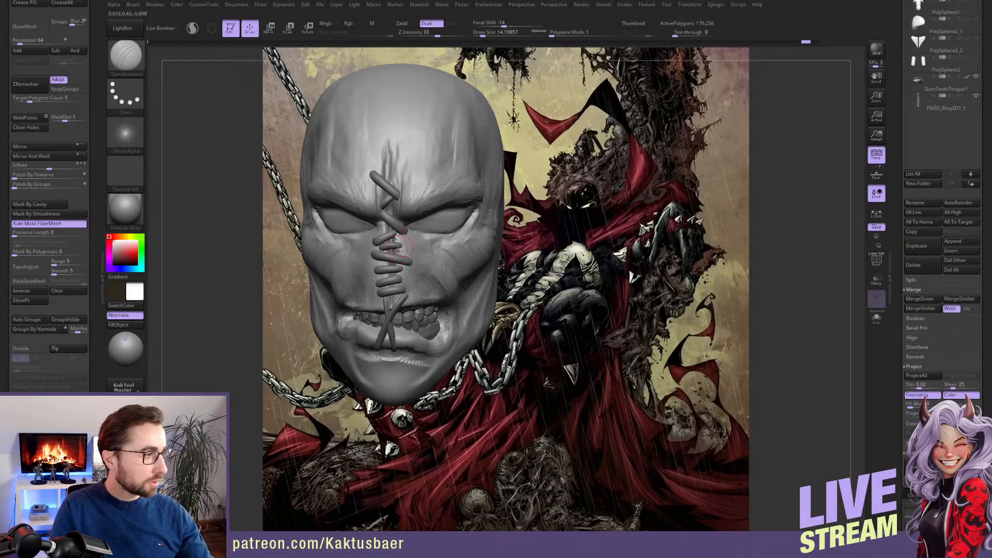
pyautogui.keyDown('alt'); pyautogui.moveTo(445, 284); pyautogui.dragTo(486, 298, button='right'); pyautogui.keyUp('alt')
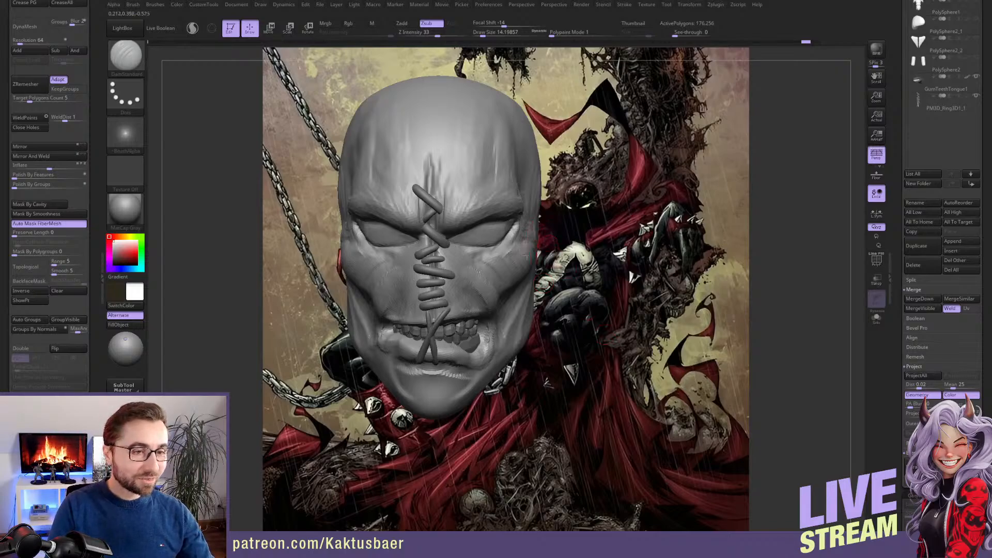
pyautogui.keyDown('alt'); pyautogui.moveTo(526, 257); pyautogui.dragTo(615, 268, button='right'); pyautogui.keyUp('alt')
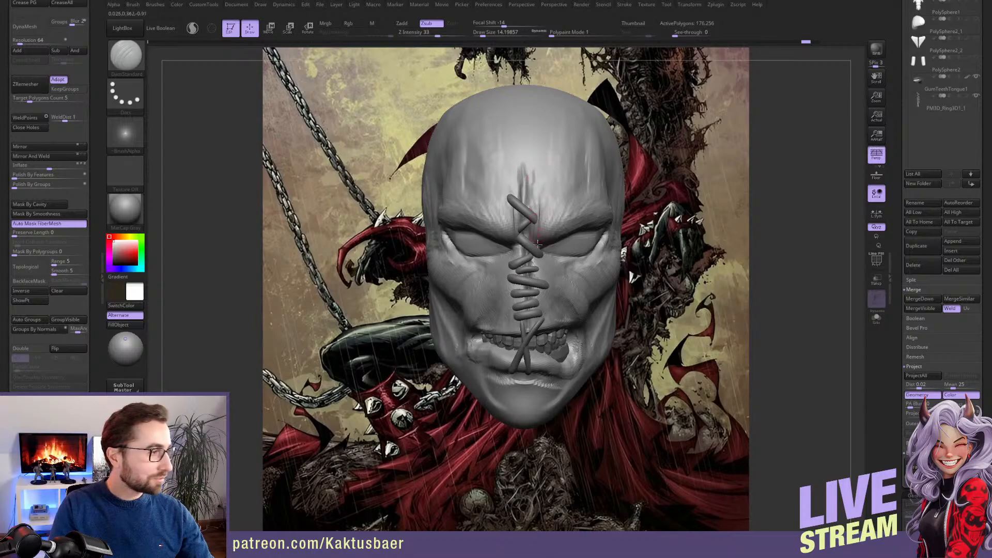
pyautogui.moveTo(527, 326); pyautogui.dragTo(524, 302, button='right')
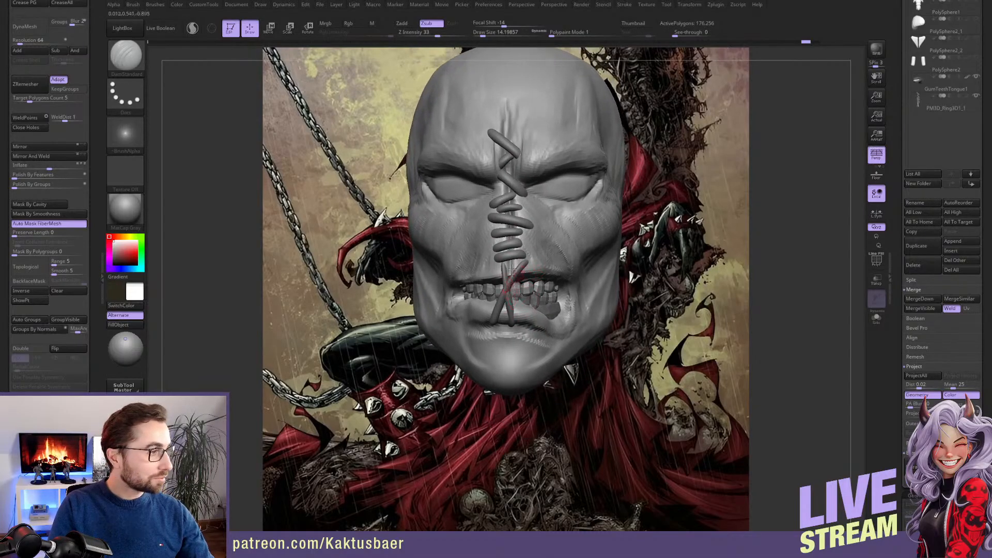
pyautogui.moveTo(521, 208); pyautogui.dragTo(510, 210, button='right')
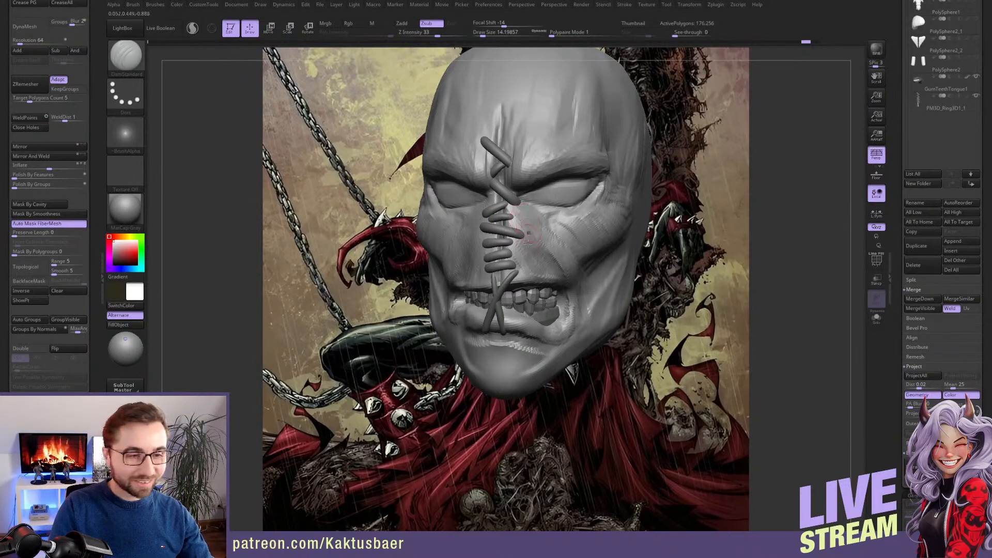
pyautogui.moveTo(500, 350)
pyautogui.mouseDown(button='right')
pyautogui.moveTo(494, 332)
pyautogui.moveTo(508, 359)
pyautogui.mouseUp(button='right')
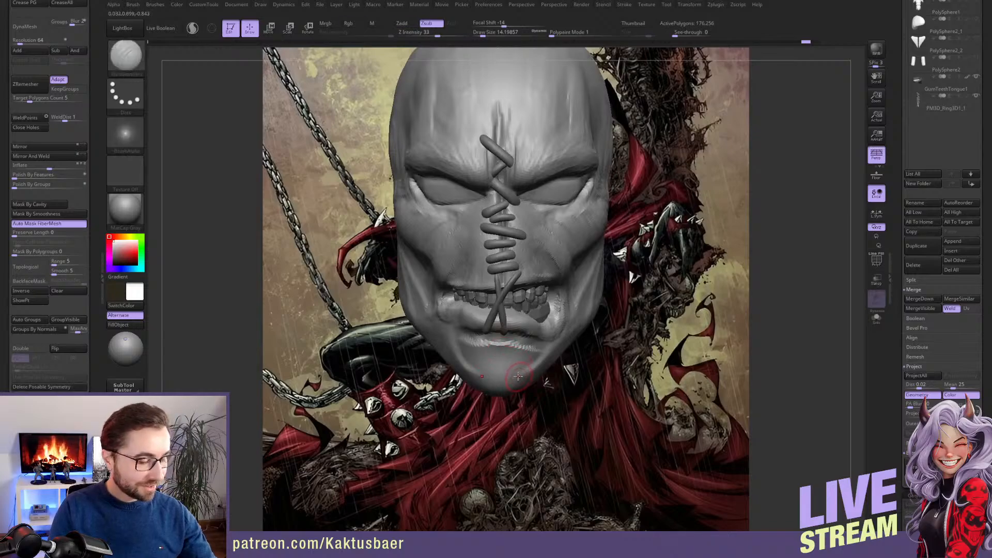
# Reshape the chin in front and three-quarter views using the Move brush at a draw size of about 33
pyautogui.press('b')
pyautogui.press('m')
pyautogui.press('v')
pyautogui.press('s')
pyautogui.moveTo(519, 378)
pyautogui.mouseDown()
pyautogui.moveTo(536, 380)
pyautogui.moveTo(509, 391)
pyautogui.moveTo(542, 368)
pyautogui.mouseUp()
pyautogui.press('s')
pyautogui.press('s')
pyautogui.moveTo(543, 368); pyautogui.dragTo(496, 366, button='right')
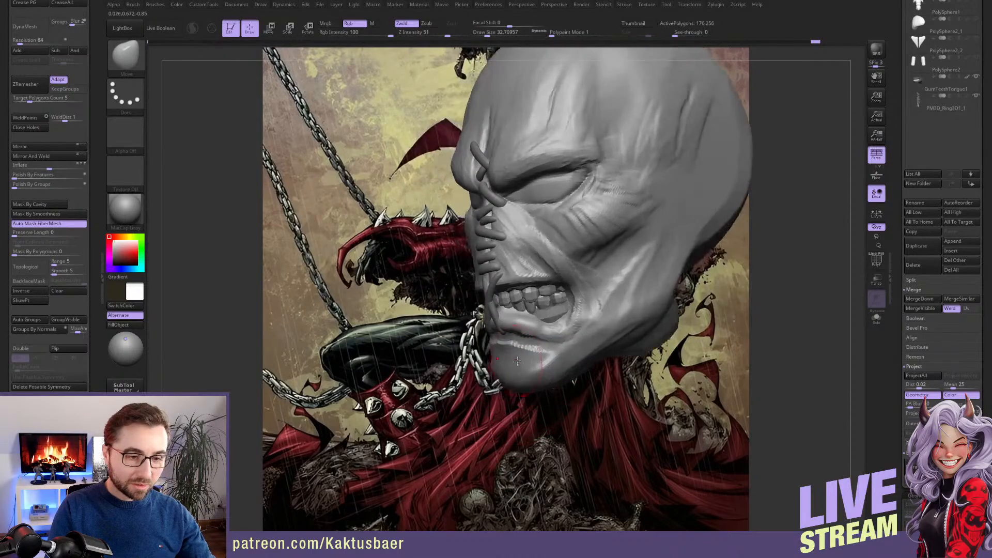
pyautogui.press('s')
pyautogui.moveTo(533, 364)
pyautogui.mouseDown()
pyautogui.moveTo(505, 343)
pyautogui.moveTo(523, 345)
pyautogui.mouseUp()
# Build up the area between the lower lip and the chin with the ClayBuildup brush at a draw size of about 18
pyautogui.press('b')
pyautogui.press('c')
pyautogui.press('b')
pyautogui.press('s')
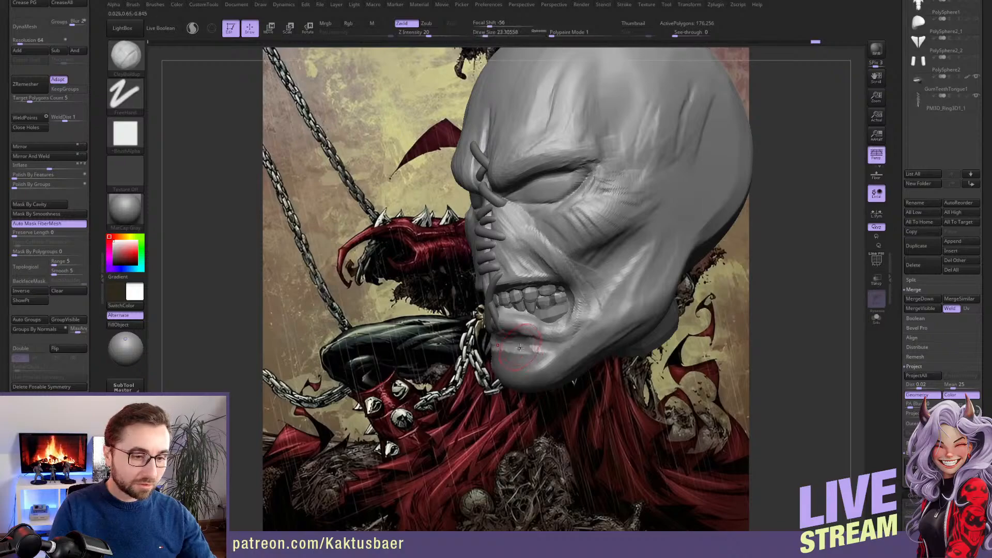
pyautogui.keyDown('alt'); pyautogui.moveTo(530, 340); pyautogui.dragTo(525, 326, button='right'); pyautogui.keyUp('alt')
pyautogui.press('s')
pyautogui.moveTo(530, 337)
pyautogui.mouseDown()
pyautogui.moveTo(500, 341)
pyautogui.moveTo(540, 333)
pyautogui.mouseUp()
pyautogui.moveTo(501, 333)
pyautogui.keyDown('alt'); pyautogui.mouseDown(button='right')
pyautogui.moveTo(502, 306)
pyautogui.moveTo(526, 307)
pyautogui.mouseUp(button='right'); pyautogui.keyUp('alt')
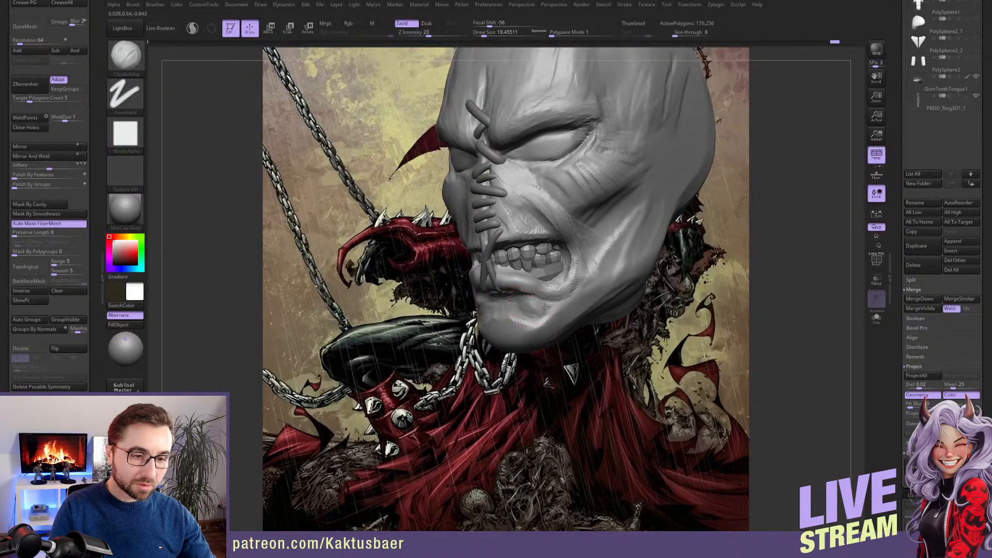
# Smooth the fresh clay on the side of the chin and continue working its front surface
pyautogui.press('shift')
pyautogui.keyDown('shift'); pyautogui.moveTo(516, 298); pyautogui.dragTo(526, 308); pyautogui.keyUp('shift')
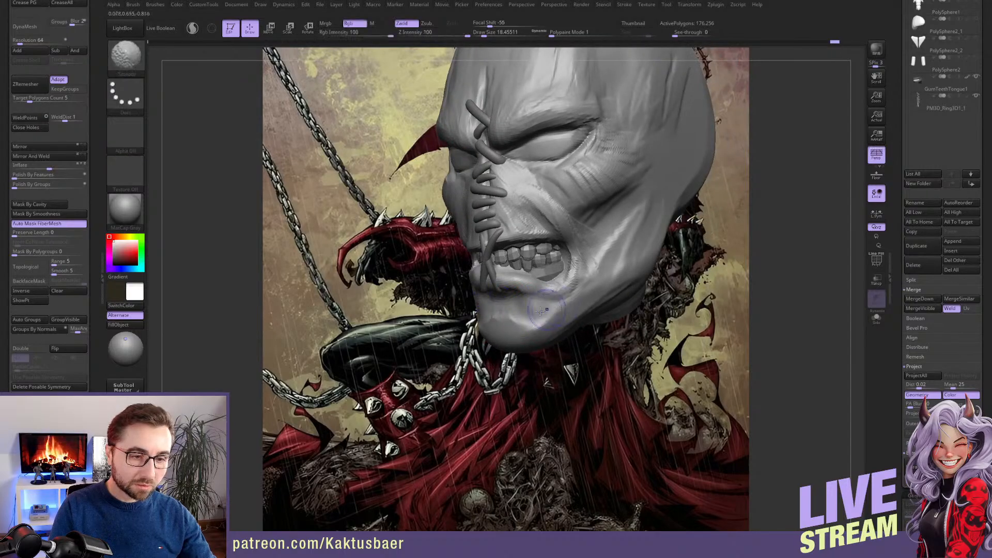
pyautogui.keyDown('alt'); pyautogui.moveTo(488, 323); pyautogui.dragTo(486, 298, button='right'); pyautogui.keyUp('alt')
pyautogui.moveTo(486, 299); pyautogui.dragTo(500, 297, button='right')
pyautogui.moveTo(502, 323); pyautogui.dragTo(508, 321)
pyautogui.keyDown('alt'); pyautogui.moveTo(507, 319); pyautogui.dragTo(509, 282, button='right'); pyautogui.keyUp('alt')
pyautogui.moveTo(509, 281)
pyautogui.mouseDown()
pyautogui.moveTo(504, 302)
pyautogui.moveTo(523, 301)
pyautogui.moveTo(522, 289)
pyautogui.mouseUp()
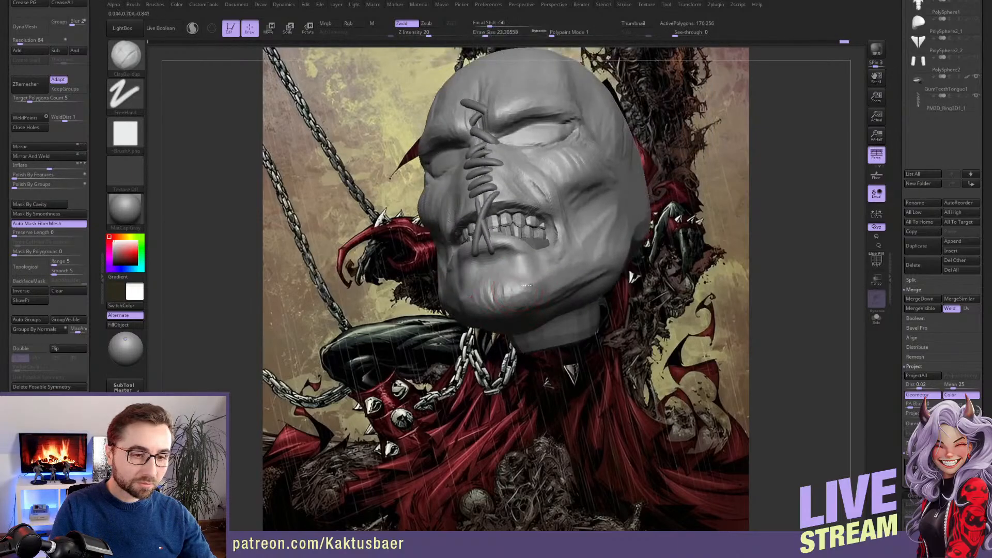
# Add volume to the tip and underside of the chin with ClayBuildup at a draw size of about 23
pyautogui.moveTo(522, 305); pyautogui.dragTo(540, 318, button='right')
pyautogui.keyDown('shift'); pyautogui.moveTo(511, 280); pyautogui.dragTo(510, 294); pyautogui.keyUp('shift')
pyautogui.keyDown('alt'); pyautogui.moveTo(509, 314); pyautogui.dragTo(512, 357, button='right'); pyautogui.keyUp('alt')
pyautogui.moveTo(511, 357)
pyautogui.mouseDown(button='right')
pyautogui.moveTo(494, 359)
pyautogui.moveTo(527, 368)
pyautogui.mouseUp(button='right')
pyautogui.moveTo(546, 299); pyautogui.dragTo(511, 305, button='right')
pyautogui.press('s')
pyautogui.moveTo(550, 317); pyautogui.dragTo(548, 316)
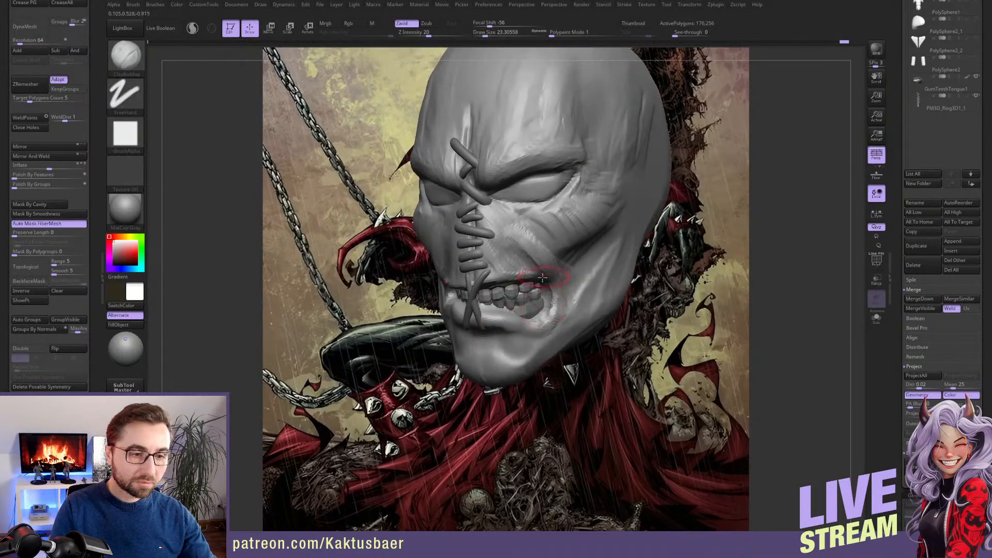
# Refine the flesh around the corner of the open mouth with ClayBuildup at a draw size of about 17
pyautogui.press('s')
pyautogui.moveTo(549, 281); pyautogui.dragTo(547, 281)
pyautogui.keyDown('alt'); pyautogui.moveTo(545, 282); pyautogui.dragTo(546, 320, button='right'); pyautogui.keyUp('alt')
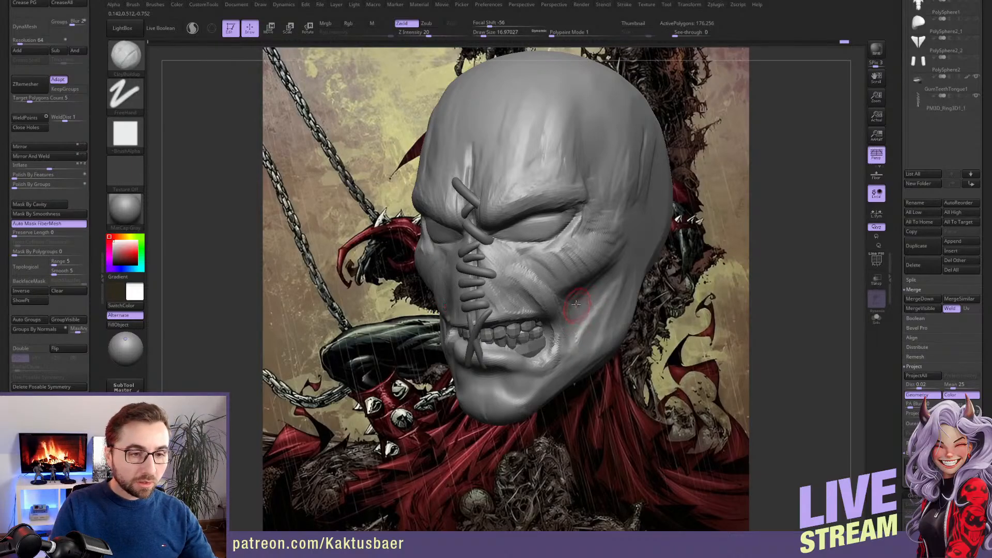
# Reshape the inner corner of the eye socket beside the nose bridge with the Move brush at a draw size of about 17
pyautogui.moveTo(576, 304)
pyautogui.mouseDown(button='right')
pyautogui.moveTo(561, 260)
pyautogui.moveTo(547, 253)
pyautogui.moveTo(531, 249)
pyautogui.moveTo(540, 286)
pyautogui.moveTo(512, 282)
pyautogui.mouseUp(button='right')
pyautogui.press('b')
pyautogui.press('m')
pyautogui.press('v')
pyautogui.press('s')
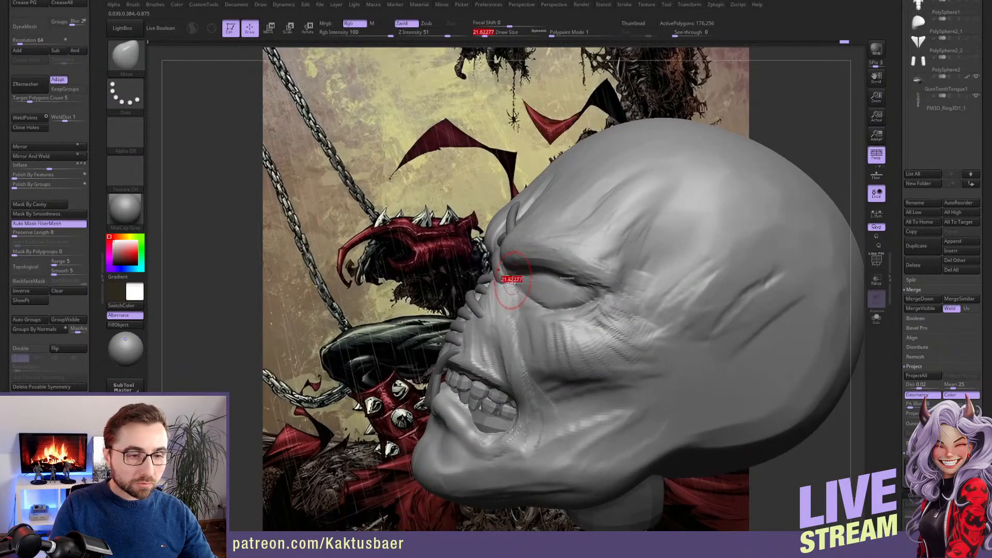
pyautogui.moveTo(512, 280); pyautogui.dragTo(520, 282)
pyautogui.press('s')
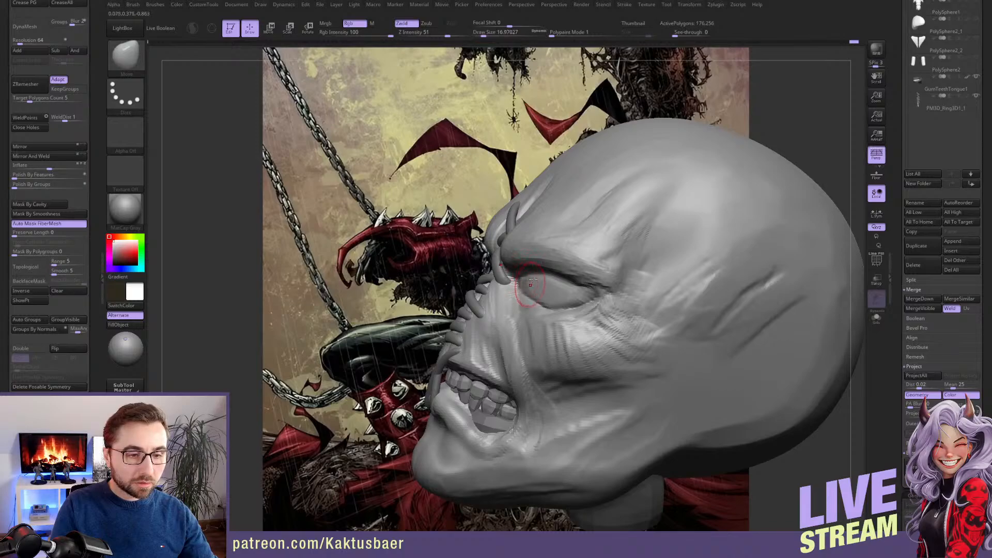
pyautogui.moveTo(533, 280); pyautogui.dragTo(540, 290, button='right')
pyautogui.keyDown('shift'); pyautogui.moveTo(543, 281); pyautogui.dragTo(546, 277); pyautogui.keyUp('shift')
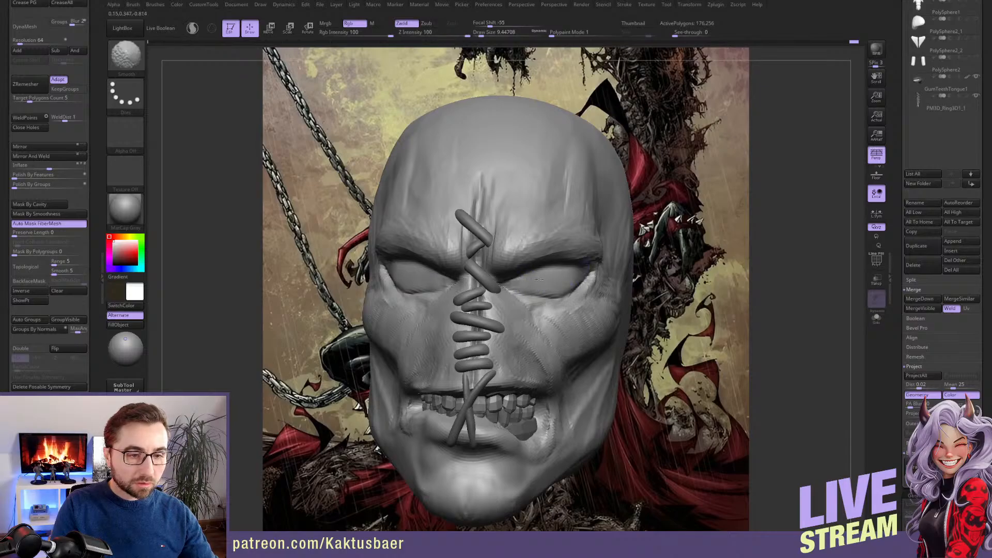
# Smooth the area below the eye and define the creases around it with DamStandard at a draw size of about 9
pyautogui.moveTo(536, 288); pyautogui.dragTo(537, 298, button='right')
pyautogui.press('b')
pyautogui.press('d')
pyautogui.press('s')
pyautogui.keyDown('shift'); pyautogui.moveTo(520, 317); pyautogui.dragTo(532, 319); pyautogui.keyUp('shift')
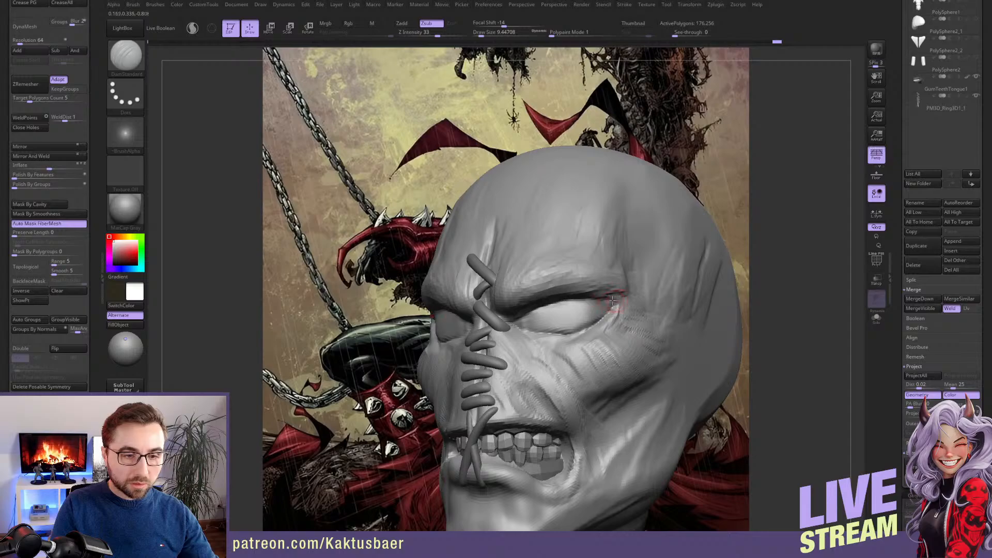
pyautogui.moveTo(589, 322); pyautogui.dragTo(565, 328, button='right')
# Build up the flesh around the outer corner of the eye with ClayBuildup at a draw size of about 14
pyautogui.press('b')
pyautogui.press('c')
pyautogui.press('b')
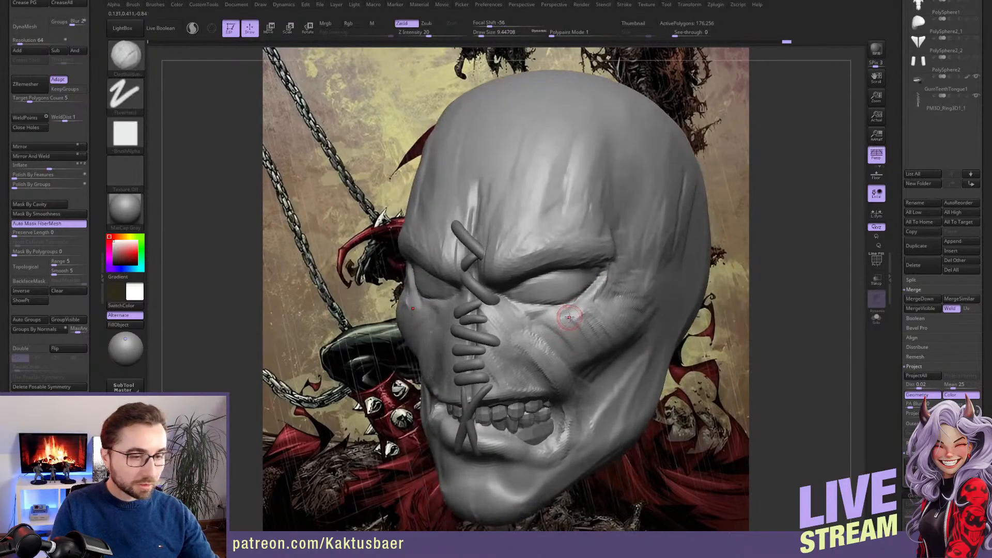
pyautogui.moveTo(597, 290); pyautogui.dragTo(588, 294)
pyautogui.moveTo(589, 293); pyautogui.dragTo(553, 288, button='right')
pyautogui.press('s')
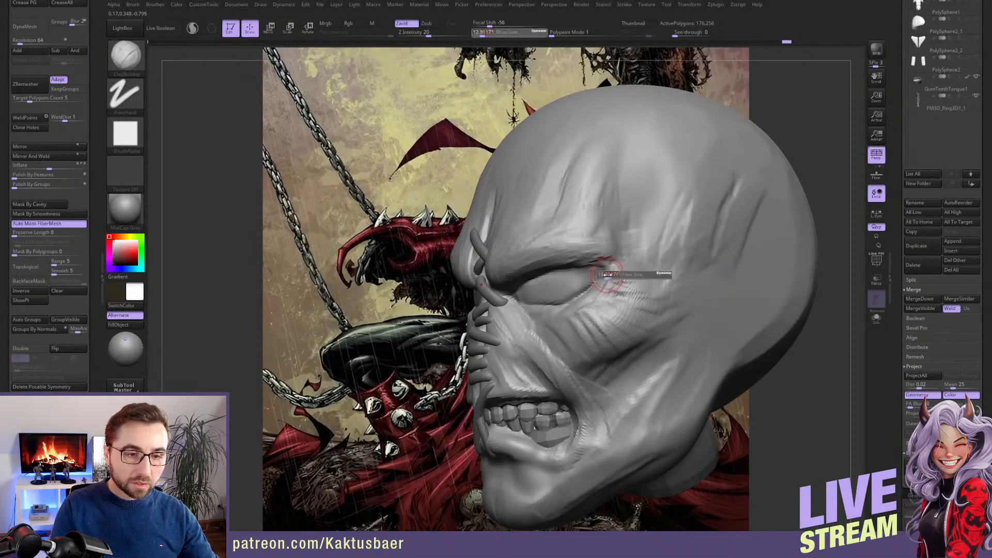
pyautogui.moveTo(605, 279); pyautogui.dragTo(606, 279)
pyautogui.moveTo(603, 281)
pyautogui.mouseDown(button='right')
pyautogui.moveTo(599, 295)
pyautogui.moveTo(608, 297)
pyautogui.moveTo(557, 271)
pyautogui.moveTo(560, 287)
pyautogui.moveTo(537, 263)
pyautogui.moveTo(510, 303)
pyautogui.mouseUp(button='right')
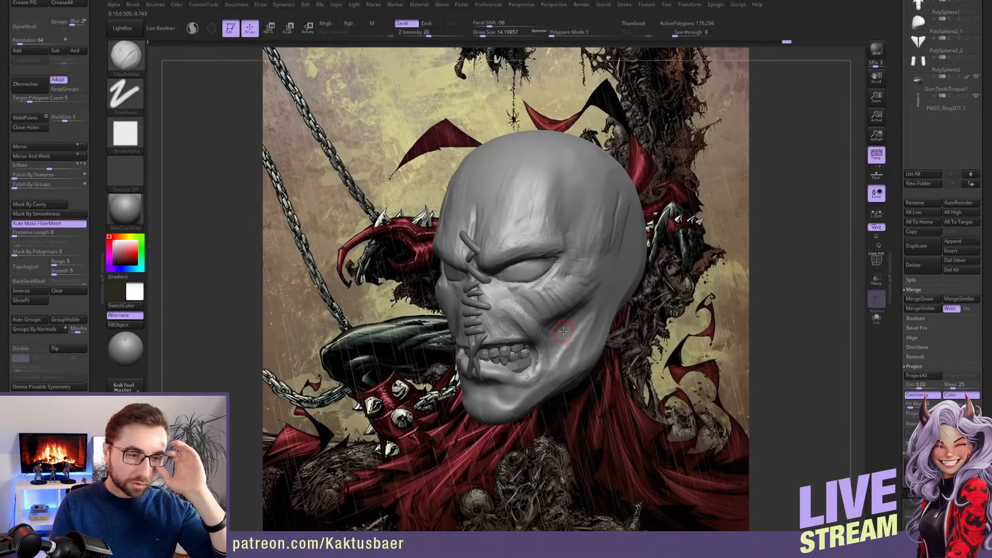
# Check the face from the front and quick-save the project
pyautogui.moveTo(521, 330); pyautogui.dragTo(533, 309, button='right')
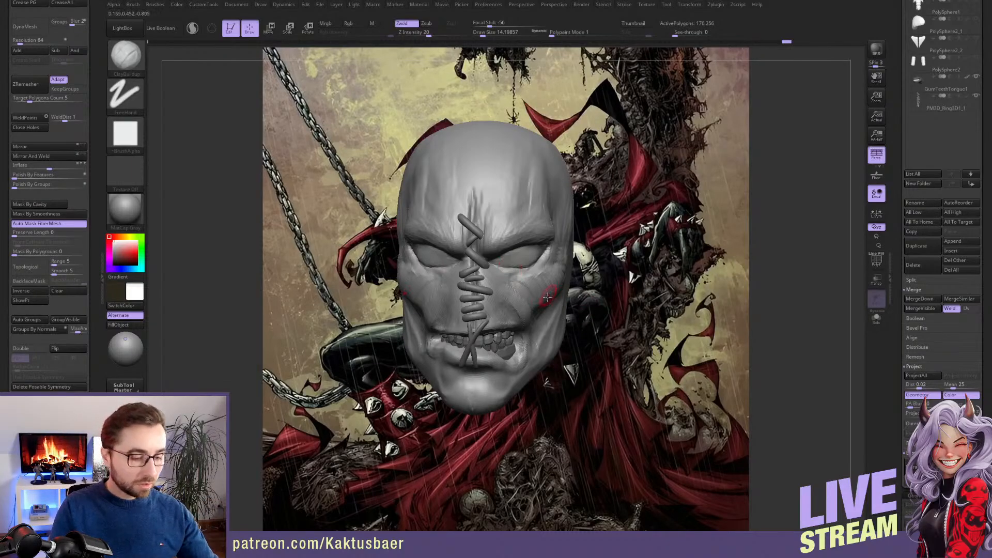
pyautogui.hotkey('ctrl', 's')
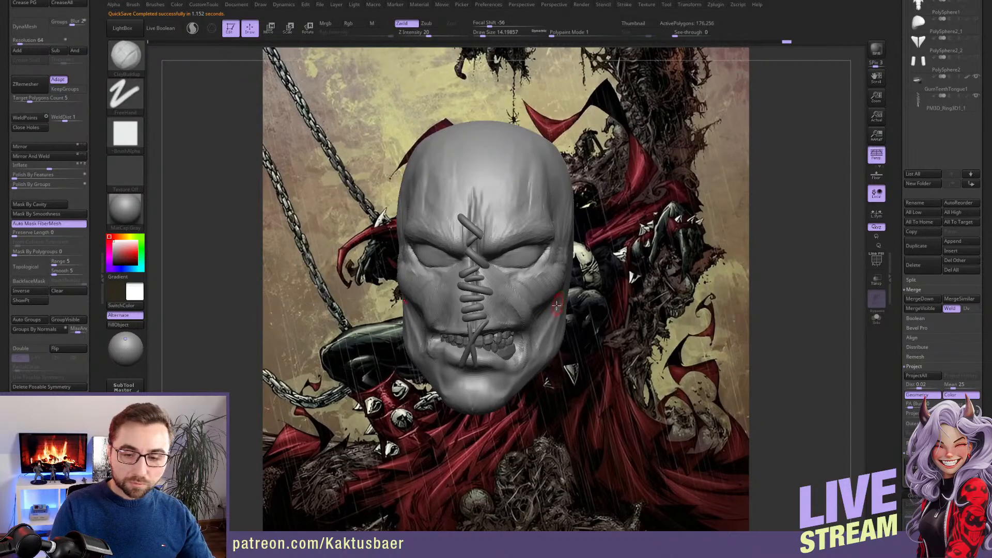
pyautogui.keyDown('alt'); pyautogui.moveTo(564, 300); pyautogui.dragTo(577, 297, button='right'); pyautogui.keyUp('alt')
pyautogui.hotkey('alt', 's')
pyautogui.hotkey('alt', 's')
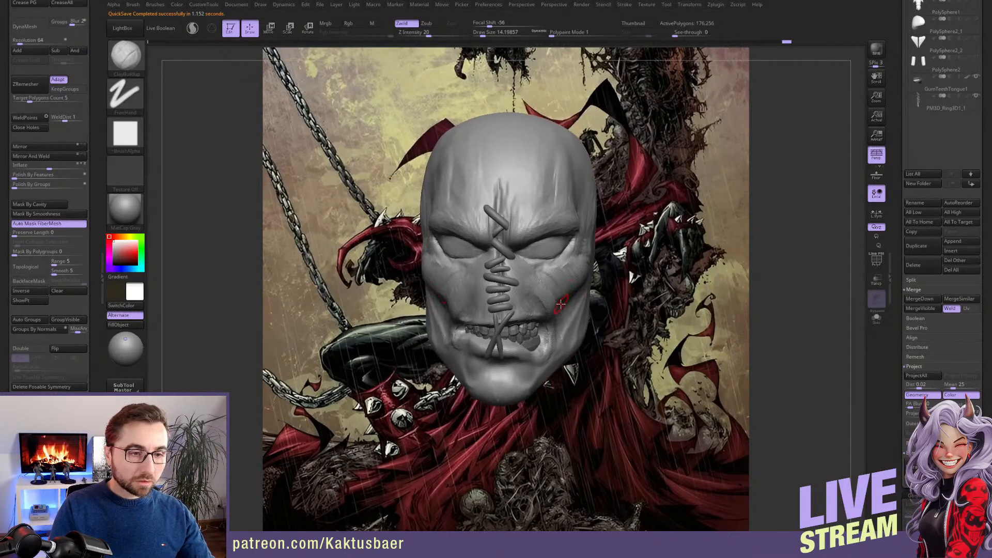
# Delete the old teeth subtool PM3D_Ring3D1
pyautogui.scroll(5, 956, 171)
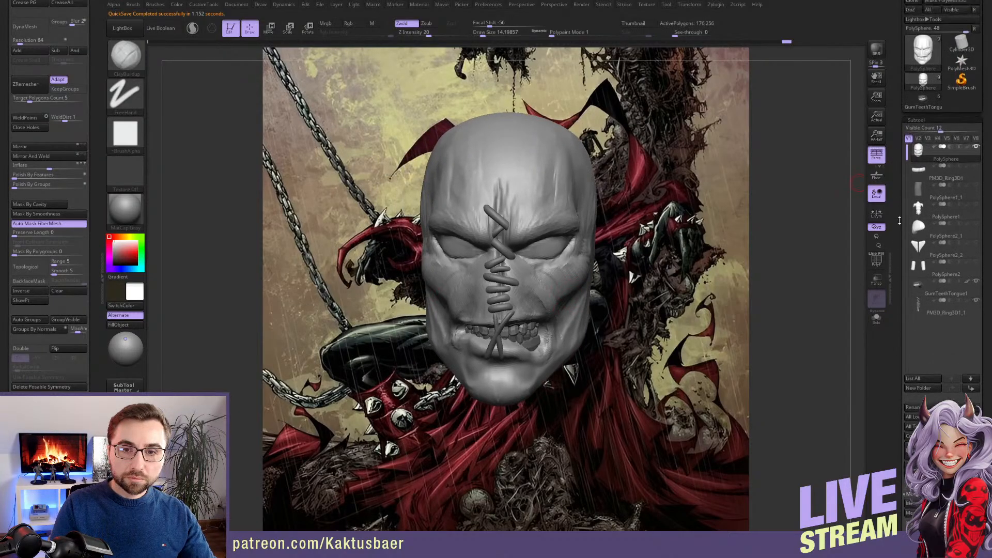
pyautogui.click(973, 171)
pyautogui.scroll(-4, 904, 235)
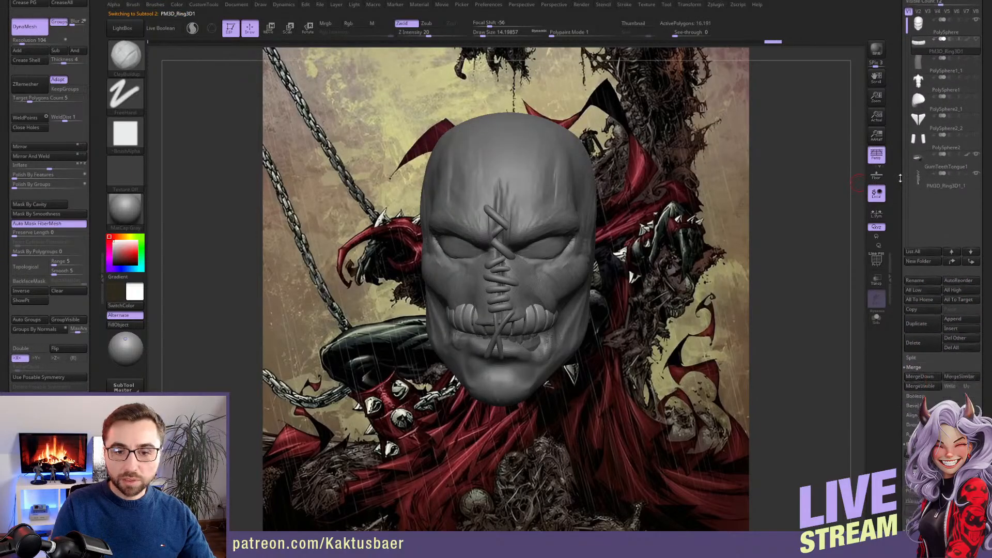
pyautogui.click(923, 329)
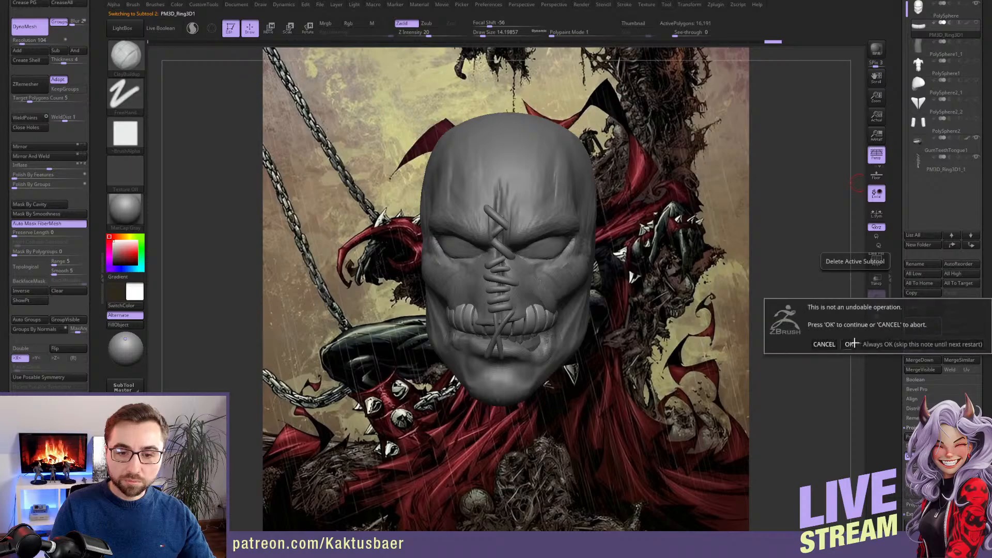
pyautogui.click(855, 344)
# Show the body subtools below the head and hide the blocked-out arm pieces, PolySphere2
pyautogui.scroll(2, 895, 238)
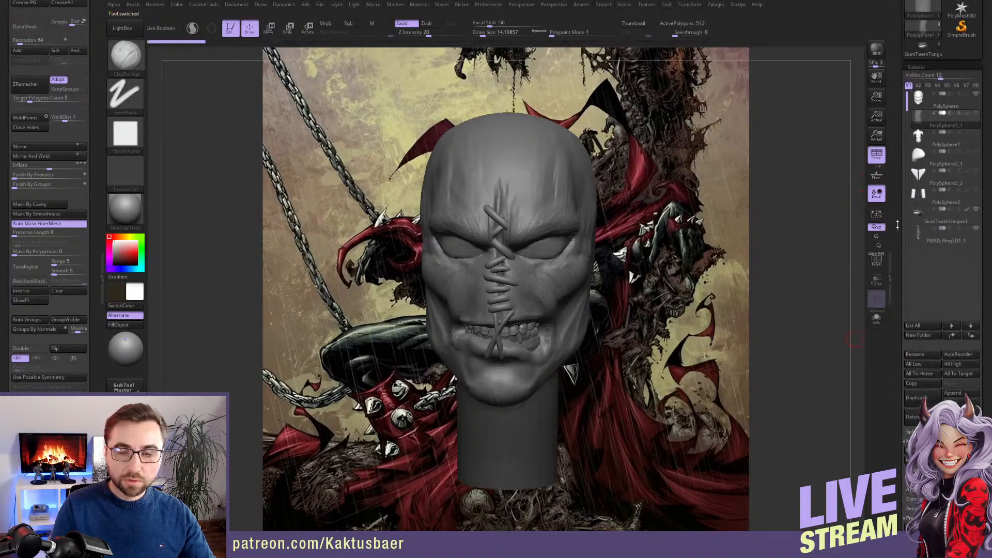
pyautogui.click(977, 115)
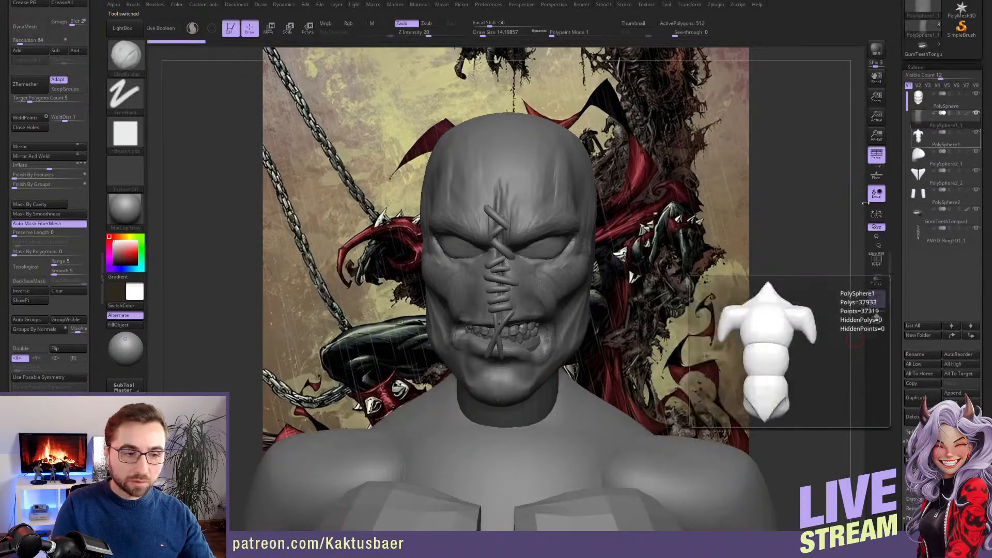
pyautogui.keyDown('alt'); pyautogui.moveTo(681, 306); pyautogui.dragTo(562, 298); pyautogui.keyUp('alt')
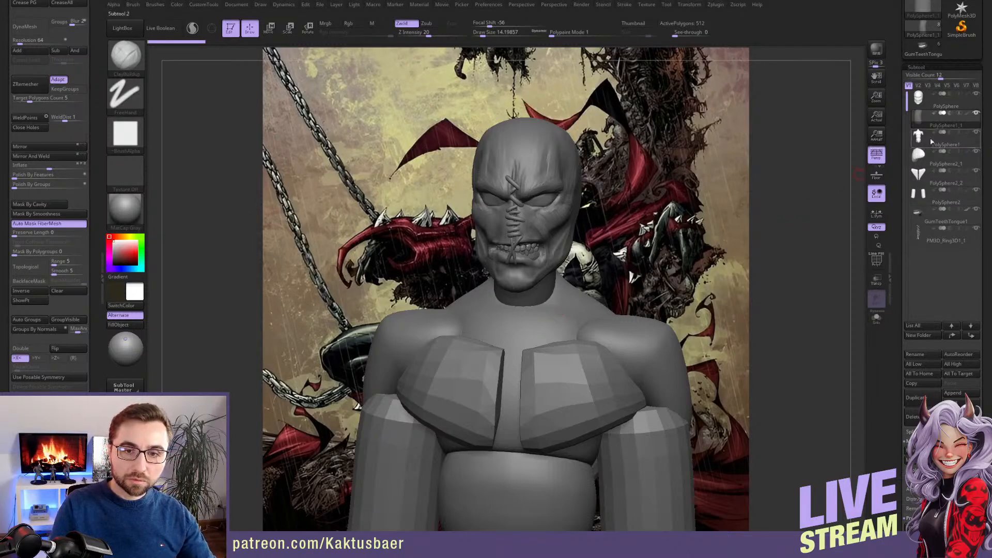
pyautogui.moveTo(939, 145)
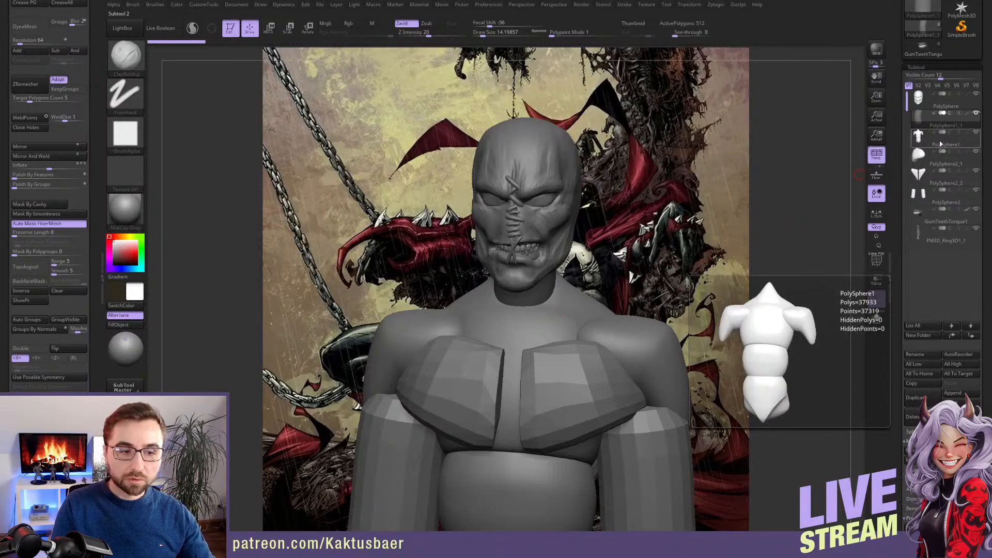
pyautogui.keyDown('ctrl'); pyautogui.moveTo(619, 347); pyautogui.dragTo(648, 374, button='right'); pyautogui.keyUp('ctrl')
pyautogui.click(979, 190)
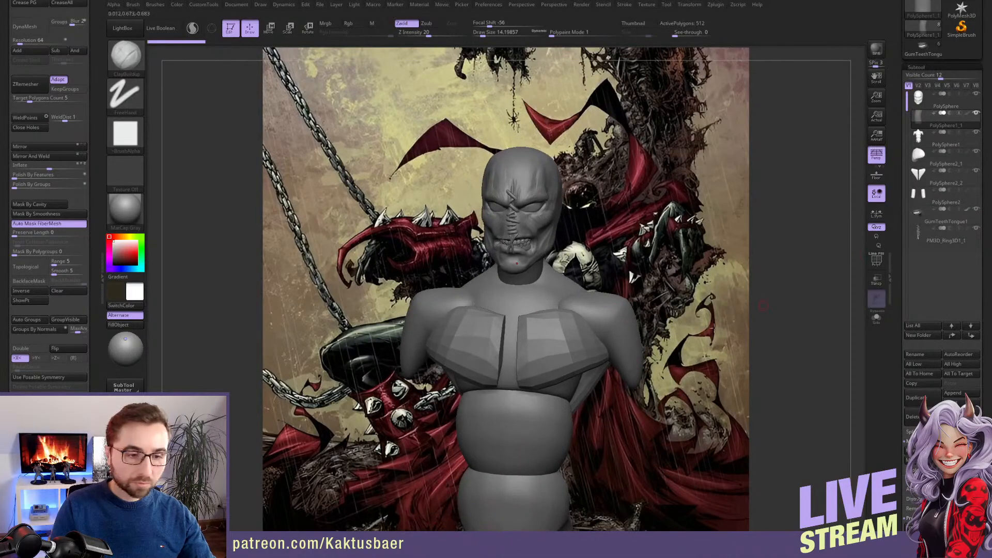
# Merge the neck subtool PolySphere1_1 down into the torso subtool PolySphere1
pyautogui.keyDown('alt'); pyautogui.moveTo(628, 332); pyautogui.dragTo(612, 297, button='right'); pyautogui.keyUp('alt')
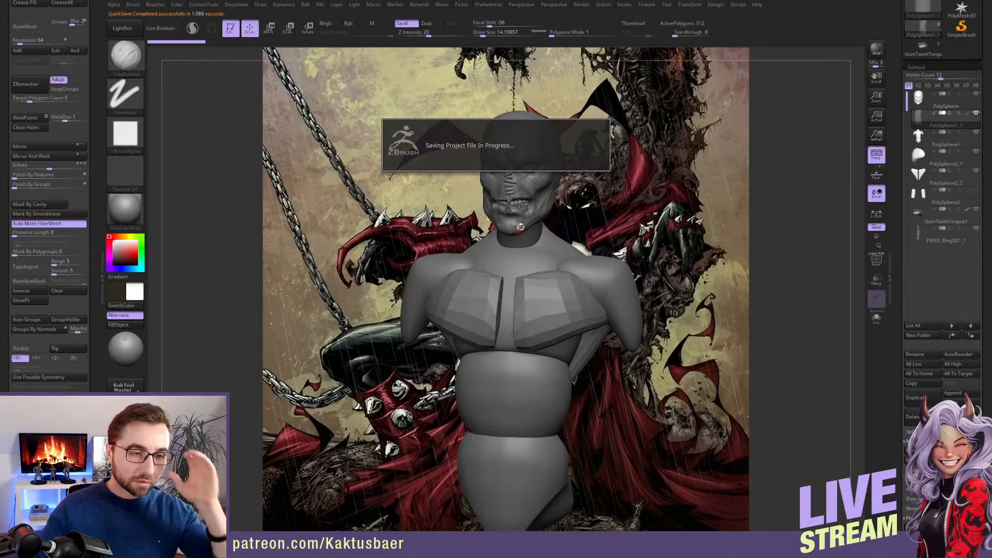
pyautogui.moveTo(529, 209)
pyautogui.mouseDown(button='right')
pyautogui.moveTo(521, 216)
pyautogui.moveTo(512, 204)
pyautogui.mouseUp(button='right')
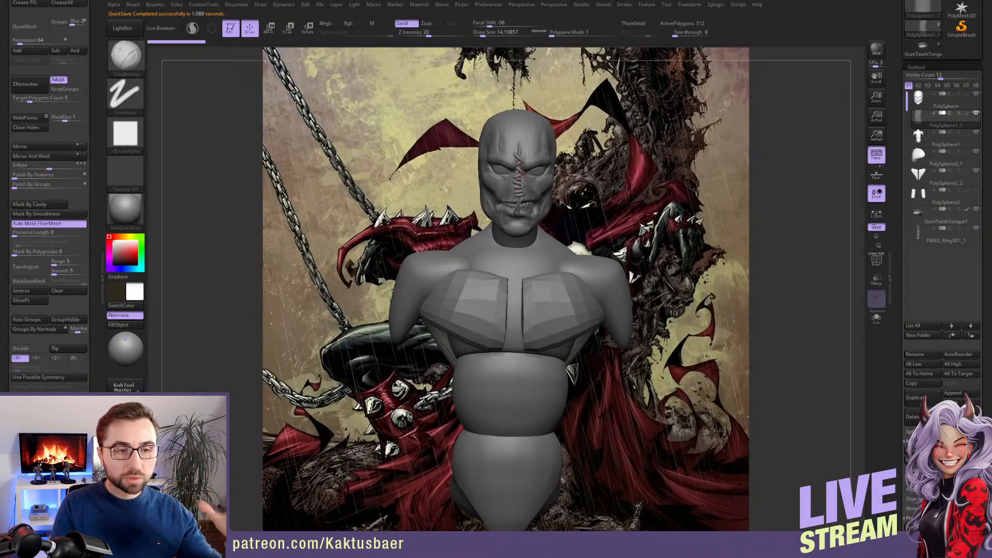
pyautogui.moveTo(538, 248); pyautogui.dragTo(541, 262, button='right')
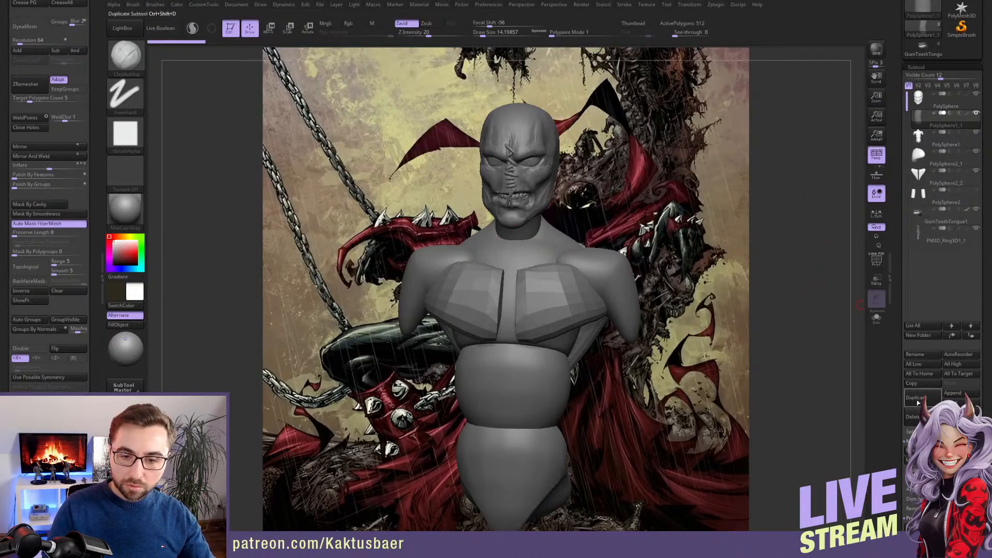
pyautogui.scroll(-3, 896, 376)
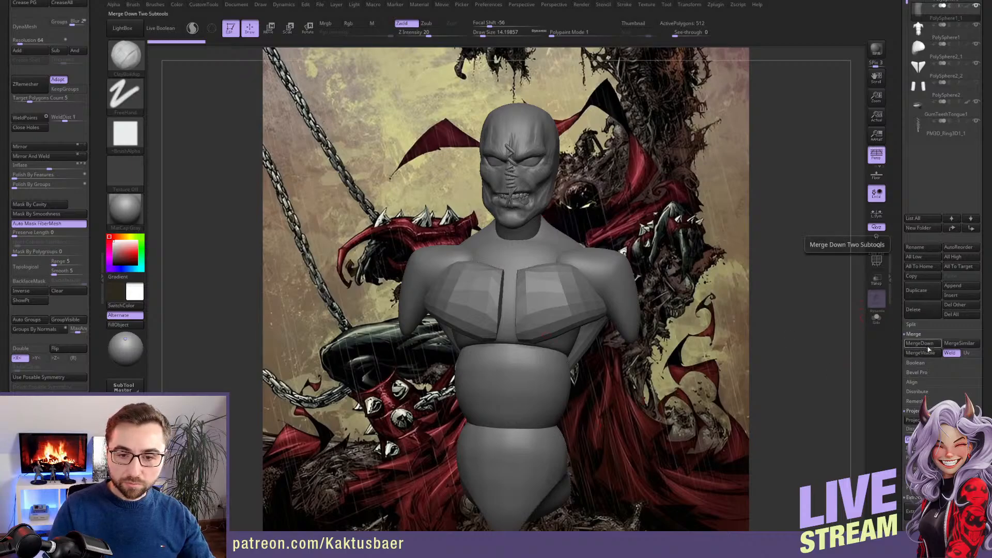
pyautogui.click(913, 343)
pyautogui.click(850, 363)
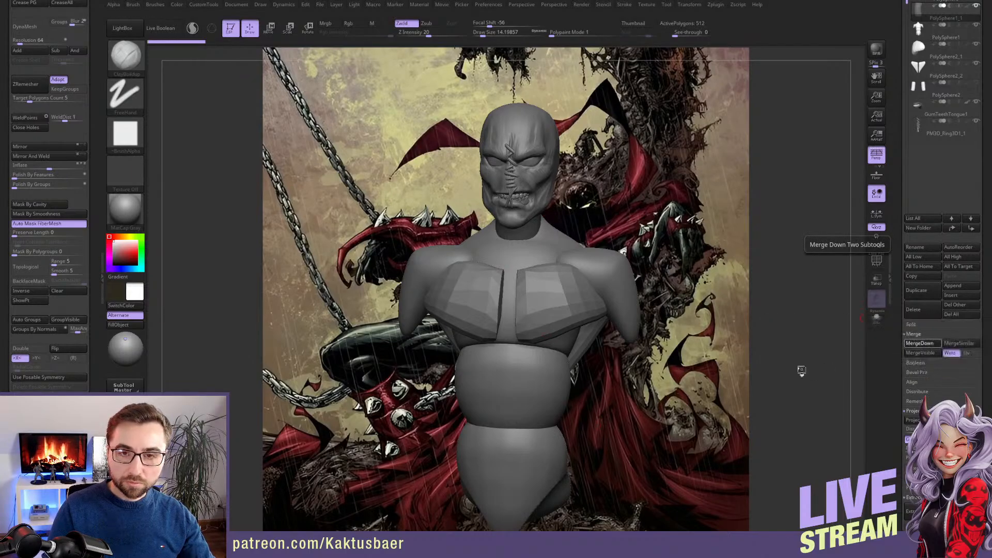
# Isolate the merged neck and torso, clear its mask, and DynaMesh it at resolution 64 with Groups on
pyautogui.hotkey('ctrl', 'shift', 's')
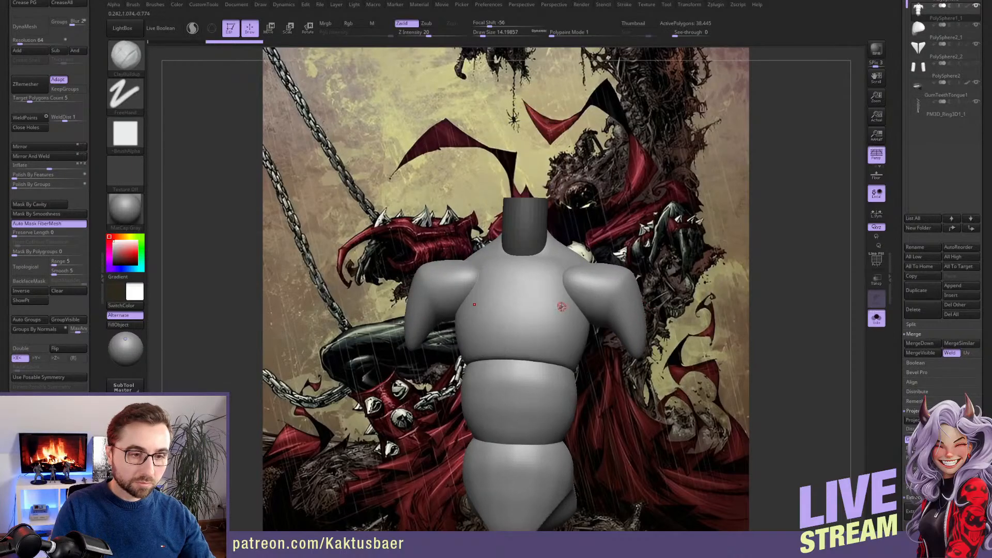
pyautogui.click(39, 29)
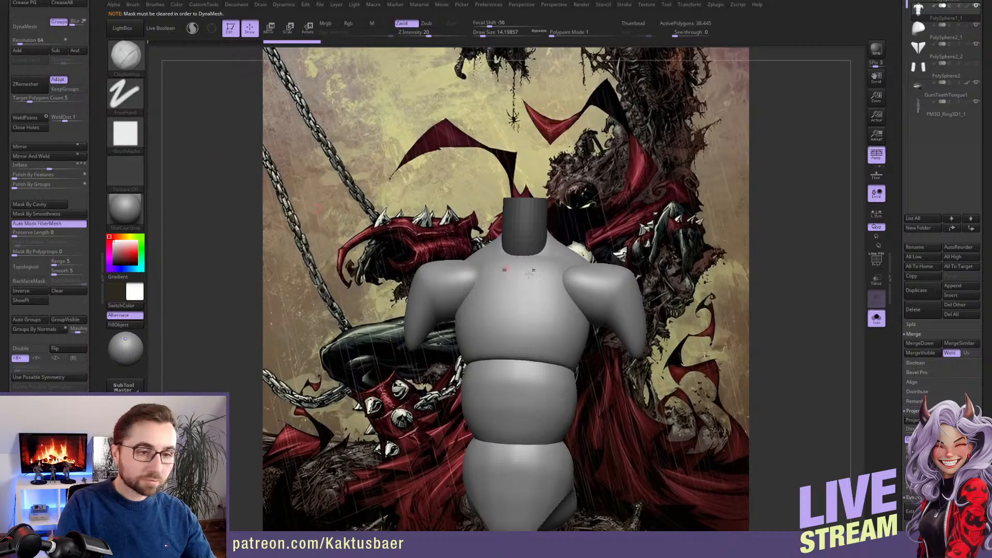
pyautogui.keyDown('ctrl'); pyautogui.click(652, 239); pyautogui.keyUp('ctrl')
pyautogui.click(29, 26)
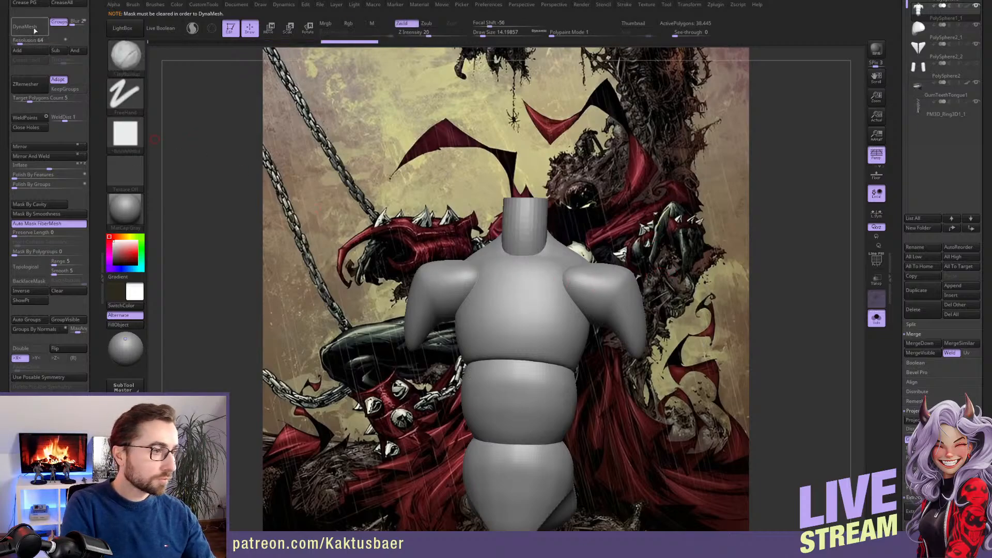
pyautogui.moveTo(528, 291); pyautogui.dragTo(550, 275, button='right')
pyautogui.hotkey('alt', 's')
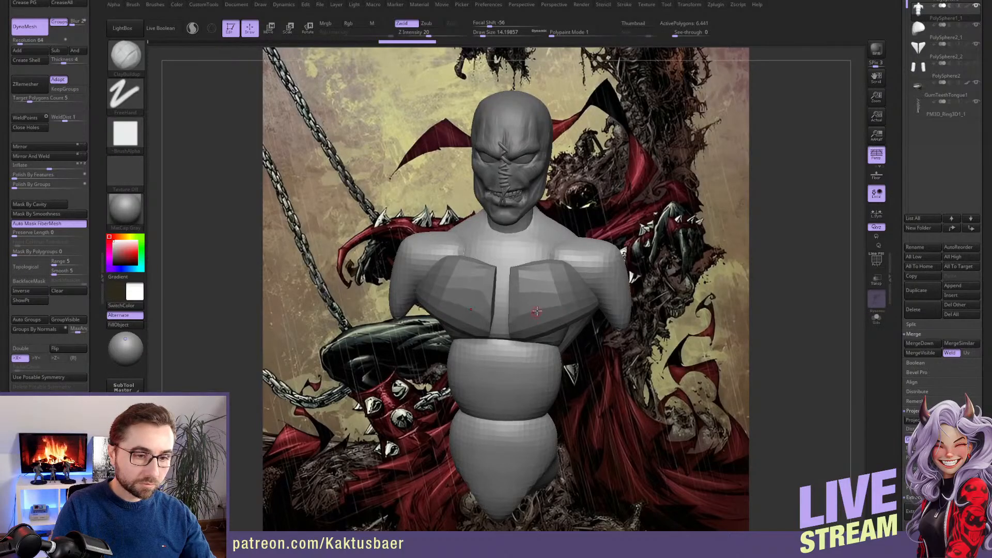
# Build up the base of the neck and upper chest with ClayBuildup at a draw size of about 74 and subdivide the mesh
pyautogui.keyDown('shift'); pyautogui.moveTo(536, 313); pyautogui.dragTo(530, 300, button='right'); pyautogui.keyUp('shift')
pyautogui.press('b')
pyautogui.press('m')
pyautogui.press('v')
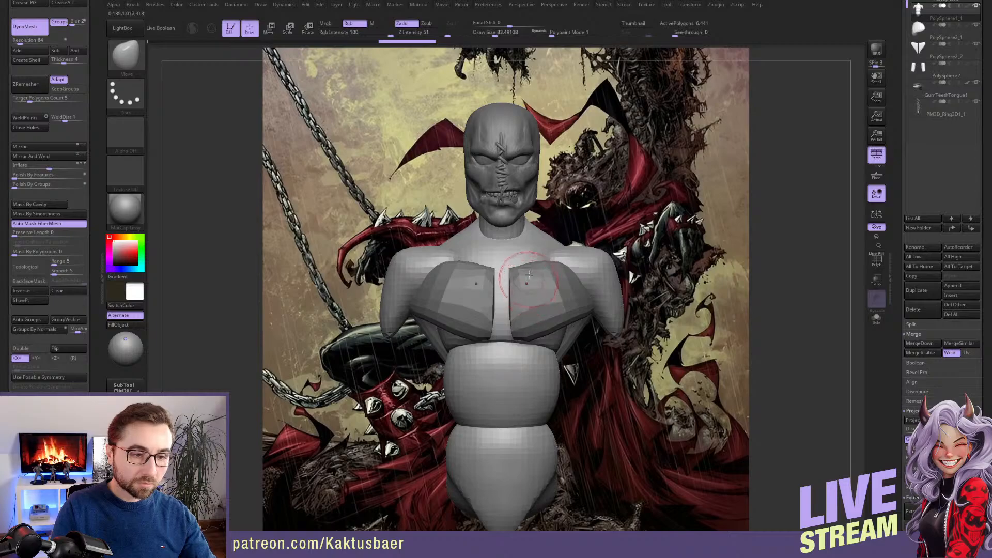
pyautogui.press('b')
pyautogui.press('c')
pyautogui.press('b')
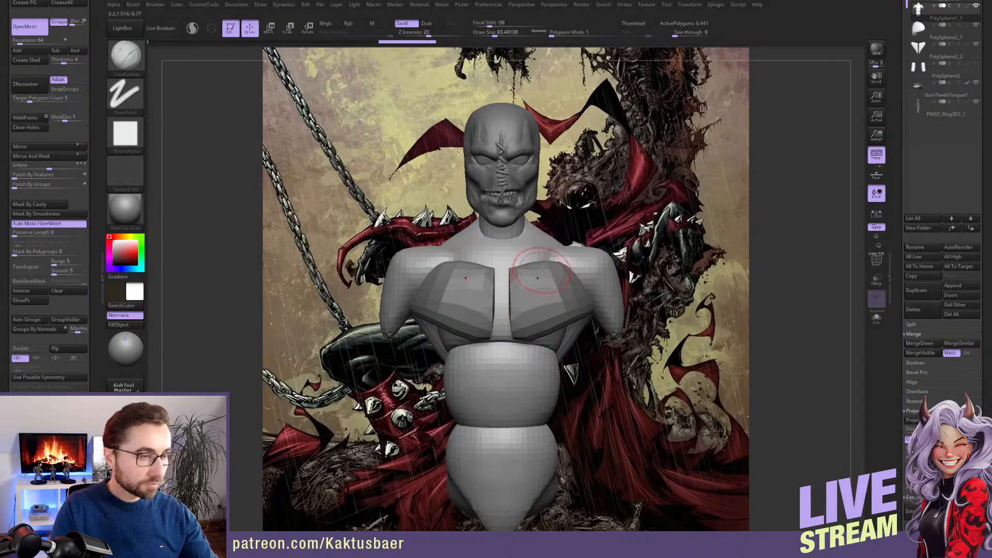
pyautogui.press('s')
pyautogui.moveTo(539, 255); pyautogui.dragTo(548, 283, button='right')
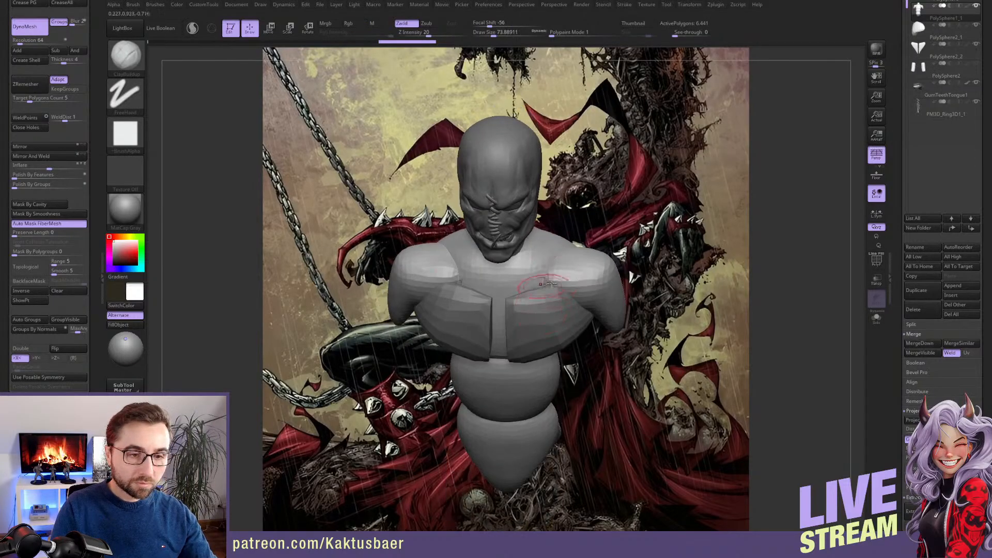
pyautogui.moveTo(544, 277); pyautogui.dragTo(549, 278)
pyautogui.moveTo(548, 279); pyautogui.dragTo(535, 266, button='right')
pyautogui.moveTo(515, 302); pyautogui.dragTo(533, 277)
pyautogui.moveTo(527, 287)
pyautogui.mouseDown(button='right')
pyautogui.moveTo(511, 269)
pyautogui.moveTo(494, 284)
pyautogui.moveTo(506, 269)
pyautogui.moveTo(512, 319)
pyautogui.mouseUp(button='right')
pyautogui.hotkey('ctrl', 'd')
pyautogui.moveTo(502, 370); pyautogui.dragTo(553, 314, button='right')
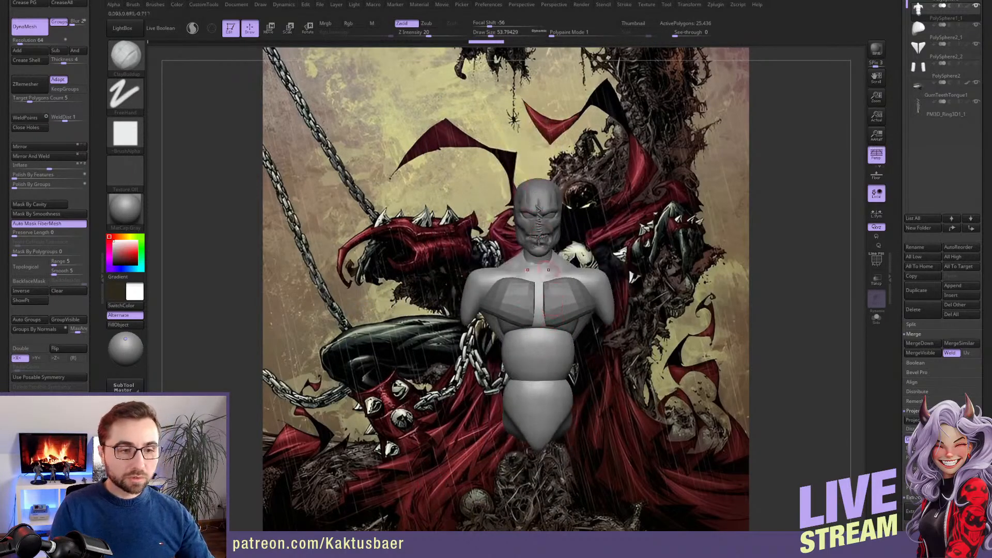
# Scale up the torso with the Transpose line from the head and adjust its position slightly under the head
pyautogui.moveTo(538, 269)
pyautogui.mouseDown(button='right')
pyautogui.moveTo(566, 297)
pyautogui.moveTo(564, 308)
pyautogui.moveTo(547, 275)
pyautogui.mouseUp(button='right')
pyautogui.press('e')
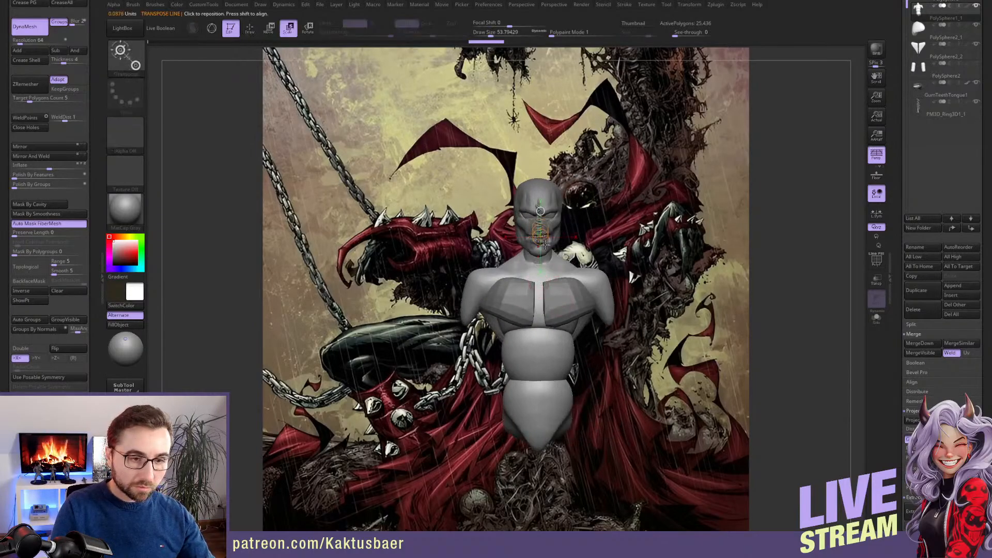
pyautogui.moveTo(541, 249); pyautogui.dragTo(538, 196)
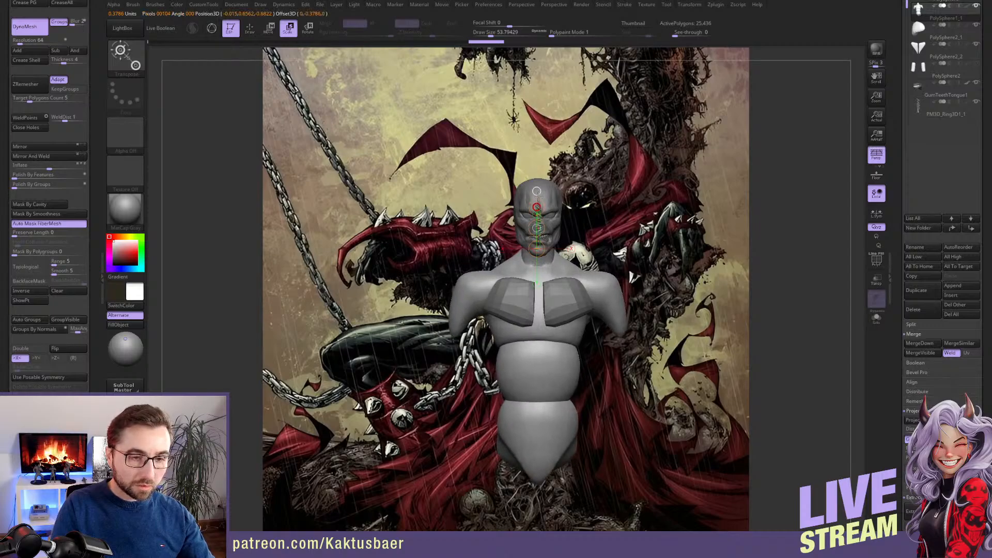
pyautogui.press('q')
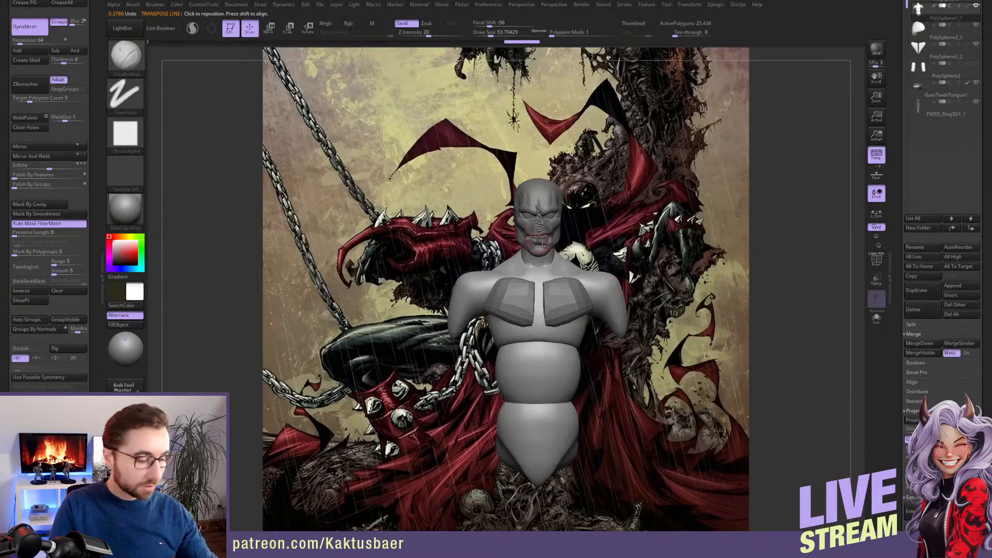
pyautogui.press('w')
pyautogui.moveTo(540, 227); pyautogui.dragTo(540, 232)
pyautogui.press('q')
pyautogui.moveTo(587, 258); pyautogui.dragTo(504, 264, button='right')
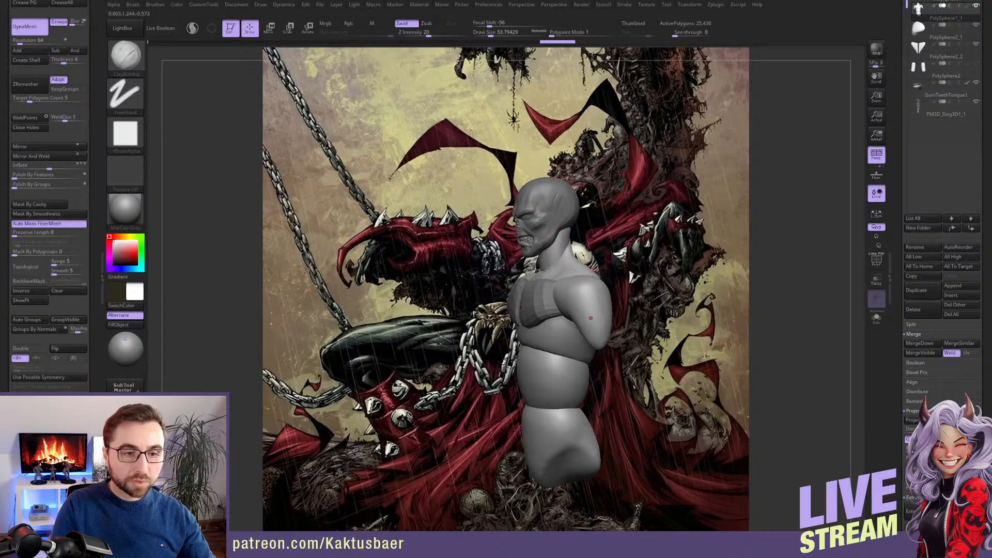
# Select the pectoral subtool PolySphere2_1 and scale it up with the Transpose line to cover more of the chest
pyautogui.moveTo(575, 269)
pyautogui.mouseDown(button='right')
pyautogui.moveTo(524, 282)
pyautogui.moveTo(521, 297)
pyautogui.mouseUp(button='right')
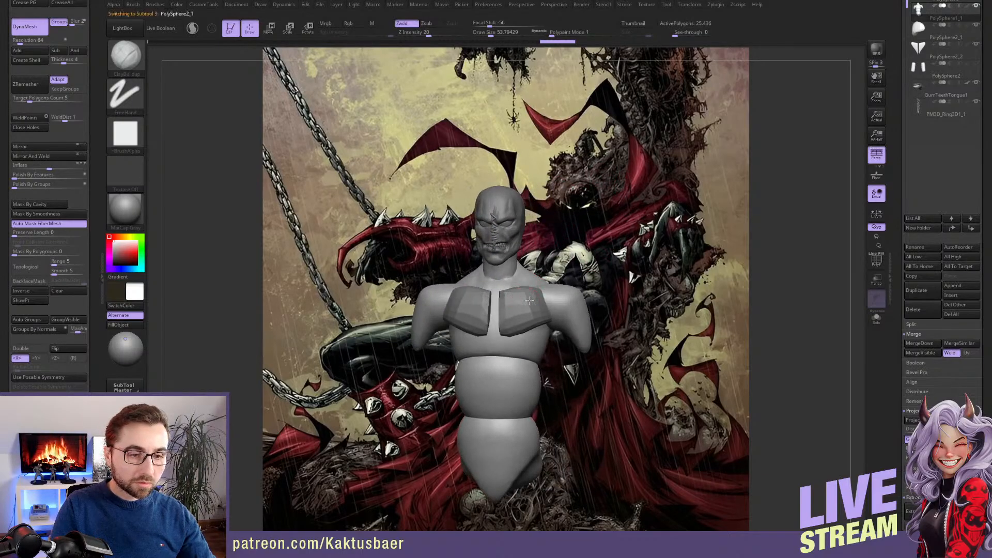
pyautogui.press('e')
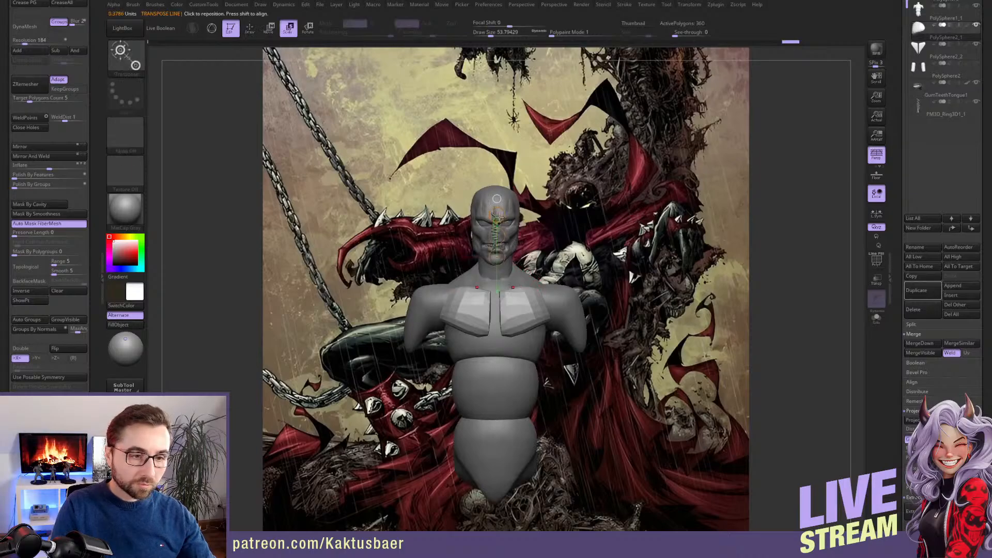
pyautogui.moveTo(497, 217); pyautogui.dragTo(497, 199)
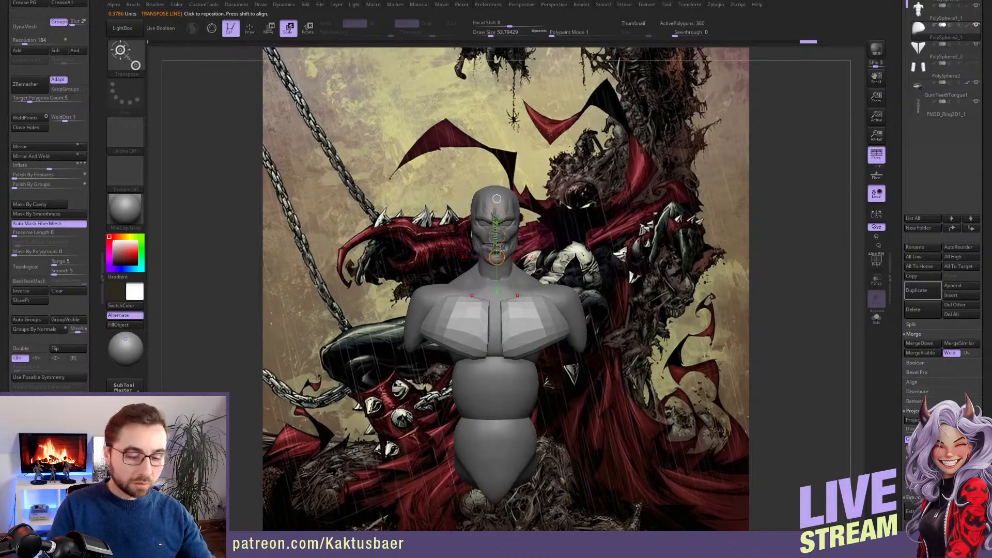
# Reshape the back muscle blocks, subtool PolySphere2_2, with the Move brush at a draw size of about 386
pyautogui.keyDown('alt'); pyautogui.click(537, 355); pyautogui.keyUp('alt')
pyautogui.press('q')
pyautogui.moveTo(548, 300)
pyautogui.mouseDown(button='right')
pyautogui.moveTo(481, 295)
pyautogui.moveTo(548, 323)
pyautogui.mouseUp(button='right')
pyautogui.press('s')
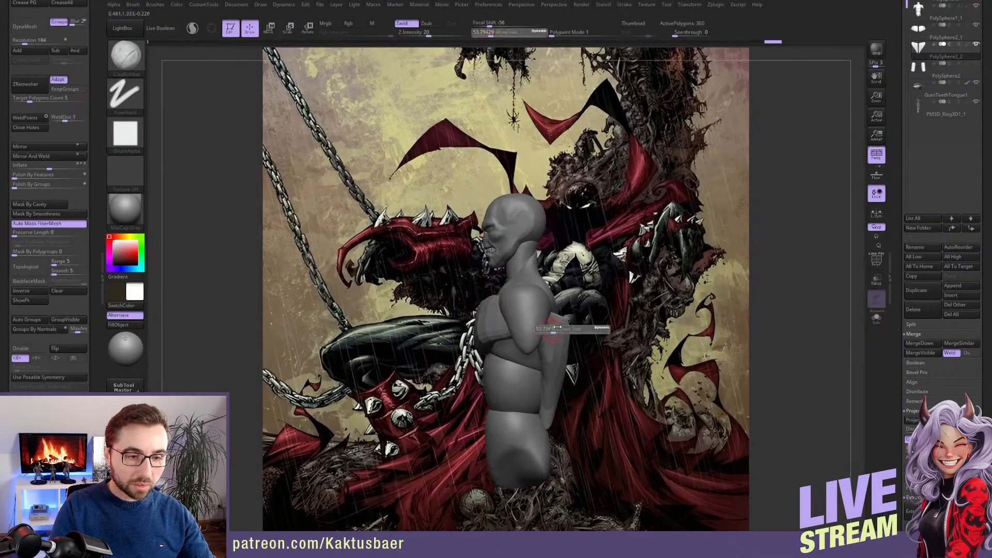
pyautogui.press('s')
pyautogui.press('b')
pyautogui.press('m')
pyautogui.press('v')
pyautogui.press('s')
pyautogui.moveTo(545, 325); pyautogui.dragTo(568, 324)
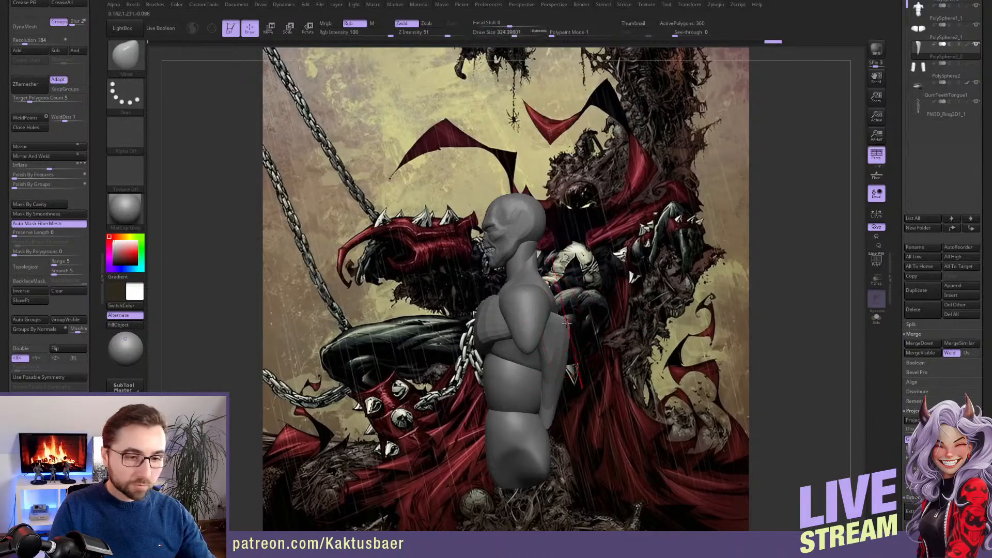
pyautogui.press('s')
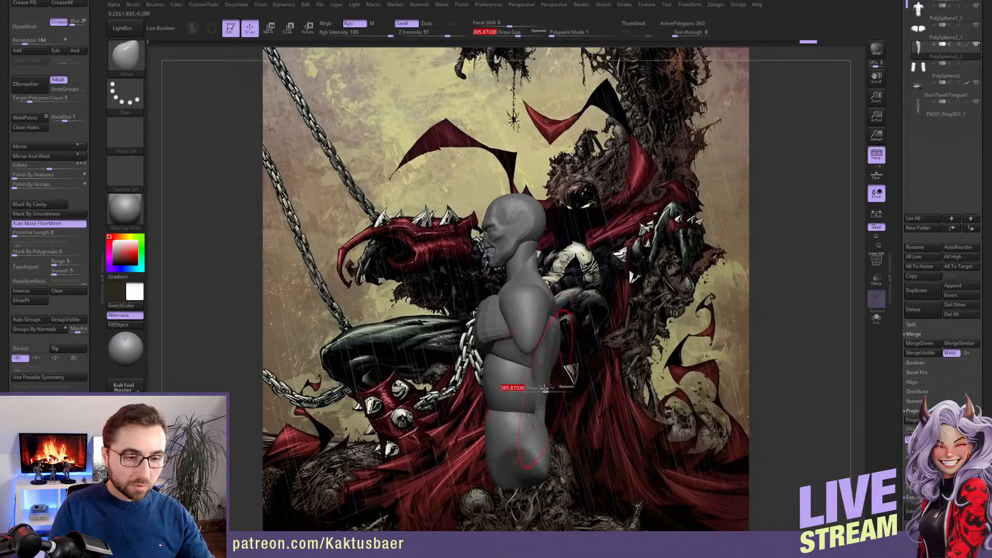
pyautogui.moveTo(542, 345); pyautogui.dragTo(486, 343, button='right')
pyautogui.moveTo(576, 344); pyautogui.dragTo(589, 351)
pyautogui.moveTo(558, 346); pyautogui.dragTo(641, 334, button='right')
# Select the pectoral subtool PolySphere2_1 and fit it to the chest with the Move brush at draw sizes of about 286 and 182
pyautogui.keyDown('alt'); pyautogui.click(512, 320); pyautogui.keyUp('alt')
pyautogui.moveTo(538, 325); pyautogui.dragTo(515, 331, button='right')
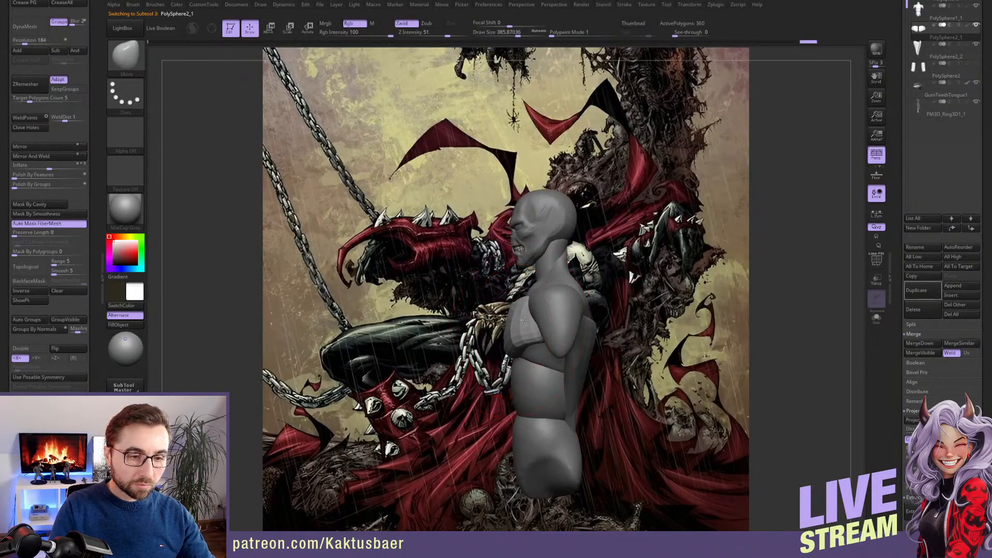
pyautogui.moveTo(524, 320); pyautogui.dragTo(518, 322)
pyautogui.press('s')
pyautogui.moveTo(504, 328); pyautogui.dragTo(529, 329, button='right')
pyautogui.moveTo(524, 331); pyautogui.dragTo(512, 335)
pyautogui.moveTo(509, 331)
pyautogui.keyDown('shift'); pyautogui.mouseDown(button='right')
pyautogui.moveTo(530, 317)
pyautogui.moveTo(568, 329)
pyautogui.mouseUp(button='right'); pyautogui.keyUp('shift')
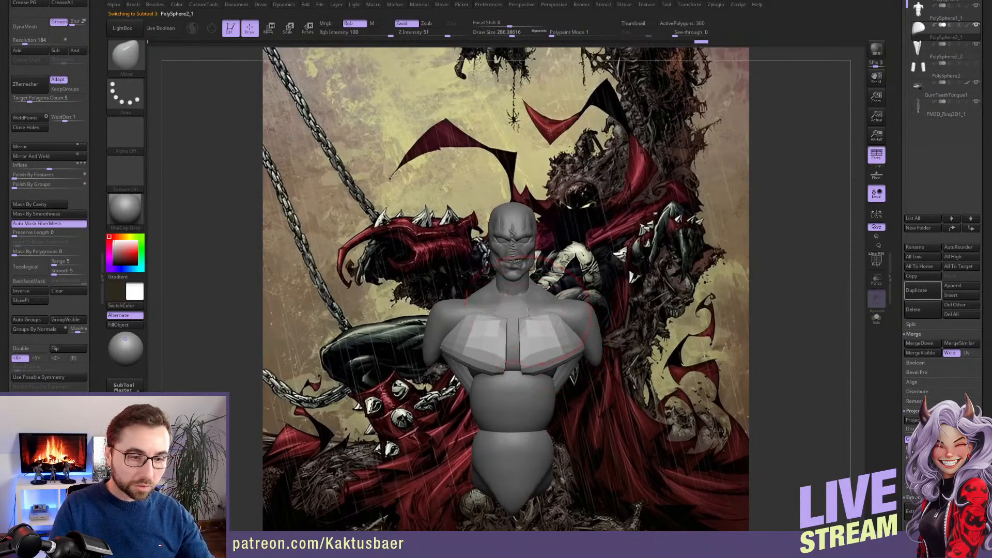
pyautogui.keyDown('ctrl'); pyautogui.moveTo(535, 307); pyautogui.dragTo(531, 298, button='right'); pyautogui.keyUp('ctrl')
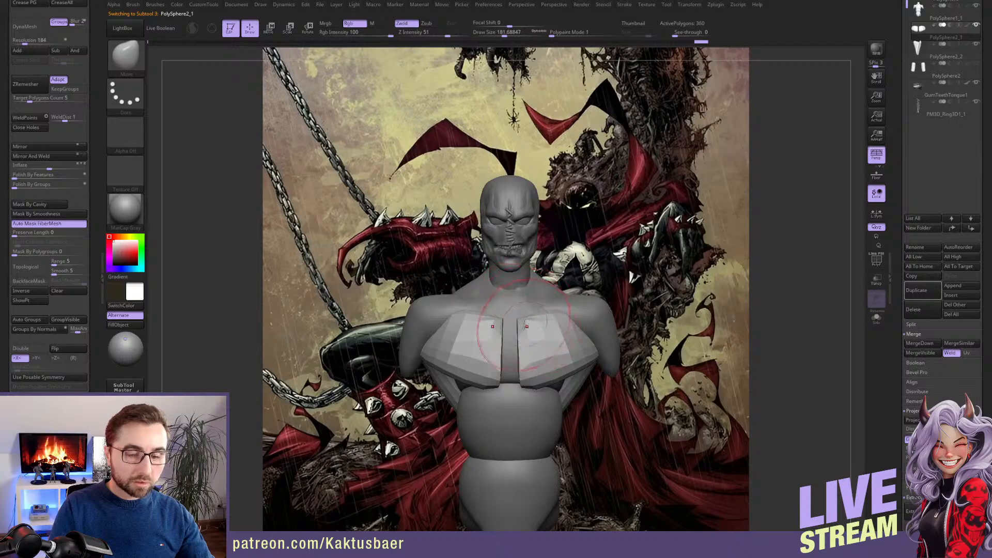
# Merge the pectoral and back muscle subtools, PolySphere2_1 and PolySphere2_2, into the torso subtool PolySphere1_1
pyautogui.moveTo(894, 166); pyautogui.dragTo(895, 202)
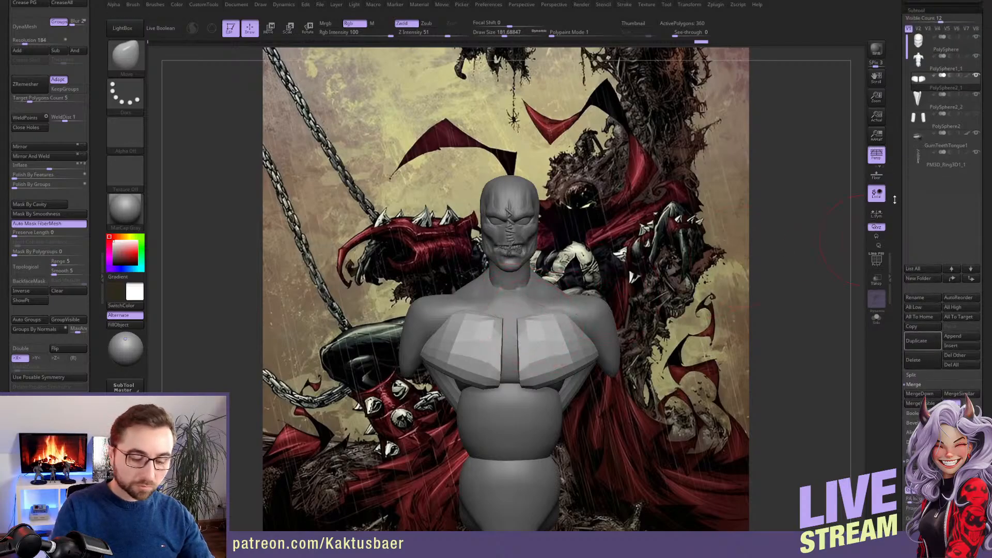
pyautogui.press('Up')
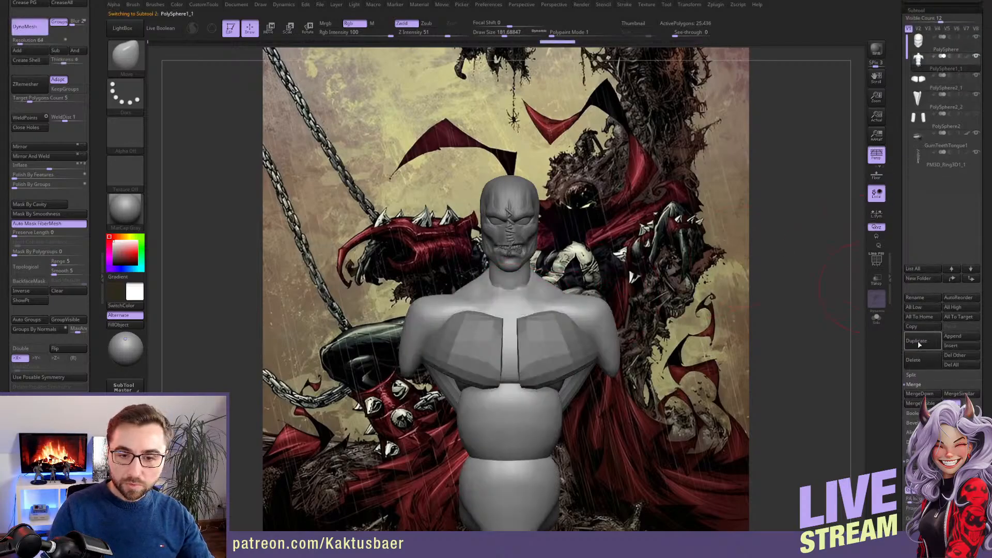
pyautogui.click(919, 394)
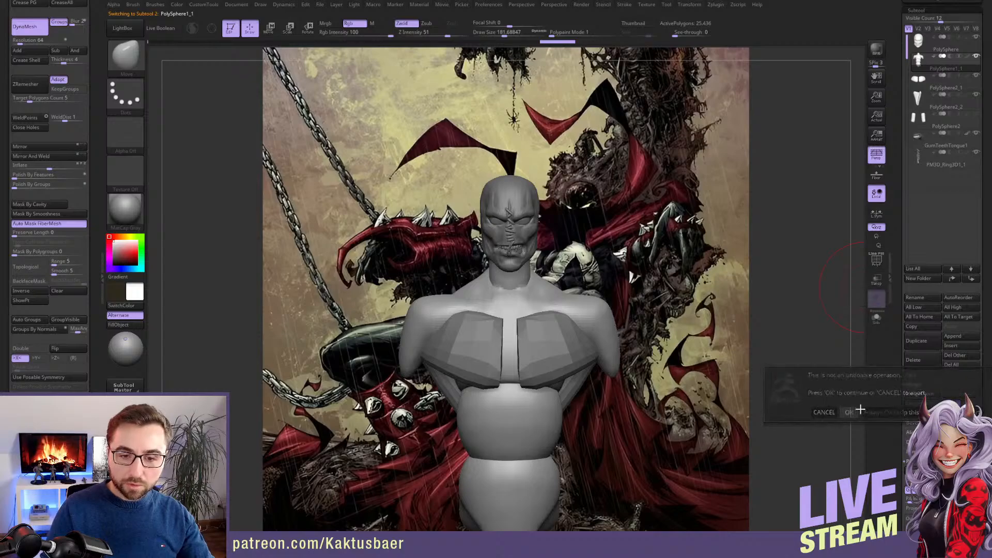
pyautogui.click(860, 410)
pyautogui.click(923, 393)
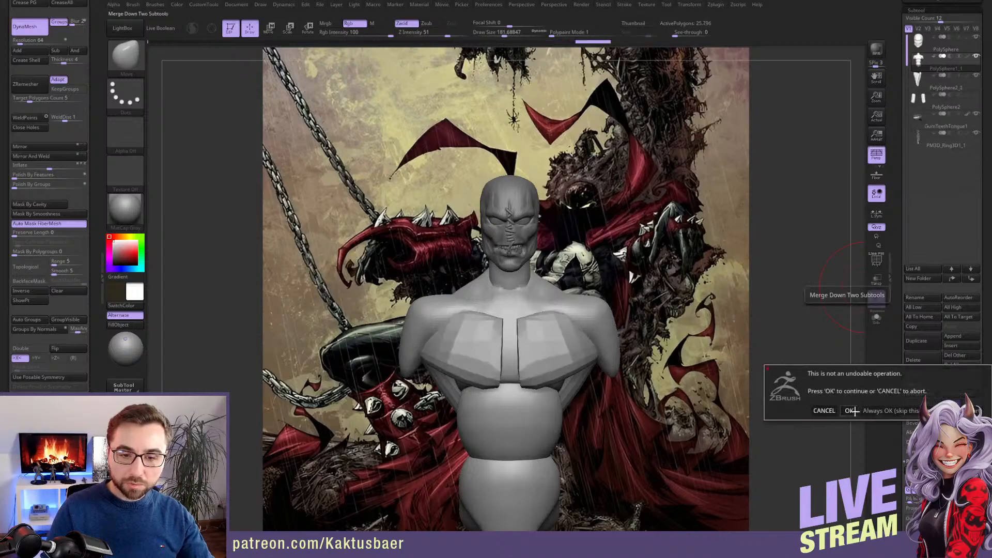
pyautogui.click(855, 411)
# DynaMesh the merged torso at resolution 64 and blend the back and chest muscles into it with ClayBuildup
pyautogui.moveTo(775, 357)
pyautogui.mouseDown(button='right')
pyautogui.moveTo(652, 357)
pyautogui.moveTo(597, 319)
pyautogui.mouseUp(button='right')
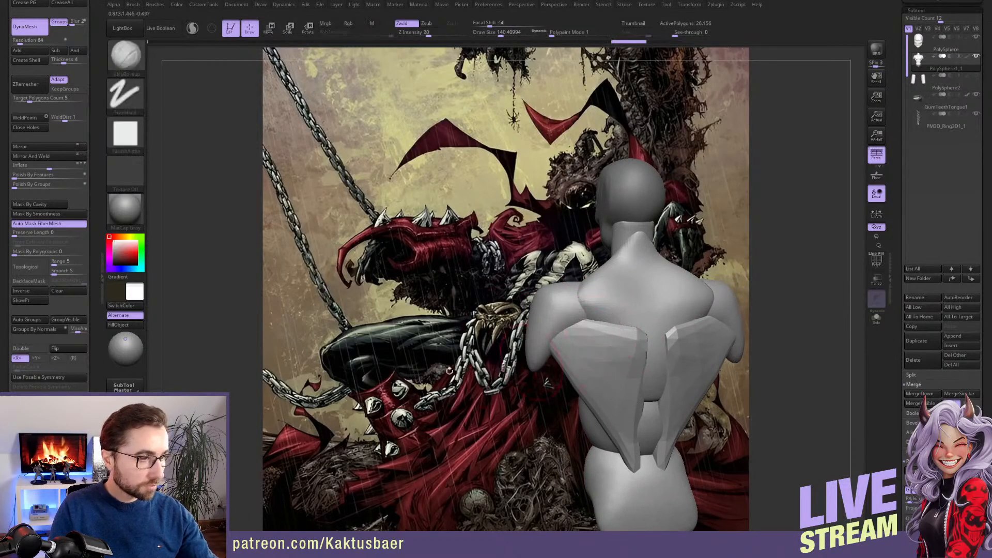
pyautogui.keyDown('ctrl'); pyautogui.moveTo(224, 155); pyautogui.dragTo(233, 173); pyautogui.keyUp('ctrl')
pyautogui.press('b')
pyautogui.press('c')
pyautogui.press('b')
pyautogui.press('s')
pyautogui.moveTo(615, 333)
pyautogui.mouseDown()
pyautogui.moveTo(583, 326)
pyautogui.moveTo(643, 328)
pyautogui.mouseUp()
pyautogui.moveTo(644, 331); pyautogui.dragTo(609, 332, button='right')
pyautogui.press('s')
pyautogui.moveTo(609, 334); pyautogui.dragTo(589, 333)
pyautogui.moveTo(589, 333); pyautogui.dragTo(573, 316, button='right')
pyautogui.moveTo(591, 283); pyautogui.dragTo(560, 294, button='right')
pyautogui.moveTo(556, 344); pyautogui.dragTo(571, 345, button='right')
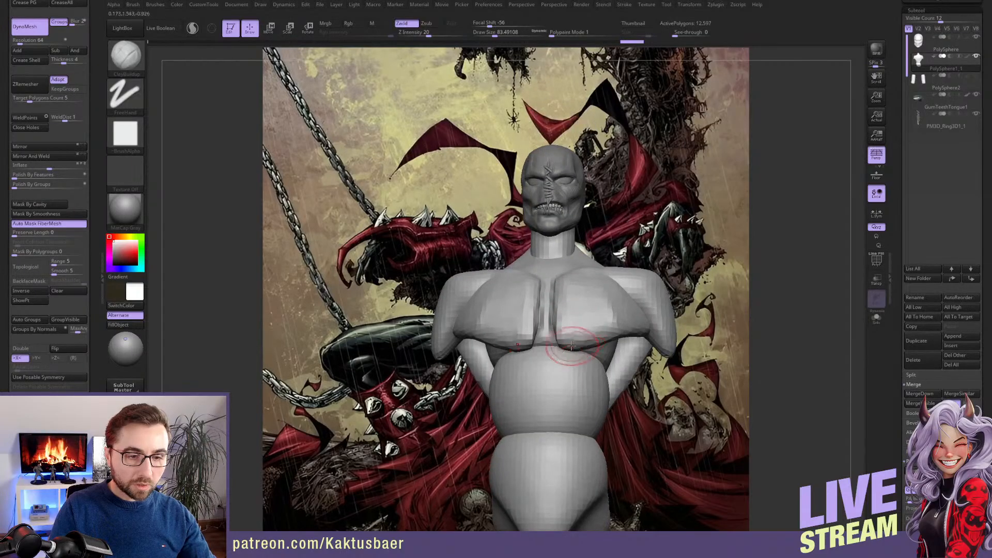
# Mask the torso around the pectorals, build up the pectorals with ClayBuildup, and clear the mask
pyautogui.press('w')
pyautogui.keyDown('ctrl'); pyautogui.click(601, 326); pyautogui.keyUp('ctrl')
pyautogui.press('q')
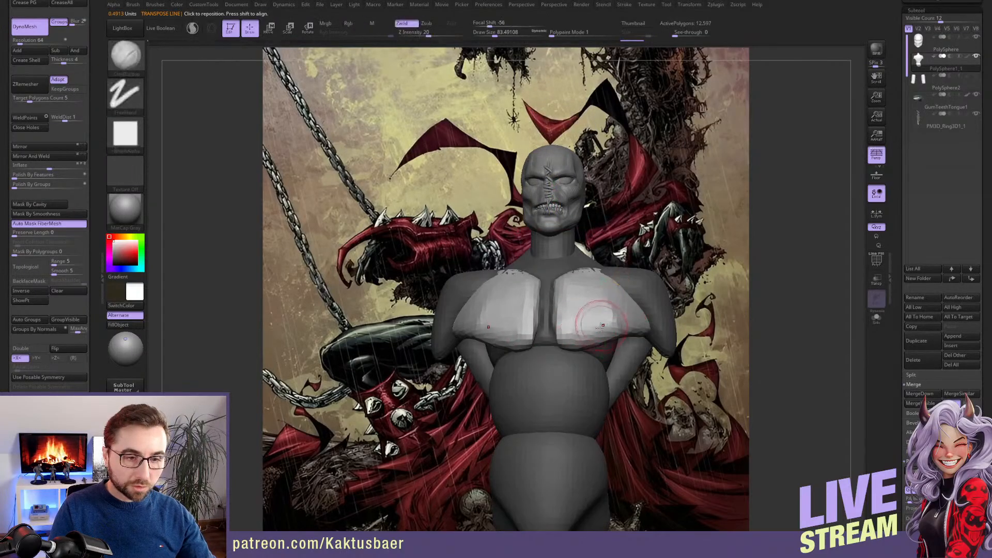
pyautogui.moveTo(595, 331); pyautogui.dragTo(575, 312, button='right')
pyautogui.keyDown('alt'); pyautogui.moveTo(715, 280); pyautogui.dragTo(558, 295, button='right'); pyautogui.keyUp('alt')
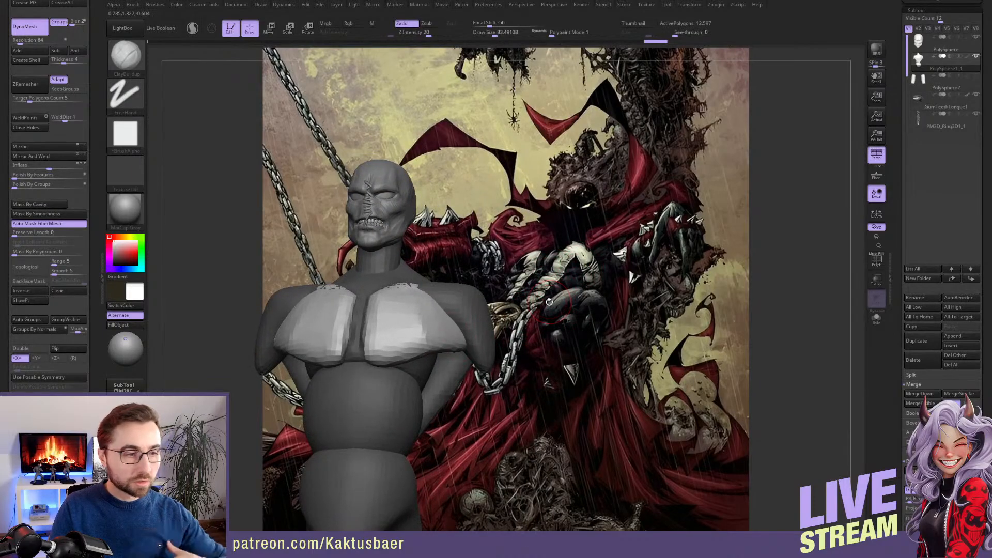
pyautogui.moveTo(513, 334); pyautogui.dragTo(535, 331, button='right')
pyautogui.keyDown('alt'); pyautogui.moveTo(535, 332); pyautogui.dragTo(654, 328, button='right'); pyautogui.keyUp('alt')
pyautogui.moveTo(641, 372); pyautogui.dragTo(615, 380, button='right')
pyautogui.keyDown('alt'); pyautogui.moveTo(615, 380); pyautogui.dragTo(631, 336, button='right'); pyautogui.keyUp('alt')
# Fill in the ribcage and abdomen below the pectorals with ClayBuildup strokes, blending the waist segments together
pyautogui.moveTo(560, 343)
pyautogui.mouseDown(button='right')
pyautogui.moveTo(540, 316)
pyautogui.moveTo(562, 308)
pyautogui.moveTo(549, 316)
pyautogui.moveTo(552, 309)
pyautogui.mouseUp(button='right')
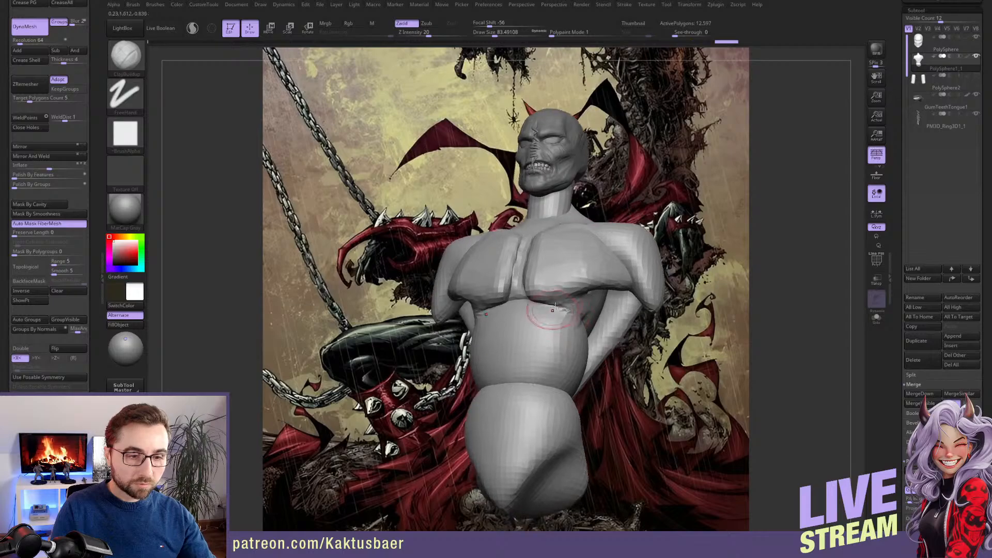
pyautogui.keyDown('shift'); pyautogui.moveTo(481, 312); pyautogui.dragTo(544, 308); pyautogui.keyUp('shift')
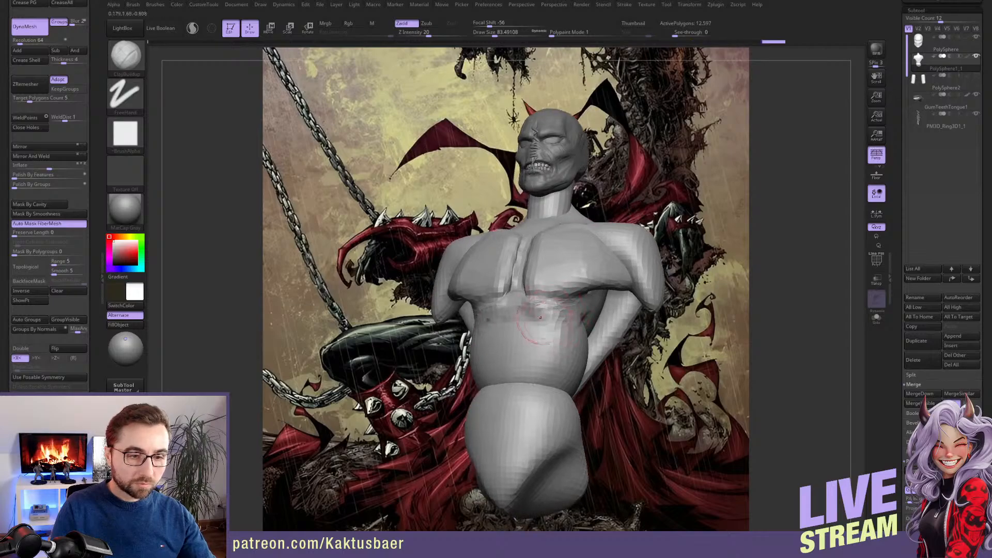
pyautogui.keyDown('alt'); pyautogui.moveTo(548, 336); pyautogui.dragTo(537, 308, button='right'); pyautogui.keyUp('alt')
pyautogui.keyDown('shift'); pyautogui.moveTo(542, 323); pyautogui.dragTo(526, 355); pyautogui.keyUp('shift')
pyautogui.press('s')
pyautogui.moveTo(511, 354); pyautogui.dragTo(551, 355)
pyautogui.moveTo(530, 356); pyautogui.dragTo(487, 352, button='right')
pyautogui.moveTo(490, 352); pyautogui.dragTo(563, 366)
pyautogui.moveTo(561, 362); pyautogui.dragTo(520, 357, button='right')
pyautogui.moveTo(588, 283); pyautogui.dragTo(607, 302)
pyautogui.moveTo(617, 322); pyautogui.dragTo(579, 336, button='right')
# Build up the side of the waist and hips with ClayBuildup at a larger draw size
pyautogui.press('s')
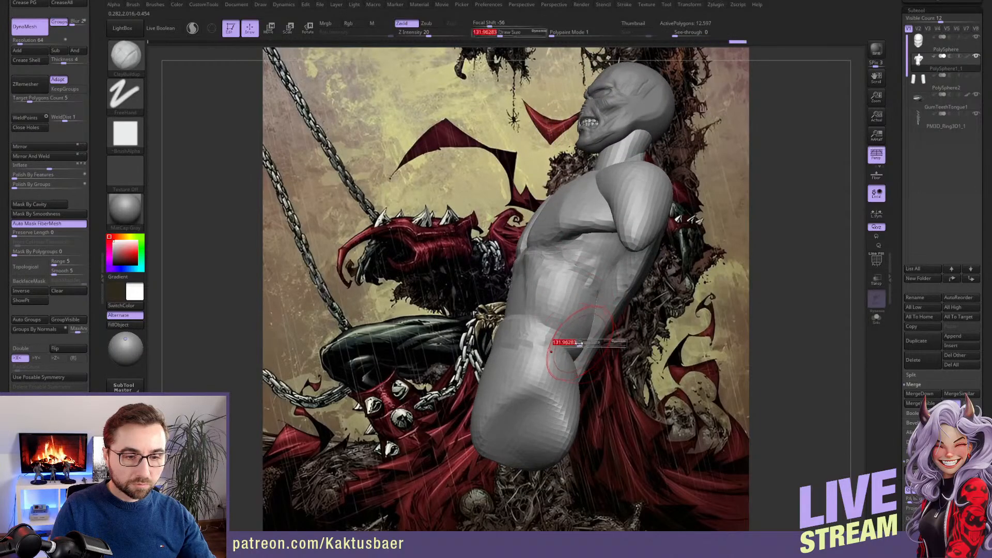
pyautogui.moveTo(578, 344); pyautogui.dragTo(574, 344)
pyautogui.moveTo(568, 381); pyautogui.dragTo(574, 376)
pyautogui.moveTo(599, 372); pyautogui.dragTo(563, 362, button='right')
pyautogui.moveTo(583, 376)
pyautogui.mouseDown()
pyautogui.moveTo(573, 338)
pyautogui.moveTo(576, 384)
pyautogui.mouseUp()
pyautogui.moveTo(582, 356)
pyautogui.mouseDown(button='right')
pyautogui.moveTo(569, 343)
pyautogui.moveTo(540, 345)
pyautogui.mouseUp(button='right')
# Sculpt the shoulder blades, upper back and trapezius with ClayBuildup at a draw size of about 101
pyautogui.moveTo(628, 295)
pyautogui.mouseDown()
pyautogui.moveTo(587, 395)
pyautogui.moveTo(644, 239)
pyautogui.moveTo(620, 217)
pyautogui.mouseUp()
pyautogui.moveTo(595, 223); pyautogui.dragTo(628, 239, button='right')
pyautogui.moveTo(606, 213)
pyautogui.mouseDown()
pyautogui.moveTo(547, 219)
pyautogui.moveTo(548, 235)
pyautogui.mouseUp()
pyautogui.moveTo(569, 242); pyautogui.dragTo(590, 253, button='right')
pyautogui.moveTo(591, 253); pyautogui.dragTo(575, 276)
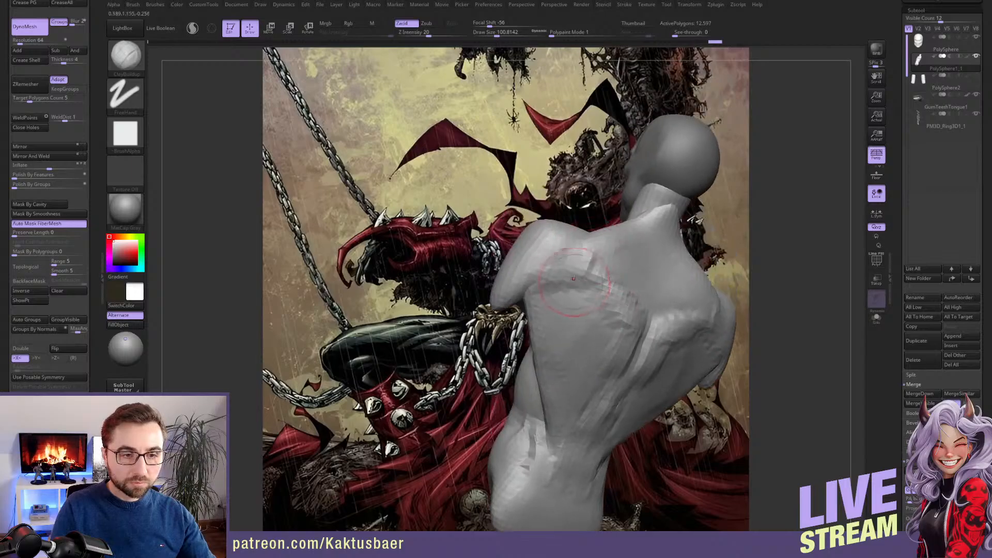
pyautogui.moveTo(578, 289); pyautogui.dragTo(620, 233, button='right')
pyautogui.moveTo(592, 240); pyautogui.dragTo(580, 194)
pyautogui.moveTo(572, 220); pyautogui.dragTo(602, 268, button='right')
pyautogui.moveTo(646, 269); pyautogui.dragTo(580, 280, button='right')
pyautogui.keyDown('alt'); pyautogui.moveTo(614, 249); pyautogui.dragTo(488, 239, button='right'); pyautogui.keyUp('alt')
# Rotate the torso about the neck with the Transpose line so the pelvis swings forward
pyautogui.press('r')
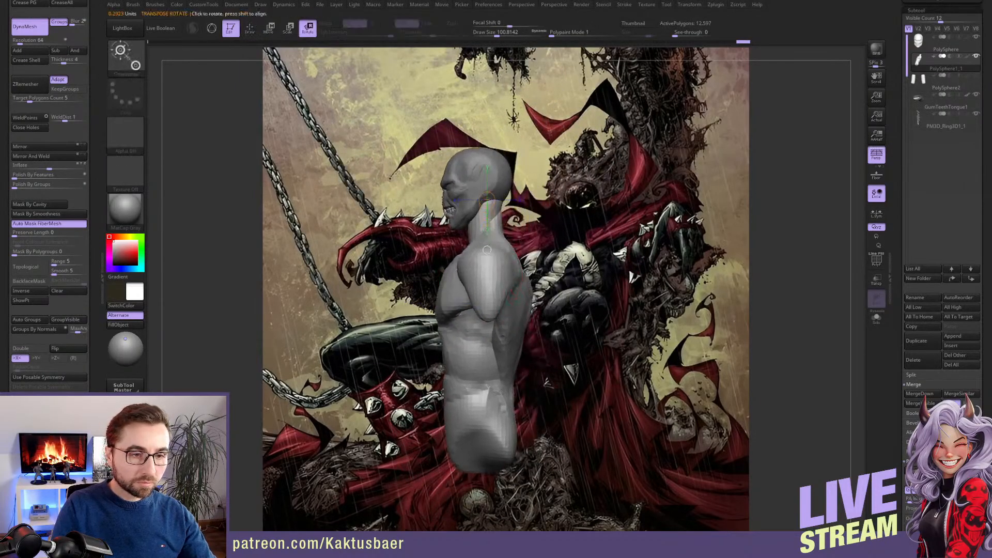
pyautogui.moveTo(486, 233); pyautogui.dragTo(476, 232)
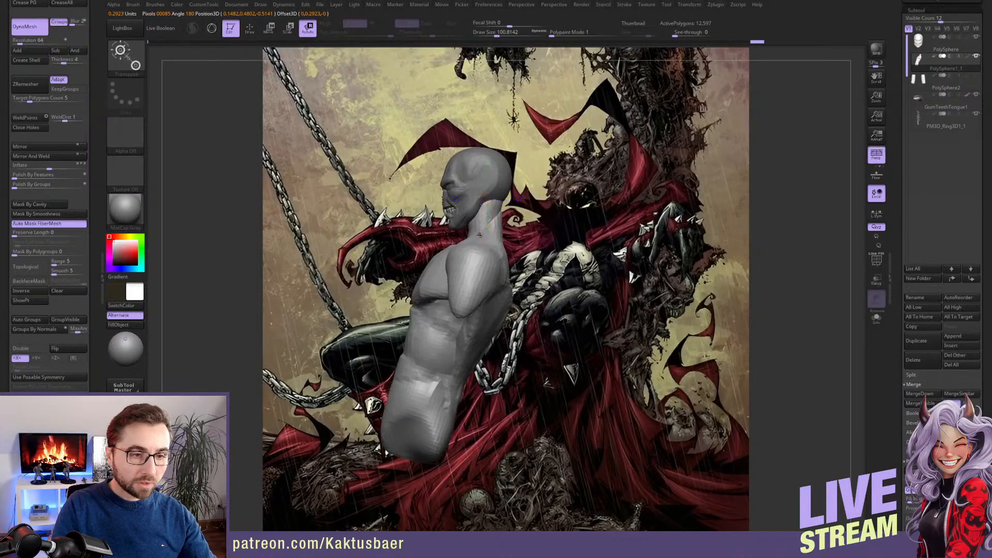
pyautogui.keyDown('alt'); pyautogui.moveTo(483, 290); pyautogui.dragTo(514, 279, button='right'); pyautogui.keyUp('alt')
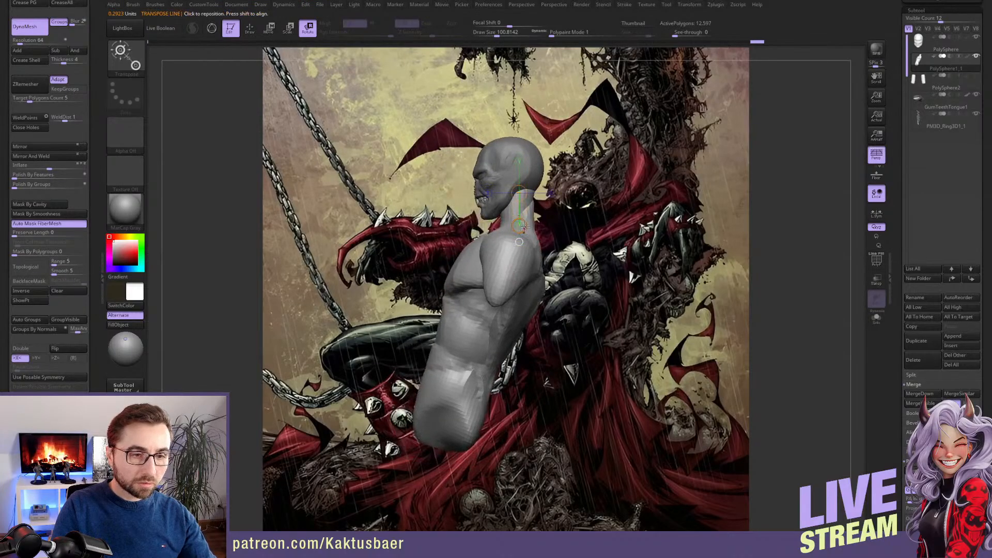
pyautogui.moveTo(512, 233)
pyautogui.mouseDown()
pyautogui.moveTo(476, 300)
pyautogui.moveTo(480, 327)
pyautogui.moveTo(445, 281)
pyautogui.moveTo(549, 325)
pyautogui.moveTo(510, 287)
pyautogui.mouseUp()
# Refine the ribcage with ClayBuildup and adjust the back and shoulder shapes with the Move brush
pyautogui.press('q')
pyautogui.press('s')
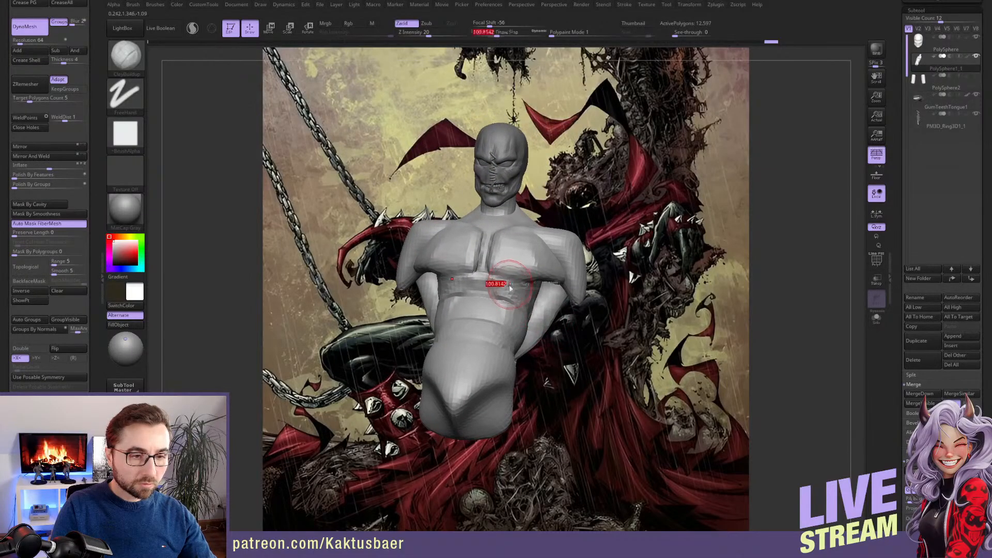
pyautogui.moveTo(514, 283)
pyautogui.mouseDown(button='right')
pyautogui.moveTo(515, 297)
pyautogui.moveTo(526, 254)
pyautogui.moveTo(550, 237)
pyautogui.moveTo(561, 242)
pyautogui.moveTo(558, 263)
pyautogui.mouseUp(button='right')
pyautogui.press('b')
pyautogui.press('m')
pyautogui.press('v')
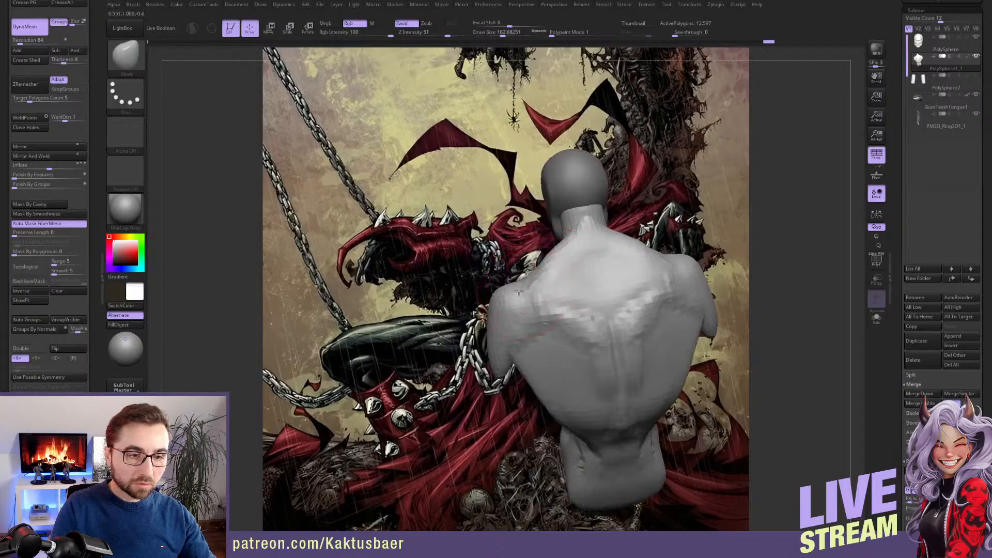
pyautogui.moveTo(519, 292)
pyautogui.mouseDown(button='right')
pyautogui.moveTo(485, 328)
pyautogui.moveTo(536, 281)
pyautogui.moveTo(713, 207)
pyautogui.mouseUp(button='right')
# Select the upper arm subtool PolySphere2 and rotate both arms forward from the shoulders to nearly horizontal
pyautogui.click(945, 83)
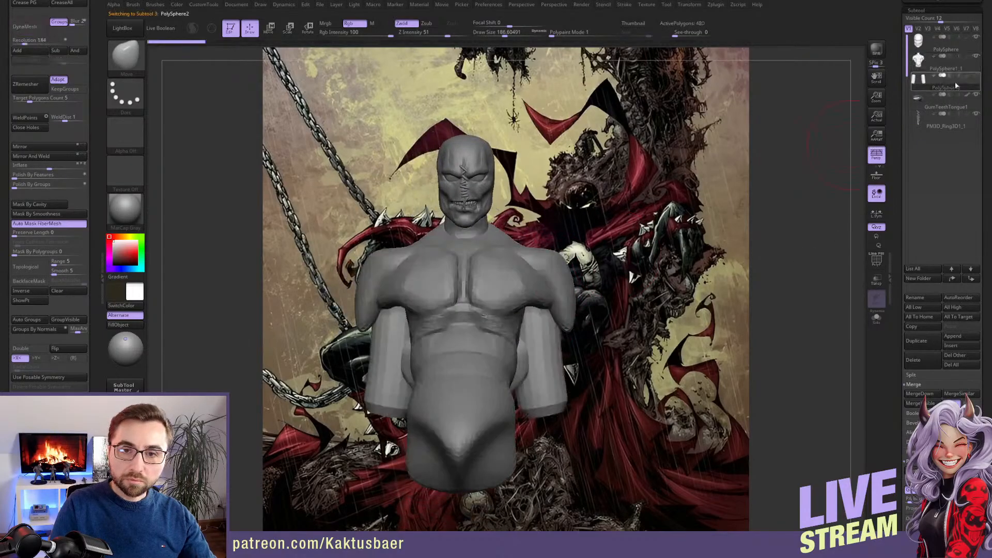
pyautogui.moveTo(669, 292); pyautogui.dragTo(617, 267, button='right')
pyautogui.press('r')
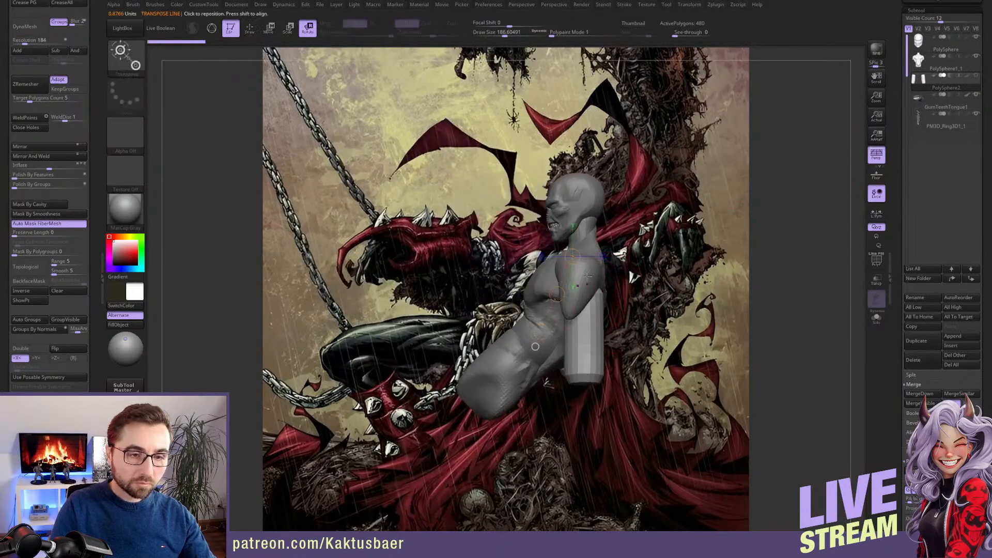
pyautogui.moveTo(585, 269)
pyautogui.keyDown('shift'); pyautogui.mouseDown()
pyautogui.moveTo(585, 225)
pyautogui.moveTo(601, 271)
pyautogui.moveTo(592, 263)
pyautogui.moveTo(578, 271)
pyautogui.mouseUp(); pyautogui.keyUp('shift')
pyautogui.press('q')
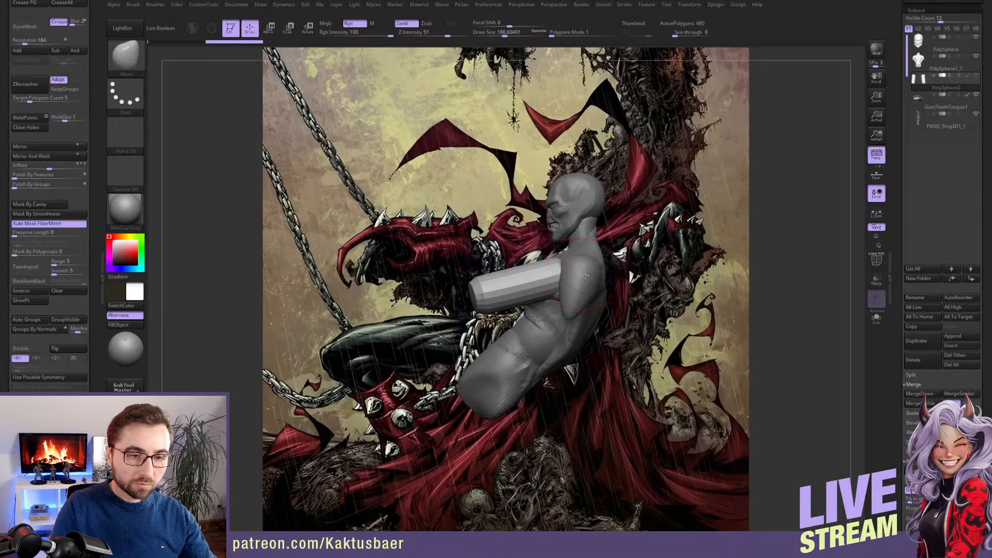
# Select the torso subtool PolySphere1_1, mask everything except the shoulders, and rotate the shoulders outward and upward
pyautogui.keyDown('alt'); pyautogui.click(585, 275); pyautogui.keyUp('alt')
pyautogui.moveTo(585, 275); pyautogui.dragTo(511, 273, button='right')
pyautogui.press('r')
pyautogui.keyDown('ctrl'); pyautogui.moveTo(594, 270); pyautogui.dragTo(629, 261); pyautogui.keyUp('ctrl')
pyautogui.keyDown('alt'); pyautogui.moveTo(634, 259); pyautogui.dragTo(586, 258, button='right'); pyautogui.keyUp('alt')
pyautogui.moveTo(585, 258)
pyautogui.keyDown('shift'); pyautogui.mouseDown()
pyautogui.moveTo(628, 258)
pyautogui.moveTo(618, 283)
pyautogui.mouseUp(); pyautogui.keyUp('shift')
pyautogui.press('q')
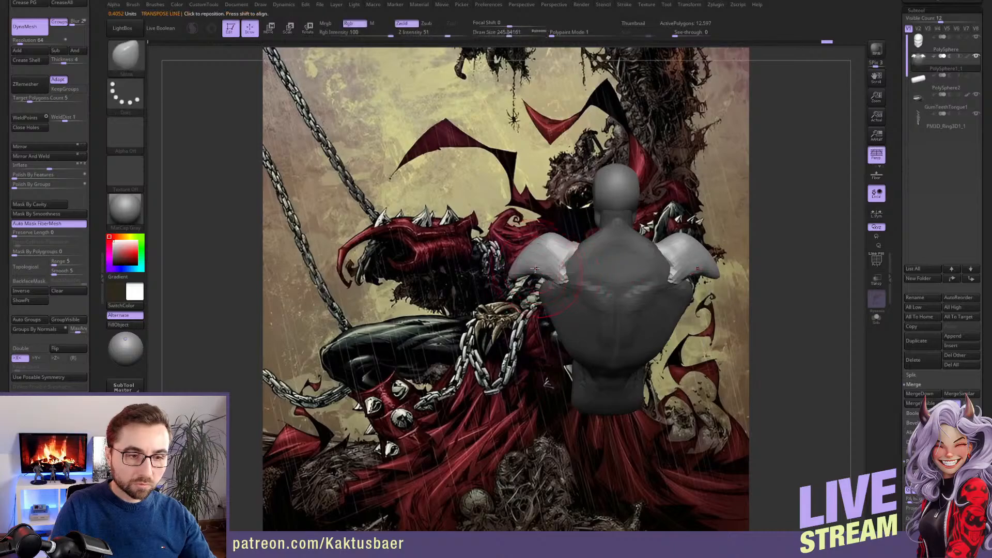
# Reshape the shoulders with the Move brush, mask them instead of the torso, and adjust the surrounding chest and back
pyautogui.moveTo(535, 269)
pyautogui.mouseDown()
pyautogui.moveTo(515, 265)
pyautogui.moveTo(545, 251)
pyautogui.moveTo(575, 254)
pyautogui.mouseUp()
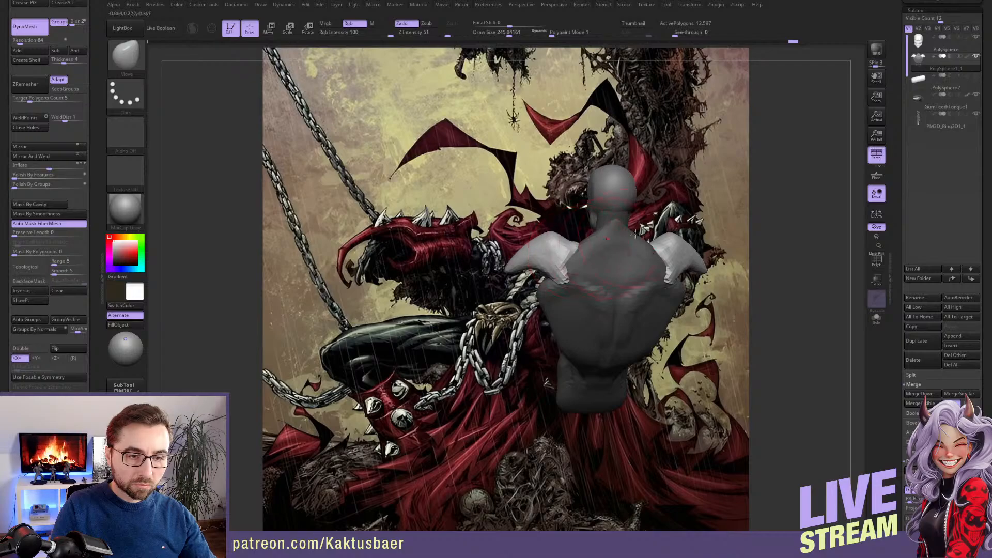
pyautogui.keyDown('ctrl'); pyautogui.moveTo(667, 211); pyautogui.dragTo(695, 198); pyautogui.keyUp('ctrl')
pyautogui.press('w')
pyautogui.hotkey('ctrl', 'z')
pyautogui.keyDown('ctrl'); pyautogui.click(665, 208); pyautogui.keyUp('ctrl')
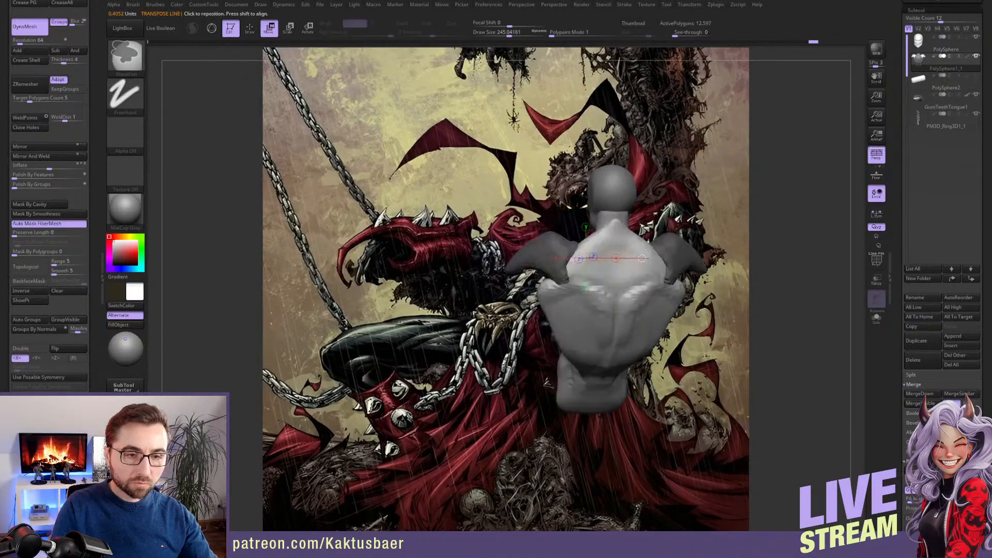
pyautogui.press('q')
pyautogui.moveTo(498, 282)
pyautogui.mouseDown(button='right')
pyautogui.moveTo(582, 275)
pyautogui.moveTo(569, 262)
pyautogui.moveTo(571, 271)
pyautogui.mouseUp(button='right')
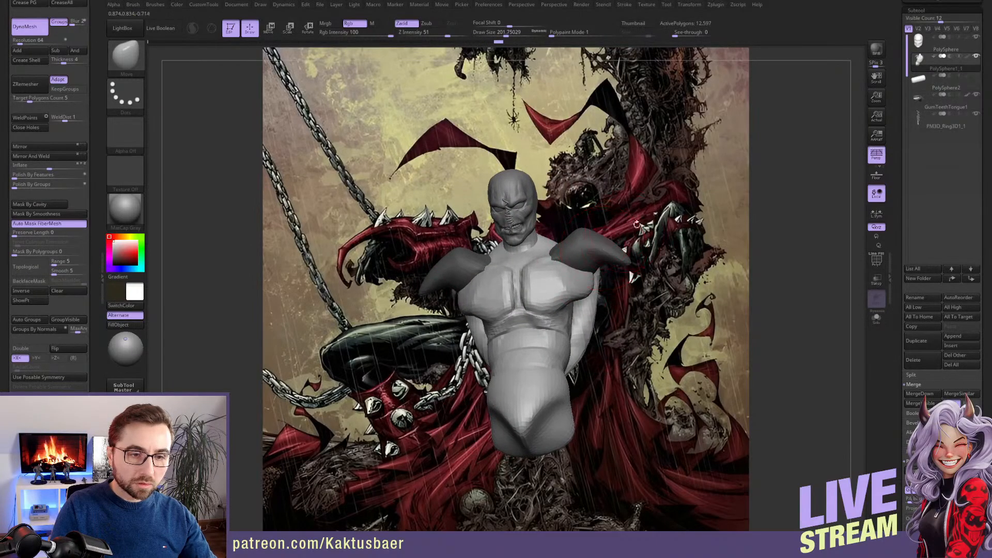
# Invert the mask and shape the shoulders against the neck and chest with the Move brush at a draw size of about 177
pyautogui.hotkey('ctrl', 'i')
pyautogui.press('s')
pyautogui.moveTo(574, 248); pyautogui.dragTo(572, 247)
pyautogui.moveTo(557, 236); pyautogui.dragTo(541, 236, button='right')
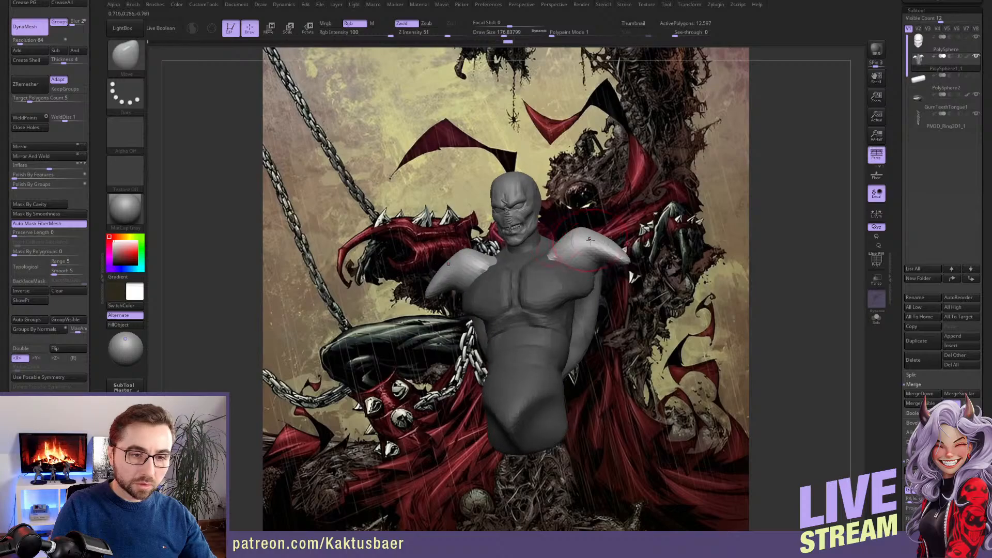
pyautogui.moveTo(611, 239); pyautogui.dragTo(613, 241)
pyautogui.moveTo(543, 233)
pyautogui.mouseDown(button='right')
pyautogui.moveTo(576, 233)
pyautogui.moveTo(603, 248)
pyautogui.moveTo(584, 235)
pyautogui.moveTo(566, 248)
pyautogui.moveTo(562, 238)
pyautogui.moveTo(578, 229)
pyautogui.mouseUp(button='right')
pyautogui.press(']')
pyautogui.press(']')
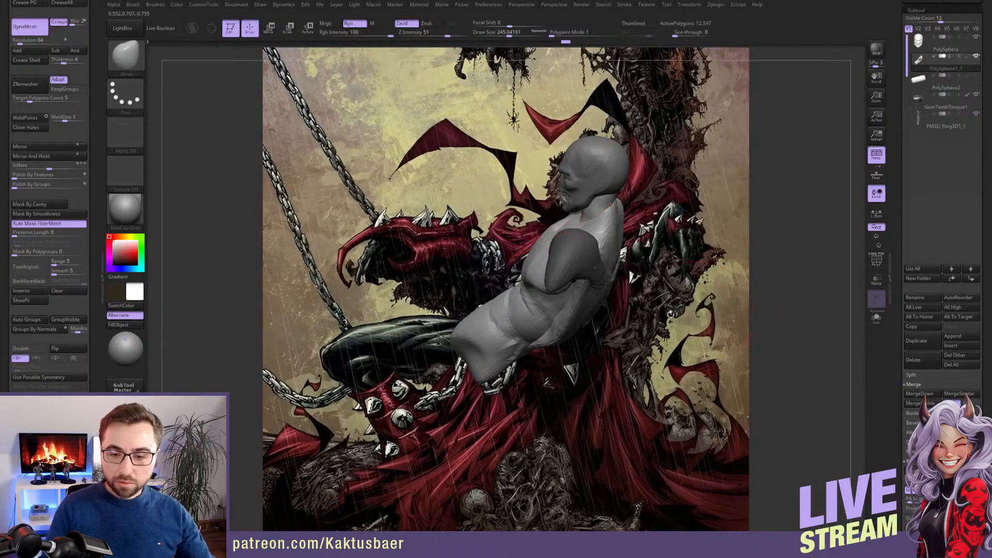
# Mask everything except the chest muscles and reshape the chest beneath the shoulders with the Move brush
pyautogui.moveTo(542, 284); pyautogui.dragTo(588, 302)
pyautogui.press('w')
pyautogui.moveTo(582, 297)
pyautogui.mouseDown(button='right')
pyautogui.moveTo(559, 294)
pyautogui.moveTo(589, 296)
pyautogui.moveTo(612, 275)
pyautogui.mouseUp(button='right')
pyautogui.keyDown('ctrl'); pyautogui.click(559, 294); pyautogui.keyUp('ctrl')
pyautogui.press('q')
pyautogui.moveTo(594, 279); pyautogui.dragTo(602, 274)
pyautogui.moveTo(606, 274); pyautogui.dragTo(598, 277, button='right')
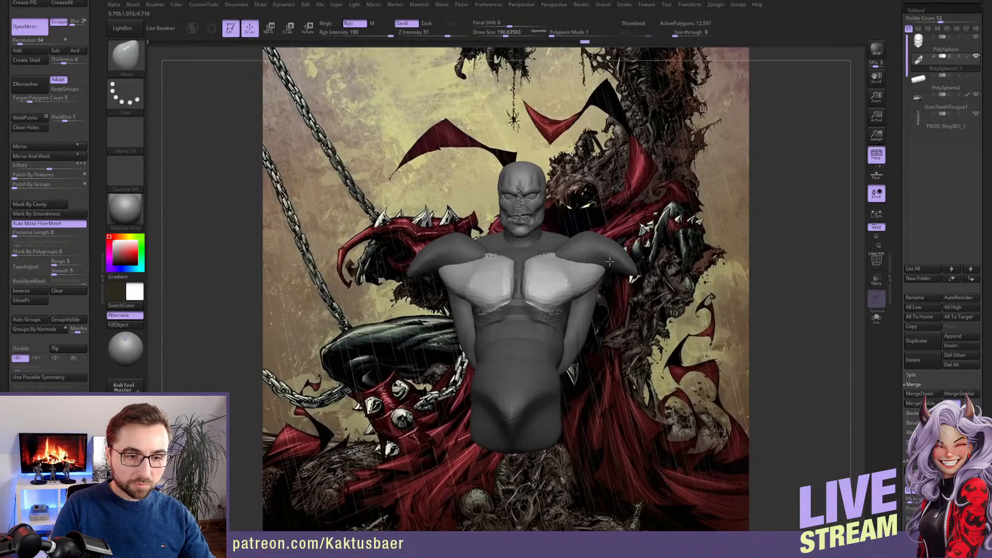
pyautogui.moveTo(610, 262); pyautogui.dragTo(611, 260)
pyautogui.moveTo(611, 260); pyautogui.dragTo(615, 266, button='right')
pyautogui.moveTo(610, 269); pyautogui.dragTo(612, 262)
pyautogui.moveTo(616, 263)
pyautogui.mouseDown(button='right')
pyautogui.moveTo(584, 281)
pyautogui.moveTo(640, 302)
pyautogui.mouseUp(button='right')
# Mask everything except the back and neck muscles, then reshape them with the Move brush and smooth the back
pyautogui.press('ctrl')
pyautogui.press('w')
pyautogui.keyDown('ctrl'); pyautogui.click(576, 306); pyautogui.keyUp('ctrl')
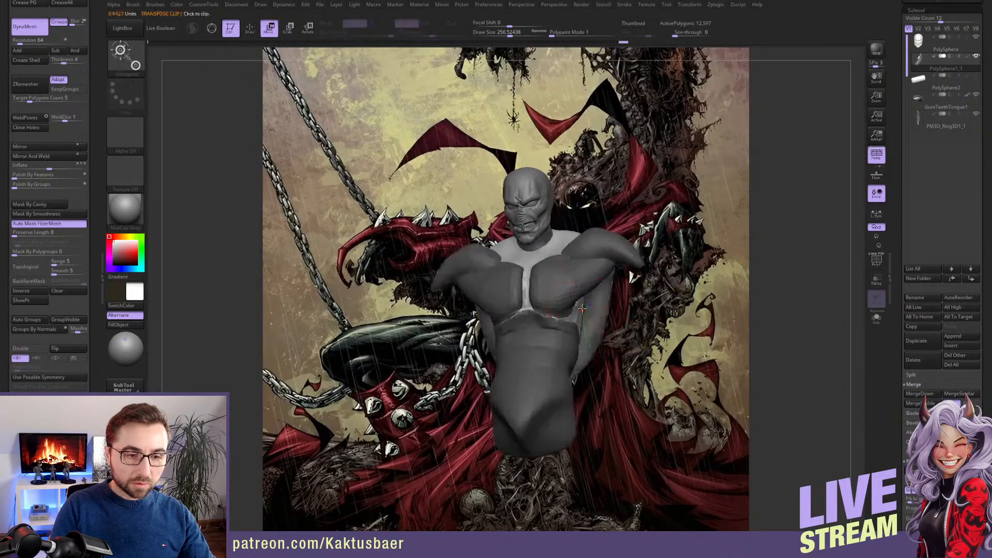
pyautogui.press('q')
pyautogui.press(']')
pyautogui.moveTo(593, 286)
pyautogui.mouseDown(button='right')
pyautogui.moveTo(579, 282)
pyautogui.moveTo(625, 295)
pyautogui.moveTo(609, 302)
pyautogui.mouseUp(button='right')
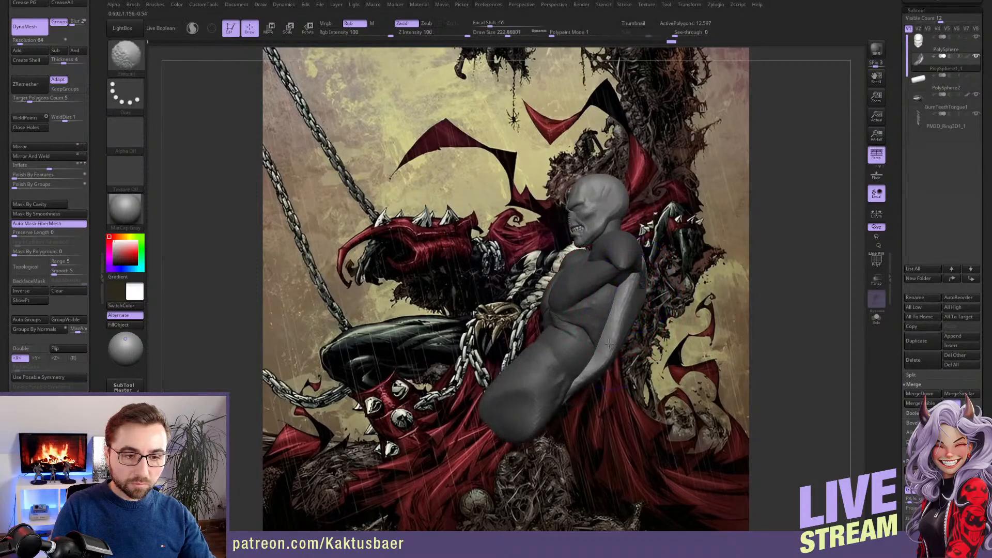
pyautogui.moveTo(609, 344)
pyautogui.mouseDown(button='right')
pyautogui.moveTo(628, 308)
pyautogui.moveTo(587, 355)
pyautogui.moveTo(610, 302)
pyautogui.moveTo(613, 313)
pyautogui.mouseUp(button='right')
# Show and select the upper arm subtool PolySphere2, and move both arms outward onto the shoulders
pyautogui.click(976, 77)
pyautogui.keyDown('alt'); pyautogui.click(587, 295); pyautogui.keyUp('alt')
pyautogui.press('w')
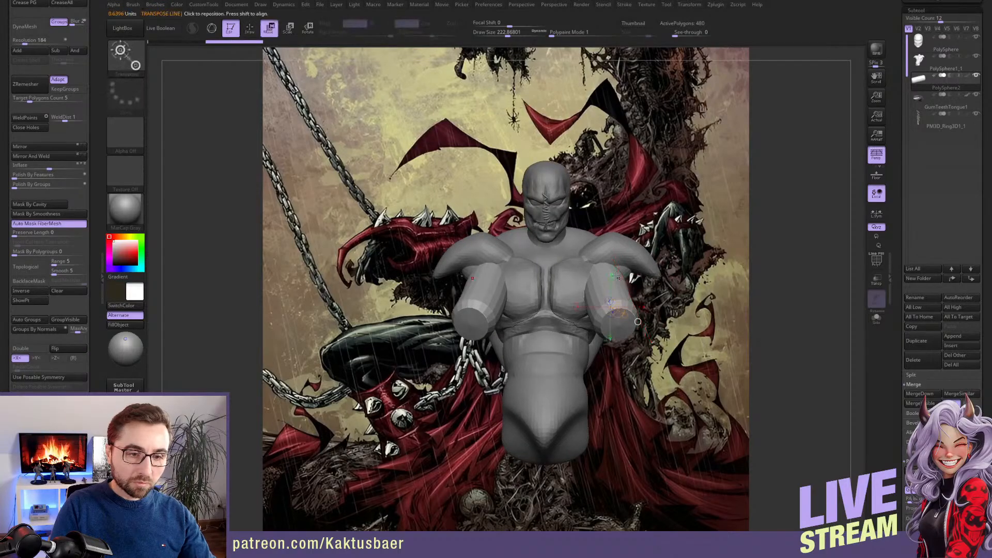
pyautogui.moveTo(603, 266); pyautogui.dragTo(657, 267)
pyautogui.press('q')
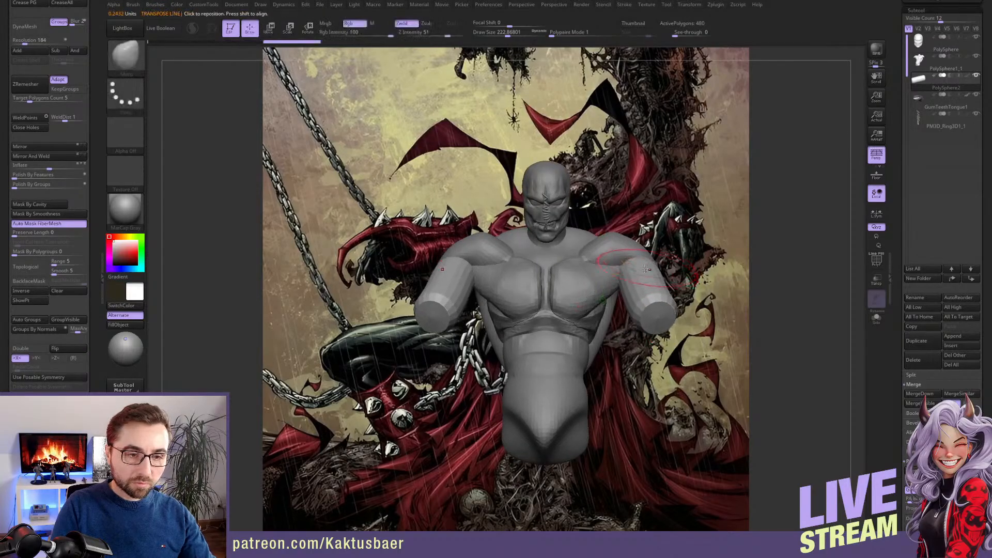
pyautogui.moveTo(659, 270)
pyautogui.mouseDown(button='right')
pyautogui.moveTo(608, 265)
pyautogui.moveTo(626, 270)
pyautogui.mouseUp(button='right')
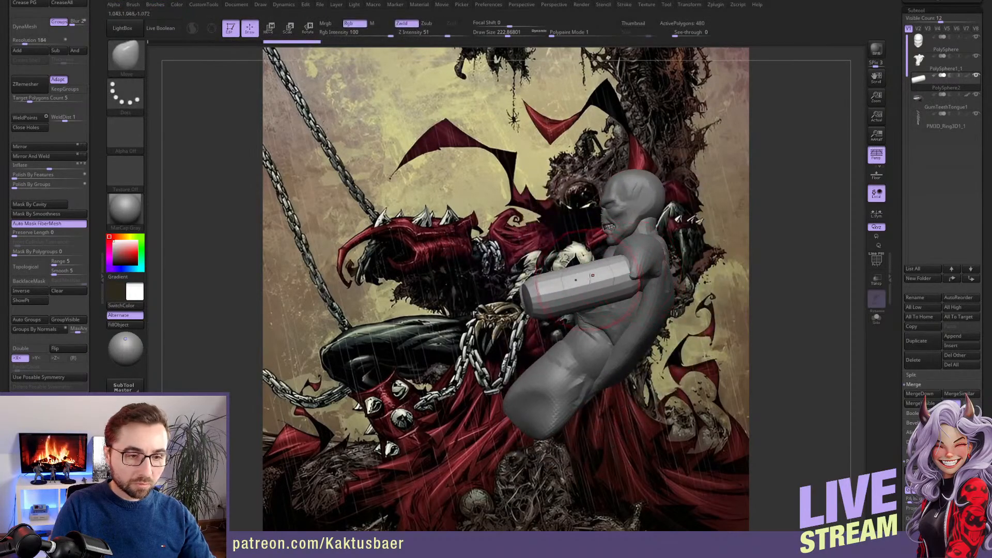
# Duplicate the upper arms as forearms beyond the elbows and taper them toward the wrists with the Move brush
pyautogui.press('w')
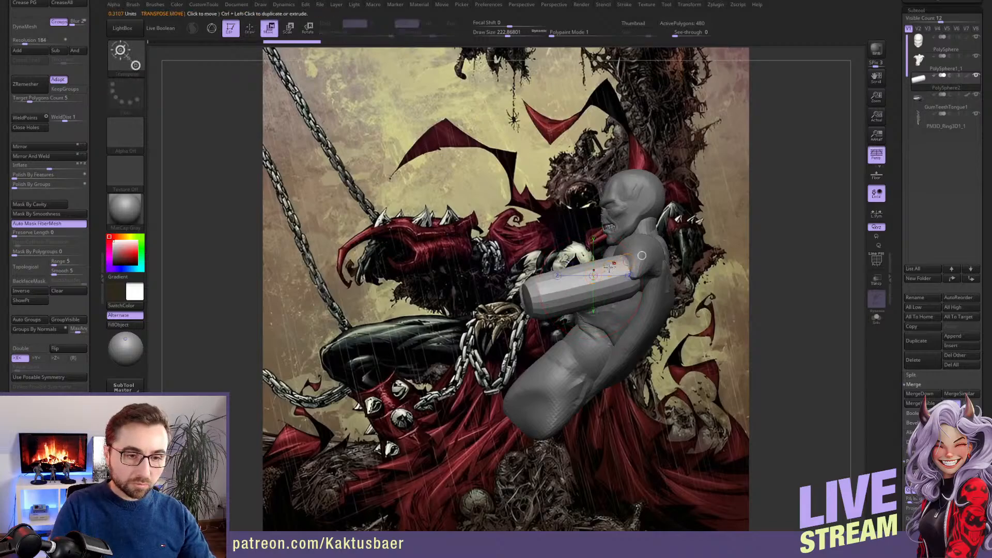
pyautogui.moveTo(599, 267)
pyautogui.mouseDown()
pyautogui.moveTo(516, 290)
pyautogui.moveTo(571, 289)
pyautogui.mouseUp()
pyautogui.press('r')
pyautogui.press('q')
pyautogui.keyDown('shift'); pyautogui.moveTo(443, 283); pyautogui.dragTo(468, 284); pyautogui.keyUp('shift')
pyautogui.moveTo(472, 283); pyautogui.dragTo(558, 294, button='right')
pyautogui.keyDown('ctrl'); pyautogui.moveTo(563, 295); pyautogui.dragTo(576, 298); pyautogui.keyUp('ctrl')
pyautogui.moveTo(576, 299)
pyautogui.keyDown('alt'); pyautogui.mouseDown(button='right')
pyautogui.moveTo(602, 318)
pyautogui.moveTo(563, 288)
pyautogui.mouseUp(button='right'); pyautogui.keyUp('alt')
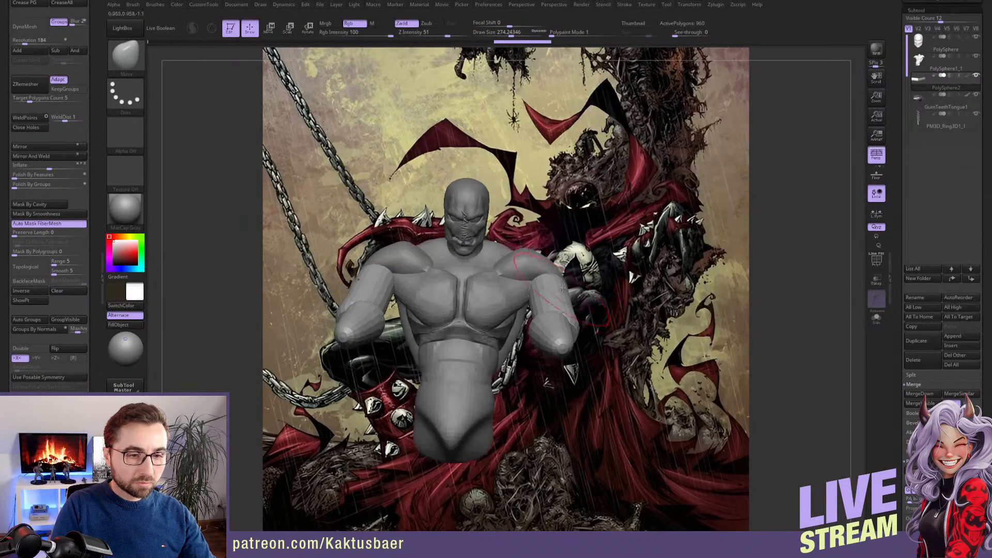
# Rotate both arms outward from the shoulders to spread them, and adjust their position
pyautogui.press('r')
pyautogui.moveTo(535, 279); pyautogui.dragTo(497, 316)
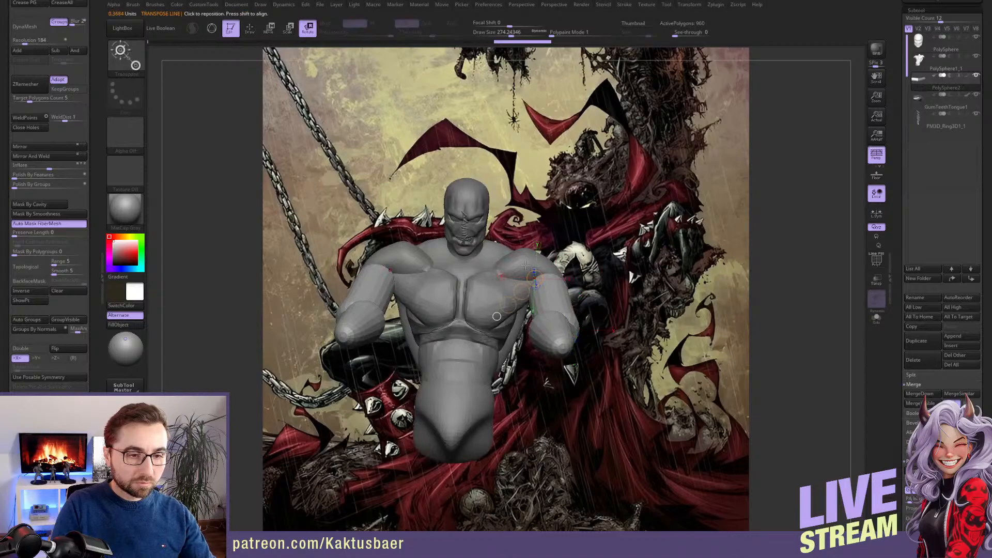
pyautogui.moveTo(526, 265)
pyautogui.mouseDown()
pyautogui.moveTo(527, 306)
pyautogui.moveTo(530, 274)
pyautogui.mouseUp()
pyautogui.press('w')
pyautogui.press('q')
pyautogui.moveTo(536, 285); pyautogui.dragTo(557, 314, button='right')
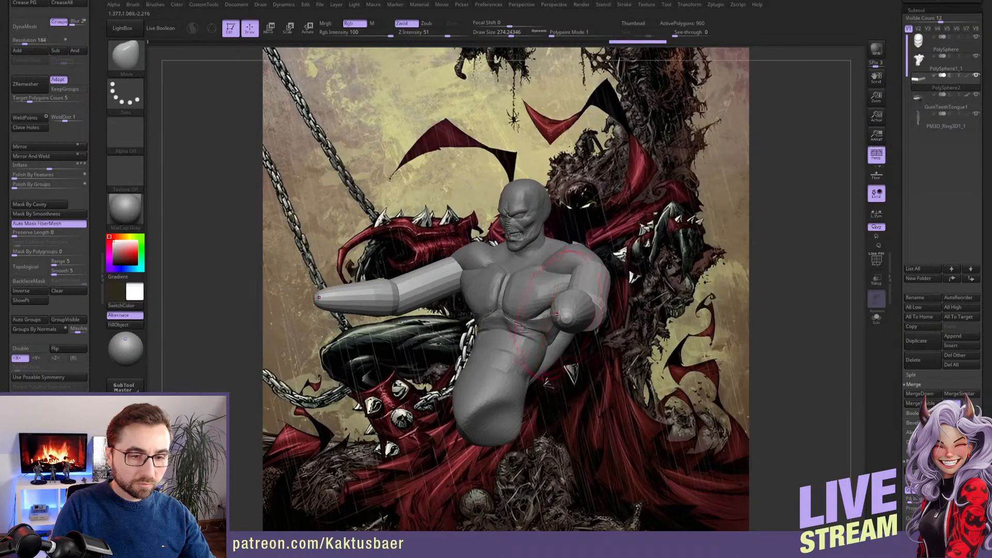
# Insert the Hand mesh from the IMM BParts brush at the ends of both forearms
pyautogui.press('b')
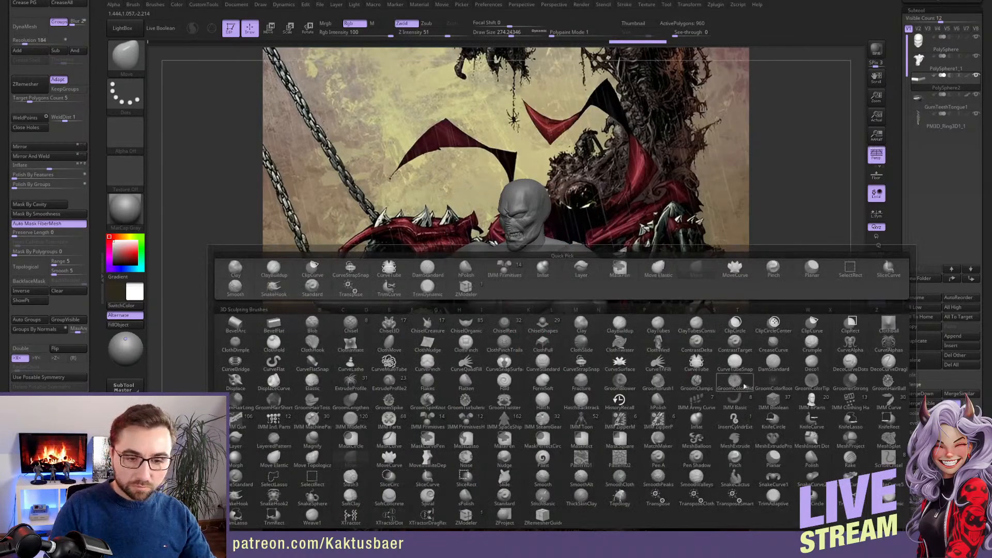
pyautogui.click(810, 400)
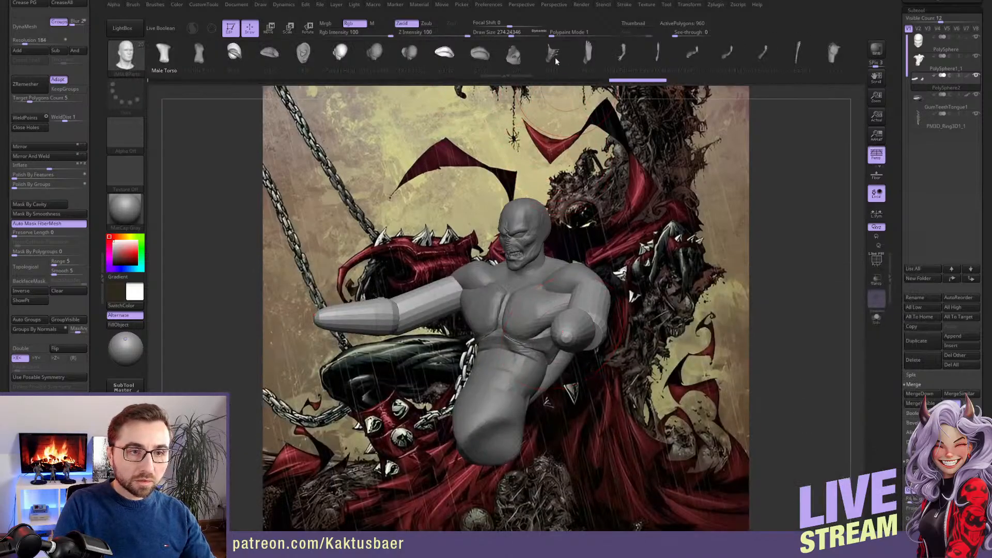
pyautogui.moveTo(580, 330); pyautogui.dragTo(590, 310, button='right')
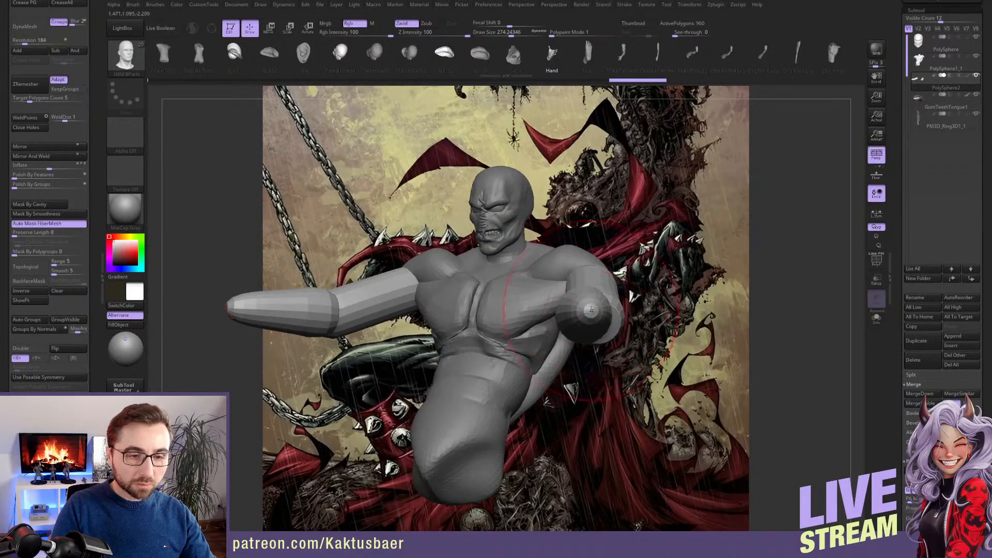
pyautogui.moveTo(590, 334); pyautogui.dragTo(619, 302)
# Rotate the inserted hands so they lie flat in line with the forearms, and move them to the wrists
pyautogui.press('r')
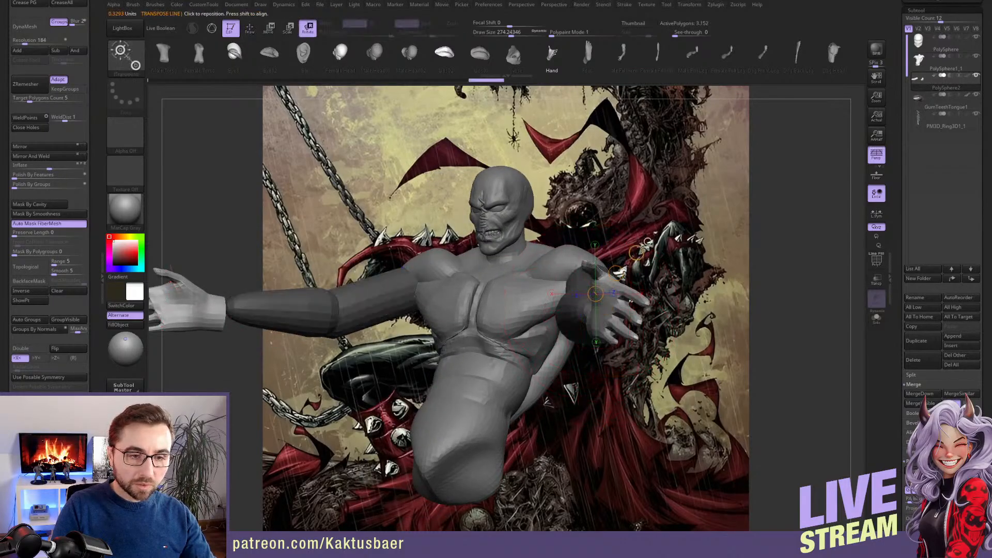
pyautogui.moveTo(637, 253); pyautogui.dragTo(606, 239)
pyautogui.press('w')
pyautogui.moveTo(616, 273); pyautogui.dragTo(604, 295)
pyautogui.press('q')
pyautogui.moveTo(595, 297); pyautogui.dragTo(552, 301, button='right')
# Align the hands with the forearm ends in both the side view and the view from above
pyautogui.press('w')
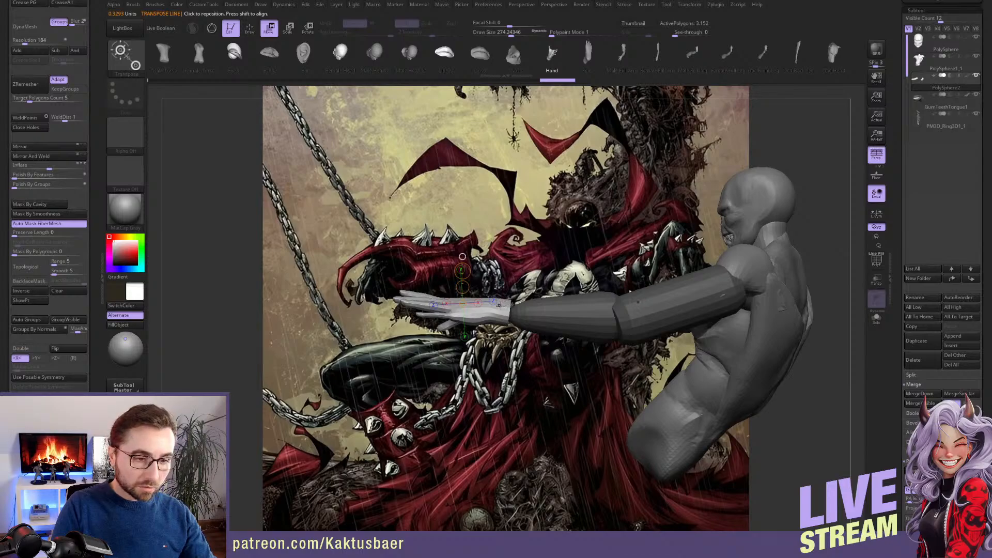
pyautogui.moveTo(499, 304); pyautogui.dragTo(549, 309)
pyautogui.press('q')
pyautogui.moveTo(552, 311)
pyautogui.mouseDown(button='right')
pyautogui.moveTo(538, 346)
pyautogui.moveTo(548, 386)
pyautogui.moveTo(553, 308)
pyautogui.mouseUp(button='right')
pyautogui.press('w')
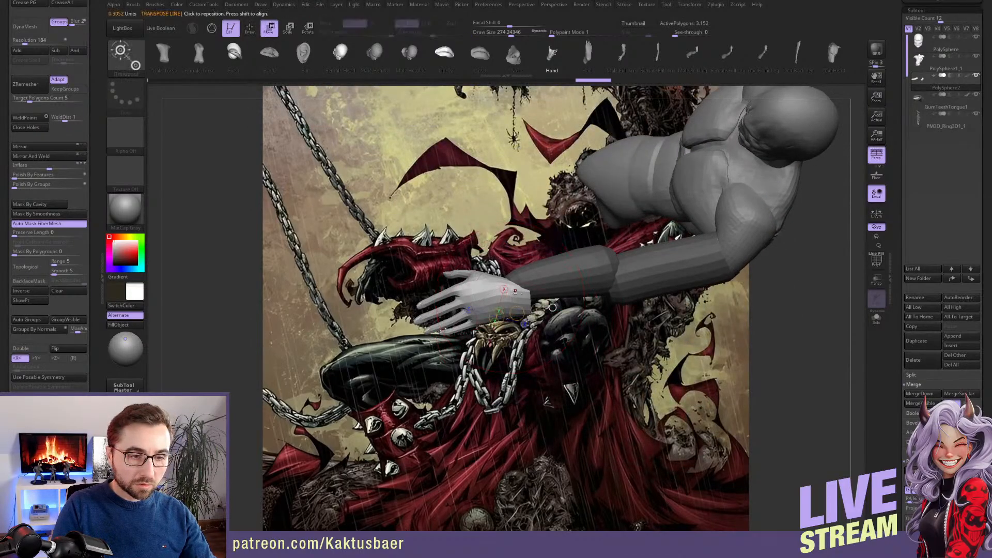
pyautogui.moveTo(516, 313); pyautogui.dragTo(508, 303)
pyautogui.press('q')
pyautogui.moveTo(509, 304)
pyautogui.mouseDown(button='right')
pyautogui.moveTo(519, 324)
pyautogui.moveTo(647, 276)
pyautogui.mouseUp(button='right')
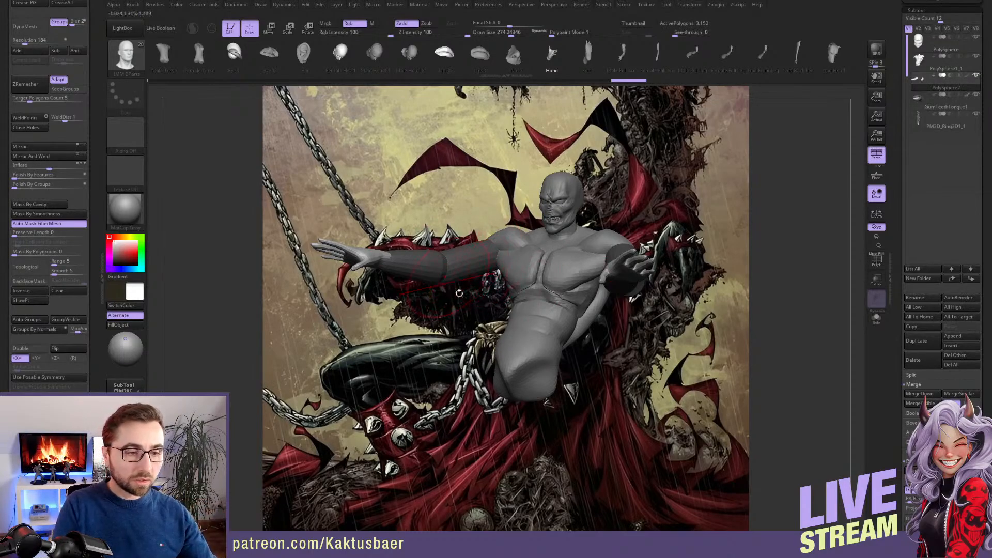
pyautogui.moveTo(459, 293); pyautogui.dragTo(561, 312, button='right')
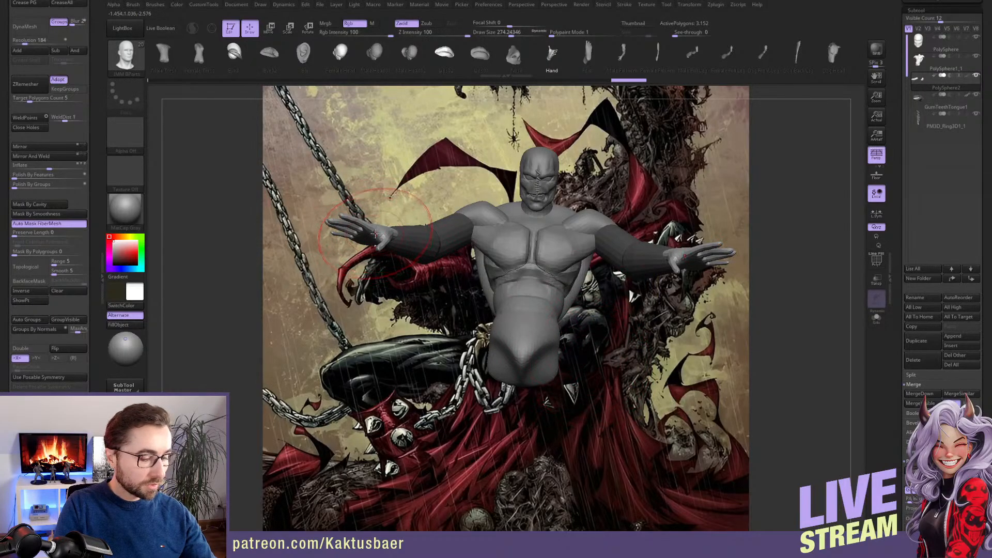
# Refine the arms with the Move brush and select the torso subtool PolySphere1_1
pyautogui.press('b')
pyautogui.press('m')
pyautogui.press('v')
pyautogui.moveTo(90, 257); pyautogui.dragTo(89, 242)
pyautogui.moveTo(584, 296)
pyautogui.mouseDown(button='right')
pyautogui.moveTo(519, 306)
pyautogui.moveTo(556, 343)
pyautogui.moveTo(537, 331)
pyautogui.moveTo(553, 323)
pyautogui.mouseUp(button='right')
pyautogui.keyDown('alt'); pyautogui.click(565, 340); pyautogui.keyUp('alt')
pyautogui.press('b')
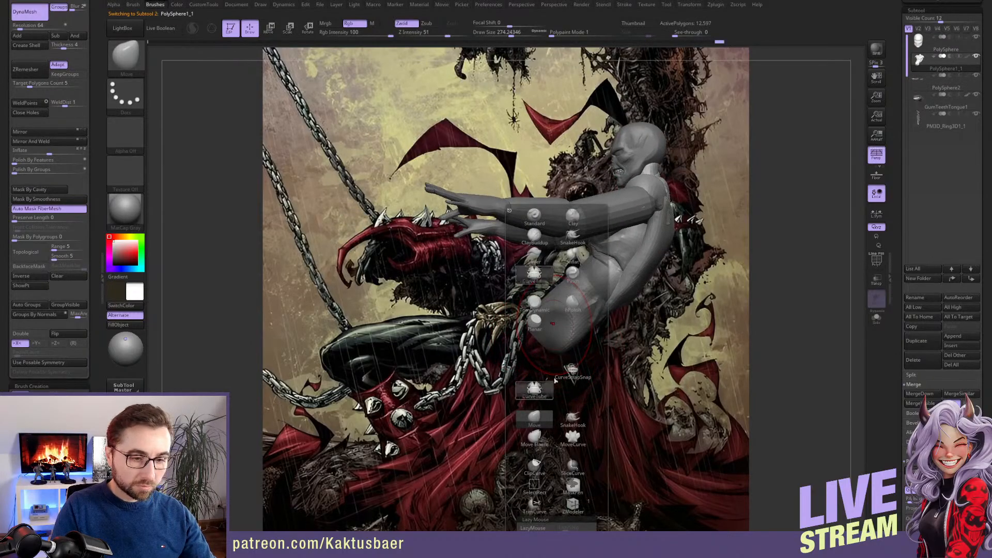
pyautogui.click(534, 389)
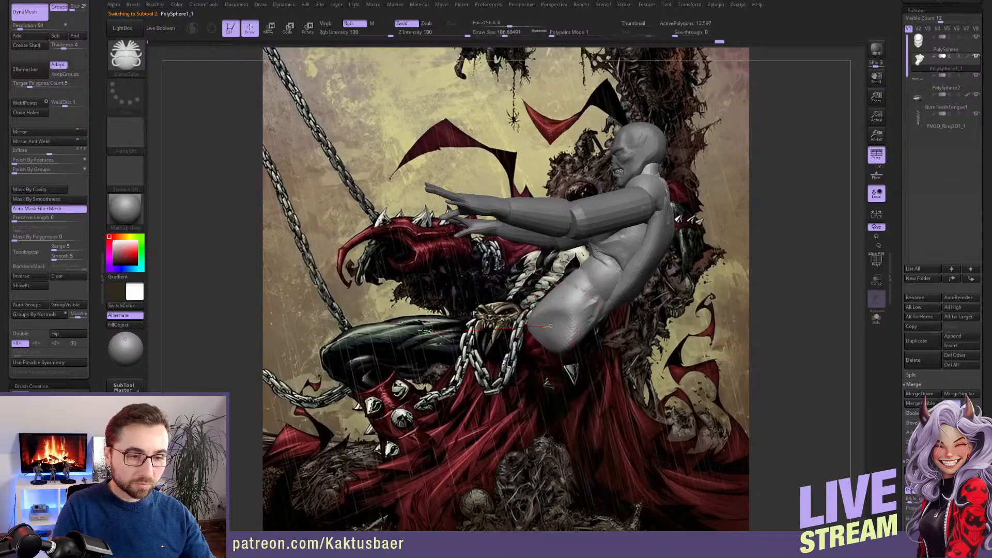
pyautogui.moveTo(423, 330); pyautogui.dragTo(423, 330)
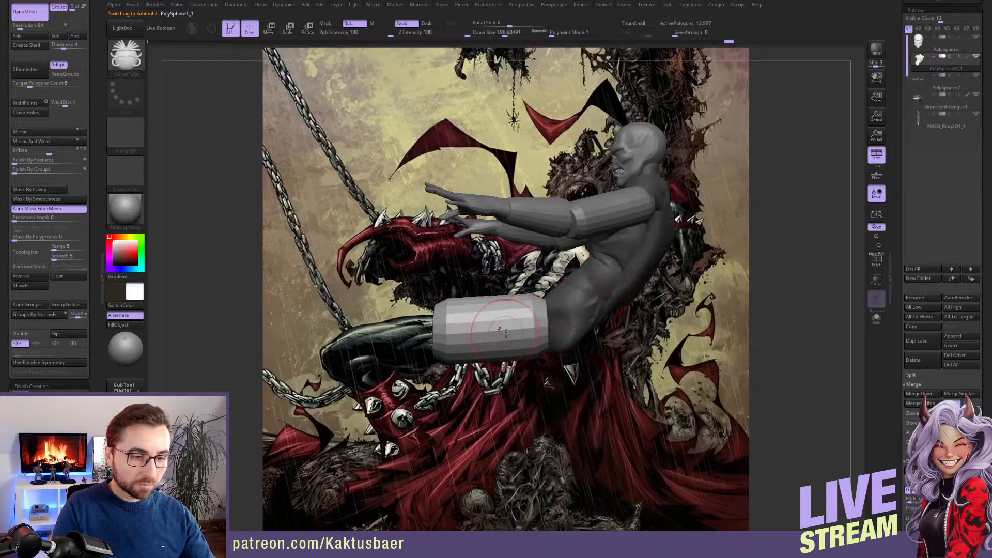
pyautogui.press('s')
pyautogui.moveTo(503, 334)
pyautogui.mouseDown()
pyautogui.moveTo(518, 329)
pyautogui.moveTo(497, 293)
pyautogui.moveTo(498, 302)
pyautogui.moveTo(587, 292)
pyautogui.moveTo(567, 301)
pyautogui.mouseUp()
pyautogui.press('w')
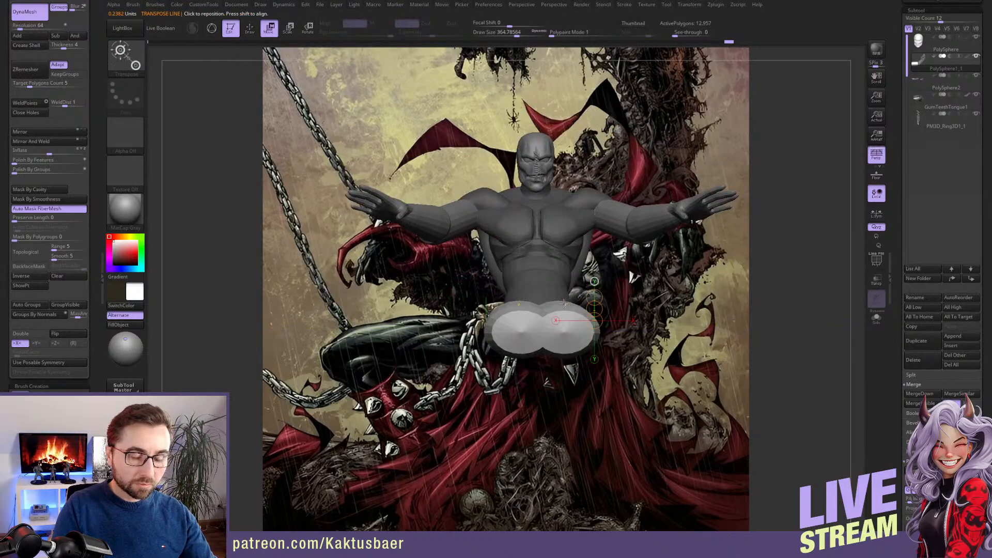
pyautogui.hotkey('ctrl', 'z')
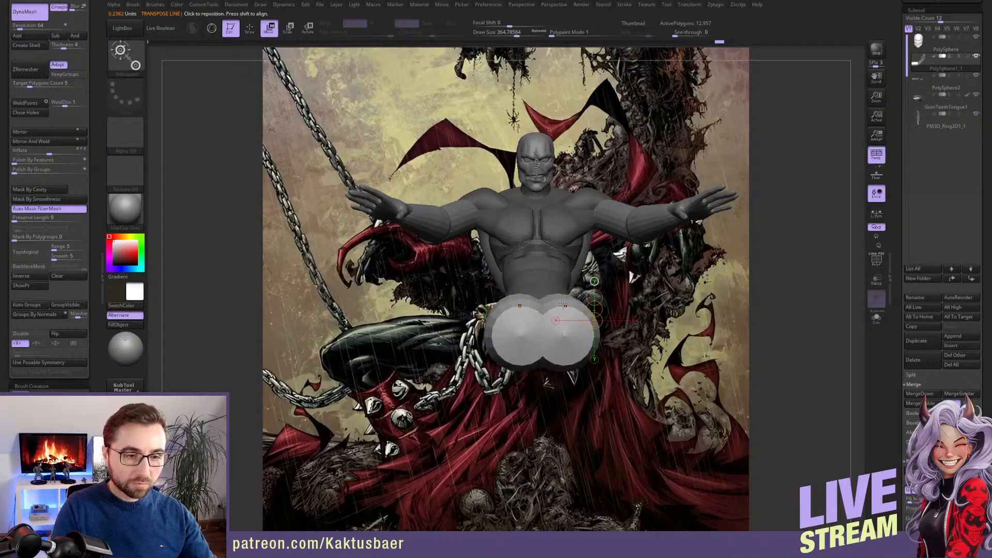
pyautogui.hotkey('ctrl', 'z')
# Draw one thick thigh tube forward from the hip with the CurveTube brush, symmetry off, at a draw size of about 202
pyautogui.press('q')
pyautogui.press('b')
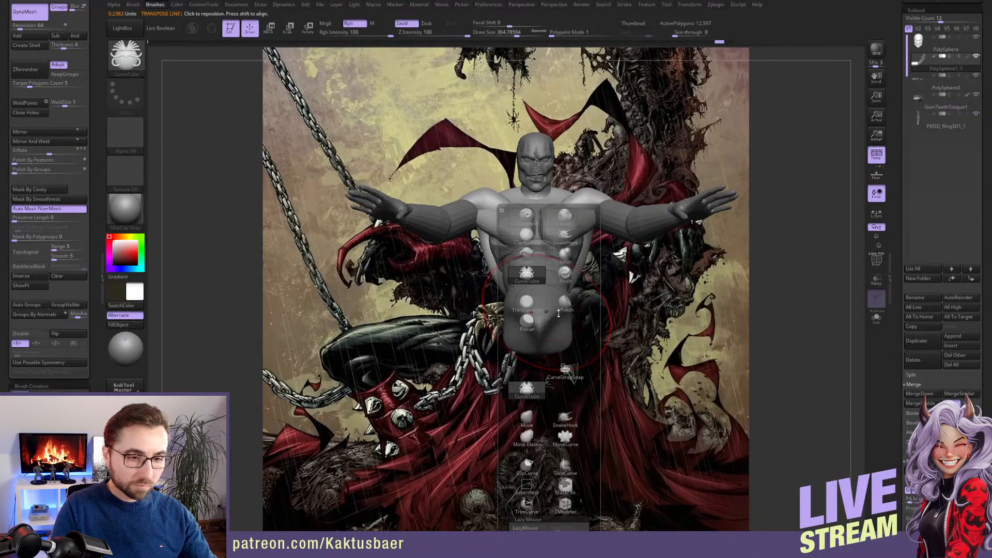
pyautogui.click(528, 391)
pyautogui.moveTo(579, 310); pyautogui.dragTo(565, 323)
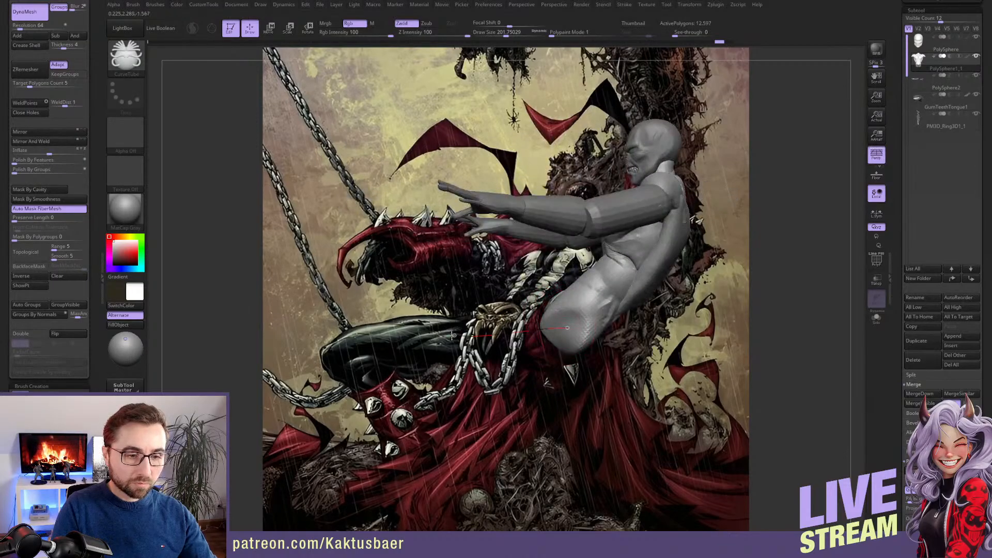
pyautogui.moveTo(453, 335); pyautogui.dragTo(449, 337)
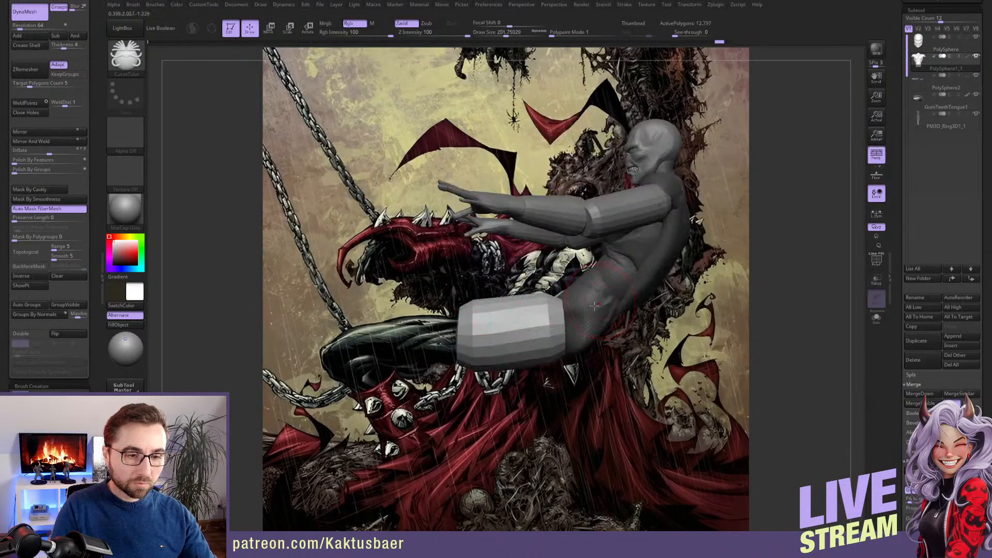
# Split the thigh tube off the torso into its own subtool
pyautogui.hotkey('ctrl', 'z')
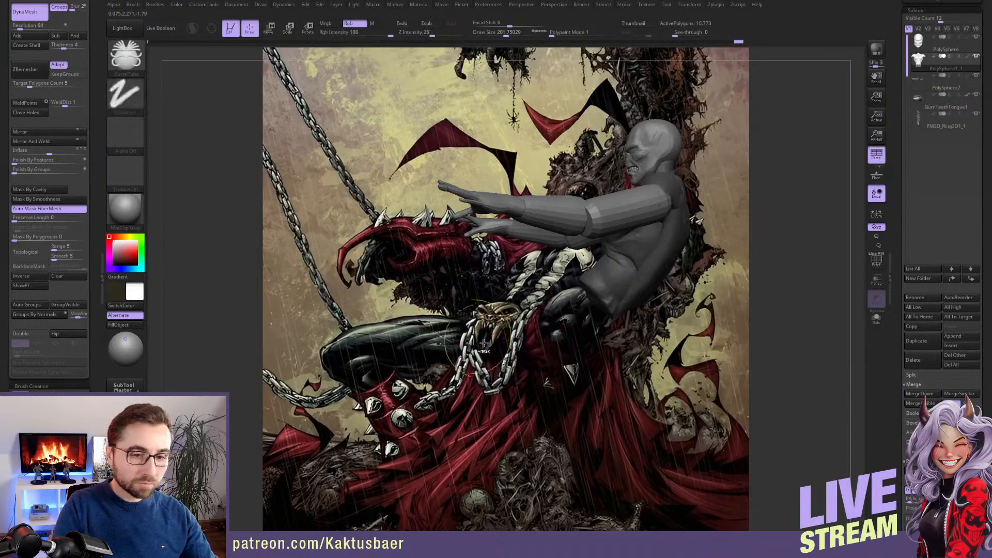
pyautogui.hotkey('ctrl', 'z')
pyautogui.moveTo(96, 47); pyautogui.dragTo(96, 104)
pyautogui.click(43, 73)
pyautogui.moveTo(429, 326); pyautogui.dragTo(599, 321)
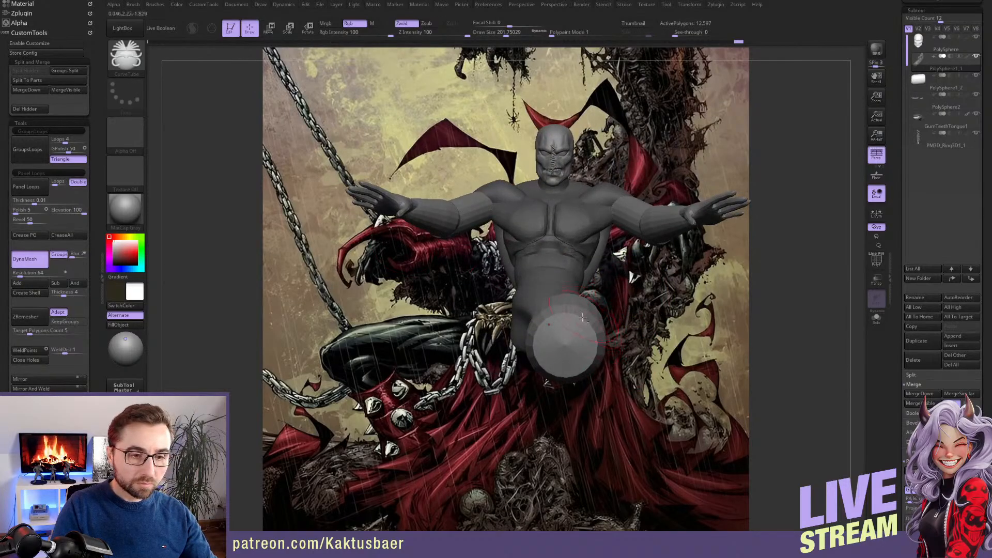
# Select the thigh subtool PolySphere1_2 and rotate the thigh outward from the hip
pyautogui.keyDown('alt'); pyautogui.click(587, 331); pyautogui.keyUp('alt')
pyautogui.keyDown('shift'); pyautogui.moveTo(587, 330); pyautogui.dragTo(578, 323, button='right'); pyautogui.keyUp('shift')
pyautogui.press('r')
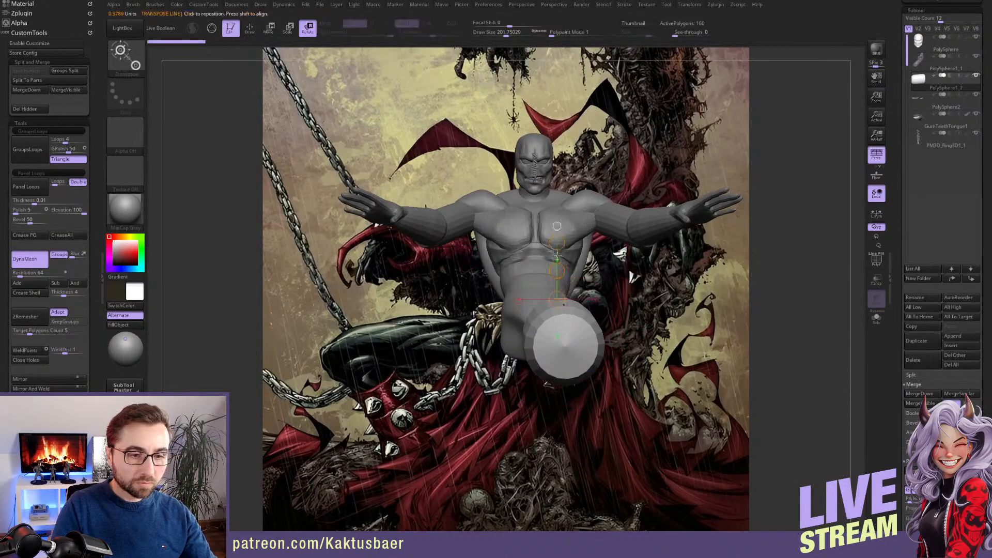
pyautogui.moveTo(557, 270); pyautogui.dragTo(585, 271)
pyautogui.press('w')
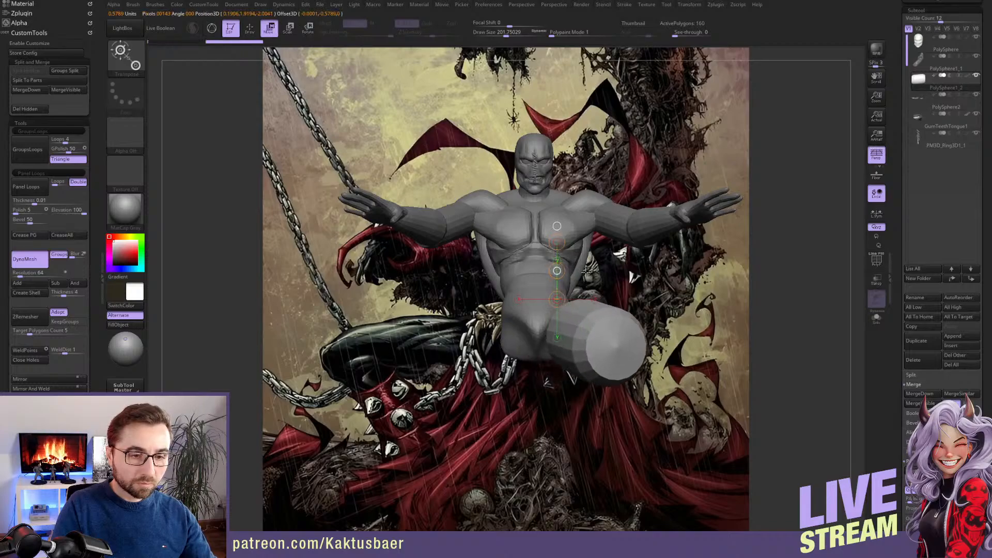
# Use Mirror And Weld to create the matching thigh on the other side
pyautogui.press('q')
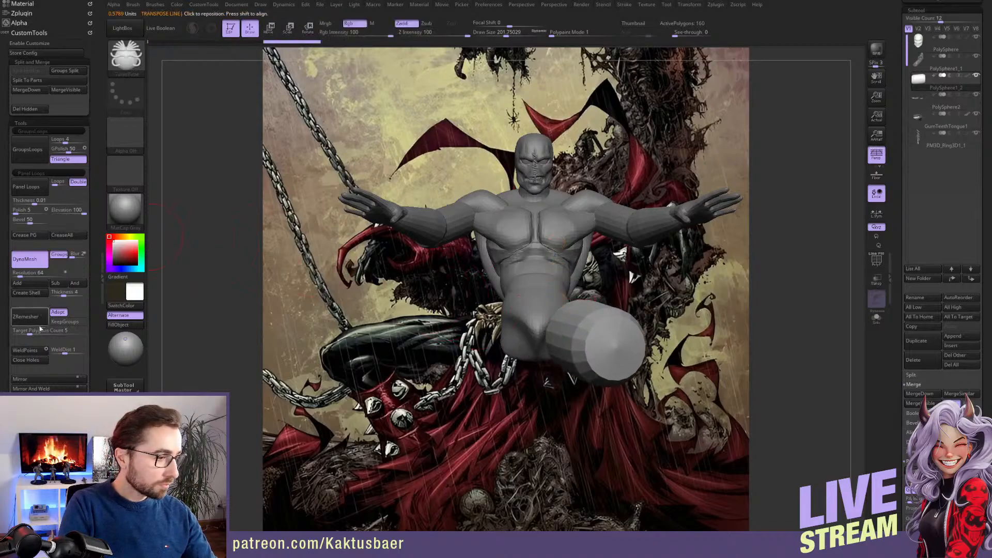
pyautogui.click(45, 388)
pyautogui.moveTo(617, 338); pyautogui.dragTo(504, 327, button='right')
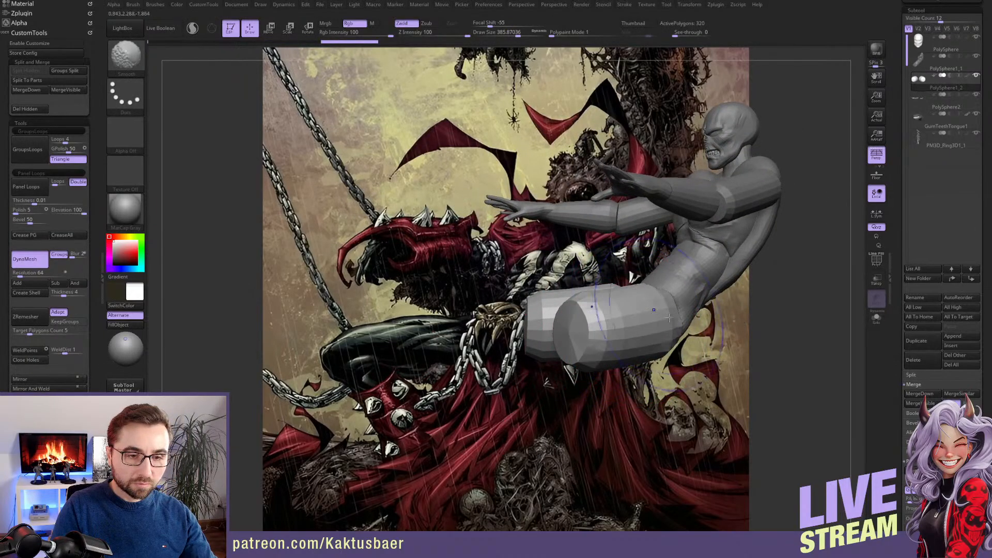
# Shape both thighs with the Move brush, fitting them into the hips and tapering them toward the knees
pyautogui.moveTo(613, 323)
pyautogui.mouseDown(button='right')
pyautogui.moveTo(541, 322)
pyautogui.moveTo(594, 321)
pyautogui.moveTo(573, 321)
pyautogui.mouseUp(button='right')
pyautogui.press('b')
pyautogui.press('m')
pyautogui.press('v')
pyautogui.moveTo(585, 325); pyautogui.dragTo(595, 324)
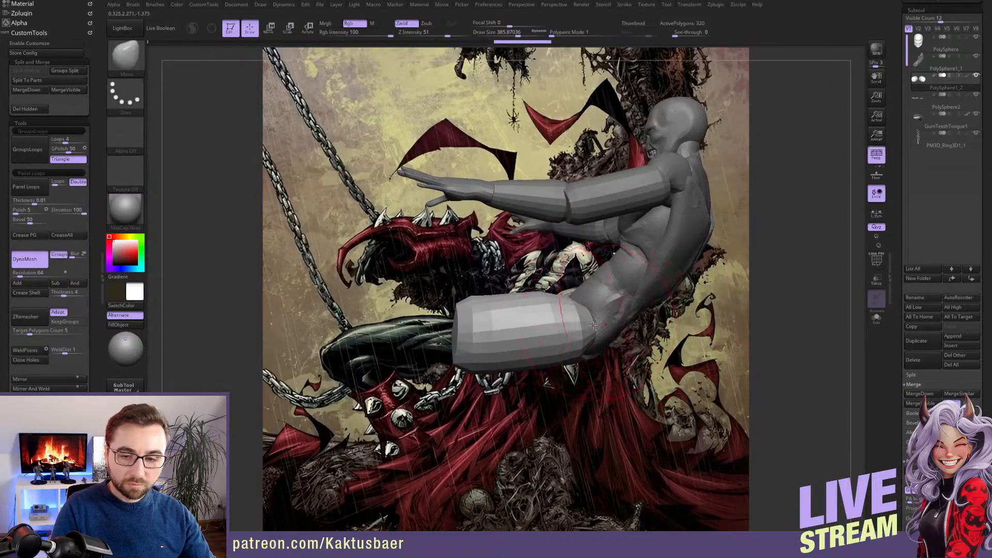
pyautogui.moveTo(517, 317); pyautogui.dragTo(560, 320, button='right')
pyautogui.moveTo(460, 333)
pyautogui.keyDown('shift'); pyautogui.mouseDown()
pyautogui.moveTo(464, 326)
pyautogui.moveTo(478, 344)
pyautogui.mouseUp(); pyautogui.keyUp('shift')
pyautogui.moveTo(499, 337); pyautogui.dragTo(455, 335, button='right')
pyautogui.press('[')
pyautogui.moveTo(473, 336); pyautogui.dragTo(389, 328)
# Duplicate the thighs as lower legs and rotate them downward at the knees
pyautogui.press('w')
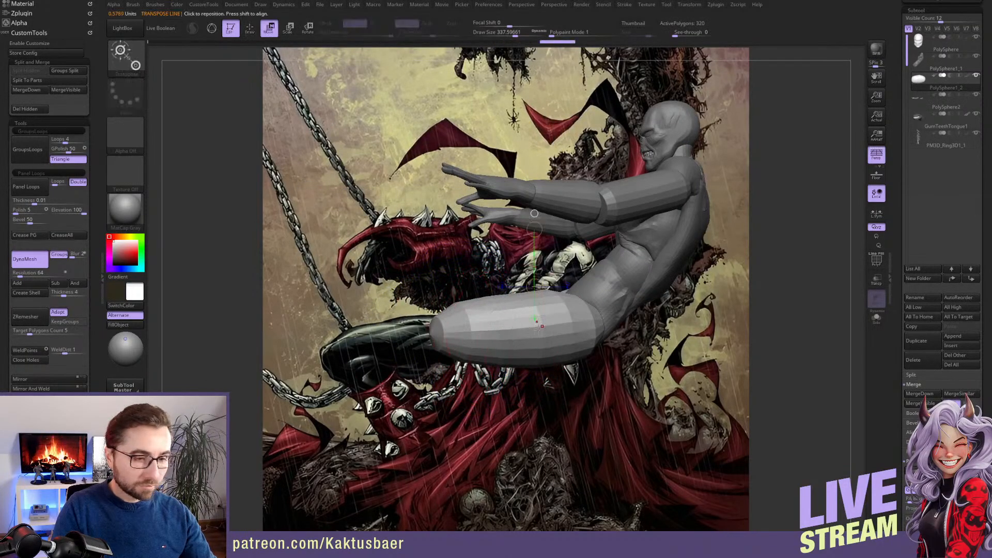
pyautogui.moveTo(535, 213)
pyautogui.keyDown('ctrl'); pyautogui.mouseDown()
pyautogui.moveTo(457, 317)
pyautogui.moveTo(503, 293)
pyautogui.moveTo(485, 283)
pyautogui.moveTo(432, 289)
pyautogui.mouseUp(); pyautogui.keyUp('ctrl')
pyautogui.press('r')
pyautogui.press('w')
pyautogui.moveTo(483, 313); pyautogui.dragTo(461, 321)
pyautogui.press('q')
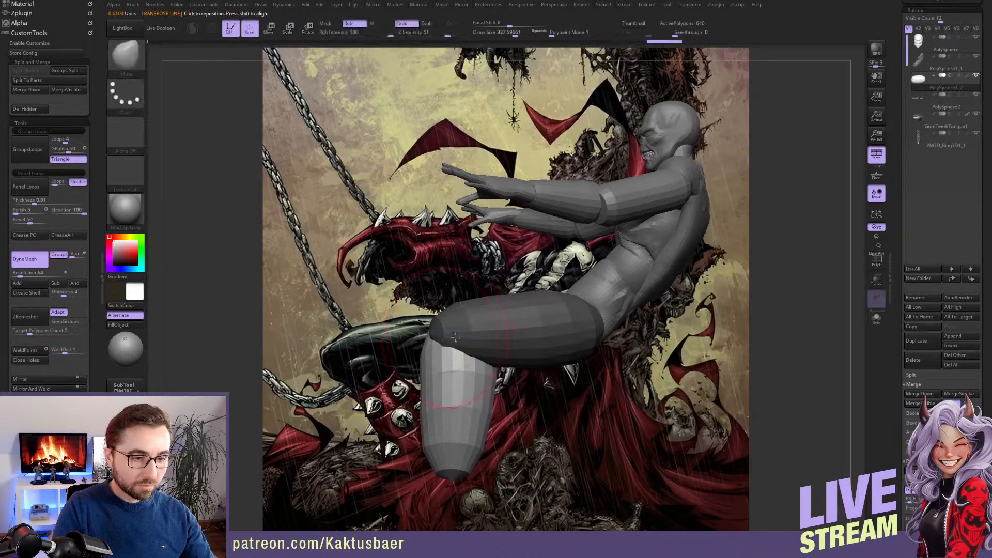
# Slim the lower legs with the Move and Smooth brushes and fit their upper ends under the knees
pyautogui.moveTo(455, 354)
pyautogui.mouseDown(button='right')
pyautogui.moveTo(469, 345)
pyautogui.moveTo(446, 320)
pyautogui.mouseUp(button='right')
pyautogui.moveTo(439, 332); pyautogui.dragTo(446, 332)
pyautogui.moveTo(425, 327); pyautogui.dragTo(438, 345)
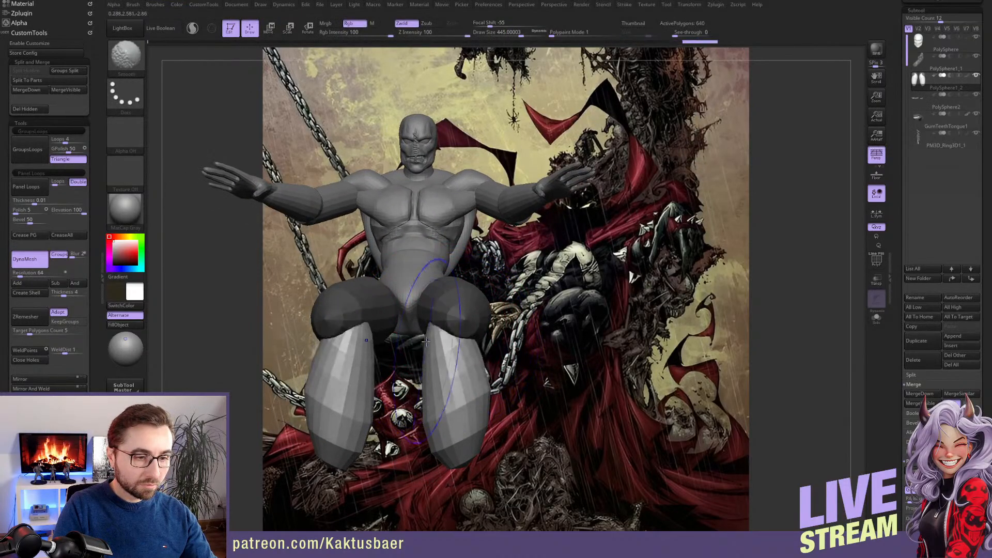
pyautogui.moveTo(485, 380); pyautogui.dragTo(469, 384)
pyautogui.moveTo(455, 455); pyautogui.dragTo(454, 444)
pyautogui.press('s')
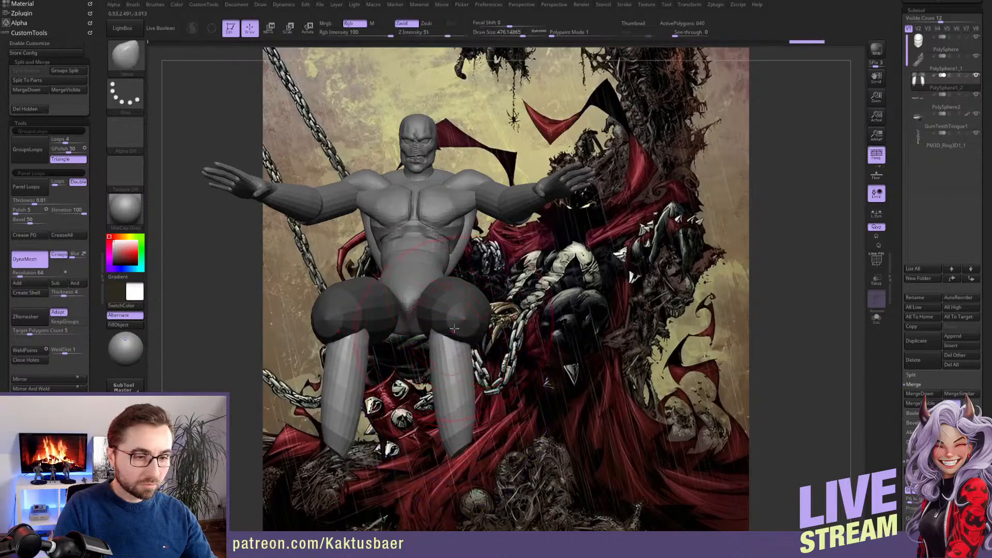
pyautogui.moveTo(455, 328); pyautogui.dragTo(457, 316, button='right')
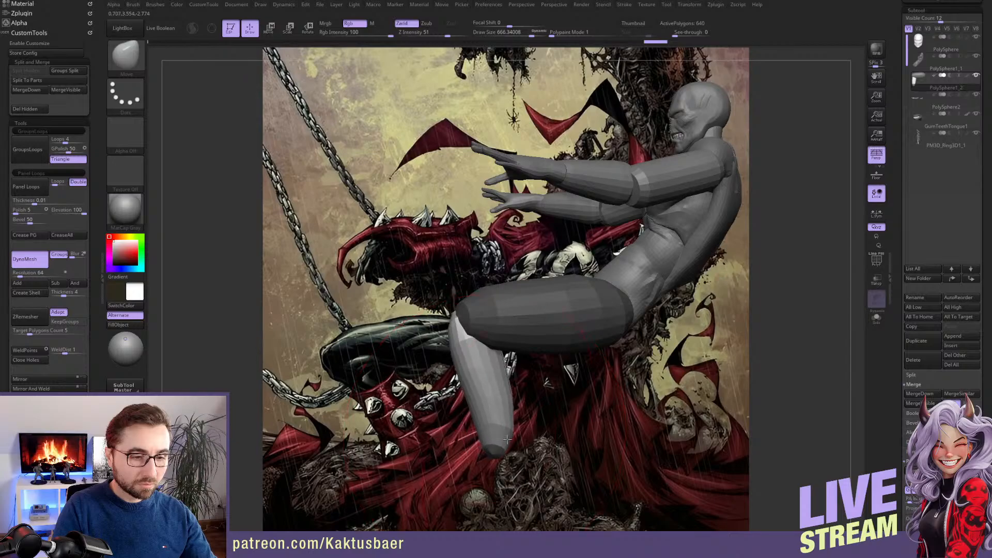
# Shape the lower legs' side profile with the Move brush, fitting them to the knees and refining the calves and ankles
pyautogui.press('s')
pyautogui.moveTo(492, 396)
pyautogui.mouseDown()
pyautogui.moveTo(479, 396)
pyautogui.moveTo(511, 378)
pyautogui.mouseUp()
pyautogui.moveTo(492, 352); pyautogui.dragTo(453, 351, button='right')
pyautogui.moveTo(452, 351)
pyautogui.mouseDown()
pyautogui.moveTo(429, 350)
pyautogui.moveTo(468, 343)
pyautogui.mouseUp()
pyautogui.moveTo(438, 363); pyautogui.dragTo(443, 363)
pyautogui.moveTo(442, 405); pyautogui.dragTo(448, 405)
pyautogui.moveTo(509, 437); pyautogui.dragTo(475, 437, button='right')
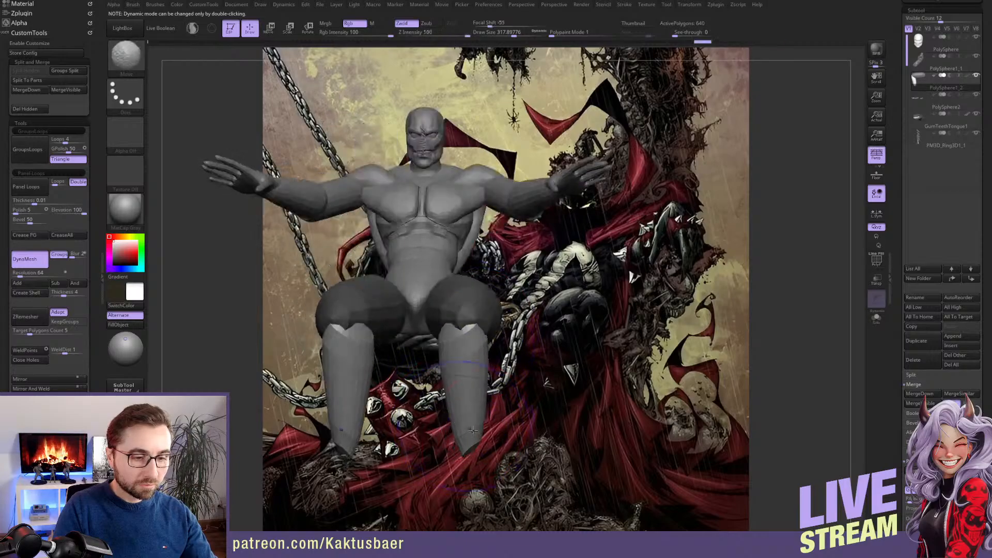
# Adjust the ankle ends and move the lower legs outward so they sit centred beneath the knees
pyautogui.press('s')
pyautogui.moveTo(474, 438); pyautogui.dragTo(472, 438)
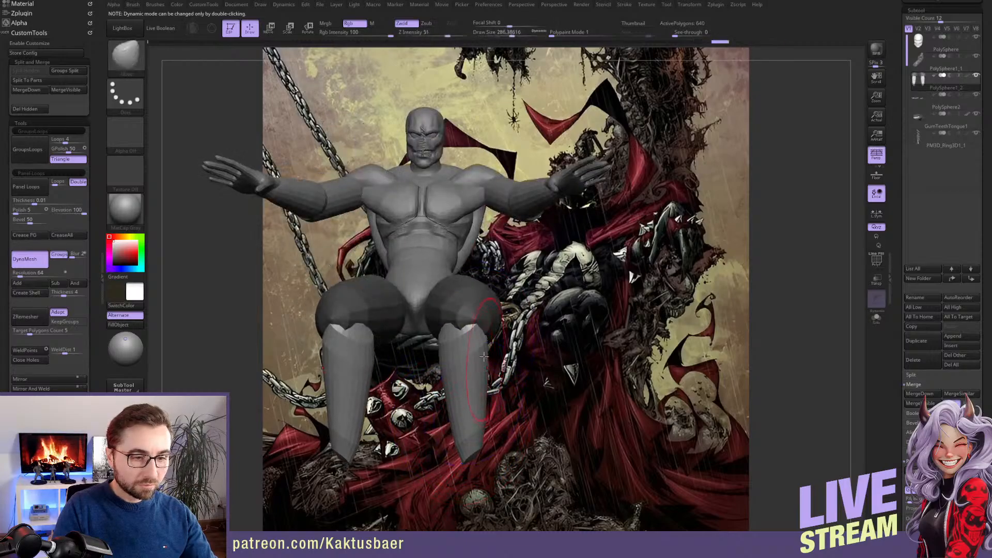
pyautogui.press('w')
pyautogui.moveTo(477, 326); pyautogui.dragTo(484, 323)
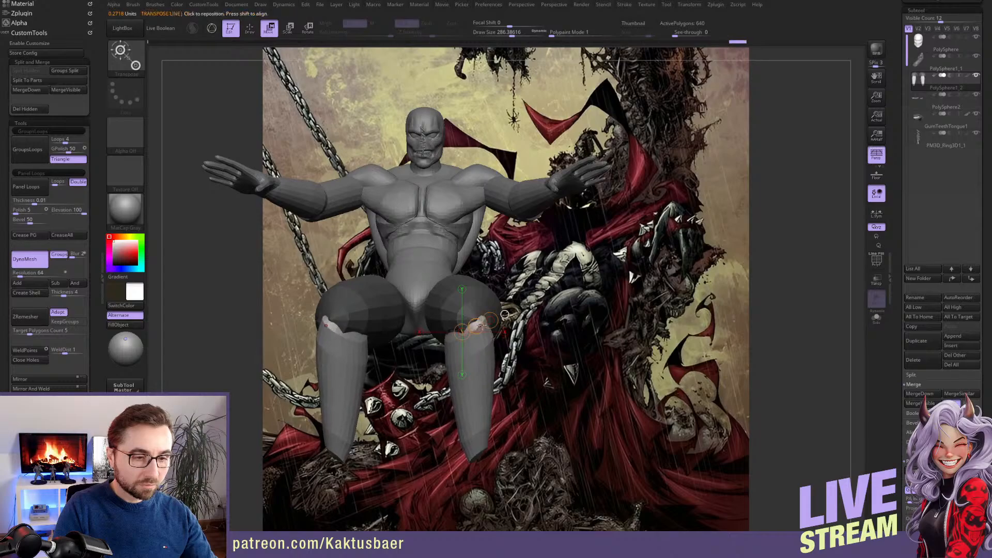
pyautogui.press('q')
pyautogui.moveTo(261, 293)
pyautogui.keyDown('alt'); pyautogui.mouseDown(button='right')
pyautogui.moveTo(292, 304)
pyautogui.moveTo(362, 287)
pyautogui.mouseUp(button='right'); pyautogui.keyUp('alt')
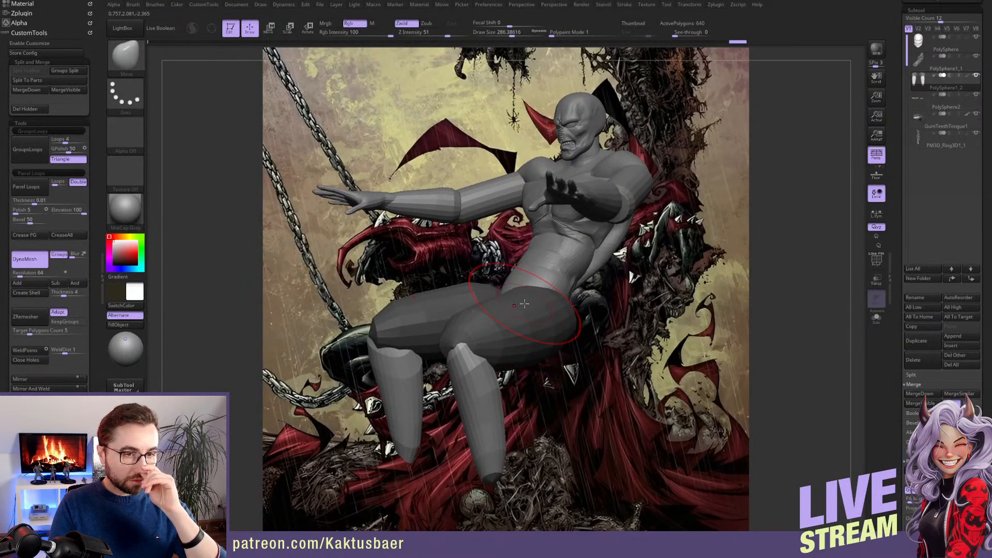
# Examine the seated pose from several angles, including how the PolySphere2 arms meet the shoulders
pyautogui.moveTo(563, 288); pyautogui.dragTo(544, 325, button='right')
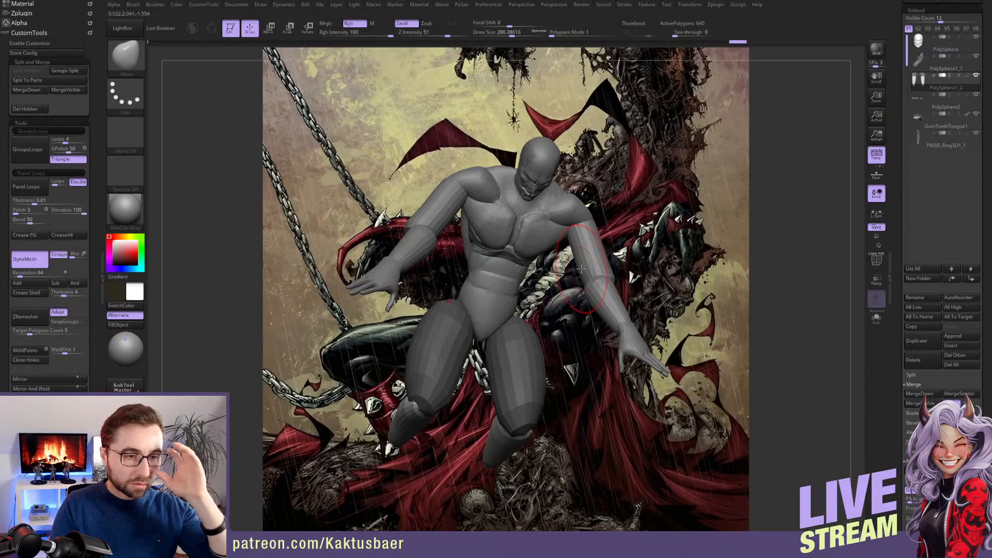
pyautogui.moveTo(552, 254); pyautogui.dragTo(533, 170, button='right')
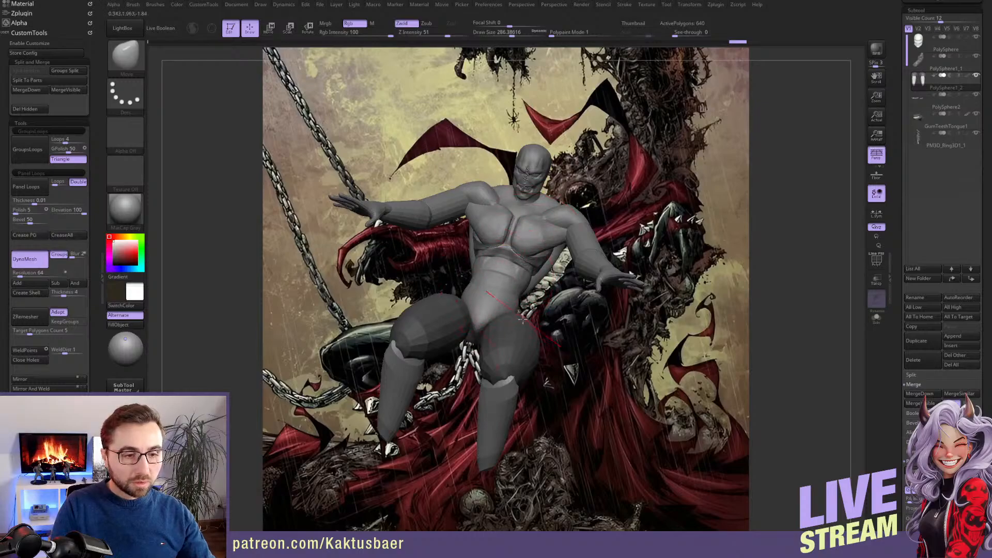
pyautogui.moveTo(514, 279); pyautogui.dragTo(581, 230, button='right')
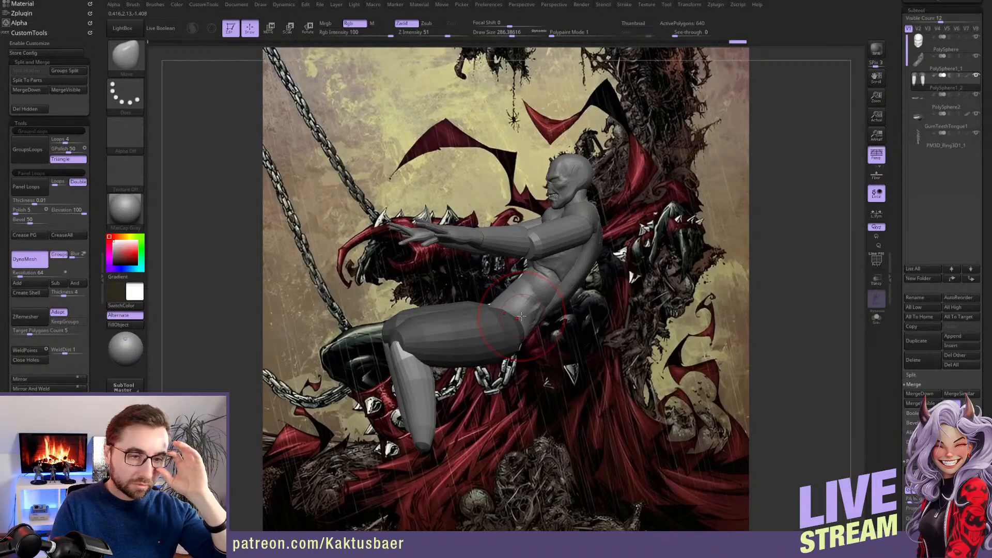
pyautogui.keyDown('alt'); pyautogui.click(561, 239); pyautogui.keyUp('alt')
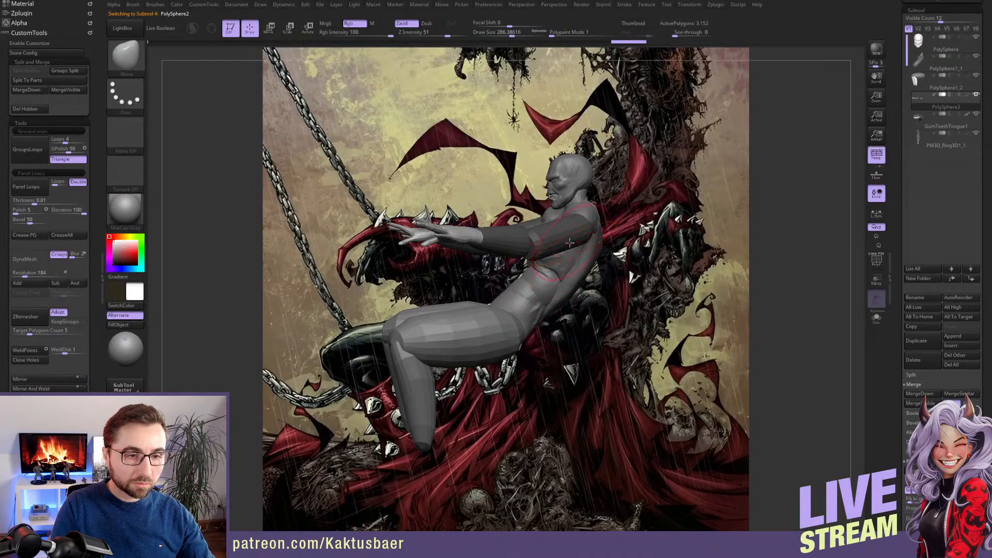
pyautogui.moveTo(576, 243)
pyautogui.mouseDown(button='right')
pyautogui.moveTo(535, 253)
pyautogui.moveTo(537, 274)
pyautogui.moveTo(519, 264)
pyautogui.moveTo(547, 277)
pyautogui.mouseUp(button='right')
pyautogui.press('w')
pyautogui.keyDown('ctrl'); pyautogui.click(546, 243); pyautogui.keyUp('ctrl')
pyautogui.press('q')
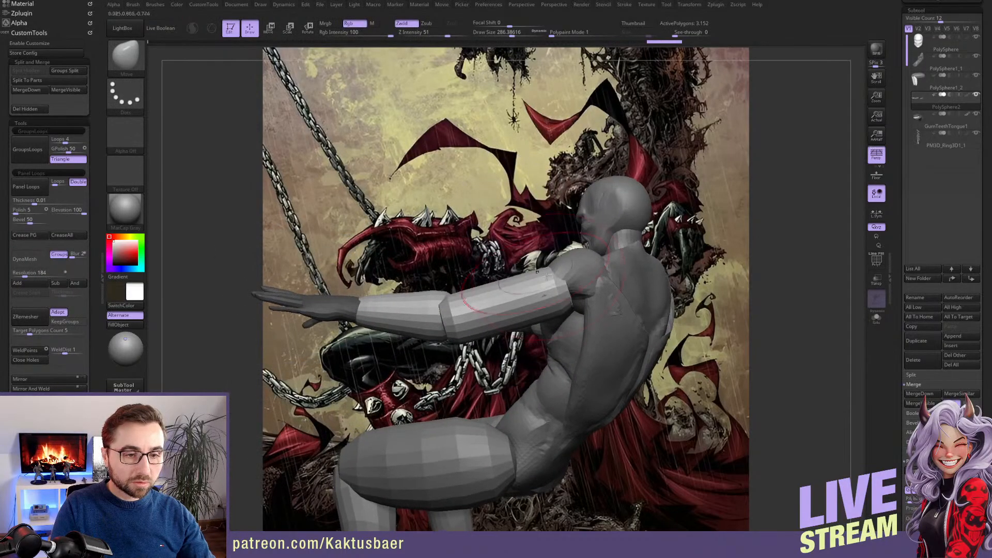
# Try to rotate the isolated shoulders of torso subtool PolySphere1_1 into a new position
pyautogui.keyDown('alt'); pyautogui.click(575, 263); pyautogui.keyUp('alt')
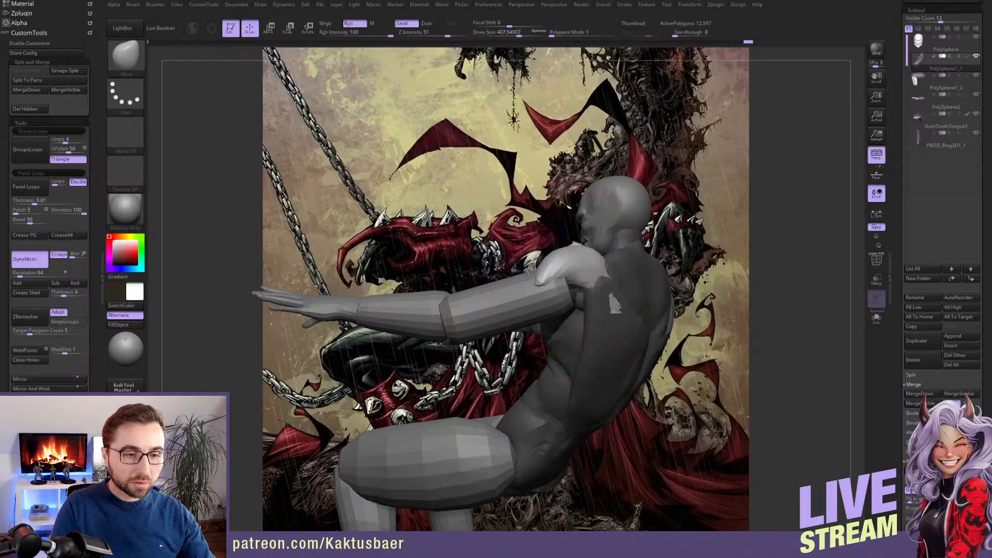
pyautogui.moveTo(582, 288); pyautogui.dragTo(552, 240, button='right')
pyautogui.press('r')
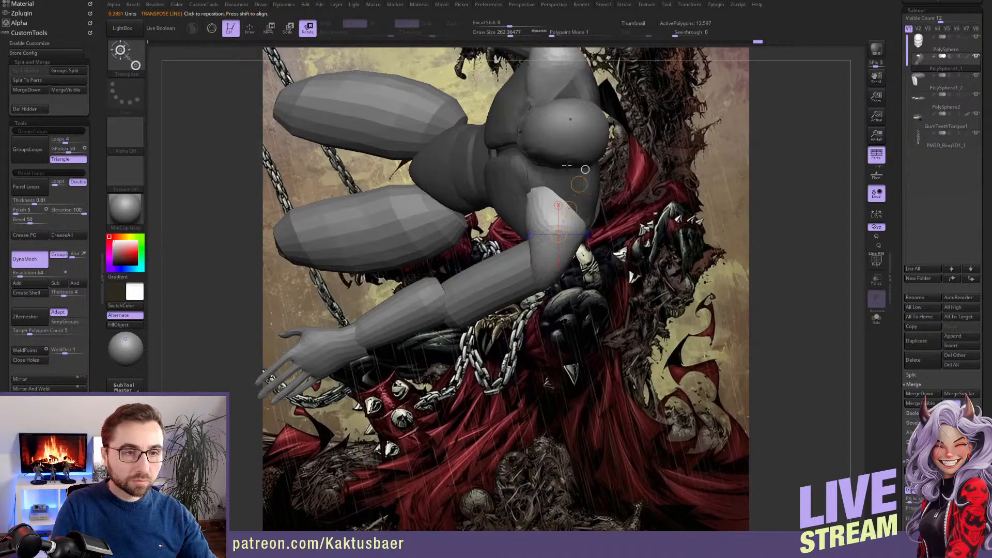
pyautogui.moveTo(579, 184); pyautogui.dragTo(561, 208)
pyautogui.press('w')
pyautogui.press('q')
pyautogui.keyDown('alt'); pyautogui.moveTo(561, 209); pyautogui.dragTo(545, 268, button='right'); pyautogui.keyUp('alt')
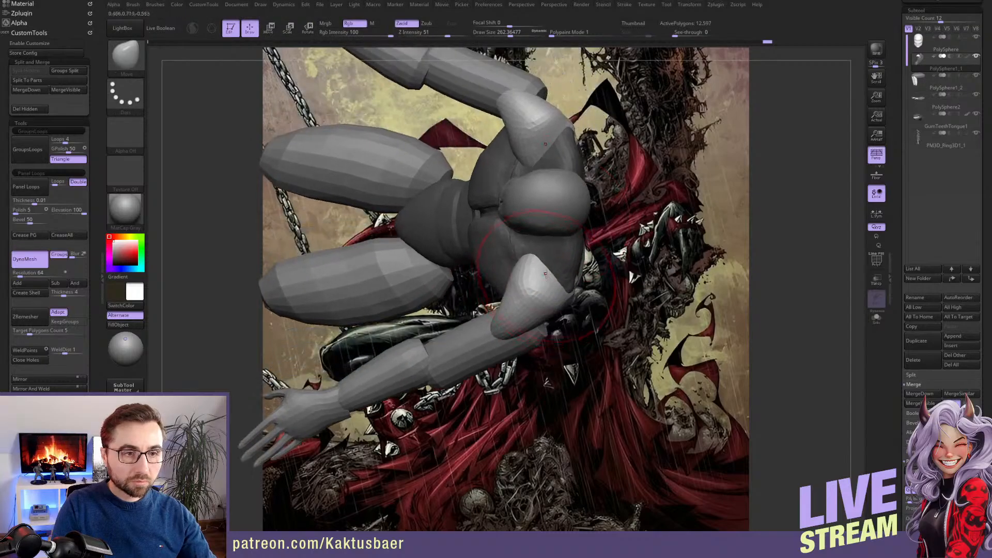
pyautogui.keyDown('ctrl'); pyautogui.moveTo(545, 269); pyautogui.dragTo(544, 267); pyautogui.keyUp('ctrl')
pyautogui.hotkey('ctrl', 'z')
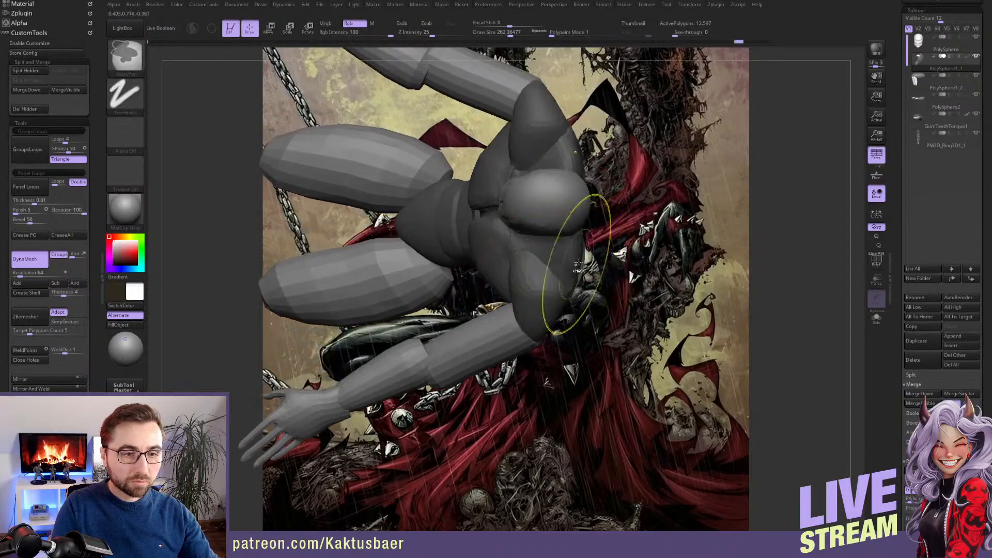
# Mask off the rest of torso PolySphere1_1 and rotate the shoulders forward in line with the arms
pyautogui.press('w')
pyautogui.keyDown('ctrl'); pyautogui.click(531, 283); pyautogui.keyUp('ctrl')
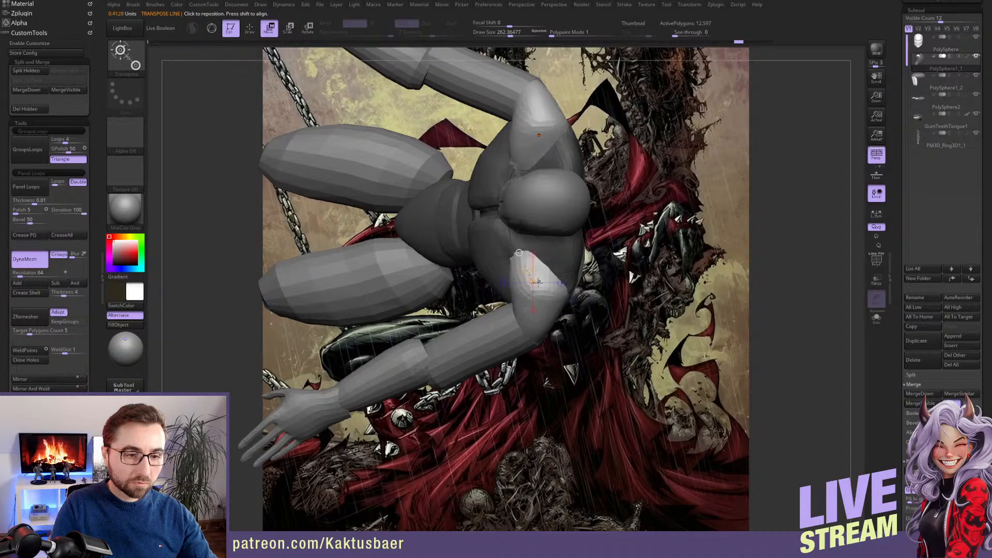
pyautogui.press('q')
pyautogui.press('r')
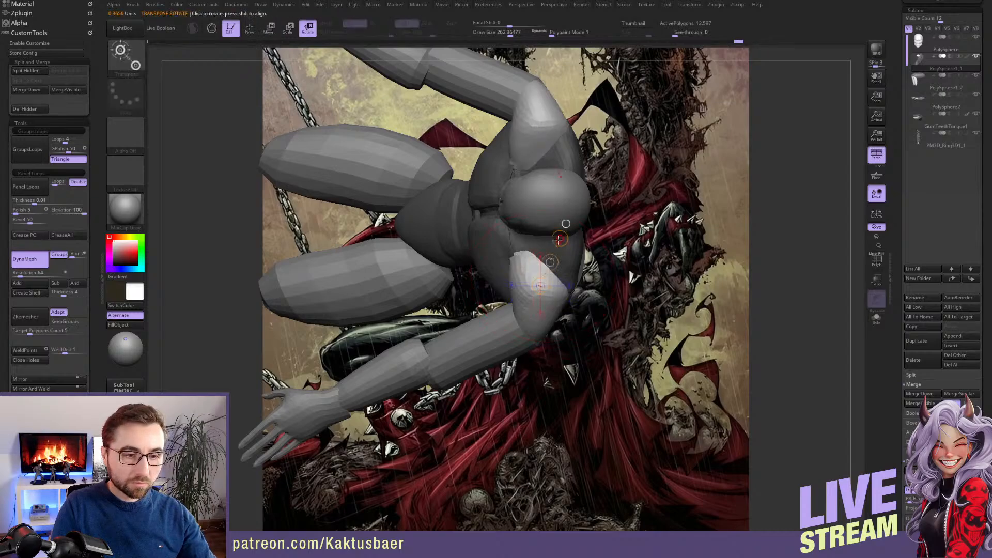
pyautogui.moveTo(518, 252)
pyautogui.mouseDown()
pyautogui.moveTo(547, 269)
pyautogui.moveTo(528, 286)
pyautogui.mouseUp()
pyautogui.press('q')
pyautogui.keyDown('alt'); pyautogui.moveTo(526, 334); pyautogui.dragTo(531, 304, button='right'); pyautogui.keyUp('alt')
pyautogui.press('w')
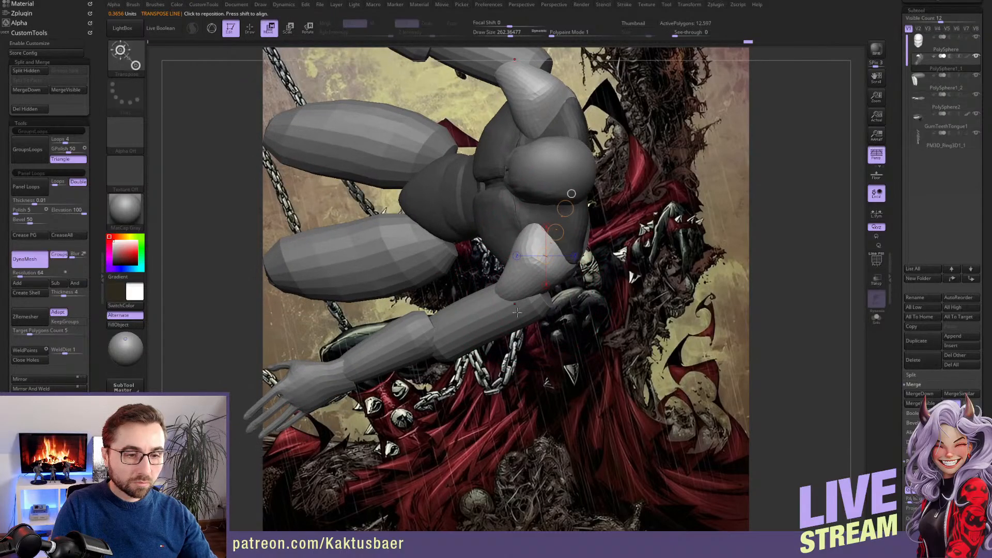
pyautogui.press('q')
# Select arm subtool PolySphere2 and reposition the arms to fit the rotated shoulders
pyautogui.keyDown('alt'); pyautogui.click(515, 313); pyautogui.keyUp('alt')
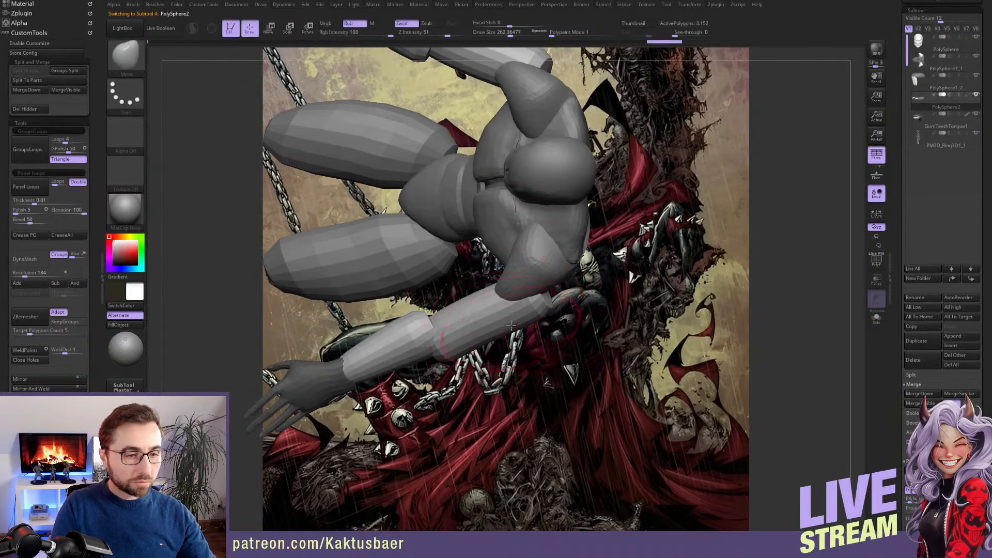
pyautogui.moveTo(511, 325)
pyautogui.mouseDown(button='right')
pyautogui.moveTo(532, 304)
pyautogui.moveTo(517, 279)
pyautogui.moveTo(532, 305)
pyautogui.mouseUp(button='right')
pyautogui.press('s')
pyautogui.moveTo(531, 306); pyautogui.dragTo(534, 306)
pyautogui.press('w')
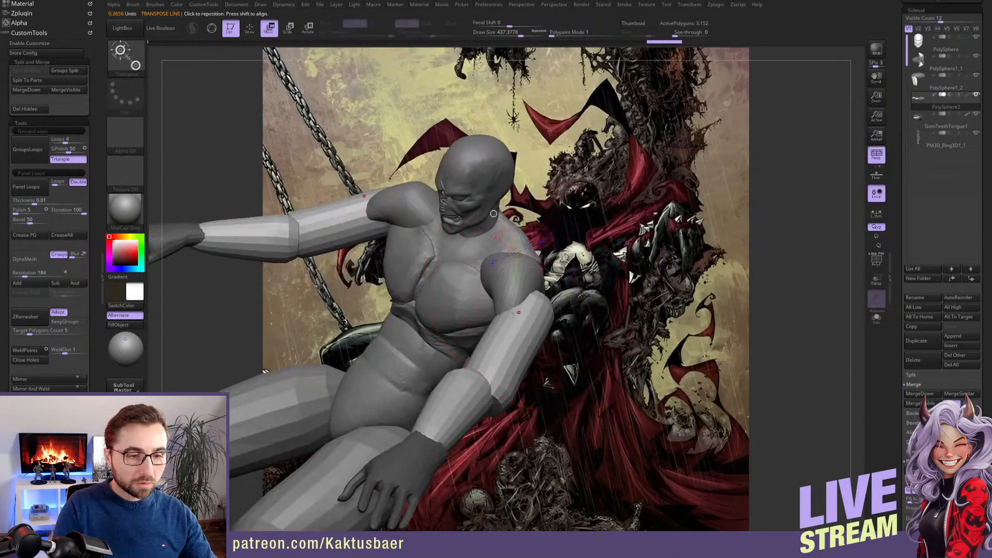
pyautogui.press('r')
pyautogui.moveTo(429, 435)
pyautogui.mouseDown()
pyautogui.moveTo(505, 338)
pyautogui.moveTo(495, 331)
pyautogui.mouseUp()
pyautogui.press('q')
# Refine the upper arms and elbows with the Move brush
pyautogui.moveTo(495, 331); pyautogui.dragTo(522, 333, button='right')
pyautogui.moveTo(486, 338); pyautogui.dragTo(495, 339)
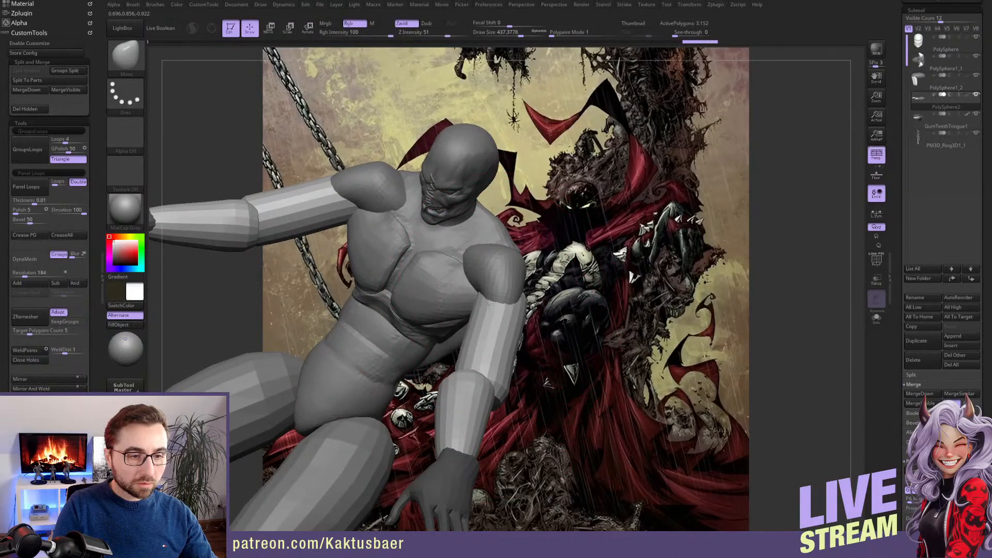
pyautogui.moveTo(462, 385); pyautogui.dragTo(471, 387)
pyautogui.moveTo(470, 385); pyautogui.dragTo(289, 293, button='right')
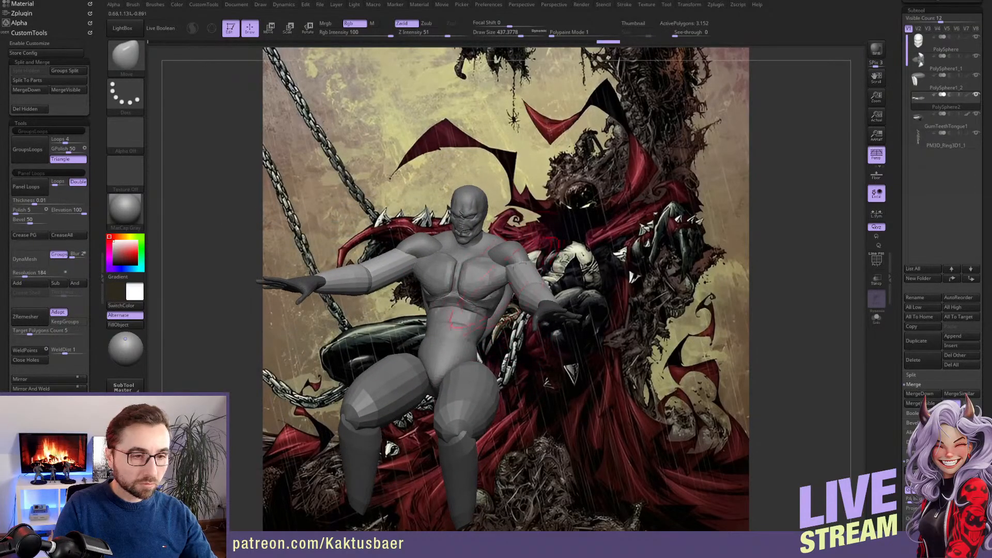
# Align the figure with the seated character in the reference and store the camera view
pyautogui.moveTo(93, 274)
pyautogui.mouseDown()
pyautogui.moveTo(94, 219)
pyautogui.moveTo(90, 236)
pyautogui.mouseUp()
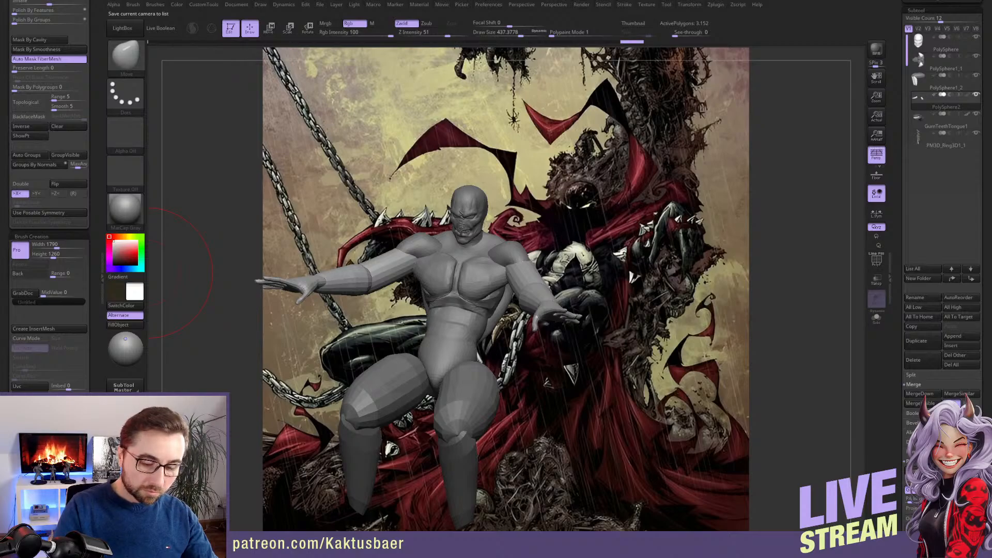
pyautogui.moveTo(531, 241); pyautogui.dragTo(599, 220)
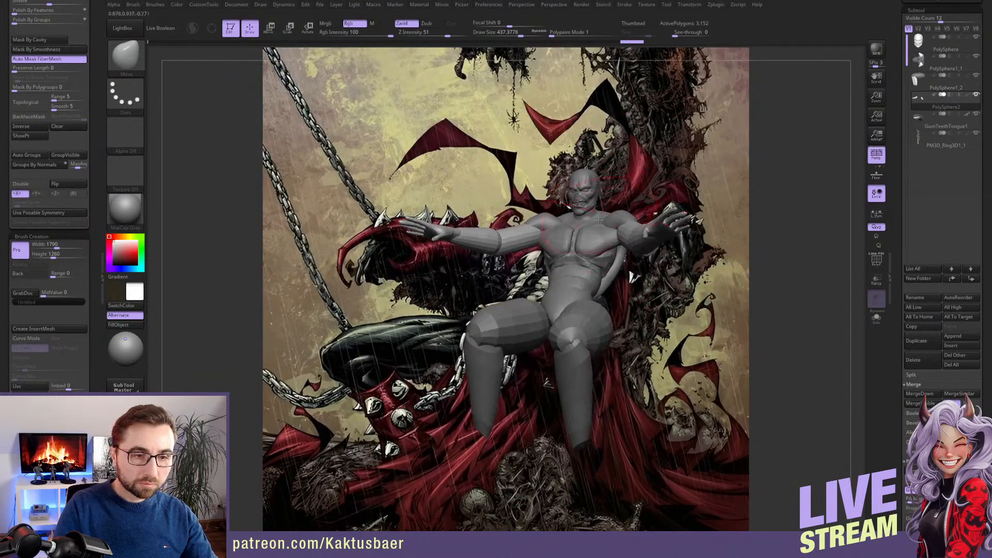
pyautogui.press('s')
pyautogui.click(589, 238)
pyautogui.moveTo(587, 238)
pyautogui.keyDown('alt'); pyautogui.mouseDown(button='right')
pyautogui.moveTo(575, 263)
pyautogui.moveTo(583, 229)
pyautogui.mouseUp(button='right'); pyautogui.keyUp('alt')
pyautogui.press('s')
pyautogui.click(575, 245)
pyautogui.press('s')
pyautogui.click(584, 230)
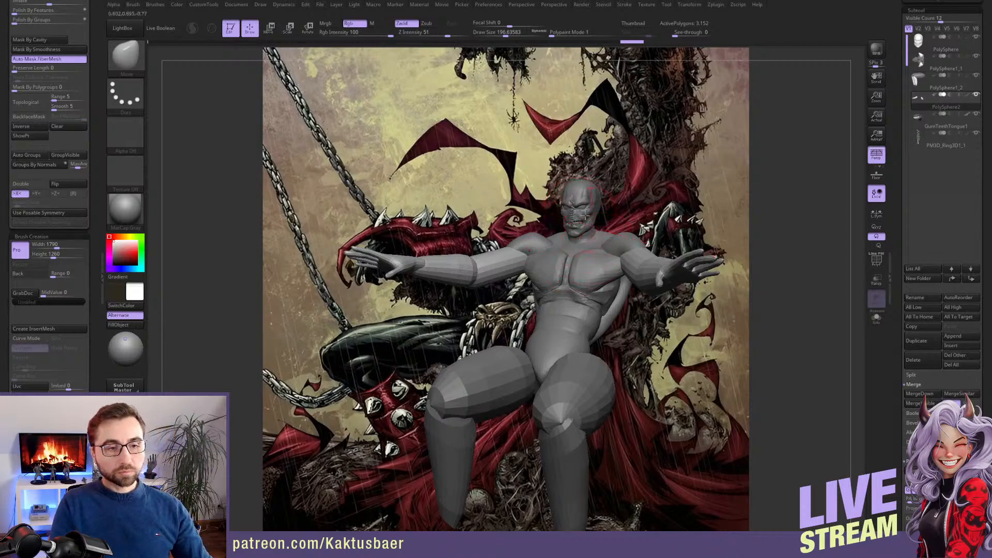
pyautogui.scroll(-5, 61, 328)
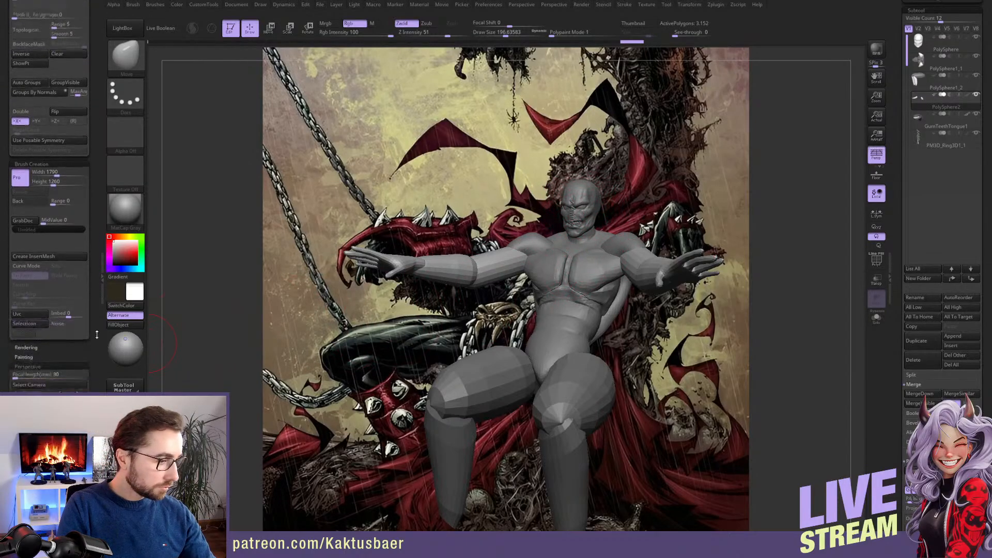
# Rotate torso subtool PolySphere1_1 to swing the pelvis forward, and return to the stored camera view
pyautogui.moveTo(610, 294); pyautogui.dragTo(532, 285, button='right')
pyautogui.keyDown('alt'); pyautogui.click(615, 290); pyautogui.keyUp('alt')
pyautogui.moveTo(698, 265); pyautogui.dragTo(670, 262, button='right')
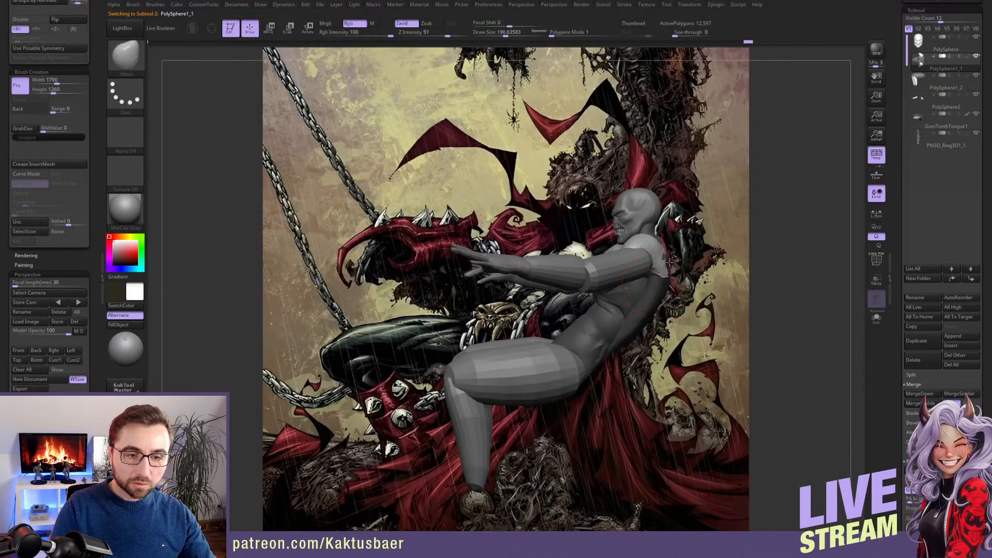
pyautogui.press('r')
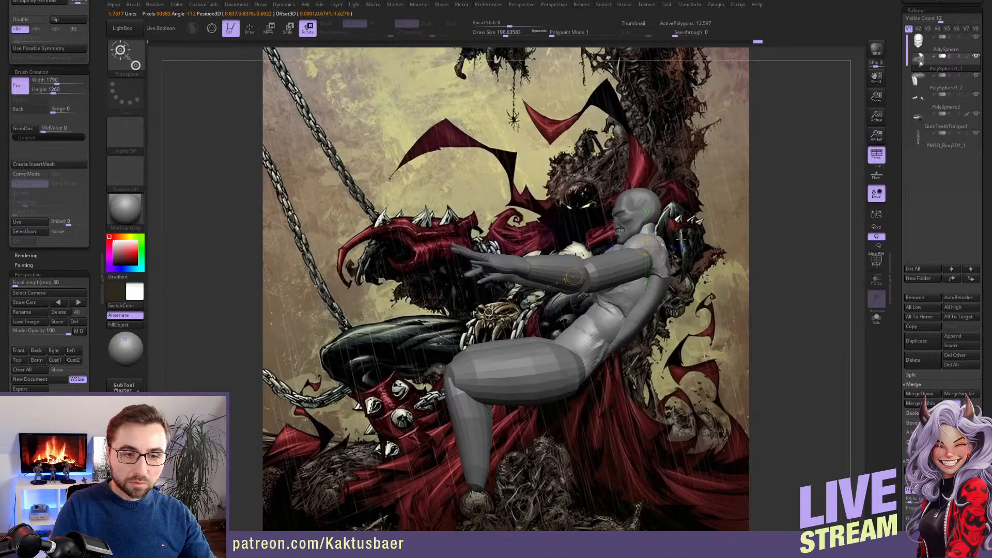
pyautogui.click(652, 255)
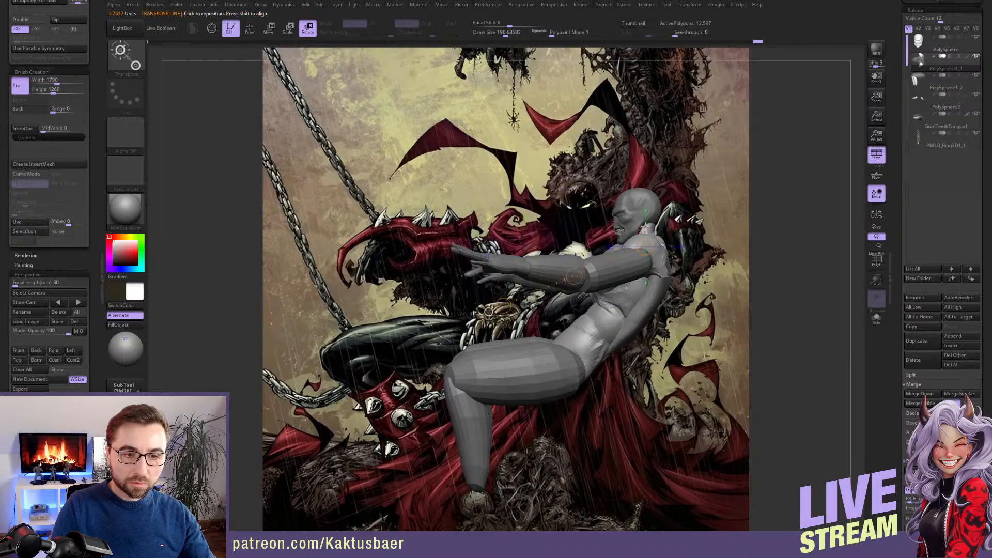
pyautogui.moveTo(645, 227)
pyautogui.mouseDown()
pyautogui.moveTo(645, 261)
pyautogui.moveTo(622, 247)
pyautogui.mouseUp()
pyautogui.press('q')
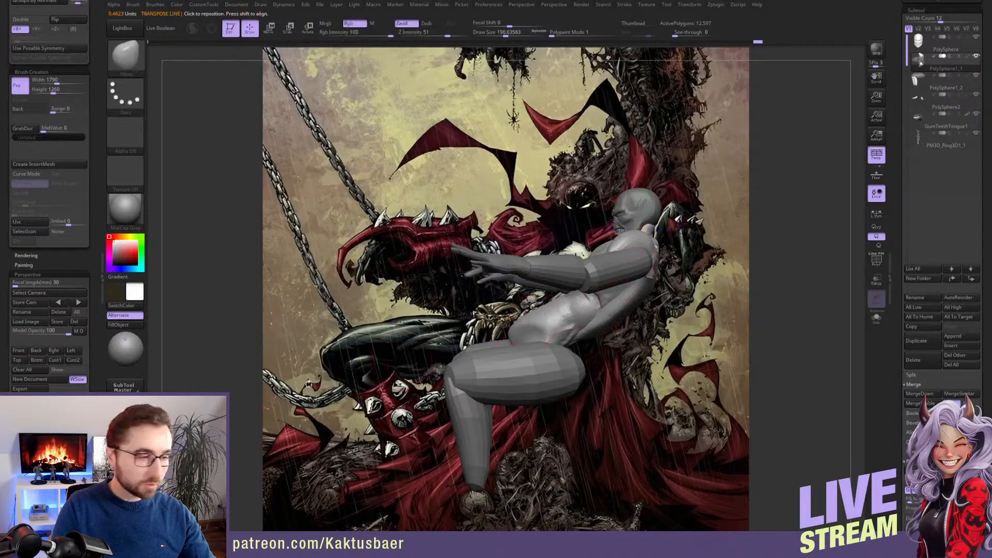
pyautogui.click(40, 352)
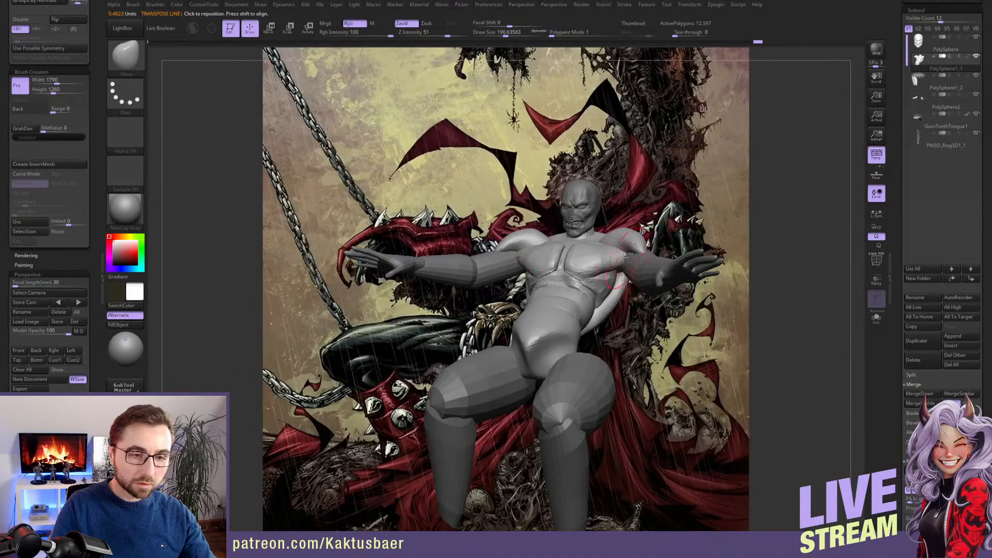
# Rotate the torso further back so the pelvis comes farther forward, and check it in the stored camera view
pyautogui.press('r')
pyautogui.moveTo(582, 229)
pyautogui.mouseDown()
pyautogui.moveTo(614, 230)
pyautogui.moveTo(602, 249)
pyautogui.mouseUp()
pyautogui.moveTo(614, 269)
pyautogui.mouseDown(button='right')
pyautogui.moveTo(585, 268)
pyautogui.moveTo(624, 259)
pyautogui.mouseUp(button='right')
pyautogui.hotkey('ctrl', 'z')
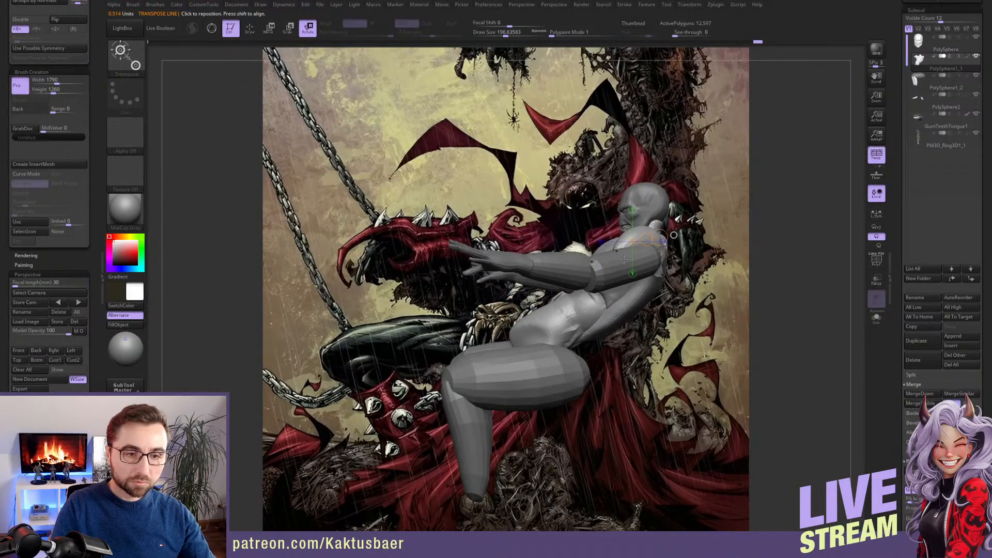
pyautogui.moveTo(674, 235); pyautogui.dragTo(635, 230)
pyautogui.press('q')
pyautogui.press('s')
pyautogui.click(635, 234)
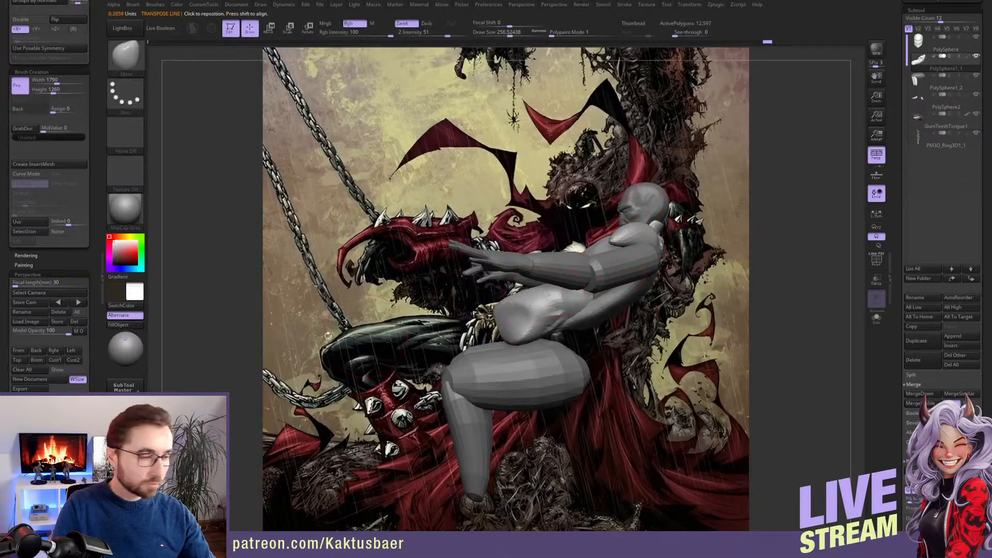
pyautogui.click(24, 351)
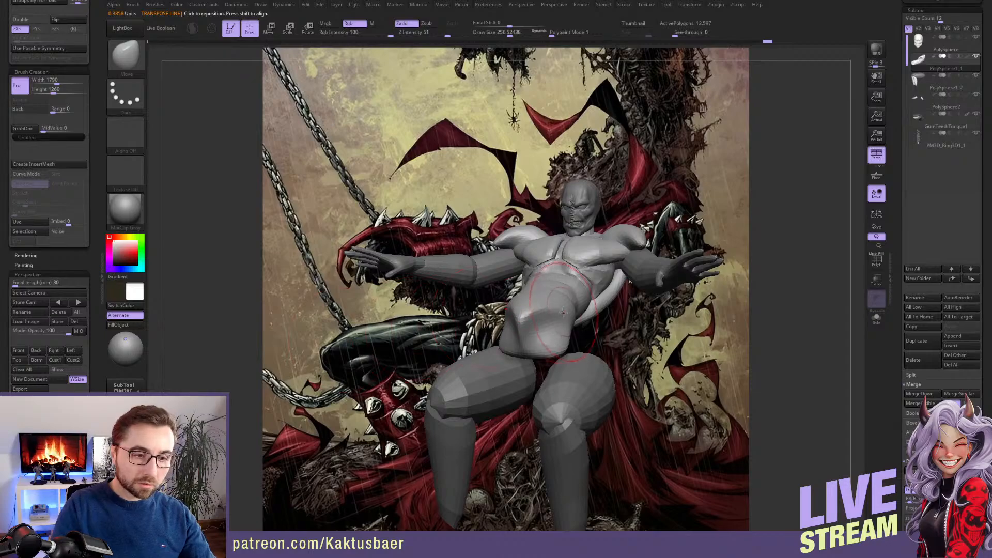
# Reshape the torso's waist, back and shoulder area with the Move brush, working from side views
pyautogui.moveTo(569, 265)
pyautogui.keyDown('alt'); pyautogui.mouseDown(button='right')
pyautogui.moveTo(728, 307)
pyautogui.moveTo(655, 306)
pyautogui.moveTo(572, 274)
pyautogui.moveTo(586, 268)
pyautogui.moveTo(603, 301)
pyautogui.mouseUp(button='right'); pyautogui.keyUp('alt')
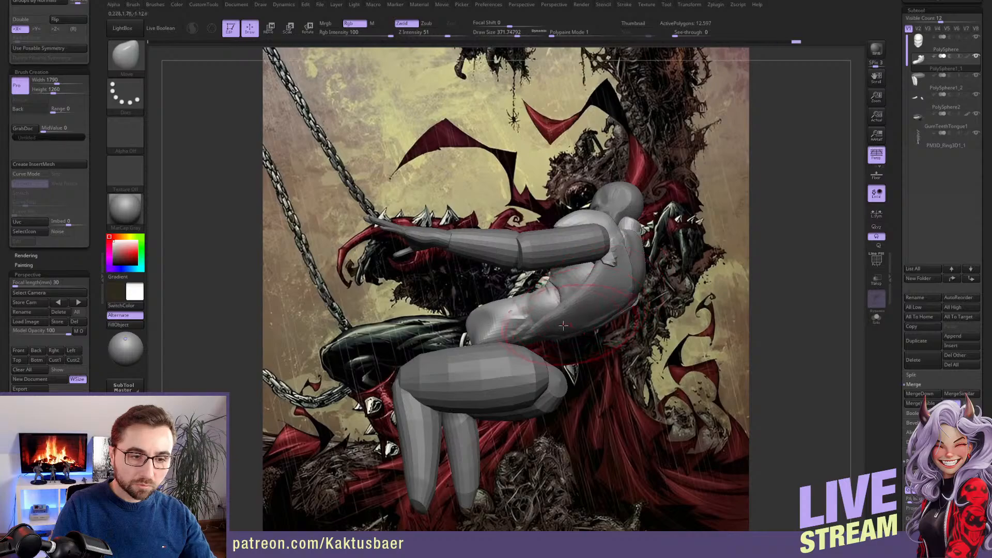
pyautogui.moveTo(612, 306); pyautogui.dragTo(621, 237, button='right')
pyautogui.press('s')
pyautogui.moveTo(621, 236); pyautogui.dragTo(617, 228)
pyautogui.press('s')
pyautogui.moveTo(626, 231); pyautogui.dragTo(614, 245, button='right')
pyautogui.press('s')
pyautogui.moveTo(614, 245); pyautogui.dragTo(616, 245)
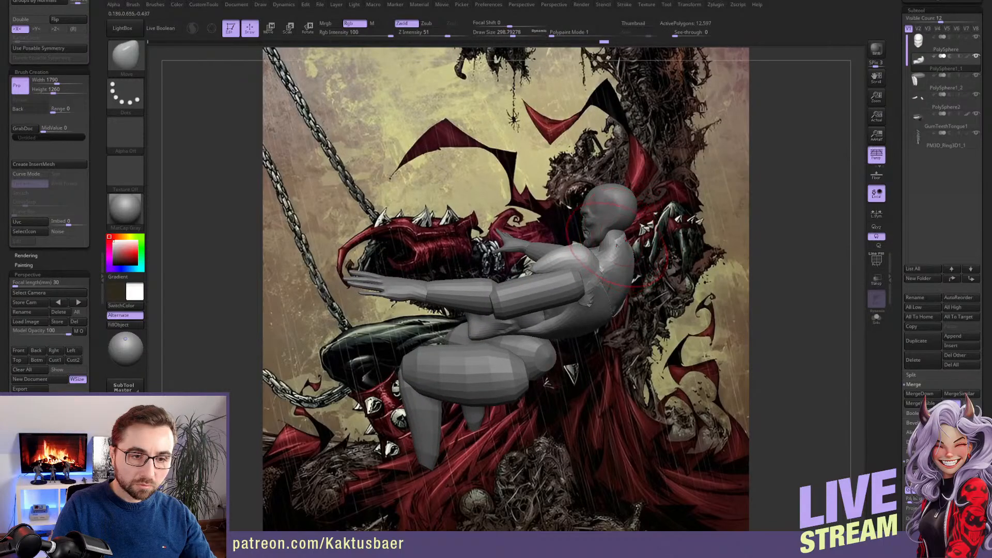
# Refine the chest, abdomen and pelvis with the Move brush and compare the figure with the seated reference
pyautogui.moveTo(625, 252); pyautogui.dragTo(590, 242, button='right')
pyautogui.press('s')
pyautogui.moveTo(590, 242); pyautogui.dragTo(585, 242)
pyautogui.moveTo(585, 242)
pyautogui.mouseDown(button='right')
pyautogui.moveTo(557, 262)
pyautogui.moveTo(563, 302)
pyautogui.moveTo(549, 321)
pyautogui.mouseUp(button='right')
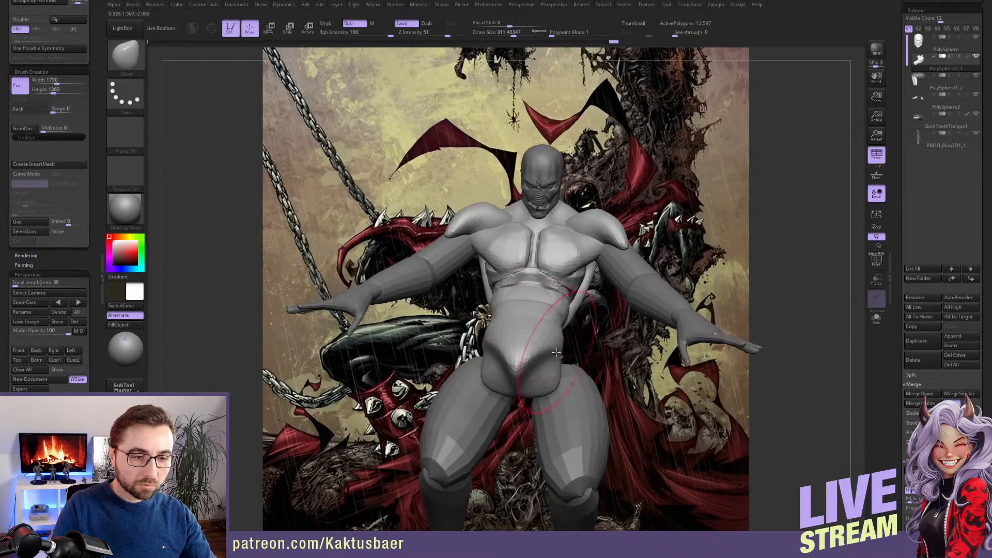
pyautogui.moveTo(516, 364)
pyautogui.mouseDown(button='right')
pyautogui.moveTo(590, 282)
pyautogui.moveTo(542, 284)
pyautogui.moveTo(588, 276)
pyautogui.mouseUp(button='right')
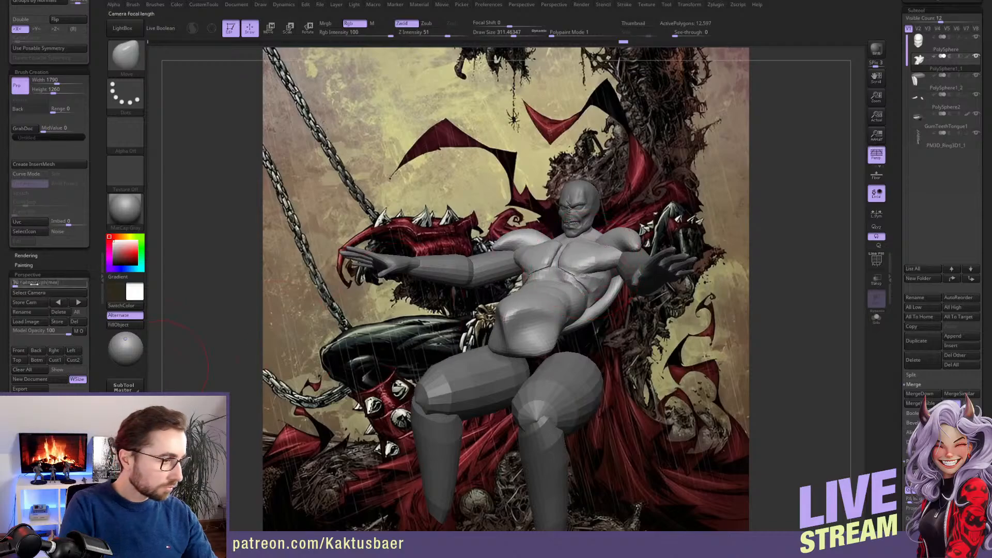
# Set the perspective focal length to 20 mm and reduce the Move brush's draw size to about 234
pyautogui.moveTo(15, 283); pyautogui.dragTo(19, 285)
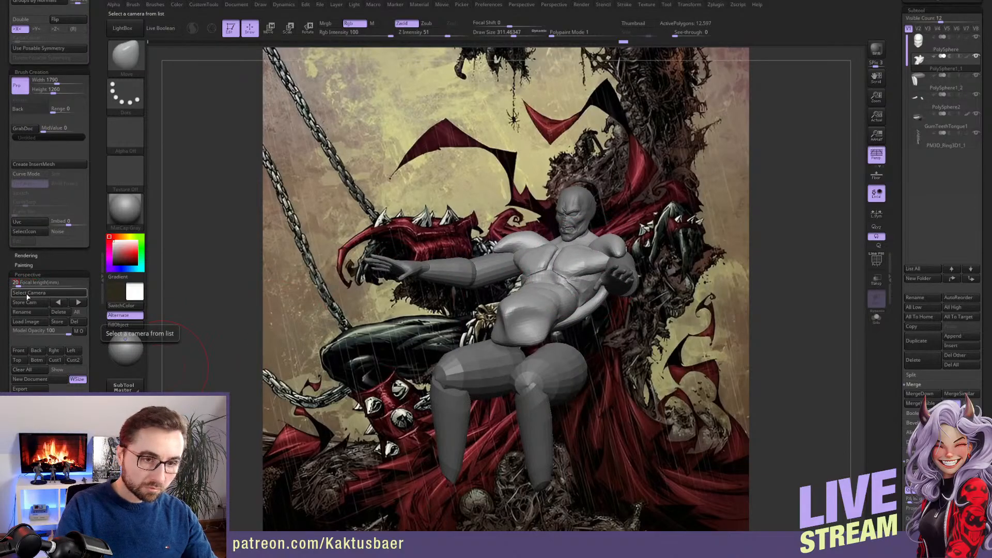
pyautogui.press('Return')
pyautogui.click(507, 34)
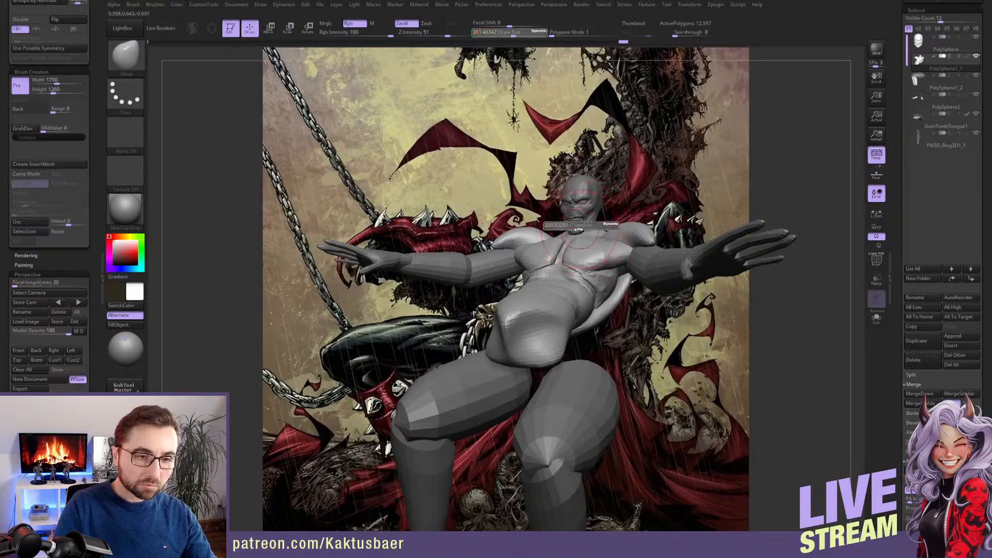
pyautogui.moveTo(584, 229); pyautogui.dragTo(576, 226, button='right')
pyautogui.keyDown('alt'); pyautogui.click(576, 226); pyautogui.keyUp('alt')
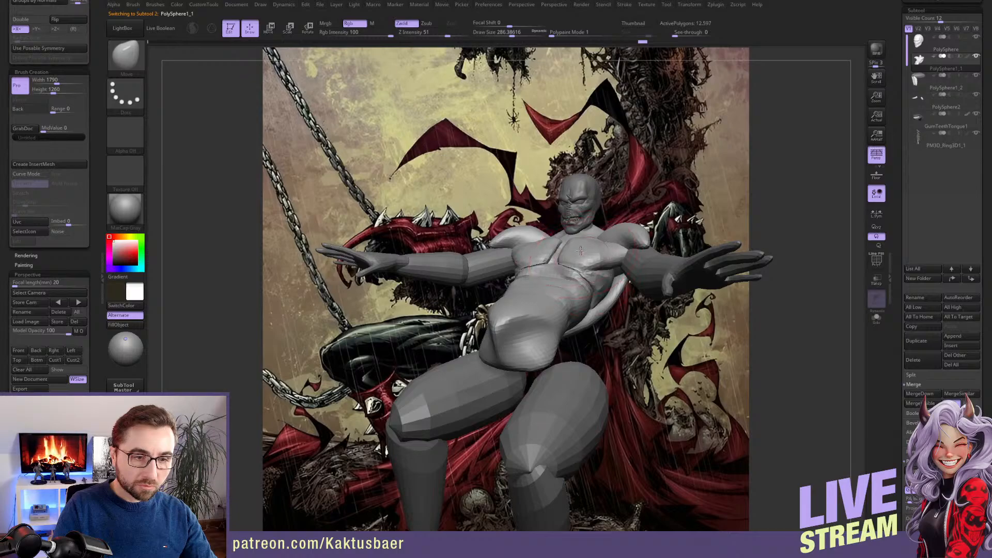
pyautogui.press('[')
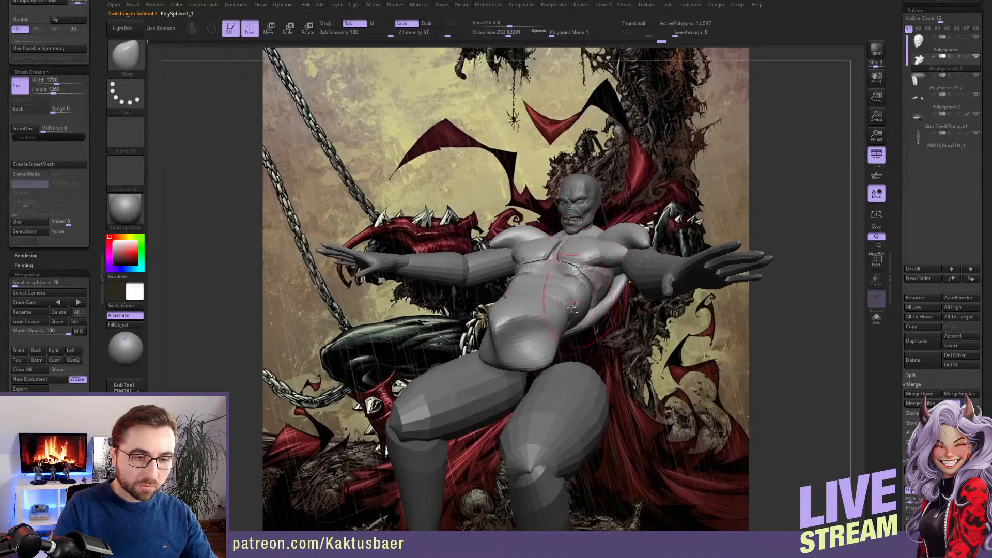
# Select the legs subtool PolySphere1_2 and clear its mask
pyautogui.keyDown('alt'); pyautogui.click(558, 361); pyautogui.keyUp('alt')
pyautogui.press('w')
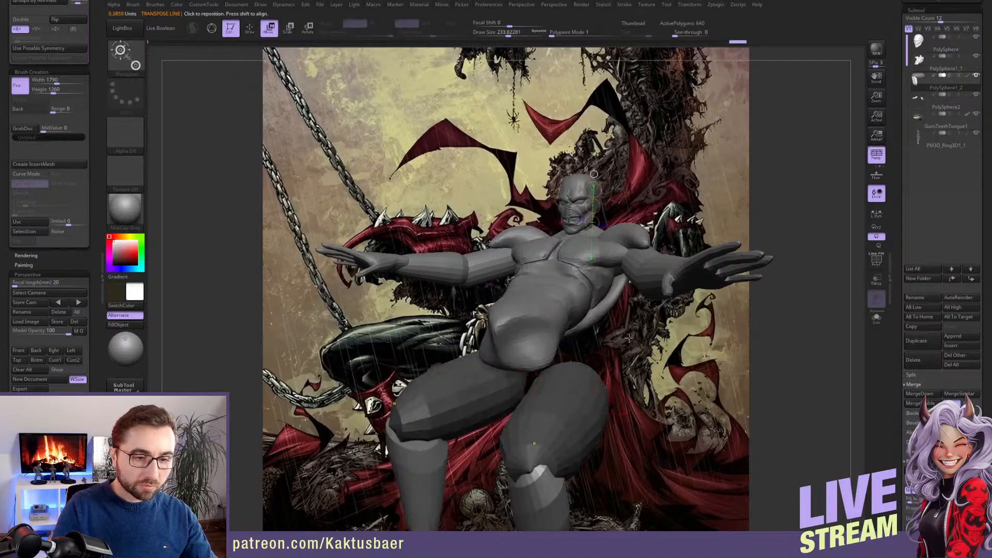
pyautogui.press('q')
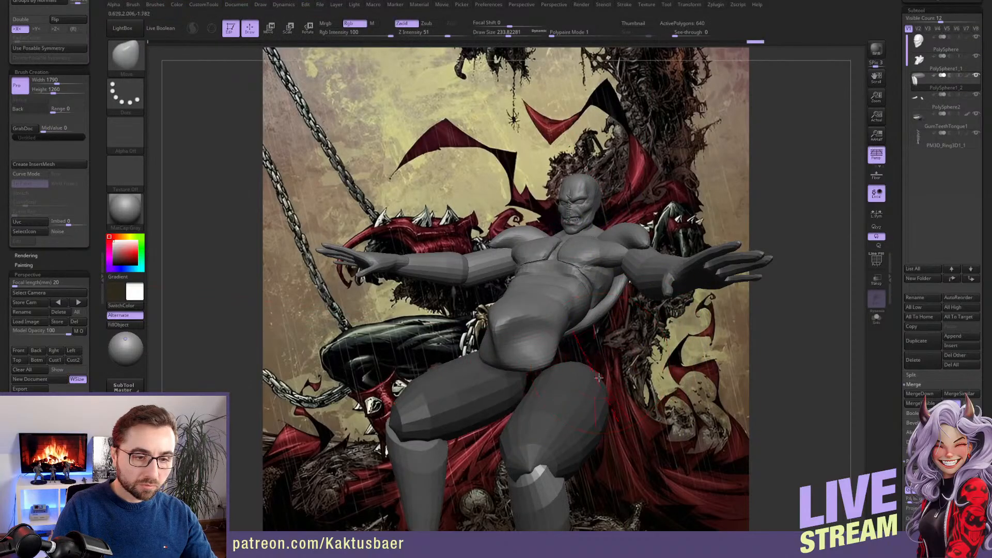
pyautogui.scroll(5, 75, 106)
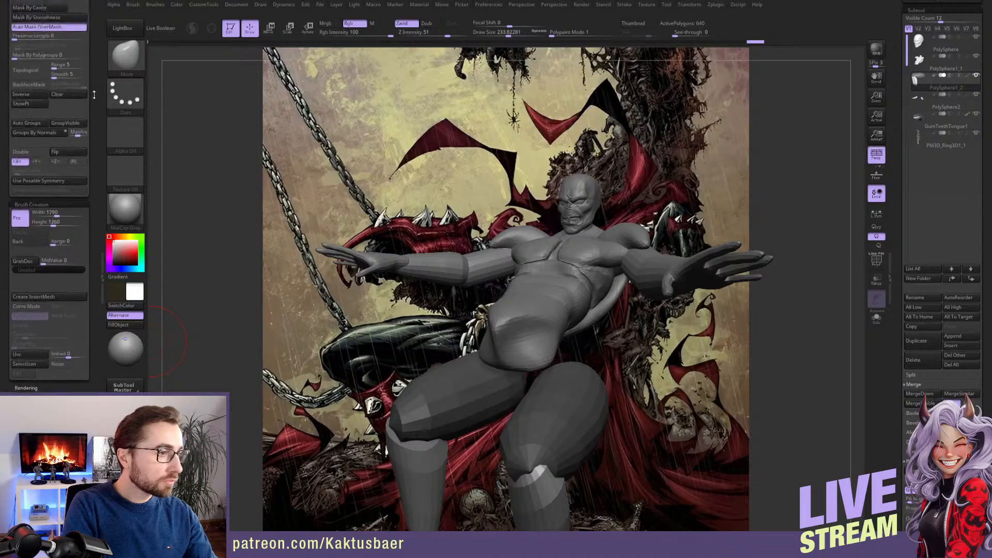
pyautogui.click(75, 106)
# Move both legs up and forward to meet the raised pelvis, and return to the stored camera view
pyautogui.press('w')
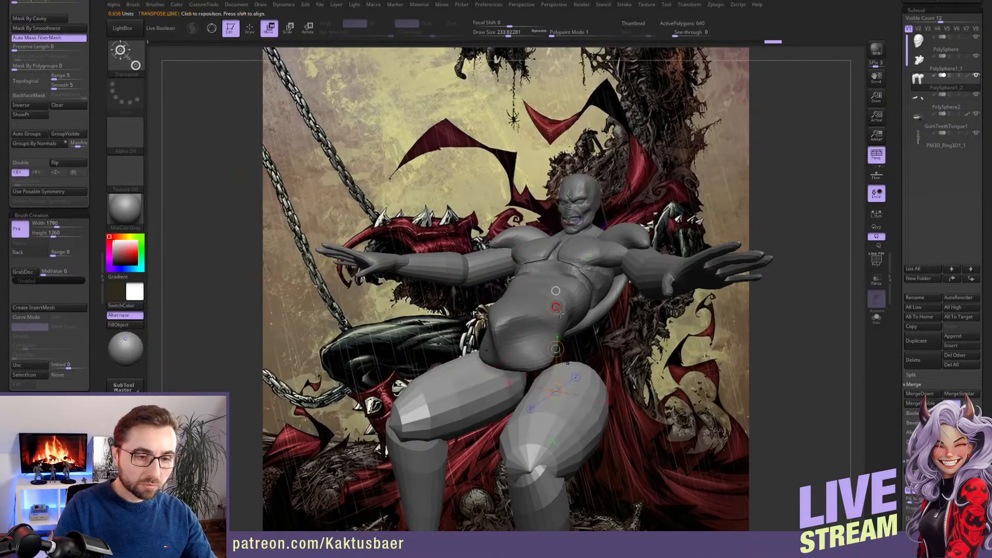
pyautogui.moveTo(555, 349); pyautogui.dragTo(575, 294)
pyautogui.moveTo(576, 293); pyautogui.dragTo(499, 295, button='right')
pyautogui.keyDown('alt'); pyautogui.moveTo(682, 304); pyautogui.dragTo(605, 297, button='right'); pyautogui.keyUp('alt')
pyautogui.keyDown('shift'); pyautogui.moveTo(599, 331); pyautogui.dragTo(511, 327); pyautogui.keyUp('shift')
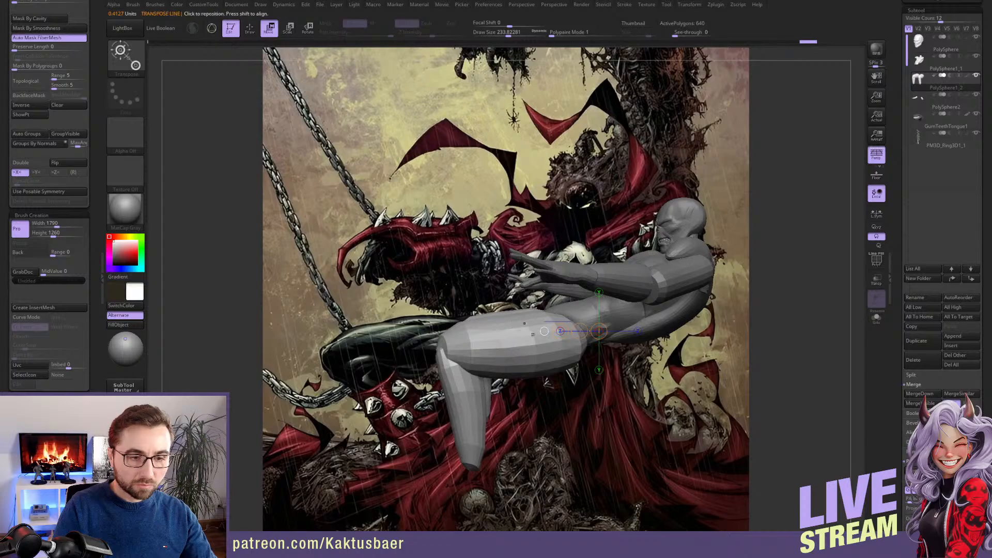
pyautogui.press('q')
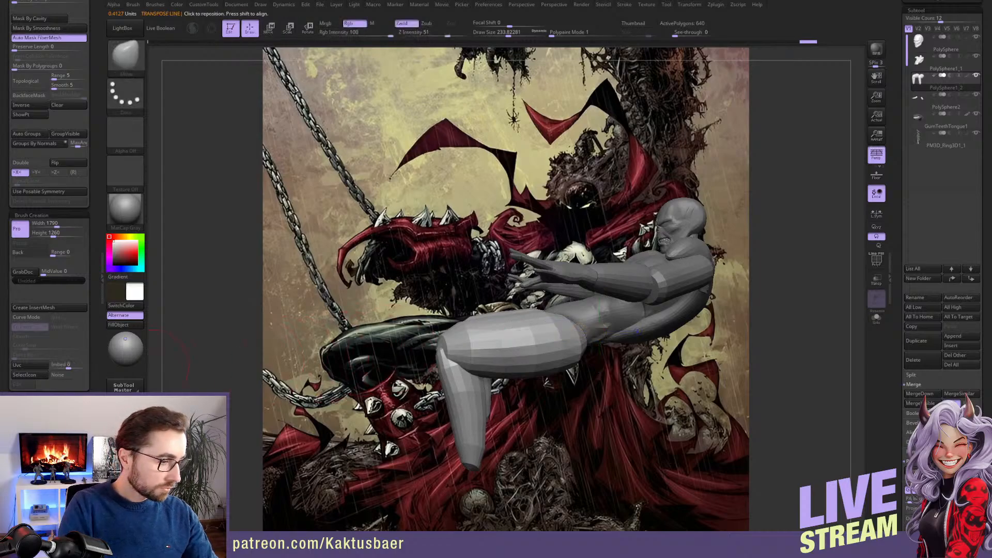
pyautogui.scroll(-5, 94, 375)
pyautogui.click(23, 352)
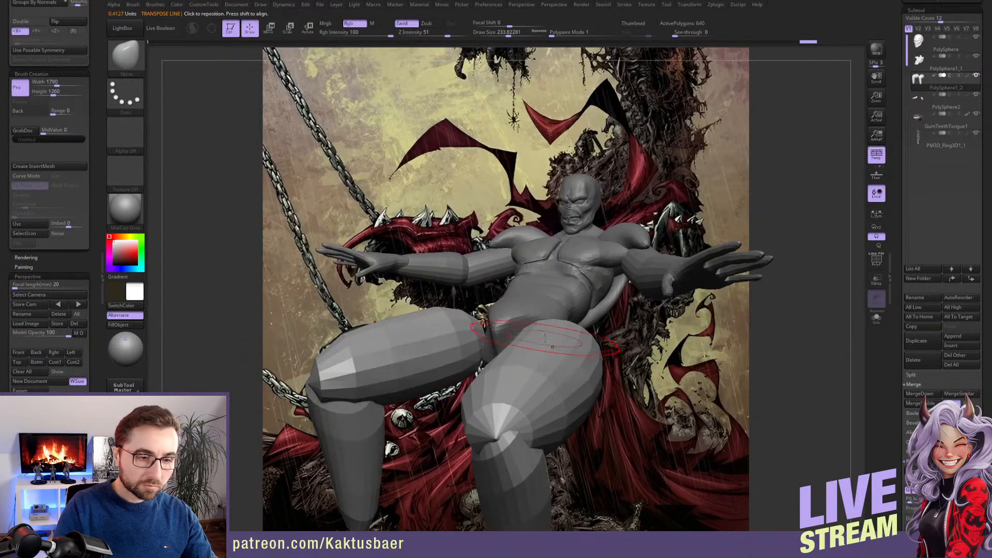
# Adjust the legs' placement and the thighs' shape at the hips, and check them in the stored camera view
pyautogui.moveTo(544, 351)
pyautogui.mouseDown(button='right')
pyautogui.moveTo(578, 354)
pyautogui.moveTo(538, 316)
pyautogui.mouseUp(button='right')
pyautogui.press('w')
pyautogui.moveTo(520, 327)
pyautogui.mouseDown()
pyautogui.moveTo(463, 333)
pyautogui.moveTo(485, 334)
pyautogui.moveTo(476, 334)
pyautogui.moveTo(484, 282)
pyautogui.moveTo(497, 296)
pyautogui.moveTo(502, 289)
pyautogui.moveTo(503, 304)
pyautogui.mouseUp()
pyautogui.press('r')
pyautogui.press('w')
pyautogui.press('q')
pyautogui.moveTo(530, 325); pyautogui.dragTo(485, 329, button='right')
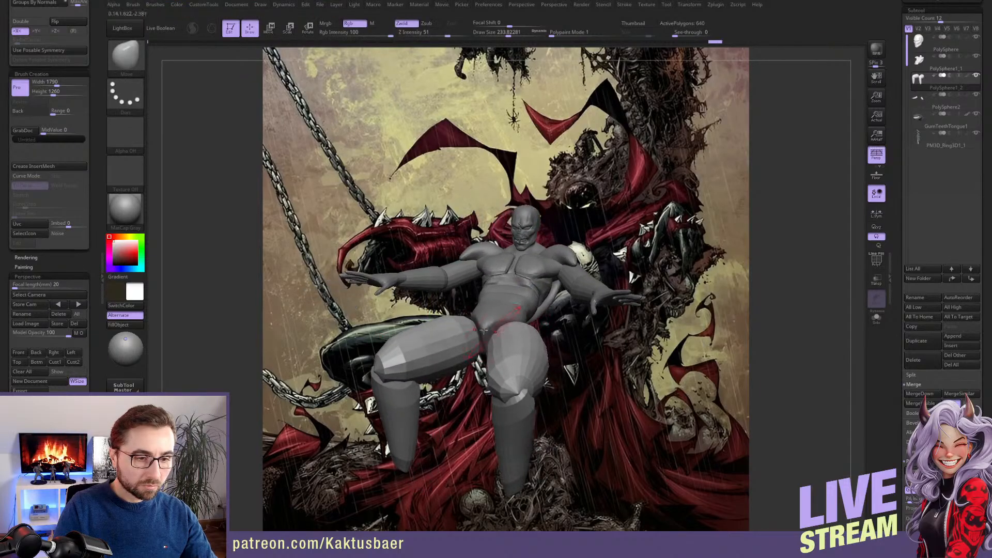
pyautogui.click(21, 353)
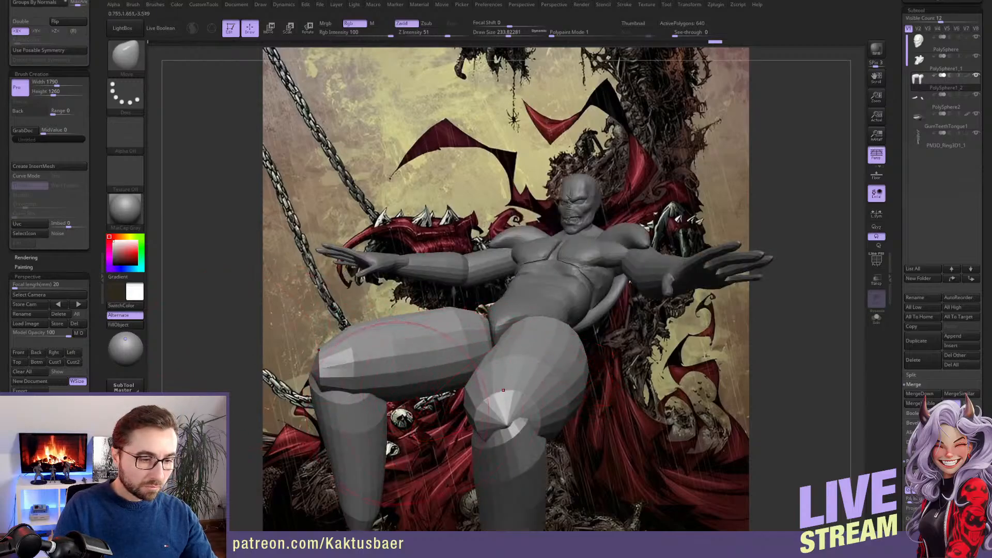
# Mask the thighs and rotate the lower legs backward around the knees
pyautogui.moveTo(523, 369); pyautogui.dragTo(526, 339, button='right')
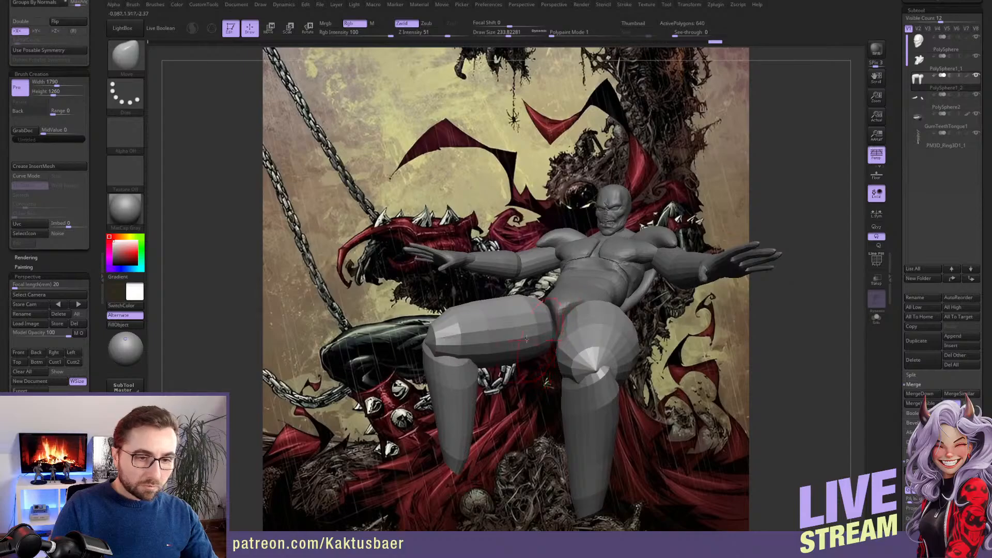
pyautogui.moveTo(592, 356); pyautogui.dragTo(550, 361, button='right')
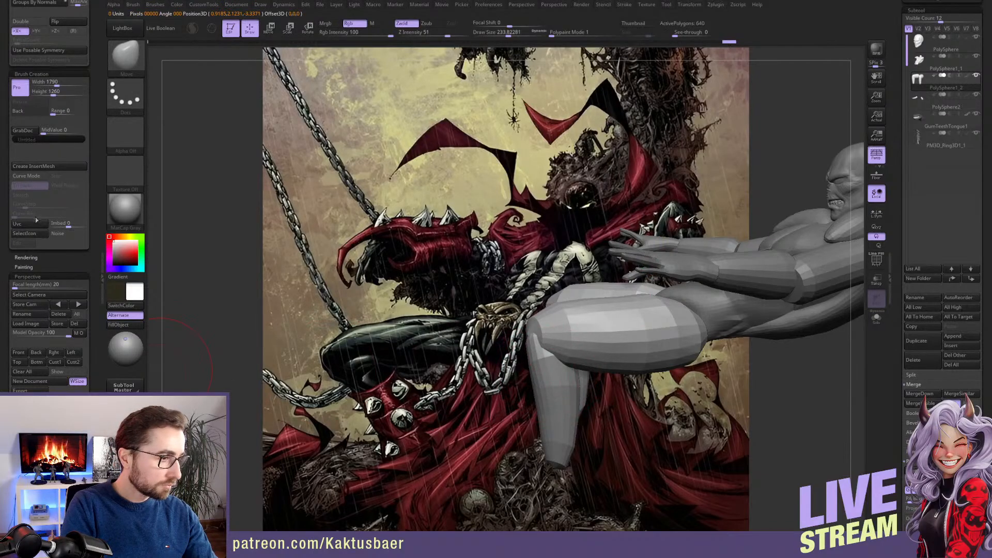
pyautogui.scroll(5, 56, 118)
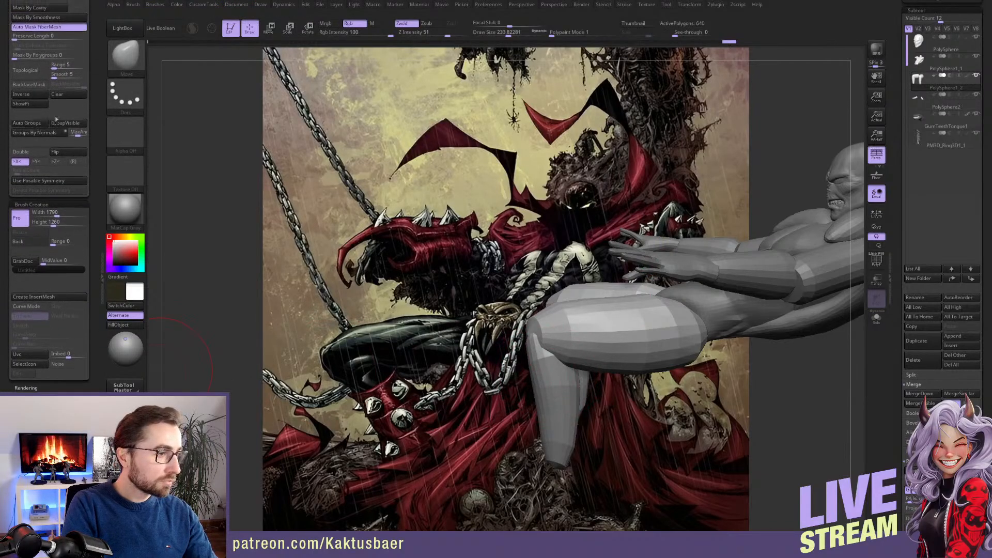
pyautogui.scroll(6, 66, 114)
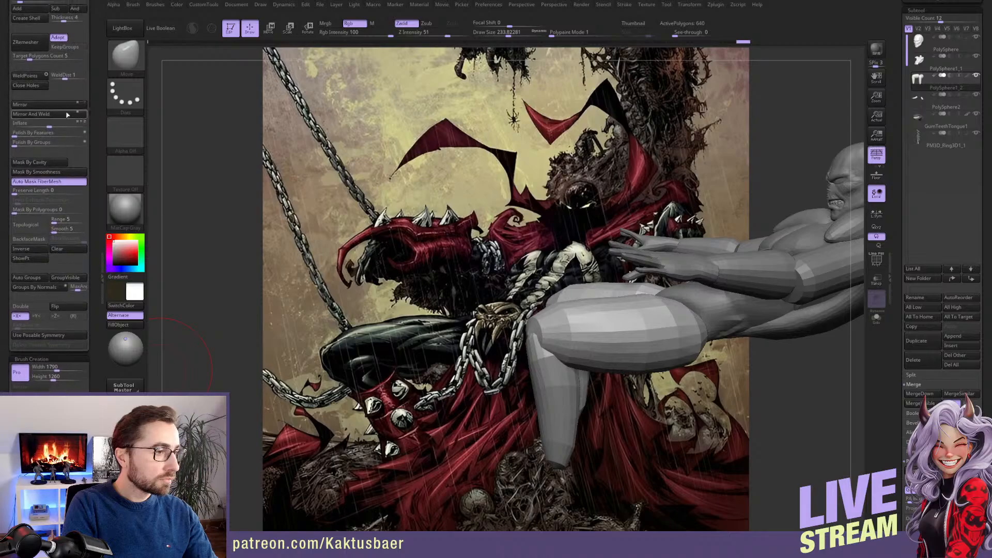
pyautogui.moveTo(207, 171); pyautogui.dragTo(341, 178)
pyautogui.press('w')
pyautogui.keyDown('ctrl'); pyautogui.moveTo(540, 400); pyautogui.dragTo(540, 339); pyautogui.keyUp('ctrl')
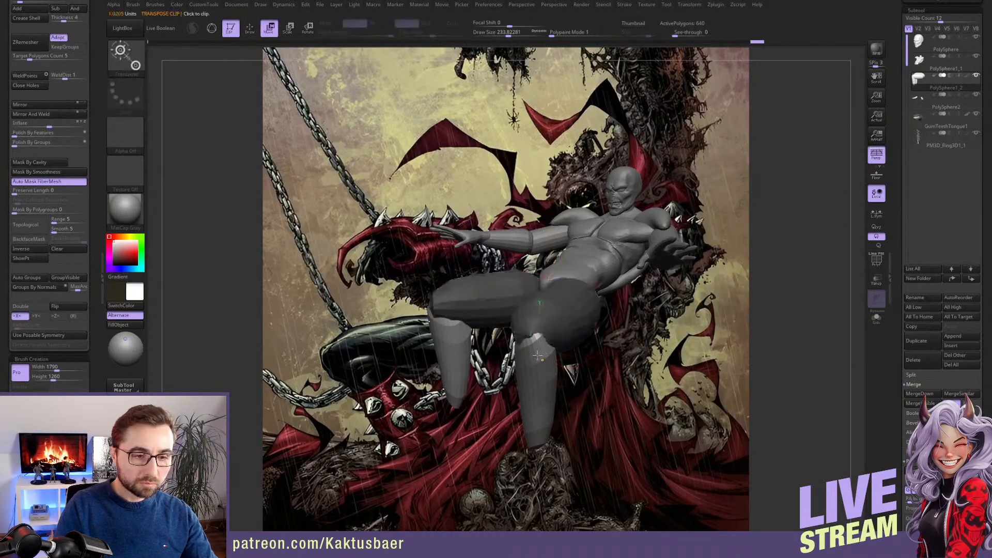
pyautogui.press('q')
pyautogui.moveTo(540, 340)
pyautogui.mouseDown(button='right')
pyautogui.moveTo(454, 334)
pyautogui.moveTo(488, 313)
pyautogui.mouseUp(button='right')
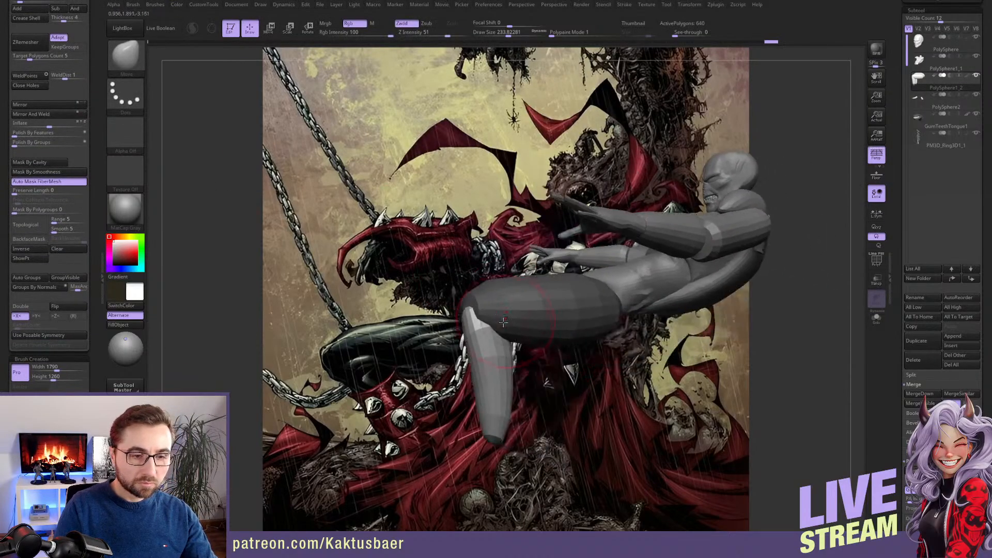
pyautogui.press('r')
pyautogui.moveTo(485, 312)
pyautogui.mouseDown()
pyautogui.moveTo(533, 310)
pyautogui.moveTo(526, 293)
pyautogui.mouseUp()
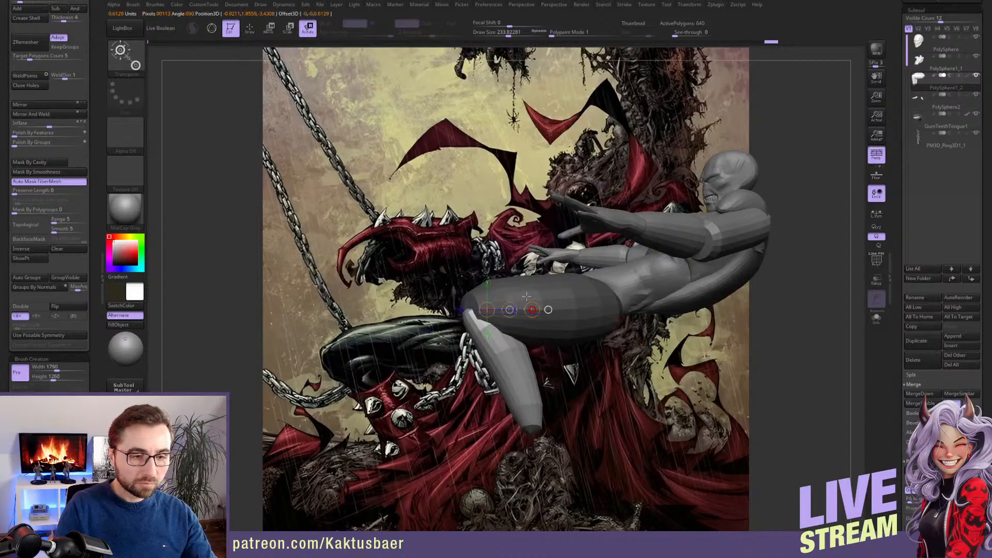
pyautogui.press('q')
pyautogui.moveTo(478, 313)
pyautogui.mouseDown(button='right')
pyautogui.moveTo(530, 319)
pyautogui.moveTo(541, 335)
pyautogui.mouseUp(button='right')
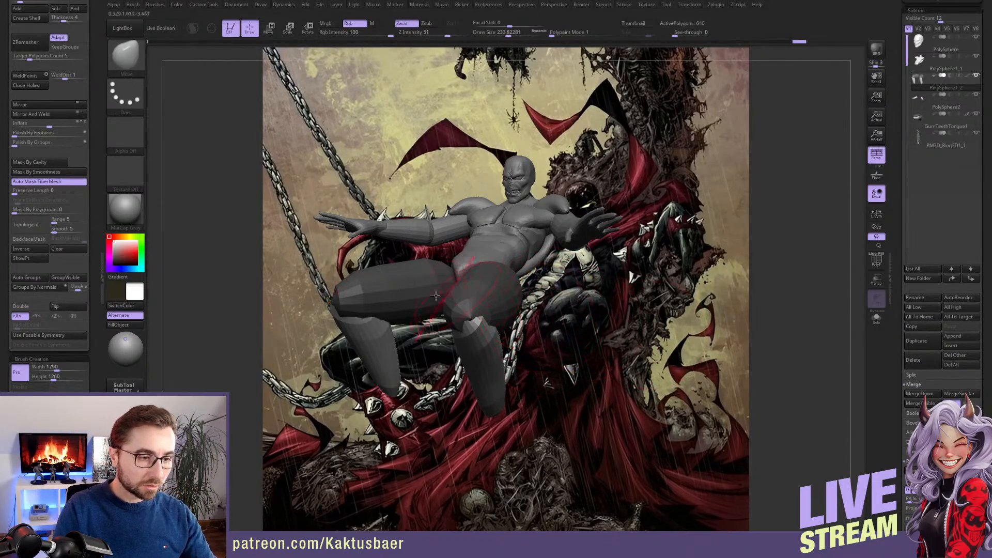
# Invert the mask to free the thighs and adjust their shape and angle with the lower legs protected
pyautogui.press('ctrl')
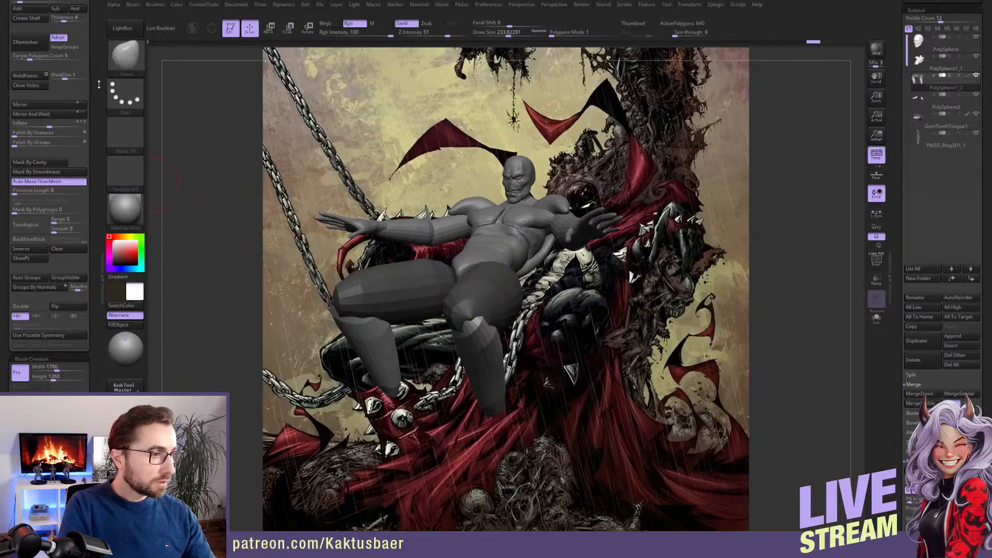
pyautogui.scroll(3, 100, 136)
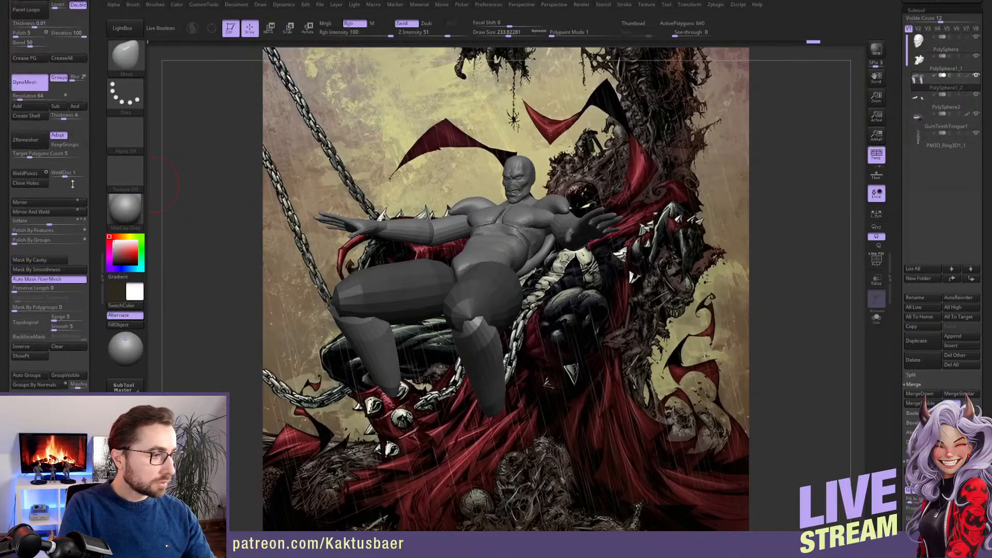
pyautogui.click(39, 348)
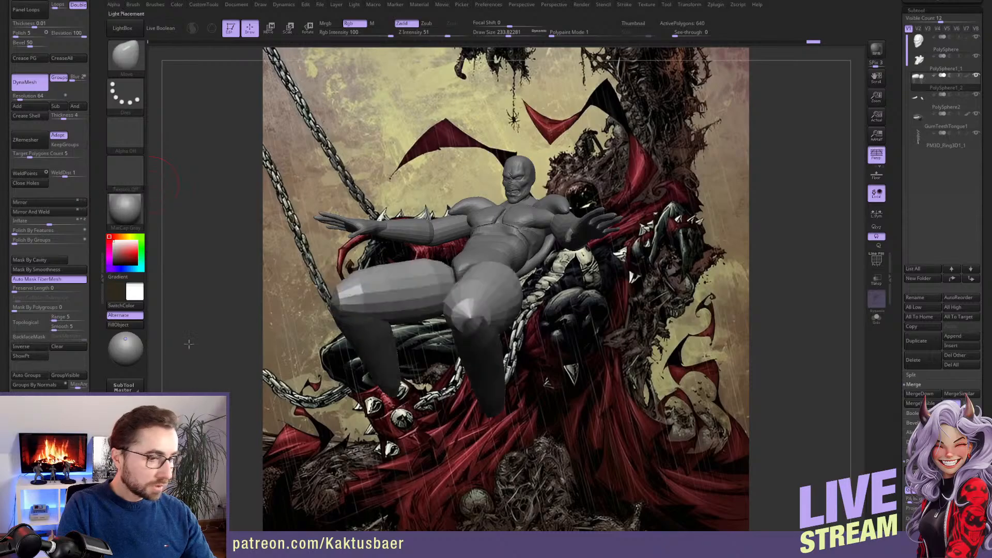
pyautogui.keyDown('shift'); pyautogui.moveTo(385, 289); pyautogui.dragTo(411, 308); pyautogui.keyUp('shift')
pyautogui.moveTo(420, 280)
pyautogui.mouseDown(button='right')
pyautogui.moveTo(426, 310)
pyautogui.moveTo(440, 290)
pyautogui.moveTo(455, 295)
pyautogui.moveTo(464, 282)
pyautogui.moveTo(449, 291)
pyautogui.moveTo(418, 270)
pyautogui.mouseUp(button='right')
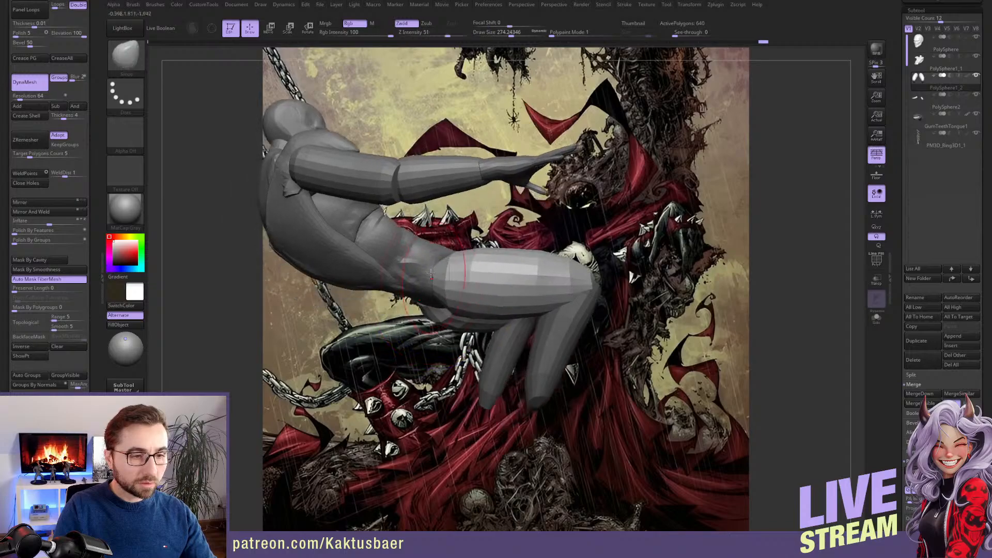
# Select the torso subtool PolySphere1_1 and shape the buttocks and lower back toward the thighs with the Move brush
pyautogui.keyDown('alt'); pyautogui.click(420, 273); pyautogui.keyUp('alt')
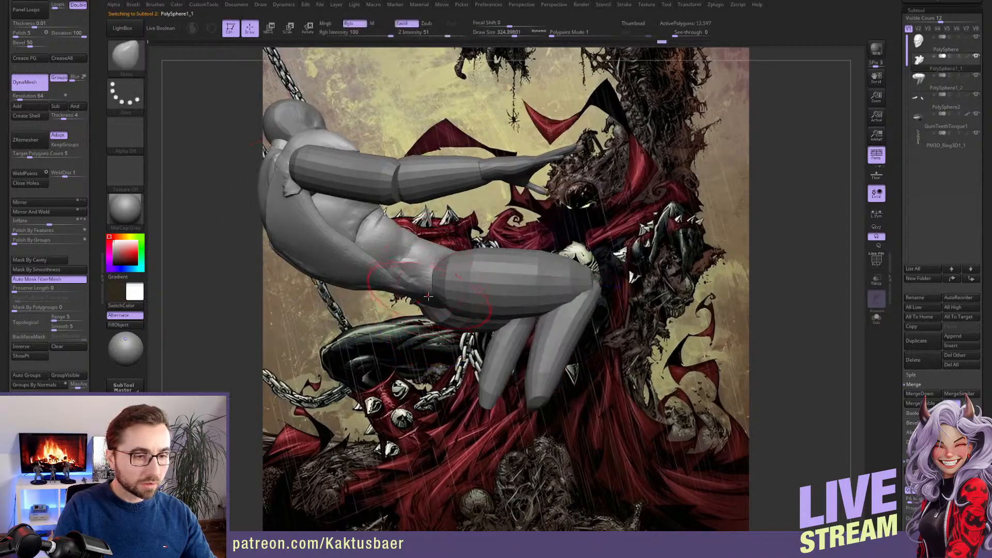
pyautogui.keyDown('alt'); pyautogui.moveTo(395, 289); pyautogui.dragTo(409, 299, button='right'); pyautogui.keyUp('alt')
pyautogui.keyDown('shift'); pyautogui.moveTo(409, 299); pyautogui.dragTo(402, 292); pyautogui.keyUp('shift')
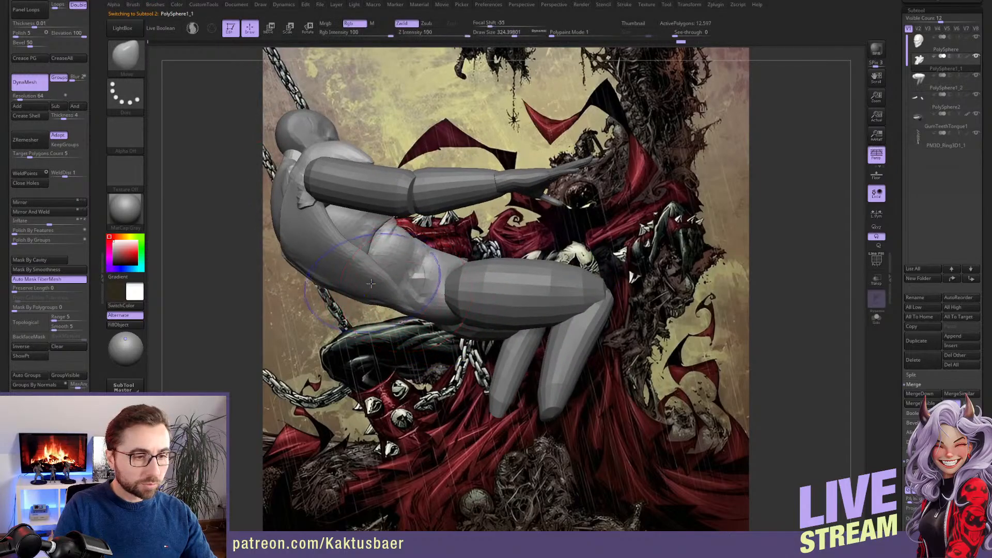
pyautogui.press('[')
pyautogui.press('[')
pyautogui.moveTo(385, 296)
pyautogui.mouseDown(button='right')
pyautogui.moveTo(467, 305)
pyautogui.moveTo(458, 302)
pyautogui.mouseUp(button='right')
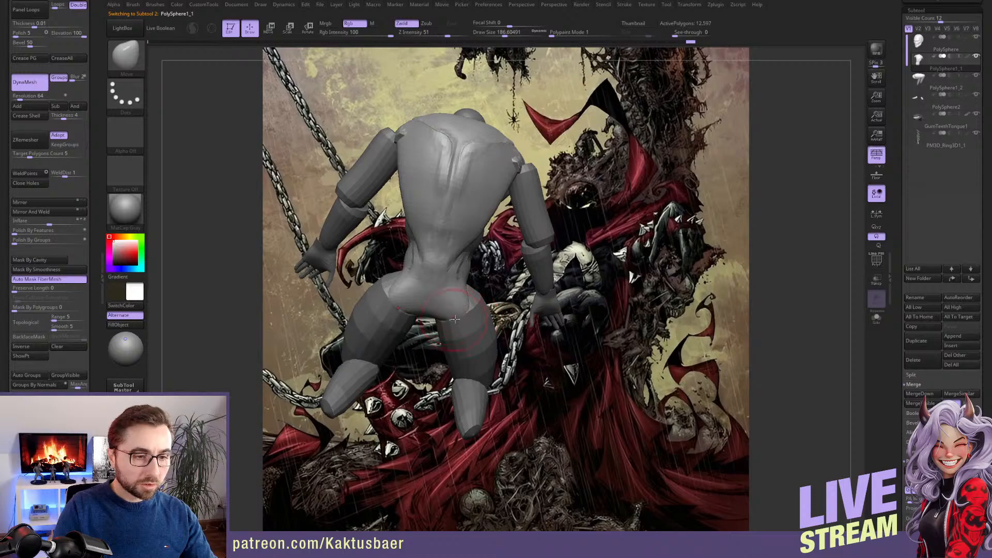
# Mask the torso's chest, shoulder and abdominal volumes and adjust the rib cage and waist with the Move brush
pyautogui.moveTo(468, 278)
pyautogui.mouseDown(button='right')
pyautogui.moveTo(476, 298)
pyautogui.moveTo(454, 303)
pyautogui.moveTo(458, 293)
pyautogui.moveTo(429, 351)
pyautogui.moveTo(509, 307)
pyautogui.moveTo(539, 316)
pyautogui.moveTo(545, 332)
pyautogui.moveTo(533, 325)
pyautogui.mouseUp(button='right')
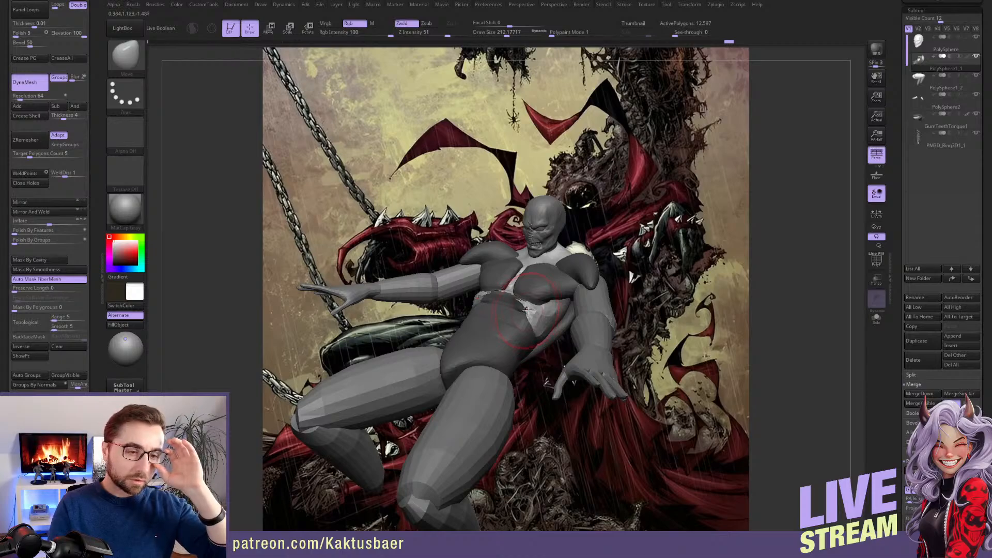
pyautogui.moveTo(527, 313)
pyautogui.mouseDown(button='right')
pyautogui.moveTo(532, 332)
pyautogui.moveTo(530, 315)
pyautogui.moveTo(534, 324)
pyautogui.moveTo(553, 310)
pyautogui.moveTo(517, 292)
pyautogui.moveTo(539, 331)
pyautogui.moveTo(528, 316)
pyautogui.moveTo(540, 286)
pyautogui.mouseUp(button='right')
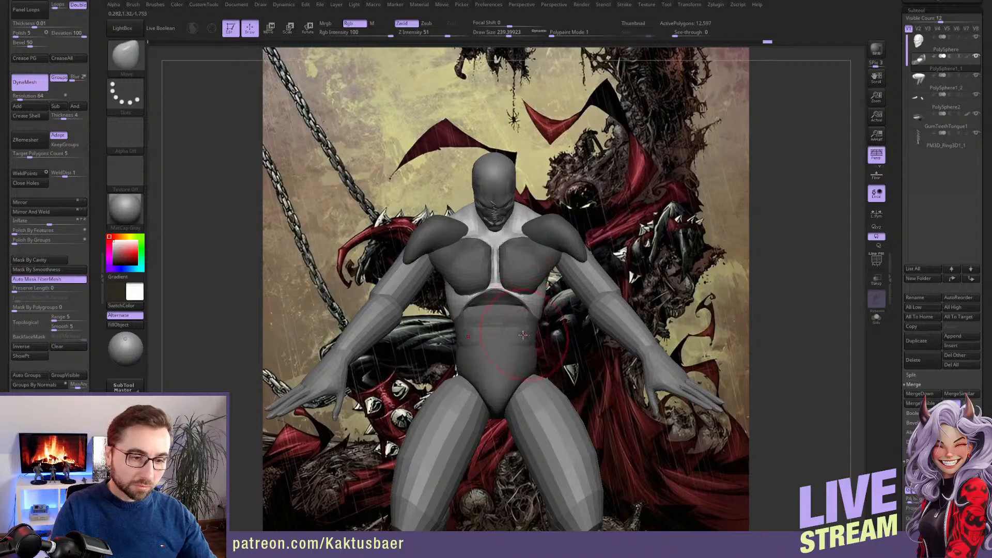
pyautogui.moveTo(523, 335); pyautogui.dragTo(541, 295, button='right')
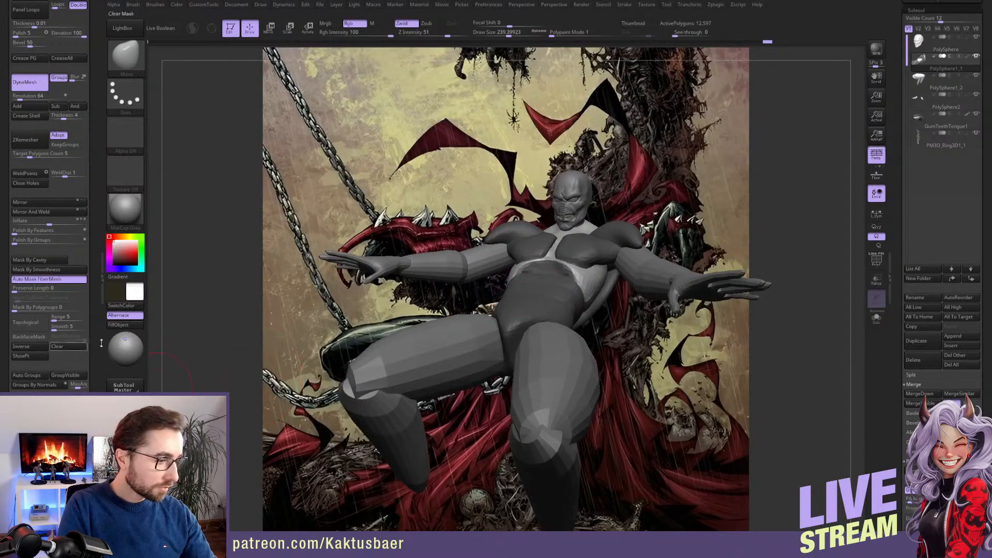
# Return to the stored front view and clear the mask on the torso
pyautogui.scroll(-5, 101, 343)
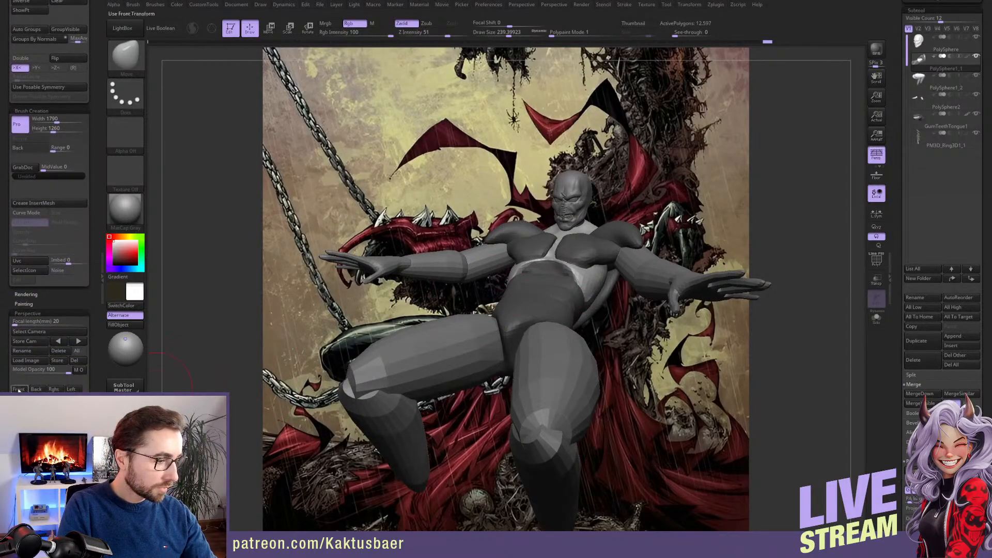
pyautogui.click(18, 389)
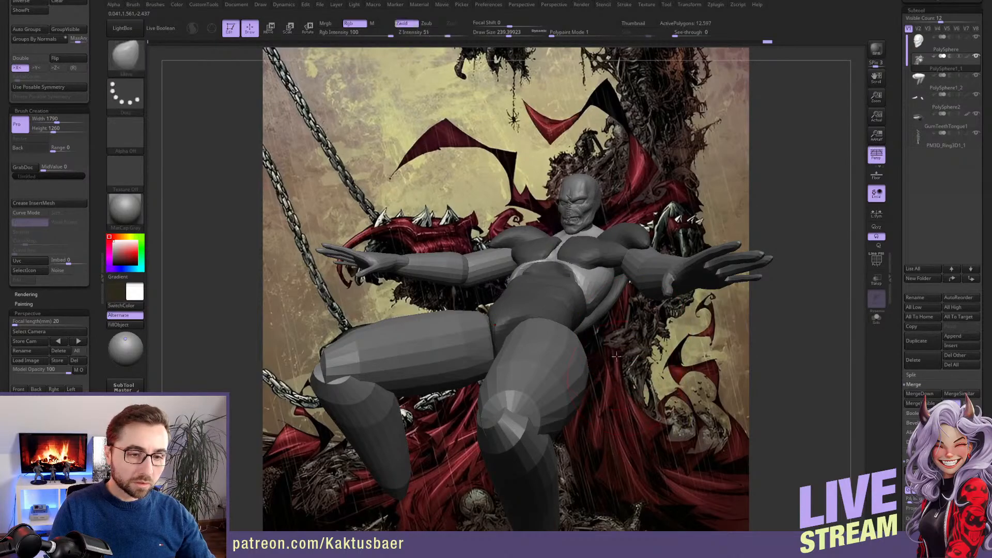
pyautogui.moveTo(96, 174); pyautogui.dragTo(97, 250)
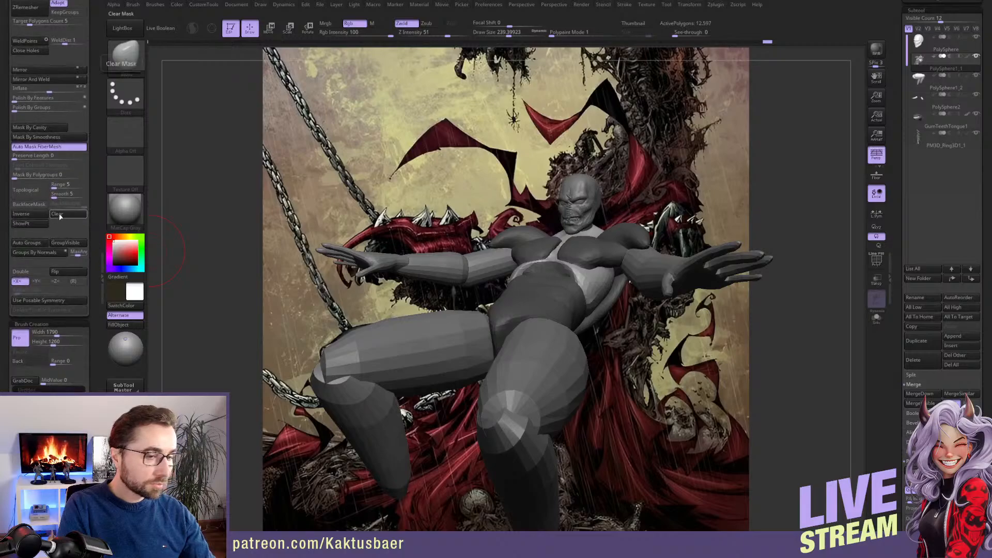
pyautogui.click(58, 214)
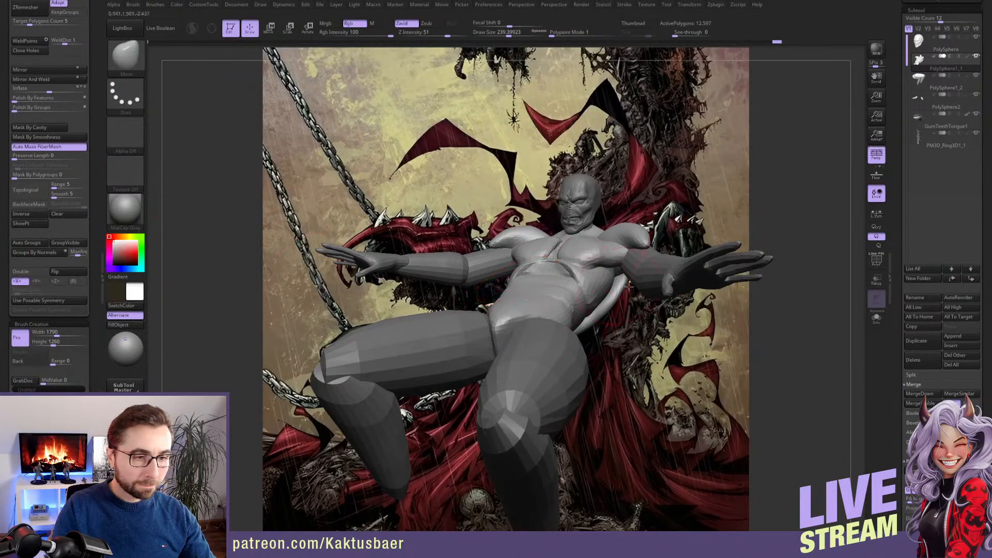
# Select the arm subtool PolySphere2 and rotate both arms upward around the shoulders
pyautogui.keyDown('alt'); pyautogui.click(503, 257); pyautogui.keyUp('alt')
pyautogui.press('w')
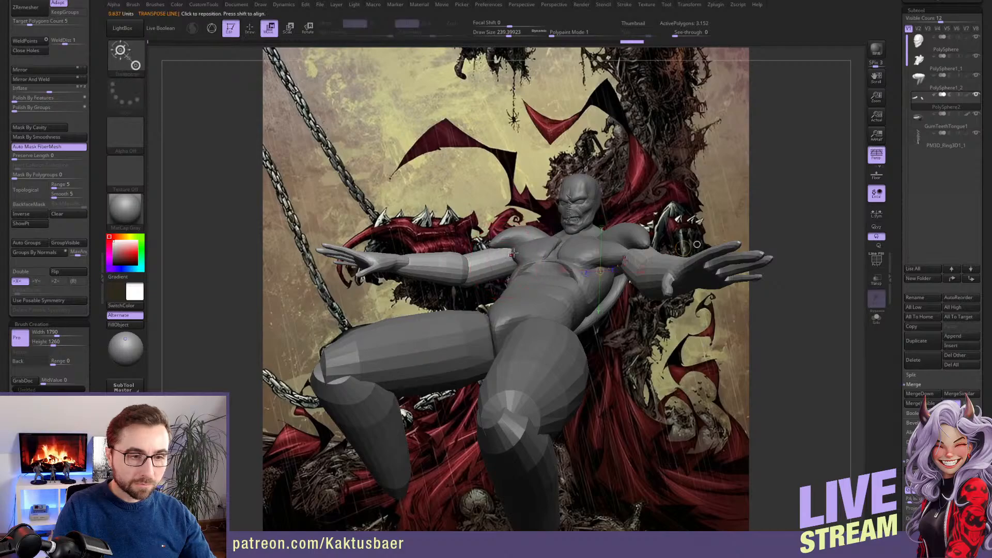
pyautogui.moveTo(520, 248)
pyautogui.keyDown('shift'); pyautogui.mouseDown()
pyautogui.moveTo(559, 252)
pyautogui.moveTo(544, 241)
pyautogui.mouseUp(); pyautogui.keyUp('shift')
pyautogui.press('r')
pyautogui.press('w')
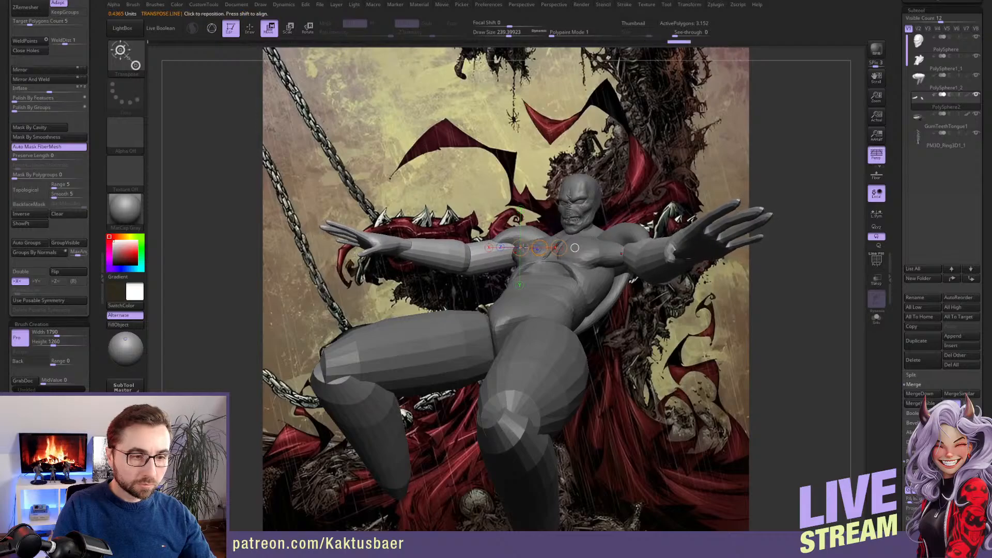
# Mask the upper arms and forearms and bend the hands downward around the wrists
pyautogui.keyDown('ctrl'); pyautogui.moveTo(392, 244); pyautogui.dragTo(442, 223); pyautogui.keyUp('ctrl')
pyautogui.press('r')
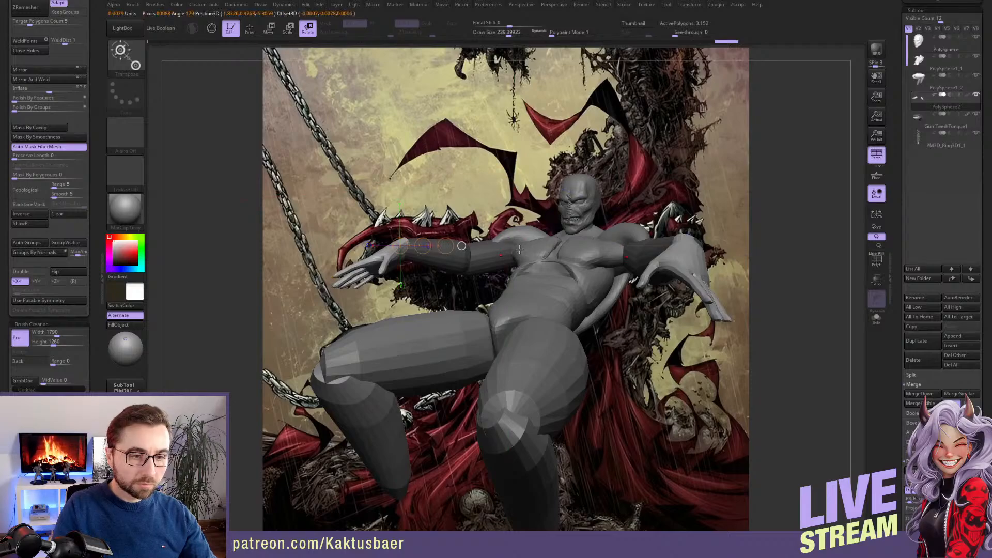
pyautogui.press('q')
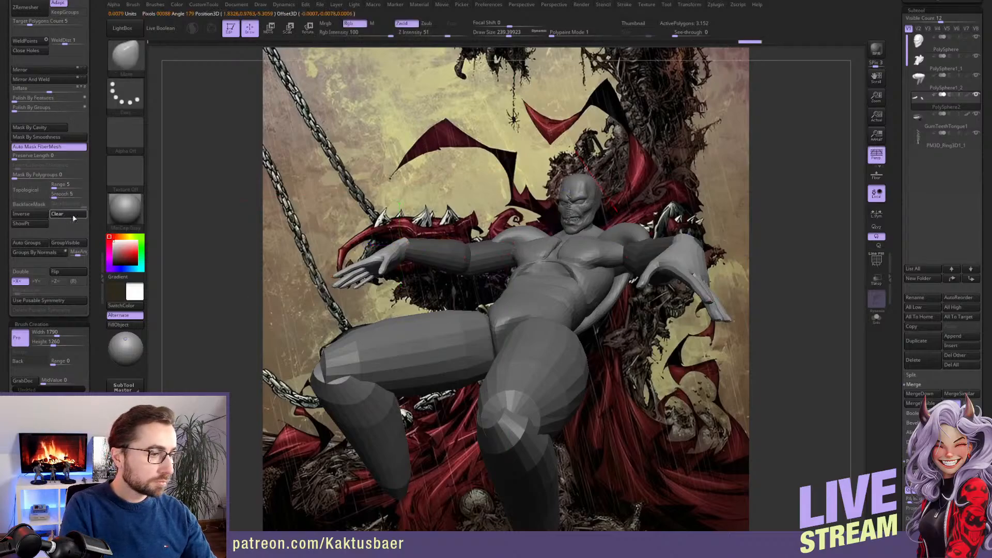
# Clear the arm mask and adjust the rotation of the whole arms around the shoulders
pyautogui.click(74, 216)
pyautogui.press('r')
pyautogui.moveTo(514, 248); pyautogui.dragTo(549, 250)
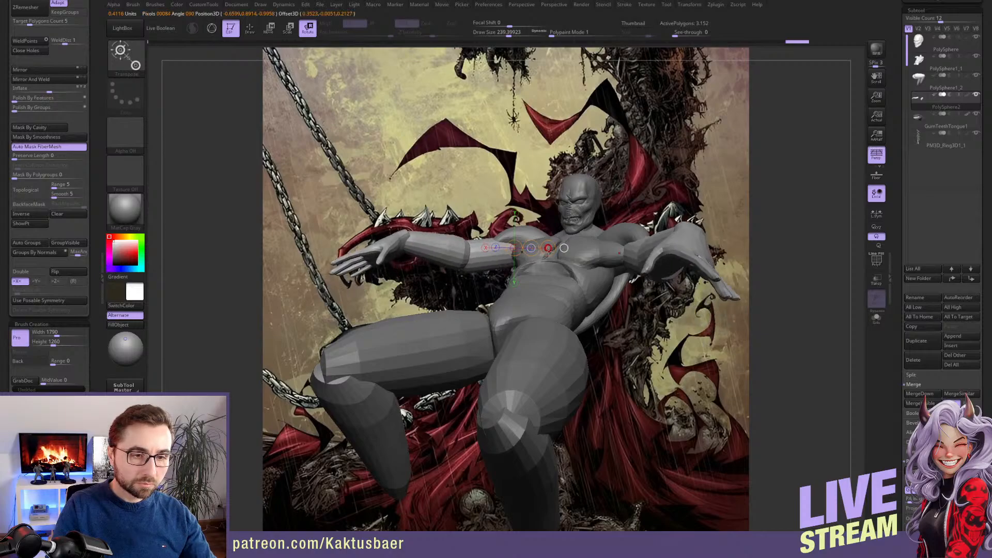
pyautogui.press('q')
# Select the torso subtool PolySphere1_1, mask everything but the pectorals and shape their outer ends toward the upper arms with the Move brush
pyautogui.moveTo(551, 258)
pyautogui.mouseDown(button='right')
pyautogui.moveTo(574, 303)
pyautogui.moveTo(561, 312)
pyautogui.moveTo(546, 281)
pyautogui.moveTo(564, 300)
pyautogui.moveTo(597, 280)
pyautogui.moveTo(622, 280)
pyautogui.mouseUp(button='right')
pyautogui.press('w')
pyautogui.press('q')
pyautogui.keyDown('alt'); pyautogui.click(578, 281); pyautogui.keyUp('alt')
pyautogui.press('w')
pyautogui.press('q')
pyautogui.press('[')
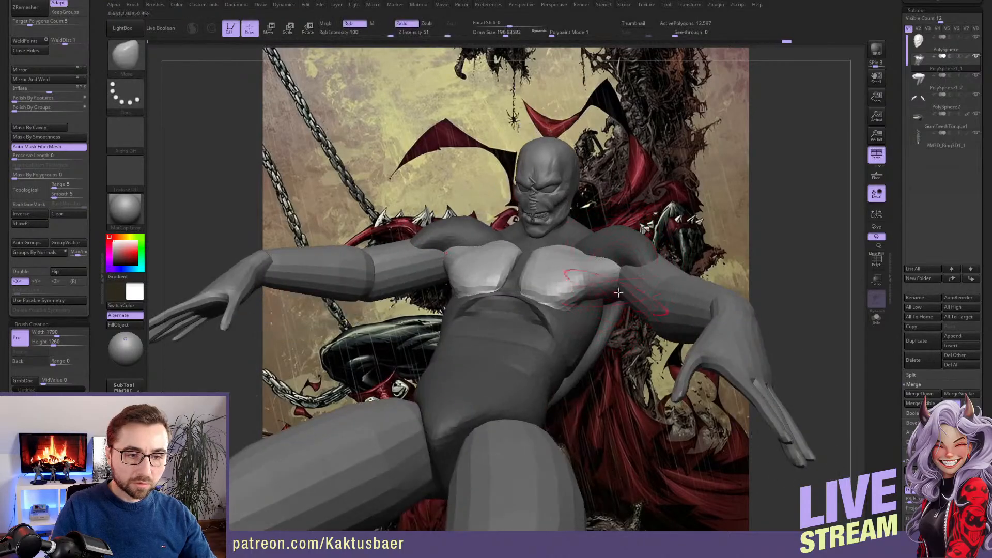
pyautogui.press('[')
pyautogui.moveTo(585, 251); pyautogui.dragTo(606, 284, button='right')
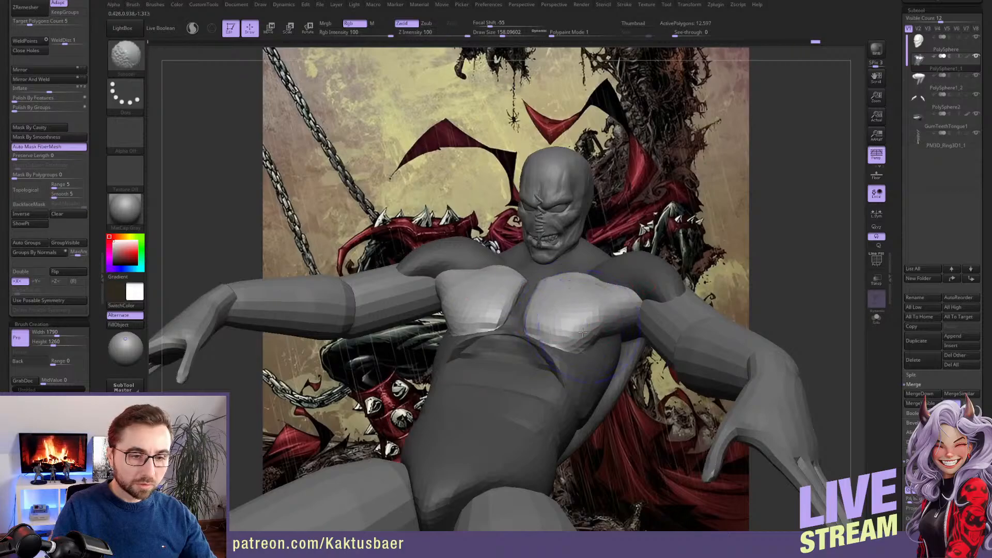
# Refine the lower, inner and upper contours of the pectorals with the Move brush at varying draw sizes
pyautogui.press('[')
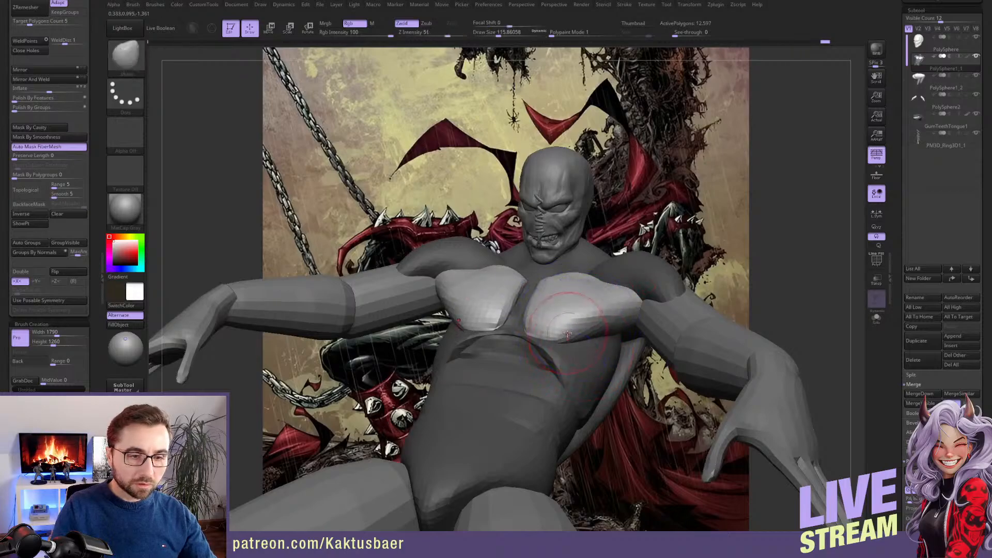
pyautogui.moveTo(595, 339); pyautogui.dragTo(609, 359, button='right')
pyautogui.moveTo(551, 332); pyautogui.dragTo(537, 324)
pyautogui.moveTo(537, 326)
pyautogui.mouseDown(button='right')
pyautogui.moveTo(541, 337)
pyautogui.moveTo(535, 294)
pyautogui.mouseUp(button='right')
pyautogui.press('[')
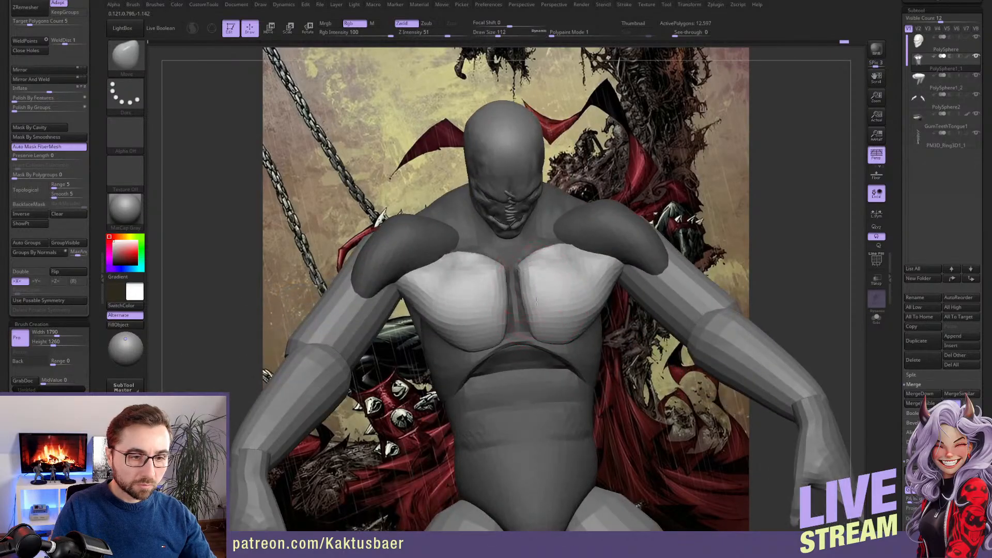
pyautogui.moveTo(548, 254)
pyautogui.mouseDown(button='right')
pyautogui.moveTo(554, 280)
pyautogui.moveTo(577, 288)
pyautogui.mouseUp(button='right')
pyautogui.press(']')
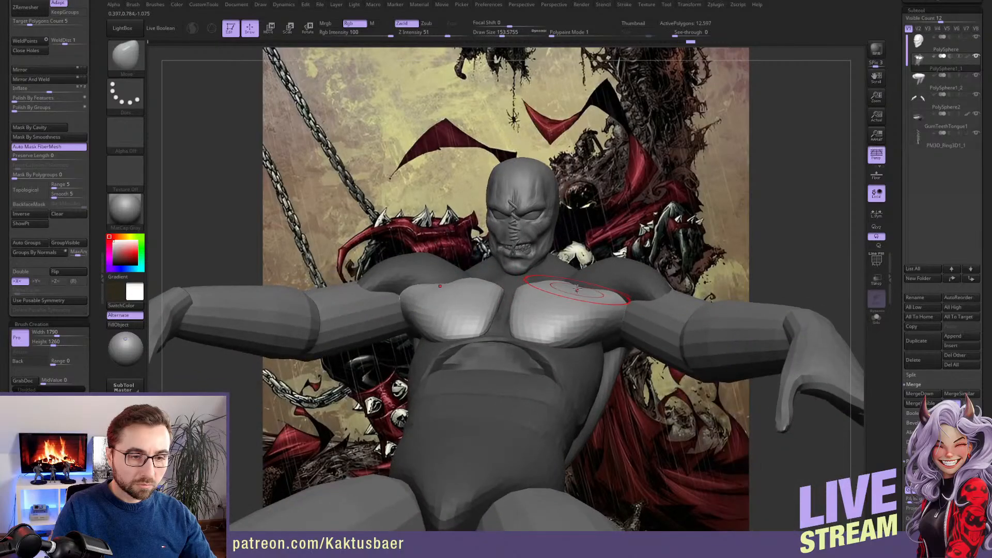
pyautogui.press('s')
pyautogui.moveTo(606, 294); pyautogui.dragTo(603, 294)
pyautogui.moveTo(615, 298)
pyautogui.keyDown('alt'); pyautogui.mouseDown(button='right')
pyautogui.moveTo(596, 311)
pyautogui.moveTo(591, 287)
pyautogui.moveTo(579, 287)
pyautogui.moveTo(567, 348)
pyautogui.moveTo(616, 319)
pyautogui.moveTo(604, 313)
pyautogui.moveTo(599, 329)
pyautogui.moveTo(577, 284)
pyautogui.moveTo(609, 329)
pyautogui.mouseUp(button='right'); pyautogui.keyUp('alt')
# Mask the torso except the shoulder volumes and pull the rear deltoids onto the shoulder blades with the Move brush
pyautogui.press('w')
pyautogui.keyDown('ctrl'); pyautogui.click(607, 284); pyautogui.keyUp('ctrl')
pyautogui.press('q')
pyautogui.press(']')
pyautogui.press(']')
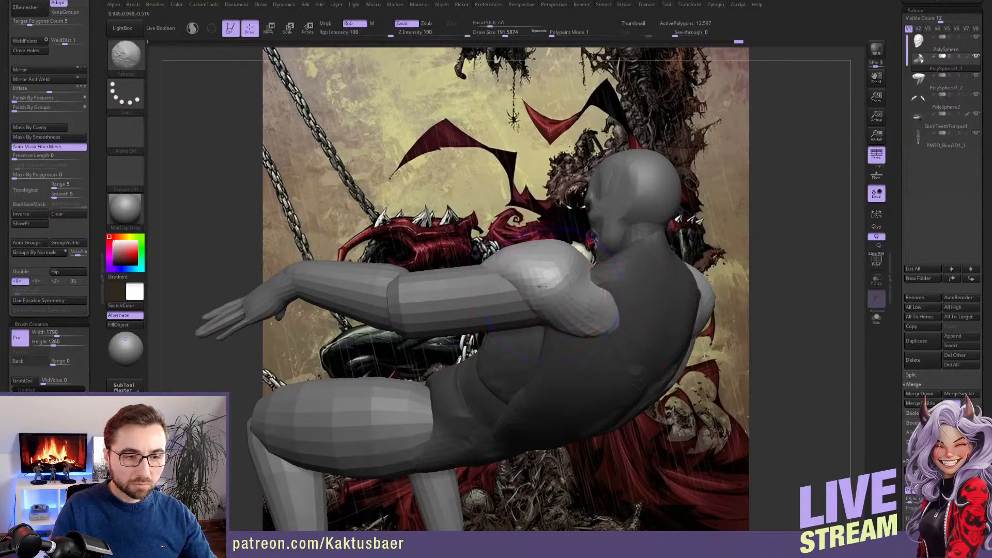
pyautogui.press('b')
pyautogui.press('m')
pyautogui.press('v')
pyautogui.moveTo(575, 308); pyautogui.dragTo(593, 322, button='right')
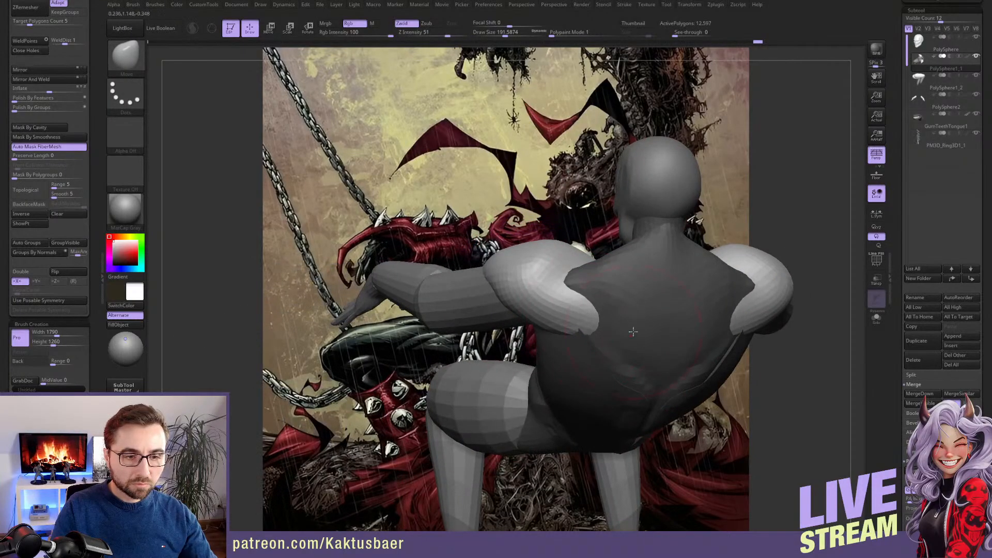
pyautogui.moveTo(606, 323); pyautogui.dragTo(619, 331)
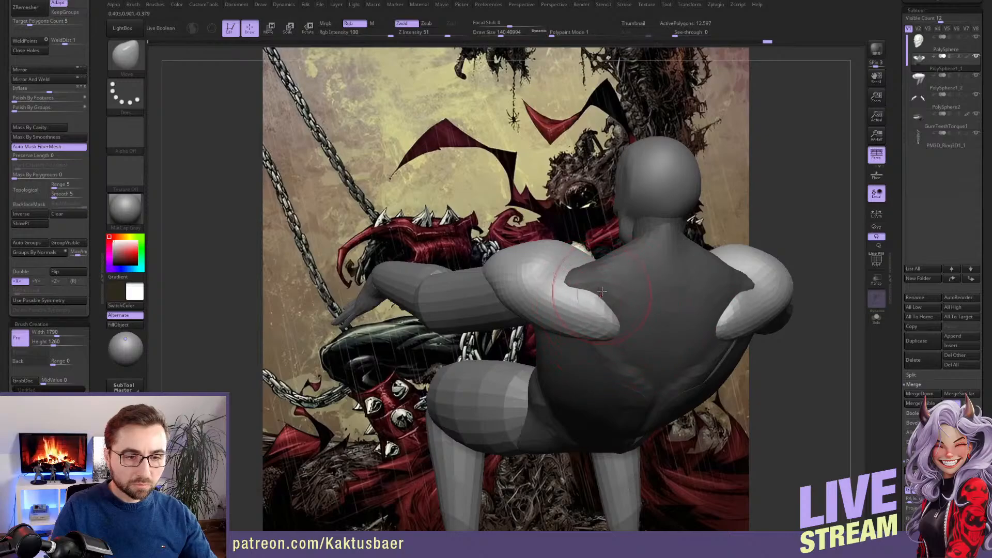
# Mask everything but the upper back and neck base and shape the trapezius toward the shoulders with the Move brush
pyautogui.keyDown('alt'); pyautogui.click(635, 284); pyautogui.keyUp('alt')
pyautogui.moveTo(635, 284); pyautogui.dragTo(622, 258, button='right')
pyautogui.moveTo(594, 270)
pyautogui.keyDown('shift'); pyautogui.mouseDown()
pyautogui.moveTo(618, 268)
pyautogui.moveTo(572, 276)
pyautogui.mouseUp(); pyautogui.keyUp('shift')
pyautogui.moveTo(585, 278); pyautogui.dragTo(569, 265, button='right')
pyautogui.moveTo(568, 265); pyautogui.dragTo(572, 260)
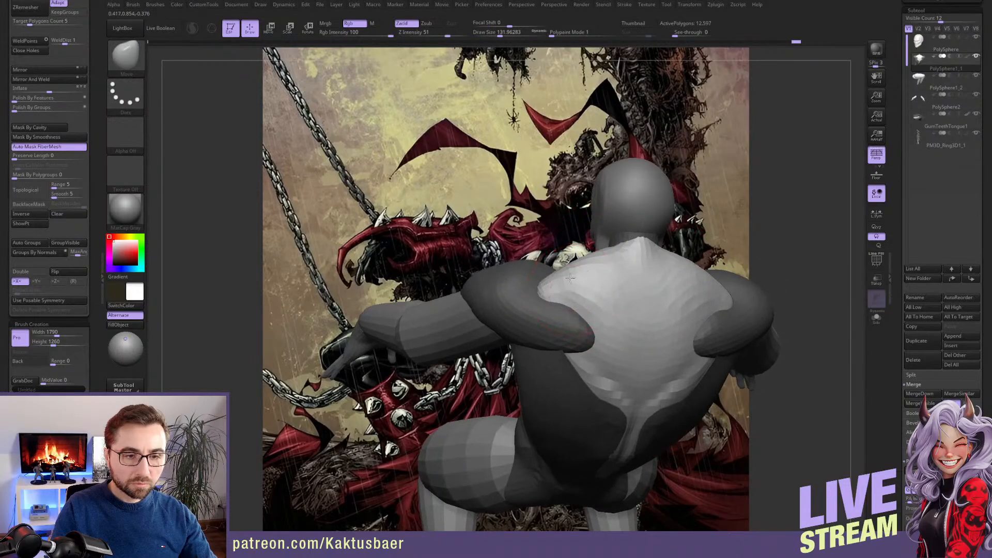
pyautogui.moveTo(572, 260); pyautogui.dragTo(723, 264, button='right')
pyautogui.moveTo(574, 261)
pyautogui.mouseDown(button='right')
pyautogui.moveTo(575, 287)
pyautogui.moveTo(543, 270)
pyautogui.moveTo(563, 274)
pyautogui.moveTo(552, 292)
pyautogui.moveTo(532, 285)
pyautogui.mouseUp(button='right')
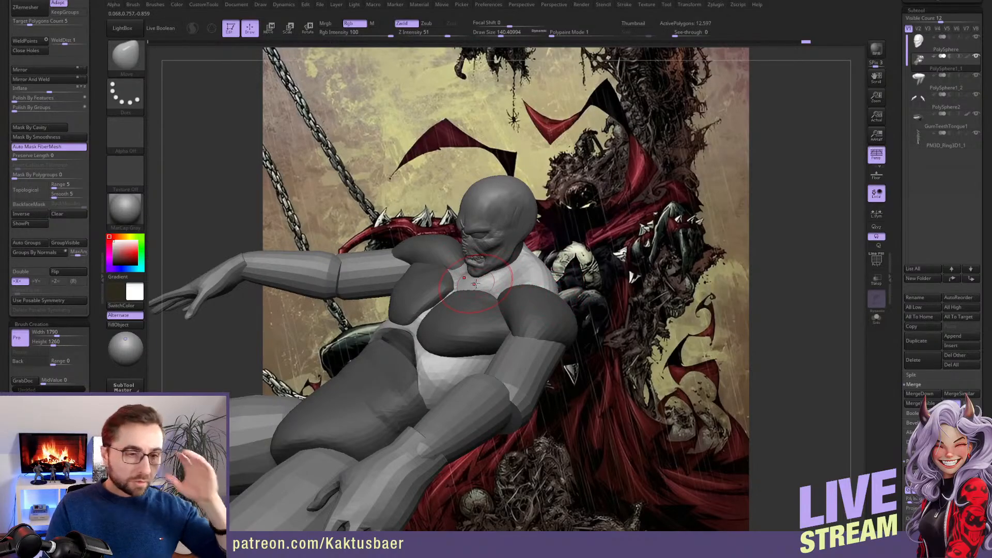
pyautogui.moveTo(484, 283)
pyautogui.mouseDown(button='right')
pyautogui.moveTo(515, 272)
pyautogui.moveTo(487, 239)
pyautogui.mouseUp(button='right')
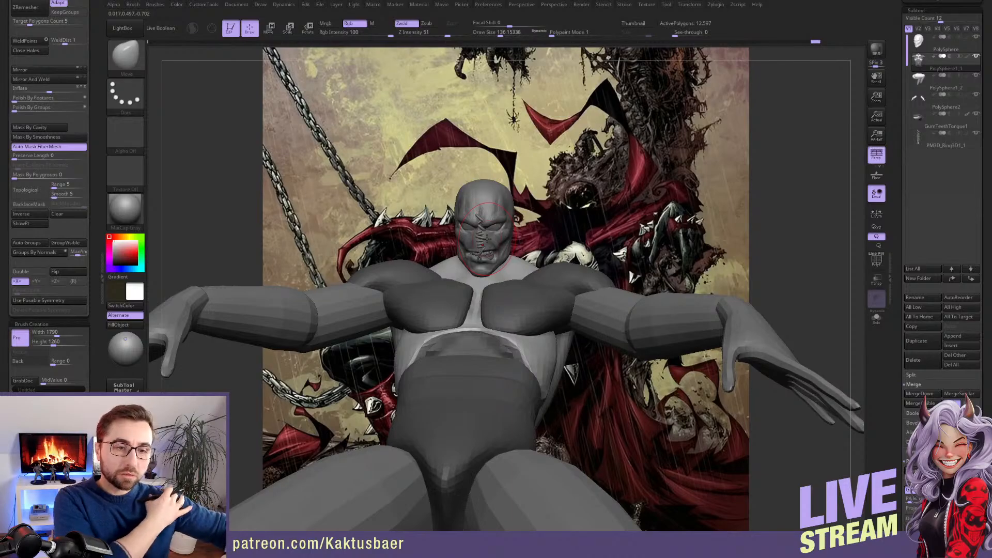
# Mask the torso except the upper abdomen and reshape it toward the rib cage with the Move brush
pyautogui.keyDown('ctrl'); pyautogui.moveTo(583, 316); pyautogui.dragTo(548, 253, button='right'); pyautogui.keyUp('ctrl')
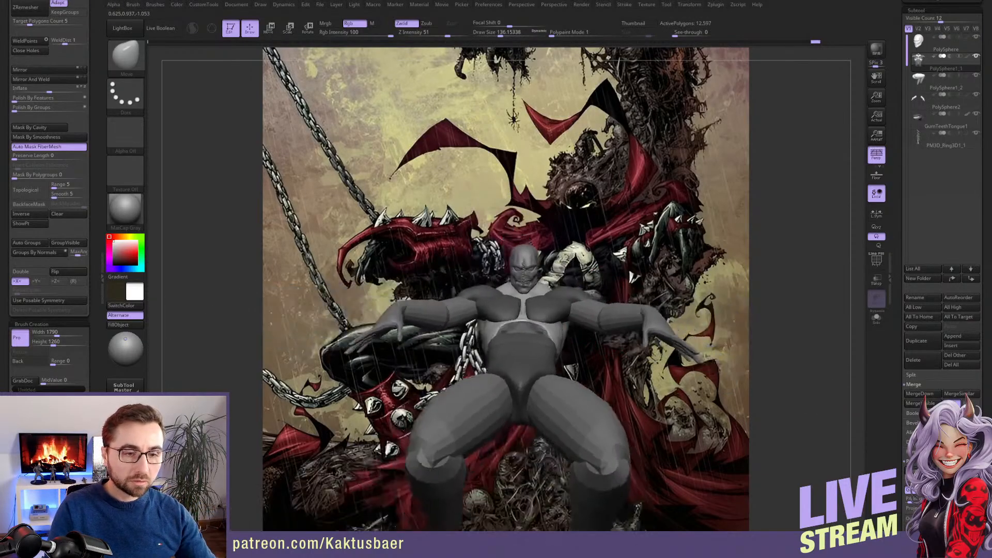
pyautogui.keyDown('alt'); pyautogui.moveTo(396, 310); pyautogui.dragTo(549, 384, button='right'); pyautogui.keyUp('alt')
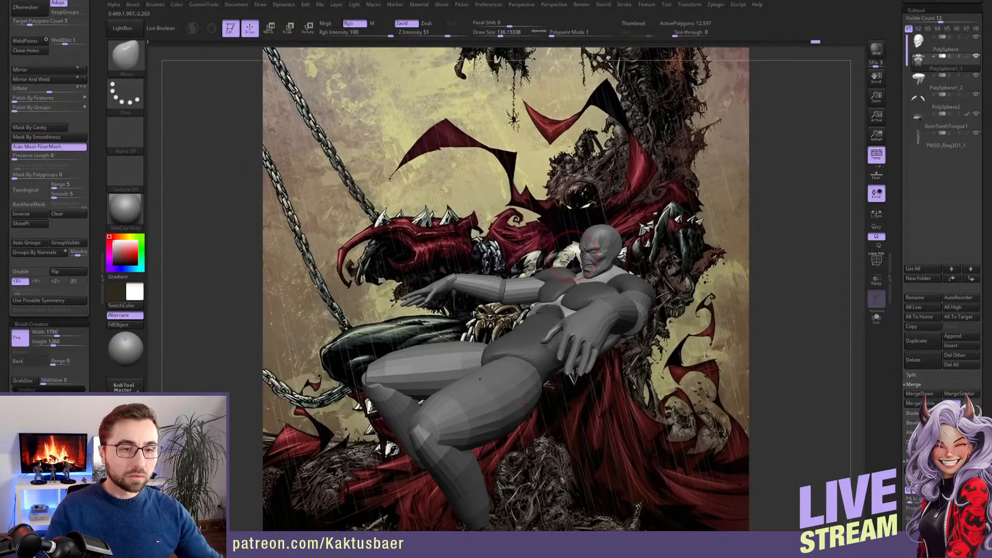
pyautogui.moveTo(574, 270)
pyautogui.mouseDown(button='right')
pyautogui.moveTo(522, 263)
pyautogui.moveTo(548, 289)
pyautogui.moveTo(602, 283)
pyautogui.moveTo(522, 284)
pyautogui.moveTo(517, 310)
pyautogui.moveTo(532, 305)
pyautogui.moveTo(505, 320)
pyautogui.moveTo(522, 288)
pyautogui.mouseUp(button='right')
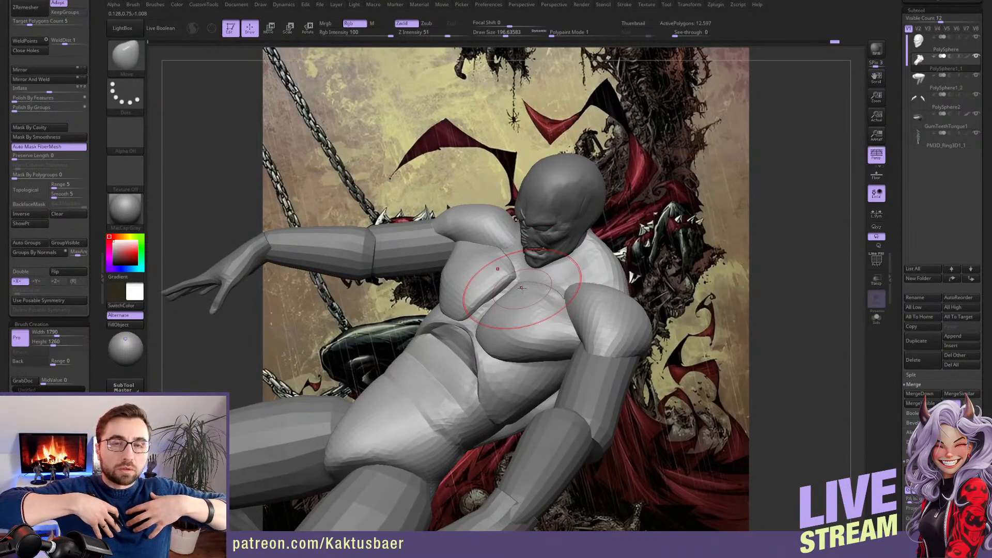
pyautogui.moveTo(522, 289); pyautogui.dragTo(530, 310, button='right')
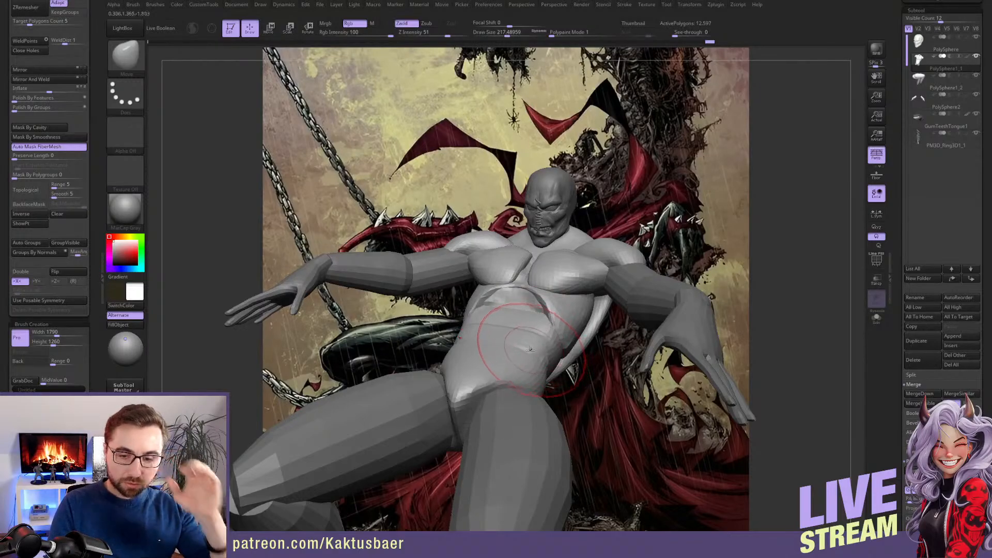
pyautogui.moveTo(535, 349); pyautogui.dragTo(565, 298, button='right')
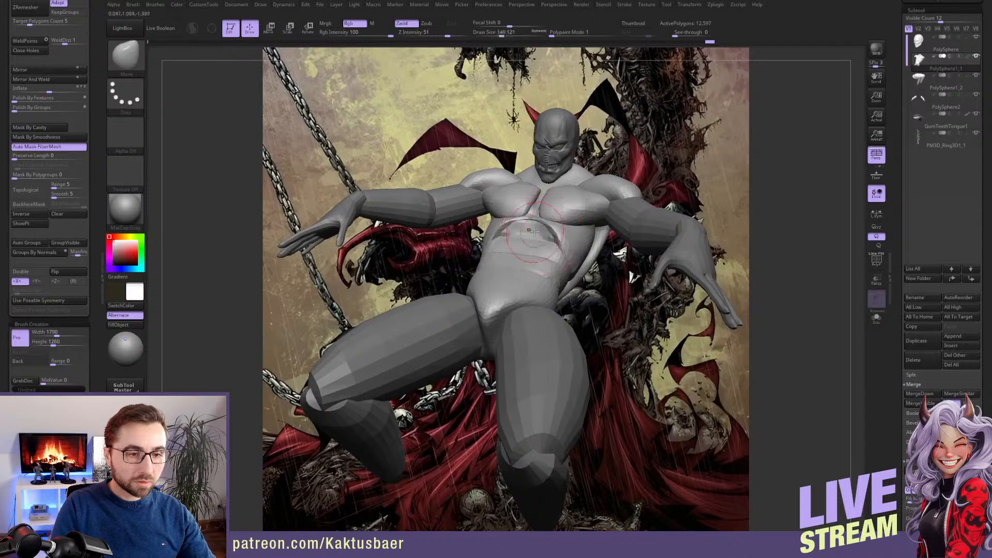
pyautogui.moveTo(533, 231)
pyautogui.mouseDown(button='right')
pyautogui.moveTo(548, 278)
pyautogui.moveTo(539, 265)
pyautogui.mouseUp(button='right')
pyautogui.moveTo(564, 299); pyautogui.dragTo(551, 275, button='right')
pyautogui.moveTo(546, 277); pyautogui.dragTo(554, 254)
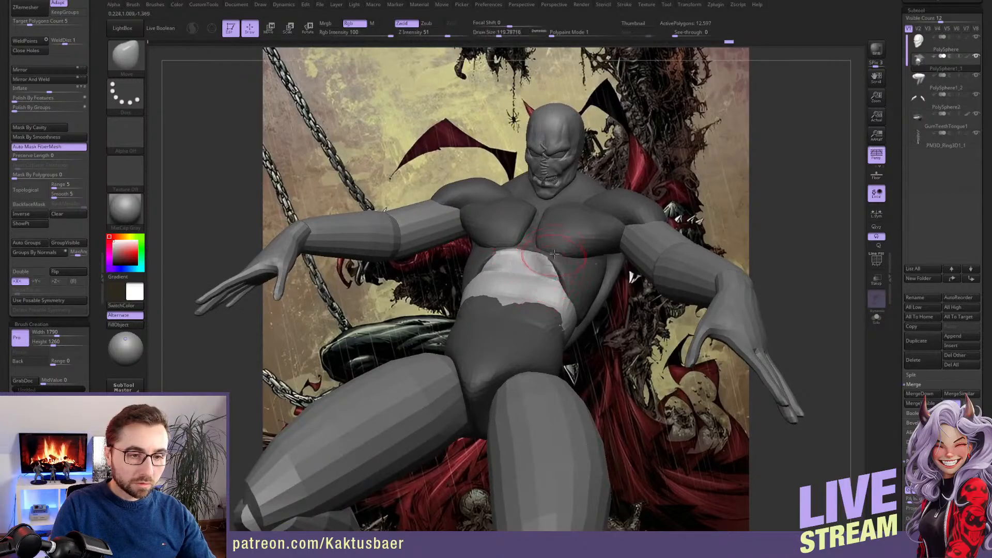
pyautogui.moveTo(549, 272)
pyautogui.mouseDown(button='right')
pyautogui.moveTo(544, 282)
pyautogui.moveTo(610, 297)
pyautogui.moveTo(626, 314)
pyautogui.moveTo(633, 286)
pyautogui.mouseUp(button='right')
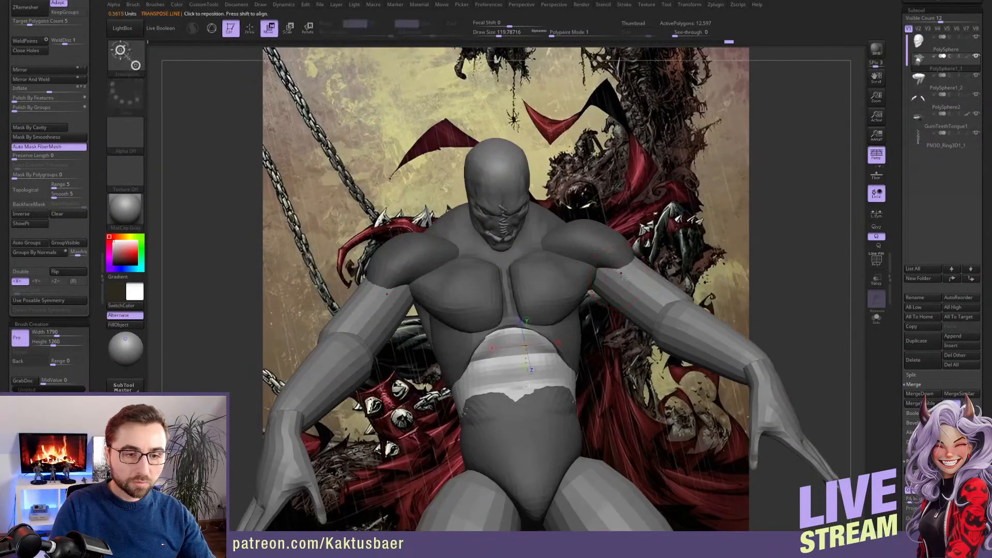
# Select the arm subtool, hide the hands and split them off into a separate subtool with Split Hidden
pyautogui.keyDown('alt'); pyautogui.click(640, 295); pyautogui.keyUp('alt')
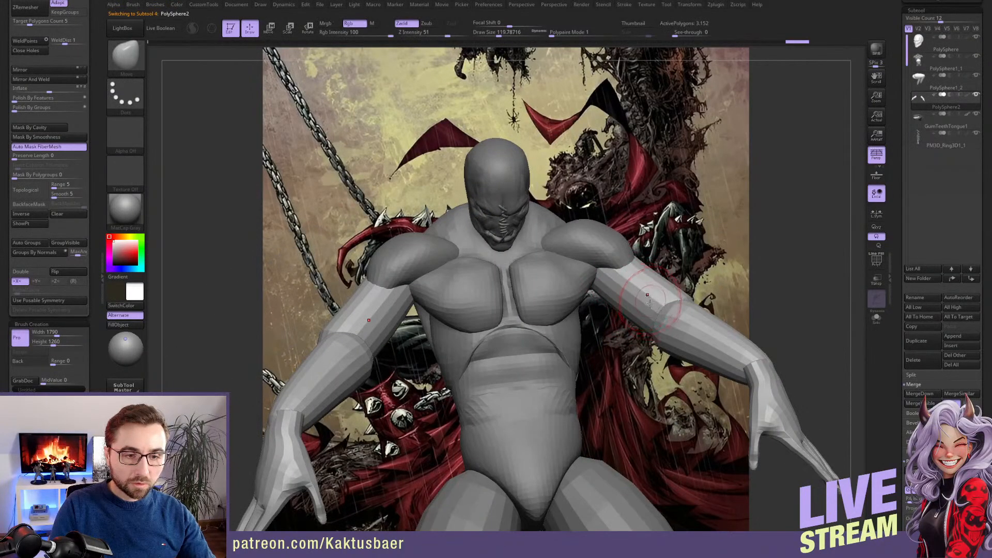
pyautogui.moveTo(633, 284)
pyautogui.mouseDown(button='right')
pyautogui.moveTo(623, 299)
pyautogui.moveTo(631, 321)
pyautogui.mouseUp(button='right')
pyautogui.press('w')
pyautogui.press('q')
pyautogui.keyDown('ctrl'); pyautogui.keyDown('shift'); pyautogui.click(568, 439); pyautogui.keyUp('shift'); pyautogui.keyUp('ctrl')
pyautogui.keyDown('ctrl'); pyautogui.keyDown('shift'); pyautogui.click(567, 438); pyautogui.keyUp('shift'); pyautogui.keyUp('ctrl')
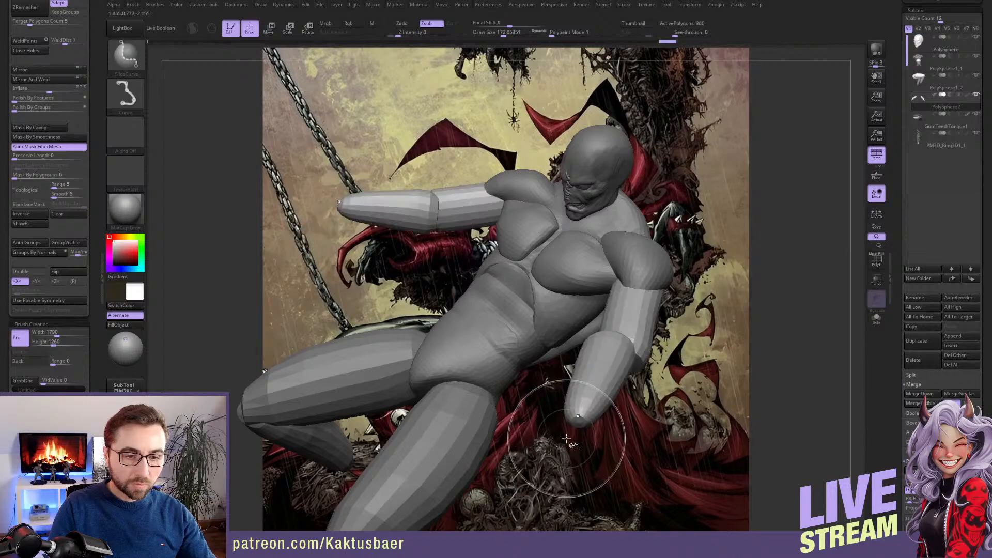
pyautogui.scroll(8, 99, 104)
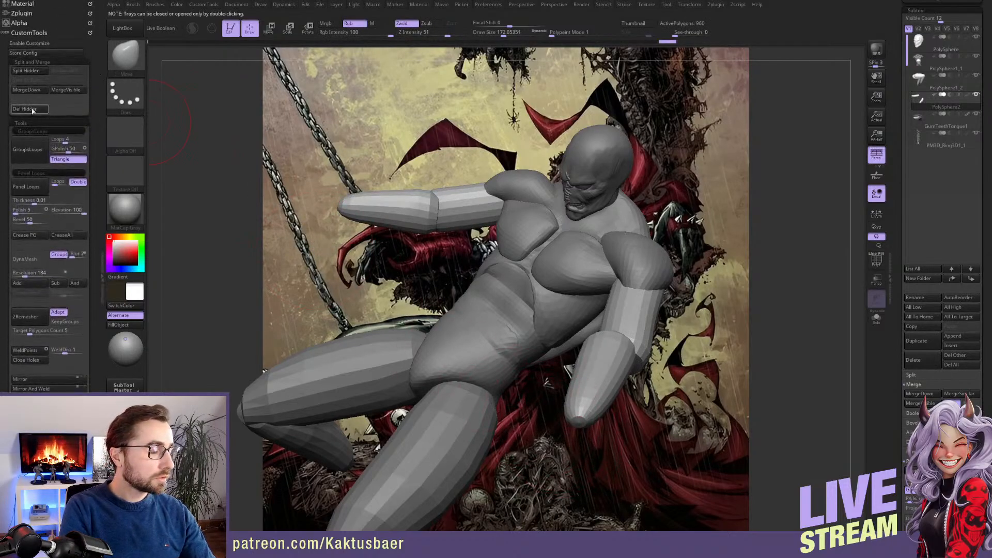
pyautogui.click(31, 71)
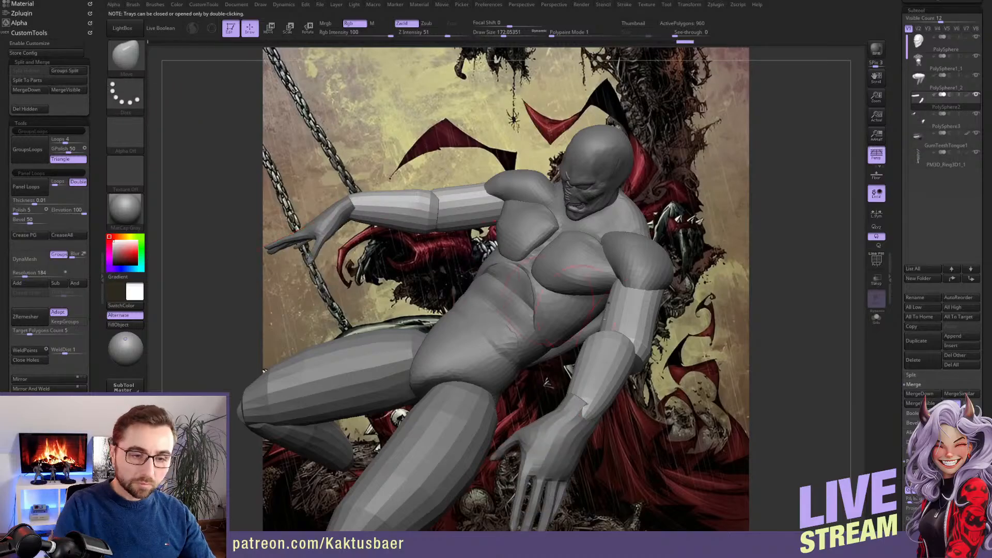
# Apply Mirror And Weld to the arm subtool that no longer includes the hands
pyautogui.moveTo(690, 359); pyautogui.dragTo(637, 328, button='right')
pyautogui.press('w')
pyautogui.press('q')
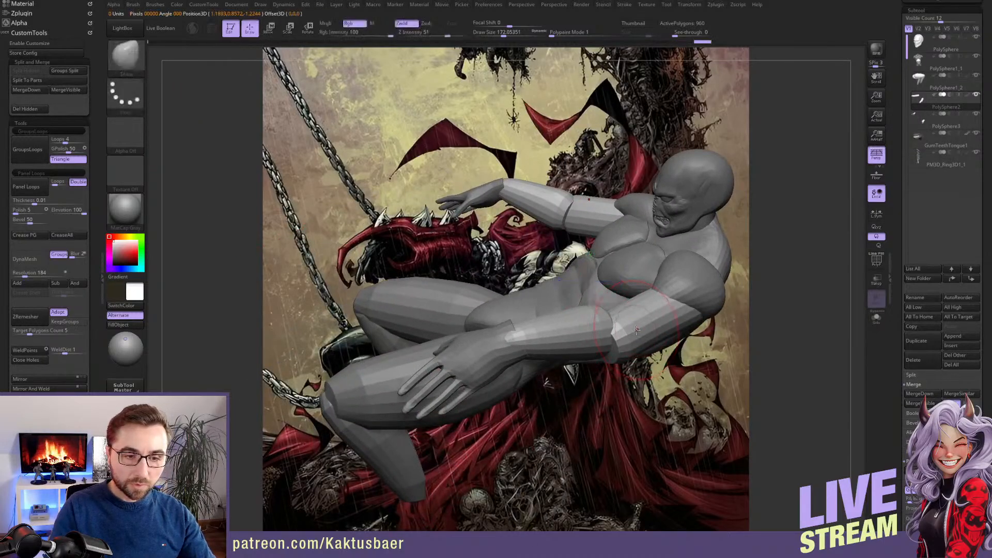
pyautogui.scroll(-4, 65, 237)
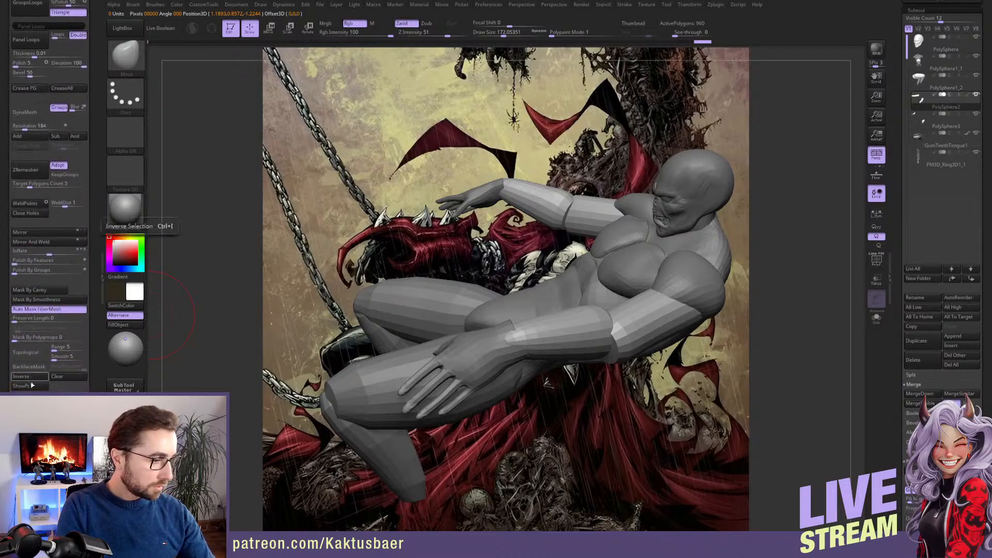
pyautogui.click(42, 242)
# Mask the forearms and reshape the upper arms between shoulder and elbow with the Move brush
pyautogui.moveTo(598, 317)
pyautogui.keyDown('alt'); pyautogui.mouseDown(button='right')
pyautogui.moveTo(568, 321)
pyautogui.moveTo(580, 323)
pyautogui.moveTo(574, 341)
pyautogui.moveTo(513, 339)
pyautogui.mouseUp(button='right'); pyautogui.keyUp('alt')
pyautogui.press('w')
pyautogui.press('q')
pyautogui.press('s')
pyautogui.moveTo(511, 341); pyautogui.dragTo(508, 341)
pyautogui.moveTo(538, 305); pyautogui.dragTo(530, 306)
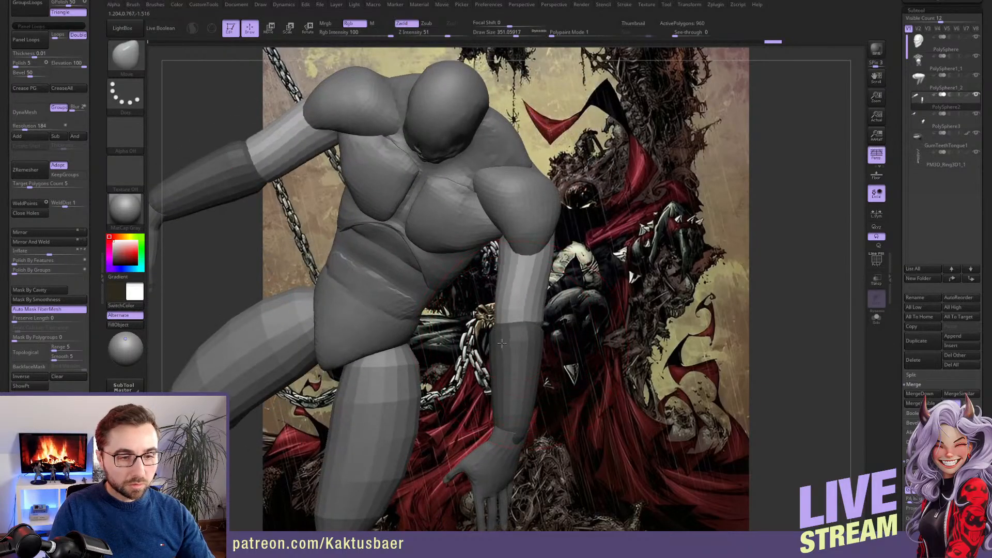
pyautogui.press('s')
pyautogui.moveTo(510, 338); pyautogui.dragTo(508, 338)
pyautogui.keyDown('alt'); pyautogui.moveTo(507, 274); pyautogui.dragTo(506, 296, button='right'); pyautogui.keyUp('alt')
pyautogui.press('s')
pyautogui.moveTo(507, 295); pyautogui.dragTo(499, 299)
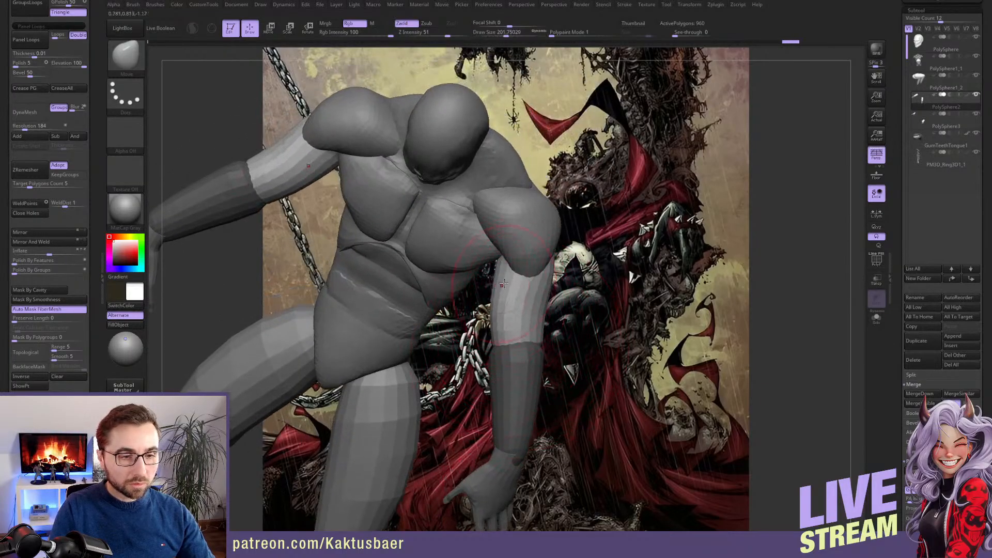
pyautogui.moveTo(502, 305)
pyautogui.keyDown('alt'); pyautogui.mouseDown(button='right')
pyautogui.moveTo(491, 378)
pyautogui.moveTo(460, 340)
pyautogui.moveTo(509, 331)
pyautogui.mouseUp(button='right'); pyautogui.keyUp('alt')
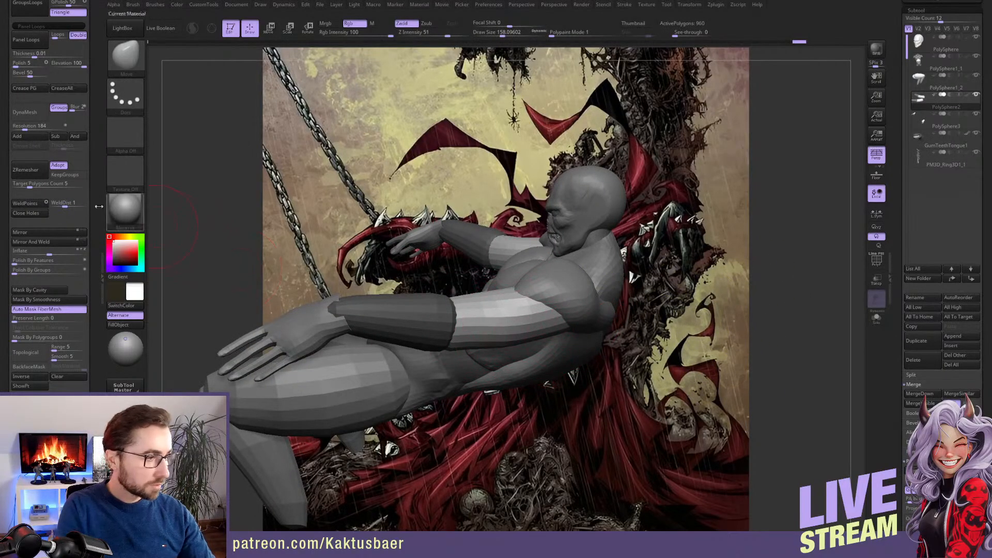
# Clear the mask on the arm subtool and subdivide its mesh twice
pyautogui.click(65, 377)
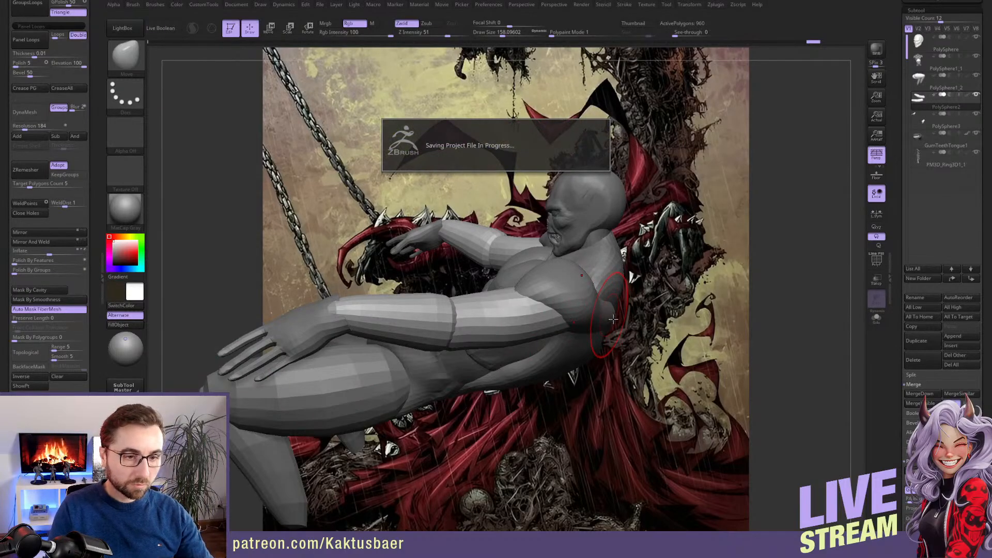
pyautogui.hotkey('ctrl', 'd')
pyautogui.hotkey('ctrl', 'd')
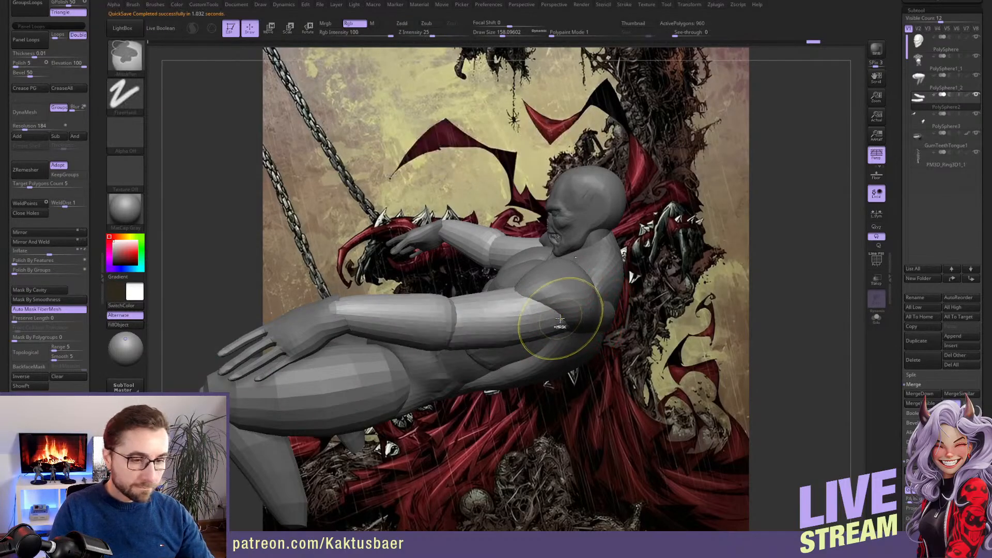
# Mask the forearms again and build up muscle volume on the outer upper arm with the ClayBuildup brush
pyautogui.press('w')
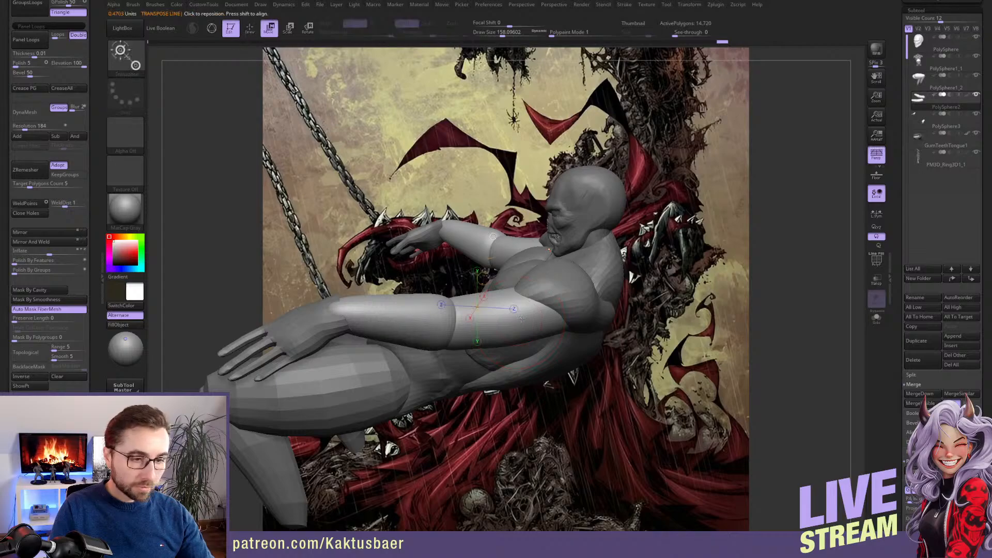
pyautogui.keyDown('ctrl'); pyautogui.click(519, 322); pyautogui.keyUp('ctrl')
pyautogui.press('q')
pyautogui.press('s')
pyautogui.moveTo(525, 313)
pyautogui.keyDown('ctrl'); pyautogui.mouseDown(button='right')
pyautogui.moveTo(524, 322)
pyautogui.moveTo(509, 314)
pyautogui.mouseUp(button='right'); pyautogui.keyUp('ctrl')
pyautogui.press('1')
pyautogui.press('s')
pyautogui.moveTo(510, 314); pyautogui.dragTo(530, 312)
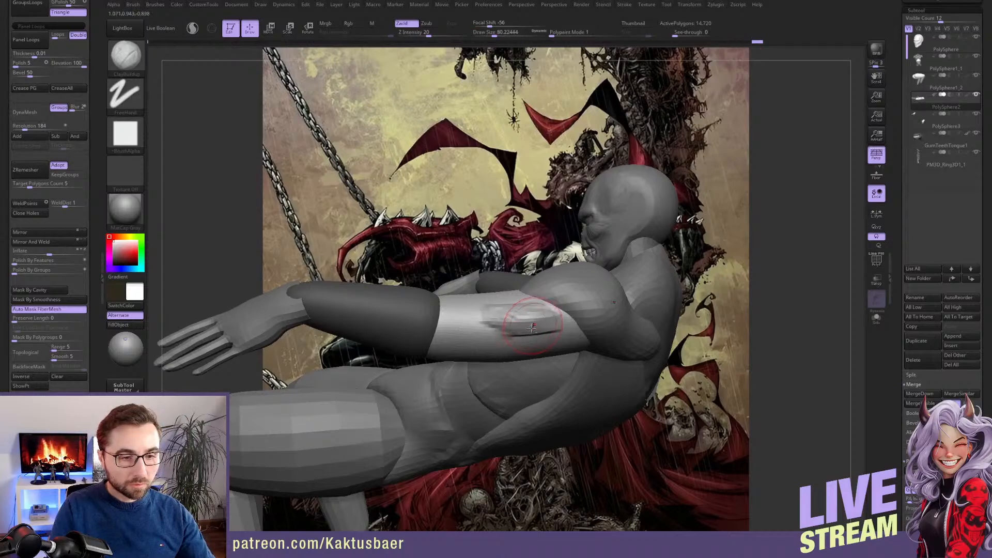
pyautogui.moveTo(521, 329)
pyautogui.mouseDown(button='right')
pyautogui.moveTo(517, 306)
pyautogui.moveTo(525, 337)
pyautogui.moveTo(514, 361)
pyautogui.moveTo(475, 357)
pyautogui.moveTo(493, 368)
pyautogui.moveTo(515, 320)
pyautogui.moveTo(519, 270)
pyautogui.mouseUp(button='right')
pyautogui.moveTo(515, 338); pyautogui.dragTo(450, 255, button='right')
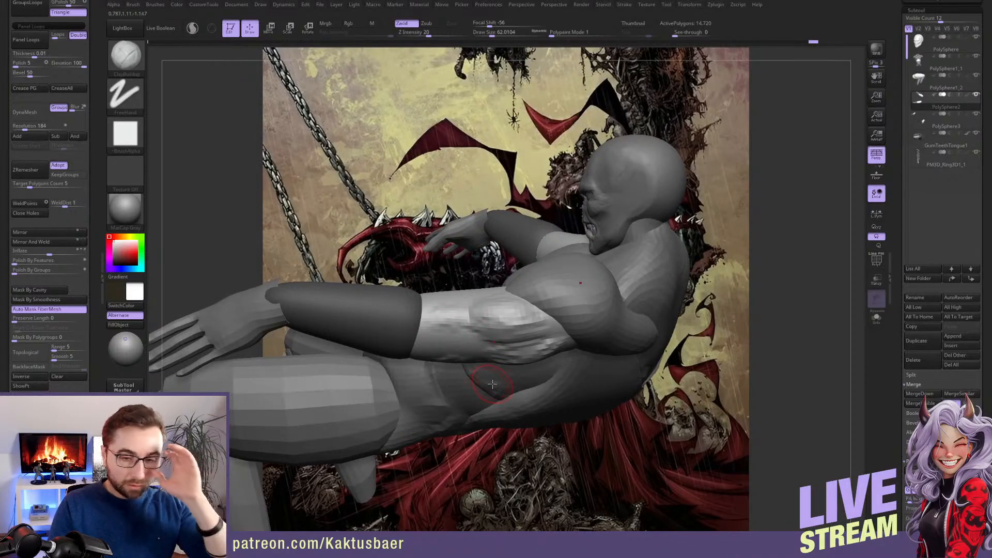
pyautogui.moveTo(495, 382); pyautogui.dragTo(468, 336, button='right')
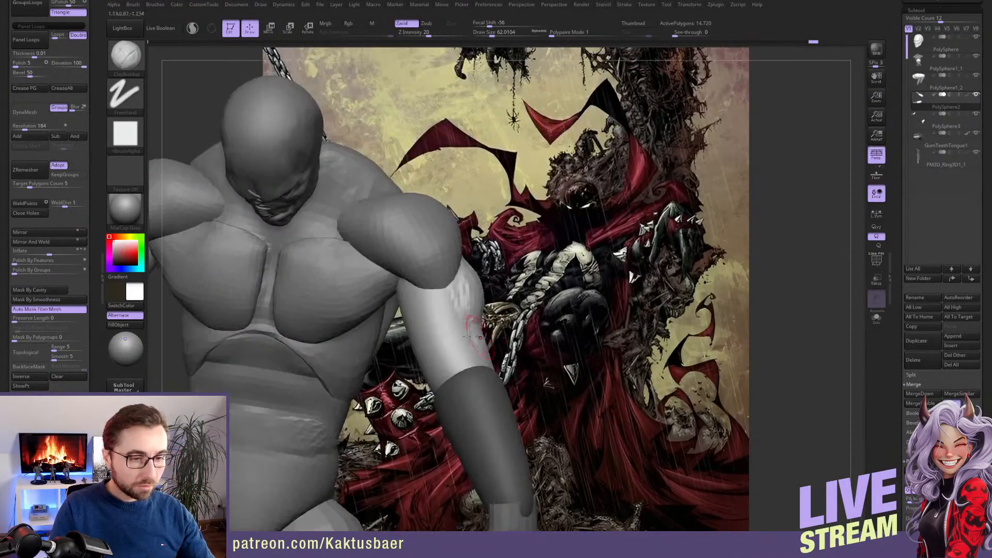
# Carve muscle separation lines down the upper arm toward the elbow with the DamStandard brush
pyautogui.press('b')
pyautogui.press('d')
pyautogui.press('s')
pyautogui.press('s')
pyautogui.moveTo(453, 329); pyautogui.dragTo(457, 328)
pyautogui.moveTo(451, 311); pyautogui.dragTo(455, 321)
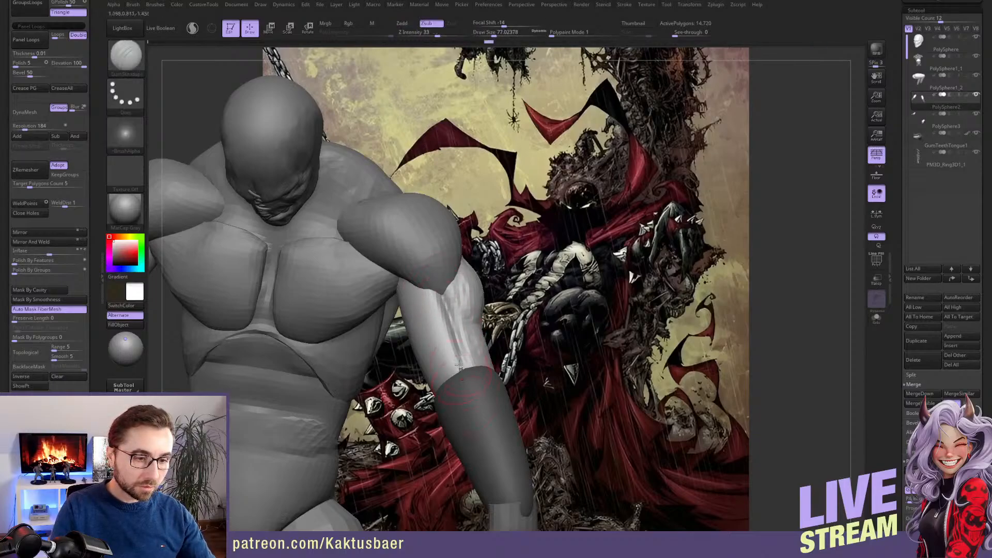
pyautogui.moveTo(459, 365); pyautogui.dragTo(496, 360, button='right')
# Build up the elbow transition between upper arm and forearm with the ClayBuildup brush
pyautogui.press('b')
pyautogui.press('m')
pyautogui.press('v')
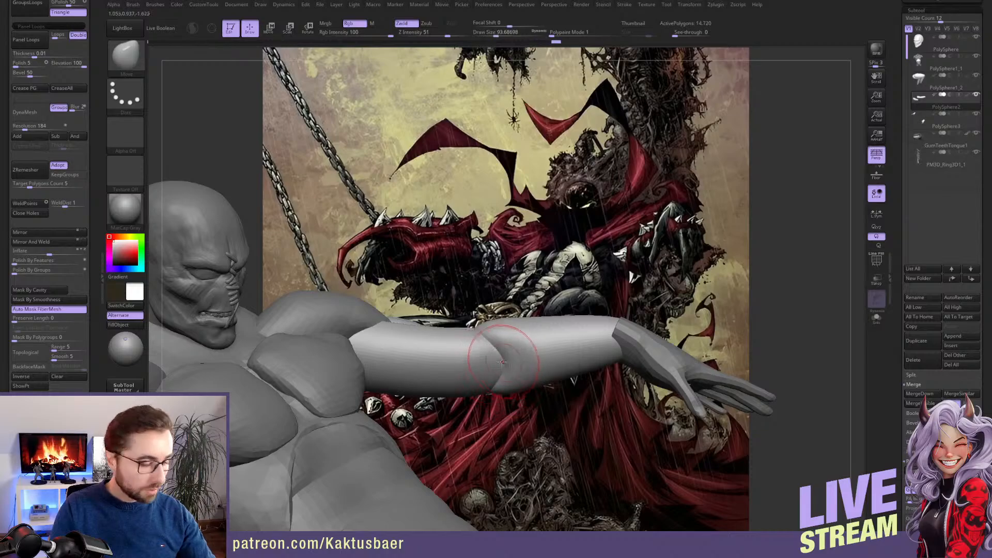
pyautogui.press('b')
pyautogui.press('c')
pyautogui.press('b')
pyautogui.press('s')
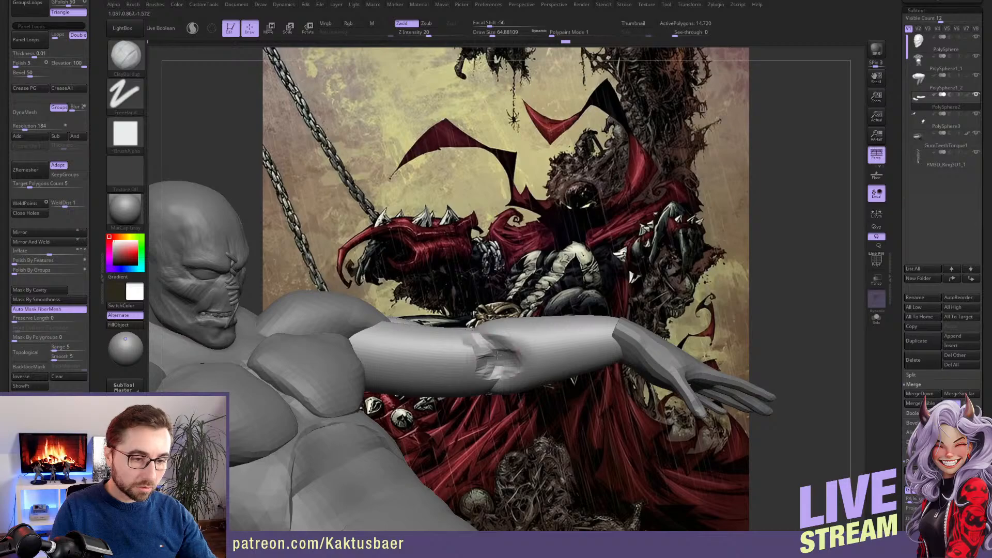
pyautogui.moveTo(497, 356); pyautogui.dragTo(479, 367, button='right')
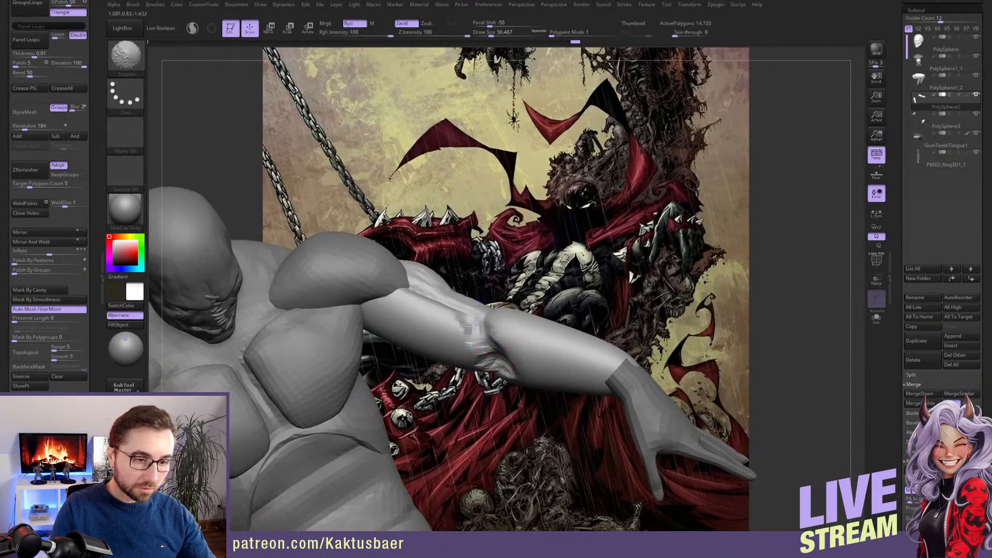
pyautogui.moveTo(494, 346)
pyautogui.mouseDown(button='right')
pyautogui.moveTo(497, 271)
pyautogui.moveTo(491, 347)
pyautogui.moveTo(514, 334)
pyautogui.moveTo(496, 361)
pyautogui.mouseUp(button='right')
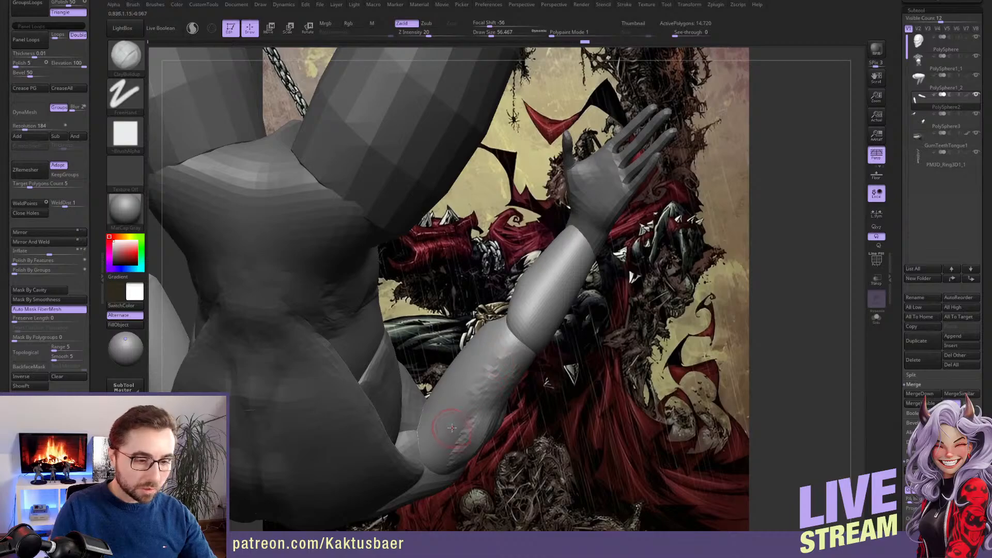
# Add clay strokes along the underside and back of the upper arm to bulk up the triceps
pyautogui.moveTo(452, 428); pyautogui.dragTo(460, 423, button='right')
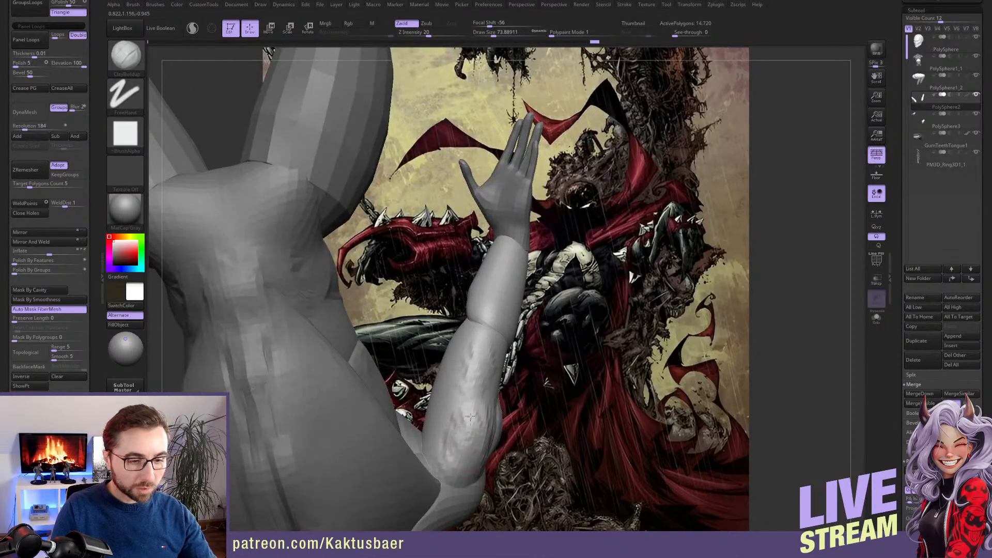
pyautogui.moveTo(461, 410)
pyautogui.mouseDown(button='right')
pyautogui.moveTo(453, 394)
pyautogui.moveTo(499, 380)
pyautogui.mouseUp(button='right')
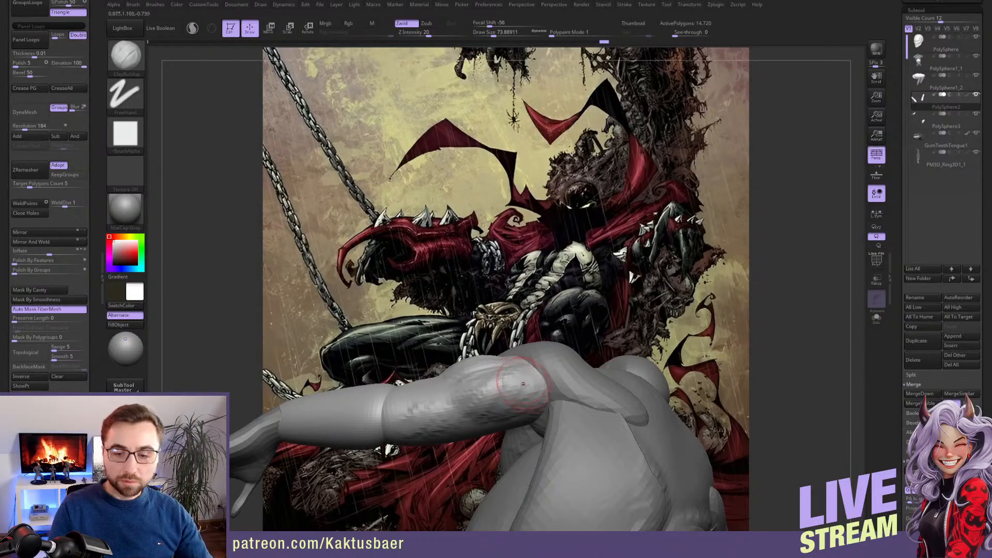
pyautogui.moveTo(529, 378); pyautogui.dragTo(527, 368, button='right')
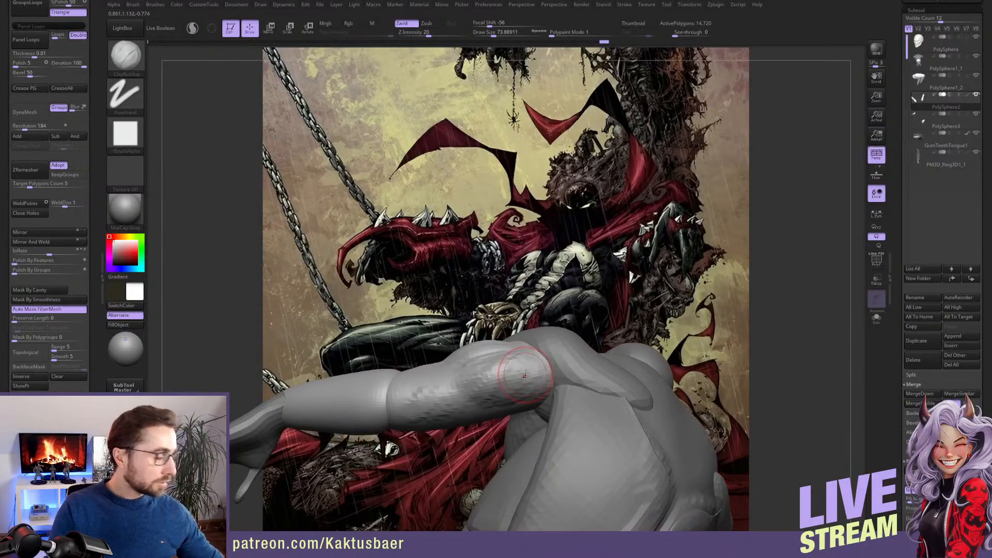
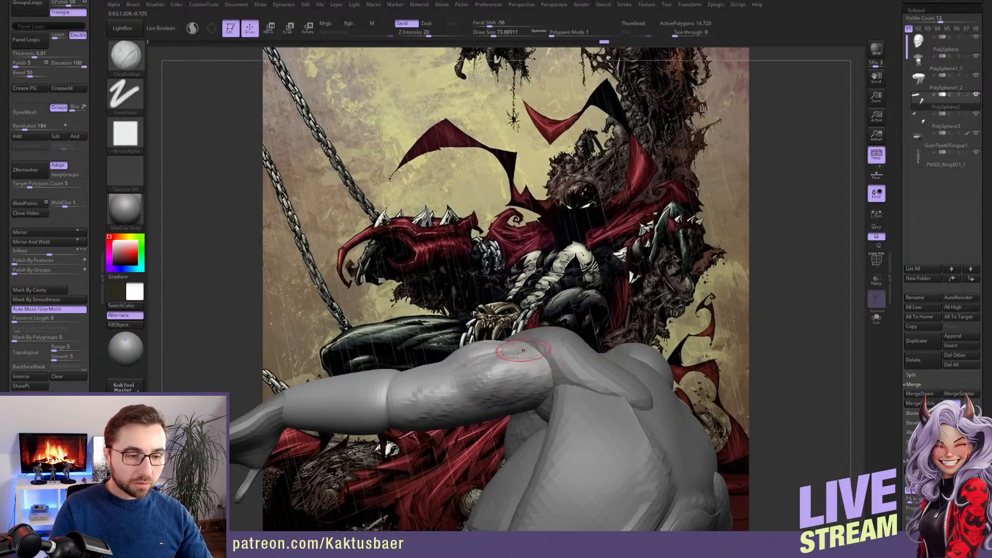
# Build up the muscle forms where the upper arm meets the shoulder with ClayBuildup strokes
pyautogui.moveTo(517, 353)
pyautogui.mouseDown(button='right')
pyautogui.moveTo(535, 429)
pyautogui.moveTo(531, 370)
pyautogui.moveTo(513, 337)
pyautogui.moveTo(513, 372)
pyautogui.moveTo(522, 357)
pyautogui.moveTo(500, 352)
pyautogui.moveTo(561, 320)
pyautogui.mouseUp(button='right')
pyautogui.keyDown('shift'); pyautogui.moveTo(554, 371); pyautogui.dragTo(539, 369); pyautogui.keyUp('shift')
pyautogui.moveTo(542, 336); pyautogui.dragTo(528, 314, button='right')
pyautogui.moveTo(562, 384); pyautogui.dragTo(563, 403)
pyautogui.moveTo(562, 395)
pyautogui.mouseDown(button='right')
pyautogui.moveTo(562, 353)
pyautogui.moveTo(584, 352)
pyautogui.mouseUp(button='right')
pyautogui.keyDown('shift'); pyautogui.moveTo(585, 351); pyautogui.dragTo(589, 362); pyautogui.keyUp('shift')
pyautogui.moveTo(588, 364)
pyautogui.mouseDown(button='right')
pyautogui.moveTo(583, 346)
pyautogui.moveTo(605, 309)
pyautogui.mouseUp(button='right')
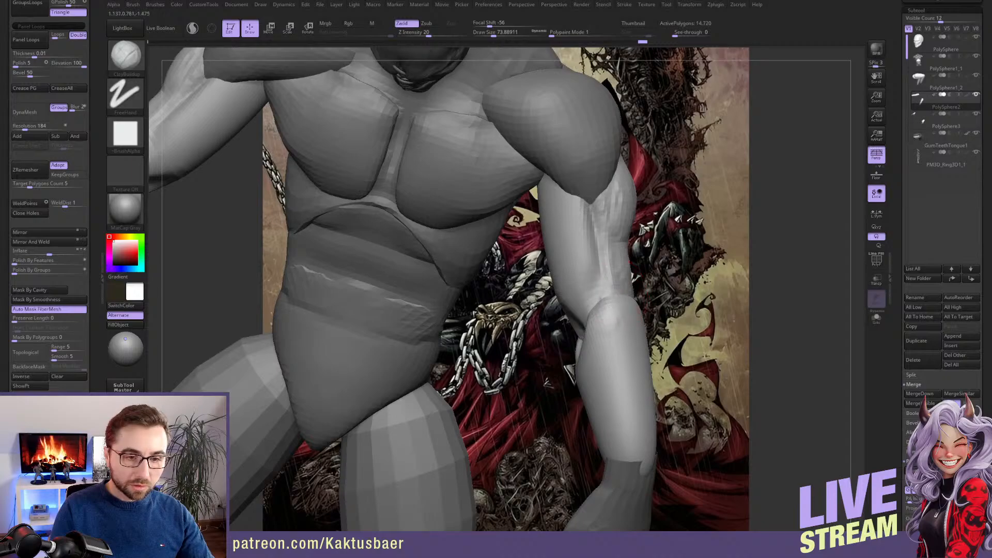
# Add clay strokes on the inner forearm just below the elbow to start the forearm muscles
pyautogui.moveTo(603, 322); pyautogui.dragTo(584, 304, button='right')
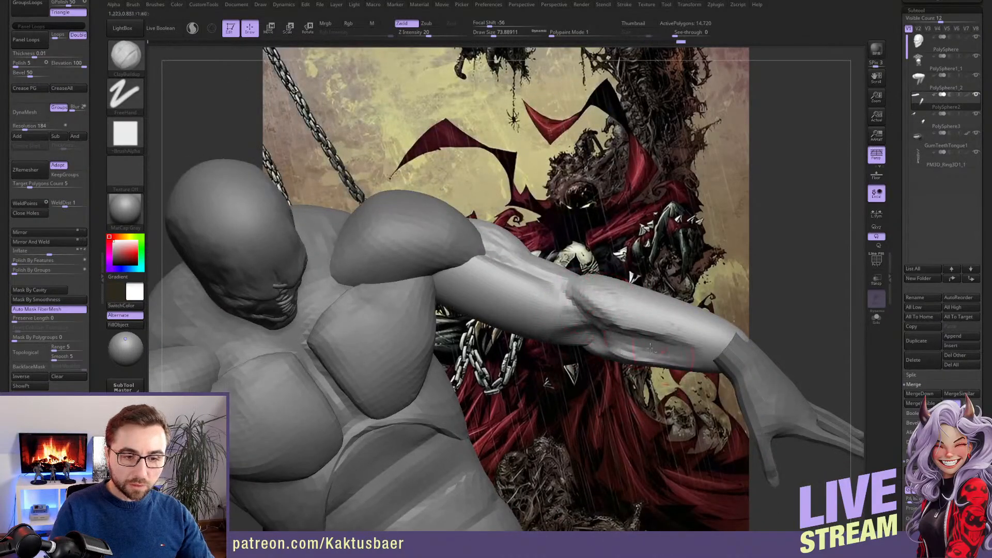
pyautogui.moveTo(620, 321)
pyautogui.mouseDown(button='right')
pyautogui.moveTo(624, 263)
pyautogui.moveTo(629, 334)
pyautogui.moveTo(631, 301)
pyautogui.mouseUp(button='right')
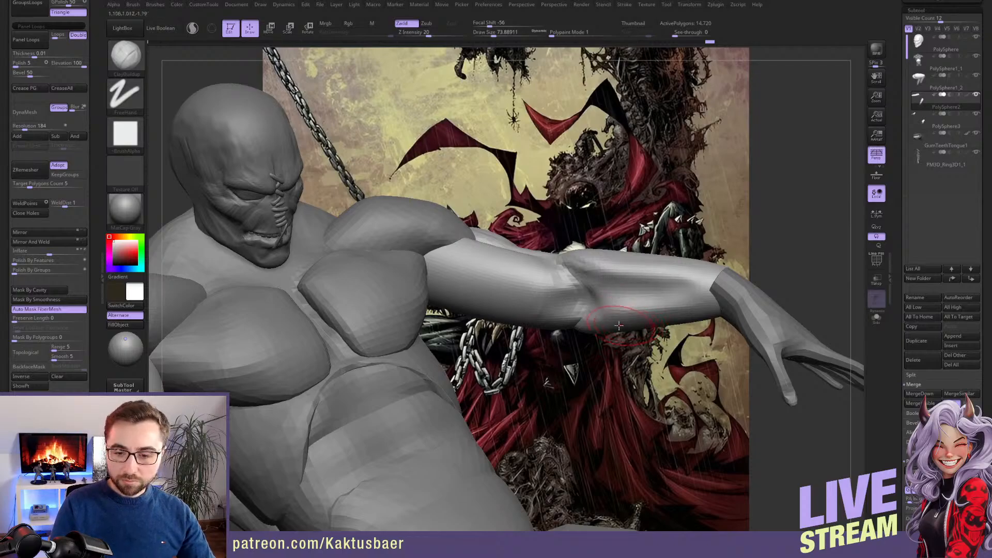
pyautogui.moveTo(625, 304); pyautogui.dragTo(658, 298, button='right')
# Reshape the forearm's lower contour with the Move brush at a draw size of about 120
pyautogui.press(']')
pyautogui.press(']')
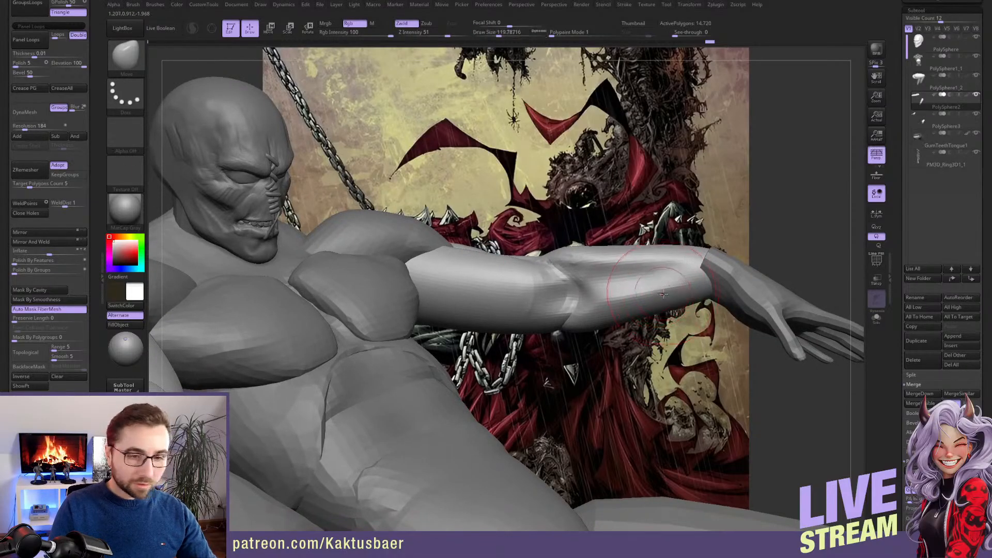
pyautogui.moveTo(698, 307); pyautogui.dragTo(695, 301)
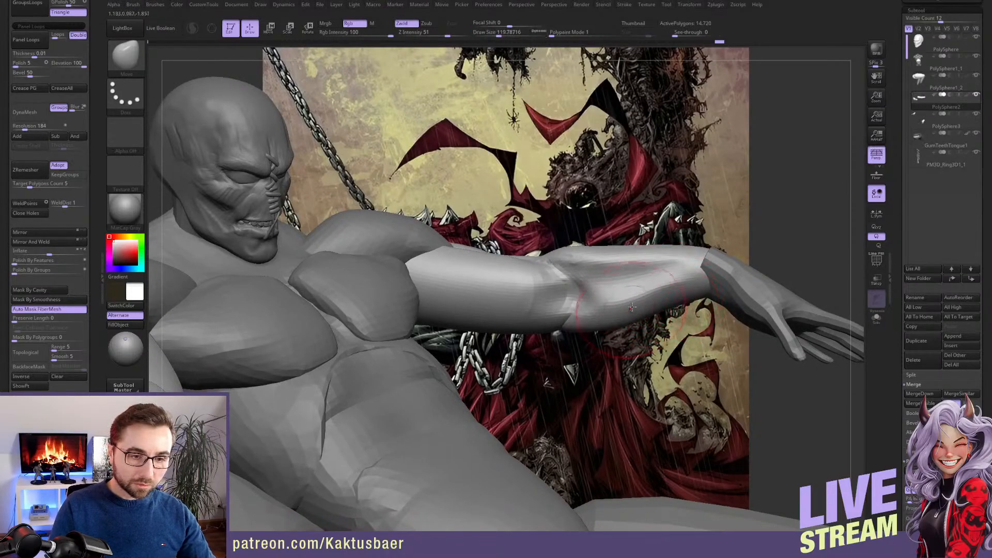
pyautogui.moveTo(631, 308)
pyautogui.mouseDown(button='right')
pyautogui.moveTo(615, 294)
pyautogui.moveTo(613, 312)
pyautogui.moveTo(585, 317)
pyautogui.mouseUp(button='right')
# Layer ClayBuildup strokes around the inner elbow crease and along the forearm, smoothing between strokes, to separate the forearm muscles
pyautogui.press('[')
pyautogui.press('[')
pyautogui.press('b')
pyautogui.press('c')
pyautogui.press('b')
pyautogui.press('[')
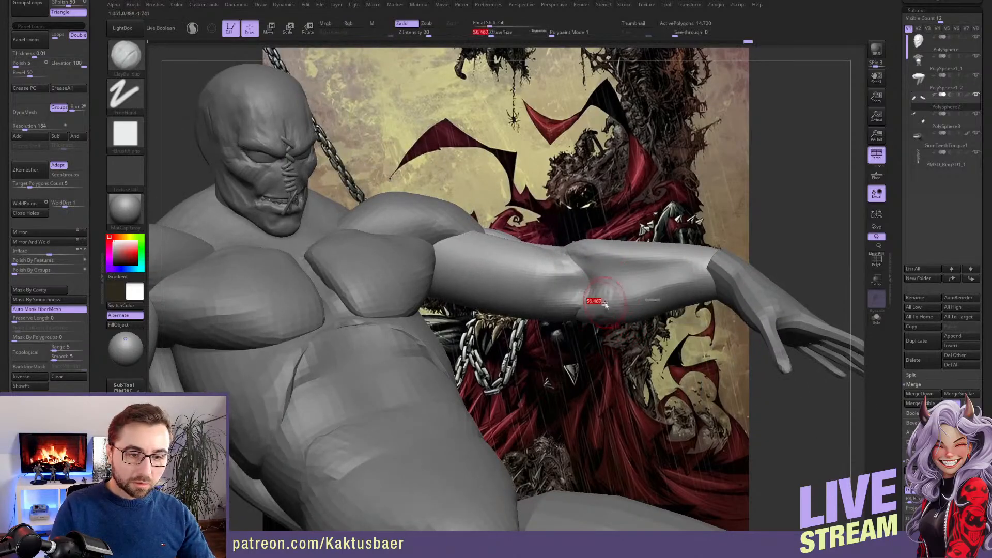
pyautogui.moveTo(610, 262); pyautogui.dragTo(592, 250)
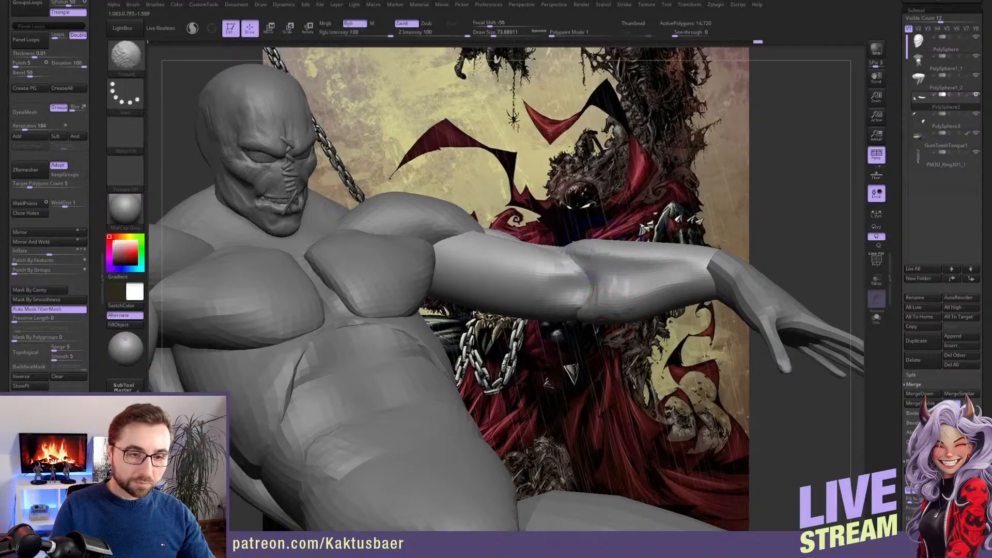
pyautogui.moveTo(685, 258); pyautogui.dragTo(659, 258, button='right')
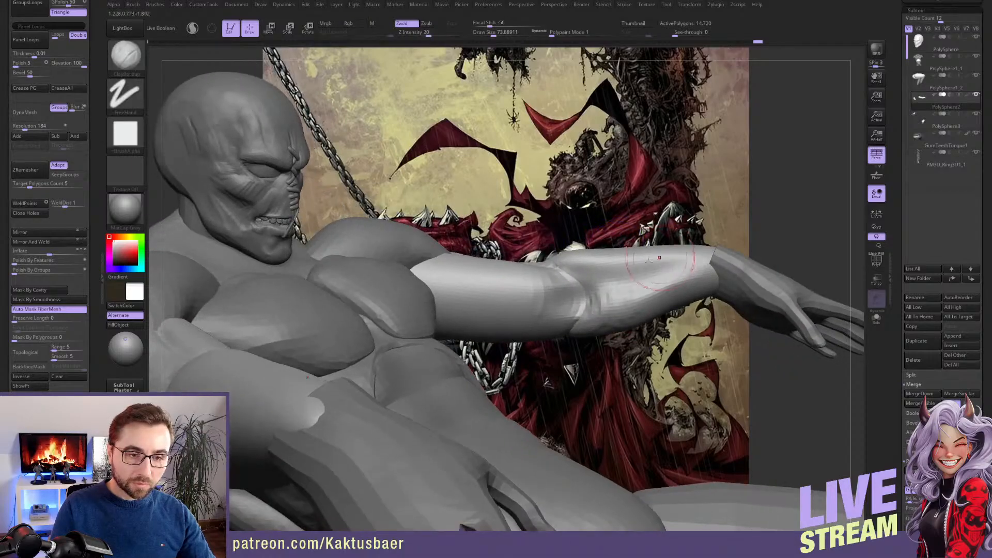
pyautogui.moveTo(593, 286); pyautogui.dragTo(594, 261, button='right')
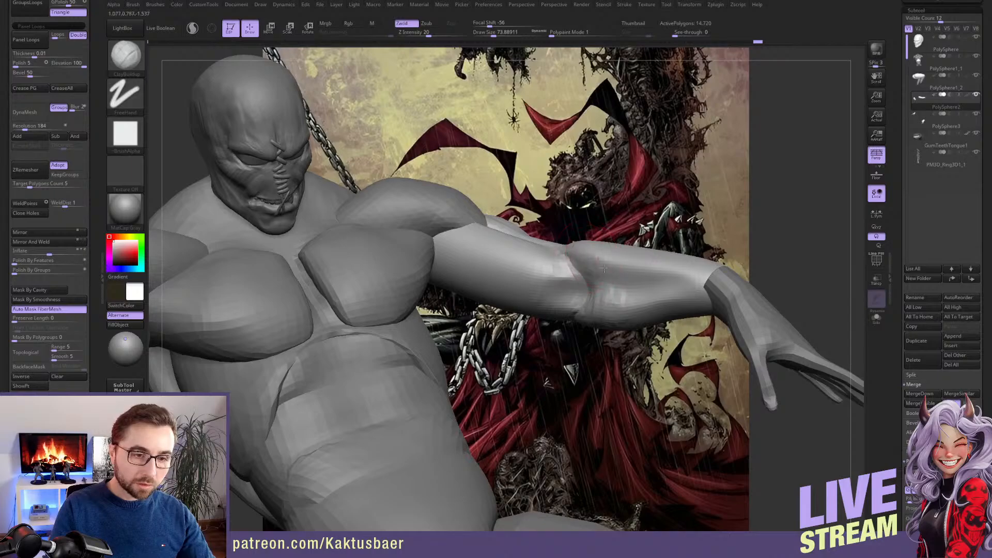
pyautogui.moveTo(701, 291)
pyautogui.mouseDown(button='right')
pyautogui.moveTo(696, 330)
pyautogui.moveTo(693, 306)
pyautogui.moveTo(619, 279)
pyautogui.moveTo(650, 287)
pyautogui.moveTo(635, 313)
pyautogui.mouseUp(button='right')
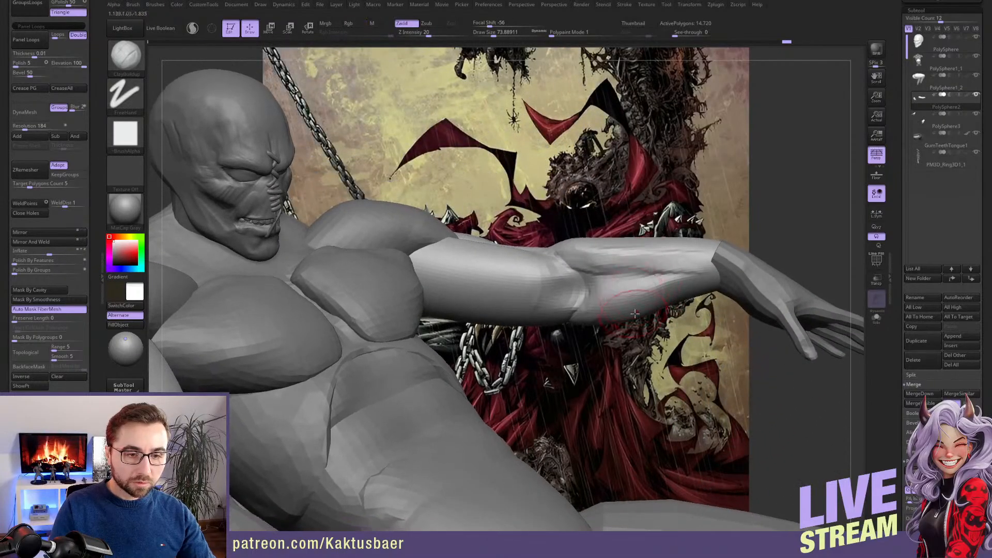
pyautogui.keyDown('shift'); pyautogui.moveTo(649, 256); pyautogui.dragTo(675, 263); pyautogui.keyUp('shift')
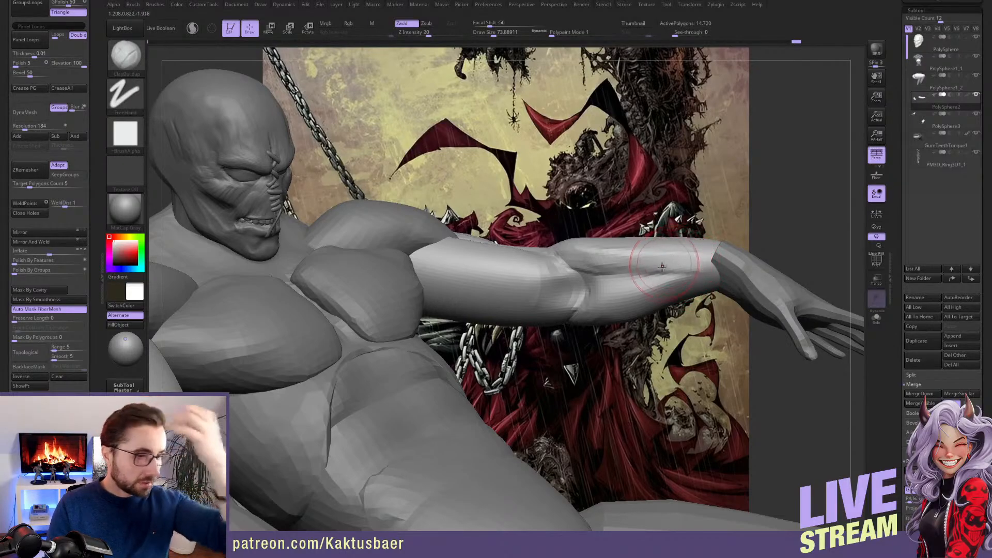
# Adjust the underside of the forearm and elbow with the Move brush at decreasing sizes, and smooth the inner forearm
pyautogui.press('b')
pyautogui.press('m')
pyautogui.press('v')
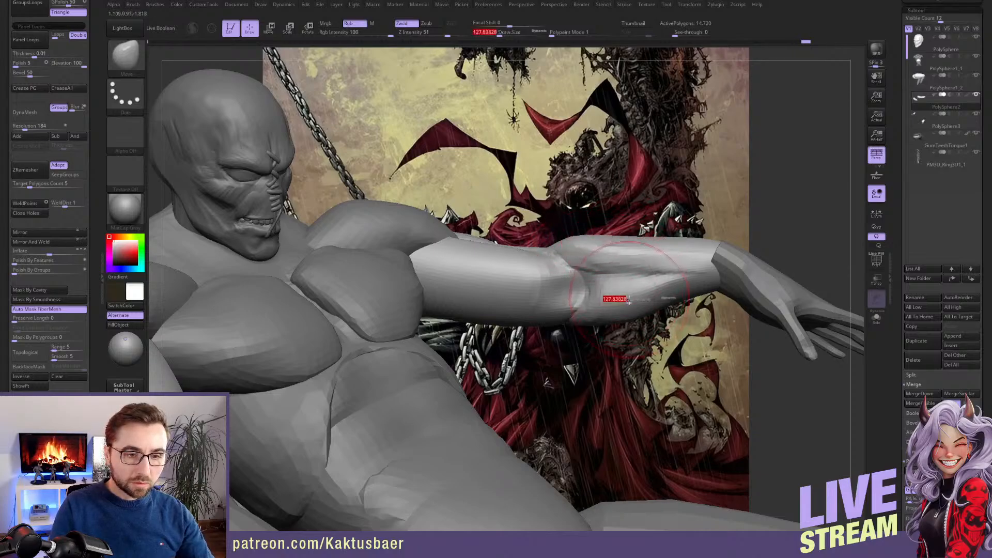
pyautogui.moveTo(597, 309); pyautogui.dragTo(620, 312, button='right')
pyautogui.moveTo(576, 321); pyautogui.dragTo(574, 305)
pyautogui.moveTo(574, 304); pyautogui.dragTo(545, 312, button='right')
pyautogui.press('s')
pyautogui.moveTo(620, 324); pyautogui.dragTo(612, 324)
pyautogui.press('s')
pyautogui.moveTo(609, 320); pyautogui.dragTo(603, 320)
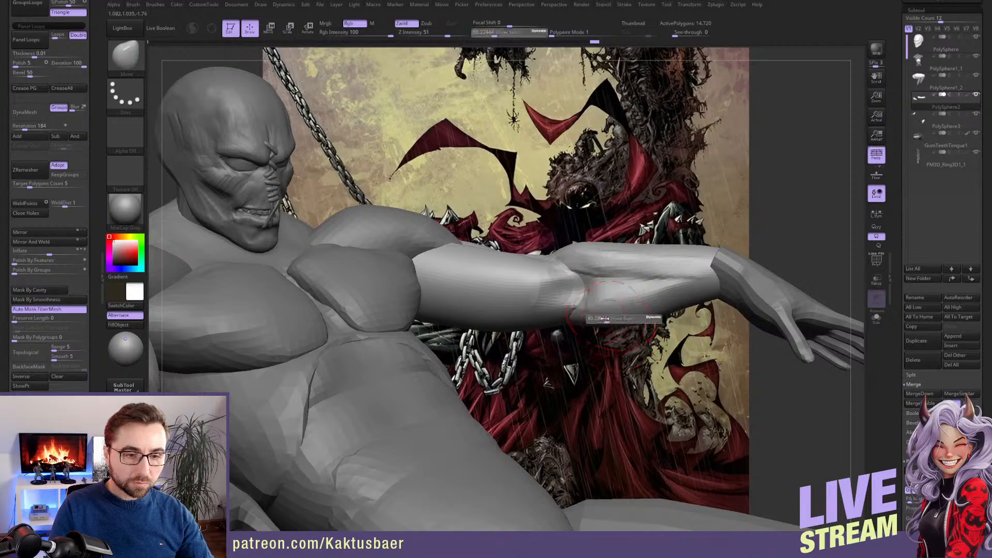
pyautogui.moveTo(632, 309); pyautogui.dragTo(662, 292, button='right')
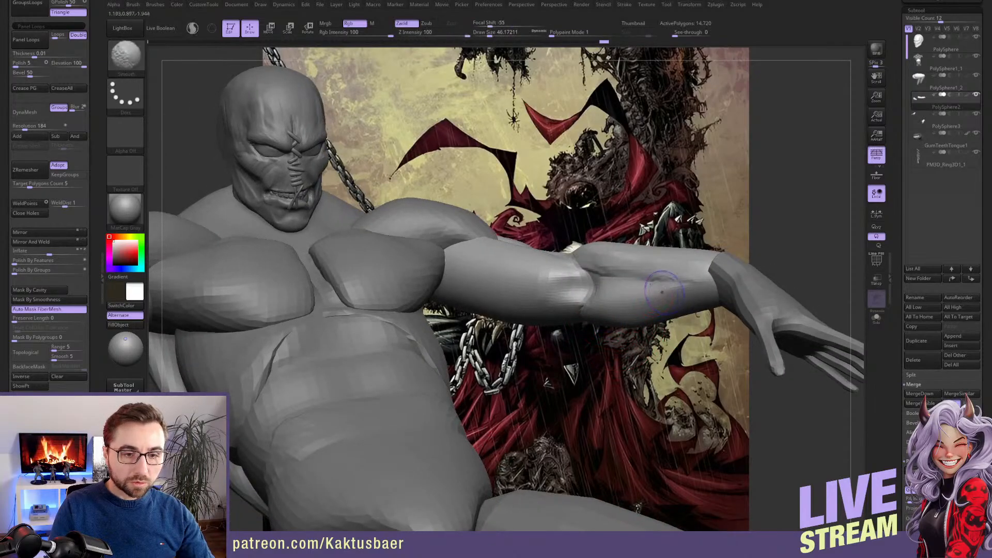
pyautogui.keyDown('shift'); pyautogui.moveTo(655, 282); pyautogui.dragTo(650, 286); pyautogui.keyUp('shift')
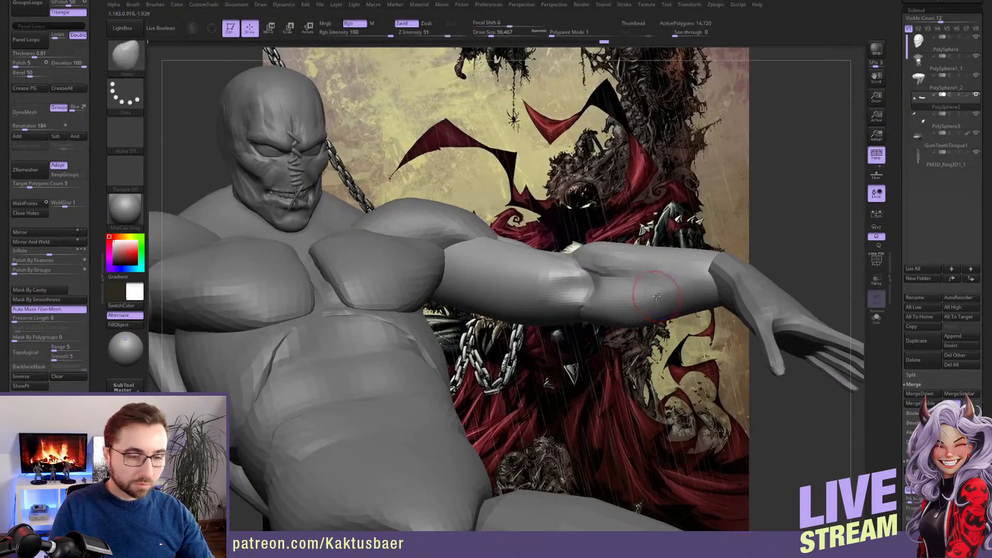
# Build up the bony point of the elbow and the outer forearm muscle with the ClayBuildup brush
pyautogui.press('b')
pyautogui.press('c')
pyautogui.press('b')
pyautogui.moveTo(650, 284)
pyautogui.mouseDown(button='right')
pyautogui.moveTo(719, 299)
pyautogui.moveTo(679, 281)
pyautogui.moveTo(715, 324)
pyautogui.mouseUp(button='right')
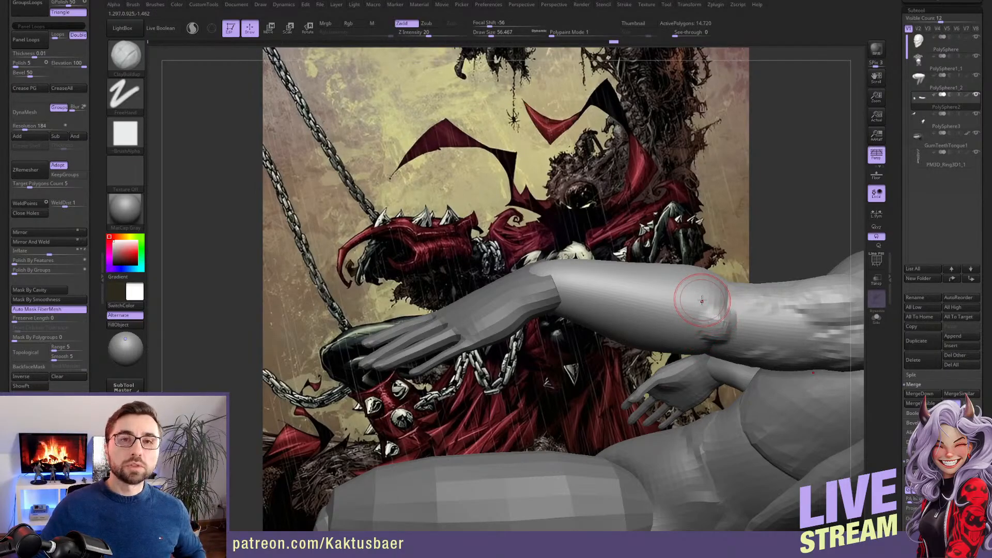
pyautogui.moveTo(702, 300)
pyautogui.mouseDown()
pyautogui.moveTo(739, 310)
pyautogui.moveTo(707, 313)
pyautogui.mouseUp()
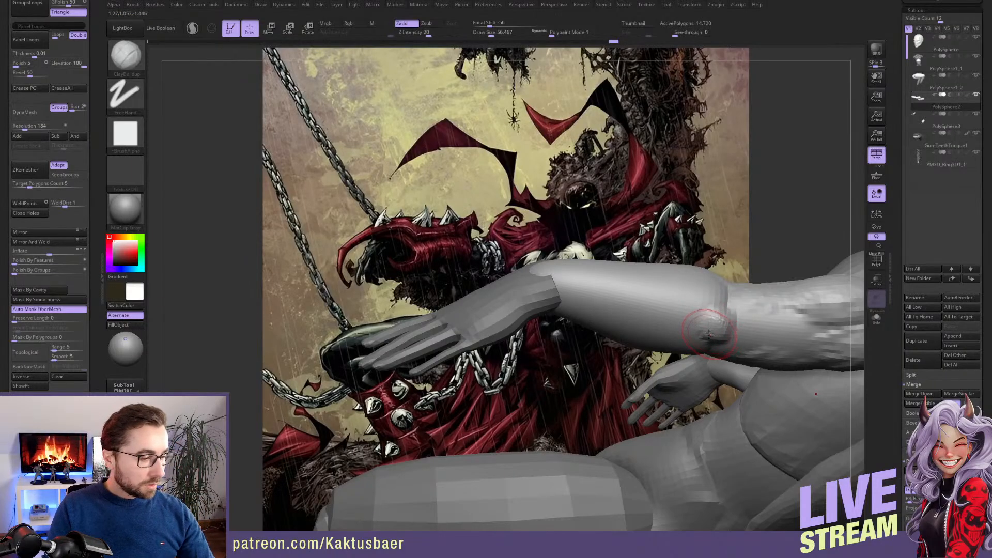
pyautogui.moveTo(712, 314); pyautogui.dragTo(660, 305, button='right')
pyautogui.moveTo(674, 302); pyautogui.dragTo(564, 322)
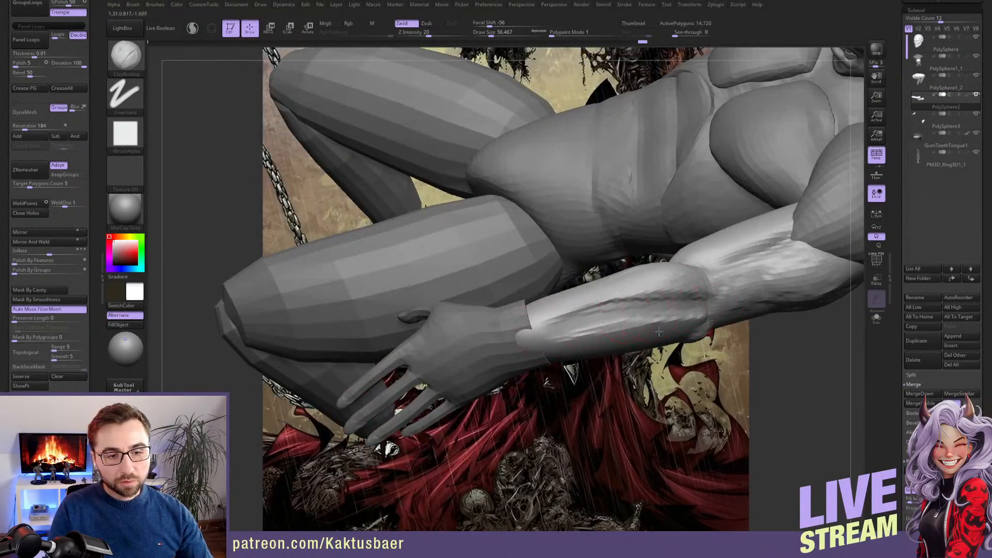
# Blend the outer forearm muscle into the elbow and extend its volume toward the wrist with more clay strokes
pyautogui.moveTo(652, 309); pyautogui.dragTo(669, 293, button='right')
pyautogui.moveTo(678, 266); pyautogui.dragTo(609, 315)
pyautogui.moveTo(664, 271); pyautogui.dragTo(693, 293, button='right')
pyautogui.moveTo(628, 299); pyautogui.dragTo(683, 295)
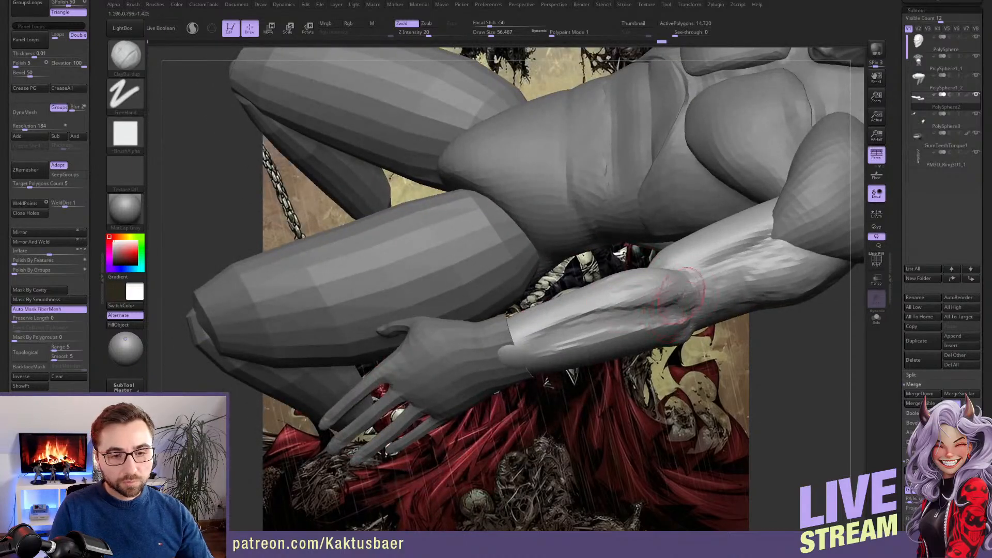
pyautogui.moveTo(699, 298); pyautogui.dragTo(716, 288, button='right')
pyautogui.moveTo(651, 293); pyautogui.dragTo(663, 299, button='right')
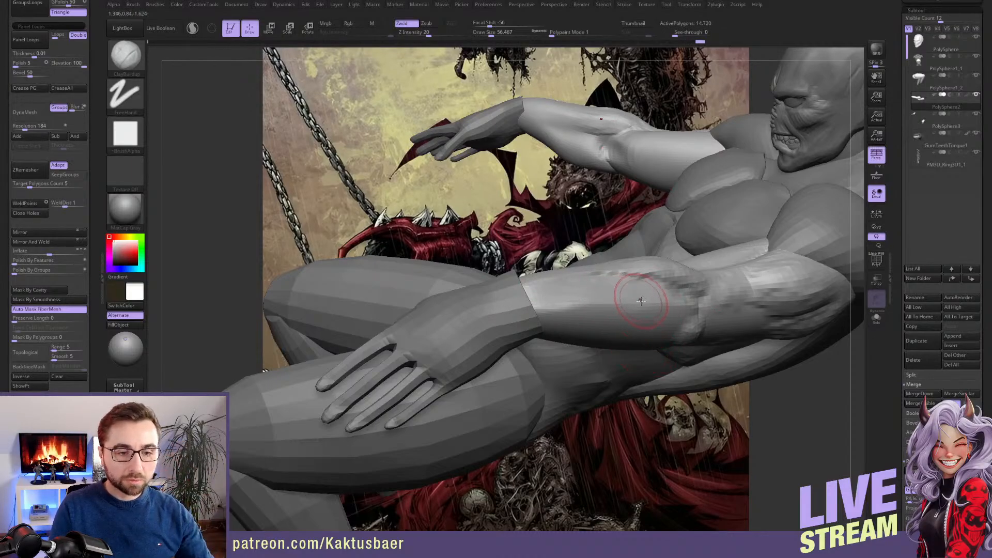
pyautogui.moveTo(637, 292); pyautogui.dragTo(624, 273, button='right')
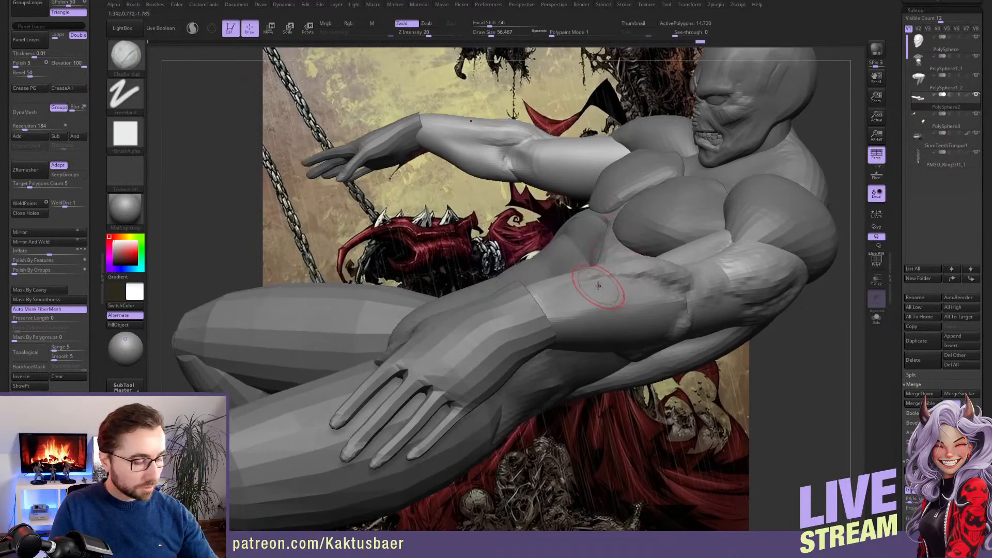
# Adjust the forearm silhouette near the wrist with the Move brush
pyautogui.press('b')
pyautogui.press('m')
pyautogui.press('v')
pyautogui.moveTo(529, 170); pyautogui.dragTo(468, 161, button='right')
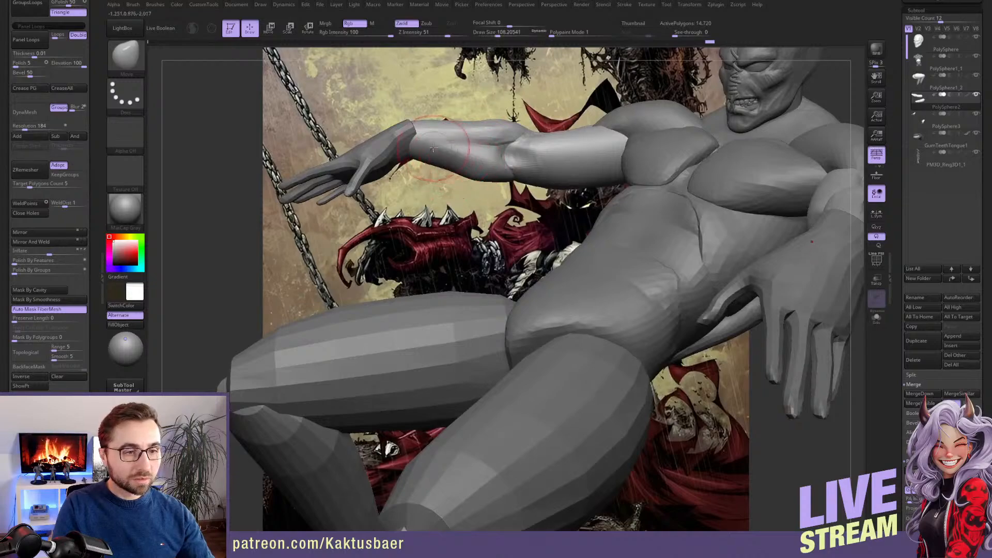
pyautogui.press('b')
pyautogui.press('s')
pyautogui.press('t')
pyautogui.keyDown('shift'); pyautogui.moveTo(448, 132); pyautogui.dragTo(437, 129); pyautogui.keyUp('shift')
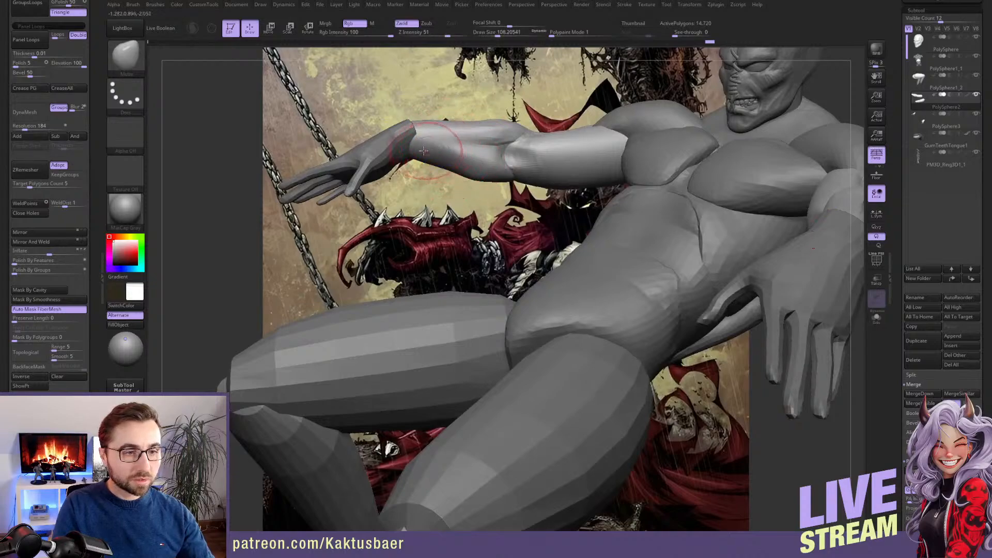
# Reshape the underside of the elbow and upper arm with the Move brush at a draw size of about 145
pyautogui.press('s')
pyautogui.moveTo(438, 162); pyautogui.dragTo(443, 161)
pyautogui.moveTo(456, 169); pyautogui.dragTo(473, 183)
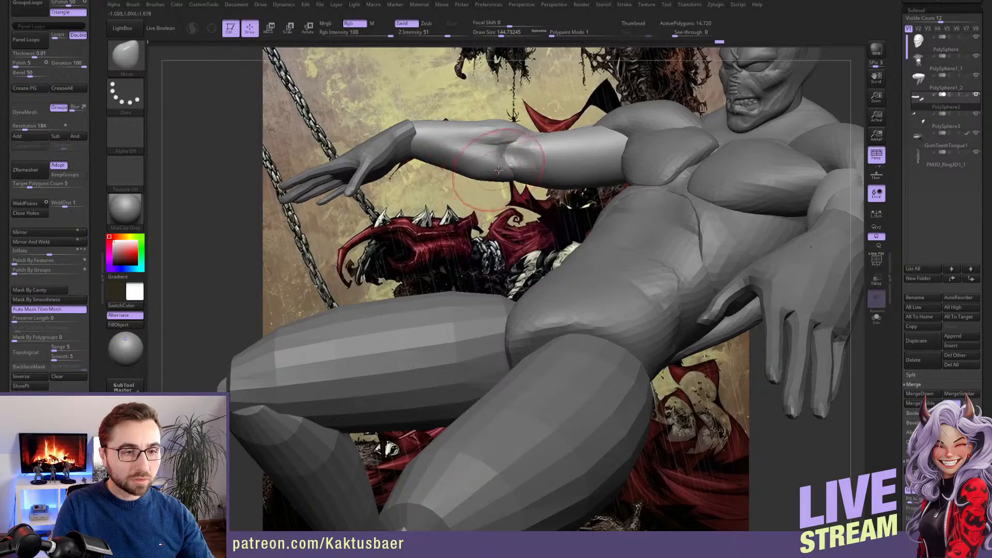
pyautogui.moveTo(499, 167); pyautogui.dragTo(548, 177, button='right')
pyautogui.moveTo(553, 181); pyautogui.dragTo(572, 188)
# Refine the inner elbow crease with a smaller Move brush
pyautogui.press('s')
pyautogui.moveTo(495, 180); pyautogui.dragTo(482, 180)
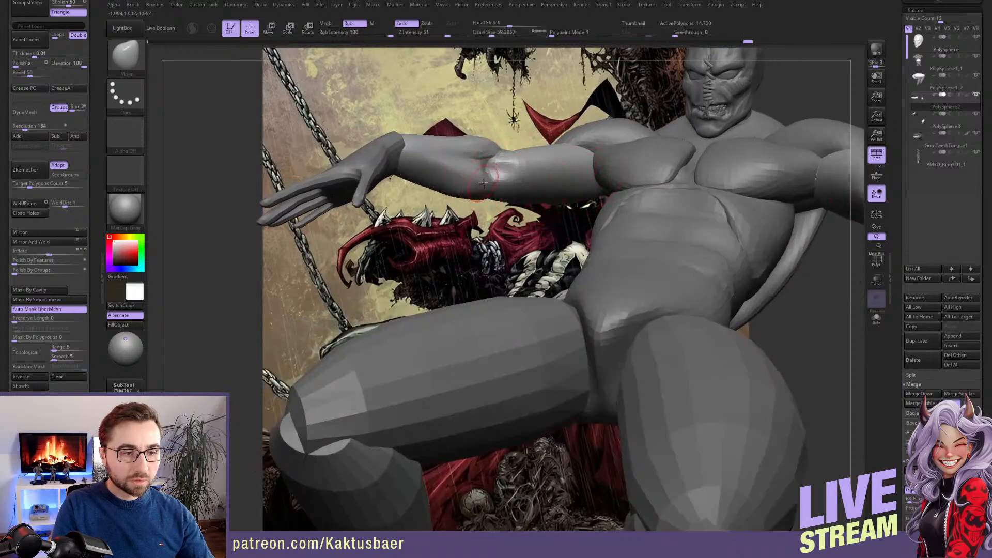
pyautogui.moveTo(496, 170); pyautogui.dragTo(454, 167, button='right')
pyautogui.keyDown('shift'); pyautogui.moveTo(491, 163); pyautogui.dragTo(494, 183); pyautogui.keyUp('shift')
pyautogui.keyDown('alt'); pyautogui.moveTo(498, 187); pyautogui.dragTo(488, 197, button='right'); pyautogui.keyUp('alt')
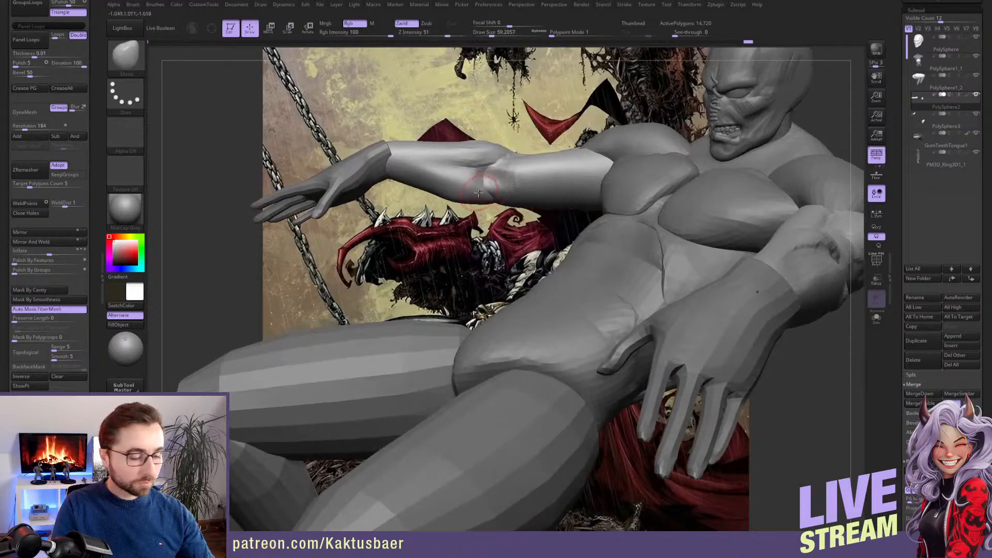
# Make the torso subtool PolySphere1_1 active with the Move brush and mask everything except the shoulder muscles
pyautogui.press('b')
pyautogui.press('d')
pyautogui.press('s')
pyautogui.moveTo(813, 266); pyautogui.dragTo(594, 240, button='right')
pyautogui.keyDown('alt'); pyautogui.click(607, 271); pyautogui.keyUp('alt')
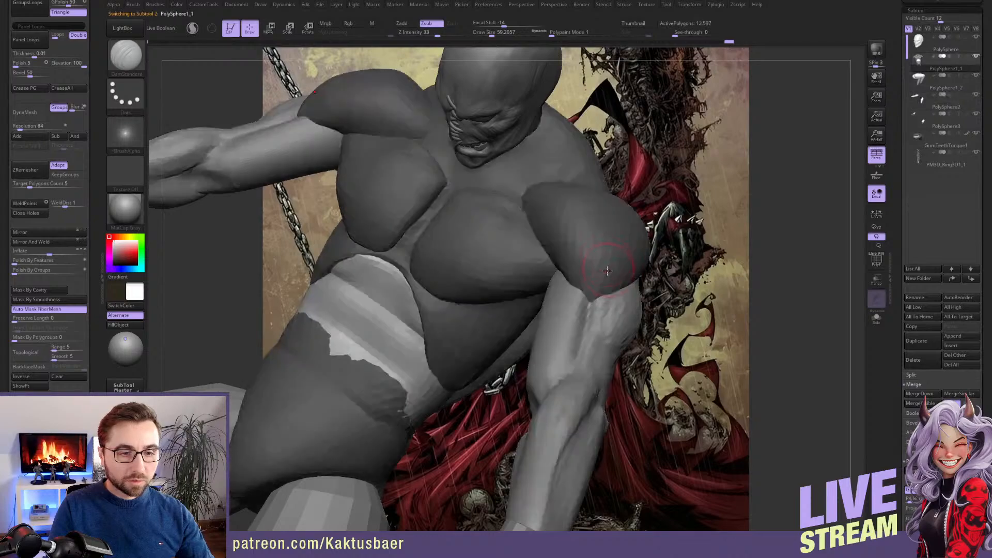
pyautogui.press('b')
pyautogui.press('m')
pyautogui.press('v')
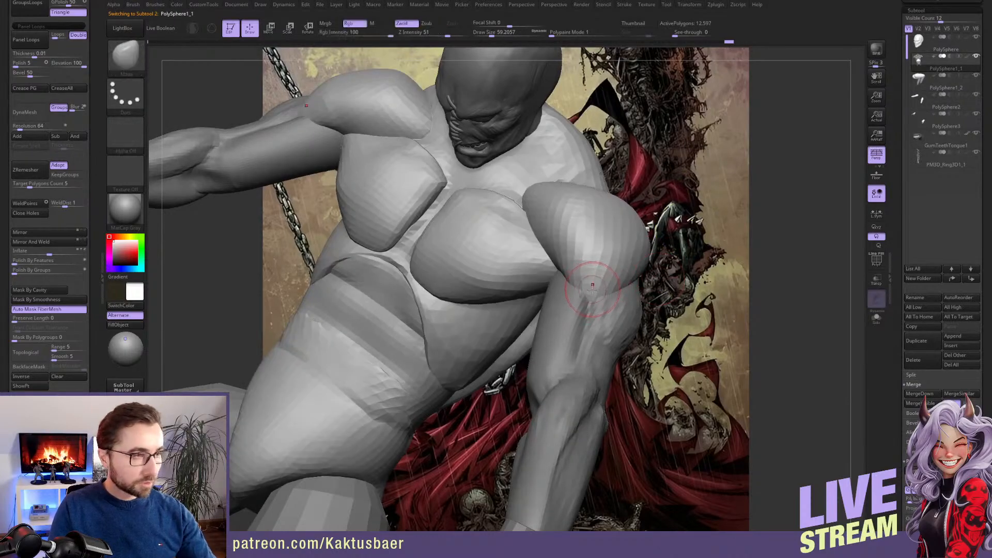
pyautogui.press('w')
pyautogui.keyDown('ctrl'); pyautogui.click(605, 265); pyautogui.keyUp('ctrl')
pyautogui.press('q')
pyautogui.moveTo(589, 293); pyautogui.dragTo(577, 291, button='right')
# Reshape the front and top of the unmasked deltoids with a large Move brush
pyautogui.press('s')
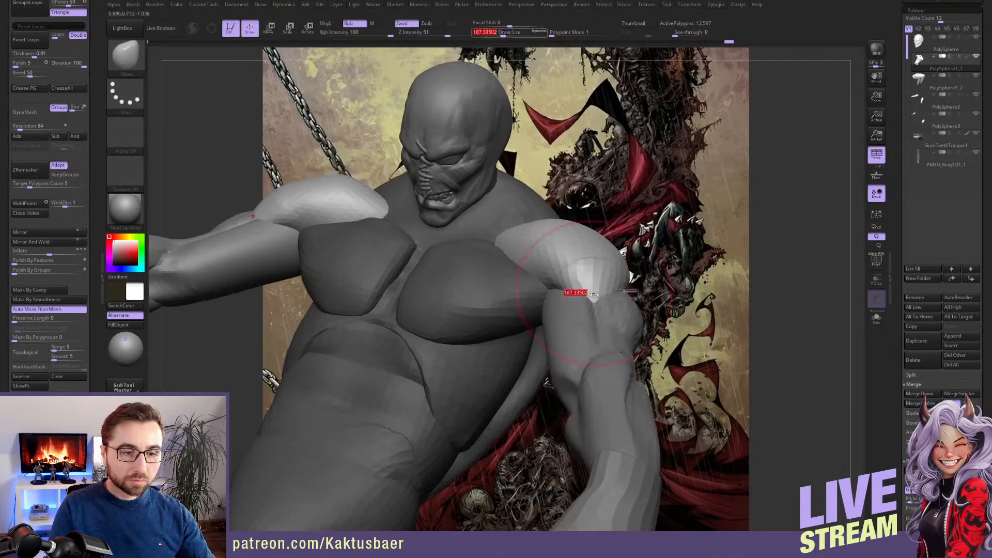
pyautogui.moveTo(578, 291); pyautogui.dragTo(598, 285)
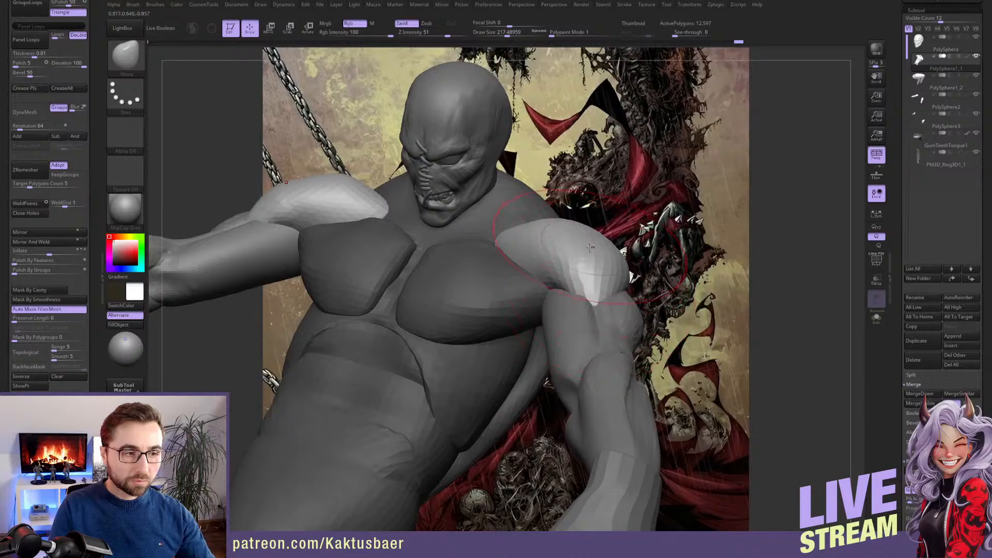
pyautogui.press('s')
pyautogui.moveTo(591, 247); pyautogui.dragTo(584, 246)
pyautogui.moveTo(589, 229); pyautogui.dragTo(602, 266, button='right')
pyautogui.moveTo(664, 265)
pyautogui.mouseDown(button='right')
pyautogui.moveTo(603, 311)
pyautogui.moveTo(641, 308)
pyautogui.mouseUp(button='right')
# Adjust the rear deltoids from behind with the Move brush and smooth their transition toward the shoulder blade
pyautogui.press('s')
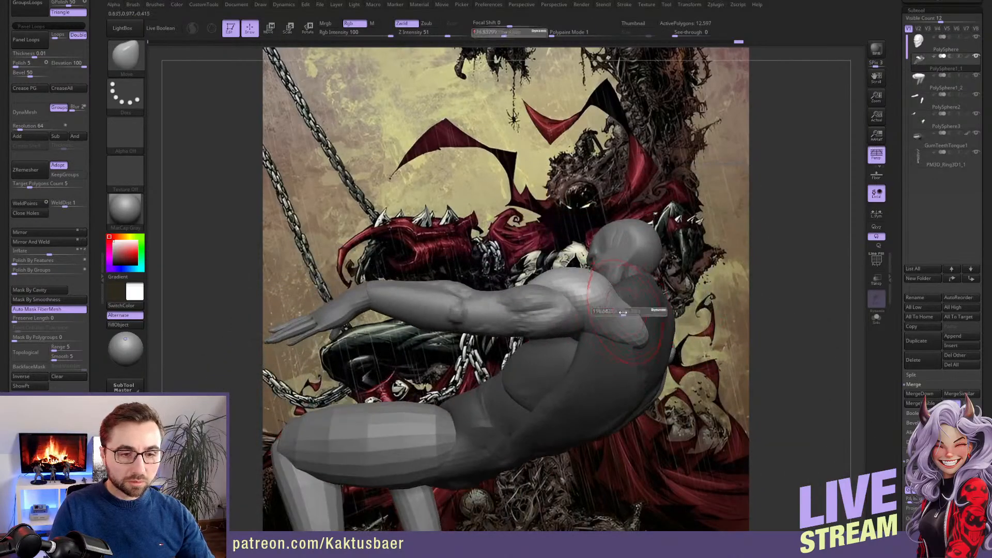
pyautogui.moveTo(631, 314); pyautogui.dragTo(626, 313)
pyautogui.moveTo(640, 324); pyautogui.dragTo(602, 300, button='right')
pyautogui.press('shift')
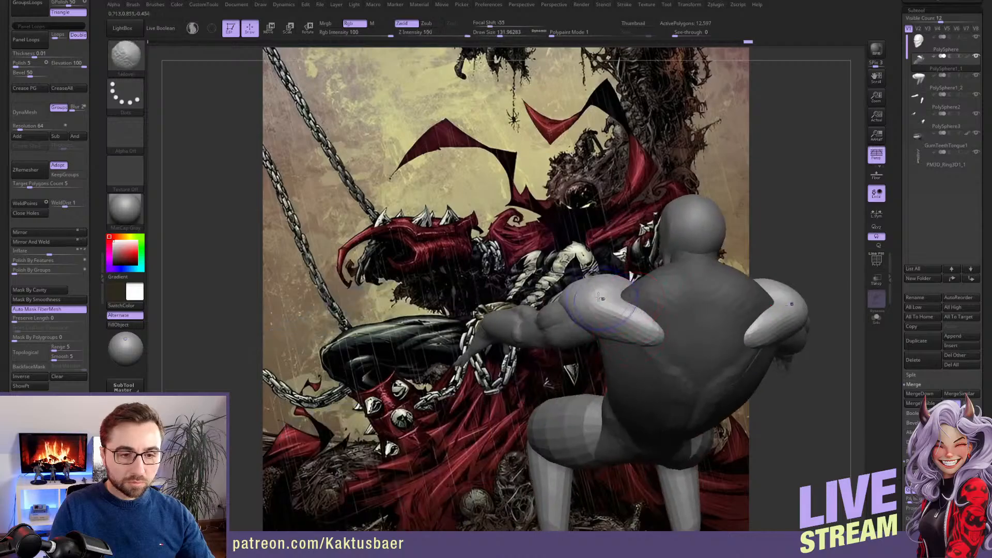
pyautogui.keyDown('shift'); pyautogui.moveTo(658, 329); pyautogui.dragTo(652, 331); pyautogui.keyUp('shift')
pyautogui.moveTo(633, 331)
pyautogui.mouseDown(button='right')
pyautogui.moveTo(651, 346)
pyautogui.moveTo(631, 341)
pyautogui.moveTo(662, 317)
pyautogui.moveTo(637, 316)
pyautogui.moveTo(649, 339)
pyautogui.mouseUp(button='right')
pyautogui.keyDown('shift'); pyautogui.moveTo(649, 345); pyautogui.dragTo(642, 387); pyautogui.keyUp('shift')
pyautogui.moveTo(644, 386)
pyautogui.mouseDown(button='right')
pyautogui.moveTo(653, 357)
pyautogui.moveTo(636, 341)
pyautogui.mouseUp(button='right')
pyautogui.moveTo(650, 399)
pyautogui.mouseDown(button='right')
pyautogui.moveTo(630, 383)
pyautogui.moveTo(622, 316)
pyautogui.moveTo(595, 298)
pyautogui.mouseUp(button='right')
# Mask everything except the lat muscles and enable BackfaceMask
pyautogui.press('w')
pyautogui.keyDown('ctrl'); pyautogui.click(622, 316); pyautogui.keyUp('ctrl')
pyautogui.press('q')
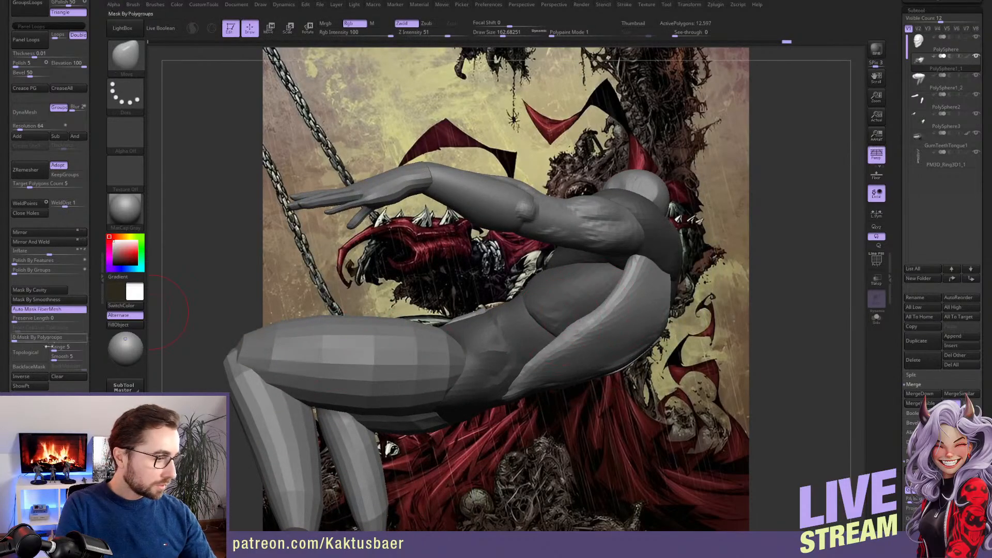
pyautogui.click(29, 367)
# Reshape the lat's outer silhouette below the armpit with the Move brush at a draw size of about 223
pyautogui.moveTo(594, 311)
pyautogui.mouseDown(button='right')
pyautogui.moveTo(606, 301)
pyautogui.moveTo(596, 274)
pyautogui.moveTo(609, 304)
pyautogui.moveTo(622, 271)
pyautogui.mouseUp(button='right')
pyautogui.press('s')
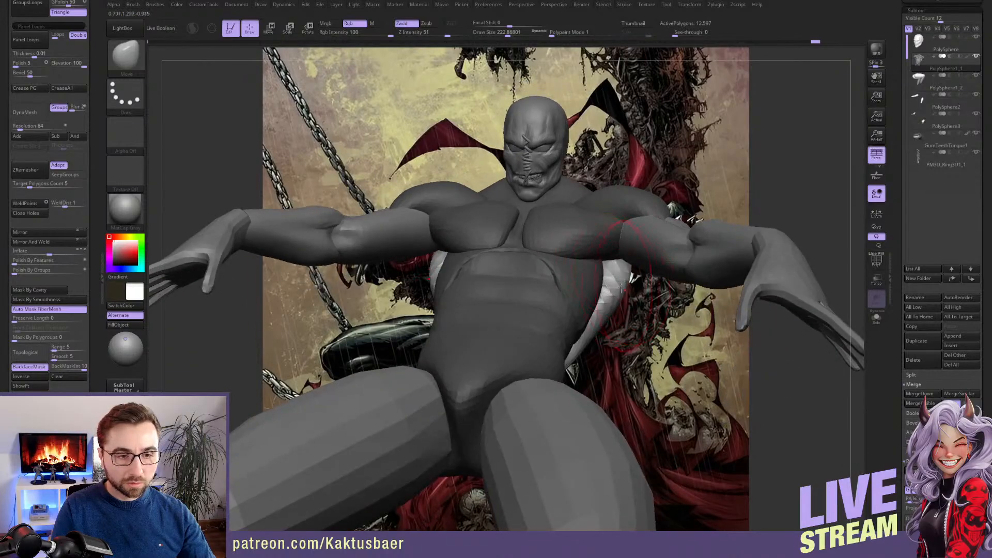
pyautogui.moveTo(614, 308)
pyautogui.mouseDown(button='right')
pyautogui.moveTo(635, 283)
pyautogui.moveTo(598, 346)
pyautogui.moveTo(605, 337)
pyautogui.mouseUp(button='right')
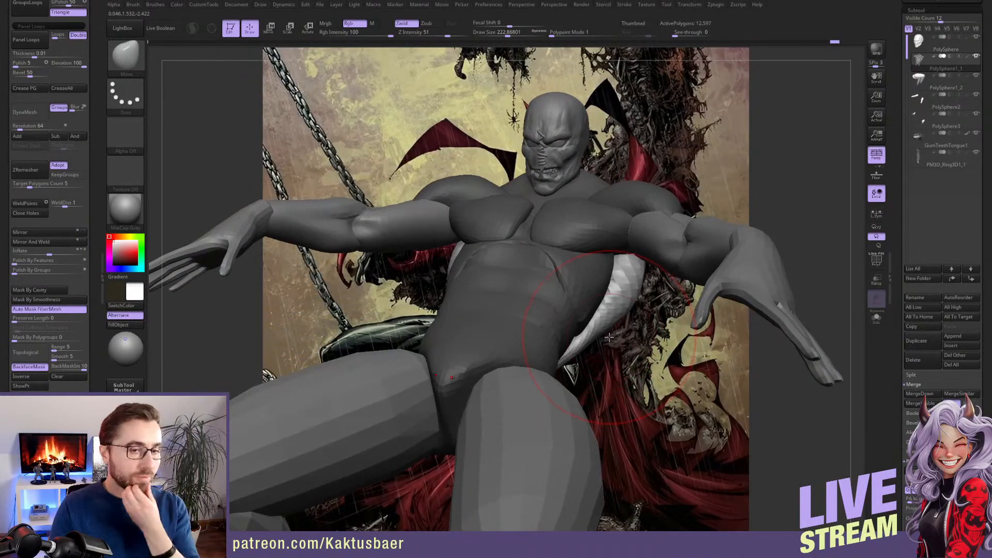
# Mask everything except the pectoral muscles and disable BackfaceMask
pyautogui.press('w')
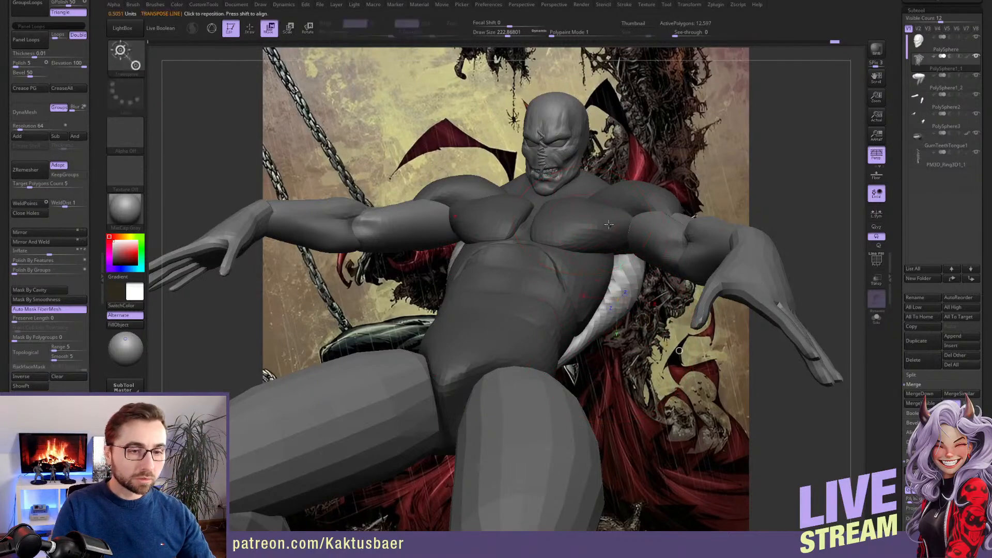
pyautogui.keyDown('ctrl'); pyautogui.click(611, 231); pyautogui.keyUp('ctrl')
pyautogui.press('q')
pyautogui.moveTo(611, 239); pyautogui.dragTo(592, 204, button='right')
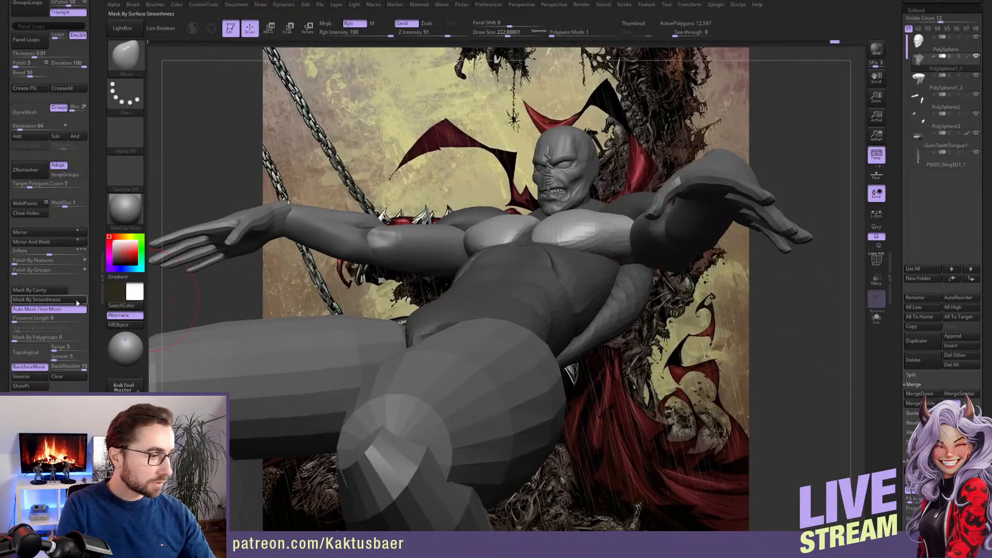
pyautogui.click(32, 366)
# Reshape the pectorals and their outer ends toward the armpits with the Move brush
pyautogui.moveTo(629, 211); pyautogui.dragTo(649, 226)
pyautogui.press('[')
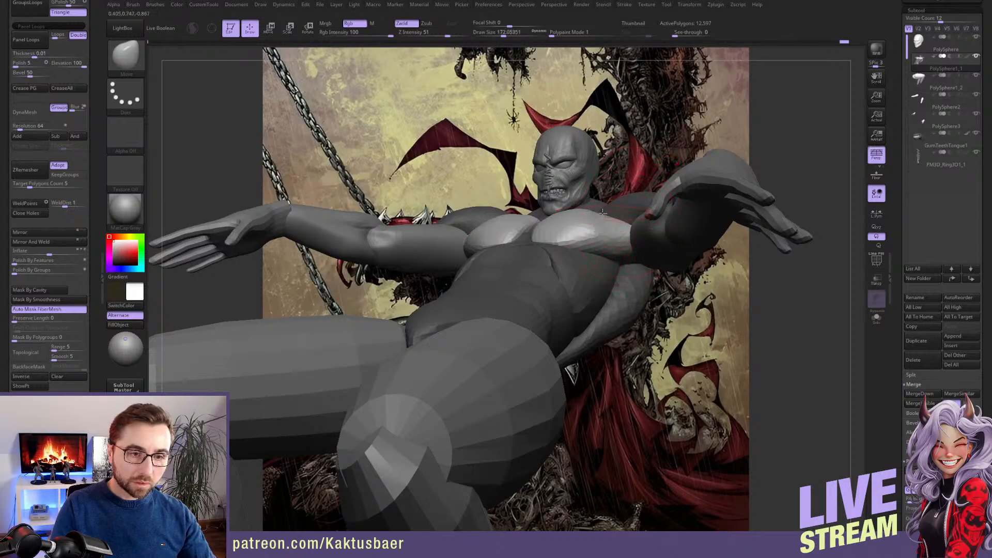
pyautogui.press('s')
pyautogui.click(603, 217)
pyautogui.moveTo(603, 217); pyautogui.dragTo(602, 268, button='right')
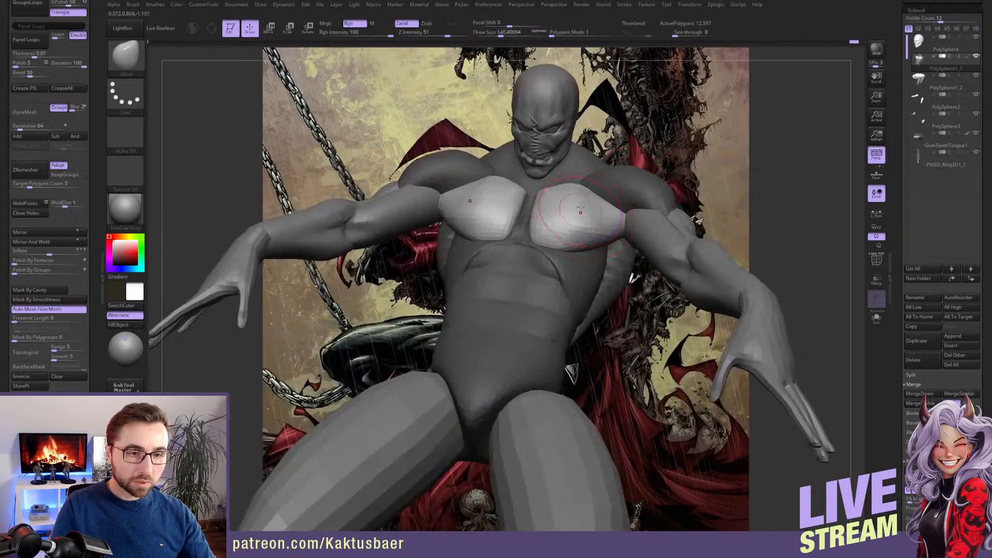
pyautogui.press('1')
pyautogui.keyDown('shift'); pyautogui.moveTo(573, 208); pyautogui.dragTo(577, 226); pyautogui.keyUp('shift')
pyautogui.moveTo(580, 290); pyautogui.dragTo(611, 243, button='right')
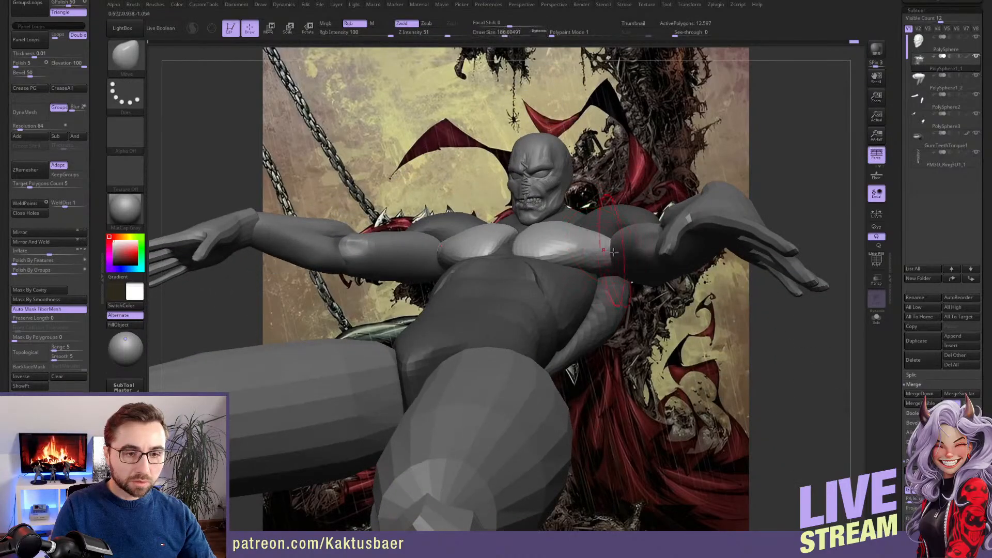
pyautogui.moveTo(615, 245); pyautogui.dragTo(607, 248)
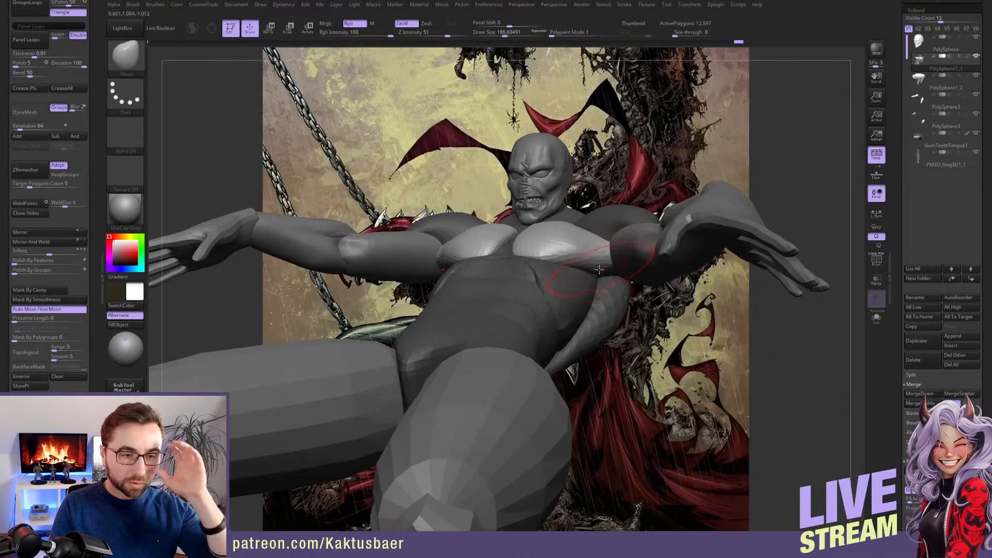
pyautogui.moveTo(576, 257); pyautogui.dragTo(518, 251, button='right')
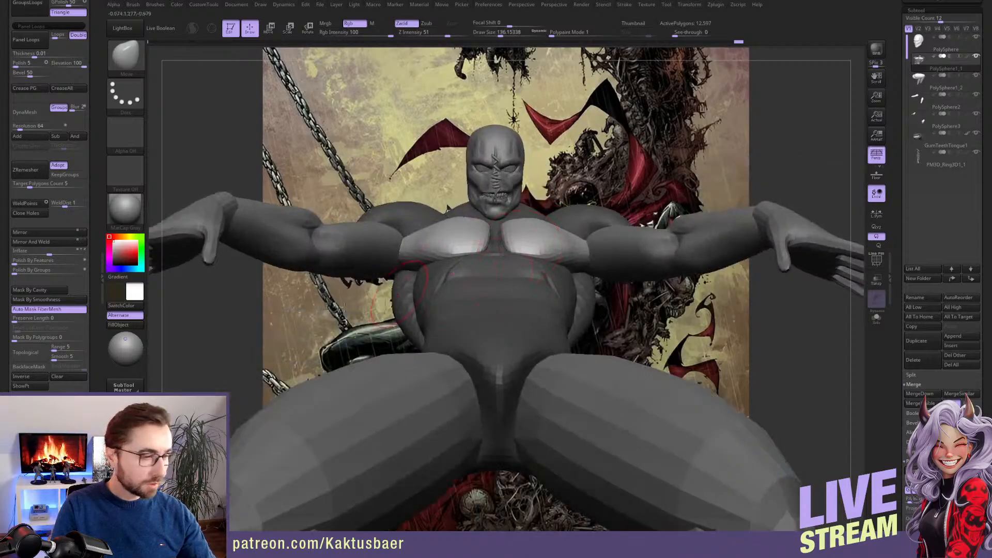
# Enable BackfaceMask, refine the pectoral volume from several angles with the Move brush and smooth the chest surface
pyautogui.click(29, 366)
pyautogui.moveTo(512, 261); pyautogui.dragTo(516, 237, button='right')
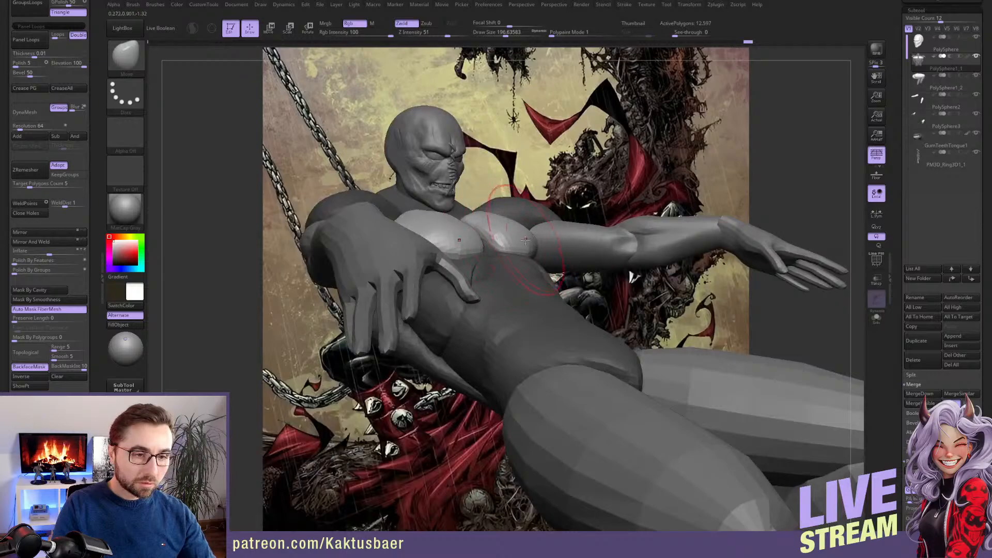
pyautogui.moveTo(525, 241)
pyautogui.mouseDown(button='right')
pyautogui.moveTo(568, 241)
pyautogui.moveTo(558, 229)
pyautogui.moveTo(519, 261)
pyautogui.moveTo(527, 313)
pyautogui.moveTo(514, 294)
pyautogui.mouseUp(button='right')
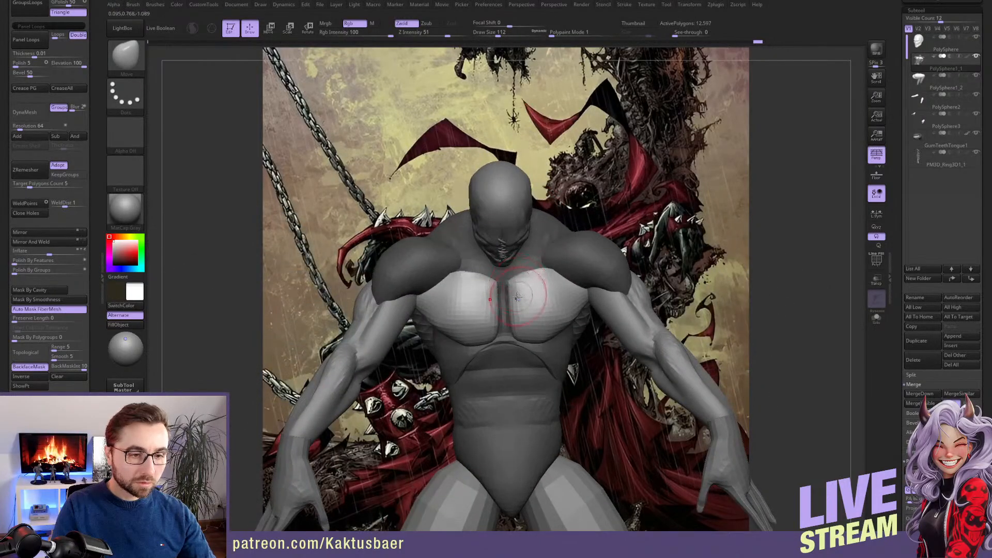
pyautogui.press('shift')
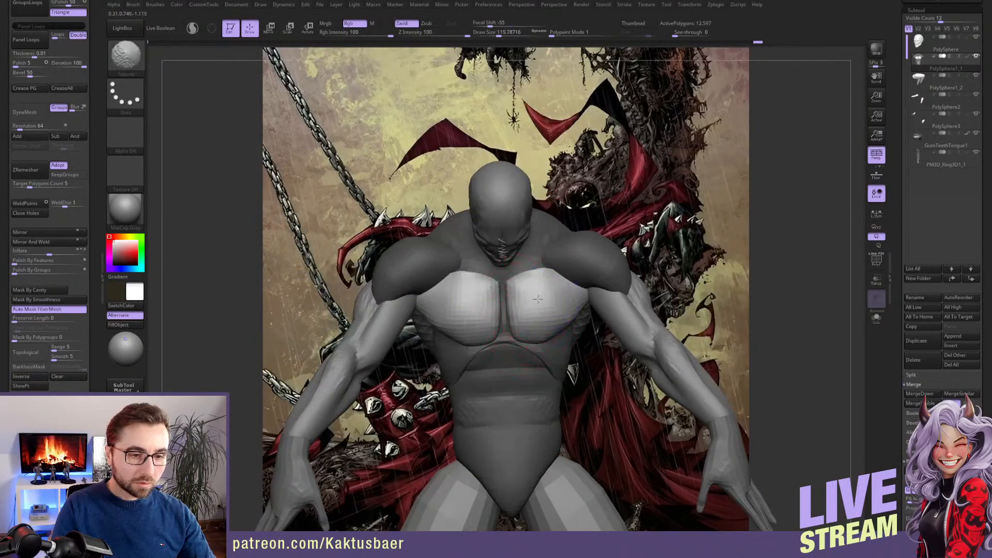
pyautogui.moveTo(532, 321)
pyautogui.mouseDown(button='right')
pyautogui.moveTo(553, 311)
pyautogui.moveTo(584, 333)
pyautogui.moveTo(502, 286)
pyautogui.mouseUp(button='right')
pyautogui.press('shift')
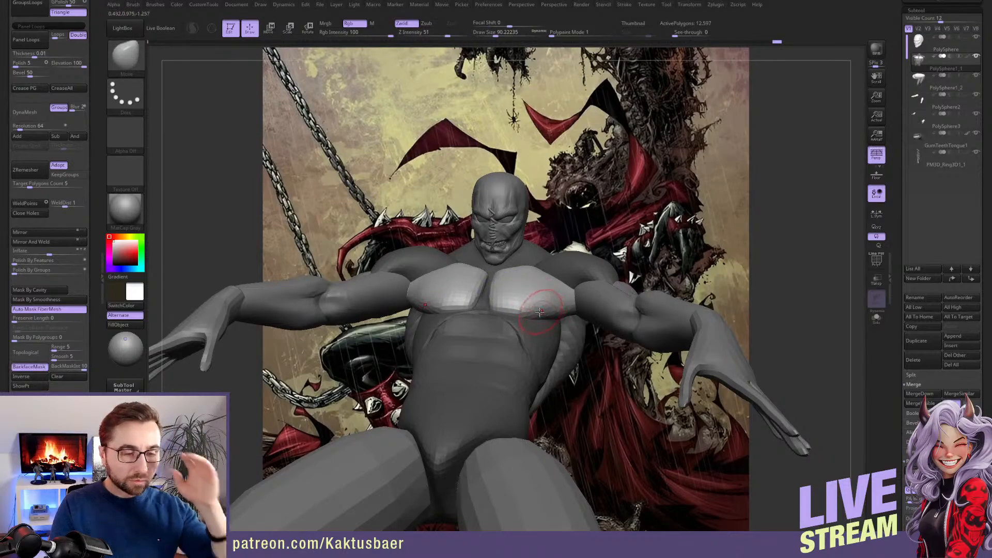
# Save the project and refine the inner pectorals along the sternum with a small Move brush
pyautogui.hotkey('ctrl', 's')
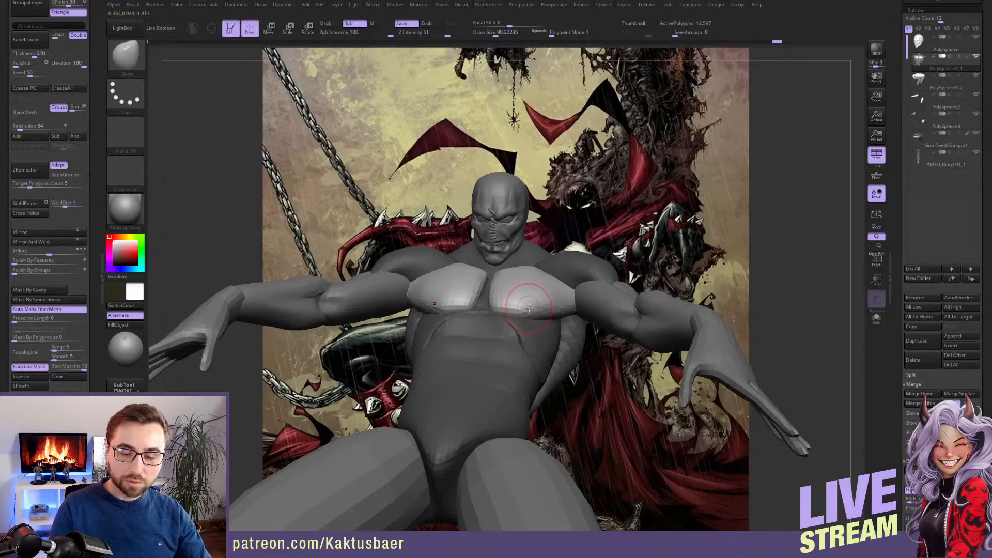
pyautogui.moveTo(540, 297); pyautogui.dragTo(517, 356, button='right')
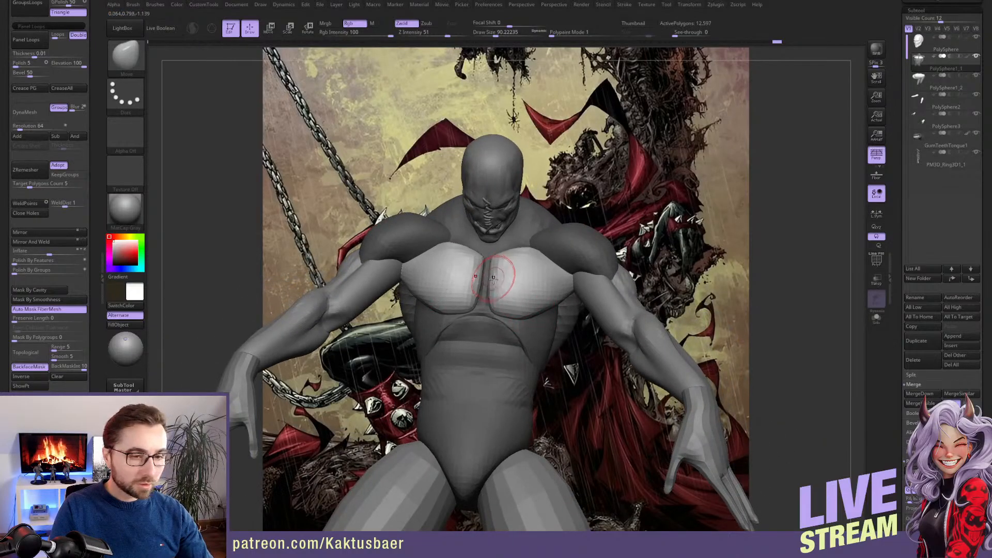
pyautogui.moveTo(500, 284)
pyautogui.mouseDown(button='right')
pyautogui.moveTo(495, 268)
pyautogui.moveTo(547, 255)
pyautogui.moveTo(531, 224)
pyautogui.moveTo(540, 249)
pyautogui.mouseUp(button='right')
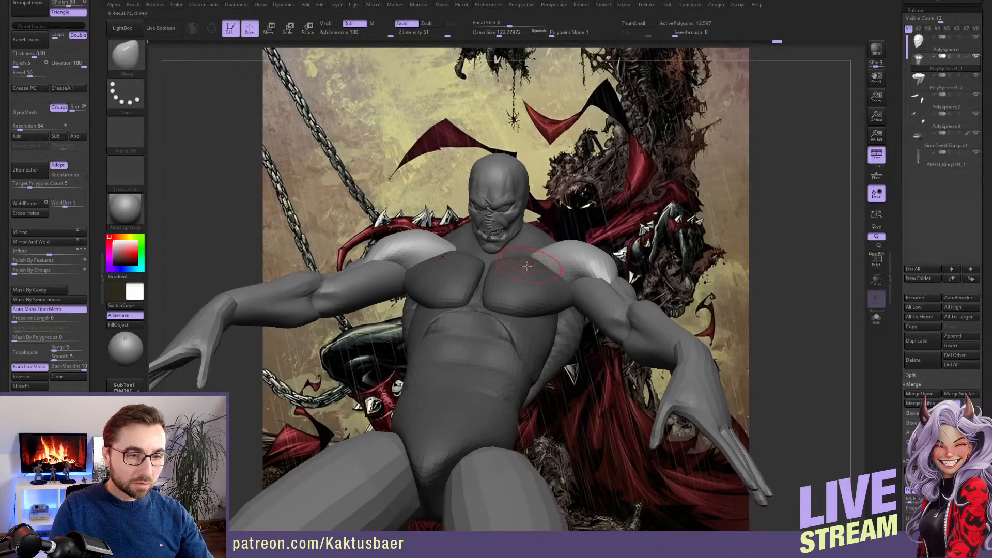
# Disable BackfaceMask, clear the torso mask and make the hidden deltoids visible again
pyautogui.click(29, 367)
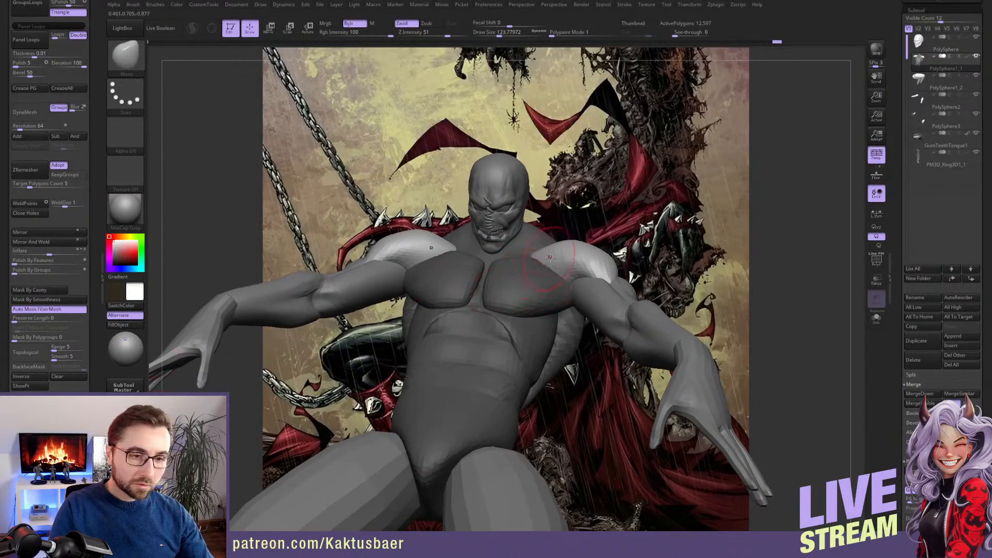
pyautogui.moveTo(539, 274); pyautogui.dragTo(562, 258, button='right')
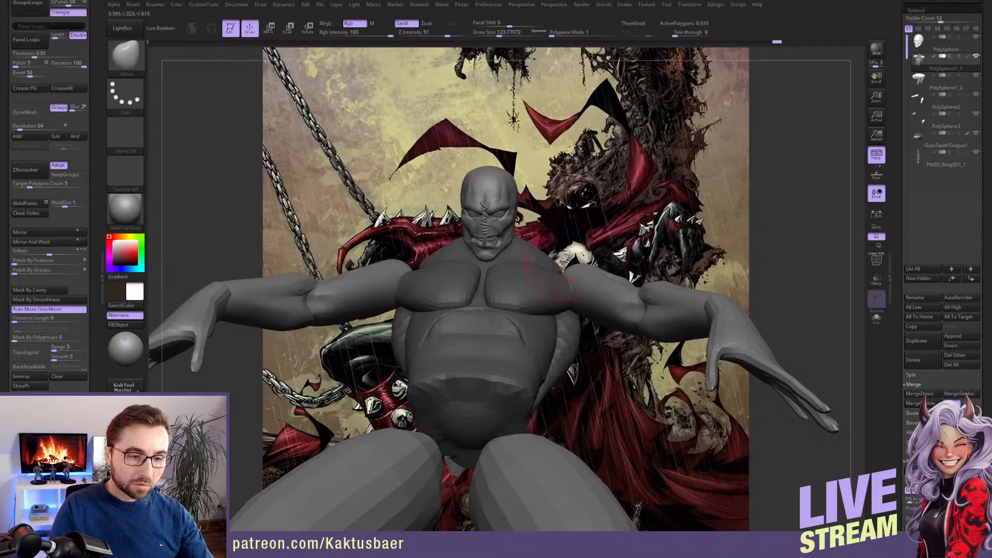
pyautogui.scroll(-5, 90, 376)
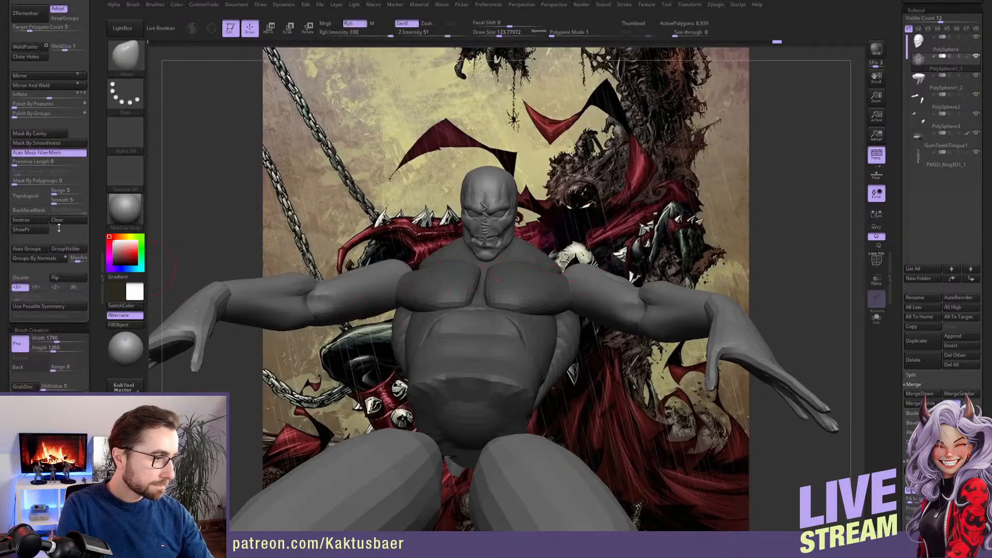
pyautogui.click(58, 221)
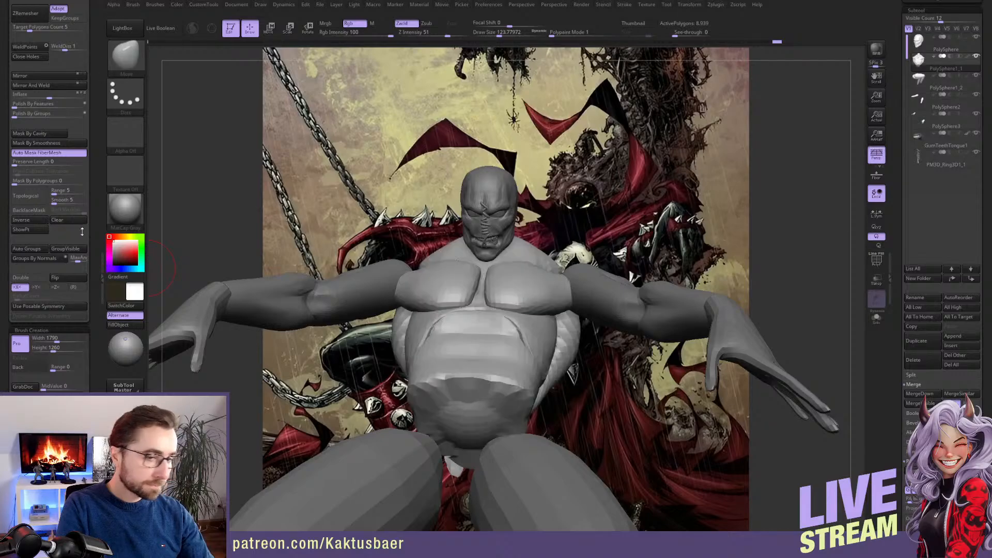
pyautogui.click(39, 232)
# Mask all torso muscles except the deltoids
pyautogui.moveTo(561, 227); pyautogui.dragTo(580, 258, button='right')
pyautogui.press('w')
pyautogui.keyDown('ctrl'); pyautogui.click(577, 262); pyautogui.keyUp('ctrl')
pyautogui.press('q')
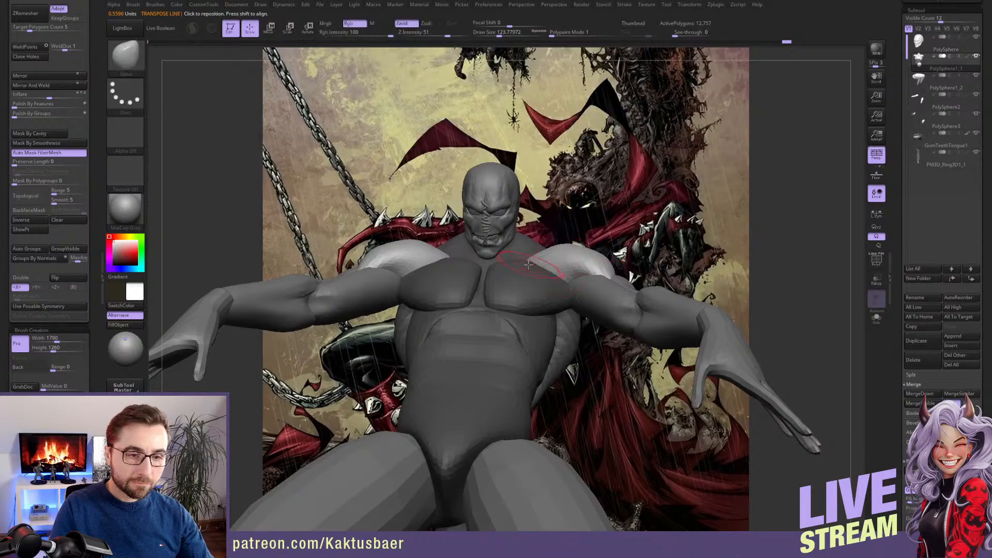
pyautogui.keyDown('ctrl'); pyautogui.keyDown('shift'); pyautogui.click(577, 263); pyautogui.keyUp('shift'); pyautogui.keyUp('ctrl')
# Reshape the front deltoids near the collarbones with the Move brush, then isolate the deltoids and smooth them
pyautogui.press('s')
pyautogui.moveTo(535, 275); pyautogui.dragTo(522, 275)
pyautogui.press('s')
pyautogui.moveTo(523, 269); pyautogui.dragTo(533, 251, button='right')
pyautogui.moveTo(531, 265); pyautogui.dragTo(523, 260)
pyautogui.moveTo(532, 253); pyautogui.dragTo(535, 274, button='right')
pyautogui.moveTo(554, 245); pyautogui.dragTo(549, 243)
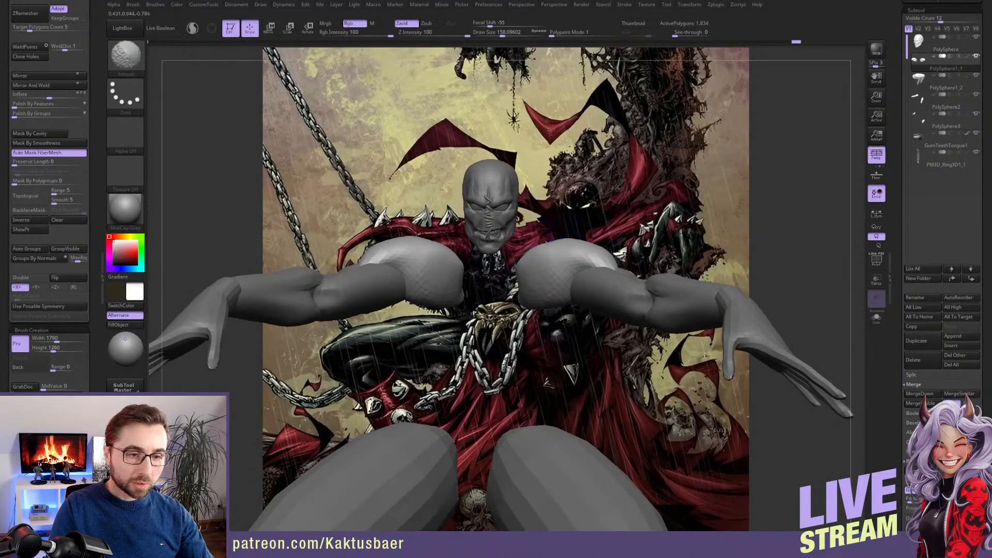
# Restore the full torso's visibility, then shape and smooth the deltoids' inner tips along the collarbones and their transition to the arms
pyautogui.keyDown('ctrl'); pyautogui.keyDown('shift'); pyautogui.moveTo(611, 221); pyautogui.dragTo(617, 227); pyautogui.keyUp('shift'); pyautogui.keyUp('ctrl')
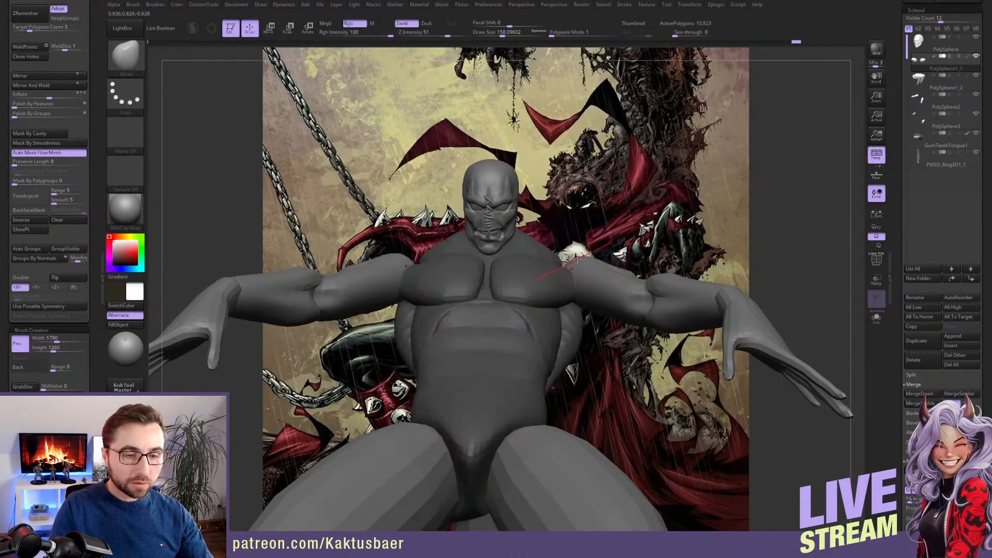
pyautogui.click(41, 231)
pyautogui.moveTo(574, 248)
pyautogui.mouseDown(button='right')
pyautogui.moveTo(596, 263)
pyautogui.moveTo(565, 239)
pyautogui.mouseUp(button='right')
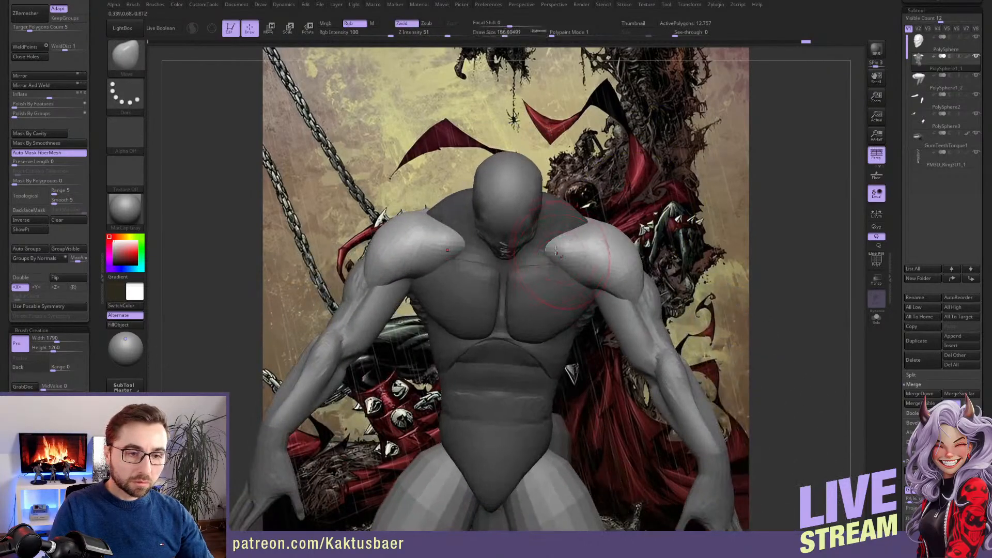
pyautogui.moveTo(564, 239)
pyautogui.mouseDown()
pyautogui.moveTo(573, 247)
pyautogui.moveTo(541, 263)
pyautogui.mouseUp()
pyautogui.press('[')
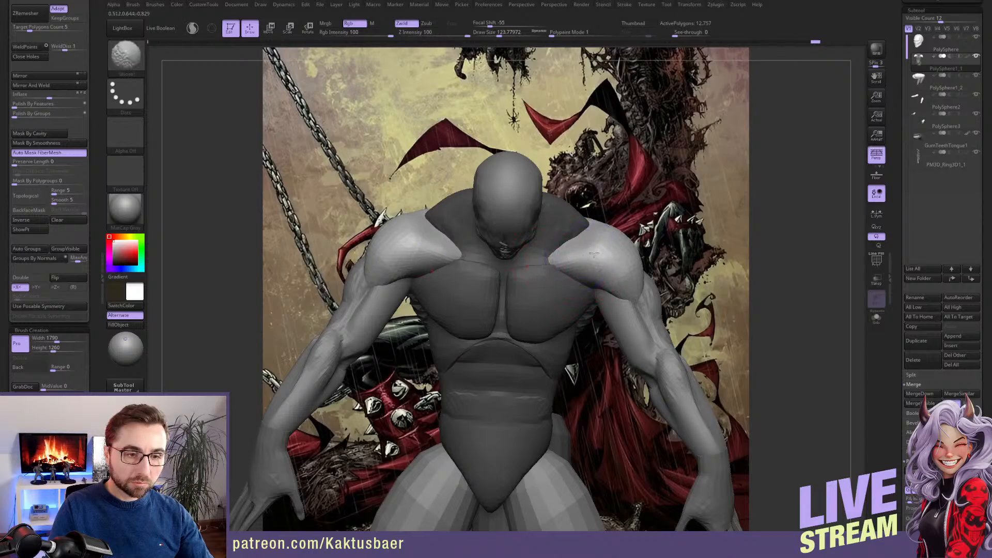
pyautogui.moveTo(614, 265); pyautogui.dragTo(620, 282, button='right')
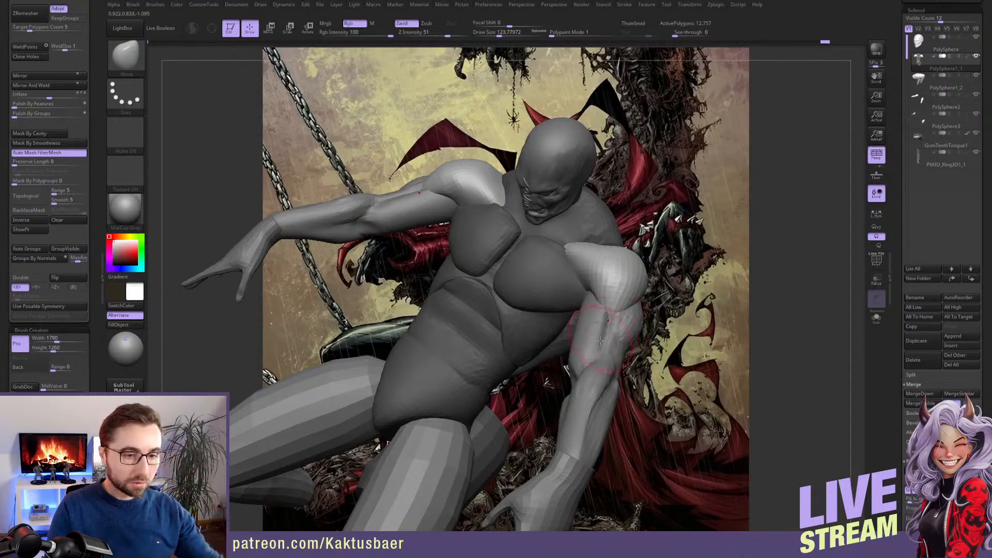
pyautogui.moveTo(598, 310)
pyautogui.mouseDown(button='right')
pyautogui.moveTo(604, 333)
pyautogui.moveTo(596, 273)
pyautogui.moveTo(626, 290)
pyautogui.moveTo(616, 307)
pyautogui.mouseUp(button='right')
# Clear the mask from the torso and save the project
pyautogui.press('ctrl')
pyautogui.press('ctrl')
pyautogui.moveTo(444, 387); pyautogui.dragTo(511, 396, button='right')
pyautogui.keyDown('ctrl'); pyautogui.keyDown('shift'); pyautogui.click(513, 413); pyautogui.keyUp('shift'); pyautogui.keyUp('ctrl')
pyautogui.keyDown('ctrl'); pyautogui.keyDown('shift'); pyautogui.click(514, 409); pyautogui.keyUp('shift'); pyautogui.keyUp('ctrl')
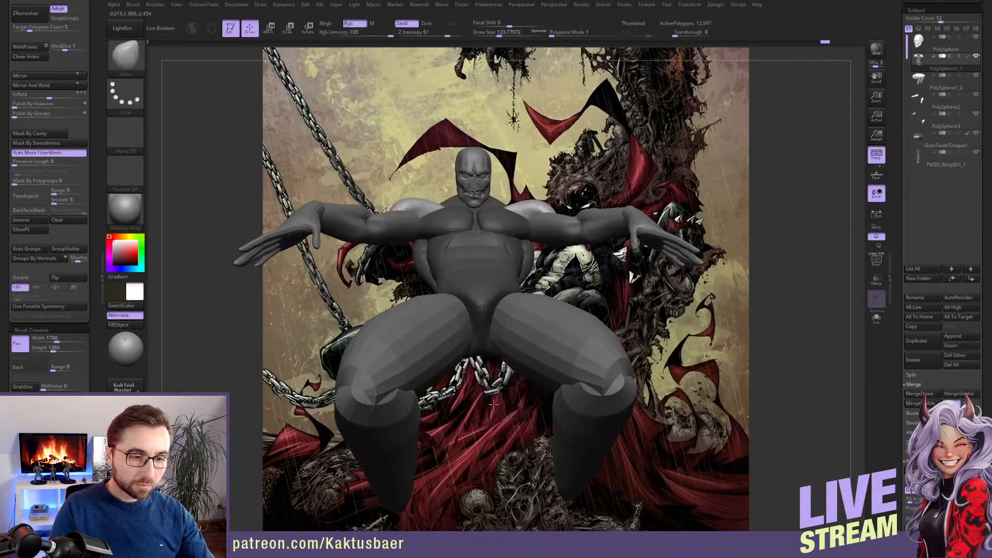
pyautogui.moveTo(98, 65); pyautogui.dragTo(100, 190)
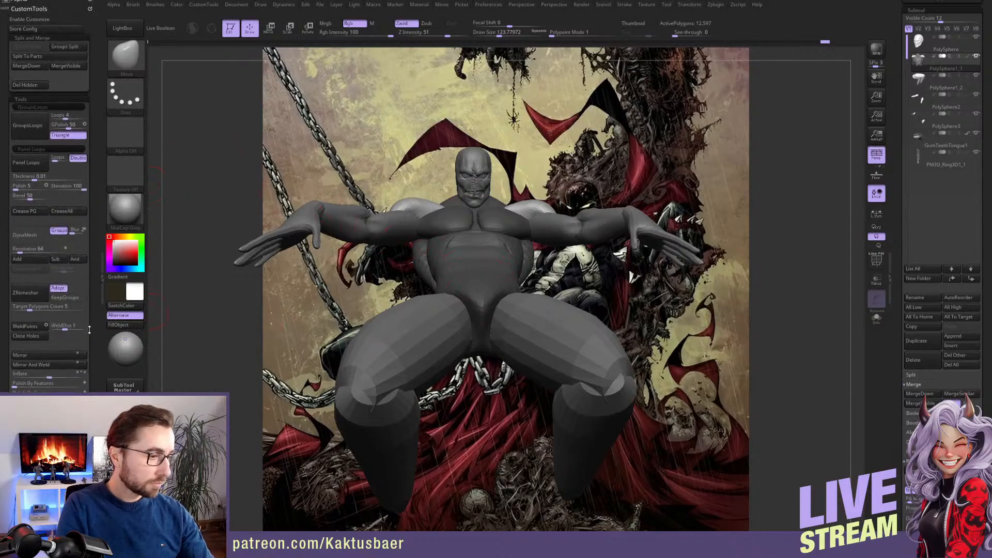
pyautogui.moveTo(89, 330); pyautogui.dragTo(90, 98)
pyautogui.click(67, 268)
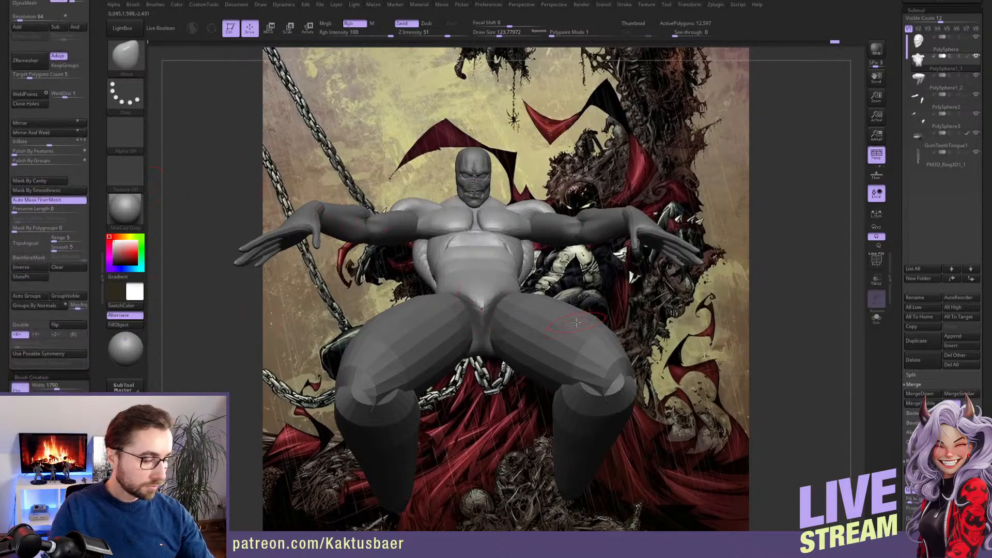
pyautogui.press('ctrl')
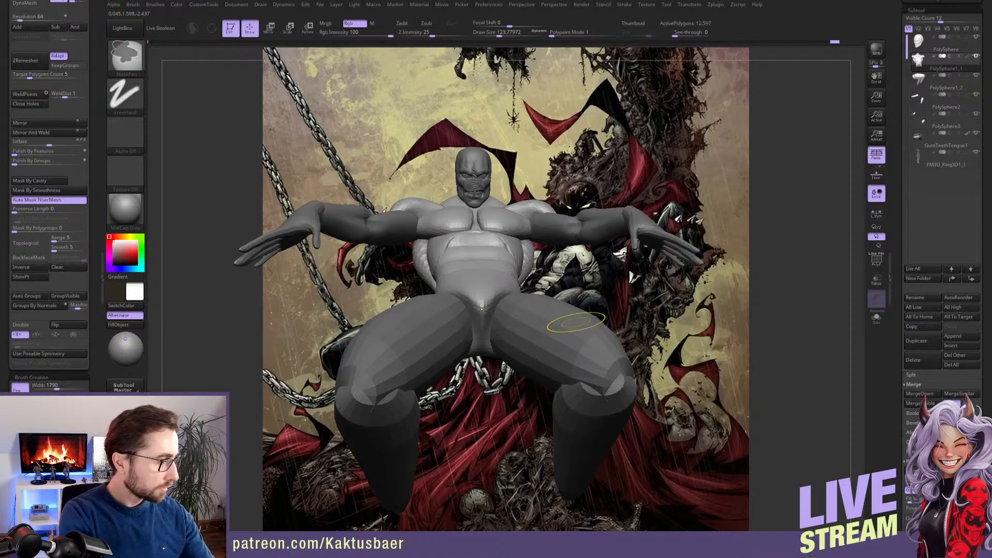
pyautogui.hotkey('ctrl', 's')
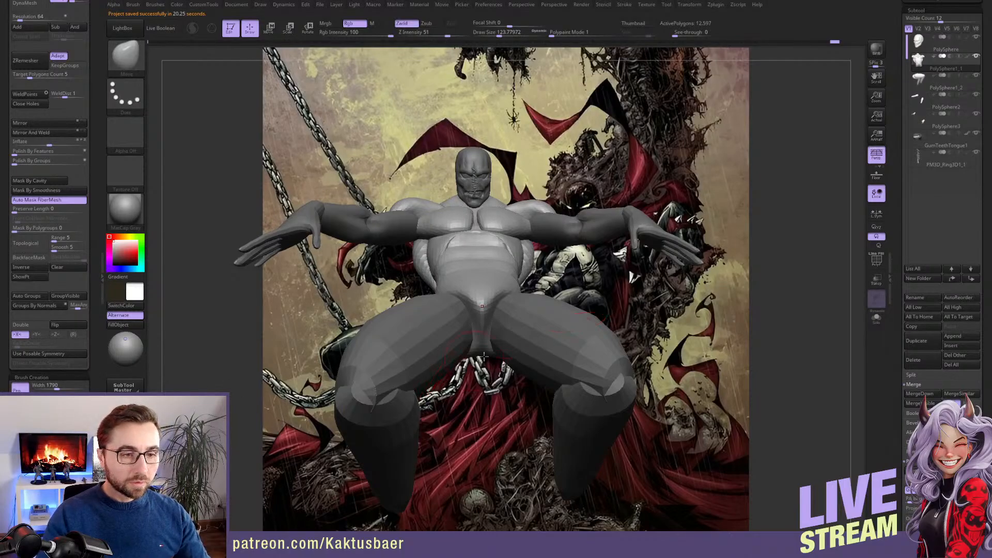
# Adjust the back of the shoulder from the side with a large Move brush
pyautogui.moveTo(502, 352)
pyautogui.mouseDown(button='right')
pyautogui.moveTo(573, 288)
pyautogui.moveTo(566, 295)
pyautogui.moveTo(533, 268)
pyautogui.moveTo(594, 282)
pyautogui.moveTo(604, 298)
pyautogui.moveTo(592, 299)
pyautogui.mouseUp(button='right')
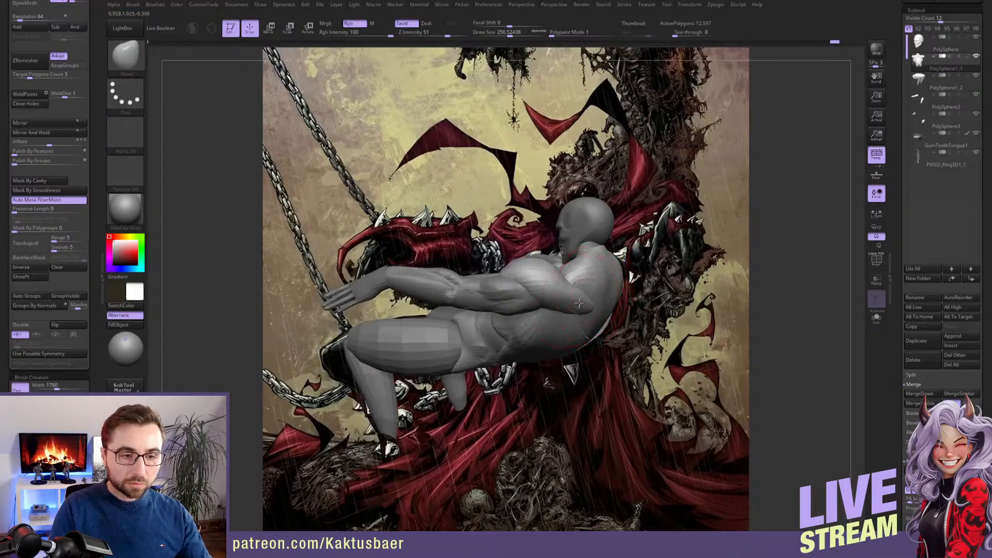
pyautogui.moveTo(580, 303); pyautogui.dragTo(581, 301)
pyautogui.moveTo(579, 302)
pyautogui.mouseDown(button='right')
pyautogui.moveTo(559, 298)
pyautogui.moveTo(575, 295)
pyautogui.mouseUp(button='right')
pyautogui.press('[')
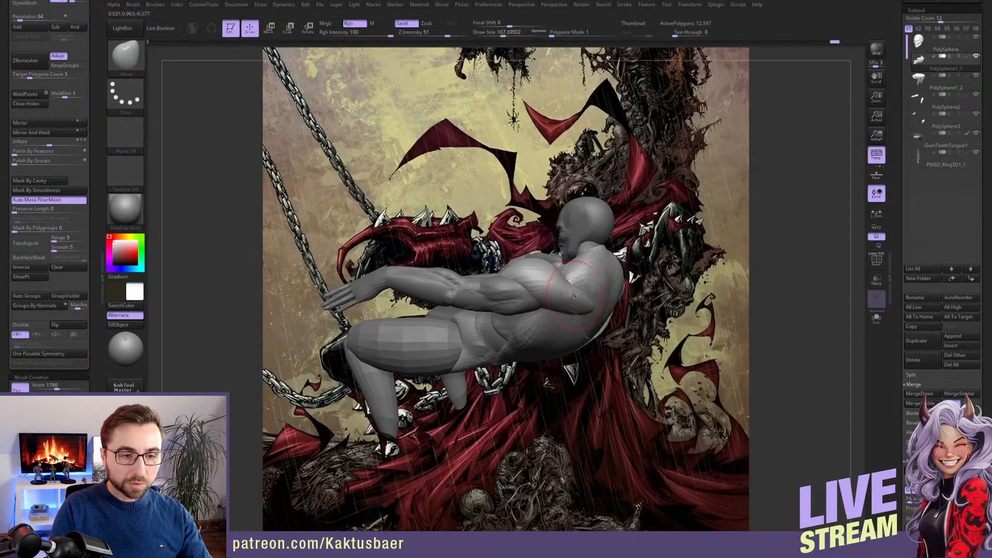
# Mask the torso except the deltoids, then reshape and smooth their rear ends toward the shoulder blades
pyautogui.press('w')
pyautogui.keyDown('ctrl'); pyautogui.click(573, 295); pyautogui.keyUp('ctrl')
pyautogui.press('q')
pyautogui.press('s')
pyautogui.moveTo(574, 288); pyautogui.dragTo(569, 287)
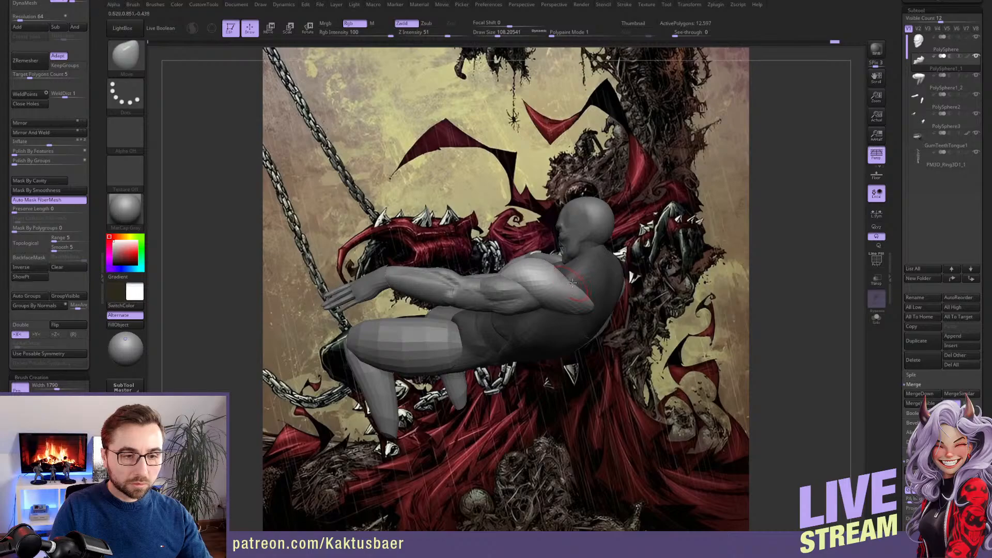
pyautogui.moveTo(572, 283)
pyautogui.mouseDown(button='right')
pyautogui.moveTo(567, 290)
pyautogui.moveTo(596, 315)
pyautogui.mouseUp(button='right')
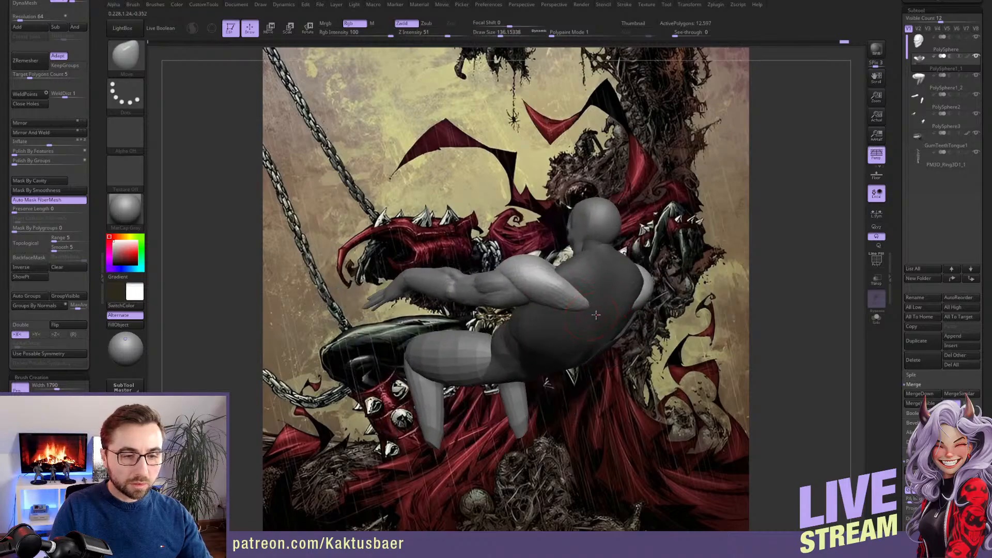
pyautogui.press('shift')
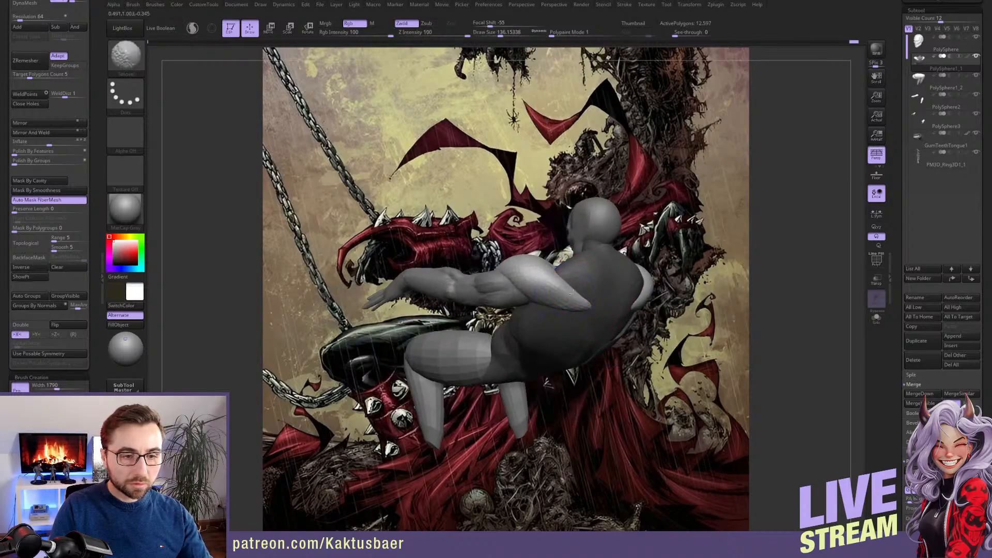
pyautogui.moveTo(573, 293)
pyautogui.mouseDown(button='right')
pyautogui.moveTo(586, 331)
pyautogui.moveTo(564, 309)
pyautogui.moveTo(585, 367)
pyautogui.moveTo(610, 383)
pyautogui.moveTo(583, 317)
pyautogui.moveTo(647, 291)
pyautogui.moveTo(624, 342)
pyautogui.mouseUp(button='right')
pyautogui.press('shift')
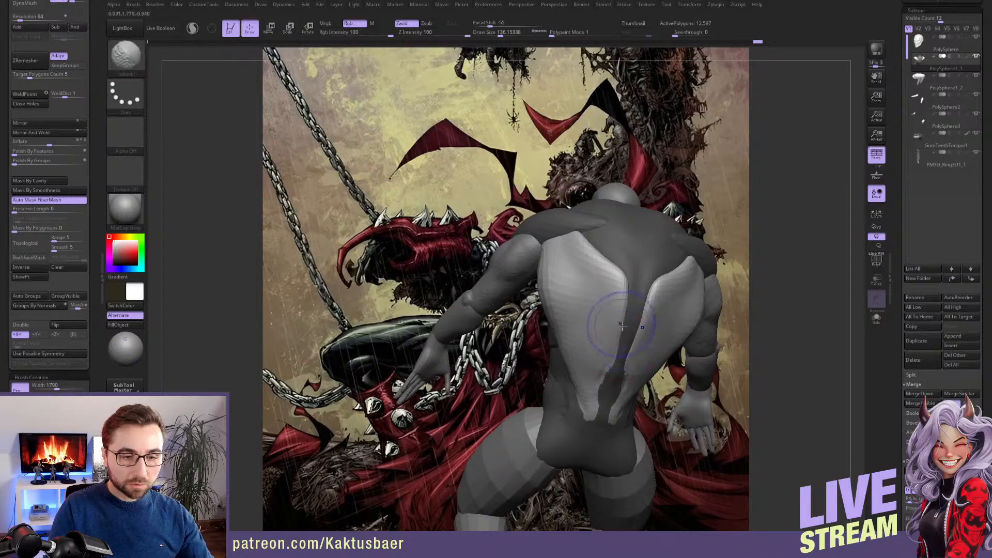
# Reshape the unmasked latissimus muscles with the Move brush, refining their inner edges and tapered lower ends from the back, side and front
pyautogui.keyDown('shift'); pyautogui.moveTo(625, 328); pyautogui.dragTo(605, 380); pyautogui.keyUp('shift')
pyautogui.moveTo(599, 408)
pyautogui.mouseDown(button='right')
pyautogui.moveTo(625, 408)
pyautogui.moveTo(577, 392)
pyautogui.mouseUp(button='right')
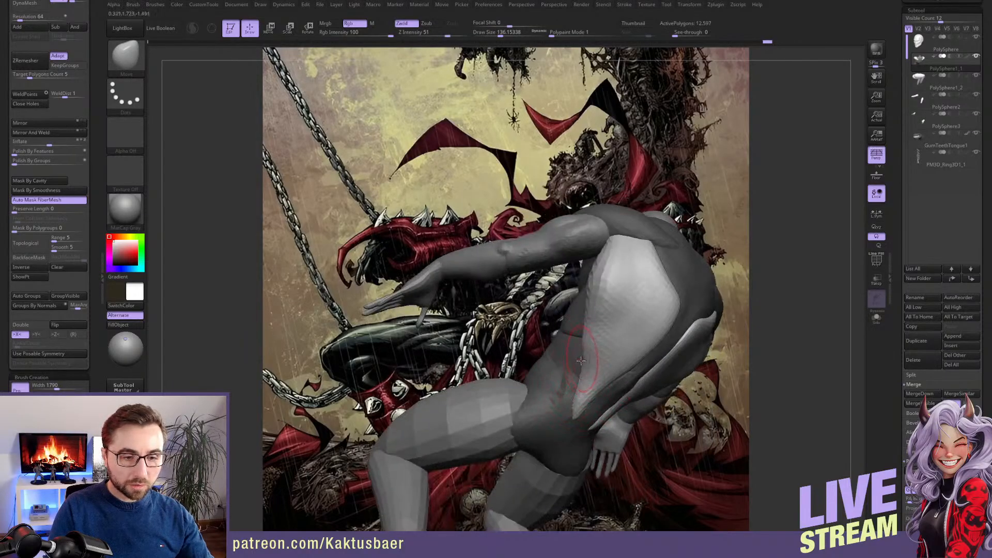
pyautogui.moveTo(581, 325); pyautogui.dragTo(601, 355, button='right')
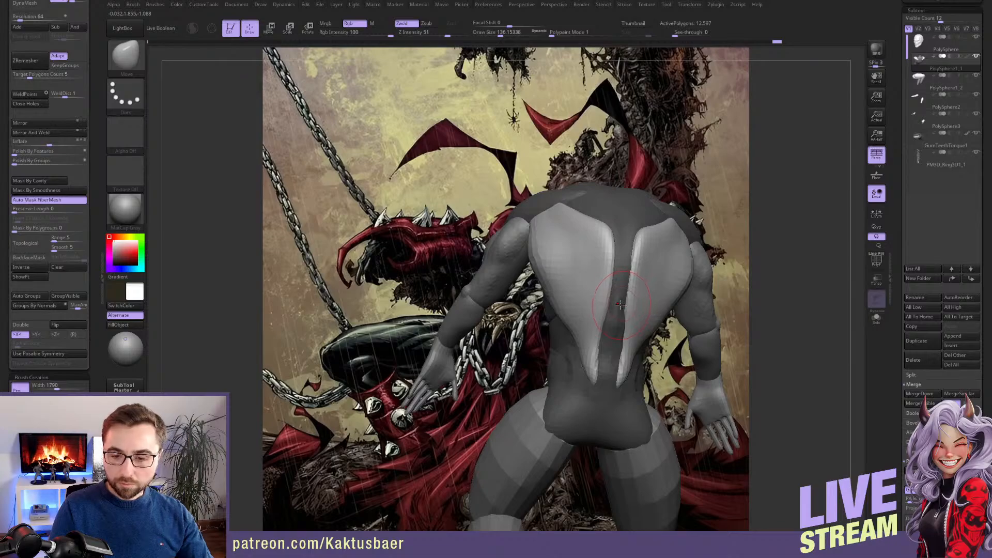
pyautogui.moveTo(609, 285)
pyautogui.mouseDown(button='right')
pyautogui.moveTo(648, 336)
pyautogui.moveTo(633, 309)
pyautogui.mouseUp(button='right')
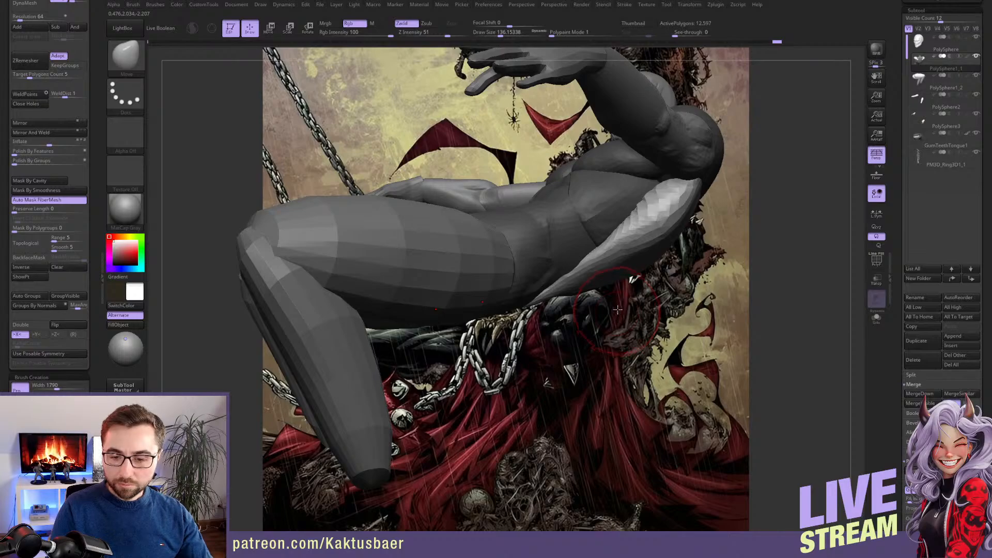
pyautogui.moveTo(597, 292)
pyautogui.mouseDown()
pyautogui.moveTo(579, 279)
pyautogui.moveTo(611, 292)
pyautogui.mouseUp()
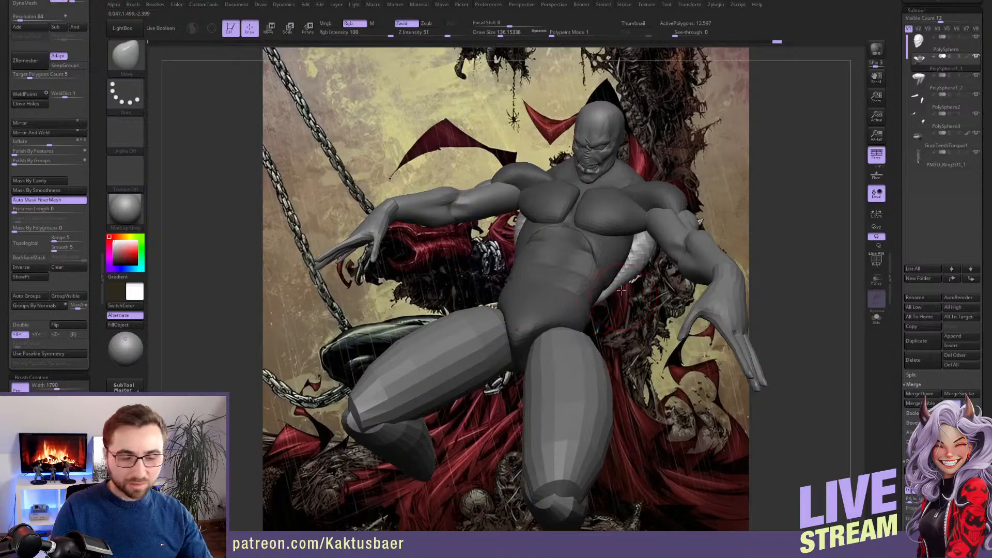
pyautogui.moveTo(621, 290); pyautogui.dragTo(651, 246)
# Select the legs and reshape the thighs from front and side with a large Move brush, about 250 in size
pyautogui.keyDown('alt'); pyautogui.click(592, 318); pyautogui.keyUp('alt')
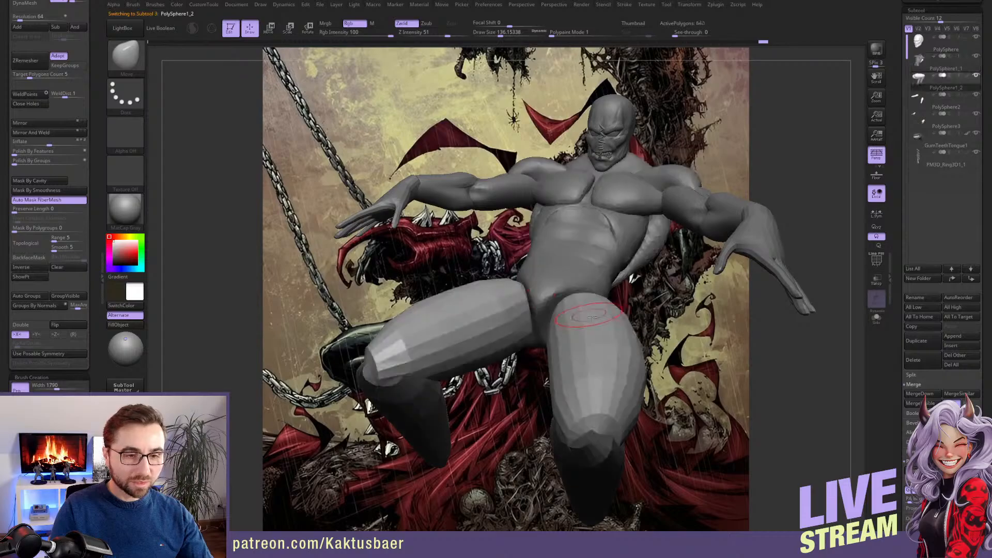
pyautogui.moveTo(592, 318); pyautogui.dragTo(585, 327, button='right')
pyautogui.press('s')
pyautogui.moveTo(560, 294); pyautogui.dragTo(567, 294)
pyautogui.moveTo(571, 294)
pyautogui.mouseDown(button='right')
pyautogui.moveTo(584, 320)
pyautogui.moveTo(596, 302)
pyautogui.moveTo(597, 327)
pyautogui.moveTo(601, 232)
pyautogui.moveTo(585, 331)
pyautogui.moveTo(548, 342)
pyautogui.mouseUp(button='right')
pyautogui.press('shift')
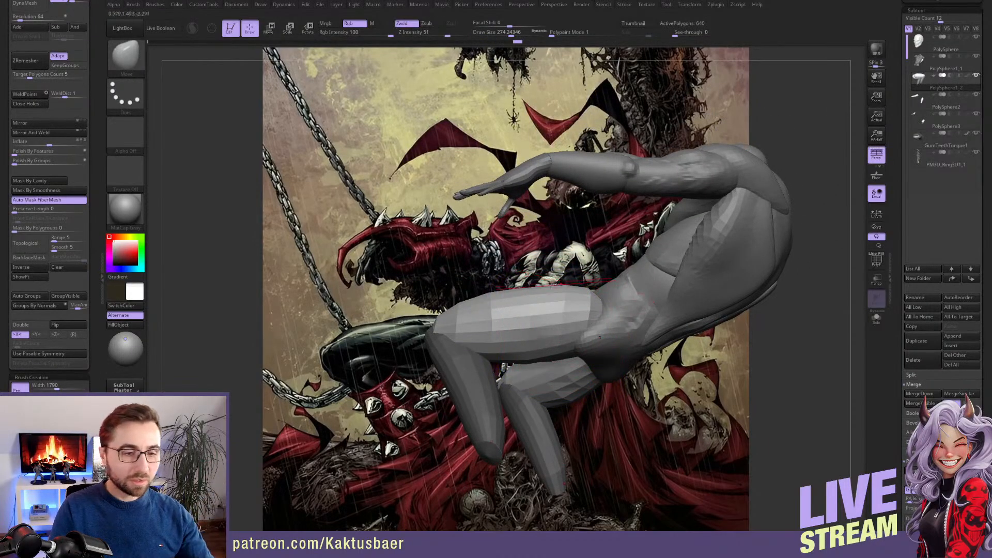
pyautogui.press('shift')
pyautogui.moveTo(527, 298)
pyautogui.mouseDown(button='right')
pyautogui.moveTo(536, 331)
pyautogui.moveTo(526, 299)
pyautogui.moveTo(534, 280)
pyautogui.mouseUp(button='right')
pyautogui.press('s')
pyautogui.moveTo(534, 280); pyautogui.dragTo(527, 280)
pyautogui.moveTo(538, 277)
pyautogui.mouseDown(button='right')
pyautogui.moveTo(550, 272)
pyautogui.moveTo(563, 306)
pyautogui.mouseUp(button='right')
# Insert a foot mesh from the body parts insert brush symmetrically at the ends of both lower legs
pyautogui.press('b')
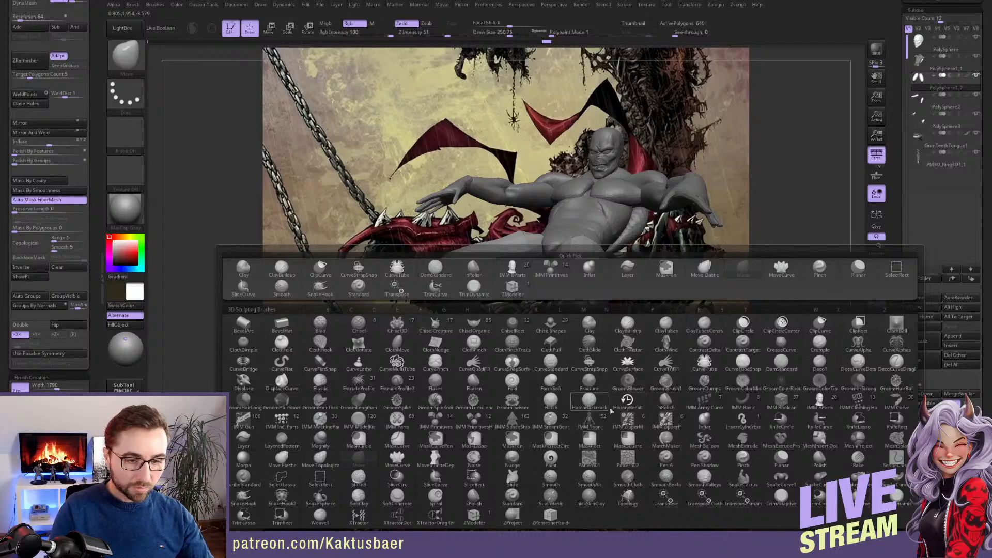
pyautogui.click(820, 401)
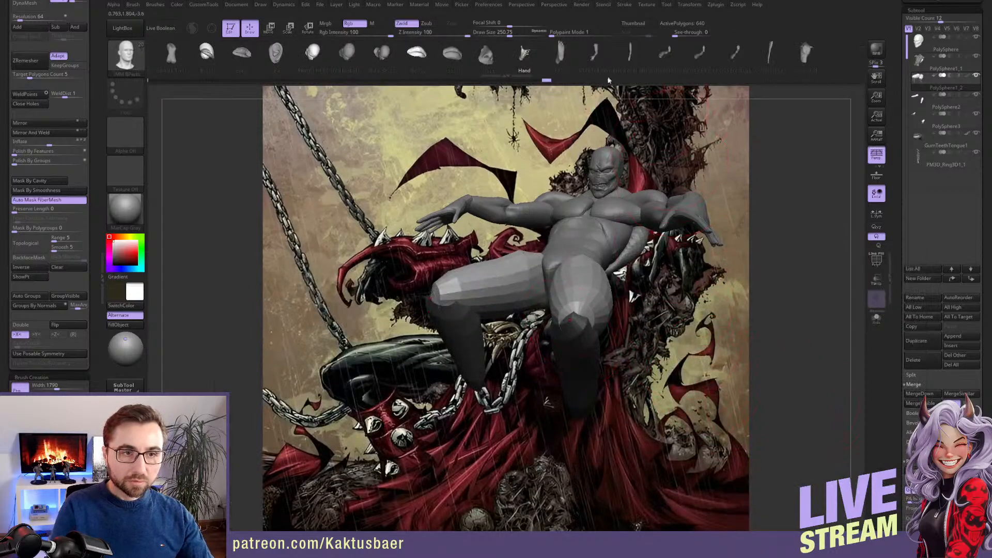
pyautogui.click(566, 54)
pyautogui.moveTo(573, 321)
pyautogui.mouseDown(button='right')
pyautogui.moveTo(609, 399)
pyautogui.moveTo(603, 330)
pyautogui.moveTo(538, 314)
pyautogui.moveTo(548, 231)
pyautogui.mouseUp(button='right')
pyautogui.moveTo(538, 226); pyautogui.dragTo(540, 256)
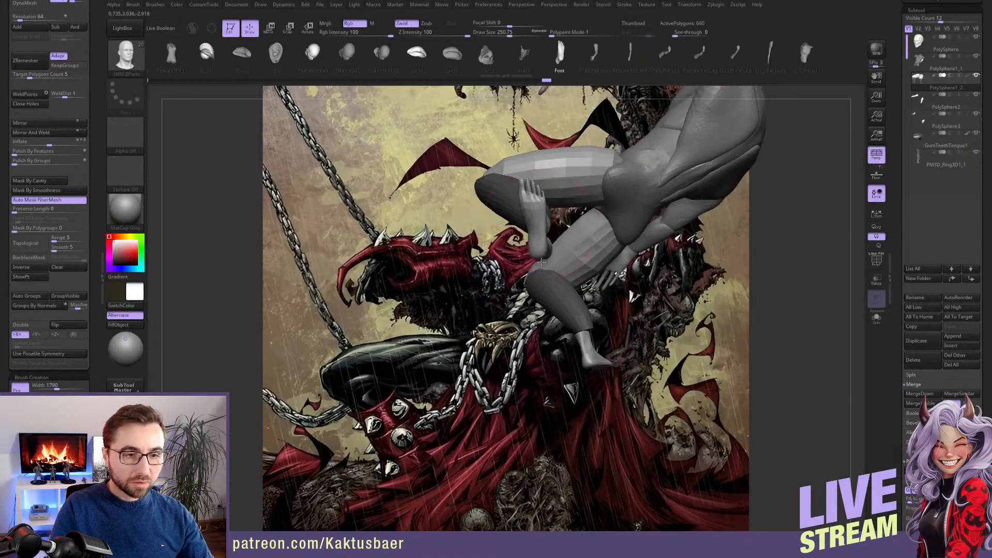
pyautogui.moveTo(540, 237); pyautogui.dragTo(576, 274, button='right')
# Rotate the inserted feet to point forward and position them under the lower legs with the transpose line
pyautogui.press('r')
pyautogui.click(581, 333)
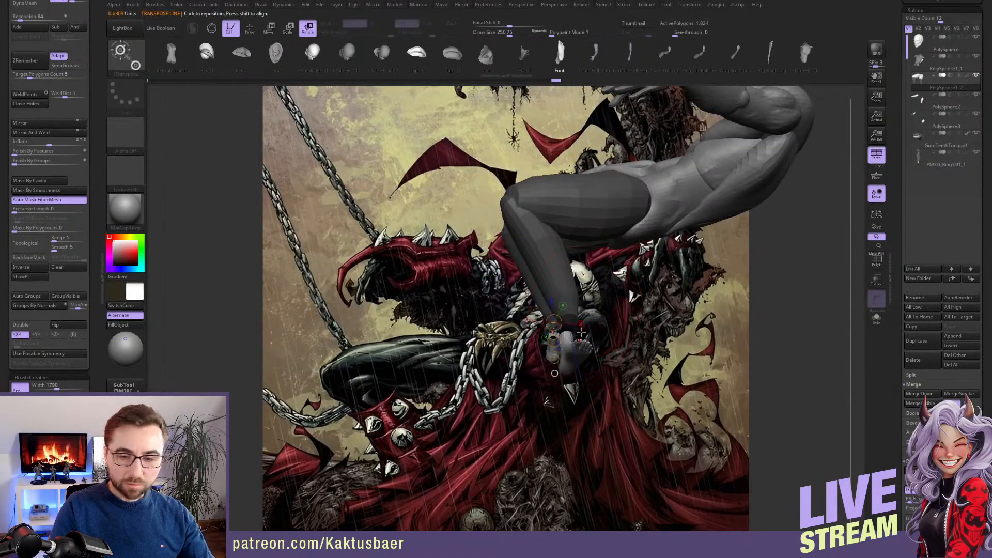
pyautogui.moveTo(607, 309); pyautogui.dragTo(516, 282, button='right')
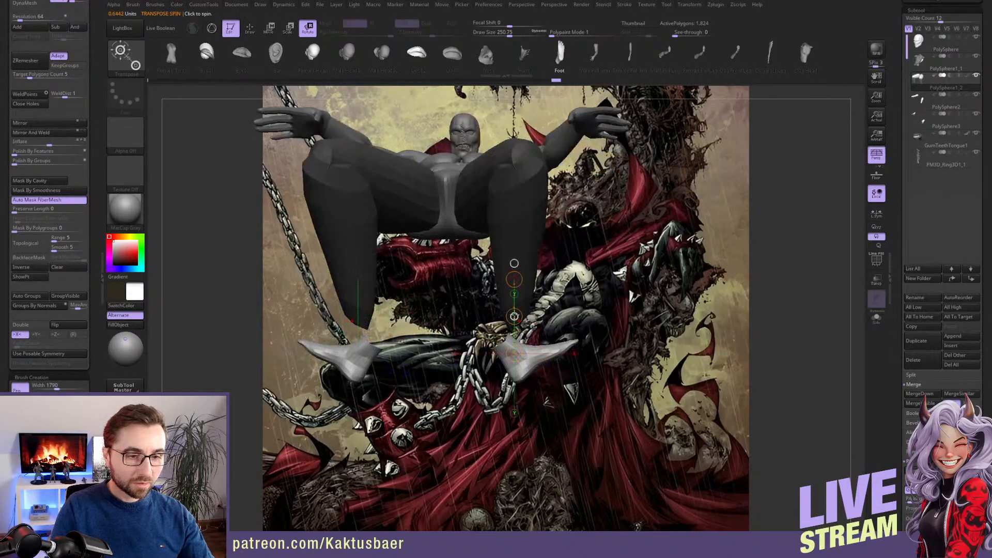
pyautogui.moveTo(514, 316); pyautogui.dragTo(583, 315)
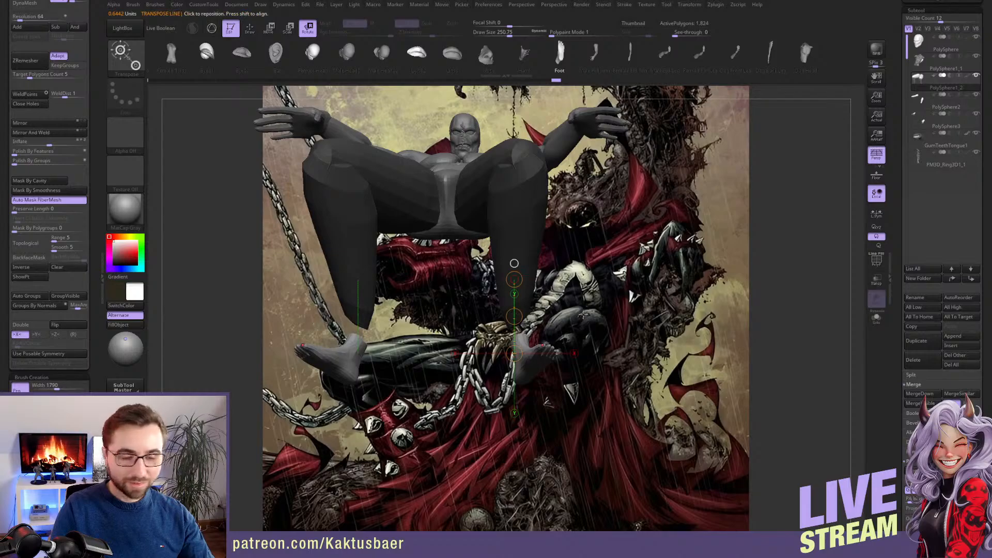
pyautogui.moveTo(582, 315); pyautogui.dragTo(568, 280, button='right')
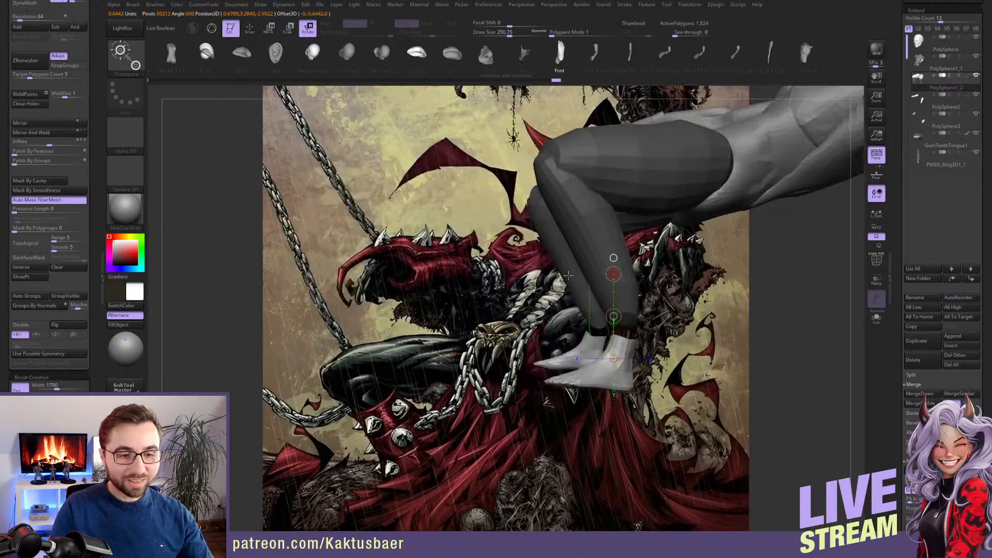
pyautogui.press('w')
pyautogui.moveTo(618, 302); pyautogui.dragTo(603, 335, button='right')
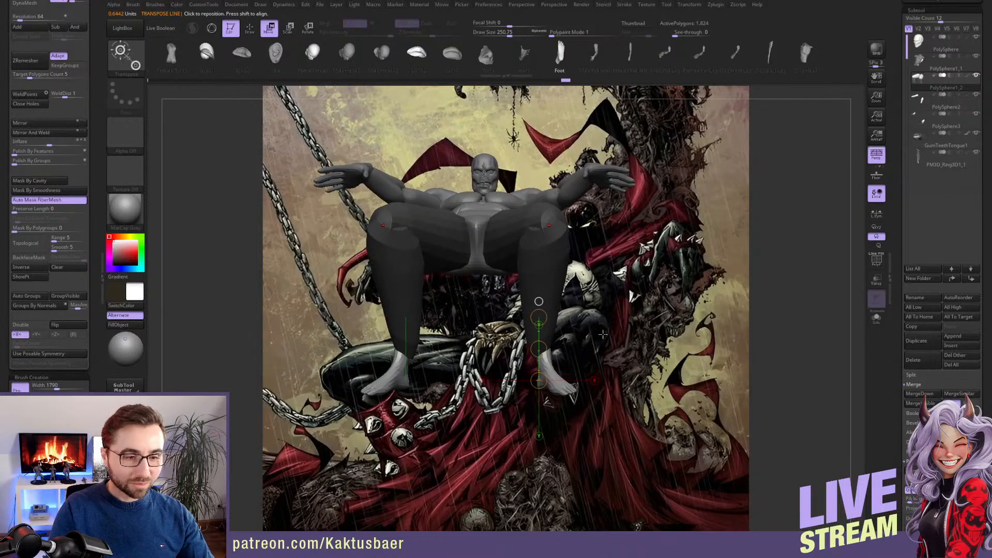
pyautogui.press('q')
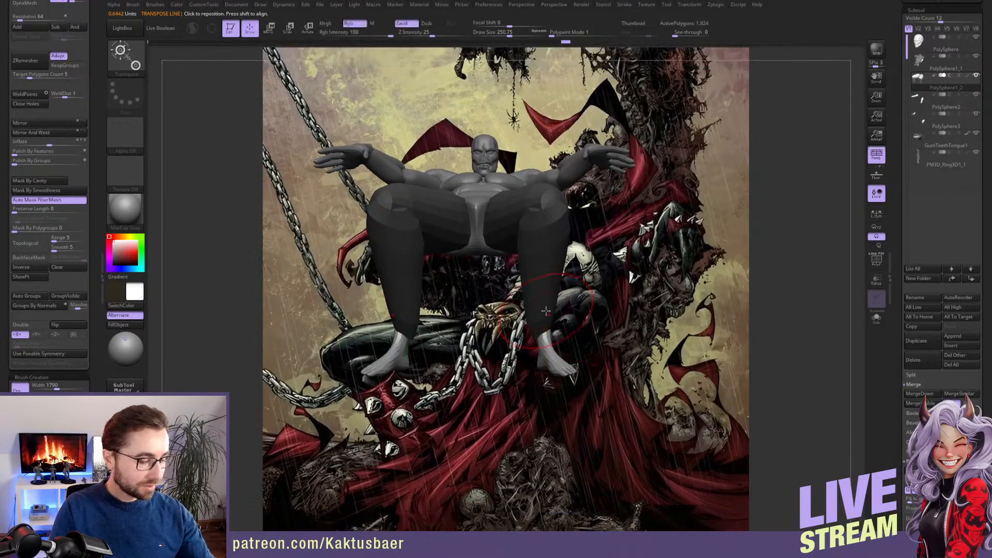
pyautogui.press('w')
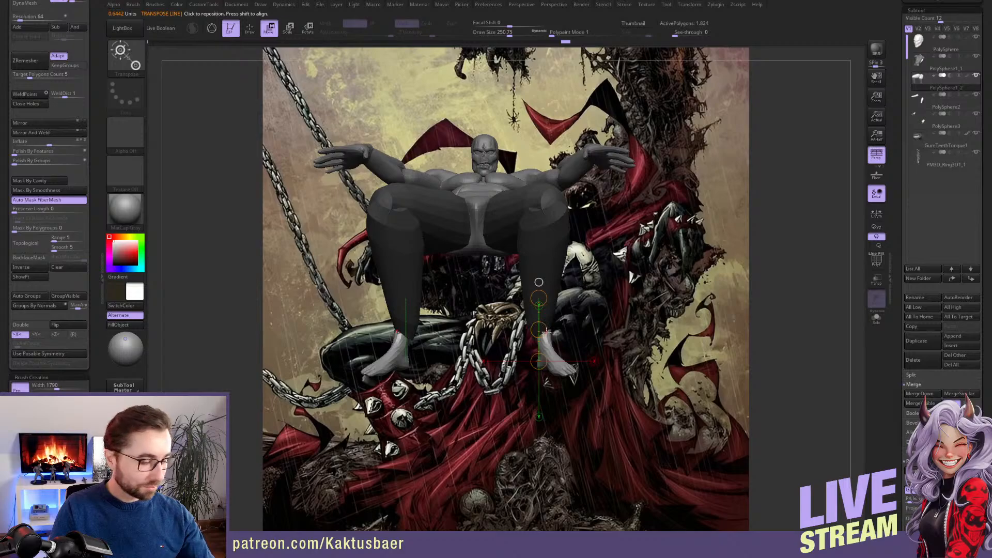
# Scale up both feet with the transpose line to match the proportions of the legs
pyautogui.press('e')
pyautogui.moveTo(580, 319); pyautogui.dragTo(473, 315, button='right')
pyautogui.click(626, 291)
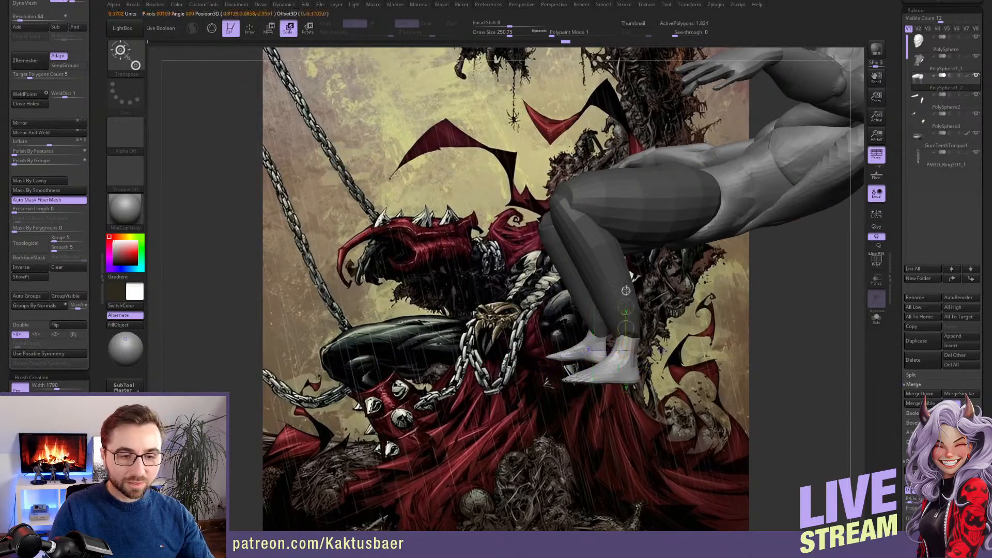
pyautogui.press('r')
pyautogui.press('e')
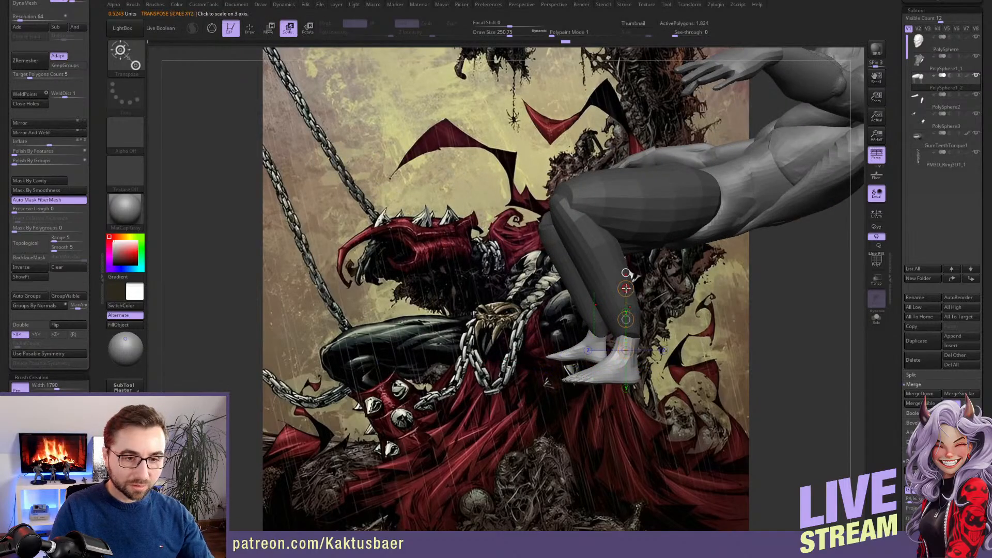
pyautogui.moveTo(625, 289); pyautogui.dragTo(625, 252)
# Move the enlarged feet inward and back so their ankles meet the ends of the lower legs
pyautogui.press('w')
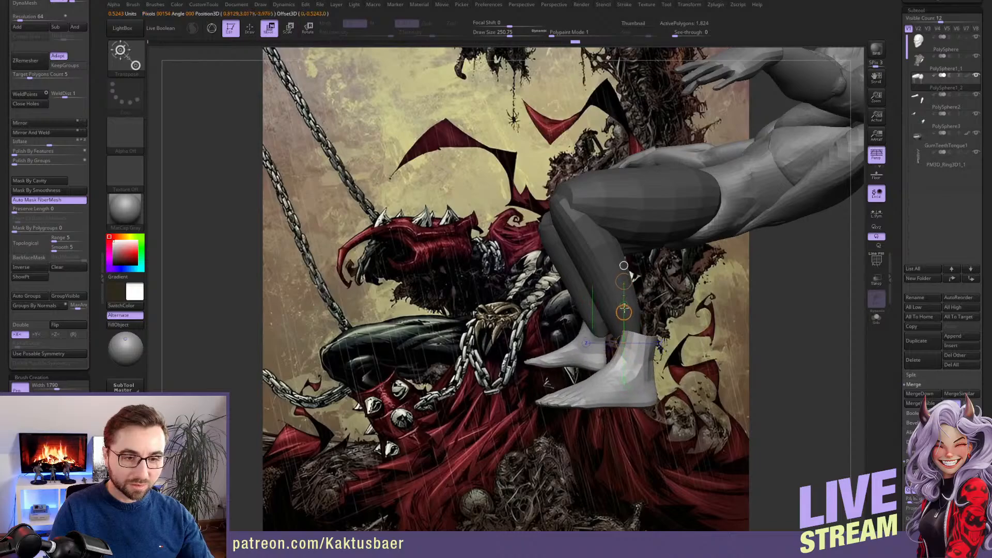
pyautogui.moveTo(625, 318); pyautogui.dragTo(619, 306)
pyautogui.moveTo(619, 306); pyautogui.dragTo(660, 327, button='right')
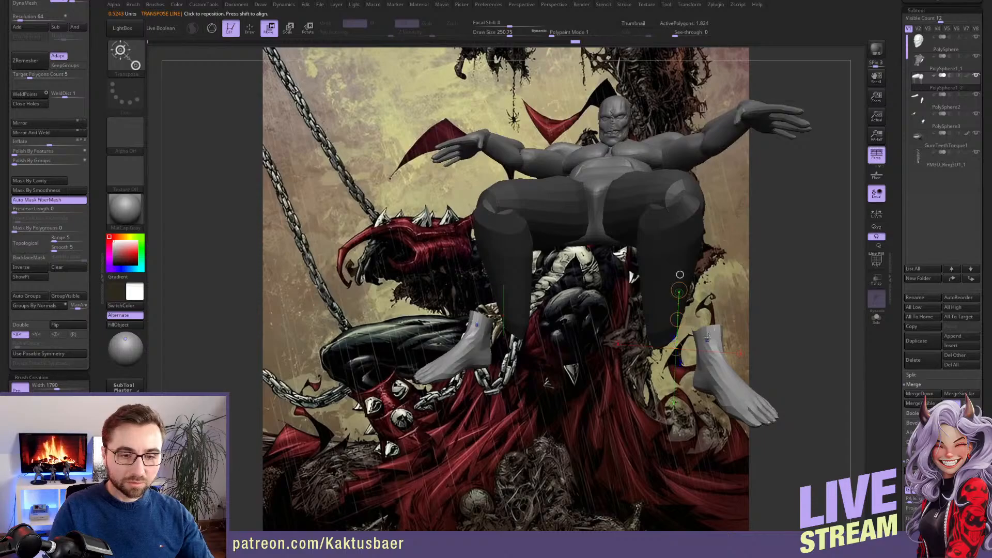
pyautogui.moveTo(707, 339); pyautogui.dragTo(656, 290)
pyautogui.moveTo(688, 321); pyautogui.dragTo(640, 323)
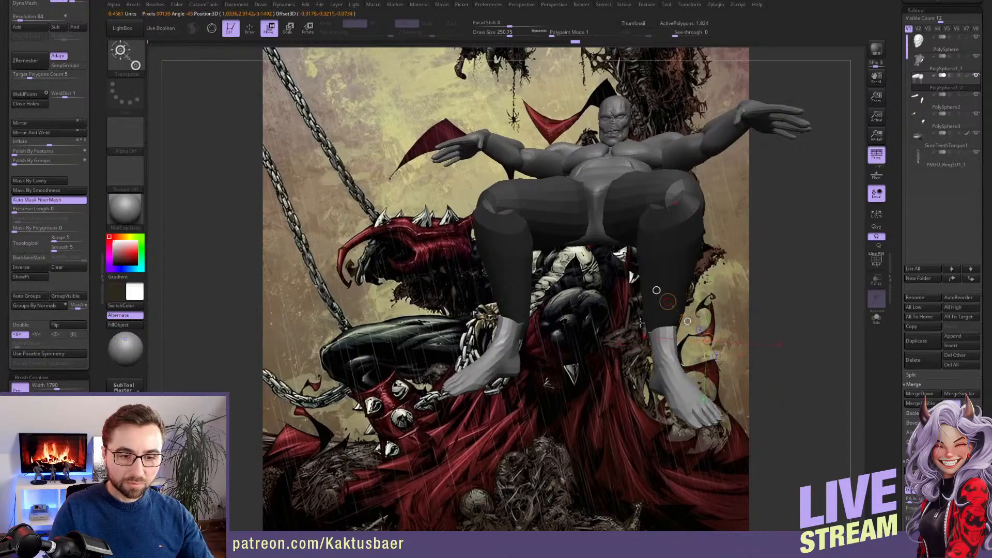
pyautogui.moveTo(640, 323); pyautogui.dragTo(623, 330, button='right')
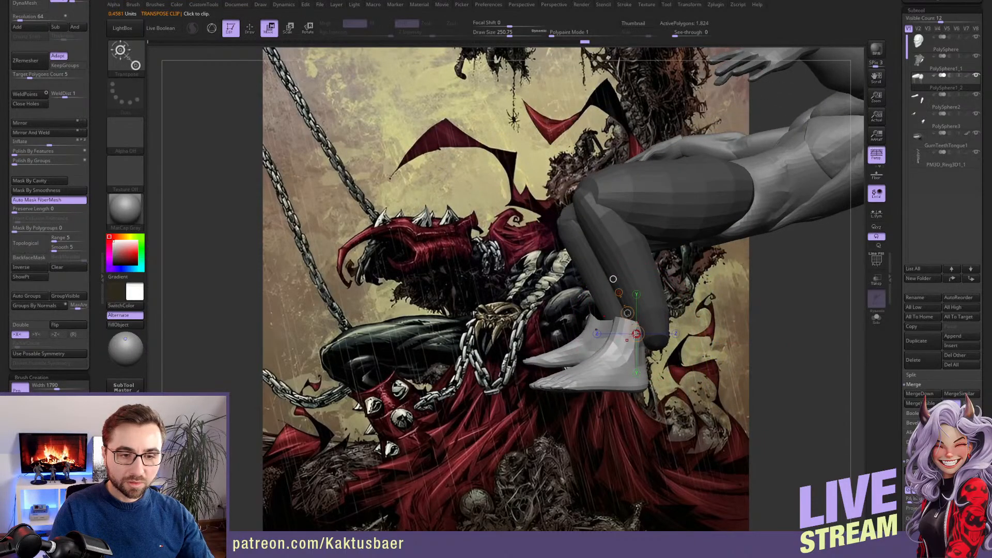
pyautogui.moveTo(629, 314); pyautogui.dragTo(653, 322)
pyautogui.press('q')
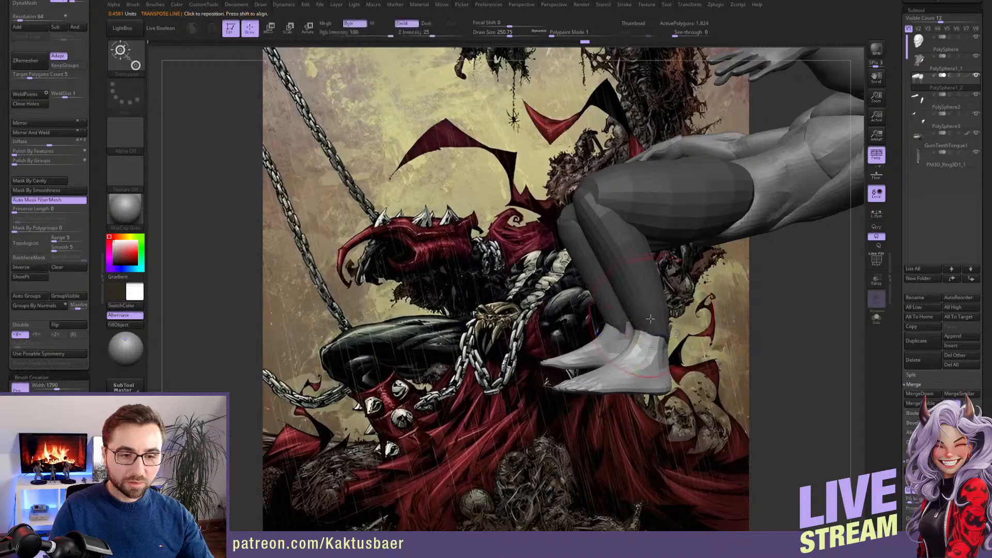
# Hide the feet and split the hidden geometry from the legs into a separate subtool
pyautogui.moveTo(645, 311)
pyautogui.keyDown('ctrl'); pyautogui.mouseDown(button='right')
pyautogui.moveTo(640, 299)
pyautogui.moveTo(627, 309)
pyautogui.mouseUp(button='right'); pyautogui.keyUp('ctrl')
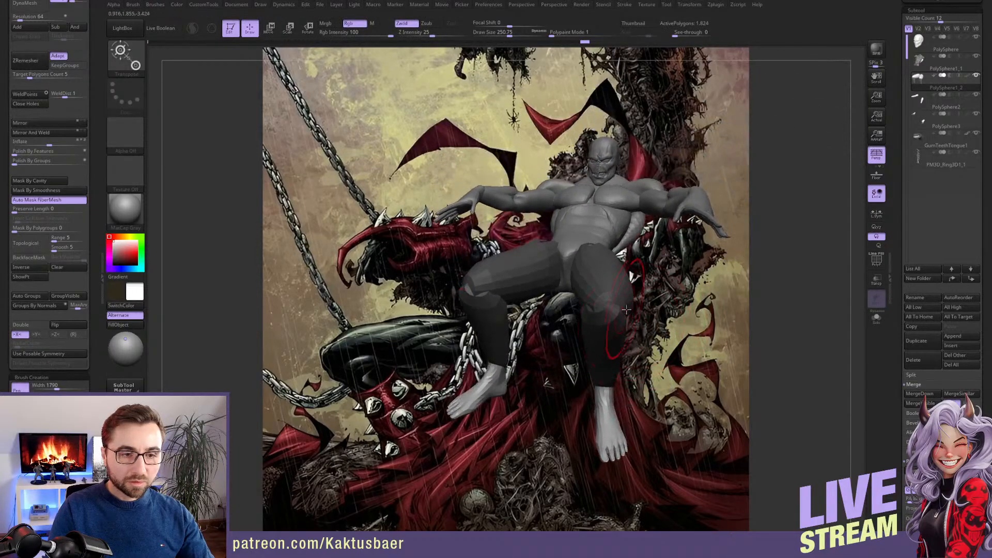
pyautogui.keyDown('ctrl'); pyautogui.keyDown('shift'); pyautogui.click(610, 402); pyautogui.keyUp('shift'); pyautogui.keyUp('ctrl')
pyautogui.keyDown('ctrl'); pyautogui.keyDown('shift'); pyautogui.click(611, 405); pyautogui.keyUp('shift'); pyautogui.keyUp('ctrl')
pyautogui.press('w')
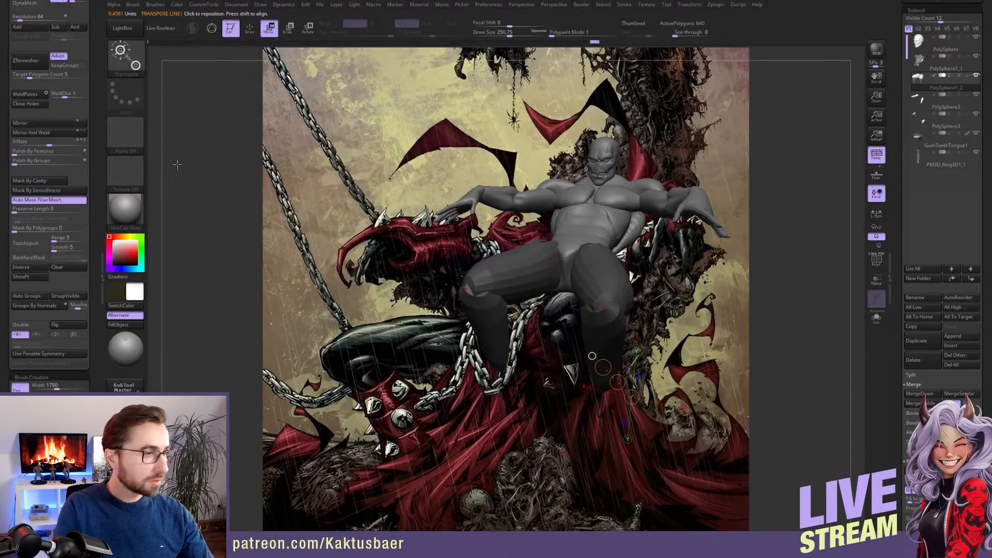
pyautogui.scroll(6, 81, 77)
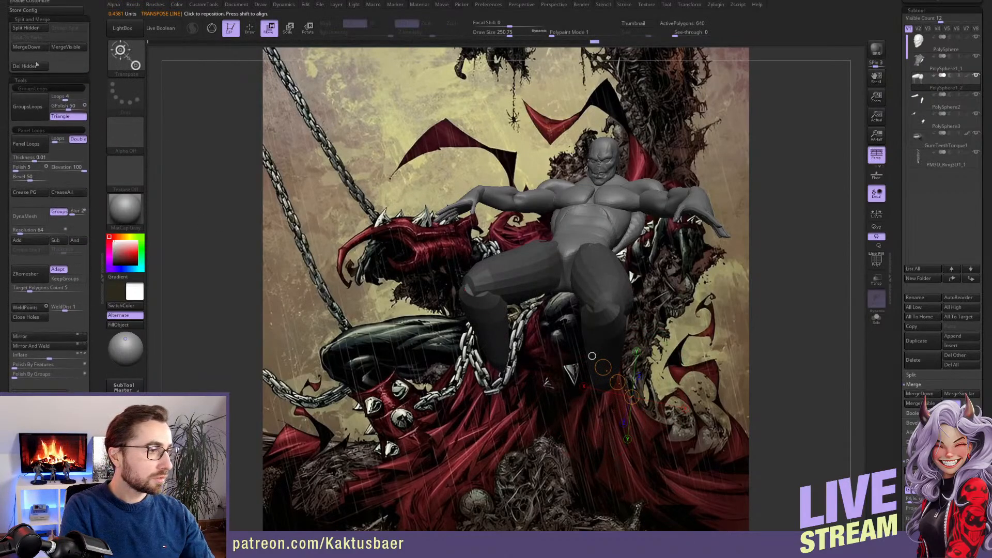
pyautogui.click(26, 28)
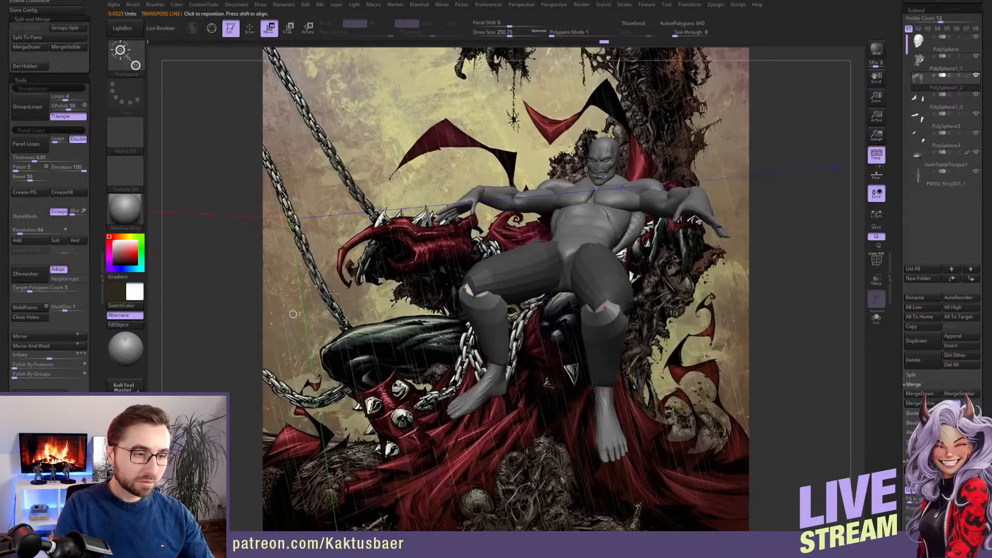
# Clear the mask from the legs and subdivide them twice
pyautogui.press('q')
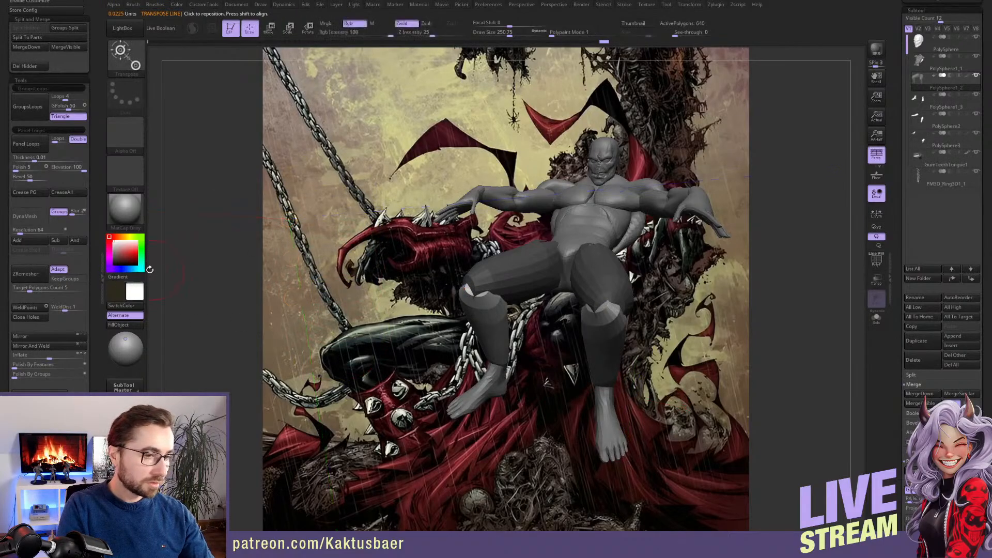
pyautogui.moveTo(92, 275); pyautogui.dragTo(90, 188)
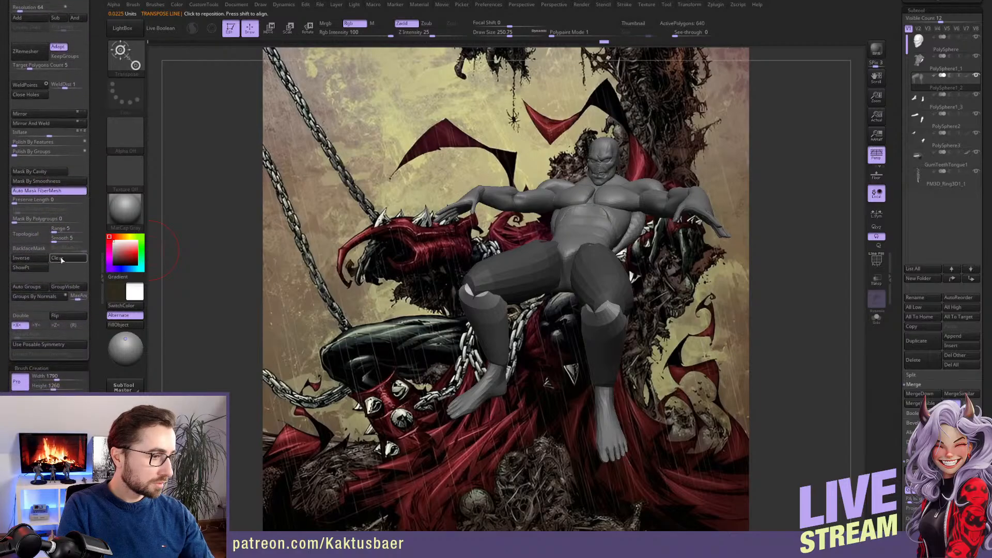
pyautogui.click(61, 260)
pyautogui.moveTo(612, 367); pyautogui.dragTo(594, 325, button='right')
pyautogui.hotkey('ctrl', 'd')
pyautogui.hotkey('ctrl', 'd')
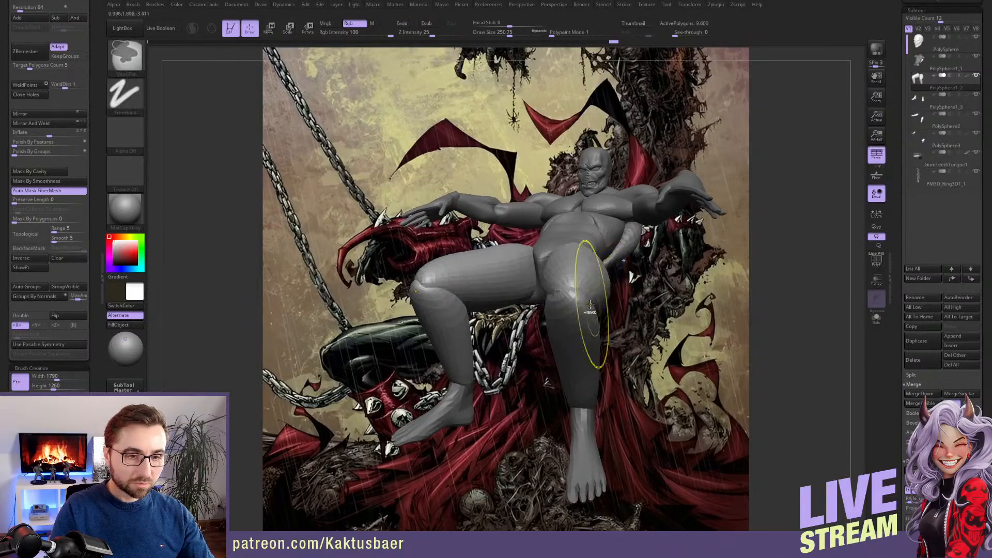
# Build up the kneecap forms on both legs with the ClayBuildup brush
pyautogui.press('w')
pyautogui.press('q')
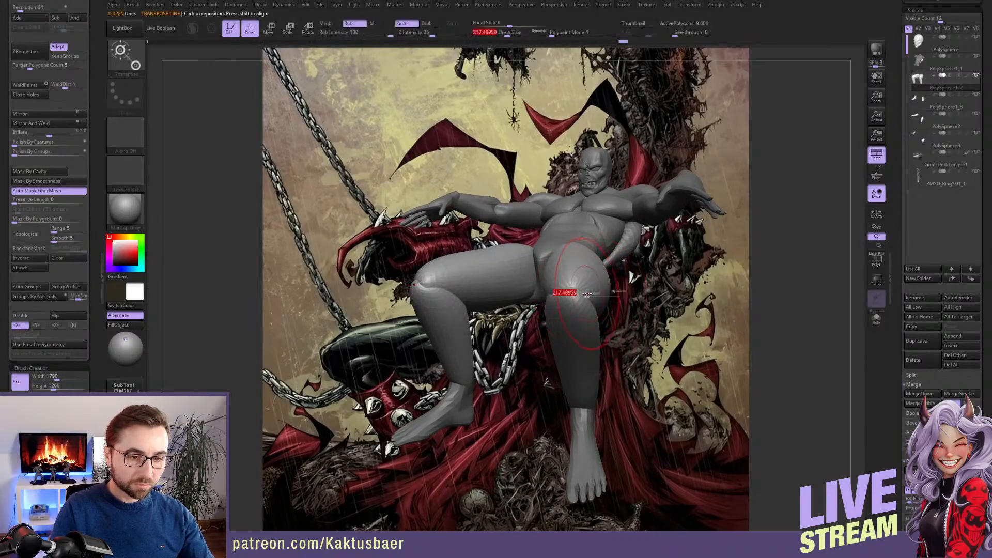
pyautogui.press('b')
pyautogui.press('c')
pyautogui.press('b')
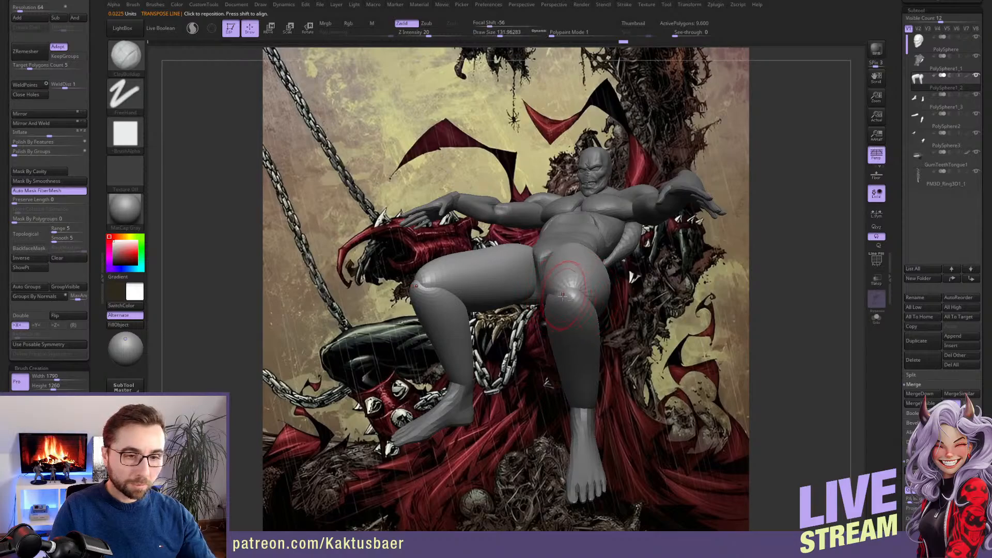
pyautogui.moveTo(571, 300)
pyautogui.mouseDown(button='right')
pyautogui.moveTo(562, 297)
pyautogui.moveTo(583, 300)
pyautogui.moveTo(579, 311)
pyautogui.moveTo(567, 292)
pyautogui.moveTo(567, 305)
pyautogui.moveTo(561, 271)
pyautogui.moveTo(562, 305)
pyautogui.mouseUp(button='right')
pyautogui.moveTo(562, 387); pyautogui.dragTo(462, 362, button='right')
pyautogui.scroll(-5, 49, 310)
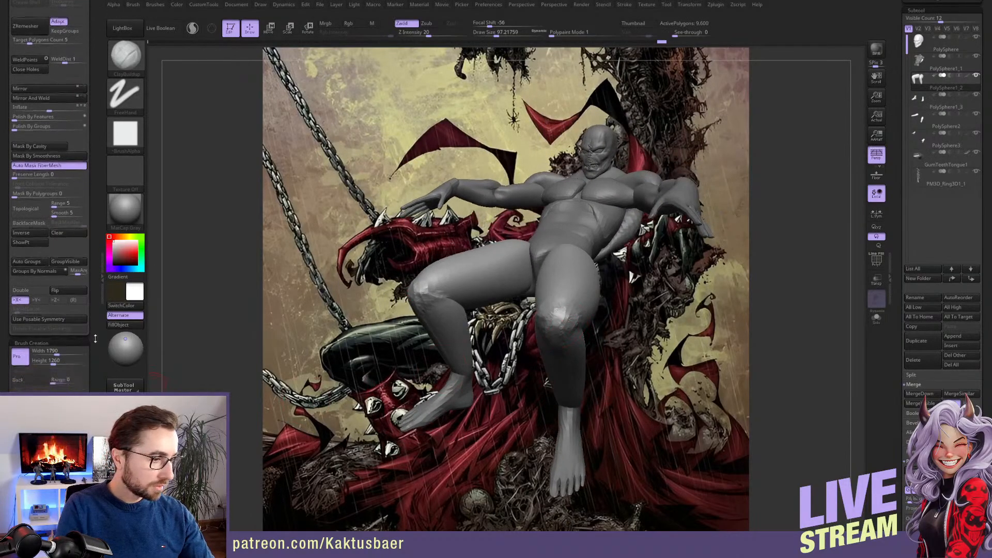
pyautogui.click(27, 378)
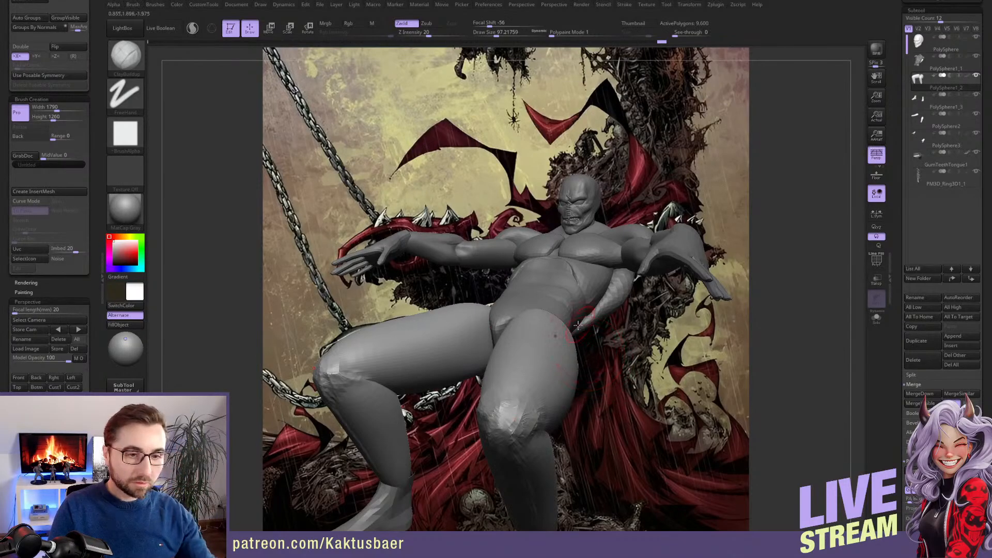
pyautogui.moveTo(597, 360)
pyautogui.mouseDown(button='right')
pyautogui.moveTo(632, 335)
pyautogui.moveTo(791, 336)
pyautogui.moveTo(597, 321)
pyautogui.moveTo(756, 331)
pyautogui.mouseUp(button='right')
pyautogui.moveTo(624, 329)
pyautogui.keyDown('ctrl'); pyautogui.mouseDown(button='right')
pyautogui.moveTo(623, 302)
pyautogui.moveTo(558, 279)
pyautogui.moveTo(557, 256)
pyautogui.mouseUp(button='right'); pyautogui.keyUp('ctrl')
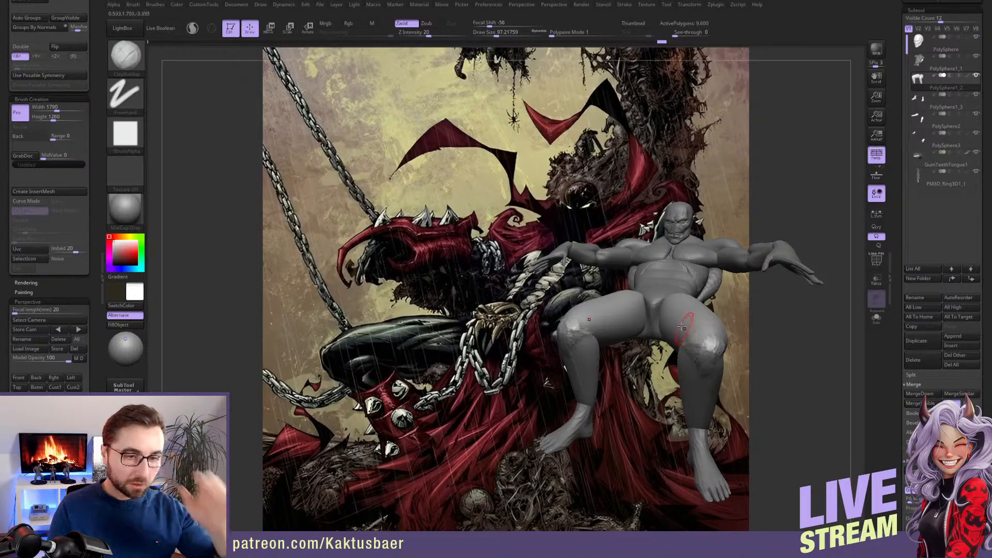
# Add clay strokes above the kneecaps on both legs and subdivide the legs once
pyautogui.moveTo(666, 301)
pyautogui.keyDown('ctrl'); pyautogui.mouseDown(button='right')
pyautogui.moveTo(688, 310)
pyautogui.moveTo(571, 320)
pyautogui.mouseUp(button='right'); pyautogui.keyUp('ctrl')
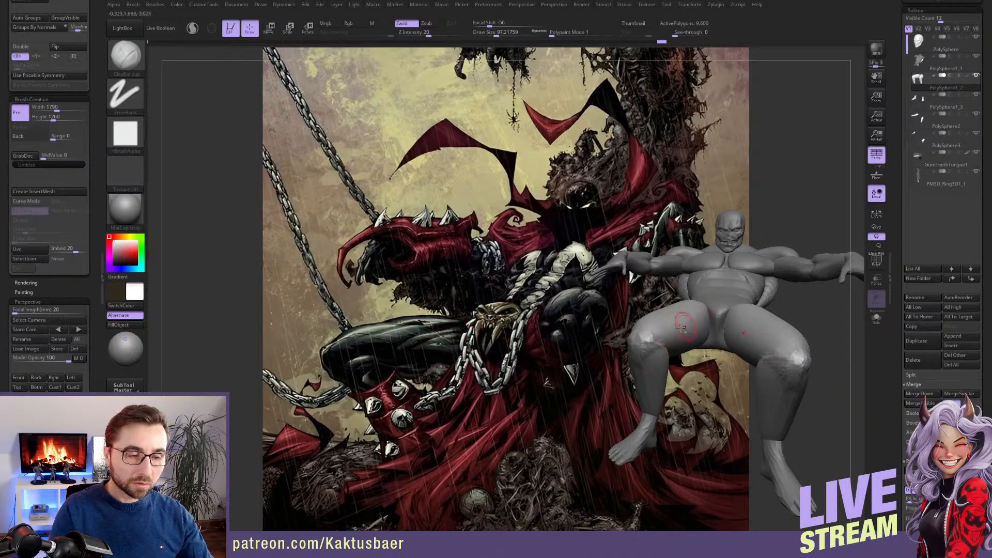
pyautogui.keyDown('alt'); pyautogui.moveTo(681, 328); pyautogui.dragTo(585, 343, button='right'); pyautogui.keyUp('alt')
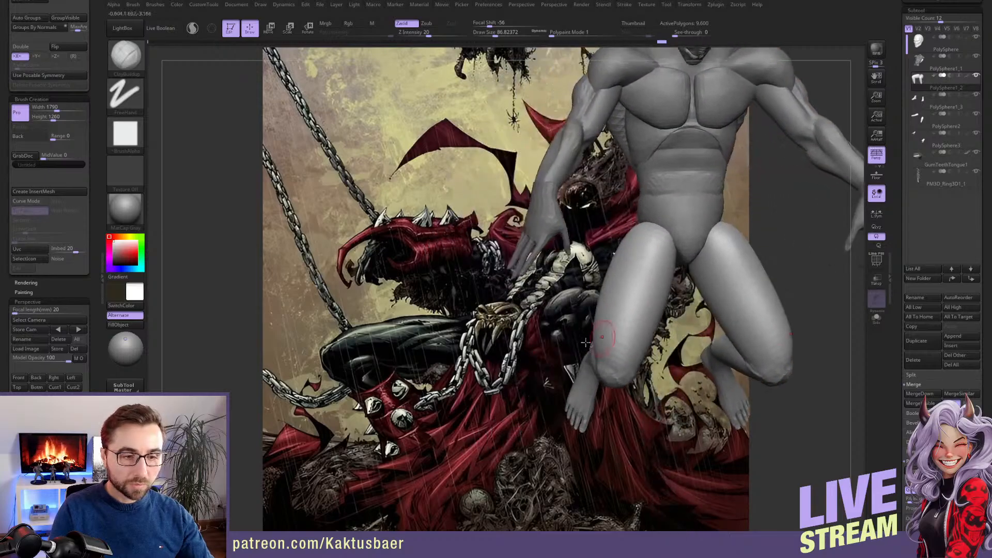
pyautogui.moveTo(635, 295); pyautogui.dragTo(581, 334, button='right')
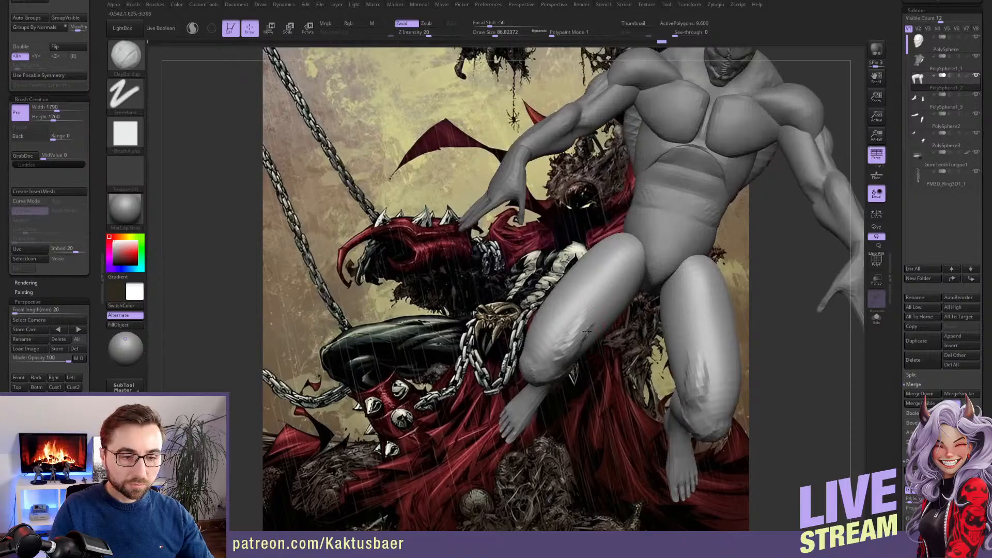
pyautogui.hotkey('ctrl', 'd')
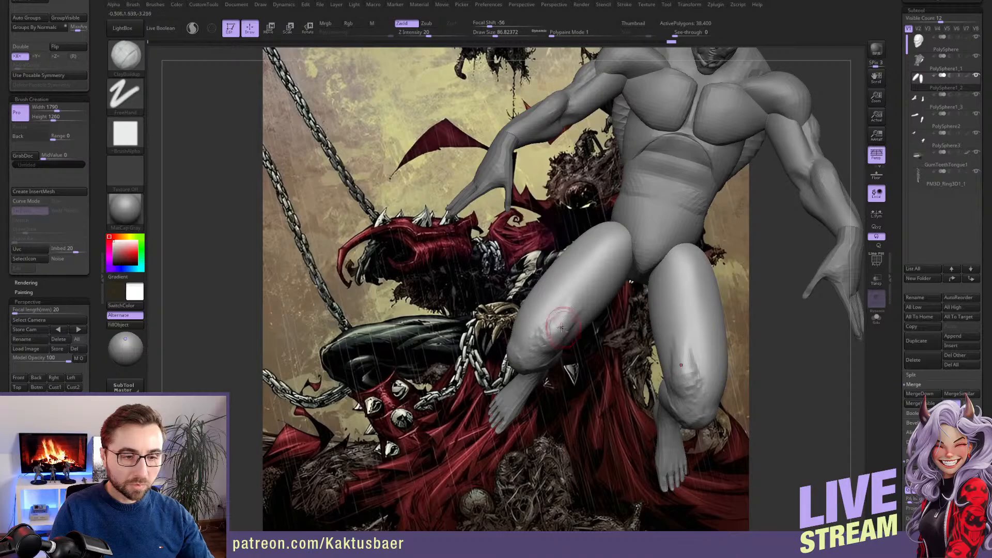
# Build up the quadriceps muscles just above the knees on both thighs with the ClayBuildup brush
pyautogui.moveTo(561, 328); pyautogui.dragTo(510, 355, button='right')
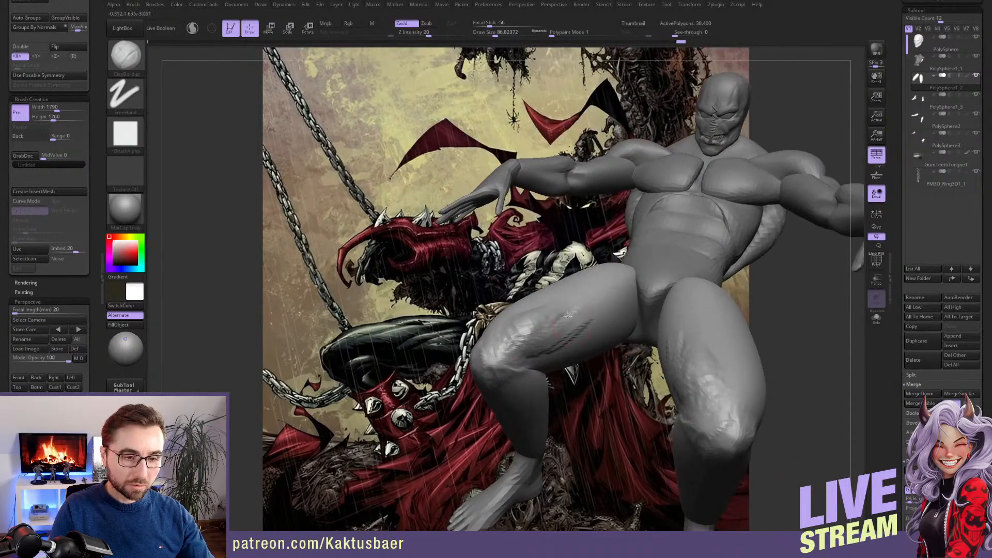
pyautogui.moveTo(572, 323)
pyautogui.mouseDown(button='right')
pyautogui.moveTo(567, 334)
pyautogui.moveTo(529, 295)
pyautogui.mouseUp(button='right')
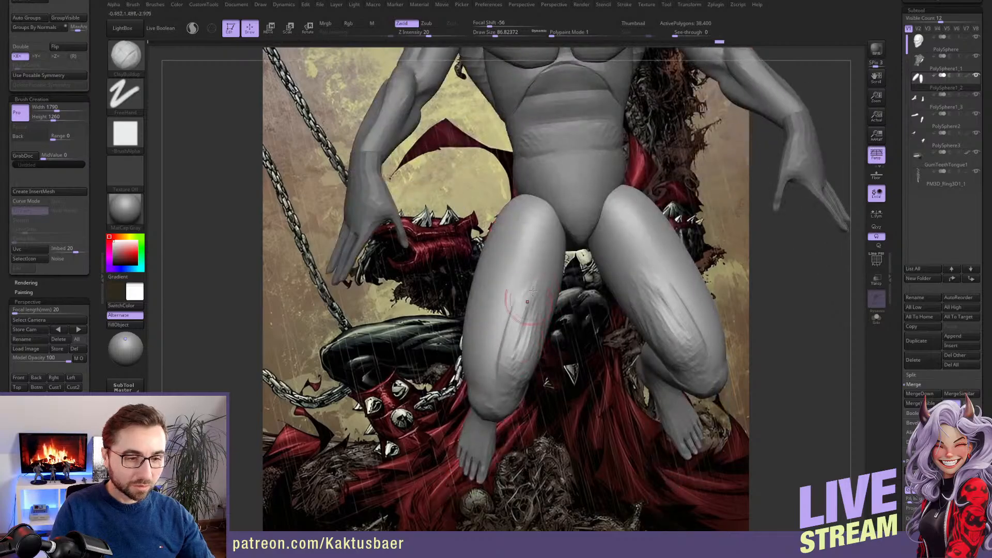
pyautogui.moveTo(504, 331)
pyautogui.mouseDown(button='right')
pyautogui.moveTo(482, 323)
pyautogui.moveTo(475, 363)
pyautogui.mouseUp(button='right')
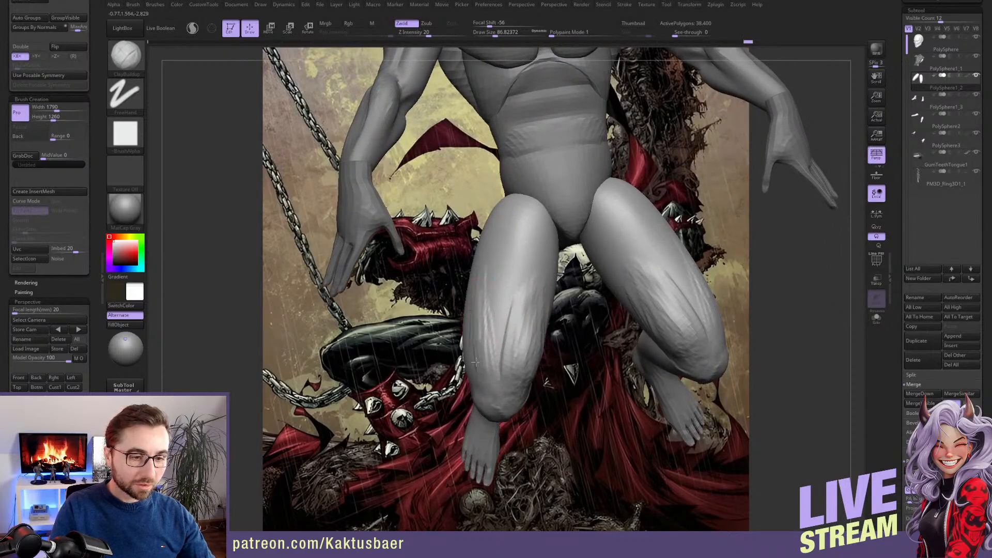
pyautogui.moveTo(480, 371); pyautogui.dragTo(490, 331)
pyautogui.moveTo(491, 348)
pyautogui.mouseDown(button='right')
pyautogui.moveTo(522, 351)
pyautogui.moveTo(492, 357)
pyautogui.mouseUp(button='right')
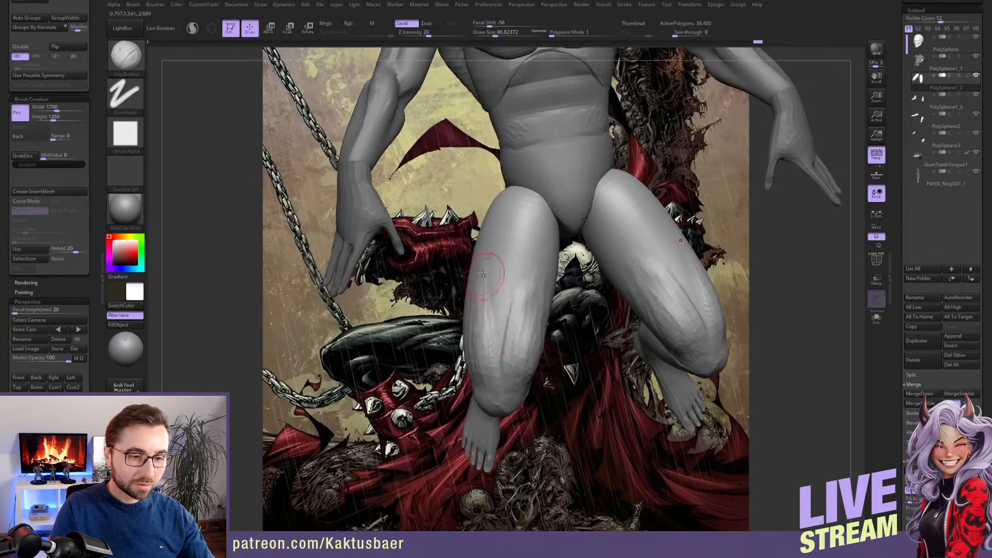
# Carve grooves between the muscles along the front of both thighs with the DamStandard brush
pyautogui.press('b')
pyautogui.press('d')
pyautogui.press('s')
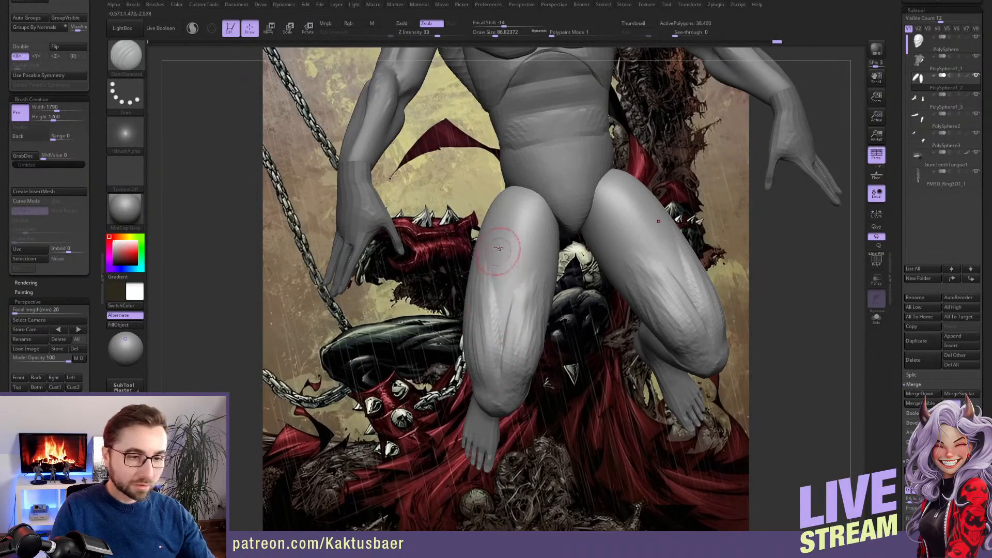
pyautogui.moveTo(499, 234); pyautogui.dragTo(508, 301)
pyautogui.moveTo(535, 221); pyautogui.dragTo(496, 354)
pyautogui.moveTo(522, 265); pyautogui.dragTo(499, 333)
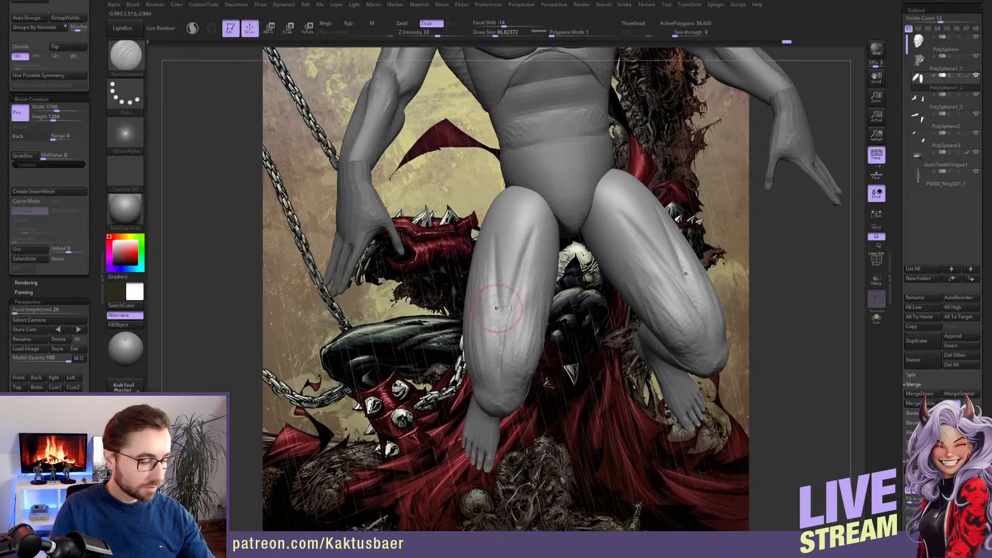
# Build up the upper and inner thigh muscles with the ClayBuildup brush at a slightly smaller size
pyautogui.press('b')
pyautogui.press('c')
pyautogui.press('b')
pyautogui.moveTo(523, 290); pyautogui.dragTo(481, 292, button='right')
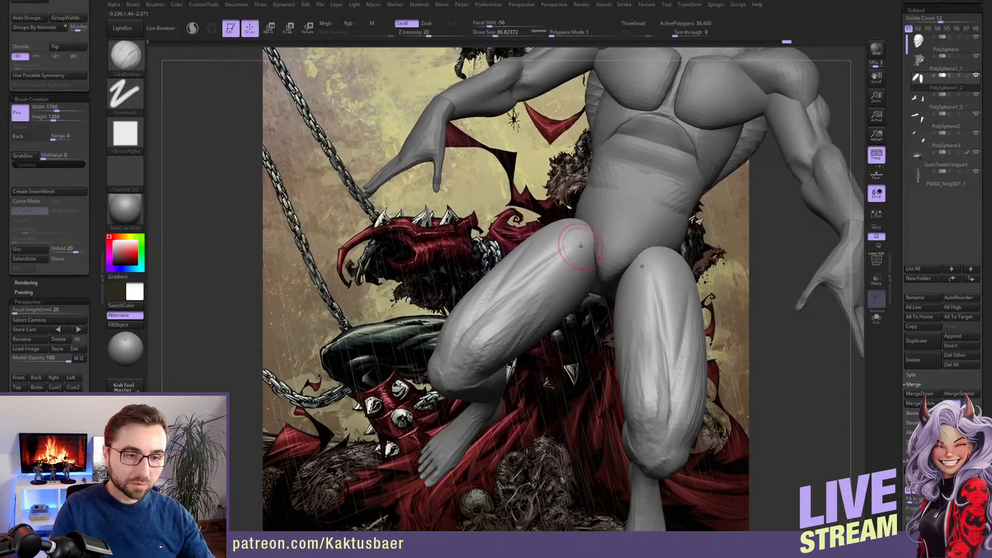
pyautogui.press('[')
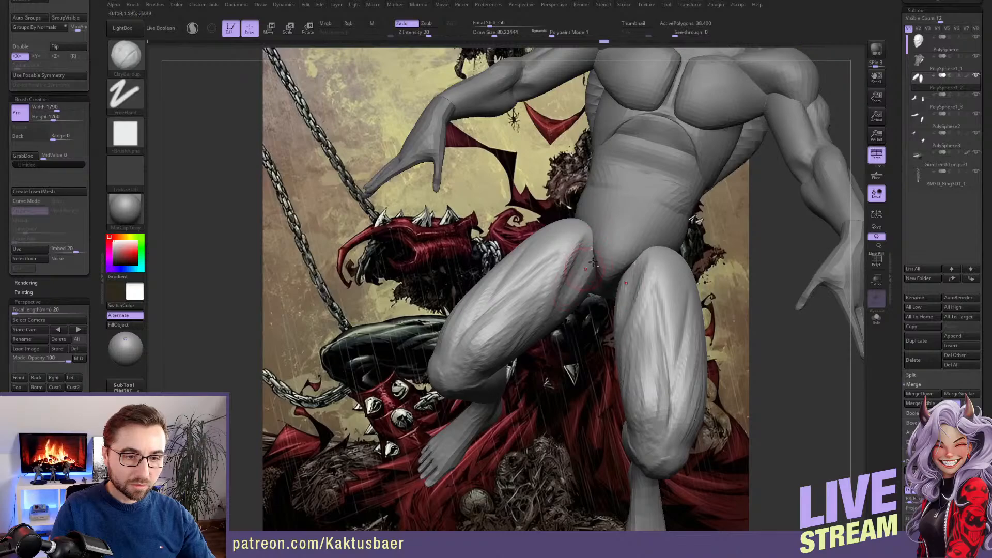
pyautogui.moveTo(558, 296)
pyautogui.mouseDown(button='right')
pyautogui.moveTo(545, 307)
pyautogui.moveTo(526, 257)
pyautogui.mouseUp(button='right')
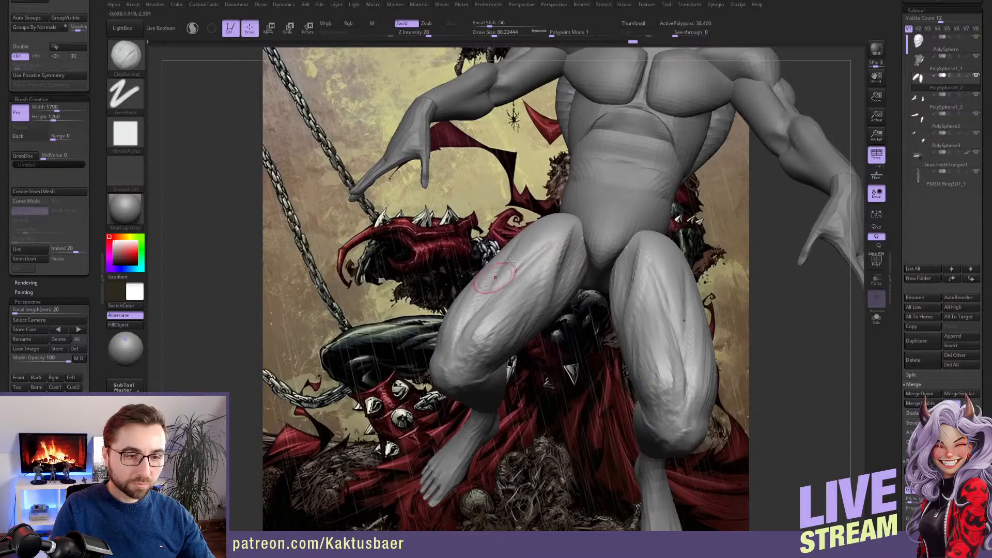
pyautogui.moveTo(489, 309)
pyautogui.mouseDown(button='right')
pyautogui.moveTo(497, 264)
pyautogui.moveTo(473, 268)
pyautogui.moveTo(531, 249)
pyautogui.mouseUp(button='right')
# Reshape the overall silhouette of both thighs with a large Move brush
pyautogui.press('b')
pyautogui.press('m')
pyautogui.press('v')
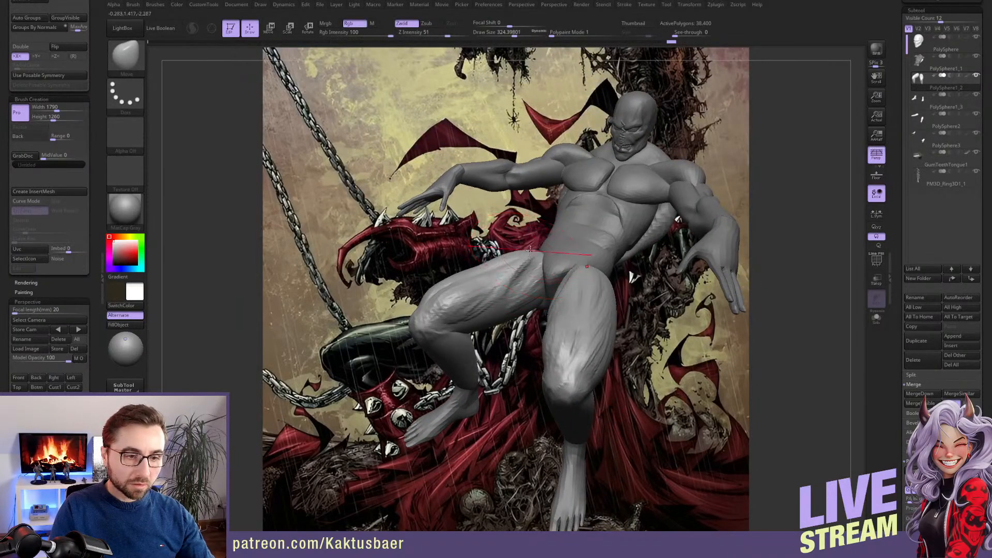
pyautogui.moveTo(517, 266); pyautogui.dragTo(477, 274, button='right')
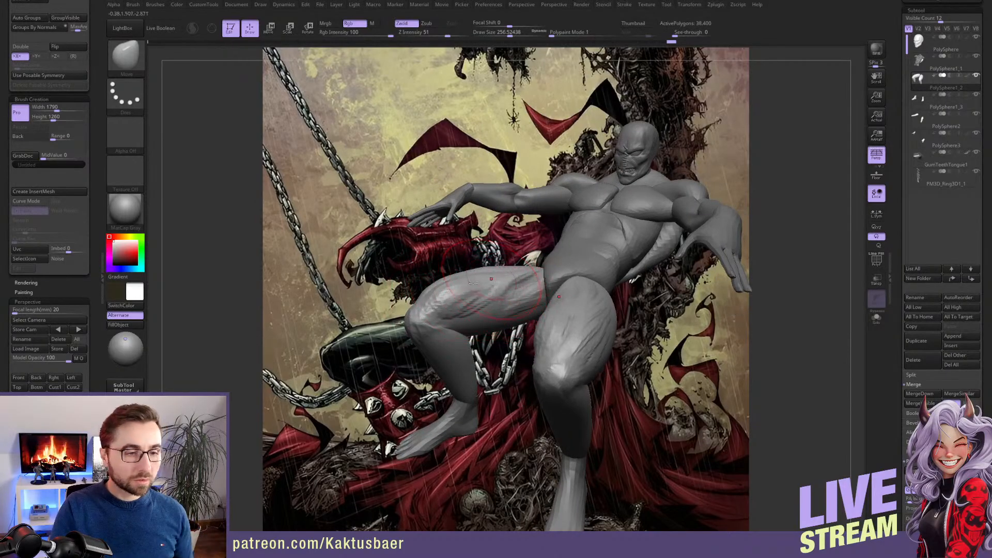
pyautogui.moveTo(491, 282); pyautogui.dragTo(469, 257, button='right')
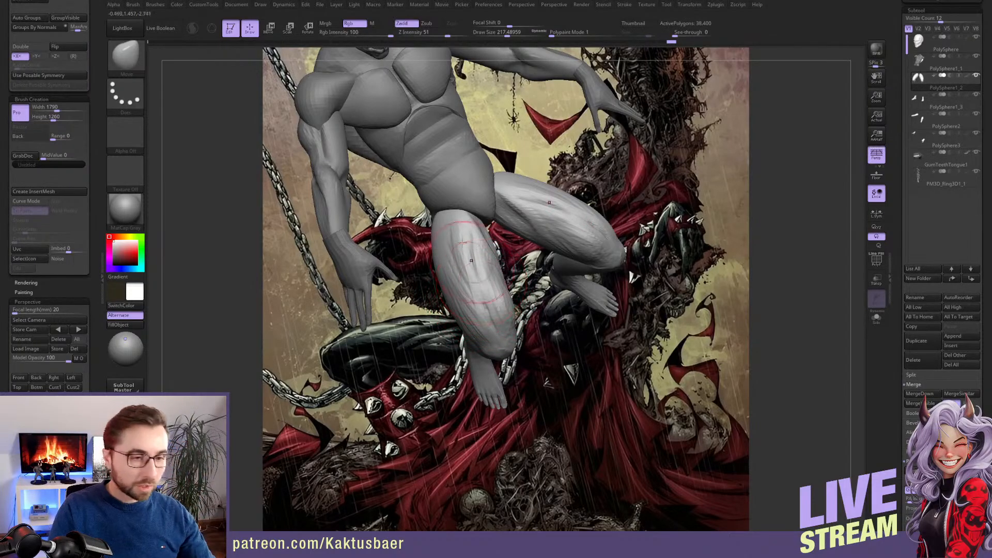
pyautogui.moveTo(463, 242)
pyautogui.mouseDown(button='right')
pyautogui.moveTo(481, 281)
pyautogui.moveTo(476, 303)
pyautogui.moveTo(433, 317)
pyautogui.moveTo(439, 333)
pyautogui.moveTo(435, 309)
pyautogui.moveTo(432, 326)
pyautogui.moveTo(440, 324)
pyautogui.mouseUp(button='right')
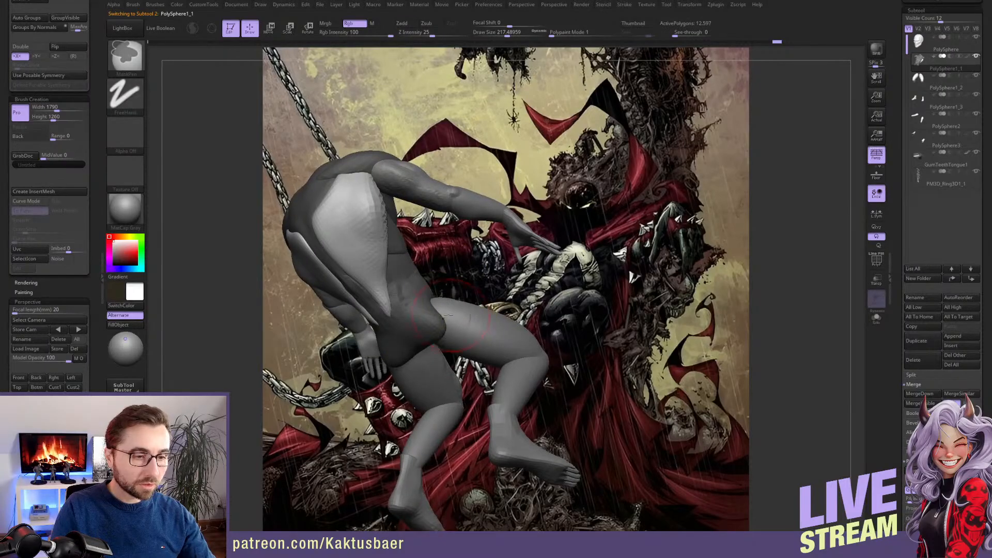
# Clear the mask from the torso subtool
pyautogui.scroll(5, 96, 165)
pyautogui.scroll(4, 96, 164)
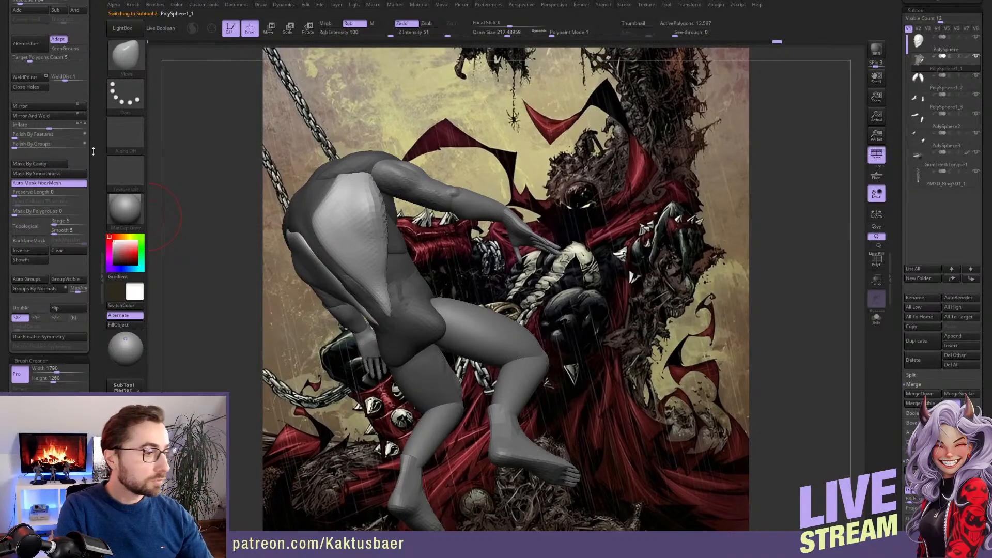
pyautogui.scroll(-3, 75, 176)
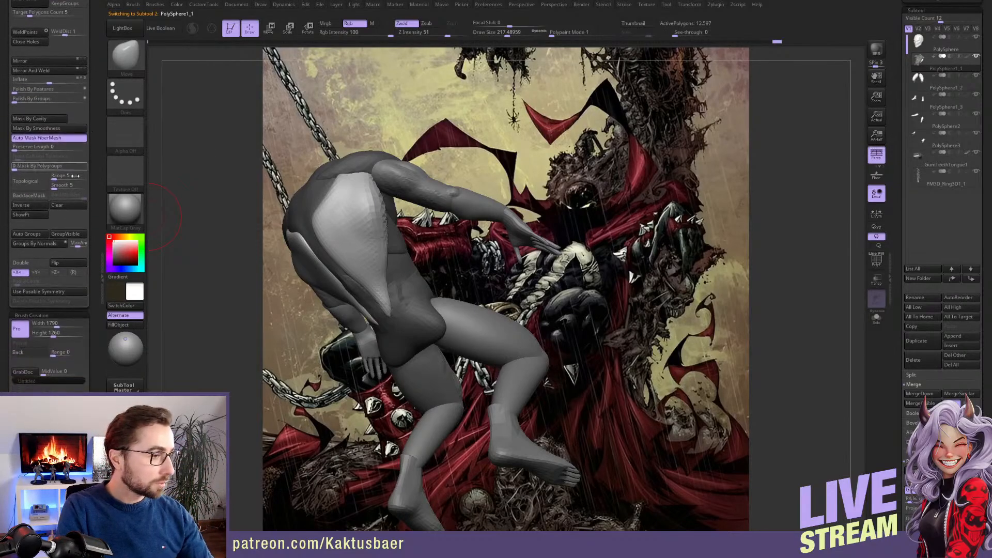
pyautogui.click(61, 206)
# Shape and build up the buttocks and the back of the hips on the torso
pyautogui.moveTo(421, 317)
pyautogui.mouseDown(button='right')
pyautogui.moveTo(460, 308)
pyautogui.moveTo(481, 325)
pyautogui.moveTo(445, 320)
pyautogui.moveTo(479, 331)
pyautogui.moveTo(480, 249)
pyautogui.mouseUp(button='right')
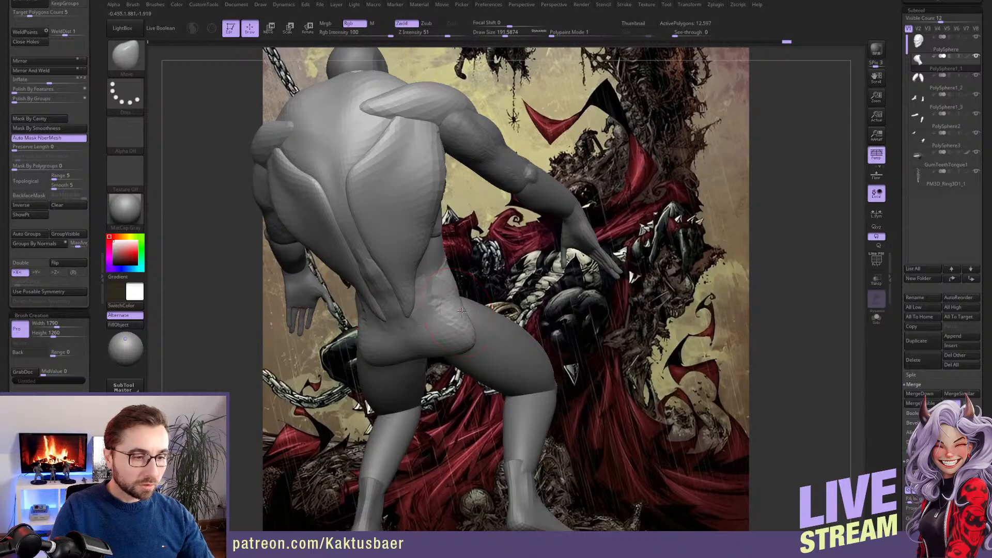
pyautogui.keyDown('alt'); pyautogui.moveTo(446, 261); pyautogui.dragTo(447, 277, button='right'); pyautogui.keyUp('alt')
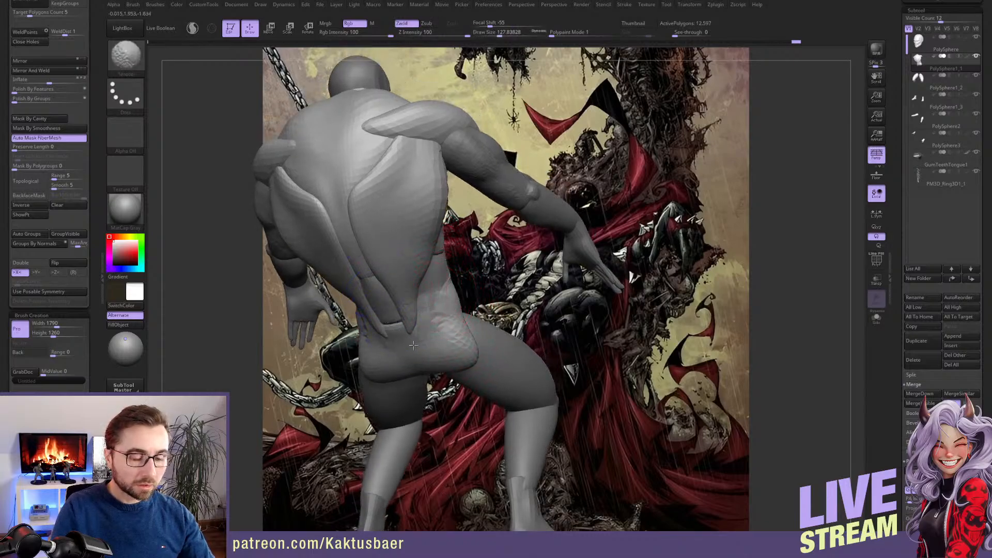
pyautogui.moveTo(431, 321)
pyautogui.mouseDown(button='right')
pyautogui.moveTo(435, 310)
pyautogui.moveTo(372, 314)
pyautogui.moveTo(514, 327)
pyautogui.moveTo(506, 337)
pyautogui.mouseUp(button='right')
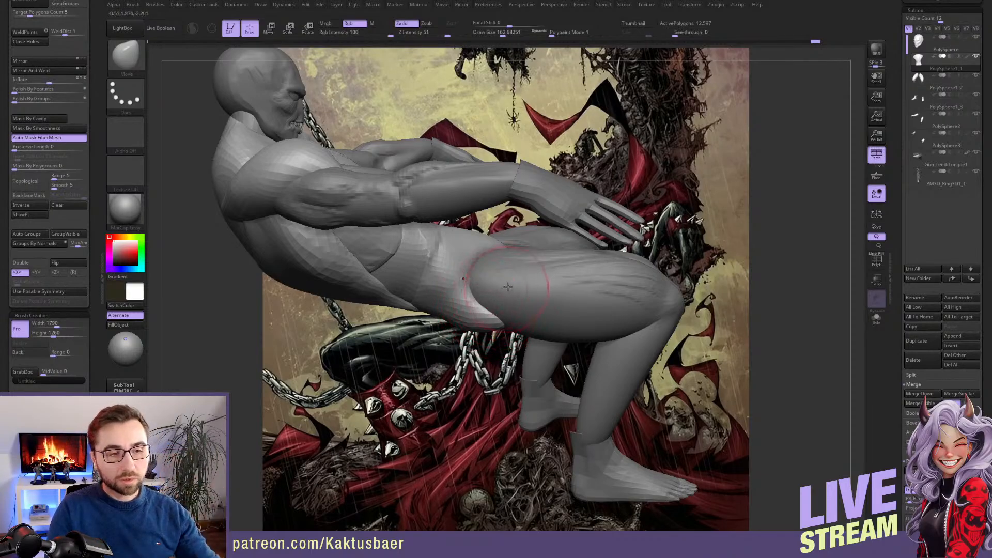
# Reshape the side of the hips around the upper thighs with the Move brush, adjusting its size
pyautogui.keyDown('alt'); pyautogui.click(541, 202); pyautogui.keyUp('alt')
pyautogui.moveTo(538, 202)
pyautogui.mouseDown(button='right')
pyautogui.moveTo(556, 203)
pyautogui.moveTo(553, 226)
pyautogui.moveTo(508, 282)
pyautogui.moveTo(506, 310)
pyautogui.moveTo(511, 289)
pyautogui.mouseUp(button='right')
pyautogui.keyDown('alt'); pyautogui.click(534, 257); pyautogui.keyUp('alt')
pyautogui.moveTo(510, 289); pyautogui.dragTo(509, 298)
pyautogui.moveTo(508, 297); pyautogui.dragTo(496, 307, button='right')
pyautogui.press('s')
pyautogui.moveTo(497, 307); pyautogui.dragTo(502, 305)
pyautogui.moveTo(509, 287)
pyautogui.mouseDown(button='right')
pyautogui.moveTo(528, 277)
pyautogui.moveTo(535, 286)
pyautogui.moveTo(511, 268)
pyautogui.moveTo(518, 295)
pyautogui.mouseUp(button='right')
pyautogui.press('s')
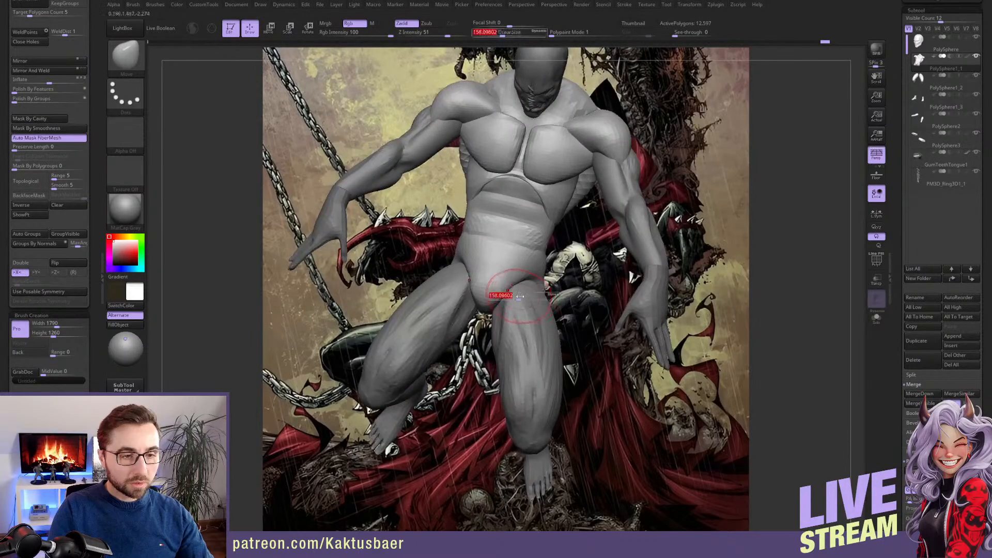
# Refine the front of the pelvis and groin where the torso meets the thighs with the Move brush
pyautogui.moveTo(518, 296)
pyautogui.mouseDown()
pyautogui.moveTo(533, 296)
pyautogui.moveTo(516, 292)
pyautogui.mouseUp()
pyautogui.press('s')
pyautogui.moveTo(516, 292); pyautogui.dragTo(543, 296, button='right')
pyautogui.moveTo(541, 295); pyautogui.dragTo(535, 300)
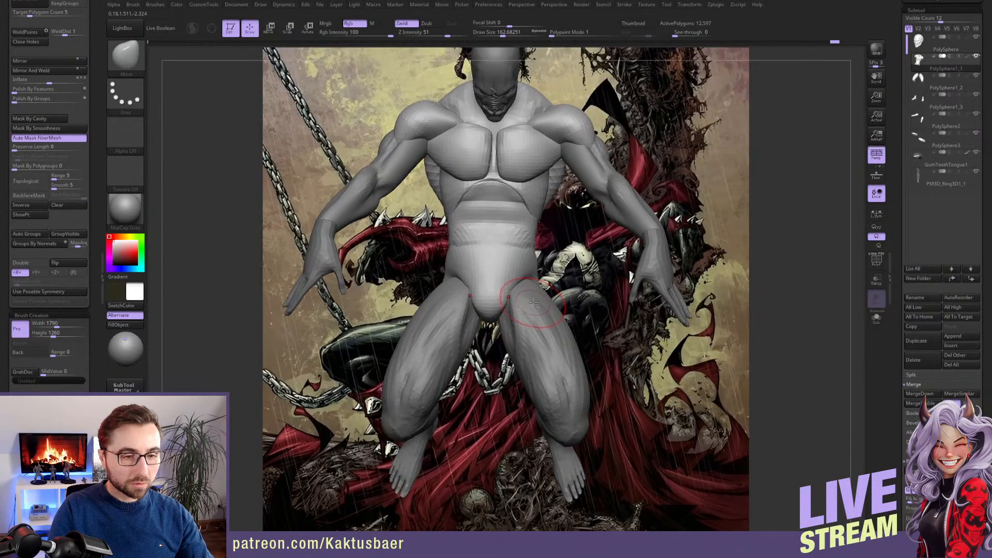
# Switch to the legs subtool and move the upper ends of the thighs to fit against the hips
pyautogui.keyDown('alt'); pyautogui.click(528, 296); pyautogui.keyUp('alt')
pyautogui.moveTo(529, 296)
pyautogui.mouseDown(button='right')
pyautogui.moveTo(552, 287)
pyautogui.moveTo(514, 287)
pyautogui.mouseUp(button='right')
pyautogui.press('s')
pyautogui.moveTo(519, 287); pyautogui.dragTo(513, 288)
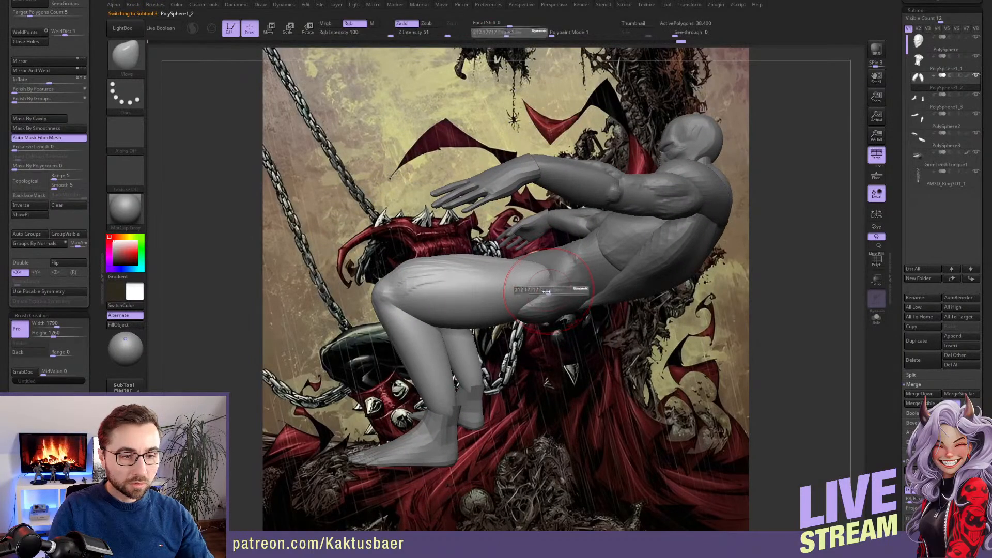
pyautogui.moveTo(516, 288); pyautogui.dragTo(538, 294, button='right')
# Build up the muscles along the outer sides of the thighs with a smaller ClayBuildup brush
pyautogui.press('b')
pyautogui.press('c')
pyautogui.press('b')
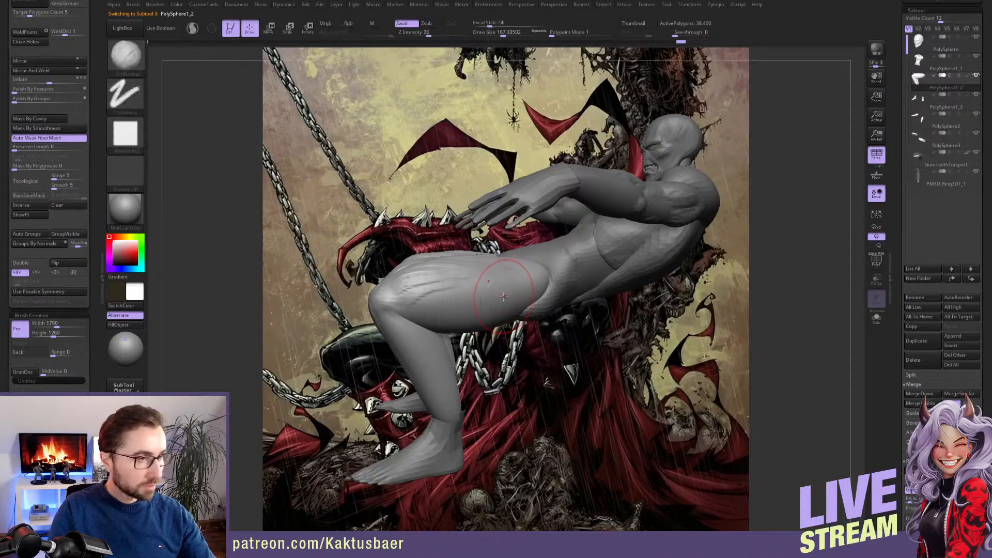
pyautogui.press('s')
pyautogui.moveTo(502, 293); pyautogui.dragTo(476, 296)
pyautogui.press('s')
pyautogui.moveTo(470, 297); pyautogui.dragTo(443, 304, button='right')
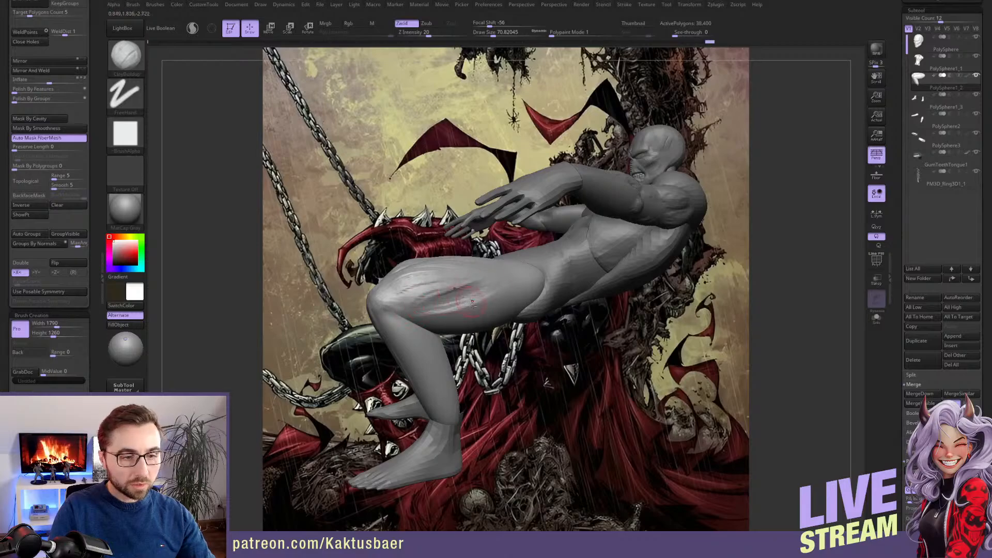
pyautogui.moveTo(472, 303)
pyautogui.mouseDown(button='right')
pyautogui.moveTo(452, 304)
pyautogui.moveTo(481, 279)
pyautogui.mouseUp(button='right')
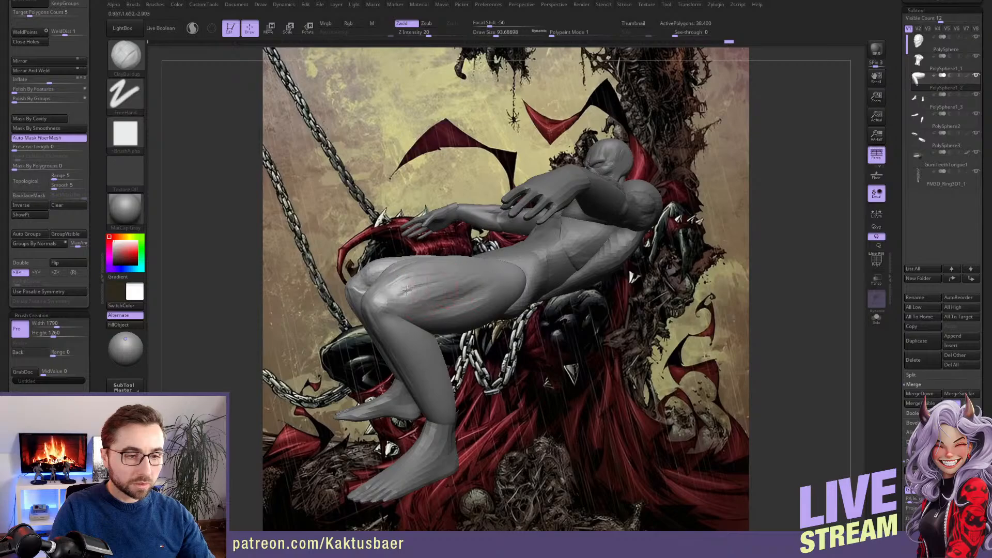
# Add muscle volume from the outer knees up the front of the thighs with the ClayBuildup brush
pyautogui.moveTo(406, 291); pyautogui.dragTo(392, 288)
pyautogui.moveTo(409, 289)
pyautogui.mouseDown(button='right')
pyautogui.moveTo(449, 290)
pyautogui.moveTo(463, 316)
pyautogui.mouseUp(button='right')
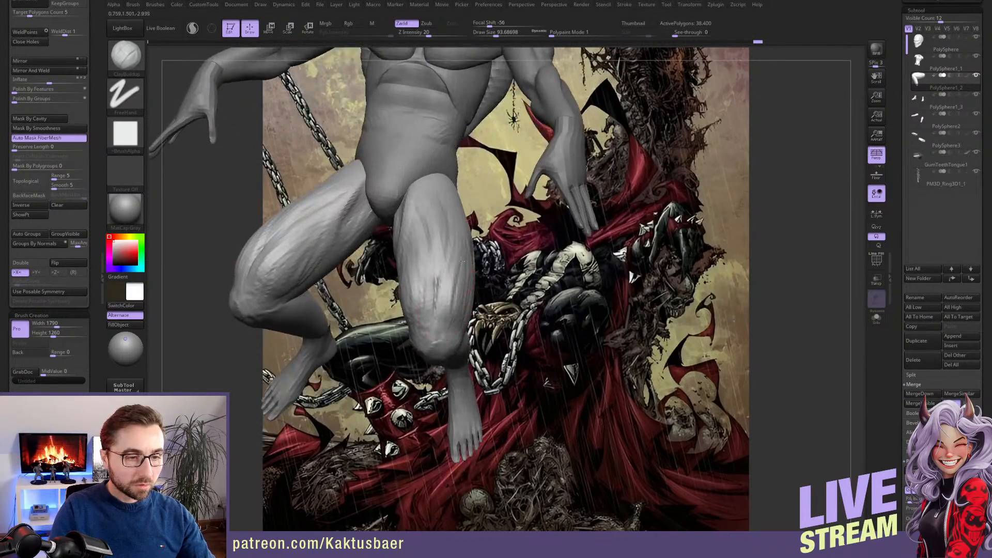
pyautogui.moveTo(462, 262); pyautogui.dragTo(463, 320)
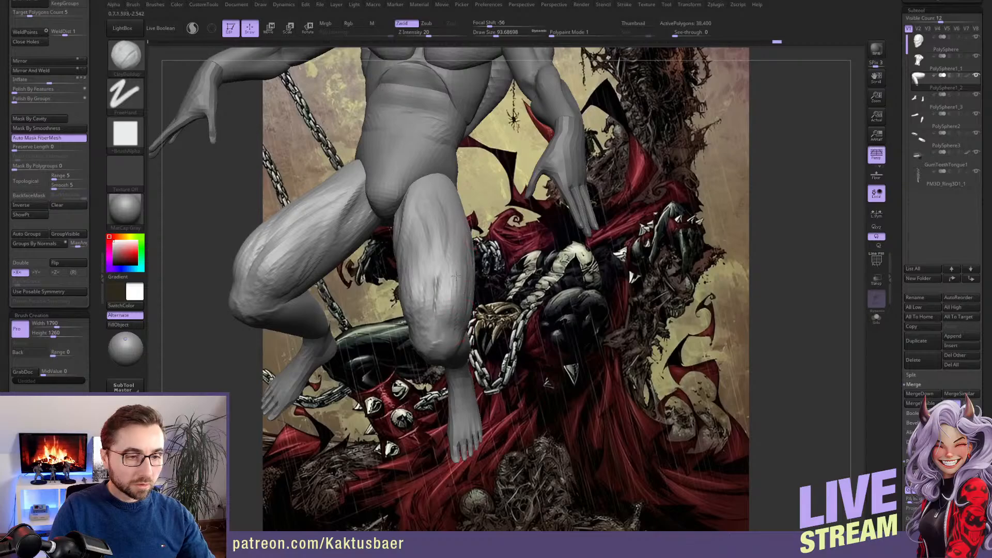
pyautogui.moveTo(458, 285); pyautogui.dragTo(452, 258, button='right')
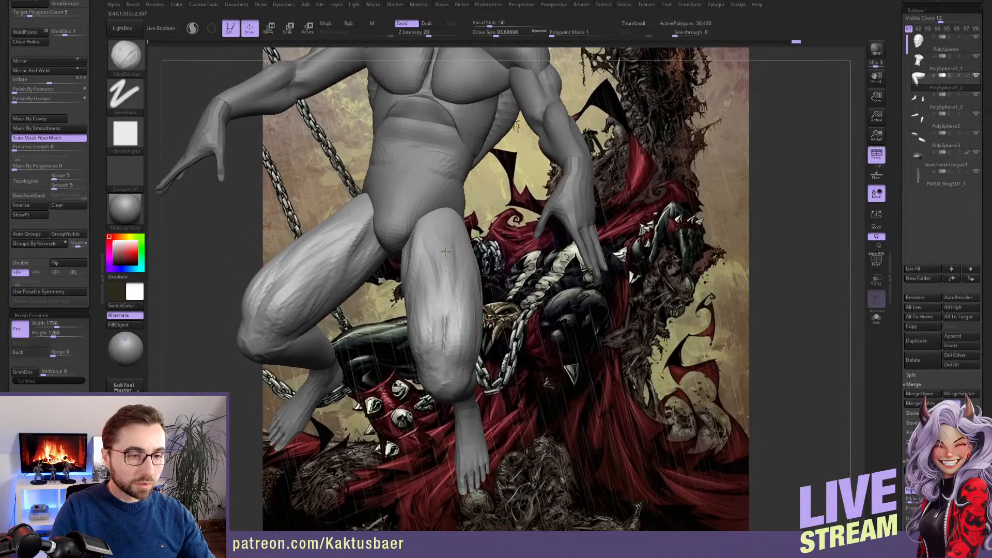
pyautogui.moveTo(457, 283); pyautogui.dragTo(451, 268, button='right')
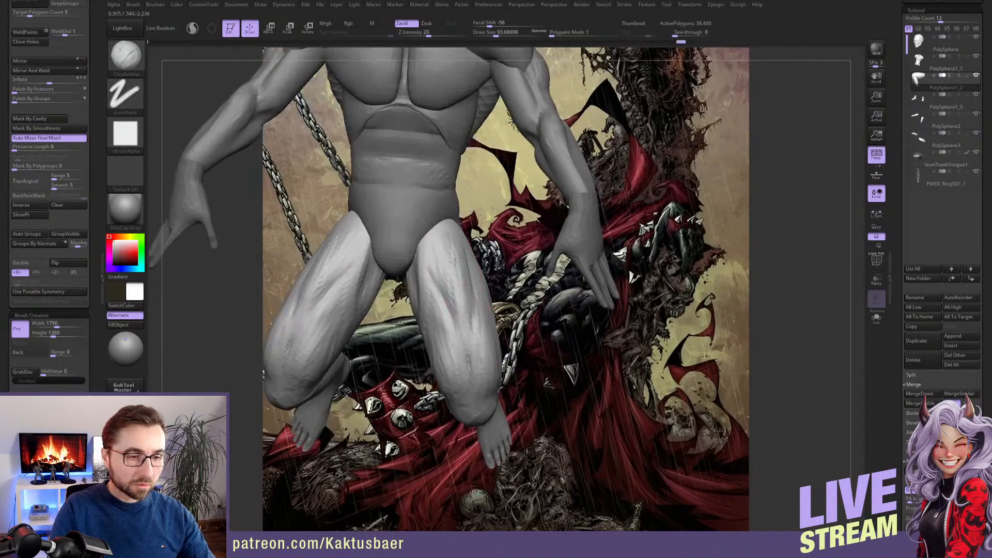
# Build up the inner thigh muscles running from the groin toward the knees with the ClayBuildup brush
pyautogui.moveTo(452, 289)
pyautogui.mouseDown(button='right')
pyautogui.moveTo(459, 257)
pyautogui.moveTo(435, 302)
pyautogui.mouseUp(button='right')
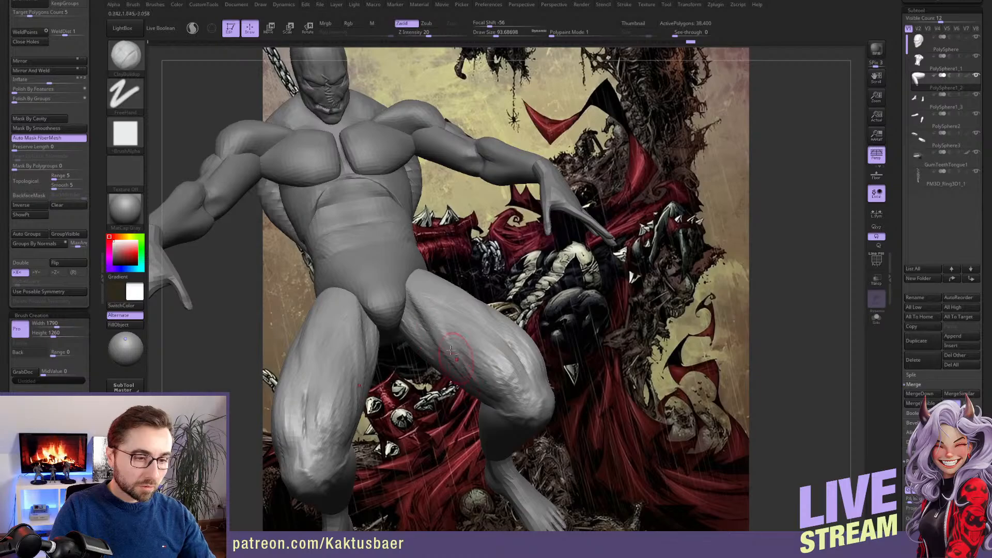
pyautogui.moveTo(453, 347)
pyautogui.keyDown('alt'); pyautogui.mouseDown(button='right')
pyautogui.moveTo(438, 292)
pyautogui.moveTo(419, 272)
pyautogui.mouseUp(button='right'); pyautogui.keyUp('alt')
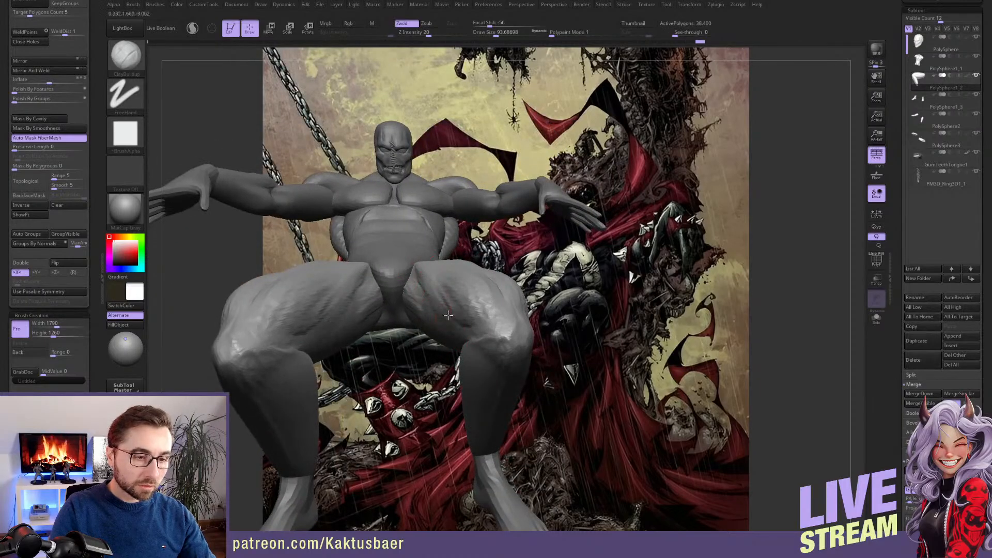
pyautogui.moveTo(463, 309); pyautogui.dragTo(403, 305, button='right')
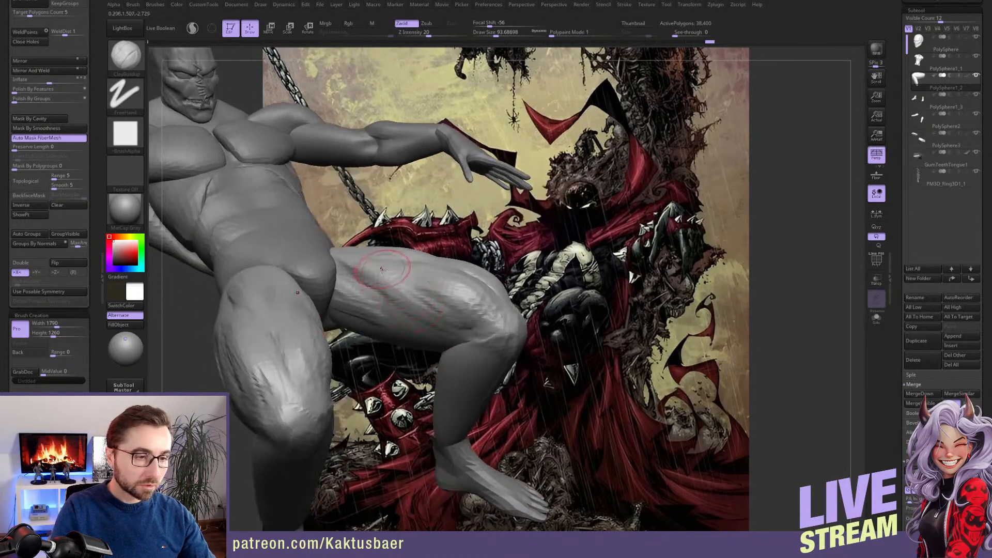
# Build up the upper inner thigh muscles where they run into the groin and hips with the ClayBuildup brush
pyautogui.moveTo(349, 264); pyautogui.dragTo(373, 294)
pyautogui.moveTo(373, 305); pyautogui.dragTo(349, 267, button='right')
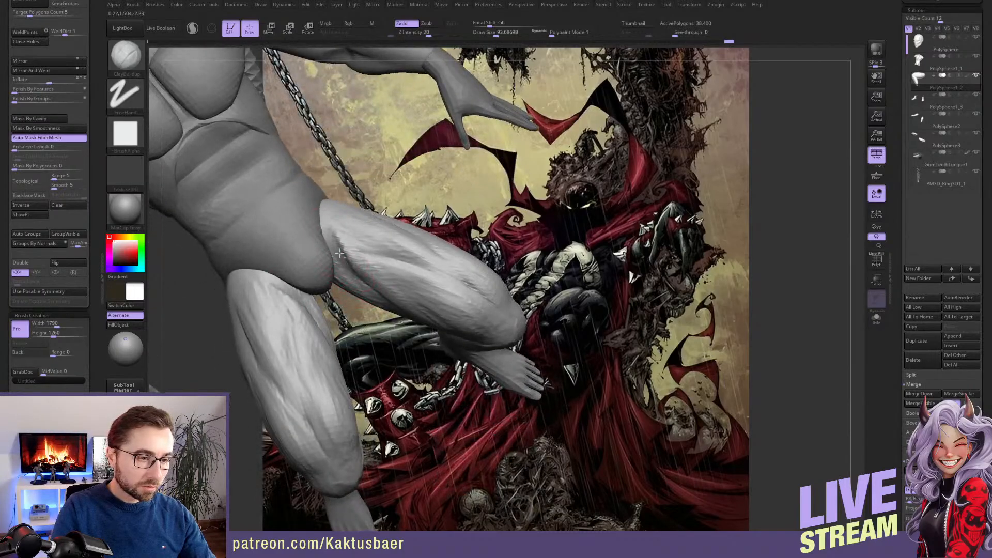
pyautogui.moveTo(368, 270); pyautogui.dragTo(376, 282)
pyautogui.moveTo(377, 282); pyautogui.dragTo(367, 250, button='right')
pyautogui.keyDown('shift'); pyautogui.moveTo(369, 274); pyautogui.dragTo(355, 256); pyautogui.keyUp('shift')
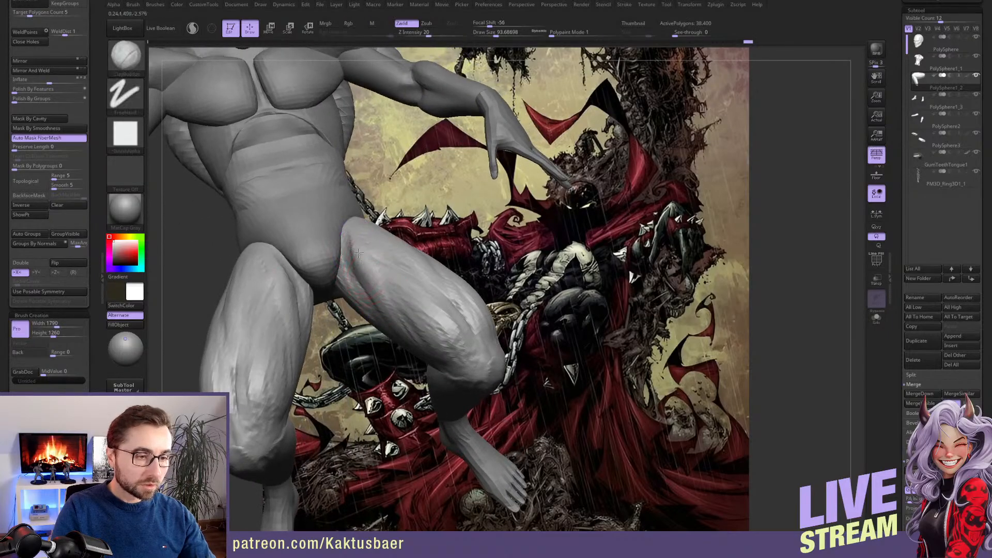
# Mask the thighs down to the knees so that only the lower legs can be edited
pyautogui.moveTo(517, 439)
pyautogui.mouseDown(button='right')
pyautogui.moveTo(491, 367)
pyautogui.moveTo(496, 345)
pyautogui.mouseUp(button='right')
pyautogui.keyDown('ctrl'); pyautogui.click(602, 451); pyautogui.keyUp('ctrl')
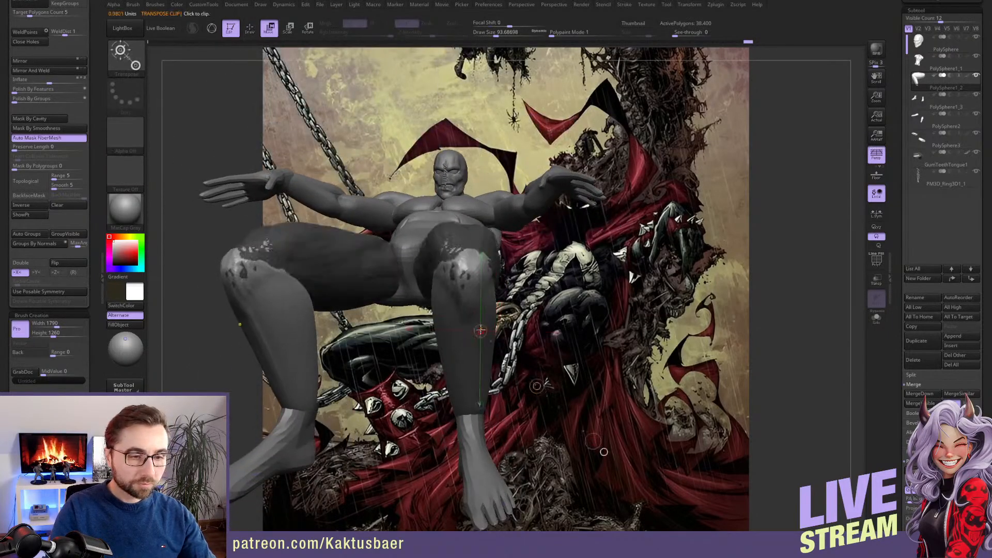
pyautogui.moveTo(603, 445); pyautogui.dragTo(727, 426, button='right')
pyautogui.moveTo(441, 334); pyautogui.dragTo(381, 313, button='right')
pyautogui.press('shift')
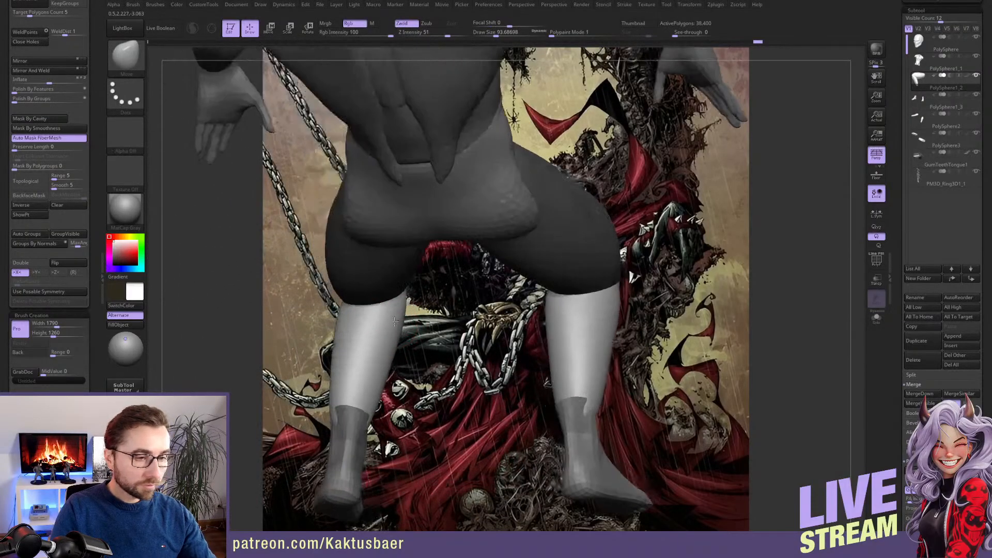
# Widen the upper calves just below the knees with a larger Move brush
pyautogui.press(']')
pyautogui.press(']')
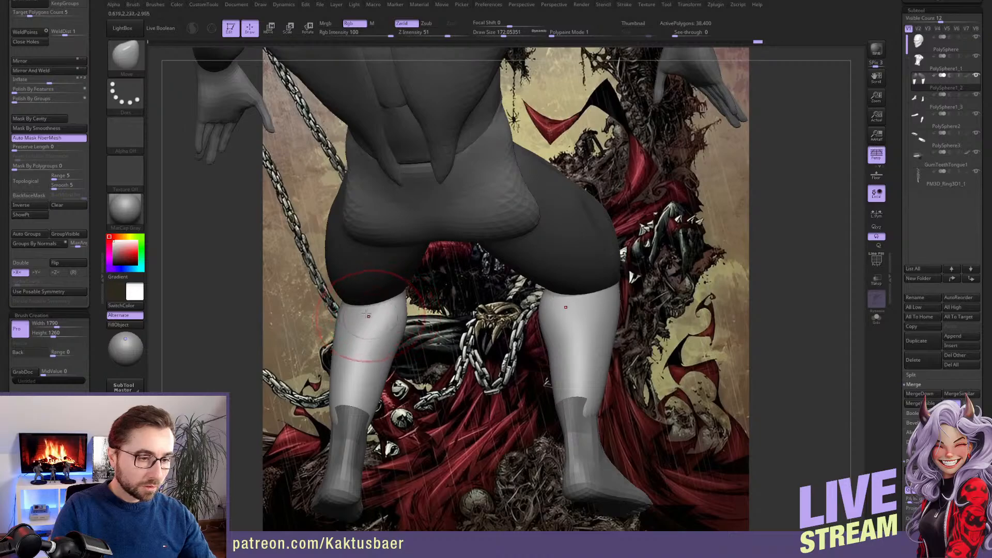
pyautogui.moveTo(343, 309); pyautogui.dragTo(333, 306)
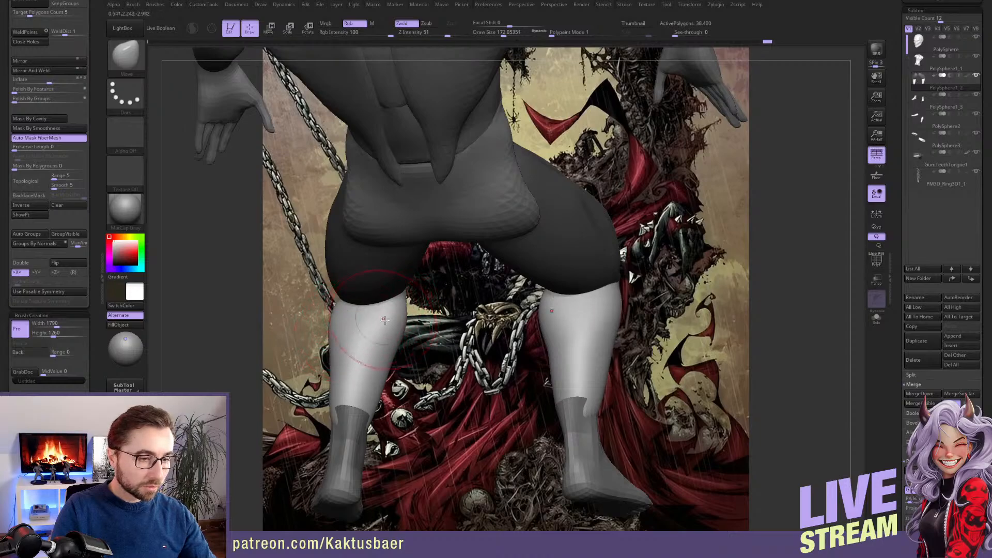
pyautogui.moveTo(383, 319)
pyautogui.mouseDown(button='right')
pyautogui.moveTo(377, 310)
pyautogui.moveTo(435, 324)
pyautogui.moveTo(418, 271)
pyautogui.moveTo(405, 303)
pyautogui.moveTo(445, 282)
pyautogui.mouseUp(button='right')
# Carve the lower edge of the inner calf muscles with the DamStandard brush
pyautogui.press('b')
pyautogui.press('d')
pyautogui.press('s')
pyautogui.moveTo(463, 253)
pyautogui.mouseDown()
pyautogui.moveTo(460, 290)
pyautogui.moveTo(394, 339)
pyautogui.mouseUp()
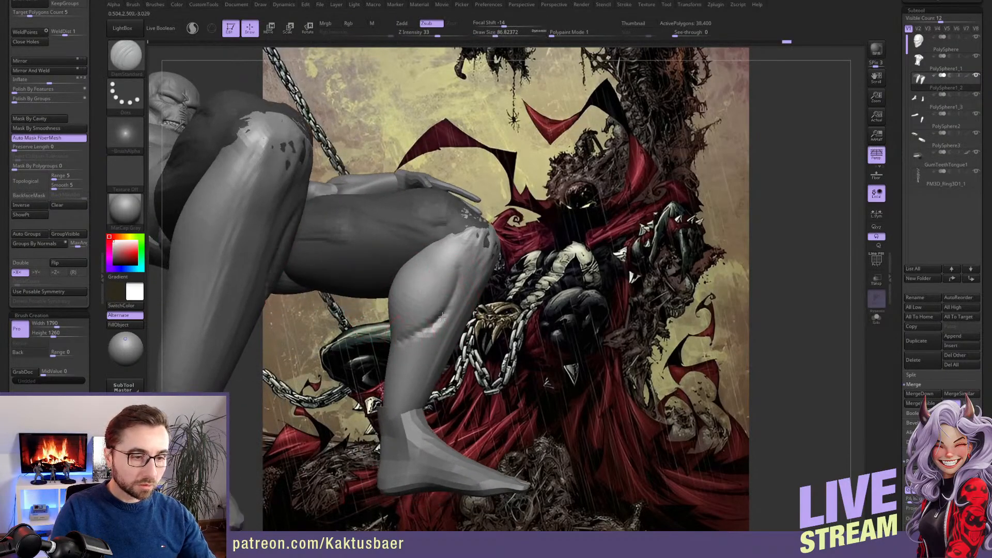
pyautogui.moveTo(457, 290); pyautogui.dragTo(417, 305, button='right')
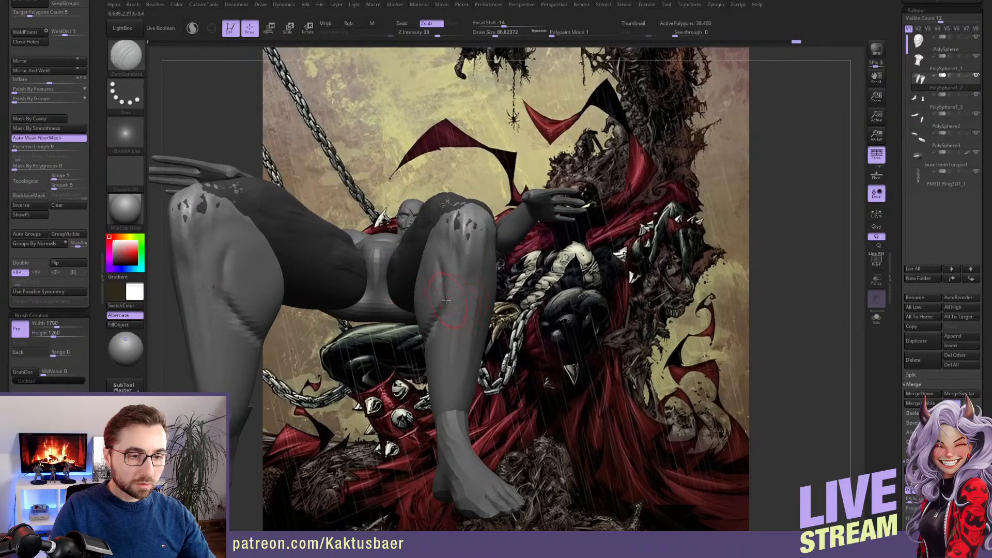
# Reshape the inner and outer calf silhouettes with the Move brush
pyautogui.press('b')
pyautogui.press('m')
pyautogui.press('v')
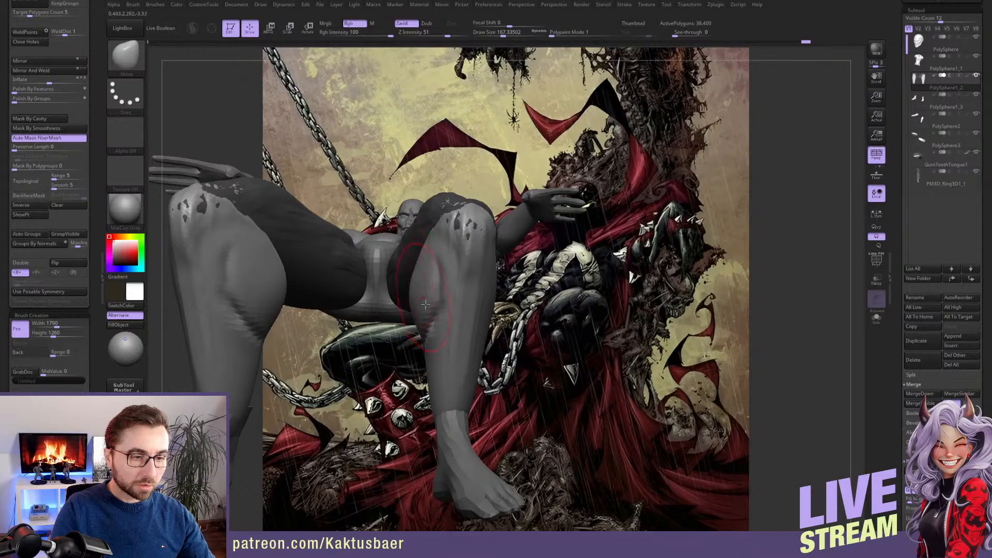
pyautogui.moveTo(430, 358); pyautogui.dragTo(434, 352, button='right')
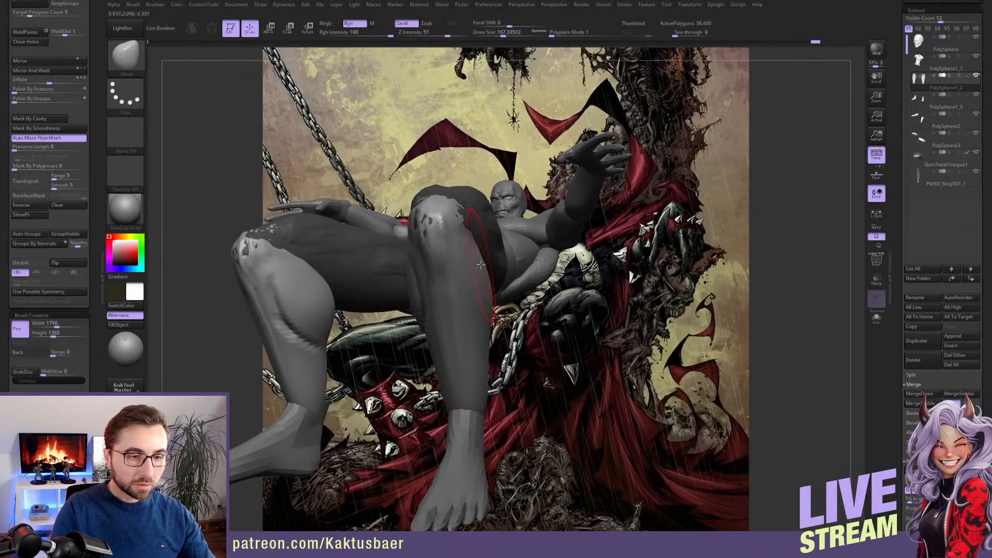
pyautogui.moveTo(484, 253); pyautogui.dragTo(454, 289, button='right')
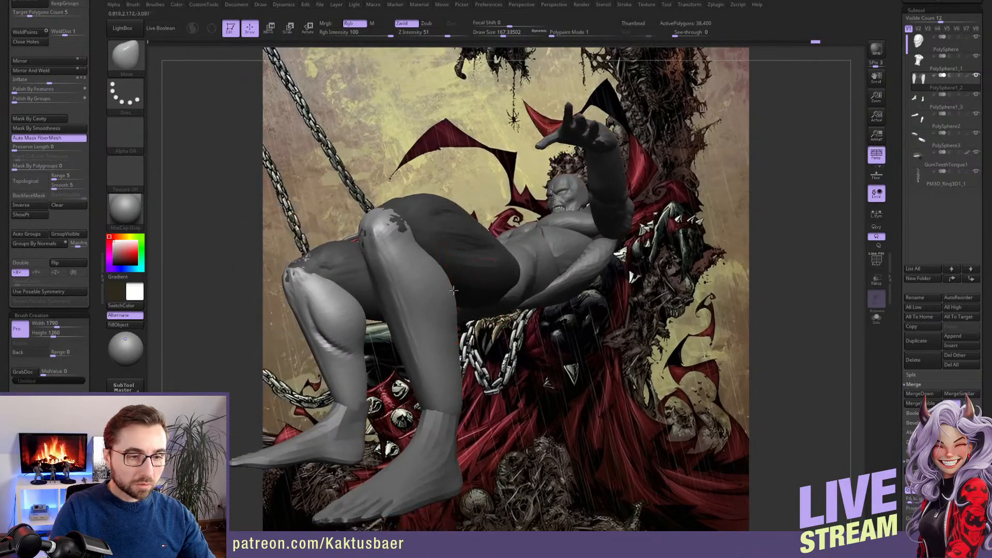
# Carve the muscle separations along the outer calf with the DamStandard brush
pyautogui.press('b')
pyautogui.press('d')
pyautogui.press('s')
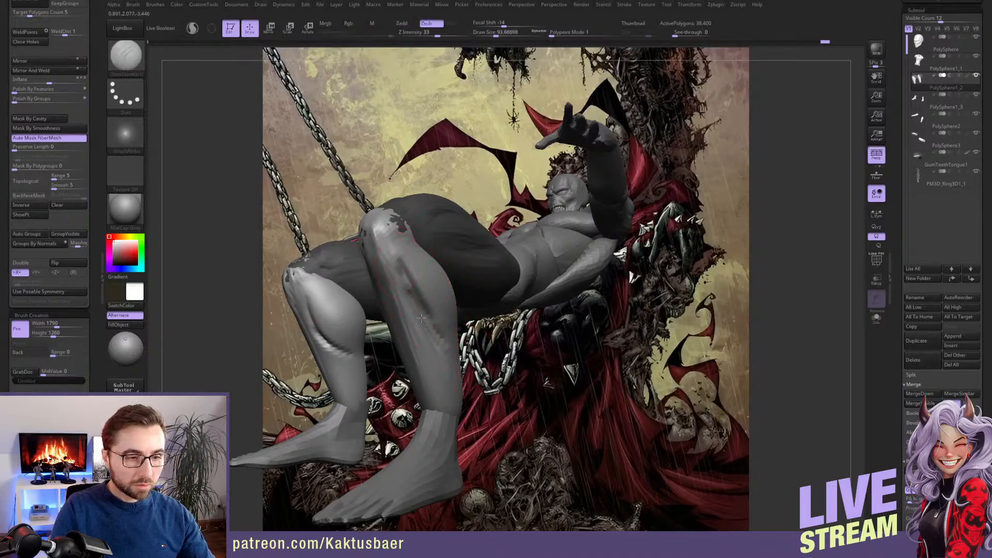
# Add muscle volume to the outer calves below the knees with the ClayBuildup brush
pyautogui.press('b')
pyautogui.press('c')
pyautogui.press('b')
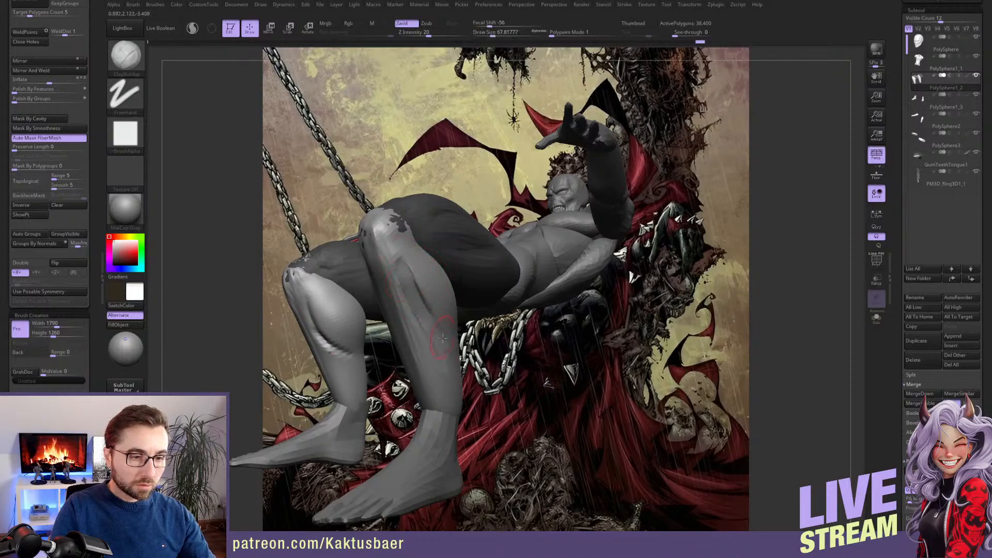
pyautogui.moveTo(443, 338)
pyautogui.mouseDown(button='right')
pyautogui.moveTo(413, 292)
pyautogui.moveTo(435, 267)
pyautogui.mouseUp(button='right')
pyautogui.moveTo(441, 281); pyautogui.dragTo(470, 319)
pyautogui.moveTo(473, 319); pyautogui.dragTo(466, 284, button='right')
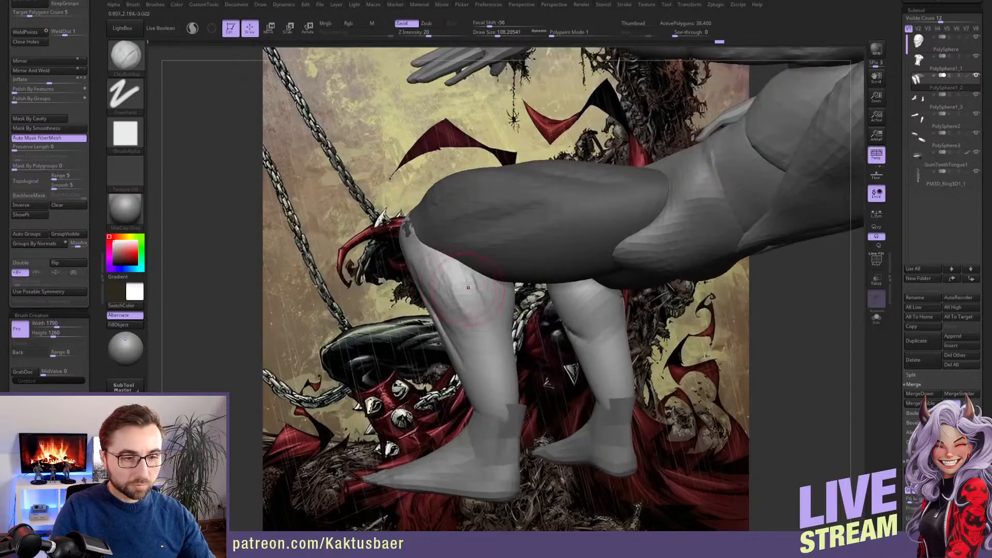
pyautogui.moveTo(464, 281); pyautogui.dragTo(486, 320)
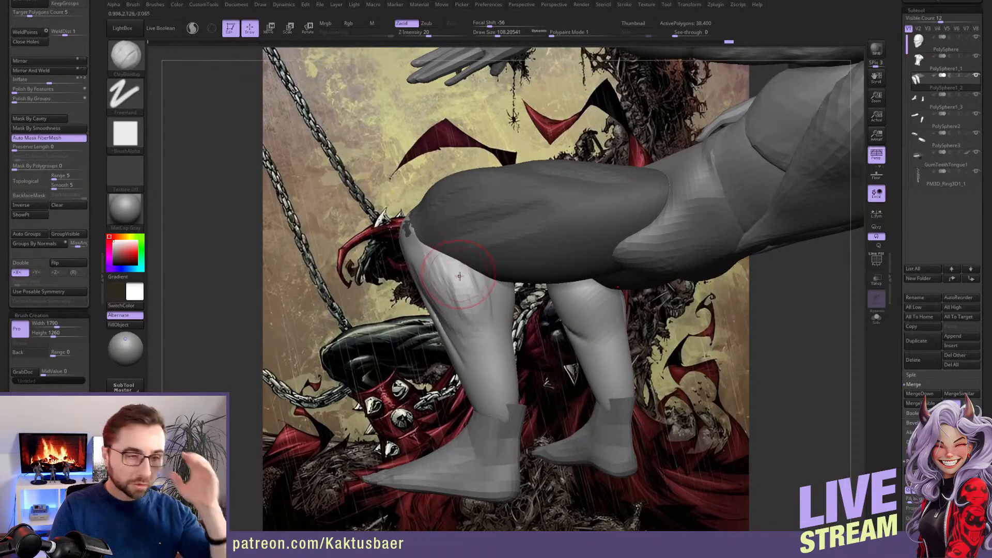
pyautogui.moveTo(472, 289)
pyautogui.mouseDown(button='right')
pyautogui.moveTo(467, 263)
pyautogui.moveTo(441, 251)
pyautogui.moveTo(461, 255)
pyautogui.moveTo(465, 220)
pyautogui.mouseUp(button='right')
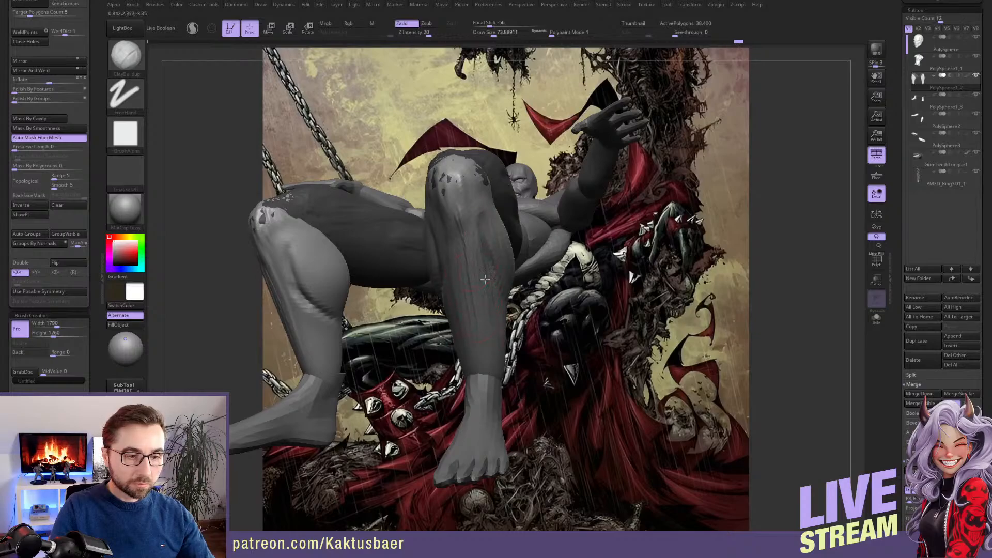
# Build up the shins with a larger ClayBuildup brush and smooth the area below the kneecaps
pyautogui.press('s')
pyautogui.moveTo(475, 284); pyautogui.dragTo(483, 344)
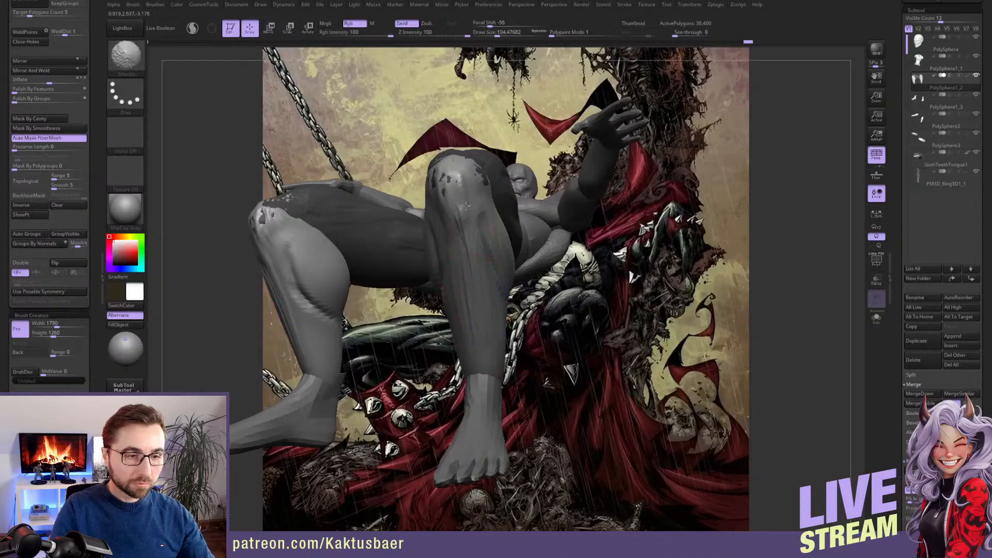
pyautogui.moveTo(477, 226); pyautogui.dragTo(493, 208, button='right')
pyautogui.moveTo(520, 263)
pyautogui.mouseDown(button='right')
pyautogui.moveTo(523, 292)
pyautogui.moveTo(503, 282)
pyautogui.mouseUp(button='right')
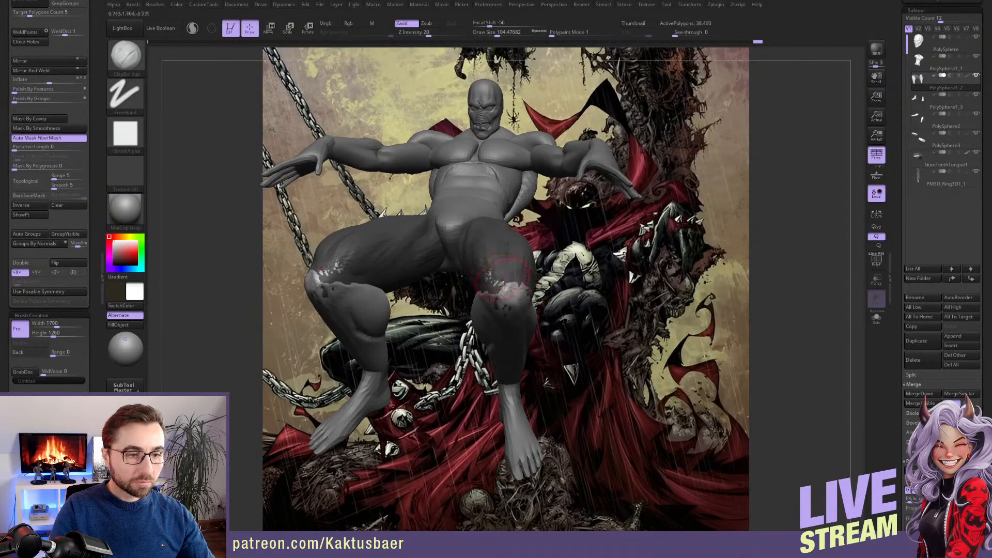
pyautogui.moveTo(529, 315)
pyautogui.mouseDown(button='right')
pyautogui.moveTo(556, 348)
pyautogui.moveTo(535, 345)
pyautogui.moveTo(532, 333)
pyautogui.mouseUp(button='right')
# Switch to the feet subtool, enable local symmetry and resize both feet with the transpose line
pyautogui.keyDown('alt'); pyautogui.click(538, 363); pyautogui.keyUp('alt')
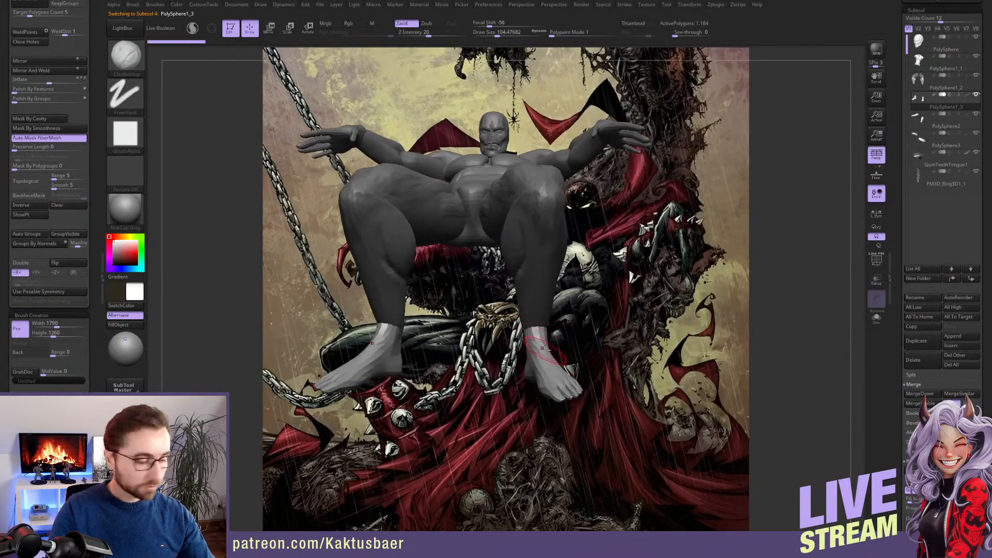
pyautogui.press('r')
pyautogui.moveTo(539, 267); pyautogui.dragTo(539, 263)
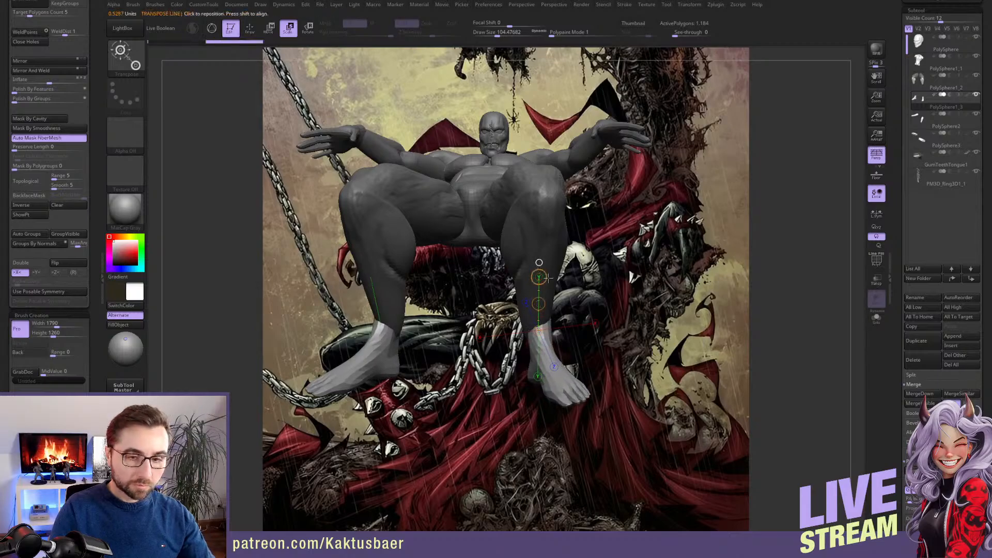
pyautogui.click(876, 213)
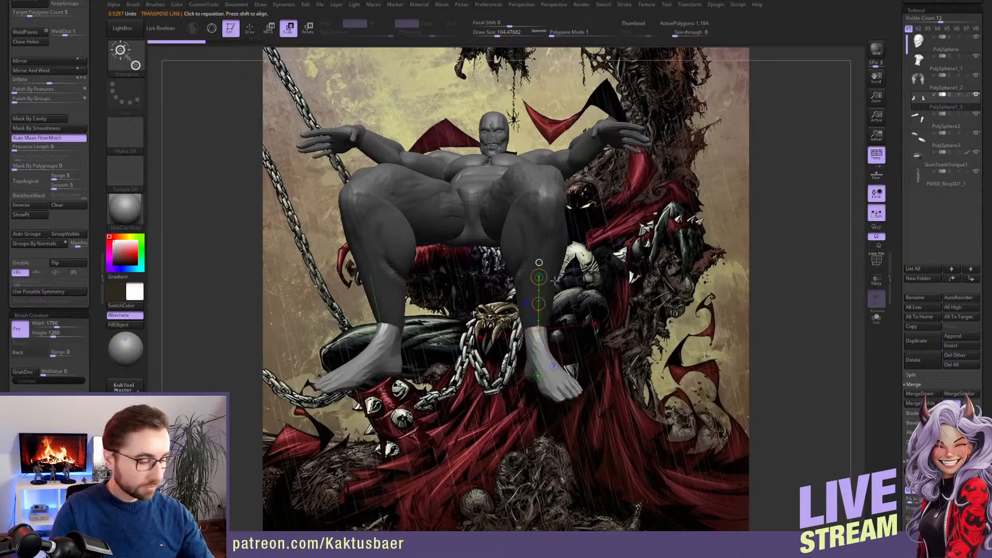
pyautogui.moveTo(539, 277); pyautogui.dragTo(542, 239)
pyautogui.moveTo(683, 248); pyautogui.dragTo(579, 268, button='right')
pyautogui.keyDown('alt'); pyautogui.moveTo(698, 282); pyautogui.dragTo(554, 282, button='right'); pyautogui.keyUp('alt')
pyautogui.keyDown('alt'); pyautogui.moveTo(519, 325); pyautogui.dragTo(533, 320, button='right'); pyautogui.keyUp('alt')
# Turn off perspective and move the feet to line up with the ends of the lower legs
pyautogui.press('w')
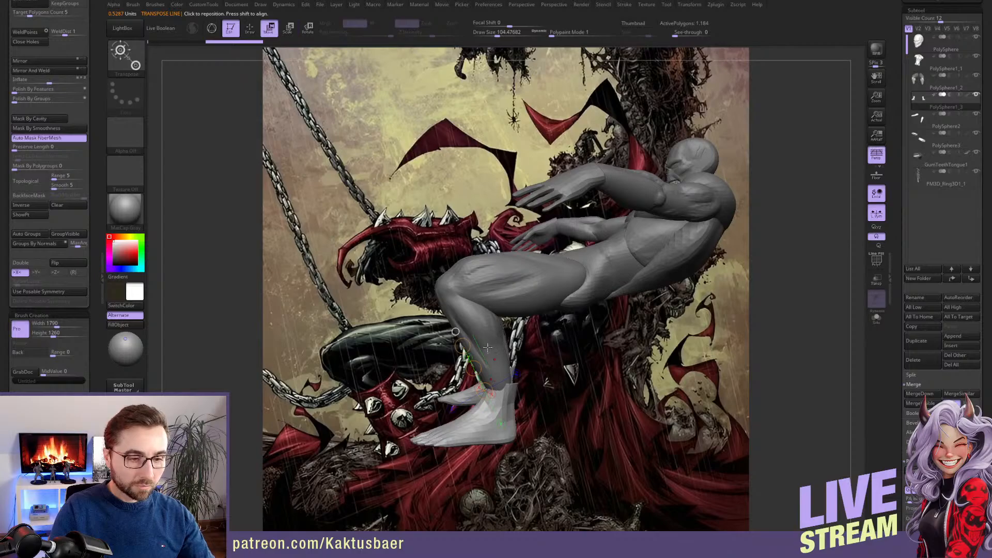
pyautogui.click(877, 154)
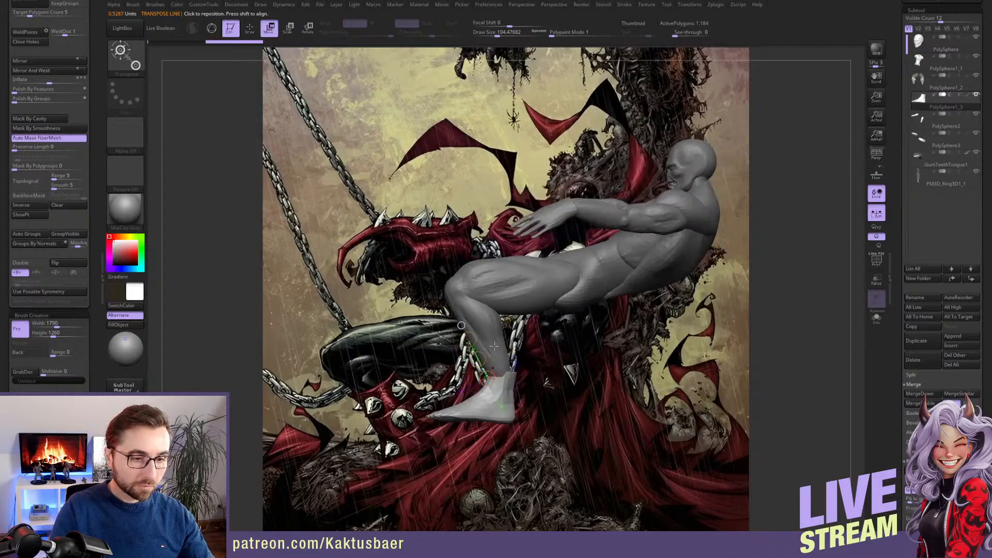
pyautogui.moveTo(479, 360); pyautogui.dragTo(494, 334)
pyautogui.press('r')
pyautogui.press('q')
pyautogui.keyDown('alt'); pyautogui.moveTo(489, 364); pyautogui.dragTo(496, 336, button='right'); pyautogui.keyUp('alt')
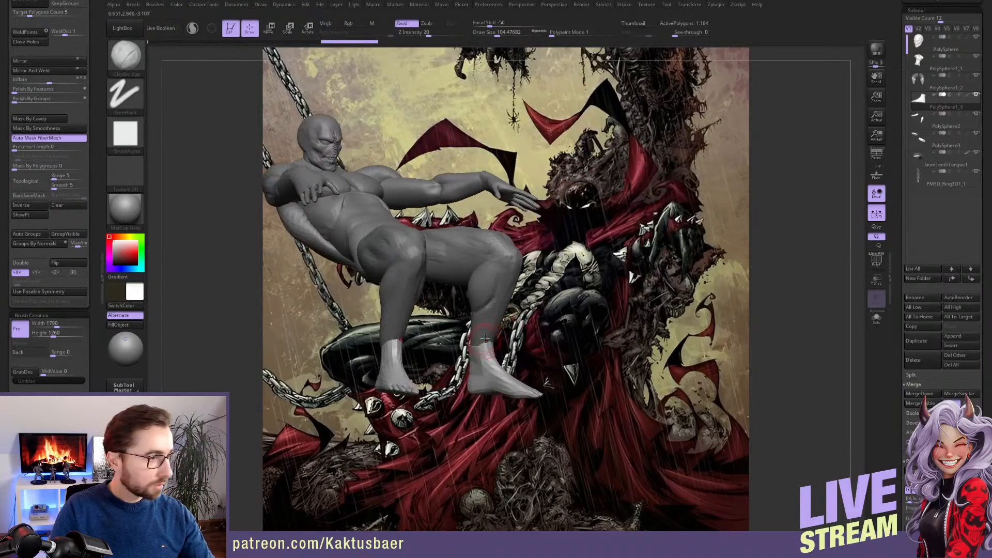
# Adjust the ankles to fit the lower legs with a larger Move brush and turn perspective back on
pyautogui.press('b')
pyautogui.press('m')
pyautogui.press('v')
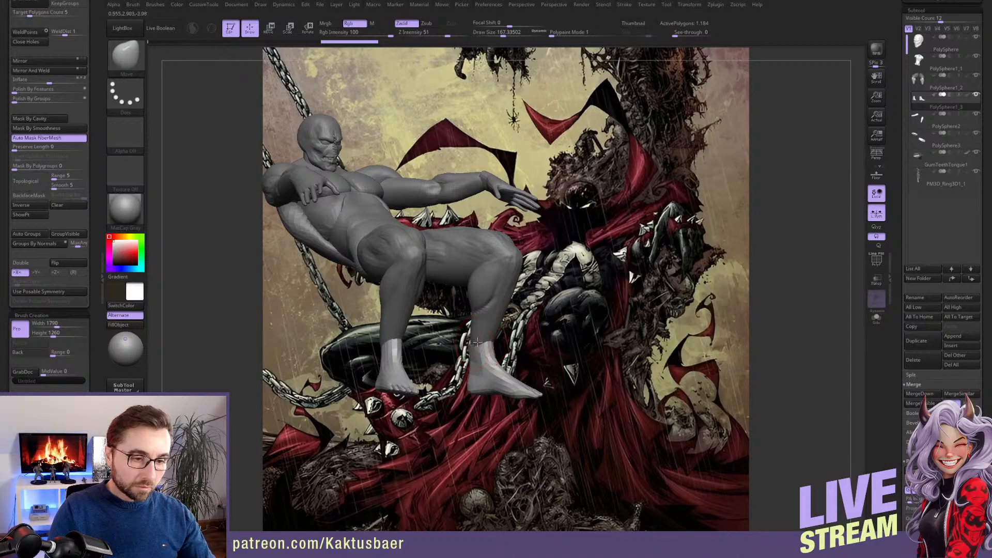
pyautogui.press(']')
pyautogui.moveTo(475, 349)
pyautogui.mouseDown(button='right')
pyautogui.moveTo(432, 364)
pyautogui.moveTo(455, 367)
pyautogui.mouseUp(button='right')
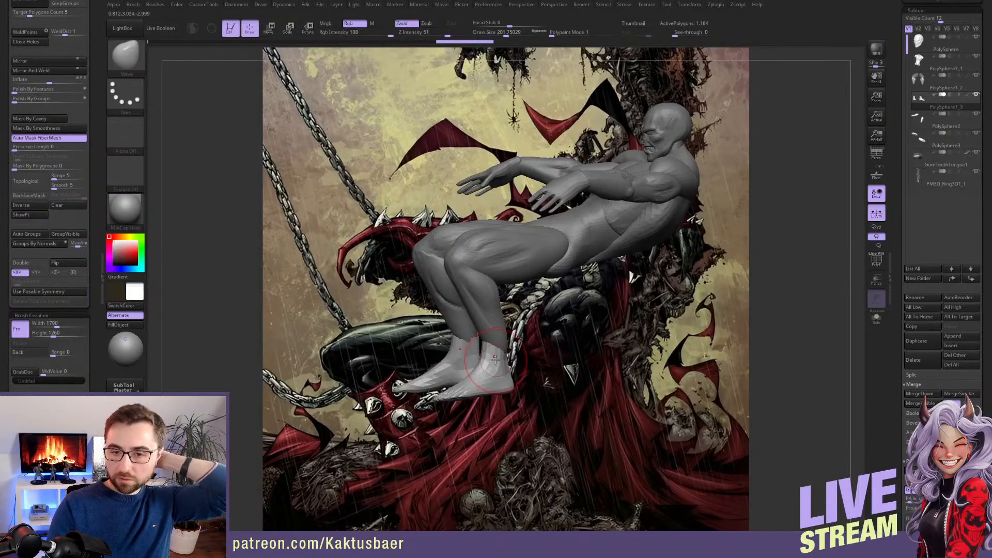
pyautogui.moveTo(484, 299); pyautogui.dragTo(514, 304, button='right')
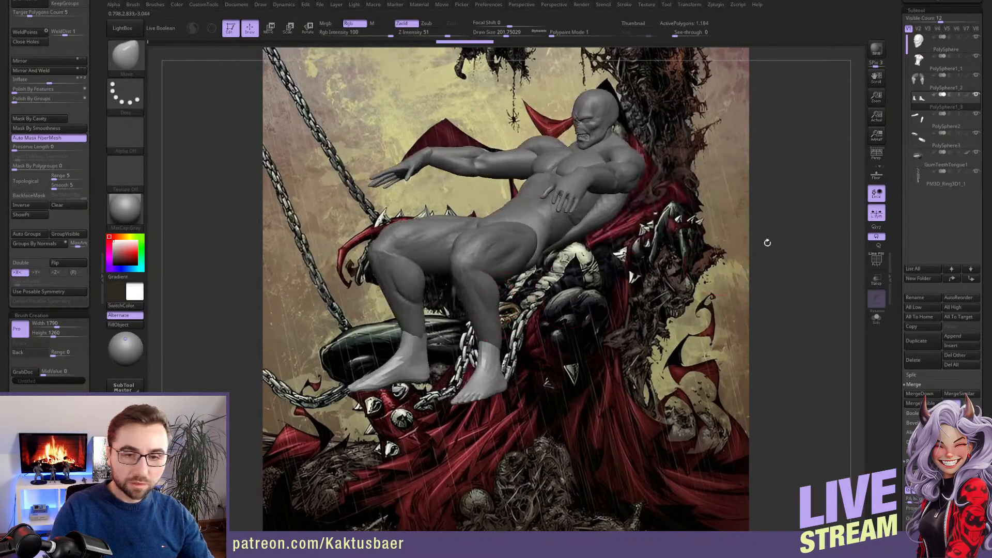
pyautogui.click(876, 153)
pyautogui.moveTo(503, 299); pyautogui.dragTo(593, 279, button='right')
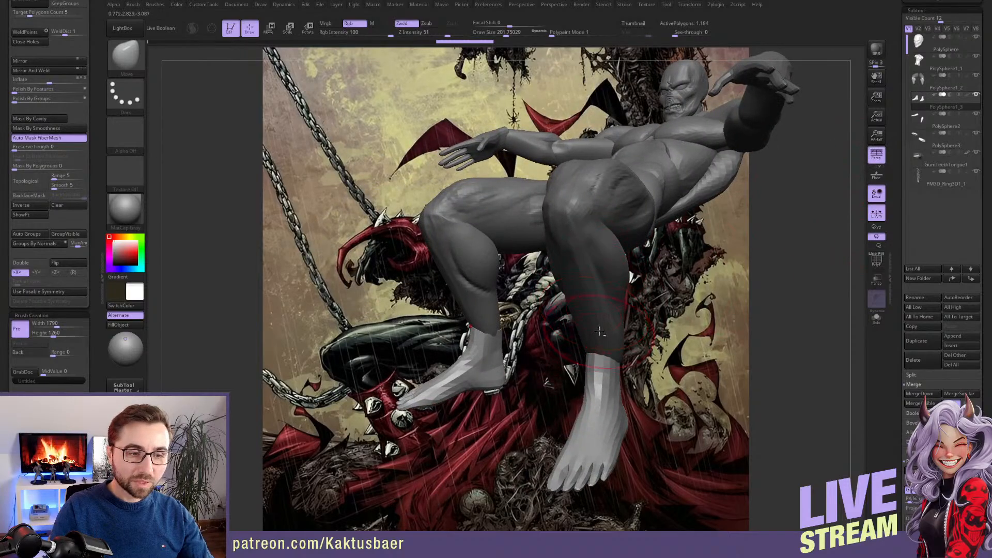
# Switch to the legs subtool and clear its mask
pyautogui.keyDown('alt'); pyautogui.click(488, 225); pyautogui.keyUp('alt')
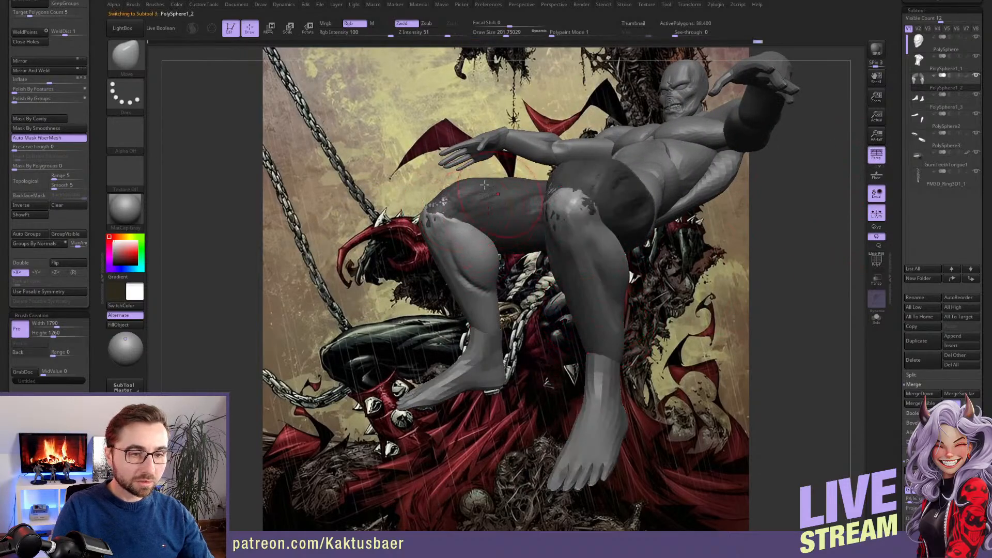
pyautogui.keyDown('ctrl'); pyautogui.moveTo(453, 195); pyautogui.dragTo(428, 198); pyautogui.keyUp('ctrl')
pyautogui.keyDown('alt'); pyautogui.moveTo(428, 198); pyautogui.dragTo(451, 221, button='right'); pyautogui.keyUp('alt')
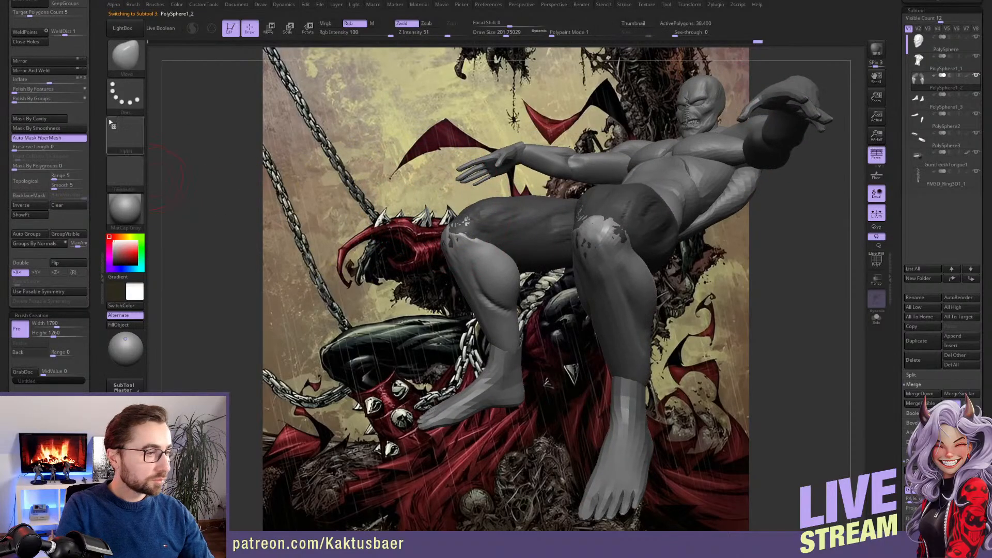
pyautogui.moveTo(98, 107); pyautogui.dragTo(98, 213)
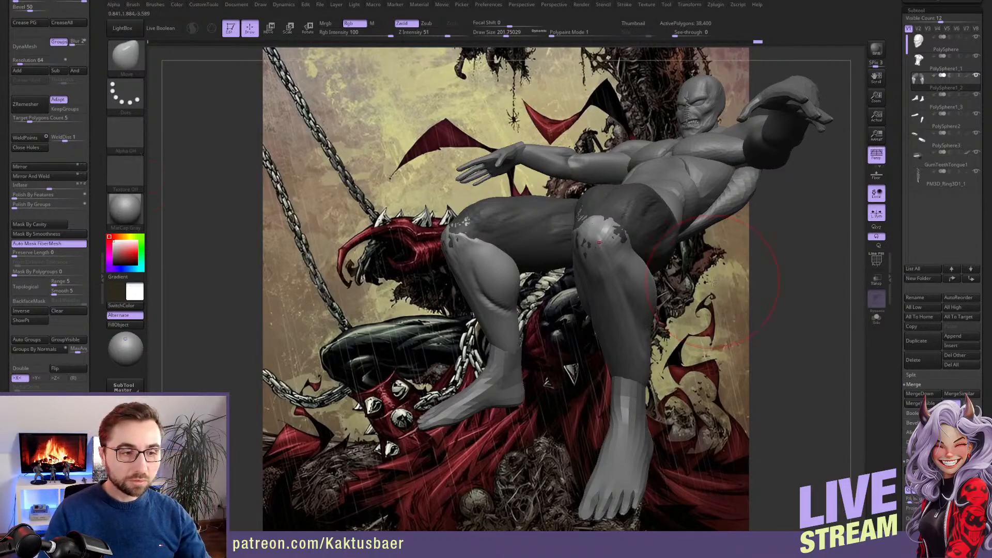
pyautogui.scroll(-1, 96, 140)
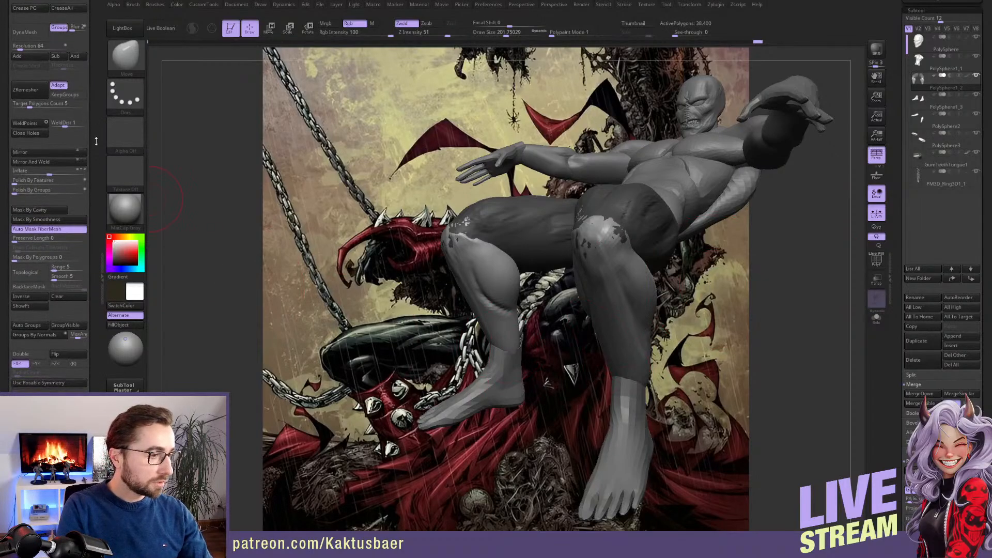
pyautogui.scroll(-4, 96, 222)
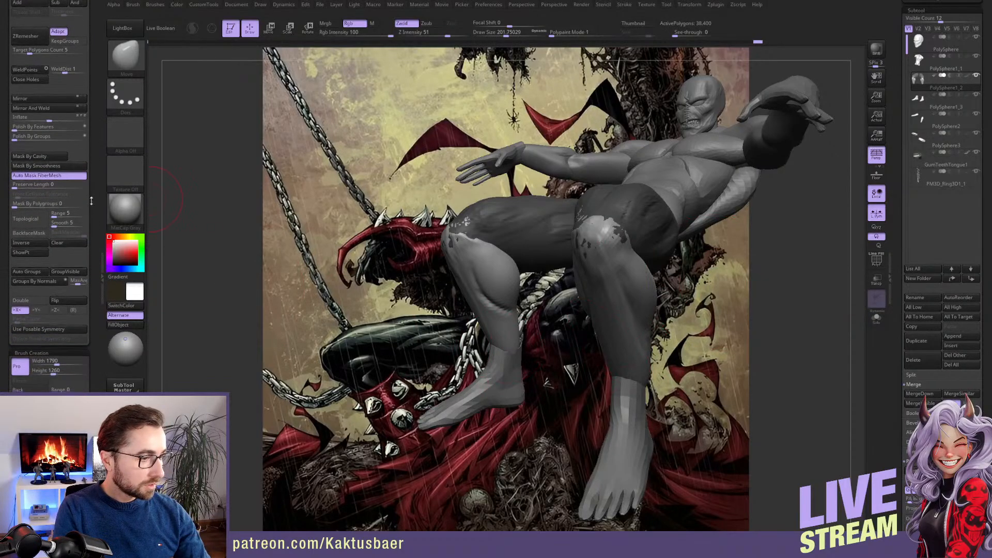
pyautogui.click(78, 243)
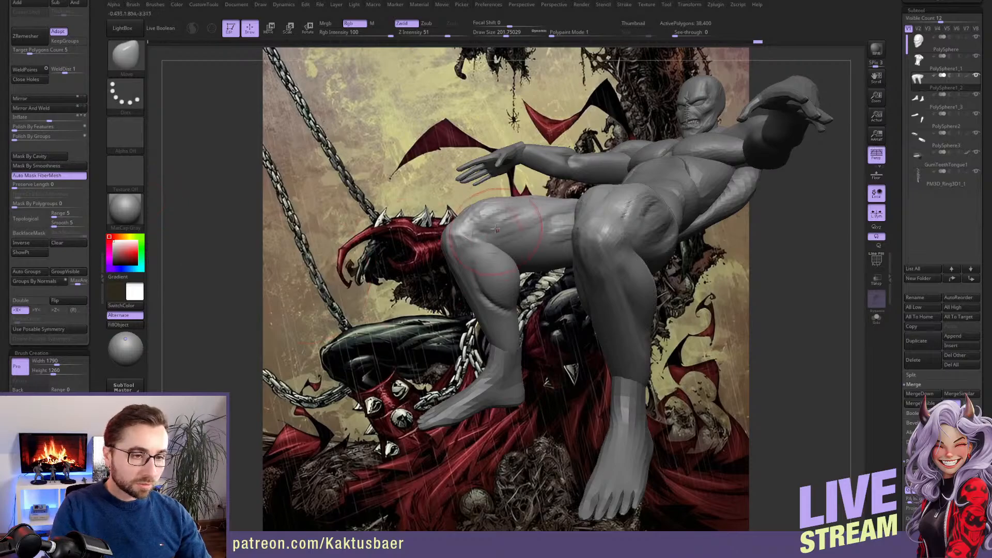
pyautogui.moveTo(422, 240); pyautogui.dragTo(460, 273)
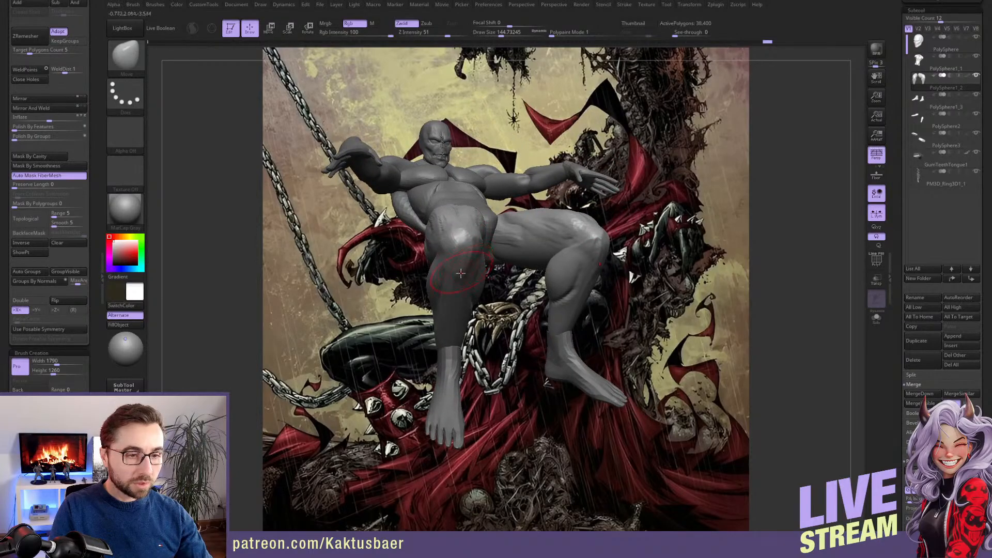
# Adjust the thigh and knee shapes with the Move brush and build up the thigh muscles with the ClayBuildup brush
pyautogui.moveTo(449, 231); pyautogui.dragTo(452, 255)
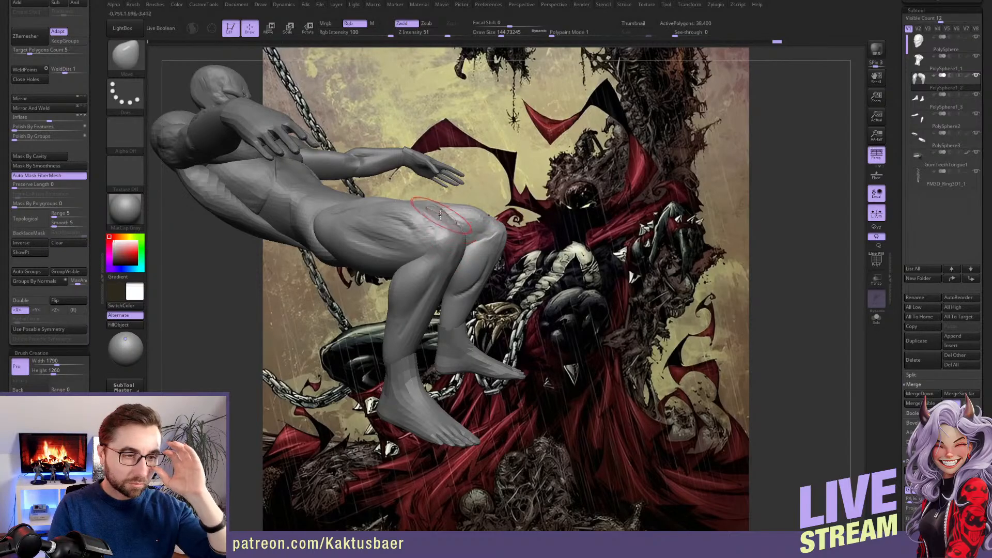
pyautogui.moveTo(425, 217)
pyautogui.mouseDown(button='right')
pyautogui.moveTo(445, 247)
pyautogui.moveTo(418, 229)
pyautogui.mouseUp(button='right')
pyautogui.press('b')
pyautogui.press('c')
pyautogui.press('b')
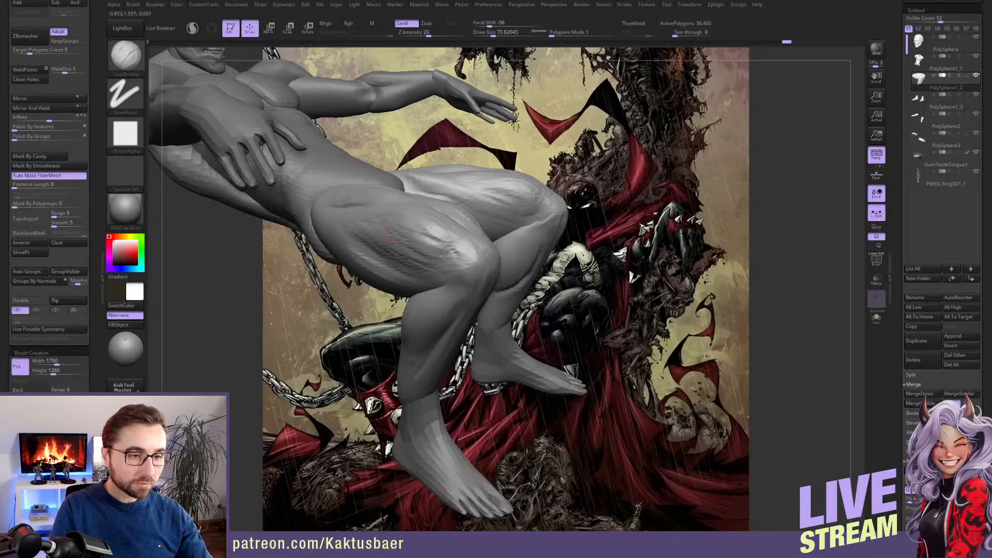
pyautogui.moveTo(429, 233)
pyautogui.mouseDown(button='right')
pyautogui.moveTo(417, 245)
pyautogui.moveTo(421, 207)
pyautogui.moveTo(400, 187)
pyautogui.moveTo(380, 196)
pyautogui.moveTo(378, 211)
pyautogui.moveTo(506, 339)
pyautogui.mouseUp(button='right')
# Check the whole figure's pose against the reference artwork from several angles and switch to the head subtool
pyautogui.keyDown('alt'); pyautogui.click(539, 374); pyautogui.keyUp('alt')
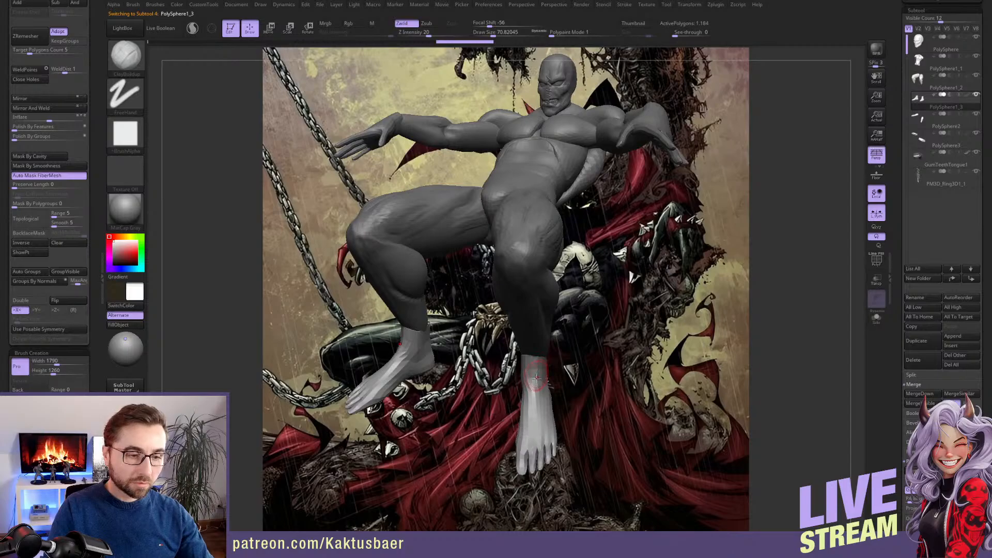
pyautogui.moveTo(537, 378); pyautogui.dragTo(535, 333, button='right')
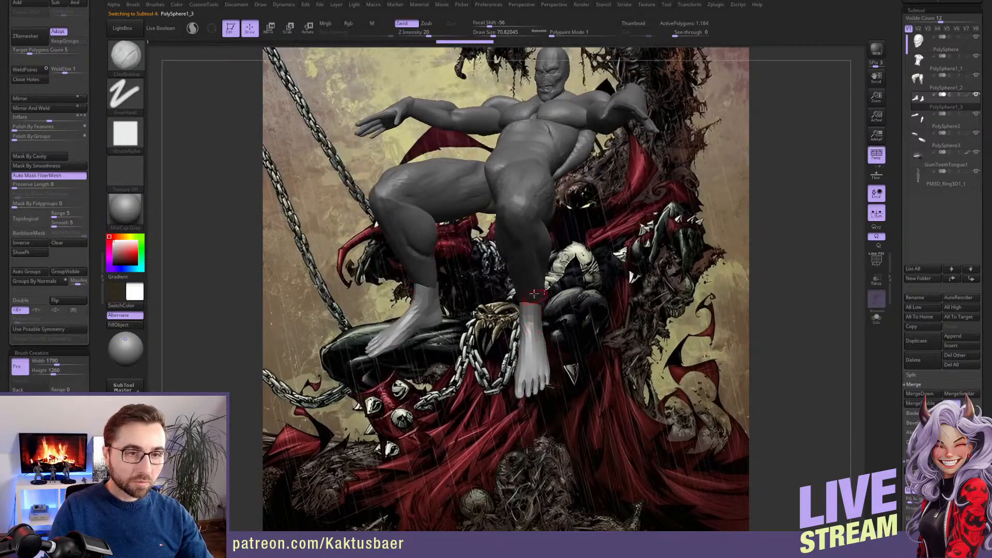
pyautogui.moveTo(534, 293); pyautogui.dragTo(532, 200, button='right')
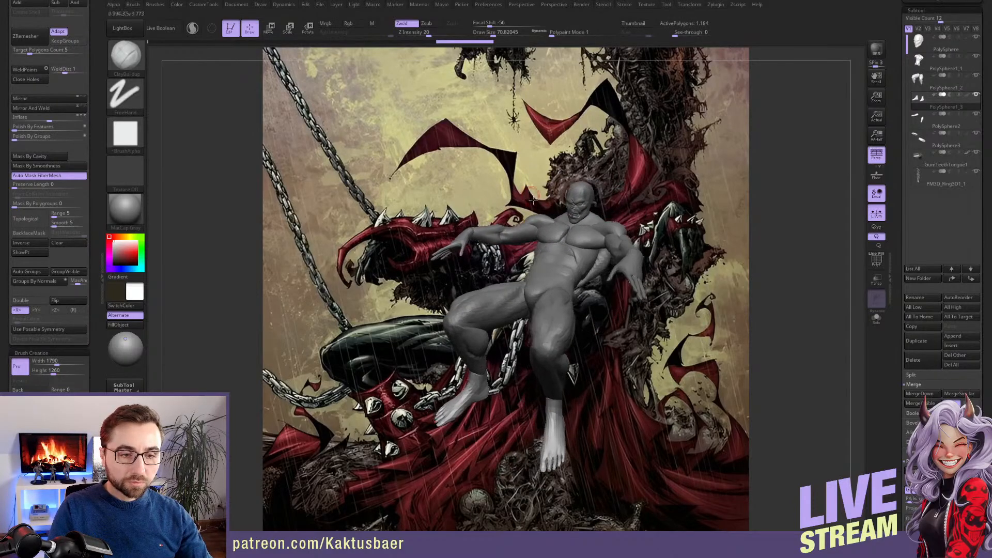
pyautogui.keyDown('alt'); pyautogui.click(630, 268); pyautogui.keyUp('alt')
pyautogui.keyDown('alt'); pyautogui.moveTo(630, 268); pyautogui.dragTo(598, 258, button='right'); pyautogui.keyUp('alt')
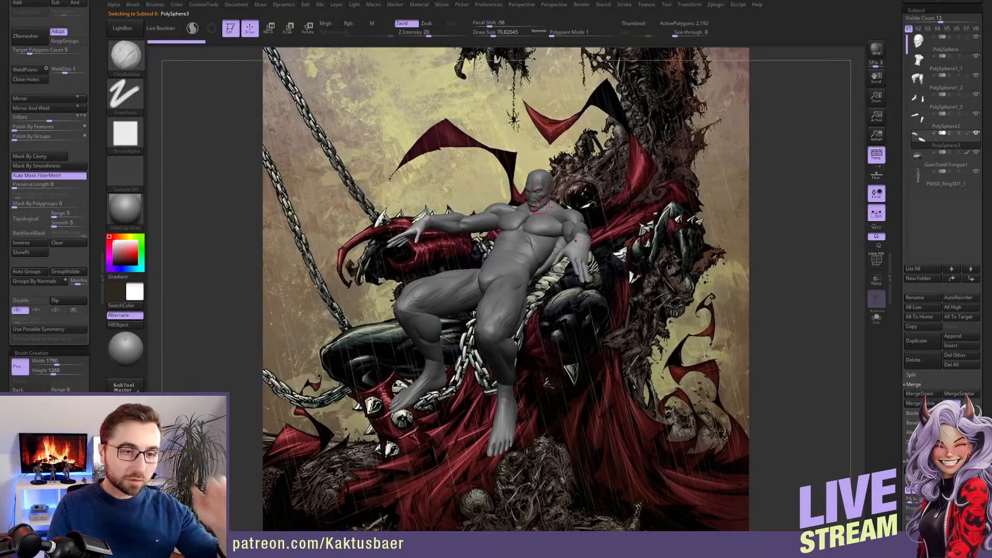
pyautogui.moveTo(581, 249)
pyautogui.mouseDown(button='right')
pyautogui.moveTo(540, 245)
pyautogui.moveTo(590, 250)
pyautogui.moveTo(571, 248)
pyautogui.mouseUp(button='right')
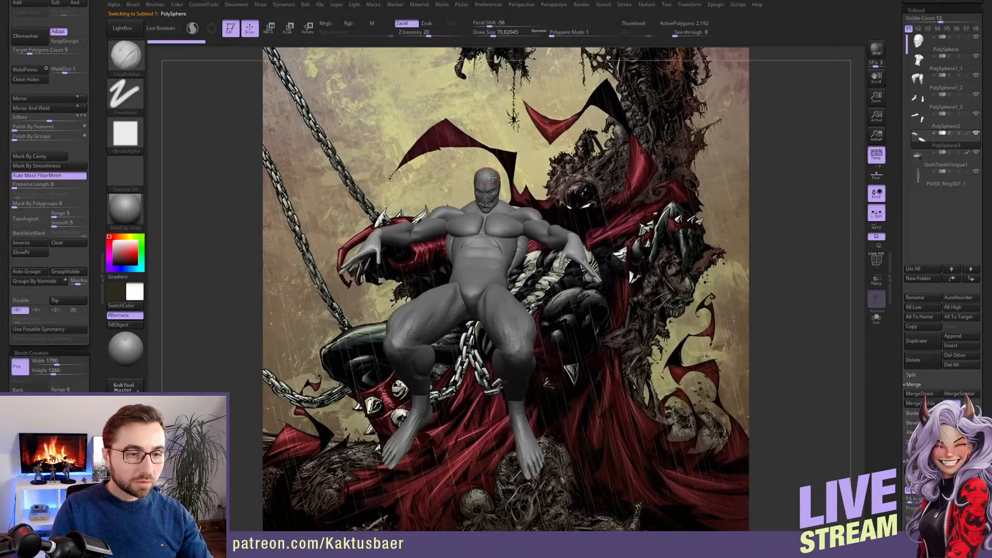
pyautogui.keyDown('ctrl'); pyautogui.moveTo(494, 187); pyautogui.dragTo(514, 243, button='right'); pyautogui.keyUp('ctrl')
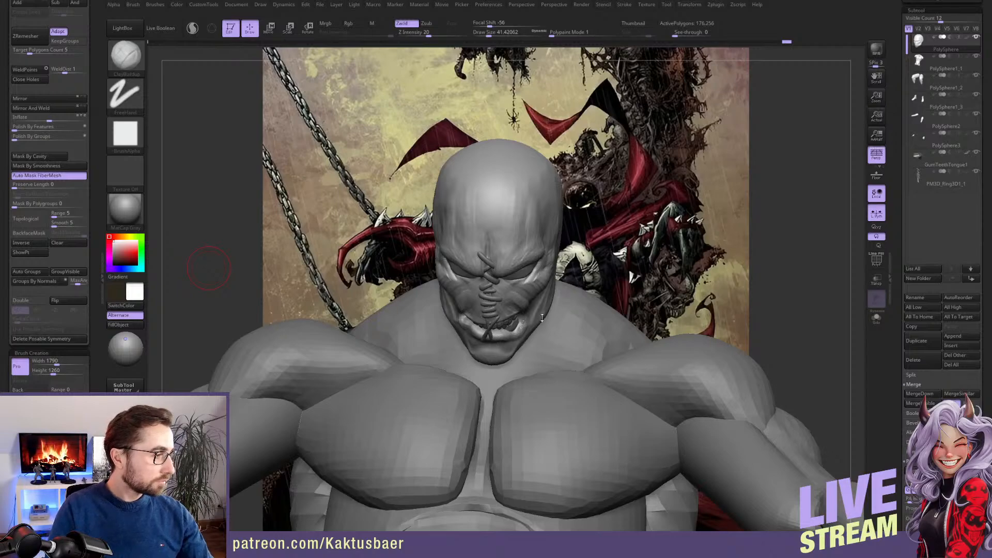
pyautogui.moveTo(599, 300); pyautogui.dragTo(517, 302)
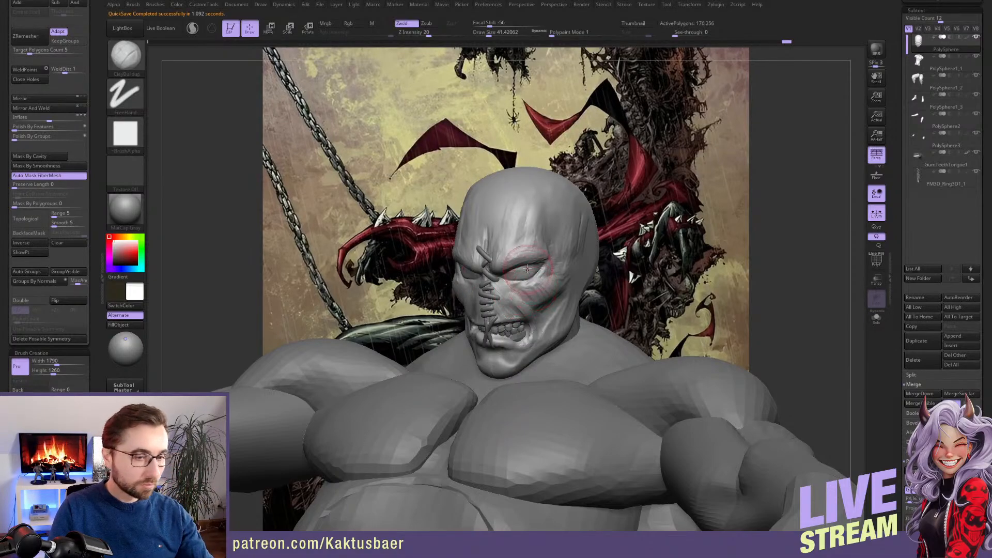
# Reshape the eyelids, outer eye corners and the area below the eyes with a small Move brush
pyautogui.moveTo(501, 310)
pyautogui.keyDown('ctrl'); pyautogui.mouseDown(button='right')
pyautogui.moveTo(496, 333)
pyautogui.moveTo(513, 260)
pyautogui.mouseUp(button='right'); pyautogui.keyUp('ctrl')
pyautogui.press('[')
pyautogui.press('b')
pyautogui.press('m')
pyautogui.press('v')
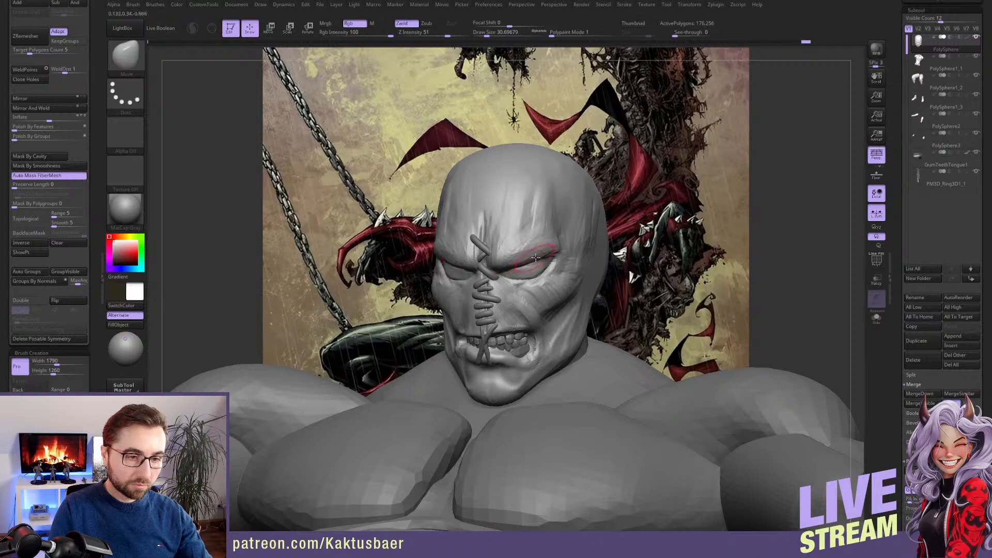
pyautogui.moveTo(524, 261)
pyautogui.mouseDown(button='right')
pyautogui.moveTo(480, 262)
pyautogui.moveTo(492, 280)
pyautogui.mouseUp(button='right')
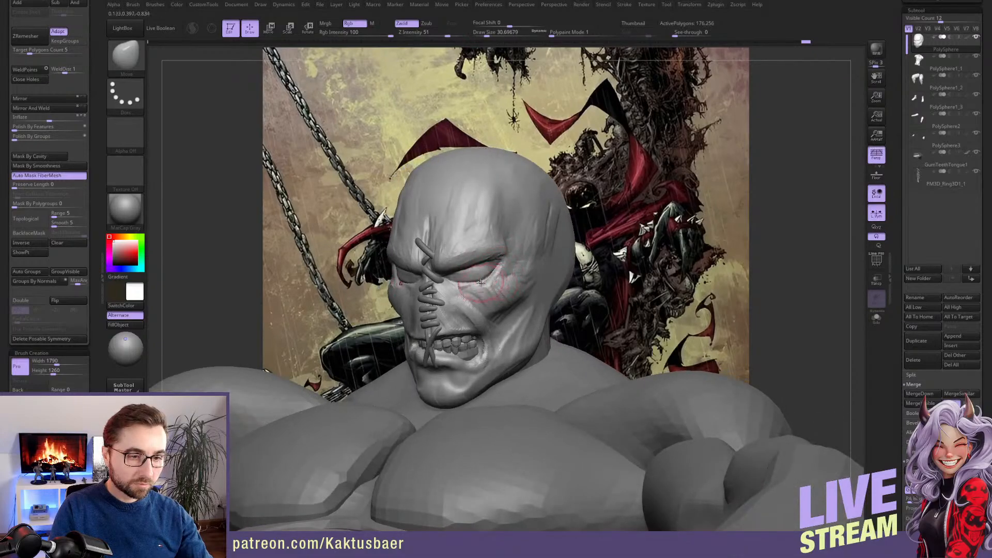
pyautogui.press('[')
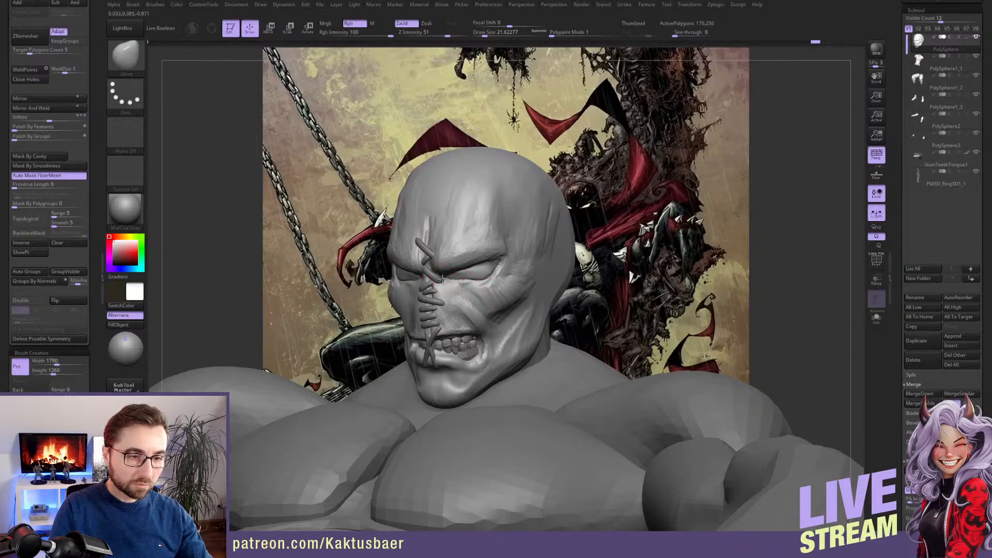
pyautogui.press('[')
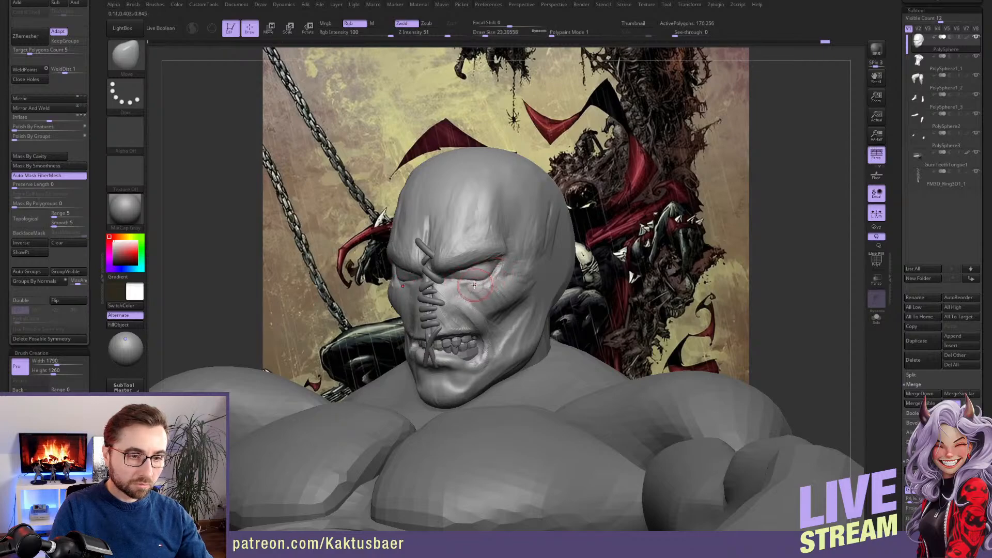
pyautogui.moveTo(479, 282); pyautogui.dragTo(523, 279, button='right')
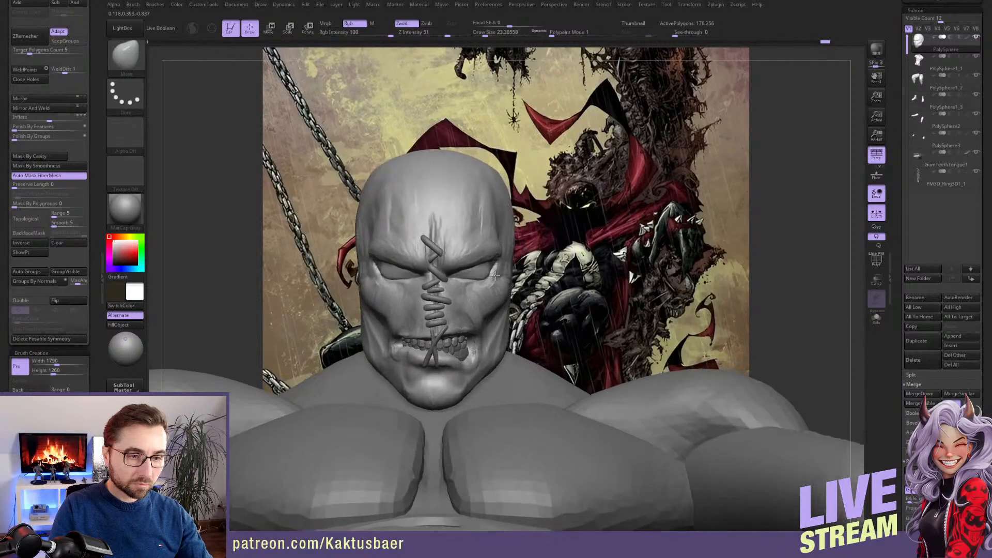
pyautogui.press(']')
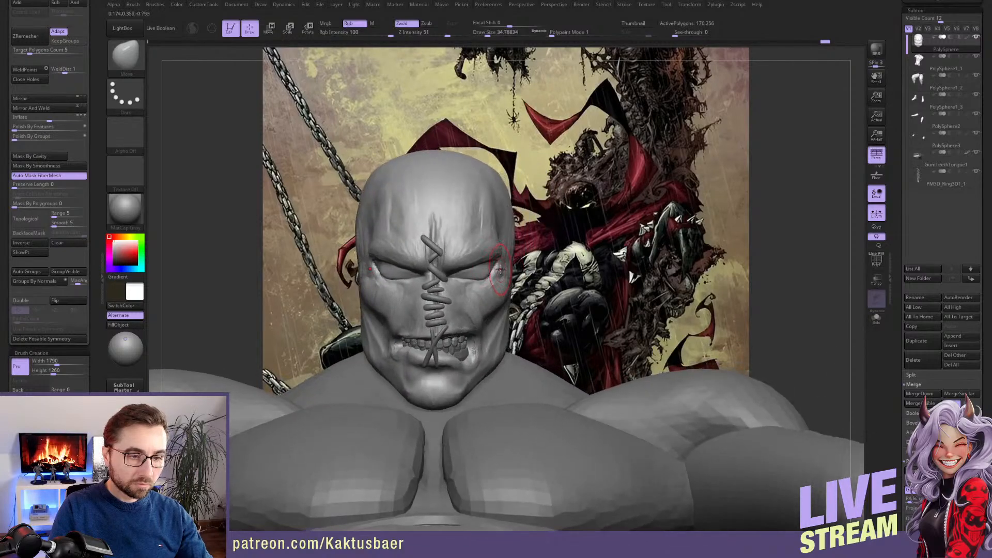
pyautogui.moveTo(497, 271)
pyautogui.mouseDown(button='right')
pyautogui.moveTo(475, 308)
pyautogui.moveTo(456, 295)
pyautogui.mouseUp(button='right')
# Sculpt skin folds beneath the eyes with the ClayBuildup brush at a draw size of about 10.5
pyautogui.press('[')
pyautogui.press('[')
pyautogui.press('b')
pyautogui.press('c')
pyautogui.press('b')
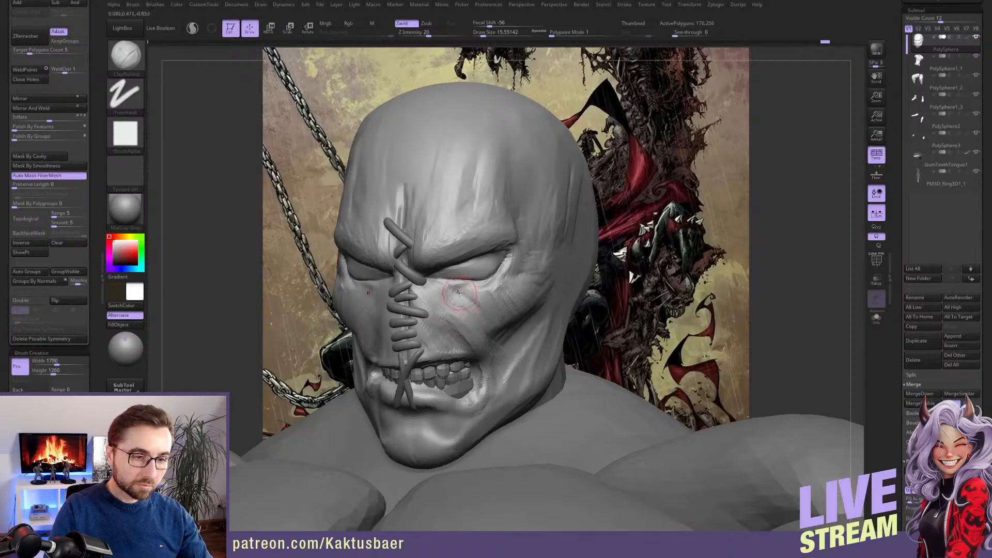
pyautogui.press('[')
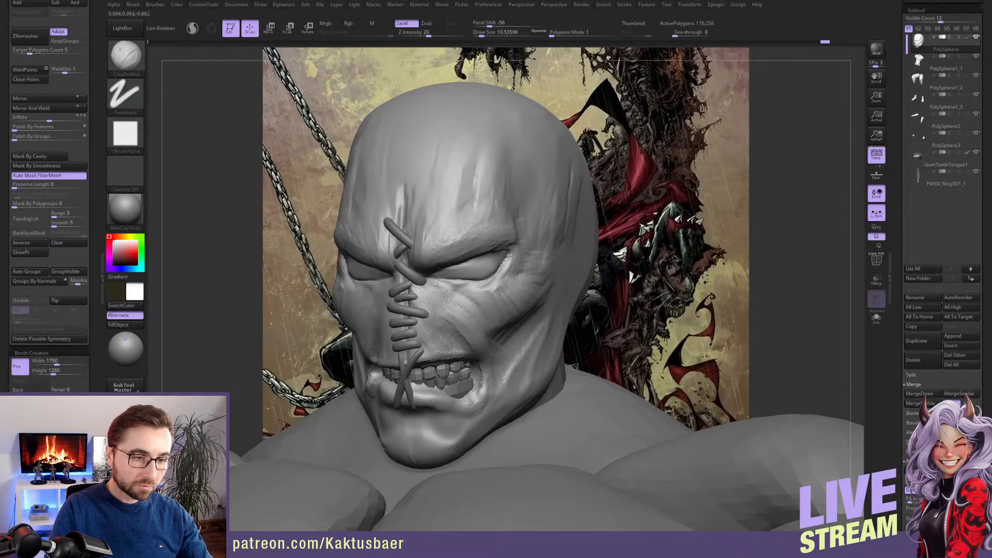
pyautogui.moveTo(437, 286)
pyautogui.mouseDown()
pyautogui.moveTo(499, 293)
pyautogui.moveTo(512, 282)
pyautogui.moveTo(491, 293)
pyautogui.moveTo(501, 287)
pyautogui.mouseUp()
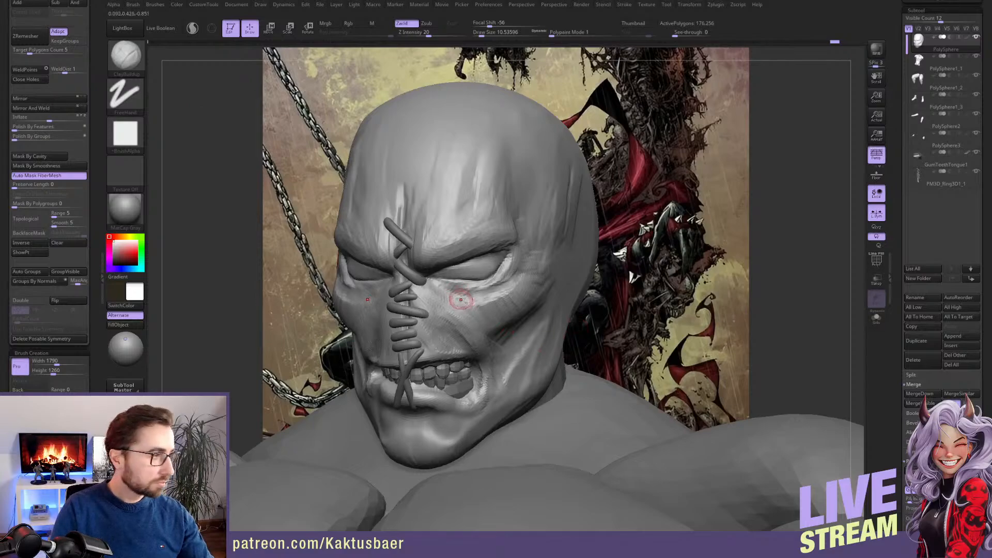
pyautogui.moveTo(461, 300); pyautogui.dragTo(512, 294, button='right')
# Append a Sphere3D as a new subtool for the eyeball and make it active
pyautogui.moveTo(898, 262); pyautogui.dragTo(898, 179)
pyautogui.press('shift')
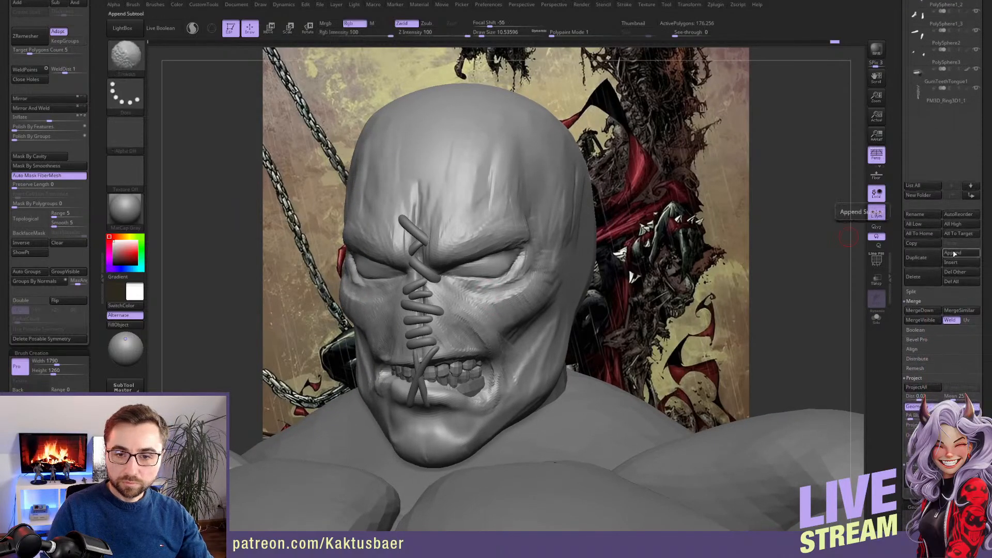
pyautogui.click(954, 253)
pyautogui.moveTo(758, 283)
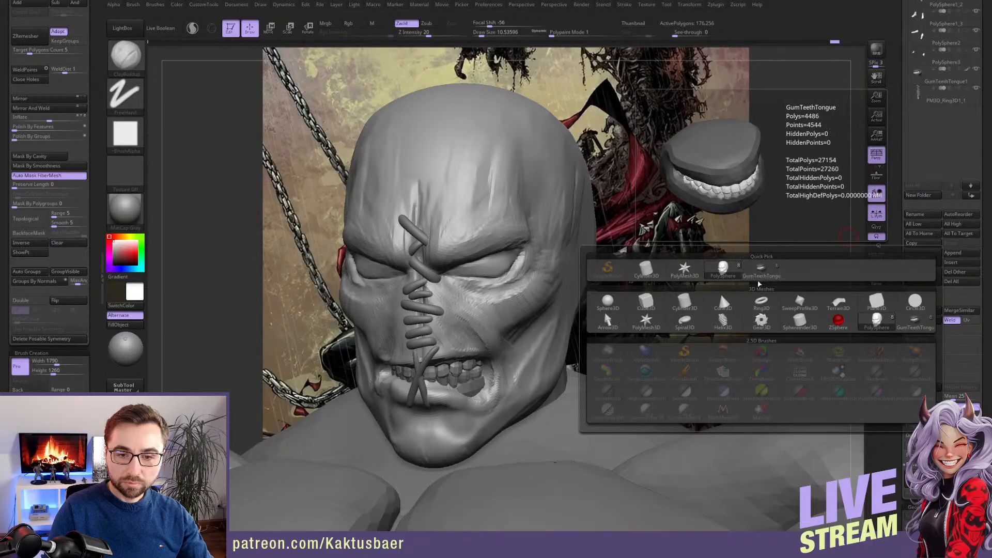
pyautogui.click(608, 301)
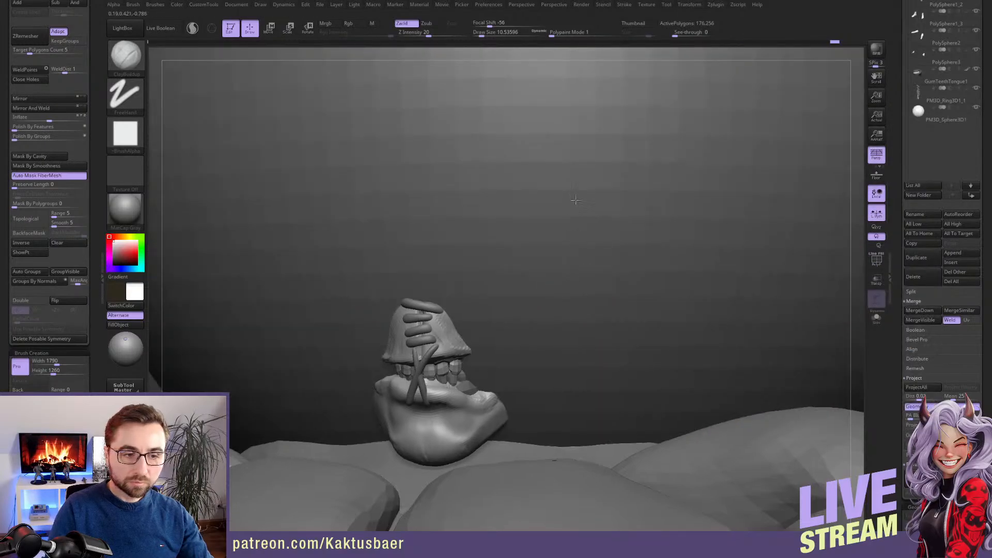
pyautogui.keyDown('ctrl'); pyautogui.moveTo(576, 200); pyautogui.dragTo(631, 268, button='right'); pyautogui.keyUp('ctrl')
pyautogui.keyDown('alt'); pyautogui.click(631, 269); pyautogui.keyUp('alt')
# Place a transpose line on the sphere and scale it down, repeating the scaling until it is much smaller than the head
pyautogui.keyDown('alt'); pyautogui.moveTo(653, 264); pyautogui.dragTo(522, 311, button='right'); pyautogui.keyUp('alt')
pyautogui.press('r')
pyautogui.moveTo(610, 287)
pyautogui.keyDown('shift'); pyautogui.mouseDown()
pyautogui.moveTo(612, 209)
pyautogui.moveTo(571, 268)
pyautogui.mouseUp(); pyautogui.keyUp('shift')
pyautogui.press('e')
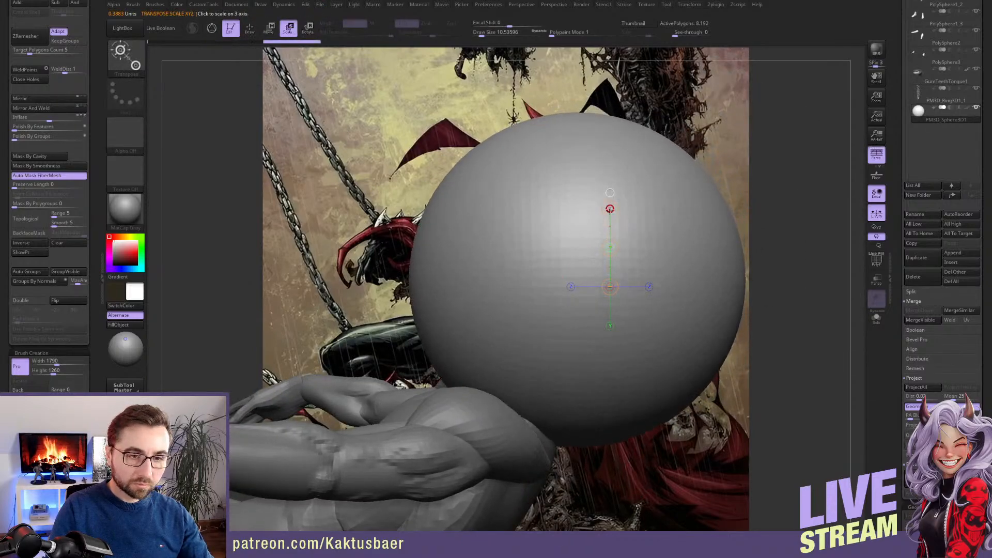
pyautogui.moveTo(609, 209); pyautogui.dragTo(466, 301)
pyautogui.press('1')
pyautogui.press('1')
pyautogui.press('1')
pyautogui.press('1')
pyautogui.press('1')
pyautogui.press('1')
# Move the sphere across to the head from the front so it sits inside the face at eye level
pyautogui.press('w')
pyautogui.moveTo(466, 302); pyautogui.dragTo(584, 292, button='right')
pyautogui.moveTo(602, 277)
pyautogui.keyDown('shift'); pyautogui.mouseDown()
pyautogui.moveTo(573, 277)
pyautogui.moveTo(496, 320)
pyautogui.mouseUp(); pyautogui.keyUp('shift')
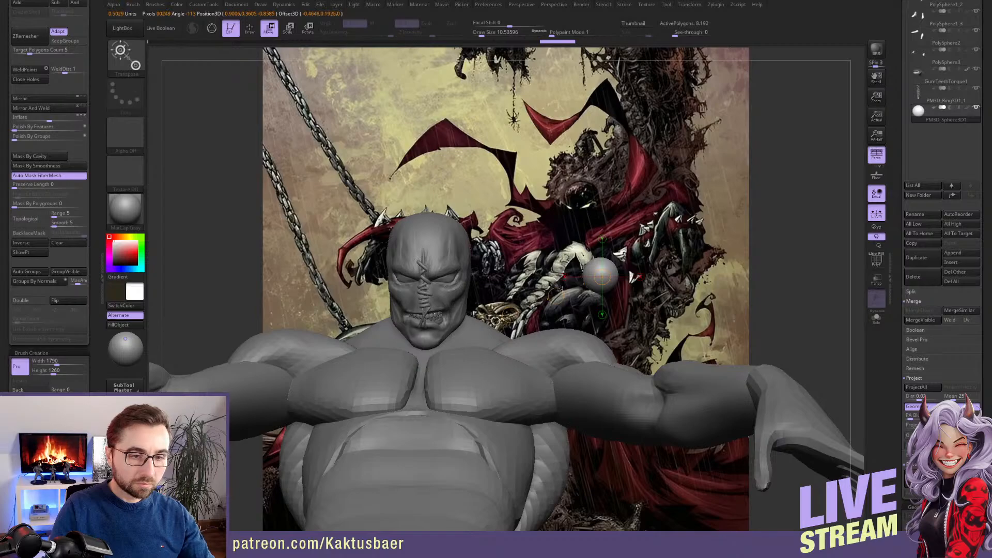
pyautogui.moveTo(556, 296); pyautogui.dragTo(399, 301)
pyautogui.press('q')
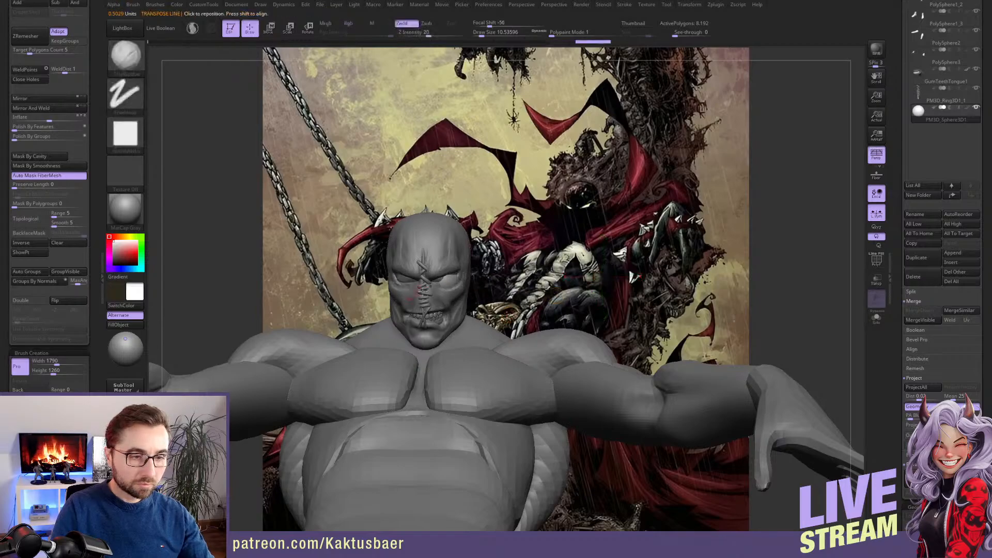
pyautogui.moveTo(399, 302)
pyautogui.keyDown('ctrl'); pyautogui.mouseDown(button='right')
pyautogui.moveTo(413, 316)
pyautogui.moveTo(496, 331)
pyautogui.moveTo(397, 298)
pyautogui.mouseUp(button='right'); pyautogui.keyUp('ctrl')
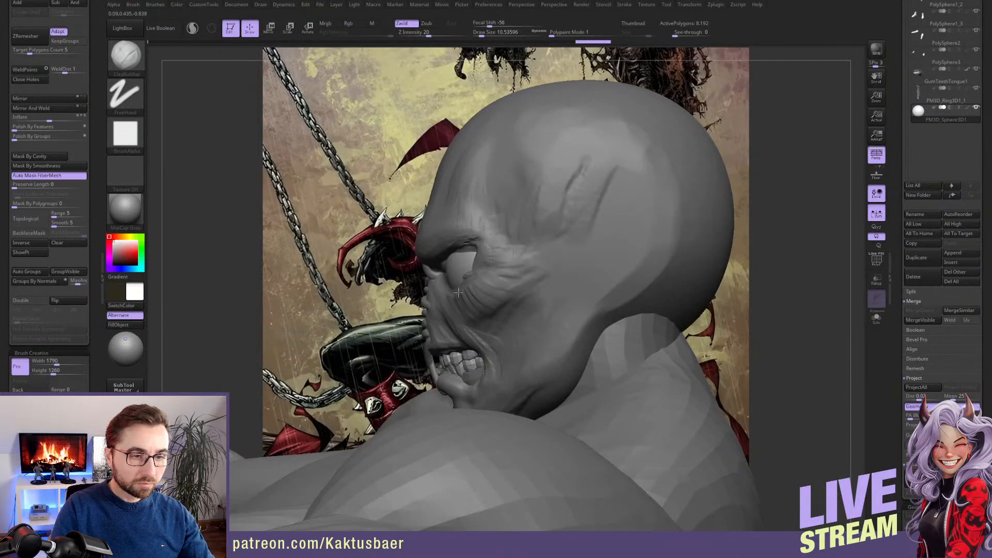
# Shift the eyeball sphere forward into the eye socket from the side and check its fit from the front
pyautogui.press('w')
pyautogui.keyDown('shift'); pyautogui.moveTo(487, 265); pyautogui.dragTo(487, 197); pyautogui.keyUp('shift')
pyautogui.moveTo(487, 239); pyautogui.dragTo(478, 221)
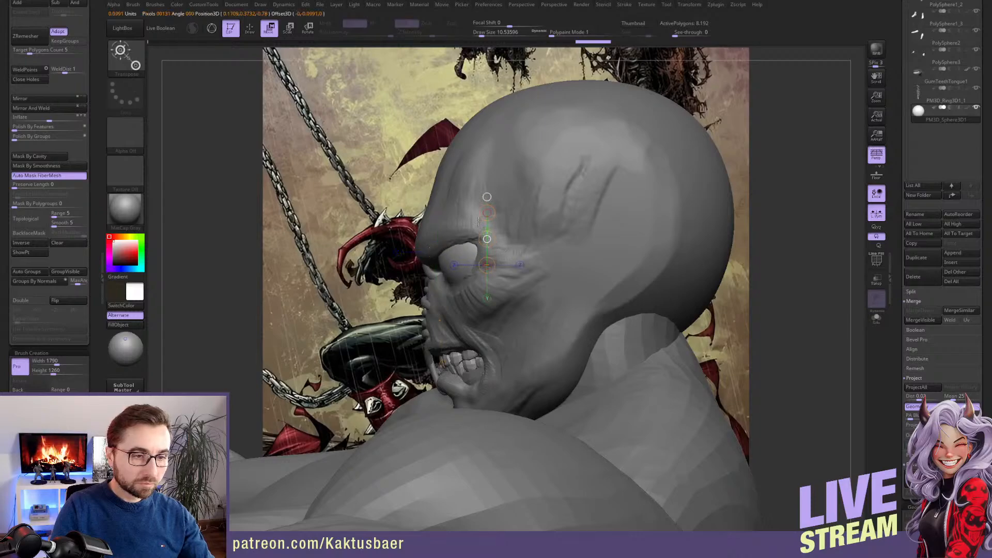
pyautogui.moveTo(479, 221)
pyautogui.mouseDown(button='right')
pyautogui.moveTo(460, 276)
pyautogui.moveTo(439, 262)
pyautogui.moveTo(478, 260)
pyautogui.mouseUp(button='right')
pyautogui.press('q')
pyautogui.press('w')
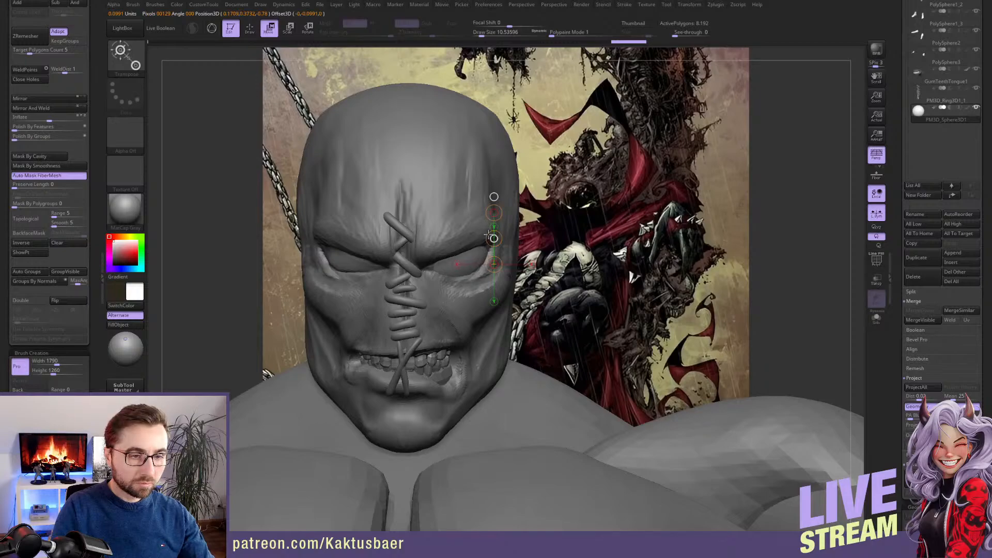
pyautogui.press('q')
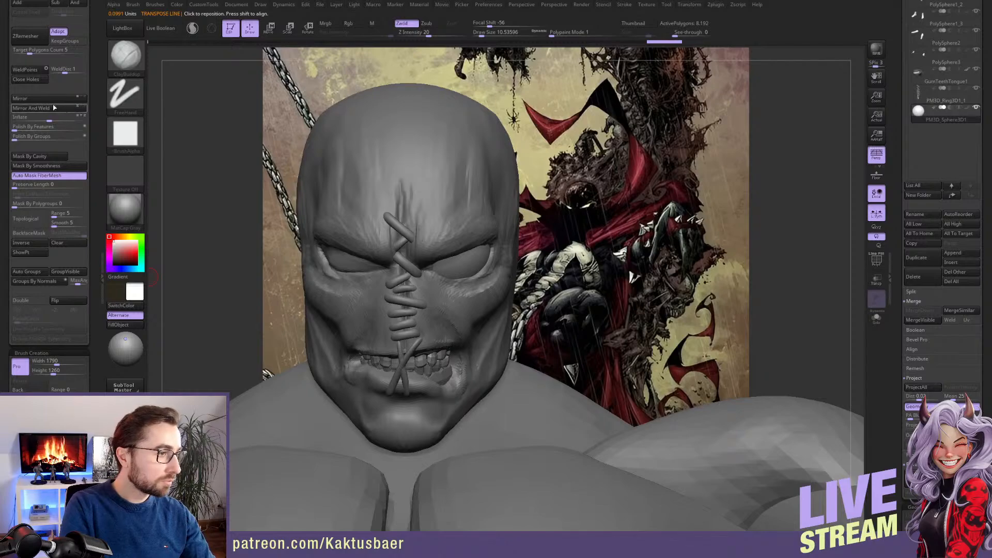
# Turn off local symmetry, try Mirror And Weld on the isolated eyeball, undo it and show the full figure again
pyautogui.hotkey('alt', 's')
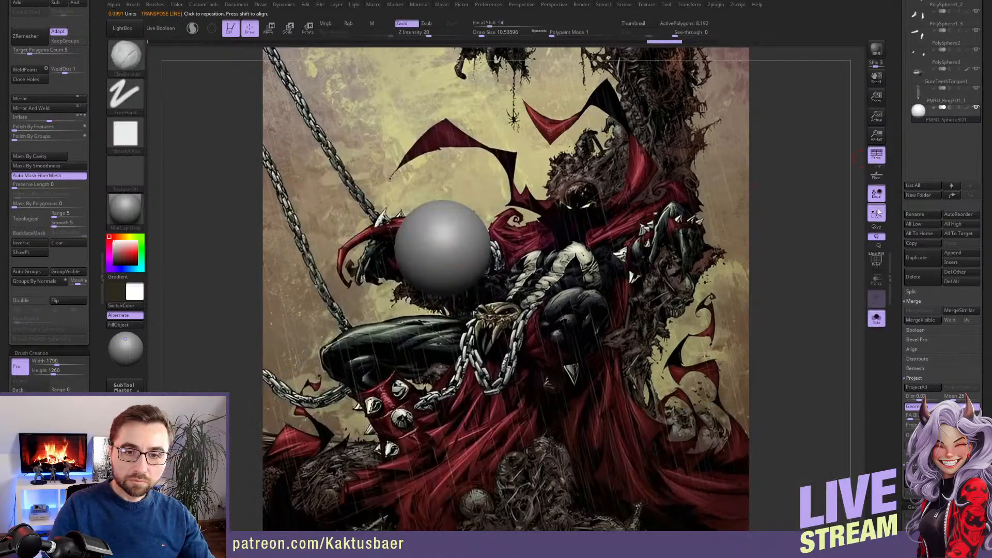
pyautogui.click(876, 214)
pyautogui.click(60, 109)
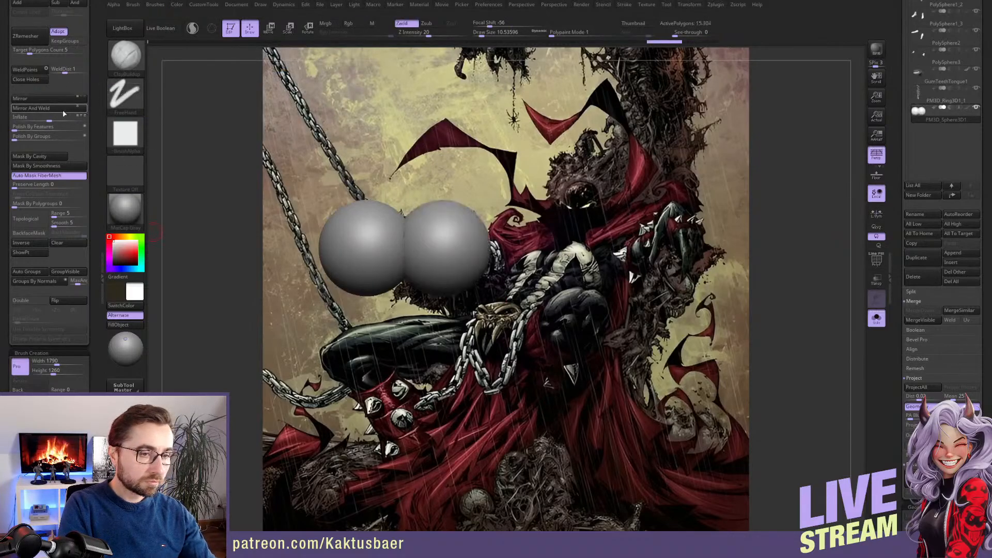
pyautogui.hotkey('ctrl', 'z')
pyautogui.hotkey('alt', 's')
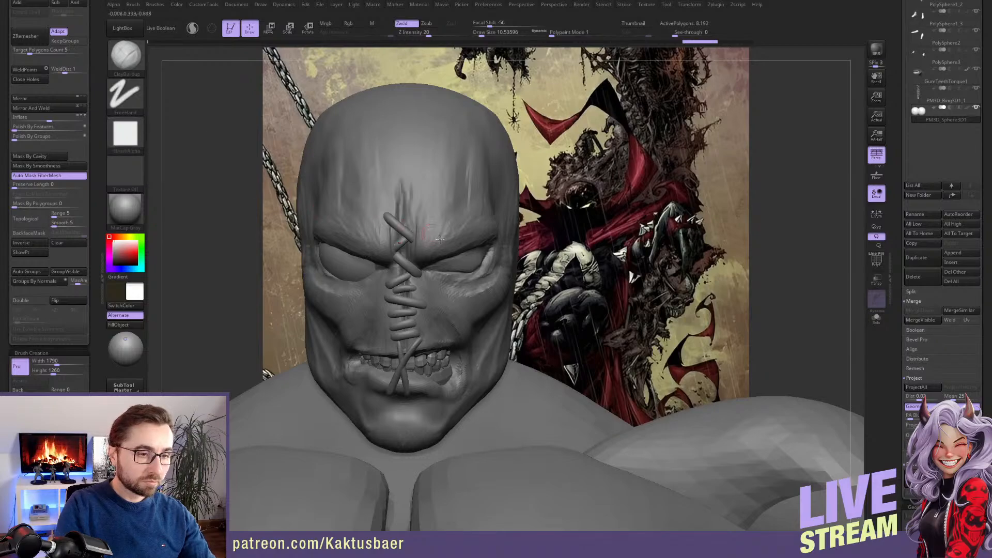
# Scale the eyeball down with the transpose line, undoing an interim Mirror And Weld and reducing its size further
pyautogui.press('e')
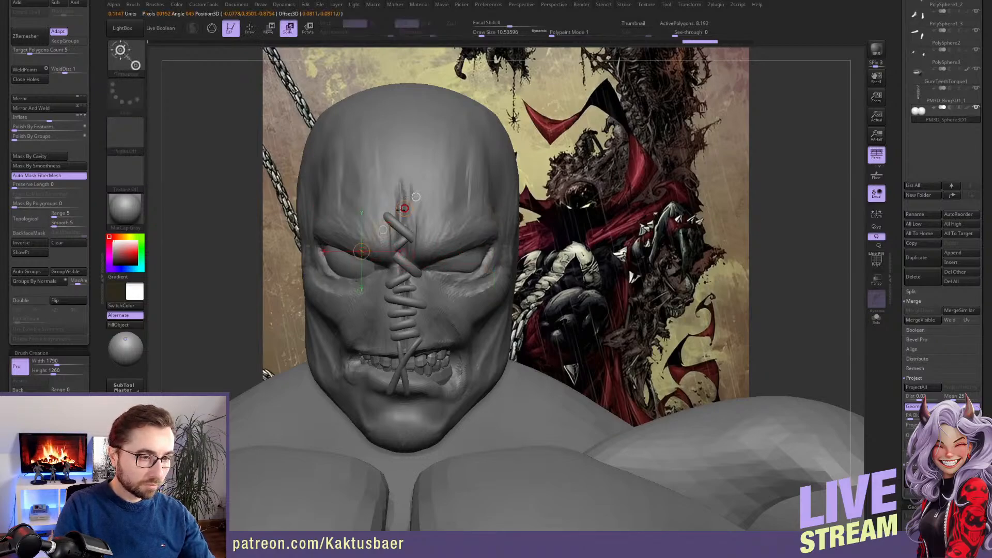
pyautogui.press('q')
pyautogui.click(51, 109)
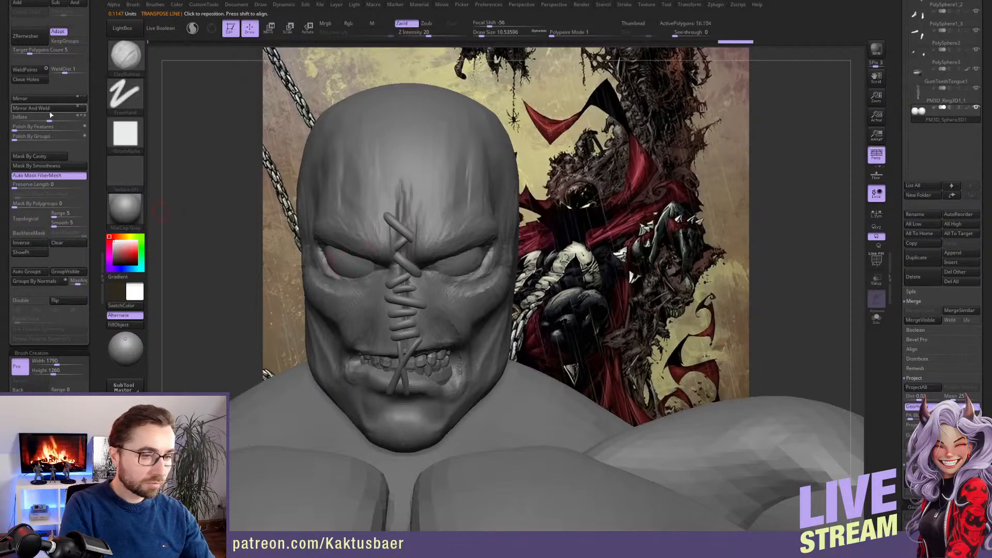
pyautogui.hotkey('ctrl', 'z')
pyautogui.press('e')
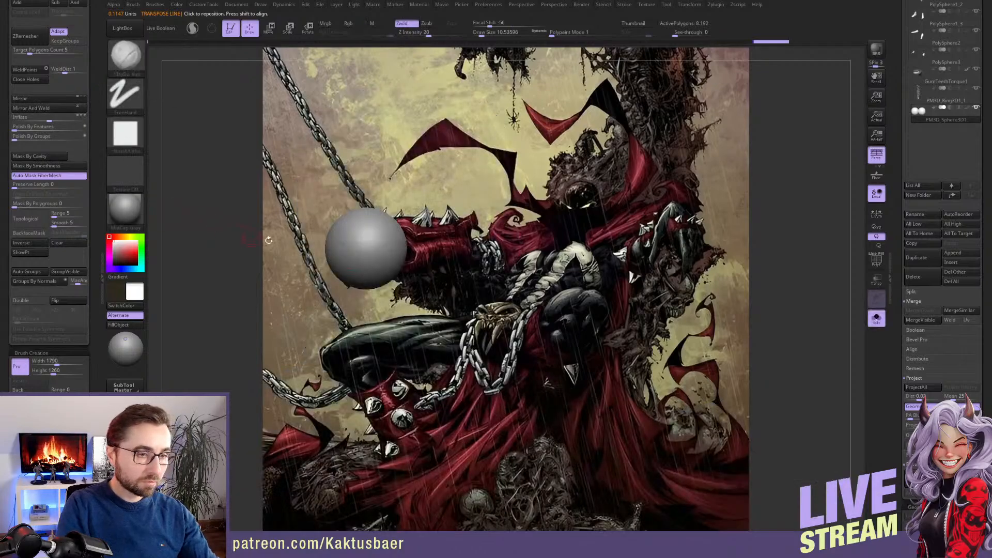
pyautogui.moveTo(404, 208); pyautogui.dragTo(398, 215)
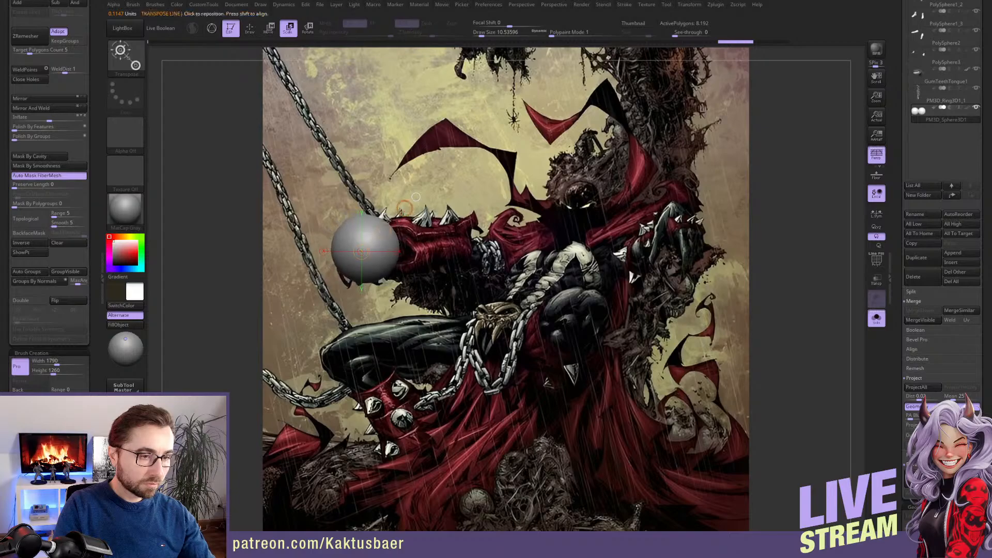
# Mirror And Weld the isolated eyeball to create the second eye, turn on symmetry and show the full figure again
pyautogui.click(31, 108)
pyautogui.press('q')
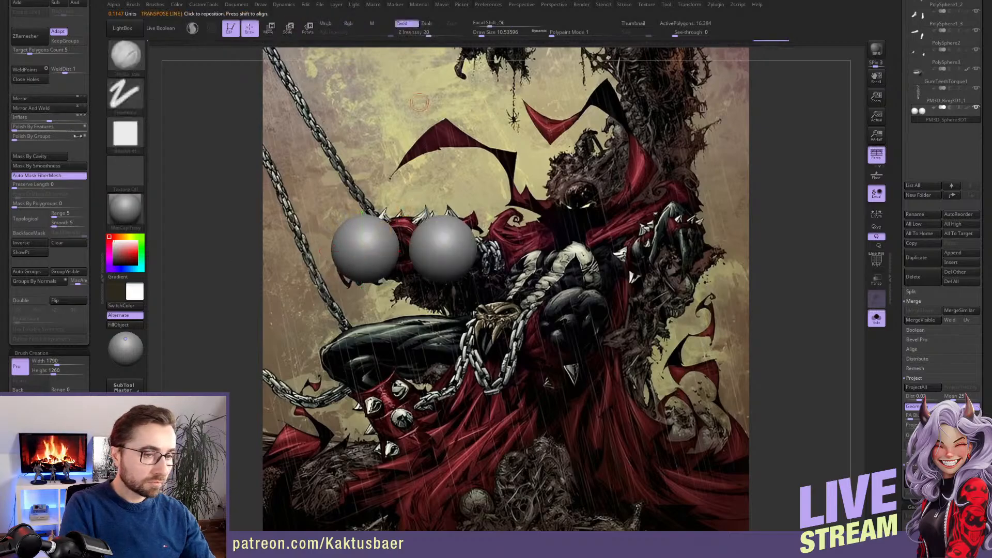
pyautogui.press('x')
pyautogui.hotkey('shift', 's')
pyautogui.moveTo(460, 282)
pyautogui.mouseDown(button='right')
pyautogui.moveTo(468, 271)
pyautogui.moveTo(432, 281)
pyautogui.moveTo(532, 266)
pyautogui.mouseUp(button='right')
# Select the head and adjust the eyelids around the eyeballs with the Move brush at a reduced draw size
pyautogui.keyDown('alt'); pyautogui.click(479, 270); pyautogui.keyUp('alt')
pyautogui.press('b')
pyautogui.press('m')
pyautogui.press('v')
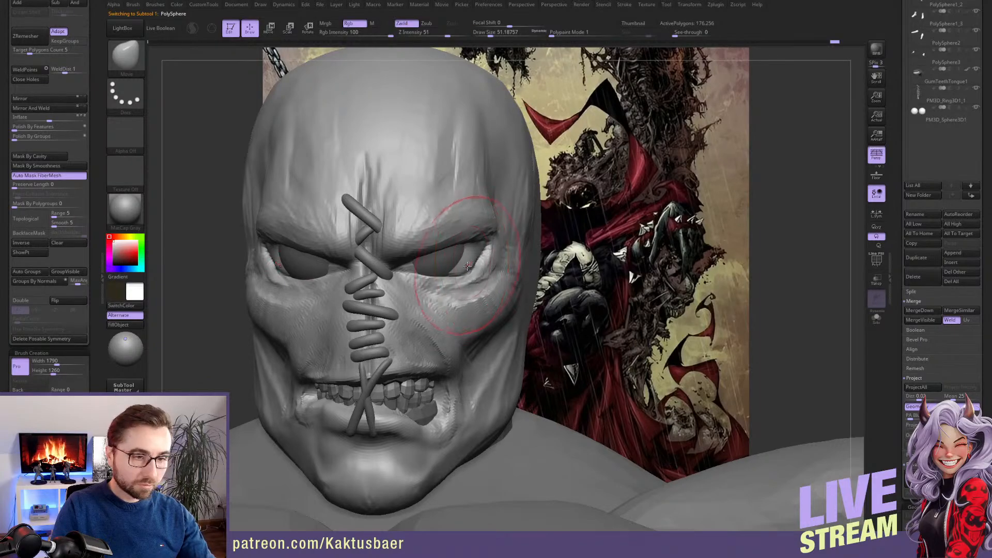
pyautogui.press('s')
pyautogui.moveTo(472, 265)
pyautogui.mouseDown()
pyautogui.moveTo(463, 266)
pyautogui.moveTo(474, 261)
pyautogui.moveTo(468, 250)
pyautogui.moveTo(468, 270)
pyautogui.mouseUp()
pyautogui.moveTo(460, 264); pyautogui.dragTo(471, 262, button='right')
# Select the eyeballs and shift them slightly outward within the sockets with the transpose line
pyautogui.keyDown('alt'); pyautogui.click(458, 262); pyautogui.keyUp('alt')
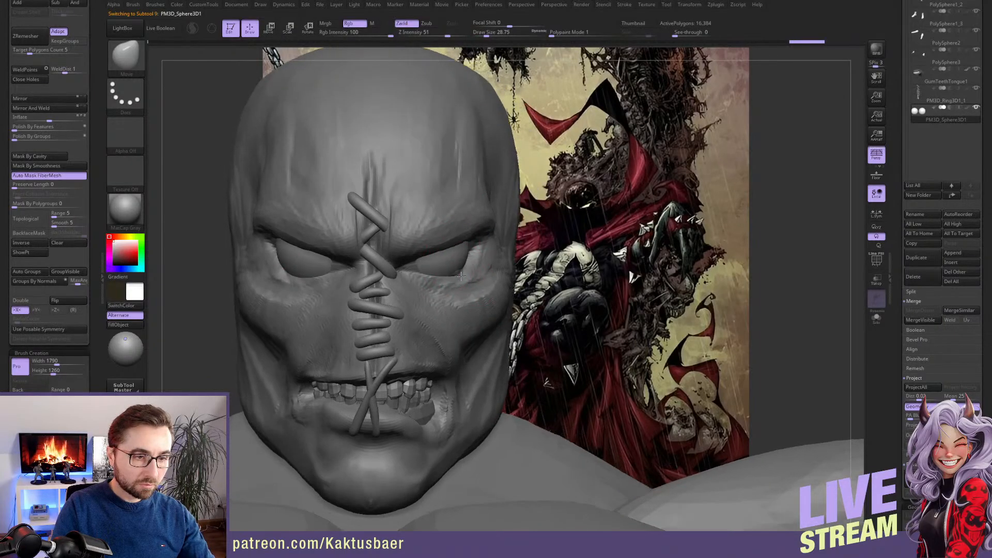
pyautogui.press('w')
pyautogui.moveTo(449, 238); pyautogui.dragTo(458, 238)
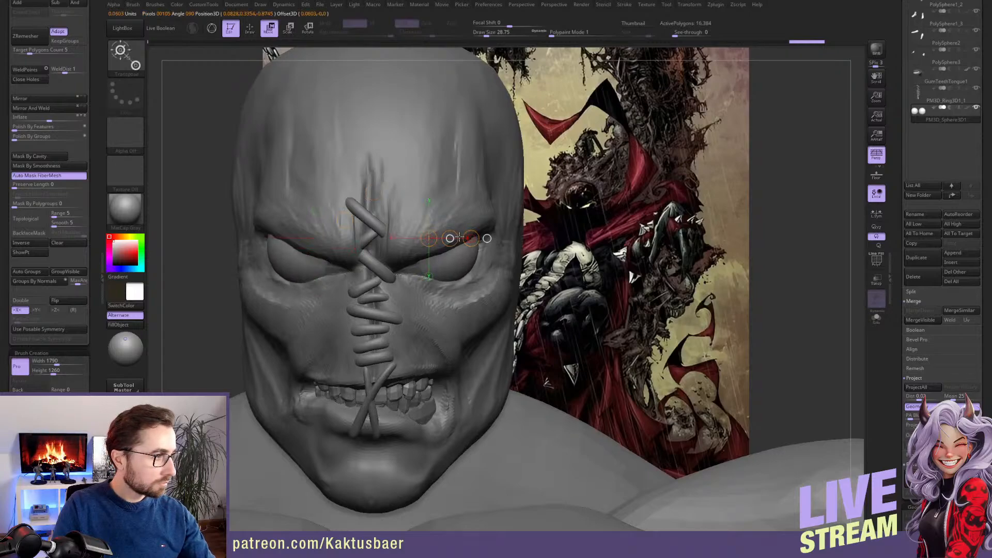
pyautogui.moveTo(460, 238); pyautogui.dragTo(460, 237)
pyautogui.press('q')
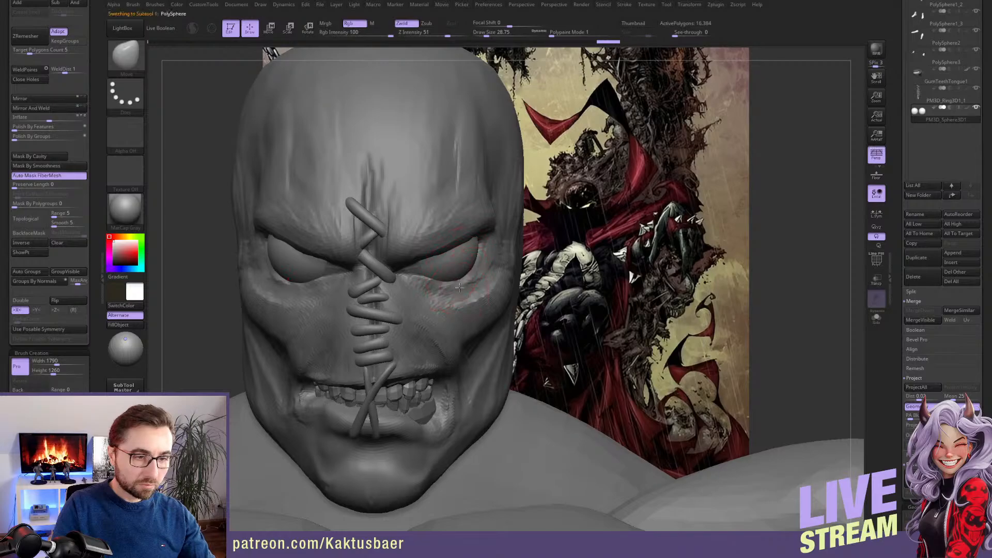
# Select the head and pull the lower eyelids into place against the eyeballs with the Move brush
pyautogui.keyDown('alt'); pyautogui.click(444, 287); pyautogui.keyUp('alt')
pyautogui.moveTo(444, 288)
pyautogui.mouseDown(button='right')
pyautogui.moveTo(401, 290)
pyautogui.moveTo(421, 268)
pyautogui.moveTo(465, 261)
pyautogui.moveTo(444, 253)
pyautogui.moveTo(447, 269)
pyautogui.moveTo(478, 267)
pyautogui.moveTo(455, 267)
pyautogui.mouseUp(button='right')
pyautogui.press('ctrl')
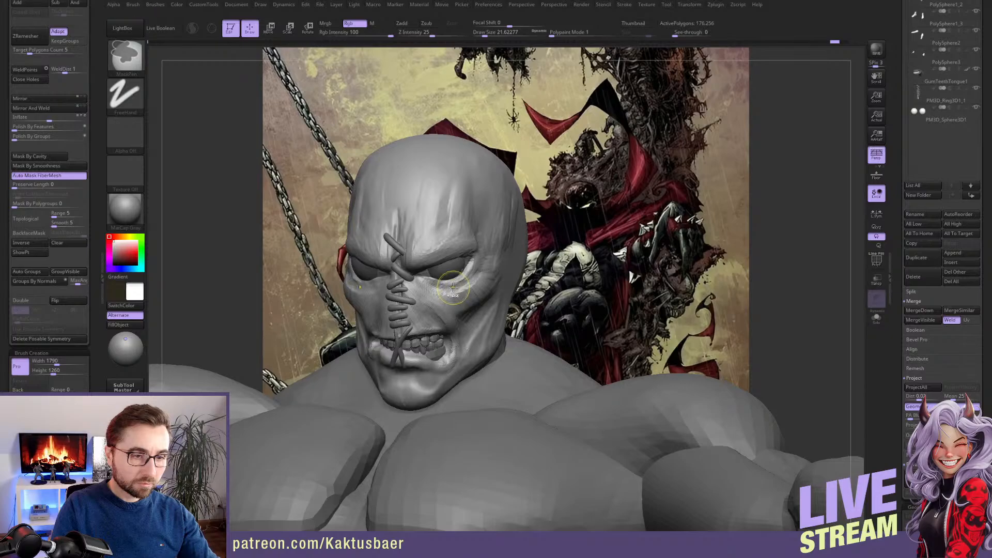
# Select the eyeballs and reshape them with the Move brush so they fill the sockets from the front
pyautogui.keyDown('alt'); pyautogui.click(452, 268); pyautogui.keyUp('alt')
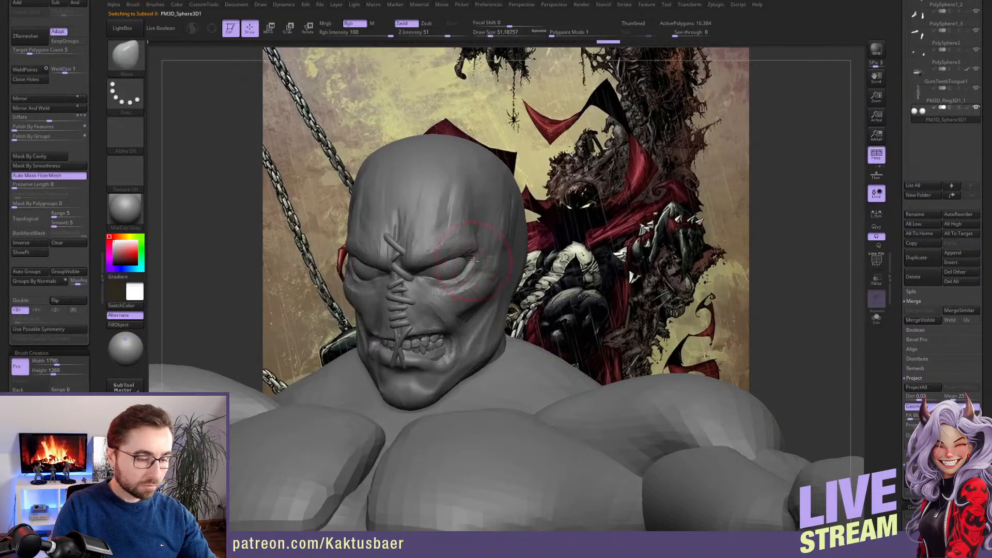
pyautogui.press(']')
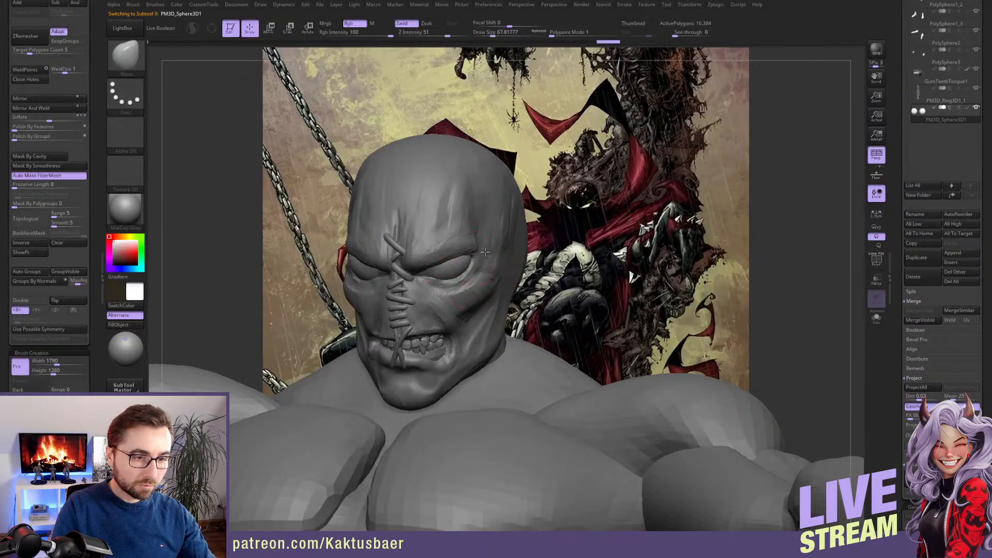
pyautogui.press('[')
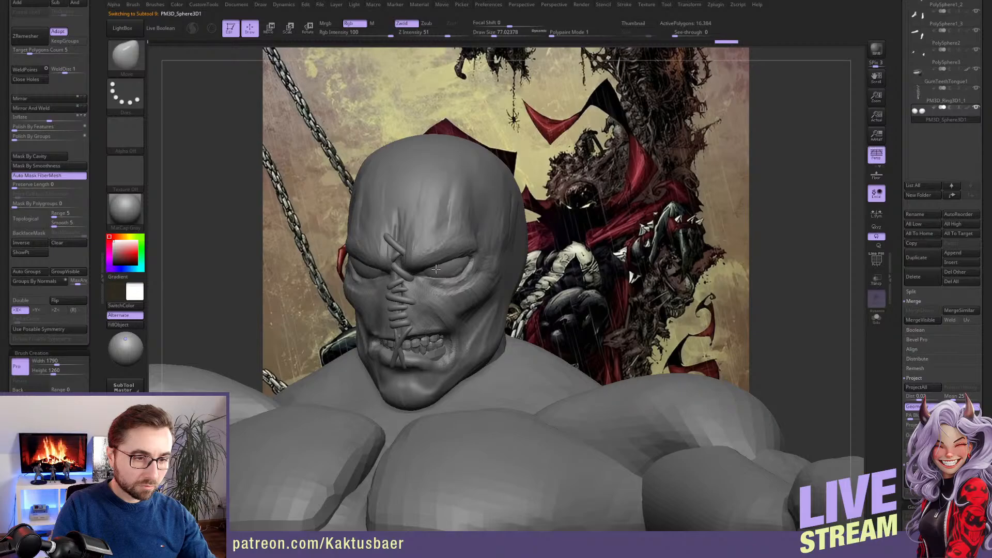
pyautogui.scroll(5, 432, 279)
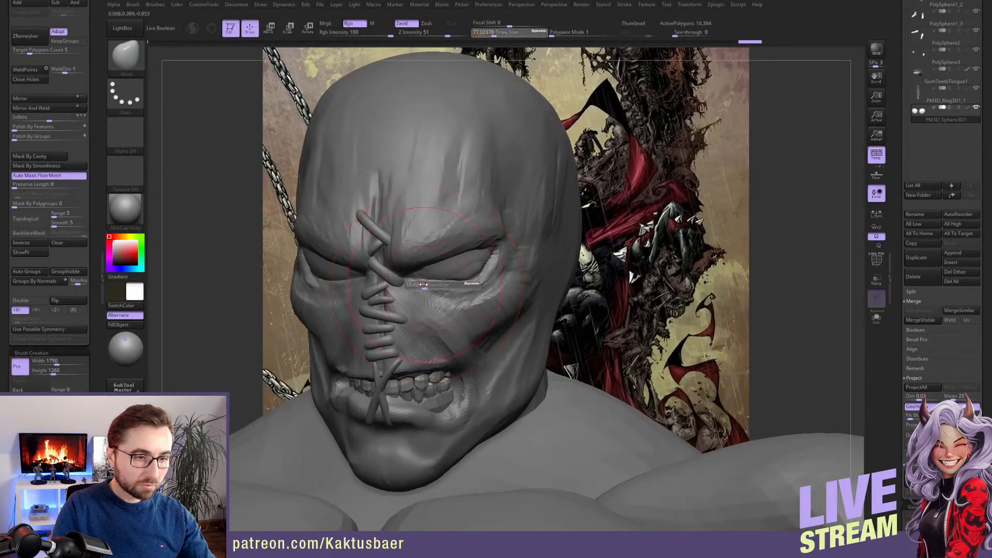
pyautogui.moveTo(414, 277); pyautogui.dragTo(402, 280, button='right')
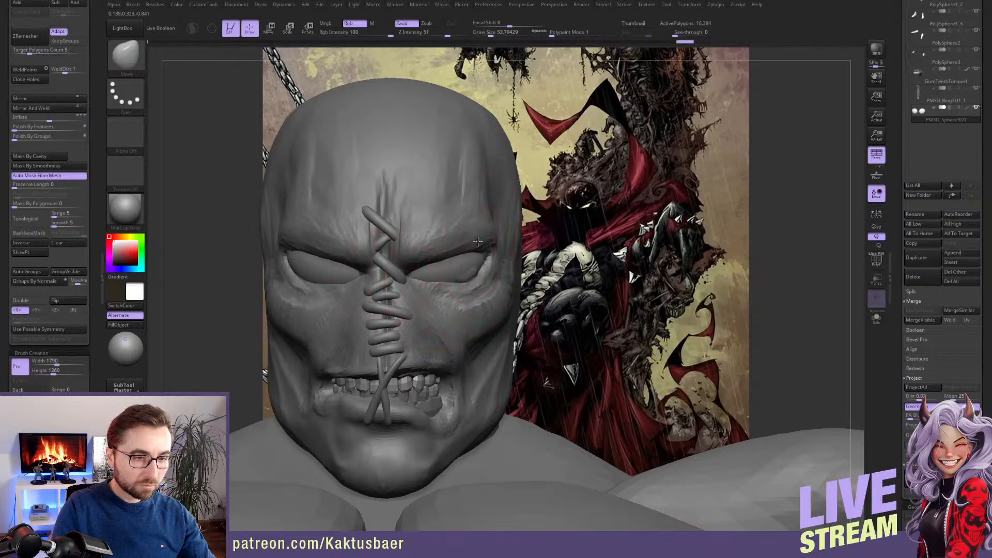
pyautogui.moveTo(478, 242)
pyautogui.mouseDown(button='right')
pyautogui.moveTo(485, 248)
pyautogui.moveTo(475, 252)
pyautogui.mouseUp(button='right')
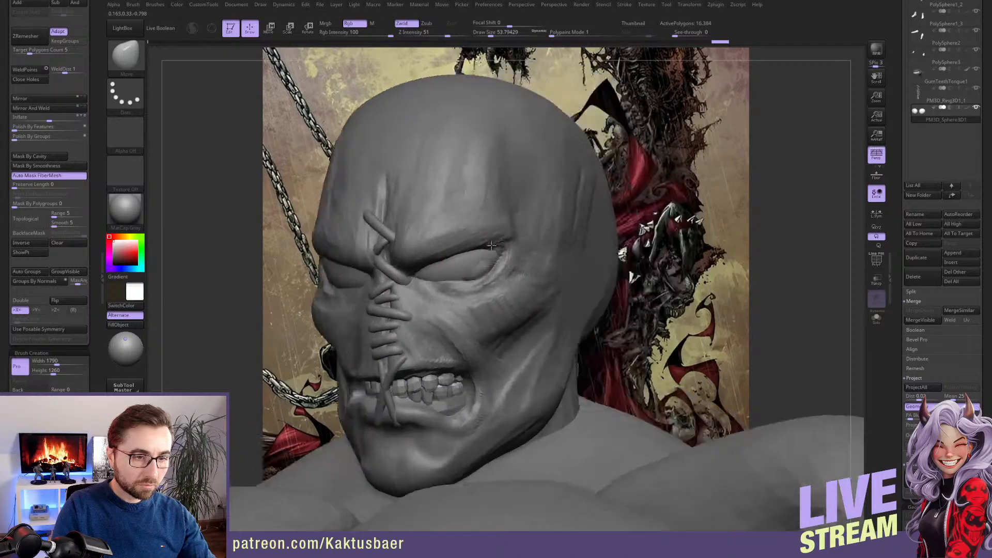
pyautogui.press('shift')
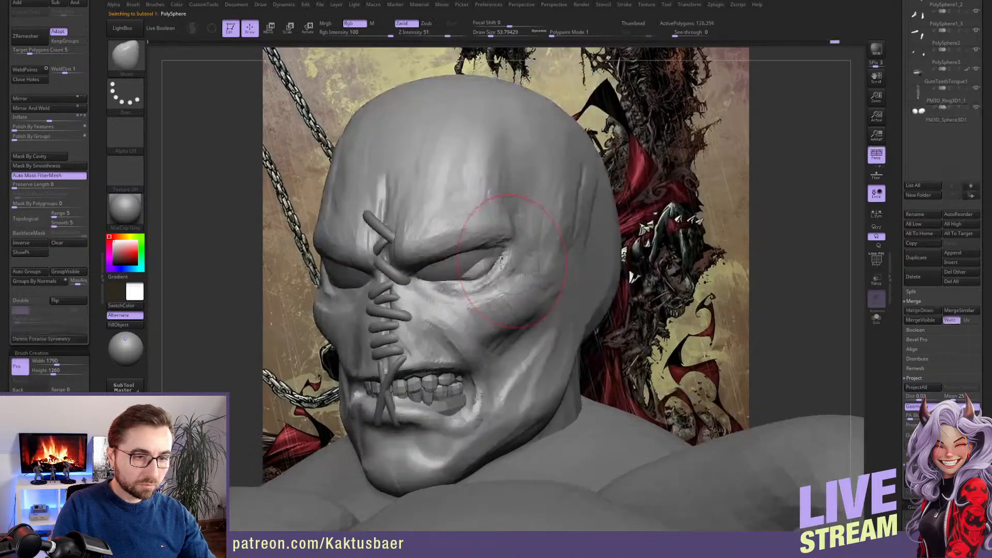
# Push the outer parts of the eyeballs into shape against the lids with the Move brush, adjusting its draw size
pyautogui.keyDown('alt'); pyautogui.click(470, 257); pyautogui.keyUp('alt')
pyautogui.keyDown('alt'); pyautogui.click(471, 262); pyautogui.keyUp('alt')
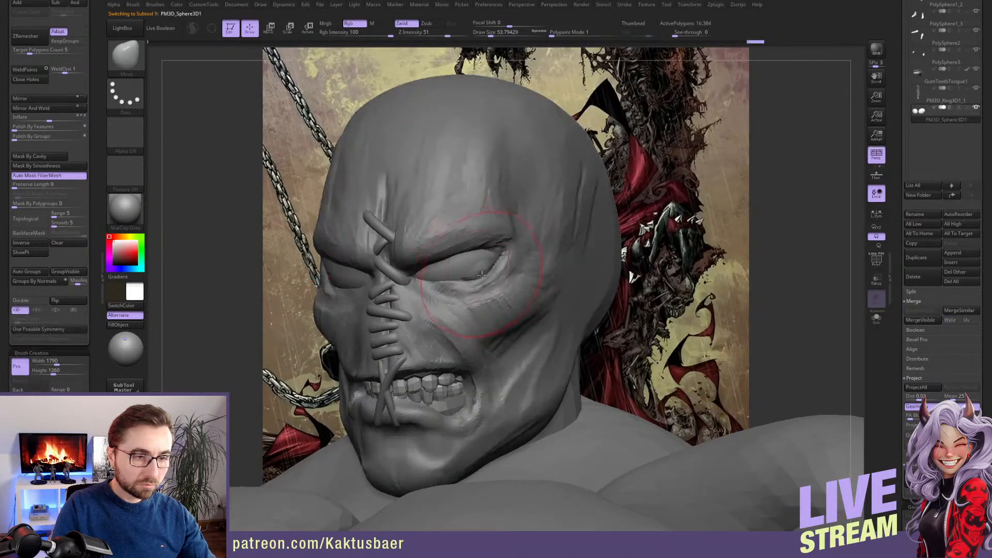
pyautogui.moveTo(477, 266)
pyautogui.mouseDown(button='right')
pyautogui.moveTo(509, 258)
pyautogui.moveTo(440, 250)
pyautogui.moveTo(478, 244)
pyautogui.moveTo(495, 253)
pyautogui.mouseUp(button='right')
pyautogui.hotkey('alt', 's')
pyautogui.hotkey('alt', 's')
pyautogui.press(']')
pyautogui.press('[')
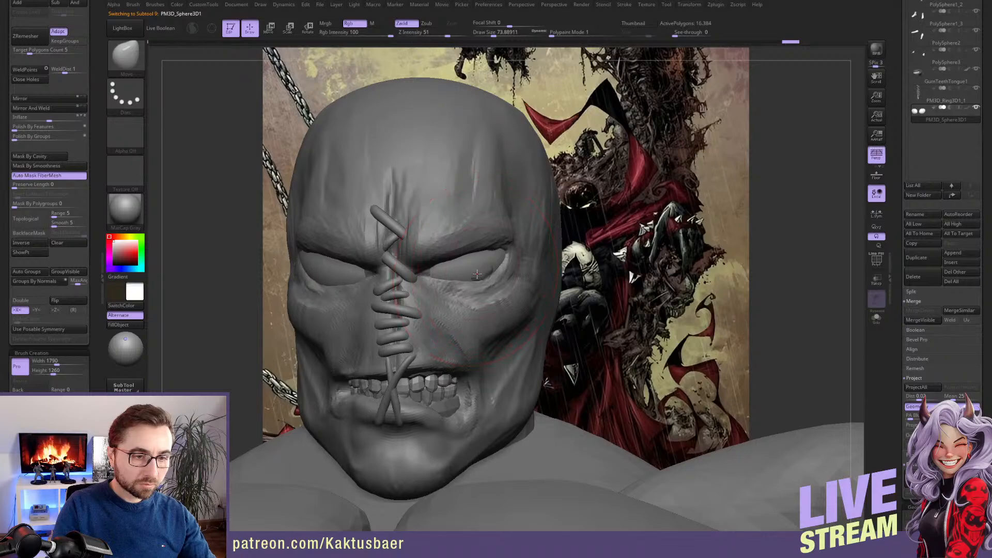
pyautogui.press('[')
pyautogui.moveTo(482, 276); pyautogui.dragTo(485, 267)
pyautogui.moveTo(475, 272); pyautogui.dragTo(486, 257, button='right')
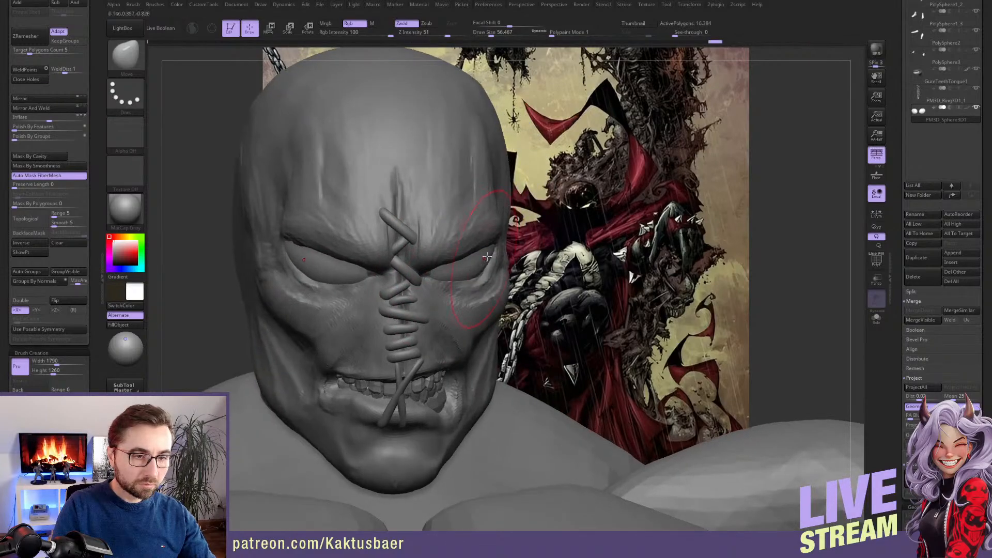
# Reduce the brush to a draw size of about 33 and smooth the eyeball surfaces
pyautogui.press('[')
pyautogui.press('[')
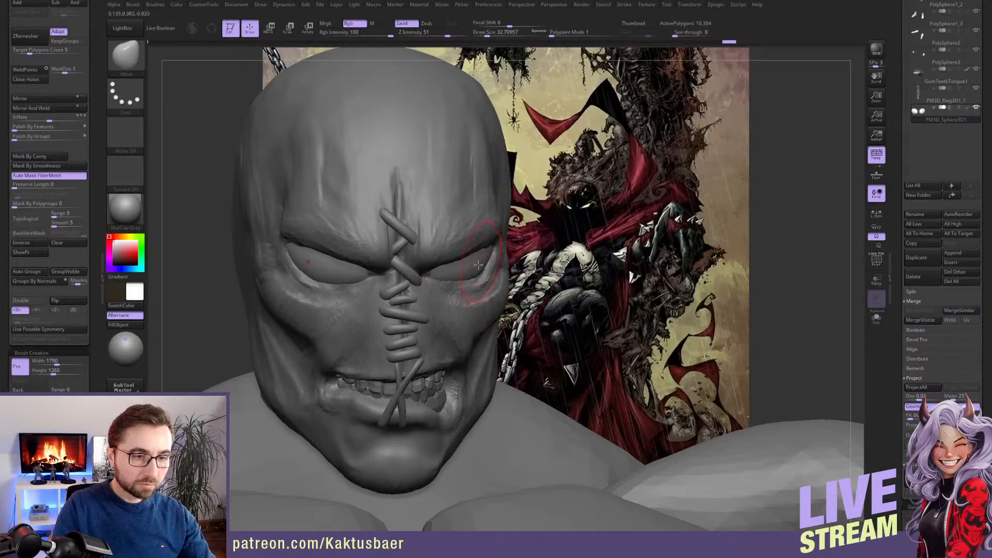
pyautogui.press('shift')
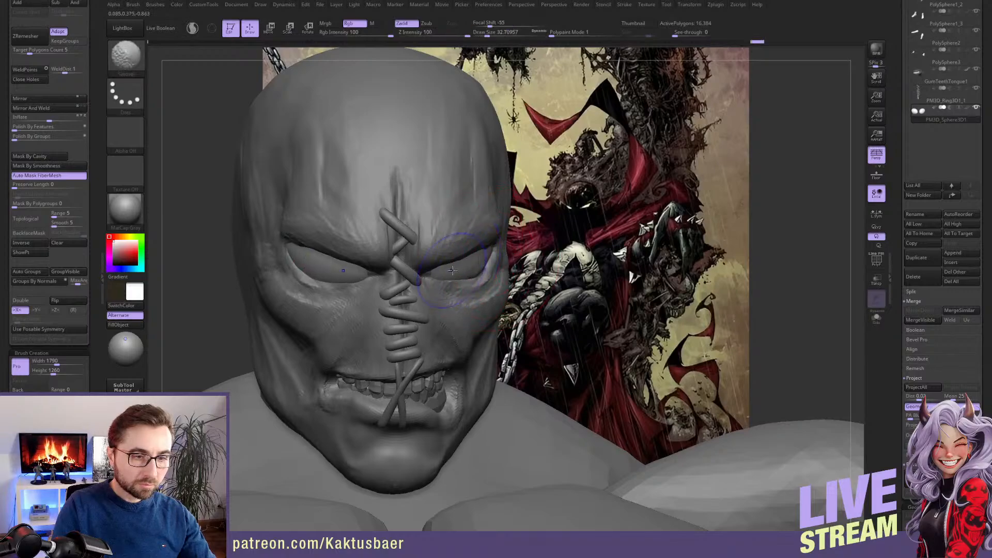
pyautogui.moveTo(453, 271); pyautogui.dragTo(390, 270, button='right')
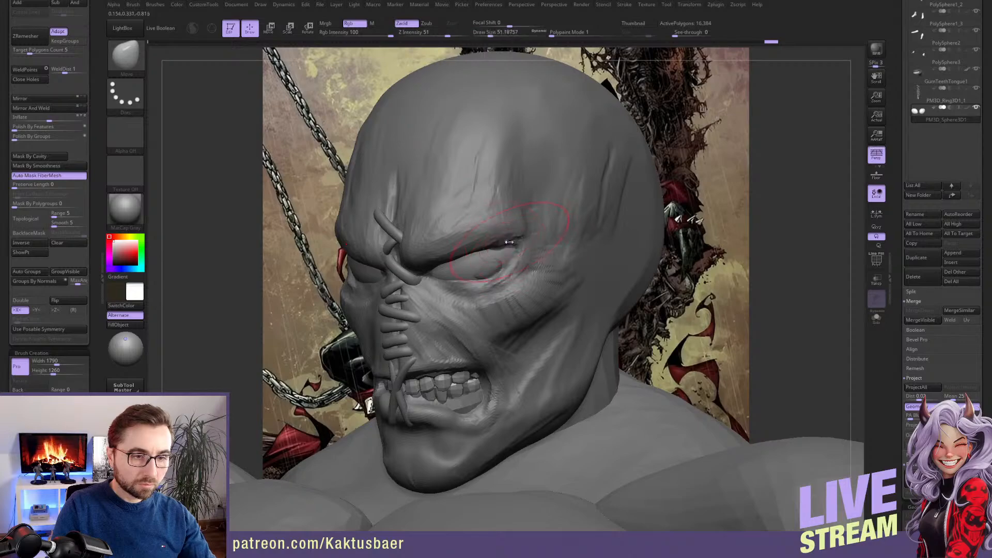
# Select the head and build up the lower eyelid towards the inner eye corner with a small ClayBuildup brush
pyautogui.keyDown('alt'); pyautogui.click(525, 251); pyautogui.keyUp('alt')
pyautogui.press('[')
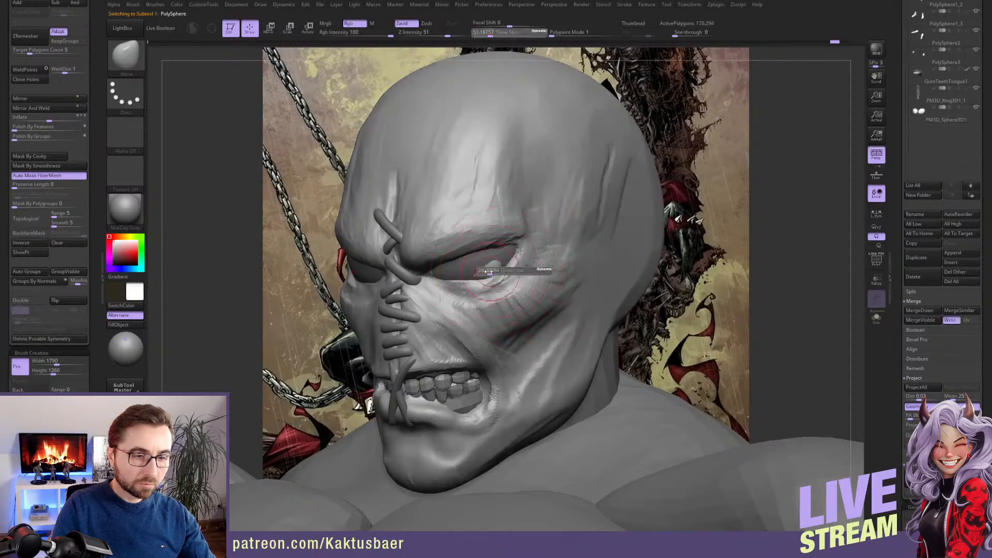
pyautogui.press('b')
pyautogui.press('c')
pyautogui.press('b')
pyautogui.press('[')
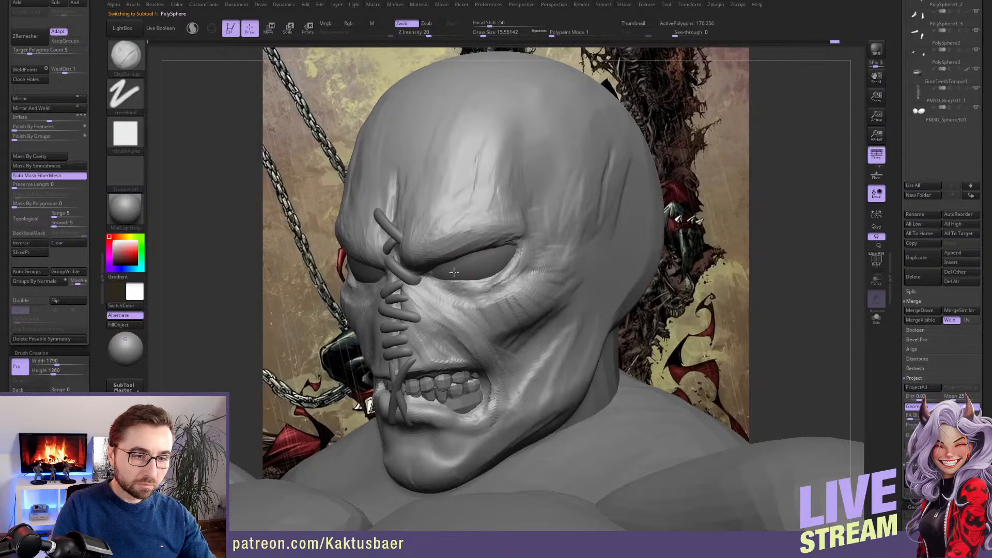
pyautogui.moveTo(444, 270); pyautogui.dragTo(461, 283)
pyautogui.moveTo(409, 274); pyautogui.dragTo(444, 273, button='right')
pyautogui.press('[')
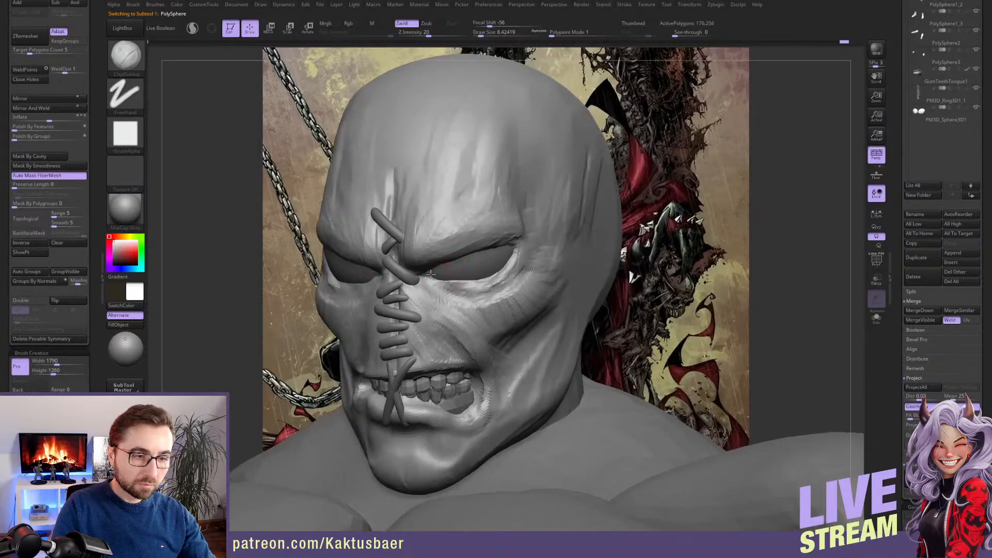
# Thicken the outer part of the lower eyelid using ClayBuildup at a draw size of about 14
pyautogui.press(']')
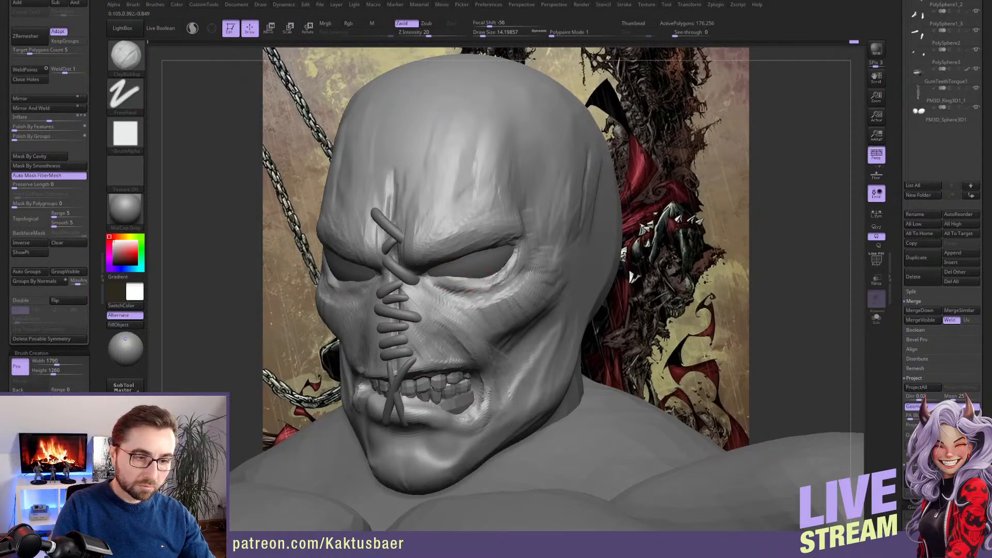
pyautogui.moveTo(515, 269)
pyautogui.mouseDown()
pyautogui.moveTo(465, 290)
pyautogui.moveTo(479, 277)
pyautogui.mouseUp()
pyautogui.moveTo(479, 277); pyautogui.dragTo(492, 283, button='right')
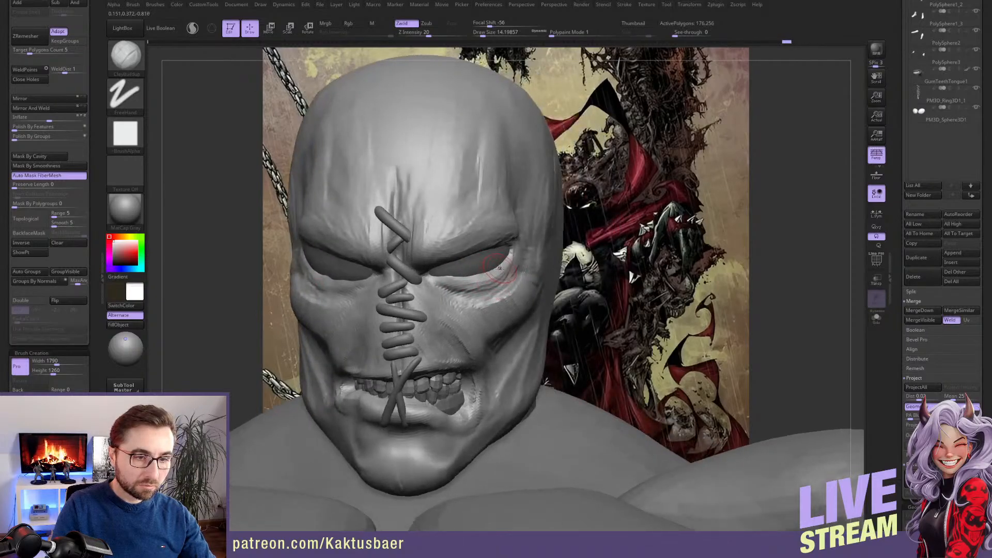
# Add ClayBuildup strokes to the cheek beside the mouth corner and check the face from a three-quarter angle
pyautogui.click(690, 4)
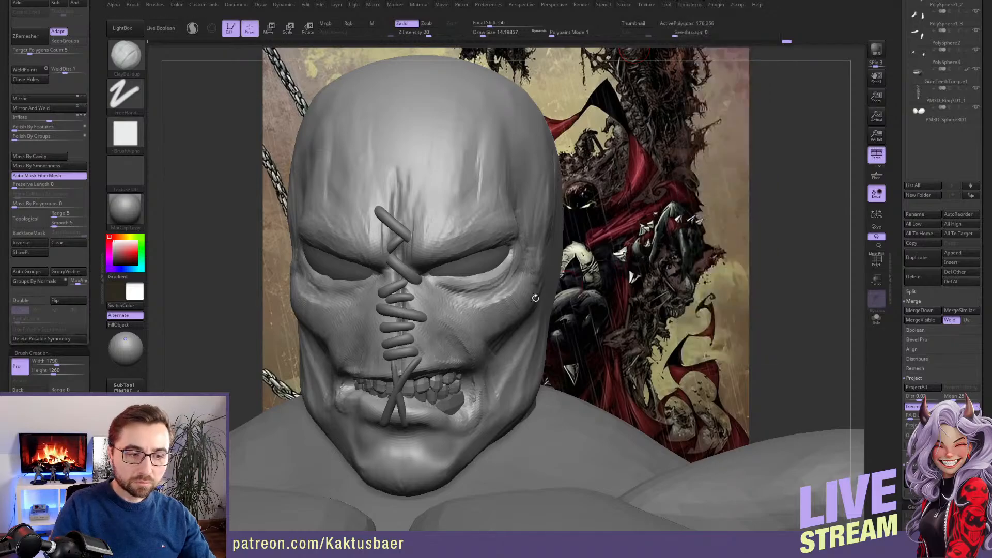
pyautogui.moveTo(467, 316); pyautogui.dragTo(496, 345, button='right')
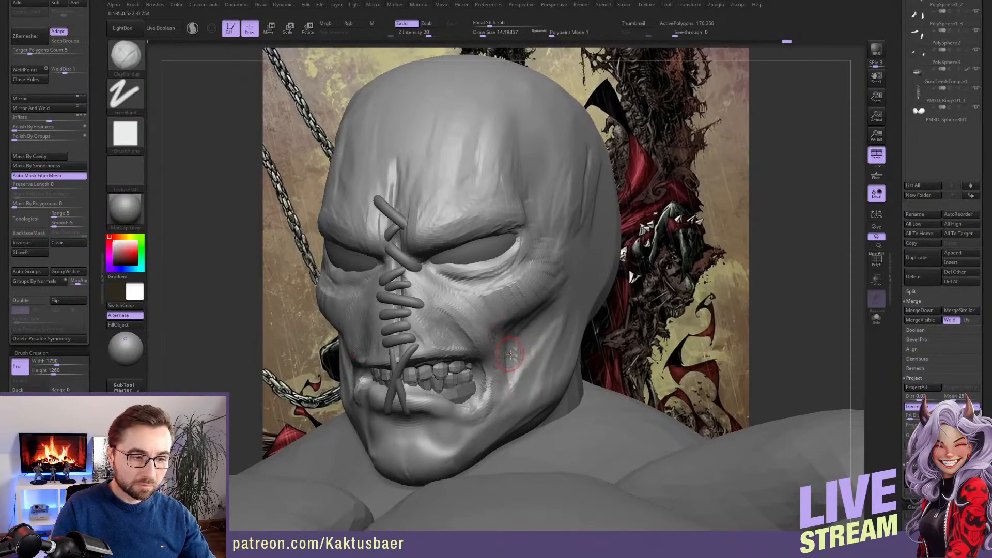
pyautogui.hotkey('alt', 'Tab')
pyautogui.hotkey('alt', 'Tab')
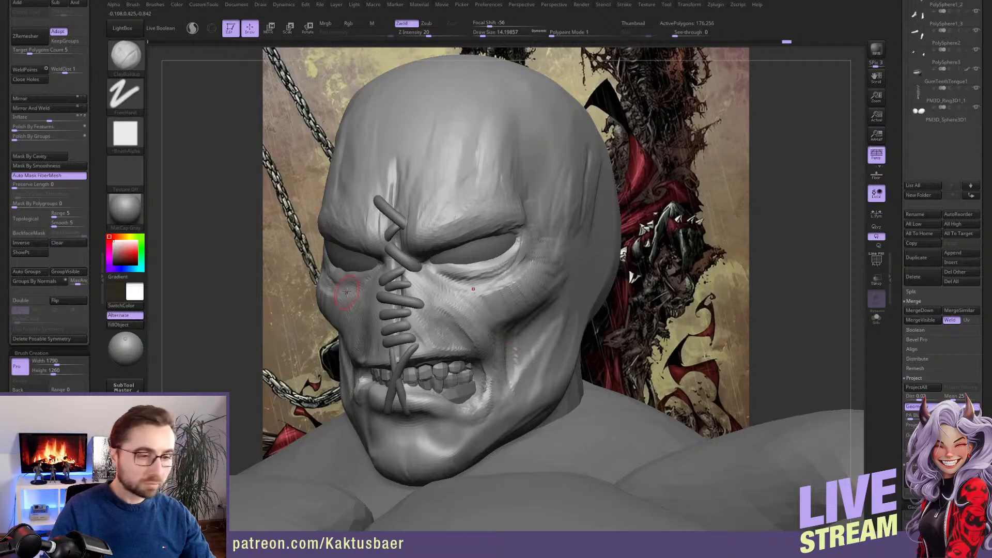
# Sculpt skin folds beneath the eye and around its outer corner onto the cheekbone with ClayBuildup
pyautogui.moveTo(464, 281); pyautogui.dragTo(511, 279, button='right')
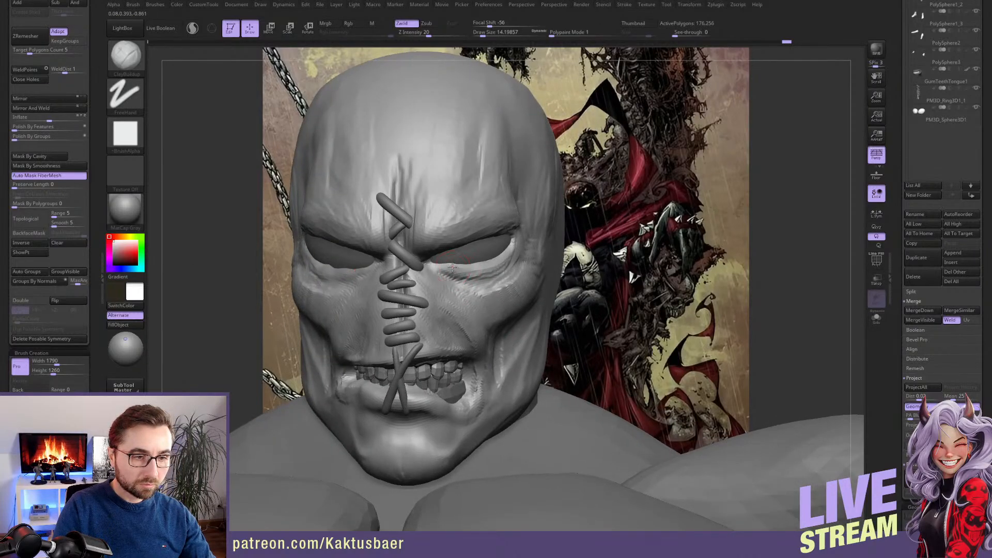
pyautogui.moveTo(453, 266); pyautogui.dragTo(520, 244, button='right')
pyautogui.moveTo(499, 266); pyautogui.dragTo(518, 254)
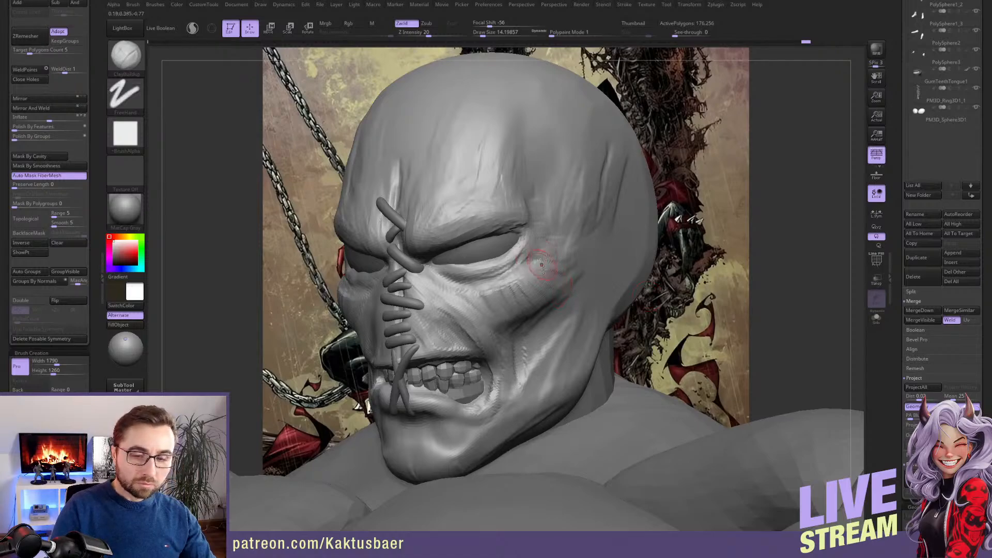
pyautogui.moveTo(542, 267); pyautogui.dragTo(534, 247)
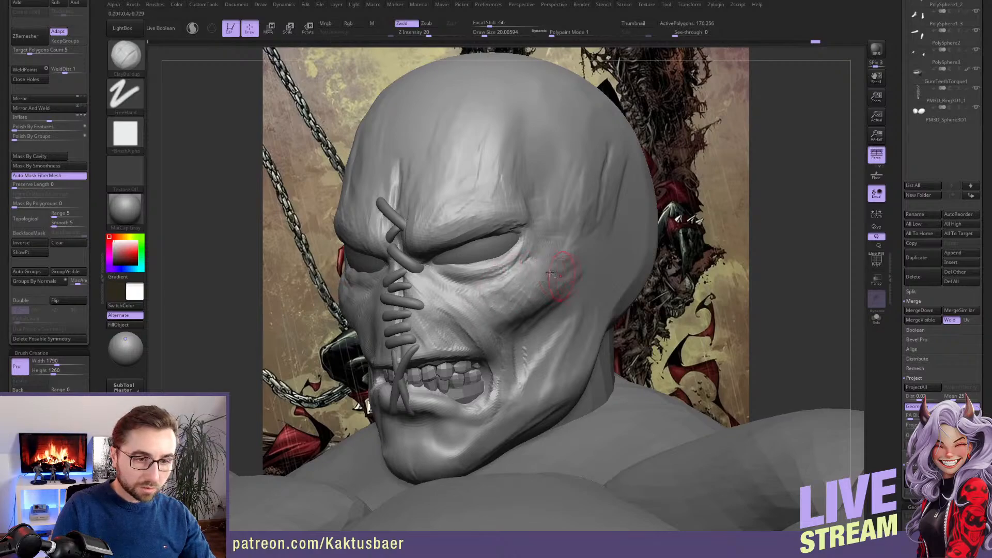
pyautogui.moveTo(532, 262); pyautogui.dragTo(544, 267, button='right')
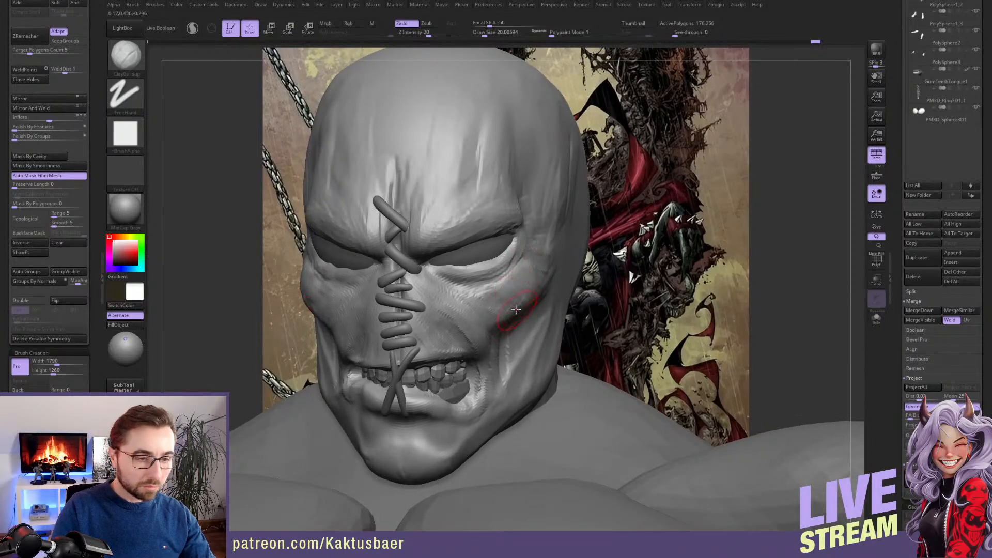
# Add clay below the cheekbone and adjust the cheek's shape with the Move brush at a draw size of about 17
pyautogui.moveTo(495, 298)
pyautogui.mouseDown(button='right')
pyautogui.moveTo(517, 317)
pyautogui.moveTo(506, 323)
pyautogui.mouseUp(button='right')
pyautogui.press('b')
pyautogui.press('m')
pyautogui.press('v')
pyautogui.press('s')
pyautogui.moveTo(506, 323); pyautogui.dragTo(498, 319)
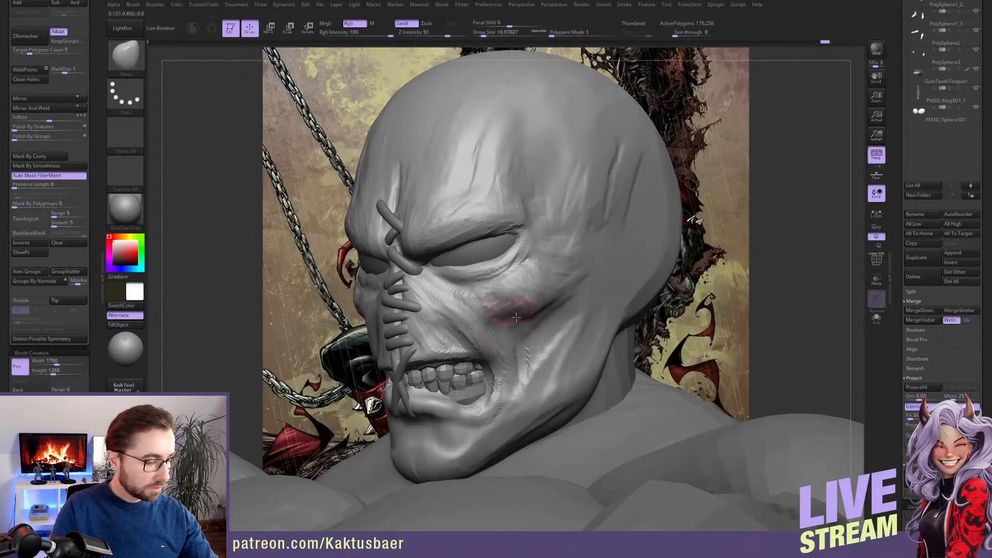
# Switch back to the ClayBuildup brush to continue on the cheekbone
pyautogui.press('b')
pyautogui.press('c')
pyautogui.press('b')
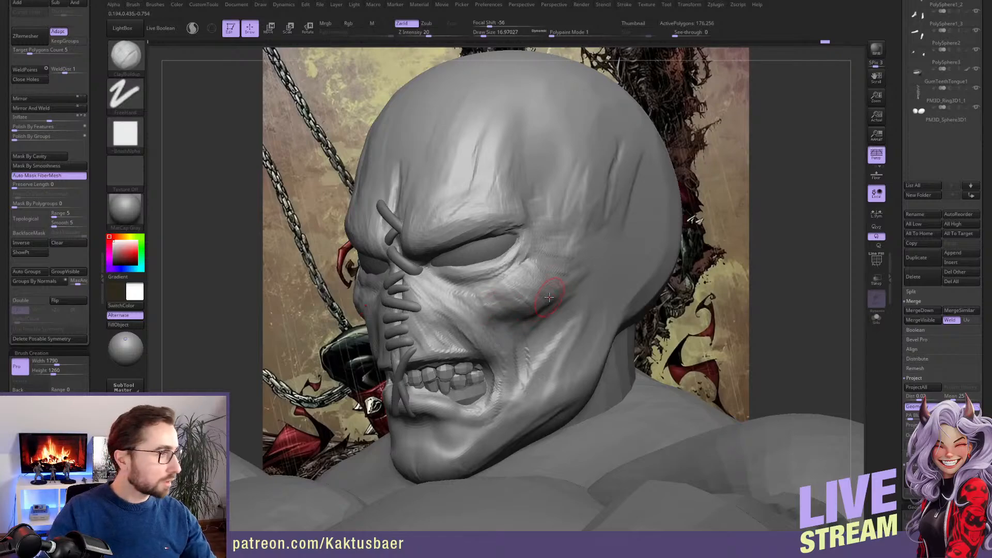
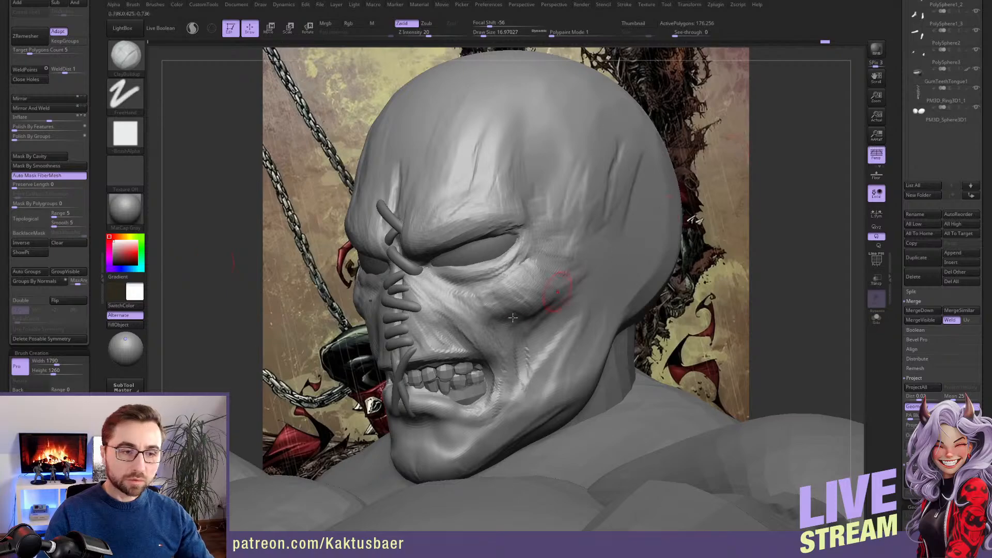
# Sculpt skin folds with the ClayBuildup brush on the cheek beside the nose and around the mouth corner
pyautogui.keyDown('ctrl'); pyautogui.moveTo(510, 322); pyautogui.dragTo(499, 222, button='right'); pyautogui.keyUp('ctrl')
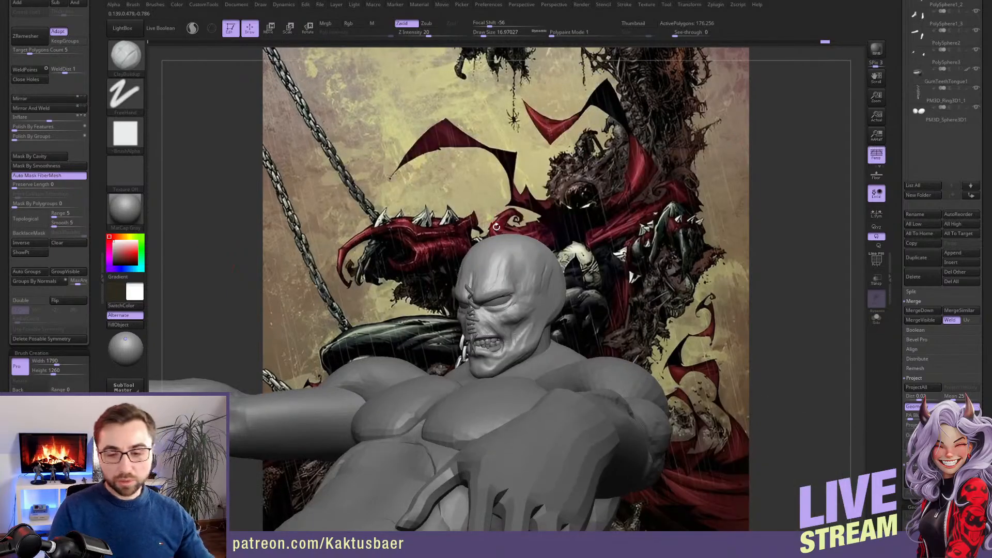
pyautogui.moveTo(585, 347); pyautogui.dragTo(617, 300, button='right')
pyautogui.keyDown('alt'); pyautogui.moveTo(598, 424); pyautogui.dragTo(573, 316, button='right'); pyautogui.keyUp('alt')
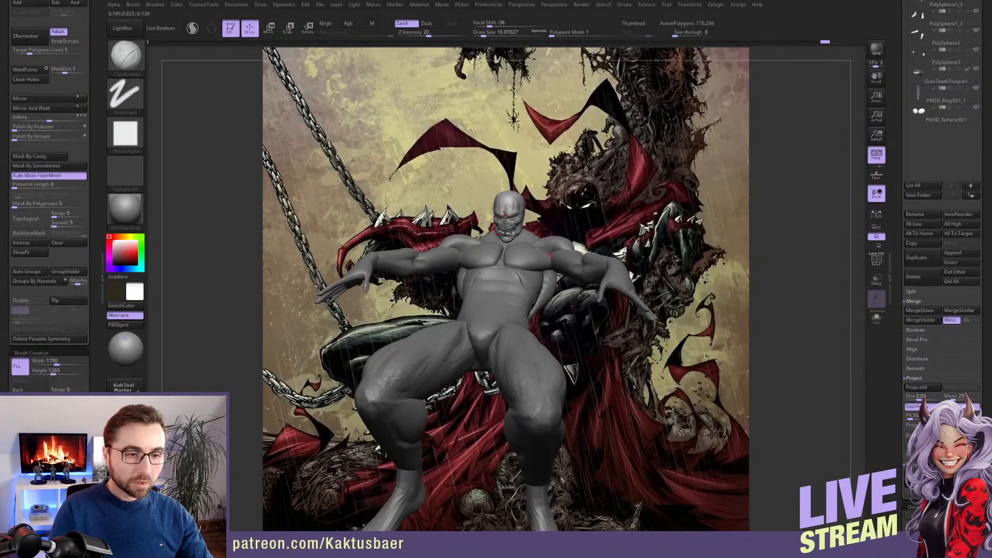
pyautogui.keyDown('alt'); pyautogui.moveTo(508, 218); pyautogui.dragTo(548, 282, button='right'); pyautogui.keyUp('alt')
pyautogui.keyDown('ctrl'); pyautogui.moveTo(538, 214); pyautogui.dragTo(548, 284, button='right'); pyautogui.keyUp('ctrl')
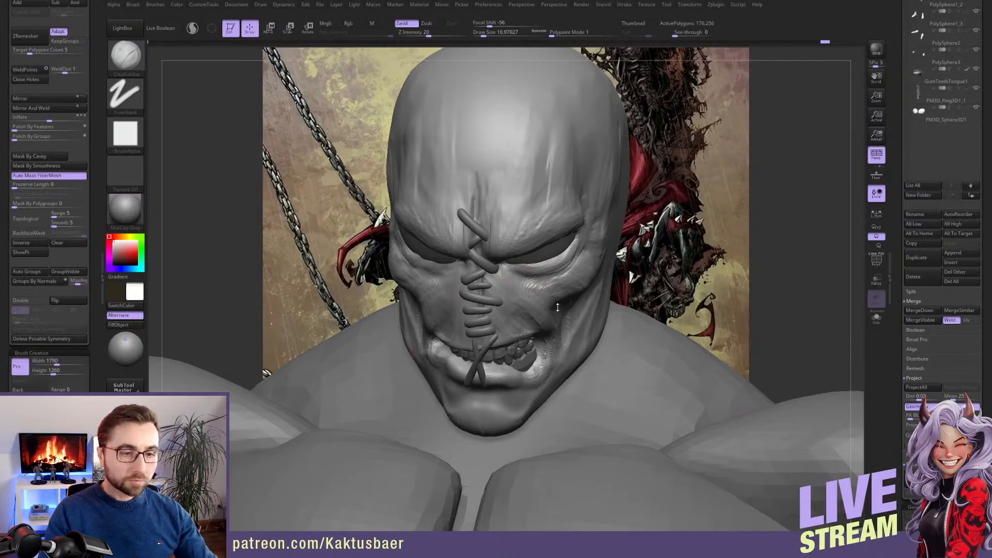
pyautogui.moveTo(558, 307); pyautogui.dragTo(562, 276, button='right')
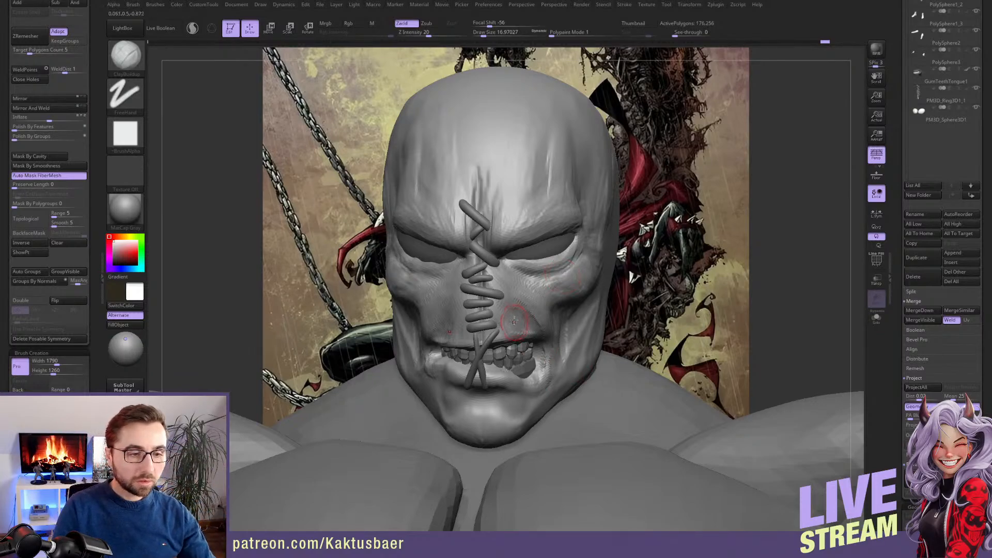
pyautogui.moveTo(567, 316); pyautogui.dragTo(549, 329, button='right')
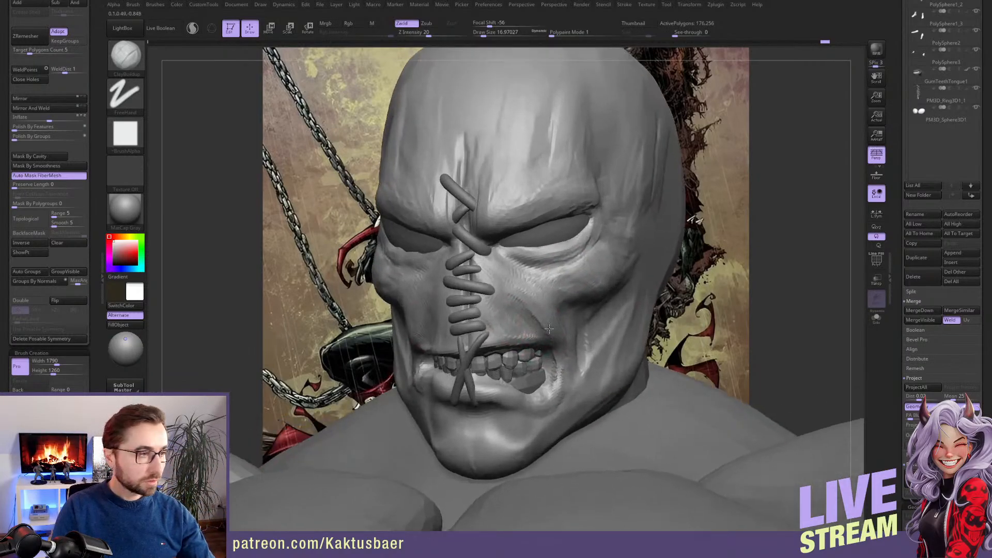
pyautogui.moveTo(533, 317); pyautogui.dragTo(543, 326)
pyautogui.moveTo(581, 322); pyautogui.dragTo(553, 325, button='right')
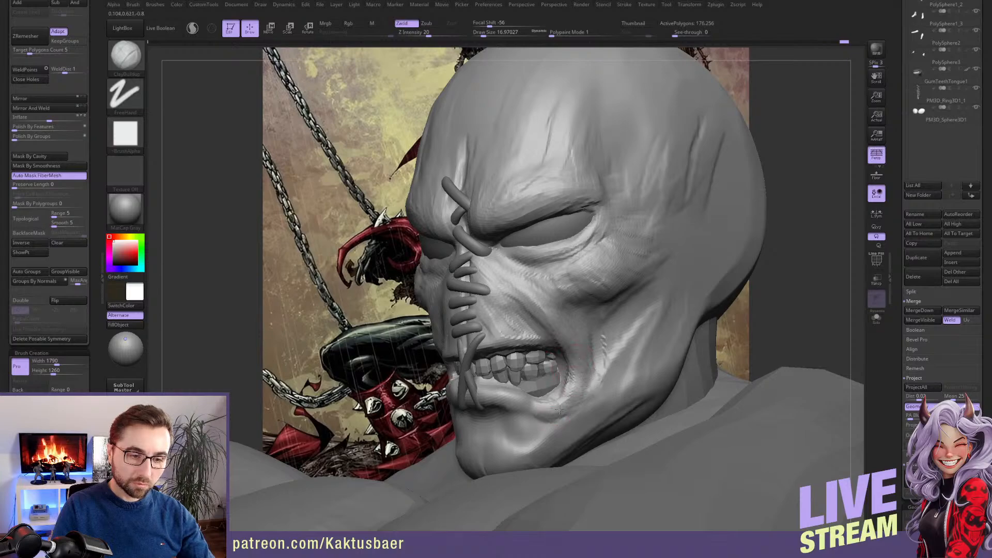
pyautogui.moveTo(554, 415)
pyautogui.mouseDown(button='right')
pyautogui.moveTo(546, 375)
pyautogui.moveTo(569, 375)
pyautogui.mouseUp(button='right')
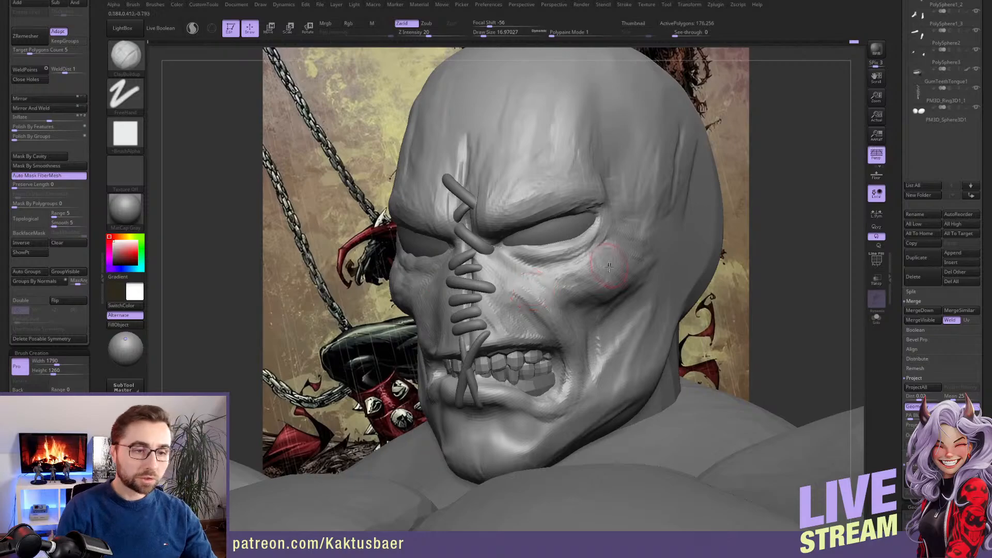
# Build up the hollow between the cheekbone and the jaw with ClayBuildup strokes
pyautogui.moveTo(631, 331); pyautogui.dragTo(641, 310, button='right')
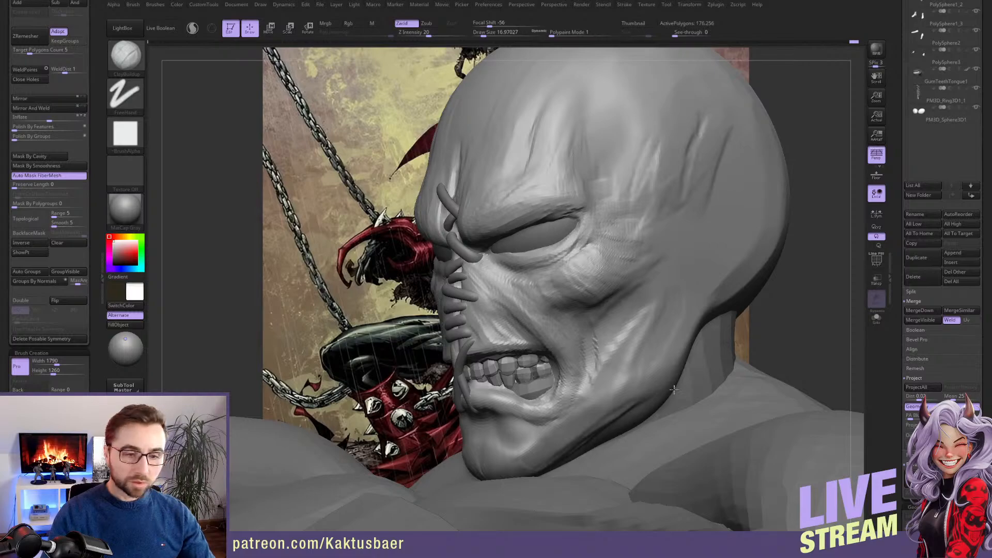
pyautogui.moveTo(730, 409); pyautogui.dragTo(738, 412, button='right')
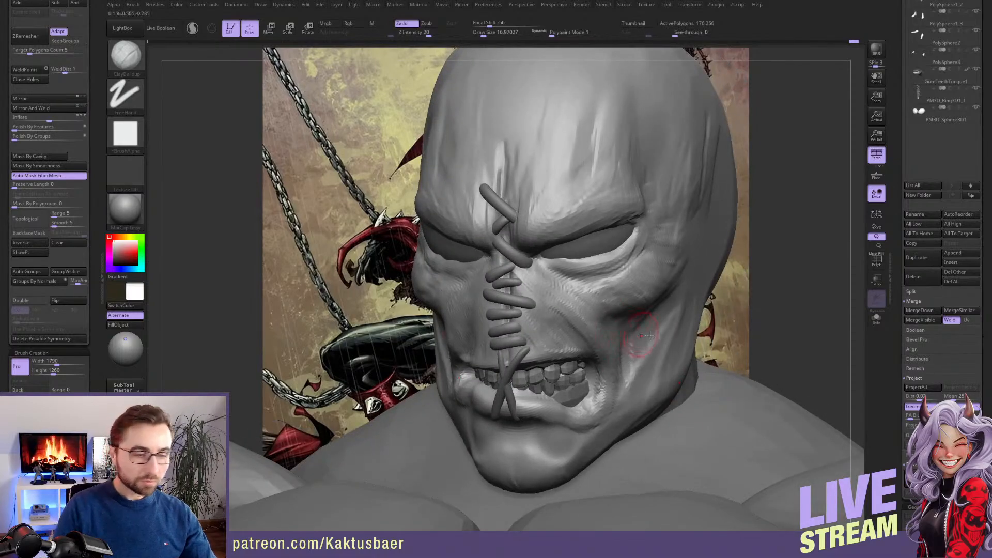
pyautogui.moveTo(623, 326)
pyautogui.mouseDown(button='right')
pyautogui.moveTo(584, 321)
pyautogui.moveTo(572, 340)
pyautogui.mouseUp(button='right')
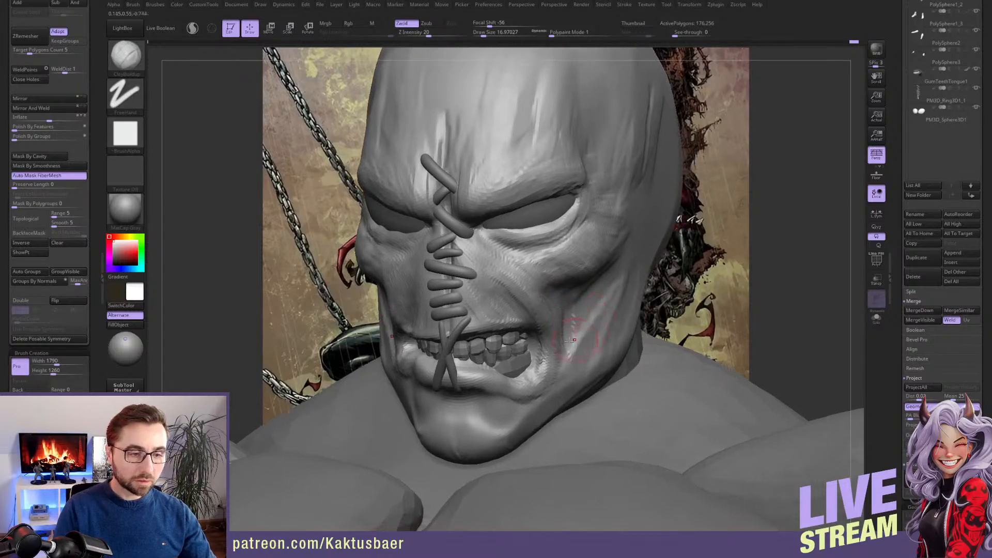
pyautogui.moveTo(599, 302); pyautogui.dragTo(587, 308, button='right')
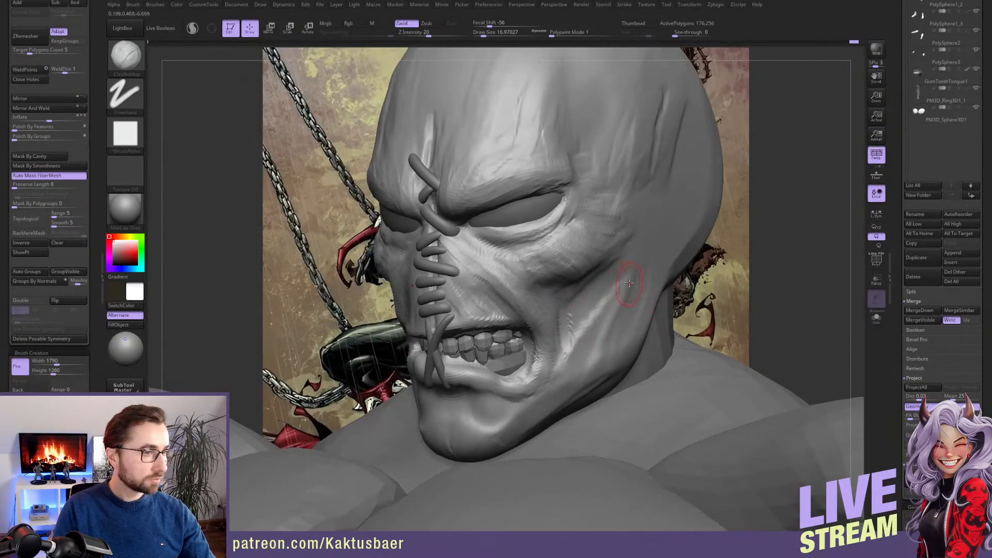
# Carve sinewy vertical strands across the lower cheek and jaw, varying the brush size
pyautogui.press(']')
pyautogui.keyDown('shift'); pyautogui.moveTo(620, 332); pyautogui.dragTo(572, 341); pyautogui.keyUp('shift')
pyautogui.press('[')
pyautogui.moveTo(600, 339); pyautogui.dragTo(564, 336, button='right')
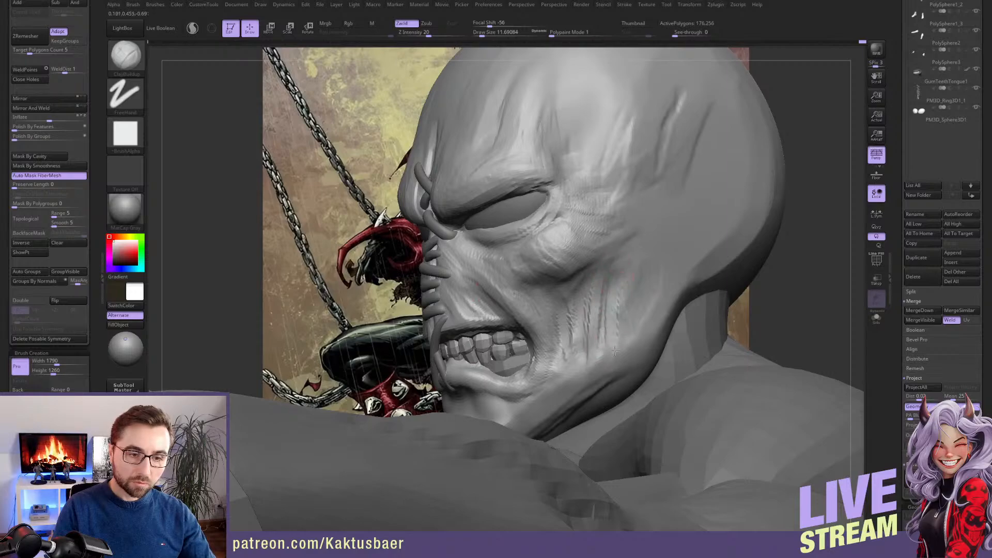
pyautogui.press(']')
pyautogui.moveTo(620, 323); pyautogui.dragTo(620, 360)
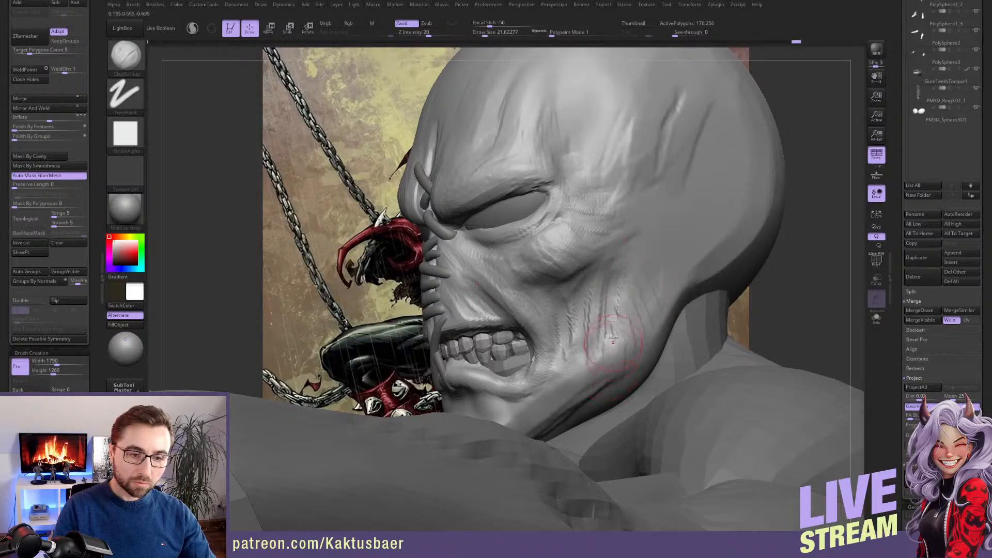
pyautogui.moveTo(610, 341); pyautogui.dragTo(672, 349, button='right')
pyautogui.press('[')
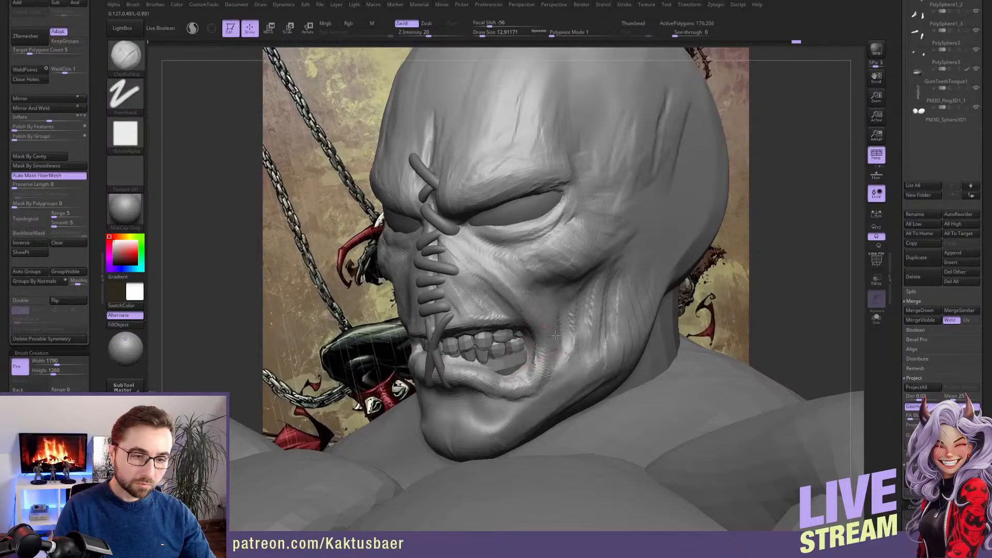
# Refine the cheekbone and the wrinkles at the outer corner of the eye using ClayBuildup strokes
pyautogui.moveTo(571, 259); pyautogui.dragTo(602, 249, button='right')
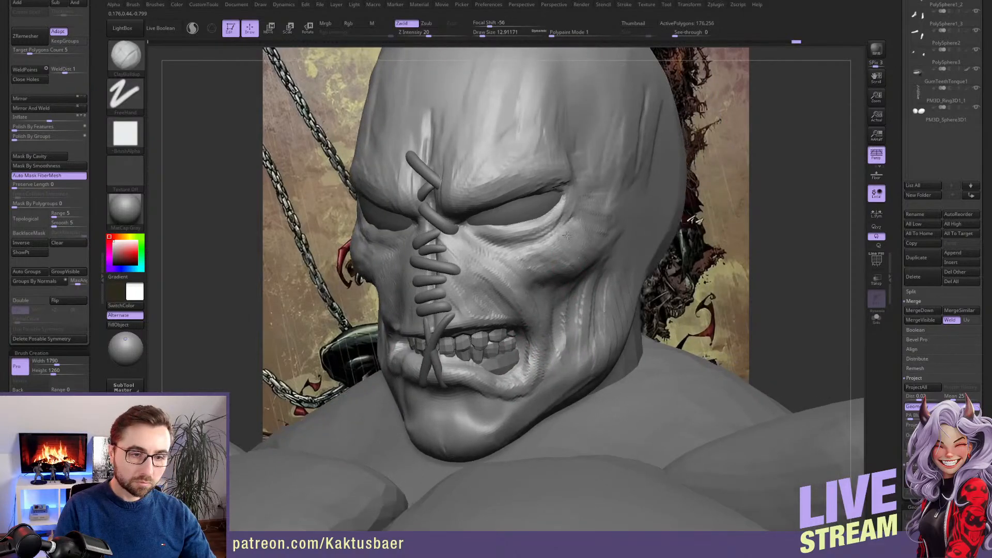
pyautogui.press(']')
pyautogui.keyDown('shift'); pyautogui.moveTo(567, 254); pyautogui.dragTo(584, 238); pyautogui.keyUp('shift')
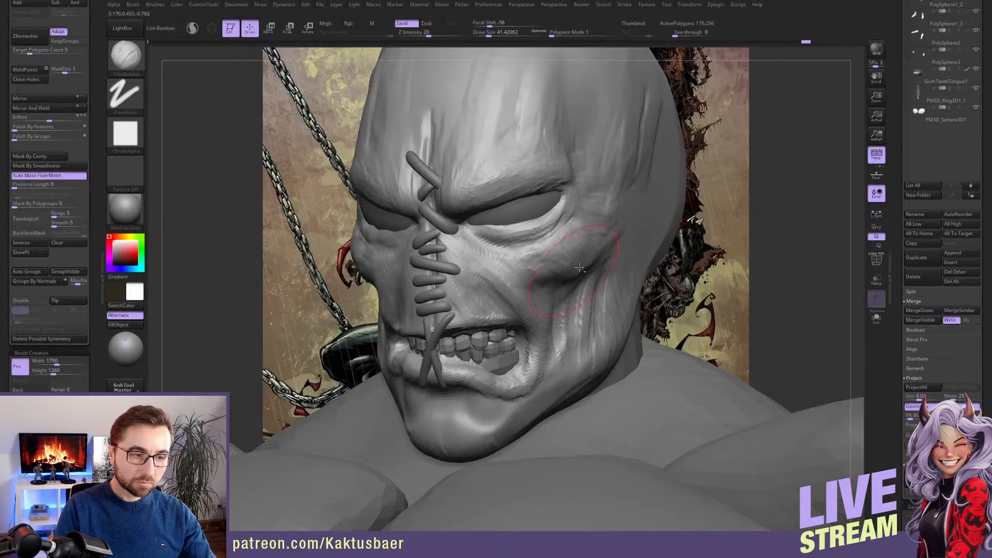
pyautogui.press('[')
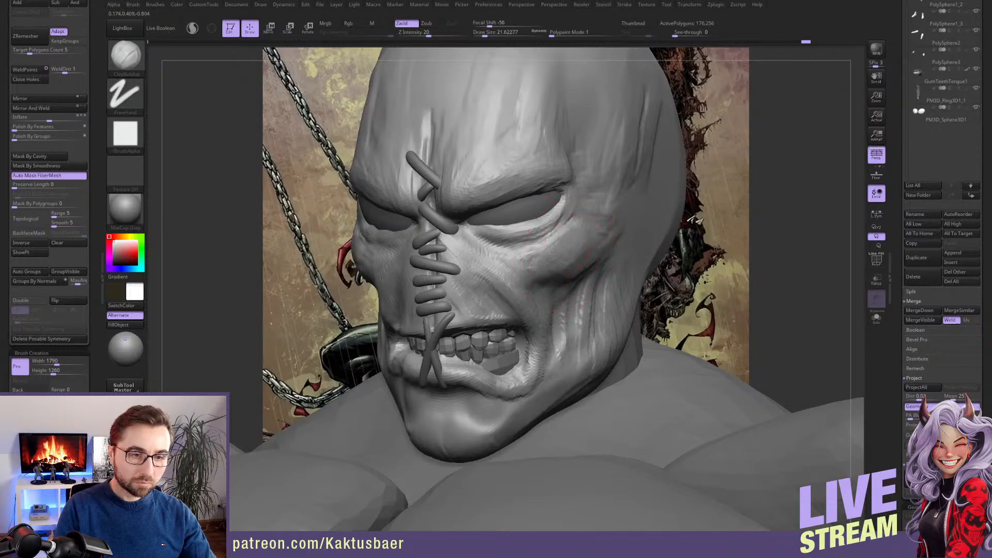
pyautogui.moveTo(593, 201); pyautogui.dragTo(579, 234, button='right')
pyautogui.press('[')
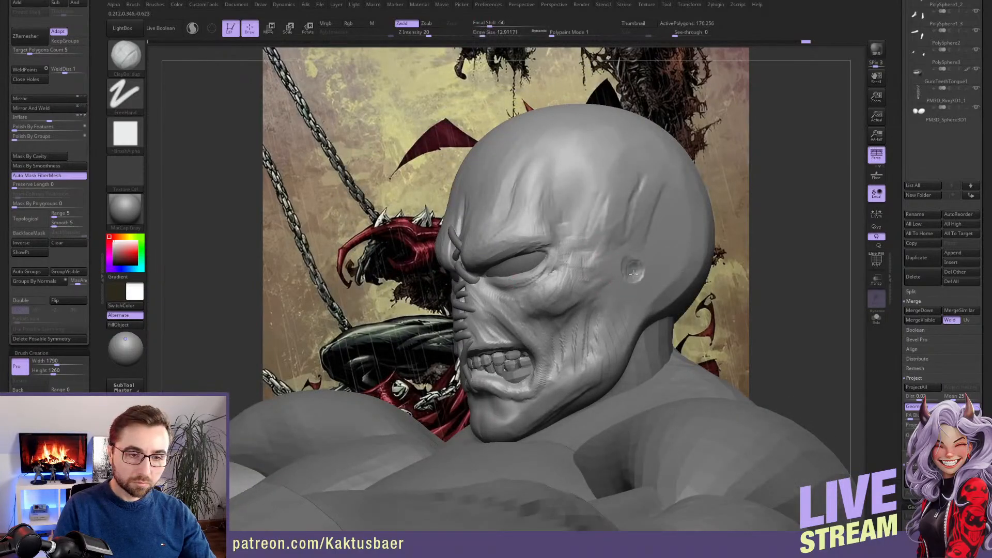
# Sculpt the ear area on the side of the head with strands running down toward the jaw
pyautogui.press(']')
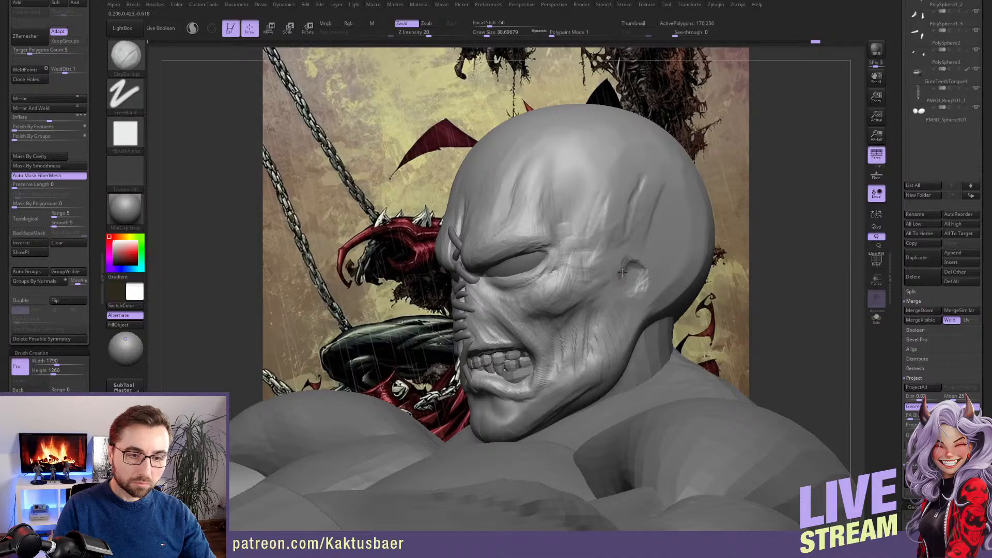
pyautogui.press('[')
pyautogui.moveTo(616, 291); pyautogui.dragTo(600, 303)
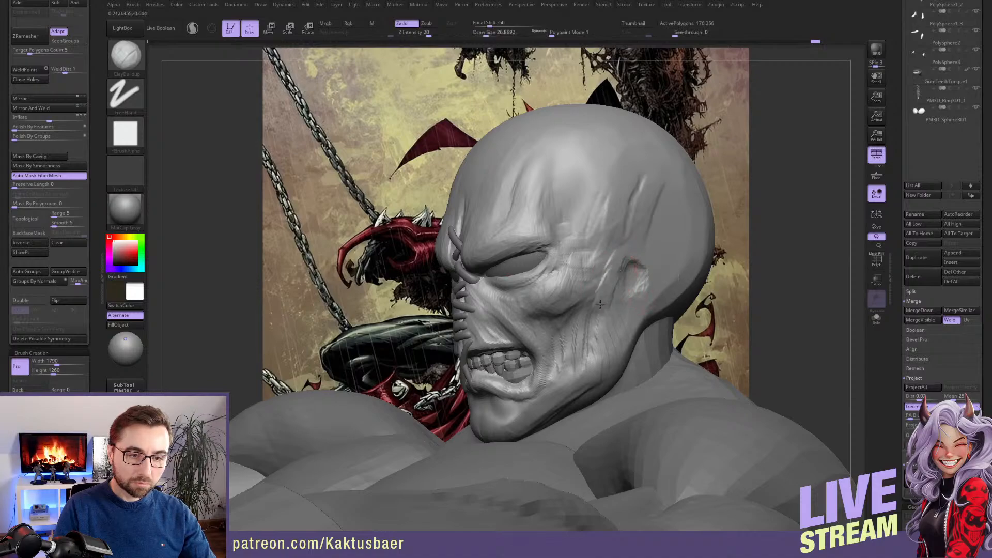
pyautogui.moveTo(651, 256); pyautogui.dragTo(625, 307)
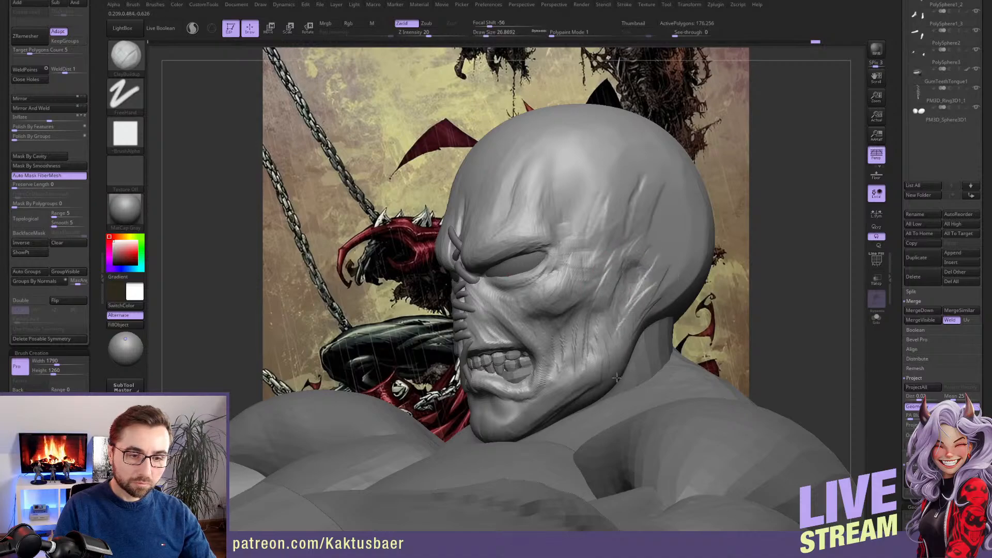
# Add creases and volume to the chin and below the lower lip with a smaller ClayBuildup brush
pyautogui.moveTo(527, 390); pyautogui.dragTo(586, 393, button='right')
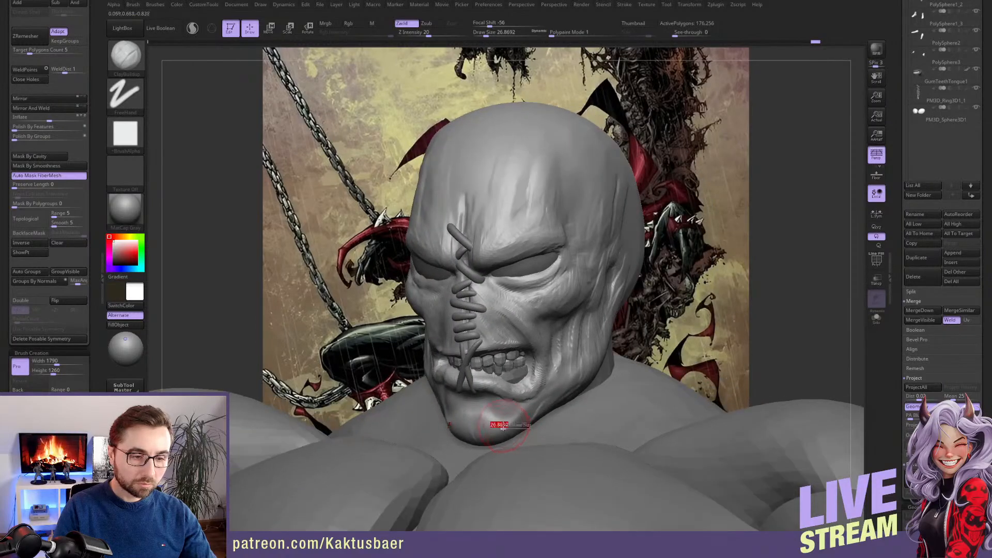
pyautogui.press('[')
pyautogui.press('[')
pyautogui.press('[')
pyautogui.moveTo(508, 410); pyautogui.dragTo(490, 403, button='right')
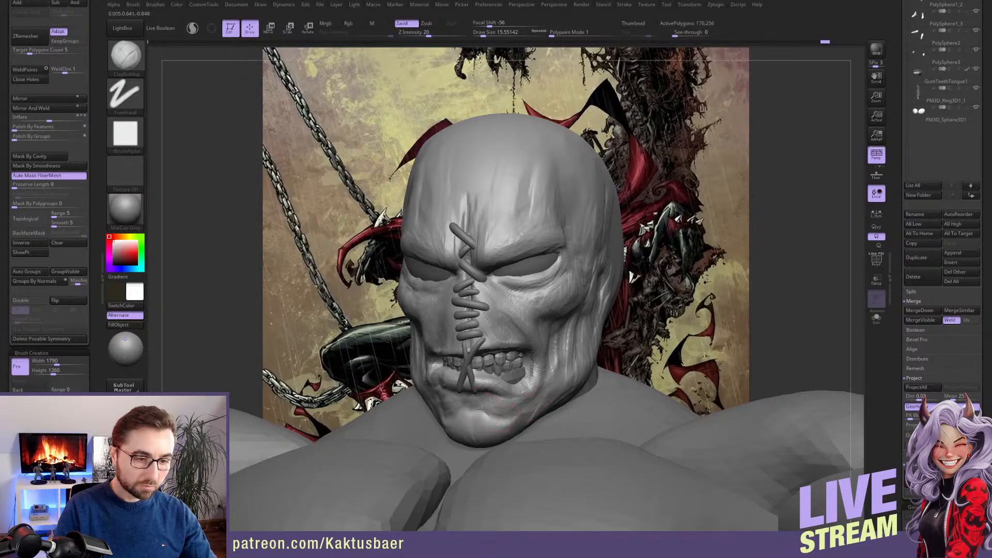
pyautogui.moveTo(486, 434)
pyautogui.mouseDown()
pyautogui.moveTo(489, 421)
pyautogui.moveTo(506, 429)
pyautogui.mouseUp()
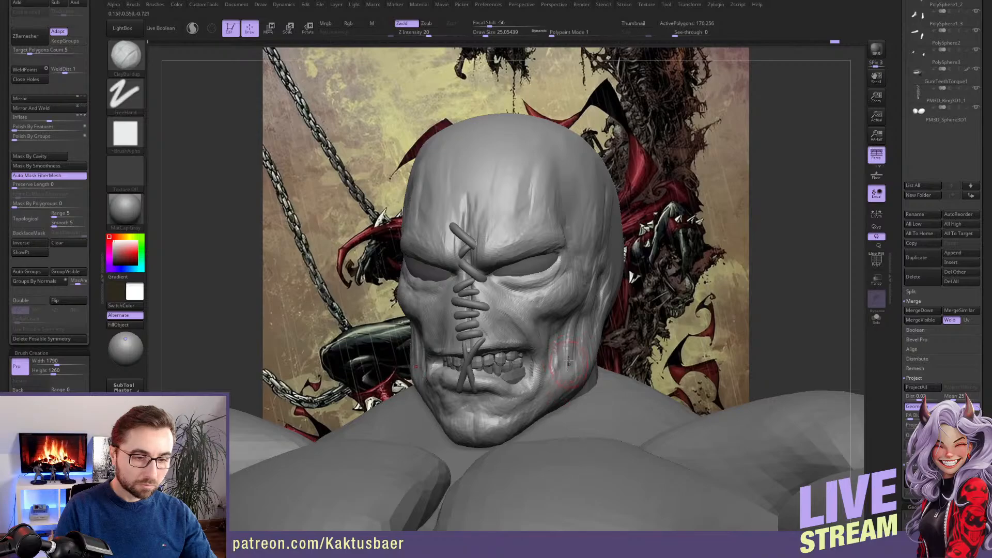
# Reshape the jawline and mouth area with the Move brush at a draw size of about 46
pyautogui.moveTo(556, 368)
pyautogui.mouseDown(button='right')
pyautogui.moveTo(583, 359)
pyautogui.moveTo(566, 362)
pyautogui.mouseUp(button='right')
pyautogui.press('b')
pyautogui.press('m')
pyautogui.press('v')
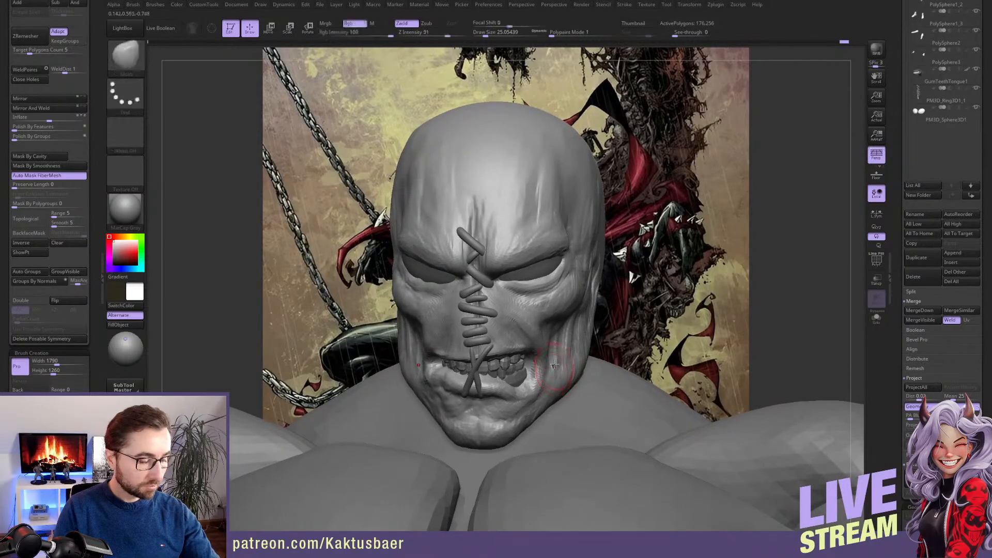
pyautogui.moveTo(594, 335); pyautogui.dragTo(582, 317)
pyautogui.press('s')
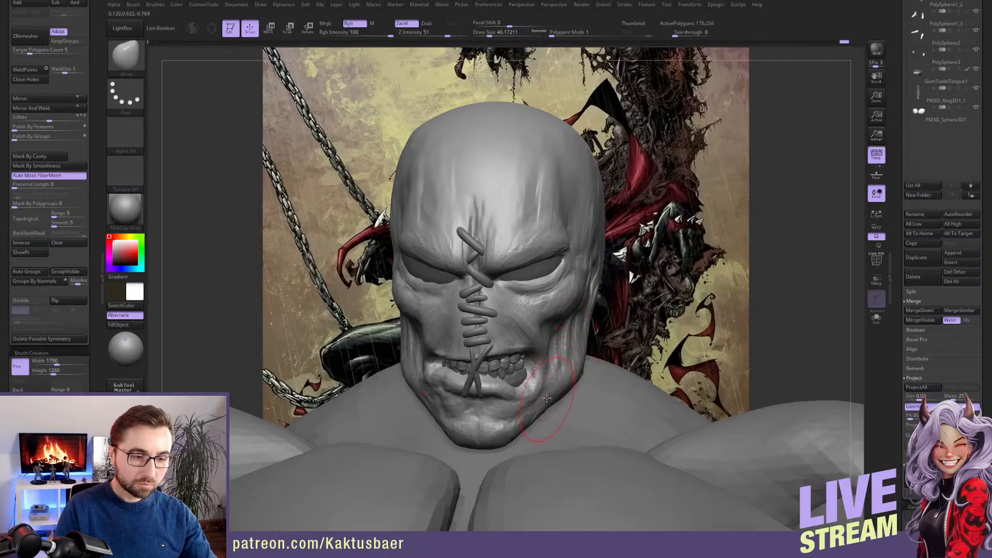
pyautogui.press('s')
pyautogui.moveTo(548, 420); pyautogui.dragTo(540, 419)
pyautogui.keyDown('ctrl'); pyautogui.moveTo(531, 383); pyautogui.dragTo(525, 350, button='right'); pyautogui.keyUp('ctrl')
# Return to the ClayBuildup brush, select the head subtool and work on the inner brow above the eye
pyautogui.press('b')
pyautogui.press('c')
pyautogui.press('b')
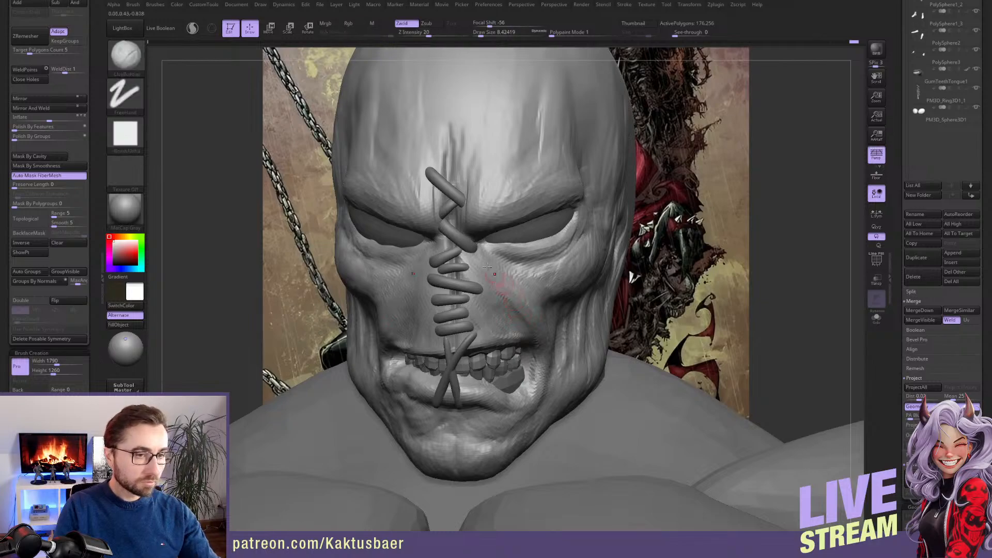
pyautogui.keyDown('alt'); pyautogui.click(467, 224); pyautogui.keyUp('alt')
pyautogui.keyDown('alt'); pyautogui.click(511, 206); pyautogui.keyUp('alt')
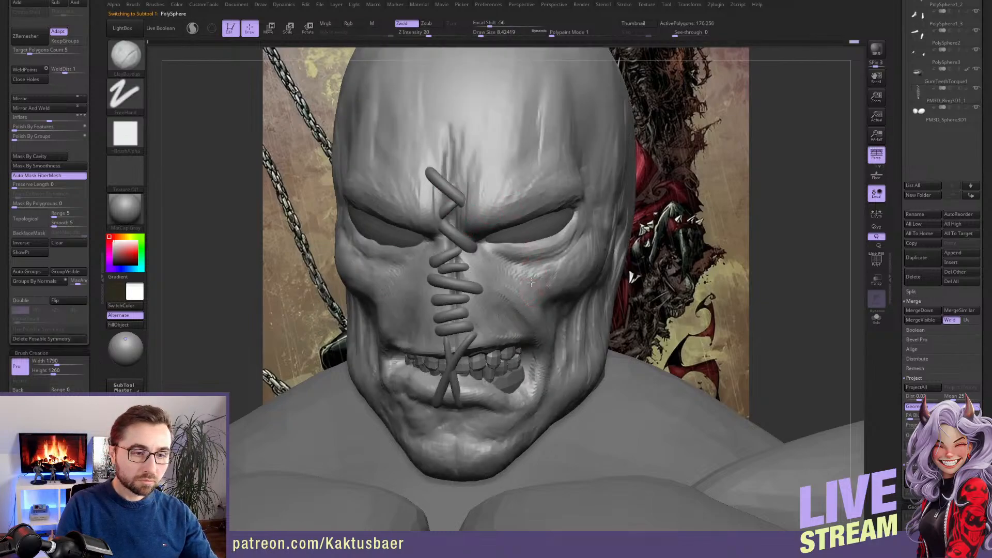
pyautogui.moveTo(534, 281); pyautogui.dragTo(537, 259, button='right')
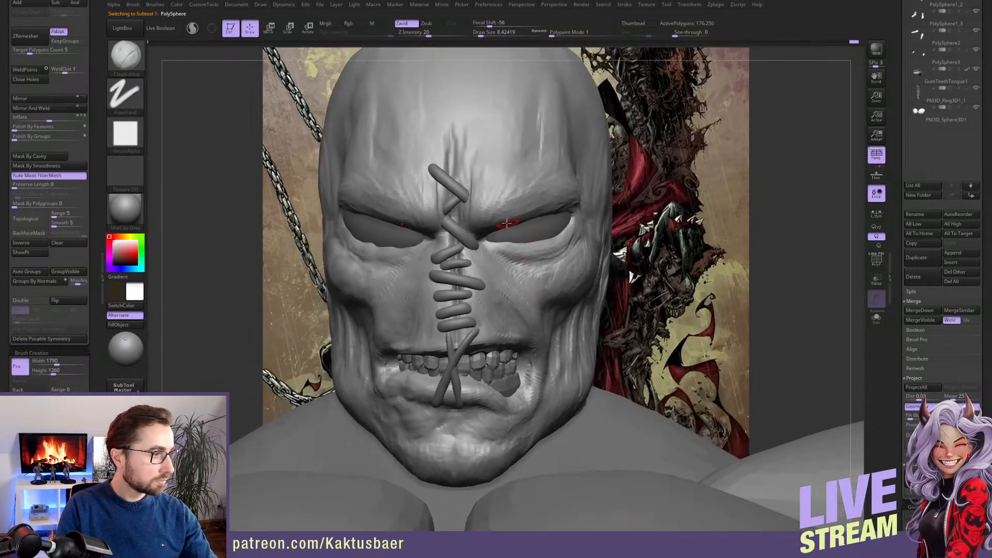
pyautogui.moveTo(507, 224); pyautogui.dragTo(489, 208, button='right')
pyautogui.press('s')
pyautogui.moveTo(491, 206); pyautogui.dragTo(495, 206)
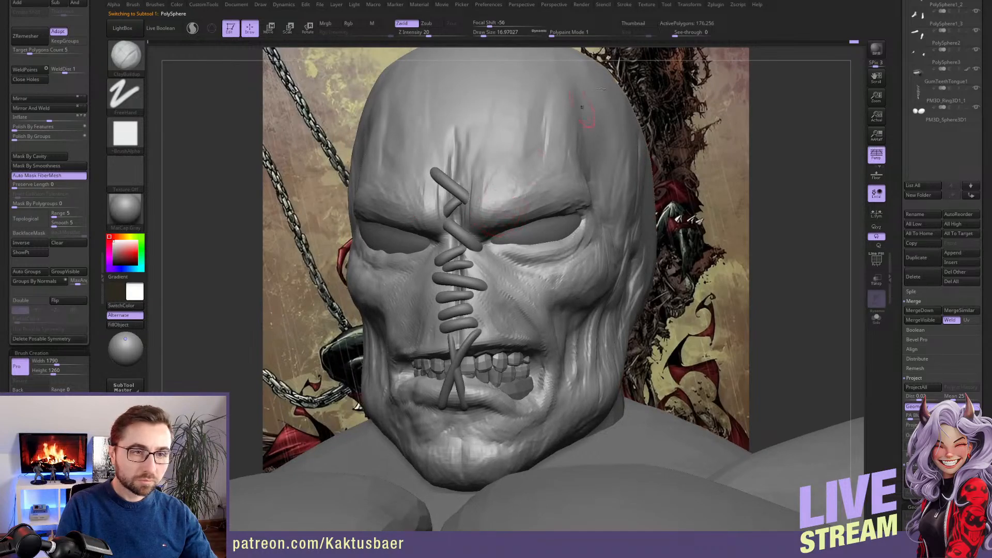
# Delete the head's posable symmetry and keep X symmetry active
pyautogui.click(690, 4)
pyautogui.click(716, 235)
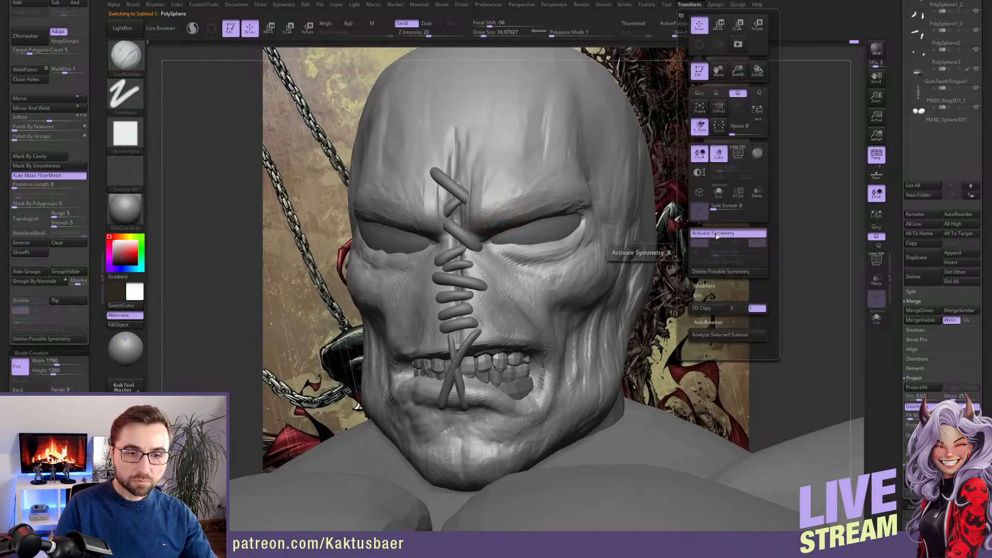
pyautogui.click(720, 236)
pyautogui.click(720, 236)
pyautogui.click(720, 271)
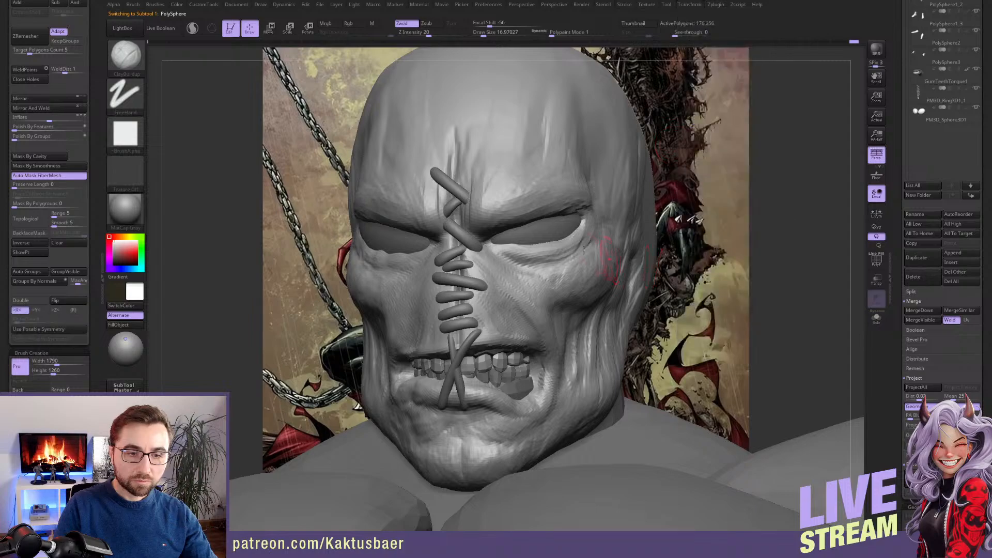
# Sculpt wrinkles along both brow ridges and the upper eyelids with ClayBuildup at draw size about 13
pyautogui.press('[')
pyautogui.moveTo(500, 218); pyautogui.dragTo(513, 218, button='right')
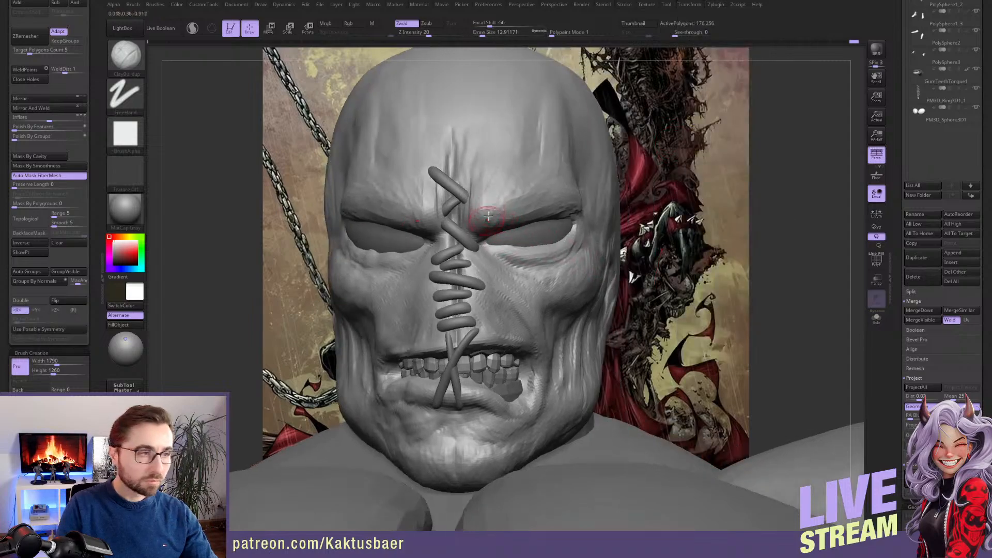
pyautogui.moveTo(481, 228)
pyautogui.mouseDown()
pyautogui.moveTo(487, 215)
pyautogui.moveTo(565, 197)
pyautogui.mouseUp()
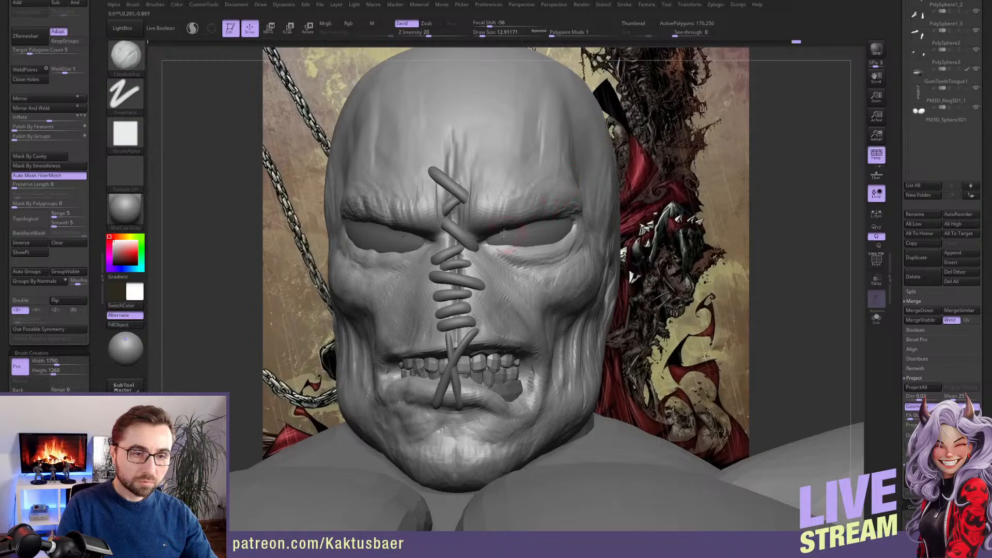
pyautogui.moveTo(525, 201)
pyautogui.mouseDown(button='right')
pyautogui.moveTo(520, 234)
pyautogui.moveTo(538, 243)
pyautogui.mouseUp(button='right')
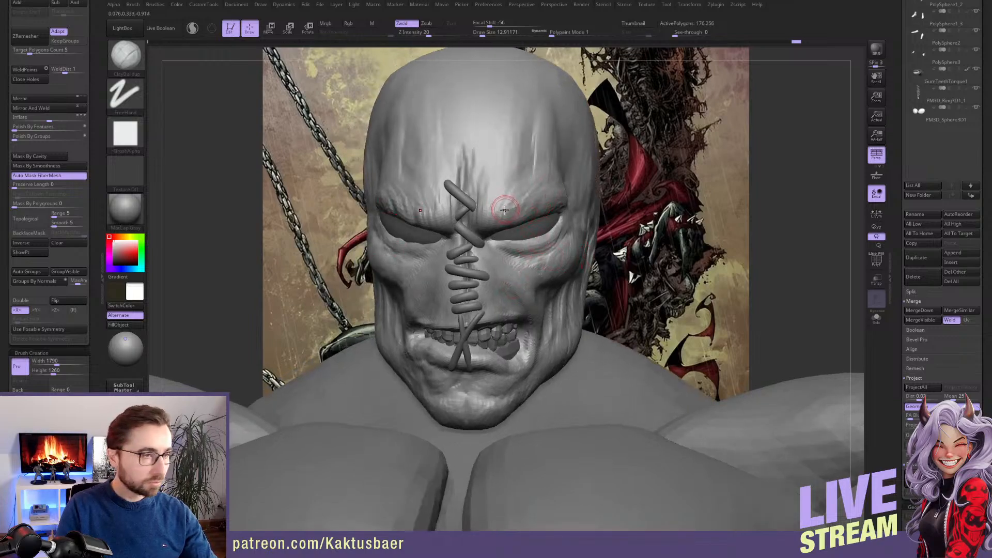
# Check the symmetry settings in the transform options and turn off X symmetry for the head
pyautogui.moveTo(891, 153)
pyautogui.mouseDown()
pyautogui.moveTo(894, 215)
pyautogui.moveTo(895, 148)
pyautogui.mouseUp()
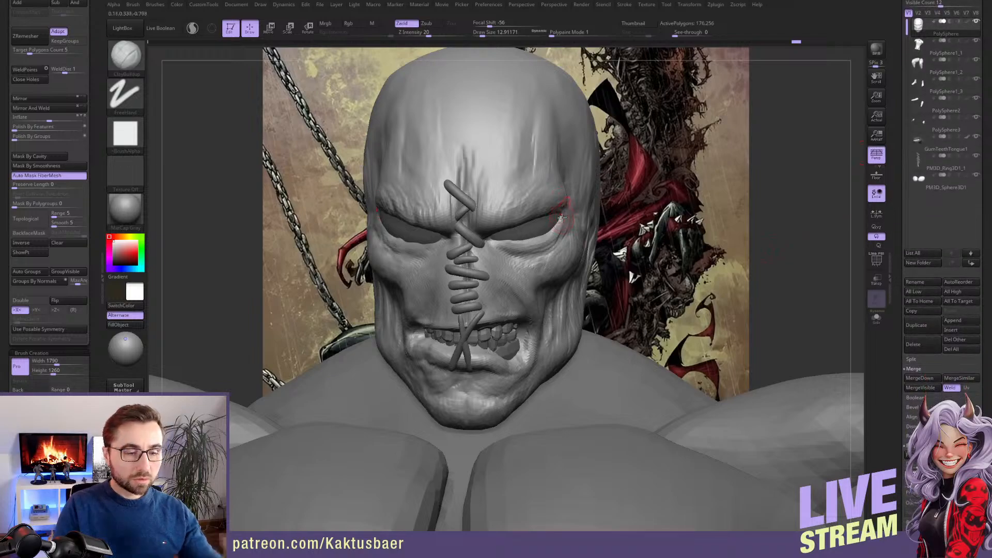
pyautogui.click(691, 4)
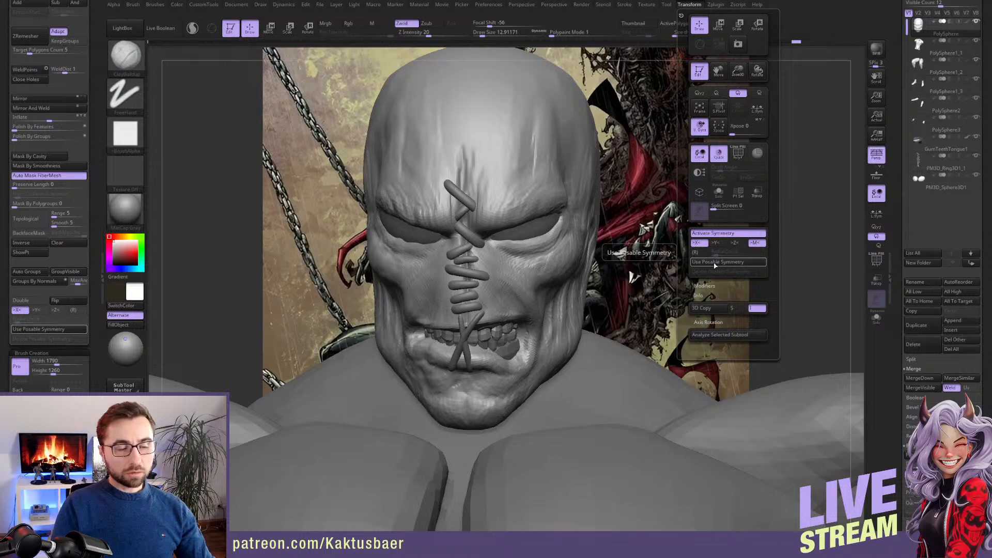
pyautogui.press('x')
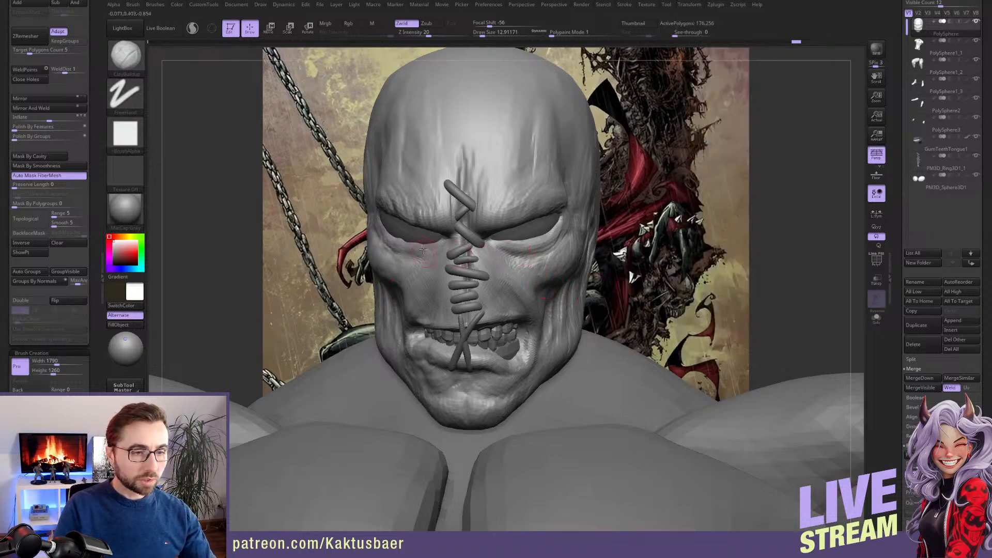
pyautogui.moveTo(494, 256); pyautogui.dragTo(434, 246, button='right')
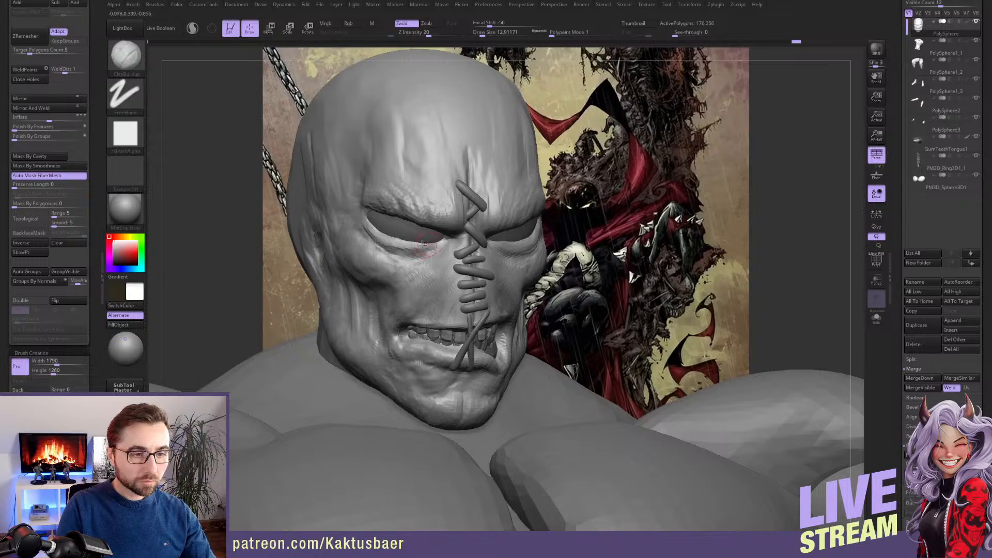
pyautogui.moveTo(434, 253); pyautogui.dragTo(561, 224, button='right')
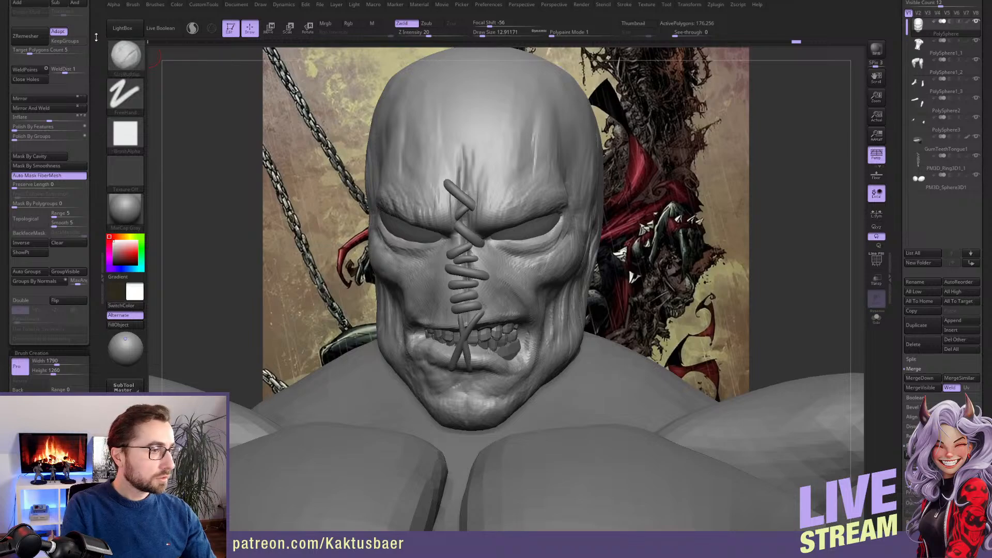
# Mirror and weld the head so both halves match, and reactivate X symmetry
pyautogui.moveTo(96, 78); pyautogui.dragTo(97, 85)
pyautogui.scroll(-5, 898, 282)
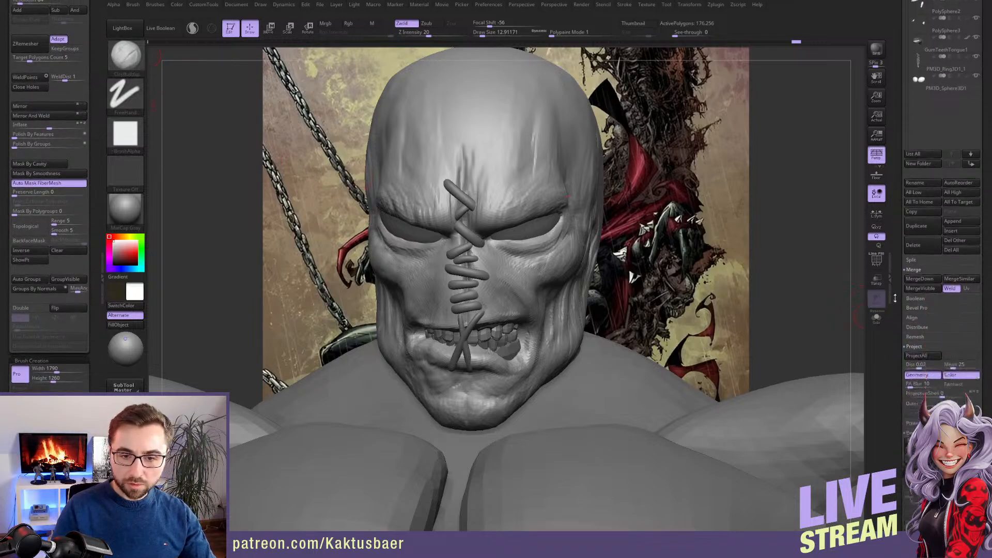
pyautogui.click(49, 116)
pyautogui.click(49, 116)
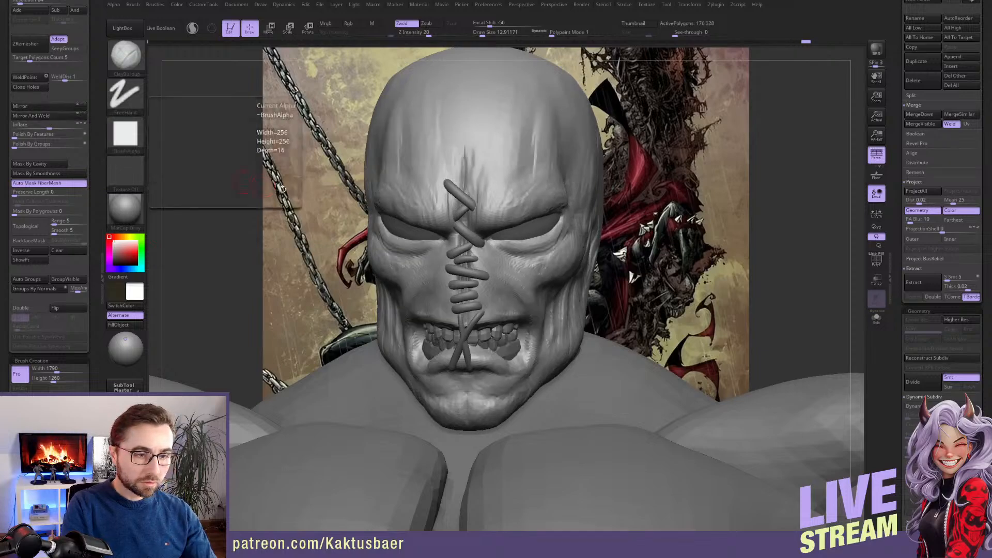
pyautogui.press('x')
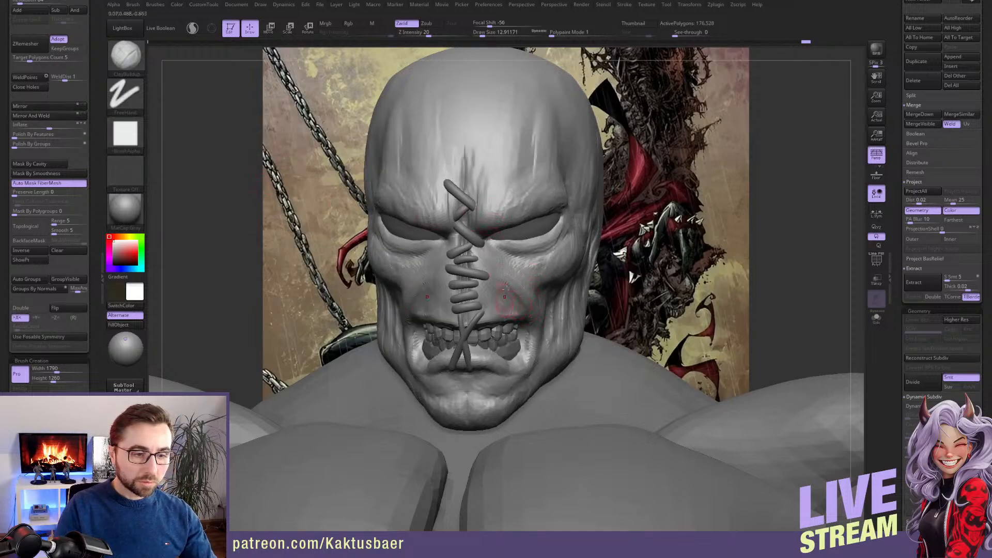
# Rework the furrow in the middle of the forehead above the stitches with ClayBuildup at draw size about 13
pyautogui.keyDown('shift'); pyautogui.moveTo(466, 182); pyautogui.dragTo(466, 156); pyautogui.keyUp('shift')
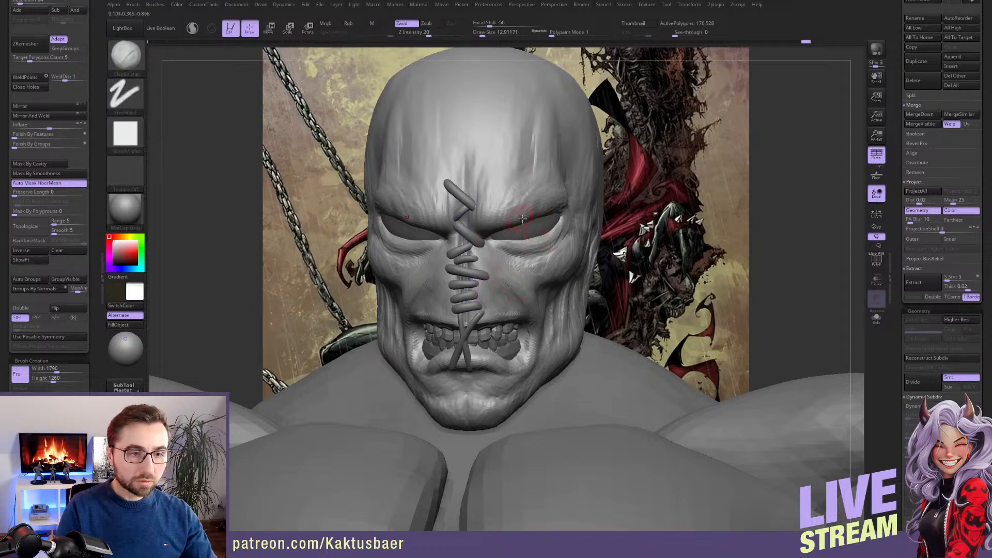
pyautogui.moveTo(399, 348); pyautogui.dragTo(427, 327, button='right')
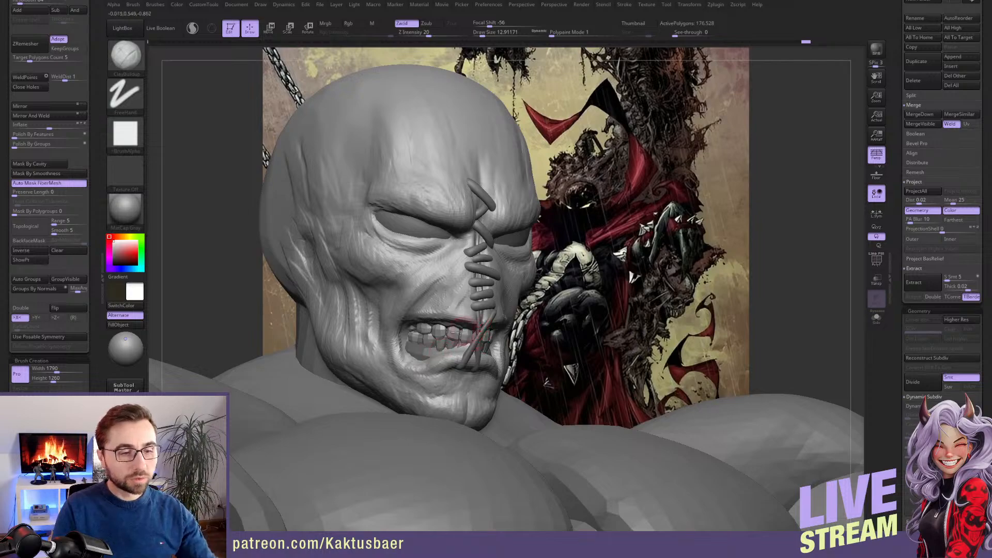
pyautogui.moveTo(423, 358)
pyautogui.mouseDown(button='right')
pyautogui.moveTo(495, 289)
pyautogui.moveTo(501, 222)
pyautogui.mouseUp(button='right')
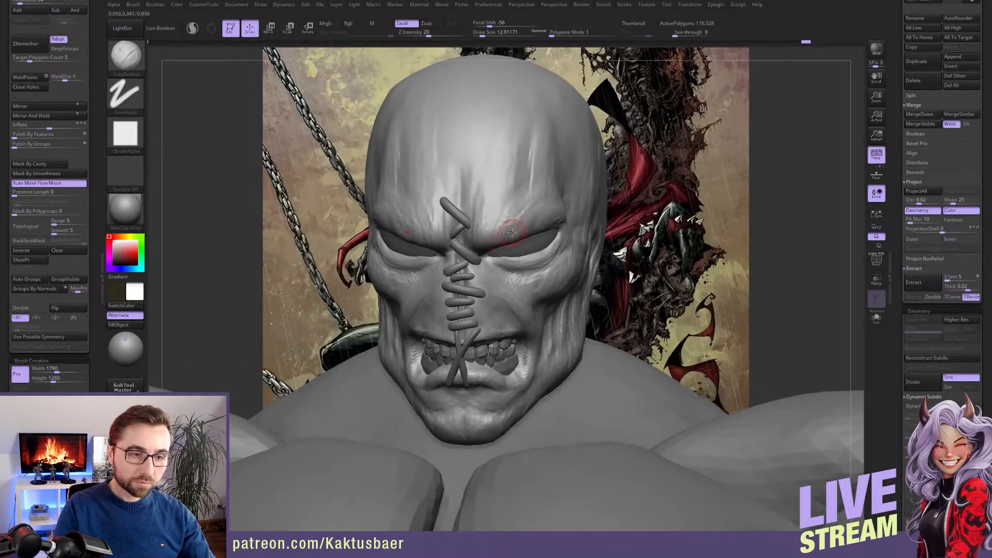
# Carve sharp creases along the brow fold and upper eyelid with the DamStandard brush
pyautogui.press('b')
pyautogui.press('d')
pyautogui.press('s')
pyautogui.moveTo(503, 213); pyautogui.dragTo(501, 251, button='right')
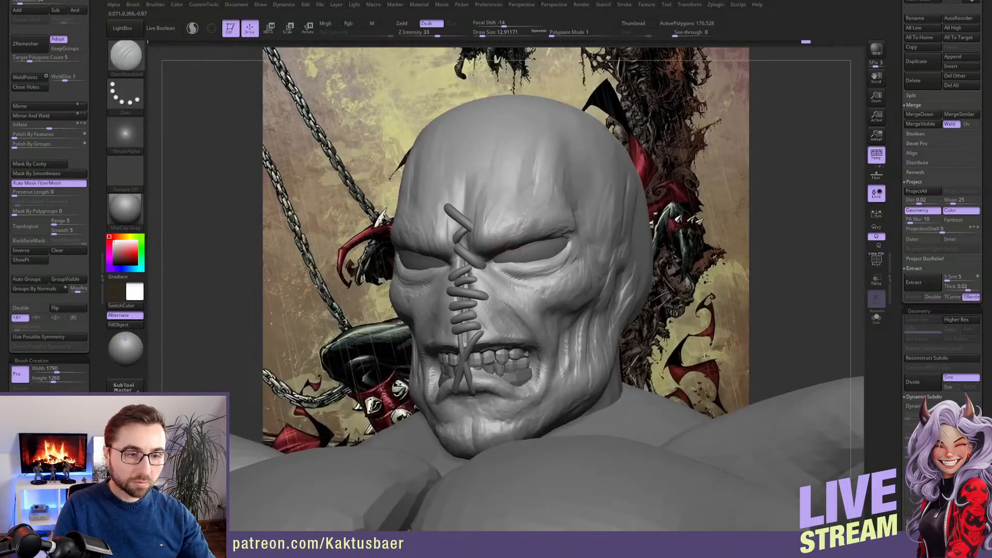
pyautogui.moveTo(491, 254); pyautogui.dragTo(510, 247)
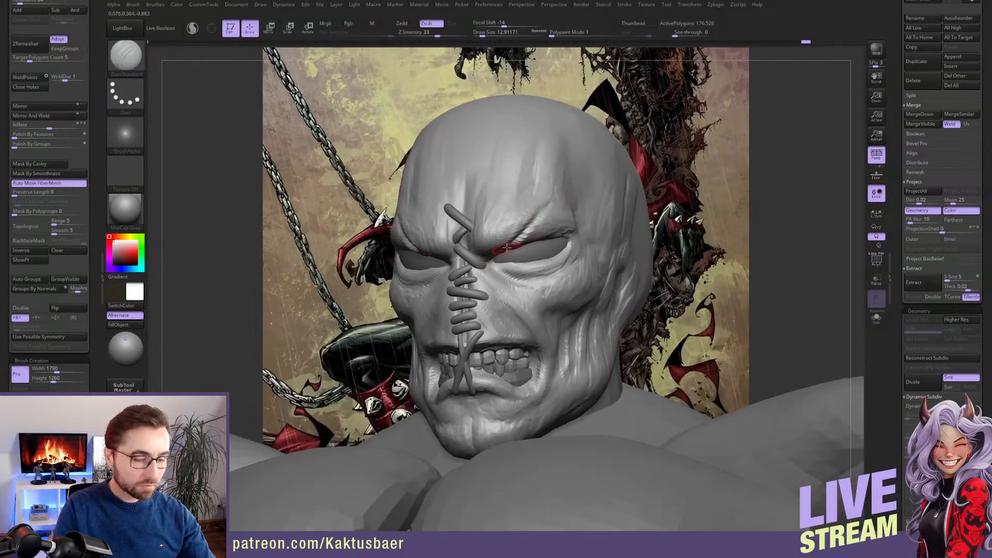
# Build up the brow folds above the eye and around its inner corner with ClayBuildup
pyautogui.press('b')
pyautogui.press('c')
pyautogui.press('b')
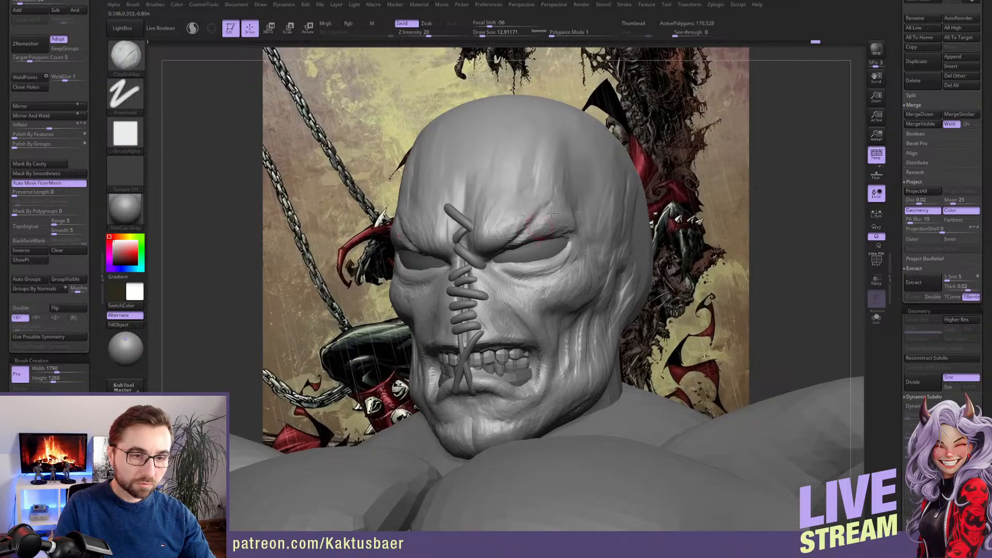
pyautogui.moveTo(552, 212); pyautogui.dragTo(511, 248)
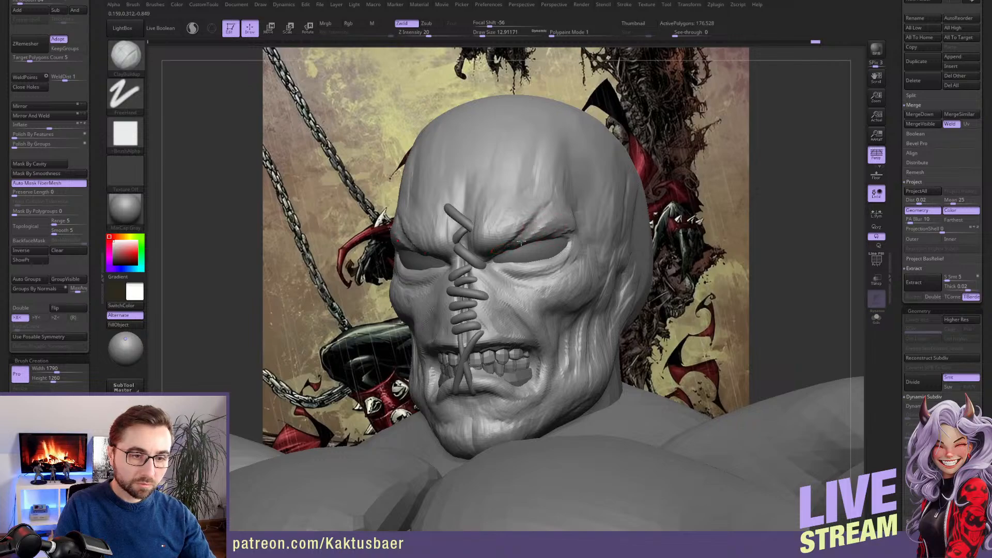
pyautogui.keyDown('alt'); pyautogui.moveTo(545, 220); pyautogui.dragTo(541, 249, button='right'); pyautogui.keyUp('alt')
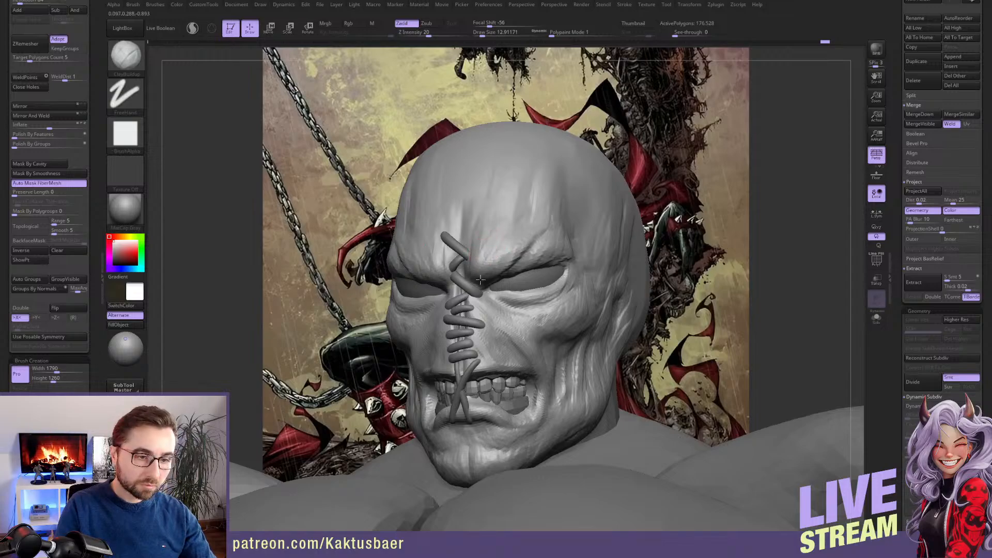
pyautogui.moveTo(480, 281)
pyautogui.mouseDown(button='right')
pyautogui.moveTo(509, 297)
pyautogui.moveTo(497, 295)
pyautogui.mouseUp(button='right')
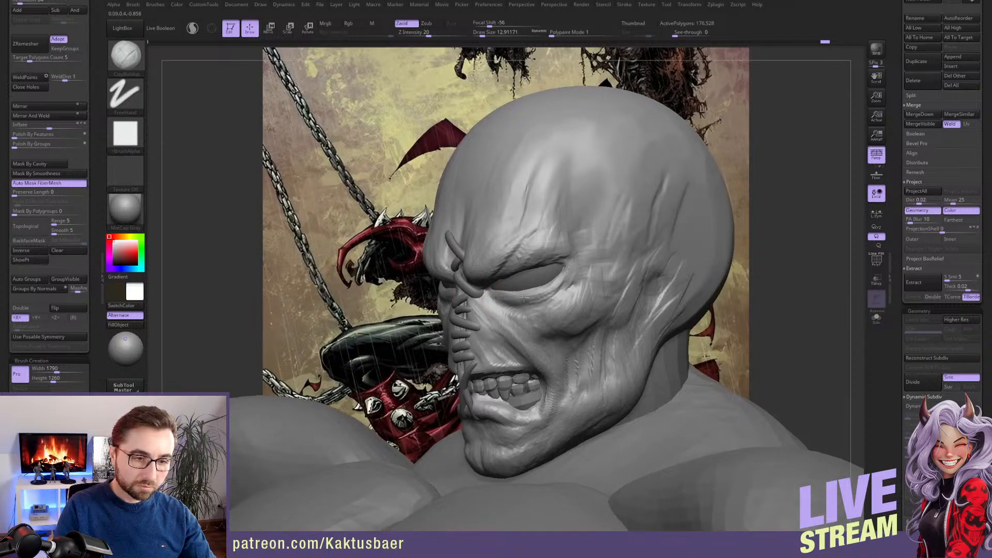
# Flatten the skin directly below the eye with the TrimDynamic brush at draw size about 13
pyautogui.press('b')
pyautogui.press('t')
pyautogui.press('d')
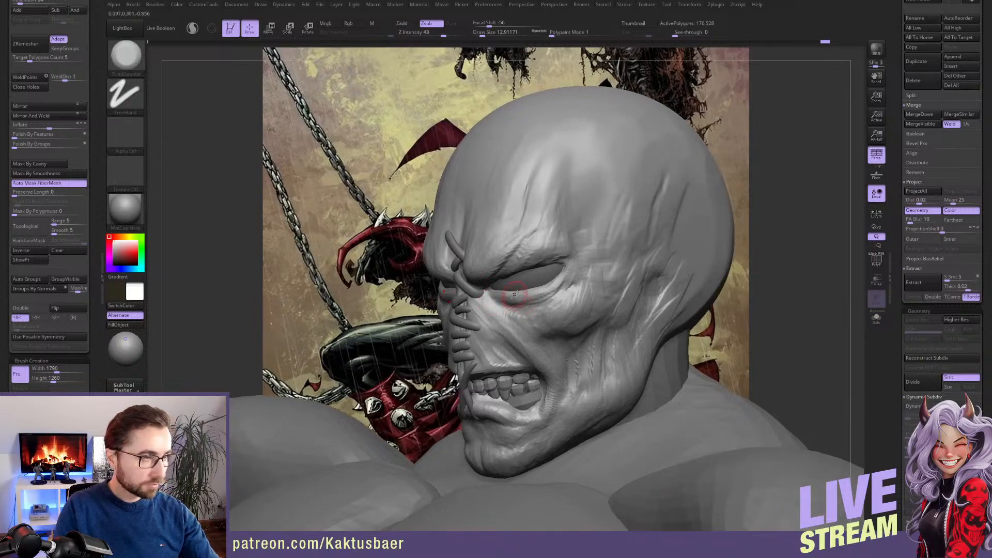
pyautogui.moveTo(518, 300); pyautogui.dragTo(501, 300, button='right')
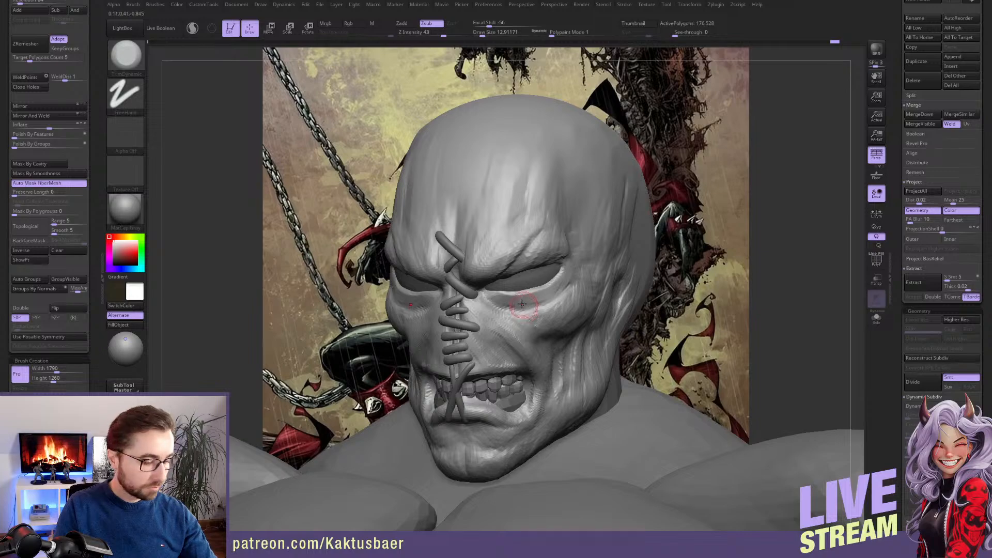
# Cut a crease beneath the lower eyelid with the DamStandard brush
pyautogui.press('b')
pyautogui.press('d')
pyautogui.press('s')
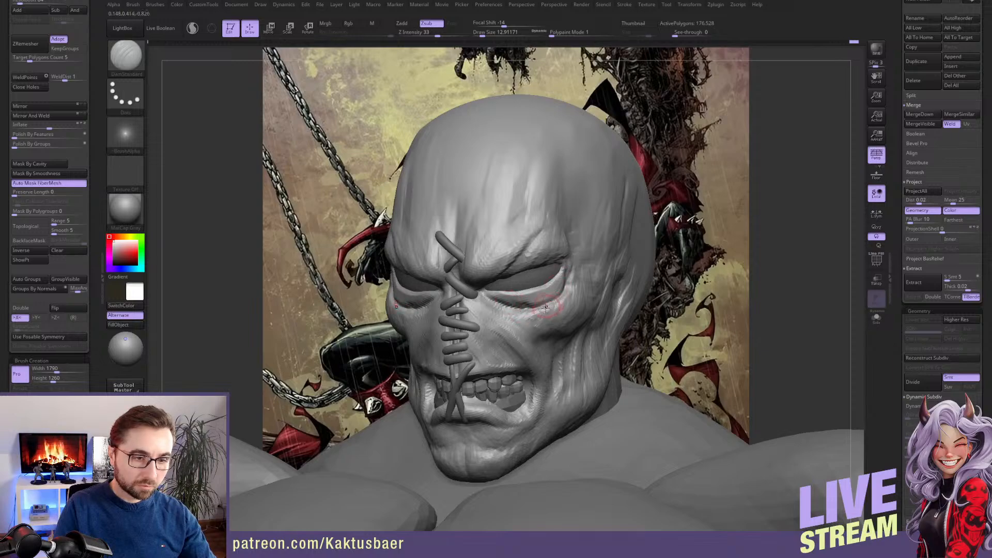
# Build up the under-eye folds and upper cheek with ClayBuildup, using draw sizes between about 12 and 18
pyautogui.press('b')
pyautogui.press('c')
pyautogui.press('b')
pyautogui.moveTo(522, 304); pyautogui.dragTo(496, 299, button='right')
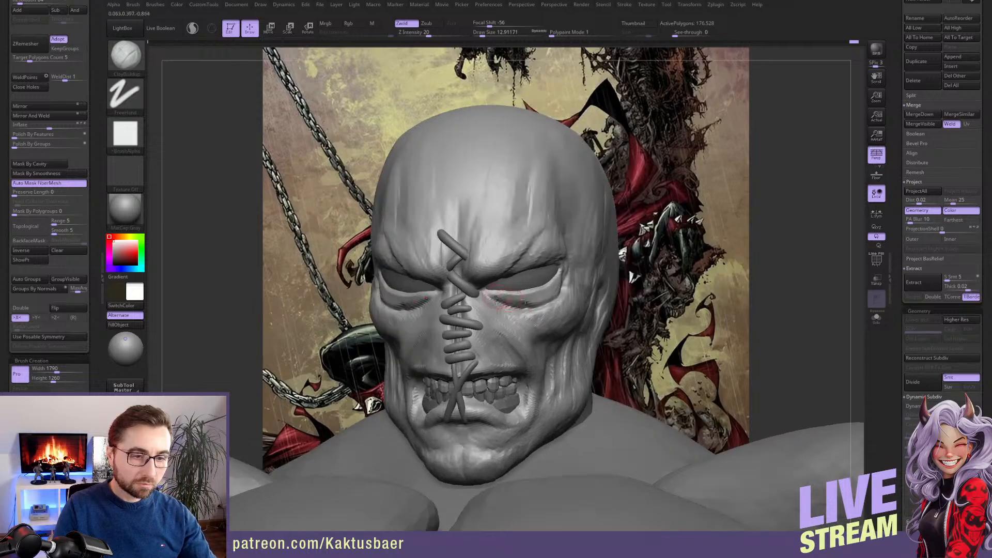
pyautogui.moveTo(546, 298)
pyautogui.mouseDown()
pyautogui.moveTo(556, 294)
pyautogui.moveTo(528, 306)
pyautogui.moveTo(561, 293)
pyautogui.mouseUp()
pyautogui.press('[')
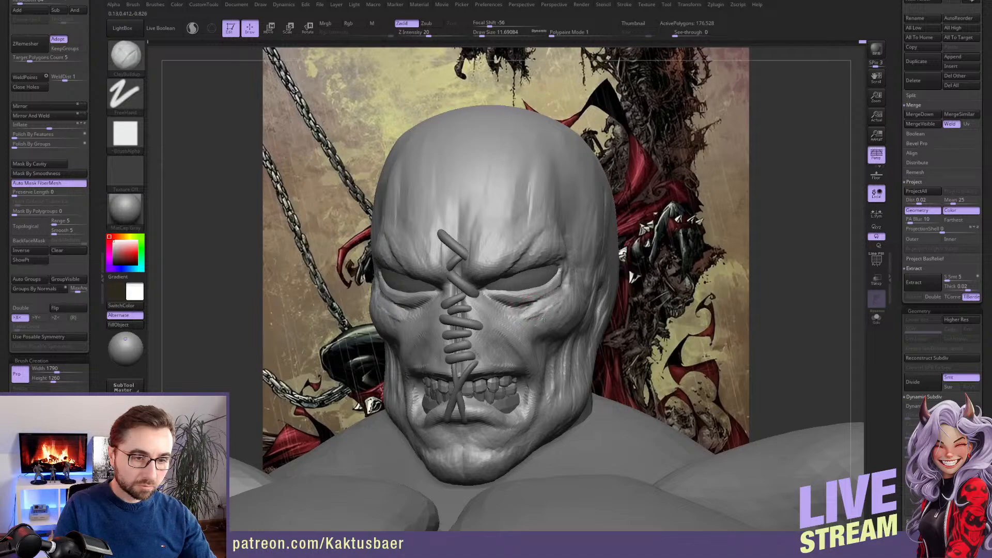
pyautogui.press(']')
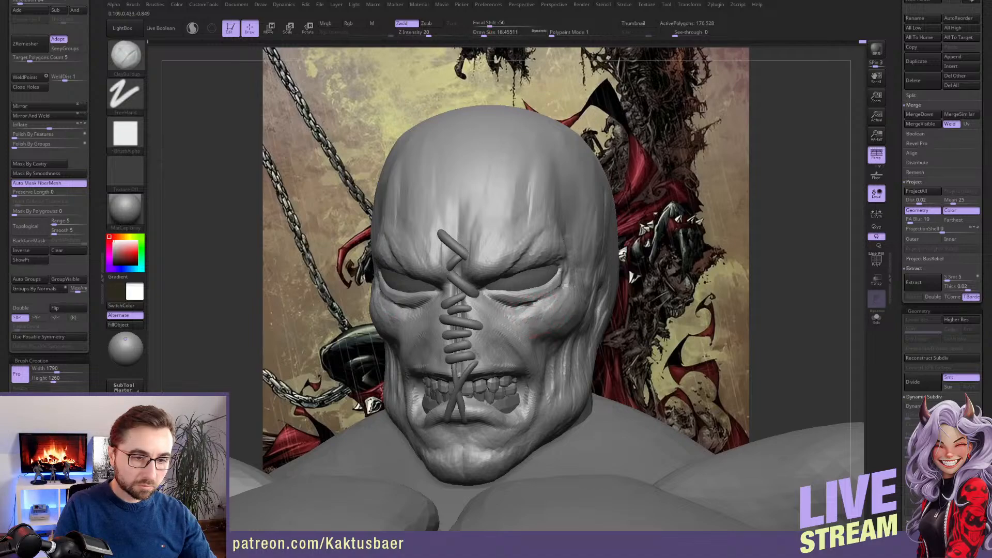
pyautogui.moveTo(550, 304); pyautogui.dragTo(512, 308)
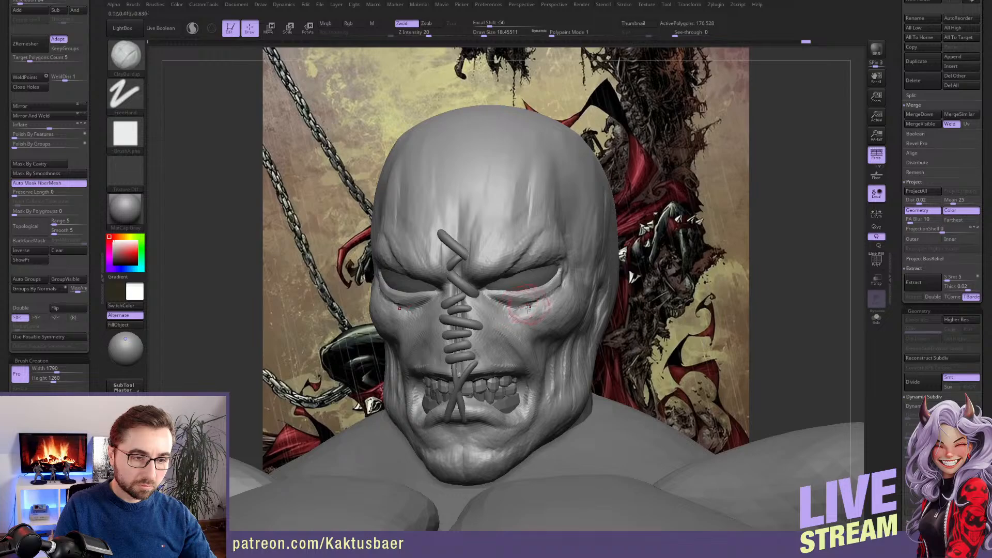
# Sculpt folds beside the nose and across the cheek with ClayBuildup at a draw size of about 14
pyautogui.press('[')
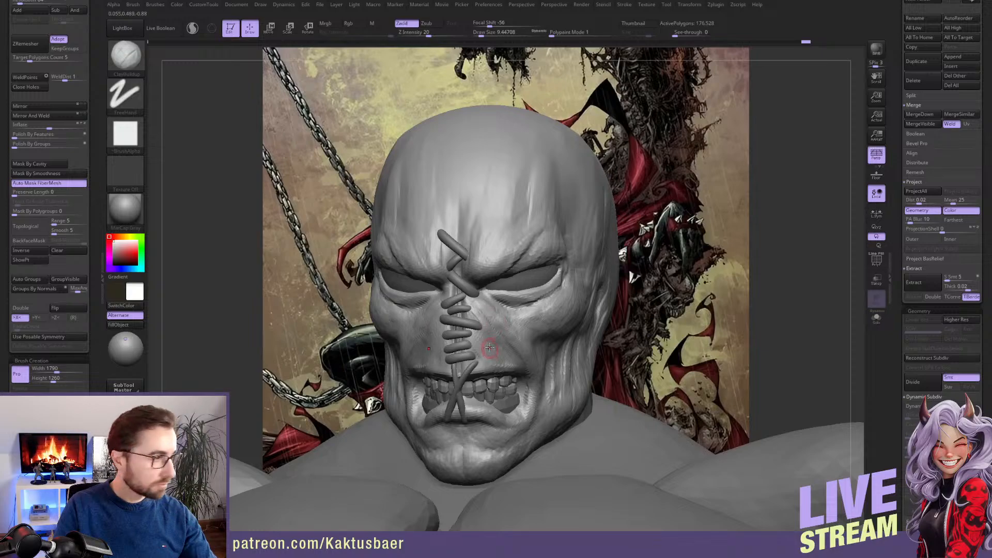
pyautogui.press(']')
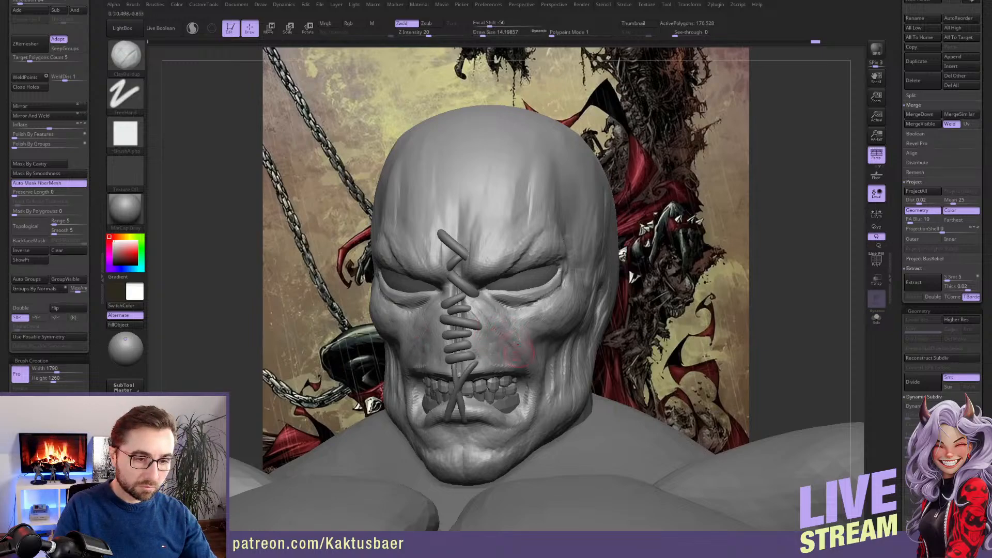
pyautogui.moveTo(553, 369)
pyautogui.keyDown('alt'); pyautogui.mouseDown(button='right')
pyautogui.moveTo(545, 339)
pyautogui.moveTo(461, 315)
pyautogui.mouseUp(button='right'); pyautogui.keyUp('alt')
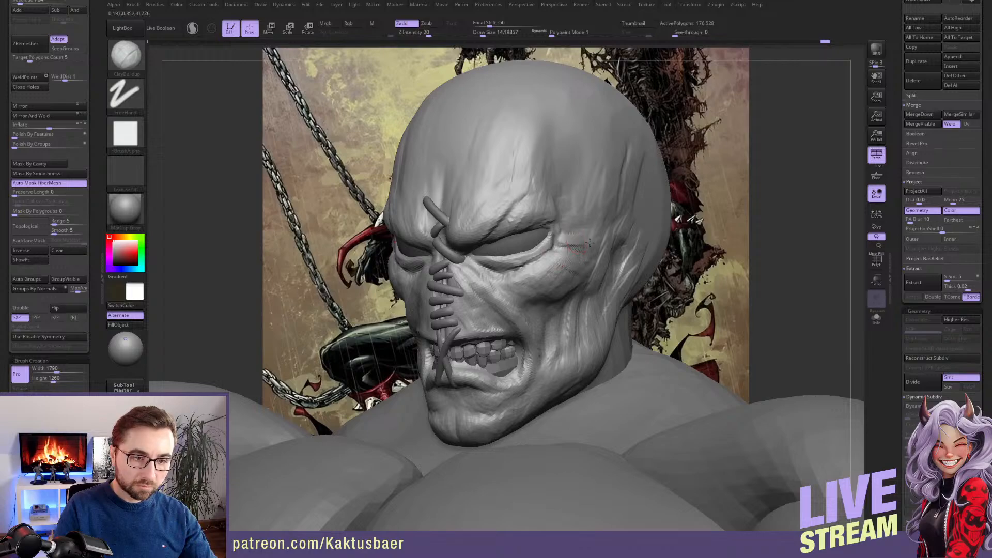
# Carve creases between the nose, upper lip and cheekbone with the DamStandard brush at draw size about 14
pyautogui.press('b')
pyautogui.press('d')
pyautogui.press('s')
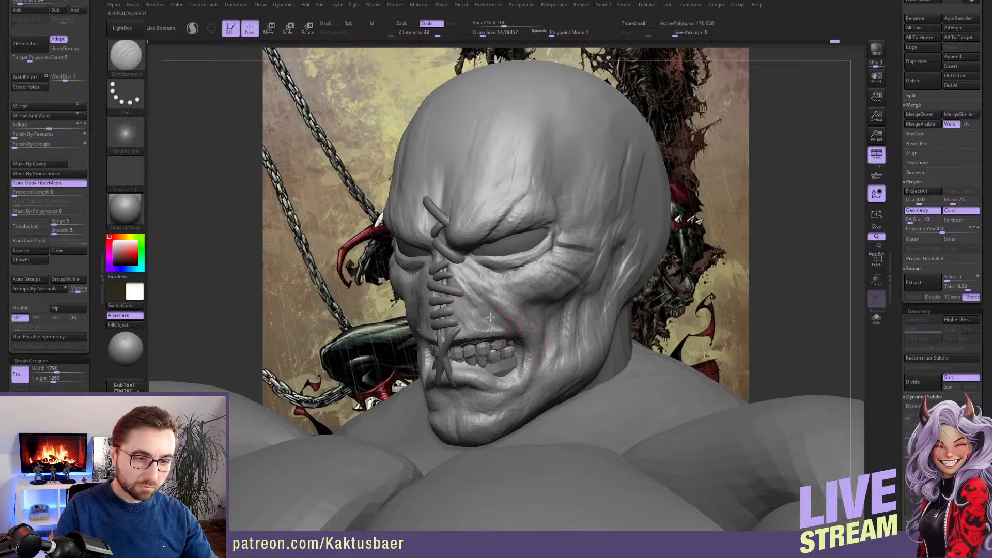
pyautogui.moveTo(503, 329); pyautogui.dragTo(478, 313)
pyautogui.moveTo(480, 314)
pyautogui.mouseDown(button='right')
pyautogui.moveTo(509, 313)
pyautogui.moveTo(533, 282)
pyautogui.mouseUp(button='right')
# Add raised wrinkles at the outer corner of the eye with ClayBuildup
pyautogui.press('b')
pyautogui.press('c')
pyautogui.press('b')
pyautogui.moveTo(573, 251); pyautogui.dragTo(555, 247, button='right')
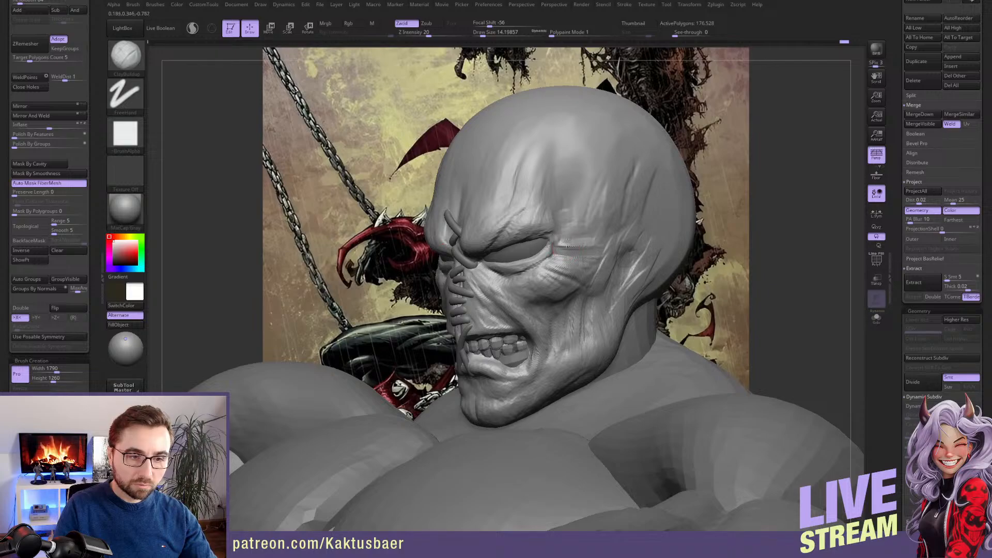
pyautogui.moveTo(566, 235)
pyautogui.mouseDown(button='right')
pyautogui.moveTo(531, 232)
pyautogui.moveTo(561, 233)
pyautogui.mouseUp(button='right')
# Adjust the shape of the lower eyelid and outer eye corner with the Move brush at draw size about 14
pyautogui.press('b')
pyautogui.press('m')
pyautogui.press('v')
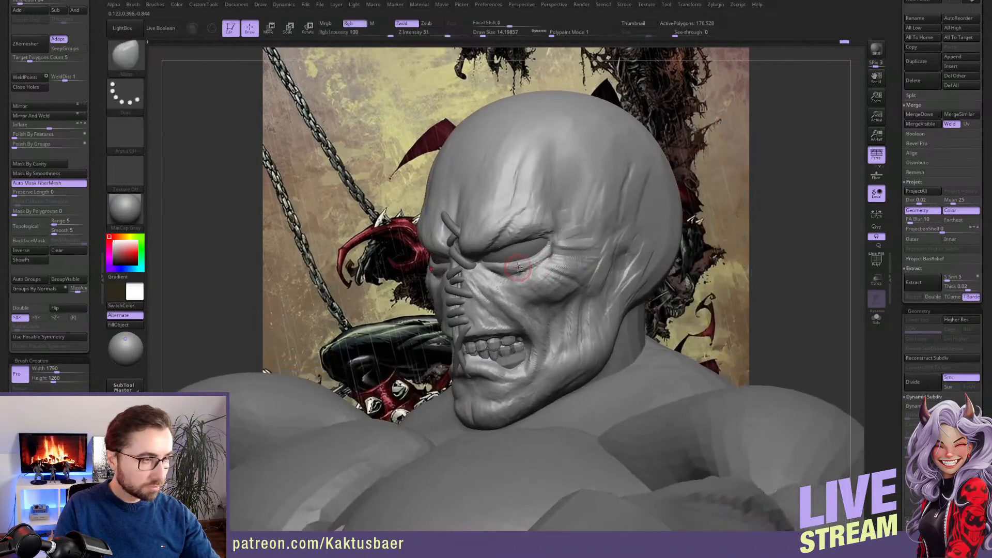
pyautogui.moveTo(519, 267); pyautogui.dragTo(527, 256, button='right')
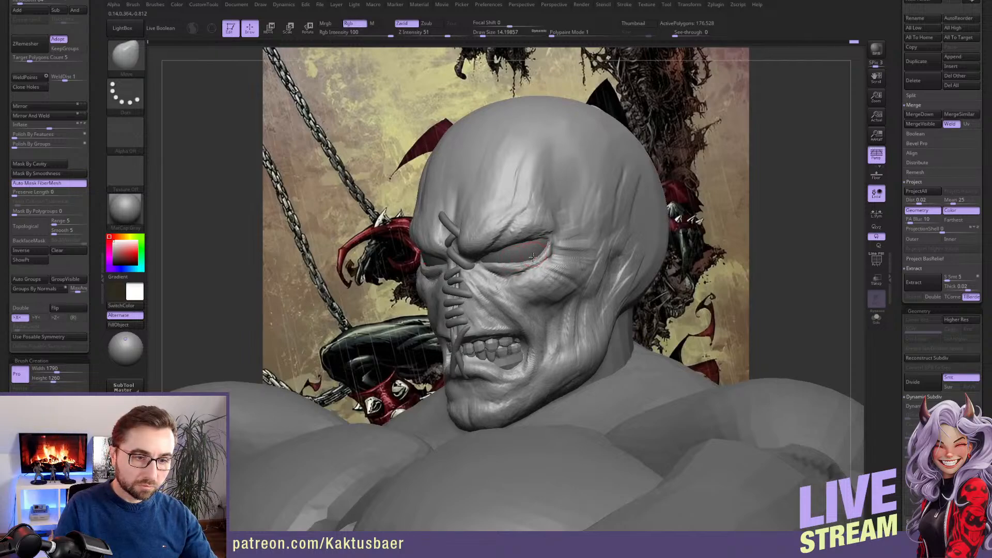
pyautogui.moveTo(549, 247)
pyautogui.mouseDown(button='right')
pyautogui.moveTo(532, 243)
pyautogui.moveTo(546, 247)
pyautogui.moveTo(511, 268)
pyautogui.moveTo(520, 270)
pyautogui.mouseUp(button='right')
# Increase the draw size to about 41 and flatten the forehead and side of the skull with TrimDynamic
pyautogui.press('s')
pyautogui.moveTo(565, 188)
pyautogui.mouseDown()
pyautogui.moveTo(570, 179)
pyautogui.moveTo(564, 192)
pyautogui.mouseUp()
pyautogui.press('s')
pyautogui.press('s')
pyautogui.keyDown('ctrl'); pyautogui.moveTo(558, 191); pyautogui.dragTo(565, 126, button='right'); pyautogui.keyUp('ctrl')
pyautogui.press('b')
pyautogui.press('t')
pyautogui.press('d')
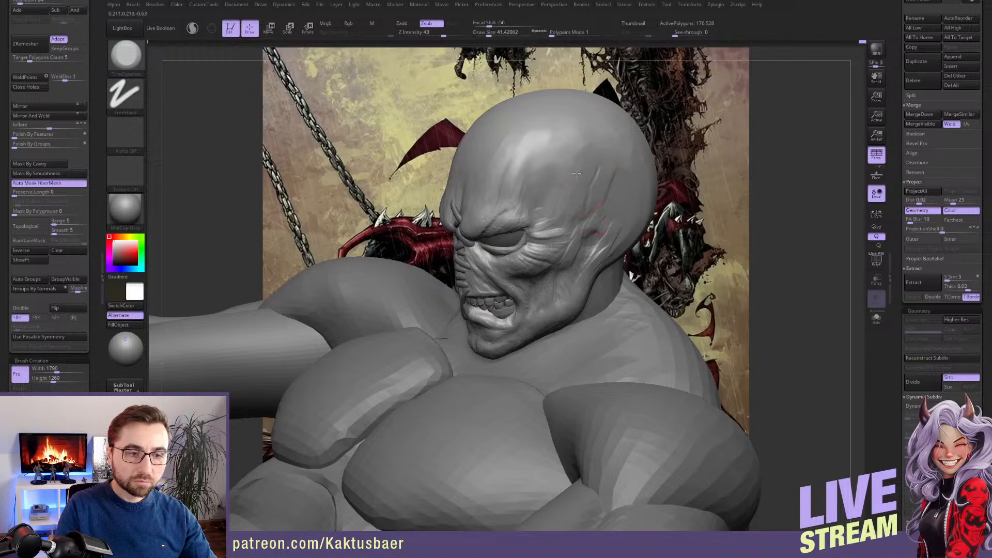
pyautogui.moveTo(615, 176); pyautogui.dragTo(666, 189, button='right')
# Select the body subtool and reshape the back of the neck with the Move brush at a draw size of about 217
pyautogui.moveTo(663, 239); pyautogui.dragTo(566, 269, button='right')
pyautogui.keyDown('alt'); pyautogui.click(576, 314); pyautogui.keyUp('alt')
pyautogui.moveTo(576, 313); pyautogui.dragTo(563, 281, button='right')
pyautogui.press('s')
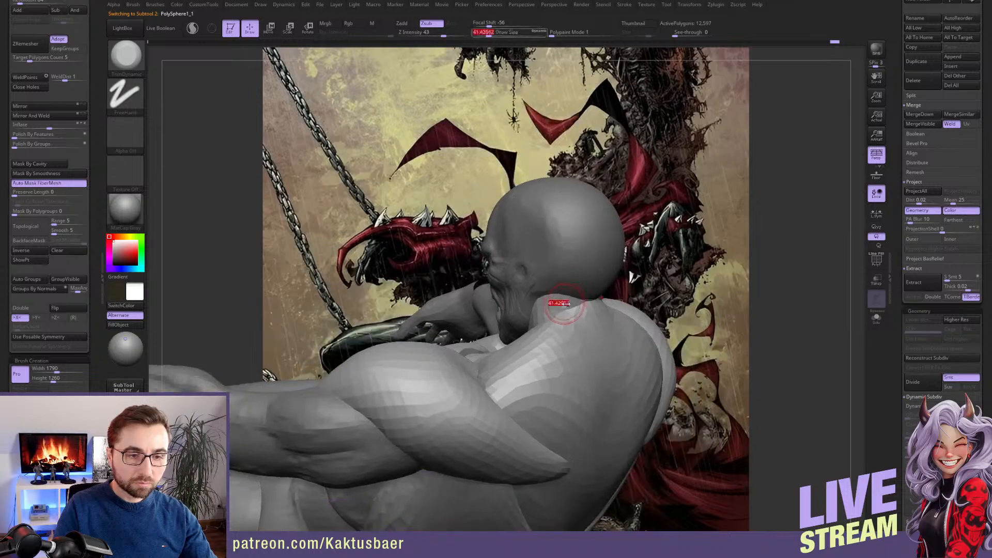
pyautogui.moveTo(559, 306); pyautogui.dragTo(569, 305)
pyautogui.press('b')
pyautogui.press('m')
pyautogui.press('v')
pyautogui.moveTo(538, 305); pyautogui.dragTo(573, 303, button='right')
pyautogui.press('s')
pyautogui.moveTo(573, 305); pyautogui.dragTo(584, 305)
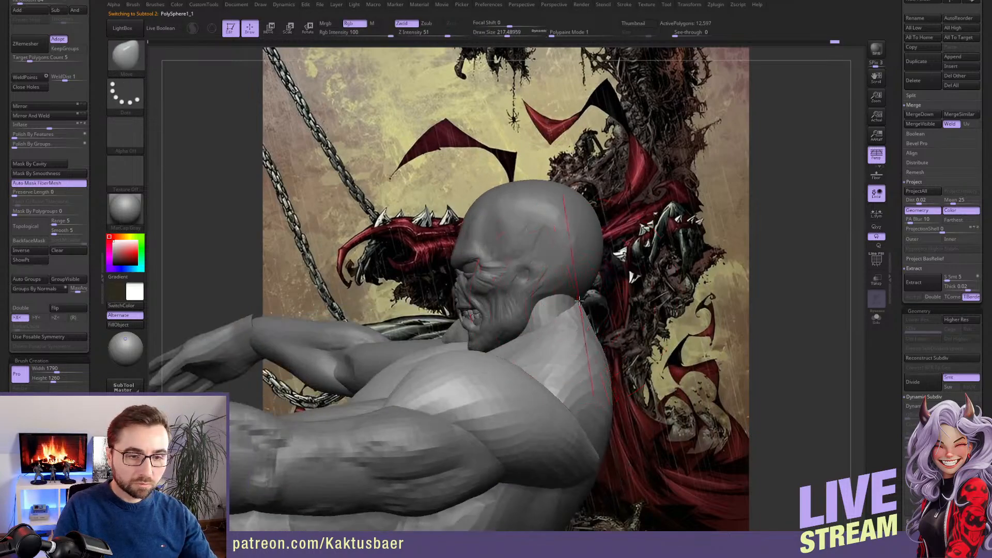
pyautogui.moveTo(592, 305)
pyautogui.mouseDown(button='right')
pyautogui.moveTo(617, 310)
pyautogui.moveTo(589, 305)
pyautogui.mouseUp(button='right')
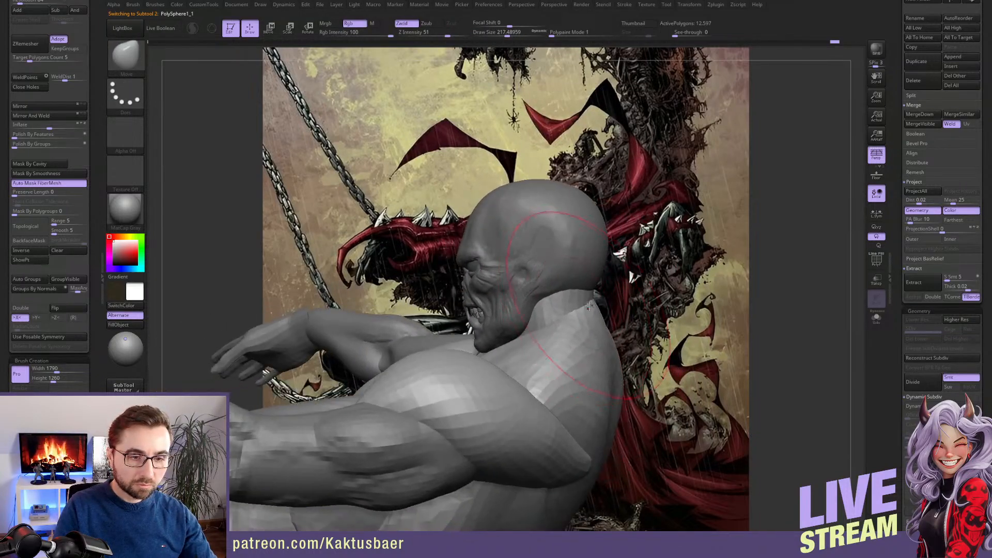
# Reshape the back of the neck and its transition into the upper back with the Move brush, varying the draw size
pyautogui.press('s')
pyautogui.moveTo(596, 306)
pyautogui.mouseDown()
pyautogui.moveTo(591, 317)
pyautogui.moveTo(609, 342)
pyautogui.mouseUp()
pyautogui.press('s')
pyautogui.press('s')
pyautogui.moveTo(590, 346); pyautogui.dragTo(618, 340, button='right')
# Subdivide the body mesh once and build up the collarbone and front of the shoulder with ClayBuildup
pyautogui.press('s')
pyautogui.moveTo(594, 327); pyautogui.dragTo(588, 327)
pyautogui.keyDown('alt'); pyautogui.moveTo(569, 302); pyautogui.dragTo(569, 271, button='right'); pyautogui.keyUp('alt')
pyautogui.hotkey('ctrl', 'd')
# Carve the muscle separations on the front of the deltoid with DamStandard at draw size about 59
pyautogui.press('s')
pyautogui.moveTo(580, 307); pyautogui.dragTo(575, 307)
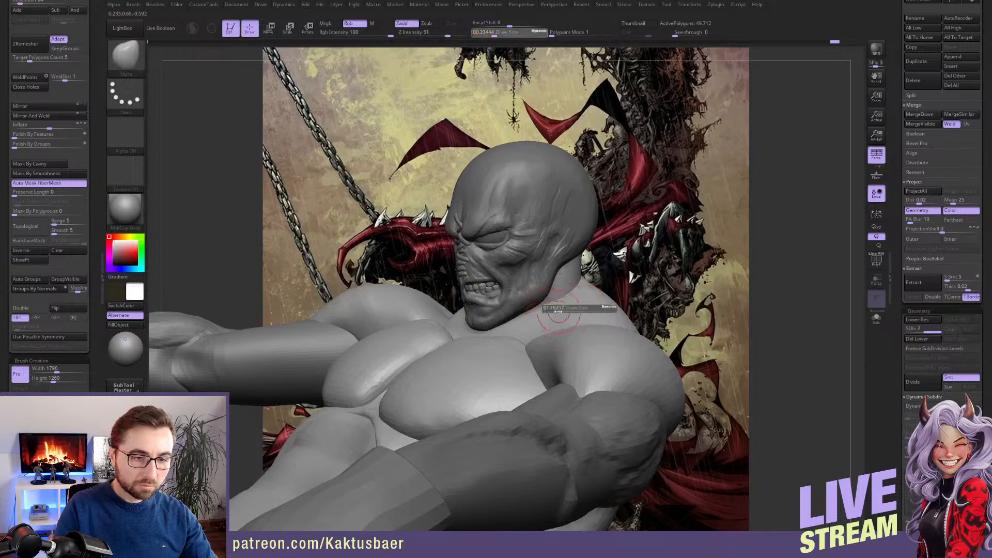
pyautogui.moveTo(564, 320)
pyautogui.mouseDown(button='right')
pyautogui.moveTo(574, 300)
pyautogui.moveTo(517, 345)
pyautogui.mouseUp(button='right')
pyautogui.press('b')
pyautogui.press('c')
pyautogui.press('b')
pyautogui.moveTo(492, 331)
pyautogui.mouseDown()
pyautogui.moveTo(587, 288)
pyautogui.moveTo(557, 288)
pyautogui.moveTo(568, 321)
pyautogui.moveTo(615, 345)
pyautogui.moveTo(586, 333)
pyautogui.moveTo(687, 345)
pyautogui.mouseUp()
pyautogui.moveTo(676, 348)
pyautogui.keyDown('alt'); pyautogui.mouseDown(button='right')
pyautogui.moveTo(631, 325)
pyautogui.moveTo(616, 302)
pyautogui.moveTo(651, 300)
pyautogui.mouseUp(button='right'); pyautogui.keyUp('alt')
pyautogui.press('b')
pyautogui.press('d')
pyautogui.press('s')
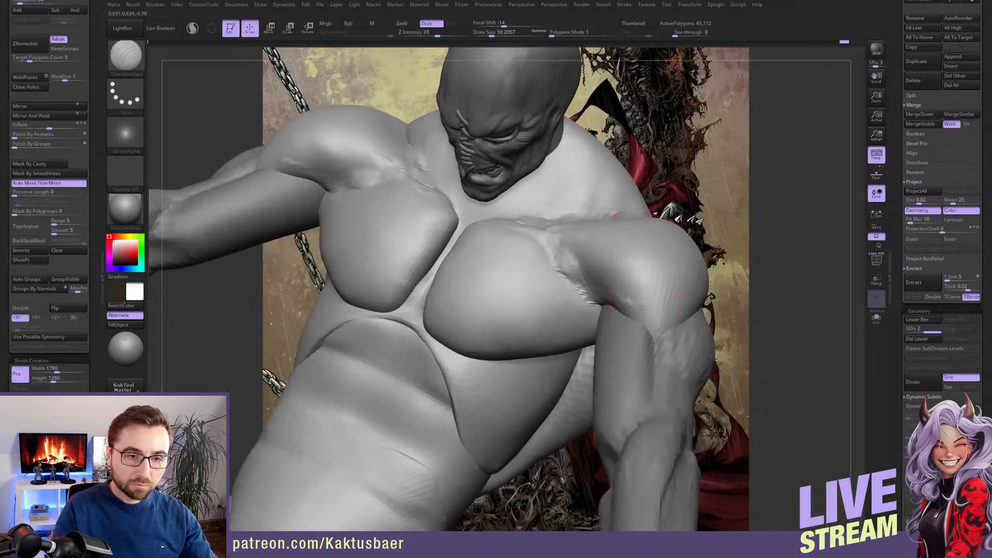
pyautogui.moveTo(642, 249); pyautogui.dragTo(663, 321)
pyautogui.moveTo(667, 312)
pyautogui.mouseDown(button='right')
pyautogui.moveTo(590, 307)
pyautogui.moveTo(615, 333)
pyautogui.moveTo(685, 352)
pyautogui.mouseUp(button='right')
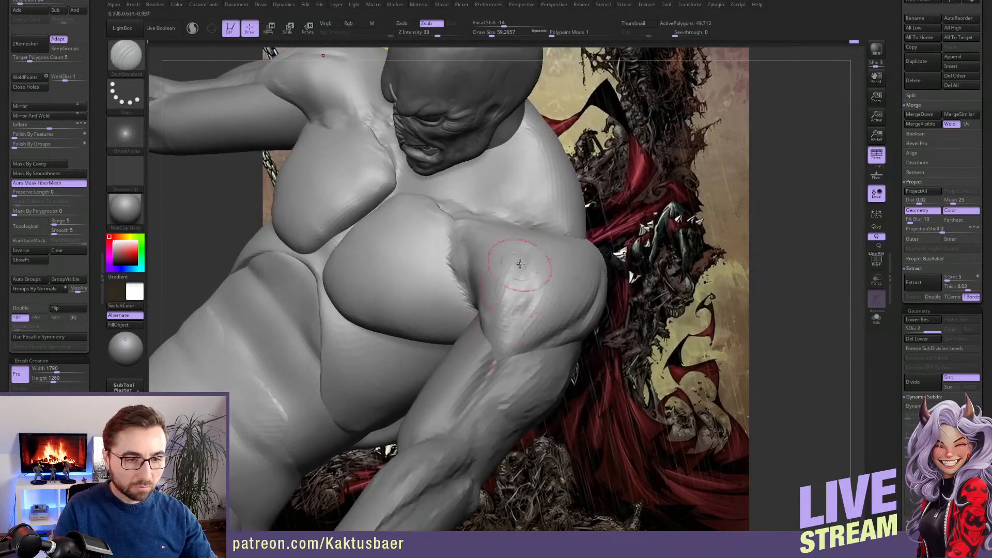
pyautogui.moveTo(522, 267); pyautogui.dragTo(503, 347)
pyautogui.moveTo(519, 300); pyautogui.dragTo(500, 369)
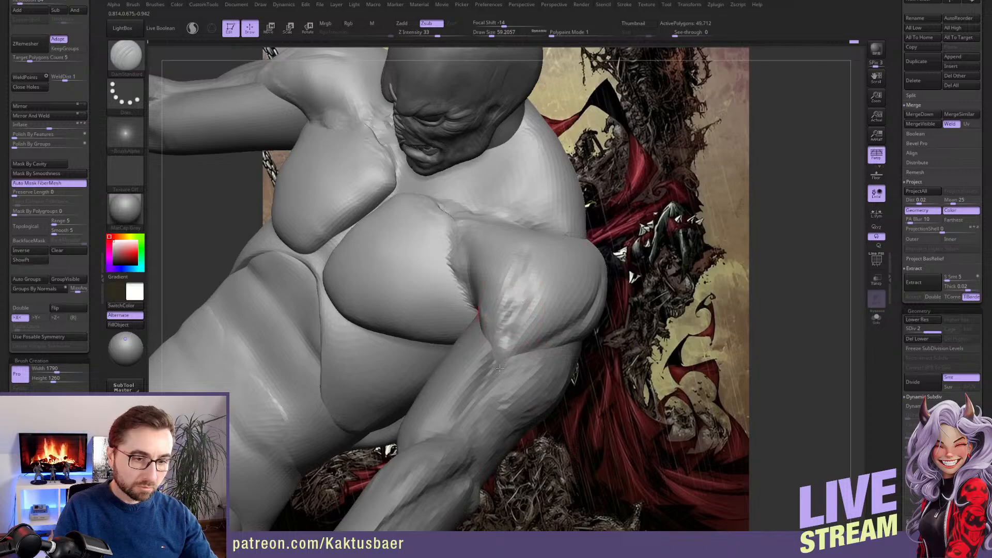
pyautogui.moveTo(496, 330); pyautogui.dragTo(524, 313)
# Reshape the deltoid and top of the shoulder with the Move brush at a draw size of about 202 to 212
pyautogui.press('s')
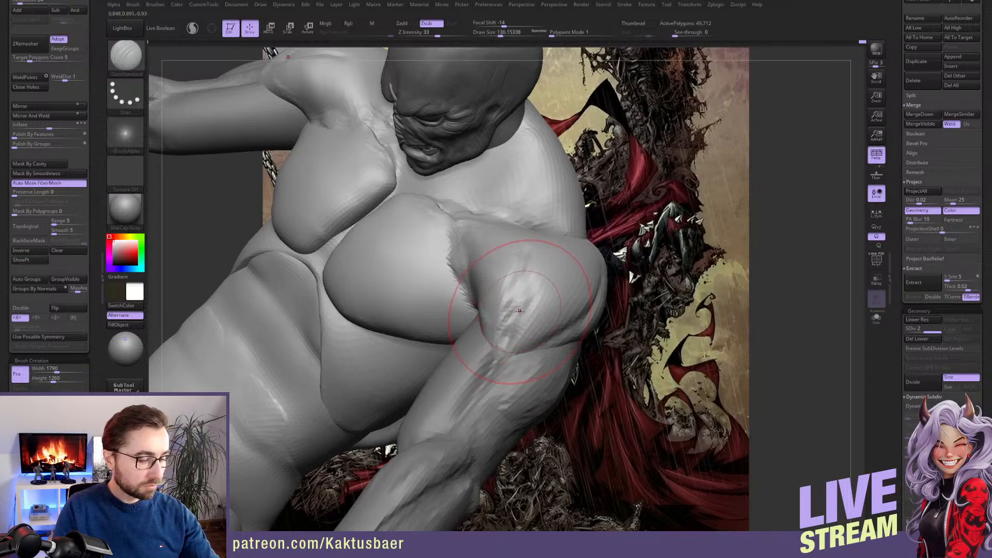
pyautogui.press('b')
pyautogui.press('m')
pyautogui.press('v')
pyautogui.moveTo(524, 300); pyautogui.dragTo(481, 313, button='right')
pyautogui.moveTo(525, 303); pyautogui.dragTo(516, 310)
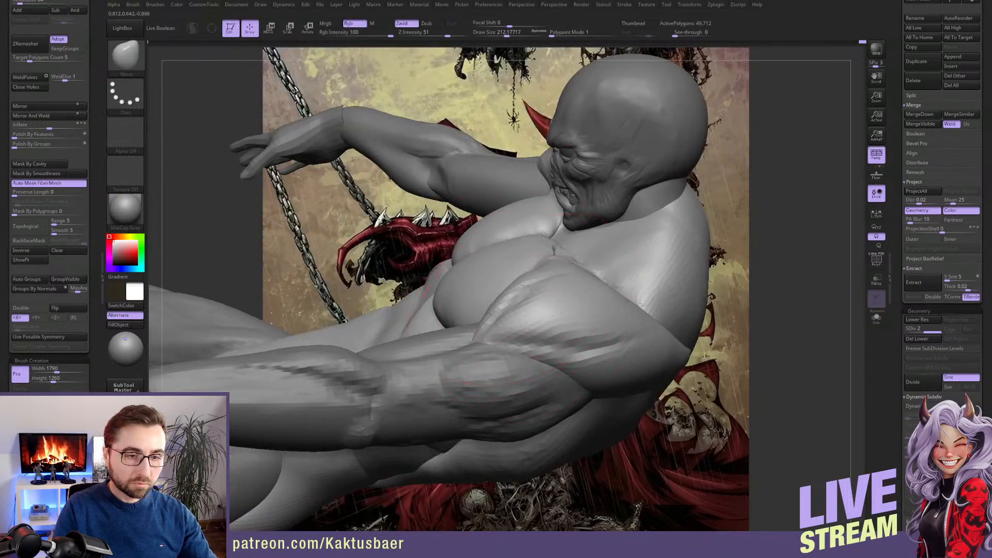
pyautogui.moveTo(605, 310); pyautogui.dragTo(566, 300, button='right')
pyautogui.press('s')
pyautogui.moveTo(564, 300); pyautogui.dragTo(570, 299)
pyautogui.moveTo(641, 330); pyautogui.dragTo(639, 318)
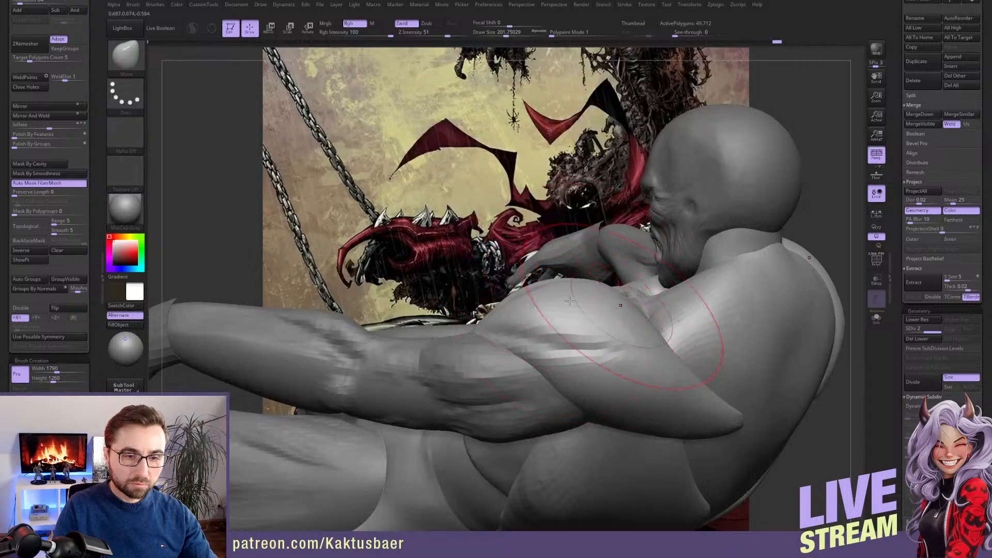
pyautogui.moveTo(642, 320)
pyautogui.keyDown('alt'); pyautogui.mouseDown(button='right')
pyautogui.moveTo(556, 305)
pyautogui.moveTo(574, 300)
pyautogui.moveTo(569, 315)
pyautogui.mouseUp(button='right'); pyautogui.keyUp('alt')
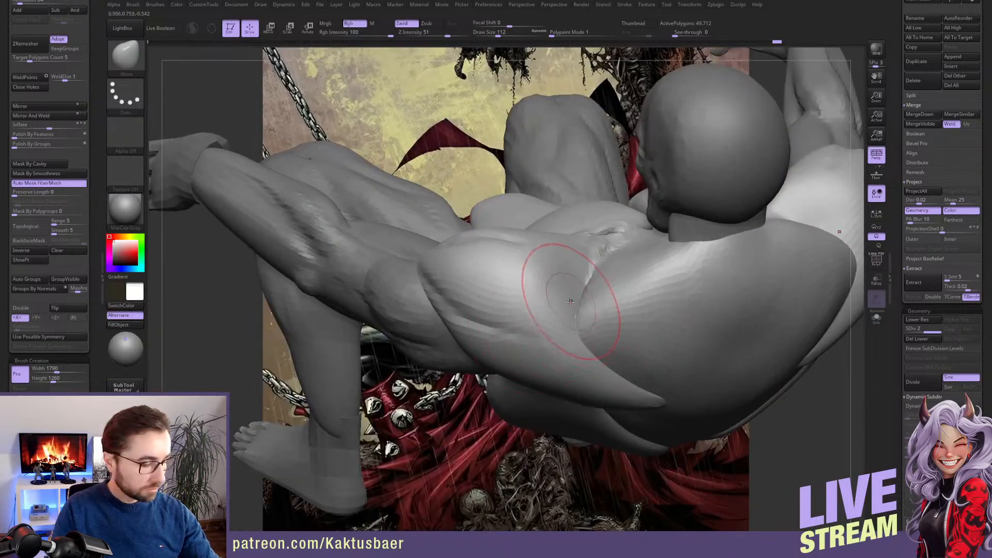
# Build up the trapezius from the shoulder to the base of the neck with ClayBuildup at draw size about 71
pyautogui.press('b')
pyautogui.press('c')
pyautogui.press('b')
pyautogui.press('s')
pyautogui.moveTo(592, 295)
pyautogui.mouseDown()
pyautogui.moveTo(580, 295)
pyautogui.moveTo(584, 328)
pyautogui.moveTo(584, 305)
pyautogui.mouseUp()
pyautogui.moveTo(584, 305); pyautogui.dragTo(687, 266, button='right')
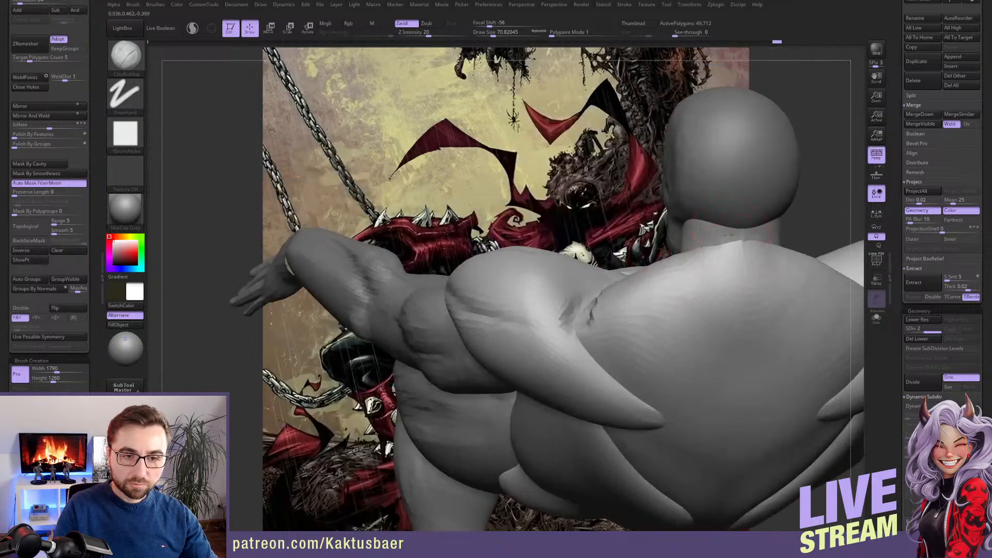
pyautogui.moveTo(728, 235)
pyautogui.mouseDown()
pyautogui.moveTo(717, 268)
pyautogui.moveTo(704, 270)
pyautogui.mouseUp()
pyautogui.moveTo(692, 268)
pyautogui.mouseDown(button='right')
pyautogui.moveTo(709, 299)
pyautogui.moveTo(697, 234)
pyautogui.mouseUp(button='right')
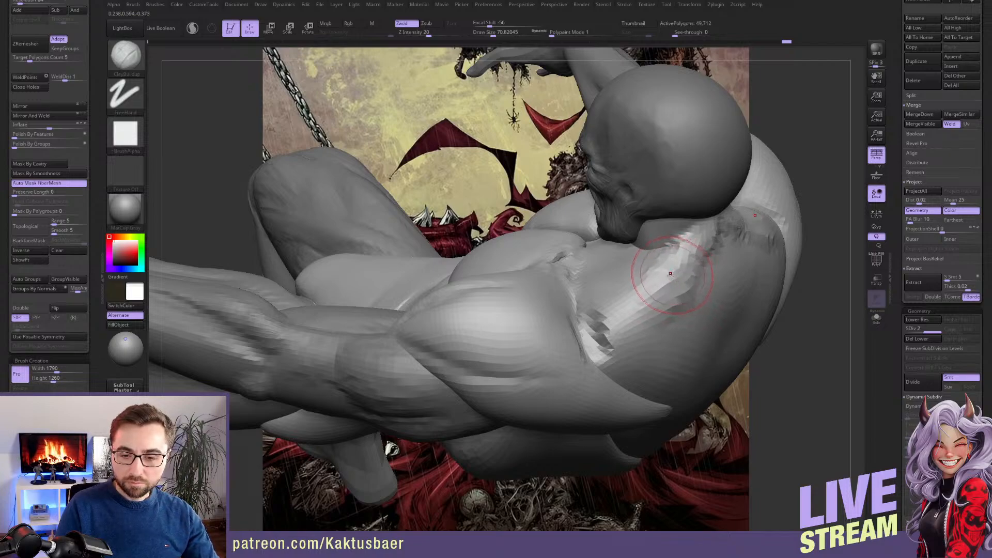
pyautogui.moveTo(682, 258); pyautogui.dragTo(719, 238, button='right')
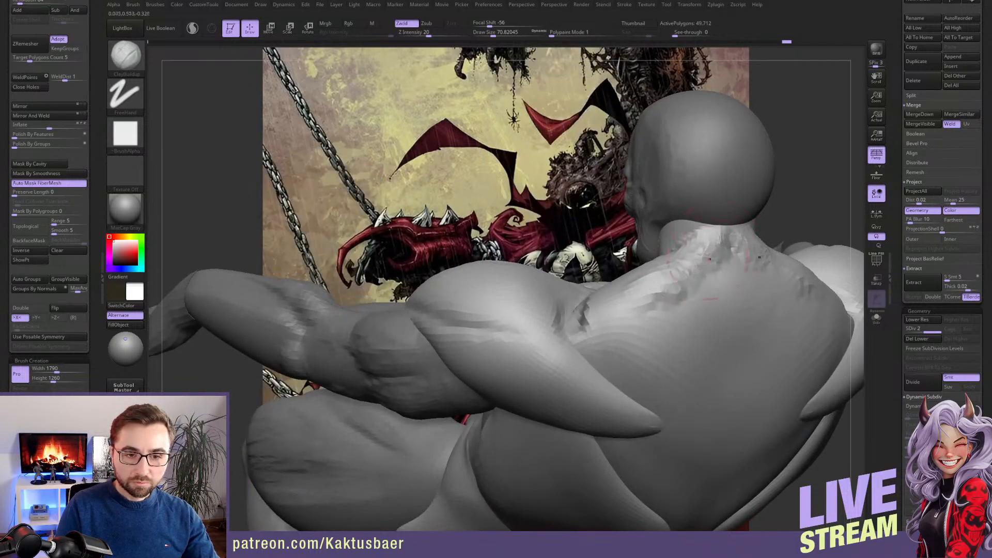
pyautogui.moveTo(675, 312); pyautogui.dragTo(697, 298, button='right')
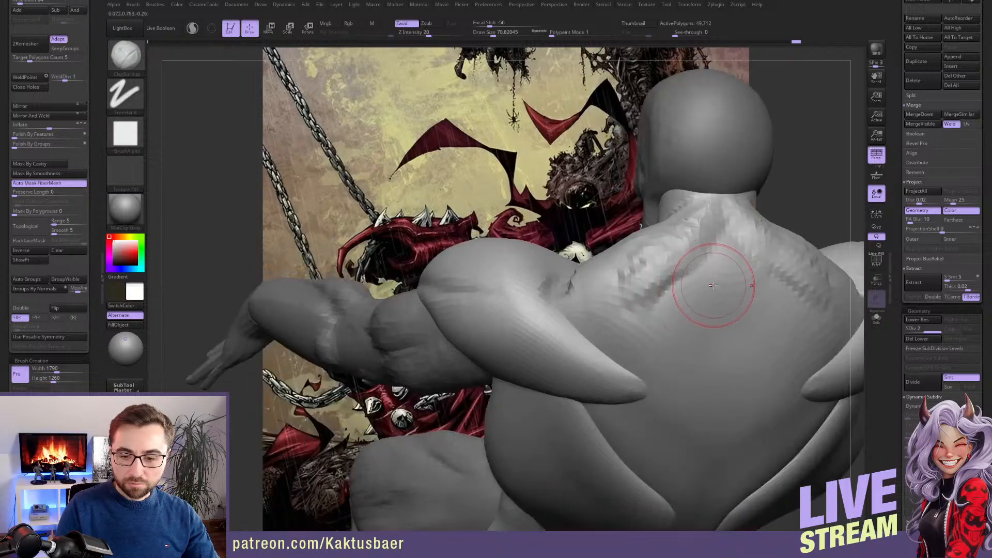
pyautogui.moveTo(731, 250)
pyautogui.mouseDown()
pyautogui.moveTo(721, 331)
pyautogui.moveTo(717, 252)
pyautogui.moveTo(666, 300)
pyautogui.moveTo(623, 312)
pyautogui.mouseUp()
# Add volume around the shoulder blade and rear shoulder with ClayBuildup at draw size about 83
pyautogui.press('s')
pyautogui.keyDown('alt'); pyautogui.moveTo(651, 305); pyautogui.dragTo(616, 272, button='right'); pyautogui.keyUp('alt')
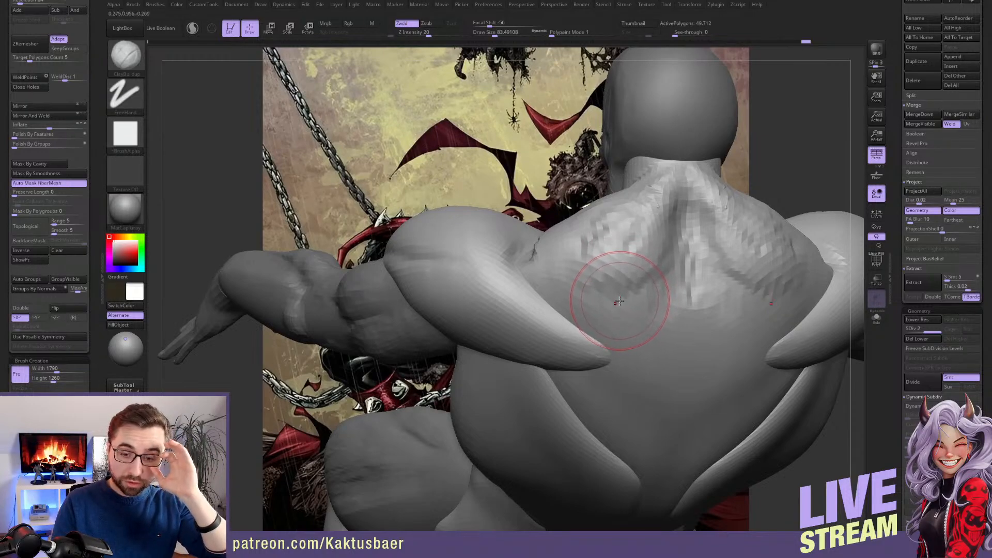
pyautogui.moveTo(565, 259); pyautogui.dragTo(530, 232, button='right')
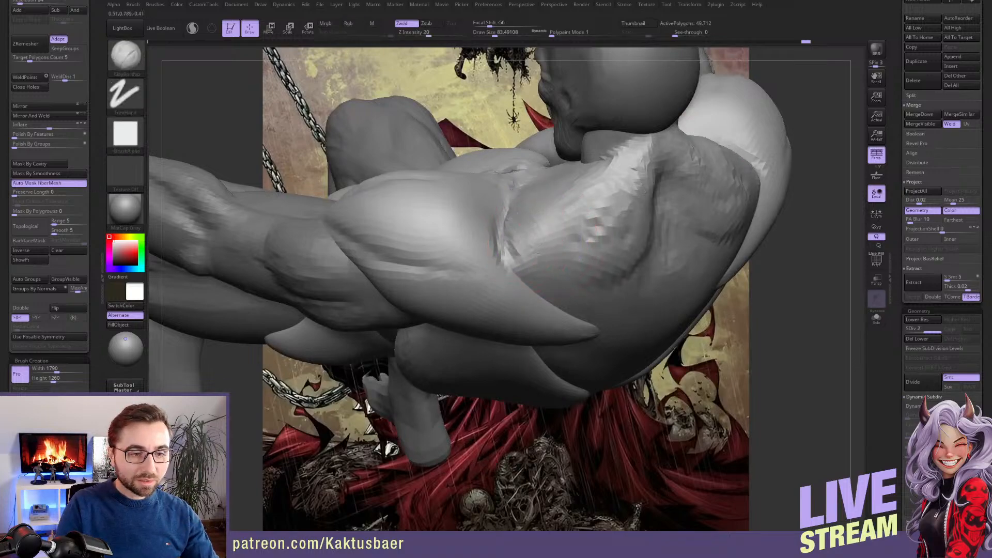
pyautogui.moveTo(585, 229)
pyautogui.mouseDown()
pyautogui.moveTo(573, 225)
pyautogui.moveTo(588, 220)
pyautogui.moveTo(575, 225)
pyautogui.mouseUp()
pyautogui.press('s')
# Build up broader muscle forms over the shoulder blade with ClayBuildup, reducing the draw size from about 132 to 94
pyautogui.press('s')
pyautogui.moveTo(575, 225); pyautogui.dragTo(587, 211, button='right')
pyautogui.moveTo(586, 212)
pyautogui.mouseDown()
pyautogui.moveTo(580, 220)
pyautogui.moveTo(559, 196)
pyautogui.moveTo(572, 203)
pyautogui.moveTo(600, 189)
pyautogui.moveTo(588, 215)
pyautogui.moveTo(599, 220)
pyautogui.mouseUp()
pyautogui.press('s')
pyautogui.press('s')
pyautogui.press('s')
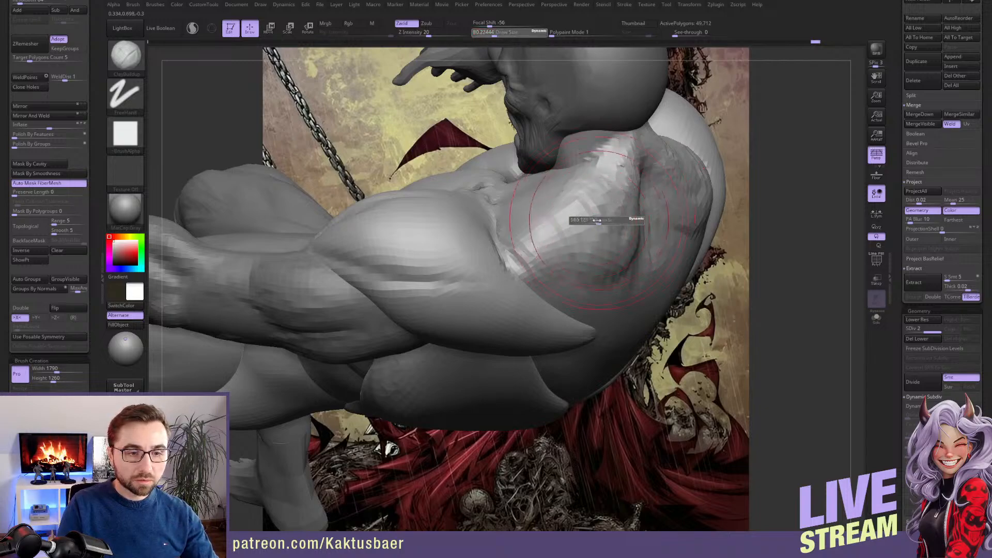
pyautogui.press('s')
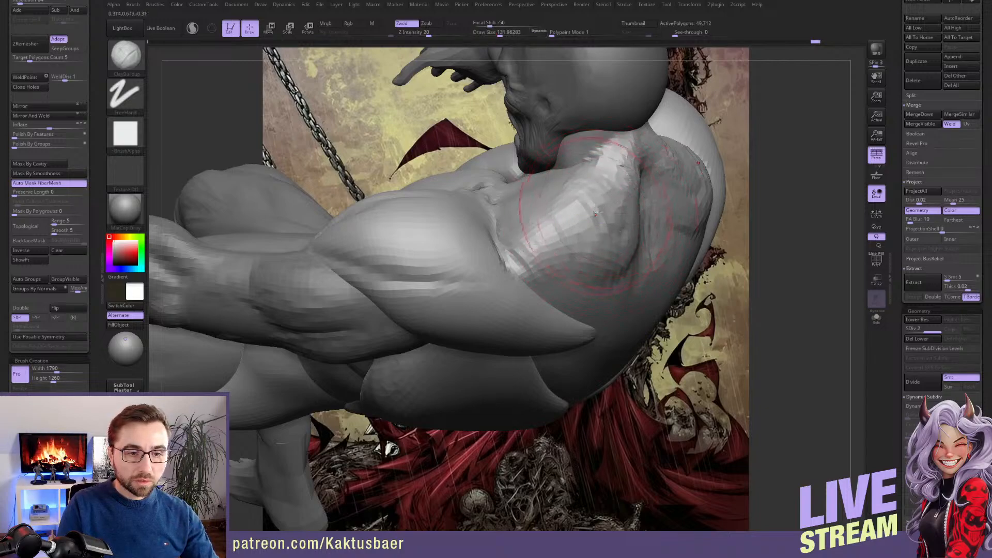
pyautogui.press('s')
pyautogui.moveTo(580, 228); pyautogui.dragTo(540, 264, button='right')
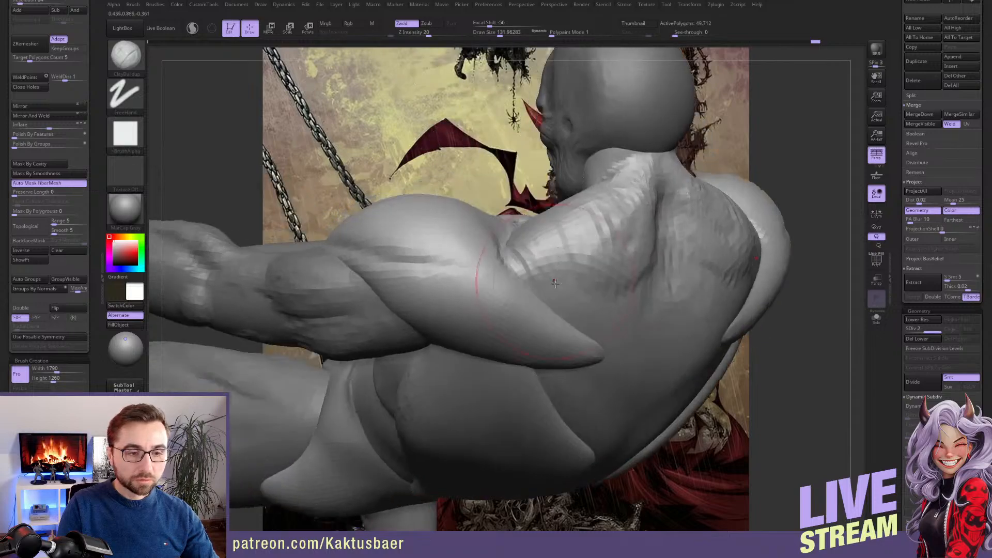
pyautogui.press('s')
pyautogui.moveTo(595, 253); pyautogui.dragTo(594, 252)
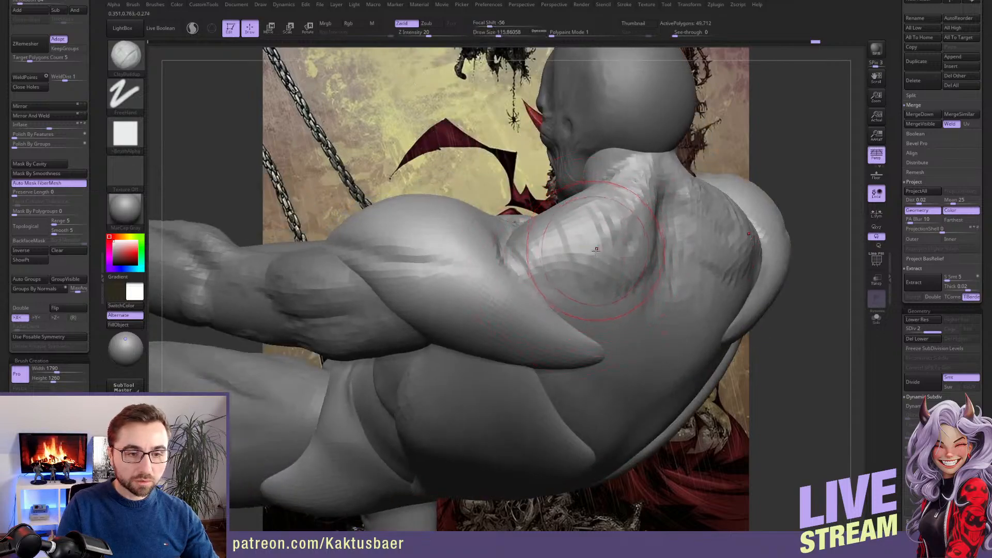
pyautogui.moveTo(591, 251); pyautogui.dragTo(553, 255, button='right')
pyautogui.press('s')
pyautogui.moveTo(555, 254); pyautogui.dragTo(550, 257)
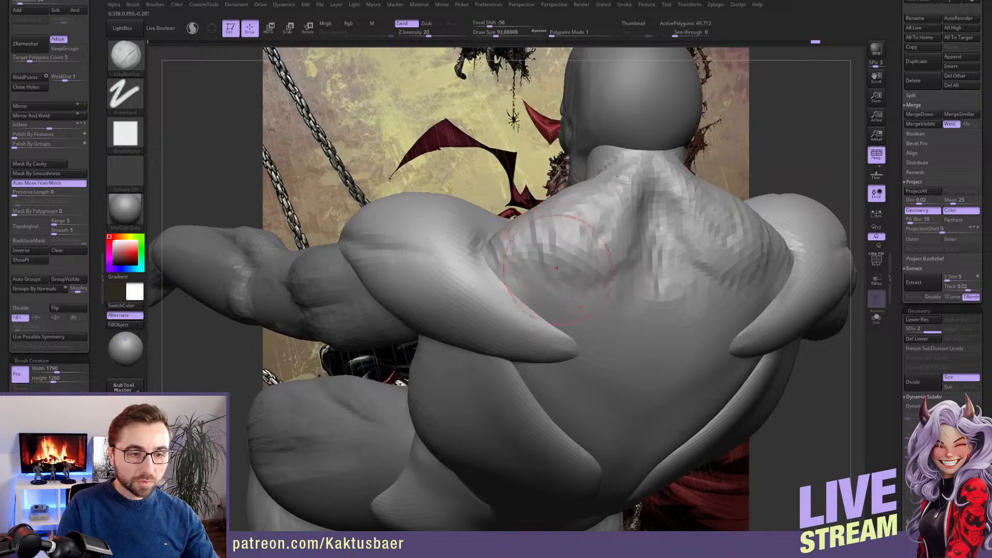
pyautogui.keyDown('shift'); pyautogui.moveTo(551, 258); pyautogui.dragTo(545, 263, button='right'); pyautogui.keyUp('shift')
# Extend the lower trapezius and mid-back muscles toward the spine with ClayBuildup at draw size about 94
pyautogui.moveTo(556, 300)
pyautogui.mouseDown()
pyautogui.moveTo(537, 310)
pyautogui.moveTo(553, 295)
pyautogui.moveTo(594, 289)
pyautogui.moveTo(563, 317)
pyautogui.moveTo(631, 255)
pyautogui.mouseUp()
pyautogui.moveTo(655, 314)
pyautogui.keyDown('alt'); pyautogui.mouseDown(button='right')
pyautogui.moveTo(629, 273)
pyautogui.moveTo(635, 262)
pyautogui.mouseUp(button='right'); pyautogui.keyUp('alt')
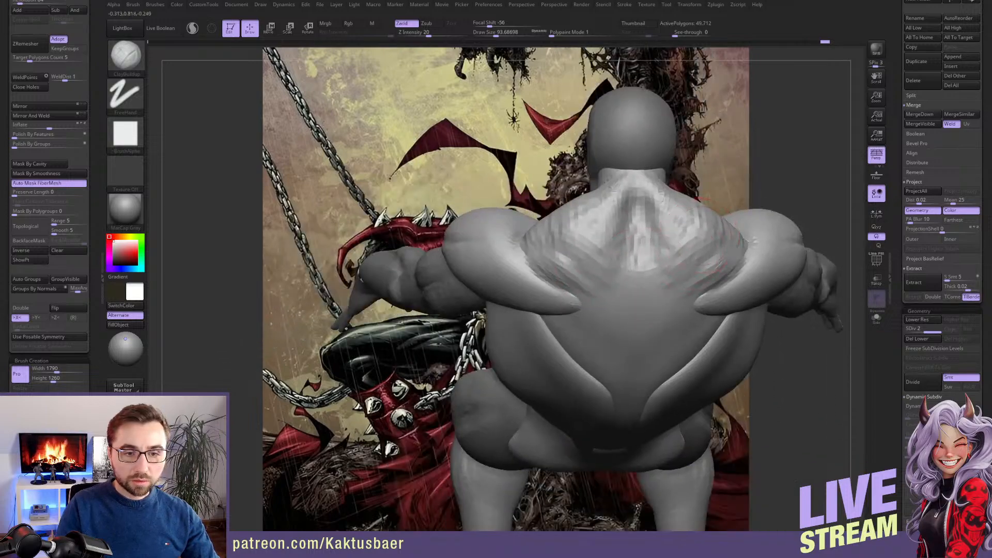
pyautogui.moveTo(704, 235)
pyautogui.mouseDown()
pyautogui.moveTo(685, 256)
pyautogui.moveTo(710, 282)
pyautogui.moveTo(685, 291)
pyautogui.mouseUp()
pyautogui.moveTo(685, 290); pyautogui.dragTo(691, 276, button='right')
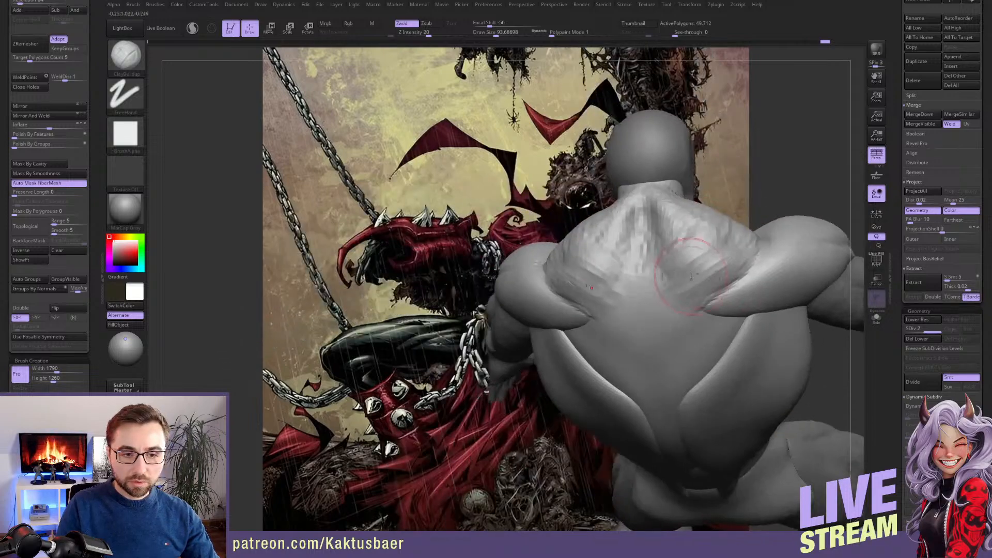
pyautogui.moveTo(692, 277)
pyautogui.mouseDown()
pyautogui.moveTo(664, 377)
pyautogui.moveTo(688, 364)
pyautogui.moveTo(684, 381)
pyautogui.mouseUp()
pyautogui.moveTo(690, 354)
pyautogui.mouseDown(button='right')
pyautogui.moveTo(696, 333)
pyautogui.moveTo(723, 346)
pyautogui.moveTo(666, 350)
pyautogui.moveTo(660, 340)
pyautogui.mouseUp(button='right')
# Mask everything except the lats and reshape their inner edges with the Move brush at draw size about 182
pyautogui.press('b')
pyautogui.press('m')
pyautogui.press('v')
pyautogui.press('s')
pyautogui.moveTo(645, 364); pyautogui.dragTo(655, 364)
pyautogui.moveTo(655, 364); pyautogui.dragTo(669, 356, button='right')
pyautogui.moveTo(672, 369); pyautogui.dragTo(649, 349)
pyautogui.moveTo(643, 339); pyautogui.dragTo(650, 360, button='right')
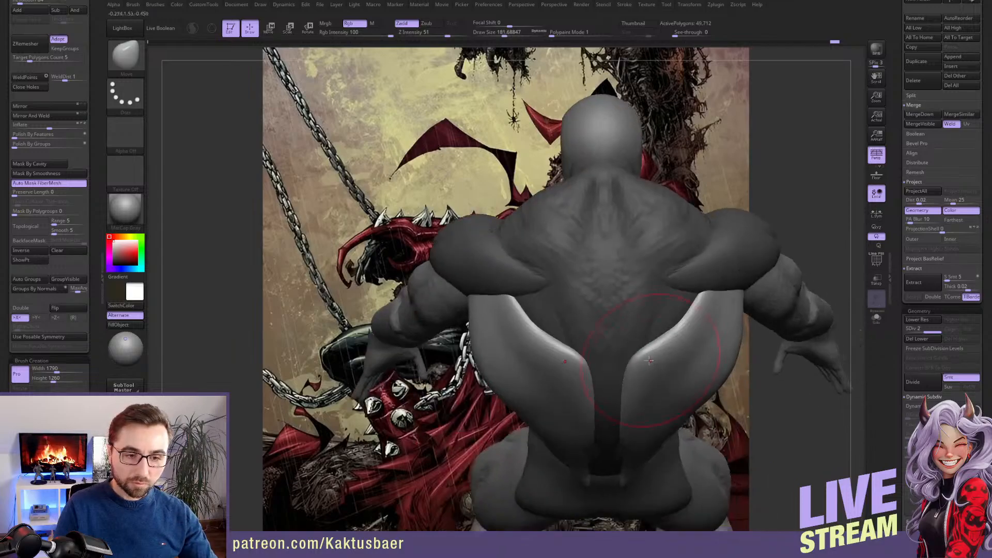
pyautogui.moveTo(650, 360); pyautogui.dragTo(653, 342)
# Pull the upper edge of the lats toward the armpit and smooth the surface
pyautogui.press('s')
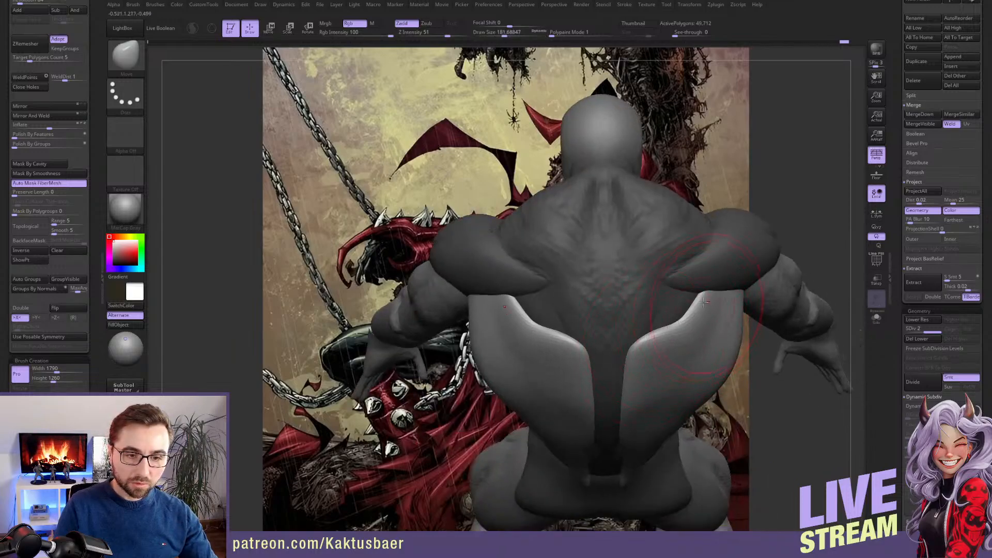
pyautogui.moveTo(704, 301); pyautogui.dragTo(732, 274, button='right')
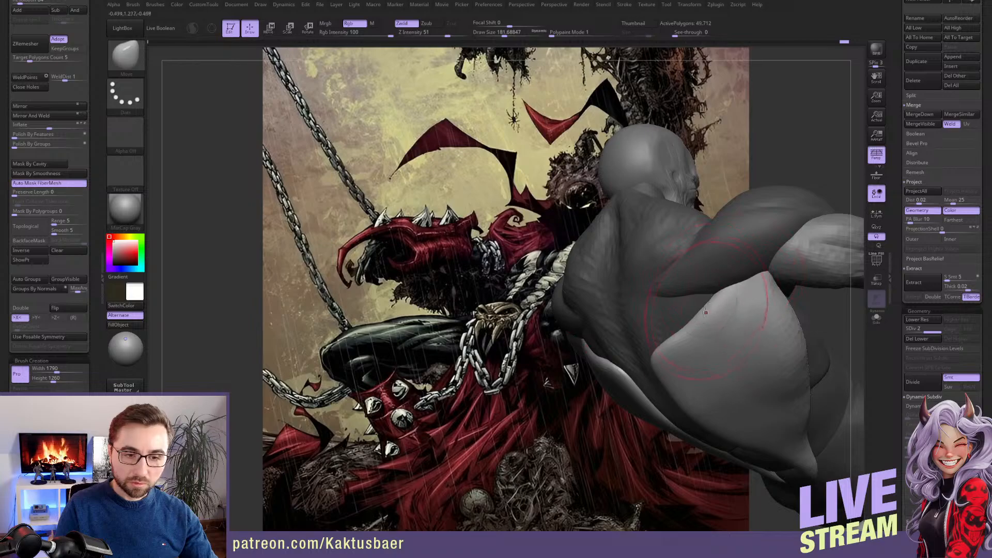
pyautogui.moveTo(708, 306); pyautogui.dragTo(746, 307)
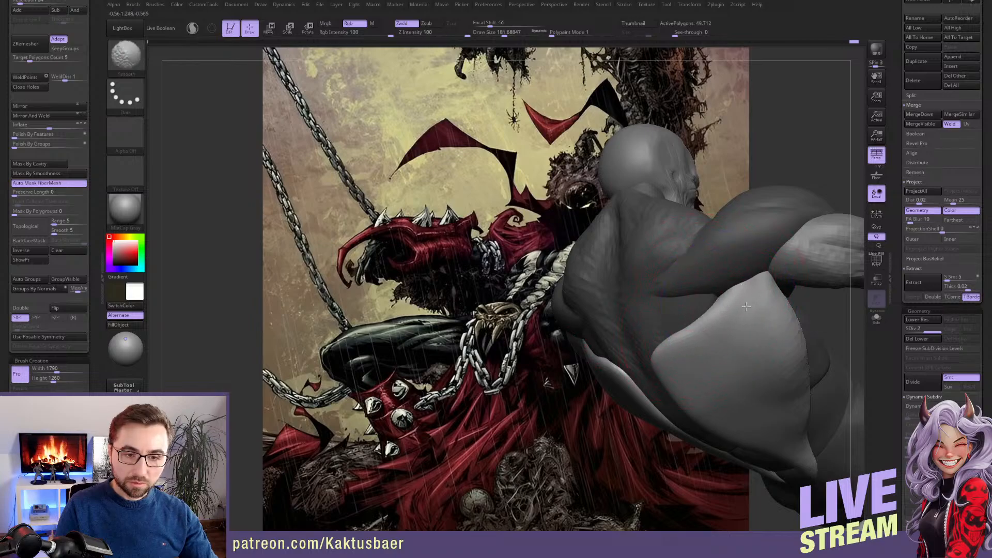
# Mask everything except the central back and adjust its shape below the rear deltoid with the Move brush at draw size about 90
pyautogui.press('w')
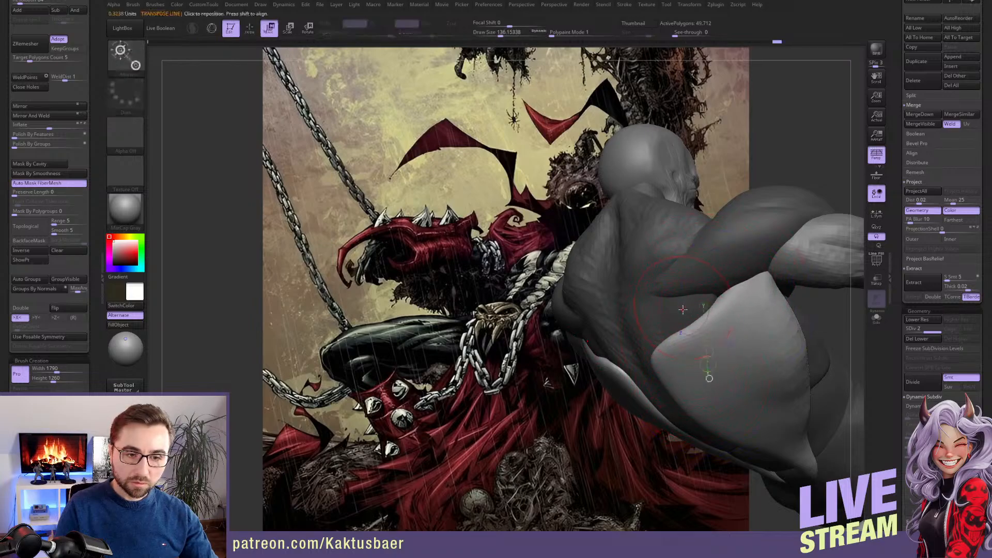
pyautogui.keyDown('alt'); pyautogui.click(683, 309); pyautogui.keyUp('alt')
pyautogui.press('q')
pyautogui.moveTo(711, 295)
pyautogui.mouseDown(button='right')
pyautogui.moveTo(737, 295)
pyautogui.moveTo(728, 292)
pyautogui.mouseUp(button='right')
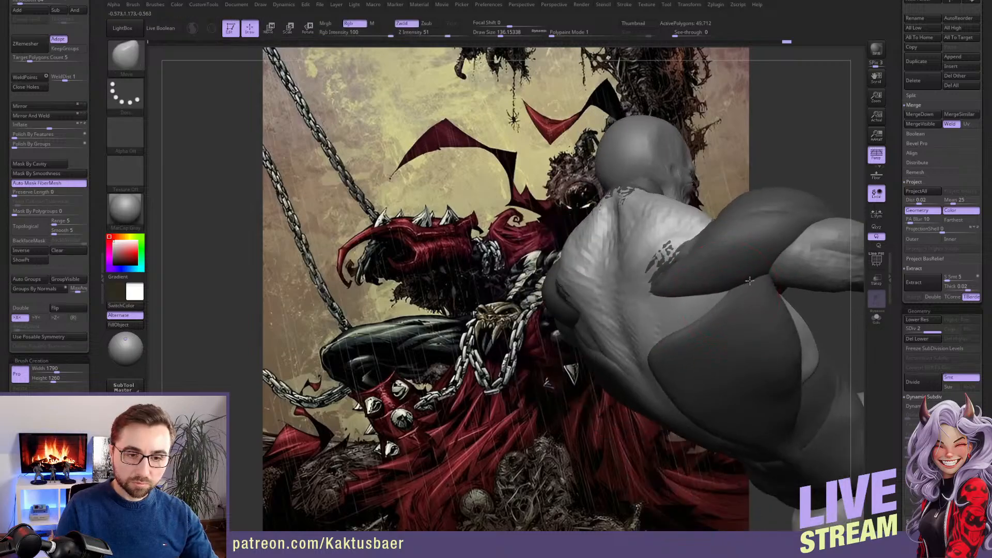
pyautogui.moveTo(691, 304); pyautogui.dragTo(677, 307)
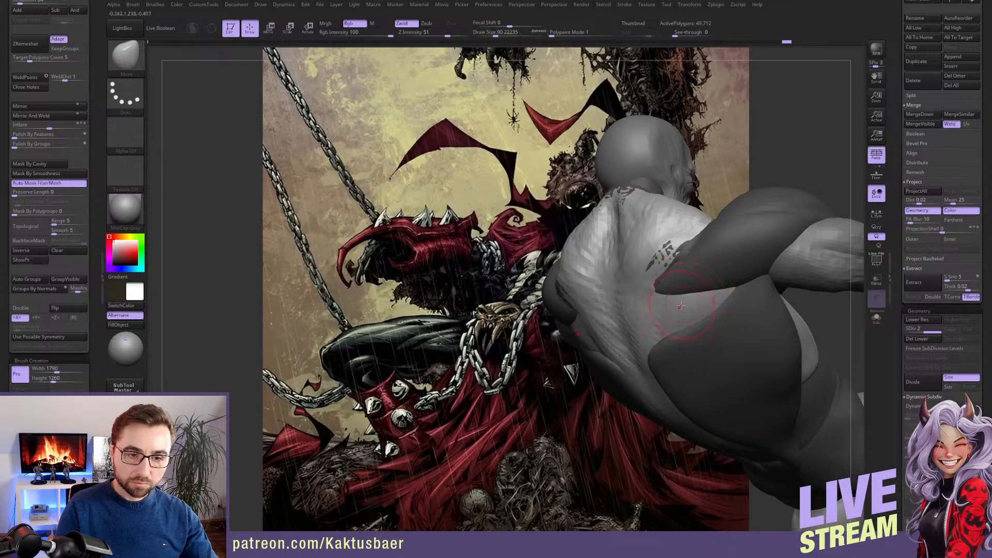
pyautogui.moveTo(683, 308); pyautogui.dragTo(681, 255, button='right')
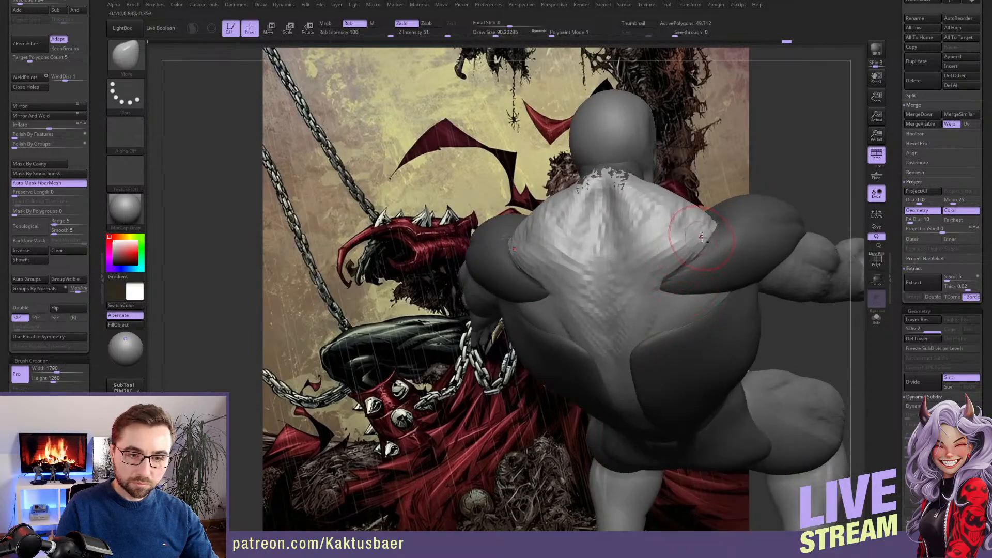
# Smooth the upper trapezius, adjust the base of the neck with the Move brush at draw size about 124, and clear the mask
pyautogui.keyDown('shift'); pyautogui.moveTo(686, 227); pyautogui.dragTo(632, 187); pyautogui.keyUp('shift')
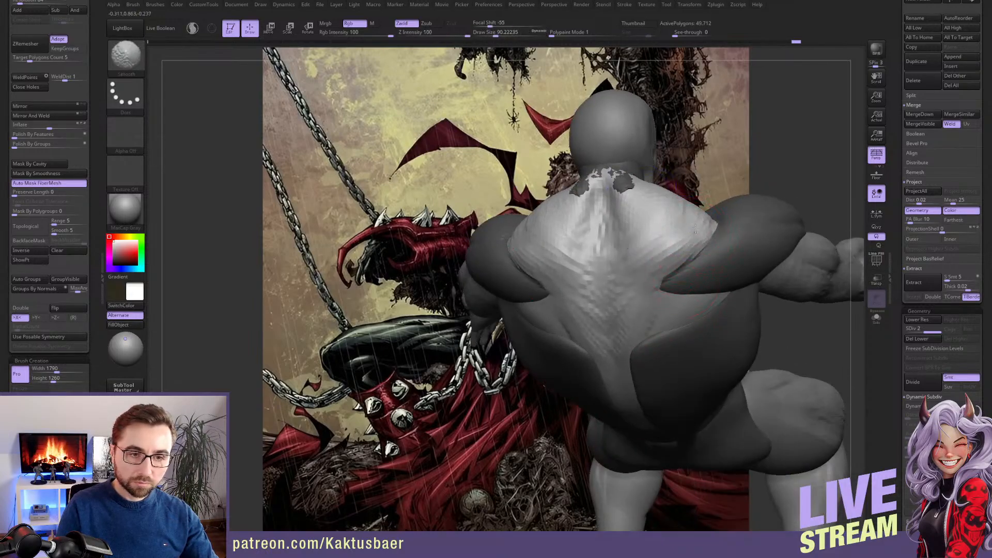
pyautogui.moveTo(662, 217)
pyautogui.keyDown('ctrl'); pyautogui.mouseDown(button='right')
pyautogui.moveTo(641, 194)
pyautogui.moveTo(632, 212)
pyautogui.mouseUp(button='right'); pyautogui.keyUp('ctrl')
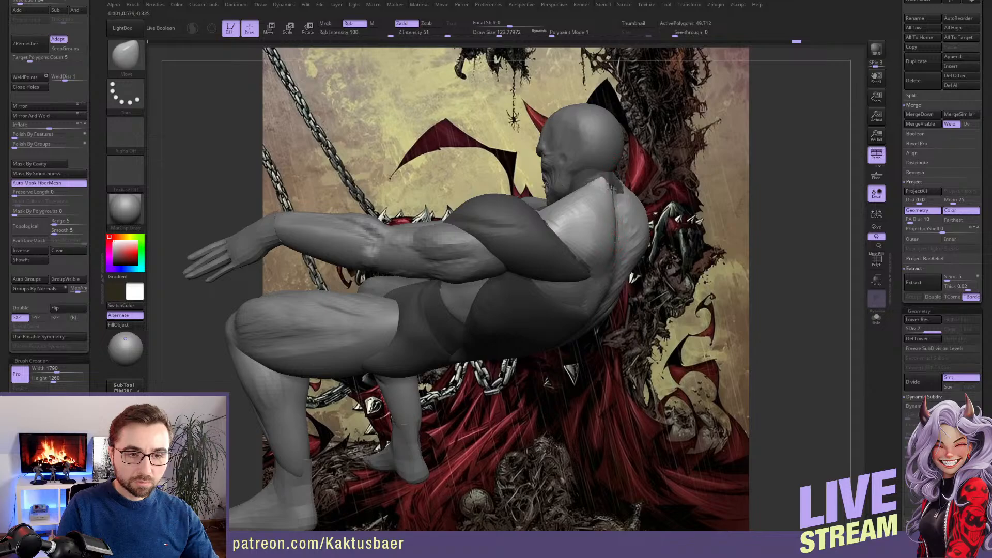
pyautogui.moveTo(611, 190); pyautogui.dragTo(640, 251, button='right')
pyautogui.press('w')
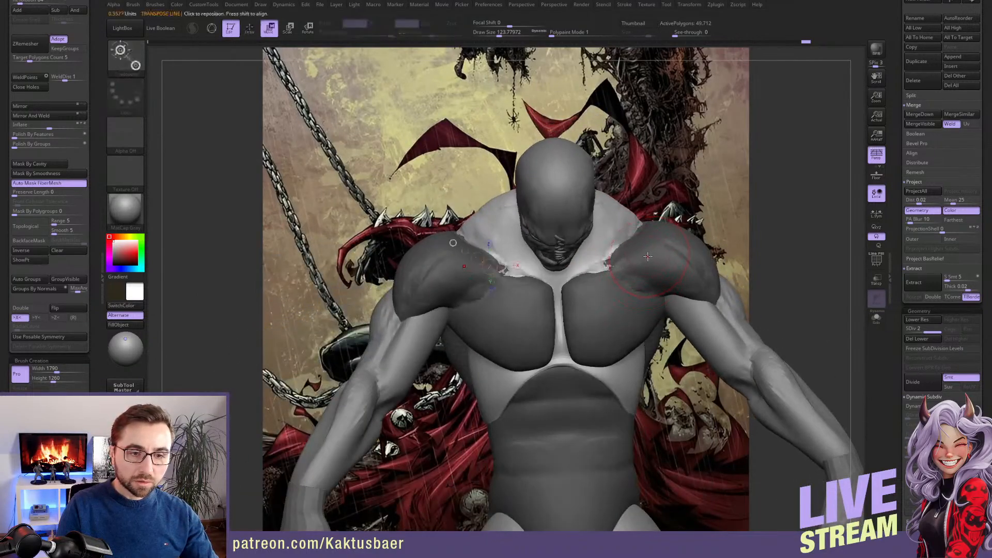
pyautogui.press('q')
pyautogui.keyDown('ctrl'); pyautogui.moveTo(751, 202); pyautogui.dragTo(765, 217); pyautogui.keyUp('ctrl')
# Reshape the collarbone area and pectorals with the Move brush, increasing the draw size to about 172
pyautogui.moveTo(628, 241); pyautogui.dragTo(634, 241, button='right')
pyautogui.press('s')
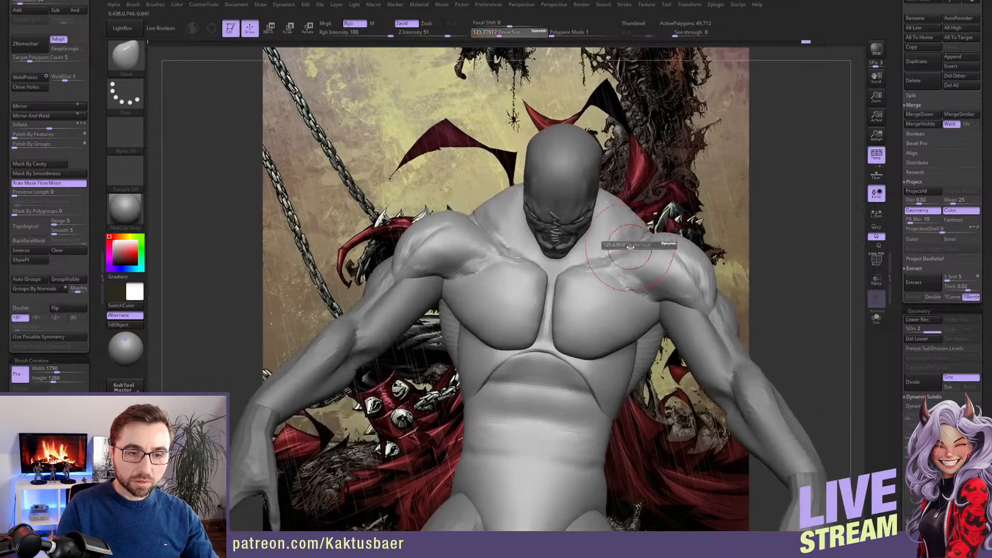
pyautogui.moveTo(634, 242); pyautogui.dragTo(636, 240)
pyautogui.moveTo(586, 271); pyautogui.dragTo(603, 267)
pyautogui.press('s')
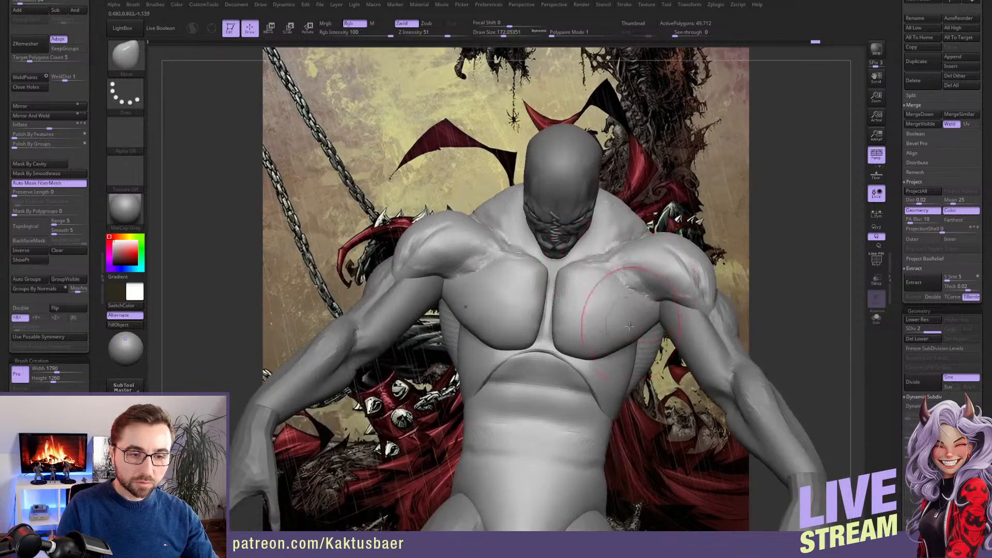
pyautogui.moveTo(638, 324); pyautogui.dragTo(644, 331, button='right')
pyautogui.moveTo(641, 337); pyautogui.dragTo(605, 345)
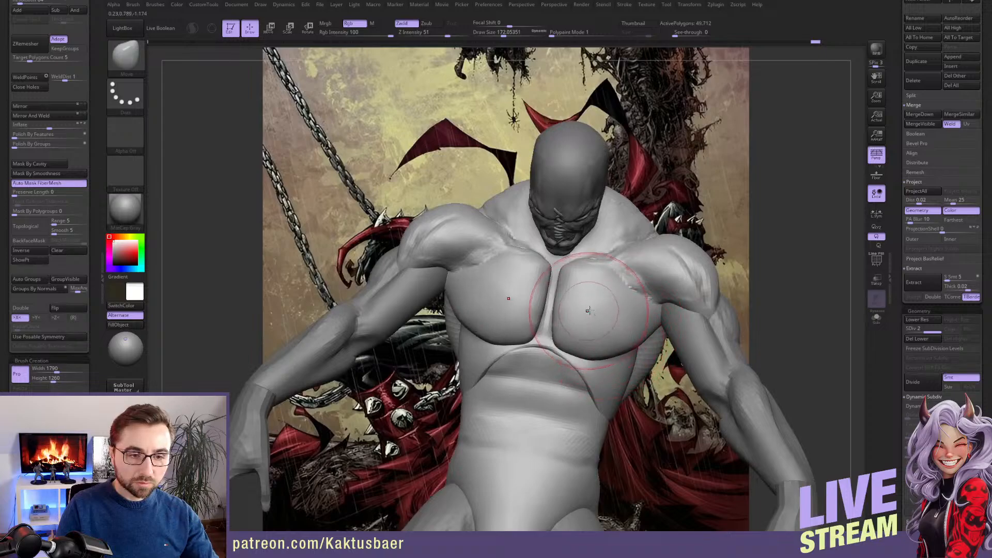
# Adjust the pectorals with the Move brush and build up the sternum and collarbones with ClayBuildup at draw size about 74
pyautogui.moveTo(600, 328); pyautogui.dragTo(596, 312, button='right')
pyautogui.press('s')
pyautogui.moveTo(596, 312); pyautogui.dragTo(586, 295)
pyautogui.press('b')
pyautogui.press('c')
pyautogui.press('b')
pyautogui.press('s')
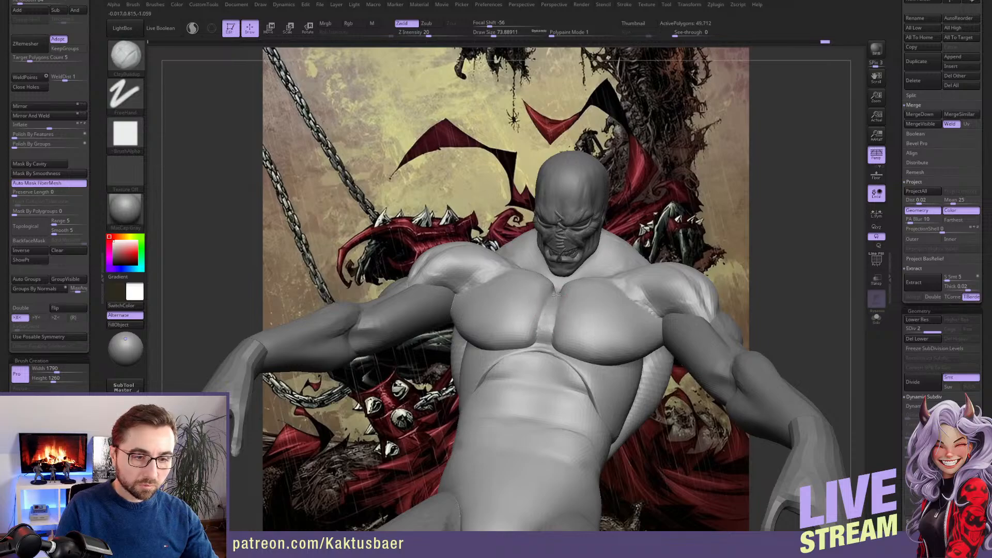
pyautogui.moveTo(556, 294); pyautogui.dragTo(556, 318, button='right')
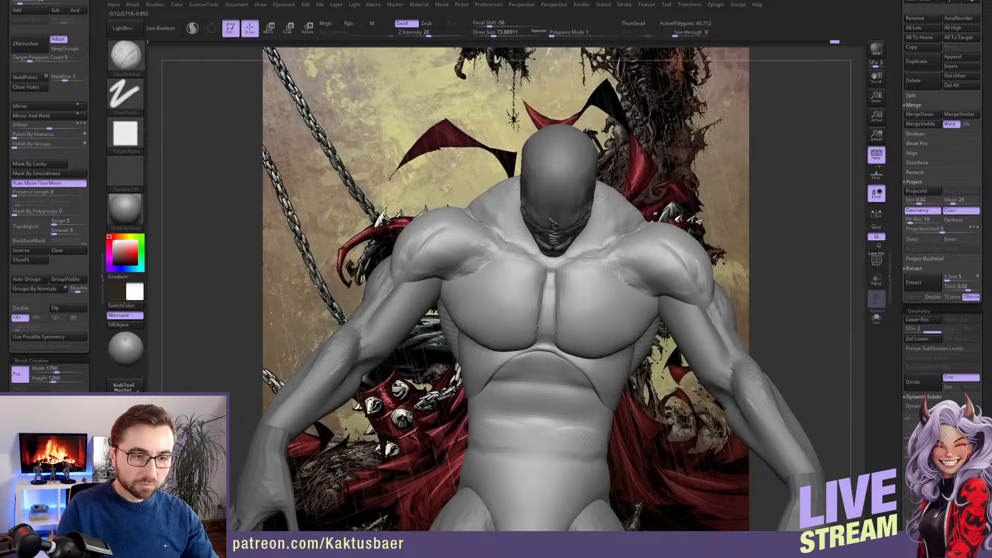
pyautogui.moveTo(472, 215); pyautogui.dragTo(517, 228)
pyautogui.keyDown('alt'); pyautogui.moveTo(509, 228); pyautogui.dragTo(514, 264, button='right'); pyautogui.keyUp('alt')
# Isolate the torso and sculpt the muscles at the front of the neck with ClayBuildup at draw size about 51
pyautogui.hotkey('alt', 's')
pyautogui.moveTo(613, 281)
pyautogui.mouseDown(button='right')
pyautogui.moveTo(615, 266)
pyautogui.moveTo(625, 305)
pyautogui.moveTo(582, 295)
pyautogui.mouseUp(button='right')
pyautogui.press('s')
pyautogui.moveTo(583, 294); pyautogui.dragTo(563, 295)
pyautogui.moveTo(564, 295); pyautogui.dragTo(561, 294, button='right')
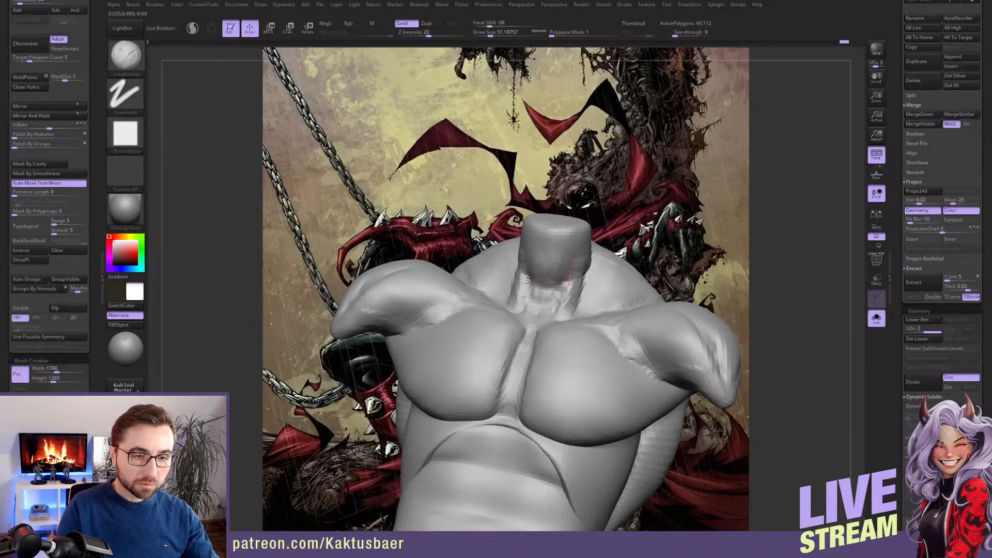
pyautogui.moveTo(585, 270); pyautogui.dragTo(575, 305, button='right')
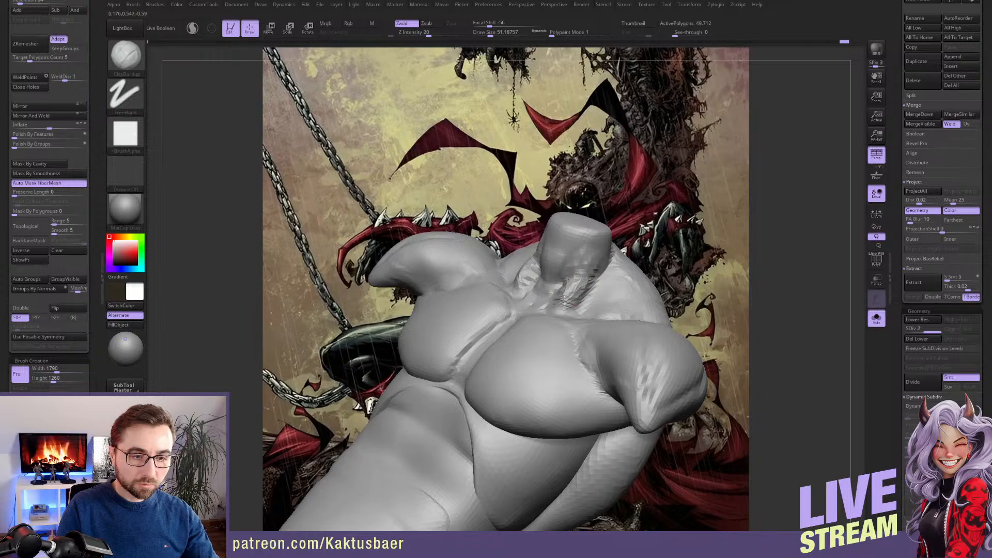
pyautogui.keyDown('shift'); pyautogui.moveTo(565, 301); pyautogui.dragTo(591, 263); pyautogui.keyUp('shift')
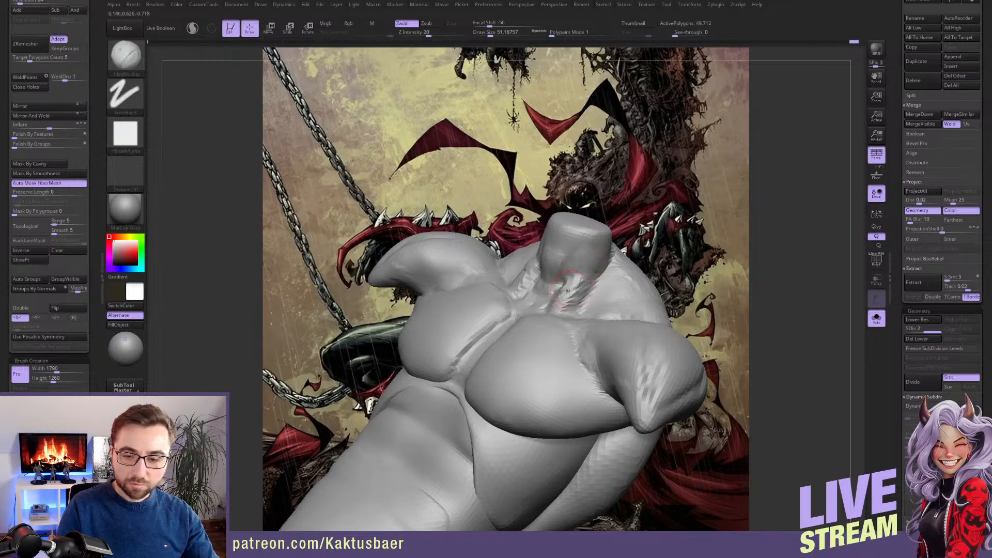
# Build up the base of the neck above the collarbones with ClayBuildup at draw size about 59
pyautogui.moveTo(568, 291); pyautogui.dragTo(528, 306, button='right')
pyautogui.press(']')
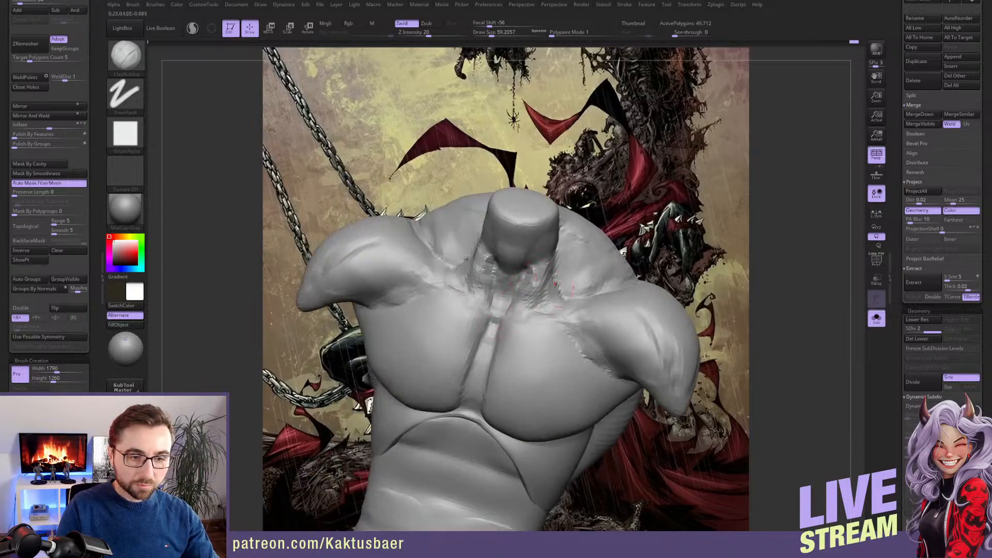
pyautogui.moveTo(549, 277); pyautogui.dragTo(601, 255, button='right')
pyautogui.moveTo(580, 290)
pyautogui.mouseDown(button='right')
pyautogui.moveTo(540, 264)
pyautogui.moveTo(538, 273)
pyautogui.moveTo(520, 267)
pyautogui.moveTo(521, 279)
pyautogui.mouseUp(button='right')
# Show the whole figure and reshape the collarbone and upper chest with the Move brush at draw size about 108
pyautogui.press('s')
pyautogui.click(522, 279)
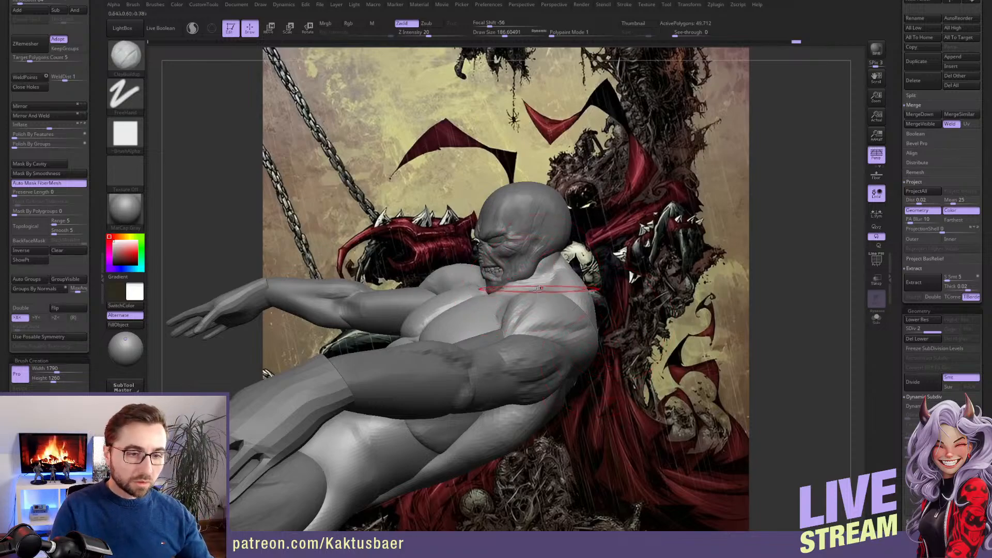
pyautogui.moveTo(543, 290); pyautogui.dragTo(520, 283, button='right')
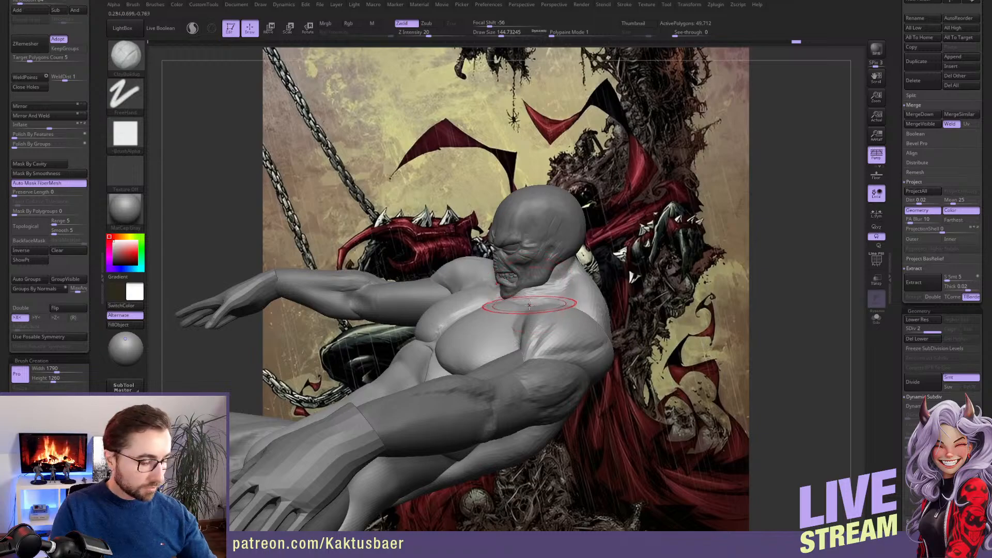
pyautogui.press('b')
pyautogui.press('m')
pyautogui.press('v')
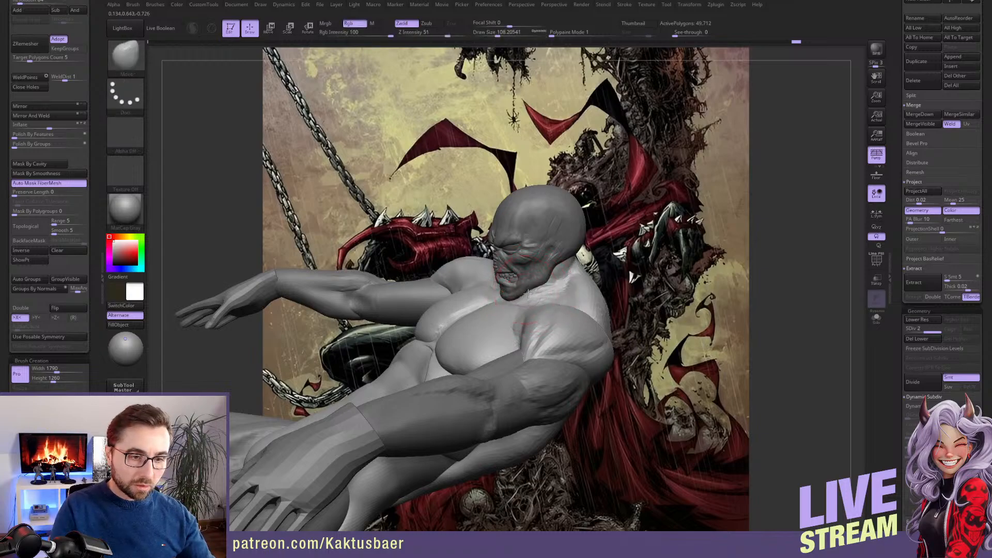
pyautogui.moveTo(525, 294)
pyautogui.mouseDown(button='right')
pyautogui.moveTo(566, 267)
pyautogui.moveTo(550, 280)
pyautogui.moveTo(562, 273)
pyautogui.moveTo(558, 313)
pyautogui.moveTo(535, 304)
pyautogui.mouseUp(button='right')
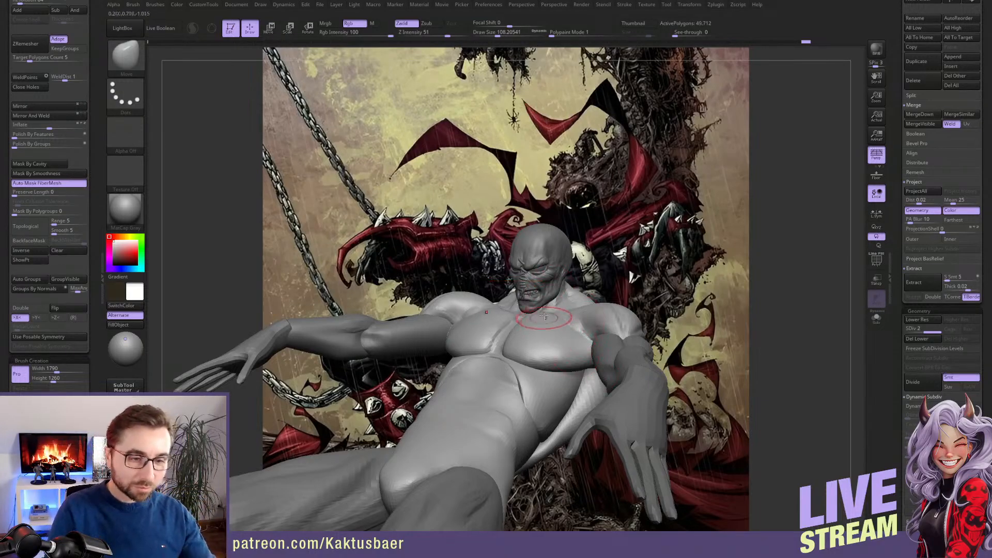
# Adjust the lower edge of the pectorals with the Move brush at draw size about 83
pyautogui.moveTo(528, 314)
pyautogui.mouseDown(button='right')
pyautogui.moveTo(541, 312)
pyautogui.moveTo(532, 320)
pyautogui.moveTo(548, 331)
pyautogui.moveTo(535, 328)
pyautogui.moveTo(541, 341)
pyautogui.mouseUp(button='right')
pyautogui.press('s')
pyautogui.moveTo(528, 344); pyautogui.dragTo(523, 344)
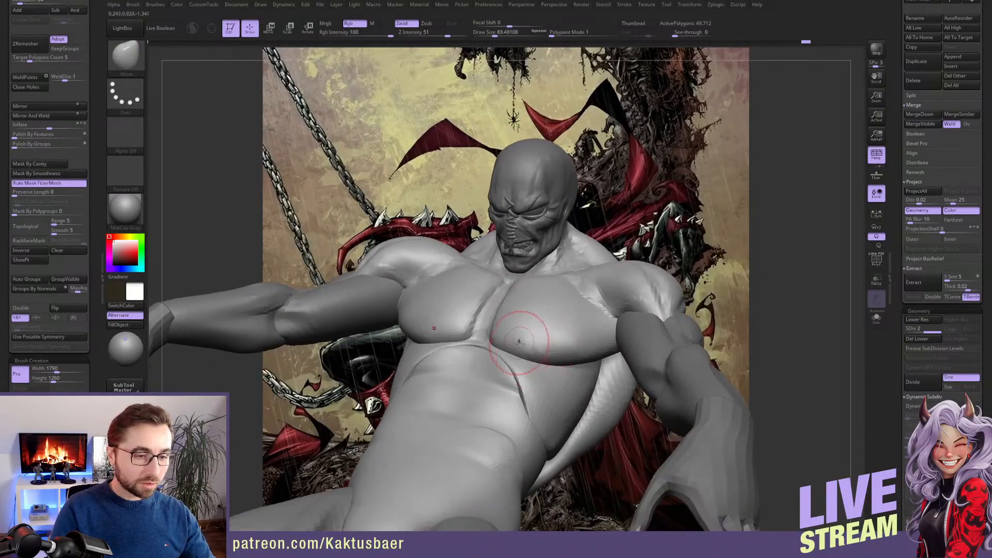
pyautogui.moveTo(567, 326)
pyautogui.mouseDown(button='right')
pyautogui.moveTo(577, 322)
pyautogui.moveTo(591, 353)
pyautogui.moveTo(599, 349)
pyautogui.mouseUp(button='right')
# Sculpt the side of the ribcage between the pectoral and the lat with ClayBuildup at draw size about 83
pyautogui.press('b')
pyautogui.press('c')
pyautogui.press('b')
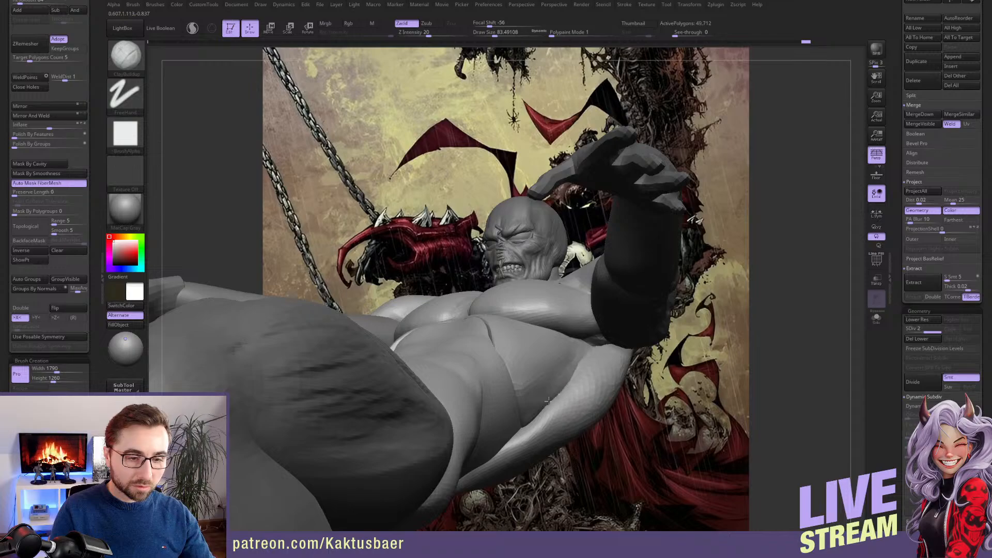
pyautogui.moveTo(562, 348); pyautogui.dragTo(532, 336, button='right')
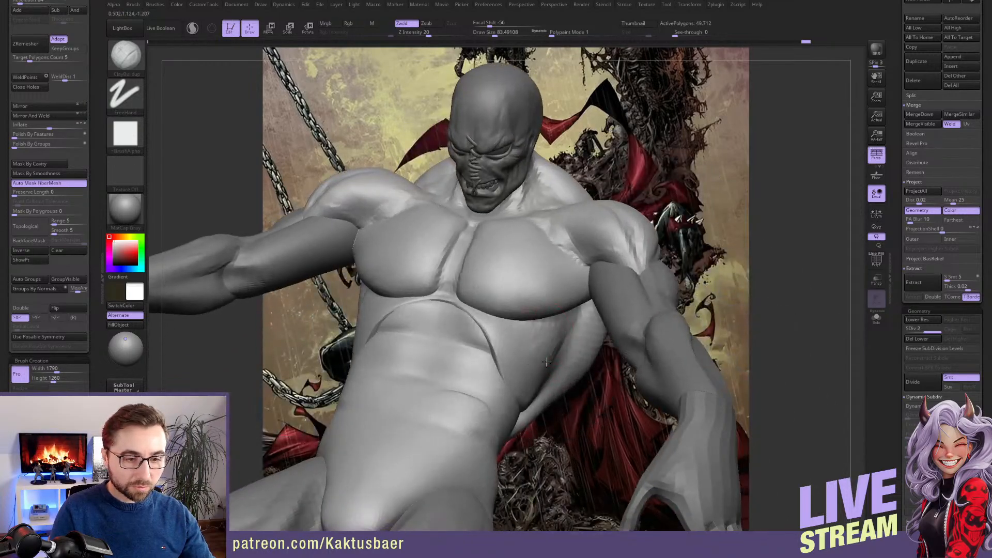
pyautogui.moveTo(537, 357)
pyautogui.mouseDown()
pyautogui.moveTo(547, 363)
pyautogui.moveTo(536, 367)
pyautogui.mouseUp()
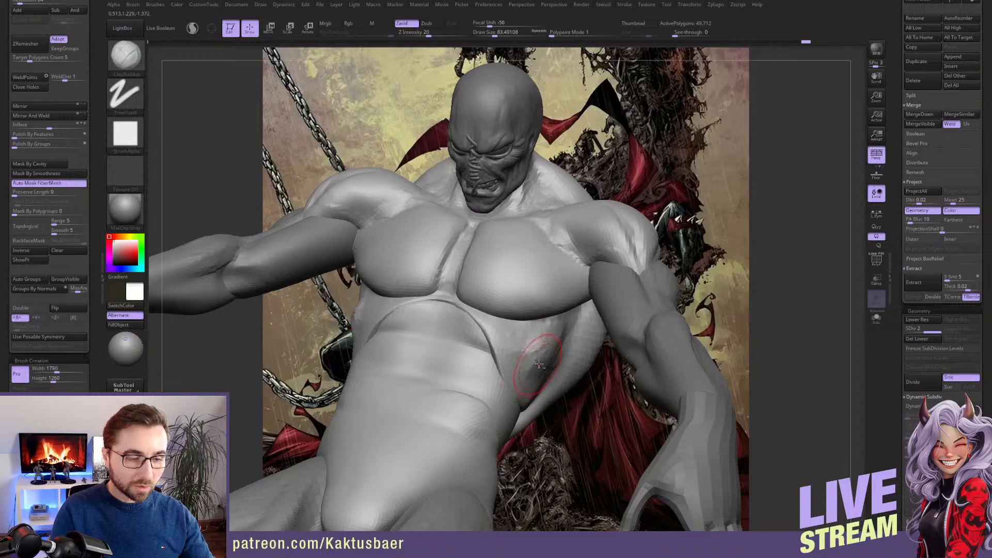
pyautogui.keyDown('alt'); pyautogui.moveTo(538, 367); pyautogui.dragTo(551, 327, button='right'); pyautogui.keyUp('alt')
pyautogui.keyDown('shift'); pyautogui.moveTo(552, 324); pyautogui.dragTo(558, 294); pyautogui.keyUp('shift')
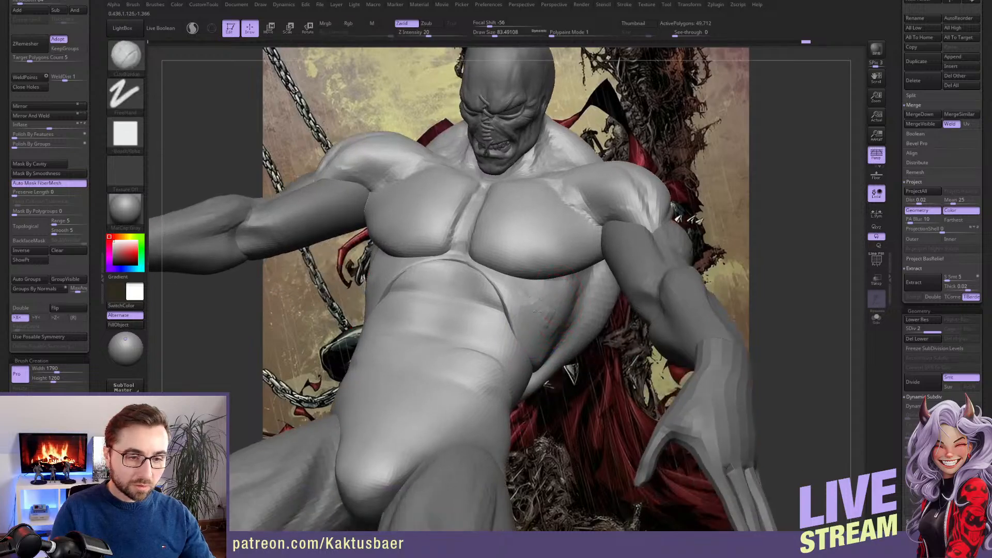
pyautogui.moveTo(539, 338)
pyautogui.mouseDown()
pyautogui.moveTo(550, 334)
pyautogui.moveTo(548, 315)
pyautogui.moveTo(535, 305)
pyautogui.moveTo(543, 331)
pyautogui.mouseUp()
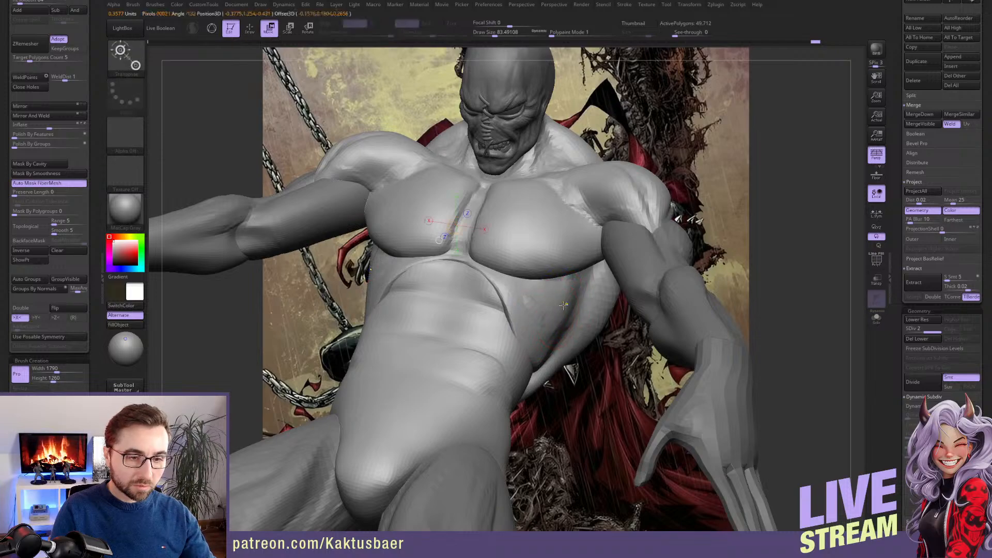
# Mask the pectorals, abdomen and lats, build up the serratus area on the ribcage side, and clear the mask
pyautogui.hotkey('ctrl', 'h')
pyautogui.moveTo(565, 299); pyautogui.dragTo(583, 280)
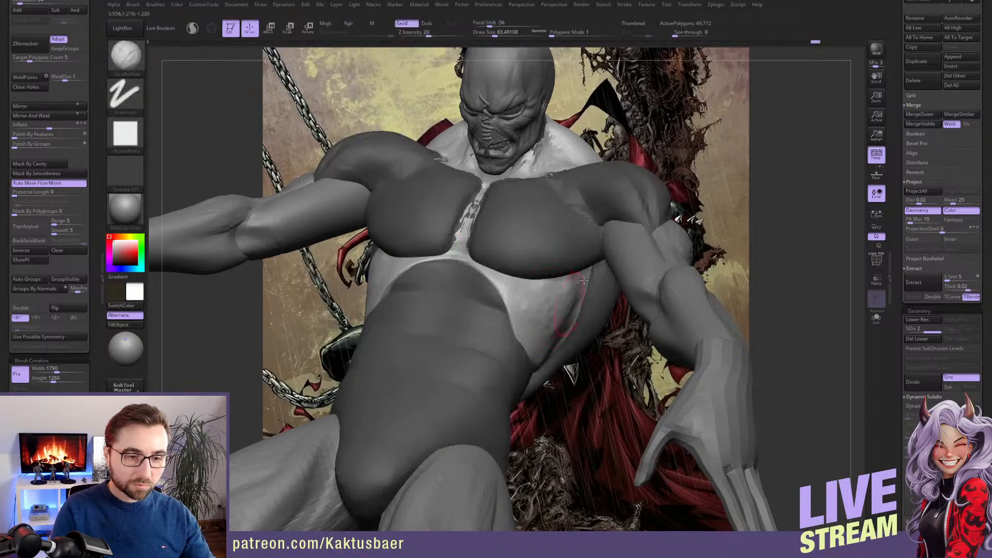
pyautogui.moveTo(562, 331); pyautogui.dragTo(544, 361)
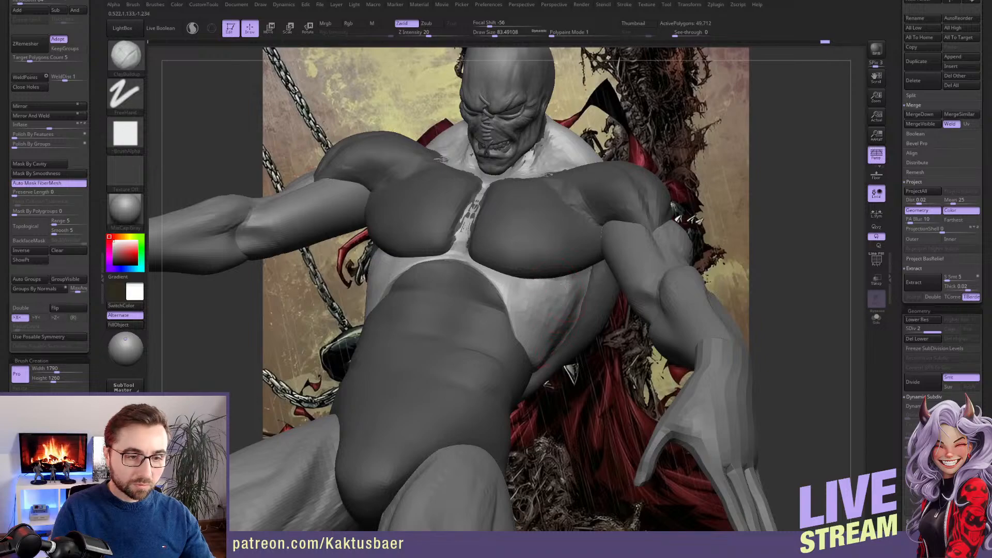
pyautogui.keyDown('shift'); pyautogui.moveTo(549, 320); pyautogui.dragTo(547, 334); pyautogui.keyUp('shift')
pyautogui.moveTo(547, 333)
pyautogui.keyDown('ctrl'); pyautogui.mouseDown(button='right')
pyautogui.moveTo(550, 292)
pyautogui.moveTo(584, 338)
pyautogui.mouseUp(button='right'); pyautogui.keyUp('ctrl')
pyautogui.keyDown('ctrl'); pyautogui.moveTo(608, 334); pyautogui.dragTo(604, 344); pyautogui.keyUp('ctrl')
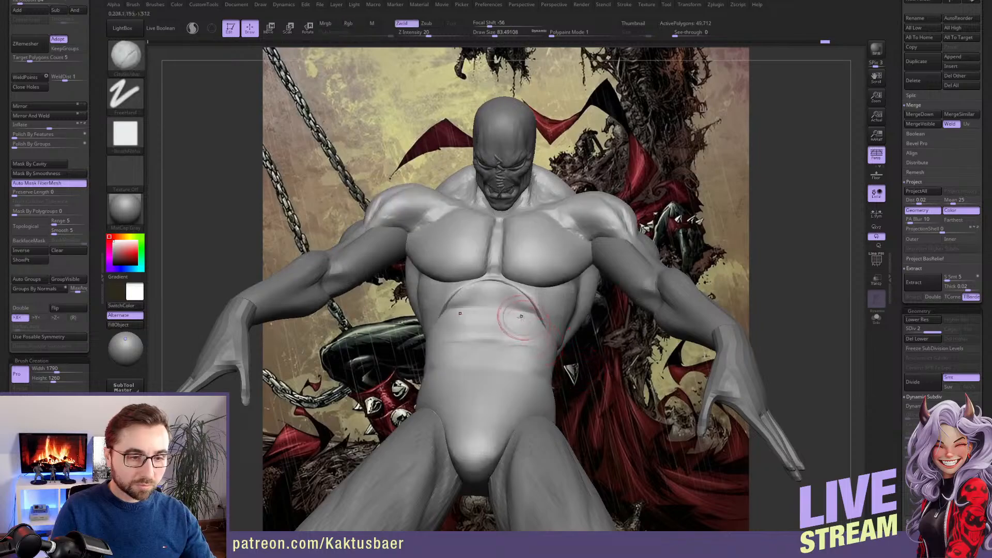
# Build up the upper abdominals just below the pectorals with ClayBuildup at draw size about 59
pyautogui.moveTo(504, 310)
pyautogui.mouseDown(button='right')
pyautogui.moveTo(497, 316)
pyautogui.moveTo(516, 269)
pyautogui.mouseUp(button='right')
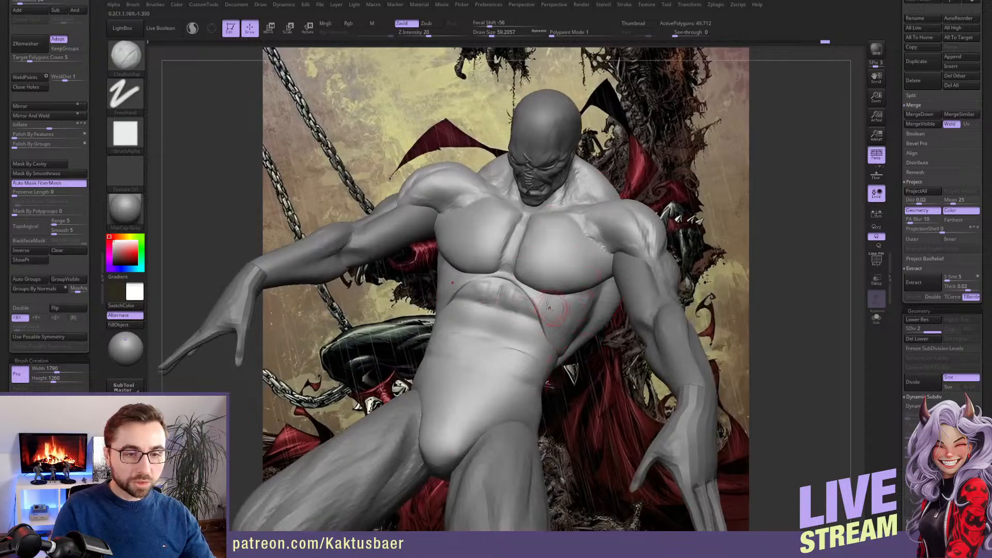
pyautogui.moveTo(555, 304)
pyautogui.mouseDown(button='right')
pyautogui.moveTo(641, 261)
pyautogui.moveTo(655, 280)
pyautogui.moveTo(665, 250)
pyautogui.mouseUp(button='right')
pyautogui.press('ctrl')
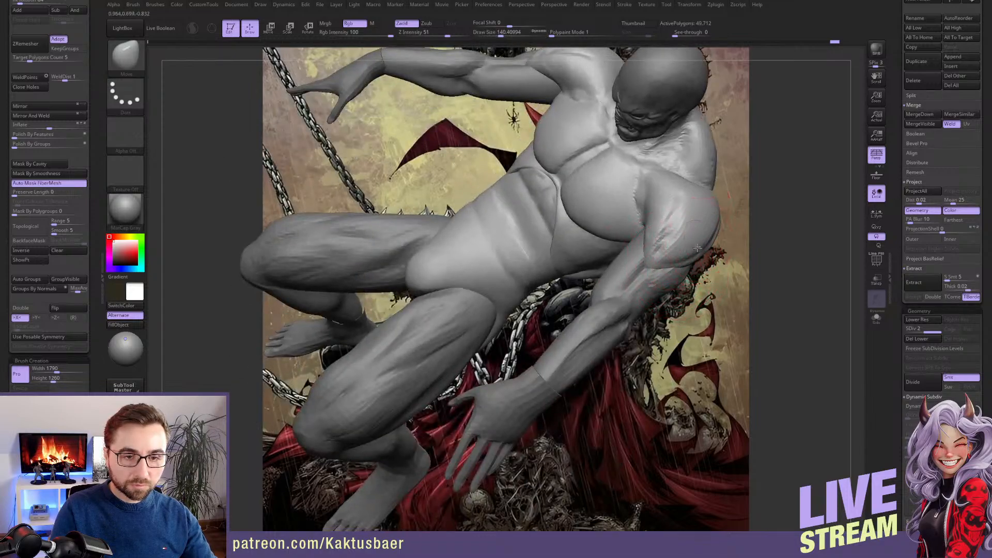
# Reshape the outer deltoid with the Move brush, increasing the draw size from about 140 to about 197
pyautogui.moveTo(711, 222); pyautogui.dragTo(650, 237, button='right')
pyautogui.moveTo(650, 237)
pyautogui.mouseDown()
pyautogui.moveTo(642, 220)
pyautogui.moveTo(643, 242)
pyautogui.mouseUp()
pyautogui.keyDown('alt'); pyautogui.moveTo(645, 234); pyautogui.dragTo(600, 254, button='right'); pyautogui.keyUp('alt')
pyautogui.press('s')
pyautogui.moveTo(599, 254); pyautogui.dragTo(641, 262)
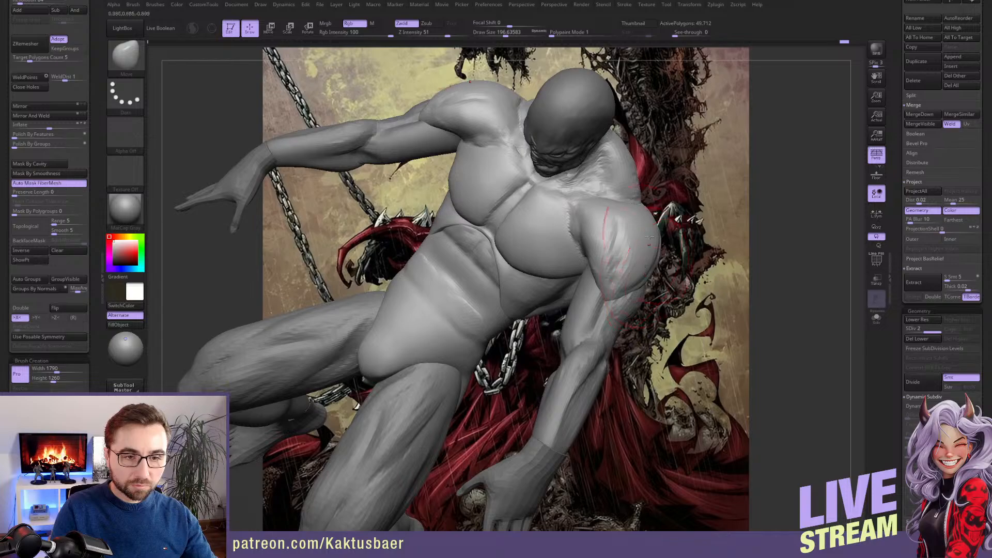
pyautogui.moveTo(641, 261)
pyautogui.mouseDown(button='right')
pyautogui.moveTo(618, 243)
pyautogui.moveTo(649, 215)
pyautogui.mouseUp(button='right')
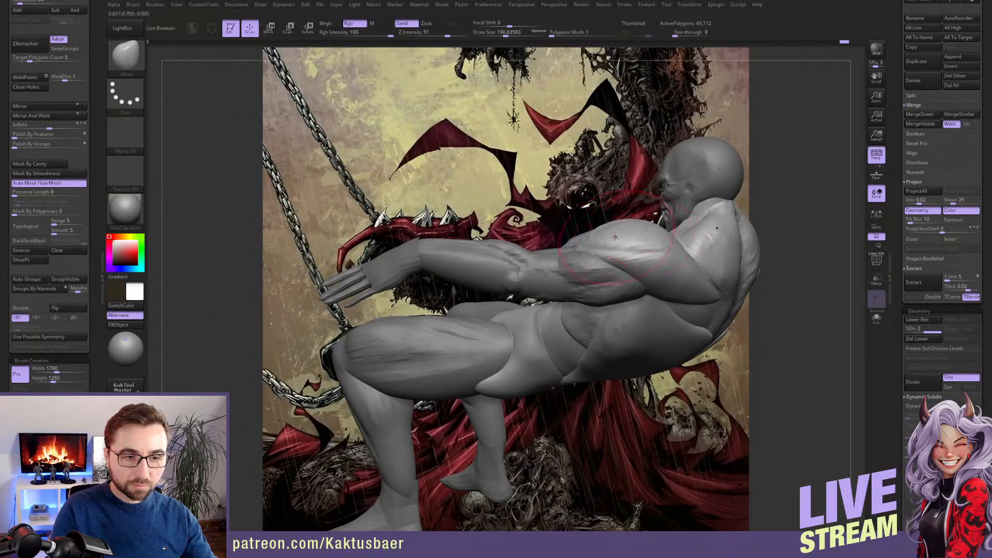
# Adjust the upper arm's side profile below the deltoid with the Move brush at draw size about 158
pyautogui.press('s')
pyautogui.moveTo(589, 233); pyautogui.dragTo(604, 233)
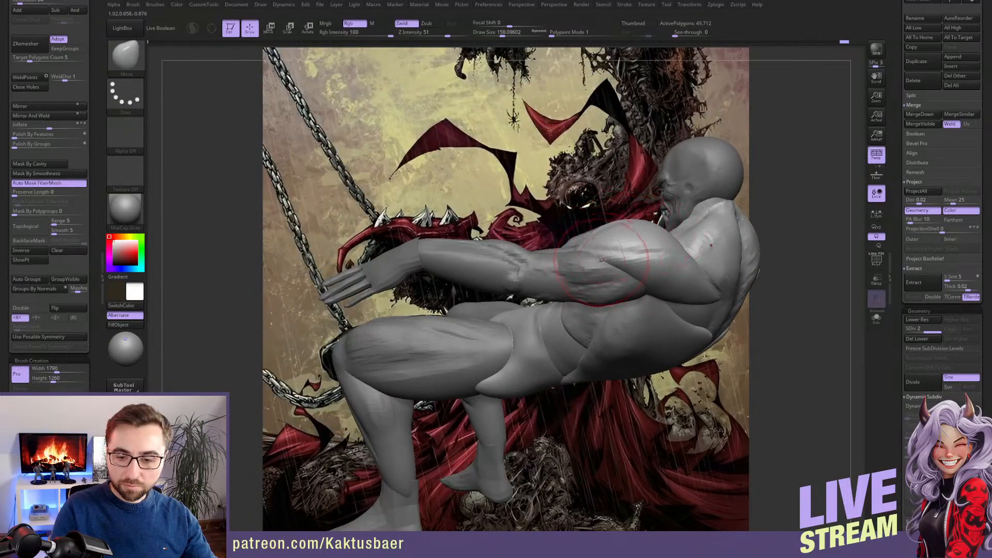
pyautogui.moveTo(609, 263)
pyautogui.mouseDown(button='right')
pyautogui.moveTo(570, 290)
pyautogui.moveTo(600, 301)
pyautogui.mouseUp(button='right')
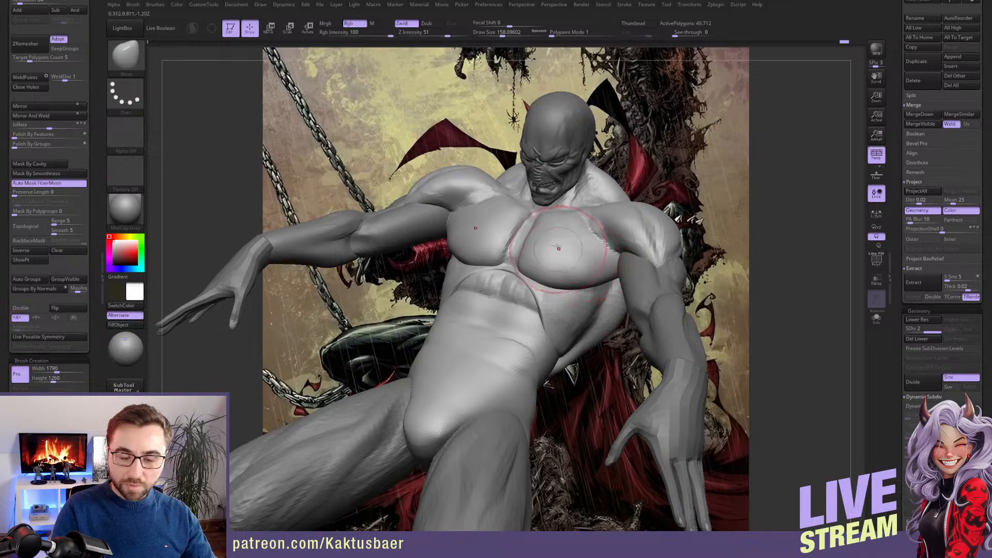
# Adjust the upper abdominal shape under the pectorals with the Move brush at draw size about 74
pyautogui.press('s')
pyautogui.moveTo(556, 259); pyautogui.dragTo(551, 258)
pyautogui.moveTo(551, 259); pyautogui.dragTo(536, 274, button='right')
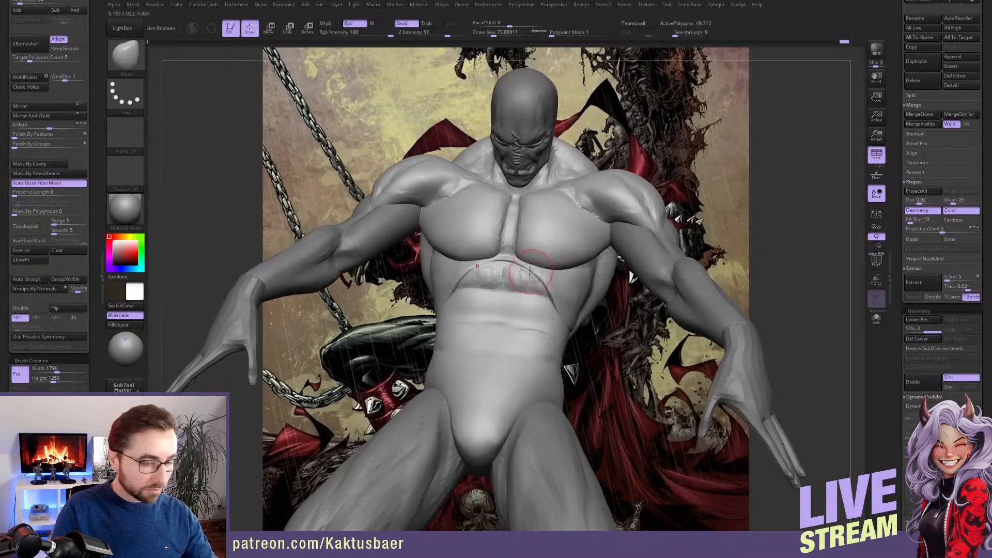
# Build up the top row of abdominals along the rib arch with ClayBuildup at draw size about 54 and smooth it
pyautogui.press('b')
pyautogui.press('c')
pyautogui.press('b')
pyautogui.press('s')
pyautogui.moveTo(518, 273); pyautogui.dragTo(544, 290)
pyautogui.moveTo(545, 282); pyautogui.dragTo(552, 273, button='right')
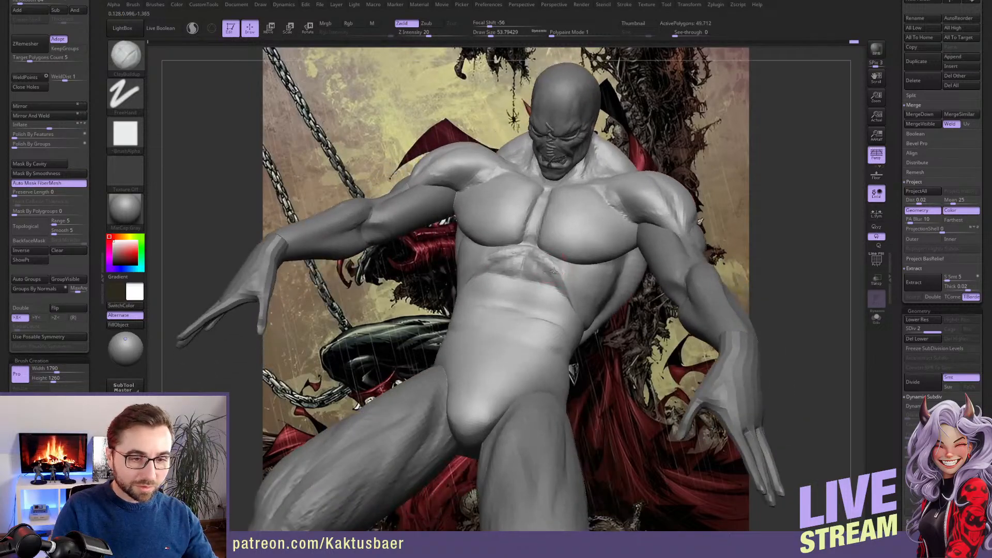
pyautogui.press('s')
pyautogui.moveTo(552, 279)
pyautogui.mouseDown()
pyautogui.moveTo(512, 255)
pyautogui.moveTo(555, 279)
pyautogui.moveTo(540, 257)
pyautogui.moveTo(548, 268)
pyautogui.mouseUp()
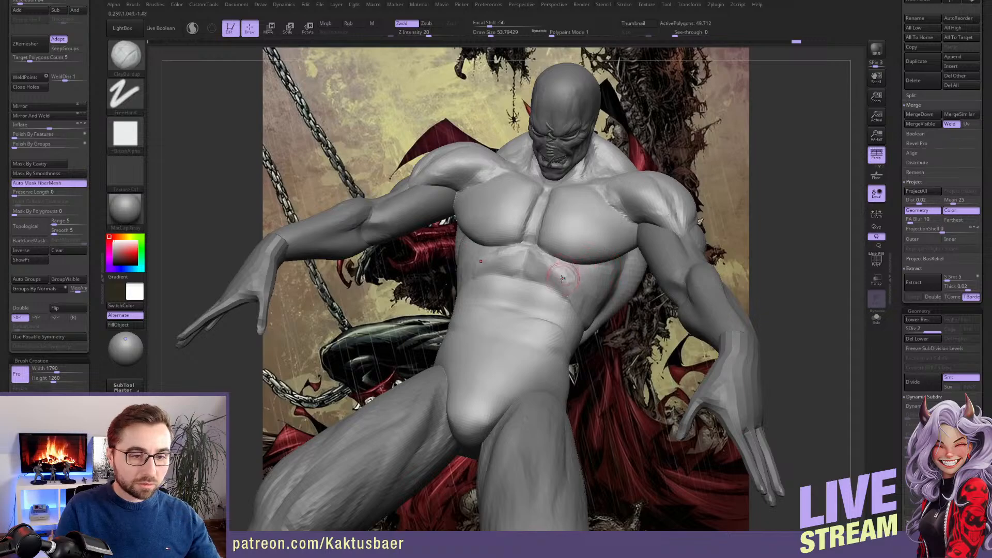
# Carve the midline and lower border of the top abdominal pair and refine its outer edges with ClayBuildup
pyautogui.moveTo(590, 291)
pyautogui.keyDown('alt'); pyautogui.mouseDown(button='right')
pyautogui.moveTo(592, 279)
pyautogui.moveTo(517, 289)
pyautogui.mouseUp(button='right'); pyautogui.keyUp('alt')
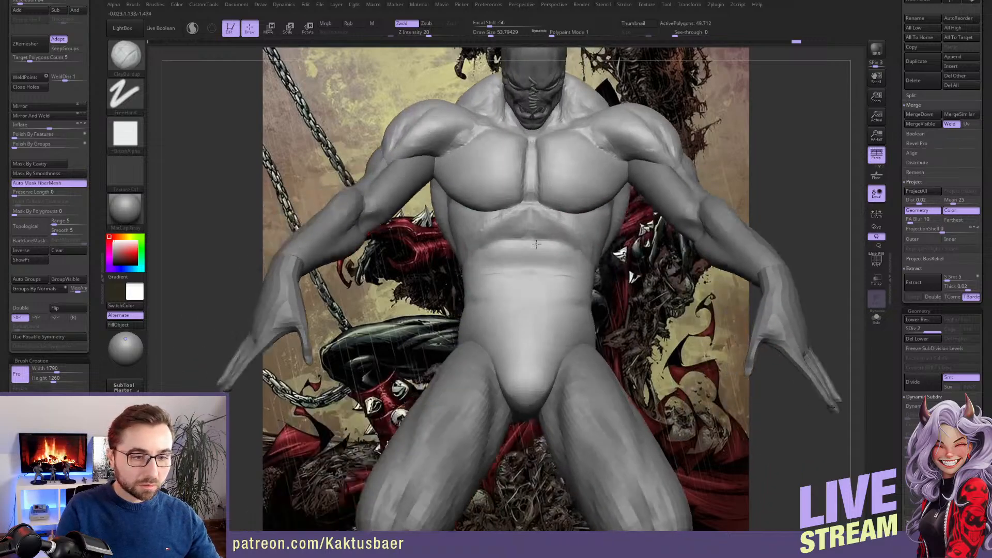
pyautogui.press('s')
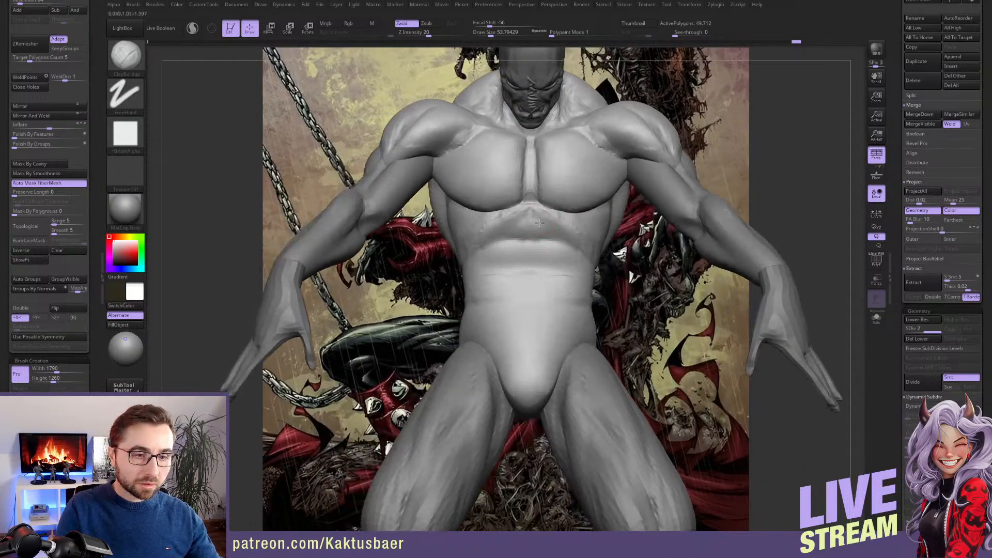
pyautogui.moveTo(539, 223)
pyautogui.mouseDown()
pyautogui.moveTo(546, 226)
pyautogui.moveTo(537, 221)
pyautogui.moveTo(534, 239)
pyautogui.moveTo(561, 251)
pyautogui.mouseUp()
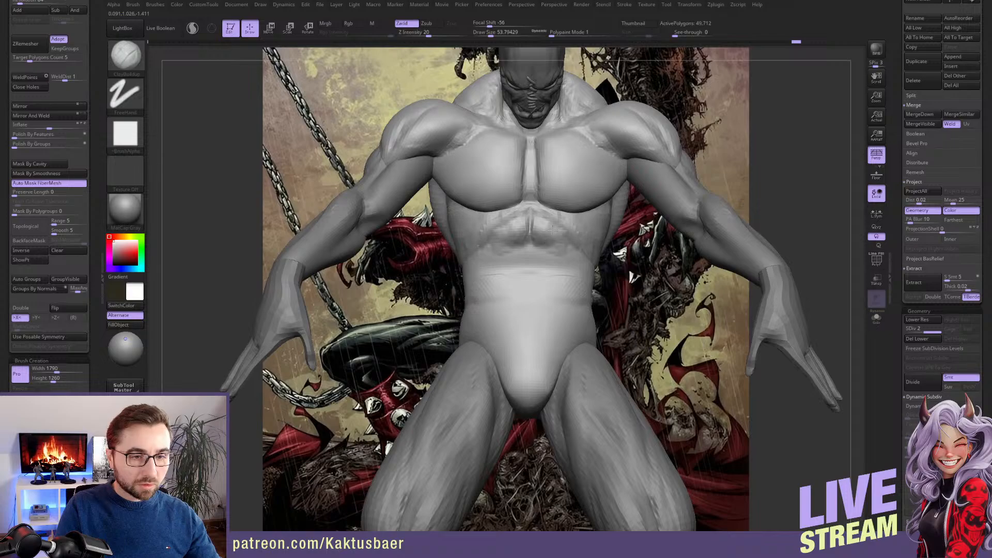
pyautogui.moveTo(564, 249); pyautogui.dragTo(569, 248)
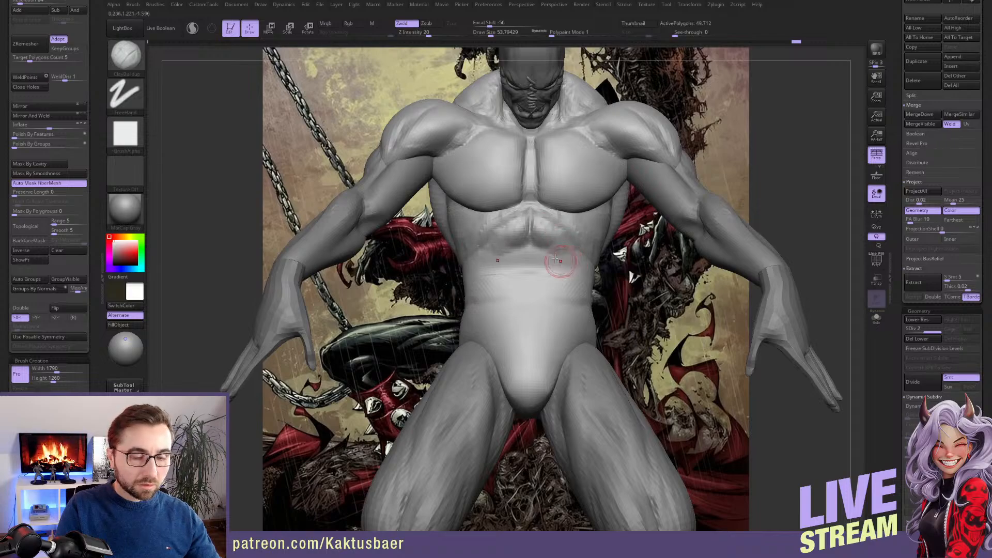
pyautogui.moveTo(559, 262); pyautogui.dragTo(544, 242, button='right')
pyautogui.keyDown('shift'); pyautogui.moveTo(550, 241); pyautogui.dragTo(550, 233); pyautogui.keyUp('shift')
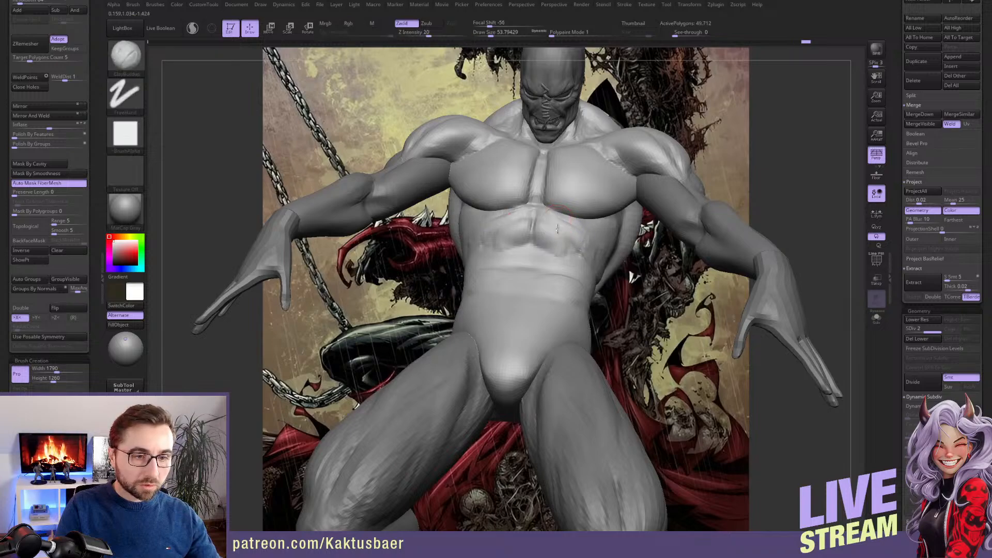
pyautogui.moveTo(582, 238); pyautogui.dragTo(550, 222, button='right')
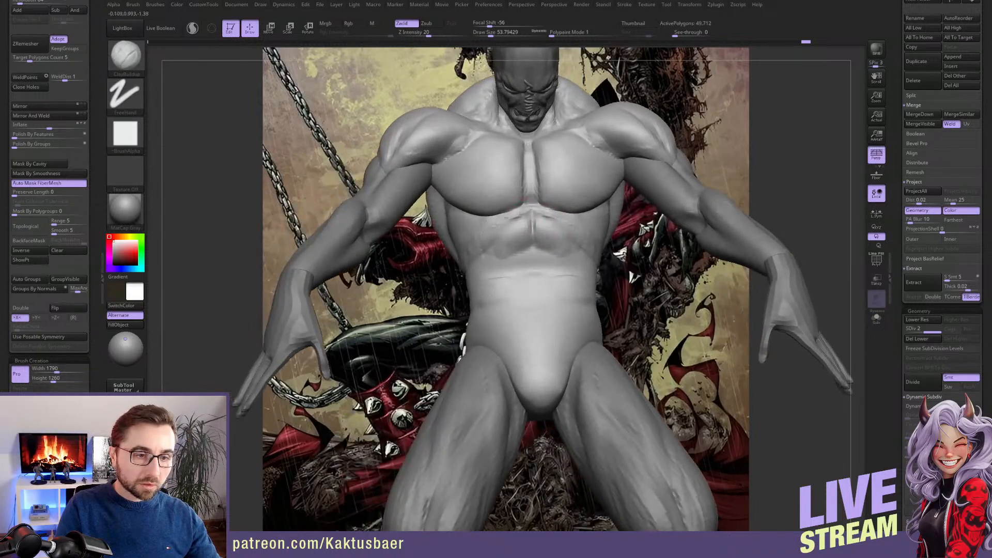
pyautogui.press('shift')
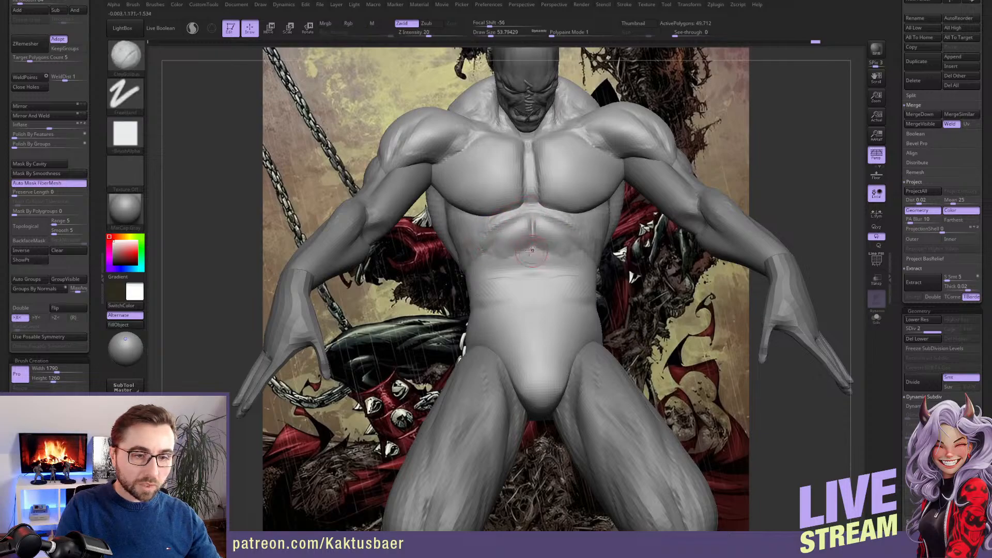
# Build up the second row of abdominals below the top pair with ClayBuildup at draw size about 68 and smooth it
pyautogui.moveTo(531, 250)
pyautogui.mouseDown(button='right')
pyautogui.moveTo(570, 200)
pyautogui.moveTo(552, 233)
pyautogui.moveTo(562, 256)
pyautogui.mouseUp(button='right')
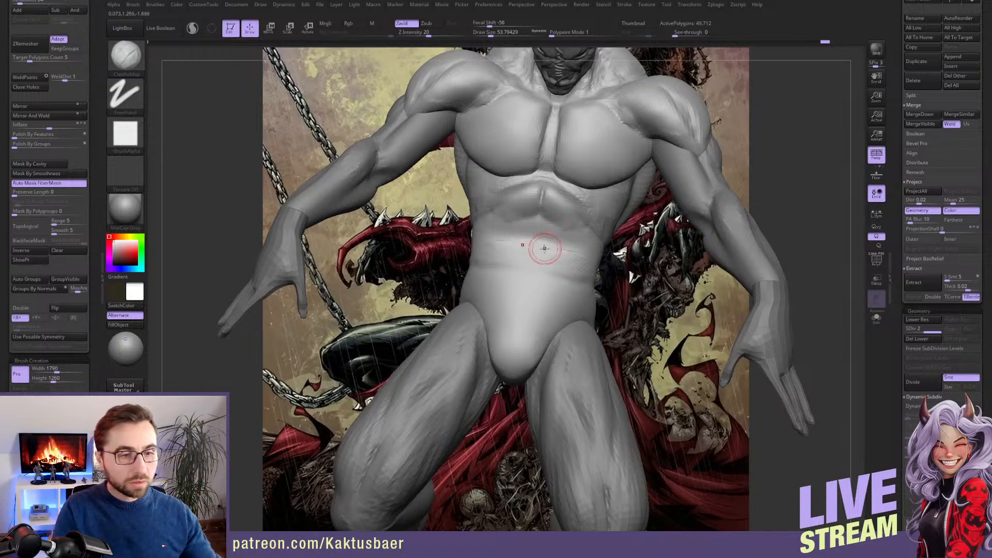
pyautogui.moveTo(544, 248)
pyautogui.mouseDown(button='right')
pyautogui.moveTo(549, 263)
pyautogui.moveTo(542, 236)
pyautogui.mouseUp(button='right')
pyautogui.press('s')
pyautogui.moveTo(533, 236); pyautogui.dragTo(537, 235)
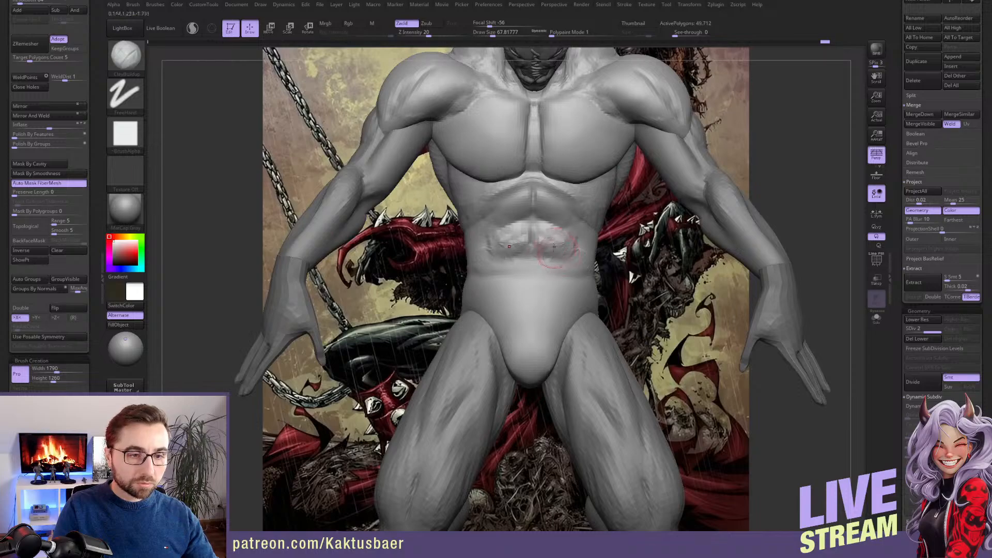
pyautogui.press('shift')
pyautogui.moveTo(566, 249); pyautogui.dragTo(543, 243)
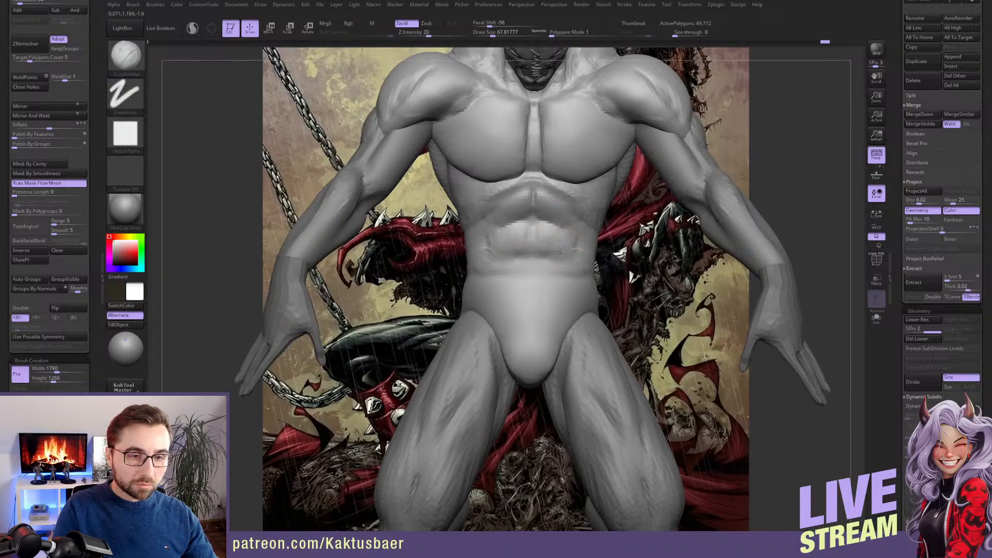
pyautogui.moveTo(561, 253); pyautogui.dragTo(556, 230, button='right')
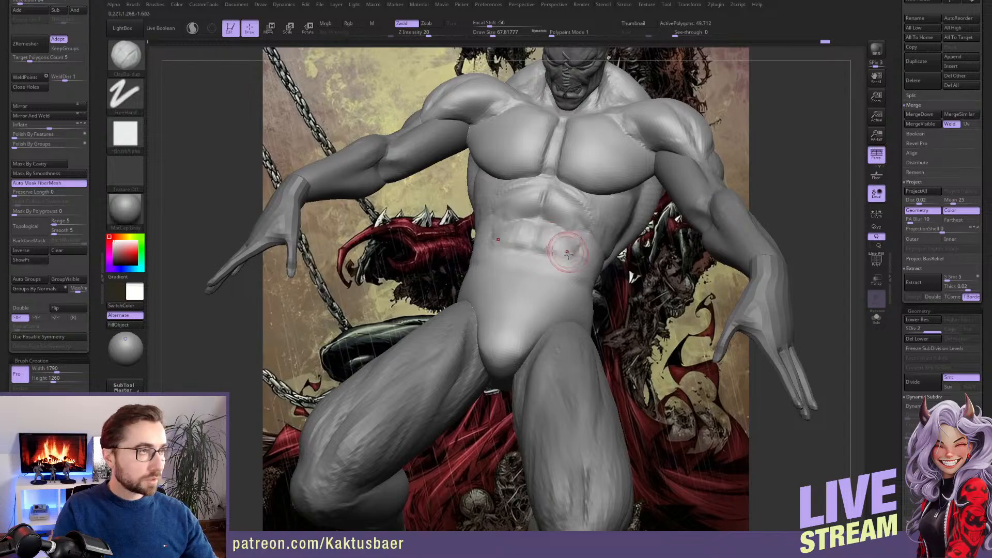
# Refine the upper border, midline and outer edges of the second abdominal row with ClayBuildup
pyautogui.moveTo(554, 239)
pyautogui.mouseDown(button='right')
pyautogui.moveTo(562, 225)
pyautogui.moveTo(537, 209)
pyautogui.mouseUp(button='right')
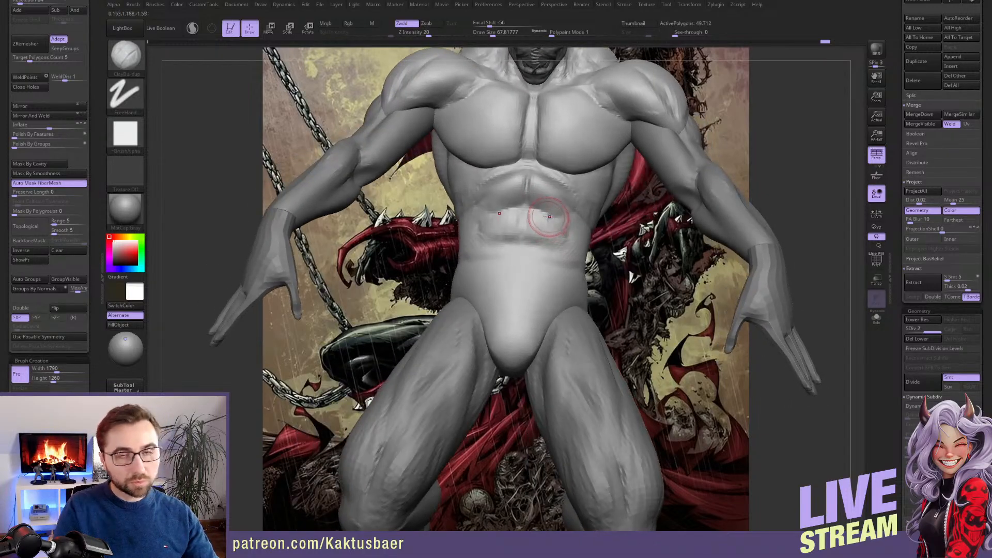
pyautogui.moveTo(532, 210); pyautogui.dragTo(554, 225)
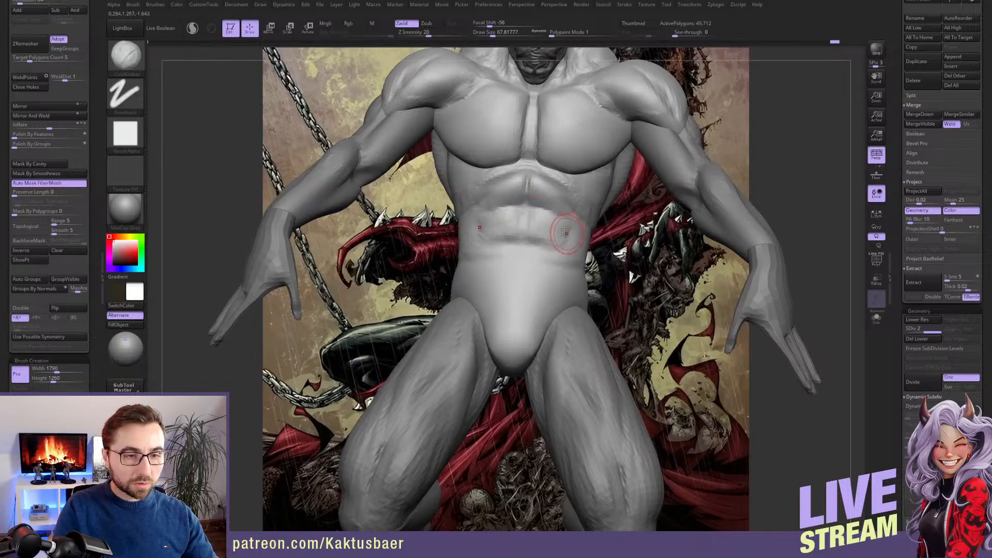
pyautogui.moveTo(562, 227); pyautogui.dragTo(583, 242, button='right')
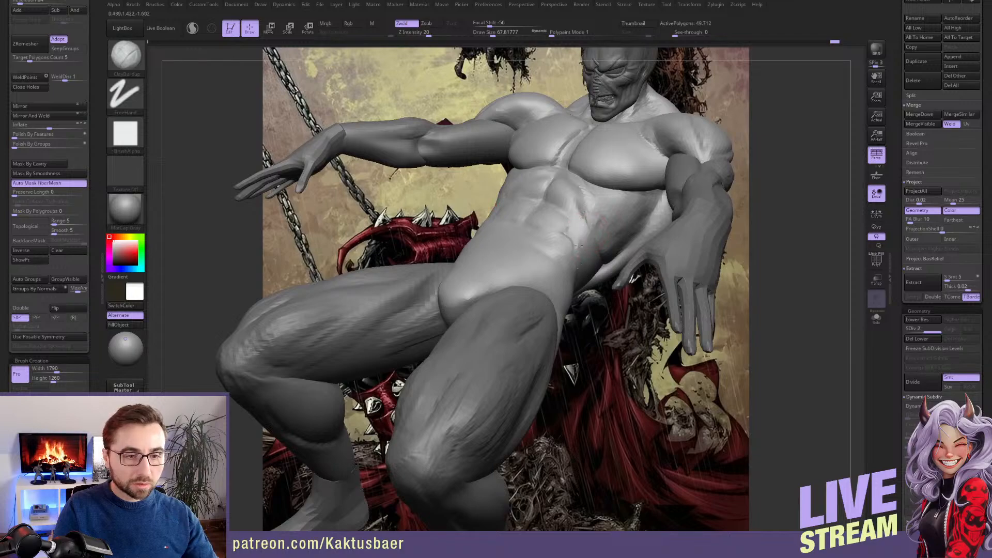
# Build up the obliques along the waist and flank with ClayBuildup at draw size about 90
pyautogui.moveTo(534, 266); pyautogui.dragTo(542, 268, button='right')
pyautogui.press('s')
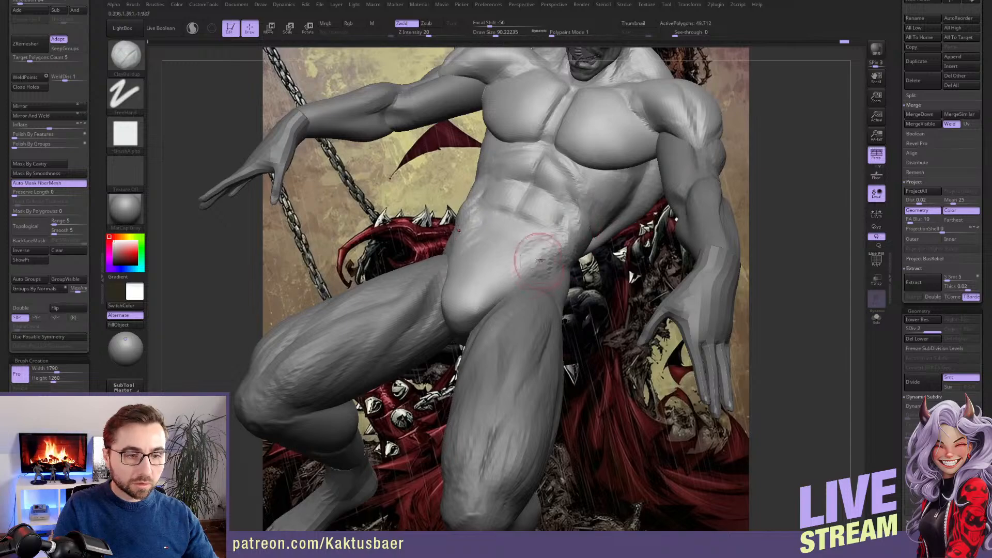
pyautogui.moveTo(540, 260); pyautogui.dragTo(564, 241, button='right')
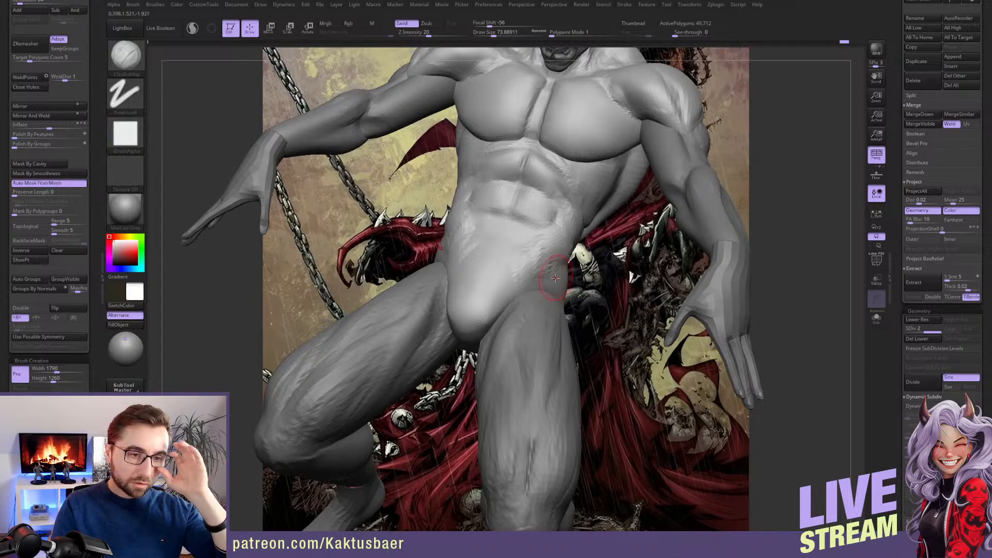
pyautogui.moveTo(565, 237)
pyautogui.mouseDown(button='right')
pyautogui.moveTo(560, 180)
pyautogui.moveTo(574, 222)
pyautogui.mouseUp(button='right')
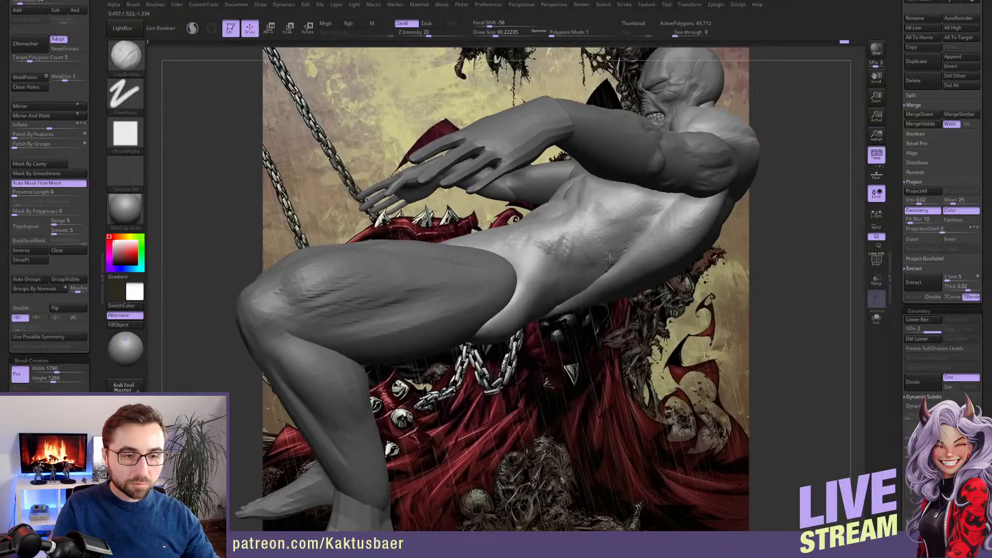
pyautogui.moveTo(589, 290); pyautogui.dragTo(619, 269, button='right')
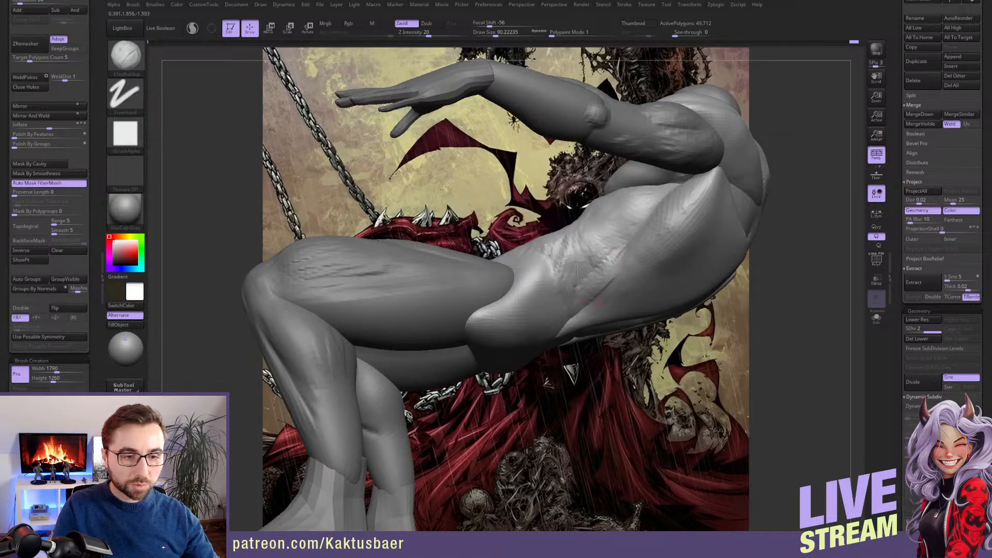
pyautogui.moveTo(578, 269)
pyautogui.mouseDown()
pyautogui.moveTo(575, 296)
pyautogui.moveTo(585, 272)
pyautogui.mouseUp()
pyautogui.moveTo(581, 274)
pyautogui.mouseDown(button='right')
pyautogui.moveTo(591, 286)
pyautogui.moveTo(555, 262)
pyautogui.moveTo(543, 275)
pyautogui.mouseUp(button='right')
# Shape the long lower abdominals and their side grooves with ClayBuildup at draw size about 71, and smooth the surface
pyautogui.moveTo(571, 233); pyautogui.dragTo(582, 247, button='right')
pyautogui.moveTo(574, 232); pyautogui.dragTo(575, 258)
pyautogui.moveTo(578, 238); pyautogui.dragTo(570, 262, button='right')
pyautogui.moveTo(517, 240)
pyautogui.mouseDown()
pyautogui.moveTo(510, 262)
pyautogui.moveTo(527, 262)
pyautogui.moveTo(491, 261)
pyautogui.moveTo(511, 271)
pyautogui.mouseUp()
pyautogui.press('[')
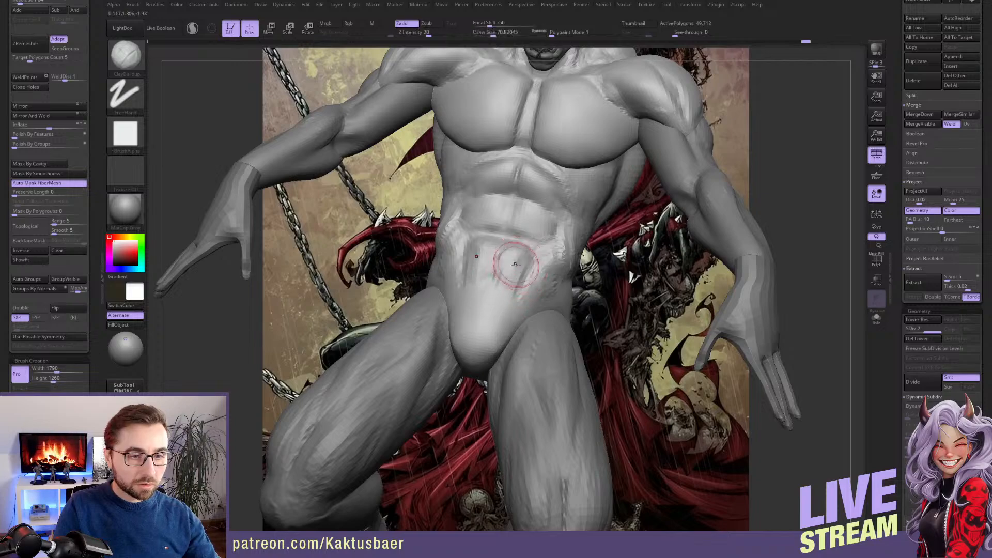
pyautogui.moveTo(514, 247); pyautogui.dragTo(533, 248, button='right')
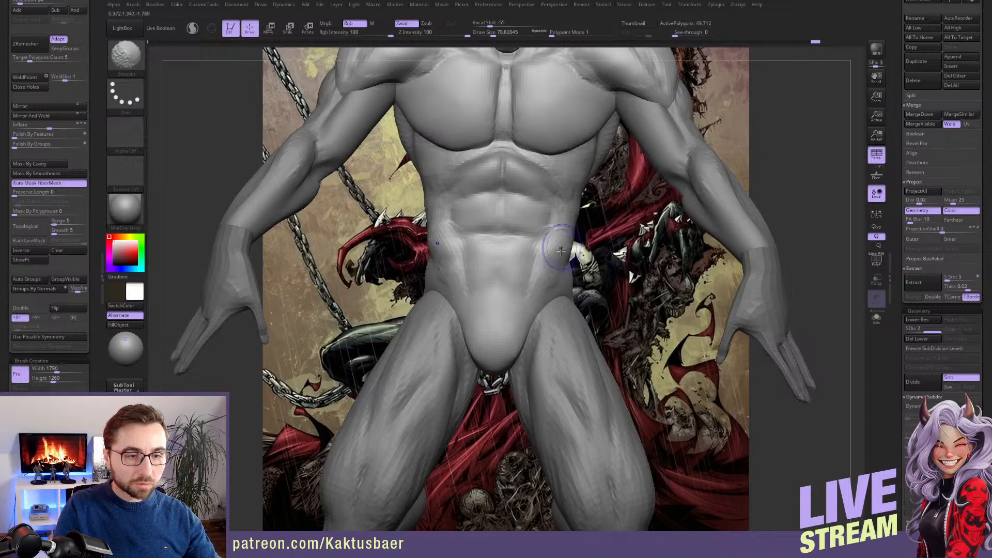
# Build up the lower obliques above the hip crease with ClayBuildup at draw sizes of about 90 and 74
pyautogui.moveTo(548, 273)
pyautogui.mouseDown(button='right')
pyautogui.moveTo(551, 257)
pyautogui.moveTo(513, 284)
pyautogui.mouseUp(button='right')
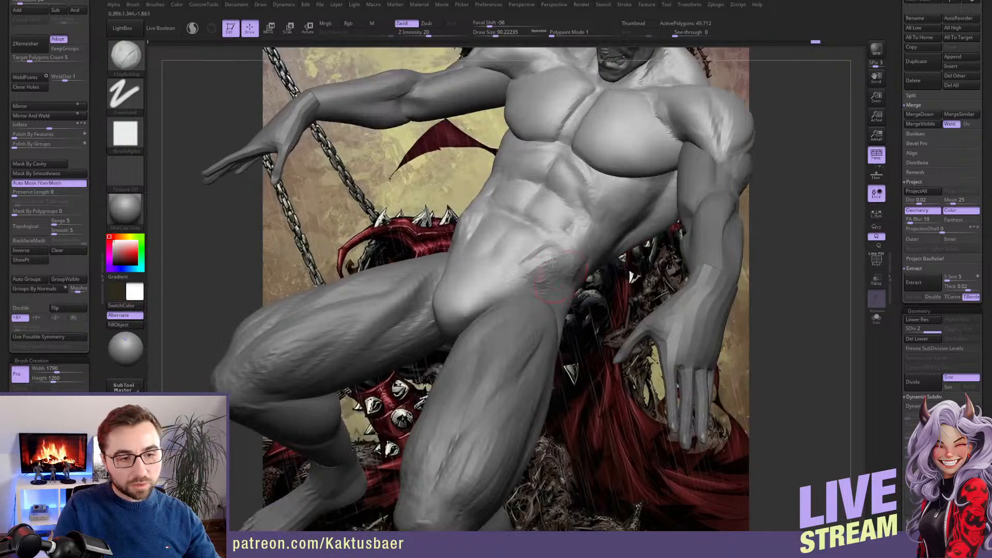
pyautogui.press('shift')
pyautogui.press('[')
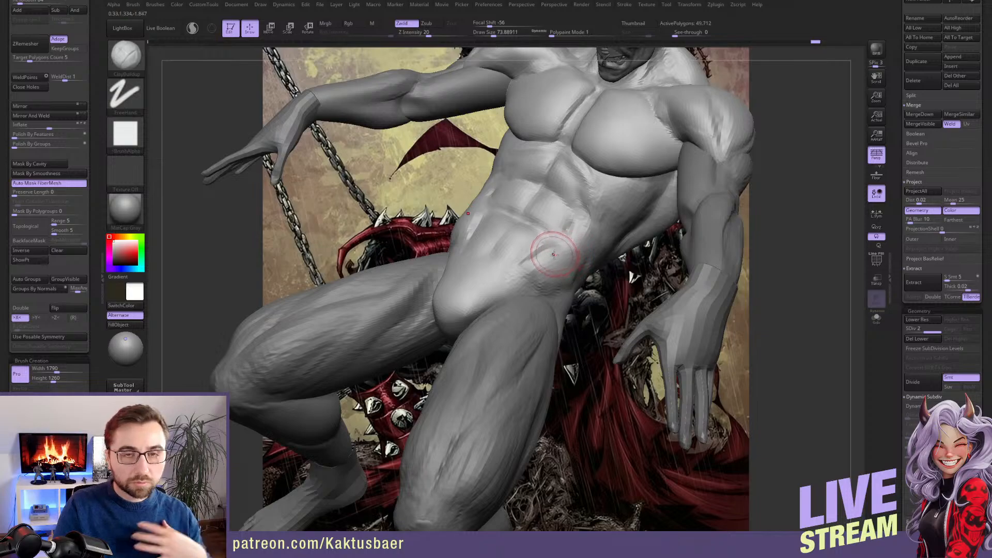
pyautogui.moveTo(568, 279)
pyautogui.mouseDown(button='right')
pyautogui.moveTo(590, 216)
pyautogui.moveTo(536, 293)
pyautogui.mouseUp(button='right')
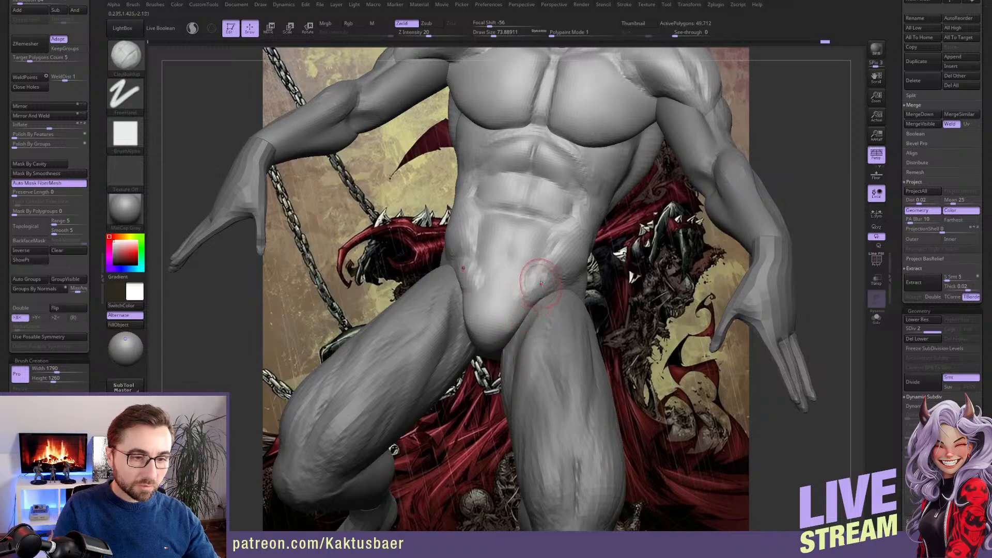
pyautogui.moveTo(541, 283)
pyautogui.mouseDown(button='right')
pyautogui.moveTo(516, 275)
pyautogui.moveTo(531, 307)
pyautogui.mouseUp(button='right')
# Adjust the groin and hip crease shape with the Move brush at draw size about 90
pyautogui.press('b')
pyautogui.press('m')
pyautogui.press('v')
pyautogui.press('s')
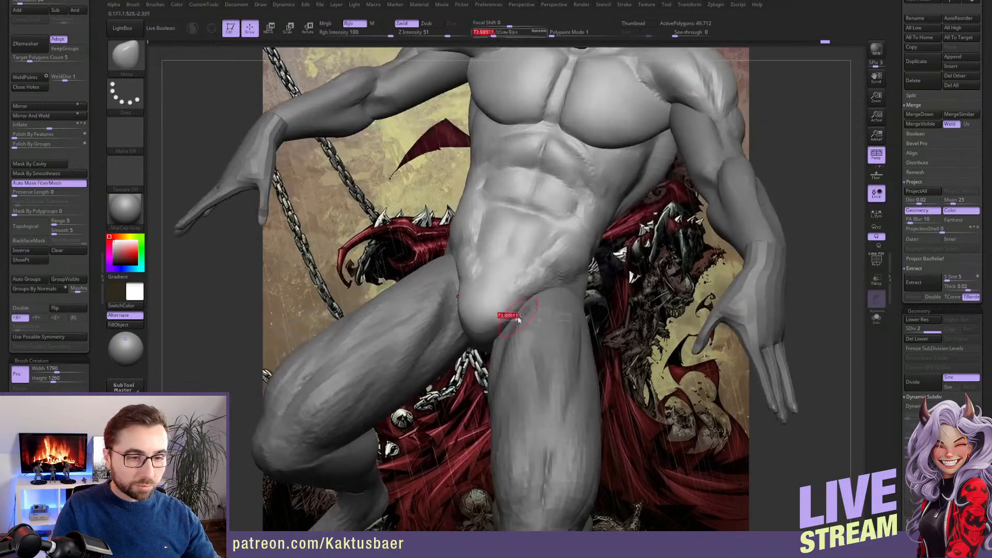
pyautogui.moveTo(519, 320)
pyautogui.mouseDown()
pyautogui.moveTo(529, 318)
pyautogui.moveTo(498, 309)
pyautogui.mouseUp()
pyautogui.press('s')
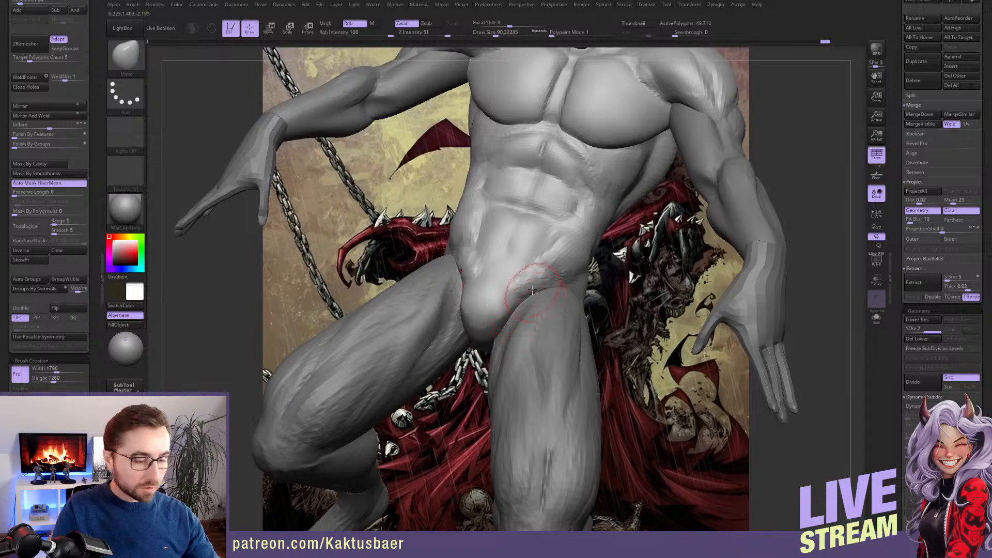
# Refine the hip crease and lower abdomen transition with ClayBuildup at draw size about 71
pyautogui.press('b')
pyautogui.press('c')
pyautogui.press('b')
pyautogui.moveTo(543, 307)
pyautogui.mouseDown(button='right')
pyautogui.moveTo(531, 285)
pyautogui.moveTo(541, 304)
pyautogui.mouseUp(button='right')
pyautogui.moveTo(546, 261)
pyautogui.keyDown('shift'); pyautogui.mouseDown()
pyautogui.moveTo(553, 292)
pyautogui.moveTo(534, 237)
pyautogui.mouseUp(); pyautogui.keyUp('shift')
pyautogui.press('Left')
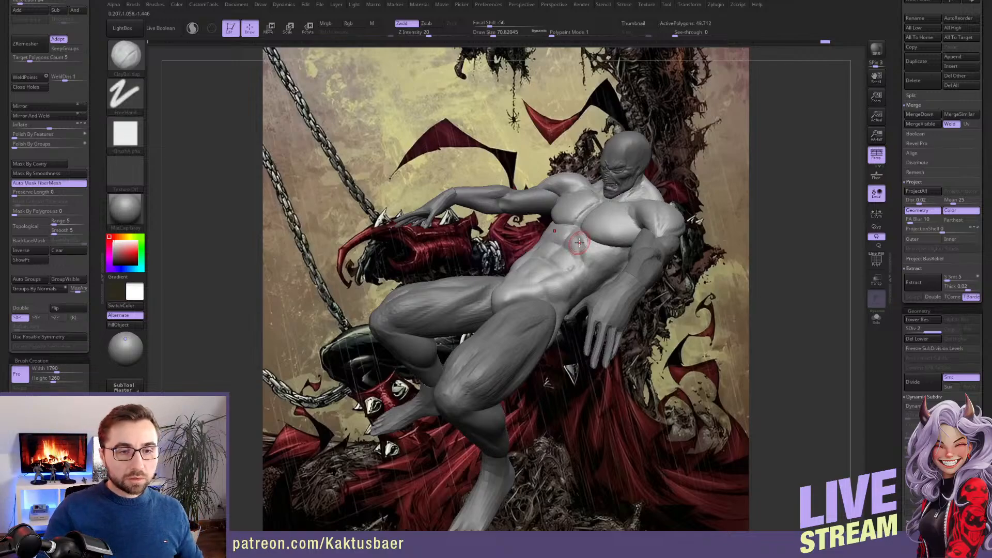
# Sharpen the outer edge of the second abdominal row beside the obliques with ClayBuildup at draw size about 71
pyautogui.moveTo(631, 173)
pyautogui.mouseDown(button='right')
pyautogui.moveTo(538, 167)
pyautogui.moveTo(707, 161)
pyautogui.moveTo(634, 165)
pyautogui.mouseUp(button='right')
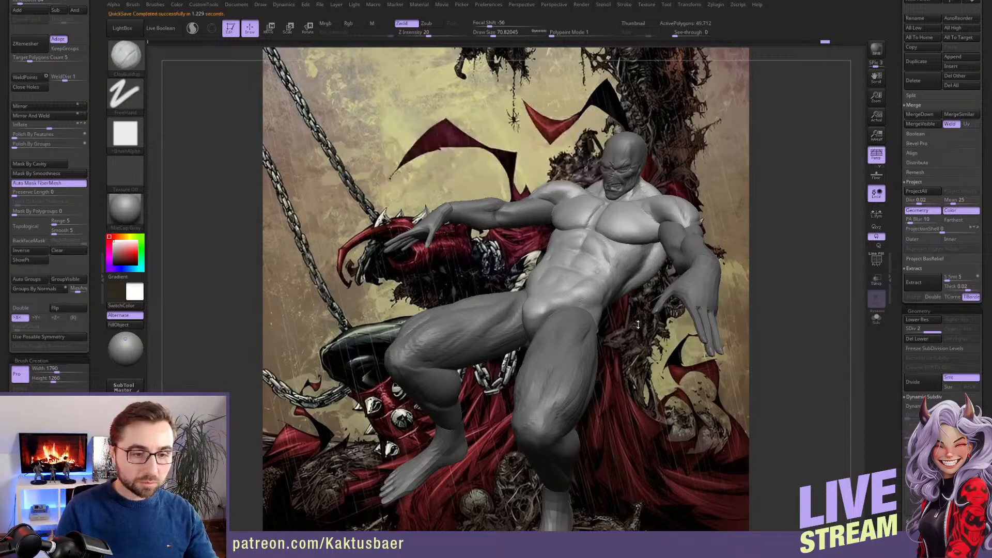
pyautogui.moveTo(604, 287)
pyautogui.keyDown('ctrl'); pyautogui.mouseDown(button='right')
pyautogui.moveTo(598, 270)
pyautogui.moveTo(591, 318)
pyautogui.mouseUp(button='right'); pyautogui.keyUp('ctrl')
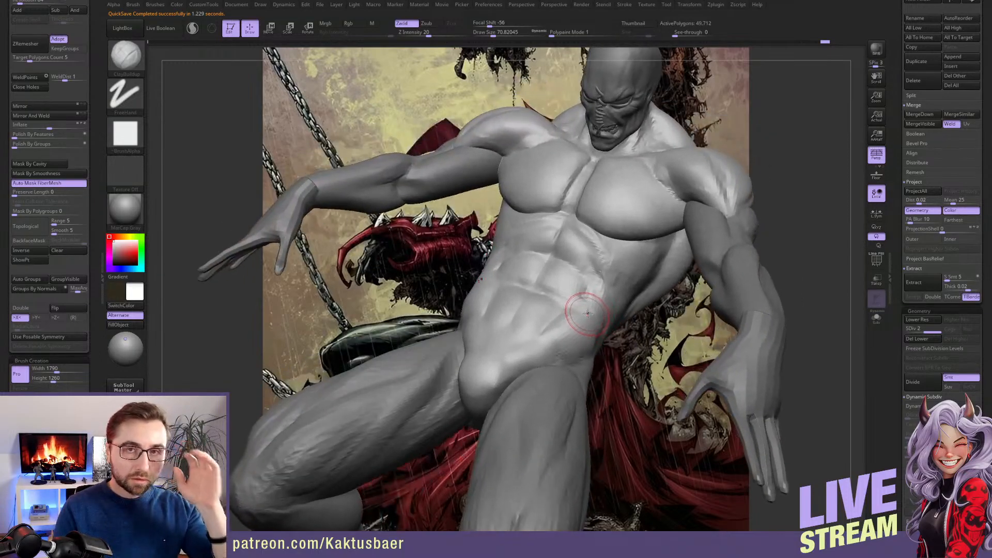
pyautogui.moveTo(589, 299)
pyautogui.mouseDown(button='right')
pyautogui.moveTo(598, 291)
pyautogui.moveTo(587, 287)
pyautogui.mouseUp(button='right')
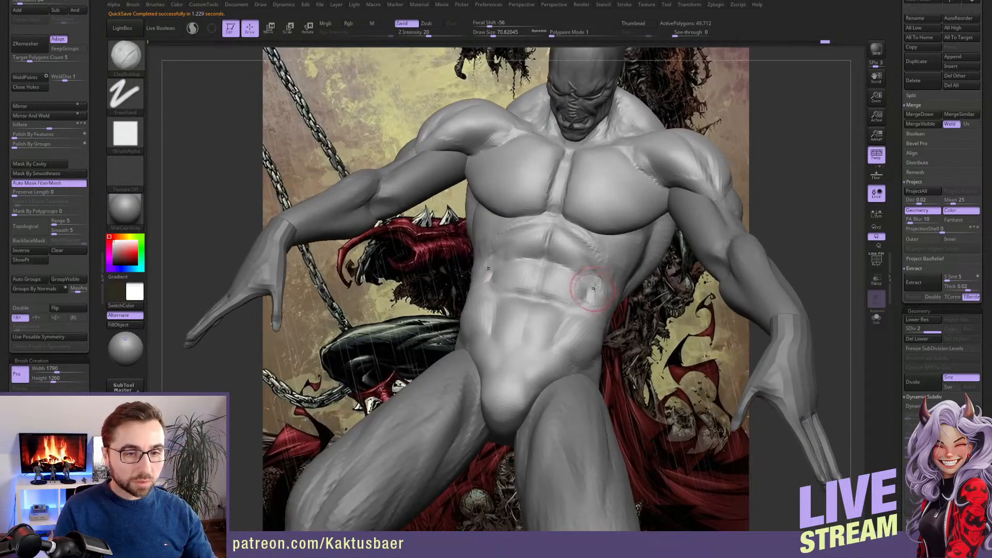
# Add volume to the lower pectorals with ClayBuildup at draw size about 90
pyautogui.moveTo(607, 241); pyautogui.dragTo(603, 230, button='right')
pyautogui.press('s')
pyautogui.moveTo(607, 228)
pyautogui.mouseDown()
pyautogui.moveTo(595, 231)
pyautogui.moveTo(628, 220)
pyautogui.moveTo(572, 209)
pyautogui.mouseUp()
pyautogui.press('s')
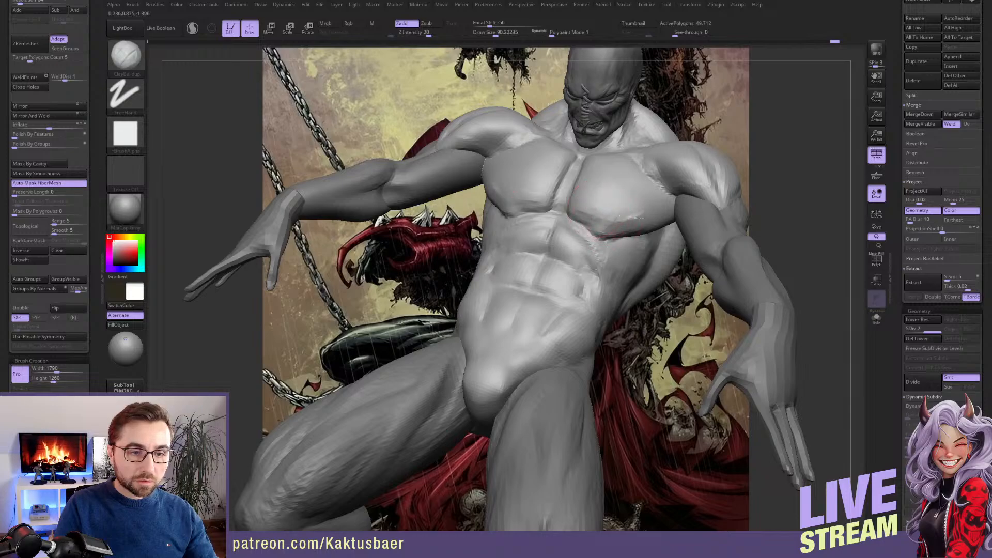
pyautogui.moveTo(638, 218)
pyautogui.mouseDown()
pyautogui.moveTo(661, 216)
pyautogui.moveTo(613, 222)
pyautogui.mouseUp()
pyautogui.moveTo(594, 223); pyautogui.dragTo(609, 245, button='right')
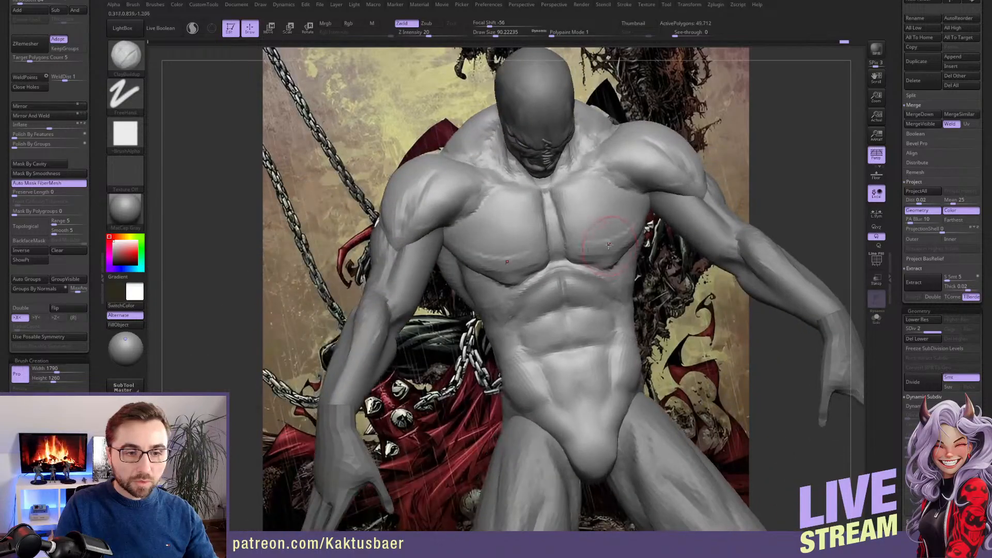
# Define the inner pectoral edges and the lower end of the sternum with ClayBuildup at draw size about 44
pyautogui.press('[')
pyautogui.moveTo(579, 234)
pyautogui.mouseDown()
pyautogui.moveTo(611, 227)
pyautogui.moveTo(615, 214)
pyautogui.moveTo(564, 199)
pyautogui.moveTo(560, 222)
pyautogui.mouseUp()
pyautogui.moveTo(560, 225); pyautogui.dragTo(568, 260)
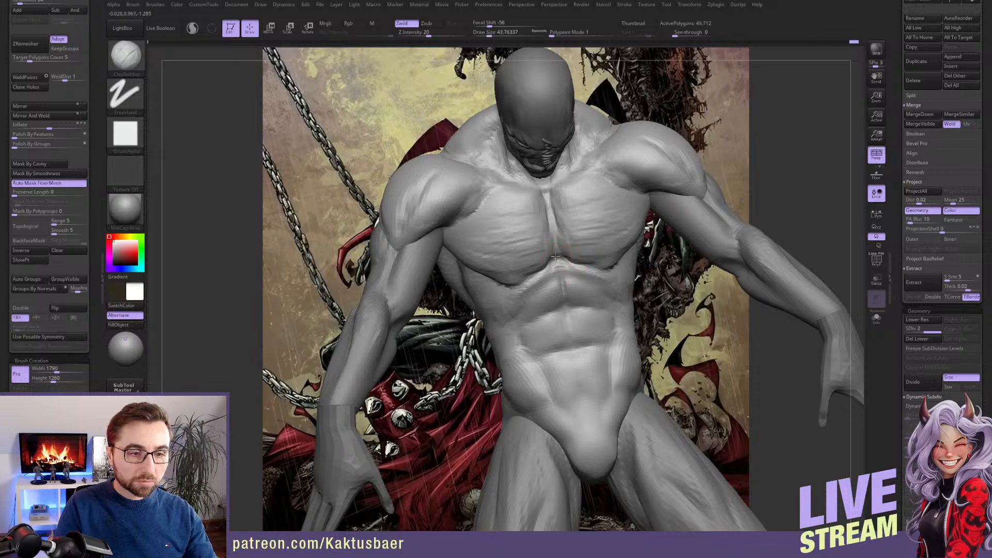
pyautogui.press('[')
pyautogui.keyDown('shift'); pyautogui.moveTo(554, 265); pyautogui.dragTo(557, 265, button='right'); pyautogui.keyUp('shift')
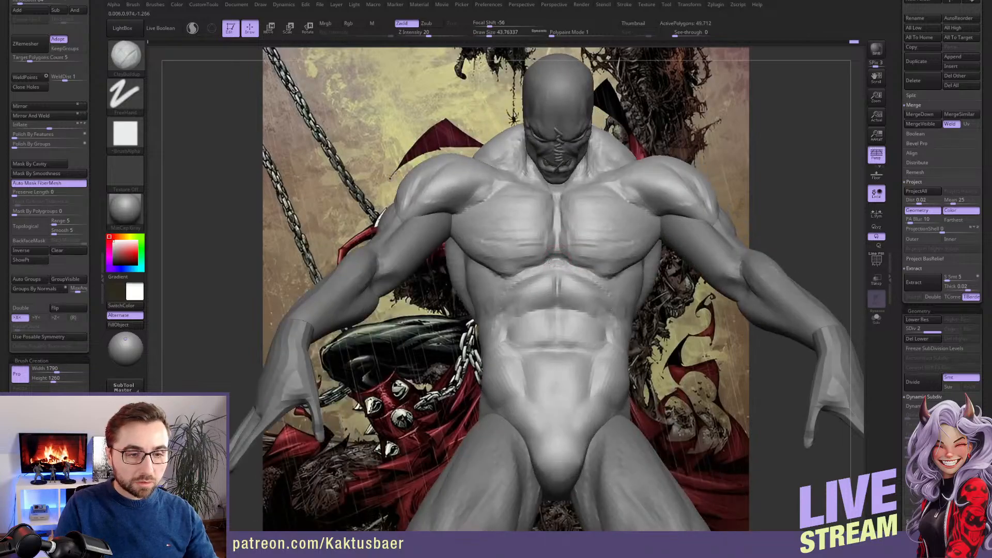
pyautogui.press('s')
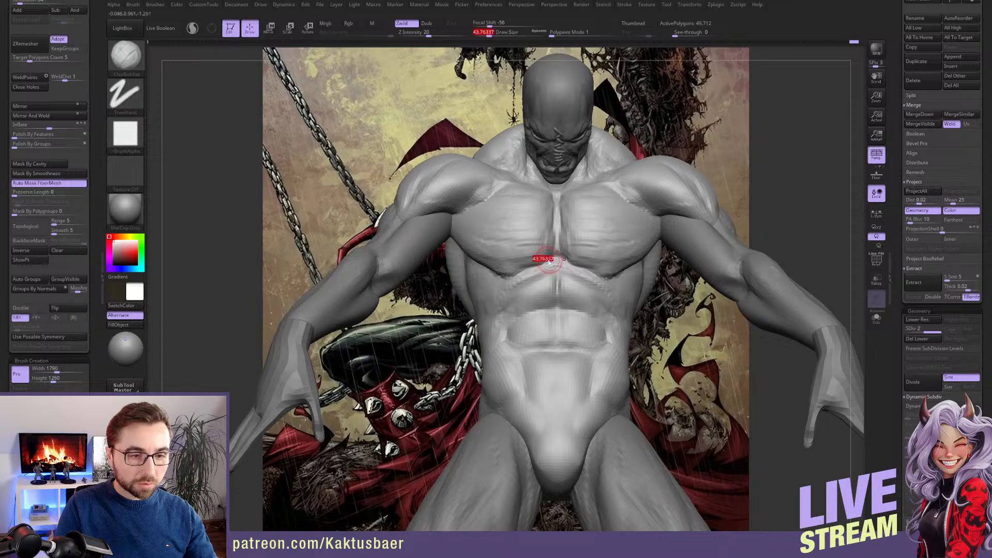
pyautogui.moveTo(551, 257); pyautogui.dragTo(603, 295, button='right')
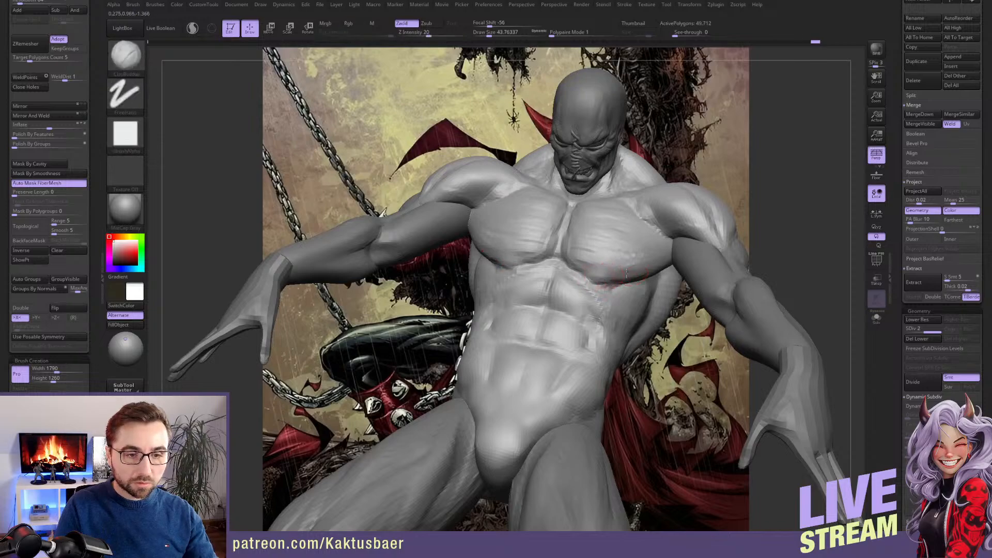
# Refine the lower and outer pectoral edges with ClayBuildup at draw size about 56 and smooth the chest surface
pyautogui.keyDown('alt'); pyautogui.moveTo(638, 260); pyautogui.dragTo(599, 269, button='right'); pyautogui.keyUp('alt')
pyautogui.press('s')
pyautogui.moveTo(598, 268); pyautogui.dragTo(594, 274)
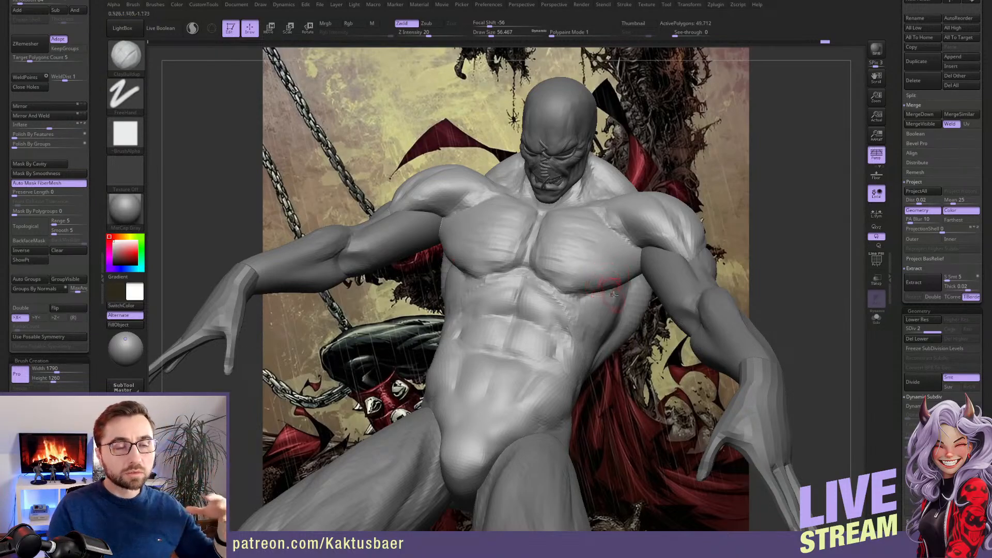
pyautogui.moveTo(611, 267)
pyautogui.mouseDown(button='right')
pyautogui.moveTo(597, 264)
pyautogui.moveTo(617, 272)
pyautogui.moveTo(618, 250)
pyautogui.moveTo(628, 253)
pyautogui.mouseUp(button='right')
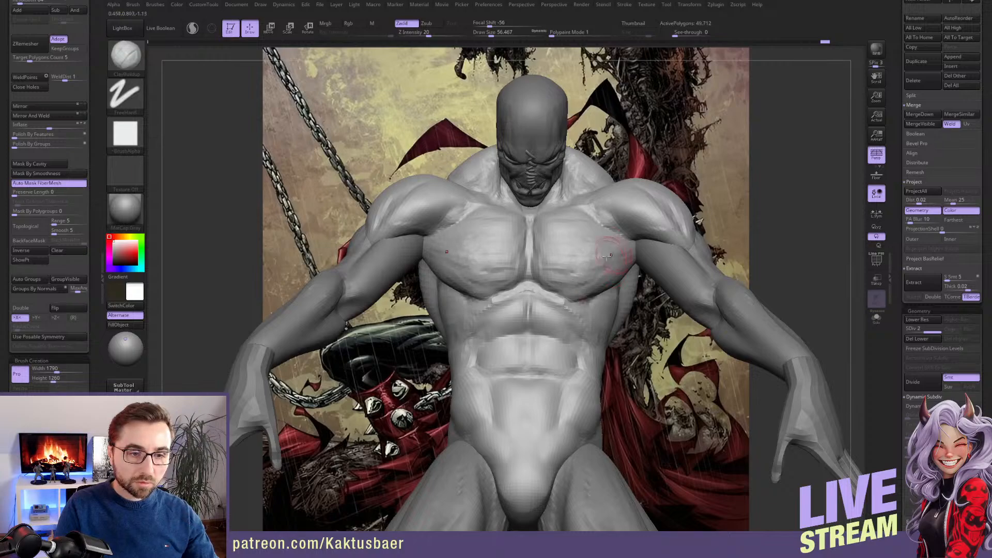
pyautogui.press('shift')
pyautogui.moveTo(578, 260)
pyautogui.mouseDown(button='right')
pyautogui.moveTo(595, 243)
pyautogui.moveTo(560, 243)
pyautogui.moveTo(606, 293)
pyautogui.mouseUp(button='right')
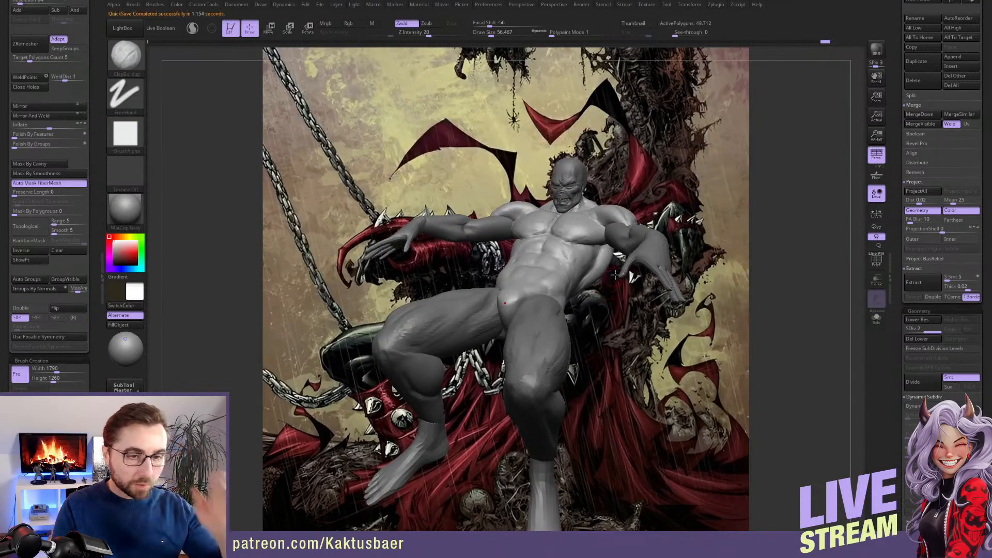
# Examine the whole figure's torso anatomy and proportions from several angles against the Spawn artwork
pyautogui.moveTo(577, 246); pyautogui.dragTo(617, 285, button='right')
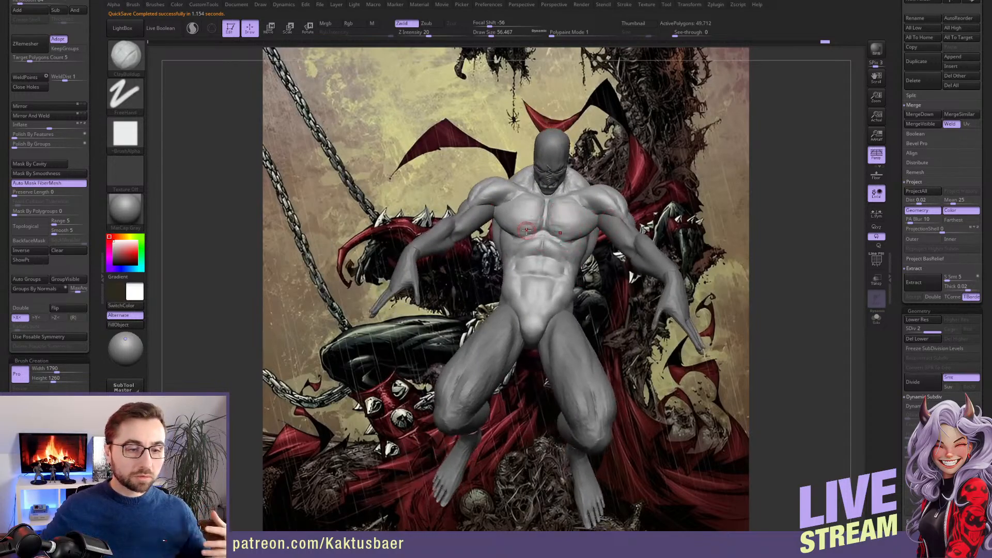
pyautogui.moveTo(602, 210); pyautogui.dragTo(538, 277, button='right')
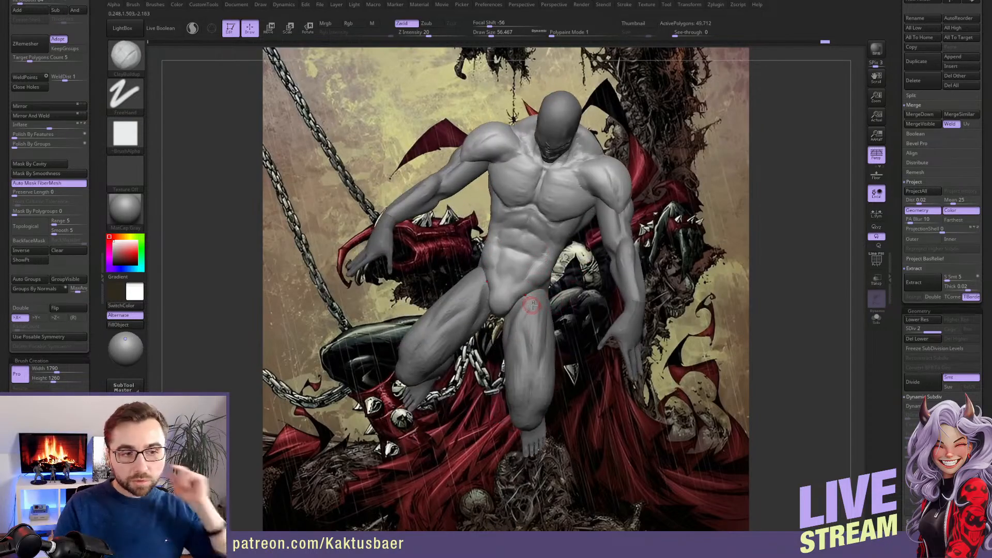
pyautogui.moveTo(547, 292); pyautogui.dragTo(545, 259, button='right')
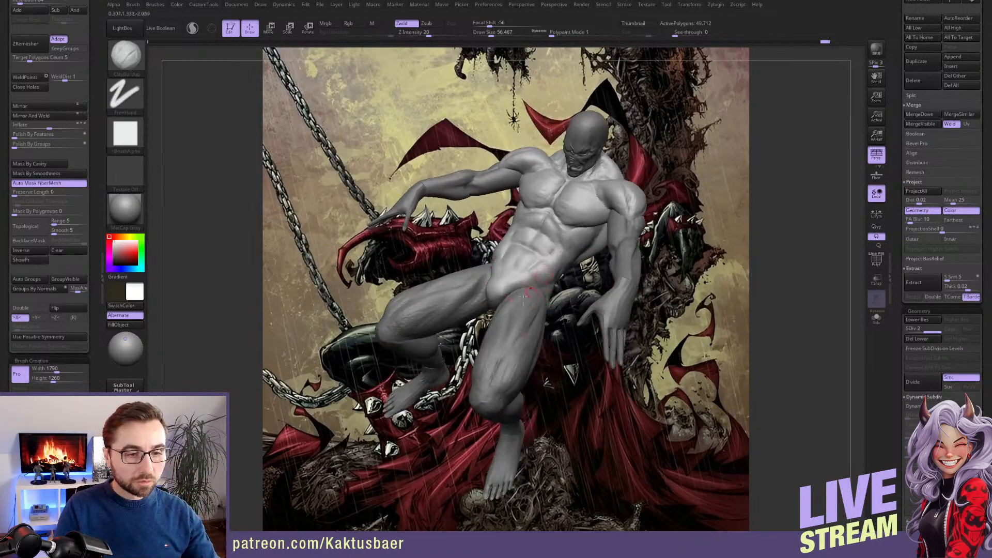
pyautogui.moveTo(524, 296); pyautogui.dragTo(482, 333, button='right')
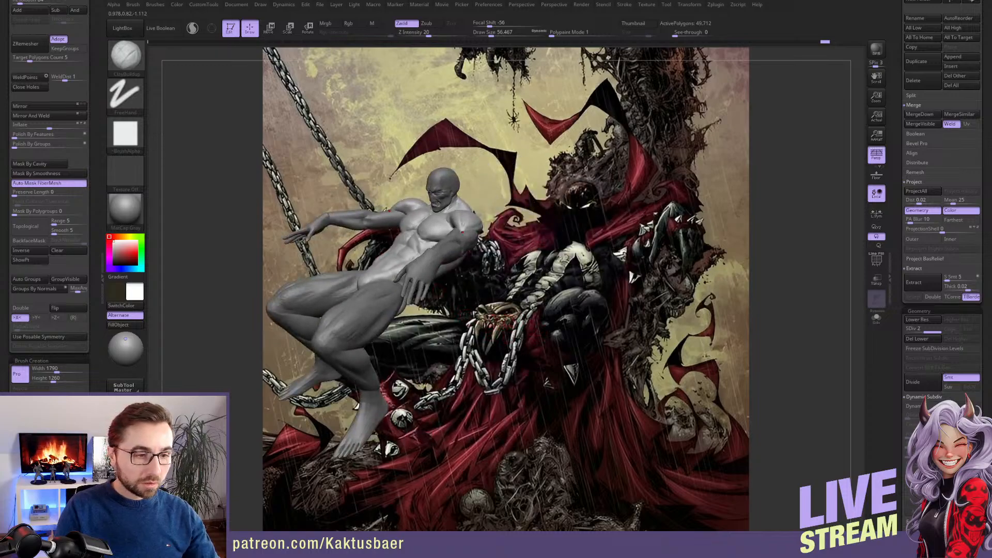
# Save the project after turning the seated figure to a three-quarter front view
pyautogui.keyDown('alt'); pyautogui.moveTo(408, 279); pyautogui.dragTo(514, 279, button='right'); pyautogui.keyUp('alt')
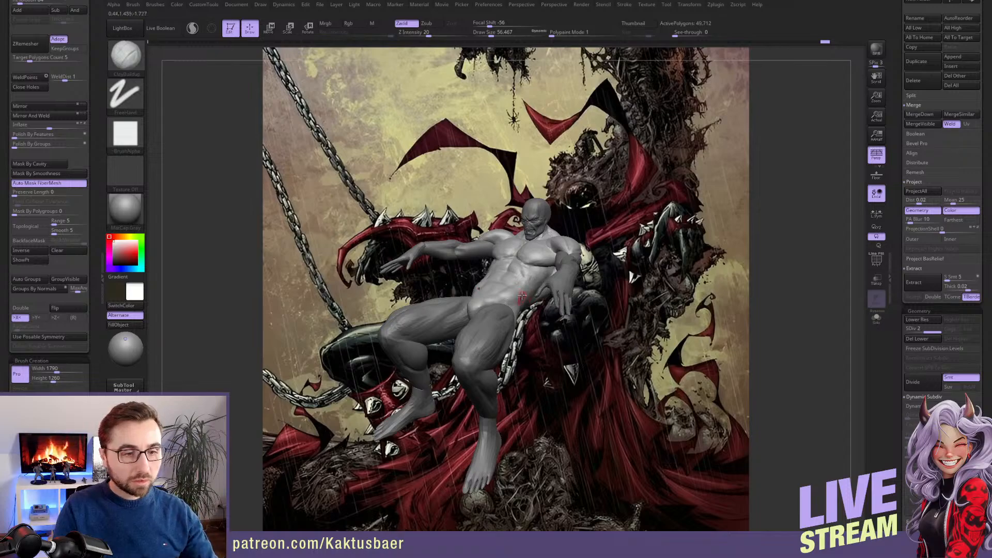
pyautogui.moveTo(517, 291); pyautogui.dragTo(627, 270, button='right')
pyautogui.moveTo(897, 248); pyautogui.dragTo(898, 343)
pyautogui.click(946, 153)
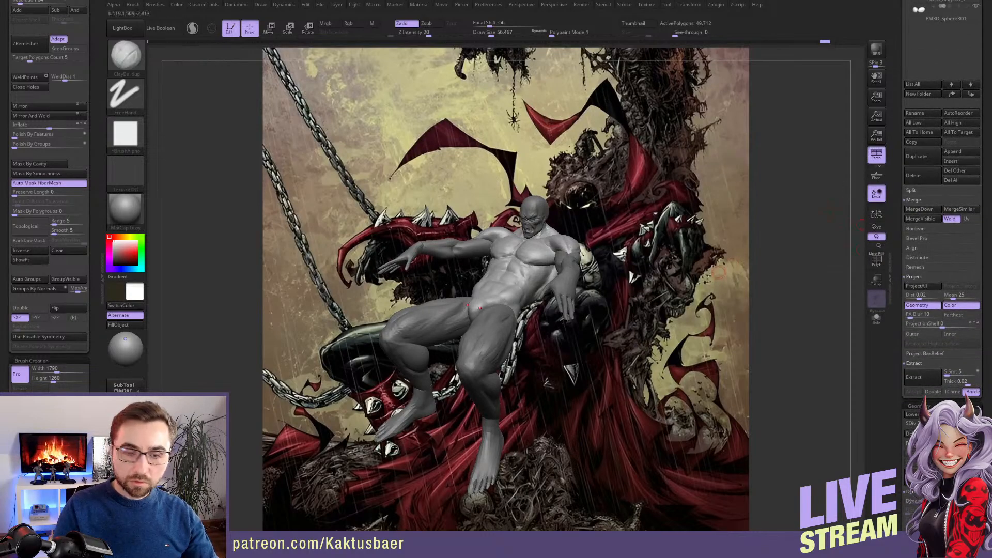
pyautogui.hotkey('ctrl', 's')
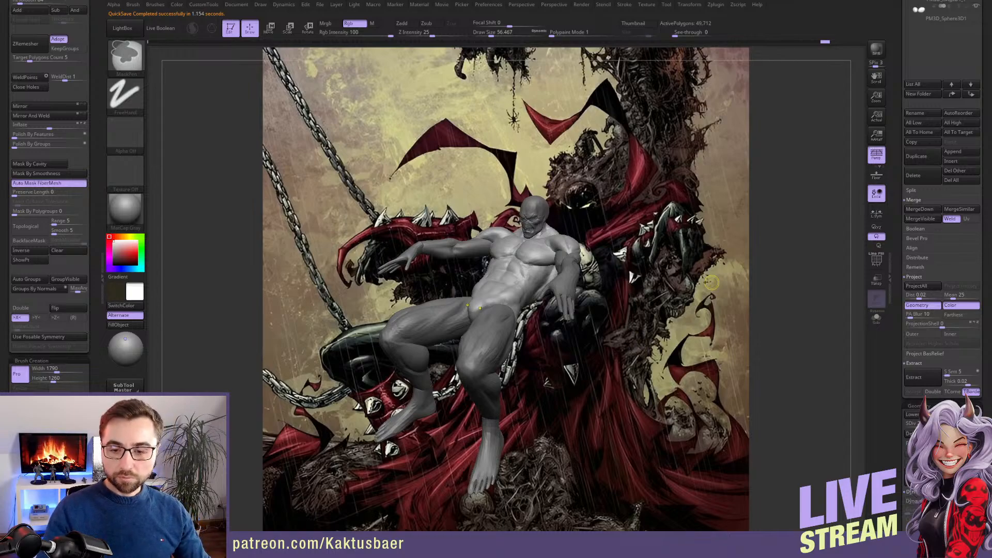
pyautogui.hotkey('ctrl', 's')
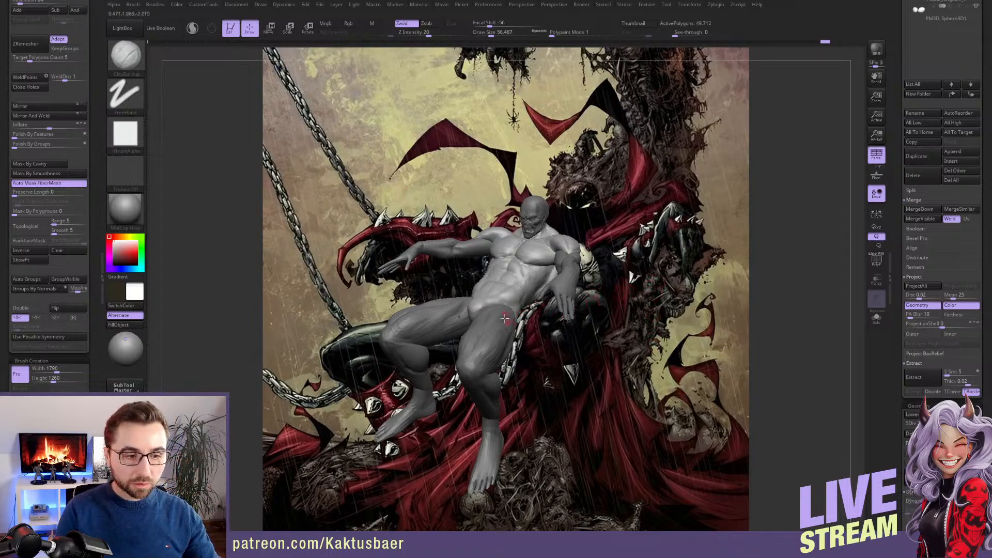
# Select the torso and legs subtool and adjust the upper thigh contour with the Move brush at draw size about 239
pyautogui.moveTo(498, 323); pyautogui.dragTo(500, 319, button='right')
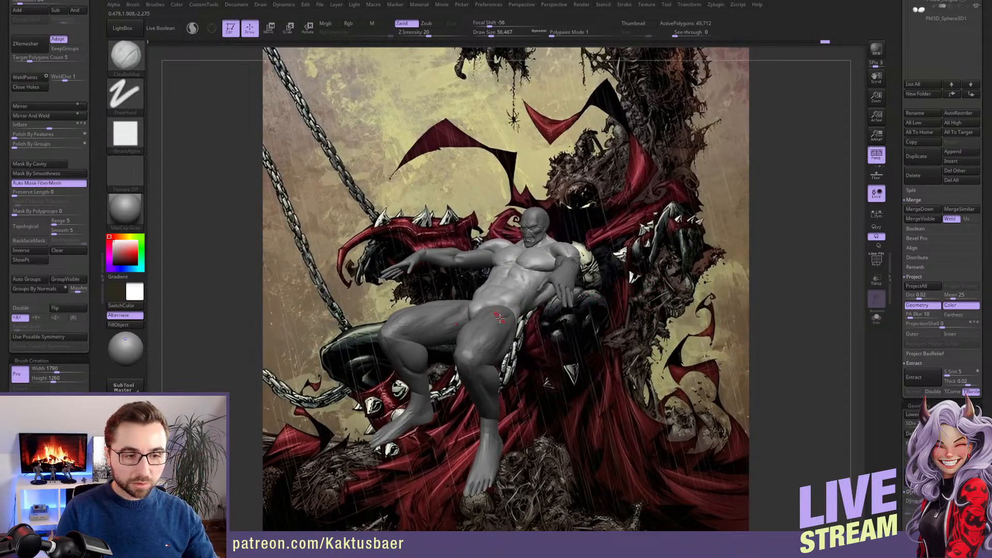
pyautogui.keyDown('alt'); pyautogui.click(447, 313); pyautogui.keyUp('alt')
pyautogui.keyDown('ctrl'); pyautogui.moveTo(443, 312); pyautogui.dragTo(445, 306, button='right'); pyautogui.keyUp('ctrl')
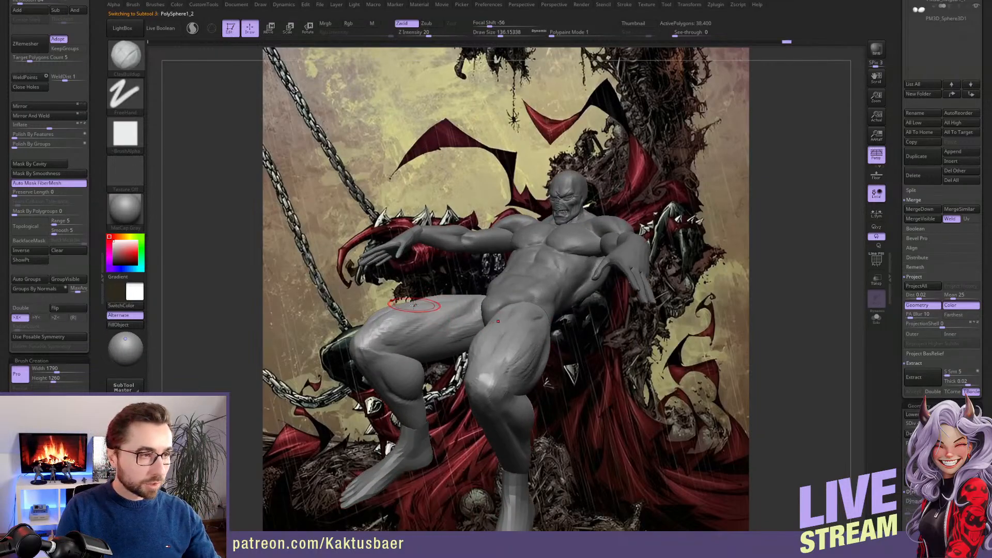
pyautogui.press('b')
pyautogui.press('m')
pyautogui.press('v')
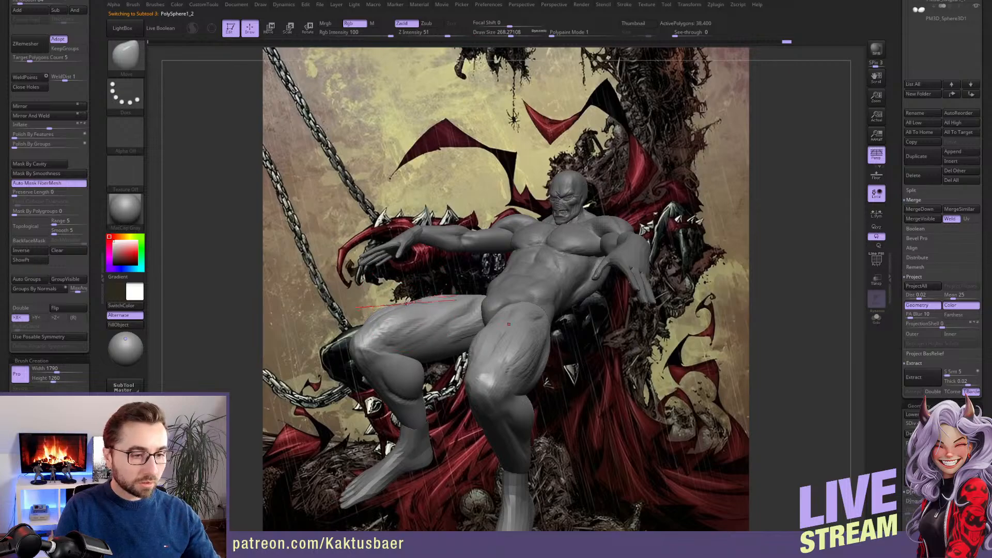
pyautogui.press('[')
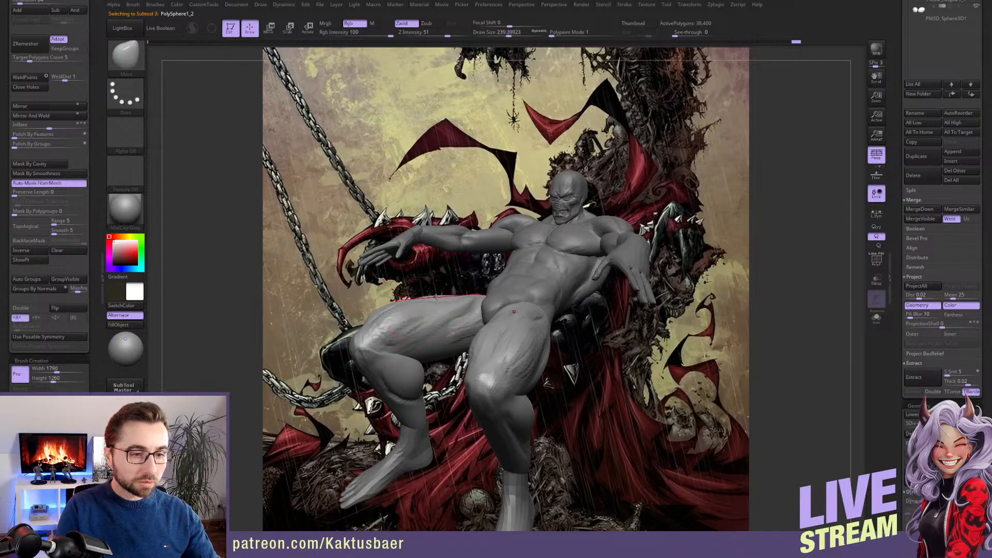
pyautogui.press(']')
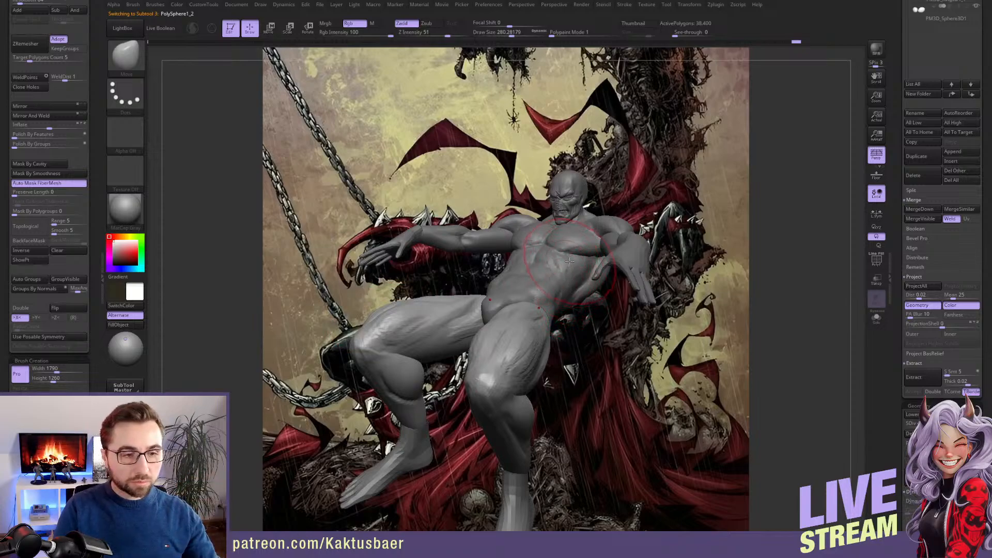
# Examine the whole figure's pose and proportions from several angles with the draw size reduced to about 149
pyautogui.moveTo(569, 261)
pyautogui.mouseDown(button='right')
pyautogui.moveTo(610, 226)
pyautogui.moveTo(592, 199)
pyautogui.mouseUp(button='right')
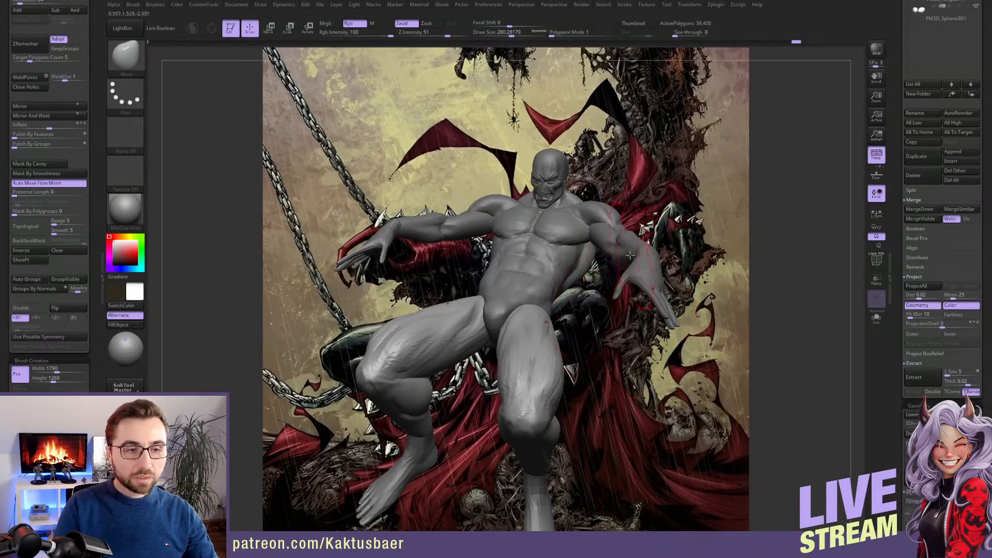
pyautogui.moveTo(558, 257); pyautogui.dragTo(541, 249, button='right')
pyautogui.press('s')
pyautogui.moveTo(557, 248); pyautogui.dragTo(547, 248)
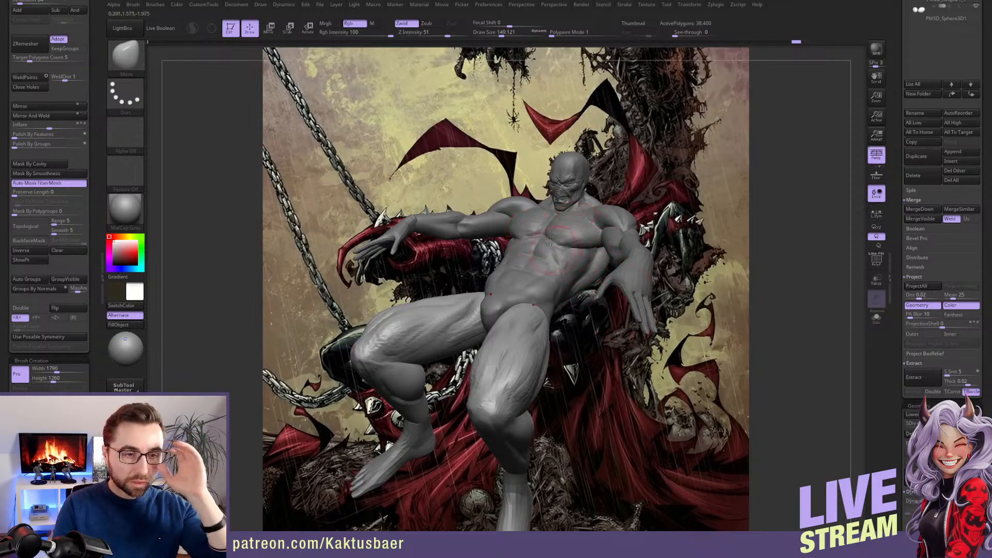
pyautogui.moveTo(551, 241)
pyautogui.mouseDown(button='right')
pyautogui.moveTo(569, 245)
pyautogui.moveTo(578, 227)
pyautogui.mouseUp(button='right')
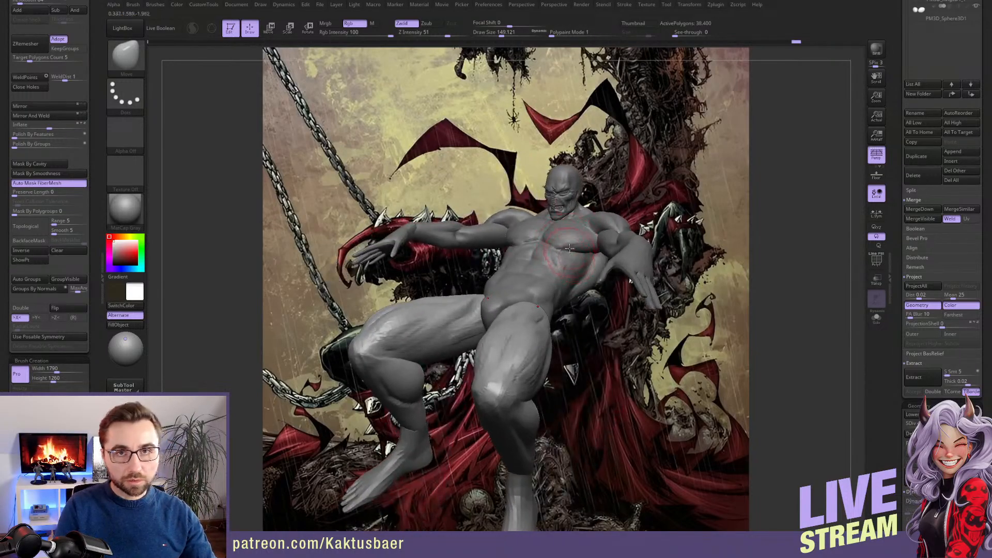
pyautogui.moveTo(575, 257); pyautogui.dragTo(567, 267, button='right')
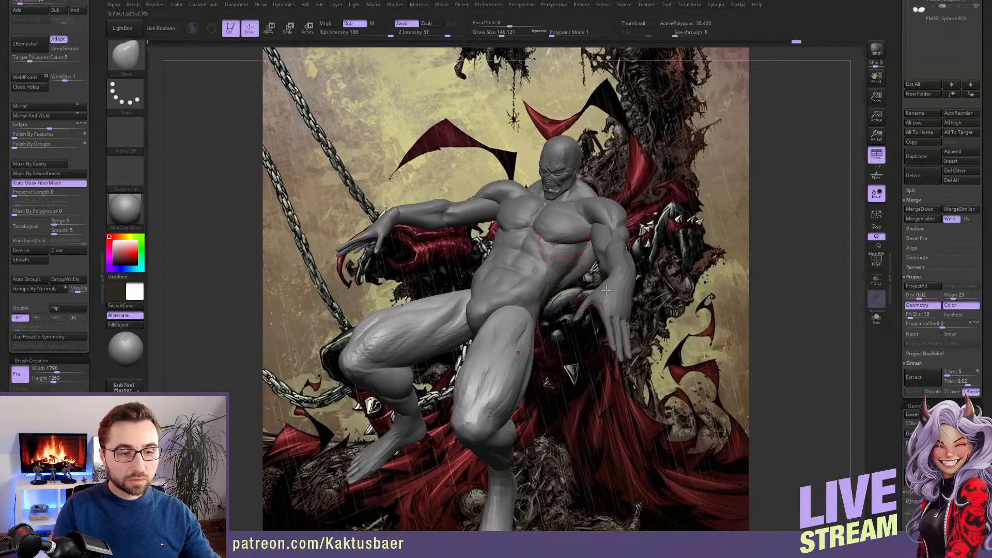
# Append a Sphere3D subtool to the figure and make it the active subtool
pyautogui.scroll(8, 915, 316)
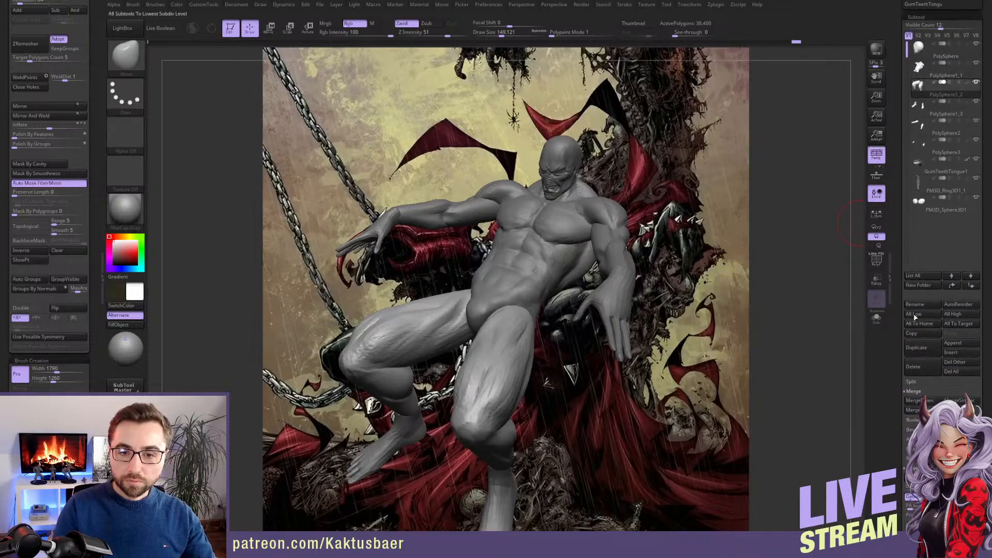
pyautogui.click(951, 343)
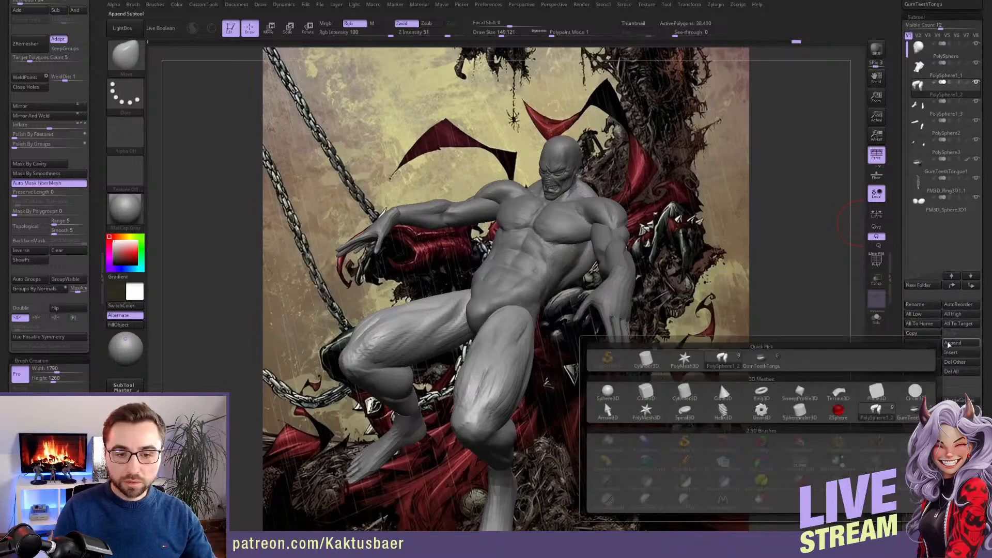
pyautogui.click(608, 391)
pyautogui.keyDown('alt'); pyautogui.click(622, 161); pyautogui.keyUp('alt')
# Move the sphere in front of the abdomen in a side view without perspective and scale it down
pyautogui.moveTo(765, 164)
pyautogui.mouseDown()
pyautogui.moveTo(643, 160)
pyautogui.moveTo(697, 154)
pyautogui.mouseUp()
pyautogui.press('w')
pyautogui.press('x')
pyautogui.click(878, 158)
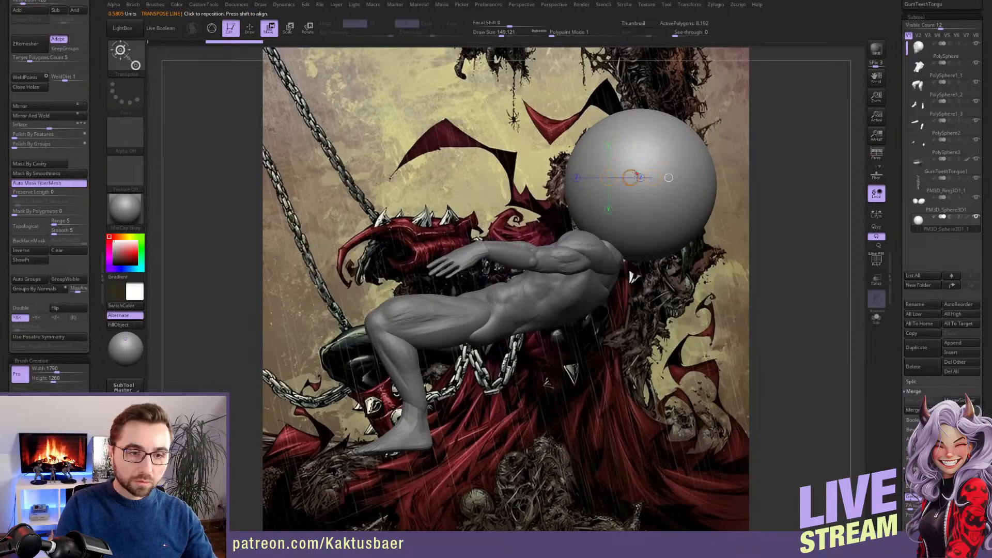
pyautogui.moveTo(634, 174); pyautogui.dragTo(474, 257)
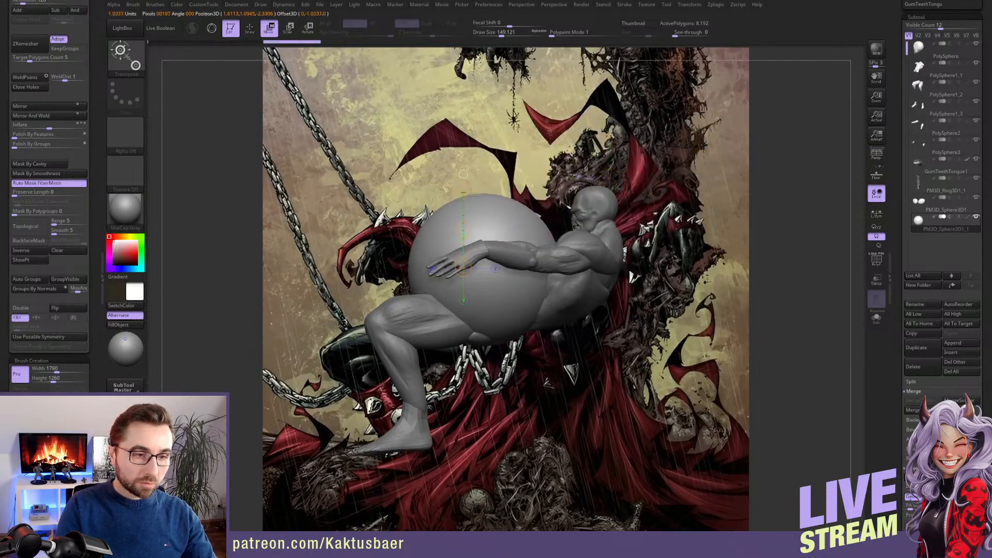
pyautogui.press('e')
pyautogui.moveTo(465, 212); pyautogui.dragTo(467, 268)
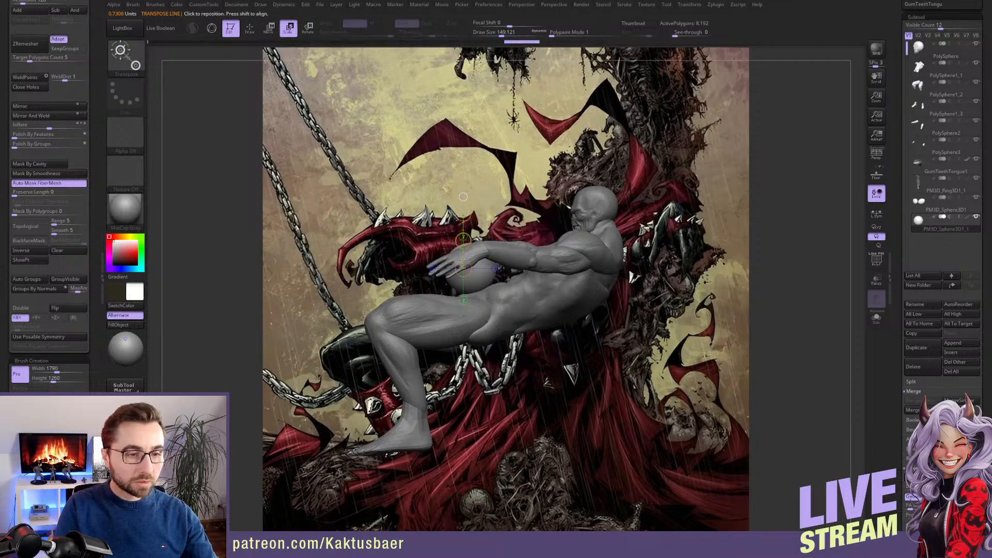
pyautogui.press('q')
pyautogui.keyDown('ctrl'); pyautogui.moveTo(466, 267); pyautogui.dragTo(366, 235, button='right'); pyautogui.keyUp('ctrl')
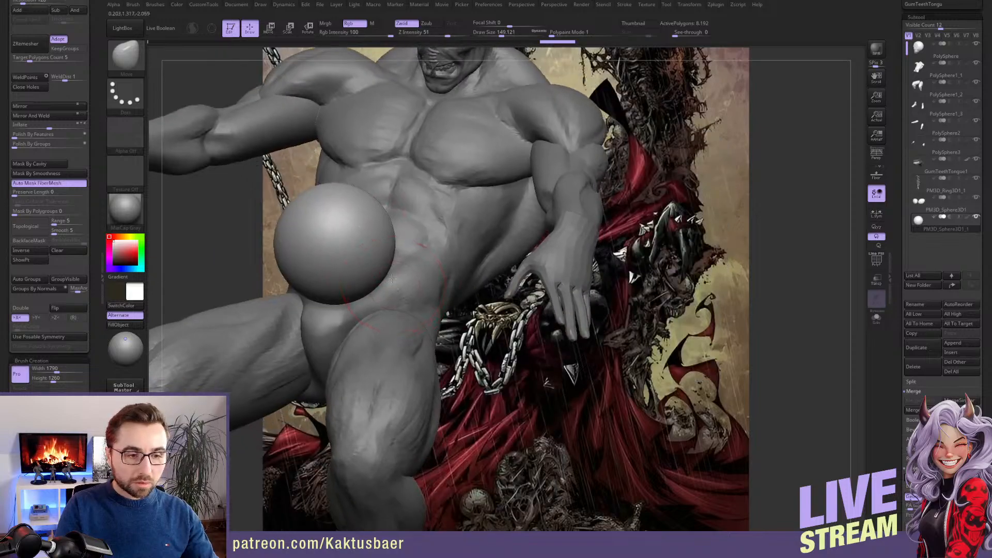
# Isolate the sphere and flatten it front to back into an egg-like skull base
pyautogui.keyDown('ctrl'); pyautogui.moveTo(382, 276); pyautogui.dragTo(387, 233, button='right'); pyautogui.keyUp('ctrl')
pyautogui.keyDown('alt'); pyautogui.moveTo(502, 317); pyautogui.dragTo(507, 343, button='right'); pyautogui.keyUp('alt')
pyautogui.keyDown('alt'); pyautogui.moveTo(412, 248); pyautogui.dragTo(449, 283, button='right'); pyautogui.keyUp('alt')
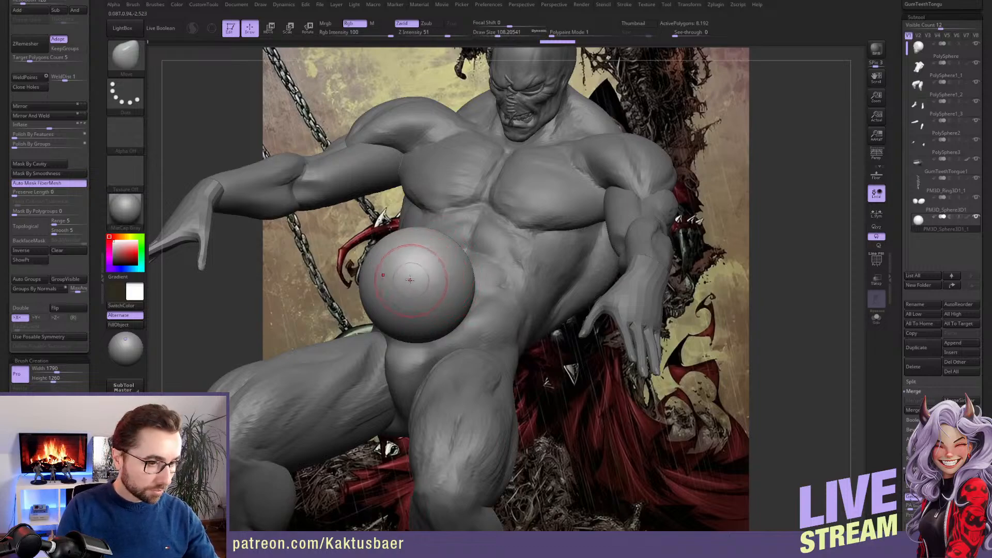
pyautogui.hotkey('alt', 's')
pyautogui.keyDown('ctrl'); pyautogui.moveTo(410, 274); pyautogui.dragTo(412, 292, button='right'); pyautogui.keyUp('ctrl')
pyautogui.keyDown('alt'); pyautogui.moveTo(413, 262); pyautogui.dragTo(481, 295, button='right'); pyautogui.keyUp('alt')
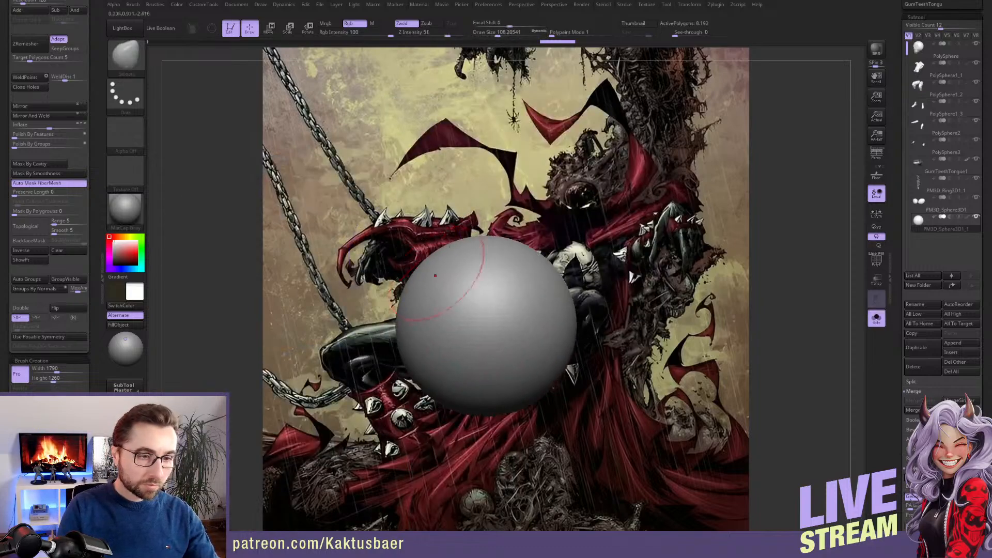
pyautogui.press('w')
pyautogui.moveTo(482, 293)
pyautogui.keyDown('shift'); pyautogui.mouseDown()
pyautogui.moveTo(536, 292)
pyautogui.moveTo(521, 291)
pyautogui.mouseUp(); pyautogui.keyUp('shift')
pyautogui.press('q')
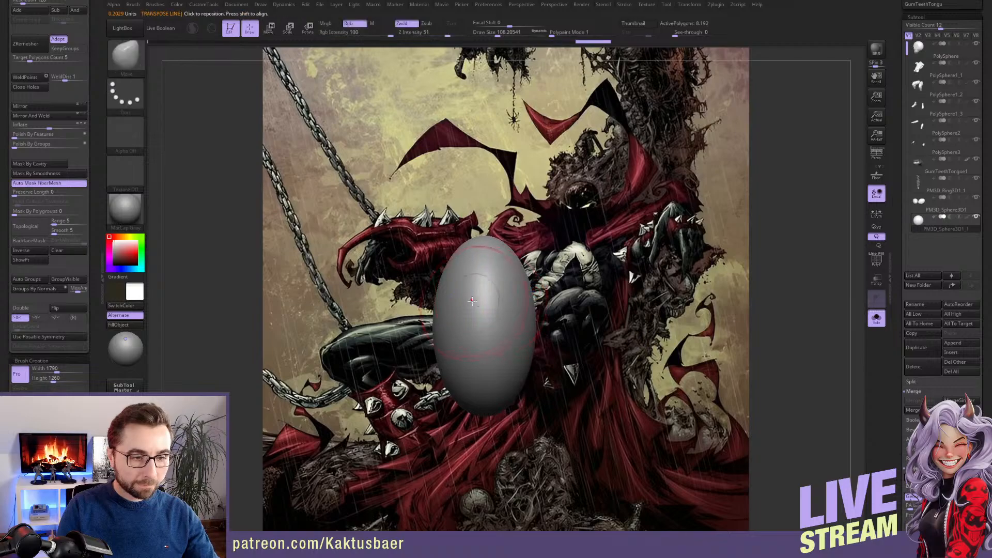
pyautogui.keyDown('ctrl'); pyautogui.moveTo(471, 299); pyautogui.dragTo(472, 311, button='right'); pyautogui.keyUp('ctrl')
pyautogui.moveTo(472, 310)
pyautogui.mouseDown(button='right')
pyautogui.moveTo(499, 310)
pyautogui.moveTo(443, 283)
pyautogui.moveTo(416, 299)
pyautogui.mouseUp(button='right')
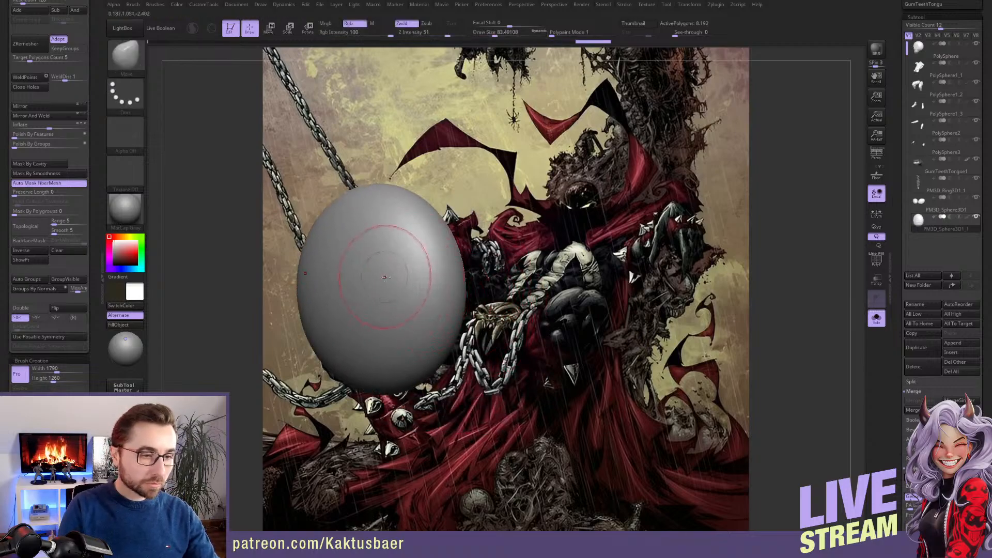
# Switch to the ClayBuildup brush and convert the flattened sphere to DynaMesh at resolution 128
pyautogui.press('b')
pyautogui.press('c')
pyautogui.press('b')
pyautogui.moveTo(376, 280); pyautogui.dragTo(386, 270, button='right')
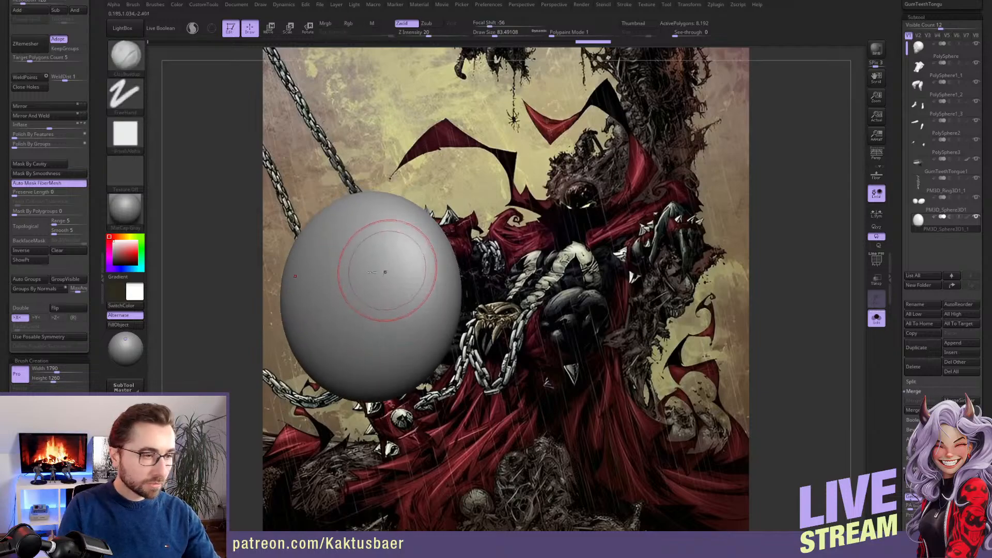
pyautogui.moveTo(94, 48); pyautogui.dragTo(95, 114)
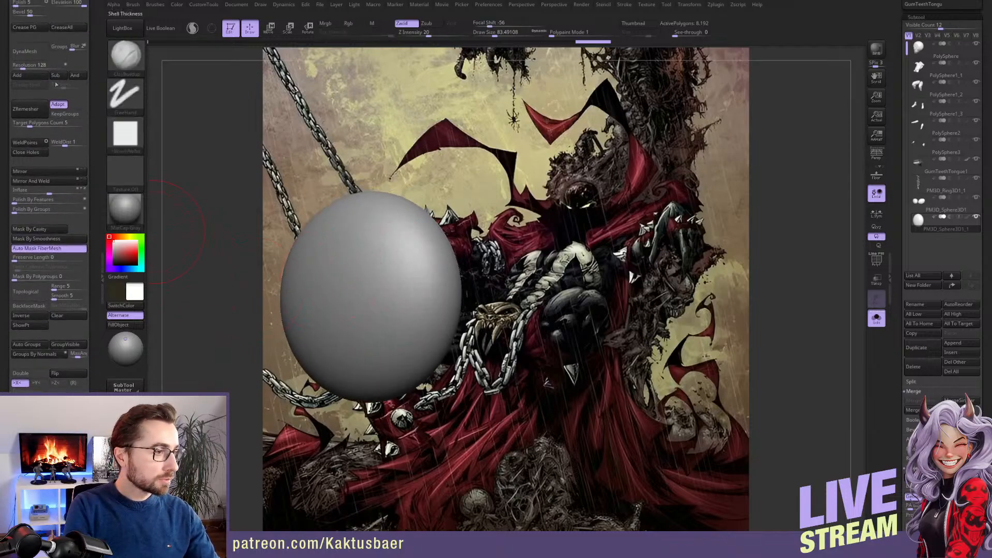
pyautogui.click(37, 53)
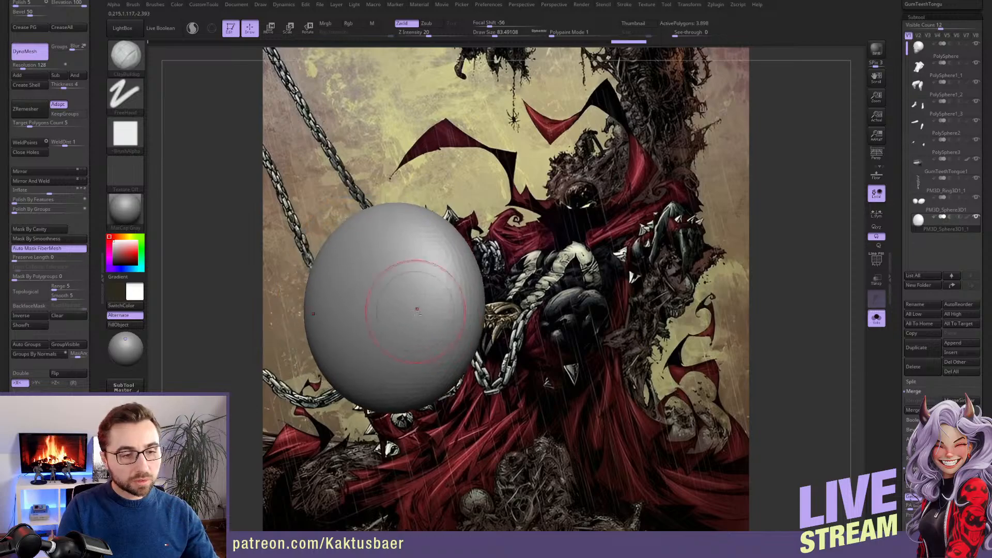
# Carve slanted eye sockets and build up the brows and cheekbones with ClayBuildup at draw size about 49
pyautogui.press('s')
pyautogui.moveTo(417, 311); pyautogui.dragTo(412, 310)
pyautogui.moveTo(382, 310); pyautogui.dragTo(370, 311, button='right')
pyautogui.moveTo(388, 312)
pyautogui.keyDown('alt'); pyautogui.mouseDown()
pyautogui.moveTo(414, 297)
pyautogui.moveTo(402, 307)
pyautogui.mouseUp(); pyautogui.keyUp('alt')
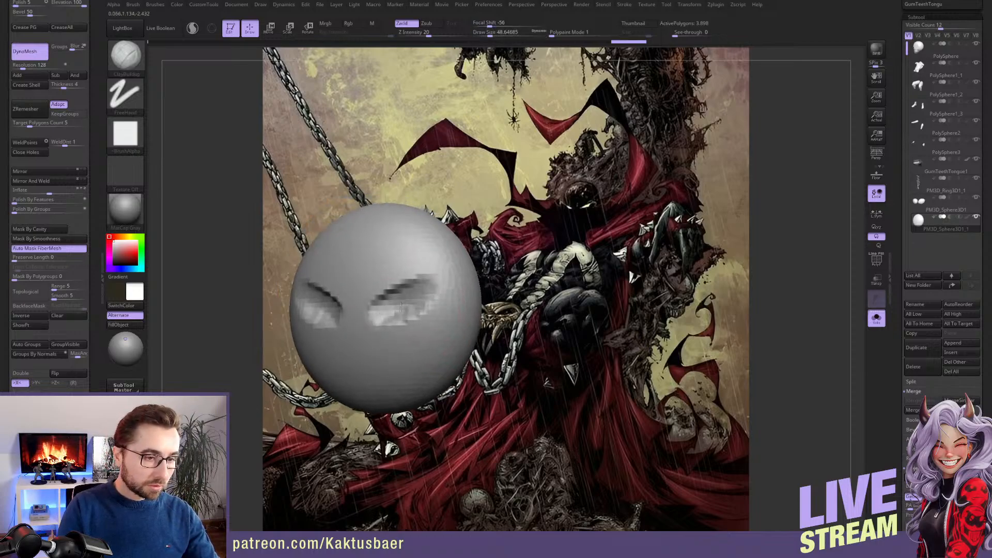
pyautogui.moveTo(390, 311)
pyautogui.mouseDown(button='right')
pyautogui.moveTo(396, 298)
pyautogui.moveTo(380, 298)
pyautogui.mouseUp(button='right')
pyautogui.moveTo(367, 303)
pyautogui.mouseDown()
pyautogui.moveTo(366, 285)
pyautogui.moveTo(410, 269)
pyautogui.moveTo(404, 306)
pyautogui.mouseUp()
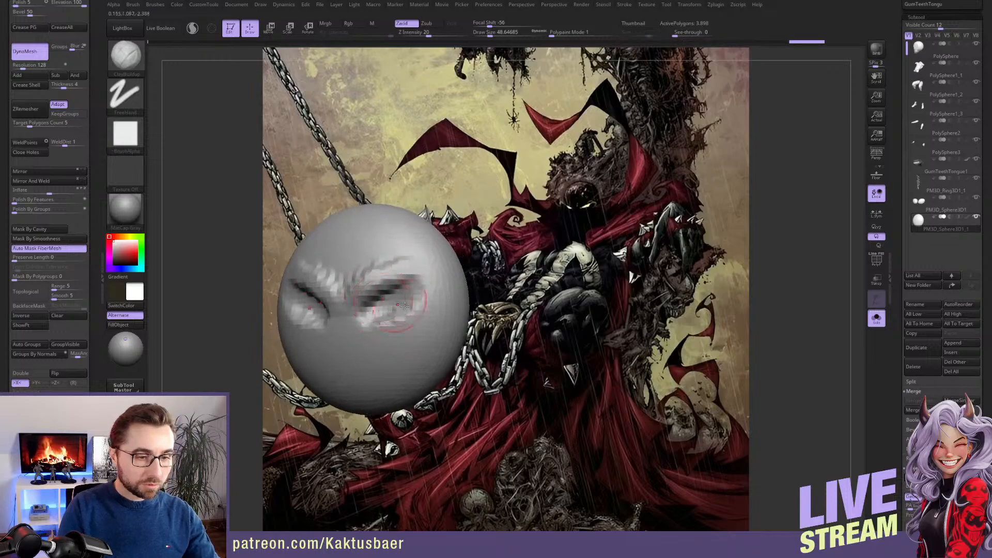
pyautogui.moveTo(405, 316); pyautogui.dragTo(424, 323, button='right')
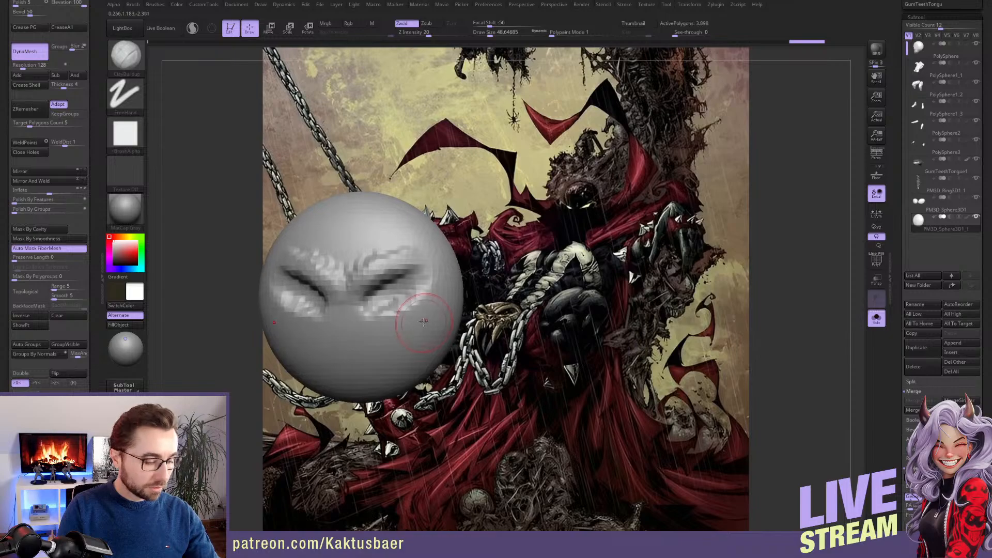
# Clip both lower sides of the skull with ClipCurve to form a narrower jaw and refresh the DynaMesh
pyautogui.press('space')
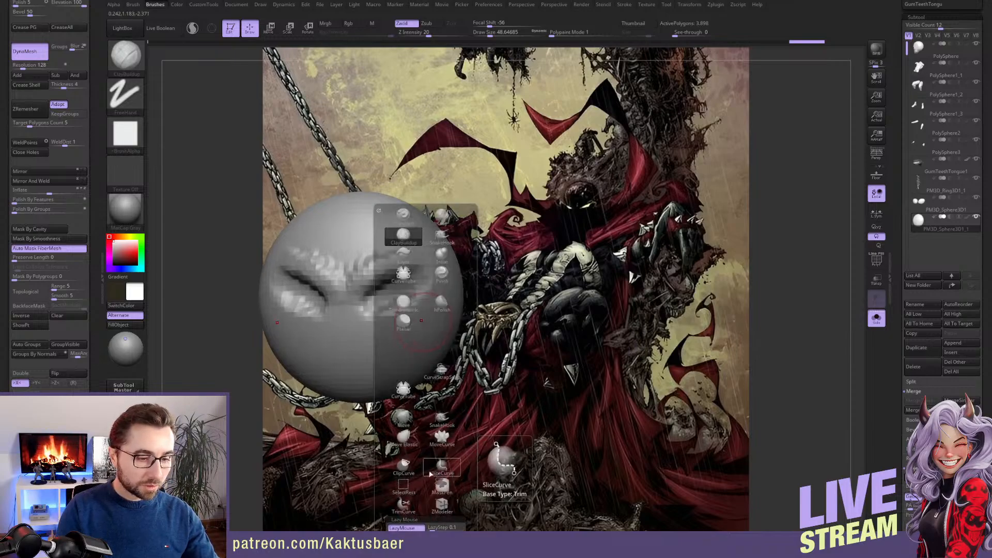
pyautogui.click(404, 467)
pyautogui.moveTo(488, 293)
pyautogui.keyDown('ctrl'); pyautogui.keyDown('shift'); pyautogui.mouseDown()
pyautogui.moveTo(423, 307)
pyautogui.moveTo(362, 387)
pyautogui.moveTo(390, 369)
pyautogui.moveTo(310, 400)
pyautogui.mouseUp(); pyautogui.keyUp('shift'); pyautogui.keyUp('ctrl')
pyautogui.moveTo(394, 356)
pyautogui.mouseDown(button='right')
pyautogui.moveTo(455, 274)
pyautogui.moveTo(467, 287)
pyautogui.mouseUp(button='right')
pyautogui.moveTo(417, 268)
pyautogui.mouseDown()
pyautogui.moveTo(389, 280)
pyautogui.moveTo(420, 283)
pyautogui.moveTo(438, 271)
pyautogui.mouseUp()
pyautogui.keyDown('ctrl'); pyautogui.moveTo(398, 179); pyautogui.dragTo(426, 135); pyautogui.keyUp('ctrl')
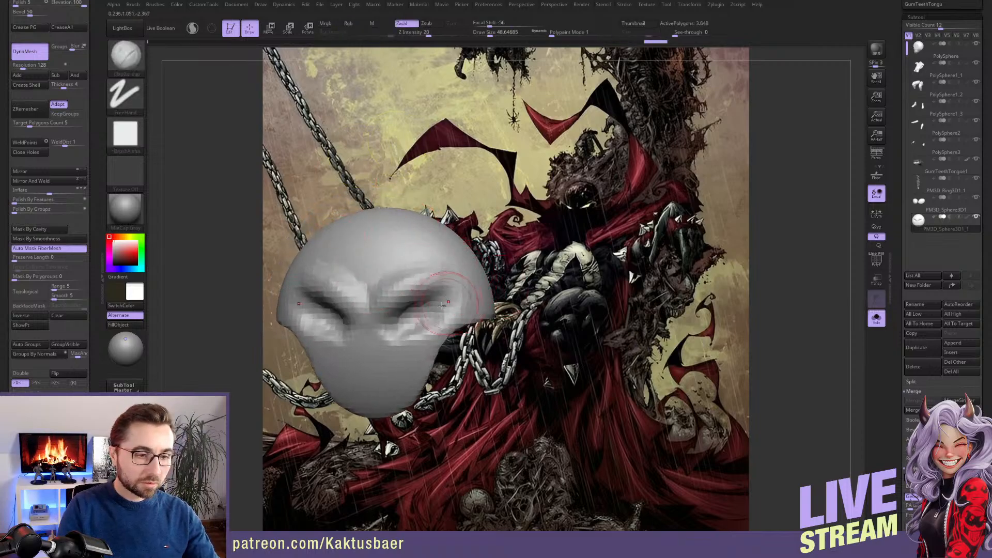
# Sculpt the nose cavity and the inner cheeks of the skull with ClayBuildup at draw size about 39
pyautogui.press('s')
pyautogui.moveTo(474, 303); pyautogui.dragTo(469, 302)
pyautogui.moveTo(443, 327); pyautogui.dragTo(366, 348, button='right')
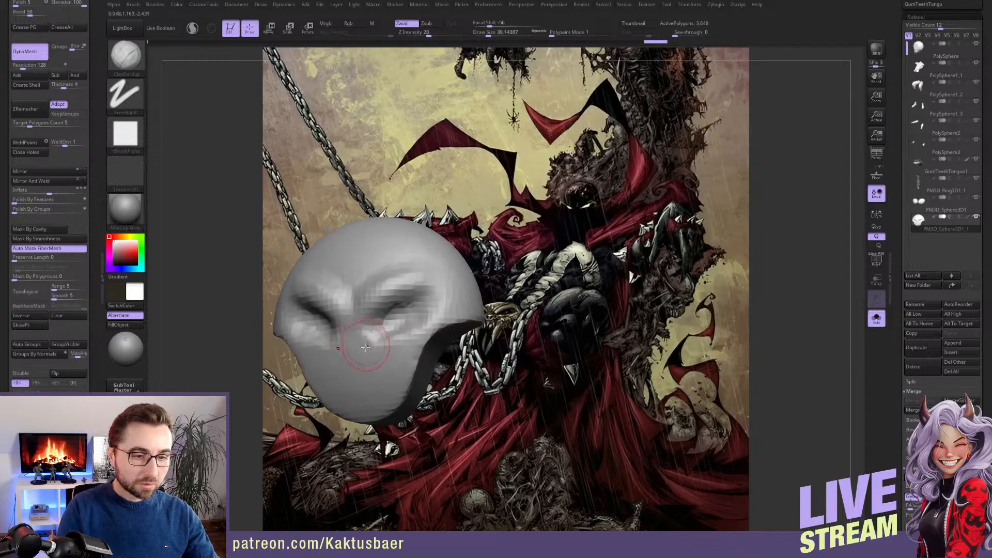
pyautogui.moveTo(350, 341)
pyautogui.mouseDown()
pyautogui.moveTo(360, 342)
pyautogui.moveTo(357, 358)
pyautogui.mouseUp()
pyautogui.moveTo(356, 324); pyautogui.dragTo(369, 354)
pyautogui.keyDown('alt'); pyautogui.moveTo(391, 346); pyautogui.dragTo(383, 332, button='right'); pyautogui.keyUp('alt')
pyautogui.press('s')
pyautogui.moveTo(380, 335); pyautogui.dragTo(384, 336)
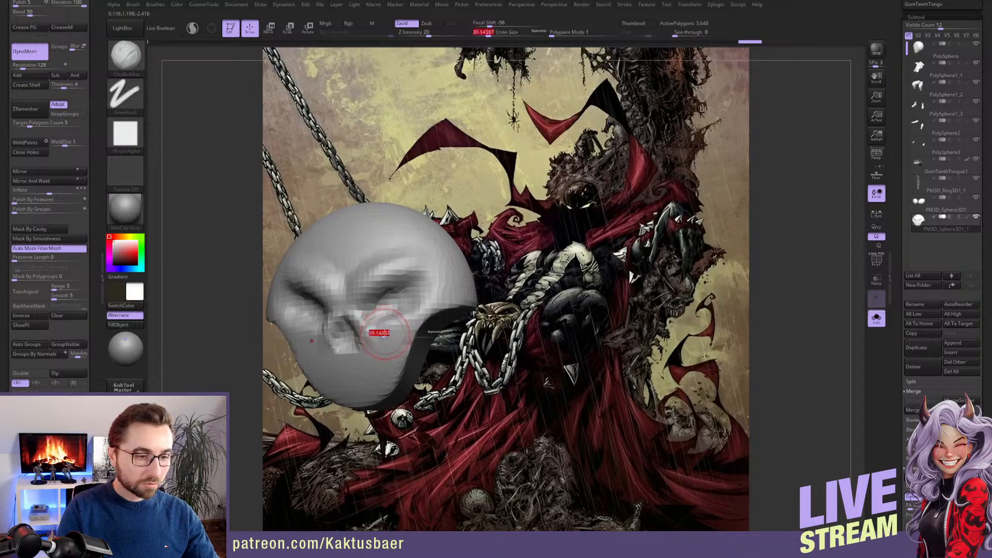
pyautogui.moveTo(390, 341); pyautogui.dragTo(396, 341, button='right')
# Refine the brow and shape the temple and side of the skull with ClayBuildup at draw size about 62
pyautogui.press('s')
pyautogui.moveTo(393, 321); pyautogui.dragTo(391, 303)
pyautogui.moveTo(439, 282); pyautogui.dragTo(462, 296, button='right')
pyautogui.moveTo(445, 278)
pyautogui.mouseDown()
pyautogui.moveTo(395, 290)
pyautogui.moveTo(429, 278)
pyautogui.mouseUp()
pyautogui.keyDown('alt'); pyautogui.moveTo(407, 265); pyautogui.dragTo(408, 290, button='right'); pyautogui.keyUp('alt')
pyautogui.press('s')
pyautogui.moveTo(406, 288); pyautogui.dragTo(430, 274)
pyautogui.moveTo(484, 274); pyautogui.dragTo(451, 276, button='right')
pyautogui.moveTo(451, 277); pyautogui.dragTo(459, 288)
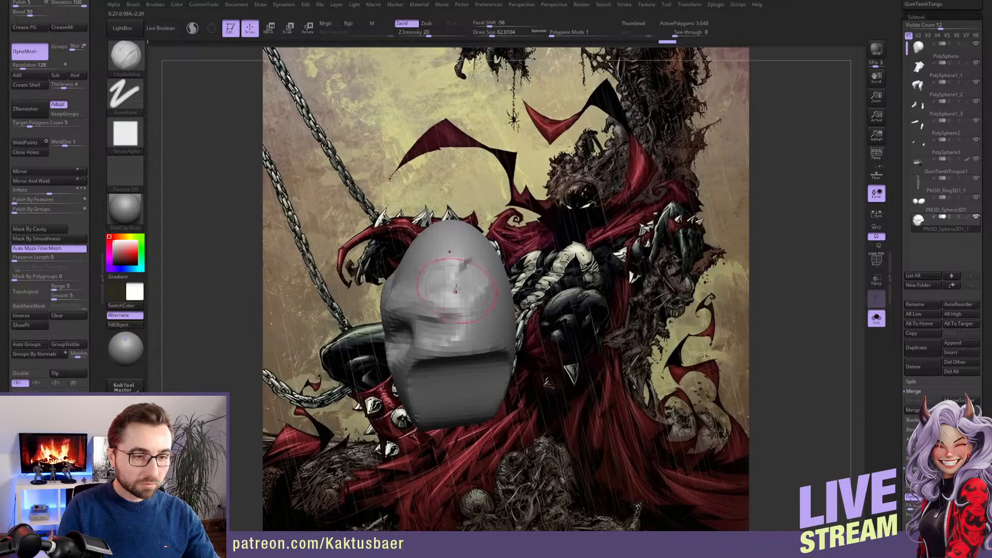
pyautogui.moveTo(459, 287); pyautogui.dragTo(450, 275, button='right')
pyautogui.keyDown('shift'); pyautogui.moveTo(454, 263); pyautogui.dragTo(465, 268); pyautogui.keyUp('shift')
# Cut away the back half of the skull in side view and switch to the Move brush at draw size about 94
pyautogui.moveTo(465, 269); pyautogui.dragTo(457, 282, button='right')
pyautogui.moveTo(466, 200)
pyautogui.keyDown('ctrl'); pyautogui.keyDown('shift'); pyautogui.mouseDown()
pyautogui.moveTo(486, 466)
pyautogui.moveTo(458, 471)
pyautogui.mouseUp(); pyautogui.keyUp('shift'); pyautogui.keyUp('ctrl')
pyautogui.moveTo(454, 360)
pyautogui.mouseDown(button='right')
pyautogui.moveTo(457, 341)
pyautogui.moveTo(442, 345)
pyautogui.moveTo(455, 325)
pyautogui.mouseUp(button='right')
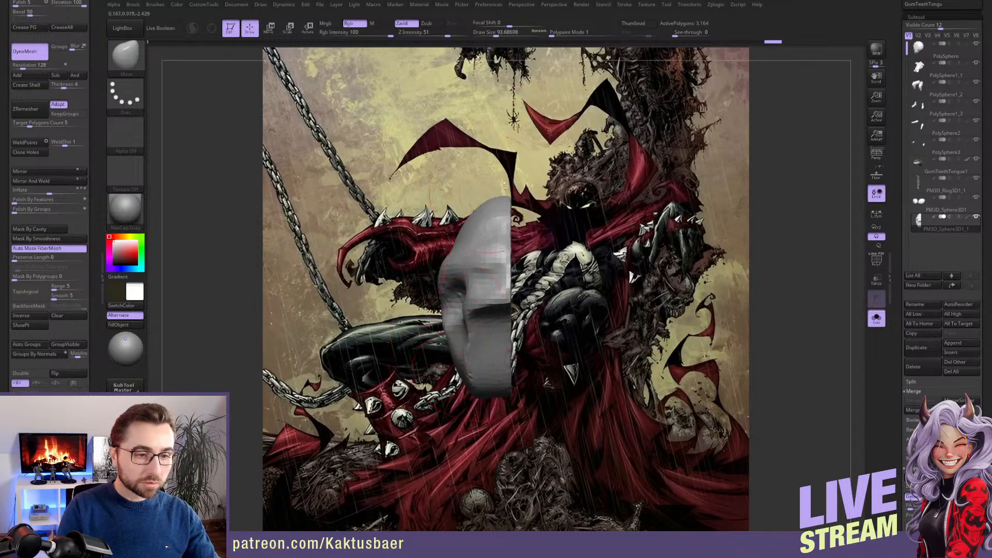
# Reshape the skull's side profile along the face and jaw with the Move brush, reducing the draw size from about 94 to 39
pyautogui.moveTo(466, 260)
pyautogui.mouseDown(button='right')
pyautogui.moveTo(479, 262)
pyautogui.moveTo(462, 349)
pyautogui.mouseUp(button='right')
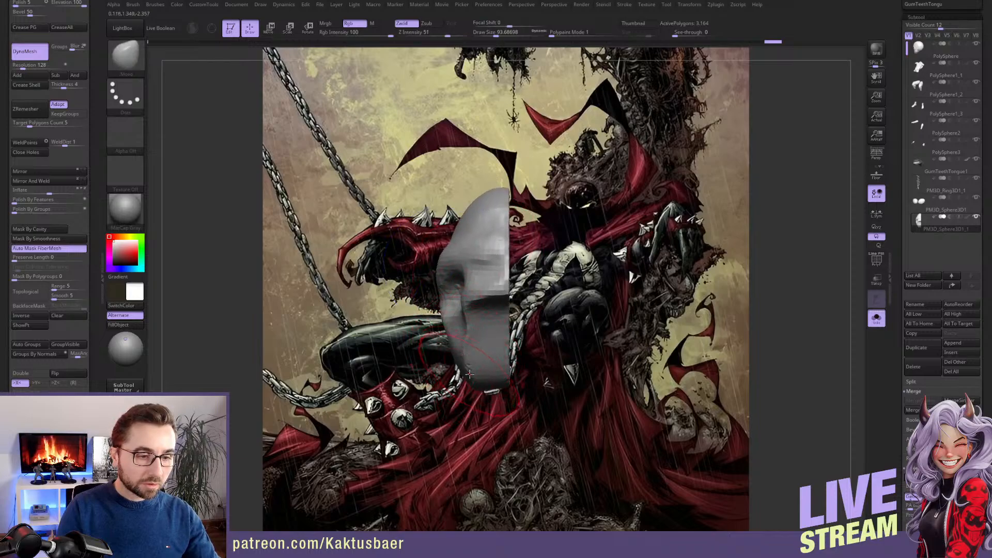
pyautogui.moveTo(482, 388); pyautogui.dragTo(463, 390)
pyautogui.press('[')
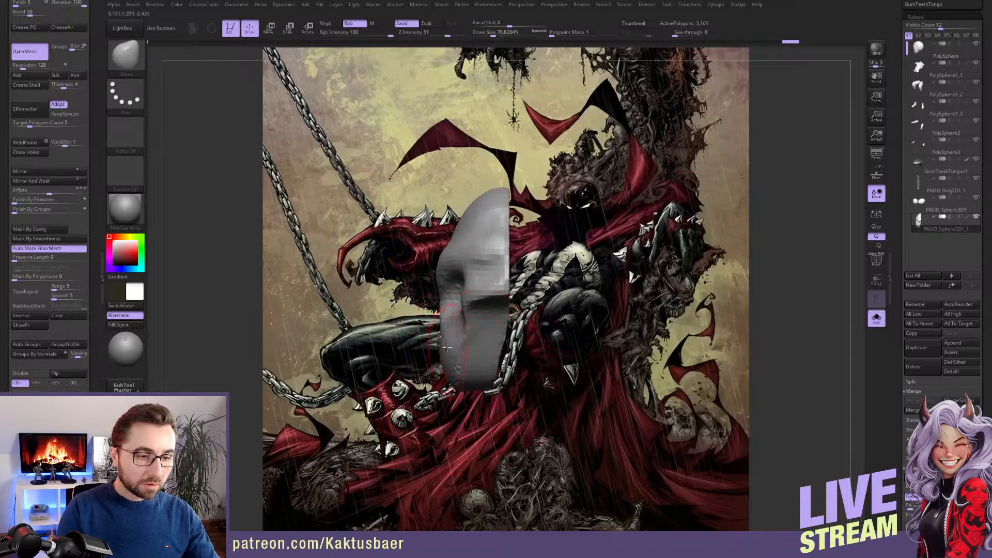
pyautogui.moveTo(440, 325); pyautogui.dragTo(449, 324, button='right')
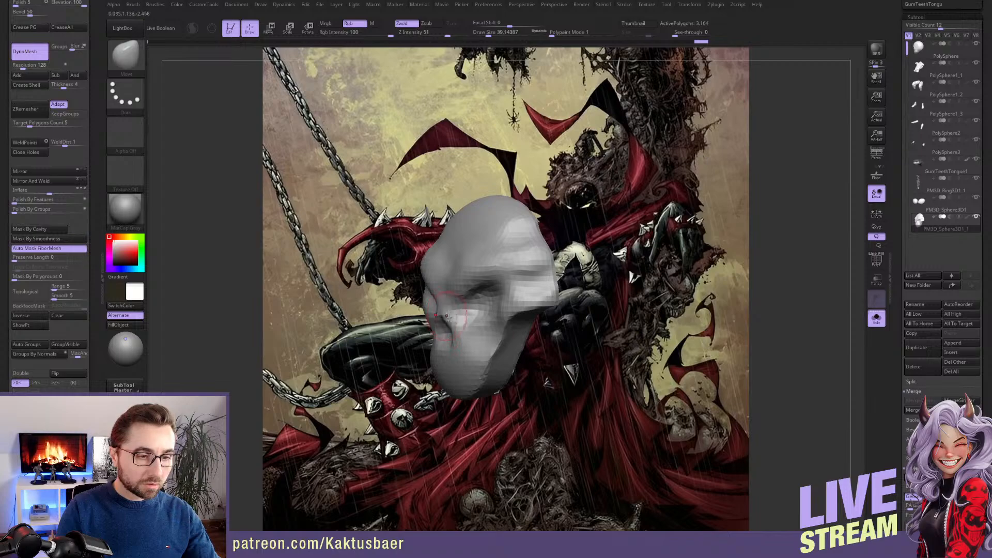
pyautogui.press('[')
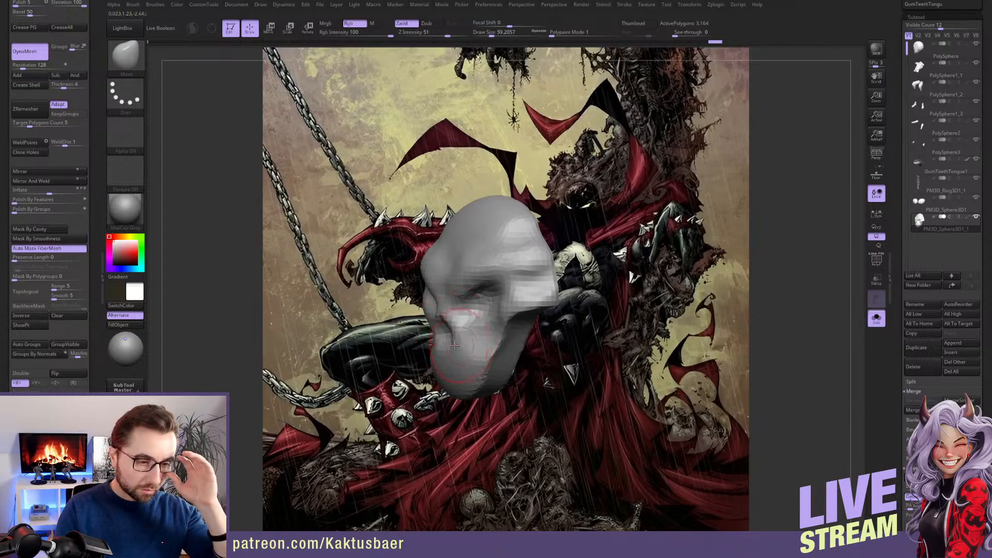
# Adjust the skull's upper jaw and cheek area with the Move brush, starting at draw size about 59
pyautogui.moveTo(458, 354)
pyautogui.mouseDown(button='right')
pyautogui.moveTo(477, 346)
pyautogui.moveTo(484, 302)
pyautogui.moveTo(457, 302)
pyautogui.moveTo(467, 306)
pyautogui.mouseUp(button='right')
pyautogui.press(']')
pyautogui.press(']')
pyautogui.moveTo(467, 305); pyautogui.dragTo(467, 288)
pyautogui.press('[')
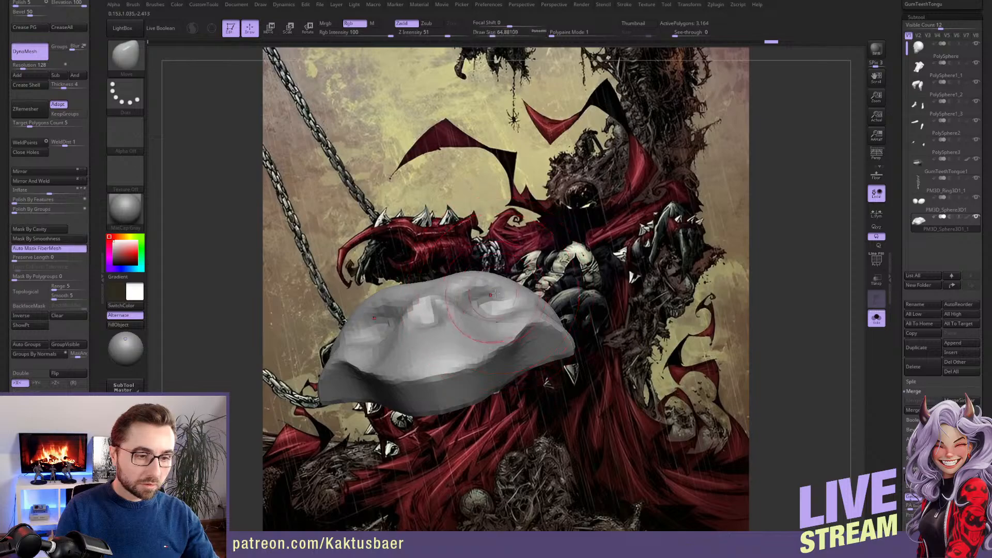
# Pull the skull's cheekbones and sides outward and back with the Move brush, using draw sizes between about 101 and 51
pyautogui.moveTo(466, 292)
pyautogui.mouseDown(button='right')
pyautogui.moveTo(530, 309)
pyautogui.moveTo(535, 326)
pyautogui.moveTo(553, 333)
pyautogui.moveTo(546, 231)
pyautogui.mouseUp(button='right')
pyautogui.moveTo(540, 268); pyautogui.dragTo(531, 321, button='right')
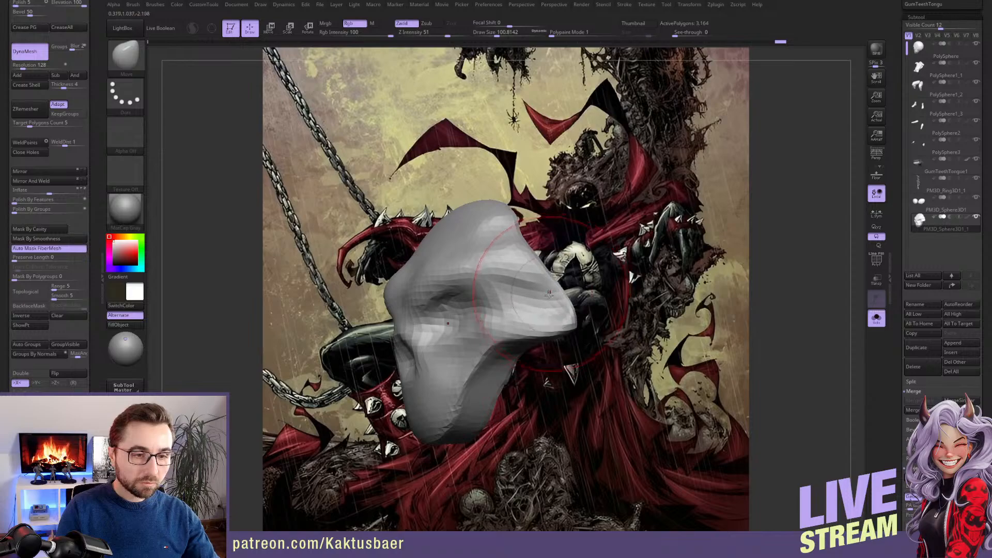
pyautogui.moveTo(562, 277); pyautogui.dragTo(561, 283, button='right')
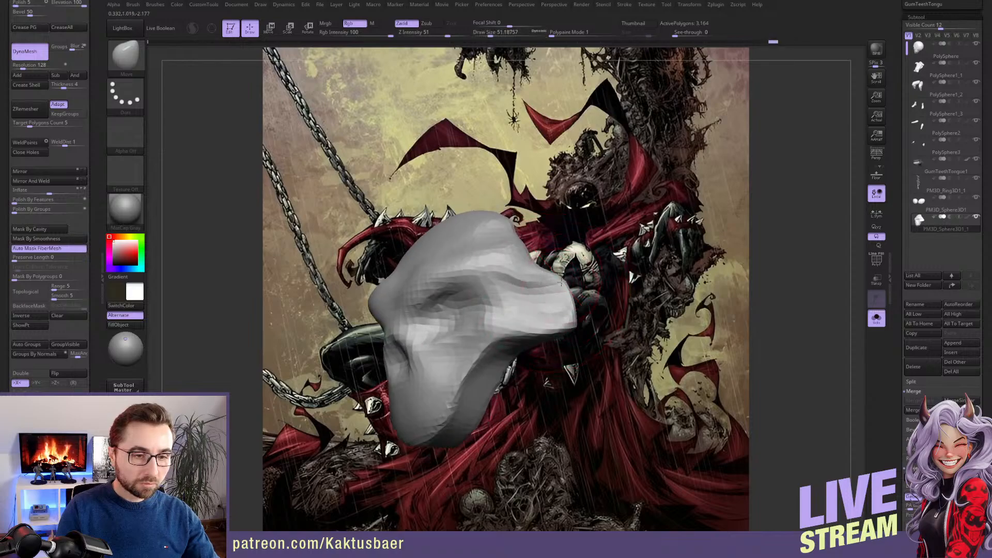
pyautogui.moveTo(566, 324); pyautogui.dragTo(523, 333, button='right')
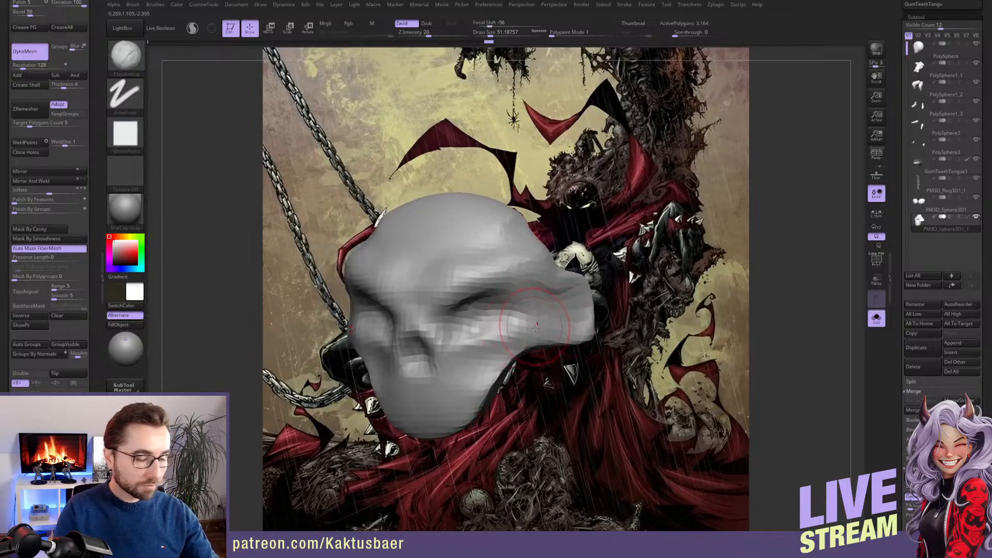
# Subdivide the skull once and sculpt the cheekbones and the hollows beneath them with ClayBuildup at draw size about 41
pyautogui.press('ctrl')
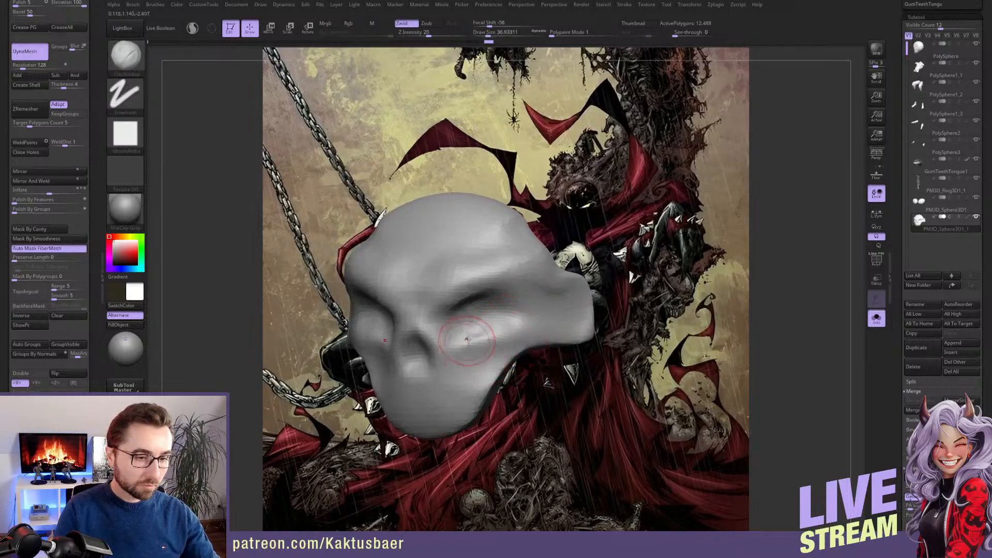
pyautogui.press('s')
pyautogui.moveTo(456, 349)
pyautogui.mouseDown()
pyautogui.moveTo(474, 357)
pyautogui.moveTo(502, 349)
pyautogui.mouseUp()
pyautogui.moveTo(494, 361); pyautogui.dragTo(478, 338, button='right')
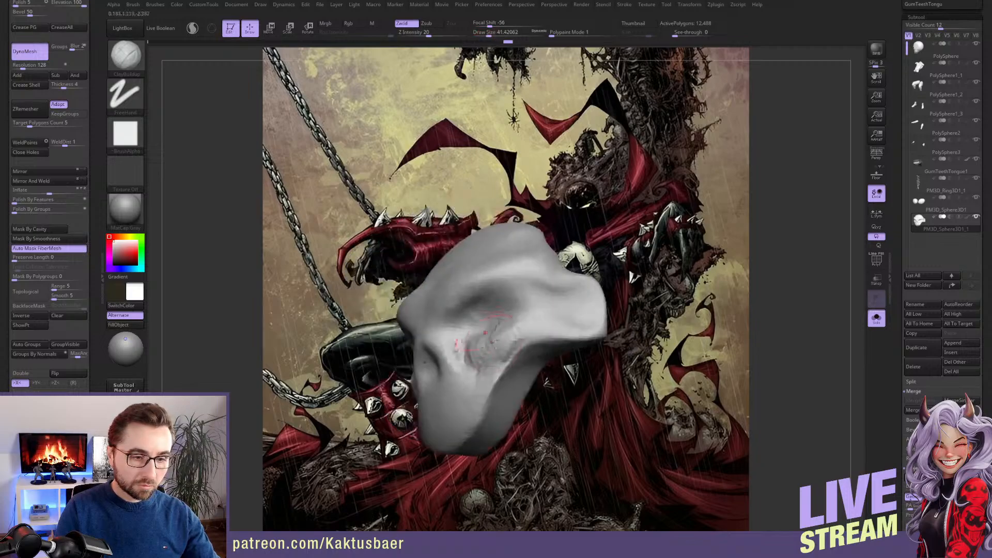
pyautogui.moveTo(520, 348)
pyautogui.mouseDown()
pyautogui.moveTo(486, 374)
pyautogui.moveTo(478, 402)
pyautogui.mouseUp()
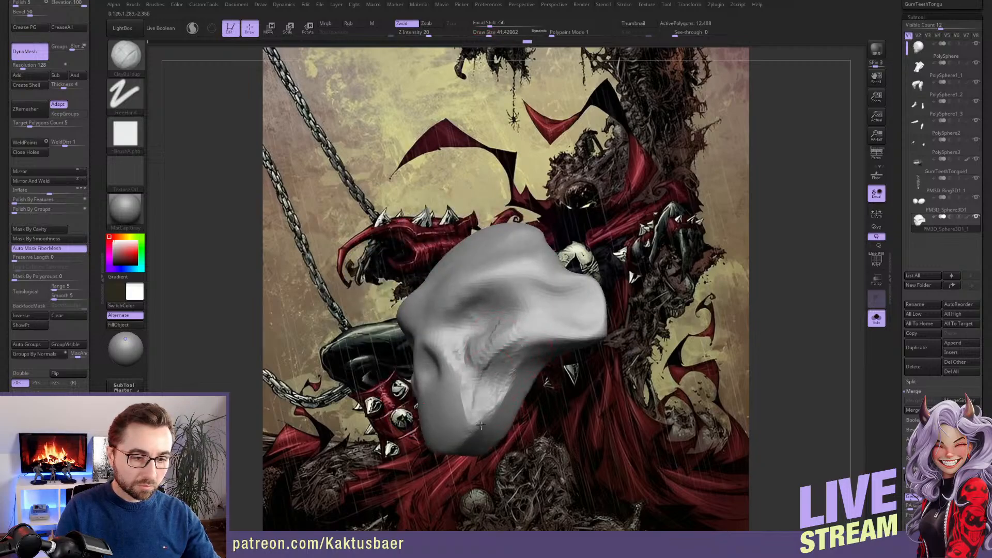
pyautogui.moveTo(473, 359); pyautogui.dragTo(490, 379, button='right')
pyautogui.moveTo(486, 370)
pyautogui.mouseDown()
pyautogui.moveTo(560, 337)
pyautogui.moveTo(497, 304)
pyautogui.moveTo(475, 322)
pyautogui.mouseUp()
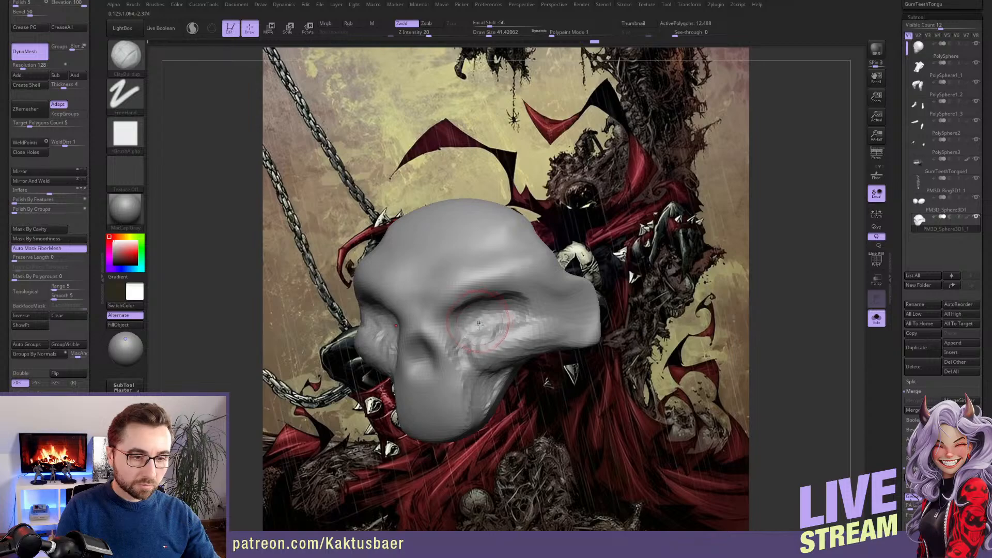
# Define the lower eye sockets and build up the brow ridges with ClayBuildup at draw size about 41
pyautogui.keyDown('alt'); pyautogui.moveTo(479, 324); pyautogui.dragTo(484, 334, button='right'); pyautogui.keyUp('alt')
pyautogui.moveTo(485, 336)
pyautogui.mouseDown()
pyautogui.moveTo(506, 339)
pyautogui.moveTo(488, 336)
pyautogui.mouseUp()
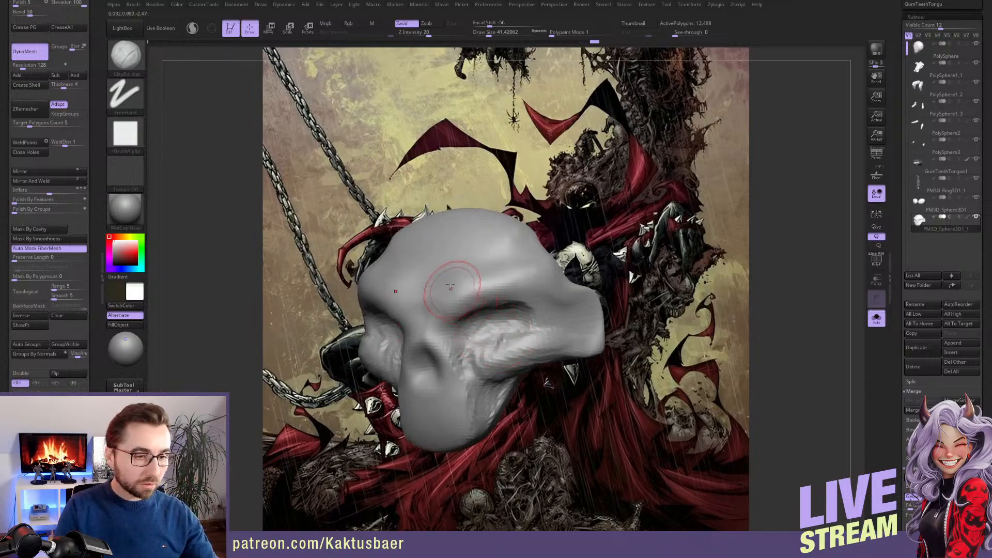
pyautogui.moveTo(451, 287)
pyautogui.mouseDown()
pyautogui.moveTo(449, 305)
pyautogui.moveTo(509, 281)
pyautogui.mouseUp()
pyautogui.keyDown('alt'); pyautogui.moveTo(488, 289); pyautogui.dragTo(489, 304, button='right'); pyautogui.keyUp('alt')
pyautogui.moveTo(470, 297); pyautogui.dragTo(484, 321)
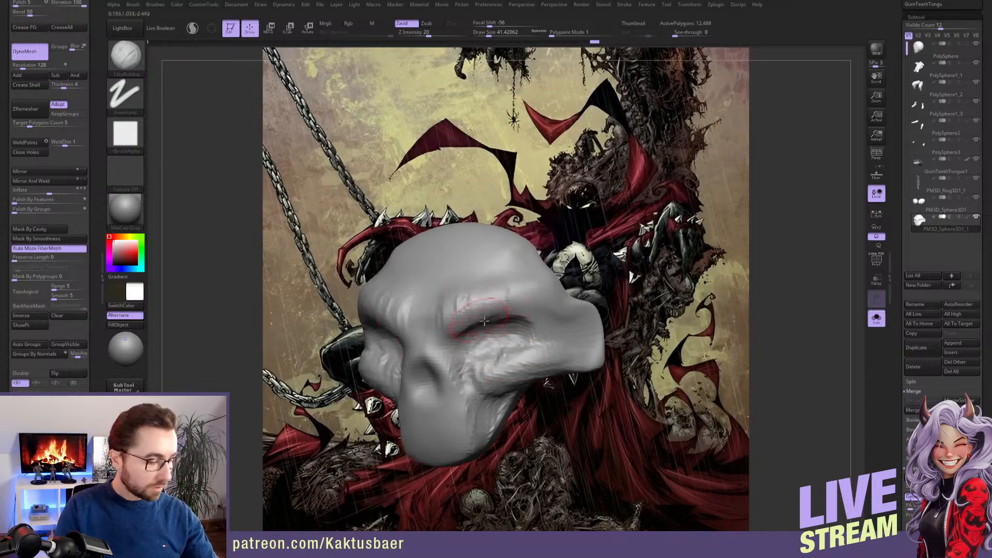
# Flatten the brow ridges and the forehead above them into planes with TrimDynamic at draw size about 41
pyautogui.press('b')
pyautogui.press('t')
pyautogui.press('d')
pyautogui.moveTo(487, 294); pyautogui.dragTo(495, 290, button='right')
pyautogui.moveTo(456, 297); pyautogui.dragTo(501, 284)
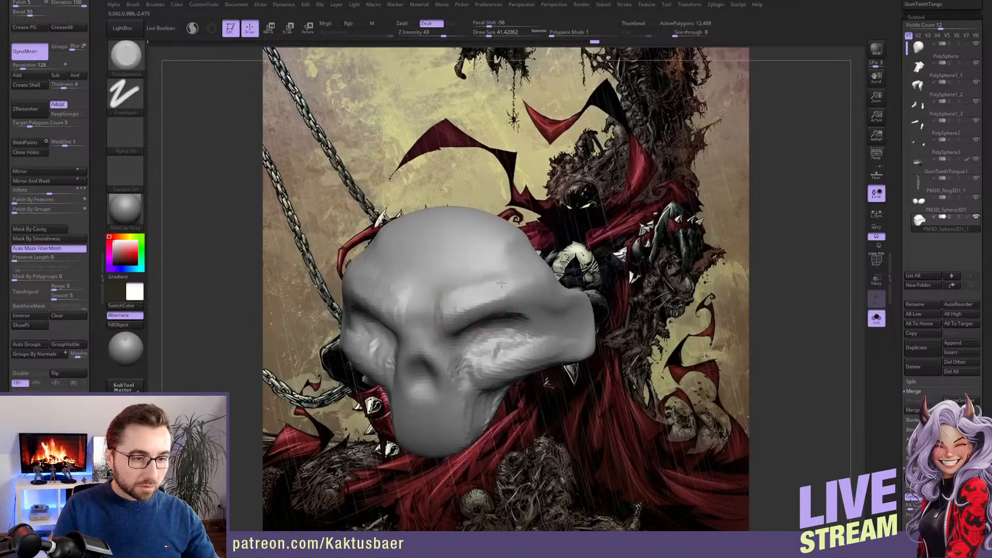
pyautogui.moveTo(497, 290); pyautogui.dragTo(486, 298, button='right')
pyautogui.moveTo(486, 297); pyautogui.dragTo(525, 290)
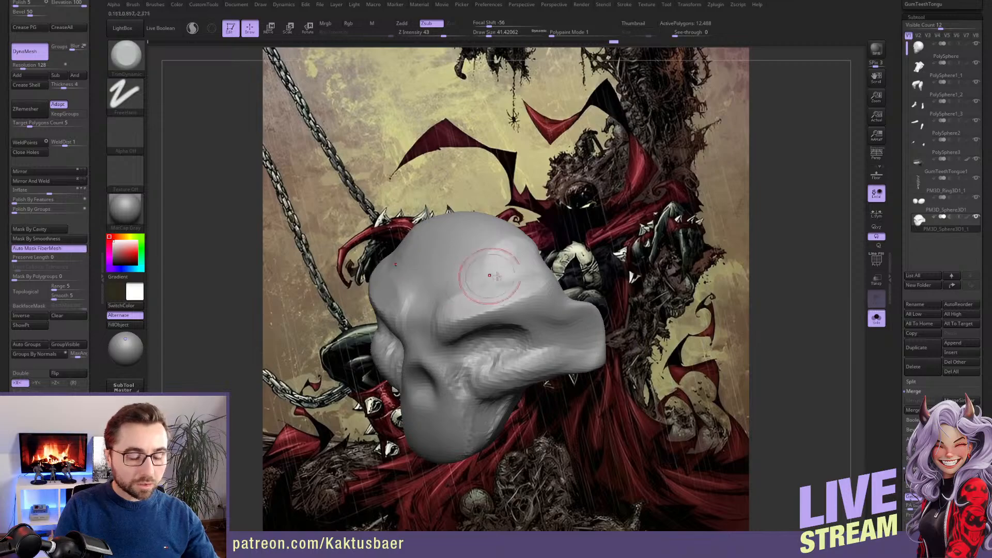
pyautogui.moveTo(483, 279); pyautogui.dragTo(503, 325, button='right')
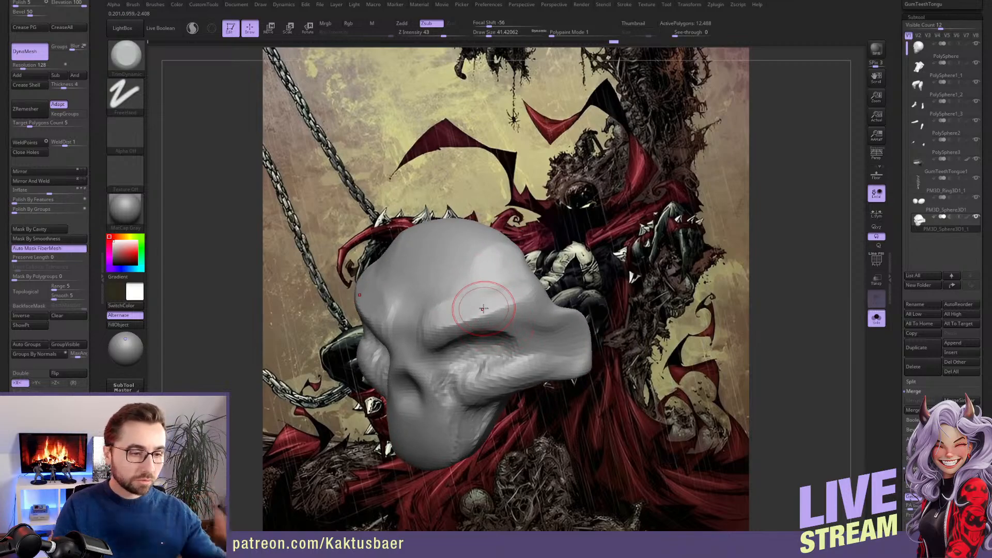
# Sculpt the inner brow creases, the nose bridge and the outer edge of the brow with ClayBuildup at draw size about 35
pyautogui.press('b')
pyautogui.press('c')
pyautogui.press('b')
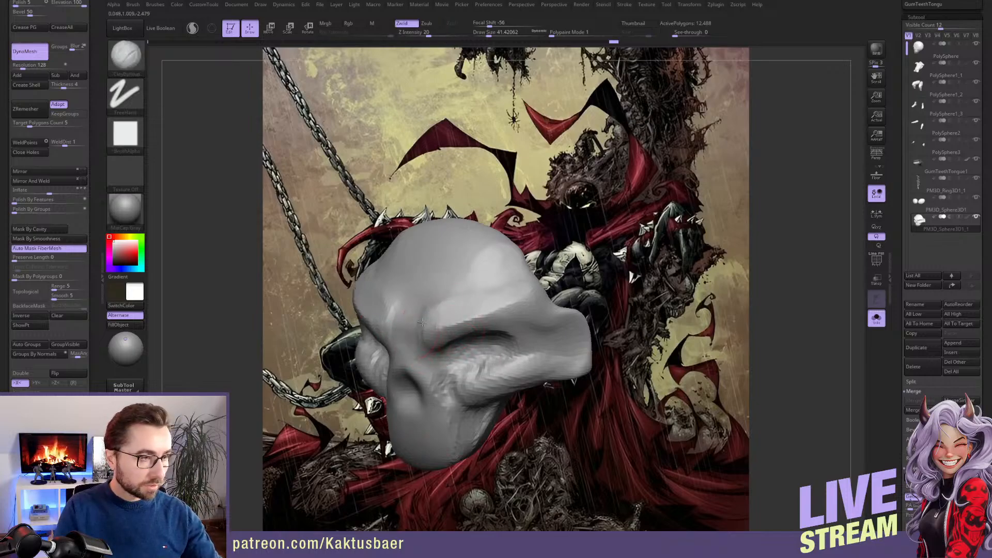
pyautogui.press('s')
pyautogui.moveTo(422, 323)
pyautogui.mouseDown(button='right')
pyautogui.moveTo(406, 328)
pyautogui.moveTo(425, 311)
pyautogui.mouseUp(button='right')
pyautogui.click(420, 315)
pyautogui.moveTo(413, 302)
pyautogui.mouseDown()
pyautogui.moveTo(412, 330)
pyautogui.moveTo(409, 296)
pyautogui.moveTo(434, 313)
pyautogui.moveTo(441, 299)
pyautogui.moveTo(451, 317)
pyautogui.mouseUp()
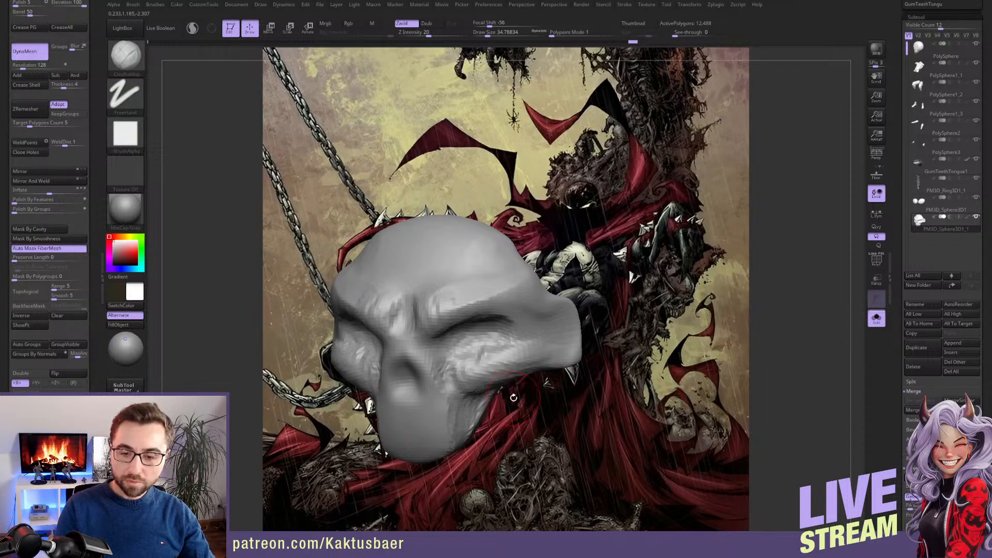
pyautogui.moveTo(517, 343)
pyautogui.mouseDown(button='right')
pyautogui.moveTo(540, 316)
pyautogui.moveTo(540, 294)
pyautogui.moveTo(513, 329)
pyautogui.moveTo(551, 310)
pyautogui.mouseUp(button='right')
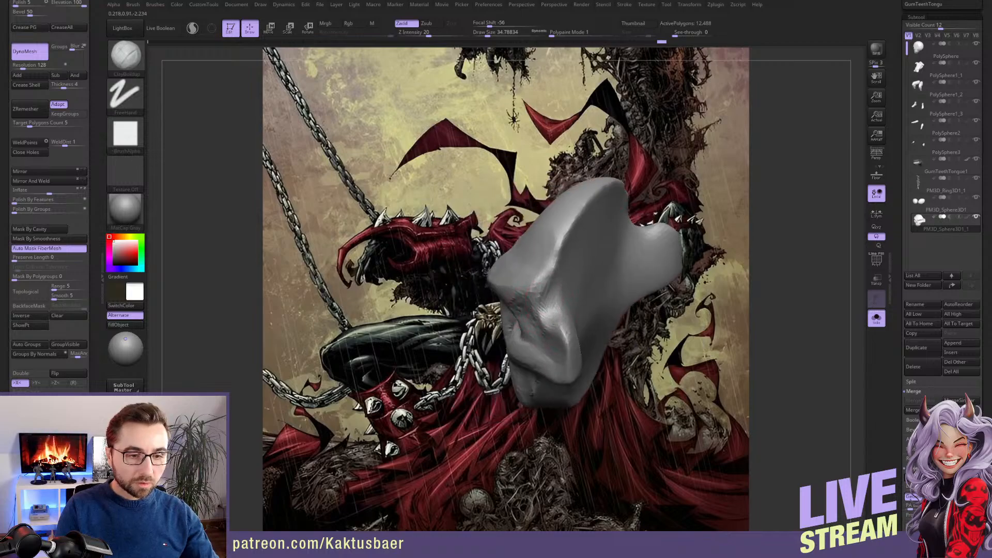
pyautogui.moveTo(552, 309); pyautogui.dragTo(508, 291, button='right')
# Reshape the outer brow and temple of the skull with the Move brush at draw size about 41
pyautogui.press('b')
pyautogui.press('m')
pyautogui.press('v')
pyautogui.press(']')
pyautogui.press(']')
pyautogui.press(']')
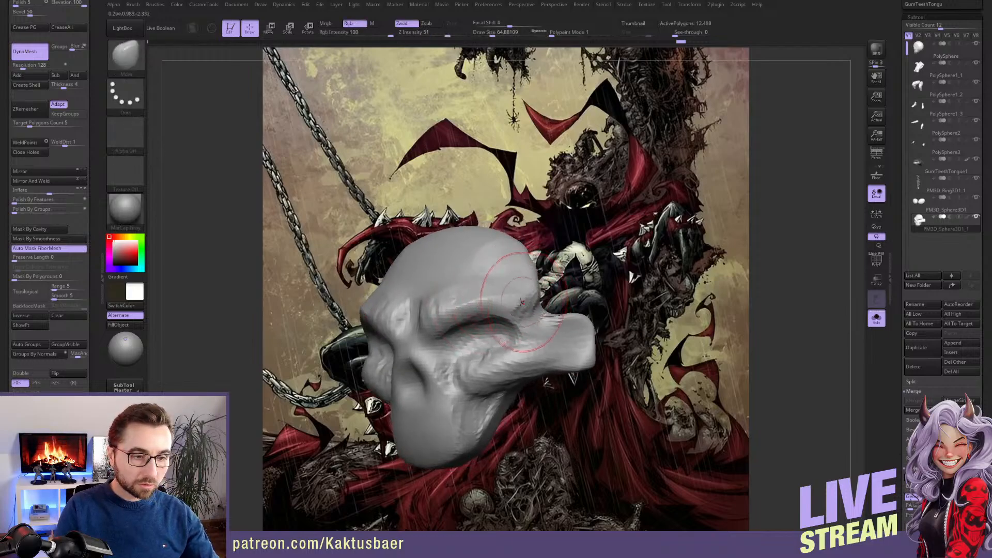
pyautogui.press('[')
pyautogui.press('[')
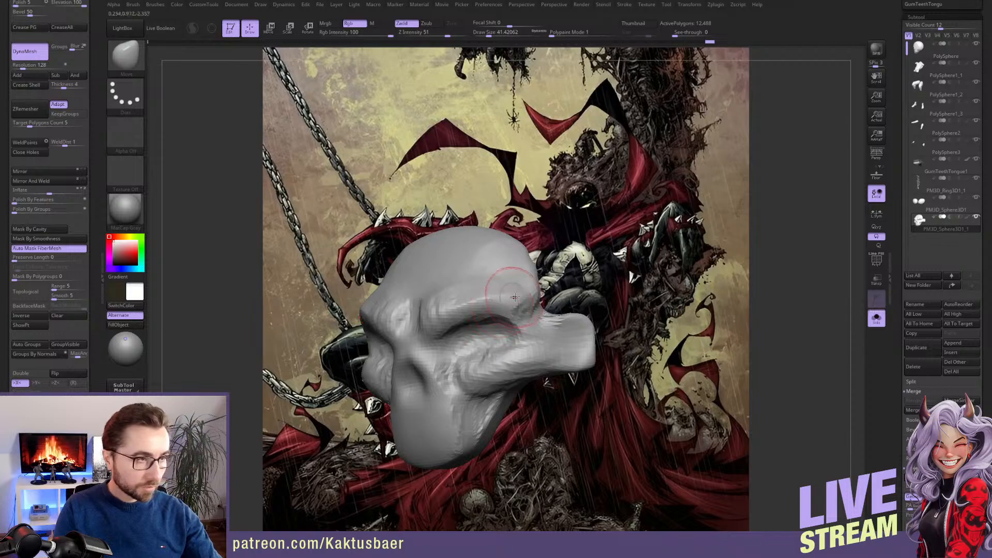
pyautogui.keyDown('alt'); pyautogui.moveTo(507, 290); pyautogui.dragTo(499, 297, button='right'); pyautogui.keyUp('alt')
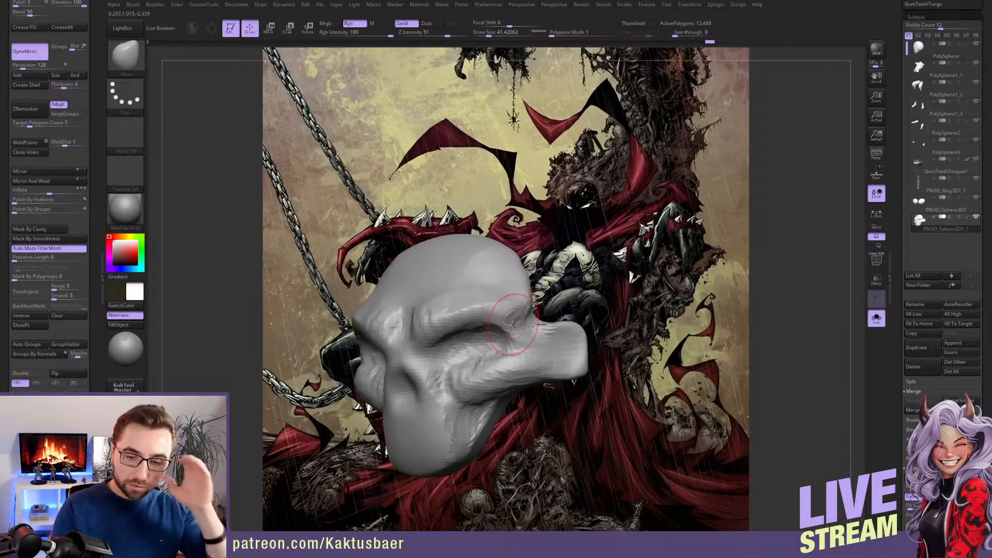
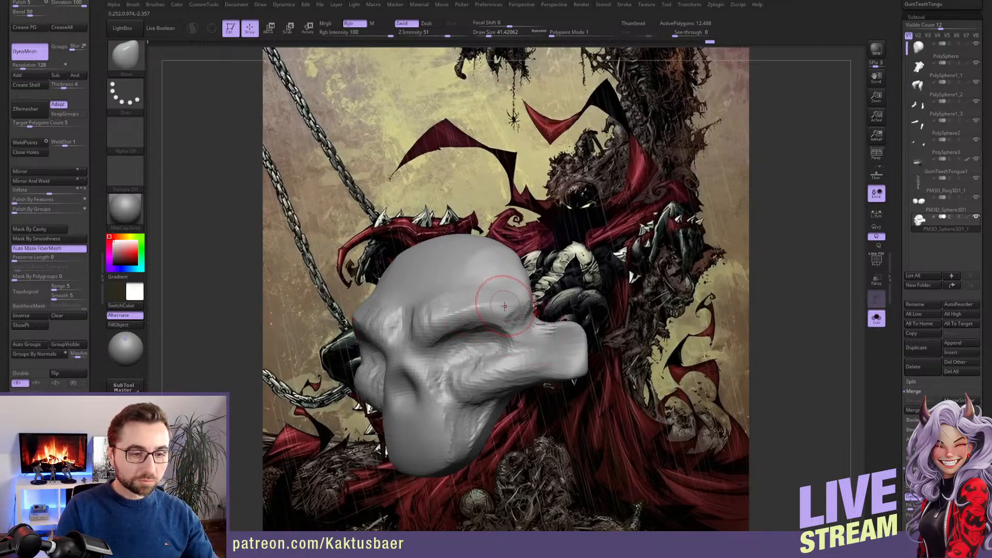
# Reshape the skull's temple and the side of its forehead with the Move brush at draw size about 51
pyautogui.press(']')
pyautogui.moveTo(514, 300); pyautogui.dragTo(511, 297)
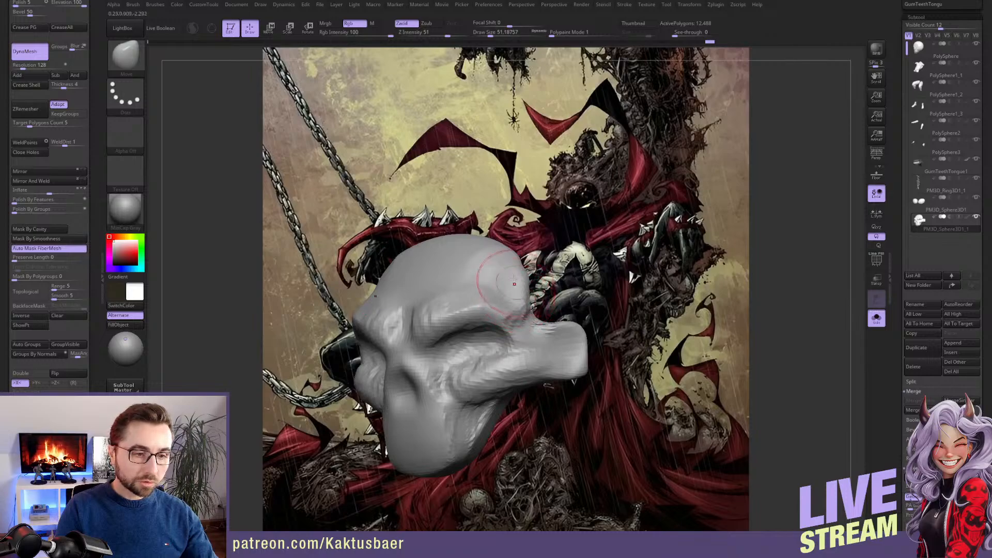
pyautogui.keyDown('alt'); pyautogui.moveTo(500, 266); pyautogui.dragTo(505, 281, button='right'); pyautogui.keyUp('alt')
pyautogui.keyDown('shift'); pyautogui.moveTo(489, 268); pyautogui.dragTo(512, 291); pyautogui.keyUp('shift')
pyautogui.keyDown('shift'); pyautogui.moveTo(497, 273); pyautogui.dragTo(523, 301); pyautogui.keyUp('shift')
pyautogui.moveTo(517, 306); pyautogui.dragTo(506, 294, button='right')
pyautogui.keyDown('shift'); pyautogui.moveTo(517, 279); pyautogui.dragTo(526, 301); pyautogui.keyUp('shift')
pyautogui.moveTo(515, 299)
pyautogui.mouseDown(button='right')
pyautogui.moveTo(509, 284)
pyautogui.moveTo(545, 285)
pyautogui.moveTo(509, 287)
pyautogui.moveTo(521, 307)
pyautogui.mouseUp(button='right')
# Flatten the temple and the area above the cheekbone with TrimDynamic at draw size about 31
pyautogui.press('b')
pyautogui.press('t')
pyautogui.press('d')
pyautogui.moveTo(519, 274); pyautogui.dragTo(514, 288)
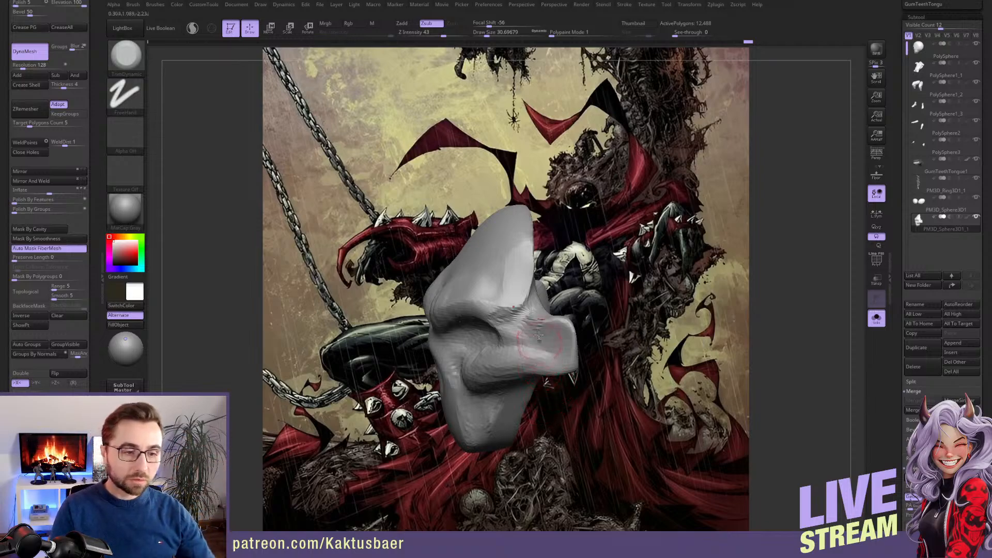
pyautogui.moveTo(506, 306); pyautogui.dragTo(532, 290, button='right')
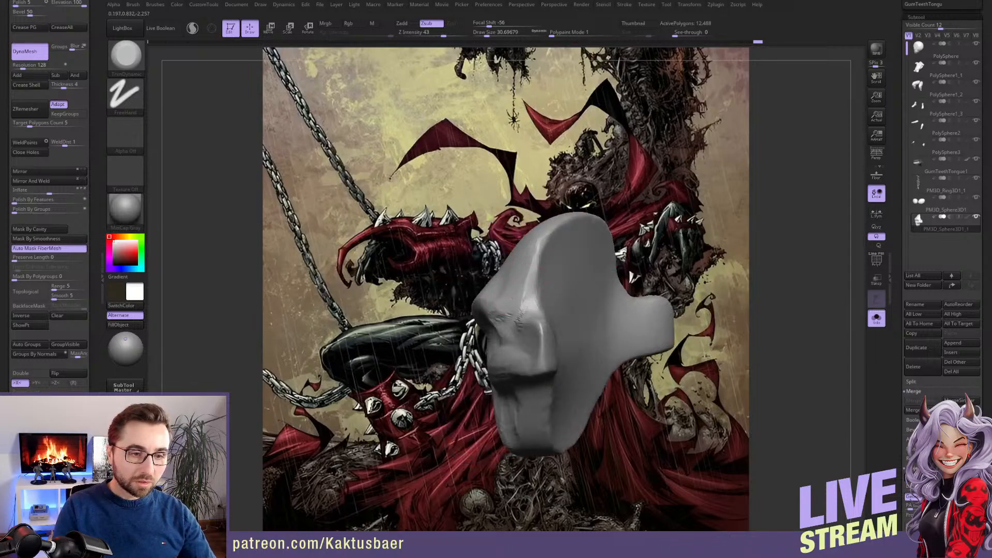
pyautogui.moveTo(522, 287); pyautogui.dragTo(518, 281, button='right')
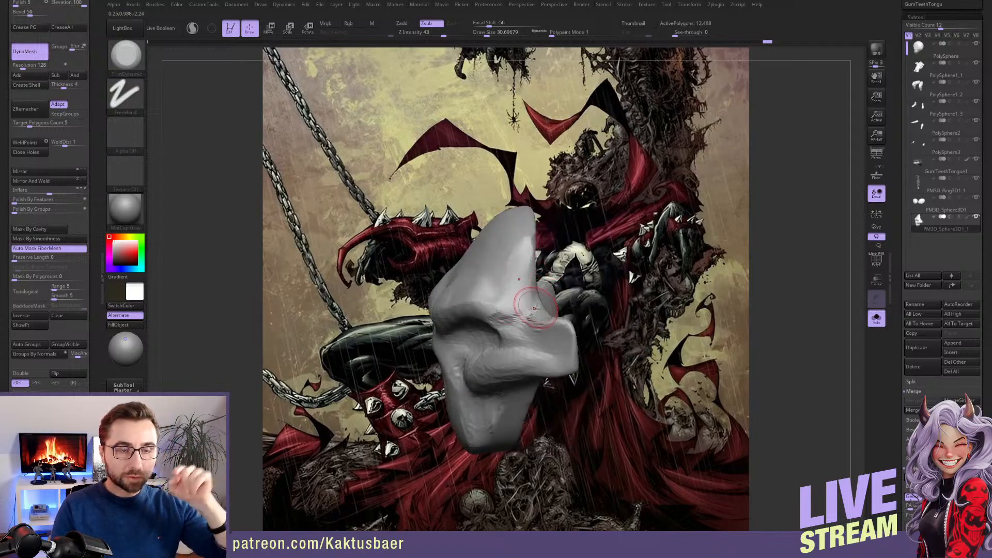
pyautogui.moveTo(533, 305)
pyautogui.mouseDown(button='right')
pyautogui.moveTo(506, 301)
pyautogui.moveTo(488, 344)
pyautogui.moveTo(459, 335)
pyautogui.mouseUp(button='right')
# Carve the nasal cavity and its rim with ClayBuildup at draw size about 17, and subdivide the skull once
pyautogui.press('b')
pyautogui.press('c')
pyautogui.press('b')
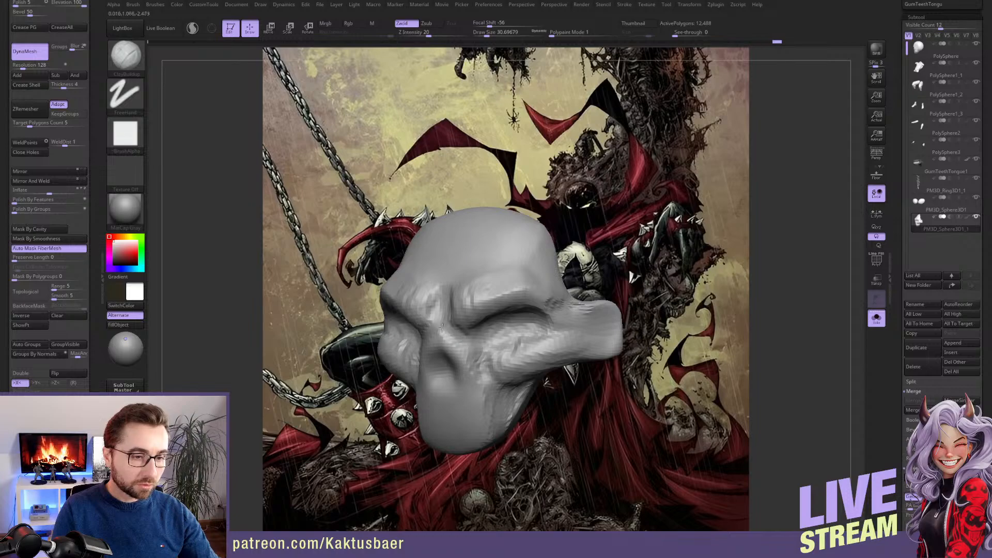
pyautogui.moveTo(448, 344); pyautogui.dragTo(453, 347, button='right')
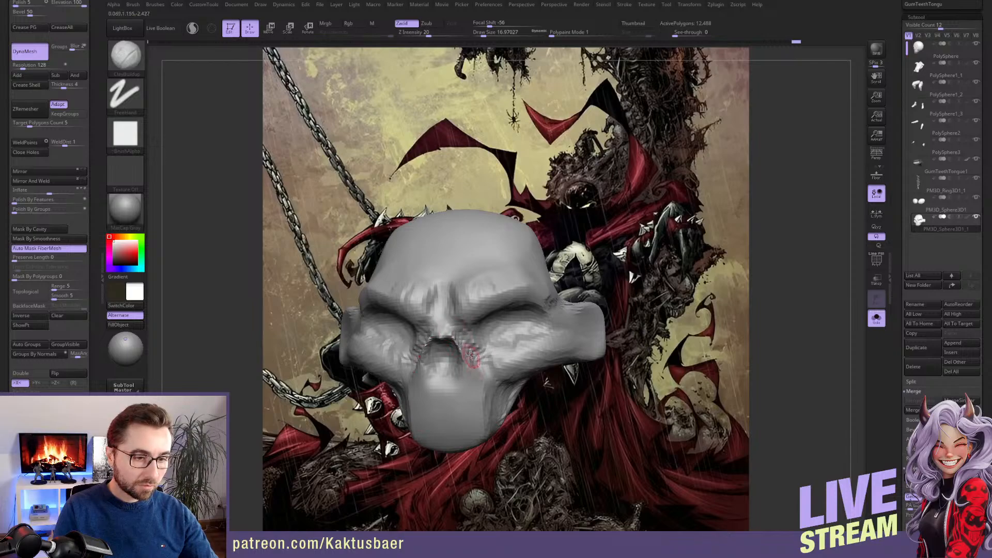
pyautogui.moveTo(470, 355); pyautogui.dragTo(463, 345, button='right')
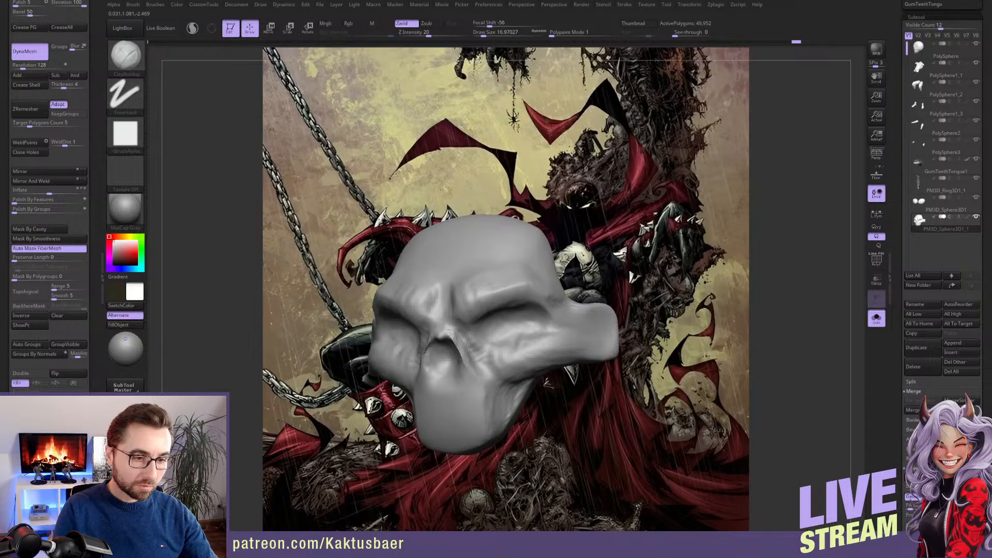
pyautogui.press('shift')
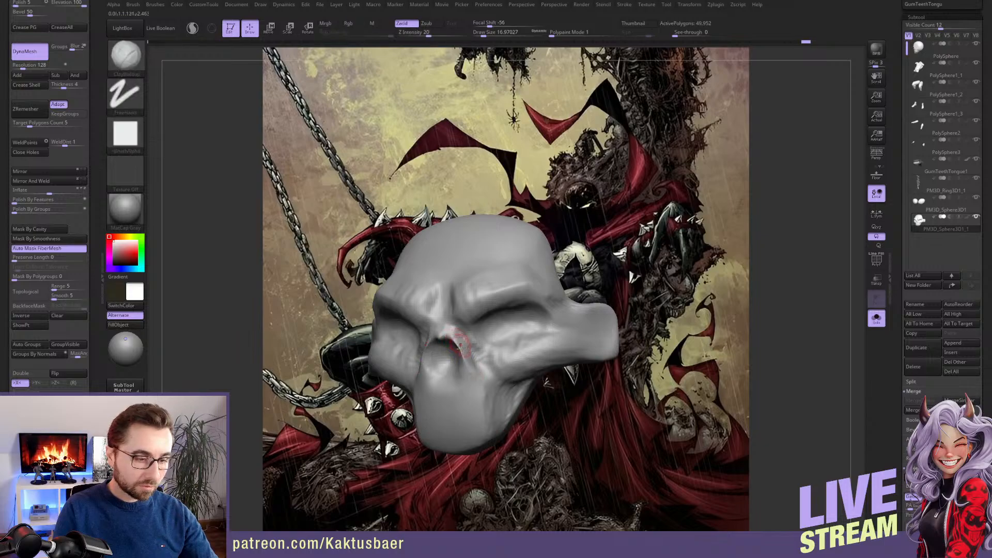
pyautogui.press('b')
pyautogui.click(494, 260)
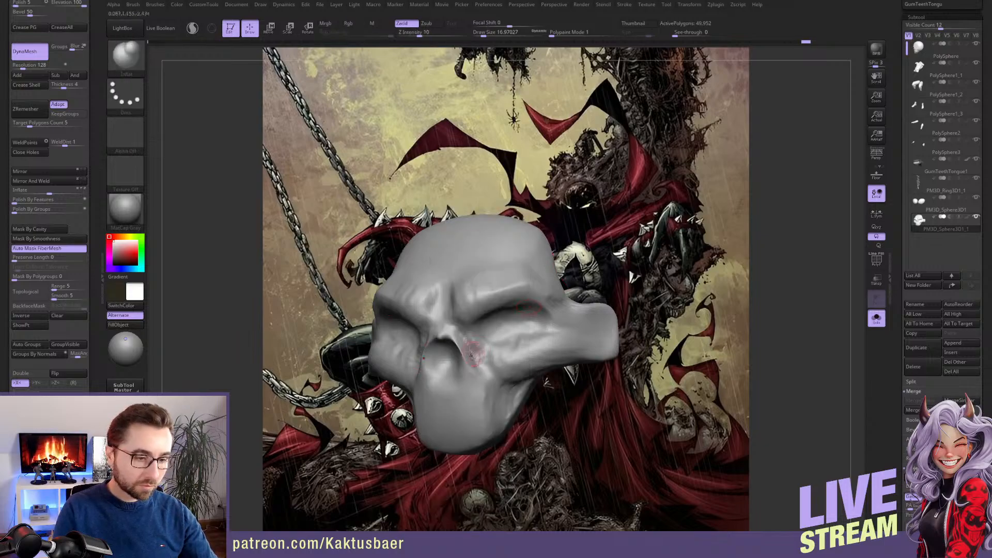
pyautogui.press('1')
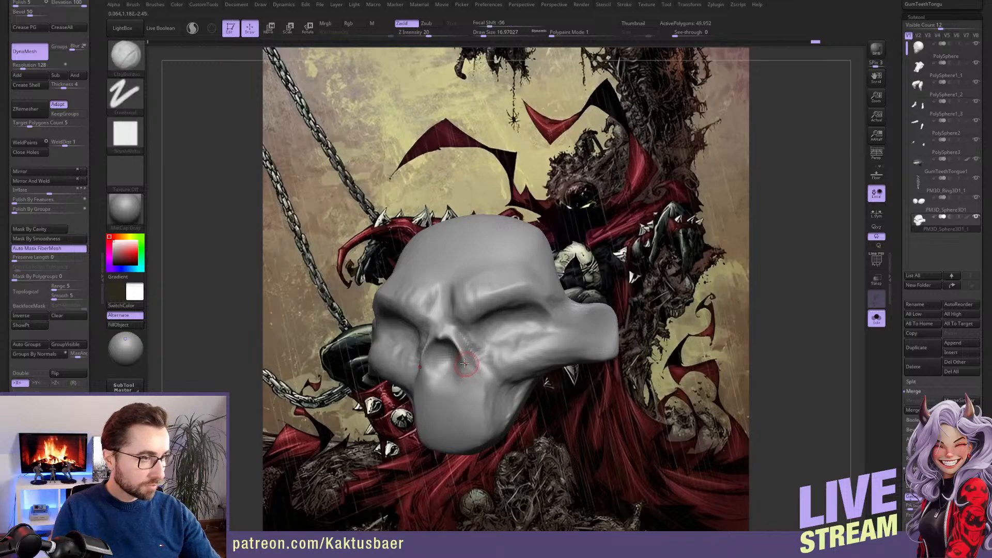
# Reshape the nasal opening and the upper jaw beneath it with the Move brush at draw size about 31
pyautogui.press('2')
pyautogui.press('3')
pyautogui.moveTo(471, 360); pyautogui.dragTo(454, 342, button='right')
pyautogui.press(']')
pyautogui.moveTo(455, 344); pyautogui.dragTo(464, 353)
pyautogui.moveTo(464, 346)
pyautogui.mouseDown(button='right')
pyautogui.moveTo(481, 353)
pyautogui.moveTo(491, 313)
pyautogui.mouseUp(button='right')
pyautogui.moveTo(459, 374); pyautogui.dragTo(455, 365)
pyautogui.moveTo(456, 365)
pyautogui.mouseDown(button='right')
pyautogui.moveTo(479, 452)
pyautogui.moveTo(479, 363)
pyautogui.mouseUp(button='right')
pyautogui.scroll(-10, 908, 317)
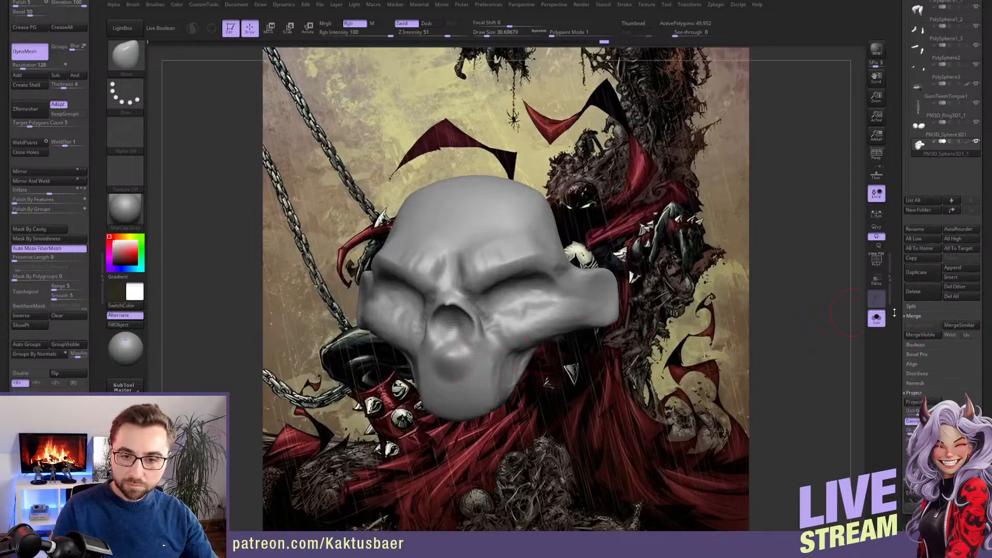
pyautogui.click(917, 356)
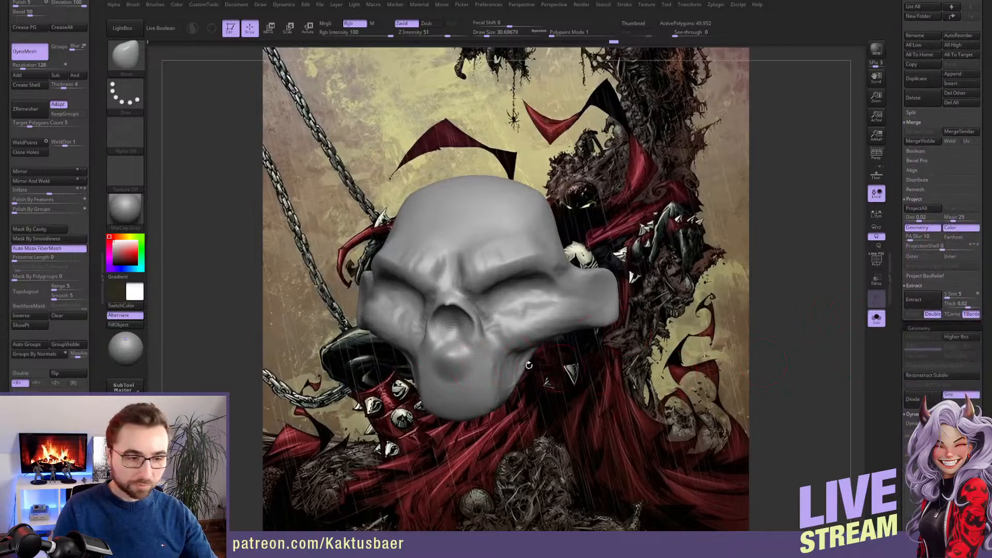
pyautogui.press('b')
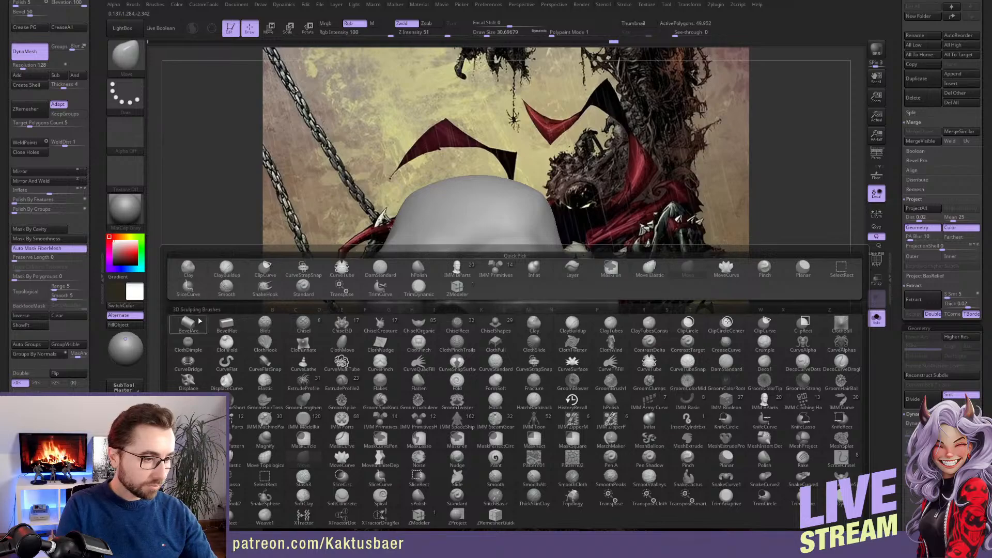
pyautogui.click(496, 270)
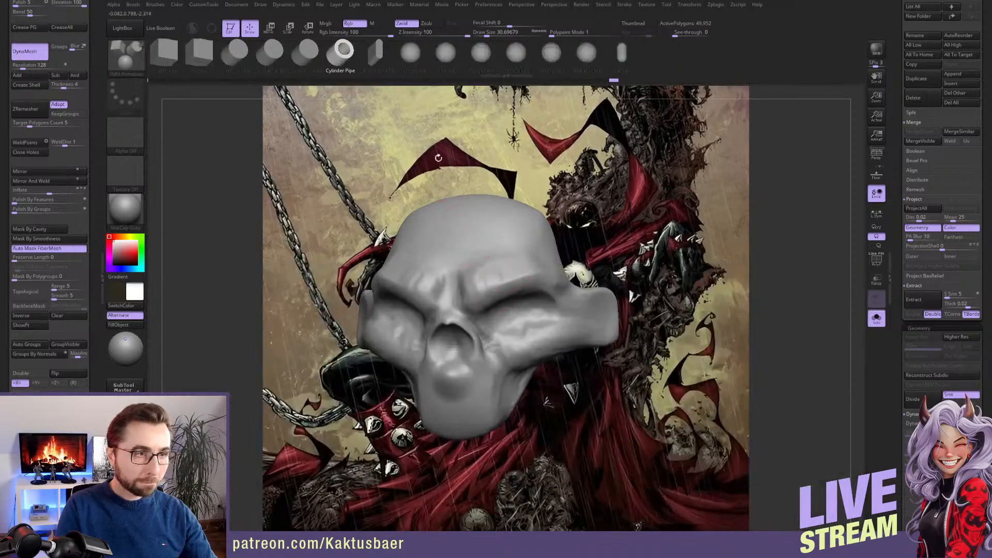
pyautogui.press('b')
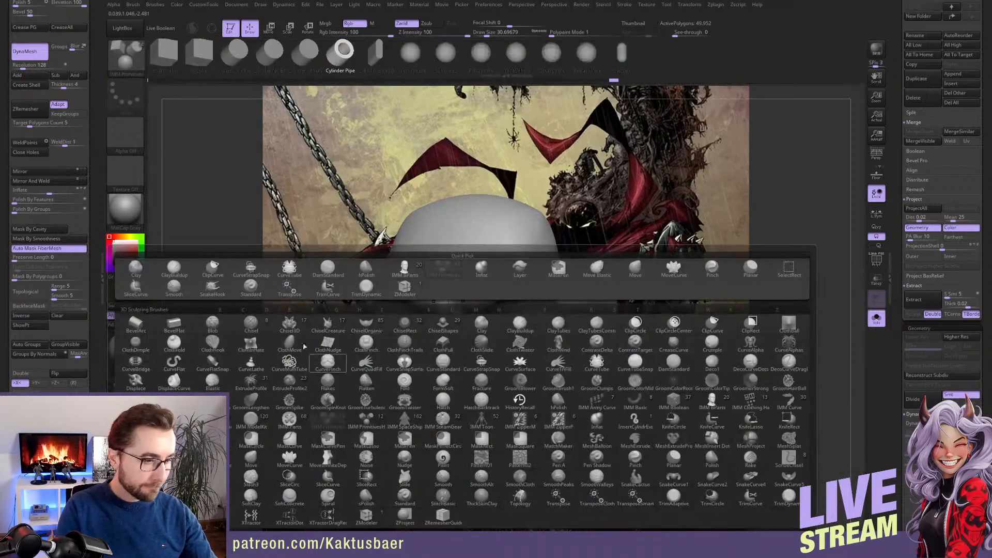
pyautogui.click(327, 361)
# Draw mirrored tubes along the upper jaw for long fangs, short front teeth and side teeth with CurveTube at draw size about 20
pyautogui.press('b')
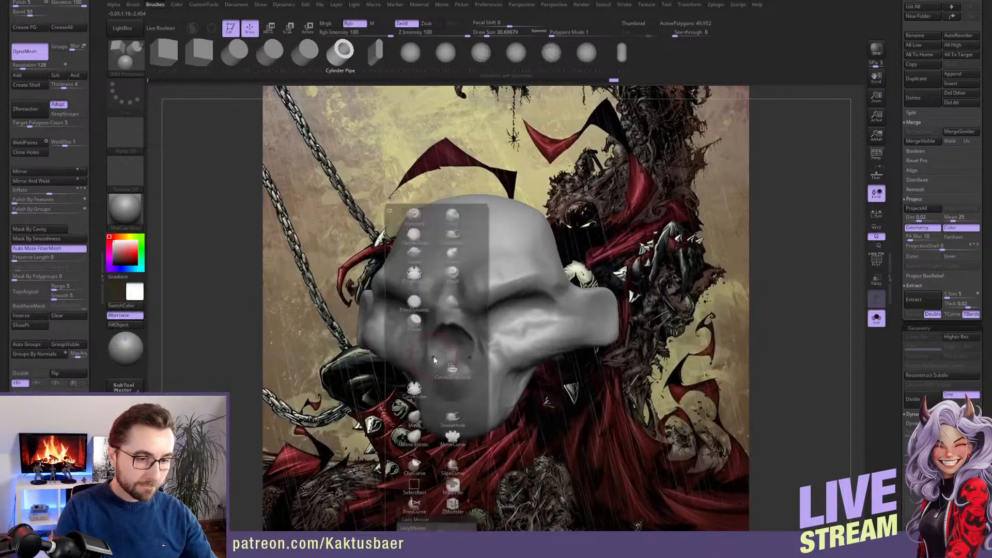
pyautogui.click(414, 390)
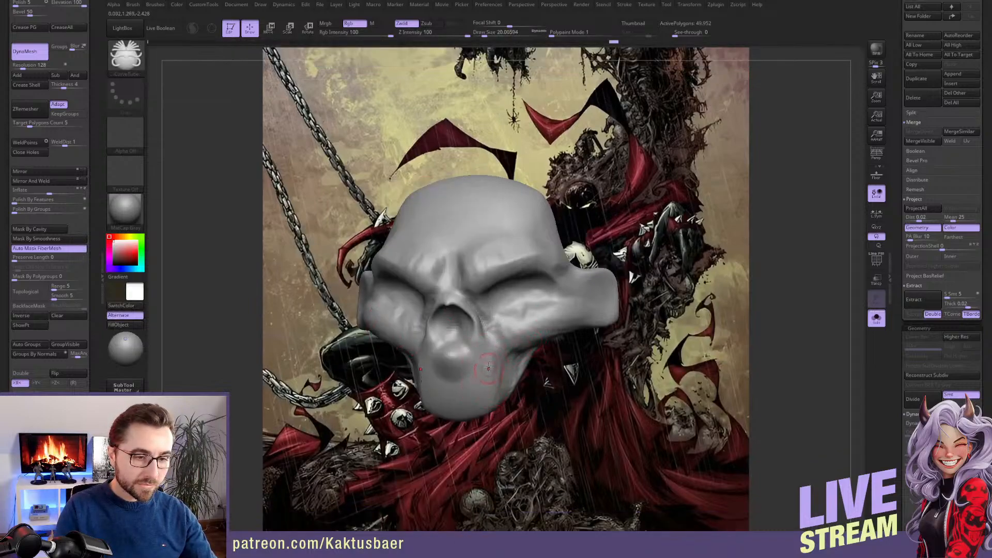
pyautogui.moveTo(492, 469); pyautogui.dragTo(491, 475)
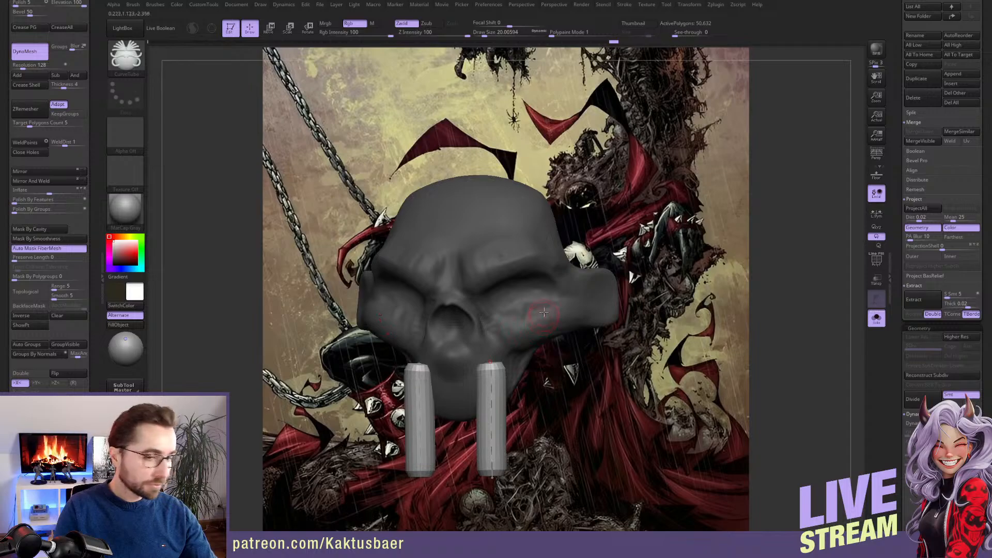
pyautogui.keyDown('alt'); pyautogui.moveTo(531, 322); pyautogui.dragTo(439, 283, button='right'); pyautogui.keyUp('alt')
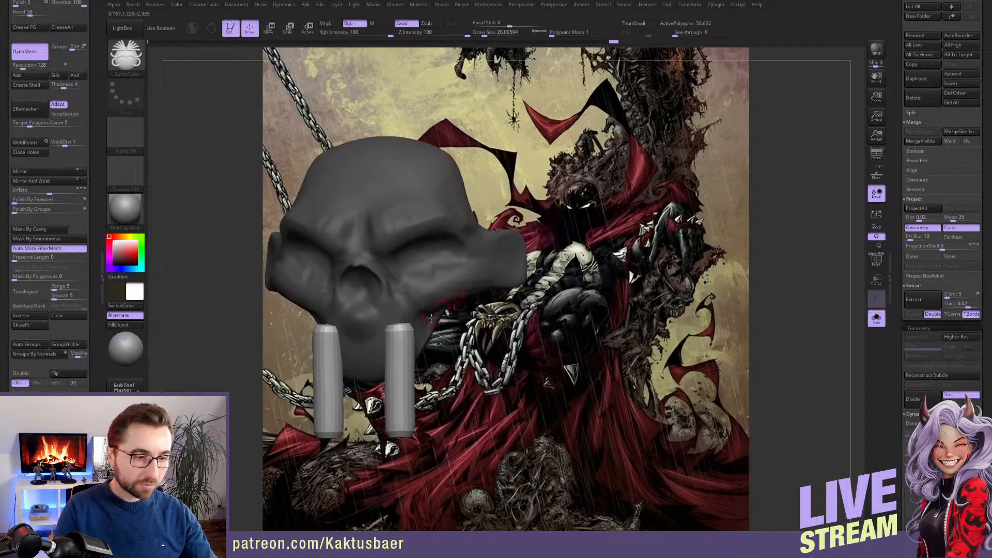
pyautogui.moveTo(379, 394); pyautogui.dragTo(379, 391)
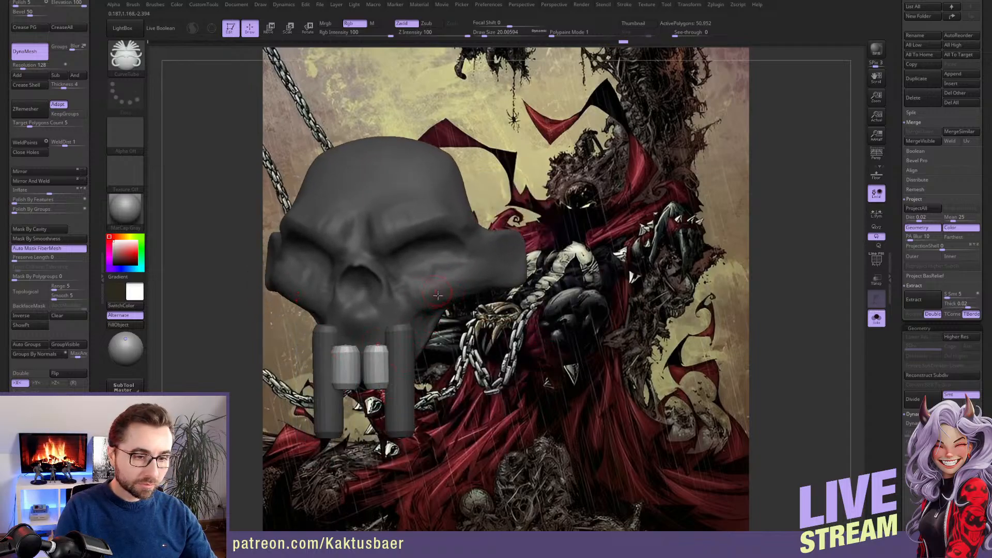
pyautogui.moveTo(426, 307); pyautogui.dragTo(398, 309, button='right')
pyautogui.moveTo(423, 327); pyautogui.dragTo(428, 357)
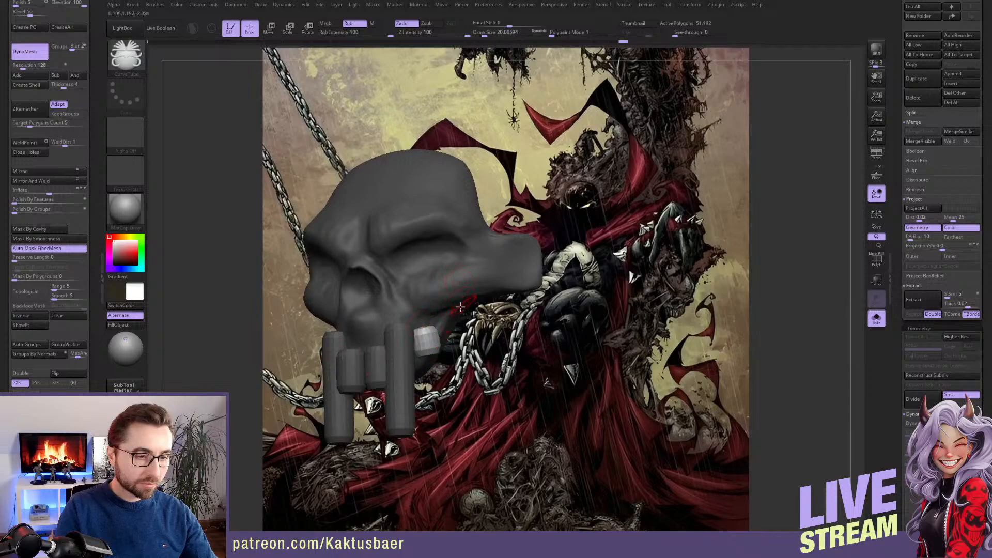
# Isolate the skull by hiding the tooth tubes, and restore the visibility of all parts
pyautogui.moveTo(460, 307)
pyautogui.mouseDown(button='right')
pyautogui.moveTo(445, 317)
pyautogui.moveTo(494, 284)
pyautogui.mouseUp(button='right')
pyautogui.keyDown('ctrl'); pyautogui.keyDown('shift'); pyautogui.click(495, 284); pyautogui.keyUp('shift'); pyautogui.keyUp('ctrl')
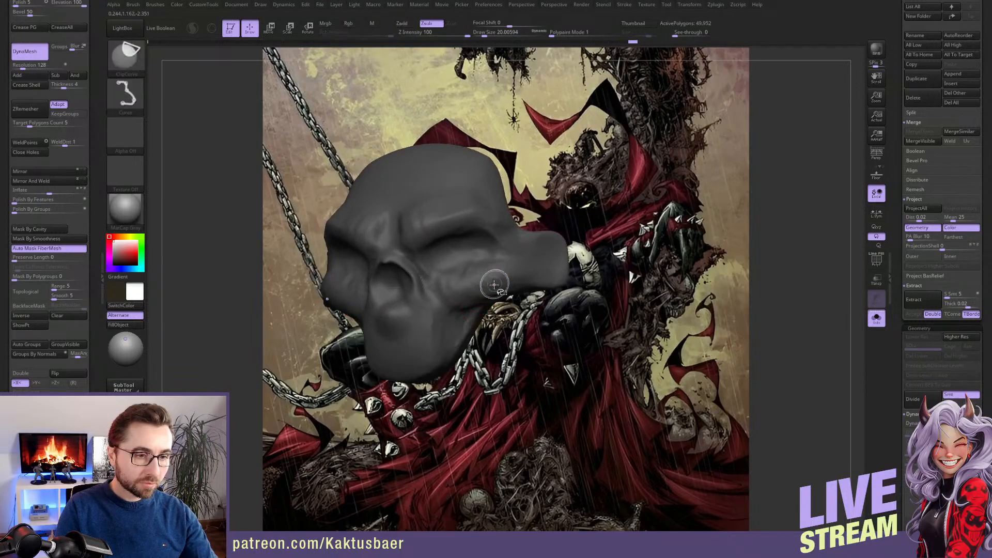
pyautogui.moveTo(99, 52); pyautogui.dragTo(98, 248)
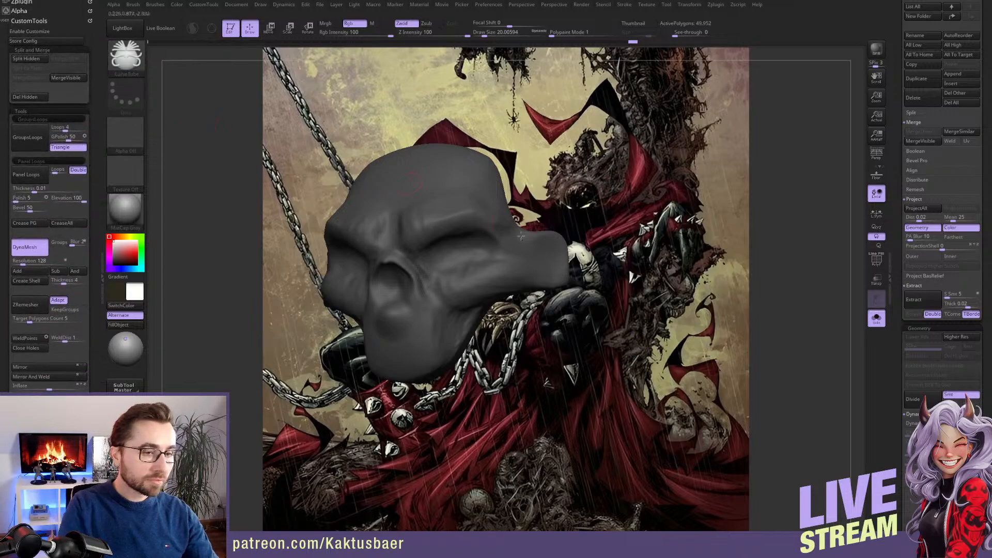
pyautogui.keyDown('ctrl'); pyautogui.keyDown('shift'); pyautogui.click(552, 327); pyautogui.keyUp('shift'); pyautogui.keyUp('ctrl')
pyautogui.keyDown('alt'); pyautogui.moveTo(484, 343); pyautogui.dragTo(504, 337, button='right'); pyautogui.keyUp('alt')
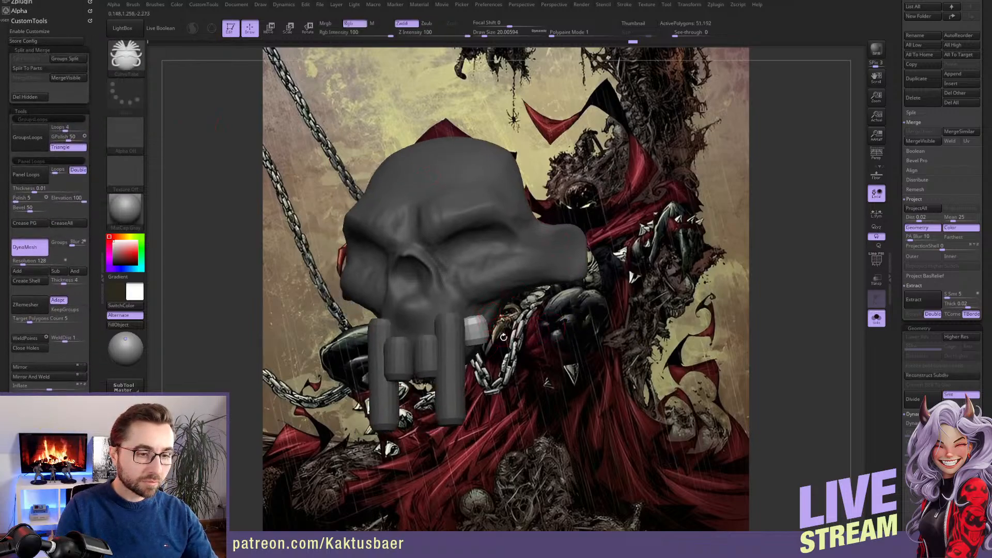
# Clear the mask and smooth the lower tips of the long fang tubes at draw size about 65
pyautogui.keyDown('ctrl'); pyautogui.moveTo(525, 337); pyautogui.dragTo(522, 384); pyautogui.keyUp('ctrl')
pyautogui.keyDown('alt'); pyautogui.moveTo(446, 380); pyautogui.dragTo(456, 366, button='right'); pyautogui.keyUp('alt')
pyautogui.press(']')
pyautogui.press(']')
pyautogui.press(']')
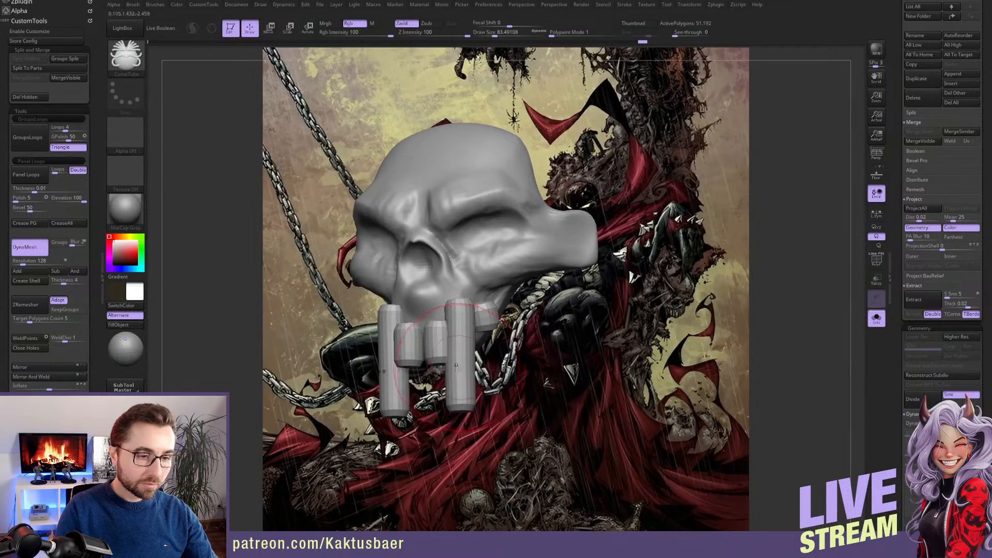
pyautogui.keyDown('shift'); pyautogui.moveTo(437, 364); pyautogui.dragTo(460, 399); pyautogui.keyUp('shift')
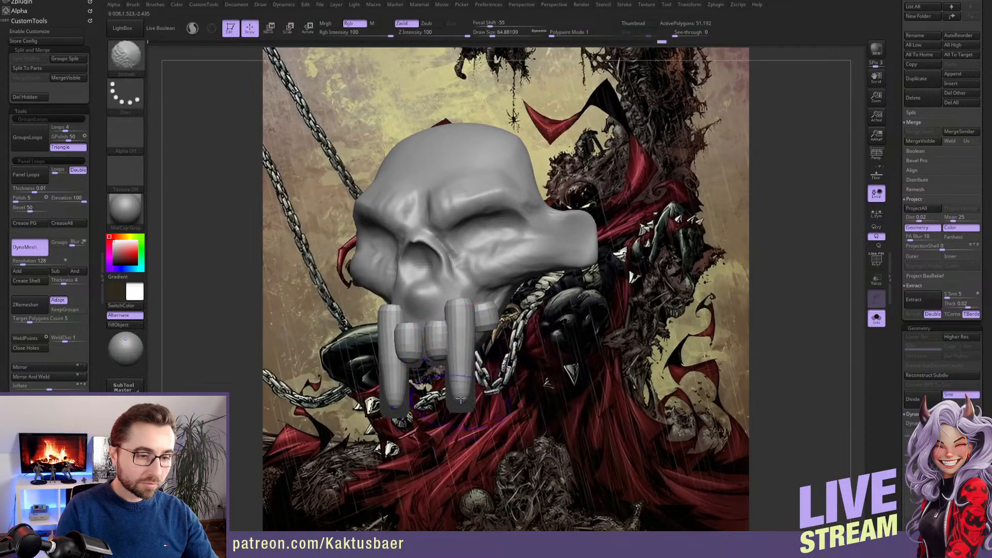
# Mask everything except the two long fangs and smooth them into tapered shapes
pyautogui.press('w')
pyautogui.keyDown('ctrl'); pyautogui.click(461, 348); pyautogui.keyUp('ctrl')
pyautogui.press('q')
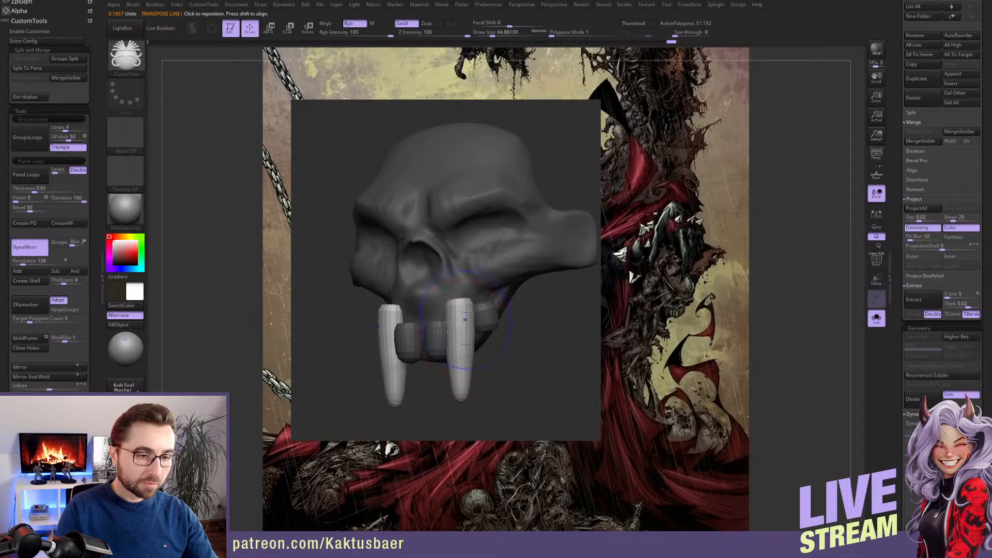
pyautogui.keyDown('shift'); pyautogui.moveTo(465, 313); pyautogui.dragTo(467, 347); pyautogui.keyUp('shift')
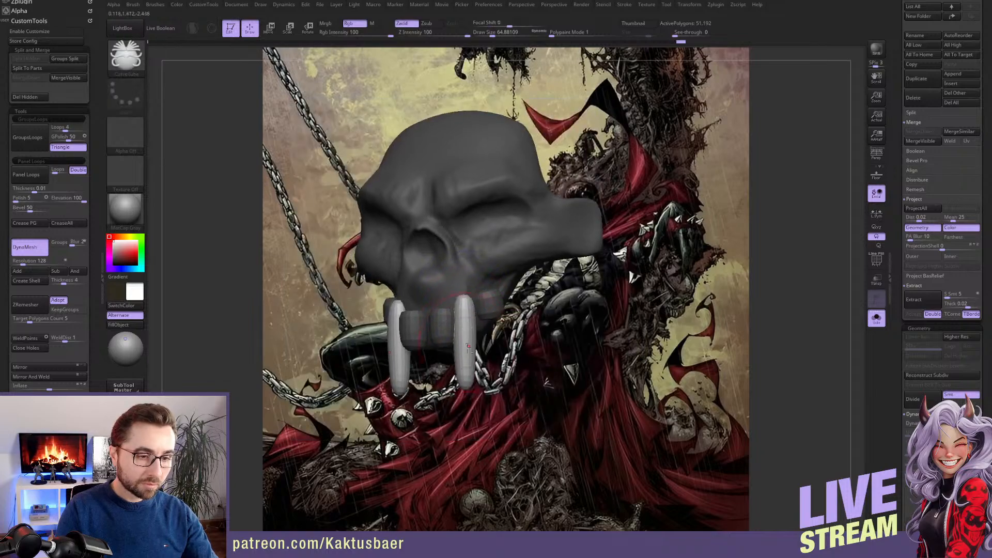
# Thicken the two long fangs with the Inflat brush at draw size about 128
pyautogui.press('b')
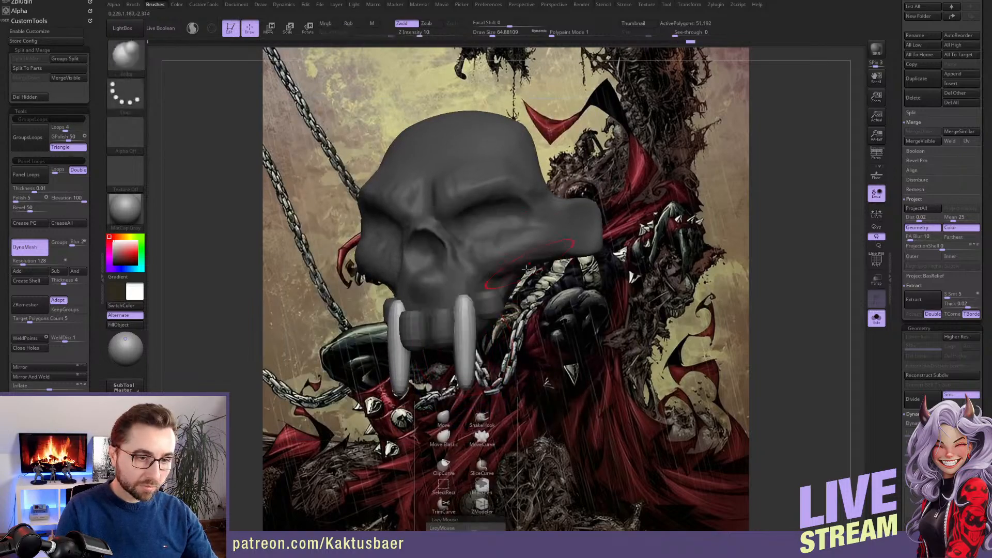
pyautogui.press('s')
pyautogui.moveTo(486, 332)
pyautogui.mouseDown()
pyautogui.moveTo(496, 332)
pyautogui.moveTo(466, 316)
pyautogui.moveTo(466, 304)
pyautogui.moveTo(467, 345)
pyautogui.mouseUp()
pyautogui.press('s')
pyautogui.moveTo(468, 342); pyautogui.dragTo(465, 343)
pyautogui.moveTo(467, 318); pyautogui.dragTo(434, 320, button='right')
pyautogui.moveTo(473, 321); pyautogui.dragTo(475, 335)
pyautogui.moveTo(460, 326)
pyautogui.mouseDown(button='right')
pyautogui.moveTo(509, 322)
pyautogui.moveTo(492, 321)
pyautogui.mouseUp(button='right')
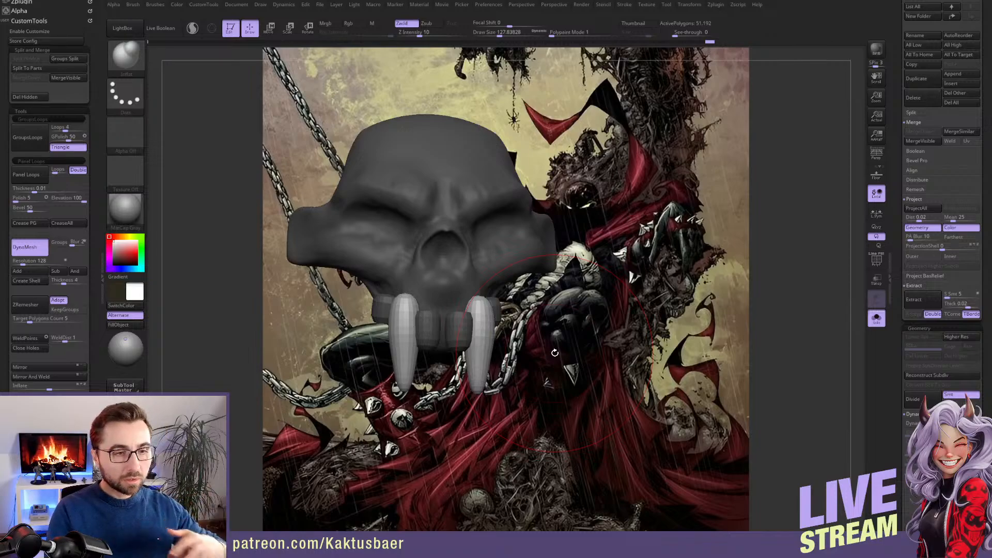
pyautogui.moveTo(500, 302)
pyautogui.mouseDown()
pyautogui.moveTo(498, 259)
pyautogui.moveTo(517, 292)
pyautogui.moveTo(481, 310)
pyautogui.moveTo(469, 335)
pyautogui.moveTo(555, 357)
pyautogui.mouseUp()
# Reposition and bend the long fangs with the Move brush at draw size about 74, and smooth their tips
pyautogui.press('b')
pyautogui.press('m')
pyautogui.press('v')
pyautogui.moveTo(460, 329)
pyautogui.mouseDown()
pyautogui.moveTo(472, 330)
pyautogui.moveTo(478, 363)
pyautogui.moveTo(487, 331)
pyautogui.mouseUp()
pyautogui.press('[')
pyautogui.press('[')
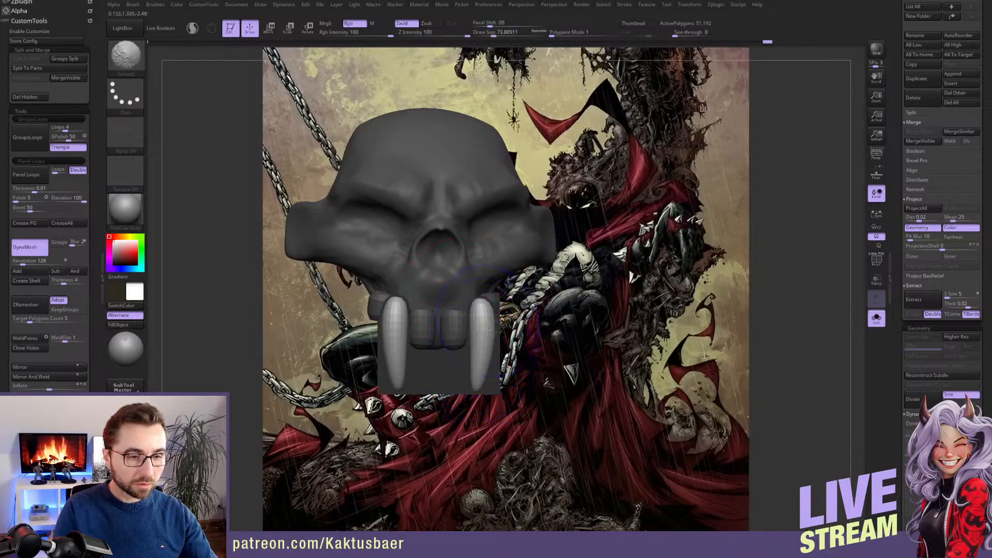
pyautogui.keyDown('shift'); pyautogui.moveTo(476, 380); pyautogui.dragTo(522, 355); pyautogui.keyUp('shift')
pyautogui.press('w')
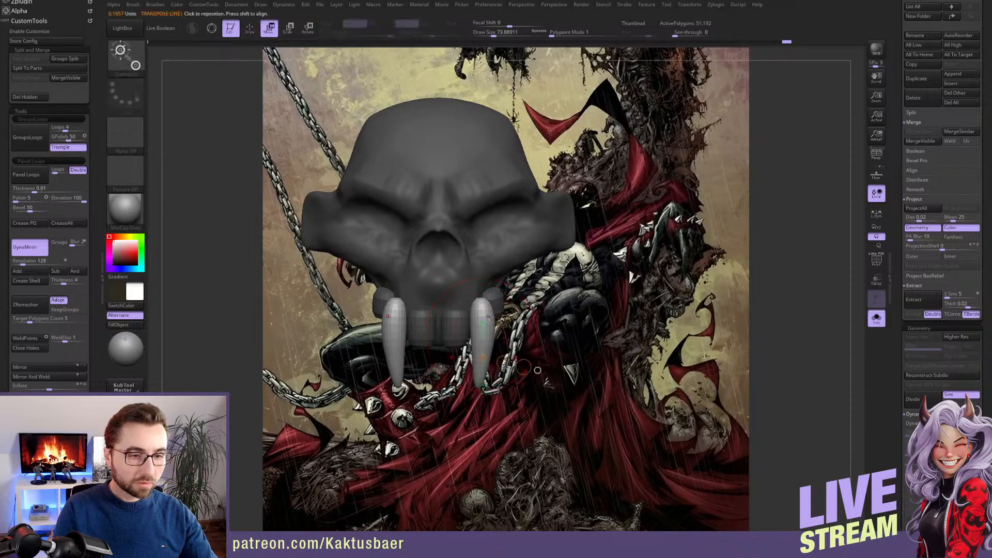
pyautogui.moveTo(482, 309)
pyautogui.keyDown('shift'); pyautogui.mouseDown()
pyautogui.moveTo(482, 263)
pyautogui.moveTo(478, 283)
pyautogui.mouseUp(); pyautogui.keyUp('shift')
pyautogui.press('q')
pyautogui.moveTo(549, 310); pyautogui.dragTo(517, 307)
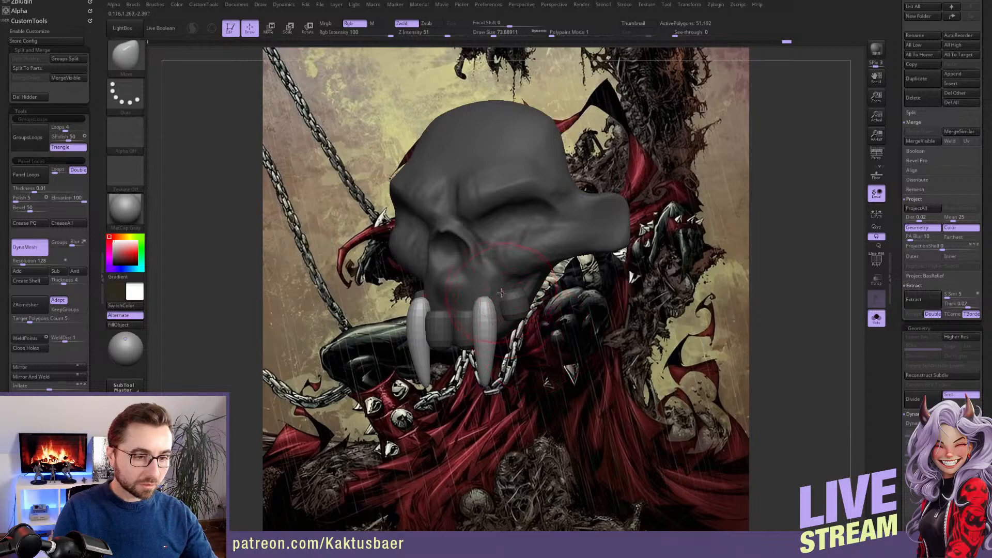
# Mask the teeth and reshape the upper jaw around the tooth roots with the Move brush
pyautogui.press('w')
pyautogui.keyDown('alt'); pyautogui.click(508, 264); pyautogui.keyUp('alt')
pyautogui.press('q')
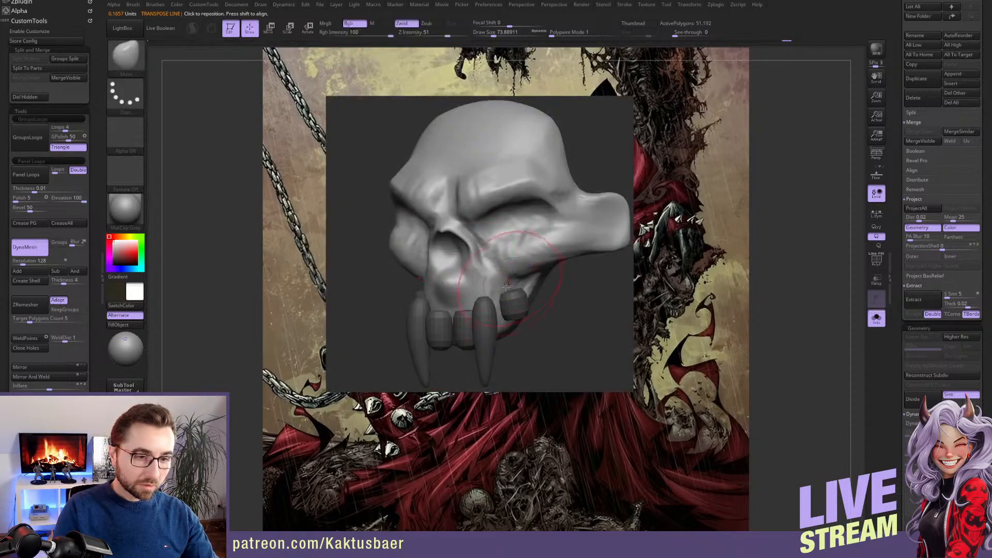
pyautogui.moveTo(491, 319)
pyautogui.keyDown('alt'); pyautogui.mouseDown(button='right')
pyautogui.moveTo(488, 303)
pyautogui.moveTo(503, 302)
pyautogui.mouseUp(button='right'); pyautogui.keyUp('alt')
pyautogui.press('s')
pyautogui.moveTo(483, 295)
pyautogui.mouseDown()
pyautogui.moveTo(488, 310)
pyautogui.moveTo(502, 292)
pyautogui.moveTo(477, 306)
pyautogui.moveTo(469, 288)
pyautogui.mouseUp()
# Isolate the skull from its teeth and build up the bone beside the nasal opening with the ClayBuildup brush at draw size about 23
pyautogui.keyDown('ctrl'); pyautogui.keyDown('shift'); pyautogui.click(483, 270); pyautogui.keyUp('shift'); pyautogui.keyUp('ctrl')
pyautogui.press('s')
pyautogui.press('s')
pyautogui.press('b')
pyautogui.press('c')
pyautogui.press('b')
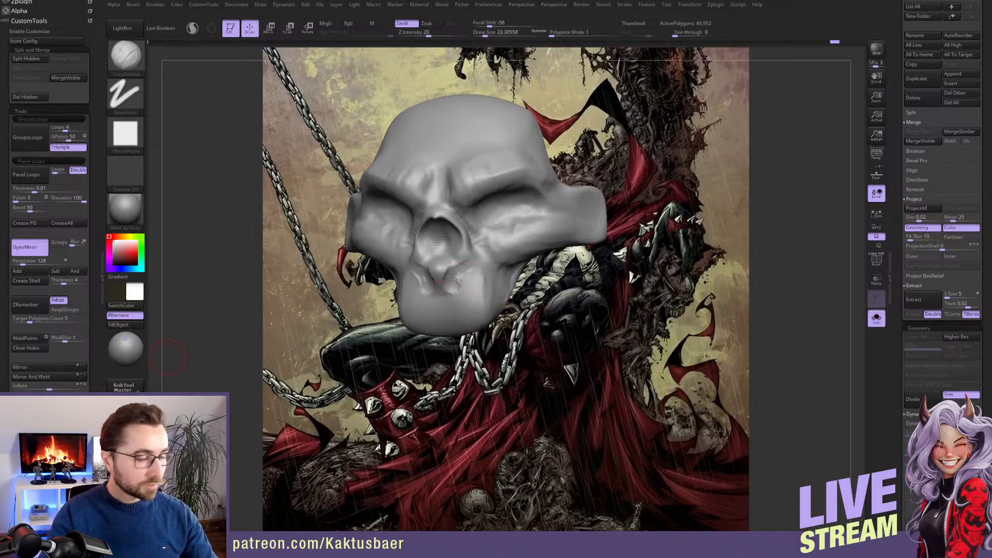
pyautogui.moveTo(469, 264); pyautogui.dragTo(473, 253, button='right')
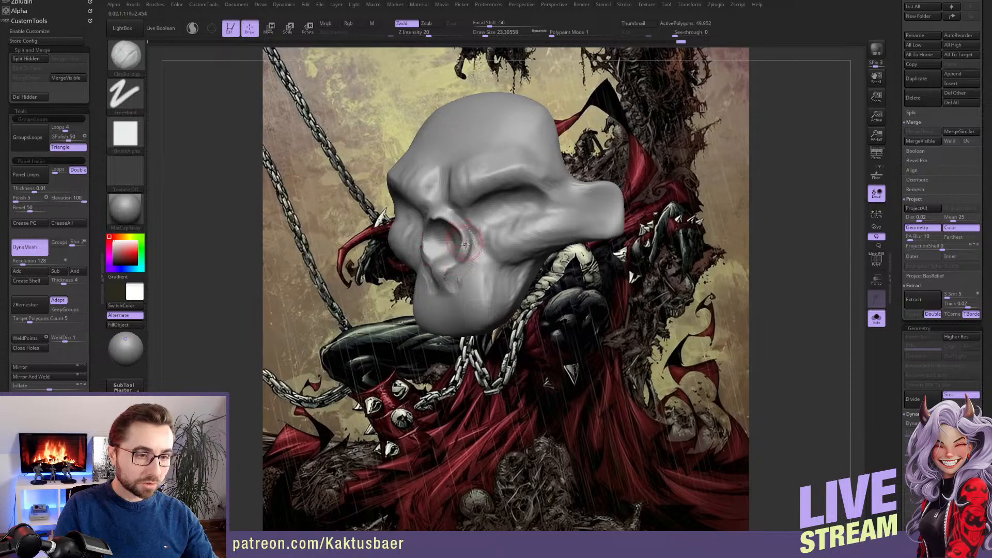
# Reshape the nasal opening and its lower rim with the Move brush at draw sizes between about 20 and 39
pyautogui.press('b')
pyautogui.press('m')
pyautogui.press('v')
pyautogui.moveTo(467, 251); pyautogui.dragTo(473, 231, button='right')
pyautogui.press('s')
pyautogui.moveTo(465, 233); pyautogui.dragTo(457, 231)
pyautogui.moveTo(457, 232); pyautogui.dragTo(455, 265, button='right')
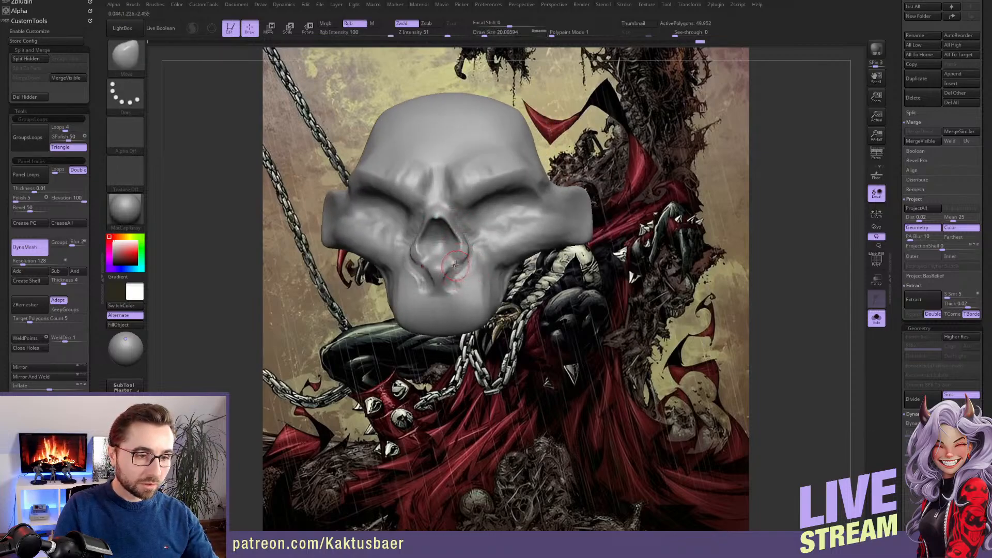
pyautogui.press('s')
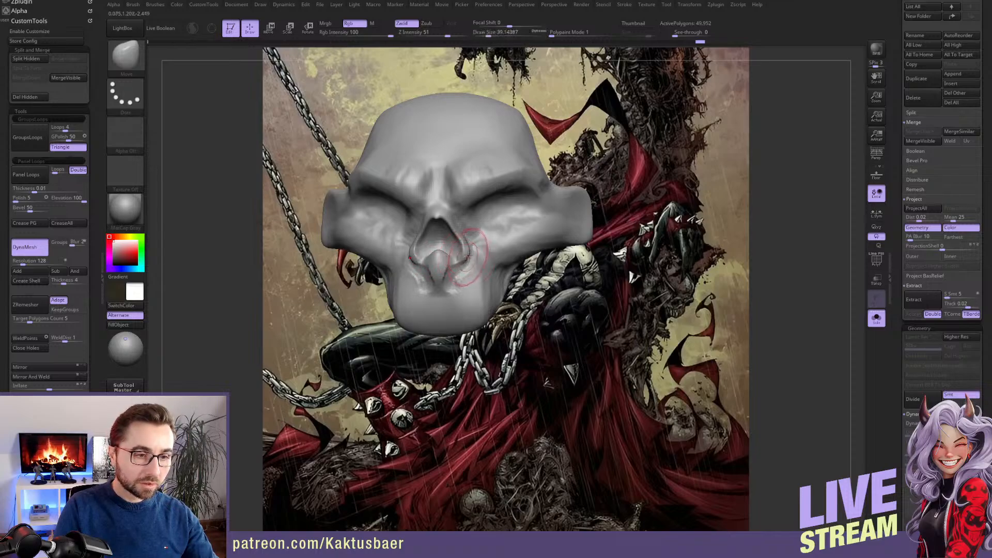
pyautogui.moveTo(466, 263); pyautogui.dragTo(416, 237, button='right')
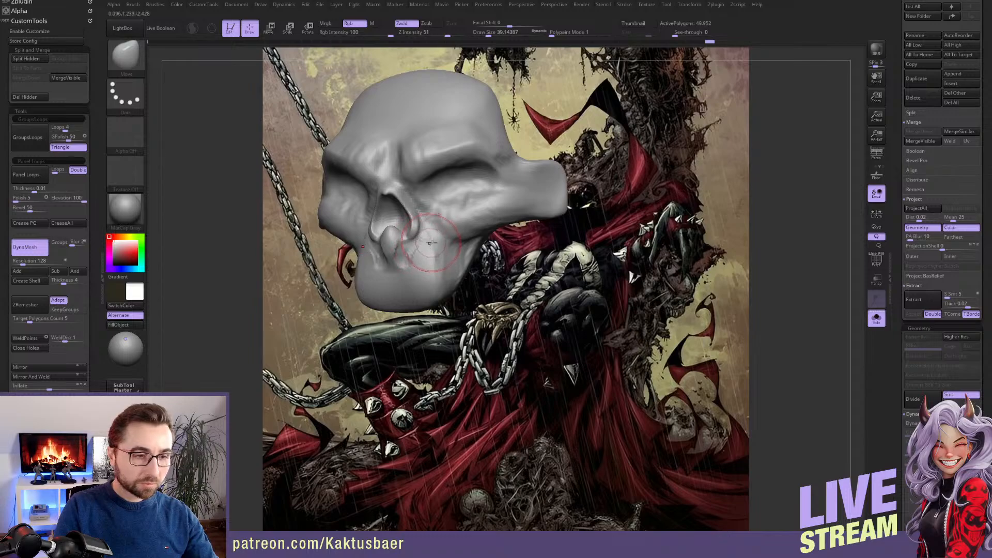
pyautogui.press('s')
pyautogui.moveTo(427, 238); pyautogui.dragTo(408, 249)
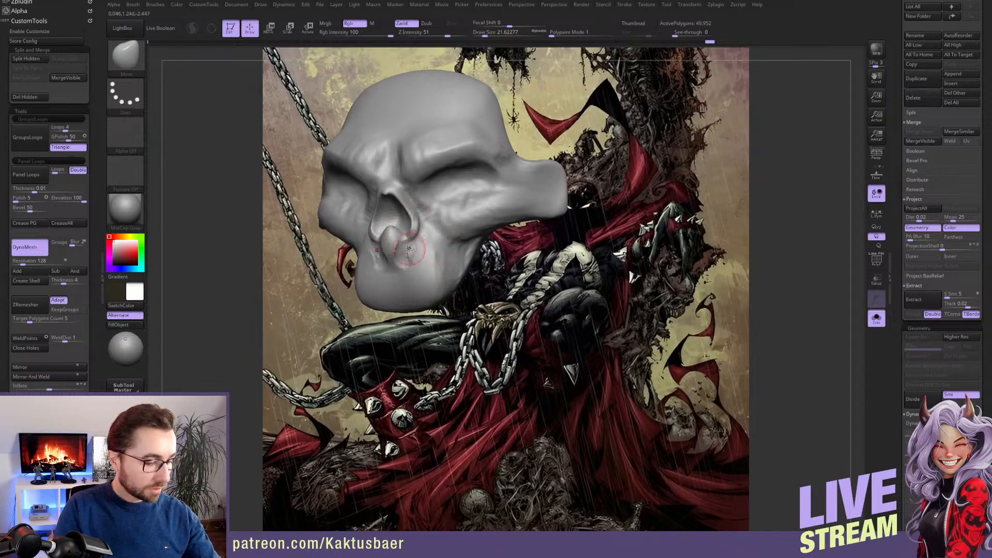
# Add volume around the nasal spine and above the upper jaw with the ClayBuildup brush at draw size about 22
pyautogui.press('b')
pyautogui.press('c')
# Adjust the nose and cheek contour from a side angle with the Move brush at draw size about 46
pyautogui.press('b')
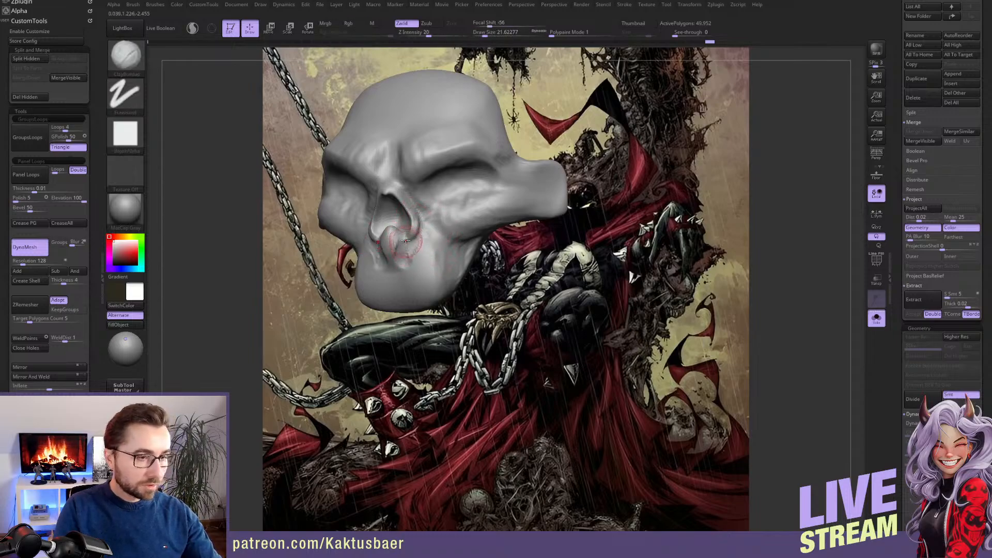
pyautogui.moveTo(401, 236)
pyautogui.mouseDown()
pyautogui.moveTo(404, 254)
pyautogui.moveTo(390, 255)
pyautogui.moveTo(400, 269)
pyautogui.mouseUp()
pyautogui.moveTo(408, 266); pyautogui.dragTo(379, 270, button='right')
# Build up the inner brow ridges above the nose with the ClayBuildup brush at draw size about 33
pyautogui.press('b')
pyautogui.press('m')
pyautogui.press('v')
pyautogui.click(490, 34)
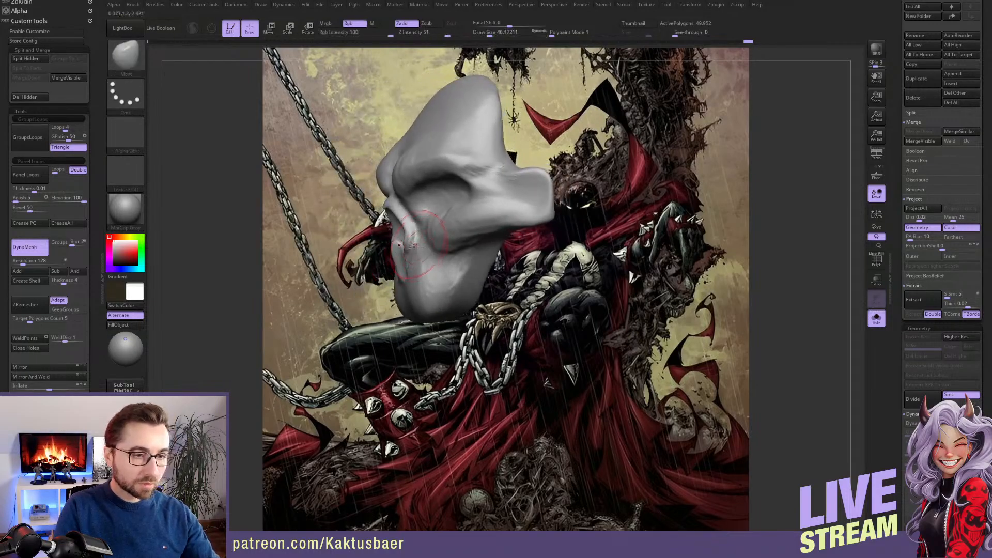
pyautogui.moveTo(415, 235); pyautogui.dragTo(398, 213)
pyautogui.press('s')
pyautogui.moveTo(397, 213)
pyautogui.mouseDown(button='right')
pyautogui.moveTo(419, 208)
pyautogui.moveTo(405, 212)
pyautogui.mouseUp(button='right')
pyautogui.press('b')
pyautogui.press('c')
pyautogui.press('b')
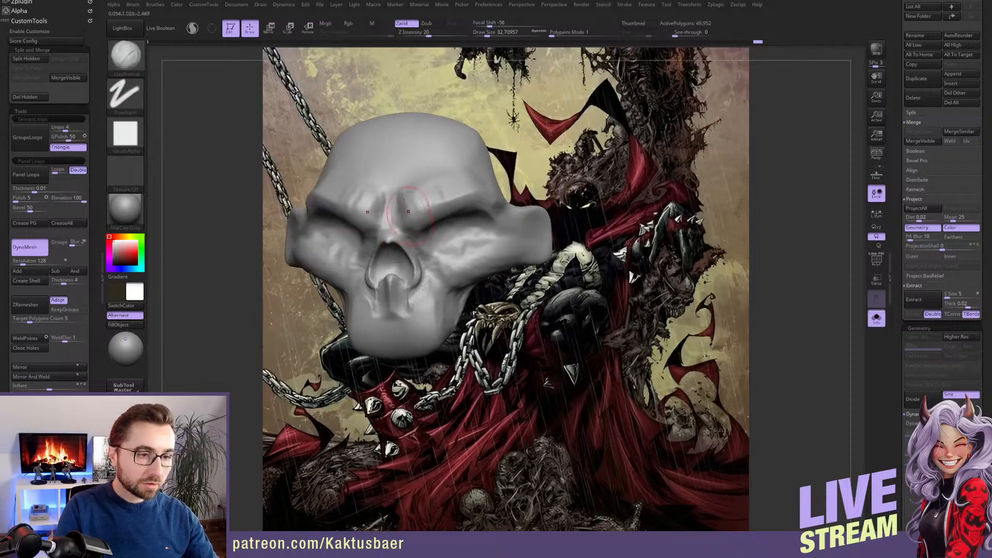
pyautogui.moveTo(403, 213)
pyautogui.mouseDown()
pyautogui.moveTo(415, 189)
pyautogui.moveTo(421, 200)
pyautogui.mouseUp()
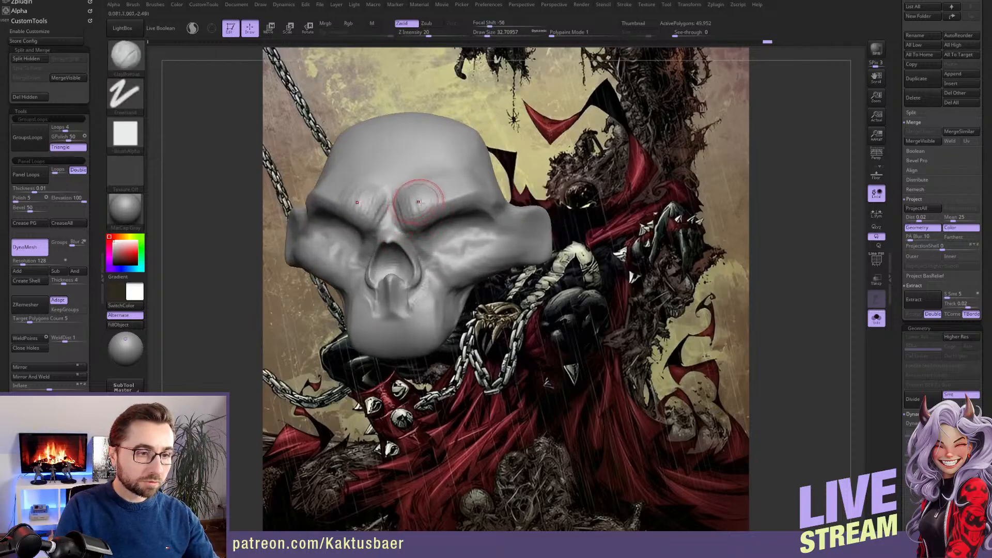
pyautogui.press('[')
pyautogui.press('[')
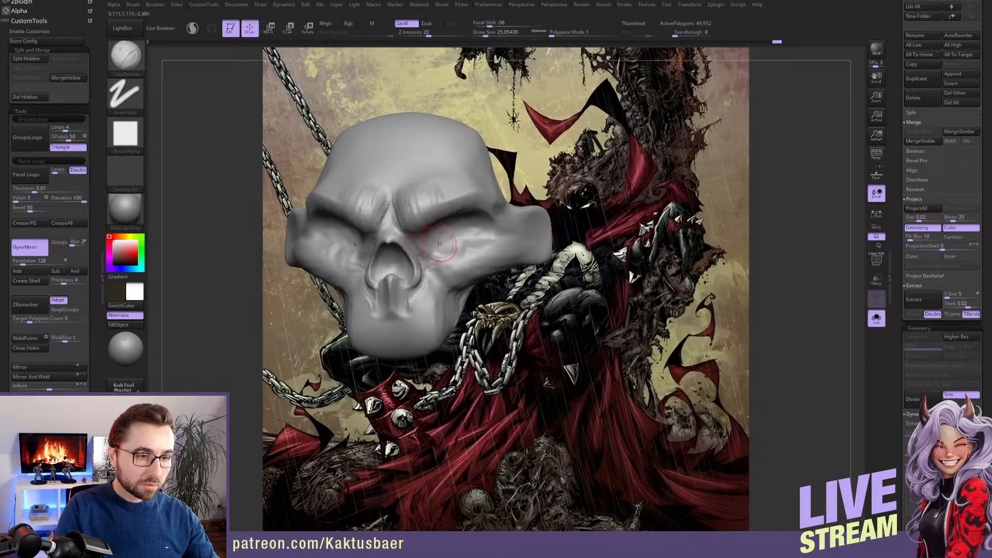
# Sculpt the lower eye sockets and cheekbones with the ClayBuildup brush at draw size about 25
pyautogui.moveTo(440, 227)
pyautogui.mouseDown()
pyautogui.moveTo(459, 234)
pyautogui.moveTo(449, 236)
pyautogui.moveTo(460, 252)
pyautogui.mouseUp()
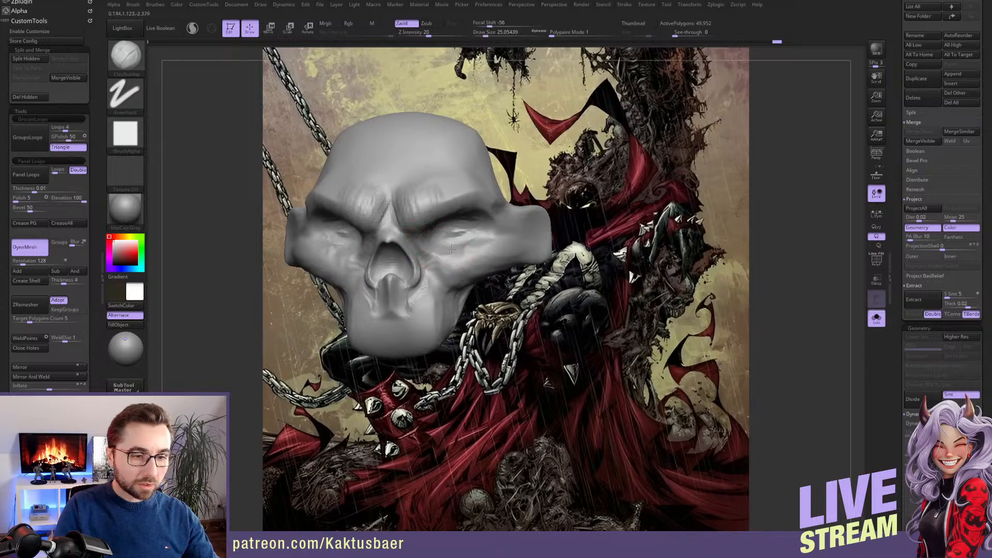
pyautogui.moveTo(460, 252); pyautogui.dragTo(456, 247, button='right')
pyautogui.press('[')
pyautogui.moveTo(449, 248)
pyautogui.mouseDown()
pyautogui.moveTo(432, 253)
pyautogui.moveTo(455, 259)
pyautogui.mouseUp()
pyautogui.press(']')
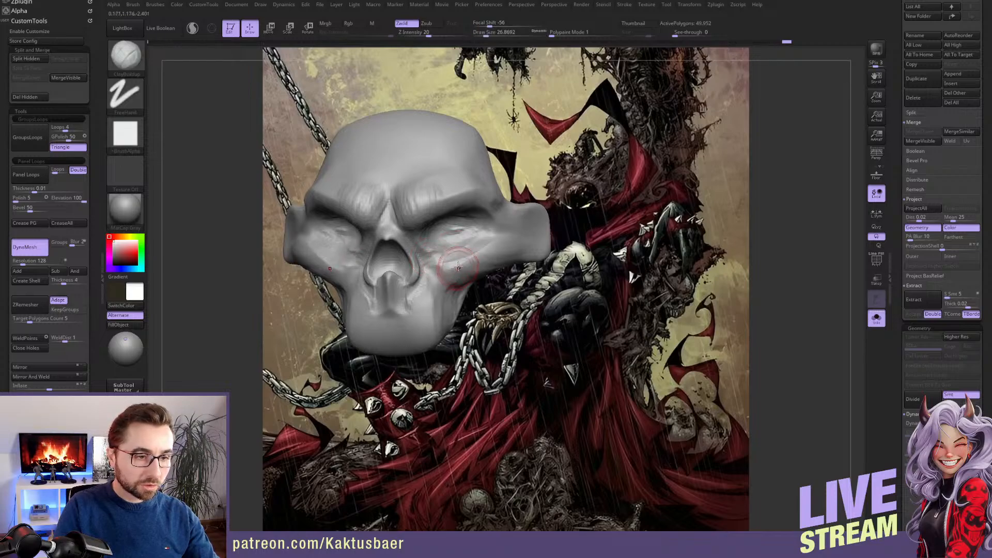
pyautogui.moveTo(455, 258); pyautogui.dragTo(468, 256, button='right')
pyautogui.moveTo(468, 256); pyautogui.dragTo(469, 255)
# Reshape the cheekbones and eye socket area from below and from the side with the Move brush
pyautogui.press('b')
pyautogui.press('m')
pyautogui.press('v')
pyautogui.moveTo(477, 331); pyautogui.dragTo(477, 272, button='right')
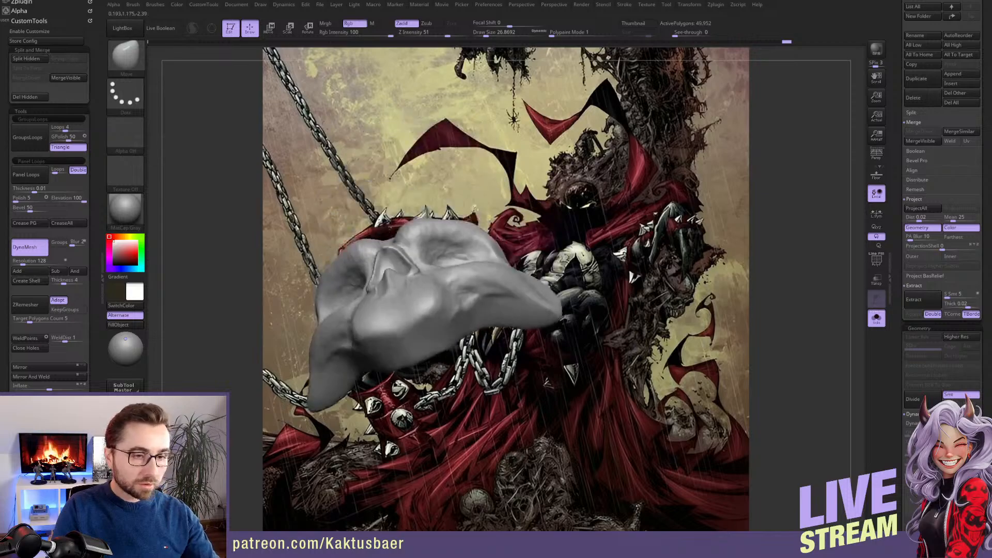
pyautogui.press(']')
pyautogui.press(']')
pyautogui.press('[')
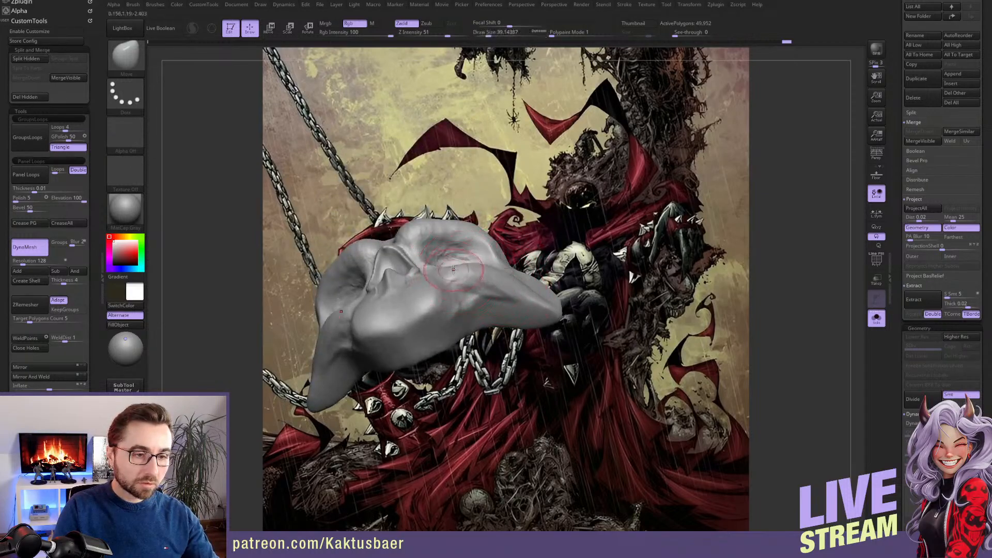
pyautogui.moveTo(480, 290)
pyautogui.mouseDown(button='right')
pyautogui.moveTo(453, 308)
pyautogui.moveTo(447, 254)
pyautogui.mouseUp(button='right')
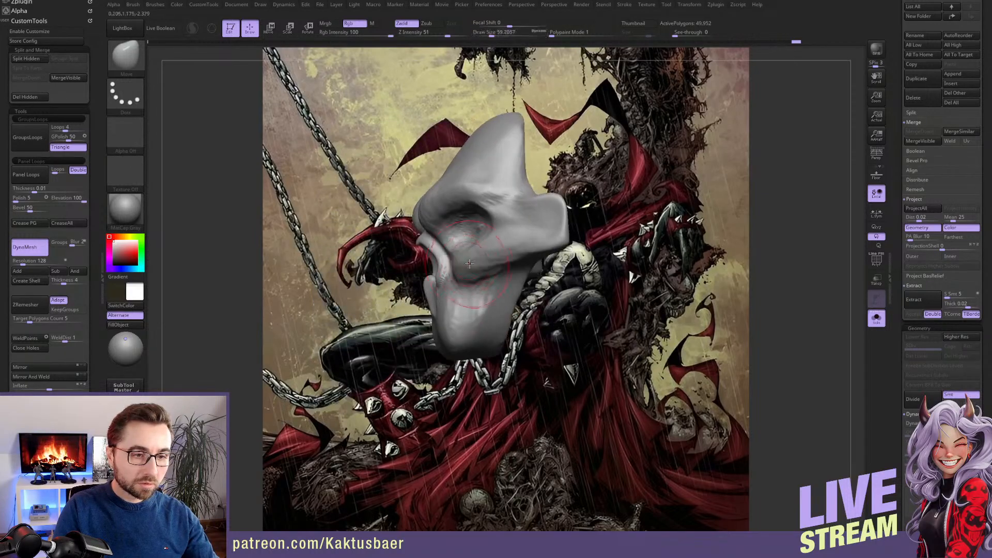
pyautogui.press(']')
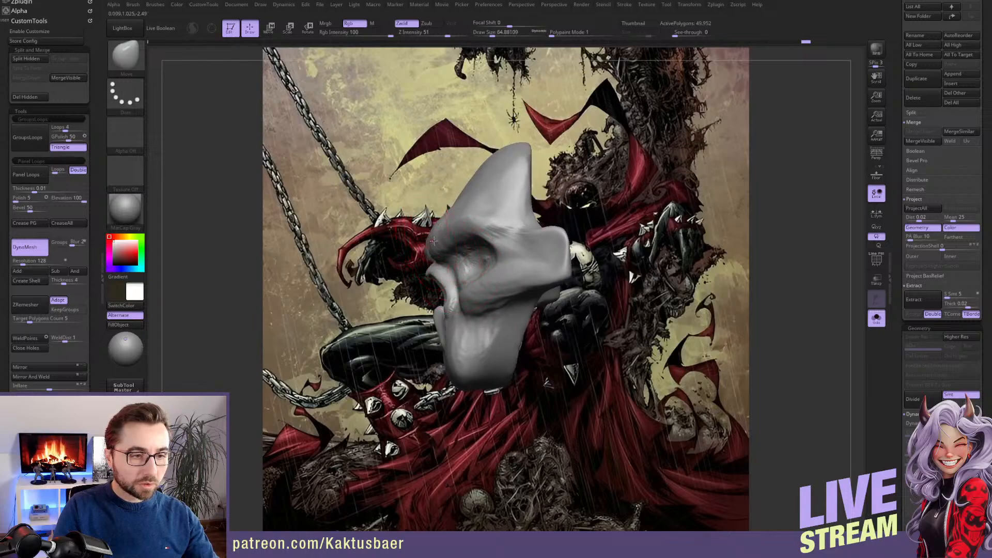
# Adjust the brow and forehead profile with the Move brush, enlarging the draw size to about 97
pyautogui.moveTo(434, 241)
pyautogui.mouseDown(button='right')
pyautogui.moveTo(481, 201)
pyautogui.moveTo(465, 203)
pyautogui.mouseUp(button='right')
pyautogui.press('s')
pyautogui.press('s')
pyautogui.moveTo(465, 202); pyautogui.dragTo(469, 202)
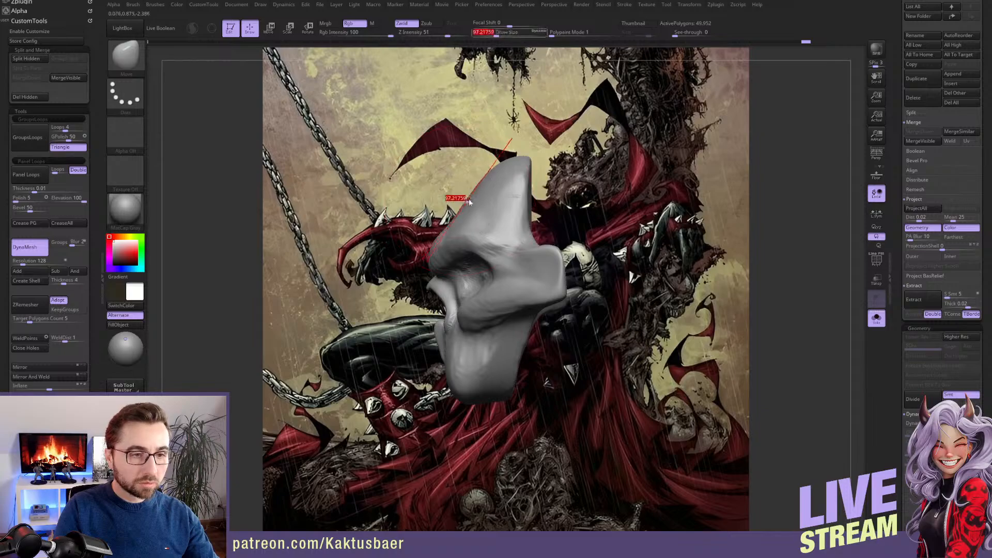
pyautogui.moveTo(469, 202); pyautogui.dragTo(480, 200, button='right')
pyautogui.moveTo(486, 193)
pyautogui.mouseDown()
pyautogui.moveTo(478, 186)
pyautogui.moveTo(496, 198)
pyautogui.moveTo(488, 199)
pyautogui.mouseUp()
# Carve creases from the brow up across the forehead with the DamStandard brush at draw size about 33
pyautogui.press('s')
pyautogui.moveTo(488, 199); pyautogui.dragTo(465, 229, button='right')
pyautogui.press('b')
pyautogui.press('d')
pyautogui.press('s')
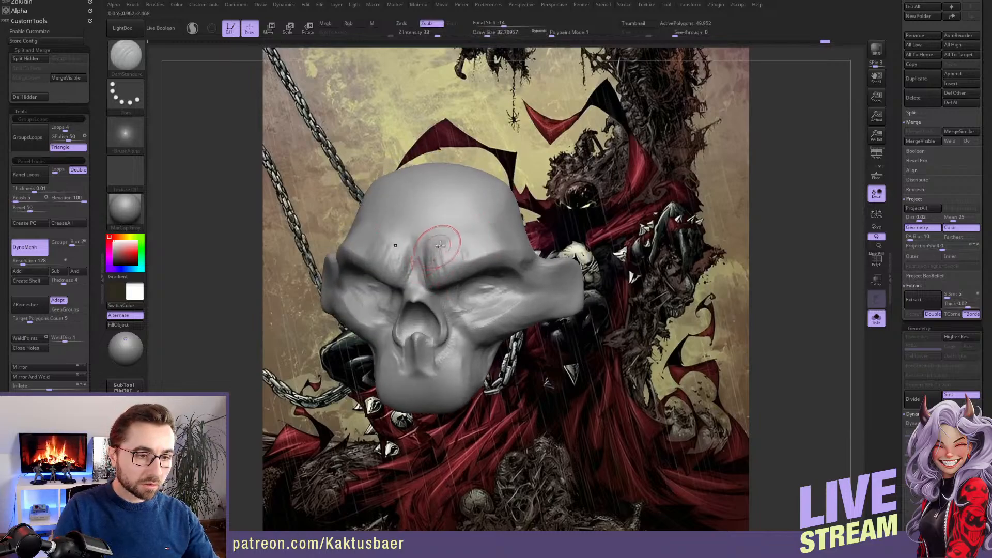
pyautogui.moveTo(440, 245); pyautogui.dragTo(449, 242, button='right')
pyautogui.moveTo(447, 245); pyautogui.dragTo(509, 219)
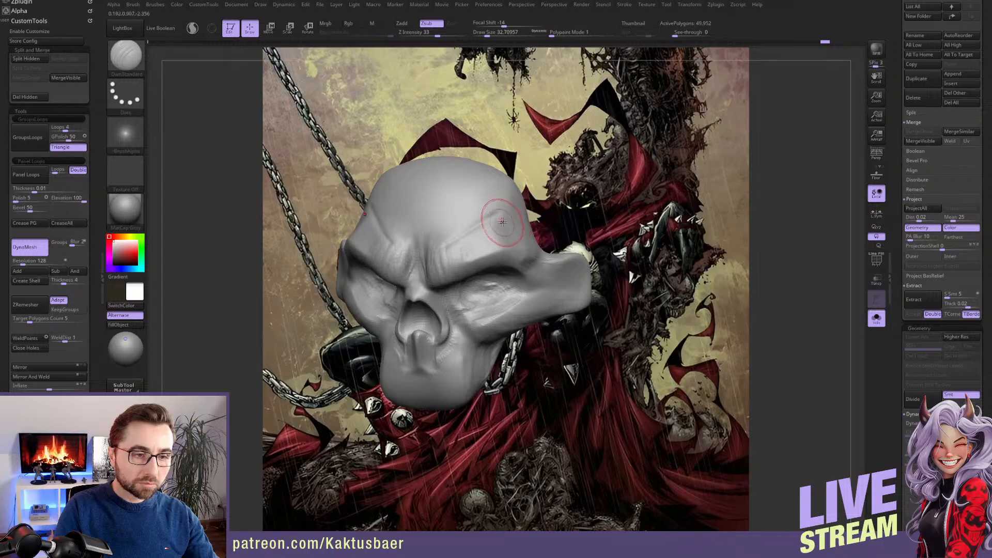
pyautogui.moveTo(456, 235)
pyautogui.mouseDown(button='right')
pyautogui.moveTo(473, 232)
pyautogui.moveTo(460, 241)
pyautogui.mouseUp(button='right')
pyautogui.keyDown('shift'); pyautogui.moveTo(459, 245); pyautogui.dragTo(493, 222); pyautogui.keyUp('shift')
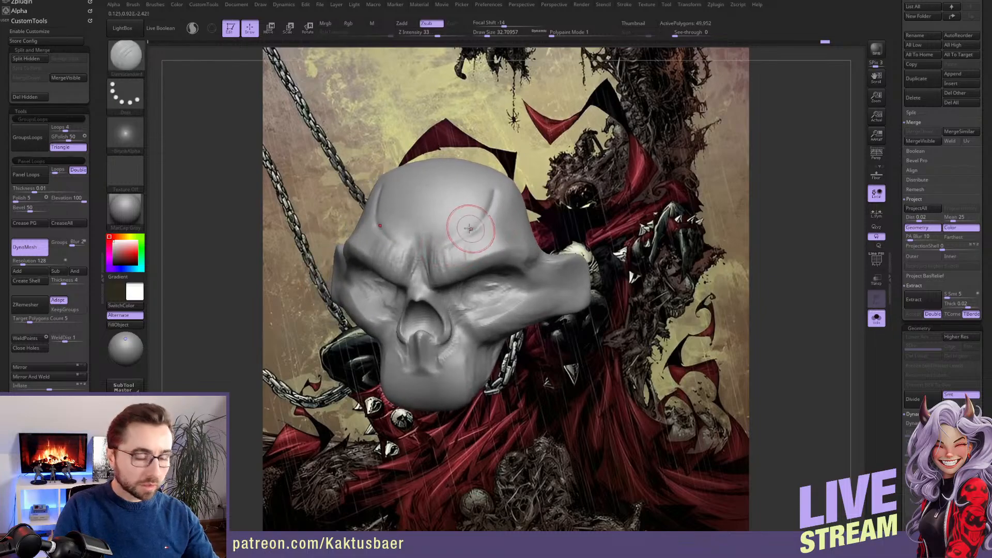
# Build up the forehead ridges and temples around the creases with the ClayBuildup brush at draw size about 29
pyautogui.press('b')
pyautogui.press('c')
pyautogui.press('b')
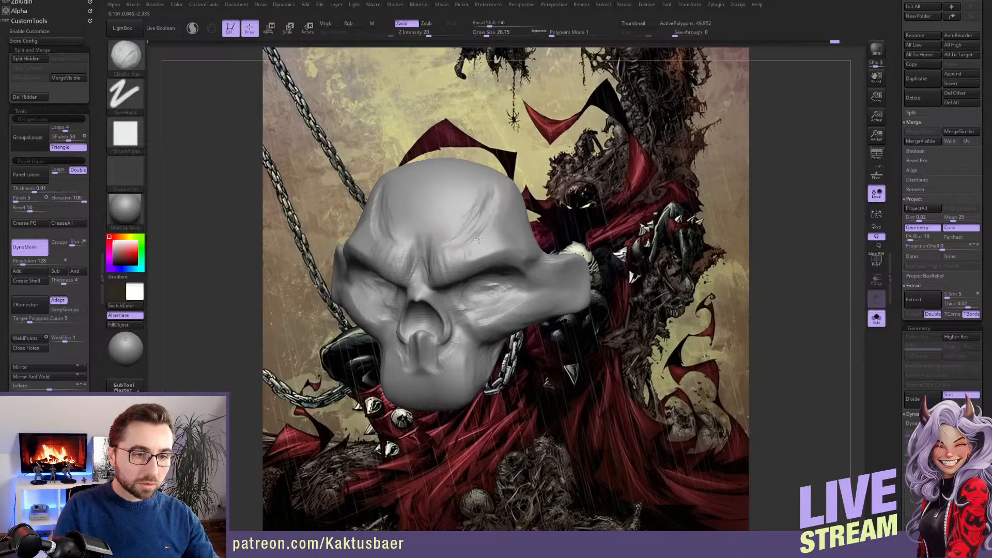
pyautogui.moveTo(495, 236); pyautogui.dragTo(482, 249, button='right')
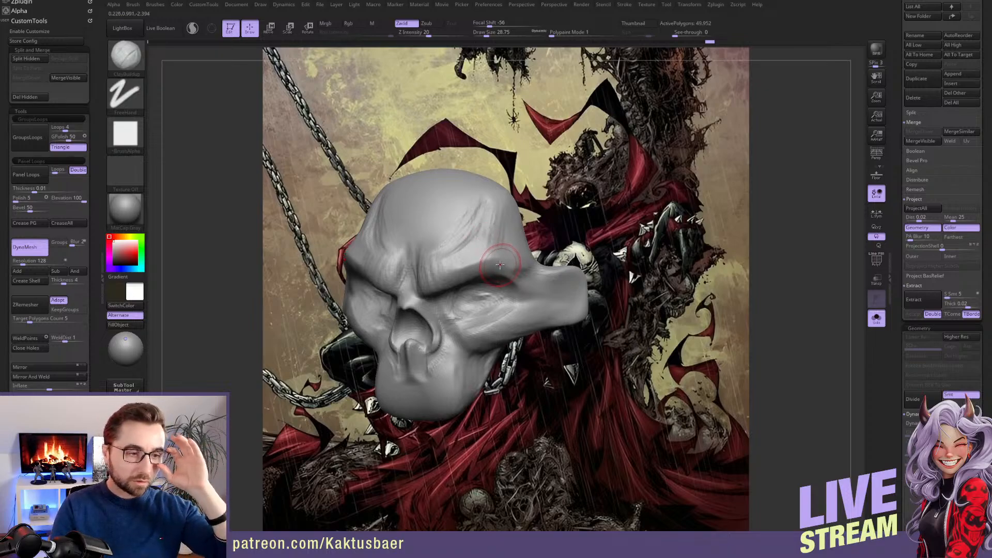
pyautogui.moveTo(501, 266); pyautogui.dragTo(509, 229, button='right')
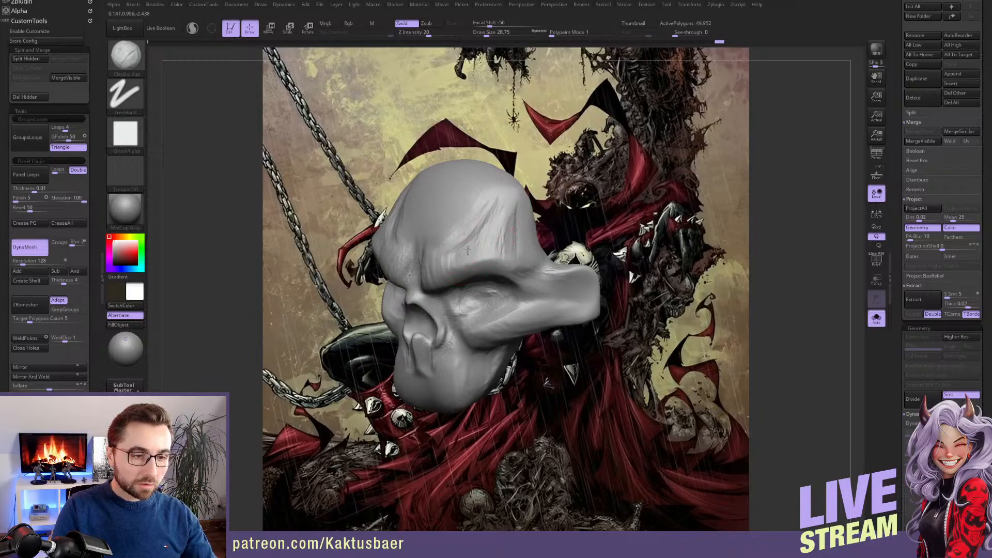
pyautogui.moveTo(504, 259); pyautogui.dragTo(516, 243, button='right')
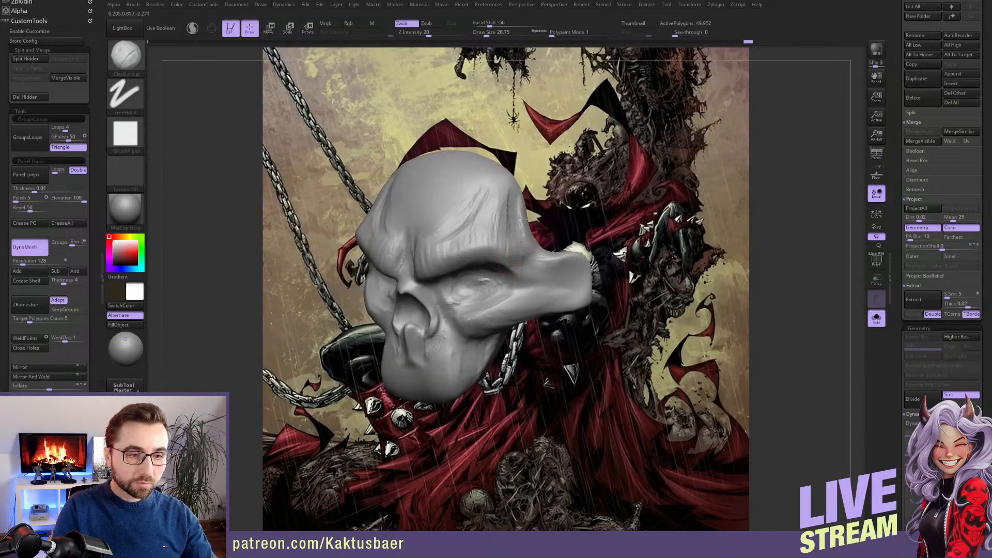
pyautogui.moveTo(523, 220)
pyautogui.mouseDown()
pyautogui.moveTo(522, 183)
pyautogui.moveTo(504, 213)
pyautogui.mouseUp()
pyautogui.moveTo(504, 215); pyautogui.dragTo(489, 247, button='right')
pyautogui.moveTo(494, 263)
pyautogui.keyDown('shift'); pyautogui.mouseDown()
pyautogui.moveTo(510, 260)
pyautogui.moveTo(502, 208)
pyautogui.mouseUp(); pyautogui.keyUp('shift')
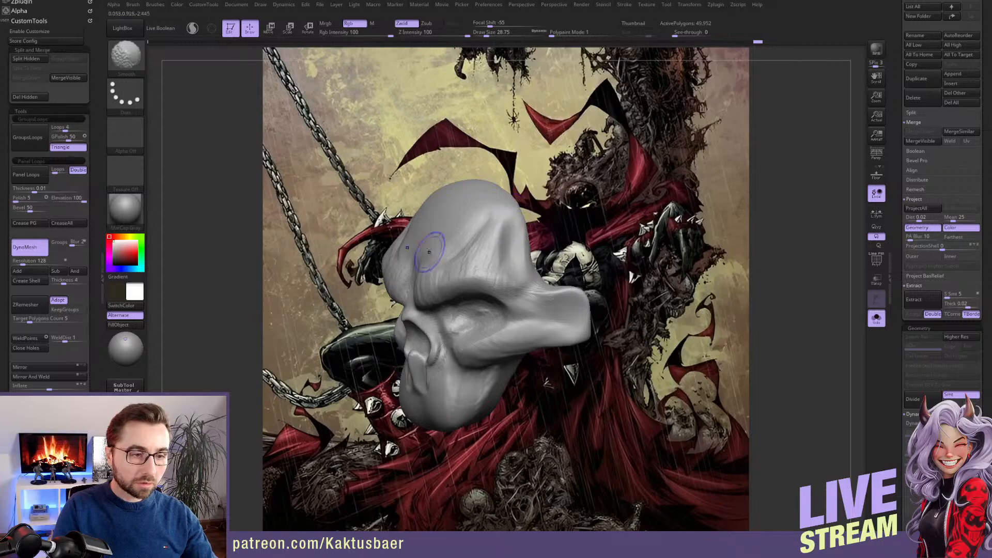
# Refine the middle of the forehead above the brows with alternating ClayBuildup and Smooth strokes
pyautogui.moveTo(431, 252); pyautogui.dragTo(445, 251, button='right')
pyautogui.keyDown('shift'); pyautogui.moveTo(447, 248); pyautogui.dragTo(432, 259); pyautogui.keyUp('shift')
pyautogui.moveTo(434, 256); pyautogui.dragTo(442, 247, button='right')
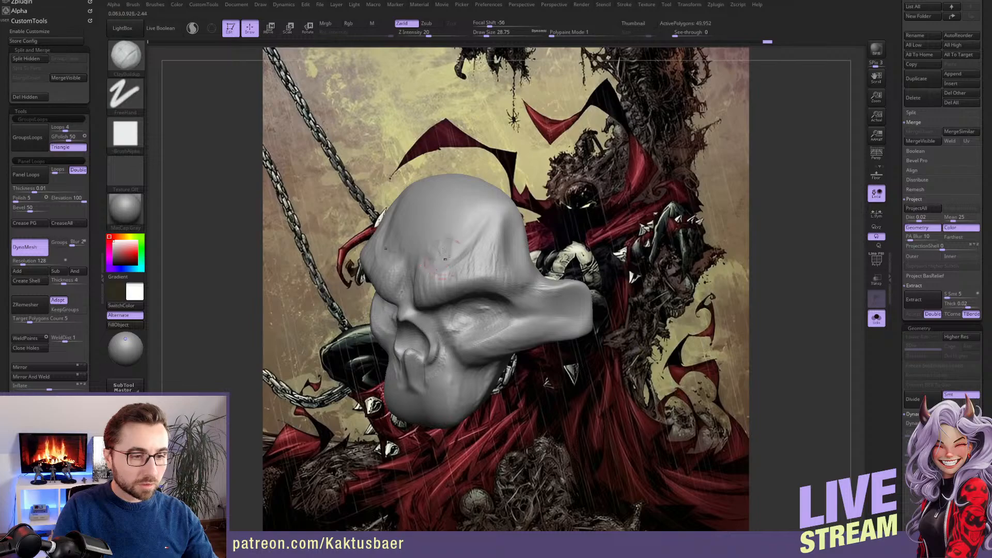
pyautogui.press('shift')
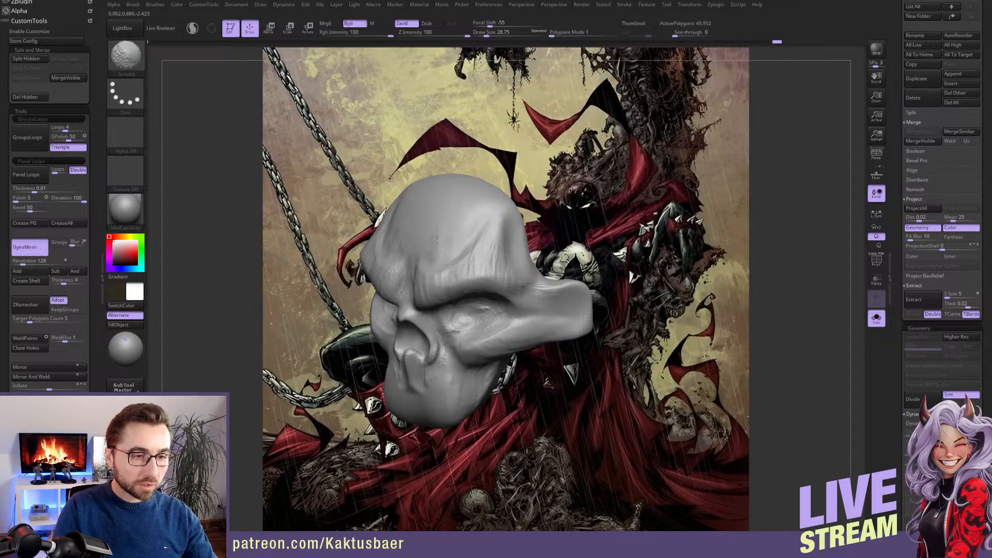
pyautogui.keyDown('shift'); pyautogui.moveTo(436, 239); pyautogui.dragTo(441, 245); pyautogui.keyUp('shift')
pyautogui.moveTo(442, 246)
pyautogui.mouseDown(button='right')
pyautogui.moveTo(447, 234)
pyautogui.moveTo(467, 237)
pyautogui.mouseUp(button='right')
# Check the skull against the full figure, and fill and smooth the eye sockets with ClayBuildup at draw size about 22
pyautogui.hotkey('alt', 's')
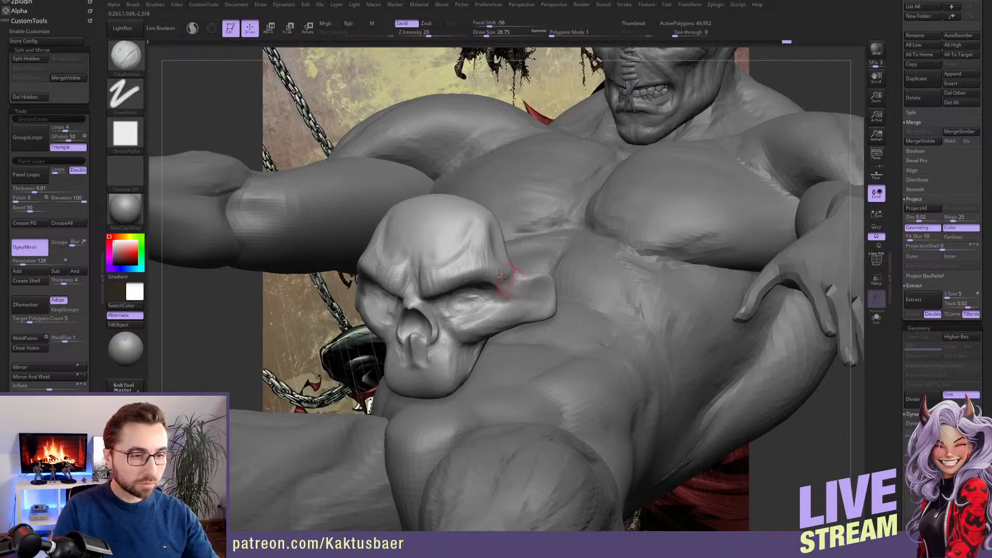
pyautogui.hotkey('alt', 's')
pyautogui.moveTo(496, 276)
pyautogui.mouseDown(button='right')
pyautogui.moveTo(481, 261)
pyautogui.moveTo(497, 268)
pyautogui.moveTo(473, 279)
pyautogui.moveTo(423, 275)
pyautogui.moveTo(468, 276)
pyautogui.mouseUp(button='right')
pyautogui.press('s')
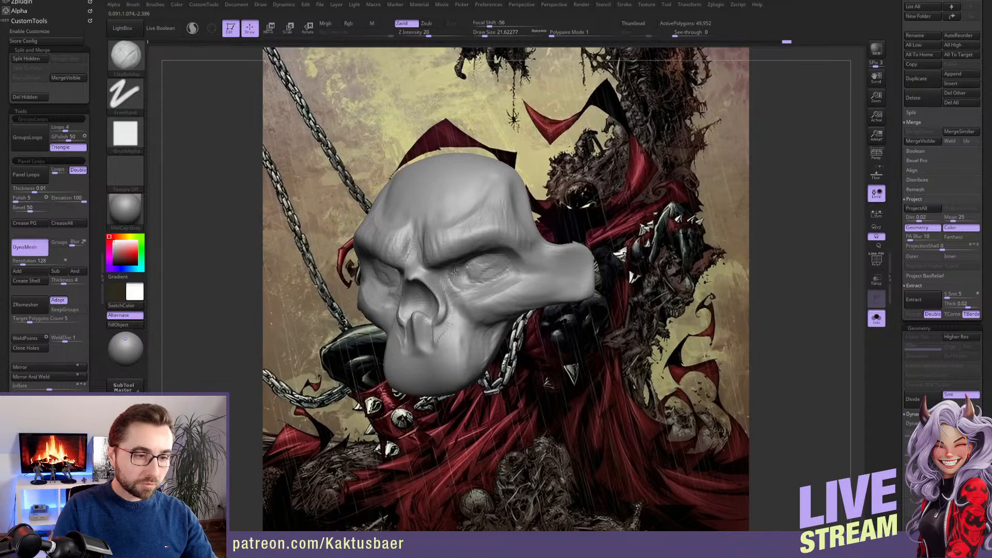
pyautogui.press('shift')
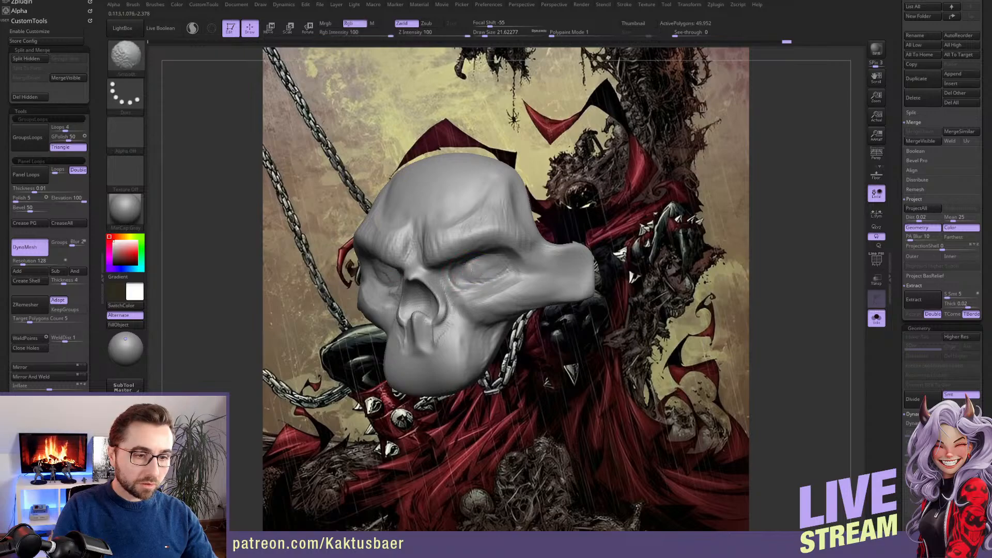
pyautogui.moveTo(483, 268)
pyautogui.mouseDown(button='right')
pyautogui.moveTo(497, 269)
pyautogui.moveTo(480, 268)
pyautogui.mouseUp(button='right')
# Define the eye socket rims with the DamStandard and ClayBuildup brushes at draw size about 22
pyautogui.press('b')
pyautogui.press('d')
pyautogui.press('s')
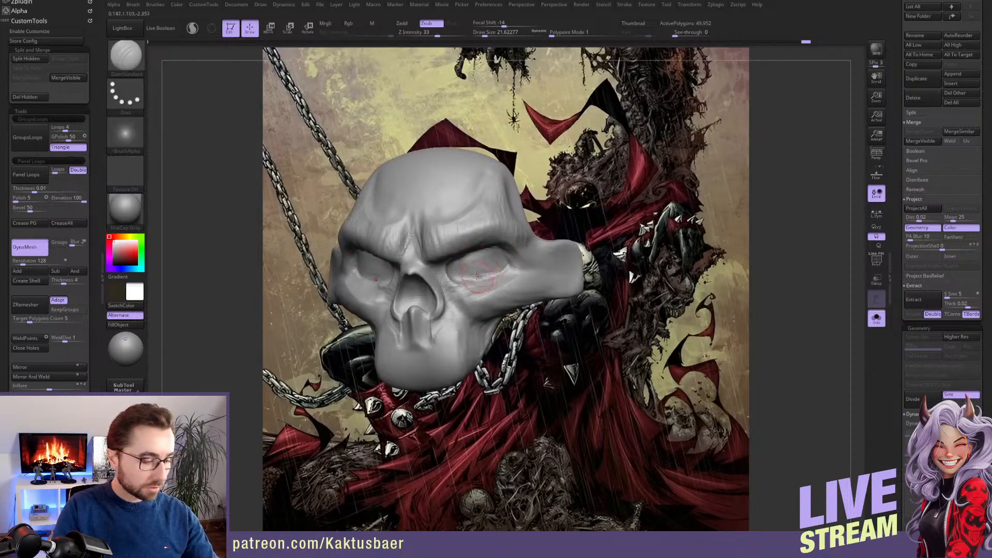
pyautogui.press('b')
pyautogui.press('c')
pyautogui.press('b')
pyautogui.moveTo(476, 275)
pyautogui.mouseDown(button='right')
pyautogui.moveTo(477, 267)
pyautogui.moveTo(522, 264)
pyautogui.moveTo(511, 280)
pyautogui.mouseUp(button='right')
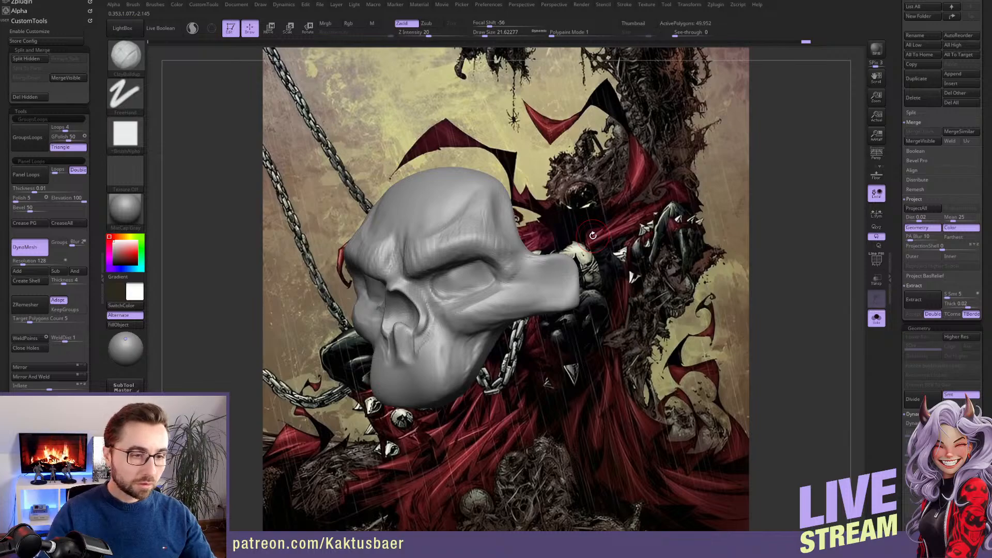
# Reshape the cranium and forehead silhouette with the Move brush
pyautogui.moveTo(593, 235)
pyautogui.mouseDown()
pyautogui.moveTo(453, 230)
pyautogui.moveTo(436, 249)
pyautogui.moveTo(440, 232)
pyautogui.moveTo(405, 233)
pyautogui.moveTo(423, 235)
pyautogui.moveTo(463, 196)
pyautogui.mouseUp()
pyautogui.press('b')
pyautogui.press('m')
pyautogui.press('v')
pyautogui.press('s')
# Adjust the brow edge and eye socket shape with the Move brush at draw size about 33
pyautogui.press('s')
pyautogui.moveTo(382, 178)
pyautogui.mouseDown()
pyautogui.moveTo(465, 181)
pyautogui.moveTo(463, 190)
pyautogui.mouseUp()
pyautogui.moveTo(462, 189); pyautogui.dragTo(443, 230, button='right')
pyautogui.press('s')
pyautogui.moveTo(444, 230); pyautogui.dragTo(438, 230)
pyautogui.keyDown('alt'); pyautogui.moveTo(445, 223); pyautogui.dragTo(455, 239, button='right'); pyautogui.keyUp('alt')
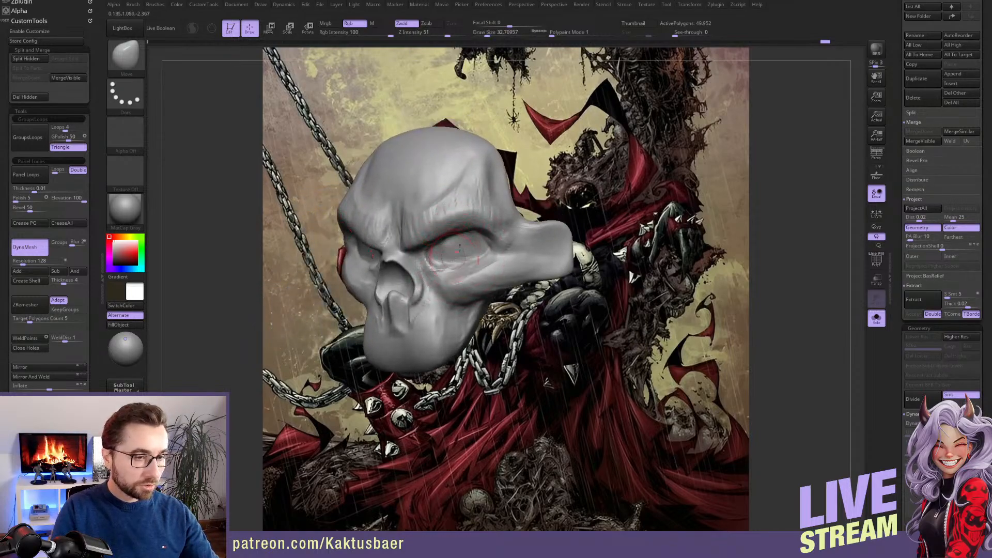
pyautogui.keyDown('alt'); pyautogui.moveTo(455, 256); pyautogui.dragTo(466, 239, button='right'); pyautogui.keyUp('alt')
# Toggle the full figure for comparison and unhide the skull's fangs and teeth
pyautogui.hotkey('alt', 's')
pyautogui.hotkey('alt', 's')
pyautogui.keyDown('ctrl'); pyautogui.keyDown('shift'); pyautogui.click(532, 321); pyautogui.keyUp('shift'); pyautogui.keyUp('ctrl')
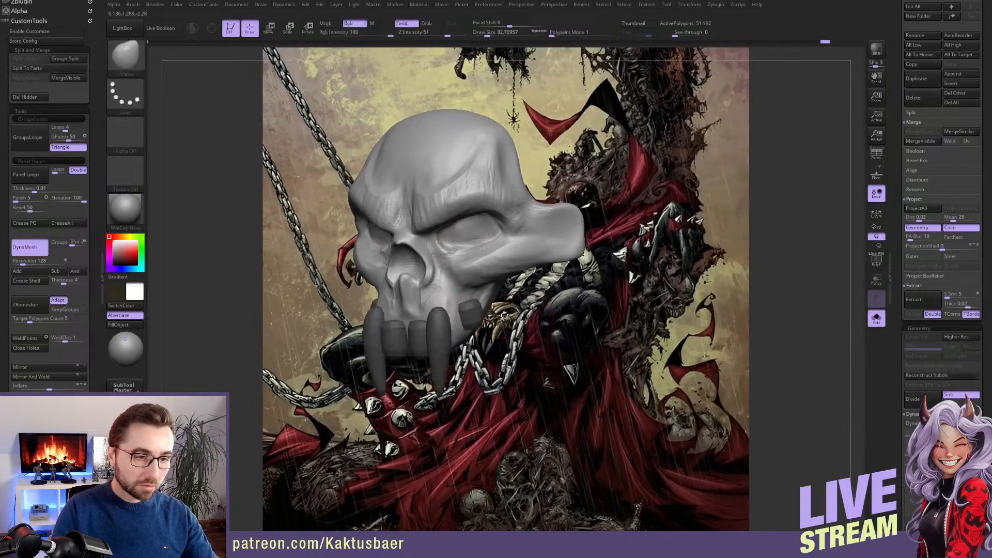
# Build up the upper jaw bone around the fang root with the ClayBuildup brush at draw size about 20
pyautogui.moveTo(532, 321)
pyautogui.mouseDown(button='right')
pyautogui.moveTo(469, 302)
pyautogui.moveTo(427, 305)
pyautogui.mouseUp(button='right')
pyautogui.press('b')
pyautogui.press('c')
pyautogui.press('b')
pyautogui.press('shift')
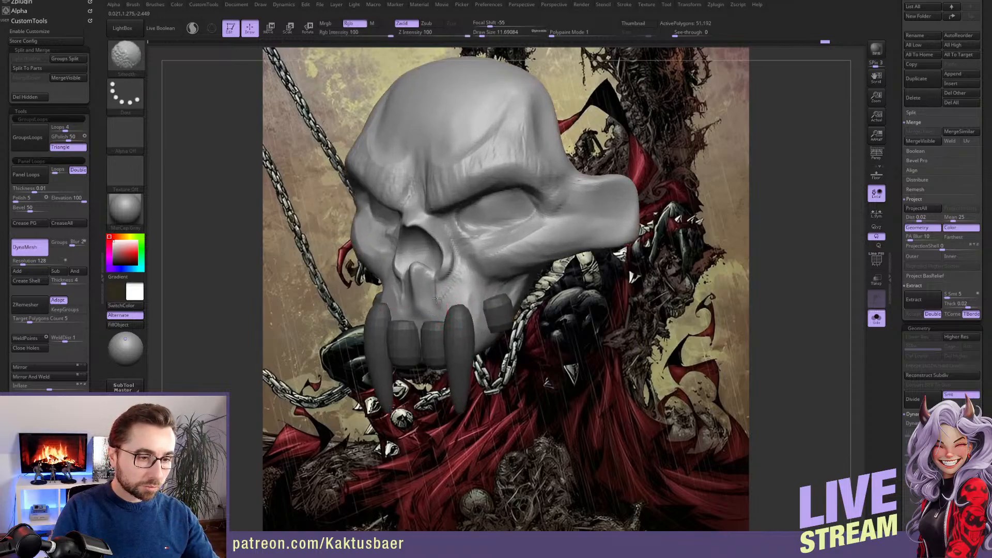
pyautogui.press('s')
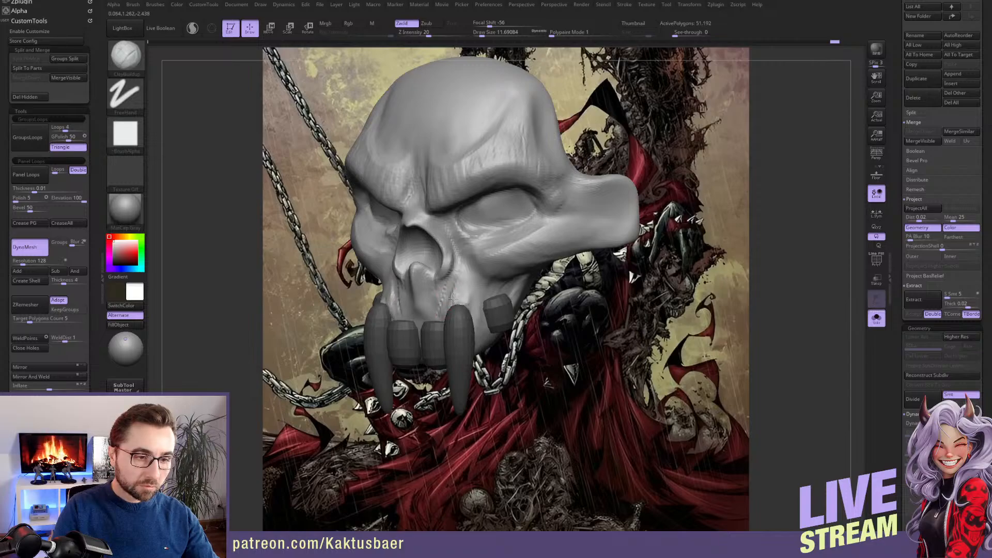
pyautogui.moveTo(453, 298)
pyautogui.mouseDown()
pyautogui.moveTo(466, 308)
pyautogui.moveTo(424, 318)
pyautogui.moveTo(471, 279)
pyautogui.moveTo(474, 305)
pyautogui.mouseUp()
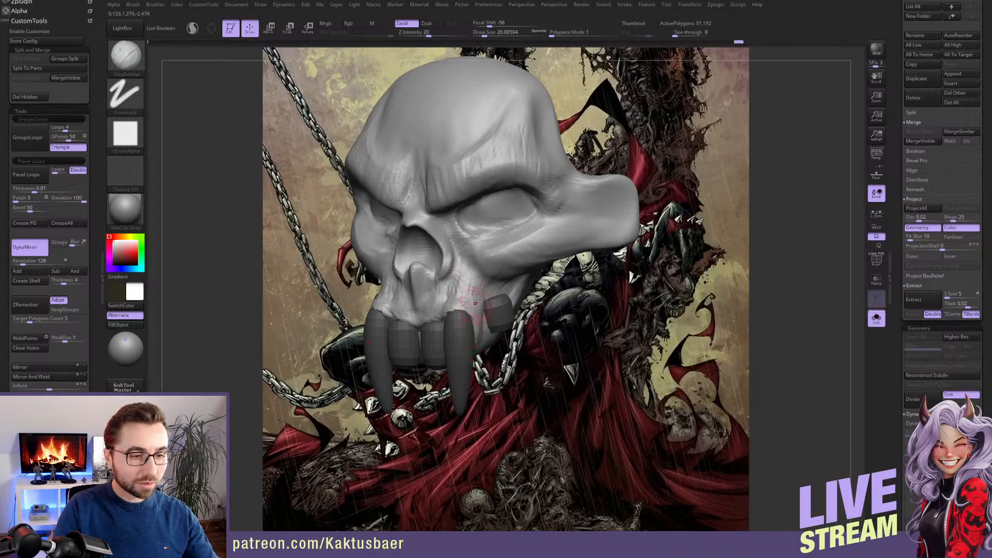
pyautogui.press('s')
pyautogui.moveTo(458, 300); pyautogui.dragTo(461, 300)
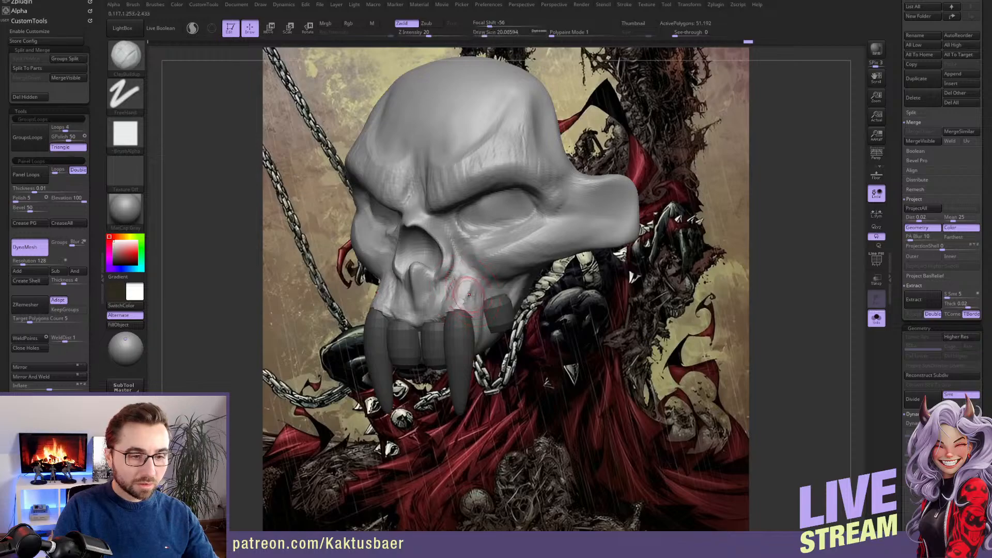
pyautogui.moveTo(469, 295); pyautogui.dragTo(404, 298, button='right')
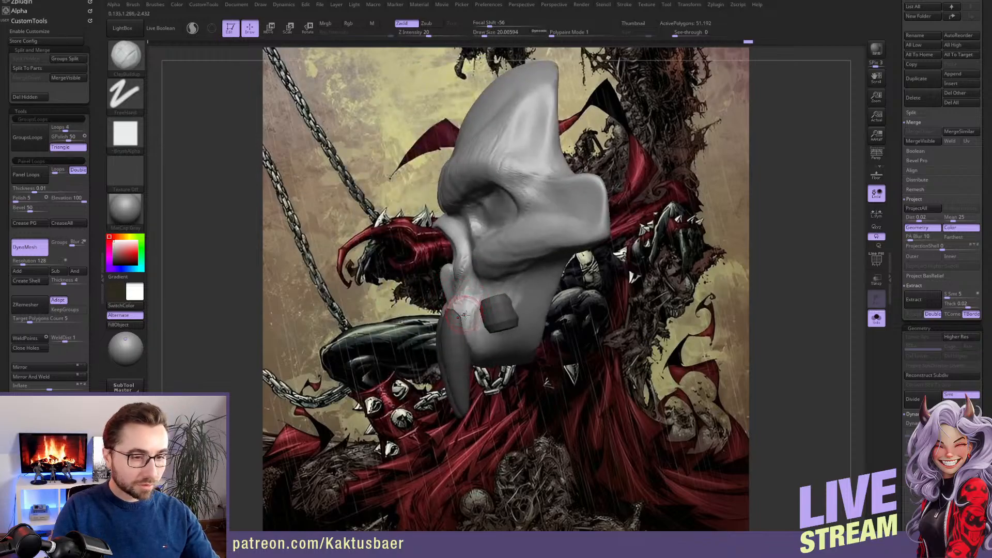
# Shift the fangs and side teeth slightly back into the jaw in side view, and reselect the skull
pyautogui.keyDown('ctrl'); pyautogui.click(571, 371); pyautogui.keyUp('ctrl')
pyautogui.moveTo(520, 342); pyautogui.dragTo(491, 318, button='right')
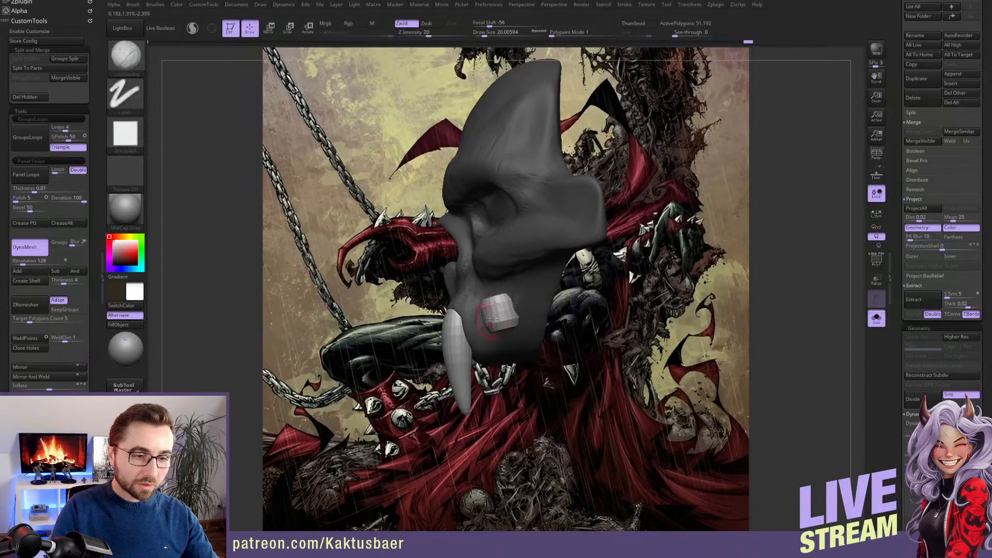
pyautogui.press('w')
pyautogui.moveTo(466, 311)
pyautogui.mouseDown()
pyautogui.moveTo(512, 291)
pyautogui.moveTo(490, 301)
pyautogui.moveTo(501, 300)
pyautogui.mouseUp()
pyautogui.press('q')
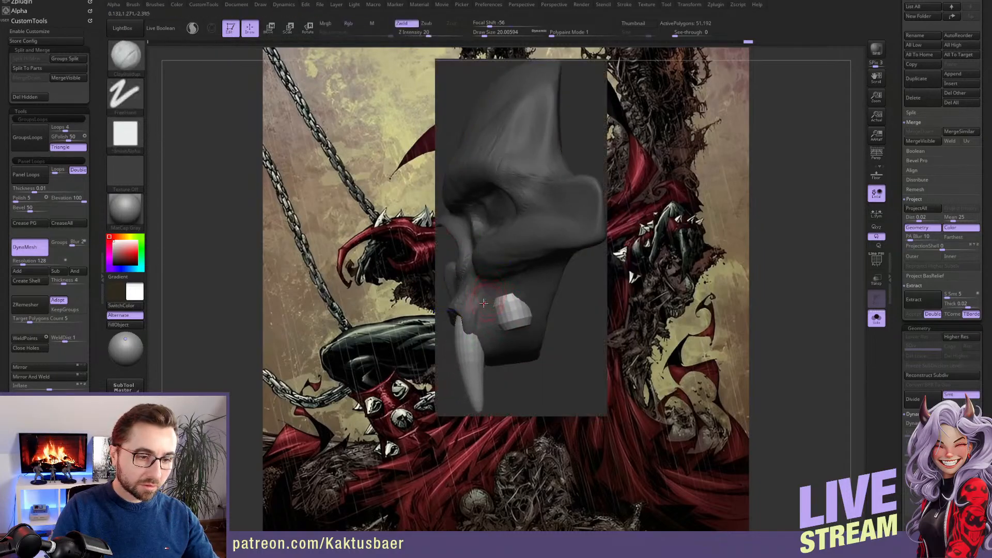
pyautogui.keyDown('ctrl'); pyautogui.click(576, 316); pyautogui.keyUp('ctrl')
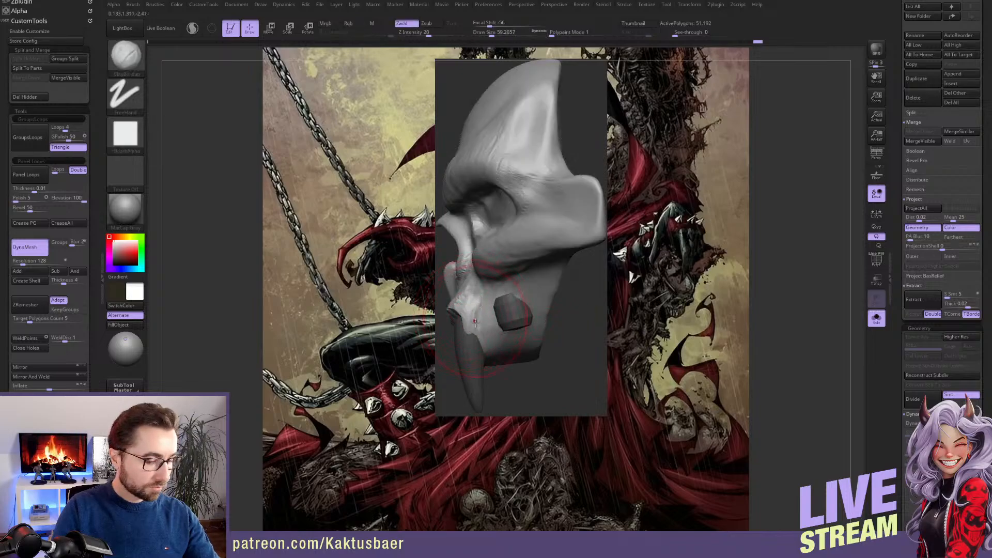
# Reshape the upper jaw around the fang roots with the Move brush at draw size about 44
pyautogui.press('b')
pyautogui.press('m')
pyautogui.press('v')
pyautogui.moveTo(460, 317); pyautogui.dragTo(459, 320)
pyautogui.press('s')
pyautogui.moveTo(465, 319)
pyautogui.mouseDown(button='right')
pyautogui.moveTo(574, 314)
pyautogui.moveTo(509, 310)
pyautogui.mouseUp(button='right')
pyautogui.moveTo(448, 297); pyautogui.dragTo(444, 295)
pyautogui.moveTo(444, 296); pyautogui.dragTo(395, 290, button='right')
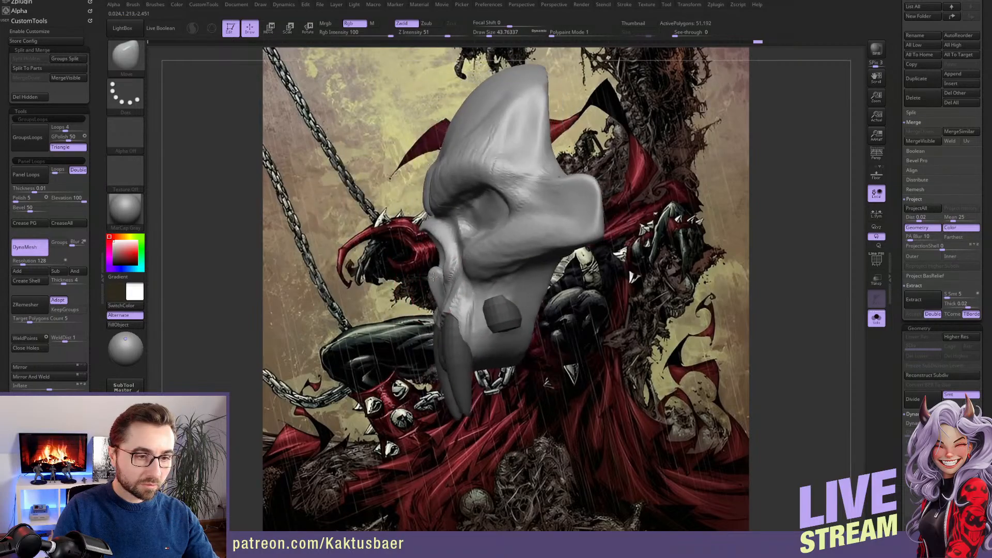
# Adjust the nose profile and the jaw edge above the fangs with the Move brush at draw size about 27
pyautogui.press('s')
pyautogui.moveTo(435, 283)
pyautogui.mouseDown()
pyautogui.moveTo(426, 271)
pyautogui.moveTo(430, 284)
pyautogui.mouseUp()
pyautogui.press('s')
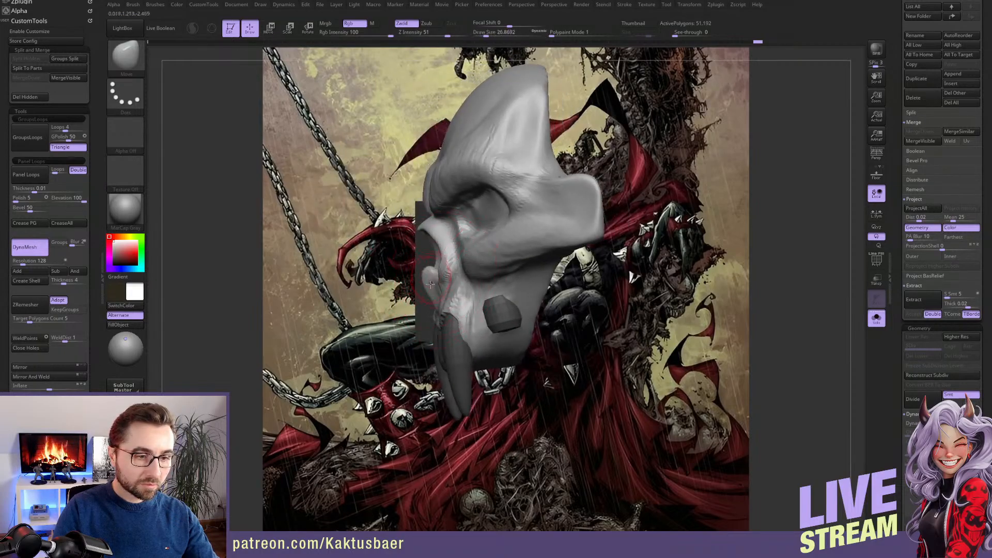
pyautogui.moveTo(436, 279); pyautogui.dragTo(469, 301, button='right')
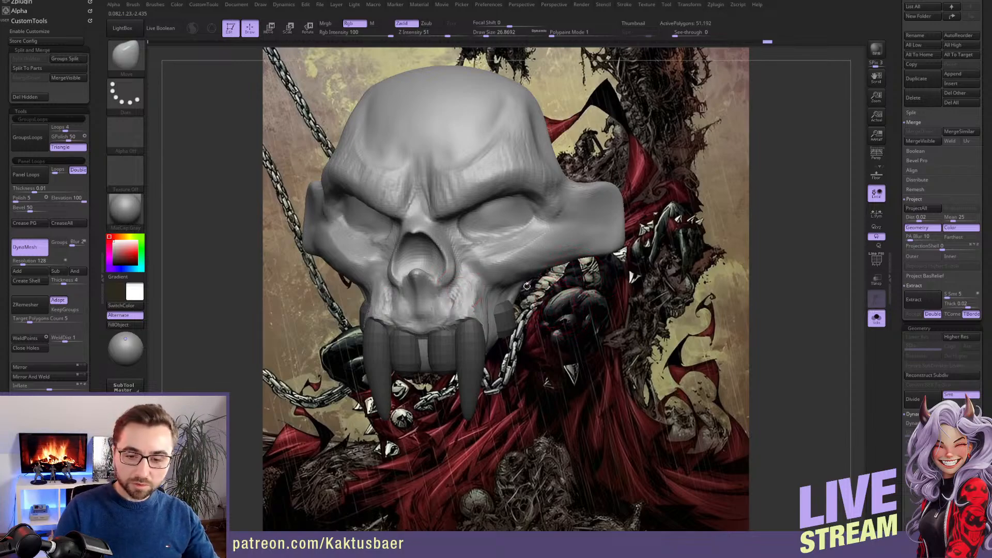
pyautogui.moveTo(467, 310); pyautogui.dragTo(479, 299, button='right')
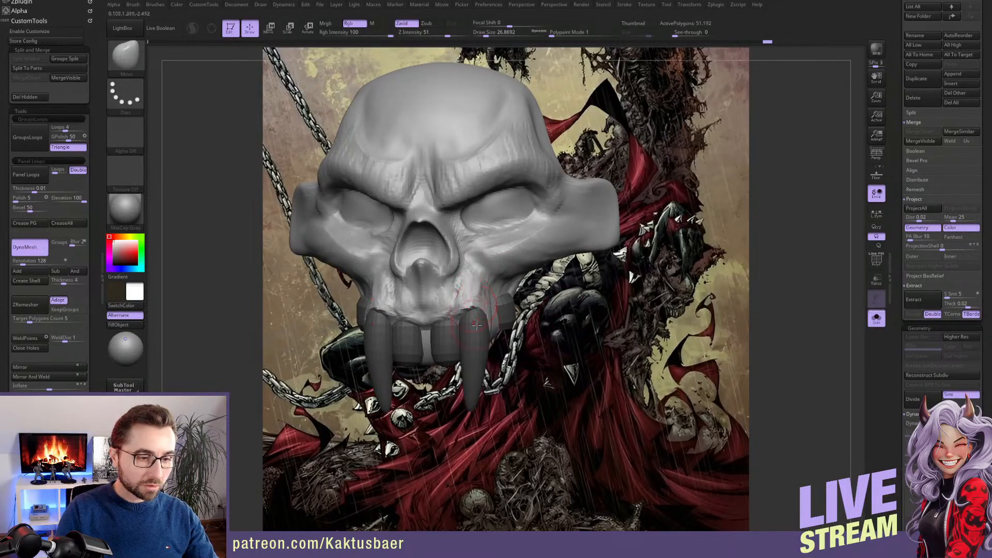
# Build up the gum ridge between the nose and front teeth with the ClayBuildup brush at draw size about 17
pyautogui.press('[')
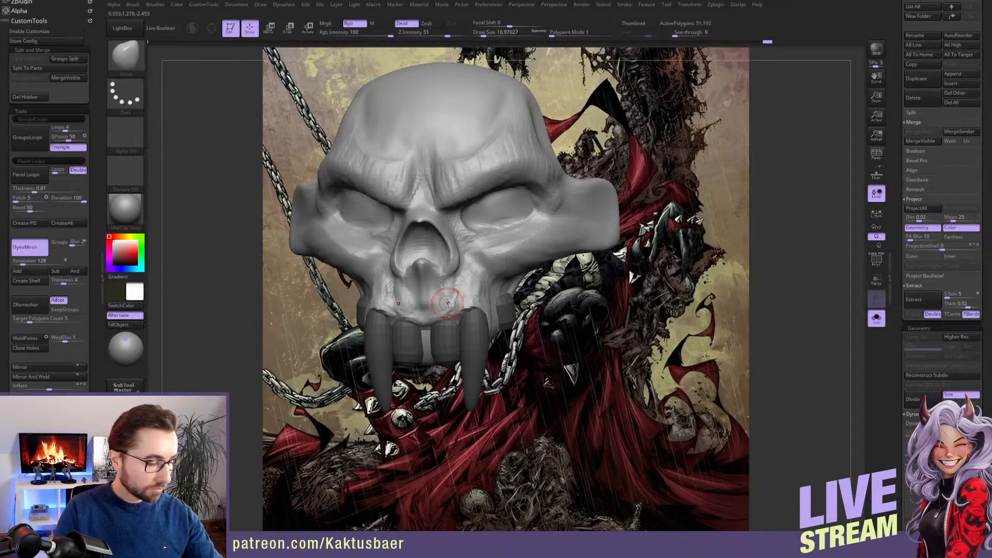
pyautogui.press('b')
pyautogui.press('c')
pyautogui.press('b')
pyautogui.moveTo(452, 294); pyautogui.dragTo(440, 307, button='right')
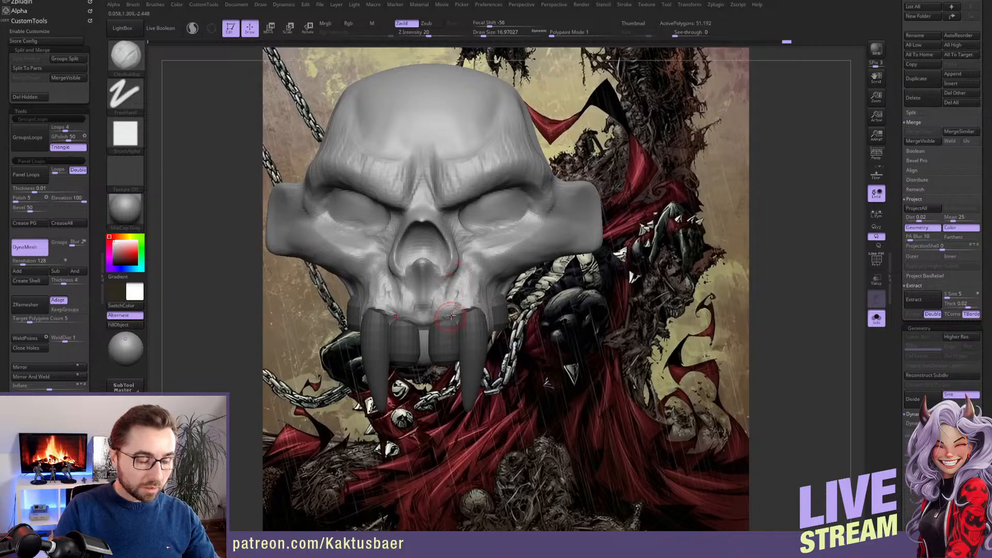
# Add bone volume to the upper jaw above the side tooth with the ClayBuildup brush at draw size about 18
pyautogui.moveTo(451, 315)
pyautogui.mouseDown(button='right')
pyautogui.moveTo(486, 314)
pyautogui.moveTo(488, 304)
pyautogui.mouseUp(button='right')
pyautogui.moveTo(488, 305)
pyautogui.mouseDown()
pyautogui.moveTo(491, 316)
pyautogui.moveTo(496, 311)
pyautogui.mouseUp()
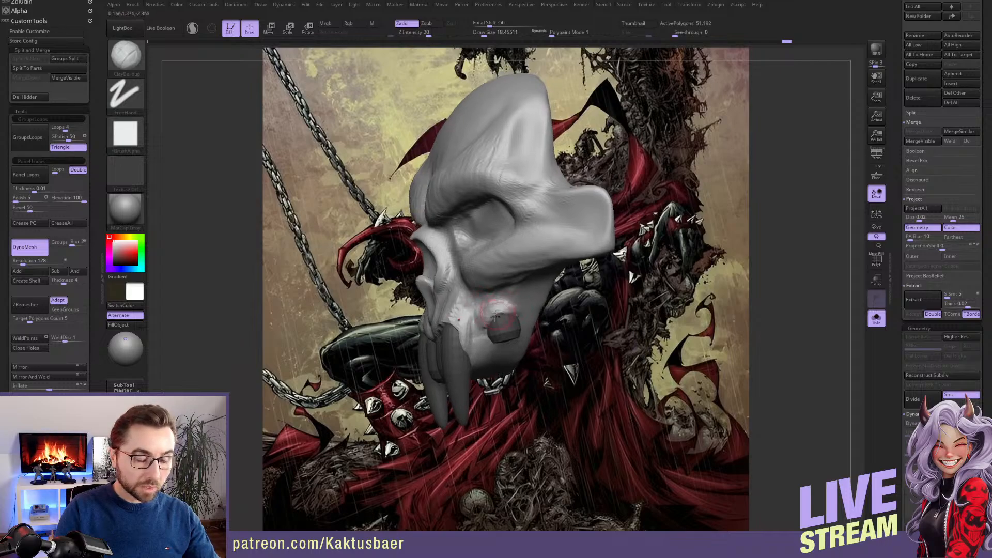
pyautogui.moveTo(495, 306); pyautogui.dragTo(508, 309, button='right')
pyautogui.moveTo(491, 307); pyautogui.dragTo(481, 314)
pyautogui.moveTo(482, 312); pyautogui.dragTo(500, 301, button='right')
# Sculpt the rear of the jaw below the cheekbone with the ClayBuildup brush at draw size about 31
pyautogui.moveTo(523, 294); pyautogui.dragTo(531, 294)
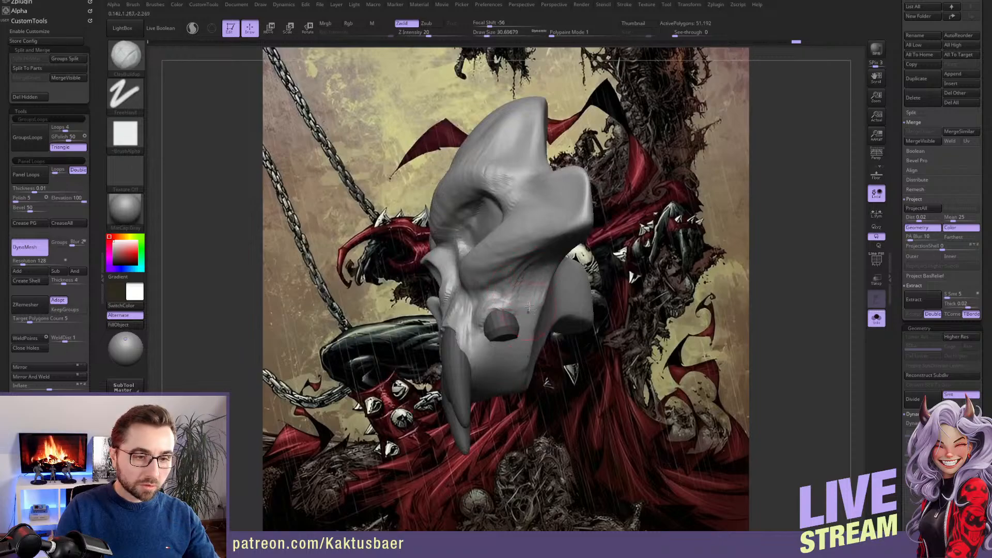
pyautogui.moveTo(527, 294); pyautogui.dragTo(539, 285, button='right')
pyautogui.moveTo(541, 282); pyautogui.dragTo(540, 299)
pyautogui.moveTo(529, 275)
pyautogui.mouseDown(button='right')
pyautogui.moveTo(536, 268)
pyautogui.moveTo(531, 282)
pyautogui.mouseUp(button='right')
pyautogui.moveTo(540, 293)
pyautogui.mouseDown()
pyautogui.moveTo(563, 369)
pyautogui.moveTo(557, 384)
pyautogui.moveTo(576, 398)
pyautogui.moveTo(555, 299)
pyautogui.mouseUp()
pyautogui.moveTo(557, 336)
pyautogui.keyDown('shift'); pyautogui.mouseDown()
pyautogui.moveTo(554, 318)
pyautogui.moveTo(565, 360)
pyautogui.moveTo(539, 299)
pyautogui.mouseUp(); pyautogui.keyUp('shift')
pyautogui.moveTo(516, 316); pyautogui.dragTo(439, 328, button='right')
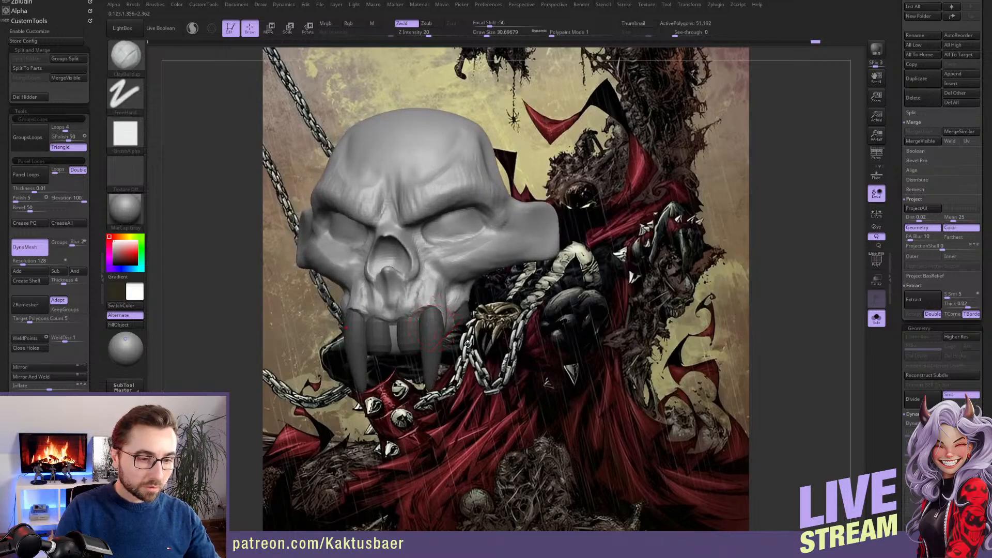
# Lengthen both fangs by scaling them with the transpose line, with local symmetry enabled
pyautogui.press('w')
pyautogui.keyDown('ctrl'); pyautogui.click(436, 339); pyautogui.keyUp('ctrl')
pyautogui.press('q')
pyautogui.moveTo(437, 339); pyautogui.dragTo(456, 342, button='right')
pyautogui.press('e')
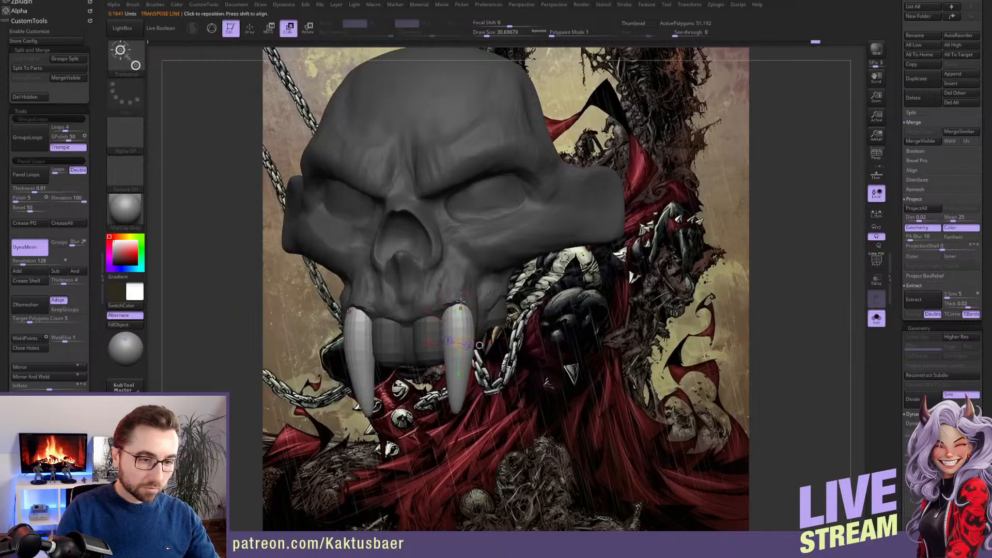
pyautogui.click(875, 213)
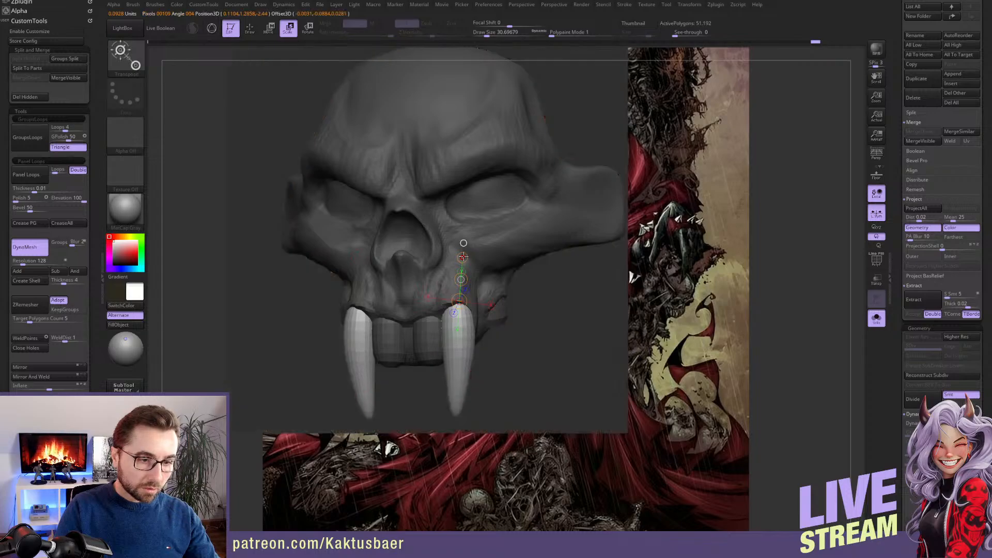
pyautogui.press('q')
pyautogui.keyDown('ctrl'); pyautogui.moveTo(460, 287); pyautogui.dragTo(458, 310, button='right'); pyautogui.keyUp('ctrl')
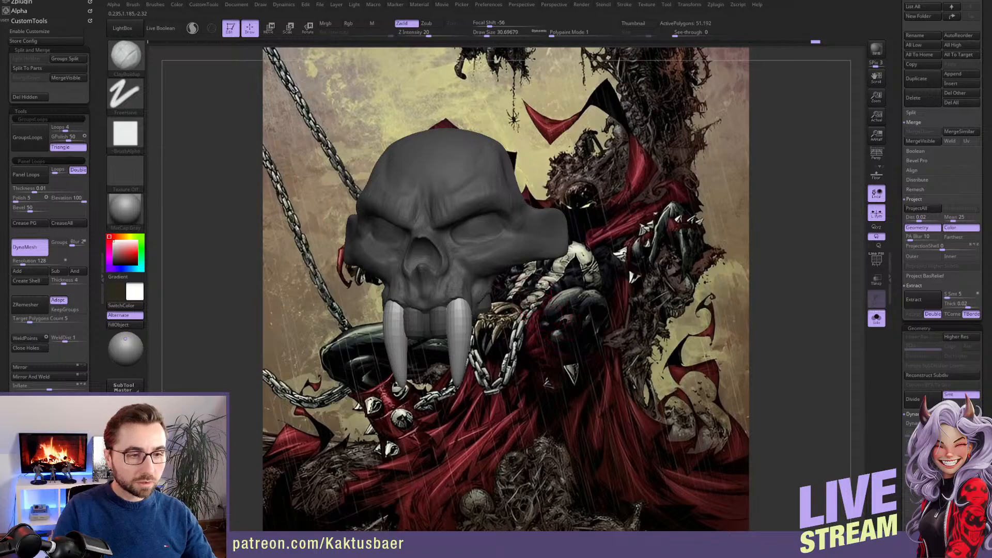
# Reselect the skull and build up the nose bridge and frown ridge between the brows with ClayBuildup at draw size about 18
pyautogui.keyDown('alt'); pyautogui.moveTo(551, 314); pyautogui.dragTo(540, 336); pyautogui.keyUp('alt')
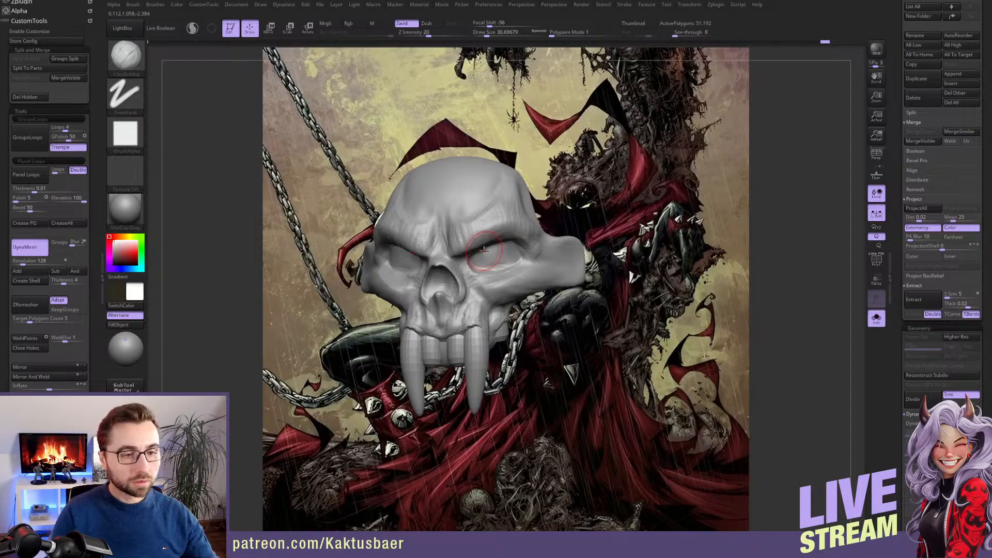
pyautogui.moveTo(453, 234); pyautogui.dragTo(499, 230, button='right')
pyautogui.keyDown('ctrl'); pyautogui.moveTo(498, 230); pyautogui.dragTo(499, 256, button='right'); pyautogui.keyUp('ctrl')
pyautogui.press('[')
pyautogui.moveTo(449, 235)
pyautogui.keyDown('alt'); pyautogui.mouseDown(button='right')
pyautogui.moveTo(465, 247)
pyautogui.moveTo(459, 252)
pyautogui.mouseUp(button='right'); pyautogui.keyUp('alt')
pyautogui.press('[')
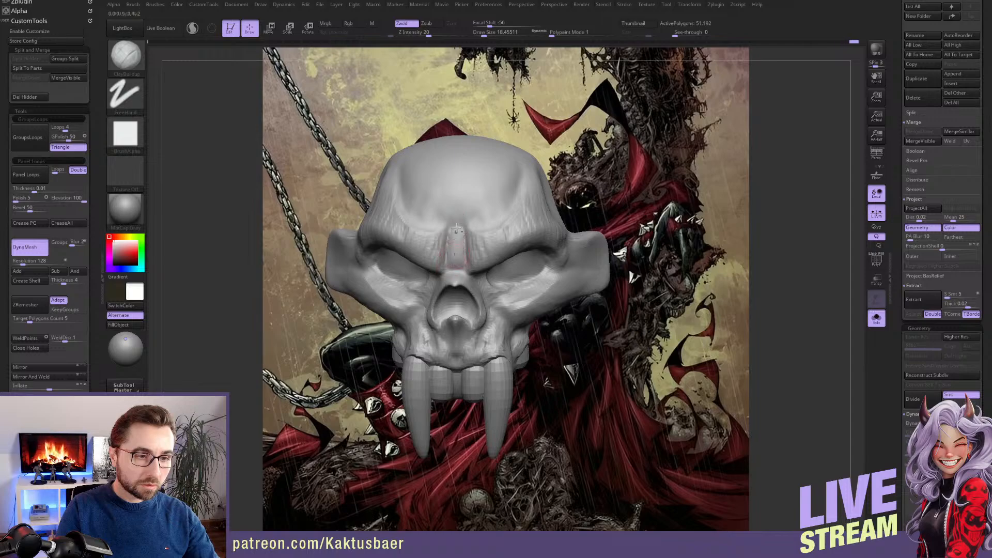
pyautogui.moveTo(456, 229); pyautogui.dragTo(456, 243)
pyautogui.moveTo(476, 253)
pyautogui.mouseDown(button='right')
pyautogui.moveTo(447, 257)
pyautogui.moveTo(471, 259)
pyautogui.mouseUp(button='right')
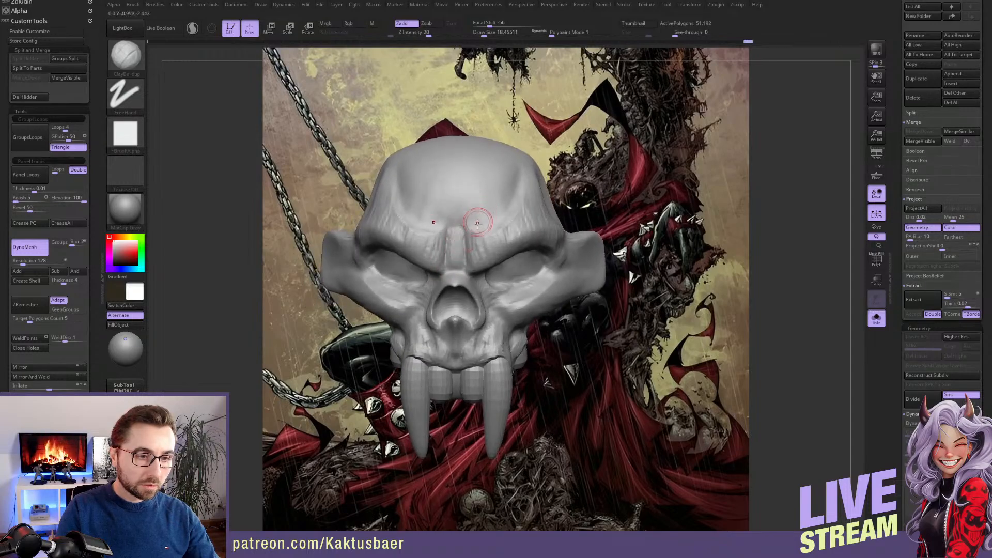
# Sculpt creases rising from the inner brows onto the forehead with the ClayBuildup brush at draw size about 27
pyautogui.press(']')
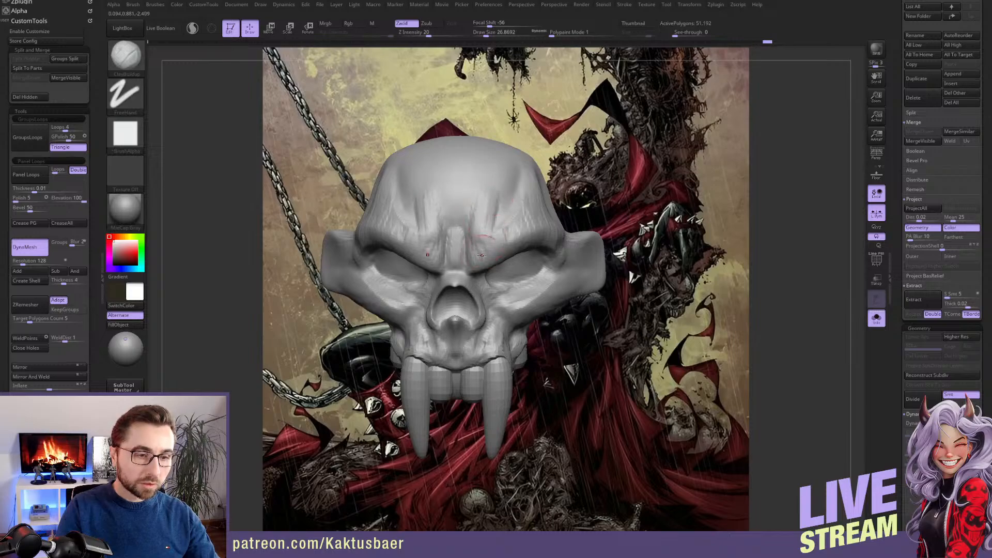
pyautogui.moveTo(483, 223); pyautogui.dragTo(504, 210, button='right')
pyautogui.moveTo(500, 188); pyautogui.dragTo(496, 228)
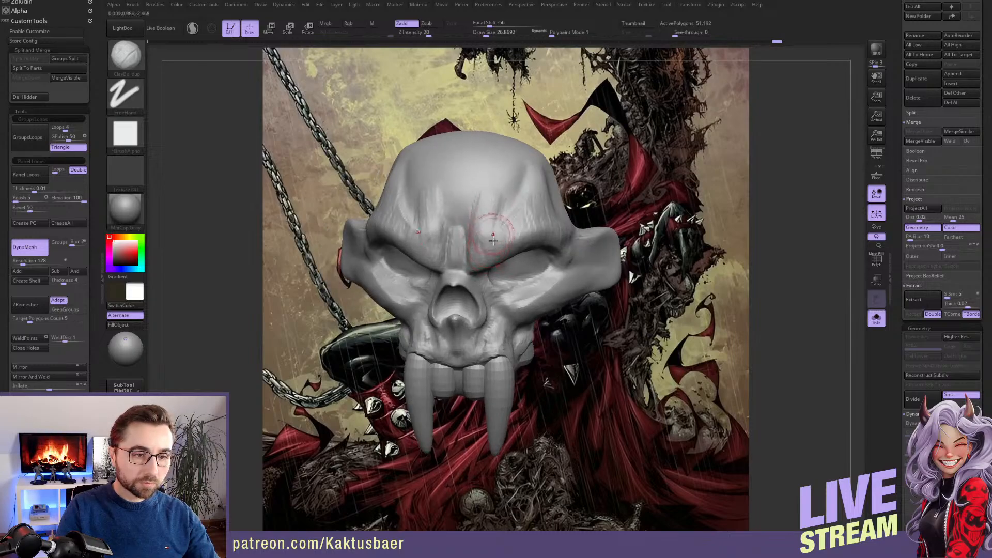
pyautogui.moveTo(519, 267)
pyautogui.mouseDown(button='right')
pyautogui.moveTo(506, 244)
pyautogui.moveTo(476, 253)
pyautogui.moveTo(475, 234)
pyautogui.mouseUp(button='right')
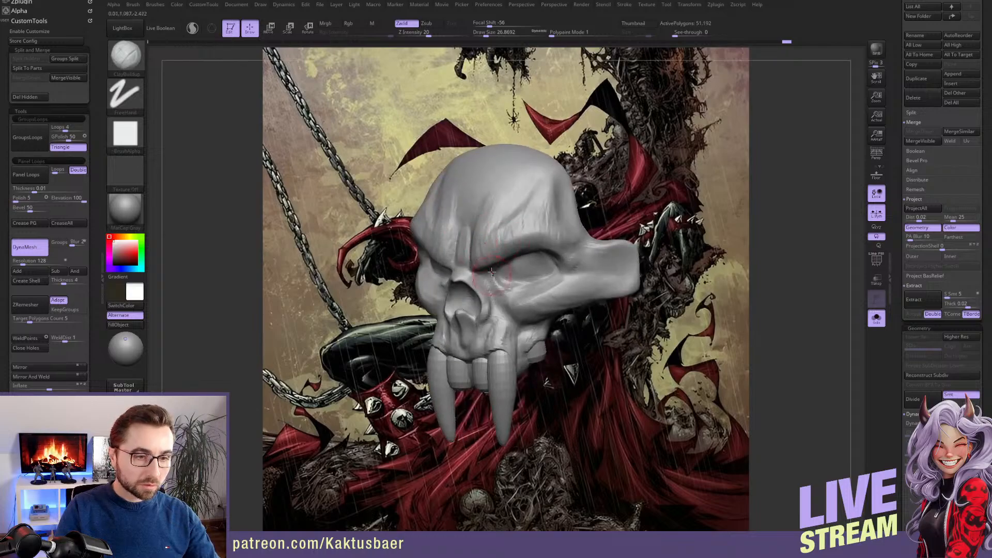
# Refine the inner brow and nose bridge shape with the Move brush, starting at draw size about 27
pyautogui.press('b')
pyautogui.press('m')
pyautogui.press('v')
pyautogui.moveTo(490, 273); pyautogui.dragTo(473, 282, button='right')
pyautogui.moveTo(481, 282); pyautogui.dragTo(484, 273)
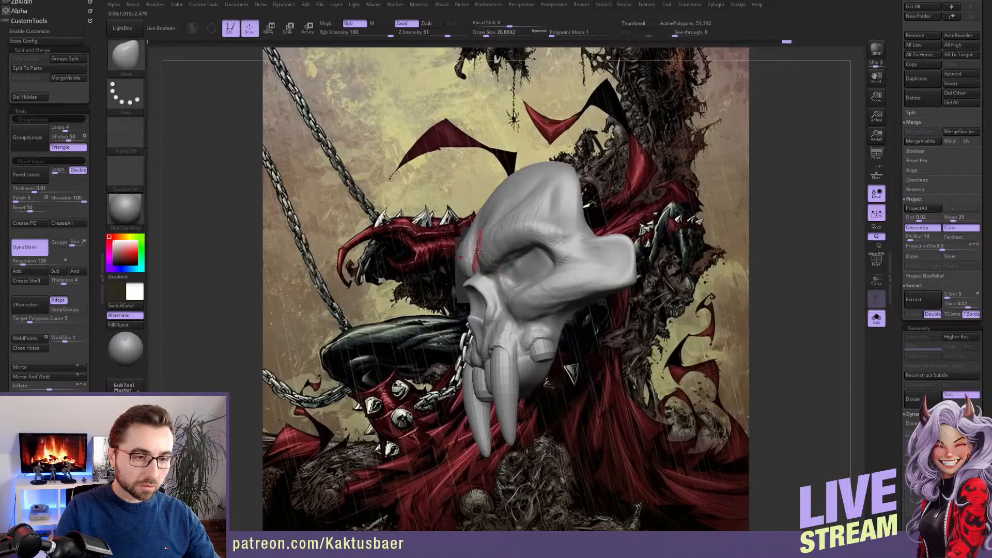
pyautogui.moveTo(478, 249)
pyautogui.mouseDown(button='right')
pyautogui.moveTo(500, 259)
pyautogui.moveTo(473, 242)
pyautogui.moveTo(494, 253)
pyautogui.mouseUp(button='right')
pyautogui.press('[')
pyautogui.press('[')
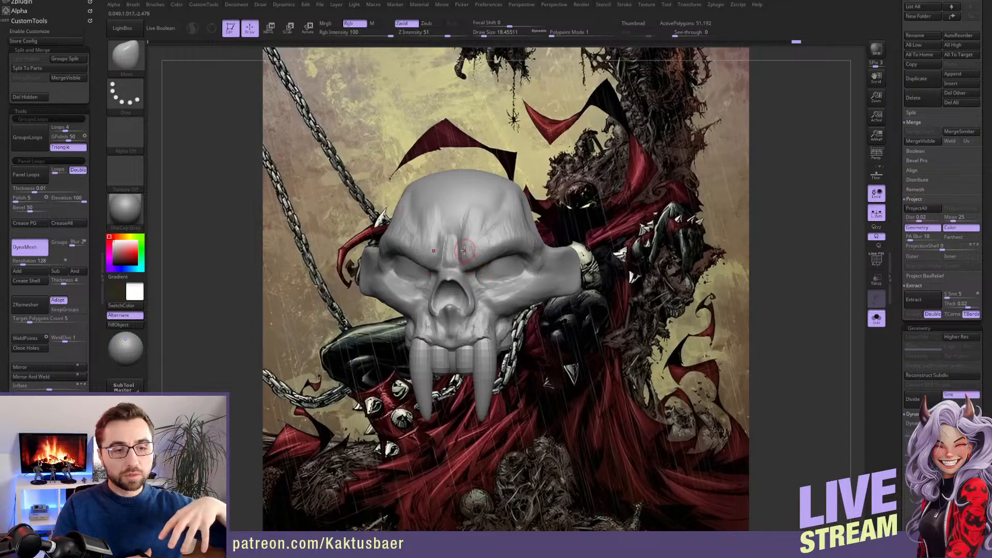
# Save the project and define the skull's lower eye socket area with the DamStandard brush at draw size about 18
pyautogui.hotkey('ctrl', 's')
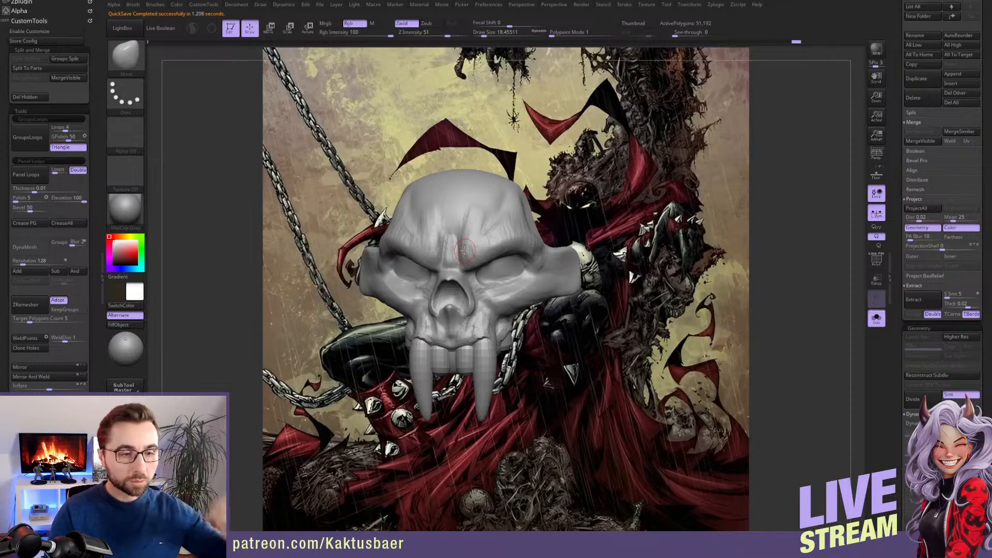
pyautogui.moveTo(540, 283)
pyautogui.mouseDown(button='right')
pyautogui.moveTo(516, 281)
pyautogui.moveTo(534, 278)
pyautogui.moveTo(539, 259)
pyautogui.mouseUp(button='right')
pyautogui.press('b')
pyautogui.press('d')
pyautogui.press('s')
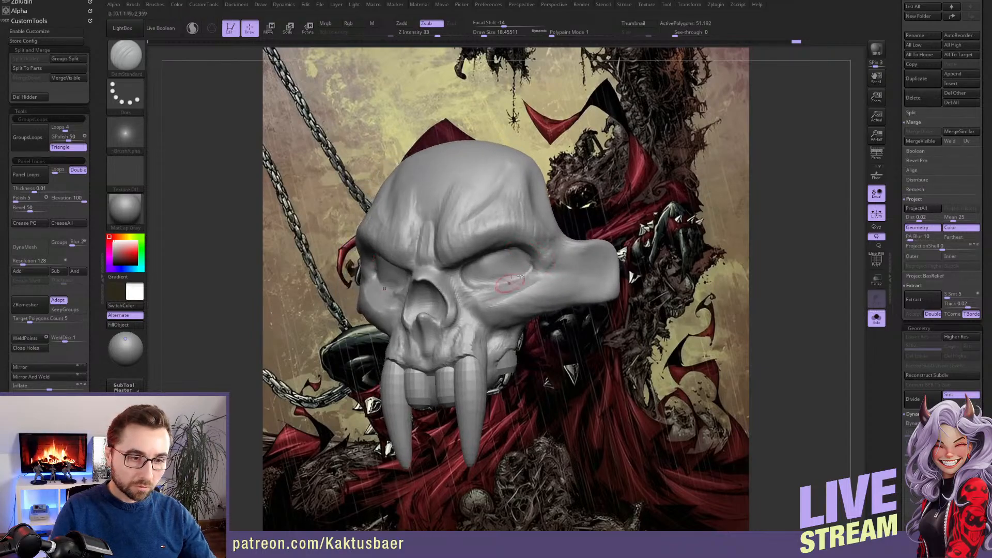
pyautogui.keyDown('ctrl'); pyautogui.moveTo(546, 284); pyautogui.dragTo(538, 315, button='right'); pyautogui.keyUp('ctrl')
# Show the full figure and place a rotation transpose line on the skull to tilt it against the pelvis
pyautogui.hotkey('shift', 'alt', 's')
pyautogui.press('r')
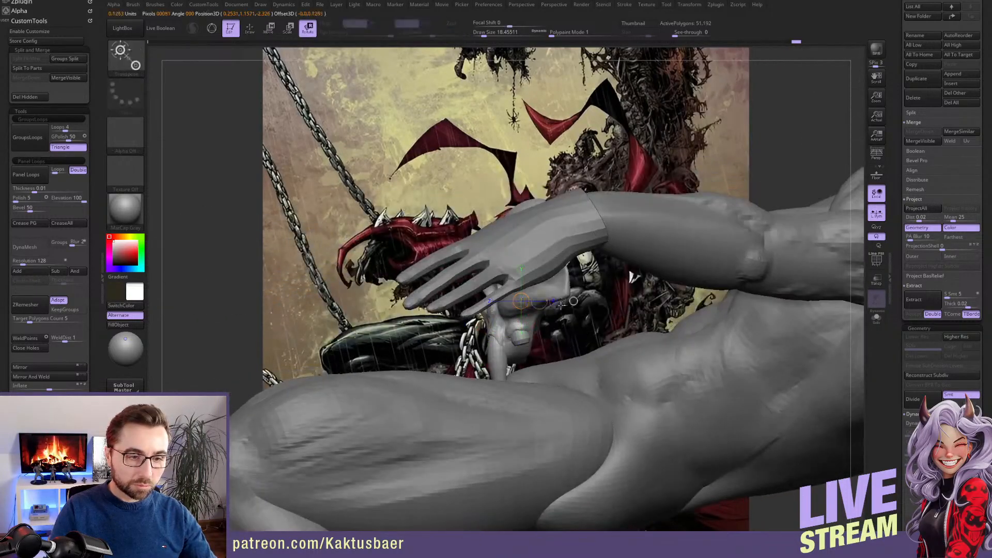
pyautogui.moveTo(565, 300); pyautogui.dragTo(591, 347)
pyautogui.press('w')
pyautogui.press('r')
pyautogui.moveTo(450, 338); pyautogui.dragTo(535, 309, button='right')
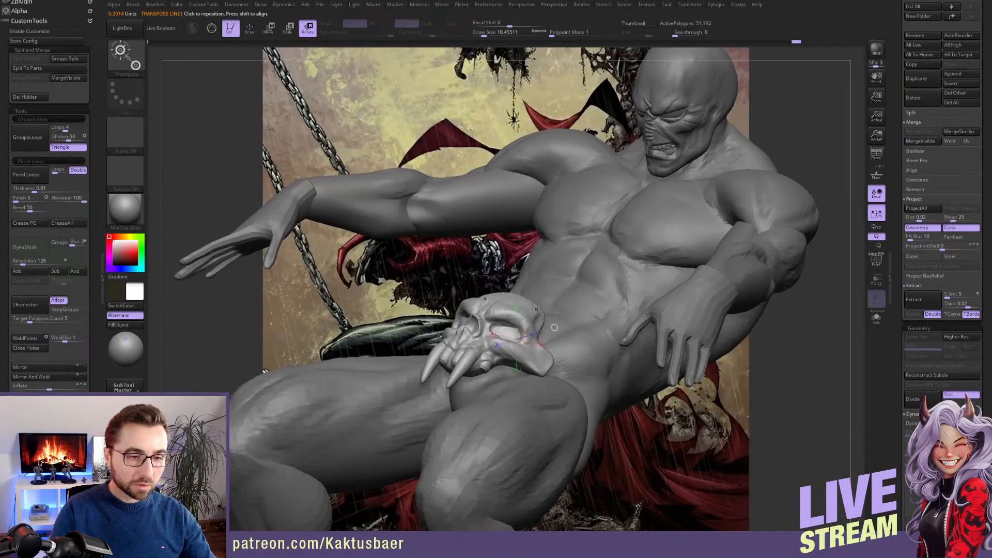
pyautogui.moveTo(527, 316); pyautogui.dragTo(577, 302)
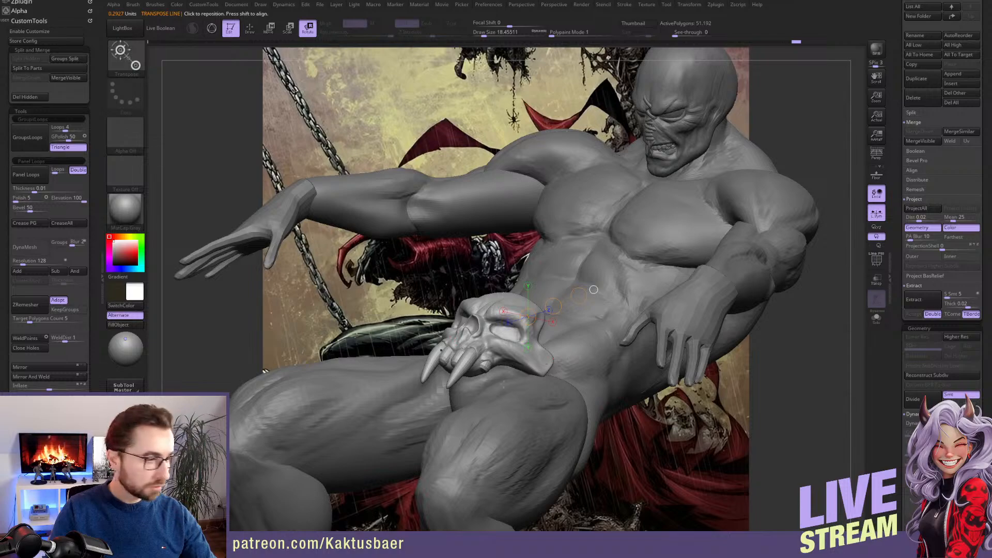
# Compare the isolated skull with the artwork, then turn on perspective and recall the stored camera for the full figure
pyautogui.hotkey('alt', 's')
pyautogui.scroll(-10, 83, 259)
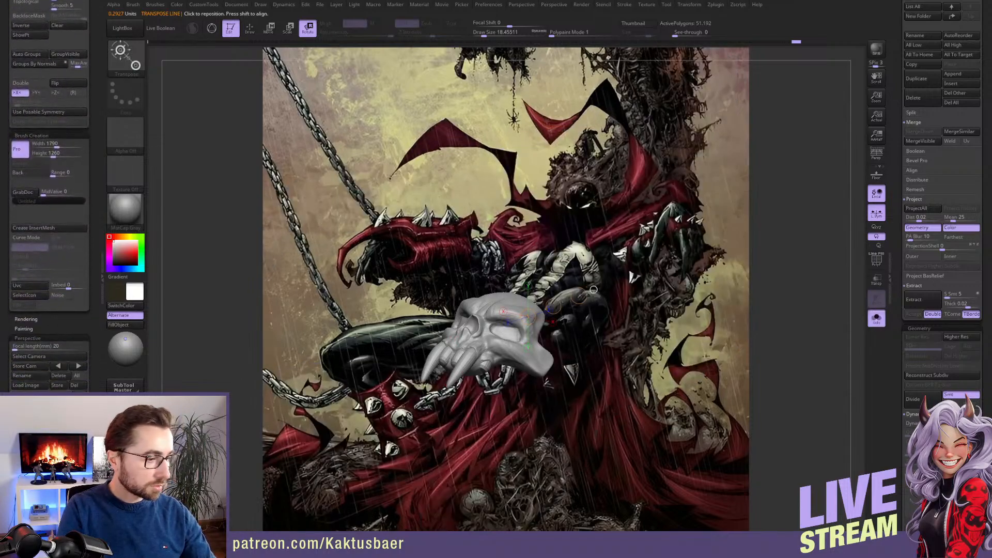
pyautogui.keyDown('ctrl'); pyautogui.moveTo(593, 289); pyautogui.dragTo(558, 272, button='right'); pyautogui.keyUp('ctrl')
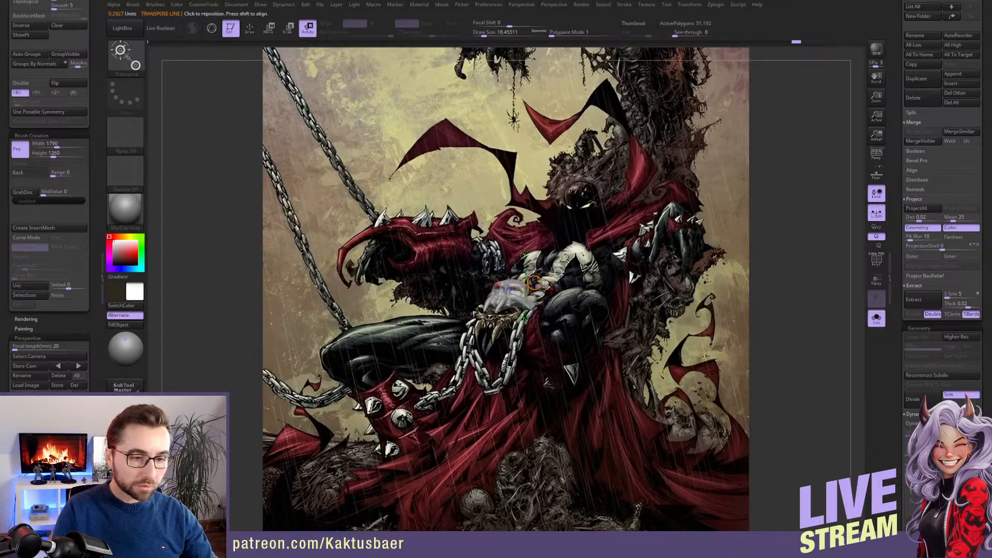
pyautogui.hotkey('ctrl', 'shift', 's')
pyautogui.keyDown('ctrl'); pyautogui.moveTo(516, 307); pyautogui.dragTo(524, 292, button='right'); pyautogui.keyUp('ctrl')
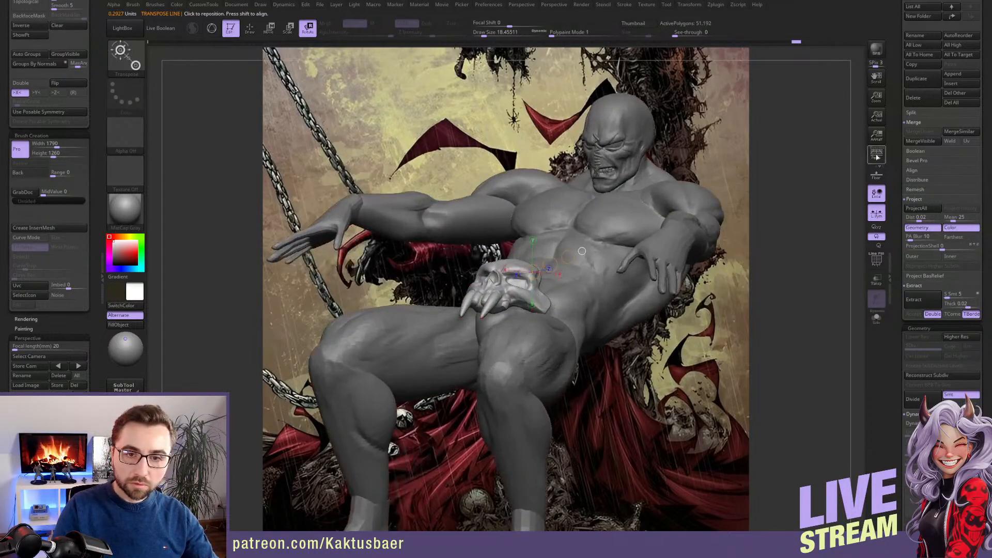
pyautogui.click(876, 155)
pyautogui.click(78, 365)
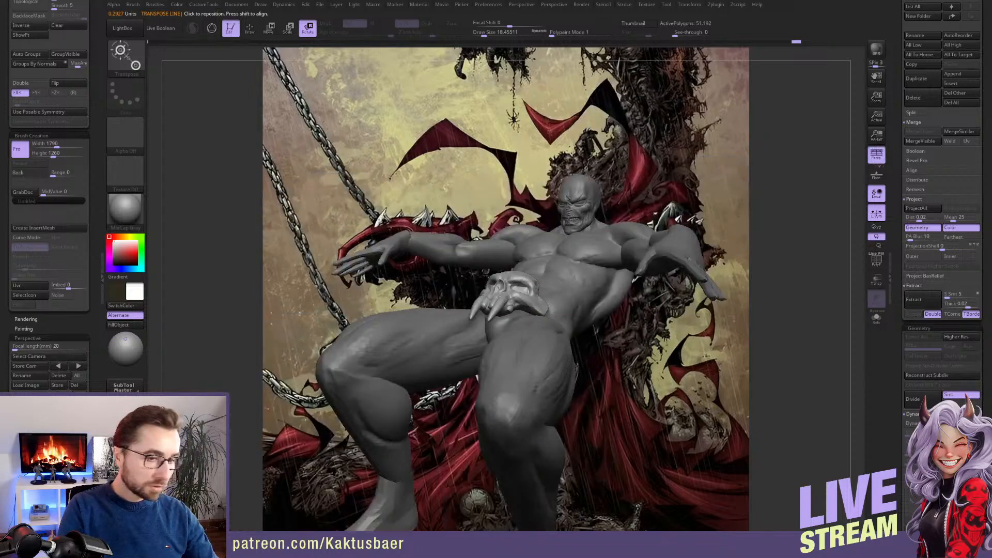
# Scale the skull down to match the belt skull in the artwork, viewing it in isolation
pyautogui.hotkey('ctrl', 'shift', 's')
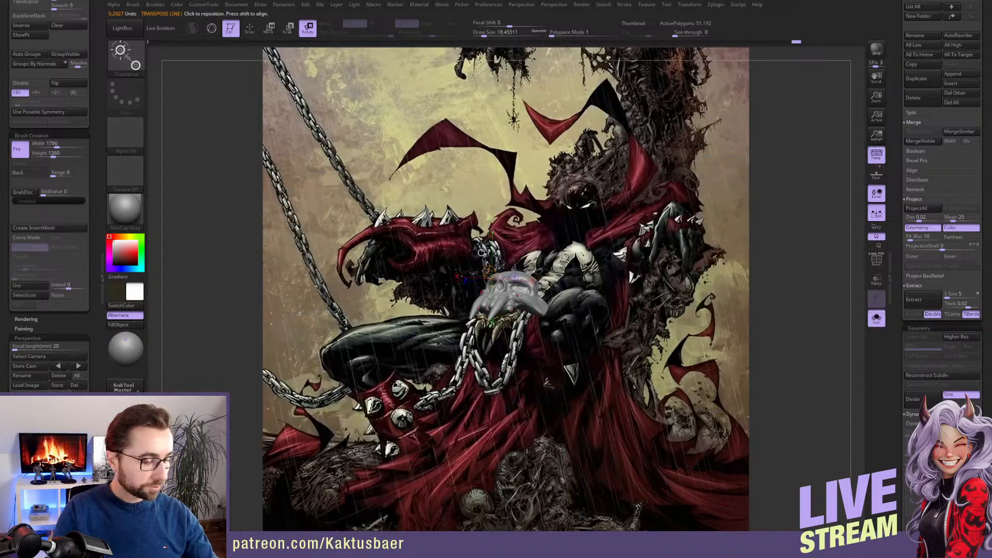
pyautogui.press('e')
pyautogui.hotkey('ctrl', 'shift', 's')
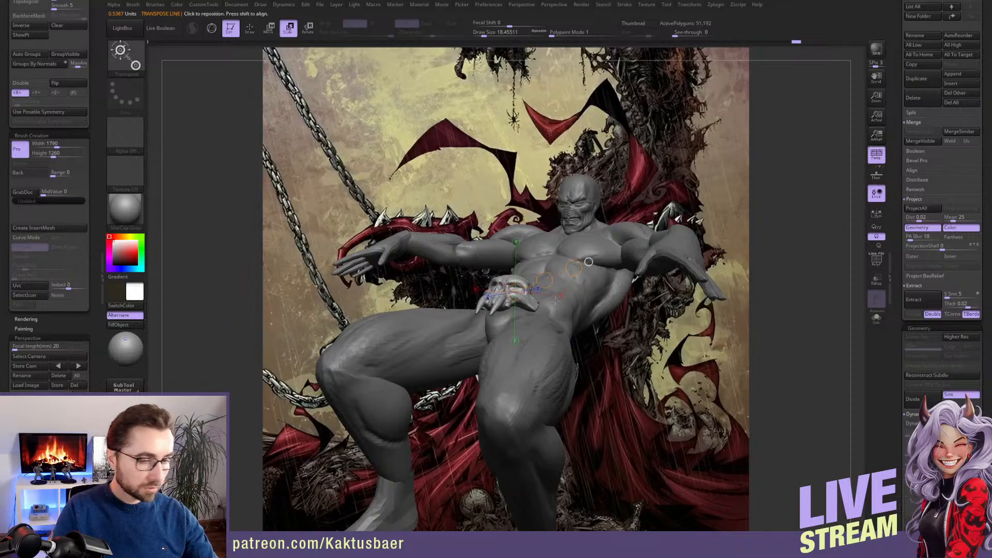
pyautogui.hotkey('ctrl', 'shift', 'z')
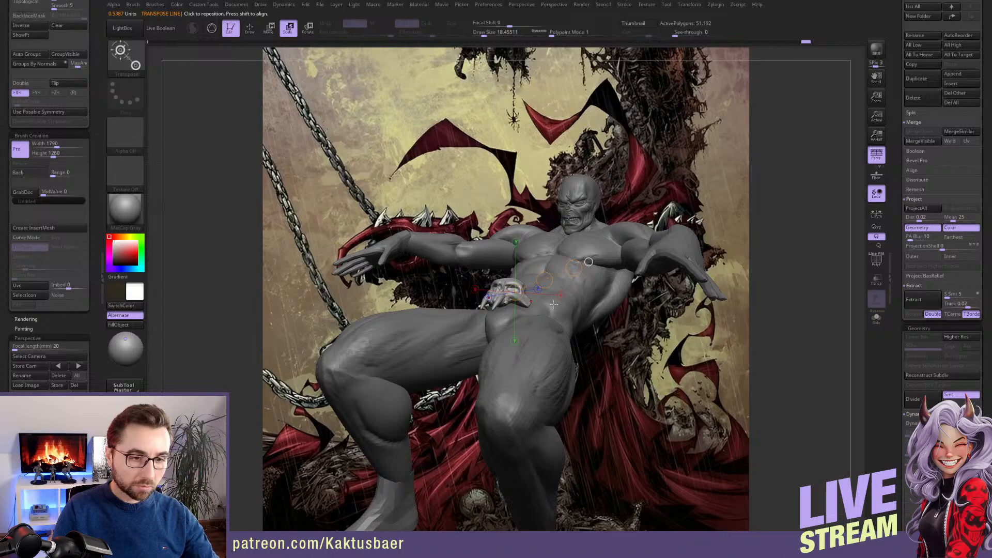
pyautogui.hotkey('alt', 's')
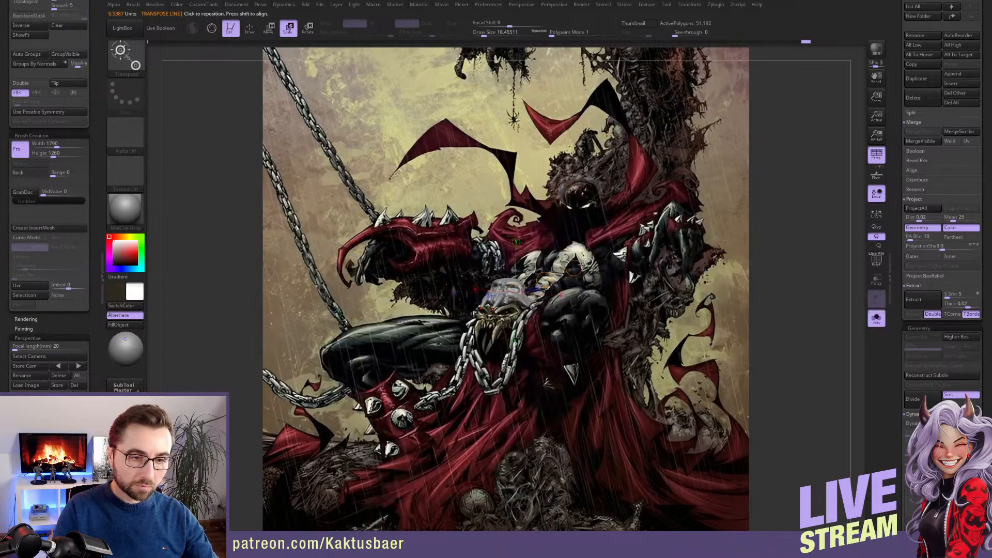
# Move the isolated skull over the belt skull in the artwork and show the full figure again
pyautogui.press('w')
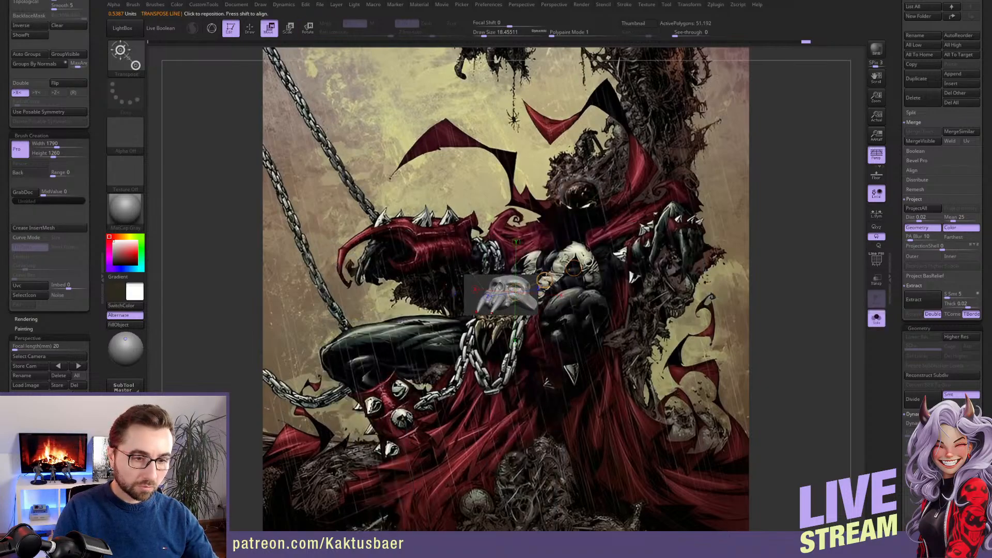
pyautogui.moveTo(544, 296)
pyautogui.mouseDown()
pyautogui.moveTo(572, 283)
pyautogui.moveTo(548, 294)
pyautogui.mouseUp()
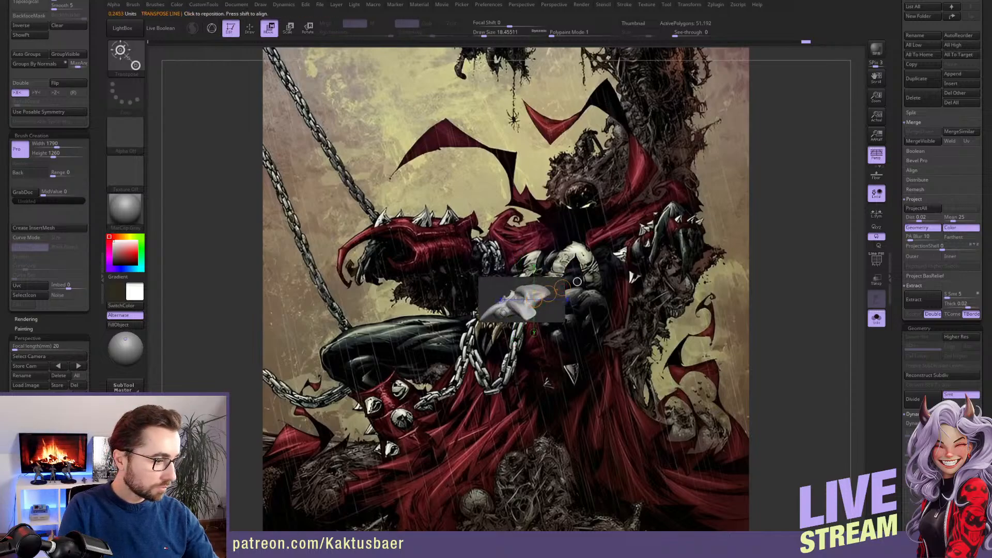
pyautogui.click(32, 396)
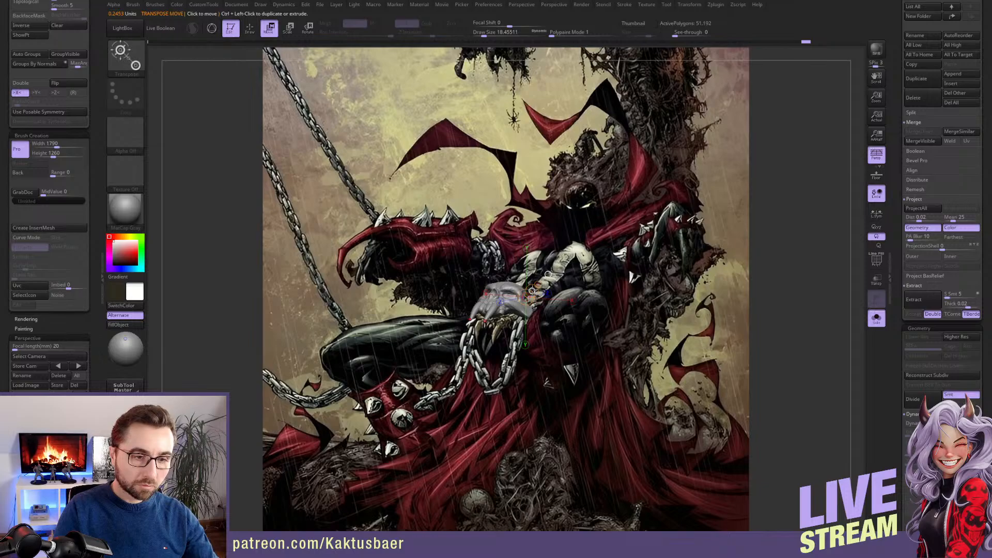
pyautogui.moveTo(533, 291); pyautogui.dragTo(528, 296)
pyautogui.hotkey('alt', 's')
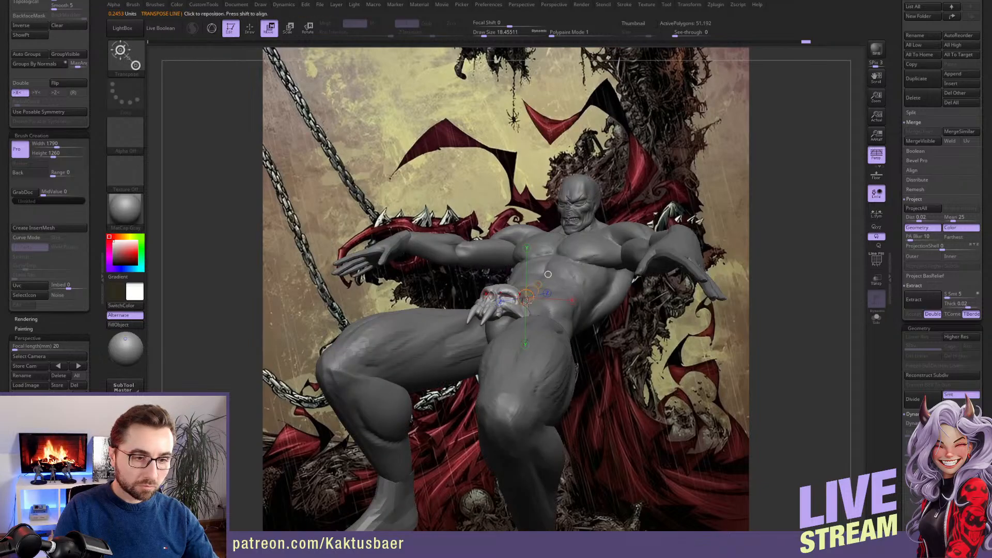
# Turn perspective off and move the skull against the lower belly as seen from the figure's side
pyautogui.moveTo(508, 309); pyautogui.dragTo(480, 324, button='right')
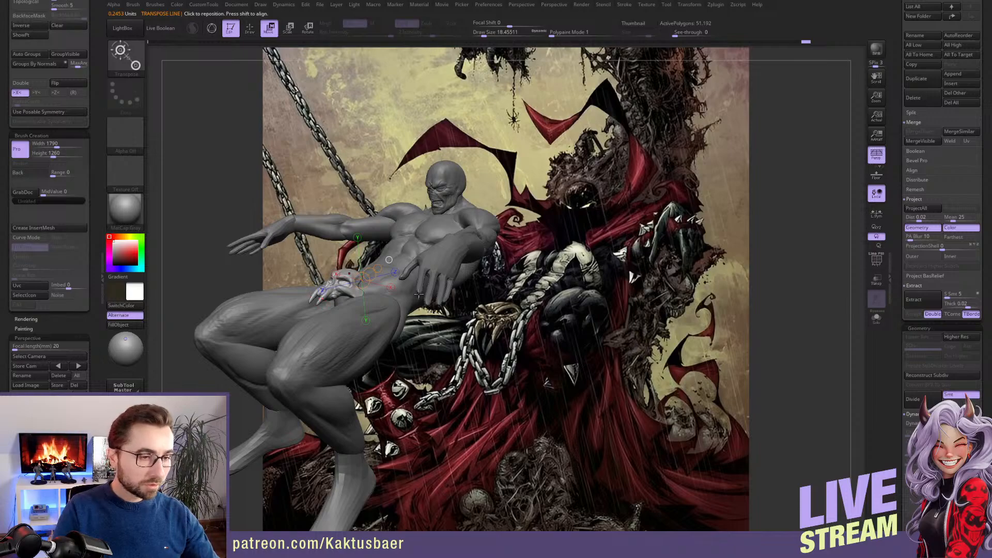
pyautogui.moveTo(419, 294); pyautogui.dragTo(468, 347, button='right')
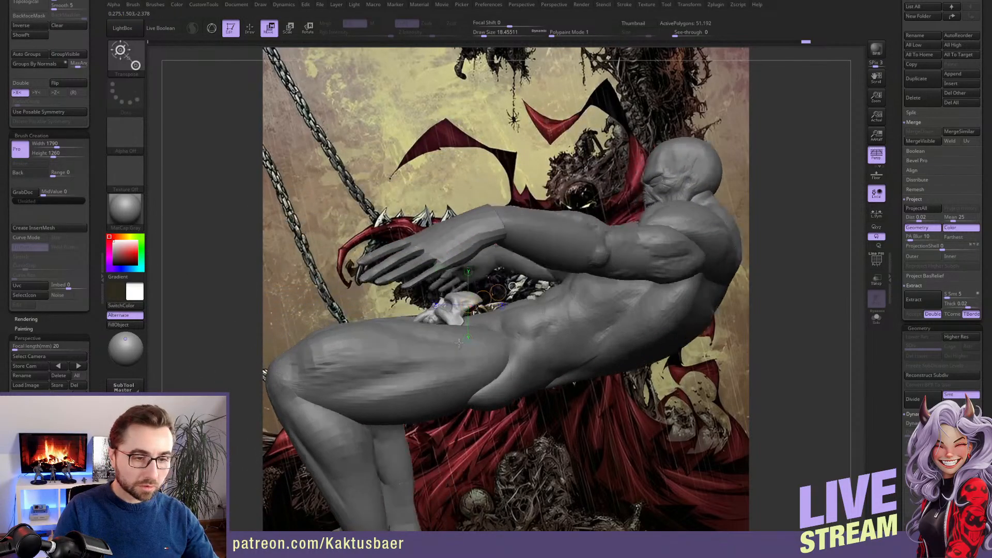
pyautogui.press('p')
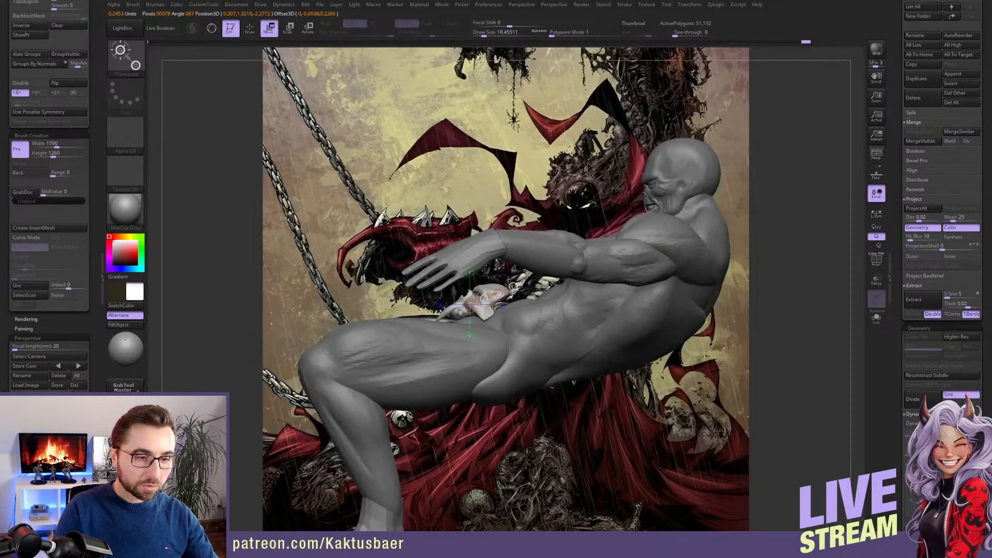
pyautogui.press('q')
pyautogui.moveTo(514, 292)
pyautogui.mouseDown(button='right')
pyautogui.moveTo(488, 348)
pyautogui.moveTo(481, 321)
pyautogui.mouseUp(button='right')
pyautogui.press('w')
pyautogui.moveTo(481, 320); pyautogui.dragTo(464, 314)
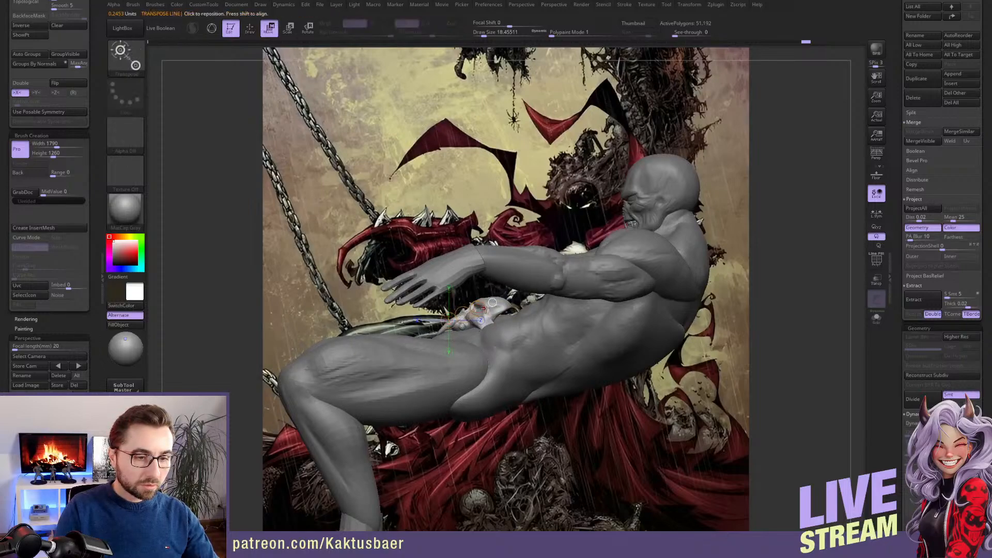
# Rotate the skull with a transpose line so it follows the slope of the lower belly
pyautogui.press('r')
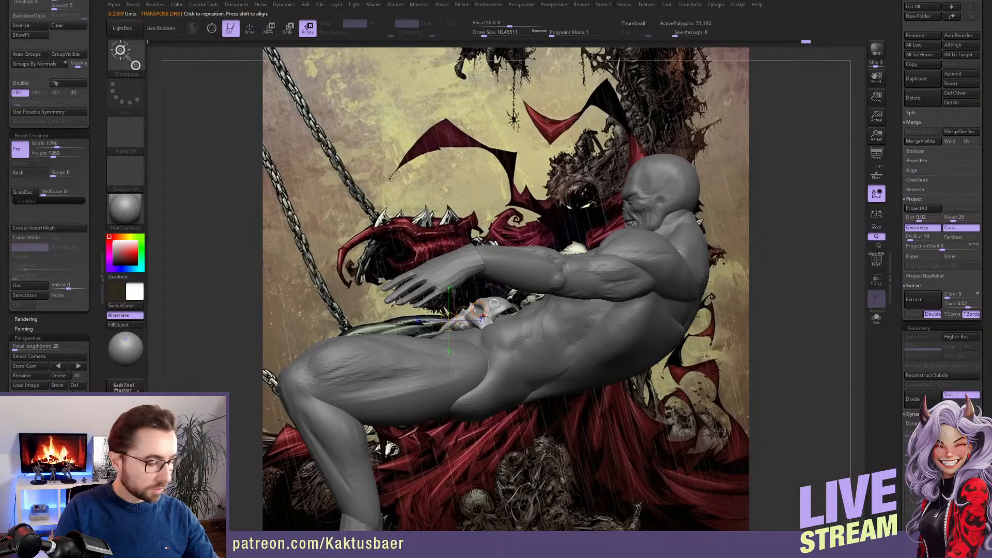
pyautogui.moveTo(487, 314); pyautogui.dragTo(537, 345)
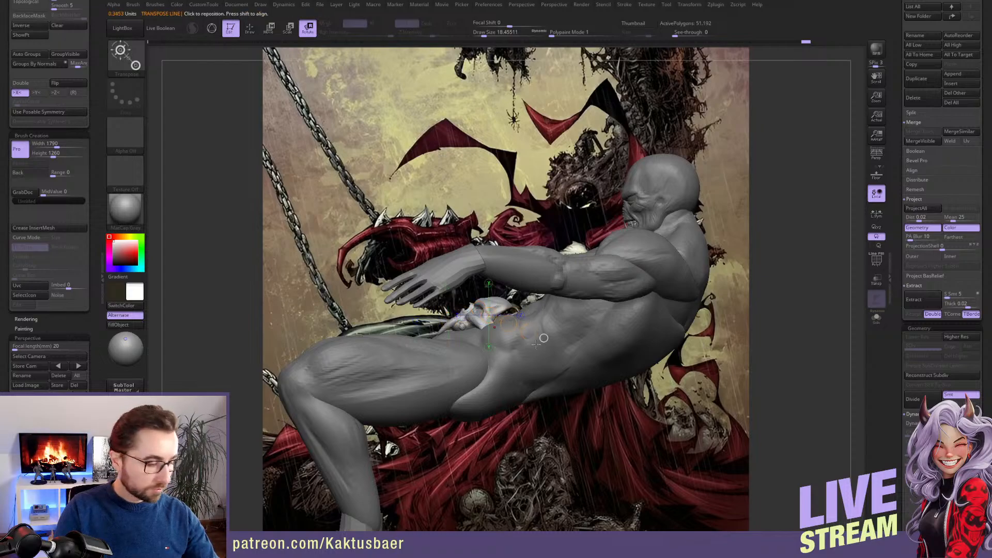
pyautogui.press('q')
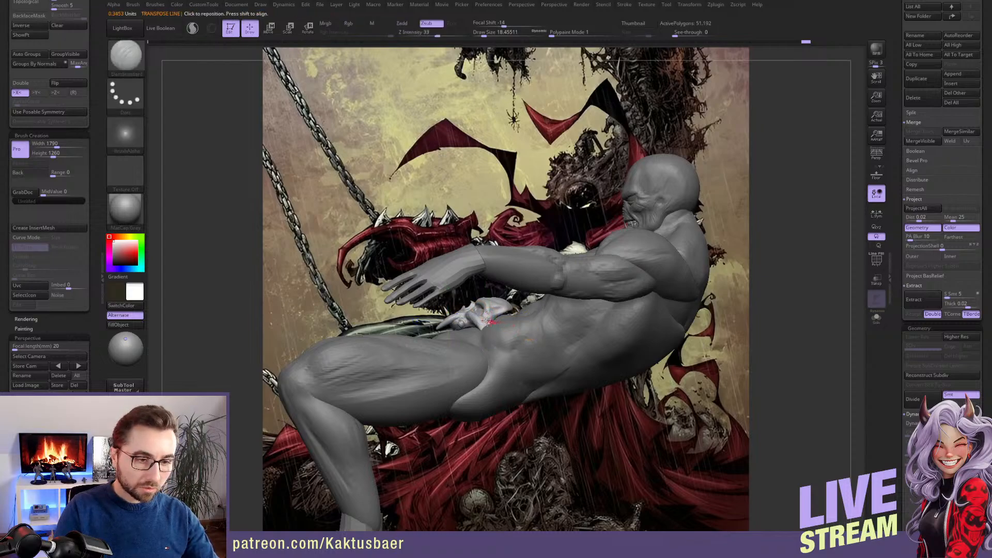
pyautogui.moveTo(439, 328); pyautogui.dragTo(494, 332, button='right')
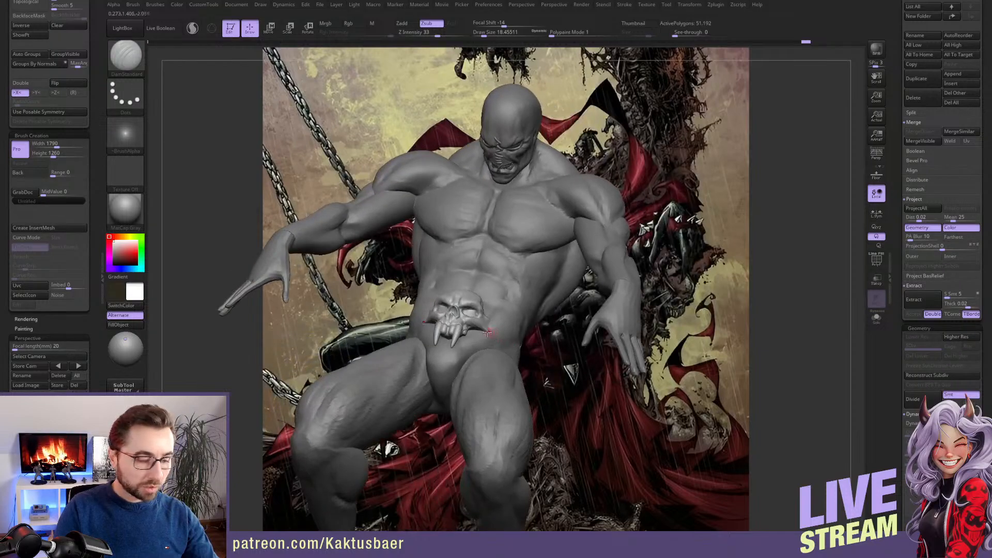
# Adjust the skull's sides to the pelvis with the Move brush, varying the draw size up to about 154
pyautogui.press('b')
pyautogui.press('m')
pyautogui.press('v')
pyautogui.press('s')
pyautogui.moveTo(491, 328); pyautogui.dragTo(504, 329)
pyautogui.keyDown('alt'); pyautogui.moveTo(493, 328); pyautogui.dragTo(502, 347, button='right'); pyautogui.keyUp('alt')
pyautogui.press('s')
pyautogui.moveTo(500, 339); pyautogui.dragTo(508, 339)
pyautogui.moveTo(509, 357); pyautogui.dragTo(506, 337, button='right')
pyautogui.press('s')
pyautogui.moveTo(506, 336); pyautogui.dragTo(492, 327)
pyautogui.press('s')
pyautogui.moveTo(491, 339)
pyautogui.mouseDown(button='right')
pyautogui.moveTo(475, 354)
pyautogui.moveTo(472, 317)
pyautogui.moveTo(331, 337)
pyautogui.moveTo(201, 333)
pyautogui.mouseUp(button='right')
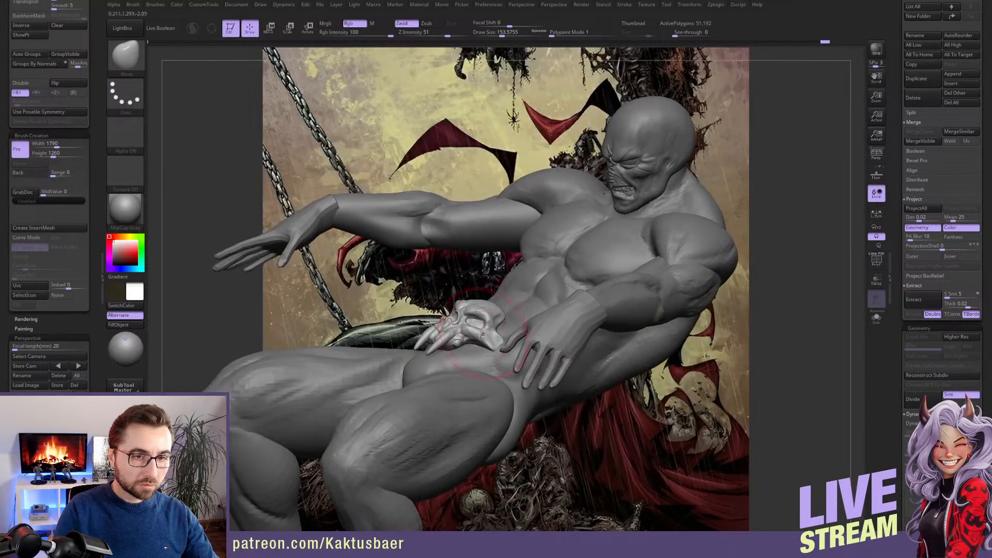
# Recall the stored camera with perspective on and select the body for the Move brush at draw size about 192
pyautogui.click(77, 366)
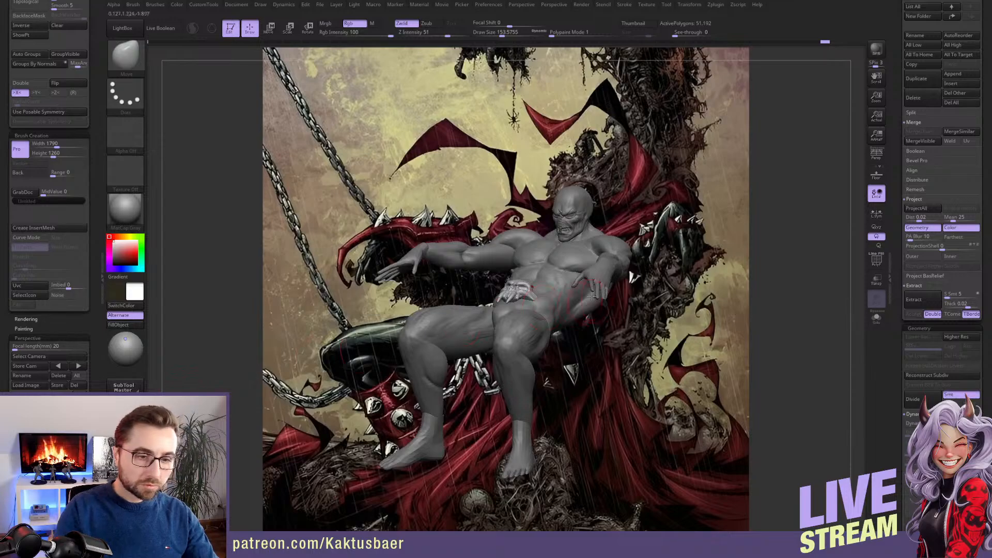
pyautogui.press('s')
pyautogui.moveTo(564, 294); pyautogui.dragTo(559, 292)
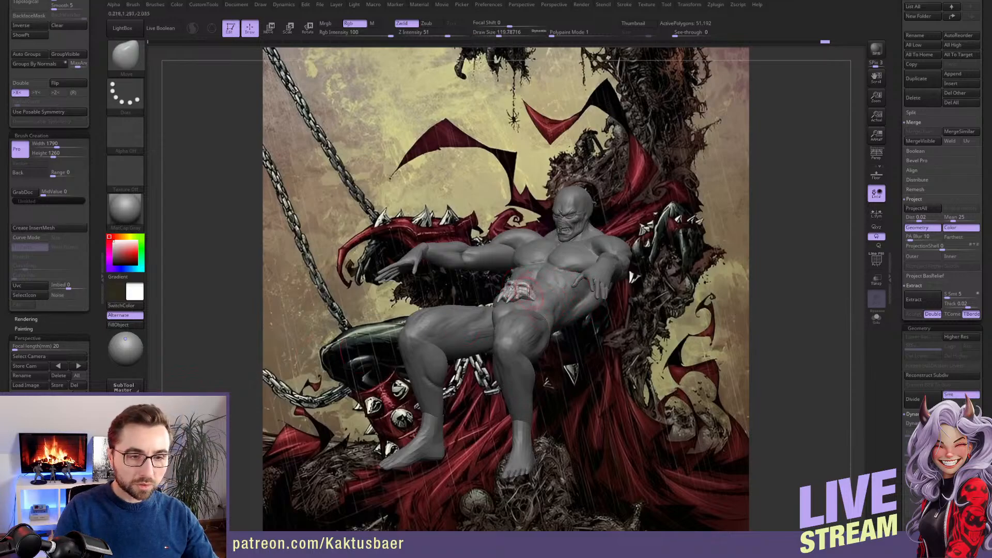
pyautogui.click(877, 153)
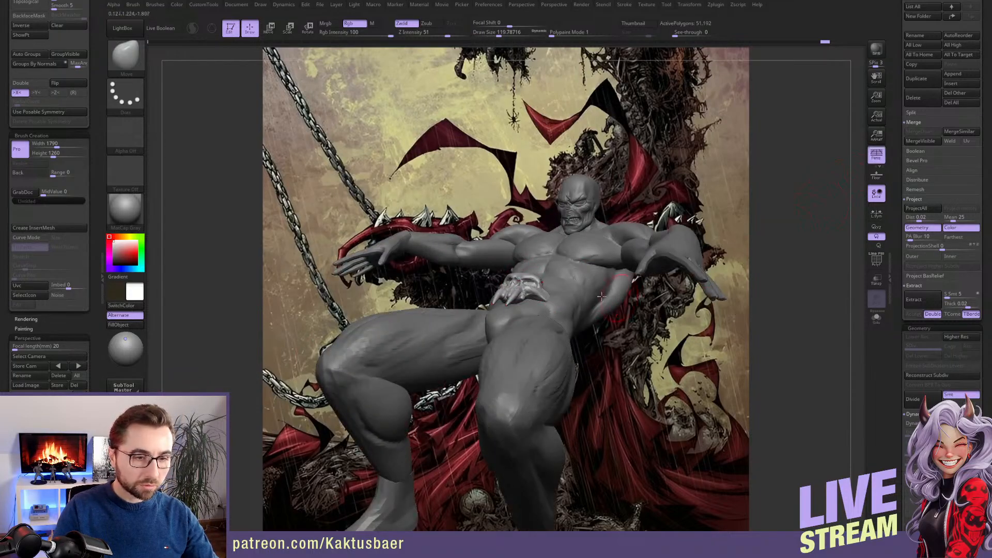
pyautogui.keyDown('alt'); pyautogui.click(532, 296); pyautogui.keyUp('alt')
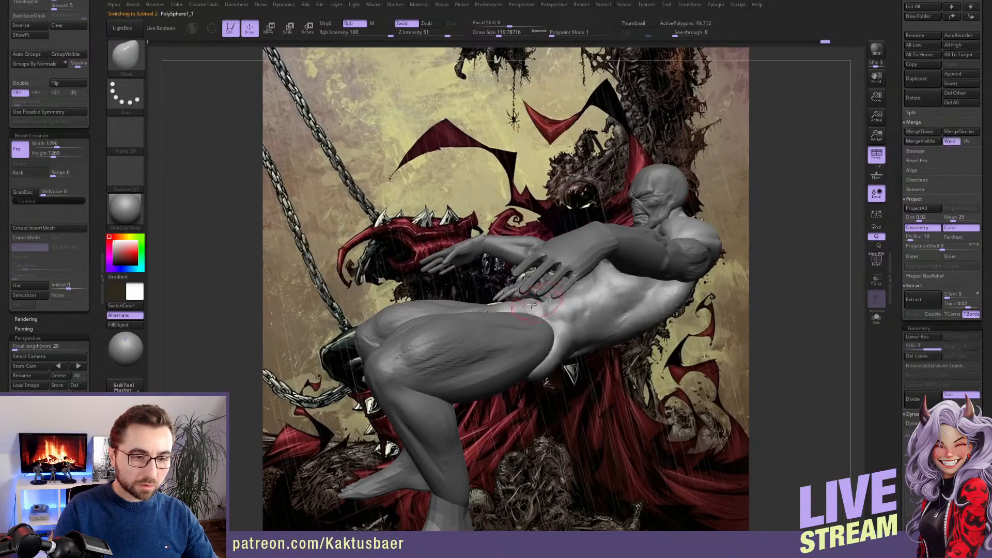
pyautogui.moveTo(523, 300); pyautogui.dragTo(544, 290, button='right')
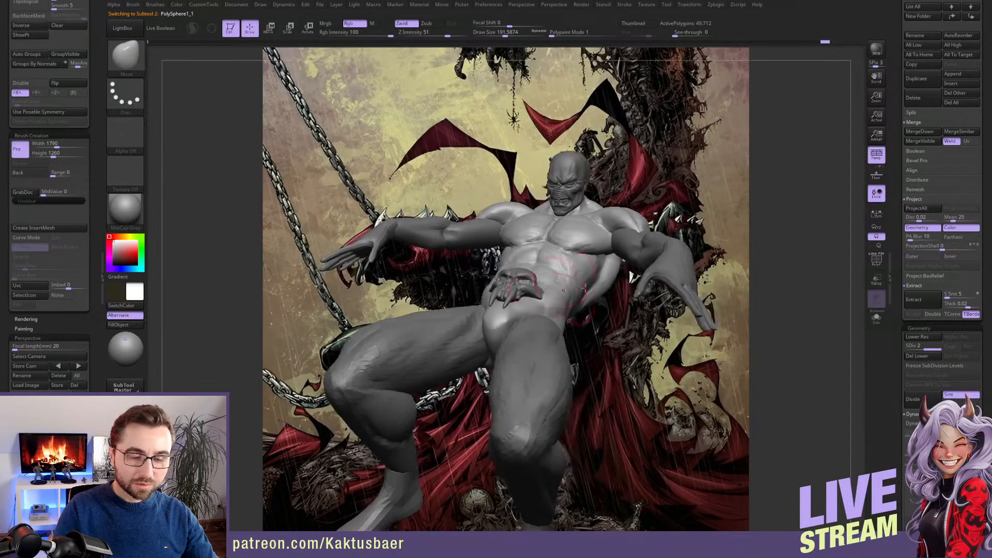
# Insert a Cube3D as a new subtool after the body
pyautogui.moveTo(899, 122); pyautogui.dragTo(904, 236)
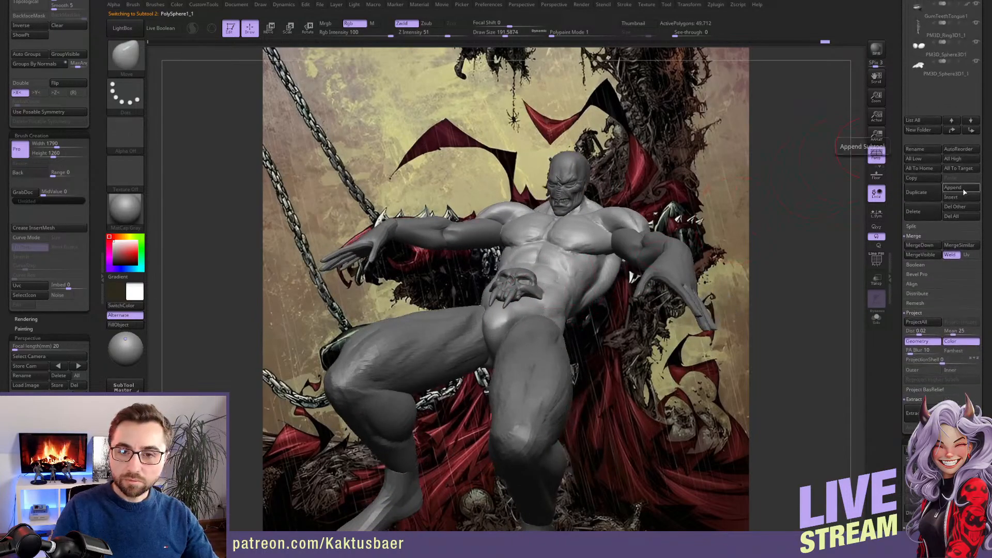
pyautogui.click(951, 197)
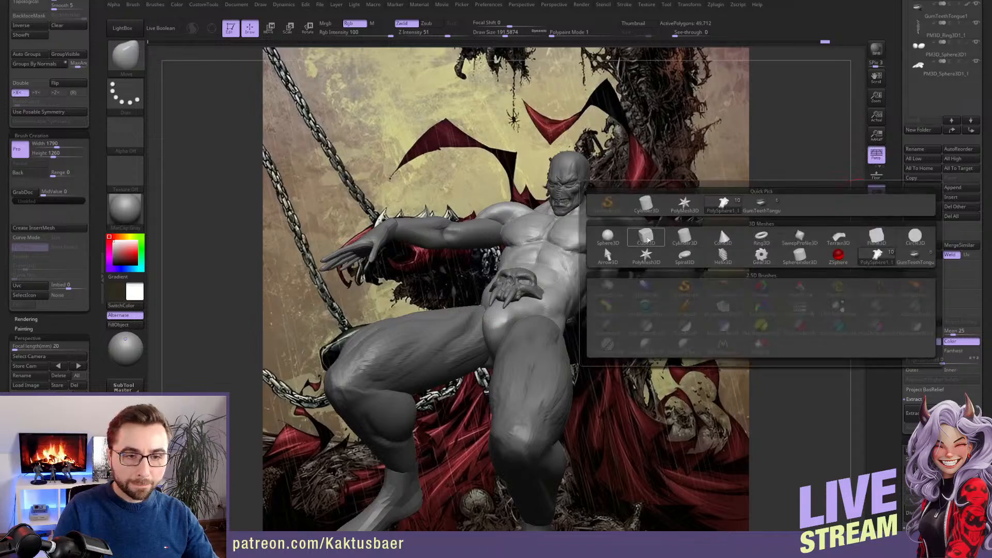
pyautogui.click(717, 225)
pyautogui.keyDown('alt'); pyautogui.click(645, 183); pyautogui.keyUp('alt')
pyautogui.moveTo(897, 352); pyautogui.dragTo(892, 236)
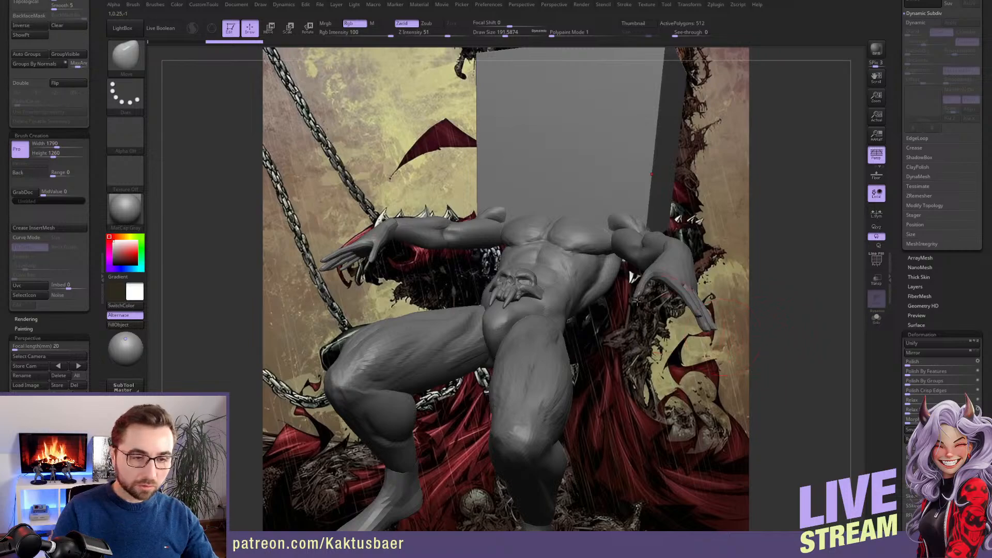
pyautogui.moveTo(620, 311); pyautogui.dragTo(607, 333, button='right')
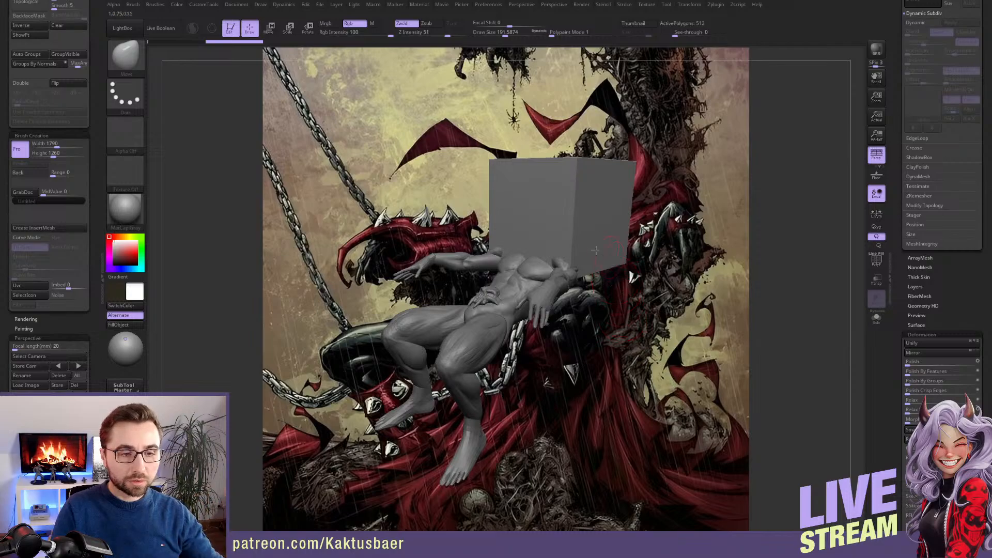
pyautogui.moveTo(623, 318); pyautogui.dragTo(641, 264)
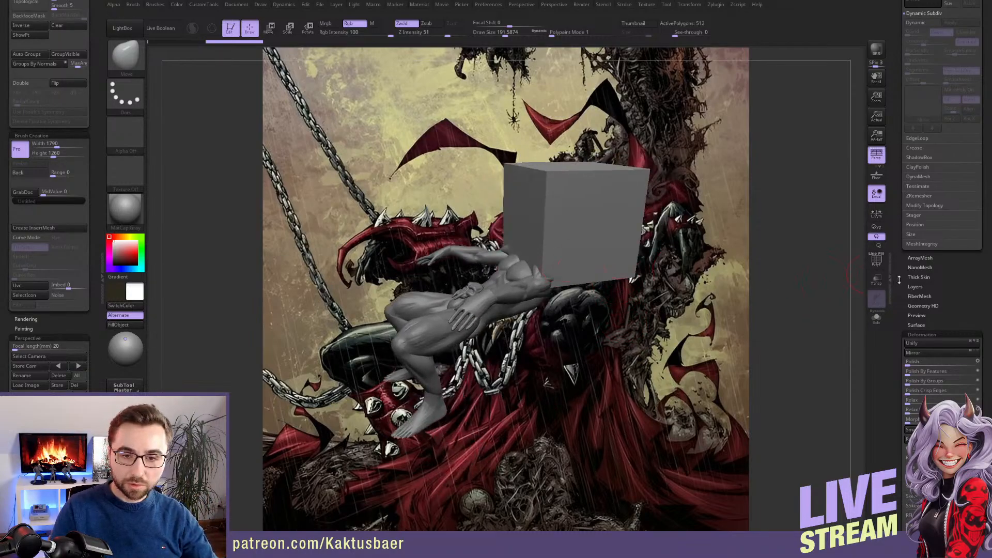
# Initialize the inserted cube as a QCube with a resolution of 2 on each axis
pyautogui.moveTo(899, 280); pyautogui.dragTo(893, 172)
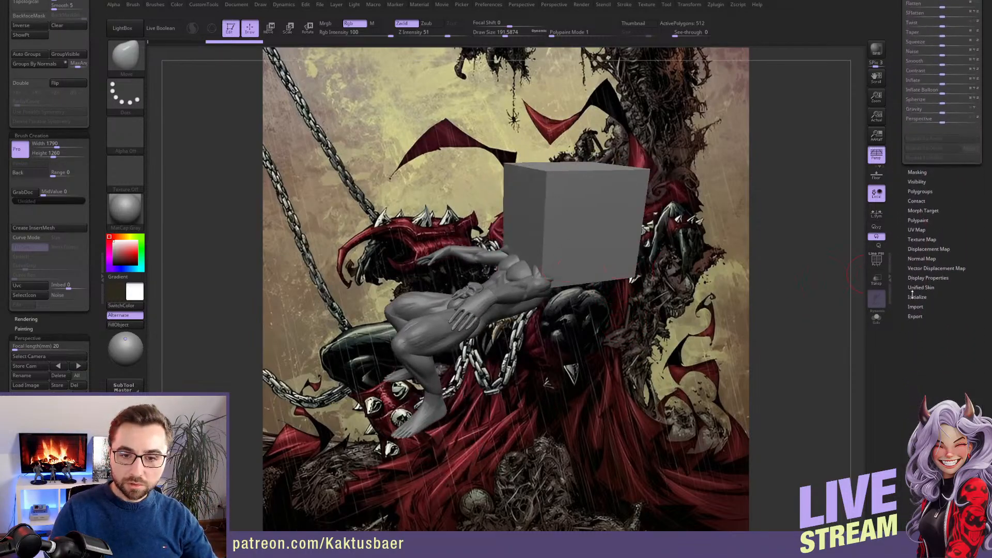
pyautogui.moveTo(907, 320); pyautogui.dragTo(905, 328)
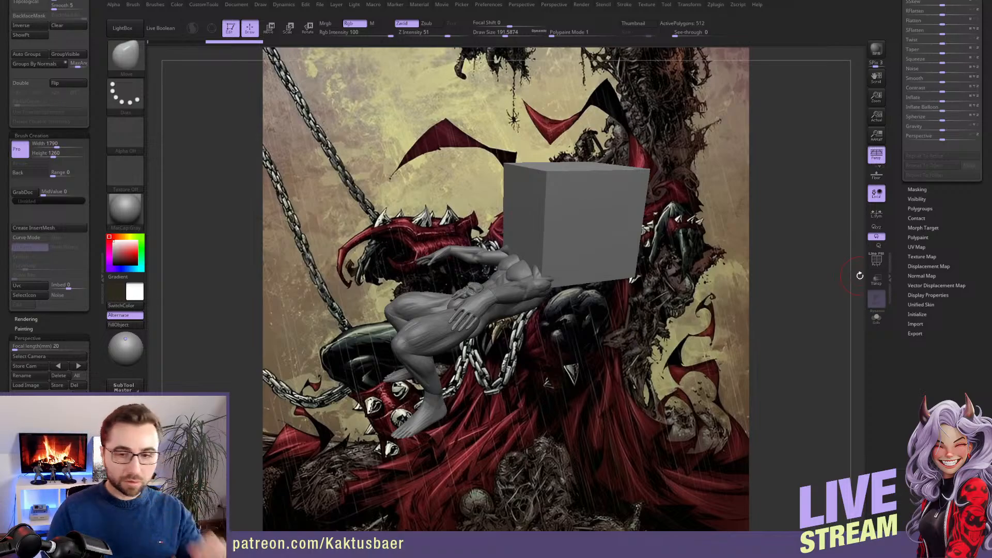
pyautogui.click(918, 314)
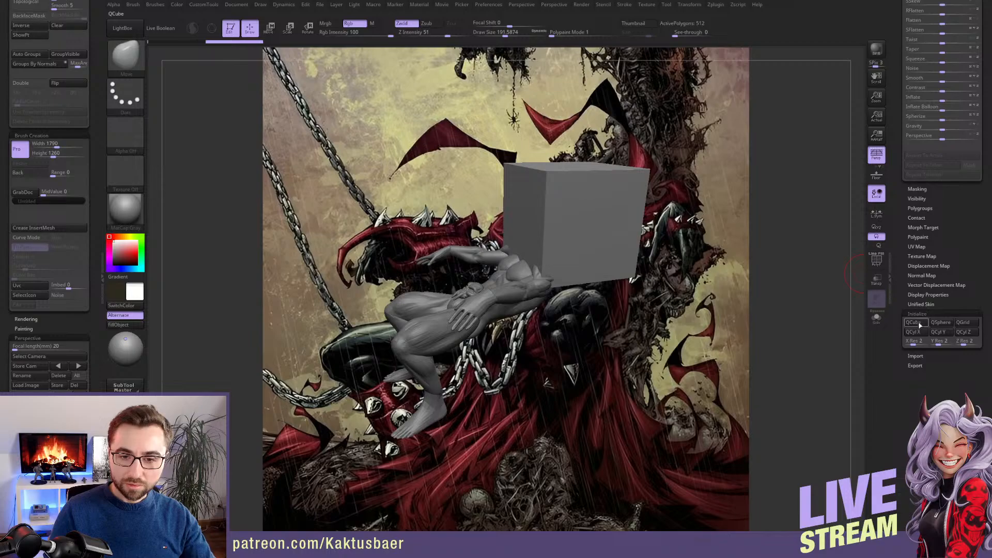
pyautogui.click(913, 323)
# Turn on X symmetry, scale the cube relative to the body, and move it below the seated figure
pyautogui.moveTo(612, 286); pyautogui.dragTo(595, 274)
pyautogui.press('x')
pyautogui.press('e')
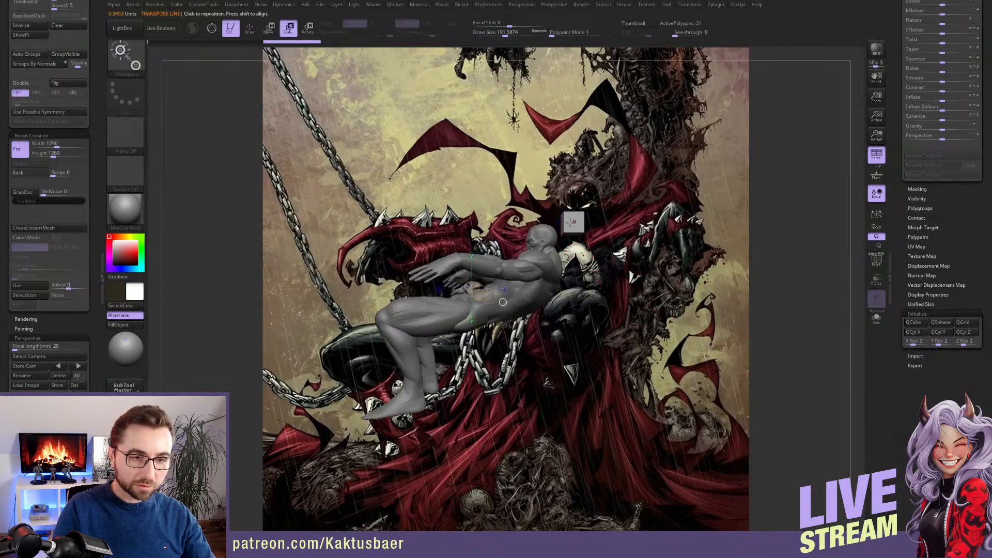
pyautogui.moveTo(573, 222); pyautogui.dragTo(515, 295)
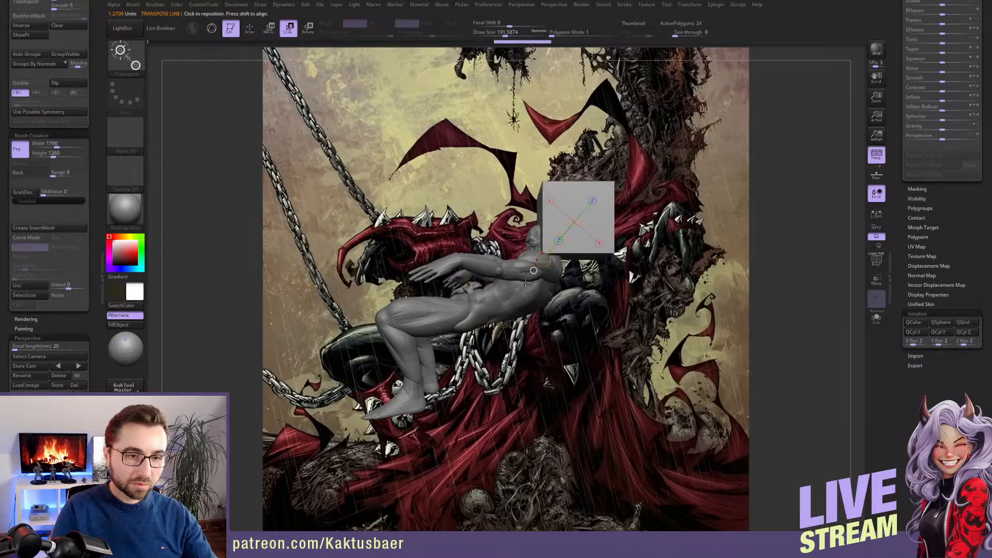
pyautogui.press('w')
pyautogui.moveTo(557, 244); pyautogui.dragTo(470, 326)
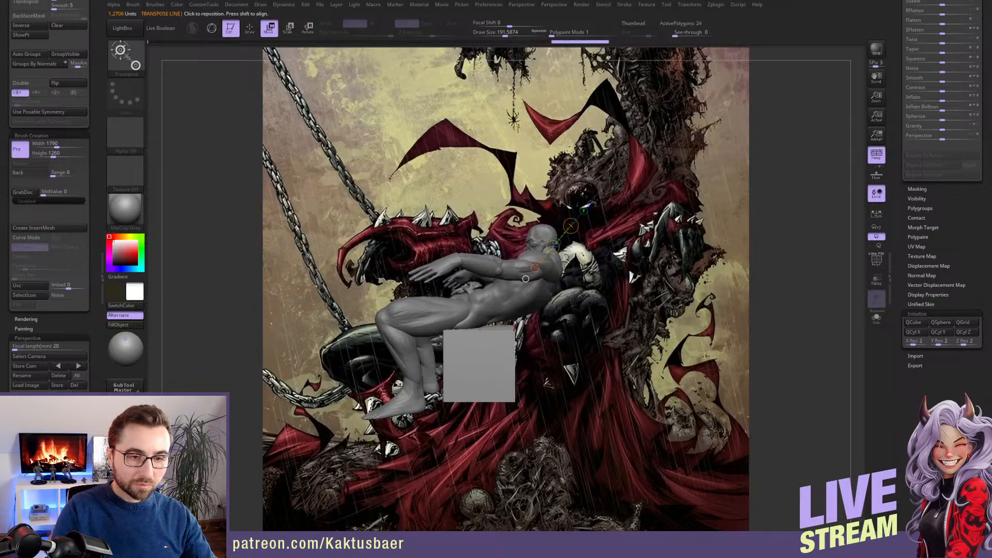
# Turn perspective off, fit the cube under the figure's hips as a seat block, and isolate it in solo mode
pyautogui.click(874, 156)
pyautogui.keyDown('shift'); pyautogui.moveTo(450, 328); pyautogui.dragTo(556, 322); pyautogui.keyUp('shift')
pyautogui.press('q')
pyautogui.moveTo(505, 360)
pyautogui.mouseDown(button='right')
pyautogui.moveTo(531, 371)
pyautogui.moveTo(600, 352)
pyautogui.mouseUp(button='right')
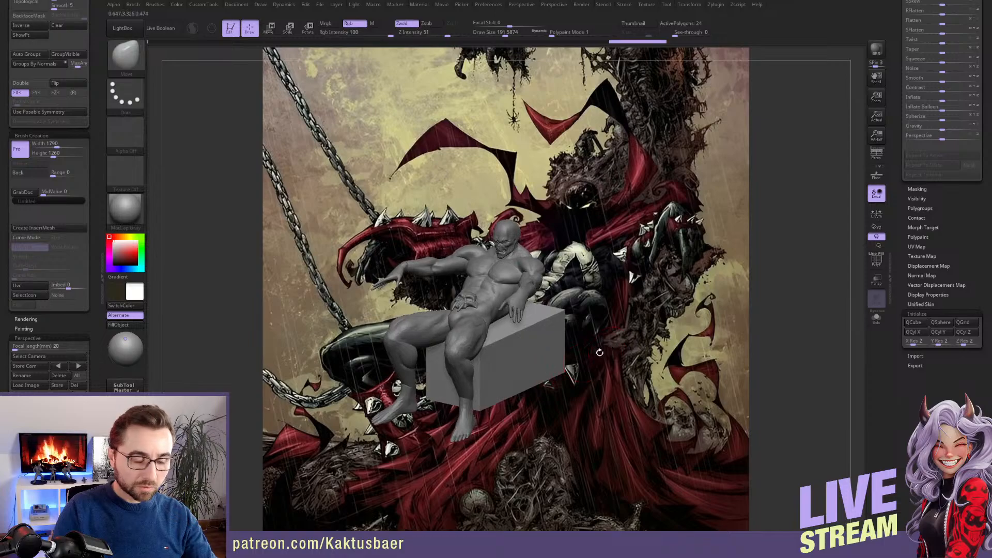
pyautogui.hotkey('alt', 's')
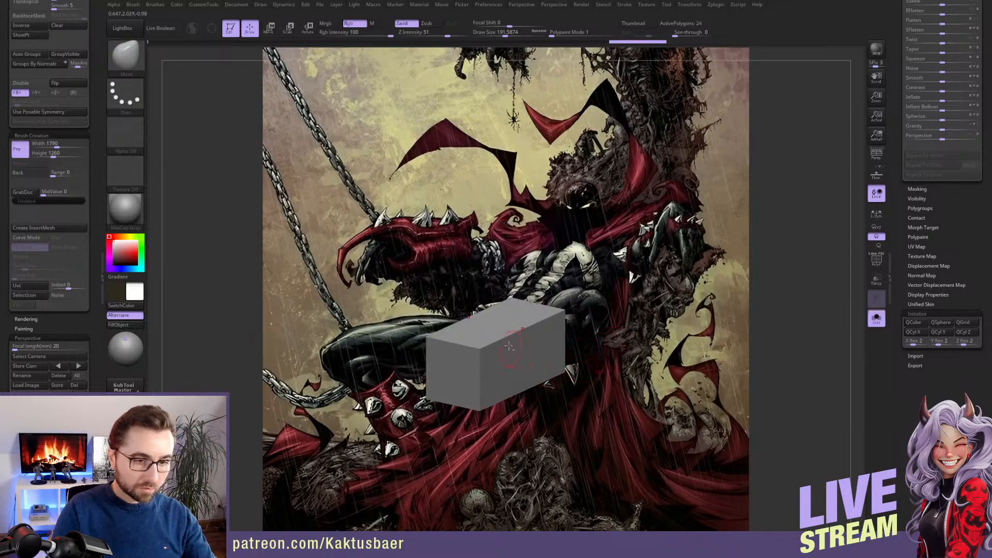
pyautogui.keyDown('ctrl'); pyautogui.moveTo(514, 343); pyautogui.dragTo(518, 362, button='right'); pyautogui.keyUp('ctrl')
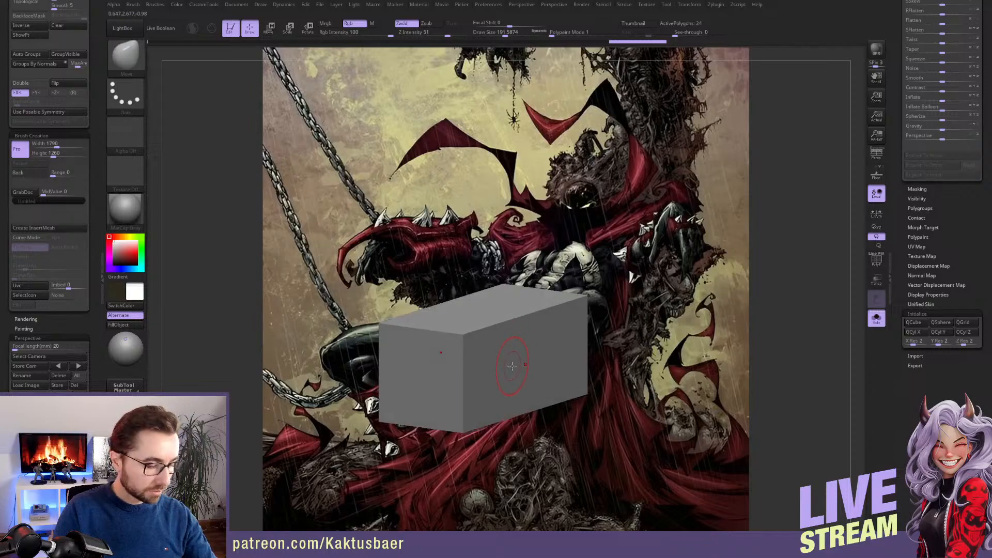
# With ZModeler and polyframe on, extrude the block's sides outward using QMesh on Polygroup All, and show the body again
pyautogui.press('b')
pyautogui.press('z')
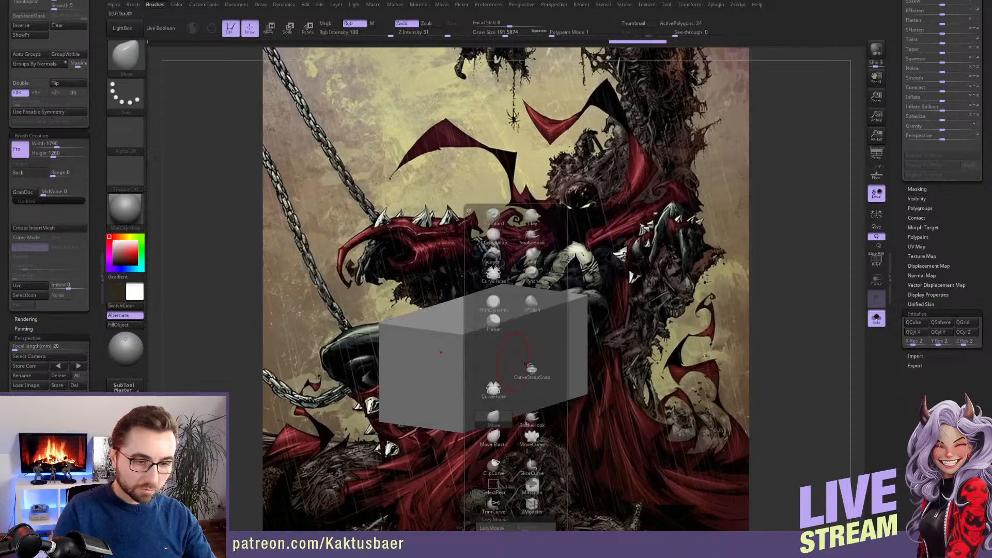
pyautogui.press('m')
pyautogui.click(877, 261)
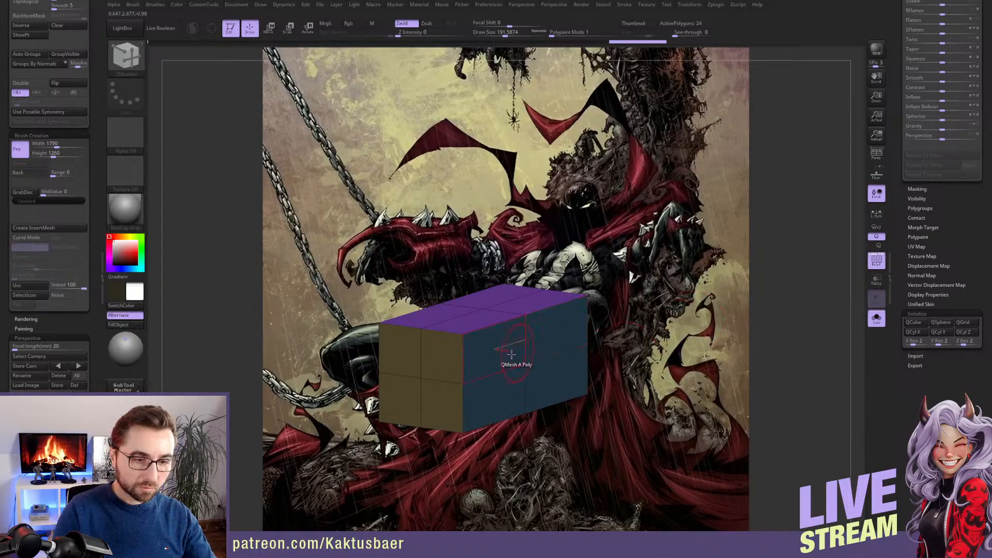
pyautogui.press('space')
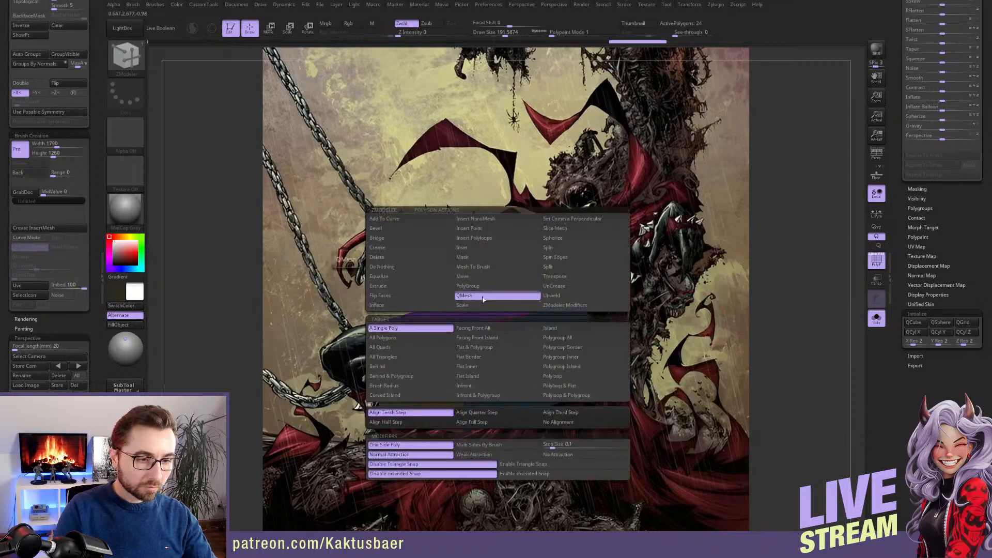
pyautogui.click(574, 339)
pyautogui.moveTo(563, 353); pyautogui.dragTo(627, 349)
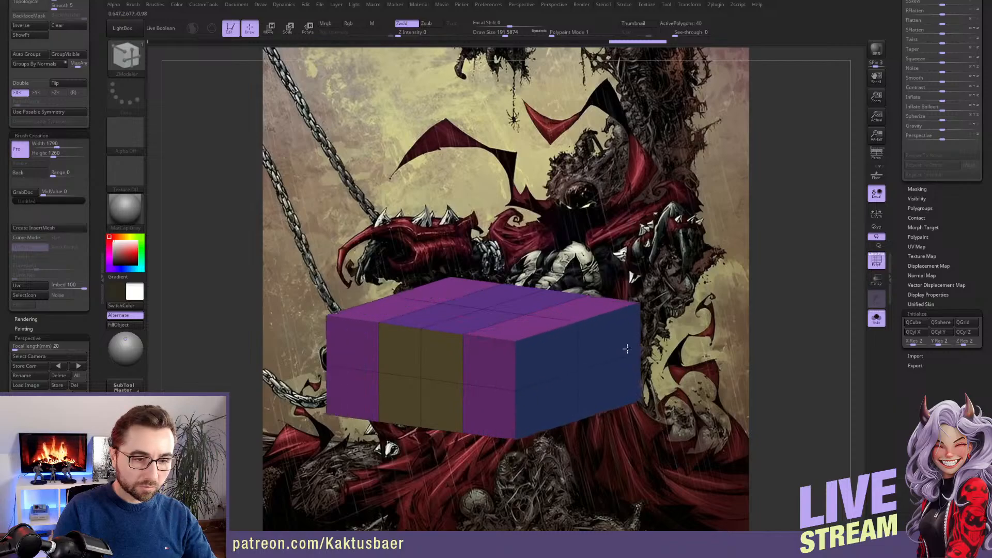
pyautogui.hotkey('ctrl', 'shift', 's')
pyautogui.moveTo(564, 355); pyautogui.dragTo(532, 320, button='right')
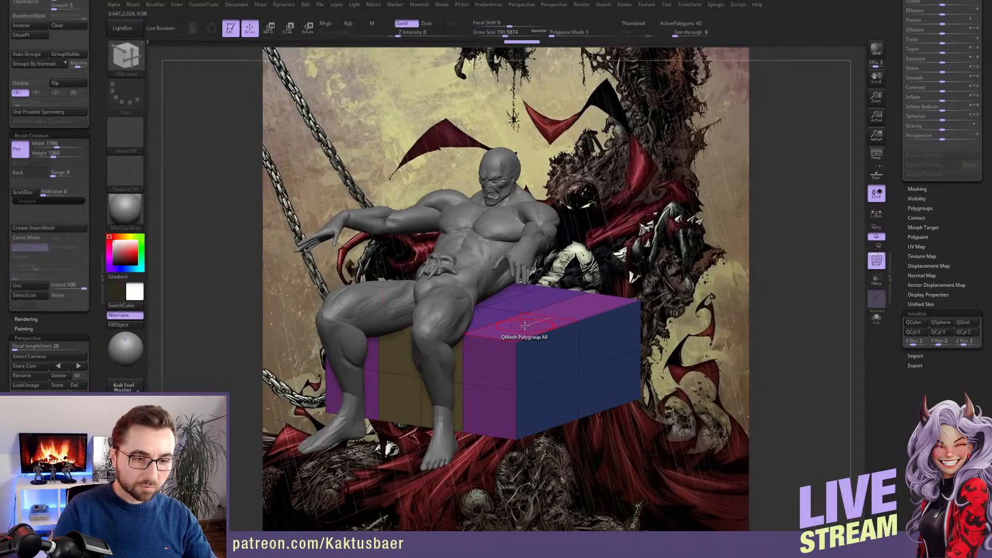
pyautogui.moveTo(526, 326); pyautogui.dragTo(521, 315, button='right')
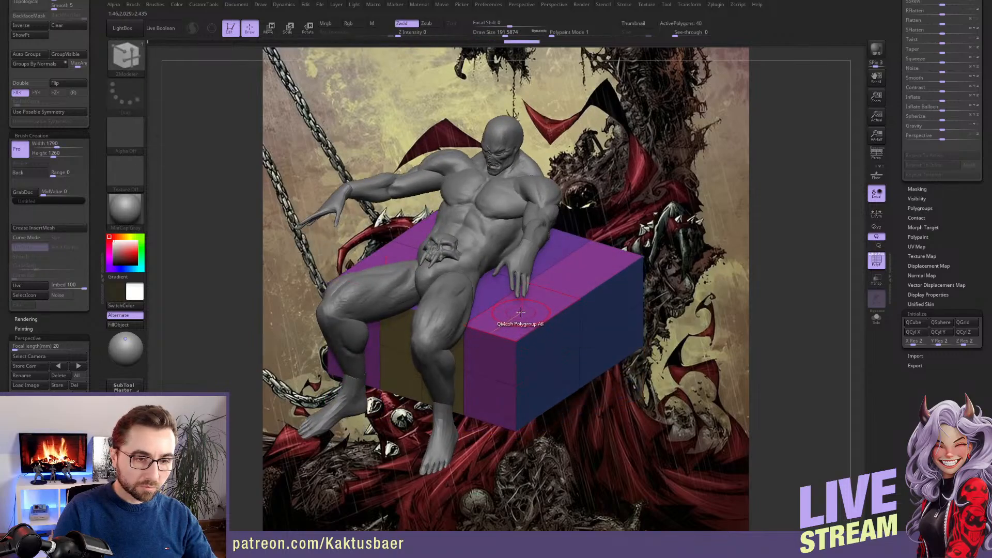
pyautogui.press('ctrl')
pyautogui.press('ctrl')
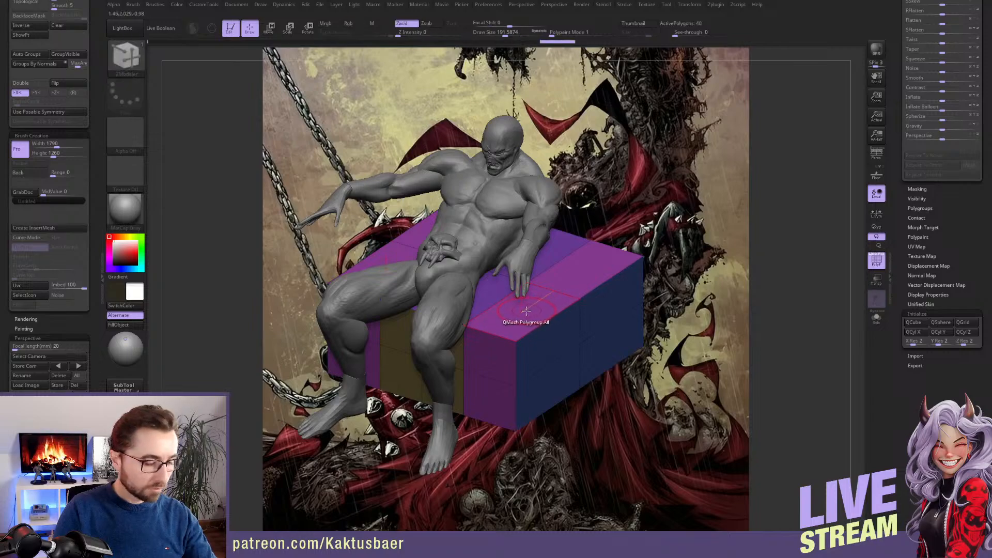
pyautogui.hotkey('ctrl', 'shift', 'z')
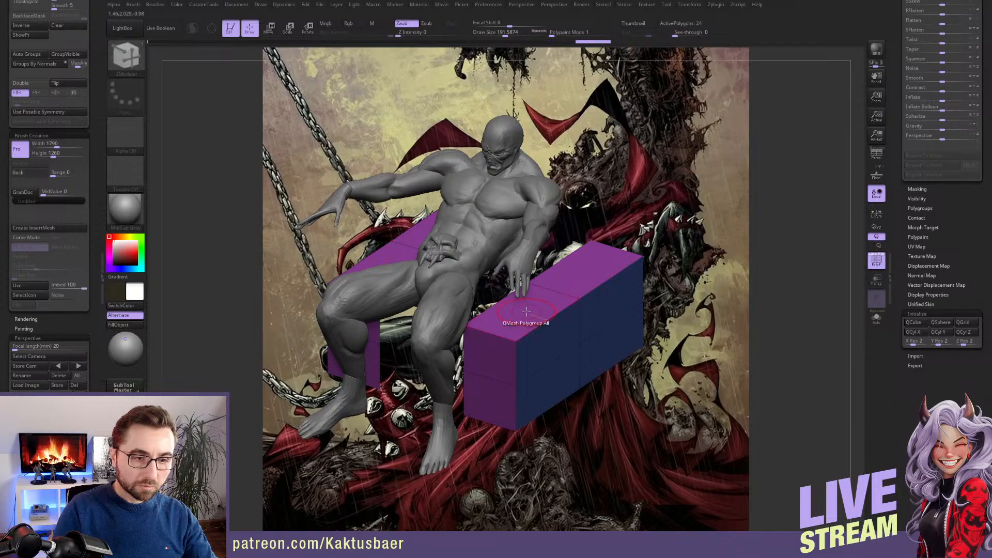
pyautogui.hotkey('ctrl', 'z')
pyautogui.press('f')
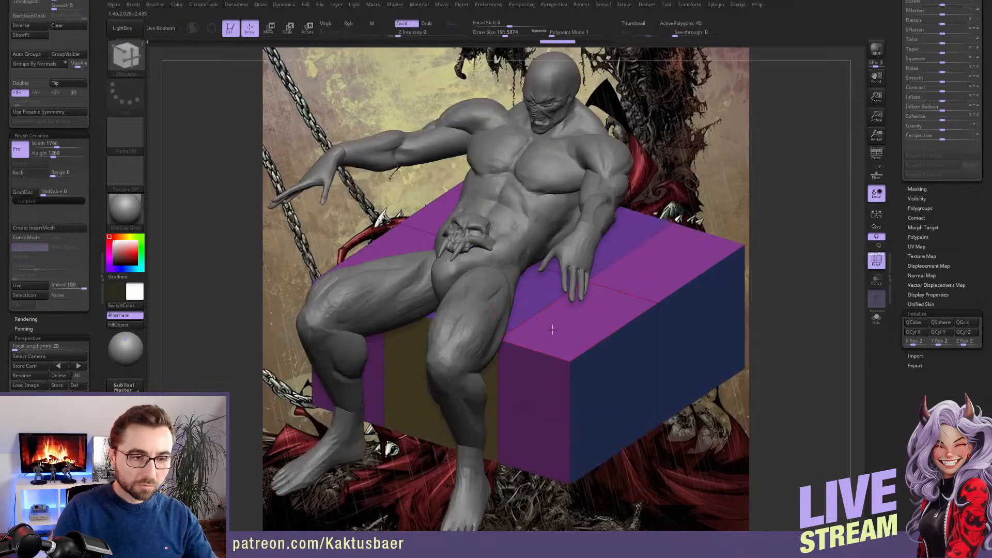
pyautogui.keyDown('ctrl'); pyautogui.moveTo(555, 328); pyautogui.dragTo(522, 321, button='right'); pyautogui.keyUp('ctrl')
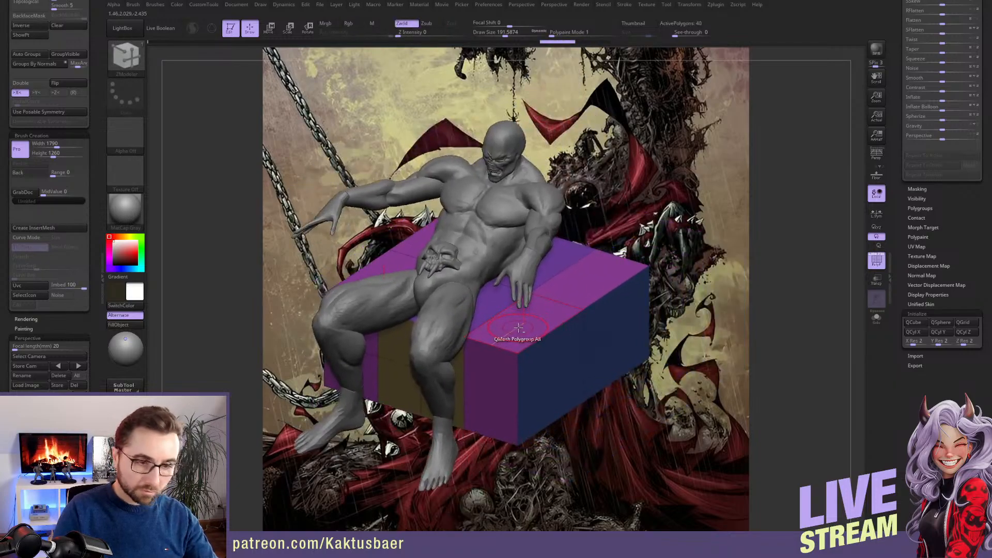
pyautogui.press('space')
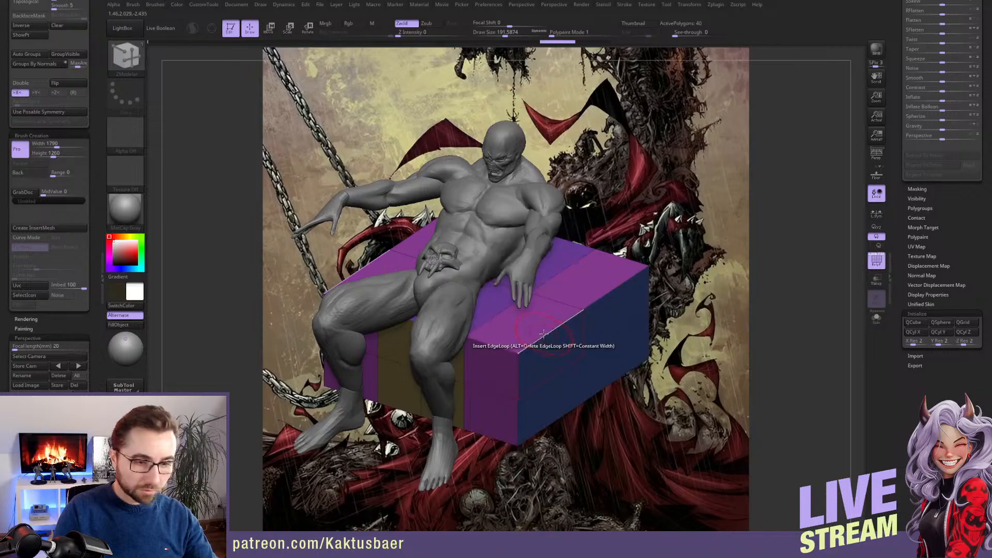
pyautogui.press('space')
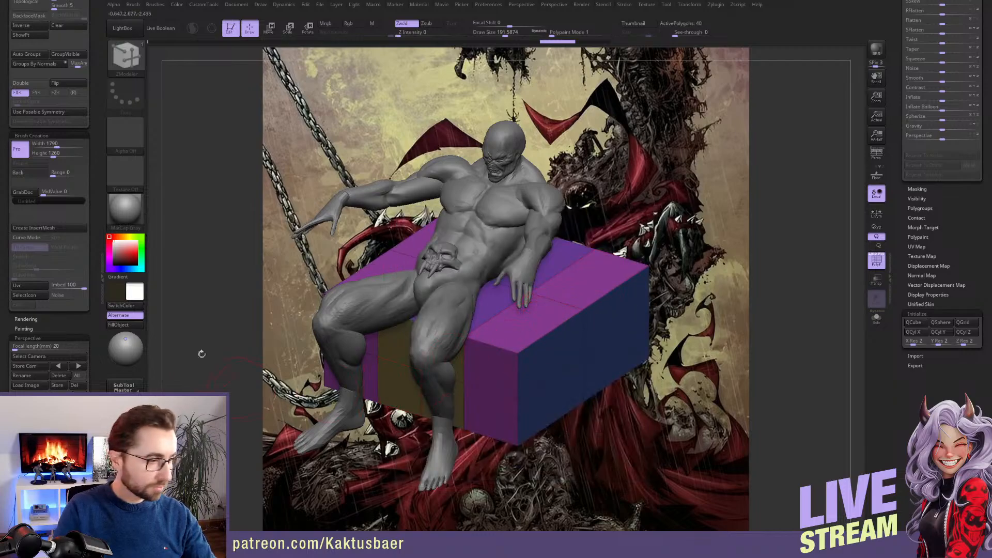
pyautogui.moveTo(98, 181); pyautogui.dragTo(99, 194)
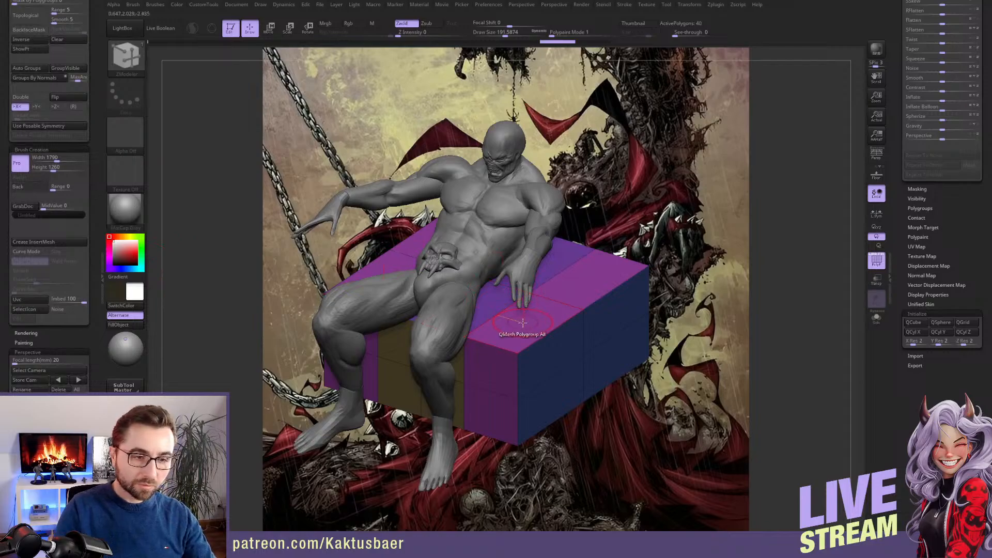
# Mark the block's outer top strips as a temporary polygroup and try raising them with QMesh as armrests
pyautogui.moveTo(523, 323); pyautogui.dragTo(527, 305)
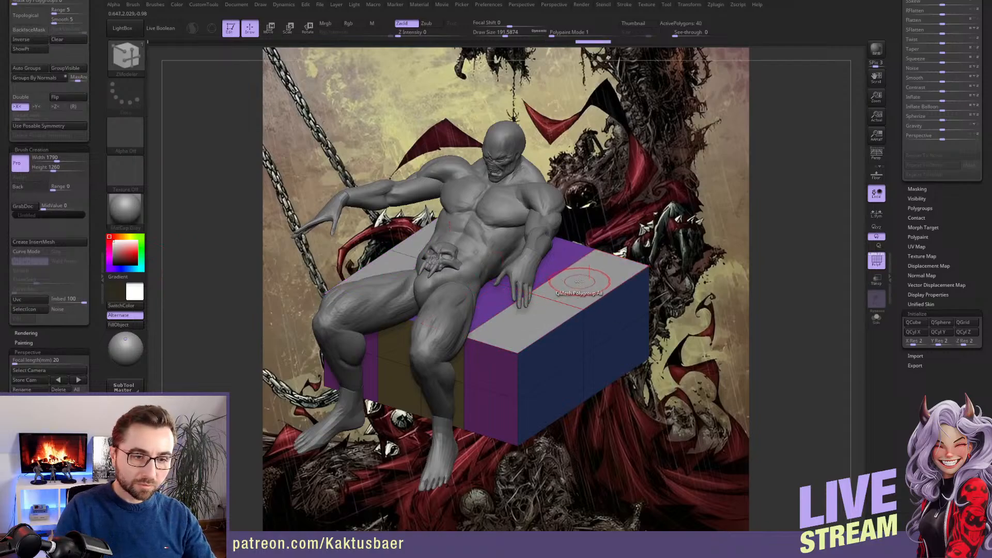
pyautogui.moveTo(582, 247); pyautogui.dragTo(566, 204)
pyautogui.moveTo(564, 282); pyautogui.dragTo(567, 323, button='right')
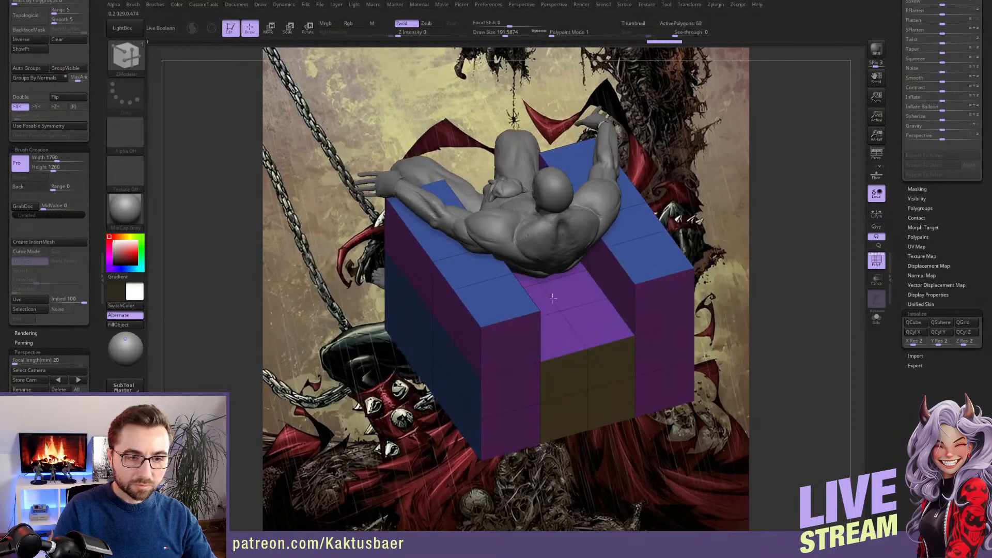
# Raise the outer strips and the rear strip with QMesh, and extrude the middle rear polygons up into a tall backrest
pyautogui.moveTo(581, 328); pyautogui.dragTo(558, 342, button='right')
pyautogui.click(547, 343)
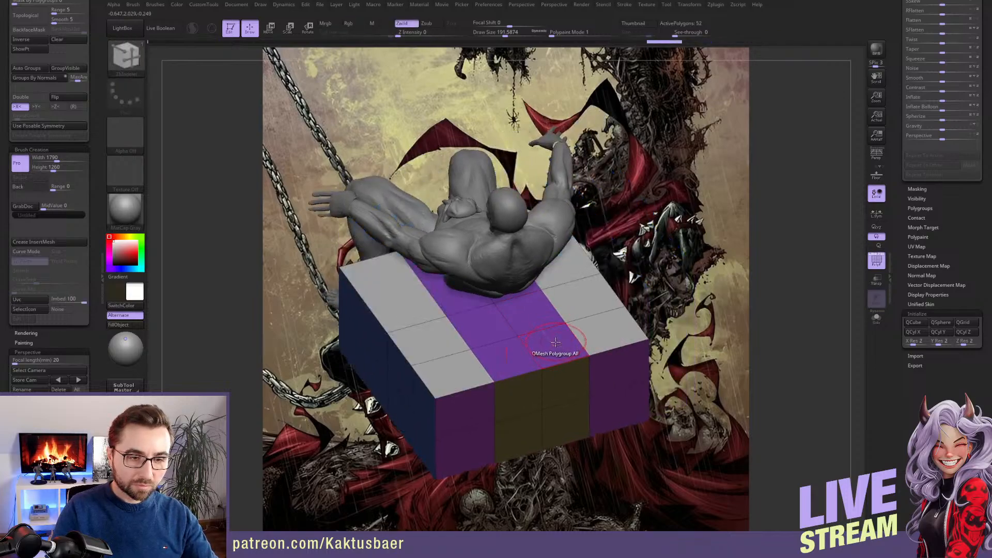
pyautogui.moveTo(537, 347); pyautogui.dragTo(567, 252)
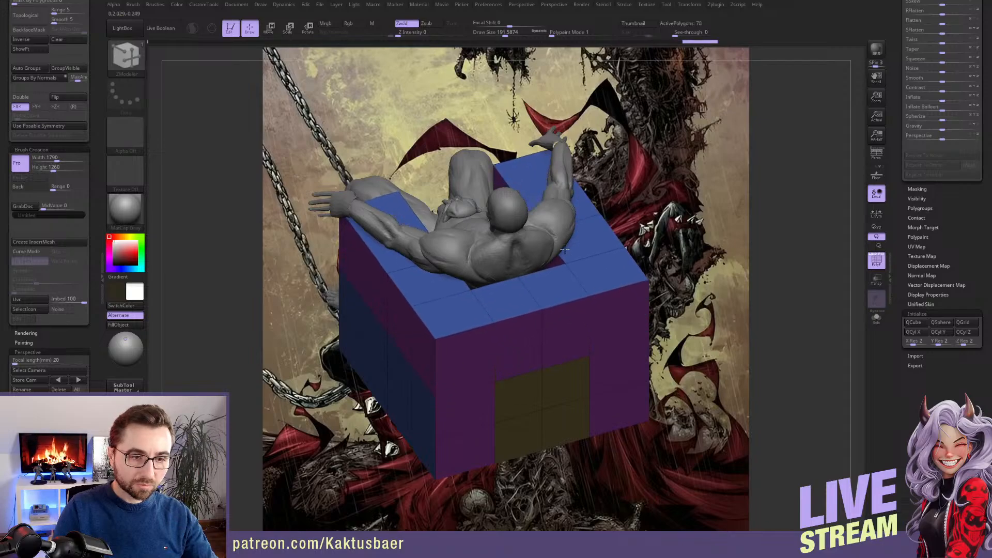
pyautogui.moveTo(554, 287); pyautogui.dragTo(554, 123)
pyautogui.moveTo(548, 346); pyautogui.dragTo(599, 403, button='right')
pyautogui.keyDown('alt'); pyautogui.moveTo(568, 447); pyautogui.dragTo(574, 332, button='right'); pyautogui.keyUp('alt')
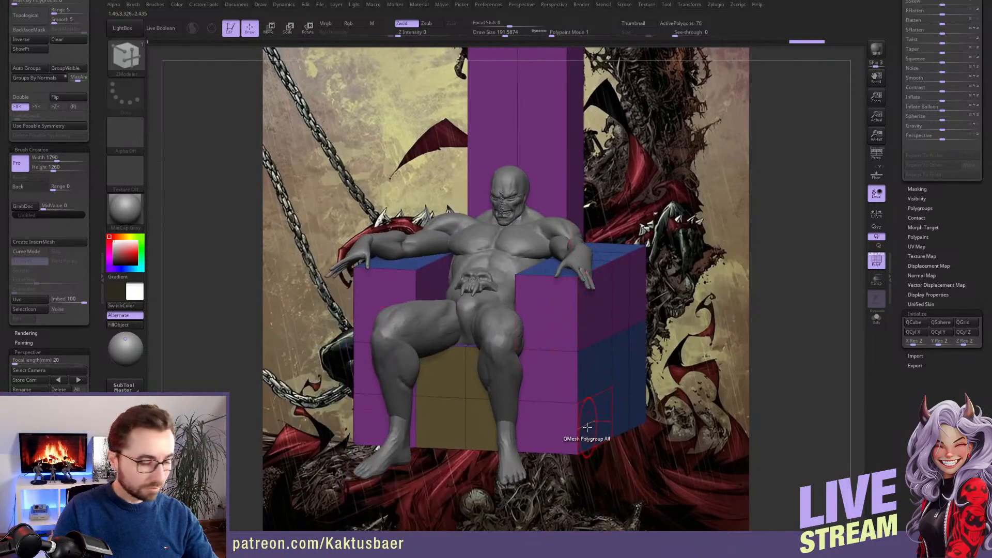
# Switch to the Move brush and set its draw size to about 593 for shaping the throne
pyautogui.press('b')
pyautogui.press('m')
pyautogui.press('v')
pyautogui.moveTo(602, 412); pyautogui.dragTo(584, 411, button='right')
pyautogui.press('s')
pyautogui.moveTo(585, 412); pyautogui.dragTo(606, 411)
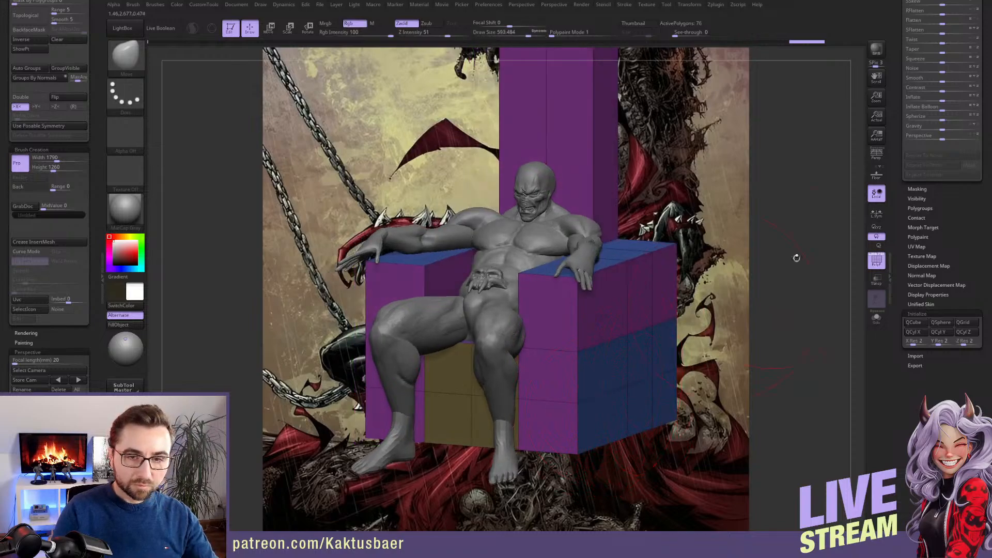
pyautogui.keyDown('alt'); pyautogui.moveTo(691, 269); pyautogui.dragTo(686, 295, button='right'); pyautogui.keyUp('alt')
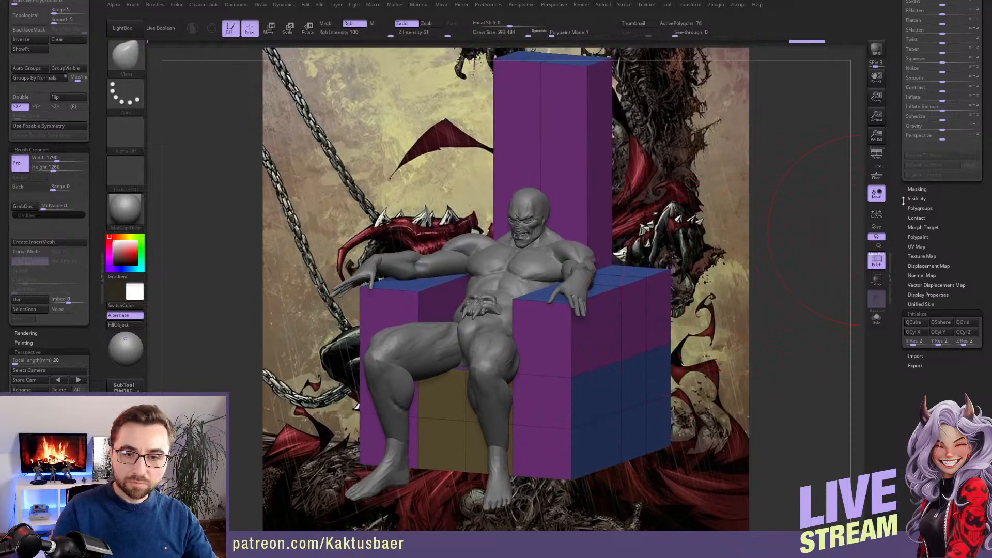
pyautogui.moveTo(900, 201); pyautogui.dragTo(894, 327)
# Taper the throne's lower part inward with the Move brush and isolate the throne to shape it on its own
pyautogui.moveTo(690, 349)
pyautogui.mouseDown()
pyautogui.moveTo(662, 297)
pyautogui.moveTo(620, 364)
pyautogui.moveTo(553, 317)
pyautogui.moveTo(521, 317)
pyautogui.moveTo(474, 345)
pyautogui.mouseUp()
pyautogui.press('s')
pyautogui.click(529, 340)
pyautogui.moveTo(519, 274); pyautogui.dragTo(530, 280)
pyautogui.moveTo(532, 282)
pyautogui.mouseDown(button='right')
pyautogui.moveTo(480, 270)
pyautogui.moveTo(471, 310)
pyautogui.mouseUp(button='right')
pyautogui.hotkey('alt', 's')
pyautogui.moveTo(460, 291); pyautogui.dragTo(475, 290)
pyautogui.moveTo(461, 276)
pyautogui.keyDown('alt'); pyautogui.mouseDown(button='right')
pyautogui.moveTo(467, 300)
pyautogui.moveTo(465, 267)
pyautogui.mouseUp(button='right'); pyautogui.keyUp('alt')
# Reduce the draw size to about 324 and curve the armrests' rear ends in toward the backrest
pyautogui.press('s')
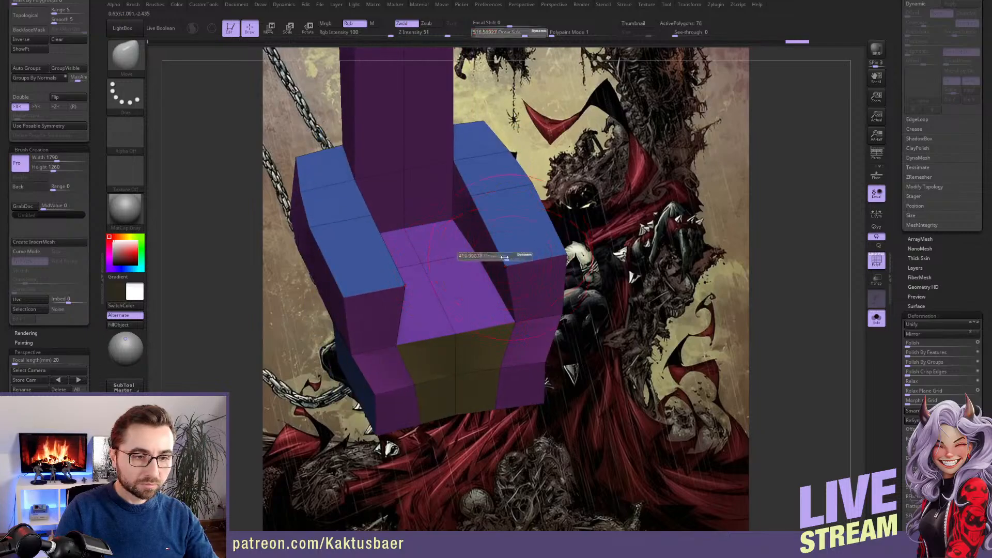
pyautogui.click(501, 258)
pyautogui.moveTo(510, 261); pyautogui.dragTo(546, 251)
pyautogui.moveTo(496, 215); pyautogui.dragTo(430, 250, button='right')
pyautogui.moveTo(464, 195); pyautogui.dragTo(452, 182)
pyautogui.moveTo(478, 246)
pyautogui.mouseDown(button='right')
pyautogui.moveTo(510, 227)
pyautogui.moveTo(488, 228)
pyautogui.mouseUp(button='right')
pyautogui.moveTo(502, 193); pyautogui.dragTo(507, 202)
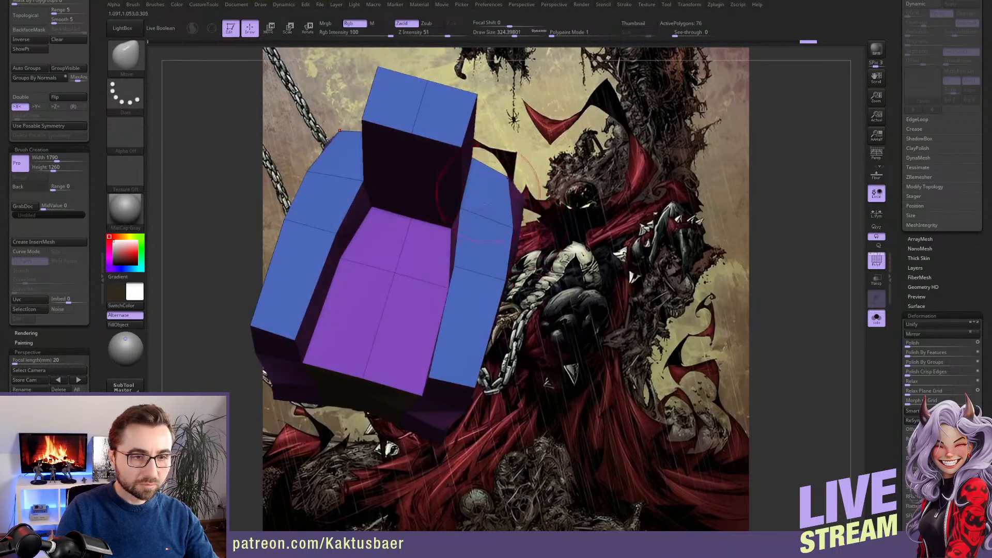
# Slant the throne's lower side profile inward with the Move brush at draw size about 484
pyautogui.moveTo(517, 212)
pyautogui.mouseDown(button='right')
pyautogui.moveTo(489, 234)
pyautogui.moveTo(525, 371)
pyautogui.mouseUp(button='right')
pyautogui.press('s')
pyautogui.moveTo(525, 372)
pyautogui.mouseDown()
pyautogui.moveTo(516, 383)
pyautogui.moveTo(521, 361)
pyautogui.moveTo(482, 344)
pyautogui.mouseUp()
pyautogui.press('s')
pyautogui.moveTo(494, 367)
pyautogui.keyDown('alt'); pyautogui.mouseDown(button='right')
pyautogui.moveTo(488, 305)
pyautogui.moveTo(443, 322)
pyautogui.mouseUp(button='right'); pyautogui.keyUp('alt')
pyautogui.moveTo(327, 302); pyautogui.dragTo(381, 309, button='right')
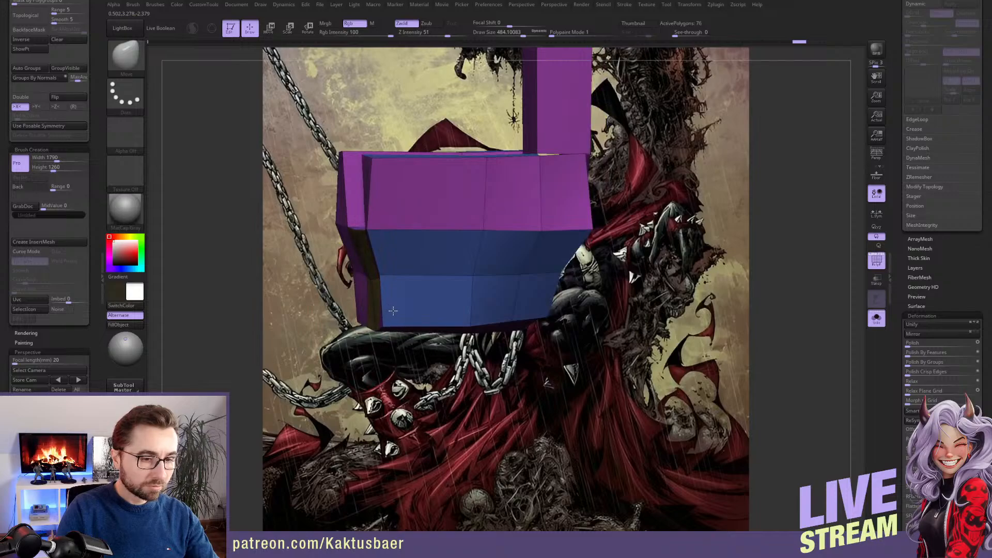
# Show the body again and fit the throne's sides around it at draw size about 550
pyautogui.hotkey('alt', 'shift', 's')
pyautogui.moveTo(412, 288)
pyautogui.keyDown('ctrl'); pyautogui.mouseDown(button='right')
pyautogui.moveTo(427, 312)
pyautogui.moveTo(409, 274)
pyautogui.moveTo(383, 287)
pyautogui.moveTo(431, 313)
pyautogui.moveTo(416, 306)
pyautogui.mouseUp(button='right'); pyautogui.keyUp('ctrl')
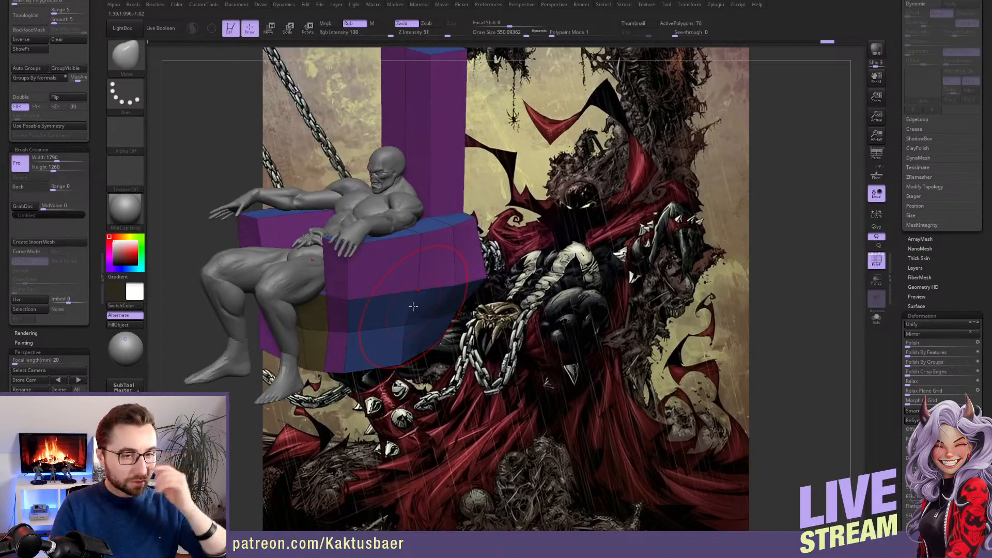
pyautogui.moveTo(414, 307); pyautogui.dragTo(396, 273, button='right')
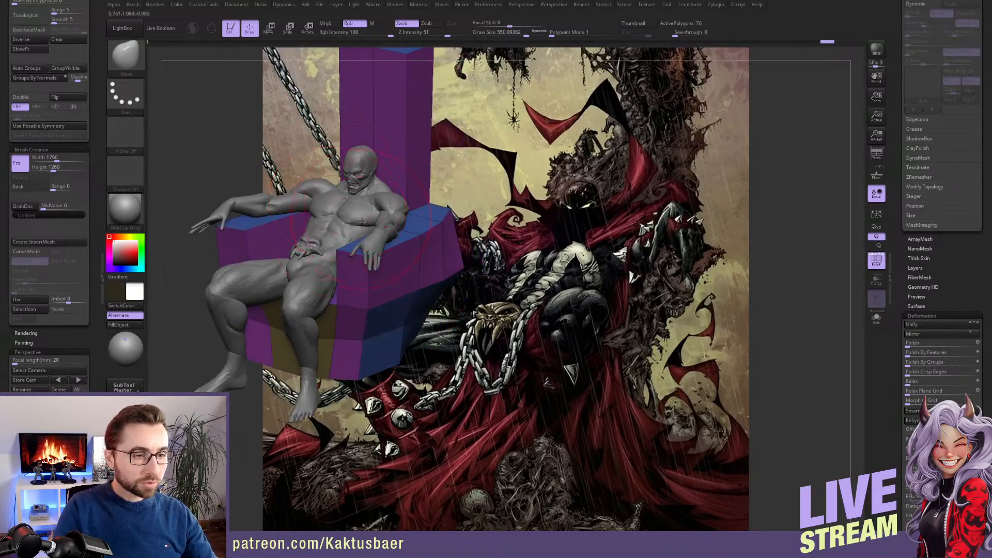
pyautogui.moveTo(364, 212)
pyautogui.mouseDown(button='right')
pyautogui.moveTo(382, 242)
pyautogui.moveTo(366, 235)
pyautogui.moveTo(433, 275)
pyautogui.moveTo(437, 262)
pyautogui.moveTo(387, 292)
pyautogui.moveTo(389, 284)
pyautogui.moveTo(354, 283)
pyautogui.mouseUp(button='right')
# Turn perspective on, select the torso subtool, recall the stored camera with all parts shown, and bring up the subtool list
pyautogui.press('p')
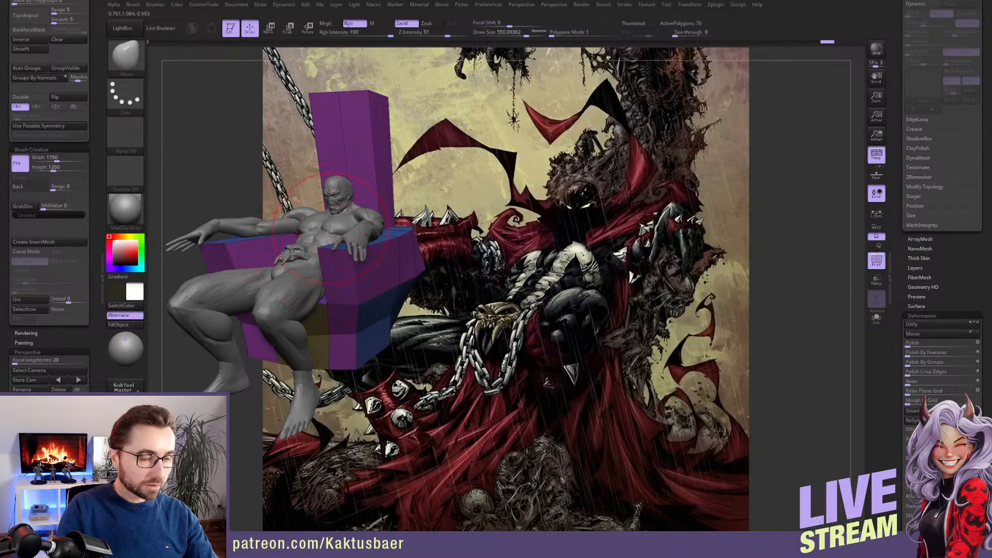
pyautogui.keyDown('alt'); pyautogui.click(331, 228); pyautogui.keyUp('alt')
pyautogui.moveTo(331, 228); pyautogui.dragTo(364, 266, button='right')
pyautogui.hotkey('alt', 's')
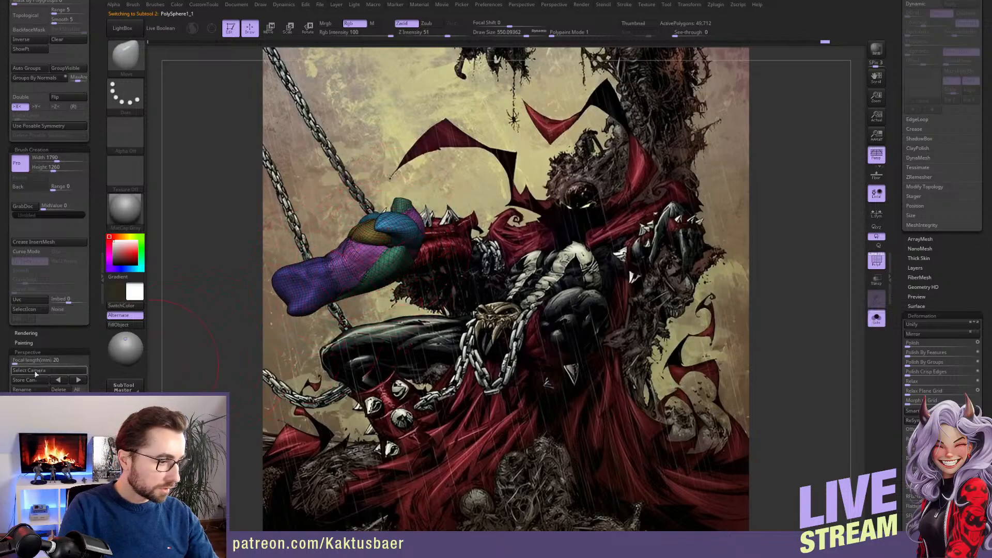
pyautogui.moveTo(364, 266); pyautogui.dragTo(461, 333, button='right')
pyautogui.hotkey('alt', 's')
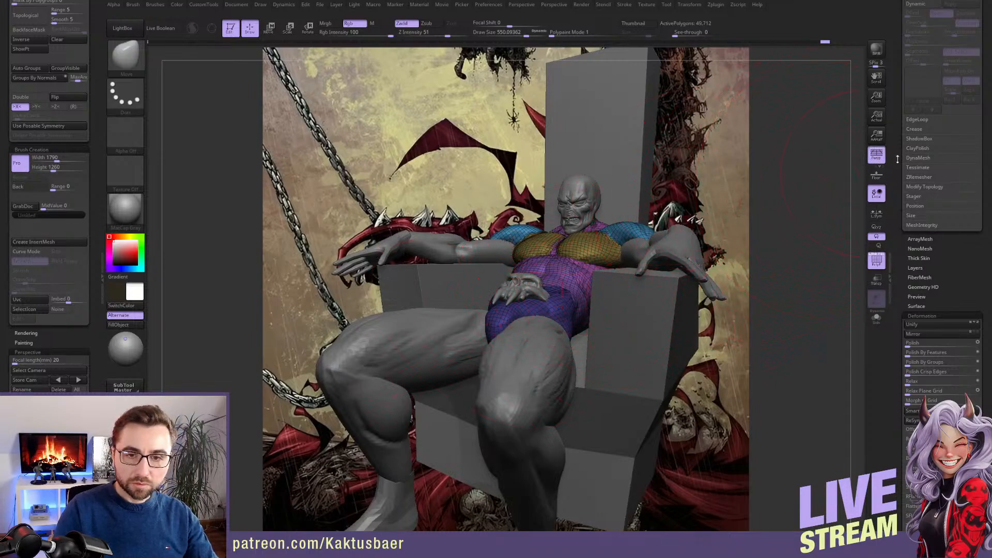
pyautogui.moveTo(893, 119); pyautogui.dragTo(896, 259)
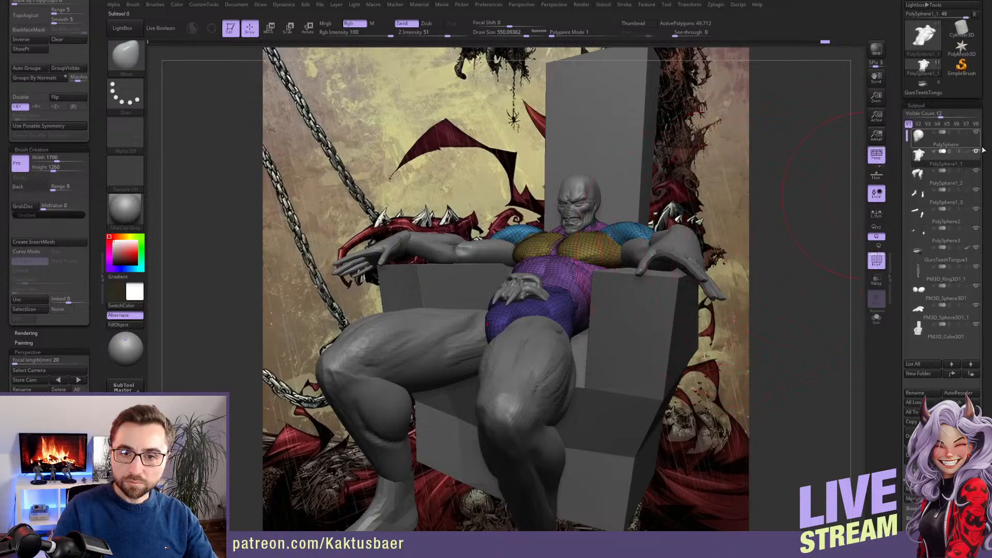
# Hide the throne subtool and save the project, then reduce the draw size to about 379
pyautogui.click(976, 325)
pyautogui.hotkey('ctrl', 's')
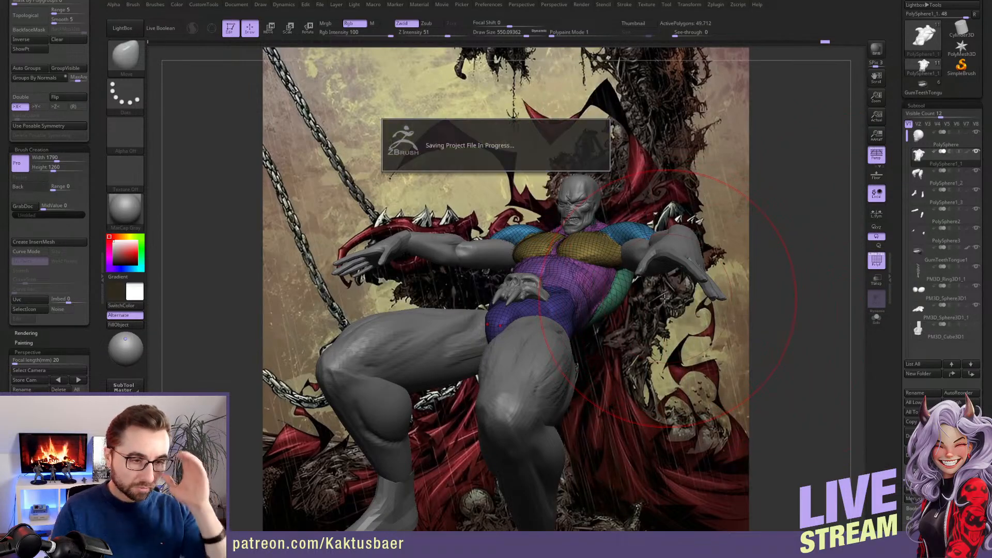
pyautogui.press('s')
pyautogui.moveTo(541, 329); pyautogui.dragTo(531, 330)
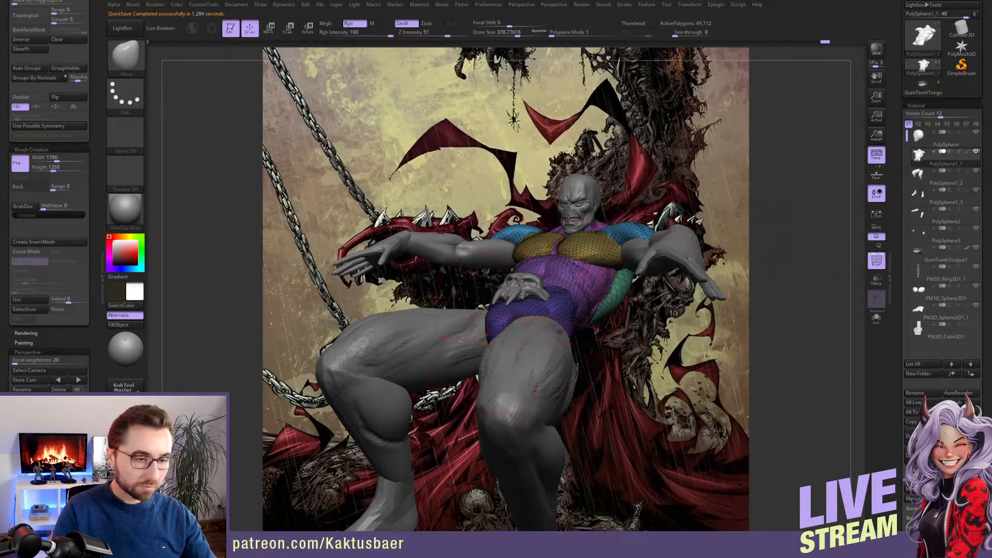
# Set the camera's focal length to 35 mm and clear all stored views
pyautogui.moveTo(66, 370); pyautogui.dragTo(30, 374)
pyautogui.write('4')
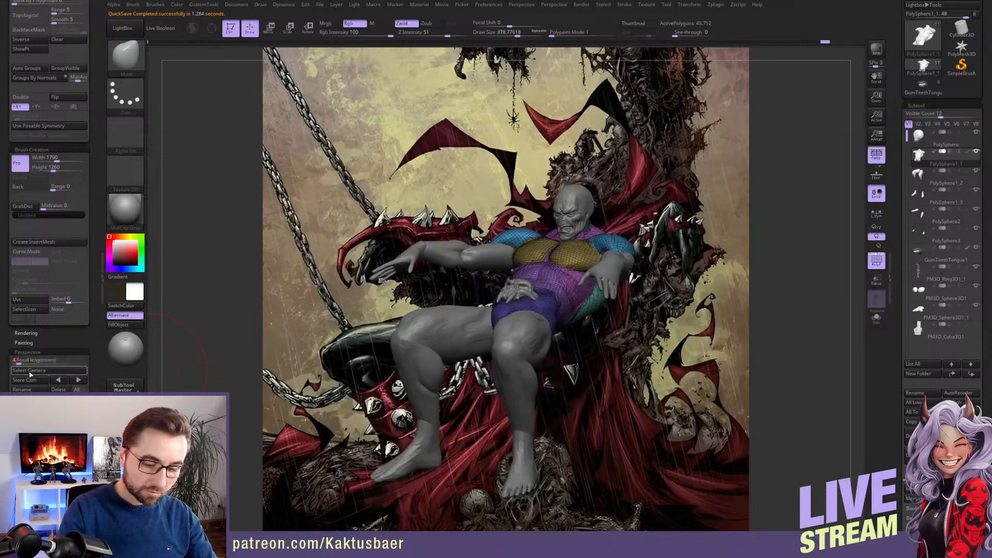
pyautogui.write('0')
pyautogui.press('Return')
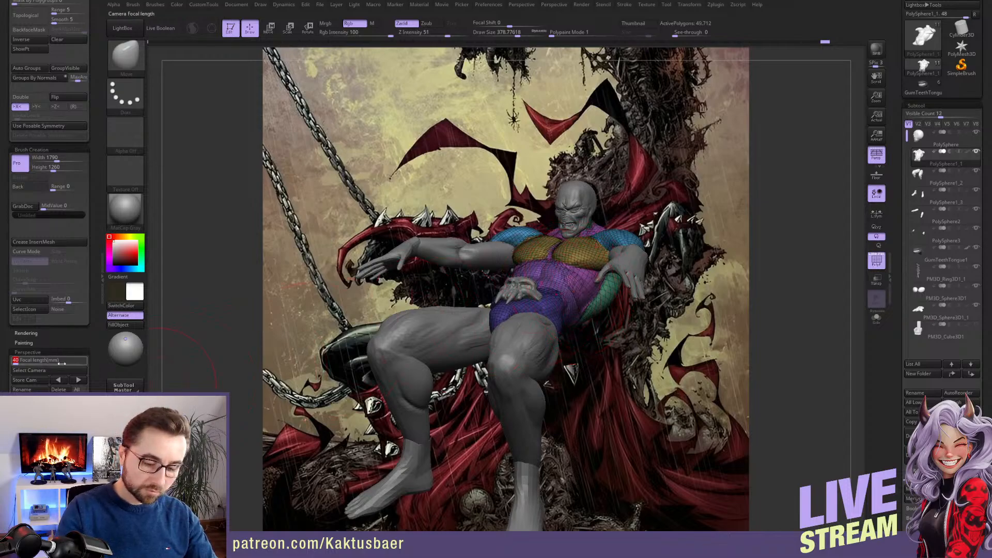
pyautogui.press('Return')
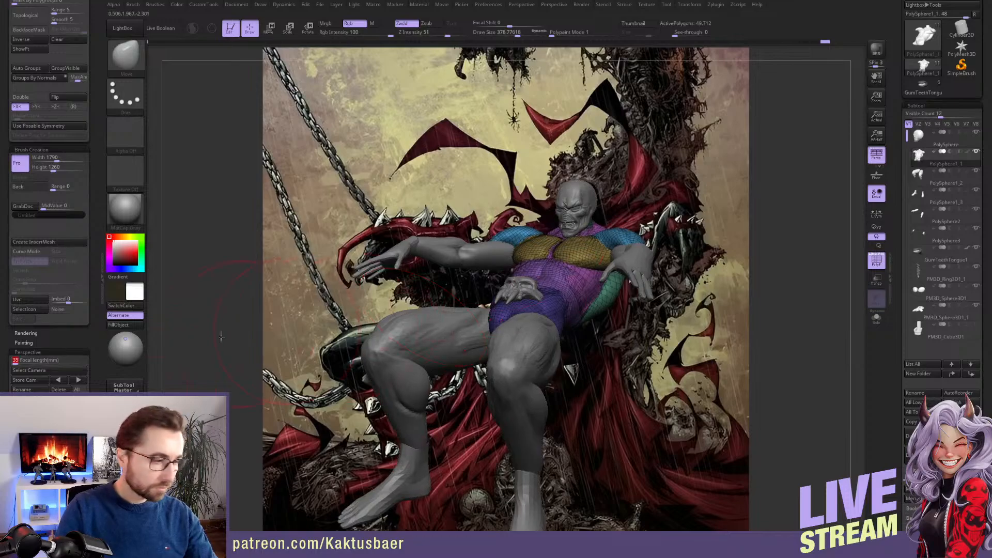
pyautogui.click(49, 447)
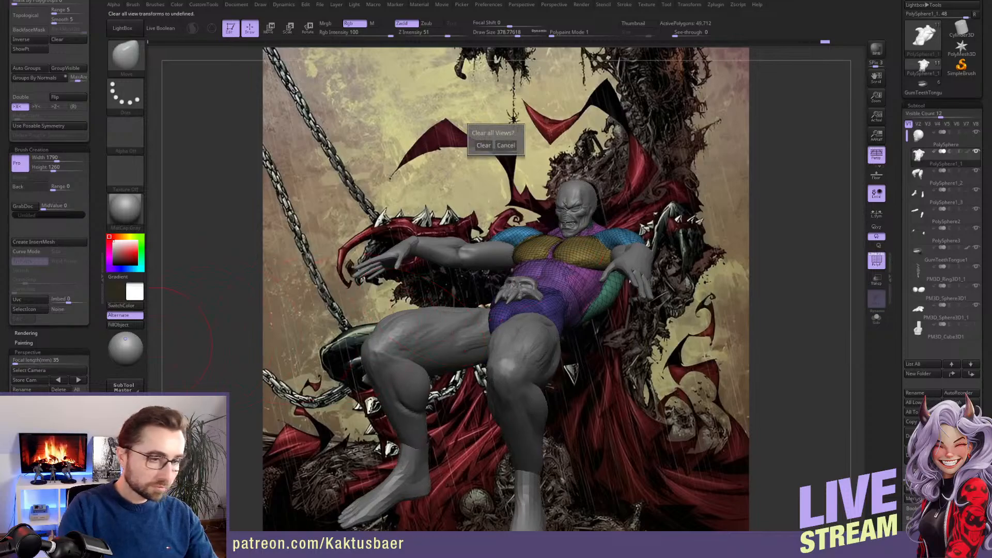
pyautogui.click(485, 147)
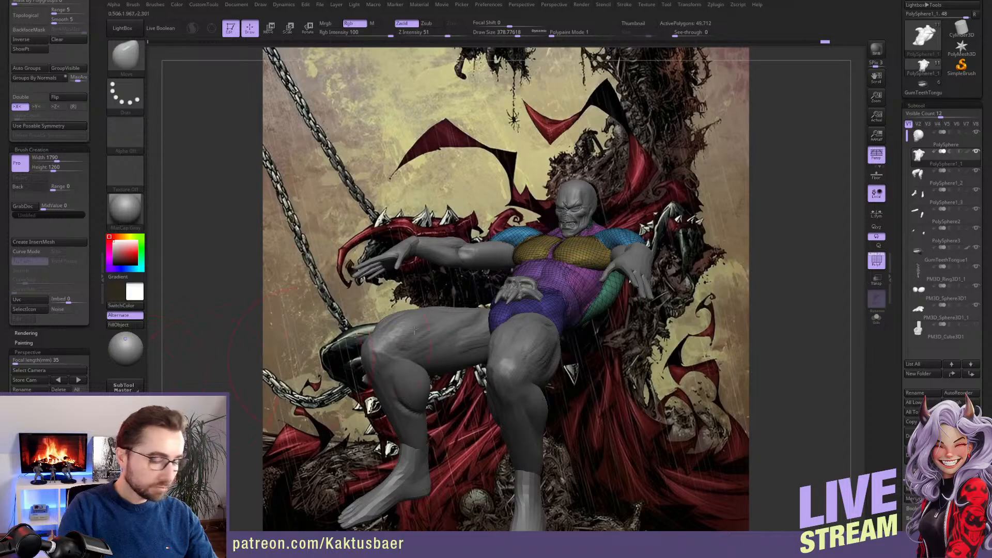
# Turn off the polyframe, isolate the torso in side view and rotate it more upright with a Transpose line at the shoulder
pyautogui.click(877, 261)
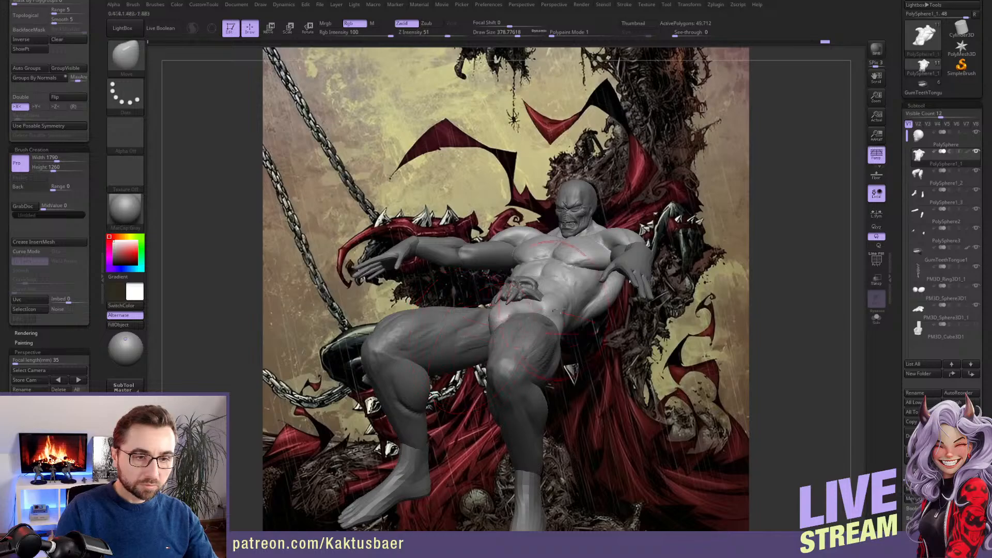
pyautogui.moveTo(557, 310); pyautogui.dragTo(447, 306, button='right')
pyautogui.keyDown('alt'); pyautogui.moveTo(619, 272); pyautogui.dragTo(552, 306, button='right'); pyautogui.keyUp('alt')
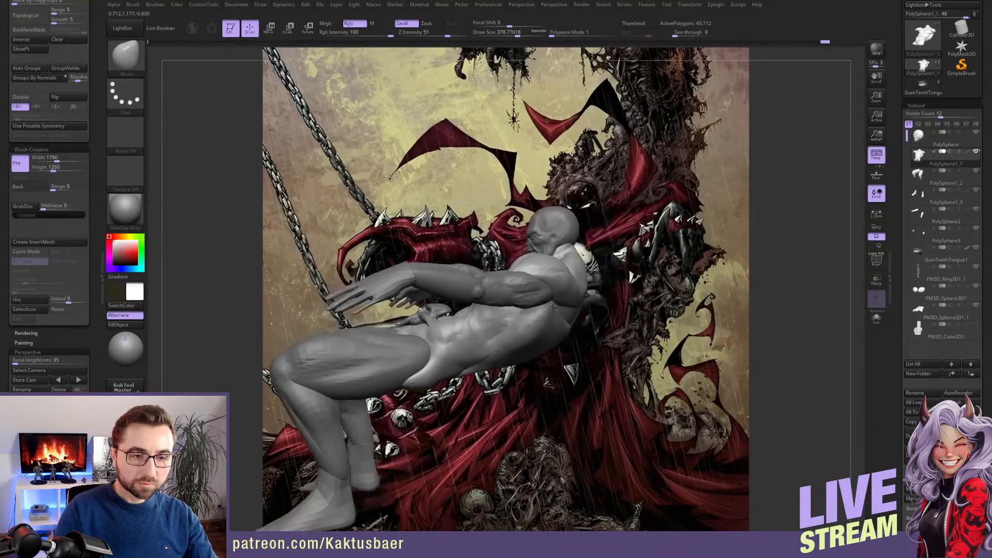
pyautogui.press('r')
pyautogui.hotkey('alt', 's')
pyautogui.press('q')
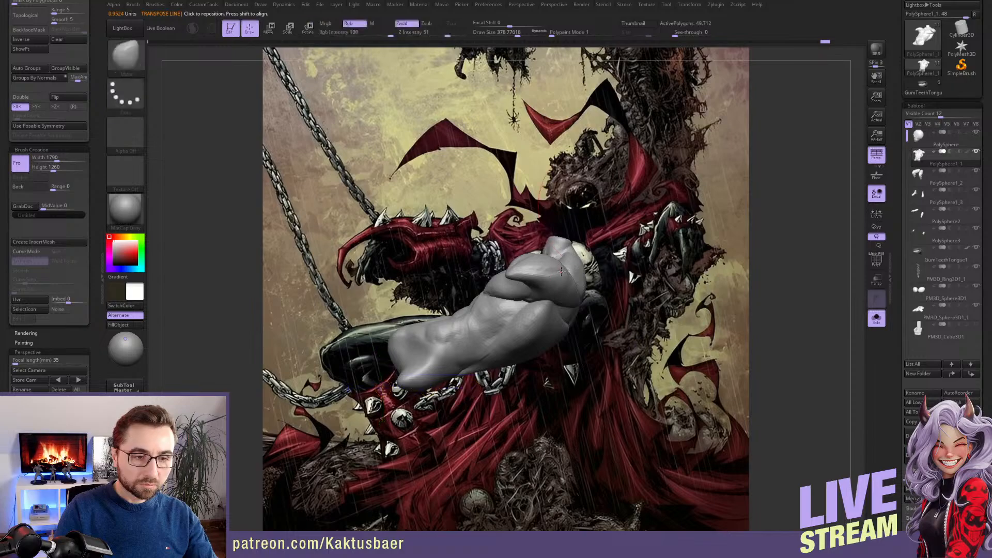
pyautogui.press('r')
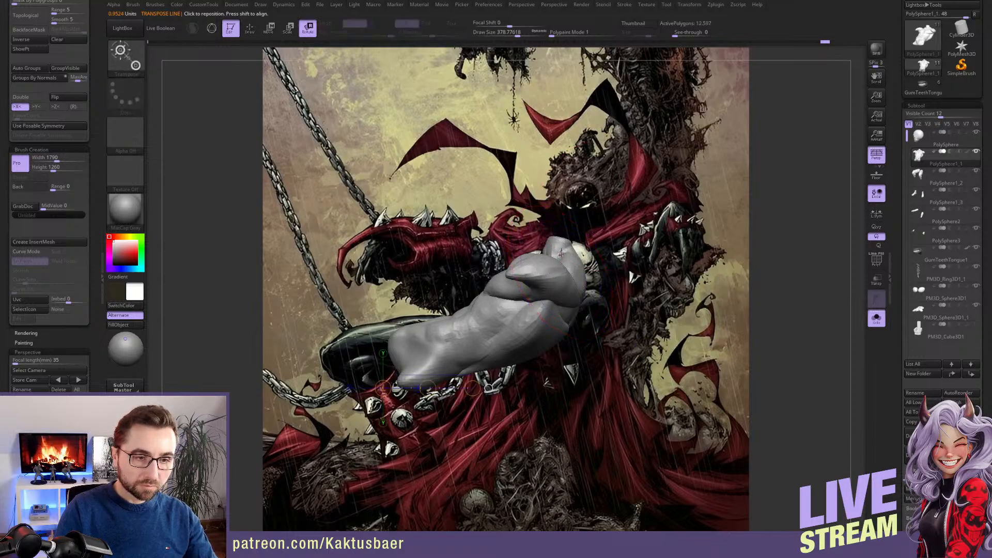
pyautogui.moveTo(561, 253); pyautogui.dragTo(555, 304)
pyautogui.keyDown('alt'); pyautogui.moveTo(529, 330); pyautogui.dragTo(536, 306, button='right'); pyautogui.keyUp('alt')
# Turn perspective off and move the thighs and lower legs back to meet the rotated pelvis
pyautogui.keyDown('alt'); pyautogui.click(466, 345); pyautogui.keyUp('alt')
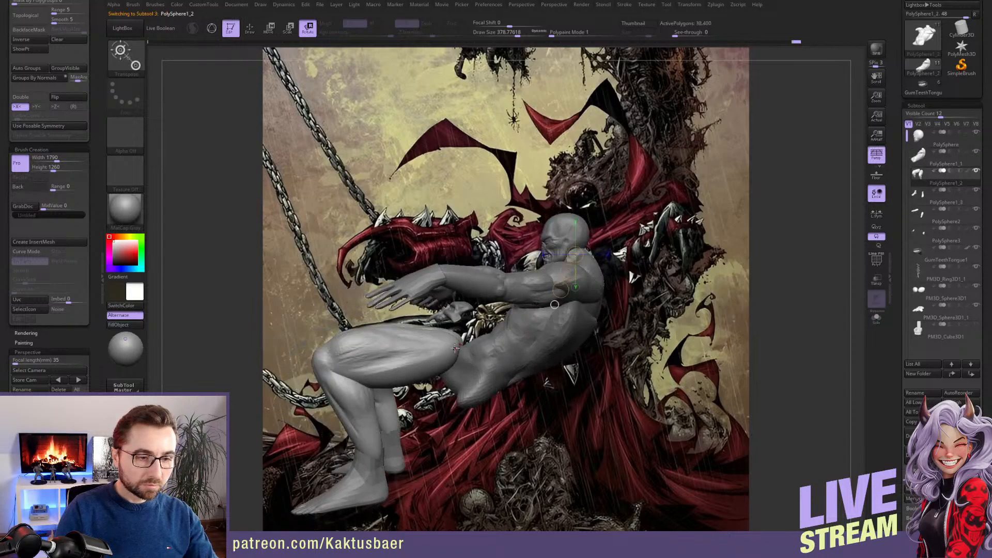
pyautogui.press('w')
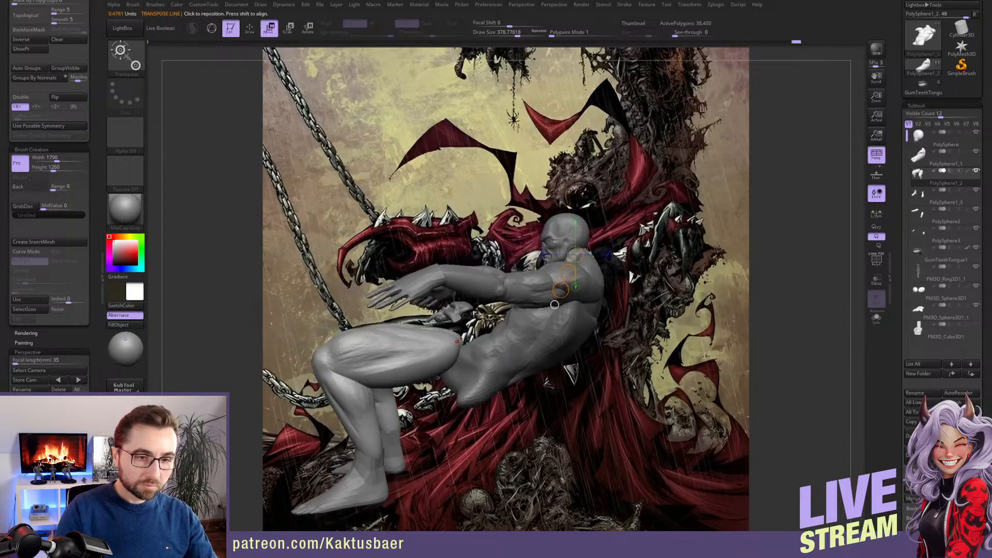
pyautogui.click(884, 159)
pyautogui.moveTo(488, 354)
pyautogui.keyDown('shift'); pyautogui.mouseDown()
pyautogui.moveTo(488, 315)
pyautogui.moveTo(489, 353)
pyautogui.moveTo(505, 357)
pyautogui.moveTo(500, 344)
pyautogui.moveTo(512, 354)
pyautogui.mouseUp(); pyautogui.keyUp('shift')
pyautogui.keyDown('alt'); pyautogui.click(388, 443); pyautogui.keyUp('alt')
pyautogui.press('q')
pyautogui.moveTo(414, 326); pyautogui.dragTo(552, 293, button='right')
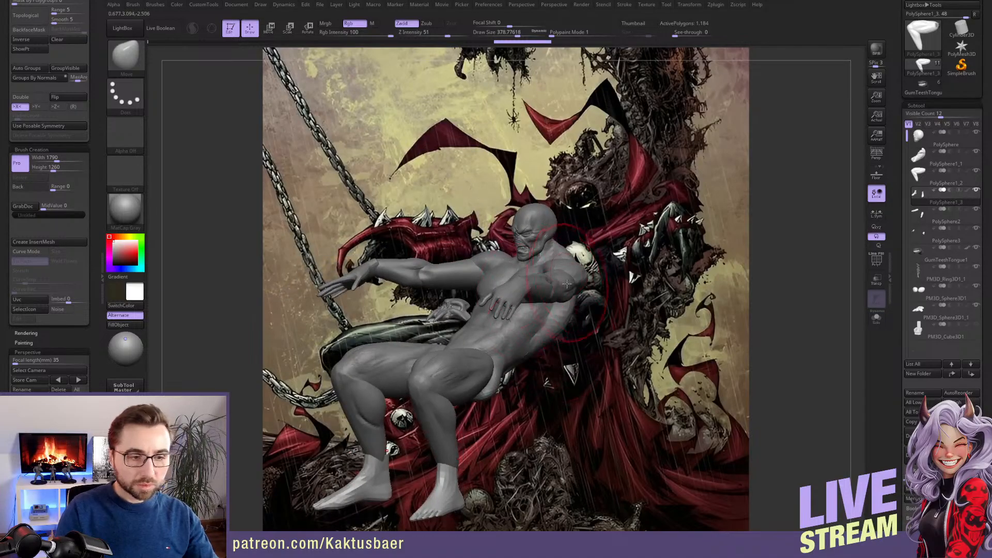
# Lower the arms slightly with a Move Transpose line and shift the hands to match
pyautogui.moveTo(571, 238)
pyautogui.mouseDown(button='right')
pyautogui.moveTo(552, 283)
pyautogui.moveTo(574, 291)
pyautogui.mouseUp(button='right')
pyautogui.keyDown('alt'); pyautogui.click(578, 293); pyautogui.keyUp('alt')
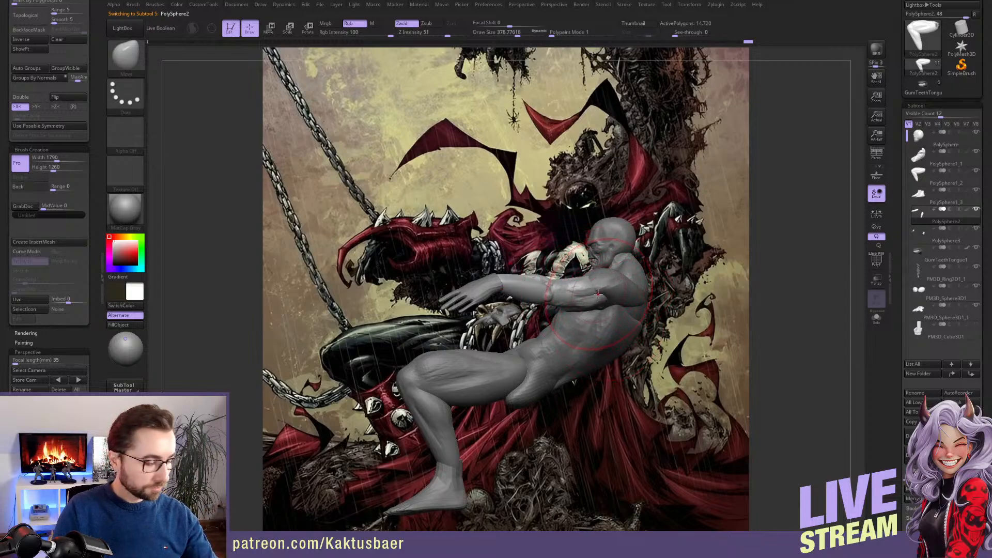
pyautogui.press('w')
pyautogui.moveTo(604, 277); pyautogui.dragTo(598, 292)
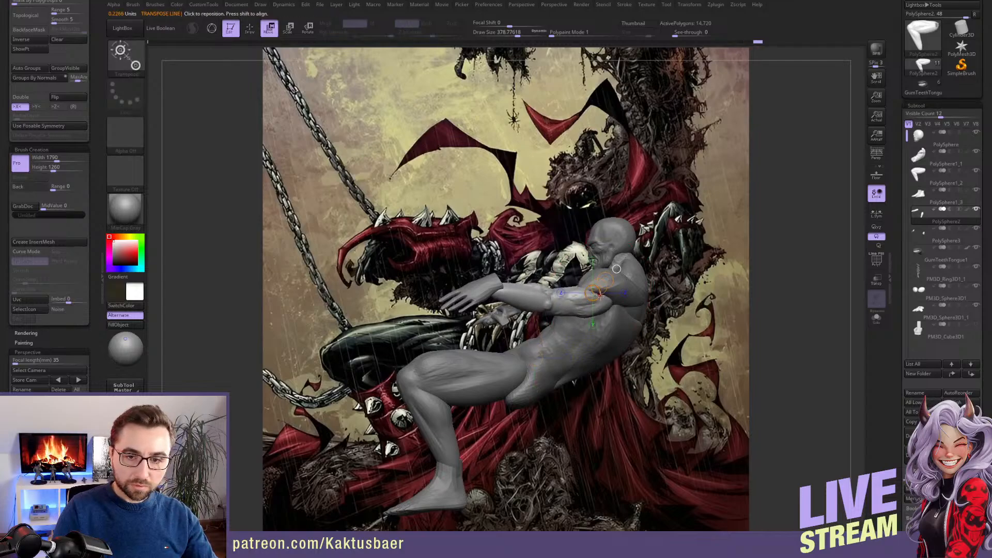
pyautogui.keyDown('alt'); pyautogui.click(483, 293); pyautogui.keyUp('alt')
pyautogui.moveTo(604, 282); pyautogui.dragTo(600, 297)
pyautogui.press('q')
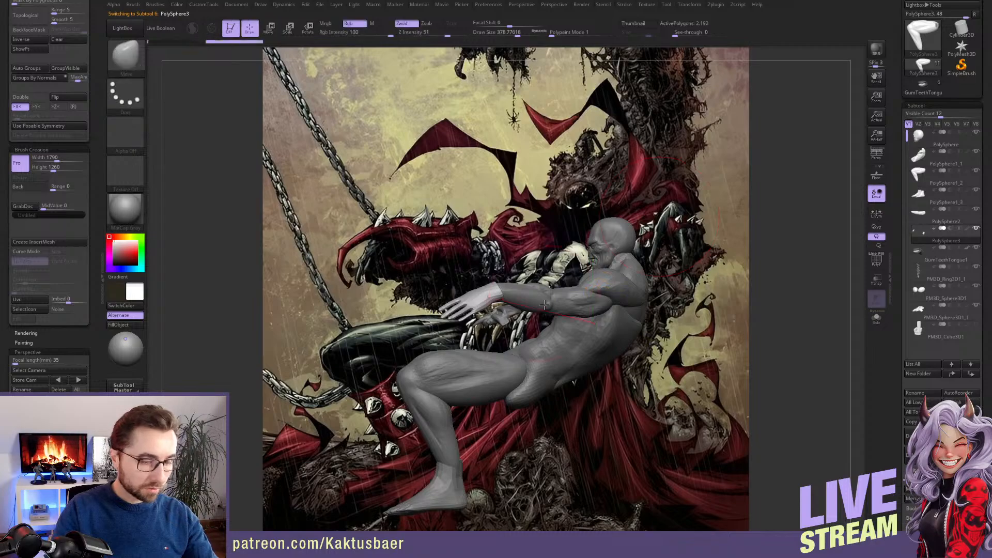
# Move the skull ornament down onto the pelvis and inspect the adjusted pose from the front
pyautogui.moveTo(544, 305)
pyautogui.mouseDown(button='right')
pyautogui.moveTo(509, 322)
pyautogui.moveTo(527, 310)
pyautogui.mouseUp(button='right')
pyautogui.keyDown('alt'); pyautogui.click(509, 323); pyautogui.keyUp('alt')
pyautogui.press('w')
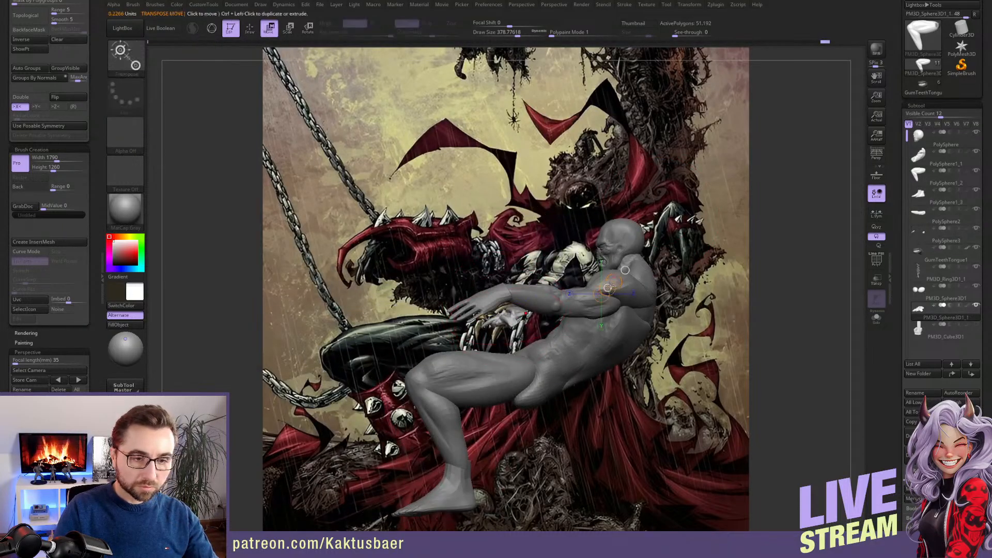
pyautogui.moveTo(612, 295); pyautogui.dragTo(619, 316)
pyautogui.press('q')
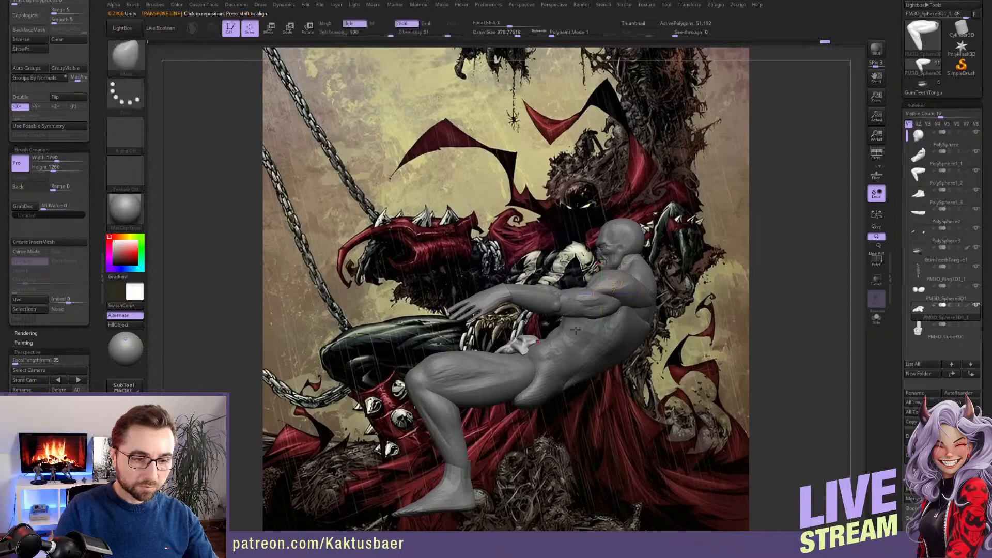
pyautogui.moveTo(618, 316)
pyautogui.mouseDown(button='right')
pyautogui.moveTo(585, 341)
pyautogui.moveTo(538, 310)
pyautogui.moveTo(577, 295)
pyautogui.moveTo(570, 304)
pyautogui.mouseUp(button='right')
pyautogui.hotkey('shift', 's')
pyautogui.hotkey('shift', 's')
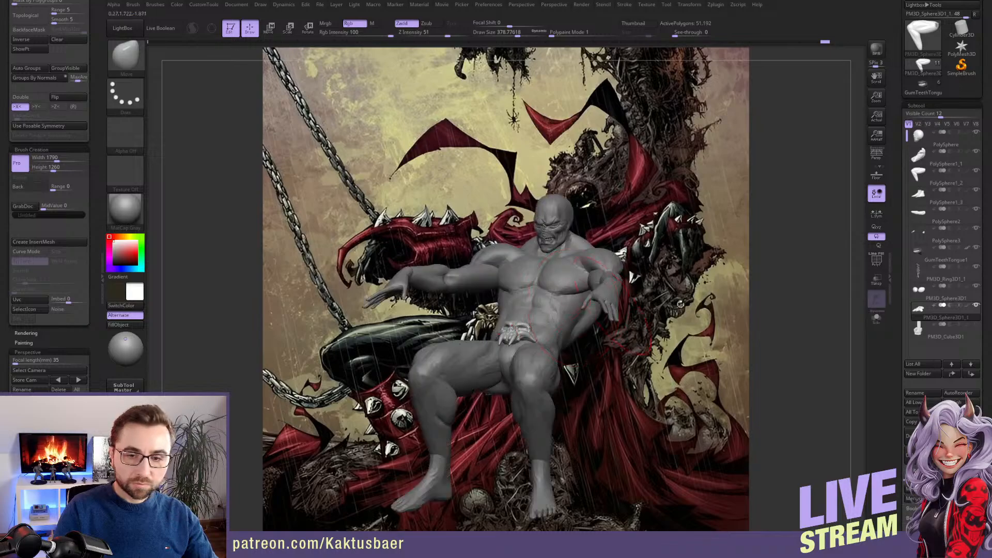
# Show the throne, mask everything except its front, and move the front back to shorten the seat and armrests
pyautogui.click(978, 325)
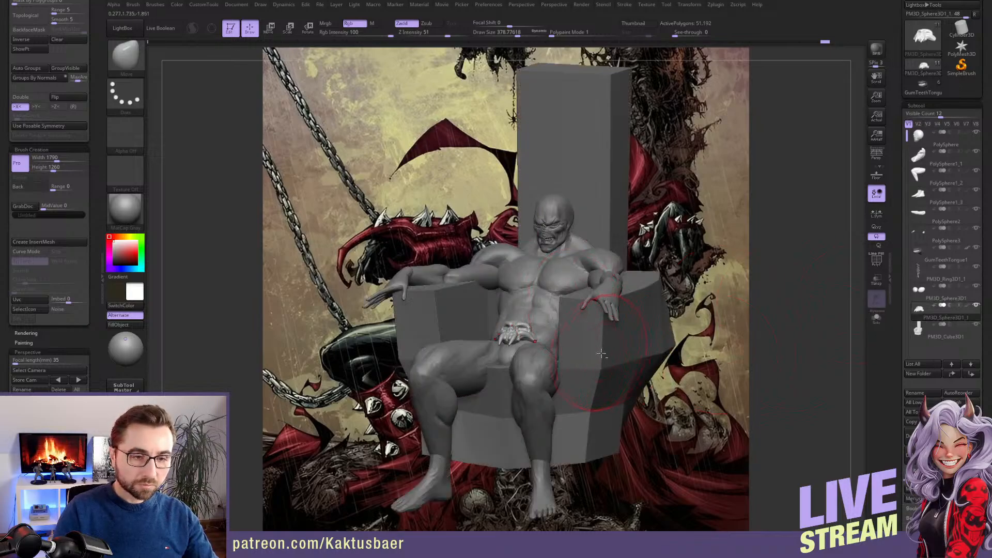
pyautogui.keyDown('alt'); pyautogui.click(602, 357); pyautogui.keyUp('alt')
pyautogui.moveTo(602, 357); pyautogui.dragTo(580, 339, button='right')
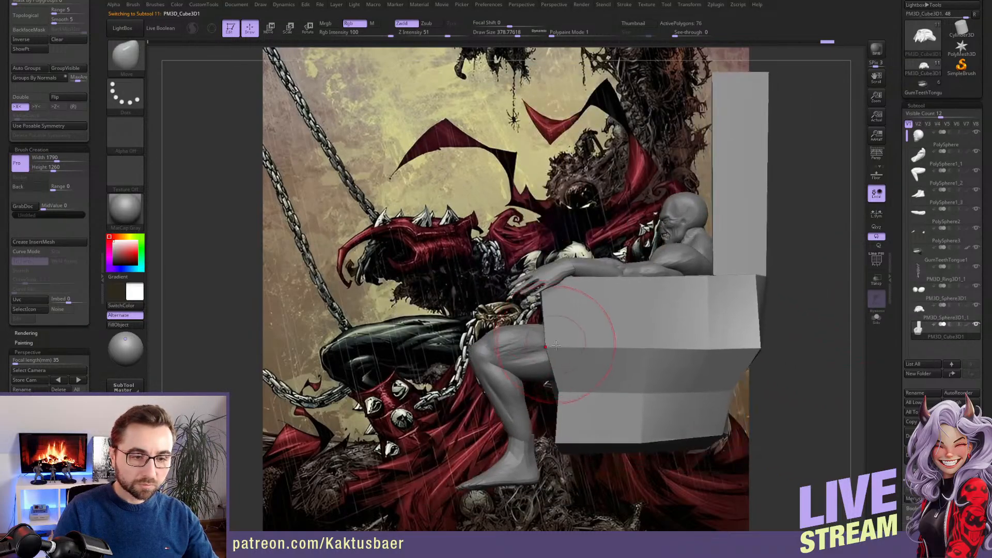
pyautogui.keyDown('alt'); pyautogui.moveTo(652, 348); pyautogui.dragTo(594, 338, button='right'); pyautogui.keyUp('alt')
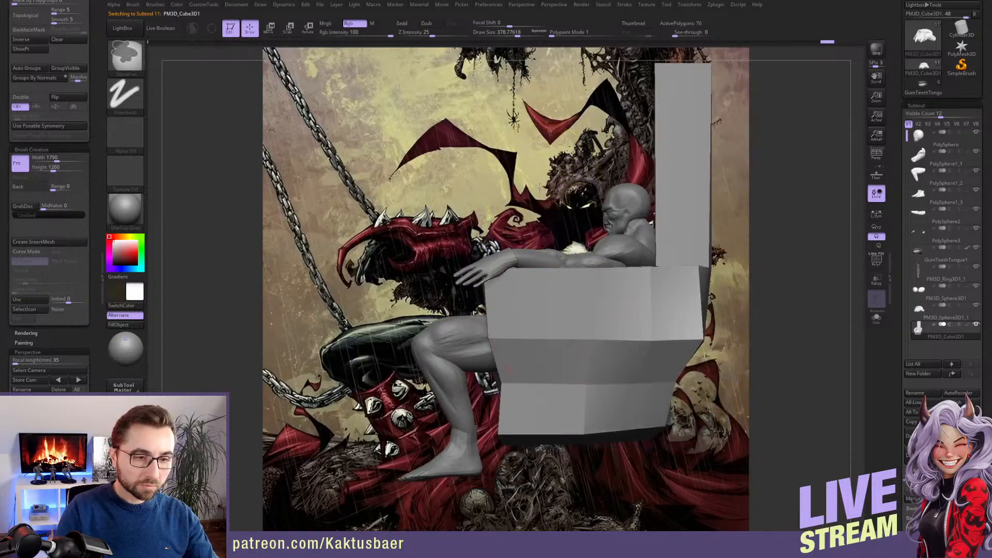
pyautogui.keyDown('ctrl'); pyautogui.moveTo(541, 183); pyautogui.dragTo(425, 524); pyautogui.keyUp('ctrl')
pyautogui.press('w')
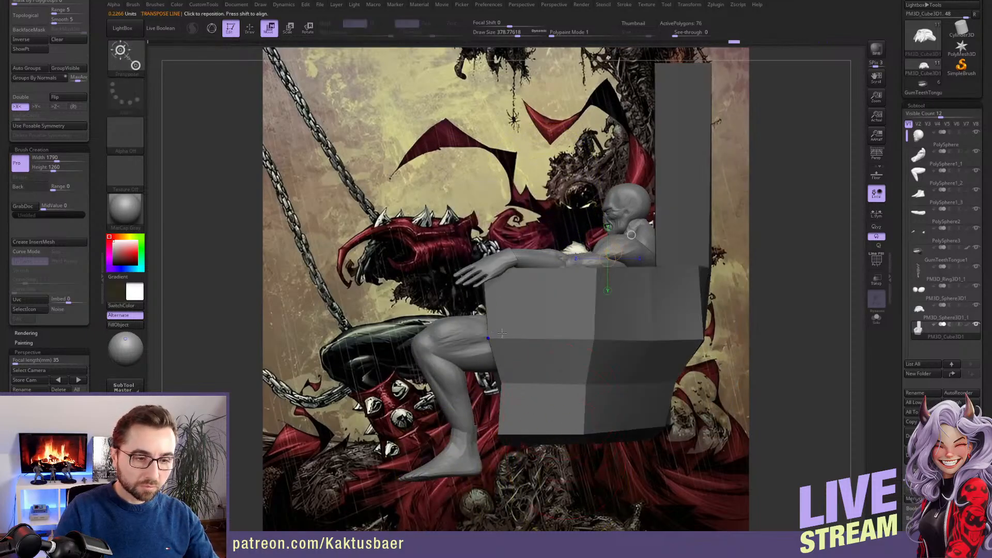
pyautogui.moveTo(549, 333); pyautogui.dragTo(562, 332)
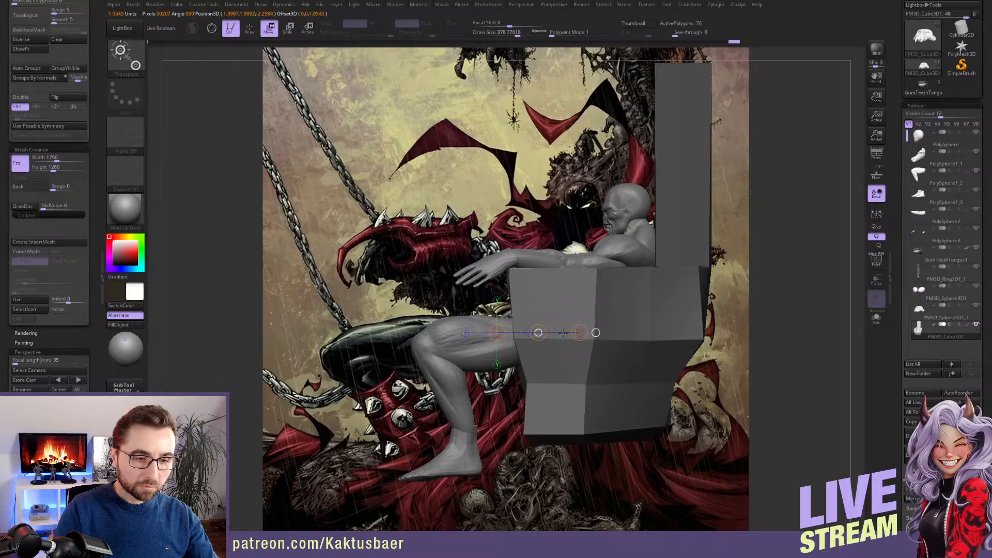
pyautogui.press('q')
# Shape the throne's lower front and sides around the legs with the Move brush at draw size about 525
pyautogui.moveTo(543, 333)
pyautogui.mouseDown(button='right')
pyautogui.moveTo(580, 340)
pyautogui.moveTo(509, 363)
pyautogui.mouseUp(button='right')
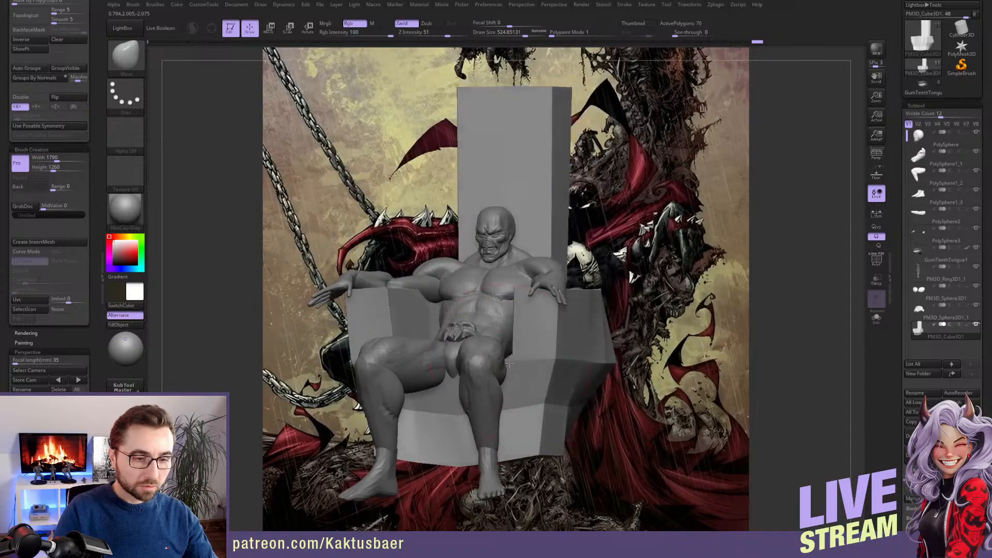
pyautogui.moveTo(510, 363); pyautogui.dragTo(507, 377)
pyautogui.moveTo(464, 374); pyautogui.dragTo(517, 373, button='right')
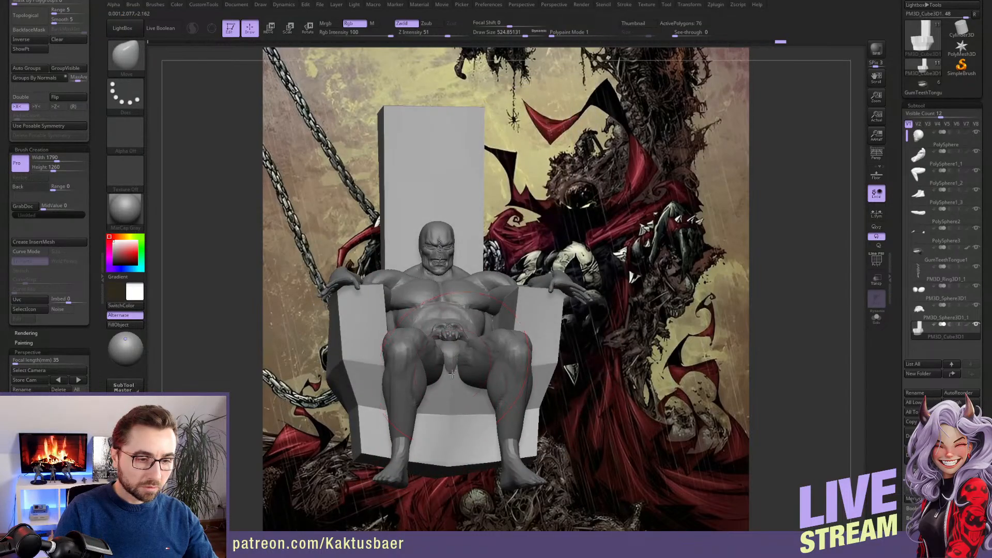
pyautogui.moveTo(453, 380); pyautogui.dragTo(454, 391)
pyautogui.moveTo(459, 390); pyautogui.dragTo(496, 414, button='right')
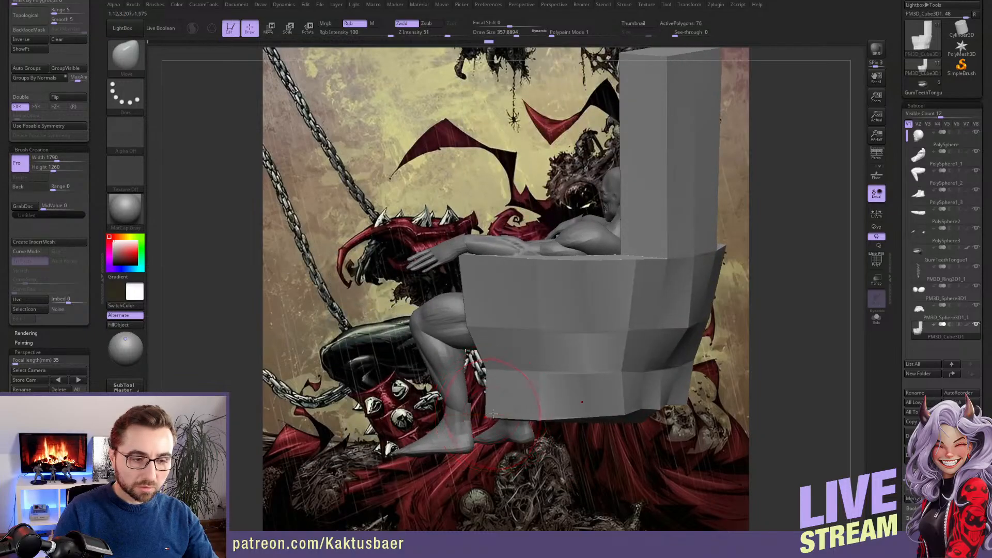
# Taper the throne's base and sweep the armrests' upper edges toward the backrest, varying the draw size between about 234 and 714
pyautogui.moveTo(624, 397); pyautogui.dragTo(419, 394, button='right')
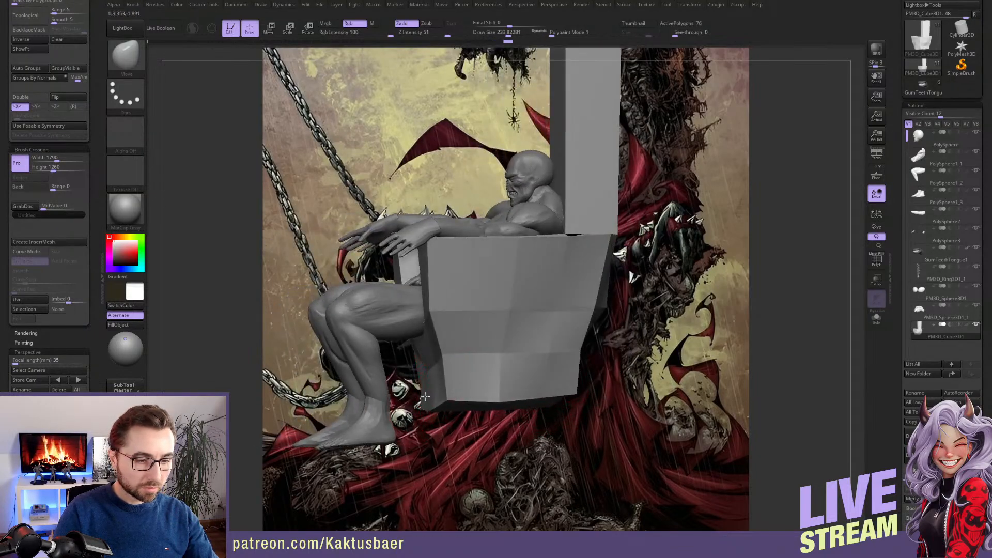
pyautogui.moveTo(462, 395); pyautogui.dragTo(544, 333, button='right')
pyautogui.moveTo(544, 333); pyautogui.dragTo(555, 324)
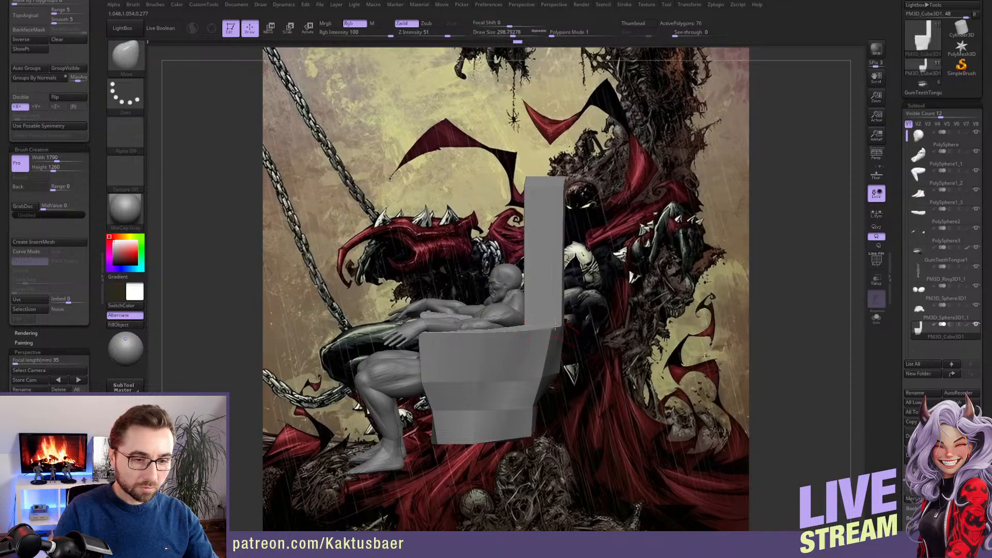
pyautogui.moveTo(558, 318)
pyautogui.mouseDown(button='right')
pyautogui.moveTo(568, 327)
pyautogui.moveTo(516, 324)
pyautogui.moveTo(532, 320)
pyautogui.moveTo(455, 336)
pyautogui.mouseUp(button='right')
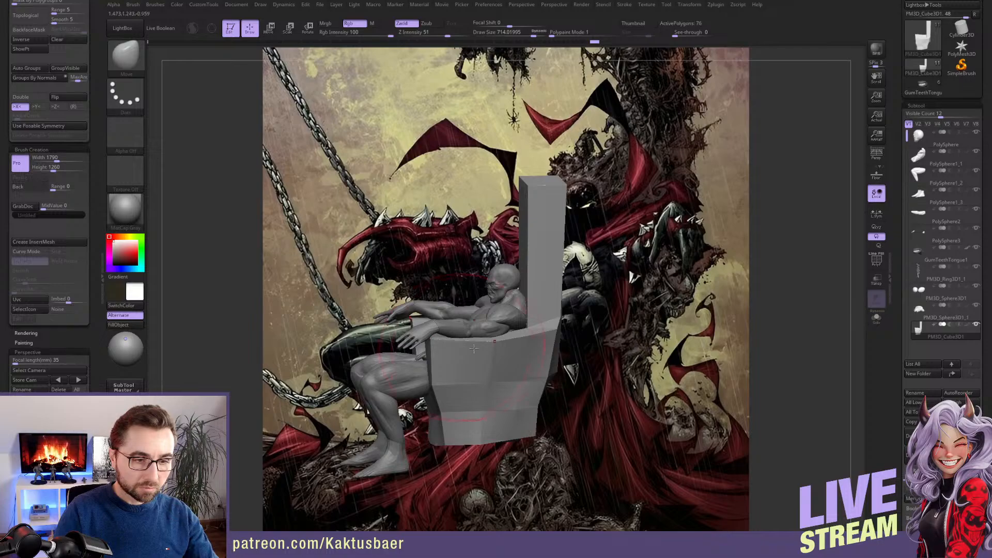
pyautogui.press('[')
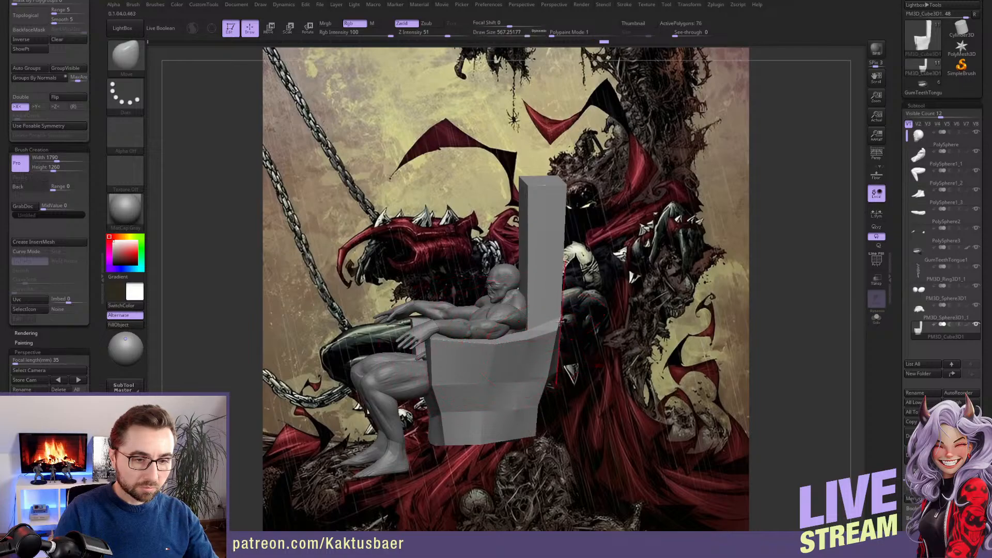
pyautogui.moveTo(556, 331); pyautogui.dragTo(444, 450, button='right')
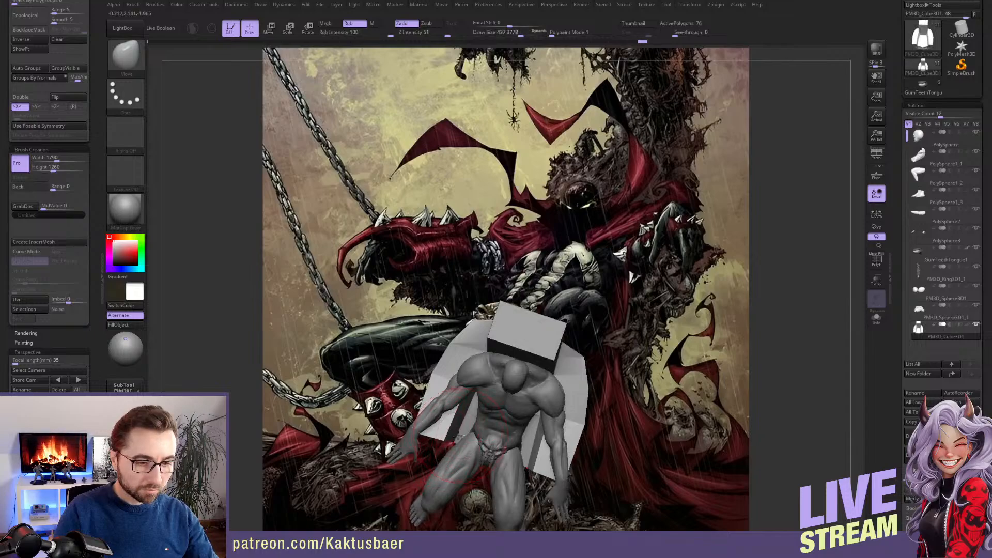
# Adjust the armrests' front ends outward around the body, reducing the draw size to about 372
pyautogui.moveTo(434, 442); pyautogui.dragTo(475, 339, button='right')
pyautogui.moveTo(556, 407); pyautogui.dragTo(495, 356, button='right')
pyautogui.press('s')
pyautogui.moveTo(495, 357)
pyautogui.mouseDown()
pyautogui.moveTo(508, 351)
pyautogui.moveTo(501, 366)
pyautogui.mouseUp()
pyautogui.moveTo(460, 352); pyautogui.dragTo(497, 332, button='right')
# Isolate the throne, switch to the ZModeler brush and display the polyframe
pyautogui.hotkey('alt', 's')
pyautogui.press('b')
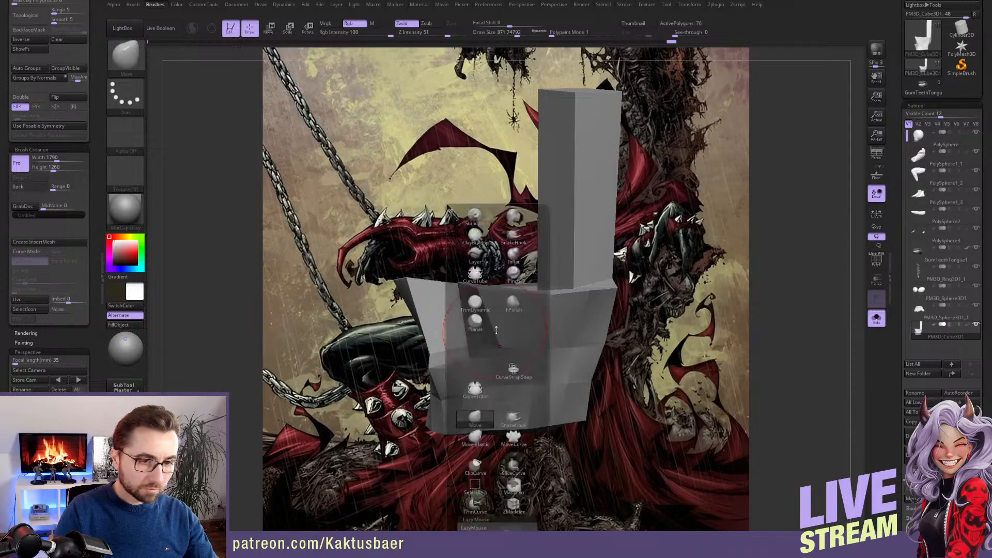
pyautogui.click(513, 506)
pyautogui.click(877, 263)
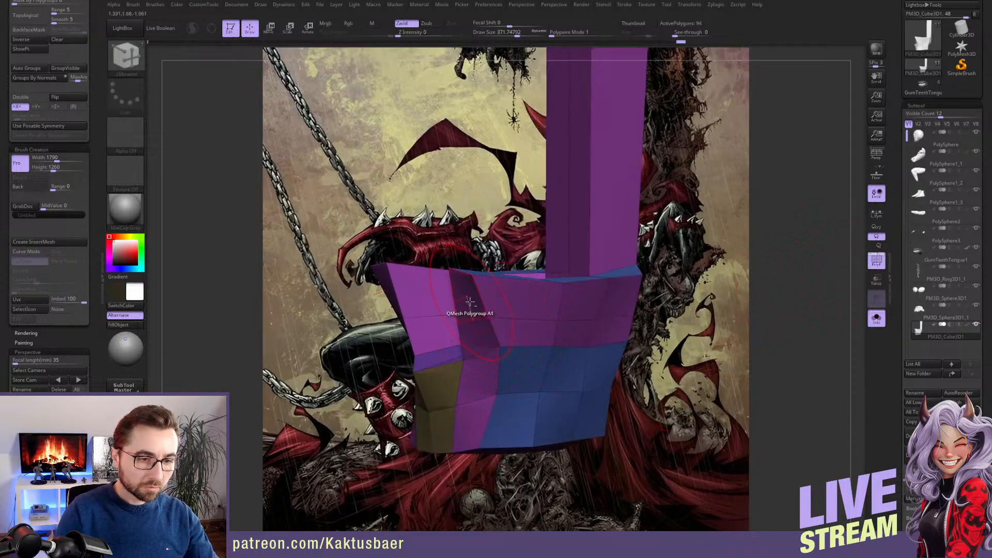
# Extrude the armrests' front faces forward with QMesh and reshape the extensions using the Move brush at draw sizes about 400 and 344
pyautogui.moveTo(469, 302); pyautogui.dragTo(425, 312)
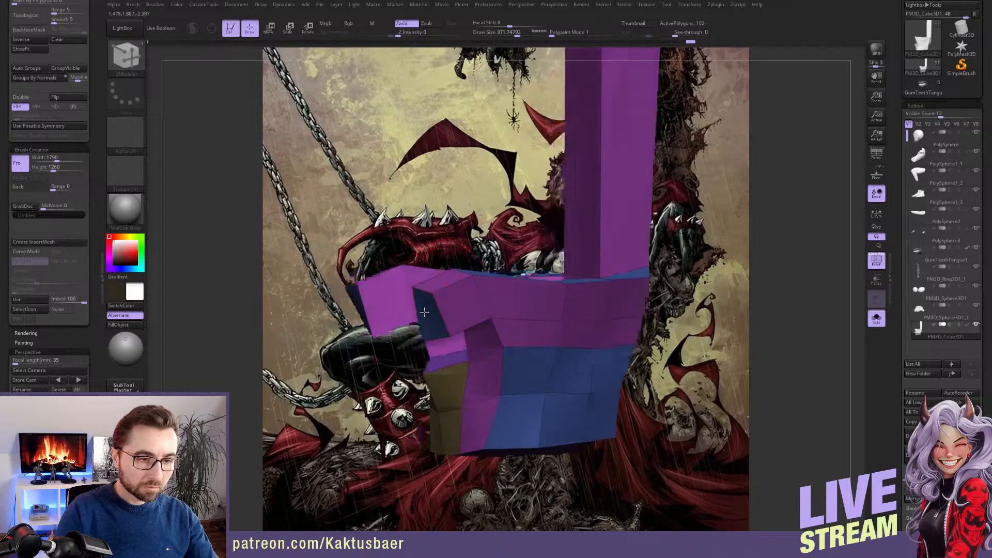
pyautogui.moveTo(424, 312); pyautogui.dragTo(440, 320, button='right')
pyautogui.press('b')
pyautogui.press('m')
pyautogui.press('v')
pyautogui.press(']')
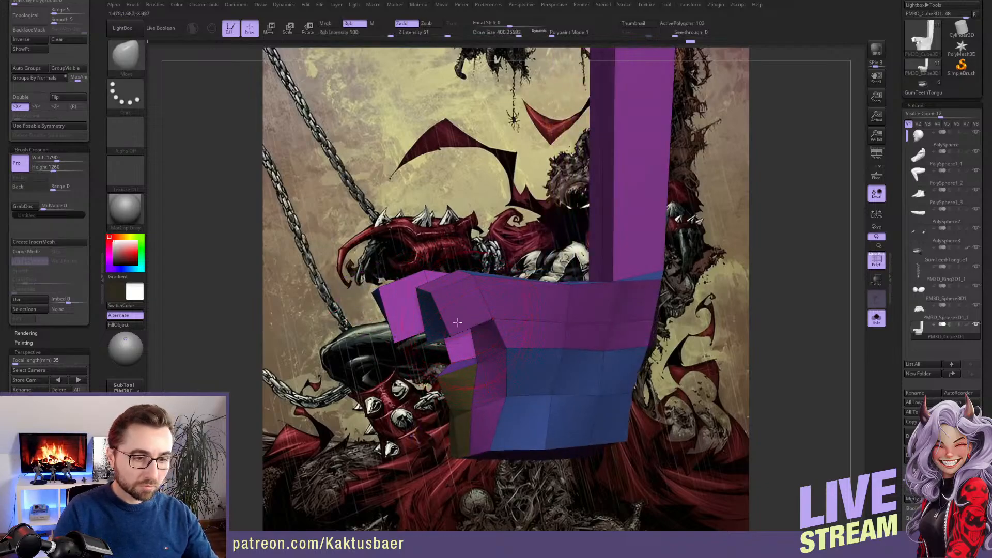
pyautogui.moveTo(427, 300); pyautogui.dragTo(420, 256)
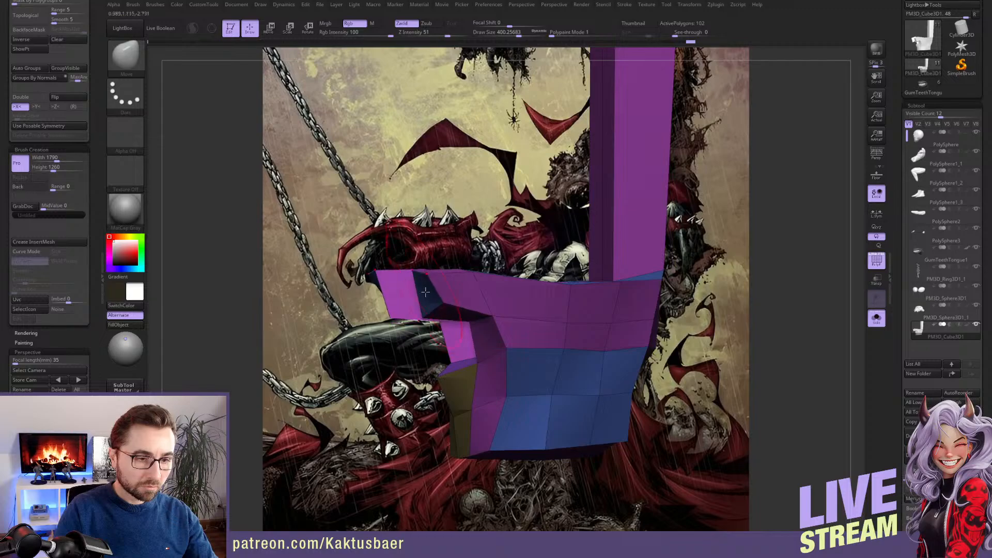
pyautogui.press('[')
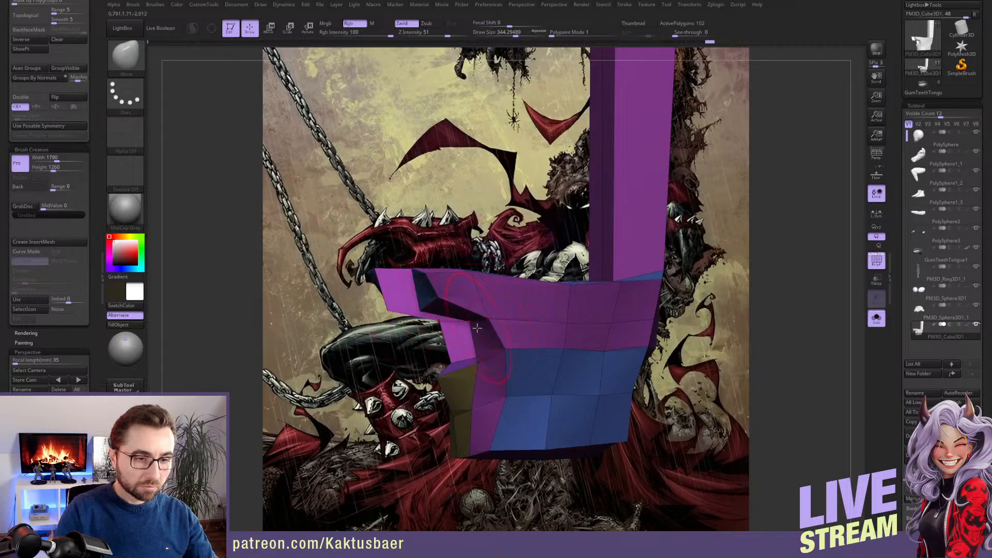
pyautogui.moveTo(477, 387); pyautogui.dragTo(447, 411)
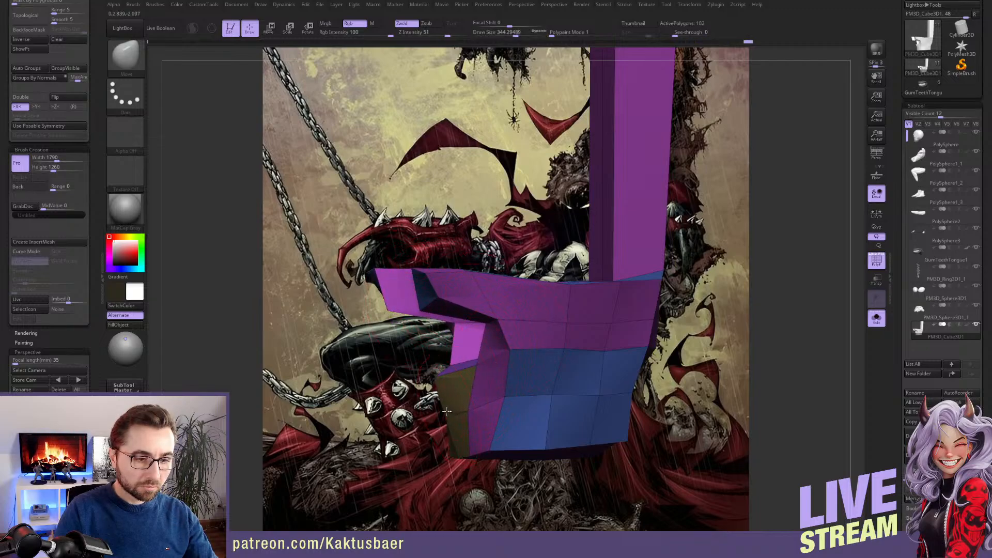
# Show the figure again and adjust the armrest fronts beneath the hands with the draw size raised to about 517
pyautogui.hotkey('alt', 's')
pyautogui.moveTo(489, 391)
pyautogui.mouseDown(button='right')
pyautogui.moveTo(505, 401)
pyautogui.moveTo(498, 382)
pyautogui.mouseUp(button='right')
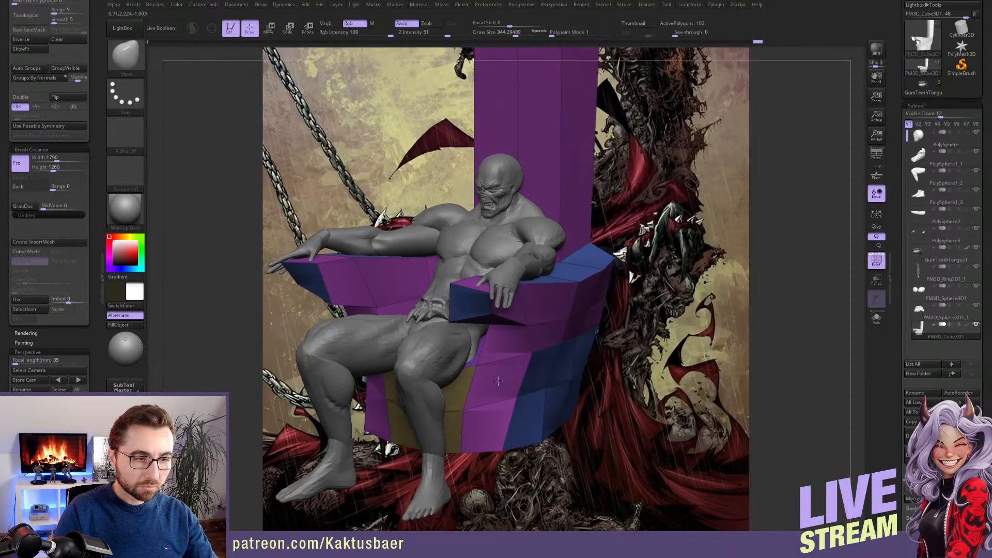
pyautogui.press('s')
pyautogui.moveTo(477, 326); pyautogui.dragTo(487, 321)
pyautogui.moveTo(487, 321); pyautogui.dragTo(443, 312, button='right')
pyautogui.moveTo(463, 311)
pyautogui.mouseDown()
pyautogui.moveTo(535, 309)
pyautogui.moveTo(502, 310)
pyautogui.moveTo(527, 308)
pyautogui.mouseUp()
pyautogui.press('s')
# Refine the armrests' front and side contours around the body, varying the draw size between about 239 and 379
pyautogui.press('s')
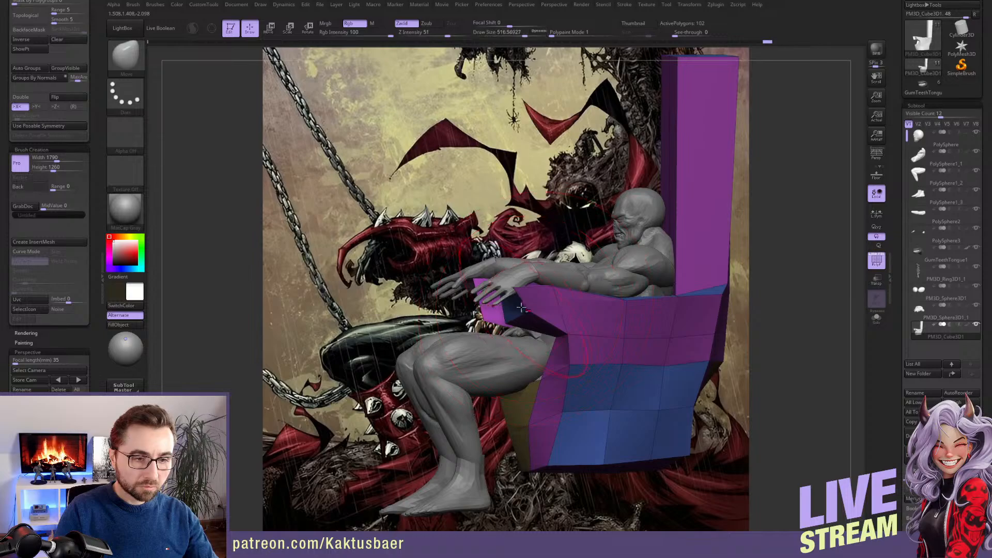
pyautogui.moveTo(547, 322)
pyautogui.keyDown('alt'); pyautogui.mouseDown(button='right')
pyautogui.moveTo(519, 330)
pyautogui.moveTo(554, 341)
pyautogui.moveTo(562, 358)
pyautogui.mouseUp(button='right'); pyautogui.keyUp('alt')
pyautogui.press('s')
pyautogui.moveTo(475, 342); pyautogui.dragTo(470, 342)
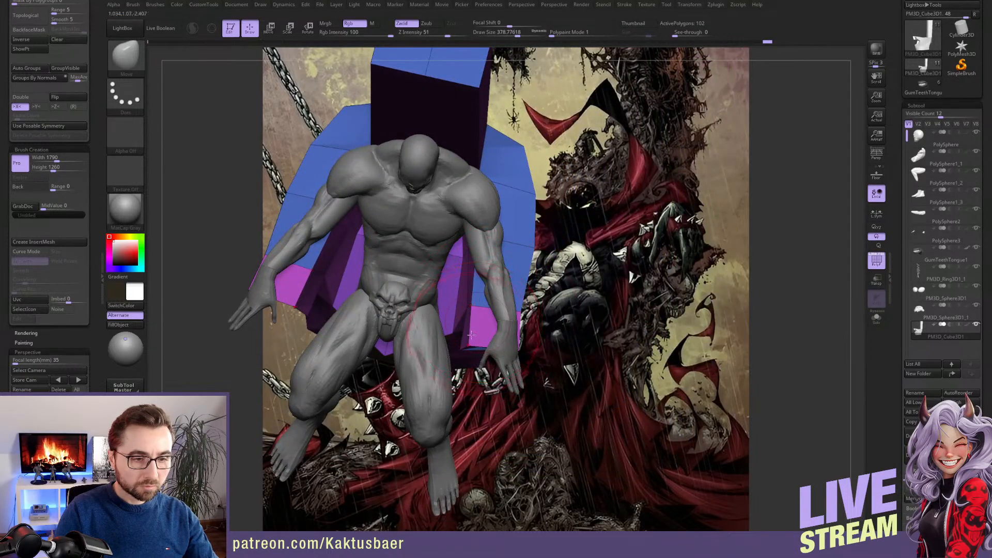
pyautogui.moveTo(470, 342)
pyautogui.mouseDown(button='right')
pyautogui.moveTo(412, 291)
pyautogui.moveTo(478, 293)
pyautogui.mouseUp(button='right')
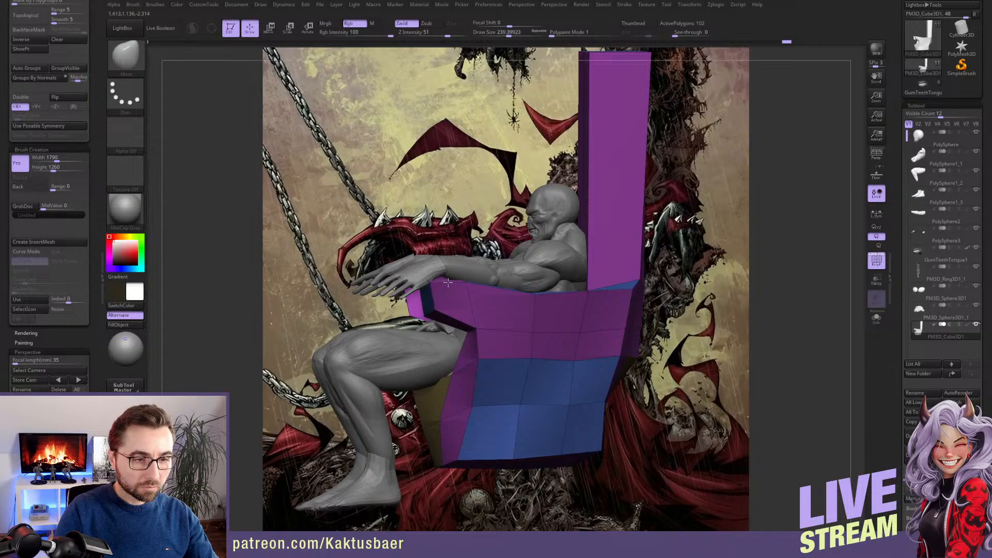
pyautogui.press('s')
pyautogui.moveTo(461, 301); pyautogui.dragTo(470, 305)
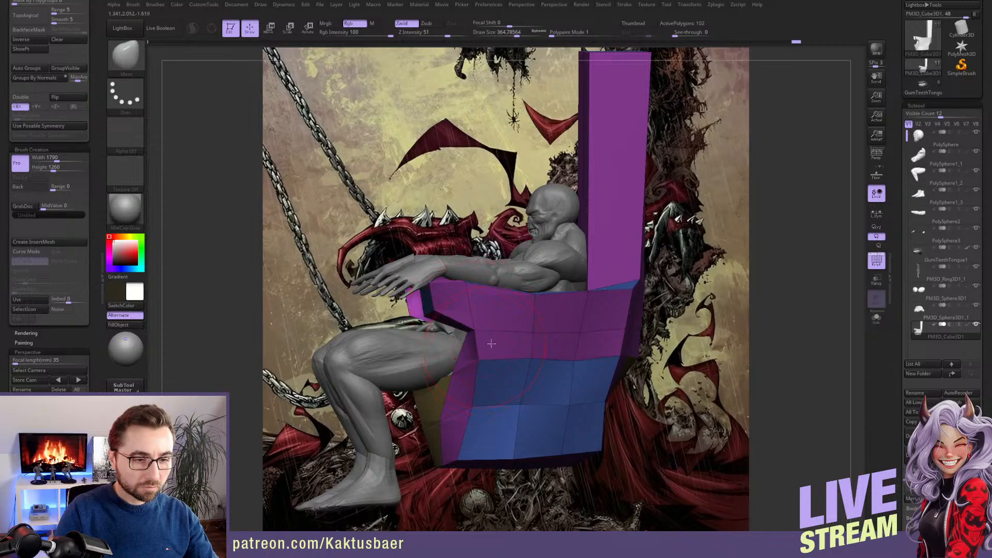
pyautogui.moveTo(480, 331); pyautogui.dragTo(489, 333, button='right')
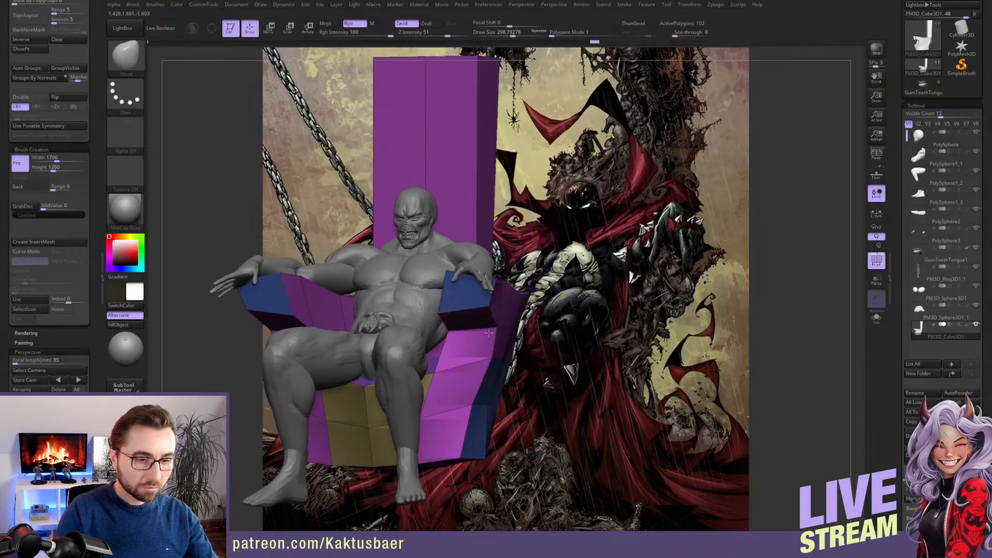
pyautogui.moveTo(444, 369); pyautogui.dragTo(437, 282, button='right')
# Hide the polyframe and turn on perspective to compare the seated figure with the artwork
pyautogui.click(876, 261)
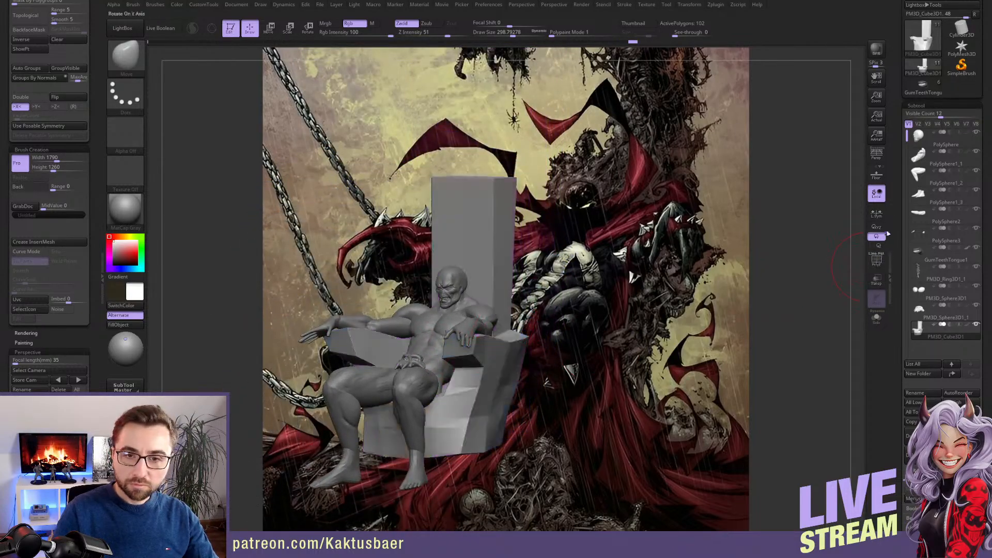
pyautogui.click(876, 154)
pyautogui.moveTo(484, 334)
pyautogui.keyDown('alt'); pyautogui.mouseDown(button='right')
pyautogui.moveTo(526, 299)
pyautogui.moveTo(551, 310)
pyautogui.moveTo(471, 303)
pyautogui.moveTo(522, 322)
pyautogui.moveTo(535, 338)
pyautogui.moveTo(501, 316)
pyautogui.mouseUp(button='right'); pyautogui.keyUp('alt')
pyautogui.moveTo(475, 373); pyautogui.dragTo(405, 358, button='right')
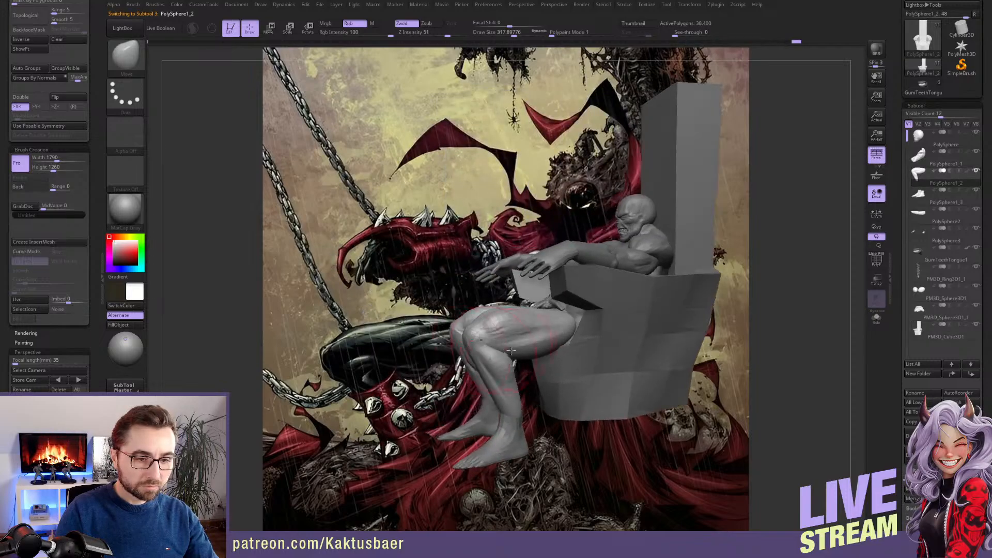
# Mask the thighs on the legs subtool and rotate the lower legs back toward the throne at the knees
pyautogui.press('r')
pyautogui.keyDown('ctrl'); pyautogui.moveTo(535, 333); pyautogui.dragTo(502, 365); pyautogui.keyUp('ctrl')
pyautogui.moveTo(502, 365); pyautogui.dragTo(462, 350, button='right')
pyautogui.moveTo(516, 327); pyautogui.dragTo(515, 319)
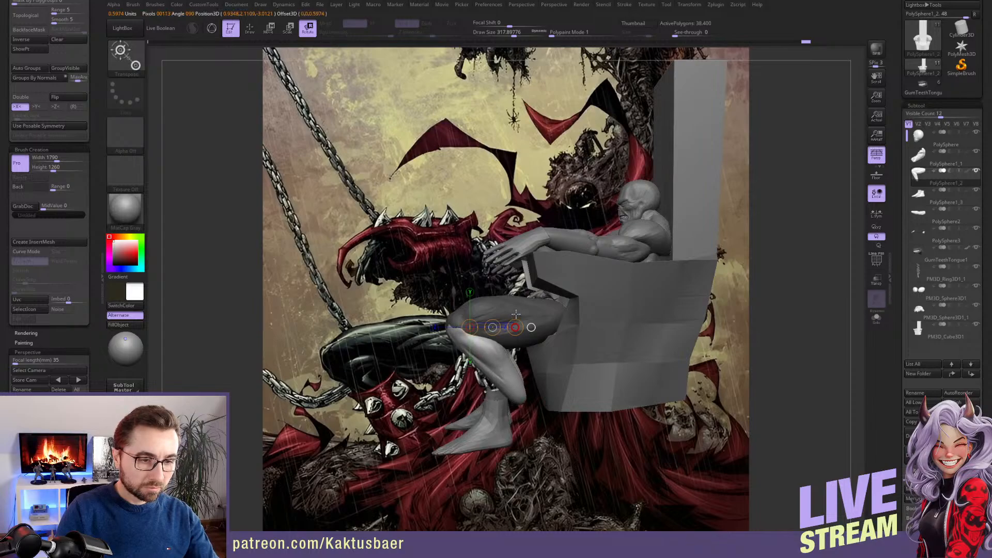
# Select the feet subtool, turn perspective off and move the feet back beneath the rotated shins
pyautogui.keyDown('alt'); pyautogui.click(536, 380); pyautogui.keyUp('alt')
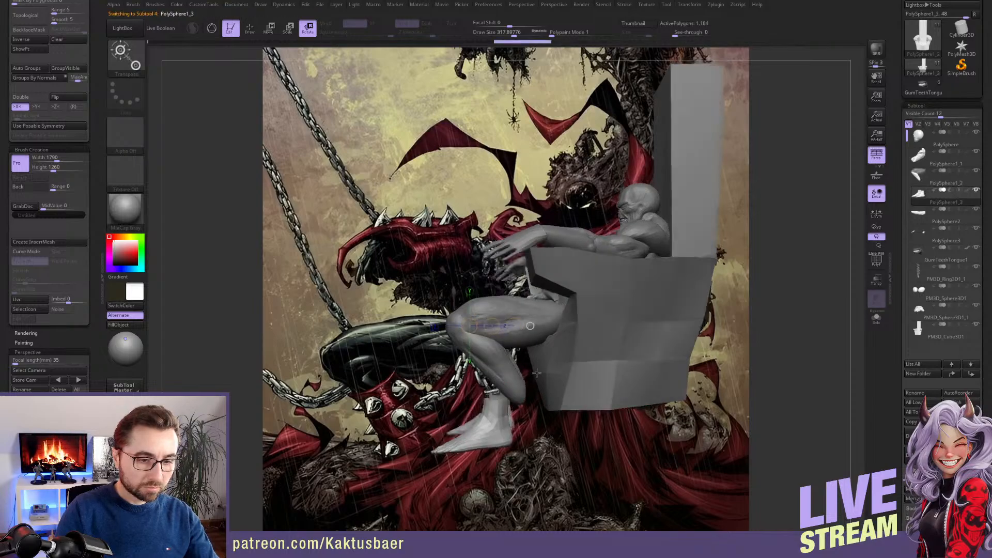
pyautogui.click(872, 159)
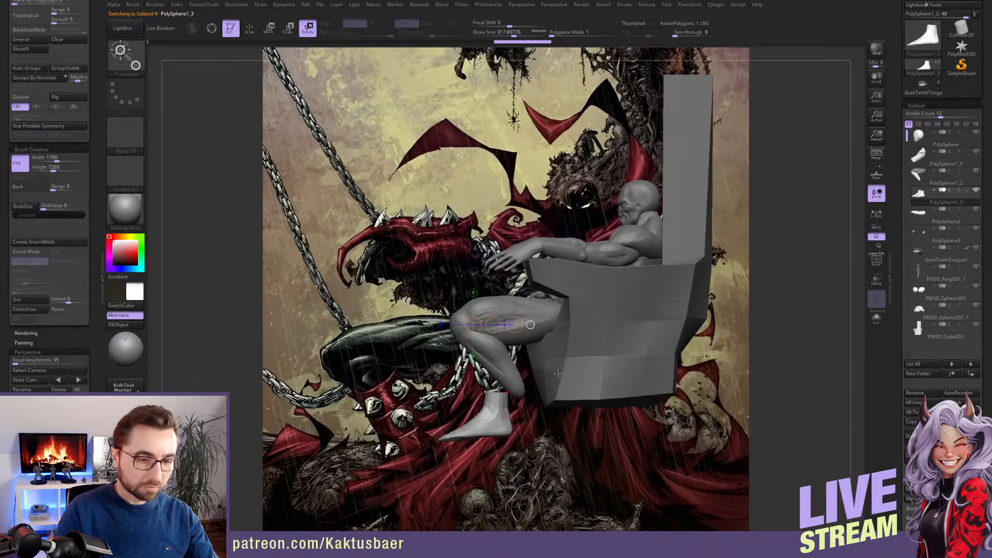
pyautogui.press('w')
pyautogui.moveTo(486, 328)
pyautogui.mouseDown()
pyautogui.moveTo(523, 364)
pyautogui.moveTo(544, 361)
pyautogui.mouseUp()
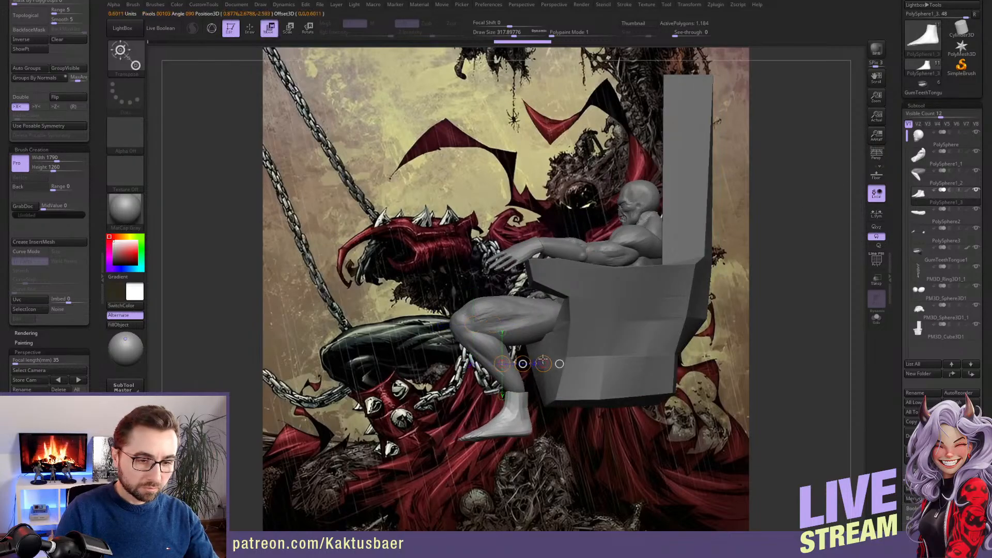
pyautogui.press('q')
pyautogui.moveTo(543, 361); pyautogui.dragTo(585, 362, button='right')
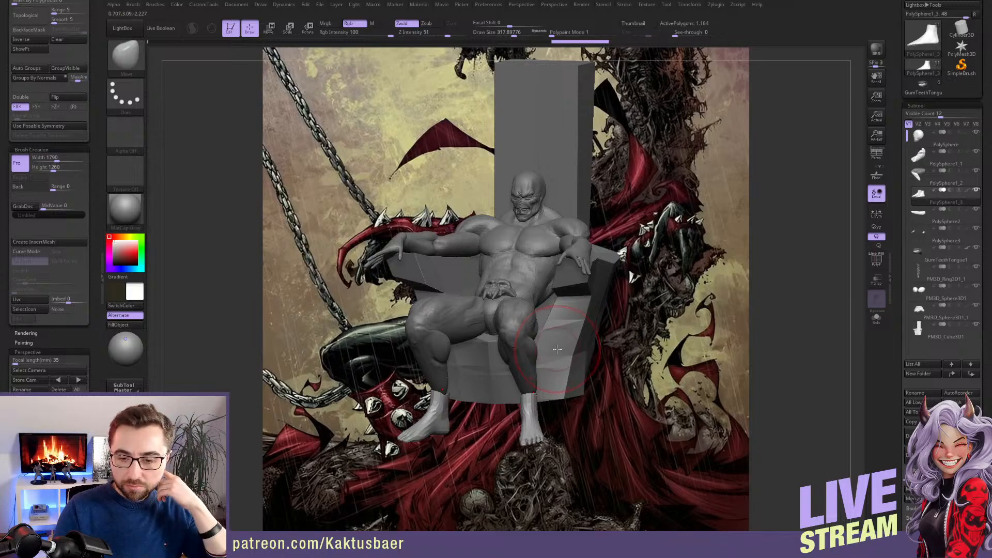
pyautogui.moveTo(590, 344); pyautogui.dragTo(495, 329, button='right')
# Mask the throne's upper part and move its unmasked base downward to make the seat taller
pyautogui.keyDown('alt'); pyautogui.click(562, 341); pyautogui.keyUp('alt')
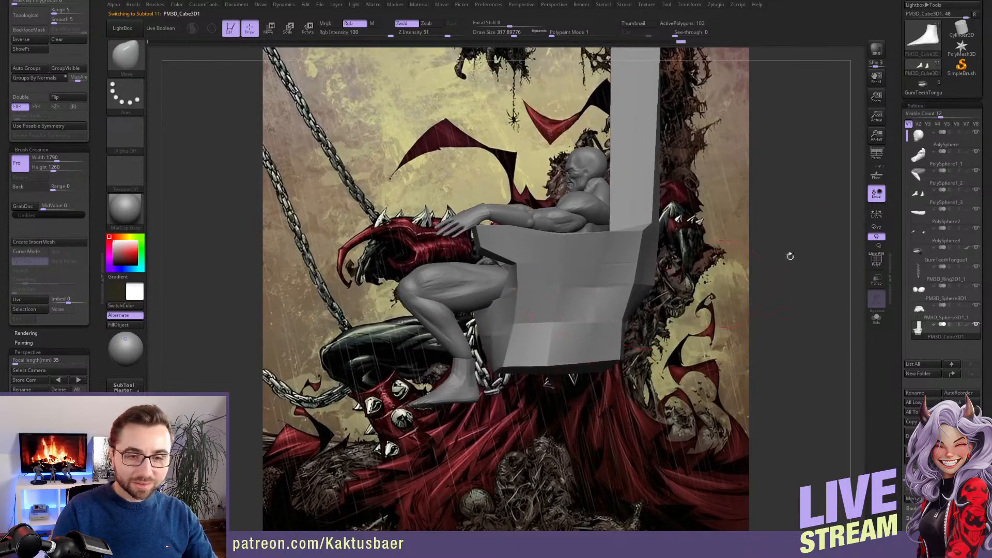
pyautogui.click(872, 160)
pyautogui.click(874, 157)
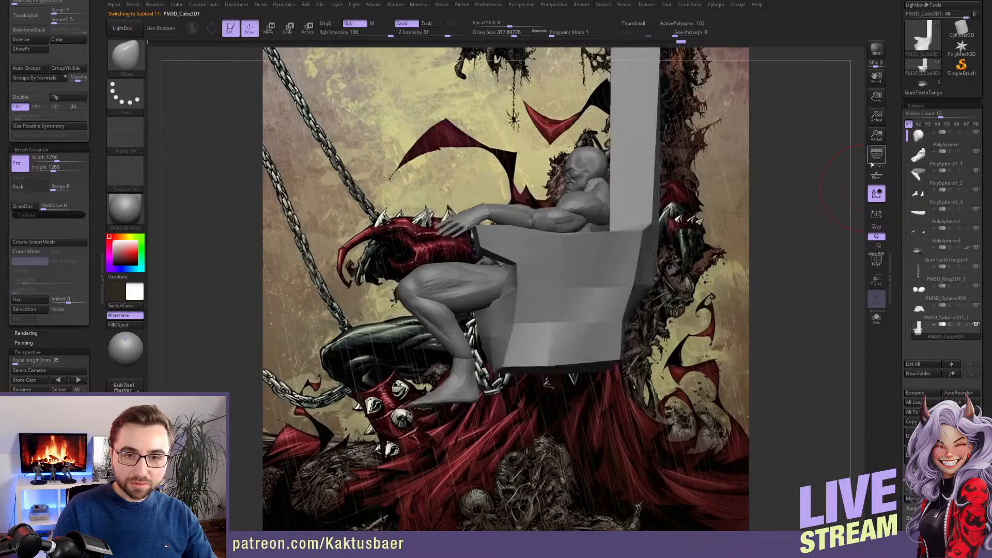
pyautogui.keyDown('alt'); pyautogui.moveTo(675, 300); pyautogui.dragTo(670, 265, button='right'); pyautogui.keyUp('alt')
pyautogui.keyDown('ctrl'); pyautogui.moveTo(660, 309); pyautogui.dragTo(455, 379); pyautogui.keyUp('ctrl')
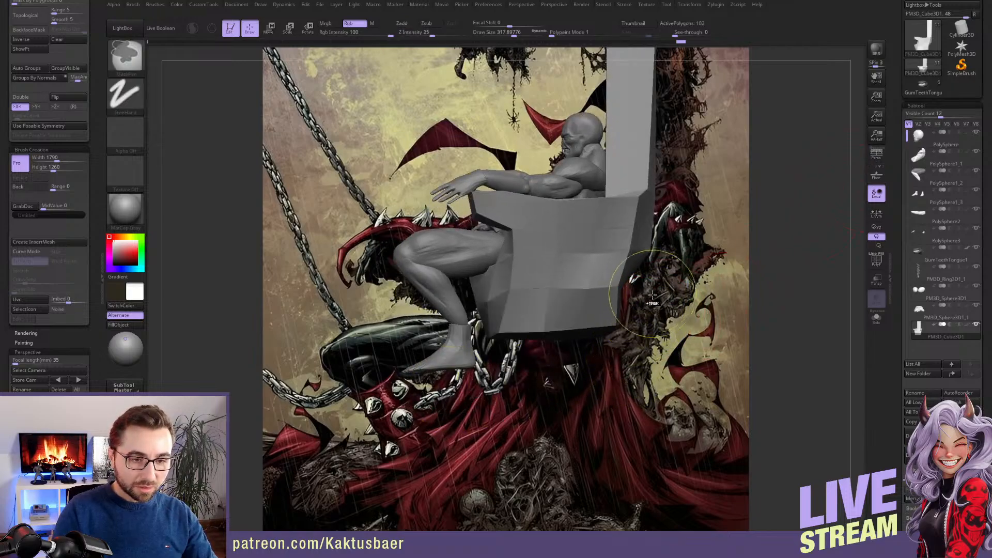
pyautogui.keyDown('ctrl'); pyautogui.click(655, 337); pyautogui.keyUp('ctrl')
pyautogui.press('w')
pyautogui.click(559, 326)
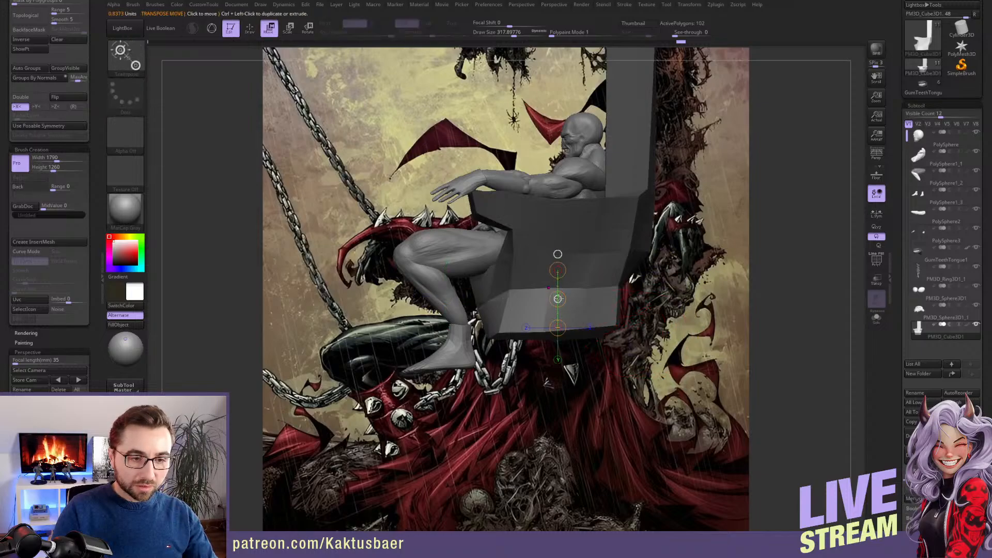
pyautogui.moveTo(557, 327); pyautogui.dragTo(556, 325)
pyautogui.press('q')
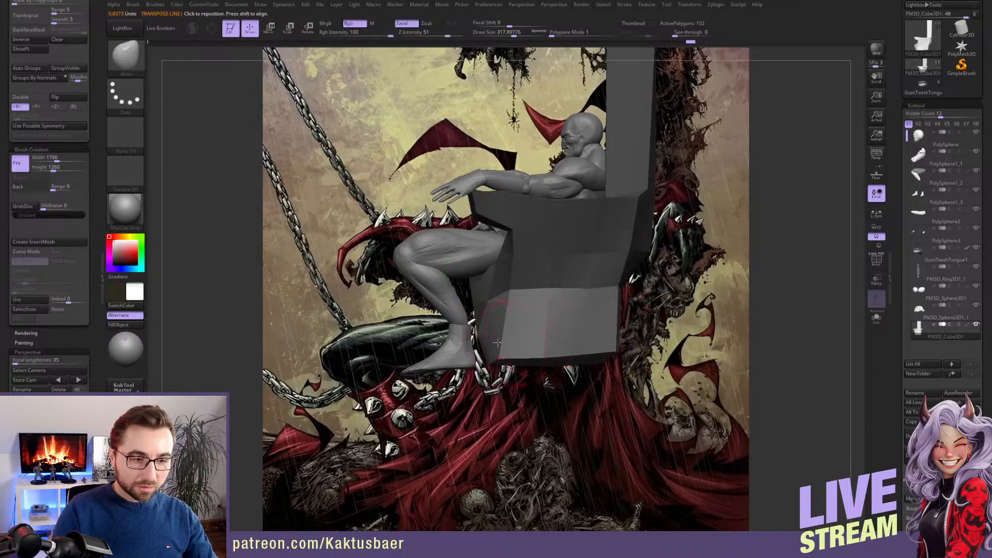
# Level and taper the lower edge of the extended throne base with the Move brush at draw sizes about 372 to 400
pyautogui.press('s')
pyautogui.moveTo(489, 330); pyautogui.dragTo(484, 331)
pyautogui.moveTo(459, 331)
pyautogui.mouseDown(button='right')
pyautogui.moveTo(497, 313)
pyautogui.moveTo(505, 321)
pyautogui.mouseUp(button='right')
pyautogui.press('s')
pyautogui.moveTo(580, 346); pyautogui.dragTo(591, 355)
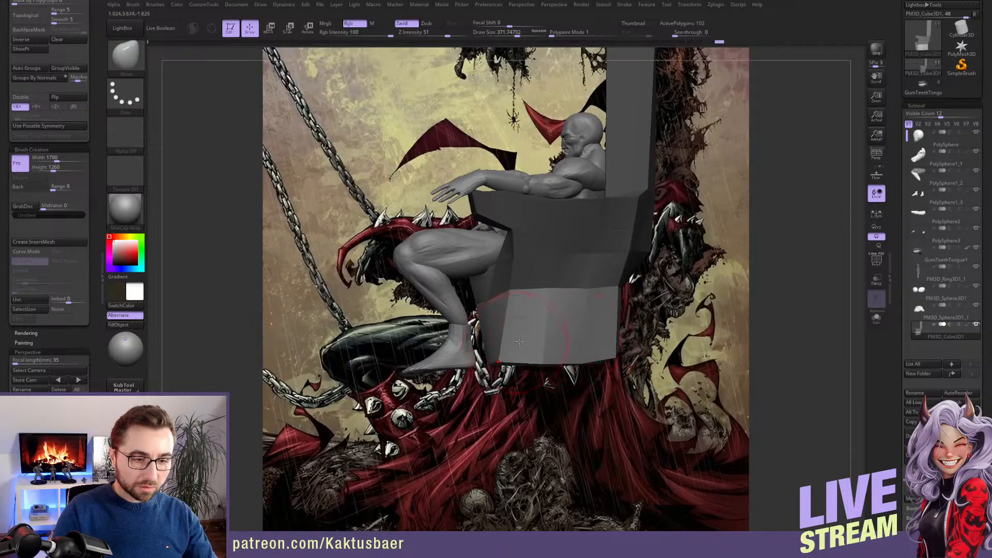
pyautogui.press('s')
pyautogui.moveTo(522, 332); pyautogui.dragTo(527, 333)
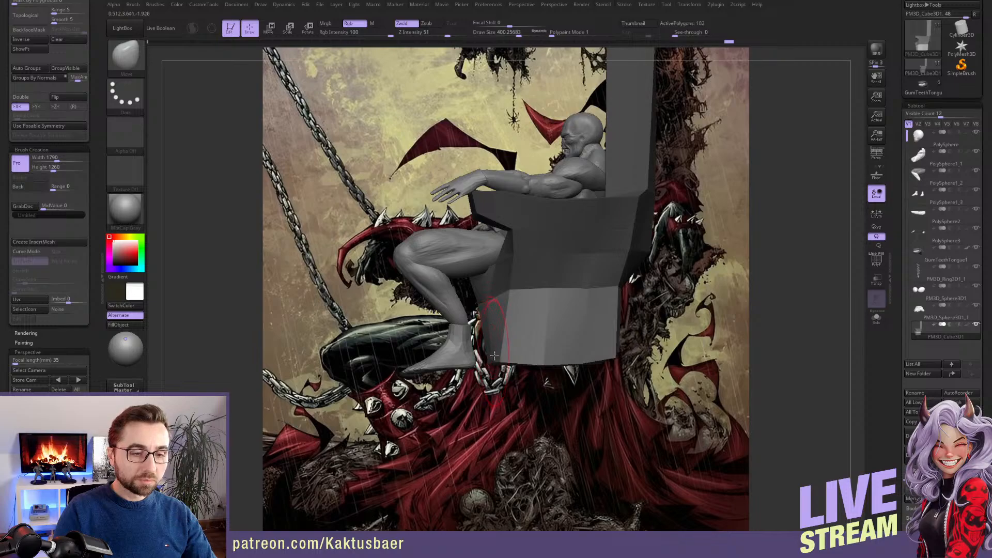
pyautogui.moveTo(596, 344); pyautogui.dragTo(577, 360)
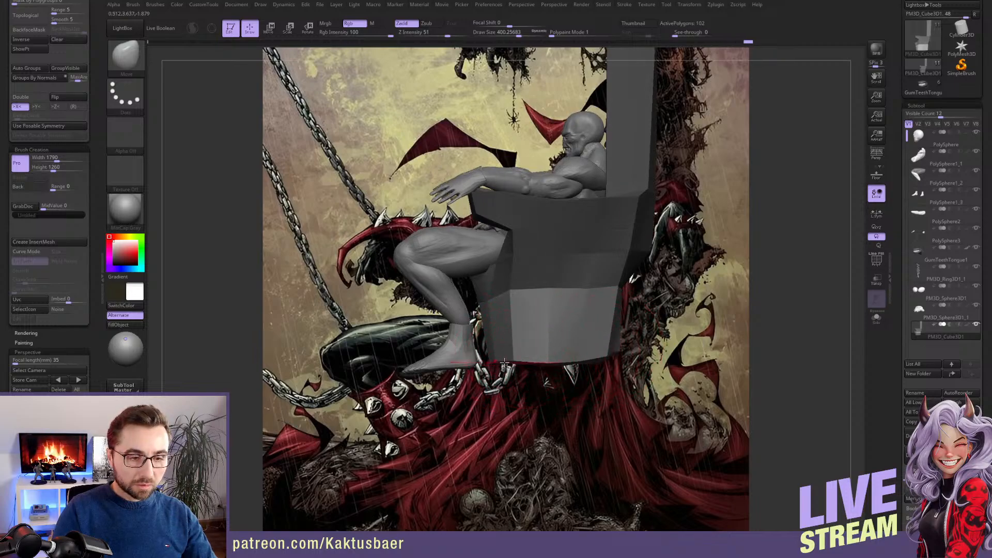
# Clear the throne's mask and shape the base's outer side with the Move brush at draw size about 550
pyautogui.moveTo(509, 336); pyautogui.dragTo(544, 335, button='right')
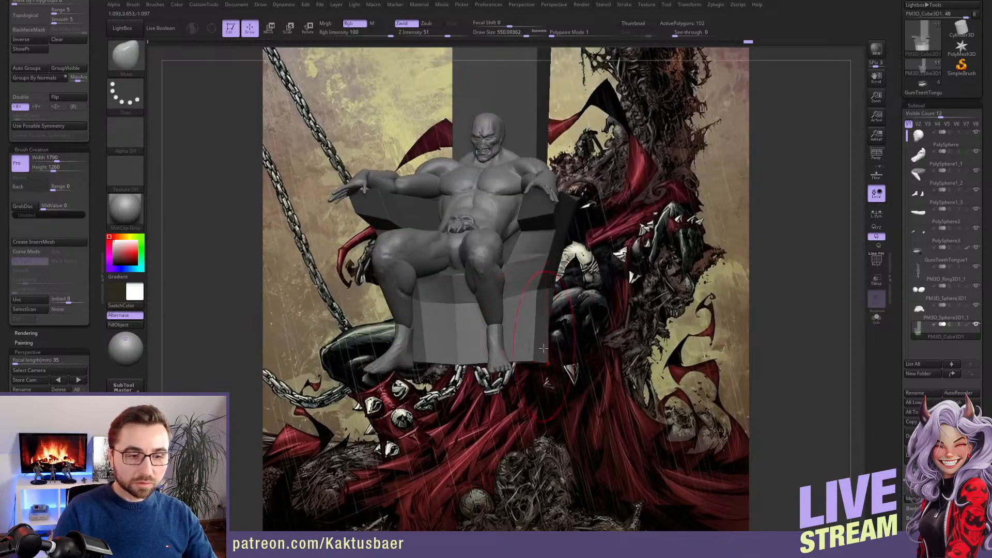
pyautogui.moveTo(564, 297); pyautogui.dragTo(556, 295)
pyautogui.moveTo(575, 295); pyautogui.dragTo(553, 295, button='right')
pyautogui.moveTo(553, 295); pyautogui.dragTo(548, 295)
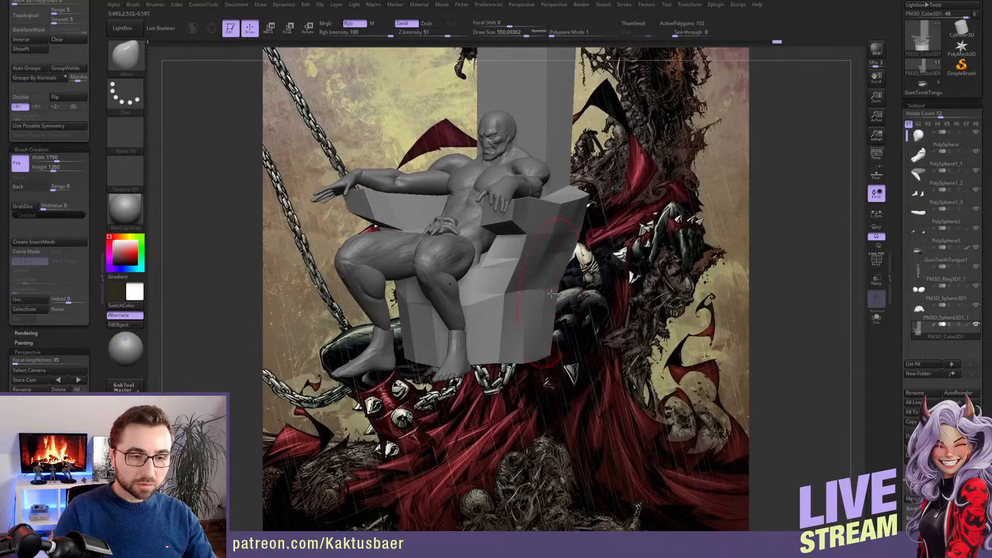
pyautogui.moveTo(550, 295)
pyautogui.mouseDown(button='right')
pyautogui.moveTo(564, 302)
pyautogui.moveTo(560, 268)
pyautogui.moveTo(551, 274)
pyautogui.mouseUp(button='right')
# Refine the throne's rear side edges and base from several angles at draw size about 324
pyautogui.press('s')
pyautogui.click(564, 264)
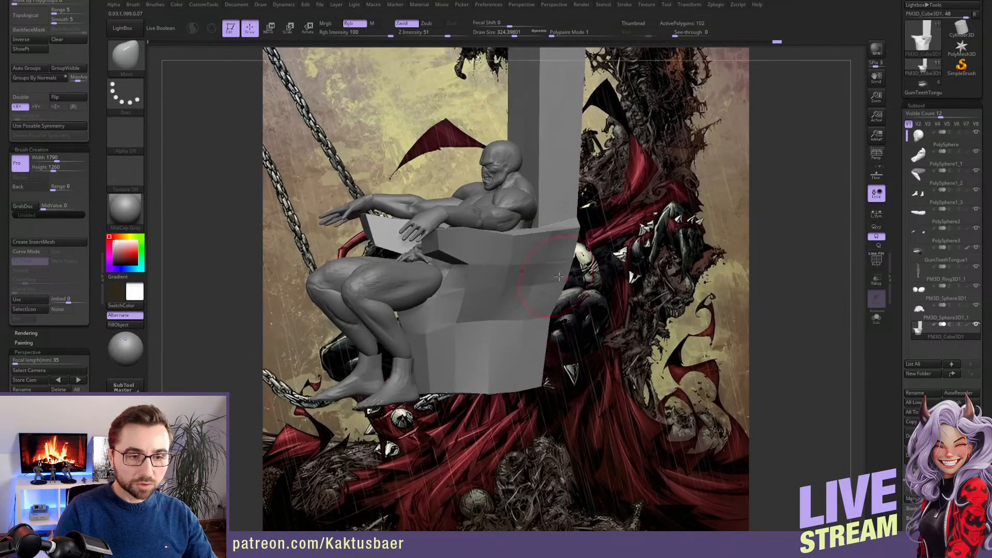
pyautogui.moveTo(565, 266); pyautogui.dragTo(559, 270)
pyautogui.moveTo(558, 271); pyautogui.dragTo(570, 275, button='right')
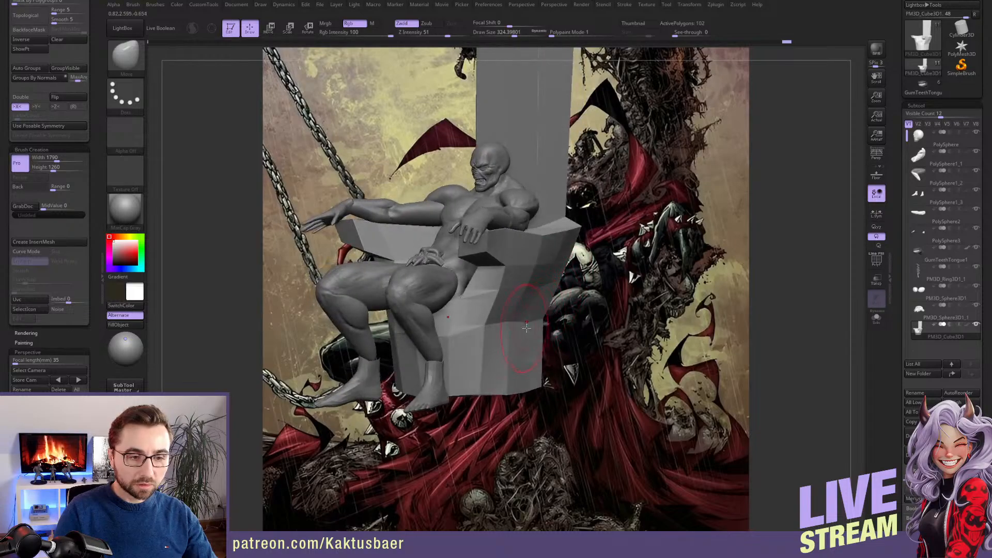
pyautogui.moveTo(527, 328); pyautogui.dragTo(523, 329)
pyautogui.moveTo(522, 329)
pyautogui.mouseDown(button='right')
pyautogui.moveTo(539, 329)
pyautogui.moveTo(517, 341)
pyautogui.moveTo(542, 323)
pyautogui.mouseUp(button='right')
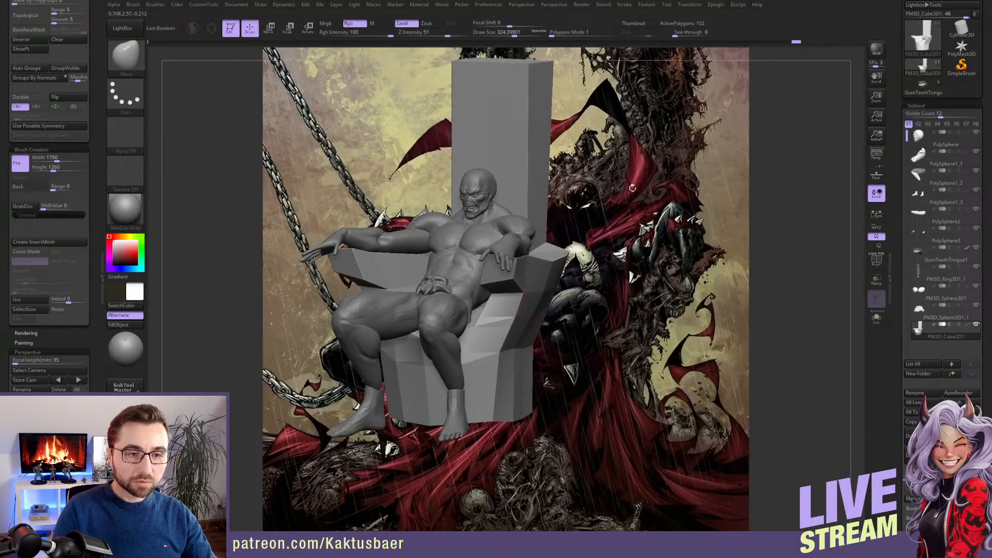
pyautogui.moveTo(572, 257); pyautogui.dragTo(564, 244, button='right')
# Display the polyframe, switch to the ZModeler brush and insert a horizontal edge loop around the throne's base
pyautogui.click(876, 259)
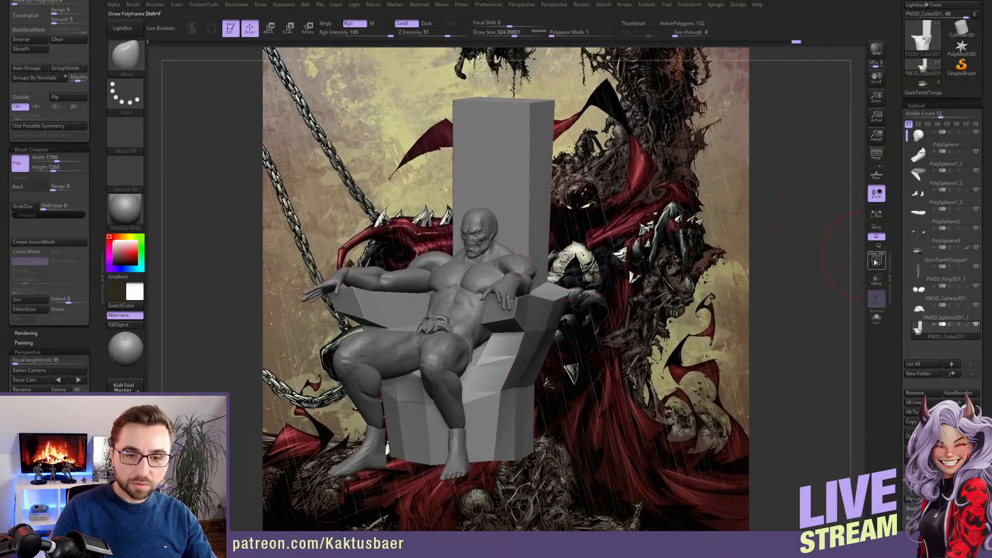
pyautogui.moveTo(526, 394); pyautogui.dragTo(498, 371, button='right')
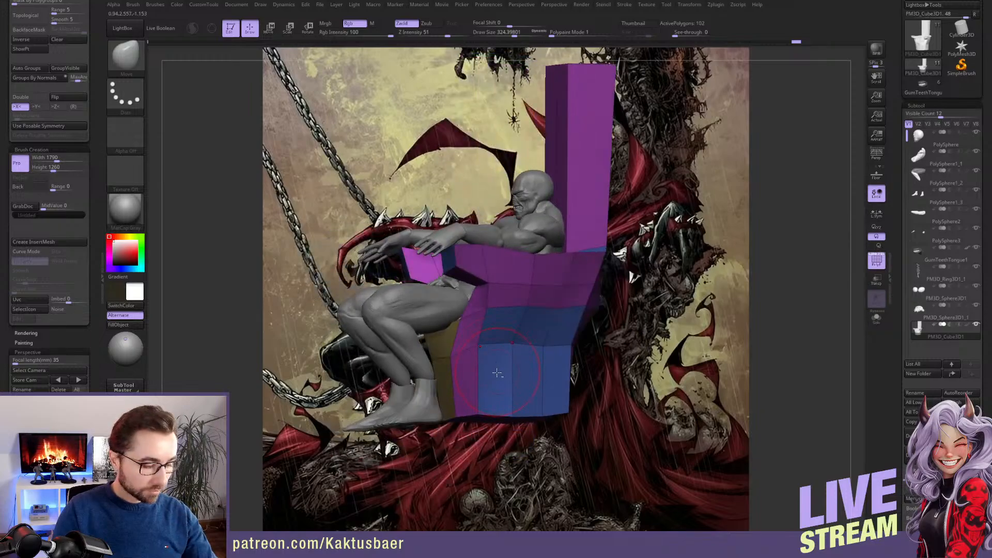
pyautogui.press('b')
pyautogui.click(514, 377)
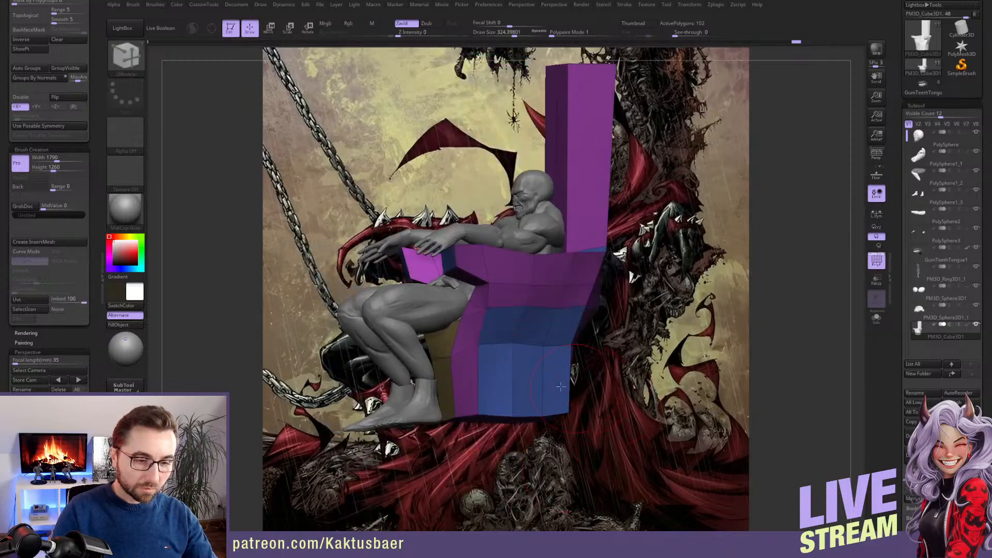
pyautogui.click(515, 379)
pyautogui.moveTo(527, 390); pyautogui.dragTo(573, 271, button='right')
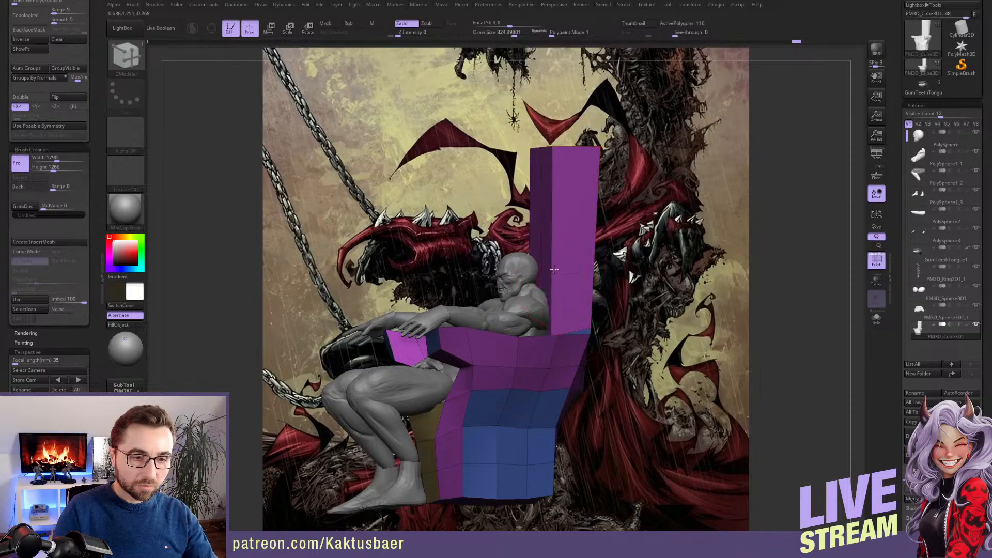
# Insert further horizontal edge loops across the throne's tall backrest and curve it with the Move brush at draw size about 612
pyautogui.click(550, 204)
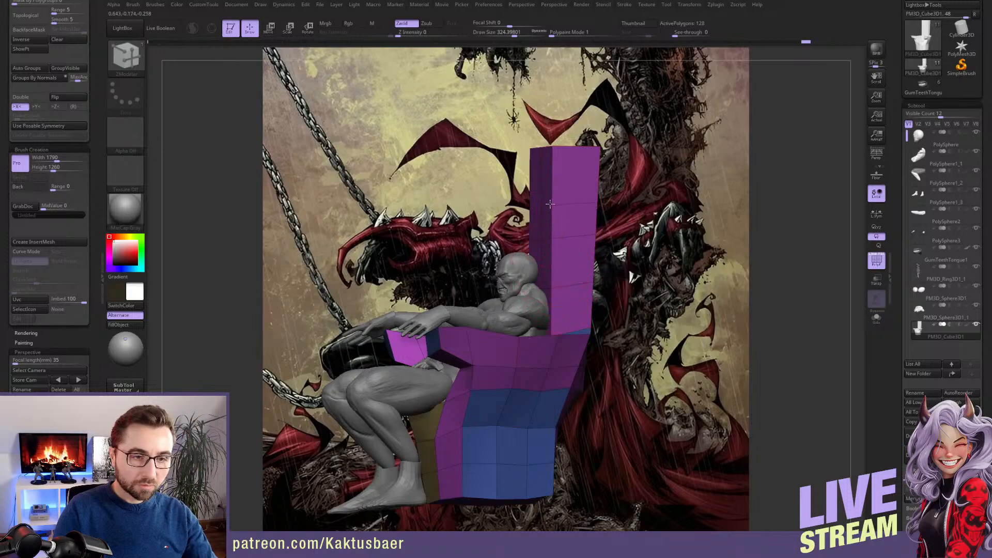
pyautogui.moveTo(550, 195)
pyautogui.mouseDown(button='right')
pyautogui.moveTo(559, 273)
pyautogui.moveTo(548, 279)
pyautogui.mouseUp(button='right')
pyautogui.press('b')
pyautogui.press('m')
pyautogui.press('v')
pyautogui.moveTo(581, 230); pyautogui.dragTo(570, 232)
pyautogui.moveTo(574, 281); pyautogui.dragTo(569, 274, button='right')
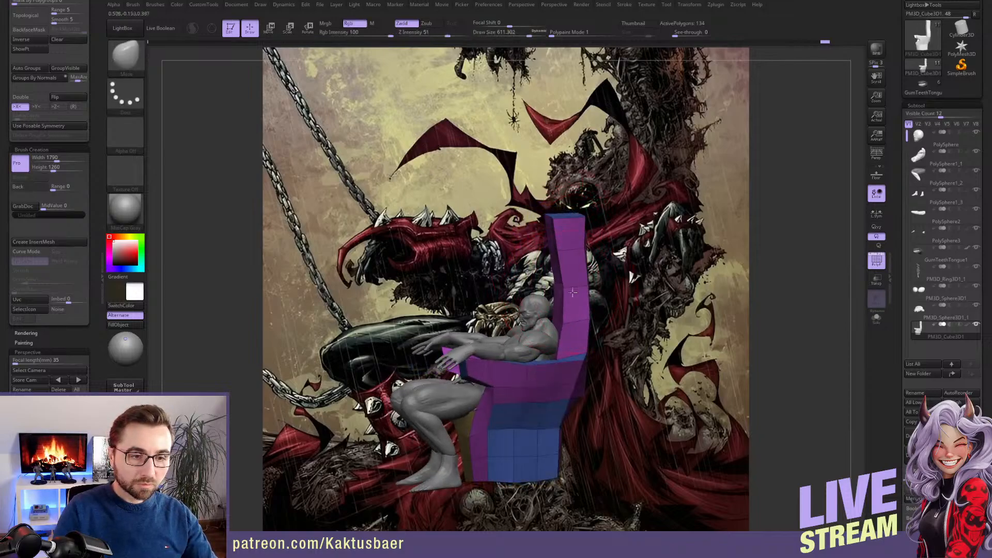
# Refine the backrest's upper end from the side and front with the Move brush at draw size about 468
pyautogui.moveTo(571, 226)
pyautogui.mouseDown()
pyautogui.moveTo(561, 226)
pyautogui.moveTo(576, 251)
pyautogui.mouseUp()
pyautogui.moveTo(590, 335); pyautogui.dragTo(606, 294, button='right')
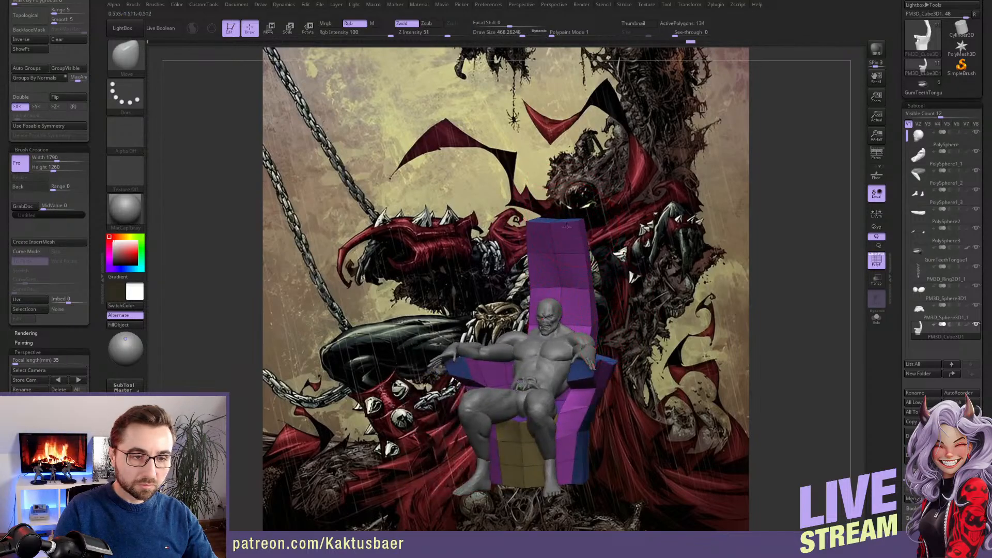
pyautogui.moveTo(567, 227); pyautogui.dragTo(568, 222)
pyautogui.moveTo(641, 243); pyautogui.dragTo(692, 269, button='right')
pyautogui.press('f')
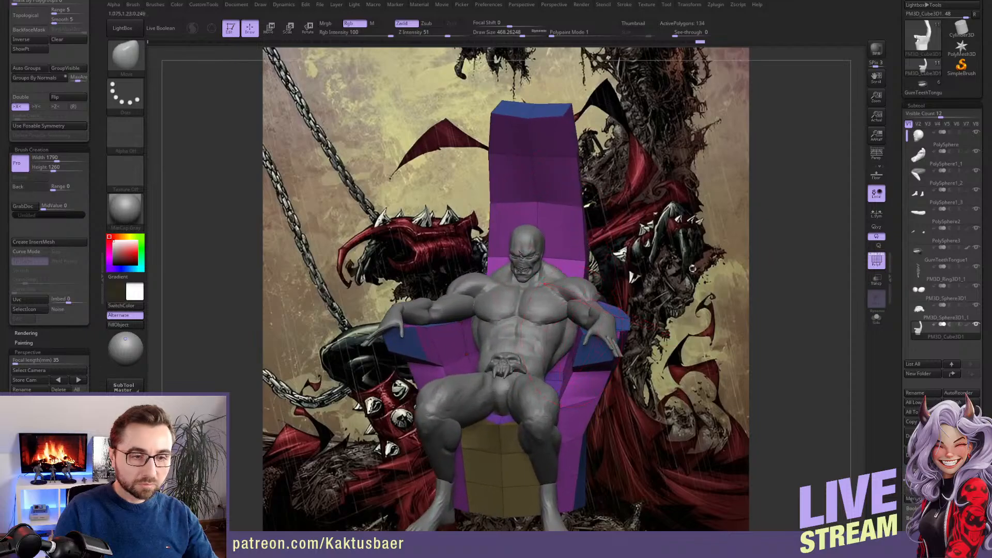
# Select the torso, hide its polyframe and raise its subdivision level, with perspective display turned on
pyautogui.keyDown('alt'); pyautogui.click(553, 306); pyautogui.keyUp('alt')
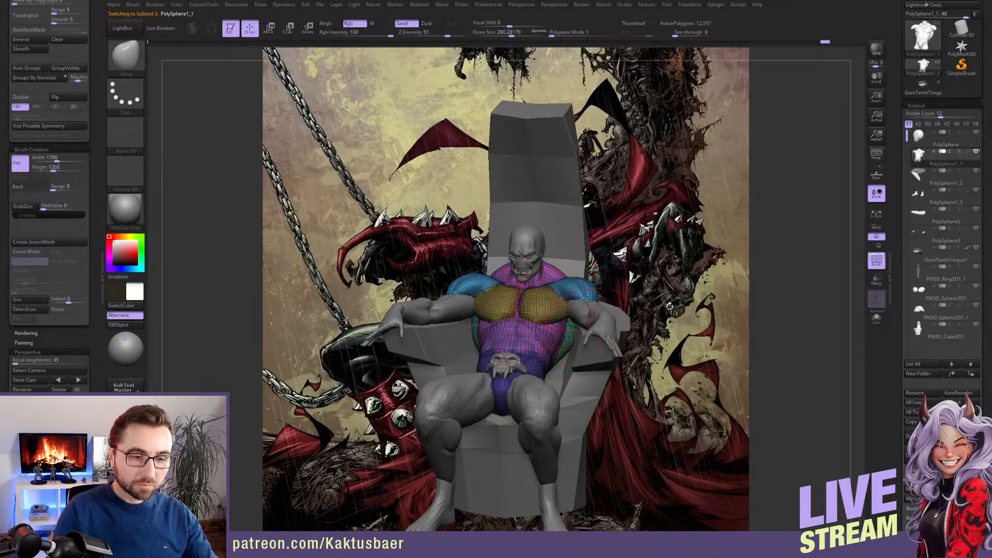
pyautogui.click(876, 261)
pyautogui.moveTo(749, 314); pyautogui.dragTo(427, 307, button='right')
pyautogui.press('d')
pyautogui.click(876, 154)
pyautogui.moveTo(797, 215); pyautogui.dragTo(541, 339, button='right')
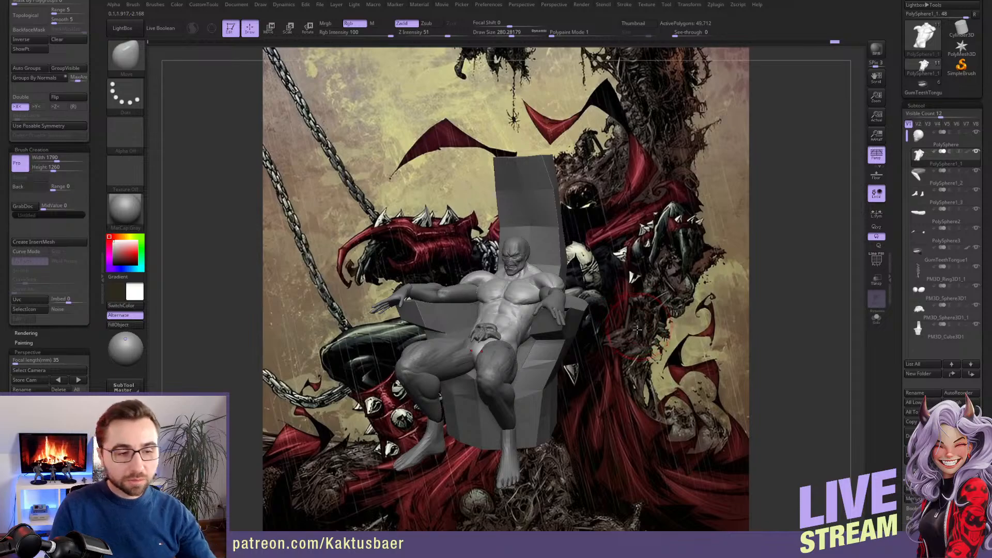
# Select the arms and adjust the inner side of the arm with the Move brush at draw size about 202
pyautogui.moveTo(550, 290)
pyautogui.mouseDown(button='right')
pyautogui.moveTo(594, 273)
pyautogui.moveTo(552, 306)
pyautogui.moveTo(473, 302)
pyautogui.moveTo(554, 319)
pyautogui.mouseUp(button='right')
pyautogui.keyDown('alt'); pyautogui.click(549, 304); pyautogui.keyUp('alt')
pyautogui.press('s')
pyautogui.moveTo(523, 319); pyautogui.dragTo(536, 311)
pyautogui.press('s')
pyautogui.moveTo(527, 316); pyautogui.dragTo(525, 316)
pyautogui.moveTo(524, 317); pyautogui.dragTo(549, 325, button='right')
pyautogui.moveTo(579, 331); pyautogui.dragTo(577, 338)
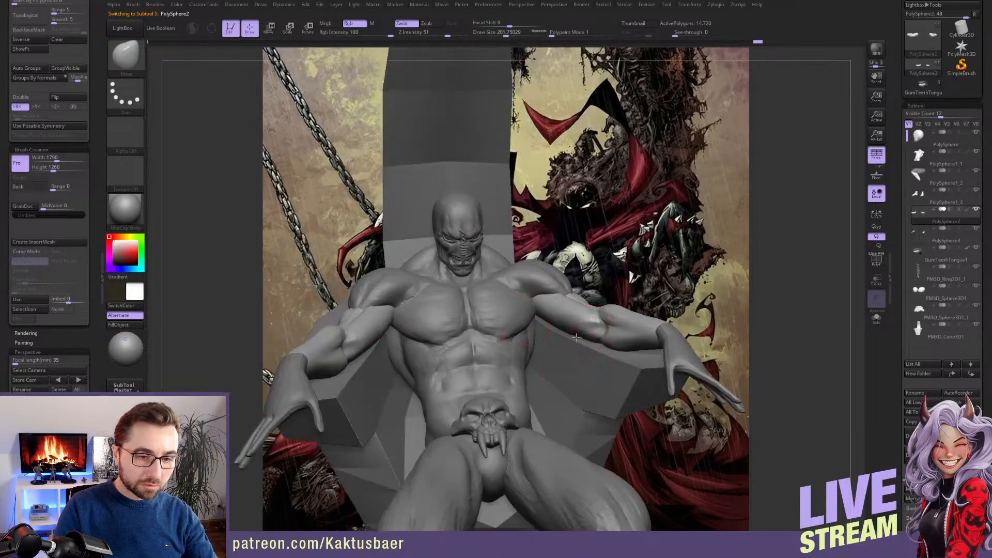
pyautogui.moveTo(555, 333)
pyautogui.mouseDown(button='right')
pyautogui.moveTo(575, 331)
pyautogui.moveTo(565, 336)
pyautogui.moveTo(567, 300)
pyautogui.moveTo(572, 398)
pyautogui.moveTo(574, 369)
pyautogui.moveTo(564, 362)
pyautogui.mouseUp(button='right')
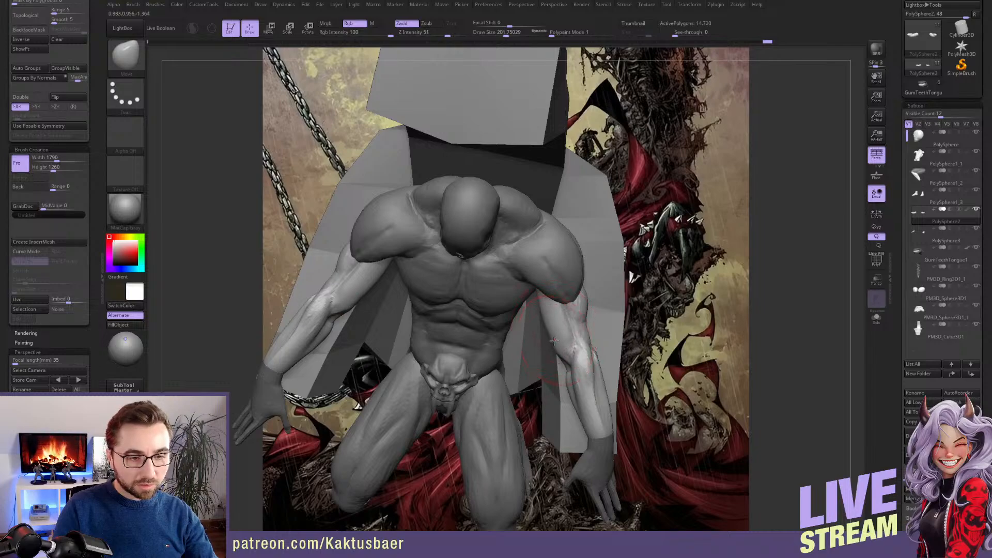
pyautogui.moveTo(554, 340); pyautogui.dragTo(550, 340)
# Refine the torso where the shoulder meets the neck muscle, using the Move brush at draw sizes about 97 to 145
pyautogui.press('s')
pyautogui.moveTo(563, 273); pyautogui.dragTo(537, 250, button='right')
pyautogui.keyDown('alt'); pyautogui.click(538, 249); pyautogui.keyUp('alt')
pyautogui.moveTo(534, 239)
pyautogui.mouseDown()
pyautogui.moveTo(545, 244)
pyautogui.moveTo(539, 253)
pyautogui.mouseUp()
pyautogui.press('s')
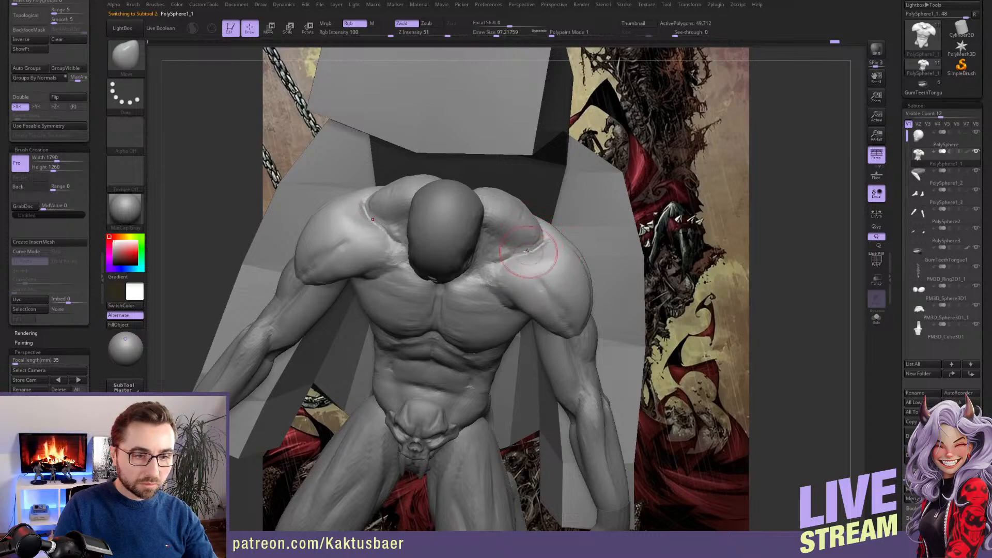
pyautogui.moveTo(540, 248)
pyautogui.mouseDown(button='right')
pyautogui.moveTo(535, 206)
pyautogui.moveTo(541, 230)
pyautogui.mouseUp(button='right')
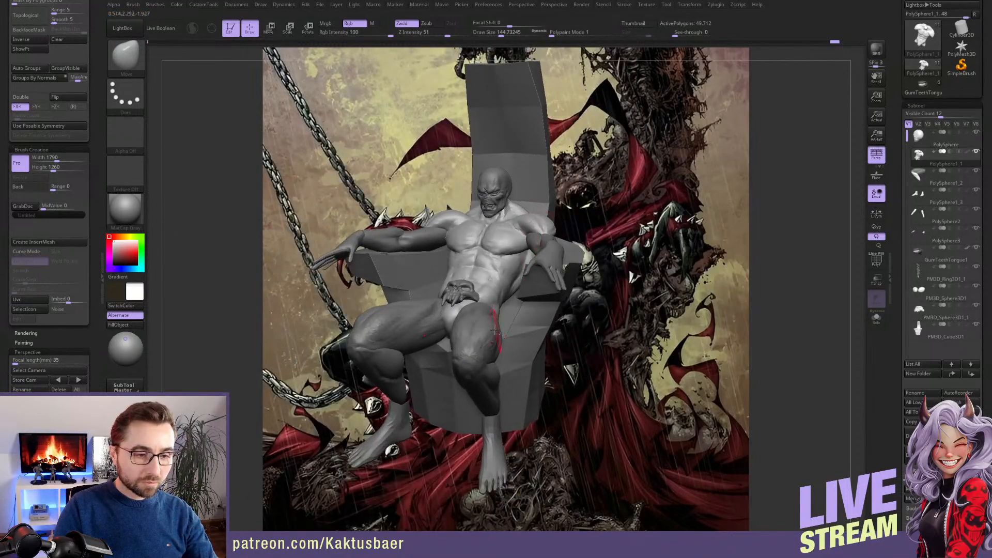
# Set the camera focal length to 30 mm and line up the seated figure with the comic artwork
pyautogui.keyDown('alt'); pyautogui.click(467, 358); pyautogui.keyUp('alt')
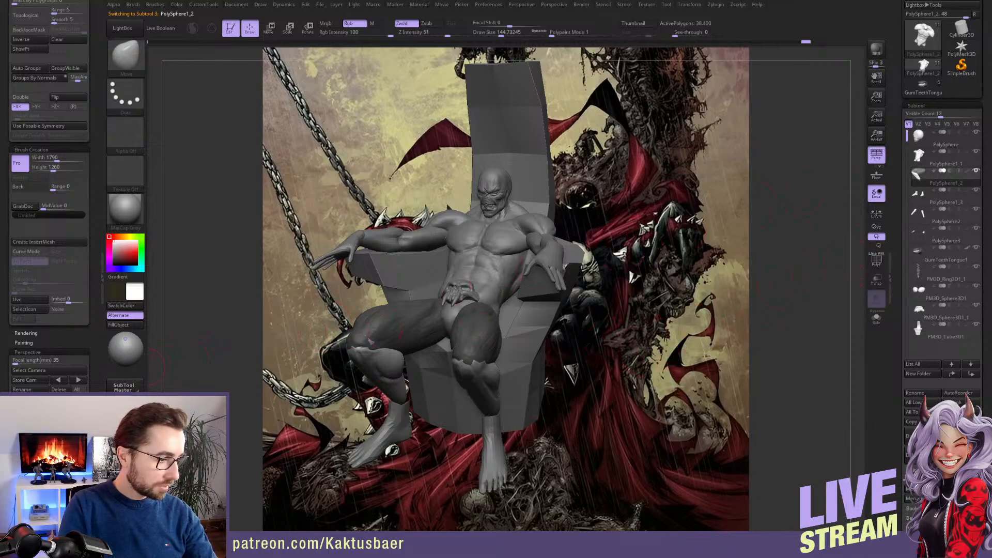
pyautogui.keyDown('alt'); pyautogui.moveTo(150, 367); pyautogui.dragTo(211, 395, button='right'); pyautogui.keyUp('alt')
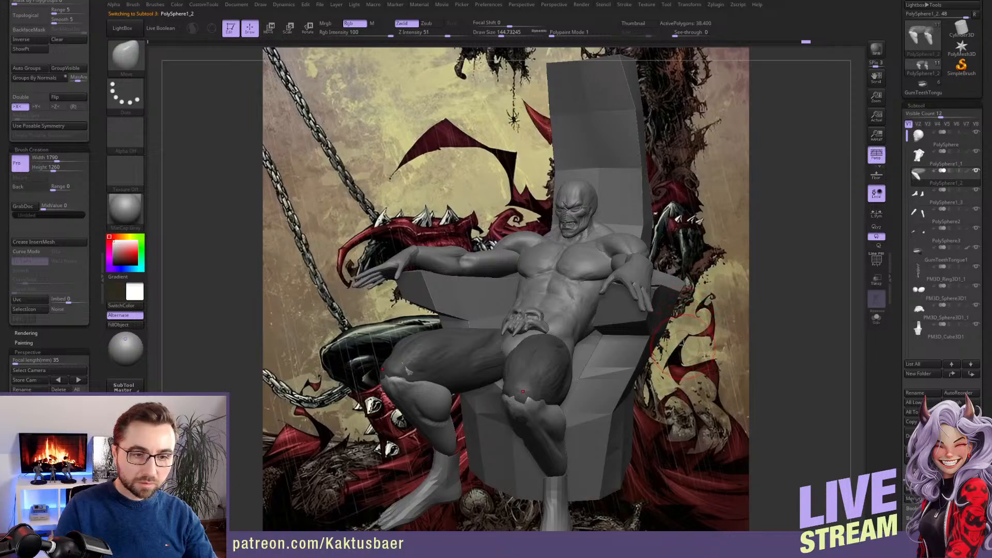
pyautogui.moveTo(36, 362); pyautogui.dragTo(56, 363)
pyautogui.write('30')
pyautogui.press('Return')
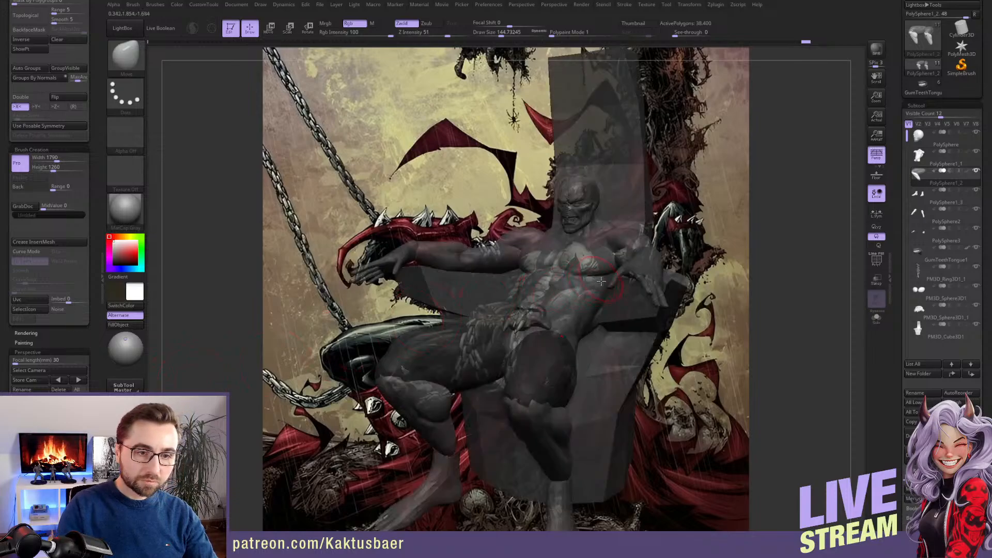
pyautogui.keyDown('ctrl'); pyautogui.moveTo(597, 279); pyautogui.dragTo(598, 266, button='right'); pyautogui.keyUp('ctrl')
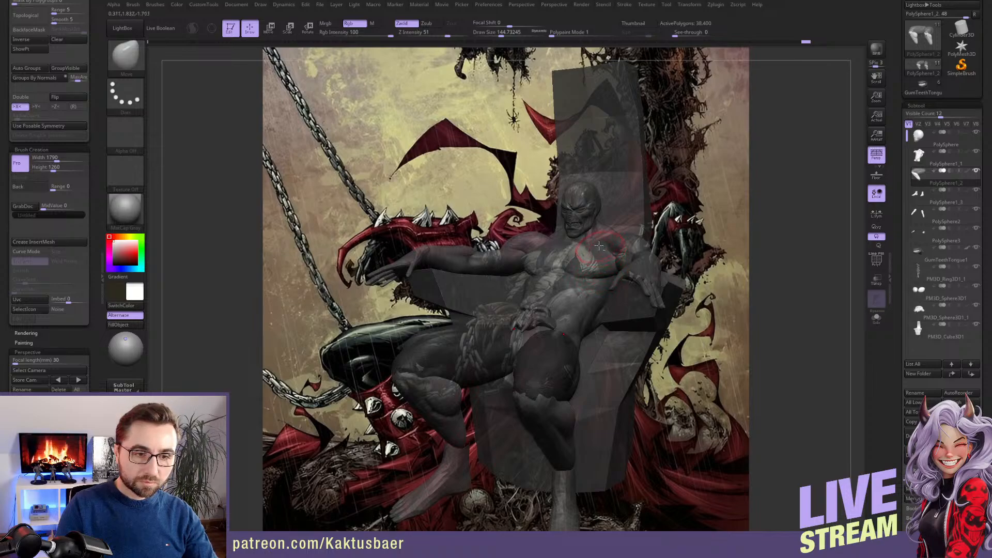
# Select the thighs subtool and clear its mask
pyautogui.keyDown('alt'); pyautogui.click(597, 248); pyautogui.keyUp('alt')
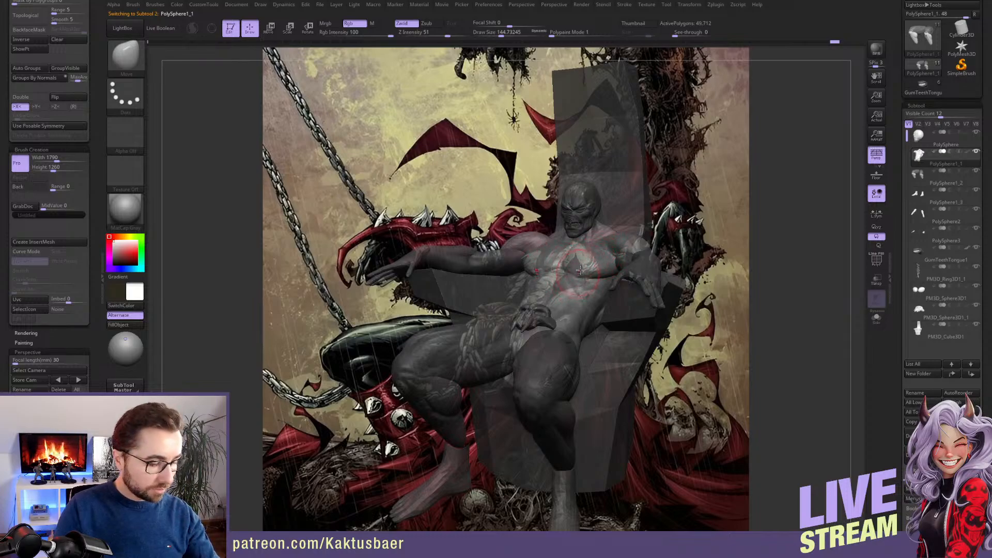
pyautogui.press('e')
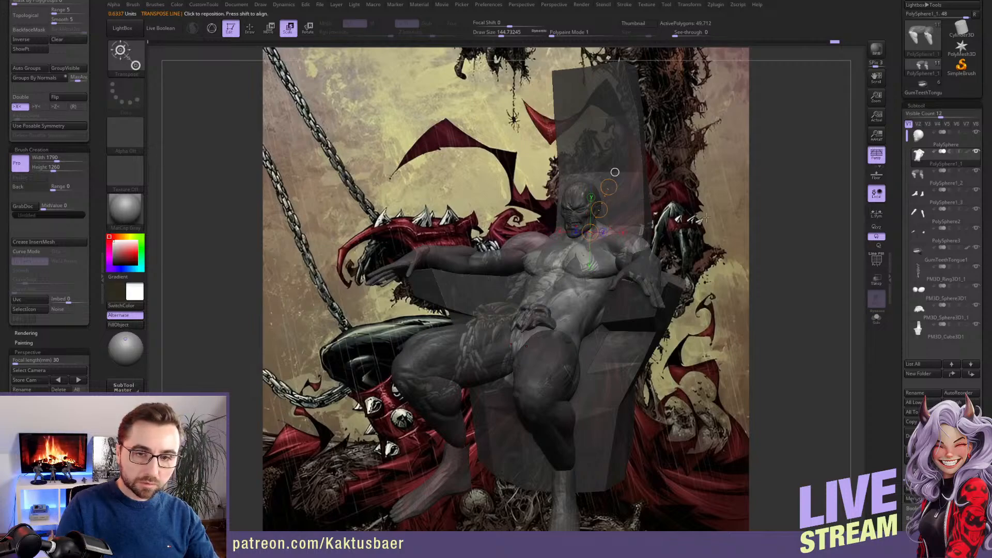
pyautogui.press('Down')
pyautogui.keyDown('ctrl'); pyautogui.moveTo(742, 178); pyautogui.dragTo(729, 246); pyautogui.keyUp('ctrl')
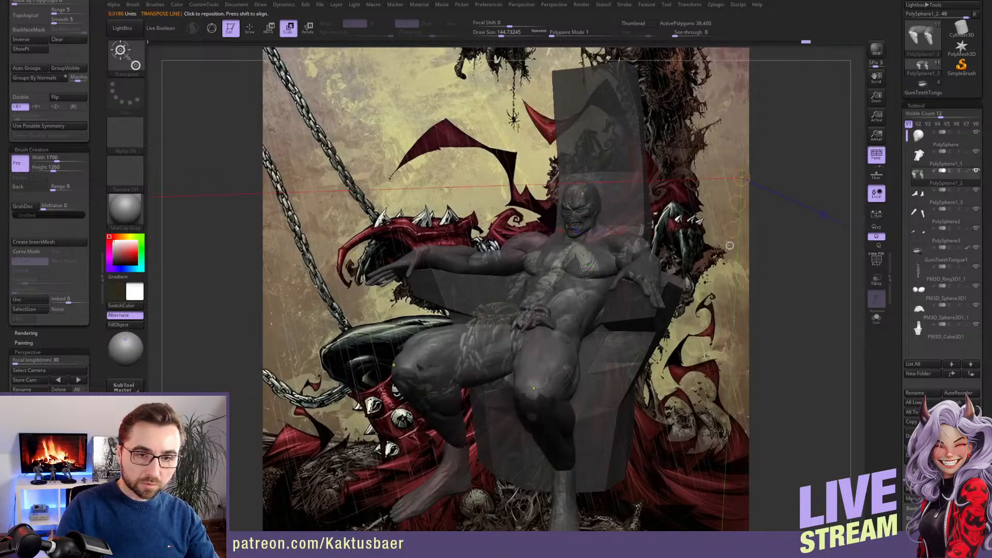
pyautogui.press('q')
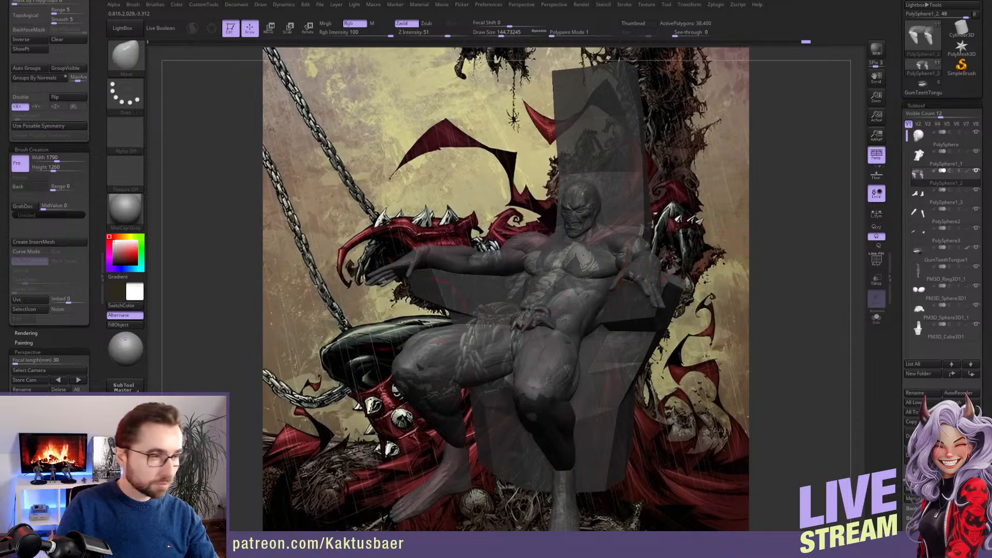
pyautogui.click(74, 41)
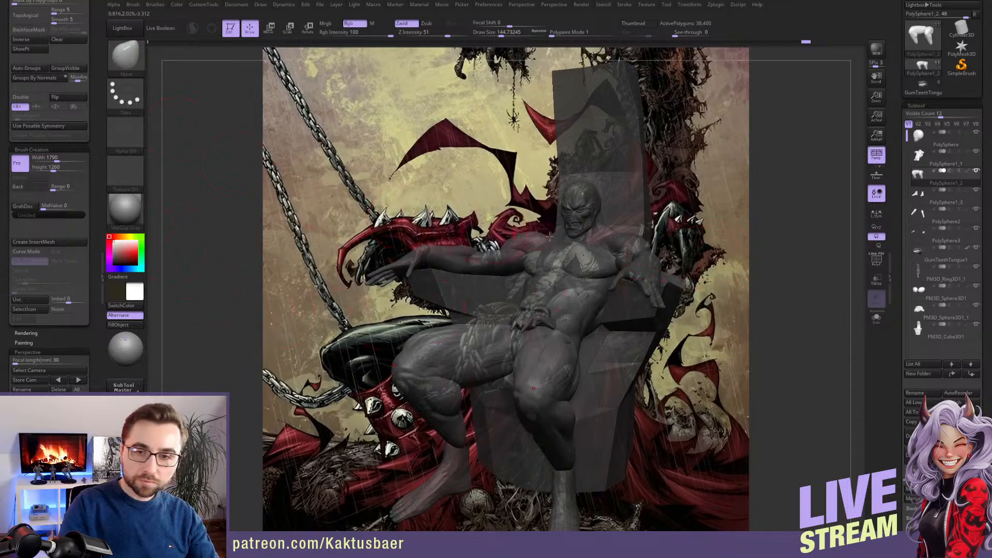
# Scale the whole seated figure up slightly from the base of the neck with the transpose line
pyautogui.moveTo(930, 277)
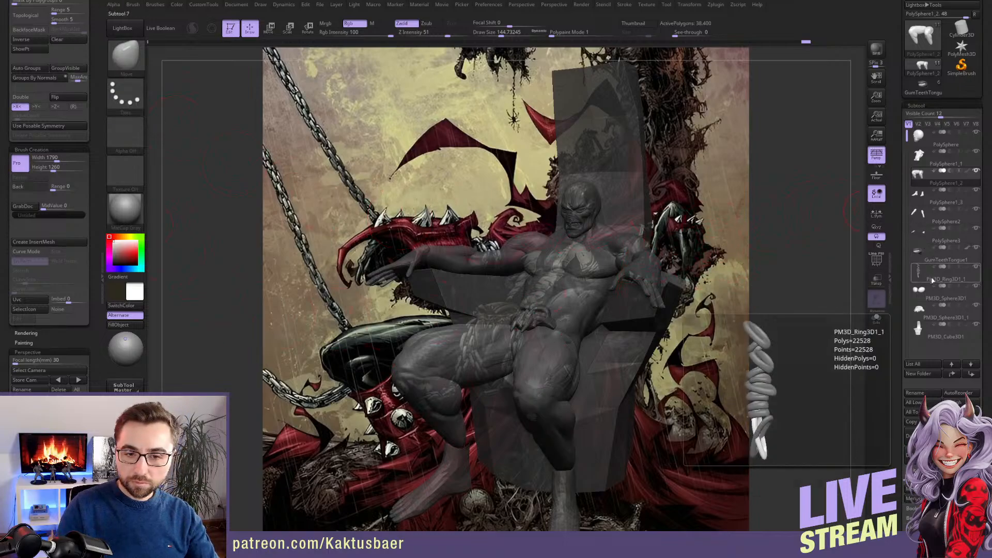
pyautogui.keyDown('alt'); pyautogui.click(612, 233); pyautogui.keyUp('alt')
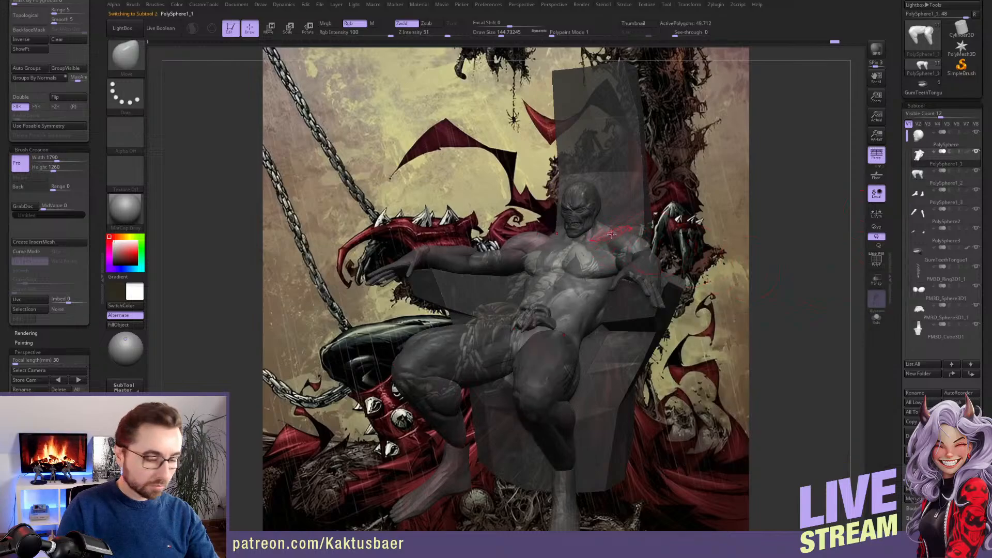
pyautogui.press('e')
pyautogui.moveTo(599, 228); pyautogui.dragTo(613, 192)
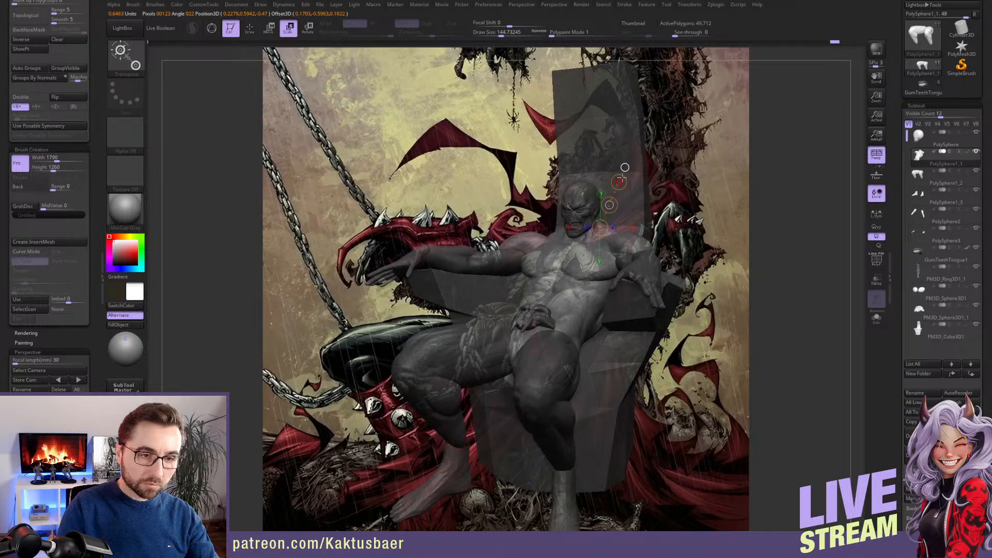
pyautogui.keyDown('alt'); pyautogui.click(622, 179); pyautogui.keyUp('alt')
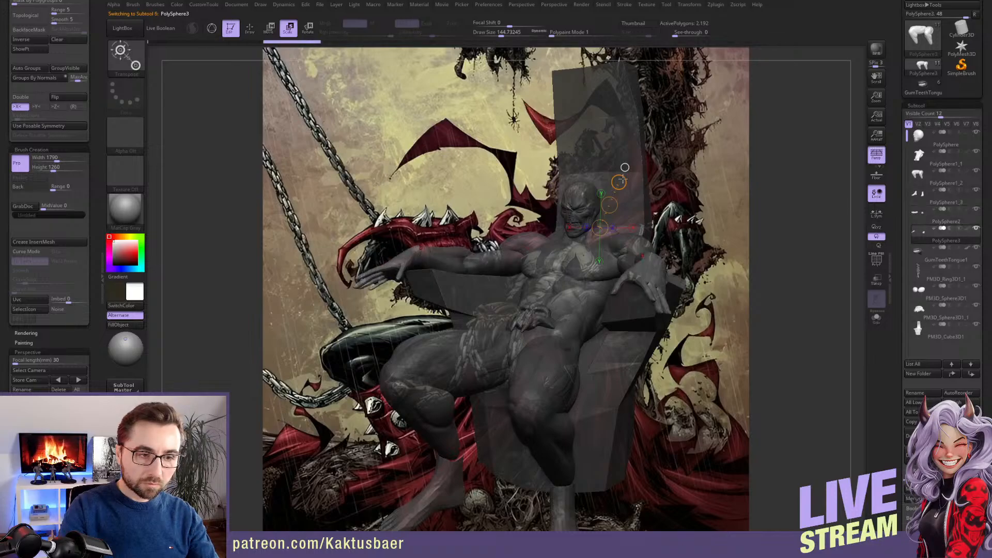
pyautogui.press('q')
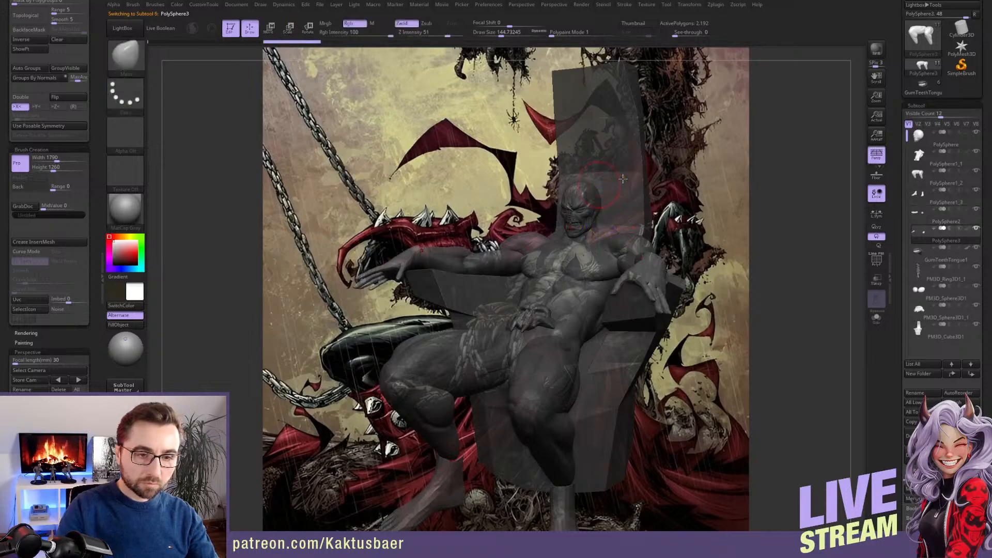
# Compare the figure with perspective off and on, leave perspective on and save the project
pyautogui.click(876, 154)
pyautogui.click(883, 154)
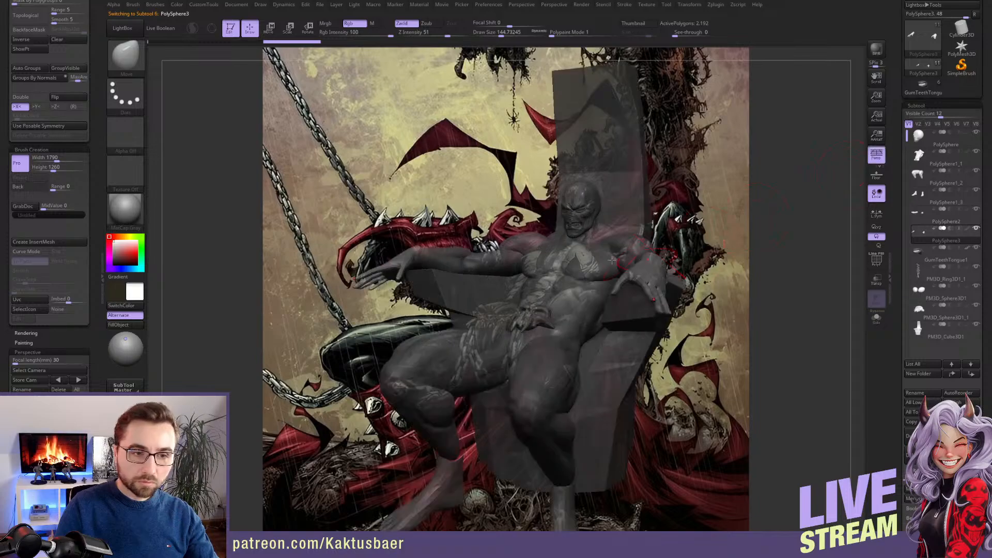
pyautogui.moveTo(571, 243)
pyautogui.mouseDown(button='right')
pyautogui.moveTo(644, 232)
pyautogui.moveTo(589, 228)
pyautogui.moveTo(575, 238)
pyautogui.mouseUp(button='right')
pyautogui.hotkey('ctrl', 's')
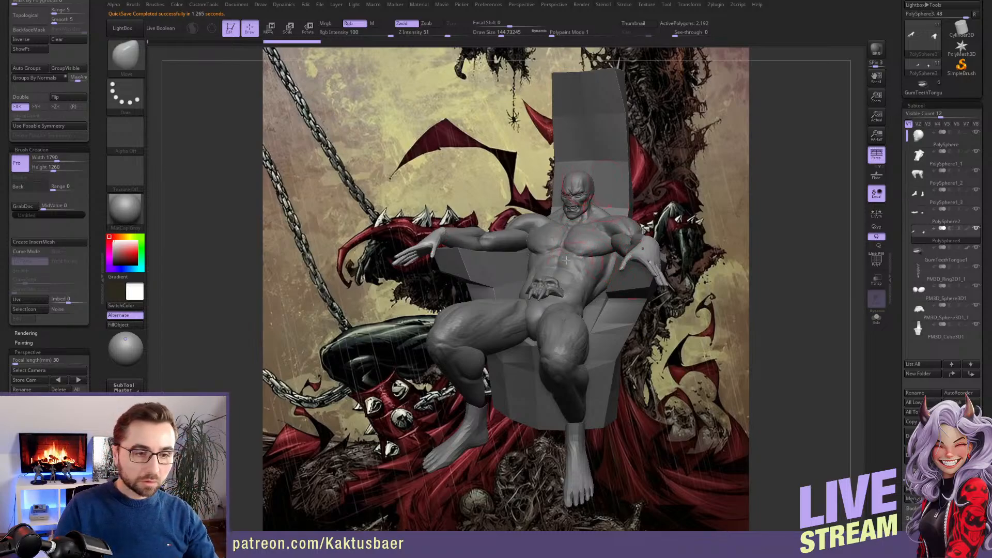
# Select the throne and scale it up slightly around the figure with the transpose line
pyautogui.moveTo(586, 234); pyautogui.dragTo(549, 226, button='right')
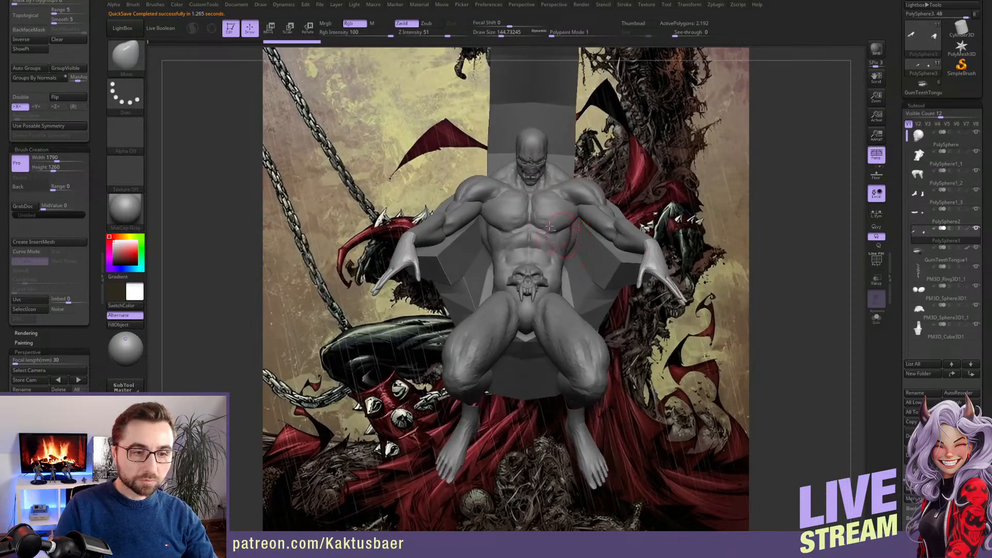
pyautogui.keyDown('alt'); pyautogui.click(601, 246); pyautogui.keyUp('alt')
pyautogui.moveTo(598, 247); pyautogui.dragTo(563, 257, button='right')
pyautogui.press('s')
pyautogui.moveTo(563, 258); pyautogui.dragTo(572, 258)
pyautogui.moveTo(589, 252); pyautogui.dragTo(567, 250, button='right')
pyautogui.press('s')
pyautogui.moveTo(567, 250); pyautogui.dragTo(571, 251)
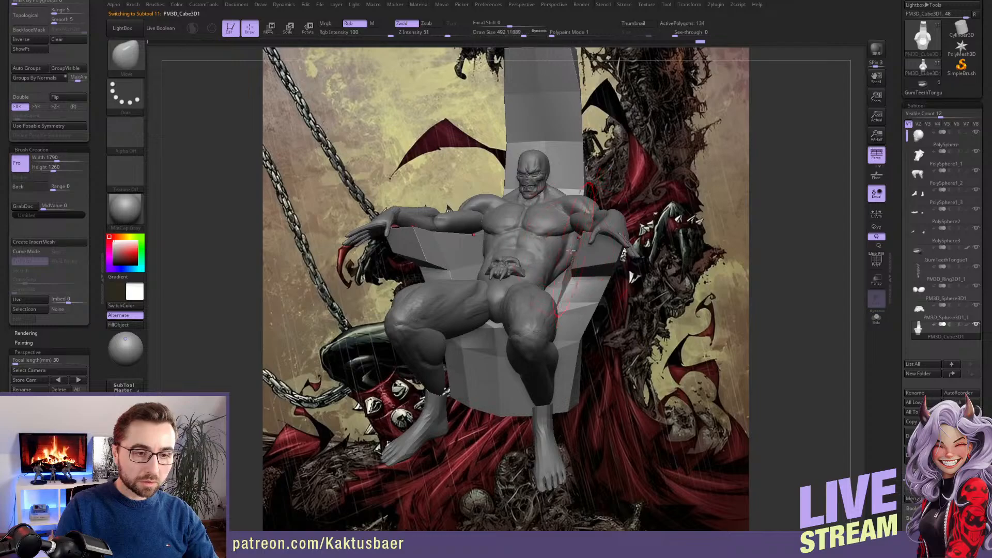
pyautogui.press('e')
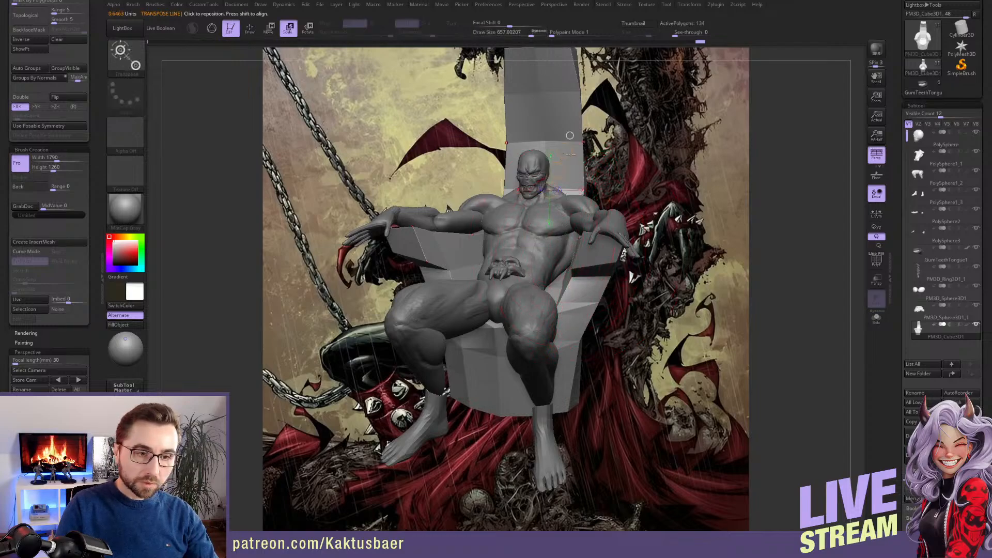
pyautogui.moveTo(571, 154); pyautogui.dragTo(565, 149)
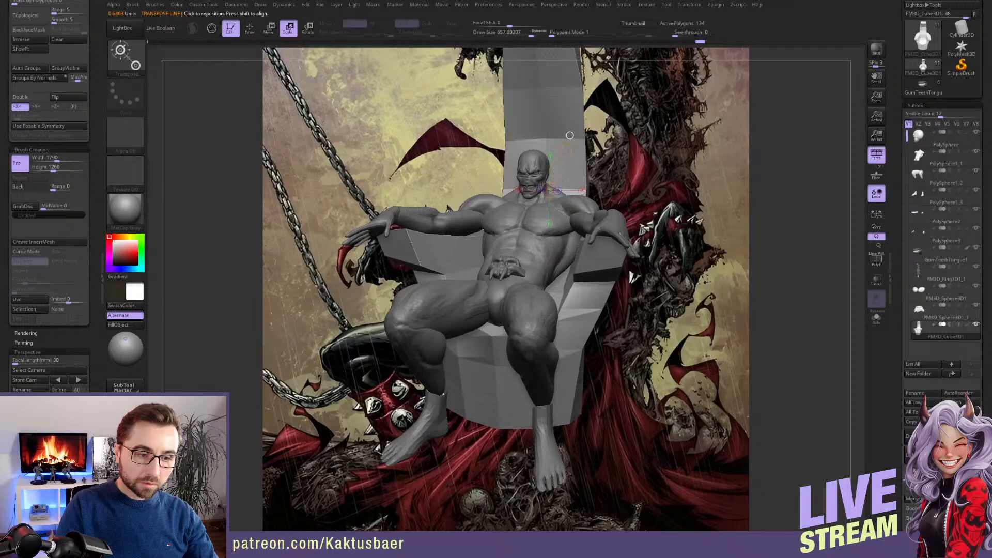
pyautogui.press('q')
# Shape the throne's armrest beneath the forearm with the Move brush at draw sizes about 223 and 197
pyautogui.moveTo(574, 206)
pyautogui.mouseDown(button='right')
pyautogui.moveTo(480, 233)
pyautogui.moveTo(545, 236)
pyautogui.mouseUp(button='right')
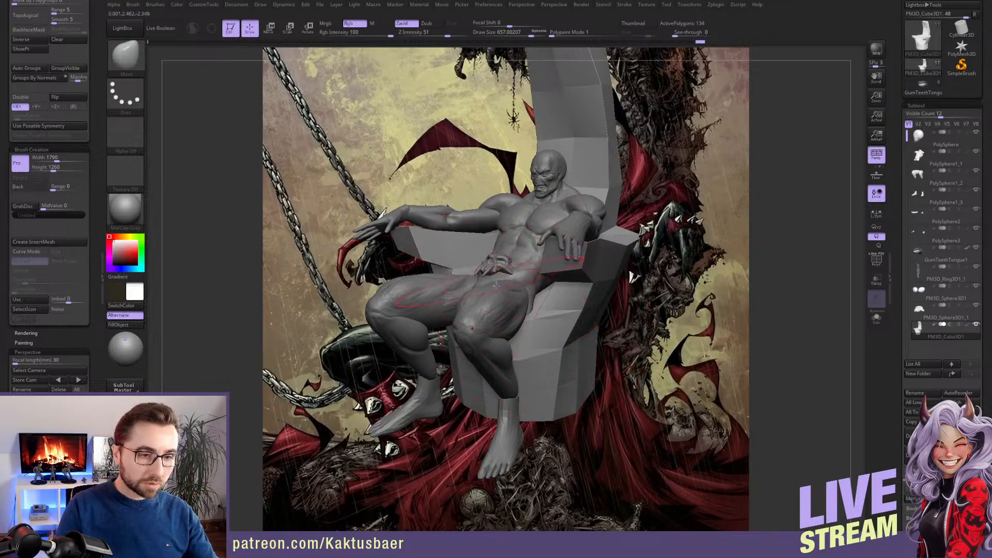
pyautogui.moveTo(496, 285)
pyautogui.mouseDown(button='right')
pyautogui.moveTo(569, 286)
pyautogui.moveTo(430, 278)
pyautogui.mouseUp(button='right')
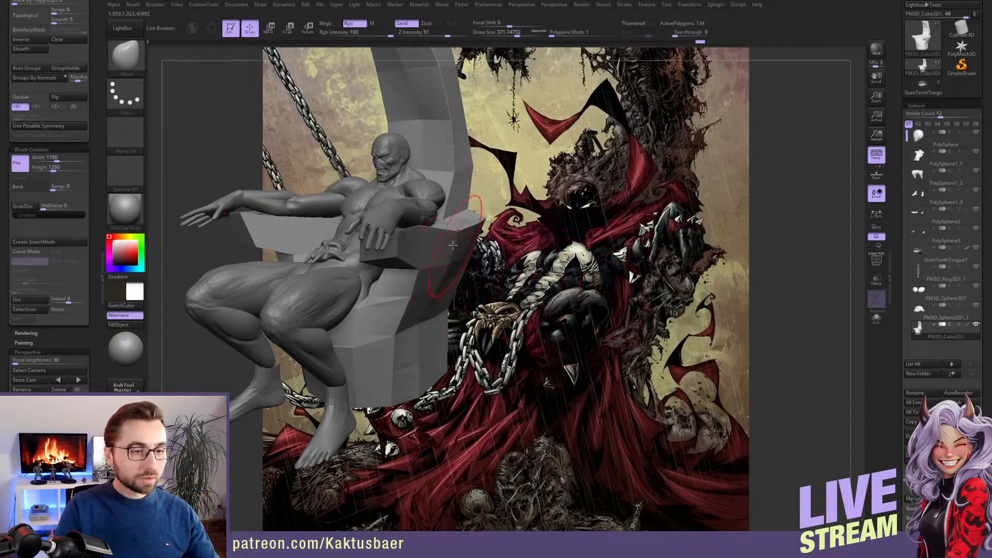
pyautogui.press('s')
pyautogui.press('s')
pyautogui.moveTo(425, 240); pyautogui.dragTo(419, 233)
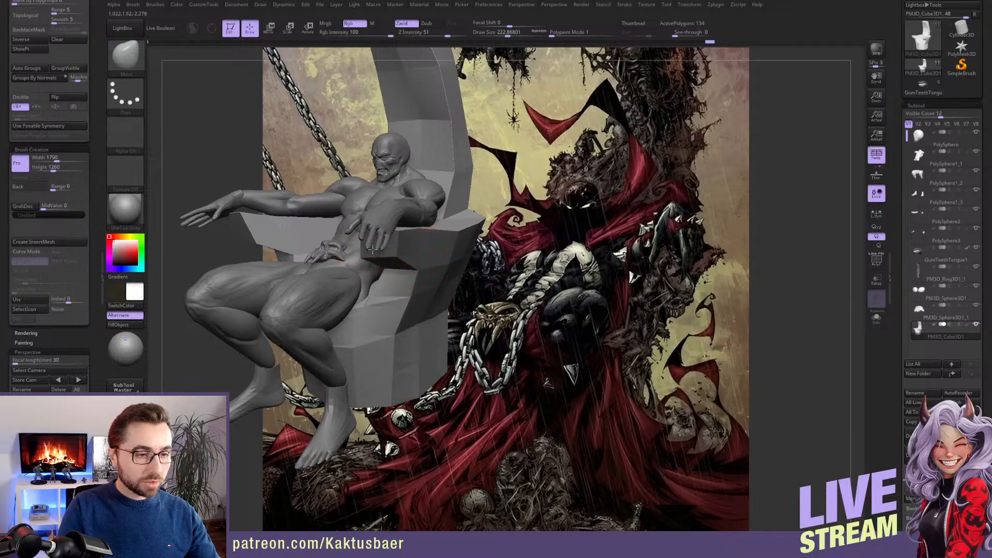
pyautogui.moveTo(403, 239); pyautogui.dragTo(420, 238)
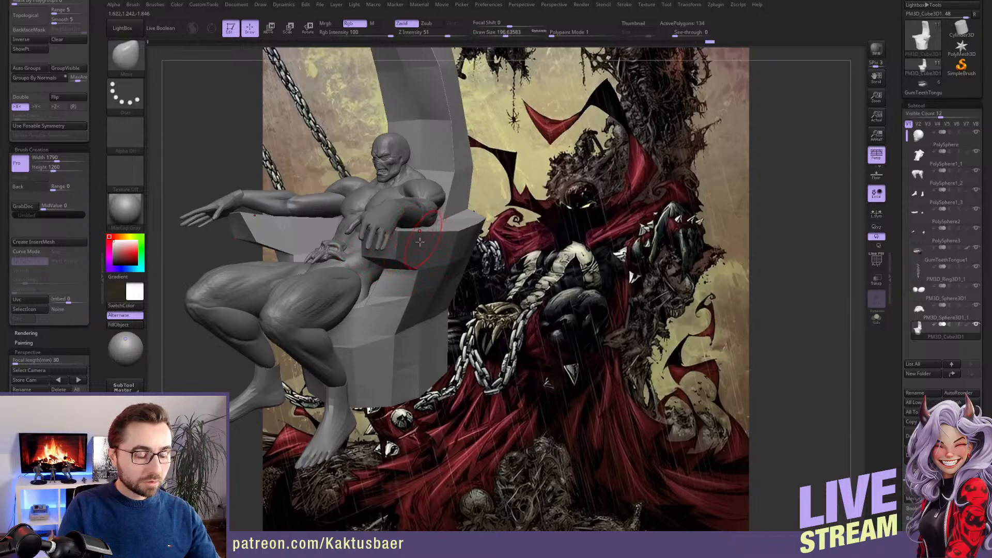
pyautogui.moveTo(436, 226); pyautogui.dragTo(496, 266, button='right')
pyautogui.keyDown('alt'); pyautogui.moveTo(421, 160); pyautogui.dragTo(418, 209, button='right'); pyautogui.keyUp('alt')
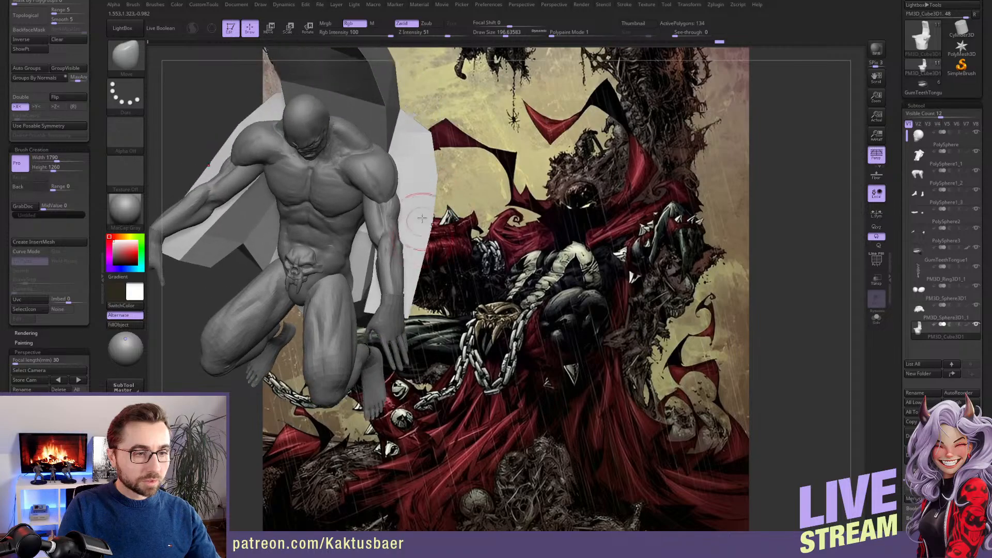
# Reshape the throne's armrest and outer side behind the elbow with the Move brush at a draw size of about 500
pyautogui.press('s')
pyautogui.moveTo(414, 211); pyautogui.dragTo(424, 210)
pyautogui.moveTo(414, 178)
pyautogui.keyDown('alt'); pyautogui.mouseDown(button='right')
pyautogui.moveTo(417, 204)
pyautogui.moveTo(408, 192)
pyautogui.mouseUp(button='right'); pyautogui.keyUp('alt')
pyautogui.press('s')
pyautogui.moveTo(423, 205); pyautogui.dragTo(433, 204)
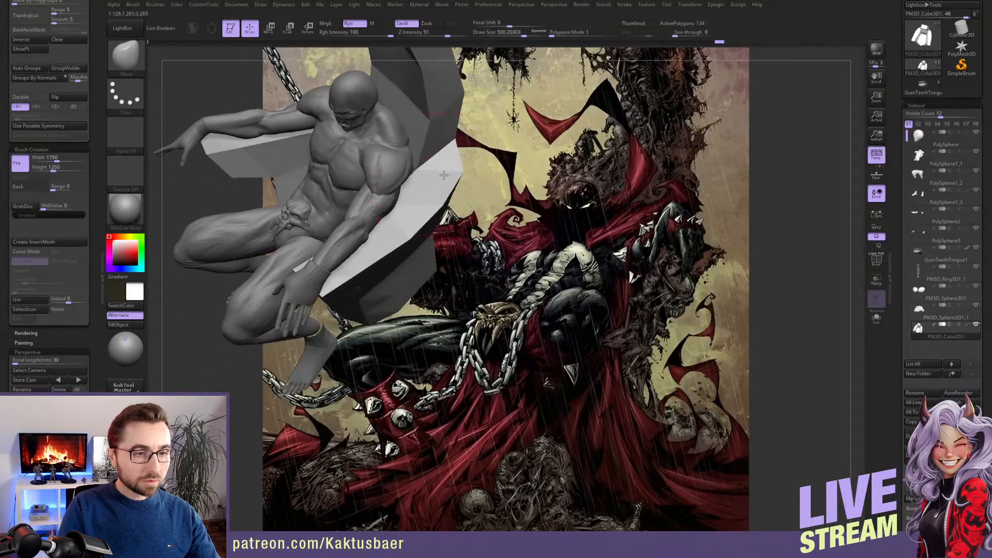
pyautogui.moveTo(443, 173)
pyautogui.mouseDown(button='right')
pyautogui.moveTo(421, 157)
pyautogui.moveTo(457, 154)
pyautogui.mouseUp(button='right')
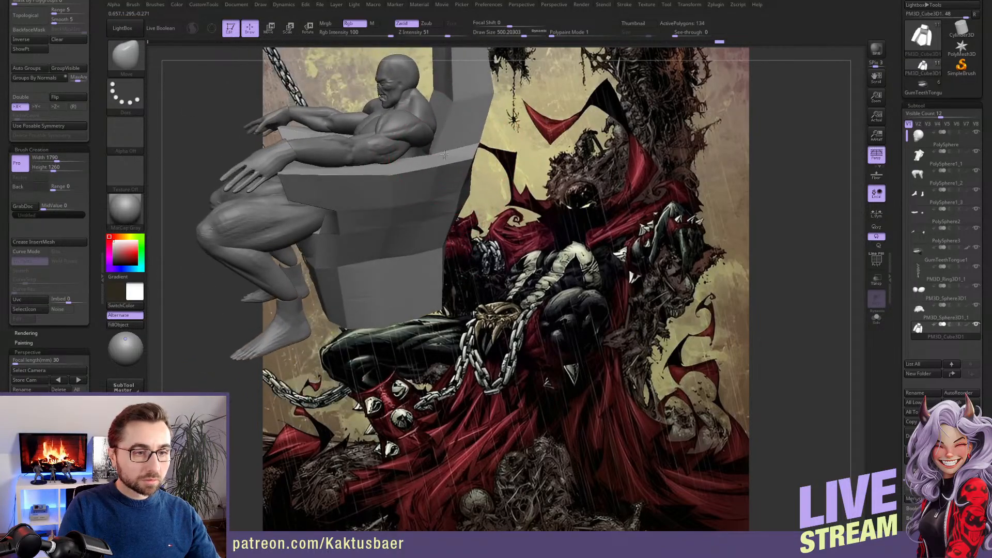
pyautogui.moveTo(448, 169); pyautogui.dragTo(440, 179)
pyautogui.moveTo(440, 180); pyautogui.dragTo(464, 195, button='right')
# Adjust the rear contour of the throne where seat and backrest meet, using the Move brush at a draw size of about 305
pyautogui.press('s')
pyautogui.moveTo(465, 195)
pyautogui.mouseDown()
pyautogui.moveTo(454, 195)
pyautogui.moveTo(454, 216)
pyautogui.mouseUp()
pyautogui.moveTo(454, 216)
pyautogui.keyDown('alt'); pyautogui.mouseDown(button='right')
pyautogui.moveTo(448, 261)
pyautogui.moveTo(457, 227)
pyautogui.mouseUp(button='right'); pyautogui.keyUp('alt')
pyautogui.press('s')
pyautogui.moveTo(457, 227); pyautogui.dragTo(463, 227)
pyautogui.keyDown('alt'); pyautogui.moveTo(493, 171); pyautogui.dragTo(482, 222, button='right'); pyautogui.keyUp('alt')
pyautogui.press('s')
pyautogui.moveTo(499, 209); pyautogui.dragTo(493, 210)
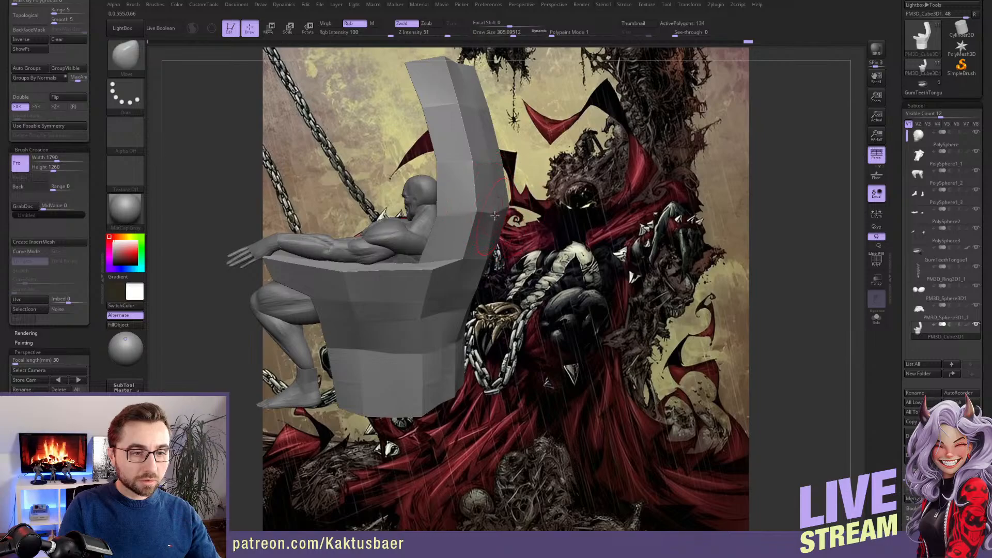
# Push the front of the backrest above the figure's head backward with the Move brush and save the project
pyautogui.moveTo(489, 209); pyautogui.dragTo(441, 163, button='right')
pyautogui.moveTo(433, 164); pyautogui.dragTo(446, 167)
pyautogui.moveTo(436, 167); pyautogui.dragTo(448, 175, button='right')
pyautogui.moveTo(438, 175); pyautogui.dragTo(447, 180)
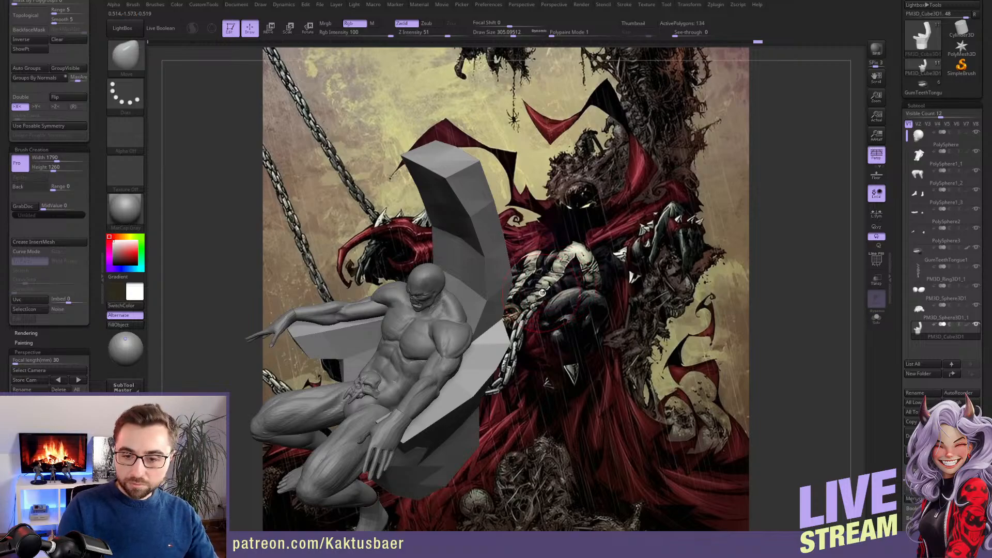
pyautogui.moveTo(529, 297); pyautogui.dragTo(547, 242, button='right')
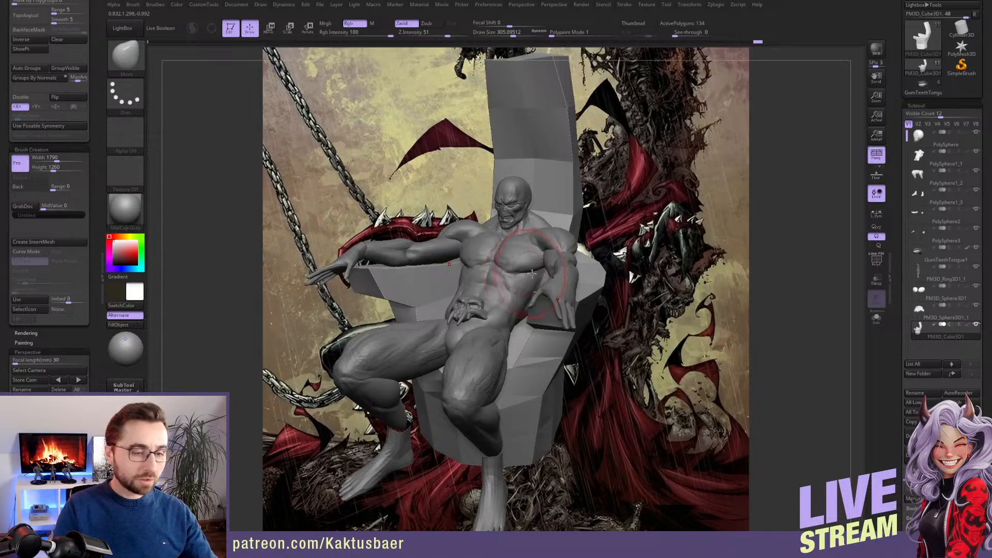
pyautogui.hotkey('ctrl', 's')
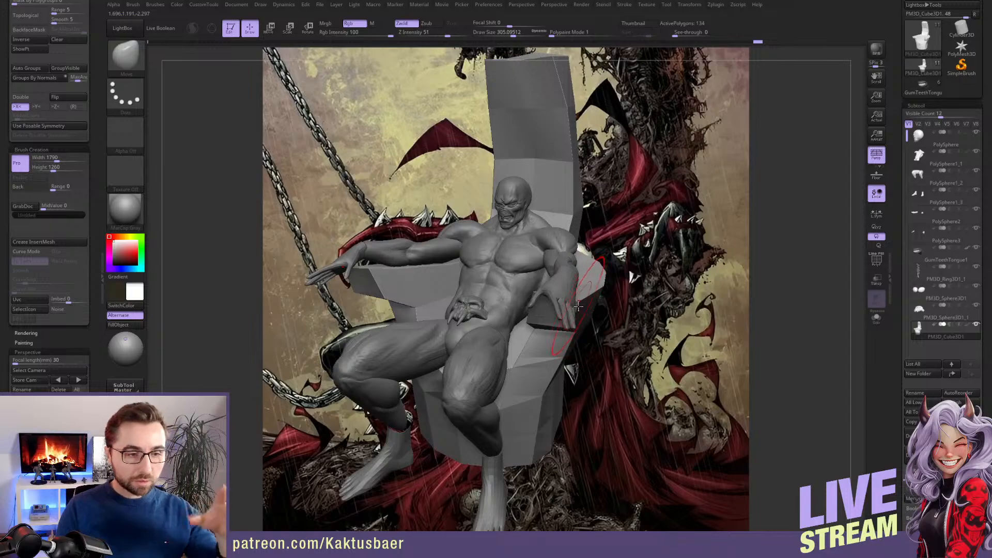
# Reduce the Move brush's draw size to about 154 for work on the armrest beneath the figure's hand
pyautogui.press('s')
pyautogui.moveTo(510, 305); pyautogui.dragTo(498, 305)
pyautogui.moveTo(499, 305); pyautogui.dragTo(462, 293, button='right')
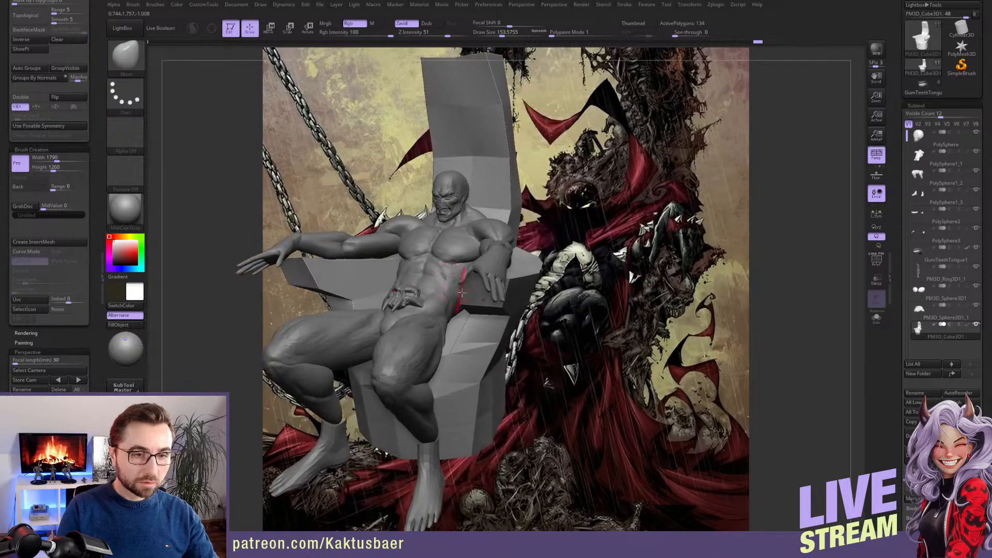
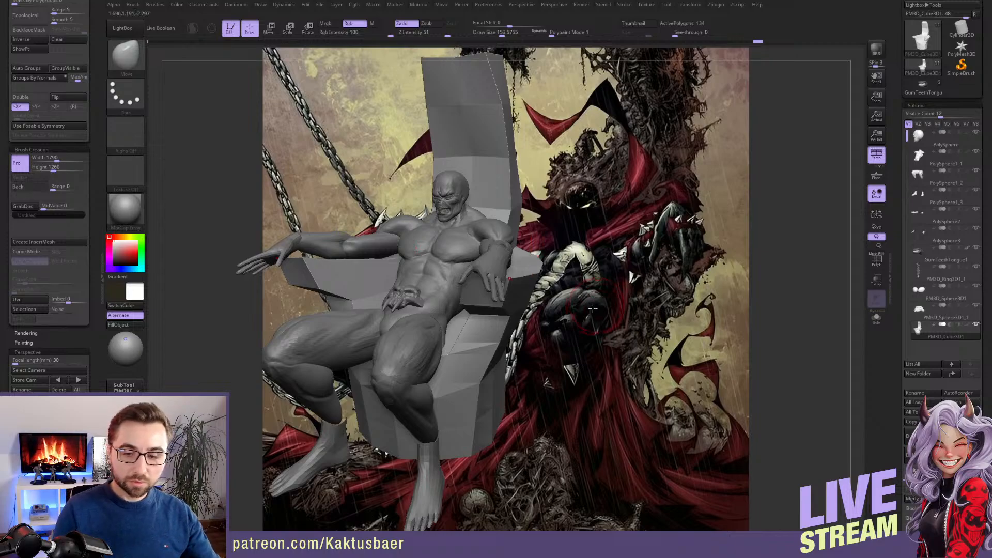
# Select the torso subtool and examine the seated figure and throne from several angles and distances
pyautogui.keyDown('alt'); pyautogui.moveTo(490, 263); pyautogui.dragTo(567, 272, button='right'); pyautogui.keyUp('alt')
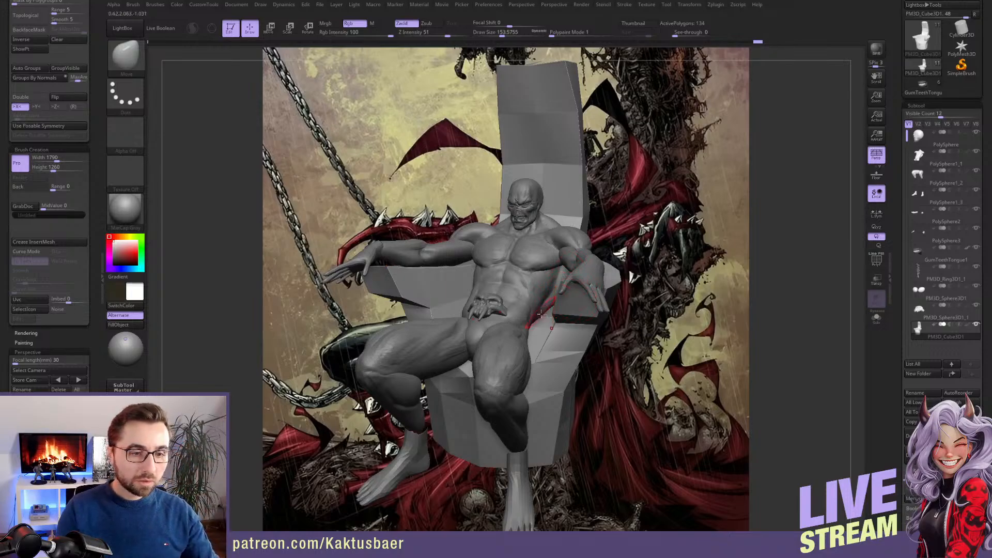
pyautogui.keyDown('alt'); pyautogui.click(542, 267); pyautogui.keyUp('alt')
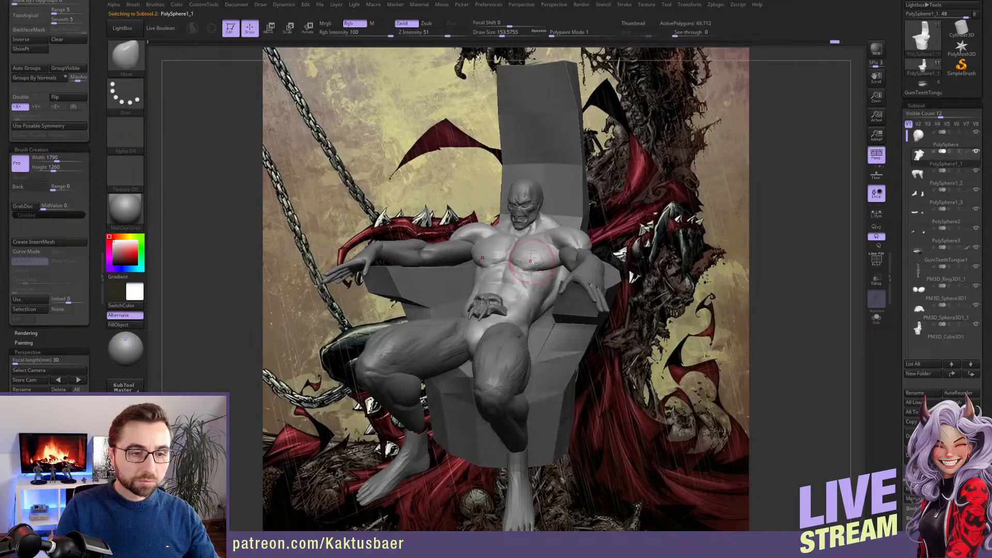
pyautogui.scroll(3, 538, 263)
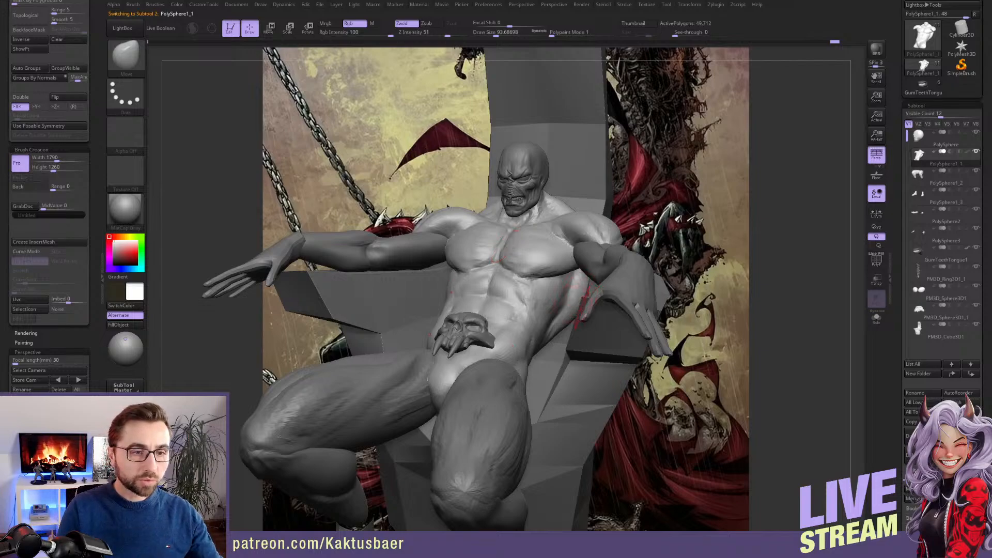
pyautogui.scroll(-2, 539, 262)
pyautogui.scroll(-4, 539, 262)
pyautogui.scroll(1, 537, 264)
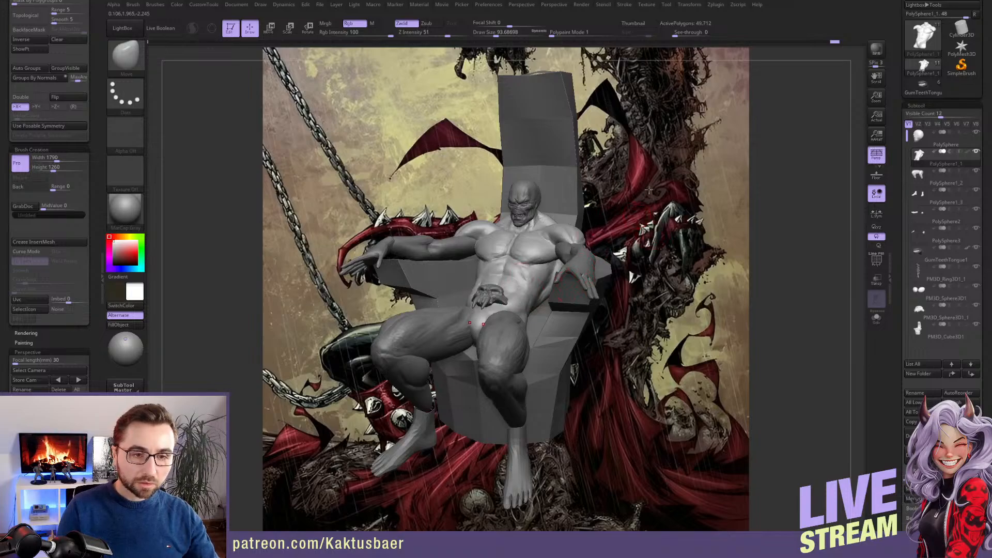
pyautogui.keyDown('alt'); pyautogui.moveTo(631, 242); pyautogui.dragTo(530, 260, button='right'); pyautogui.keyUp('alt')
pyautogui.keyDown('alt'); pyautogui.moveTo(471, 262); pyautogui.dragTo(576, 258, button='right'); pyautogui.keyUp('alt')
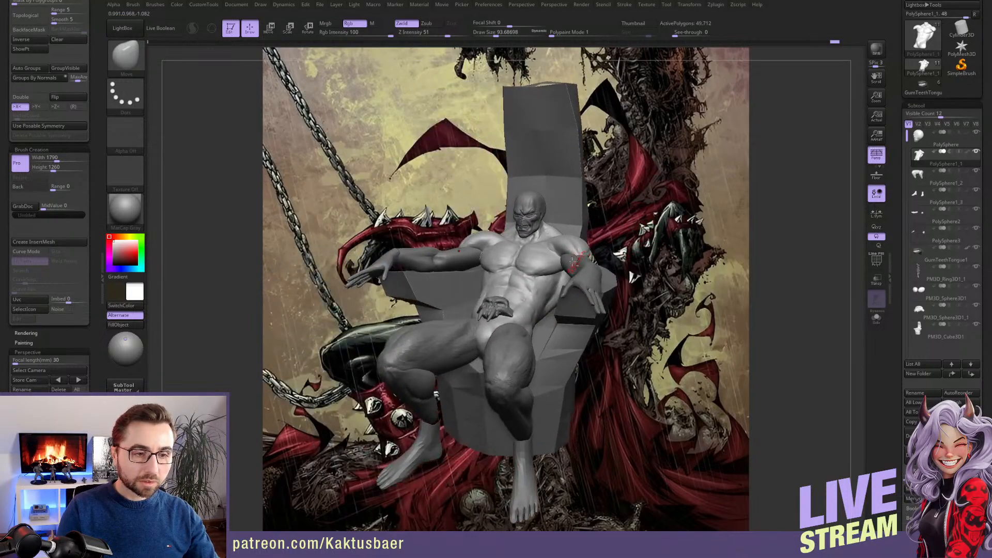
pyautogui.moveTo(532, 298)
pyautogui.mouseDown(button='right')
pyautogui.moveTo(459, 345)
pyautogui.moveTo(457, 335)
pyautogui.moveTo(527, 304)
pyautogui.mouseUp(button='right')
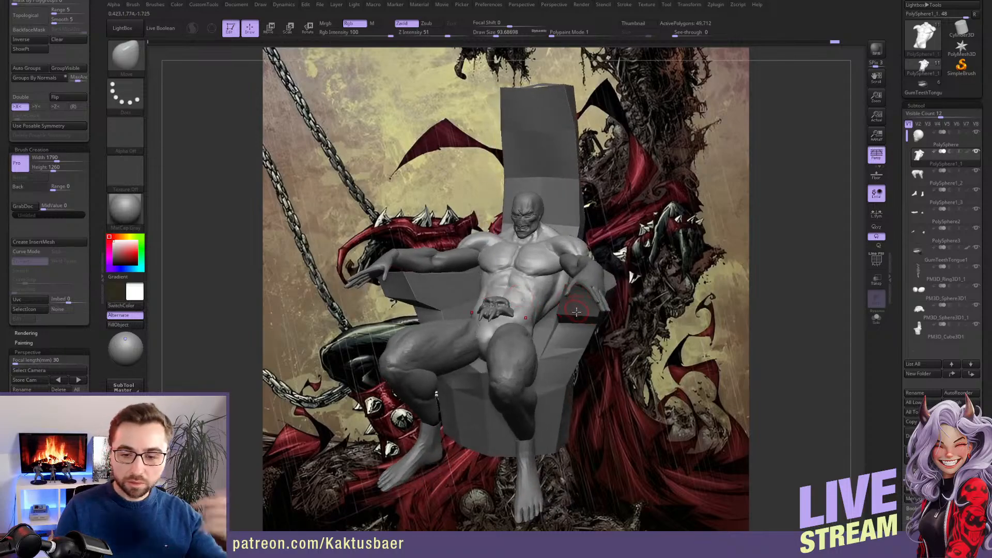
pyautogui.moveTo(521, 287)
pyautogui.mouseDown(button='right')
pyautogui.moveTo(538, 285)
pyautogui.moveTo(543, 244)
pyautogui.mouseUp(button='right')
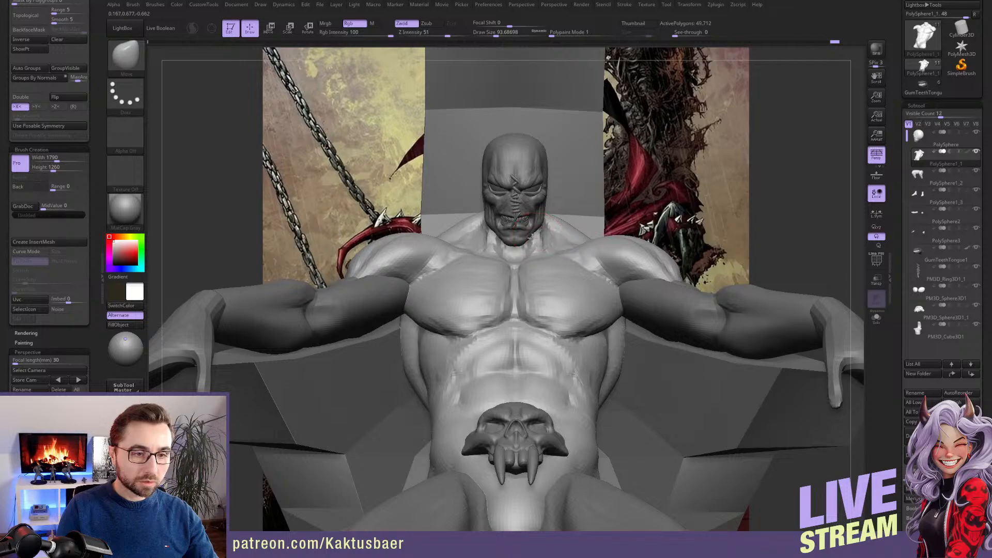
# Isolate the torso, reshape its shoulders and upper back with the Move brush at a draw size of about 101, and show all parts again
pyautogui.moveTo(535, 231)
pyautogui.mouseDown(button='right')
pyautogui.moveTo(539, 269)
pyautogui.moveTo(532, 253)
pyautogui.moveTo(383, 253)
pyautogui.mouseUp(button='right')
pyautogui.hotkey('alt', 's')
pyautogui.moveTo(515, 255); pyautogui.dragTo(510, 257, button='right')
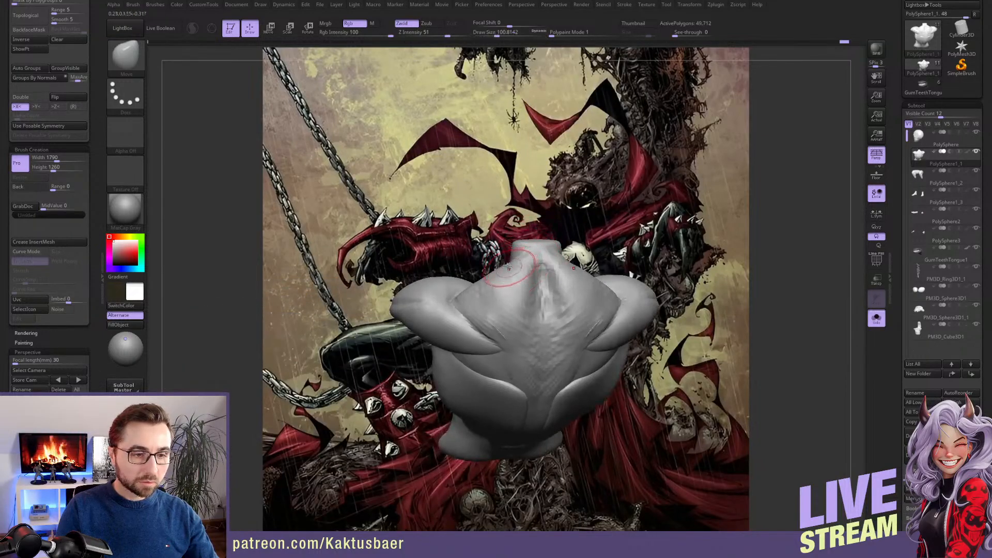
pyautogui.moveTo(485, 282)
pyautogui.mouseDown(button='right')
pyautogui.moveTo(478, 295)
pyautogui.moveTo(505, 301)
pyautogui.moveTo(499, 308)
pyautogui.moveTo(510, 316)
pyautogui.moveTo(518, 256)
pyautogui.moveTo(548, 248)
pyautogui.moveTo(532, 272)
pyautogui.moveTo(552, 253)
pyautogui.moveTo(543, 247)
pyautogui.mouseUp(button='right')
pyautogui.hotkey('alt', 's')
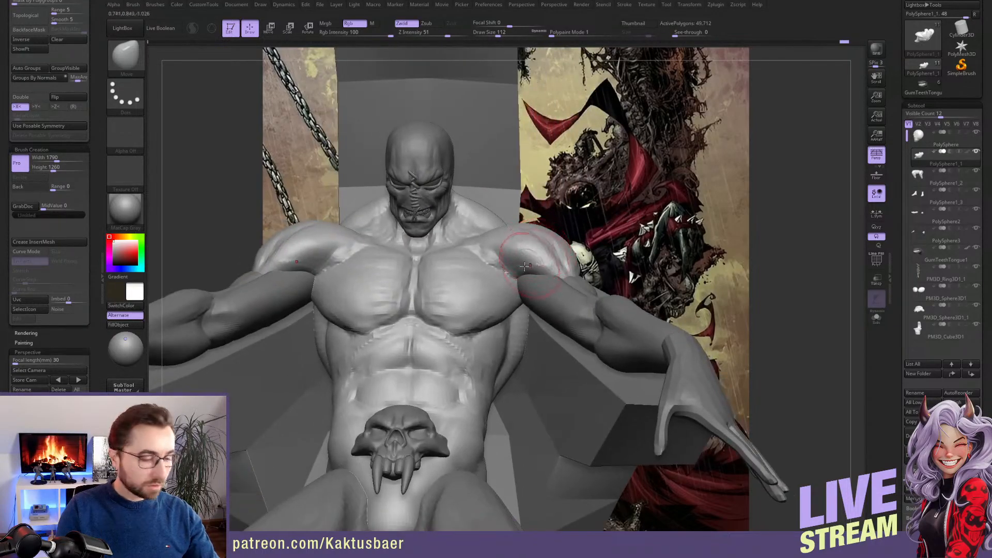
# Refine and smooth the front of the shoulder muscles with the ClayBuildup brush at Z Intensity 20 and a draw size of about 71
pyautogui.press('b')
pyautogui.press('c')
pyautogui.press('b')
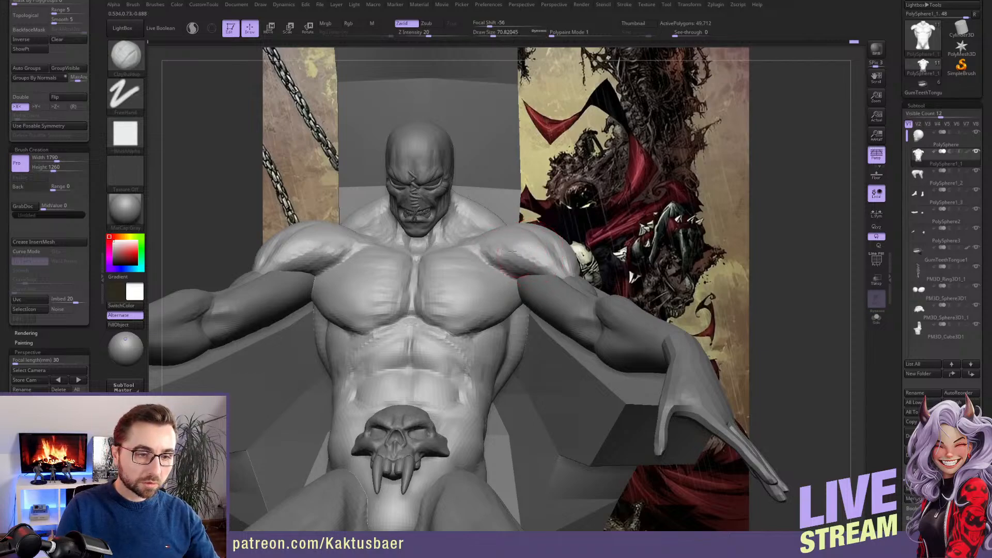
pyautogui.press('shift')
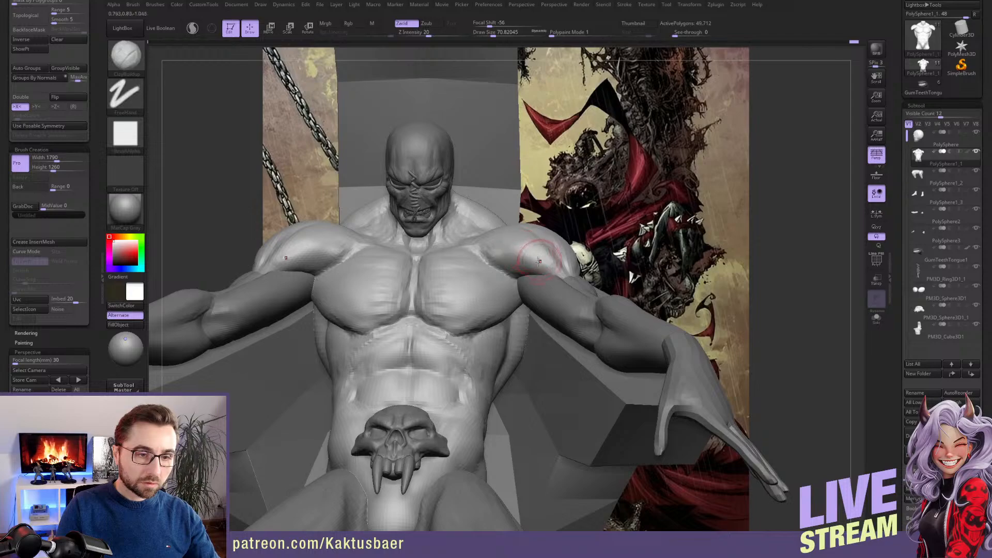
pyautogui.moveTo(539, 270); pyautogui.dragTo(546, 255, button='right')
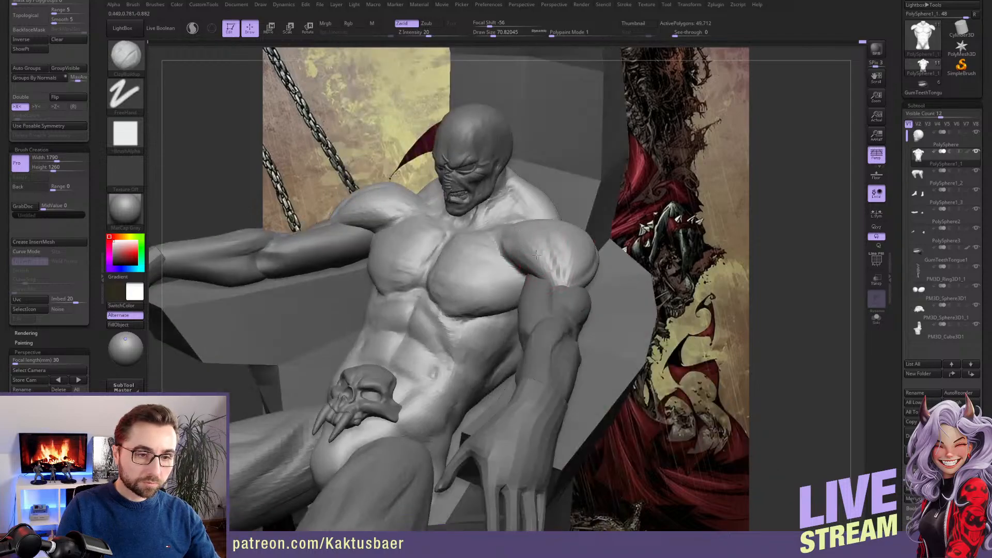
pyautogui.keyDown('shift'); pyautogui.moveTo(511, 237); pyautogui.dragTo(518, 253); pyautogui.keyUp('shift')
pyautogui.moveTo(537, 249)
pyautogui.keyDown('ctrl'); pyautogui.mouseDown(button='right')
pyautogui.moveTo(529, 225)
pyautogui.moveTo(550, 264)
pyautogui.mouseUp(button='right'); pyautogui.keyUp('ctrl')
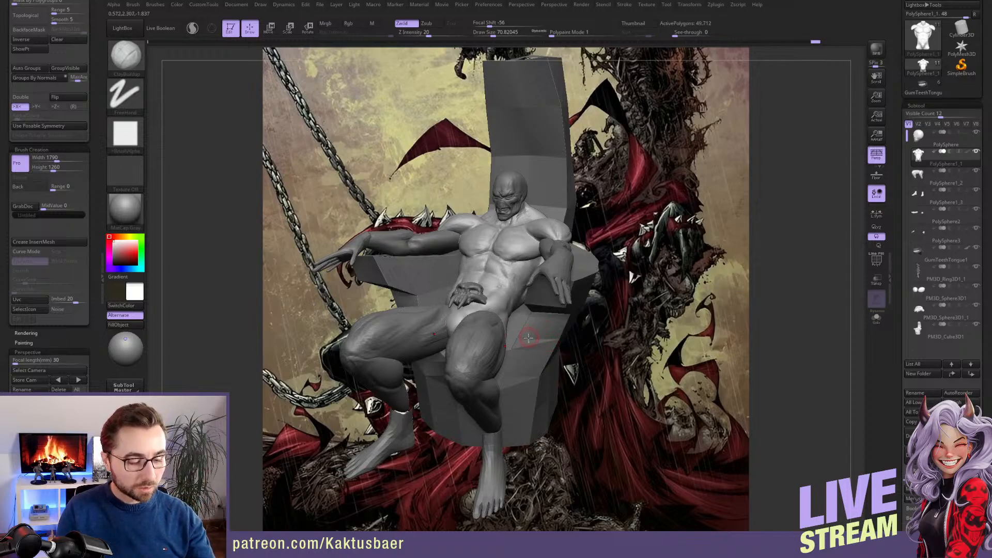
# Save the project with the refined torso and shoulders
pyautogui.hotkey('ctrl', 's')
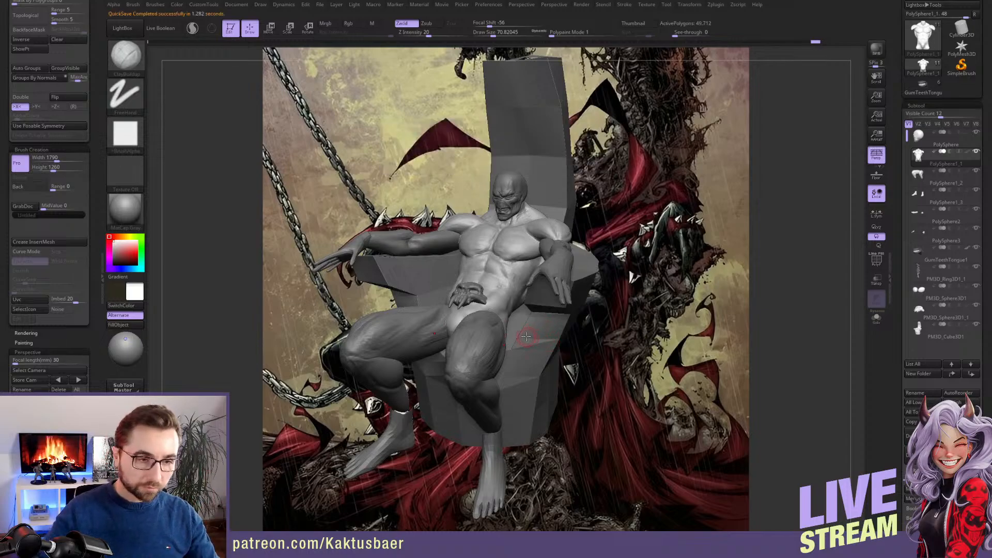
pyautogui.press('ctrl')
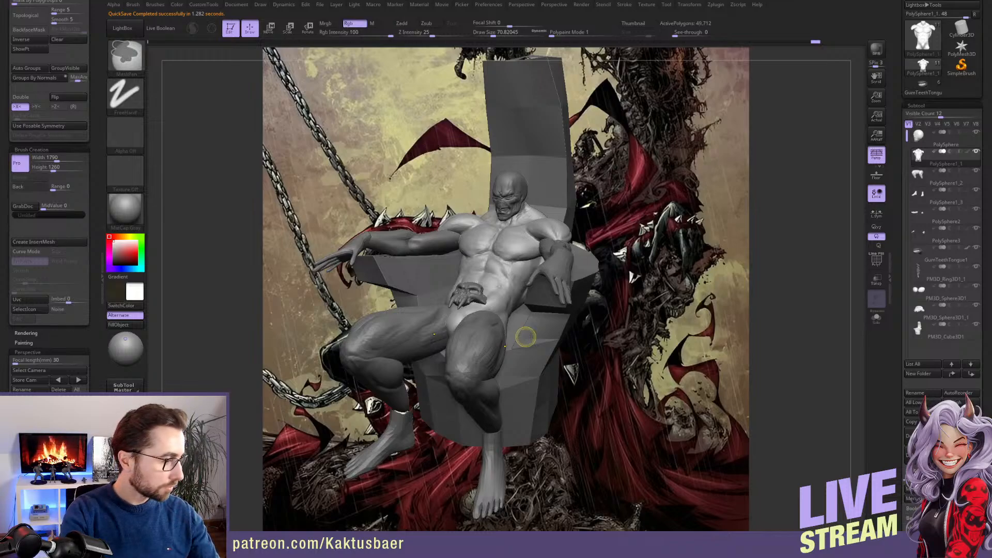
pyautogui.hotkey('ctrl', 's')
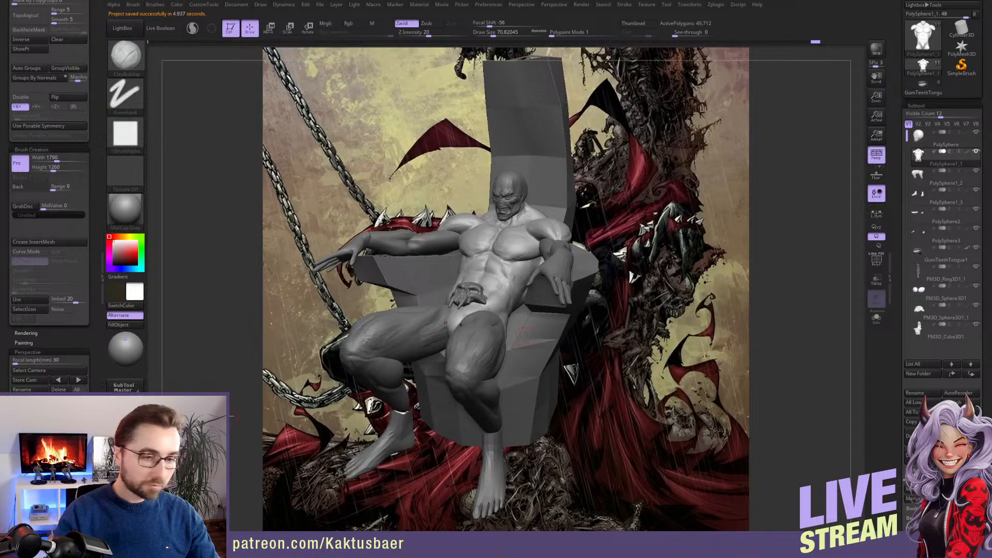
# Append a Cylinder3D to the figure as a new subtool
pyautogui.moveTo(588, 343)
pyautogui.mouseDown()
pyautogui.moveTo(572, 355)
pyautogui.moveTo(530, 342)
pyautogui.moveTo(367, 346)
pyautogui.moveTo(379, 333)
pyautogui.moveTo(437, 347)
pyautogui.moveTo(411, 357)
pyautogui.moveTo(335, 352)
pyautogui.moveTo(380, 349)
pyautogui.mouseUp()
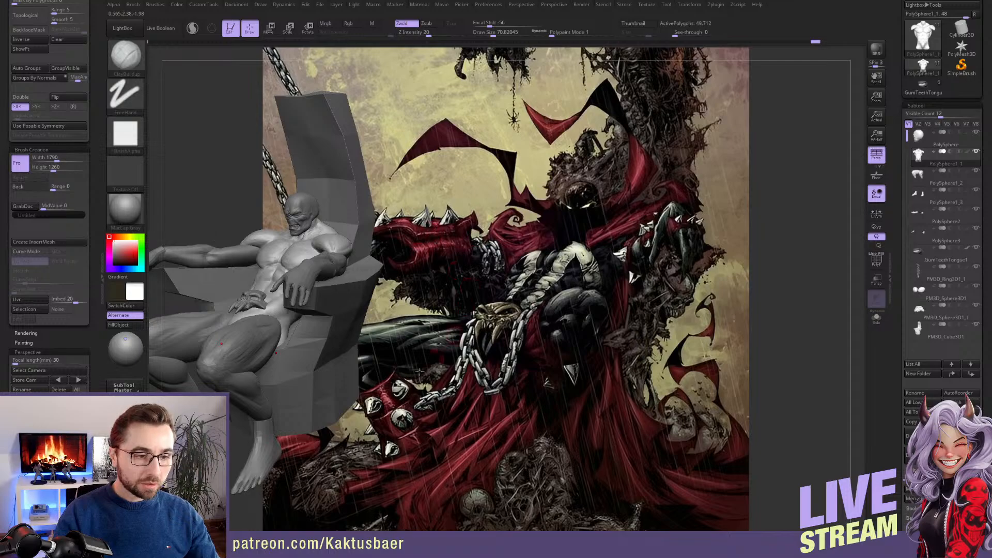
pyautogui.keyDown('alt'); pyautogui.moveTo(342, 316); pyautogui.dragTo(510, 321); pyautogui.keyUp('alt')
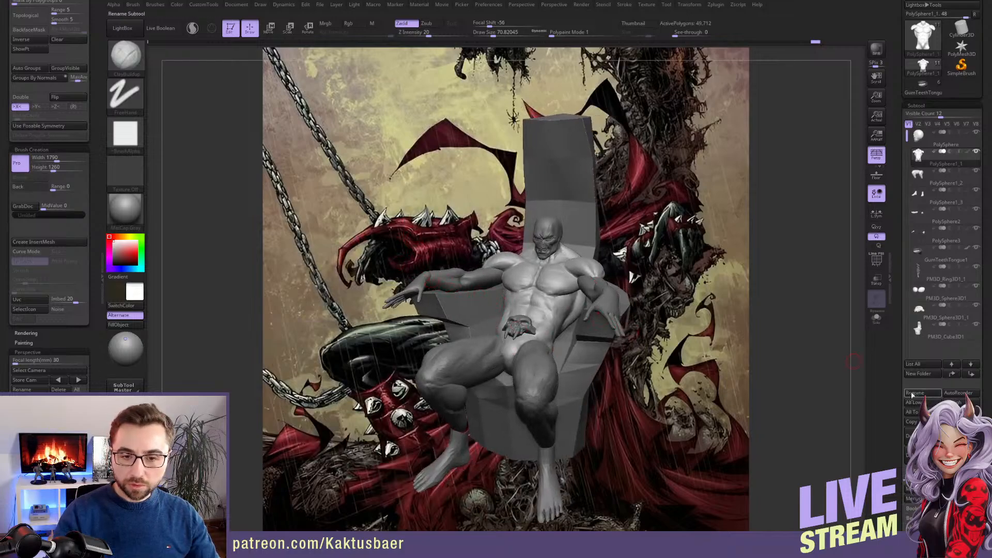
pyautogui.scroll(-5, 899, 342)
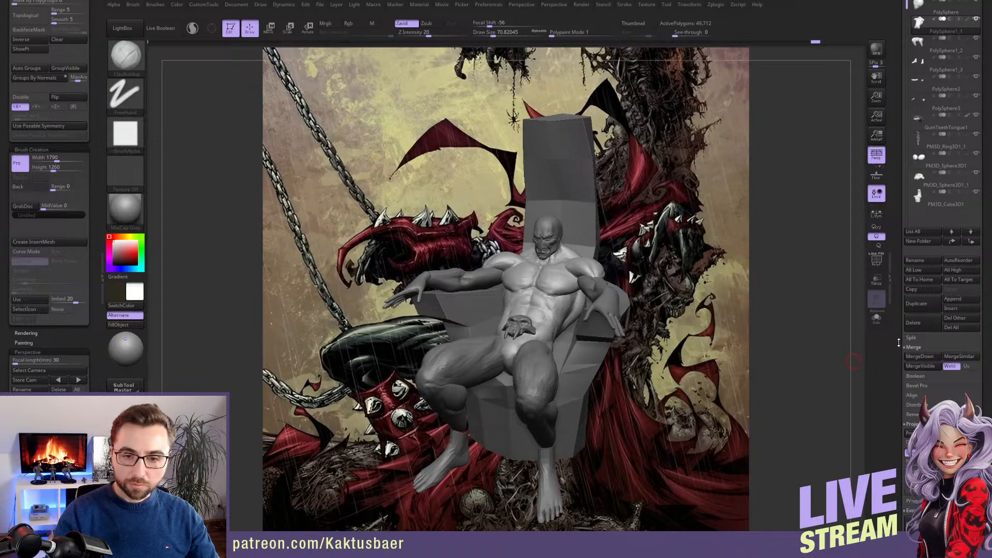
pyautogui.click(952, 299)
pyautogui.click(650, 318)
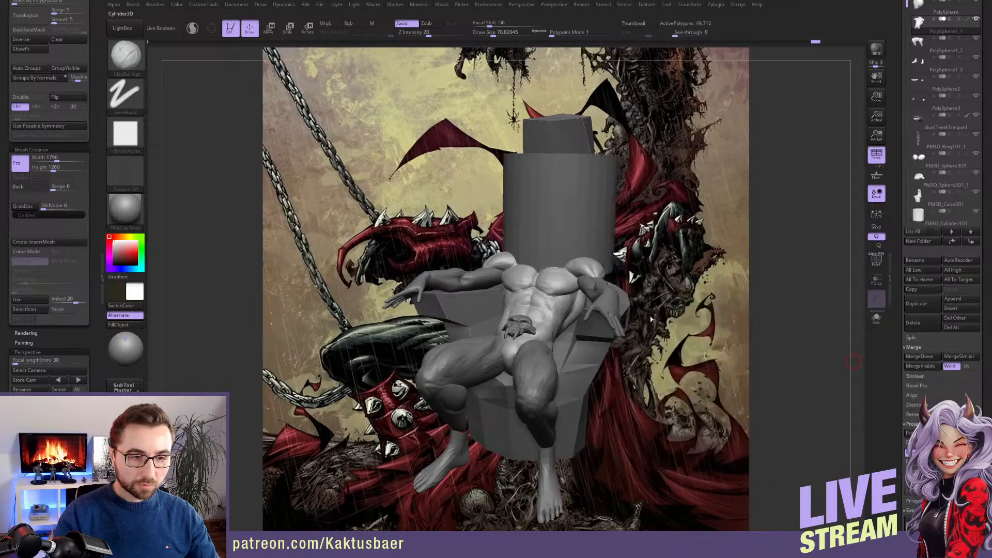
# Select and isolate the new cylinder, and assign its polygroups by normals
pyautogui.keyDown('alt'); pyautogui.click(586, 219); pyautogui.keyUp('alt')
pyautogui.hotkey('alt', 's')
pyautogui.press('f')
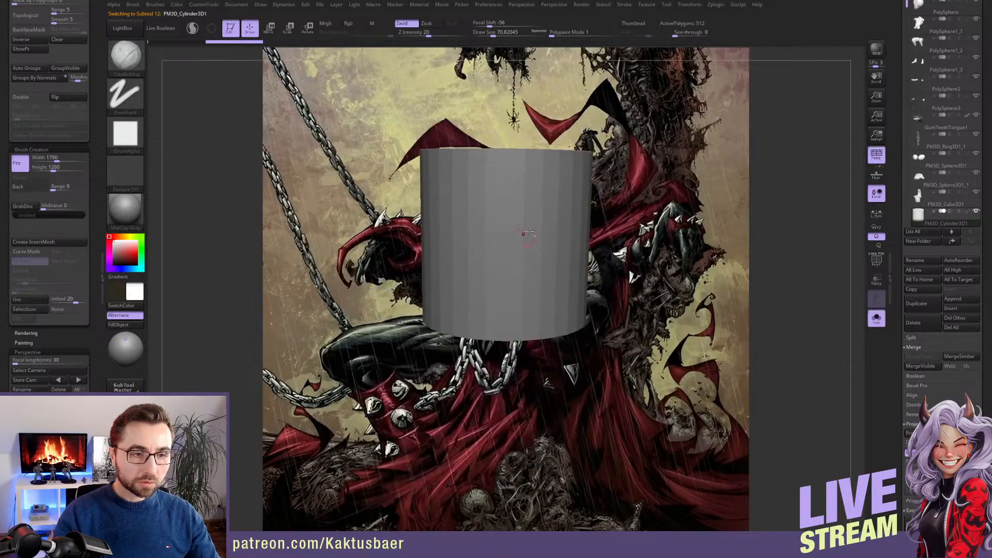
pyautogui.moveTo(529, 232); pyautogui.dragTo(507, 298, button='right')
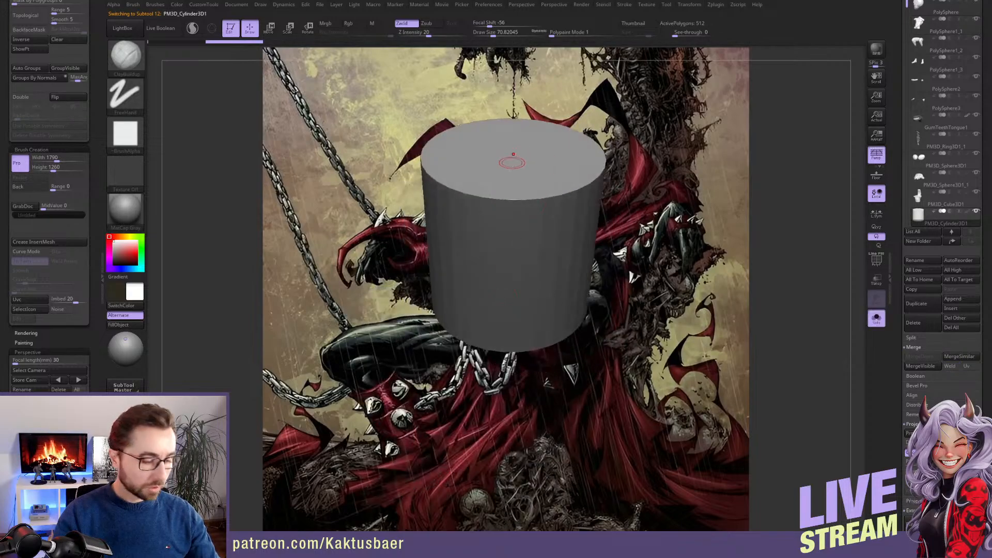
pyautogui.click(35, 78)
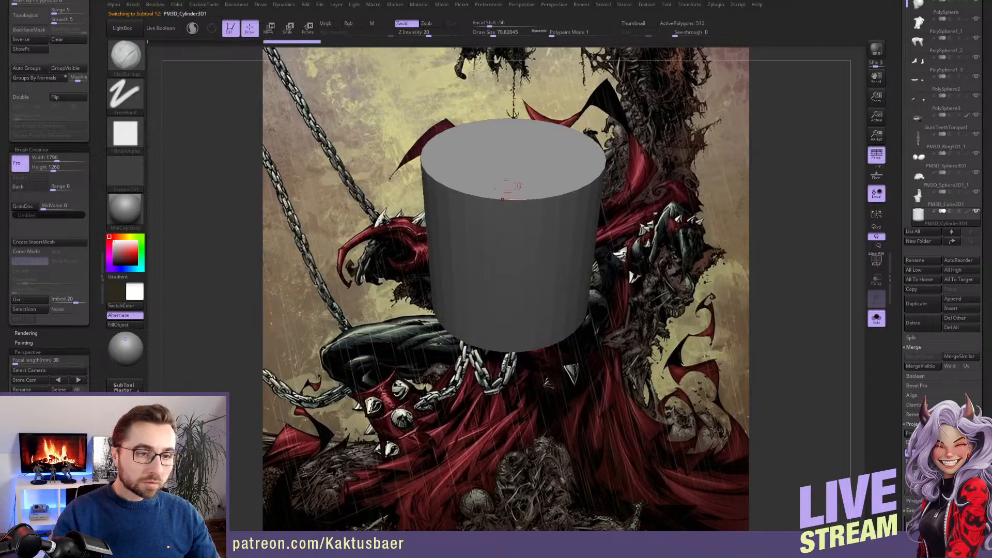
# Show all parts, rotate the cylinder so it lies horizontally front to back, and shrink it to roughly forearm scale
pyautogui.moveTo(540, 248); pyautogui.dragTo(509, 238, button='right')
pyautogui.hotkey('alt', 's')
pyautogui.press('r')
pyautogui.keyDown('shift'); pyautogui.moveTo(577, 301); pyautogui.dragTo(461, 304); pyautogui.keyUp('shift')
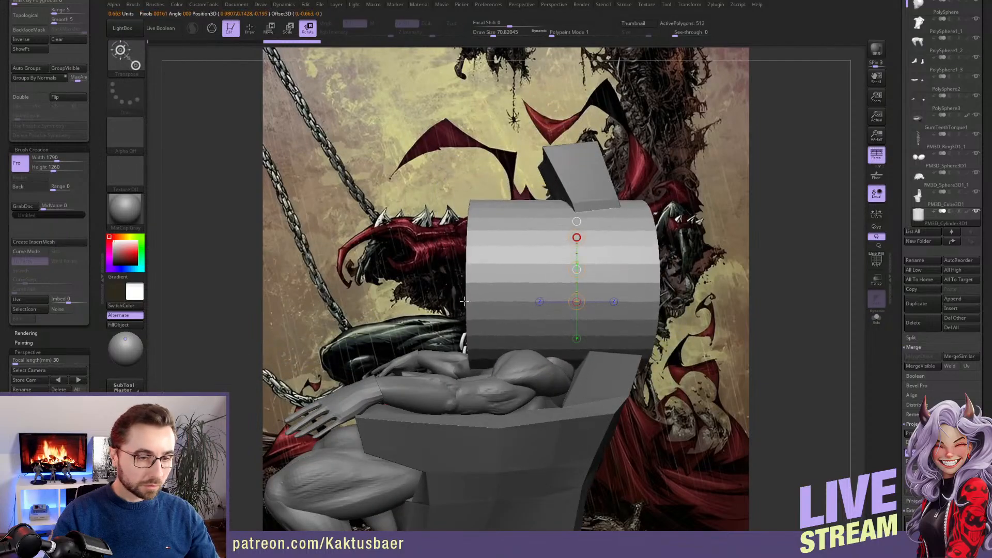
pyautogui.press('e')
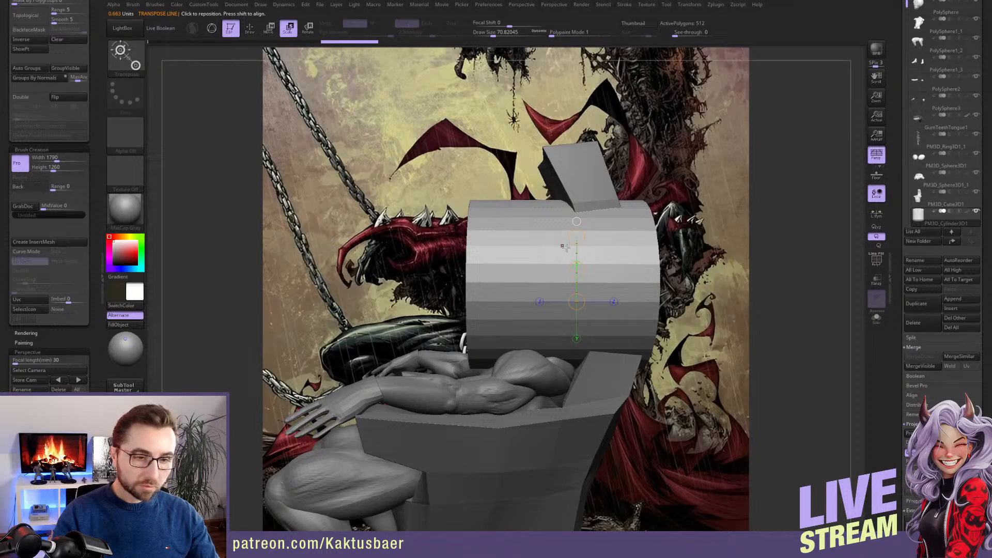
pyautogui.moveTo(577, 237); pyautogui.dragTo(407, 338)
pyautogui.press('1')
pyautogui.press('1')
pyautogui.press('1')
# Move the cylinder from the middle of the figure to just above its right forearm
pyautogui.press('w')
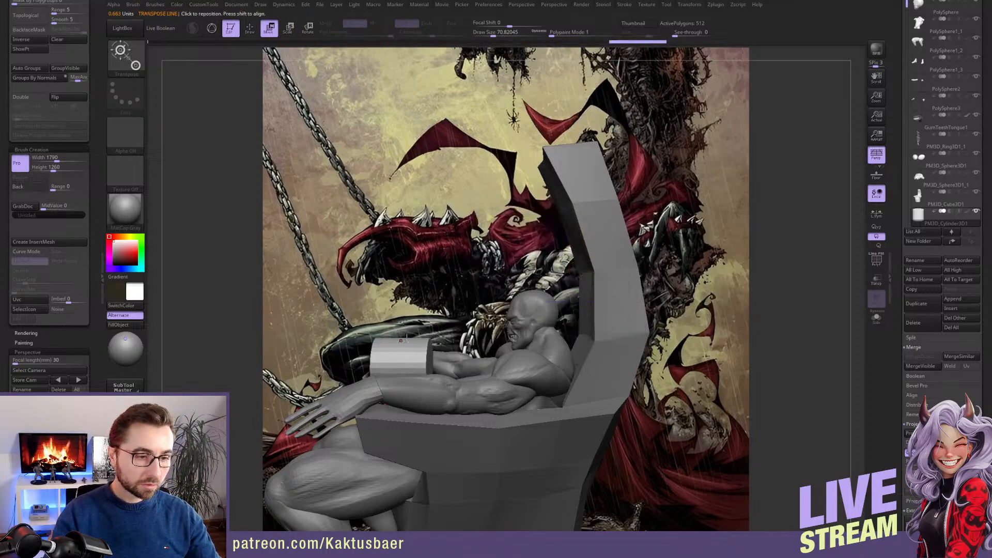
pyautogui.keyDown('alt'); pyautogui.moveTo(407, 339); pyautogui.dragTo(445, 279, button='right'); pyautogui.keyUp('alt')
pyautogui.moveTo(445, 279); pyautogui.dragTo(604, 287, button='right')
pyautogui.keyDown('alt'); pyautogui.moveTo(416, 302); pyautogui.dragTo(618, 294, button='right'); pyautogui.keyUp('alt')
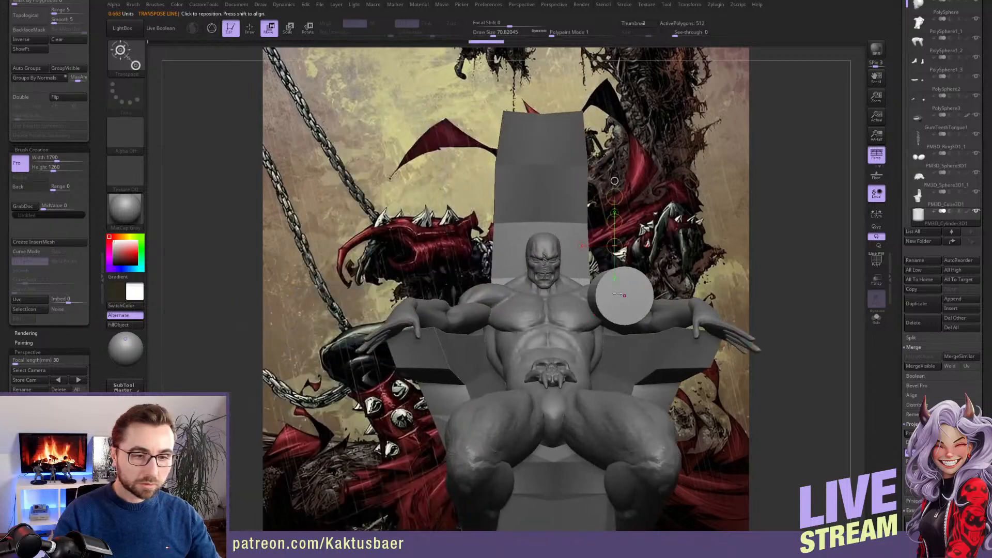
pyautogui.keyDown('shift'); pyautogui.moveTo(624, 296); pyautogui.dragTo(386, 302); pyautogui.keyUp('shift')
pyautogui.moveTo(491, 303); pyautogui.dragTo(385, 308, button='right')
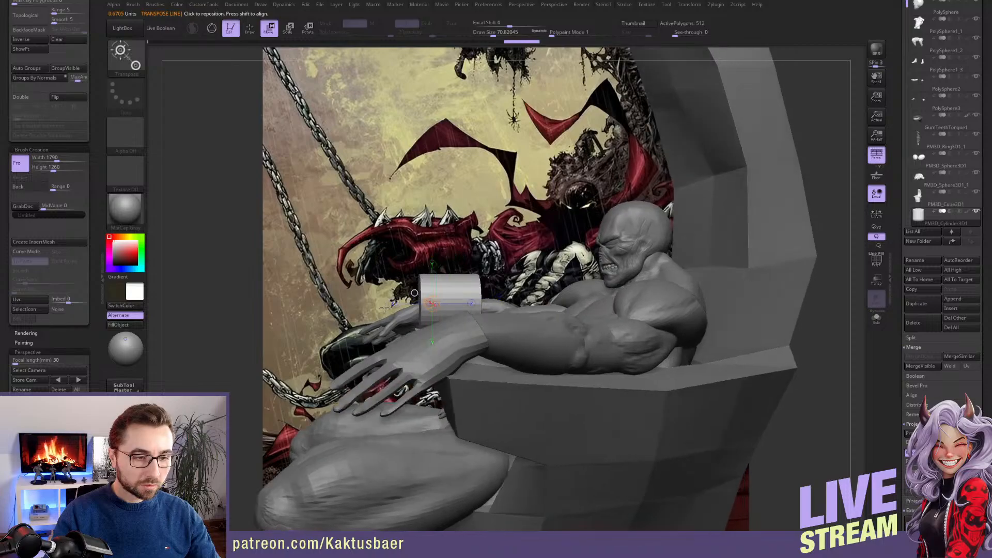
# Stretch the cylinder along its length and align its position and angle with the right forearm
pyautogui.keyDown('shift'); pyautogui.moveTo(430, 288); pyautogui.dragTo(497, 287); pyautogui.keyUp('shift')
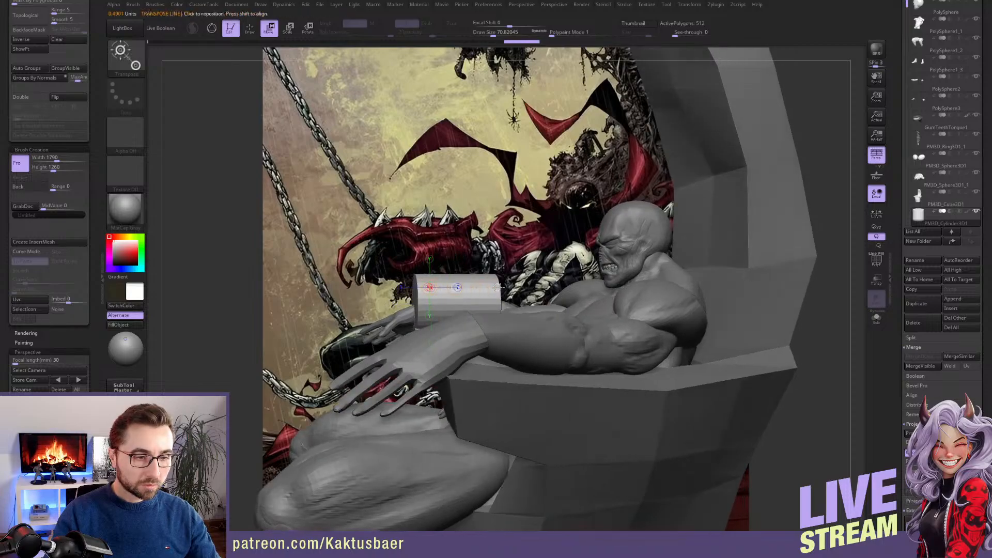
pyautogui.moveTo(403, 317); pyautogui.dragTo(496, 382, button='right')
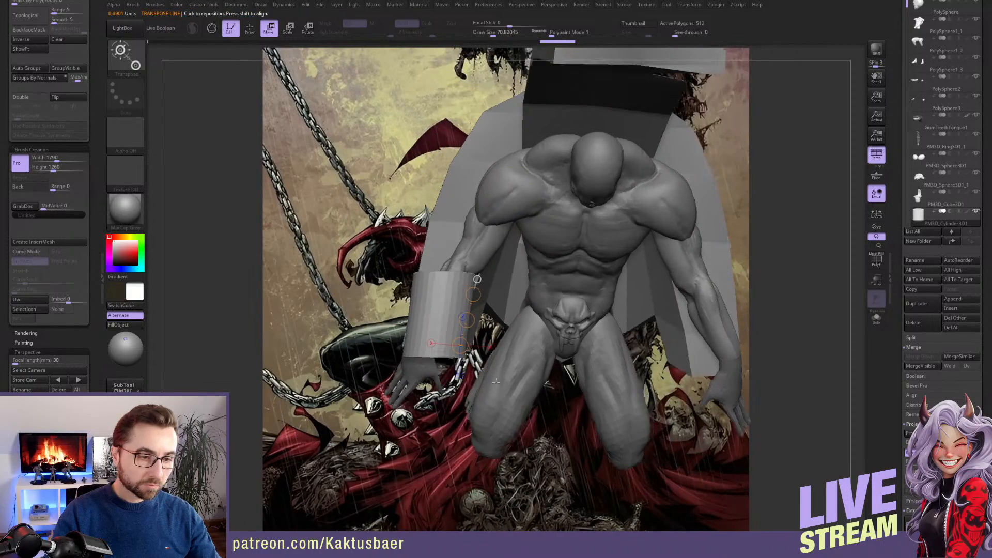
pyautogui.moveTo(441, 333)
pyautogui.mouseDown()
pyautogui.moveTo(452, 303)
pyautogui.moveTo(457, 313)
pyautogui.moveTo(442, 311)
pyautogui.mouseUp()
pyautogui.press('r')
pyautogui.press('w')
pyautogui.press('q')
pyautogui.moveTo(504, 295)
pyautogui.mouseDown(button='right')
pyautogui.moveTo(499, 268)
pyautogui.moveTo(449, 221)
pyautogui.mouseUp(button='right')
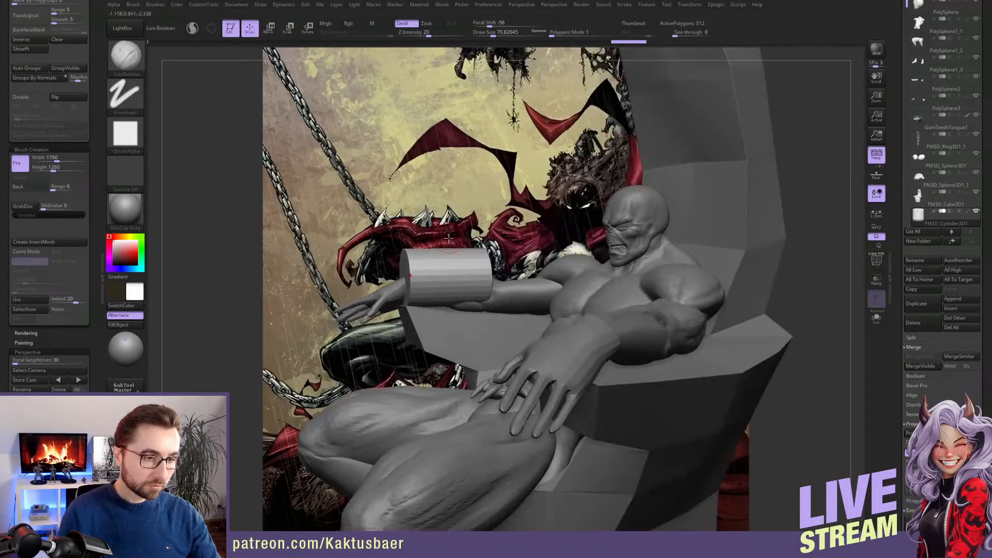
# Lower the cylinder around the right forearm and check its placement from the front
pyautogui.press('w')
pyautogui.moveTo(452, 269)
pyautogui.mouseDown()
pyautogui.moveTo(451, 314)
pyautogui.moveTo(472, 275)
pyautogui.moveTo(456, 280)
pyautogui.mouseUp()
pyautogui.press('r')
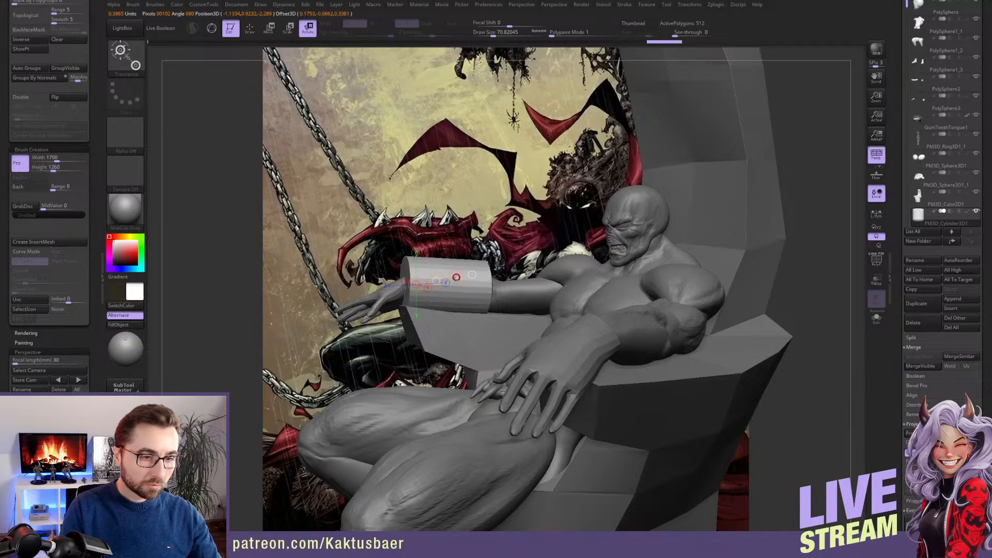
pyautogui.press('q')
pyautogui.moveTo(440, 279)
pyautogui.mouseDown(button='right')
pyautogui.moveTo(476, 291)
pyautogui.moveTo(416, 287)
pyautogui.mouseUp(button='right')
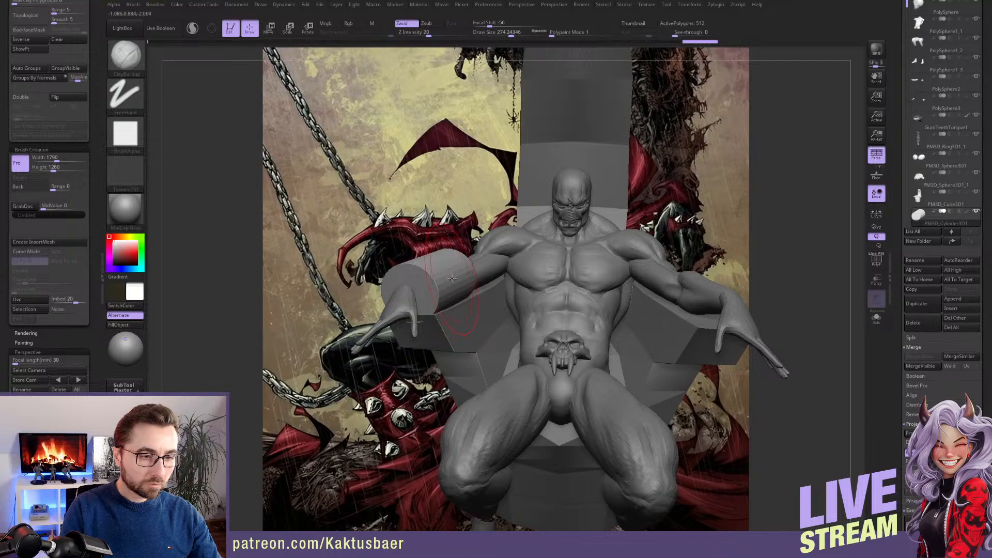
pyautogui.press('w')
pyautogui.moveTo(454, 282); pyautogui.dragTo(453, 279)
pyautogui.press('q')
pyautogui.press('s')
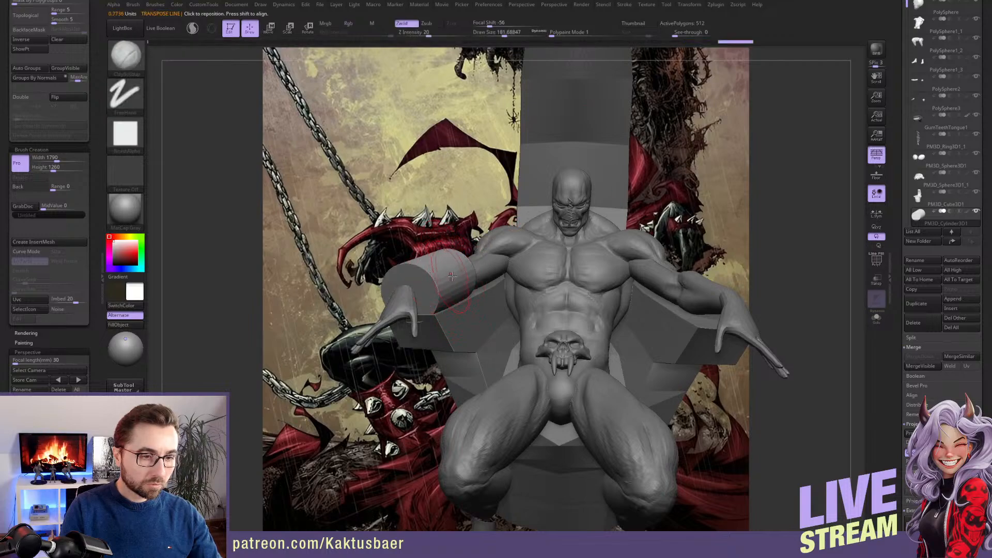
pyautogui.press('shift')
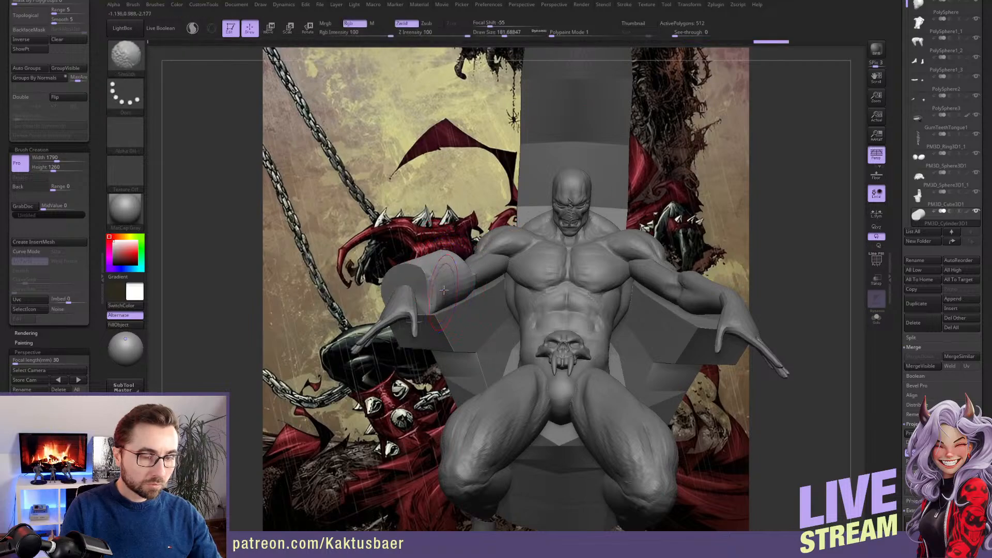
pyautogui.keyDown('ctrl'); pyautogui.keyDown('shift'); pyautogui.click(455, 282); pyautogui.keyUp('shift'); pyautogui.keyUp('ctrl')
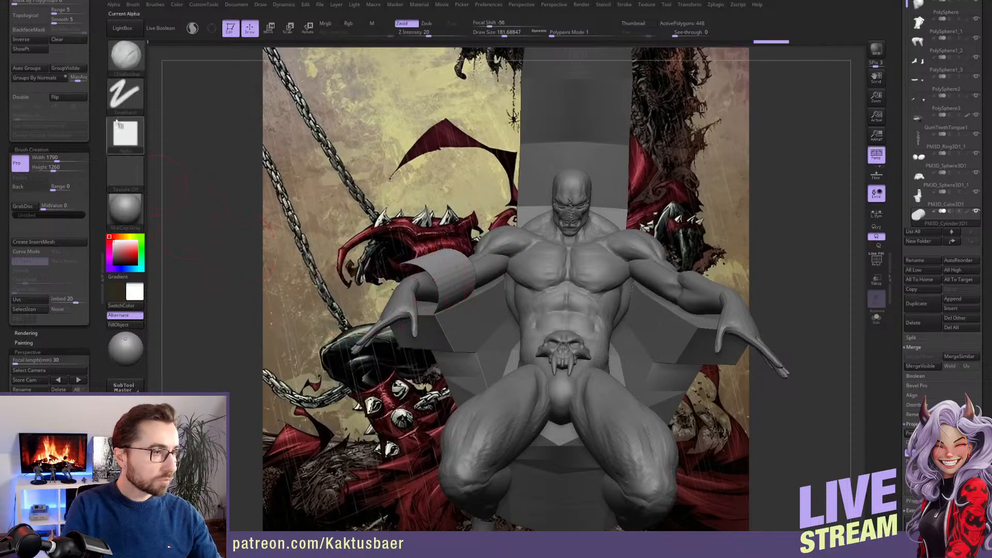
pyautogui.scroll(10, 92, 127)
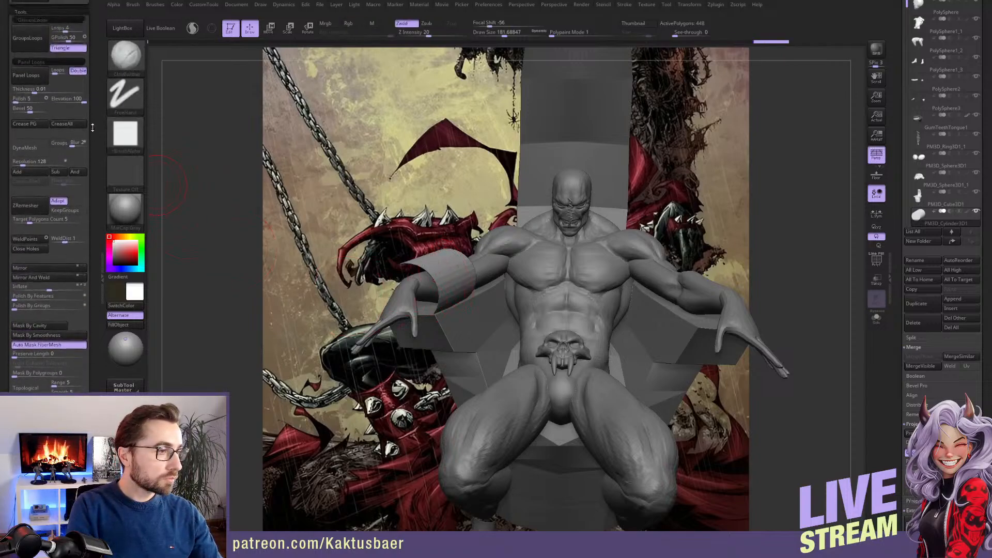
pyautogui.scroll(1, 93, 128)
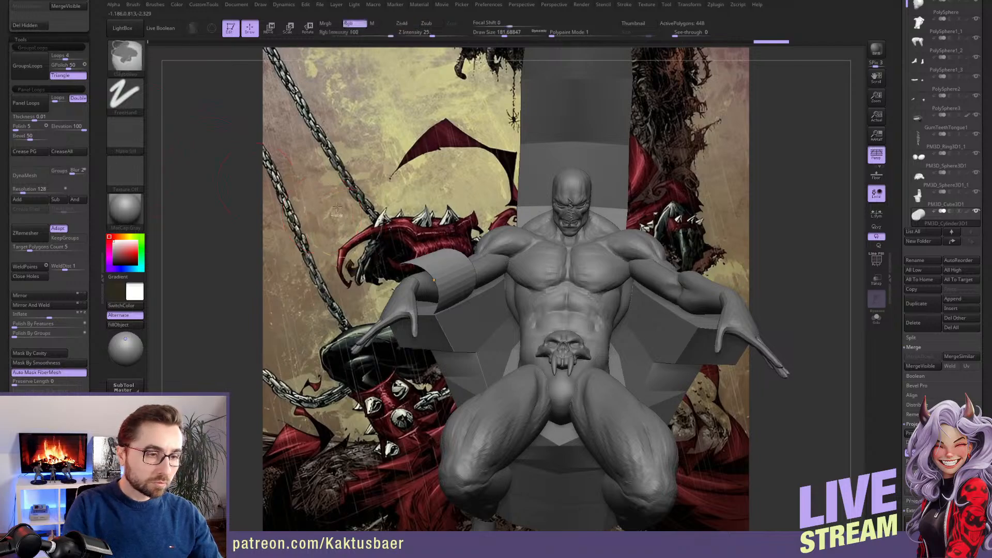
pyautogui.hotkey('ctrl', 'z')
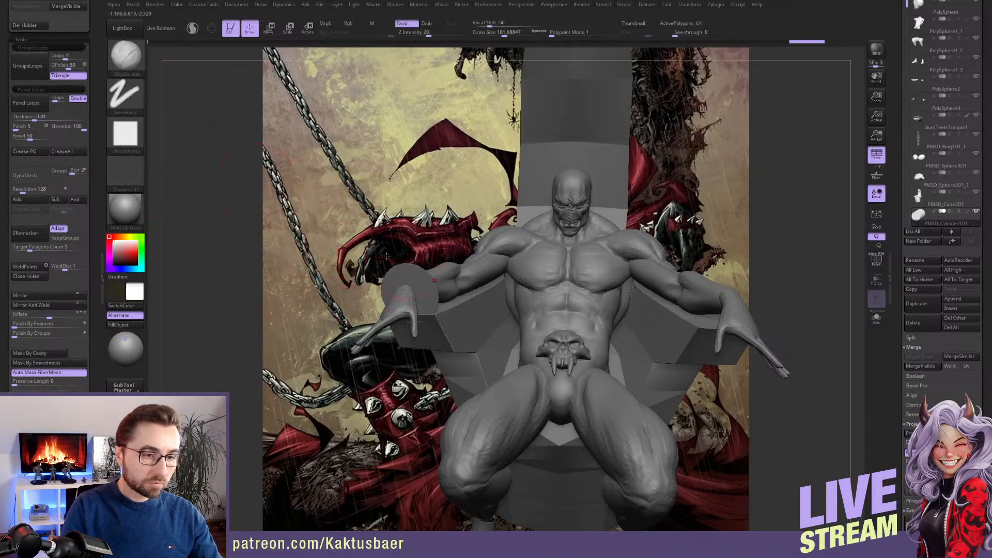
pyautogui.hotkey('ctrl', 'z')
pyautogui.press('b')
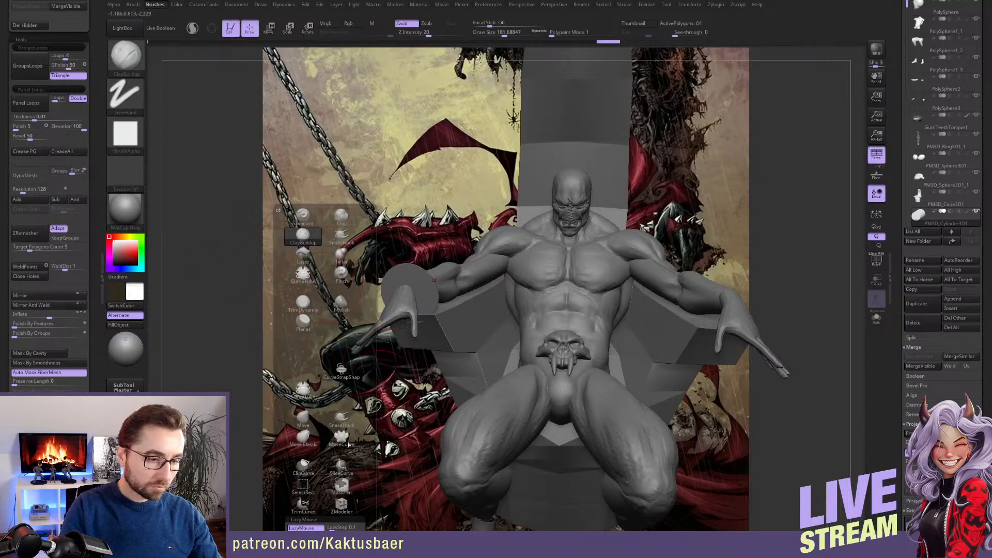
pyautogui.click(305, 488)
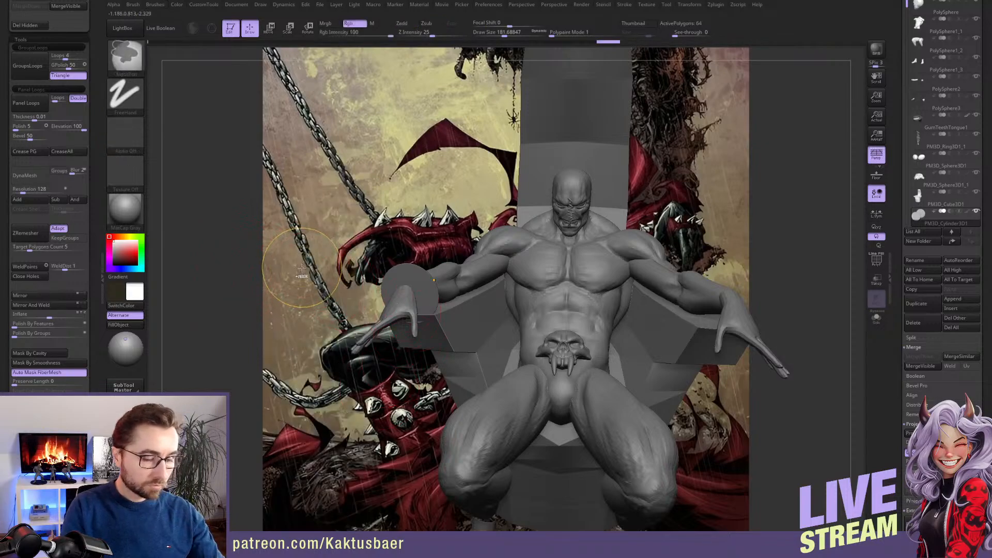
pyautogui.hotkey('ctrl', 'z')
pyautogui.hotkey('ctrl', 'z')
pyautogui.hotkey('ctrl', 'z')
# Display the polygroup wireframe on the gauntlet cylinder around the right forearm
pyautogui.keyDown('alt'); pyautogui.moveTo(434, 291); pyautogui.dragTo(438, 330, button='right'); pyautogui.keyUp('alt')
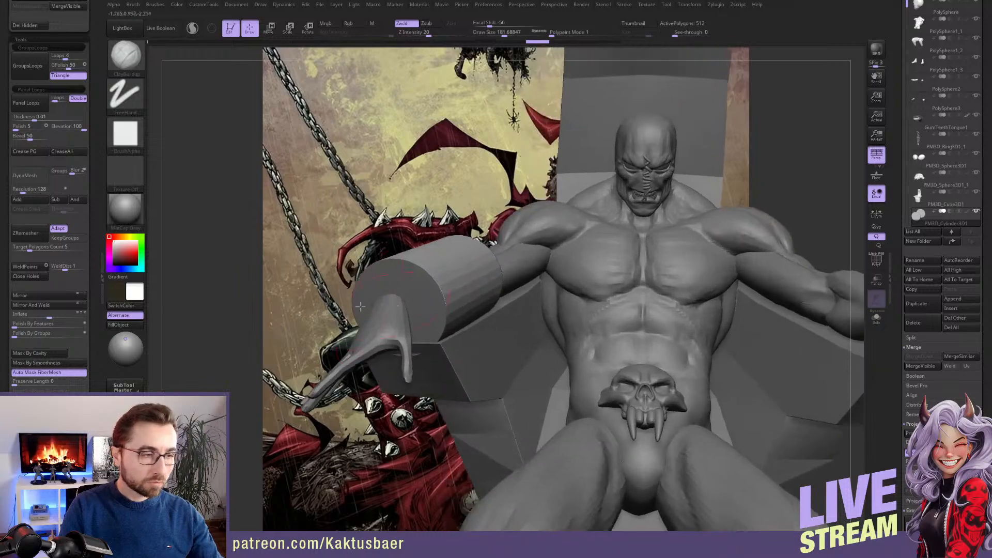
pyautogui.click(30, 176)
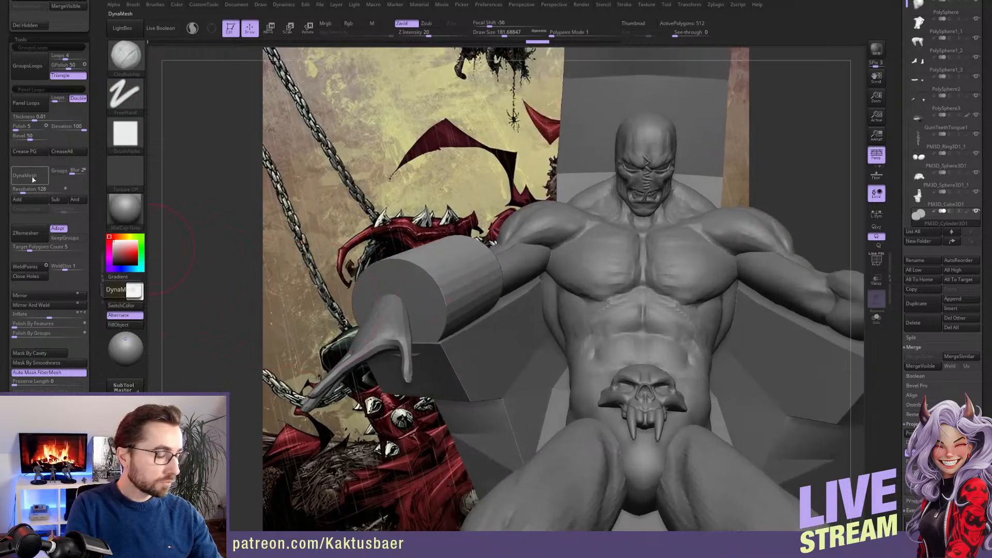
pyautogui.click(442, 289)
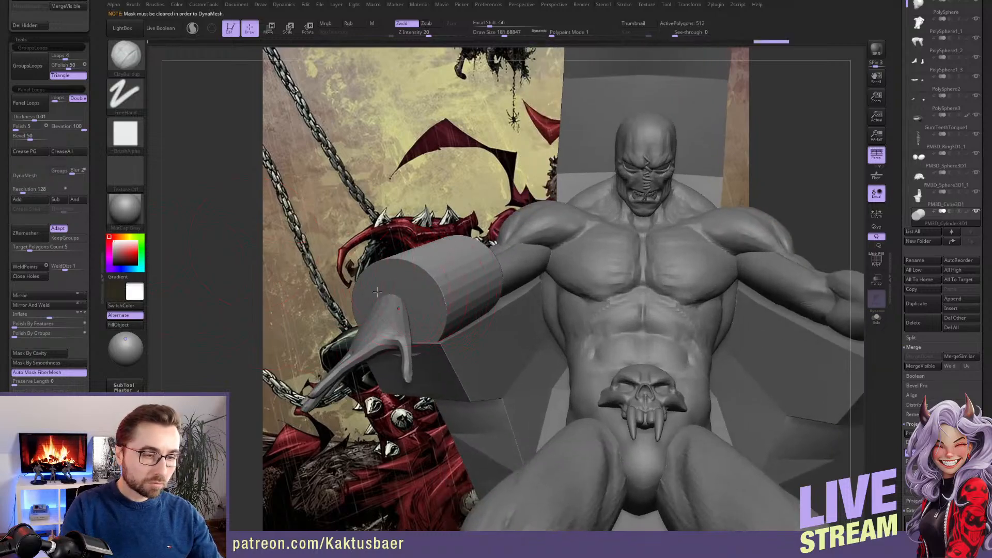
pyautogui.click(877, 260)
pyautogui.press('b')
pyautogui.press('p')
pyautogui.press('a')
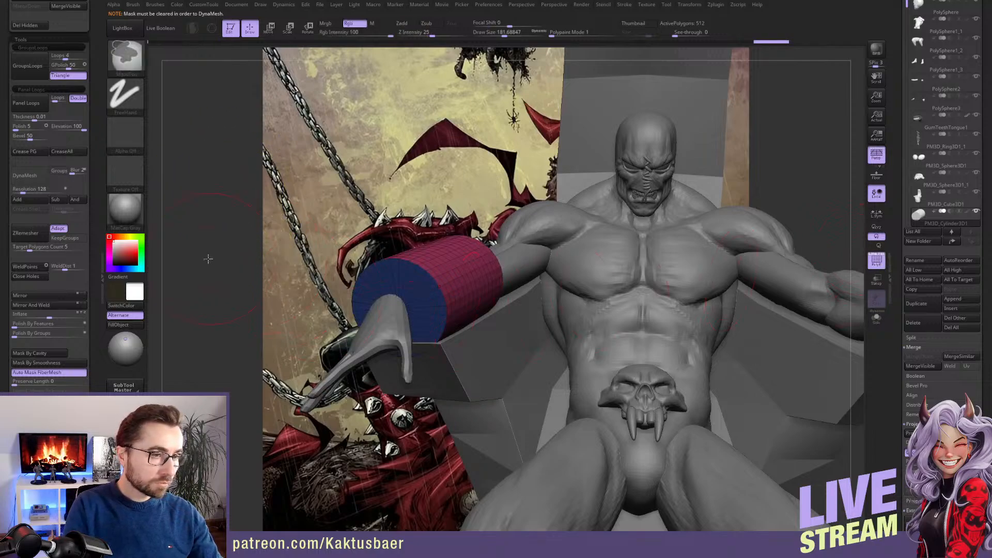
# Clear the cylinder's mask and remesh it with DynaMesh at resolution 128
pyautogui.press('b')
pyautogui.press('c')
pyautogui.press('b')
pyautogui.click(35, 177)
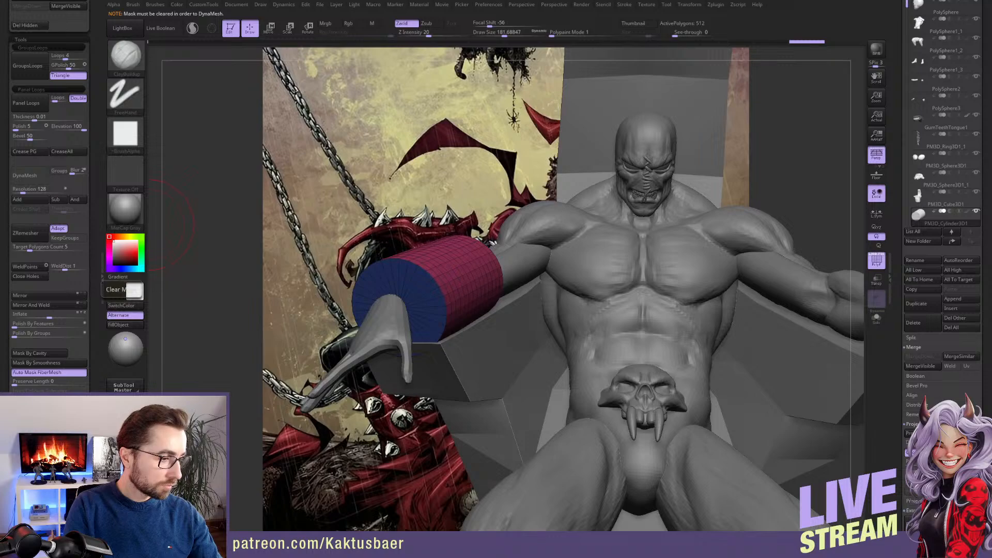
pyautogui.keyDown('ctrl'); pyautogui.moveTo(173, 352); pyautogui.dragTo(158, 363); pyautogui.keyUp('ctrl')
pyautogui.click(32, 176)
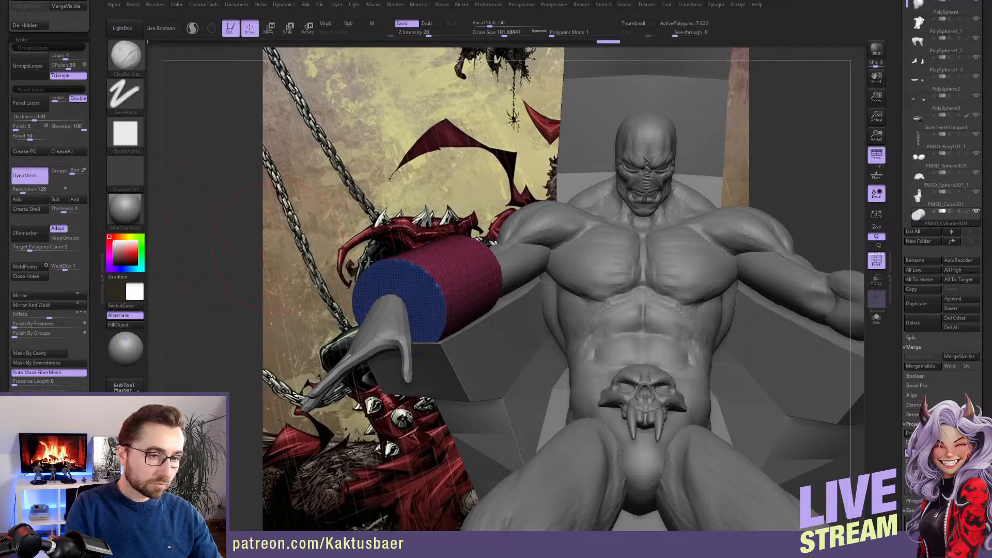
# Start shaping the remeshed cylinder to the forearm with a large Move brush
pyautogui.press('shift')
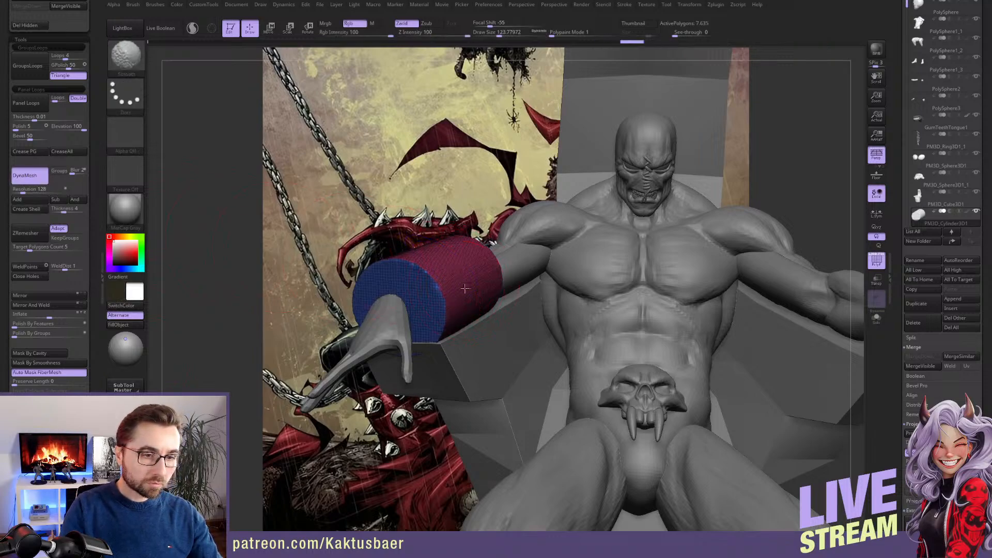
pyautogui.moveTo(459, 295)
pyautogui.mouseDown(button='right')
pyautogui.moveTo(485, 296)
pyautogui.moveTo(470, 311)
pyautogui.mouseUp(button='right')
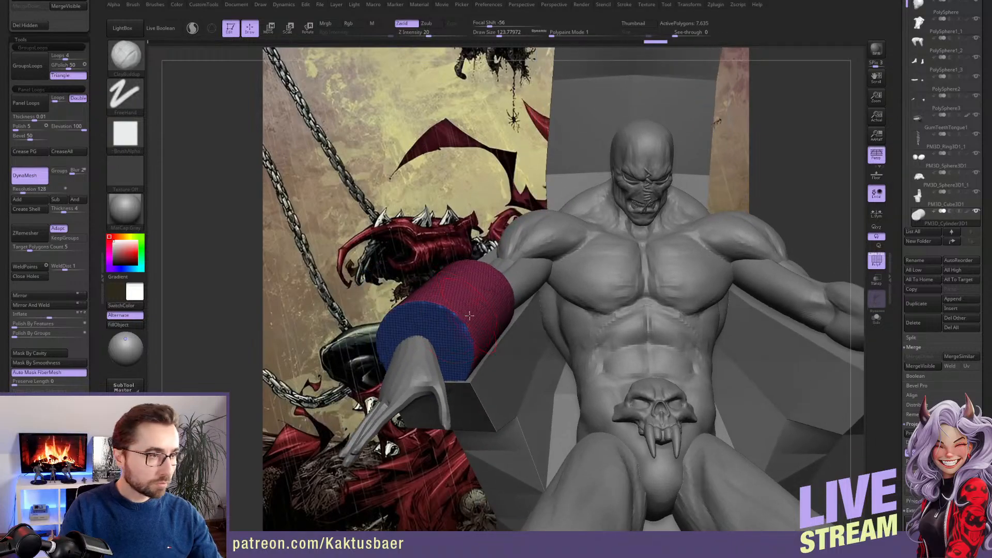
pyautogui.press('s')
pyautogui.moveTo(471, 311); pyautogui.dragTo(469, 309)
pyautogui.moveTo(491, 306); pyautogui.dragTo(472, 315, button='right')
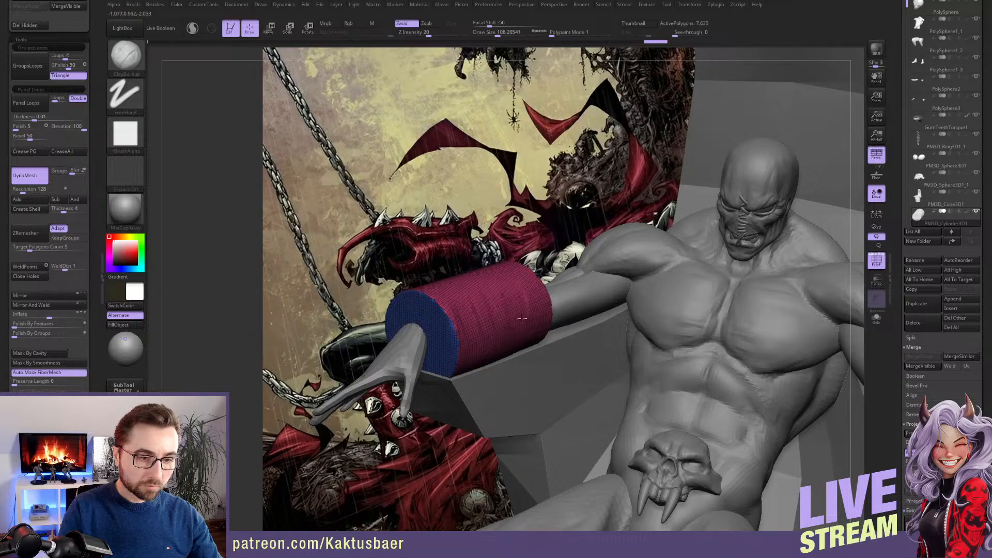
pyautogui.moveTo(500, 304)
pyautogui.mouseDown(button='right')
pyautogui.moveTo(483, 299)
pyautogui.moveTo(483, 340)
pyautogui.moveTo(428, 404)
pyautogui.mouseUp(button='right')
pyautogui.press('shift')
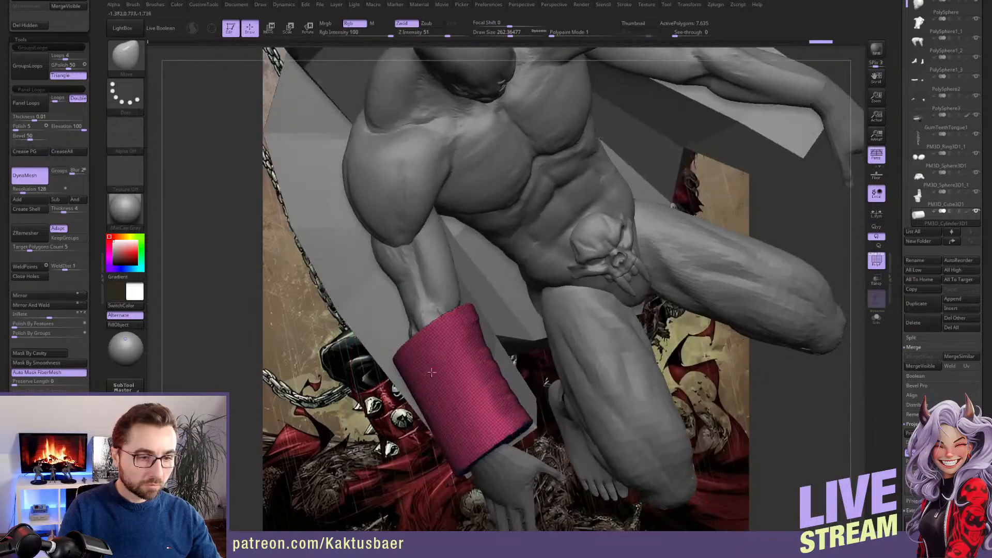
# Push the cylinder's sides and elbow end closer to the contour of the forearm with the Move brush
pyautogui.moveTo(427, 405); pyautogui.dragTo(439, 400)
pyautogui.press('s')
pyautogui.click(439, 388)
pyautogui.moveTo(425, 363); pyautogui.dragTo(422, 342)
pyautogui.moveTo(451, 342); pyautogui.dragTo(457, 383, button='right')
pyautogui.moveTo(463, 401); pyautogui.dragTo(455, 405)
pyautogui.moveTo(456, 403)
pyautogui.mouseDown(button='right')
pyautogui.moveTo(439, 333)
pyautogui.moveTo(492, 387)
pyautogui.mouseUp(button='right')
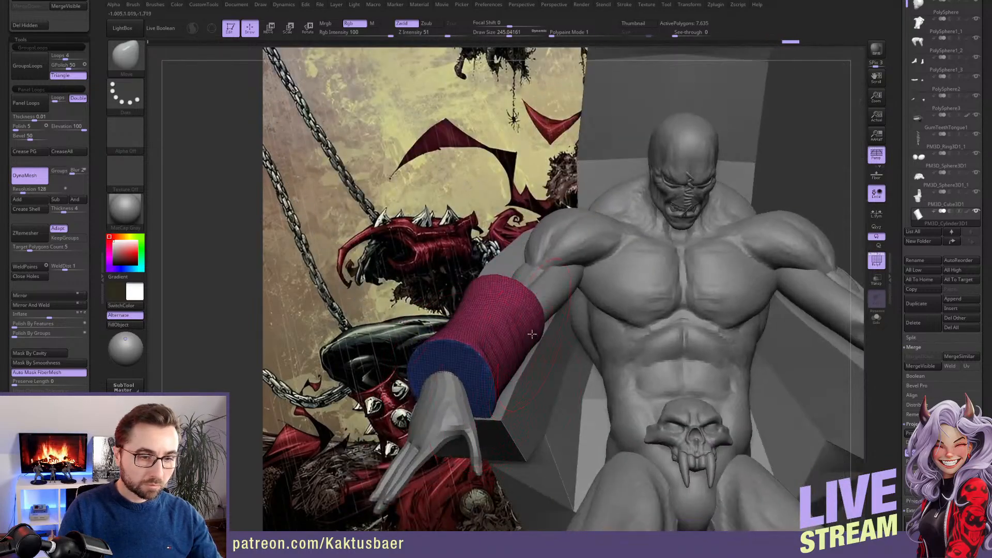
# Curve the gauntlet's upper and lower outlines inward behind the wrist, checking the shape in solo view
pyautogui.moveTo(510, 314); pyautogui.dragTo(553, 341, button='right')
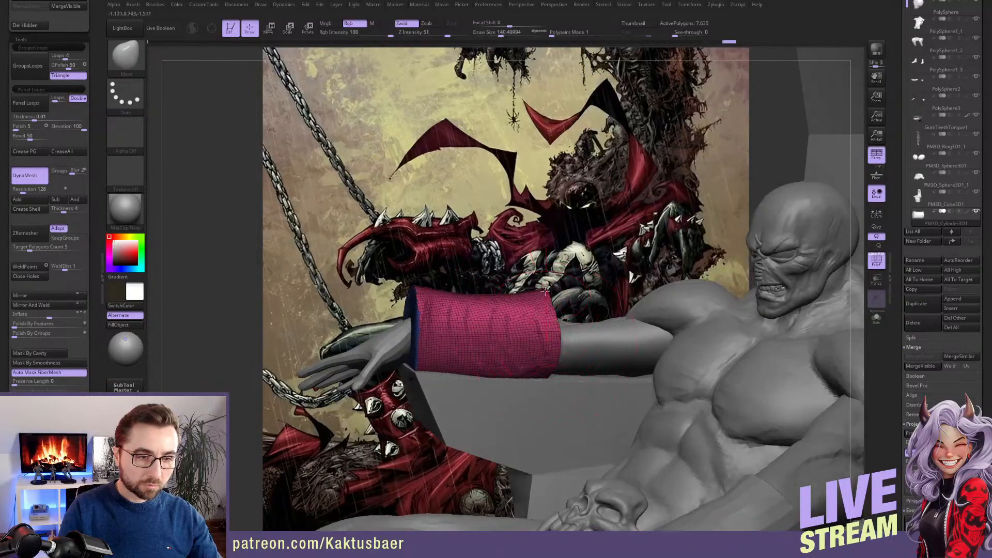
pyautogui.moveTo(524, 292)
pyautogui.mouseDown(button='right')
pyautogui.moveTo(560, 284)
pyautogui.moveTo(476, 302)
pyautogui.mouseUp(button='right')
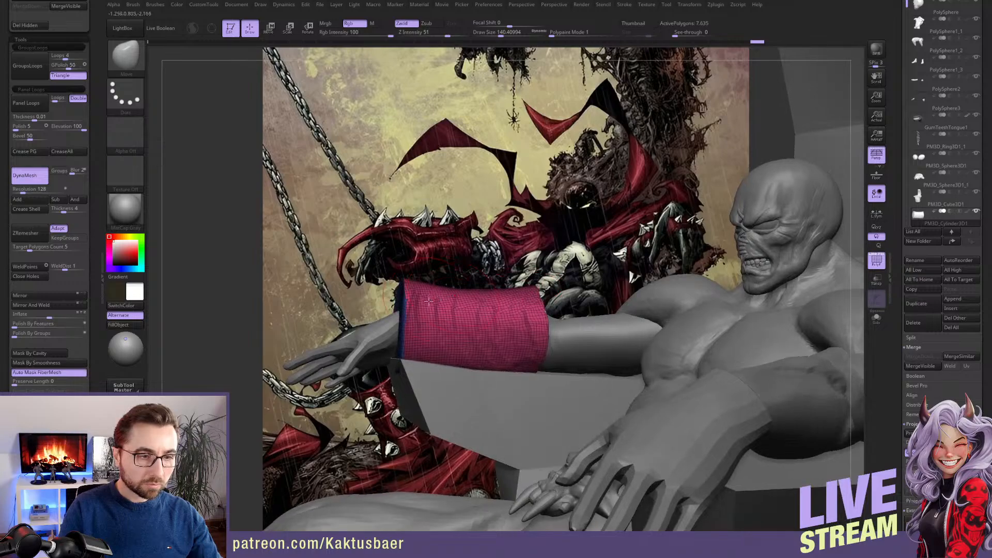
pyautogui.moveTo(421, 290); pyautogui.dragTo(423, 298)
pyautogui.moveTo(439, 294); pyautogui.dragTo(440, 305)
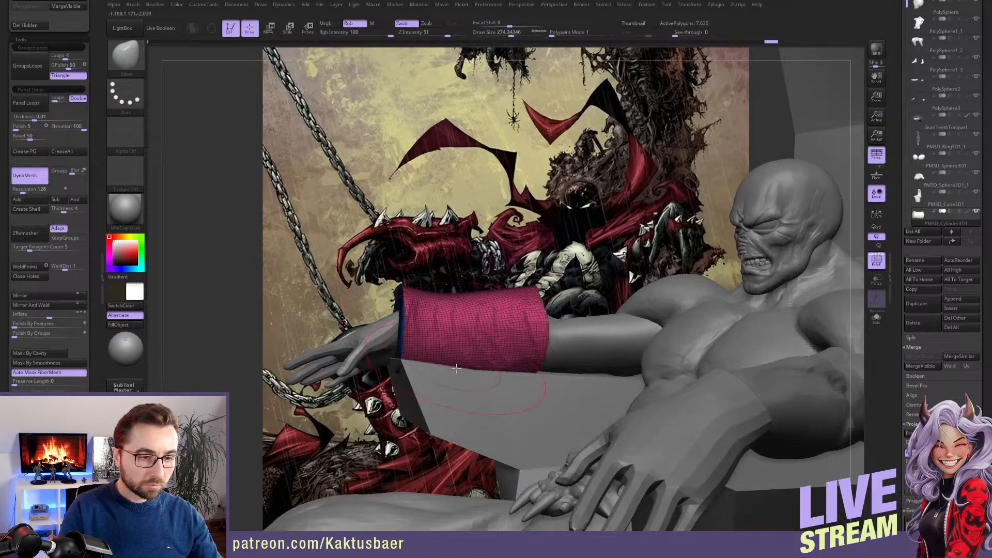
pyautogui.hotkey('alt', 's')
pyautogui.moveTo(453, 361); pyautogui.dragTo(490, 360)
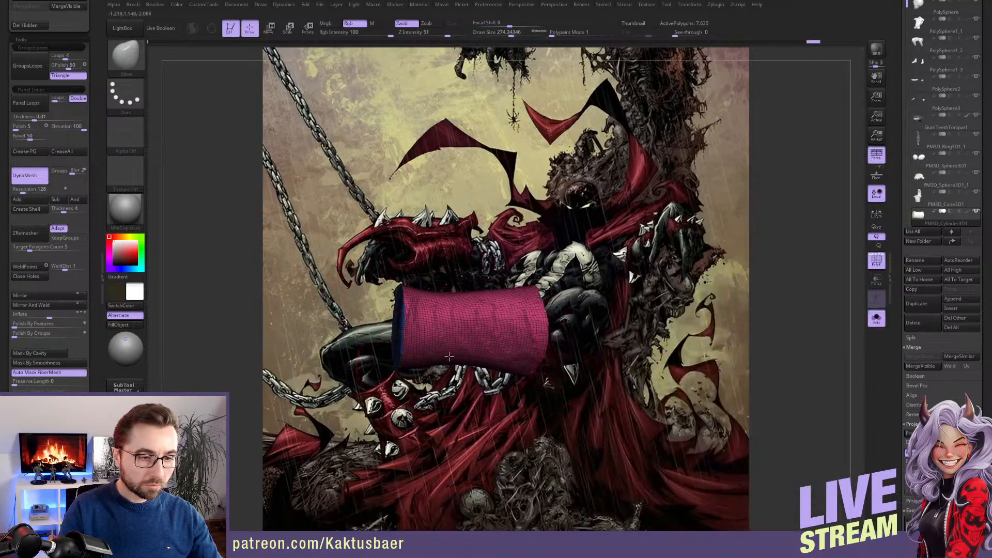
pyautogui.hotkey('alt', 's')
pyautogui.moveTo(448, 356); pyautogui.dragTo(447, 323, button='right')
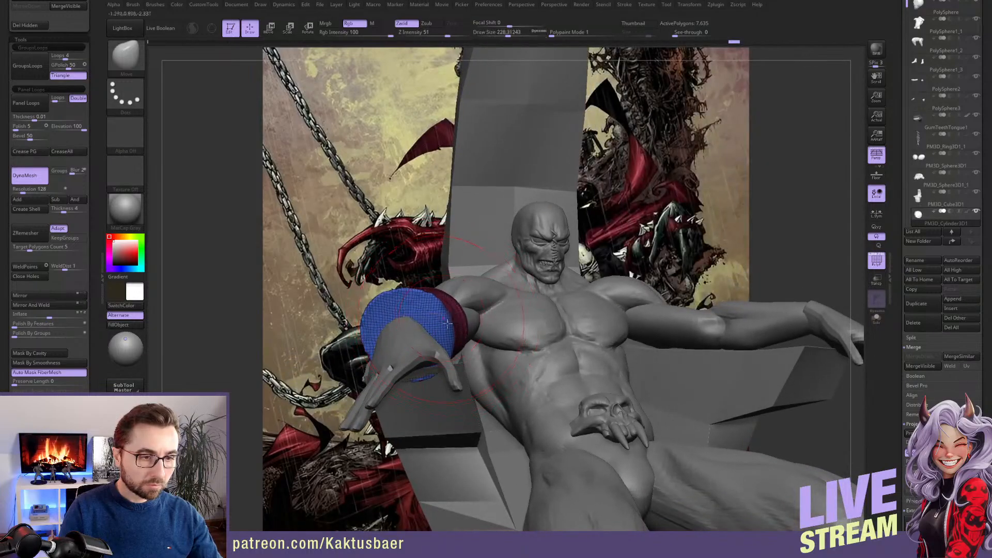
# Tighten the wrist opening around the hand and flare the gauntlet toward the elbow with the Move brush
pyautogui.moveTo(447, 323); pyautogui.dragTo(399, 312)
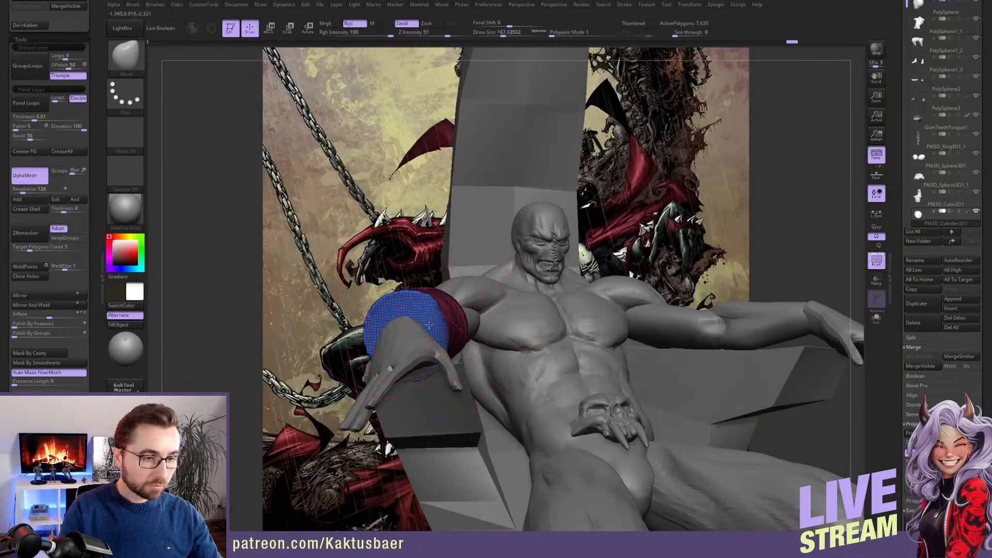
pyautogui.moveTo(440, 310); pyautogui.dragTo(433, 312, button='right')
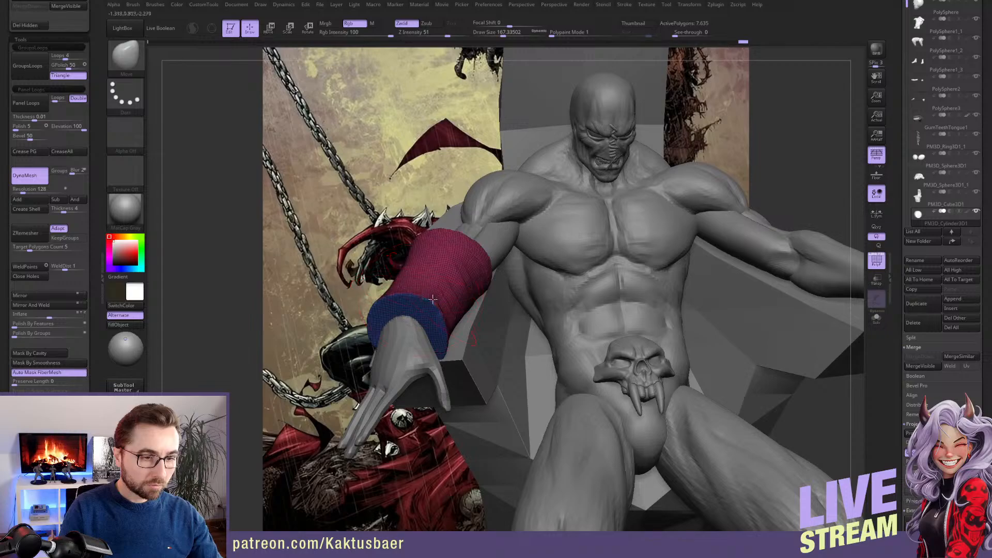
pyautogui.moveTo(447, 317); pyautogui.dragTo(615, 317, button='right')
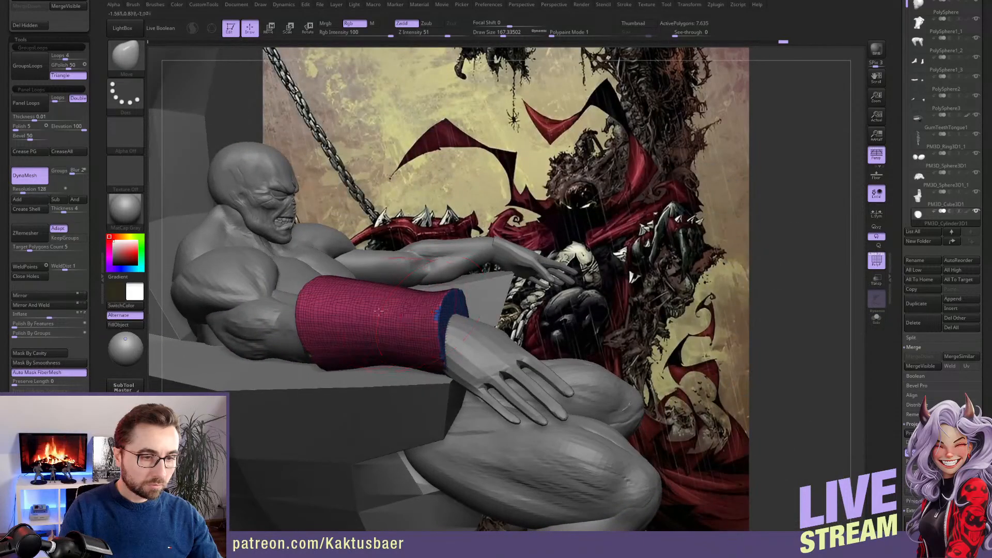
pyautogui.moveTo(300, 323); pyautogui.dragTo(347, 307, button='right')
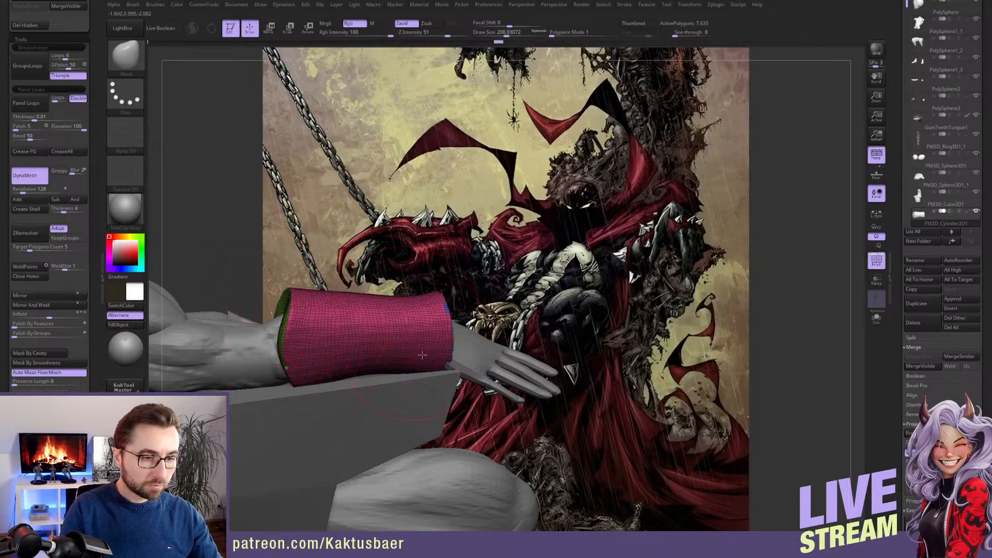
pyautogui.moveTo(431, 369); pyautogui.dragTo(488, 370, button='right')
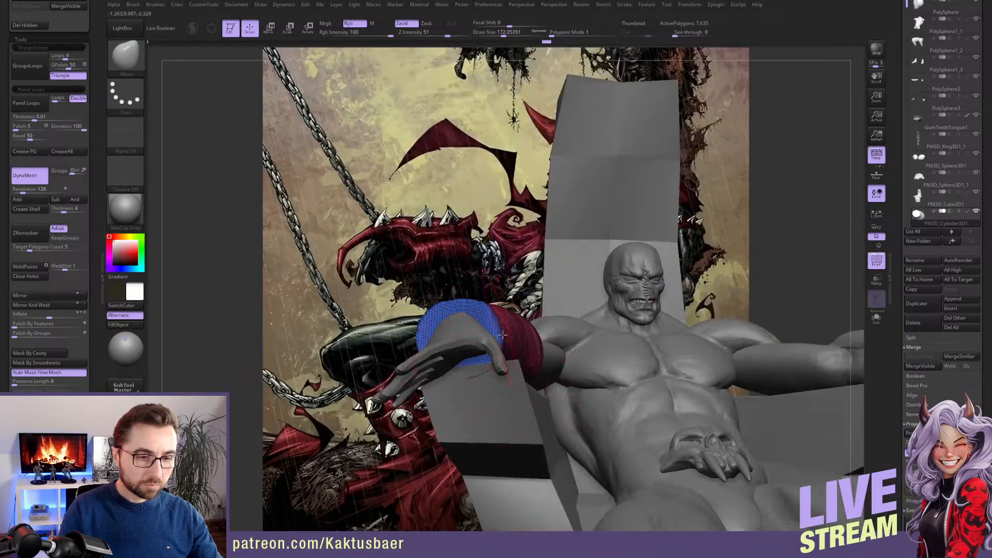
pyautogui.moveTo(441, 315)
pyautogui.mouseDown(button='right')
pyautogui.moveTo(544, 296)
pyautogui.moveTo(509, 314)
pyautogui.mouseUp(button='right')
# Mask the upper side of the isolated gauntlet along its length with a lasso stroke
pyautogui.press('shift')
pyautogui.press('ctrl')
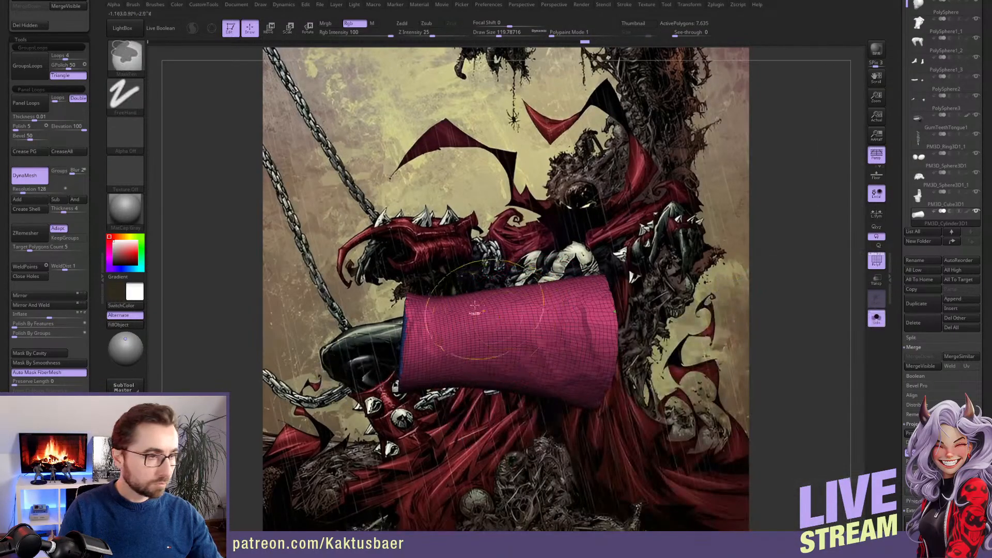
pyautogui.click(125, 94)
pyautogui.click(174, 124)
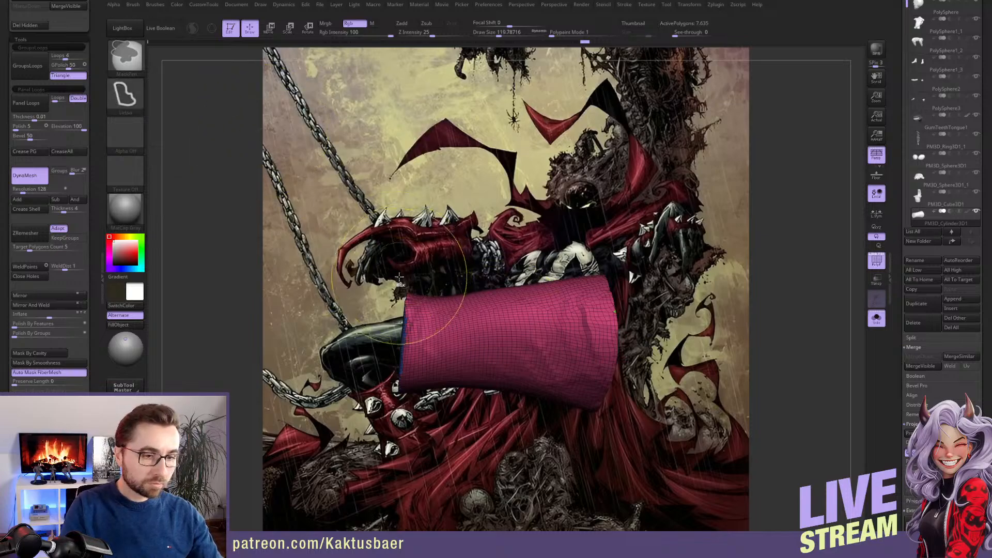
pyautogui.moveTo(417, 286)
pyautogui.keyDown('ctrl'); pyautogui.mouseDown()
pyautogui.moveTo(449, 325)
pyautogui.moveTo(602, 314)
pyautogui.moveTo(584, 262)
pyautogui.mouseUp(); pyautogui.keyUp('ctrl')
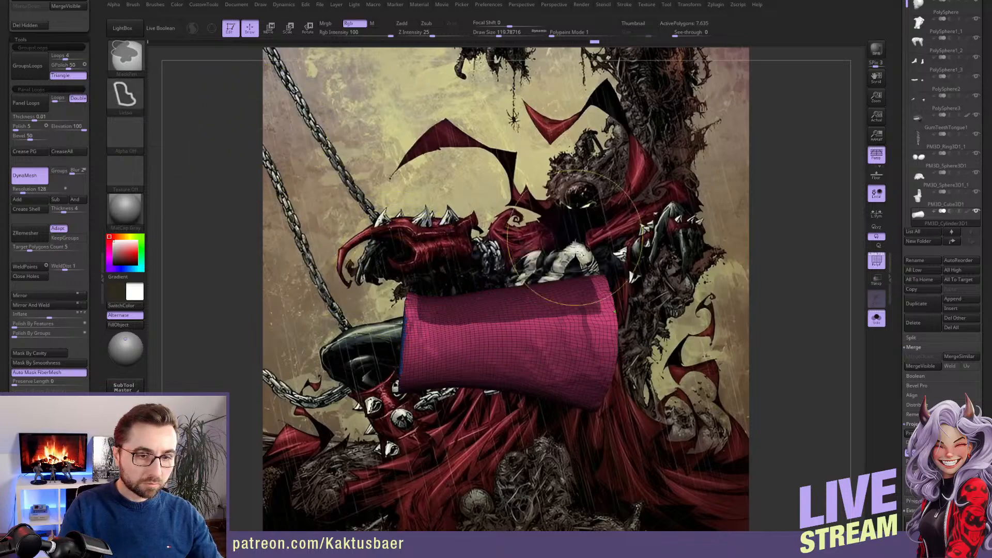
pyautogui.moveTo(568, 279)
pyautogui.mouseDown(button='right')
pyautogui.moveTo(529, 287)
pyautogui.moveTo(582, 284)
pyautogui.moveTo(558, 293)
pyautogui.moveTo(566, 282)
pyautogui.mouseUp(button='right')
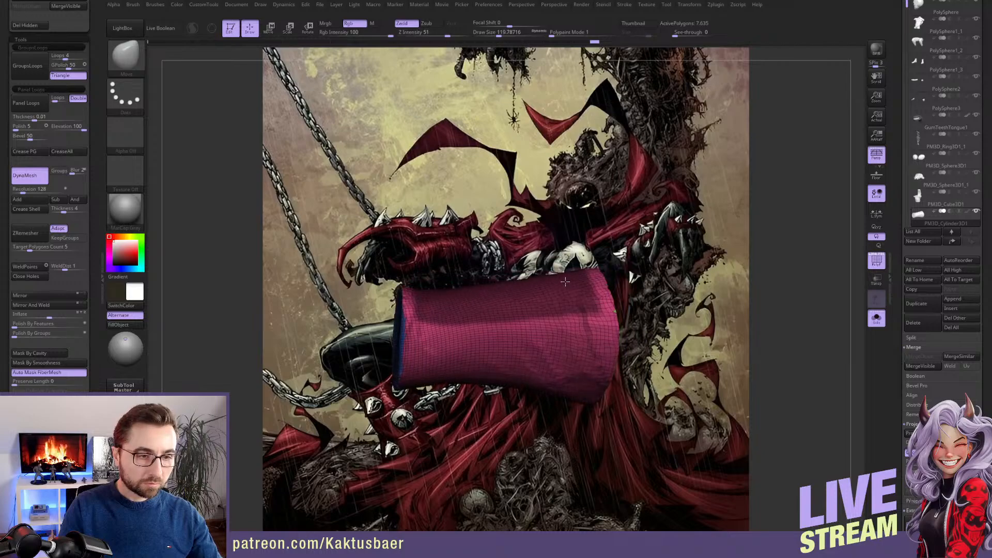
# Extract the masked area as a new armor plate subtool with a thickness of 0.02 and accept it
pyautogui.scroll(-5, 899, 266)
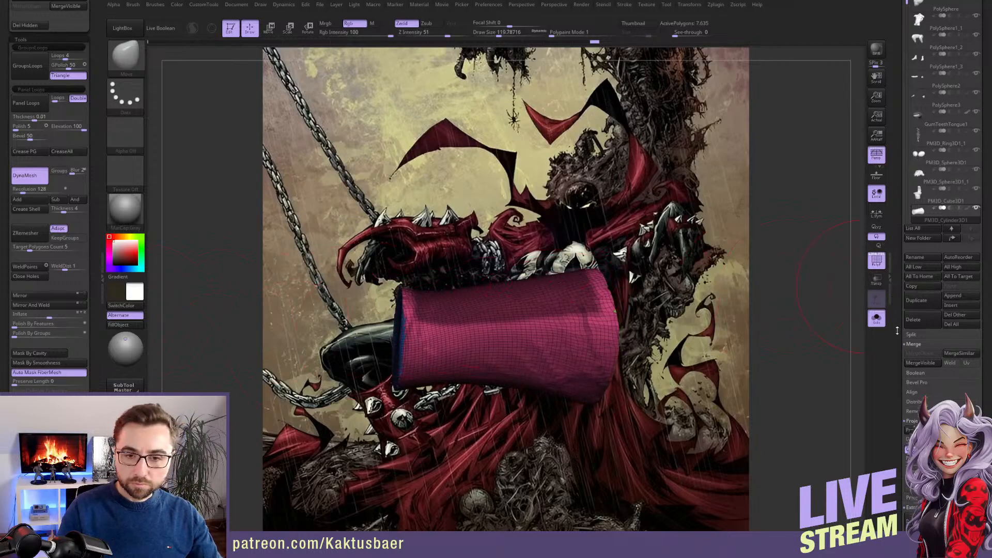
pyautogui.scroll(-2, 899, 266)
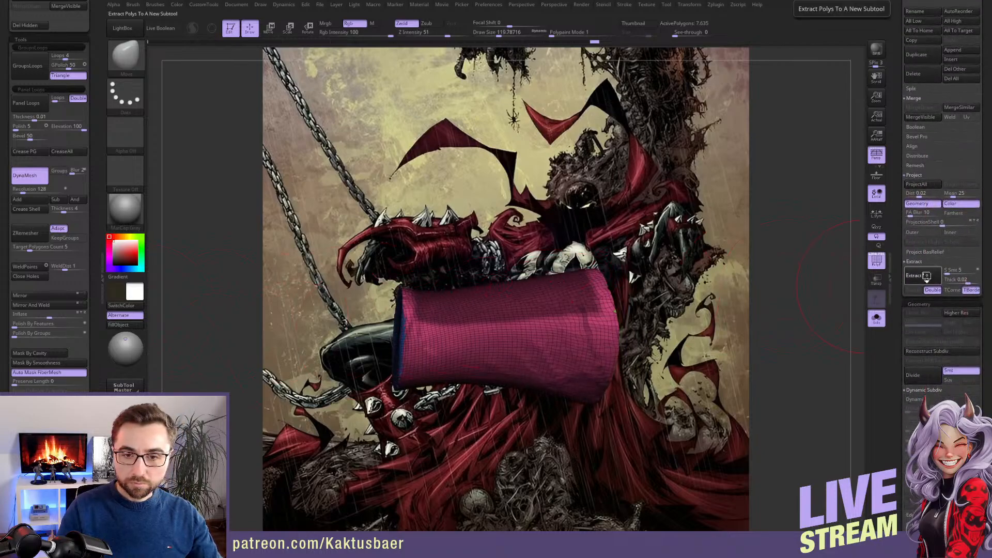
pyautogui.click(926, 281)
pyautogui.click(914, 290)
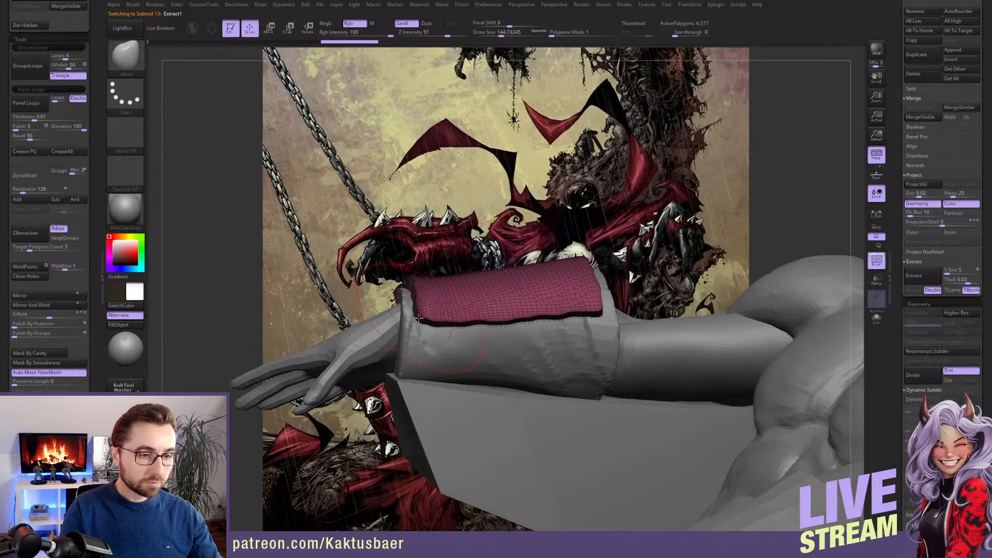
# Reshape the plate's lower wrist corner and stretch its front end forward over the back of the hand with the Move brush
pyautogui.moveTo(415, 322); pyautogui.dragTo(395, 321, button='right')
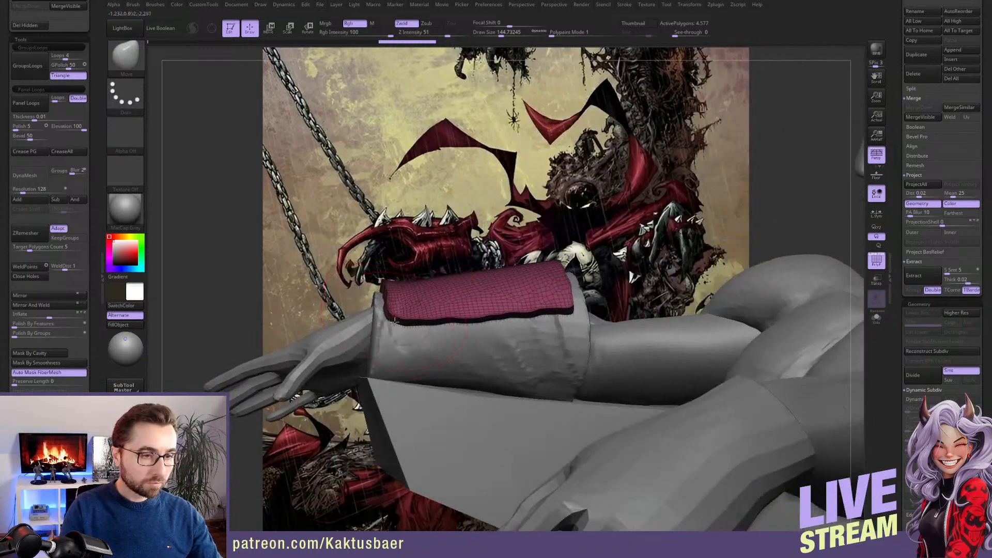
pyautogui.press('s')
pyautogui.moveTo(399, 315); pyautogui.dragTo(399, 309)
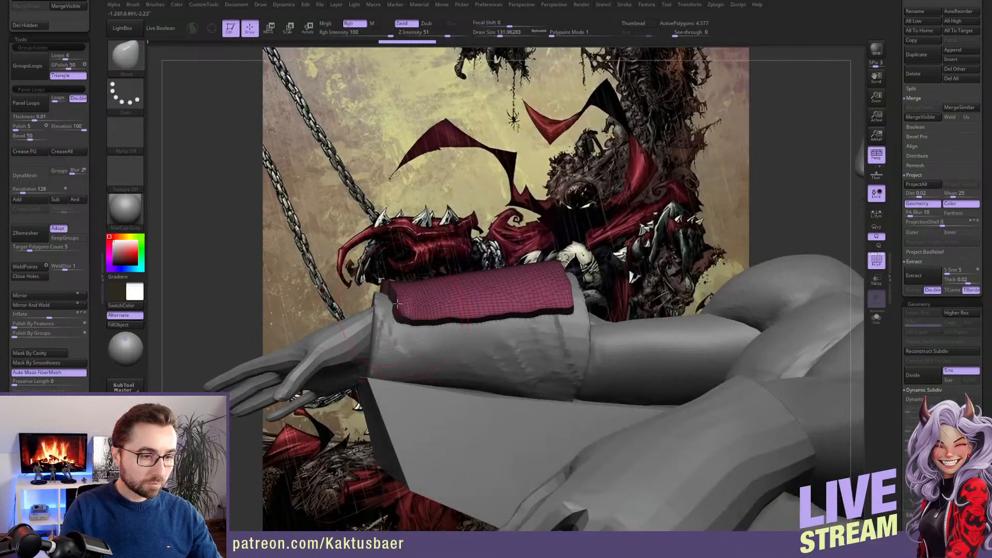
pyautogui.moveTo(401, 310); pyautogui.dragTo(413, 339, button='right')
pyautogui.moveTo(377, 249); pyautogui.dragTo(230, 228)
pyautogui.moveTo(331, 251); pyautogui.dragTo(340, 198, button='right')
pyautogui.moveTo(319, 274)
pyautogui.mouseDown()
pyautogui.moveTo(282, 265)
pyautogui.moveTo(302, 266)
pyautogui.mouseUp()
pyautogui.moveTo(302, 266); pyautogui.dragTo(424, 263, button='right')
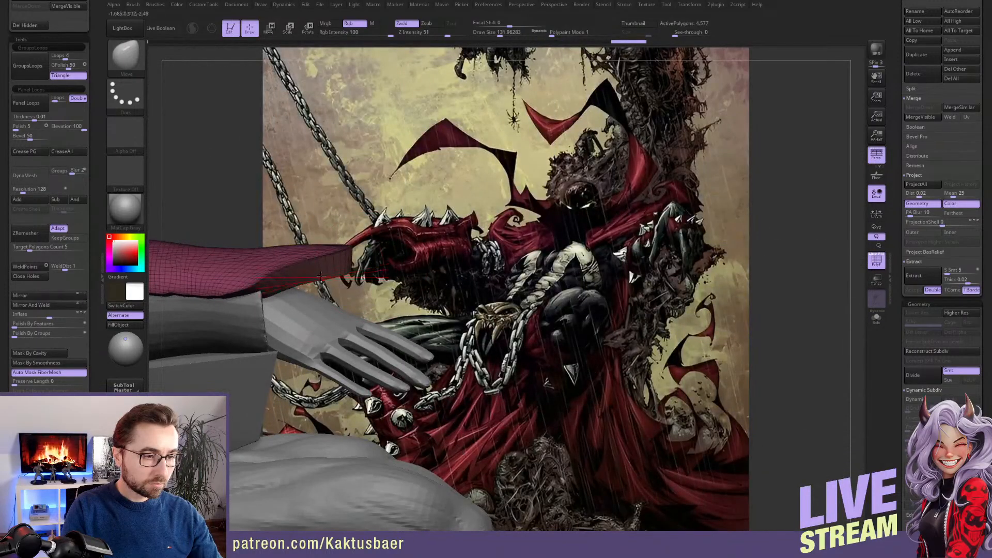
# Shape the plate's front end above the hand into a narrower, upward-curving tip
pyautogui.moveTo(330, 274); pyautogui.dragTo(333, 262, button='right')
pyautogui.moveTo(335, 263); pyautogui.dragTo(343, 261)
pyautogui.moveTo(344, 262); pyautogui.dragTo(345, 277, button='right')
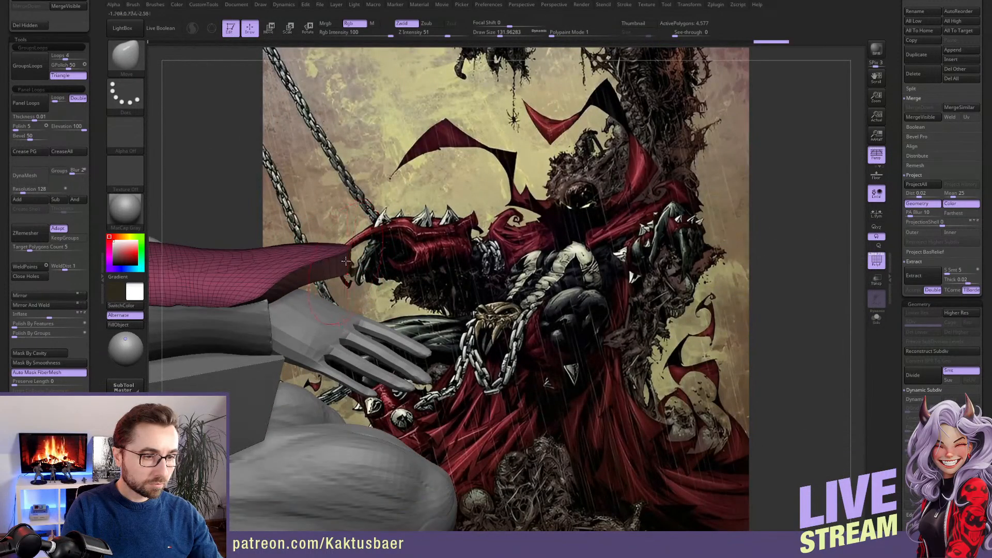
pyautogui.moveTo(342, 257); pyautogui.dragTo(342, 266)
pyautogui.moveTo(342, 266); pyautogui.dragTo(342, 254, button='right')
pyautogui.moveTo(343, 266); pyautogui.dragTo(347, 262)
pyautogui.moveTo(300, 243)
pyautogui.keyDown('alt'); pyautogui.mouseDown(button='right')
pyautogui.moveTo(411, 228)
pyautogui.moveTo(448, 263)
pyautogui.moveTo(317, 279)
pyautogui.moveTo(306, 341)
pyautogui.mouseUp(button='right'); pyautogui.keyUp('alt')
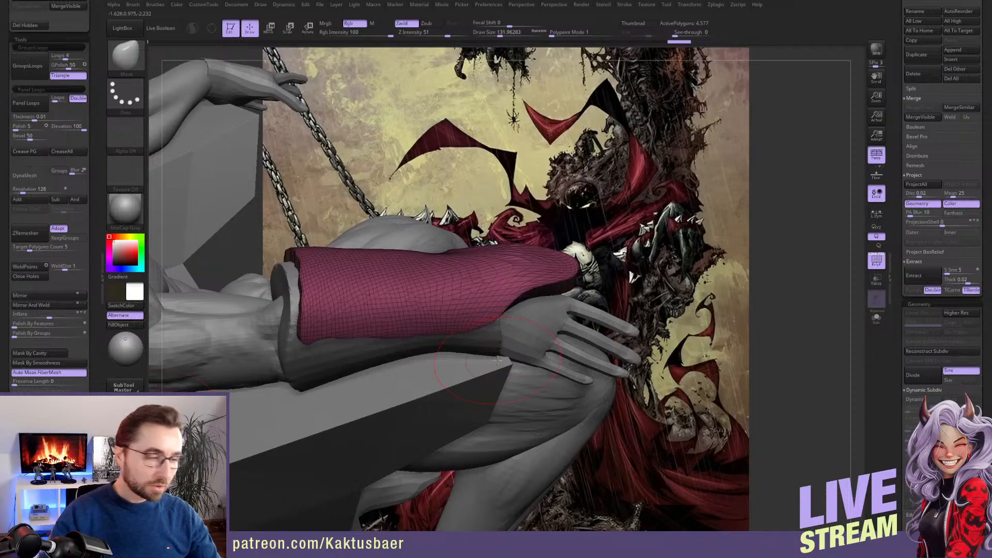
# Pull the plate's elbow-end corners outward with a smaller Move brush, leaving a concave cutout between them
pyautogui.moveTo(498, 360); pyautogui.dragTo(309, 275, button='right')
pyautogui.moveTo(309, 275)
pyautogui.mouseDown()
pyautogui.moveTo(325, 290)
pyautogui.moveTo(350, 283)
pyautogui.moveTo(331, 276)
pyautogui.moveTo(360, 280)
pyautogui.mouseUp()
pyautogui.press('s')
pyautogui.press('[')
pyautogui.moveTo(309, 221); pyautogui.dragTo(296, 215)
pyautogui.moveTo(320, 312); pyautogui.dragTo(337, 270, button='right')
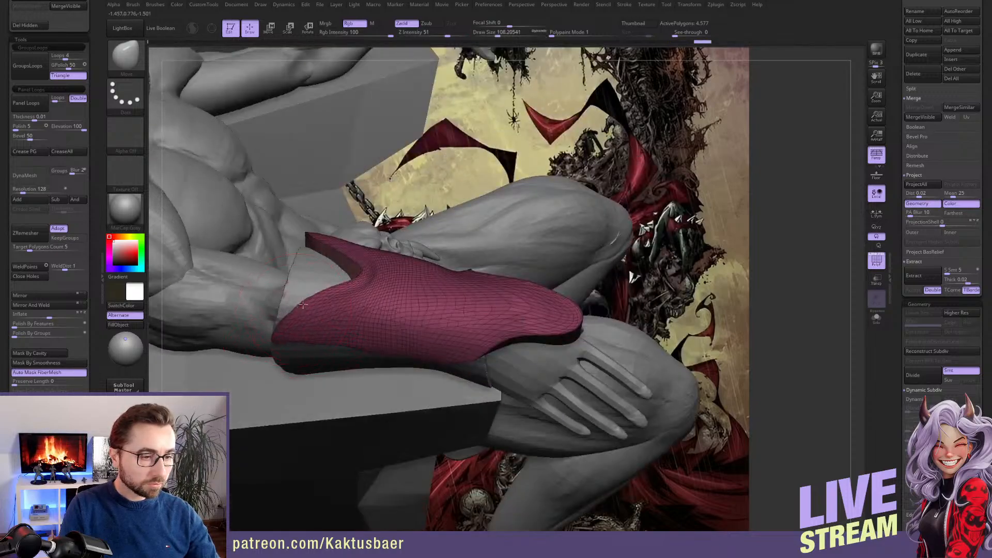
pyautogui.moveTo(329, 258); pyautogui.dragTo(335, 245)
pyautogui.moveTo(333, 248)
pyautogui.mouseDown(button='right')
pyautogui.moveTo(261, 290)
pyautogui.moveTo(201, 254)
pyautogui.moveTo(194, 259)
pyautogui.mouseUp(button='right')
pyautogui.moveTo(380, 306)
pyautogui.mouseDown(button='right')
pyautogui.moveTo(417, 274)
pyautogui.moveTo(425, 280)
pyautogui.mouseUp(button='right')
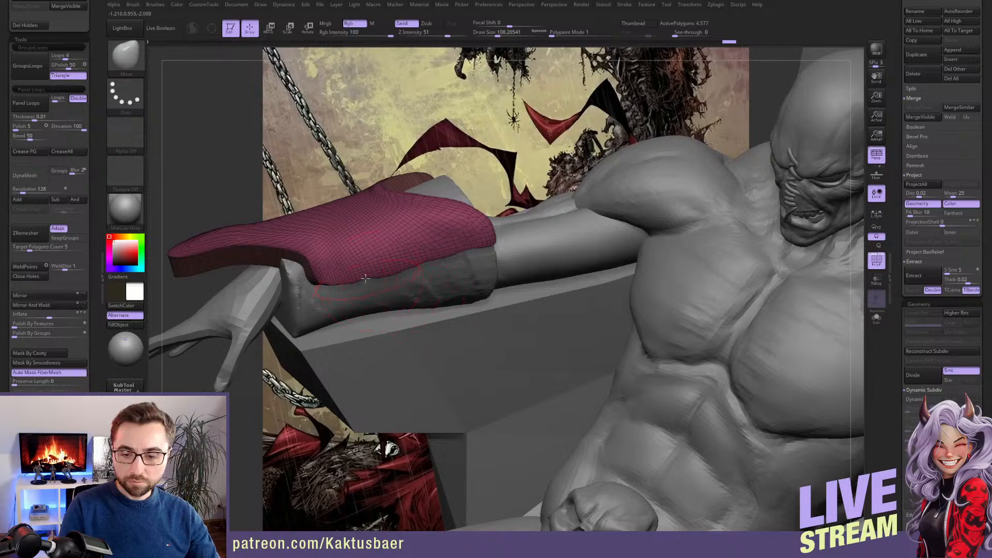
# Adjust the plate's lower edge and inner wrist corner to follow the gauntlet, varying the Move brush size
pyautogui.moveTo(365, 278); pyautogui.dragTo(383, 261, button='right')
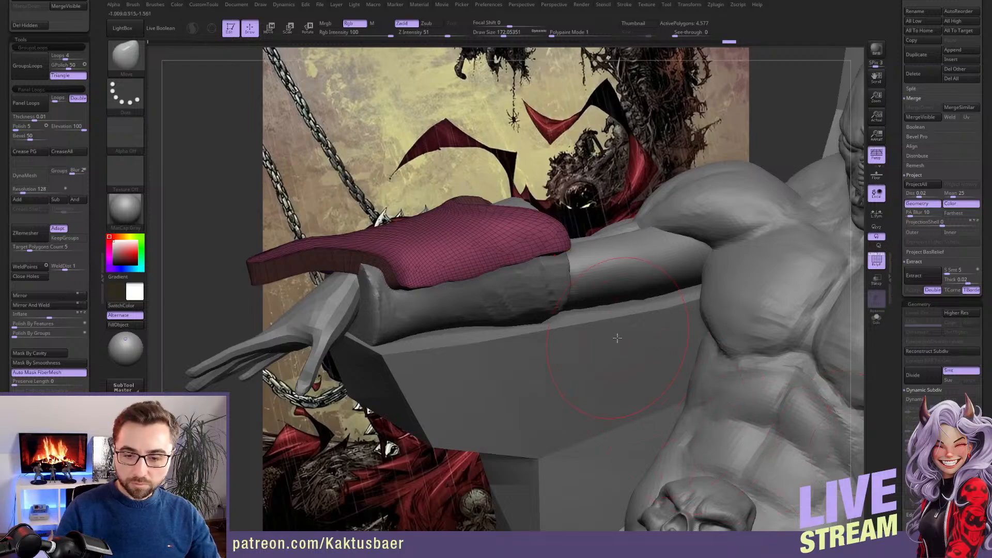
pyautogui.moveTo(425, 262); pyautogui.dragTo(382, 266, button='right')
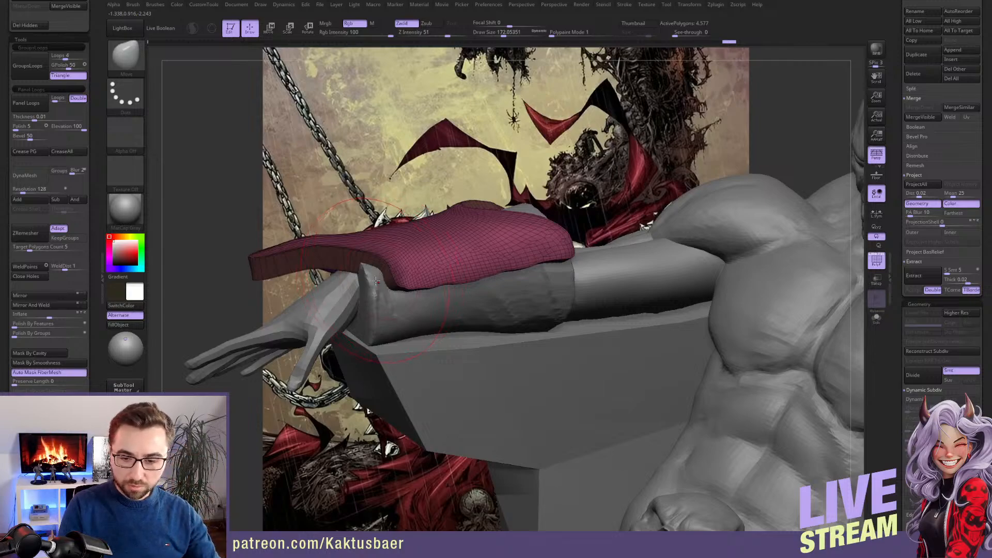
pyautogui.moveTo(389, 284); pyautogui.dragTo(371, 268, button='right')
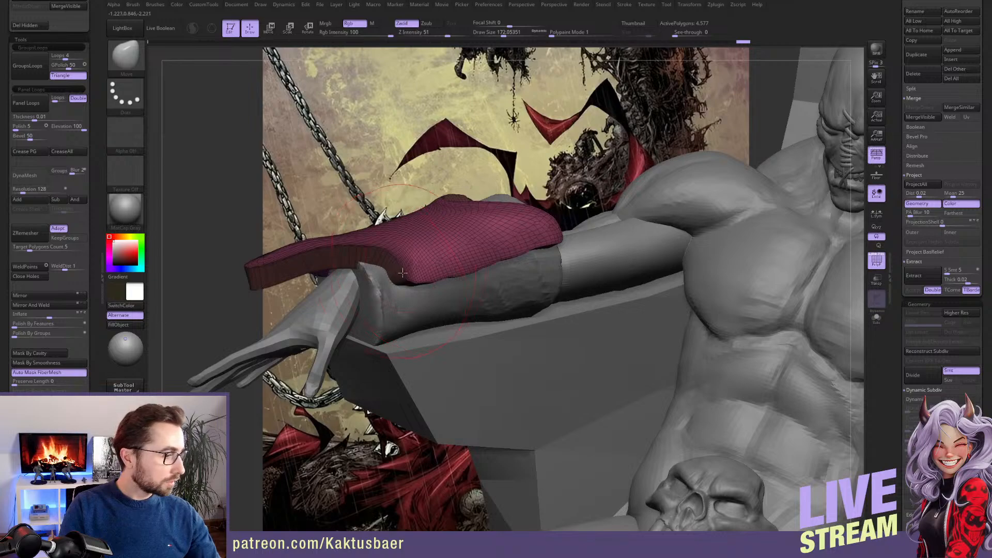
pyautogui.press('s')
pyautogui.moveTo(389, 268)
pyautogui.mouseDown()
pyautogui.moveTo(384, 255)
pyautogui.moveTo(426, 234)
pyautogui.mouseUp()
pyautogui.press('s')
pyautogui.click(398, 247)
pyautogui.press('s')
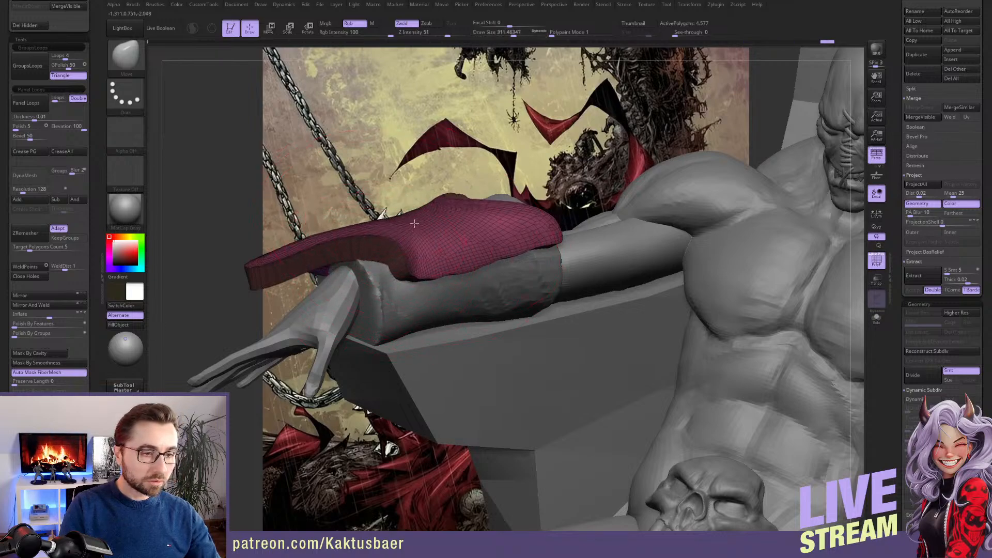
# Fit the plate's outer long edge and elbow corner around the gauntlet from the far side of the arm
pyautogui.press('s')
pyautogui.moveTo(439, 178); pyautogui.dragTo(413, 178)
pyautogui.moveTo(414, 181)
pyautogui.mouseDown(button='right')
pyautogui.moveTo(429, 243)
pyautogui.moveTo(413, 248)
pyautogui.moveTo(449, 256)
pyautogui.moveTo(428, 284)
pyautogui.moveTo(443, 345)
pyautogui.moveTo(439, 357)
pyautogui.moveTo(401, 362)
pyautogui.moveTo(405, 319)
pyautogui.moveTo(393, 351)
pyautogui.mouseUp(button='right')
pyautogui.press('s')
pyautogui.moveTo(439, 344); pyautogui.dragTo(451, 343)
pyautogui.moveTo(459, 333); pyautogui.dragTo(457, 319)
pyautogui.moveTo(454, 319); pyautogui.dragTo(442, 349, button='right')
pyautogui.moveTo(395, 335); pyautogui.dragTo(392, 330)
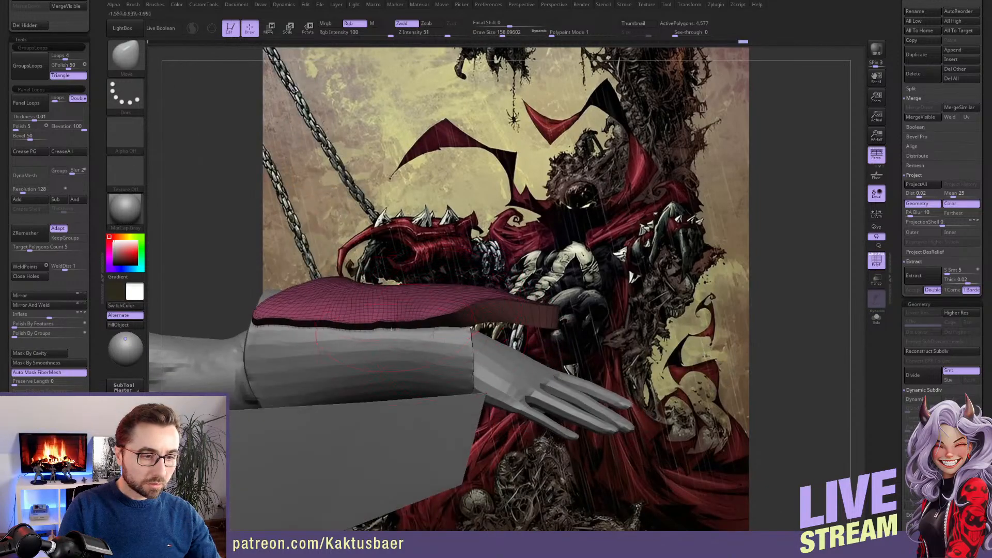
pyautogui.moveTo(392, 329); pyautogui.dragTo(373, 329, button='right')
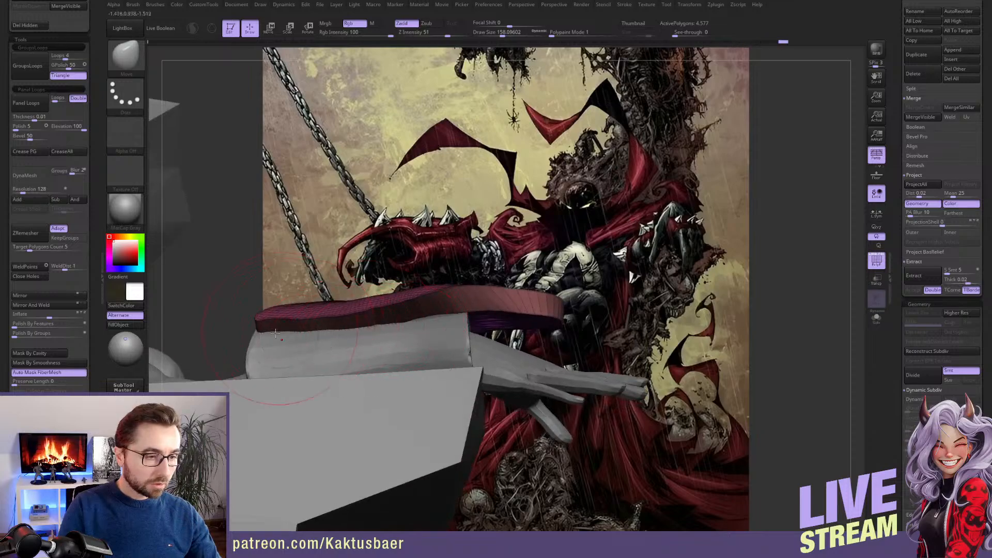
pyautogui.moveTo(262, 335); pyautogui.dragTo(316, 340, button='right')
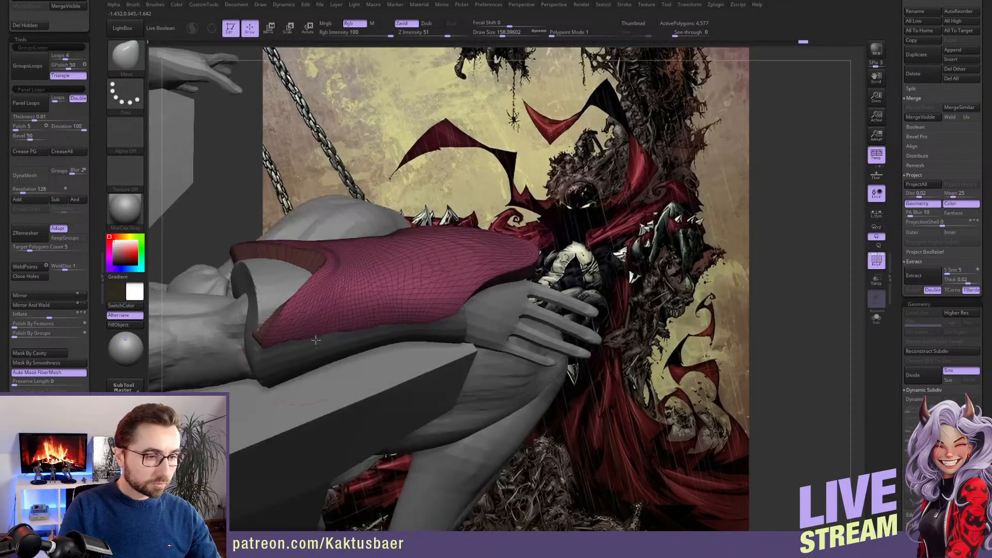
pyautogui.moveTo(306, 294); pyautogui.dragTo(331, 272, button='right')
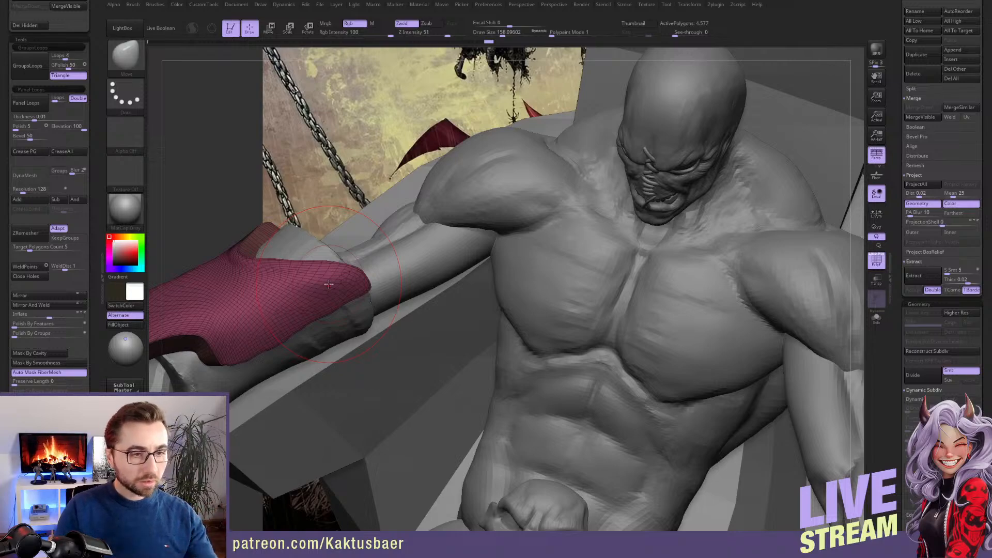
# Pull the plate's front tip into a thinner, downward-curving spike like the one in the artwork
pyautogui.moveTo(599, 291); pyautogui.dragTo(583, 272, button='right')
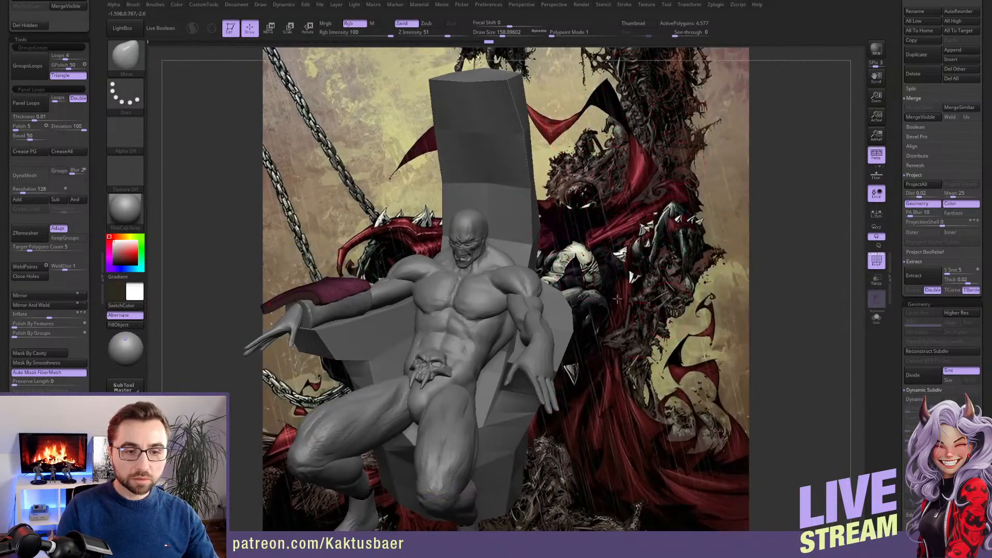
pyautogui.keyDown('alt'); pyautogui.moveTo(380, 306); pyautogui.dragTo(457, 267, button='right'); pyautogui.keyUp('alt')
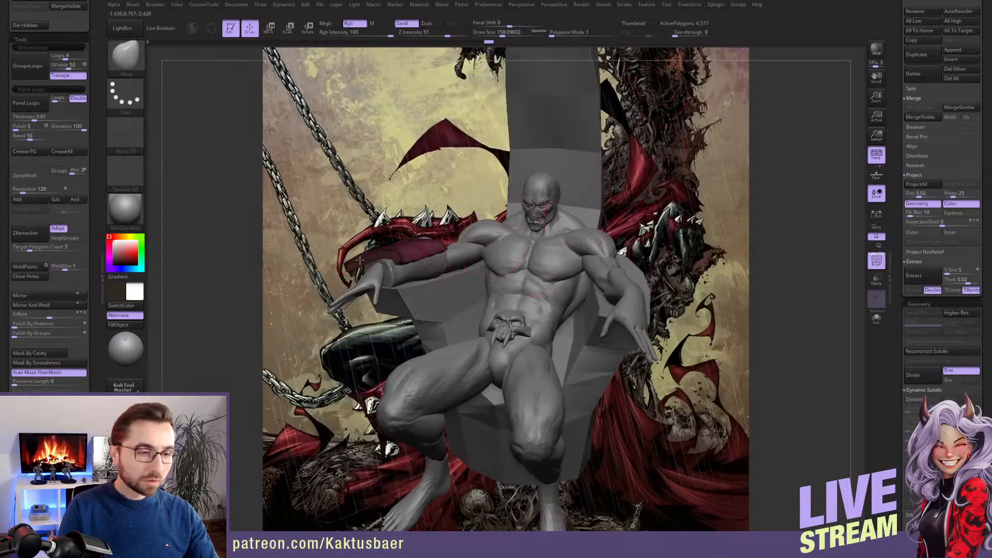
pyautogui.moveTo(360, 260)
pyautogui.keyDown('ctrl'); pyautogui.mouseDown(button='right')
pyautogui.moveTo(370, 289)
pyautogui.moveTo(380, 279)
pyautogui.moveTo(355, 281)
pyautogui.mouseUp(button='right'); pyautogui.keyUp('ctrl')
pyautogui.press(']')
pyautogui.keyDown('shift'); pyautogui.moveTo(356, 283); pyautogui.dragTo(434, 262); pyautogui.keyUp('shift')
pyautogui.keyDown('ctrl'); pyautogui.moveTo(361, 279); pyautogui.dragTo(359, 258, button='right'); pyautogui.keyUp('ctrl')
pyautogui.moveTo(359, 258); pyautogui.dragTo(362, 290, button='right')
pyautogui.keyDown('shift'); pyautogui.moveTo(318, 287); pyautogui.dragTo(253, 295); pyautogui.keyUp('shift')
pyautogui.moveTo(331, 304)
pyautogui.mouseDown(button='right')
pyautogui.moveTo(279, 302)
pyautogui.moveTo(335, 266)
pyautogui.mouseUp(button='right')
pyautogui.moveTo(296, 291); pyautogui.dragTo(296, 286)
pyautogui.moveTo(282, 282); pyautogui.dragTo(286, 291)
# Recall the stored camera view and move the plate's upper contour to match the gauntlet in the artwork
pyautogui.scroll(-15, 86, 302)
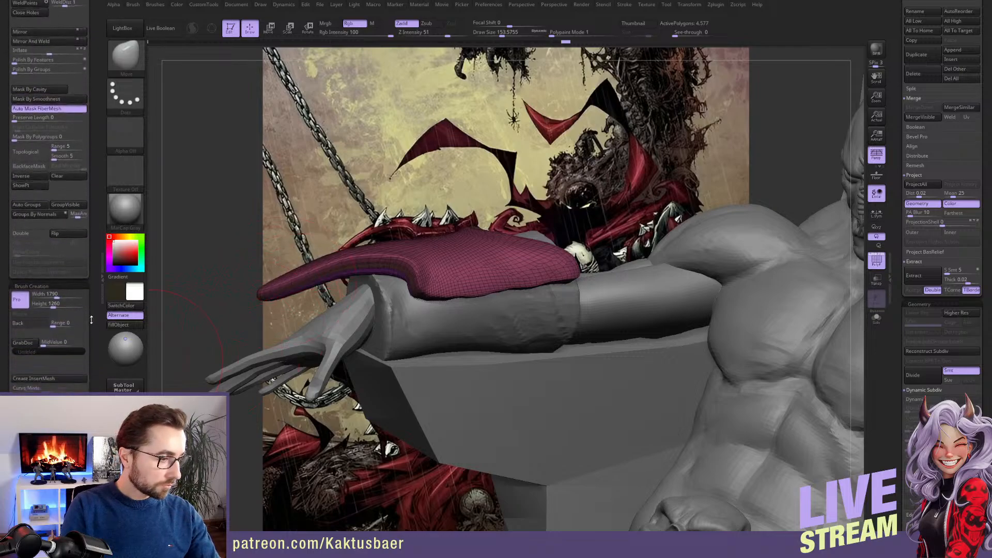
pyautogui.click(58, 361)
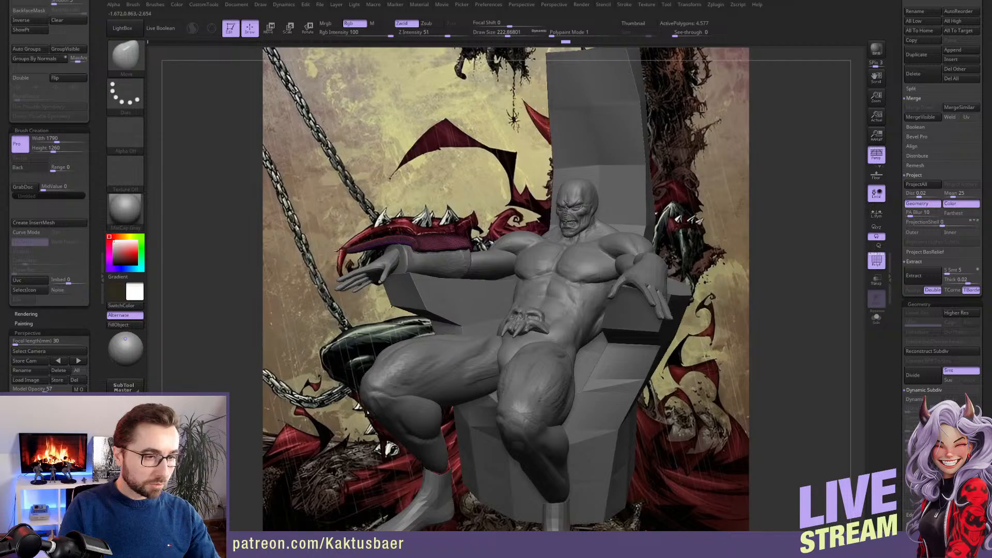
pyautogui.moveTo(380, 239); pyautogui.dragTo(408, 237)
pyautogui.moveTo(429, 231)
pyautogui.mouseDown(button='right')
pyautogui.moveTo(419, 252)
pyautogui.moveTo(420, 232)
pyautogui.mouseUp(button='right')
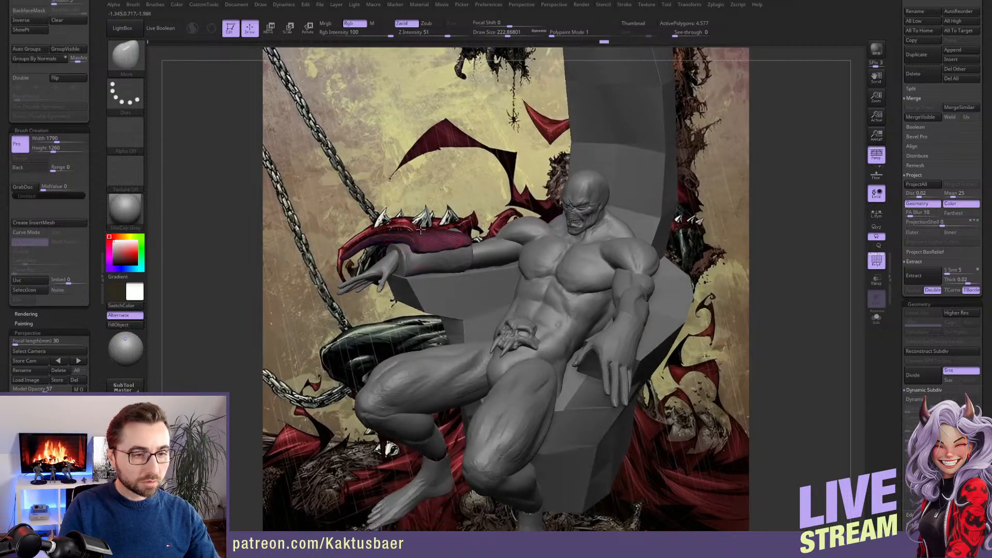
pyautogui.moveTo(421, 232); pyautogui.dragTo(433, 241)
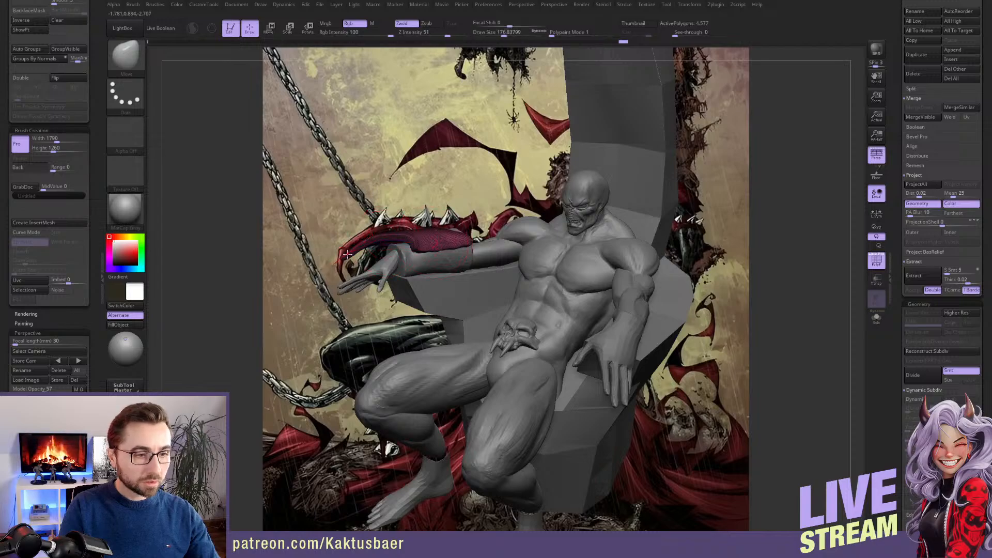
# Smooth the plate's front spike and refine its tip and elbow flare with the Move brush
pyautogui.press('shift')
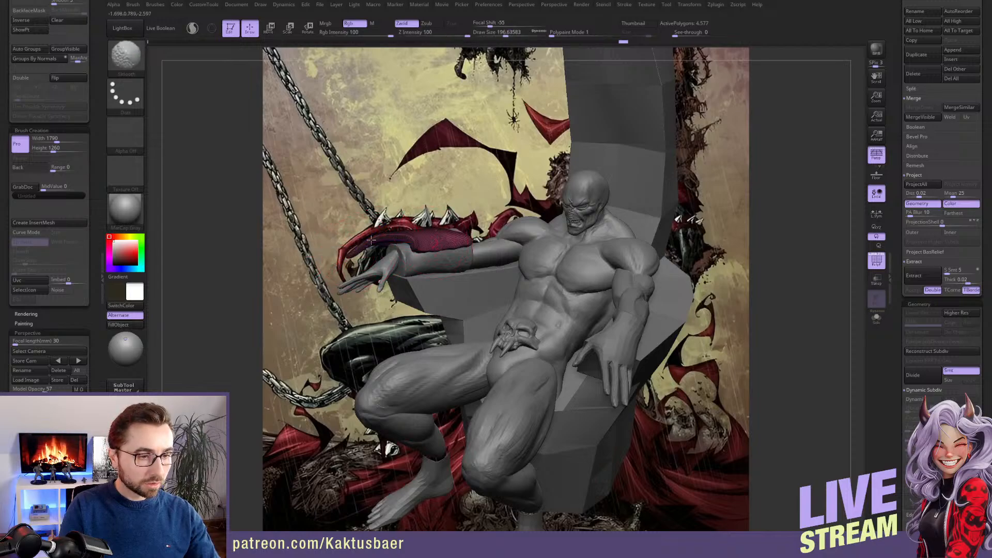
pyautogui.moveTo(364, 249)
pyautogui.mouseDown(button='right')
pyautogui.moveTo(463, 253)
pyautogui.moveTo(440, 266)
pyautogui.mouseUp(button='right')
pyautogui.moveTo(434, 262); pyautogui.dragTo(440, 266)
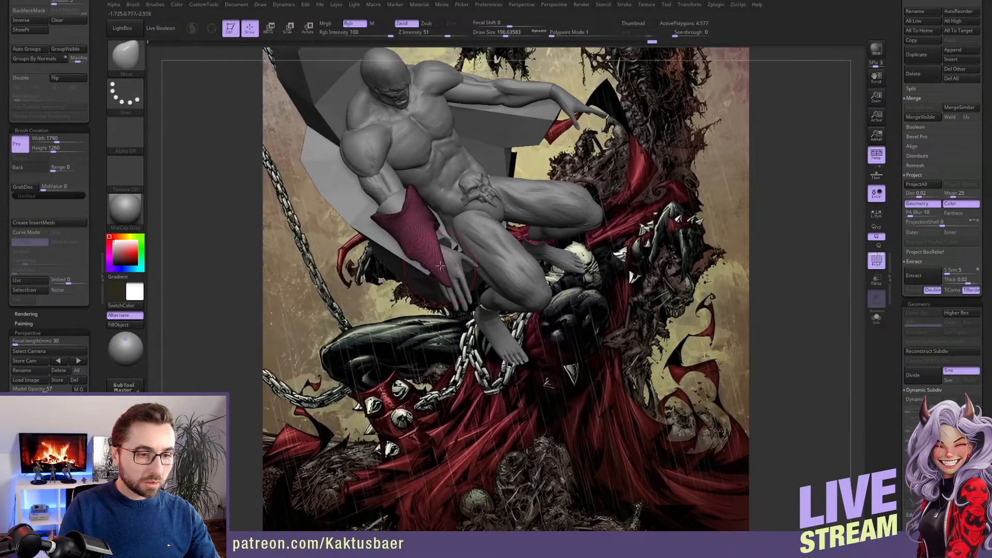
pyautogui.moveTo(439, 266); pyautogui.dragTo(405, 267, button='right')
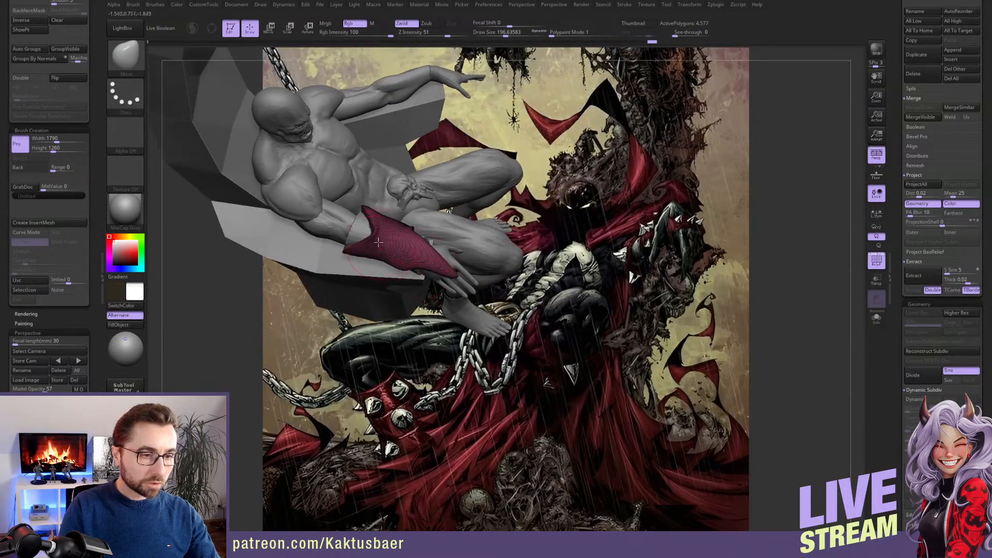
pyautogui.moveTo(372, 238); pyautogui.dragTo(382, 232, button='right')
pyautogui.moveTo(444, 257); pyautogui.dragTo(455, 263)
pyautogui.moveTo(410, 243)
pyautogui.mouseDown(button='right')
pyautogui.moveTo(388, 223)
pyautogui.moveTo(416, 289)
pyautogui.moveTo(425, 266)
pyautogui.mouseUp(button='right')
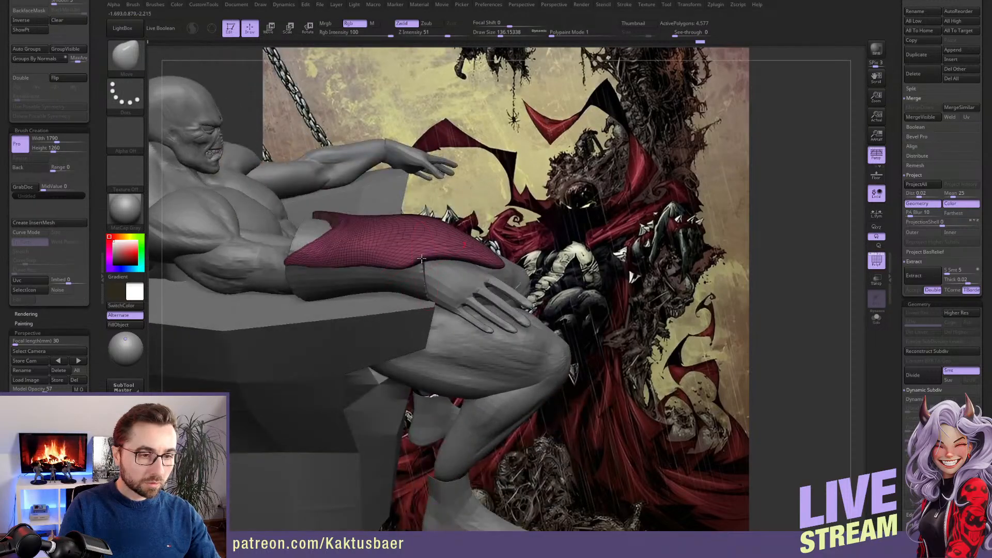
# Refine the plate's side edge between the wrist and the elbow with progressively smaller Move brush strokes
pyautogui.moveTo(422, 258); pyautogui.dragTo(415, 259)
pyautogui.moveTo(402, 278); pyautogui.dragTo(362, 270, button='right')
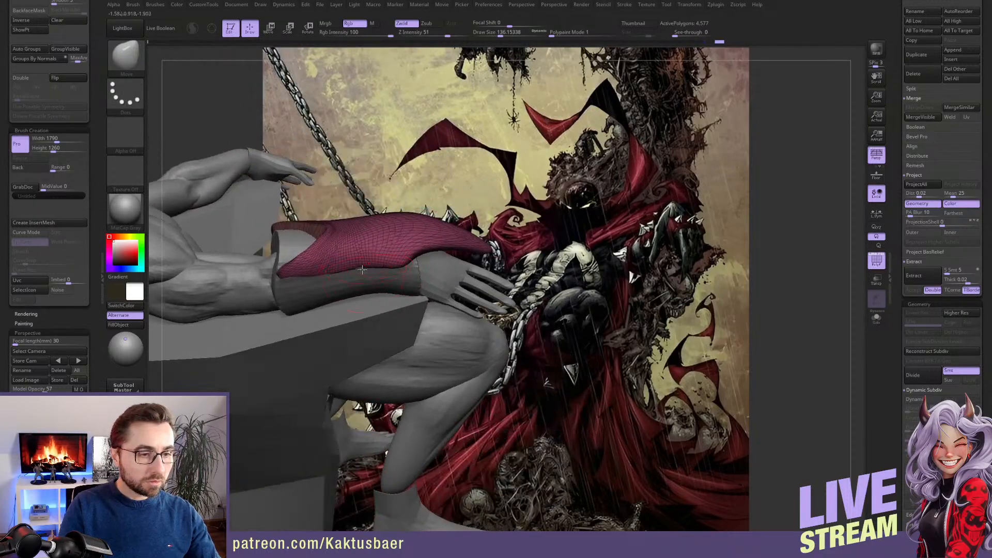
pyautogui.moveTo(359, 274); pyautogui.dragTo(371, 268)
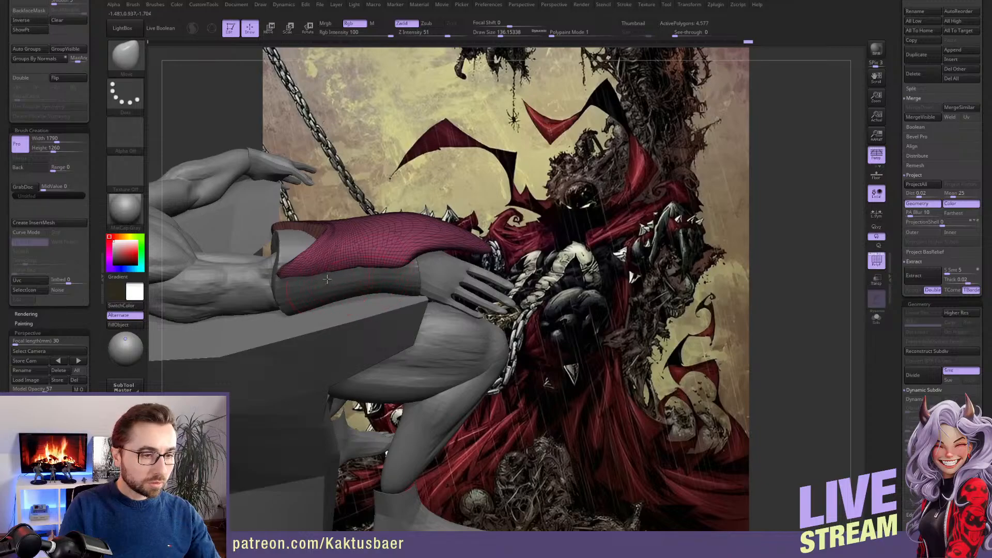
pyautogui.moveTo(282, 284)
pyautogui.mouseDown()
pyautogui.moveTo(331, 277)
pyautogui.moveTo(284, 284)
pyautogui.mouseUp()
pyautogui.moveTo(467, 276)
pyautogui.mouseDown(button='right')
pyautogui.moveTo(354, 287)
pyautogui.moveTo(383, 298)
pyautogui.mouseUp(button='right')
pyautogui.moveTo(364, 309)
pyautogui.mouseDown()
pyautogui.moveTo(388, 292)
pyautogui.moveTo(336, 306)
pyautogui.mouseUp()
pyautogui.press('[')
pyautogui.moveTo(365, 319)
pyautogui.mouseDown(button='right')
pyautogui.moveTo(310, 295)
pyautogui.moveTo(327, 292)
pyautogui.mouseUp(button='right')
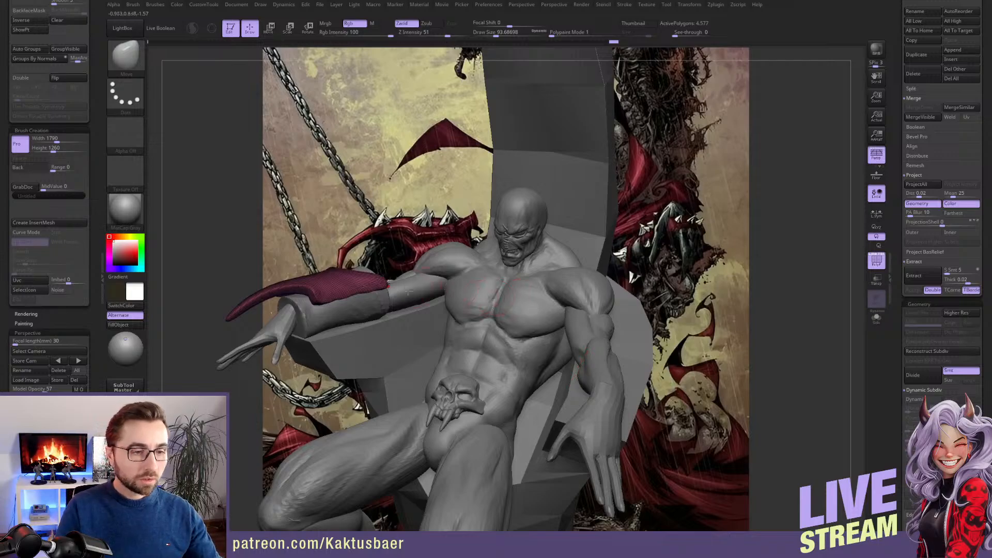
# Select the gauntlet sleeve on the right forearm and adjust its wrist edge with a smaller Move brush
pyautogui.keyDown('alt'); pyautogui.click(330, 315); pyautogui.keyUp('alt')
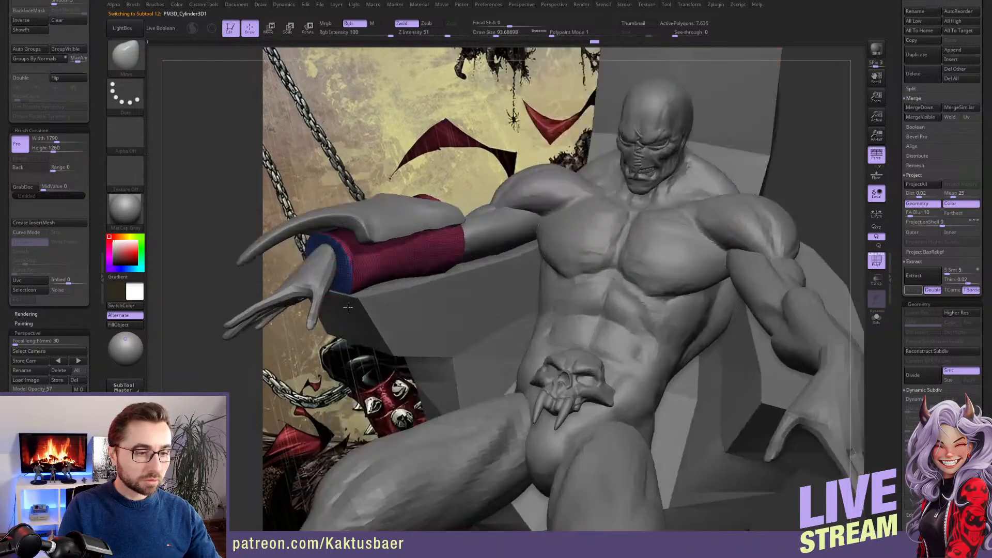
pyautogui.moveTo(347, 307)
pyautogui.mouseDown(button='right')
pyautogui.moveTo(321, 285)
pyautogui.moveTo(357, 267)
pyautogui.mouseUp(button='right')
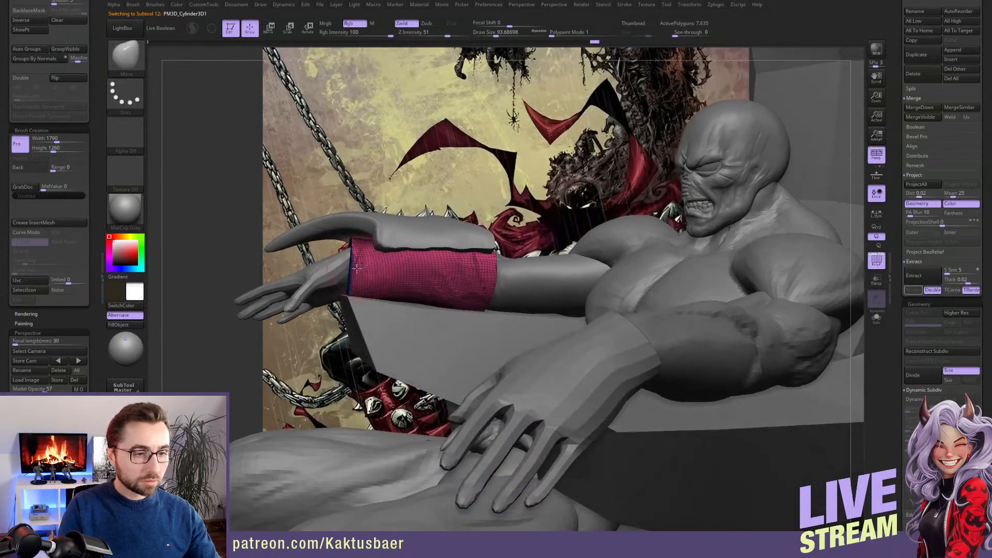
pyautogui.press('s')
pyautogui.moveTo(355, 269); pyautogui.dragTo(354, 269)
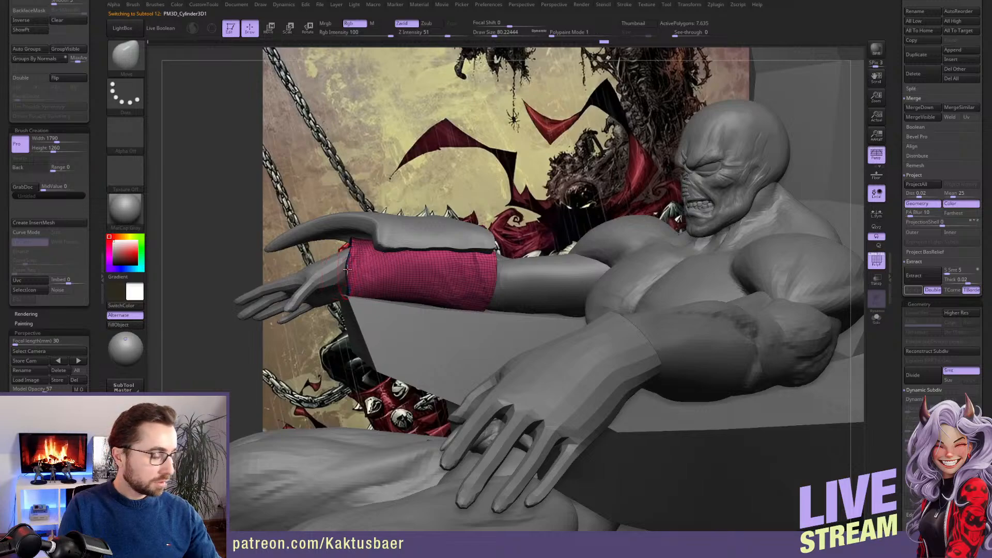
pyautogui.moveTo(339, 274)
pyautogui.mouseDown()
pyautogui.moveTo(321, 272)
pyautogui.moveTo(343, 259)
pyautogui.mouseUp()
pyautogui.moveTo(330, 283)
pyautogui.mouseDown()
pyautogui.moveTo(339, 280)
pyautogui.moveTo(333, 275)
pyautogui.mouseUp()
pyautogui.moveTo(332, 279); pyautogui.dragTo(414, 300, button='right')
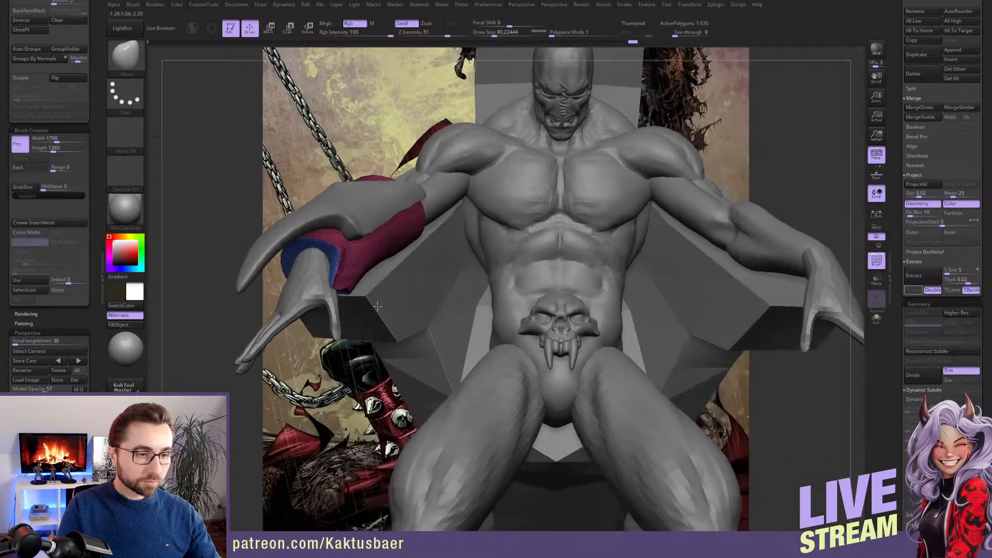
# Pull the sleeve's thumb-side wrist edge forward into a curved point with the Move brush
pyautogui.moveTo(349, 298)
pyautogui.mouseDown(button='right')
pyautogui.moveTo(348, 261)
pyautogui.moveTo(405, 343)
pyautogui.moveTo(402, 309)
pyautogui.moveTo(402, 331)
pyautogui.mouseUp(button='right')
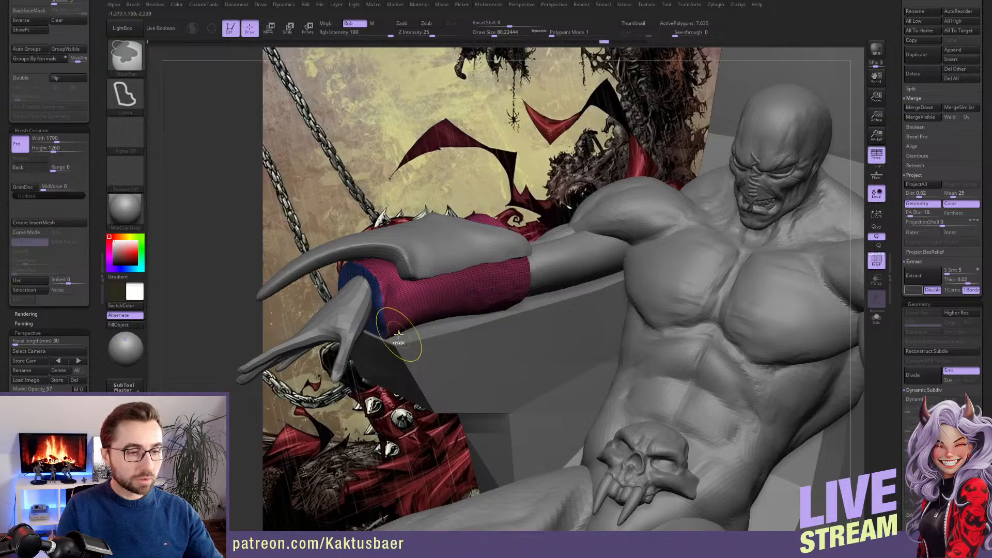
pyautogui.moveTo(399, 334); pyautogui.dragTo(390, 321, button='right')
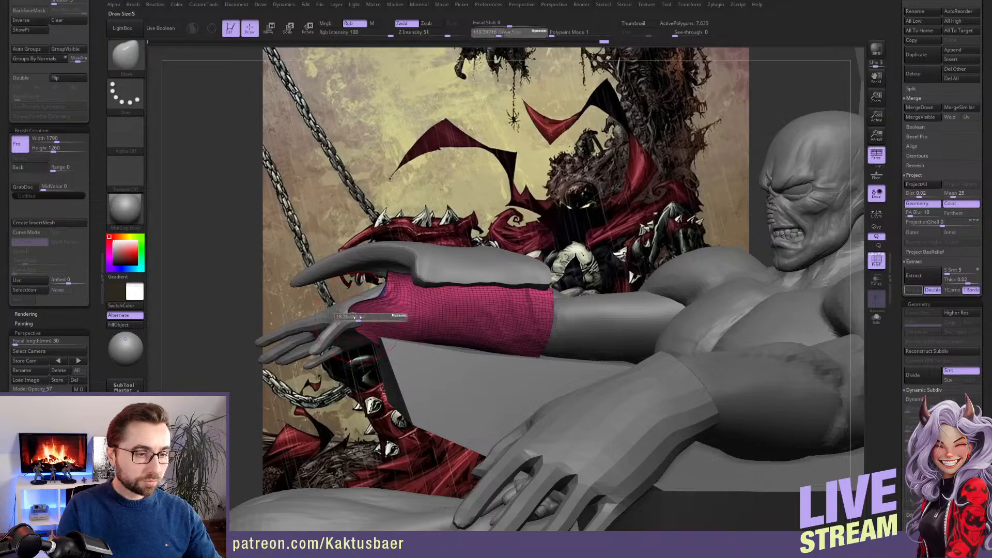
pyautogui.keyDown('alt'); pyautogui.click(372, 318); pyautogui.keyUp('alt')
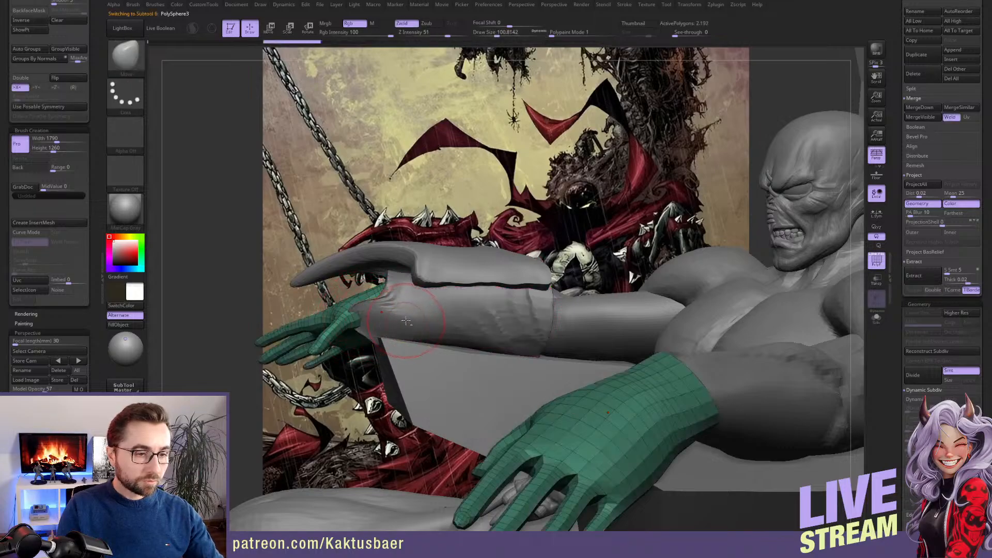
pyautogui.keyDown('alt'); pyautogui.click(359, 316); pyautogui.keyUp('alt')
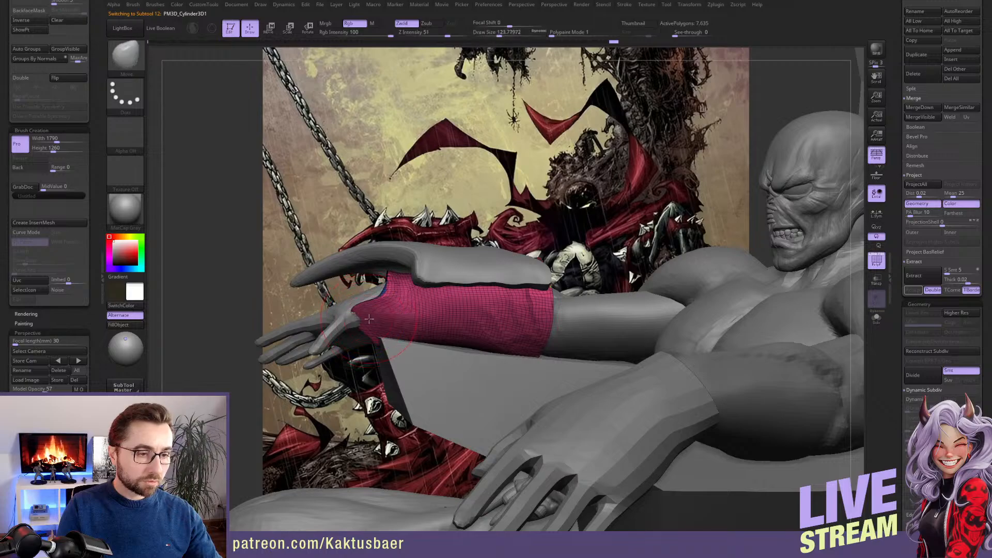
pyautogui.press('s')
pyautogui.moveTo(387, 304); pyautogui.dragTo(383, 304)
pyautogui.moveTo(380, 308)
pyautogui.mouseDown(button='right')
pyautogui.moveTo(405, 312)
pyautogui.moveTo(446, 350)
pyautogui.moveTo(417, 325)
pyautogui.mouseUp(button='right')
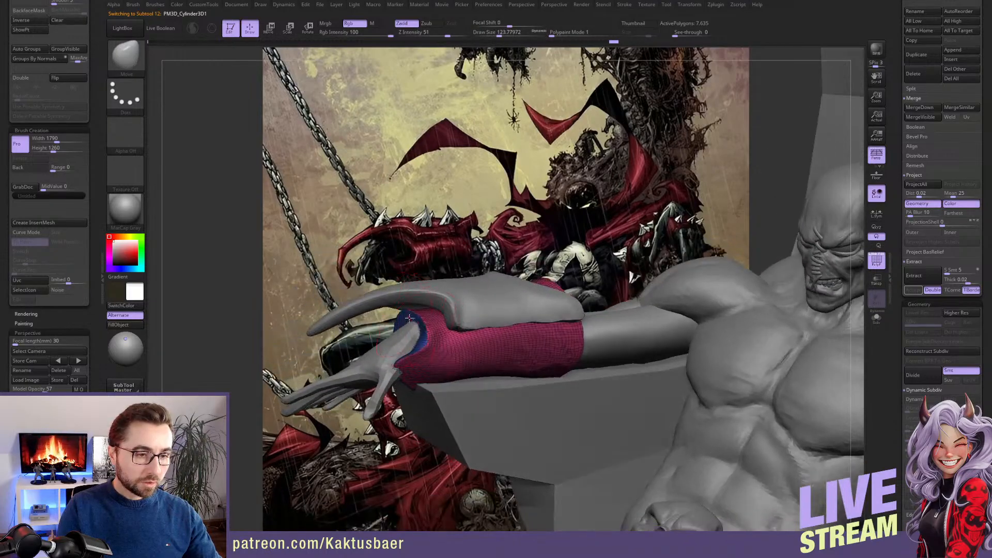
# Widen the sleeve's wrist opening and refine its rim around the wrist with a larger Move brush
pyautogui.press('s')
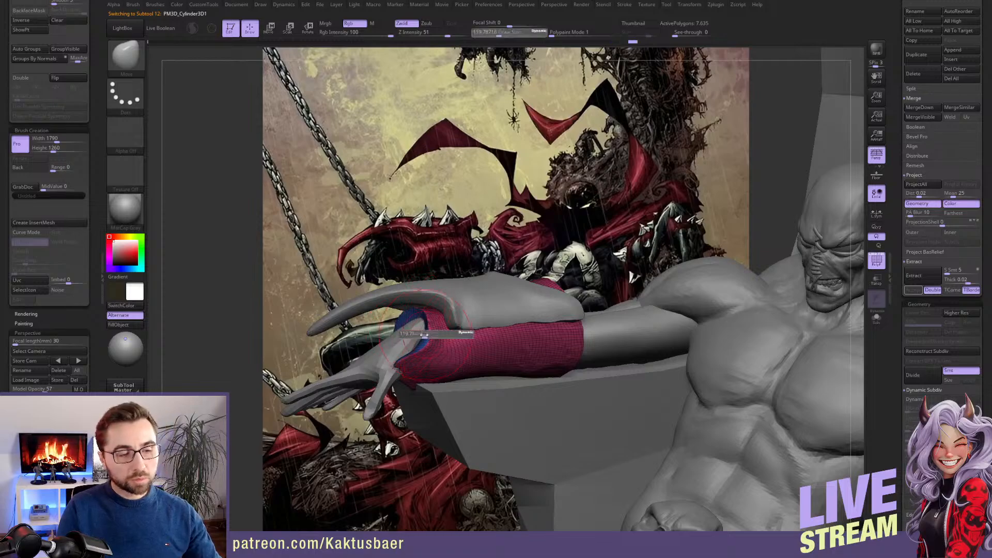
pyautogui.moveTo(424, 336); pyautogui.dragTo(421, 336)
pyautogui.moveTo(403, 369)
pyautogui.mouseDown(button='right')
pyautogui.moveTo(405, 345)
pyautogui.moveTo(402, 377)
pyautogui.mouseUp(button='right')
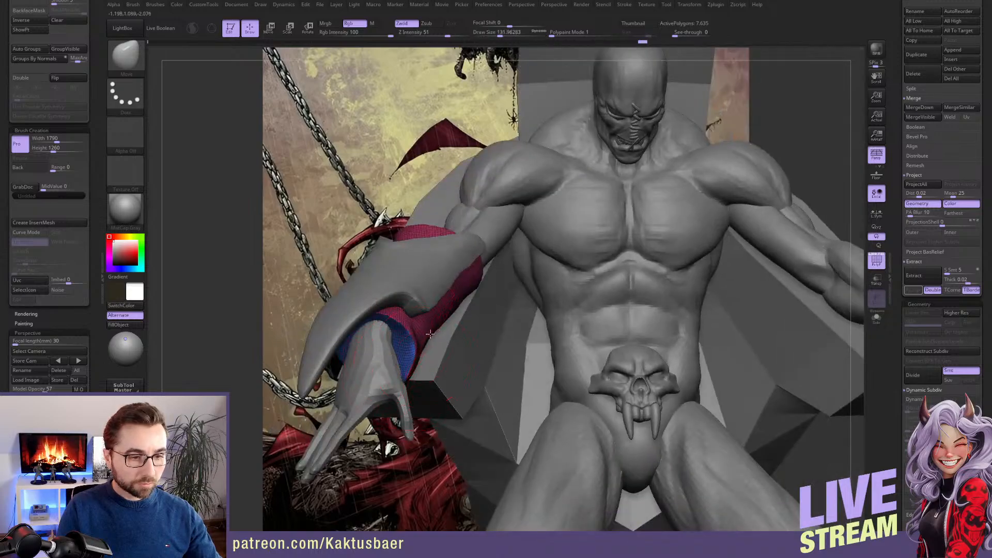
pyautogui.press('shift')
pyautogui.moveTo(414, 348); pyautogui.dragTo(471, 357, button='right')
pyautogui.moveTo(399, 363); pyautogui.dragTo(404, 364, button='right')
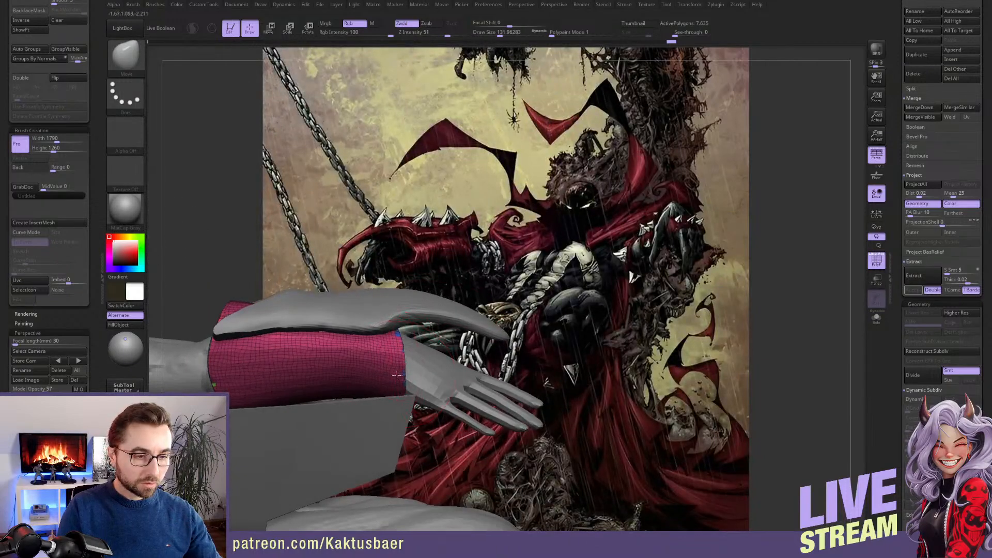
# Extend the sleeve's outer wrist edge over the back of the hand and refine the rim's curve
pyautogui.moveTo(398, 374); pyautogui.dragTo(432, 374)
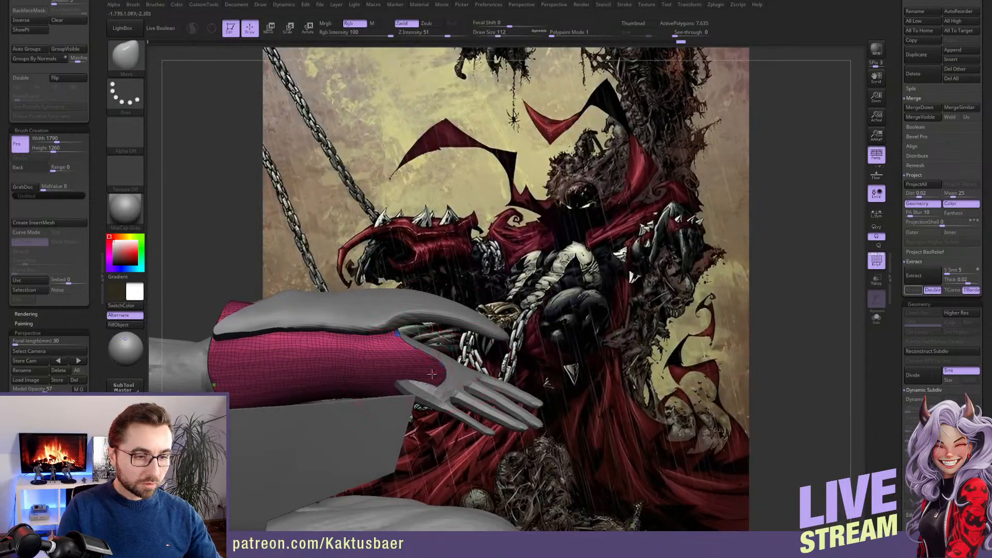
pyautogui.moveTo(432, 375); pyautogui.dragTo(413, 351, button='right')
pyautogui.moveTo(423, 360); pyautogui.dragTo(420, 390)
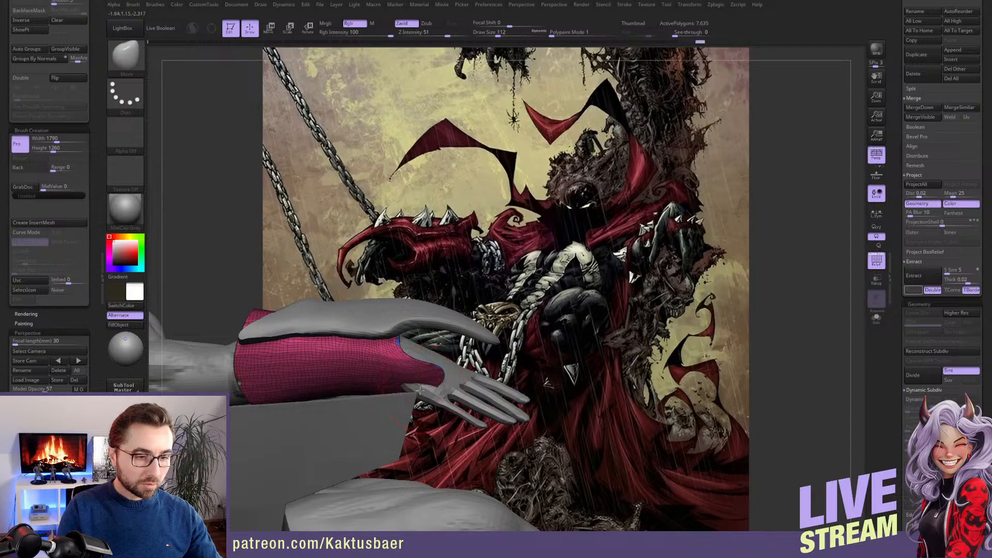
pyautogui.moveTo(422, 391)
pyautogui.mouseDown(button='right')
pyautogui.moveTo(388, 405)
pyautogui.moveTo(386, 382)
pyautogui.moveTo(420, 348)
pyautogui.moveTo(405, 330)
pyautogui.mouseUp(button='right')
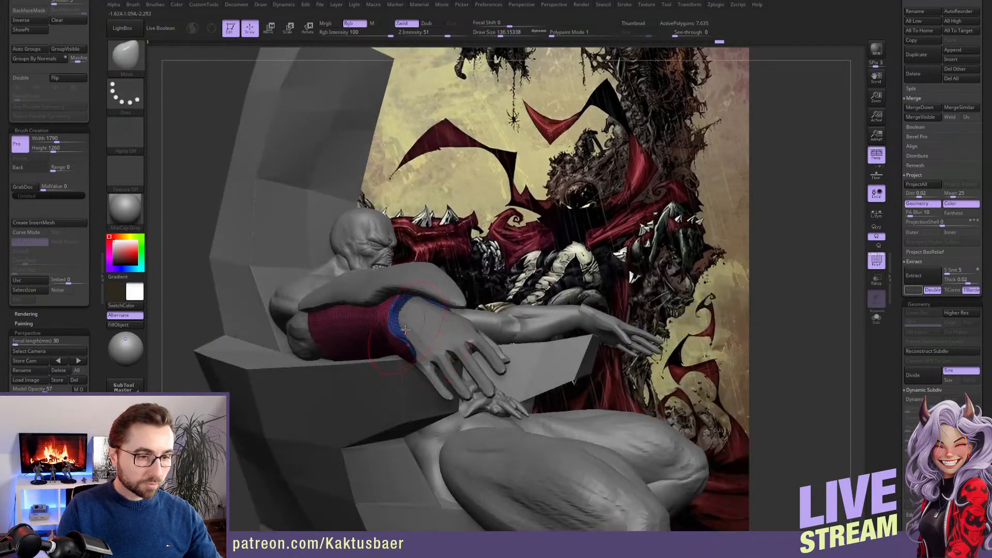
pyautogui.press('shift')
pyautogui.moveTo(394, 347)
pyautogui.mouseDown(button='right')
pyautogui.moveTo(394, 338)
pyautogui.moveTo(419, 363)
pyautogui.moveTo(441, 354)
pyautogui.mouseUp(button='right')
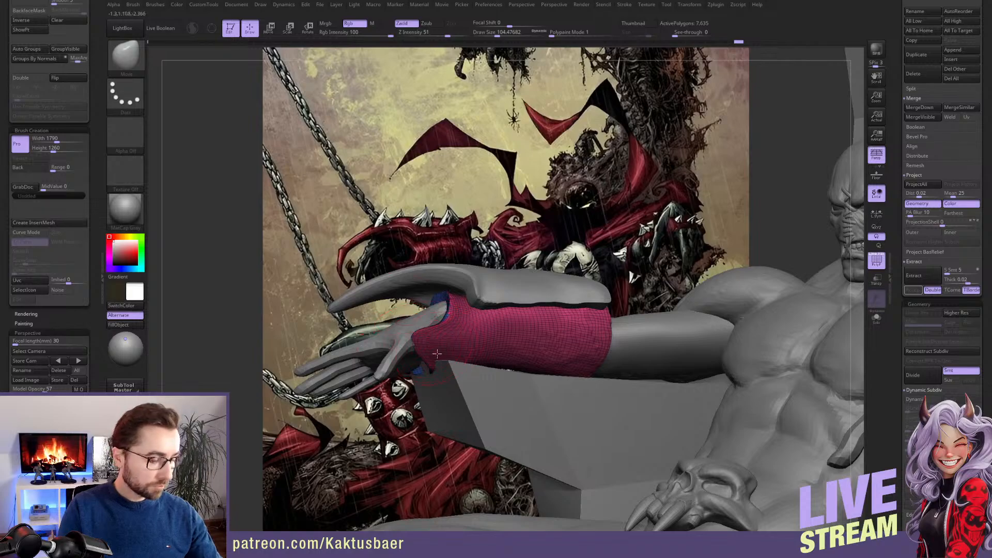
# Choose the SnakeHook brush and quick-save the project
pyautogui.press('b')
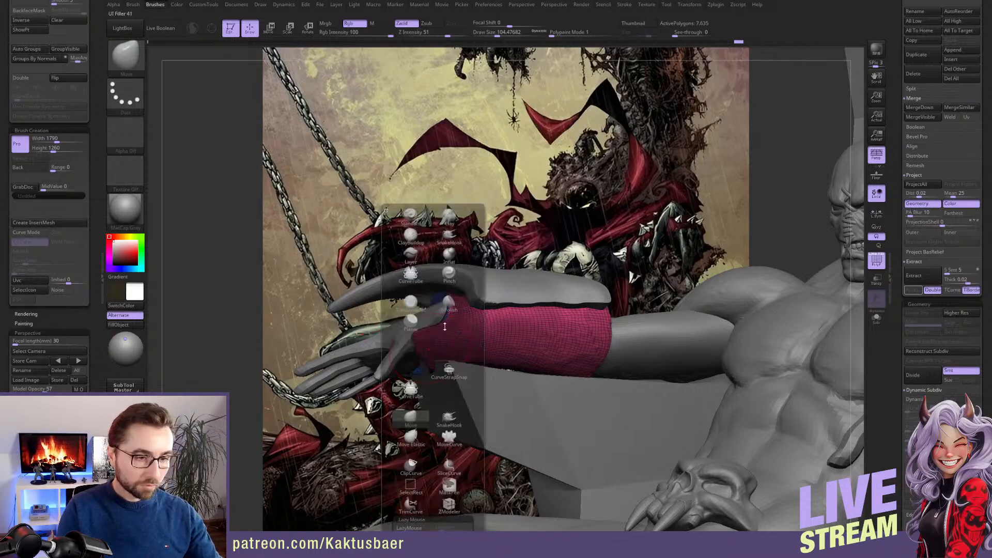
pyautogui.click(449, 236)
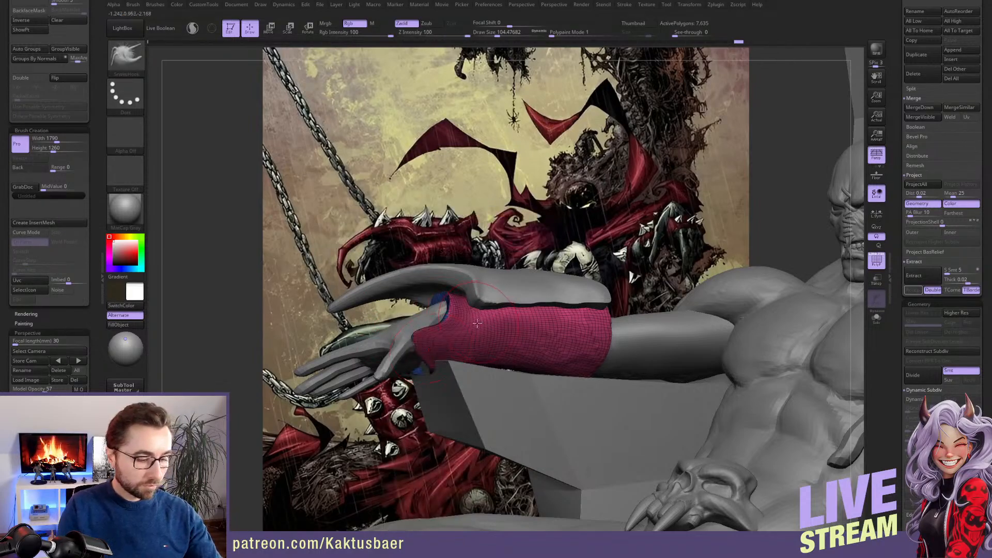
pyautogui.hotkey('ctrl', 's')
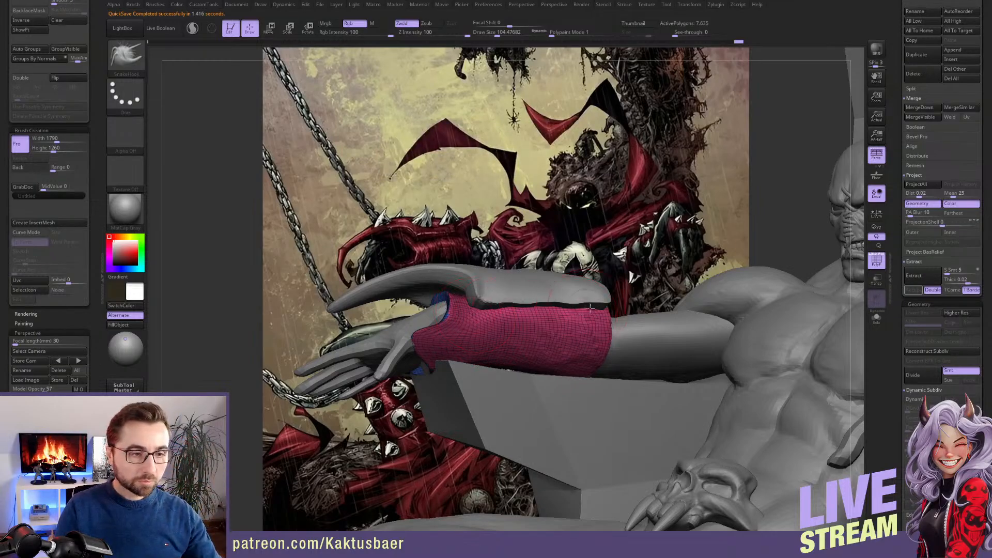
# Select the armor plate and pull its inner elbow-side corner backward into a point with SnakeHook
pyautogui.keyDown('alt'); pyautogui.click(603, 296); pyautogui.keyUp('alt')
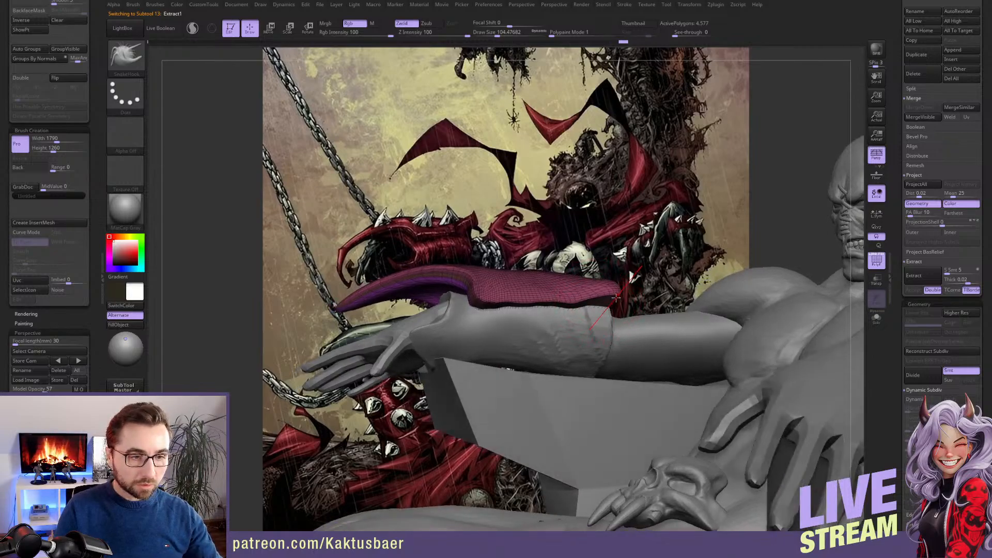
pyautogui.press('[')
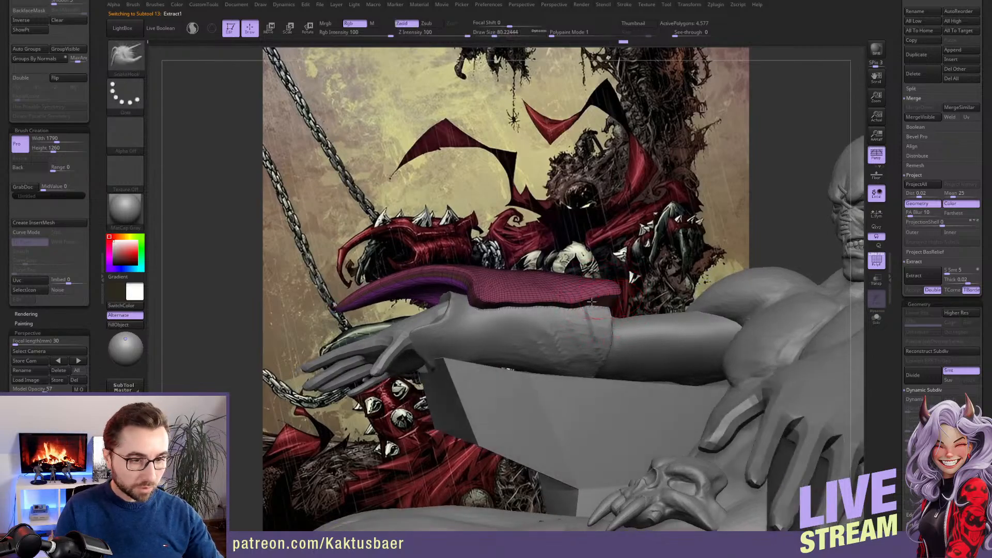
pyautogui.press('shift')
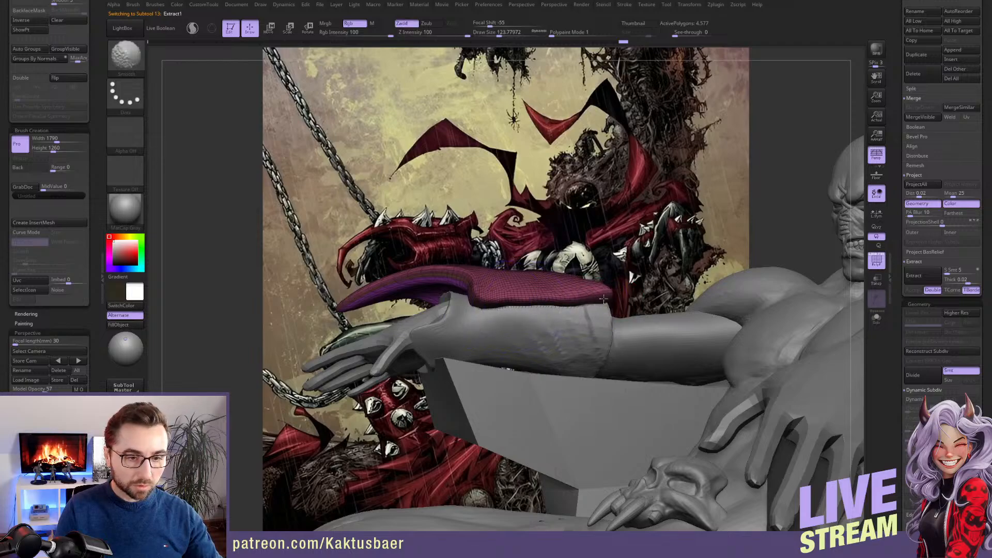
pyautogui.press('s')
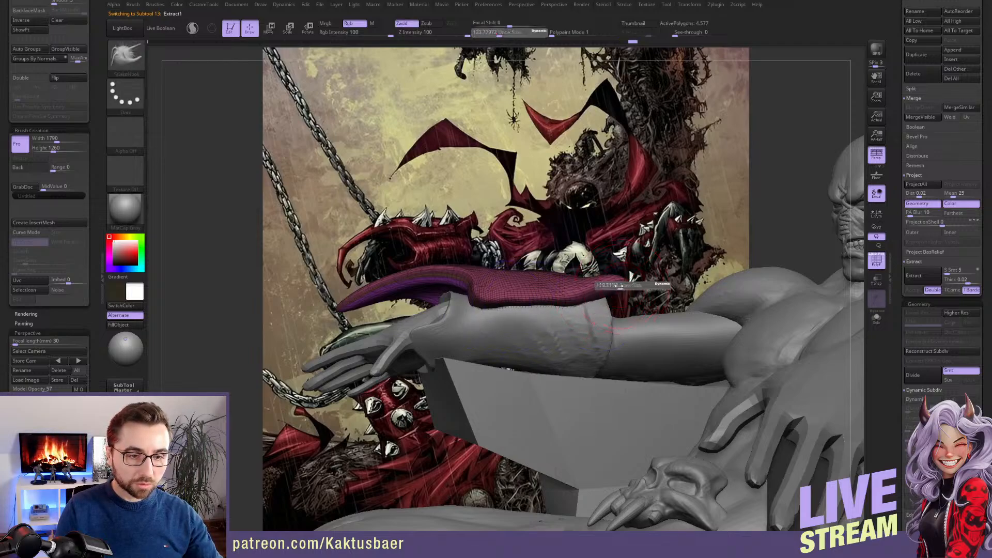
pyautogui.click(617, 286)
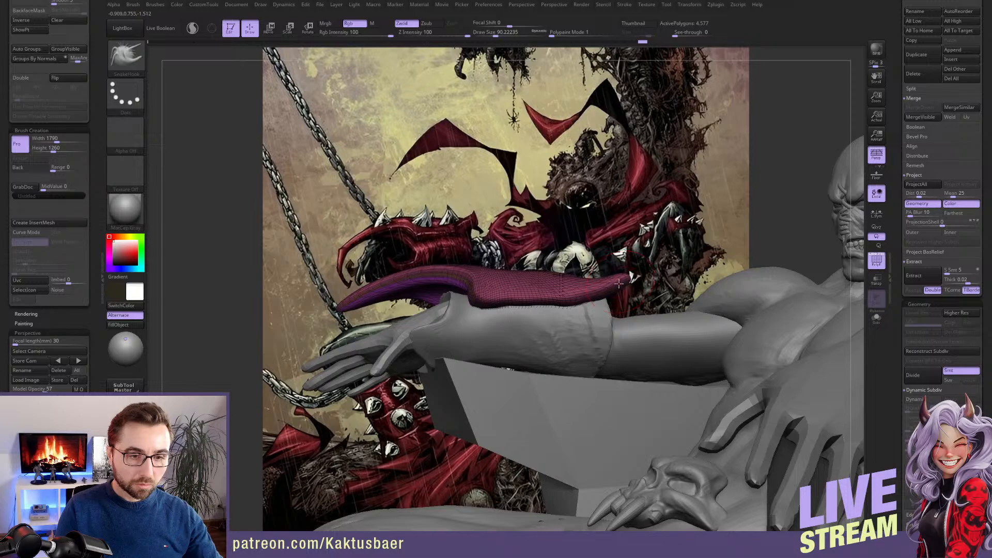
pyautogui.moveTo(573, 311)
pyautogui.keyDown('shift'); pyautogui.mouseDown()
pyautogui.moveTo(503, 299)
pyautogui.moveTo(565, 300)
pyautogui.mouseUp(); pyautogui.keyUp('shift')
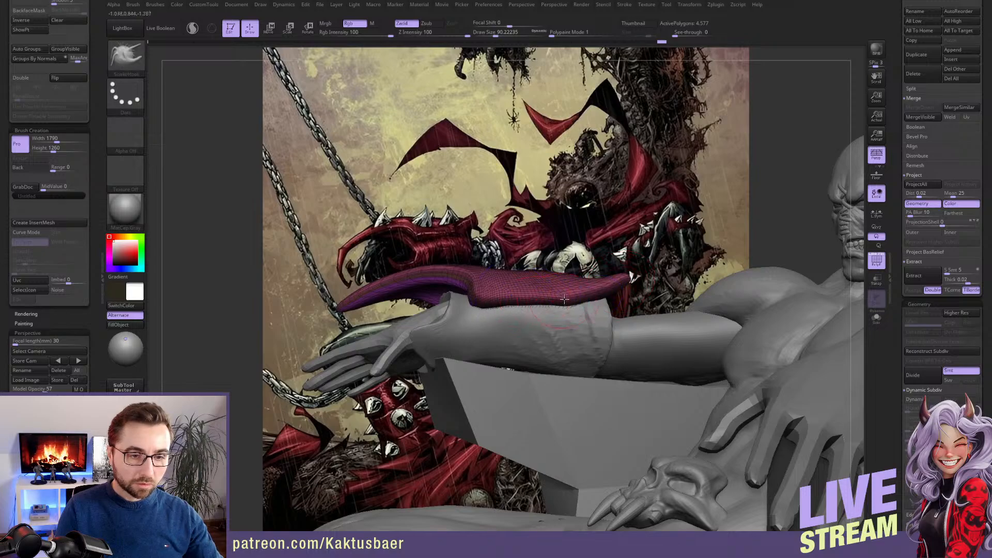
pyautogui.moveTo(564, 298)
pyautogui.mouseDown(button='right')
pyautogui.moveTo(501, 278)
pyautogui.moveTo(436, 330)
pyautogui.mouseUp(button='right')
# Draw out the plate's outer elbow-side corner into a matching prong and shape the edge between both prongs
pyautogui.press(']')
pyautogui.moveTo(424, 336)
pyautogui.keyDown('shift'); pyautogui.mouseDown()
pyautogui.moveTo(441, 335)
pyautogui.moveTo(411, 326)
pyautogui.moveTo(406, 308)
pyautogui.mouseUp(); pyautogui.keyUp('shift')
pyautogui.keyDown('shift'); pyautogui.moveTo(415, 308); pyautogui.dragTo(515, 316); pyautogui.keyUp('shift')
pyautogui.press(']')
pyautogui.press('s')
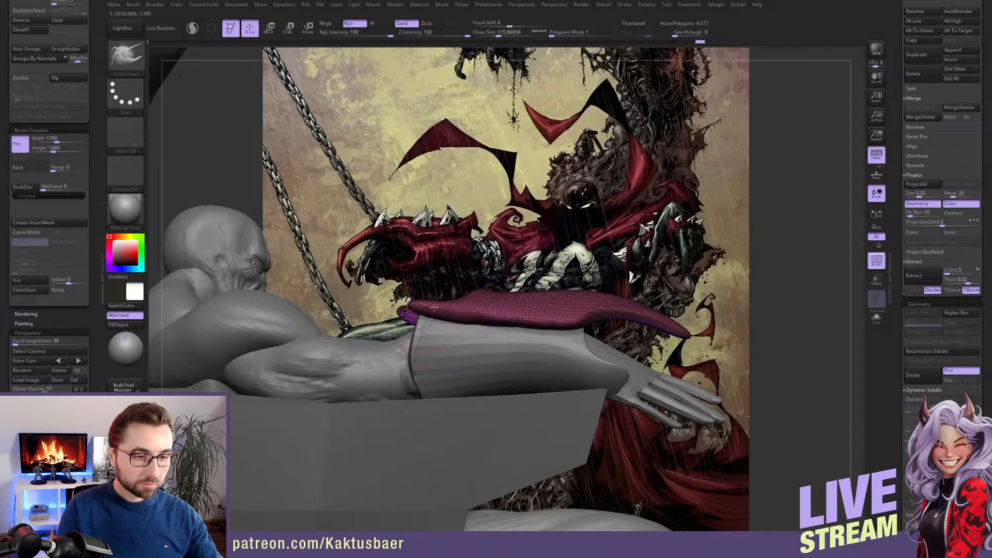
pyautogui.moveTo(434, 307); pyautogui.dragTo(466, 337, button='right')
pyautogui.moveTo(465, 280); pyautogui.dragTo(442, 321, button='right')
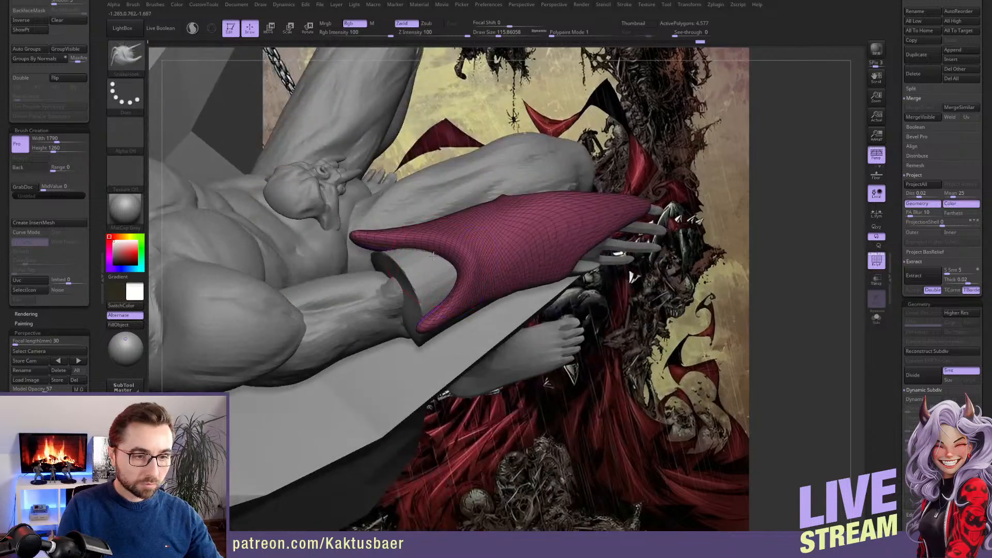
pyautogui.moveTo(444, 265)
pyautogui.mouseDown(button='right')
pyautogui.moveTo(469, 329)
pyautogui.moveTo(513, 307)
pyautogui.mouseUp(button='right')
# Thicken the outer side of the plate near the elbow with the Inflat brush
pyautogui.press('b')
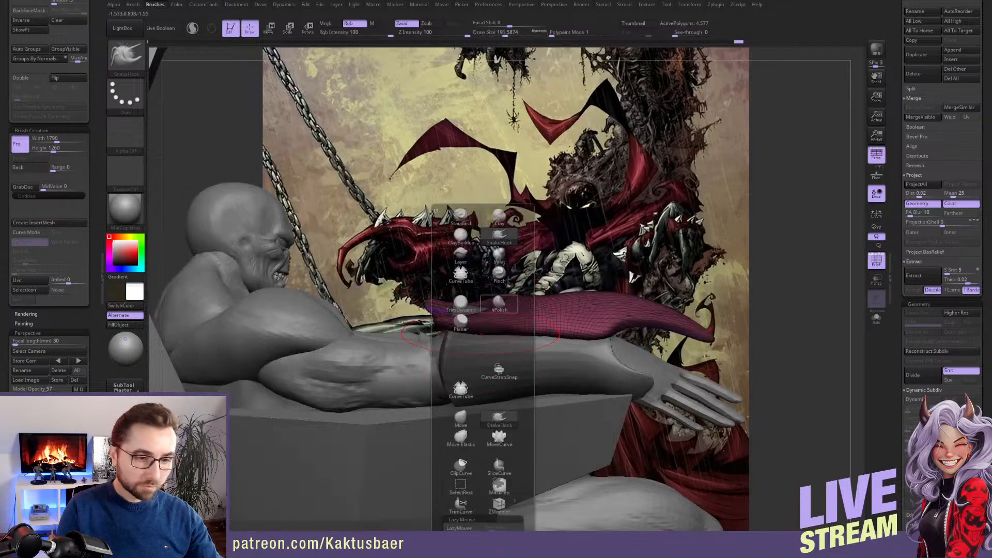
pyautogui.click(499, 256)
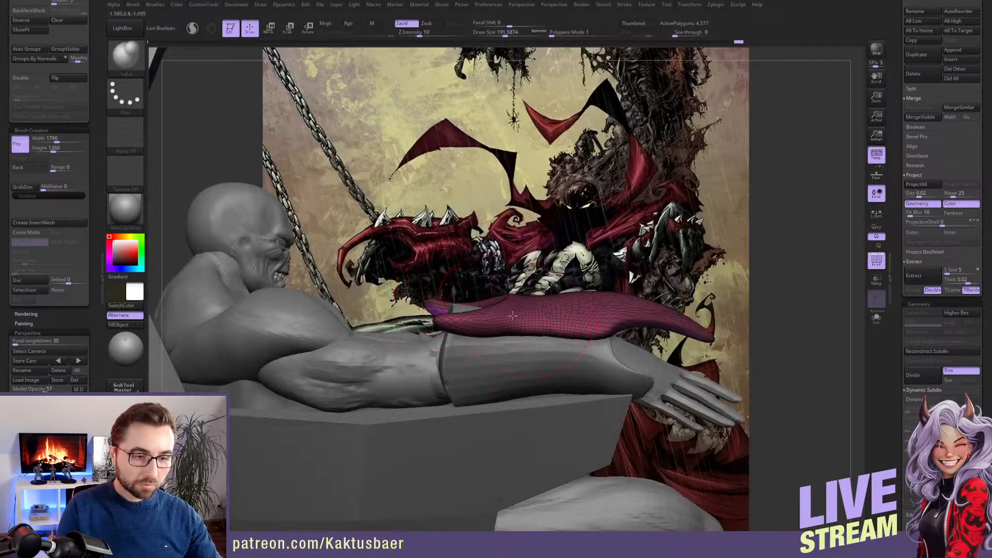
pyautogui.moveTo(513, 315); pyautogui.dragTo(516, 331, button='right')
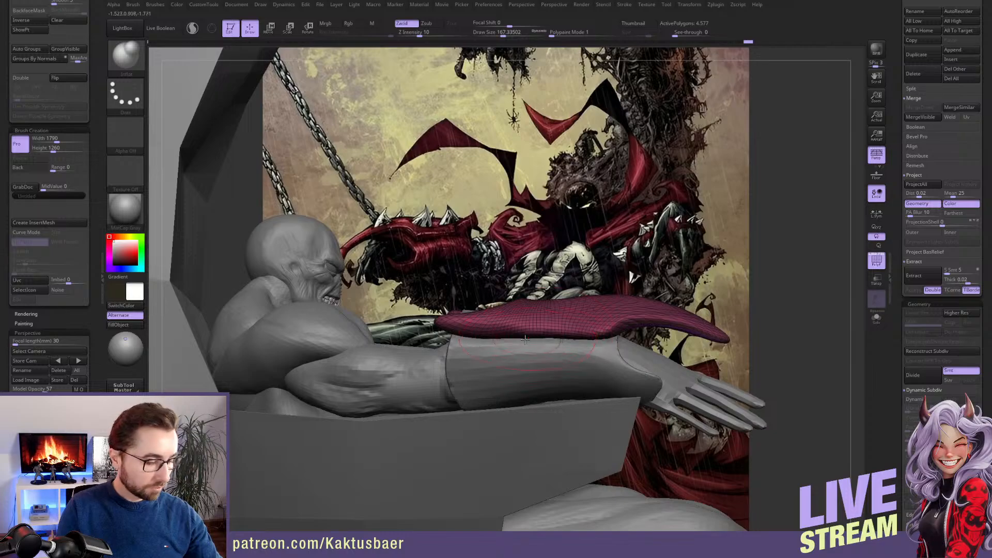
# Adjust the plate's outer side edge and elbow prong against the sleeve with the Move brush
pyautogui.press('b')
pyautogui.press('m')
pyautogui.press('v')
pyautogui.moveTo(522, 357)
pyautogui.mouseDown(button='right')
pyautogui.moveTo(527, 335)
pyautogui.moveTo(478, 333)
pyautogui.mouseUp(button='right')
pyautogui.press('s')
pyautogui.moveTo(471, 334); pyautogui.dragTo(467, 333)
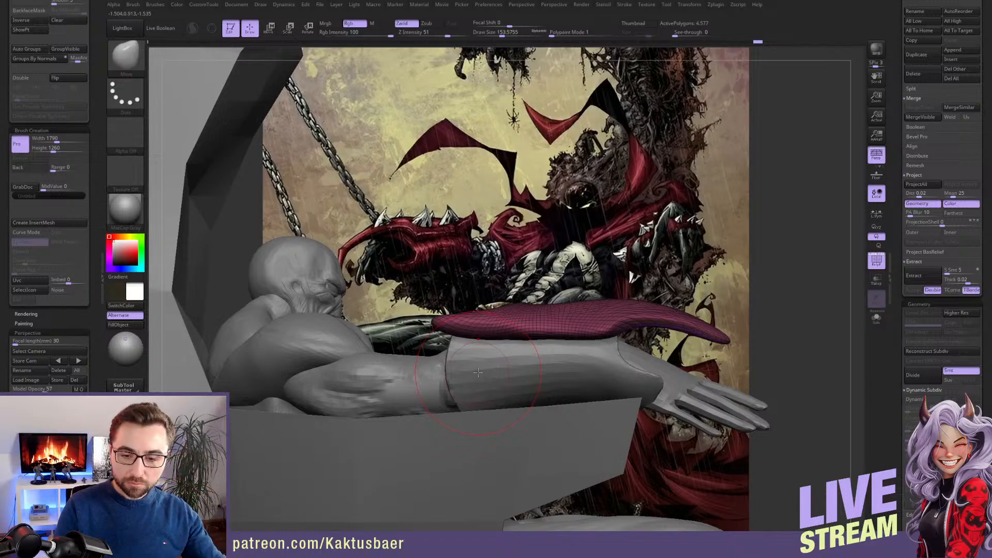
pyautogui.moveTo(527, 334); pyautogui.dragTo(380, 318, button='right')
pyautogui.moveTo(517, 316)
pyautogui.mouseDown(button='right')
pyautogui.moveTo(475, 309)
pyautogui.moveTo(401, 336)
pyautogui.moveTo(435, 352)
pyautogui.moveTo(474, 340)
pyautogui.moveTo(540, 347)
pyautogui.mouseUp(button='right')
# Select the armor plate and smooth its surface from the forearm toward the long wrist-side spike
pyautogui.keyDown('alt'); pyautogui.click(435, 352); pyautogui.keyUp('alt')
pyautogui.keyDown('alt'); pyautogui.click(528, 329); pyautogui.keyUp('alt')
pyautogui.moveTo(527, 343); pyautogui.dragTo(485, 345)
pyautogui.press('[')
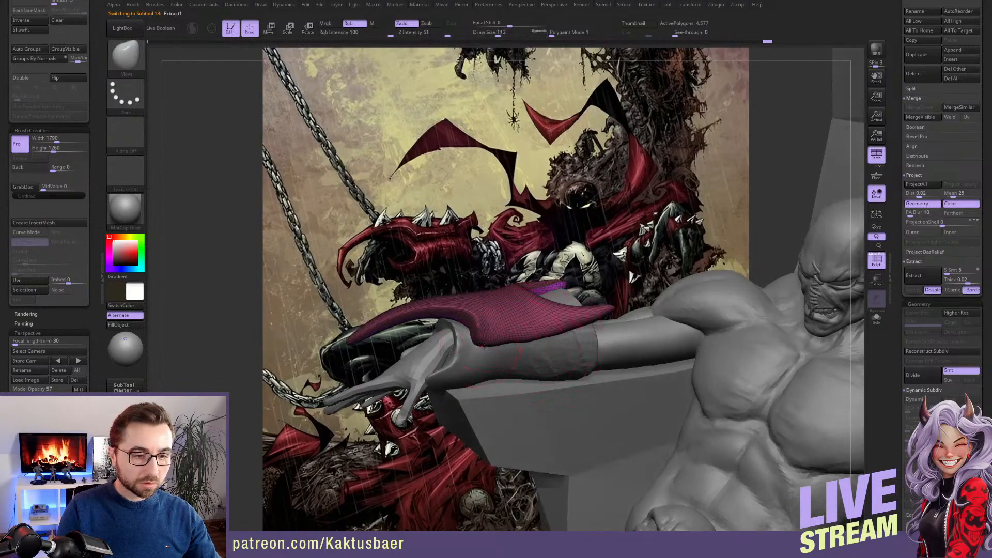
pyautogui.press('shift')
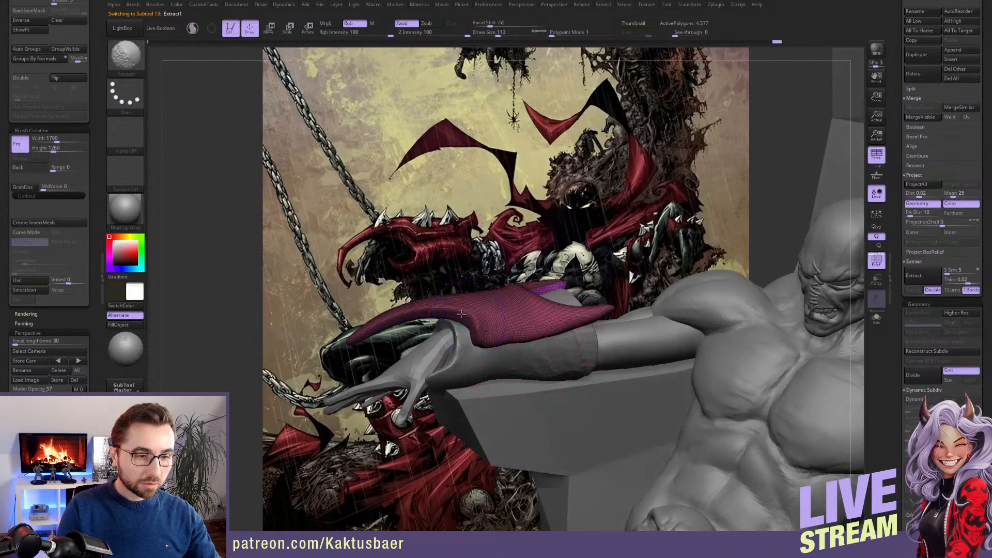
pyautogui.moveTo(460, 313)
pyautogui.mouseDown(button='right')
pyautogui.moveTo(453, 313)
pyautogui.moveTo(487, 311)
pyautogui.moveTo(389, 316)
pyautogui.mouseUp(button='right')
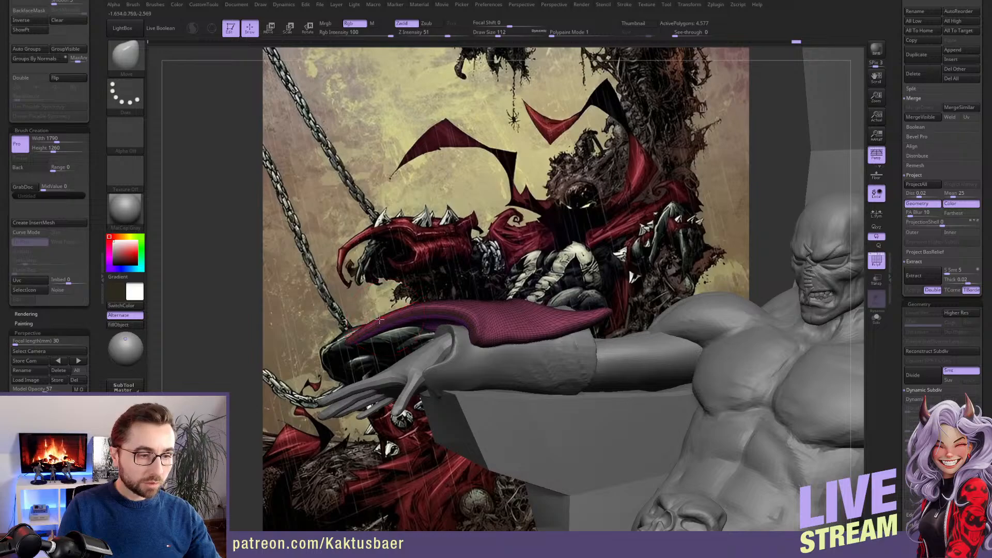
# Bend the tip of the plate's wrist-side spike downward into a hook and smooth the curve
pyautogui.press('r')
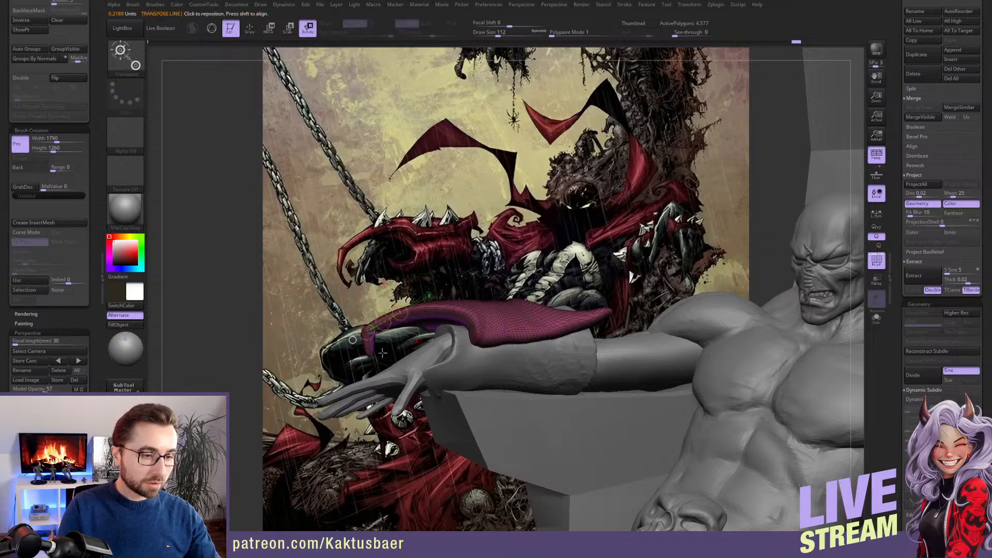
pyautogui.press('q')
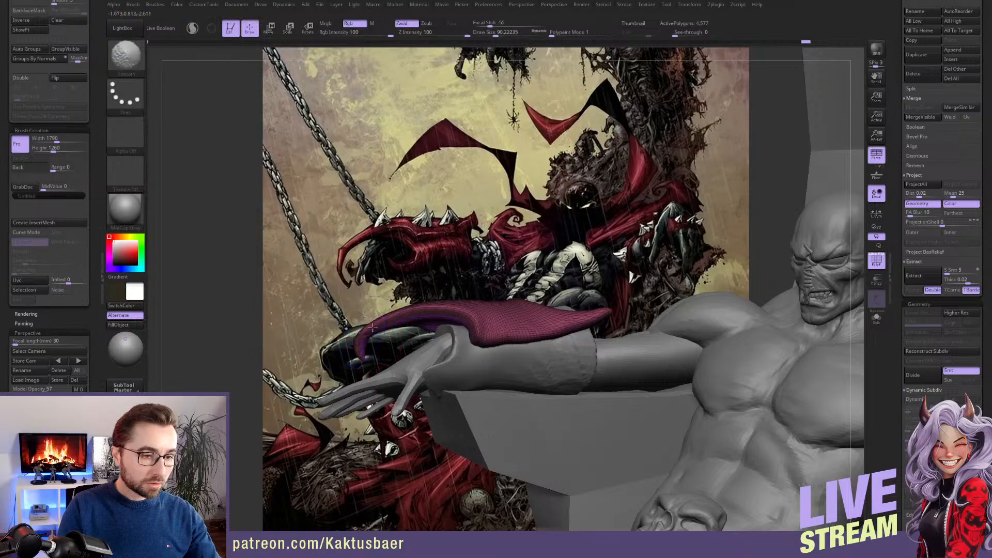
pyautogui.moveTo(377, 331); pyautogui.dragTo(364, 352)
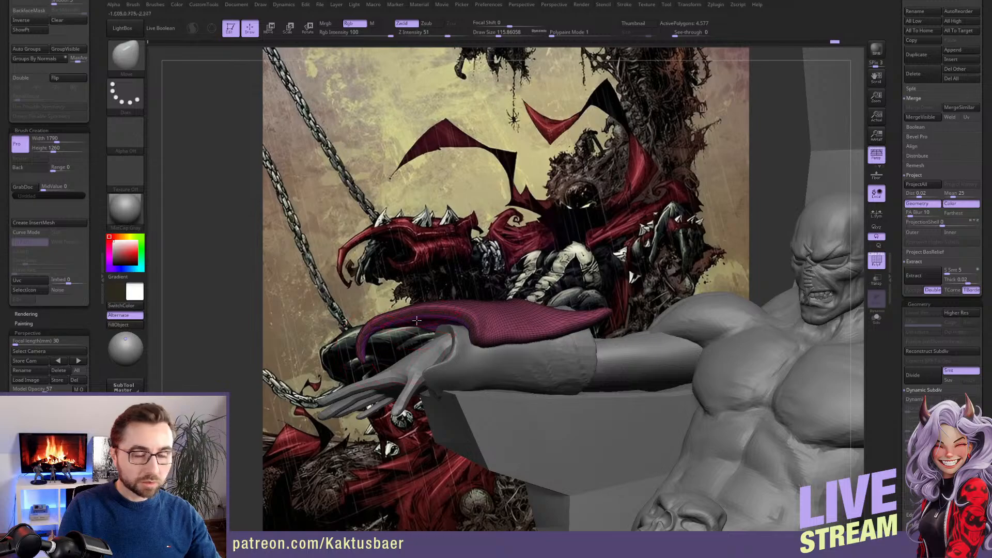
# Refine the plate's hooked spike and its outer edge above the wrist with the Move brush
pyautogui.moveTo(315, 323); pyautogui.dragTo(431, 336)
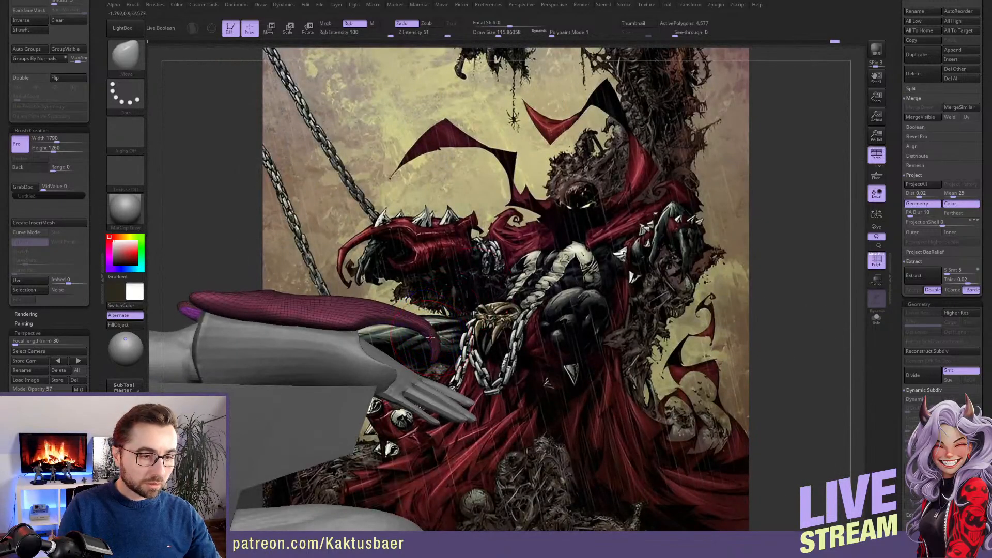
pyautogui.moveTo(429, 336); pyautogui.dragTo(354, 326)
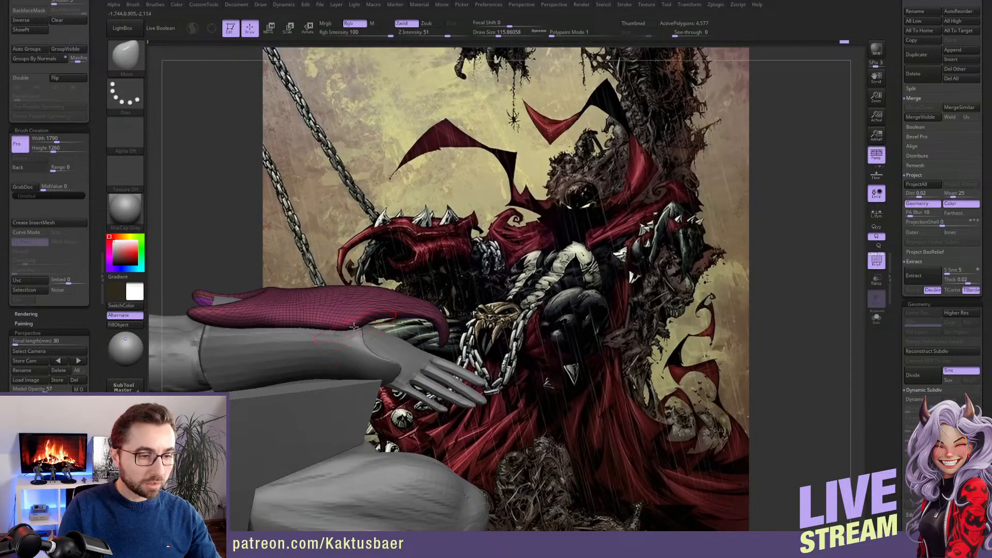
pyautogui.press('[')
pyautogui.moveTo(354, 327); pyautogui.dragTo(355, 333, button='right')
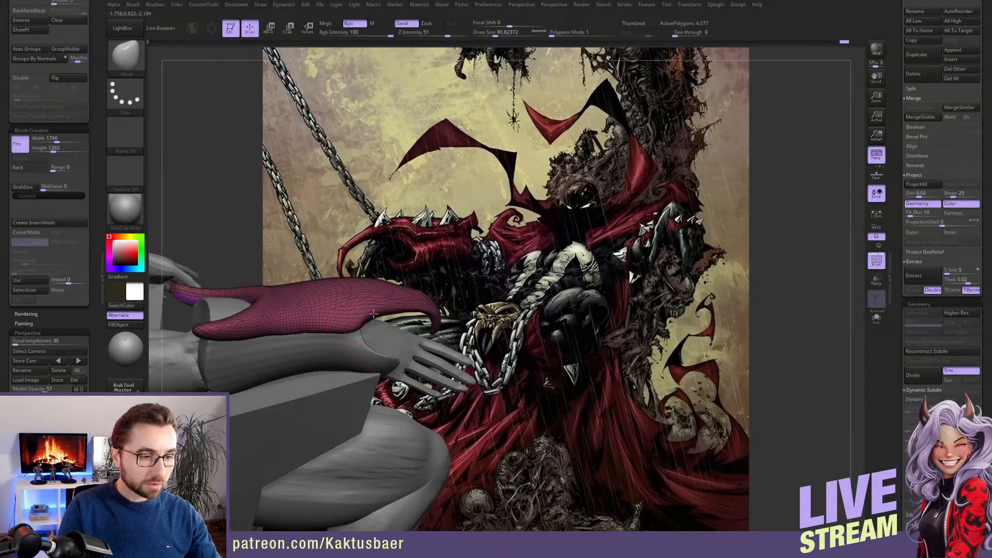
pyautogui.moveTo(285, 338); pyautogui.dragTo(267, 335, button='right')
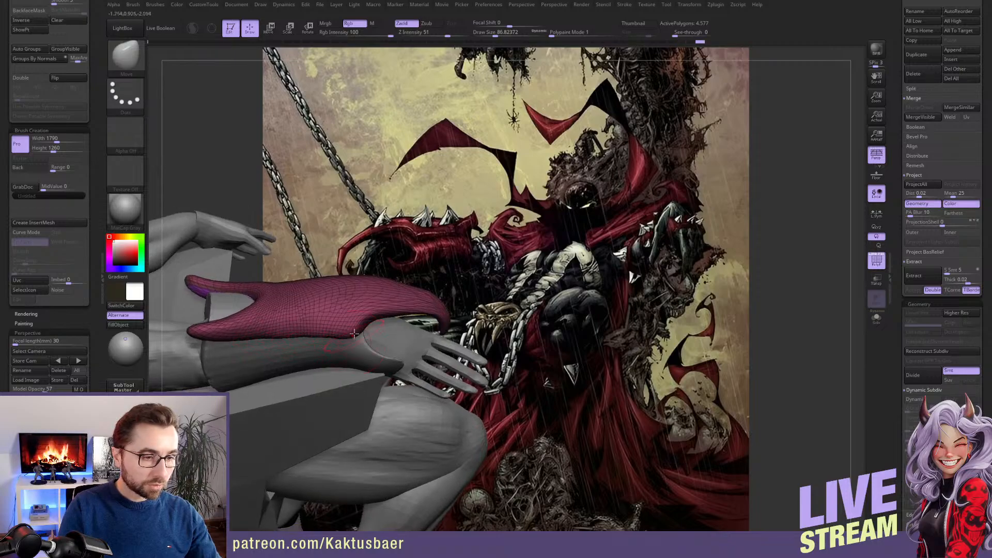
pyautogui.moveTo(355, 328)
pyautogui.mouseDown(button='right')
pyautogui.moveTo(328, 295)
pyautogui.moveTo(461, 333)
pyautogui.moveTo(408, 351)
pyautogui.mouseUp(button='right')
# Select the forearm sleeve and smooth its surface between the wrist and the elbow
pyautogui.keyDown('alt'); pyautogui.click(457, 335); pyautogui.keyUp('alt')
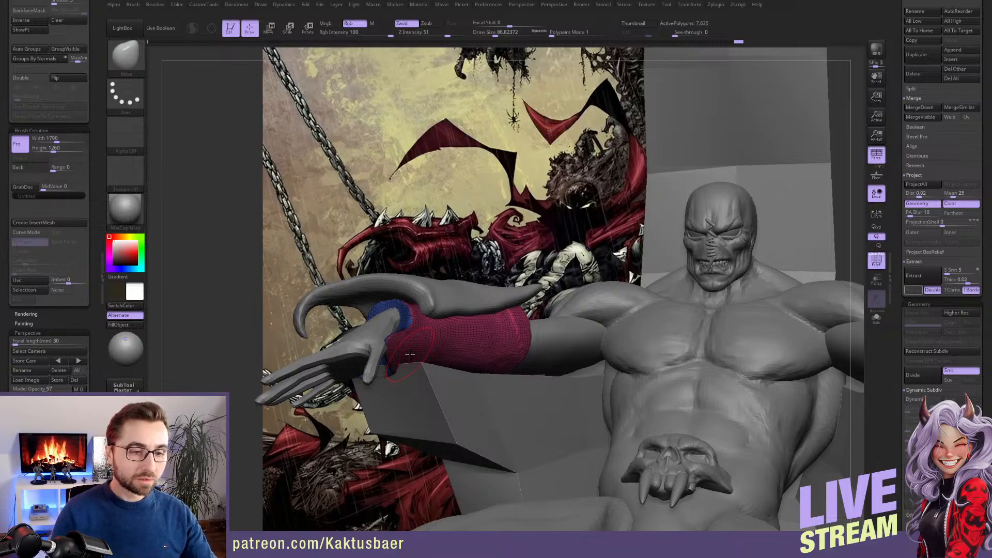
pyautogui.press('shift')
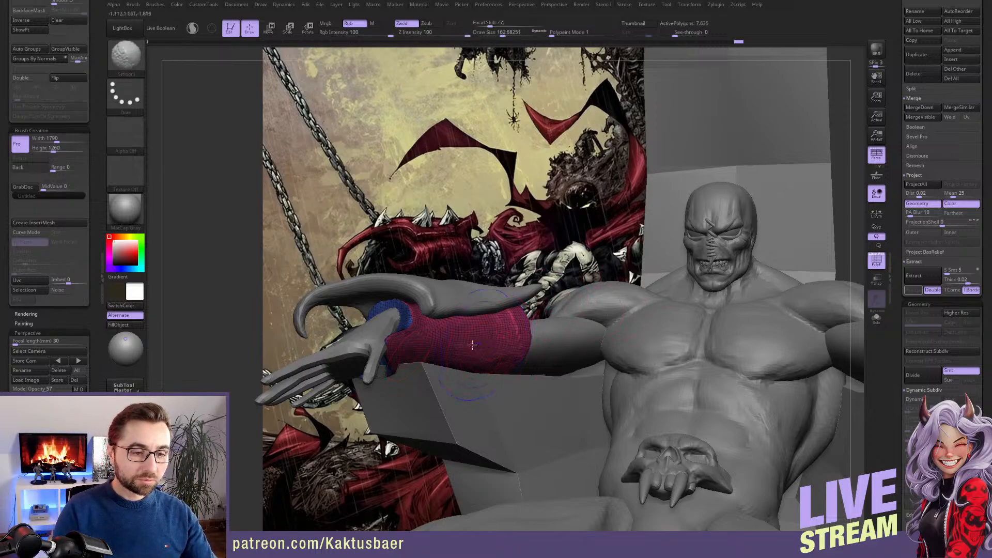
pyautogui.press('s')
pyautogui.moveTo(503, 339); pyautogui.dragTo(495, 337)
pyautogui.keyDown('alt'); pyautogui.moveTo(496, 336); pyautogui.dragTo(523, 339, button='right'); pyautogui.keyUp('alt')
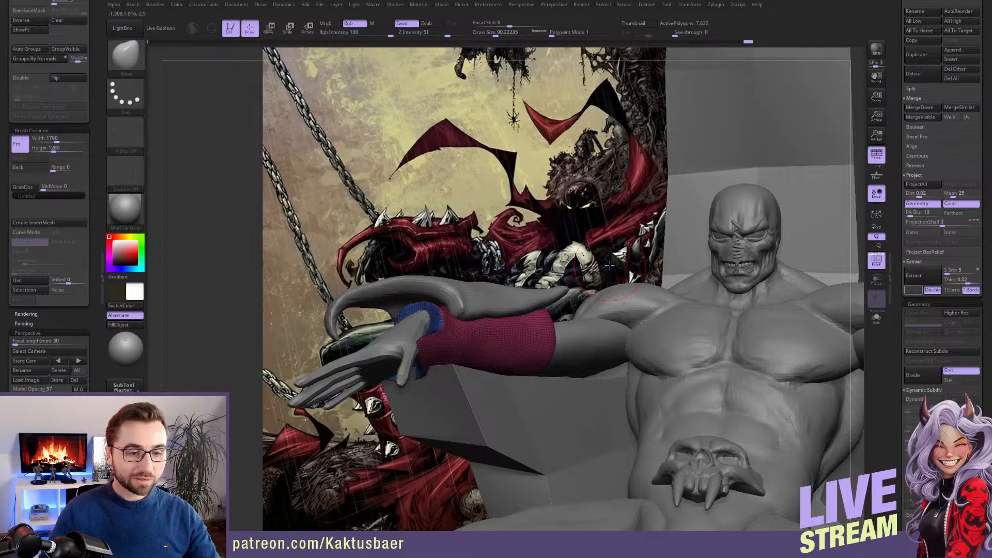
# Select the armor plate and adjust its body and elbow-side prong with the Move brush
pyautogui.moveTo(585, 341)
pyautogui.keyDown('ctrl'); pyautogui.mouseDown(button='right')
pyautogui.moveTo(582, 310)
pyautogui.moveTo(549, 322)
pyautogui.mouseUp(button='right'); pyautogui.keyUp('ctrl')
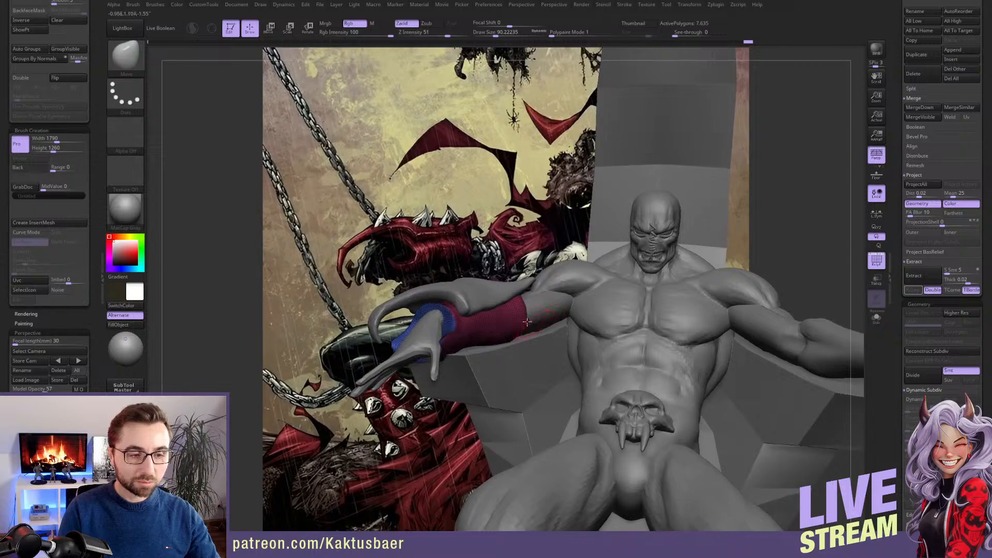
pyautogui.keyDown('alt'); pyautogui.click(470, 289); pyautogui.keyUp('alt')
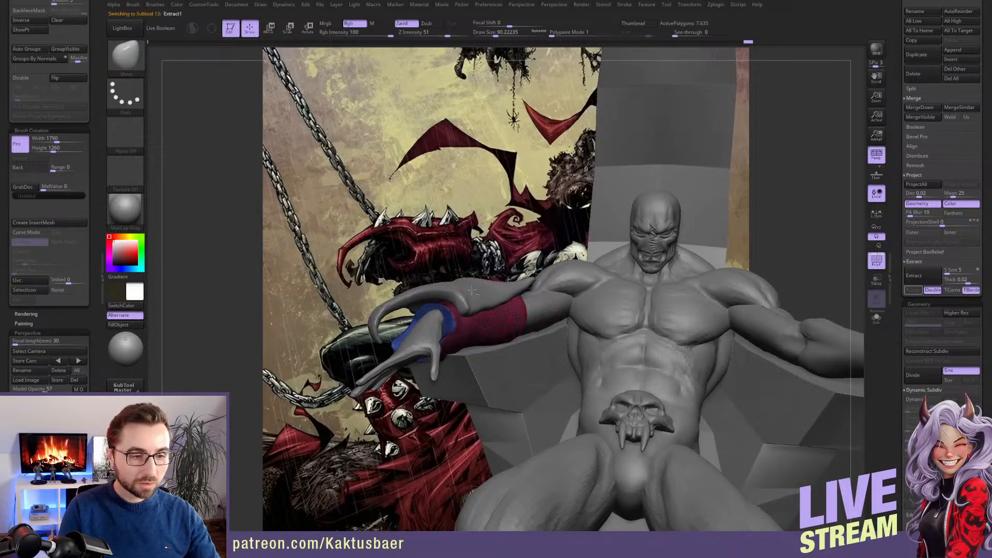
pyautogui.moveTo(470, 290)
pyautogui.mouseDown(button='right')
pyautogui.moveTo(456, 304)
pyautogui.moveTo(466, 284)
pyautogui.moveTo(520, 283)
pyautogui.mouseUp(button='right')
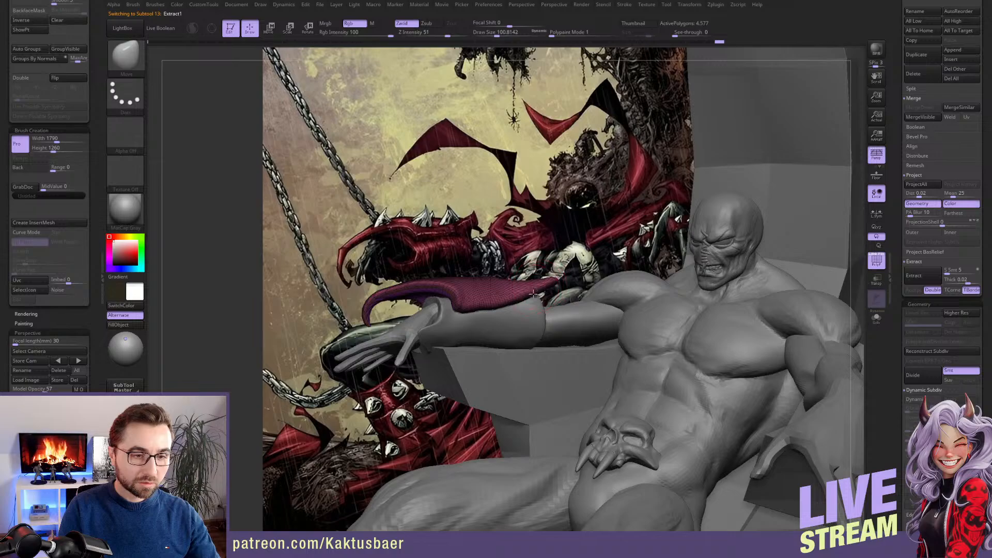
pyautogui.moveTo(531, 284); pyautogui.dragTo(511, 316, button='right')
# Select the sleeve, pull its wrist opening toward the hand with SnakeHook, and smooth the stretched edge
pyautogui.keyDown('alt'); pyautogui.click(510, 316); pyautogui.keyUp('alt')
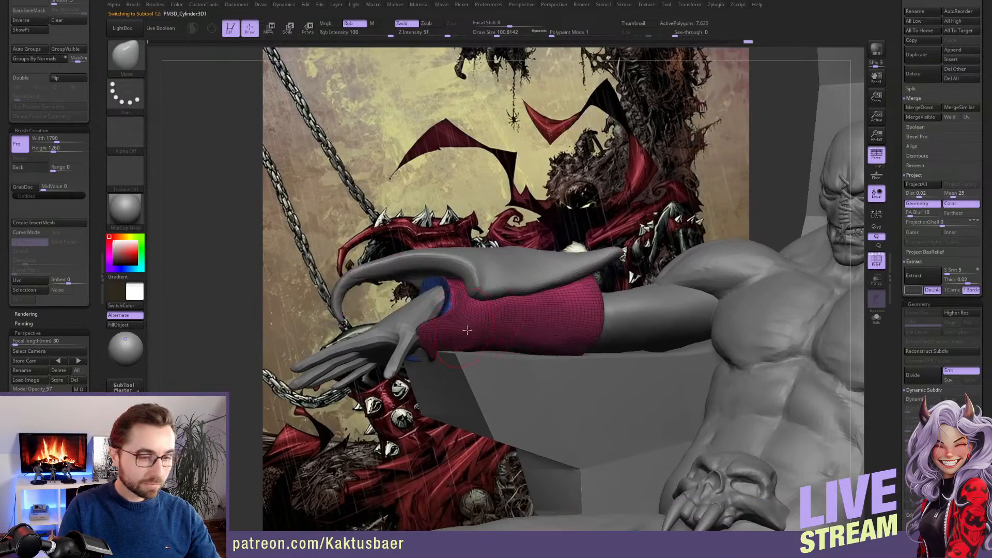
pyautogui.press('b')
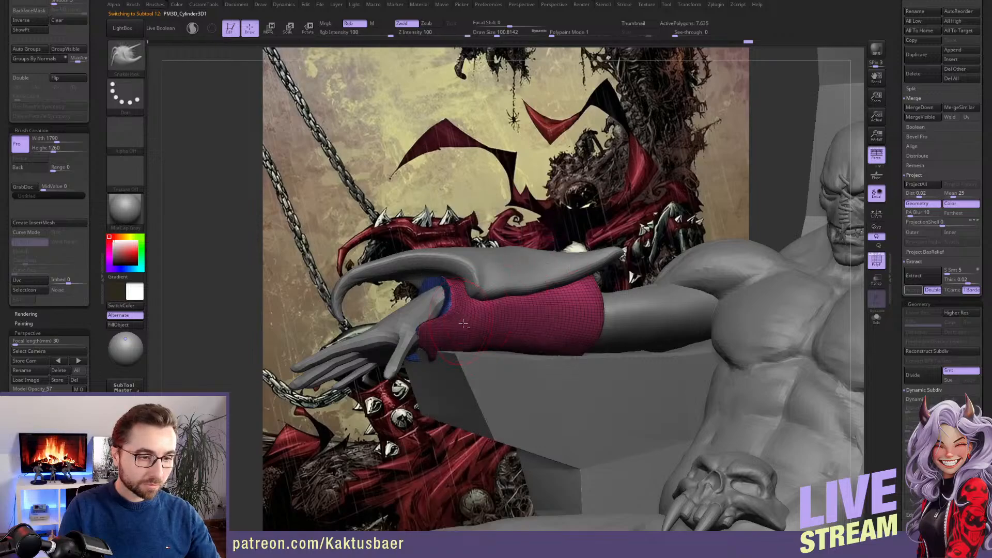
pyautogui.keyDown('alt'); pyautogui.moveTo(462, 324); pyautogui.dragTo(530, 311, button='right'); pyautogui.keyUp('alt')
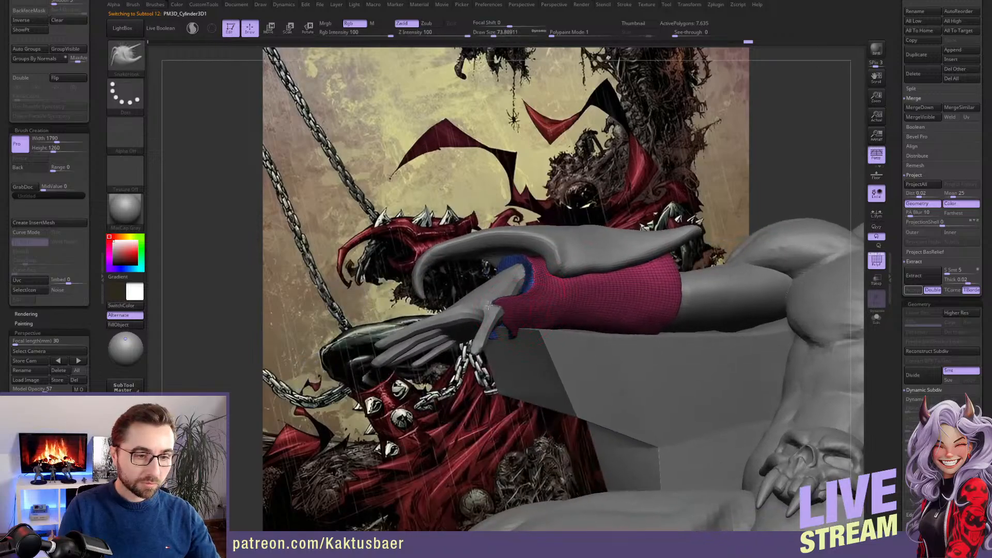
pyautogui.press('shift')
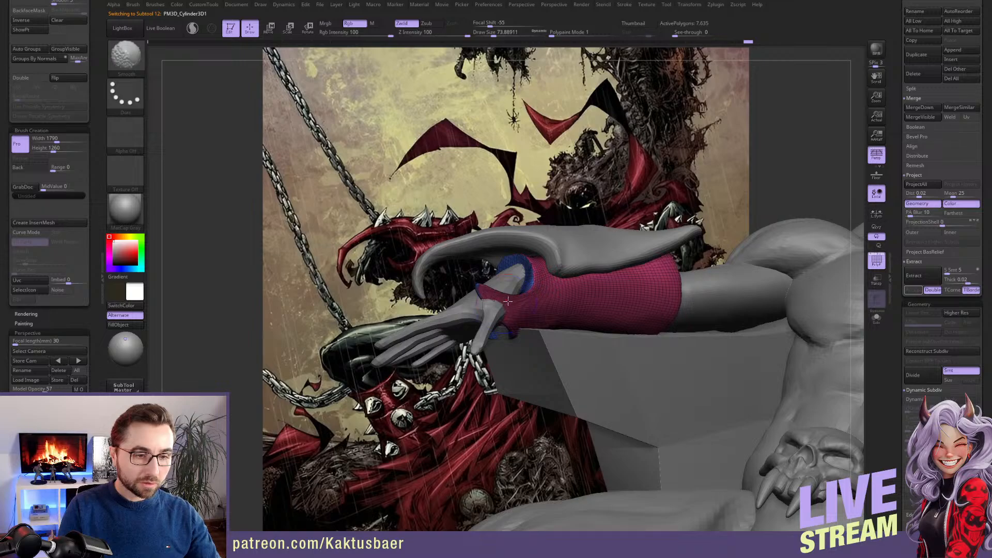
# Reshape the thumb side of the sleeve's wrist opening around the hand with the Move brush
pyautogui.press('b')
pyautogui.press('m')
pyautogui.press('v')
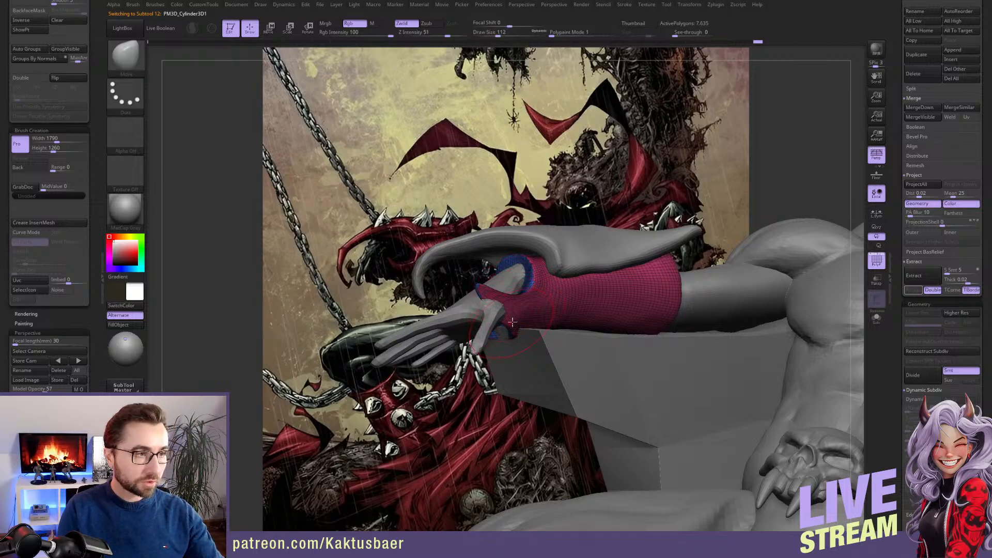
pyautogui.moveTo(512, 322); pyautogui.dragTo(510, 310, button='right')
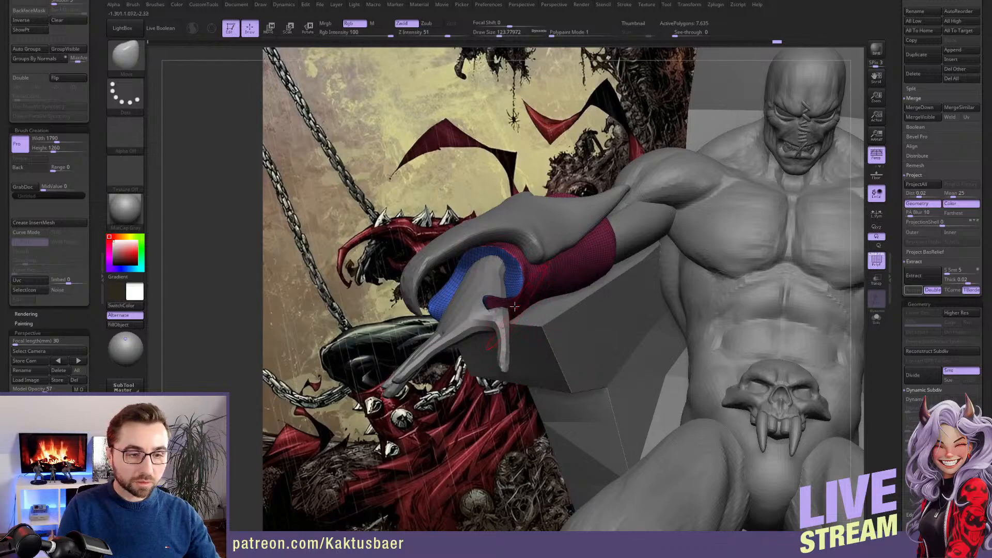
pyautogui.moveTo(515, 307); pyautogui.dragTo(499, 334, button='right')
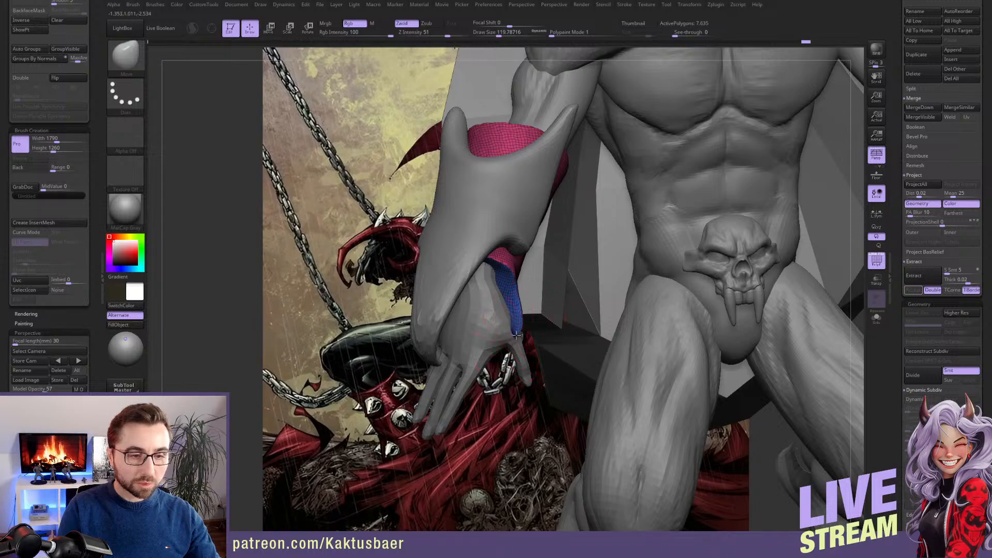
# Adjust the sleeve's flared wrist edge near the thumb and smooth the surface behind it
pyautogui.press('shift')
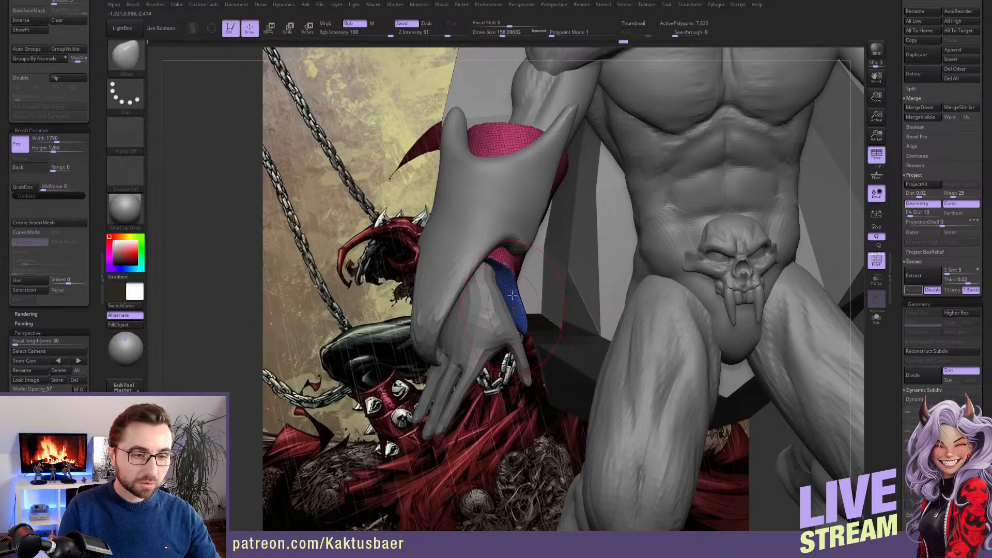
pyautogui.moveTo(512, 295); pyautogui.dragTo(524, 318, button='right')
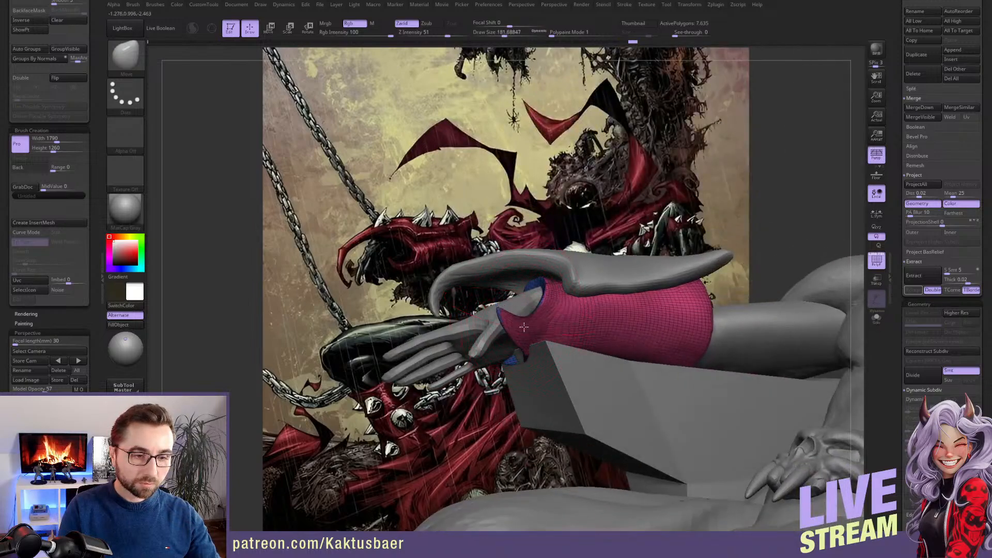
pyautogui.press('shift')
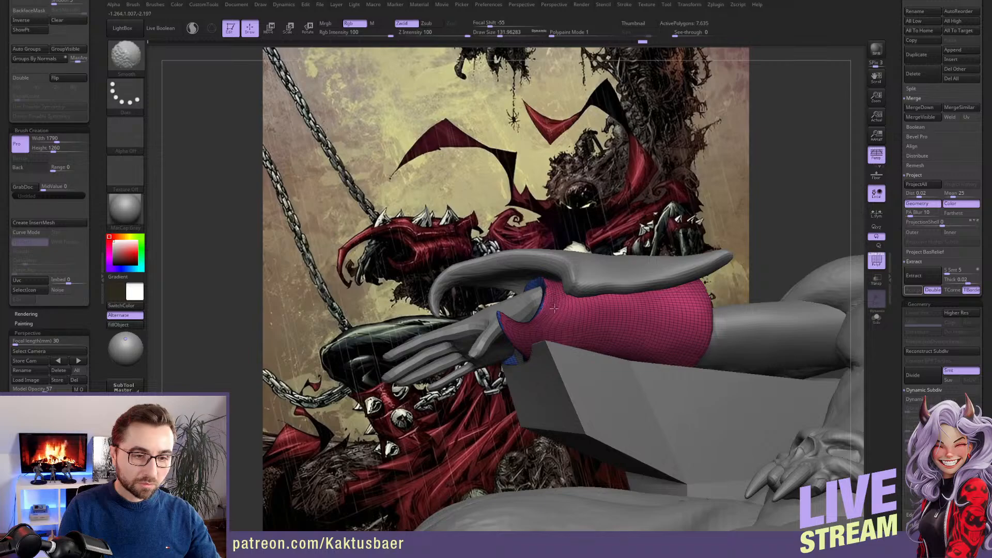
pyautogui.moveTo(530, 298); pyautogui.dragTo(612, 336, button='right')
# Extend the outer side of the sleeve's wrist edge forward along the hand into a point
pyautogui.moveTo(497, 333)
pyautogui.mouseDown(button='right')
pyautogui.moveTo(532, 316)
pyautogui.moveTo(502, 343)
pyautogui.mouseUp(button='right')
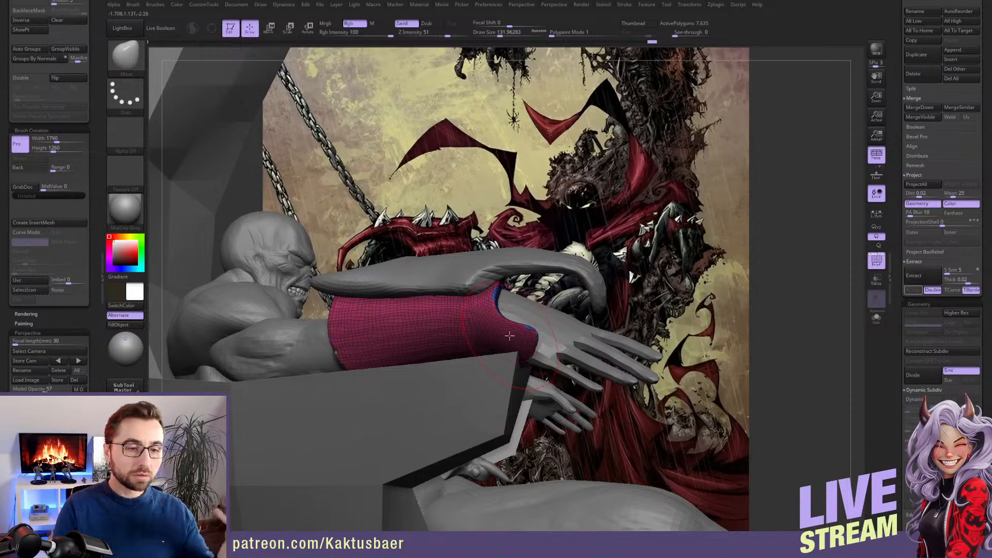
pyautogui.moveTo(517, 333); pyautogui.dragTo(536, 337, button='right')
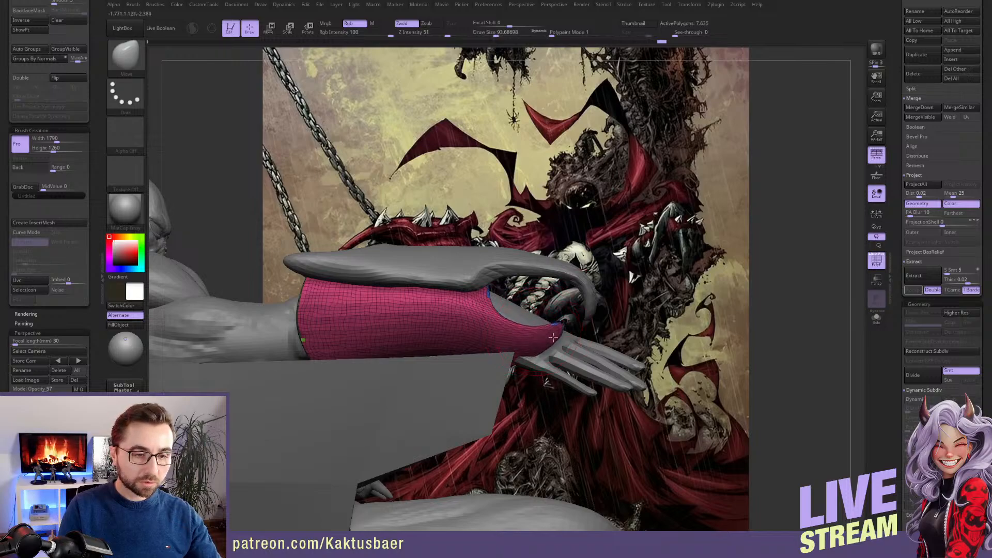
pyautogui.moveTo(555, 329)
pyautogui.mouseDown(button='right')
pyautogui.moveTo(468, 323)
pyautogui.moveTo(546, 342)
pyautogui.moveTo(499, 346)
pyautogui.moveTo(584, 359)
pyautogui.mouseUp(button='right')
pyautogui.press('s')
pyautogui.press('s')
pyautogui.moveTo(584, 359); pyautogui.dragTo(594, 366)
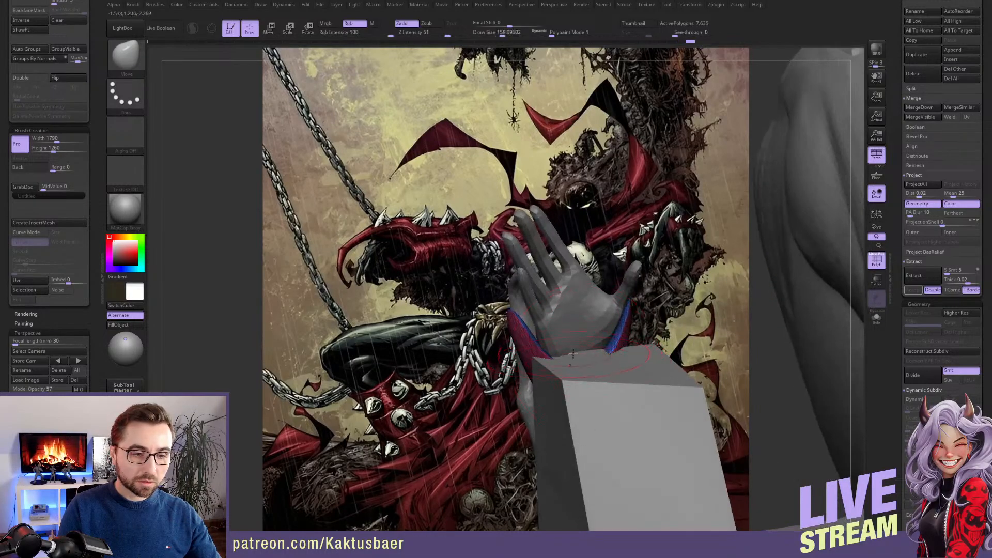
# Fit both sides of the sleeve's wrist opening around the palm with the Move brush
pyautogui.press('s')
pyautogui.moveTo(537, 349); pyautogui.dragTo(527, 349)
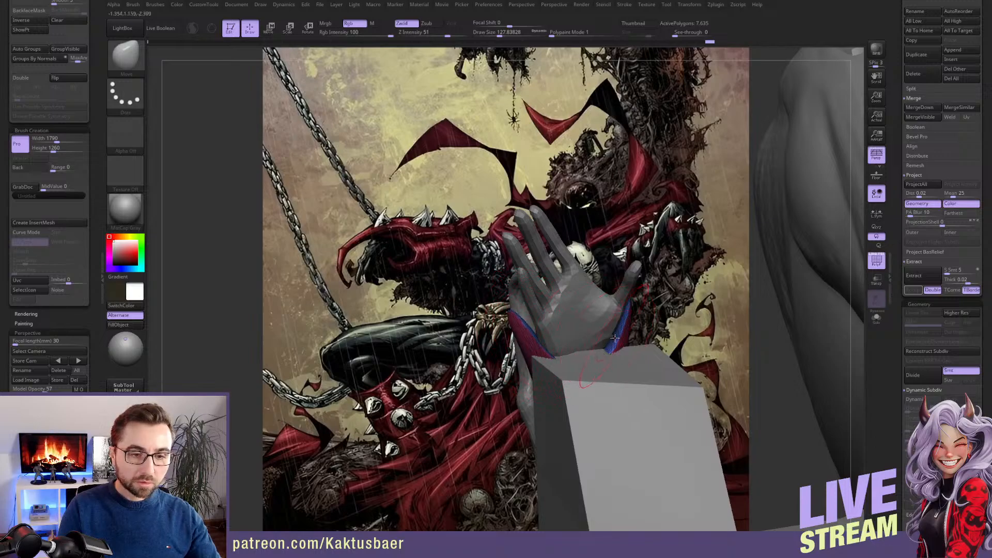
pyautogui.moveTo(615, 339)
pyautogui.mouseDown(button='right')
pyautogui.moveTo(584, 314)
pyautogui.moveTo(581, 277)
pyautogui.moveTo(558, 261)
pyautogui.moveTo(545, 279)
pyautogui.moveTo(565, 291)
pyautogui.moveTo(552, 279)
pyautogui.moveTo(549, 299)
pyautogui.moveTo(566, 300)
pyautogui.moveTo(557, 301)
pyautogui.mouseUp(button='right')
pyautogui.press('[')
pyautogui.press('[')
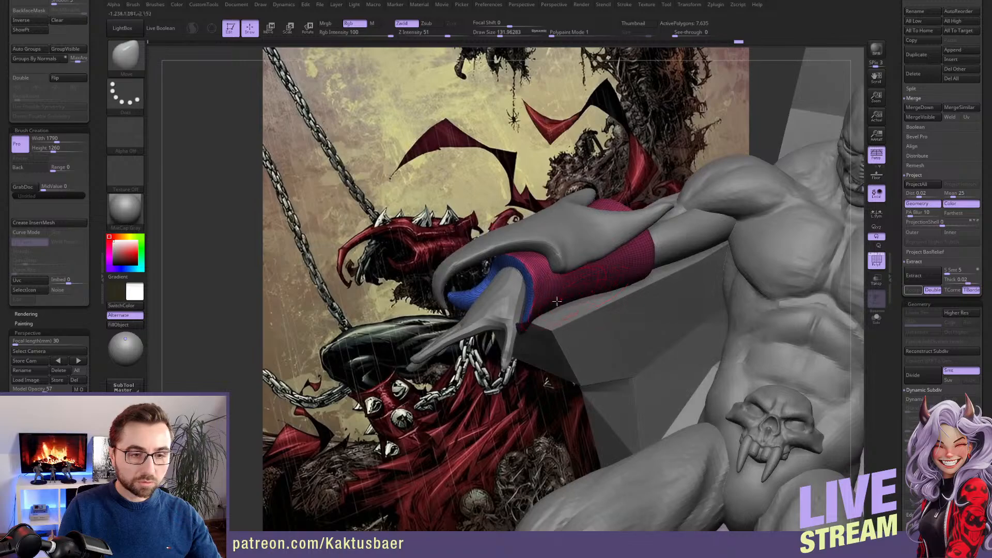
# Thicken the rim of the sleeve's wrist opening with the Inflat brush
pyautogui.press('b')
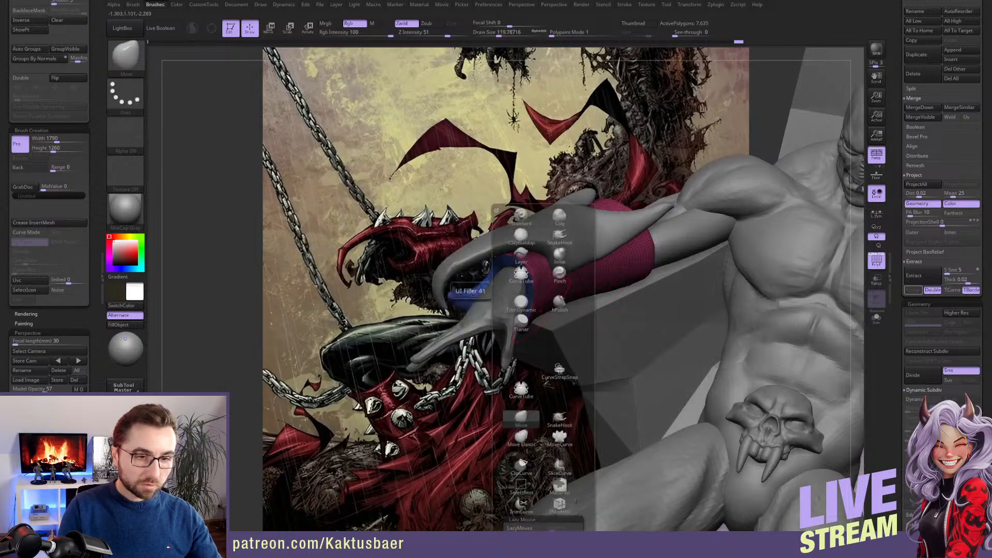
pyautogui.click(566, 257)
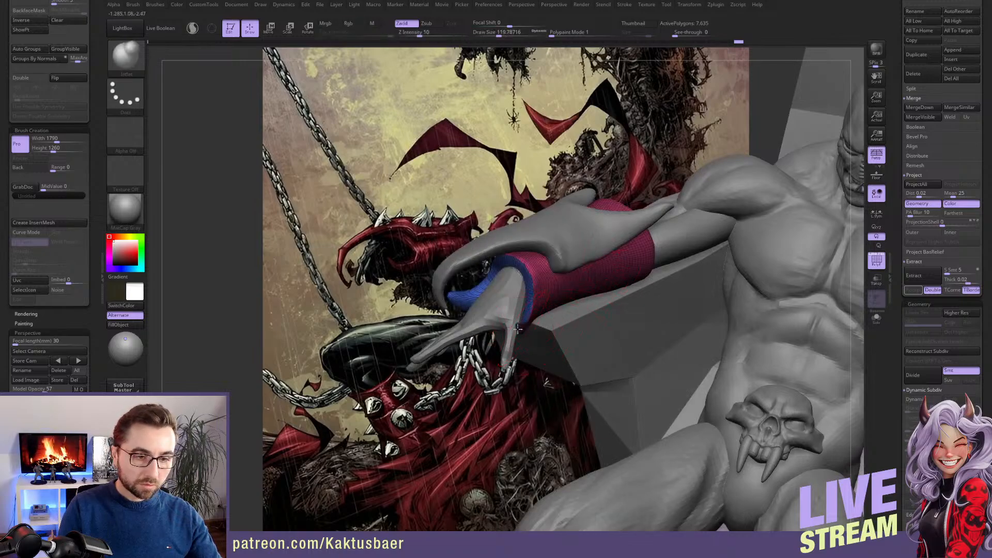
pyautogui.moveTo(529, 310); pyautogui.dragTo(512, 297, button='right')
pyautogui.moveTo(482, 327); pyautogui.dragTo(499, 291, button='right')
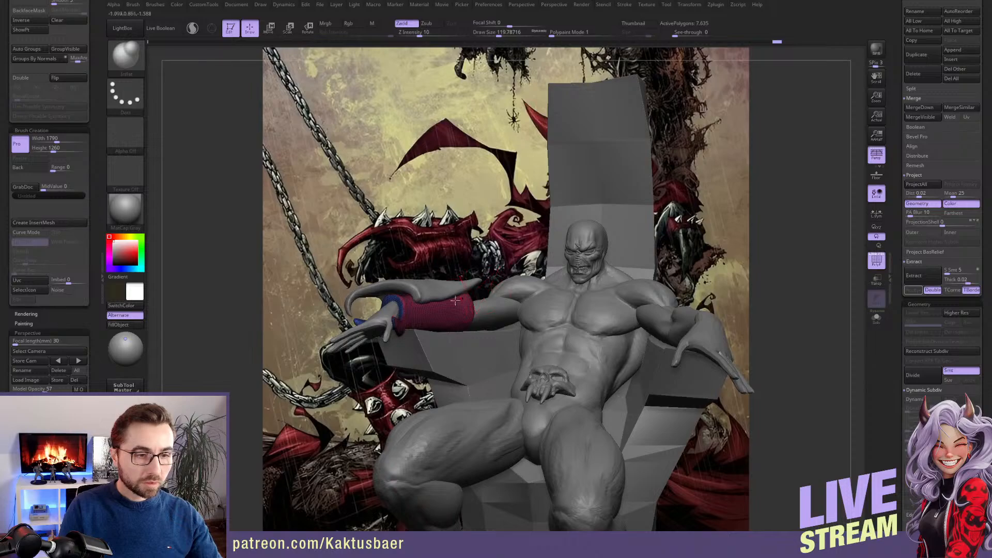
pyautogui.hotkey('alt', 's')
pyautogui.hotkey('alt', 's')
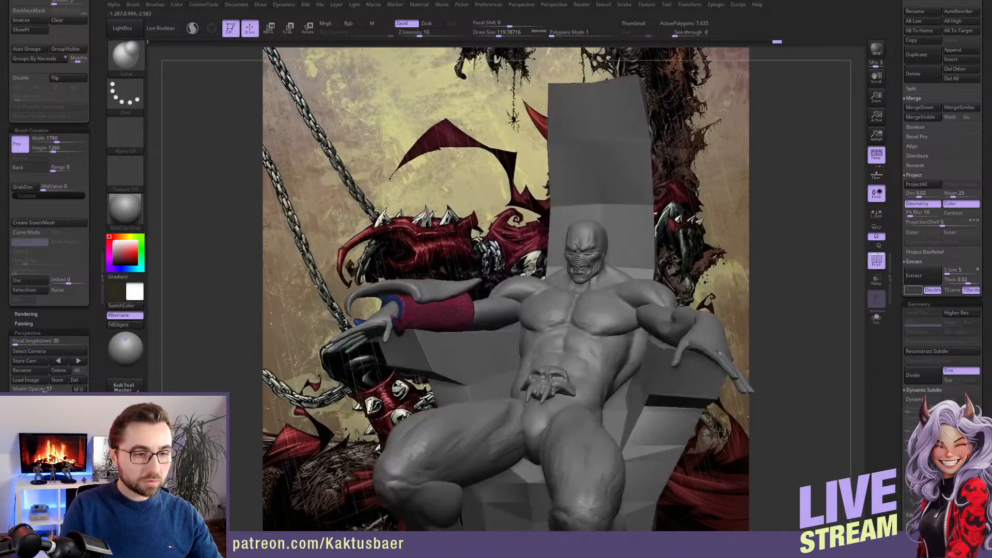
# Select the hooked armor plate on the right forearm and scale it to the artwork's gauntlet with the Transpose line
pyautogui.moveTo(438, 246); pyautogui.dragTo(391, 234, button='right')
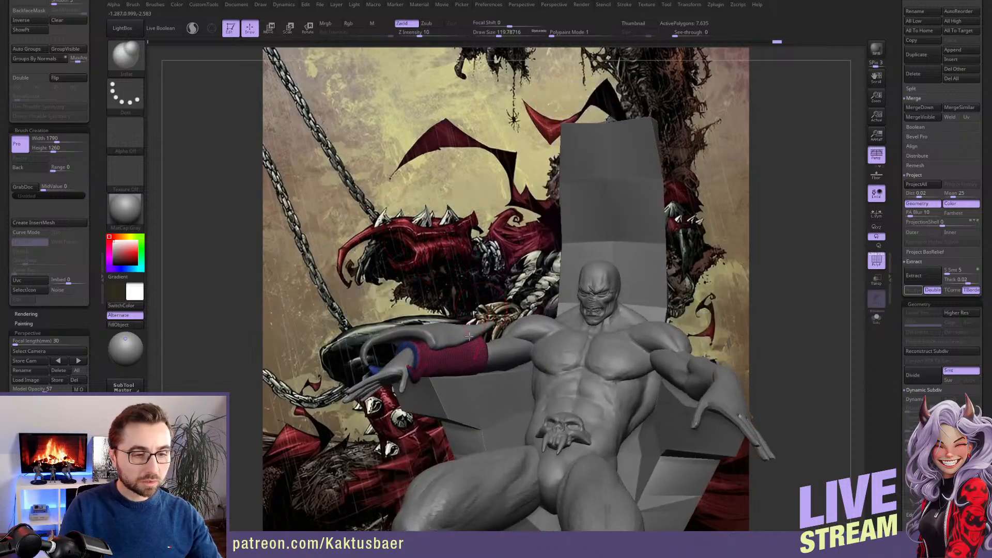
pyautogui.keyDown('alt'); pyautogui.click(446, 337); pyautogui.keyUp('alt')
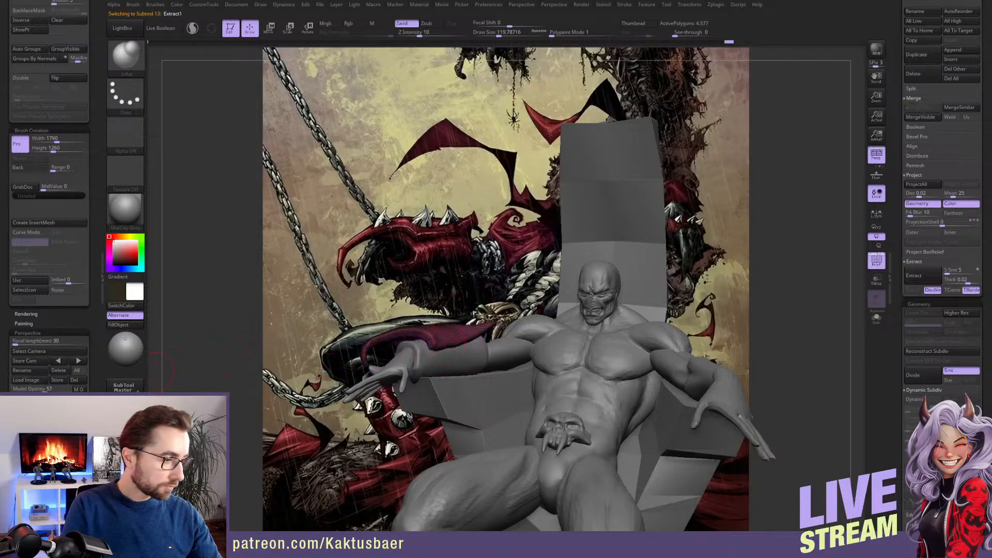
pyautogui.moveTo(164, 365); pyautogui.dragTo(355, 311, button='right')
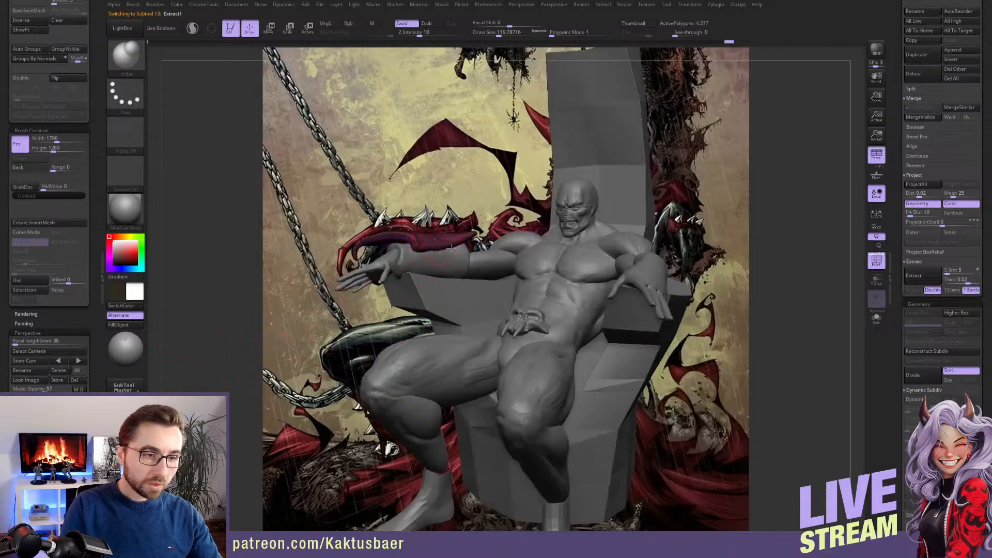
pyautogui.press('e')
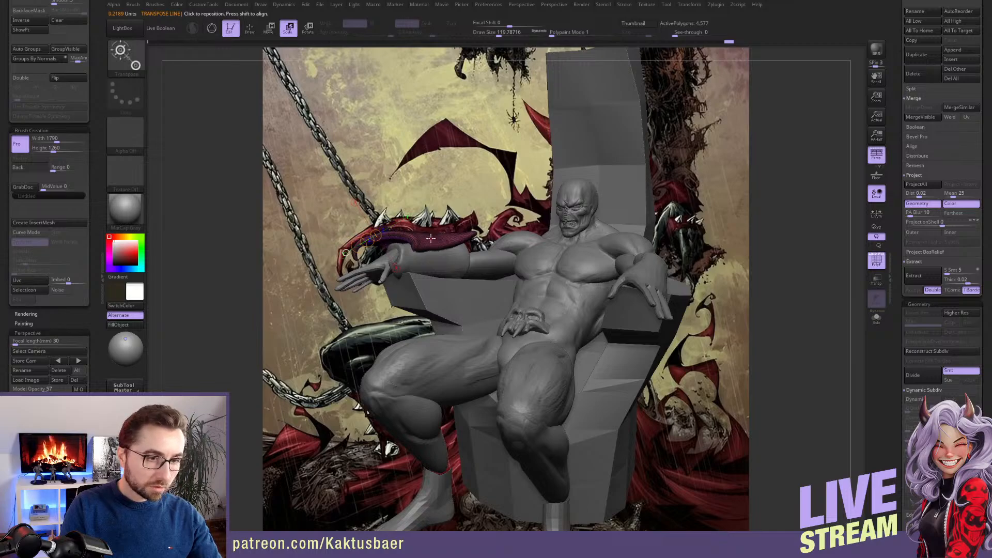
pyautogui.moveTo(428, 239); pyautogui.dragTo(449, 257)
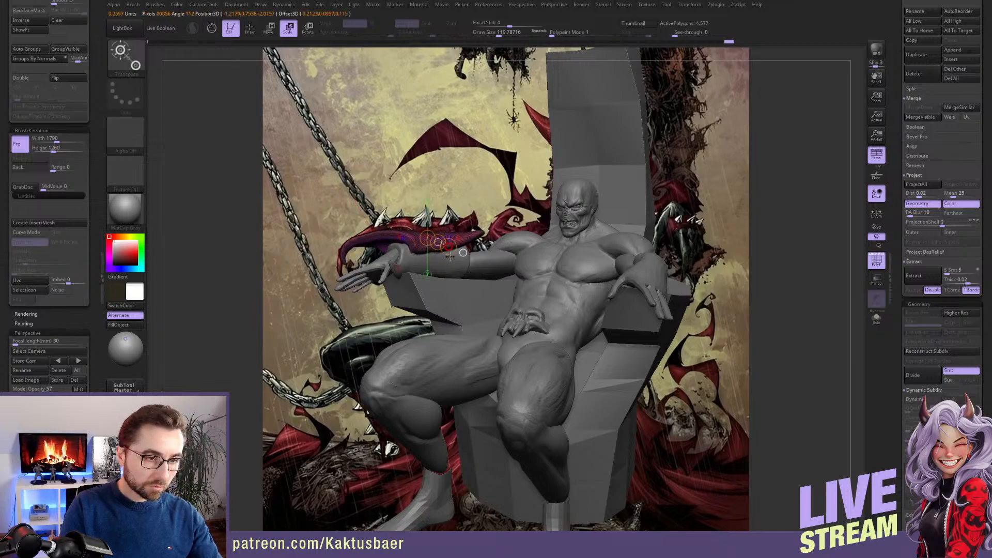
# Reposition the hooked armor plate over the artwork's gauntlet with Transpose Move
pyautogui.press('q')
pyautogui.press('w')
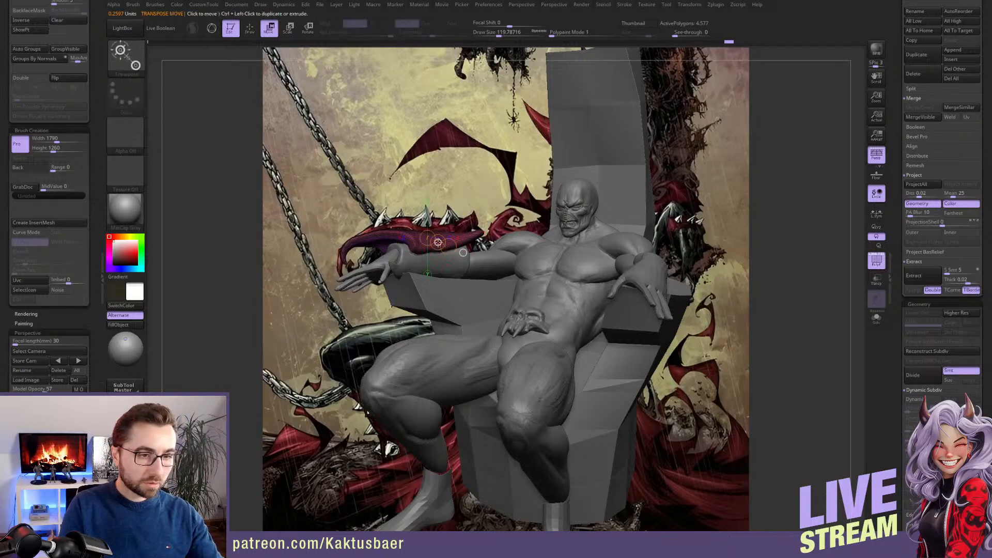
pyautogui.click(433, 251)
pyautogui.moveTo(426, 243); pyautogui.dragTo(424, 259)
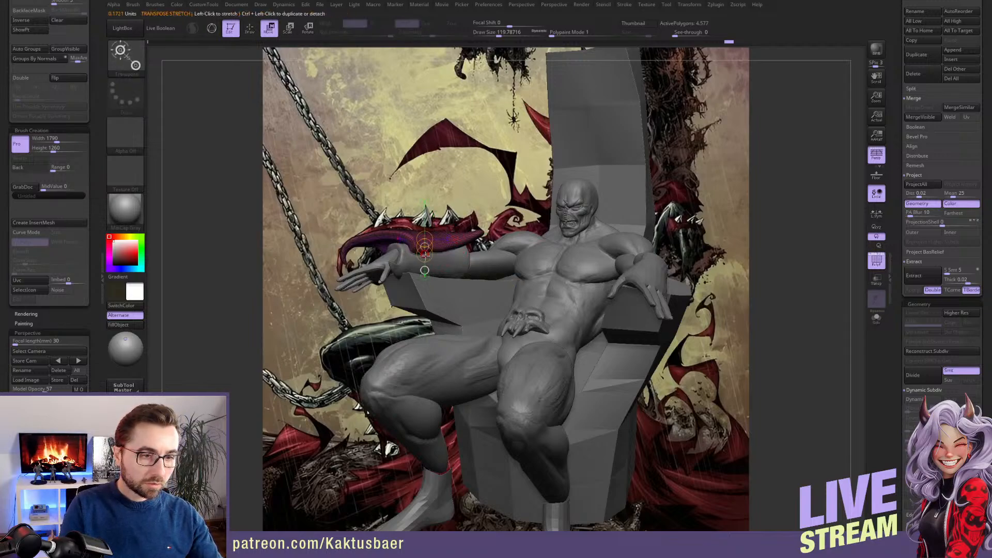
pyautogui.keyDown('alt'); pyautogui.moveTo(482, 267); pyautogui.dragTo(482, 255, button='right'); pyautogui.keyUp('alt')
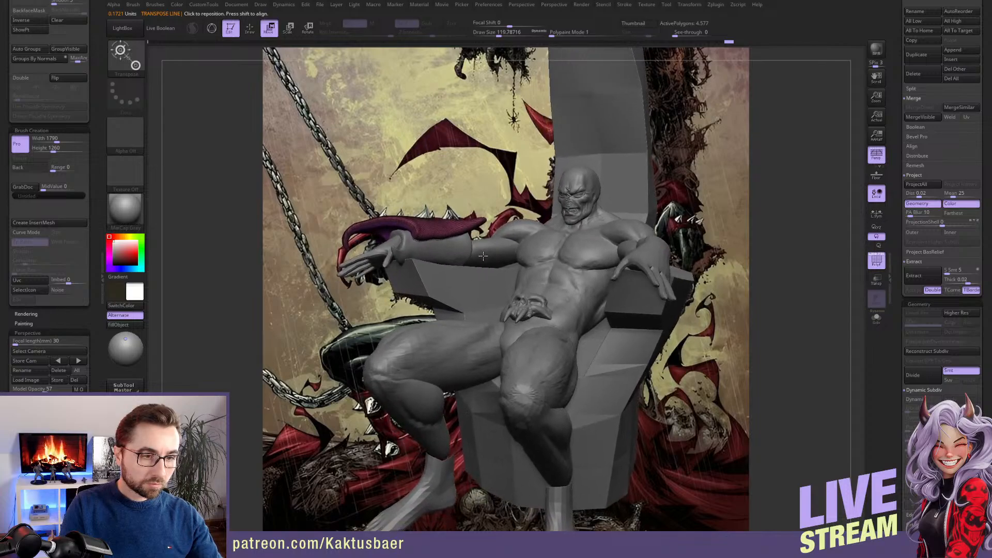
# Isolate the armor plate without its wireframe and reshape its curved hook to the artwork's outline with the Move brush
pyautogui.hotkey('alt', 's')
pyautogui.press('q')
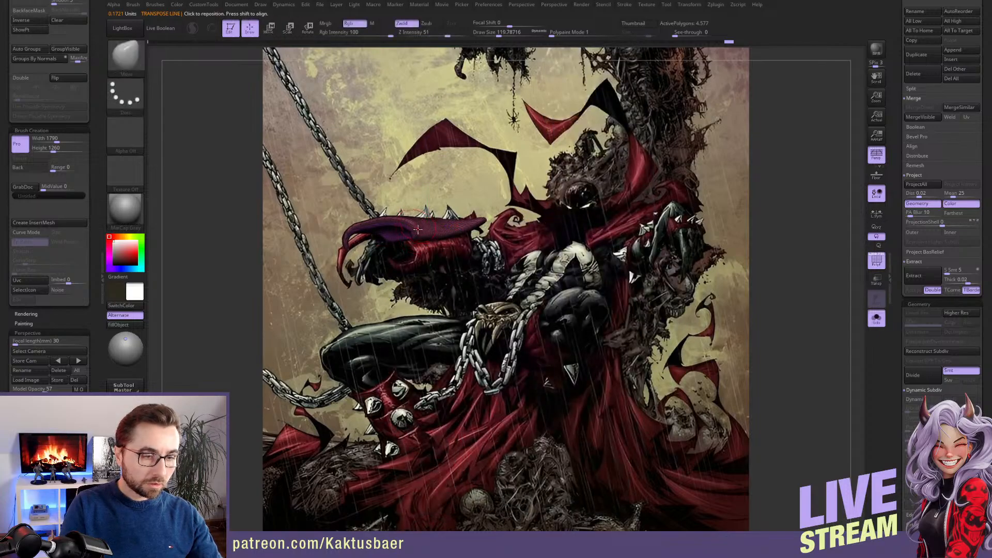
pyautogui.click(876, 261)
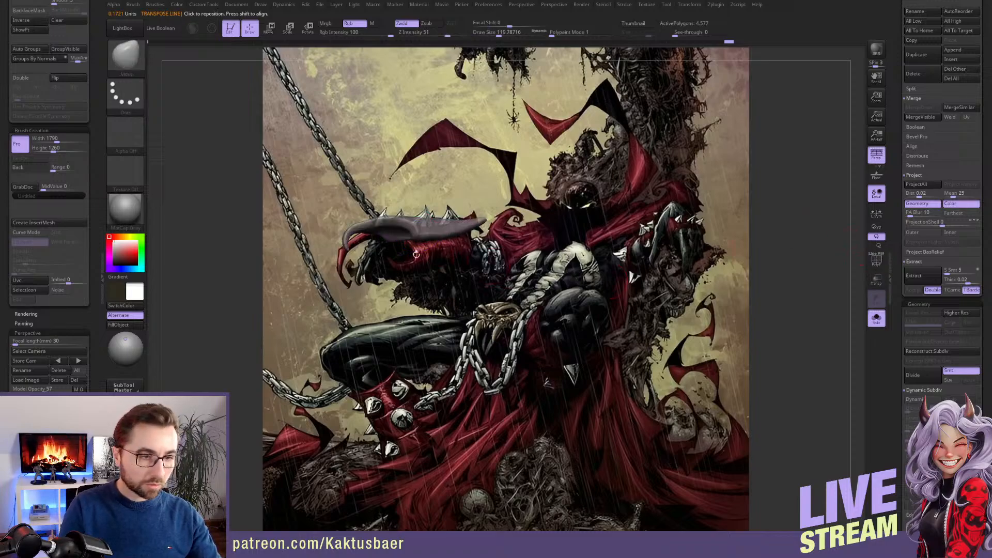
pyautogui.press('s')
pyautogui.moveTo(367, 228); pyautogui.dragTo(385, 228)
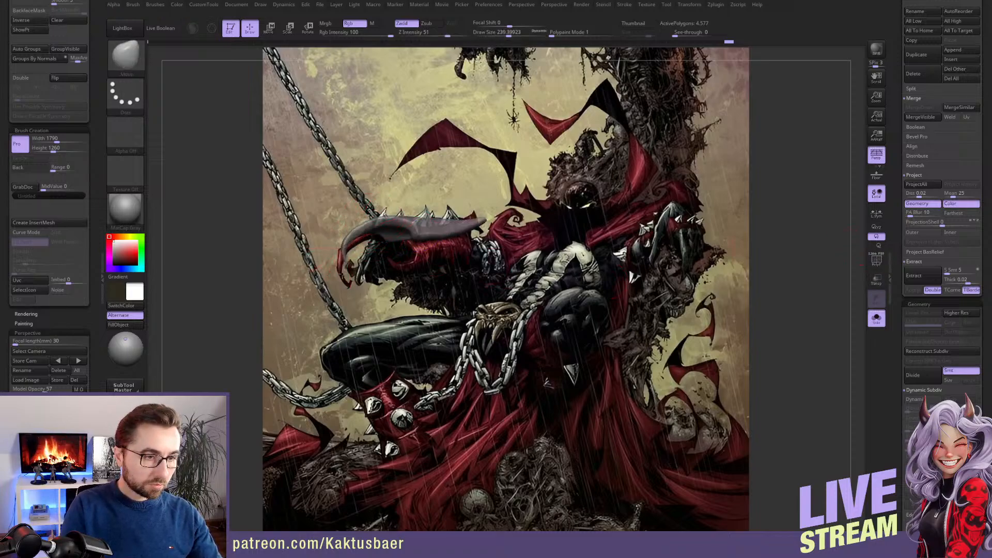
pyautogui.moveTo(338, 307); pyautogui.dragTo(343, 320)
pyautogui.press('s')
pyautogui.moveTo(347, 264); pyautogui.dragTo(347, 286)
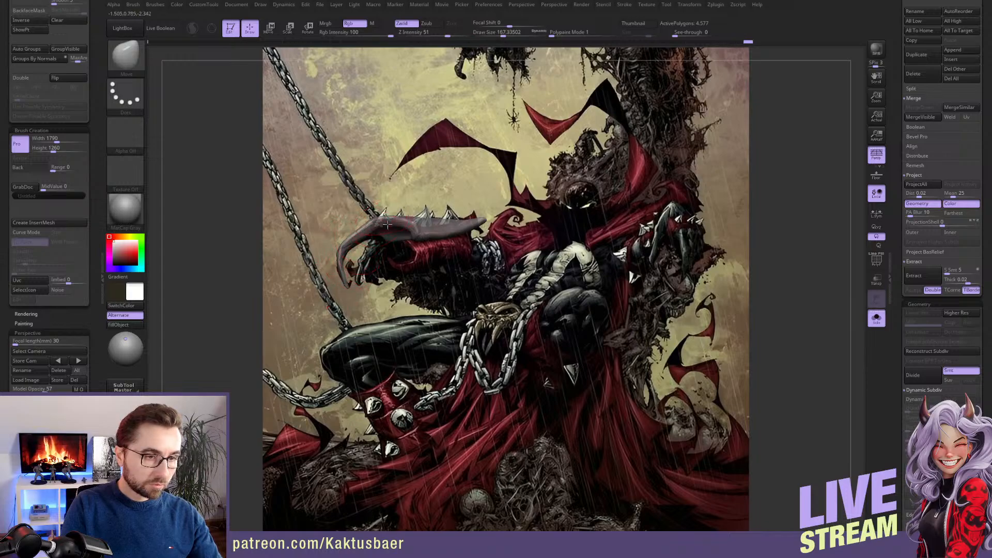
# Adjust the middle of the armor plate with the Move brush and rotate the plate to follow the artwork's forearm
pyautogui.press('s')
pyautogui.moveTo(385, 223); pyautogui.dragTo(418, 229)
pyautogui.press('s')
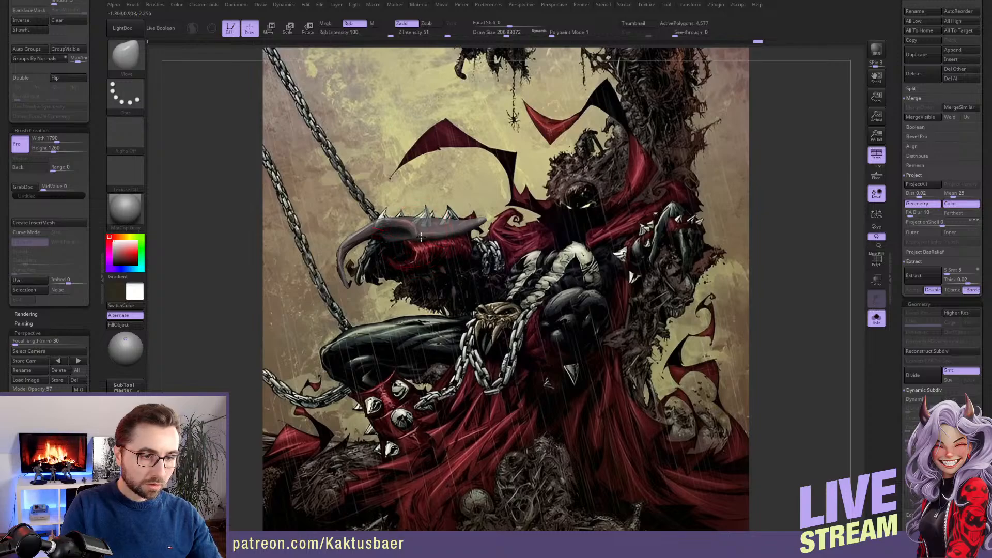
pyautogui.press('r')
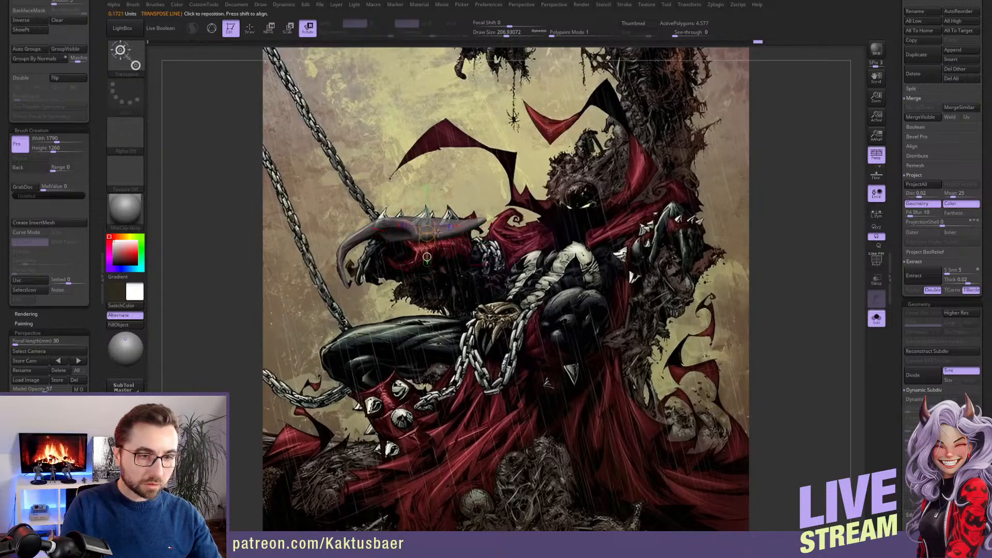
pyautogui.moveTo(436, 230); pyautogui.dragTo(462, 228)
pyautogui.press('q')
# Isolate the forearm sleeve and pull its wrist and underside to the artwork's gauntlet with the Move brush
pyautogui.hotkey('alt', 's')
pyautogui.keyDown('alt'); pyautogui.click(443, 246); pyautogui.keyUp('alt')
pyautogui.hotkey('alt', 's')
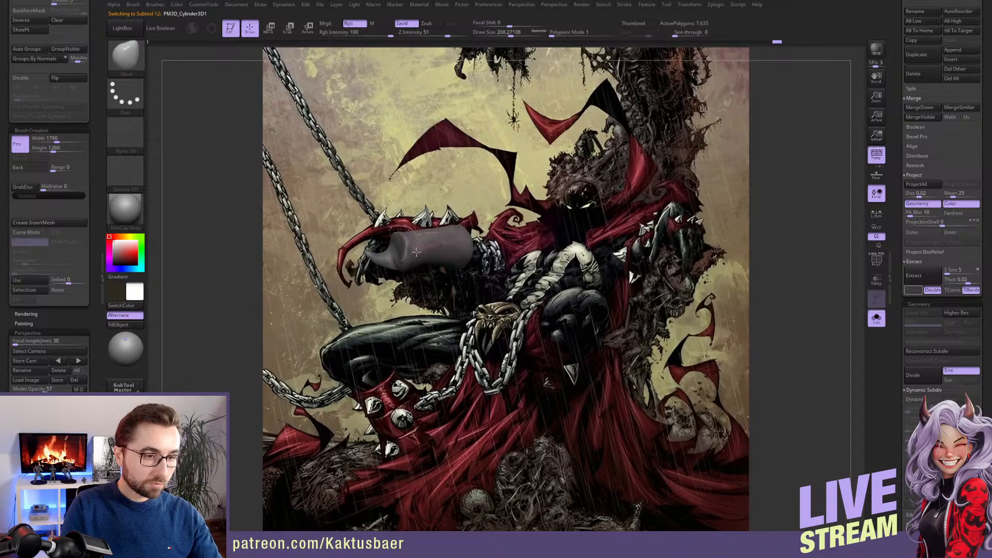
pyautogui.press('s')
pyautogui.moveTo(416, 255); pyautogui.dragTo(408, 253)
pyautogui.press('s')
pyautogui.moveTo(408, 253); pyautogui.dragTo(417, 254, button='right')
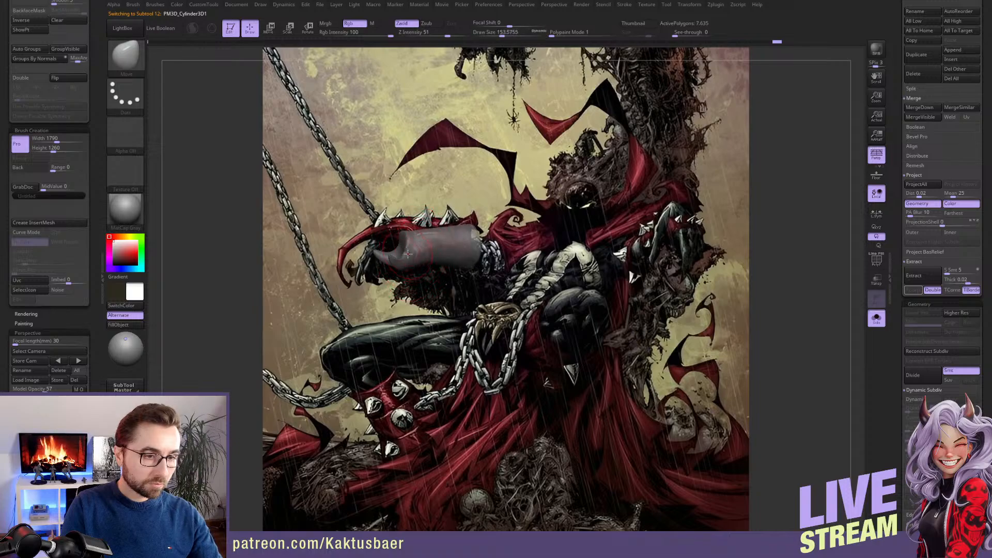
pyautogui.moveTo(407, 254); pyautogui.dragTo(416, 262)
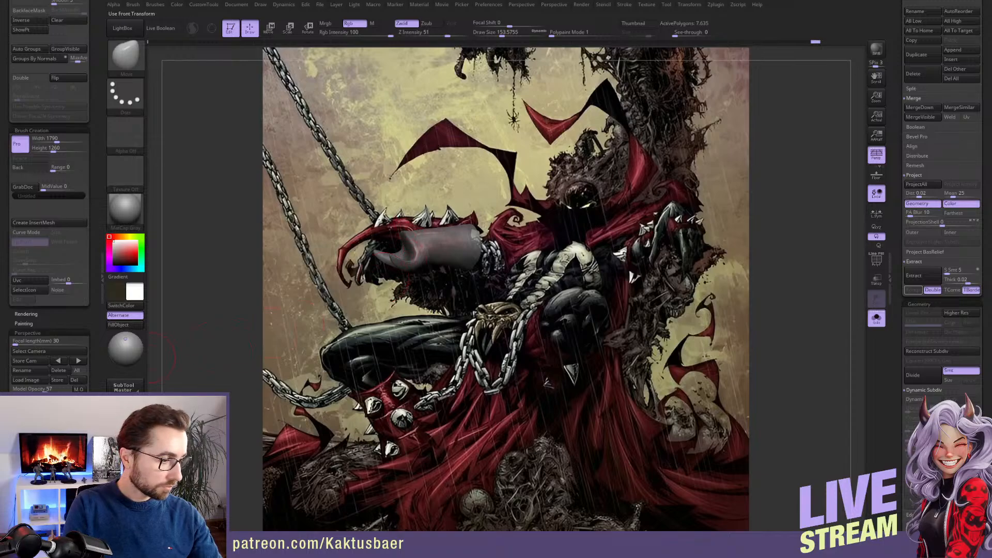
pyautogui.moveTo(272, 332); pyautogui.dragTo(290, 339)
# Show the whole figure again and adjust the sleeve around the wrist beneath the armor plate with the Move brush
pyautogui.hotkey('alt', 's')
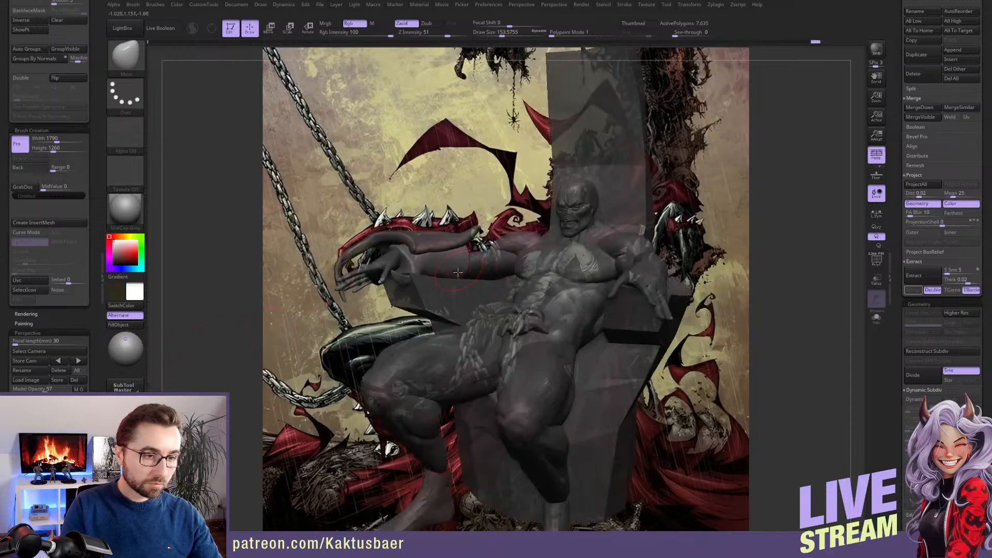
pyautogui.keyDown('alt'); pyautogui.moveTo(457, 272); pyautogui.dragTo(459, 261, button='right'); pyautogui.keyUp('alt')
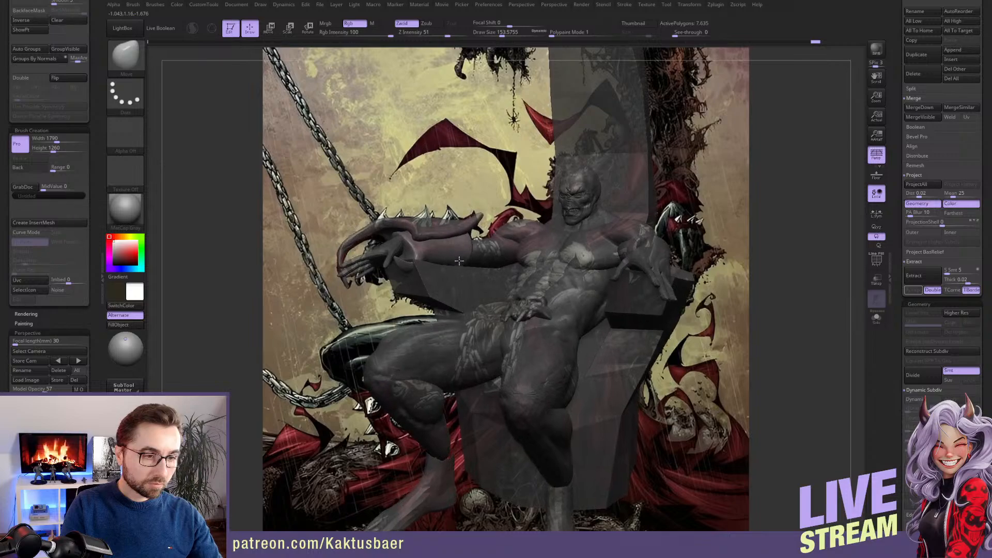
pyautogui.press('s')
pyautogui.click(402, 241)
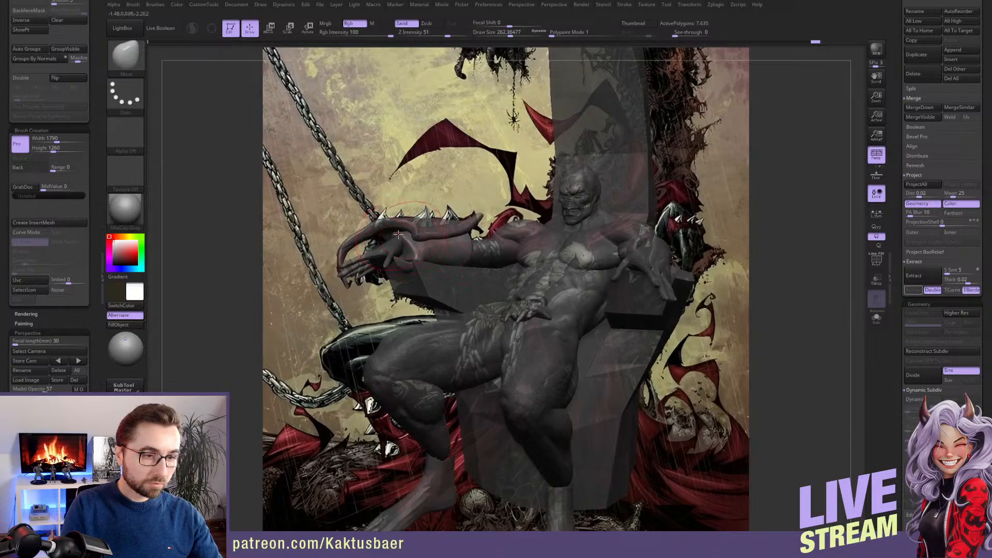
pyautogui.press('s')
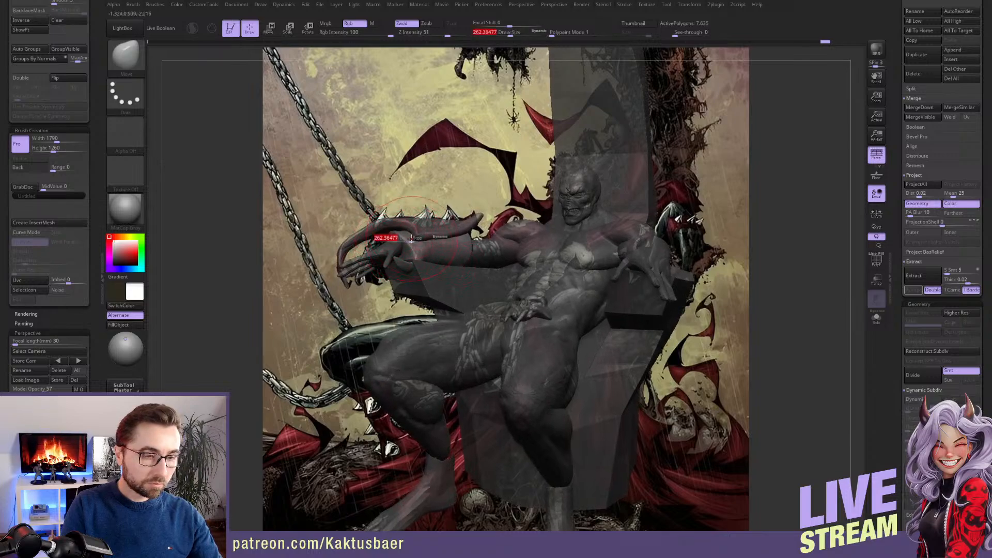
pyautogui.click(391, 239)
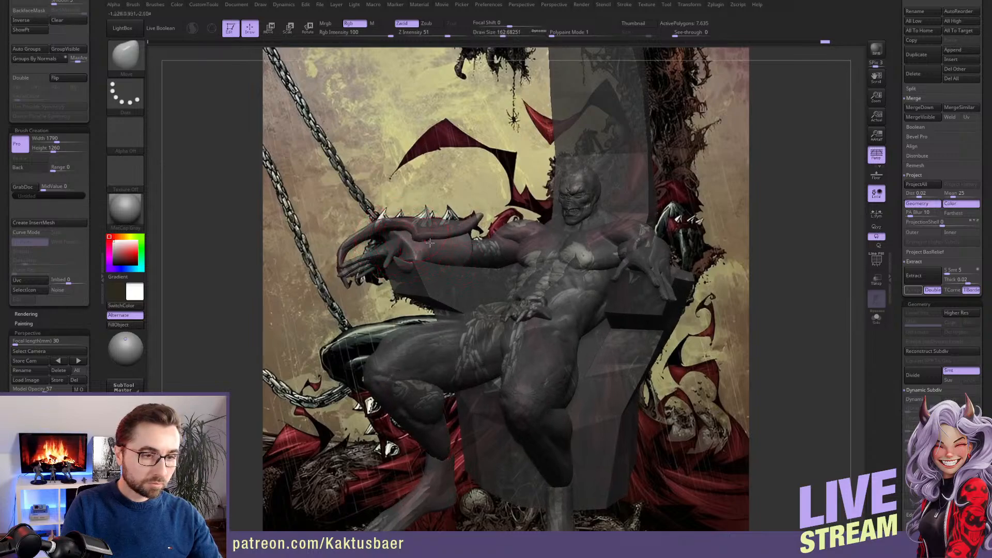
# Select the throne and adjust its armrest beneath the forearm from the front and side with the Move brush
pyautogui.keyDown('alt'); pyautogui.click(425, 267); pyautogui.keyUp('alt')
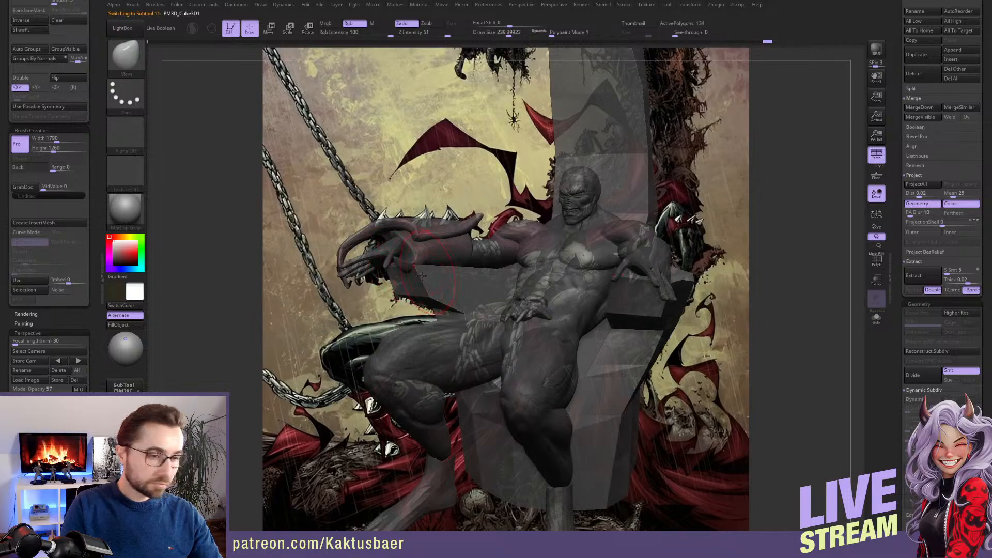
pyautogui.moveTo(421, 276)
pyautogui.mouseDown(button='right')
pyautogui.moveTo(390, 282)
pyautogui.moveTo(468, 261)
pyautogui.moveTo(409, 279)
pyautogui.mouseUp(button='right')
pyautogui.press('s')
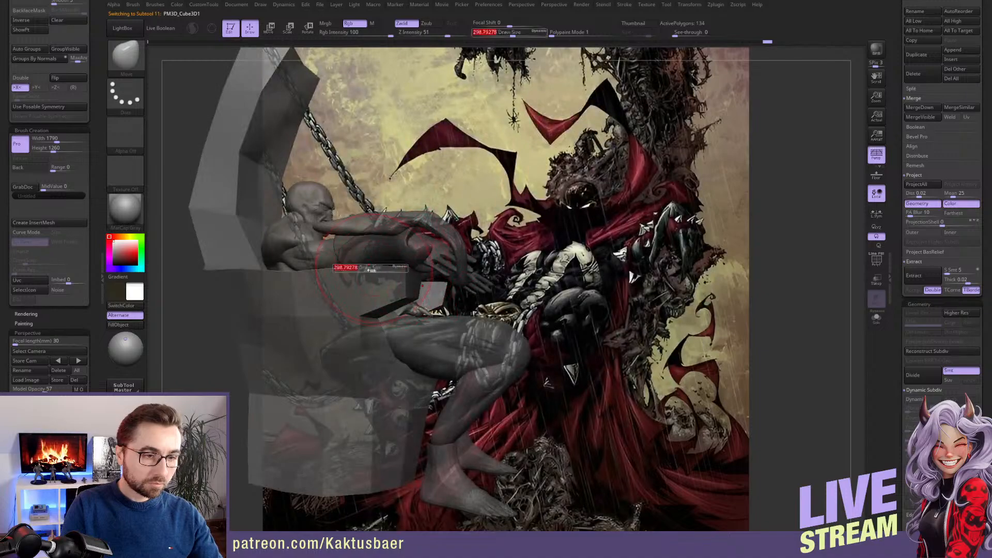
pyautogui.moveTo(371, 269); pyautogui.dragTo(367, 270)
pyautogui.moveTo(263, 211); pyautogui.dragTo(282, 213)
pyautogui.moveTo(341, 263)
pyautogui.mouseDown(button='right')
pyautogui.moveTo(411, 269)
pyautogui.moveTo(366, 242)
pyautogui.mouseUp(button='right')
# Select the body and mask a band around the left upper arm just above the elbow
pyautogui.keyDown('alt'); pyautogui.click(387, 244); pyautogui.keyUp('alt')
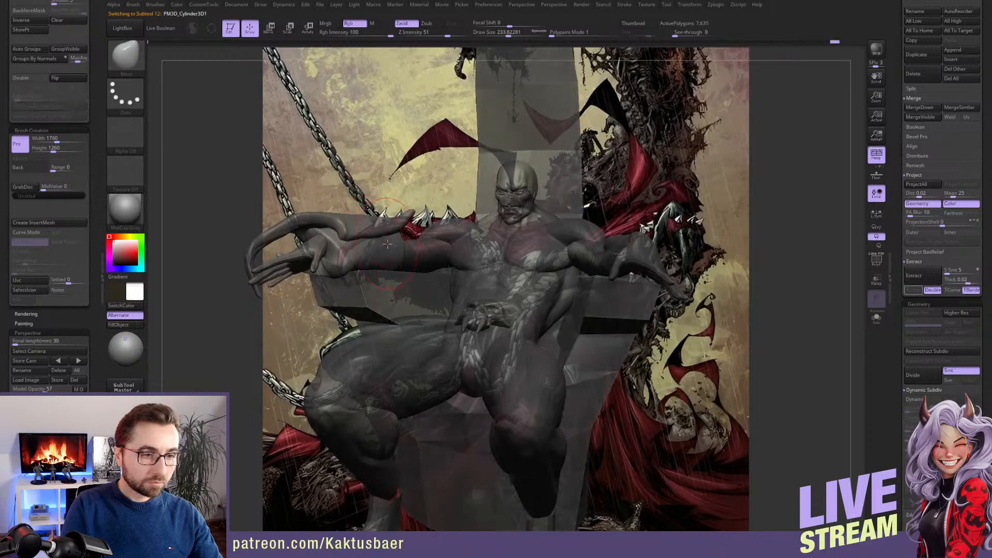
pyautogui.moveTo(397, 253); pyautogui.dragTo(504, 267, button='right')
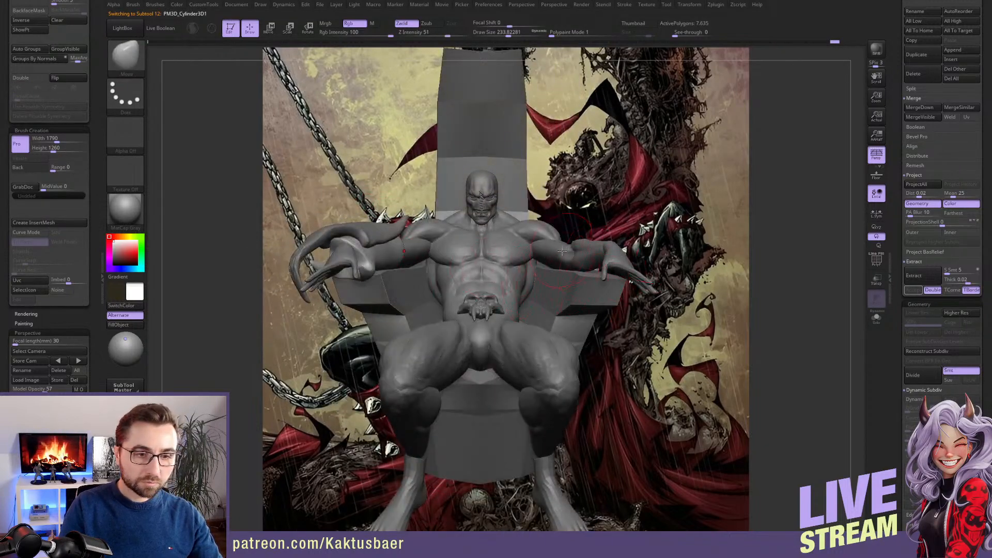
pyautogui.moveTo(562, 258)
pyautogui.mouseDown(button='right')
pyautogui.moveTo(551, 236)
pyautogui.moveTo(558, 216)
pyautogui.moveTo(517, 164)
pyautogui.mouseUp(button='right')
pyautogui.keyDown('alt'); pyautogui.click(550, 234); pyautogui.keyUp('alt')
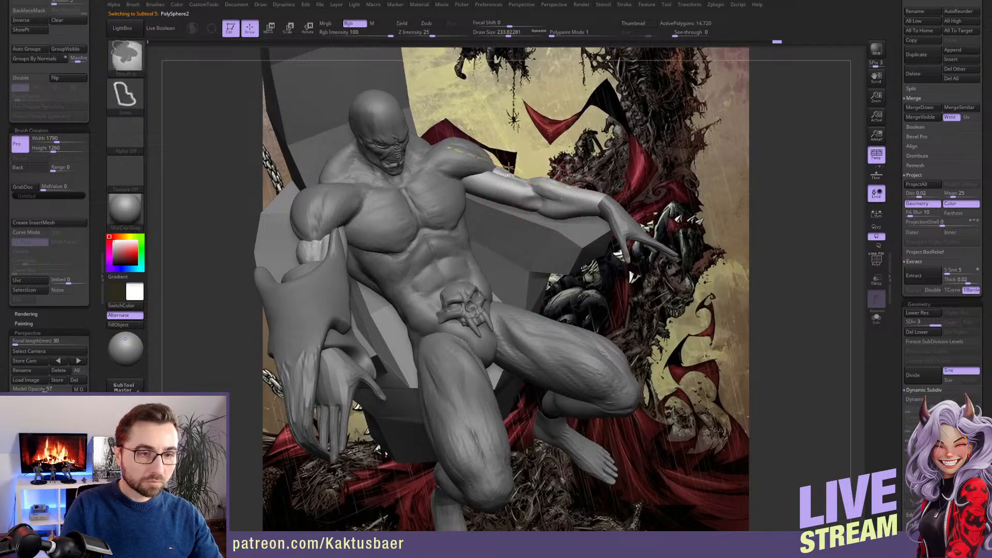
pyautogui.moveTo(491, 203)
pyautogui.keyDown('ctrl'); pyautogui.mouseDown()
pyautogui.moveTo(510, 215)
pyautogui.moveTo(536, 149)
pyautogui.mouseUp(); pyautogui.keyUp('ctrl')
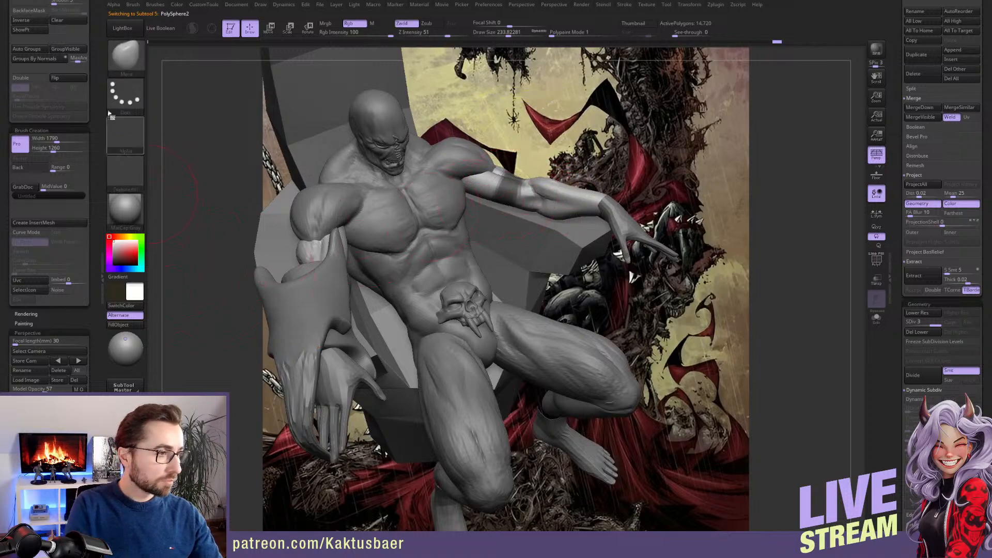
# Extract the masked upper-arm band with thickness 0.02, testing the smoothing setting, and accept it as a new subtool
pyautogui.scroll(5, 89, 174)
pyautogui.scroll(8, 89, 174)
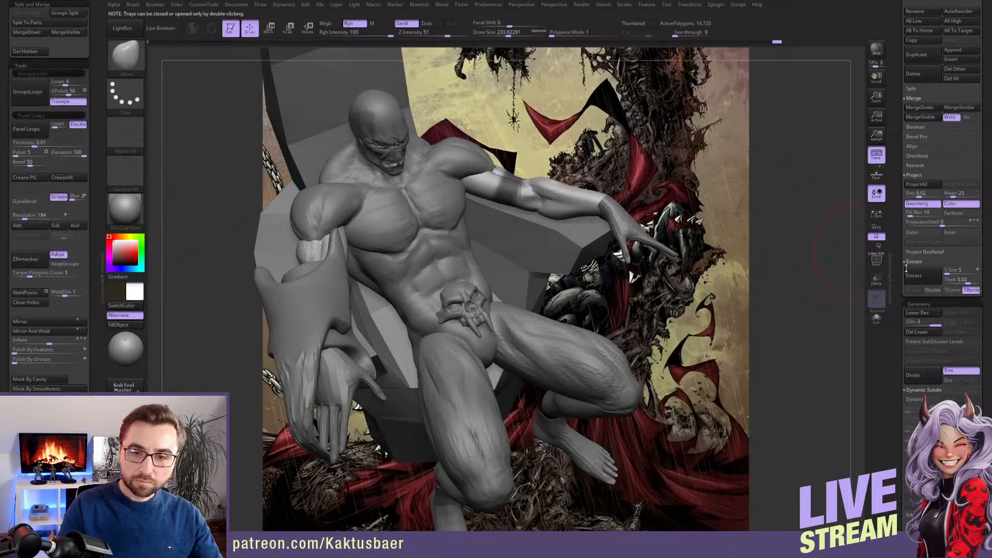
pyautogui.click(922, 278)
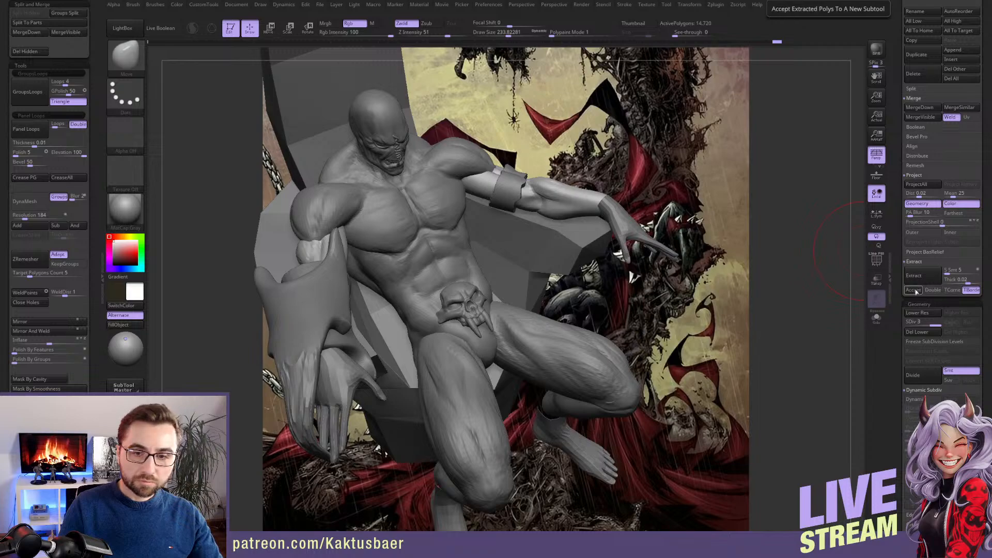
pyautogui.click(953, 272)
pyautogui.click(928, 277)
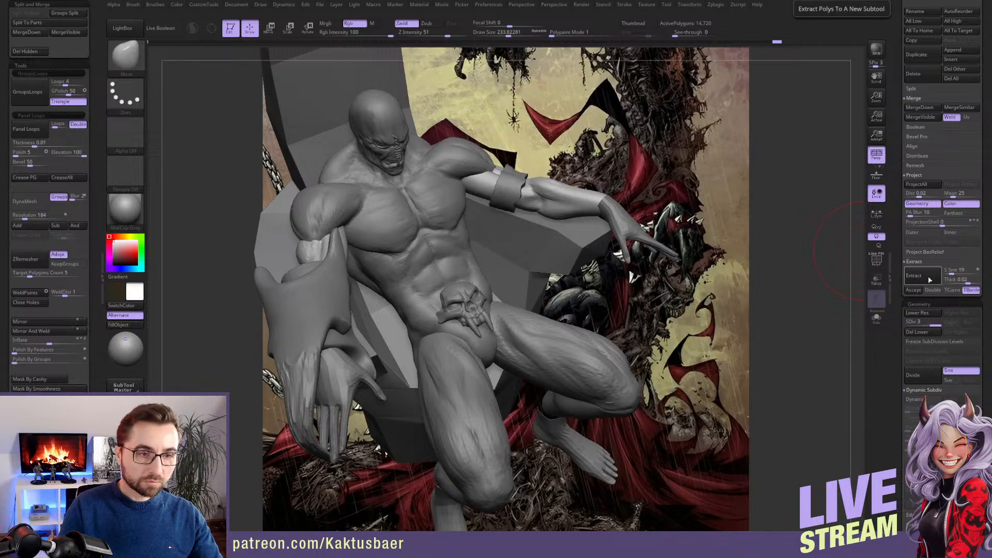
pyautogui.click(953, 271)
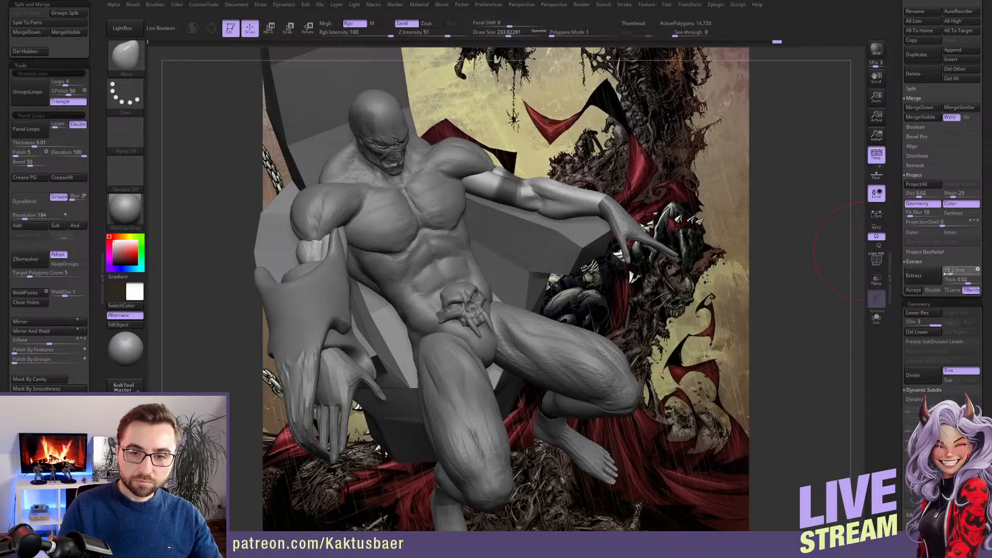
pyautogui.click(914, 275)
pyautogui.click(914, 290)
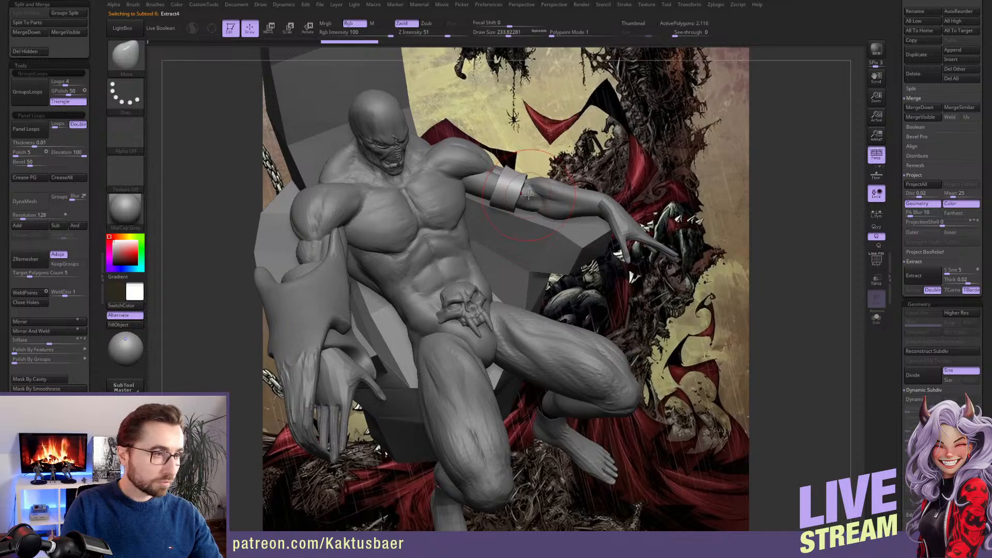
pyautogui.press(']')
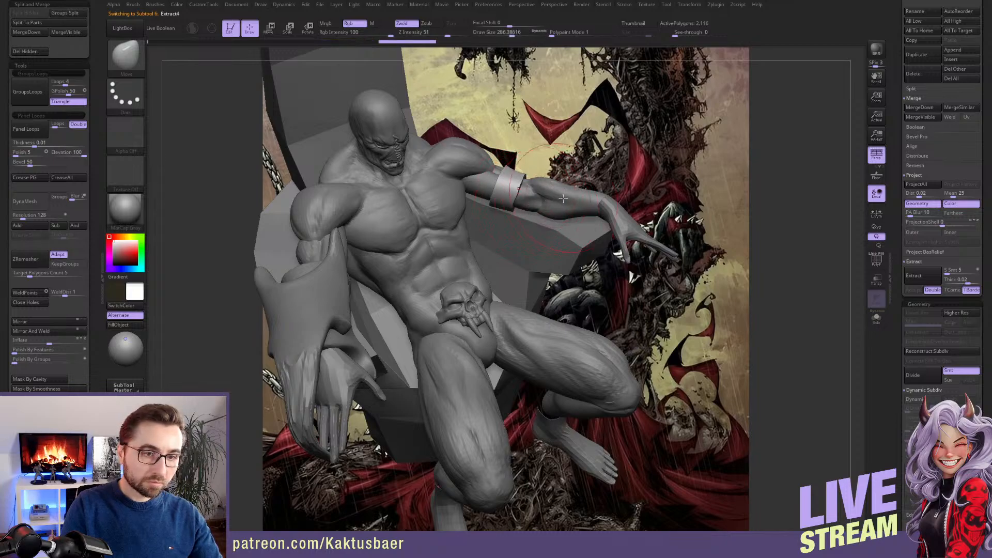
pyautogui.moveTo(564, 199); pyautogui.dragTo(569, 194, button='right')
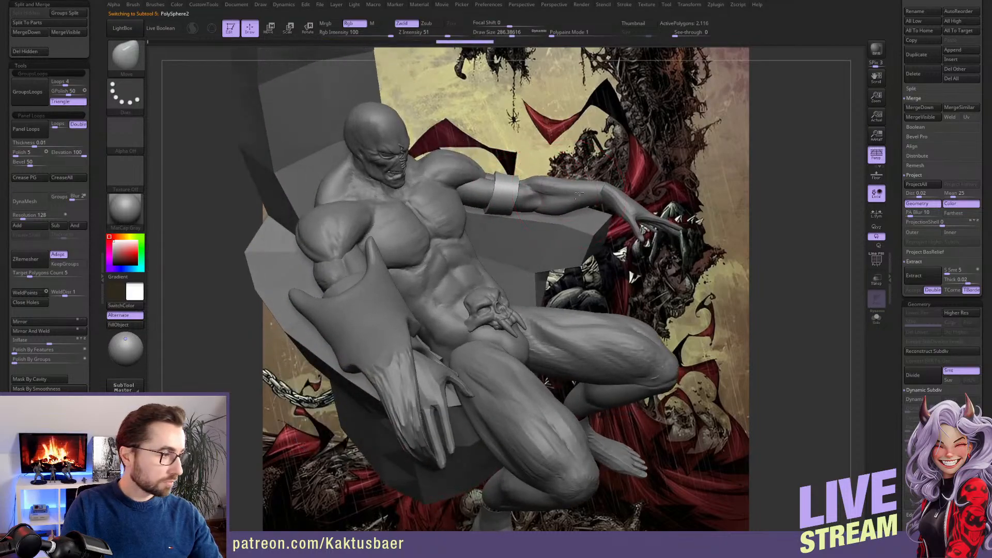
# Select the arms, mask a cuff area around the left forearm and extract it with thickness 0.02, accepting it as a new subtool
pyautogui.keyDown('alt'); pyautogui.click(578, 195); pyautogui.keyUp('alt')
pyautogui.press('s')
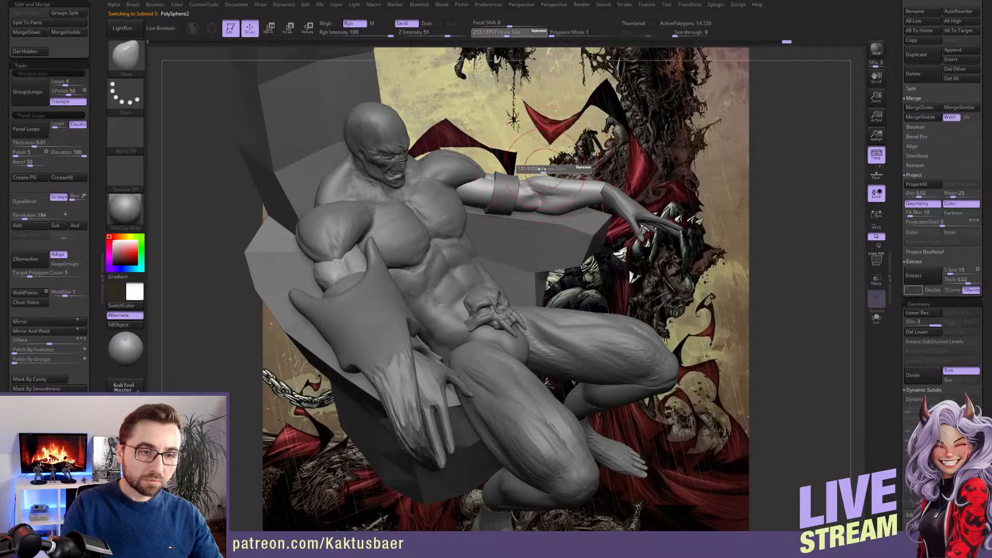
pyautogui.hotkey('ctrl', 'shift')
pyautogui.moveTo(557, 227)
pyautogui.keyDown('ctrl'); pyautogui.keyDown('shift'); pyautogui.mouseDown()
pyautogui.moveTo(591, 215)
pyautogui.moveTo(545, 160)
pyautogui.moveTo(547, 171)
pyautogui.mouseUp(); pyautogui.keyUp('shift'); pyautogui.keyUp('ctrl')
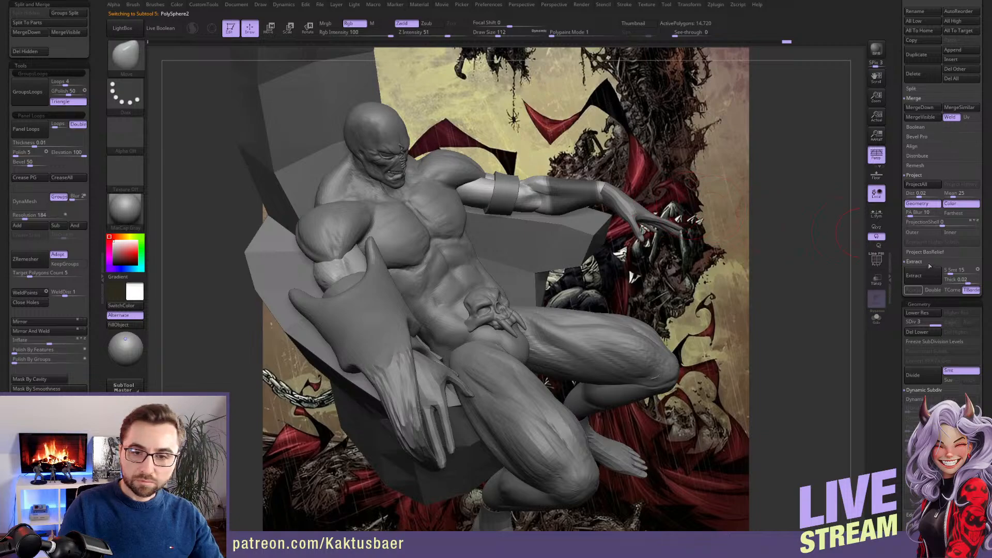
pyautogui.click(924, 276)
pyautogui.click(914, 290)
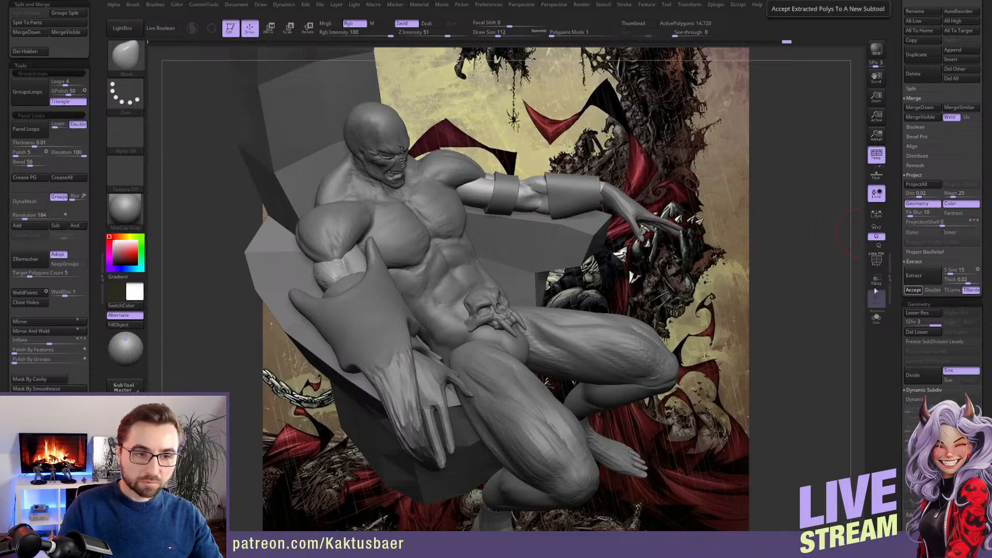
# Select the extracted cuff on the left forearm and shift it slightly toward the wrist with Transpose Move
pyautogui.keyDown('alt'); pyautogui.click(561, 195); pyautogui.keyUp('alt')
pyautogui.press(']')
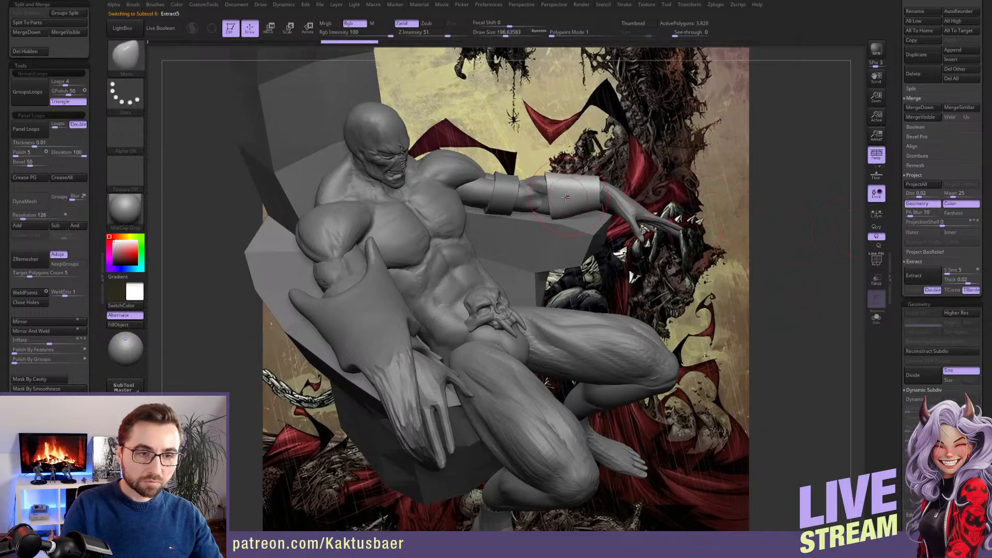
pyautogui.press('w')
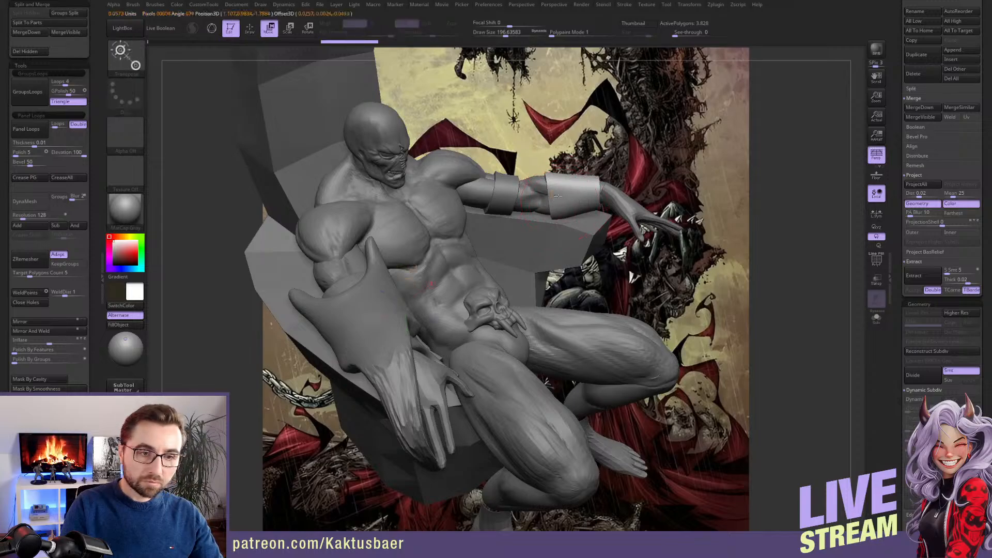
pyautogui.moveTo(589, 195); pyautogui.dragTo(588, 194)
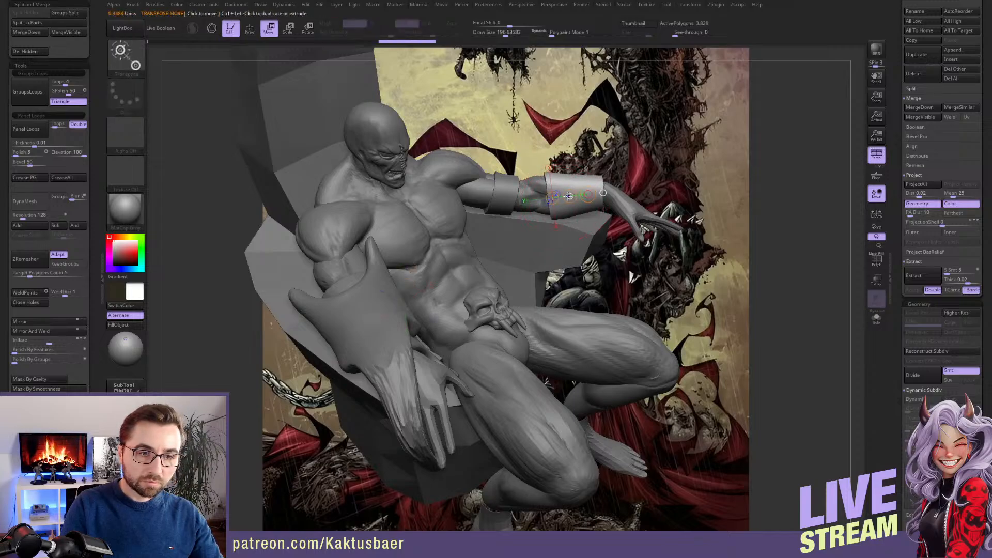
pyautogui.press('q')
pyautogui.moveTo(588, 194)
pyautogui.mouseDown(button='right')
pyautogui.moveTo(513, 190)
pyautogui.moveTo(533, 193)
pyautogui.moveTo(664, 290)
pyautogui.mouseUp(button='right')
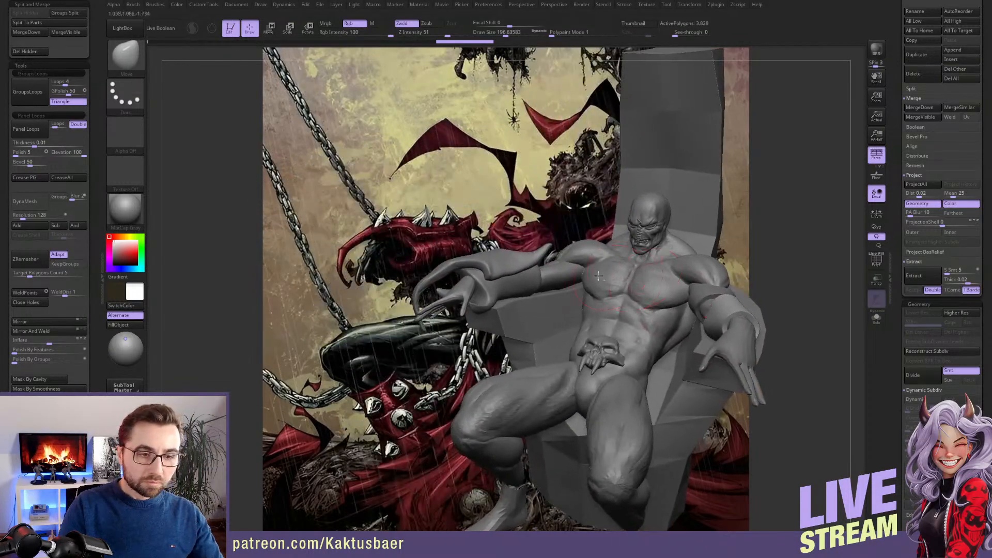
# Select the arms and thicken the right arm above the gauntlet with the Inflate brush, working from the front and side
pyautogui.keyDown('alt'); pyautogui.click(563, 270); pyautogui.keyUp('alt')
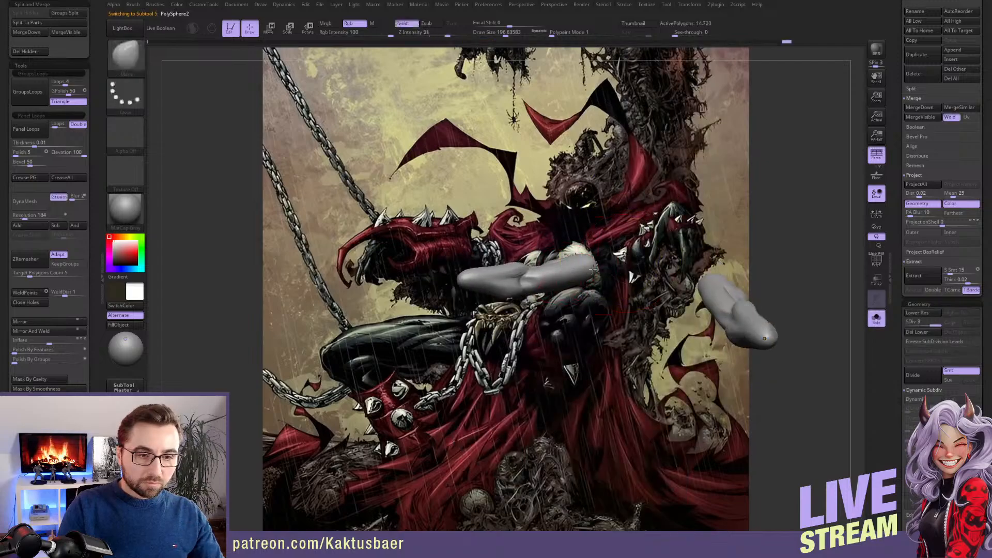
pyautogui.hotkey('alt', 's')
pyautogui.moveTo(567, 276); pyautogui.dragTo(554, 277, button='right')
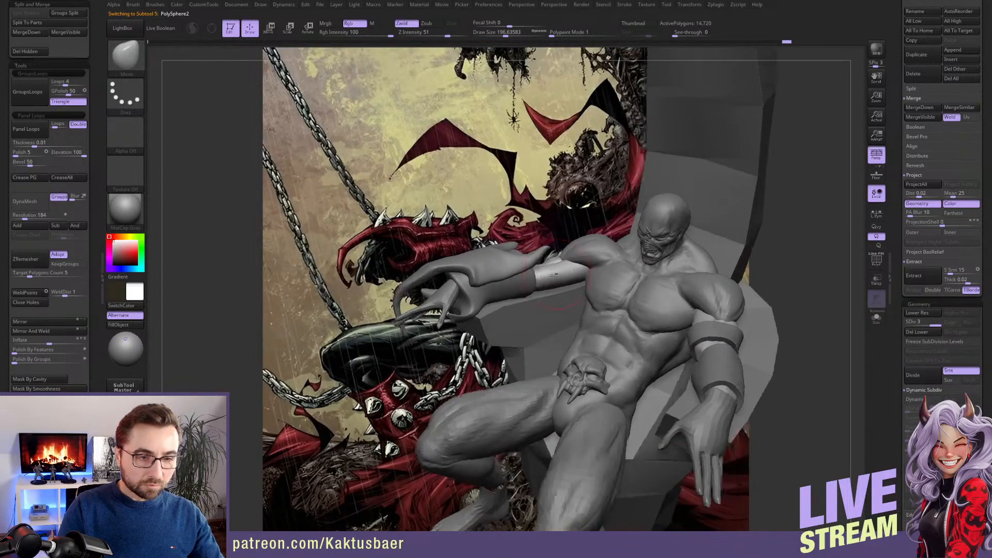
pyautogui.press('b')
pyautogui.click(569, 250)
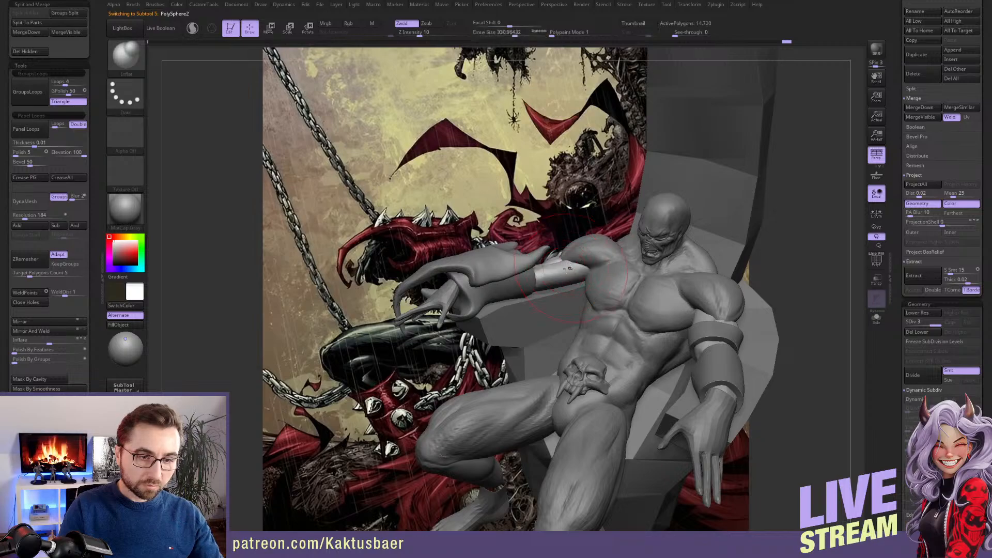
pyautogui.press(']')
pyautogui.press(']')
pyautogui.press(']')
pyautogui.press(']')
pyautogui.moveTo(559, 267); pyautogui.dragTo(569, 281, button='right')
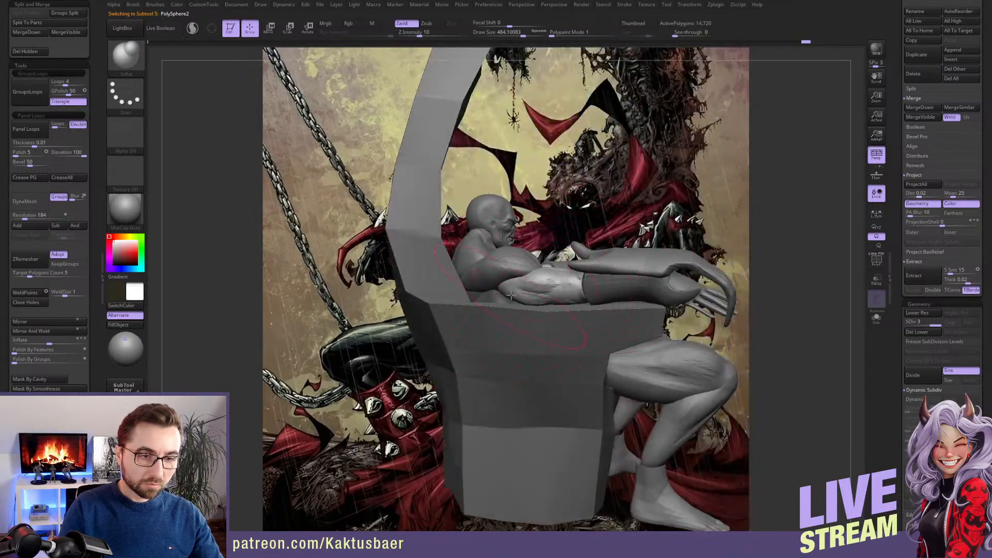
pyautogui.press('[')
pyautogui.press('[')
pyautogui.press('[')
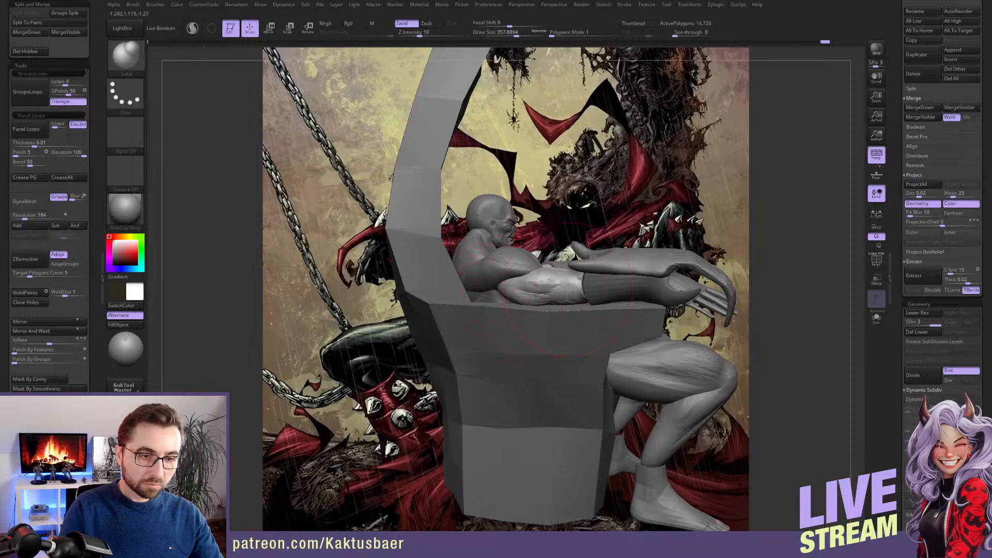
pyautogui.moveTo(567, 290); pyautogui.dragTo(599, 255, button='right')
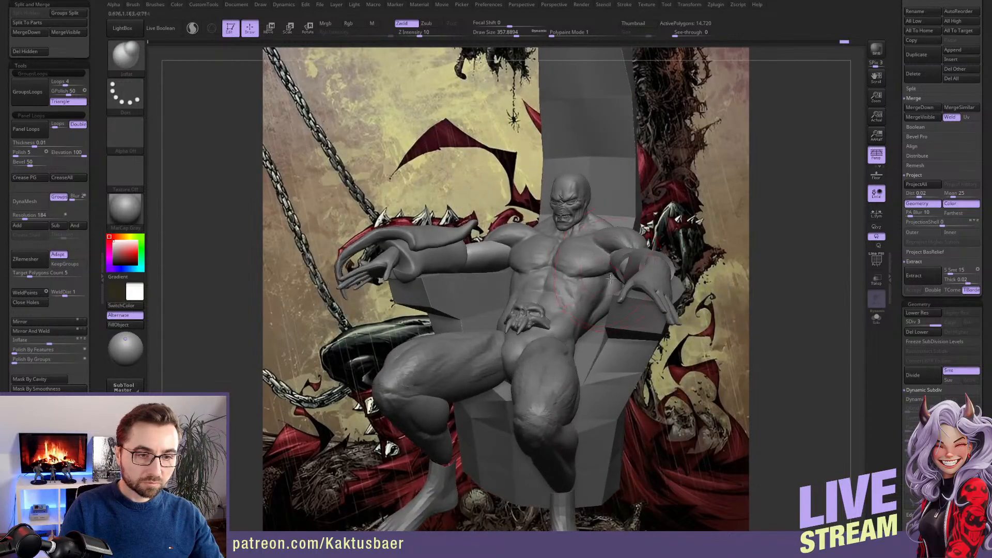
# Isolate the thighs, lasso-mask the left one, invert the mask to leave it free, and show the whole figure again
pyautogui.keyDown('alt'); pyautogui.click(558, 356); pyautogui.keyUp('alt')
pyautogui.moveTo(558, 357); pyautogui.dragTo(557, 287, button='right')
pyautogui.hotkey('alt', 's')
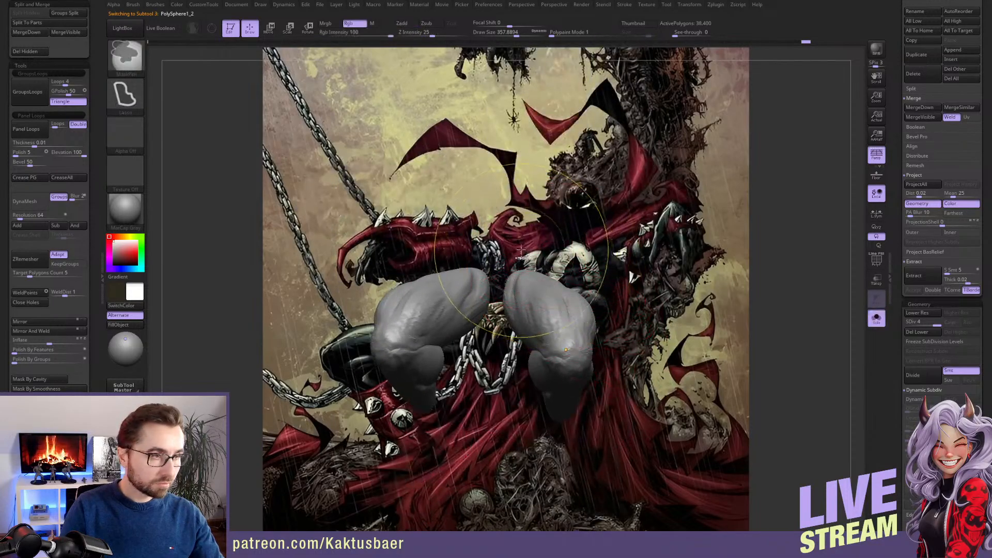
pyautogui.keyDown('ctrl'); pyautogui.moveTo(497, 319); pyautogui.dragTo(620, 287); pyautogui.keyUp('ctrl')
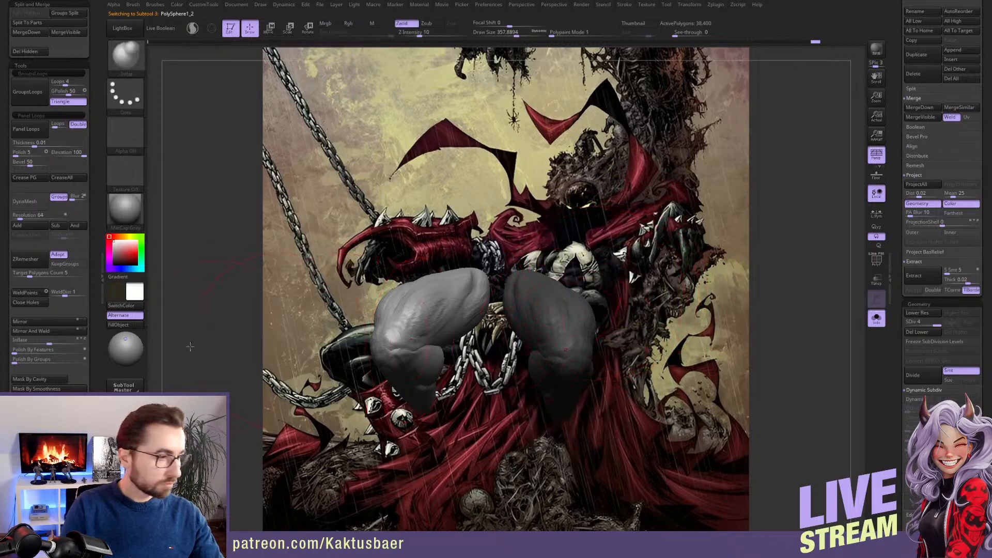
pyautogui.moveTo(93, 369); pyautogui.dragTo(94, 95)
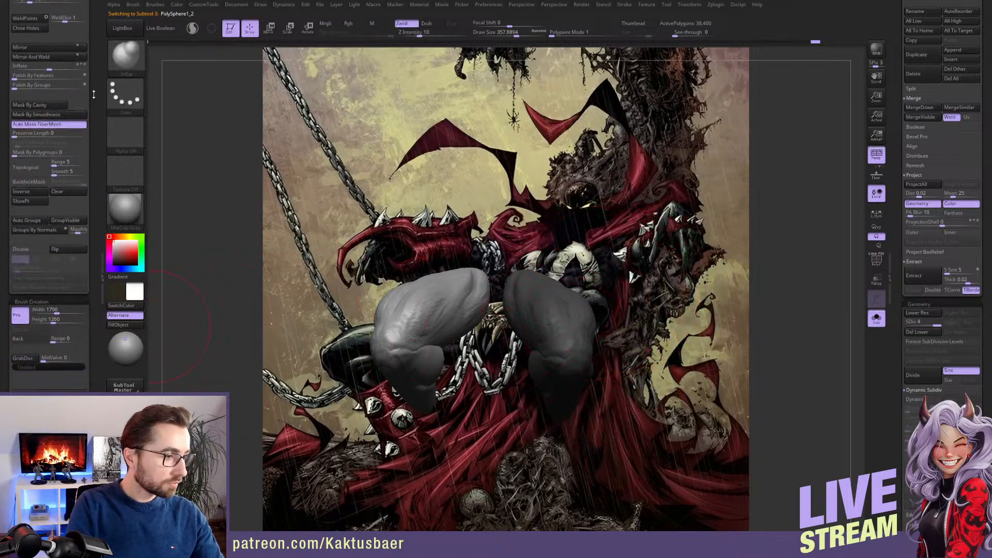
pyautogui.scroll(-10, 94, 95)
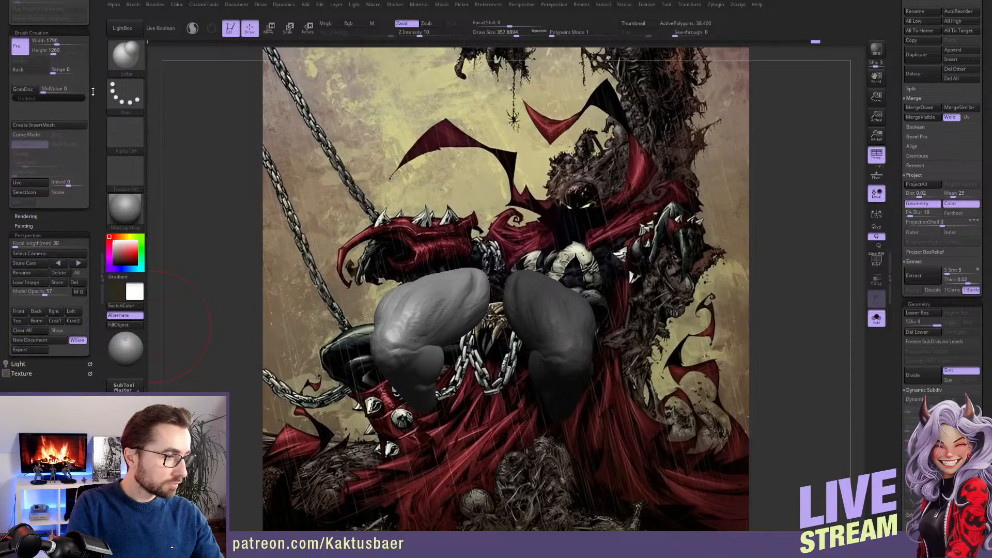
pyautogui.scroll(6, 91, 88)
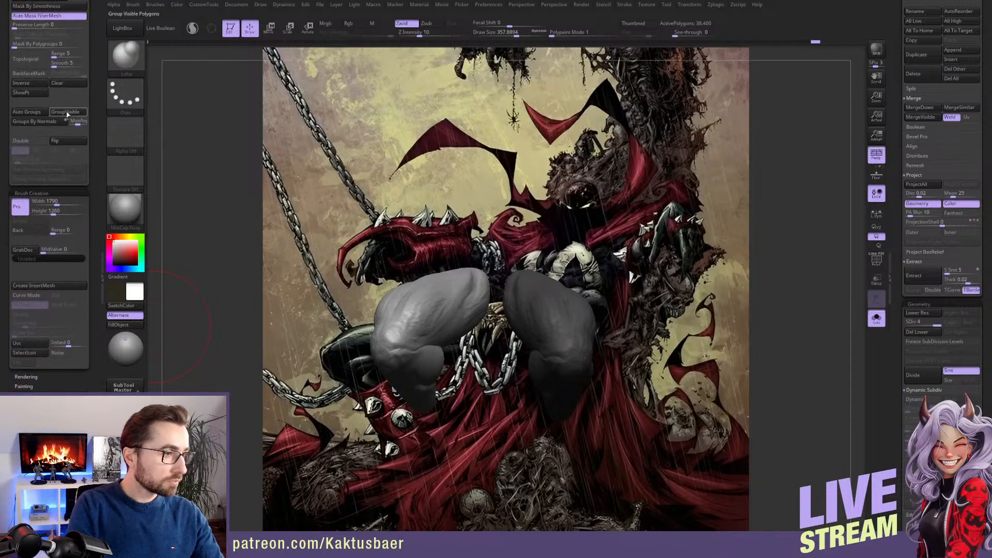
pyautogui.click(35, 85)
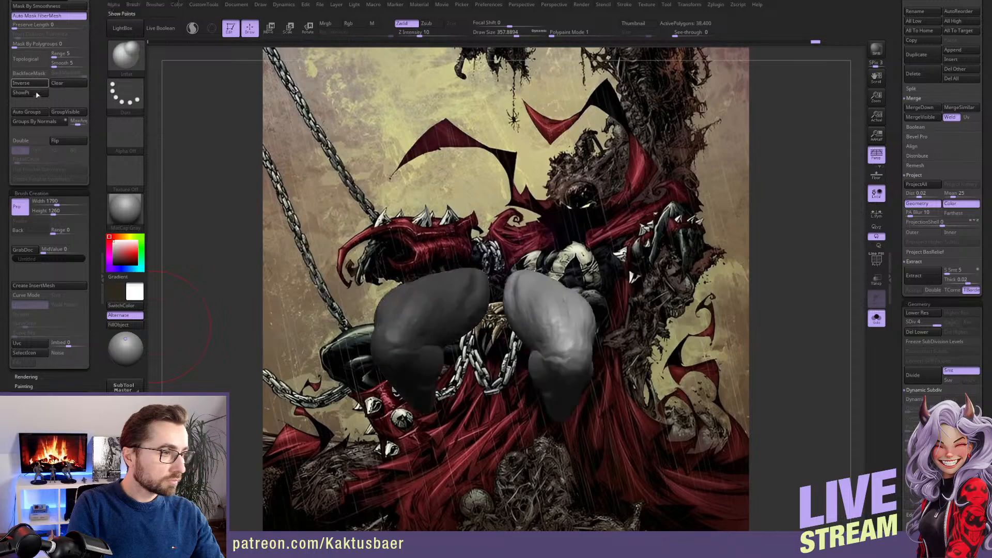
pyautogui.hotkey('alt', 's')
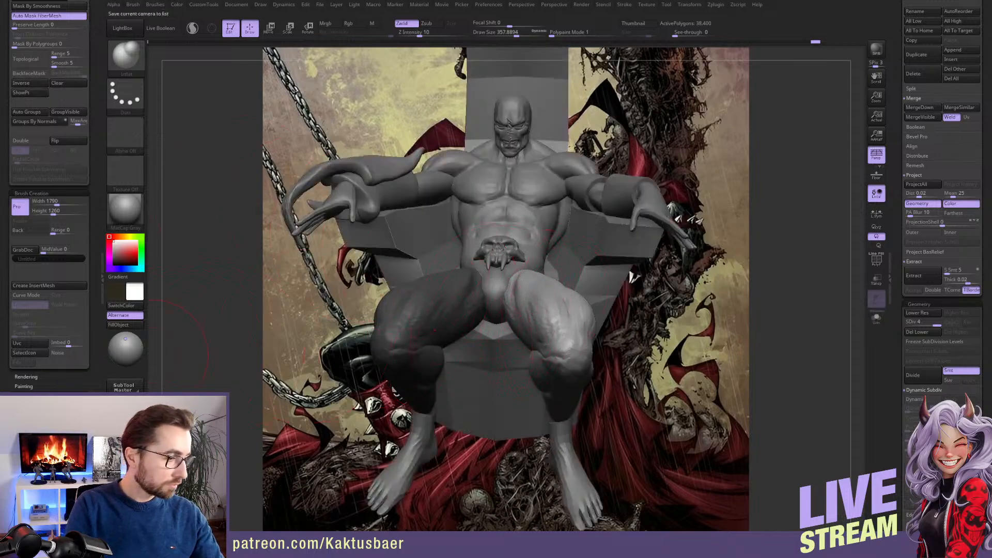
# Make the model see-through over the artwork and rotate the unmasked left thigh from the hip with Transpose to match the pose
pyautogui.moveTo(180, 351); pyautogui.dragTo(289, 356)
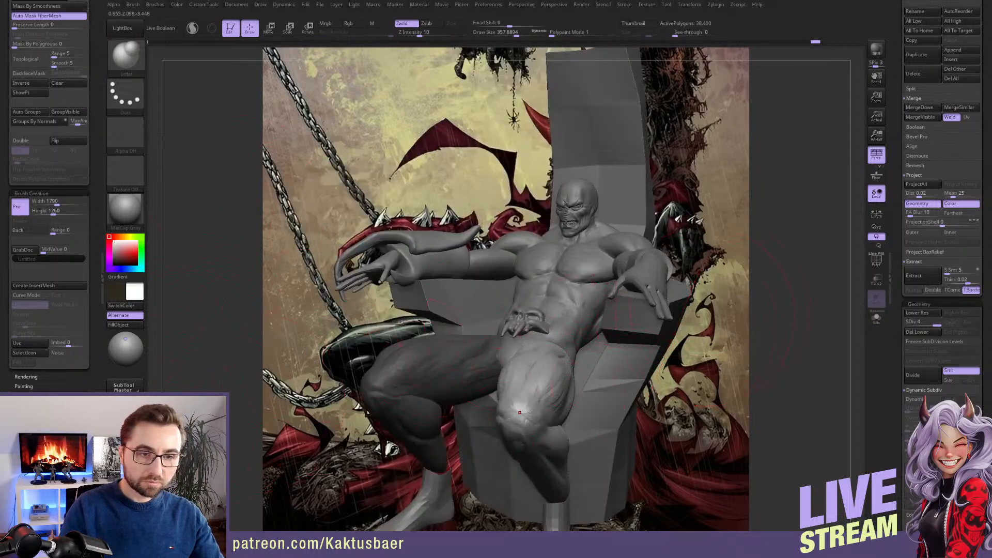
pyautogui.hotkey('shift', 'z')
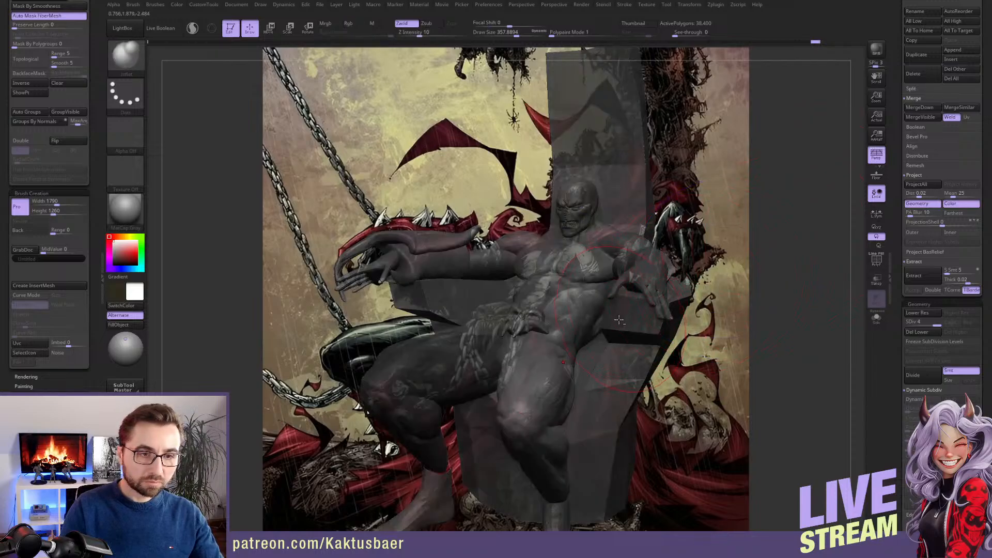
pyautogui.moveTo(619, 320); pyautogui.dragTo(617, 301, button='right')
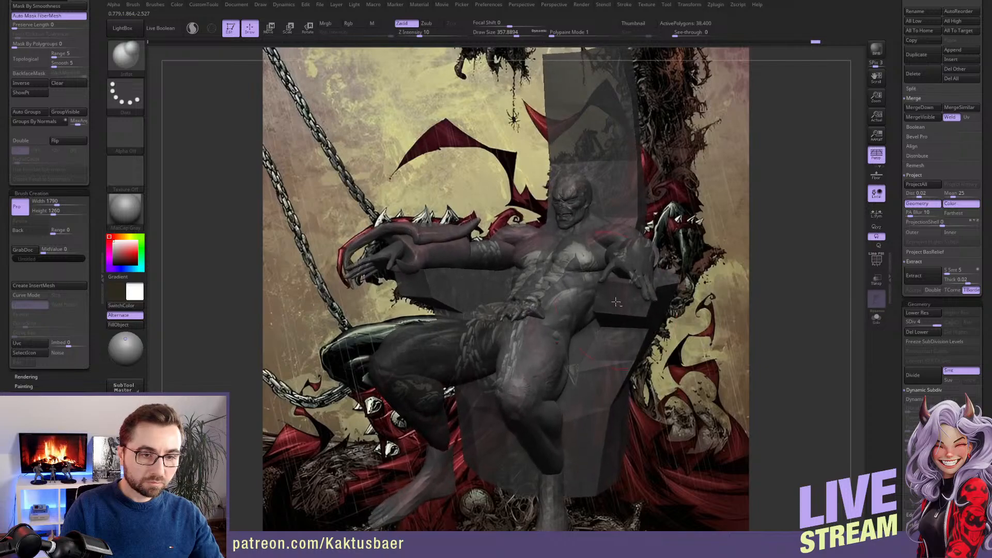
pyautogui.press('r')
pyautogui.moveTo(538, 304); pyautogui.dragTo(541, 276)
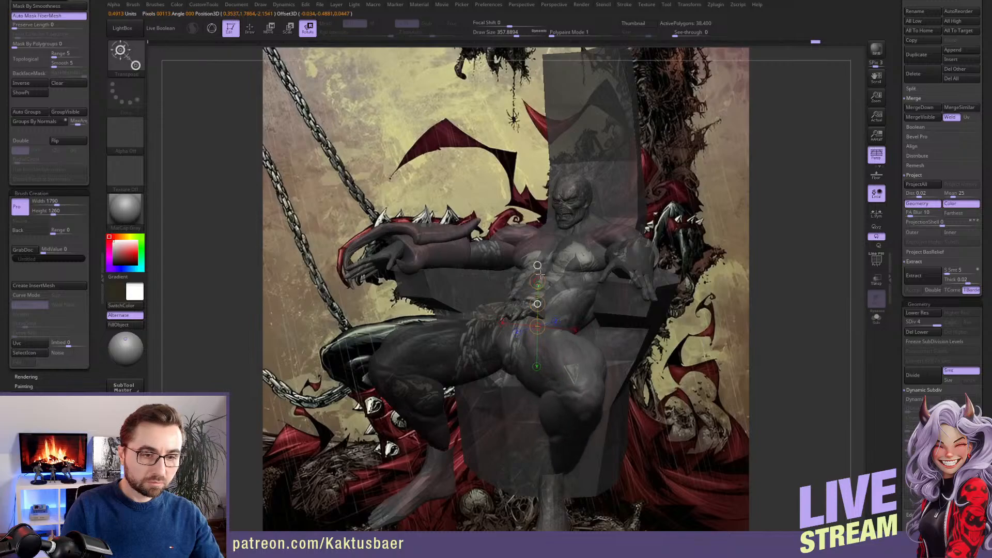
pyautogui.moveTo(605, 324); pyautogui.dragTo(690, 328, button='right')
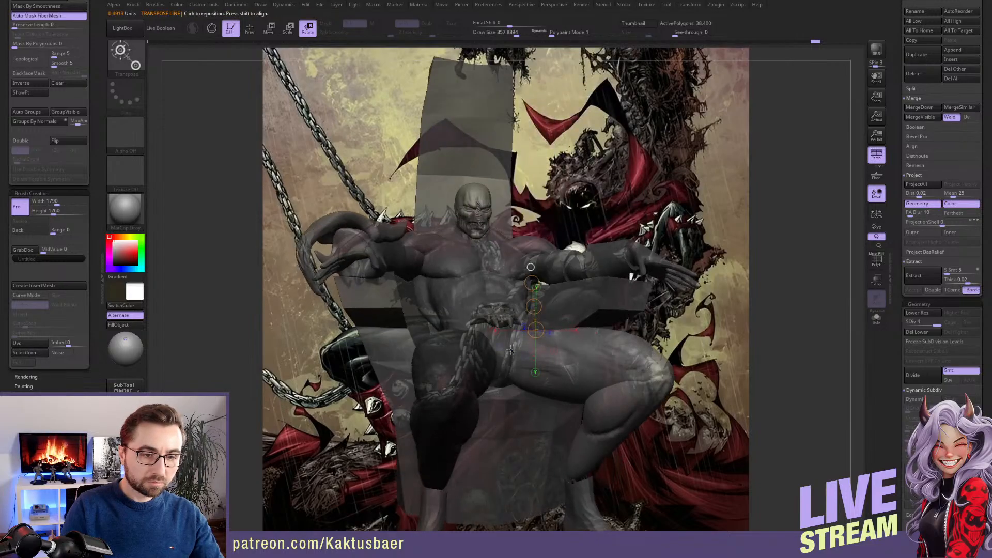
pyautogui.moveTo(531, 306); pyautogui.dragTo(508, 279)
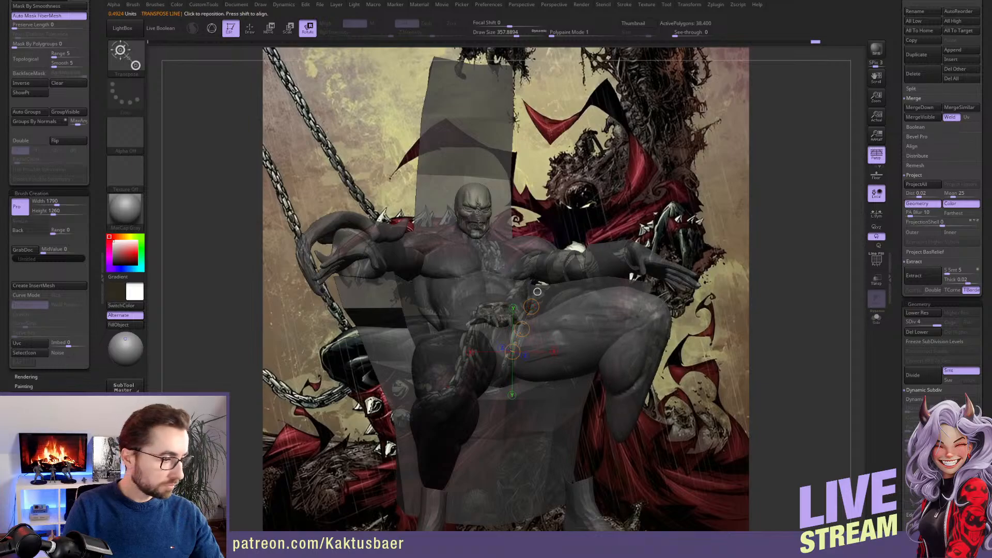
pyautogui.hotkey('ctrl', 'shift', 'z')
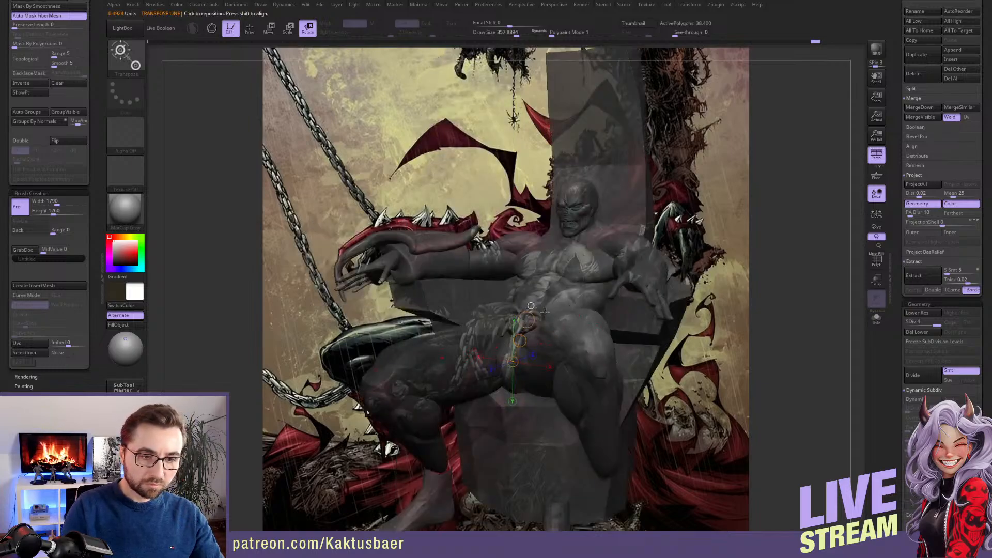
pyautogui.moveTo(523, 352)
pyautogui.mouseDown()
pyautogui.moveTo(580, 345)
pyautogui.moveTo(414, 350)
pyautogui.moveTo(436, 337)
pyautogui.mouseUp()
pyautogui.press('q')
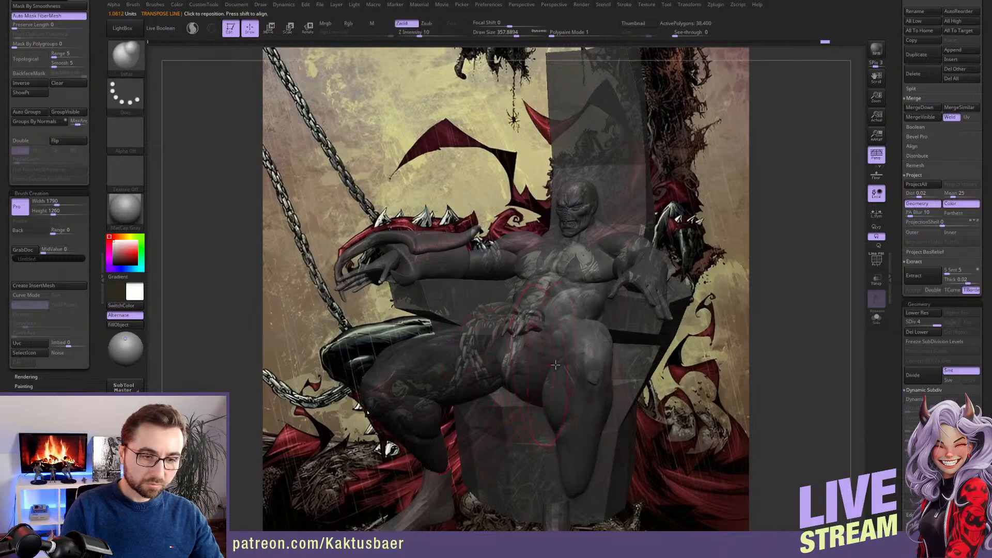
# Select the feet, mask the left one and invert the mask so only the left foot can be moved
pyautogui.moveTo(509, 384); pyautogui.dragTo(538, 366, button='right')
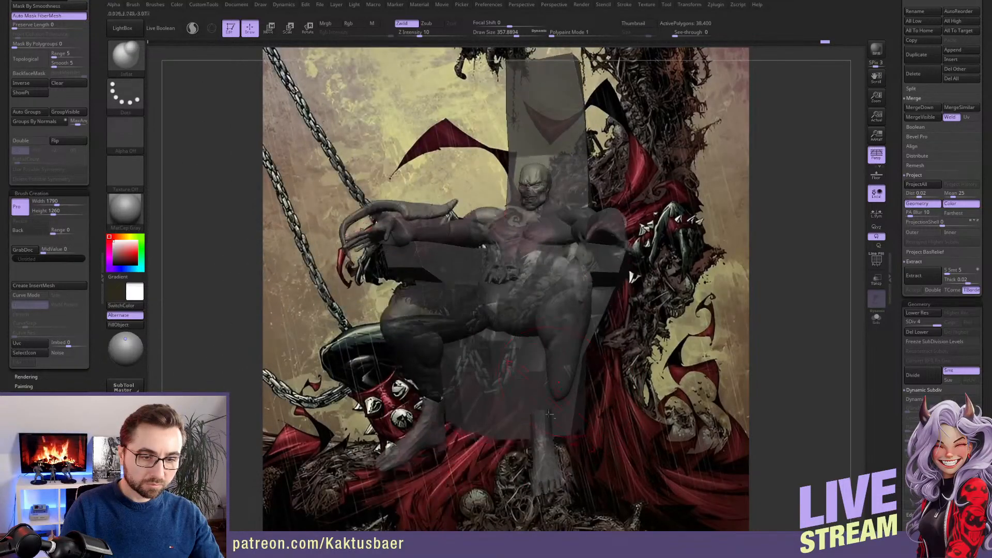
pyautogui.keyDown('alt'); pyautogui.click(540, 428); pyautogui.keyUp('alt')
pyautogui.moveTo(540, 429); pyautogui.dragTo(553, 403, button='right')
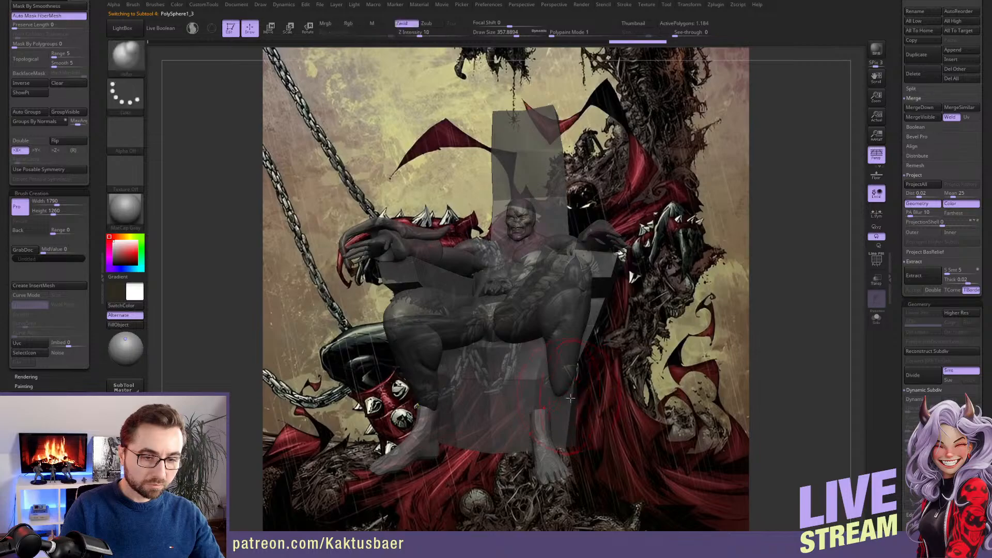
pyautogui.keyDown('ctrl'); pyautogui.moveTo(578, 403); pyautogui.dragTo(664, 425); pyautogui.keyUp('ctrl')
pyautogui.press('w')
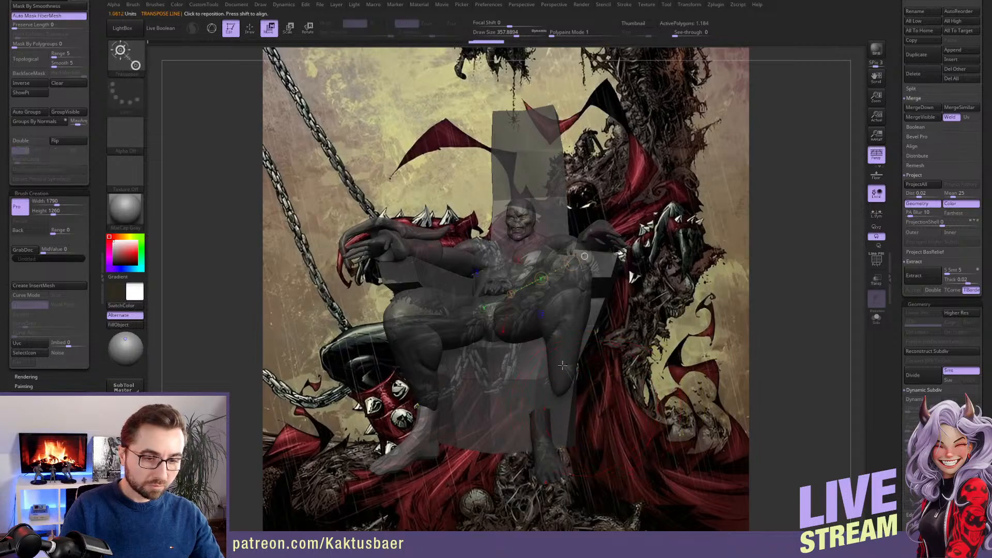
pyautogui.click(31, 83)
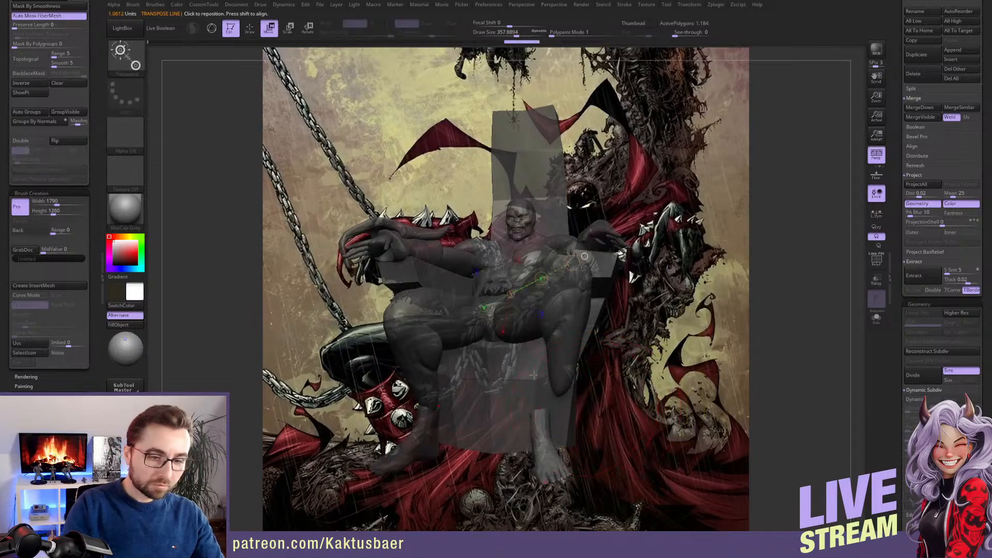
# Move the unmasked left foot beneath the repositioned left leg with Transpose, adjusting it from several angles
pyautogui.moveTo(540, 409)
pyautogui.mouseDown()
pyautogui.moveTo(554, 372)
pyautogui.moveTo(565, 378)
pyautogui.moveTo(568, 368)
pyautogui.mouseUp()
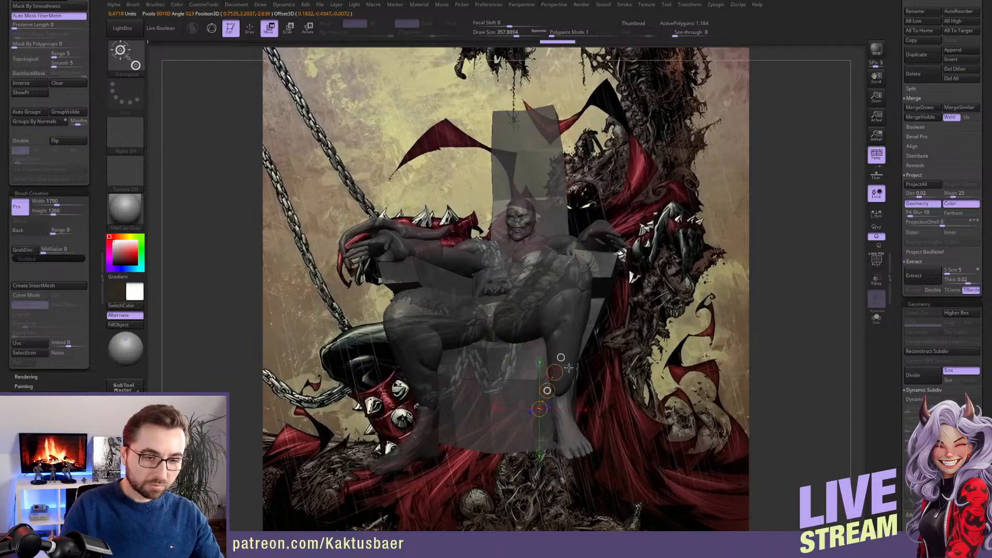
pyautogui.moveTo(569, 368); pyautogui.dragTo(532, 366, button='right')
pyautogui.moveTo(559, 391); pyautogui.dragTo(536, 382)
pyautogui.moveTo(536, 382); pyautogui.dragTo(597, 382, button='right')
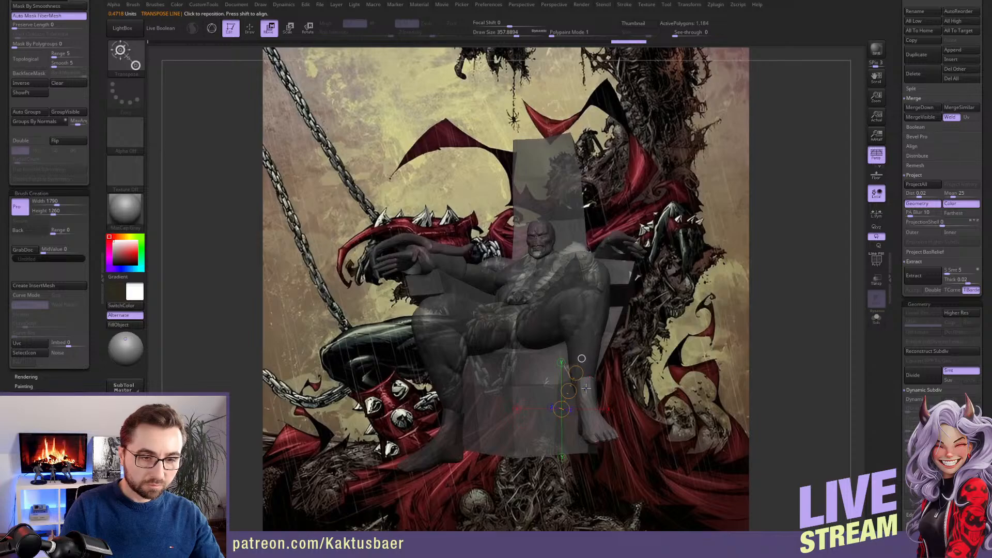
pyautogui.moveTo(586, 390)
pyautogui.keyDown('shift'); pyautogui.mouseDown()
pyautogui.moveTo(586, 355)
pyautogui.moveTo(586, 370)
pyautogui.mouseUp(); pyautogui.keyUp('shift')
pyautogui.press('q')
pyautogui.moveTo(563, 385)
pyautogui.mouseDown(button='right')
pyautogui.moveTo(616, 385)
pyautogui.moveTo(554, 392)
pyautogui.mouseUp(button='right')
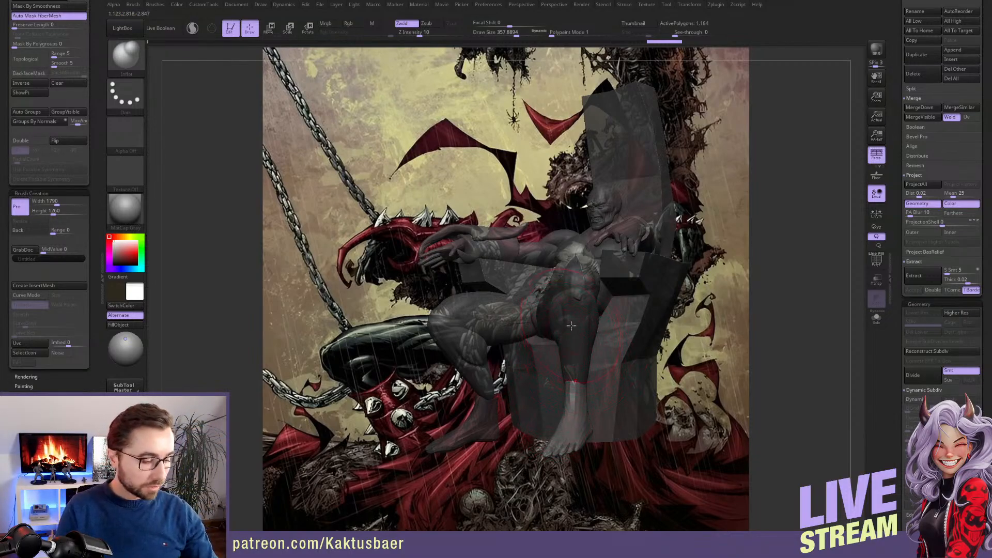
# Reduce the brush size, make the model opaque again, review the new leg pose and save the project
pyautogui.press('s')
pyautogui.press('s')
pyautogui.moveTo(571, 328); pyautogui.dragTo(562, 327)
pyautogui.moveTo(574, 337); pyautogui.dragTo(579, 342, button='right')
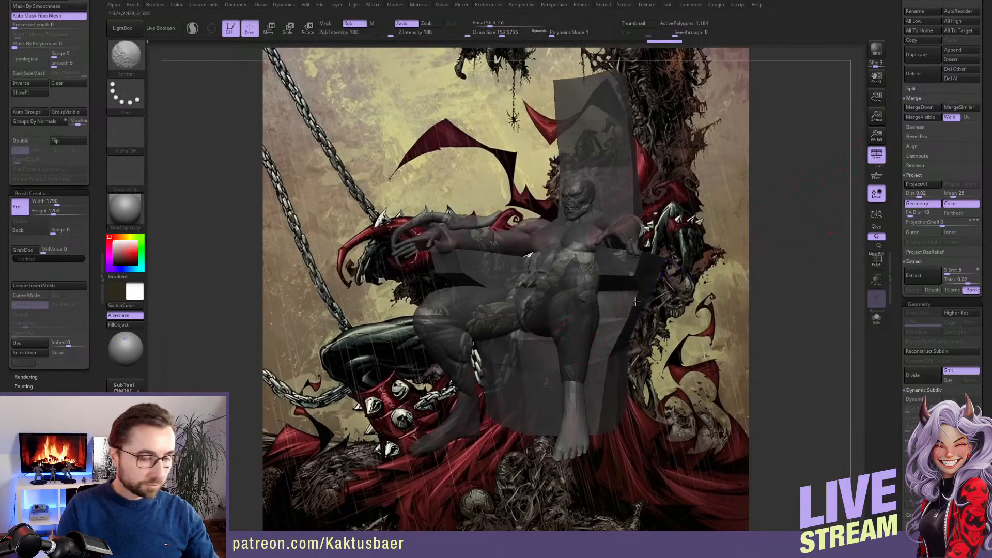
pyautogui.hotkey('shift', 'z')
pyautogui.moveTo(571, 298); pyautogui.dragTo(548, 316, button='right')
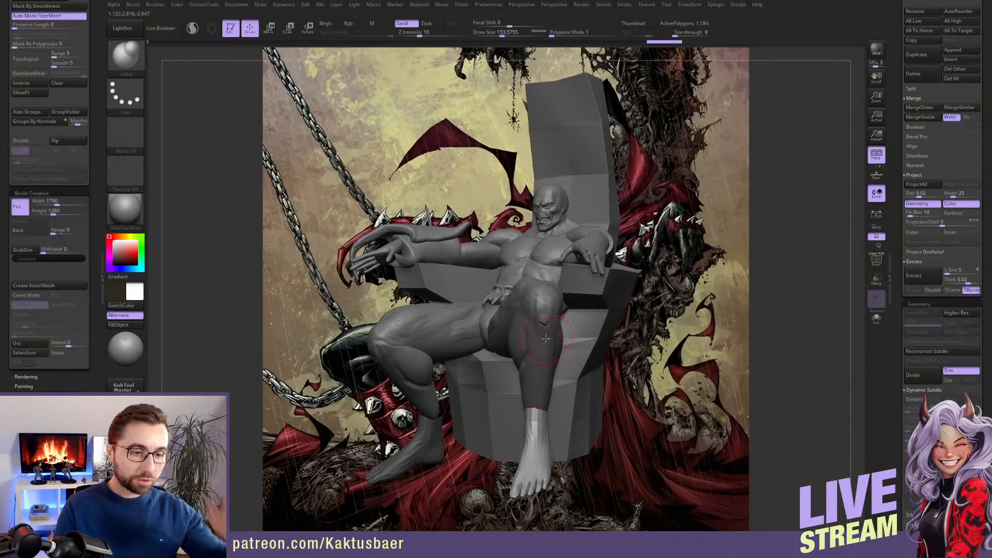
pyautogui.moveTo(524, 310); pyautogui.dragTo(528, 326, button='right')
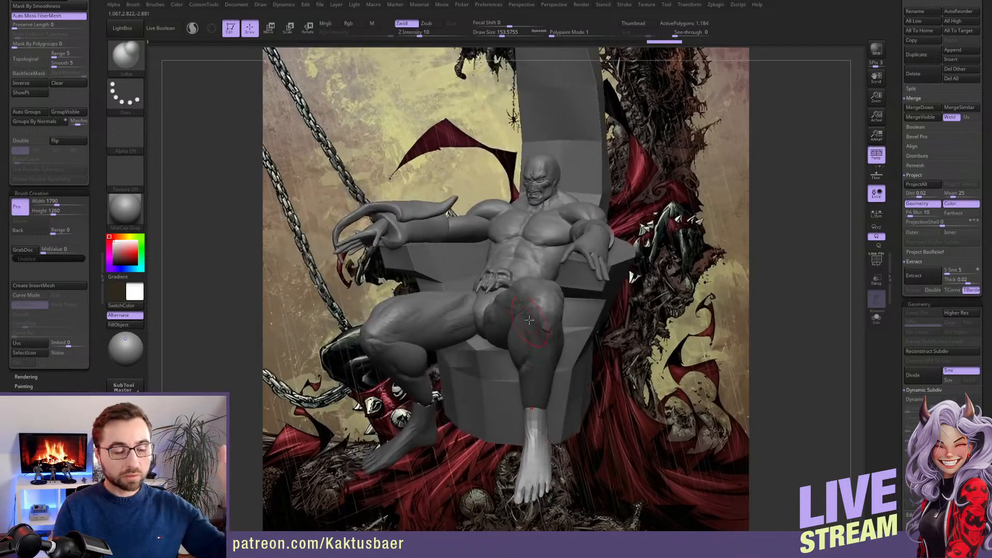
pyautogui.hotkey('ctrl', 's')
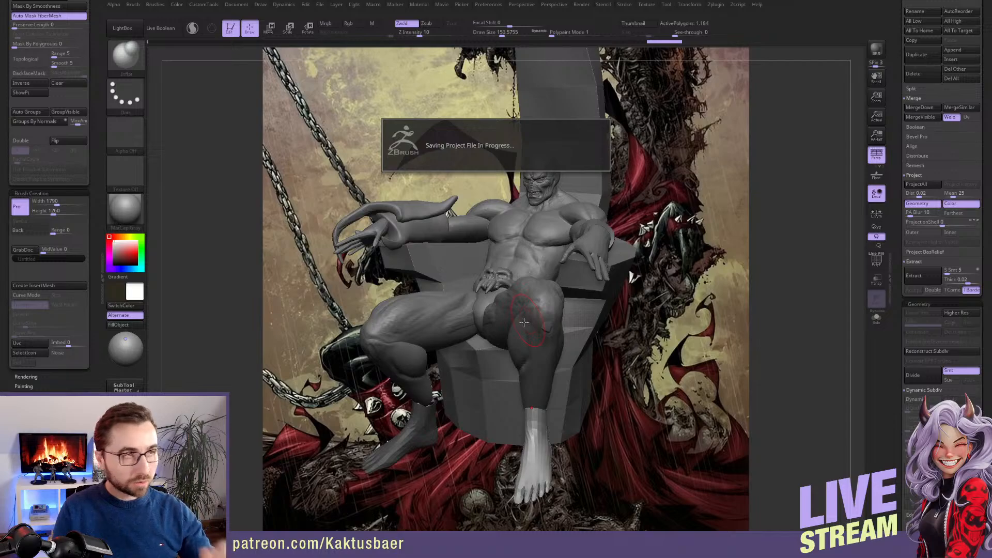
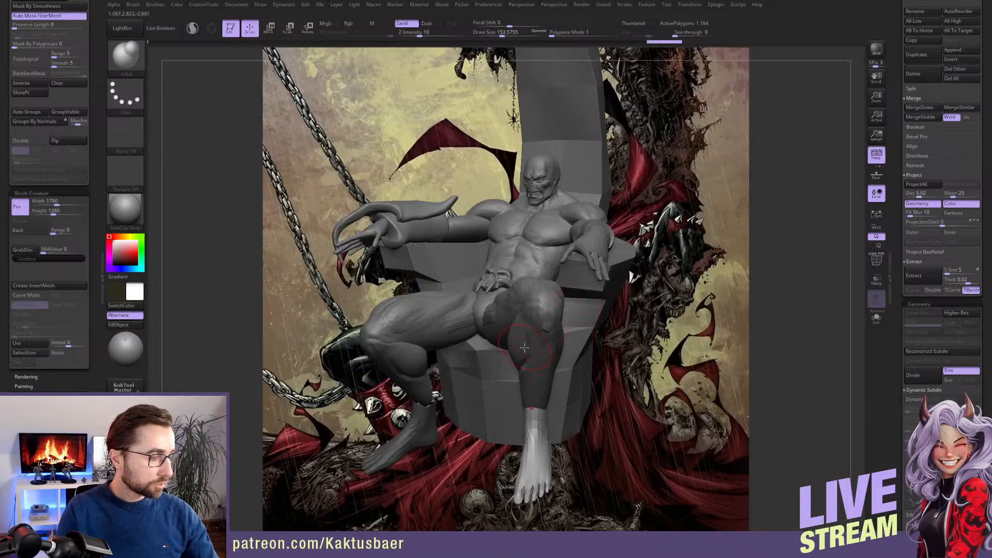
# Select the legs, invert their mask and line the see-through model up with the artwork to compare the leg pose
pyautogui.moveTo(525, 348); pyautogui.dragTo(537, 324, button='right')
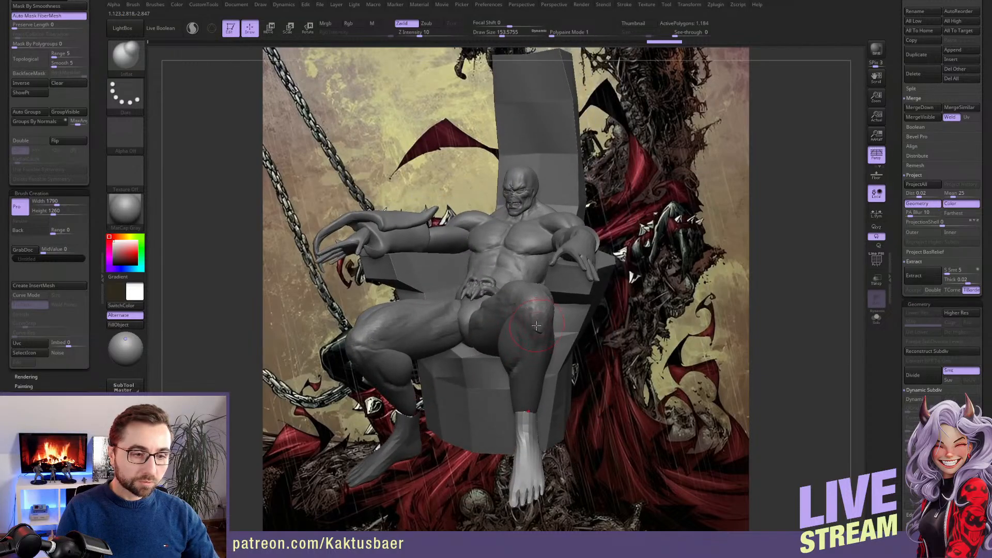
pyautogui.keyDown('alt'); pyautogui.click(444, 319); pyautogui.keyUp('alt')
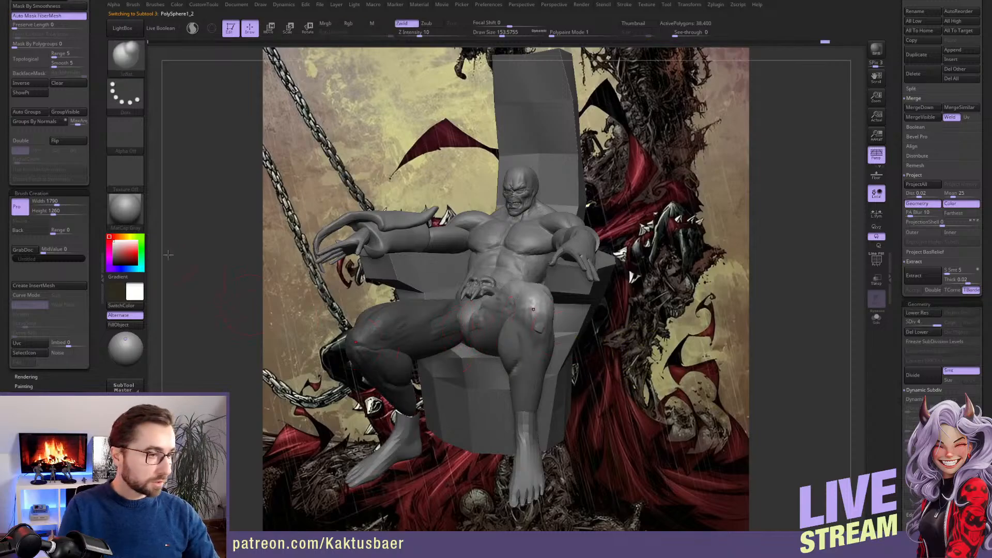
pyautogui.click(39, 85)
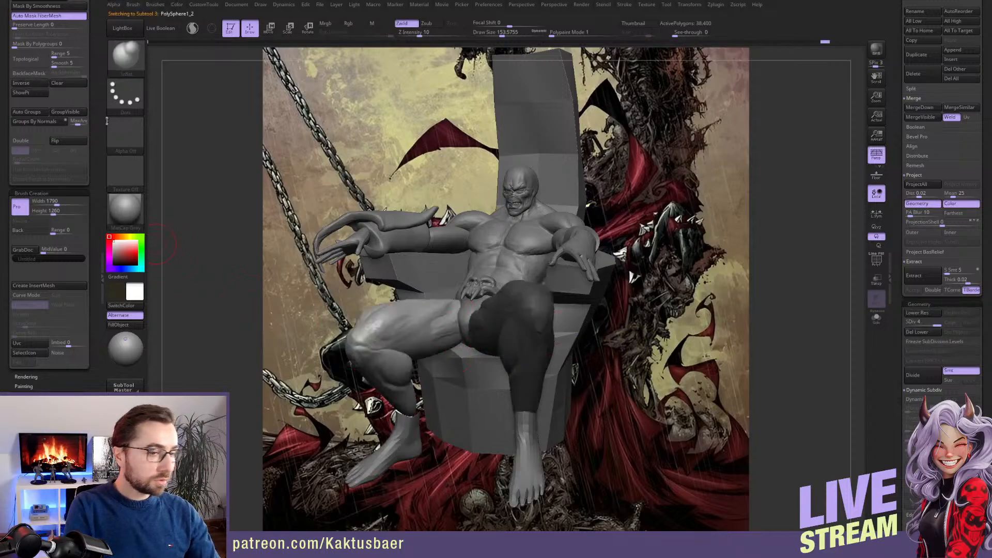
pyautogui.press('r')
pyautogui.moveTo(88, 334); pyautogui.dragTo(88, 171)
pyautogui.click(22, 311)
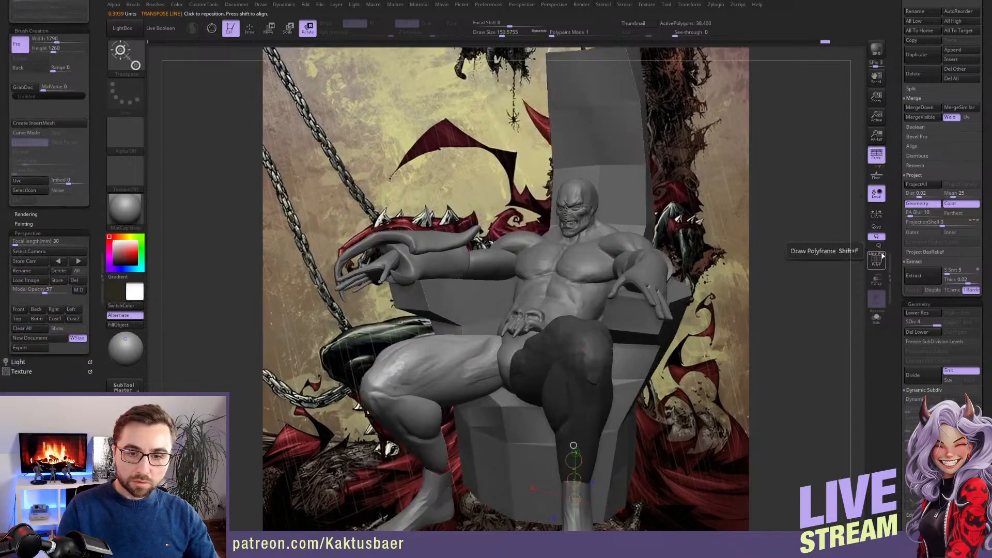
pyautogui.keyDown('alt'); pyautogui.moveTo(586, 350); pyautogui.dragTo(579, 327, button='right'); pyautogui.keyUp('alt')
pyautogui.press('q')
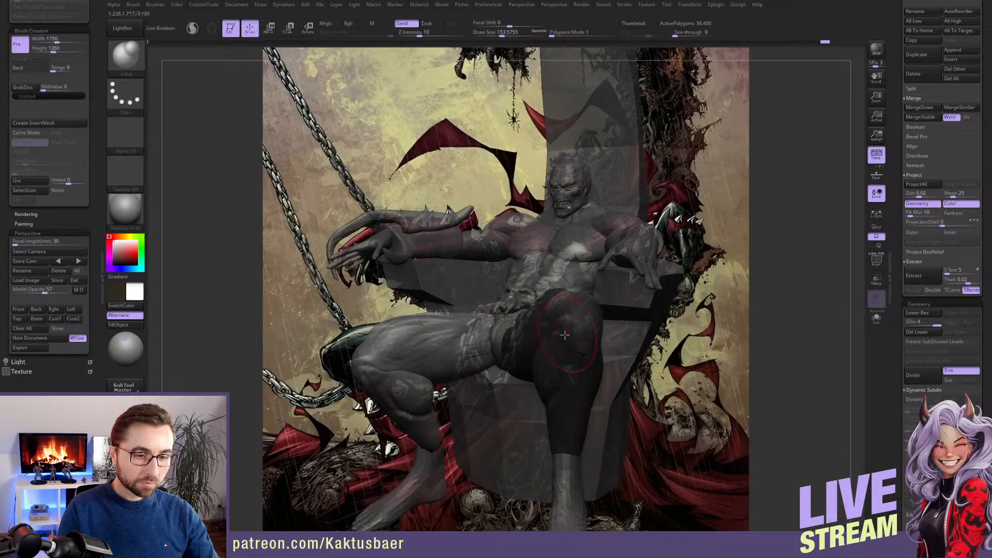
# Append a Cylinder3D as a new subtool, select it and save the project
pyautogui.moveTo(554, 302)
pyautogui.mouseDown(button='right')
pyautogui.moveTo(582, 285)
pyautogui.moveTo(600, 292)
pyautogui.mouseUp(button='right')
pyautogui.keyDown('alt'); pyautogui.click(600, 284); pyautogui.keyUp('alt')
pyautogui.scroll(10, 98, 136)
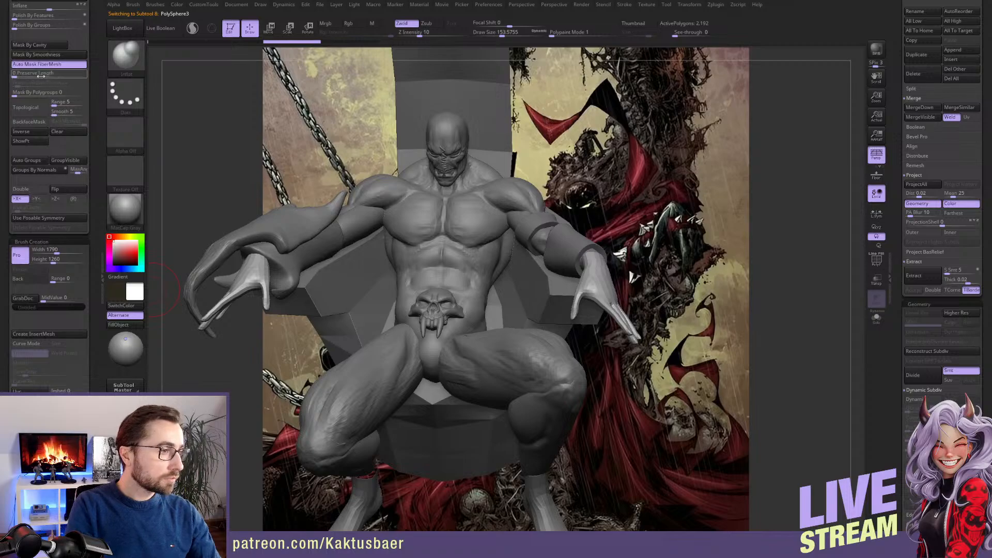
pyautogui.scroll(3, 95, 104)
pyautogui.scroll(1, 95, 104)
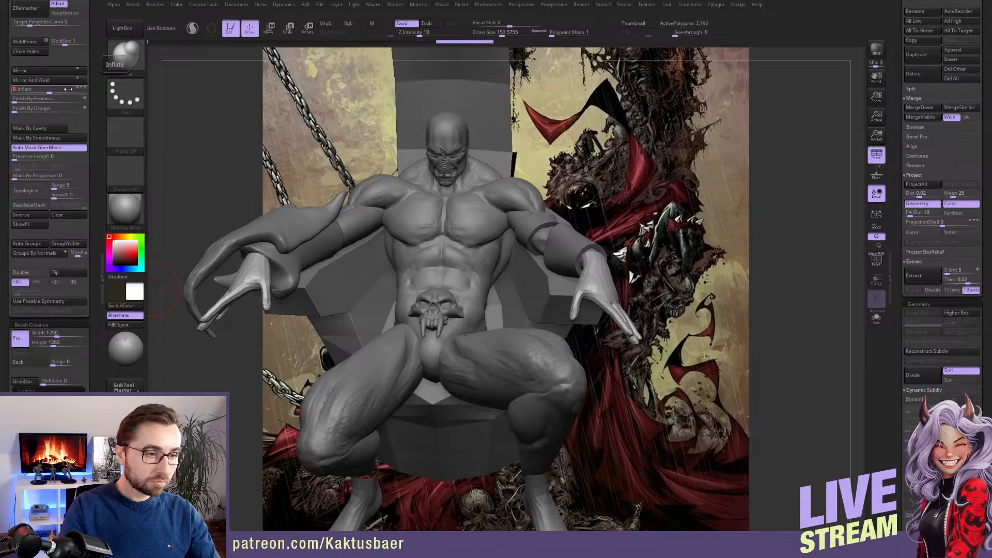
pyautogui.moveTo(581, 222); pyautogui.dragTo(557, 194, button='right')
pyautogui.scroll(10, 895, 194)
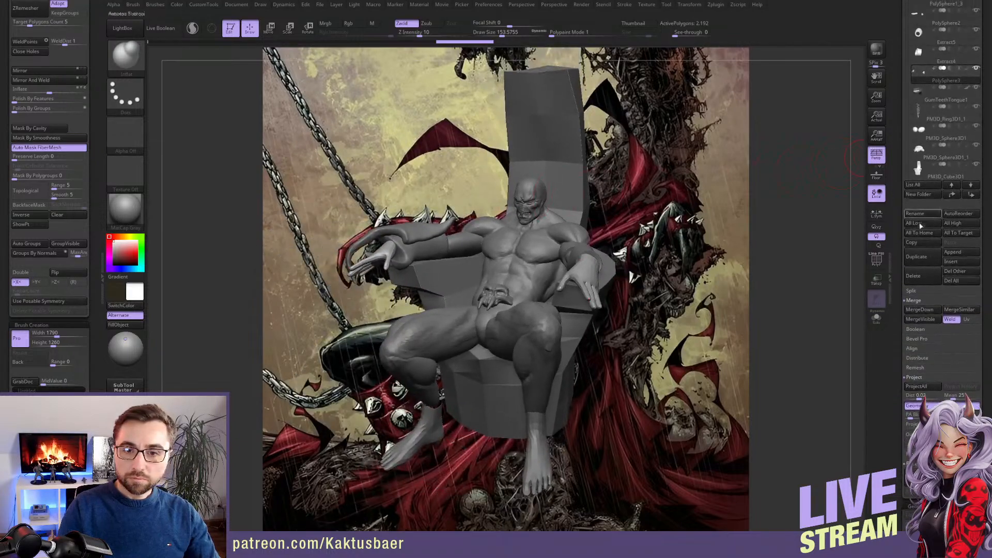
pyautogui.click(955, 253)
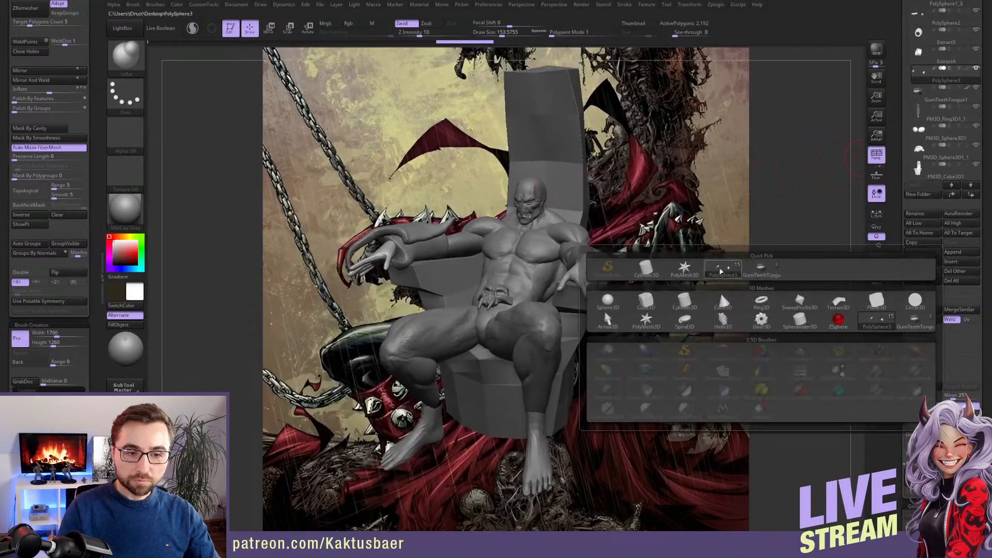
pyautogui.click(647, 269)
pyautogui.keyDown('alt'); pyautogui.click(589, 197); pyautogui.keyUp('alt')
pyautogui.moveTo(590, 198); pyautogui.dragTo(550, 236, button='right')
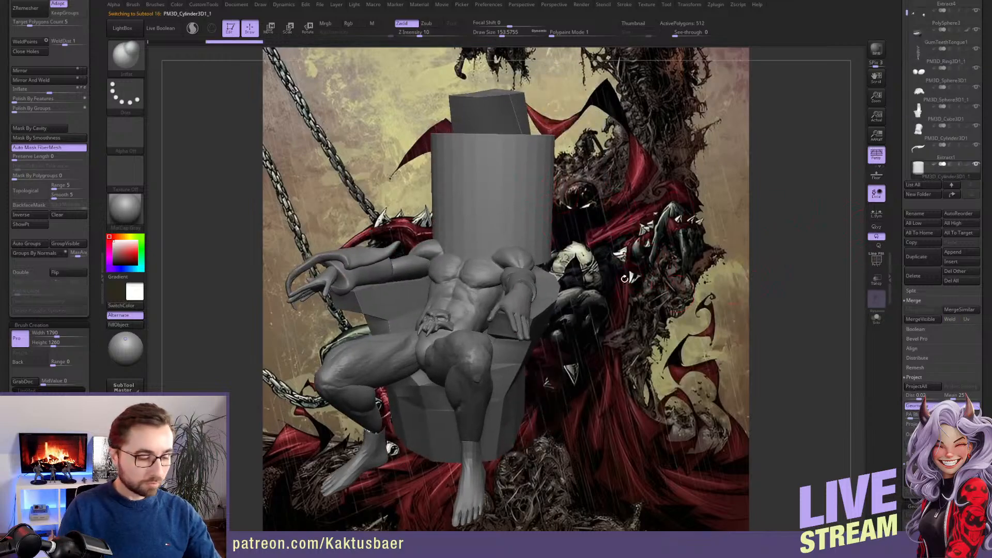
pyautogui.hotkey('ctrl', 's')
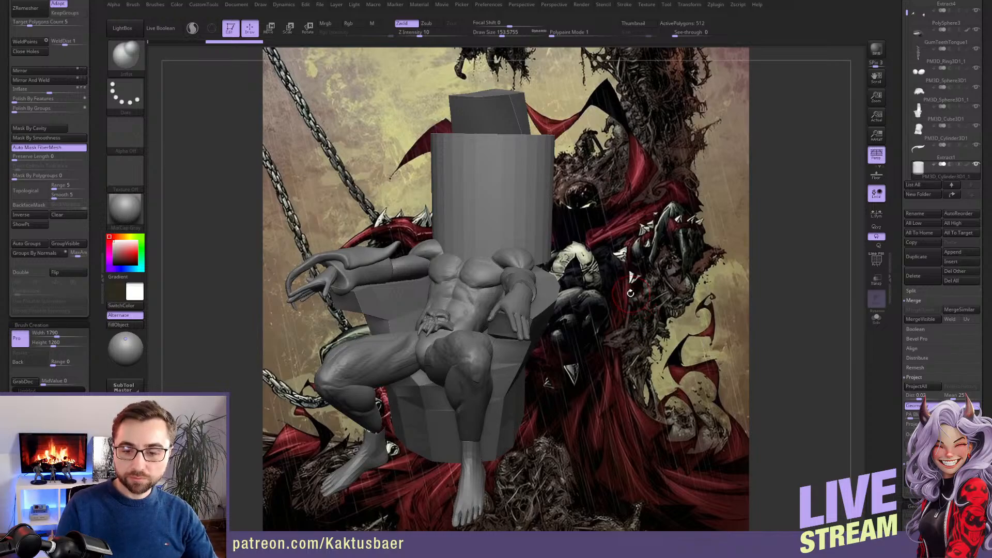
# Delete the cylinder's end caps to leave an open tube and make its surface double-sided
pyautogui.keyDown('ctrl'); pyautogui.moveTo(526, 194); pyautogui.dragTo(207, 328, button='right'); pyautogui.keyUp('ctrl')
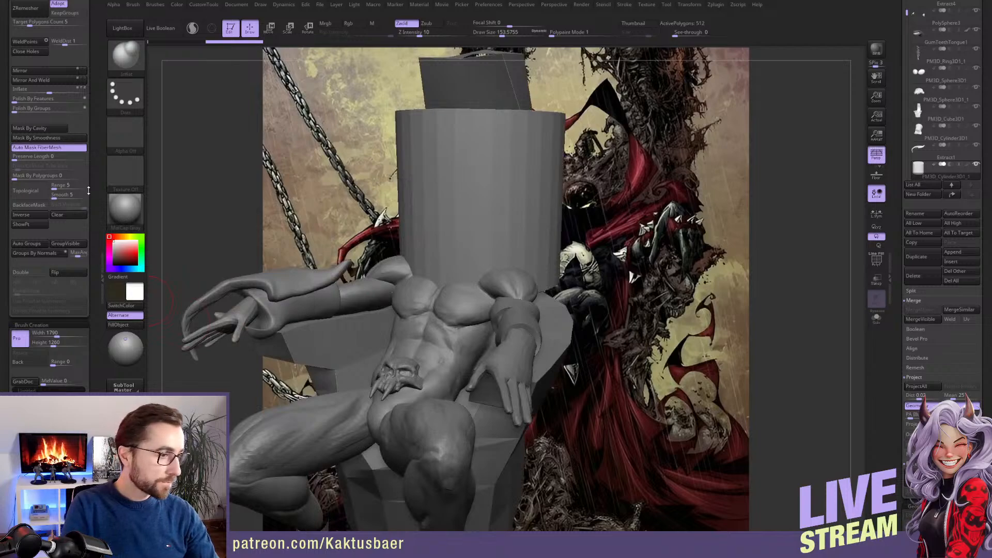
pyautogui.moveTo(90, 181); pyautogui.dragTo(89, 148)
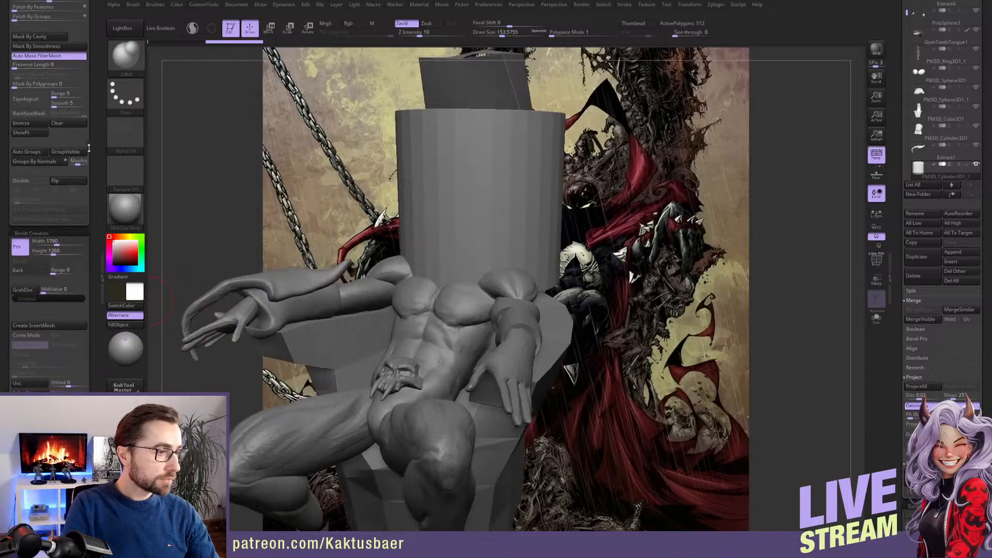
pyautogui.click(55, 163)
pyautogui.moveTo(473, 183); pyautogui.dragTo(253, 274, button='right')
pyautogui.keyDown('ctrl'); pyautogui.keyDown('shift'); pyautogui.click(503, 196); pyautogui.keyUp('shift'); pyautogui.keyUp('ctrl')
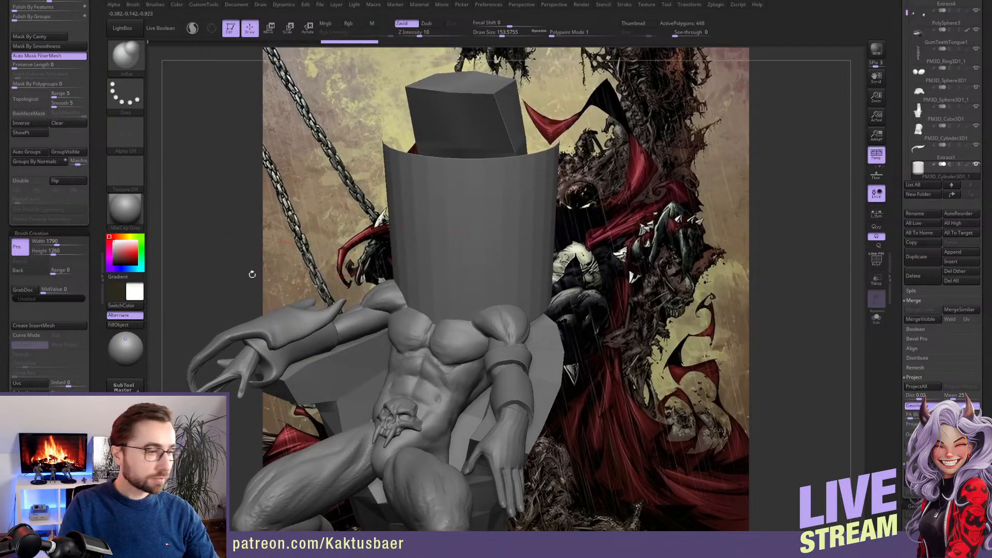
pyautogui.click(30, 181)
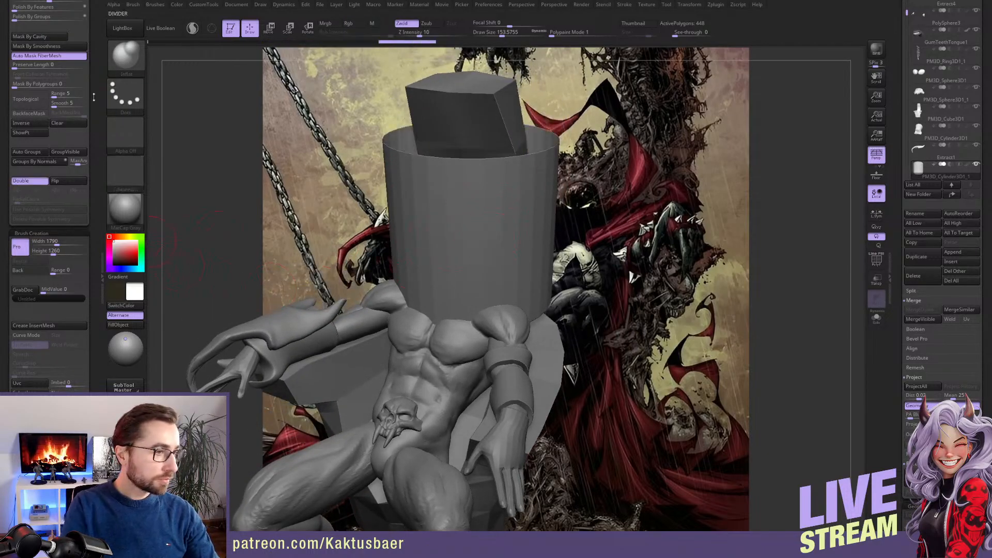
pyautogui.scroll(10, 94, 97)
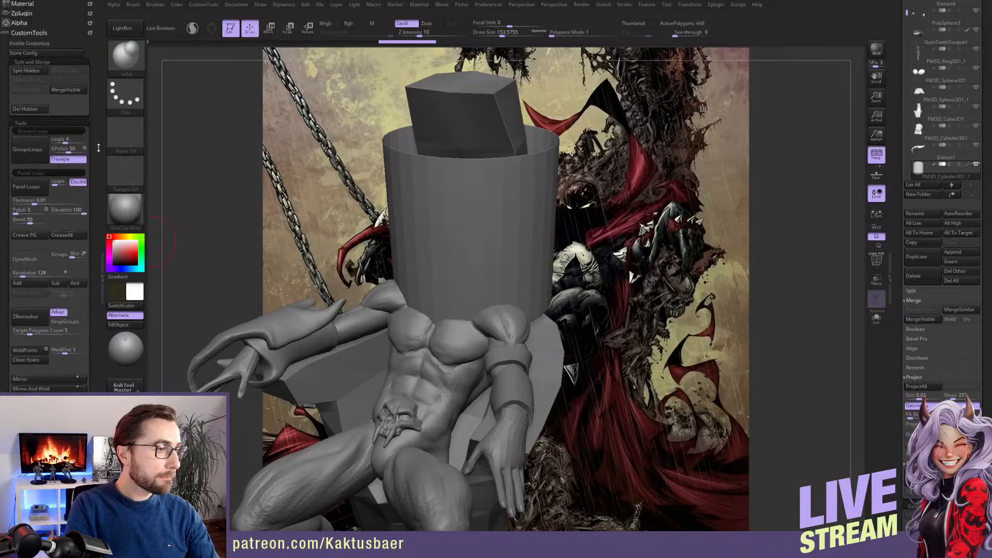
pyautogui.moveTo(98, 148); pyautogui.dragTo(98, 145)
pyautogui.click(37, 107)
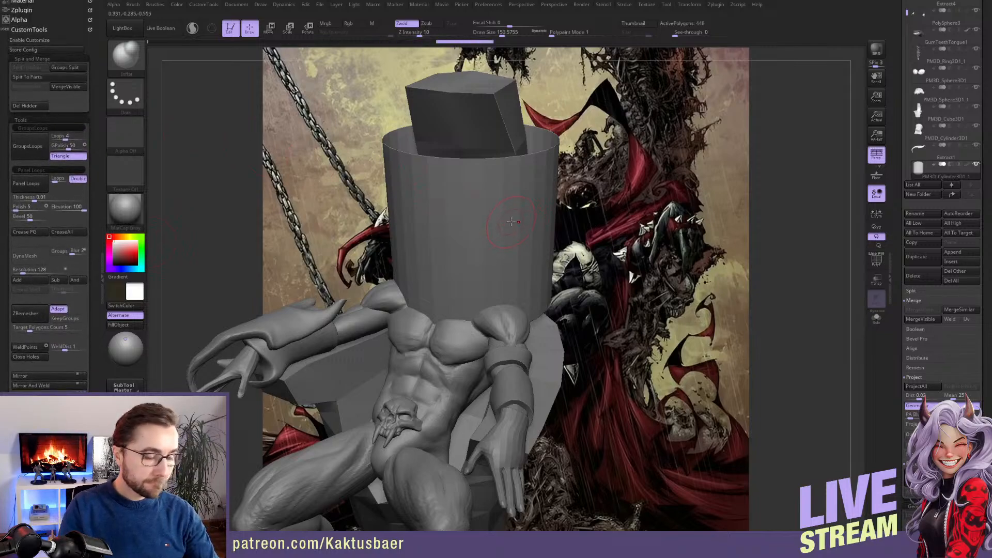
# Scale the tube down and move it around the character's head and neck with Transpose
pyautogui.press('e')
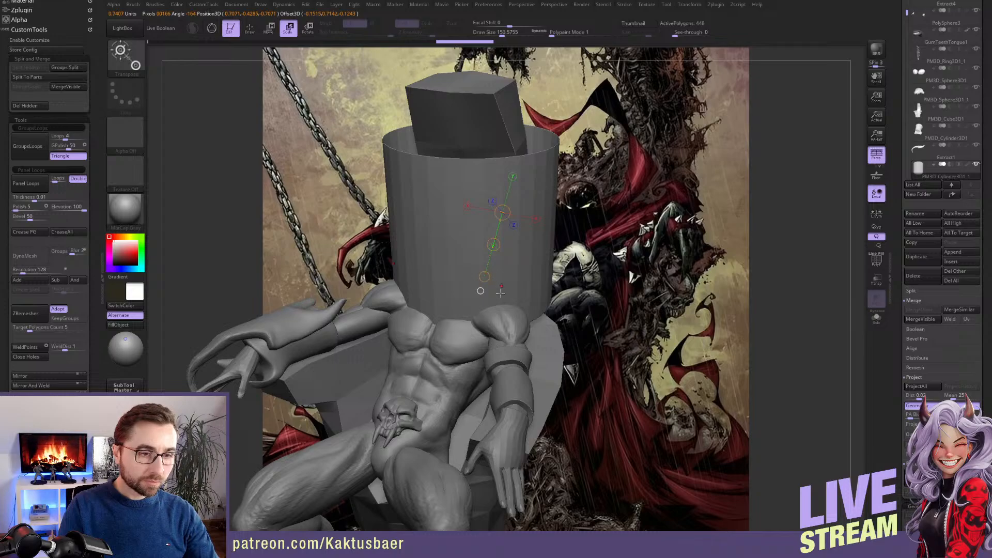
pyautogui.moveTo(484, 278); pyautogui.dragTo(484, 262)
pyautogui.moveTo(484, 263); pyautogui.dragTo(401, 247, button='right')
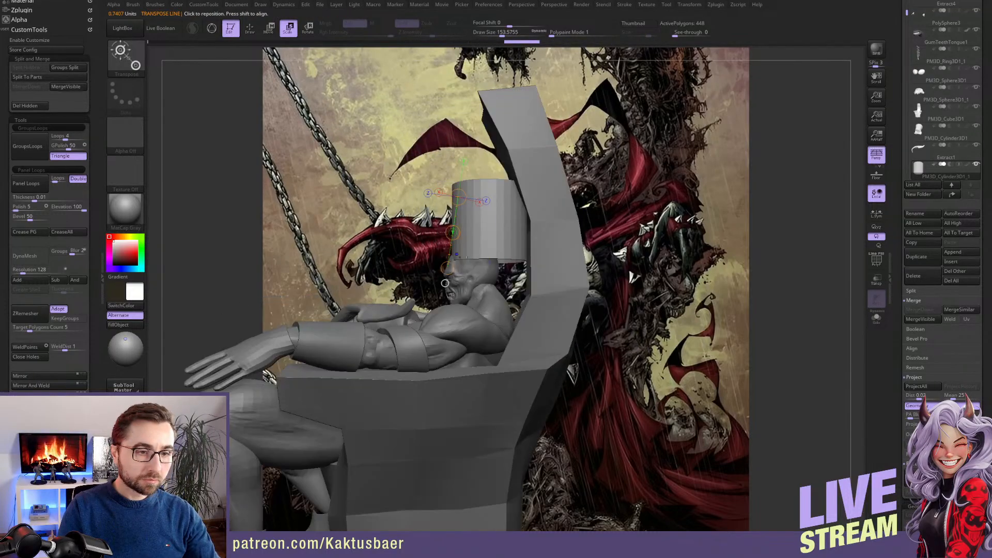
pyautogui.press('w')
pyautogui.moveTo(484, 262)
pyautogui.mouseDown()
pyautogui.moveTo(483, 240)
pyautogui.moveTo(479, 301)
pyautogui.mouseUp()
pyautogui.press('q')
# Isolate the tube and delete a strip of its front wall so it becomes an open-fronted collar
pyautogui.moveTo(380, 258)
pyautogui.mouseDown(button='right')
pyautogui.moveTo(449, 270)
pyautogui.moveTo(464, 298)
pyautogui.moveTo(454, 310)
pyautogui.moveTo(481, 326)
pyautogui.moveTo(468, 330)
pyautogui.mouseUp(button='right')
pyautogui.hotkey('shift', 's')
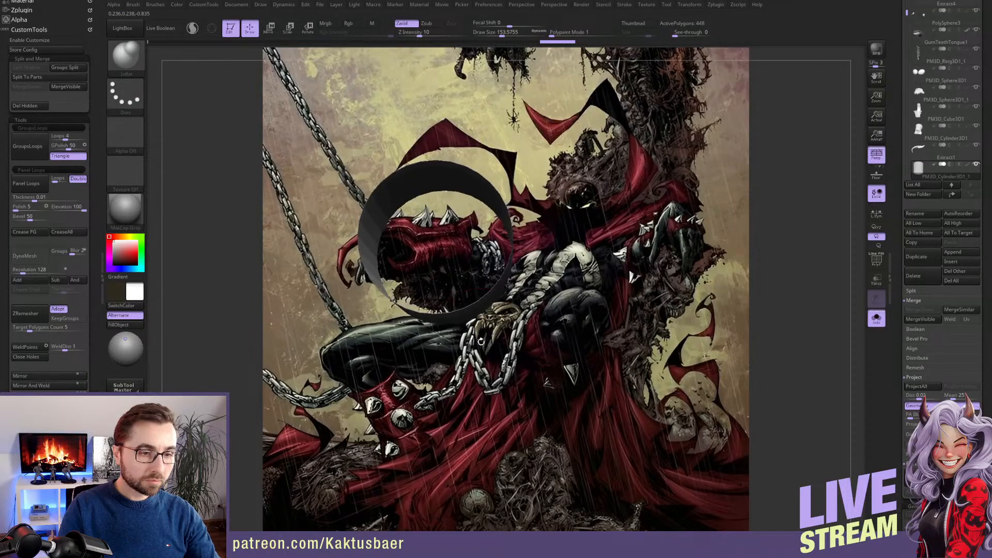
pyautogui.keyDown('ctrl'); pyautogui.keyDown('shift'); pyautogui.moveTo(461, 342); pyautogui.dragTo(432, 299); pyautogui.keyUp('shift'); pyautogui.keyUp('ctrl')
pyautogui.moveTo(475, 311); pyautogui.dragTo(497, 333, button='right')
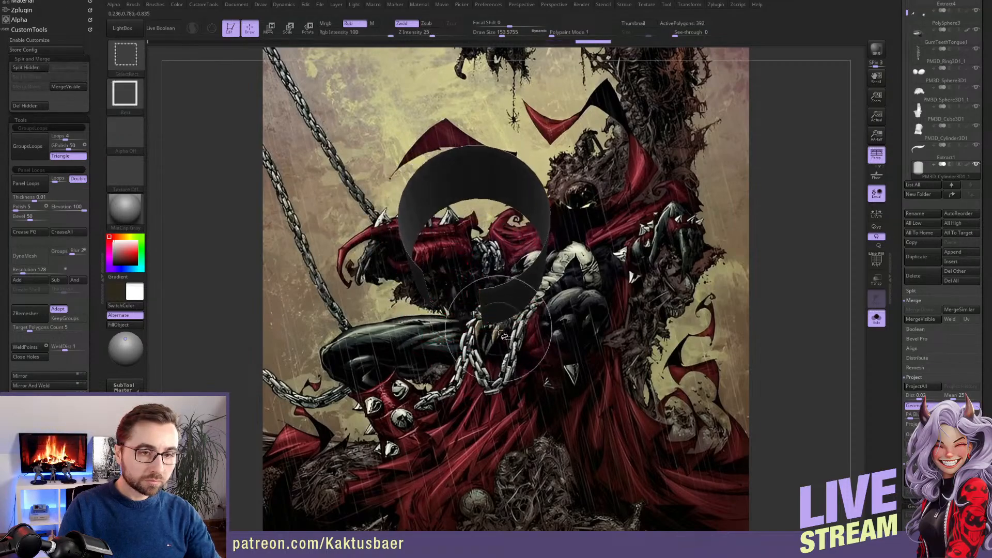
pyautogui.keyDown('ctrl'); pyautogui.keyDown('alt'); pyautogui.keyDown('shift'); pyautogui.moveTo(504, 339); pyautogui.dragTo(464, 281); pyautogui.keyUp('shift'); pyautogui.keyUp('alt'); pyautogui.keyUp('ctrl')
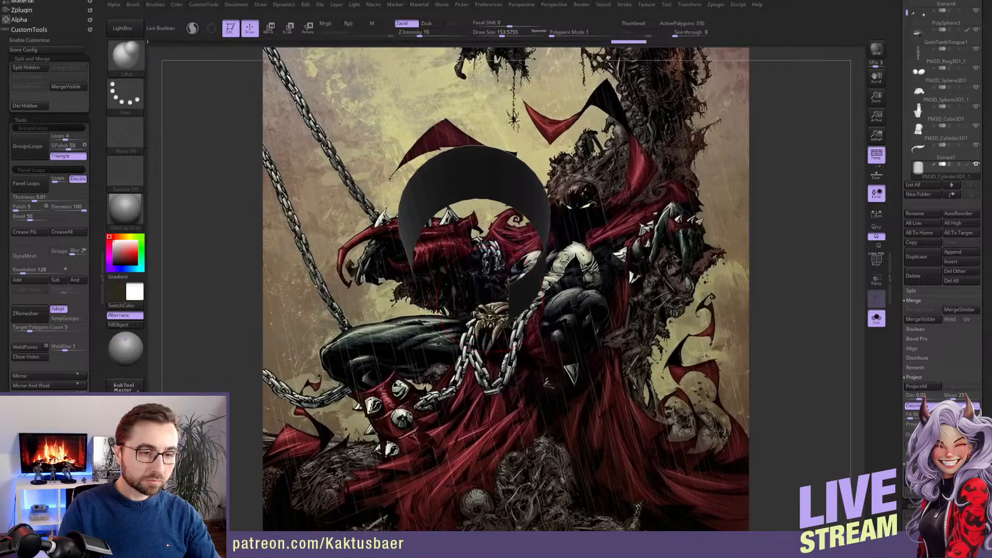
pyautogui.moveTo(474, 309); pyautogui.dragTo(494, 264, button='right')
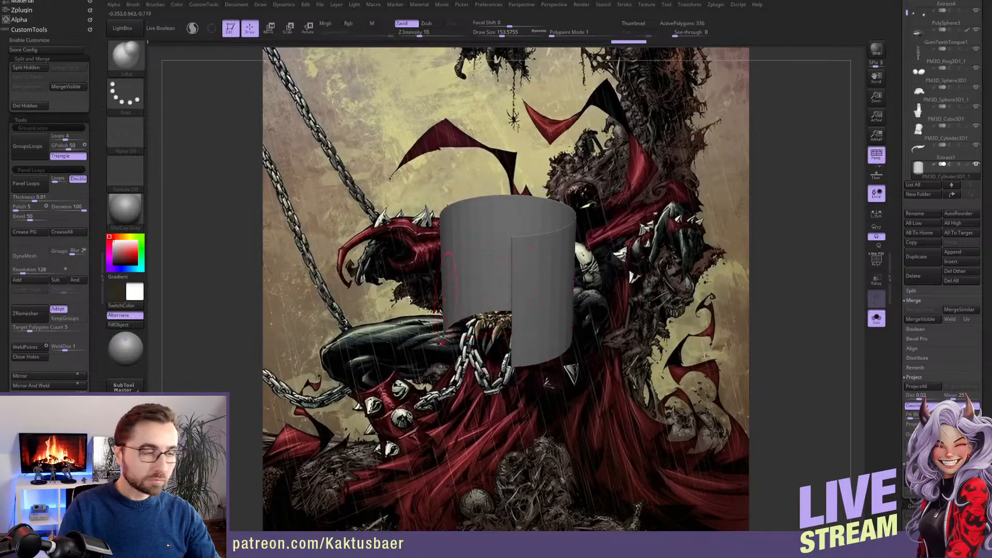
pyautogui.click(25, 105)
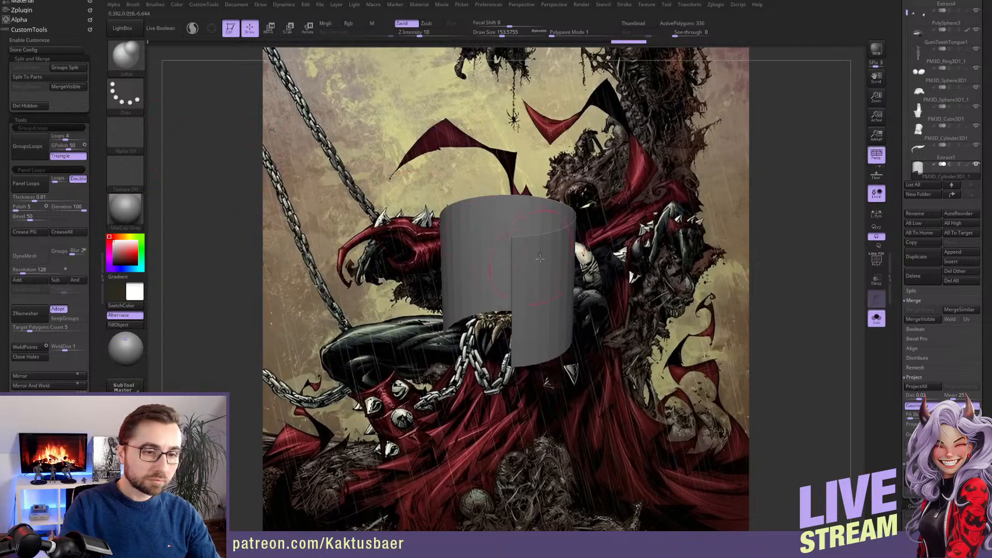
# Show the whole figure again and reshape the collar's front edges beside the face using a large Move brush
pyautogui.moveTo(540, 258); pyautogui.dragTo(538, 243, button='right')
pyautogui.hotkey('alt', 's')
pyautogui.press('s')
pyautogui.moveTo(526, 256); pyautogui.dragTo(540, 256)
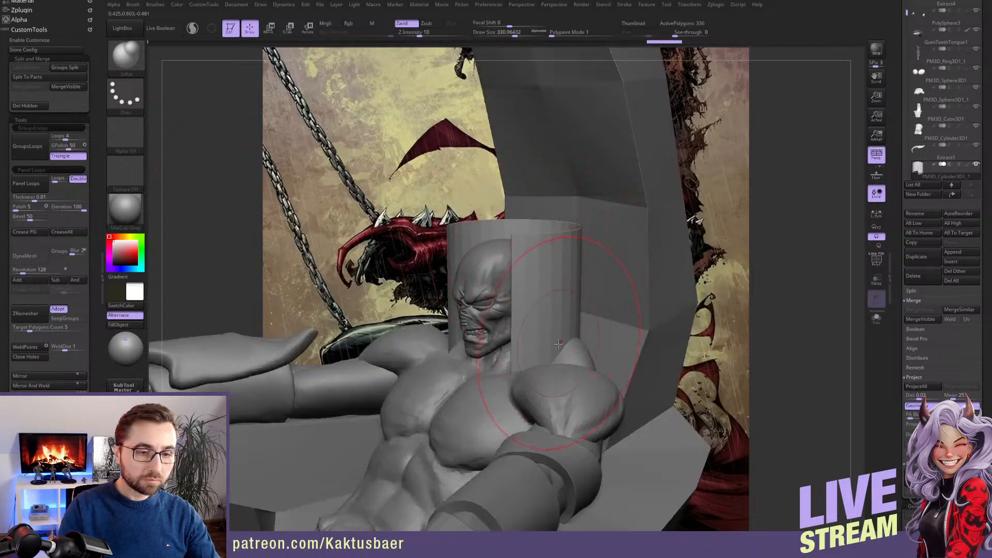
pyautogui.press('s')
pyautogui.moveTo(556, 352); pyautogui.dragTo(562, 351)
pyautogui.press('b')
pyautogui.press('m')
pyautogui.press('v')
pyautogui.moveTo(561, 347); pyautogui.dragTo(559, 341, button='right')
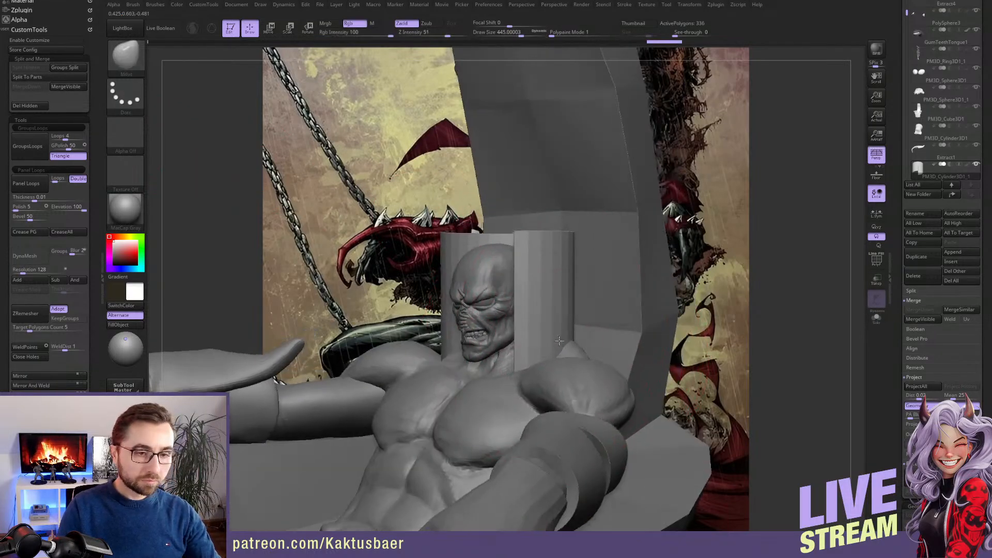
pyautogui.press('s')
pyautogui.moveTo(553, 360); pyautogui.dragTo(514, 330)
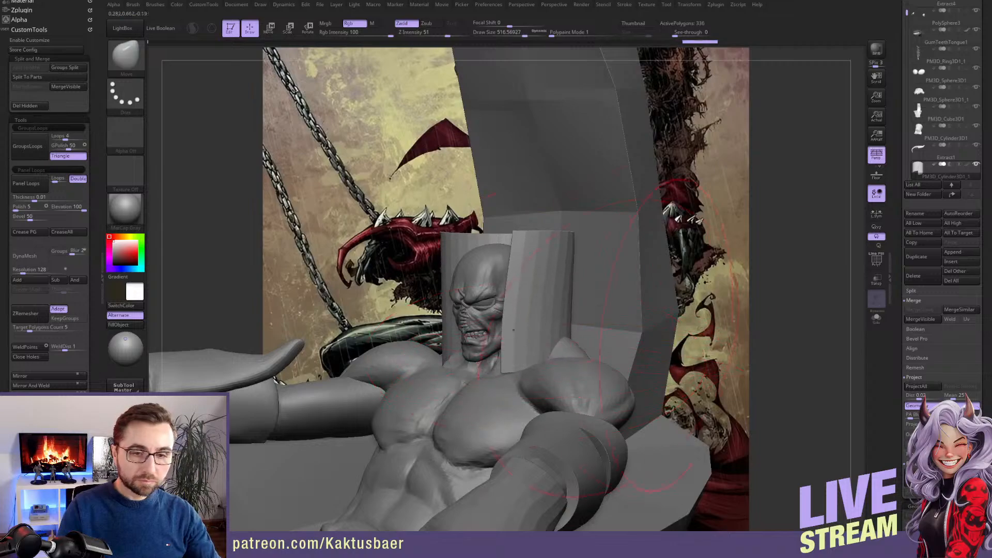
# Reduce the collar to a coarser mesh with Reconstruct Subdiv
pyautogui.scroll(-10, 930, 284)
pyautogui.click(943, 250)
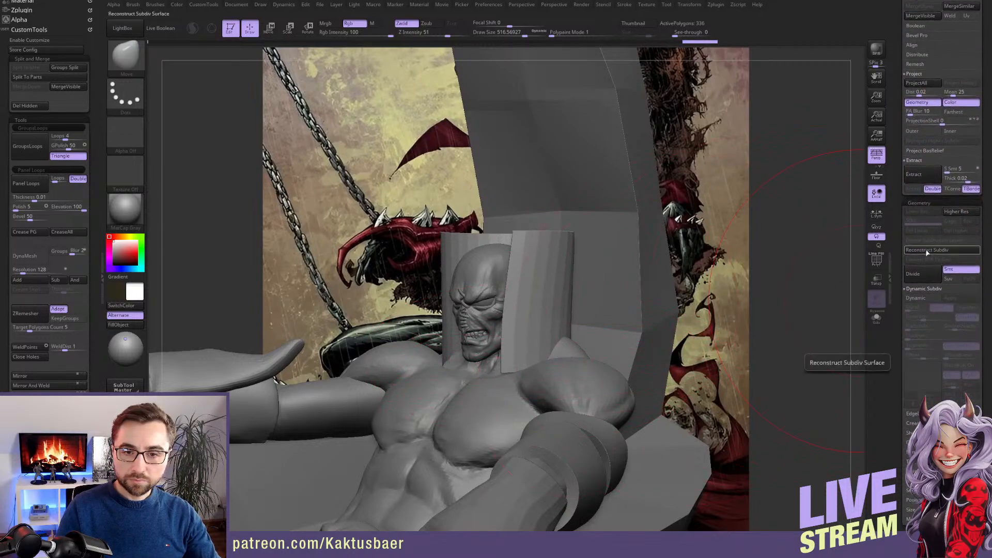
pyautogui.click(953, 248)
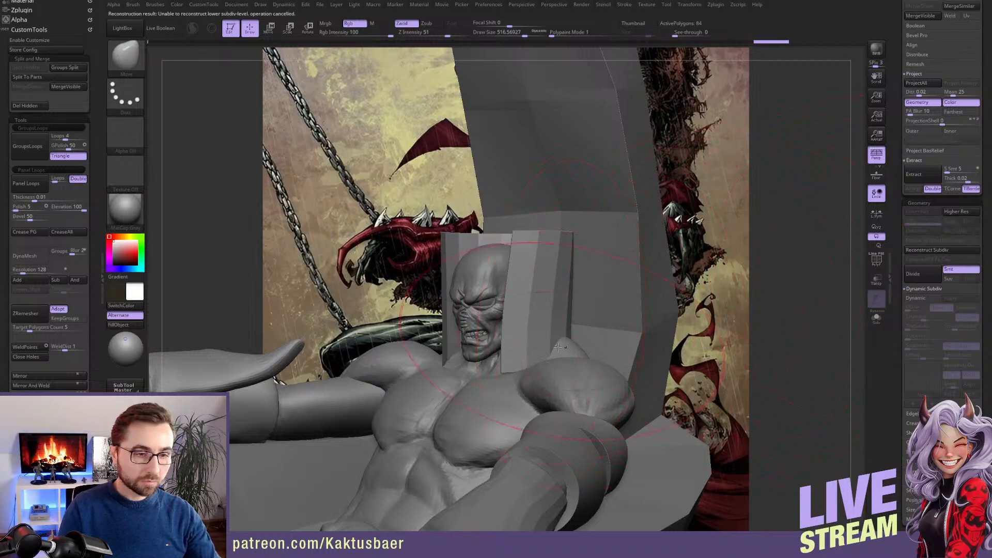
# Bend the coarse collar around the head and draw its lower edges in toward the neck with the Move brush
pyautogui.moveTo(558, 277); pyautogui.dragTo(529, 235, button='right')
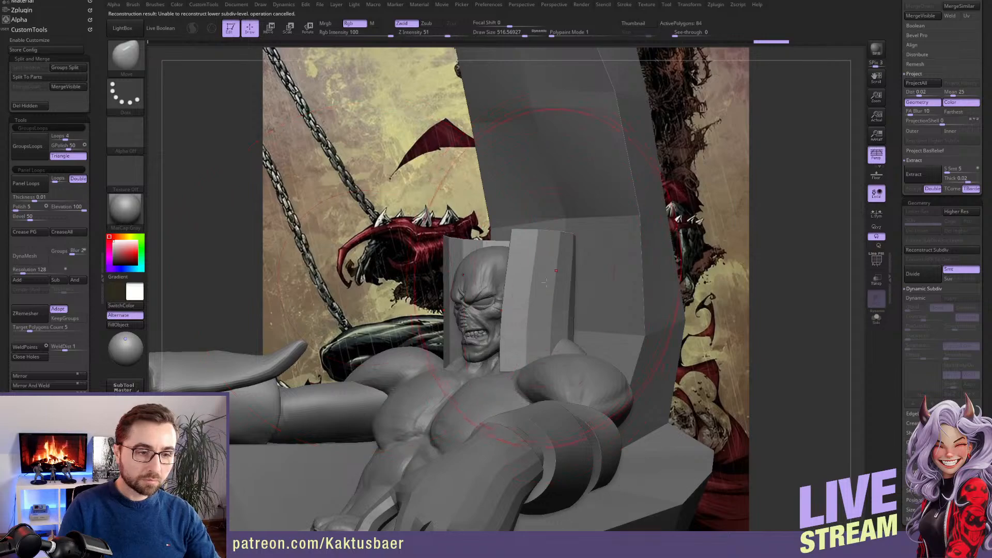
pyautogui.moveTo(511, 290); pyautogui.dragTo(553, 310, button='right')
pyautogui.press('s')
pyautogui.moveTo(515, 370); pyautogui.dragTo(490, 374)
pyautogui.press('[')
pyautogui.moveTo(500, 316); pyautogui.dragTo(560, 310)
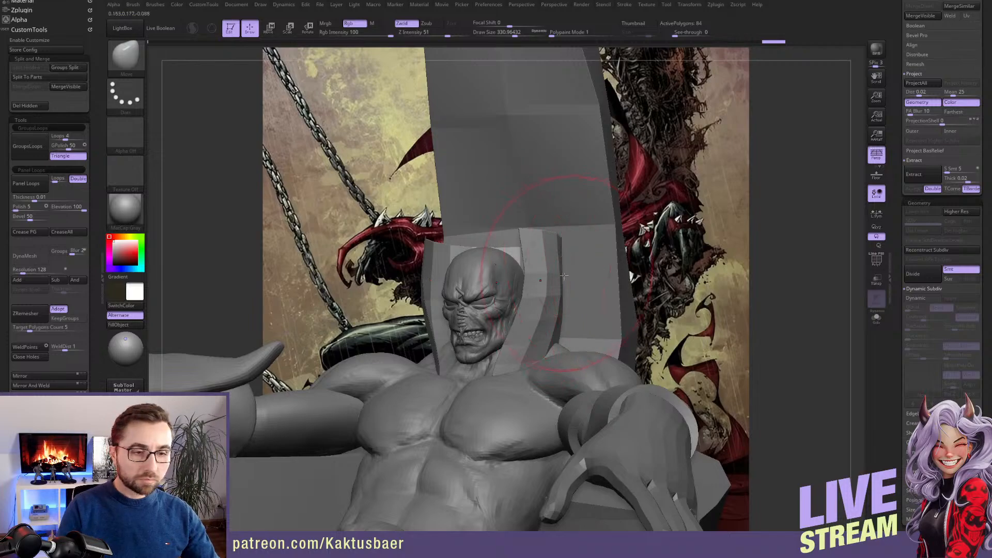
pyautogui.moveTo(634, 274); pyautogui.dragTo(557, 264, button='right')
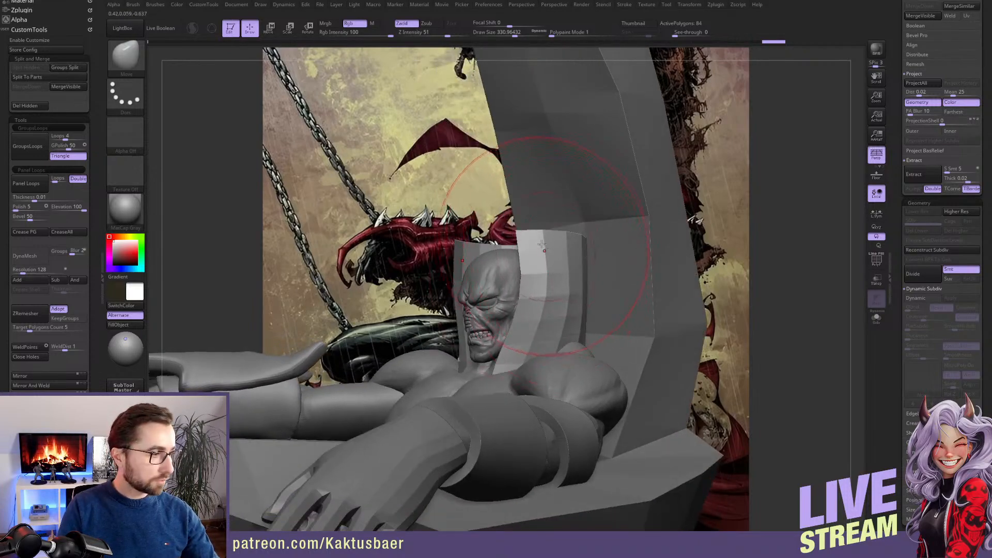
# Pull the collar's front upper corners up into tall points on both sides of the head with the Move brush
pyautogui.press(']')
pyautogui.press(']')
pyautogui.moveTo(546, 226); pyautogui.dragTo(590, 126)
pyautogui.press('s')
pyautogui.moveTo(579, 260); pyautogui.dragTo(571, 260)
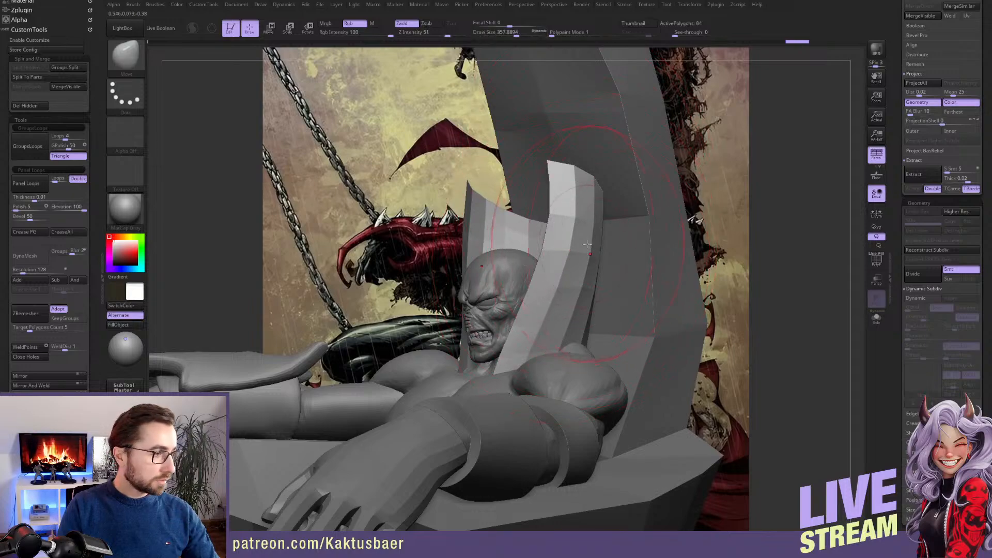
pyautogui.moveTo(587, 253); pyautogui.dragTo(556, 256, button='right')
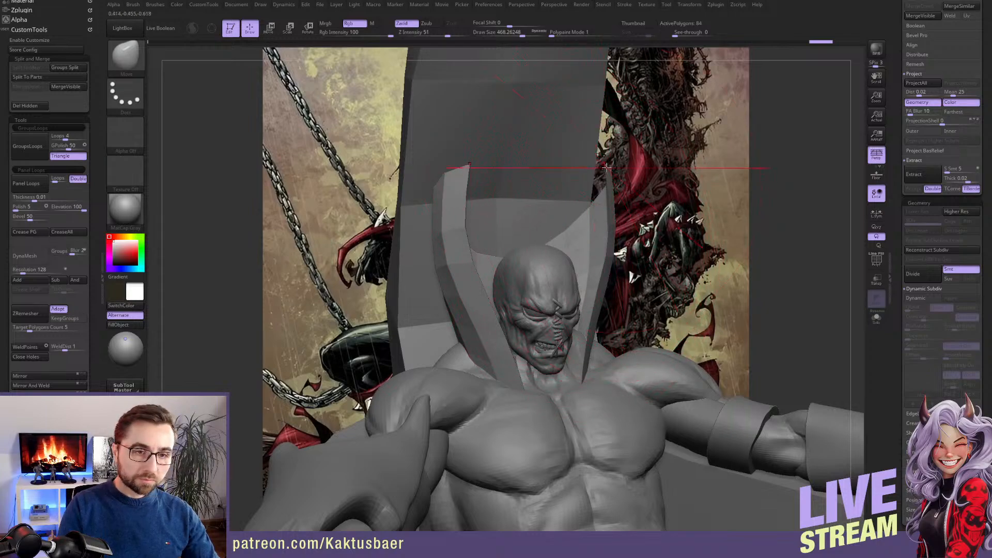
# Flare the collar's points outward over the shoulders and refine the sides near the neck with the Move brush
pyautogui.moveTo(607, 166); pyautogui.dragTo(621, 268)
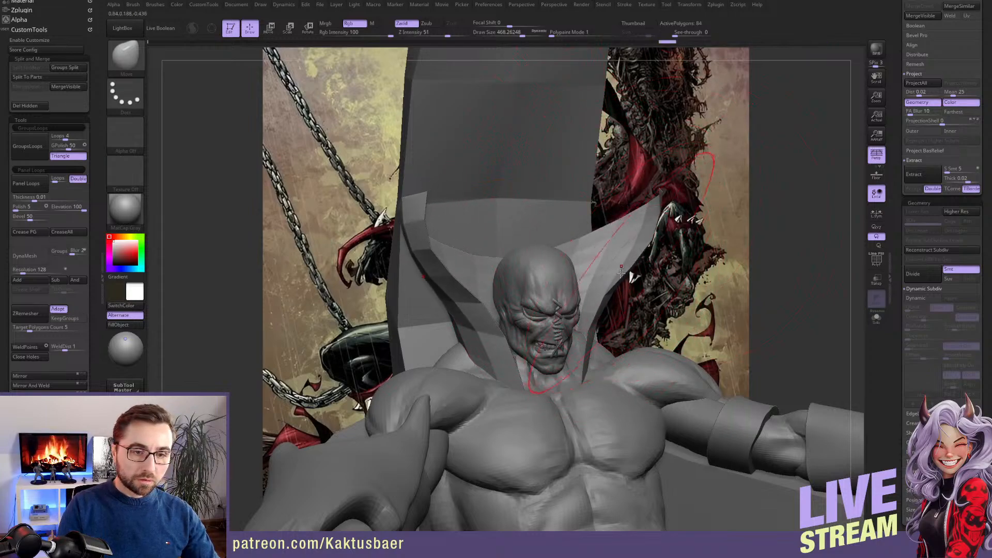
pyautogui.moveTo(622, 309); pyautogui.dragTo(609, 313)
pyautogui.press('s')
pyautogui.moveTo(614, 323)
pyautogui.keyDown('shift'); pyautogui.mouseDown(button='right')
pyautogui.moveTo(589, 357)
pyautogui.moveTo(577, 355)
pyautogui.mouseUp(button='right'); pyautogui.keyUp('shift')
pyautogui.moveTo(602, 344); pyautogui.dragTo(611, 337)
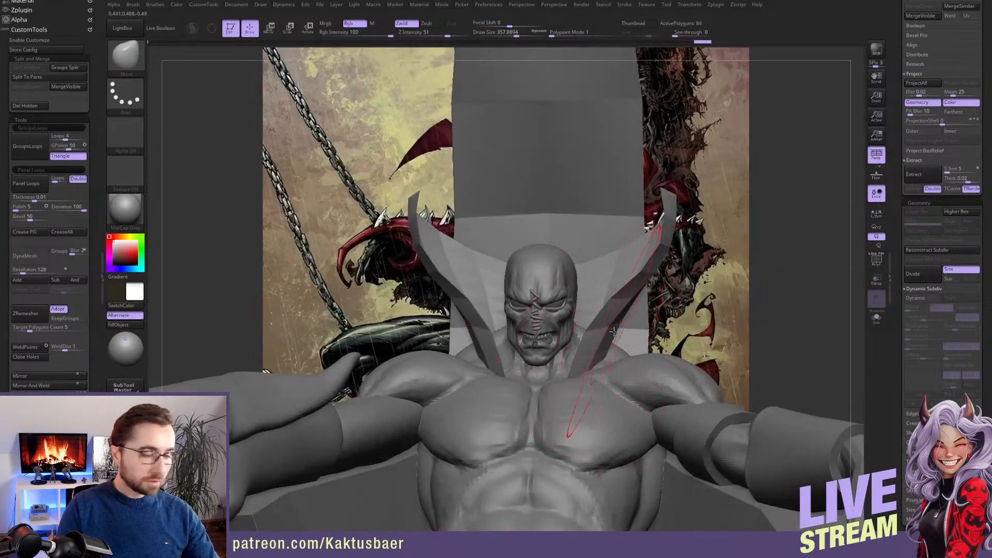
# Reshape the collar's front edges beside the neck and curve its upper sides outward with the Move brush
pyautogui.moveTo(610, 330); pyautogui.dragTo(574, 331, button='right')
pyautogui.moveTo(620, 323)
pyautogui.mouseDown()
pyautogui.moveTo(648, 328)
pyautogui.moveTo(639, 321)
pyautogui.mouseUp()
pyautogui.press('s')
pyautogui.moveTo(637, 324); pyautogui.dragTo(627, 324)
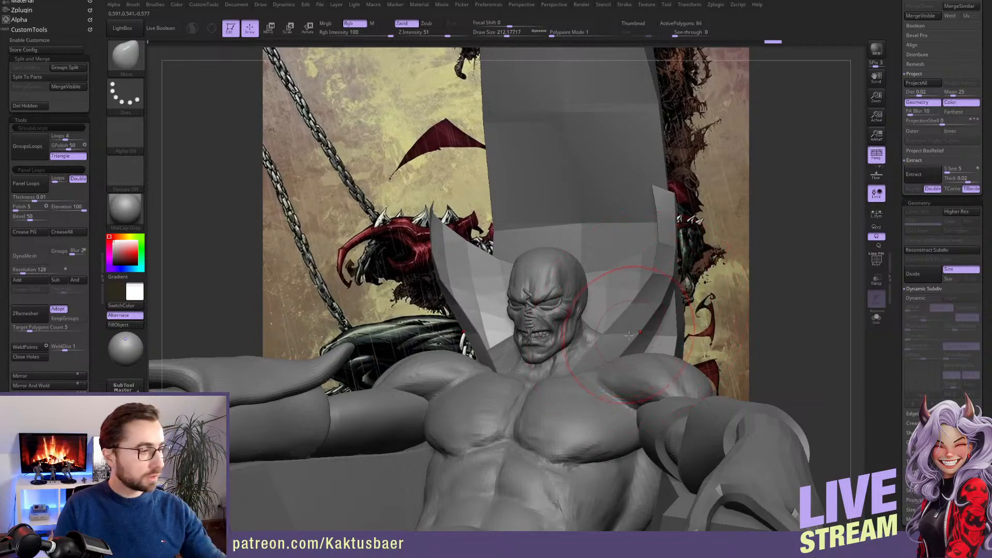
pyautogui.moveTo(629, 335); pyautogui.dragTo(682, 257, button='right')
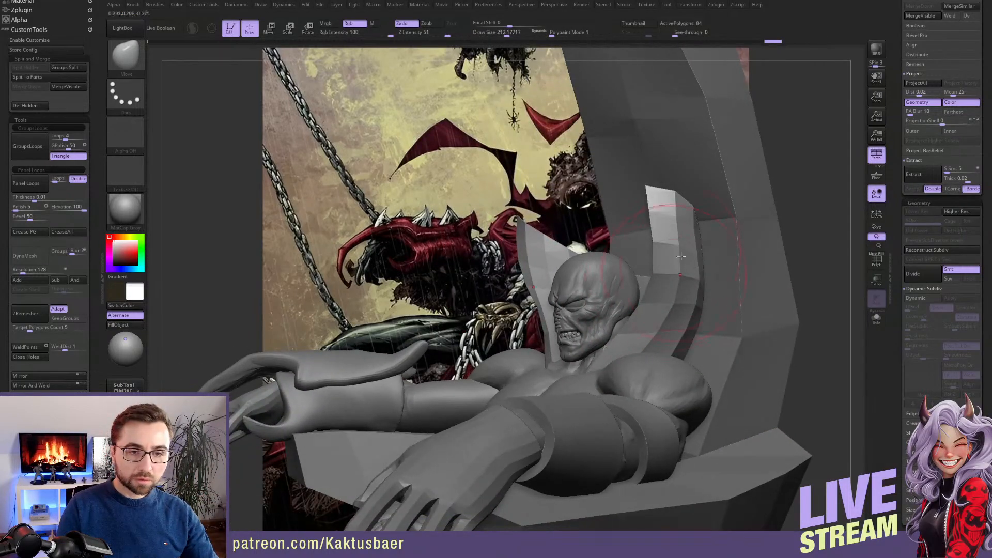
pyautogui.moveTo(681, 257); pyautogui.dragTo(698, 224)
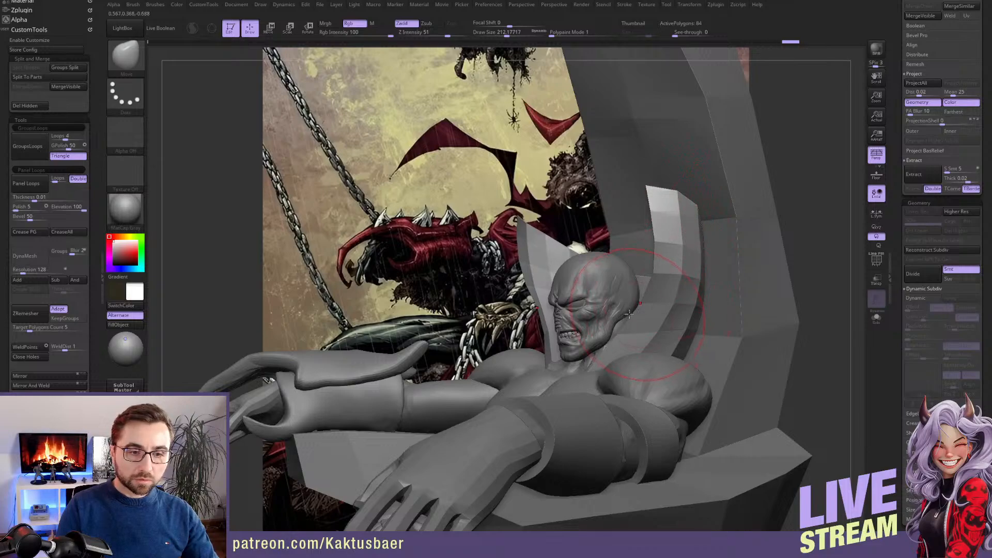
pyautogui.moveTo(629, 315); pyautogui.dragTo(641, 316, button='right')
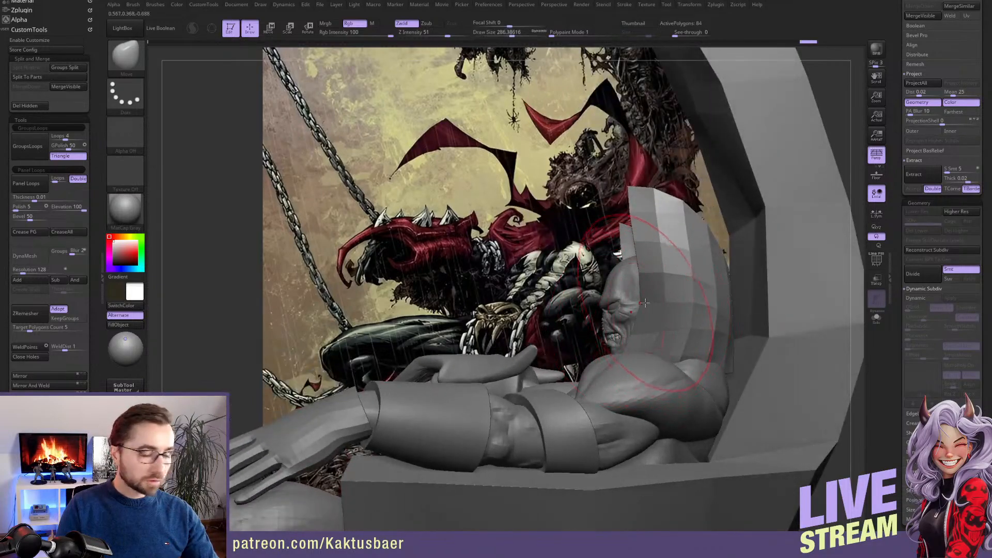
# Shift the collar's side profile forward and draw its lower back edge in over the shoulder with the Move brush
pyautogui.moveTo(645, 302); pyautogui.dragTo(612, 314)
pyautogui.press(']')
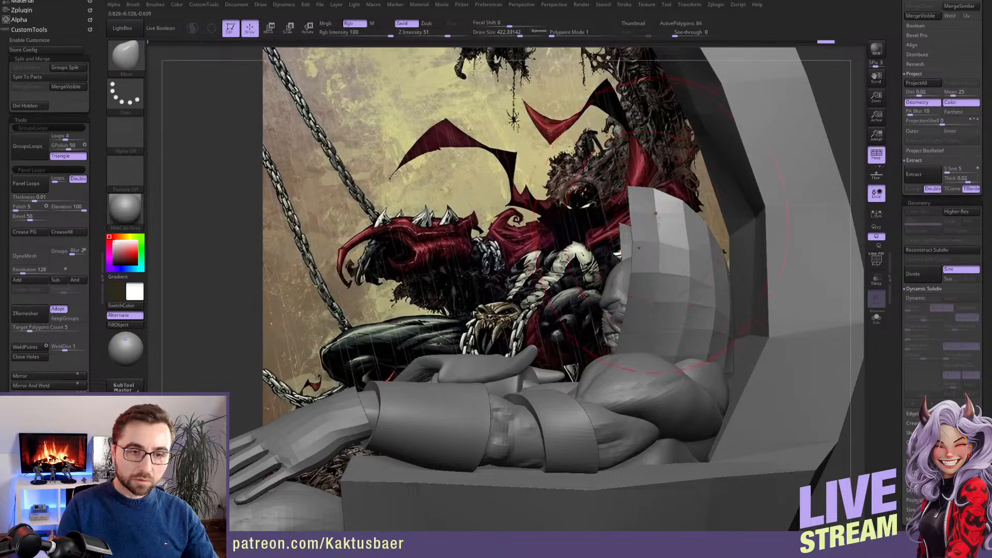
pyautogui.moveTo(729, 370); pyautogui.dragTo(700, 352)
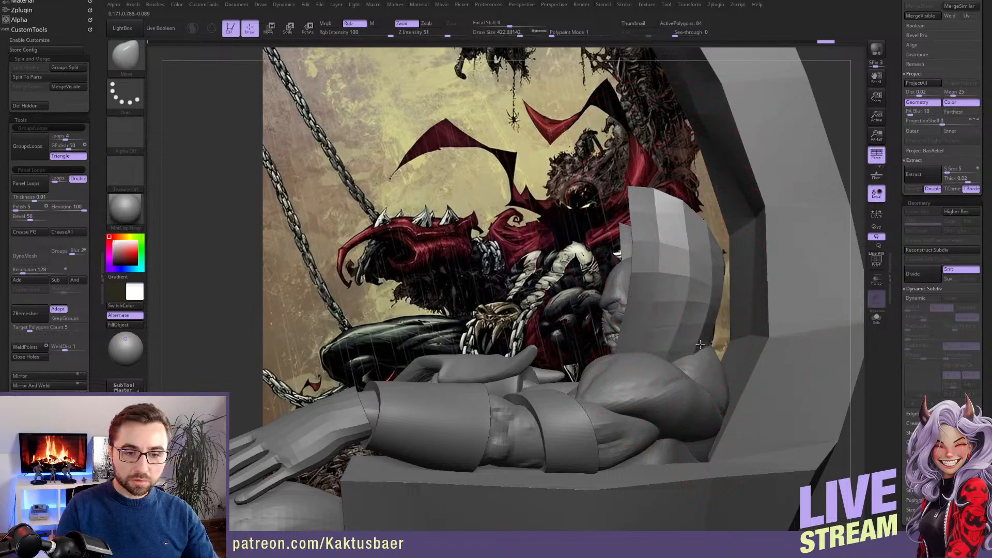
pyautogui.moveTo(695, 335); pyautogui.dragTo(720, 344, button='right')
pyautogui.press('s')
pyautogui.moveTo(720, 345); pyautogui.dragTo(709, 345)
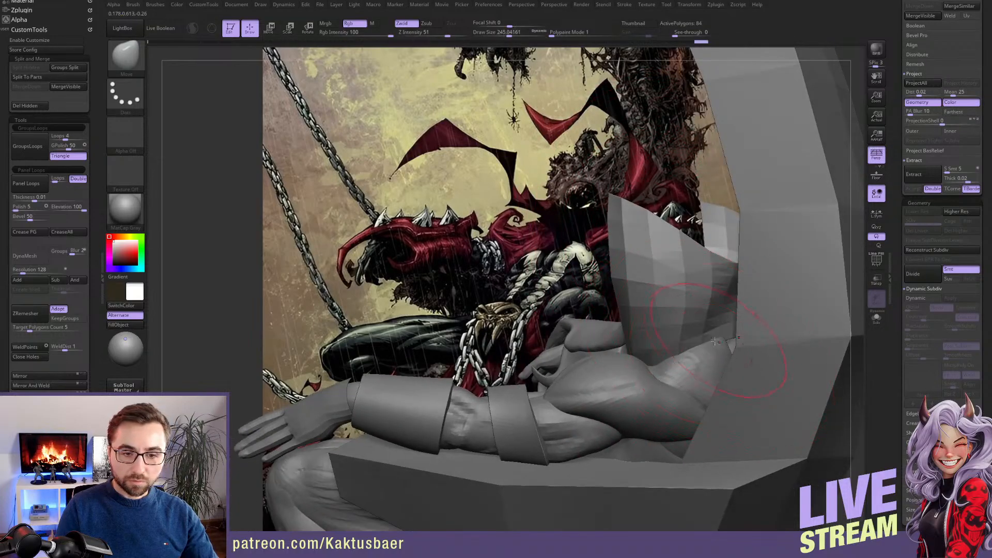
pyautogui.moveTo(710, 346)
pyautogui.mouseDown(button='right')
pyautogui.moveTo(723, 354)
pyautogui.moveTo(666, 361)
pyautogui.mouseUp(button='right')
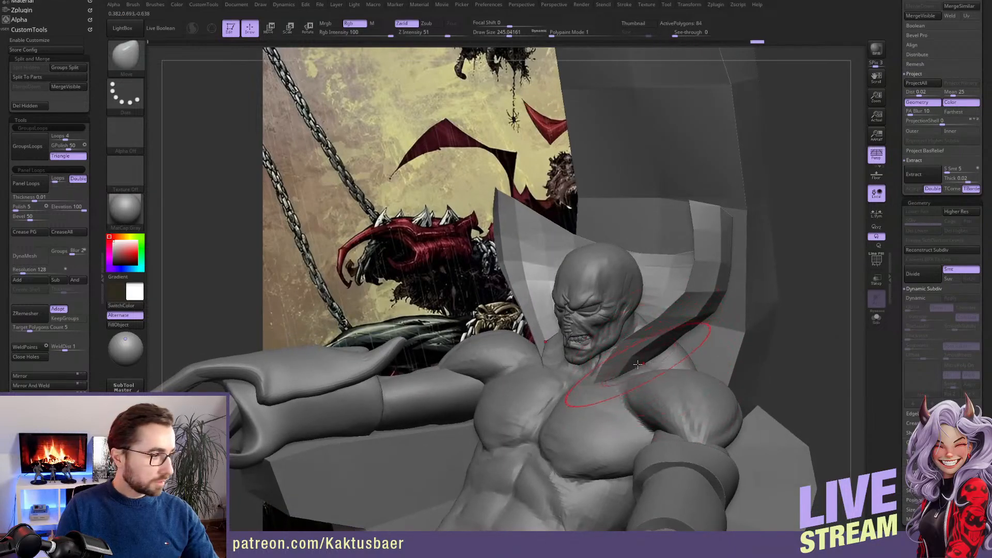
# Fit the collar's lower edges to the upper chest, shoulders and upper back with the Move brush at varying sizes
pyautogui.moveTo(637, 358); pyautogui.dragTo(621, 385, button='right')
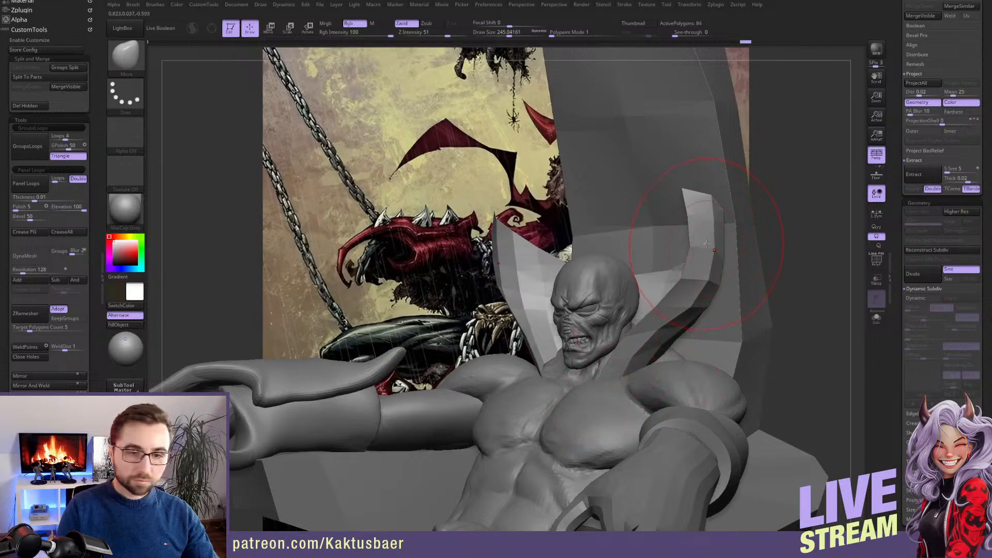
pyautogui.moveTo(706, 243)
pyautogui.mouseDown(button='right')
pyautogui.moveTo(756, 226)
pyautogui.moveTo(780, 274)
pyautogui.mouseUp(button='right')
pyautogui.moveTo(787, 286); pyautogui.dragTo(794, 288)
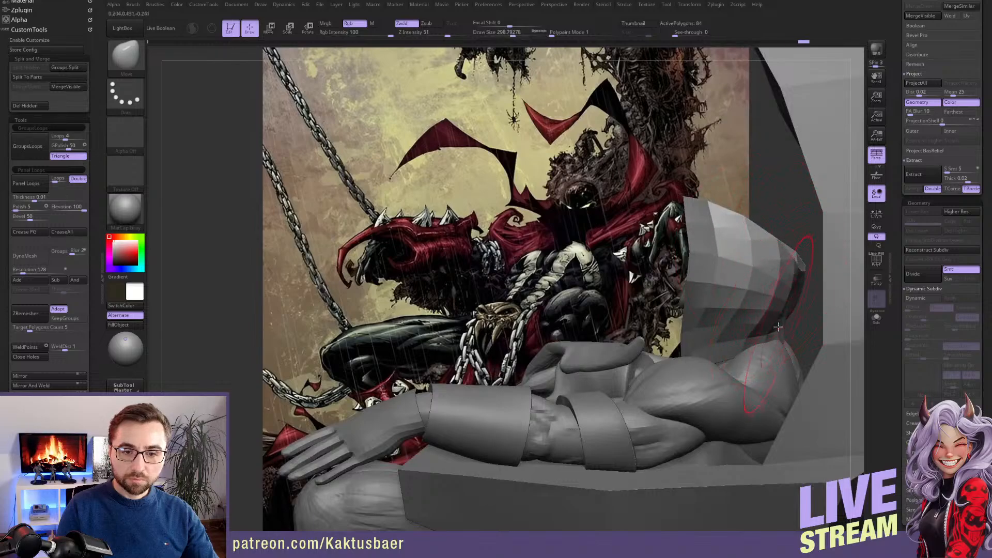
pyautogui.moveTo(780, 331)
pyautogui.mouseDown()
pyautogui.moveTo(776, 345)
pyautogui.moveTo(724, 373)
pyautogui.mouseUp()
pyautogui.press('s')
pyautogui.press('s')
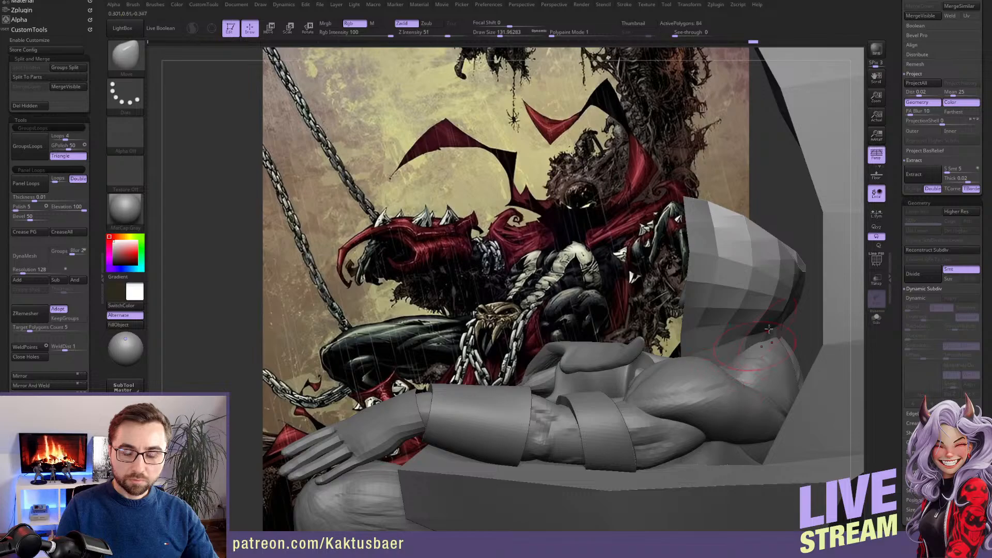
pyautogui.moveTo(769, 329); pyautogui.dragTo(772, 325)
pyautogui.press('s')
pyautogui.moveTo(775, 312); pyautogui.dragTo(788, 311)
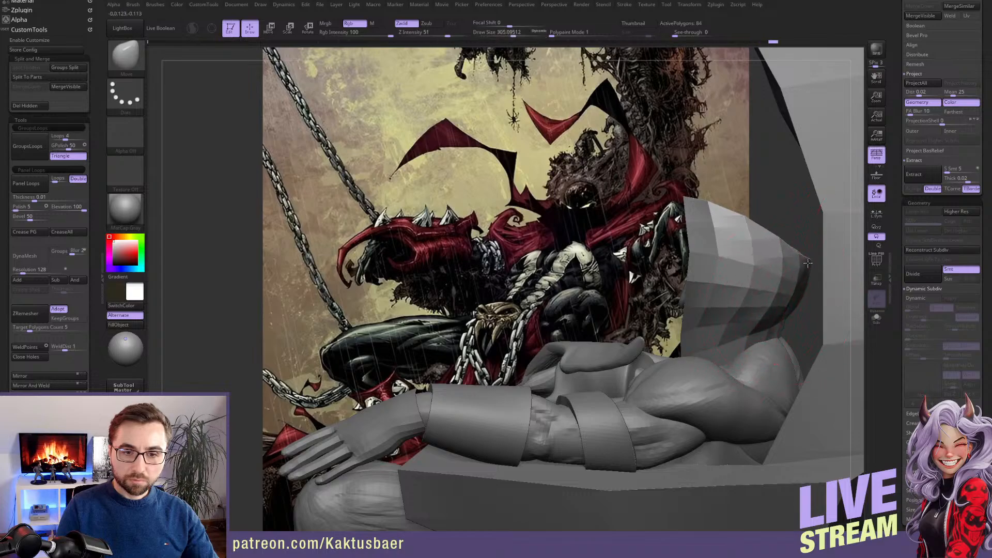
# Refine the collar's upper back edge and the outward bend of its sides with the Move brush
pyautogui.press('s')
pyautogui.moveTo(797, 263); pyautogui.dragTo(798, 251)
pyautogui.moveTo(795, 254); pyautogui.dragTo(791, 248)
pyautogui.moveTo(770, 269); pyautogui.dragTo(832, 289, button='right')
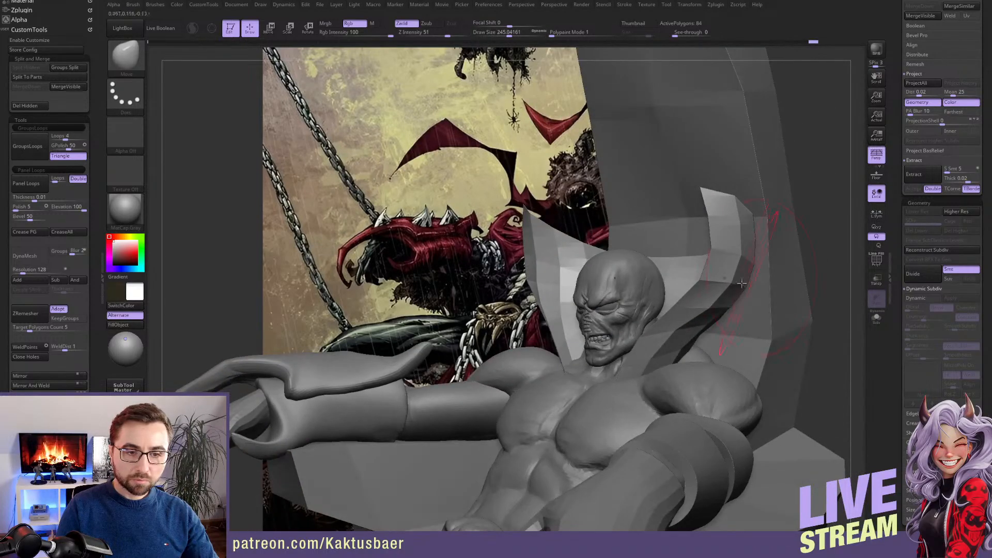
pyautogui.moveTo(742, 284); pyautogui.dragTo(727, 271, button='right')
pyautogui.moveTo(720, 264); pyautogui.dragTo(716, 266)
pyautogui.keyDown('alt'); pyautogui.moveTo(715, 266); pyautogui.dragTo(666, 262, button='right'); pyautogui.keyUp('alt')
# Stretch the collar's front upper corners into taller, sharper points with the Move brush
pyautogui.press('s')
pyautogui.moveTo(673, 250); pyautogui.dragTo(664, 249)
pyautogui.moveTo(654, 214); pyautogui.dragTo(633, 172)
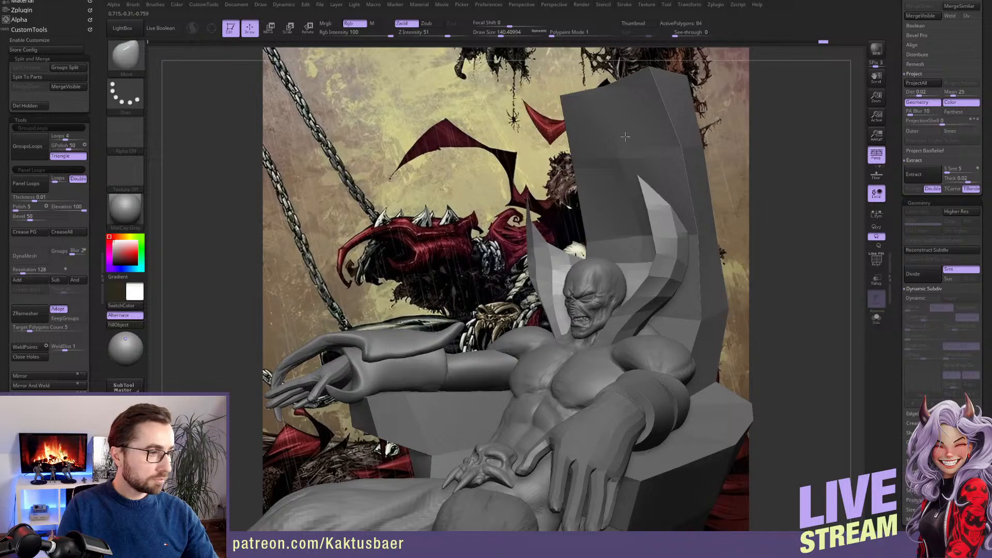
pyautogui.press('s')
pyautogui.moveTo(673, 234); pyautogui.dragTo(686, 235)
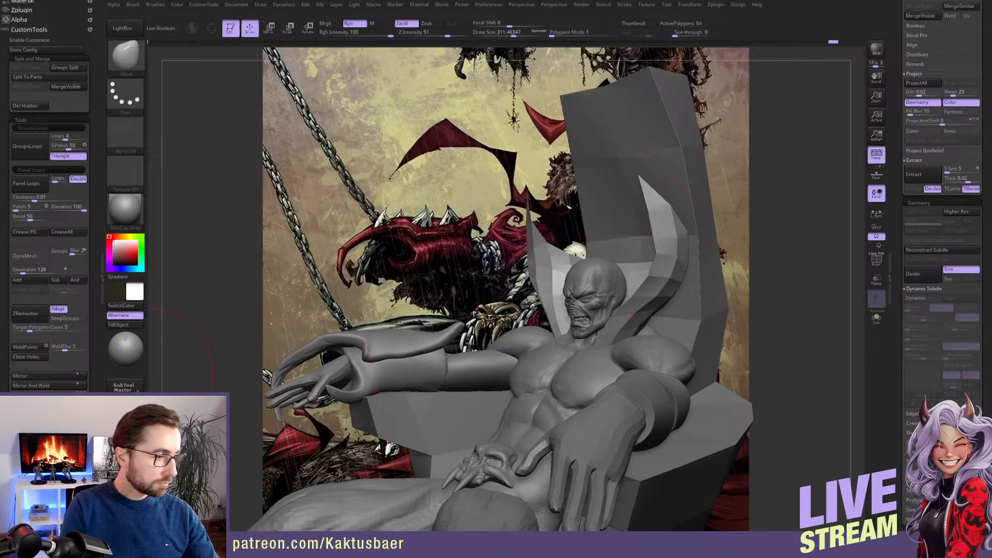
# Overlay the translucent model on the artwork from the saved front camera view and hide the throne
pyautogui.scroll(-10, 93, 289)
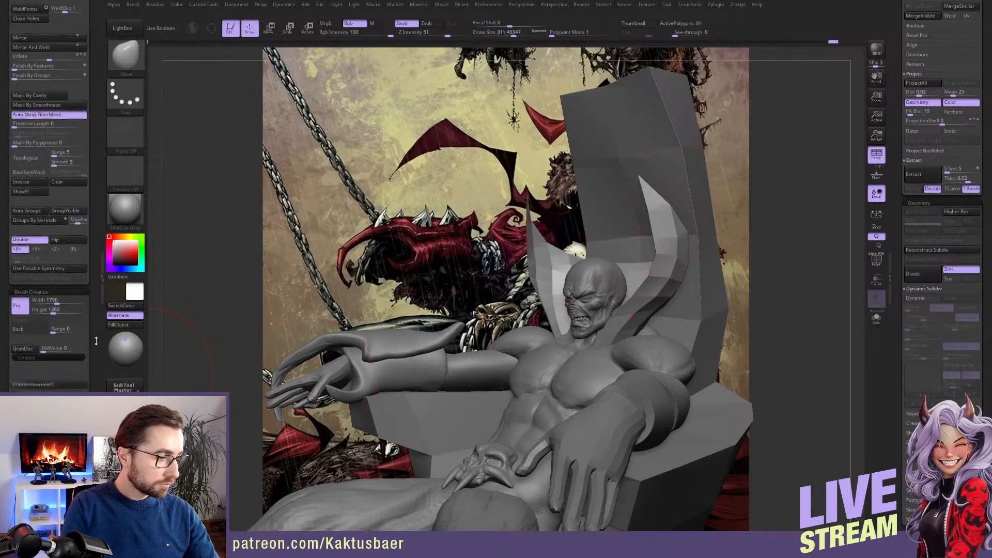
pyautogui.click(56, 365)
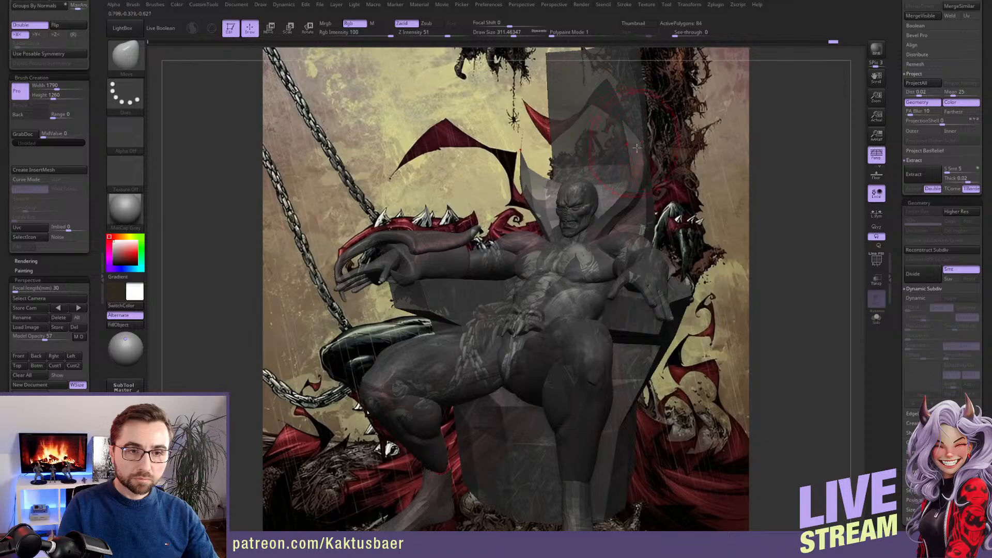
pyautogui.scroll(6, 905, 115)
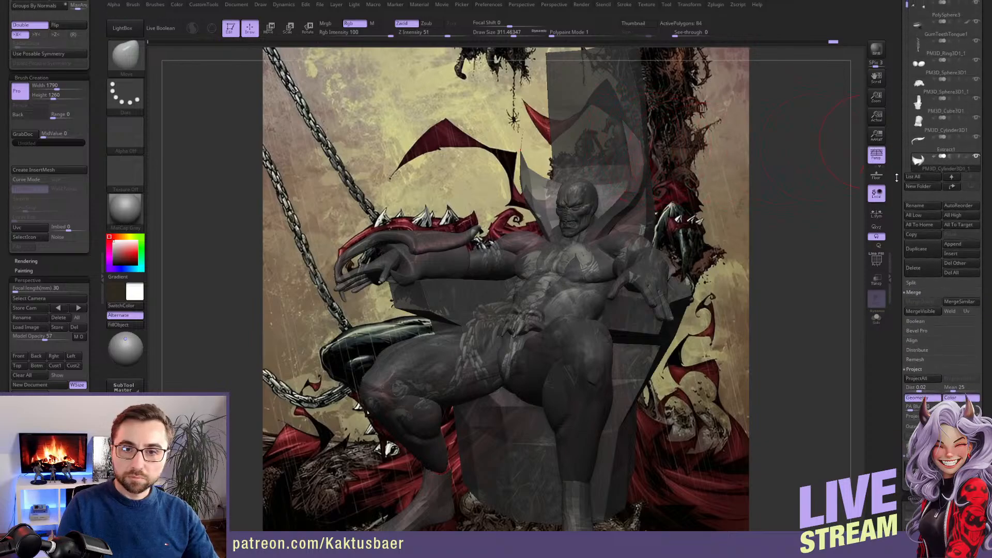
pyautogui.click(976, 99)
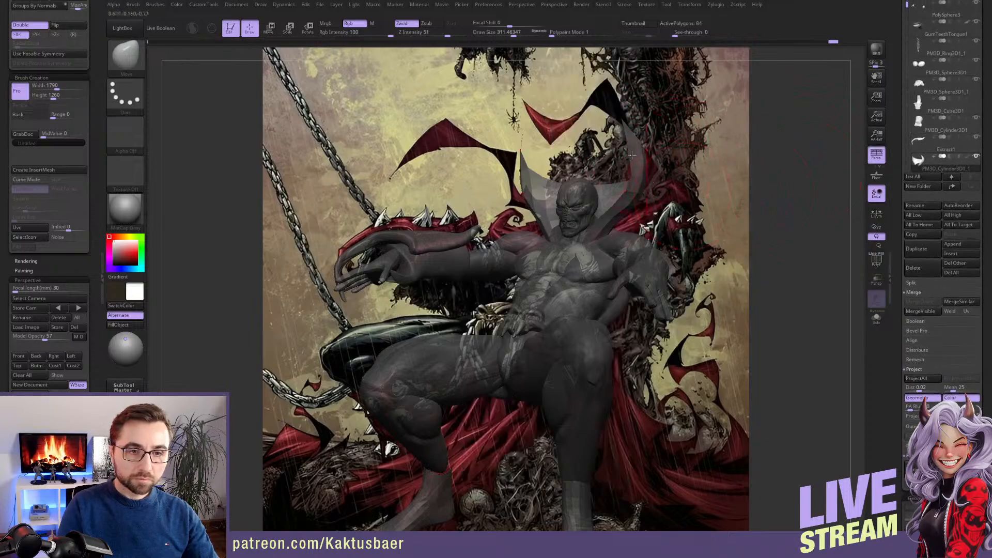
# Adjust the collar's point on the character's left side to follow the artwork, checking it from the saved front view
pyautogui.press('s')
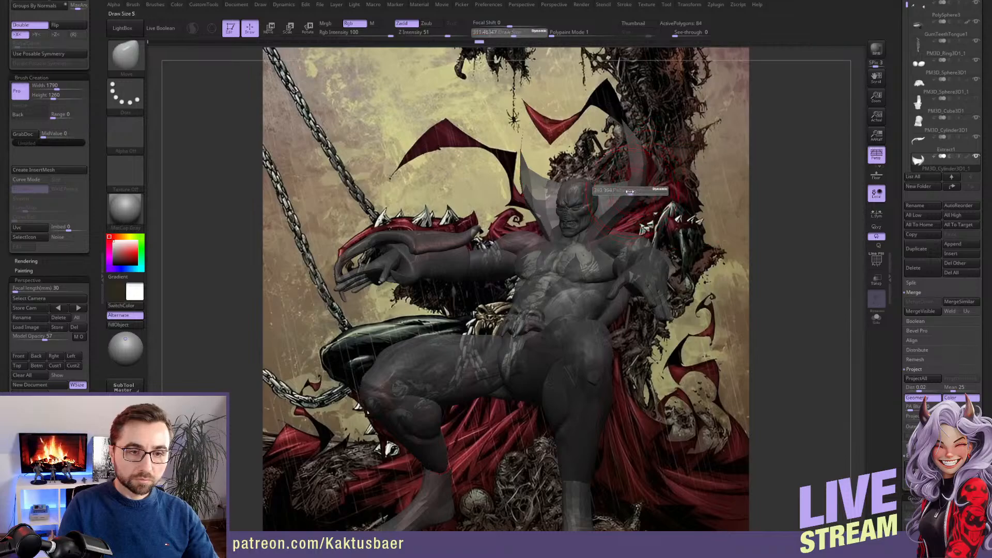
pyautogui.moveTo(634, 192); pyautogui.dragTo(629, 192)
pyautogui.moveTo(642, 167); pyautogui.dragTo(650, 162, button='right')
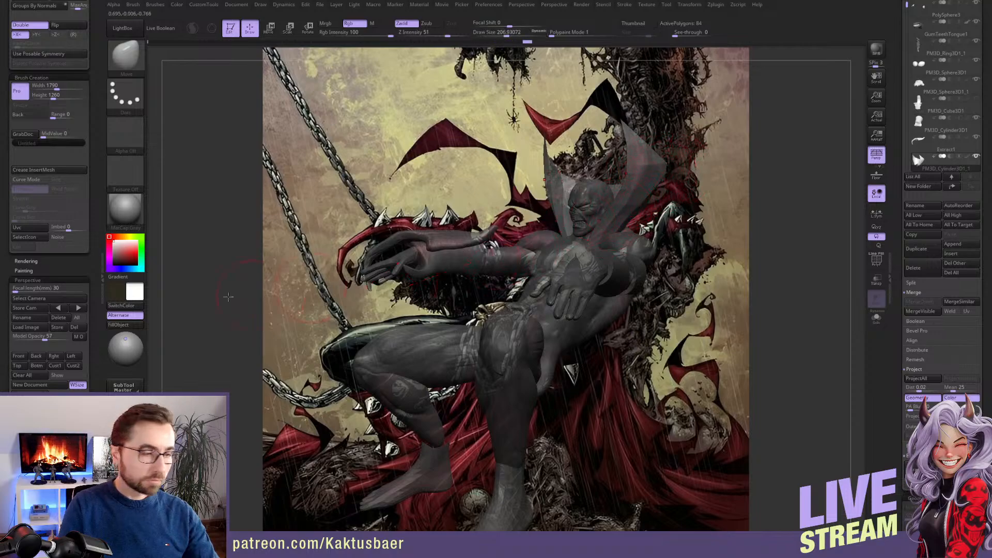
pyautogui.click(37, 356)
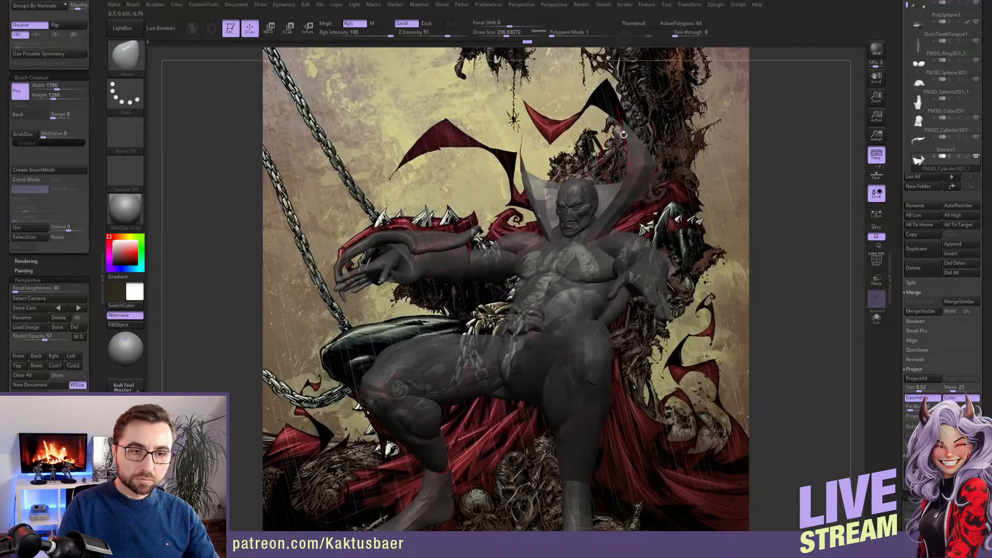
pyautogui.press(']')
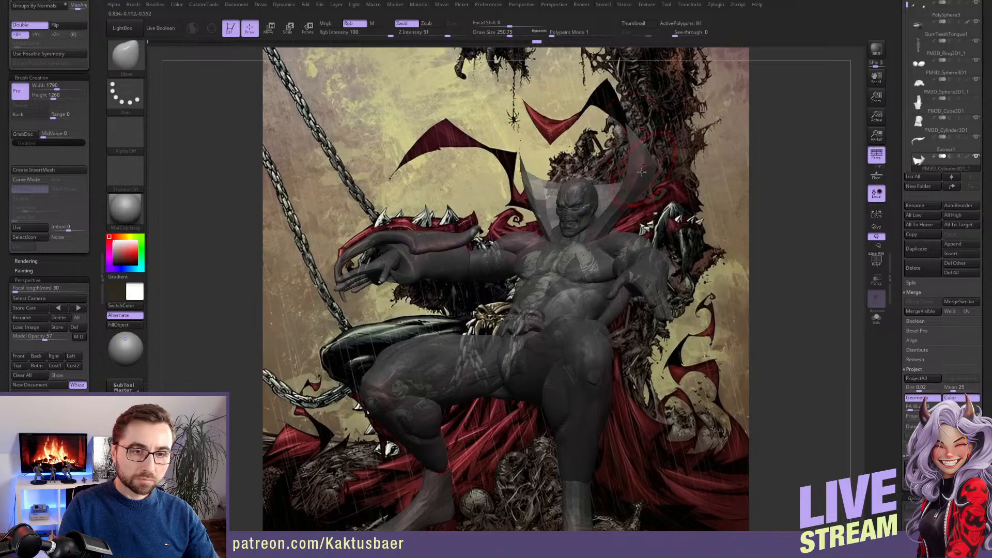
# Turn off symmetry and bend the collar point on the character's right side outward toward the artwork's cape outline
pyautogui.press('x')
pyautogui.press('s')
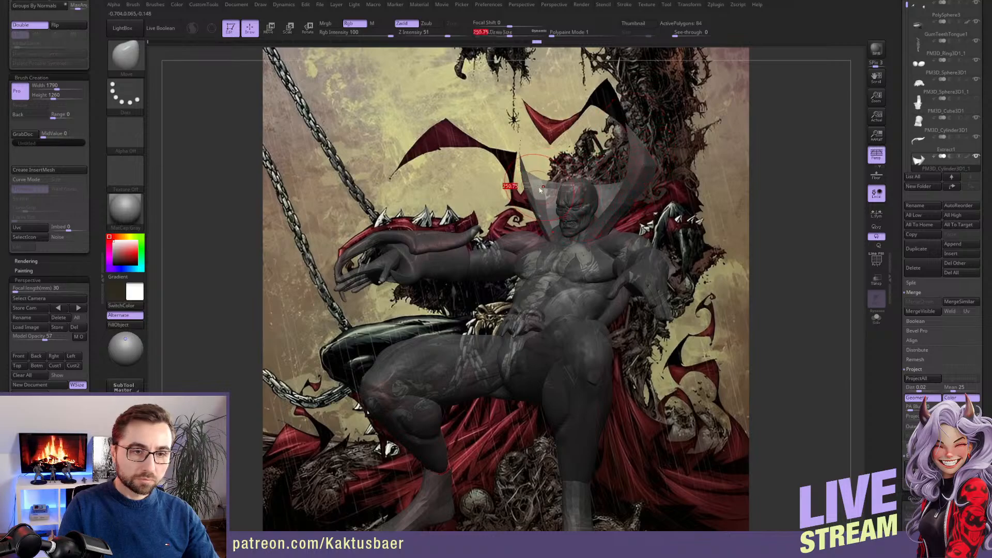
pyautogui.moveTo(540, 186)
pyautogui.mouseDown()
pyautogui.moveTo(549, 187)
pyautogui.moveTo(518, 184)
pyautogui.mouseUp()
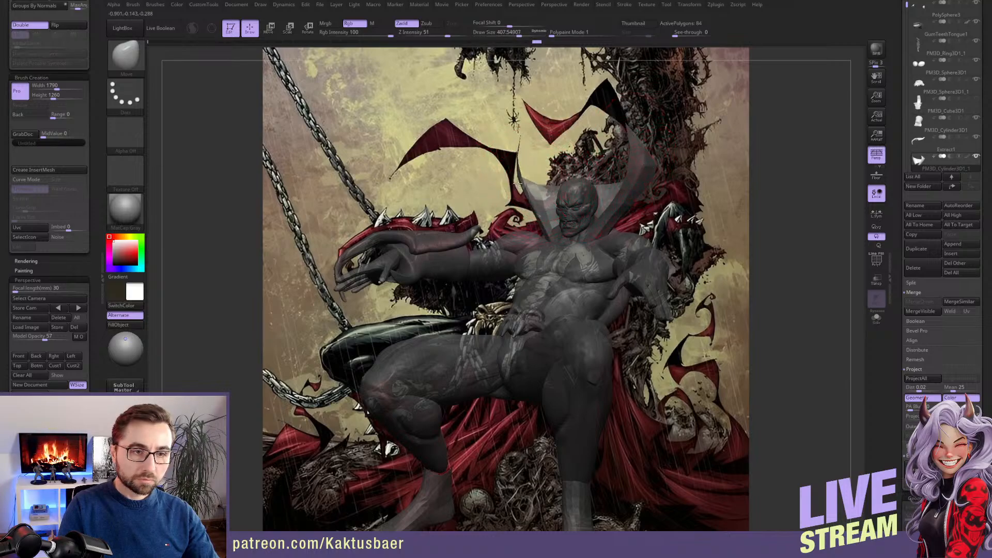
pyautogui.moveTo(517, 144); pyautogui.dragTo(516, 138)
pyautogui.moveTo(556, 193)
pyautogui.mouseDown(button='right')
pyautogui.moveTo(509, 203)
pyautogui.moveTo(502, 145)
pyautogui.moveTo(558, 143)
pyautogui.mouseUp(button='right')
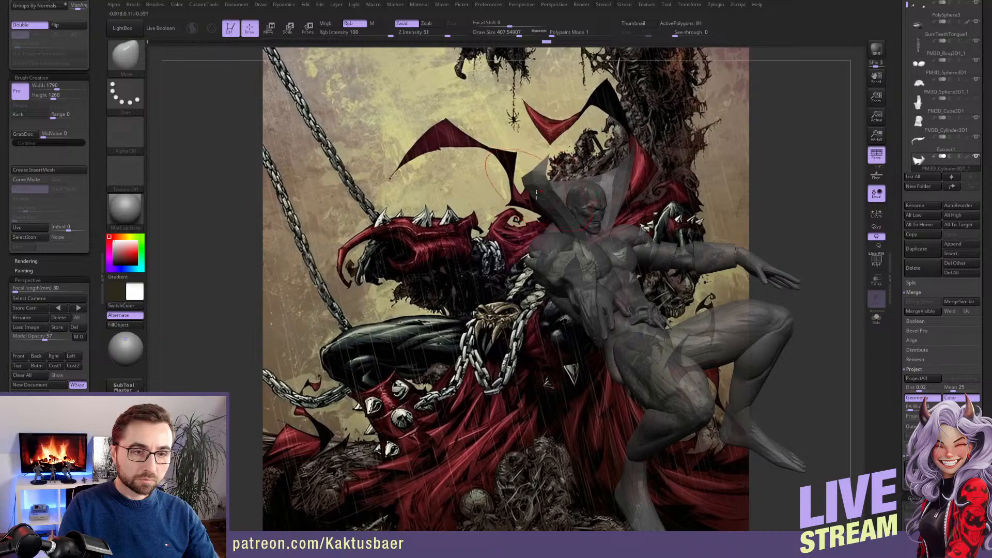
pyautogui.click(19, 356)
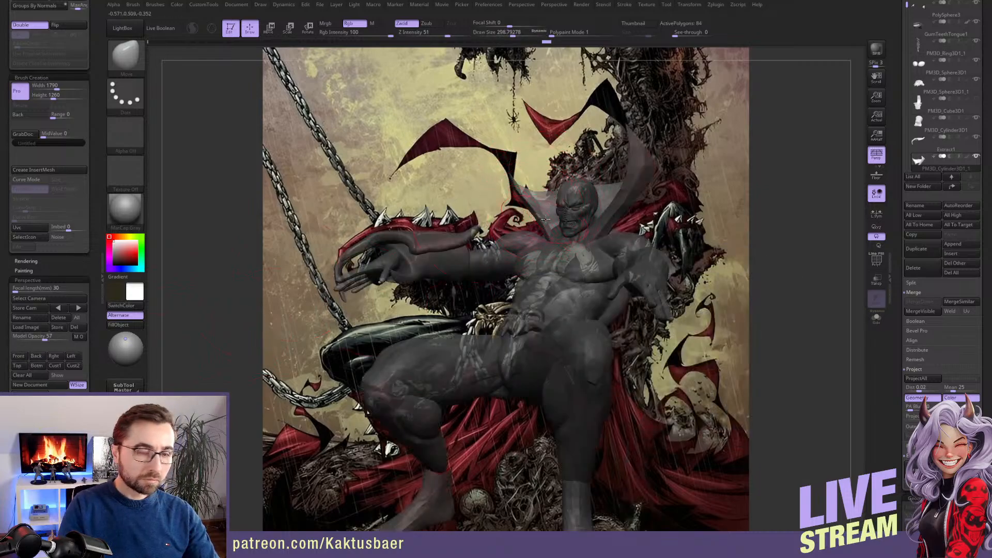
# Push the collar's edge on the character's right side outward to match the artwork with a smaller Move brush
pyautogui.press('s')
pyautogui.moveTo(550, 222); pyautogui.dragTo(545, 221)
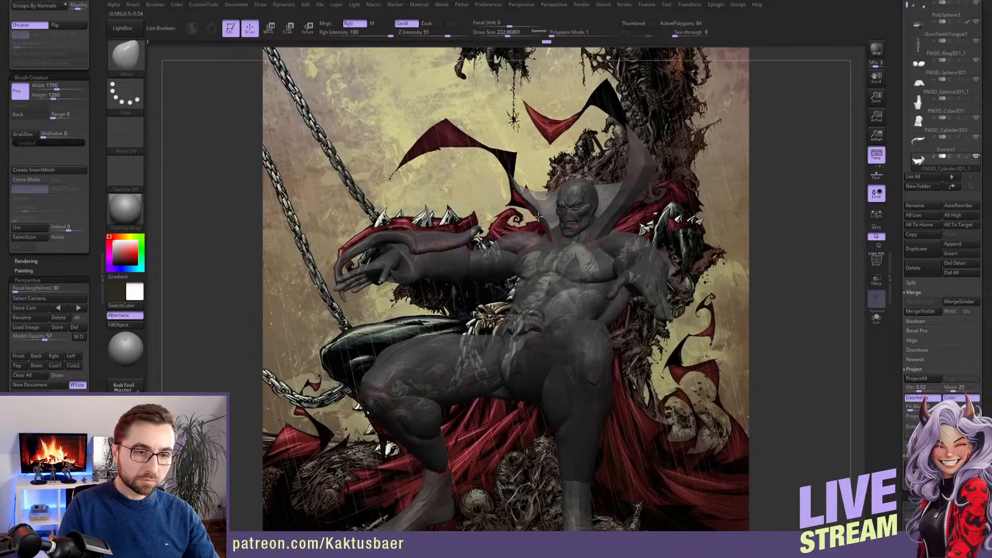
pyautogui.moveTo(539, 217); pyautogui.dragTo(532, 217, button='right')
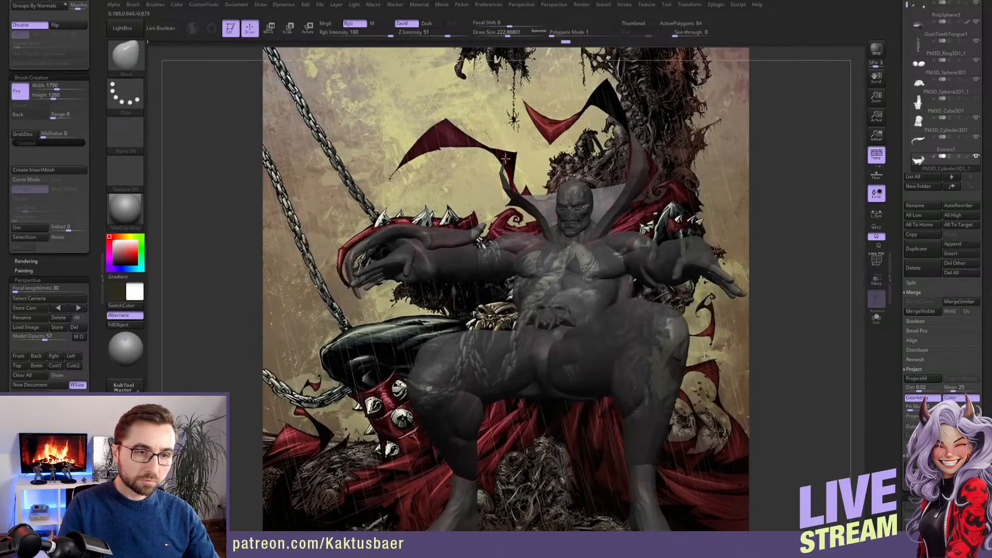
pyautogui.press('s')
pyautogui.moveTo(492, 151); pyautogui.dragTo(485, 151)
pyautogui.moveTo(485, 150)
pyautogui.keyDown('ctrl'); pyautogui.mouseDown(button='right')
pyautogui.moveTo(468, 91)
pyautogui.moveTo(593, 268)
pyautogui.mouseUp(button='right'); pyautogui.keyUp('ctrl')
# Pull the tip of the collar on the character's right side further outward into a thin point in close-up
pyautogui.press('s')
pyautogui.moveTo(548, 196); pyautogui.dragTo(541, 195)
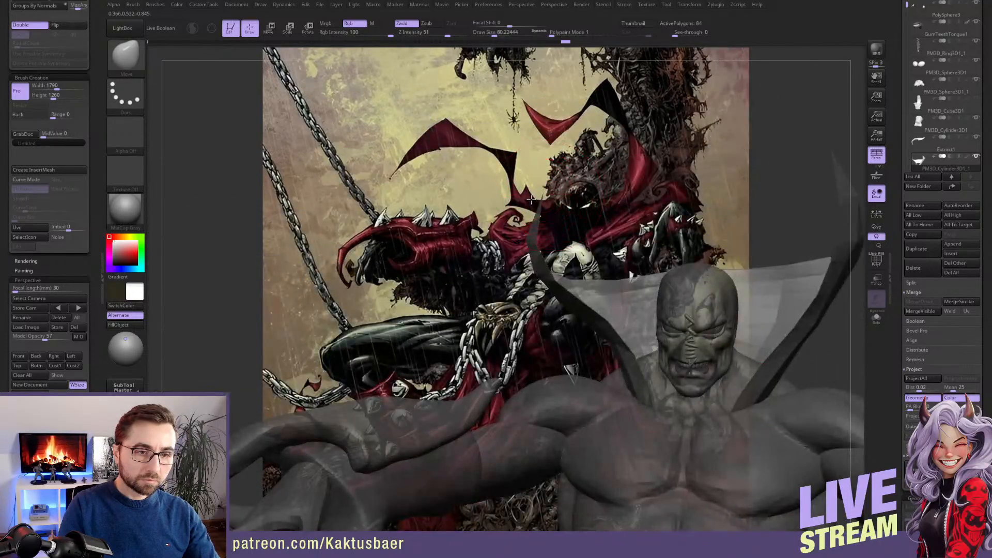
pyautogui.moveTo(535, 202)
pyautogui.mouseDown(button='right')
pyautogui.moveTo(547, 200)
pyautogui.moveTo(458, 203)
pyautogui.mouseUp(button='right')
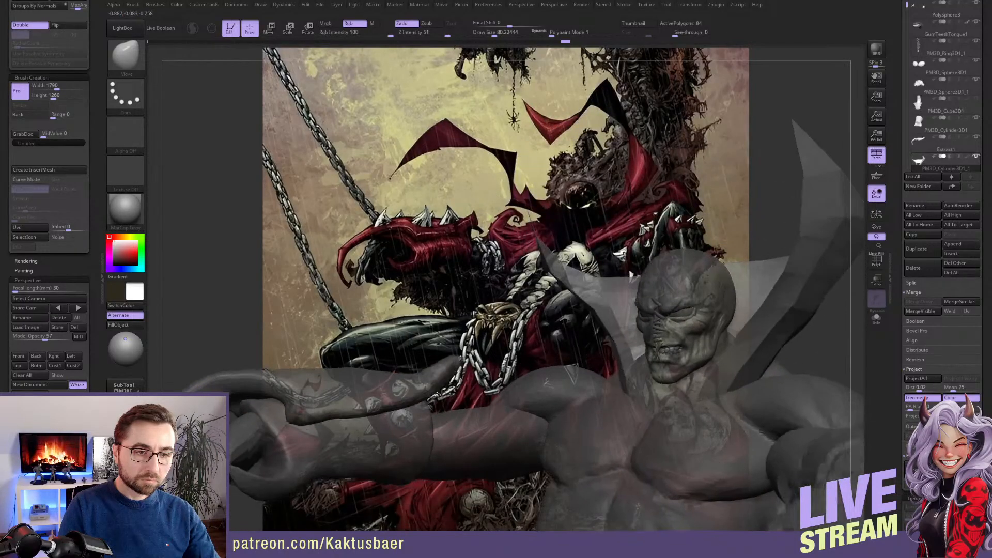
pyautogui.press('s')
pyautogui.moveTo(535, 235); pyautogui.dragTo(541, 236)
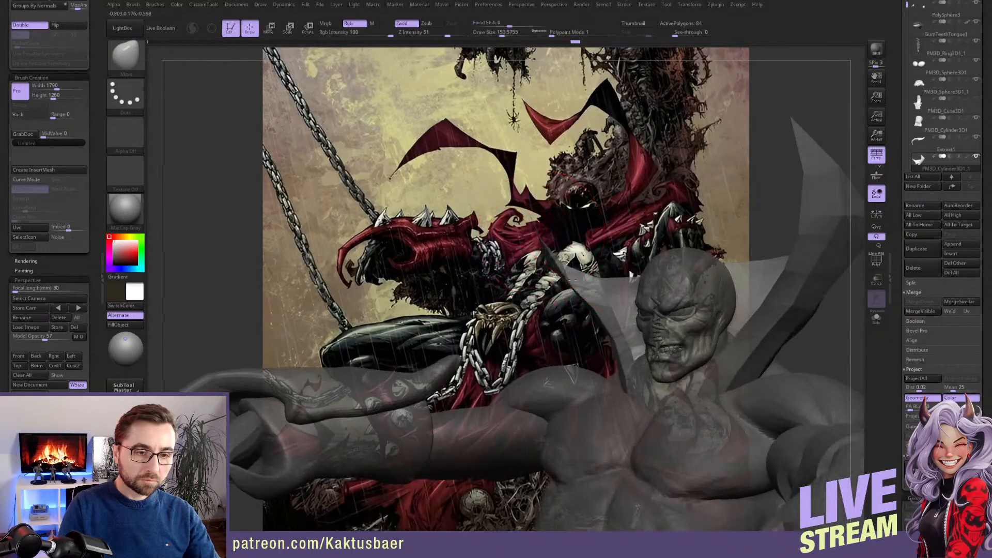
pyautogui.moveTo(550, 259); pyautogui.dragTo(540, 263, button='right')
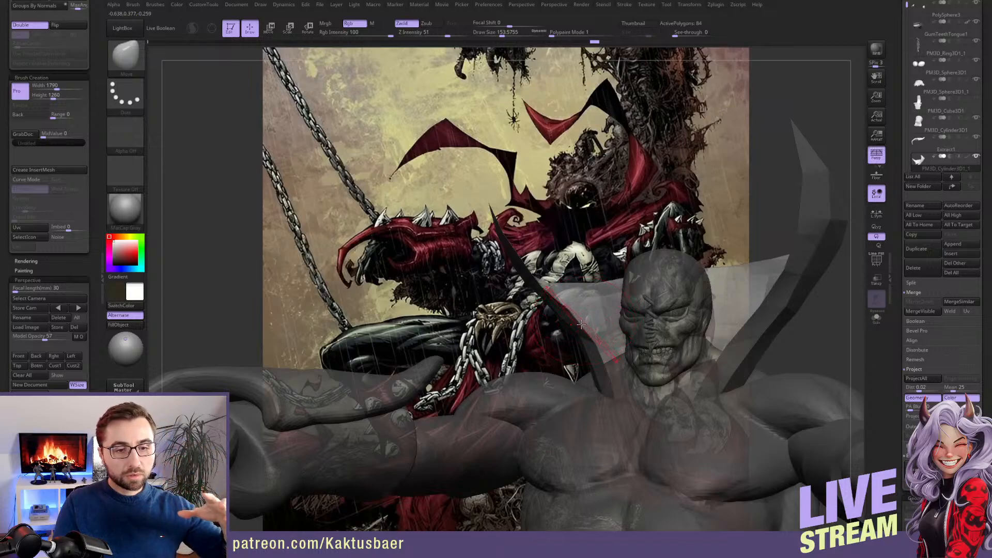
# Reshape the collar point on the character's right side toward the artwork's cape edge, rechecking it from the saved front view
pyautogui.click(19, 355)
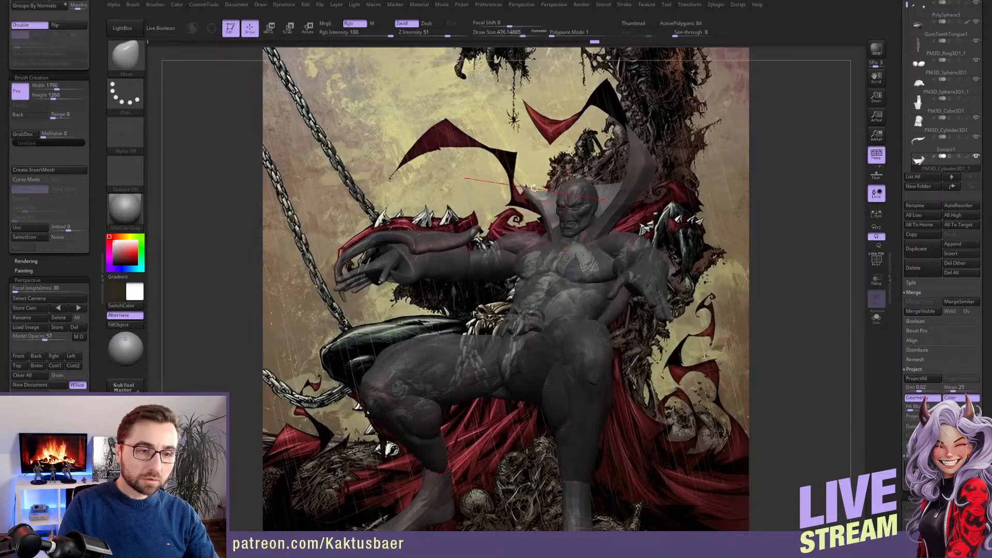
pyautogui.moveTo(507, 163)
pyautogui.mouseDown()
pyautogui.moveTo(525, 185)
pyautogui.moveTo(511, 194)
pyautogui.mouseUp()
pyautogui.press('s')
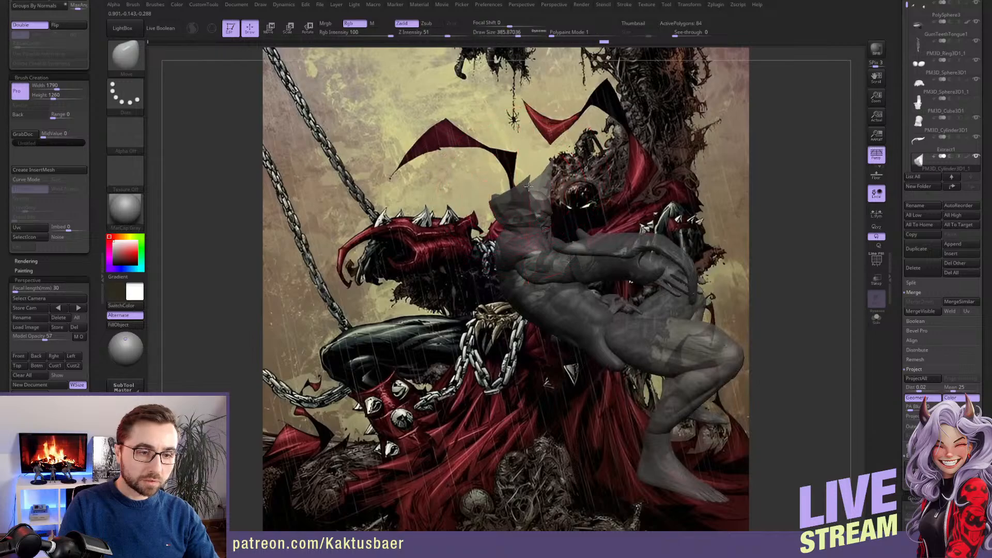
pyautogui.click(18, 356)
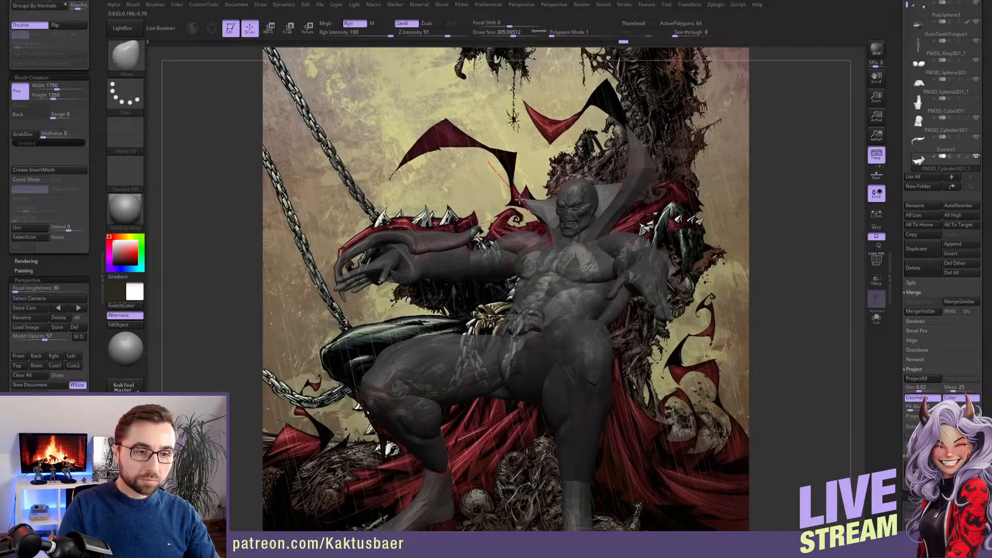
pyautogui.moveTo(510, 202); pyautogui.dragTo(548, 173)
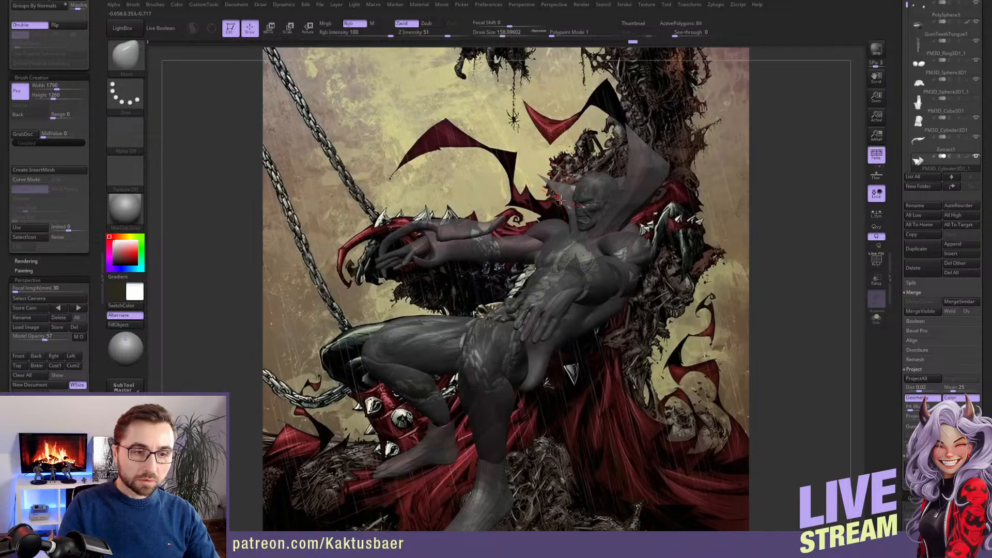
# Round out the collar's back rim between its two points with the Move brush, working from above
pyautogui.moveTo(561, 199)
pyautogui.mouseDown()
pyautogui.moveTo(553, 192)
pyautogui.moveTo(561, 202)
pyautogui.mouseUp()
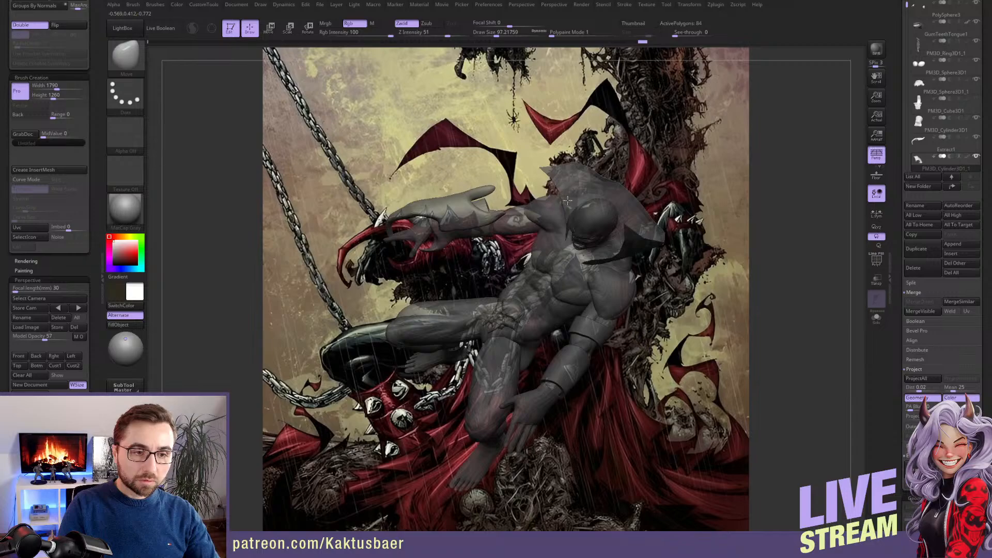
pyautogui.moveTo(583, 180)
pyautogui.mouseDown()
pyautogui.moveTo(549, 215)
pyautogui.moveTo(529, 288)
pyautogui.mouseUp()
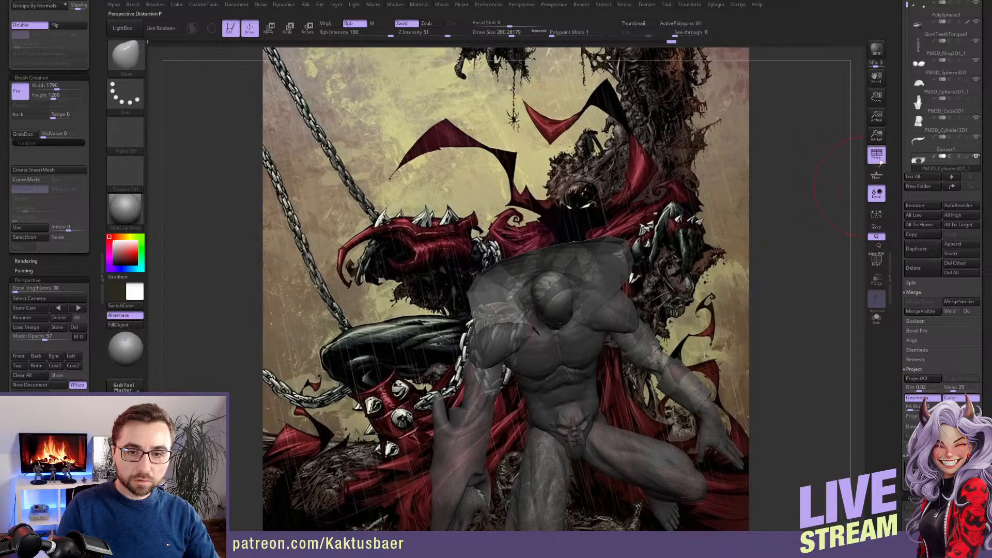
pyautogui.moveTo(542, 258); pyautogui.dragTo(533, 258, button='right')
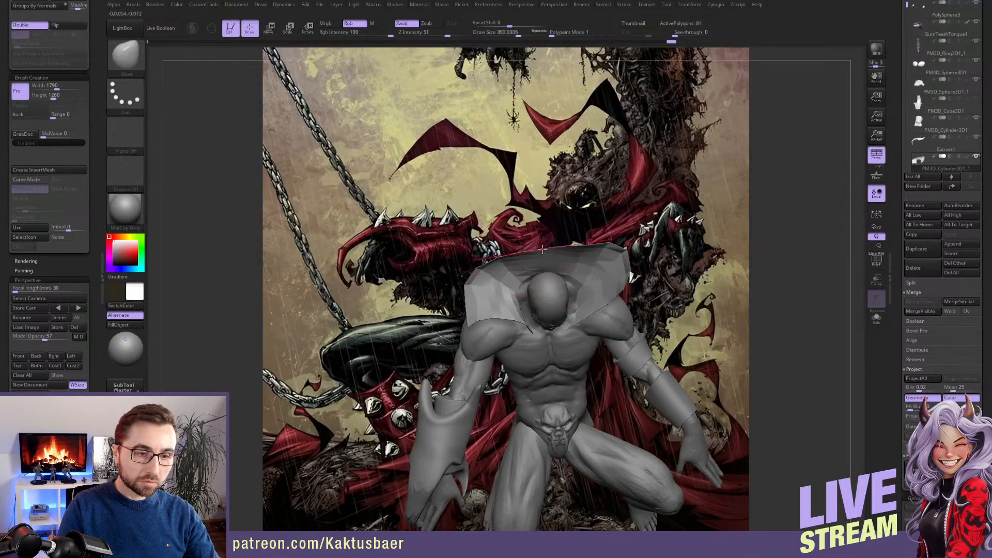
pyautogui.moveTo(542, 249); pyautogui.dragTo(566, 251)
pyautogui.moveTo(555, 269); pyautogui.dragTo(537, 269, button='right')
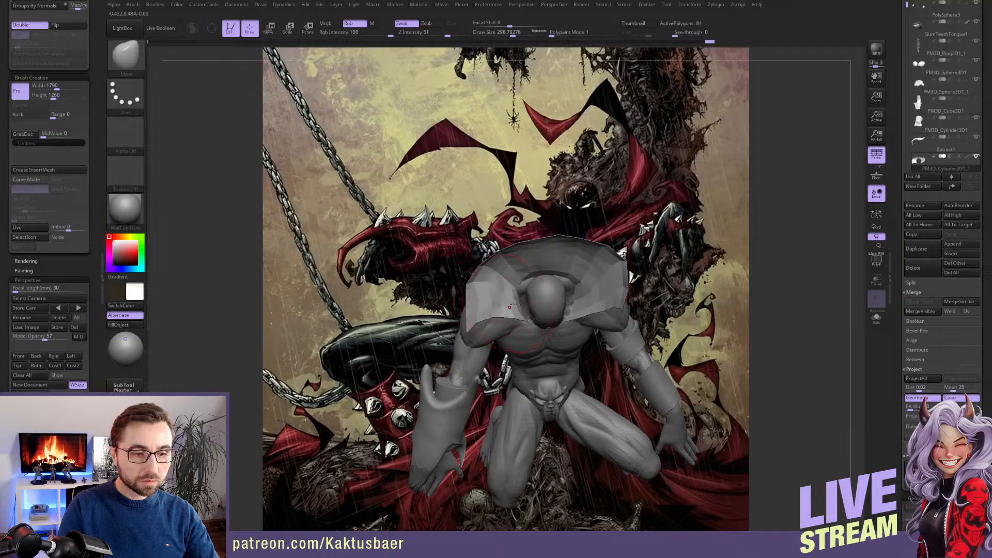
pyautogui.moveTo(525, 302); pyautogui.dragTo(529, 256, button='right')
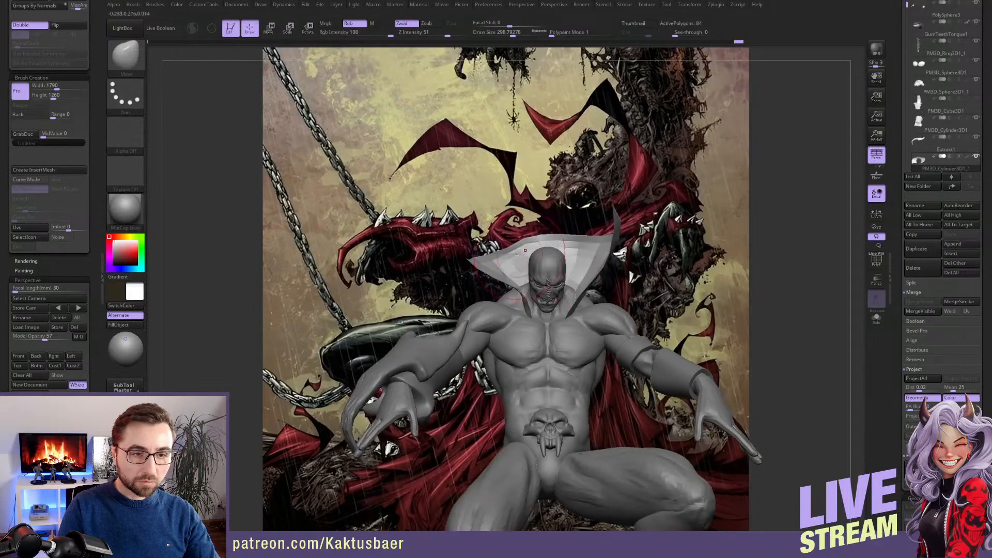
# Refine the collar's upper and rear edge from the front and back with a resized Move brush
pyautogui.press(']')
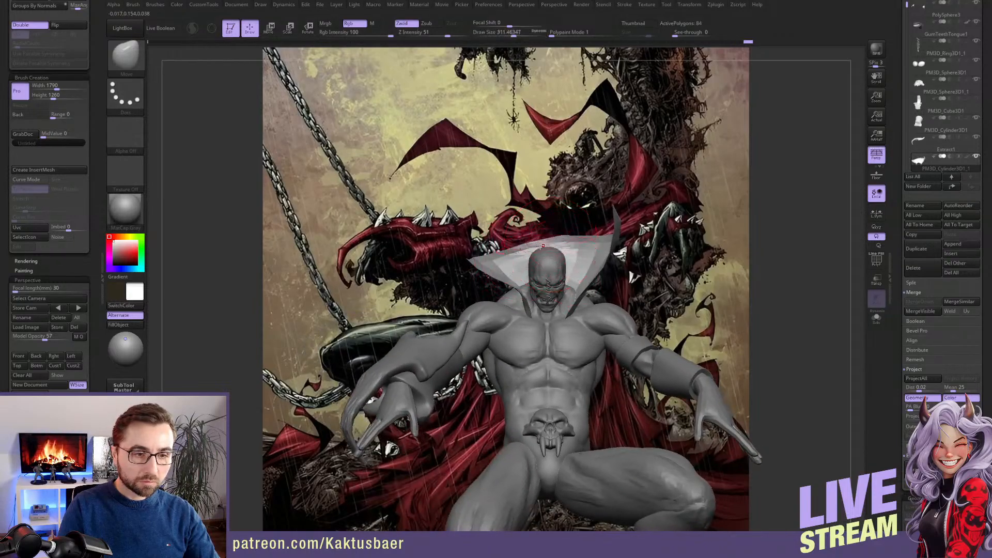
pyautogui.moveTo(564, 244)
pyautogui.mouseDown(button='right')
pyautogui.moveTo(582, 261)
pyautogui.moveTo(614, 251)
pyautogui.mouseUp(button='right')
pyautogui.moveTo(614, 251); pyautogui.dragTo(572, 265)
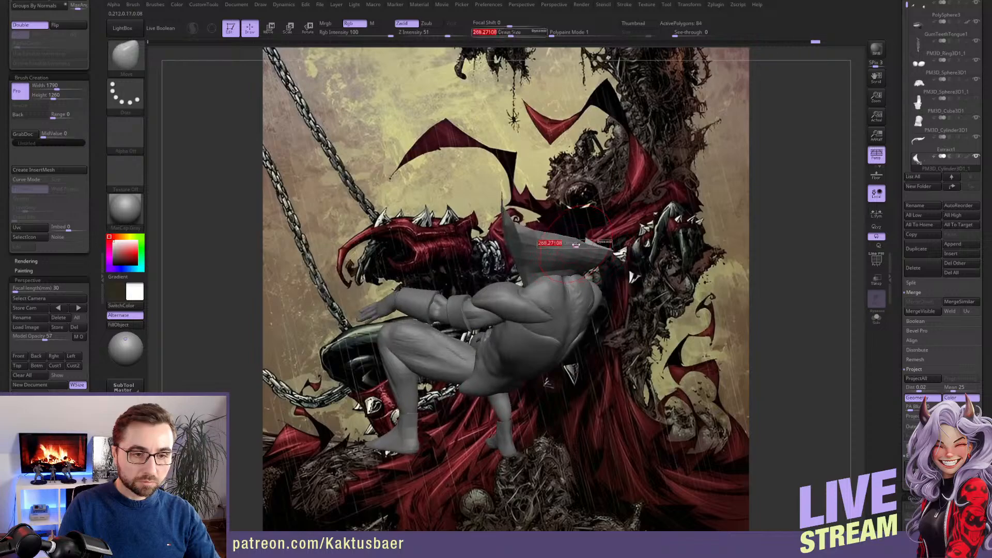
pyautogui.moveTo(582, 252)
pyautogui.mouseDown(button='right')
pyautogui.moveTo(561, 238)
pyautogui.moveTo(603, 263)
pyautogui.moveTo(622, 256)
pyautogui.moveTo(631, 272)
pyautogui.moveTo(637, 240)
pyautogui.moveTo(632, 256)
pyautogui.moveTo(491, 259)
pyautogui.moveTo(496, 267)
pyautogui.mouseUp(button='right')
# Show the throne block-out around the figure and make the torso the active subtool
pyautogui.click(978, 100)
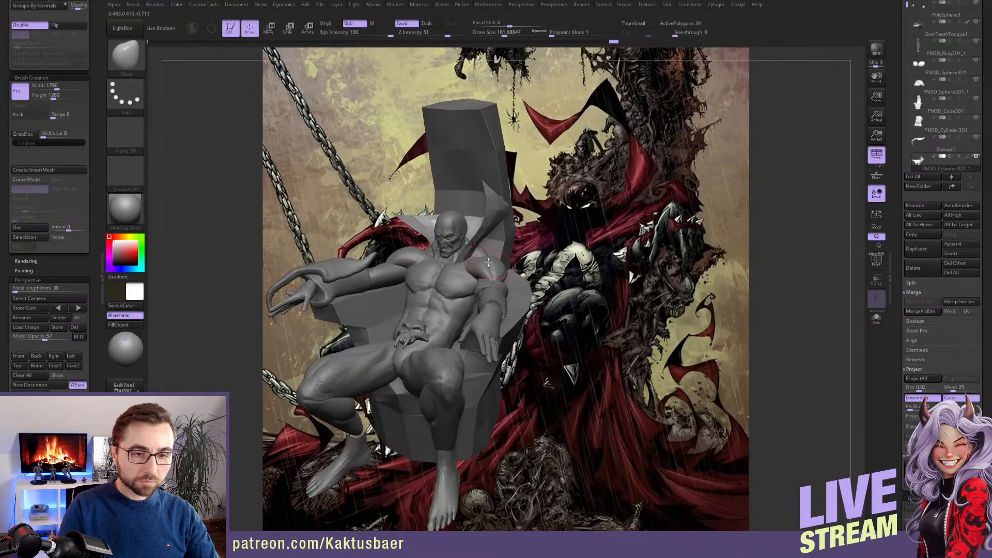
pyautogui.keyDown('alt'); pyautogui.click(489, 267); pyautogui.keyUp('alt')
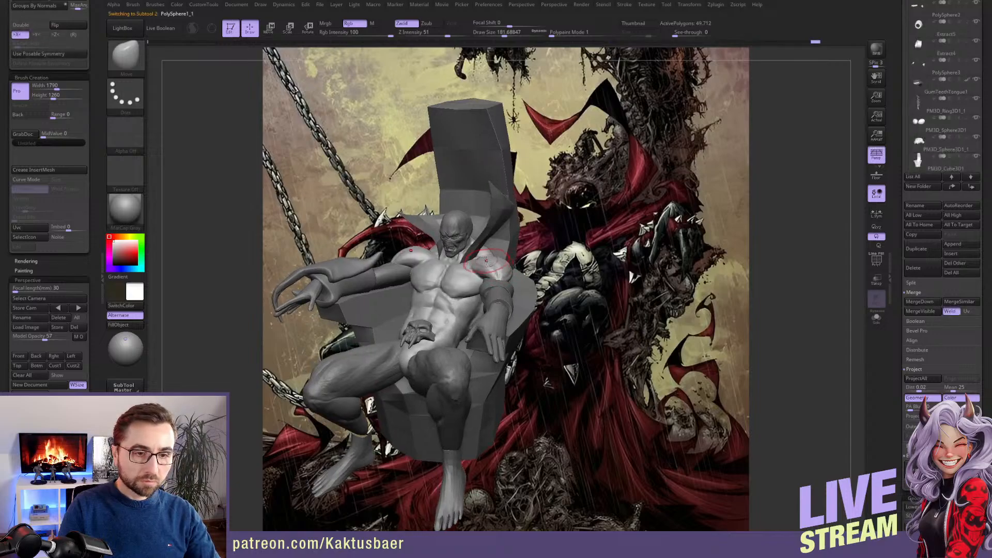
pyautogui.keyDown('ctrl'); pyautogui.moveTo(484, 262); pyautogui.dragTo(489, 269, button='right'); pyautogui.keyUp('ctrl')
pyautogui.press('s')
pyautogui.moveTo(502, 261); pyautogui.dragTo(495, 262)
pyautogui.press('ctrl')
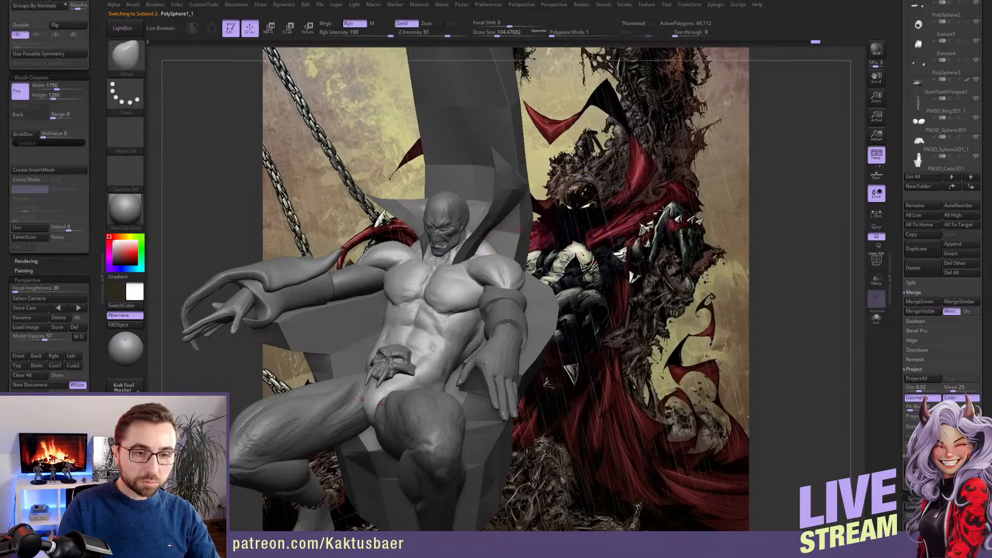
pyautogui.moveTo(631, 235); pyautogui.dragTo(556, 223)
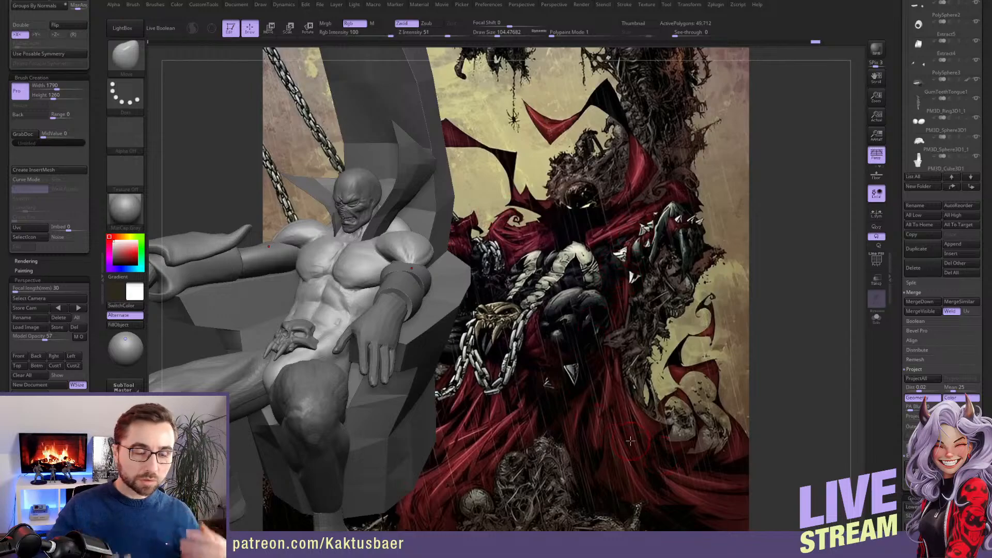
pyautogui.moveTo(412, 234); pyautogui.dragTo(473, 230, button='right')
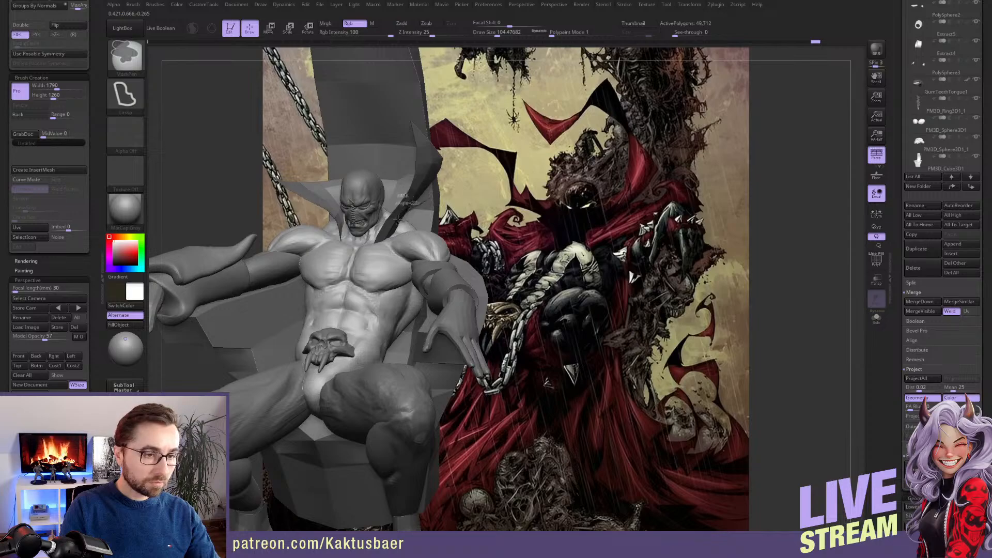
# Mask the torso's shoulders and neck area with the lasso mask and isolate the torso to check the mask
pyautogui.moveTo(377, 246)
pyautogui.keyDown('ctrl'); pyautogui.mouseDown()
pyautogui.moveTo(393, 255)
pyautogui.moveTo(424, 206)
pyautogui.mouseUp(); pyautogui.keyUp('ctrl')
pyautogui.moveTo(511, 232)
pyautogui.mouseDown(button='right')
pyautogui.moveTo(460, 241)
pyautogui.moveTo(467, 221)
pyautogui.moveTo(422, 250)
pyautogui.moveTo(419, 265)
pyautogui.moveTo(385, 234)
pyautogui.moveTo(393, 267)
pyautogui.moveTo(452, 238)
pyautogui.mouseUp(button='right')
pyautogui.hotkey('alt', 'shift', 's')
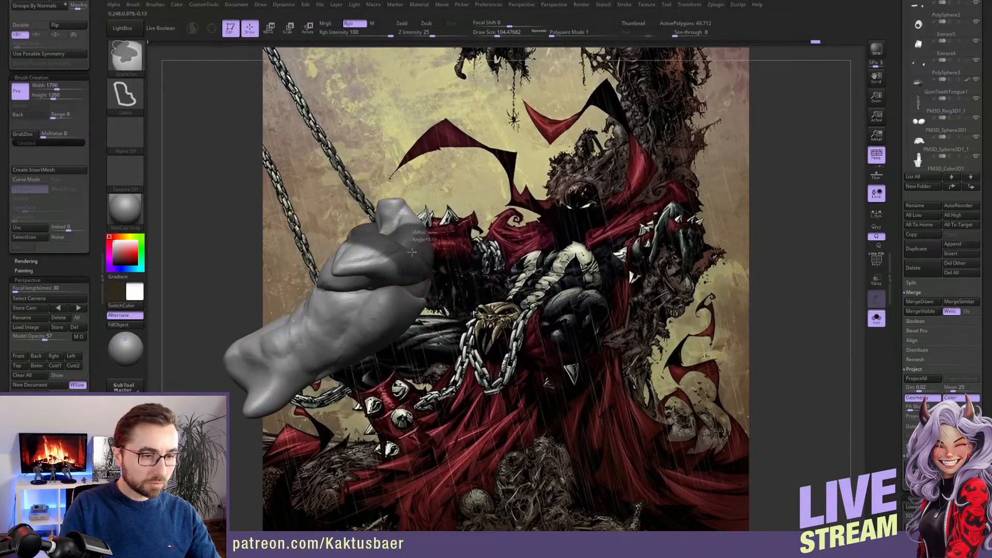
pyautogui.moveTo(406, 308)
pyautogui.mouseDown(button='right')
pyautogui.moveTo(434, 251)
pyautogui.moveTo(430, 281)
pyautogui.moveTo(488, 293)
pyautogui.mouseUp(button='right')
# Extract the masked shoulder and neck area from the torso and accept it as a new subtool
pyautogui.moveTo(900, 312); pyautogui.dragTo(908, 237)
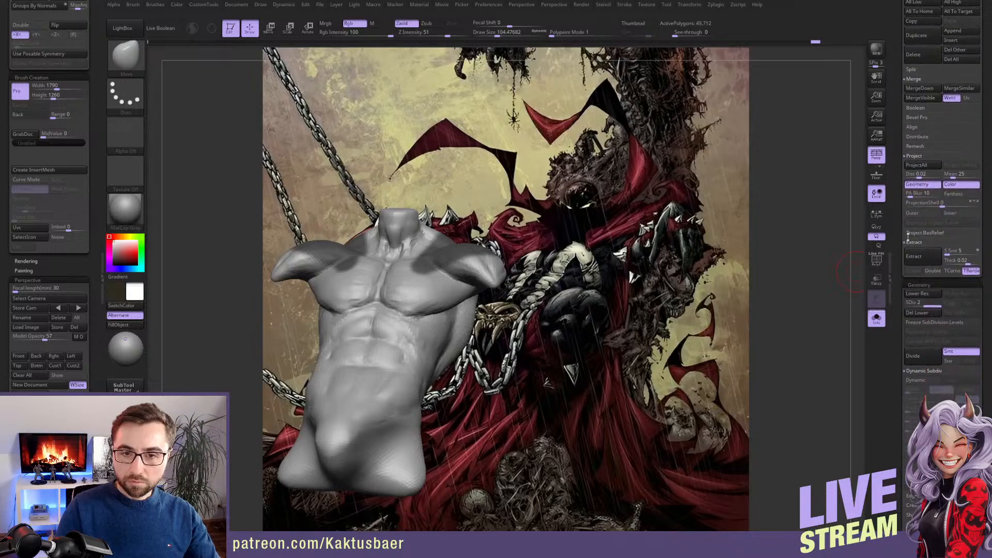
pyautogui.click(923, 256)
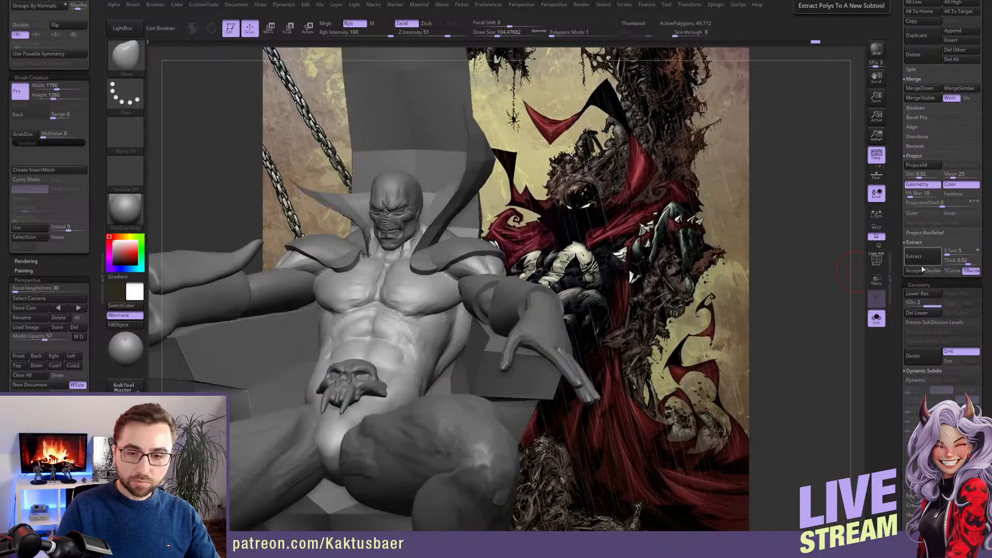
pyautogui.click(914, 270)
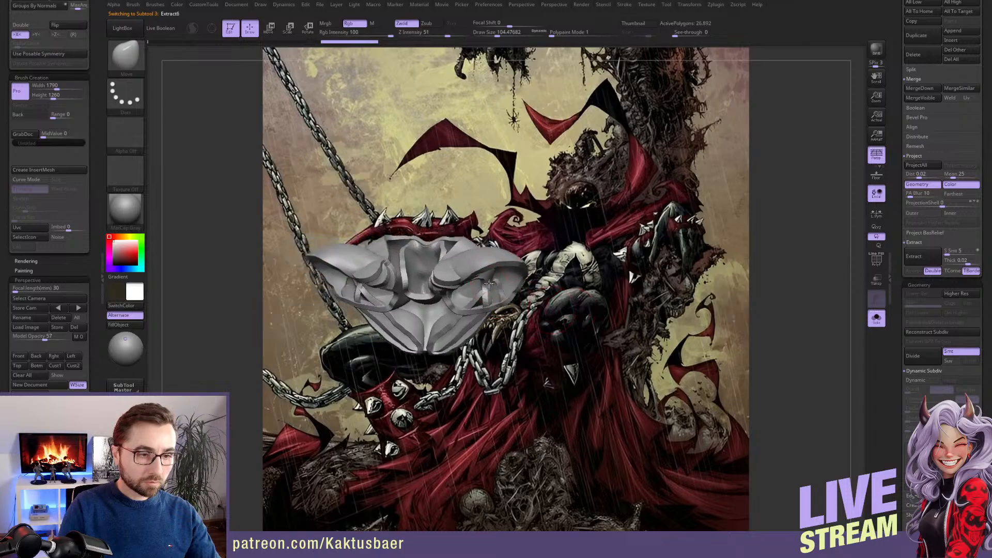
# Assign automatic polygroups to the extracted shoulder piece and isolate one shell by hiding the other
pyautogui.moveTo(489, 283); pyautogui.dragTo(209, 309, button='right')
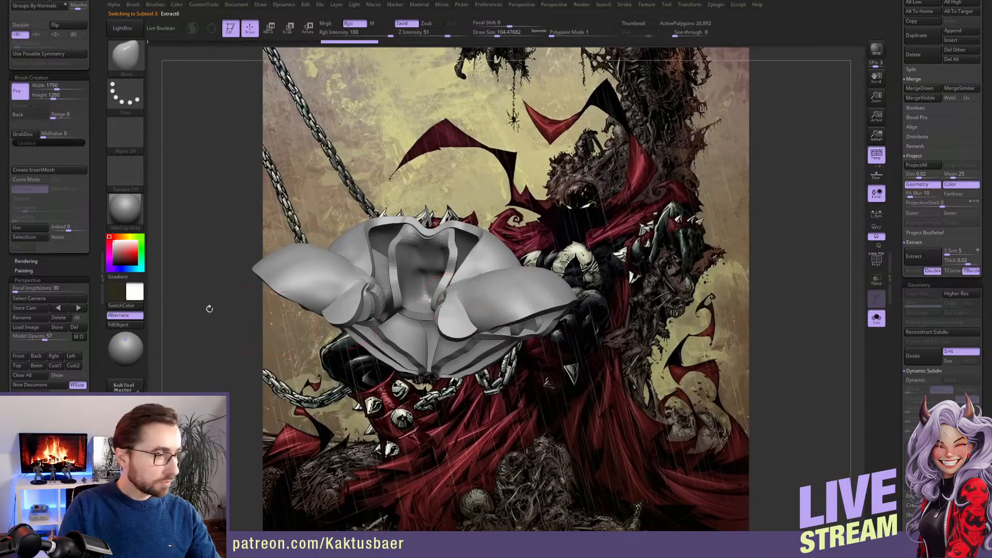
pyautogui.scroll(5, 89, 147)
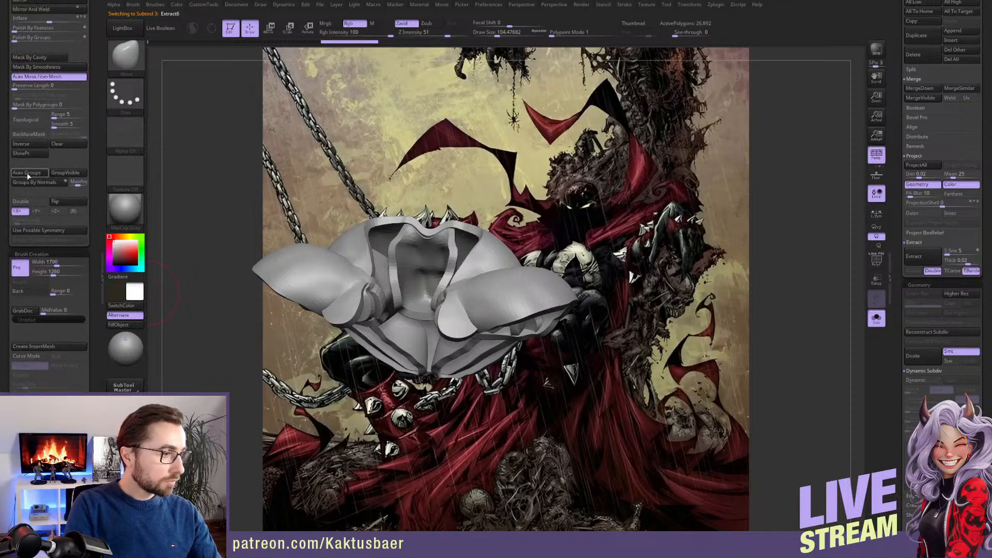
pyautogui.click(29, 176)
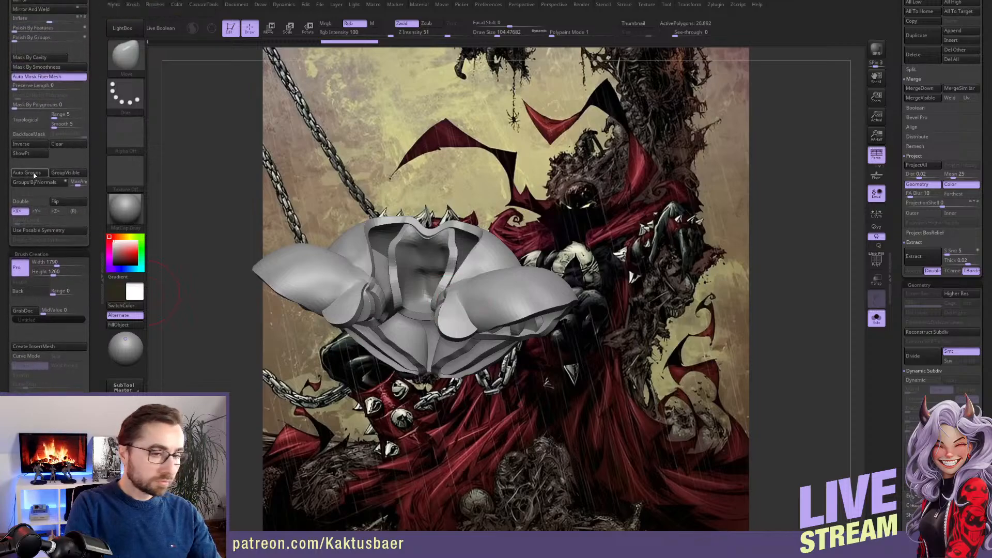
pyautogui.keyDown('ctrl'); pyautogui.keyDown('shift'); pyautogui.click(535, 285); pyautogui.keyUp('shift'); pyautogui.keyUp('ctrl')
pyautogui.keyDown('ctrl'); pyautogui.keyDown('shift'); pyautogui.click(531, 283); pyautogui.keyUp('shift'); pyautogui.keyUp('ctrl')
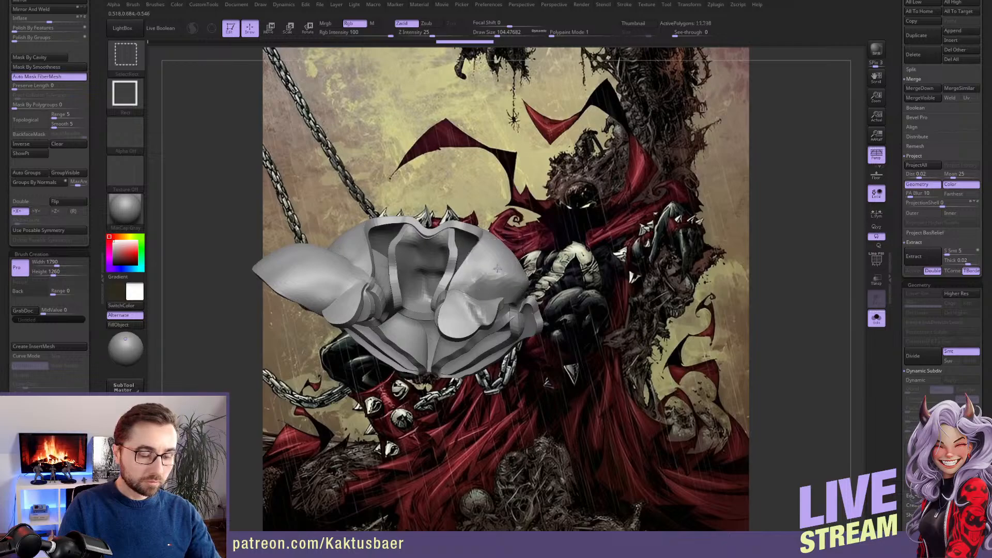
pyautogui.keyDown('ctrl'); pyautogui.keyDown('shift'); pyautogui.click(490, 264); pyautogui.keyUp('shift'); pyautogui.keyUp('ctrl')
pyautogui.keyDown('ctrl'); pyautogui.keyDown('shift'); pyautogui.click(334, 270); pyautogui.keyUp('shift'); pyautogui.keyUp('ctrl')
pyautogui.keyDown('ctrl'); pyautogui.keyDown('shift'); pyautogui.click(575, 211); pyautogui.keyUp('shift'); pyautogui.keyUp('ctrl')
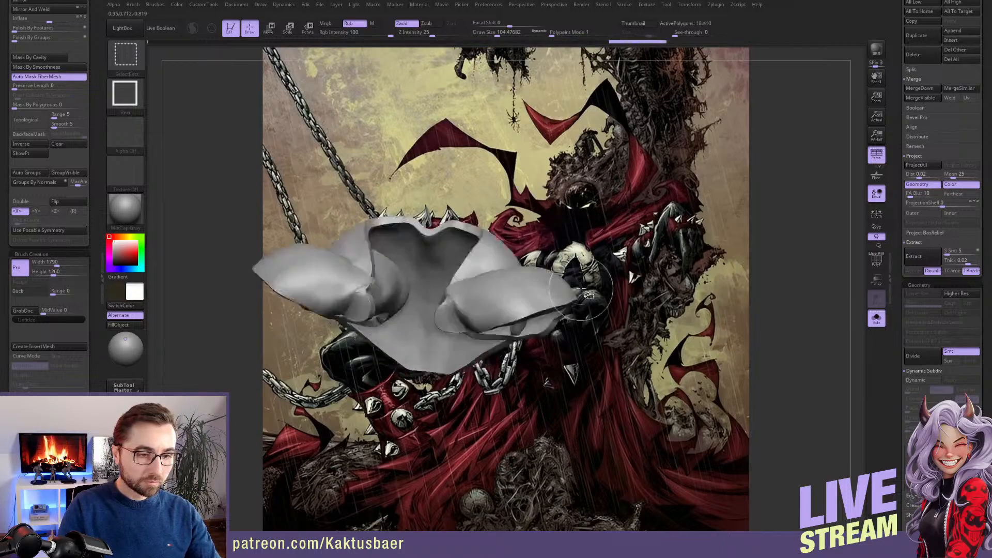
# Try DynaMesh at resolution 128 while part of the shoulder piece is hidden, and undo it
pyautogui.scroll(5, 95, 67)
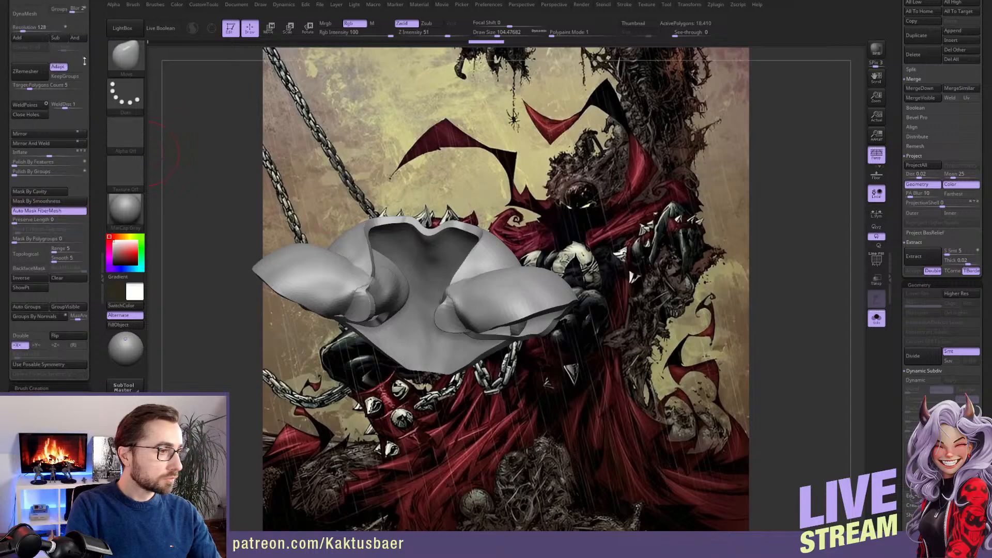
pyautogui.scroll(1, 95, 38)
pyautogui.click(39, 38)
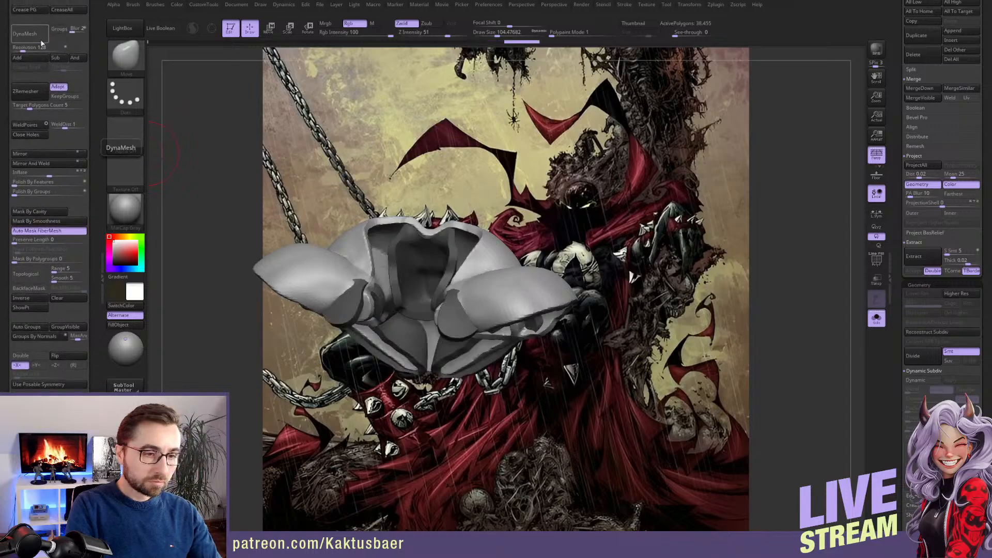
pyautogui.hotkey('ctrl', 'z')
# Delete the hidden geometry of the extracted shoulder piece
pyautogui.scroll(8, 93, 102)
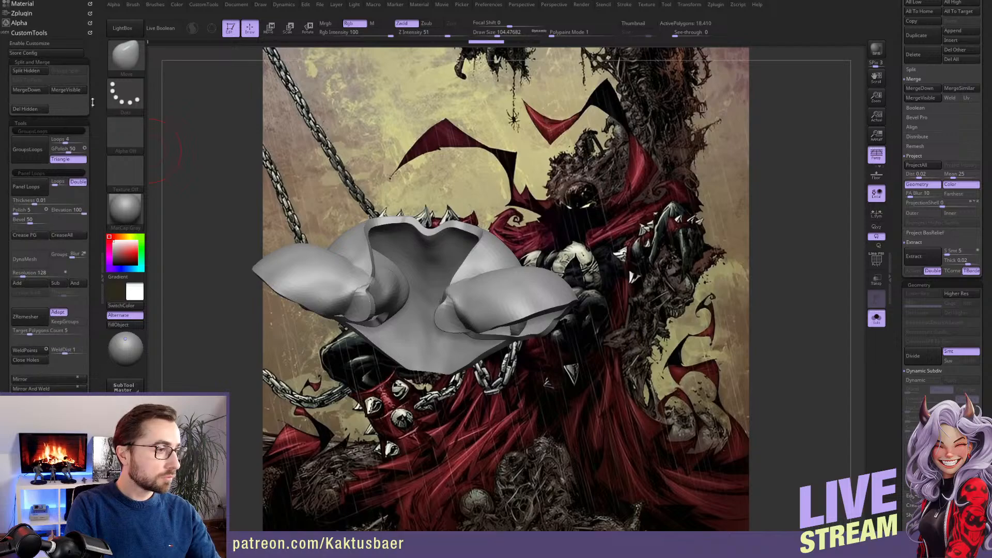
pyautogui.click(42, 113)
# Try DynaMesh at resolution 128 on the remaining shoulder shell, inspect its underside and undo the remesh
pyautogui.click(33, 261)
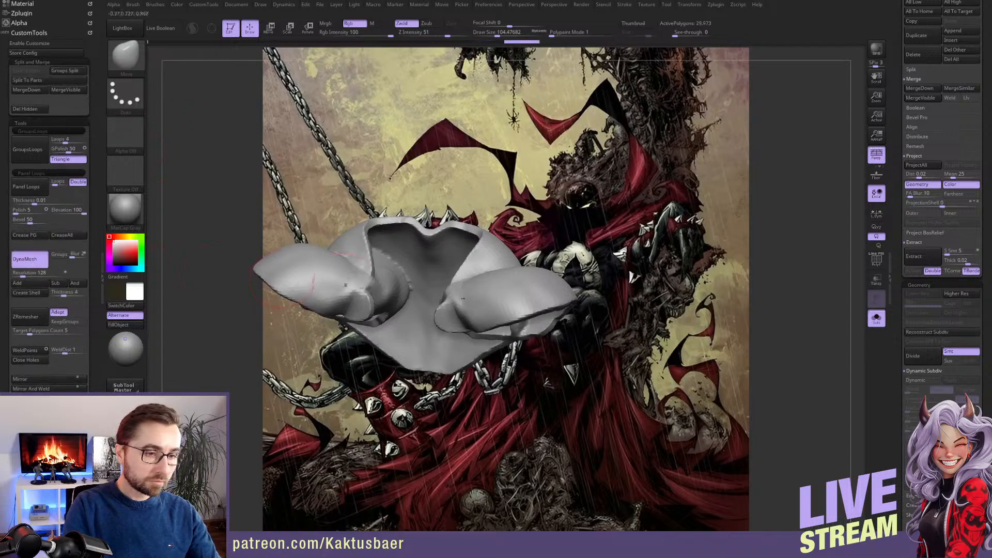
pyautogui.moveTo(346, 286)
pyautogui.mouseDown(button='right')
pyautogui.moveTo(382, 232)
pyautogui.moveTo(449, 236)
pyautogui.mouseUp(button='right')
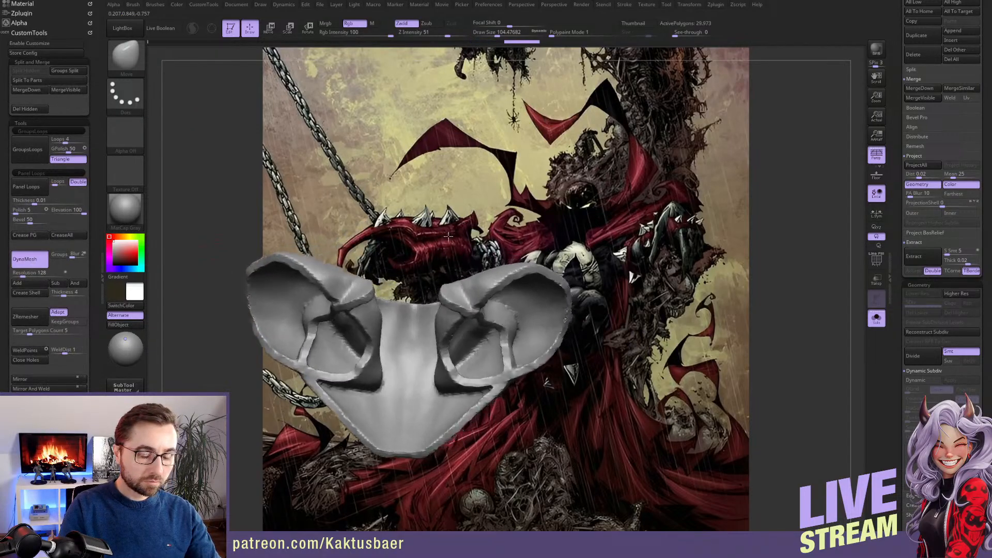
pyautogui.hotkey('ctrl', 'z')
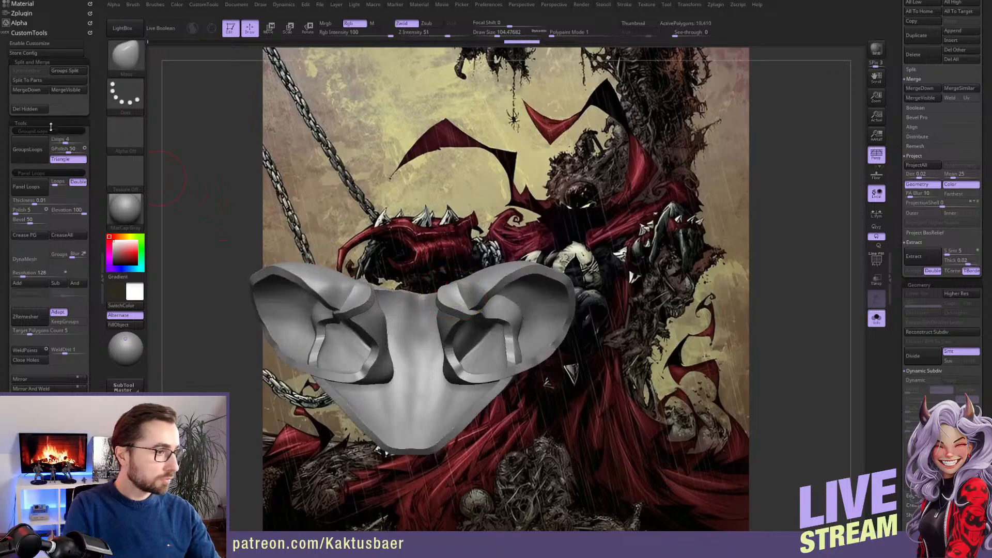
pyautogui.moveTo(478, 354)
pyautogui.keyDown('alt'); pyautogui.mouseDown(button='right')
pyautogui.moveTo(508, 307)
pyautogui.moveTo(527, 352)
pyautogui.moveTo(520, 292)
pyautogui.moveTo(243, 194)
pyautogui.mouseUp(button='right'); pyautogui.keyUp('alt')
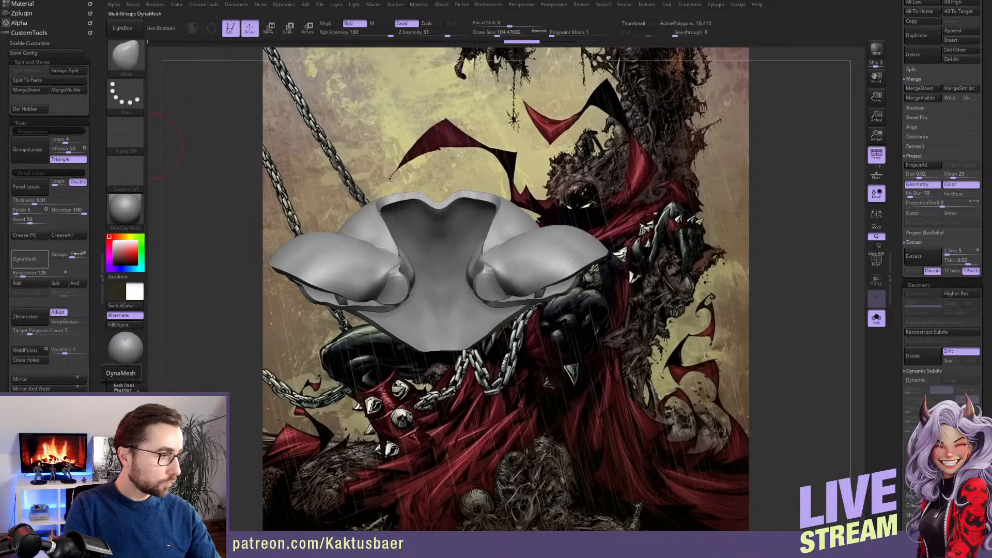
pyautogui.click(30, 259)
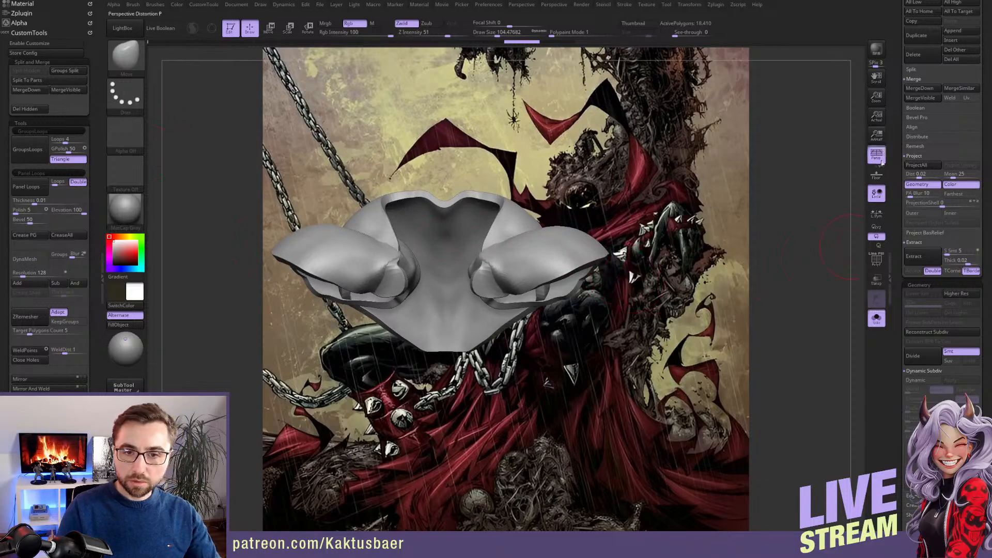
# Insert a mirrored pair of PolySpheres above the extracted shoulder shell and delete the hidden original shell
pyautogui.press('b')
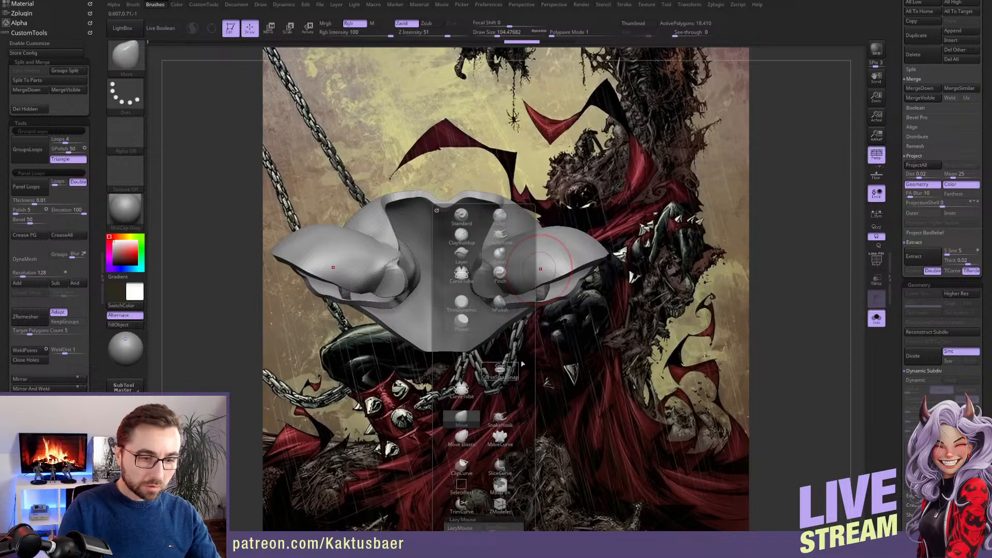
pyautogui.press('b')
pyautogui.click(549, 269)
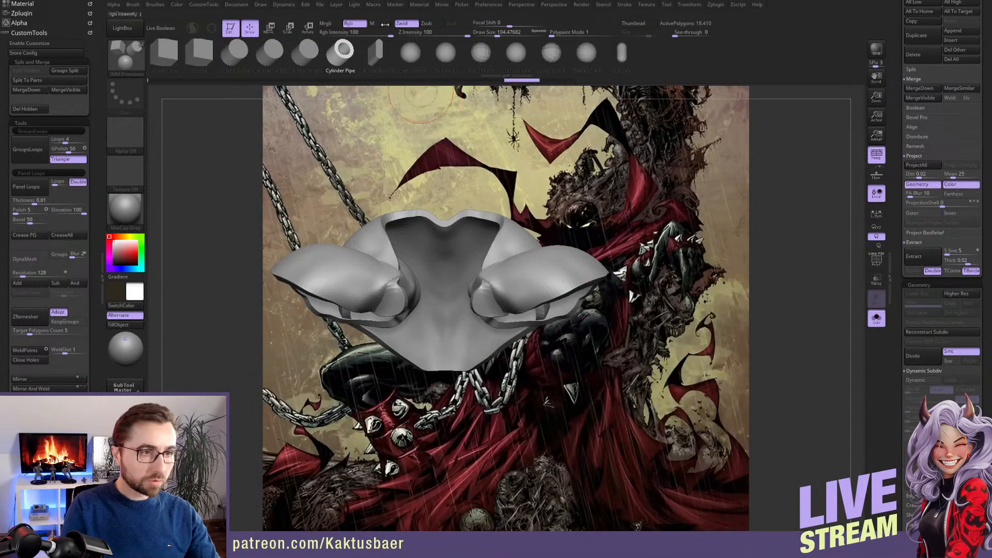
pyautogui.click(481, 53)
pyautogui.moveTo(539, 265); pyautogui.dragTo(537, 291)
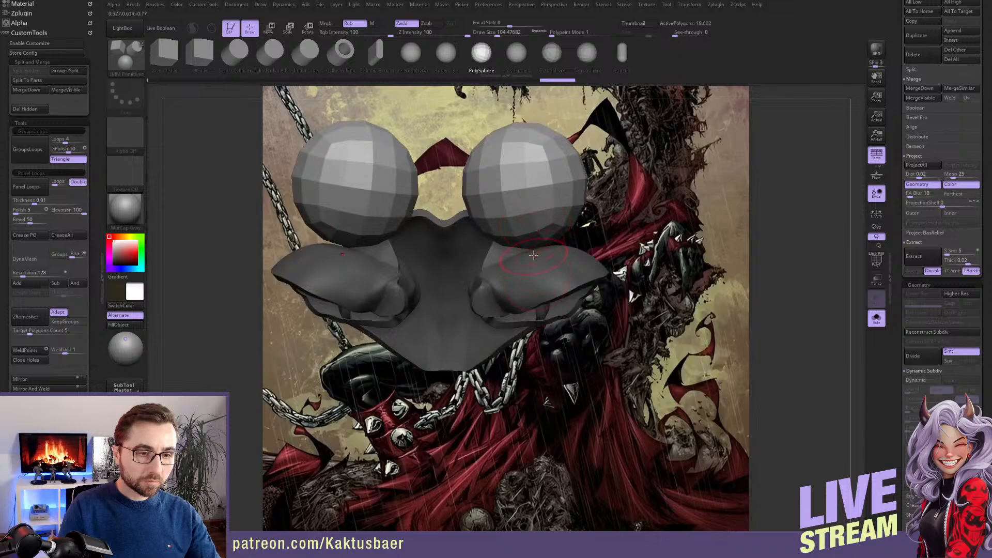
pyautogui.keyDown('ctrl'); pyautogui.keyDown('shift'); pyautogui.click(532, 233); pyautogui.keyUp('shift'); pyautogui.keyUp('ctrl')
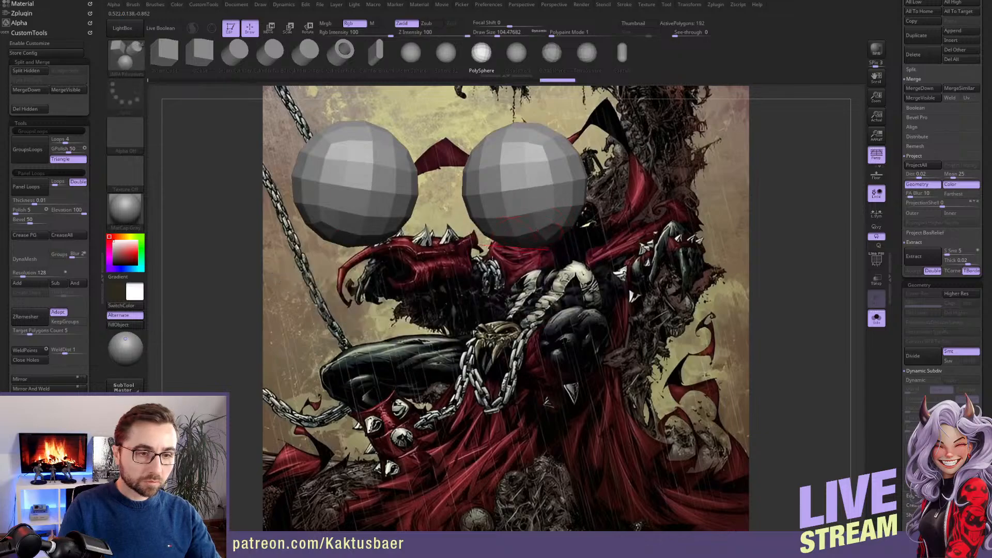
pyautogui.click(32, 111)
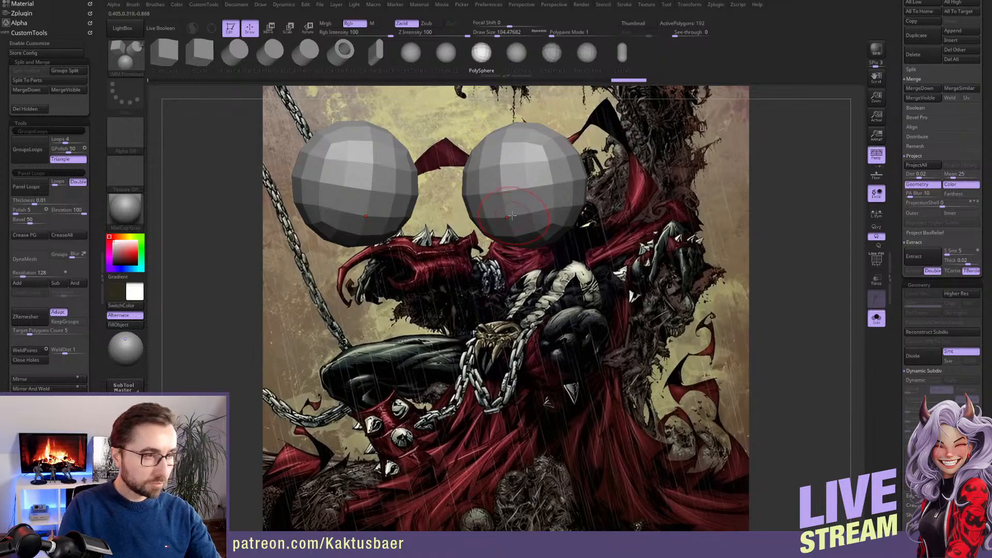
# Pull the two spheres together at the centre with the Move brush and backface masking enabled, and DynaMesh them at resolution 128
pyautogui.press('b')
pyautogui.press('t')
pyautogui.press('d')
pyautogui.press('s')
pyautogui.moveTo(511, 216); pyautogui.dragTo(521, 216)
pyautogui.press('b')
pyautogui.press('m')
pyautogui.press('v')
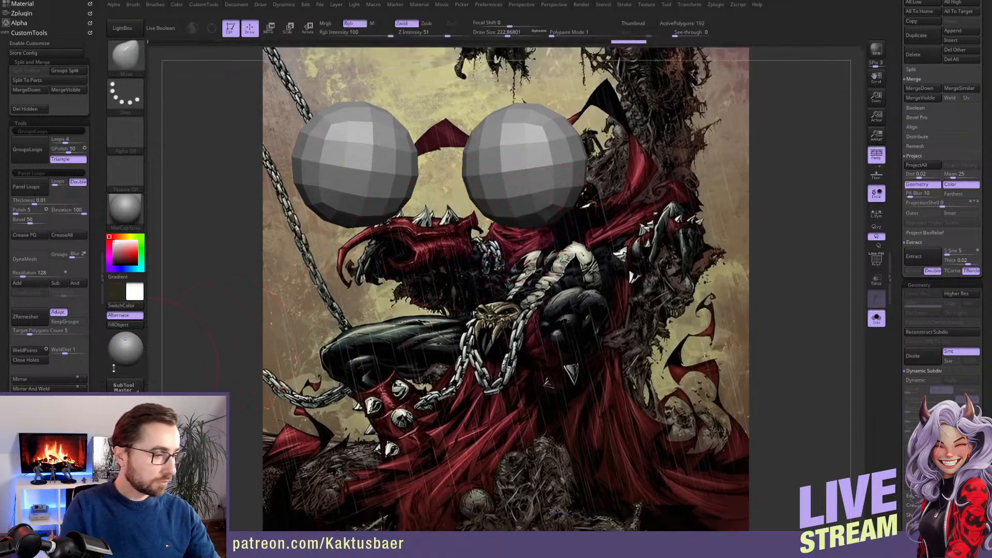
pyautogui.moveTo(99, 434); pyautogui.dragTo(100, 313)
pyautogui.scroll(-3, 80, 303)
pyautogui.click(37, 304)
pyautogui.press('s')
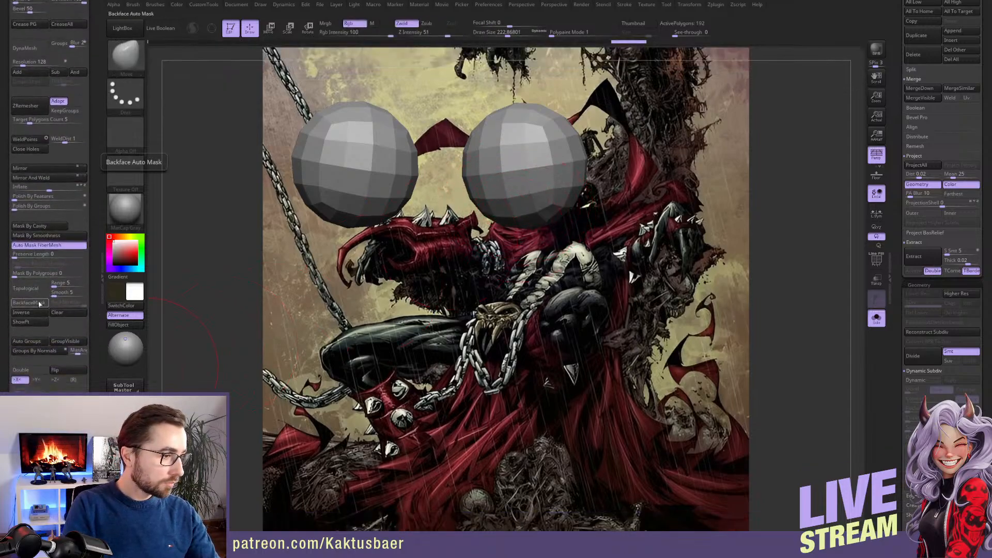
pyautogui.moveTo(132, 167); pyautogui.dragTo(156, 167)
pyautogui.moveTo(478, 190); pyautogui.dragTo(367, 219)
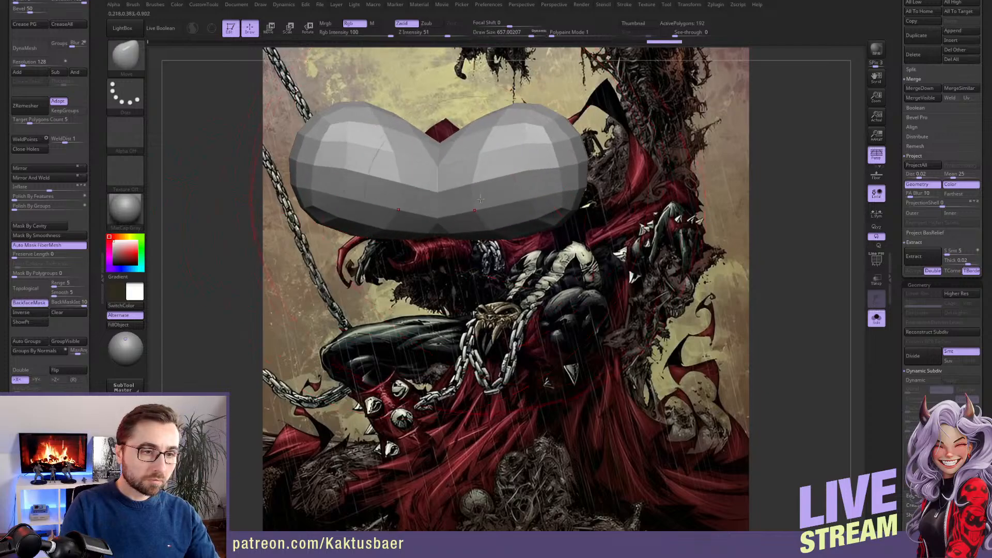
pyautogui.click(25, 48)
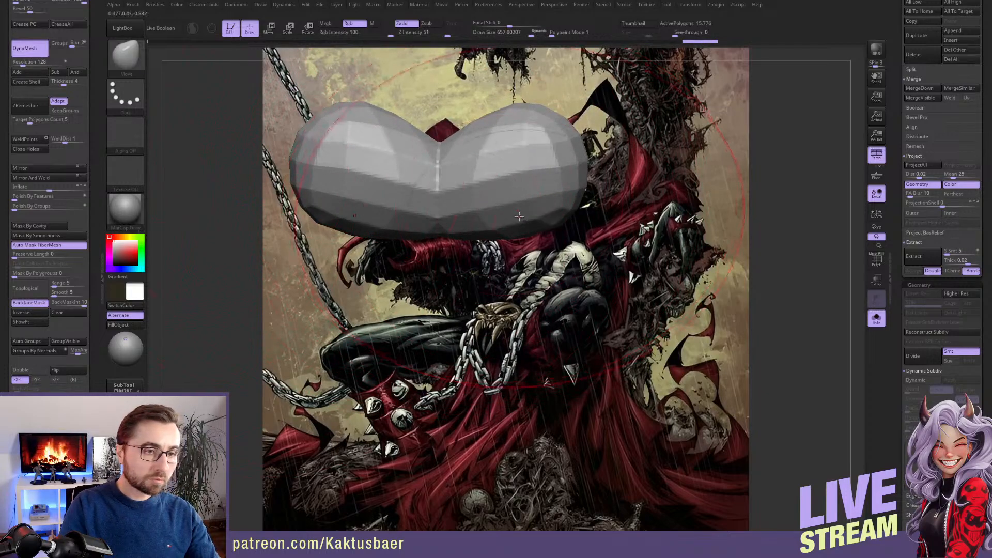
# Show the whole figure again and move the merged spheres down onto the shoulders and upper chest
pyautogui.hotkey('alt', 's')
pyautogui.keyDown('ctrl'); pyautogui.moveTo(497, 221); pyautogui.dragTo(492, 183, button='right'); pyautogui.keyUp('ctrl')
pyautogui.press('w')
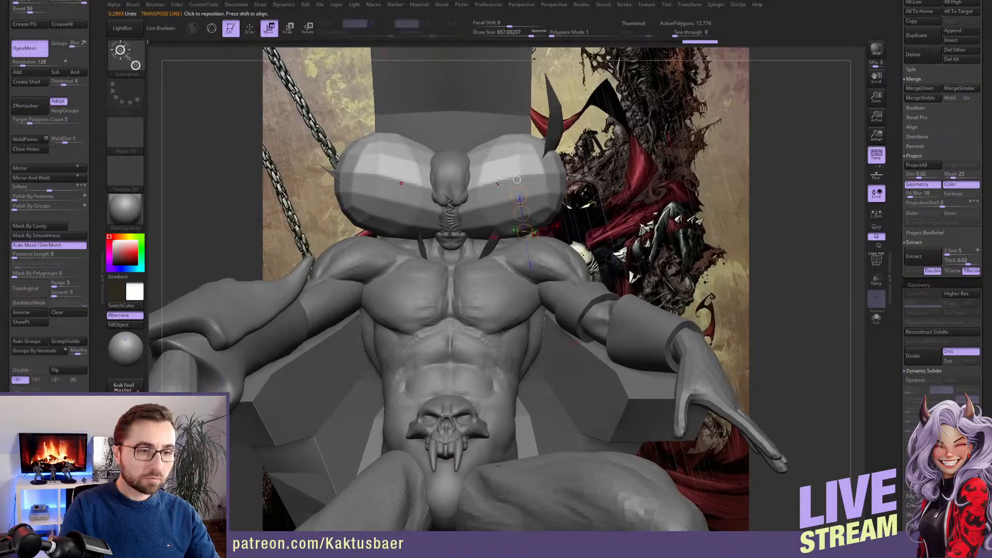
pyautogui.keyDown('shift'); pyautogui.moveTo(485, 195); pyautogui.dragTo(485, 124); pyautogui.keyUp('shift')
pyautogui.moveTo(485, 168)
pyautogui.mouseDown()
pyautogui.moveTo(489, 253)
pyautogui.moveTo(474, 240)
pyautogui.mouseUp()
pyautogui.press('q')
# Turn off backface masking, smooth away the faceting, and pull the new shoulder piece over the deltoids and upper chest
pyautogui.press('s')
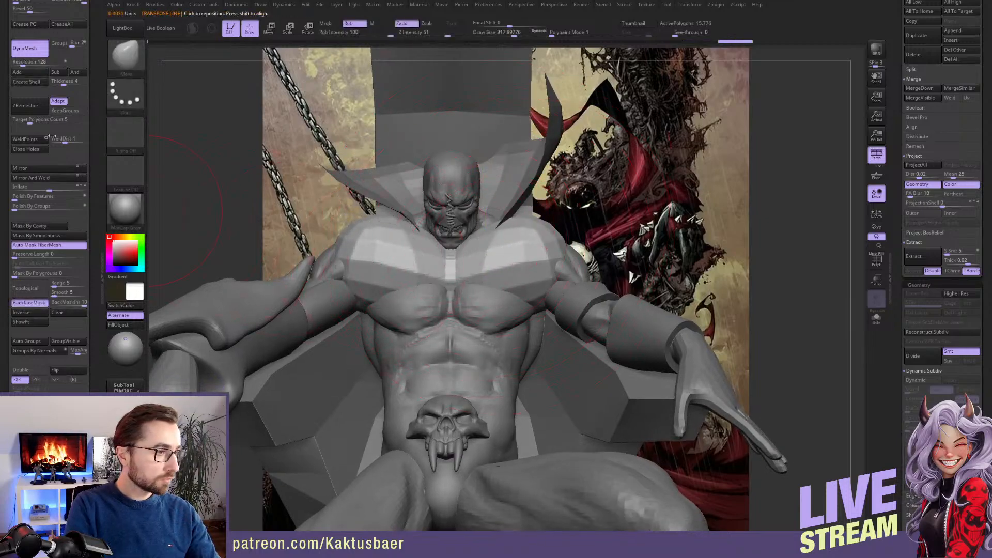
pyautogui.click(26, 302)
pyautogui.moveTo(594, 209); pyautogui.dragTo(496, 235, button='right')
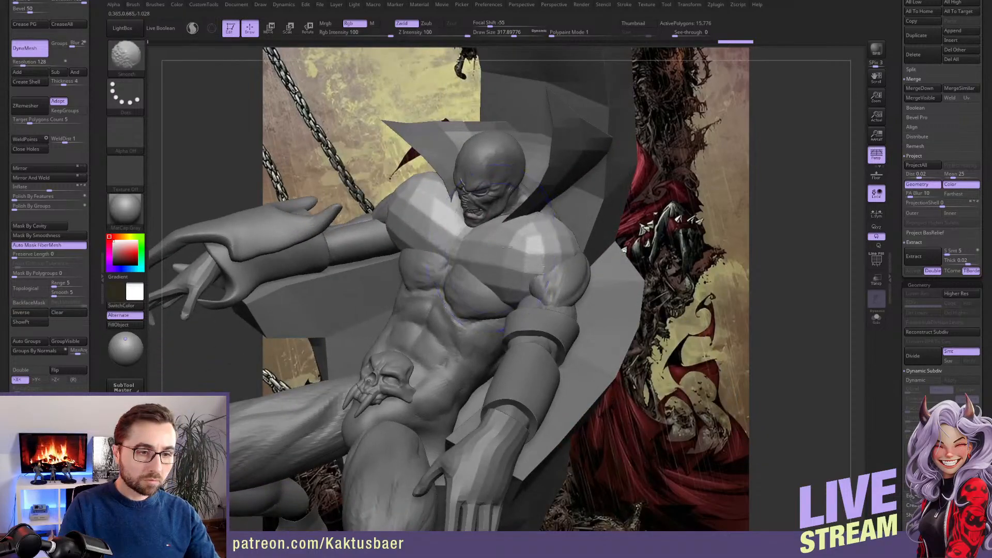
pyautogui.keyDown('shift'); pyautogui.moveTo(524, 248); pyautogui.dragTo(540, 234); pyautogui.keyUp('shift')
pyautogui.press('s')
pyautogui.moveTo(496, 262)
pyautogui.mouseDown()
pyautogui.moveTo(498, 277)
pyautogui.moveTo(506, 257)
pyautogui.mouseUp()
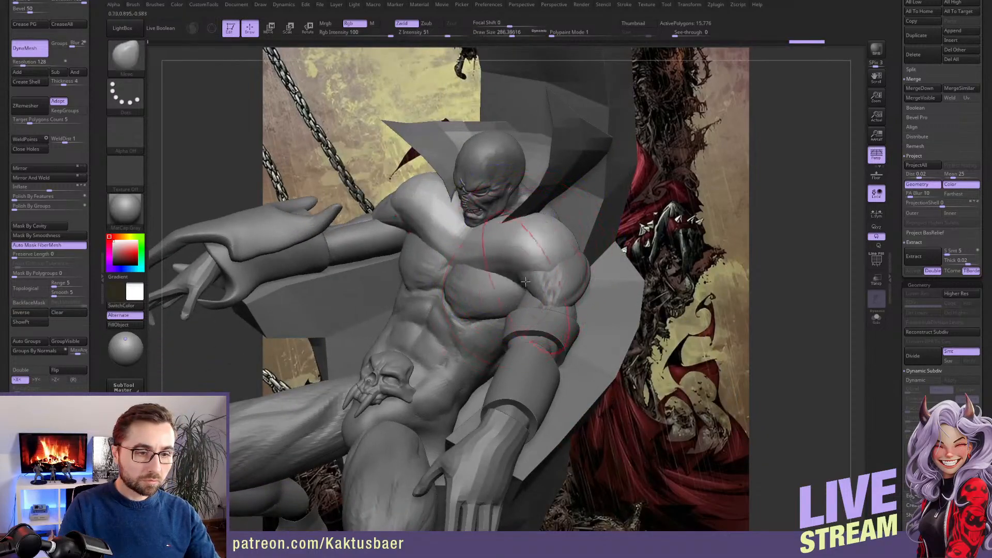
pyautogui.moveTo(522, 226)
pyautogui.mouseDown(button='right')
pyautogui.moveTo(444, 220)
pyautogui.moveTo(566, 238)
pyautogui.mouseUp(button='right')
pyautogui.press('s')
pyautogui.moveTo(566, 237); pyautogui.dragTo(572, 224)
pyautogui.moveTo(451, 276); pyautogui.dragTo(469, 247)
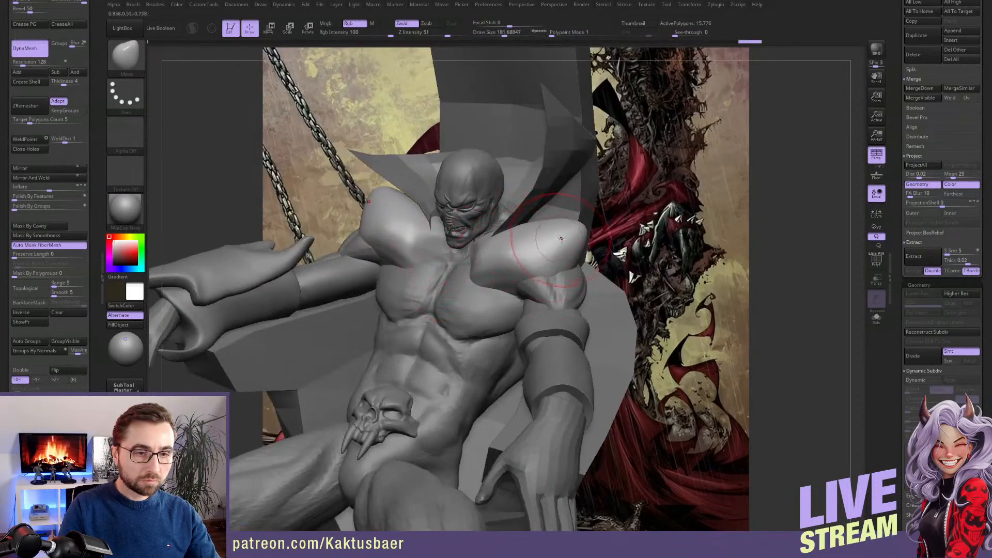
# Reshape the shoulder piece's profile from the side with a larger Move brush
pyautogui.moveTo(576, 247); pyautogui.dragTo(494, 257, button='right')
pyautogui.press('s')
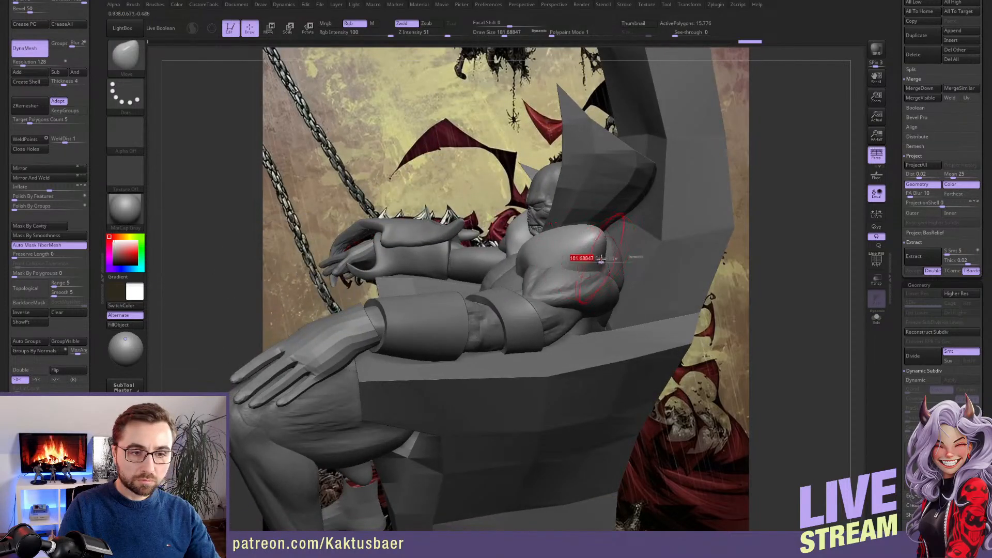
pyautogui.moveTo(597, 260); pyautogui.dragTo(603, 260)
pyautogui.moveTo(606, 274)
pyautogui.mouseDown(button='right')
pyautogui.moveTo(646, 236)
pyautogui.moveTo(595, 219)
pyautogui.moveTo(600, 258)
pyautogui.mouseUp(button='right')
# Isolate the shoulder piece, reshape its inner surfaces with backface masking enabled, and return to the full figure with masking off
pyautogui.hotkey('alt', 's')
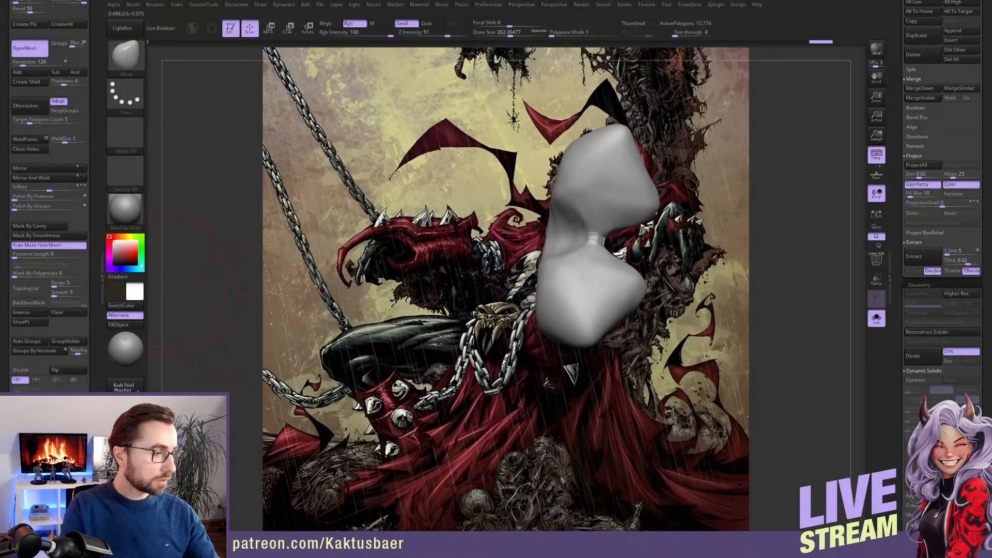
pyautogui.moveTo(95, 222); pyautogui.dragTo(96, 208)
pyautogui.click(31, 288)
pyautogui.moveTo(594, 235)
pyautogui.mouseDown()
pyautogui.moveTo(641, 240)
pyautogui.moveTo(639, 264)
pyautogui.mouseUp()
pyautogui.moveTo(634, 253)
pyautogui.mouseDown(button='right')
pyautogui.moveTo(616, 168)
pyautogui.moveTo(599, 262)
pyautogui.mouseUp(button='right')
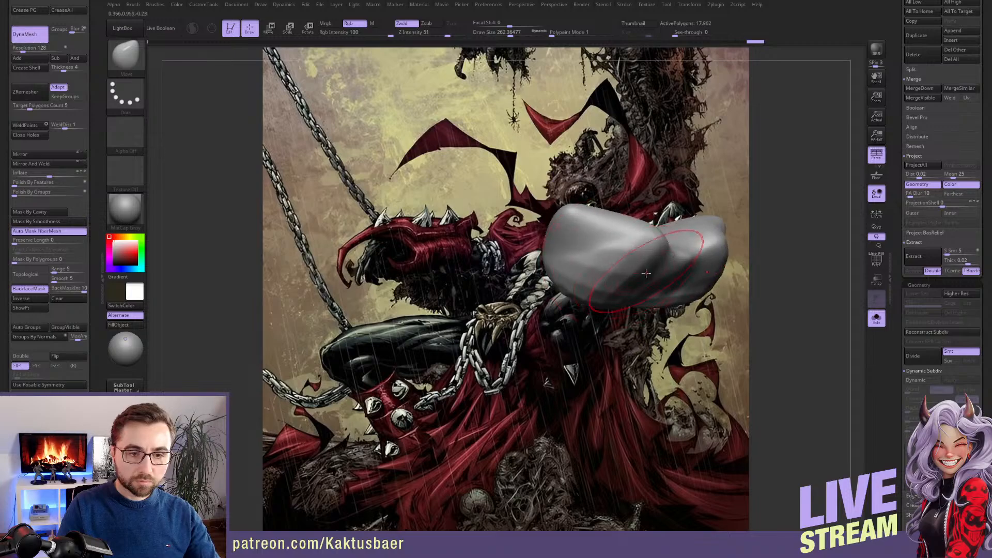
pyautogui.moveTo(664, 258)
pyautogui.keyDown('shift'); pyautogui.mouseDown()
pyautogui.moveTo(672, 282)
pyautogui.moveTo(628, 287)
pyautogui.mouseUp(); pyautogui.keyUp('shift')
pyautogui.hotkey('alt', 's')
pyautogui.moveTo(620, 291)
pyautogui.mouseDown(button='right')
pyautogui.moveTo(607, 293)
pyautogui.moveTo(617, 304)
pyautogui.moveTo(593, 285)
pyautogui.mouseUp(button='right')
pyautogui.click(39, 290)
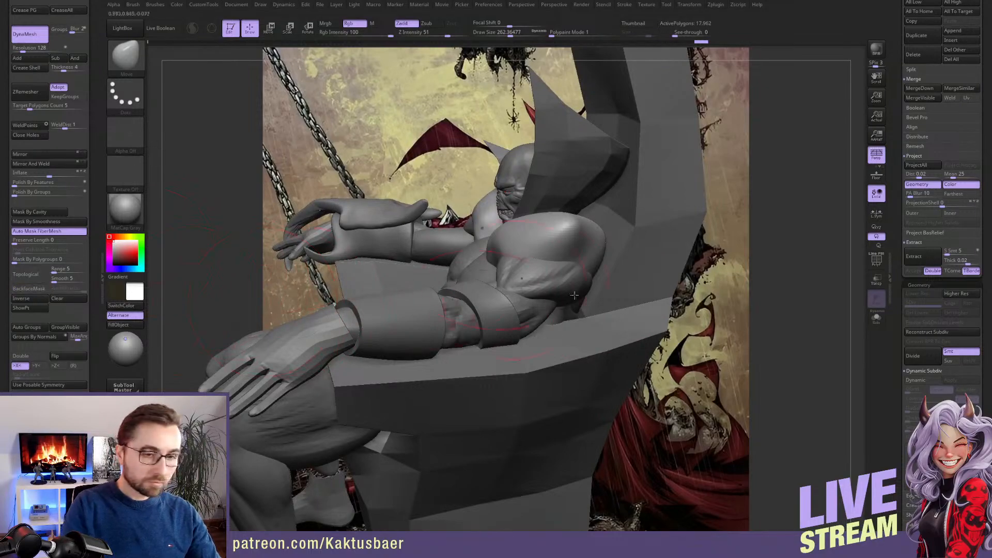
# Adjust the shoulder piece's main volume over the deltoids with a large Move brush
pyautogui.press('s')
pyautogui.press('s')
pyautogui.moveTo(496, 232); pyautogui.dragTo(511, 246)
pyautogui.moveTo(424, 232); pyautogui.dragTo(473, 237, button='right')
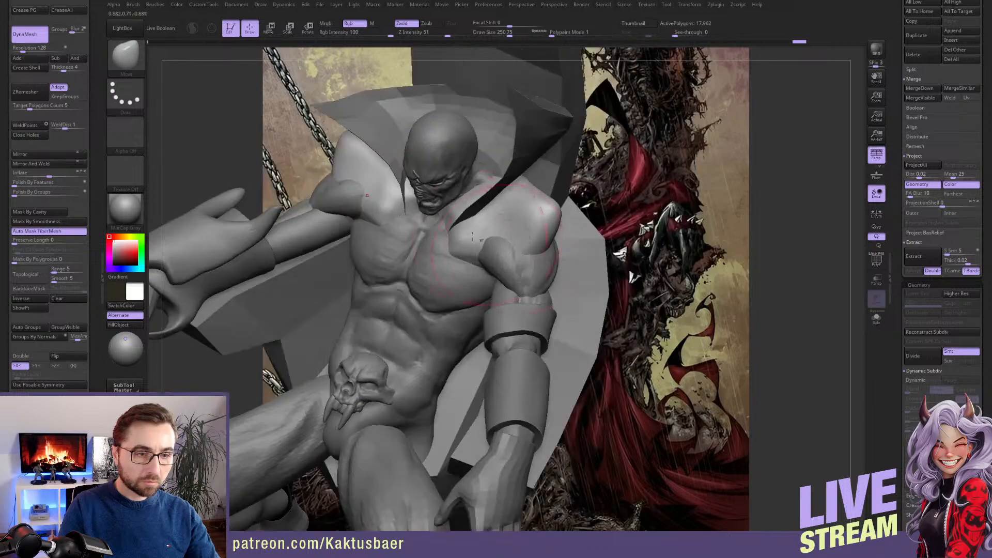
# Shape the shoulder piece's edges around the neck, below the collar and over the shoulder caps with a smaller Move brush
pyautogui.press('s')
pyautogui.moveTo(473, 236); pyautogui.dragTo(461, 237)
pyautogui.moveTo(460, 201); pyautogui.dragTo(463, 209)
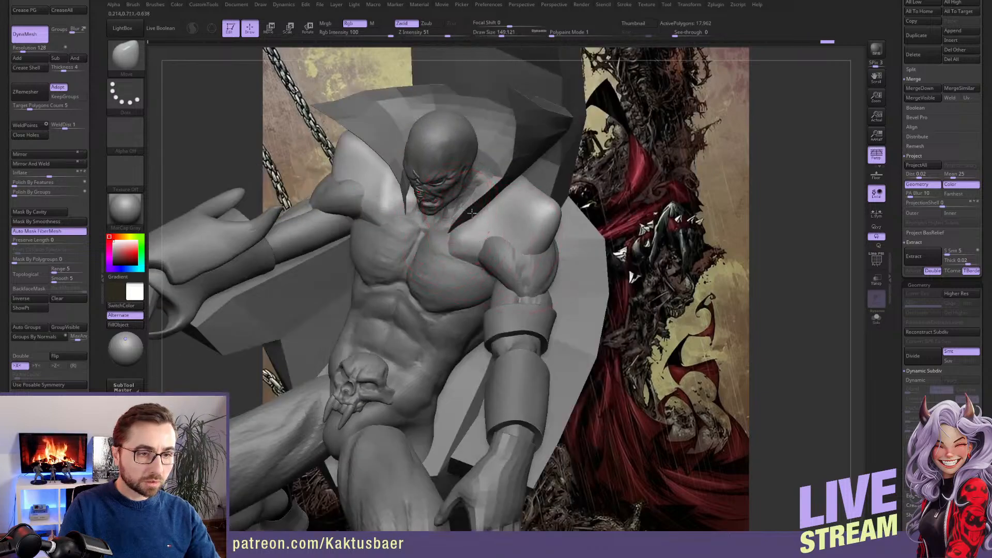
pyautogui.moveTo(448, 213); pyautogui.dragTo(491, 219, button='right')
pyautogui.moveTo(482, 199)
pyautogui.mouseDown()
pyautogui.moveTo(469, 214)
pyautogui.moveTo(479, 181)
pyautogui.moveTo(471, 217)
pyautogui.moveTo(502, 252)
pyautogui.mouseUp()
pyautogui.moveTo(509, 251); pyautogui.dragTo(480, 208, button='right')
pyautogui.moveTo(517, 246); pyautogui.dragTo(522, 248)
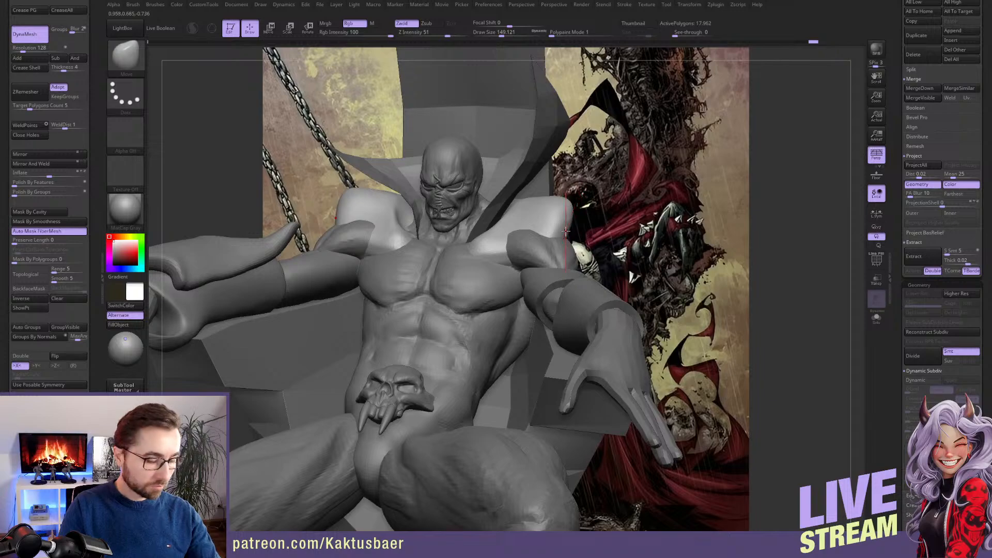
# Pull curved, horn-like tips up from the outer shoulders with the SnakeHook brush and Sculptris Pro enabled
pyautogui.press('space')
pyautogui.click(548, 232)
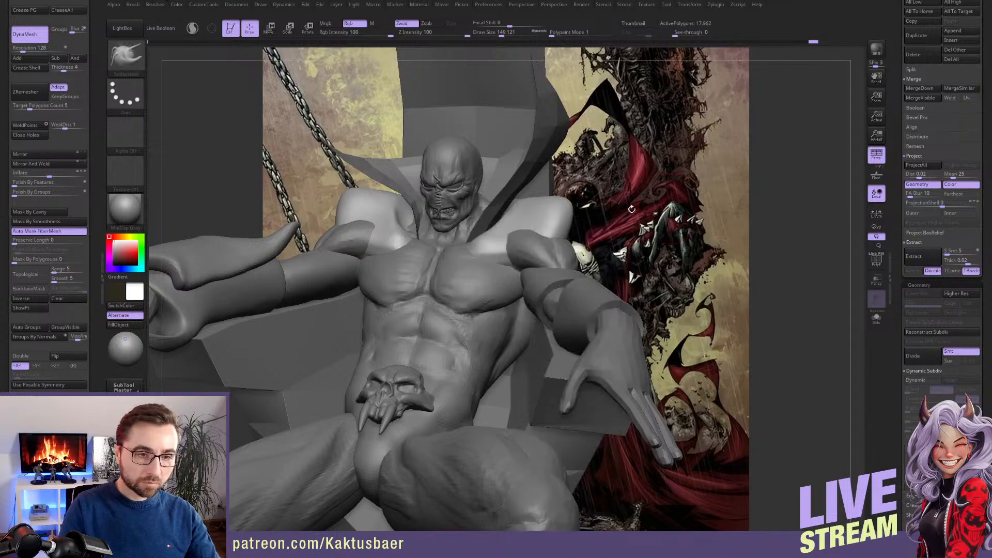
pyautogui.click(193, 28)
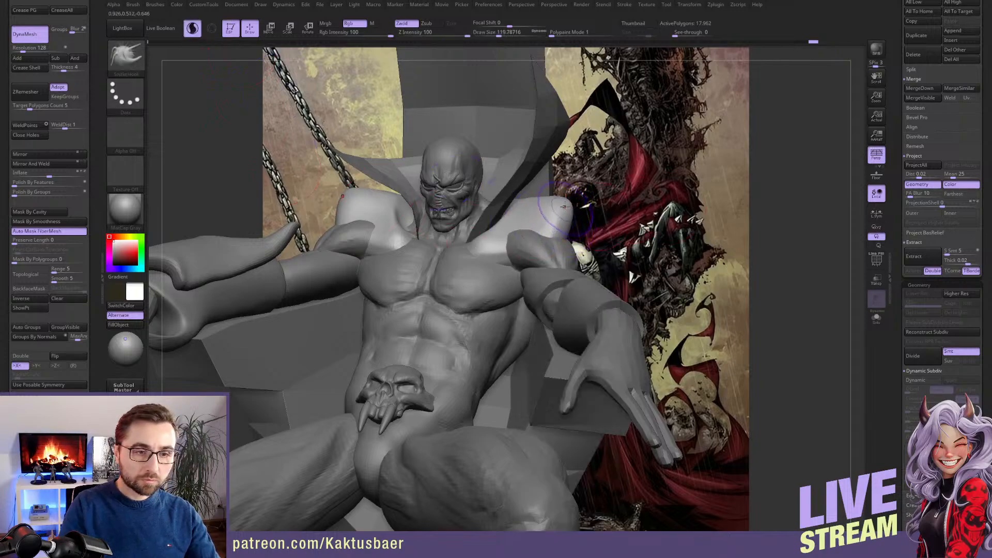
pyautogui.moveTo(564, 199)
pyautogui.mouseDown()
pyautogui.moveTo(579, 165)
pyautogui.moveTo(574, 149)
pyautogui.moveTo(552, 152)
pyautogui.moveTo(535, 181)
pyautogui.moveTo(559, 168)
pyautogui.moveTo(573, 201)
pyautogui.mouseUp()
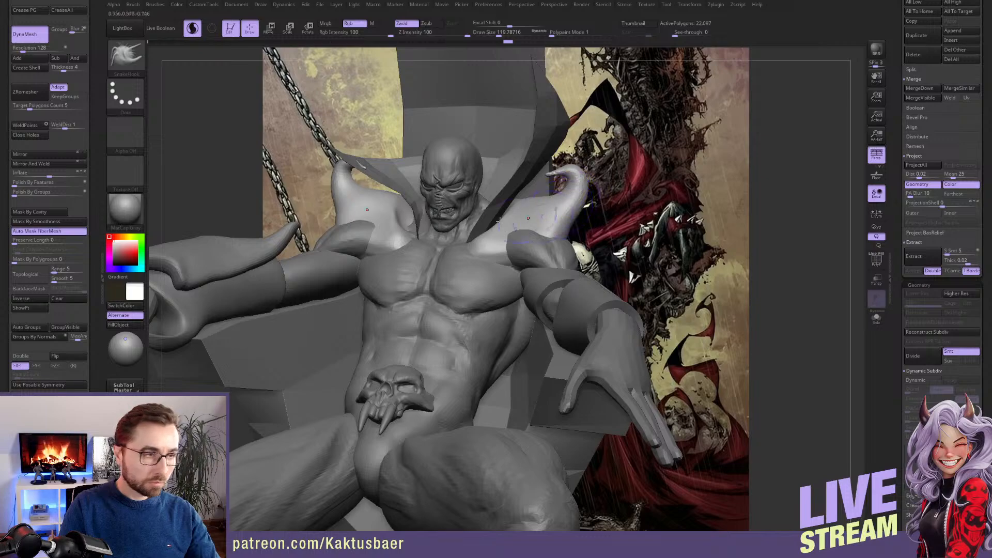
# Restore the stored camera view over the artwork and use the Move brush to align the shoulder flares with the reference
pyautogui.moveTo(89, 331); pyautogui.dragTo(90, 247)
pyautogui.click(45, 386)
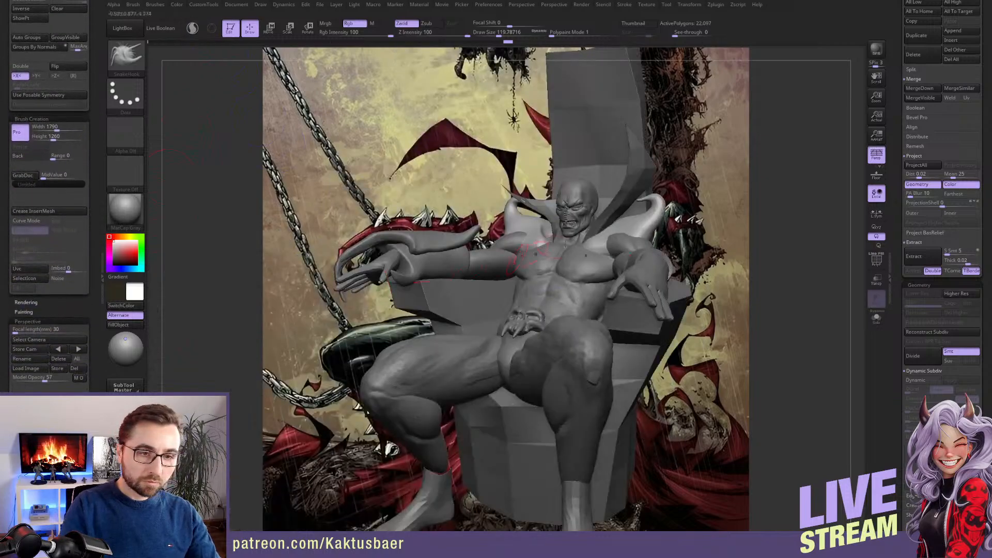
pyautogui.press('b')
pyautogui.press('m')
pyautogui.press('v')
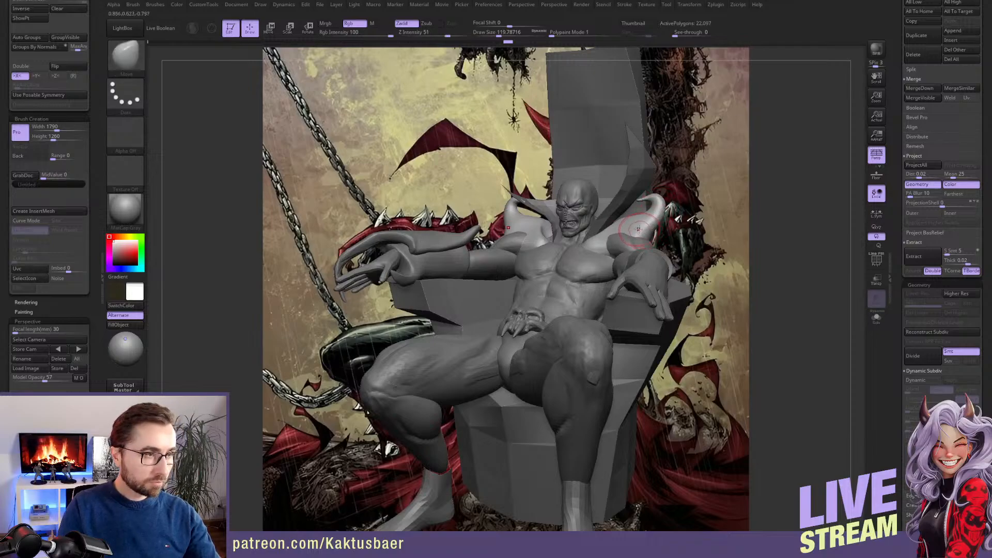
pyautogui.keyDown('alt'); pyautogui.moveTo(634, 231); pyautogui.dragTo(643, 223, button='right'); pyautogui.keyUp('alt')
pyautogui.press('s')
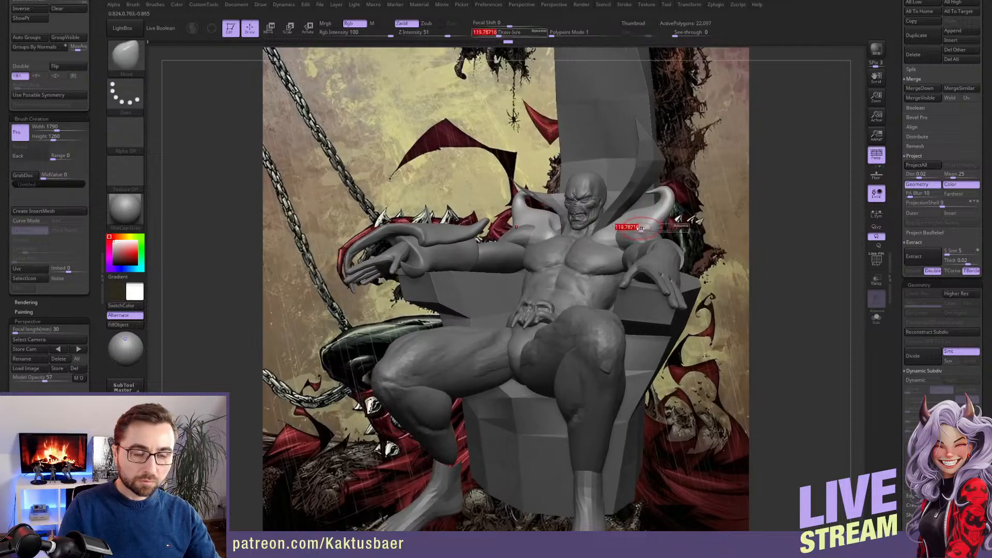
pyautogui.moveTo(641, 226)
pyautogui.mouseDown()
pyautogui.moveTo(665, 208)
pyautogui.moveTo(663, 195)
pyautogui.mouseUp()
pyautogui.press('s')
# Isolate the shoulder piece, refine its curled tips and smooth its front surface, and show the whole figure again
pyautogui.hotkey('alt', 's')
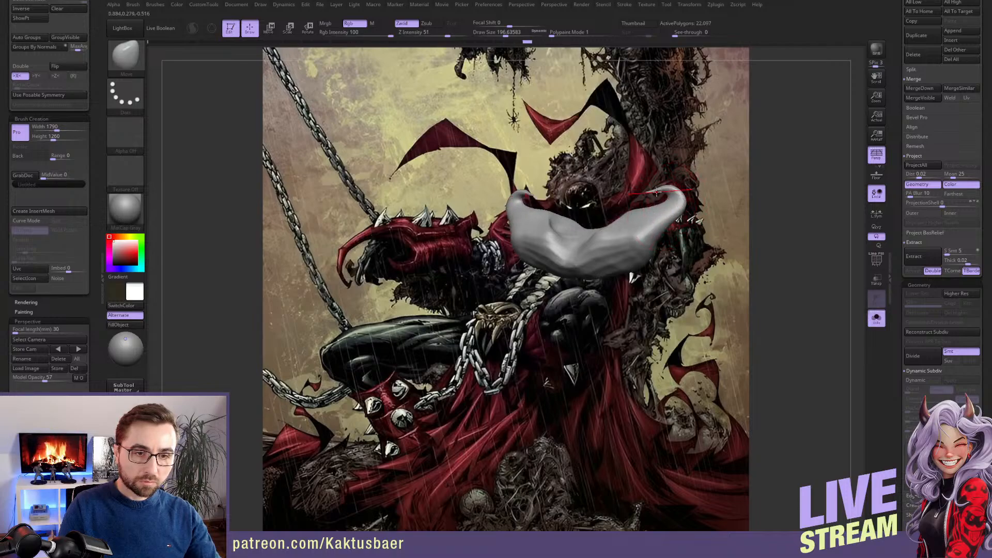
pyautogui.press('shift')
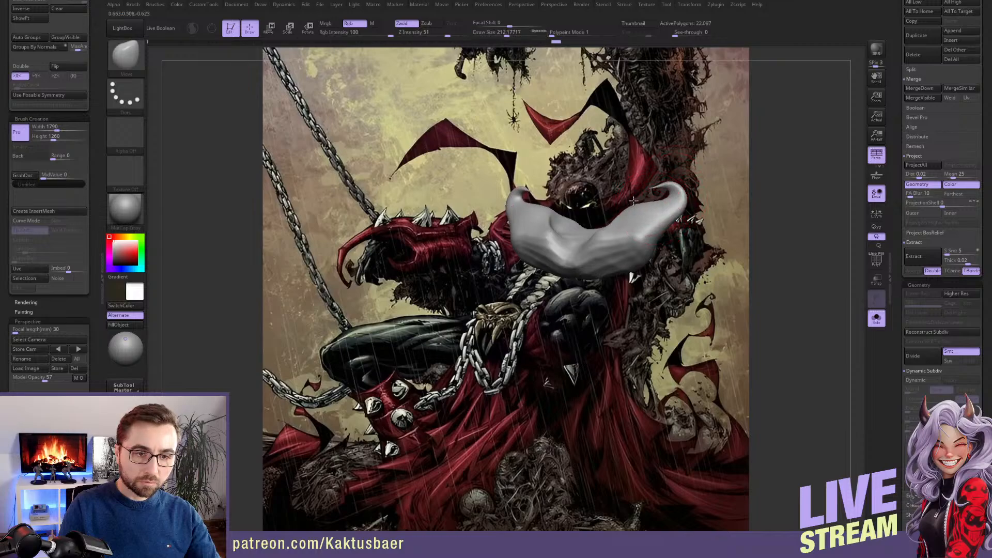
pyautogui.press('shift')
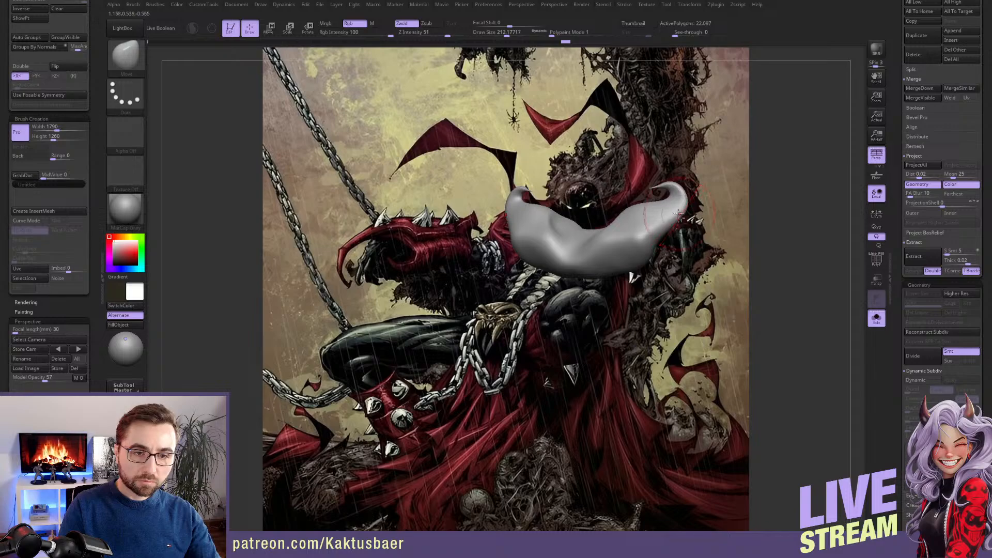
pyautogui.hotkey('alt', 's')
# Build up folds on the shoulder flares with the ClayBuildup brush and smooth the strokes
pyautogui.press('[')
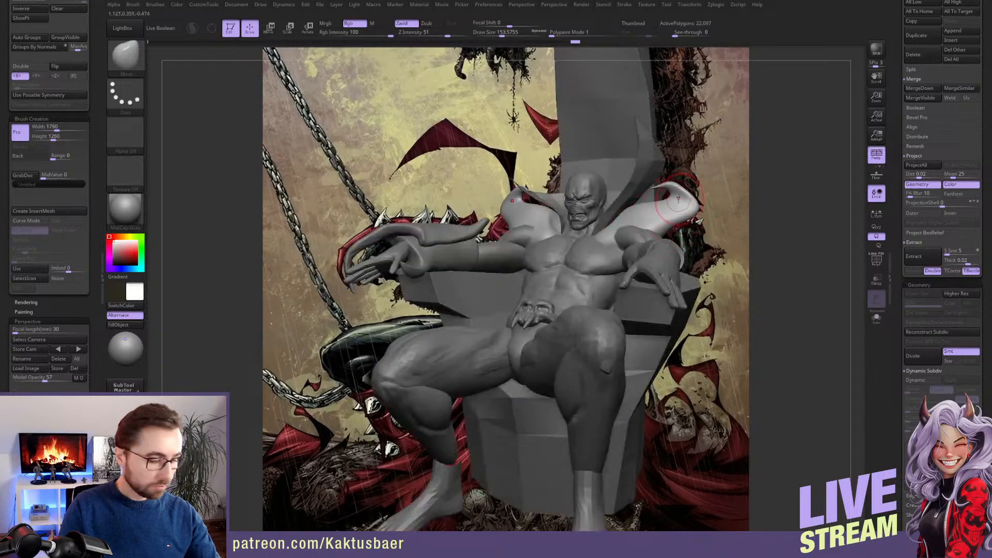
pyautogui.press('b')
pyautogui.press('c')
pyautogui.press('b')
pyautogui.press('[')
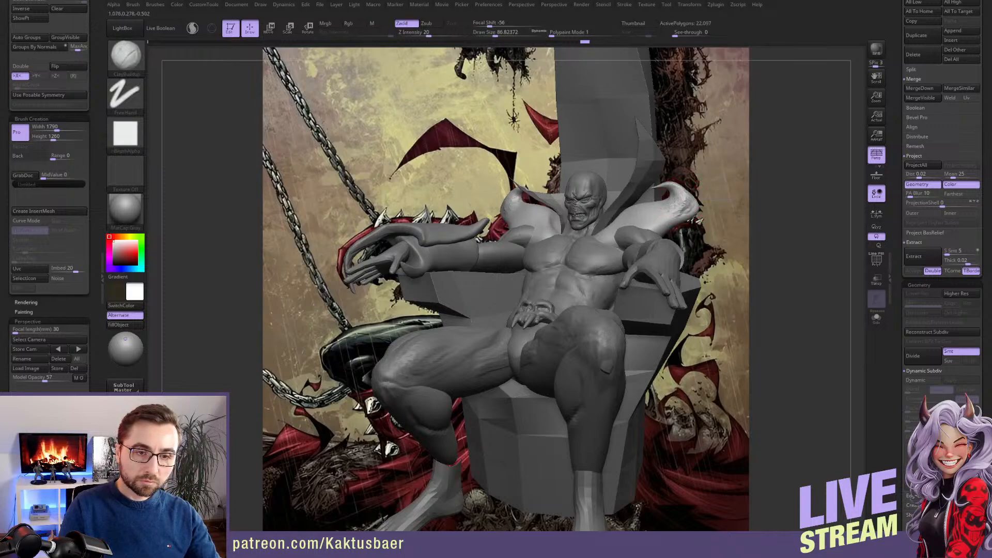
pyautogui.press('shift')
pyautogui.press('shift')
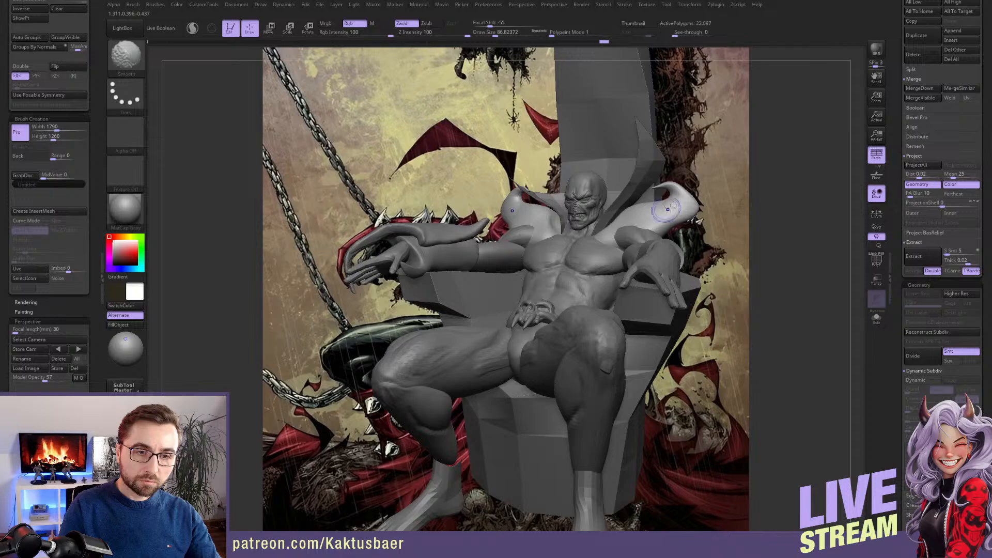
pyautogui.moveTo(666, 209); pyautogui.dragTo(691, 204)
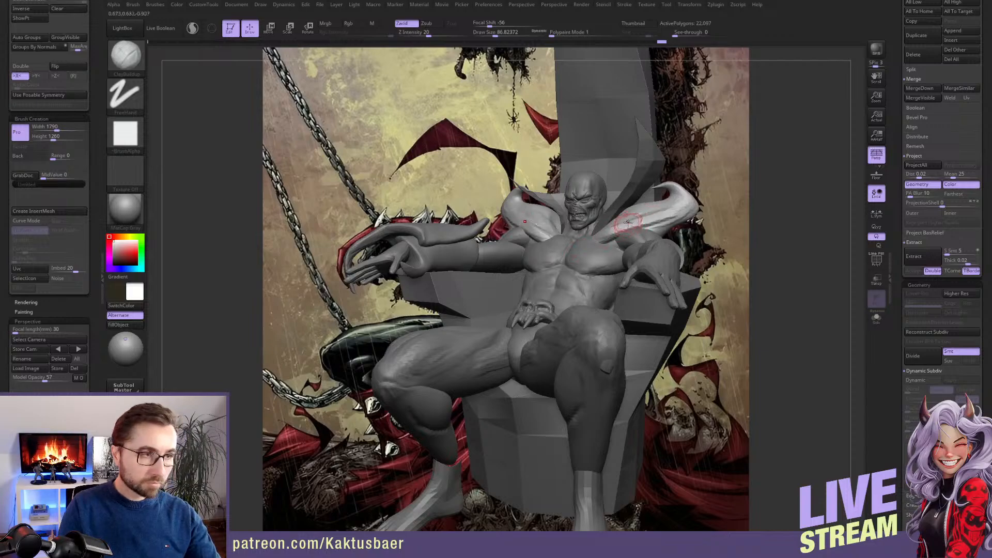
# Adjust the inner edges of the shoulder flares with the Move brush at a reduced brush size
pyautogui.press('b')
pyautogui.press('m')
pyautogui.press('v')
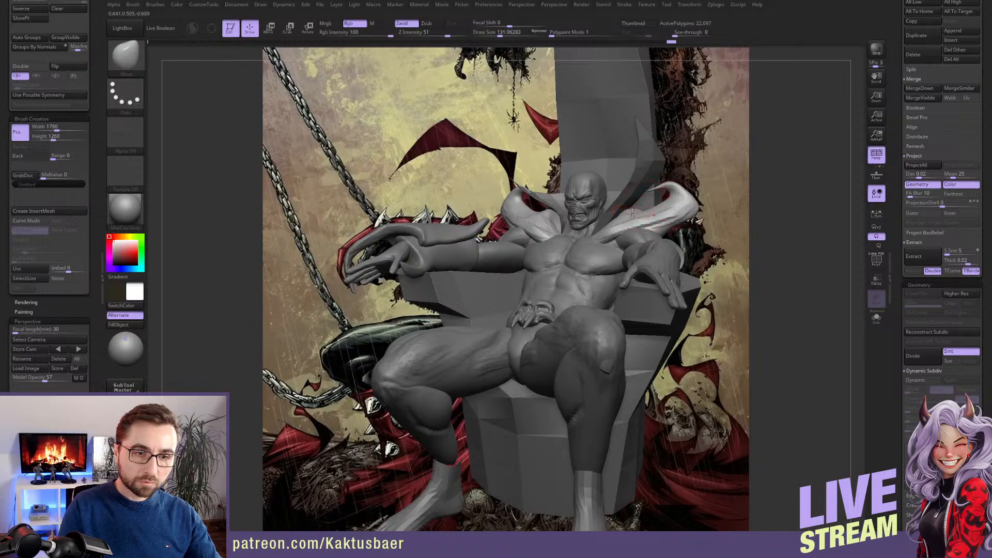
pyautogui.press('[')
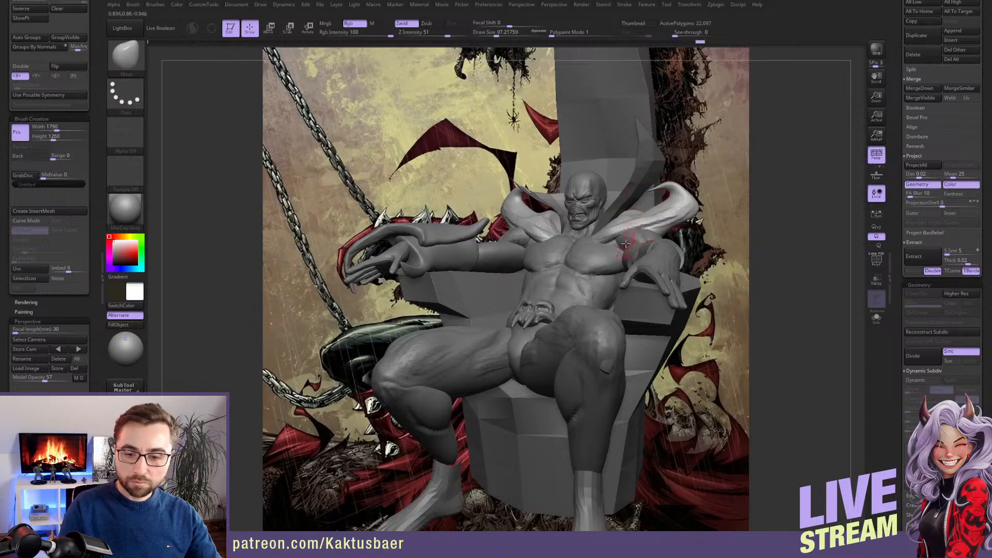
# Isolate the shoulder piece, build up its front surface with the ClayBuildup brush, and show the whole figure again
pyautogui.press('b')
pyautogui.press('s')
pyautogui.press('t')
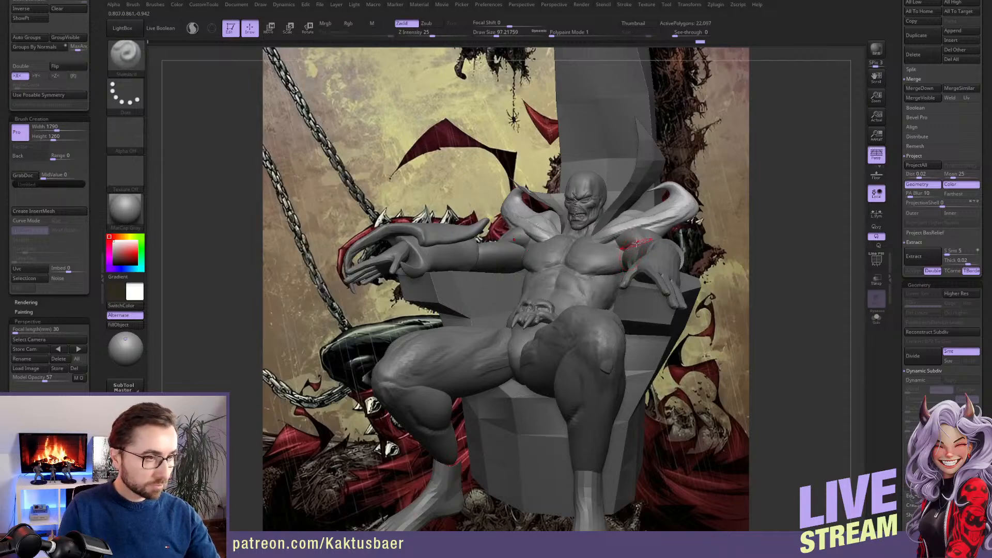
pyautogui.press('b')
pyautogui.press('c')
pyautogui.press('b')
pyautogui.hotkey('shift', 's')
pyautogui.moveTo(664, 247); pyautogui.dragTo(638, 250, button='right')
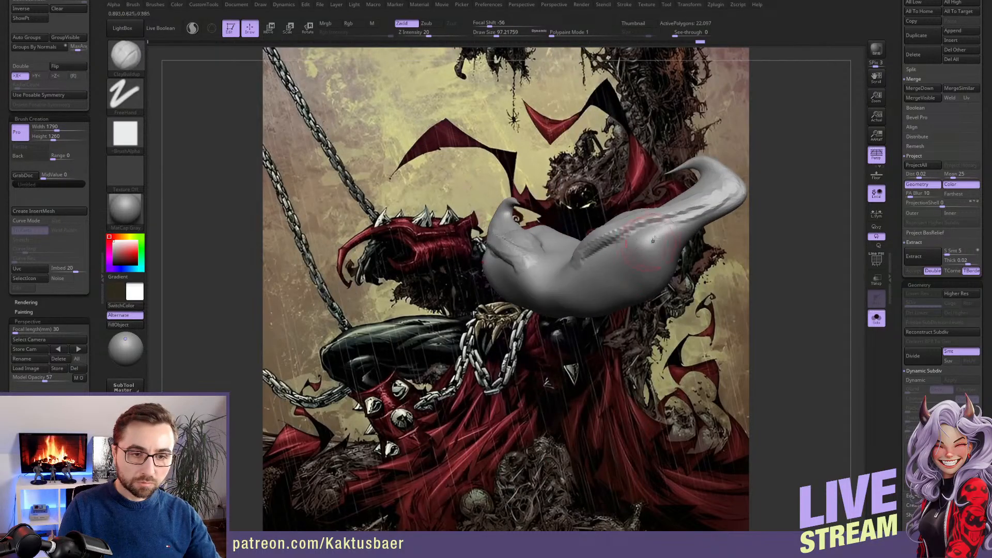
pyautogui.moveTo(638, 250)
pyautogui.mouseDown()
pyautogui.moveTo(683, 231)
pyautogui.moveTo(623, 255)
pyautogui.moveTo(662, 250)
pyautogui.moveTo(626, 248)
pyautogui.moveTo(599, 263)
pyautogui.moveTo(662, 244)
pyautogui.moveTo(605, 258)
pyautogui.moveTo(649, 256)
pyautogui.mouseUp()
pyautogui.hotkey('shift', 's')
# Reshape the outer side of the shoulder piece above the arm with the Move brush from a side view
pyautogui.moveTo(649, 257)
pyautogui.mouseDown(button='right')
pyautogui.moveTo(624, 291)
pyautogui.moveTo(649, 302)
pyautogui.mouseUp(button='right')
pyautogui.press('b')
pyautogui.press('m')
pyautogui.press('v')
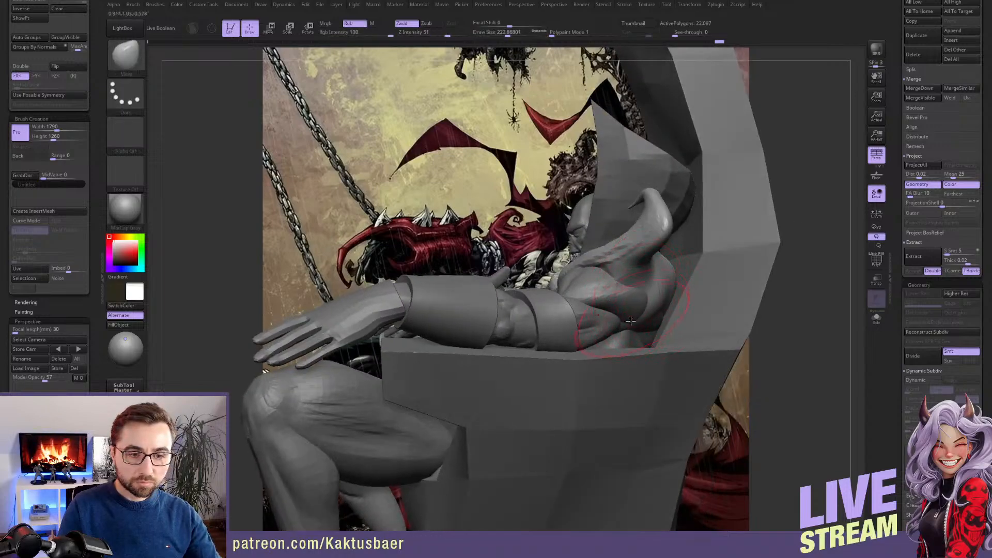
pyautogui.press('s')
pyautogui.moveTo(669, 312); pyautogui.dragTo(638, 292)
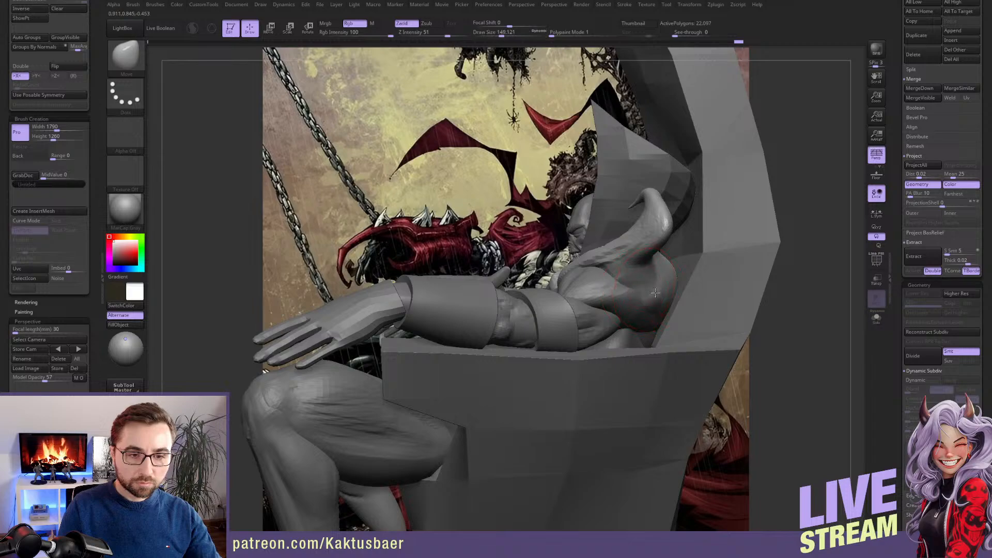
# Build up the shoulder's outer side below the horn-like tip with the ClayBuildup brush
pyautogui.press('b')
pyautogui.press('c')
pyautogui.press('b')
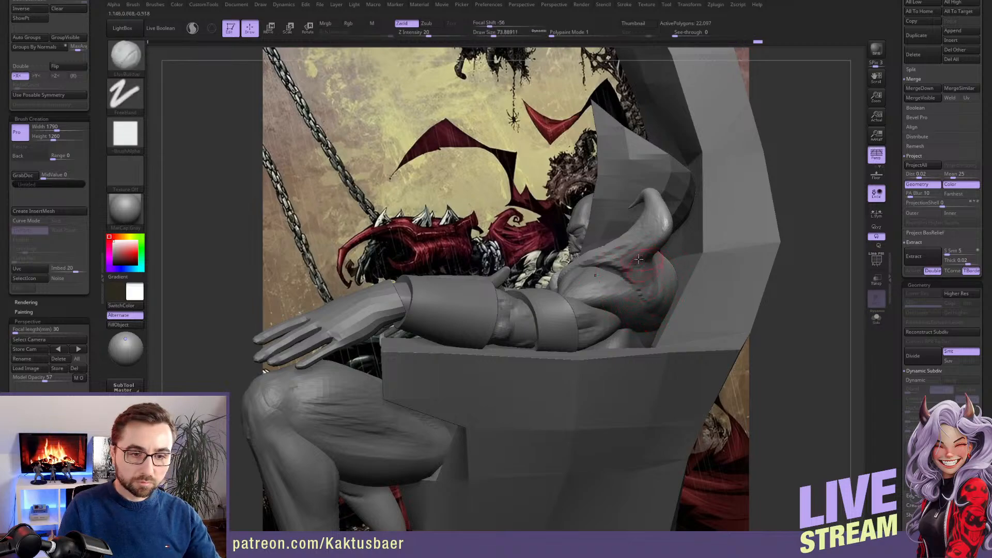
pyautogui.moveTo(650, 267); pyautogui.dragTo(635, 269, button='right')
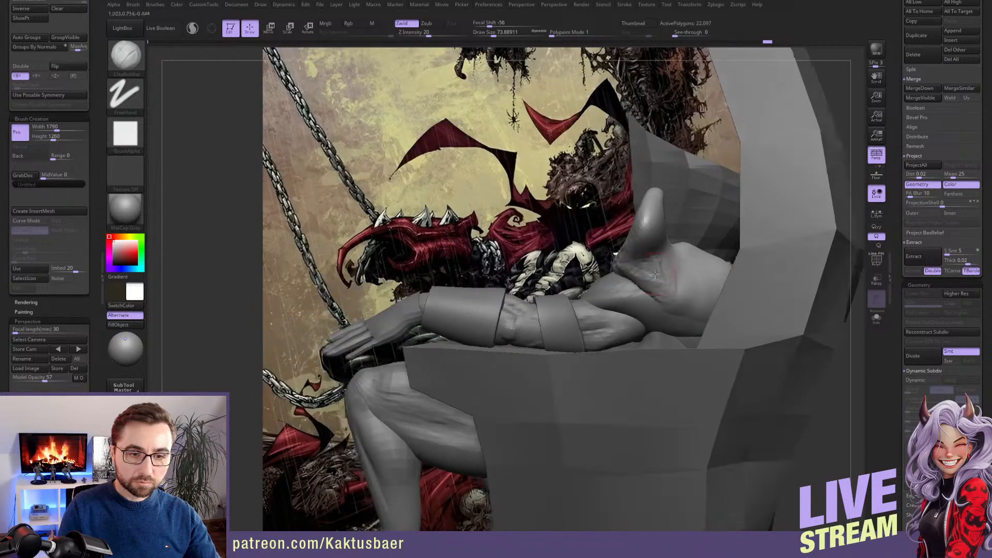
pyautogui.press('s')
pyautogui.moveTo(642, 270)
pyautogui.mouseDown()
pyautogui.moveTo(688, 302)
pyautogui.moveTo(686, 282)
pyautogui.moveTo(693, 323)
pyautogui.mouseUp()
# Isolate the shoulder piece and layer ClayBuildup strokes over its outer back surface below the curled tip
pyautogui.hotkey('alt', 's')
pyautogui.moveTo(699, 296); pyautogui.dragTo(604, 297, button='right')
pyautogui.moveTo(604, 270)
pyautogui.mouseDown()
pyautogui.moveTo(614, 262)
pyautogui.moveTo(558, 247)
pyautogui.moveTo(602, 262)
pyautogui.mouseUp()
pyautogui.moveTo(603, 263); pyautogui.dragTo(555, 266, button='right')
pyautogui.moveTo(572, 259)
pyautogui.mouseDown()
pyautogui.moveTo(539, 256)
pyautogui.moveTo(553, 279)
pyautogui.moveTo(588, 279)
pyautogui.mouseUp()
pyautogui.moveTo(543, 264); pyautogui.dragTo(583, 254, button='right')
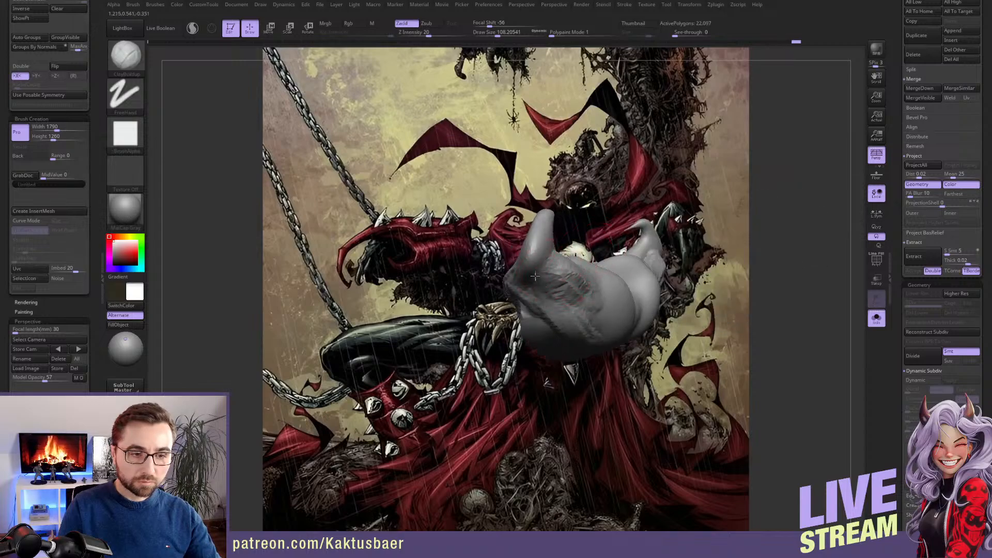
pyautogui.moveTo(535, 276); pyautogui.dragTo(558, 277)
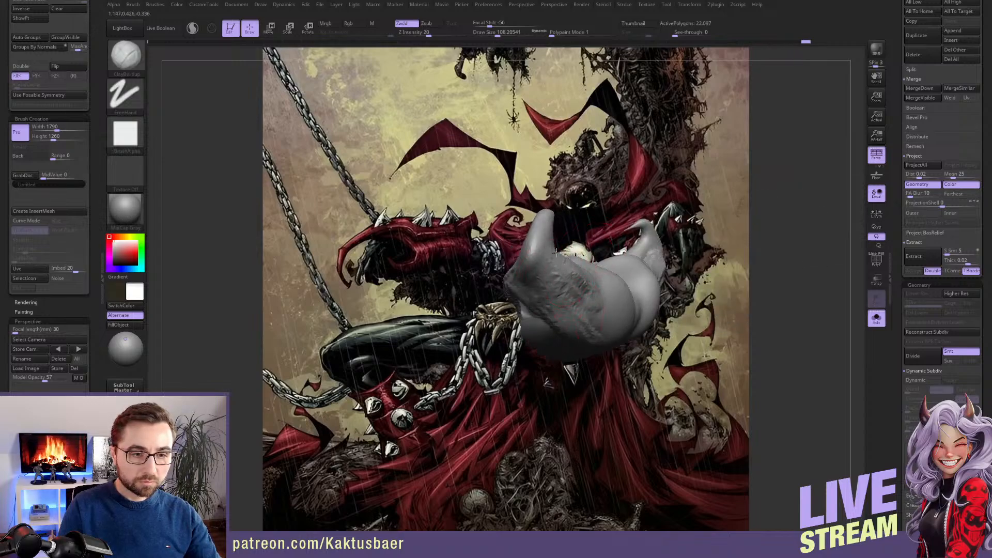
pyautogui.moveTo(555, 252)
pyautogui.mouseDown(button='right')
pyautogui.moveTo(648, 321)
pyautogui.moveTo(562, 259)
pyautogui.mouseUp(button='right')
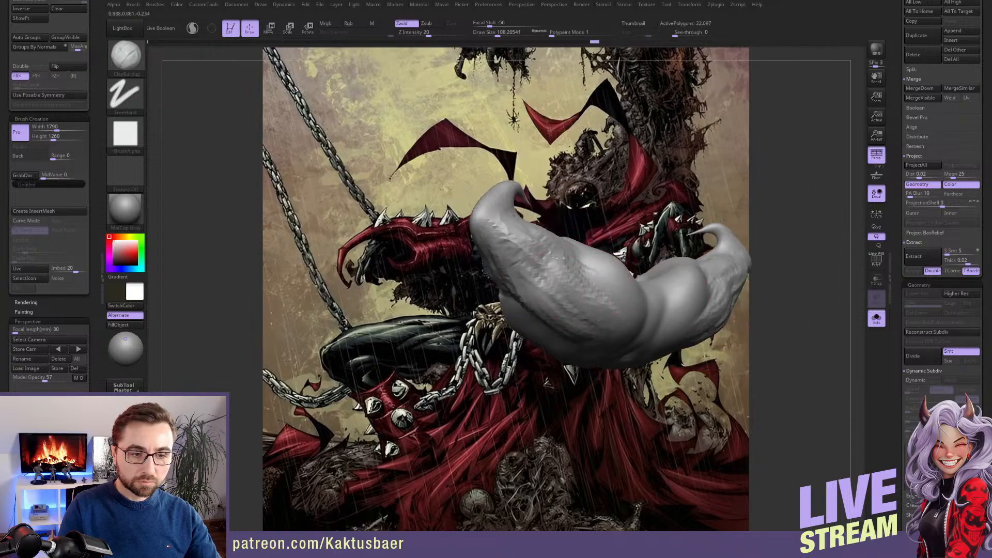
# Extend the ClayBuildup strokes along the back of the shoulder piece towards its middle
pyautogui.moveTo(561, 258)
pyautogui.mouseDown()
pyautogui.moveTo(545, 274)
pyautogui.moveTo(563, 292)
pyautogui.moveTo(614, 276)
pyautogui.mouseUp()
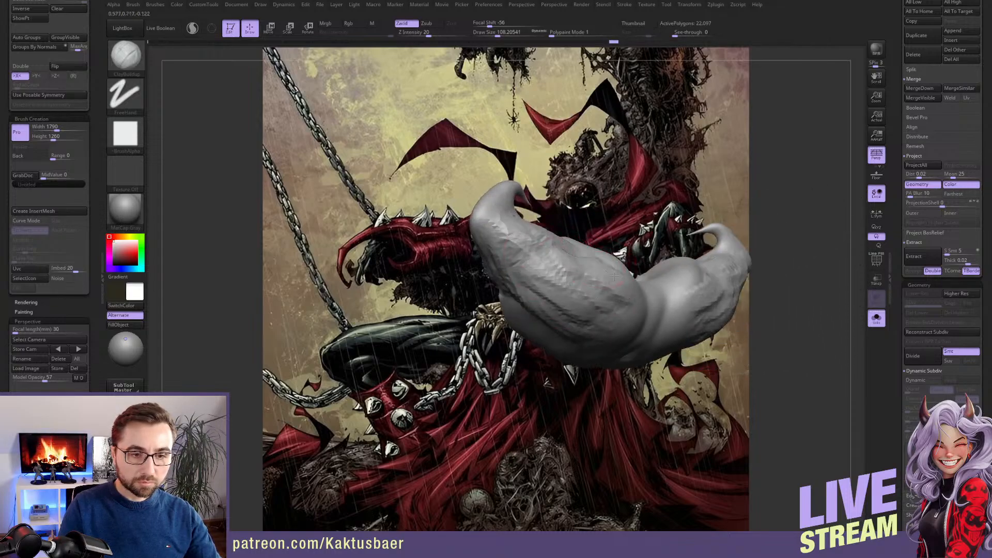
pyautogui.moveTo(614, 276); pyautogui.dragTo(607, 295, button='right')
pyautogui.moveTo(584, 251)
pyautogui.mouseDown()
pyautogui.moveTo(553, 258)
pyautogui.moveTo(561, 271)
pyautogui.moveTo(584, 253)
pyautogui.mouseUp()
pyautogui.moveTo(584, 254); pyautogui.dragTo(571, 283, button='right')
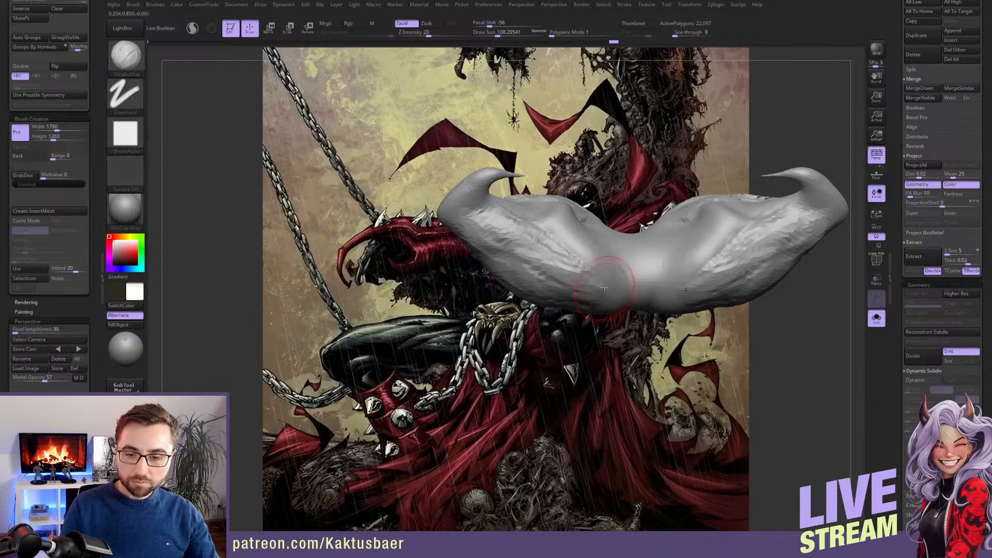
# Sculpt the hollow around the neck on the upper side of the shoulder piece with ClayBuildup strokes
pyautogui.moveTo(602, 260)
pyautogui.mouseDown(button='right')
pyautogui.moveTo(618, 253)
pyautogui.moveTo(582, 243)
pyautogui.moveTo(580, 253)
pyautogui.moveTo(542, 251)
pyautogui.moveTo(597, 214)
pyautogui.mouseUp(button='right')
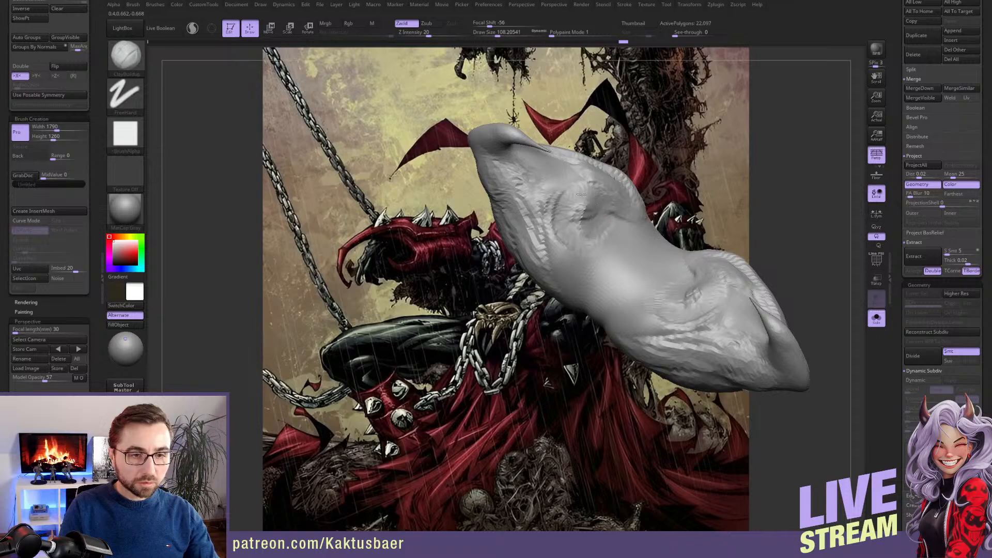
pyautogui.moveTo(587, 217); pyautogui.dragTo(598, 259)
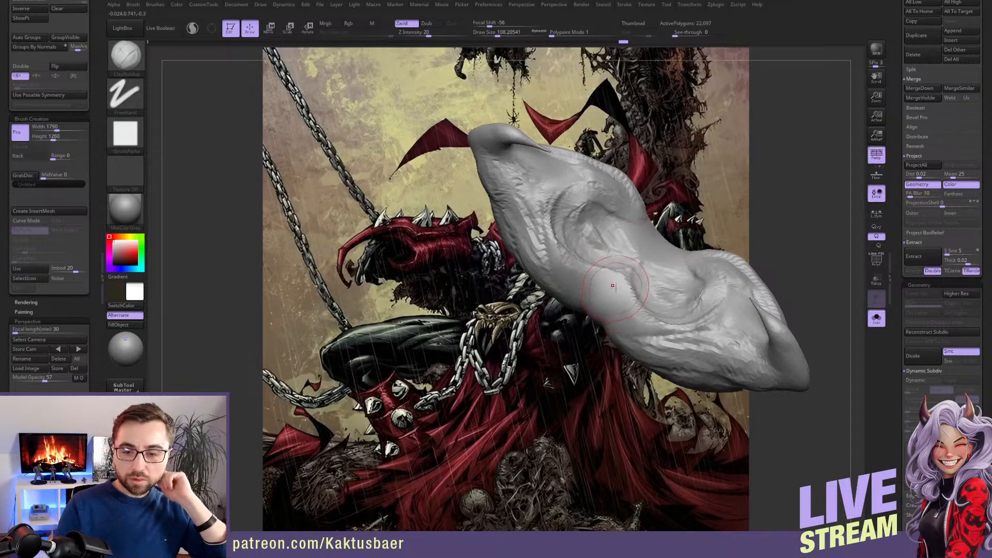
pyautogui.moveTo(596, 273); pyautogui.dragTo(588, 261, button='right')
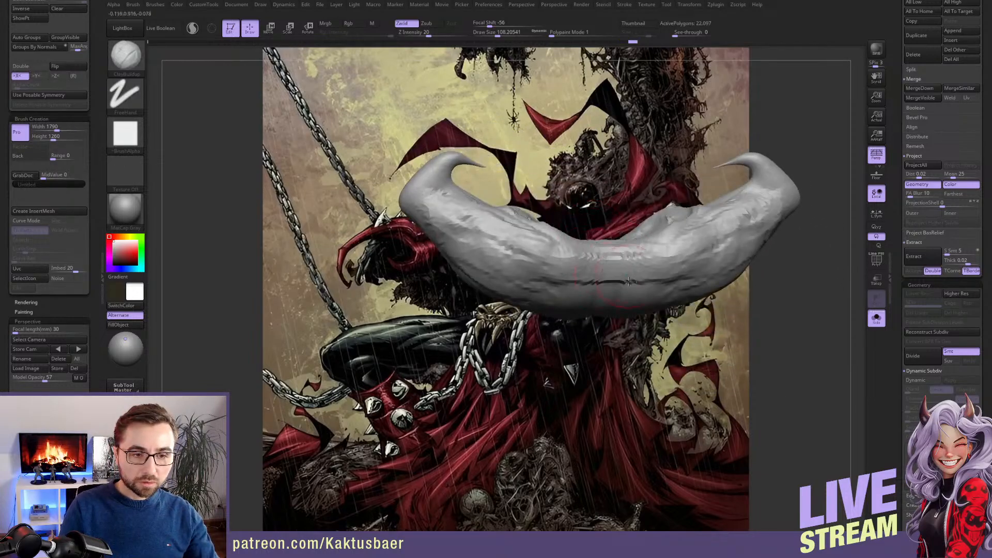
# Build up the centre of the shoulder piece's back with ClayBuildup strokes and show the whole figure again
pyautogui.moveTo(584, 273); pyautogui.dragTo(599, 271, button='right')
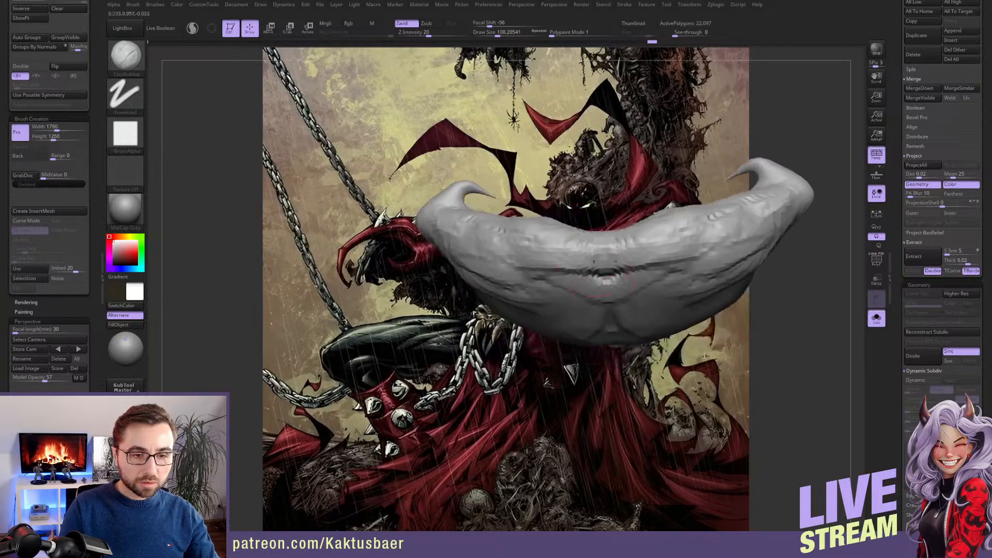
pyautogui.moveTo(599, 276)
pyautogui.mouseDown()
pyautogui.moveTo(520, 272)
pyautogui.moveTo(602, 302)
pyautogui.moveTo(568, 289)
pyautogui.mouseUp()
pyautogui.moveTo(584, 284)
pyautogui.mouseDown(button='right')
pyautogui.moveTo(597, 265)
pyautogui.moveTo(608, 282)
pyautogui.mouseUp(button='right')
pyautogui.press('s')
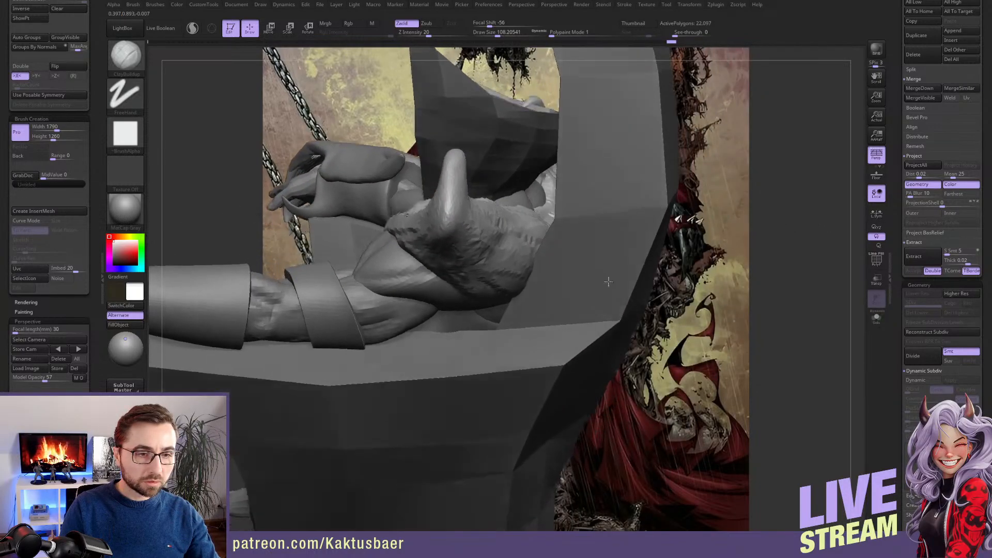
# Isolate the shoulder piece, sculpt folds inside its neck hollow with ClayBuildup, and bring the other parts back
pyautogui.moveTo(553, 217); pyautogui.dragTo(536, 187, button='right')
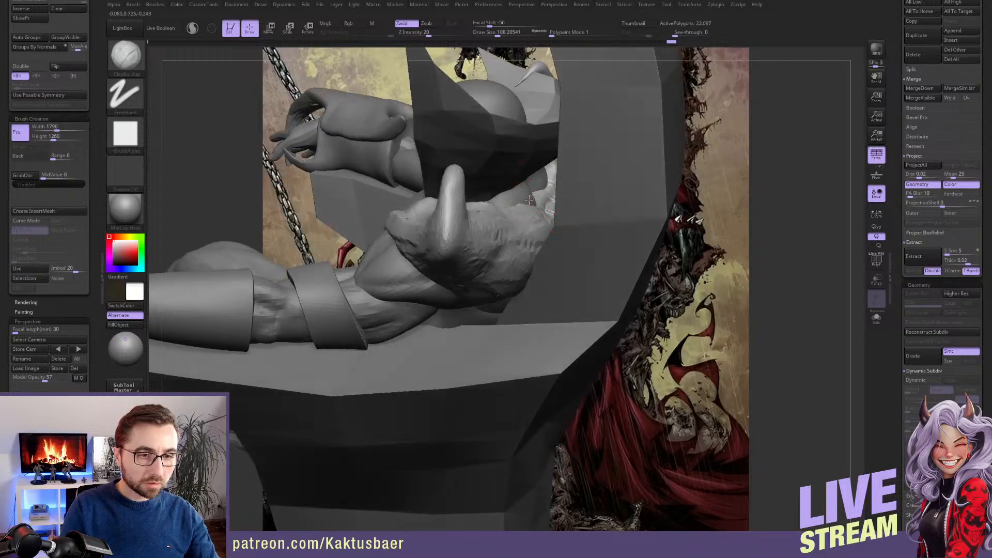
pyautogui.press('s')
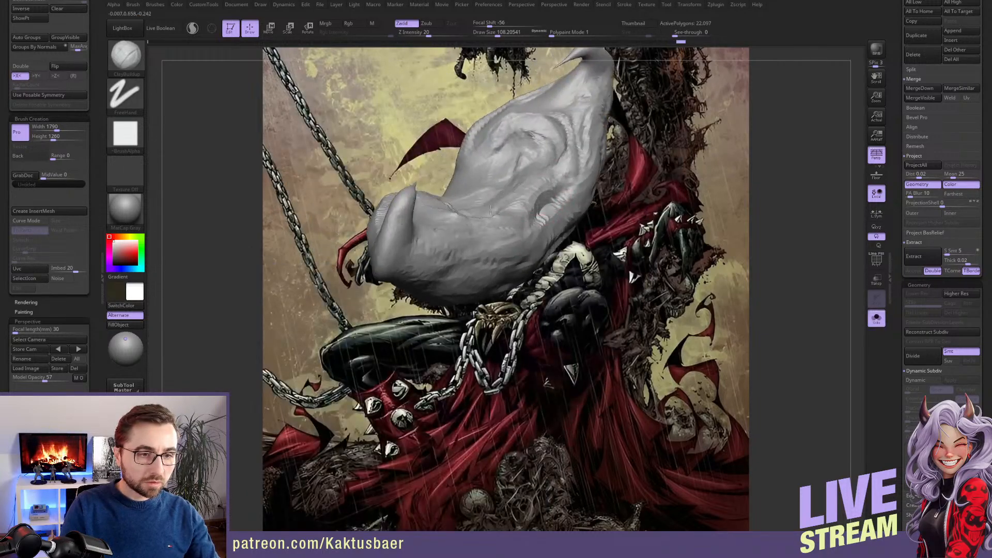
pyautogui.moveTo(493, 217); pyautogui.dragTo(481, 98, button='right')
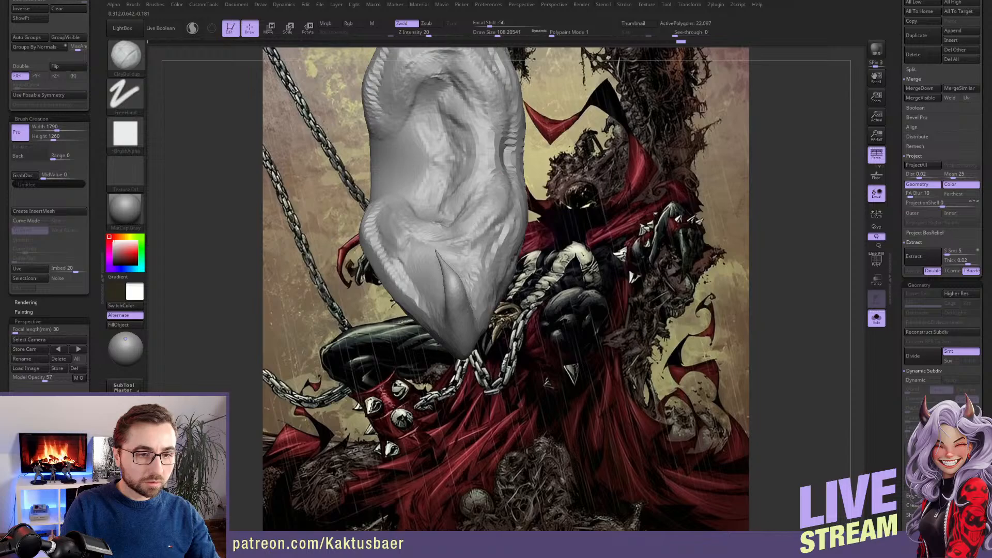
pyautogui.moveTo(484, 134); pyautogui.dragTo(446, 69)
pyautogui.moveTo(482, 166)
pyautogui.mouseDown(button='right')
pyautogui.moveTo(520, 242)
pyautogui.moveTo(522, 227)
pyautogui.mouseUp(button='right')
pyautogui.press('s')
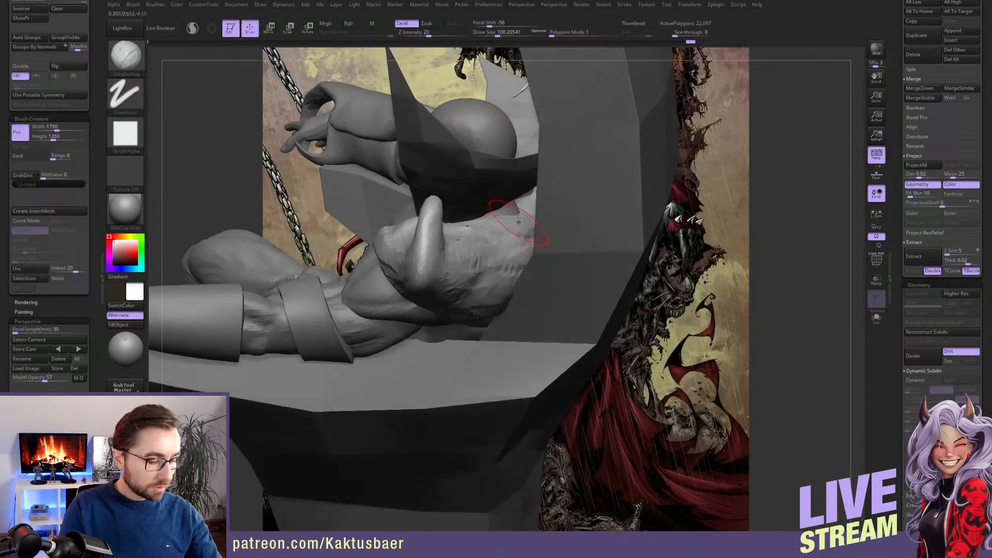
# Reshape the shoulder piece's rear neck edge between the head and the cape with the Move brush
pyautogui.press('b')
pyautogui.press('m')
pyautogui.press('v')
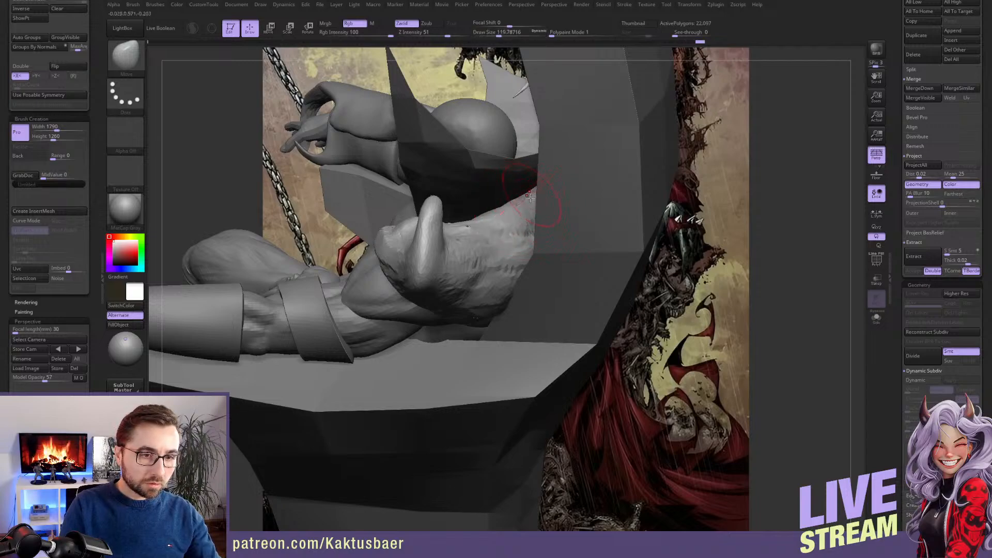
pyautogui.moveTo(529, 195); pyautogui.dragTo(573, 271, button='right')
pyautogui.moveTo(517, 190); pyautogui.dragTo(483, 170, button='right')
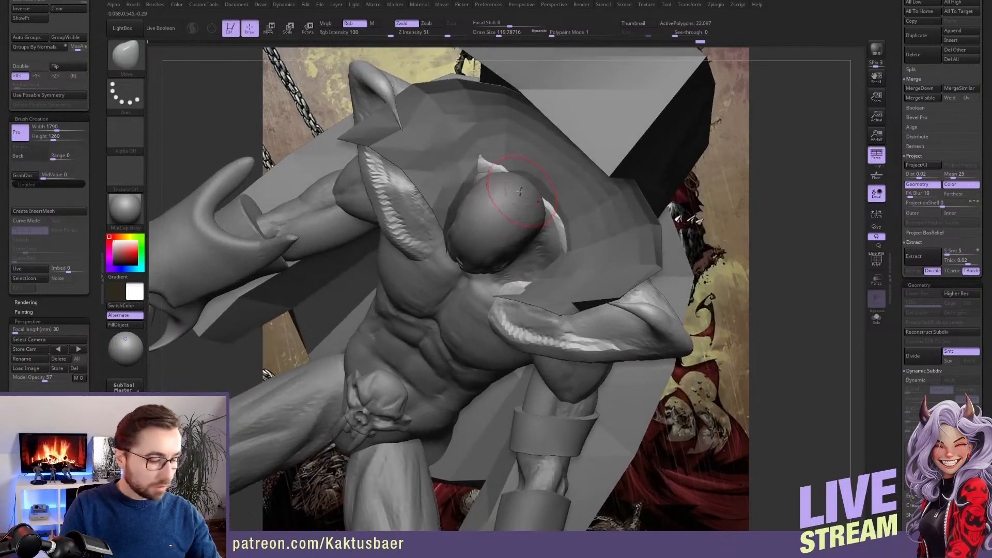
# Refine the shoulder piece around the back and side of the neck with the ClayBuildup brush
pyautogui.press('b')
pyautogui.press('c')
pyautogui.press('b')
pyautogui.press('s')
pyautogui.moveTo(521, 184); pyautogui.dragTo(484, 165)
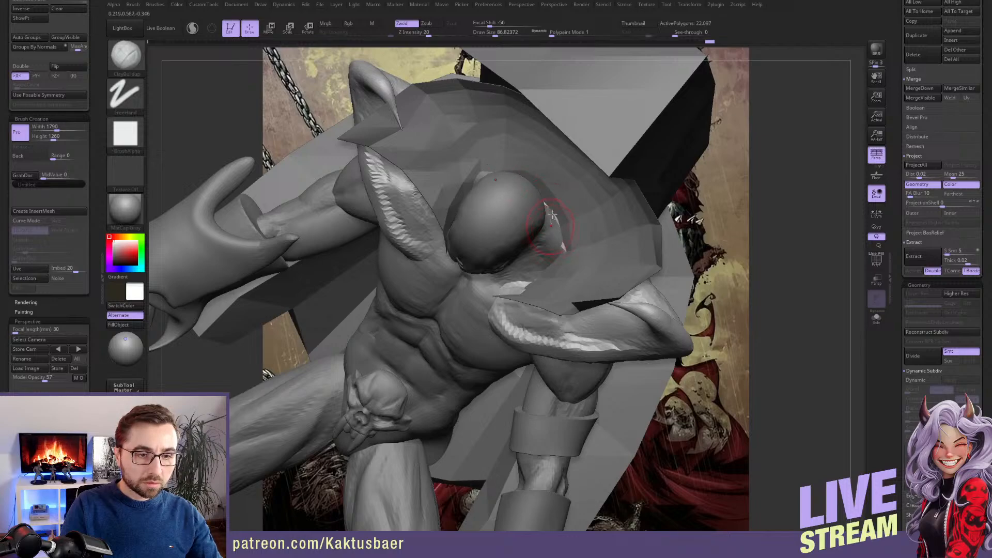
pyautogui.moveTo(552, 214); pyautogui.dragTo(614, 240, button='right')
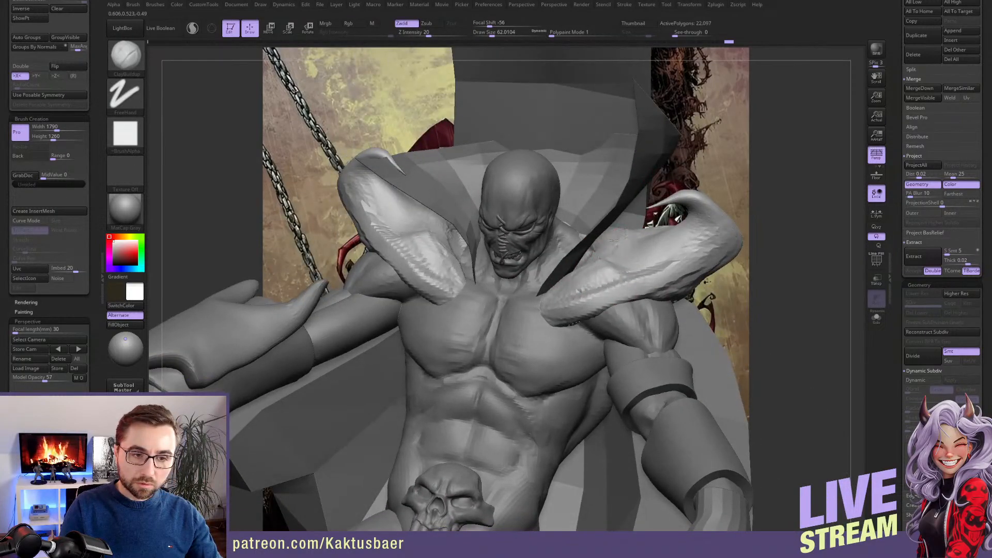
# Isolate the shoulder piece, sculpt folds along its inner collar with ClayBuildup, and show the whole figure again
pyautogui.hotkey('ctrl', 'shift', 's')
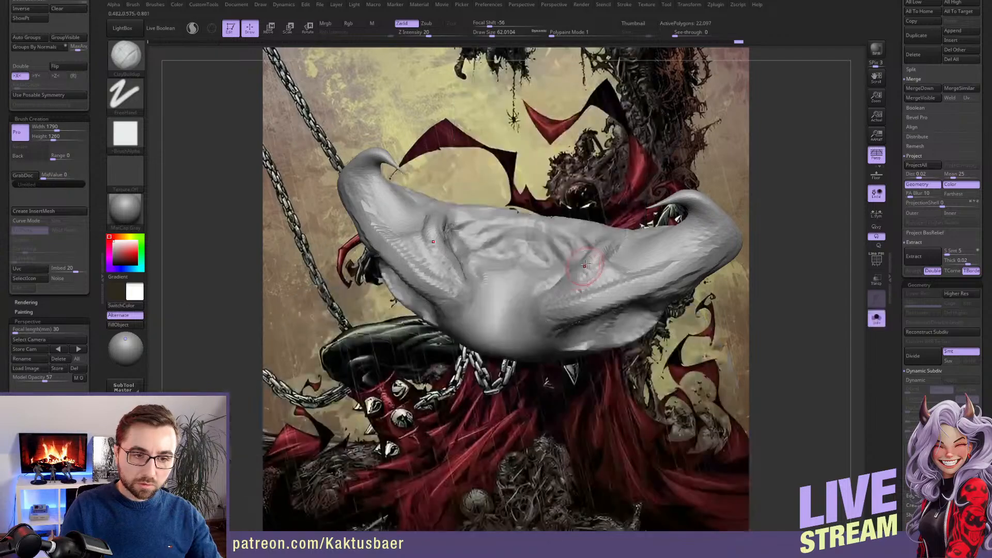
pyautogui.moveTo(566, 290); pyautogui.dragTo(571, 325, button='right')
pyautogui.moveTo(581, 242)
pyautogui.mouseDown()
pyautogui.moveTo(565, 211)
pyautogui.moveTo(576, 236)
pyautogui.moveTo(568, 266)
pyautogui.moveTo(586, 268)
pyautogui.mouseUp()
pyautogui.moveTo(571, 245); pyautogui.dragTo(594, 243, button='right')
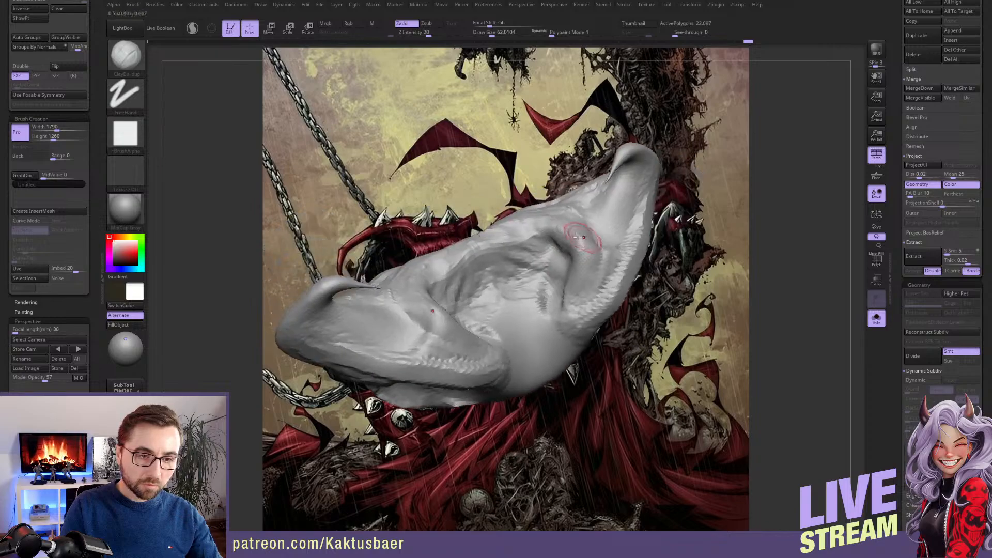
pyautogui.moveTo(581, 236); pyautogui.dragTo(580, 263)
pyautogui.moveTo(594, 274)
pyautogui.mouseDown(button='right')
pyautogui.moveTo(584, 256)
pyautogui.moveTo(610, 231)
pyautogui.mouseUp(button='right')
pyautogui.hotkey('ctrl', 'shift', 's')
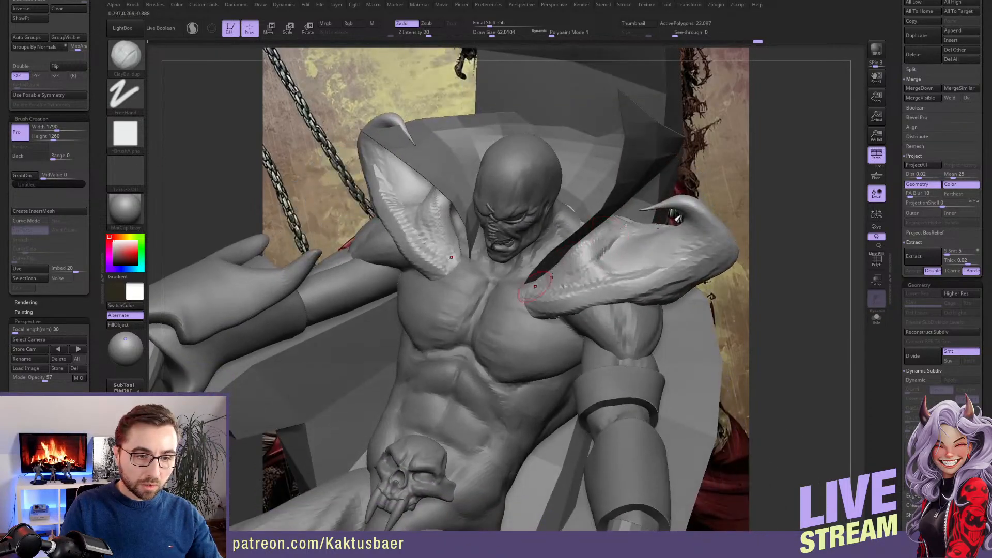
# Build up the folds on the front of the shoulder flares down to their lower points on the chest with ClayBuildup
pyautogui.moveTo(595, 243); pyautogui.dragTo(584, 257)
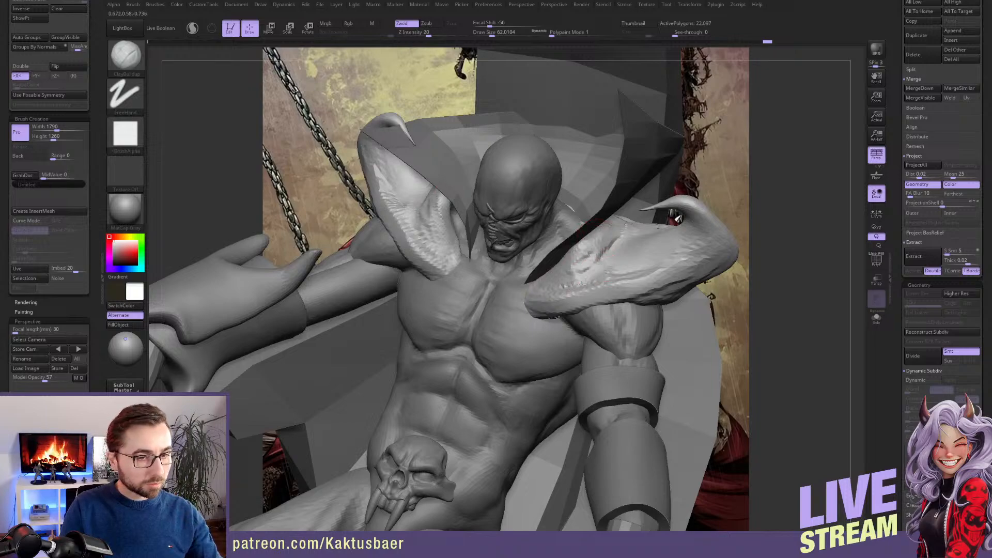
pyautogui.press(']')
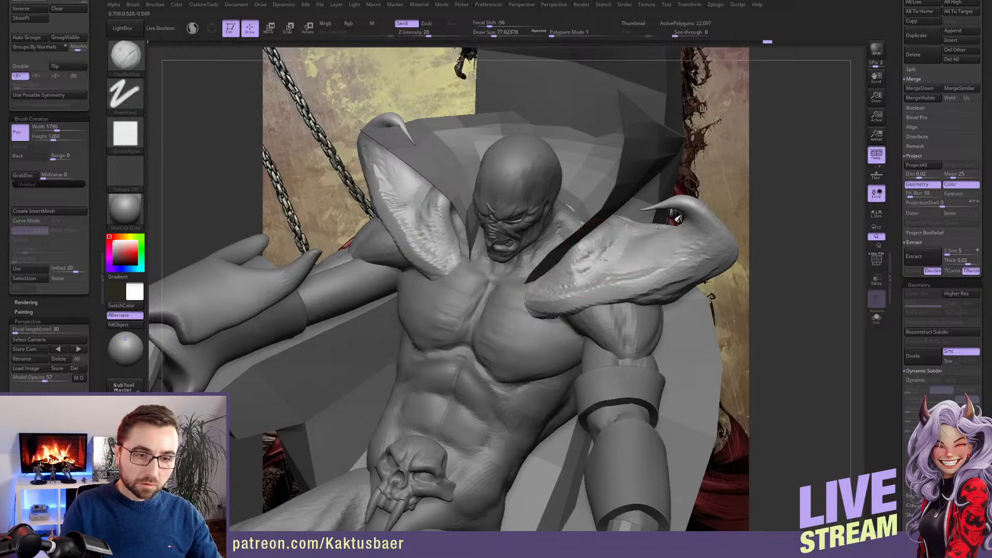
pyautogui.moveTo(603, 259)
pyautogui.mouseDown()
pyautogui.moveTo(633, 253)
pyautogui.moveTo(626, 262)
pyautogui.moveTo(618, 255)
pyautogui.mouseUp()
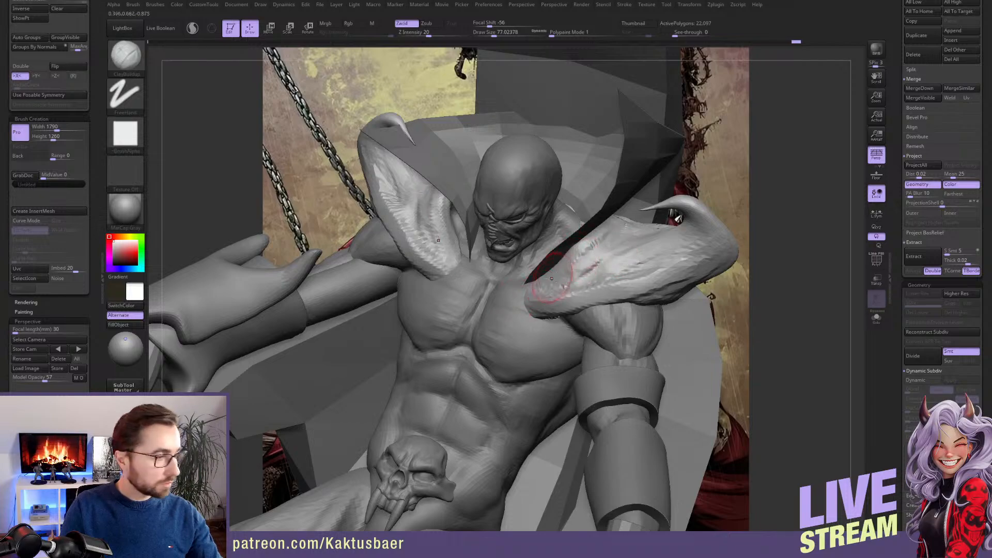
pyautogui.moveTo(557, 283); pyautogui.dragTo(519, 302, button='right')
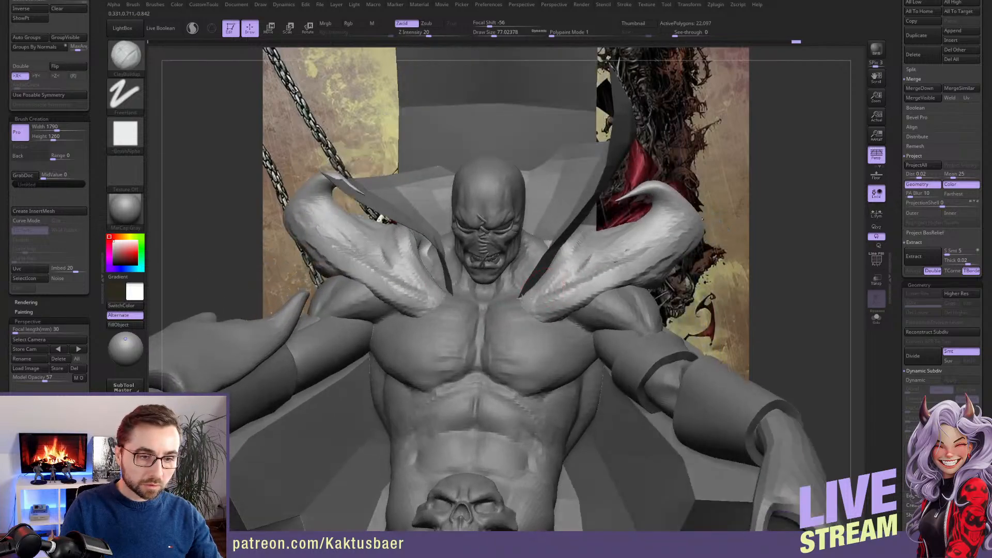
pyautogui.press('[')
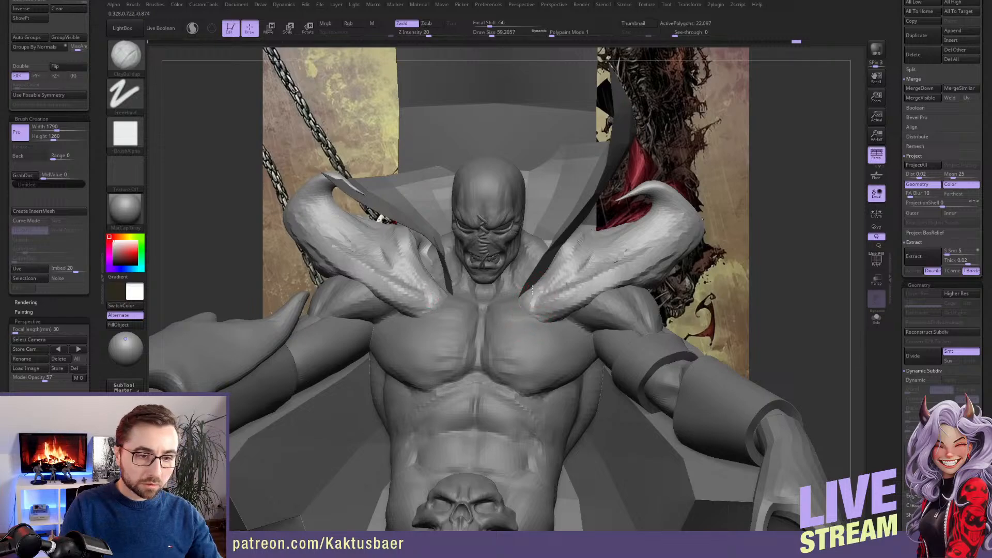
pyautogui.moveTo(531, 306); pyautogui.dragTo(532, 322)
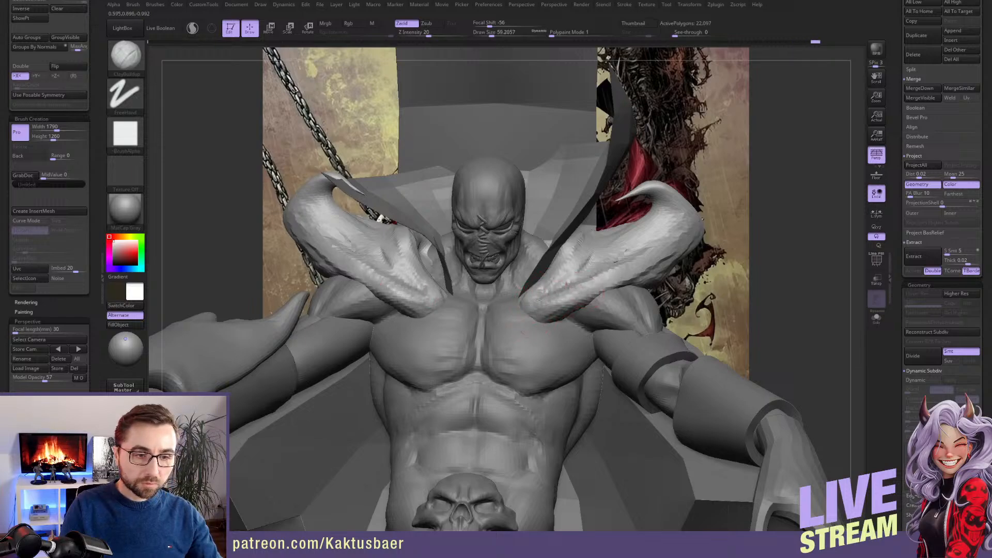
# Reshape the lower front points and inner edges of the shoulder flares on the chest with the Move brush
pyautogui.moveTo(564, 282); pyautogui.dragTo(583, 260)
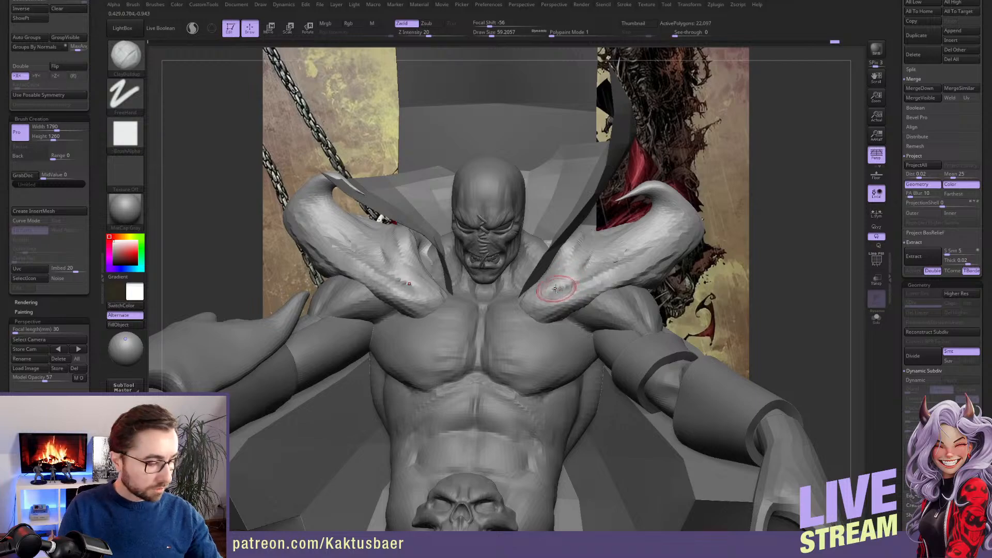
pyautogui.press('b')
pyautogui.press('m')
pyautogui.press('v')
pyautogui.moveTo(555, 287); pyautogui.dragTo(549, 294, button='right')
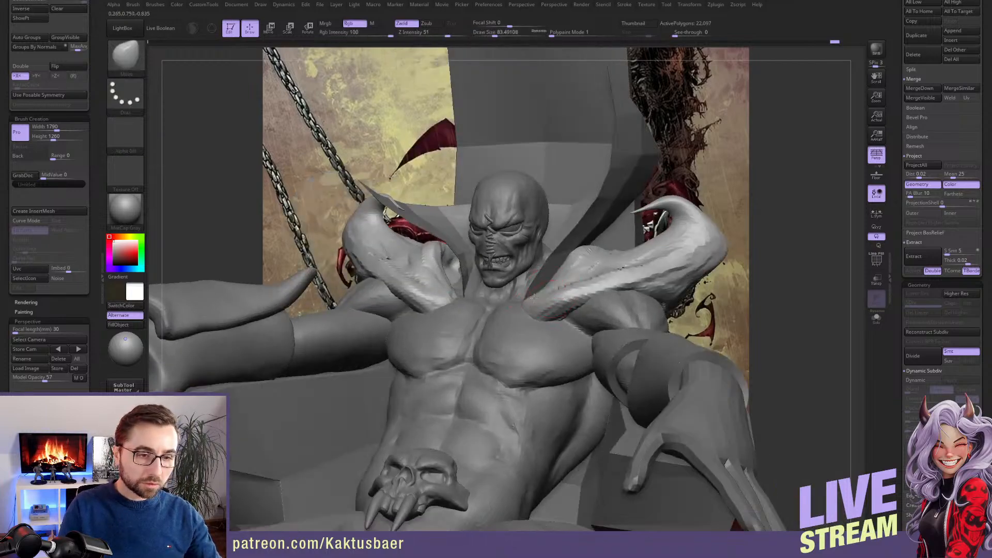
pyautogui.press('s')
pyautogui.moveTo(559, 288); pyautogui.dragTo(560, 268)
pyautogui.press('s')
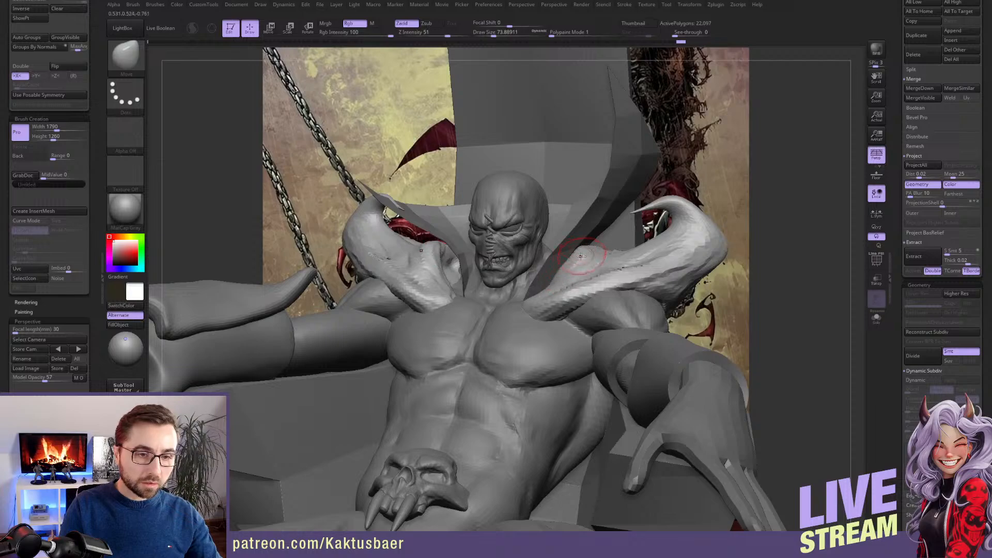
pyautogui.moveTo(582, 255)
pyautogui.mouseDown(button='right')
pyautogui.moveTo(602, 242)
pyautogui.moveTo(588, 270)
pyautogui.mouseUp(button='right')
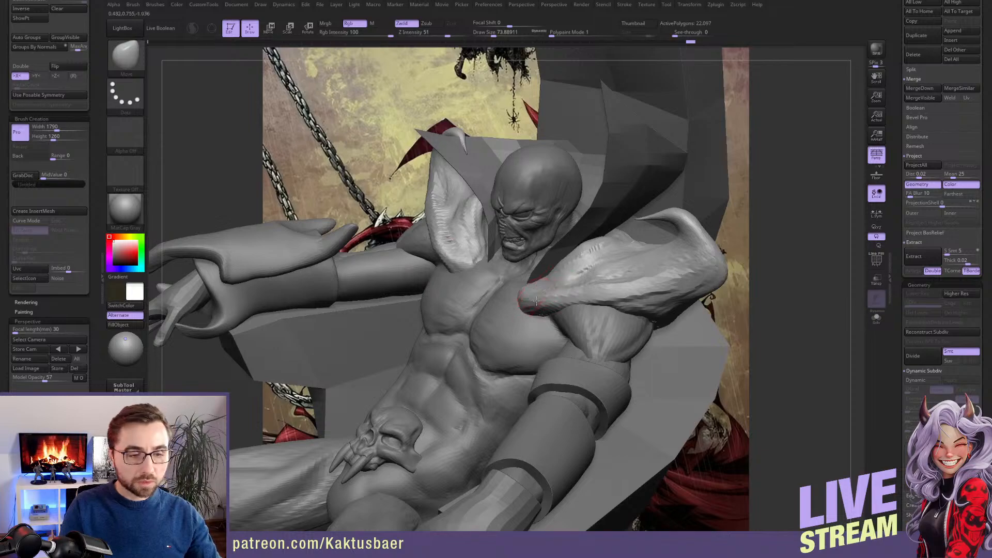
pyautogui.moveTo(537, 301); pyautogui.dragTo(497, 290, button='right')
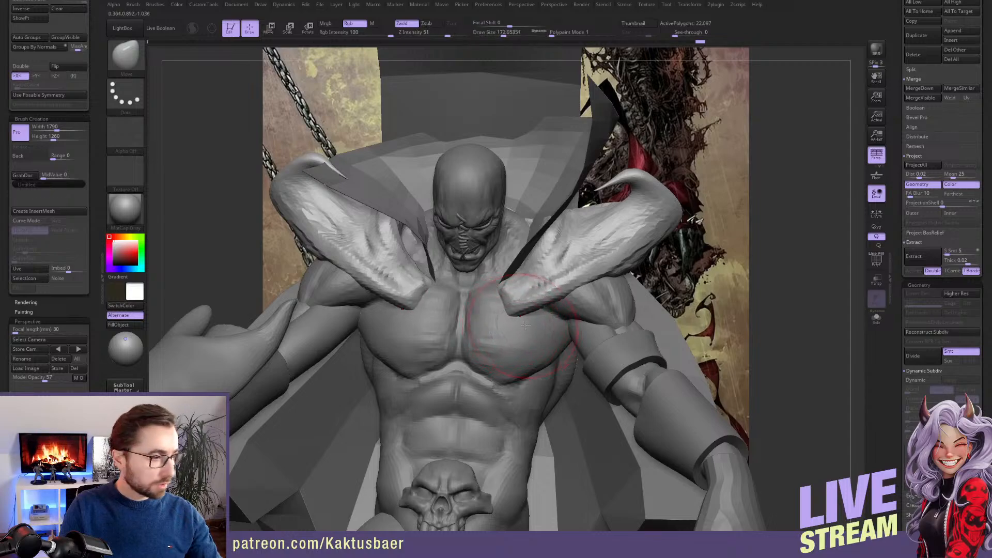
# Adjust the front contour of the shoulder flares beside the neck using a resized Move brush
pyautogui.press('s')
pyautogui.moveTo(526, 321); pyautogui.dragTo(512, 318)
pyautogui.moveTo(511, 315); pyautogui.dragTo(548, 295, button='right')
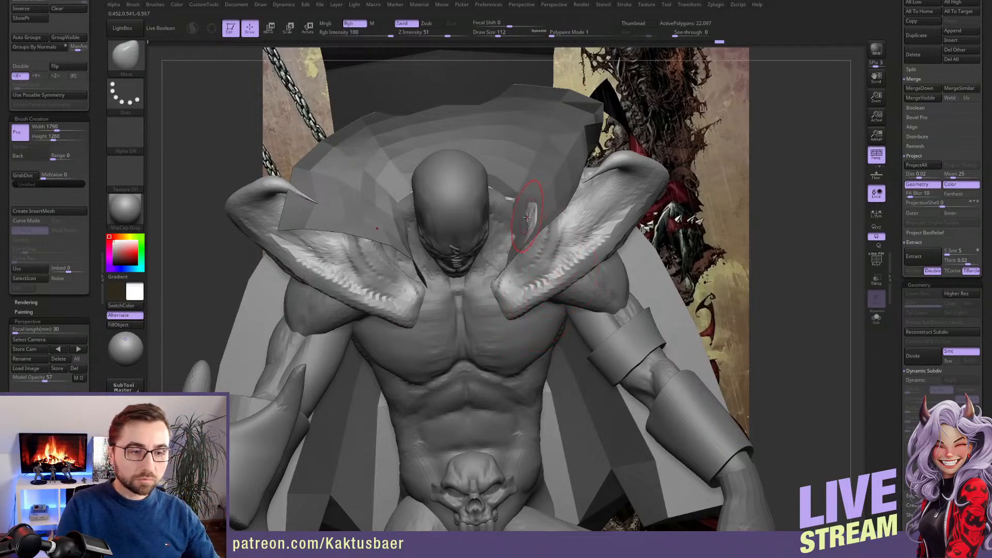
pyautogui.moveTo(534, 220); pyautogui.dragTo(496, 199)
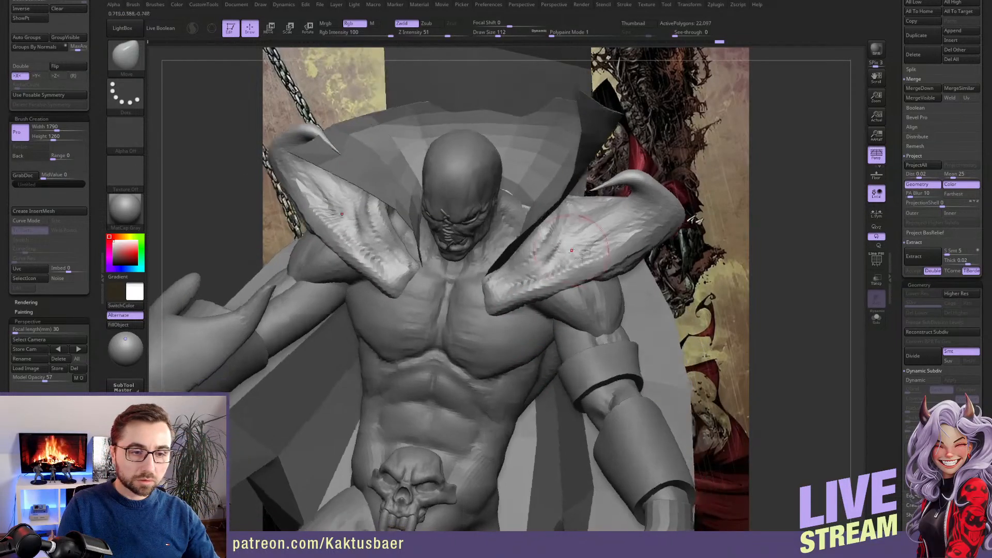
pyautogui.moveTo(710, 300); pyautogui.dragTo(641, 253)
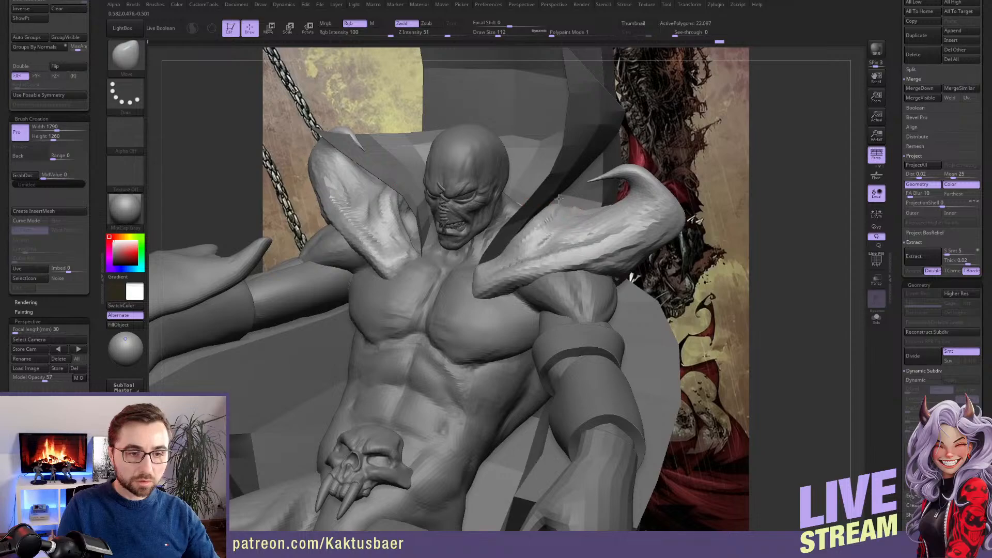
pyautogui.moveTo(558, 198)
pyautogui.mouseDown()
pyautogui.moveTo(605, 219)
pyautogui.moveTo(631, 218)
pyautogui.moveTo(620, 240)
pyautogui.moveTo(577, 254)
pyautogui.moveTo(562, 238)
pyautogui.moveTo(566, 226)
pyautogui.mouseUp()
# Inflate the outer back side of the shoulder flare with the Inflat brush
pyautogui.press('b')
pyautogui.click(580, 420)
pyautogui.press('s')
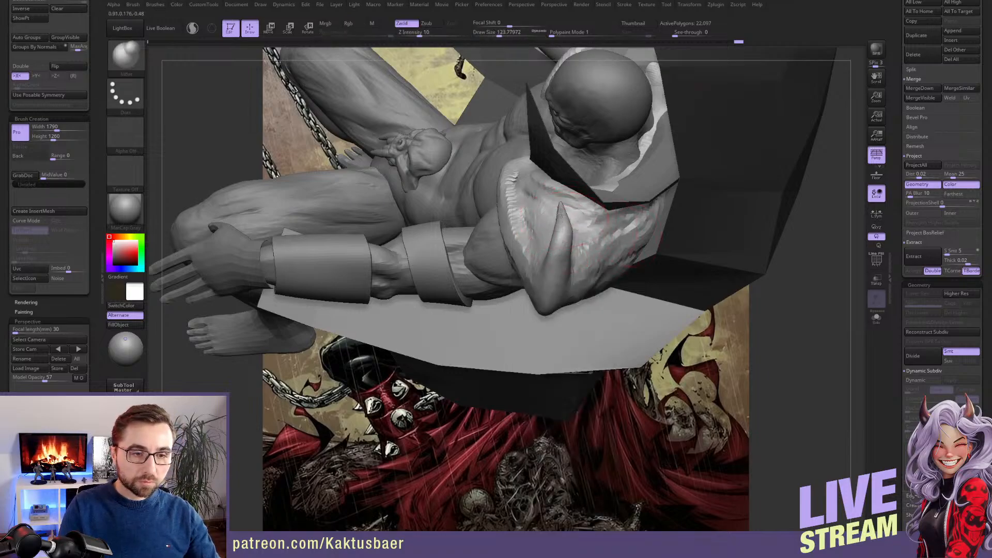
pyautogui.moveTo(561, 294); pyautogui.dragTo(561, 299)
pyautogui.moveTo(565, 336); pyautogui.dragTo(575, 287, button='right')
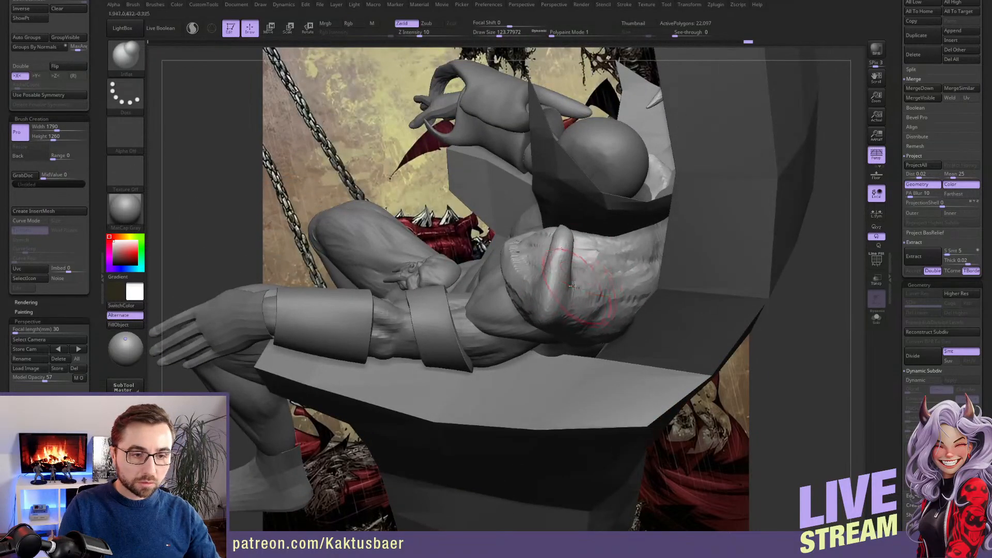
# Undo the remeshing of the shoulder piece and enable backface masking for the Move brush
pyautogui.press('b')
pyautogui.press('m')
pyautogui.press('v')
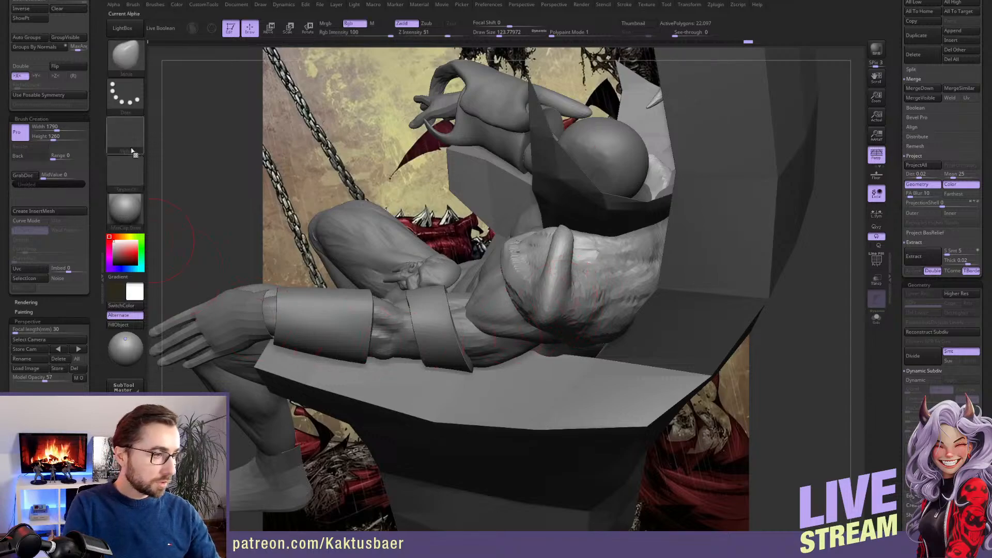
pyautogui.press('ctrl')
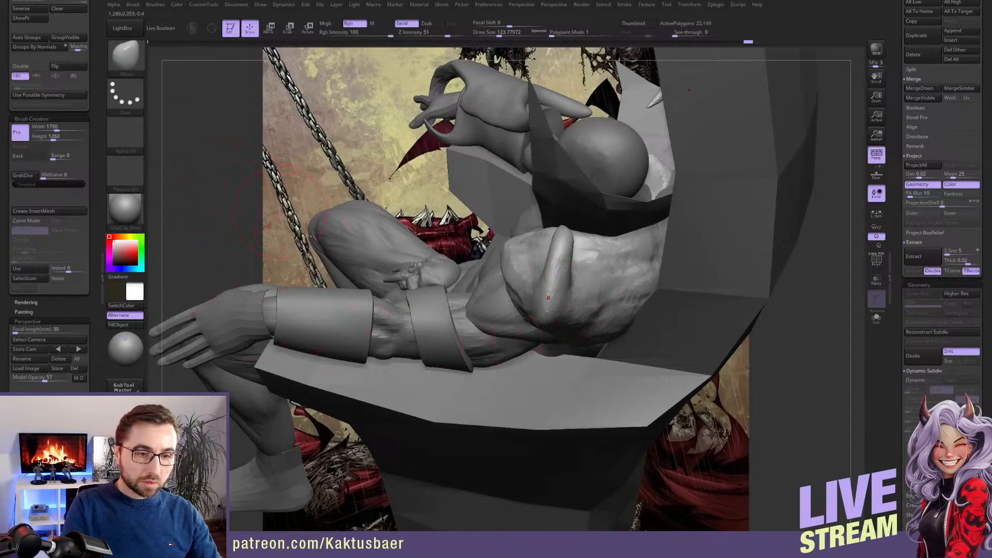
pyautogui.hotkey('ctrl', 'z')
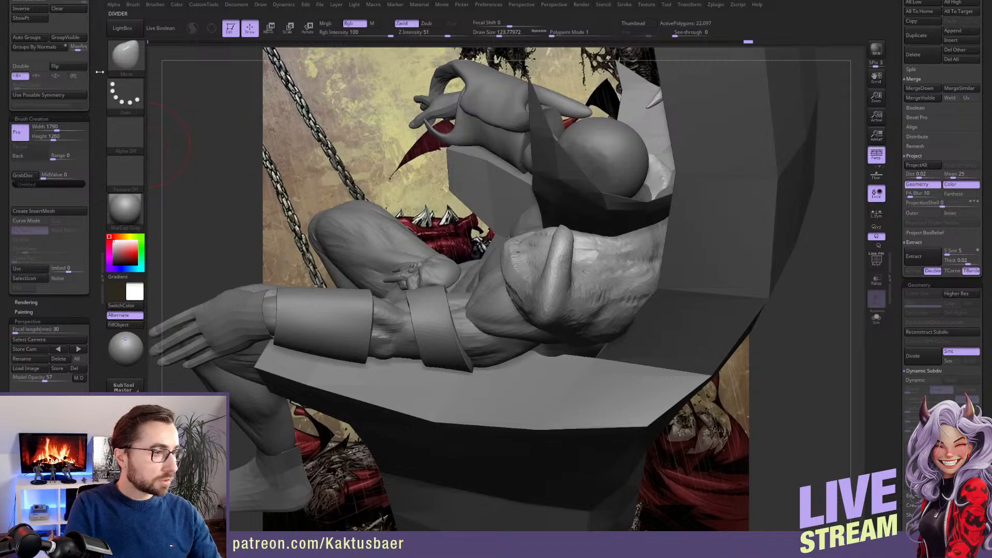
pyautogui.scroll(5, 98, 139)
pyautogui.scroll(1, 98, 139)
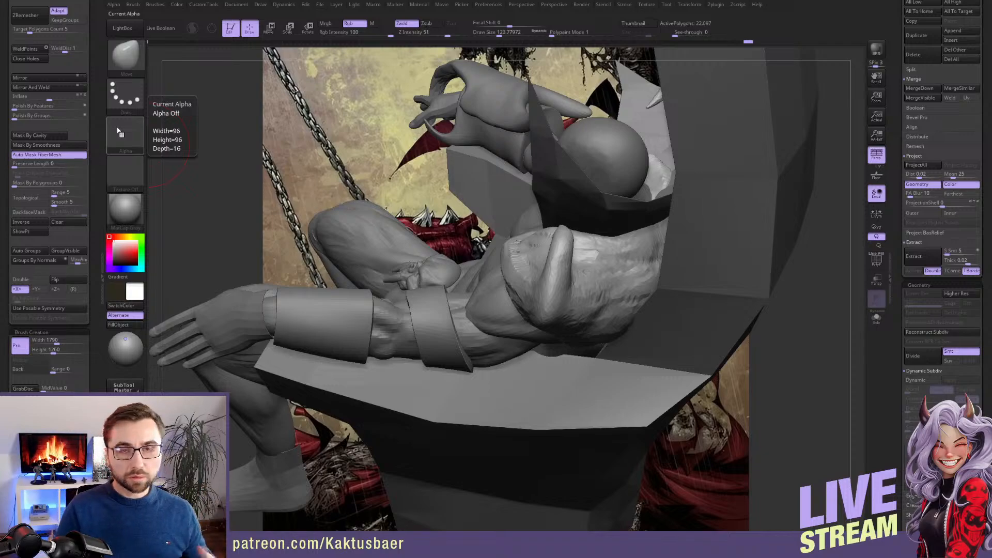
pyautogui.click(29, 212)
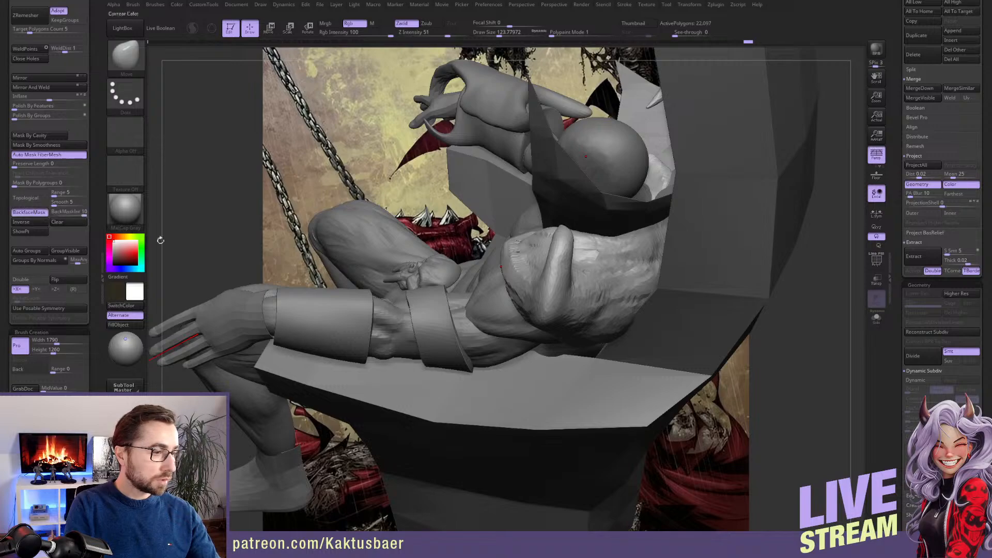
# Reshape the outer side and back of the shoulder flare using a large Move brush with backface masking
pyautogui.press(']')
pyautogui.press(']')
pyautogui.moveTo(562, 291); pyautogui.dragTo(582, 290)
pyautogui.moveTo(545, 287); pyautogui.dragTo(517, 296, button='right')
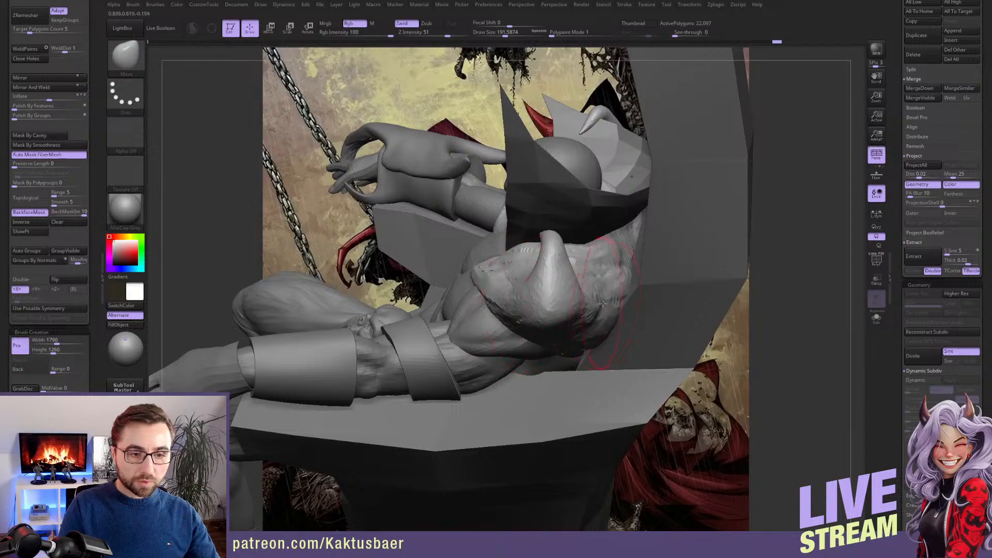
pyautogui.press('s')
pyautogui.moveTo(615, 307); pyautogui.dragTo(612, 298)
pyautogui.moveTo(628, 278); pyautogui.dragTo(610, 274, button='right')
# Move the lower outer edge of the shoulder piece behind the upper arm into shape, reducing the brush size
pyautogui.press('[')
pyautogui.moveTo(599, 310); pyautogui.dragTo(583, 293, button='right')
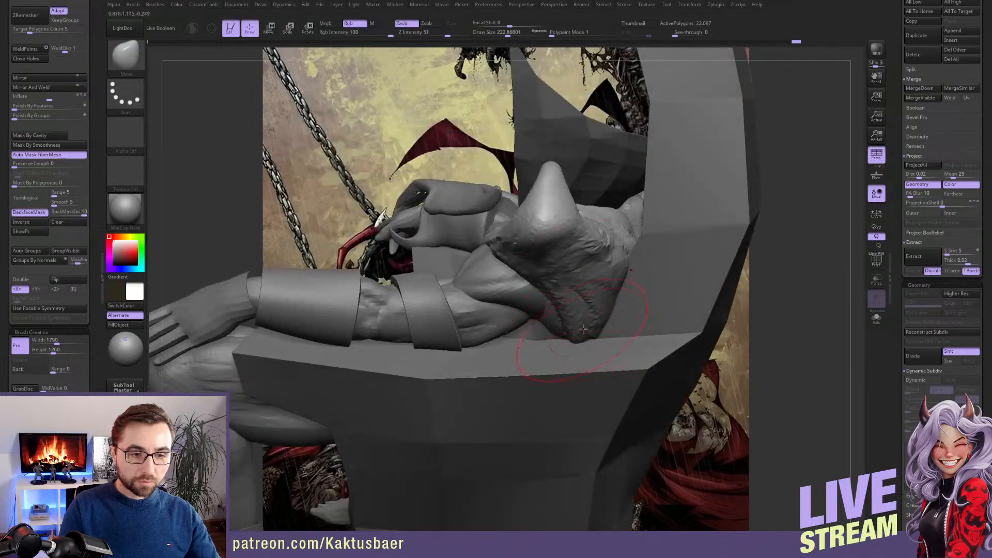
pyautogui.moveTo(578, 331)
pyautogui.mouseDown(button='right')
pyautogui.moveTo(572, 336)
pyautogui.moveTo(583, 337)
pyautogui.mouseUp(button='right')
pyautogui.press('[')
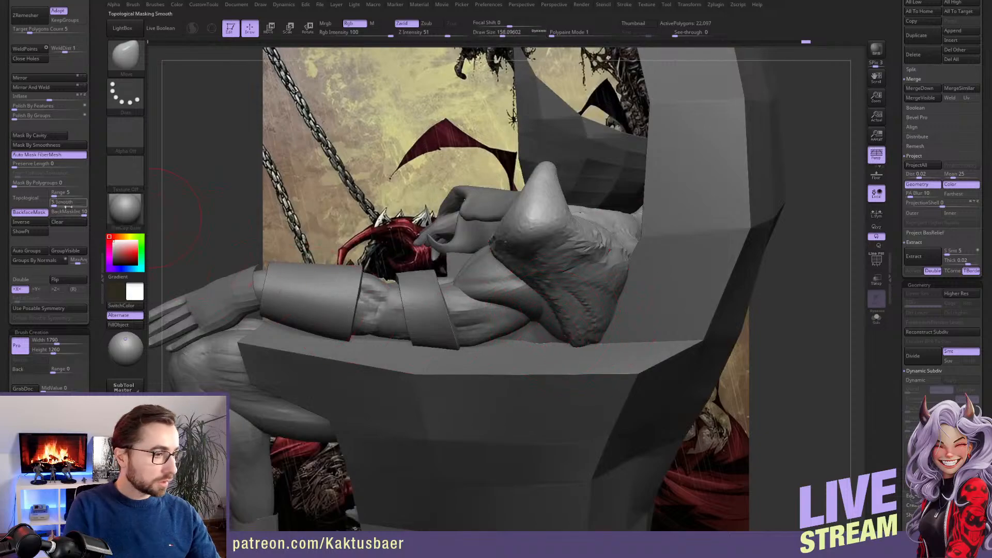
pyautogui.press('[')
pyautogui.press('[')
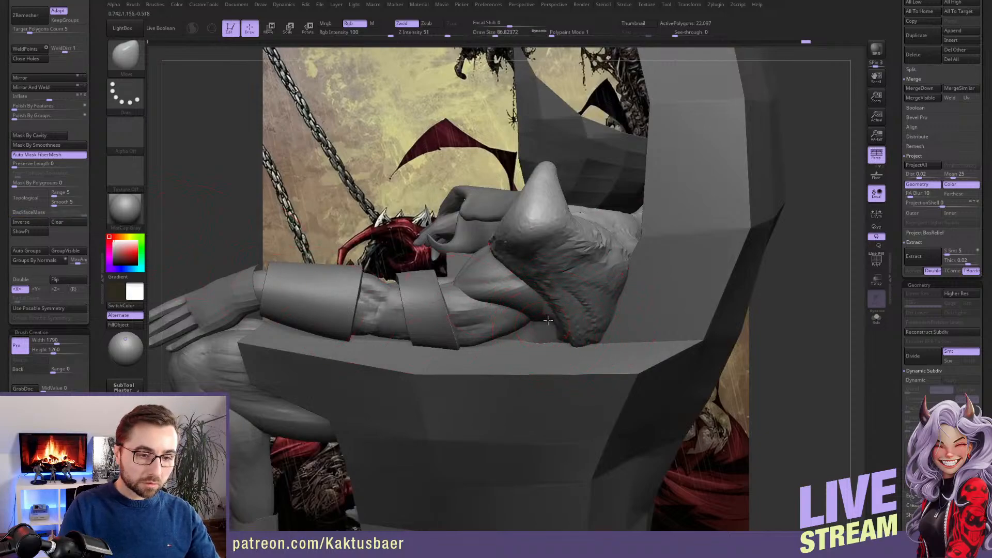
pyautogui.moveTo(558, 323); pyautogui.dragTo(549, 295, button='right')
# Isolate the shoulder piece, build up its underside beneath the flares with ClayBuildup, remesh it, and show the whole figure again
pyautogui.press('b')
pyautogui.press('c')
pyautogui.press('b')
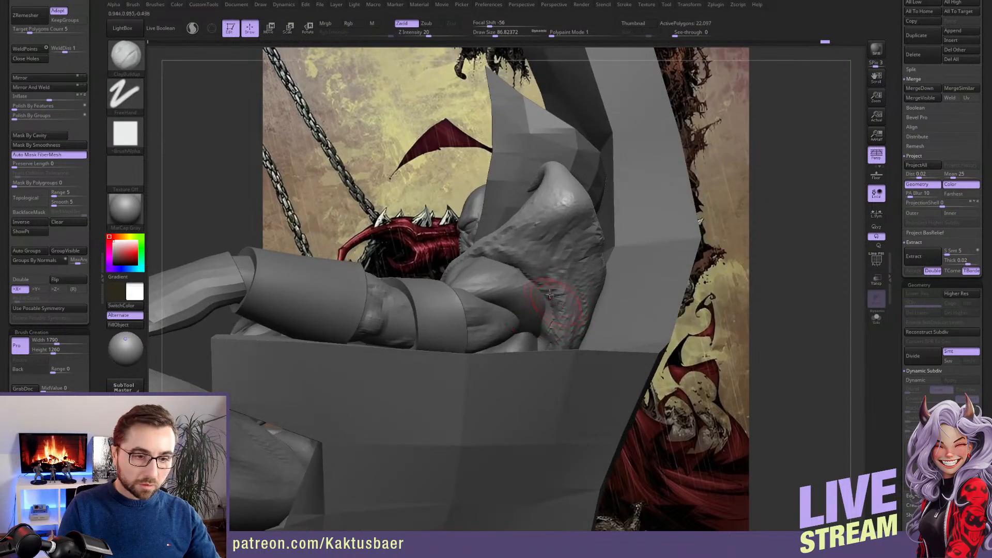
pyautogui.moveTo(552, 338); pyautogui.dragTo(543, 362, button='right')
pyautogui.hotkey('alt', 'shift', 's')
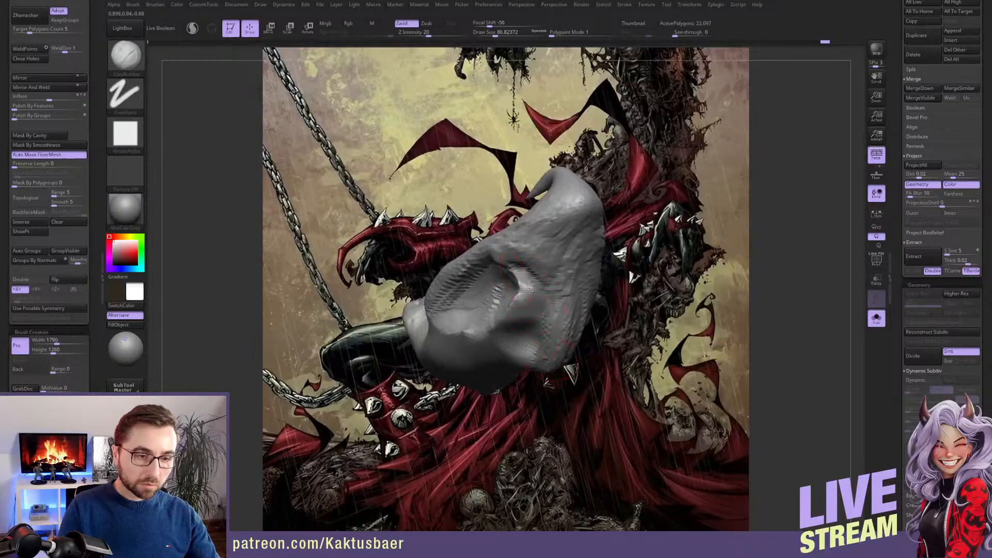
pyautogui.moveTo(494, 325)
pyautogui.mouseDown(button='right')
pyautogui.moveTo(444, 338)
pyautogui.moveTo(602, 323)
pyautogui.mouseUp(button='right')
pyautogui.moveTo(609, 291)
pyautogui.mouseDown()
pyautogui.moveTo(594, 281)
pyautogui.moveTo(614, 289)
pyautogui.moveTo(615, 317)
pyautogui.moveTo(575, 344)
pyautogui.mouseUp()
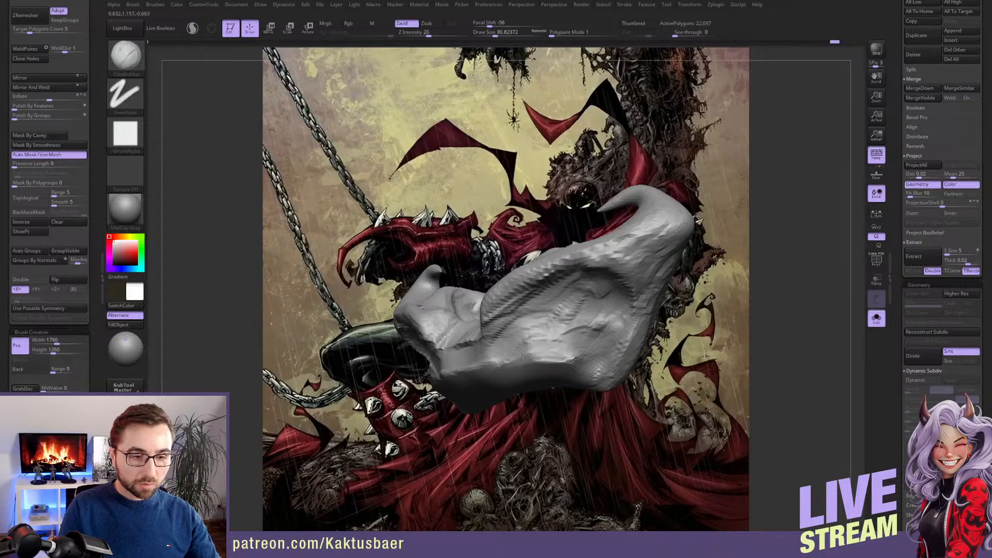
pyautogui.moveTo(481, 362)
pyautogui.mouseDown(button='right')
pyautogui.moveTo(455, 341)
pyautogui.moveTo(621, 290)
pyautogui.mouseUp(button='right')
pyautogui.keyDown('ctrl'); pyautogui.moveTo(642, 270); pyautogui.dragTo(653, 264); pyautogui.keyUp('ctrl')
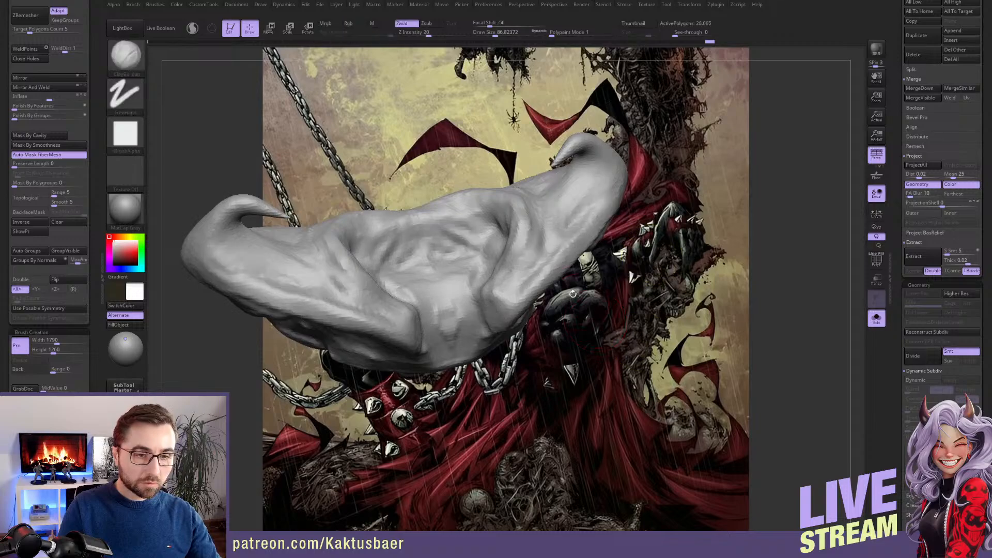
pyautogui.moveTo(646, 274)
pyautogui.mouseDown(button='right')
pyautogui.moveTo(575, 293)
pyautogui.moveTo(578, 266)
pyautogui.moveTo(547, 274)
pyautogui.mouseUp(button='right')
pyautogui.hotkey('alt', 's')
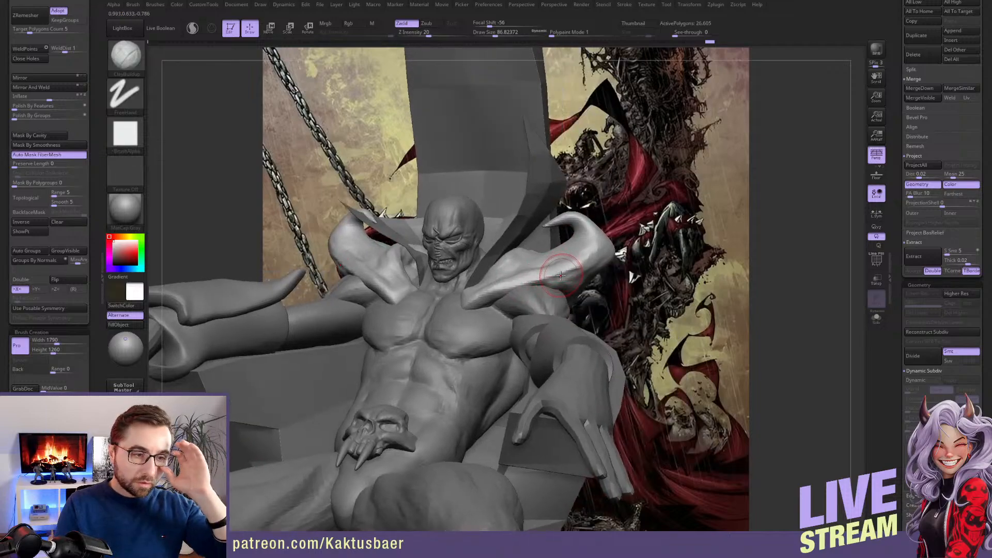
# Fine-tune the shoulder flares where their lower points meet the upper chest, using the Move brush at varying sizes
pyautogui.moveTo(549, 276); pyautogui.dragTo(419, 280, button='right')
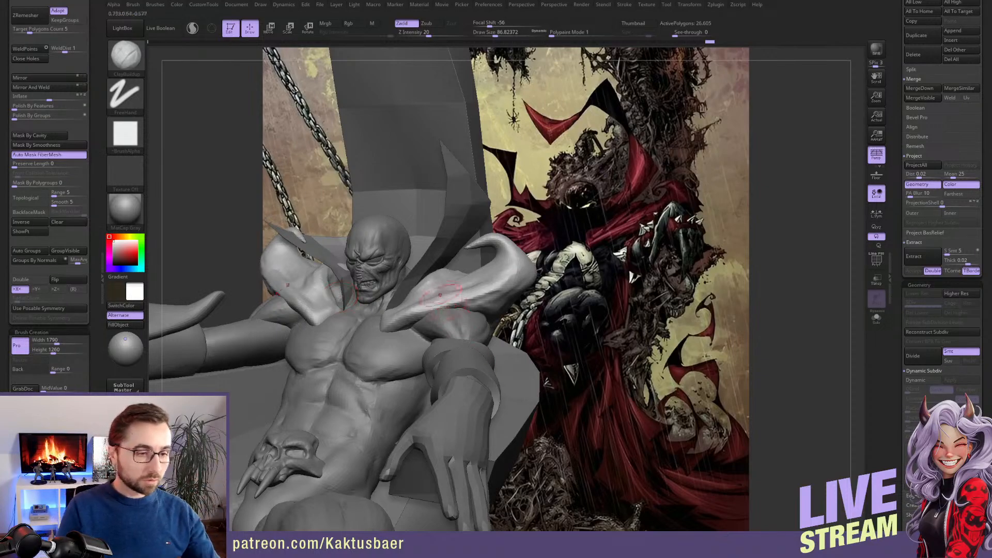
pyautogui.press('b')
pyautogui.press('m')
pyautogui.press('v')
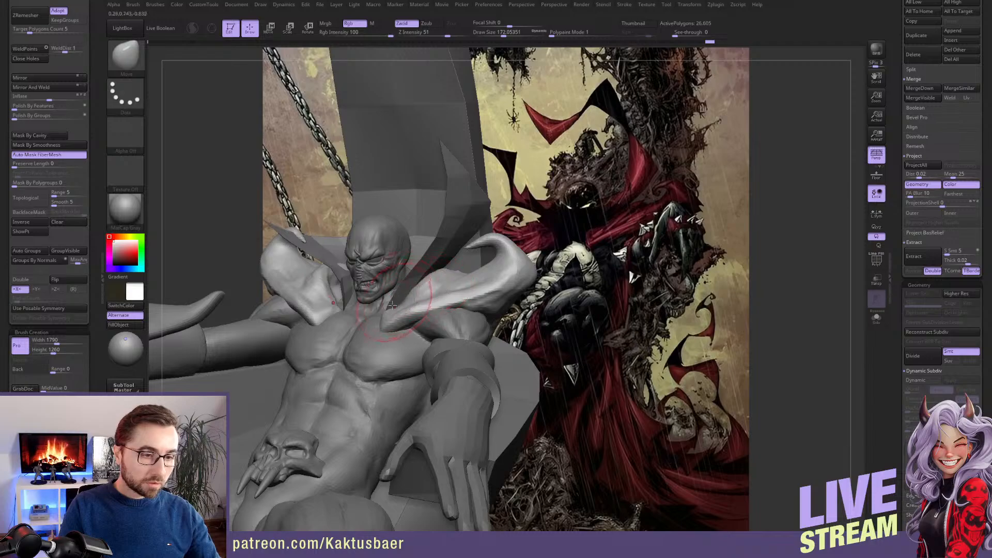
pyautogui.press('[')
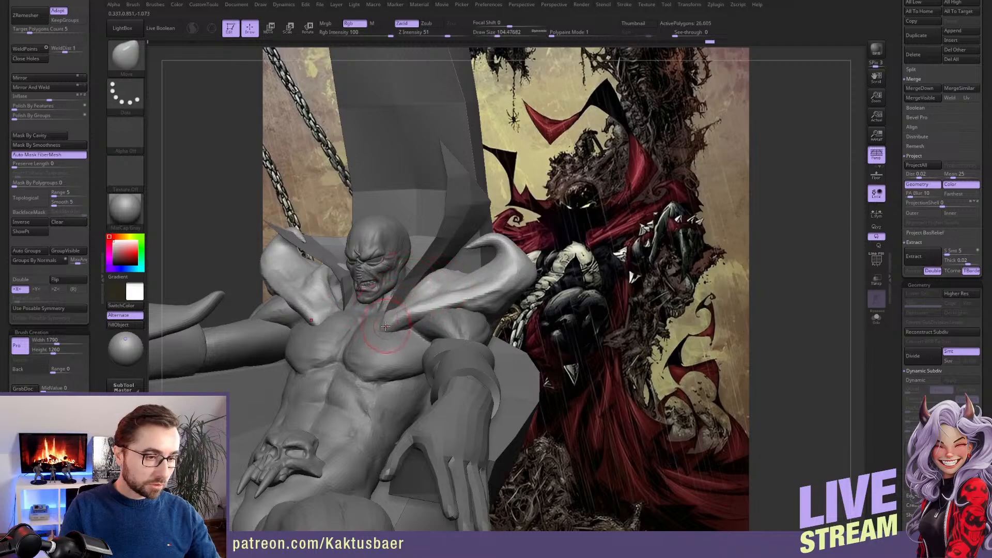
pyautogui.press(']')
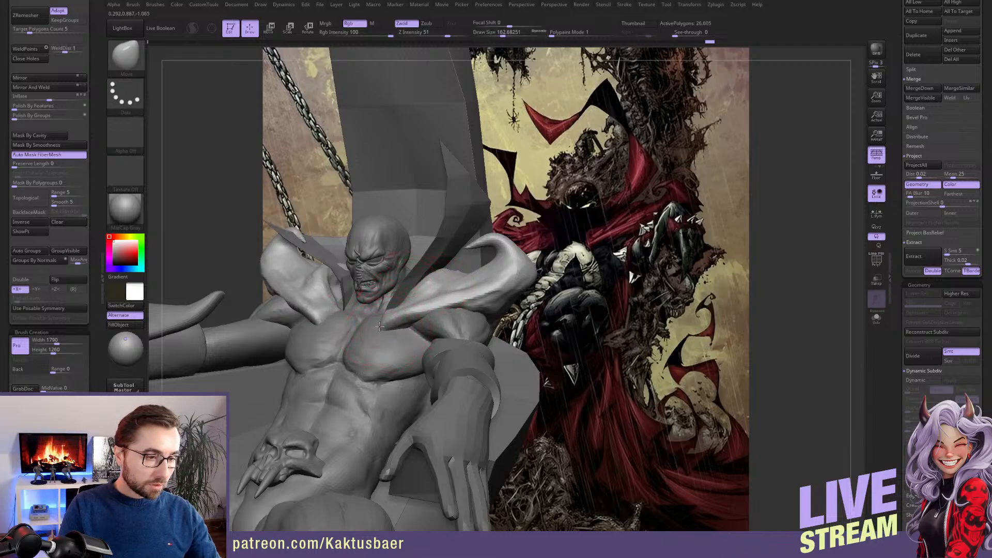
pyautogui.press('[')
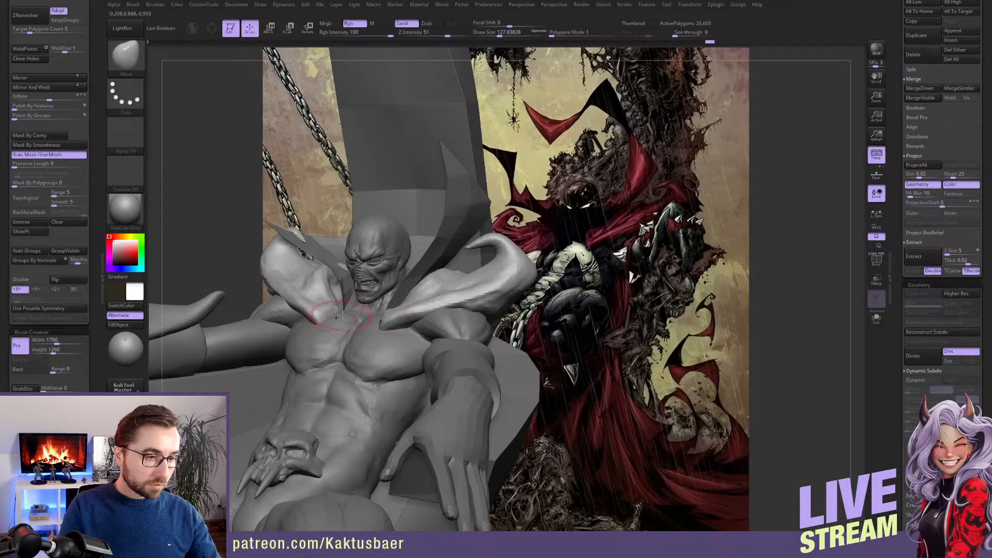
# Isolate the shoulder piece, fill the area below the flares' lower points with ClayBuildup, remesh it, and show the whole figure again
pyautogui.press('b')
pyautogui.press('c')
pyautogui.press('b')
pyautogui.hotkey('alt', 's')
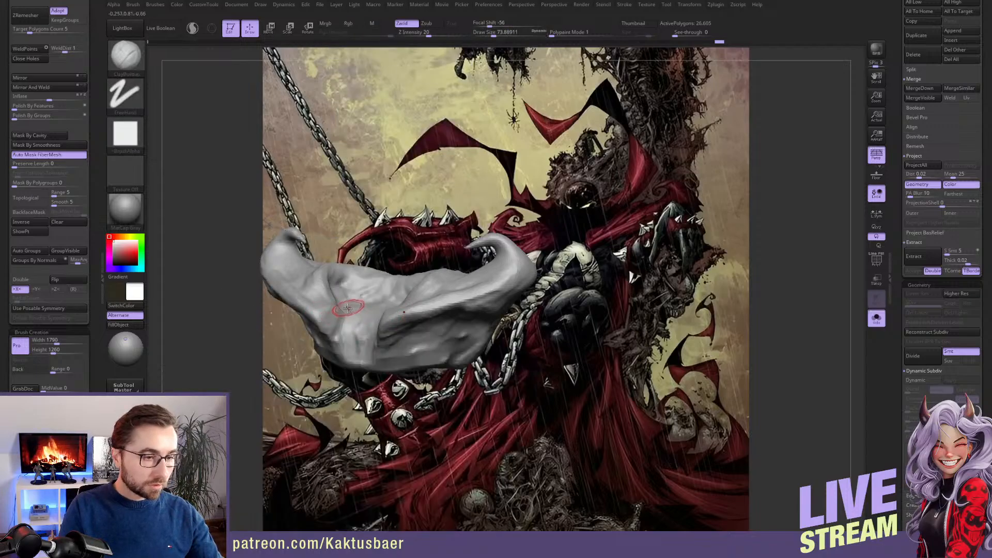
pyautogui.scroll(3, 347, 308)
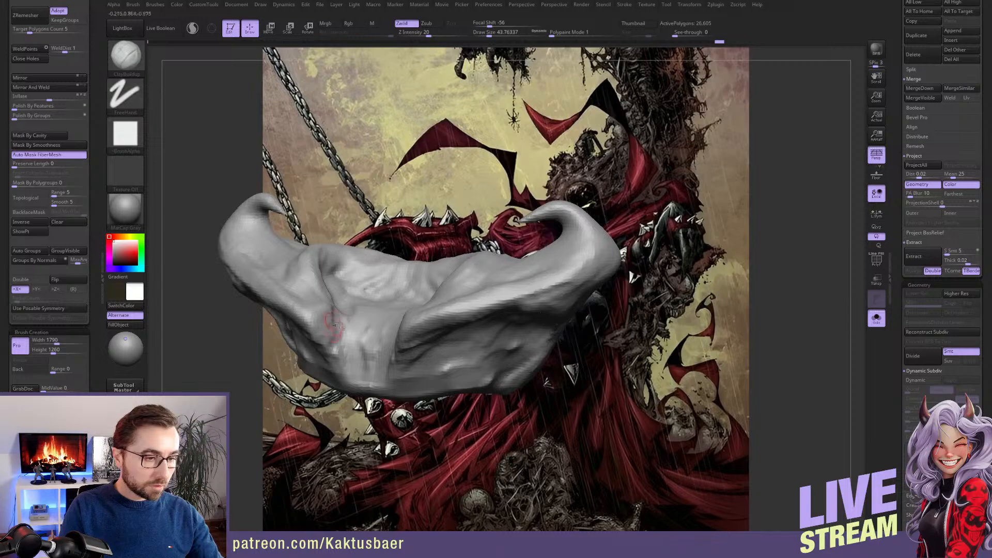
pyautogui.moveTo(335, 324); pyautogui.dragTo(357, 334, button='right')
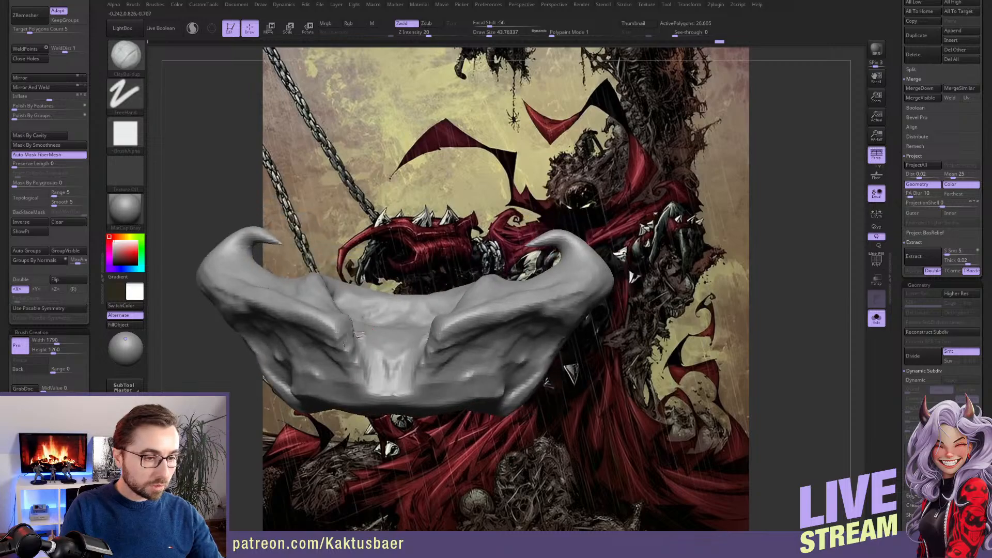
pyautogui.moveTo(334, 343)
pyautogui.mouseDown()
pyautogui.moveTo(353, 358)
pyautogui.moveTo(342, 360)
pyautogui.mouseUp()
pyautogui.moveTo(347, 356); pyautogui.dragTo(321, 369, button='right')
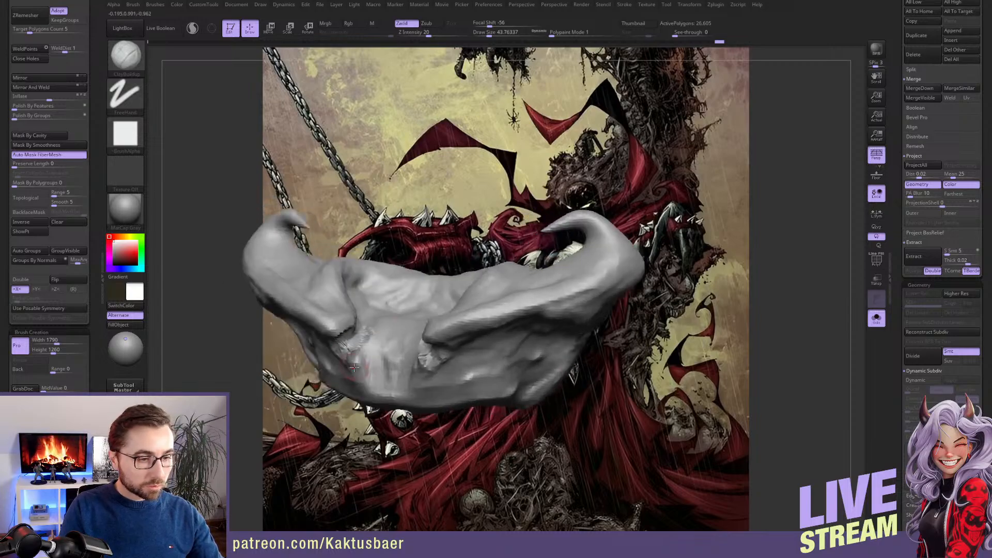
pyautogui.keyDown('ctrl'); pyautogui.moveTo(434, 251); pyautogui.dragTo(443, 258); pyautogui.keyUp('ctrl')
pyautogui.keyDown('shift'); pyautogui.moveTo(350, 347); pyautogui.dragTo(351, 362); pyautogui.keyUp('shift')
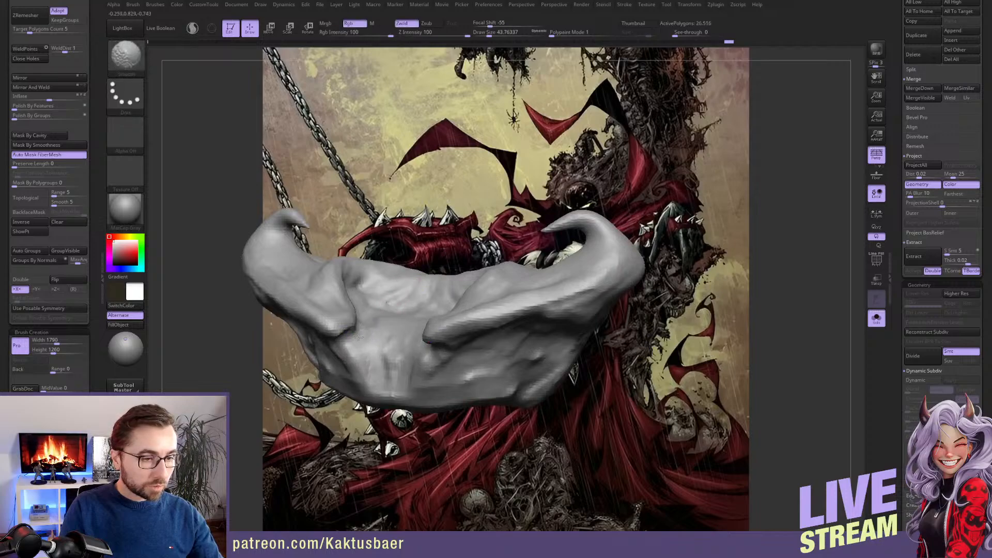
pyautogui.hotkey('alt', 's')
# Adjust the inner edge and lower point of the character's right shoulder flare with the Move brush, enlarging the brush
pyautogui.press('b')
pyautogui.press('m')
pyautogui.press('v')
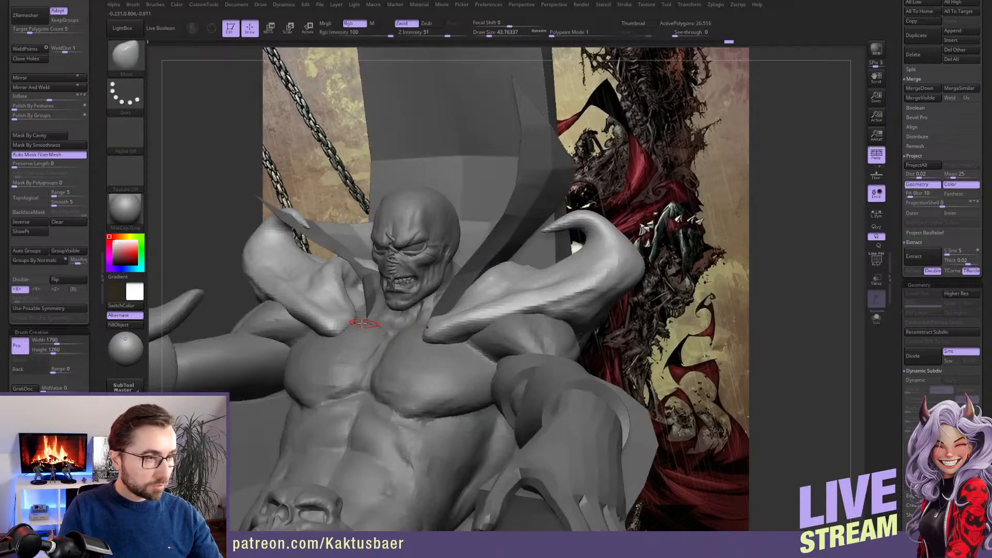
pyautogui.moveTo(368, 325); pyautogui.dragTo(352, 324, button='right')
pyautogui.press('s')
pyautogui.moveTo(353, 324); pyautogui.dragTo(354, 324)
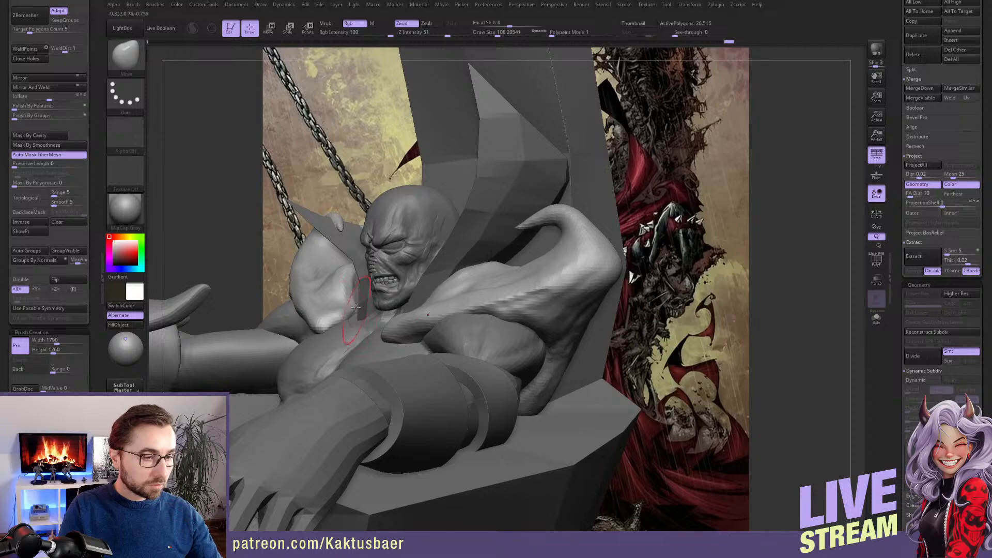
pyautogui.moveTo(346, 300)
pyautogui.keyDown('shift'); pyautogui.mouseDown()
pyautogui.moveTo(337, 302)
pyautogui.moveTo(342, 290)
pyautogui.moveTo(333, 302)
pyautogui.mouseUp(); pyautogui.keyUp('shift')
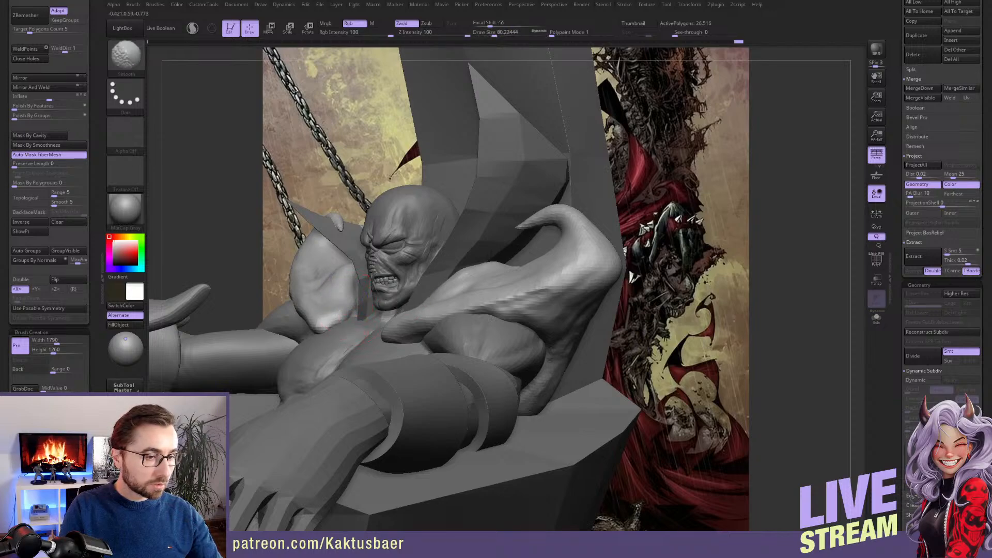
# Smooth the character's left shoulder flare and reshape its outer curve with the Move brush at a draw size of 112
pyautogui.moveTo(410, 321); pyautogui.dragTo(530, 285, button='right')
pyautogui.keyDown('shift'); pyautogui.moveTo(443, 273); pyautogui.dragTo(480, 282); pyautogui.keyUp('shift')
pyautogui.moveTo(480, 282)
pyautogui.keyDown('ctrl'); pyautogui.mouseDown(button='right')
pyautogui.moveTo(465, 222)
pyautogui.moveTo(465, 232)
pyautogui.moveTo(503, 236)
pyautogui.moveTo(489, 245)
pyautogui.mouseUp(button='right'); pyautogui.keyUp('ctrl')
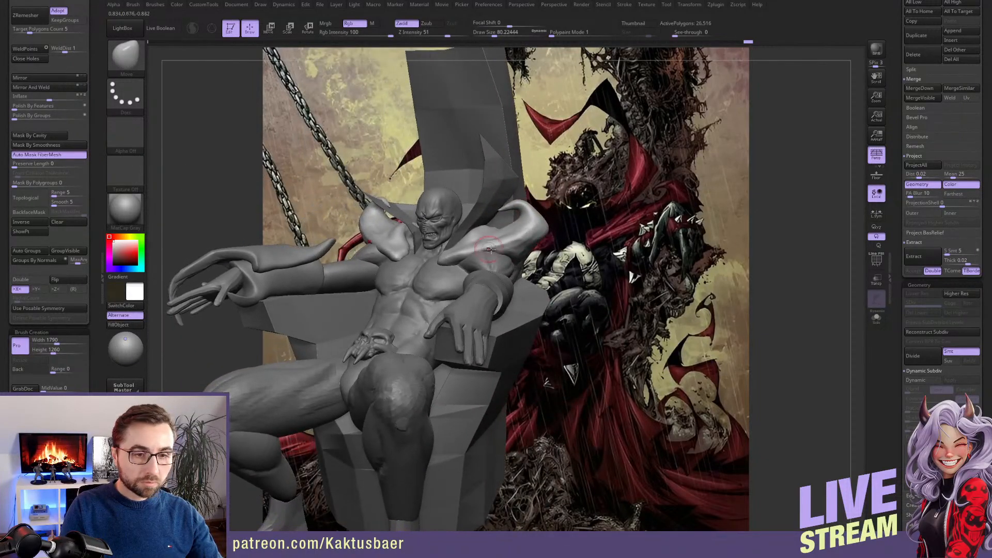
pyautogui.press('s')
pyautogui.moveTo(525, 244); pyautogui.dragTo(532, 243)
pyautogui.keyDown('ctrl'); pyautogui.moveTo(525, 238); pyautogui.dragTo(531, 247, button='right'); pyautogui.keyUp('ctrl')
pyautogui.press('s')
pyautogui.click(534, 244)
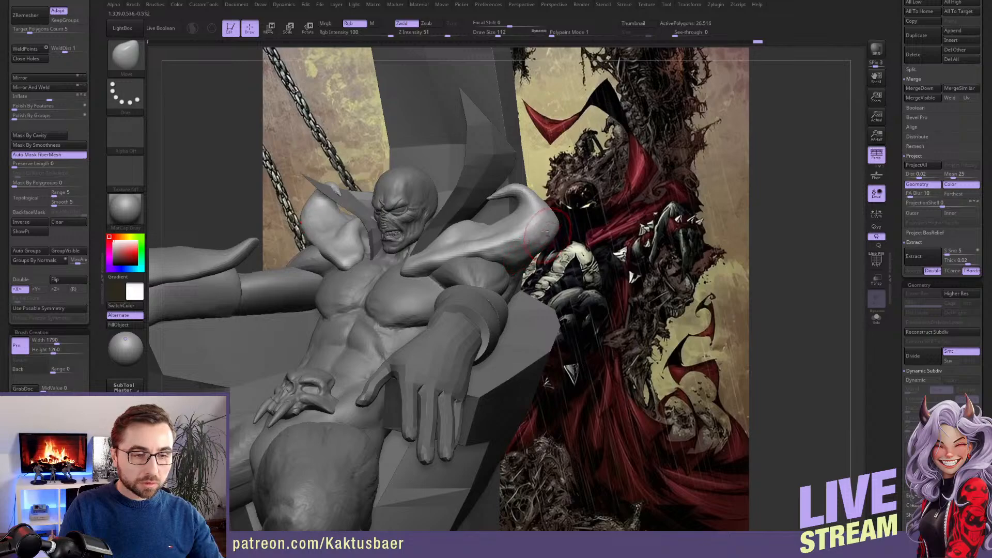
# Even out the broad surface of the left flare above the upper arm with alternating Smooth and Move strokes
pyautogui.press('shift')
pyautogui.keyDown('shift'); pyautogui.moveTo(479, 249); pyautogui.dragTo(461, 253); pyautogui.keyUp('shift')
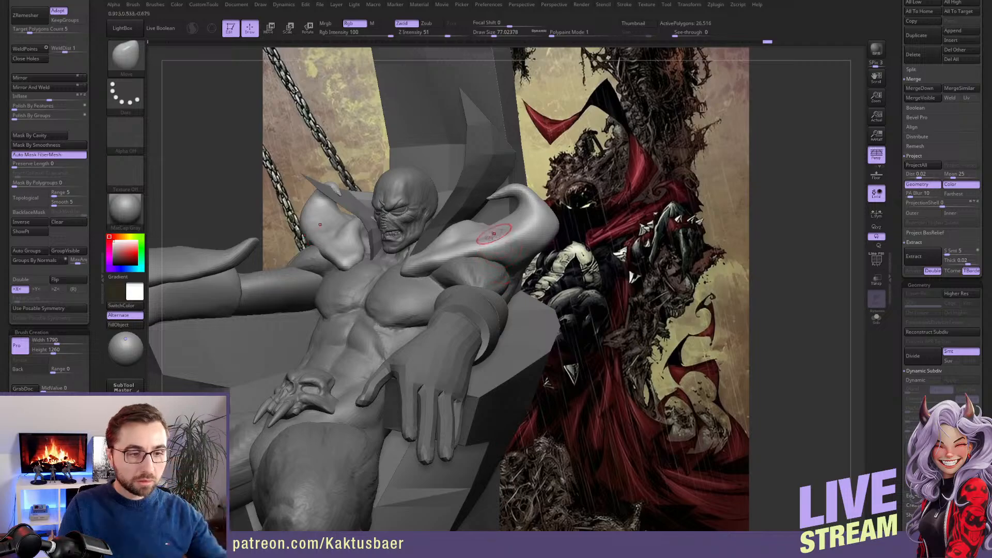
pyautogui.moveTo(496, 271); pyautogui.dragTo(510, 235, button='right')
pyautogui.press('shift')
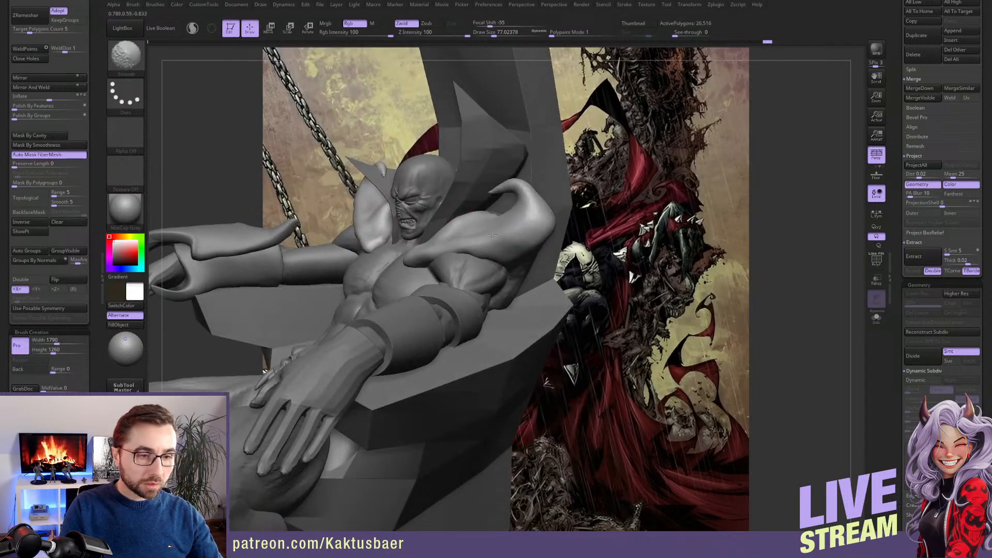
pyautogui.keyDown('shift'); pyautogui.moveTo(490, 258); pyautogui.dragTo(477, 260); pyautogui.keyUp('shift')
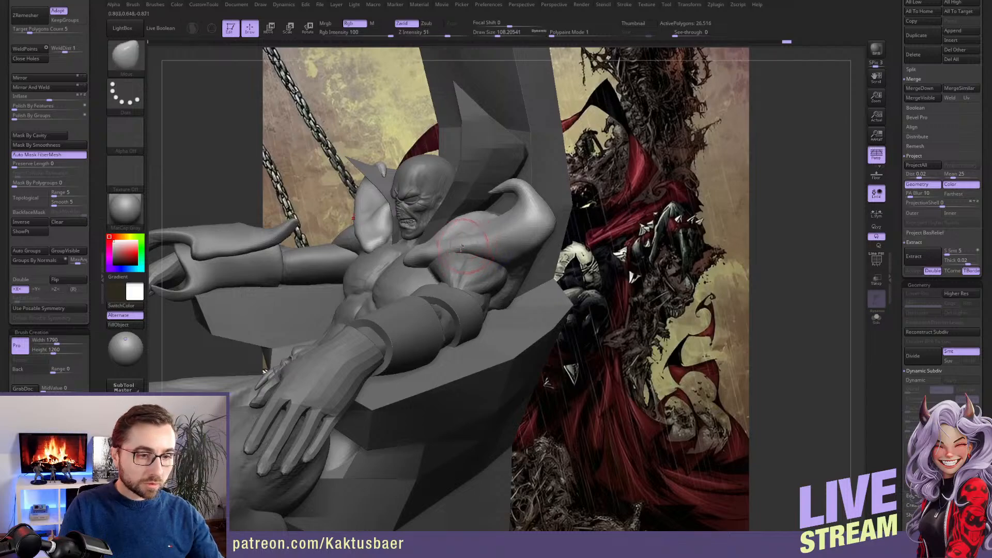
pyautogui.moveTo(457, 248); pyautogui.dragTo(459, 252)
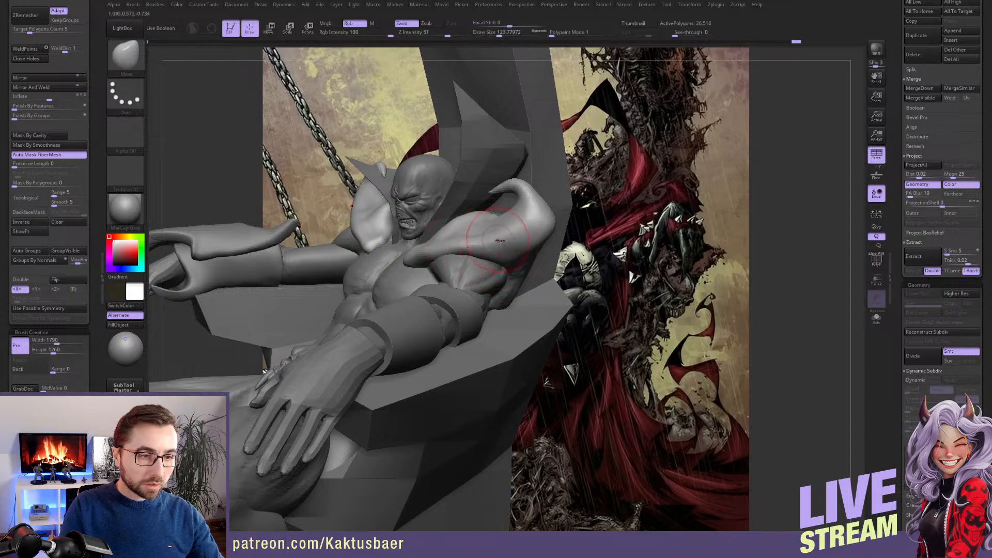
pyautogui.press('shift')
pyautogui.keyDown('shift'); pyautogui.moveTo(492, 231); pyautogui.dragTo(472, 239); pyautogui.keyUp('shift')
pyautogui.moveTo(475, 239); pyautogui.dragTo(414, 222, button='right')
pyautogui.press('shift')
# Refine the shoulder piece's outer side and back edge behind the upper arm, smoothing the surface down to the armrest
pyautogui.moveTo(547, 252)
pyautogui.keyDown('shift'); pyautogui.mouseDown()
pyautogui.moveTo(543, 276)
pyautogui.moveTo(572, 302)
pyautogui.moveTo(579, 295)
pyautogui.mouseUp(); pyautogui.keyUp('shift')
pyautogui.keyDown('alt'); pyautogui.moveTo(561, 279); pyautogui.dragTo(522, 291, button='right'); pyautogui.keyUp('alt')
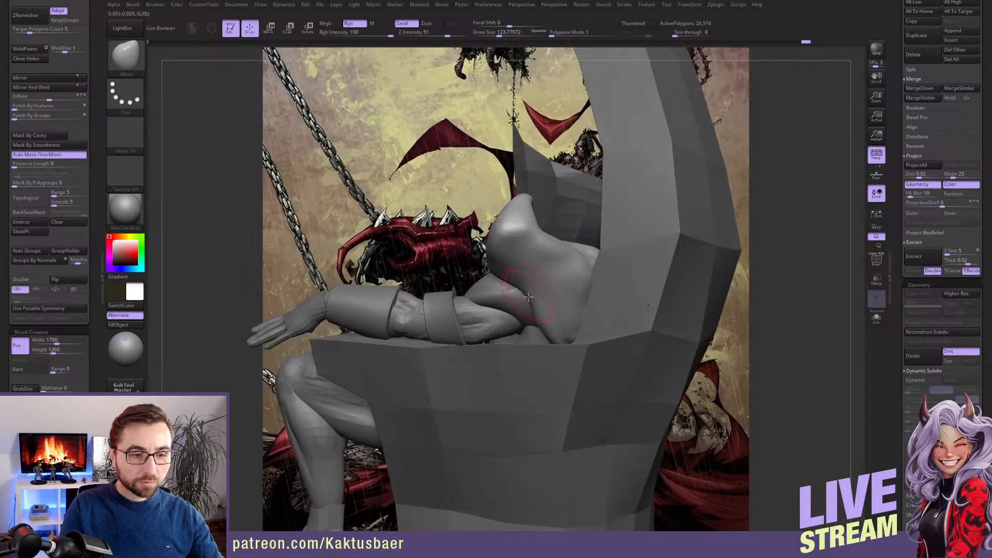
pyautogui.press('shift')
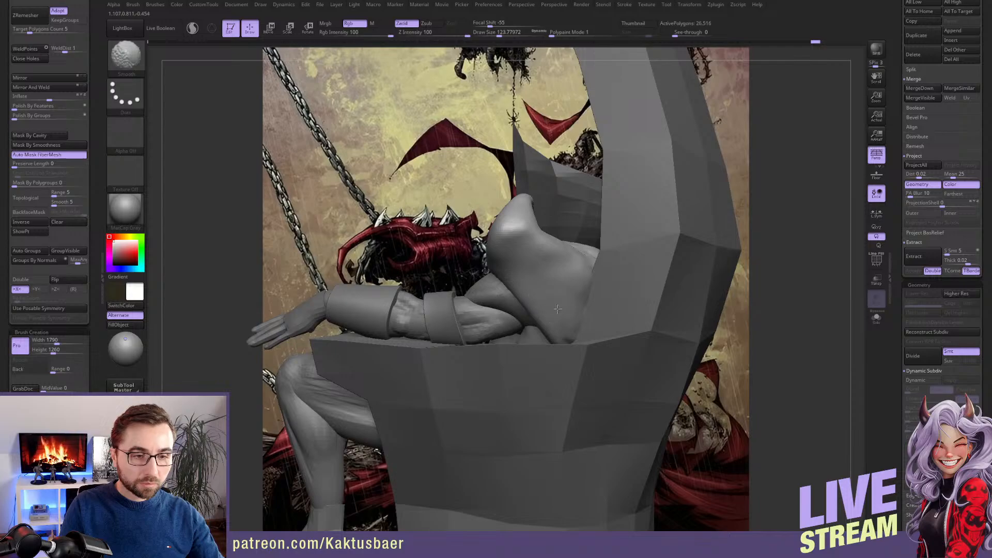
pyautogui.moveTo(559, 309); pyautogui.dragTo(600, 243, button='right')
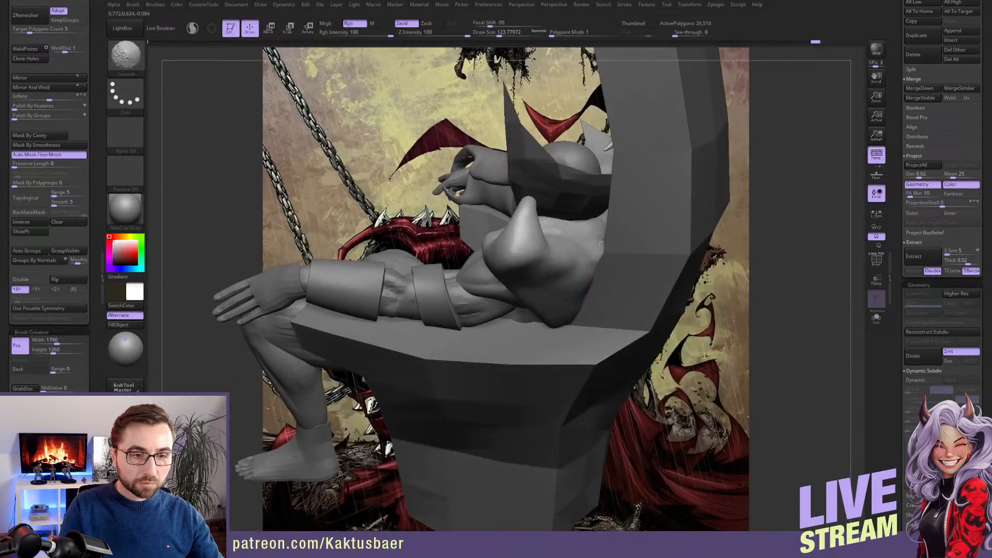
pyautogui.moveTo(558, 317)
pyautogui.mouseDown(button='right')
pyautogui.moveTo(607, 263)
pyautogui.moveTo(537, 233)
pyautogui.mouseUp(button='right')
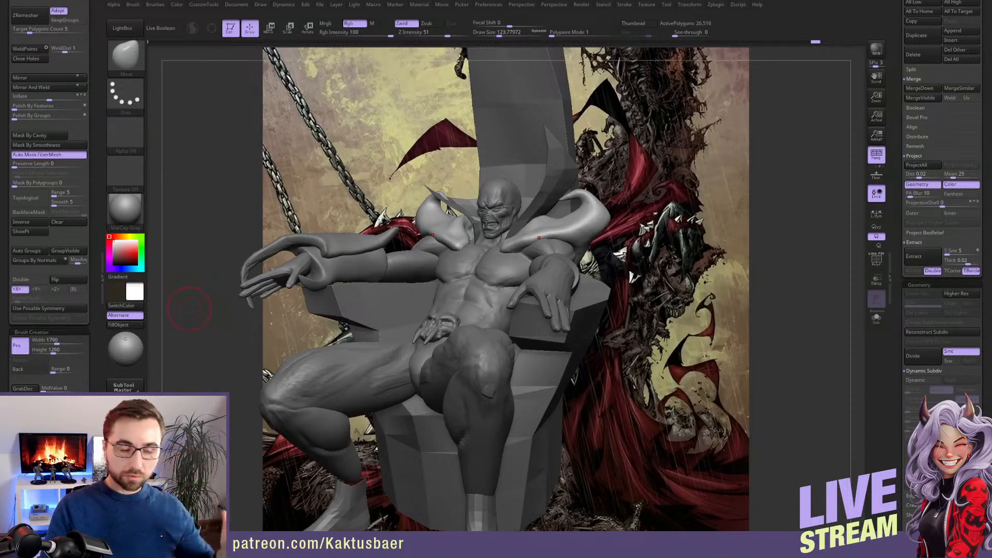
# Save the project, overwriting the existing Spawn ZPR file
pyautogui.moveTo(579, 332)
pyautogui.mouseDown()
pyautogui.moveTo(597, 335)
pyautogui.moveTo(533, 307)
pyautogui.mouseUp()
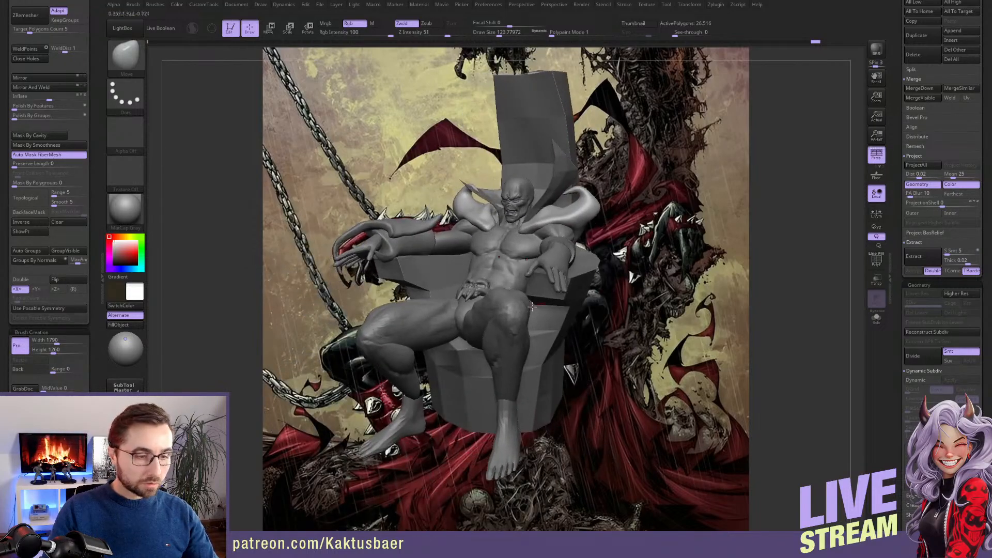
pyautogui.press('ctrl')
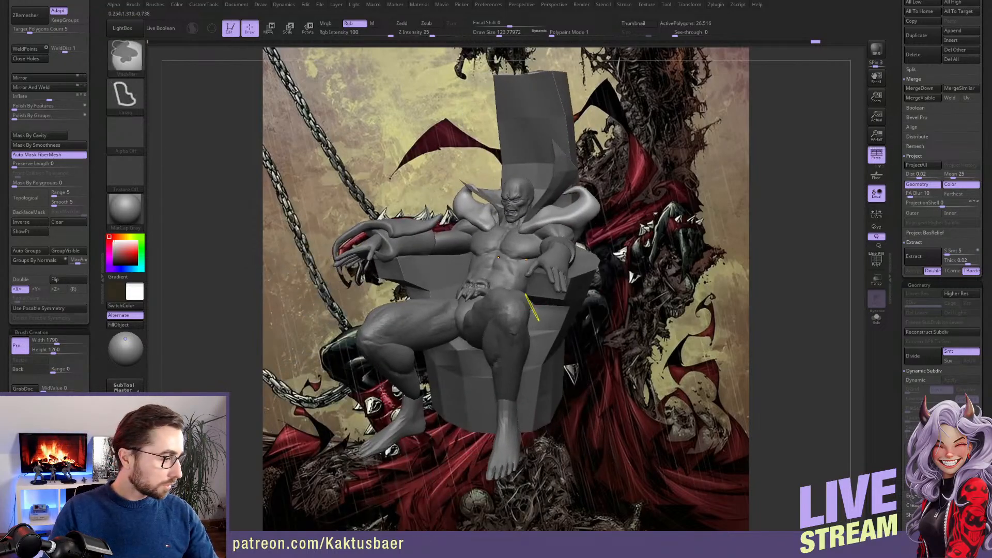
pyautogui.hotkey('ctrl', 's')
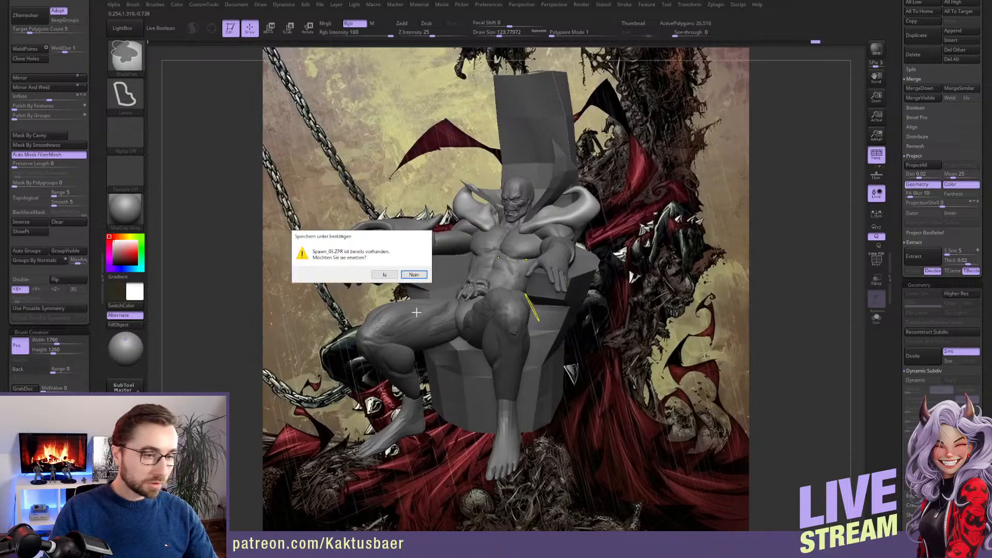
pyautogui.click(385, 275)
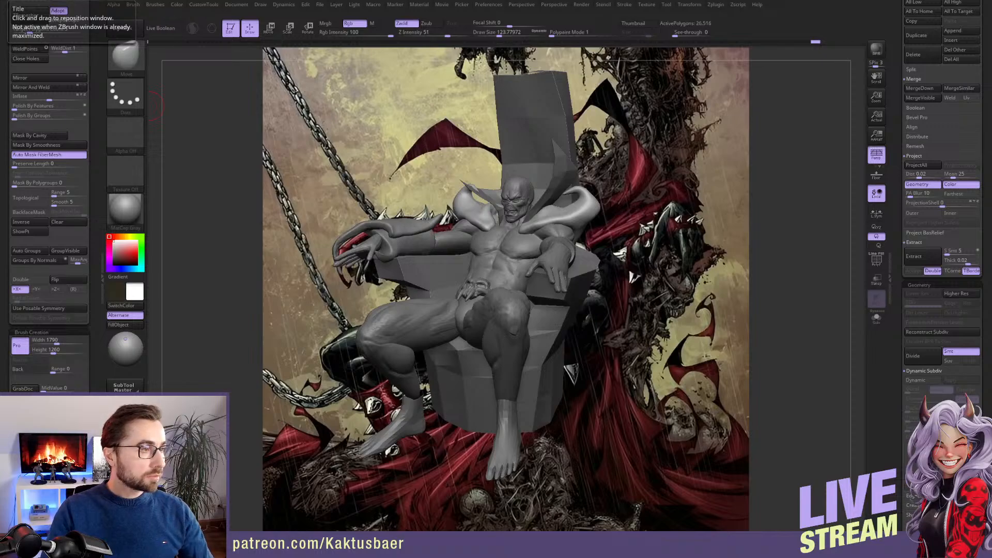
pyautogui.moveTo(599, 291)
pyautogui.mouseDown()
pyautogui.moveTo(555, 236)
pyautogui.moveTo(421, 233)
pyautogui.moveTo(521, 239)
pyautogui.moveTo(459, 235)
pyautogui.moveTo(523, 251)
pyautogui.moveTo(514, 254)
pyautogui.moveTo(412, 237)
pyautogui.moveTo(376, 243)
pyautogui.mouseUp()
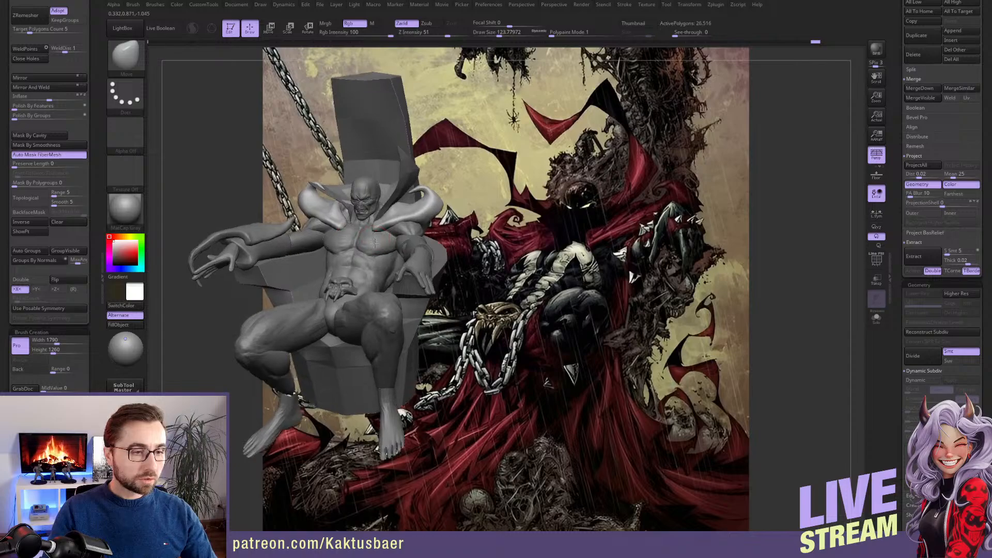
pyautogui.moveTo(374, 243)
pyautogui.mouseDown(button='right')
pyautogui.moveTo(595, 274)
pyautogui.moveTo(558, 259)
pyautogui.moveTo(503, 262)
pyautogui.mouseUp(button='right')
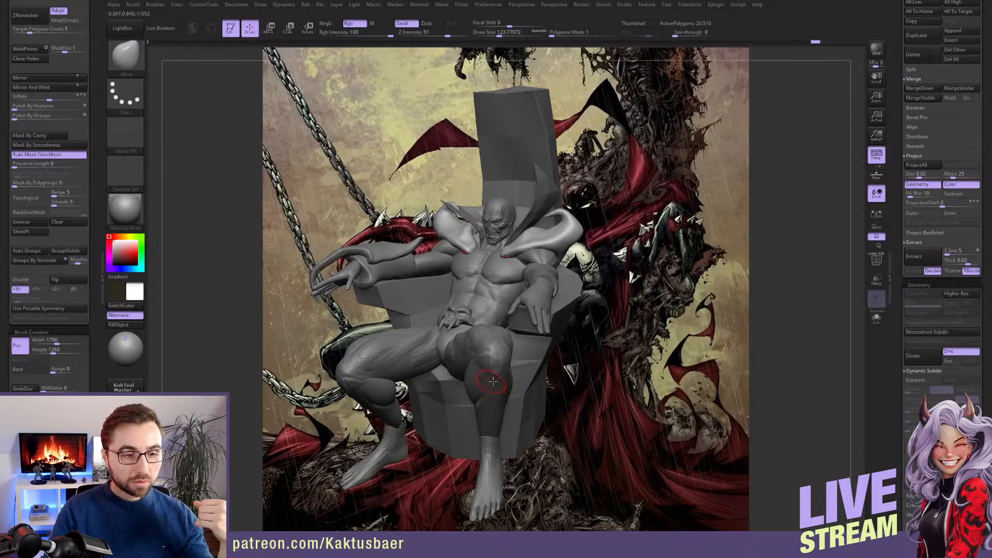
pyautogui.moveTo(494, 382)
pyautogui.mouseDown(button='right')
pyautogui.moveTo(514, 385)
pyautogui.moveTo(484, 390)
pyautogui.moveTo(501, 395)
pyautogui.moveTo(492, 382)
pyautogui.mouseUp(button='right')
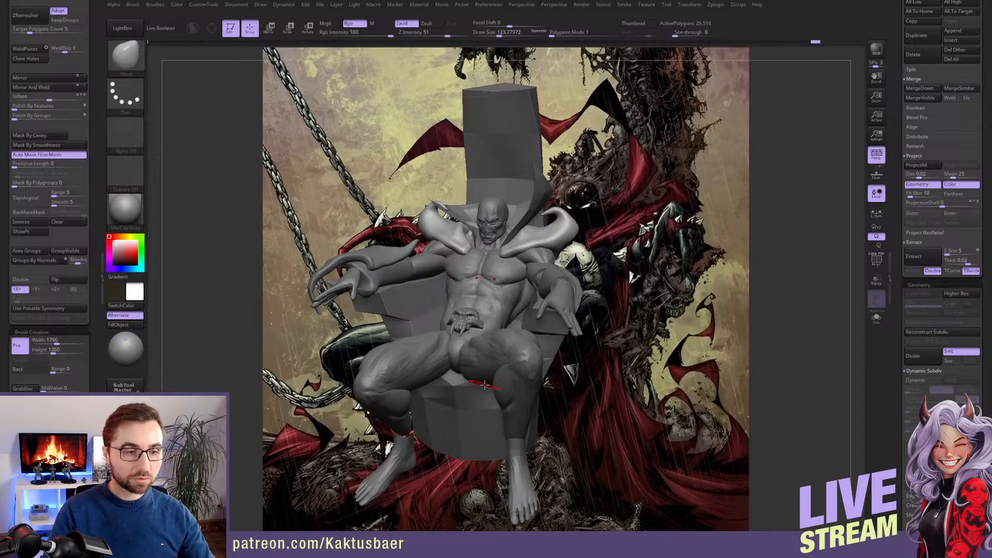
pyautogui.moveTo(610, 287)
pyautogui.mouseDown(button='right')
pyautogui.moveTo(525, 285)
pyautogui.moveTo(555, 303)
pyautogui.moveTo(557, 288)
pyautogui.mouseUp(button='right')
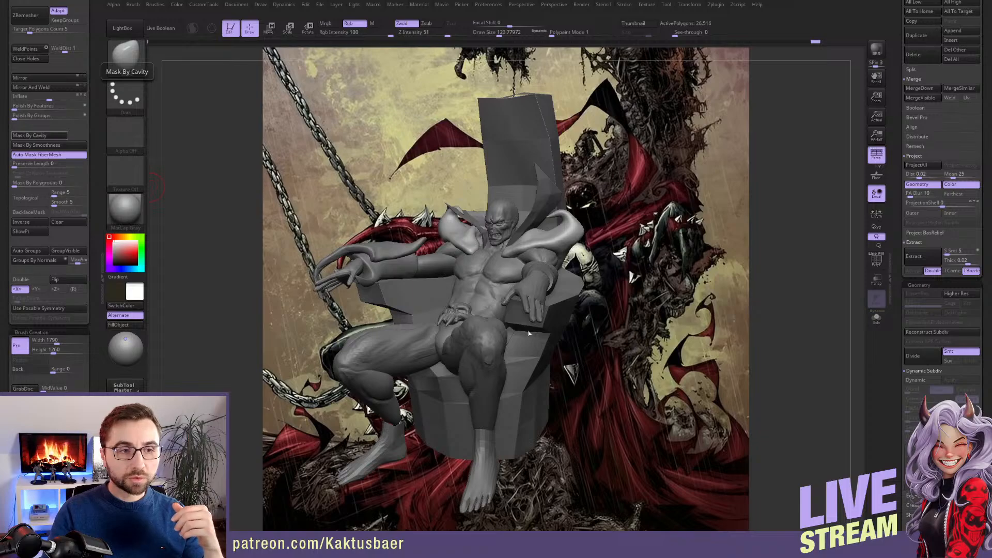
pyautogui.moveTo(579, 352); pyautogui.dragTo(576, 353)
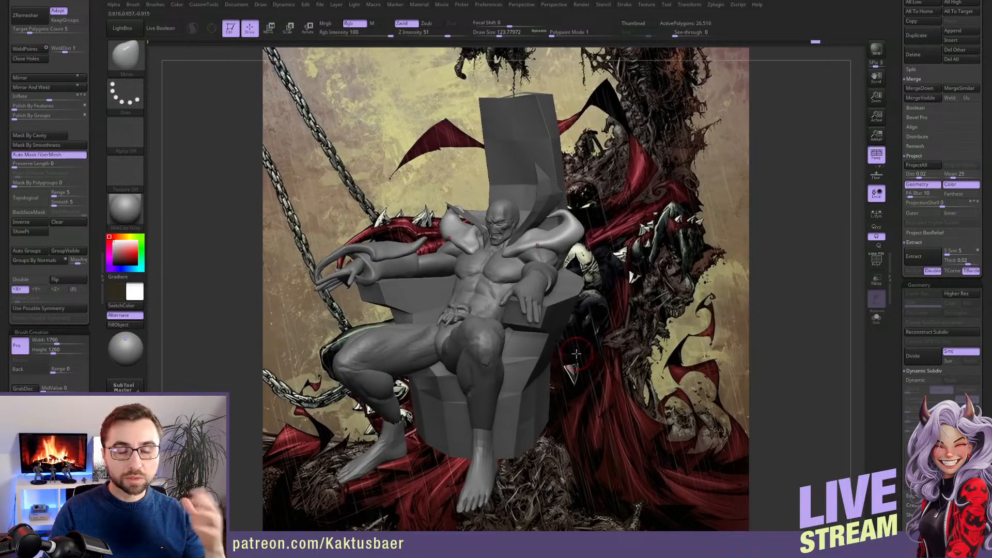